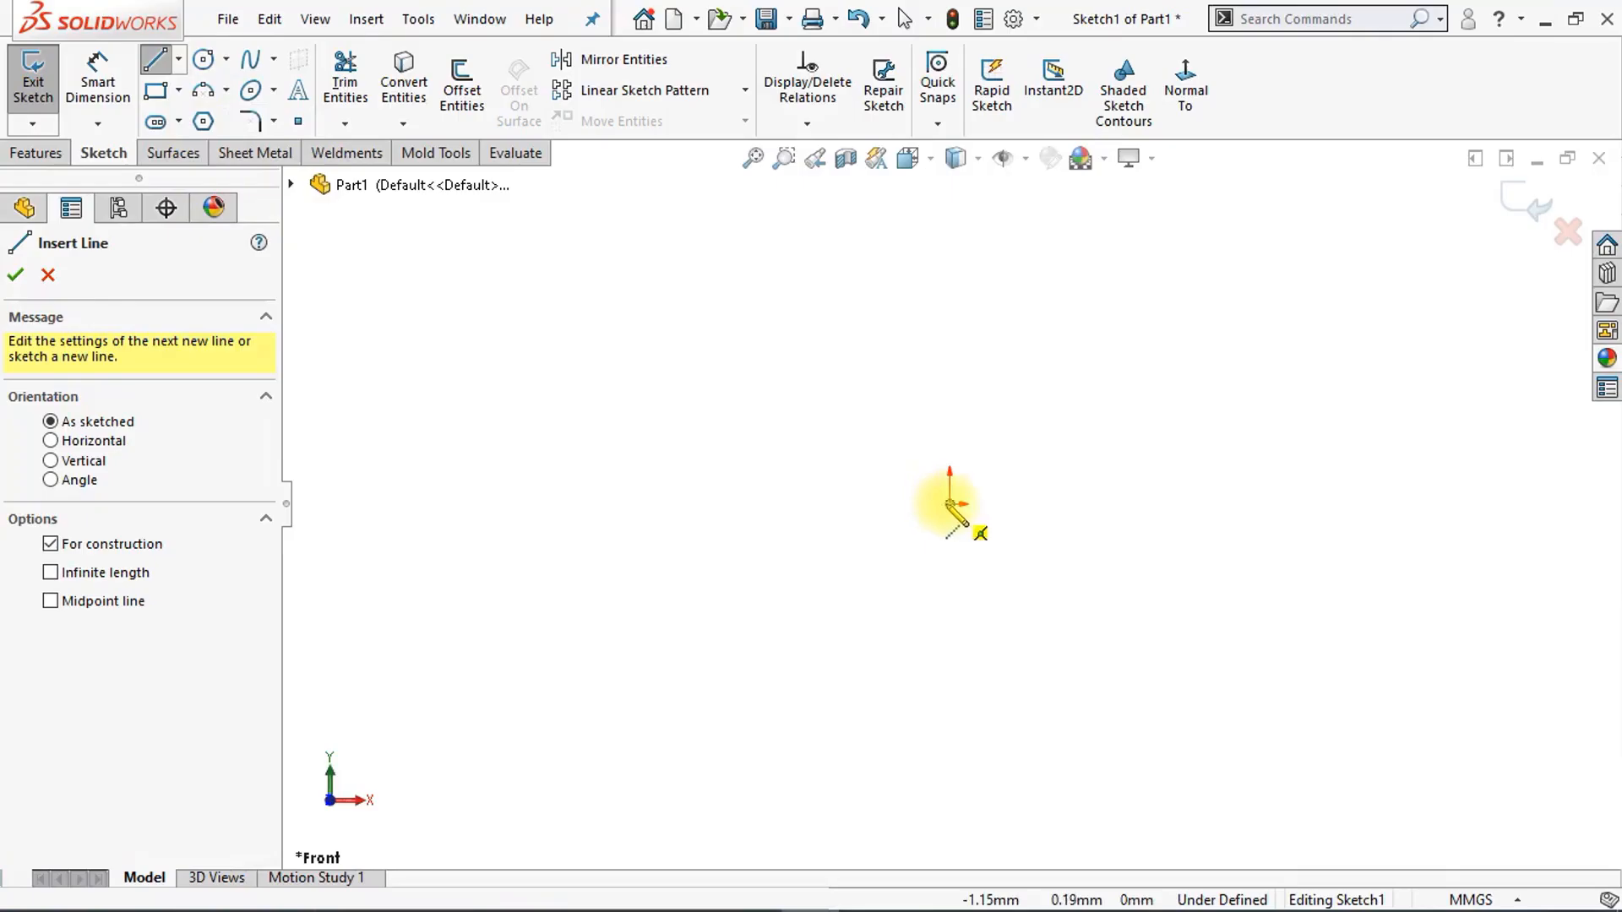
Step: Sketch two vertical centerlines about 14 mm long, one up from the origin and one level with it about 63 mm away along X
{"action": "left_click", "coordinate": [950, 460]}
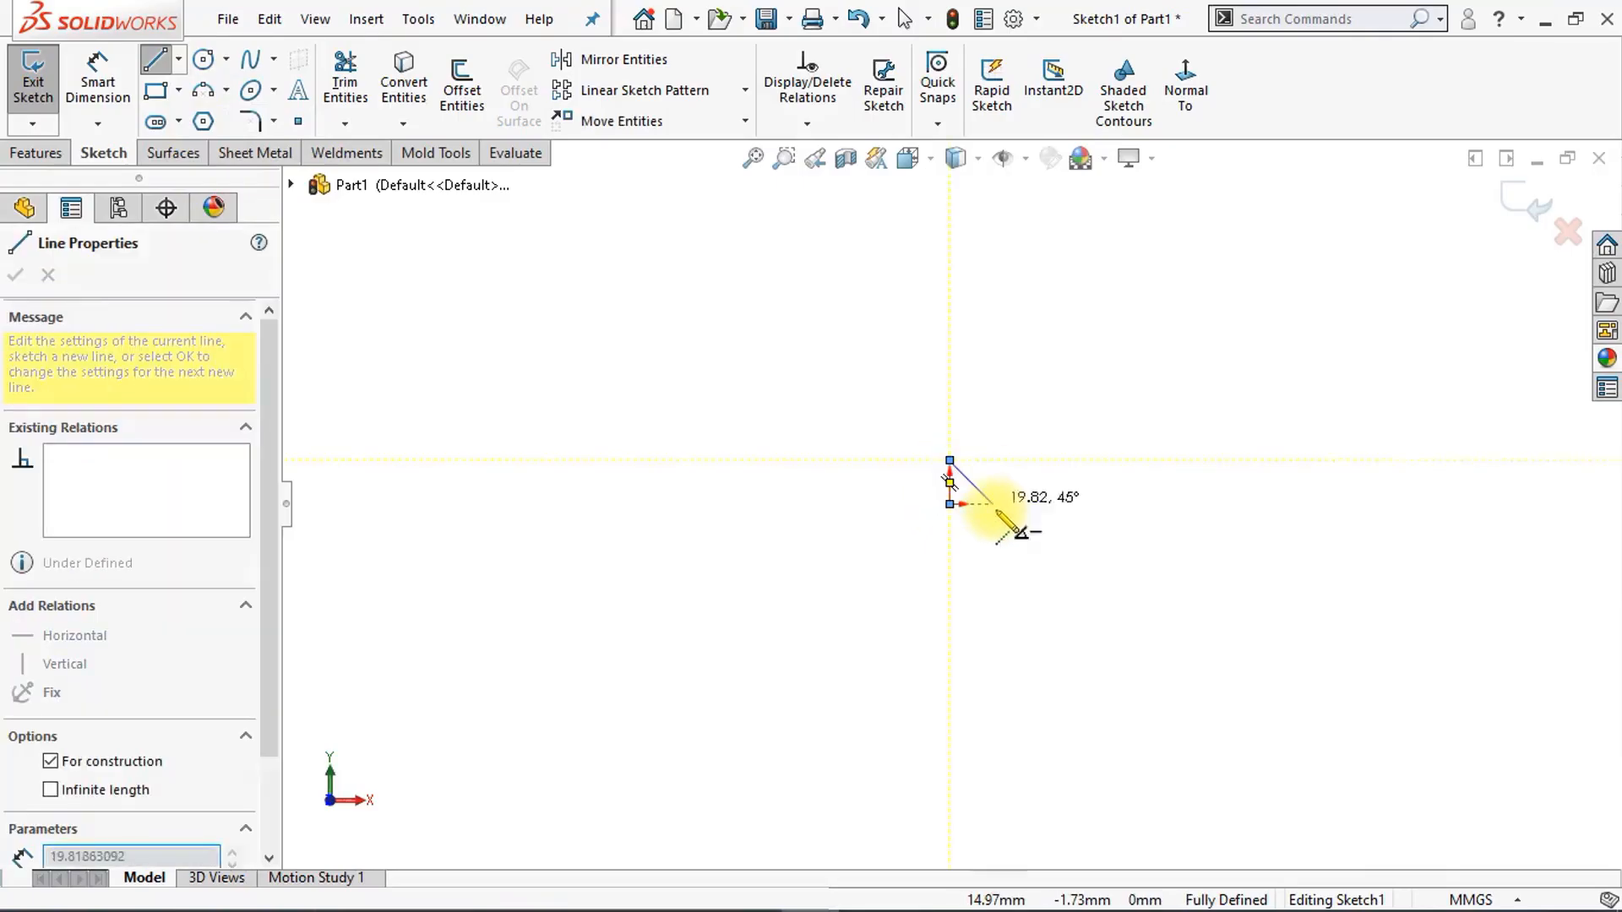
{"action": "key", "text": "Escape"}
{"action": "scroll", "coordinate": [968, 501], "scroll_direction": "down", "scroll_amount": 1}
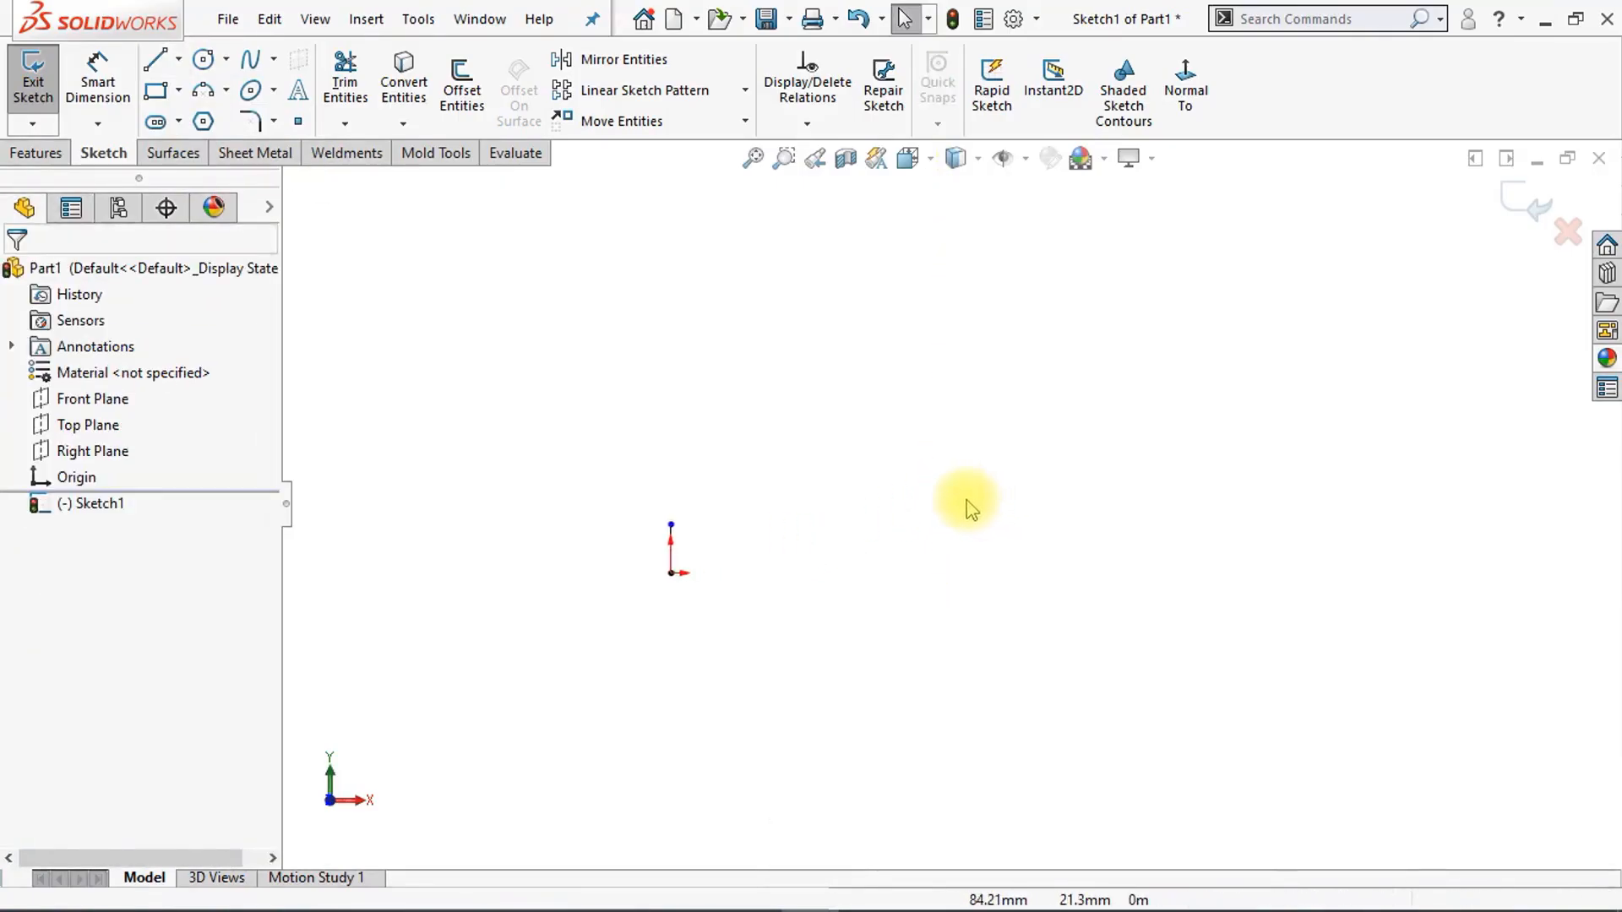
{"action": "middle_click_drag", "start_coordinate": [964, 499], "coordinate": [919, 499], "text": "ctrl"}
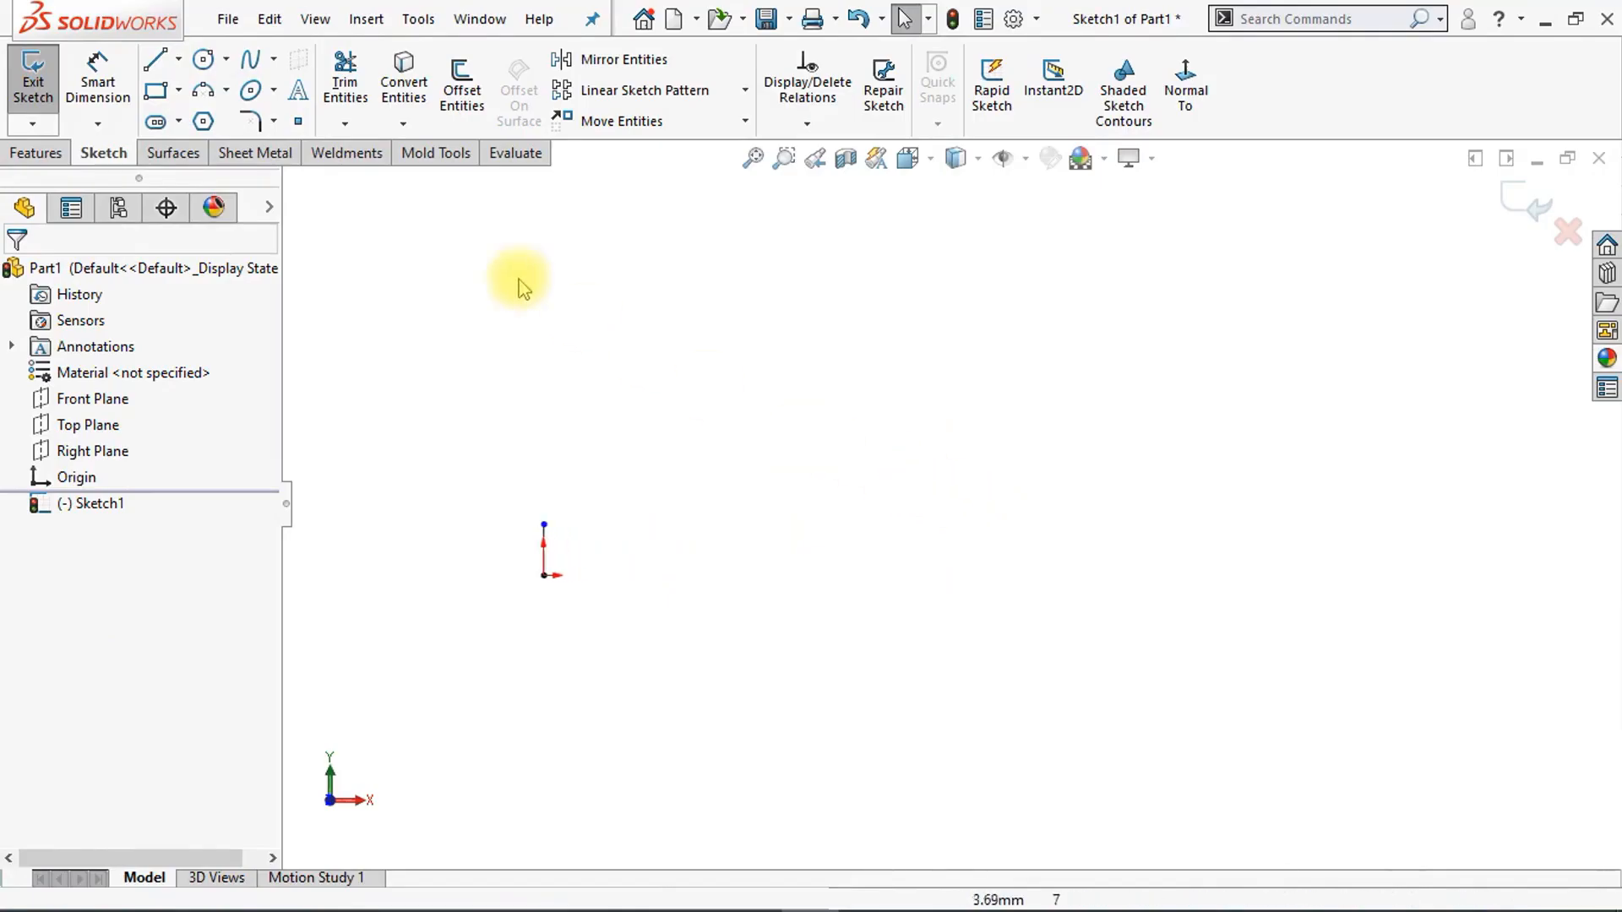
{"action": "left_click", "coordinate": [178, 59]}
{"action": "left_click", "coordinate": [209, 116]}
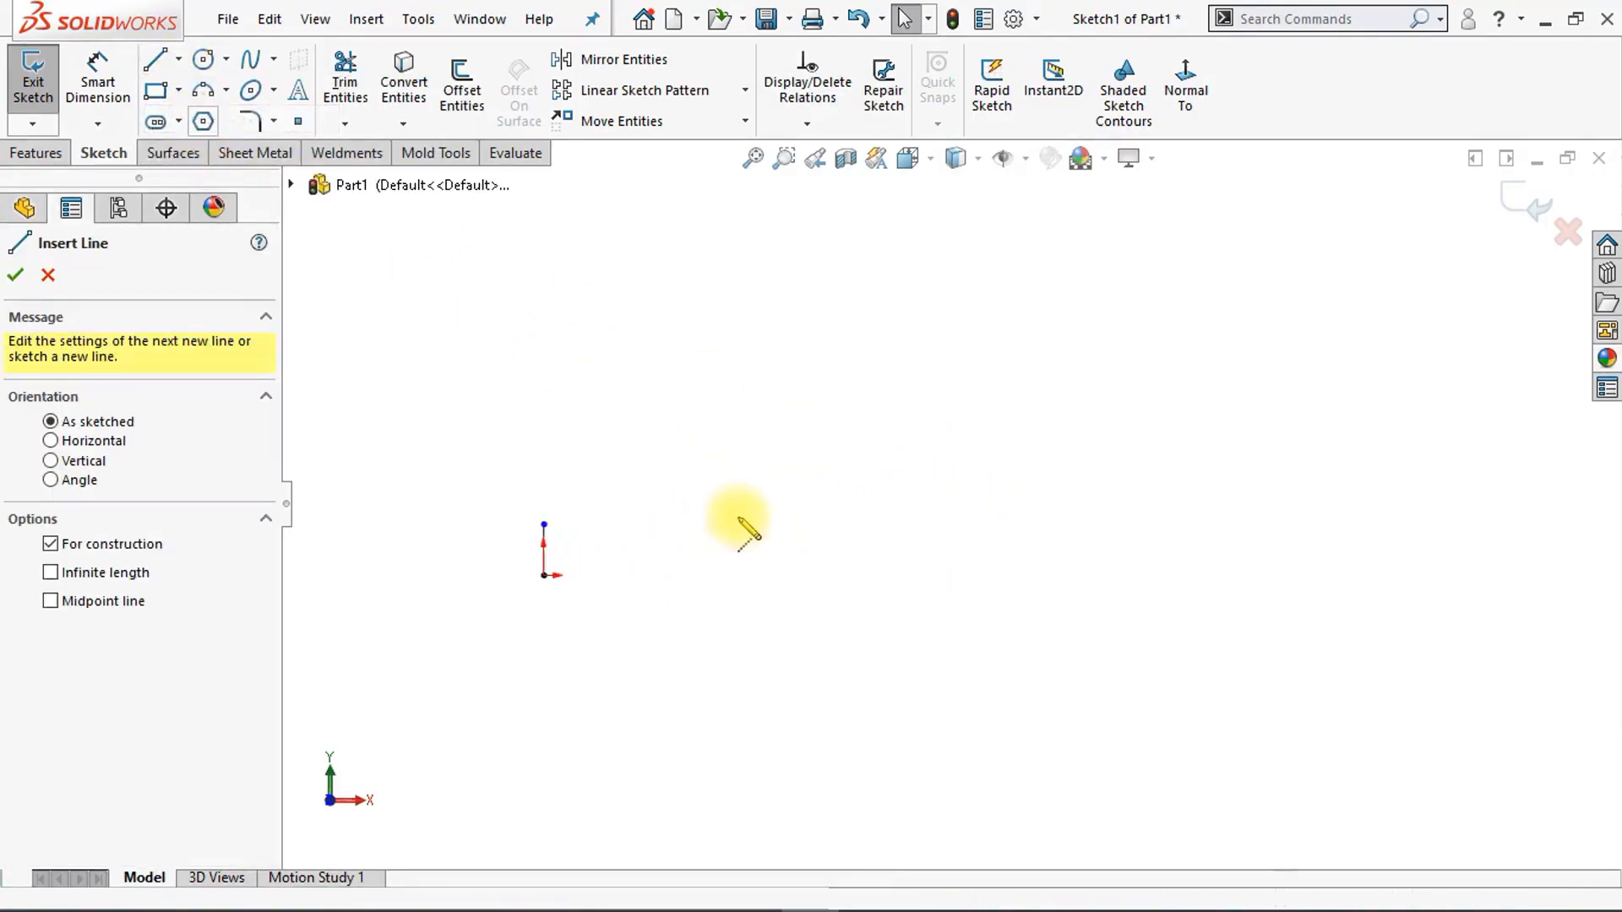
{"action": "left_click", "coordinate": [771, 575]}
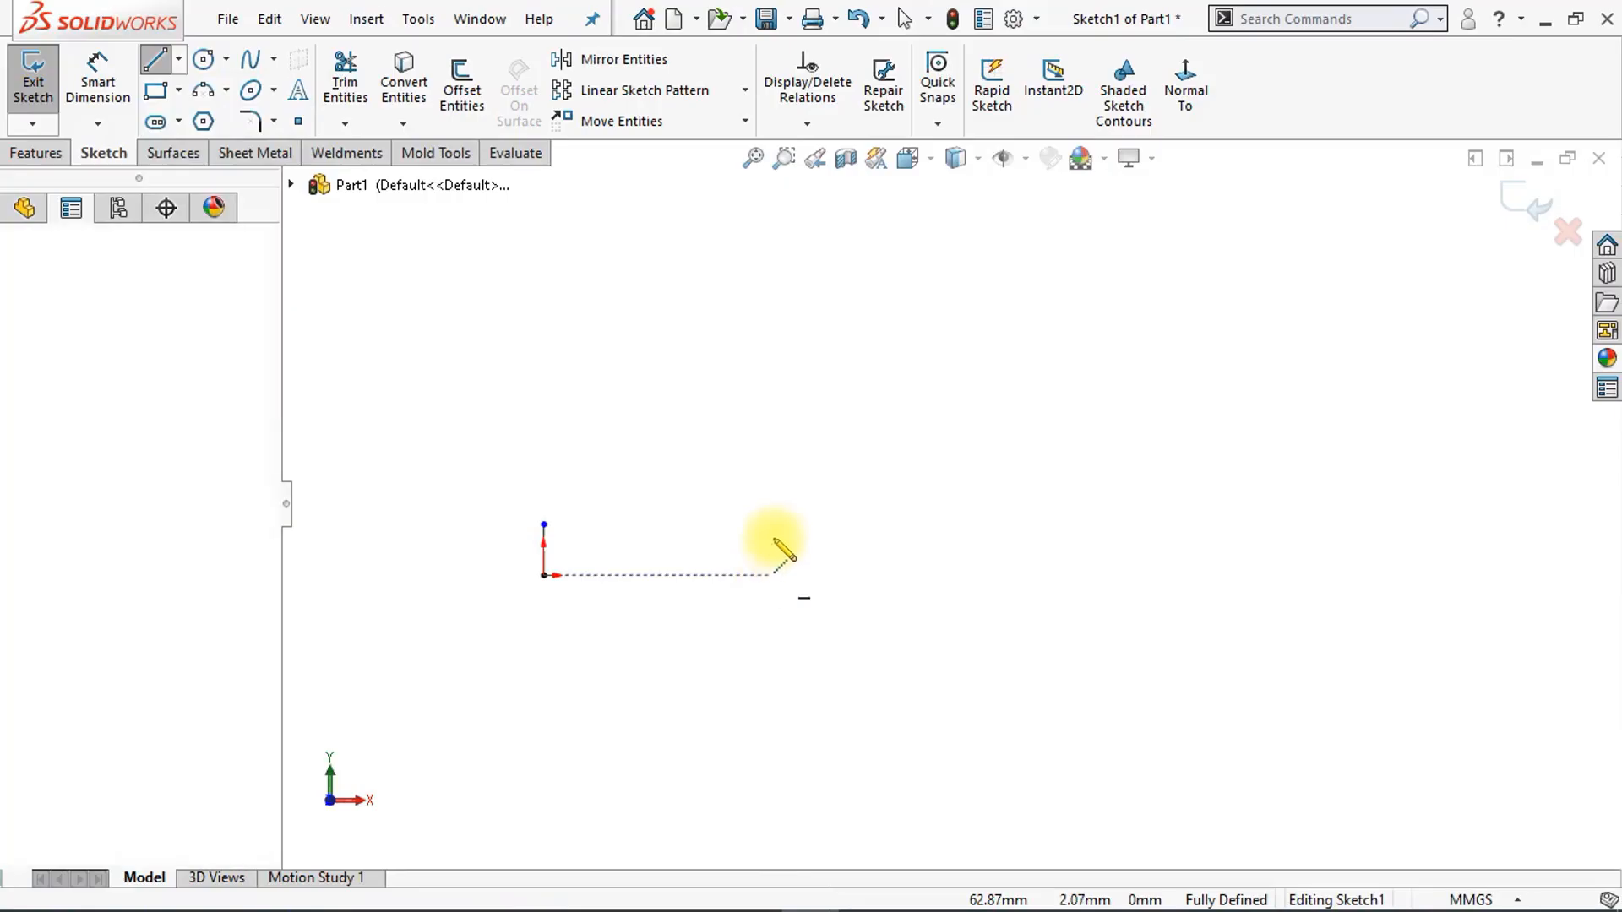
{"action": "key", "text": "Escape"}
{"action": "key", "text": "Escape"}
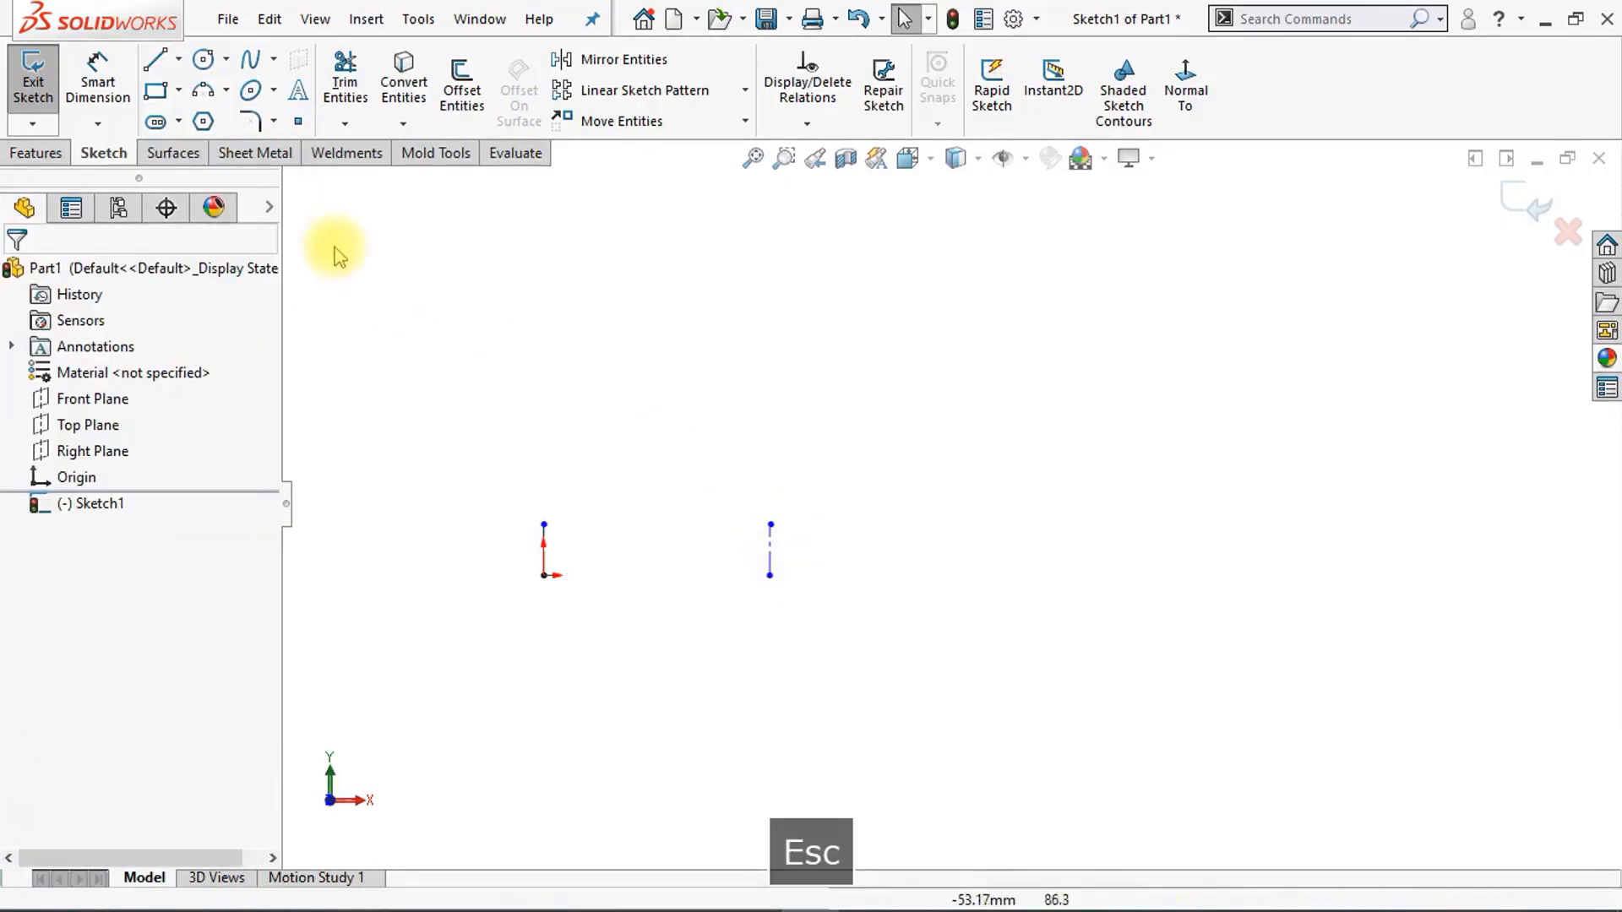
Step: Sketch a third vertical centerline, higher than the first two and about 180 mm from the origin along X
{"action": "left_click", "coordinate": [178, 58]}
{"action": "left_click", "coordinate": [217, 113]}
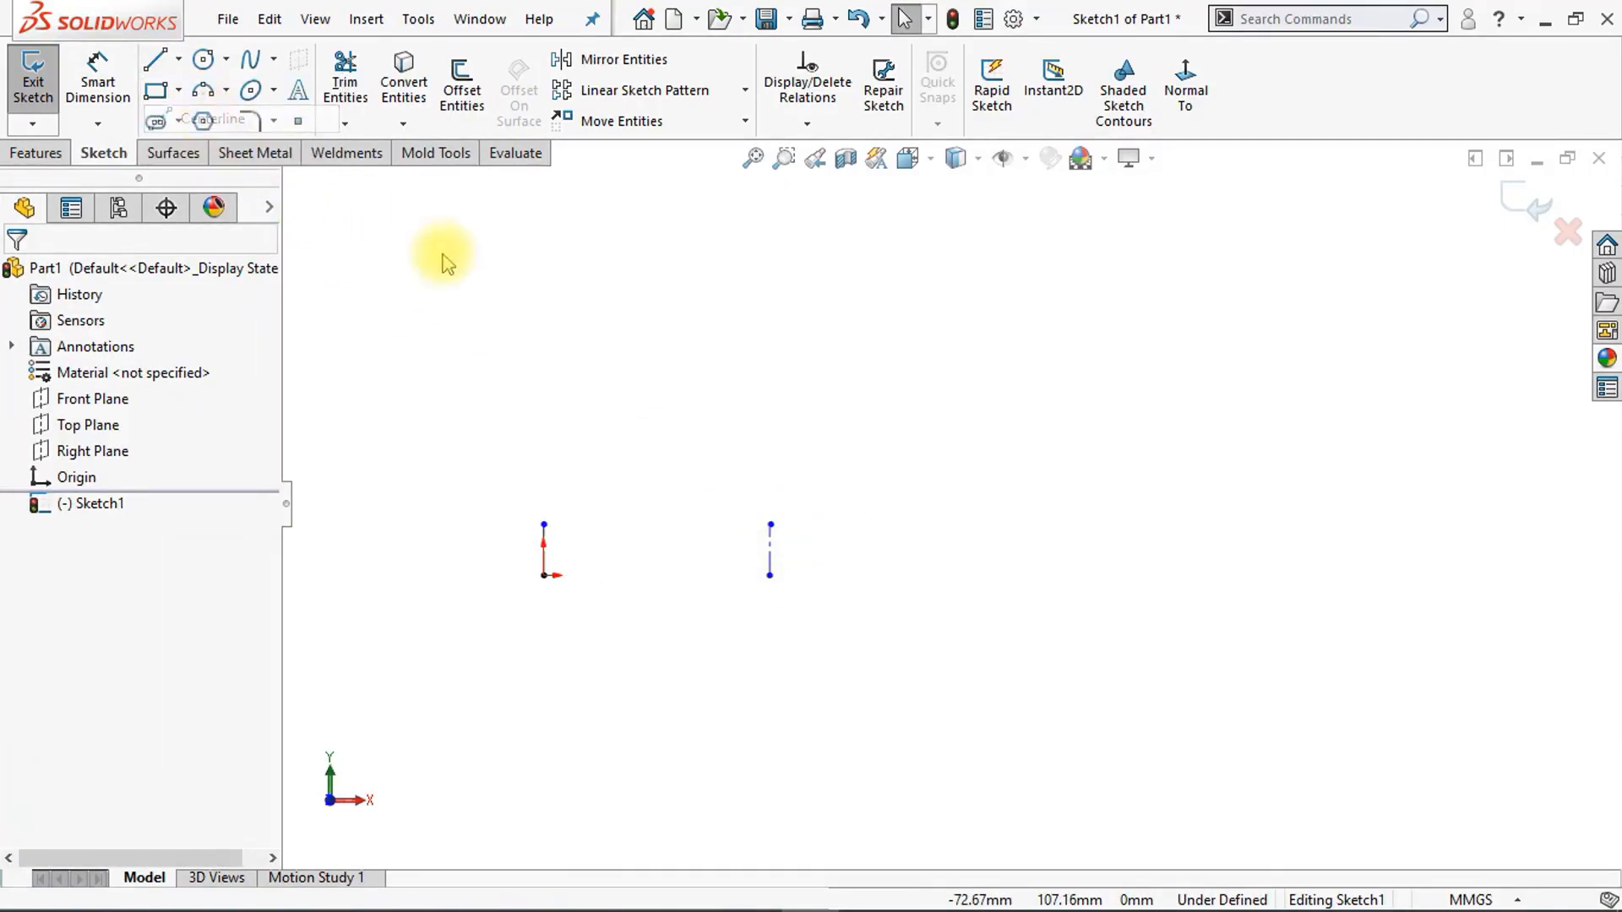
{"action": "left_click", "coordinate": [1190, 405]}
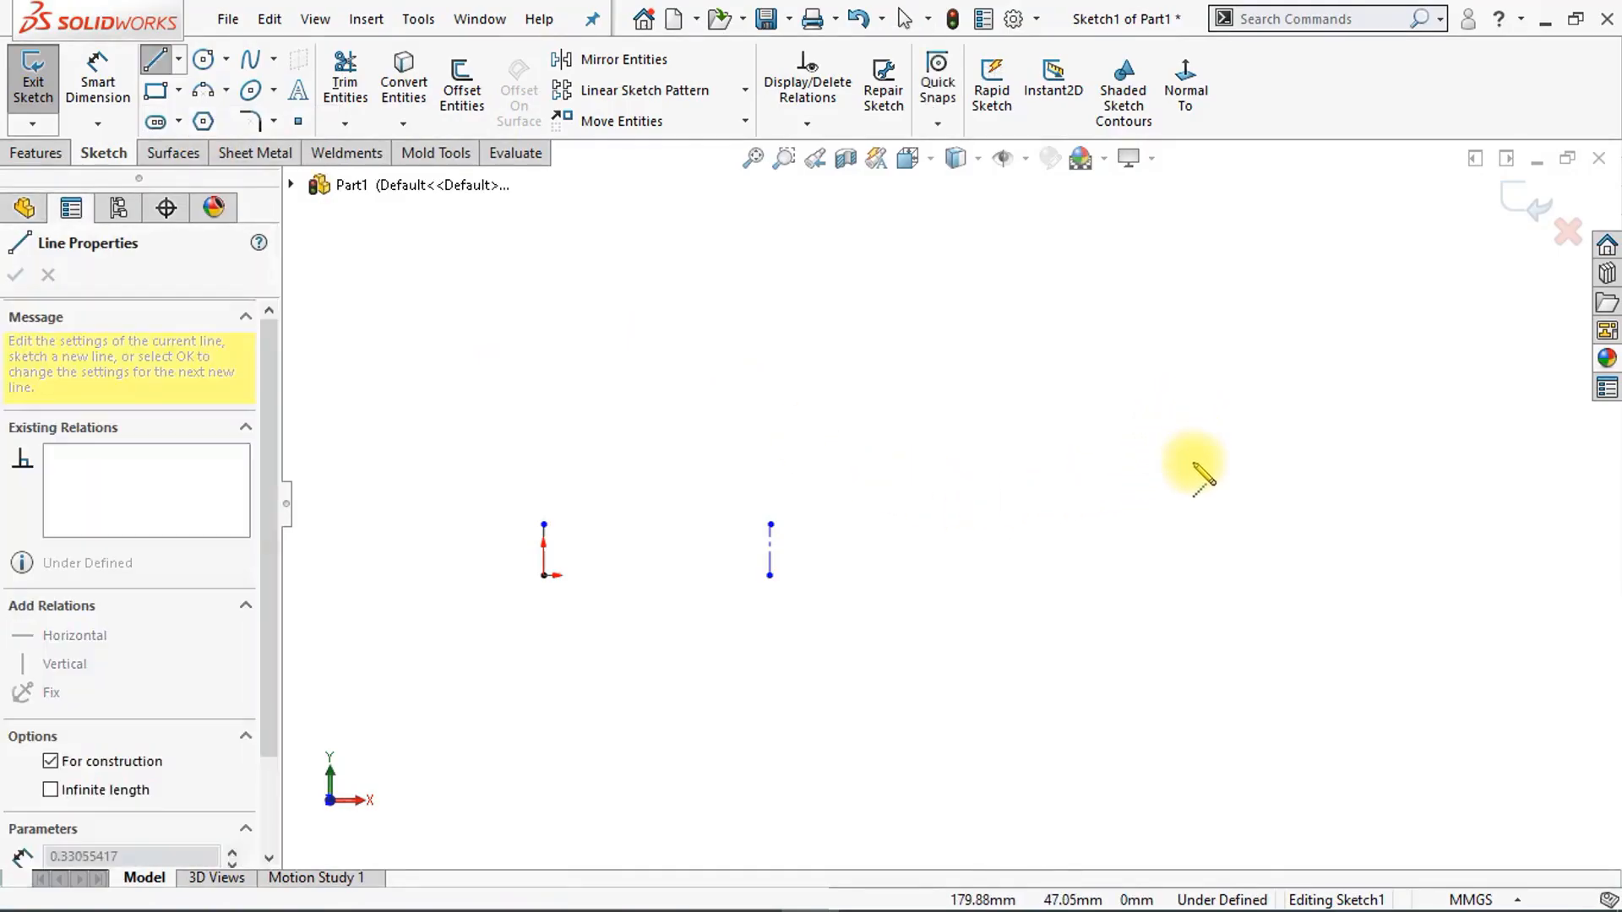
{"action": "left_click", "coordinate": [1191, 480]}
{"action": "key", "text": "Escape"}
{"action": "key", "text": "Escape"}
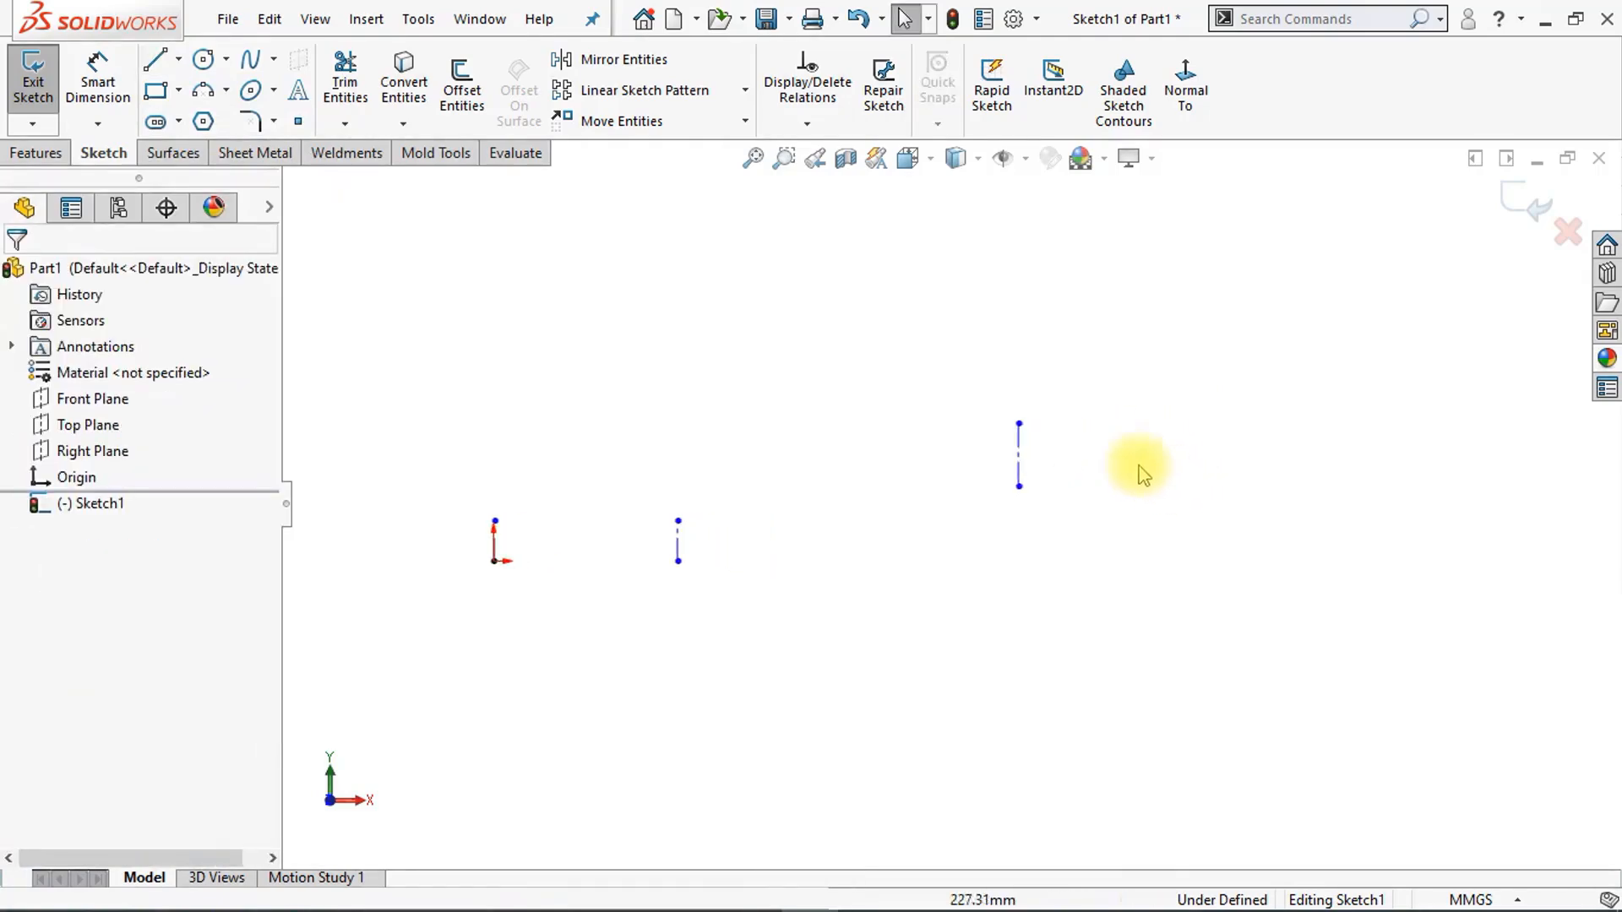
Step: Sketch a fourth vertical centerline about 21 mm long, beyond the third one and about 328 mm from the origin along X
{"action": "left_click", "coordinate": [178, 60]}
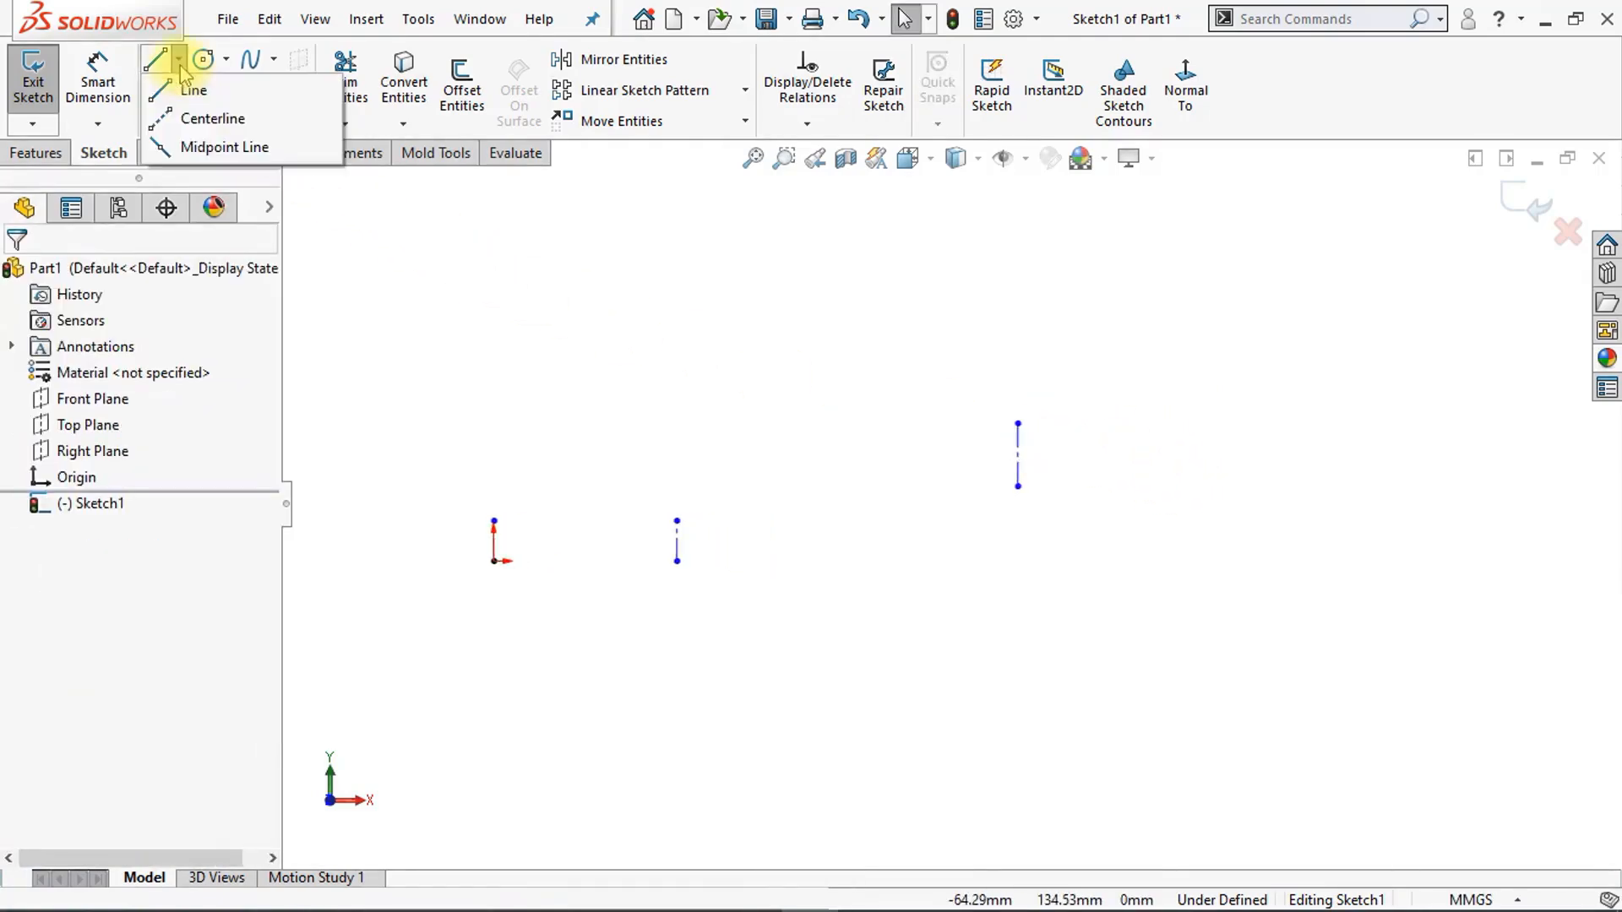
{"action": "left_click", "coordinate": [211, 121]}
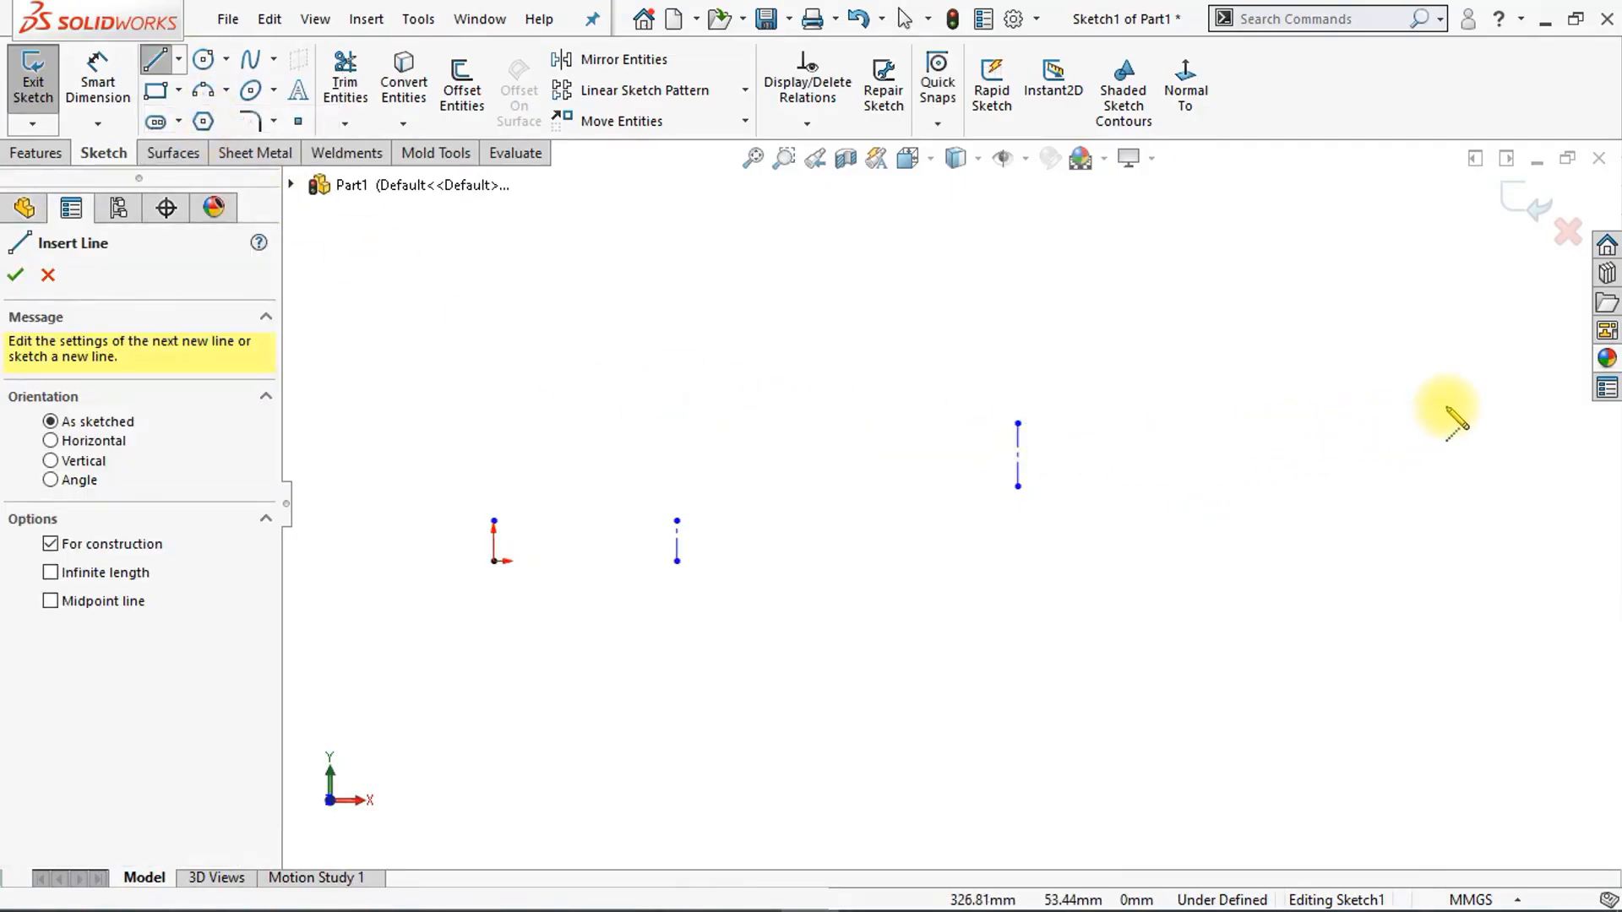
{"action": "left_click", "coordinate": [1448, 409]}
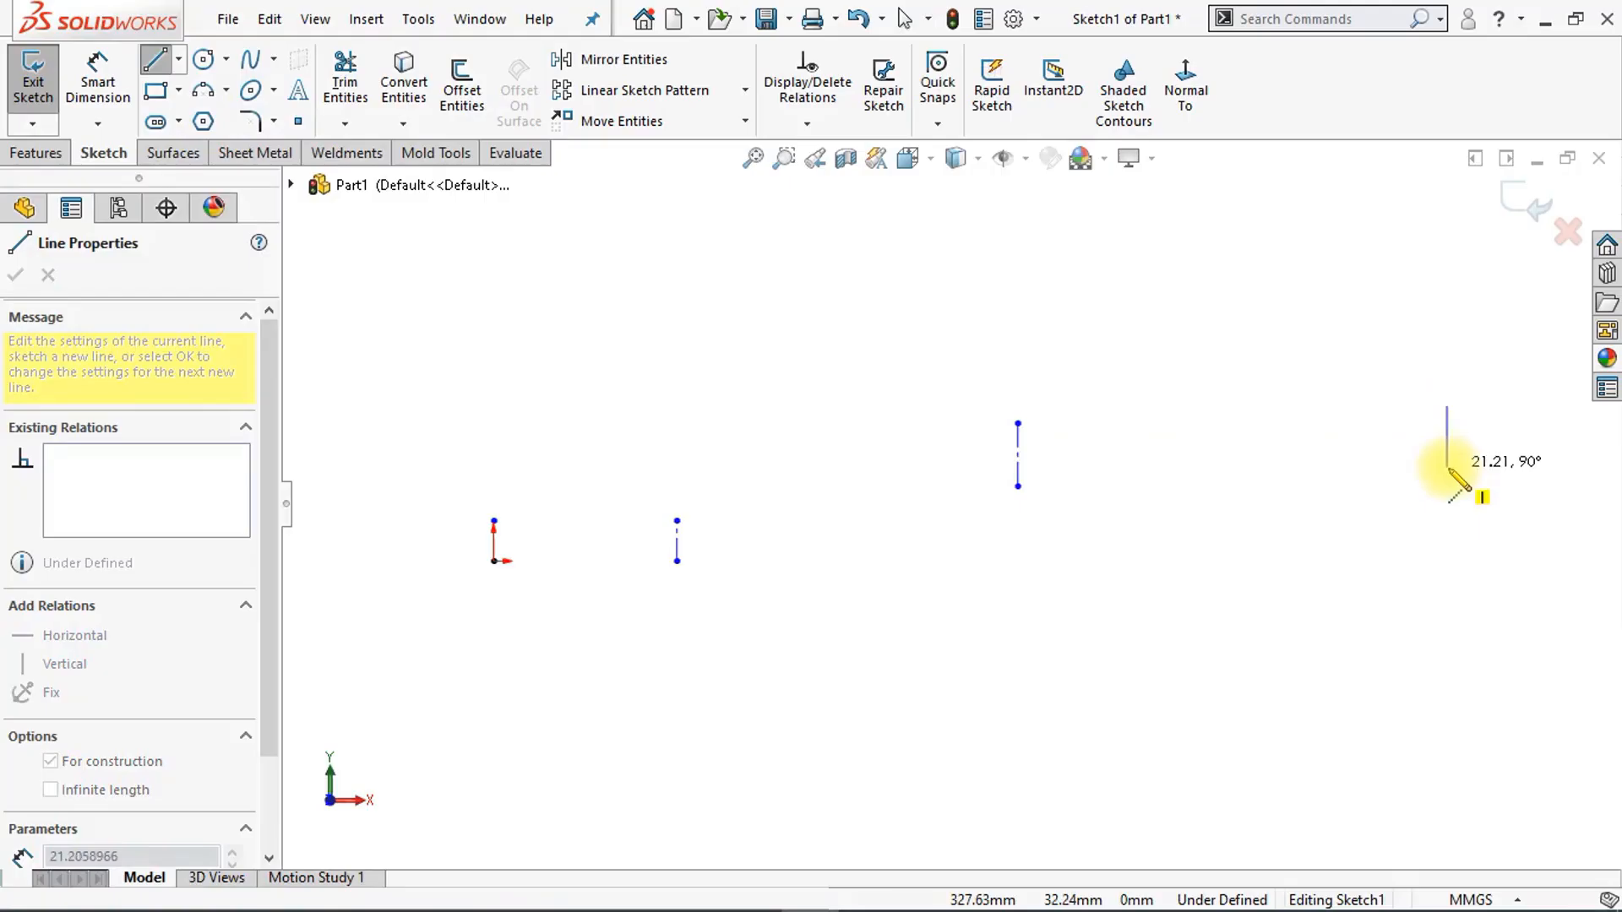
{"action": "left_click", "coordinate": [1447, 468]}
{"action": "key", "text": "Escape"}
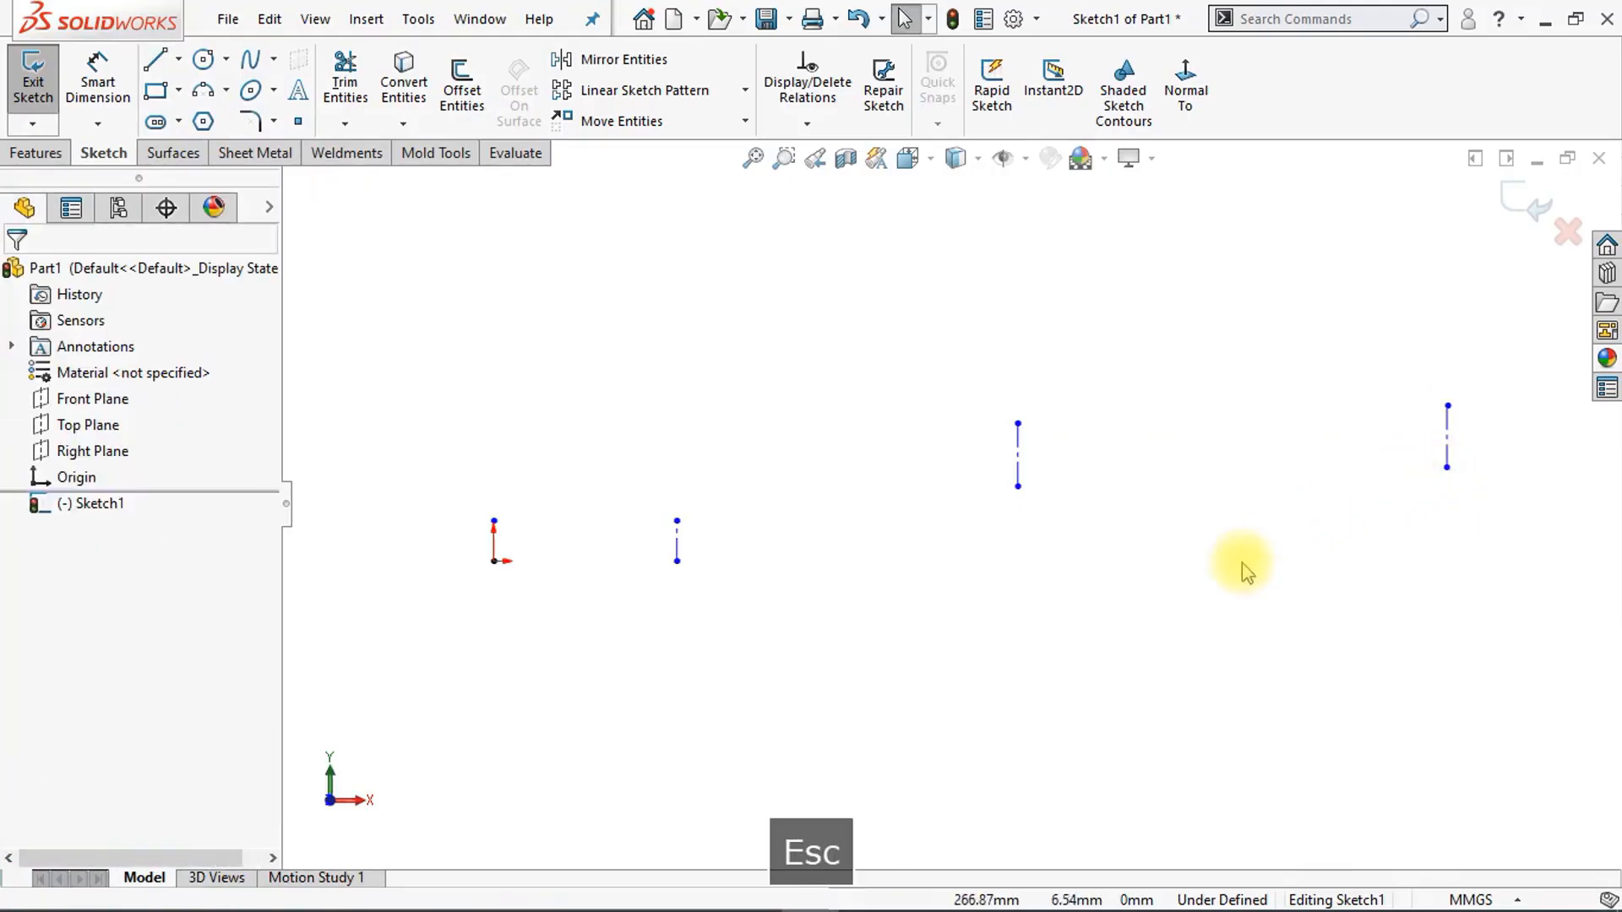
Step: Dimension the length of the centerline at the origin as 4 mm
{"action": "left_click", "coordinate": [97, 81]}
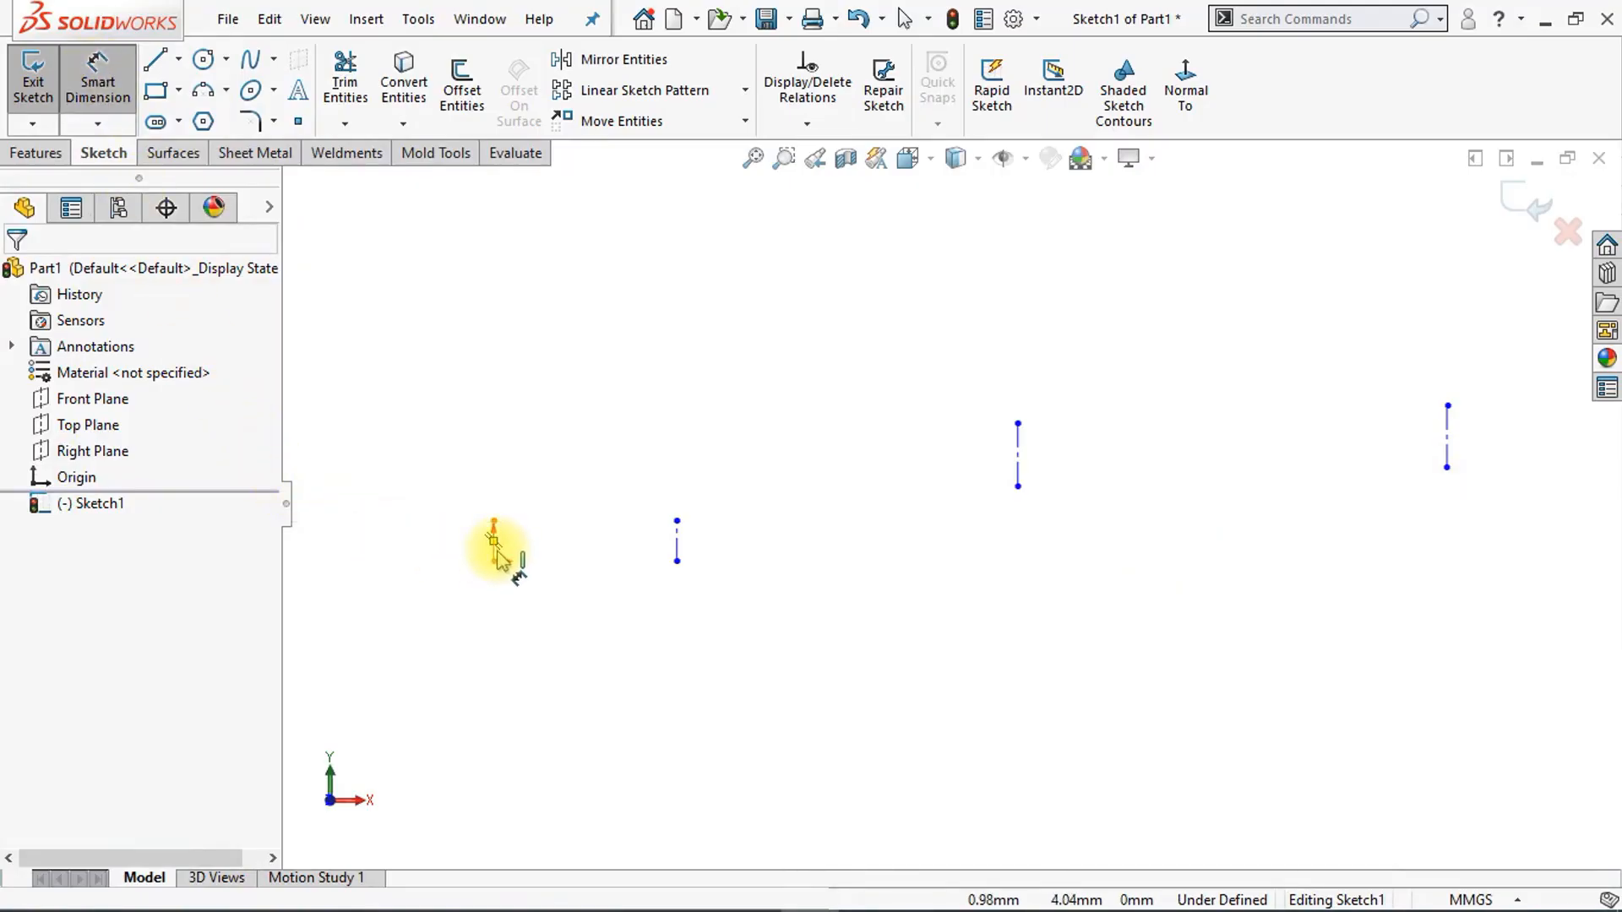
{"action": "scroll", "coordinate": [500, 565], "scroll_direction": "down", "scroll_amount": 1}
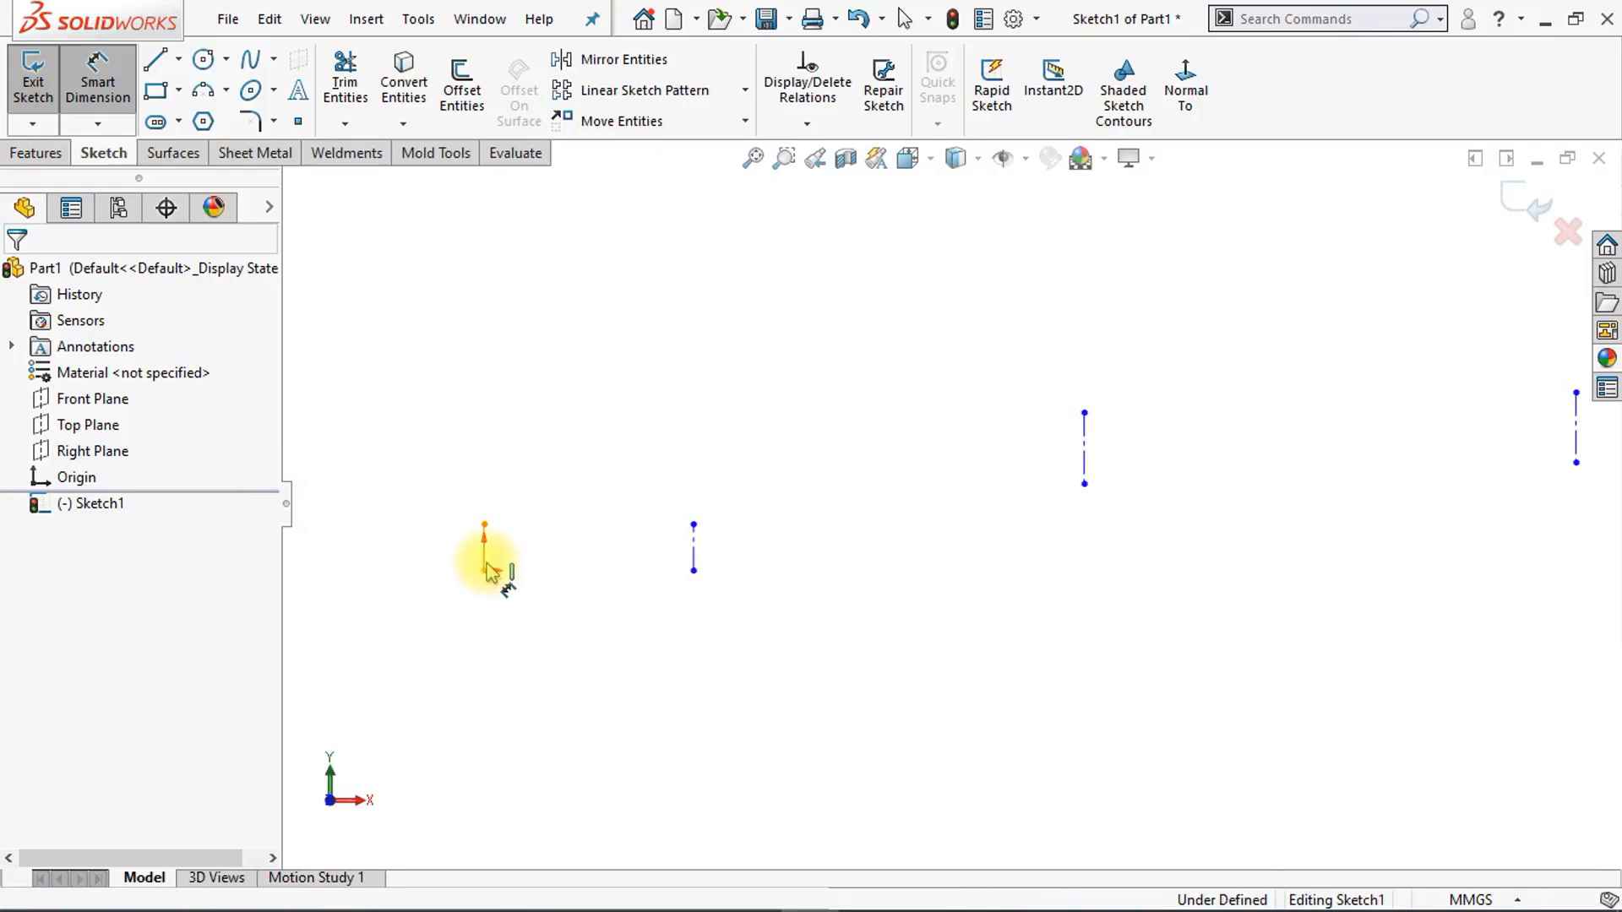
{"action": "left_click", "coordinate": [486, 568]}
{"action": "left_click", "coordinate": [424, 502]}
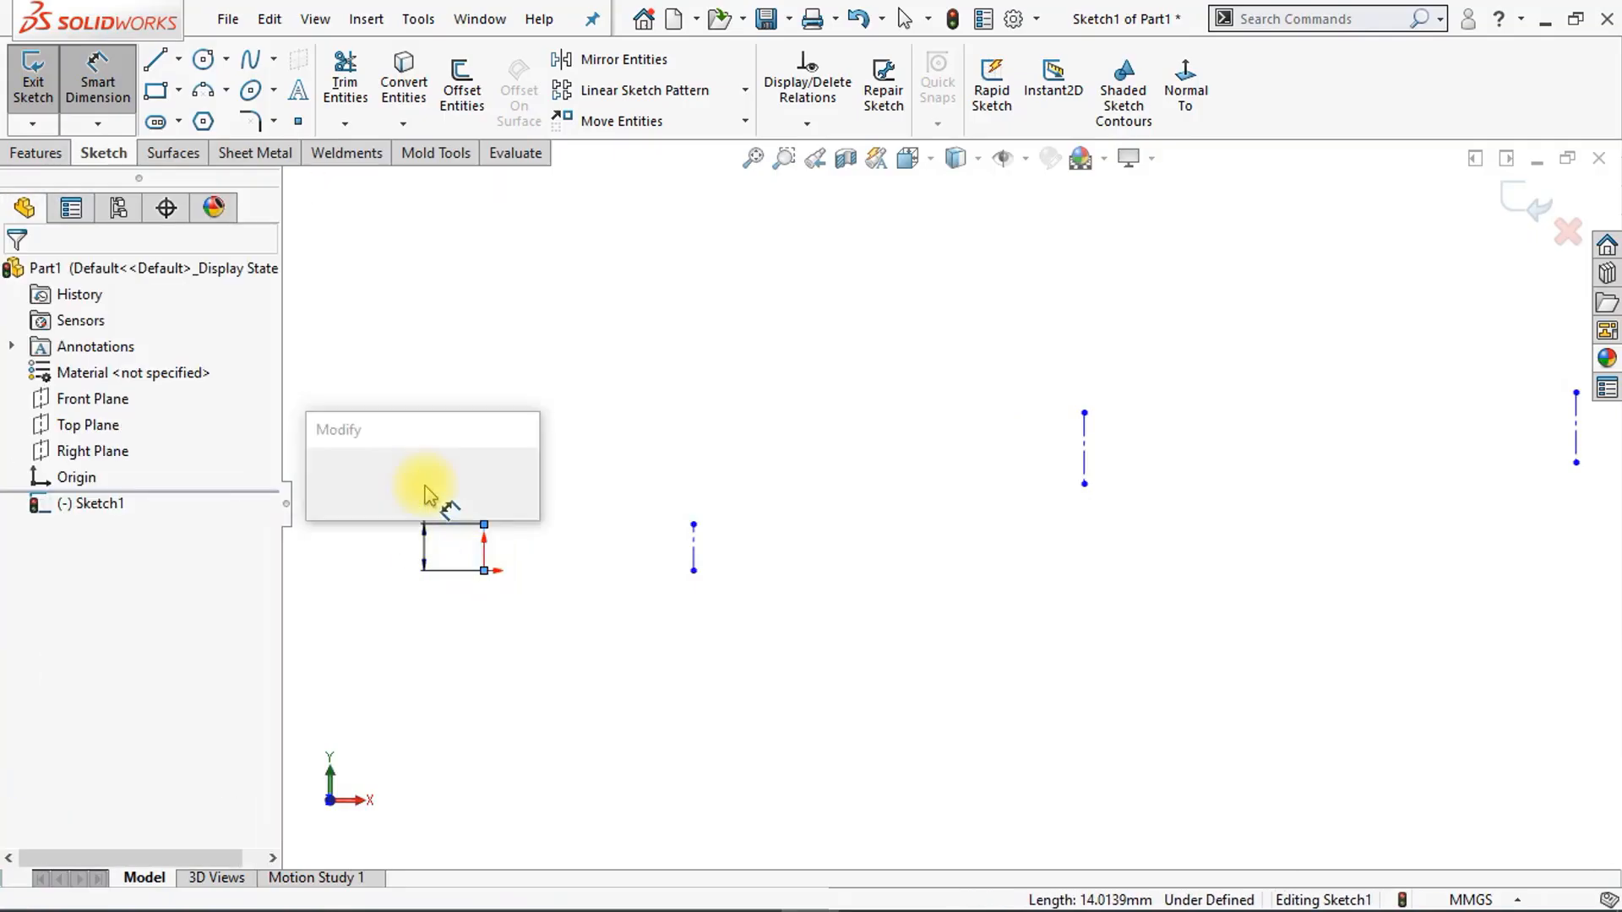
{"action": "type", "text": "4"}
{"action": "key", "text": "Return"}
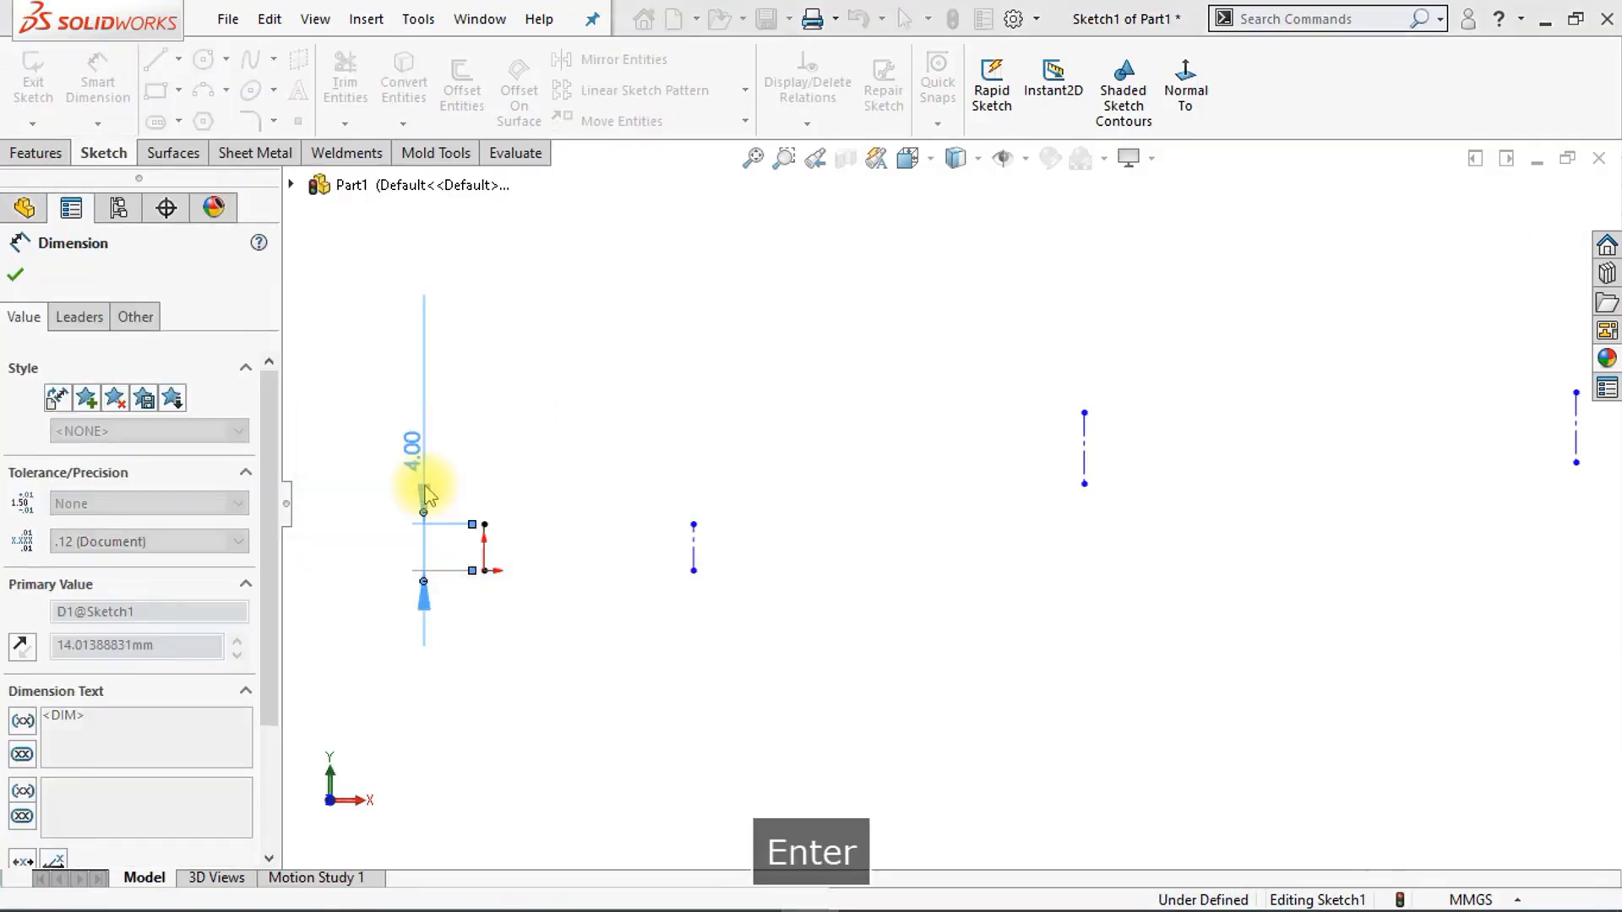
{"action": "key", "text": "Escape"}
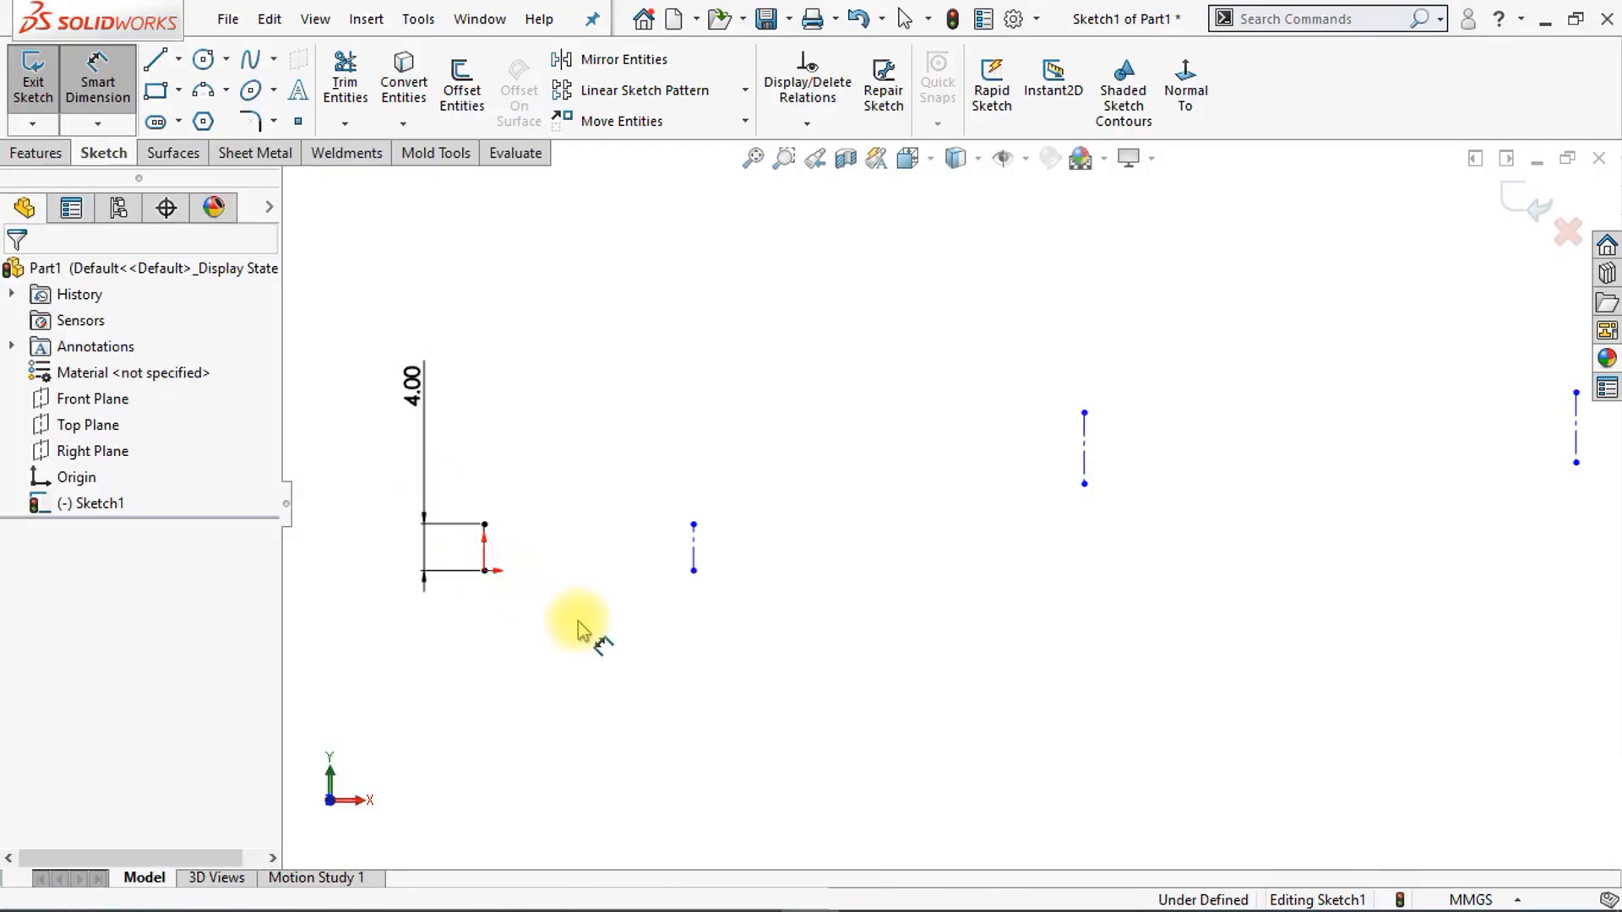
{"action": "key", "text": "Escape"}
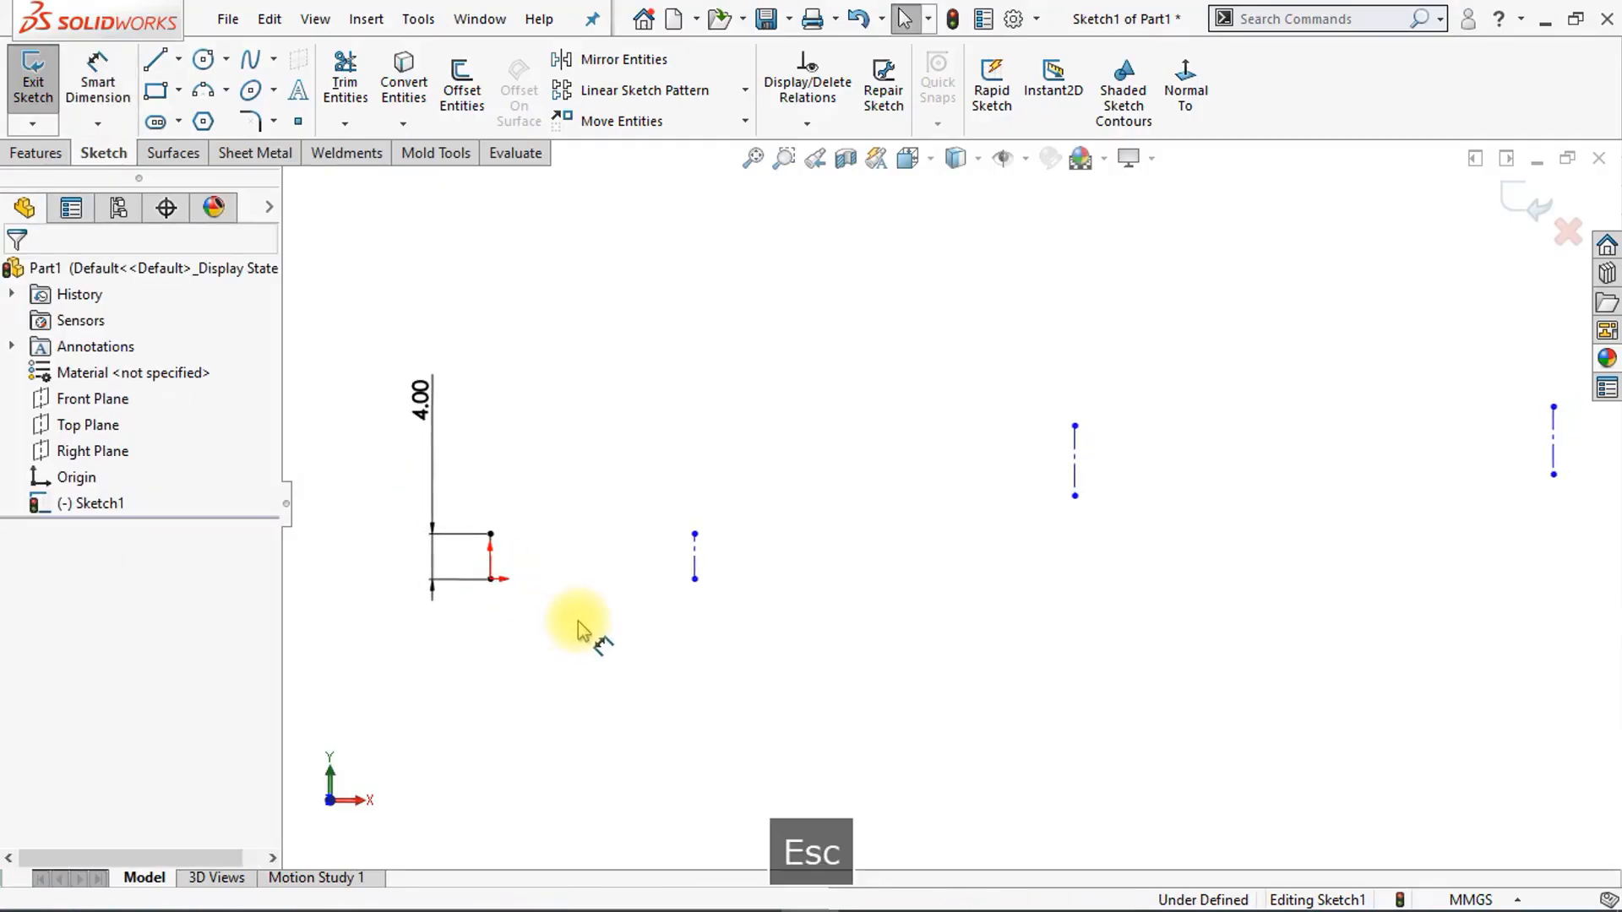
Step: Add a Horizontal relation between the second centerline's lower endpoint and the origin
{"action": "left_click", "coordinate": [692, 582]}
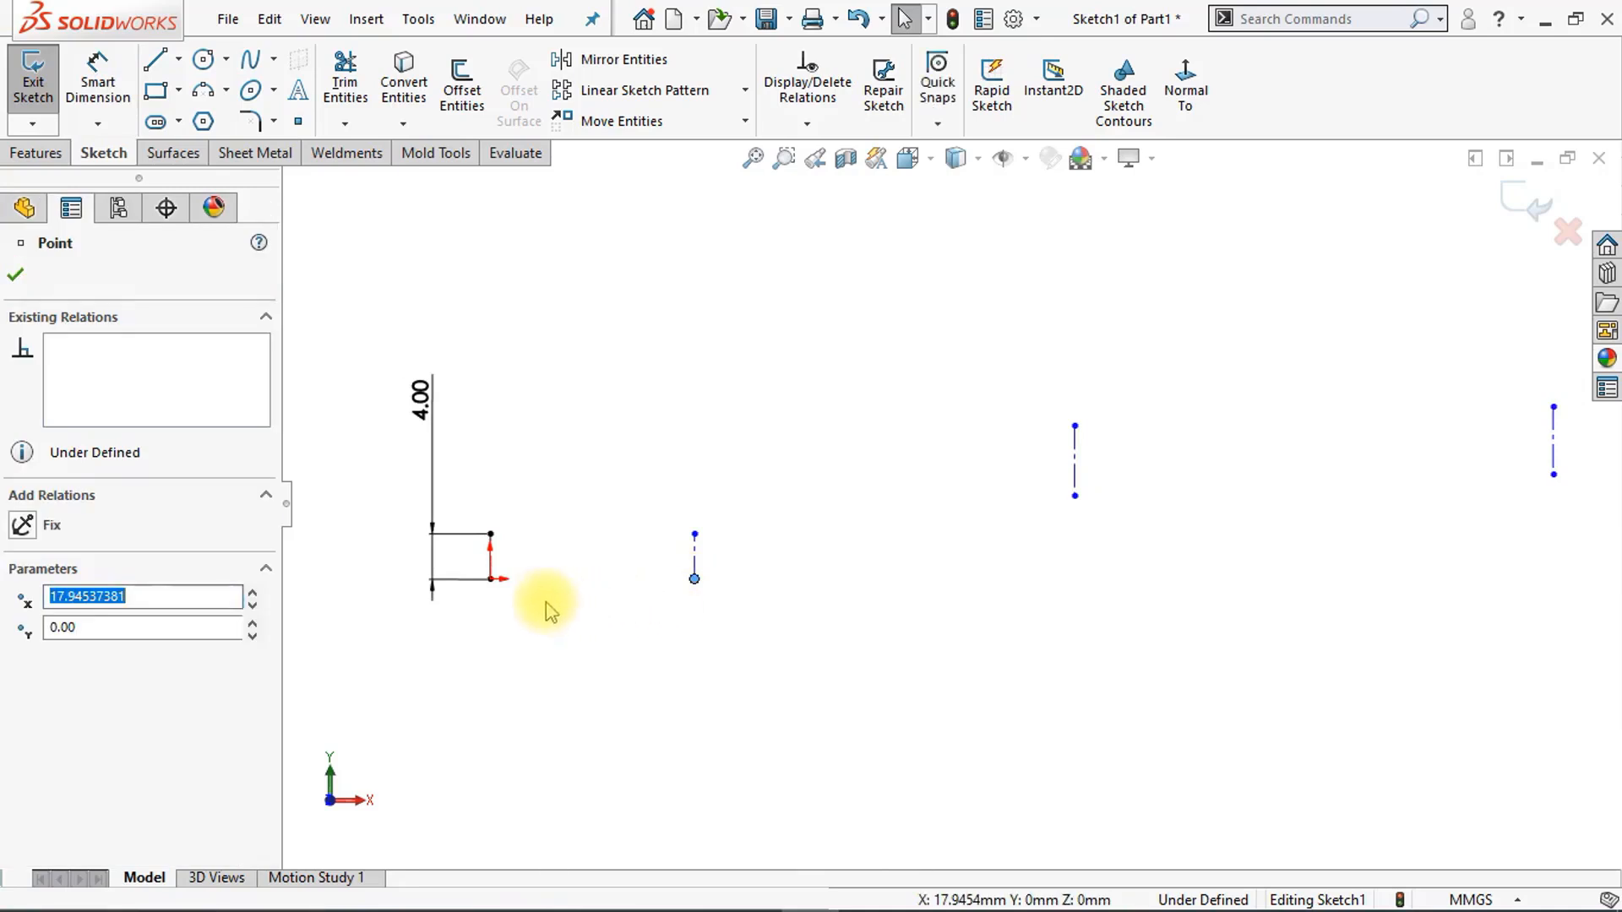
{"action": "left_click", "coordinate": [490, 580], "text": "ctrl"}
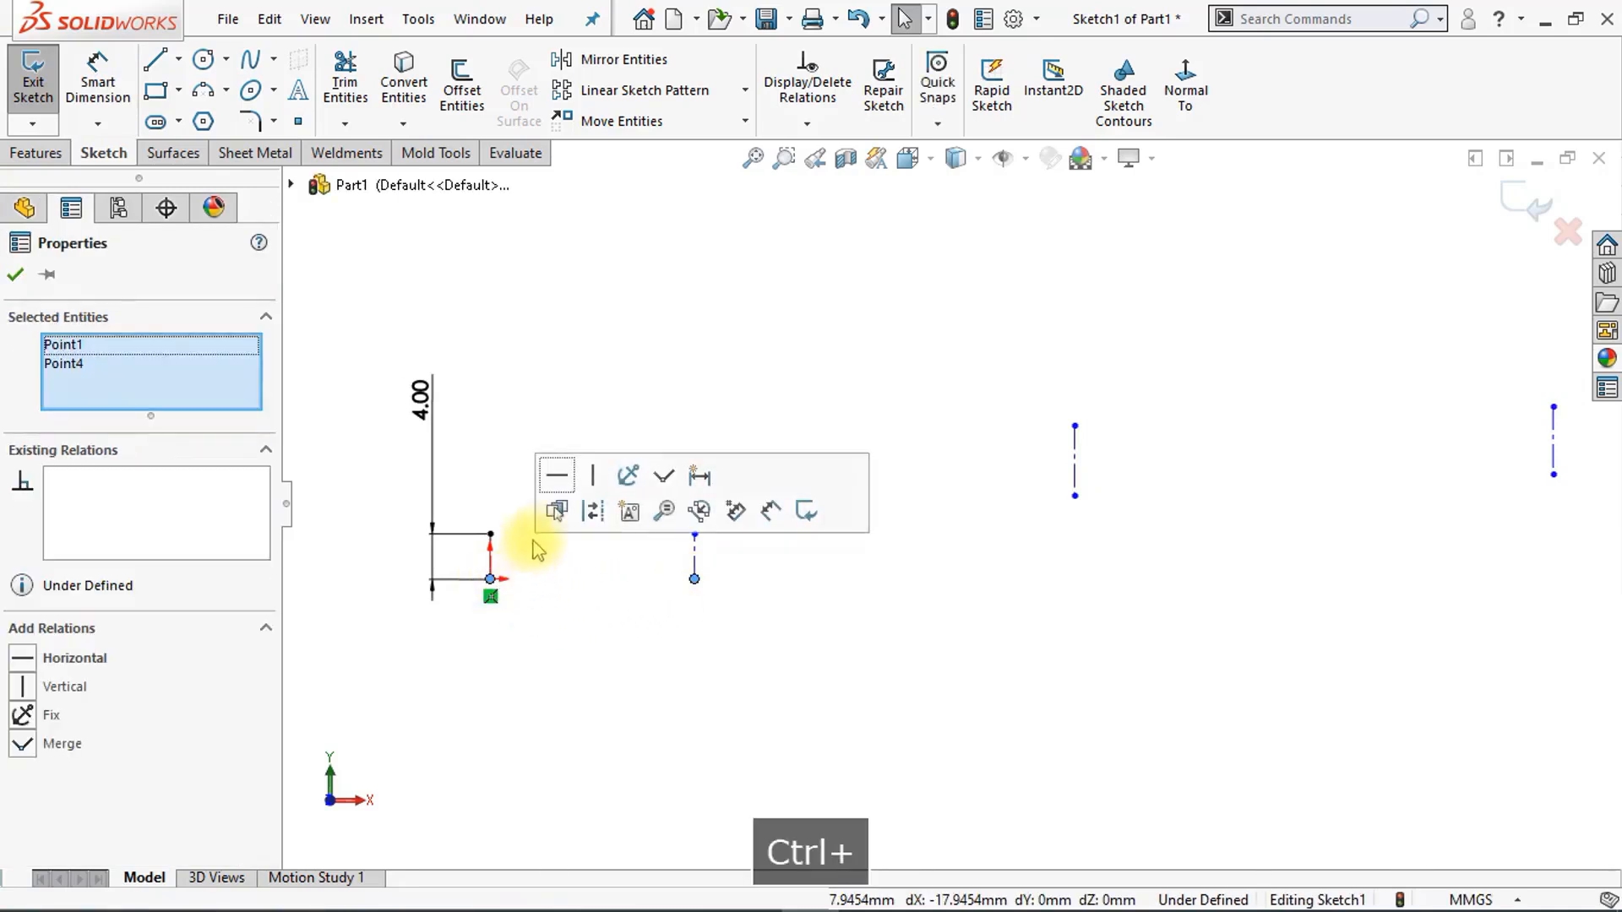
{"action": "left_click", "coordinate": [555, 480]}
{"action": "left_click", "coordinate": [667, 718]}
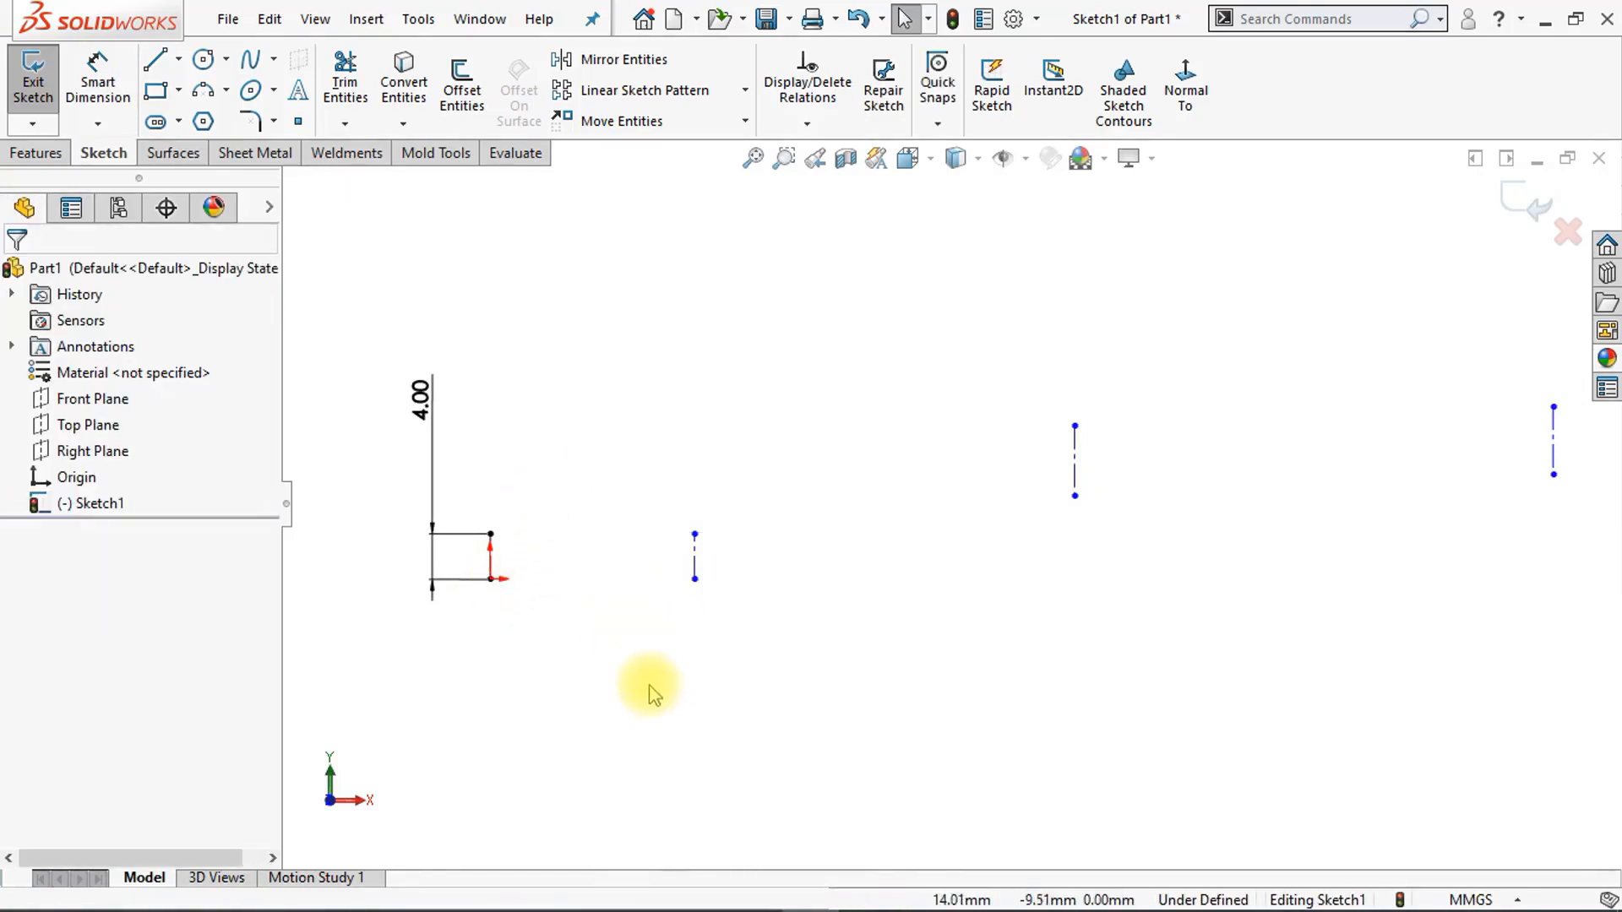
Step: Make the second centerline equal in length to the centerline at the origin
{"action": "left_click", "coordinate": [492, 556], "text": "ctrl"}
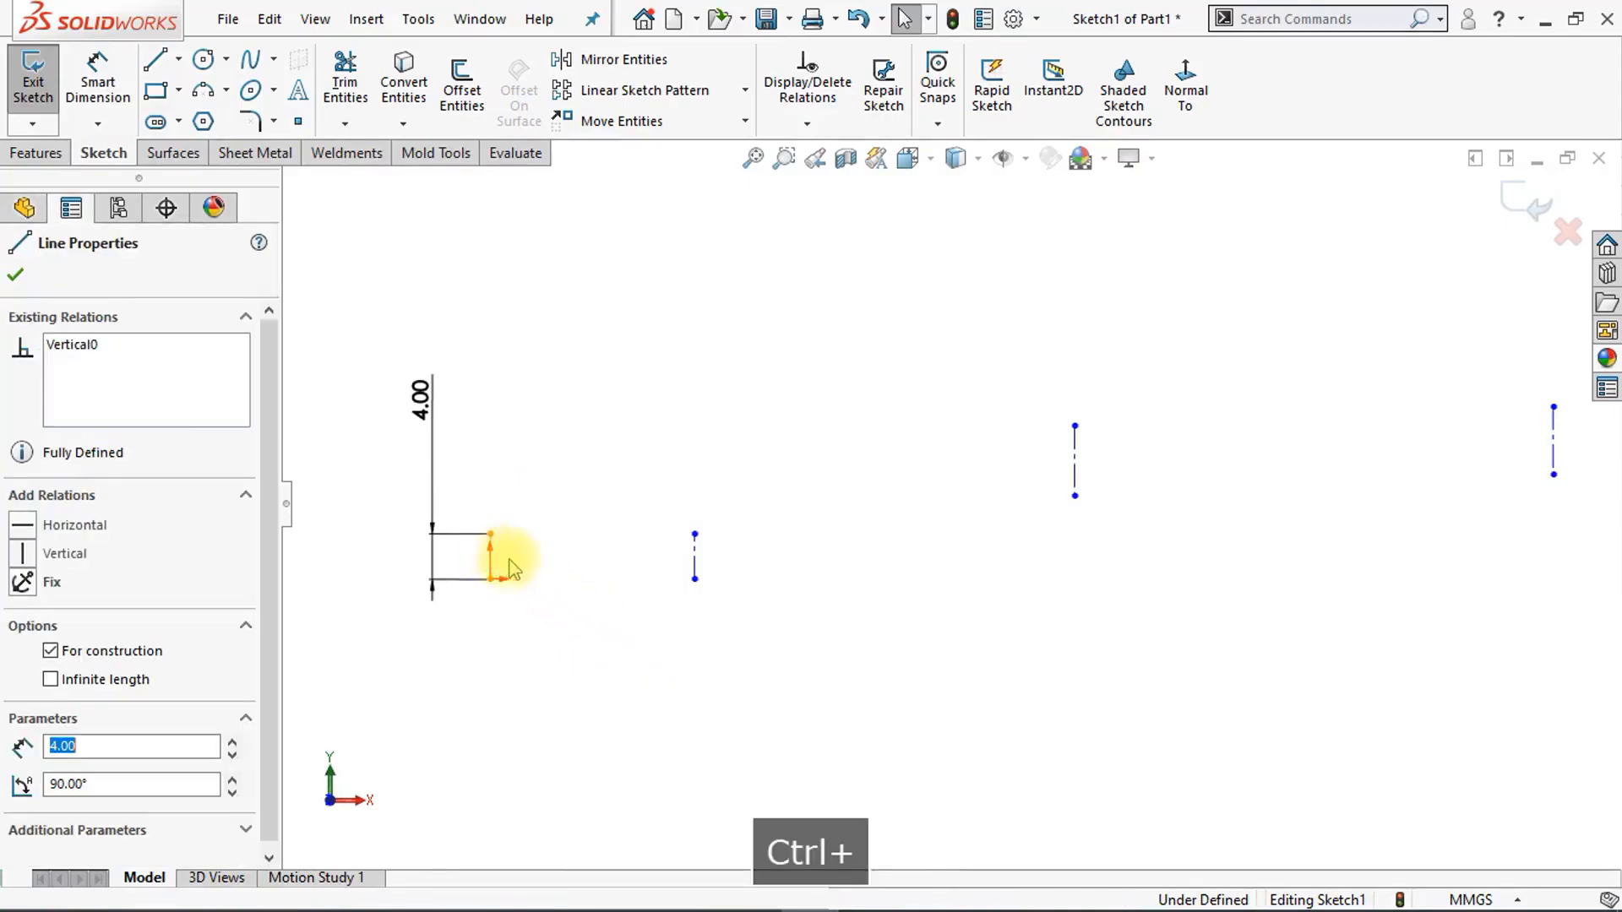
{"action": "left_click", "coordinate": [695, 561], "text": "ctrl"}
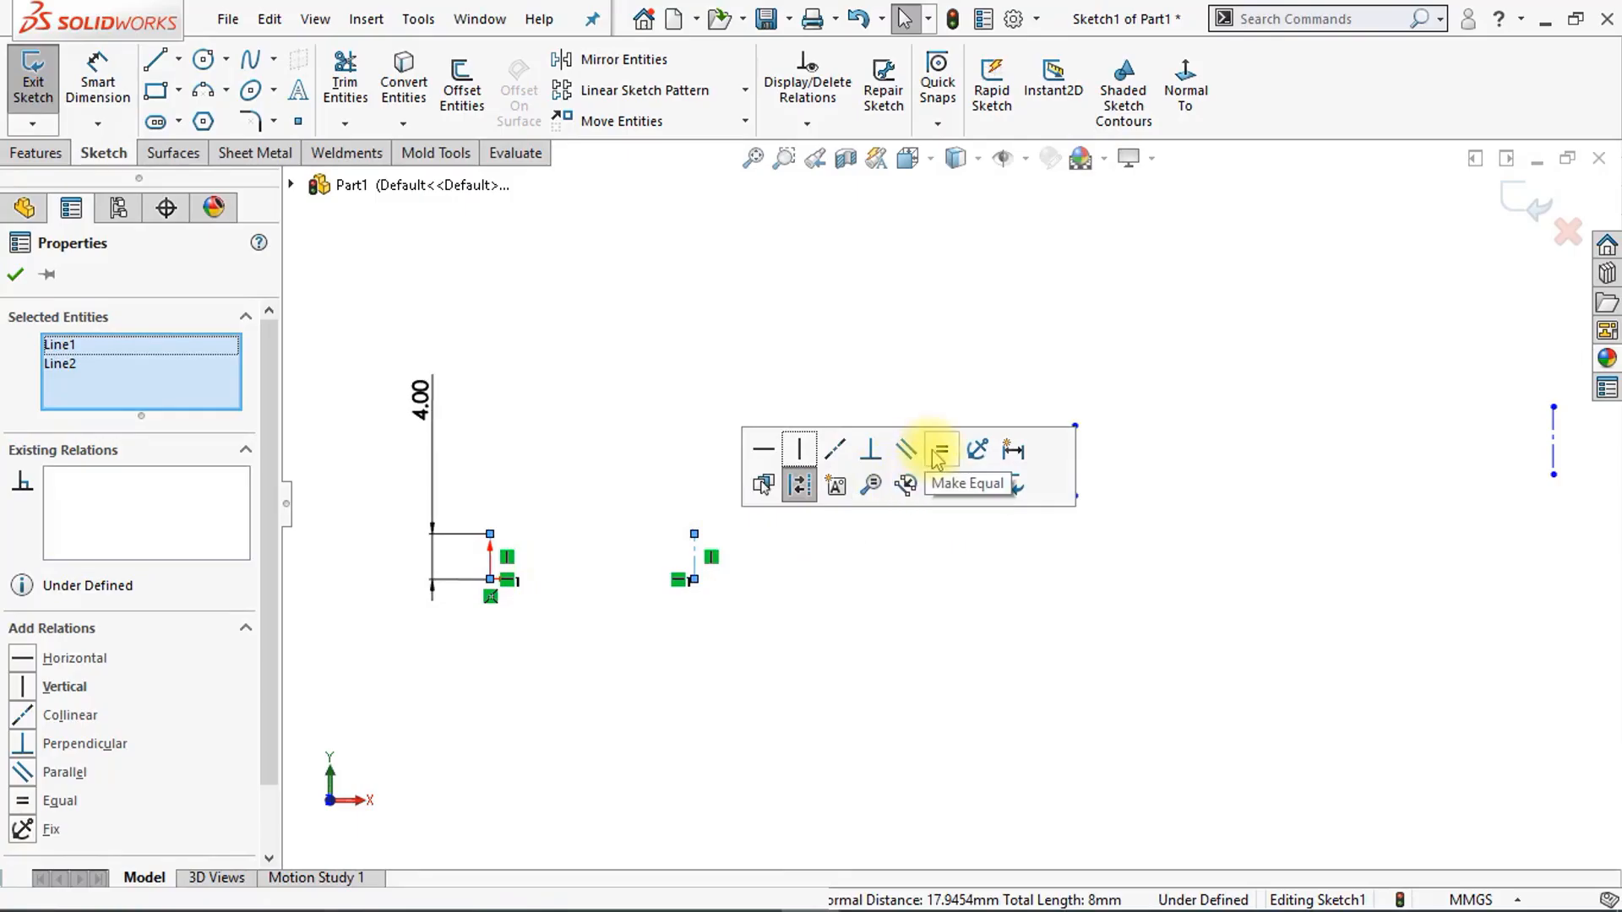
{"action": "left_click", "coordinate": [886, 632]}
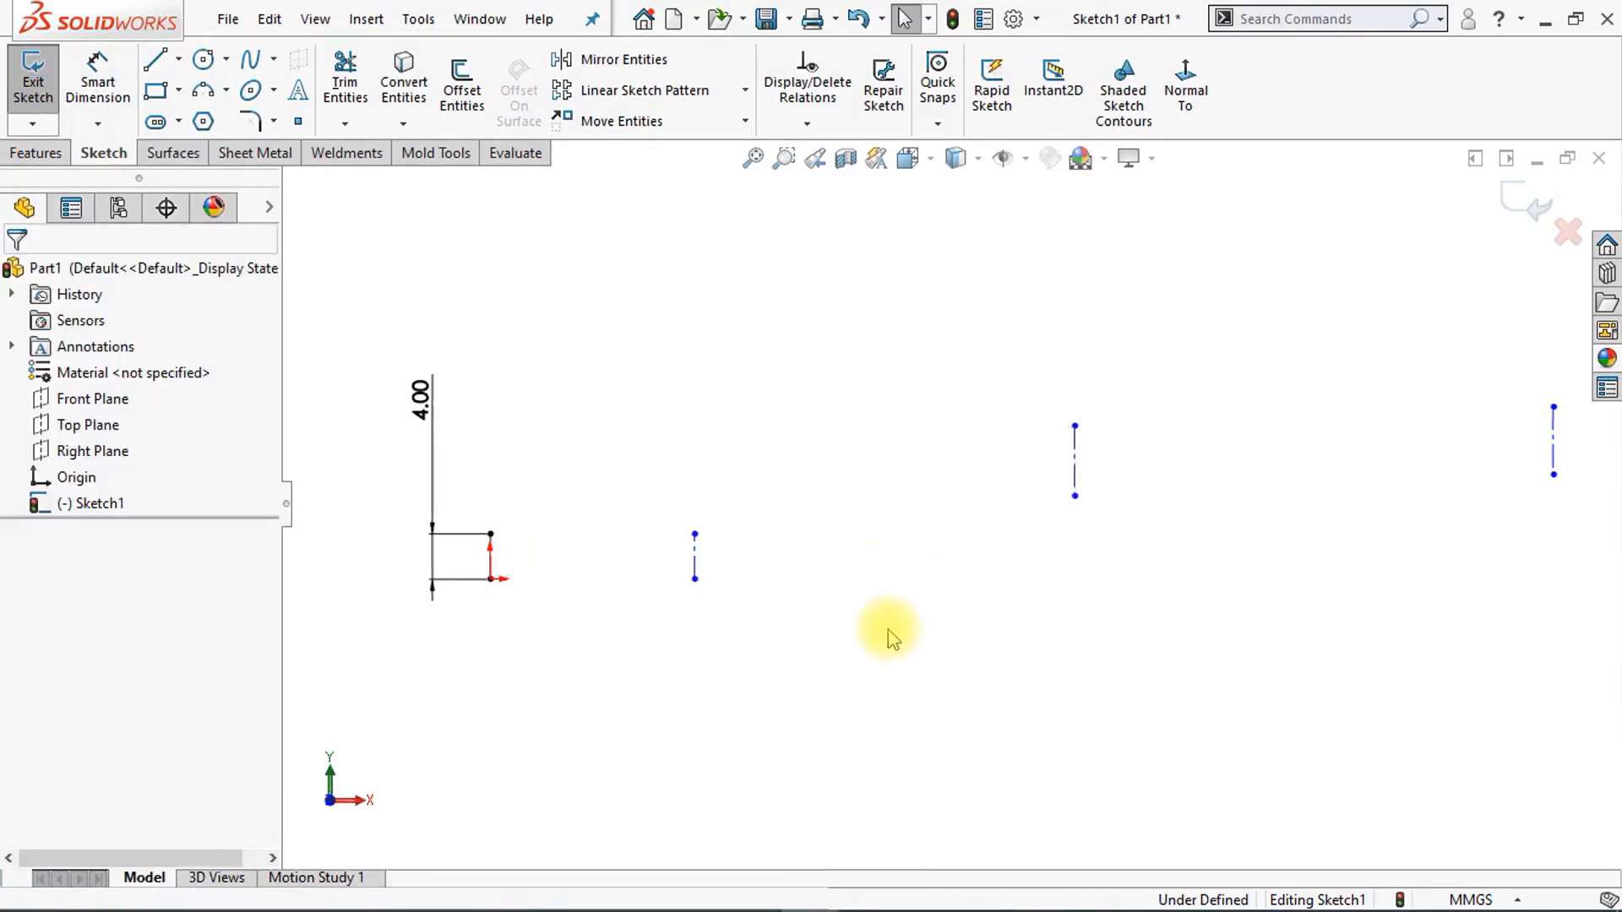
Step: Dimension the horizontal distance between the origin centerline and the farthest centerline as 160 mm
{"action": "left_click", "coordinate": [99, 88]}
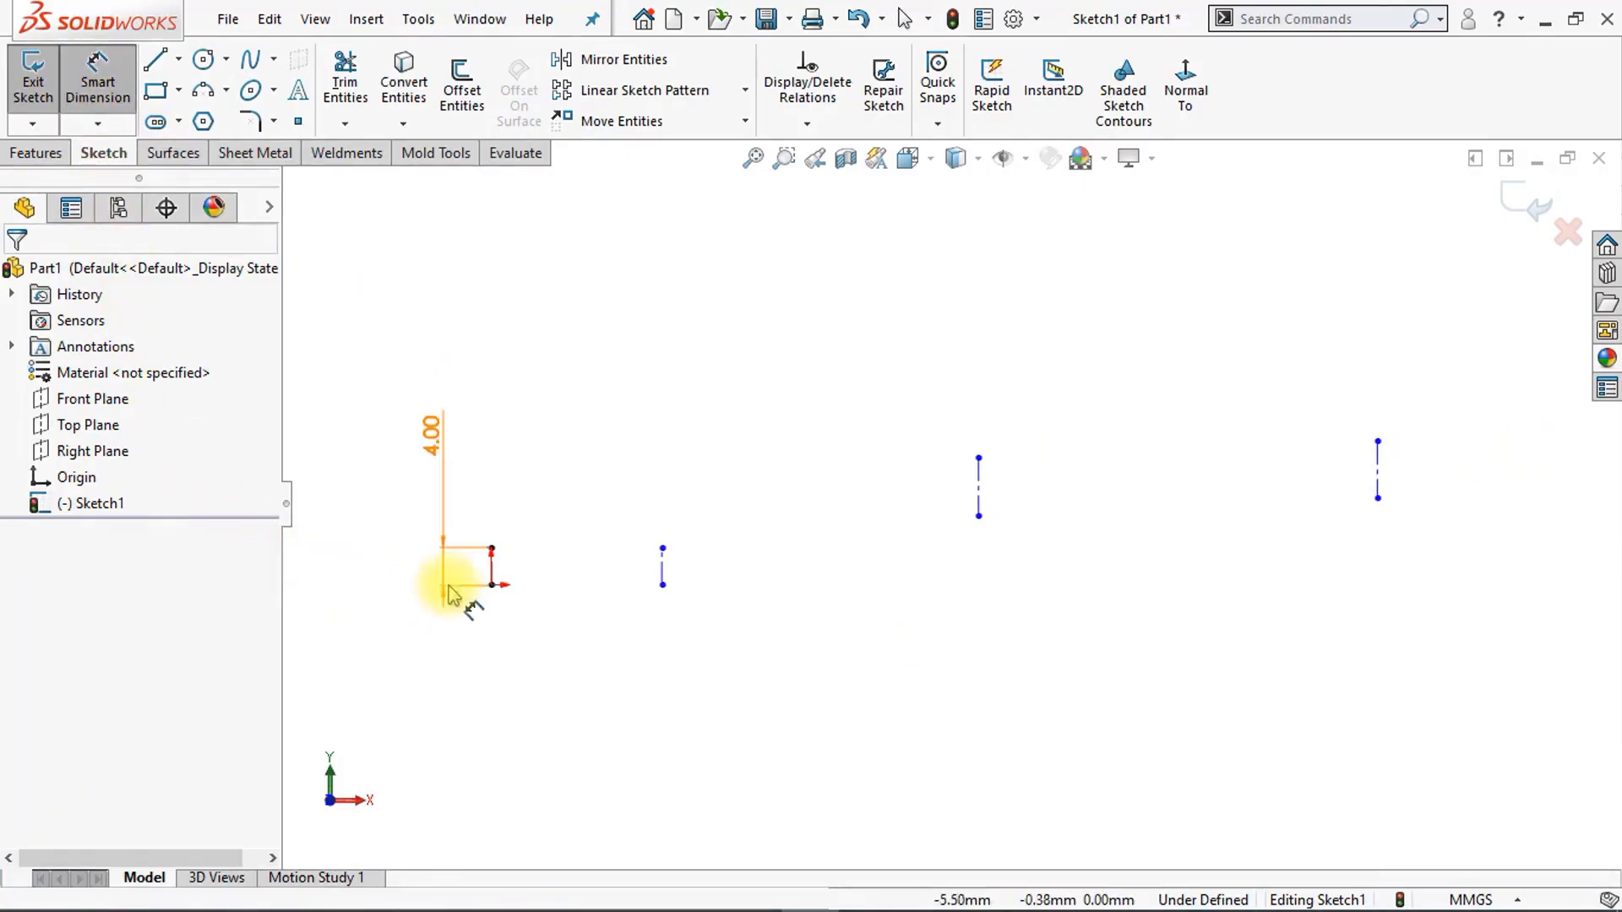
{"action": "left_click_drag", "start_coordinate": [497, 579], "coordinate": [947, 382]}
{"action": "left_click", "coordinate": [946, 382]}
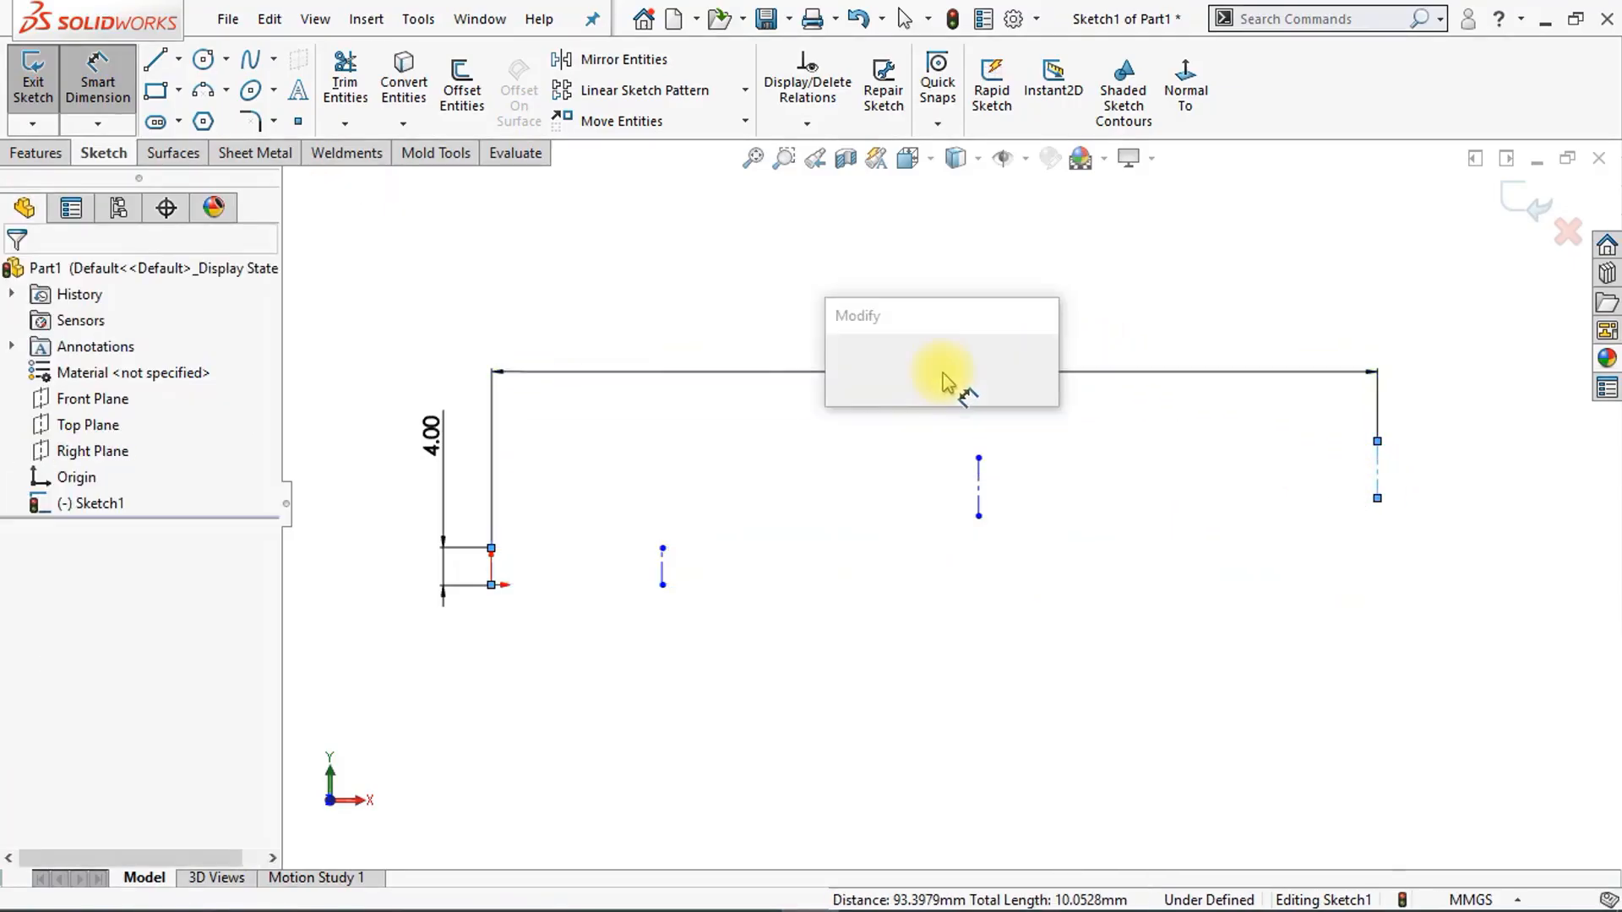
{"action": "type", "text": "16"}
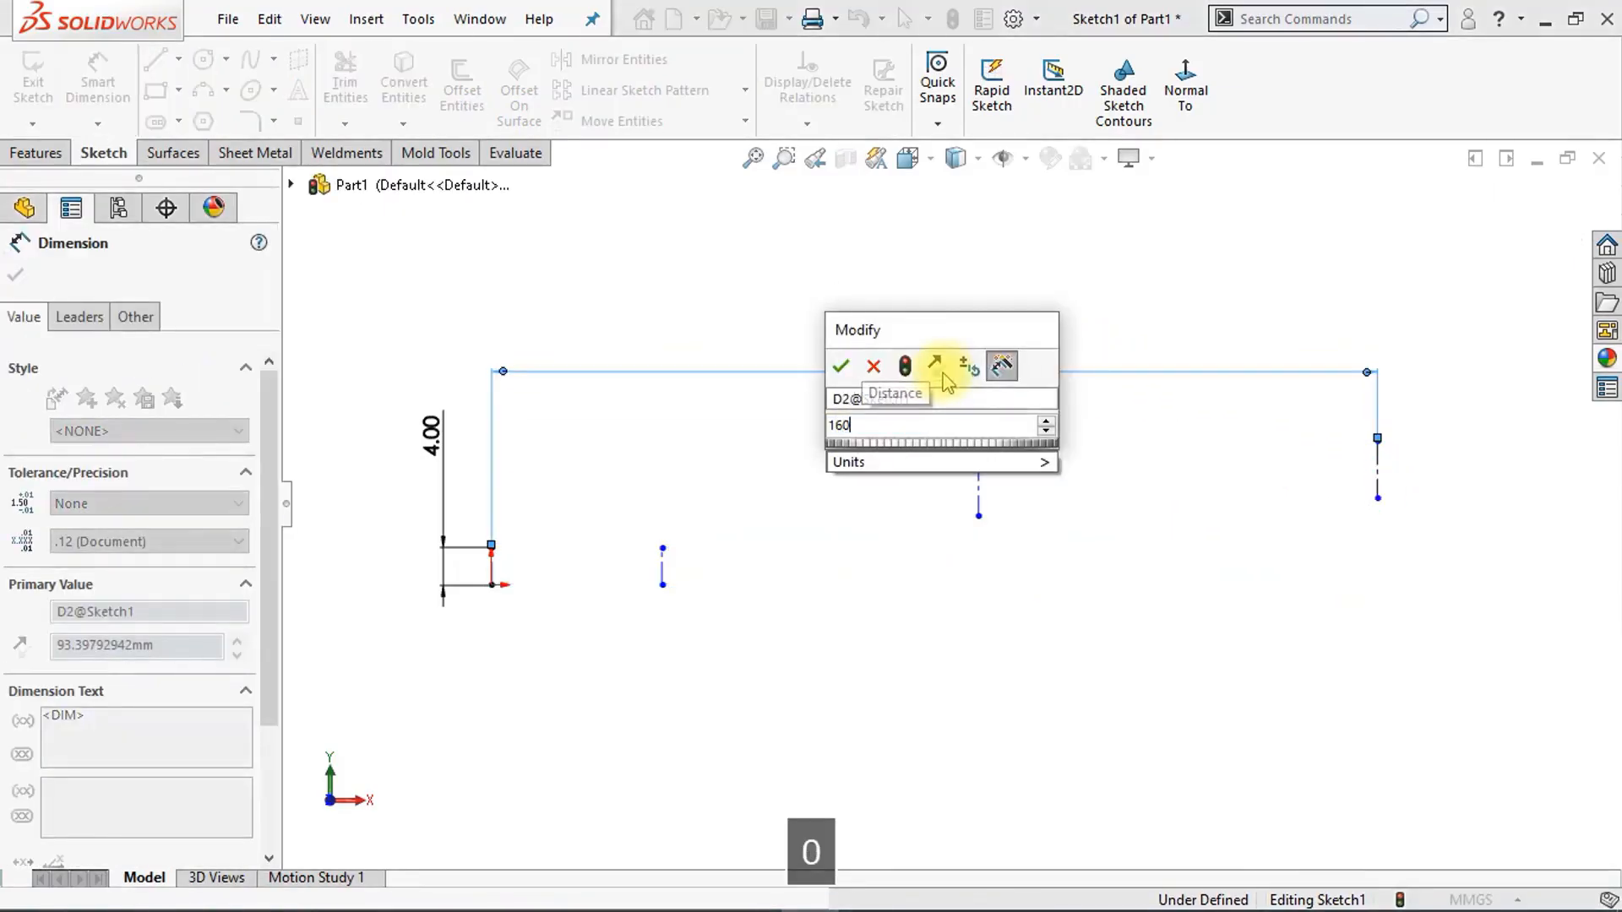
{"action": "type", "text": "0"}
{"action": "key", "text": "Return"}
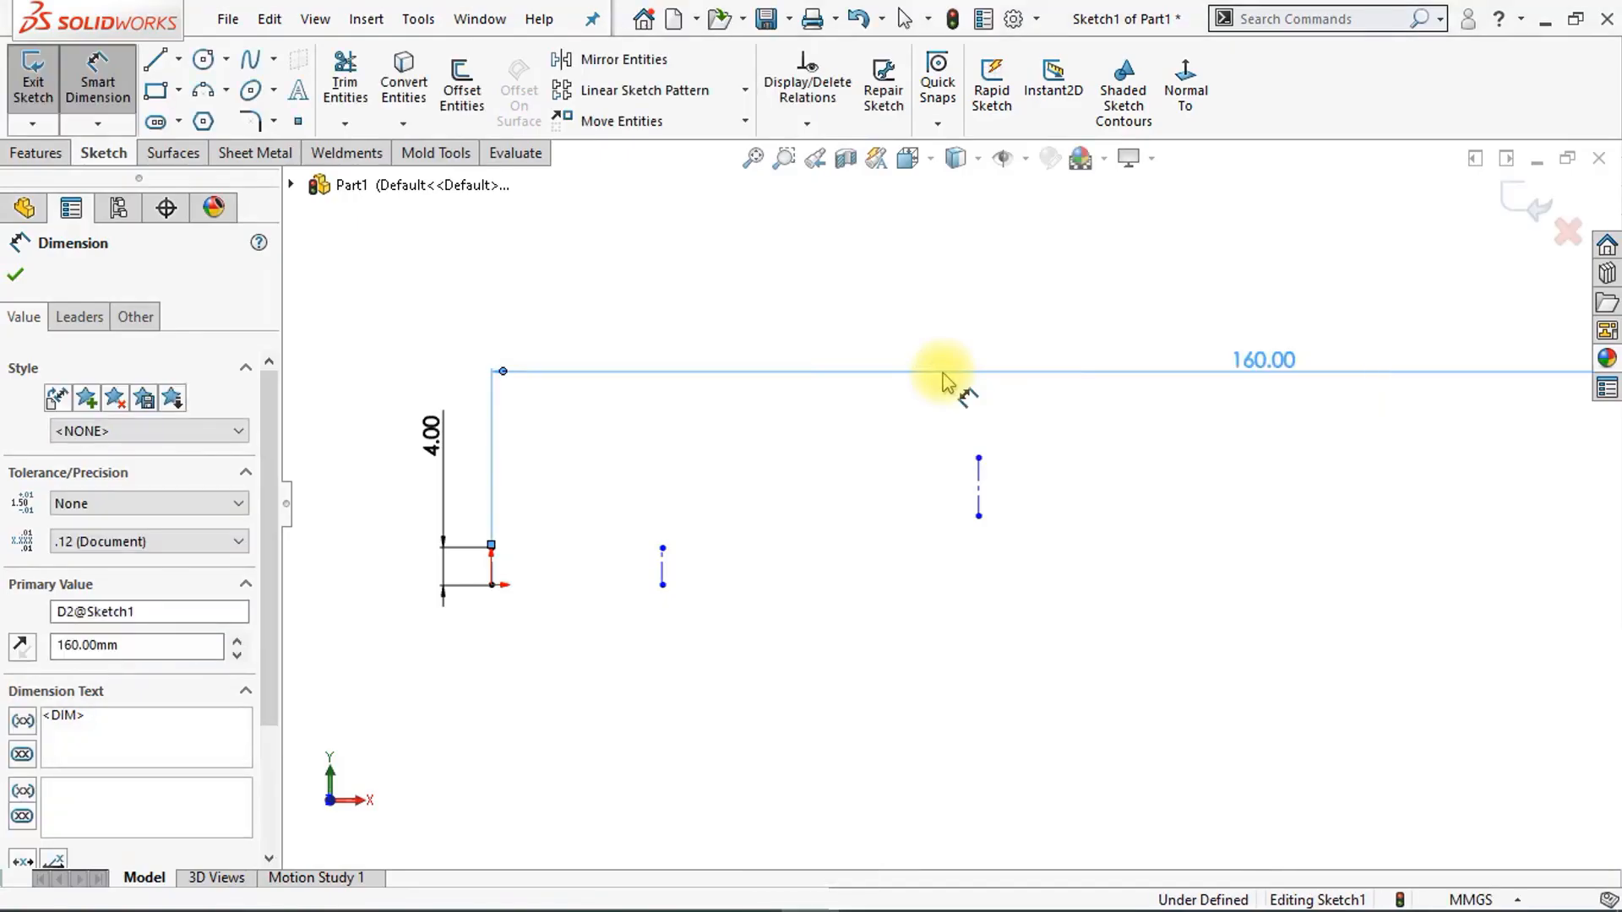
{"action": "key", "text": "f"}
{"action": "key", "text": "Escape"}
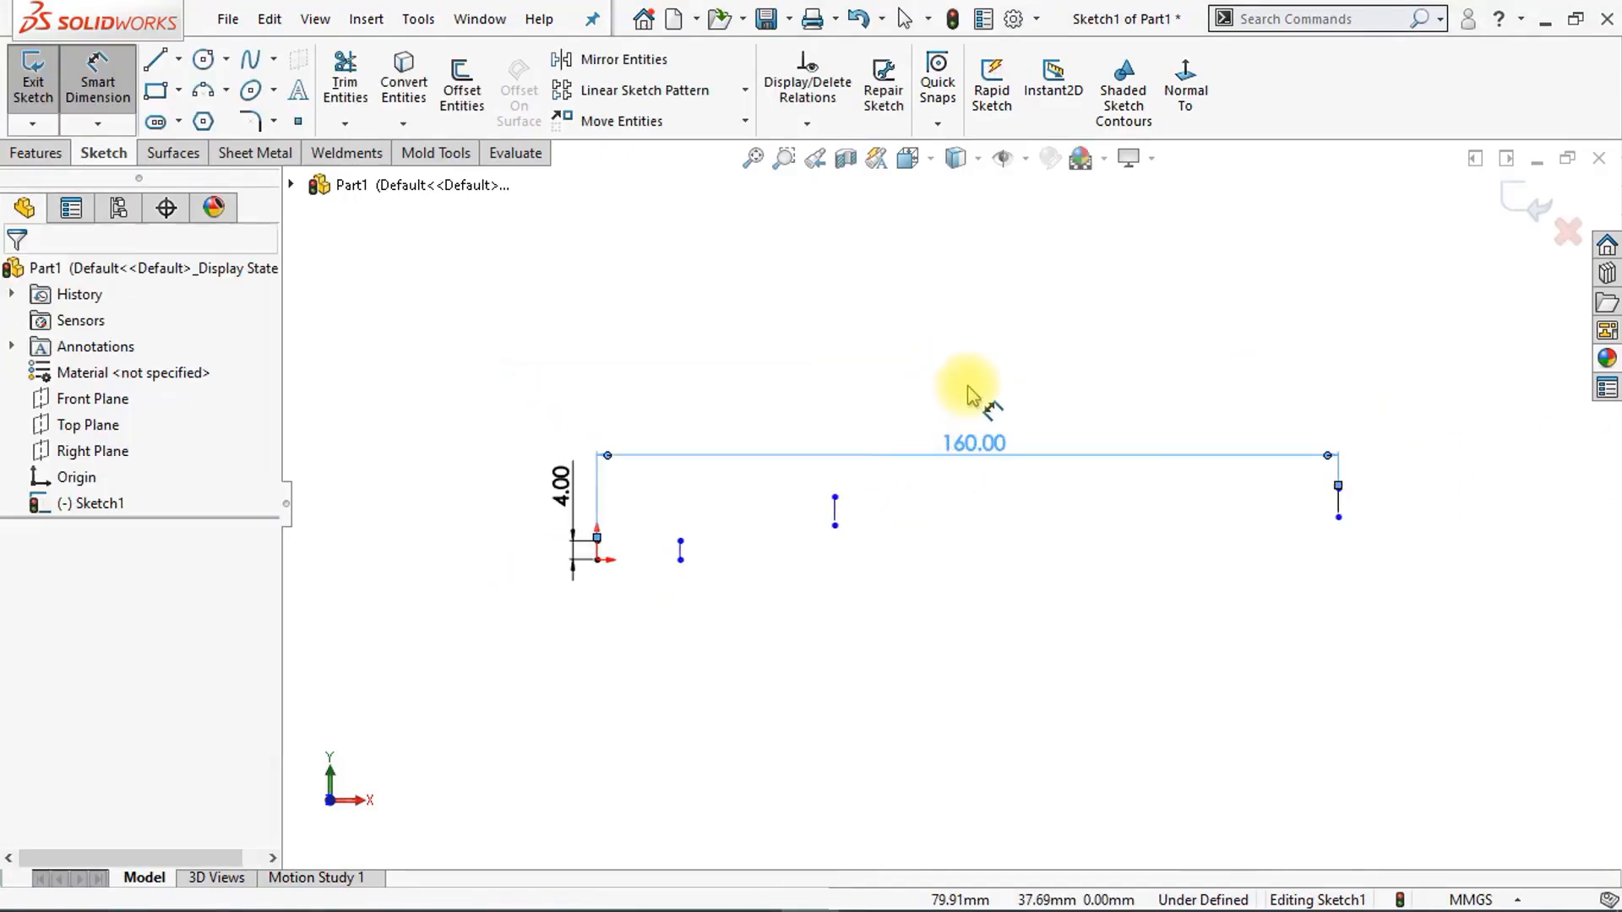
{"action": "key", "text": "f"}
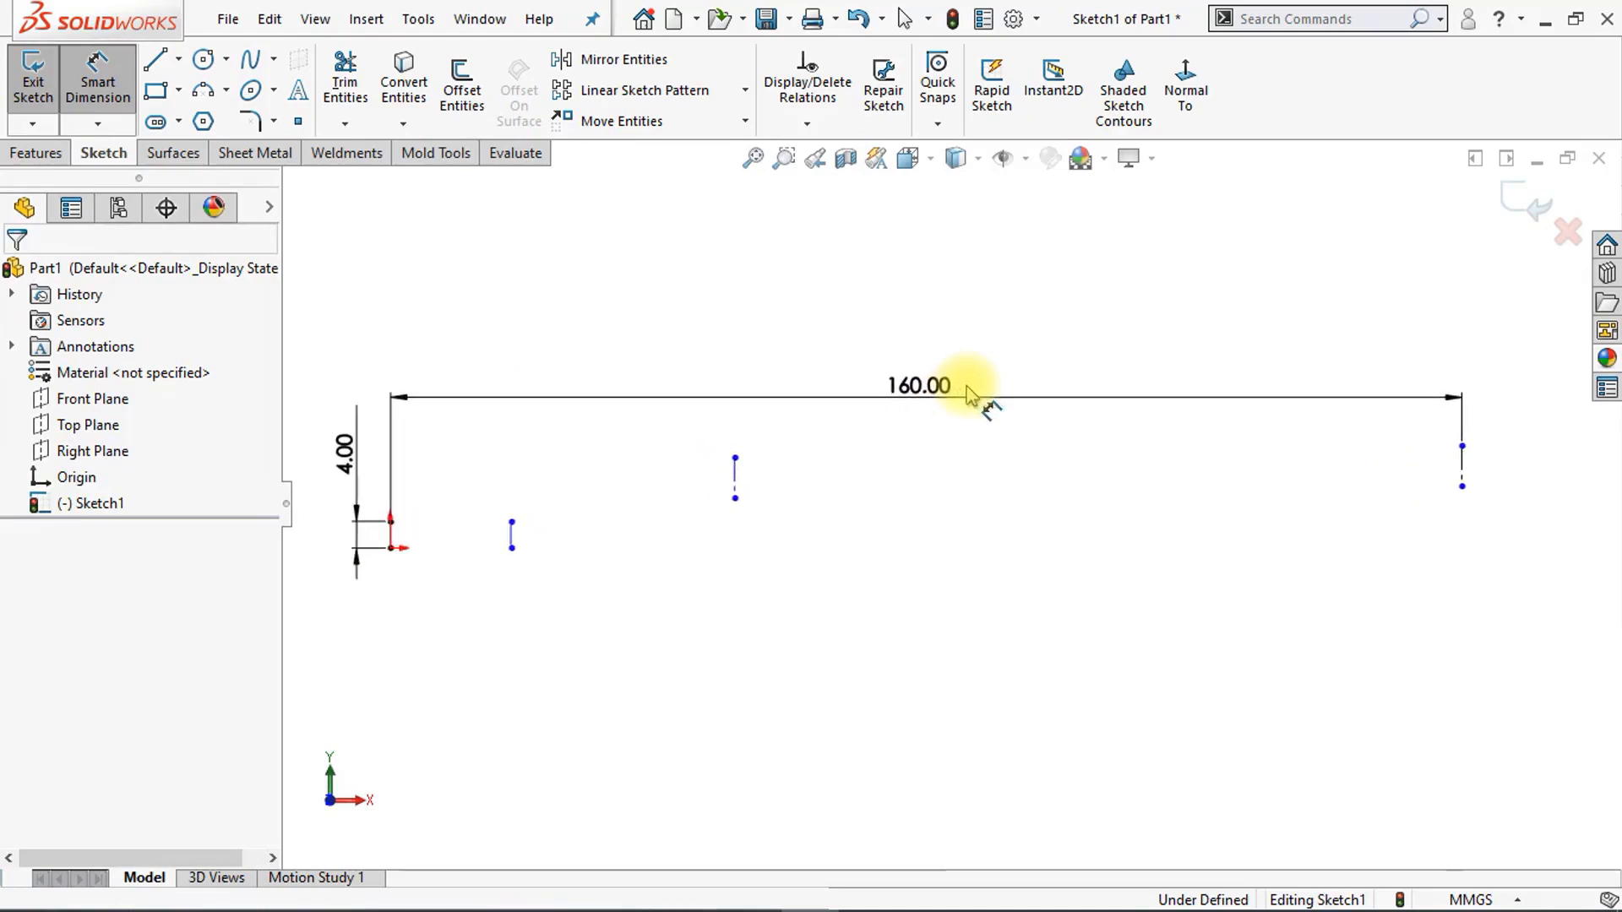
Step: Dimension the horizontal distance between the origin centerline and the second centerline as 26 mm
{"action": "left_click", "coordinate": [393, 539]}
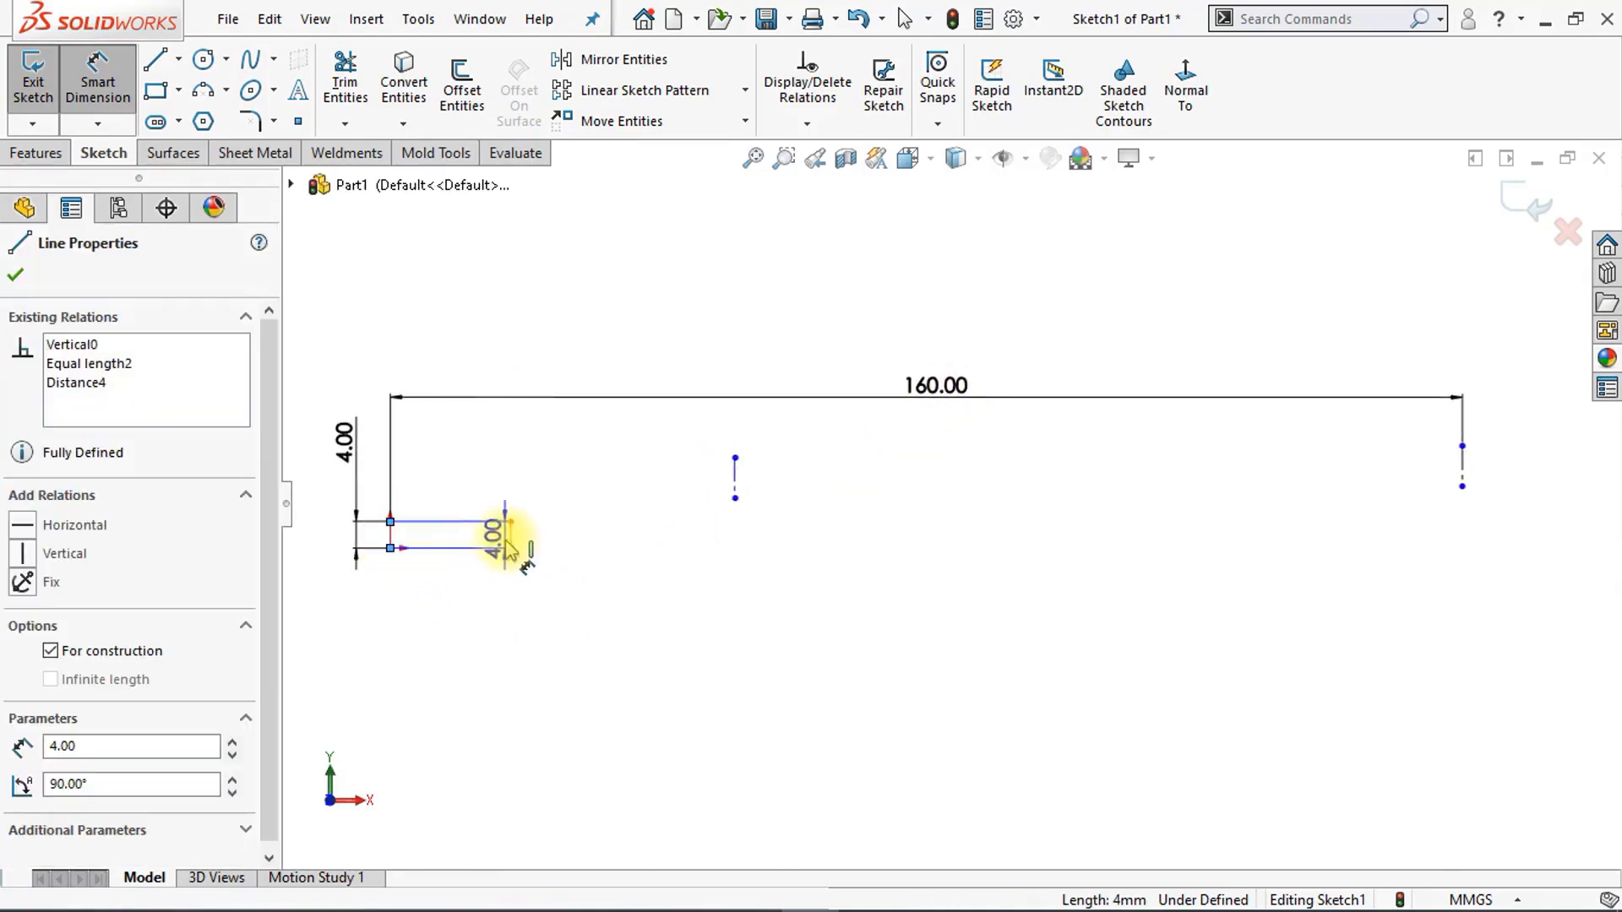
{"action": "left_click", "coordinate": [510, 547]}
{"action": "left_click", "coordinate": [456, 440]}
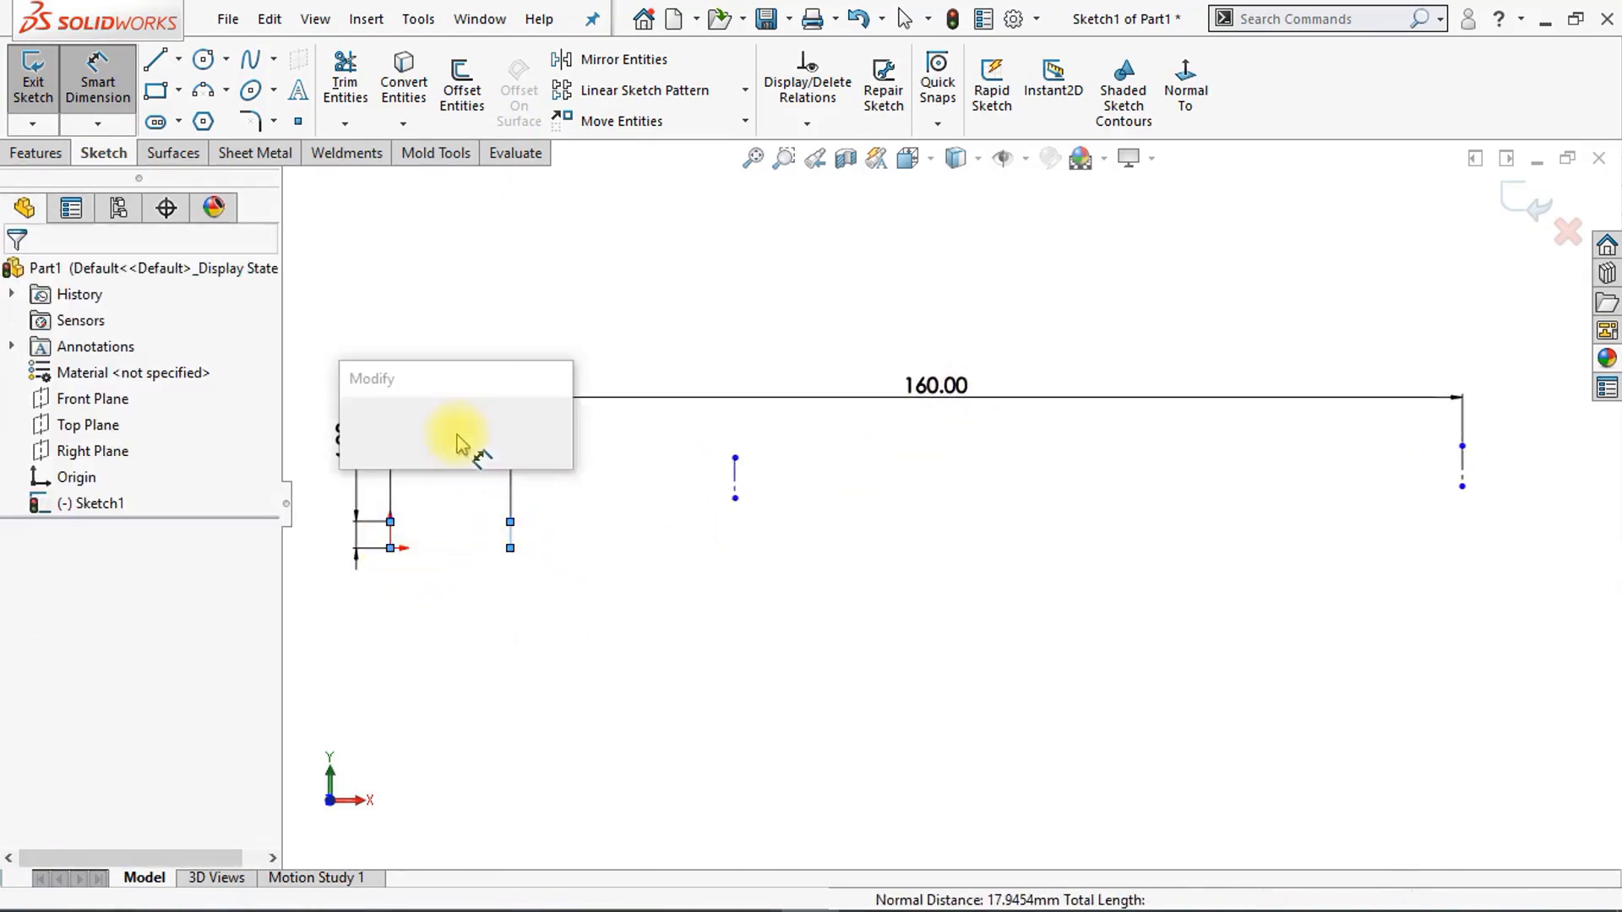
{"action": "type", "text": "26"}
{"action": "key", "text": "Return"}
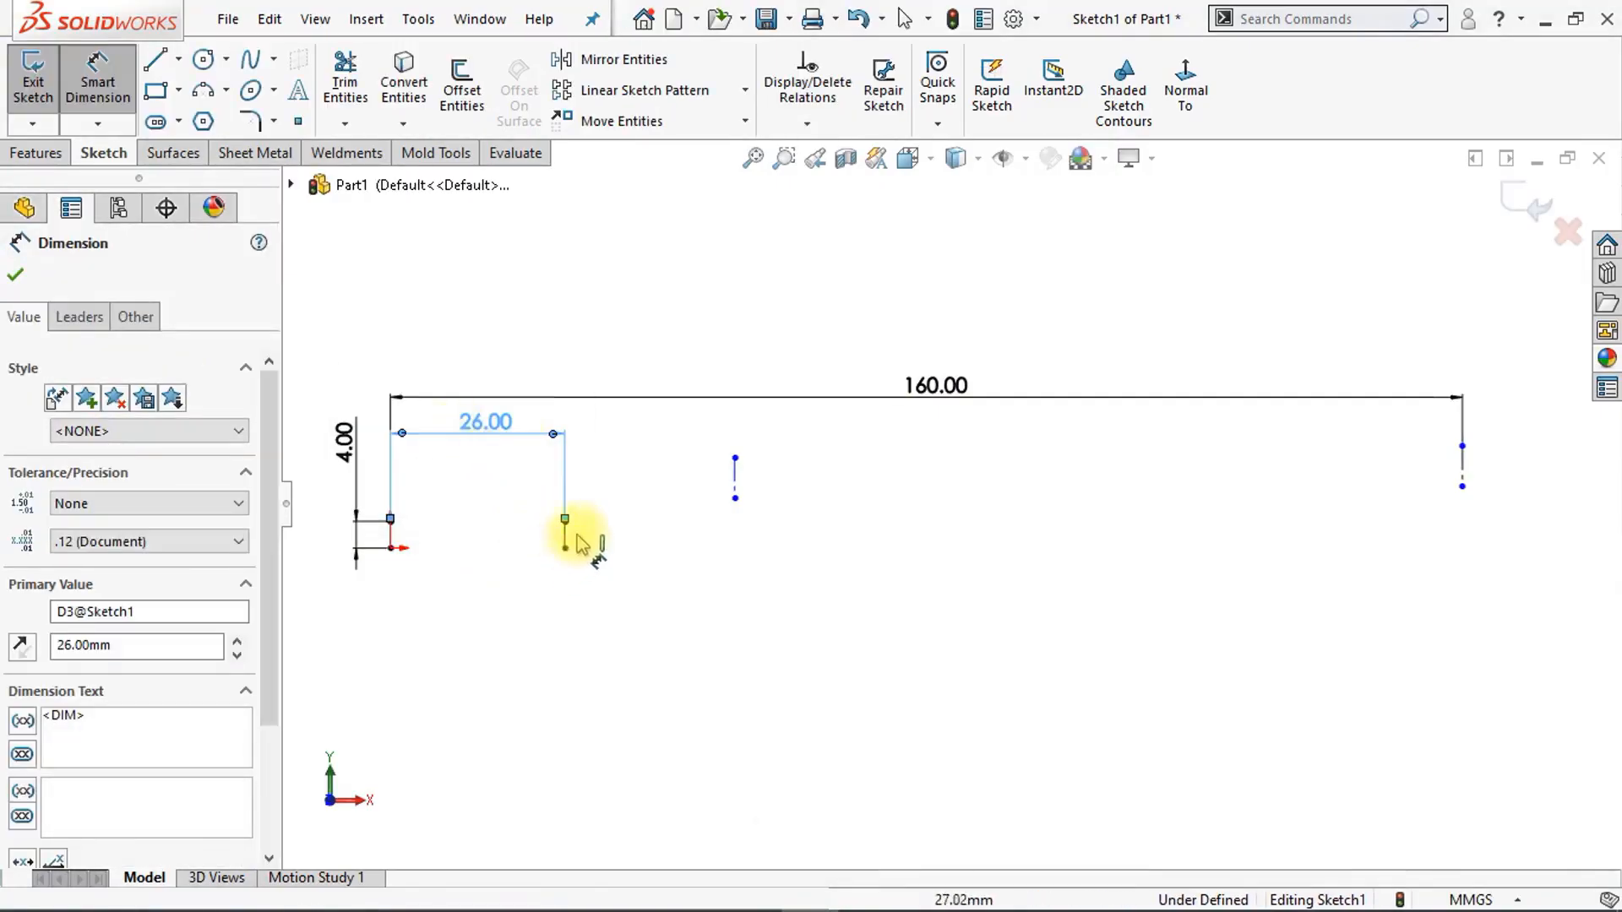
Step: Dimension the horizontal distance between the second and third centerlines as 44 mm
{"action": "left_click", "coordinate": [739, 488]}
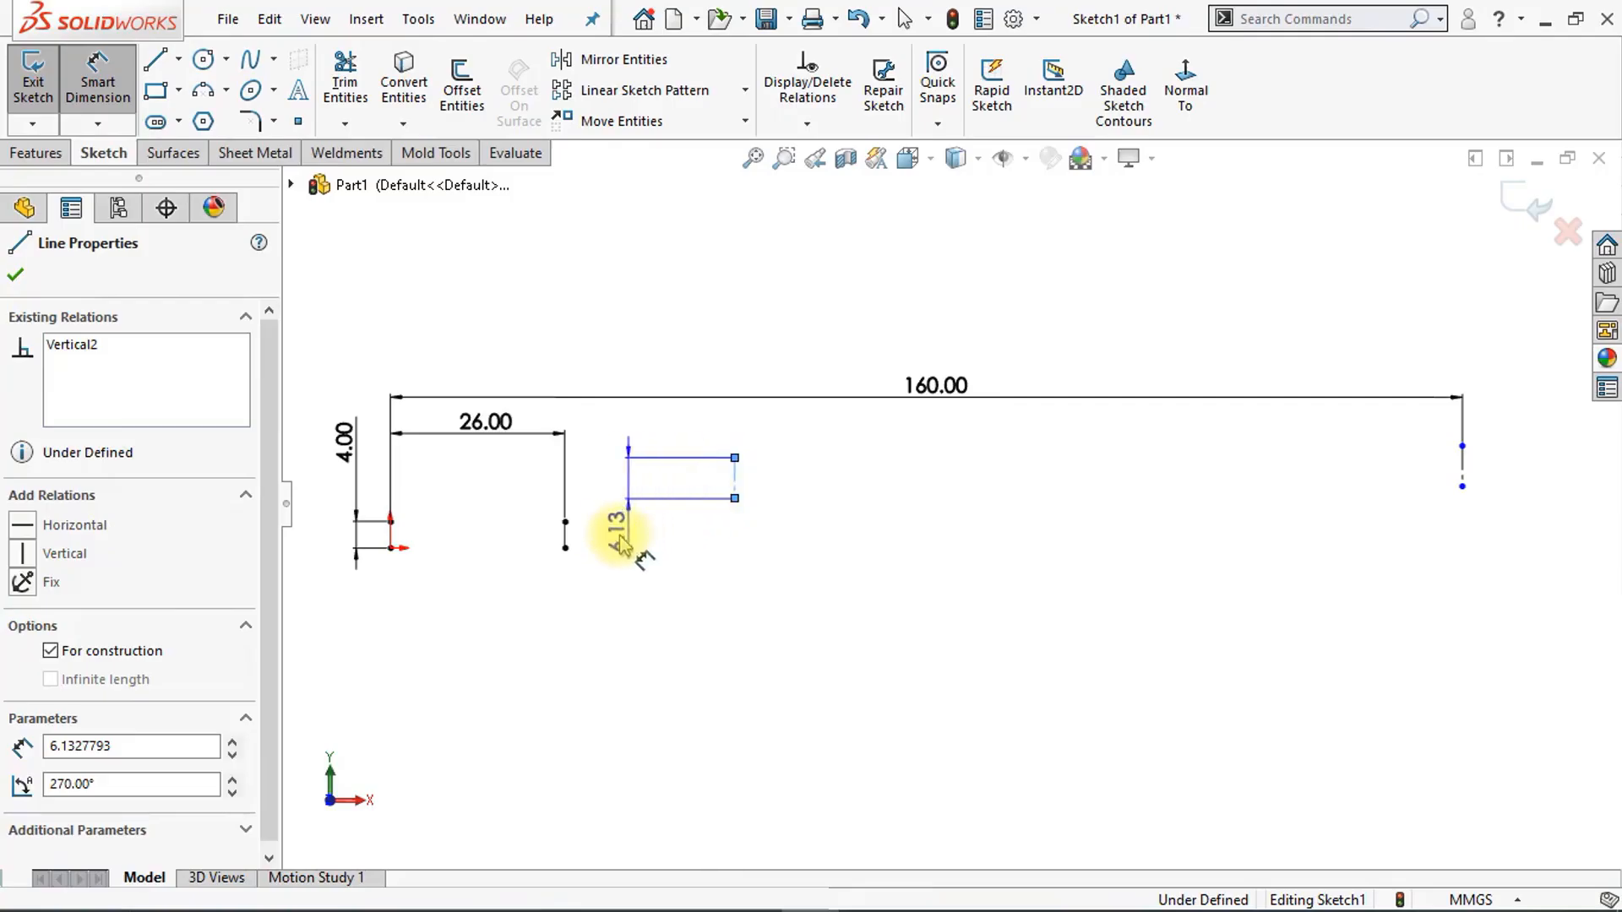
{"action": "left_click", "coordinate": [564, 530]}
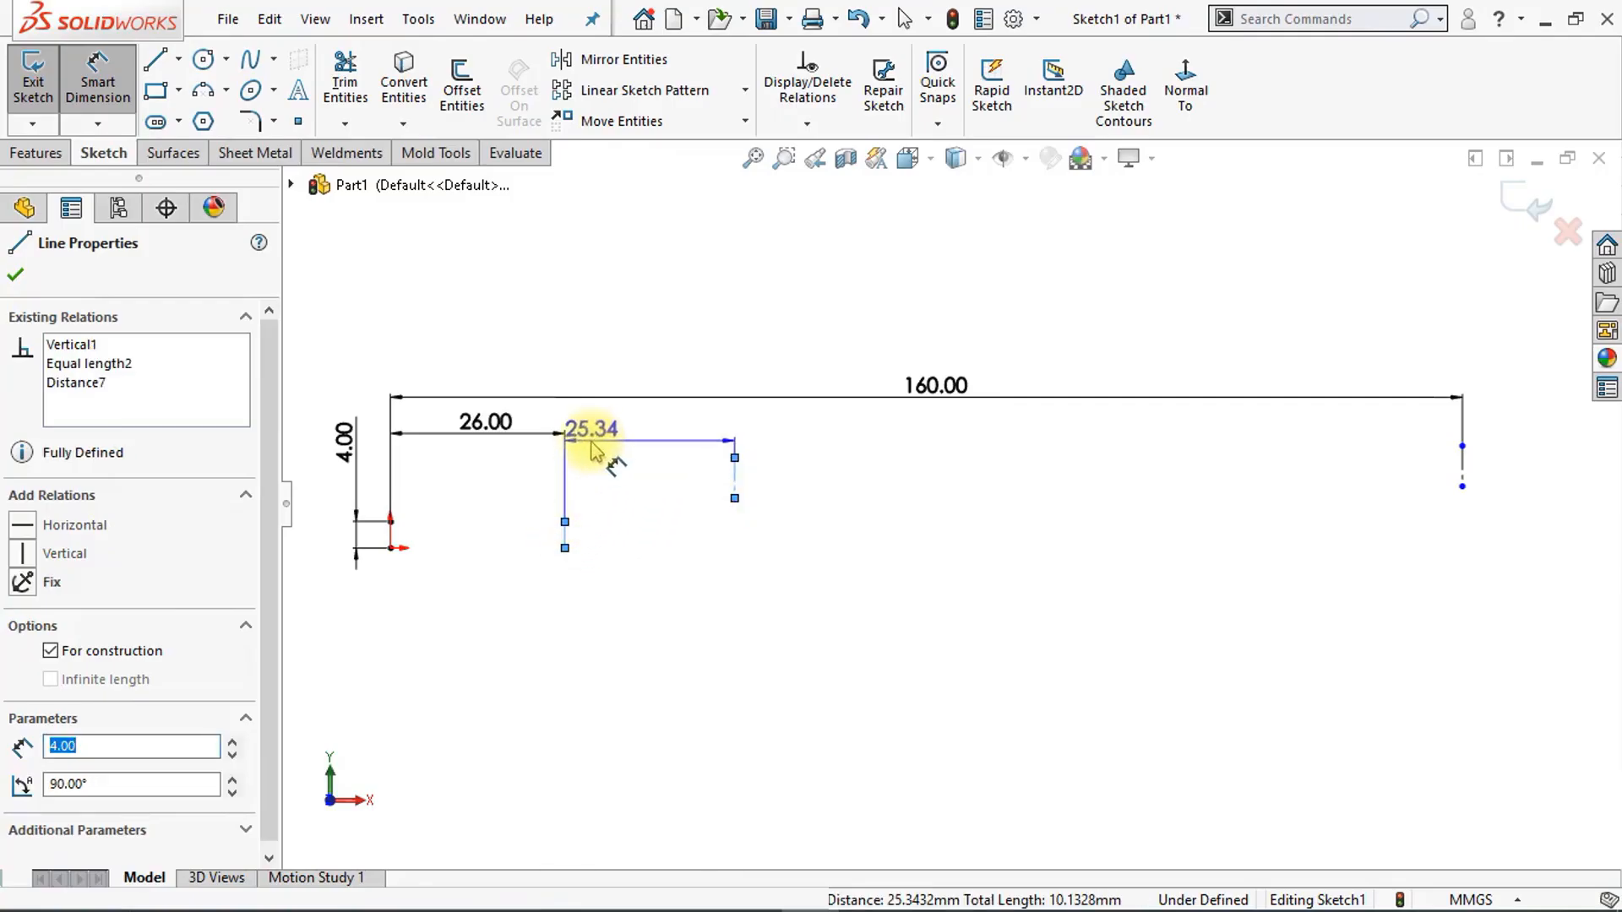
{"action": "left_click", "coordinate": [658, 444]}
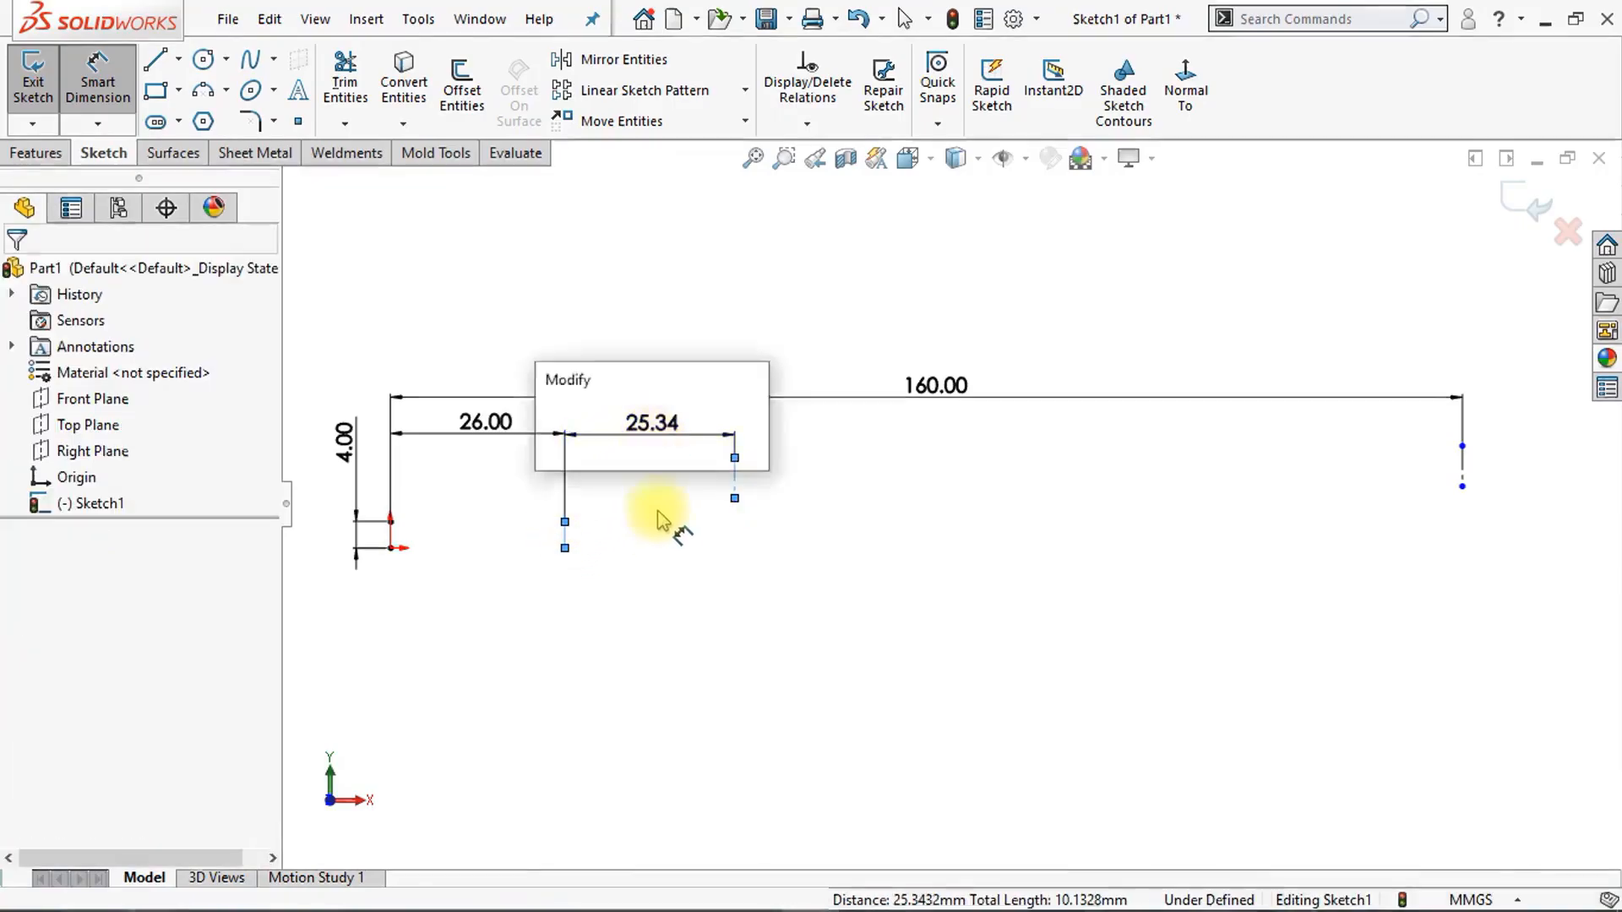
{"action": "type", "text": "44"}
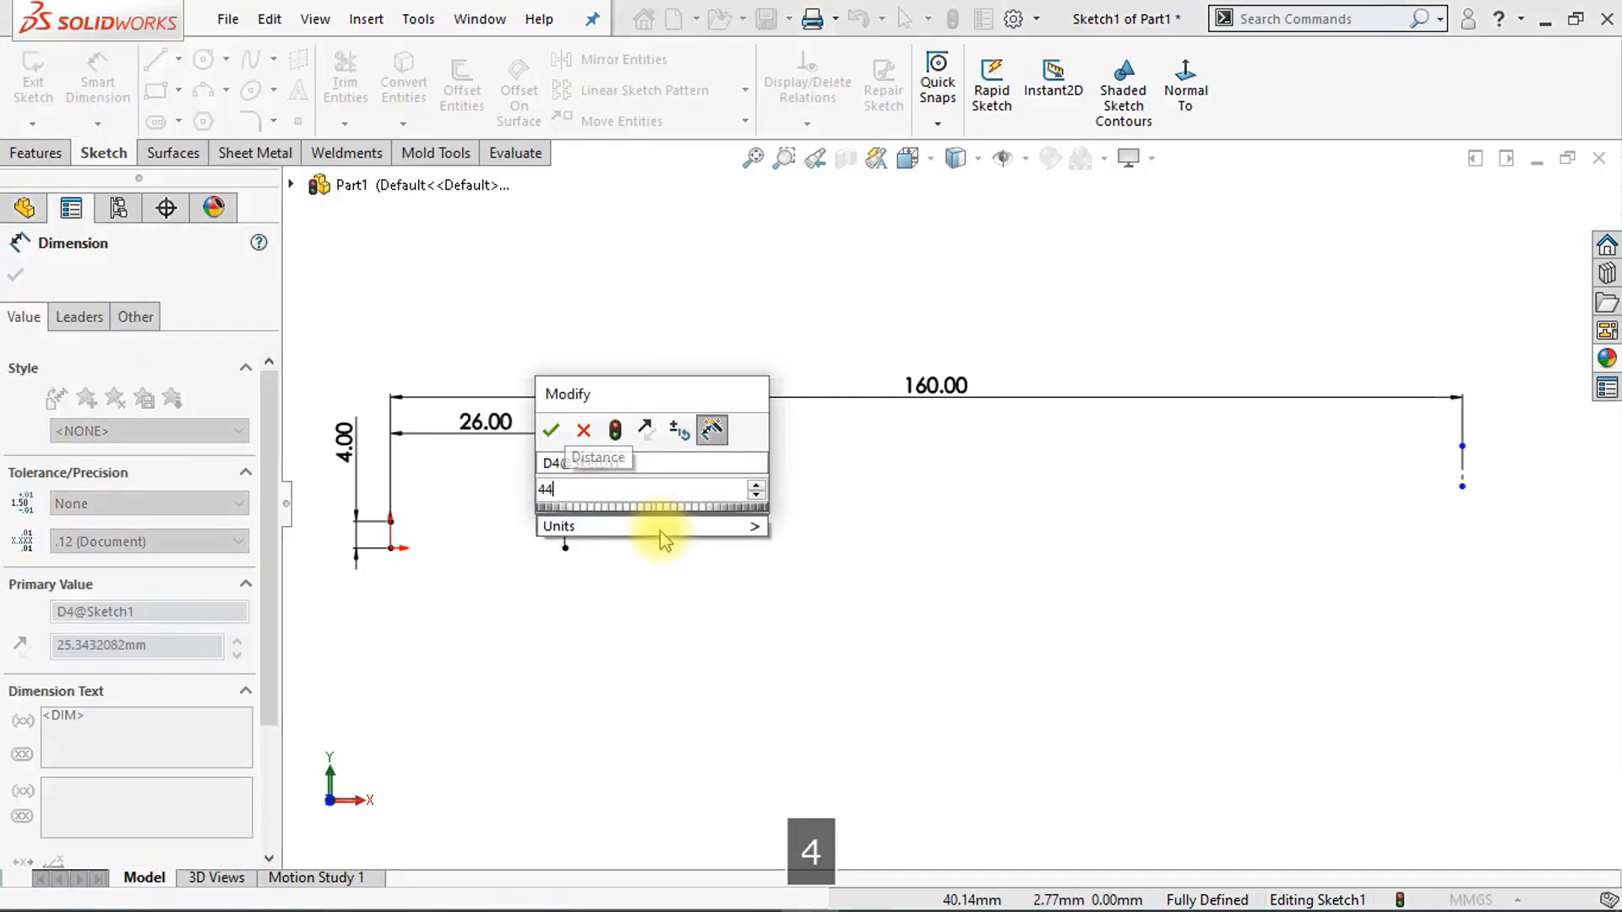
{"action": "key", "text": "Return"}
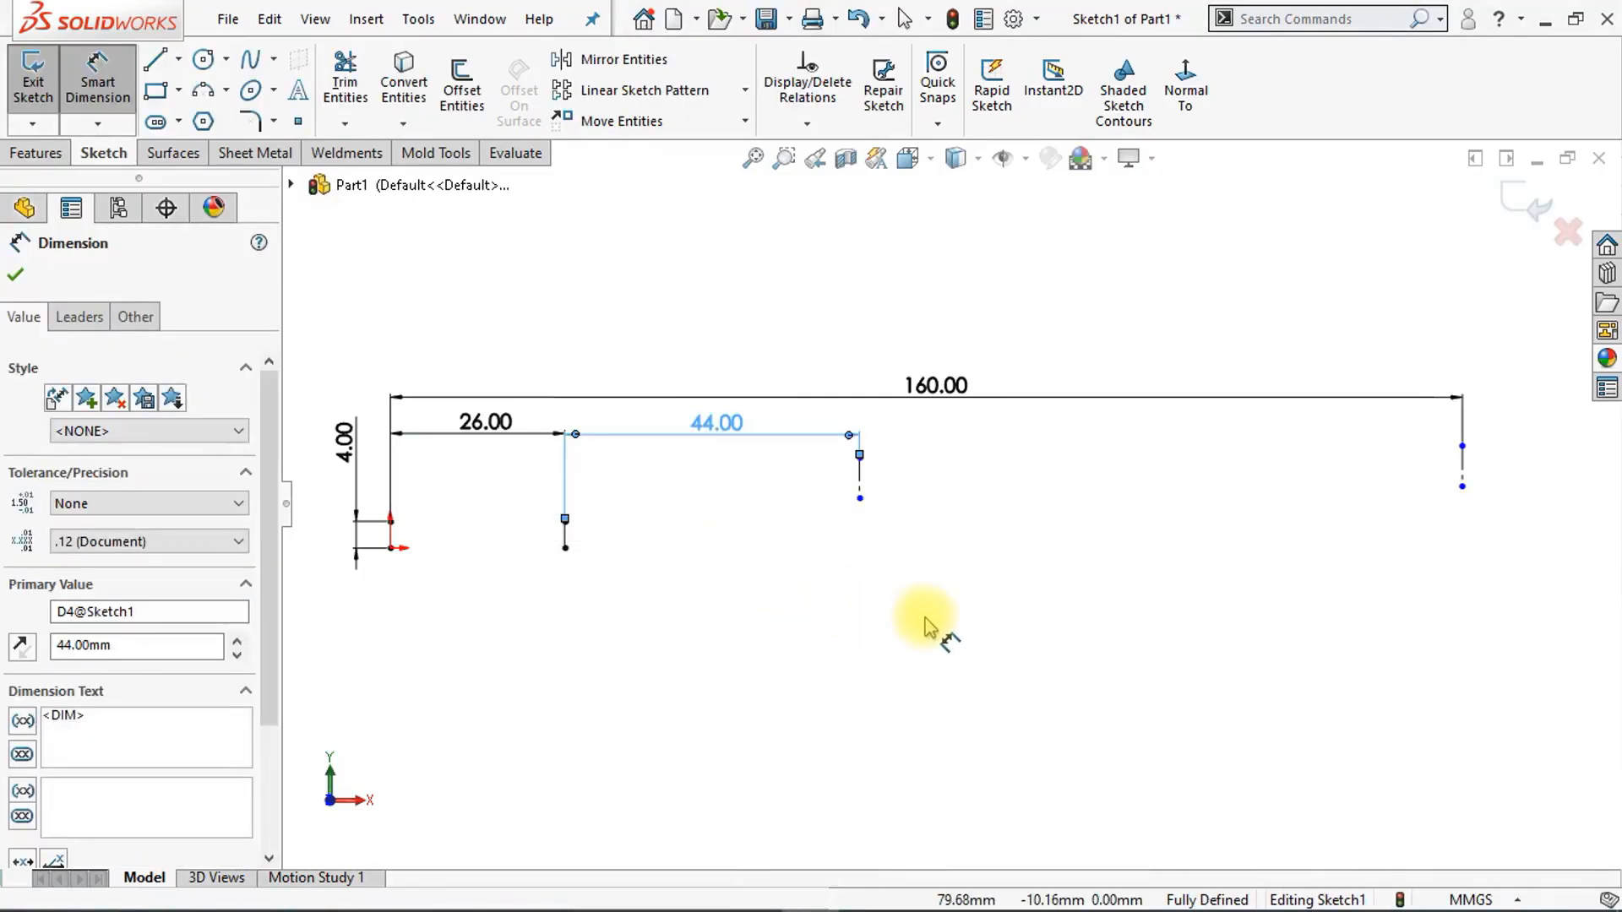
Step: Dimension the third centerline's length as 8.5 mm
{"action": "left_click", "coordinate": [893, 480]}
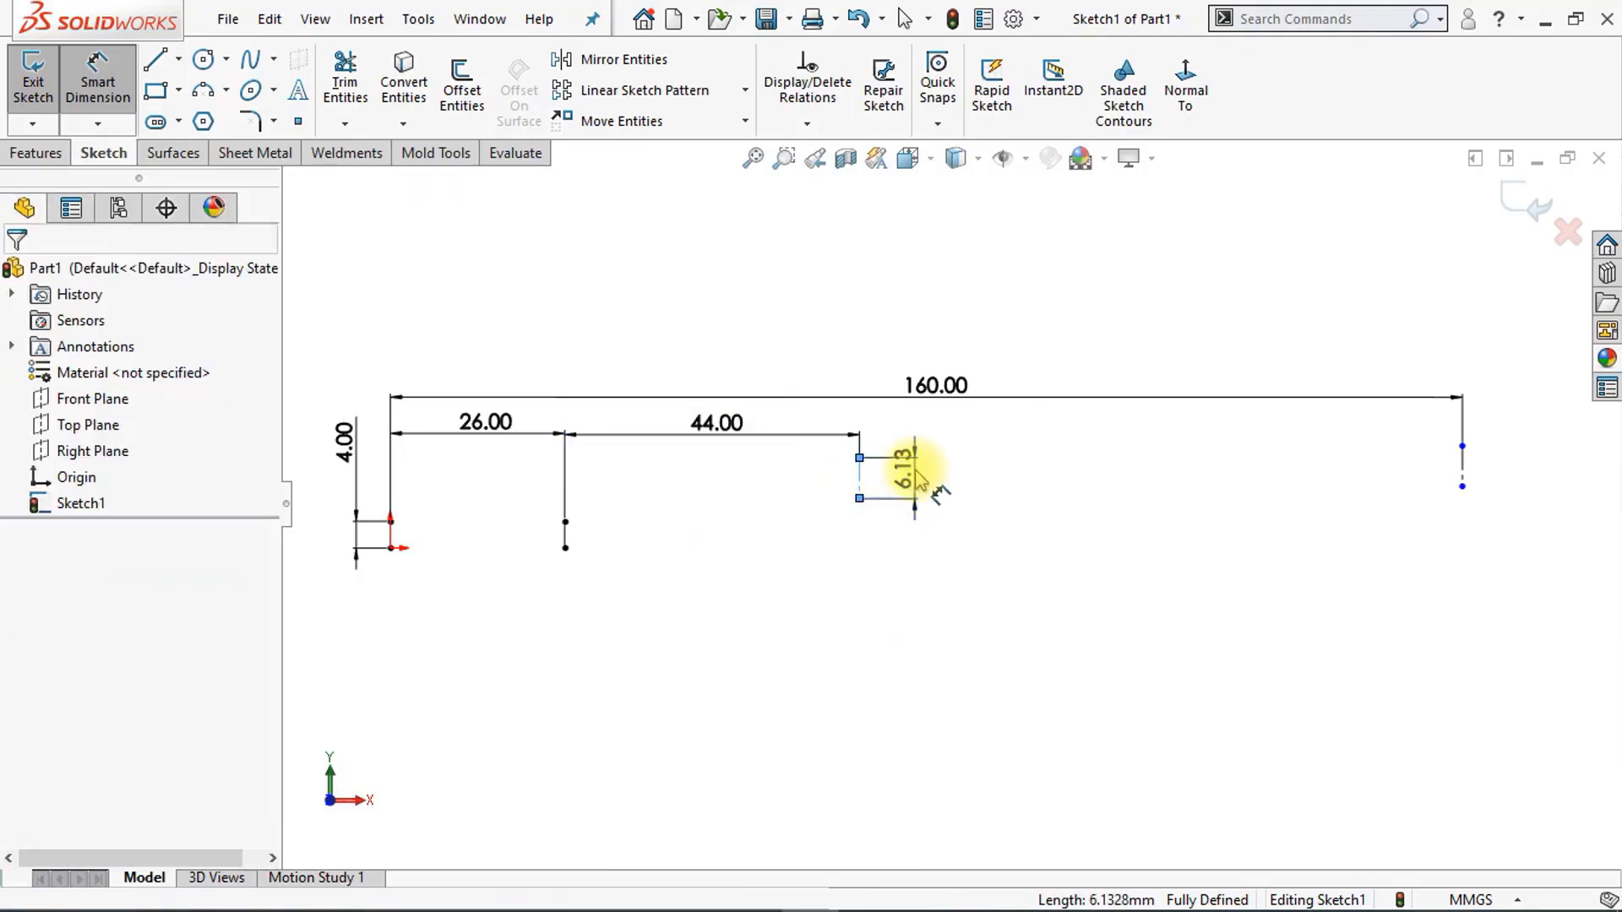
{"action": "left_click", "coordinate": [918, 479]}
{"action": "type", "text": "8.5"}
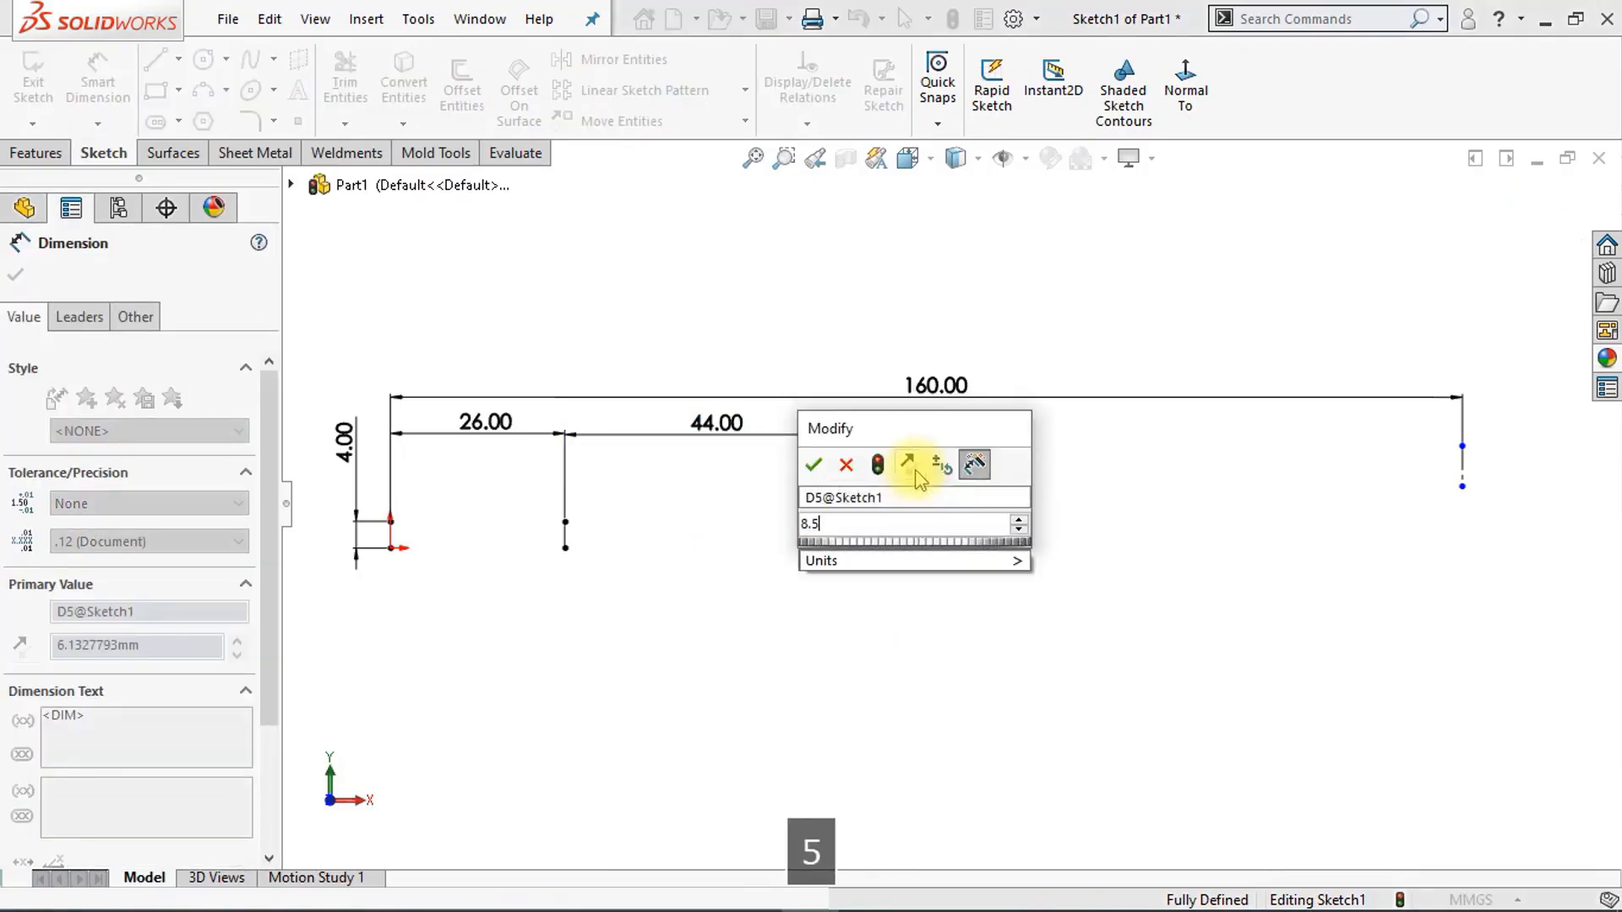
{"action": "key", "text": "Return"}
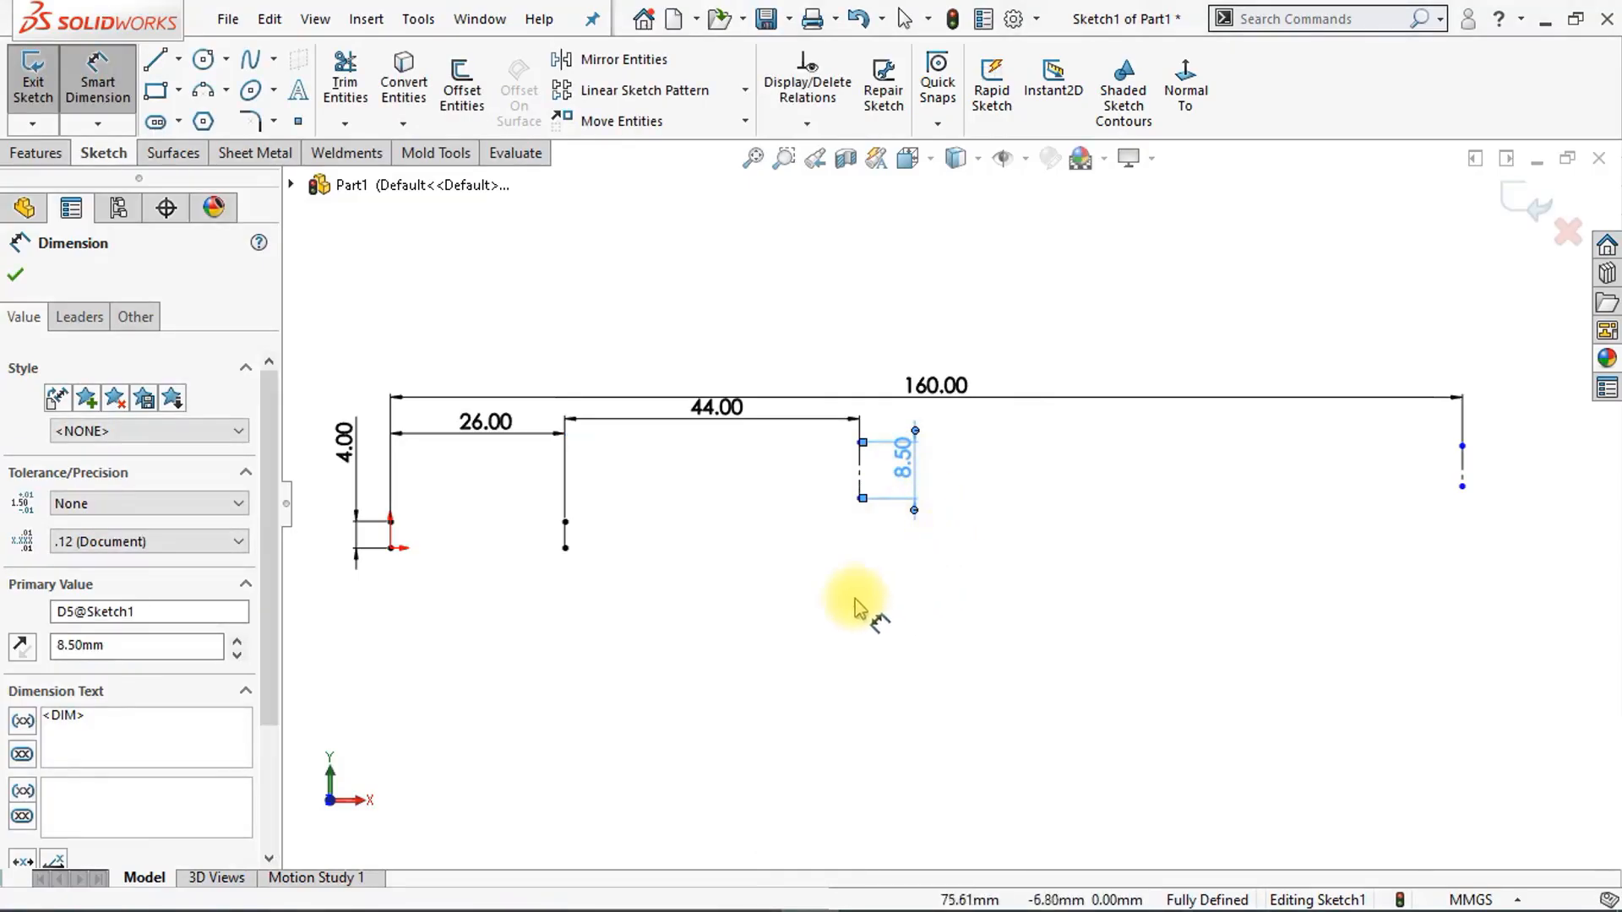
Step: Dimension the farthest centerline's length as 7 mm
{"action": "left_click", "coordinate": [1465, 469]}
{"action": "left_click", "coordinate": [1509, 431]}
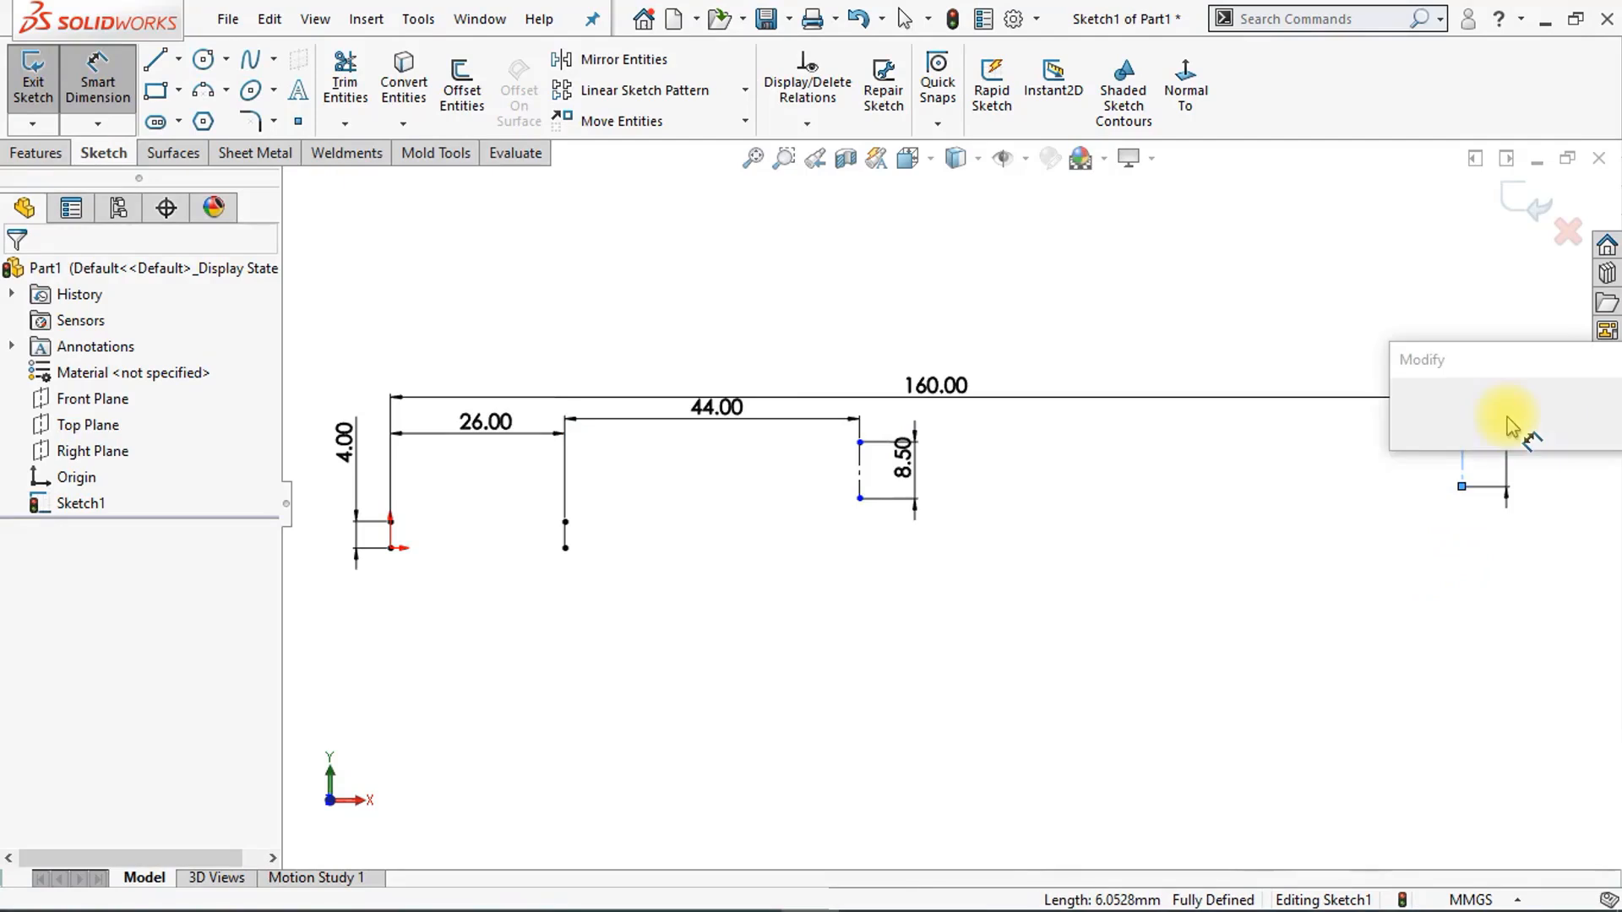
{"action": "type", "text": "7"}
{"action": "key", "text": "Return"}
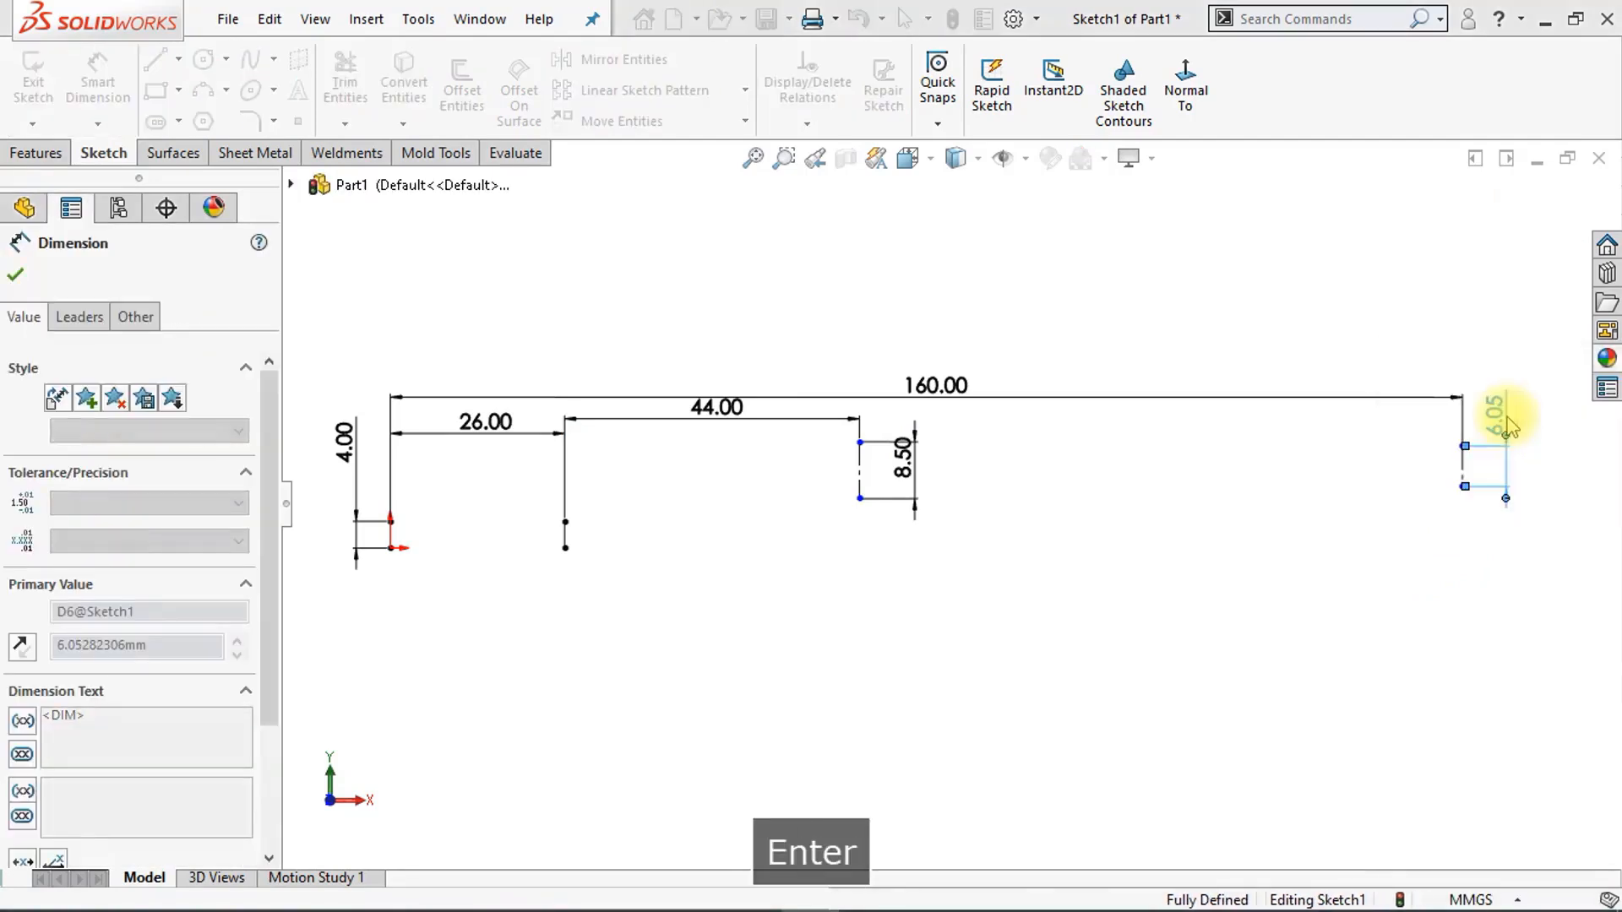
Step: Dimension the vertical distance from the origin to the third centerline's lower endpoint as 9.5 mm
{"action": "left_click", "coordinate": [851, 511]}
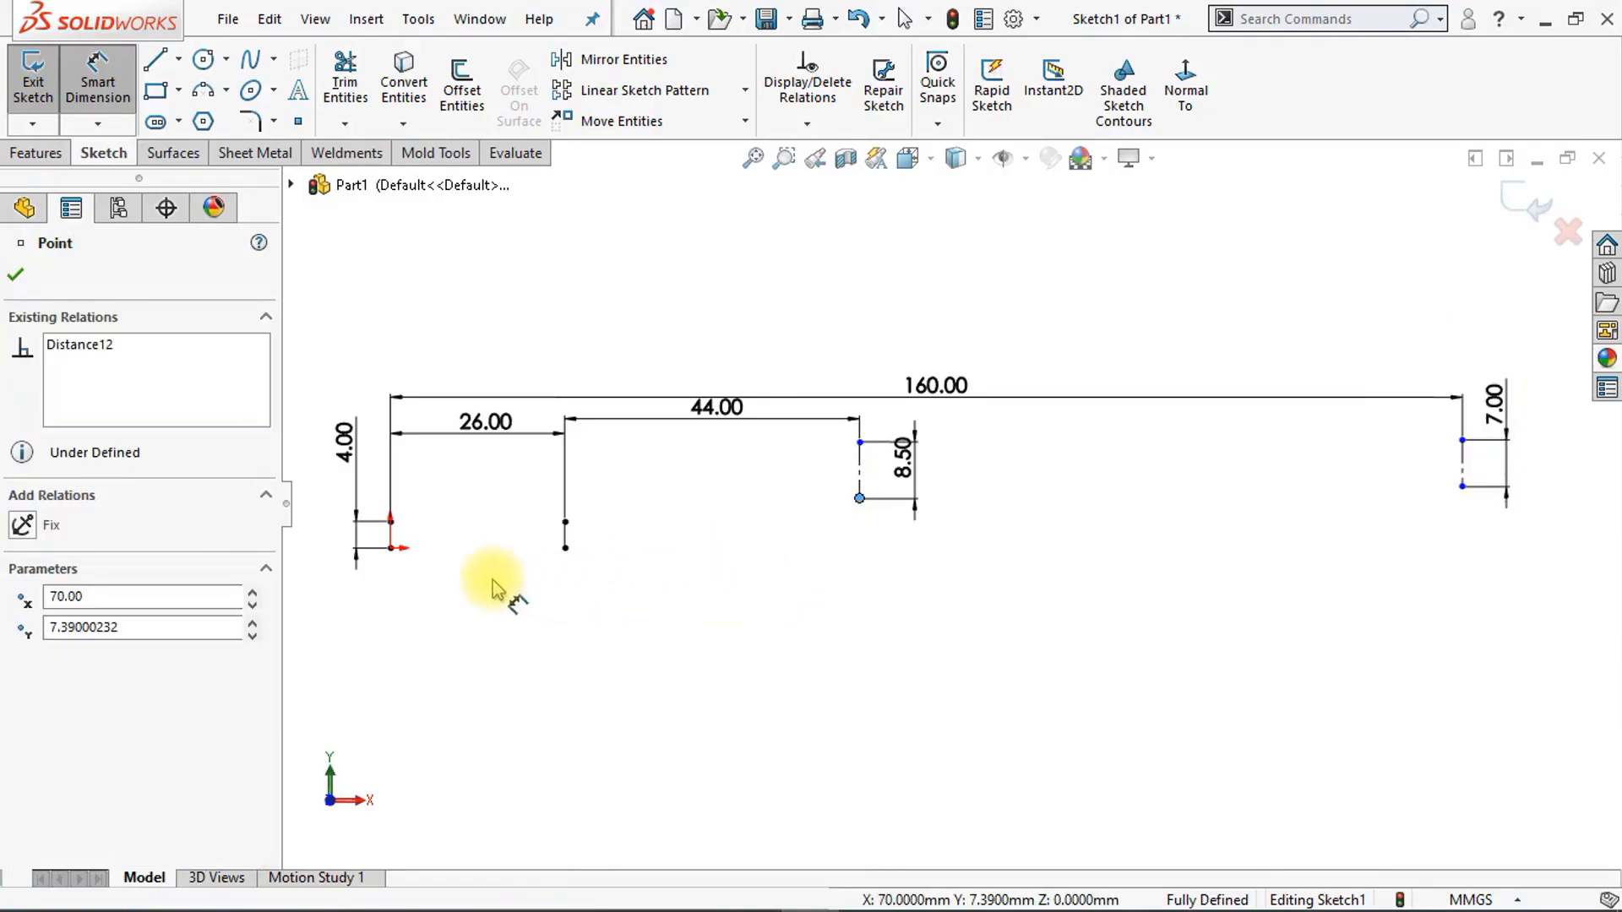
{"action": "left_click", "coordinate": [390, 549]}
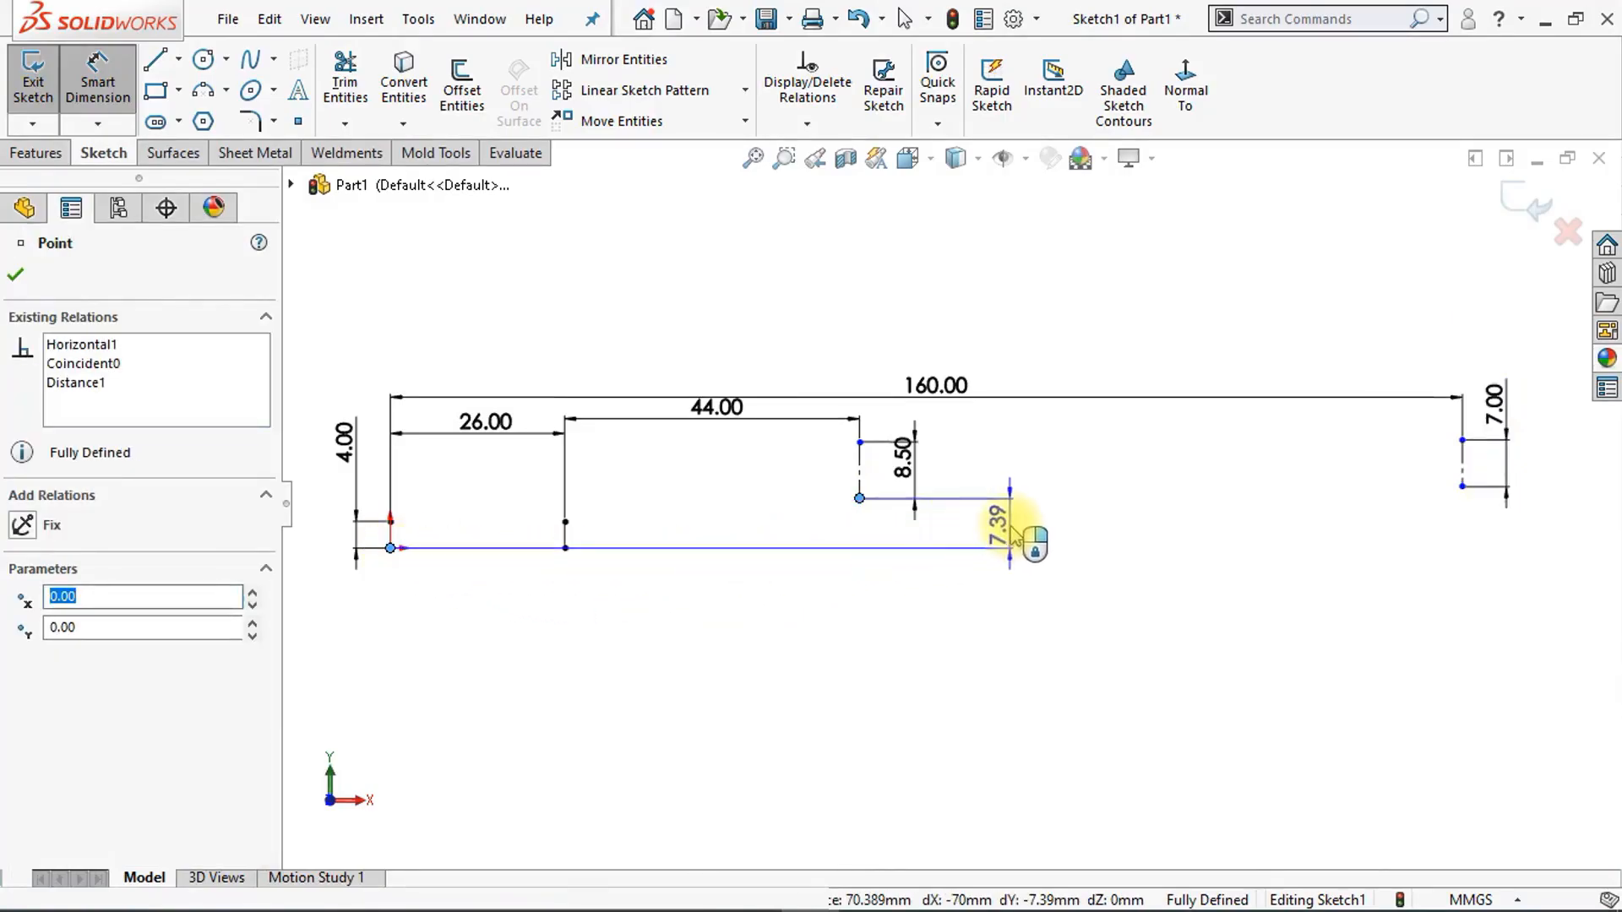
{"action": "left_click", "coordinate": [1014, 537]}
{"action": "type", "text": "9.5"}
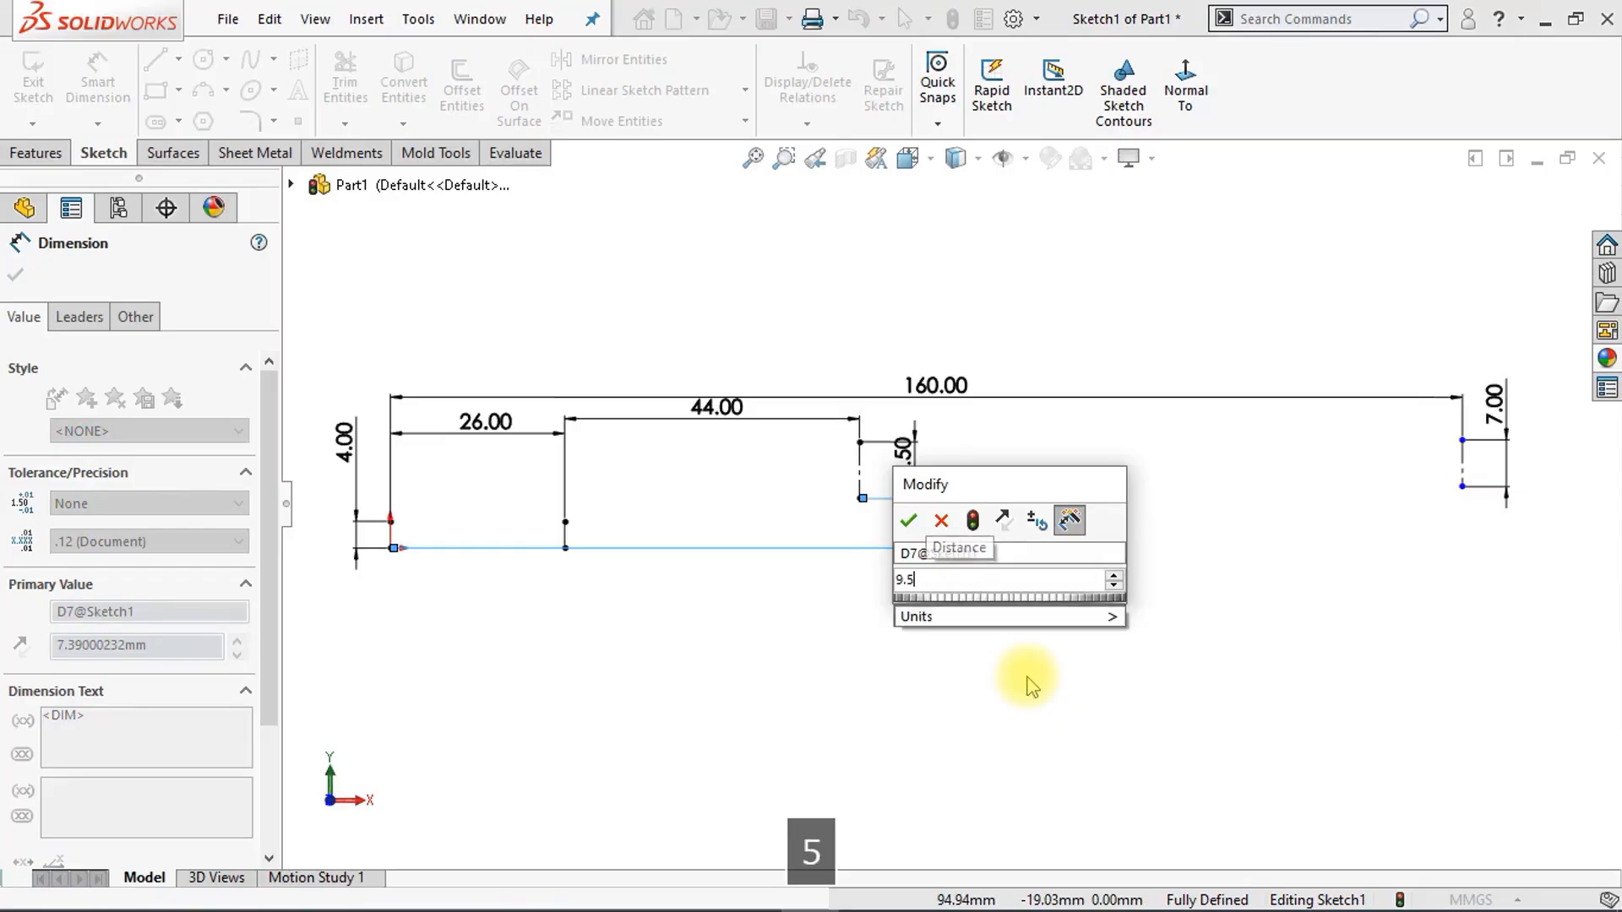
{"action": "key", "text": "Return"}
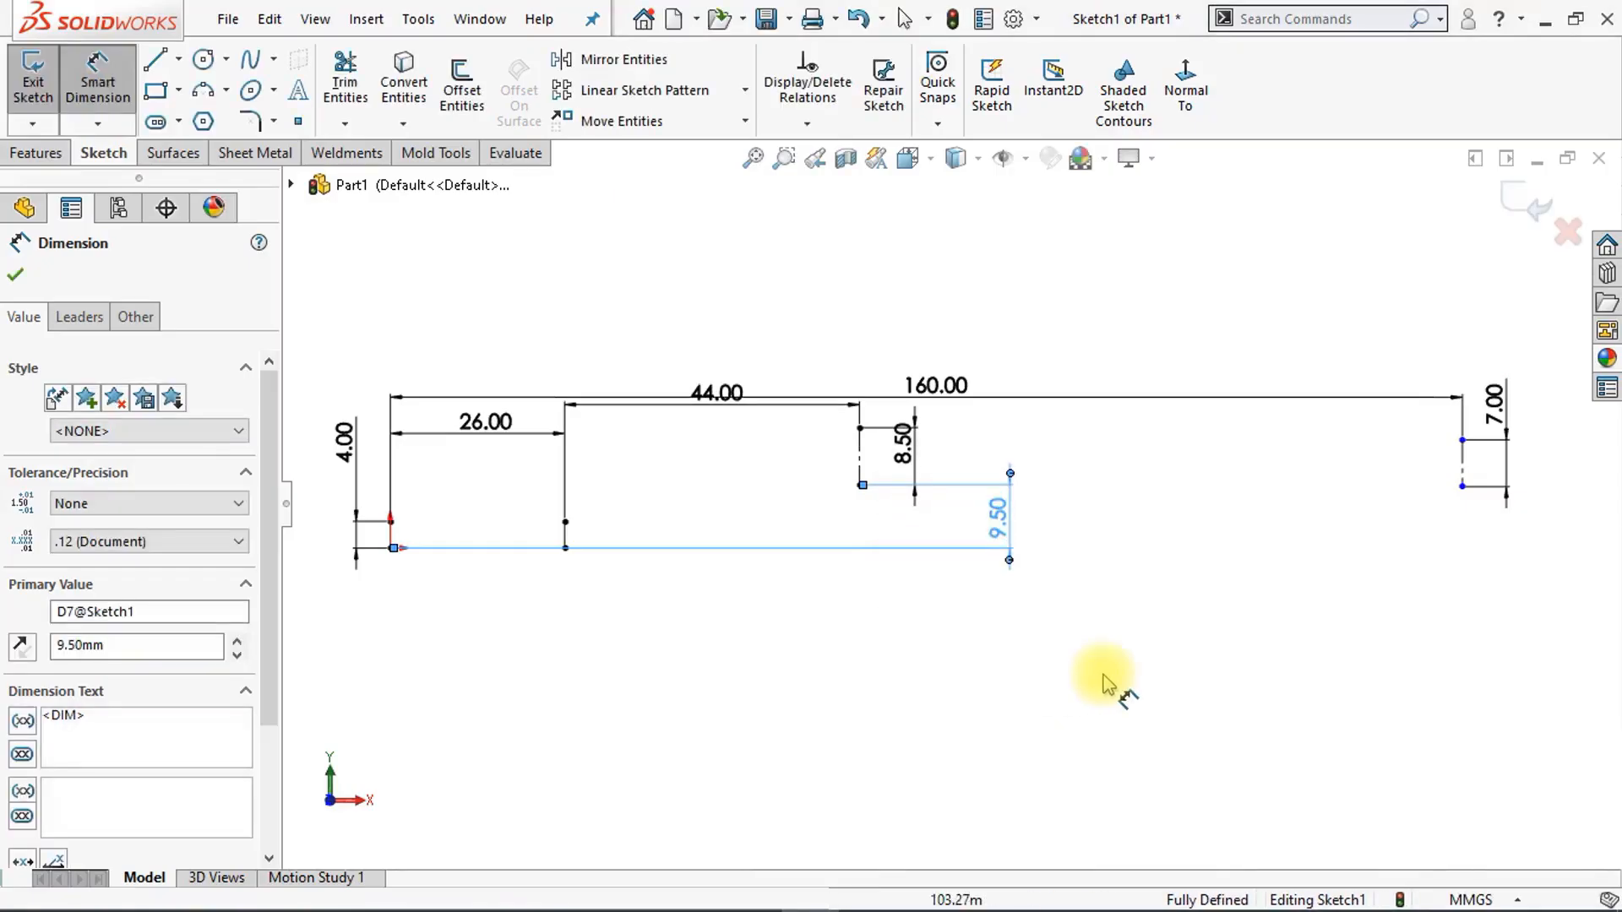
Step: Dimension the vertical distance from the origin to the farthest centerline's lower endpoint as 10 mm
{"action": "left_click", "coordinate": [1462, 488]}
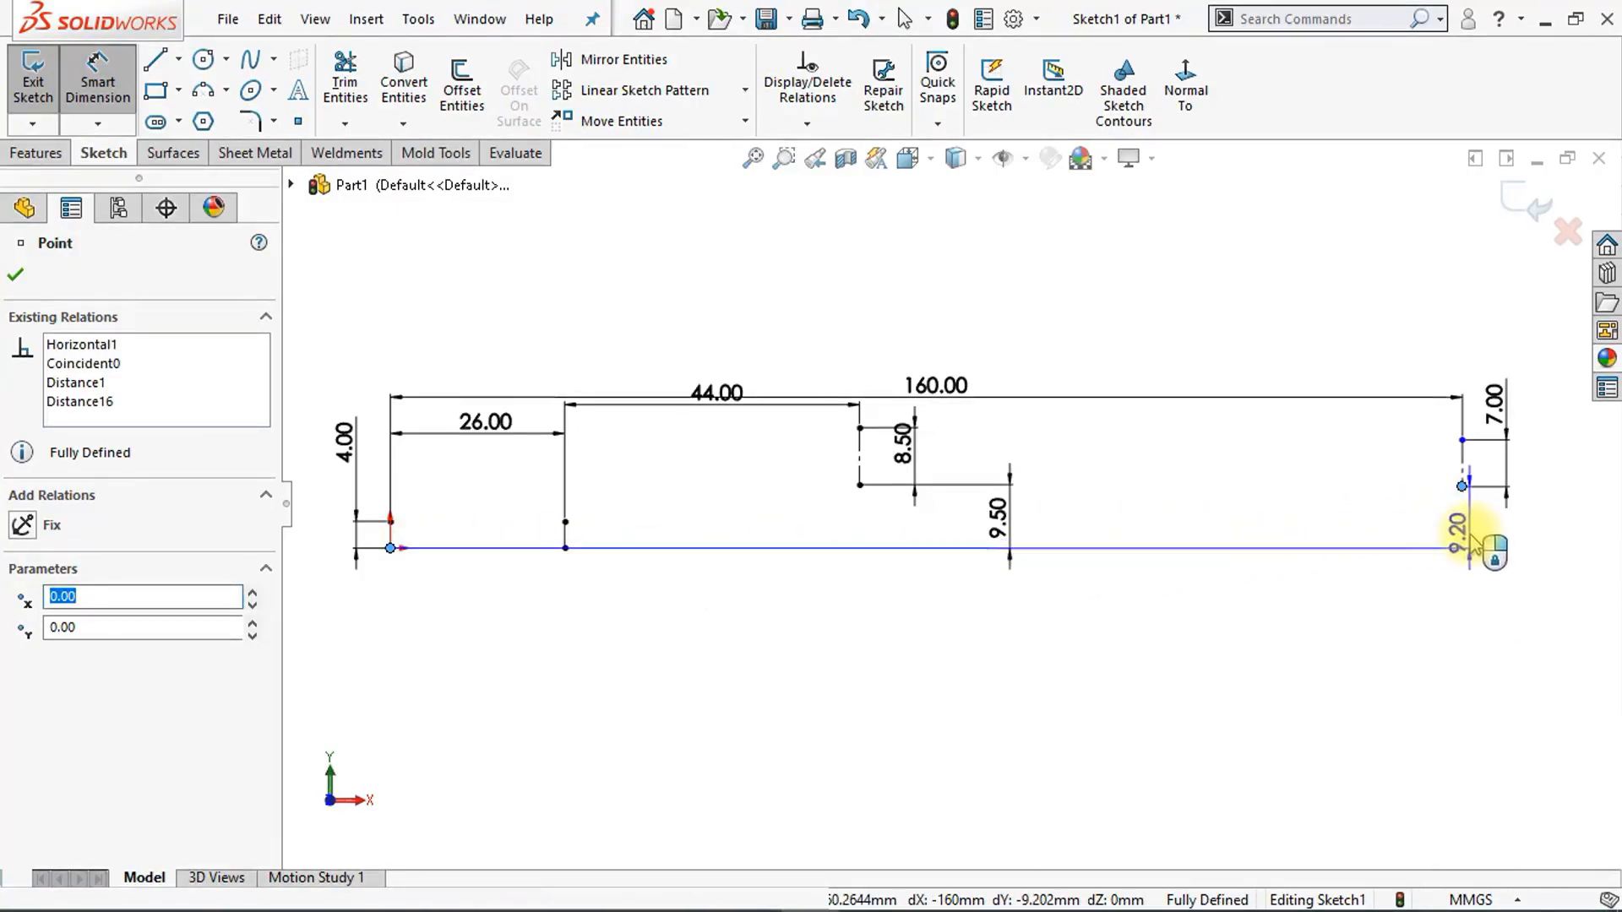
{"action": "left_click", "coordinate": [1466, 541]}
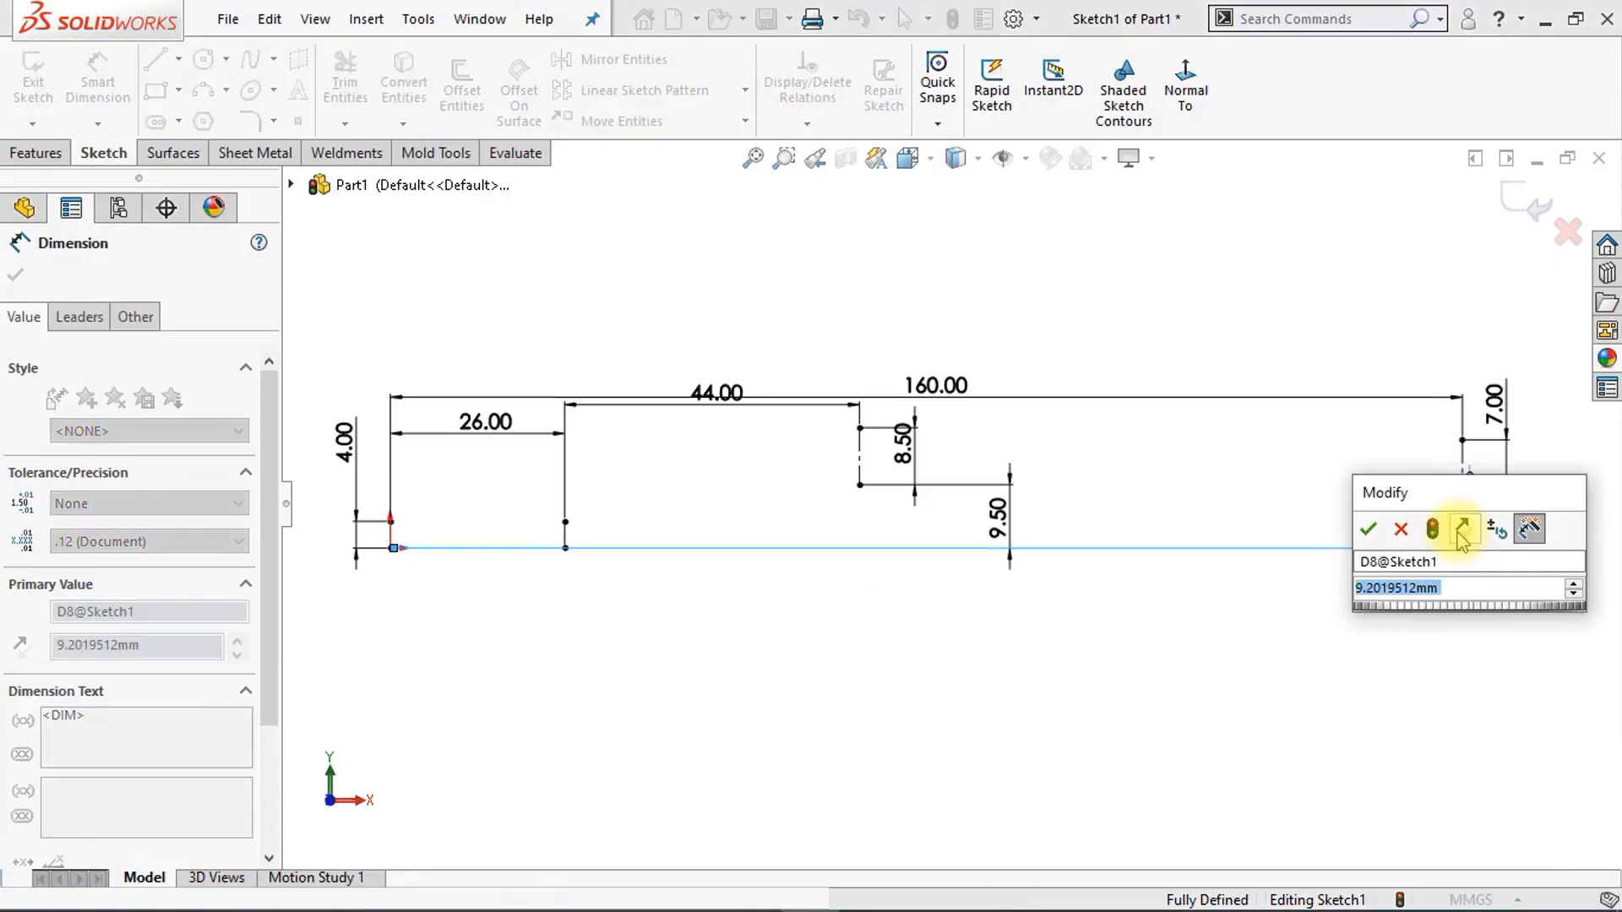
{"action": "type", "text": "10"}
{"action": "key", "text": "Return"}
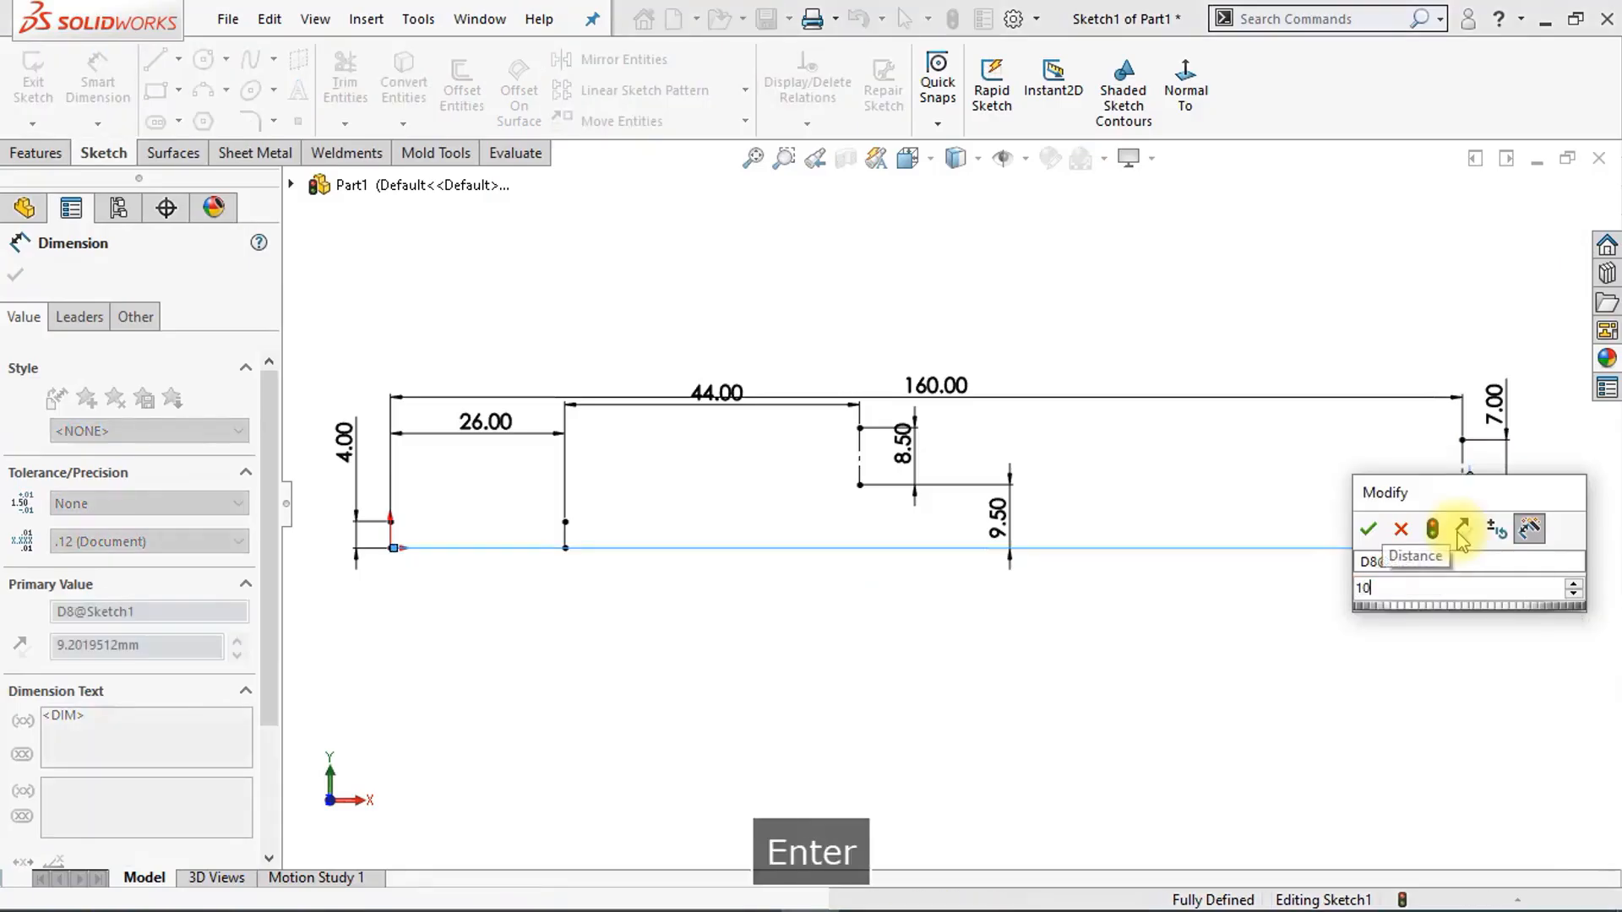
{"action": "left_click", "coordinate": [1426, 601]}
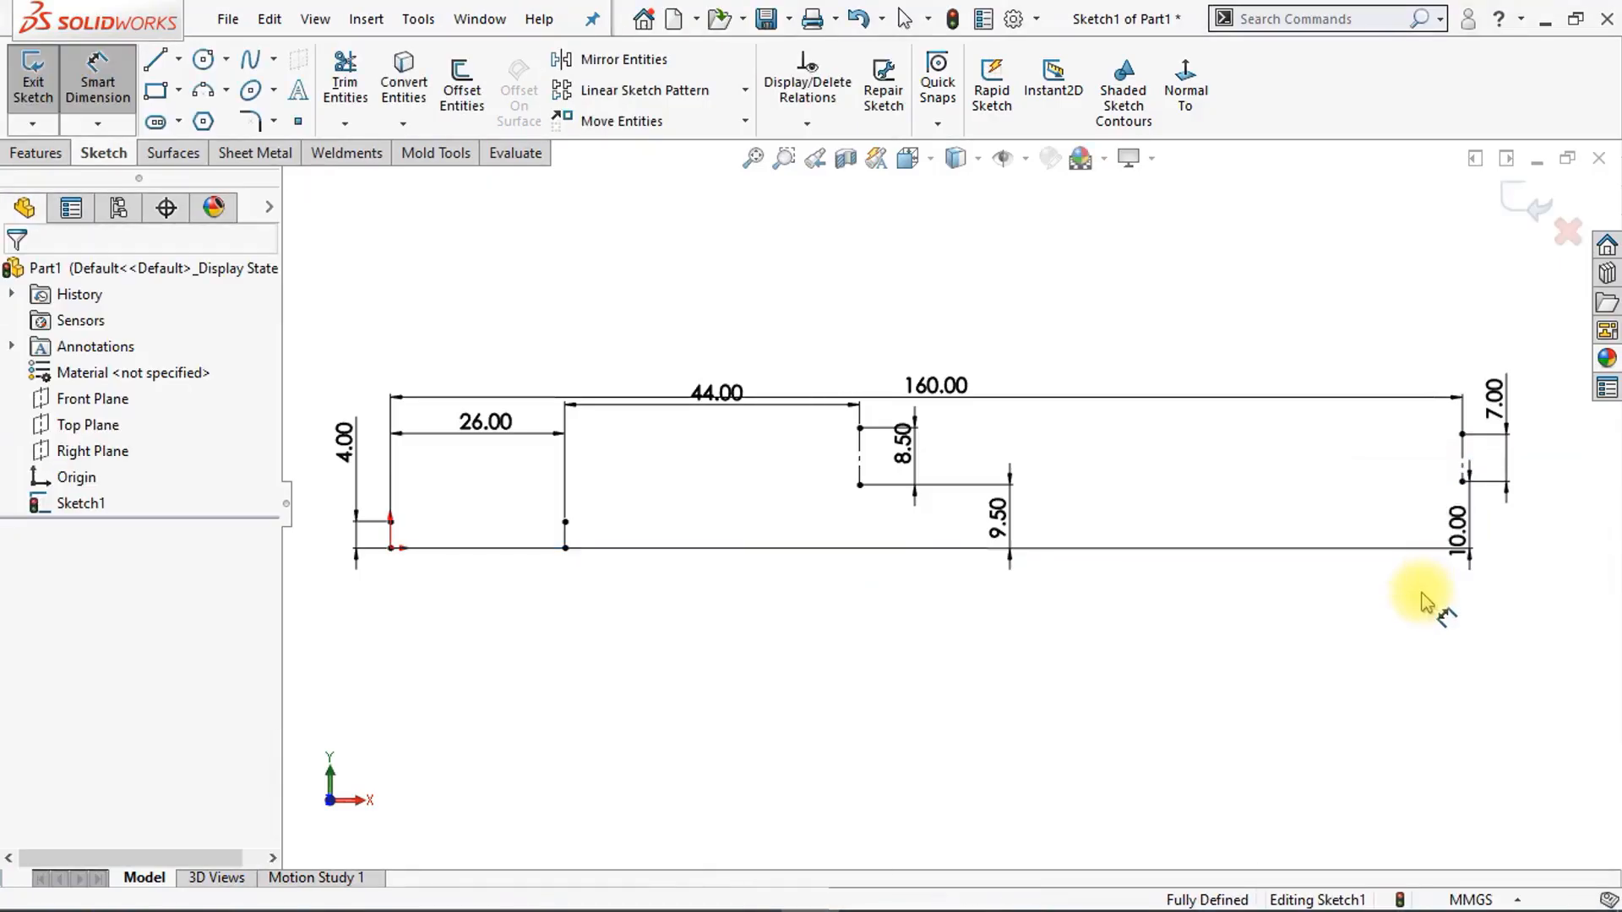
{"action": "left_click", "coordinate": [1453, 636]}
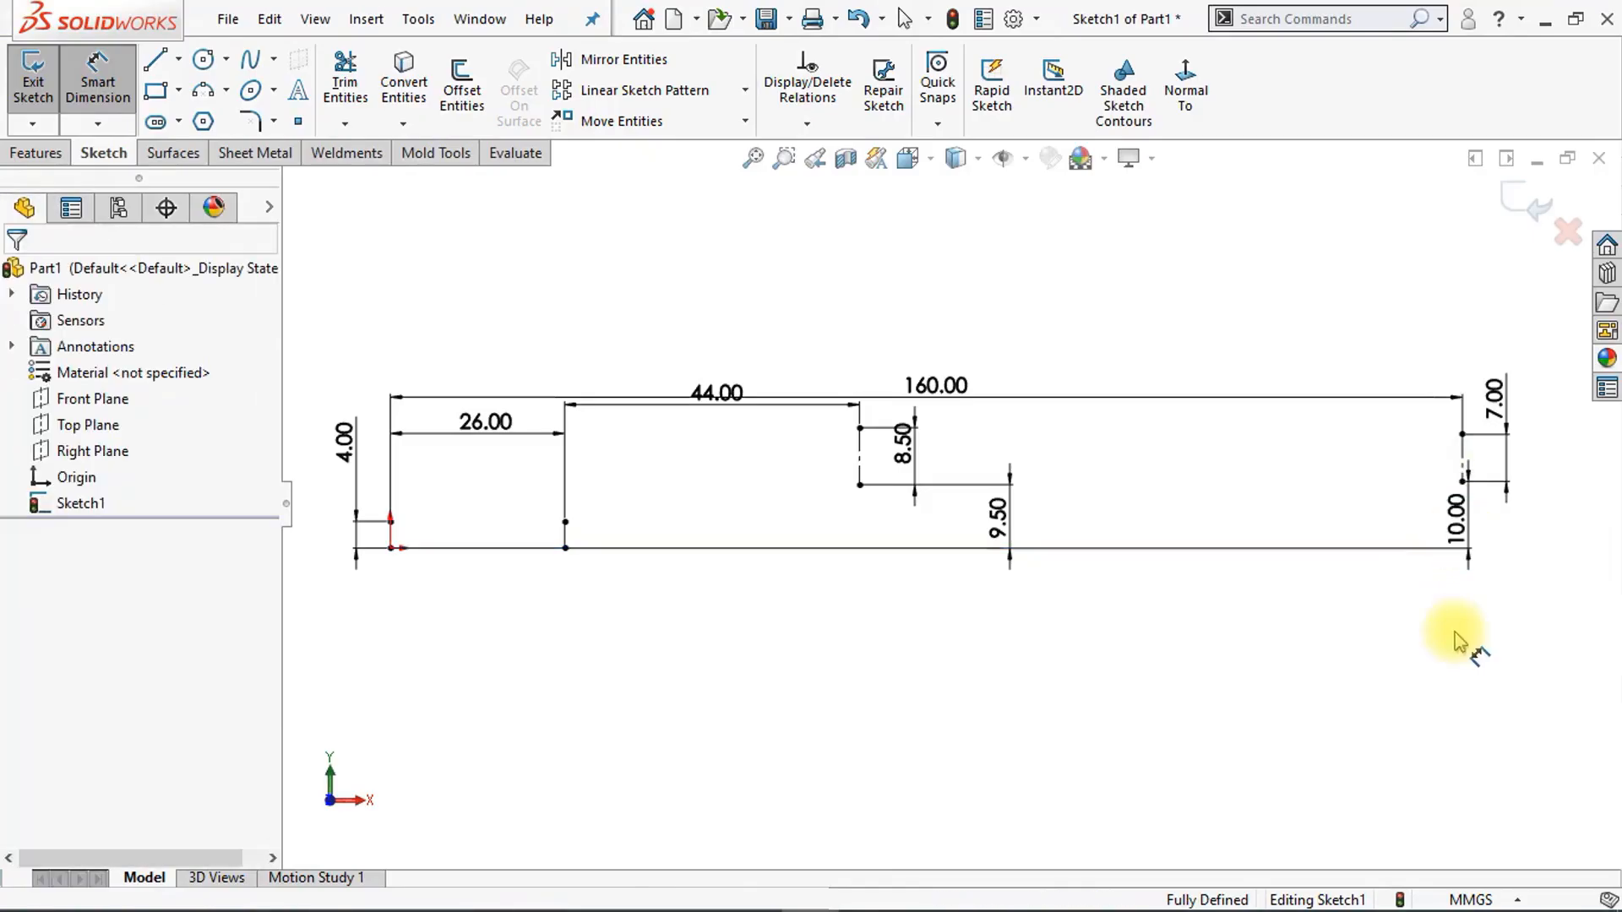
Step: Set the document's dimension properties to remove trailing zeroes from dimensions
{"action": "left_click", "coordinate": [1039, 25]}
{"action": "left_click", "coordinate": [1103, 53]}
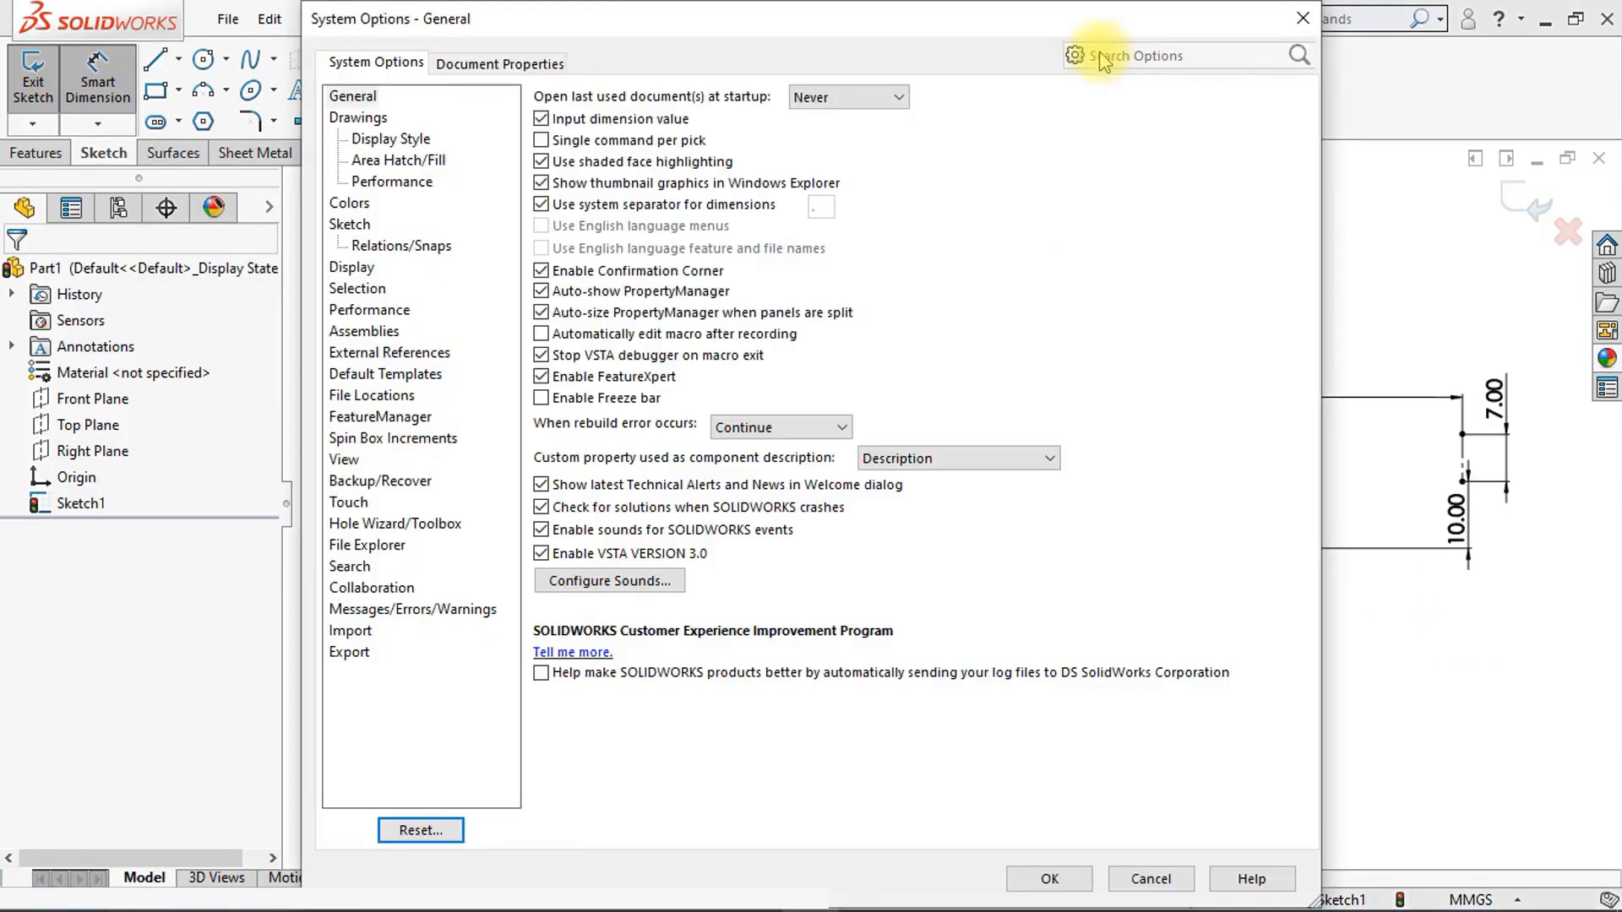
{"action": "left_click", "coordinate": [518, 76]}
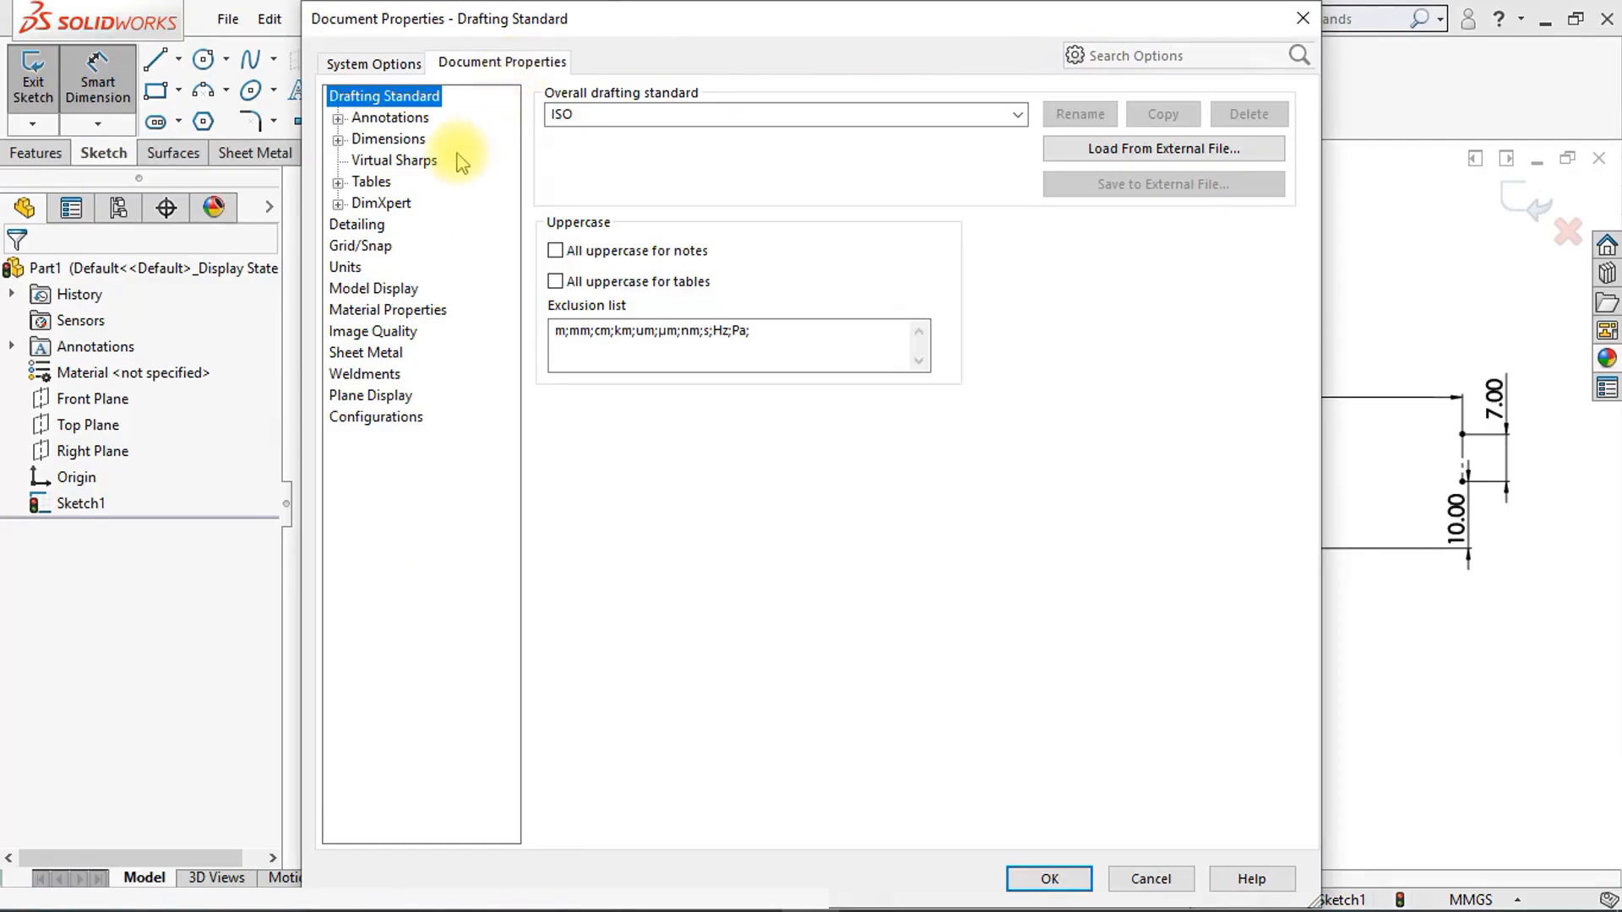
{"action": "left_click", "coordinate": [397, 140]}
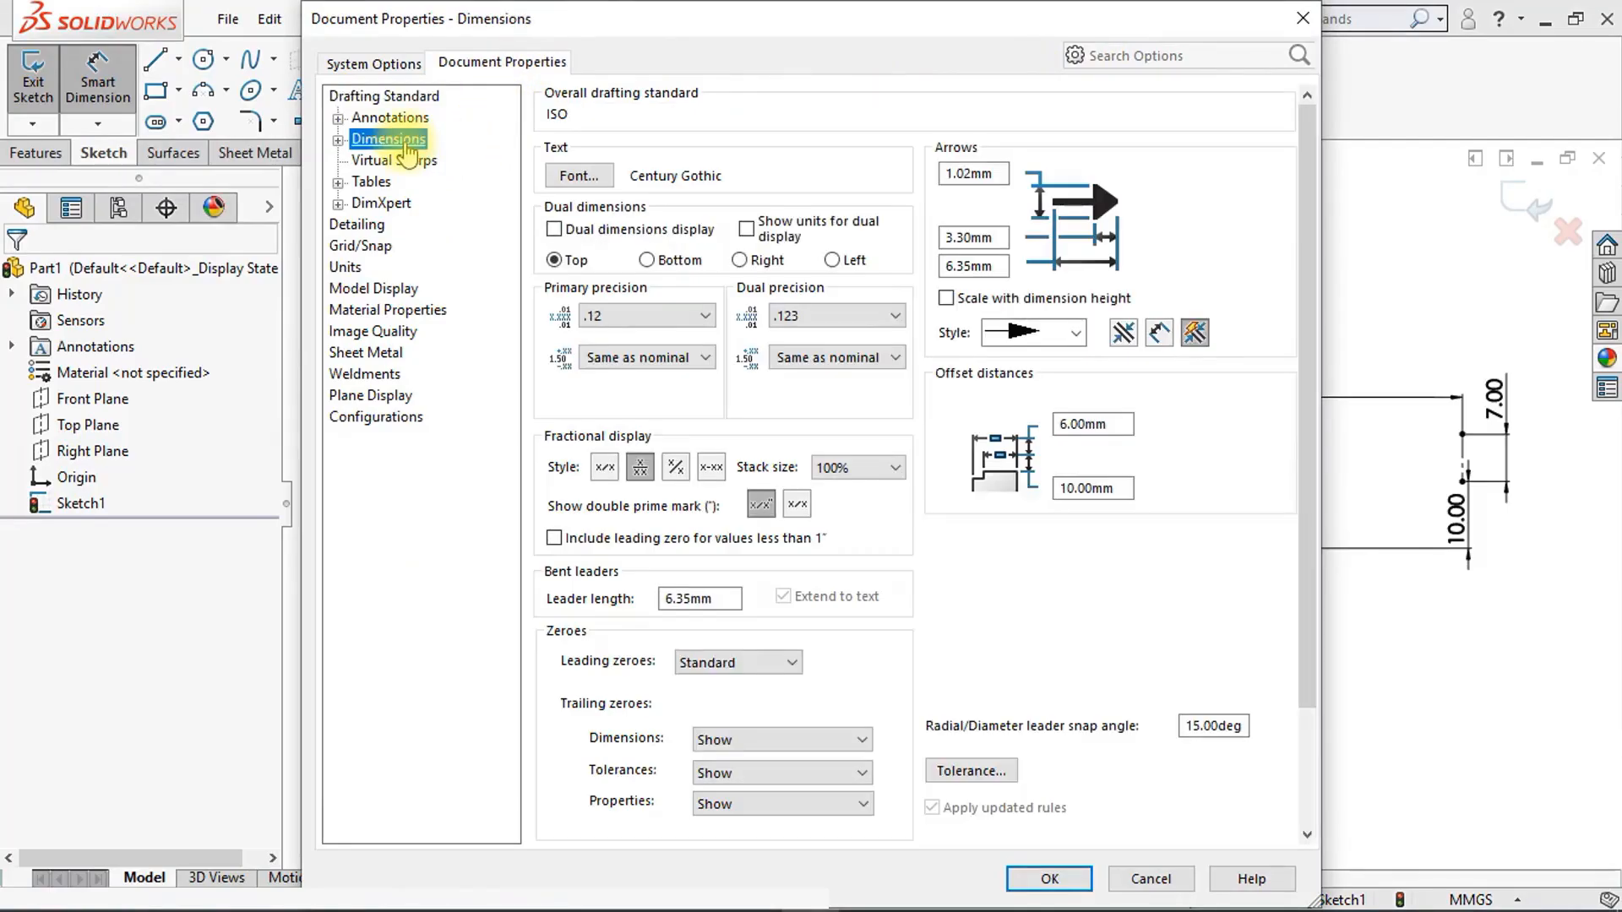
{"action": "left_click", "coordinate": [778, 742]}
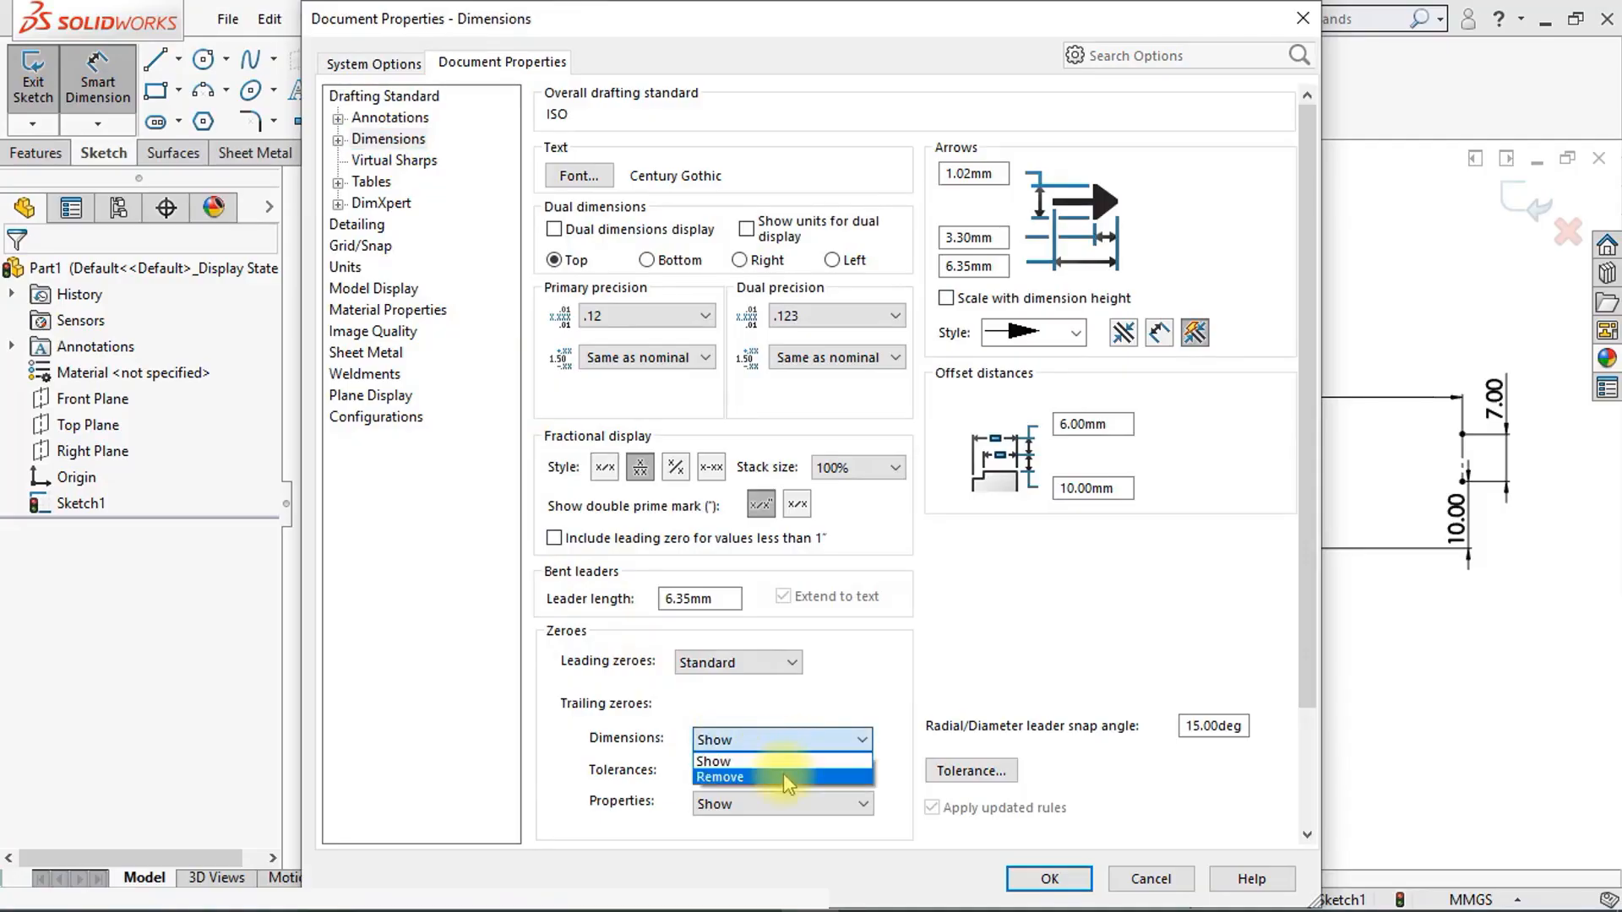
{"action": "left_click", "coordinate": [783, 774]}
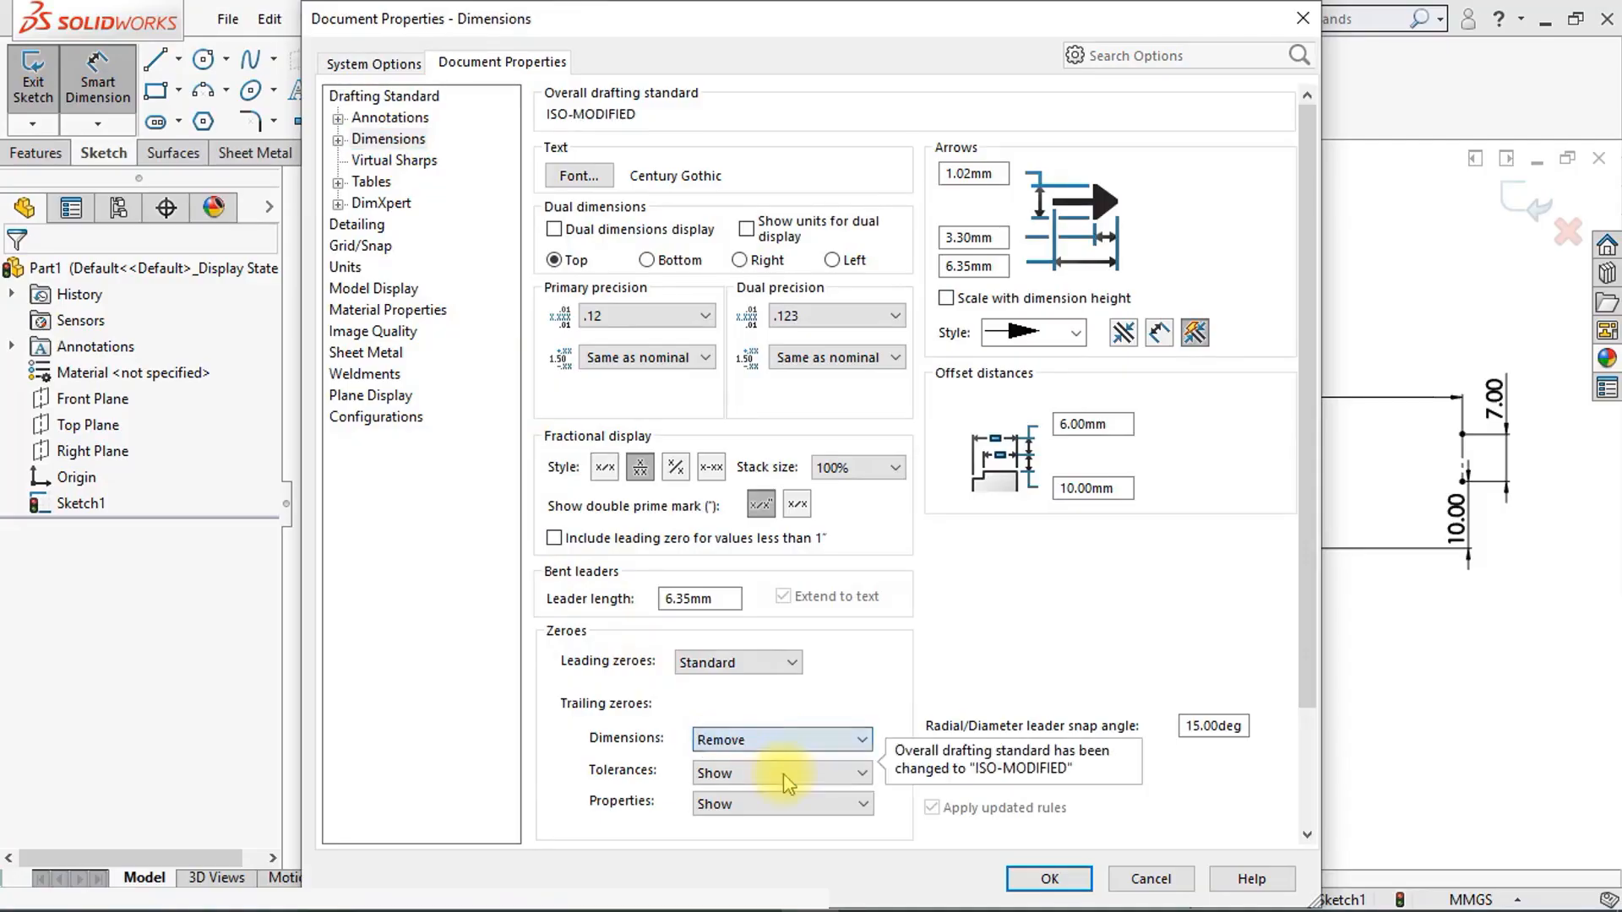
{"action": "left_click", "coordinate": [1068, 887]}
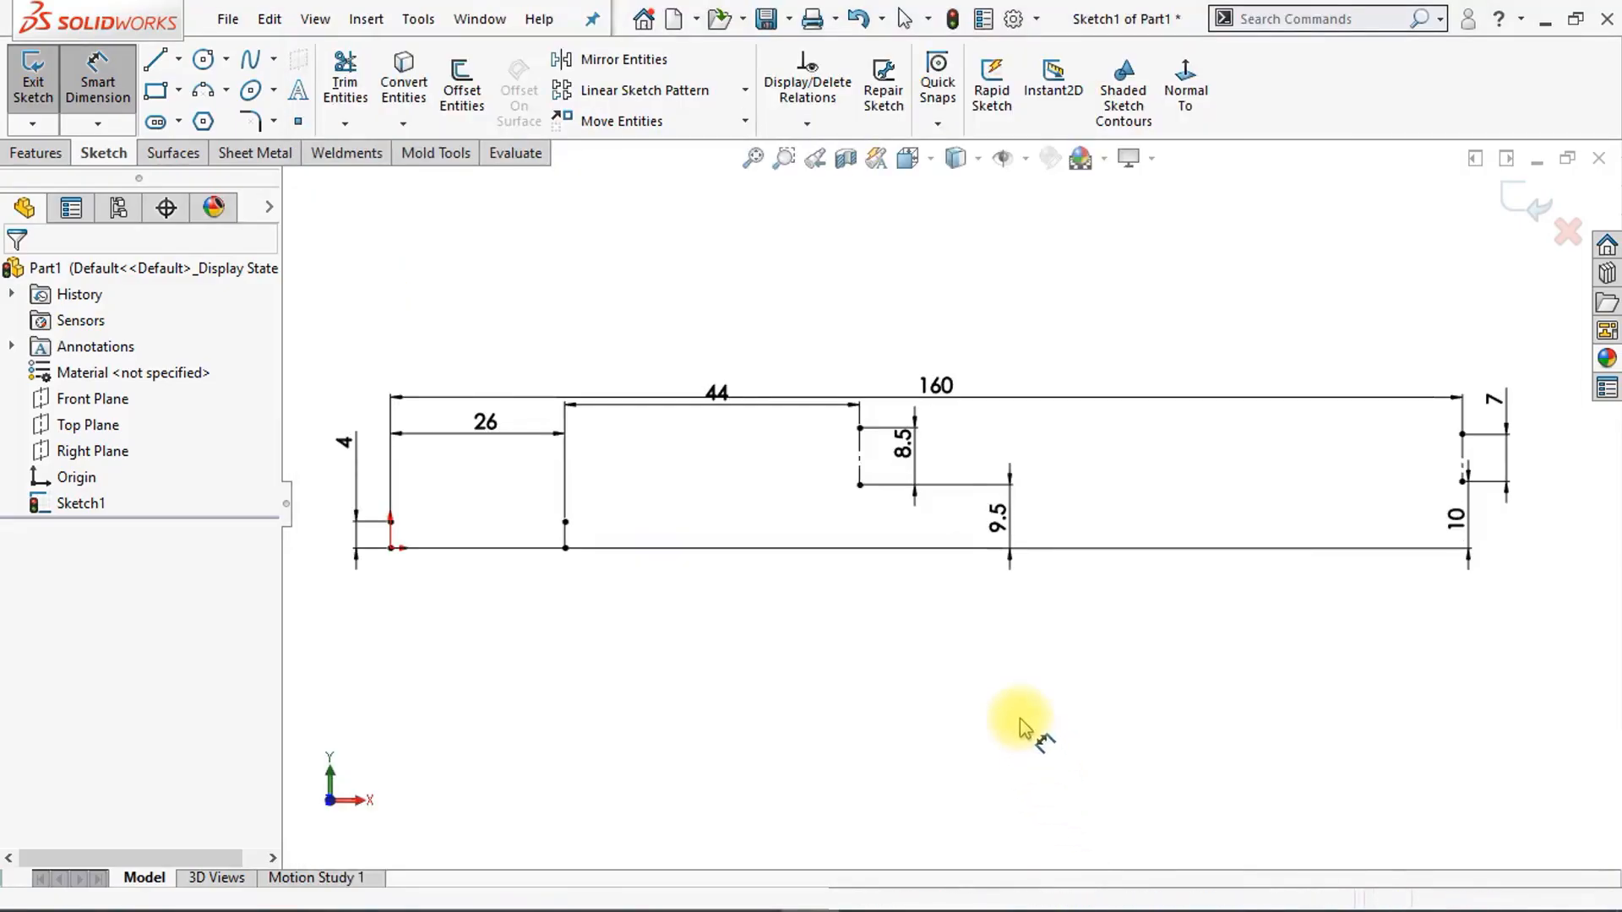
Step: Rearrange the sketch dimensions, raising the 160, 26 and 44 mm ones and shifting the 9.5 and 10 mm ones sideways to clear the geometry
{"action": "left_click_drag", "start_coordinate": [933, 389], "coordinate": [885, 338]}
{"action": "left_click_drag", "start_coordinate": [485, 427], "coordinate": [498, 380]}
{"action": "left_click_drag", "start_coordinate": [710, 404], "coordinate": [708, 384]}
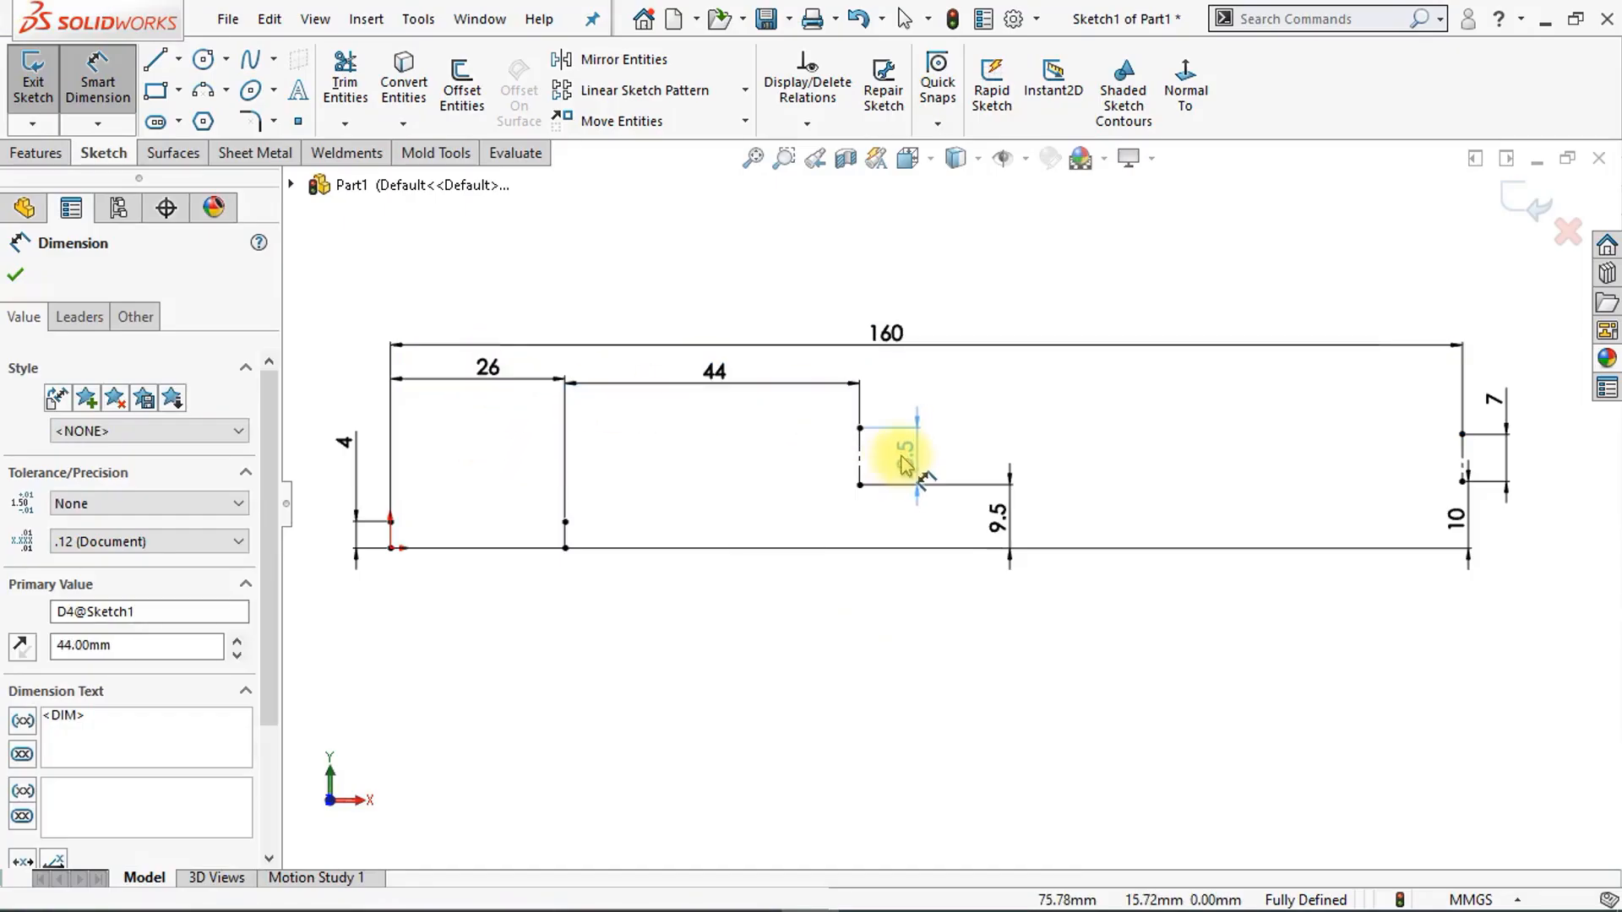
{"action": "left_click_drag", "start_coordinate": [997, 518], "coordinate": [983, 524]}
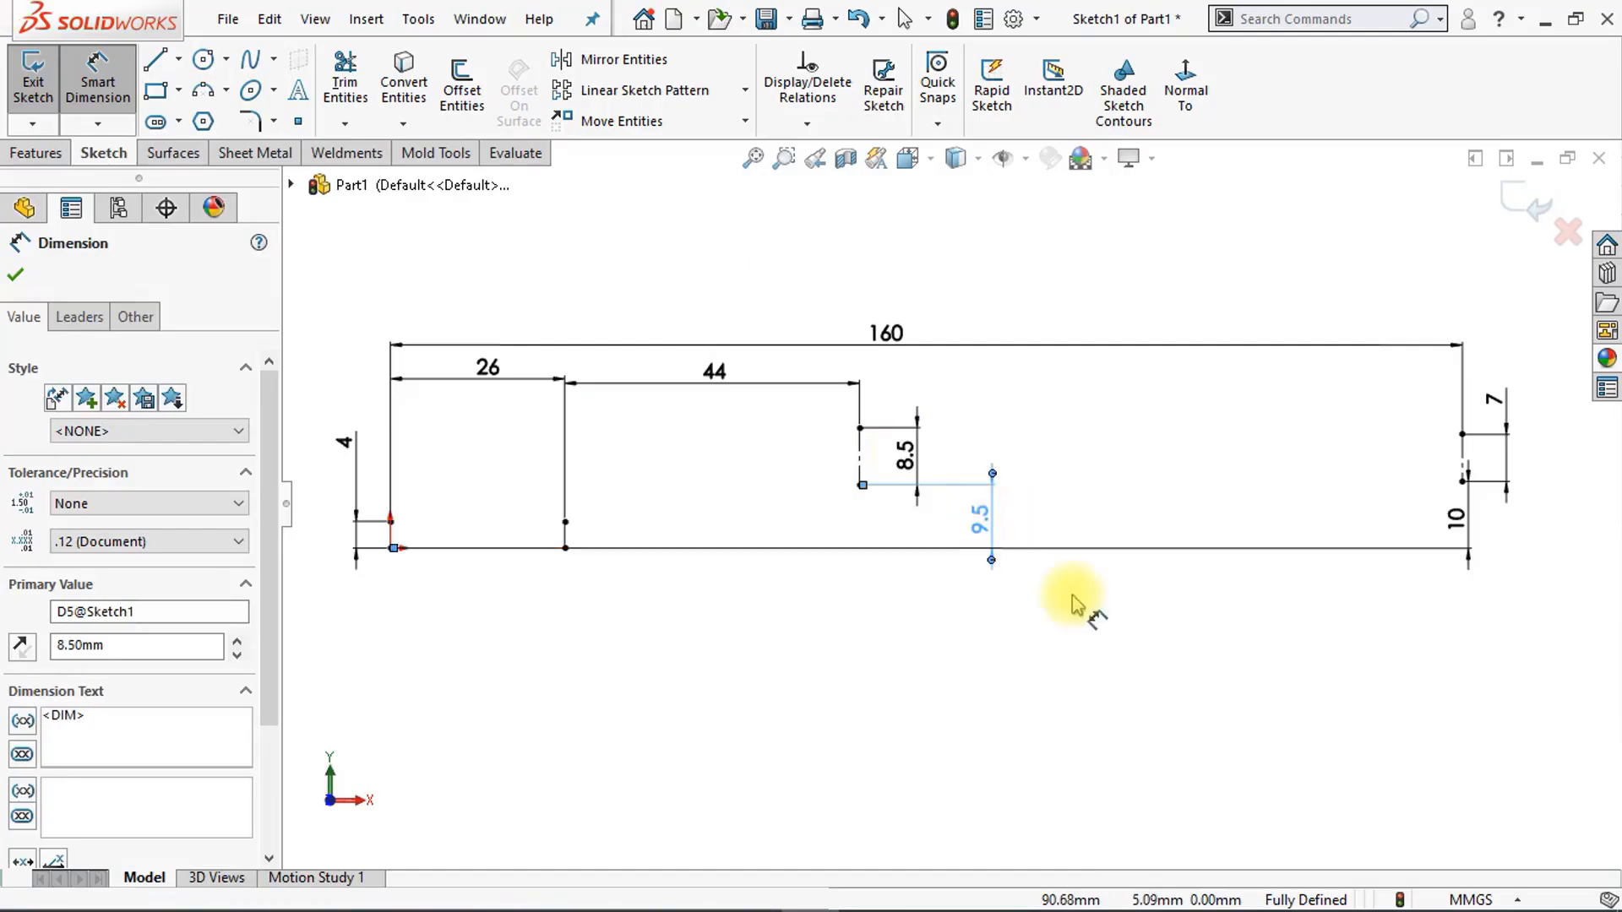
{"action": "left_click", "coordinate": [1132, 637]}
{"action": "left_click_drag", "start_coordinate": [1483, 534], "coordinate": [1532, 535]}
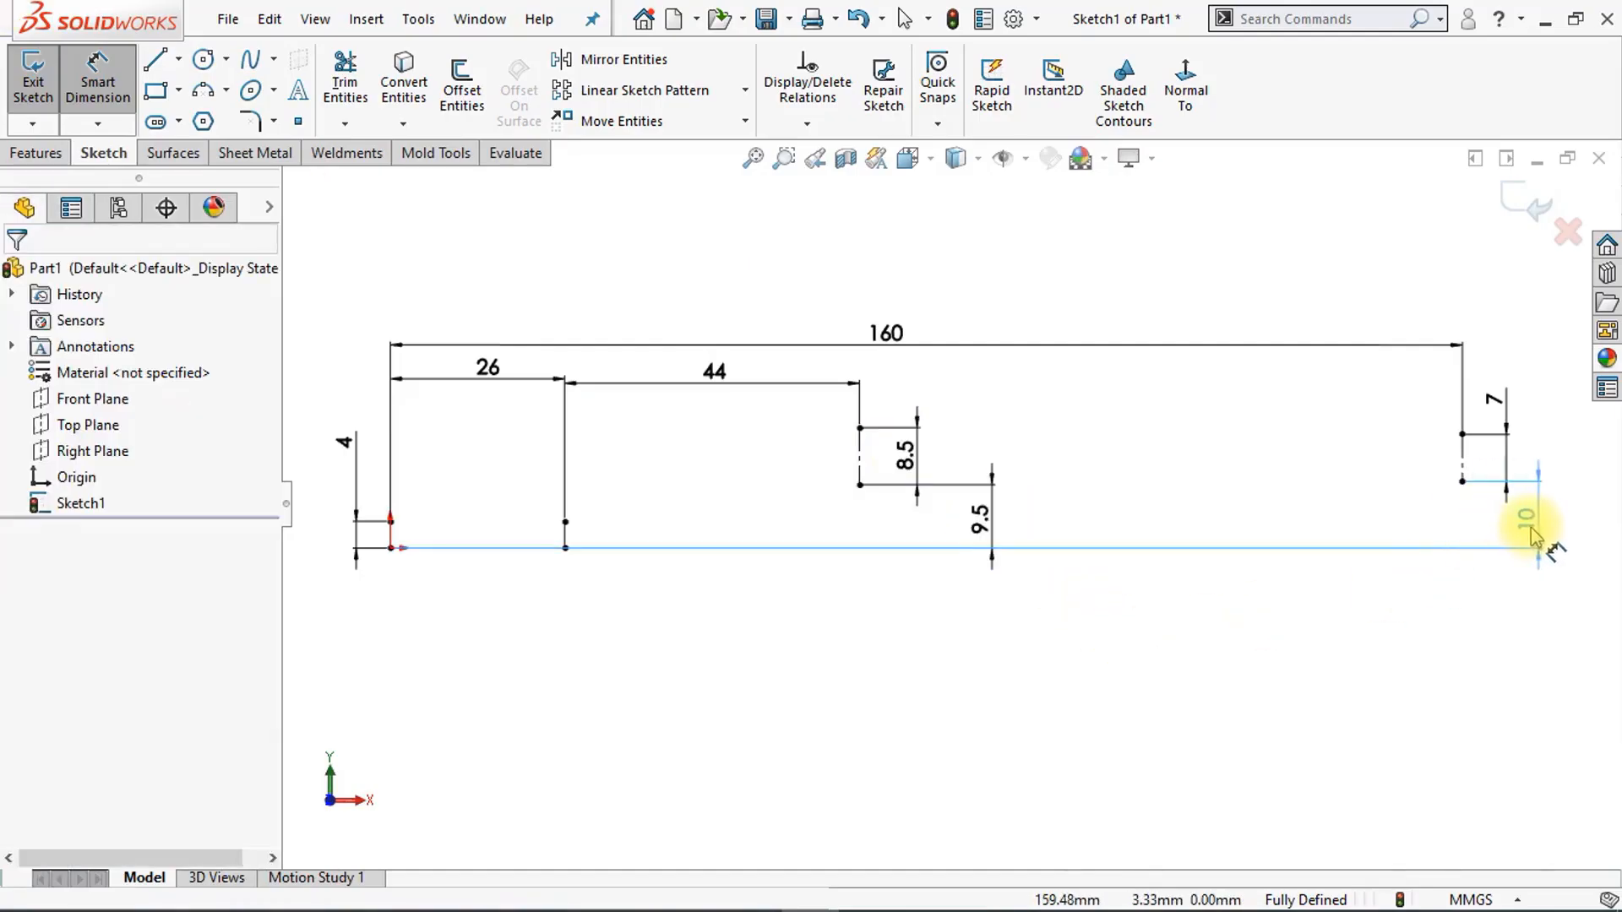
{"action": "left_click", "coordinate": [1515, 625]}
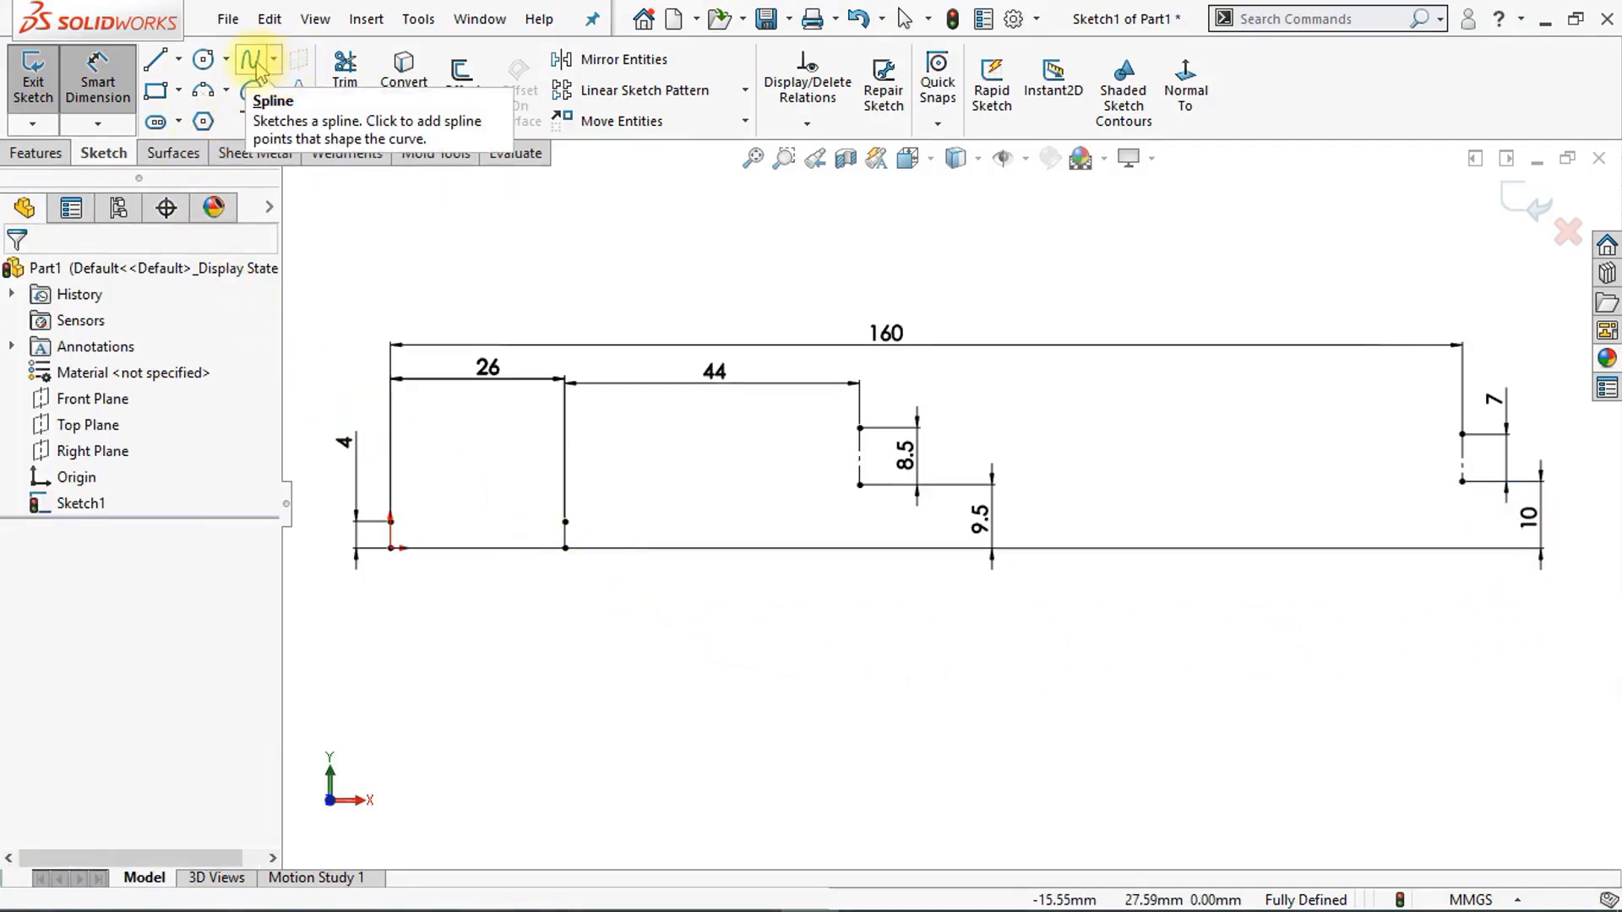
Step: Draw a two-point spline from the second centerline's upper endpoint to the third centerline's upper endpoint
{"action": "left_click", "coordinate": [273, 61]}
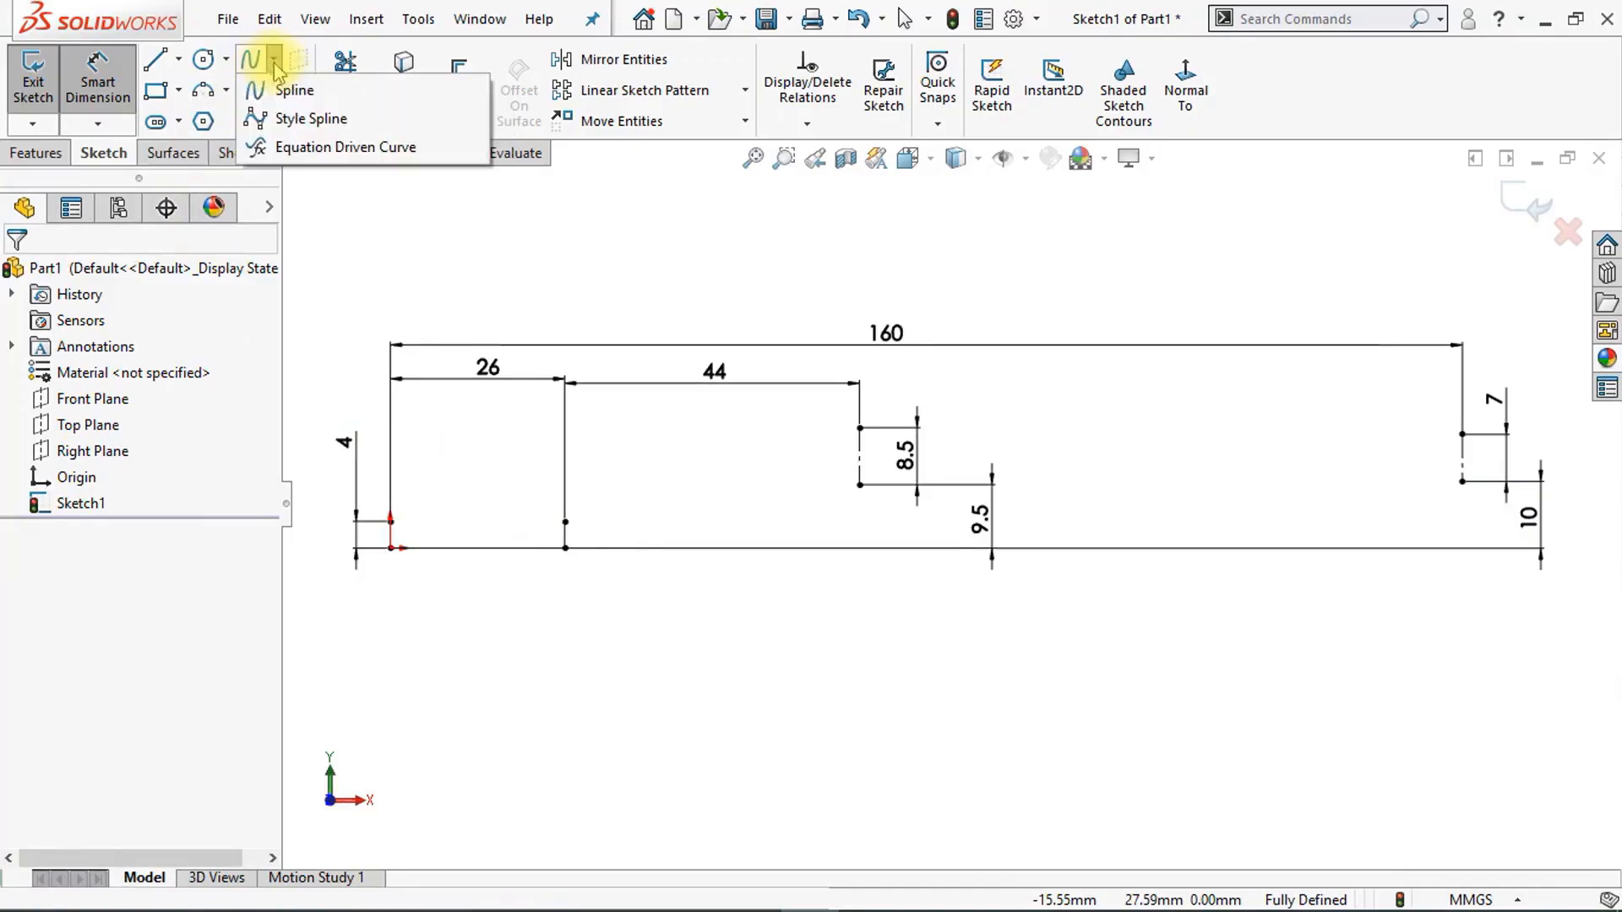
{"action": "left_click", "coordinate": [313, 95]}
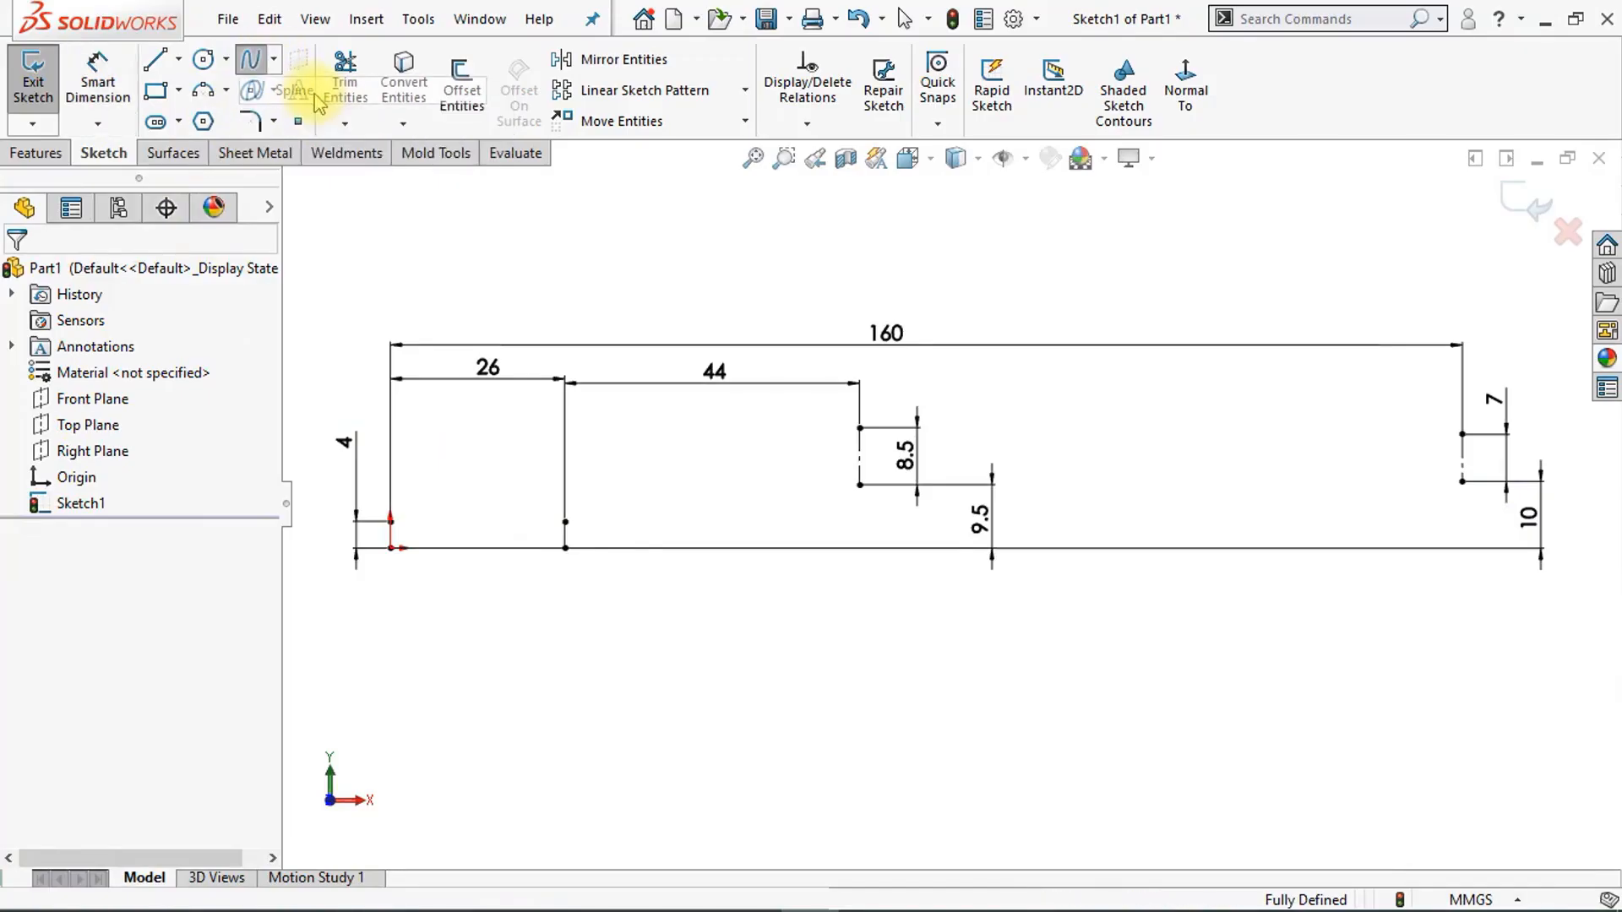
{"action": "left_click", "coordinate": [565, 521]}
{"action": "left_click", "coordinate": [860, 428]}
{"action": "key", "text": "Escape"}
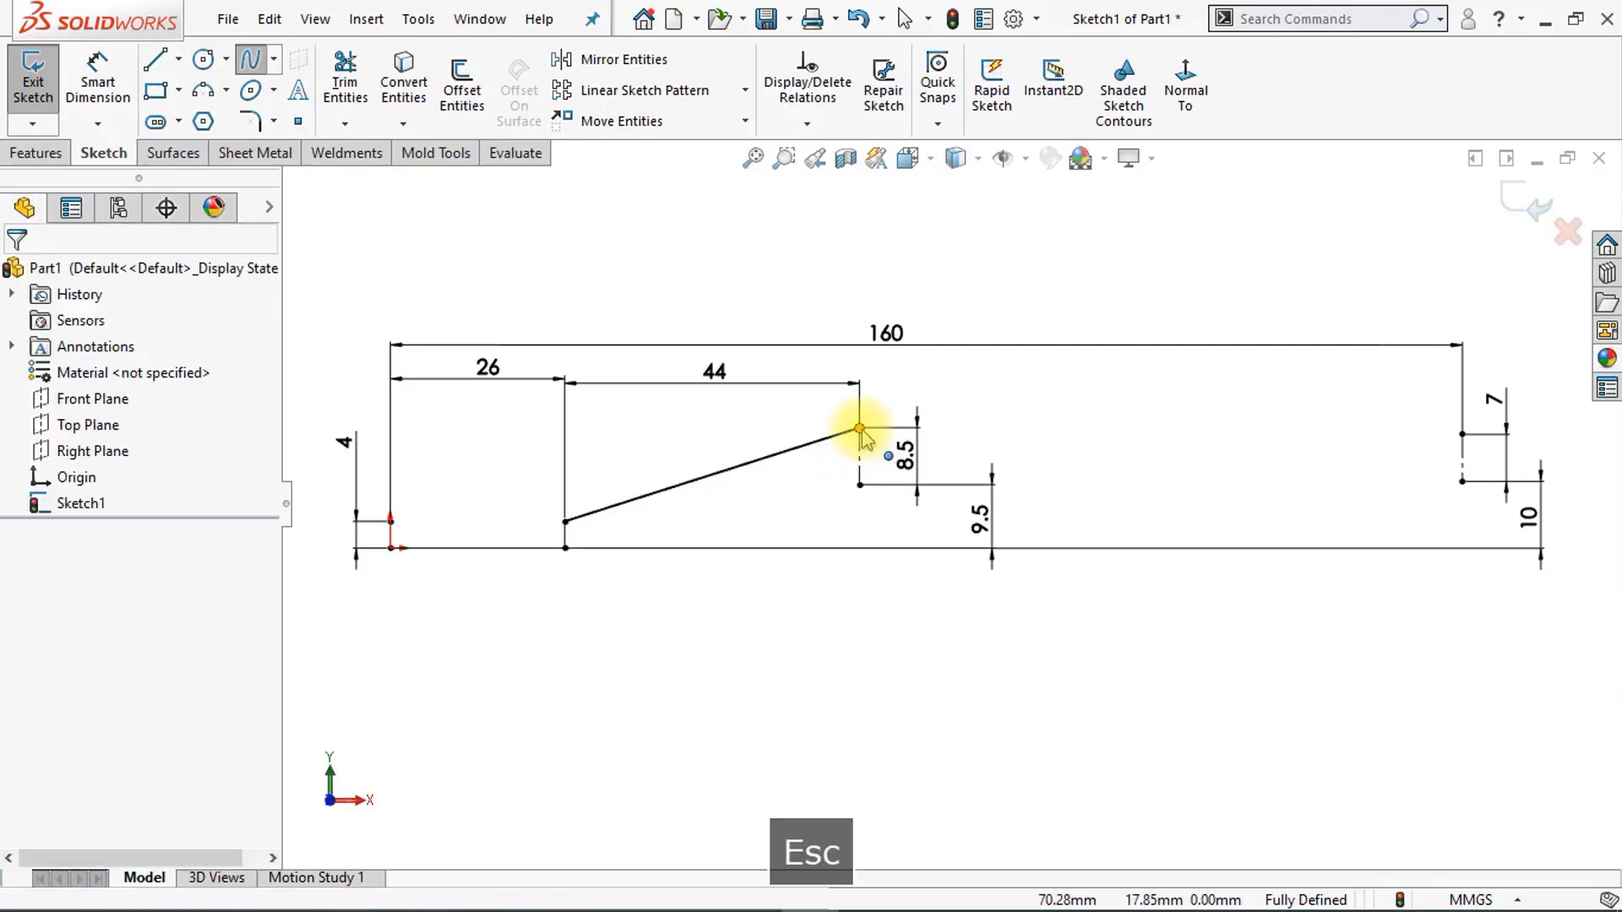
Step: Draw a two-point spline from the third centerline's upper endpoint to the farthest centerline's upper endpoint
{"action": "left_click", "coordinate": [273, 59]}
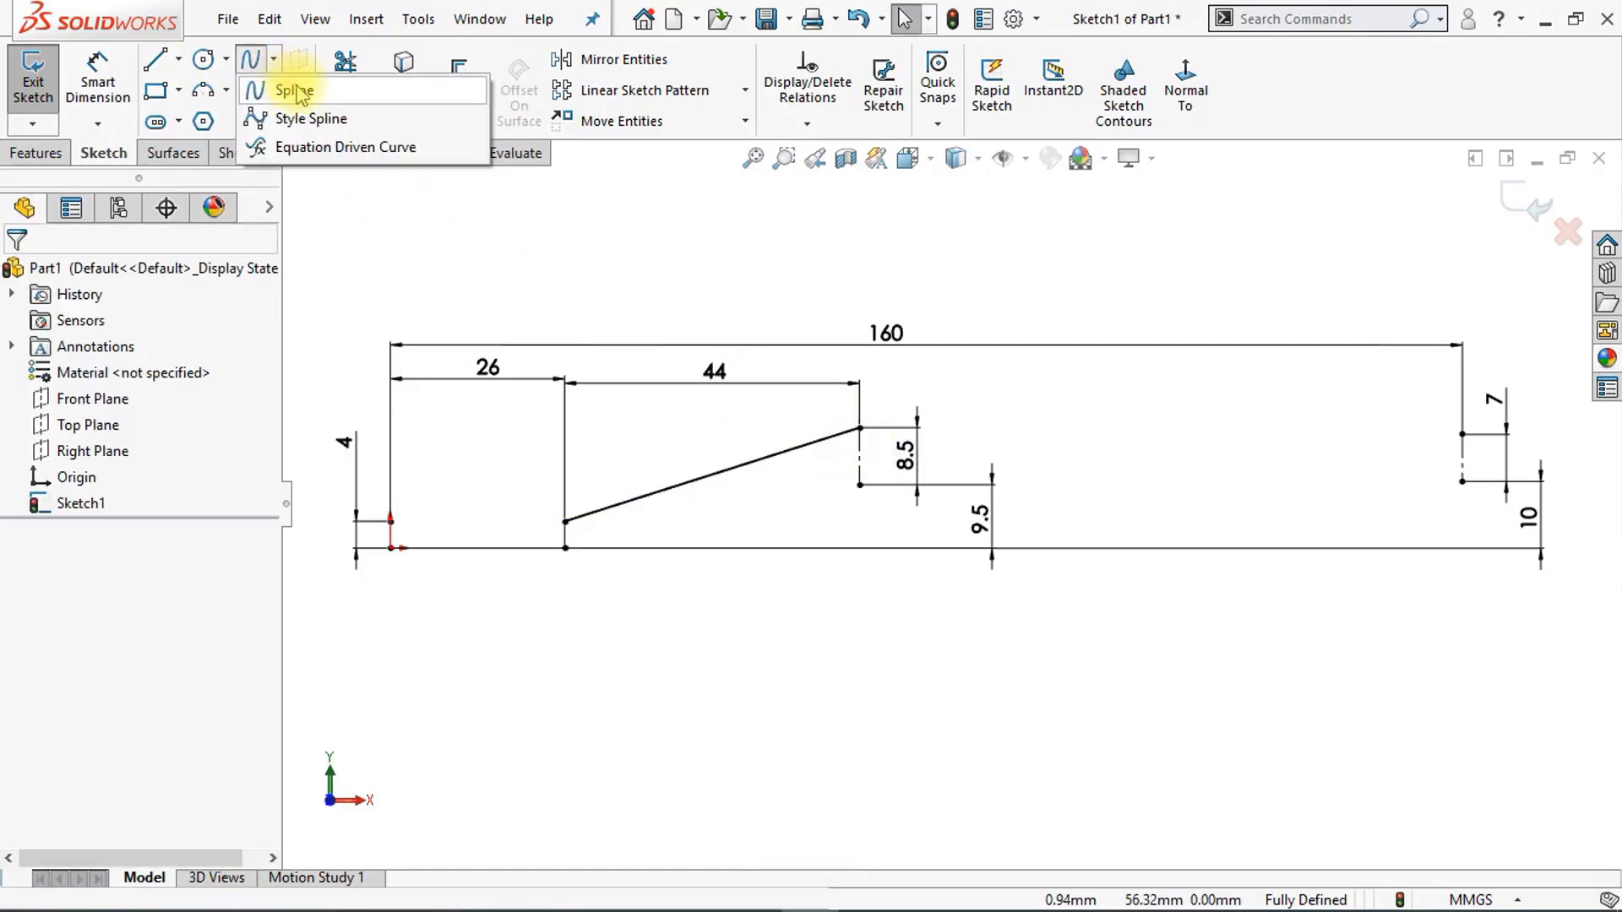
{"action": "left_click", "coordinate": [294, 91]}
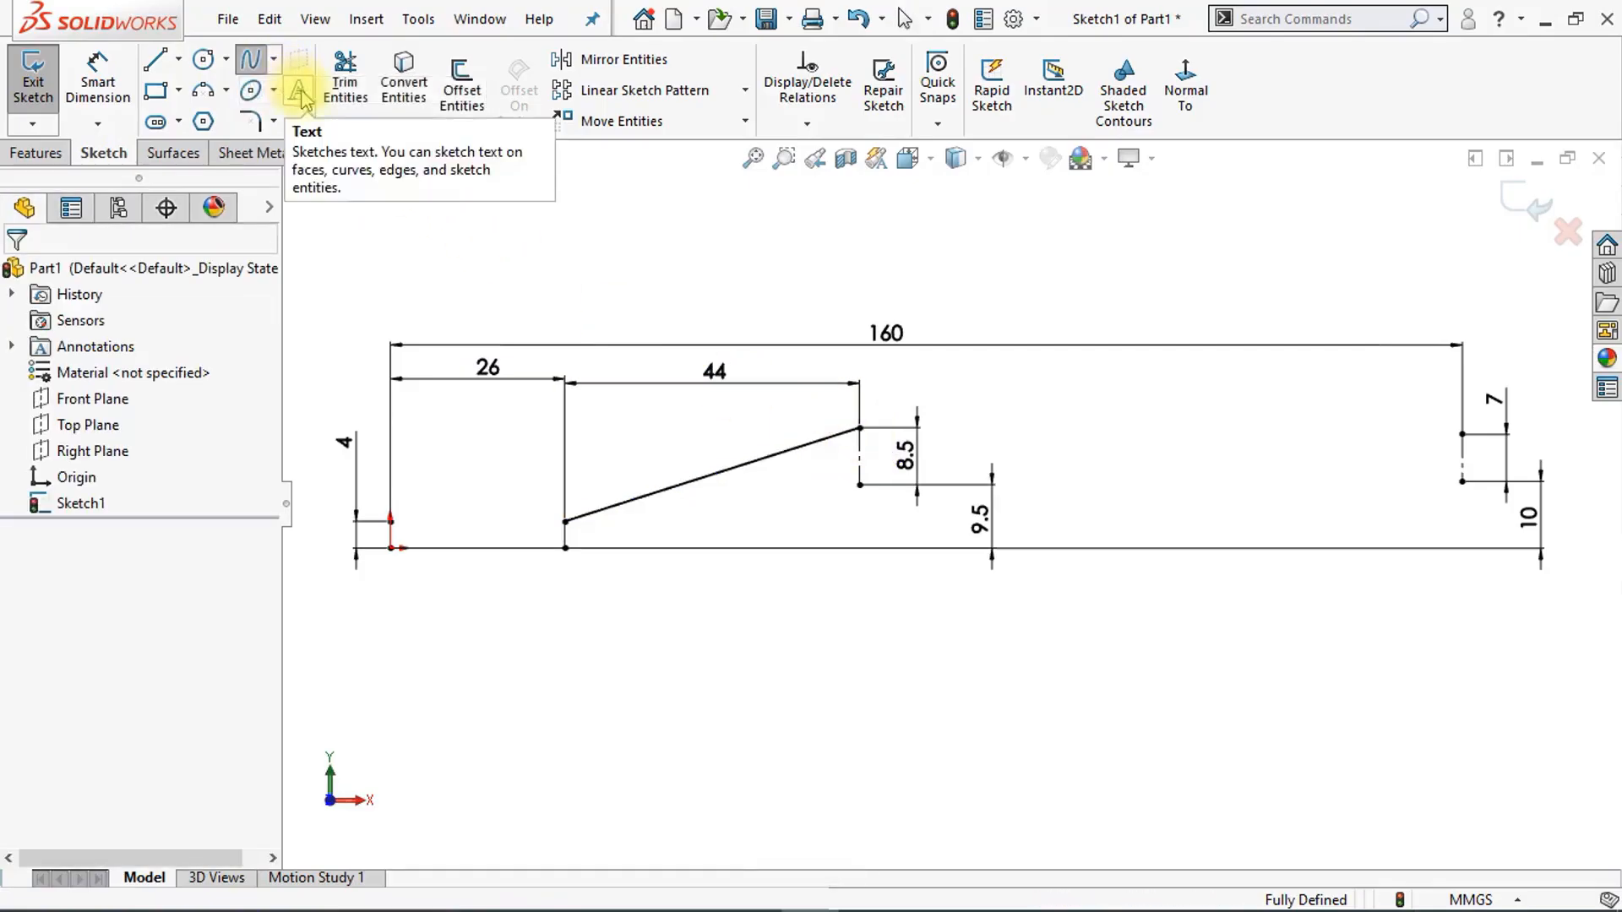
{"action": "left_click", "coordinate": [860, 428]}
{"action": "left_click", "coordinate": [1463, 434]}
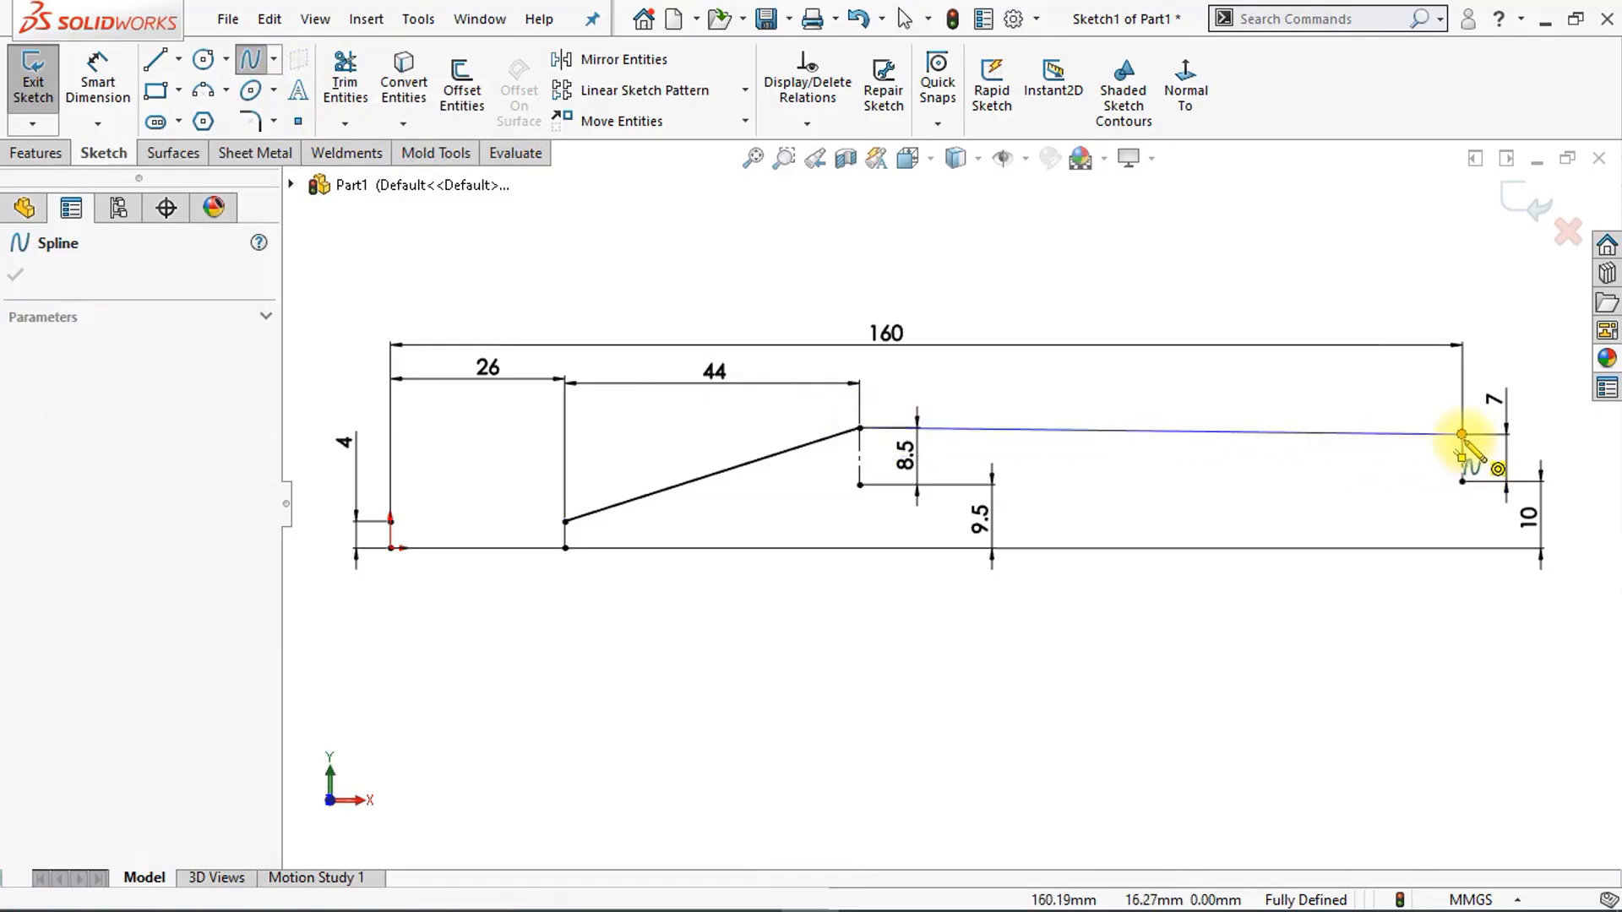
{"action": "key", "text": "Escape"}
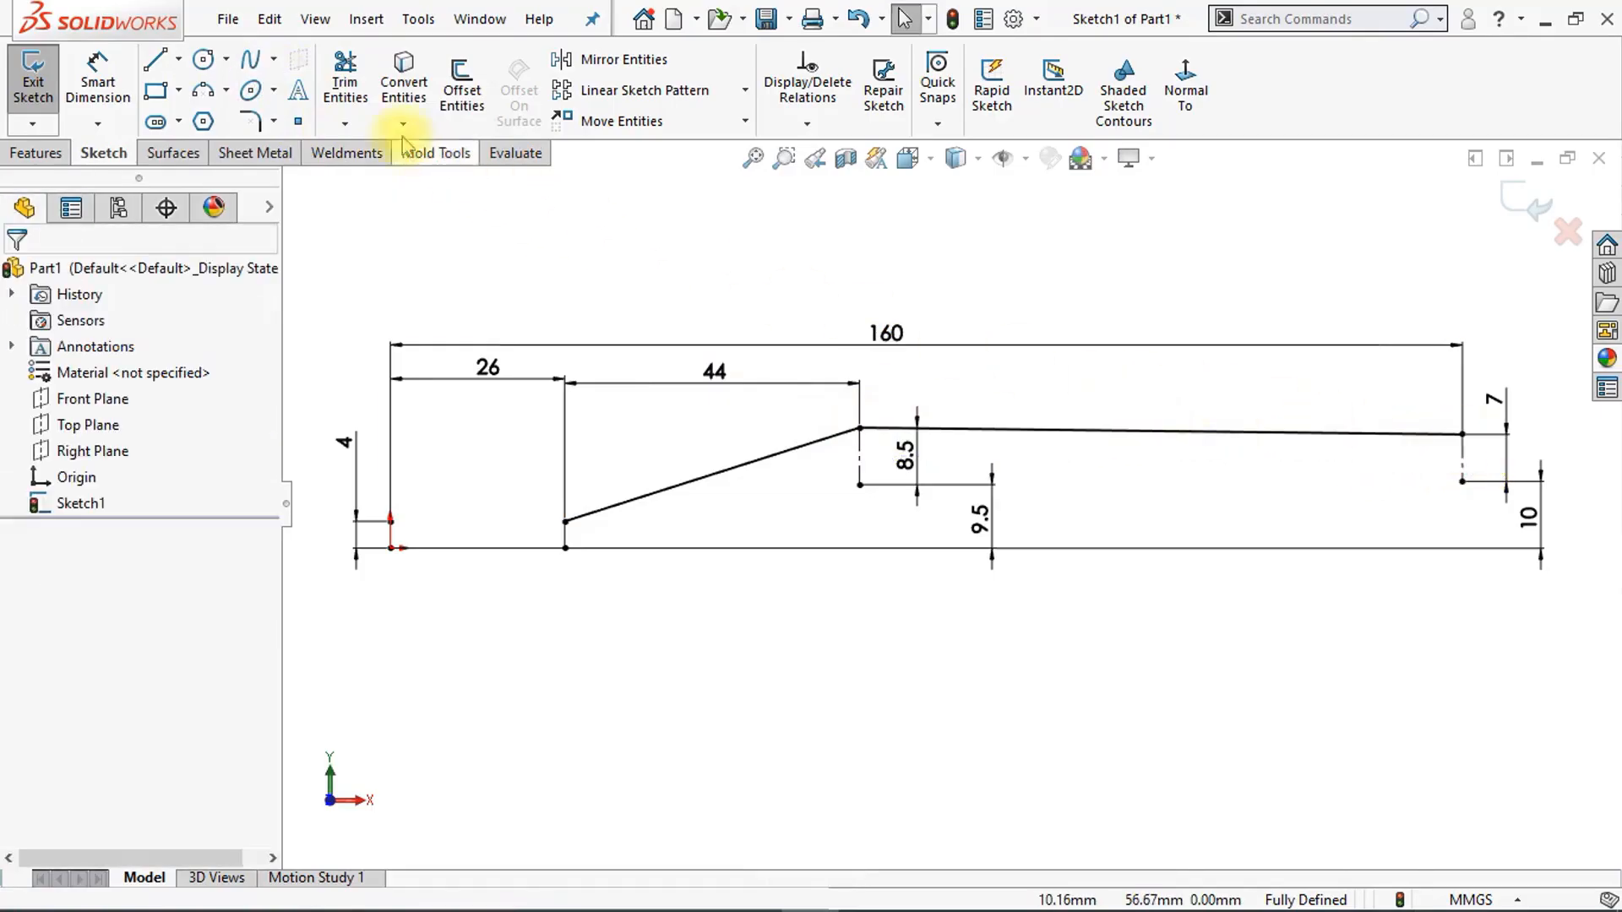
Step: Draw a two-point spline from the second centerline's lower endpoint to the third centerline's lower endpoint
{"action": "left_click", "coordinate": [274, 59]}
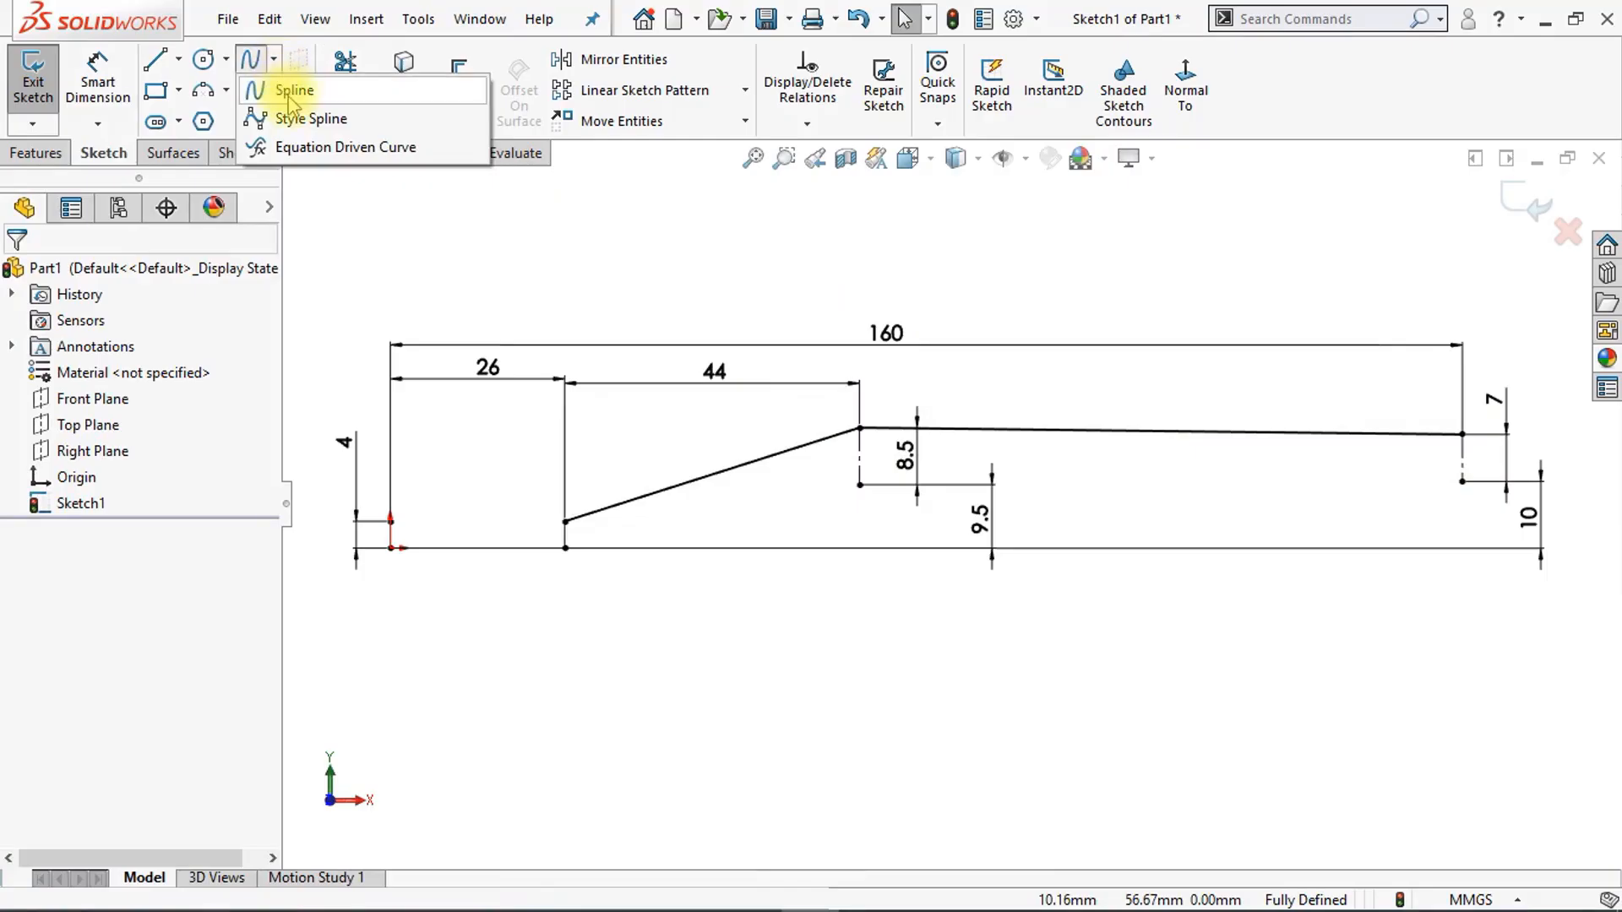
{"action": "left_click", "coordinate": [290, 93]}
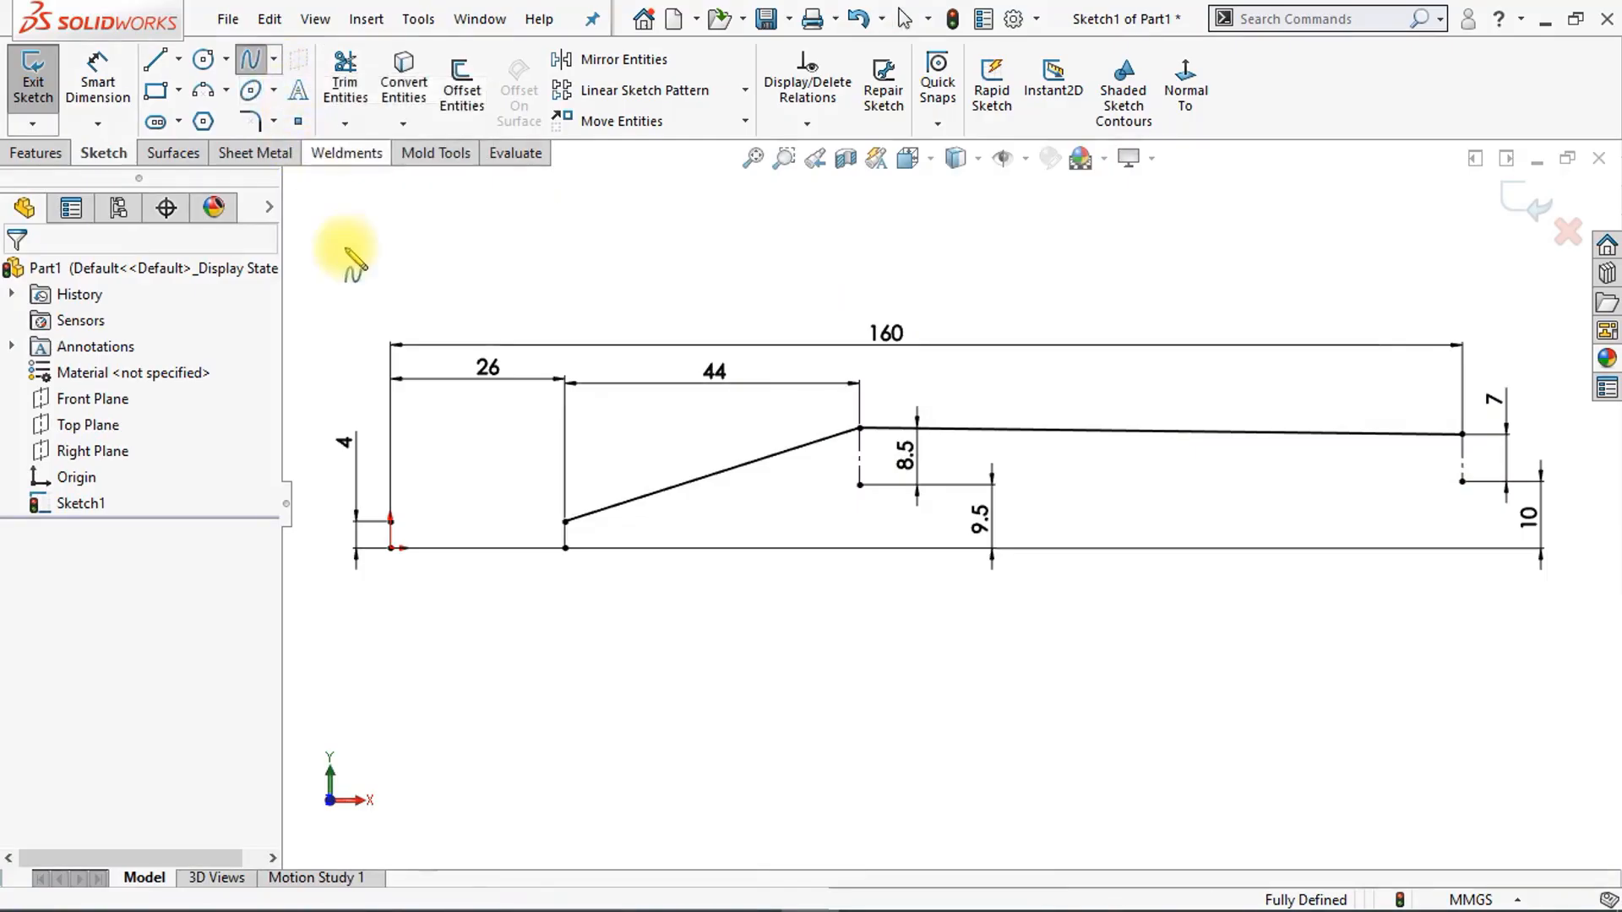
{"action": "left_click", "coordinate": [565, 548]}
{"action": "left_click", "coordinate": [859, 486]}
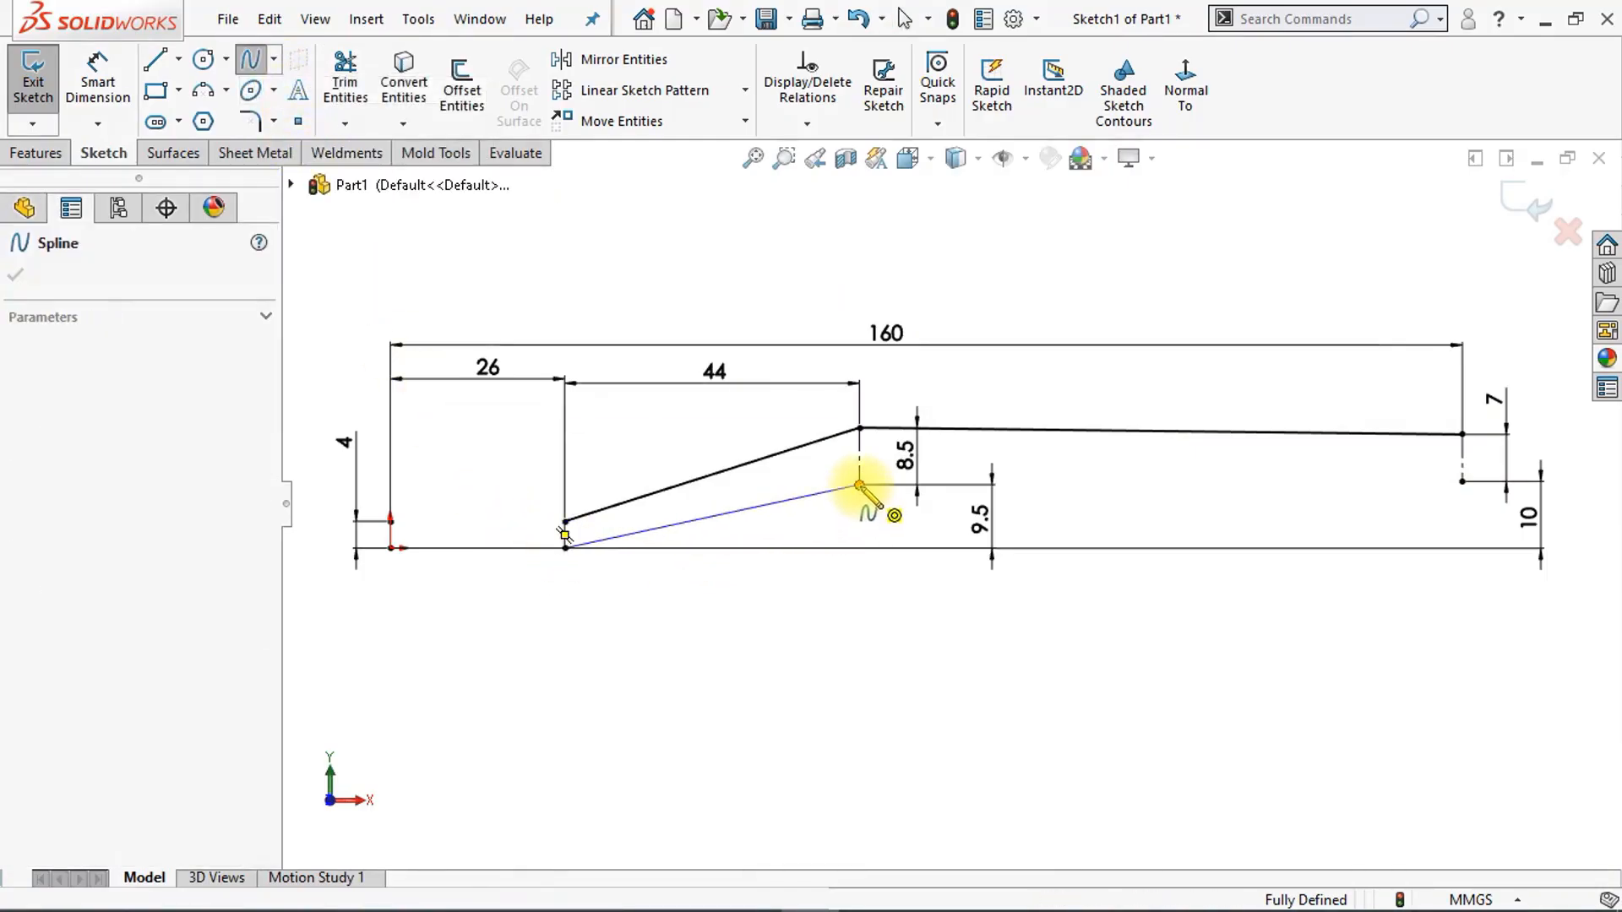
{"action": "key", "text": "Escape"}
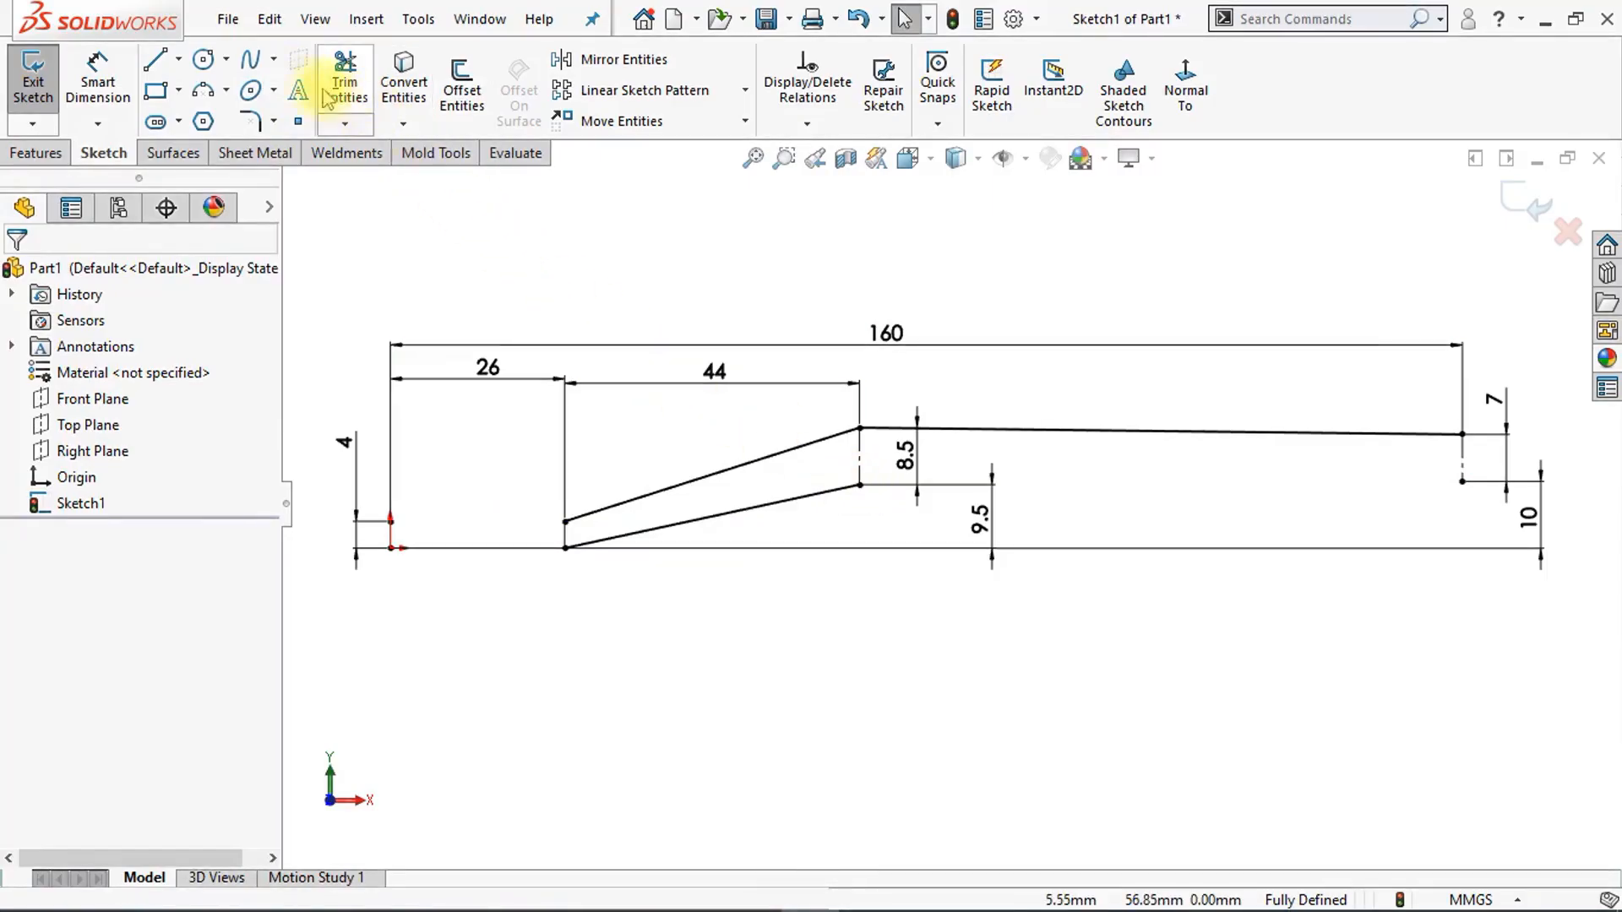
Step: Draw a two-point spline from the third centerline's lower endpoint to the farthest centerline's lower endpoint
{"action": "left_click", "coordinate": [274, 58]}
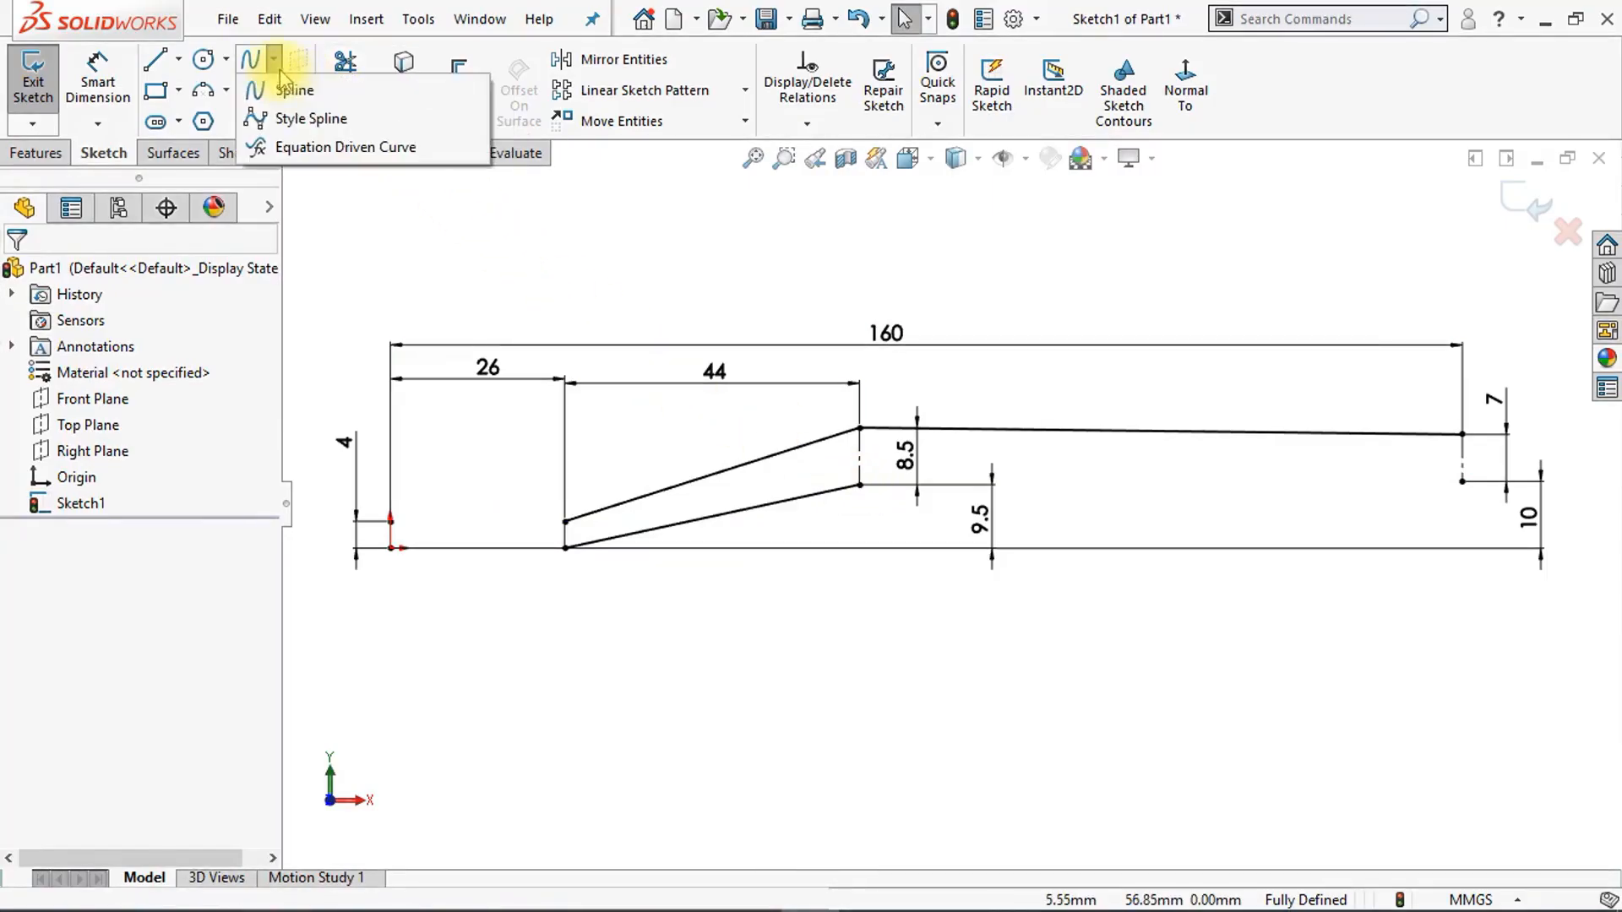
{"action": "left_click", "coordinate": [329, 100]}
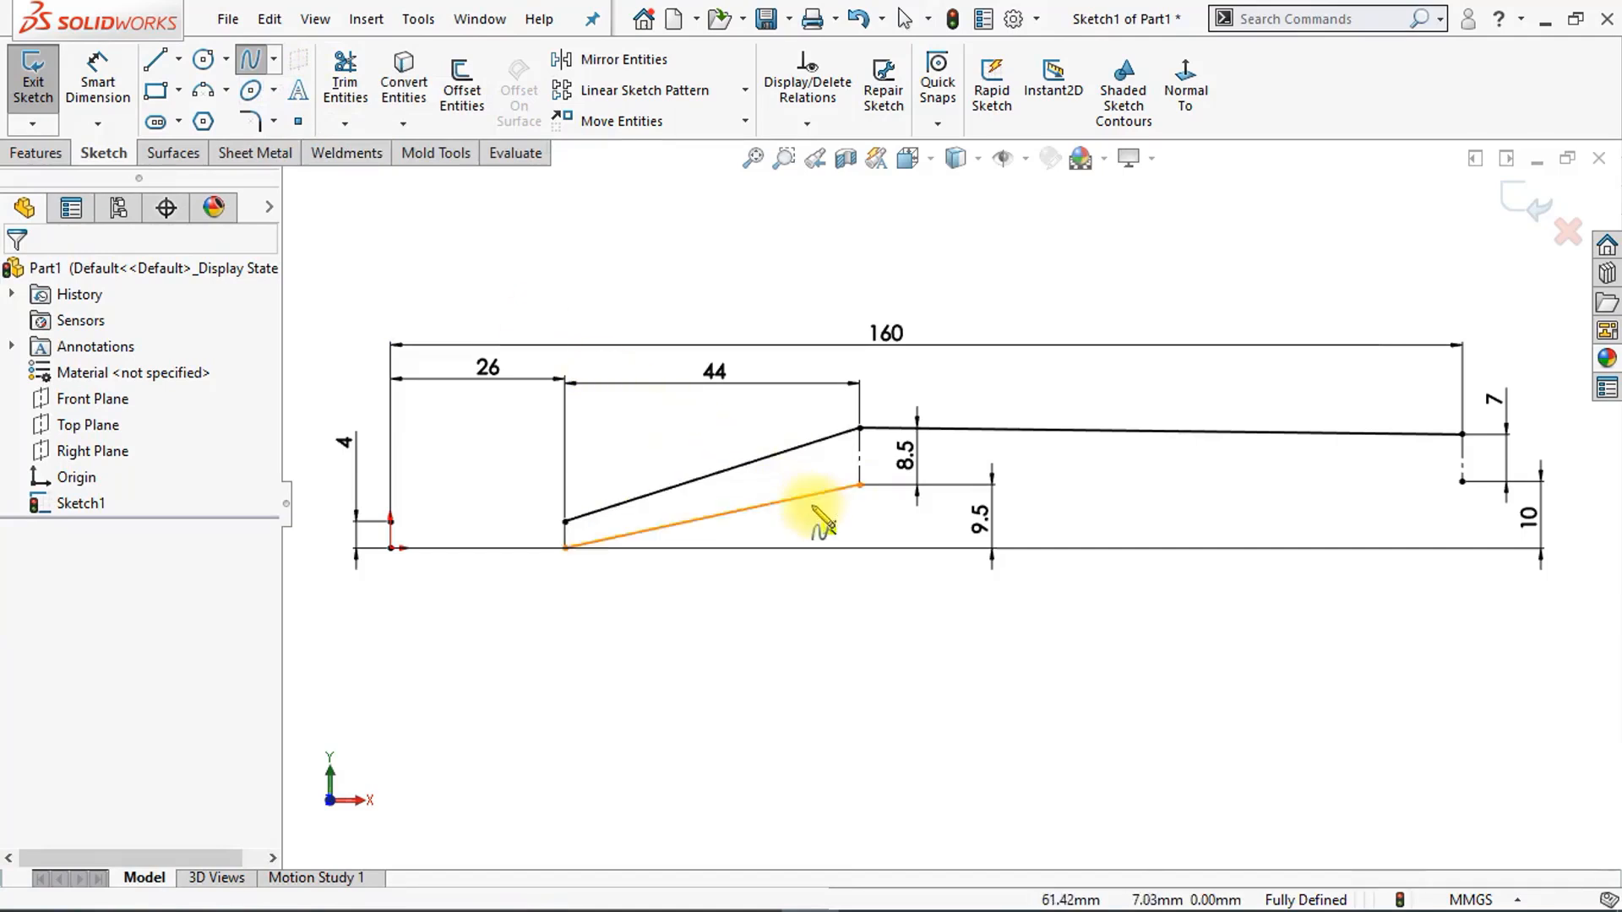
{"action": "left_click", "coordinate": [859, 486]}
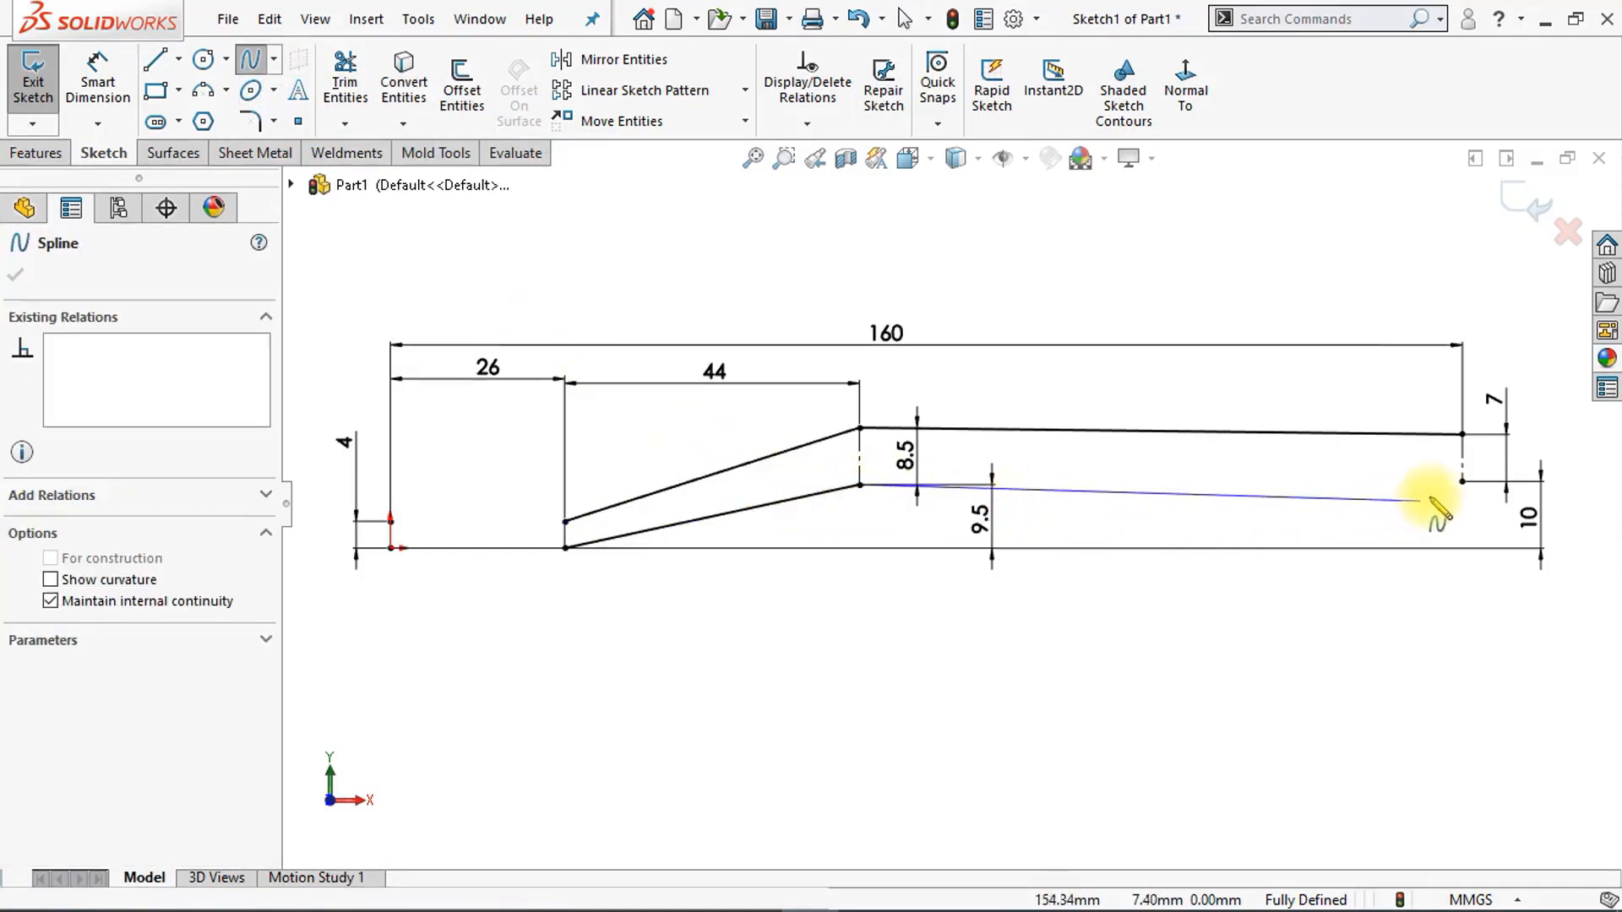
{"action": "left_click", "coordinate": [1461, 482]}
{"action": "key", "text": "Escape"}
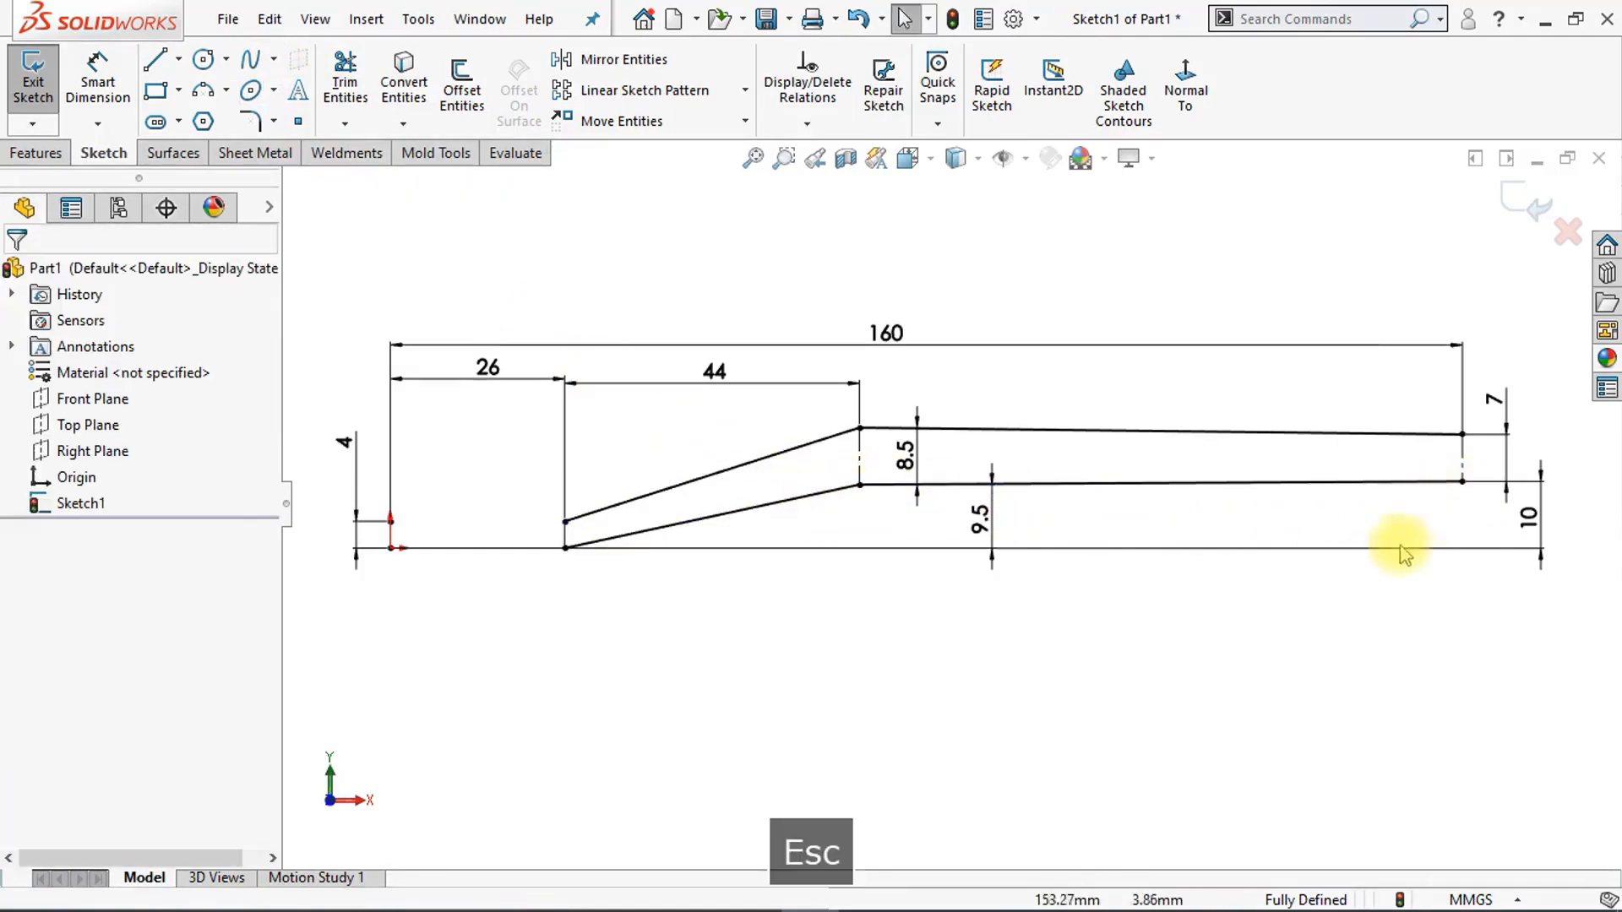
Step: Bend the upper spline between the second and third centerlines with its end tangent handles and make the handle at the second centerline horizontal
{"action": "scroll", "coordinate": [1108, 694], "scroll_direction": "down", "scroll_amount": 4}
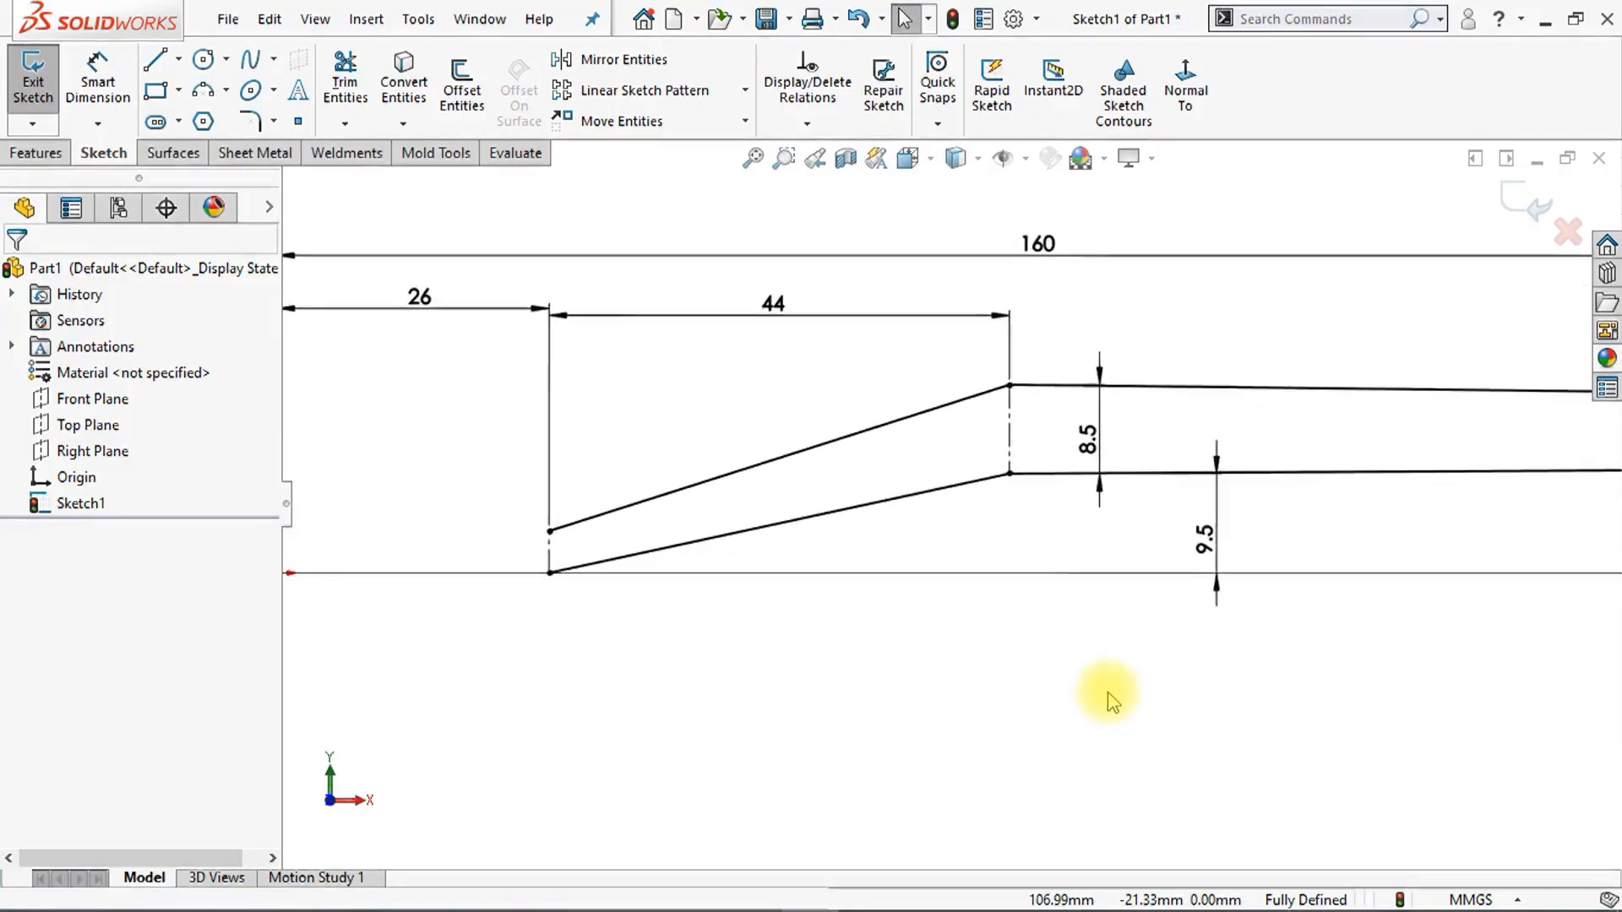
{"action": "scroll", "coordinate": [1112, 701], "scroll_direction": "down", "scroll_amount": 3}
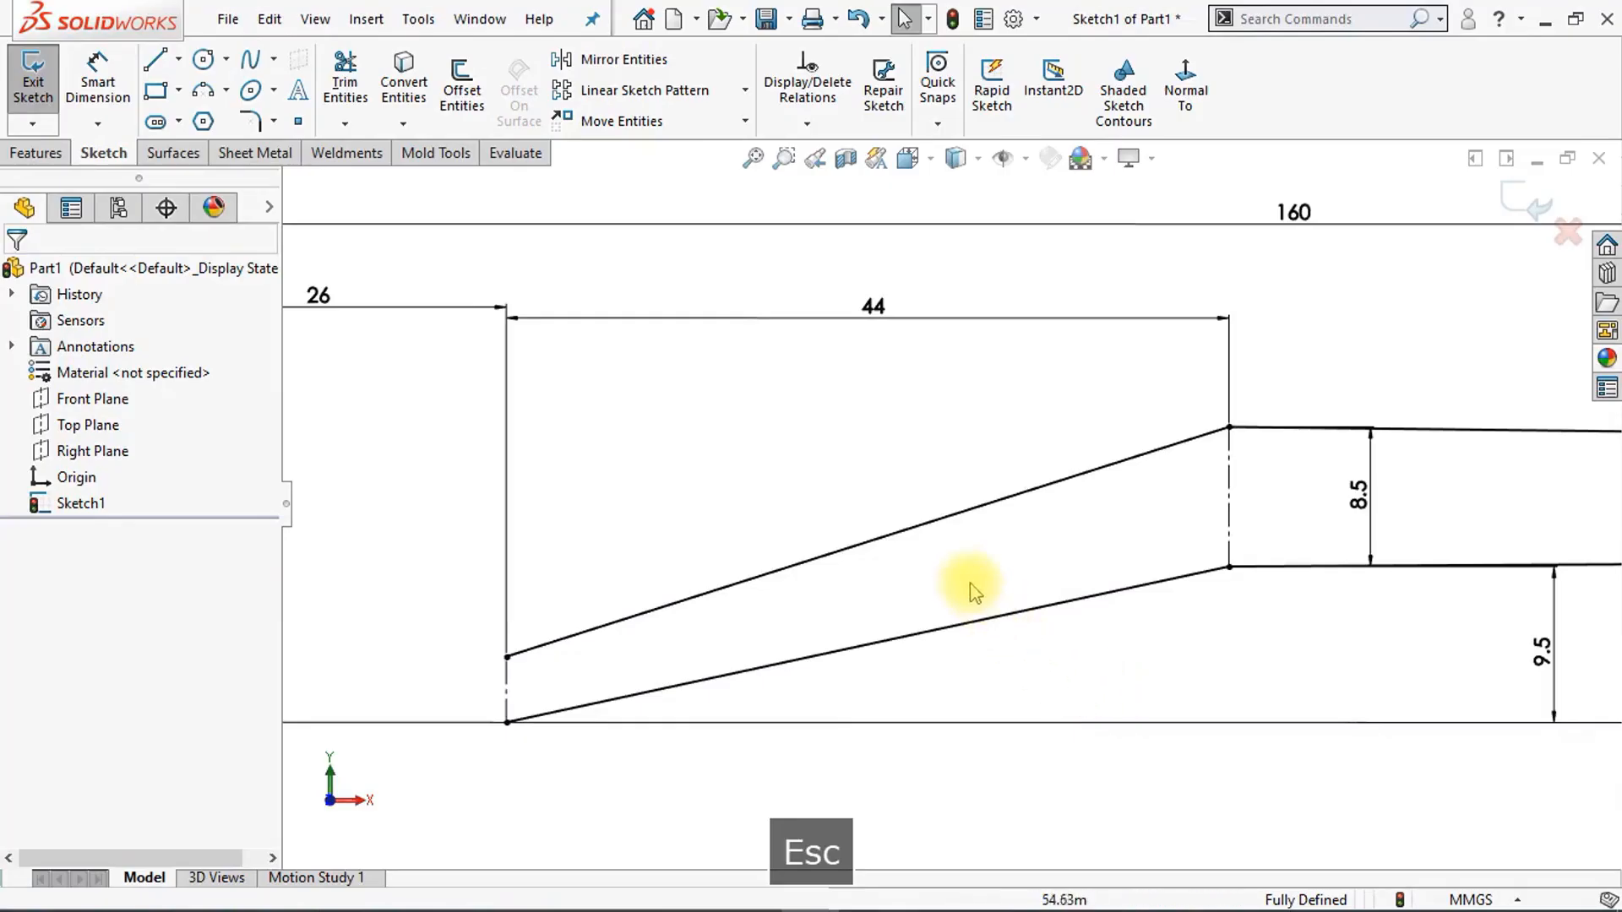
{"action": "left_click", "coordinate": [902, 542]}
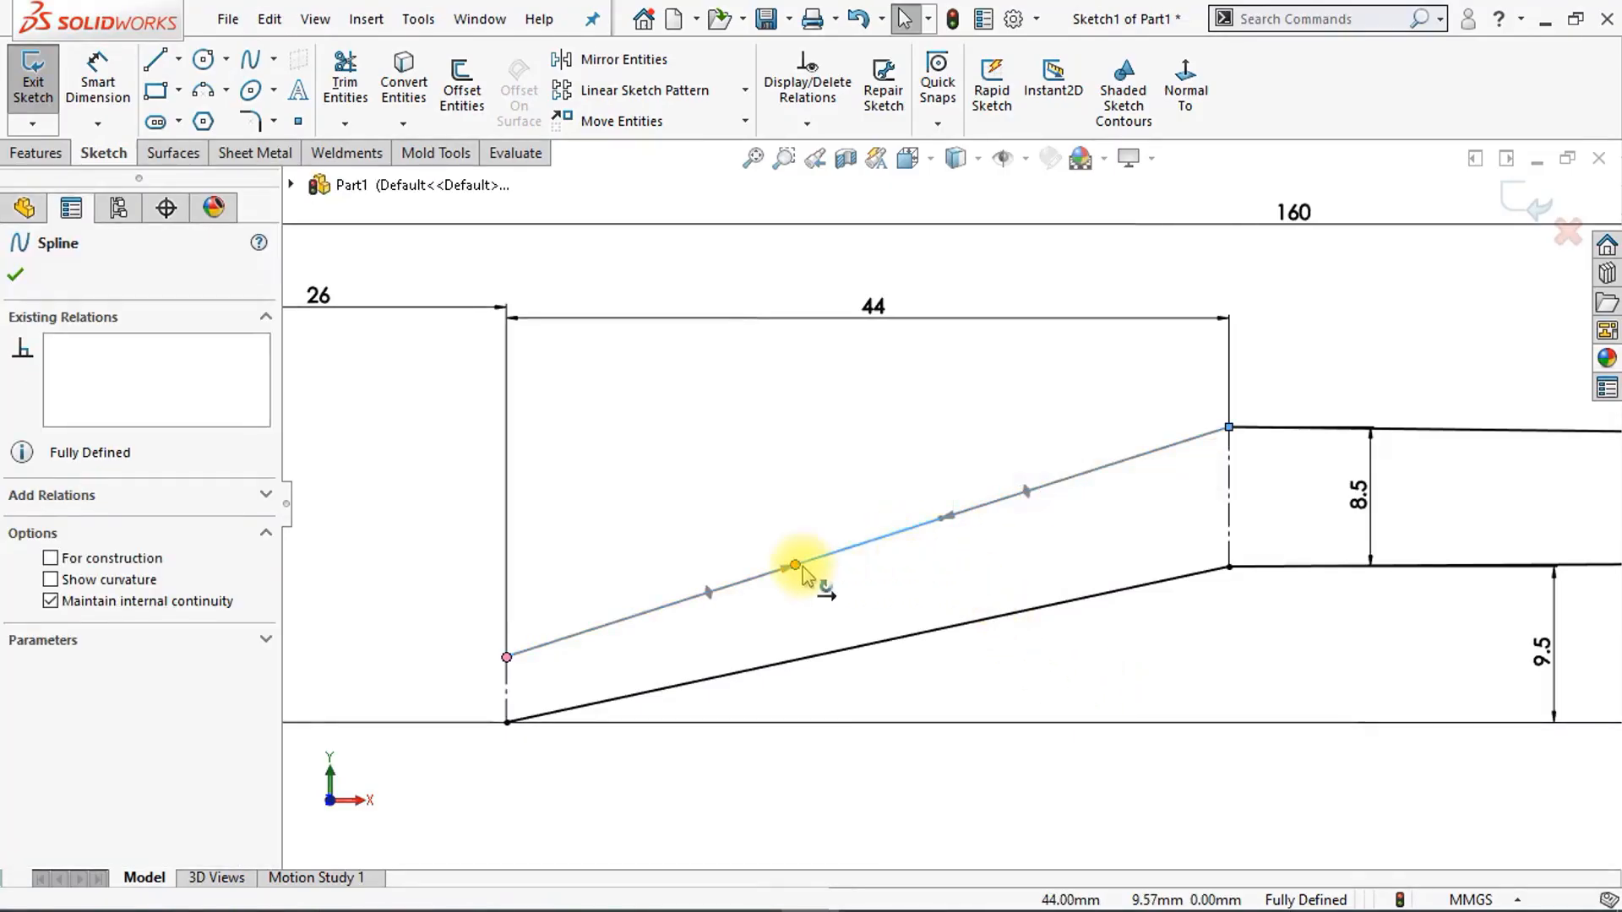
{"action": "left_click_drag", "start_coordinate": [803, 566], "coordinate": [799, 611]}
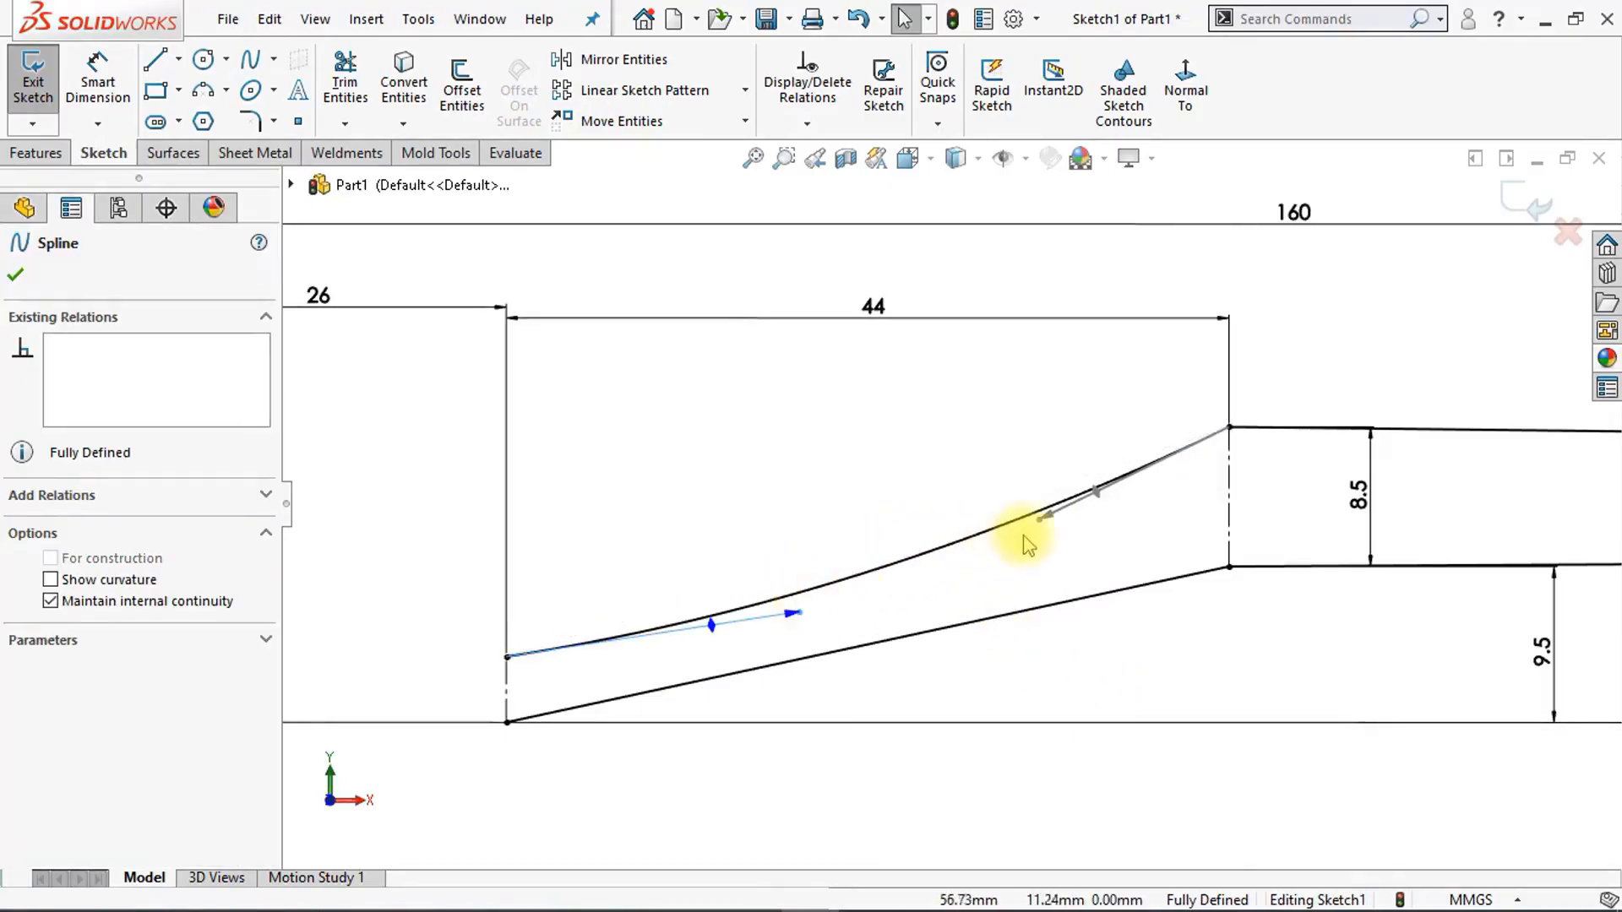
{"action": "left_click_drag", "start_coordinate": [1039, 517], "coordinate": [1035, 494]}
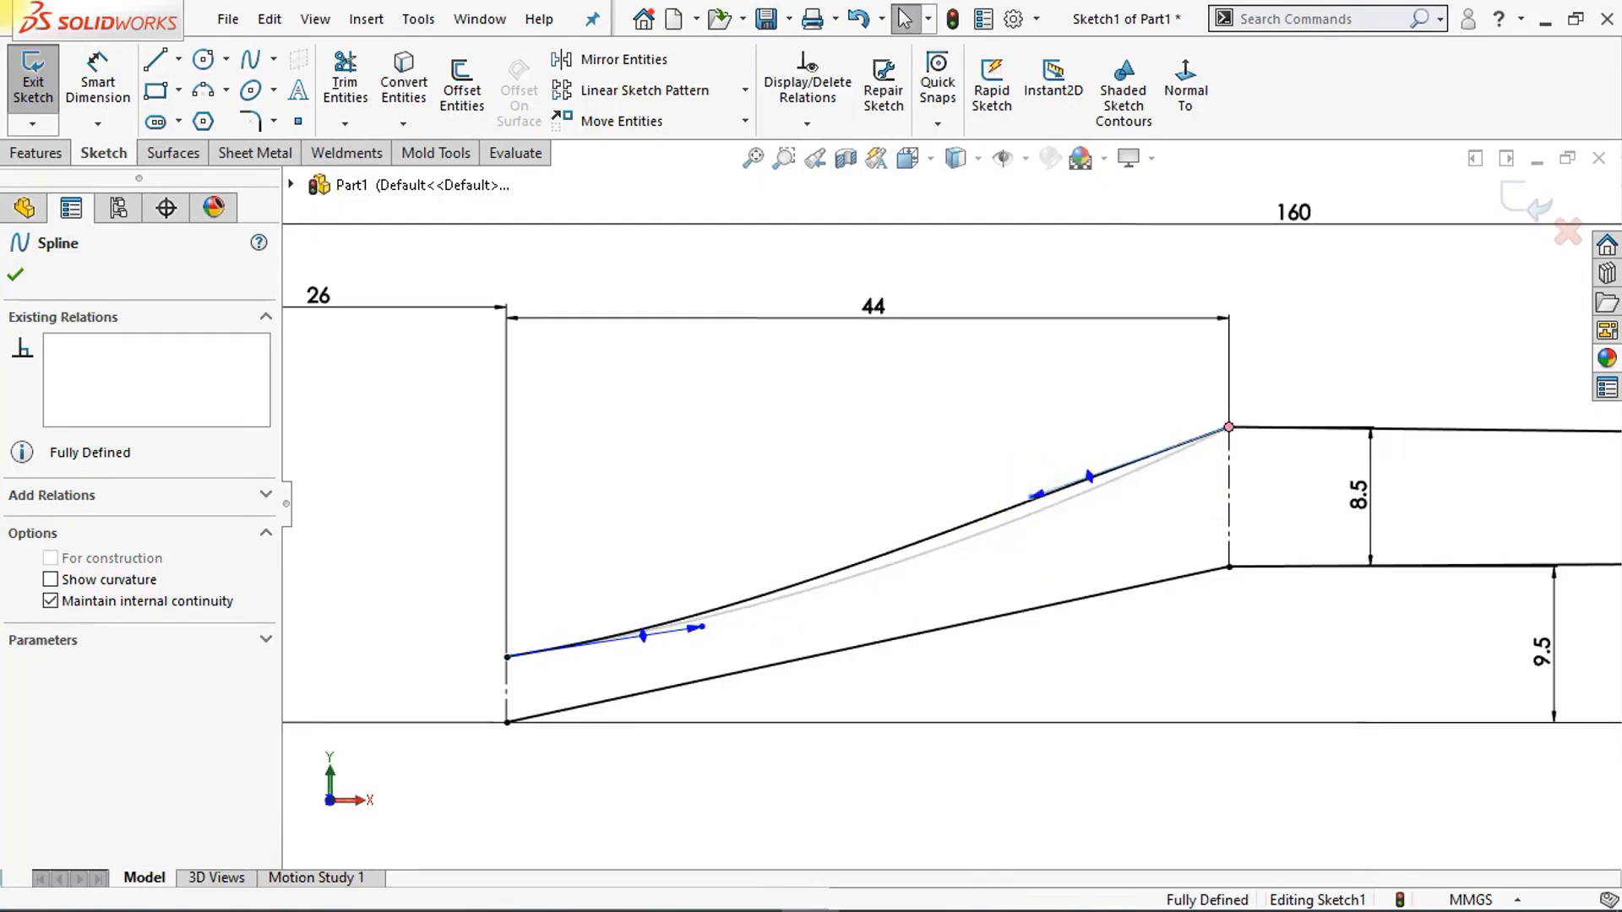
{"action": "right_click", "coordinate": [703, 627]}
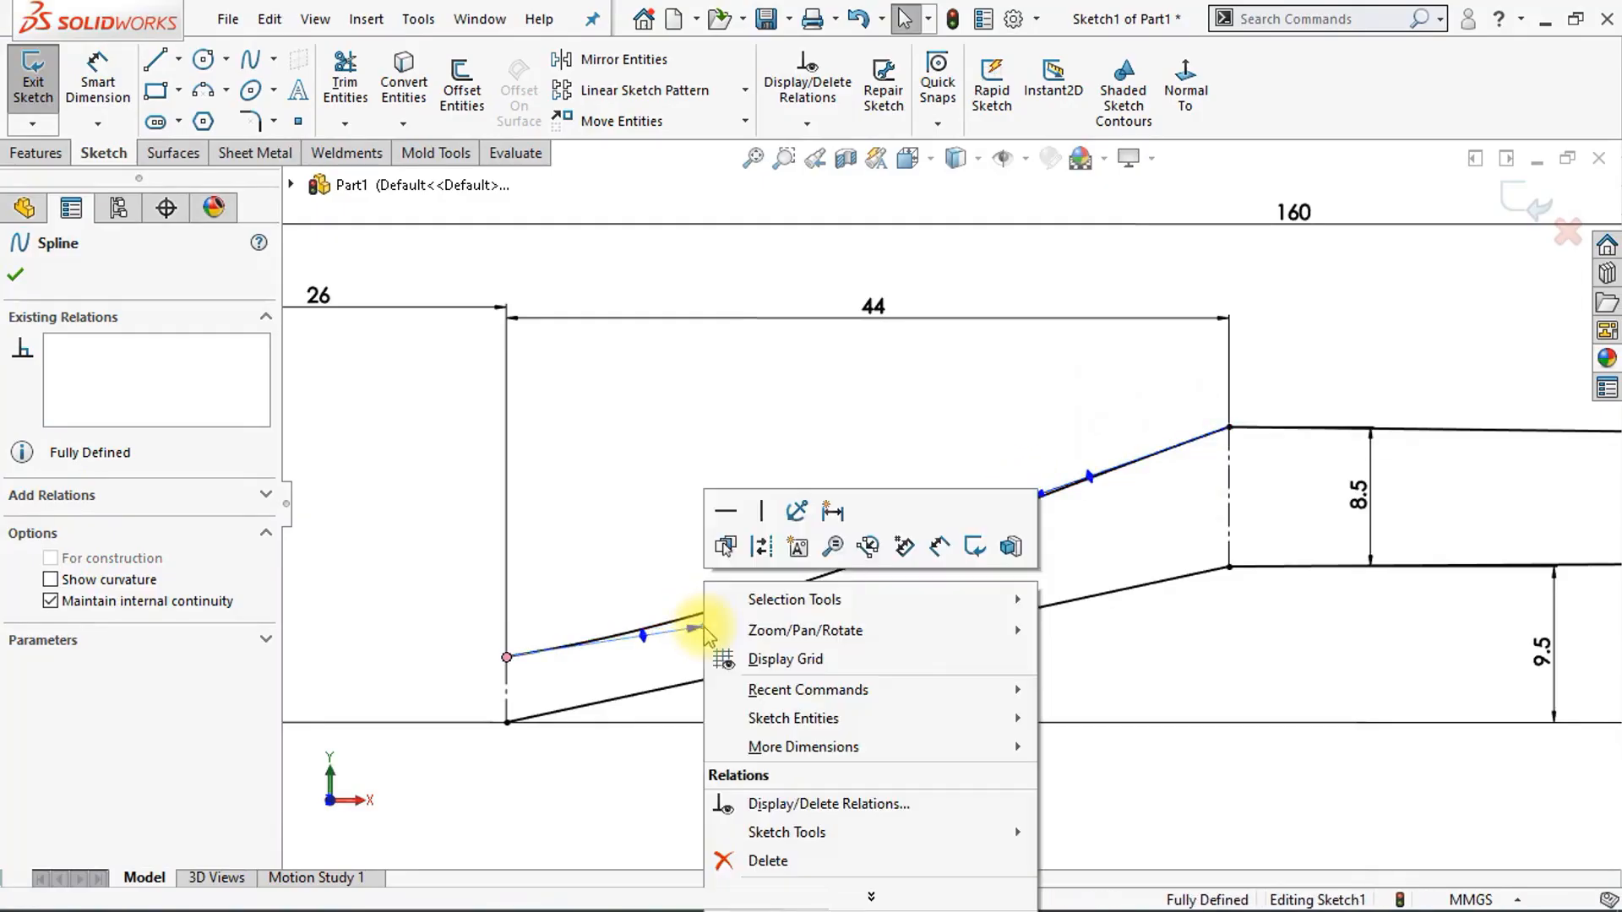
{"action": "left_click", "coordinate": [728, 516]}
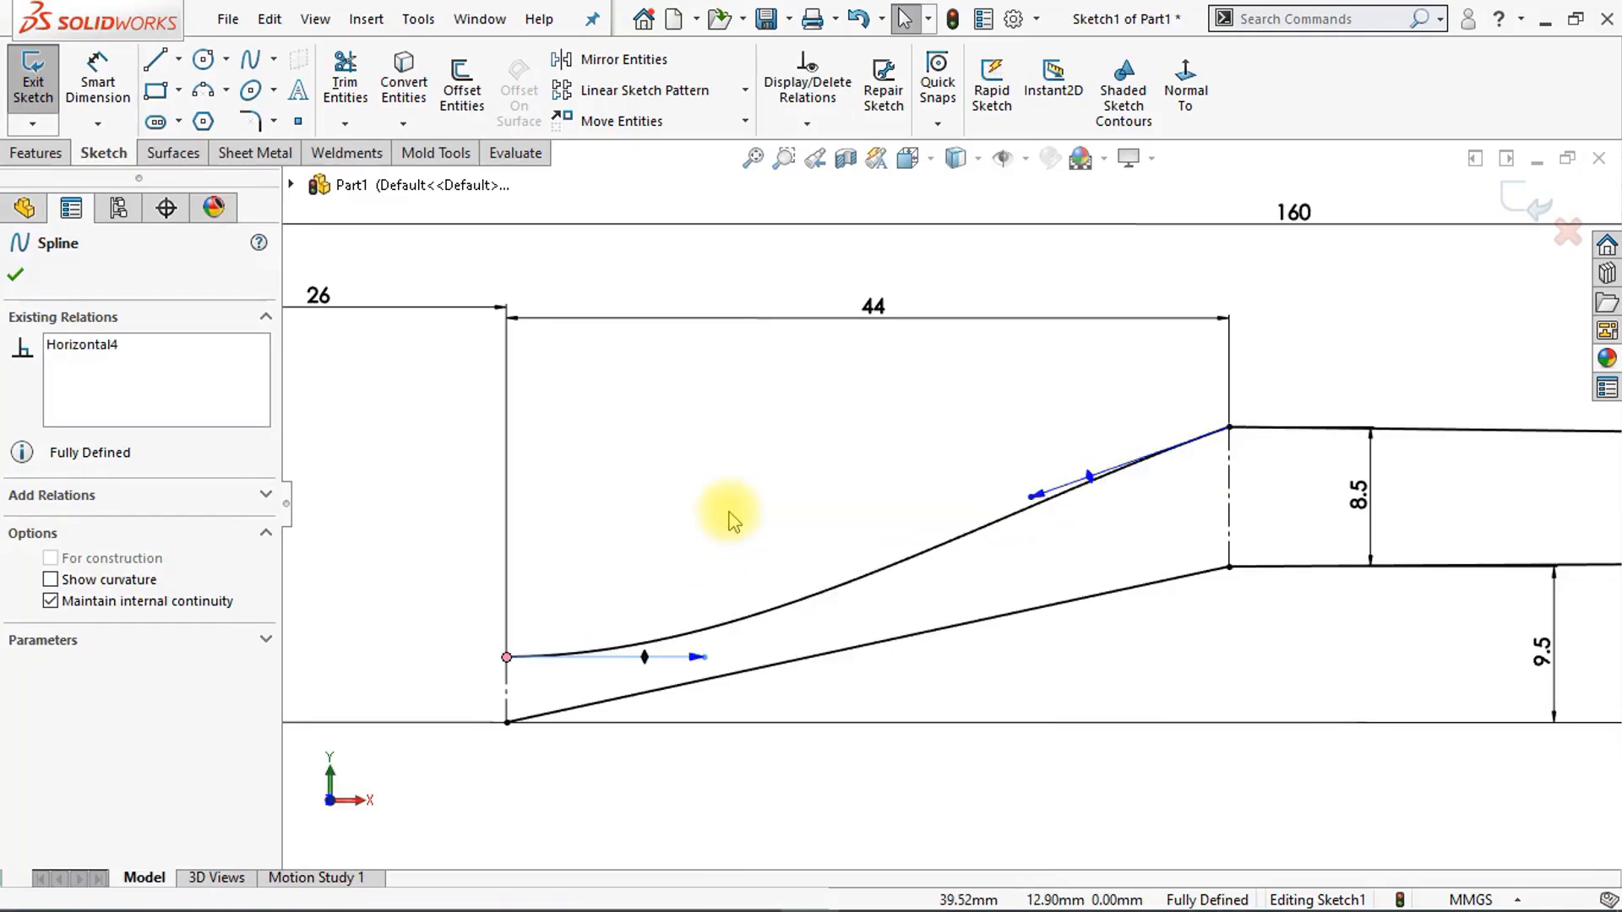
Step: Dimension the bent upper spline's tangent handles, 60 at the second centerline and 55 at the third centerline
{"action": "left_click", "coordinate": [106, 93]}
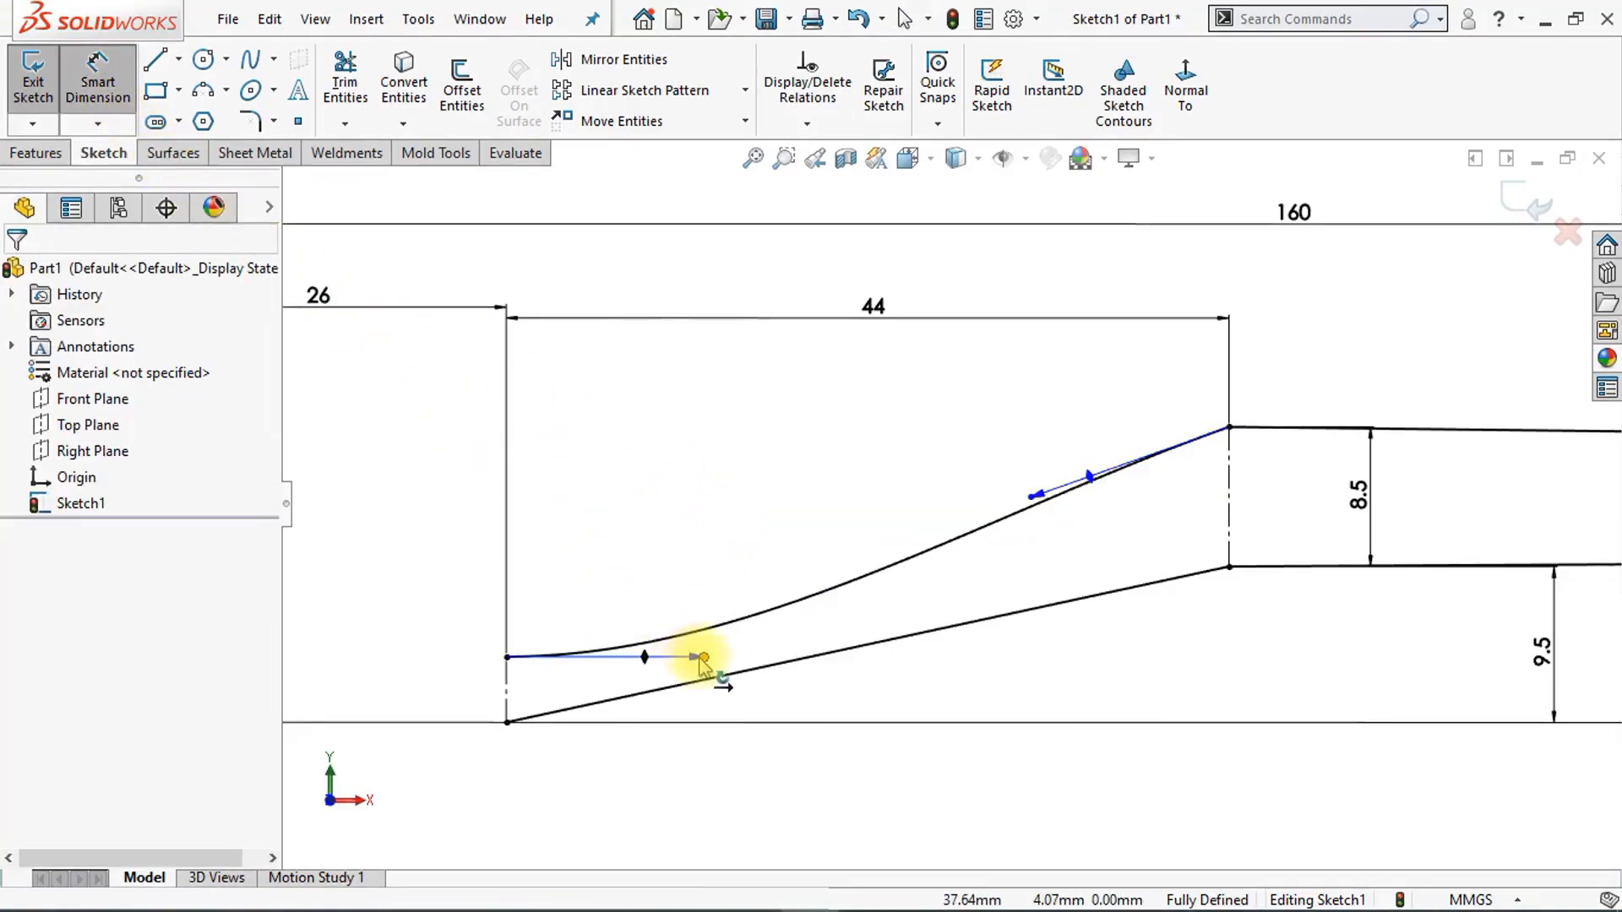
{"action": "left_click", "coordinate": [675, 630]}
{"action": "left_click", "coordinate": [625, 569]}
{"action": "type", "text": "60"}
{"action": "key", "text": "Return"}
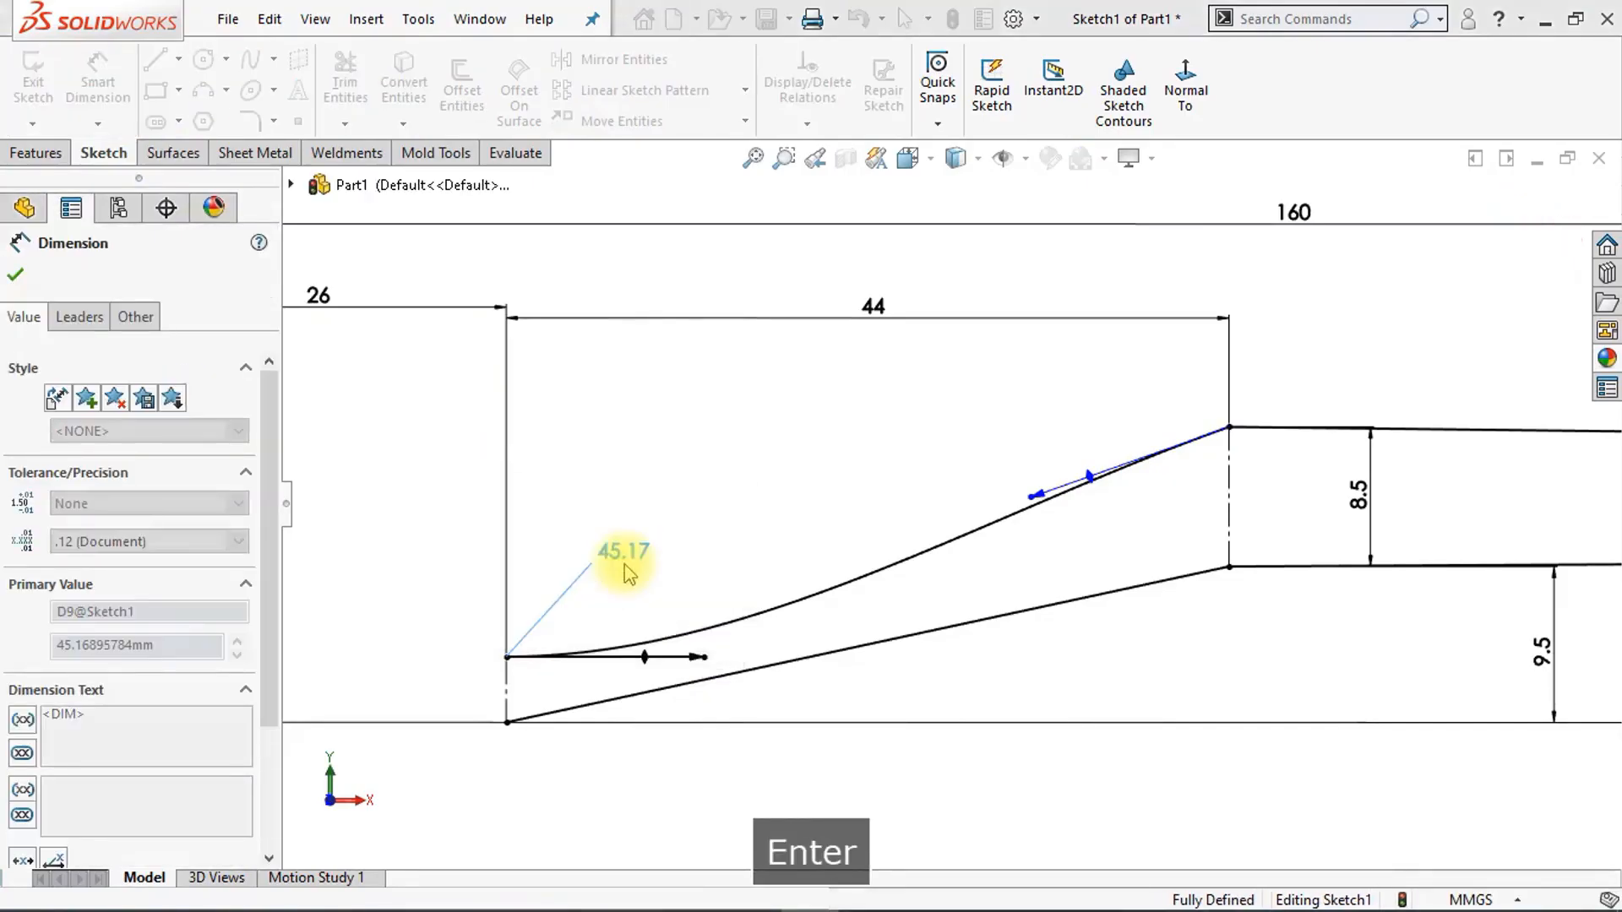
{"action": "left_click", "coordinate": [1035, 499]}
{"action": "left_click", "coordinate": [1089, 545]}
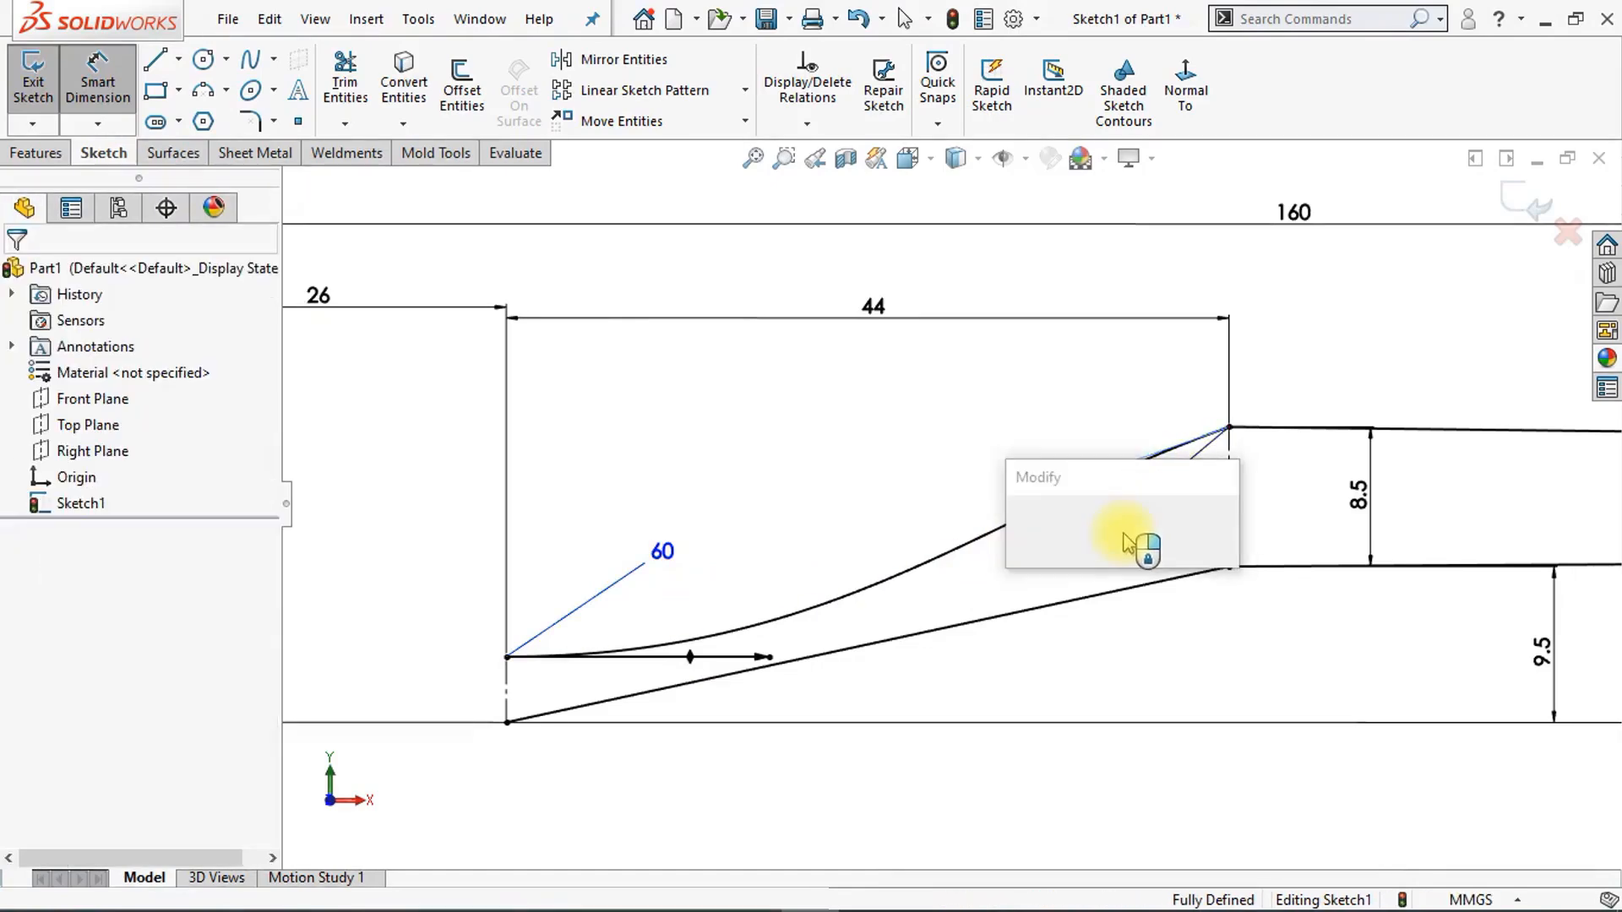
{"action": "type", "text": "55"}
{"action": "key", "text": "Return"}
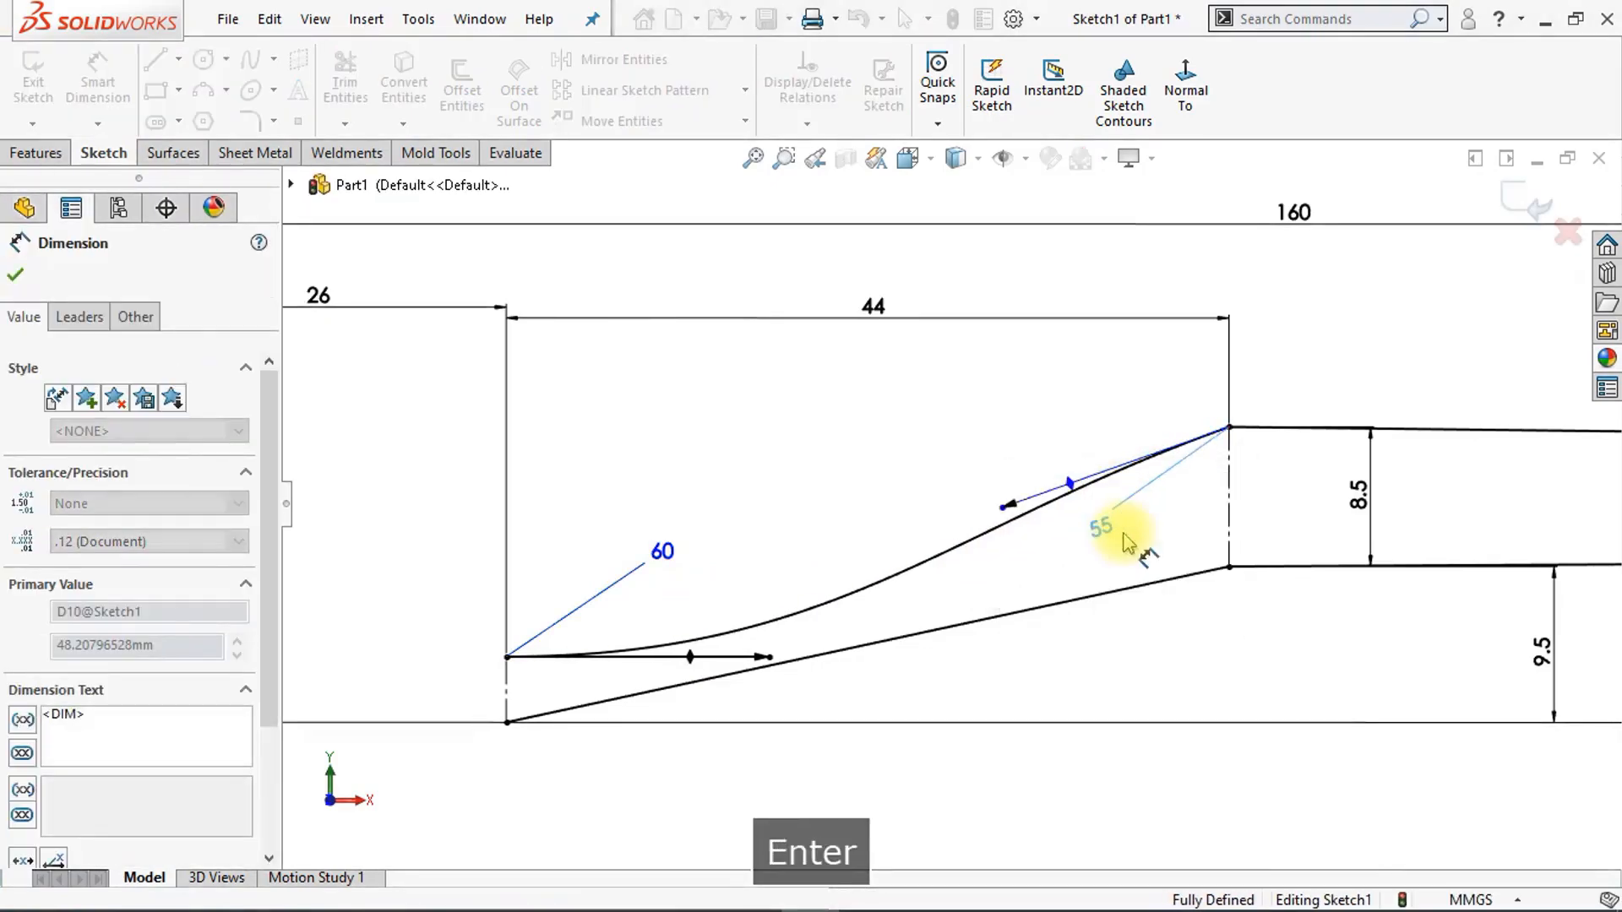
Step: Dimension the angle between the third centerline and the upper spline's adjacent tangent handle as 100°
{"action": "left_click", "coordinate": [1164, 532]}
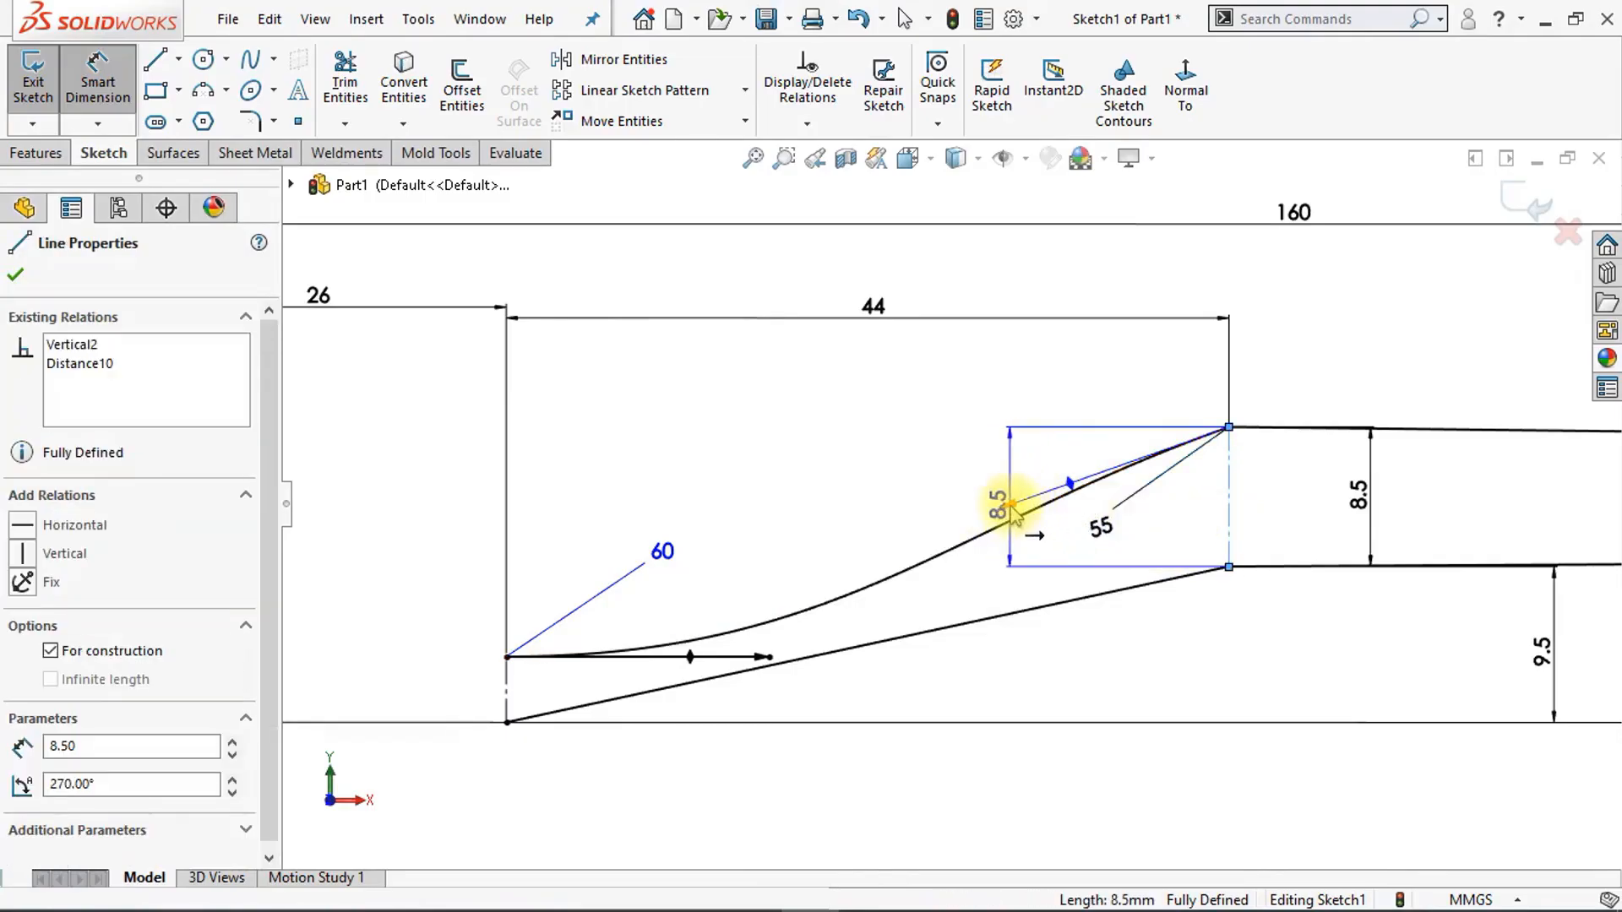
{"action": "left_click", "coordinate": [1010, 507]}
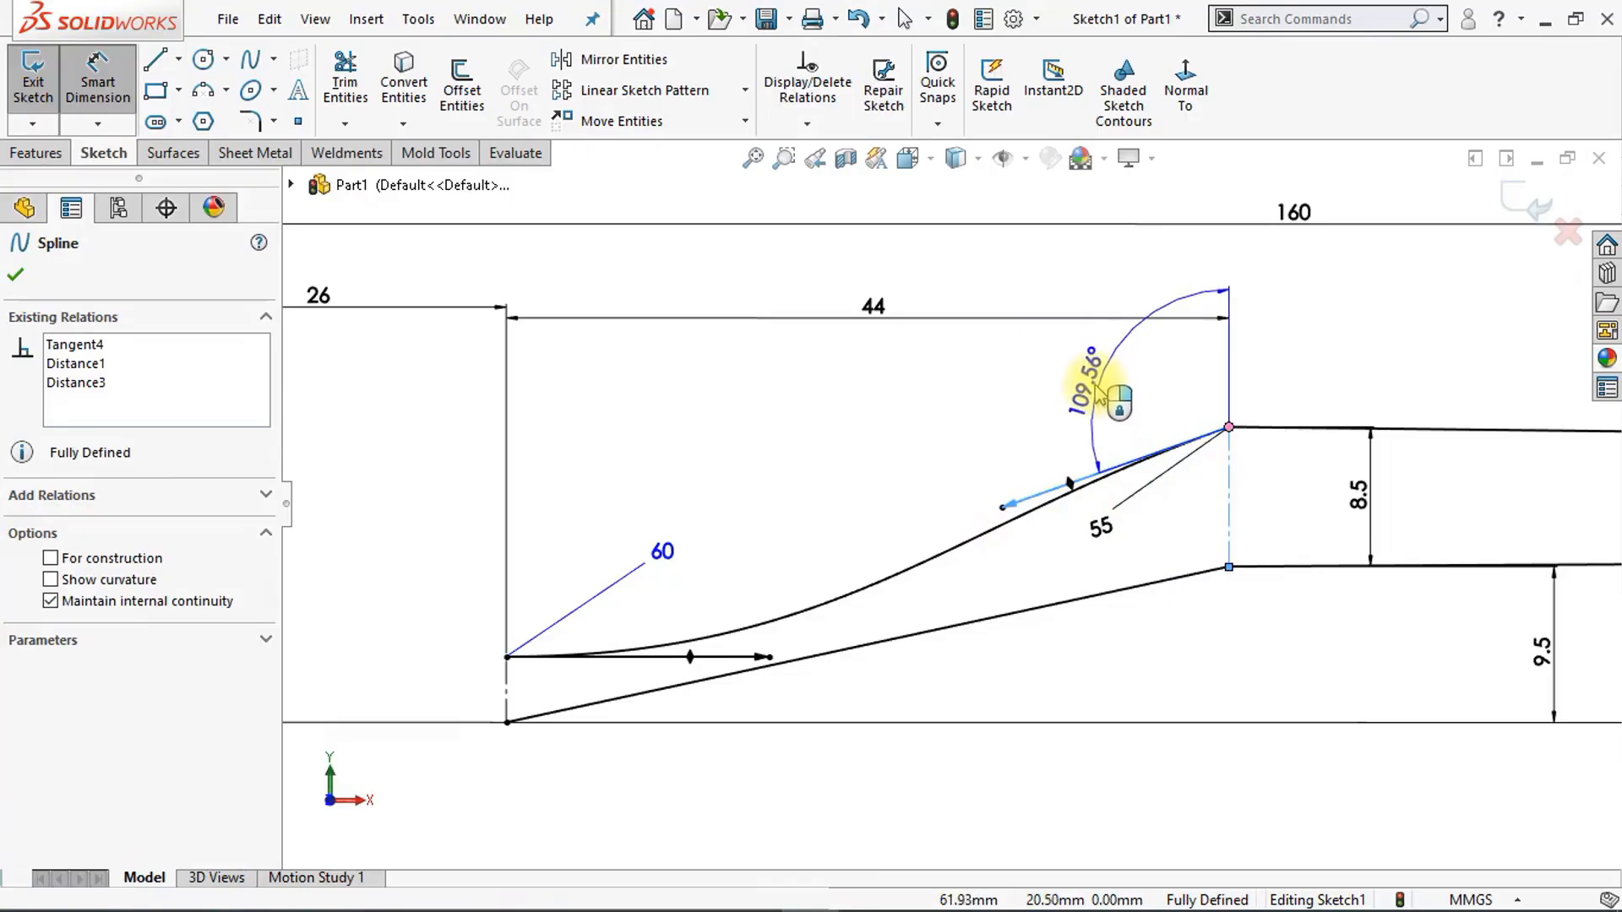
{"action": "left_click", "coordinate": [1101, 397]}
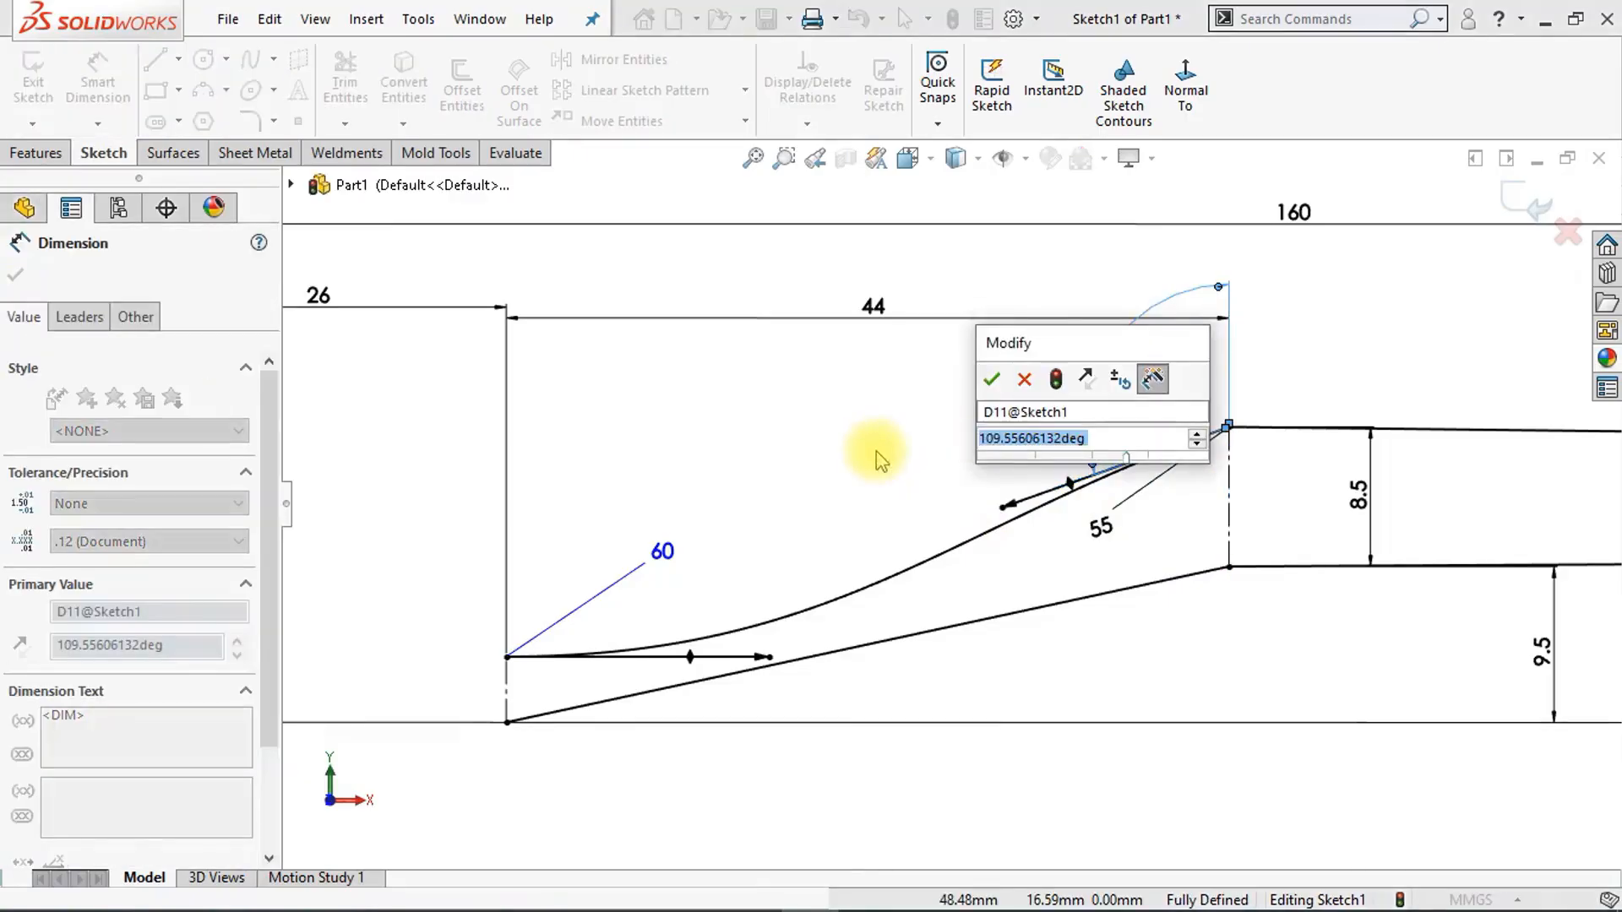
{"action": "type", "text": "100"}
{"action": "key", "text": "Return"}
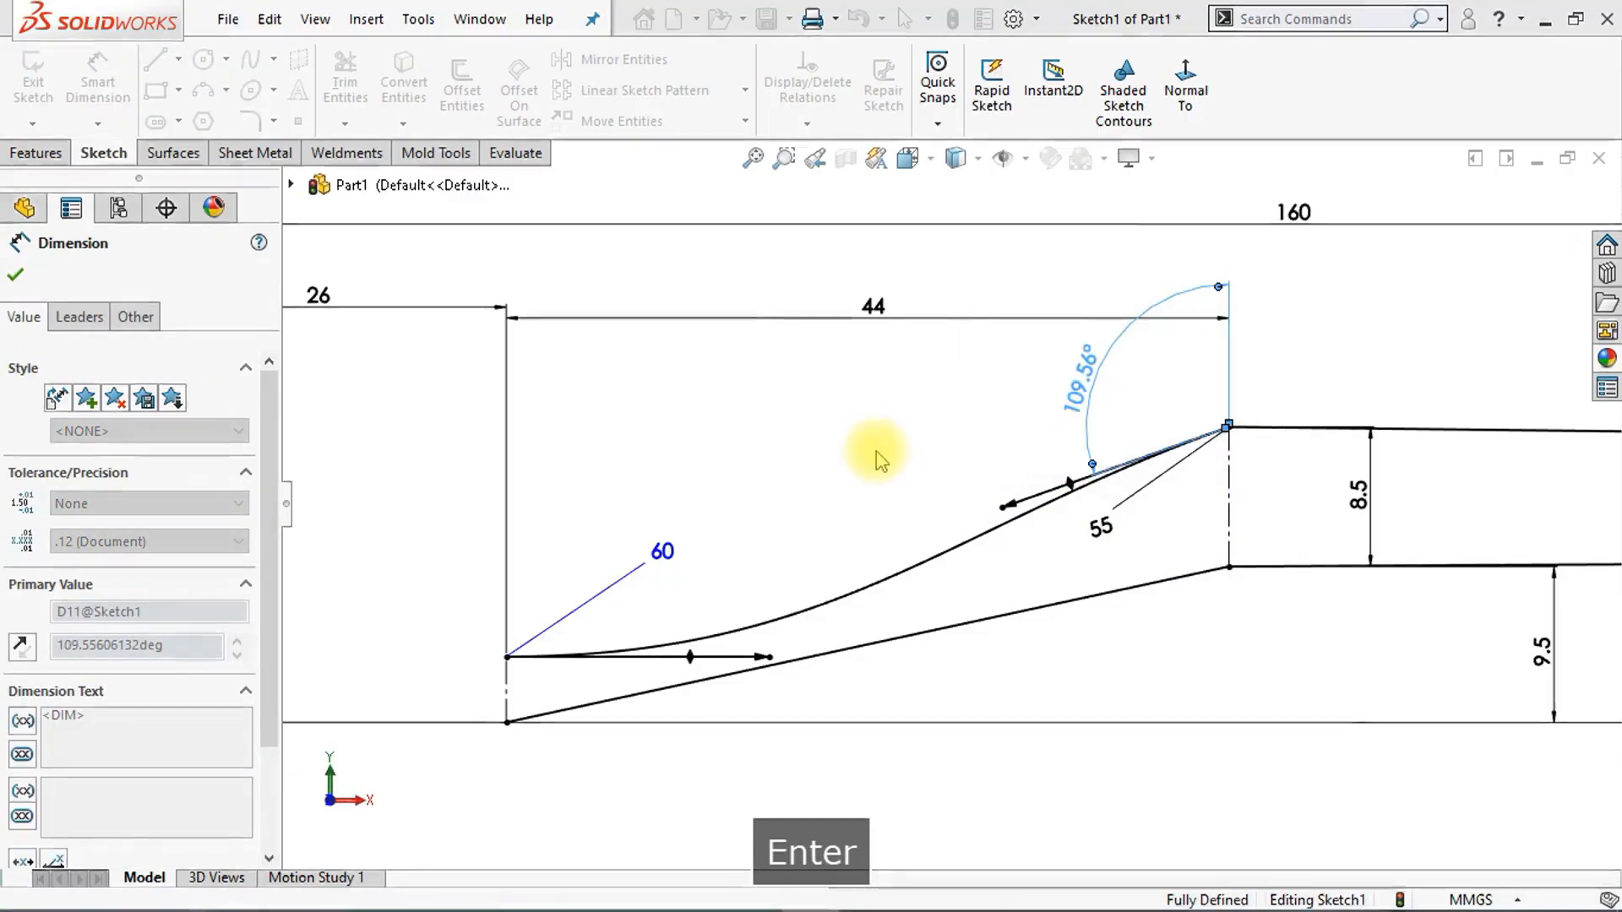
{"action": "key", "text": "Escape"}
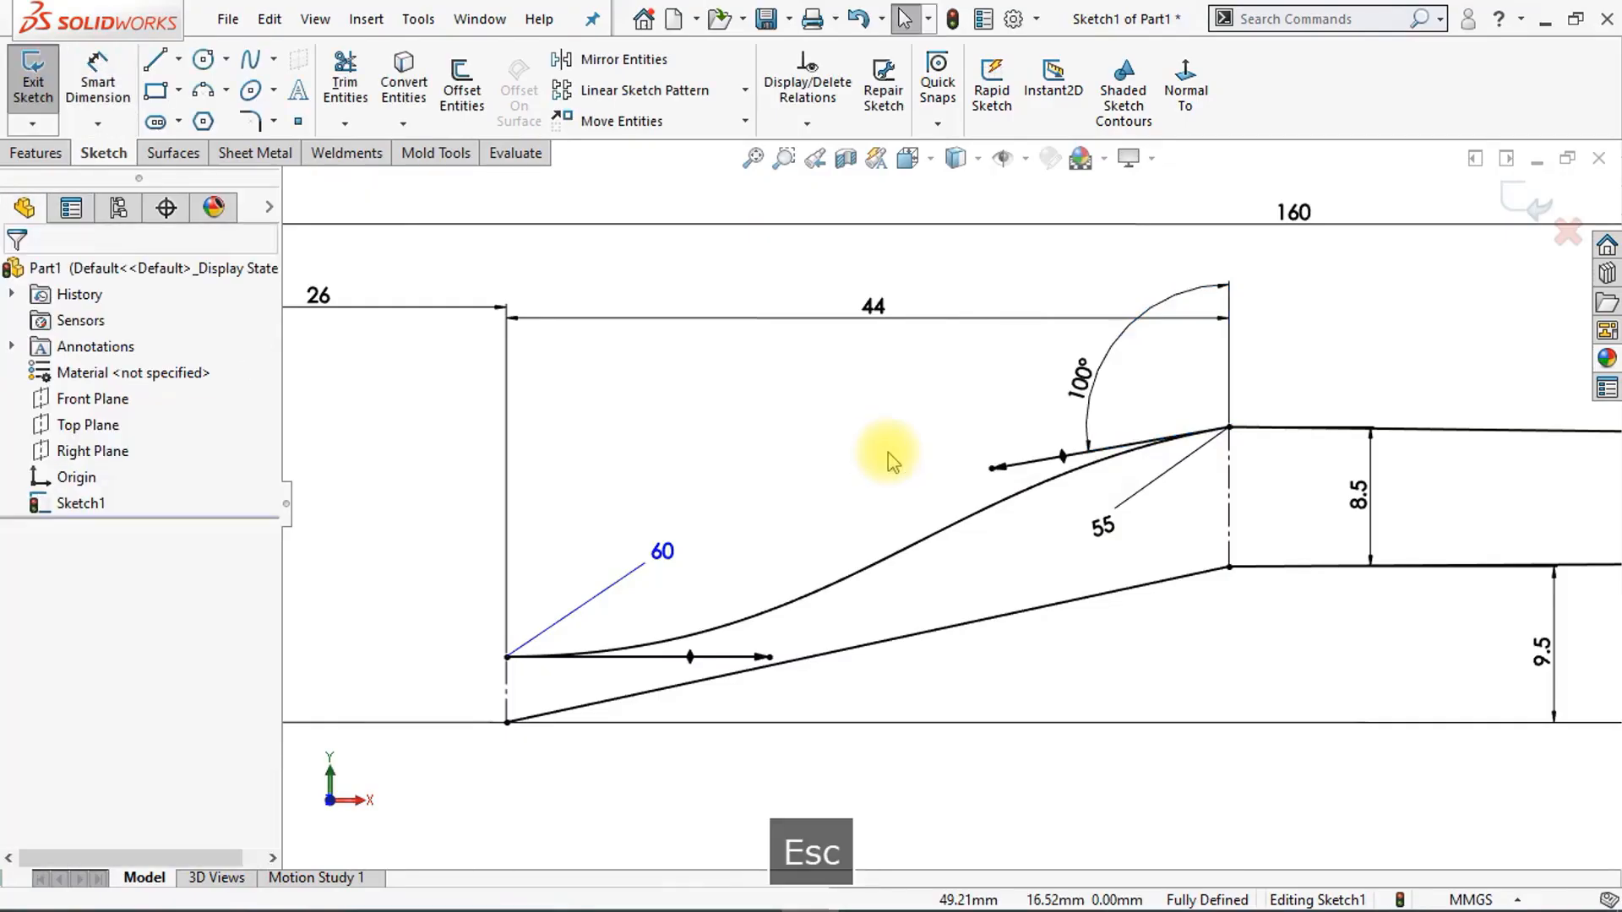
Step: Raise the 44 mm dimension slightly and move the 55 tangent dimension above the upper spline
{"action": "left_click_drag", "start_coordinate": [879, 323], "coordinate": [873, 306]}
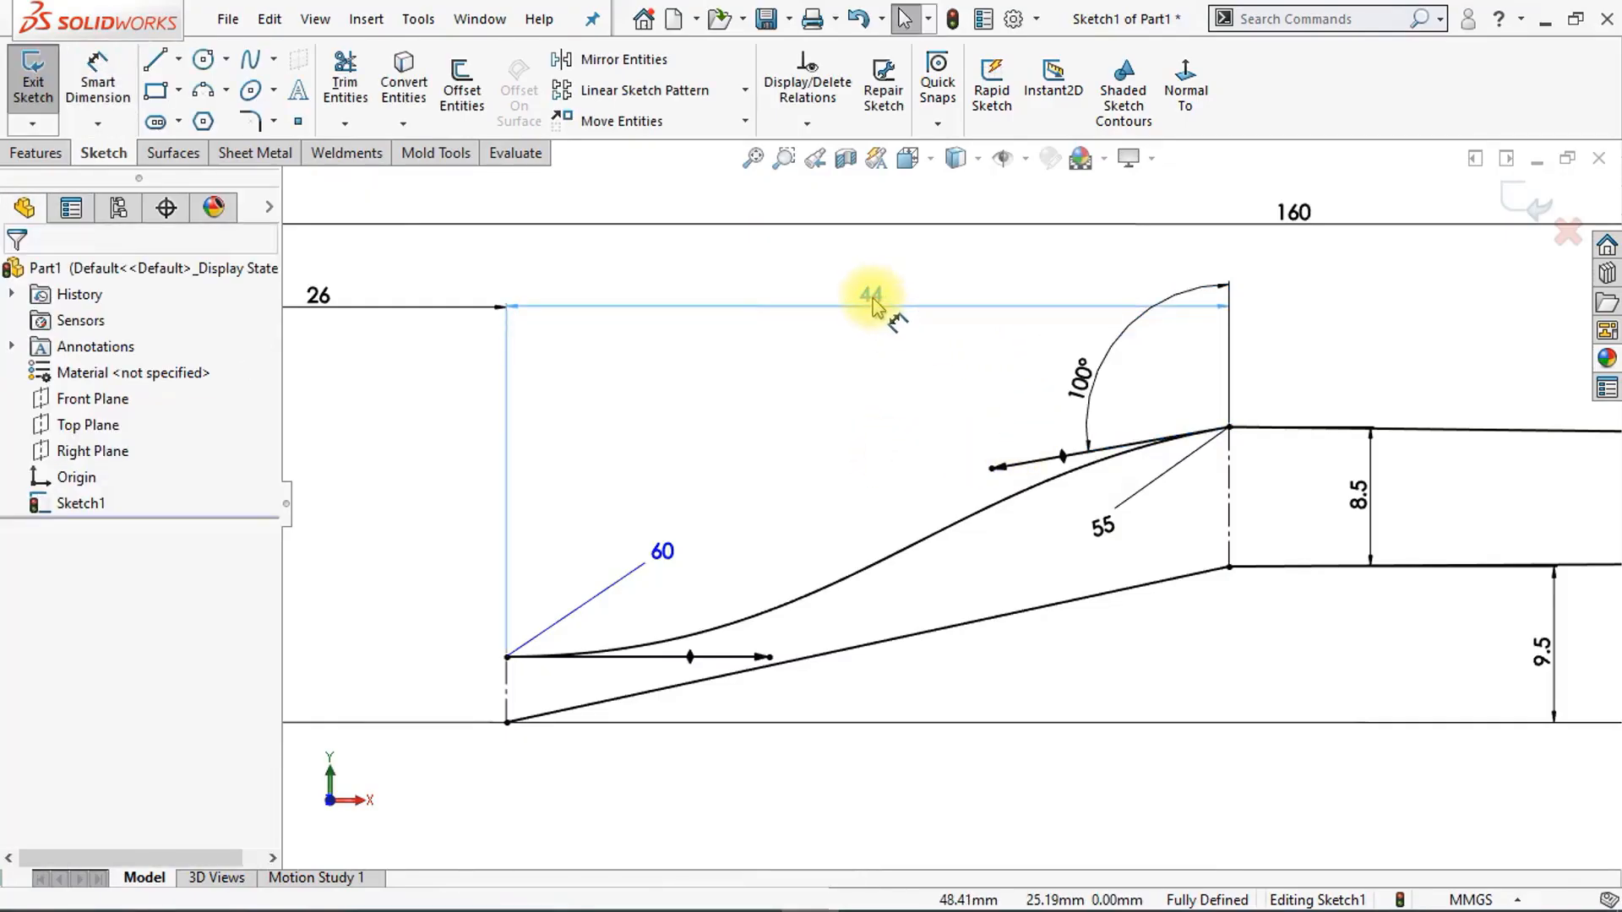
{"action": "left_click_drag", "start_coordinate": [1112, 531], "coordinate": [1153, 380]}
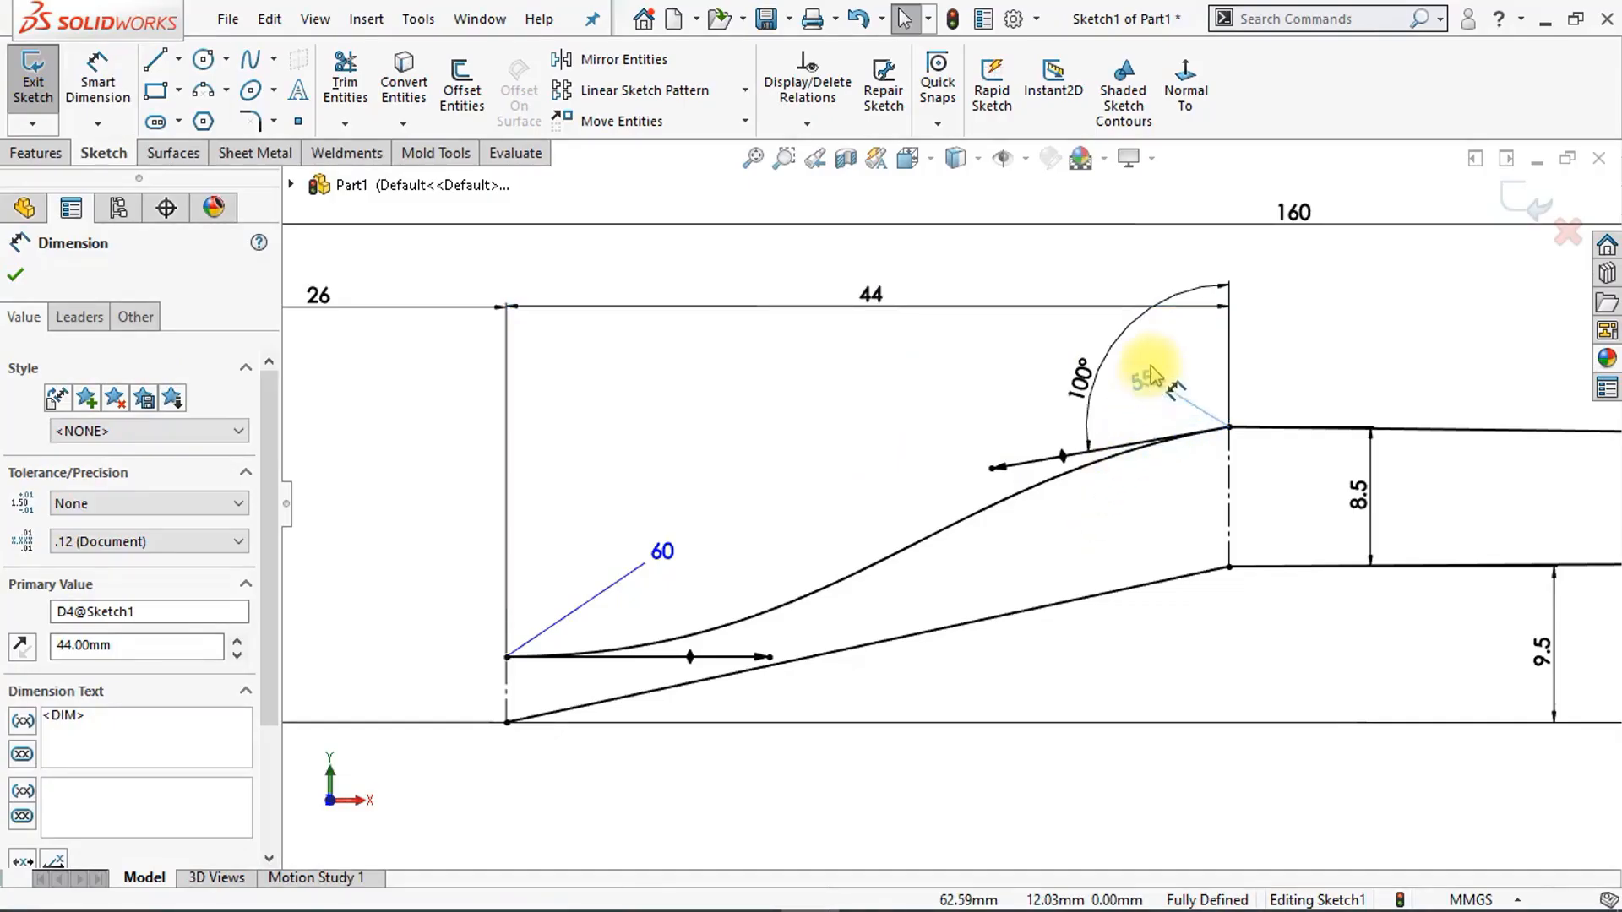
{"action": "key", "text": "Escape"}
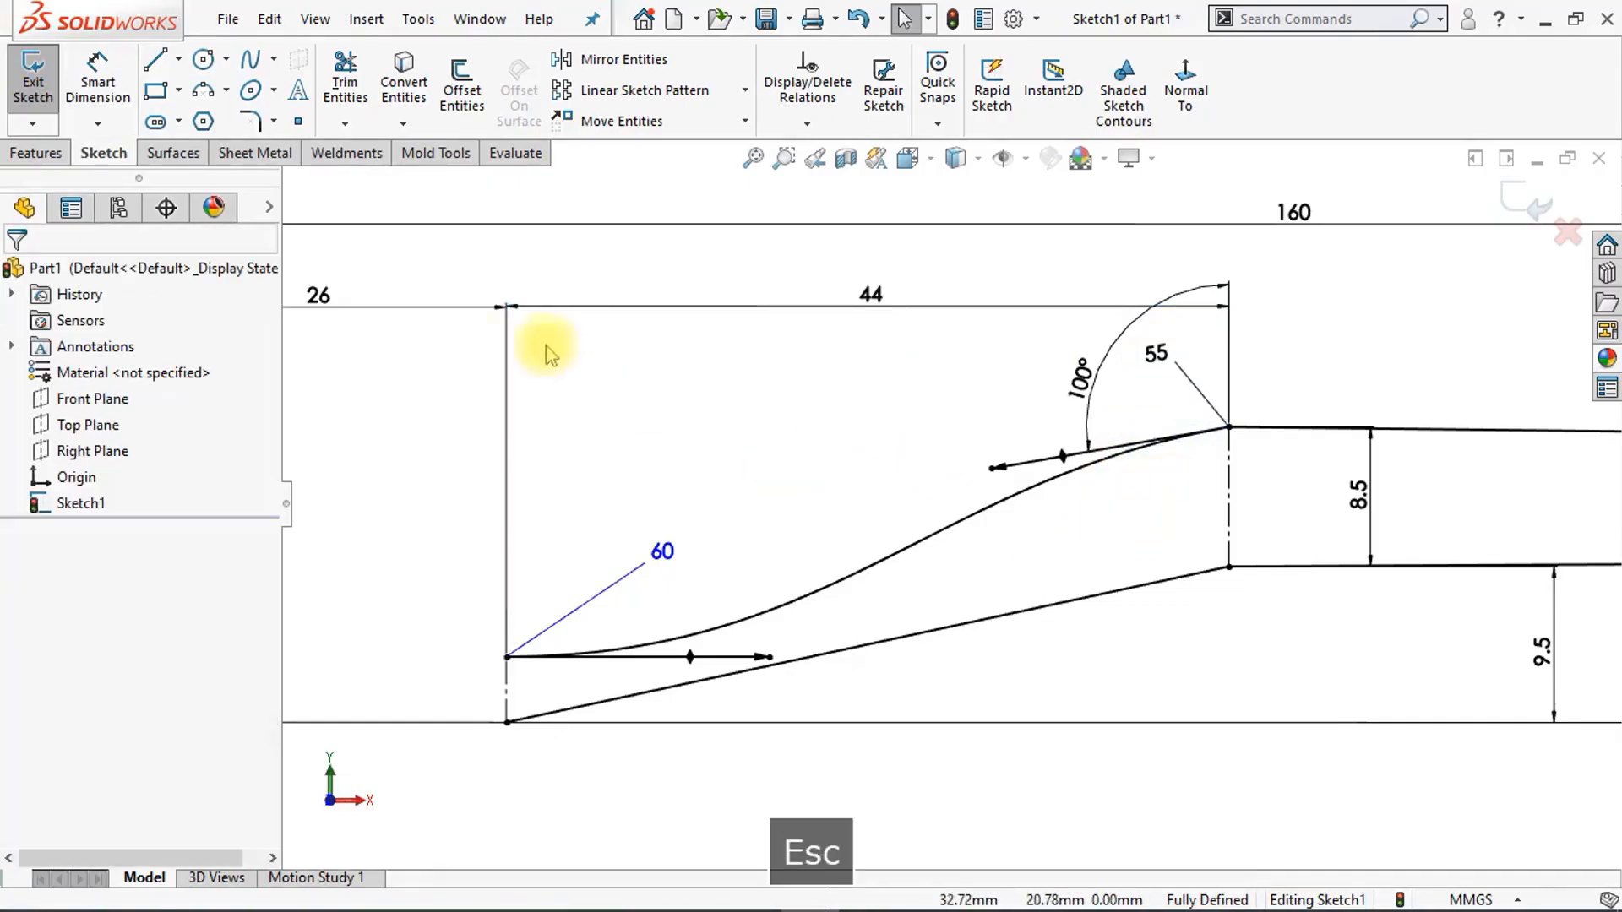
Step: Bend the lower spline between the second and third centerlines using its two end tangent handles
{"action": "left_click", "coordinate": [98, 84]}
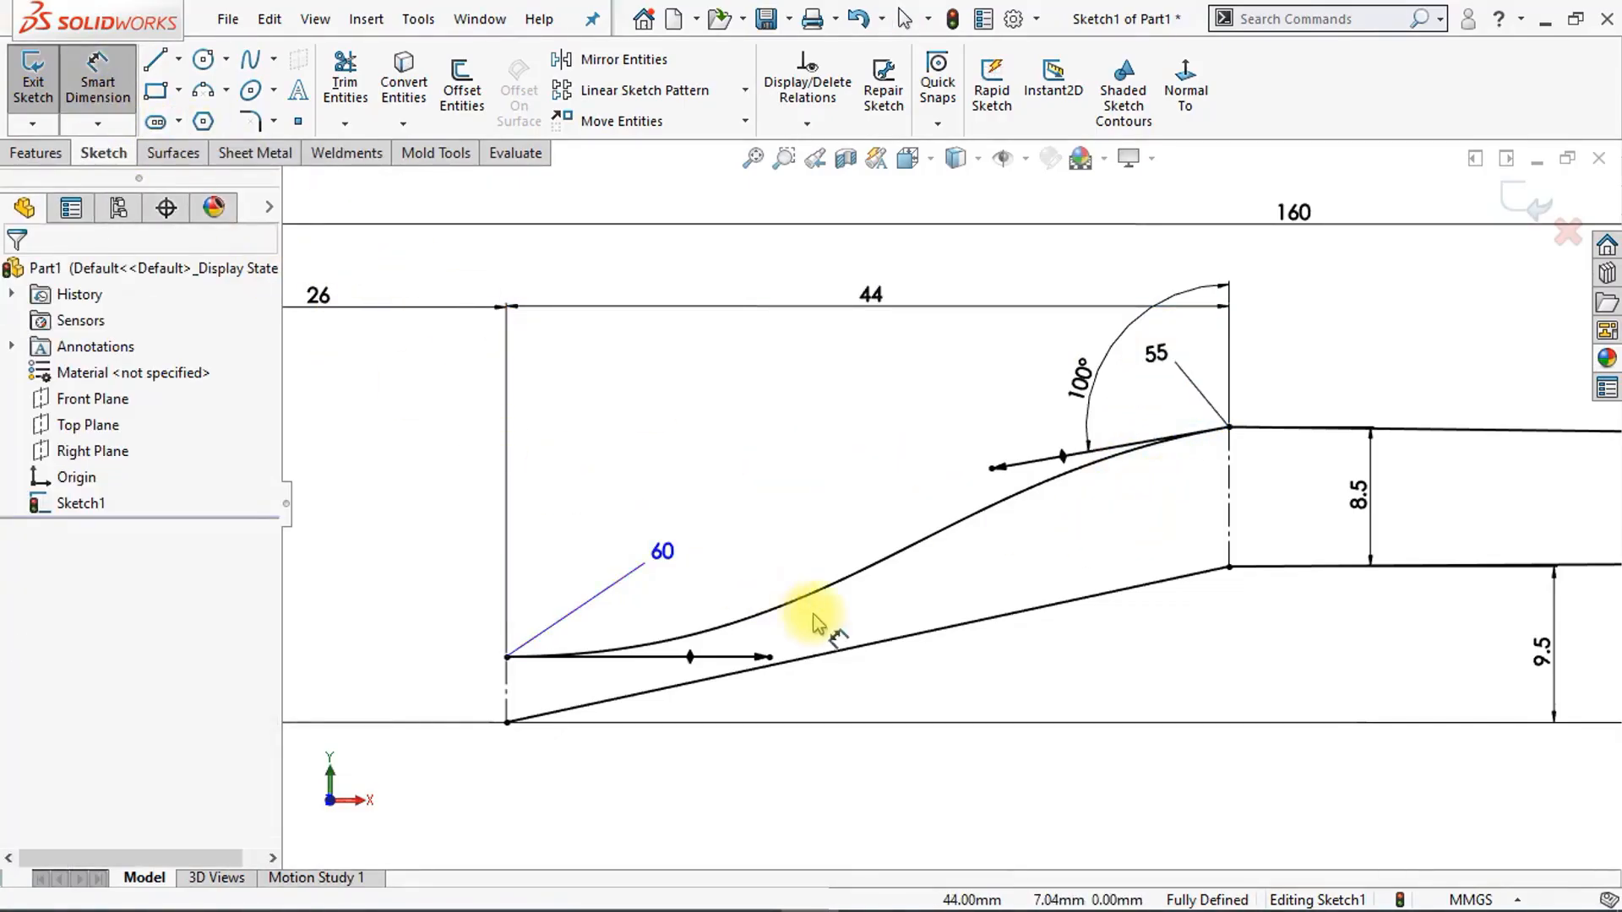
{"action": "key", "text": "Escape"}
{"action": "left_click", "coordinate": [866, 655]}
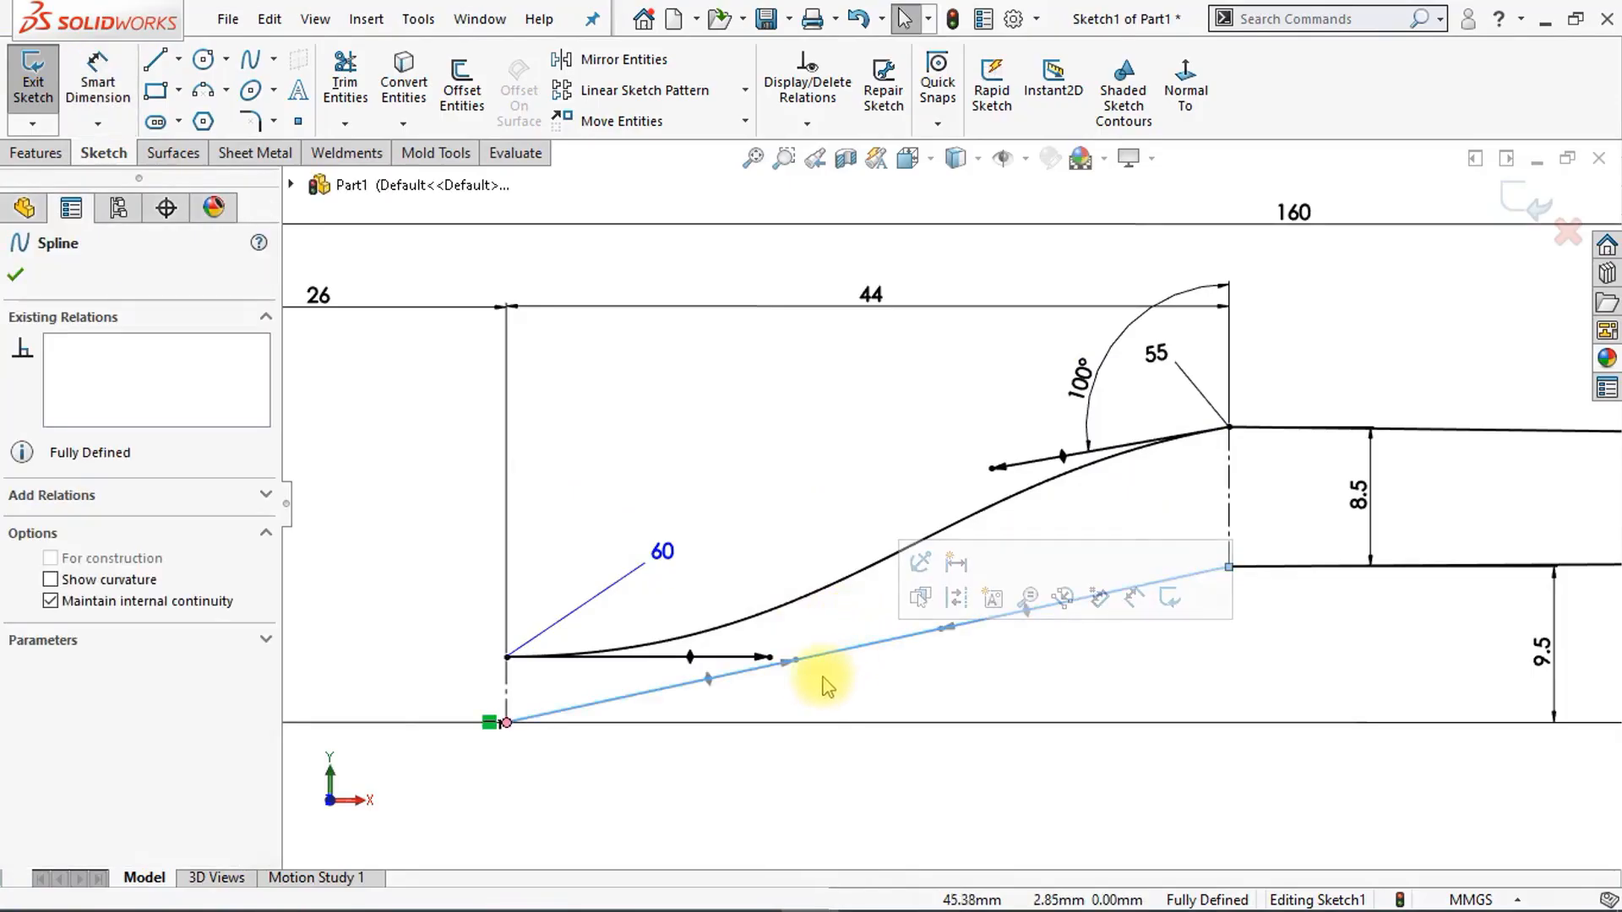
{"action": "left_click_drag", "start_coordinate": [798, 664], "coordinate": [799, 712]}
{"action": "left_click_drag", "start_coordinate": [1042, 649], "coordinate": [1031, 601]}
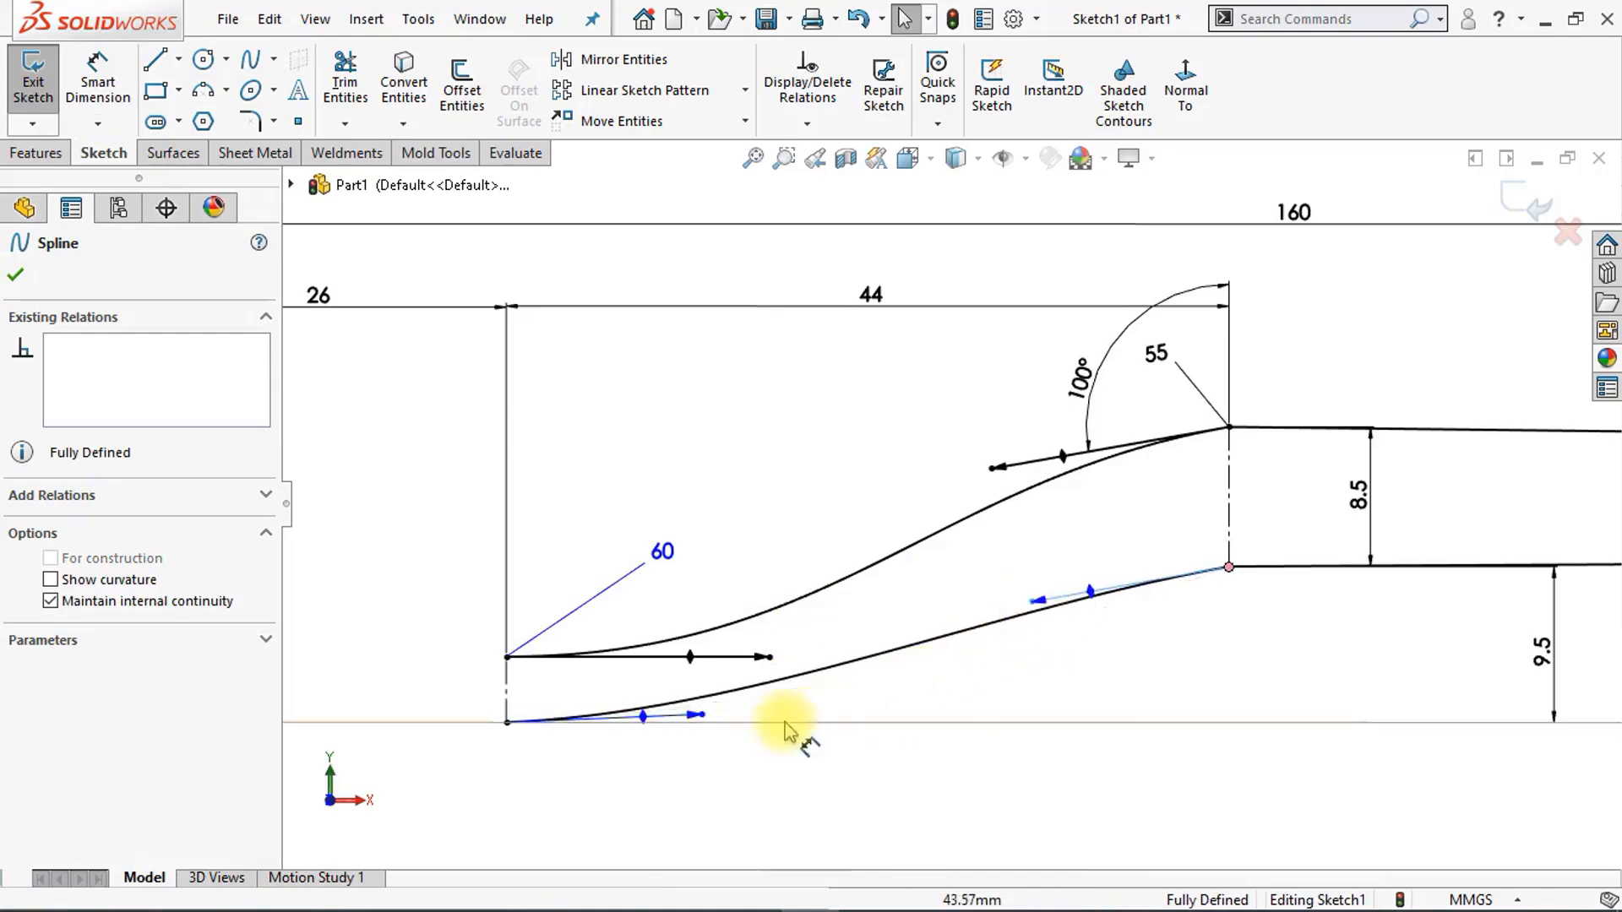
Step: Make the lower spline's tangent handles horizontal at both the second and third centerlines
{"action": "right_click", "coordinate": [701, 717]}
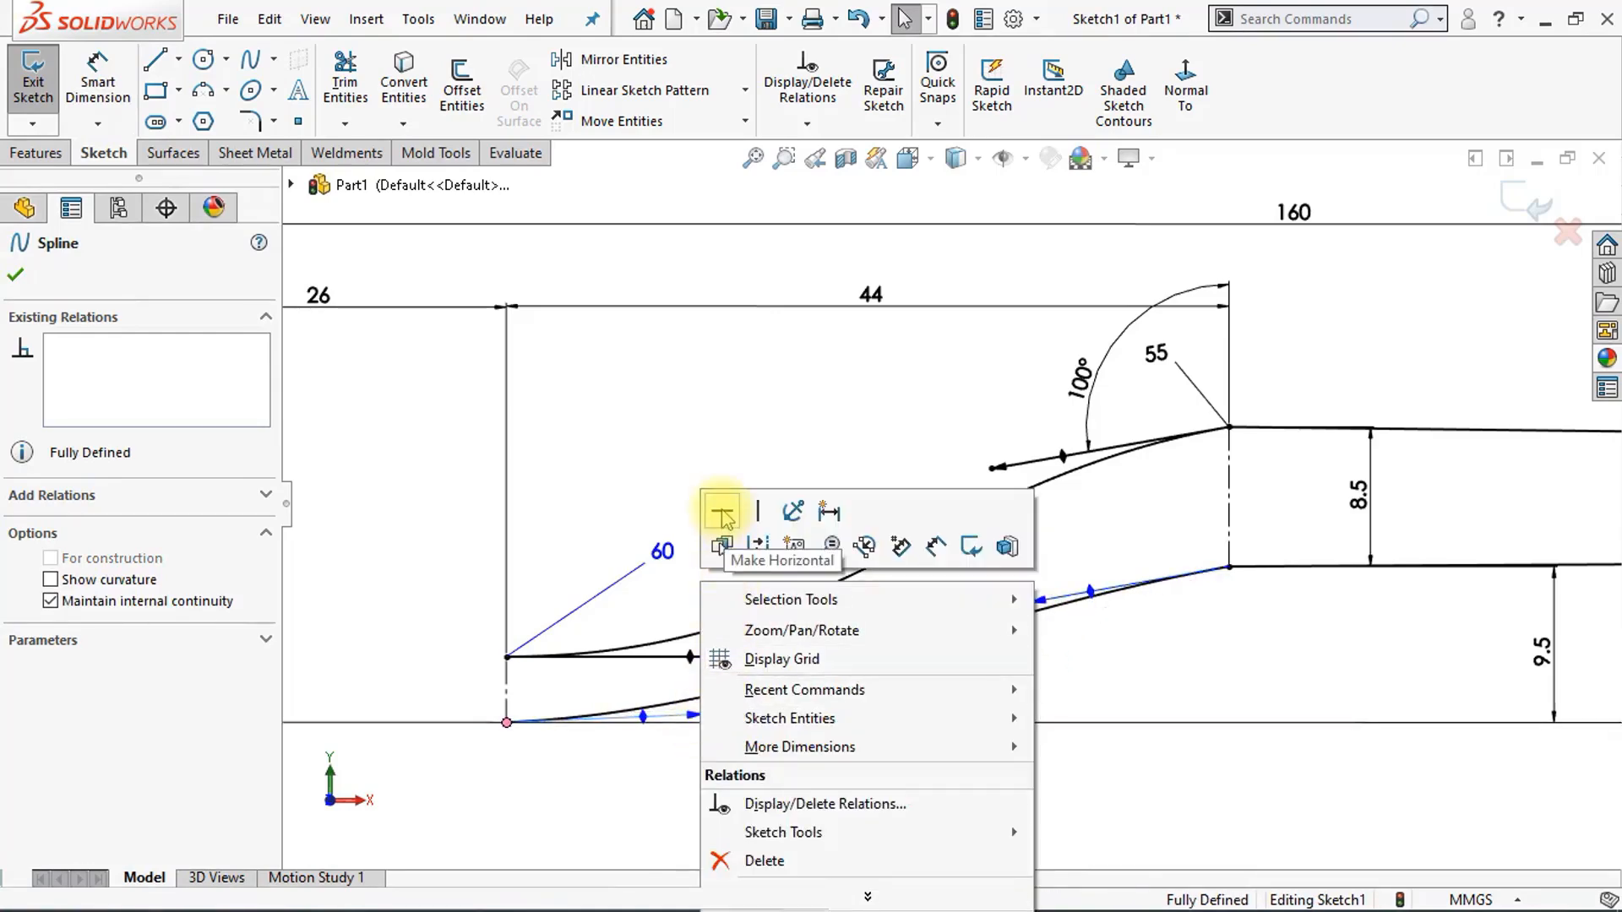
{"action": "left_click", "coordinate": [722, 546]}
{"action": "left_click", "coordinate": [883, 782]}
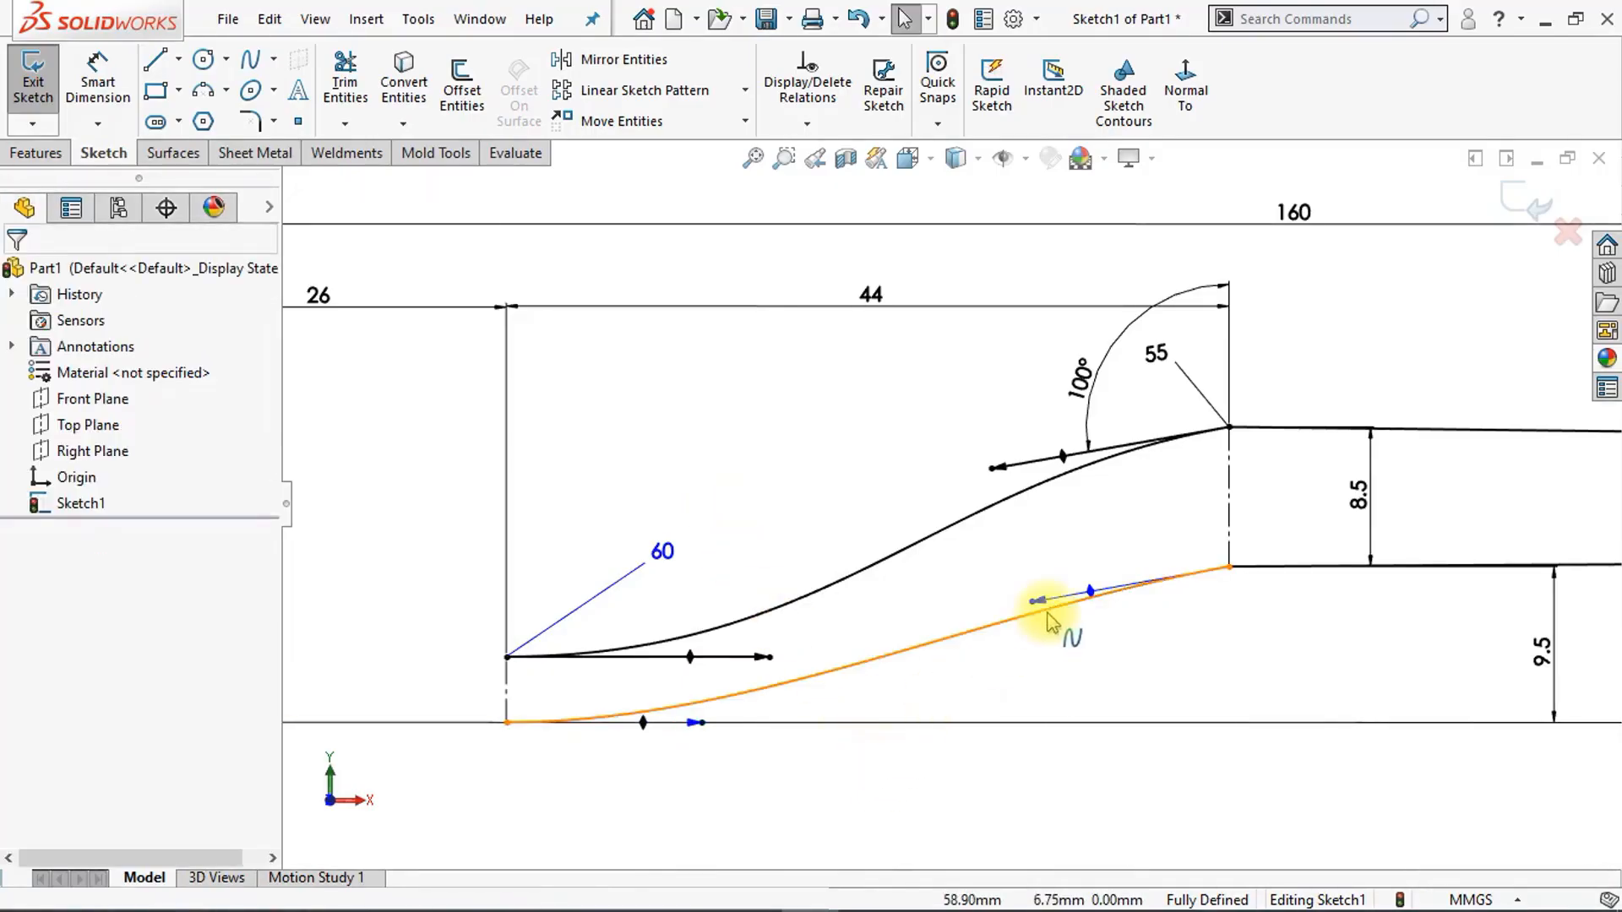
{"action": "right_click", "coordinate": [1036, 601]}
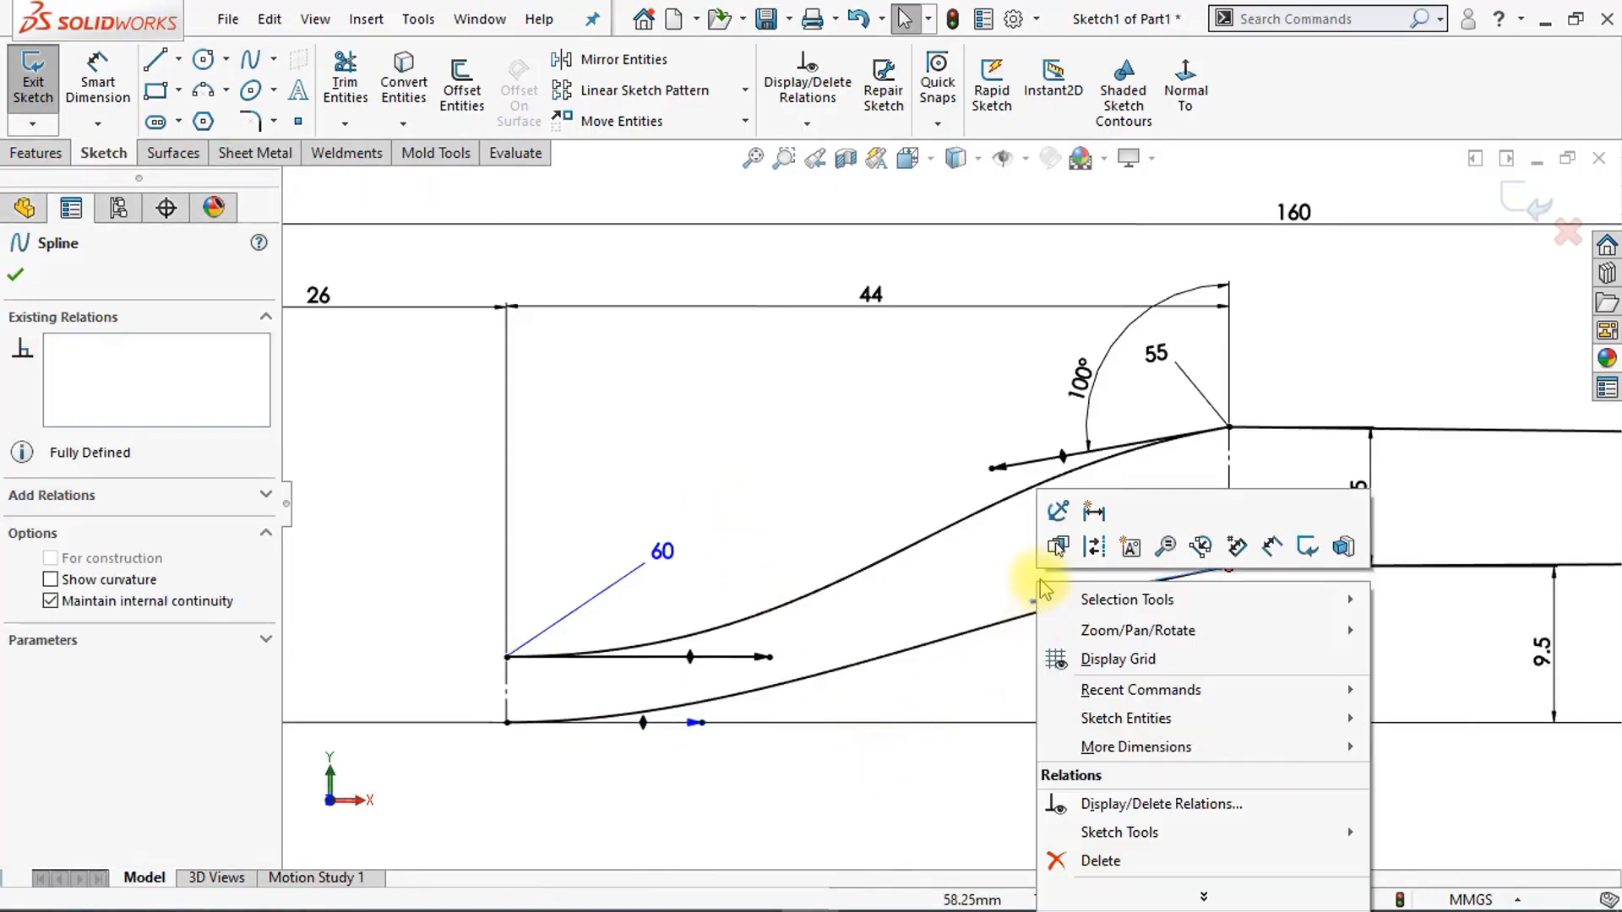
{"action": "left_click", "coordinate": [1020, 646]}
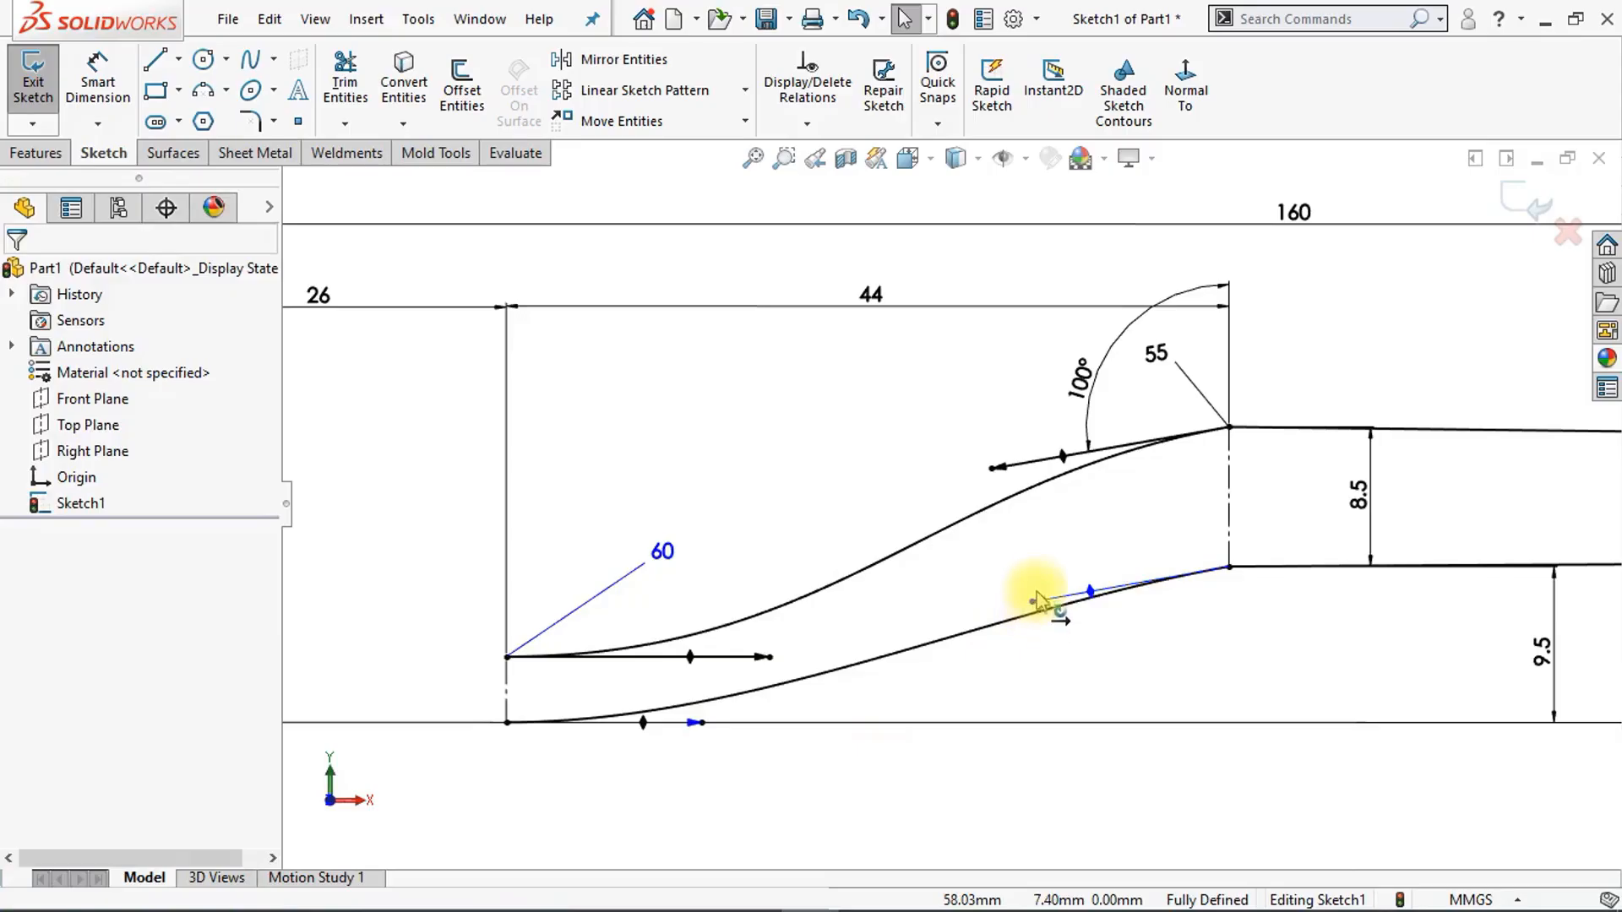
{"action": "left_click_drag", "start_coordinate": [1036, 602], "coordinate": [1039, 583]}
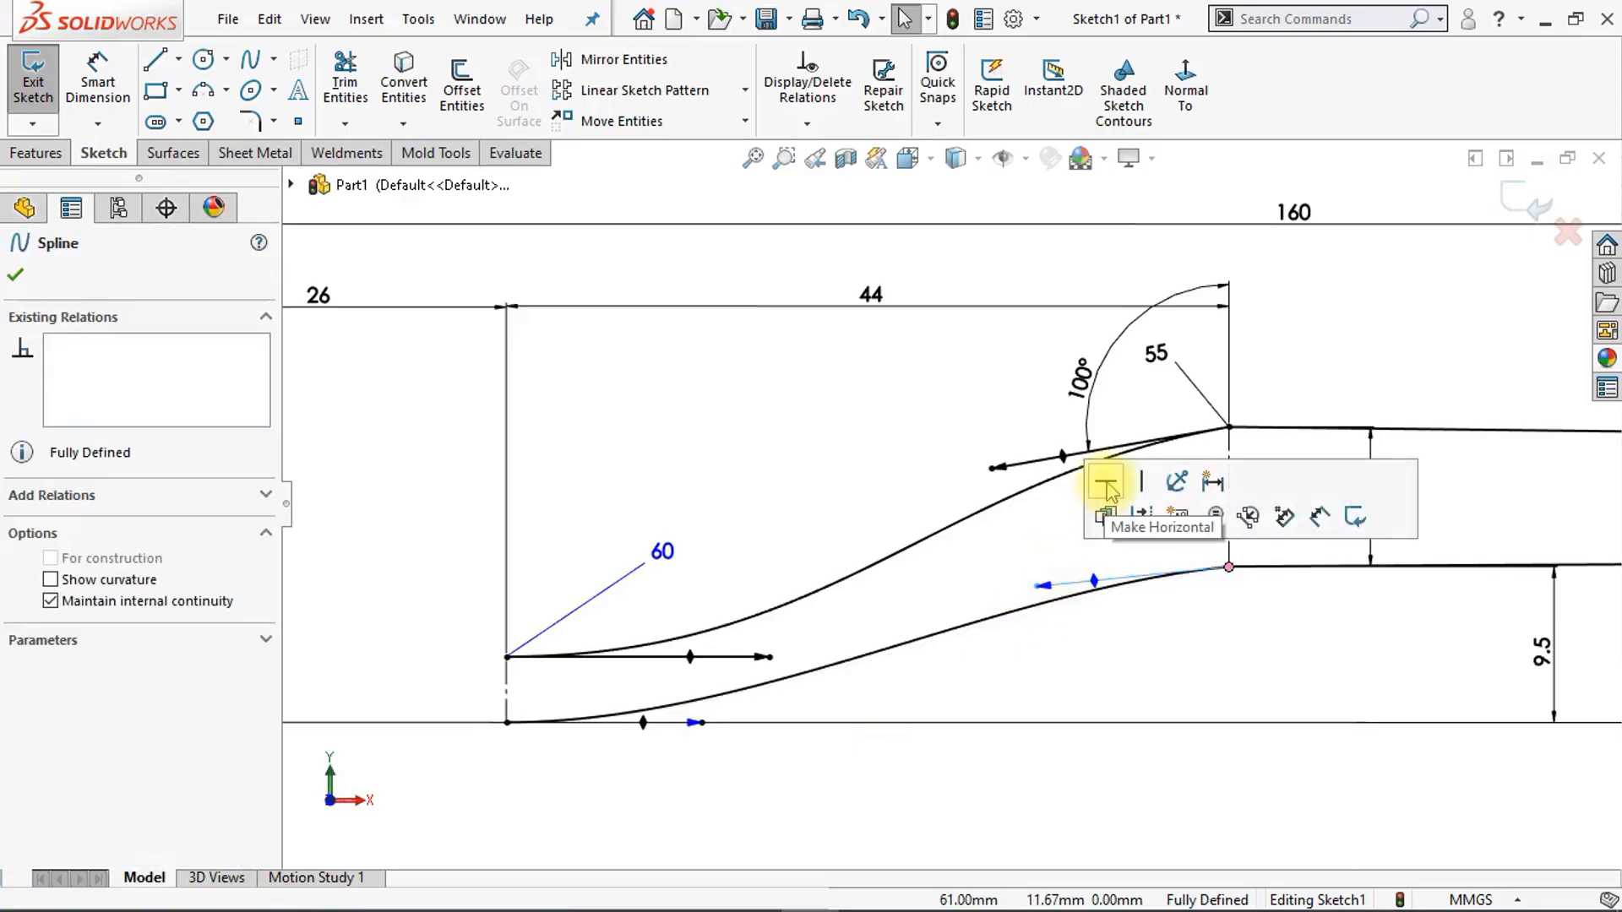
{"action": "left_click", "coordinate": [1105, 485]}
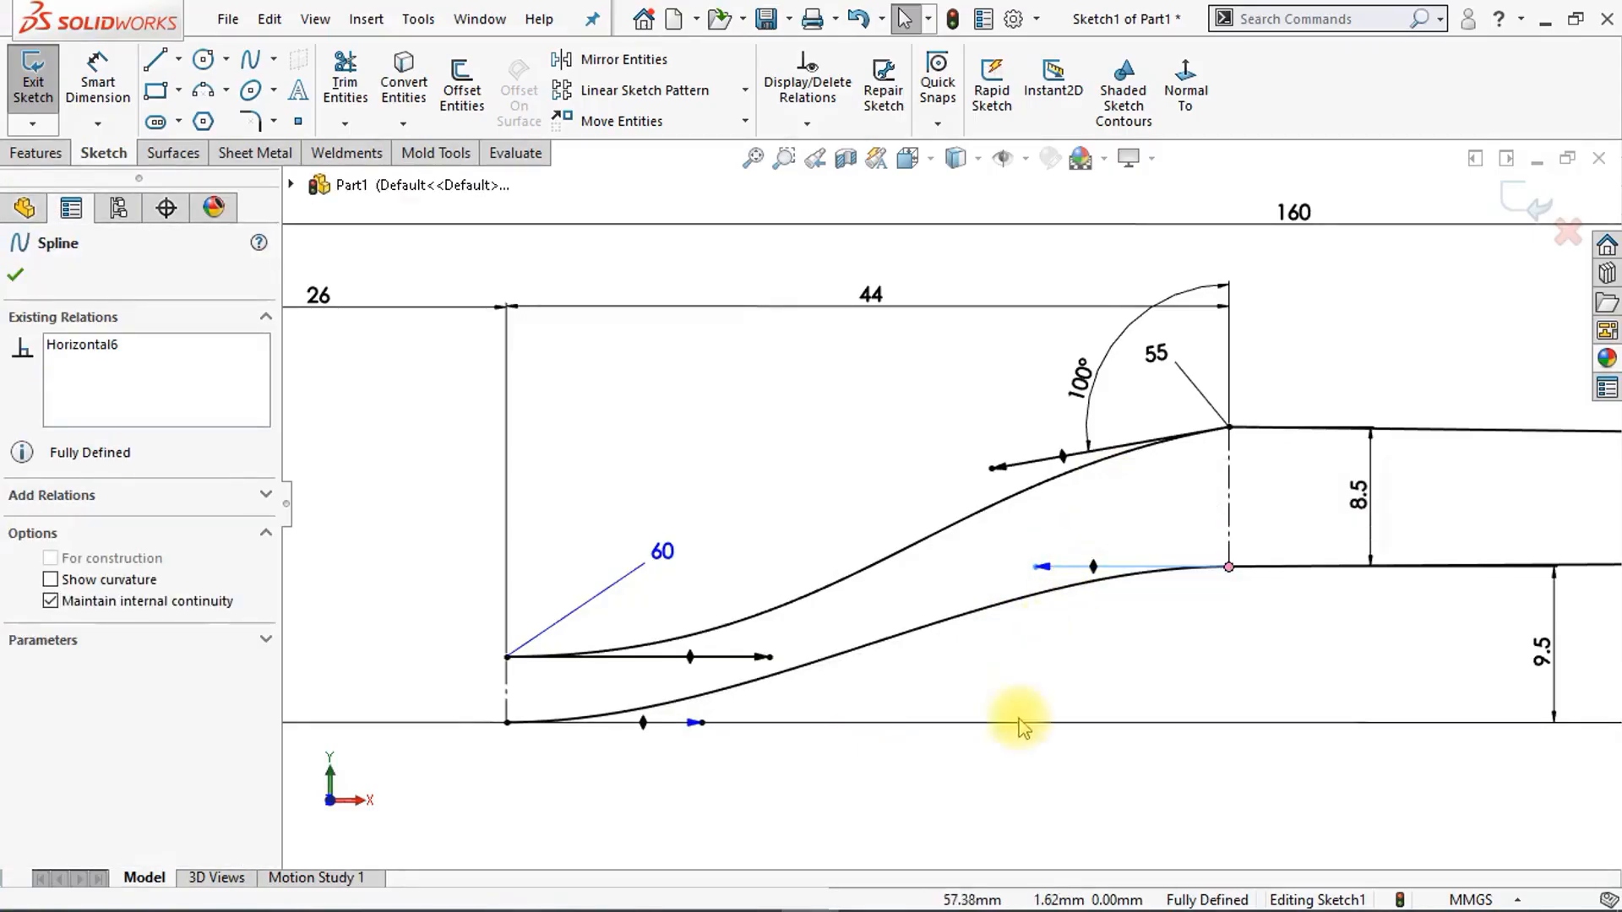
{"action": "left_click", "coordinate": [997, 792]}
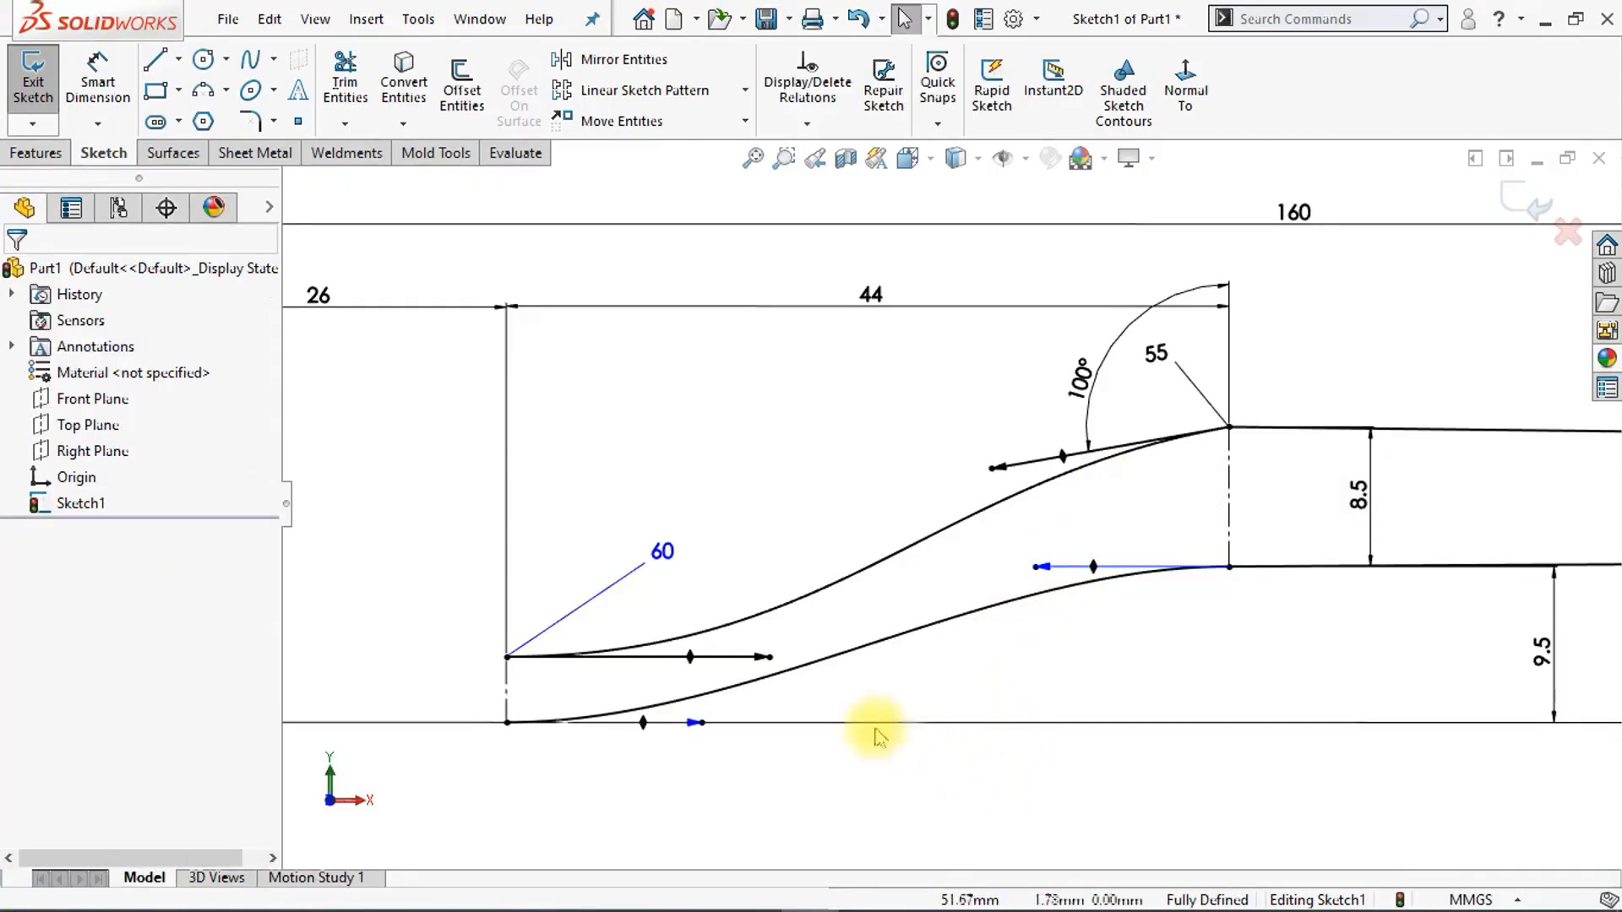
Step: Dimension the lower spline's tangent handle at the second centerline as 75
{"action": "left_click", "coordinate": [102, 84]}
{"action": "left_click", "coordinate": [700, 725]}
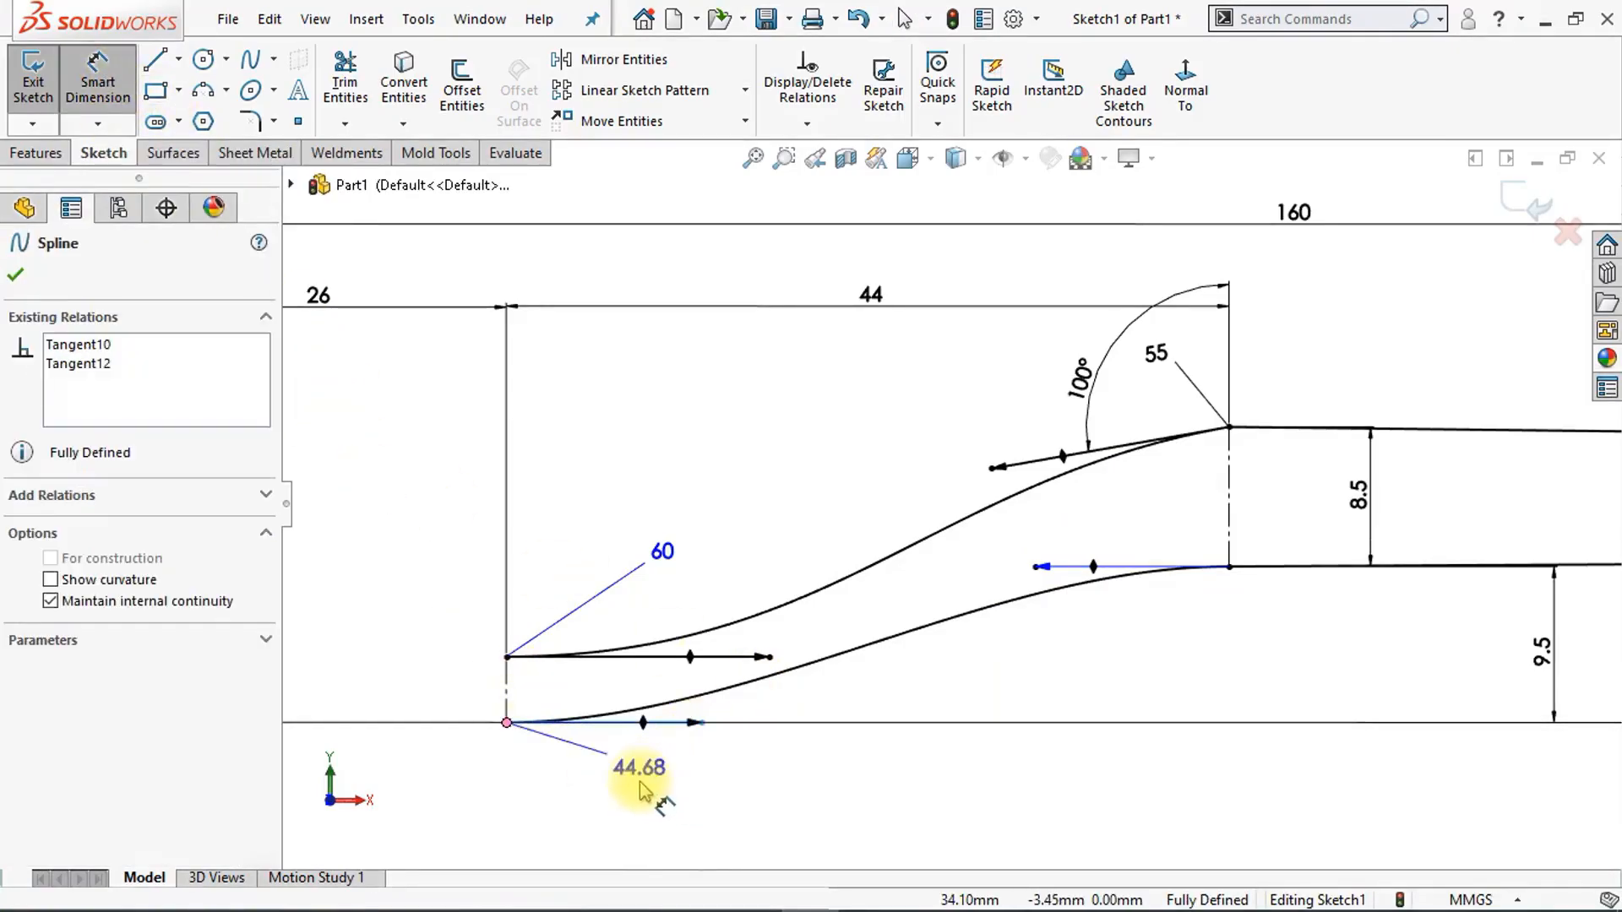
{"action": "left_click", "coordinate": [644, 786]}
{"action": "type", "text": "7"}
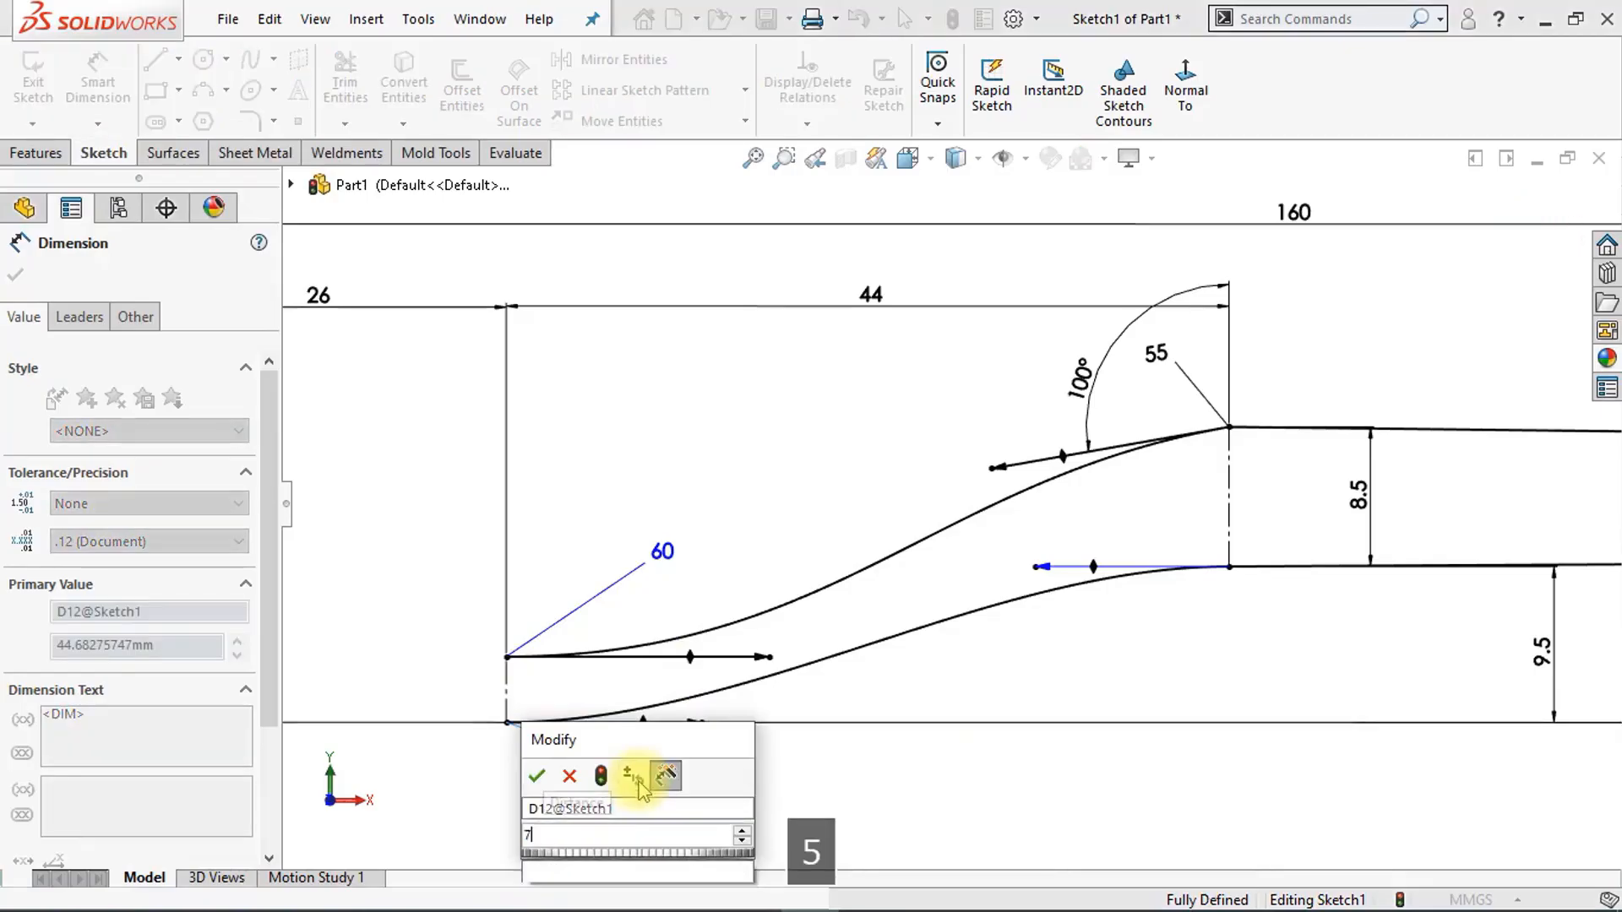
{"action": "type", "text": "5"}
{"action": "key", "text": "Return"}
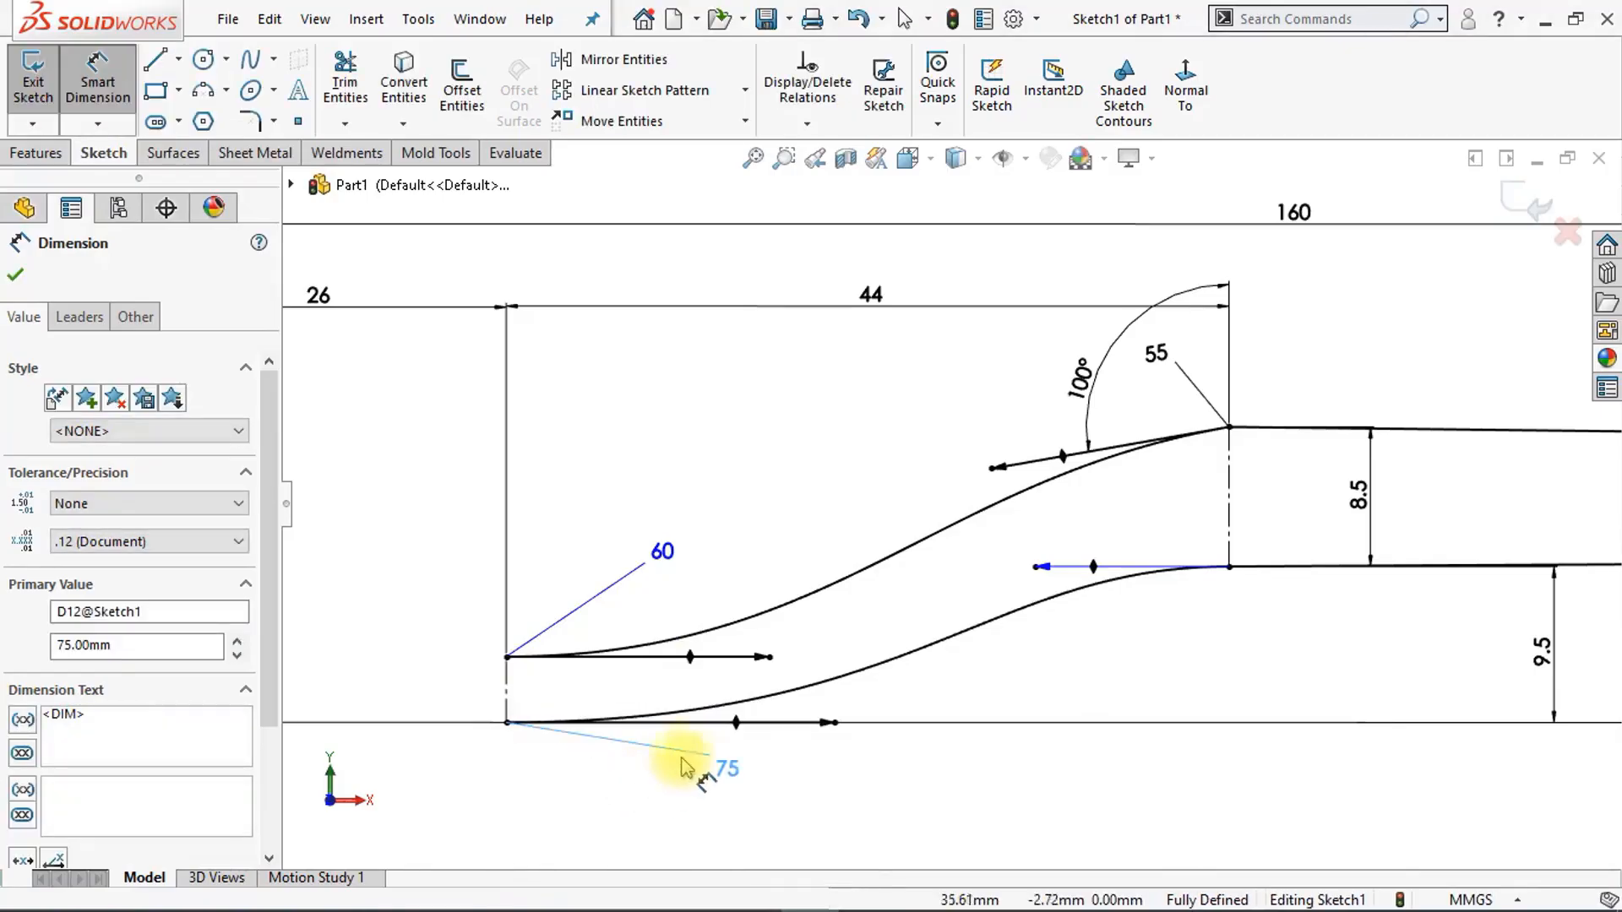
Step: Dimension the lower spline's tangent handle at the third centerline as 40
{"action": "left_click", "coordinate": [1038, 571]}
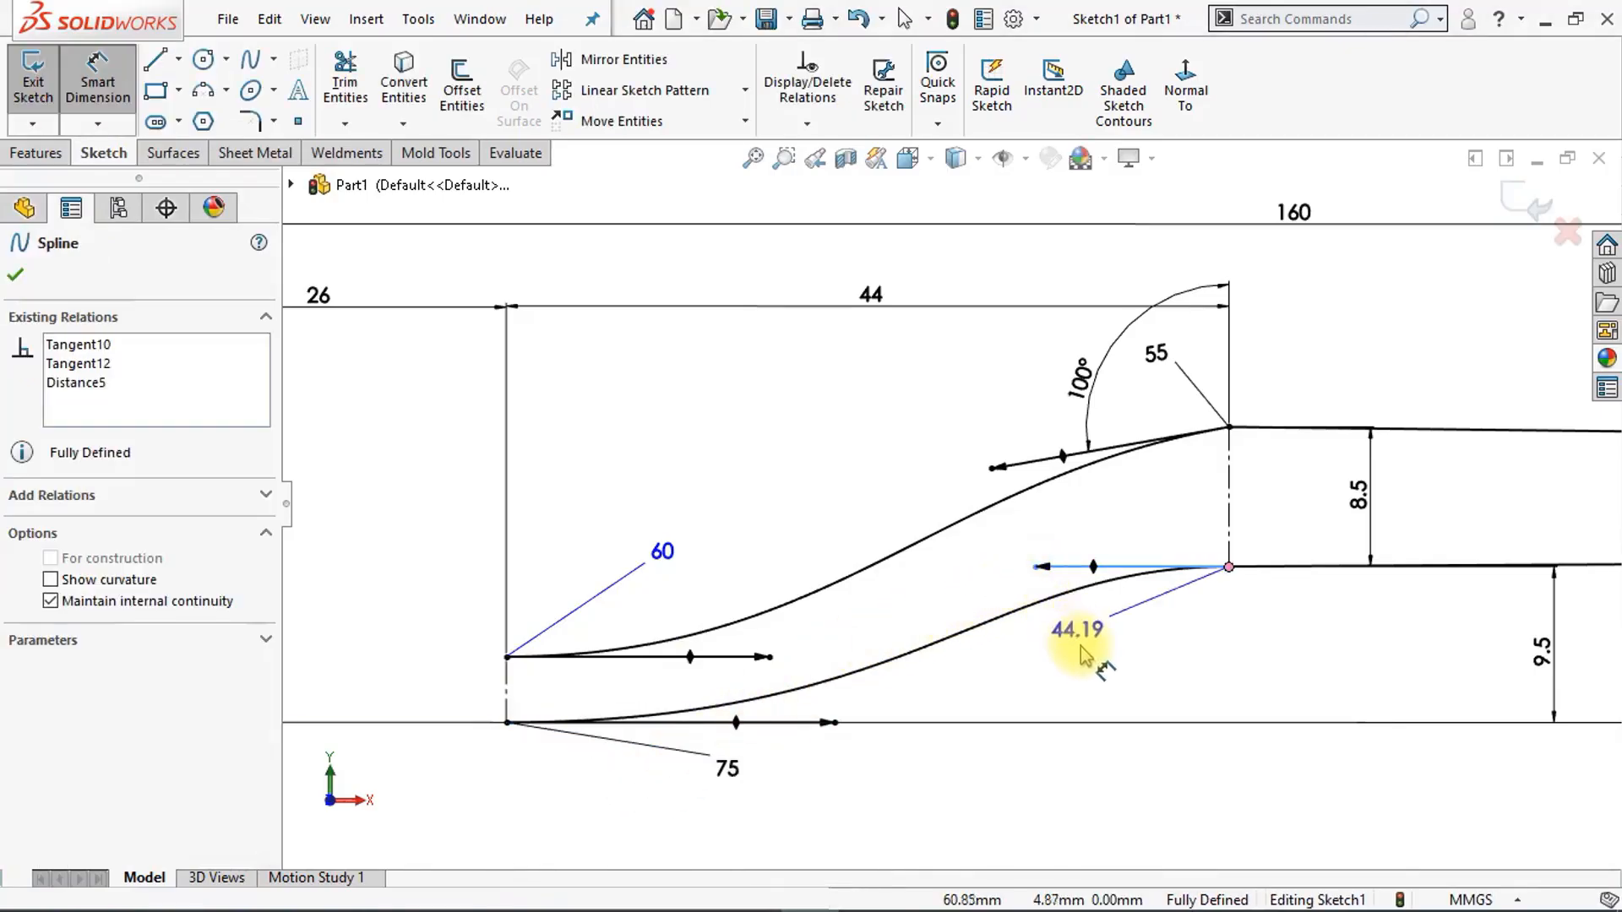
{"action": "left_click", "coordinate": [1077, 771]}
{"action": "type", "text": "4"}
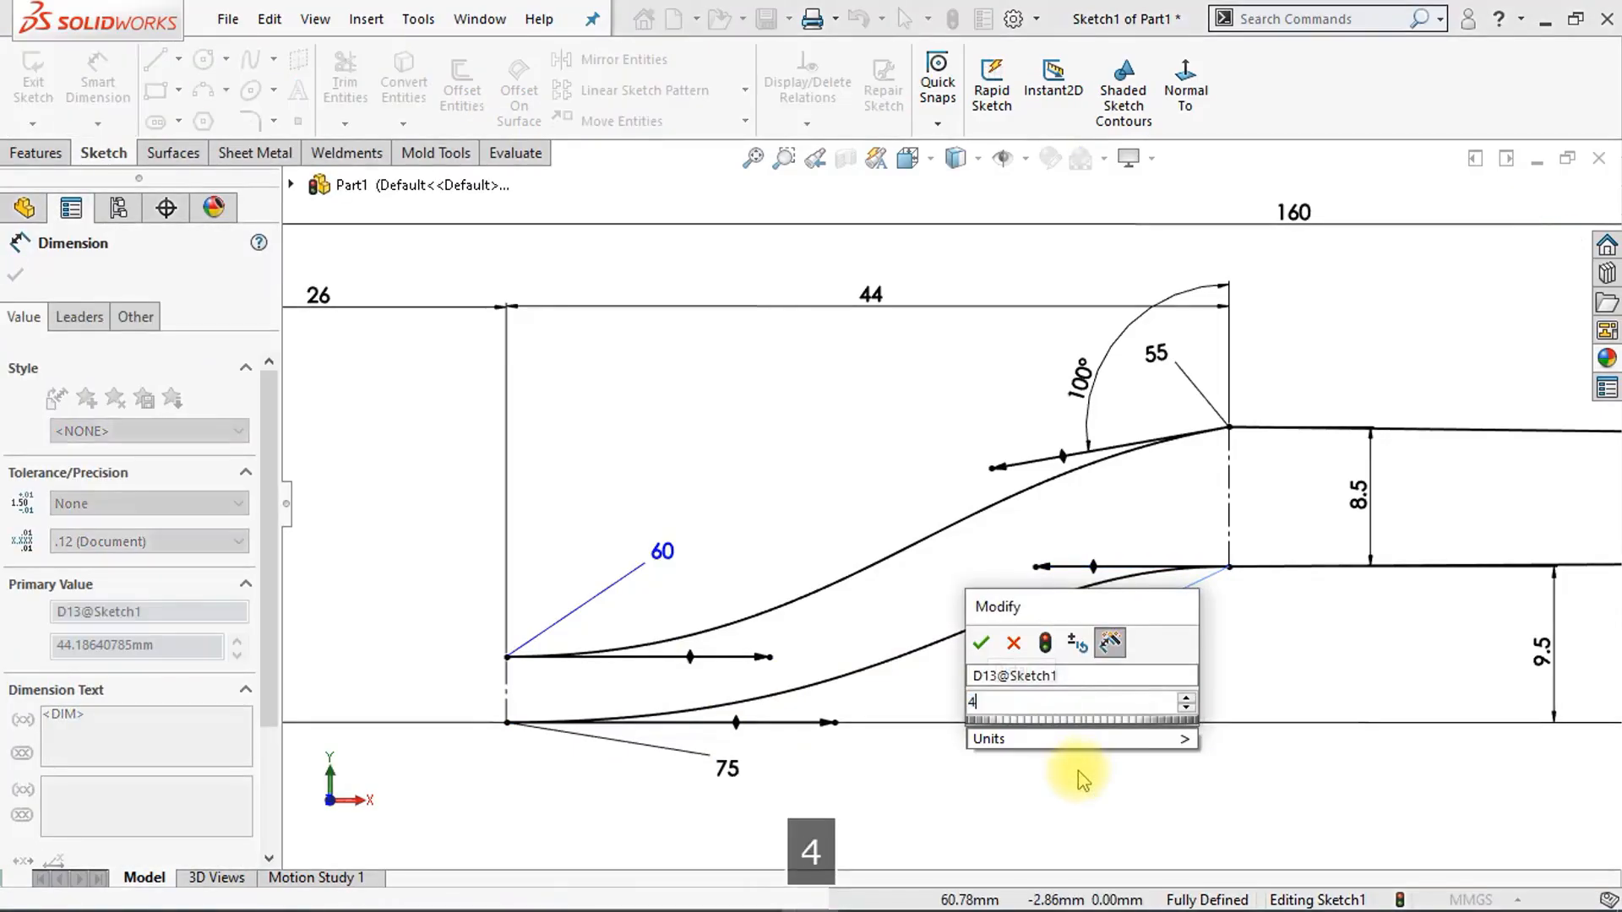
{"action": "type", "text": "0"}
{"action": "key", "text": "Return"}
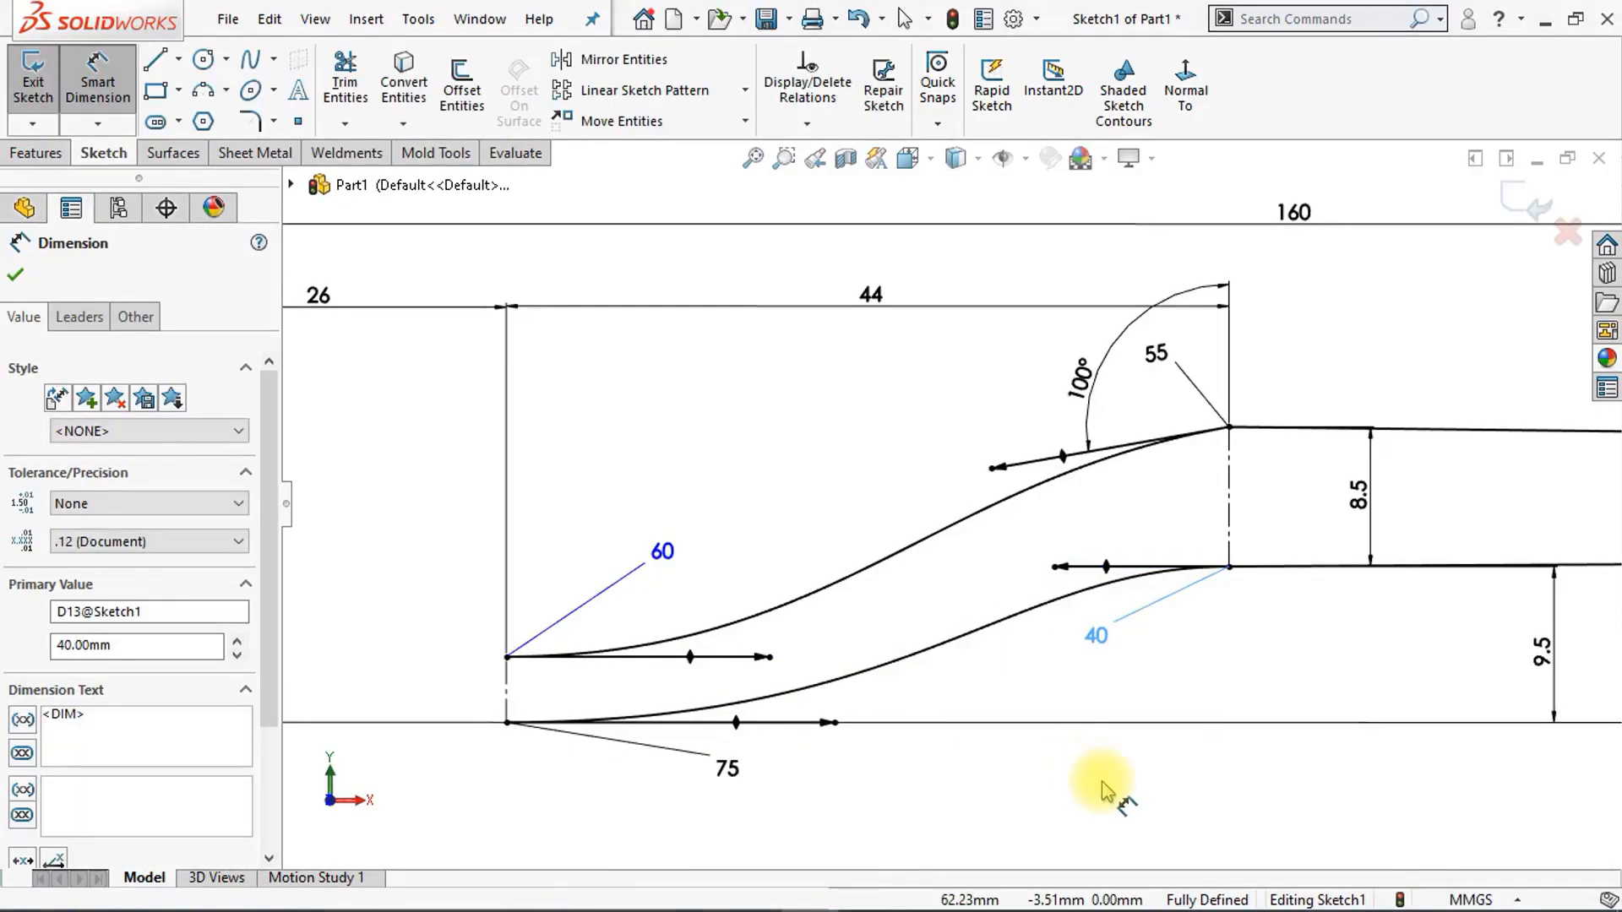
{"action": "left_click", "coordinate": [1103, 793]}
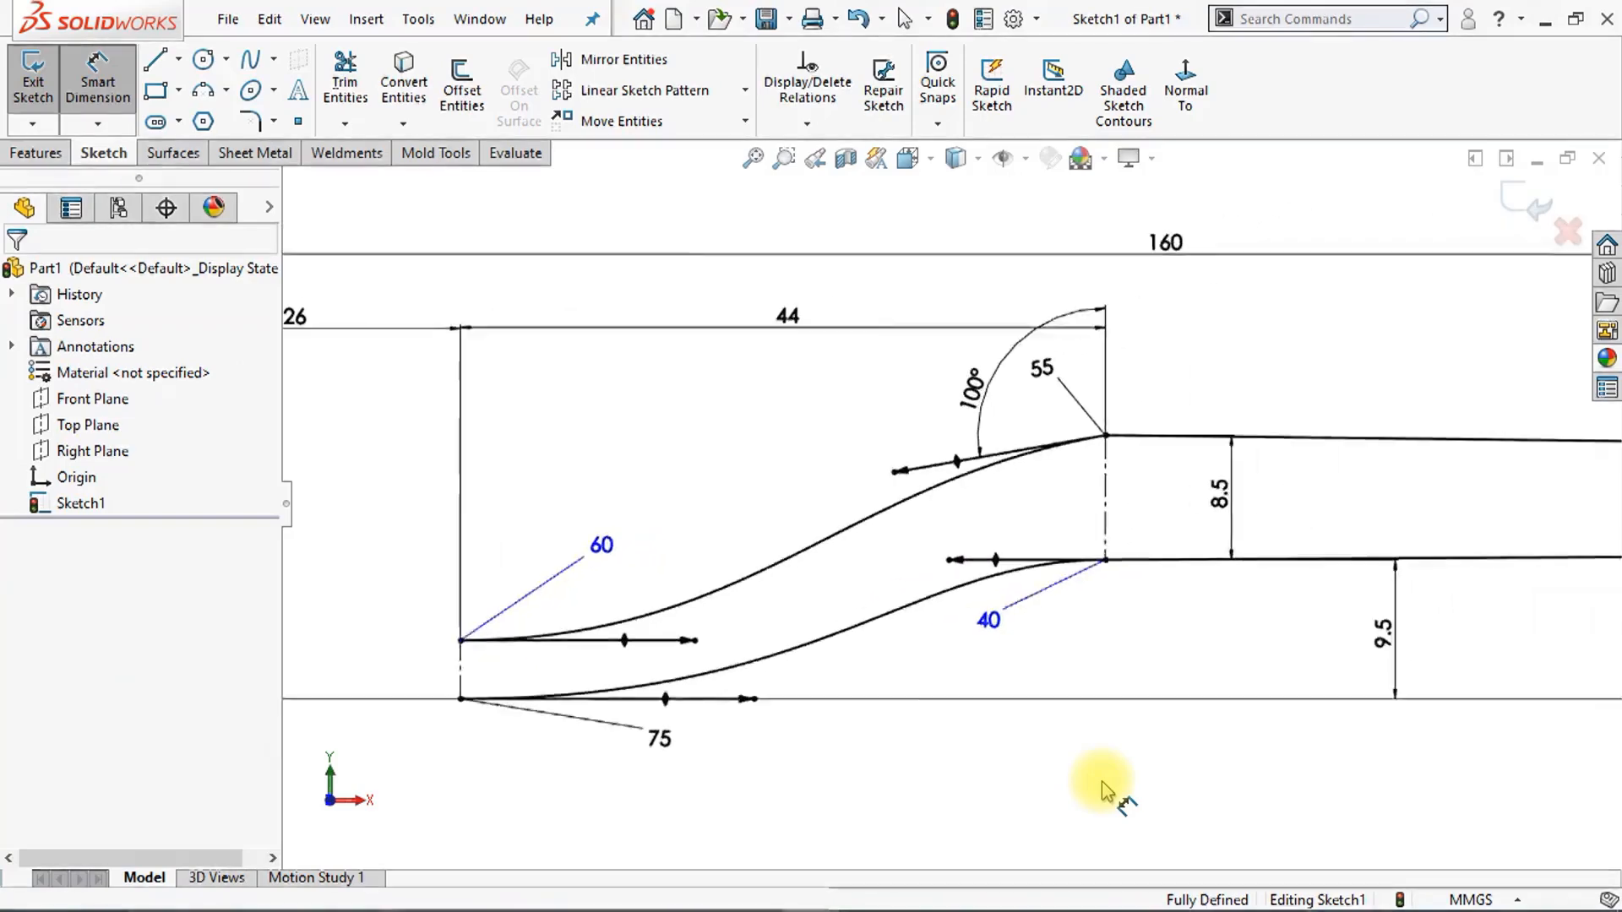
{"action": "key", "text": "Escape"}
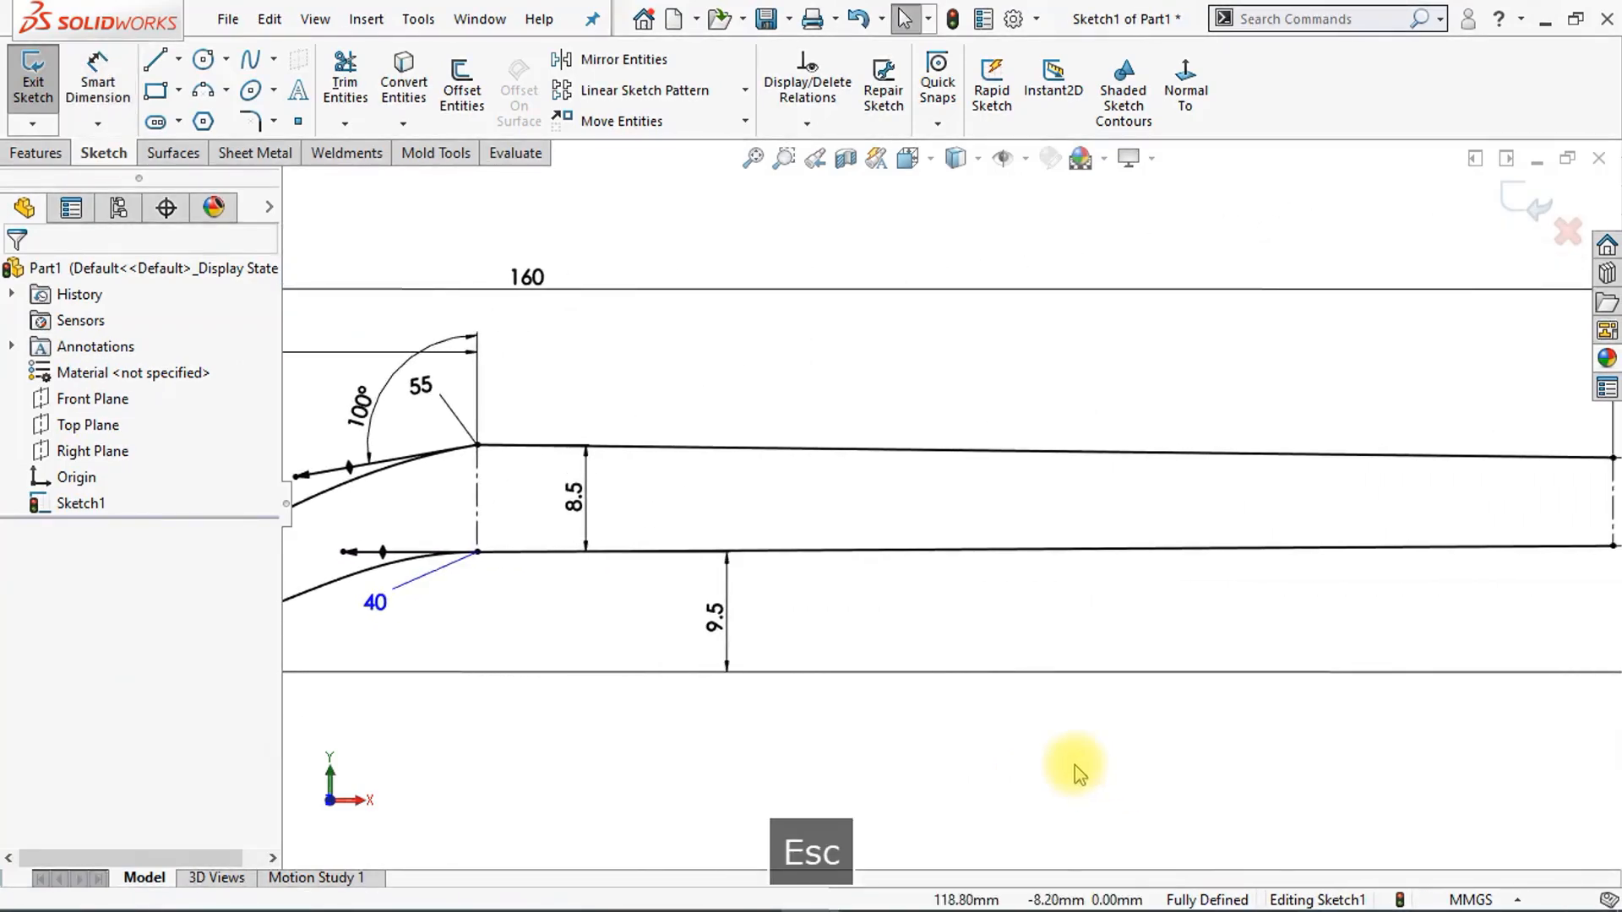
Step: Bend the upper spline between the third and last centerlines into a wave, tilting its start handle downward and its end handle upward
{"action": "left_click", "coordinate": [763, 453]}
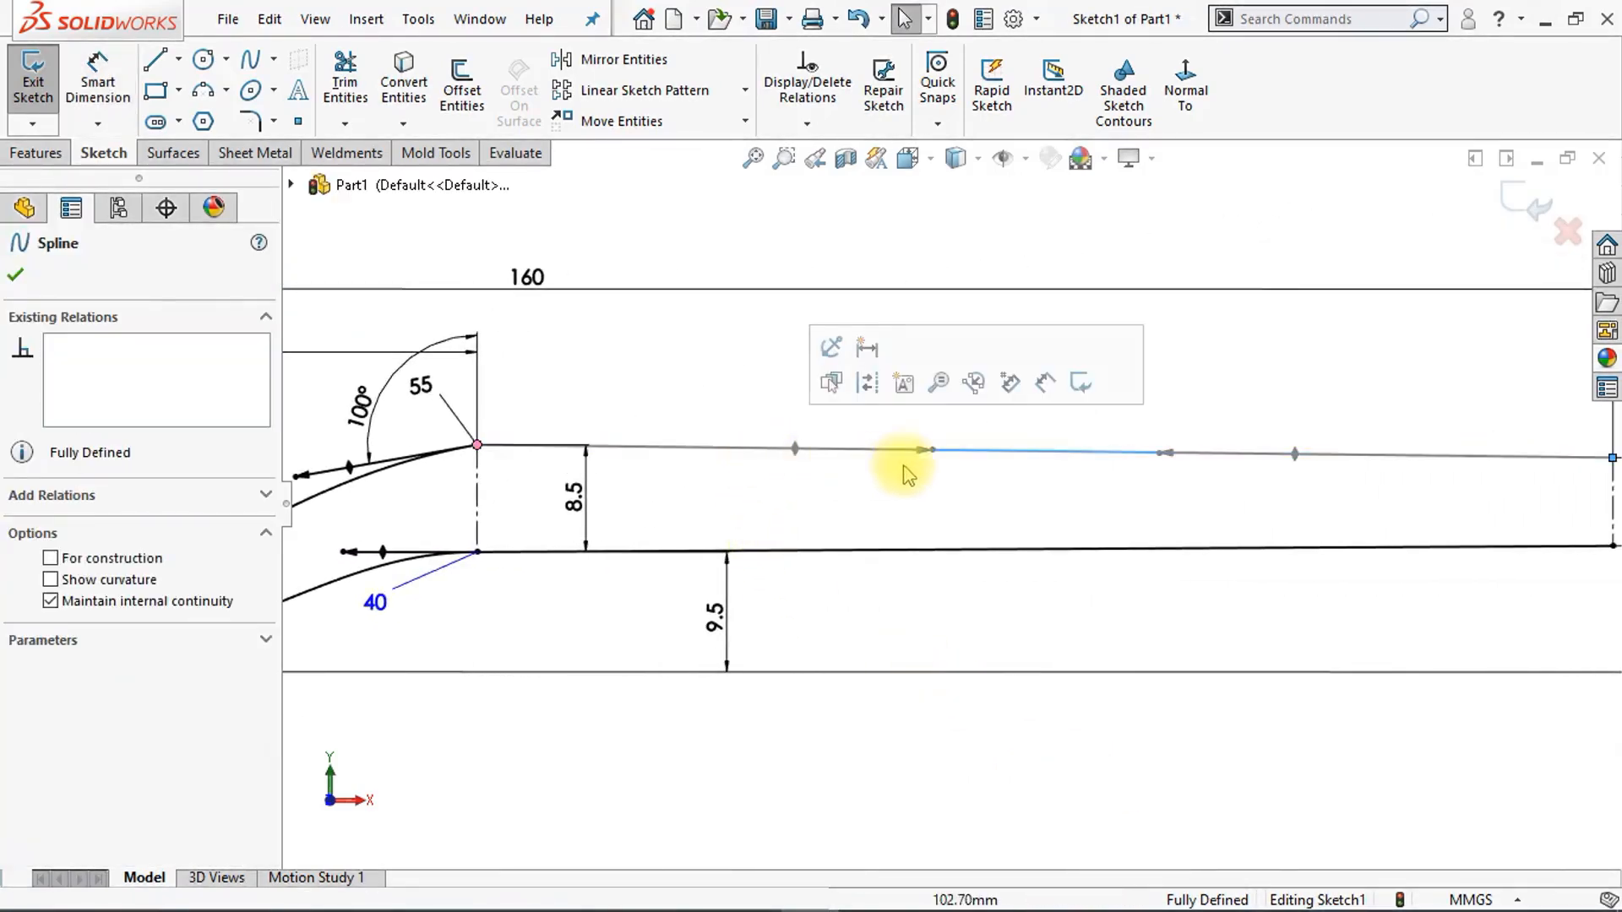
{"action": "left_click_drag", "start_coordinate": [933, 451], "coordinate": [701, 477]}
{"action": "left_click_drag", "start_coordinate": [1162, 473], "coordinate": [1153, 398]}
{"action": "left_click", "coordinate": [1105, 474]}
Step: Dimension the long upper spline's tangent handle at the third centerline as 40
{"action": "left_click", "coordinate": [98, 80]}
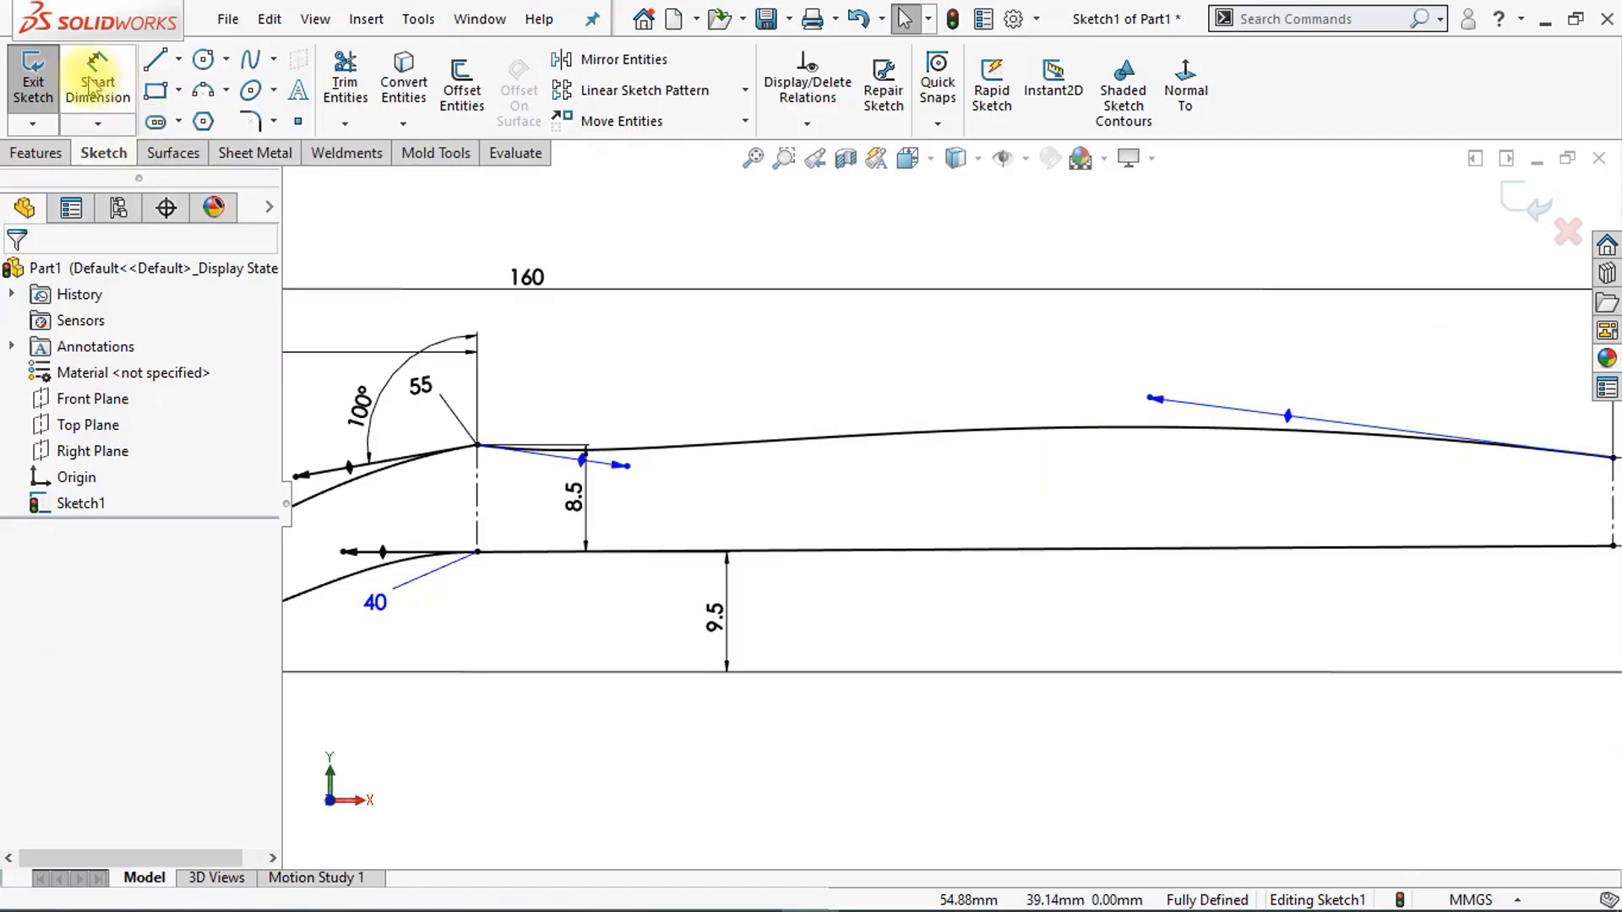
{"action": "left_click", "coordinate": [630, 469]}
{"action": "left_click", "coordinate": [523, 500]}
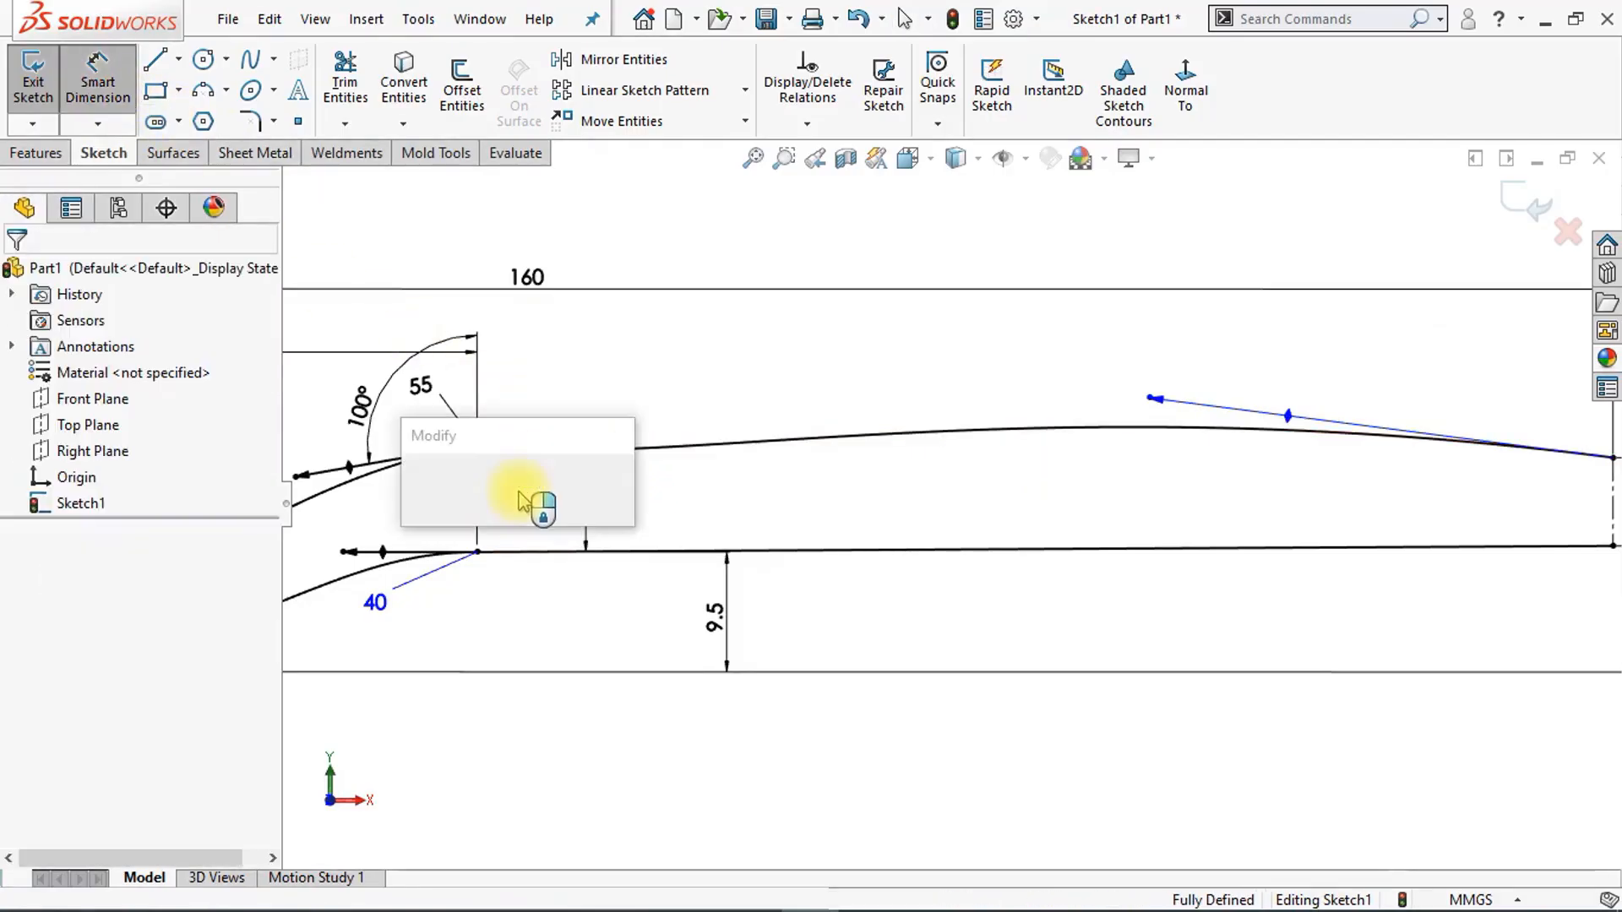
{"action": "type", "text": "40"}
{"action": "key", "text": "Return"}
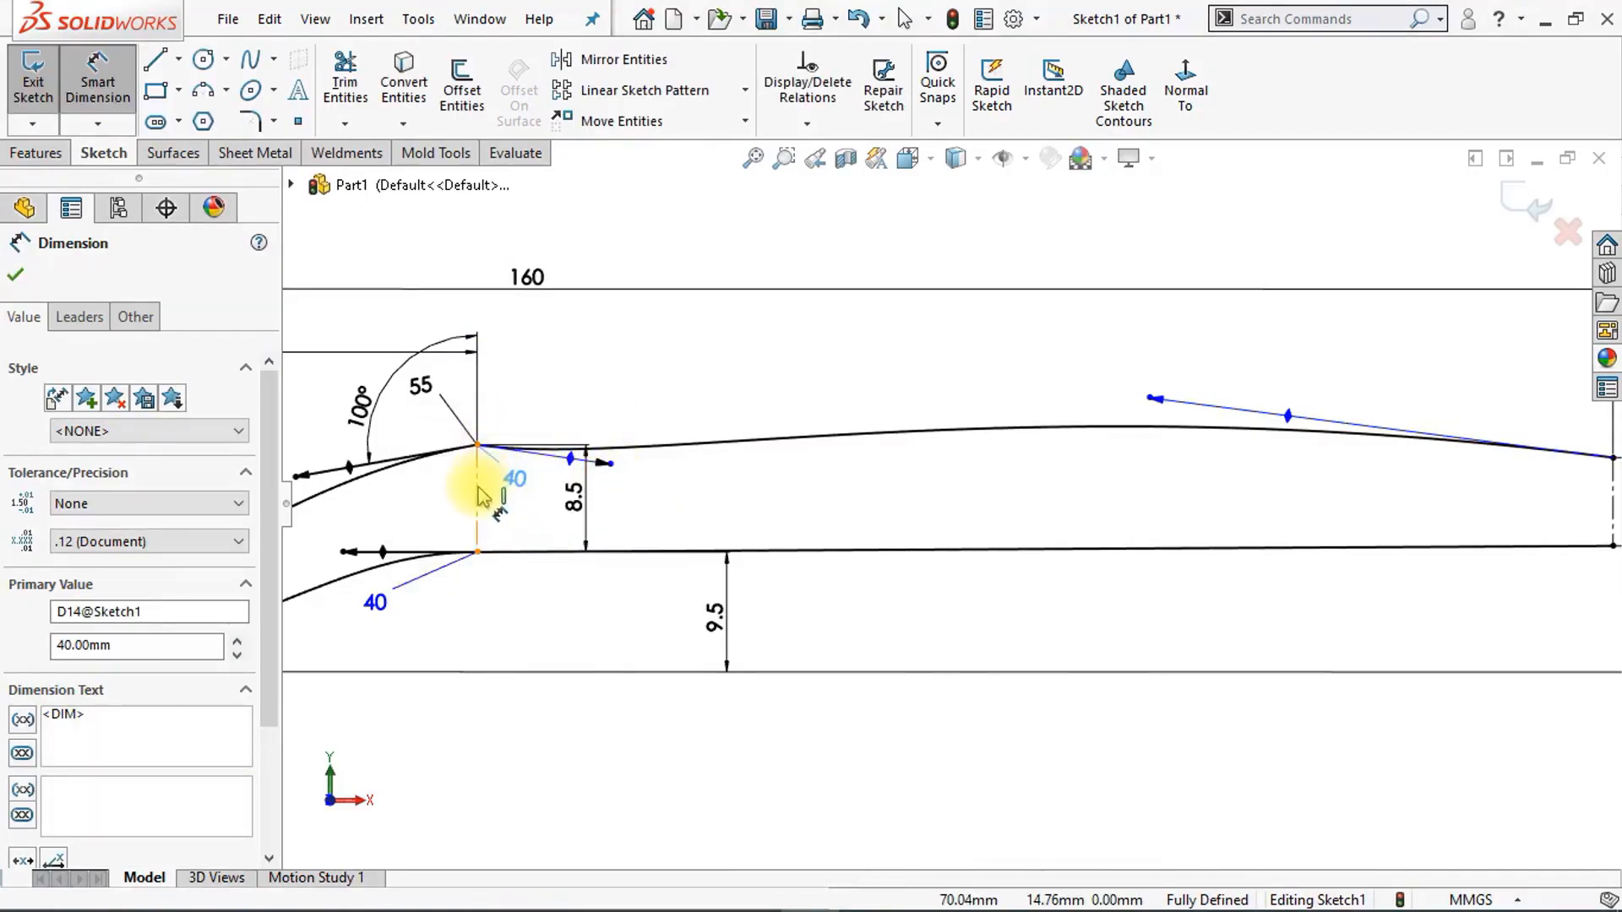
Step: Dimension the angle between the third centerline and the long upper spline's adjacent tangent handle as 120°
{"action": "left_click", "coordinate": [479, 489]}
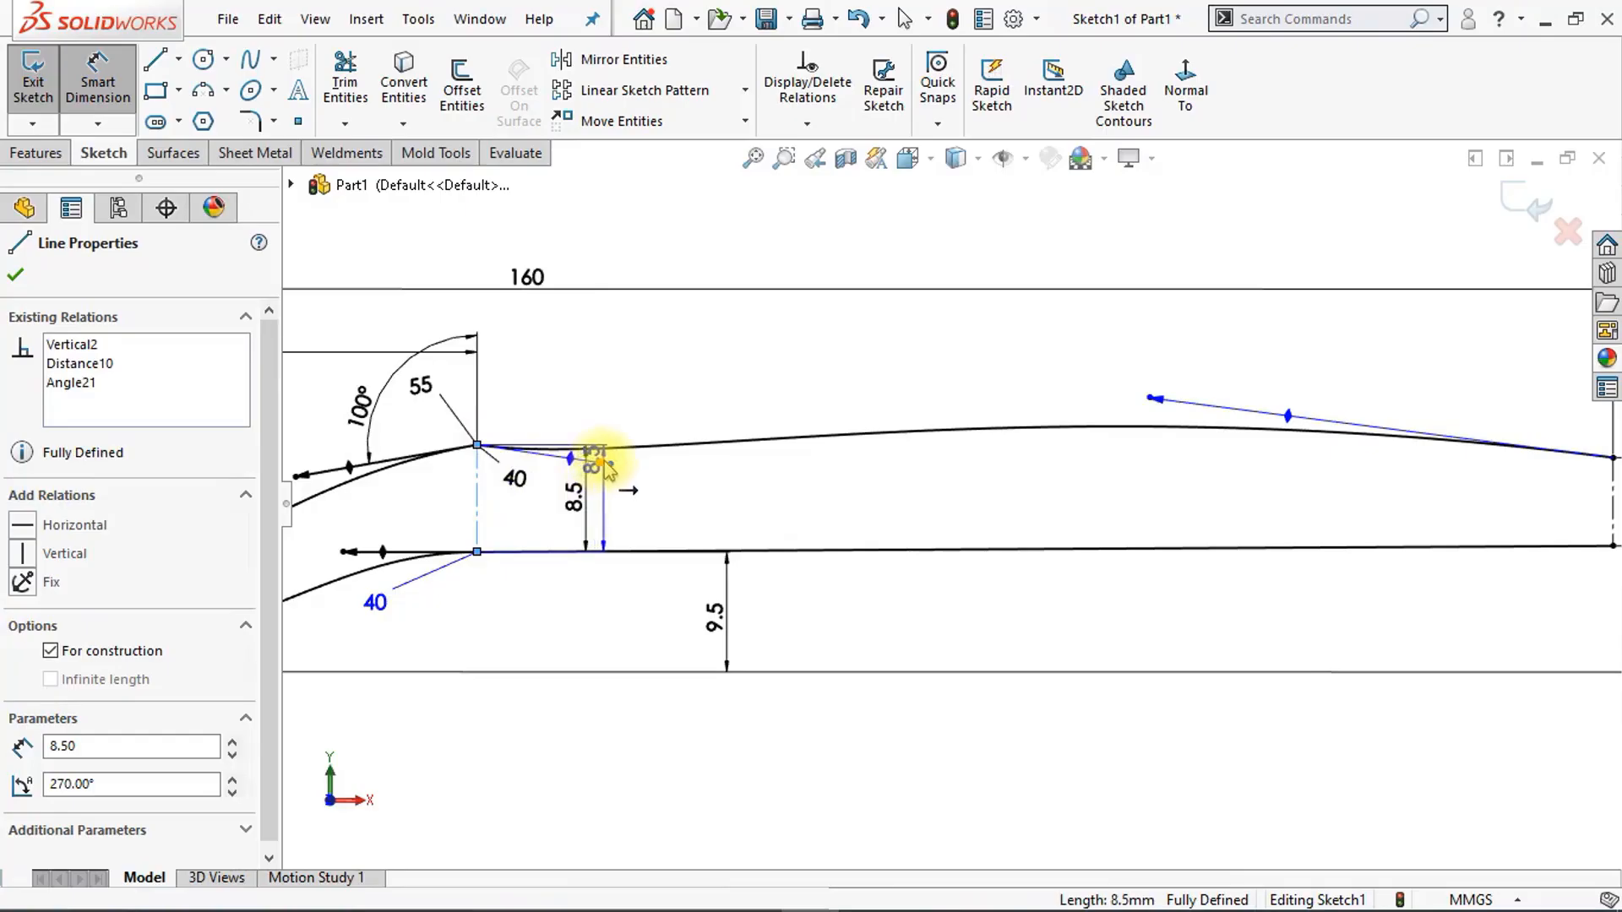
{"action": "left_click", "coordinate": [604, 463]}
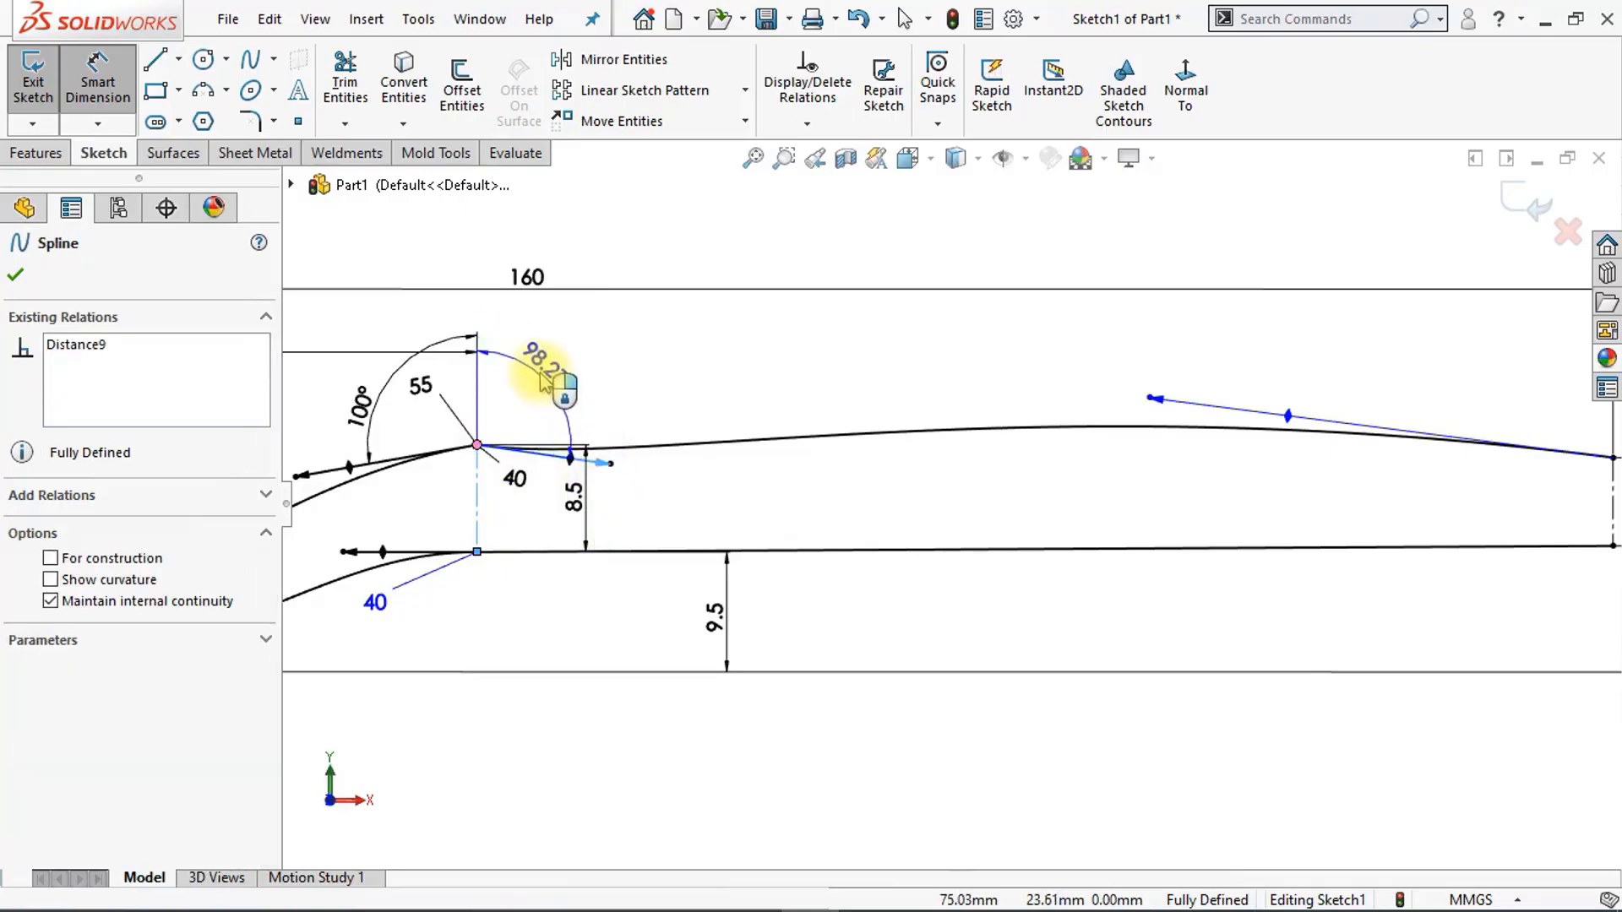
{"action": "left_click", "coordinate": [550, 369]}
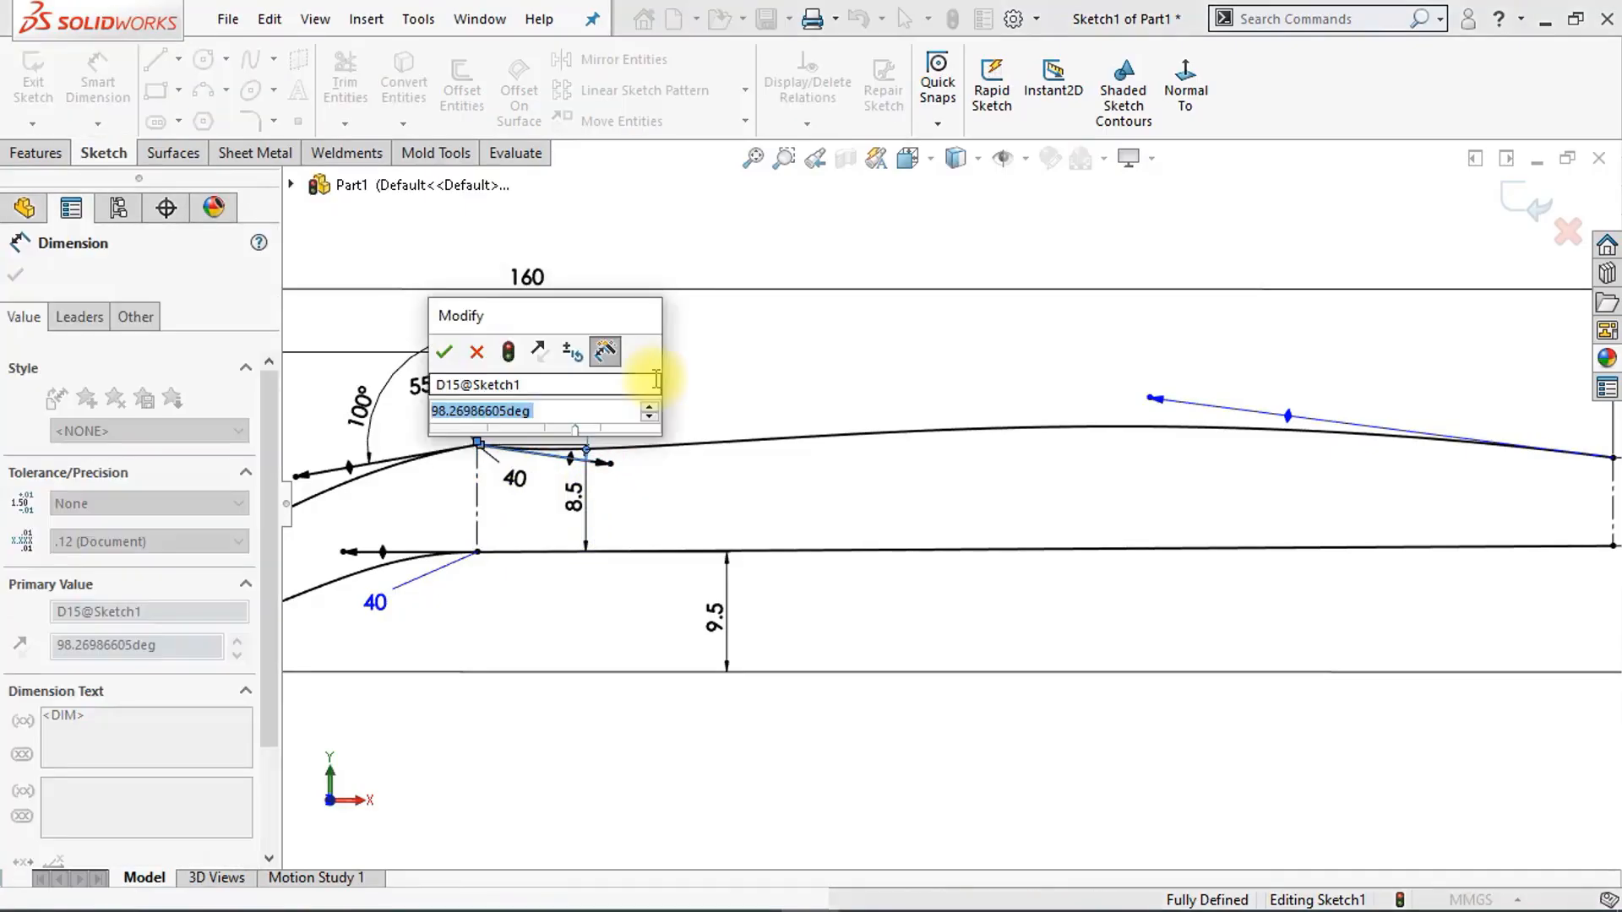
{"action": "type", "text": "120"}
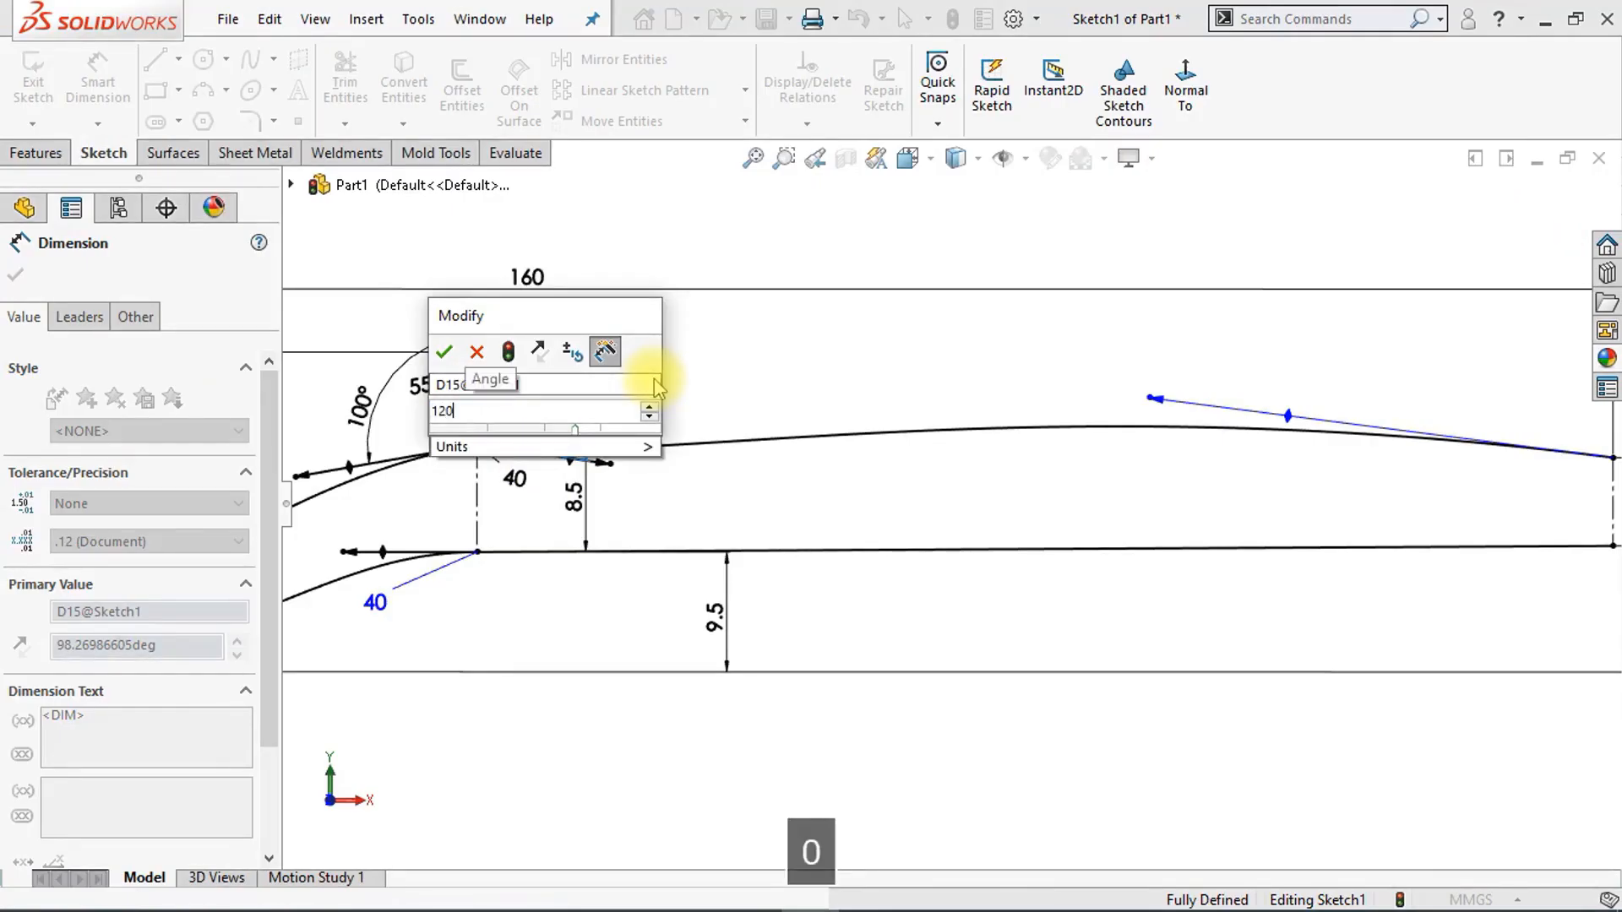
{"action": "key", "text": "Return"}
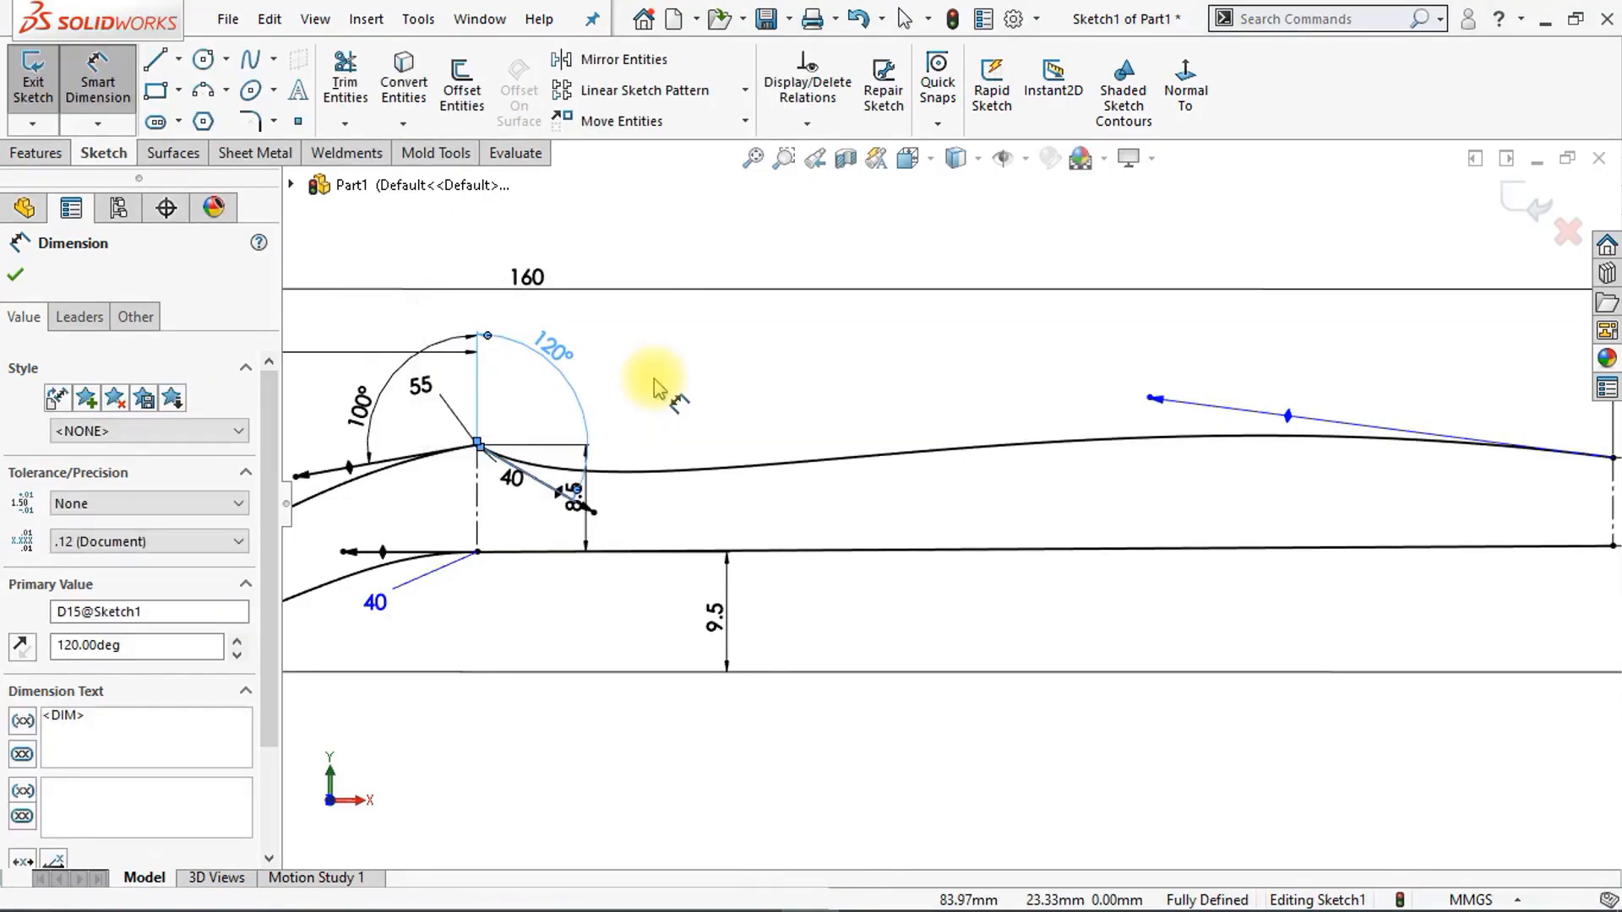
{"action": "key", "text": "Escape"}
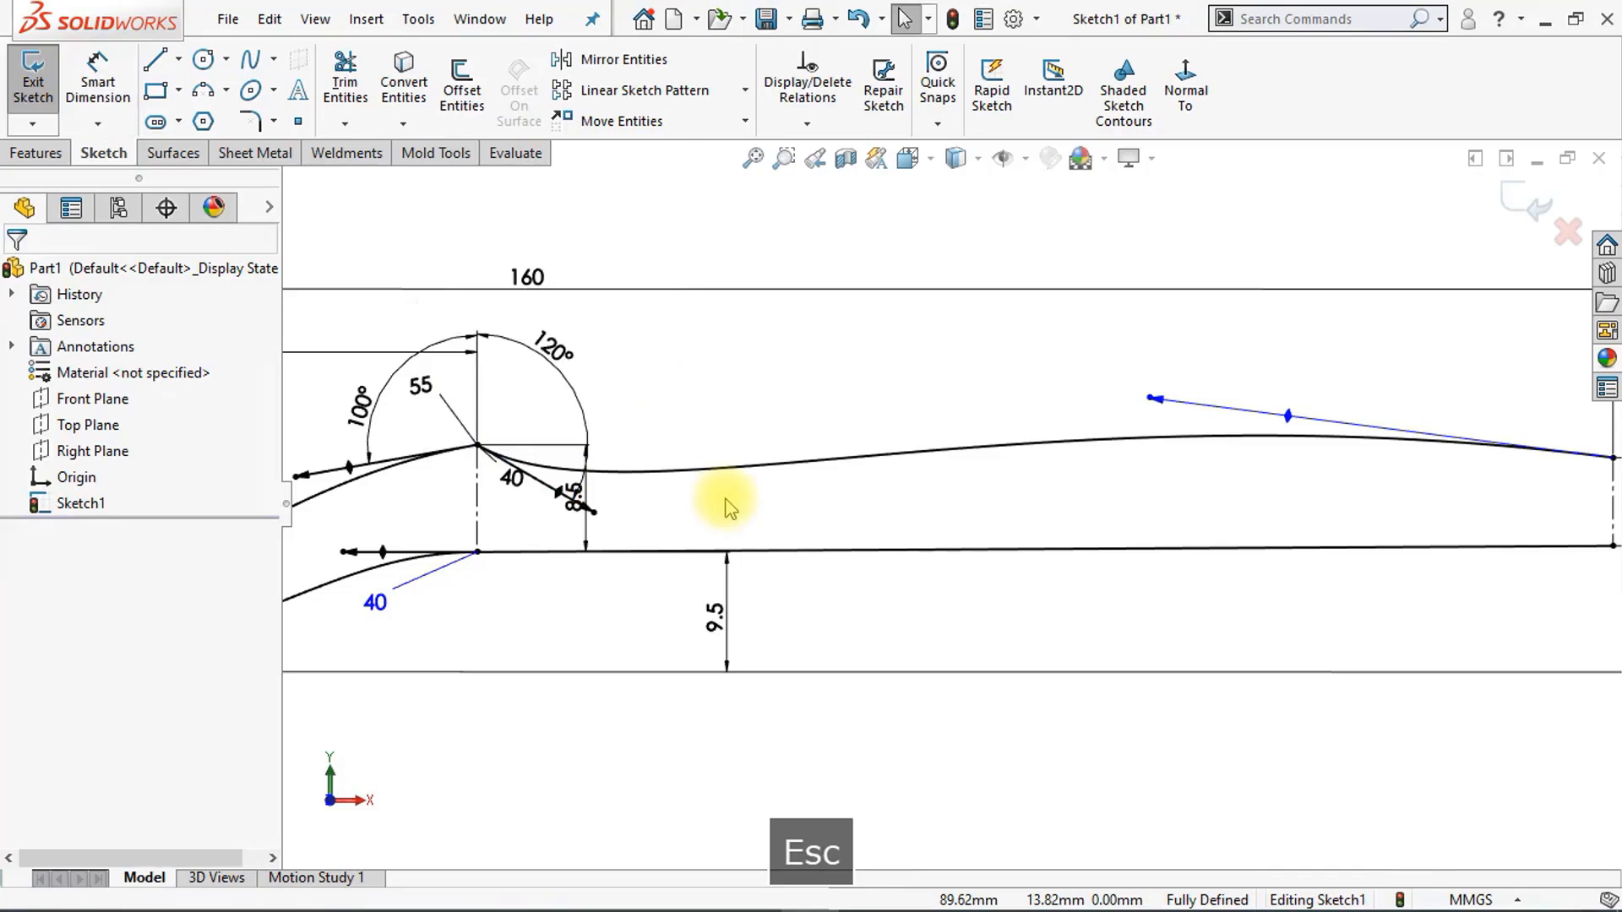
Step: Move the 8.5 dimension away from the tangent handle so it lines up above the 9.5 dimension
{"action": "left_click", "coordinate": [586, 518]}
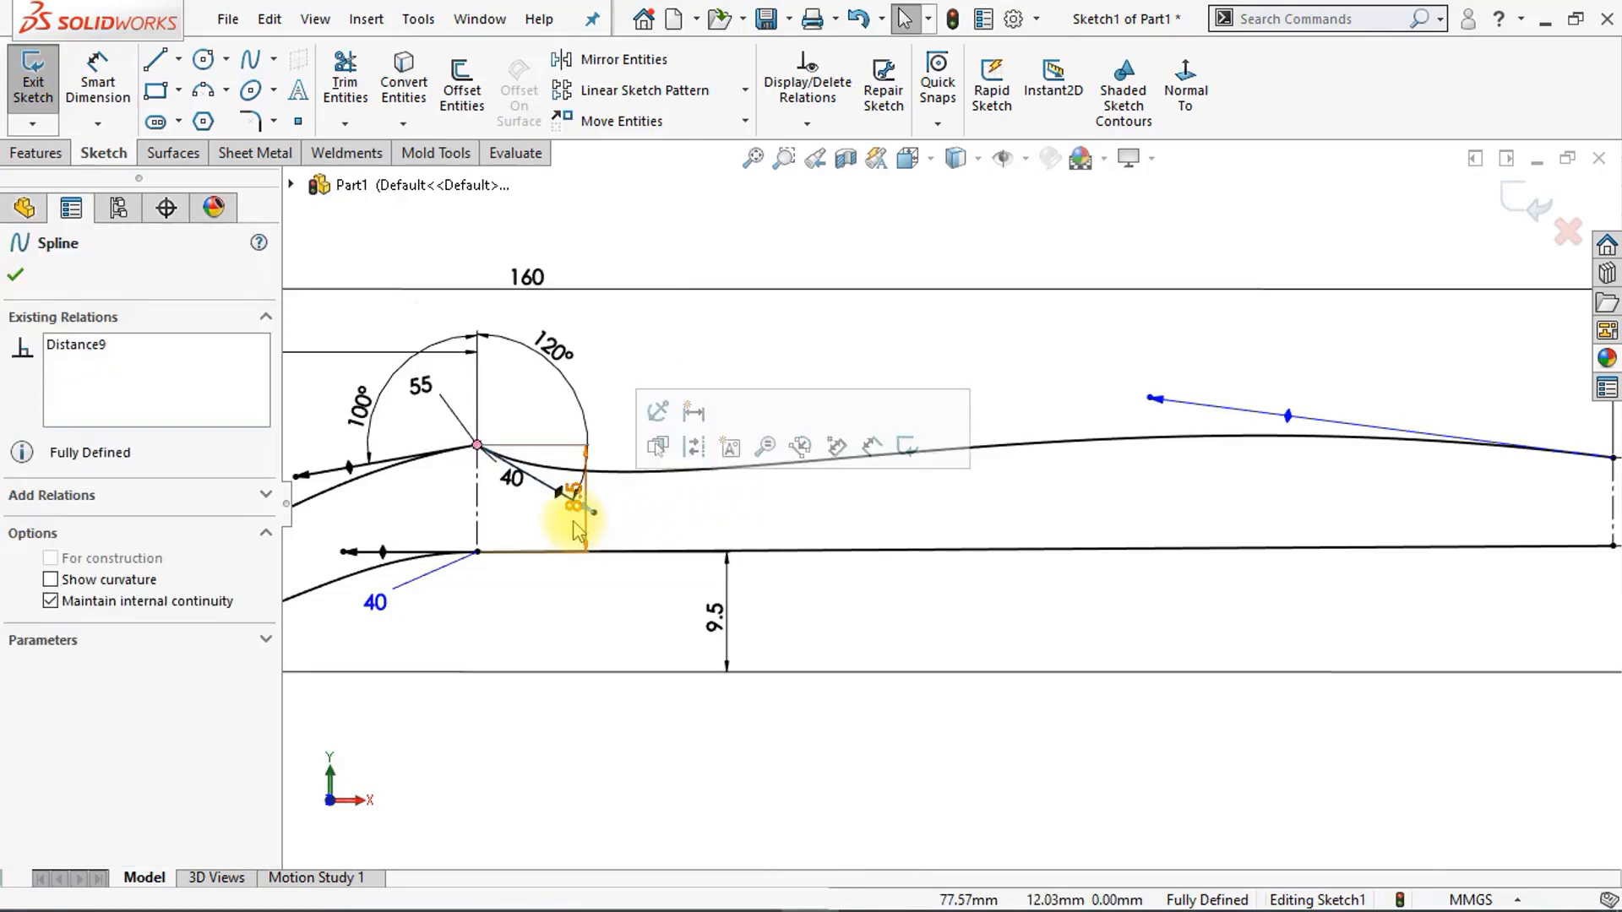
{"action": "left_click_drag", "start_coordinate": [577, 531], "coordinate": [696, 539]}
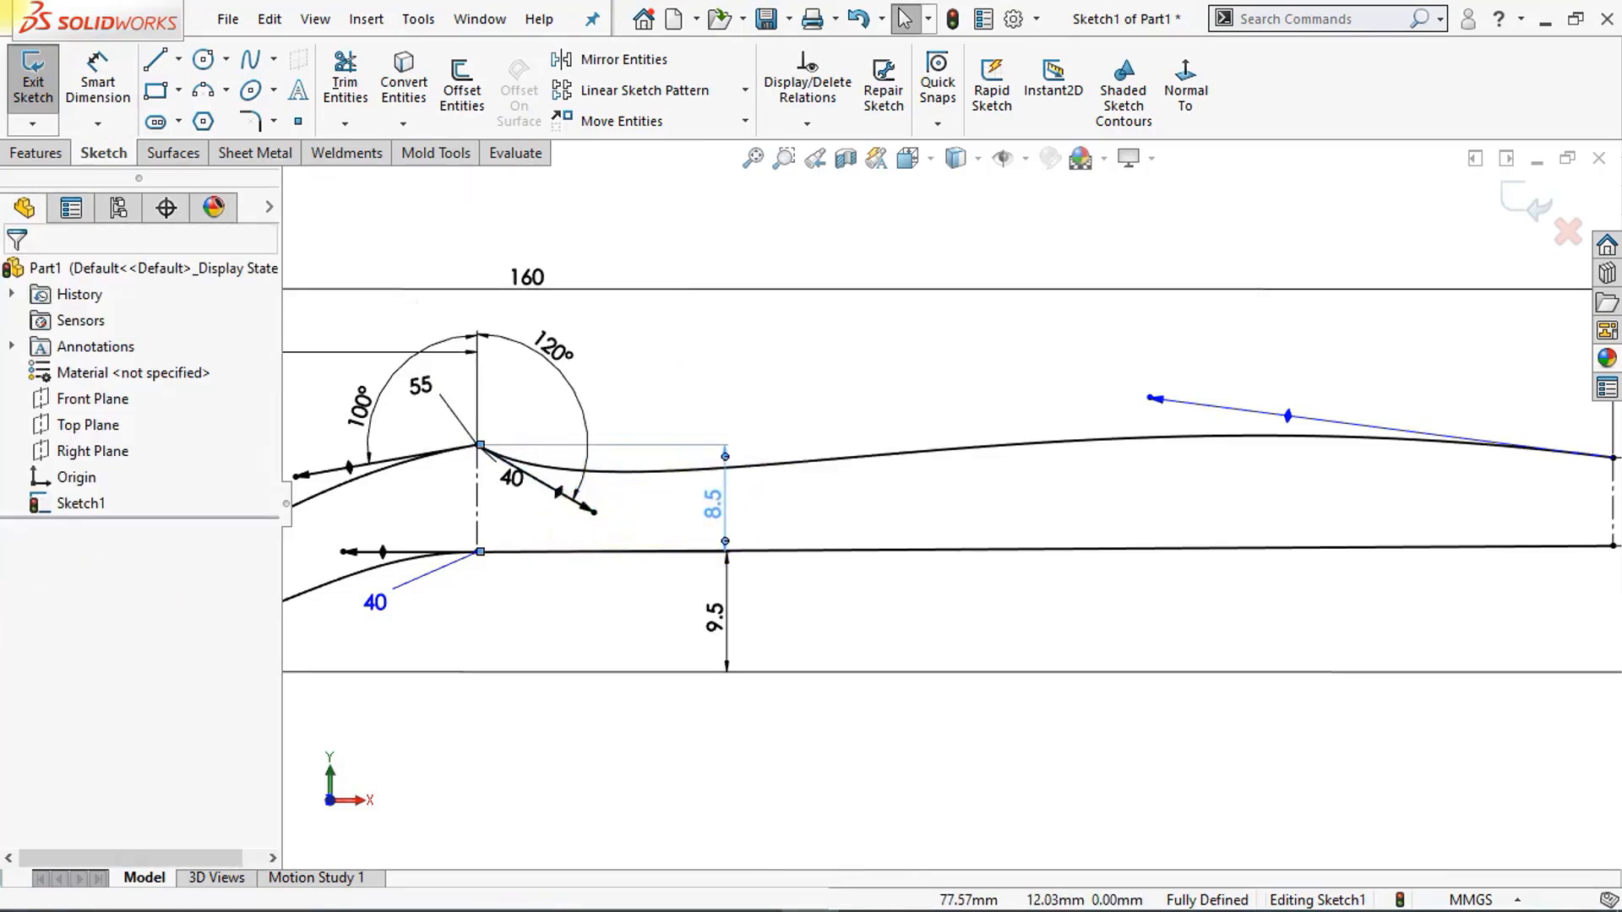
{"action": "left_click", "coordinate": [808, 534]}
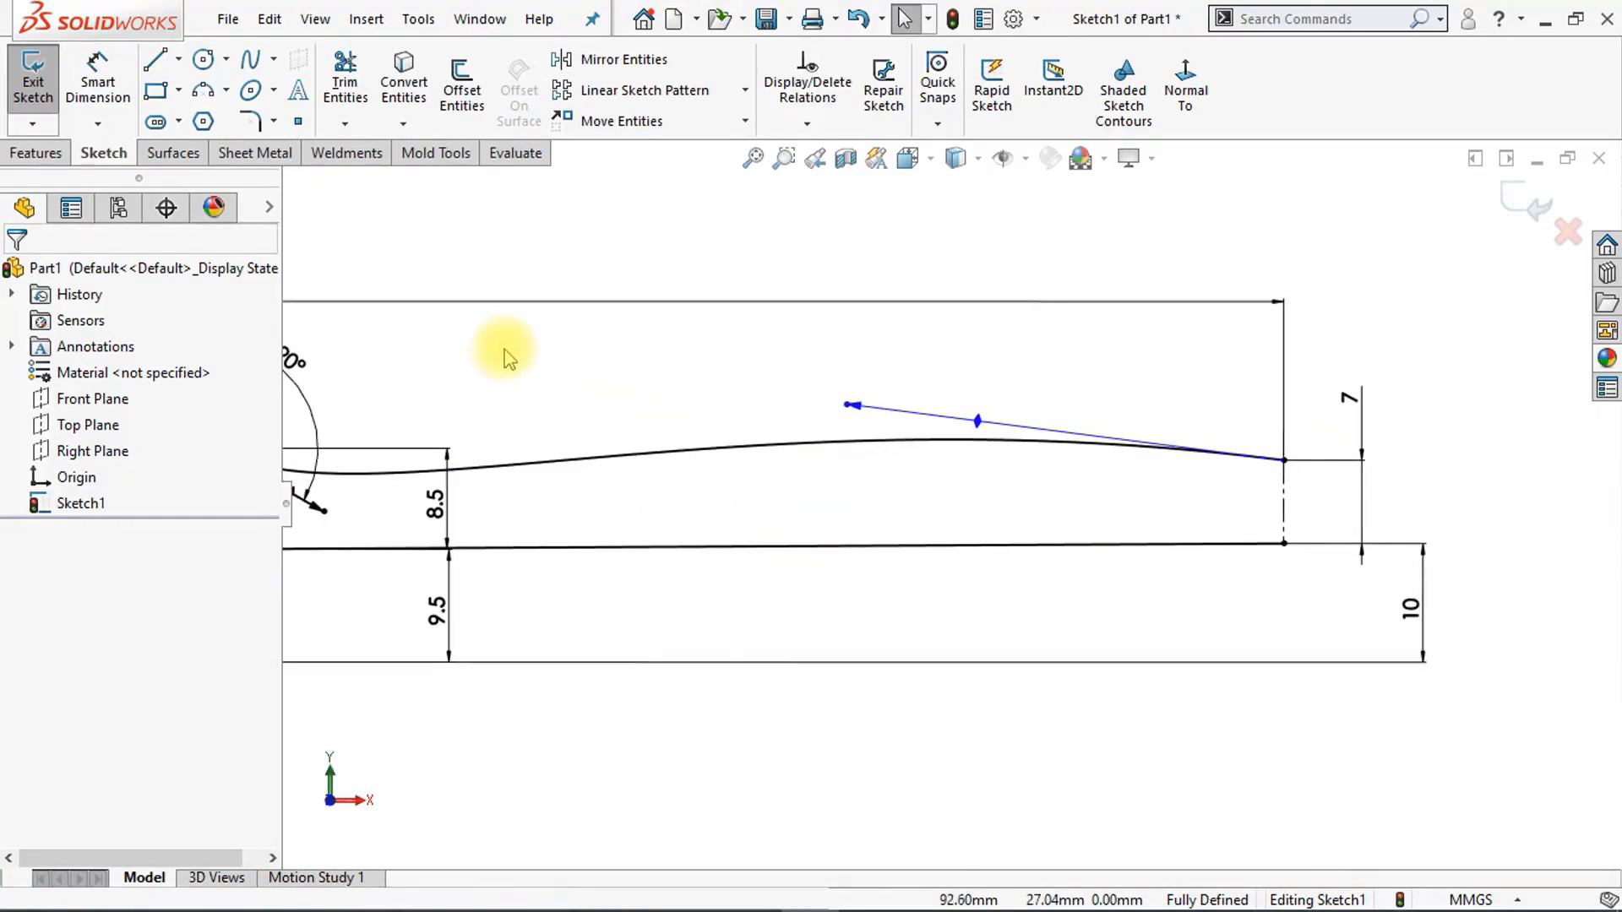
Step: Dimension the long upper spline's tangent handle at the last centerline as 200
{"action": "left_click", "coordinate": [95, 82]}
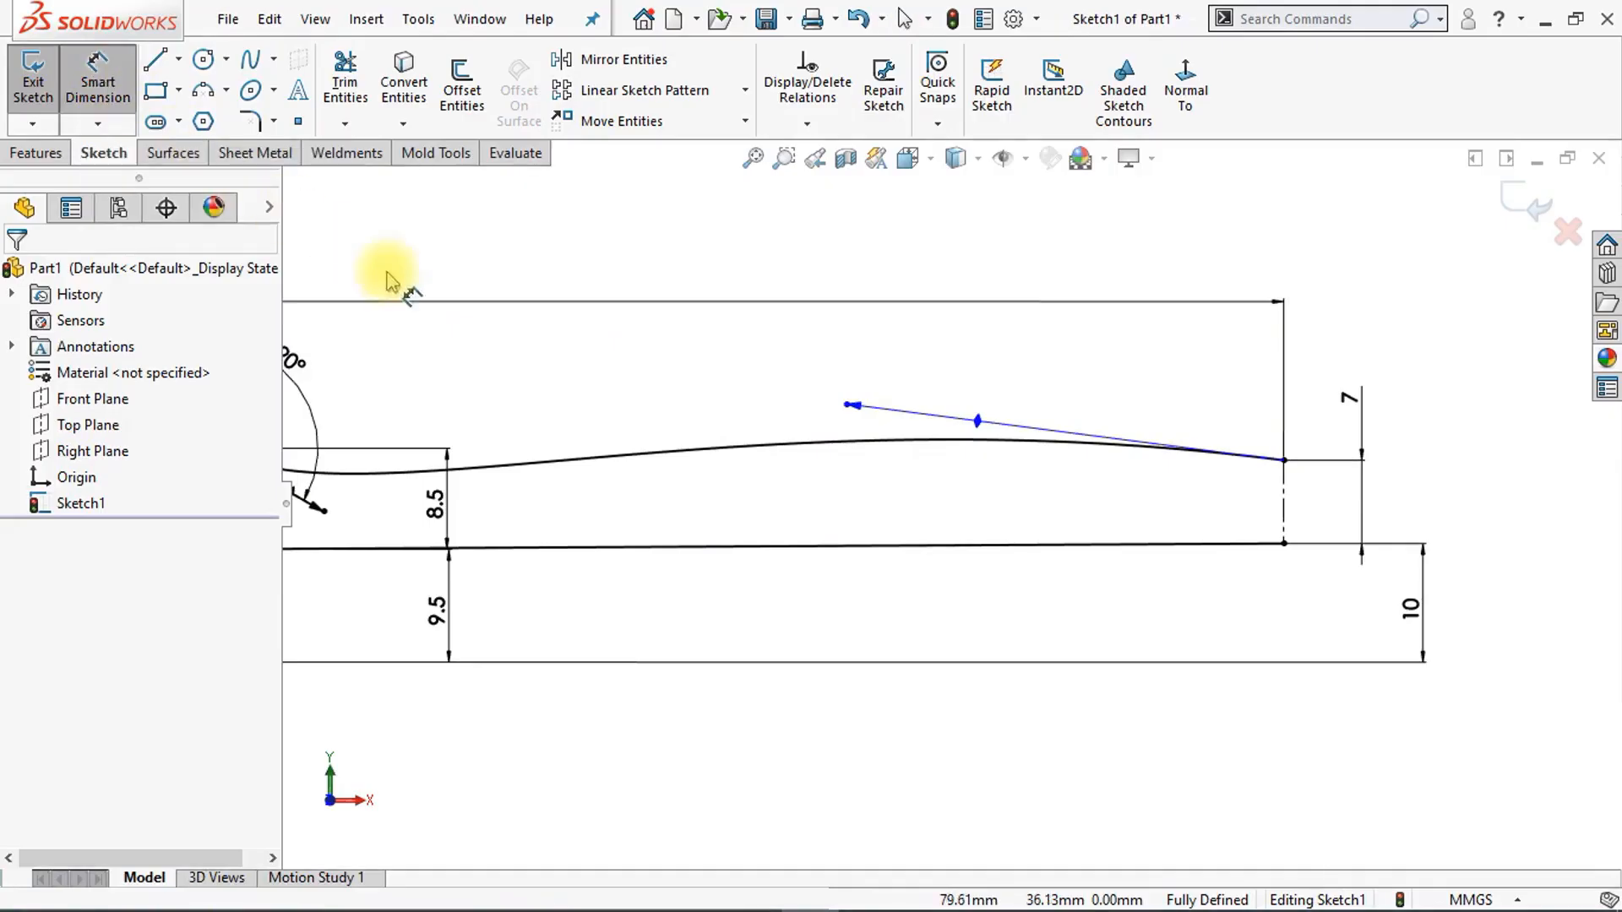
{"action": "left_click", "coordinate": [847, 404]}
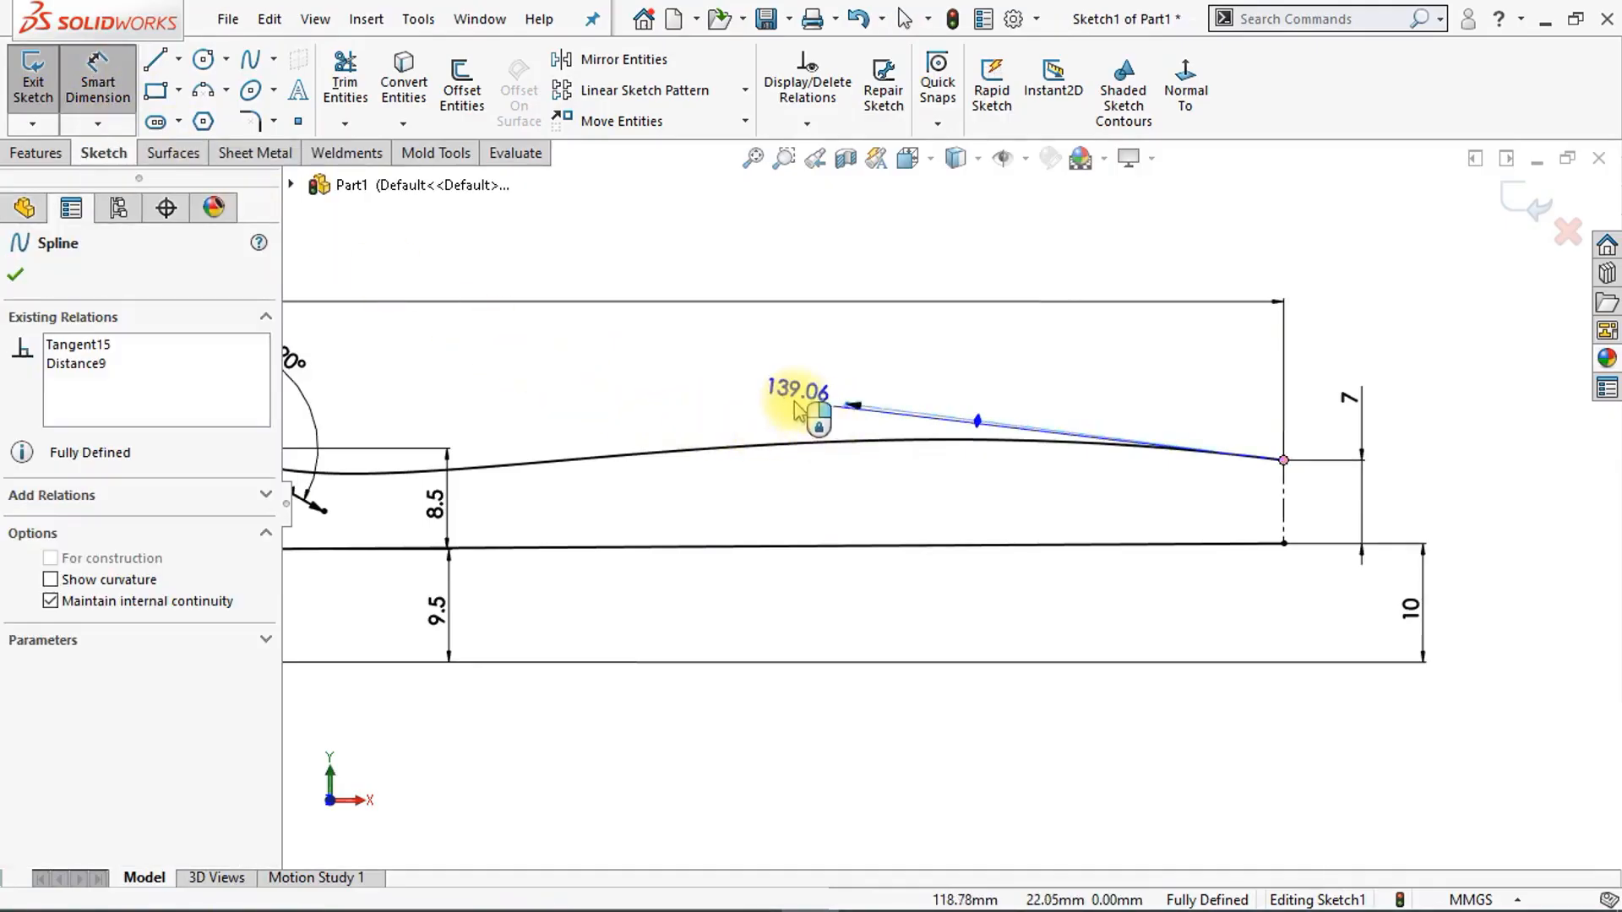
{"action": "left_click", "coordinate": [1107, 517]}
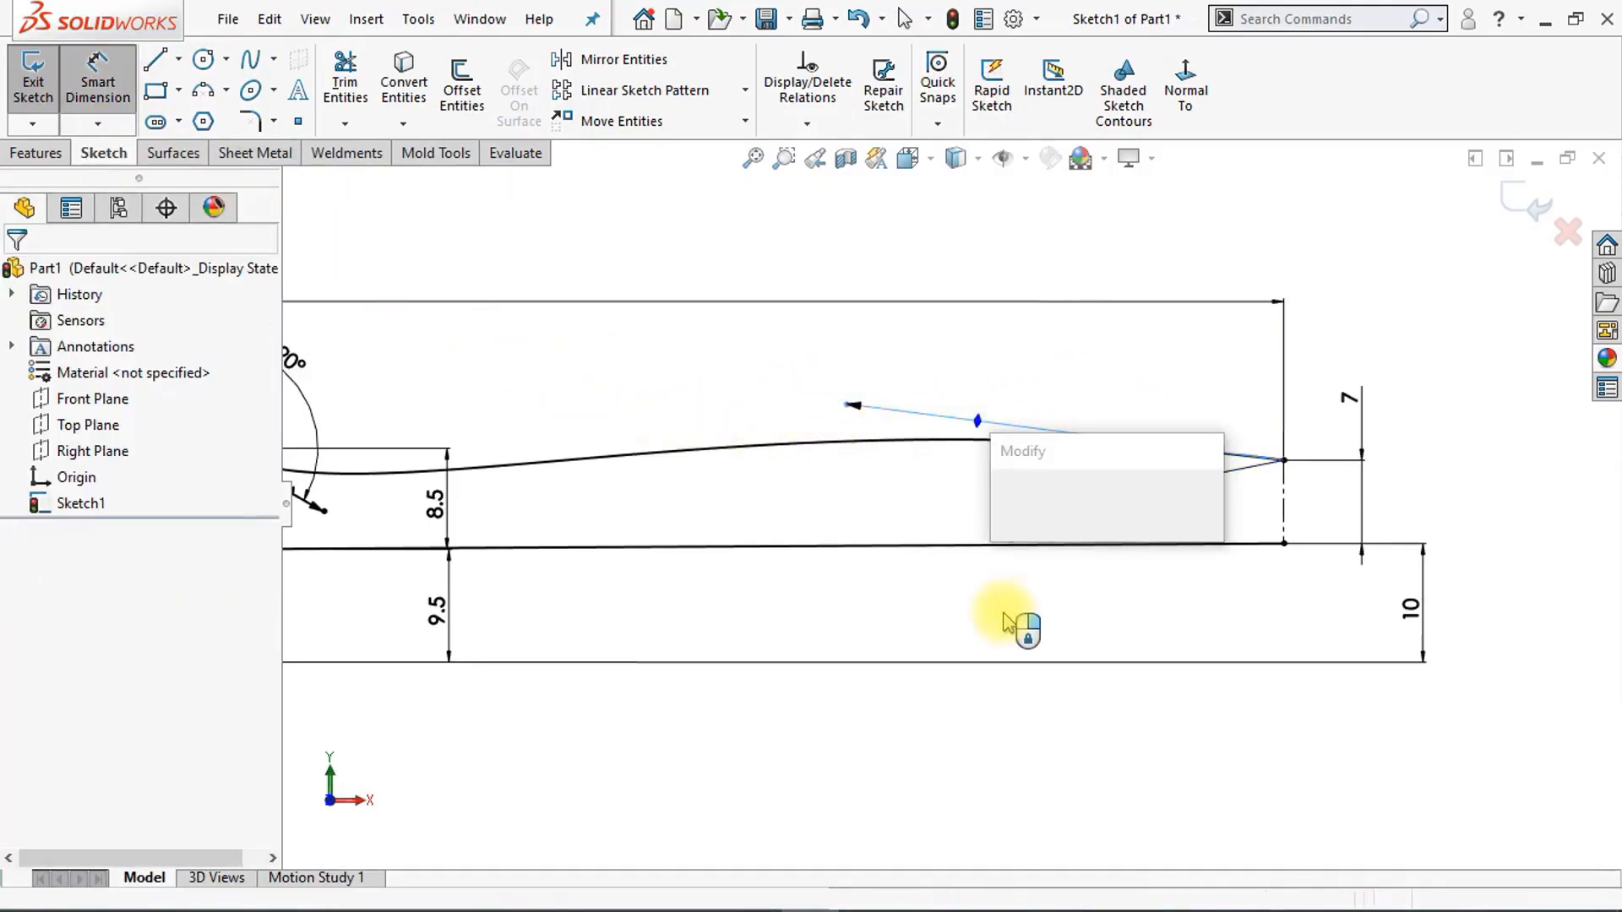
{"action": "type", "text": "200"}
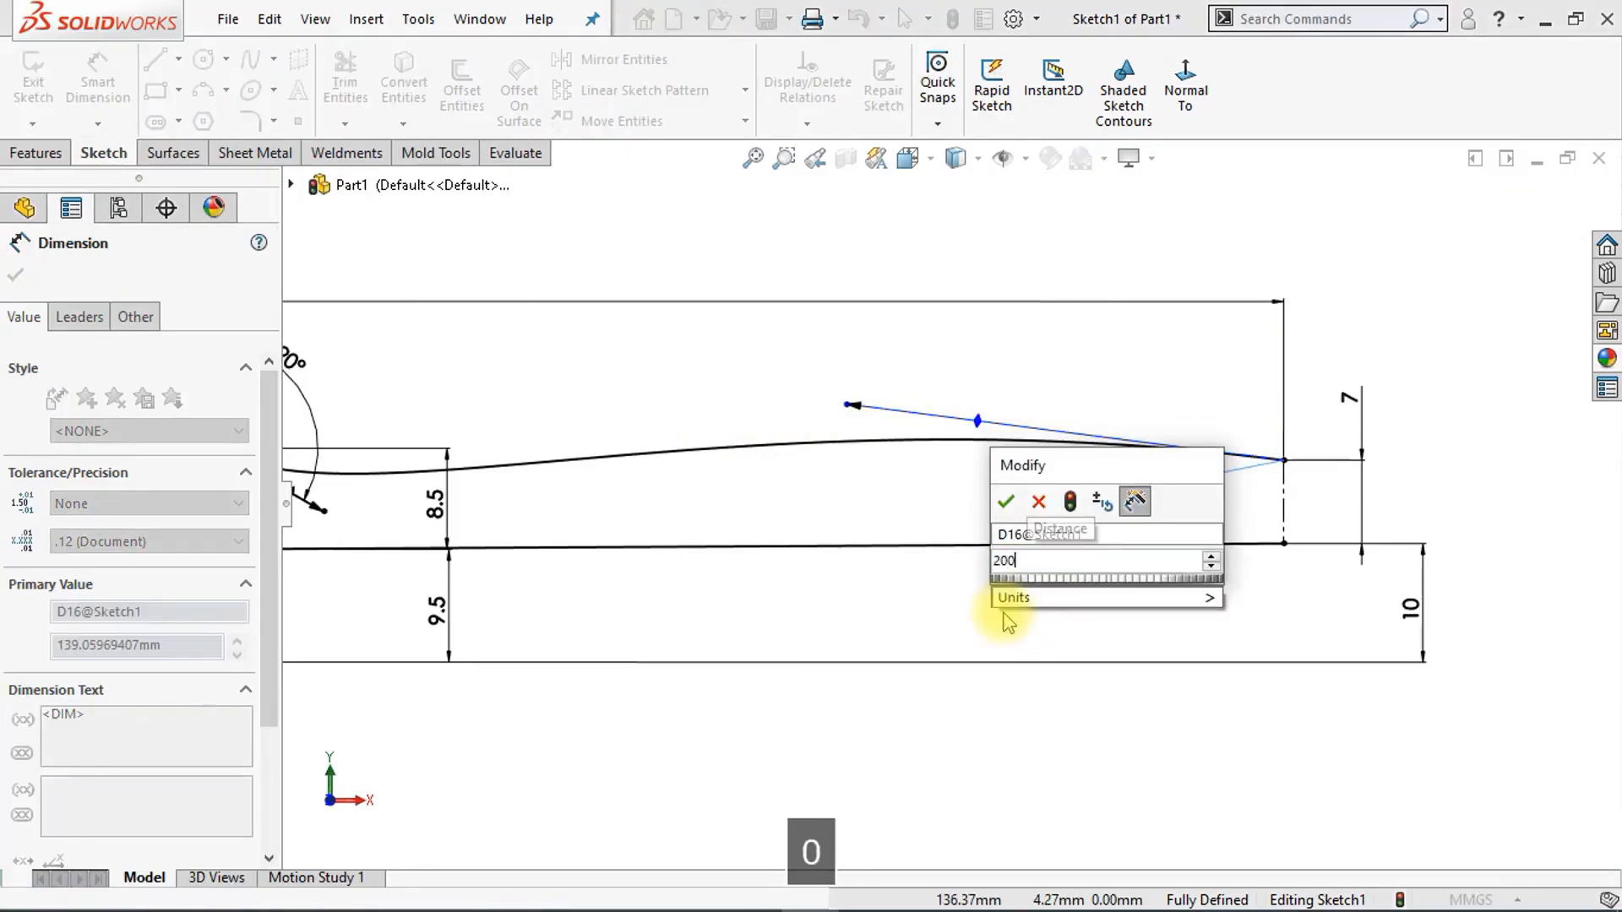
{"action": "key", "text": "Return"}
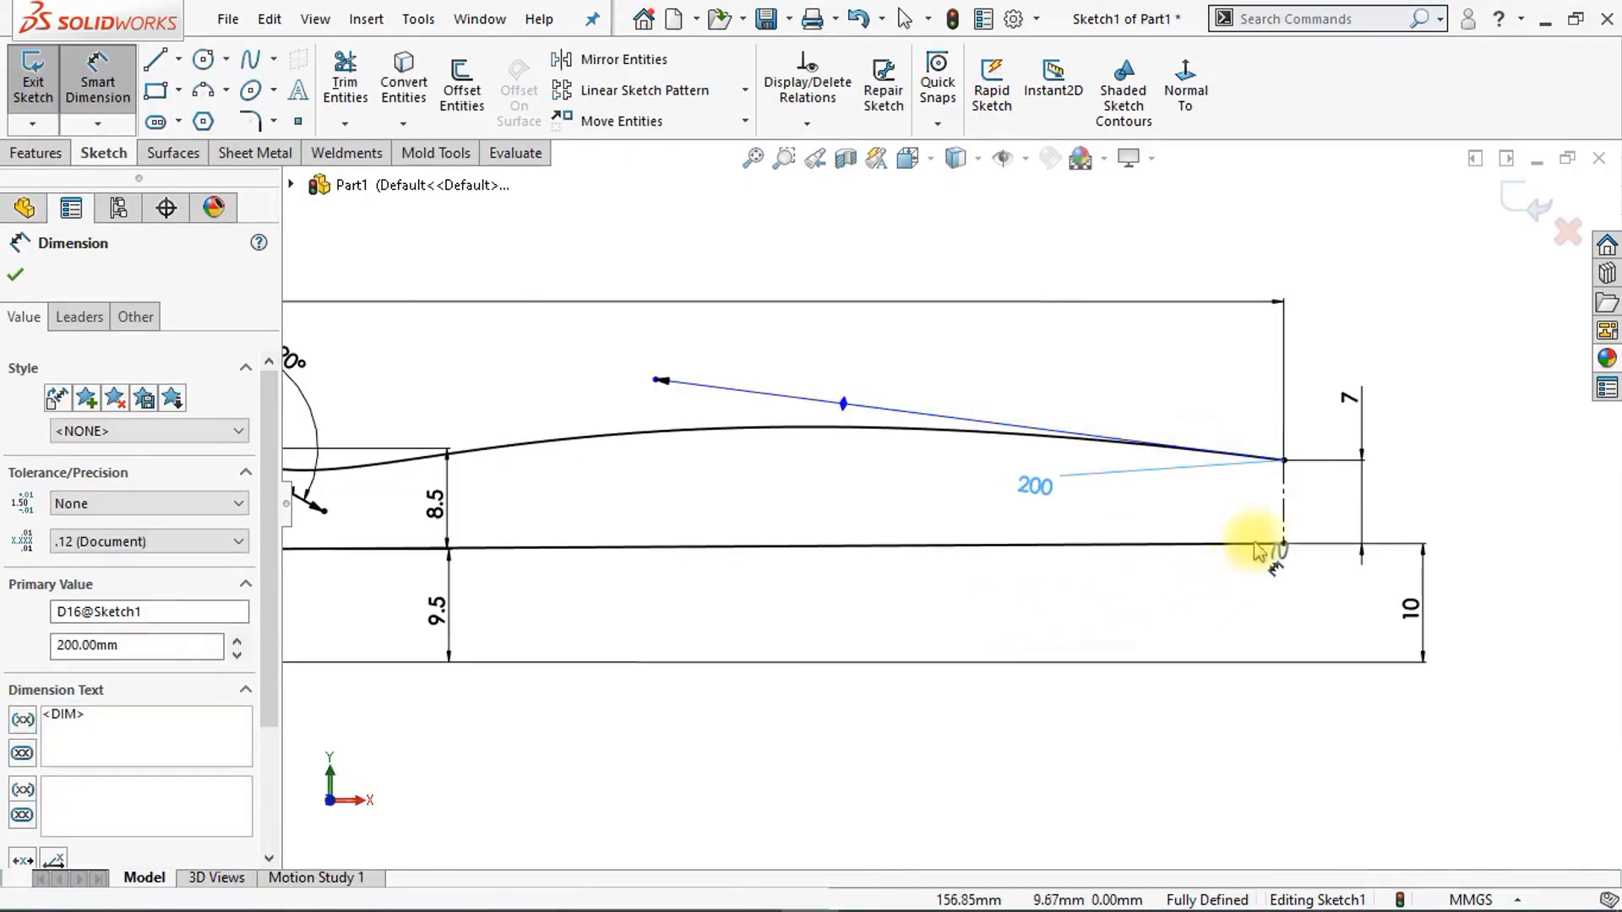
Step: Dimension the angle between the last centerline and the long upper spline's end handle as 85°
{"action": "left_click_drag", "start_coordinate": [1284, 517], "coordinate": [845, 403]}
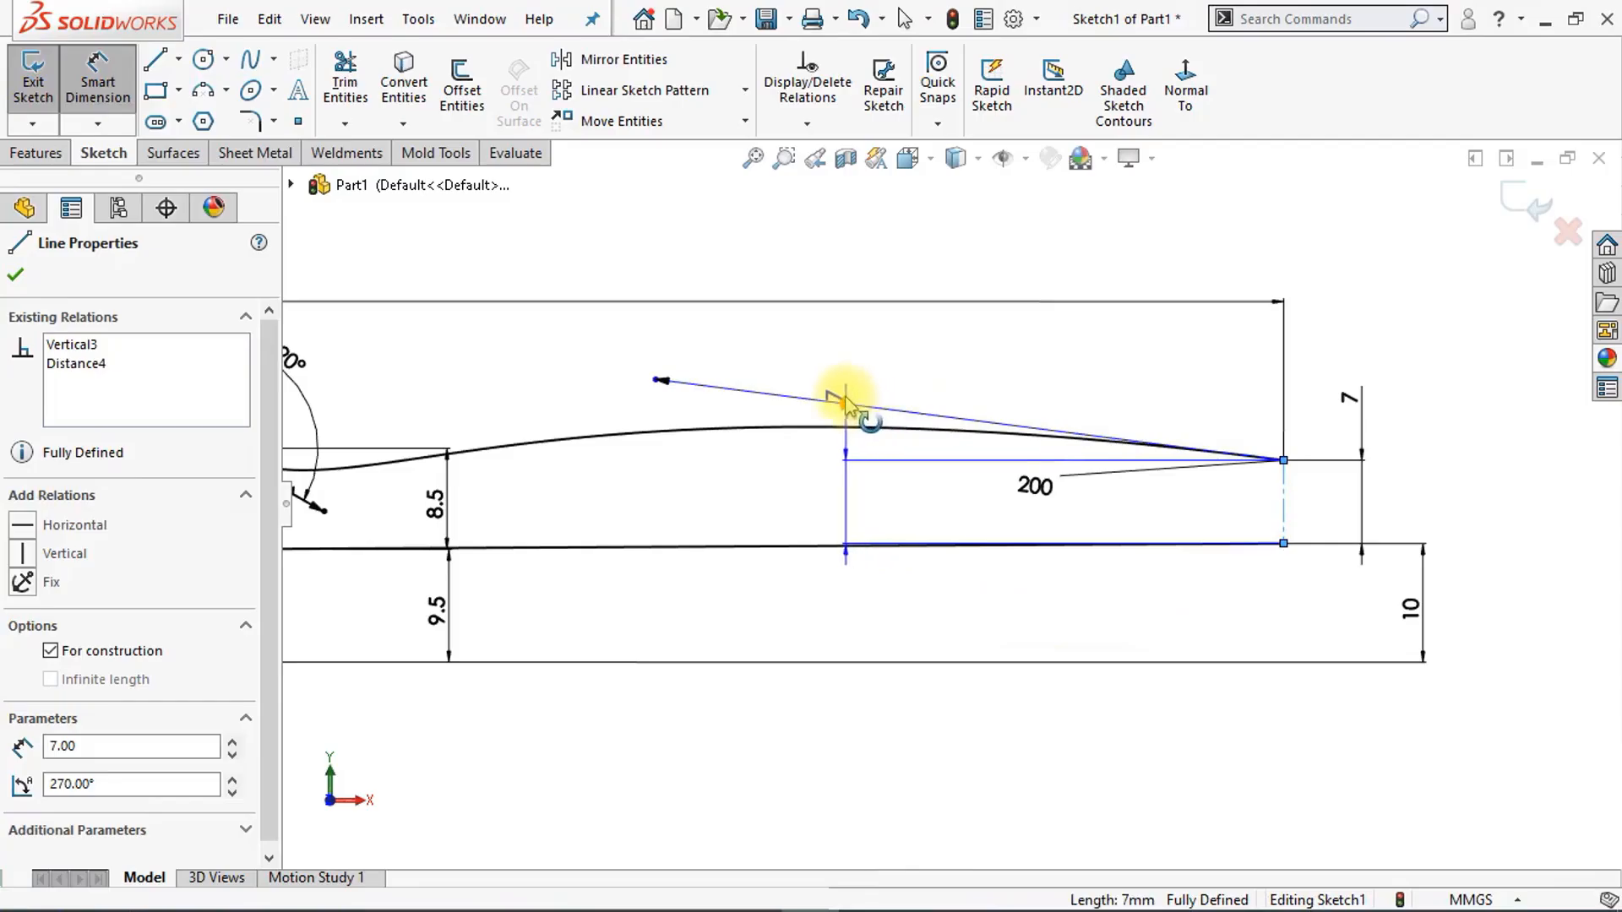
{"action": "left_click", "coordinate": [845, 403]}
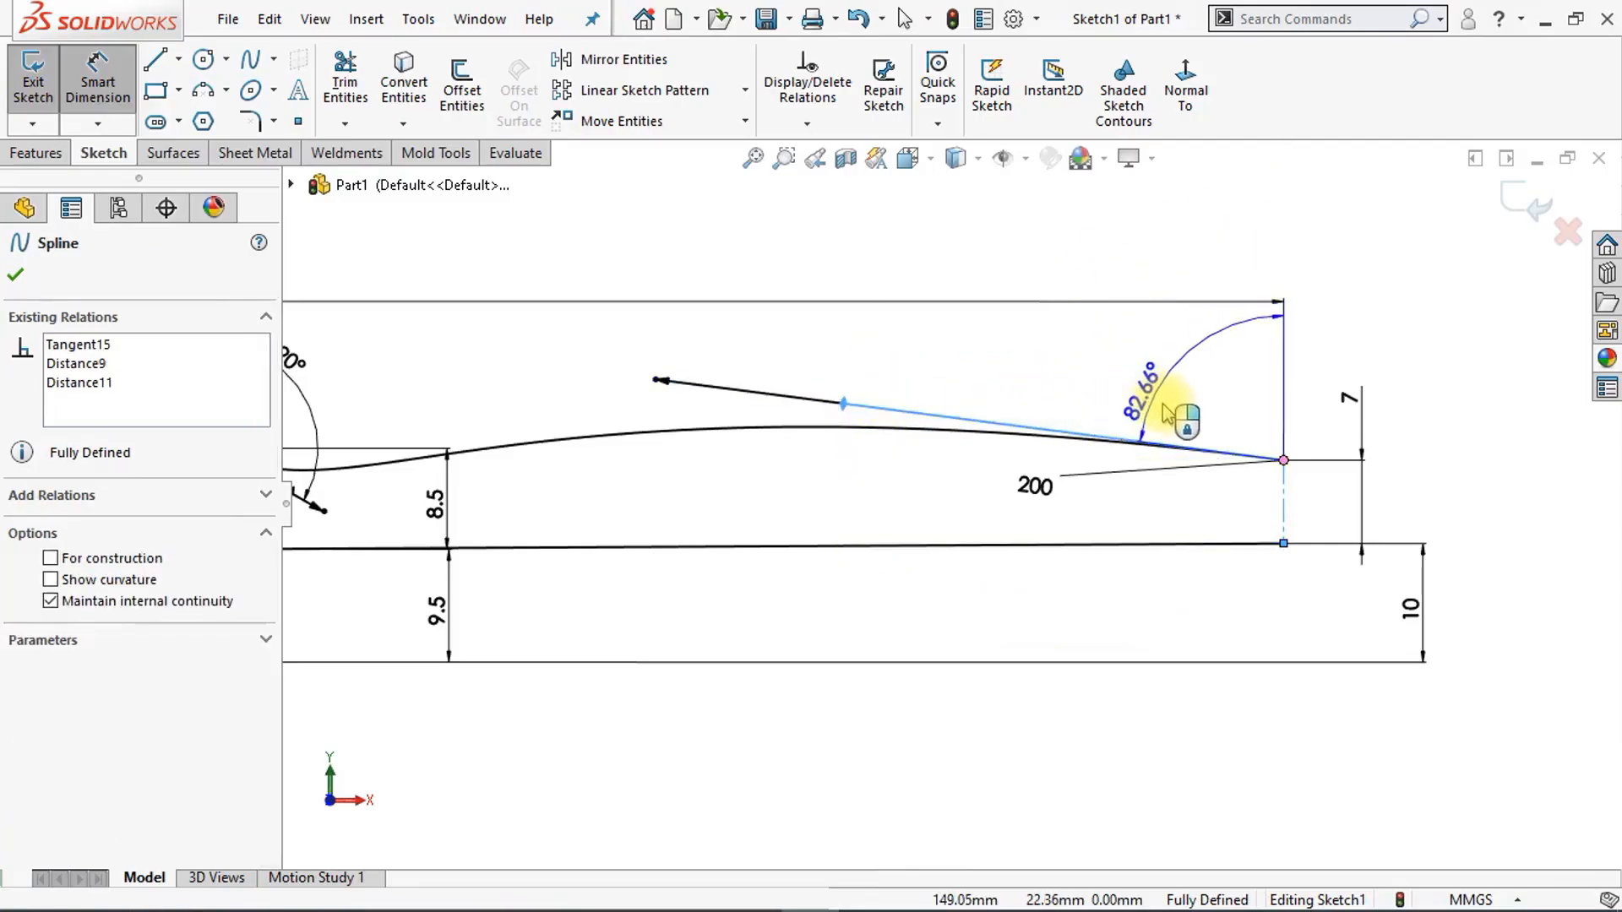
{"action": "left_click", "coordinate": [1204, 390]}
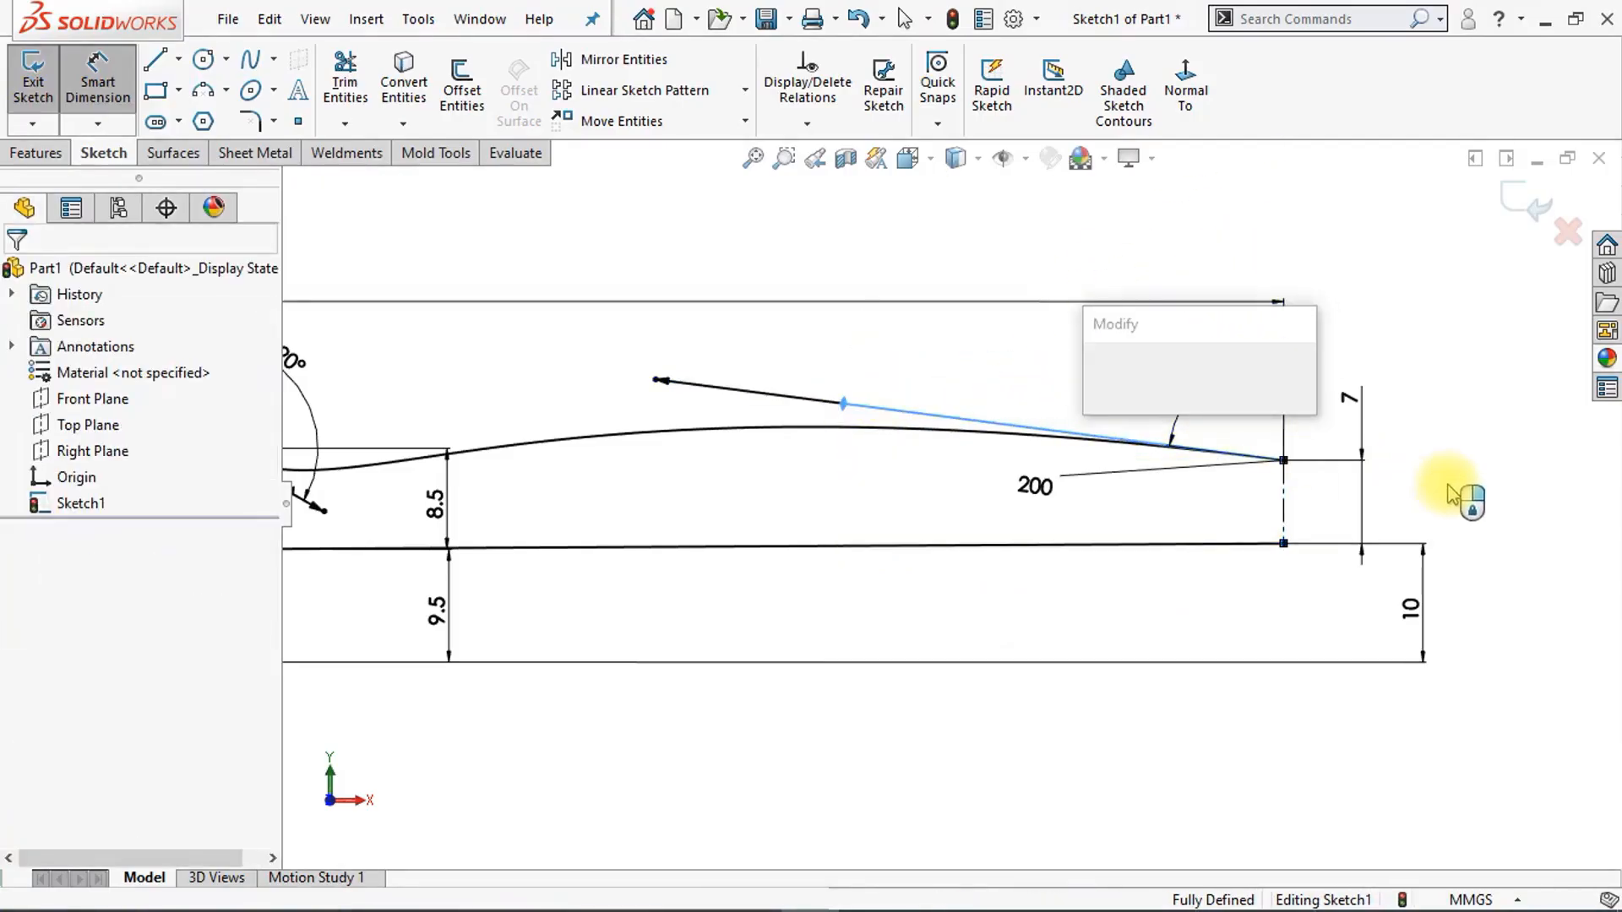
{"action": "type", "text": "85"}
{"action": "key", "text": "Return"}
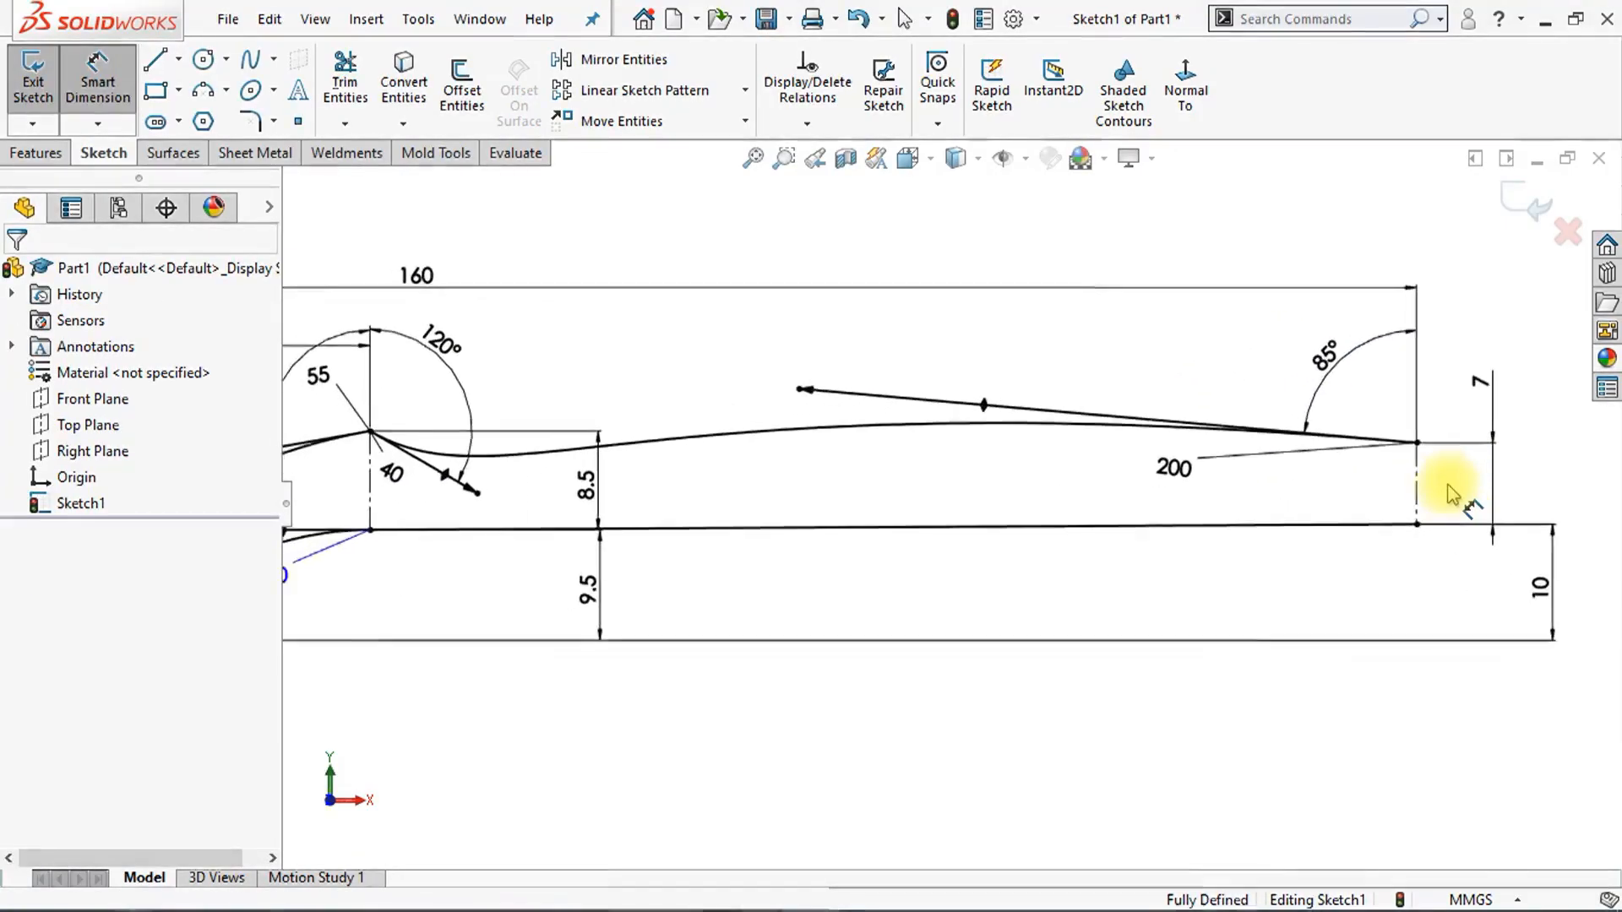
{"action": "key", "text": "Escape"}
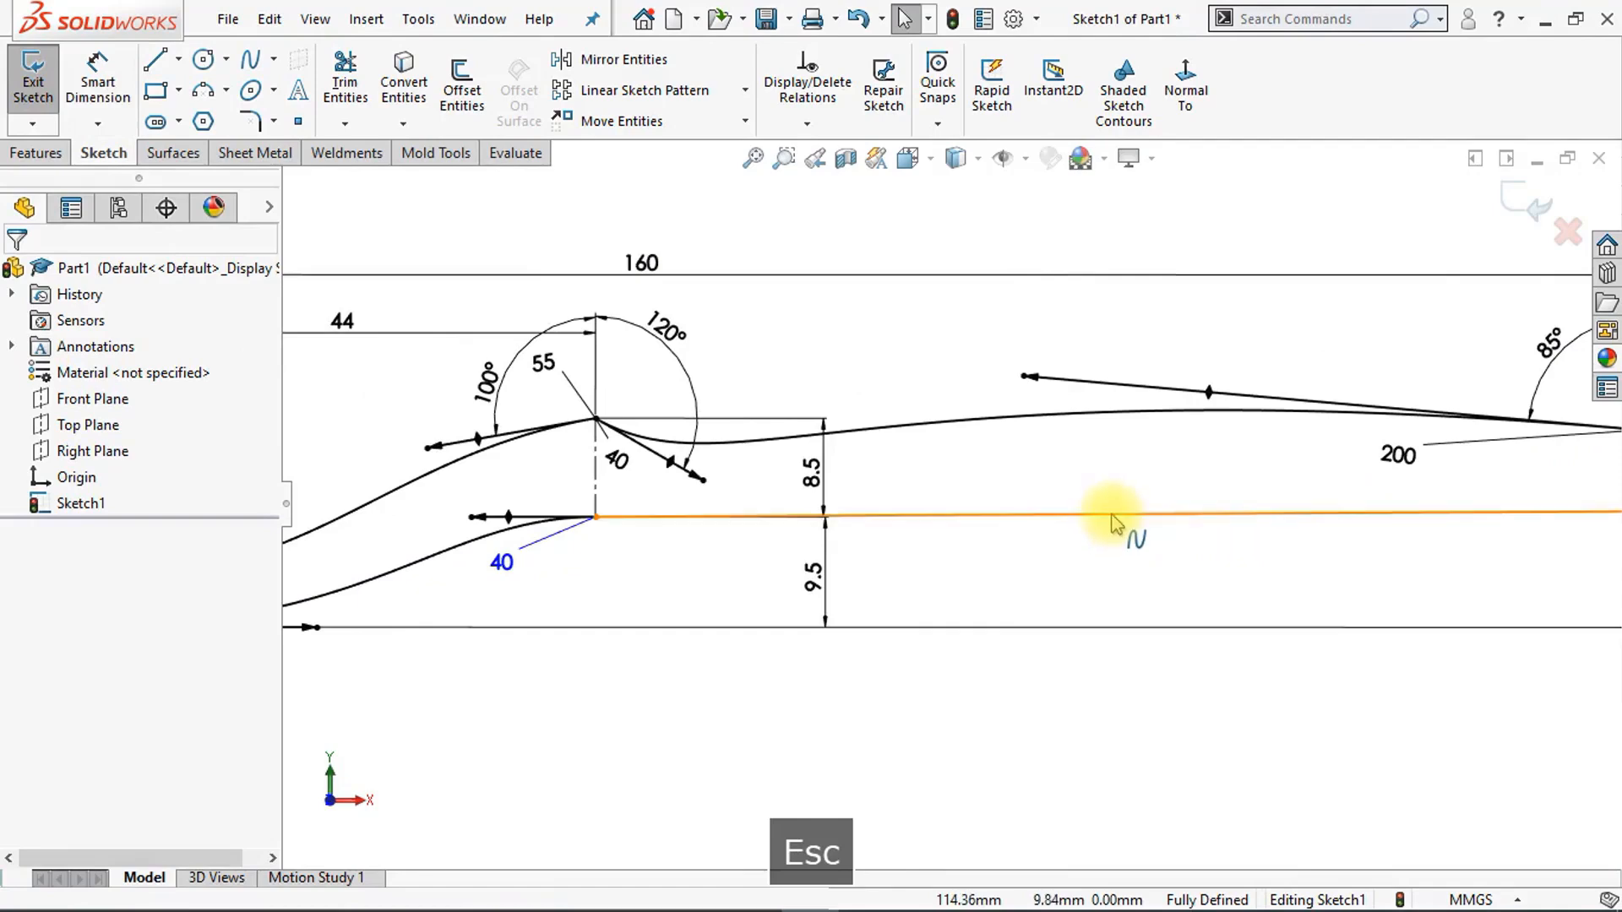
Step: Bow the long lower spline between the third and last centerlines downward by tilting both of its end handles down
{"action": "left_click", "coordinate": [1114, 517]}
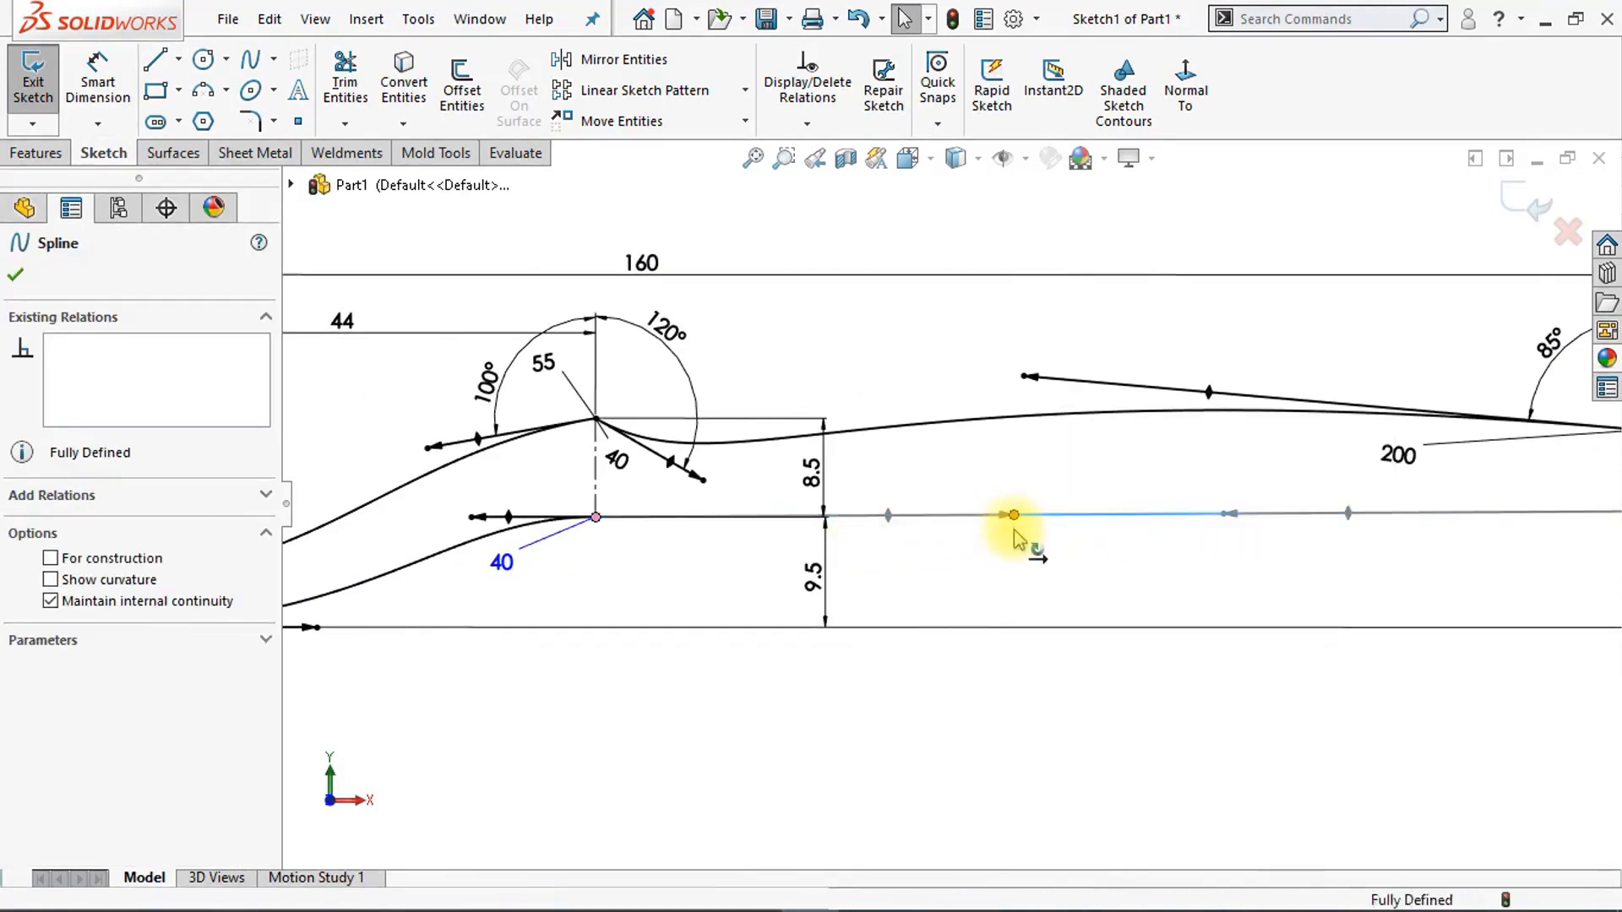
{"action": "left_click_drag", "start_coordinate": [1014, 516], "coordinate": [998, 570]}
{"action": "left_click_drag", "start_coordinate": [1356, 551], "coordinate": [1363, 571]}
{"action": "left_click", "coordinate": [955, 589]}
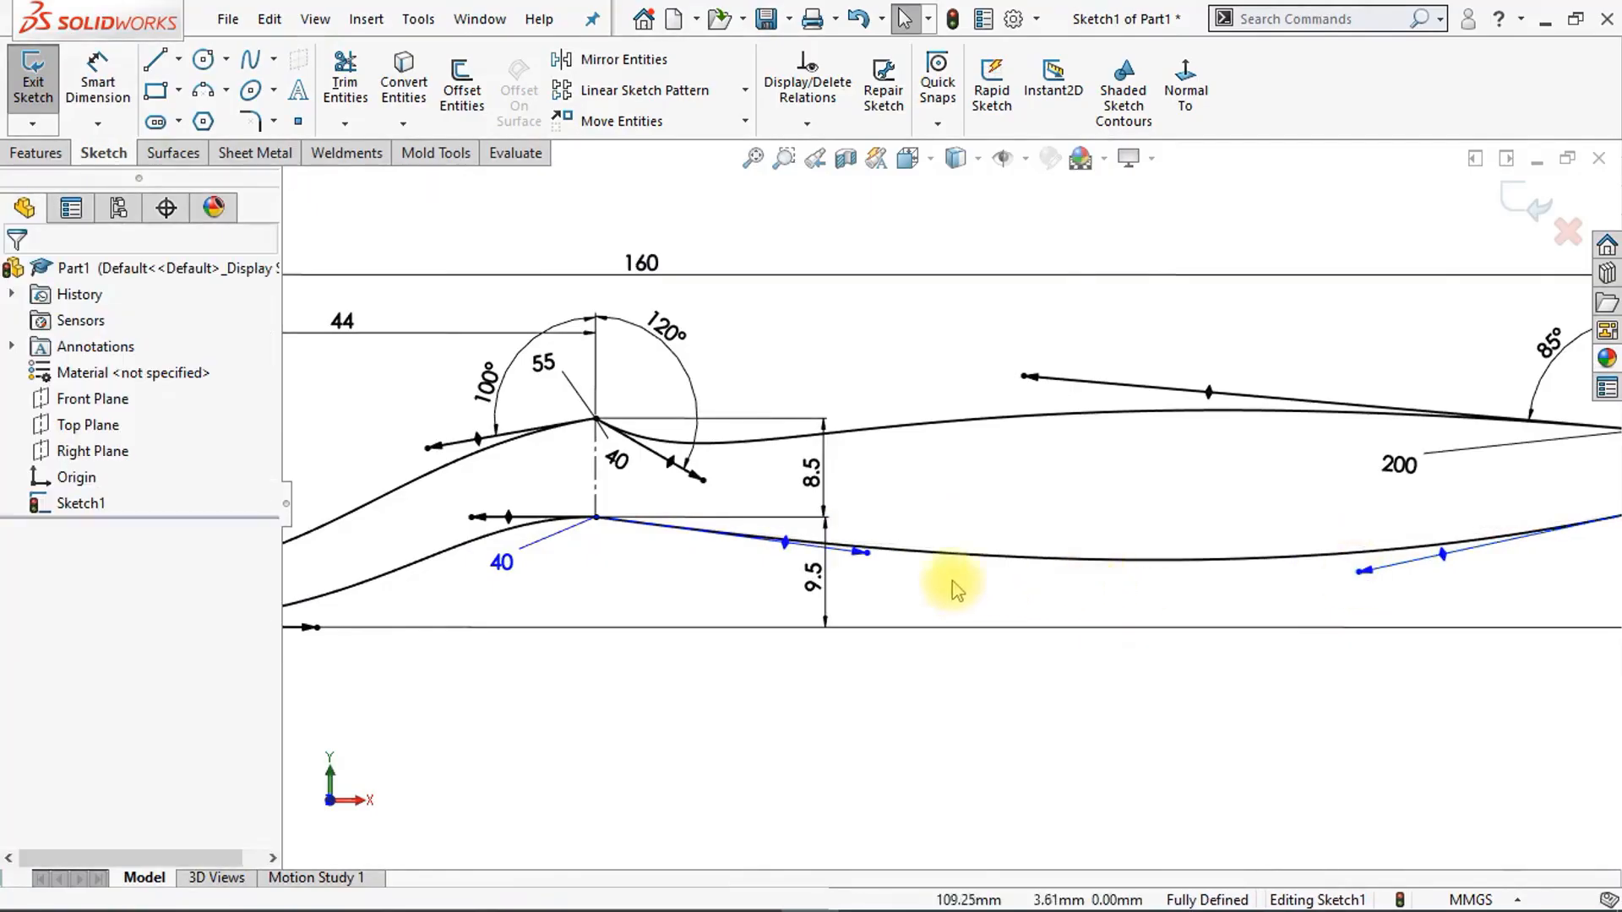
Step: Tilt the long lower spline's handle at the third centerline slightly upward and make it horizontal
{"action": "right_click", "coordinate": [871, 564]}
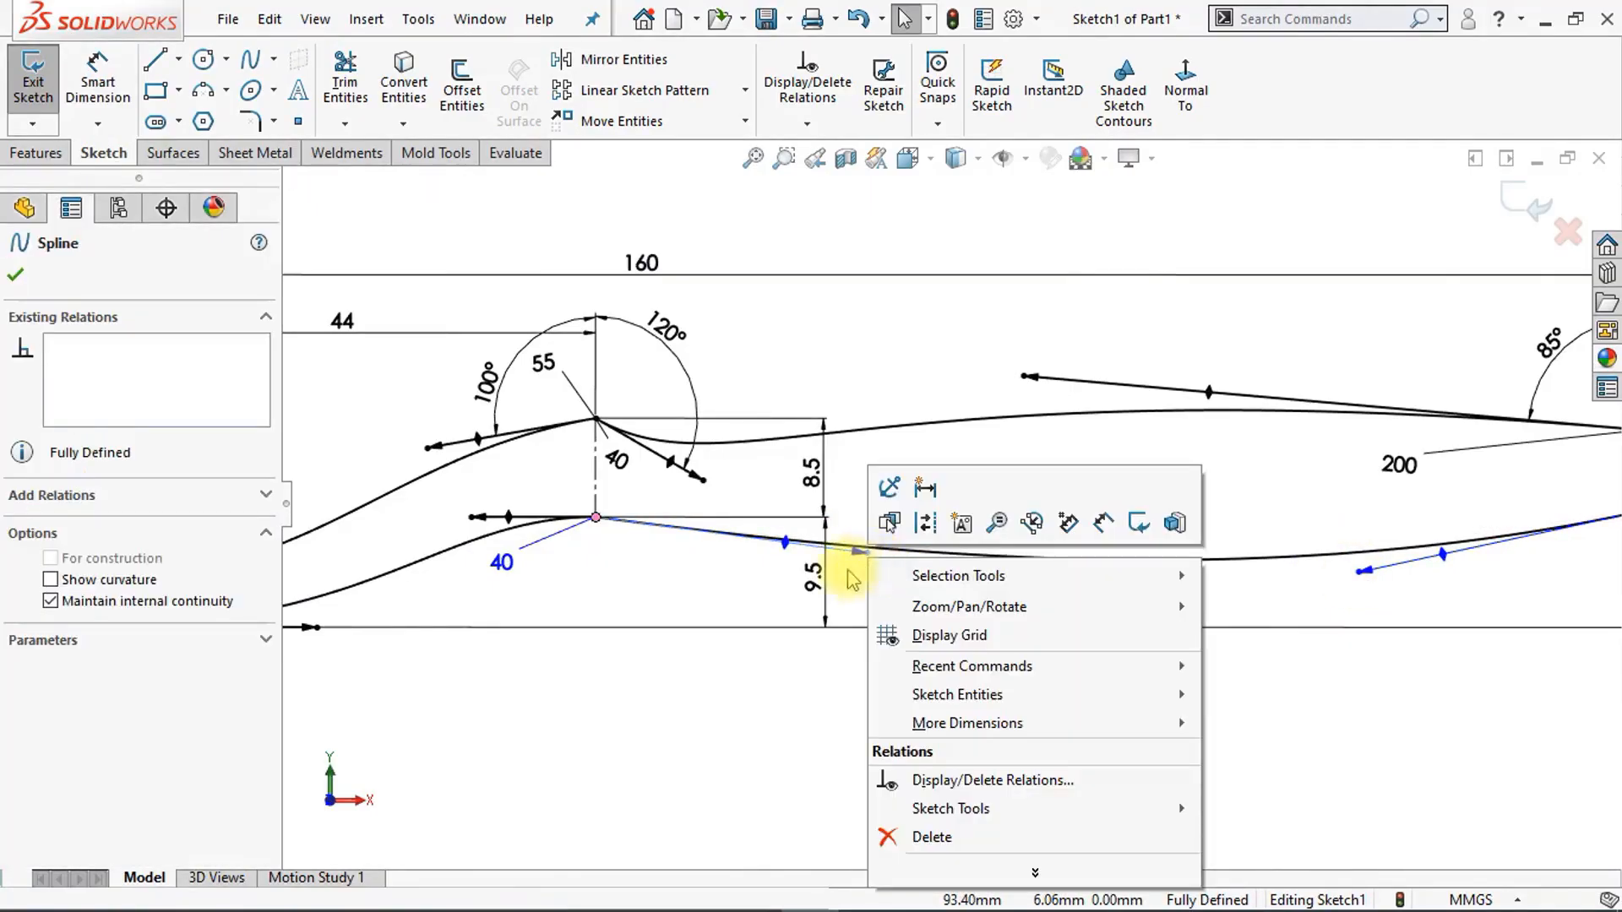
{"action": "left_click", "coordinate": [851, 577]}
{"action": "left_click_drag", "start_coordinate": [868, 553], "coordinate": [888, 532]}
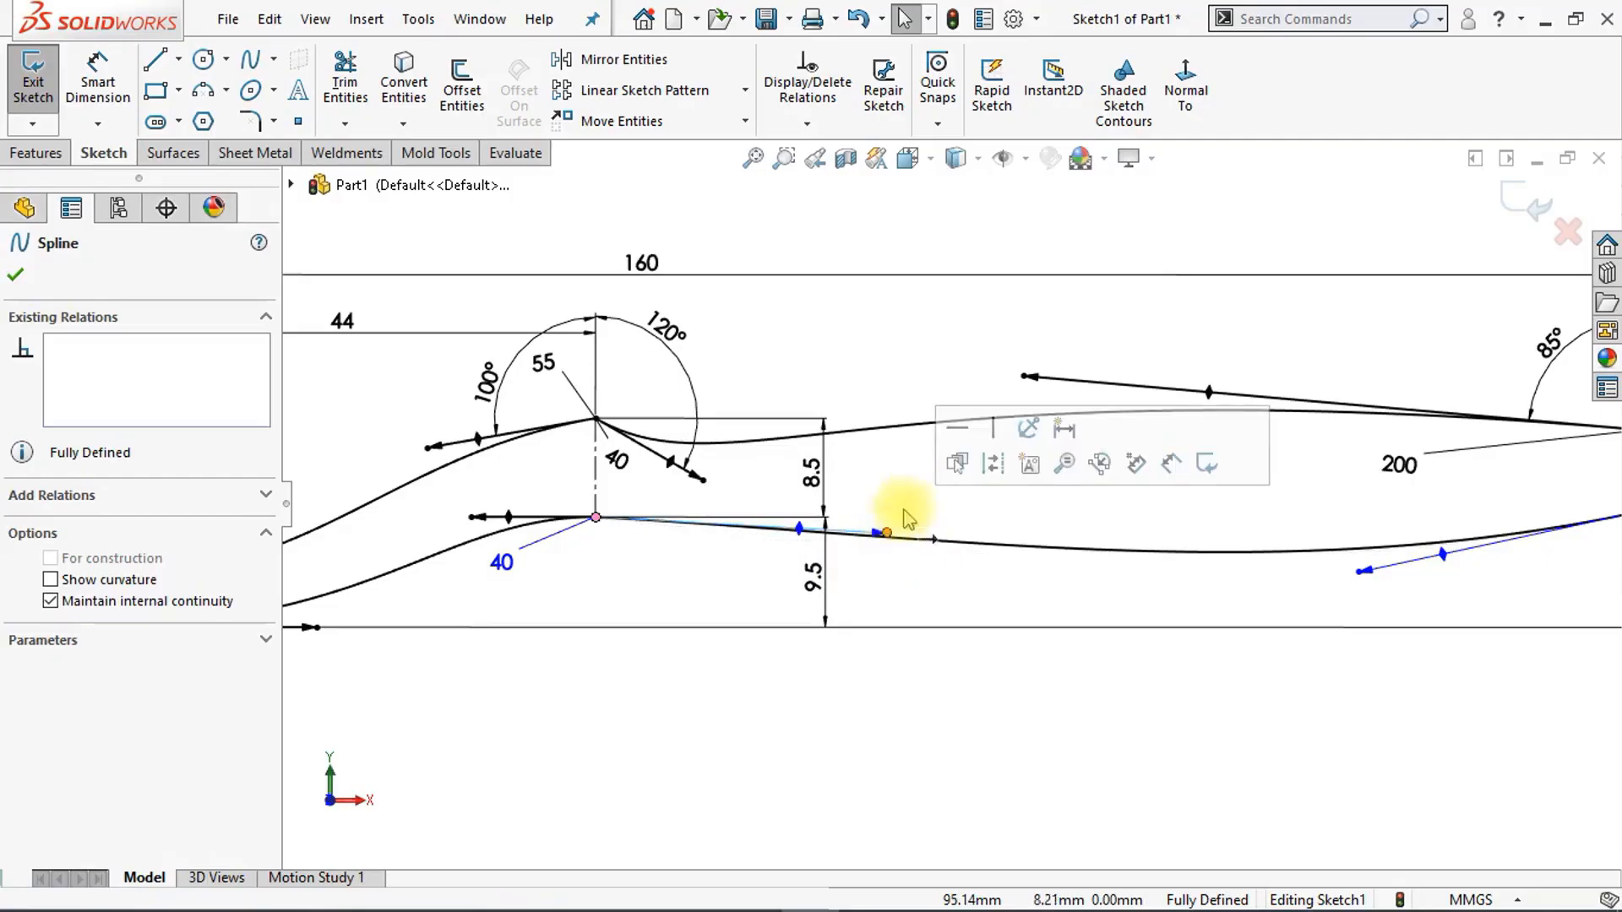
{"action": "left_click", "coordinate": [960, 443]}
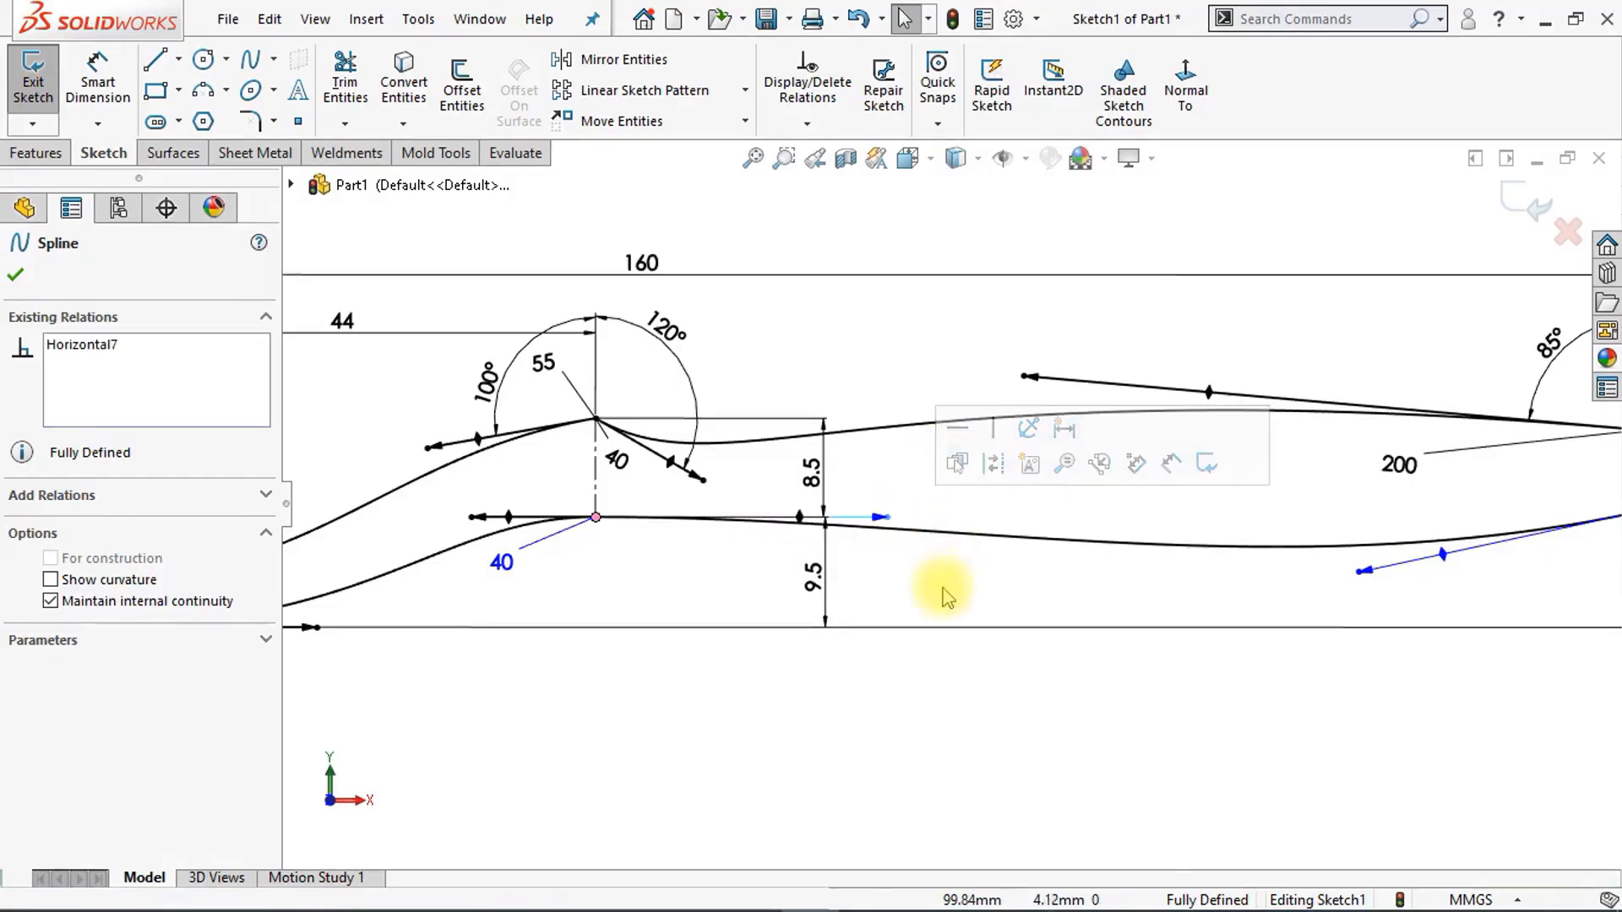
{"action": "left_click", "coordinate": [942, 604]}
Step: Dimension the long lower spline's horizontal tangent handle at the third centerline as 40
{"action": "left_click", "coordinate": [97, 82]}
{"action": "left_click", "coordinate": [885, 518]}
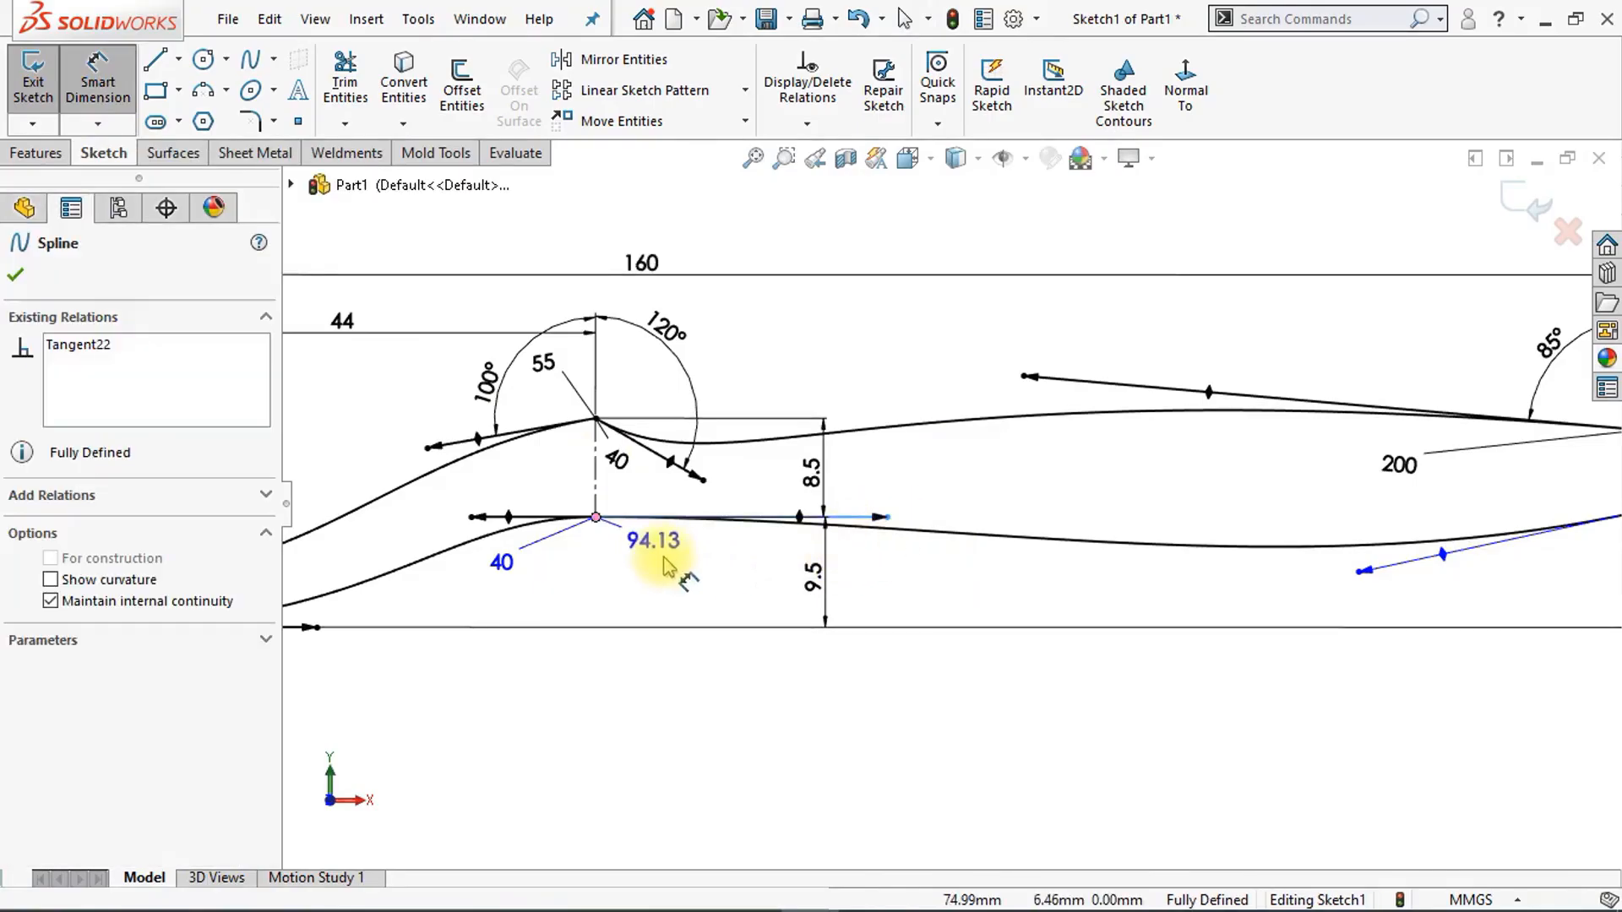
{"action": "left_click", "coordinate": [691, 592]}
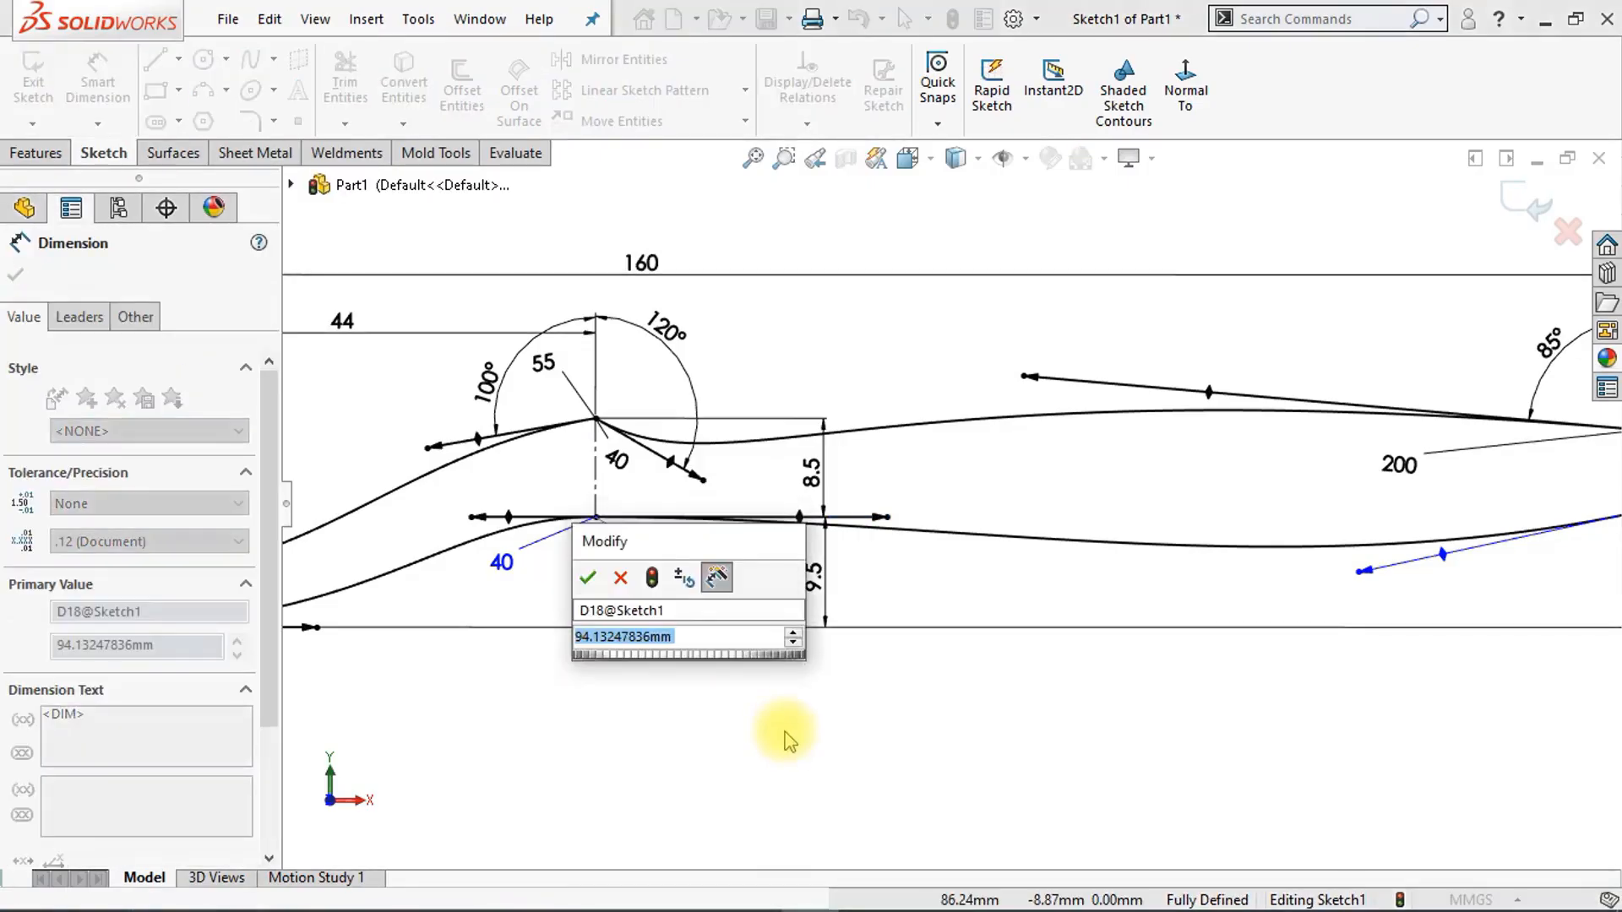
{"action": "type", "text": "40"}
{"action": "key", "text": "Return"}
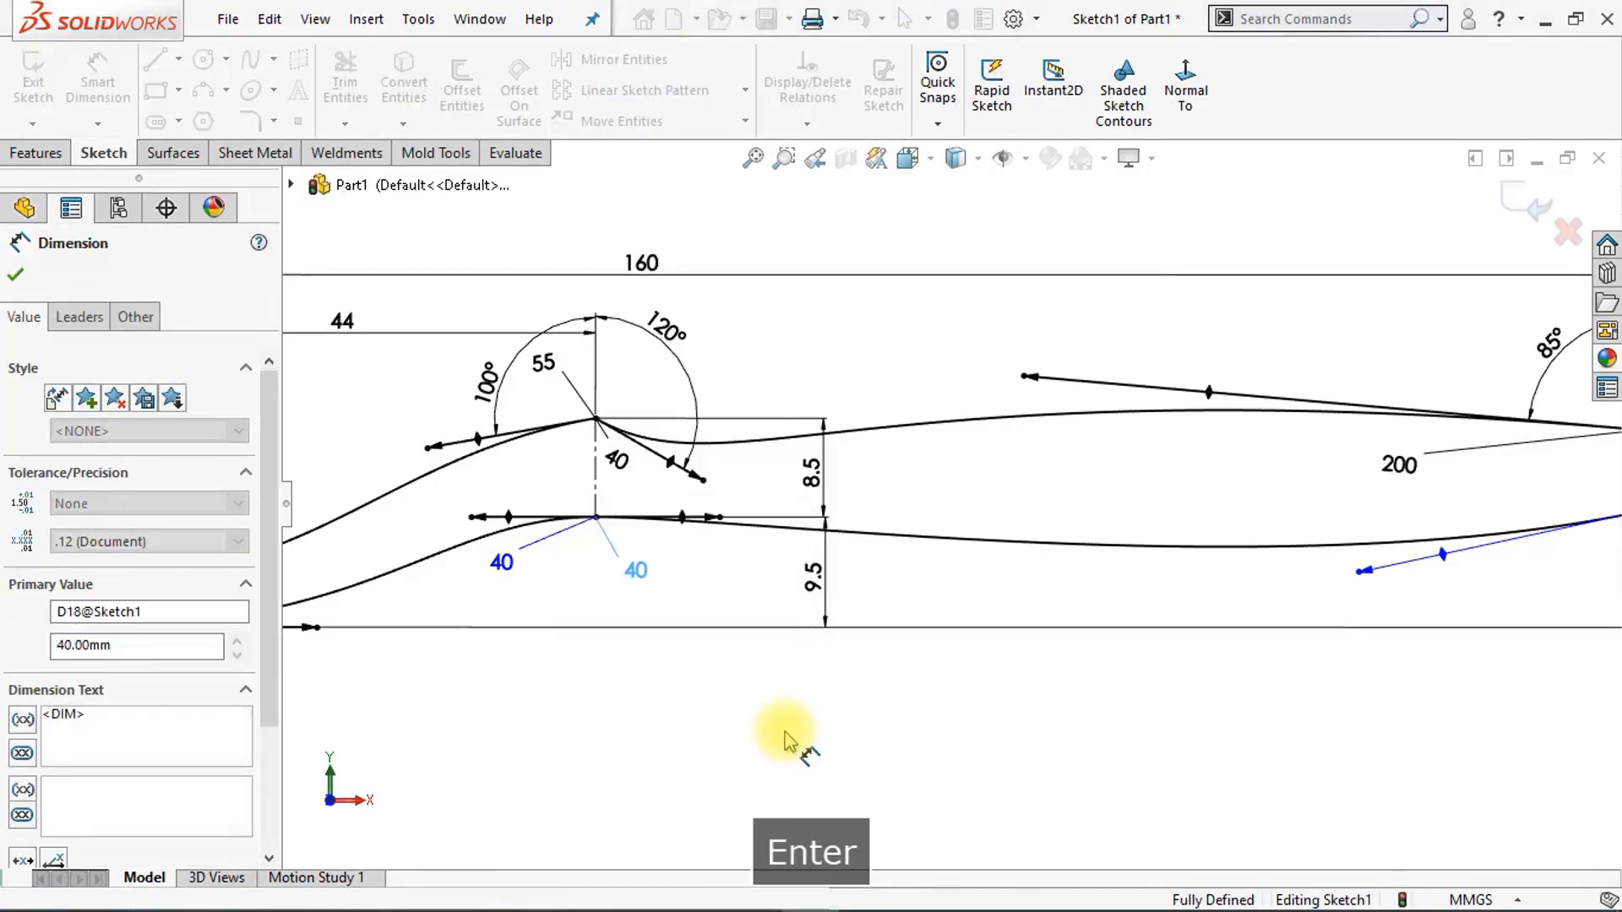
Step: Set the length of the long upper spline's tangent handle at the third centerline to 45 mm
{"action": "double_click", "coordinate": [619, 473]}
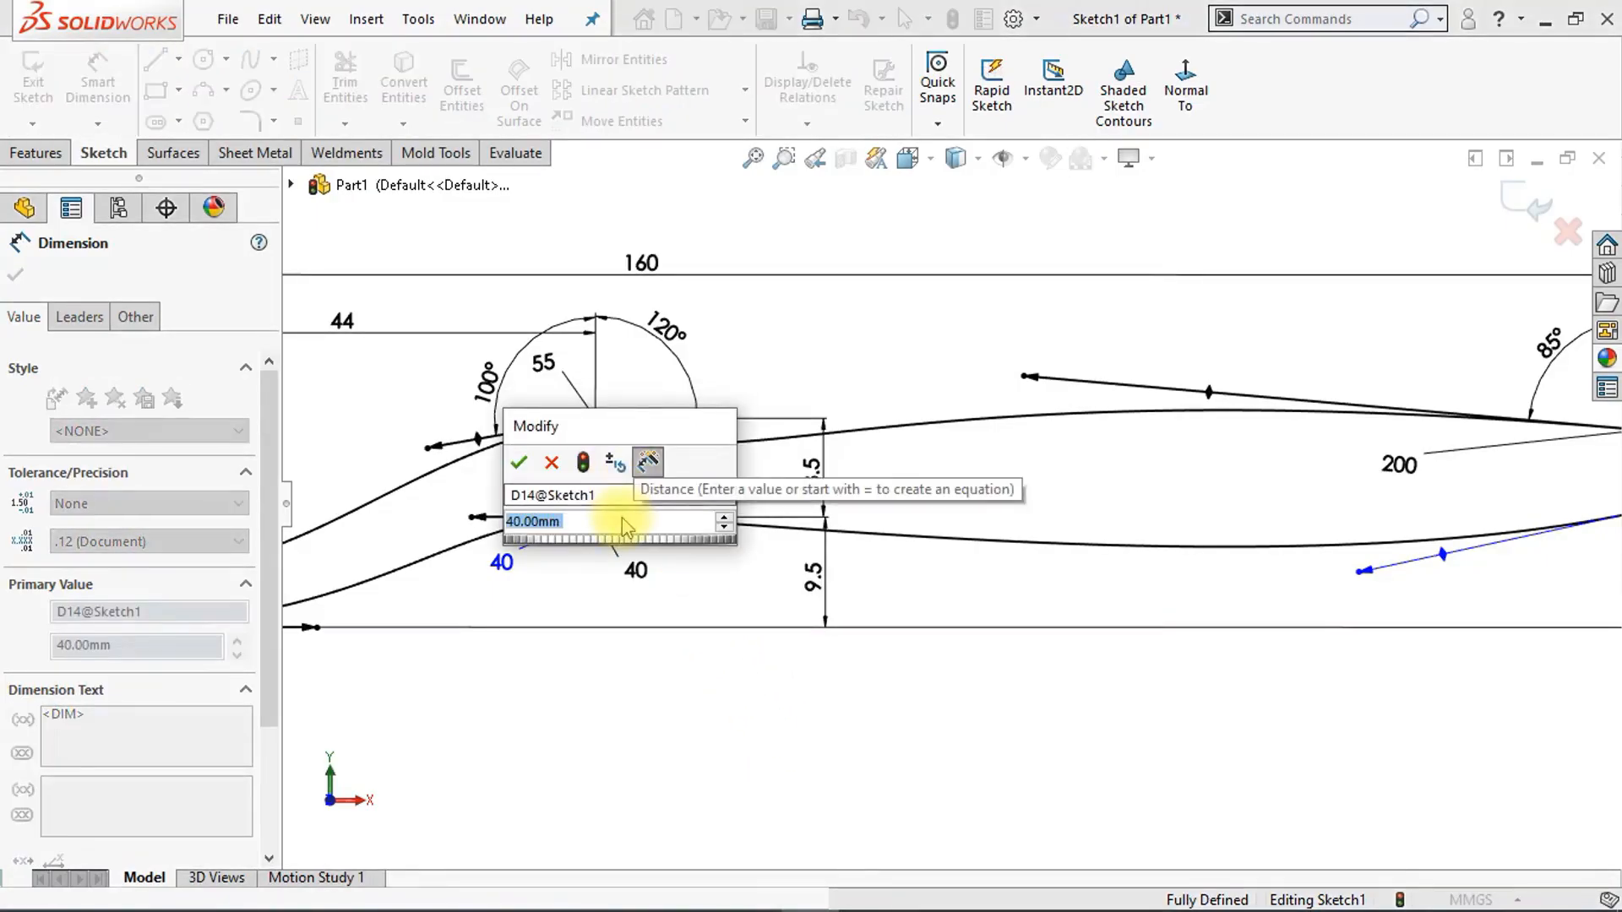
{"action": "type", "text": "45"}
{"action": "key", "text": "Return"}
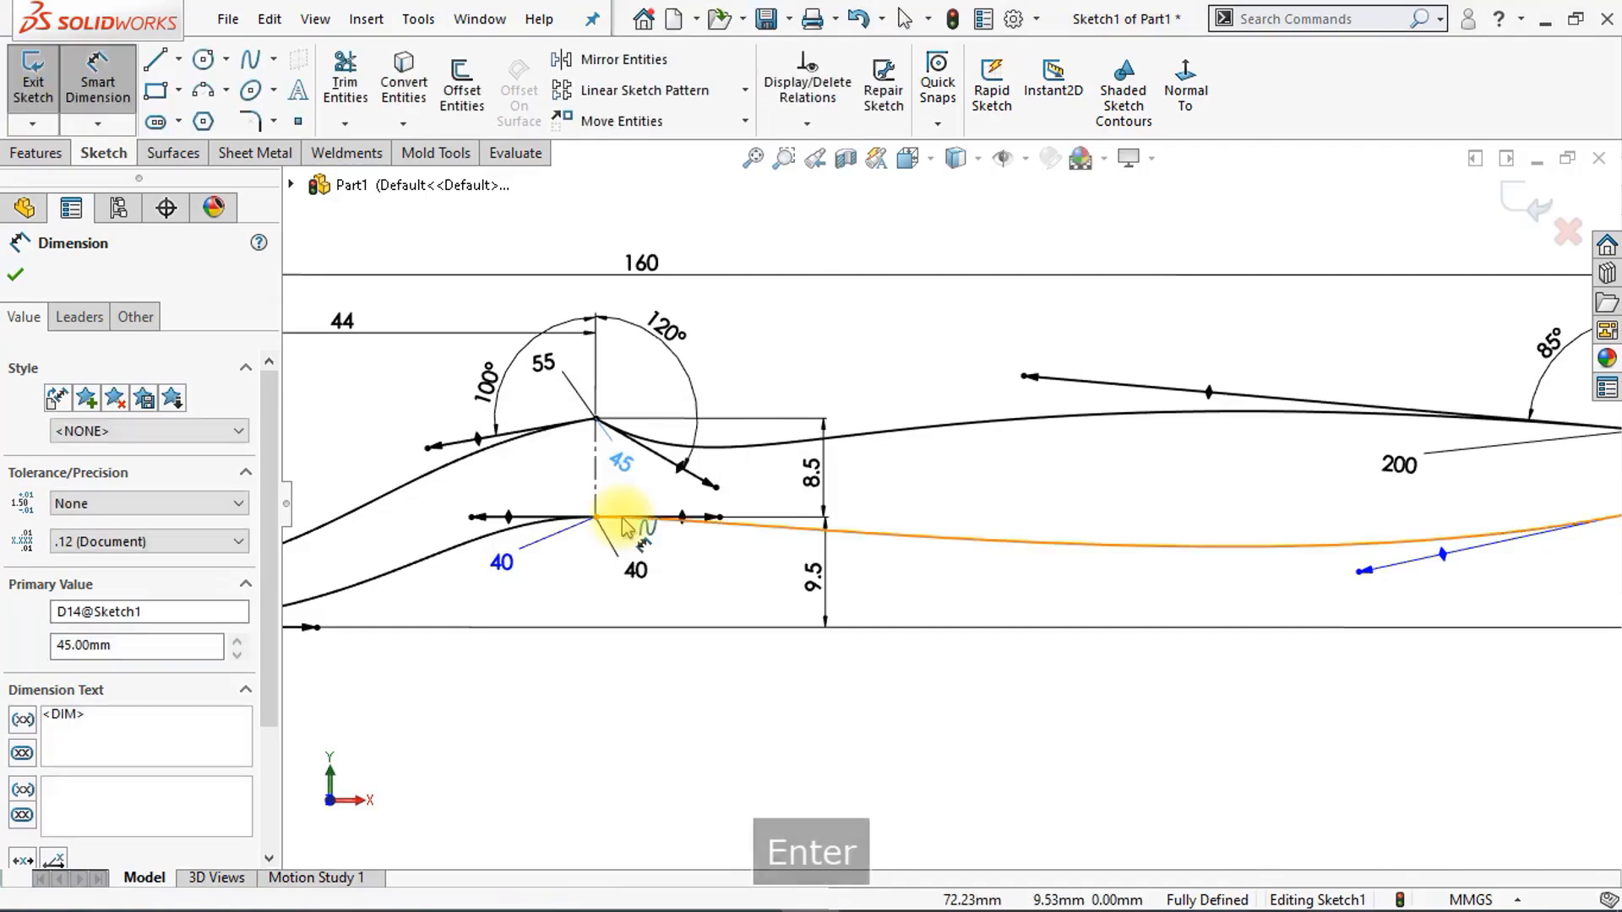
Step: Dimension the angle between the last centerline and the long lower spline's end handle as 84°
{"action": "key", "text": "ctrl+Left"}
{"action": "key", "text": "ctrl+Left"}
{"action": "key", "text": "ctrl+Left"}
{"action": "key", "text": "ctrl+Left"}
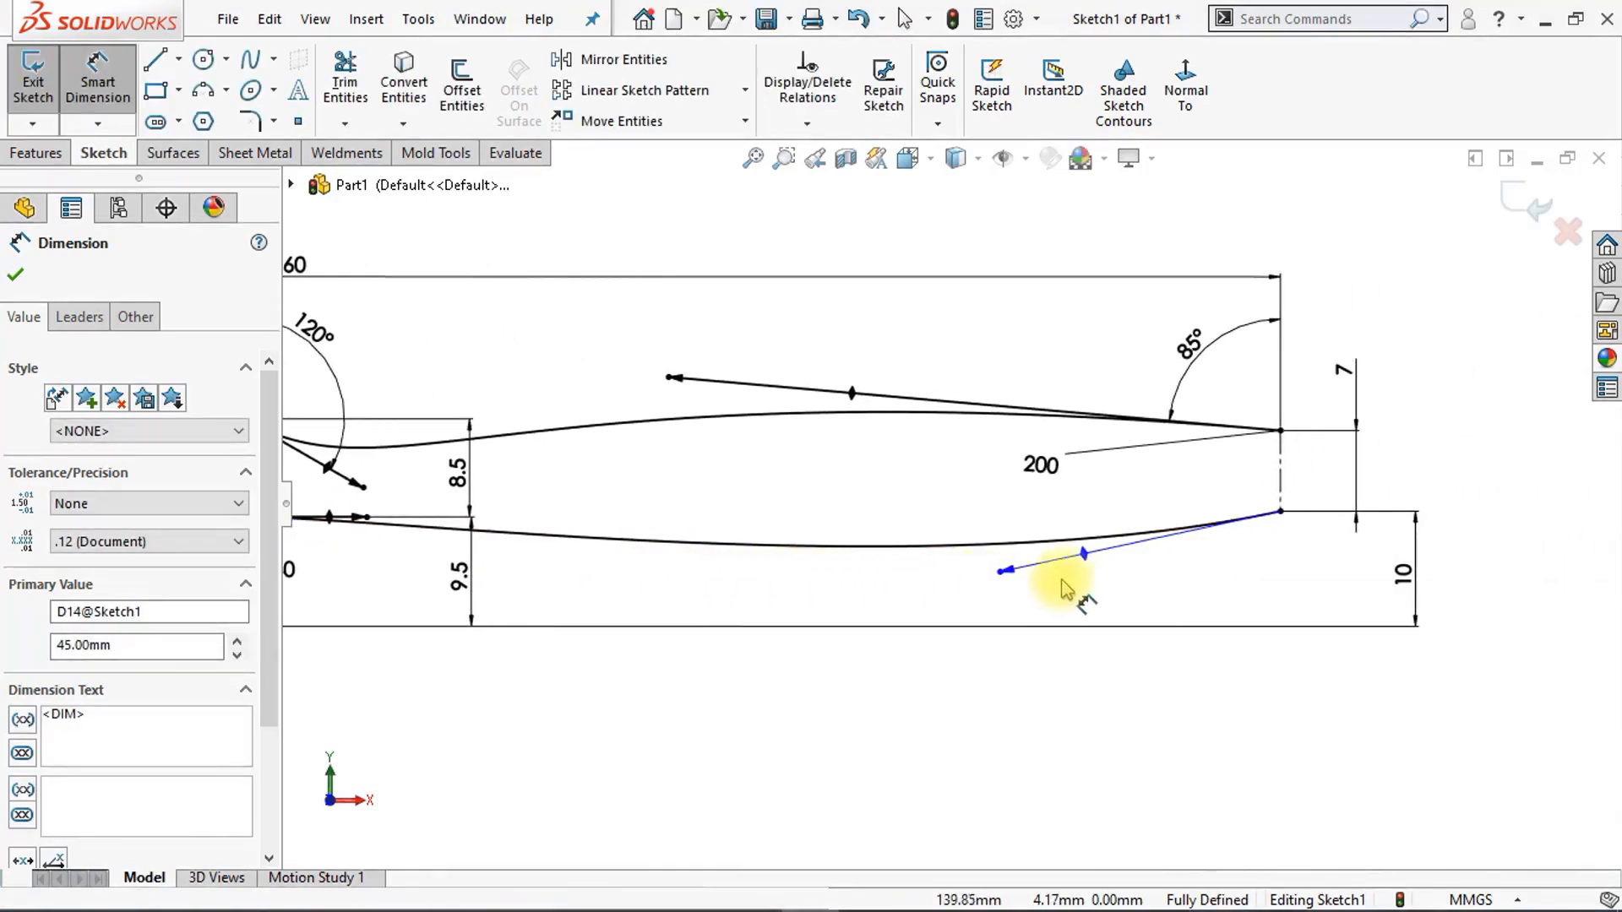
{"action": "key", "text": "ctrl+Left"}
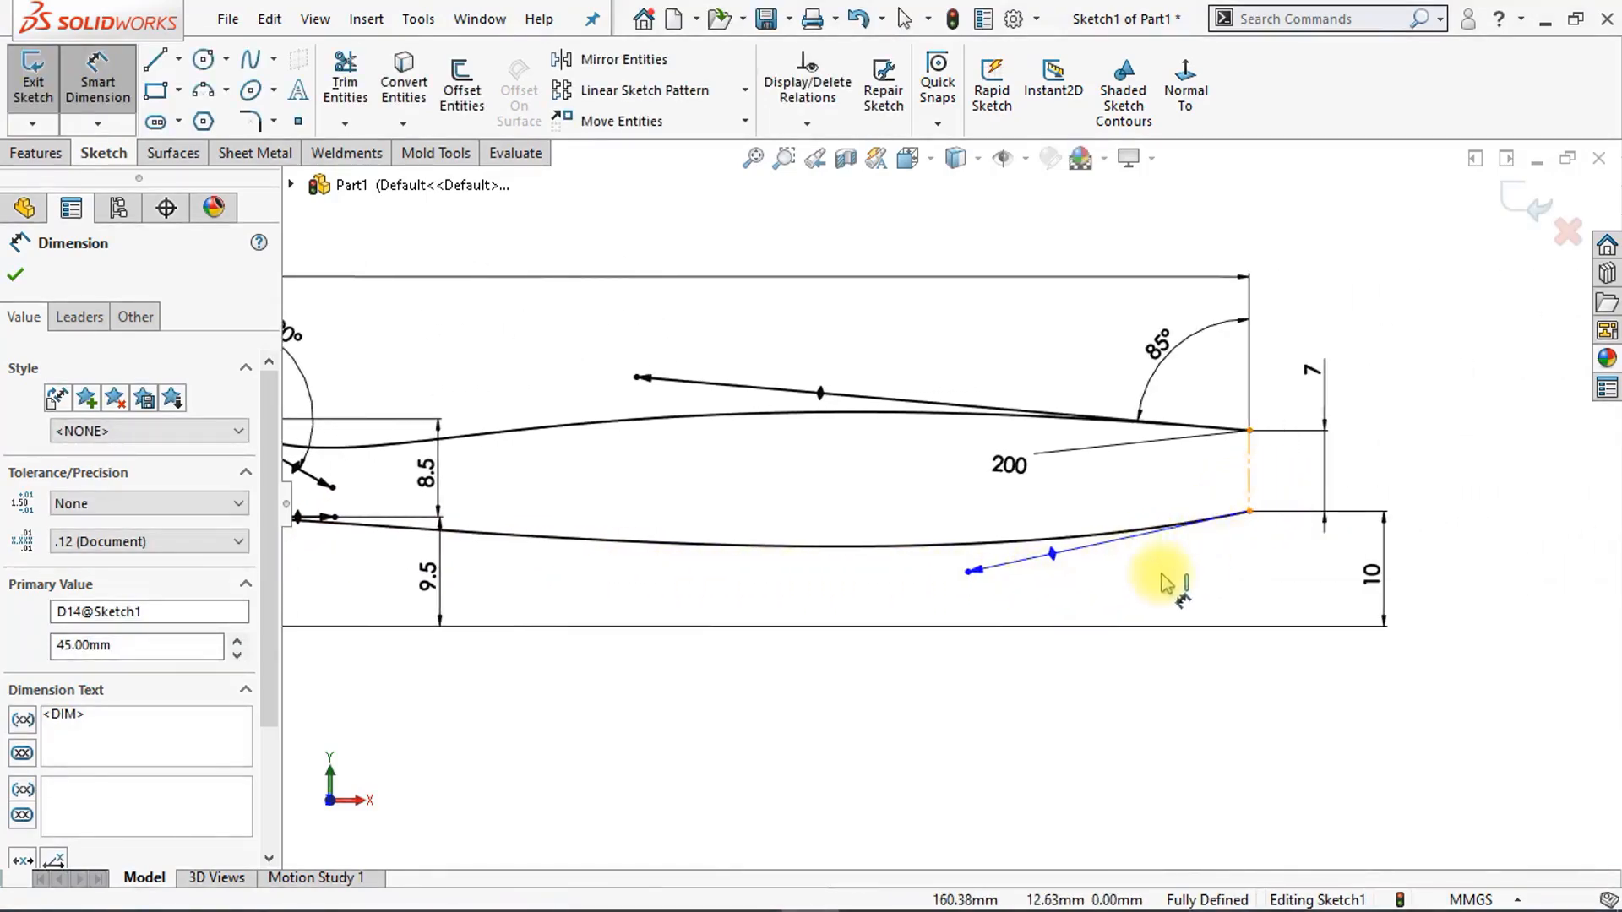
{"action": "left_click", "coordinate": [1249, 482]}
{"action": "left_click", "coordinate": [978, 570]}
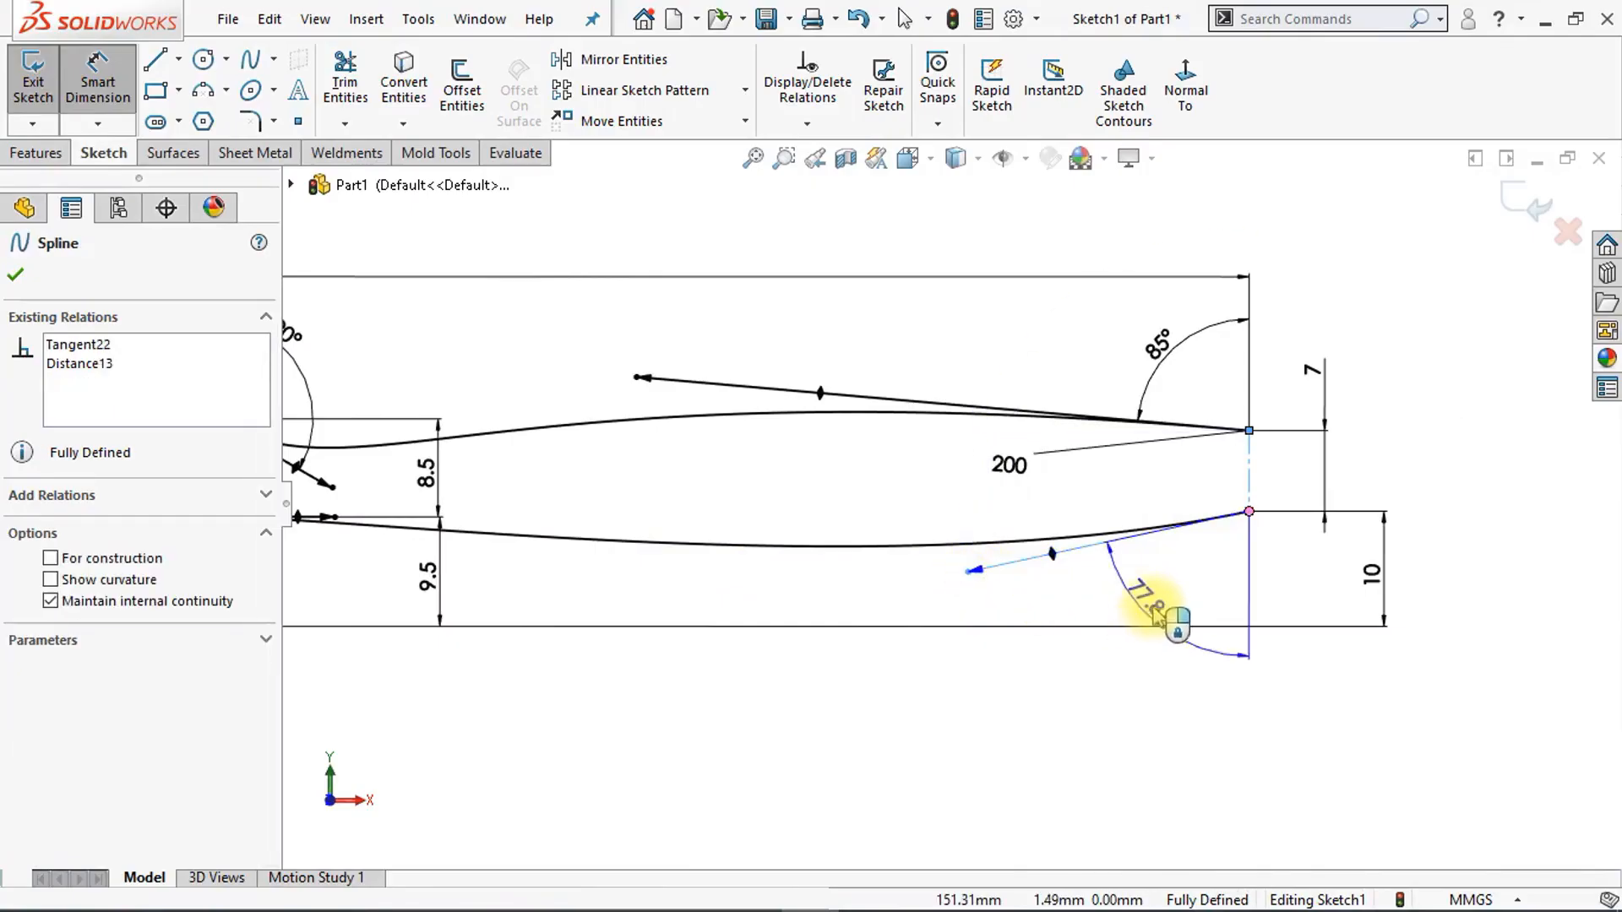
{"action": "left_click", "coordinate": [1168, 543]}
{"action": "type", "text": "84"}
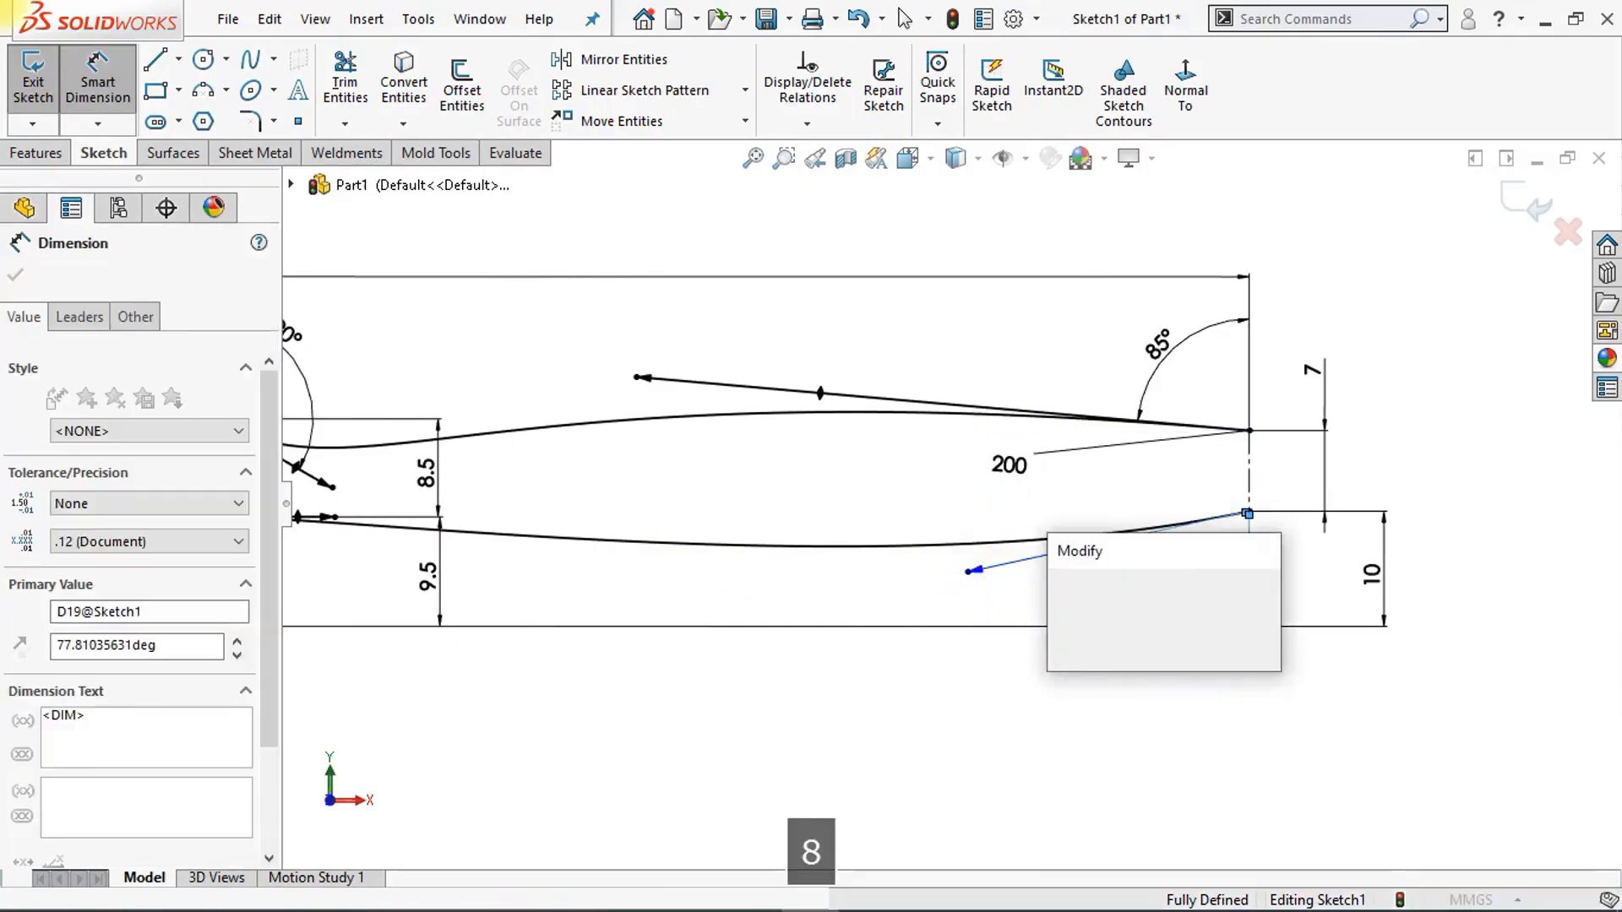
{"action": "key", "text": "Return"}
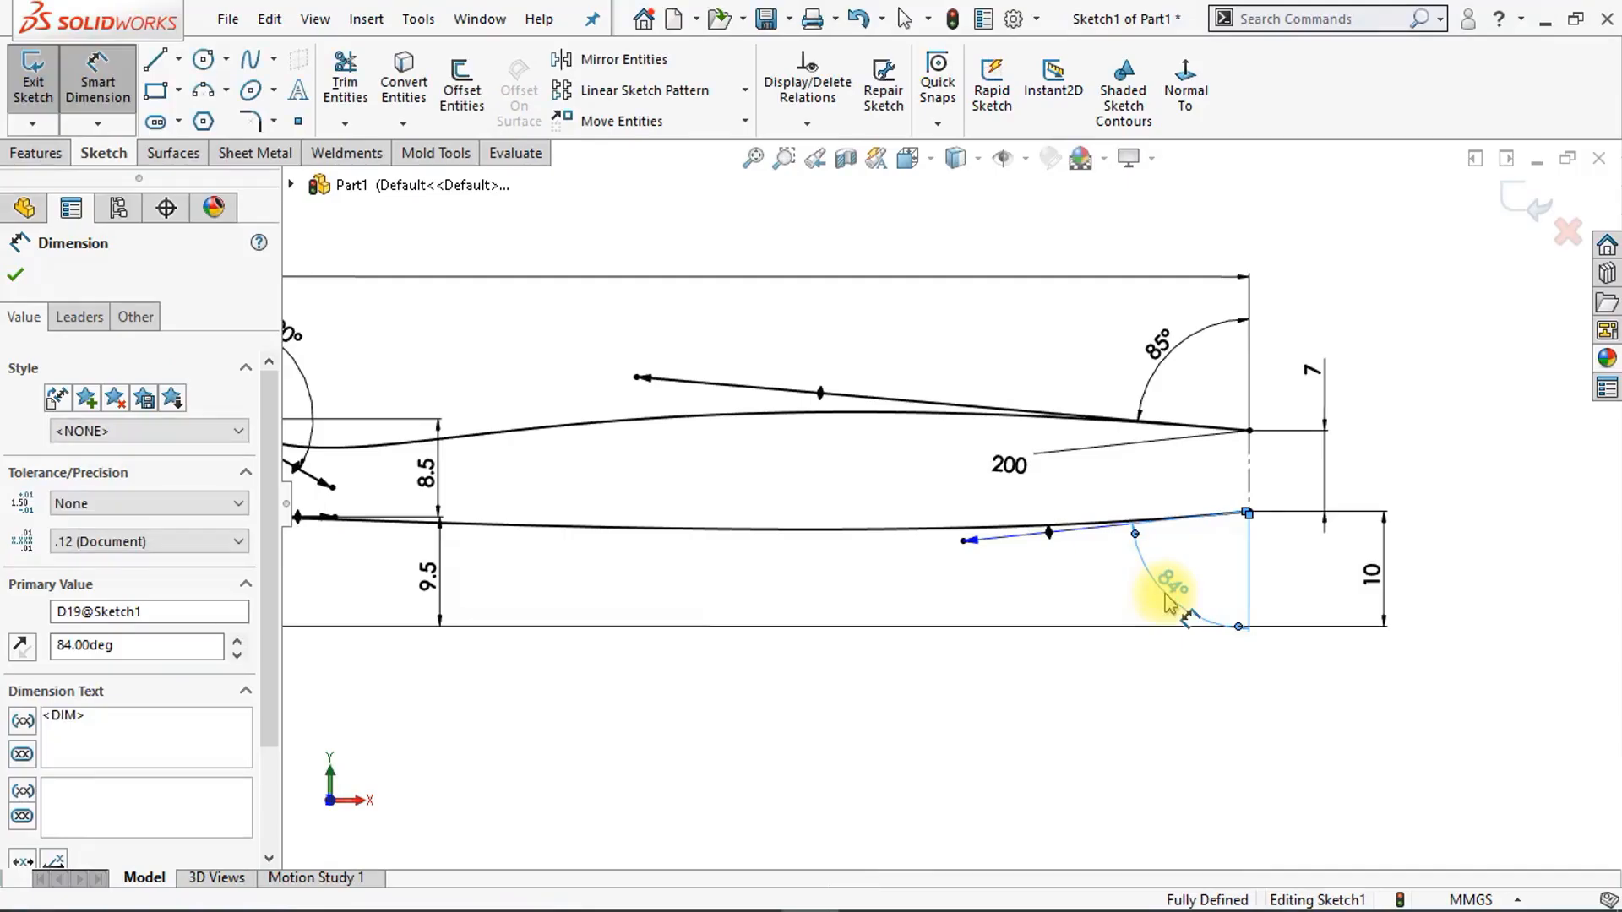
Step: Dimension the long lower spline's tangent handle at the last centerline as 150
{"action": "left_click", "coordinate": [972, 543]}
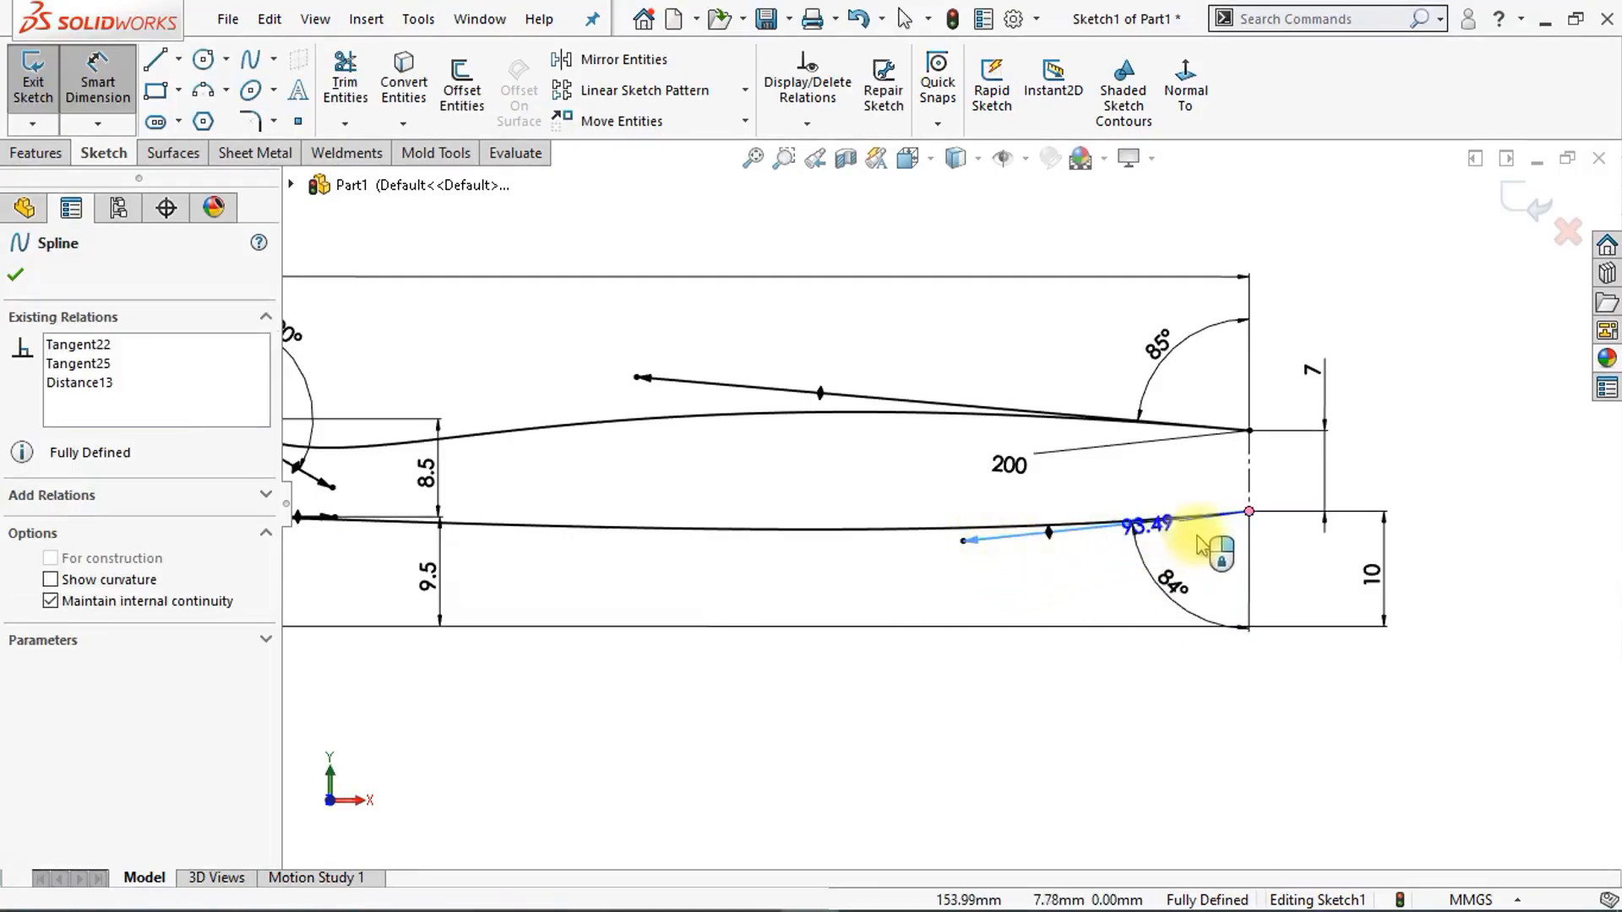
{"action": "left_click", "coordinate": [1179, 500]}
{"action": "type", "text": "150"}
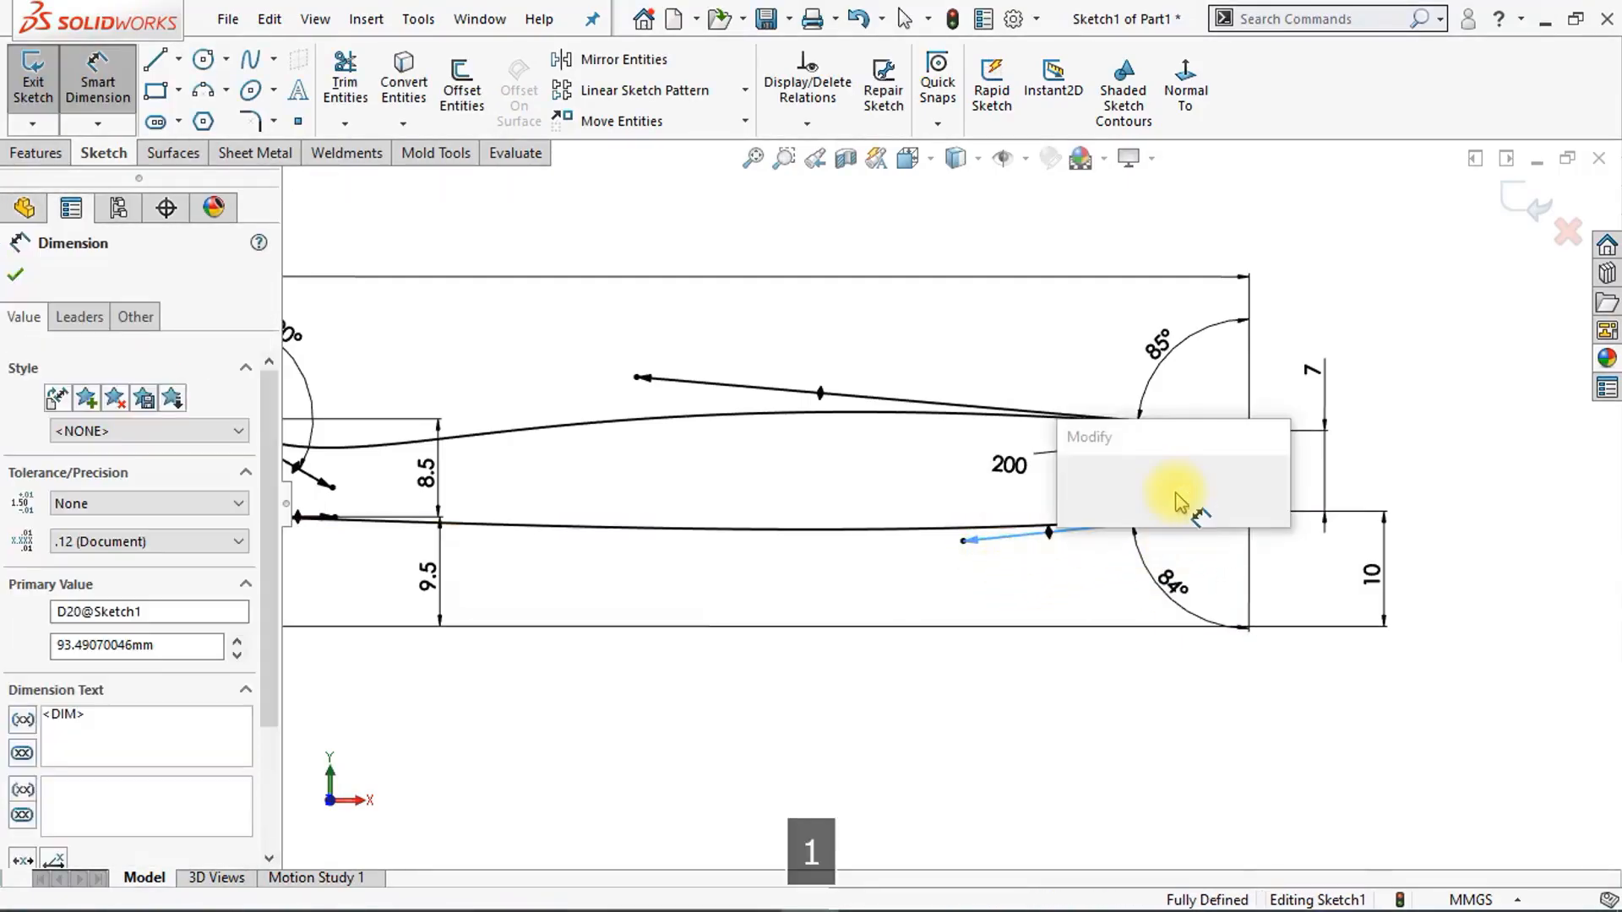
{"action": "key", "text": "Return"}
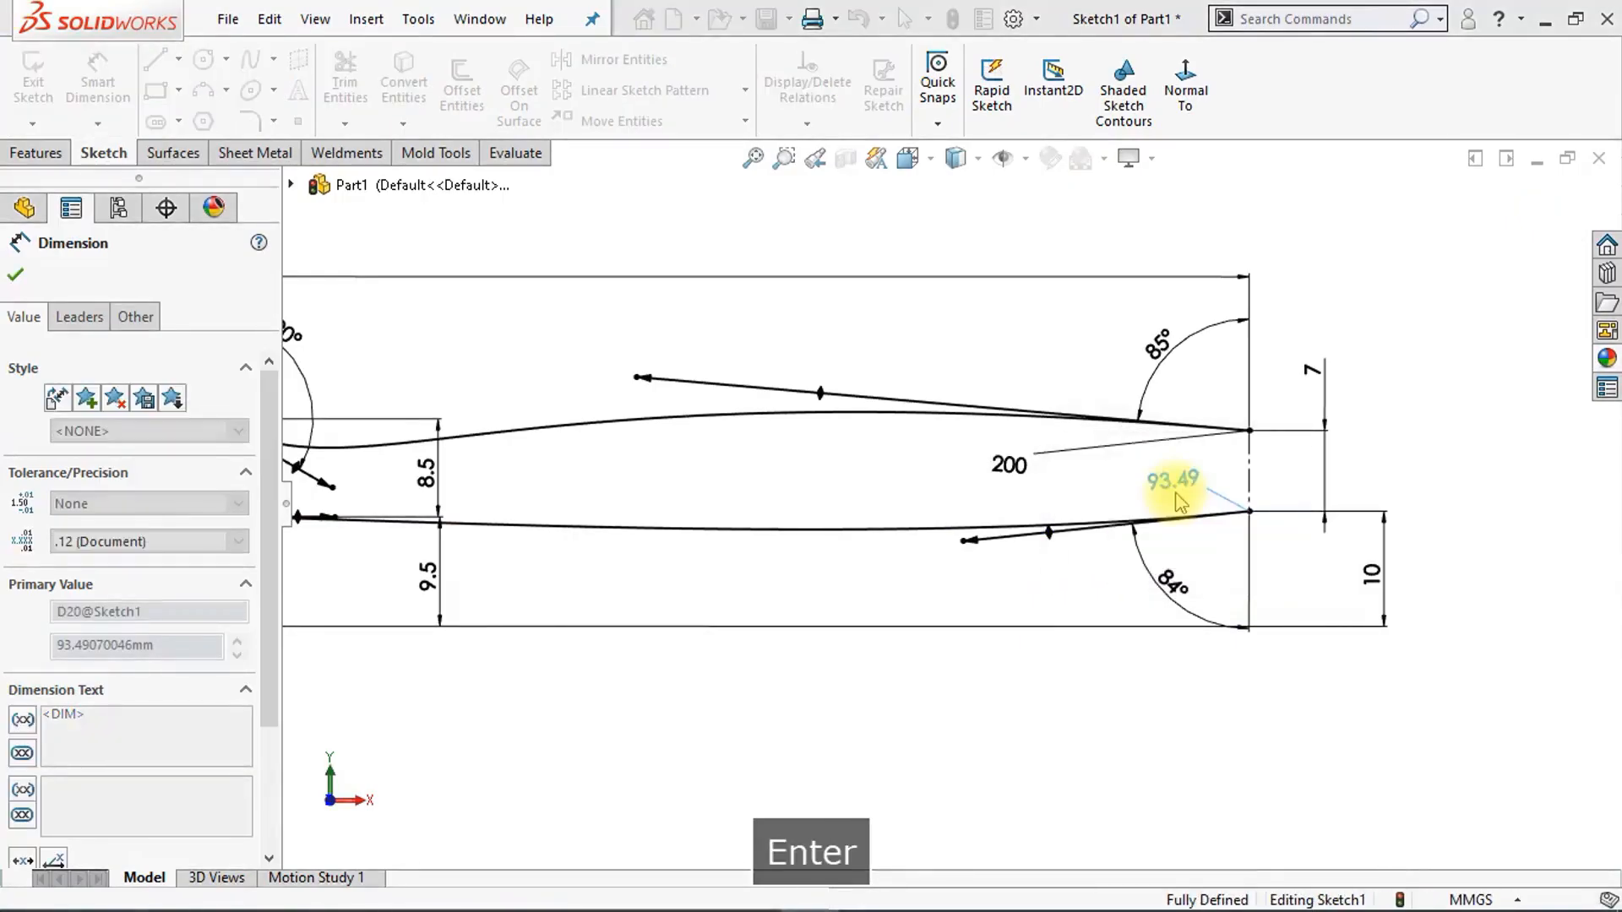
{"action": "left_click", "coordinate": [1098, 695]}
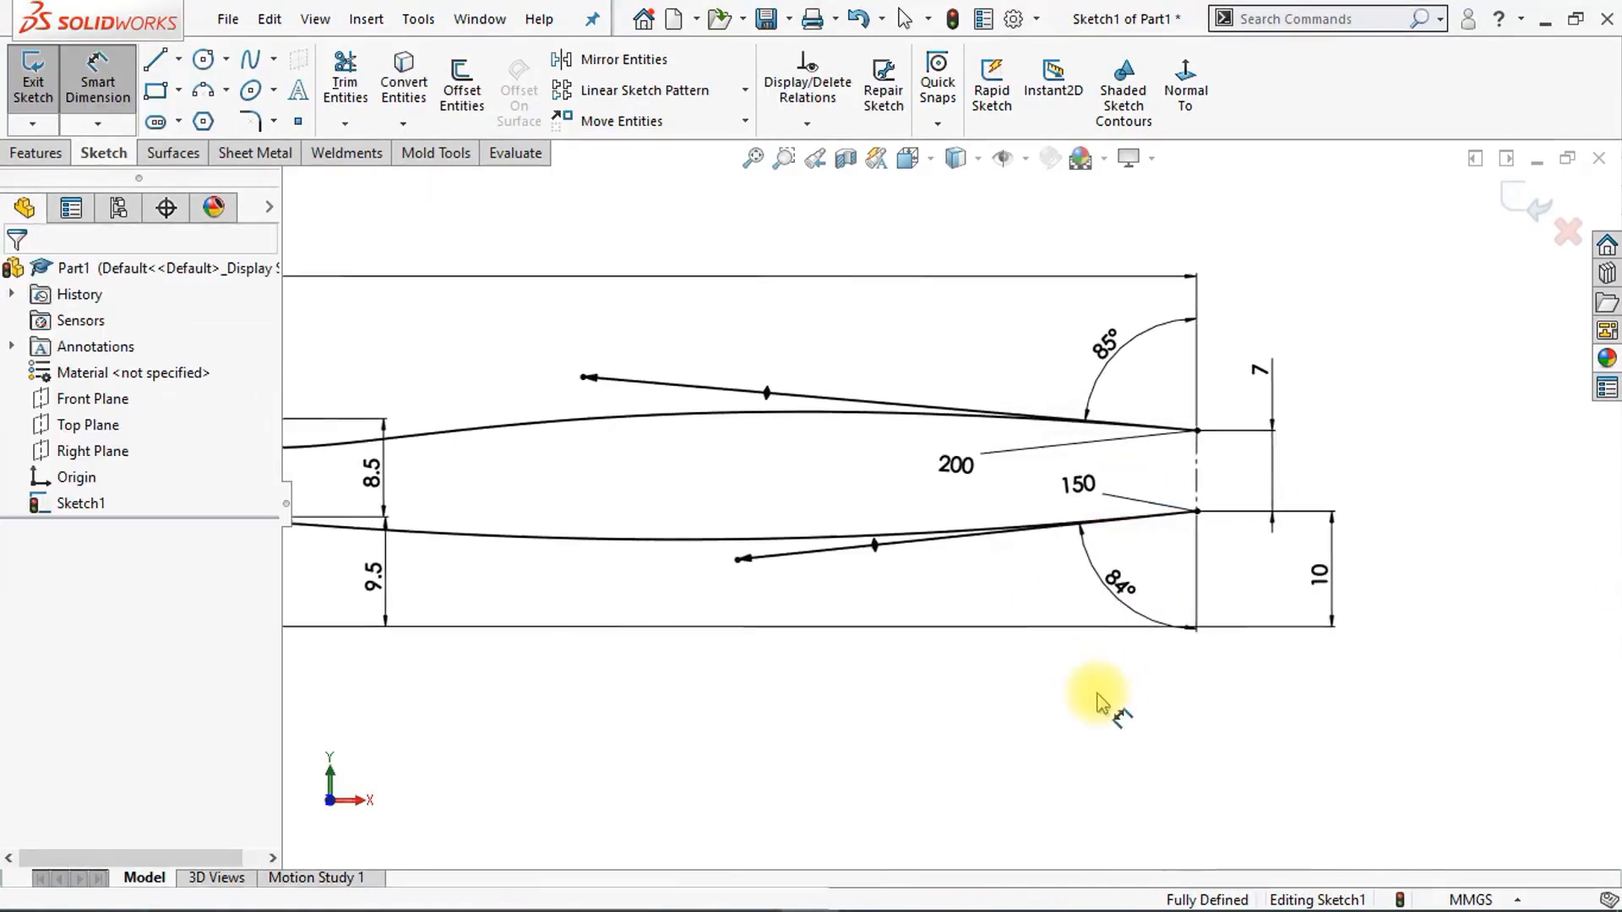
Step: Draw a four-point Bezier style spline bulging outward from the last centerline's upper endpoint to its lower endpoint
{"action": "scroll", "coordinate": [1090, 693], "scroll_direction": "down", "scroll_amount": 3}
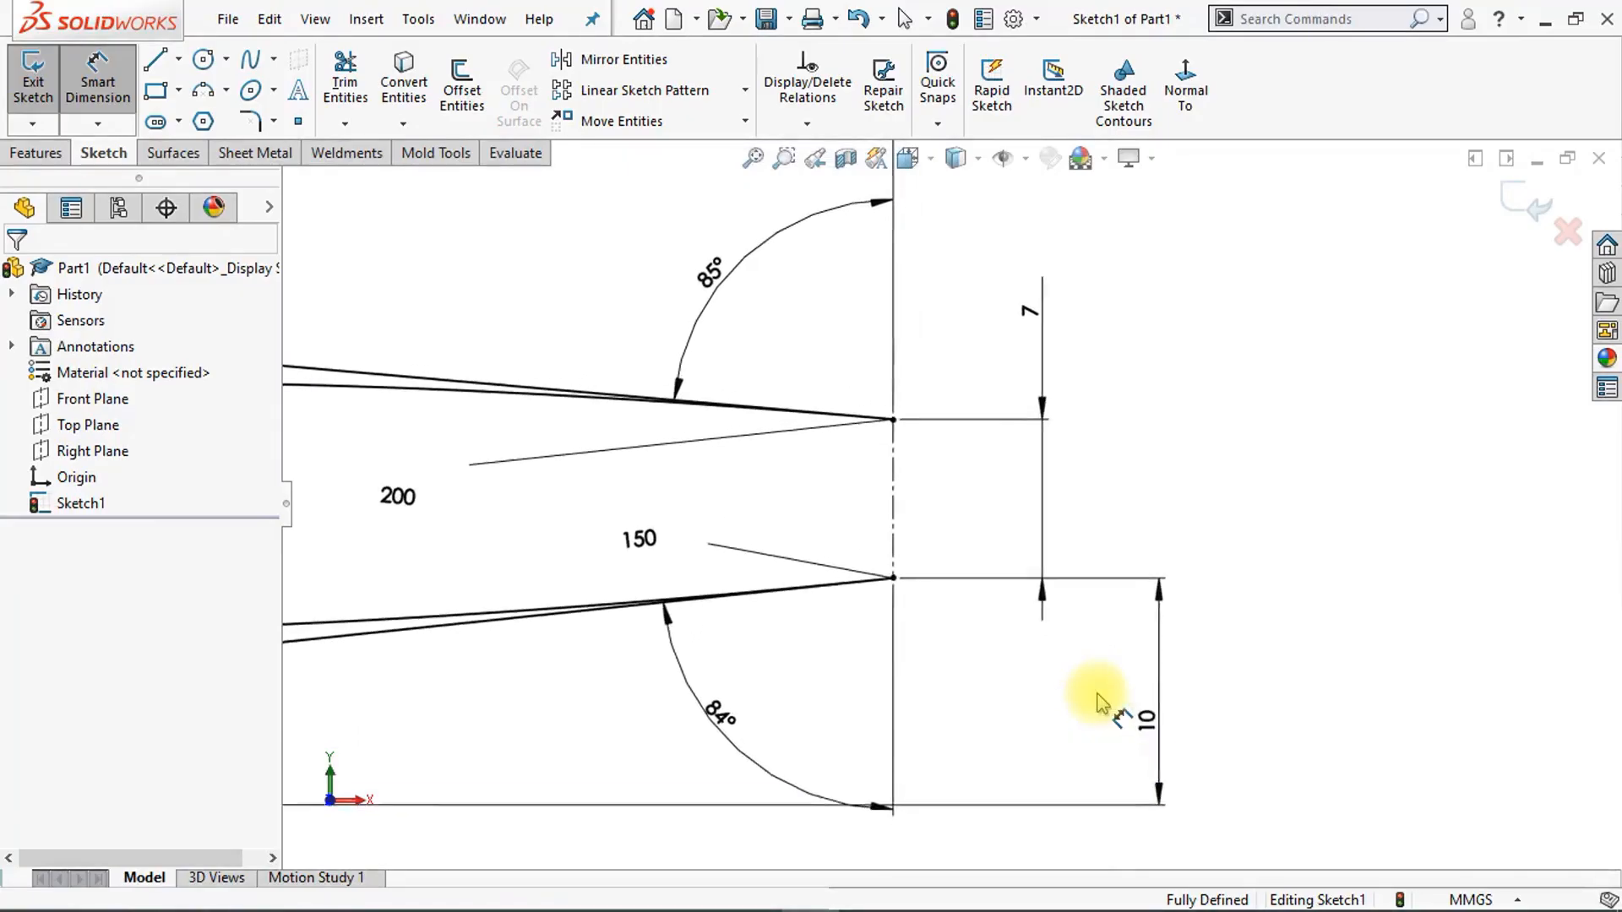
{"action": "left_click", "coordinate": [273, 58]}
{"action": "left_click", "coordinate": [287, 113]}
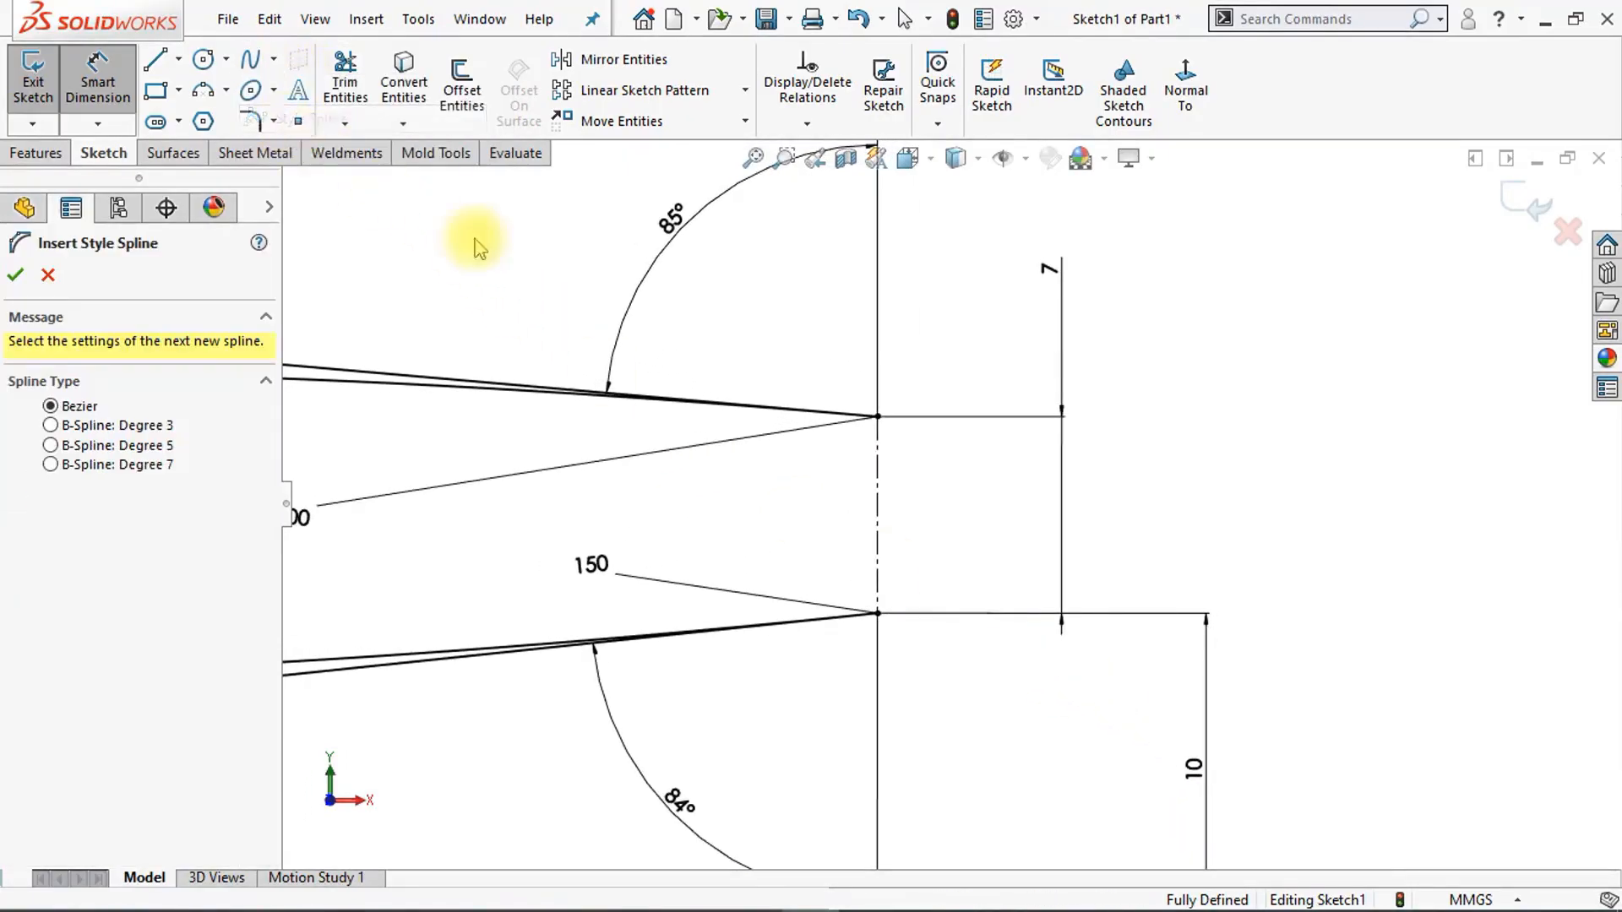
{"action": "left_click", "coordinate": [878, 416]}
{"action": "left_click", "coordinate": [984, 483]}
{"action": "left_click", "coordinate": [983, 552]}
{"action": "left_click", "coordinate": [878, 613]}
{"action": "key", "text": "Escape"}
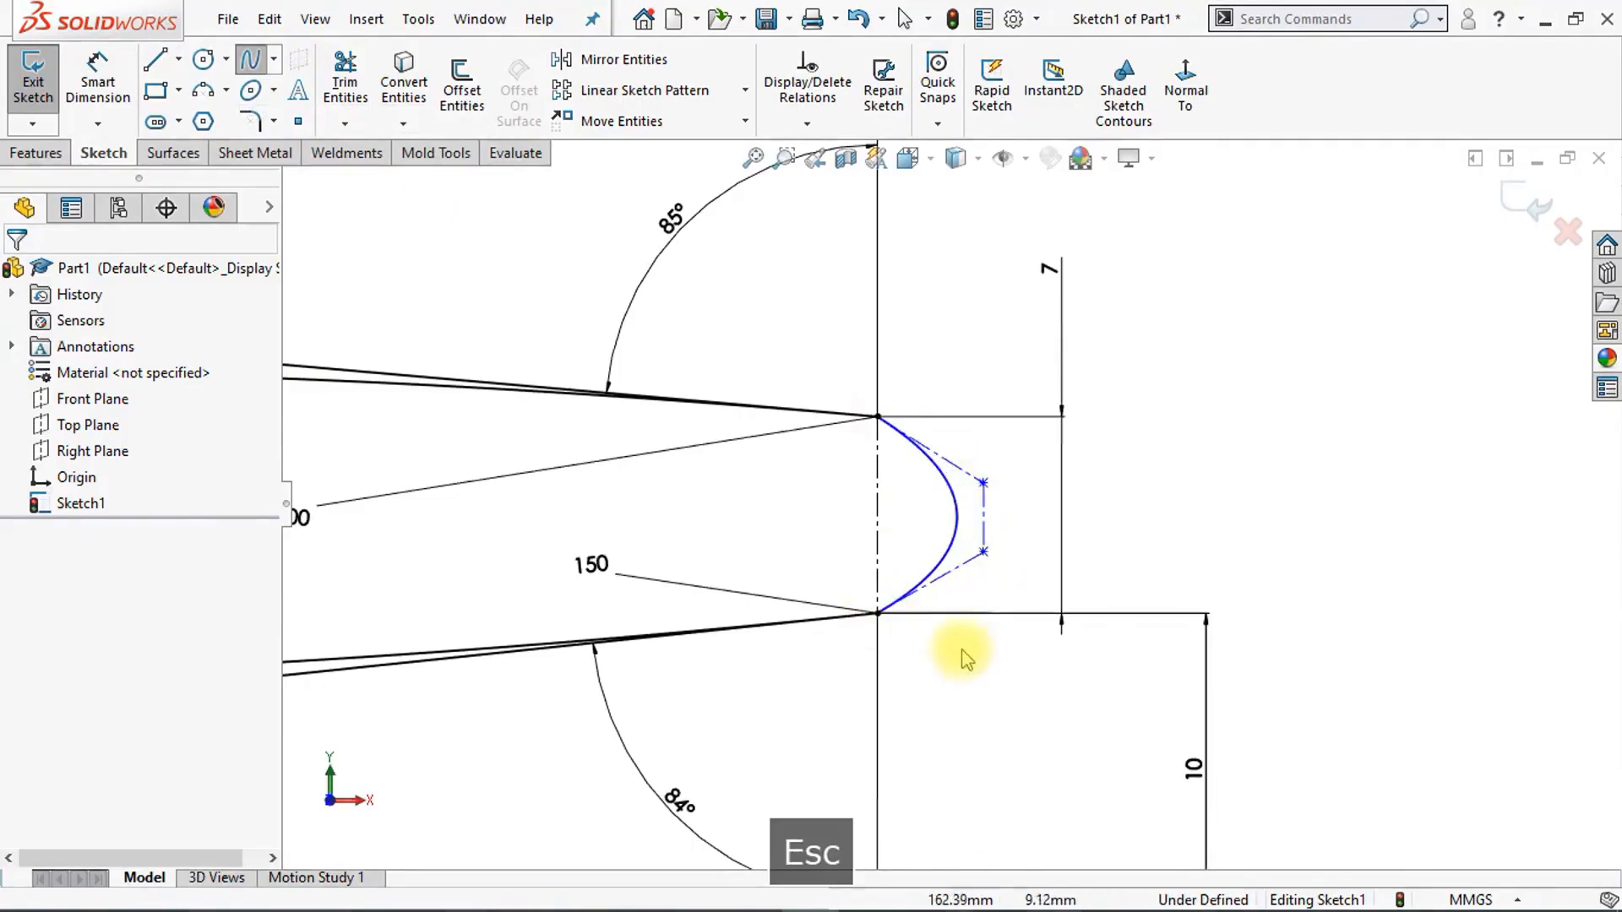
Step: Move the style spline's outer control segment farther outward, making the upper control leg about 7.6 mm long
{"action": "left_click", "coordinate": [993, 532]}
{"action": "left_click_drag", "start_coordinate": [1072, 529], "coordinate": [1082, 529]}
{"action": "left_click", "coordinate": [1206, 553]}
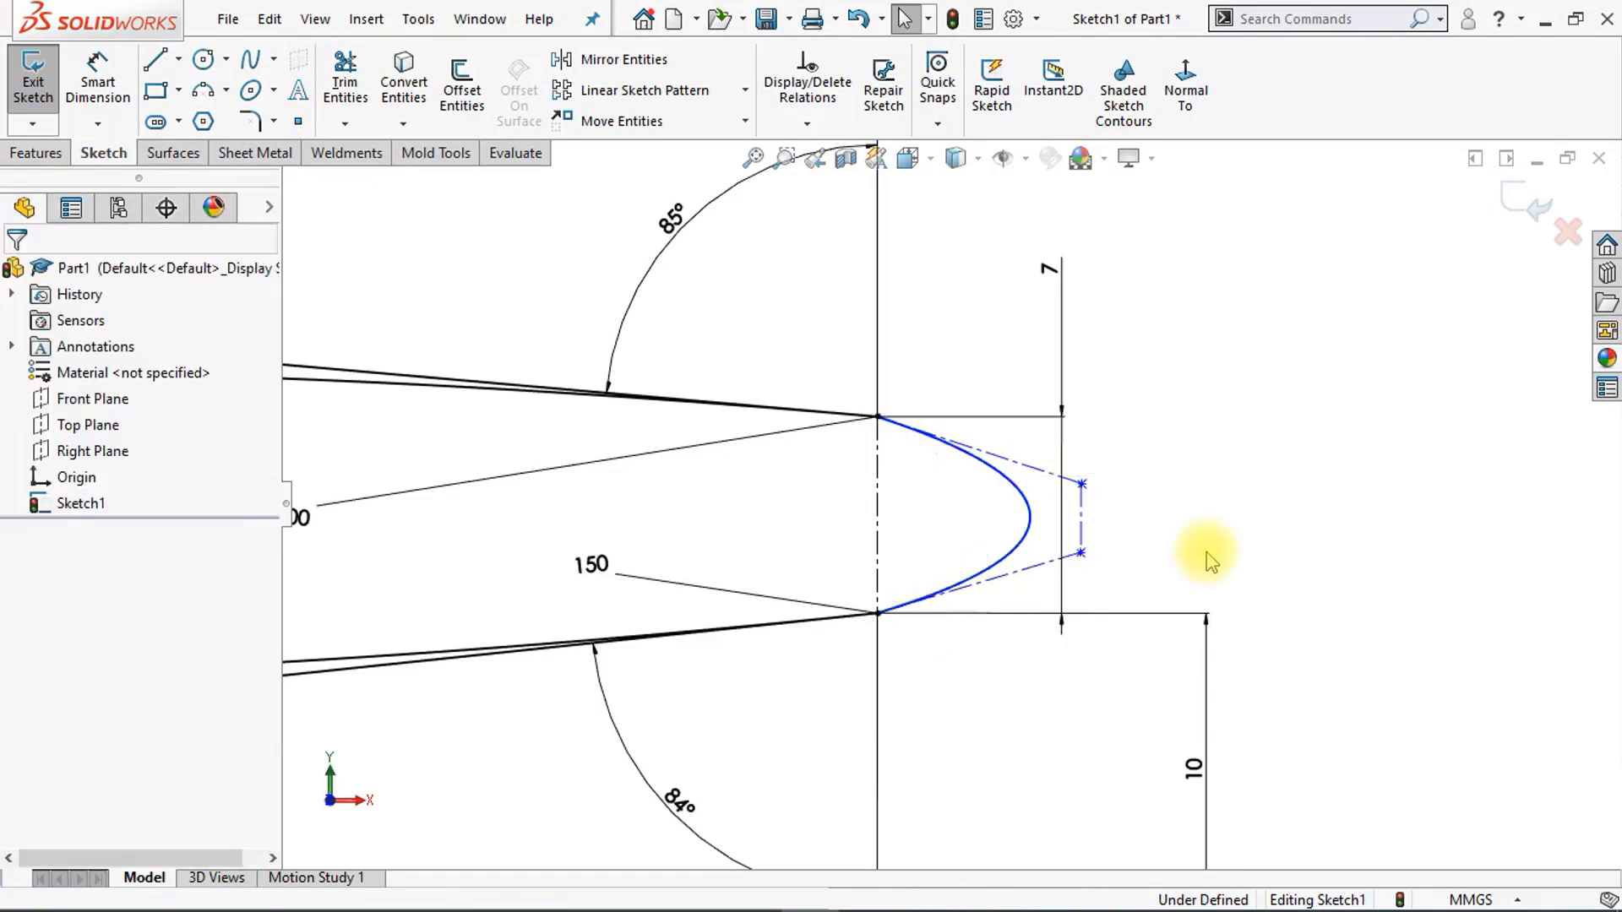
Step: Make the style spline's upper control leg tangent to the long upper spline
{"action": "left_click", "coordinate": [1056, 480]}
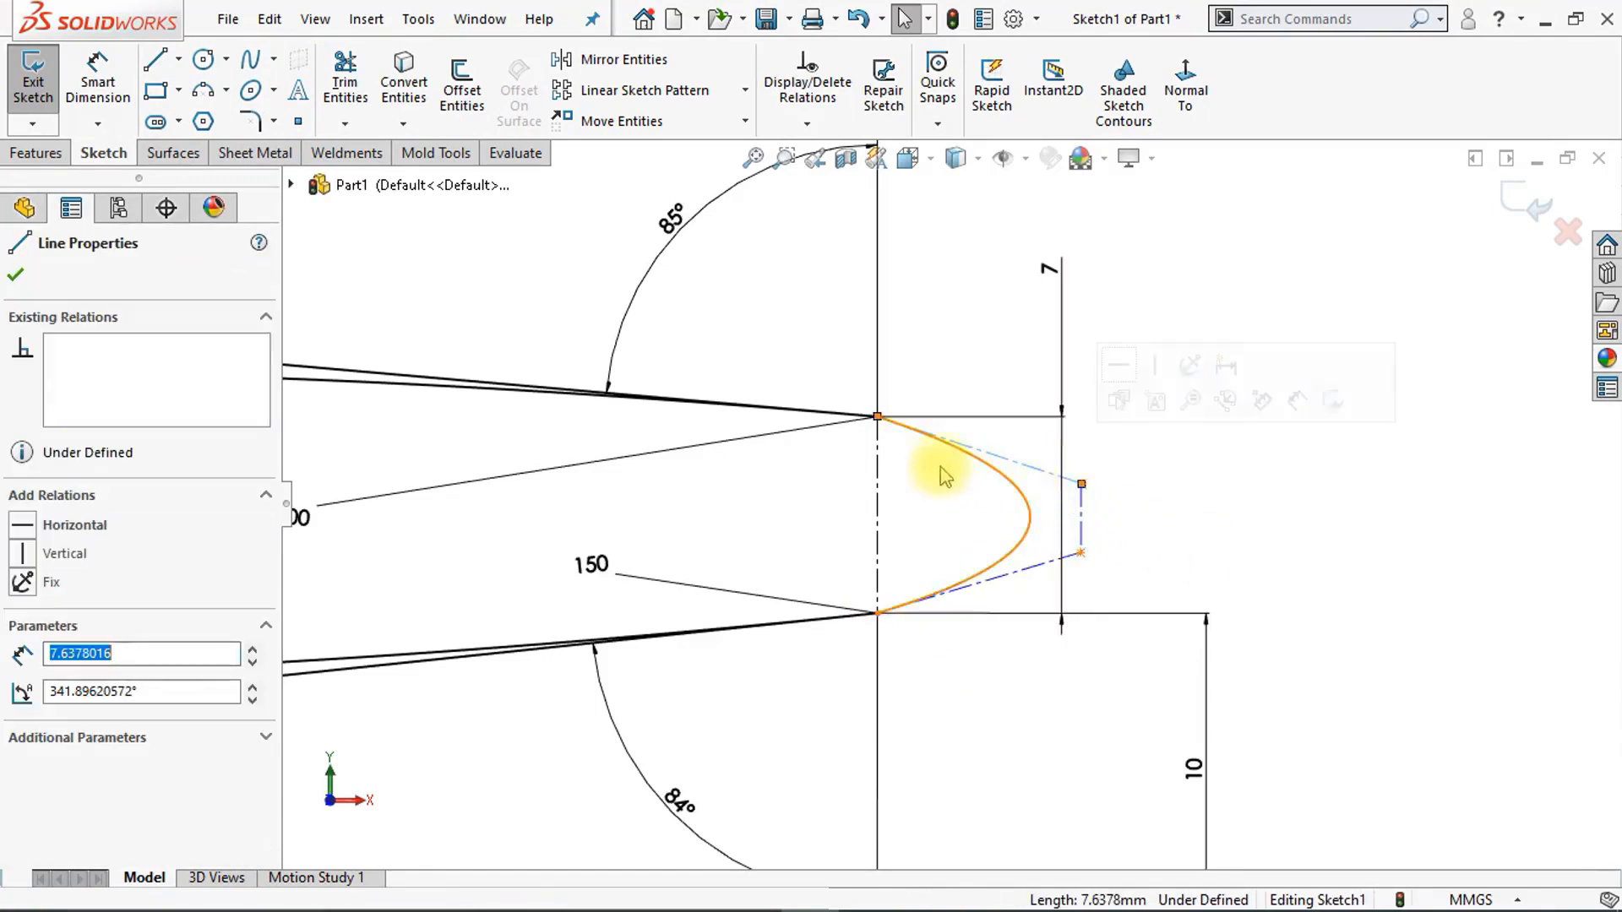
{"action": "left_click", "coordinate": [818, 423], "text": "ctrl"}
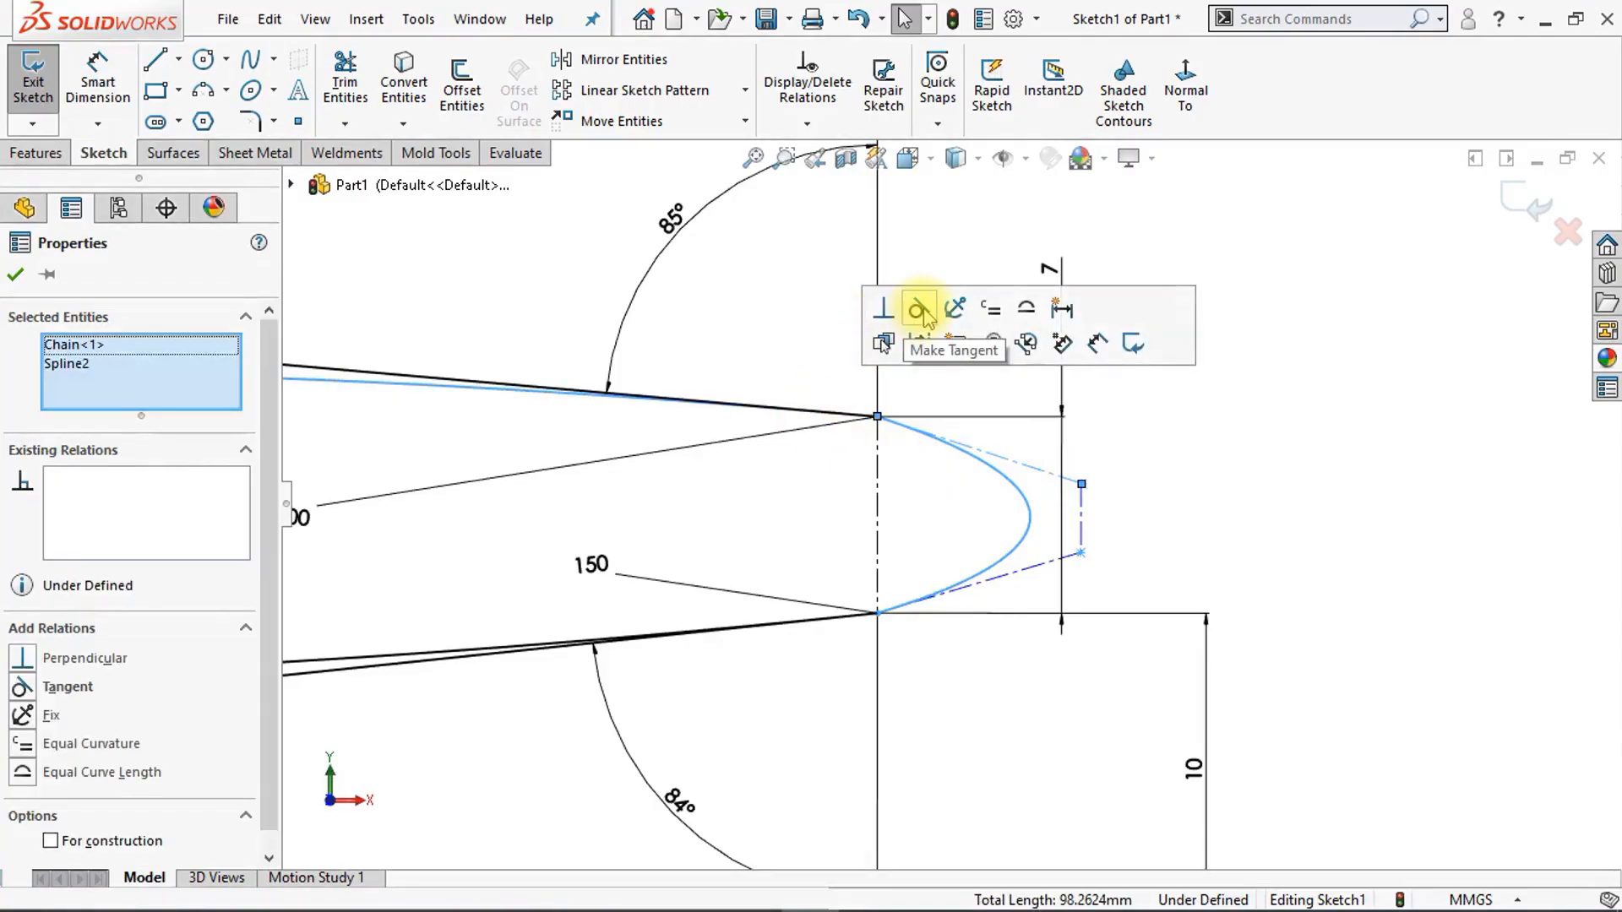
{"action": "left_click", "coordinate": [923, 315]}
{"action": "left_click", "coordinate": [1211, 549]}
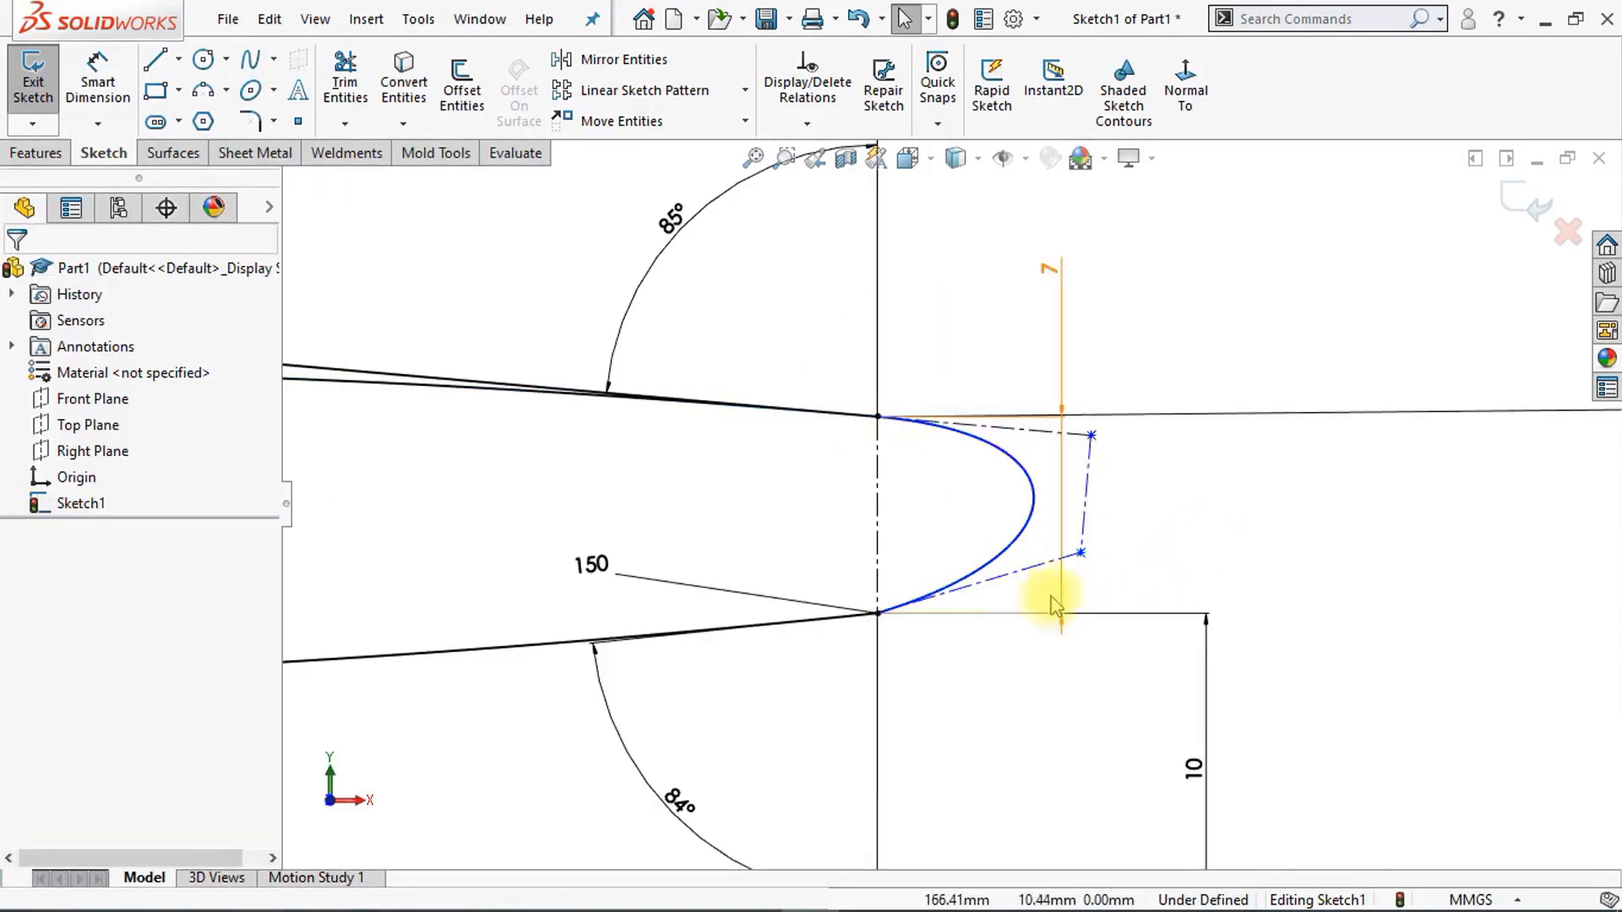
Step: Make the style spline's lower control leg tangent to the long lower spline
{"action": "left_click", "coordinate": [1033, 571]}
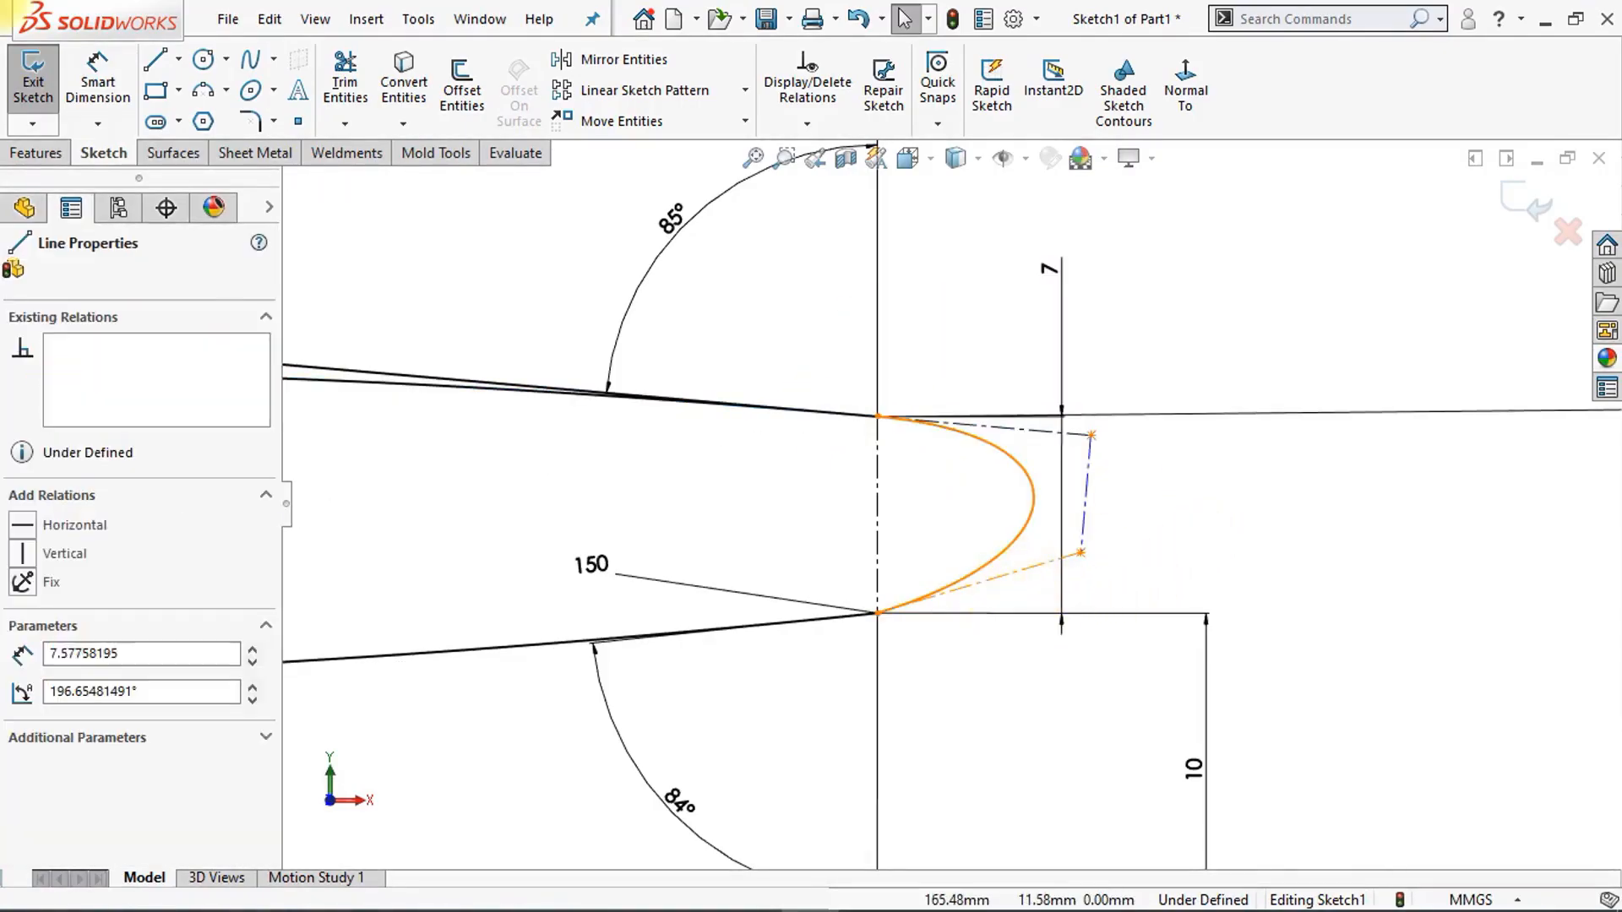
{"action": "left_click", "coordinate": [823, 625], "text": "ctrl"}
{"action": "left_click", "coordinate": [925, 521]}
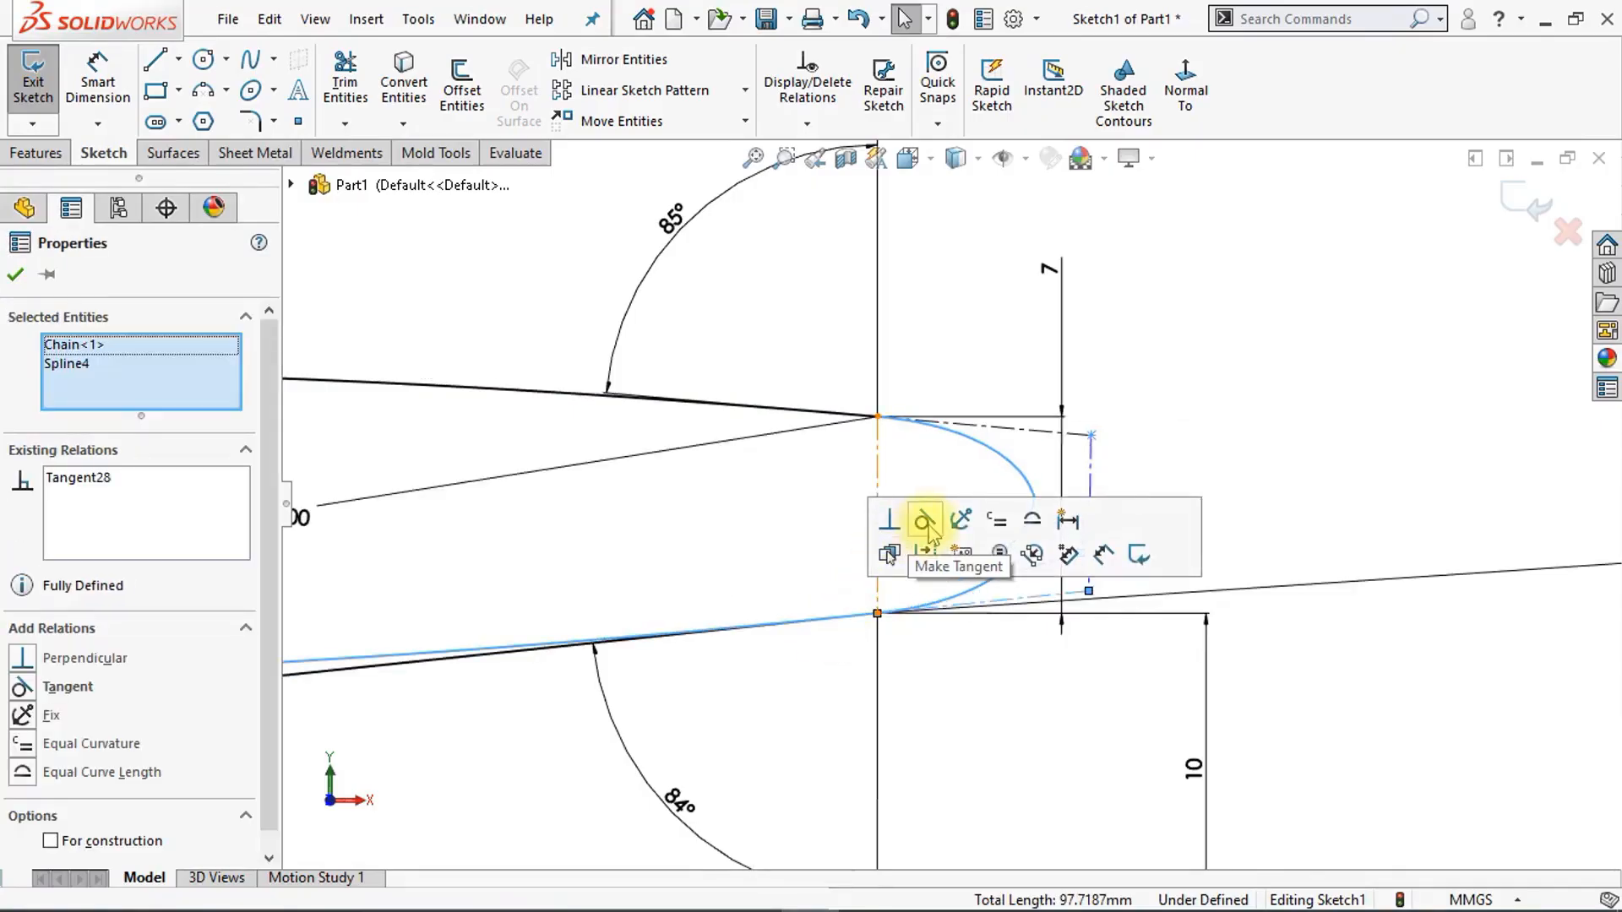
{"action": "left_click", "coordinate": [1187, 465]}
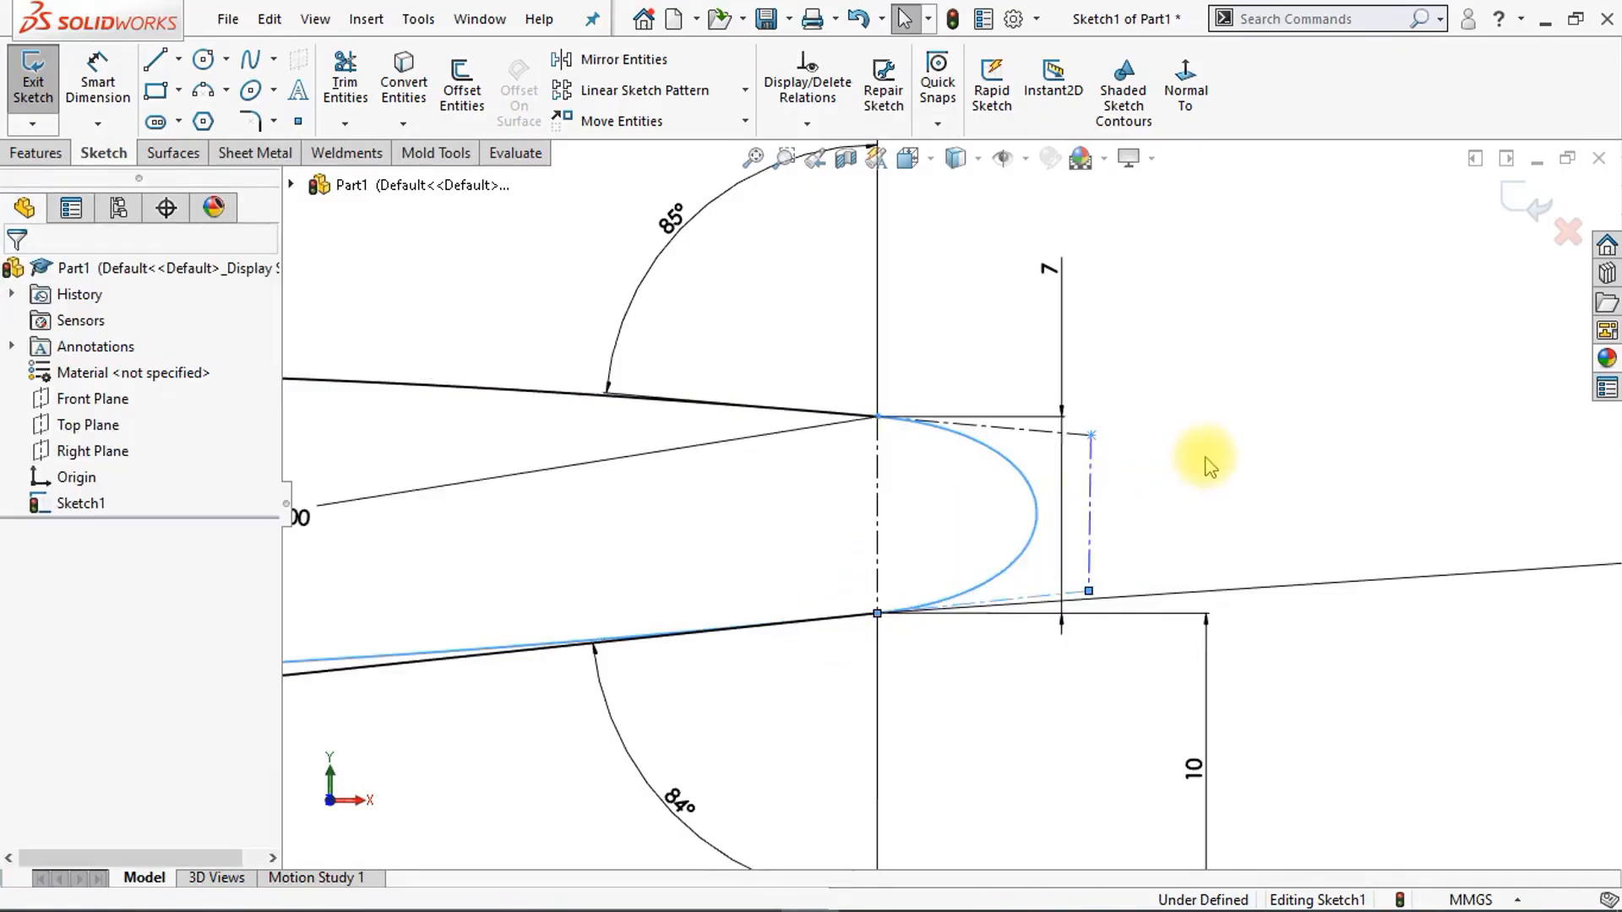
Step: Constrain the style spline's outer control segment to be vertical
{"action": "left_click", "coordinate": [1096, 511]}
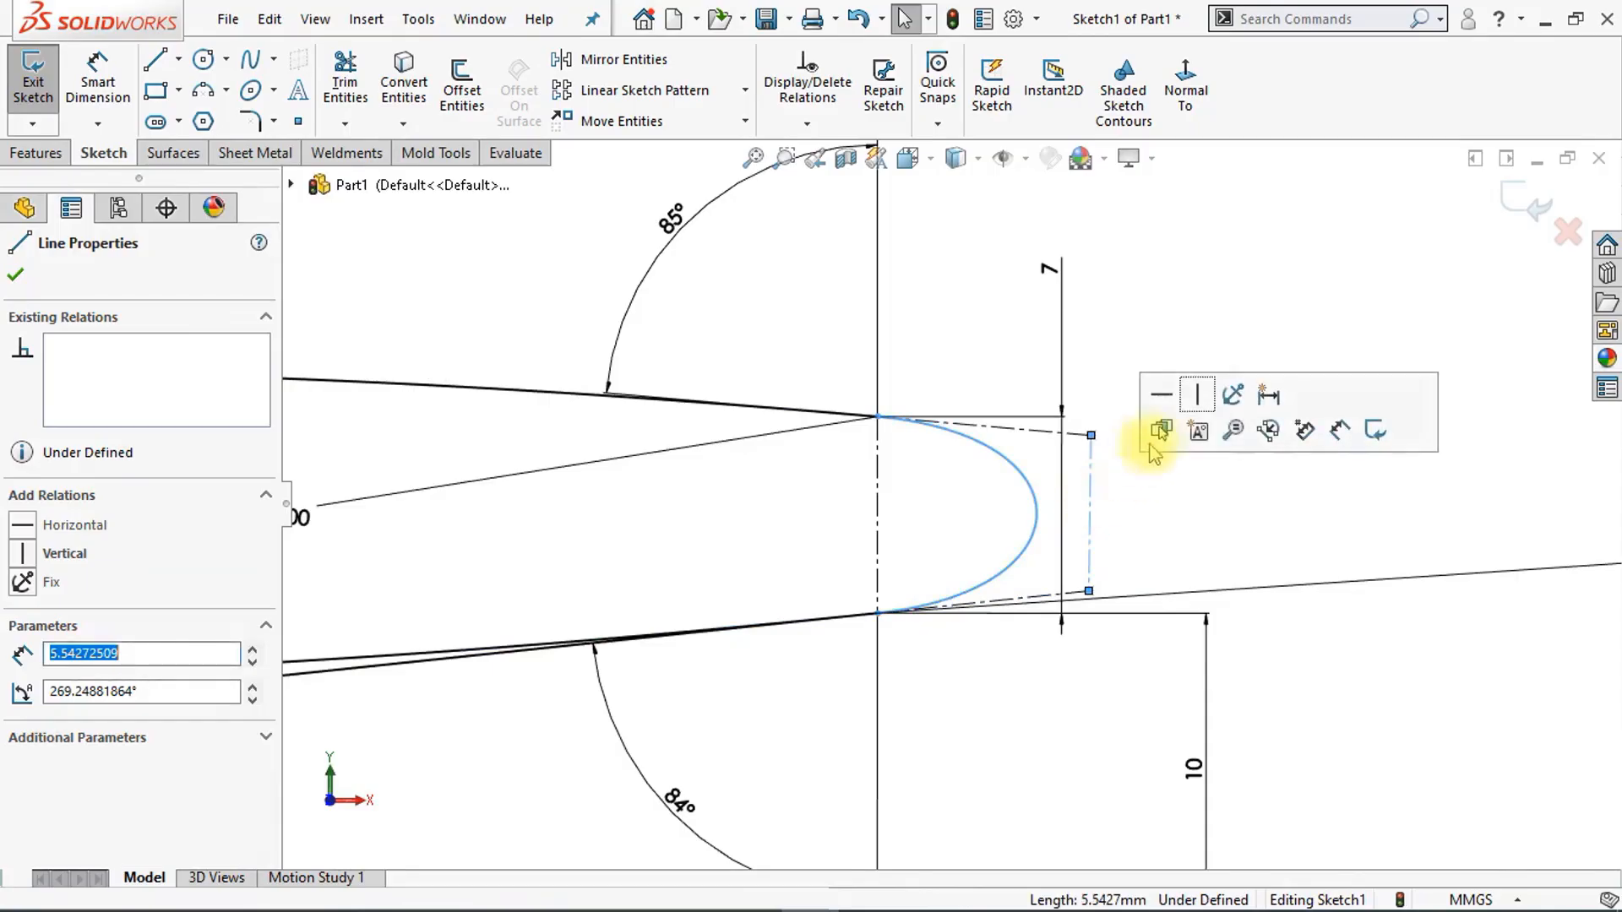
{"action": "left_click", "coordinate": [1196, 412]}
{"action": "left_click", "coordinate": [1166, 550]}
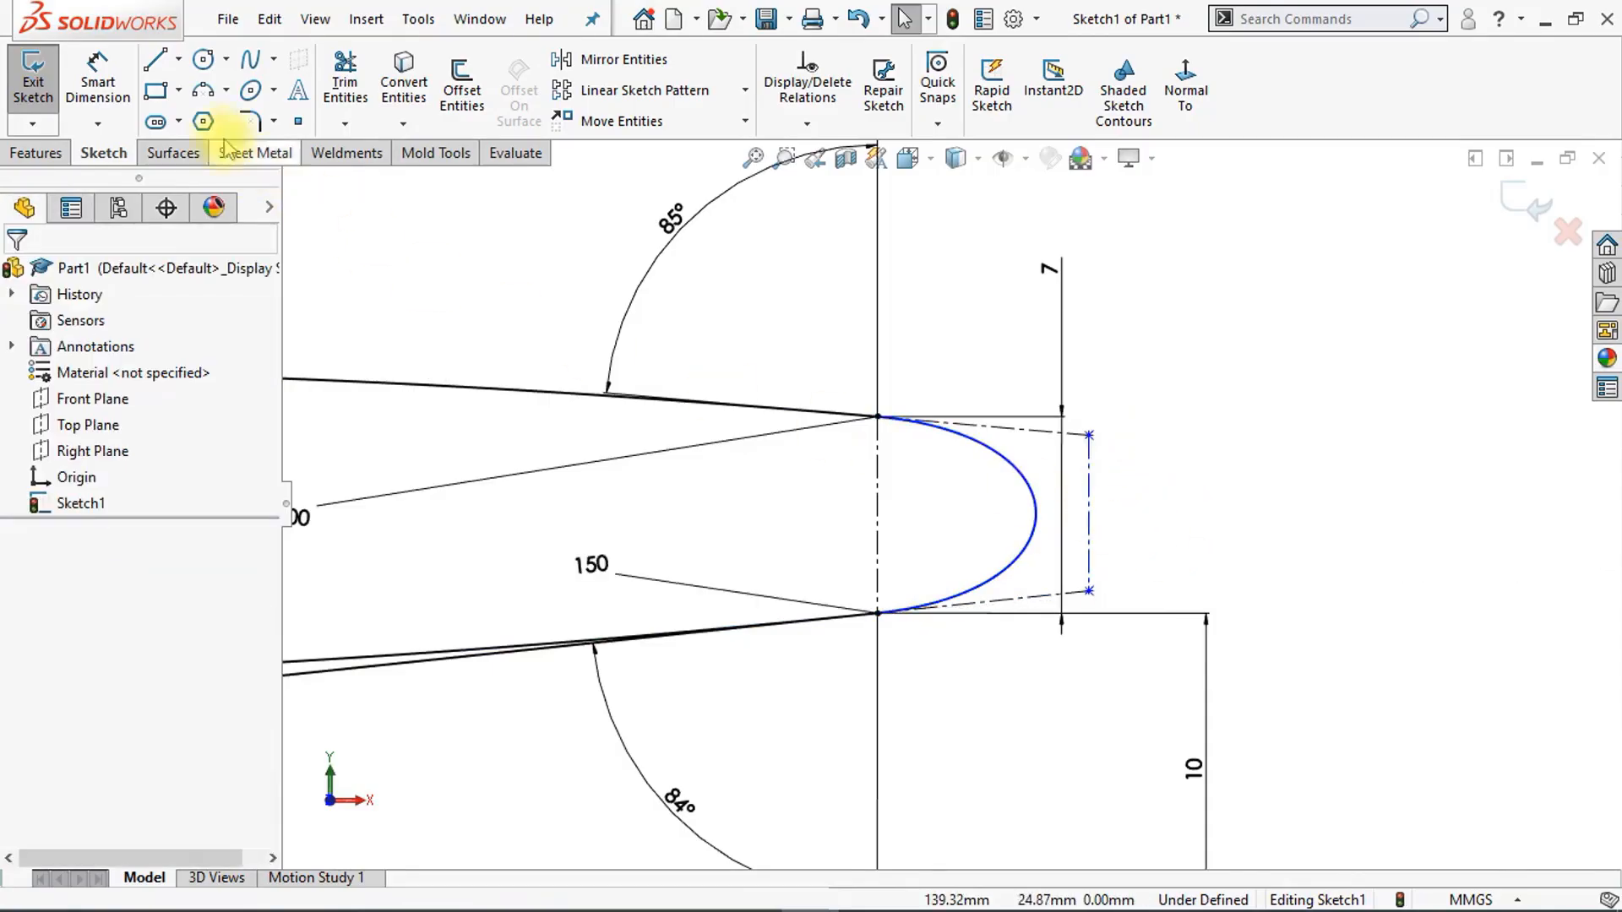
Step: Dimension the horizontal distance from the last centerline to the style spline's outer control segment as 9 mm
{"action": "left_click", "coordinate": [110, 85]}
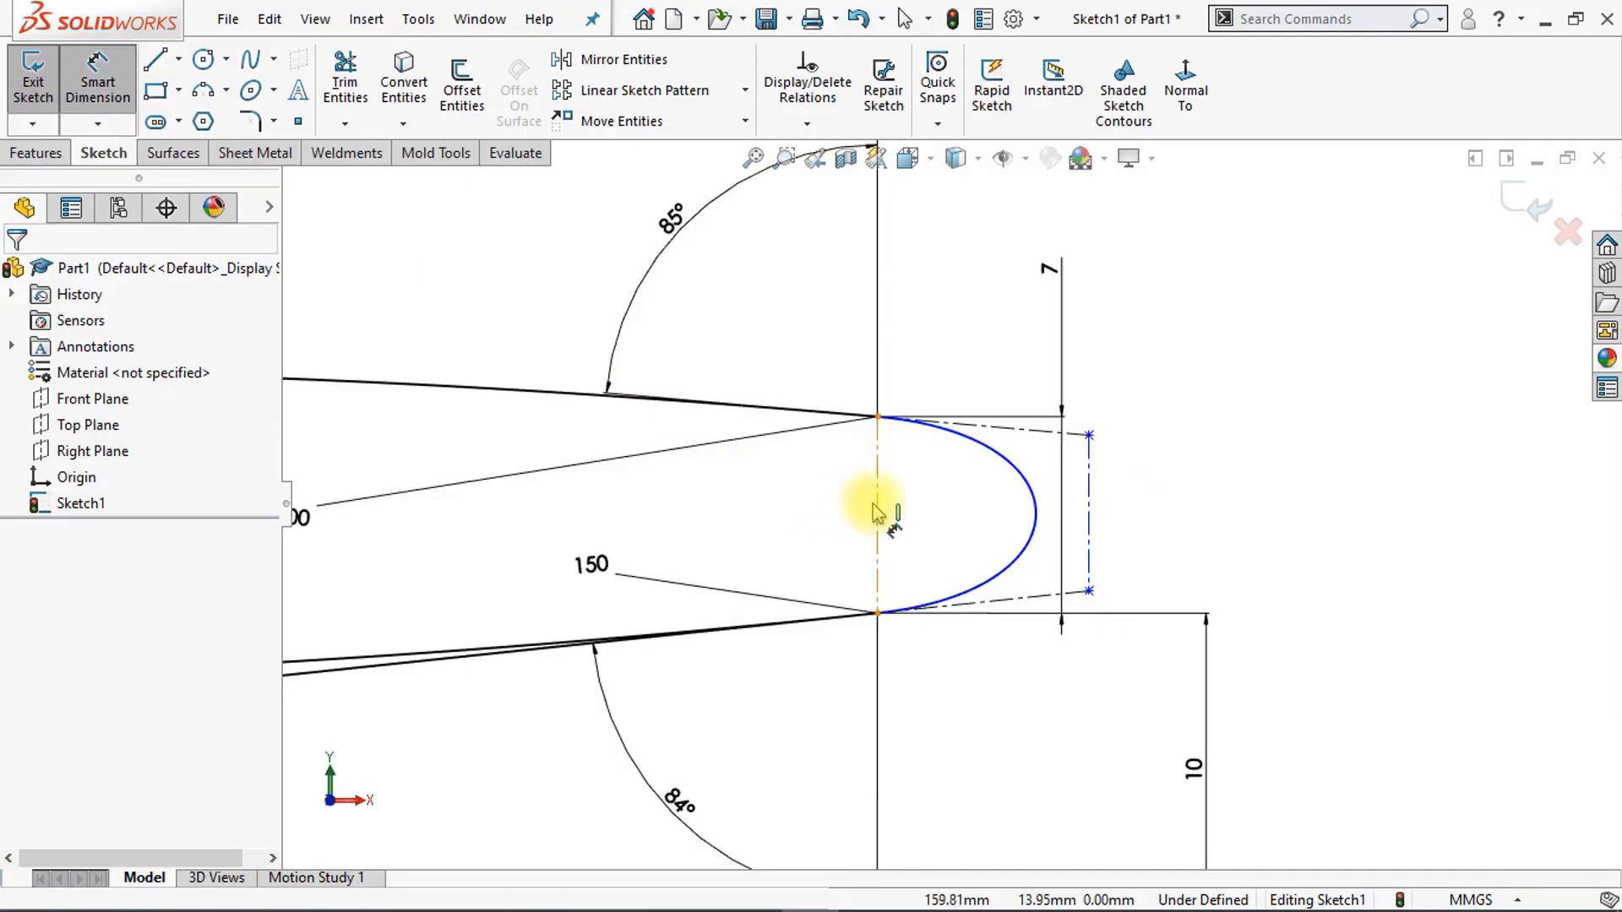
{"action": "left_click", "coordinate": [1088, 530]}
{"action": "left_click", "coordinate": [1038, 528]}
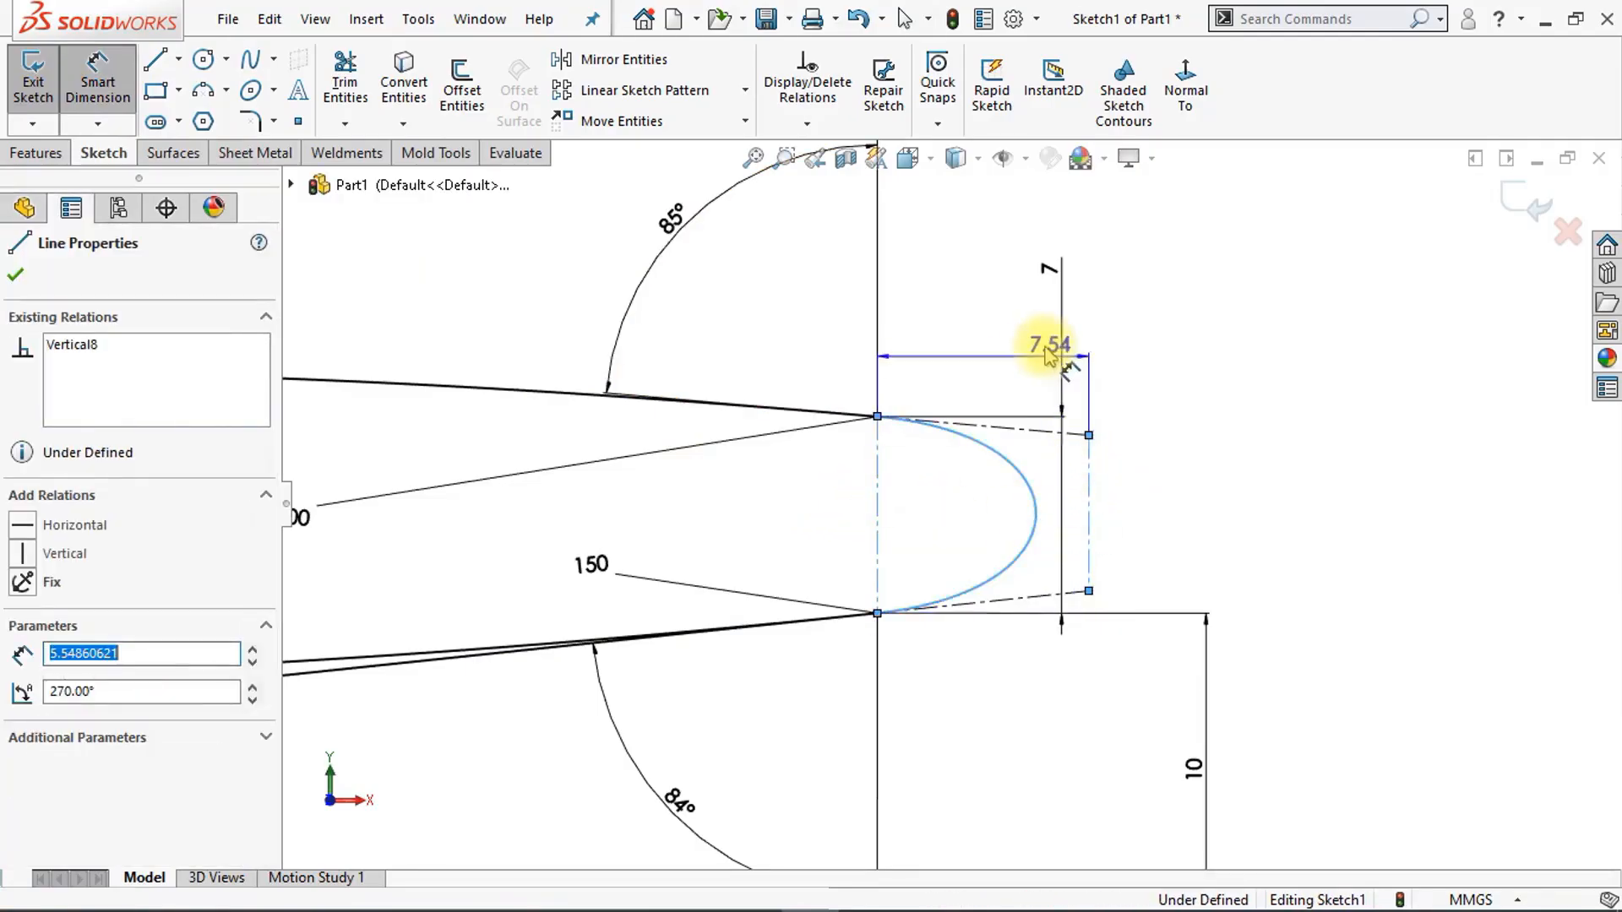
{"action": "left_click", "coordinate": [1005, 359]}
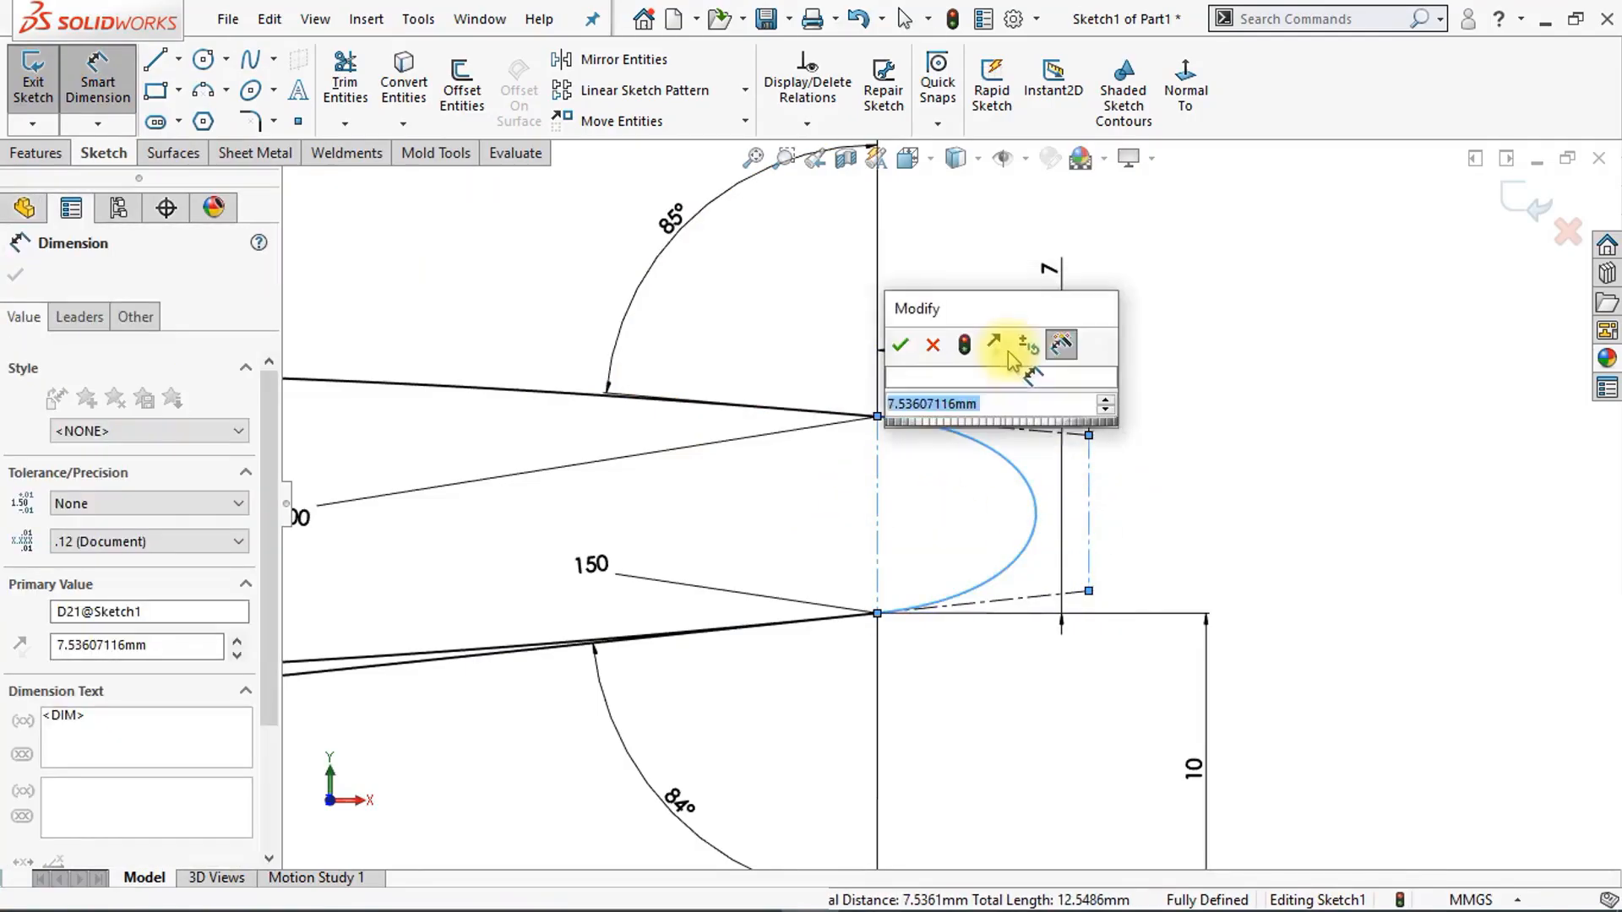
{"action": "type", "text": "9"}
{"action": "key", "text": "Return"}
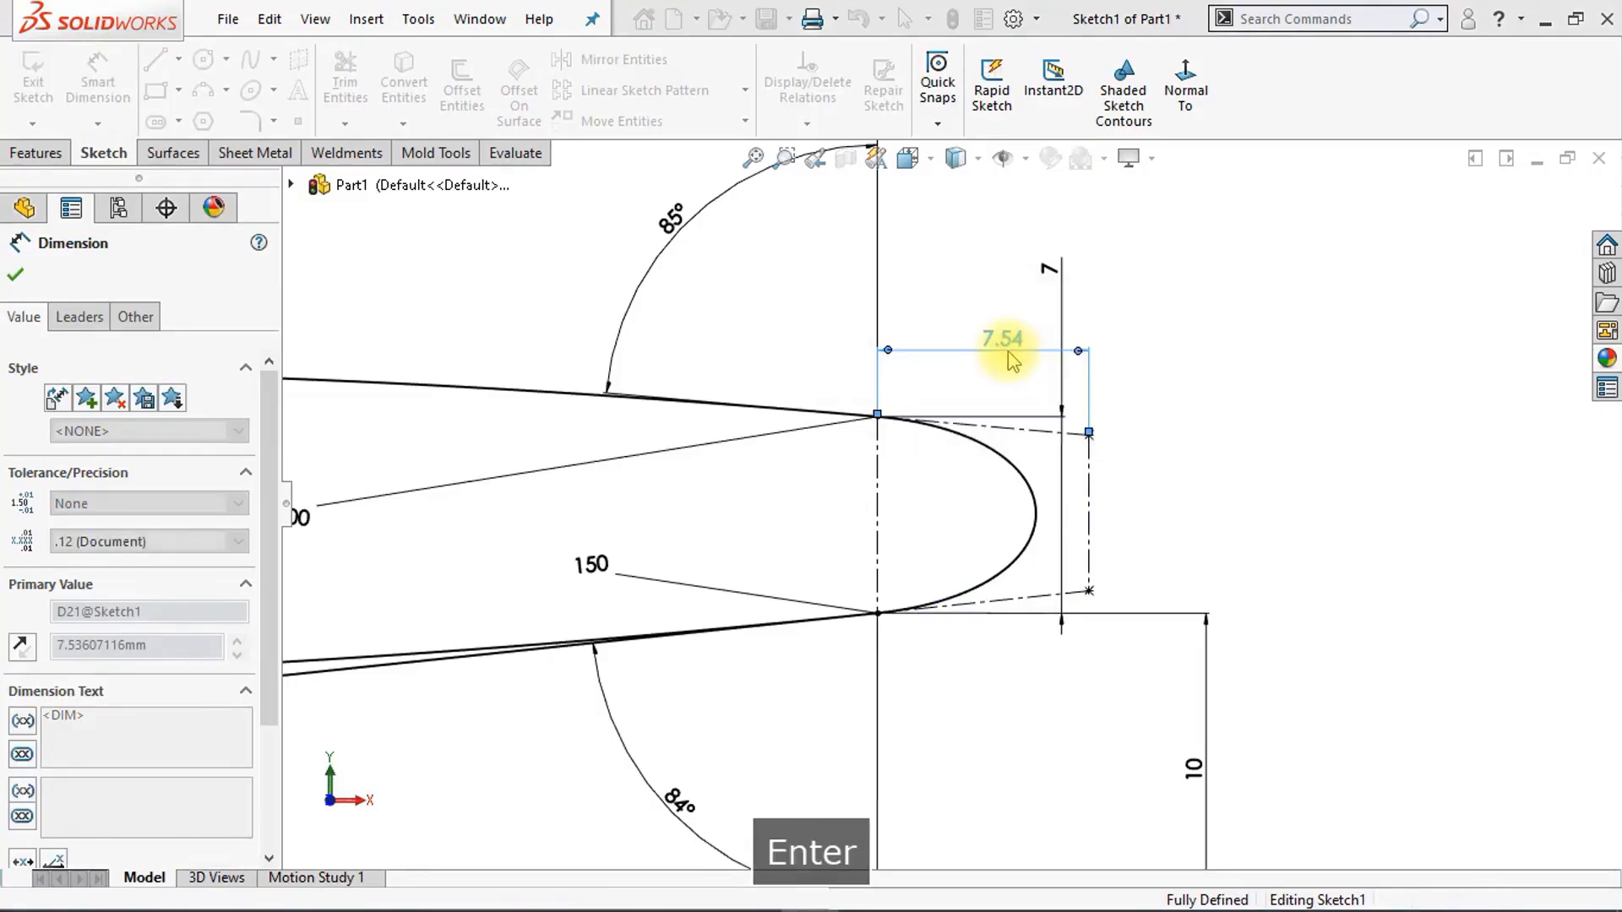
{"action": "left_click", "coordinate": [1242, 494]}
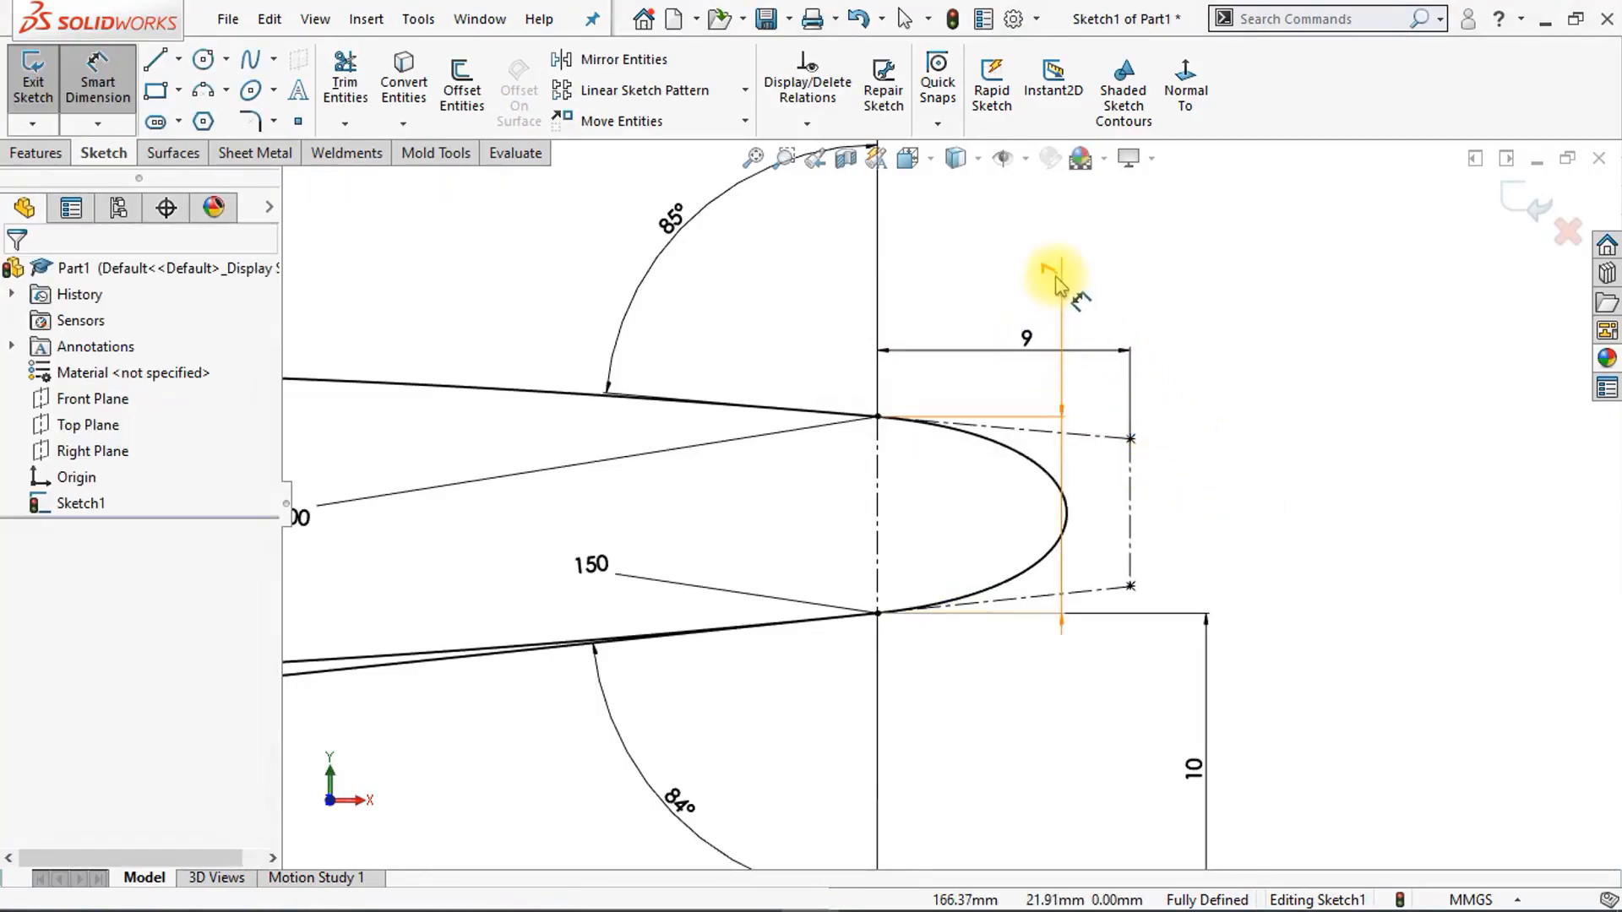
Step: Rearrange the 7 and 10 dimensions beyond the end cap and the 150 and 200 handle dimensions beside the last centerline, outside the profile
{"action": "left_click_drag", "start_coordinate": [1085, 325], "coordinate": [1281, 541]}
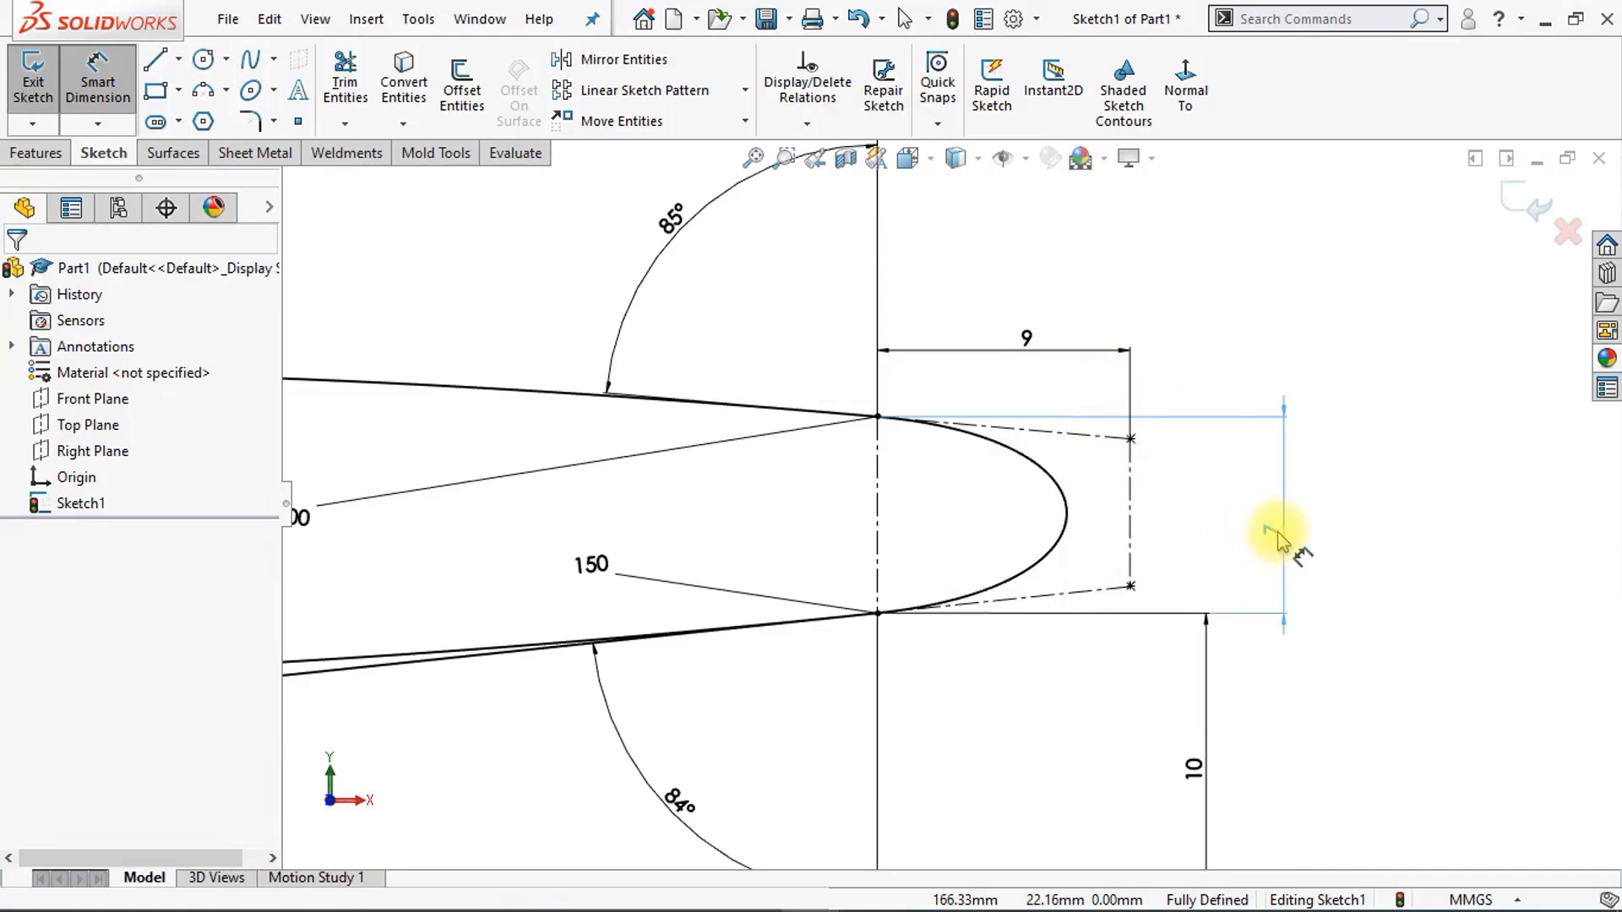
{"action": "left_click", "coordinate": [1203, 772]}
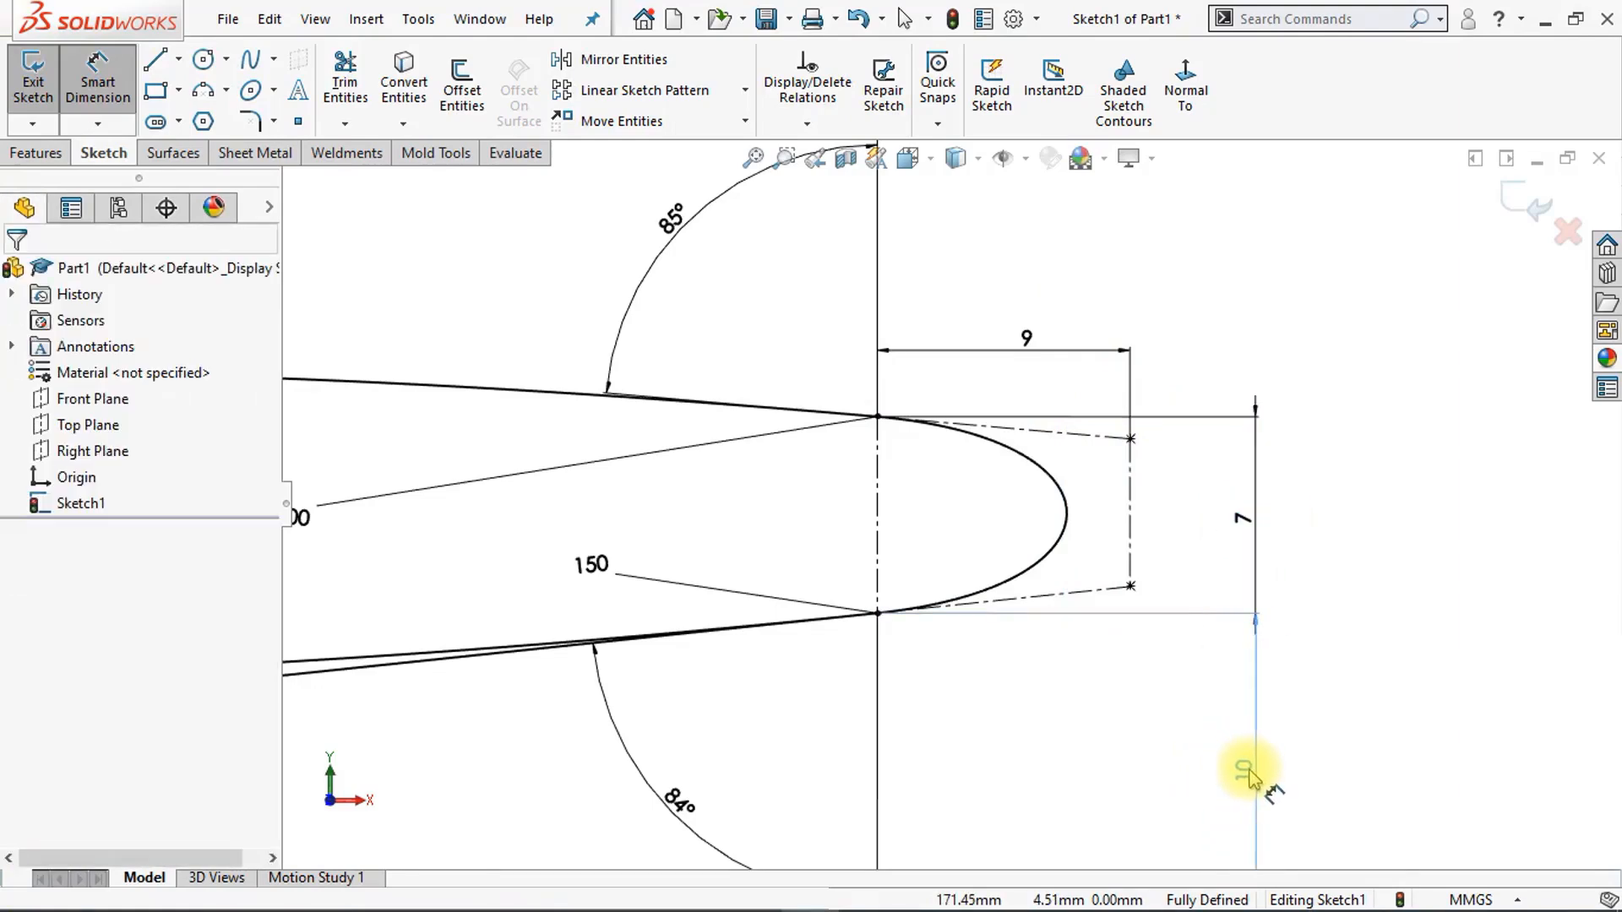
{"action": "left_click", "coordinate": [1072, 672]}
{"action": "scroll", "coordinate": [1078, 655], "scroll_direction": "up", "scroll_amount": 5}
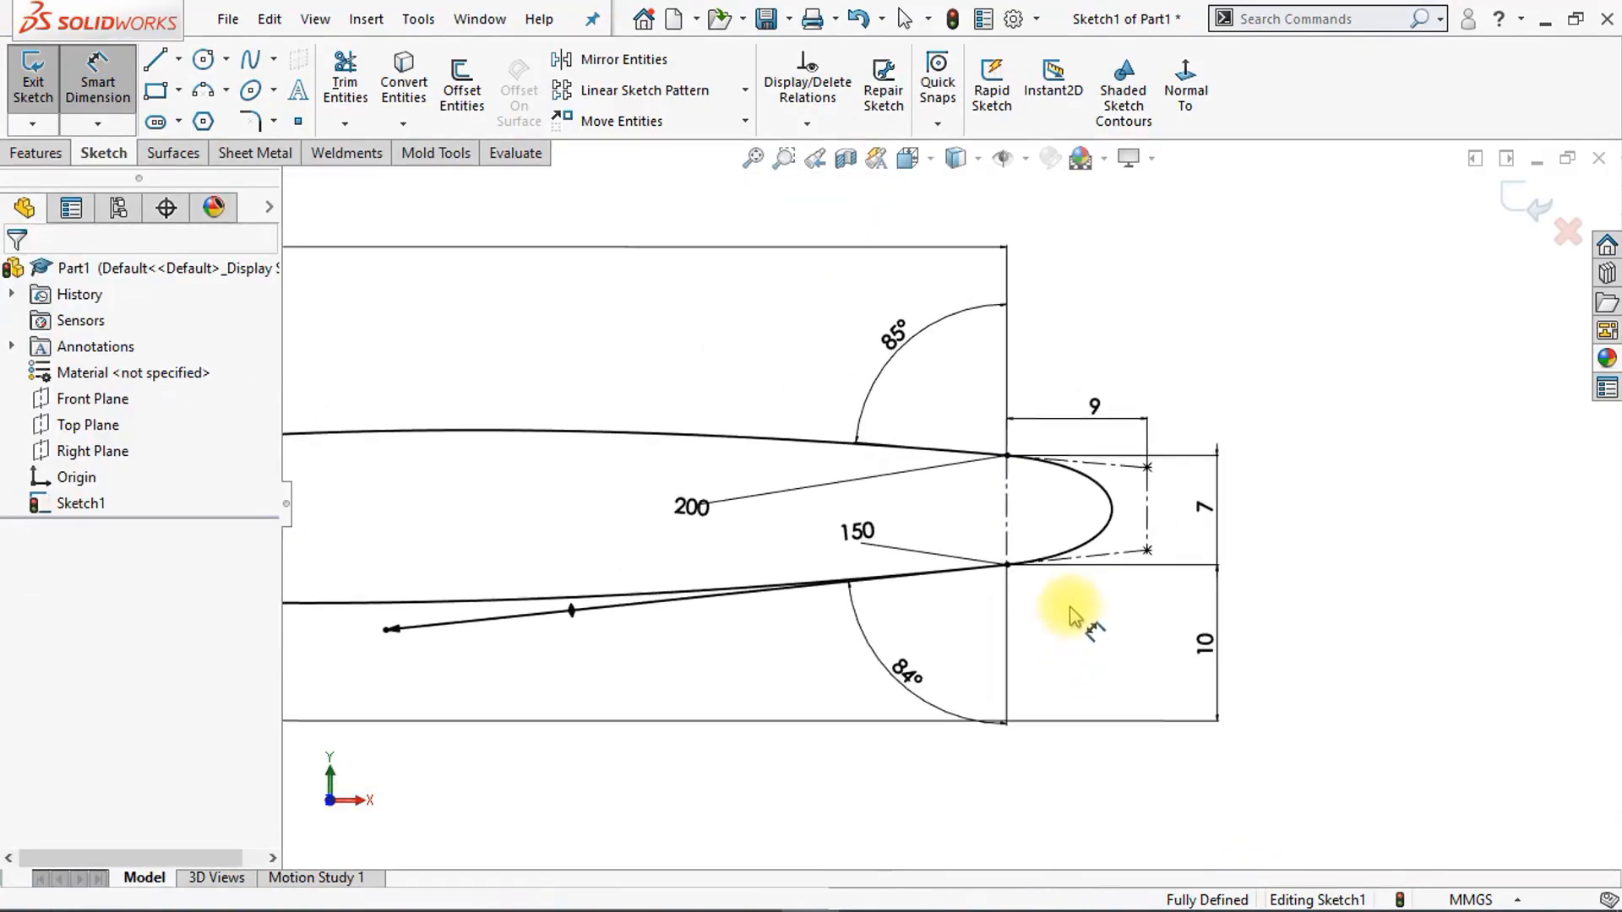
{"action": "scroll", "coordinate": [1001, 608], "scroll_direction": "up", "scroll_amount": 3}
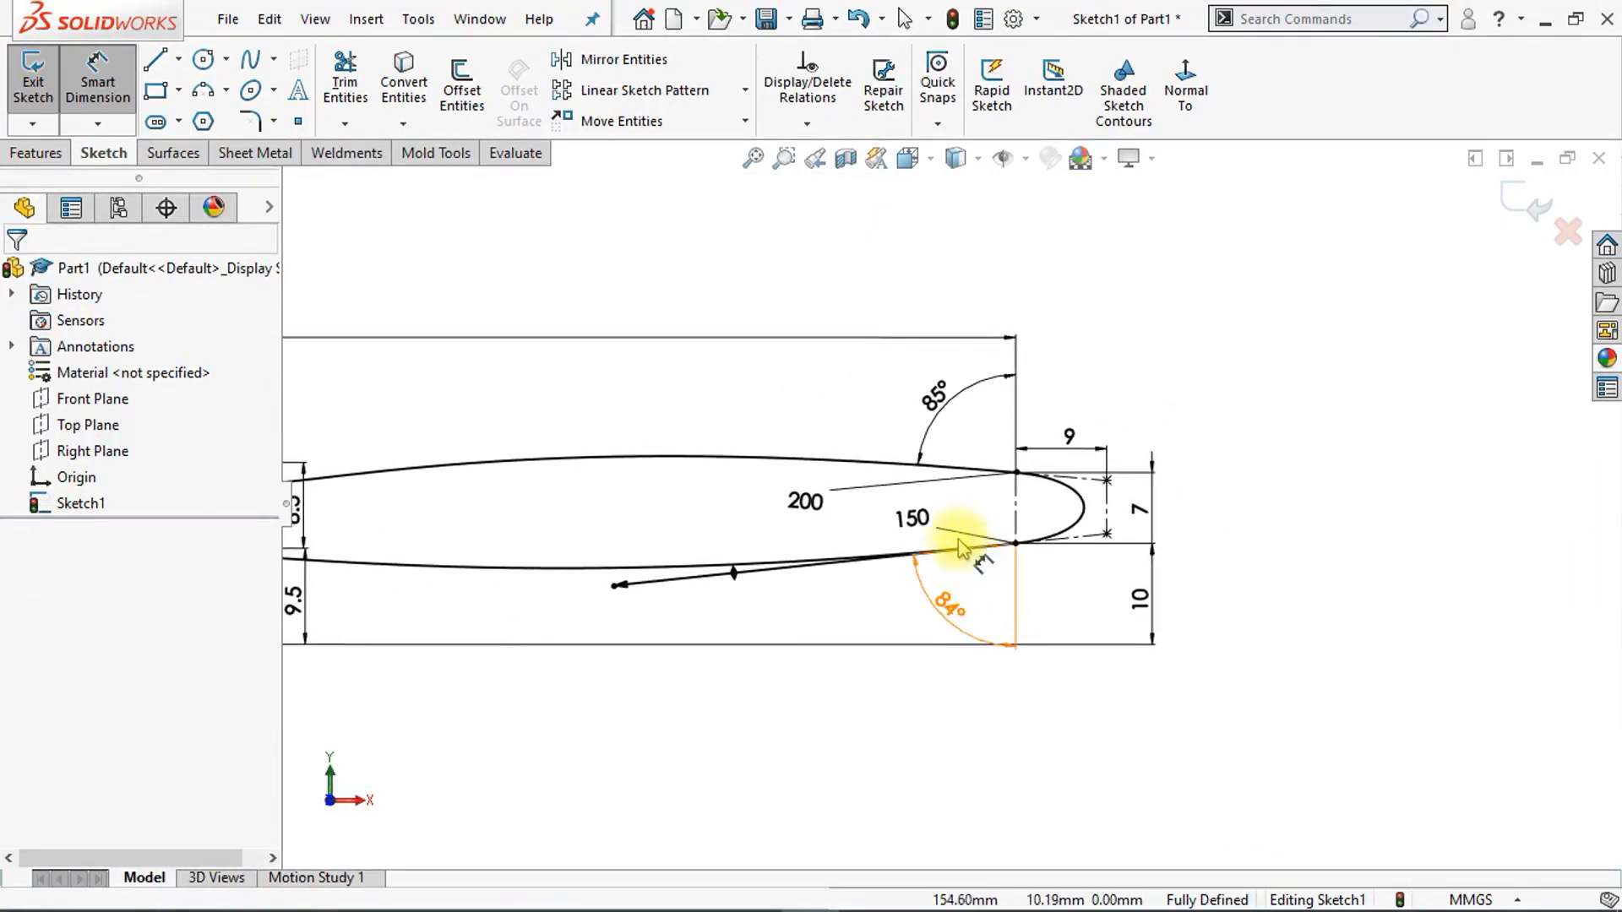
{"action": "left_click_drag", "start_coordinate": [919, 522], "coordinate": [984, 583]}
{"action": "left_click_drag", "start_coordinate": [803, 503], "coordinate": [975, 435]}
{"action": "left_click", "coordinate": [799, 524]}
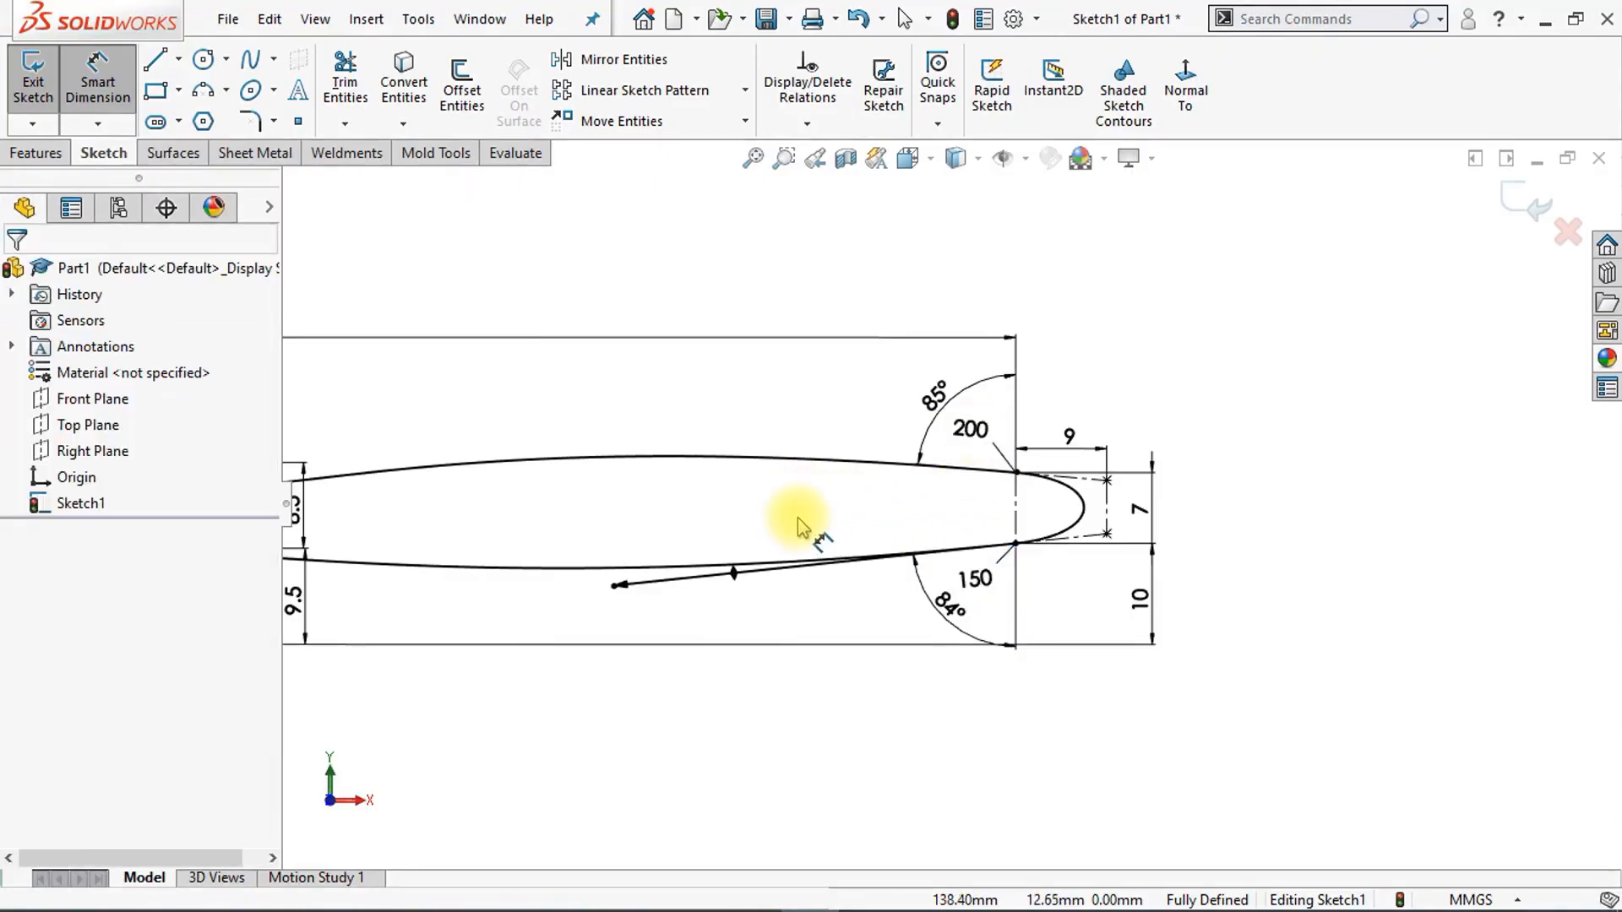
Step: Extrude the profile sketch as a surface with a blind depth of 5 mm in the reversed direction
{"action": "scroll", "coordinate": [799, 520], "scroll_direction": "up", "scroll_amount": 3}
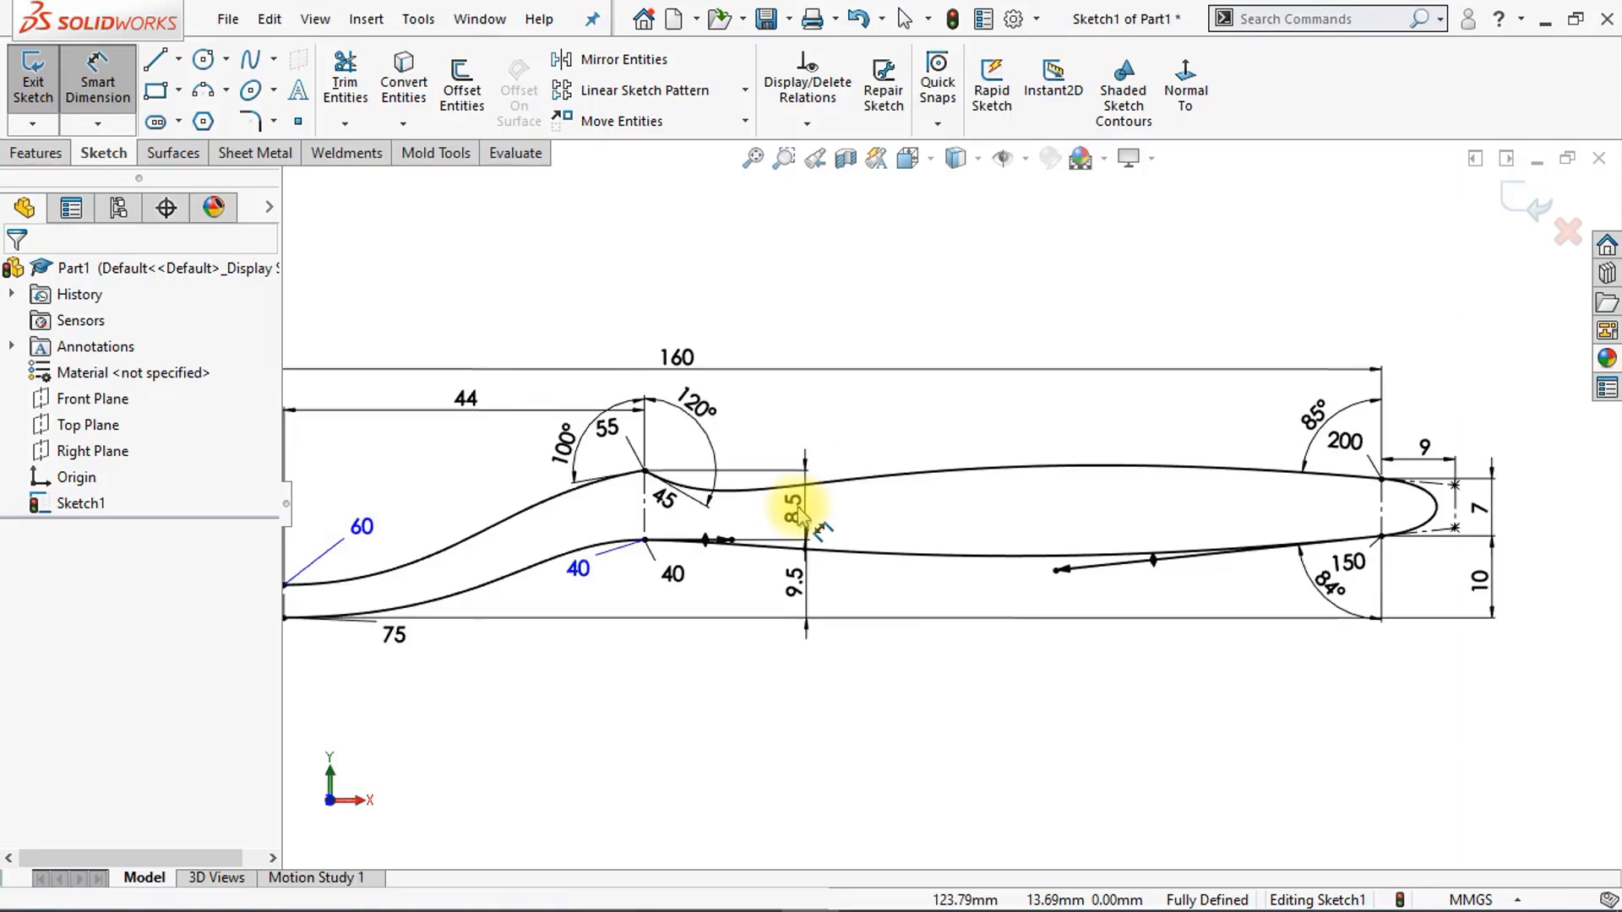
{"action": "scroll", "coordinate": [811, 533], "scroll_direction": "up", "scroll_amount": 3}
{"action": "scroll", "coordinate": [800, 516], "scroll_direction": "up", "scroll_amount": 3}
{"action": "scroll", "coordinate": [803, 517], "scroll_direction": "down", "scroll_amount": 1}
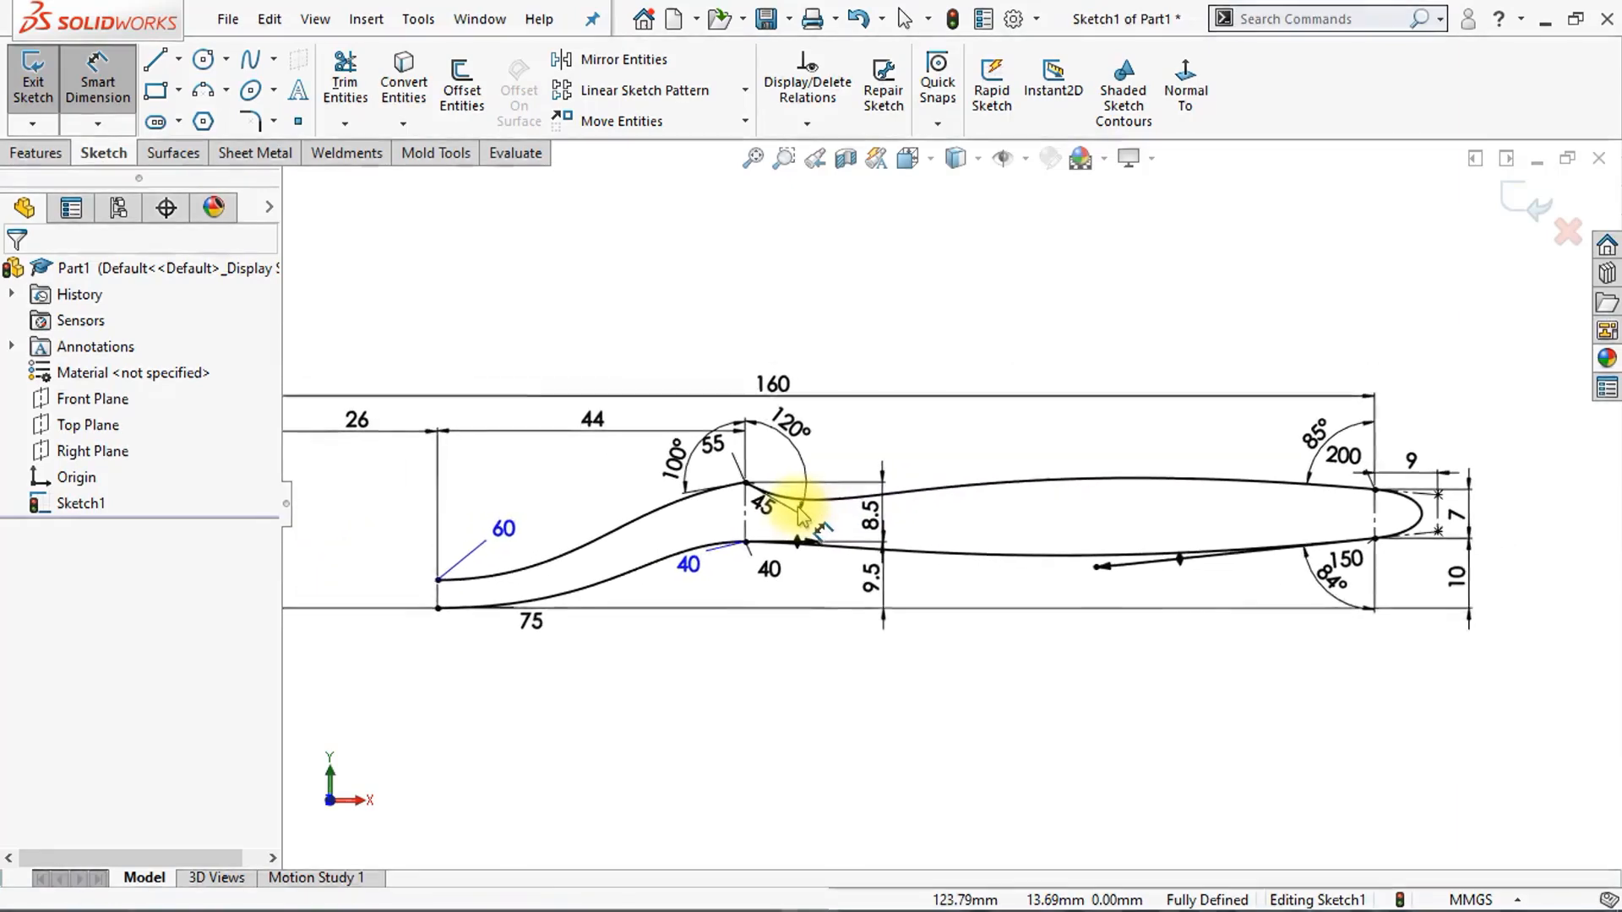
{"action": "left_click", "coordinate": [173, 153]}
{"action": "left_click", "coordinate": [40, 93]}
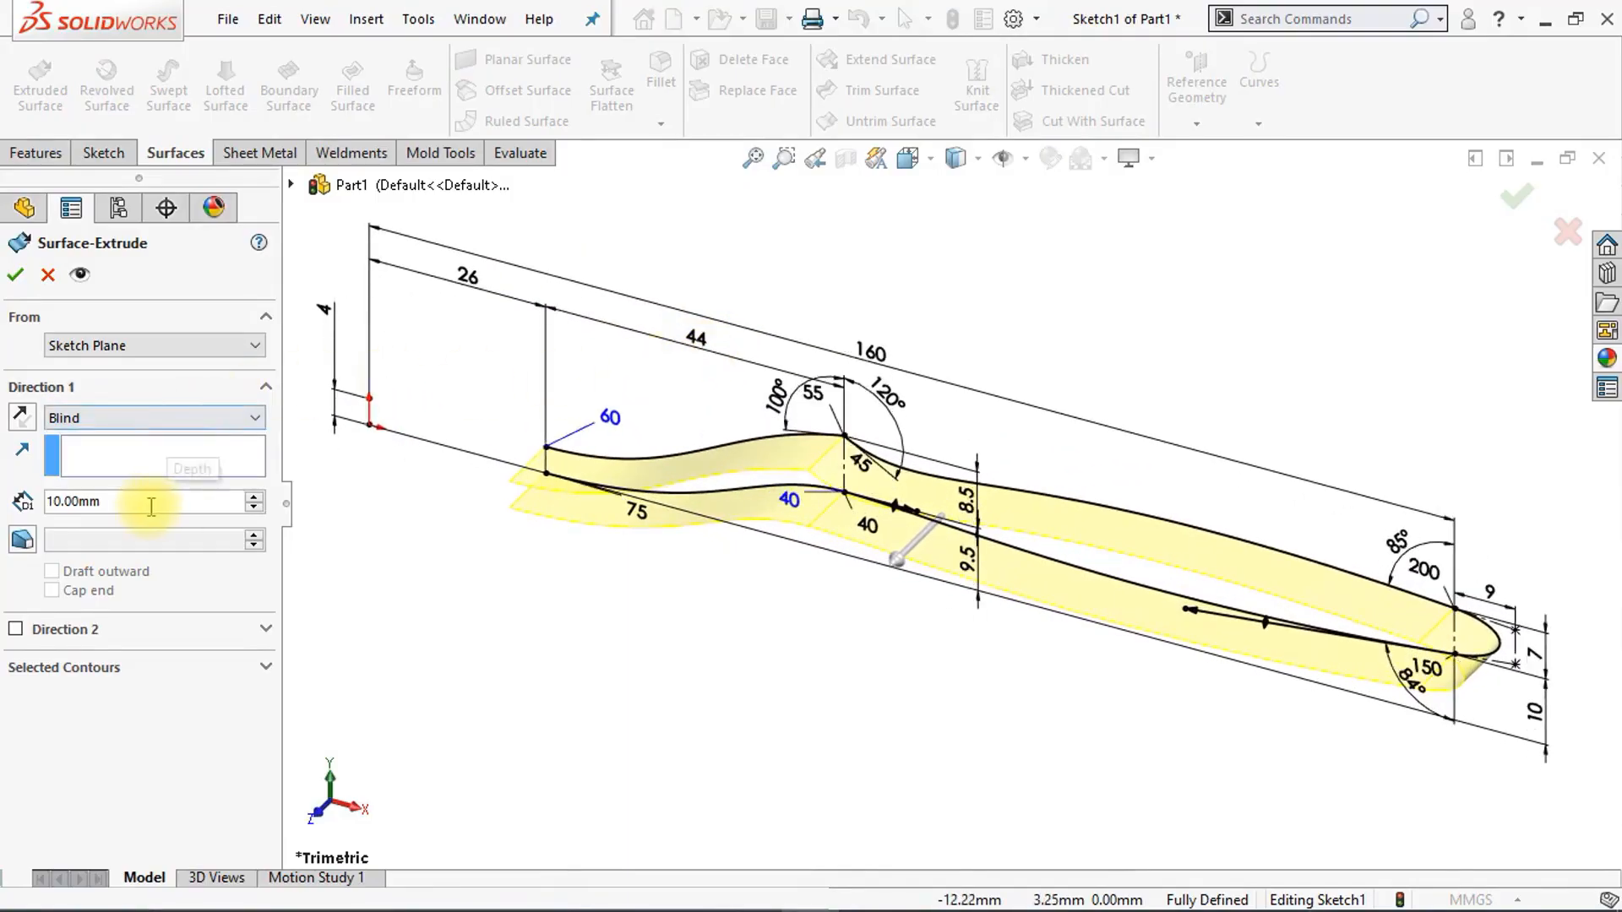
{"action": "type", "text": "5"}
{"action": "key", "text": "Return"}
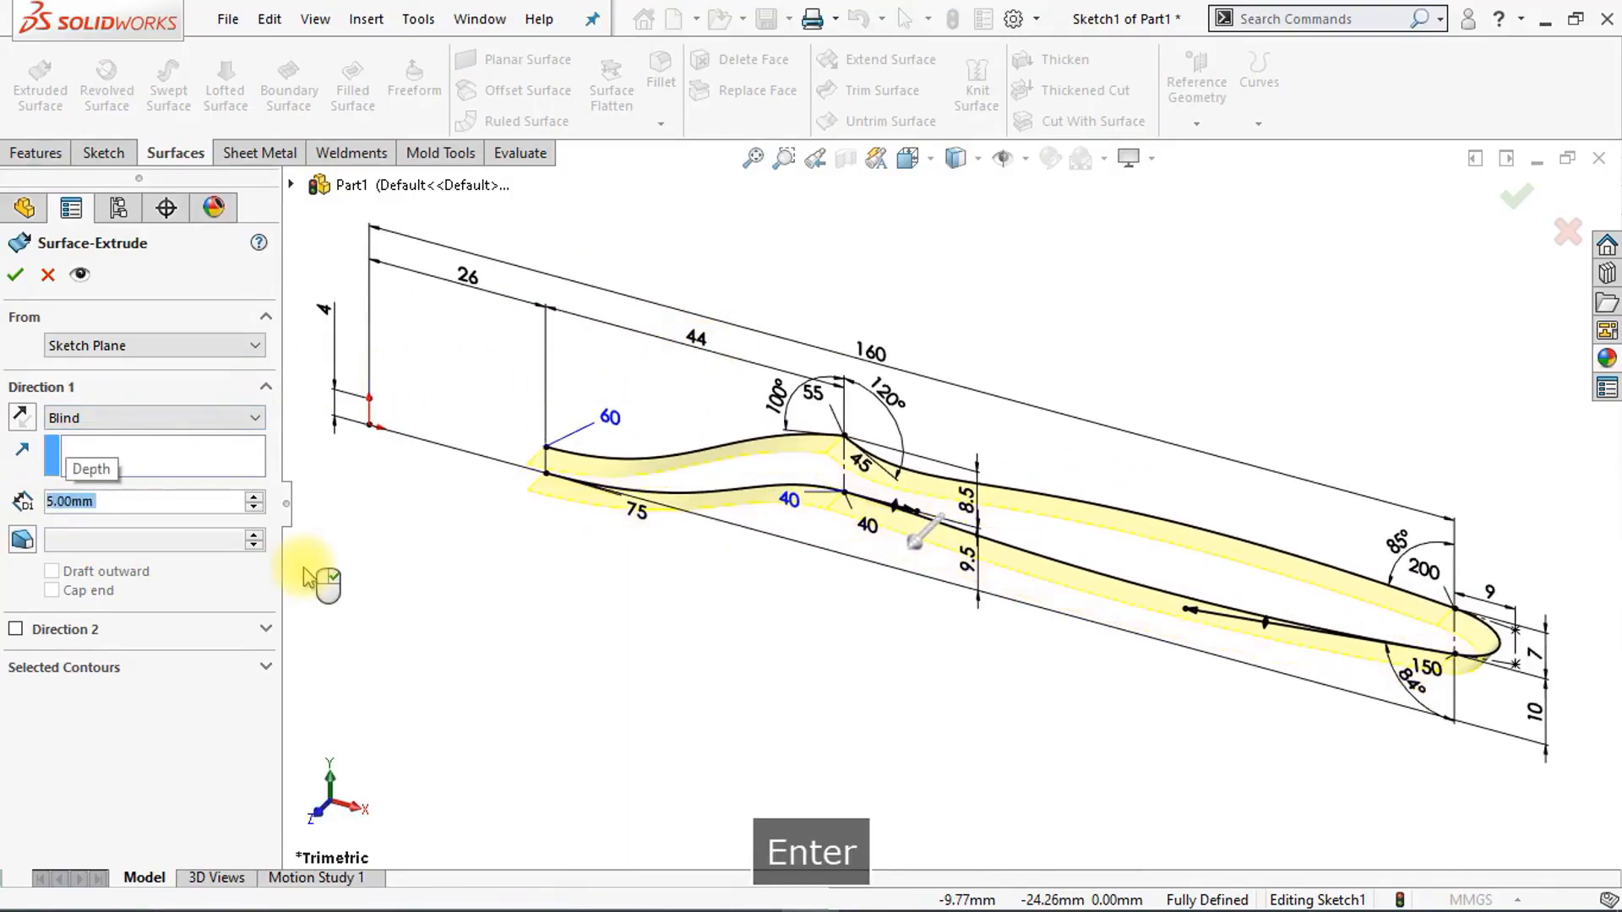
{"action": "left_click", "coordinate": [21, 417]}
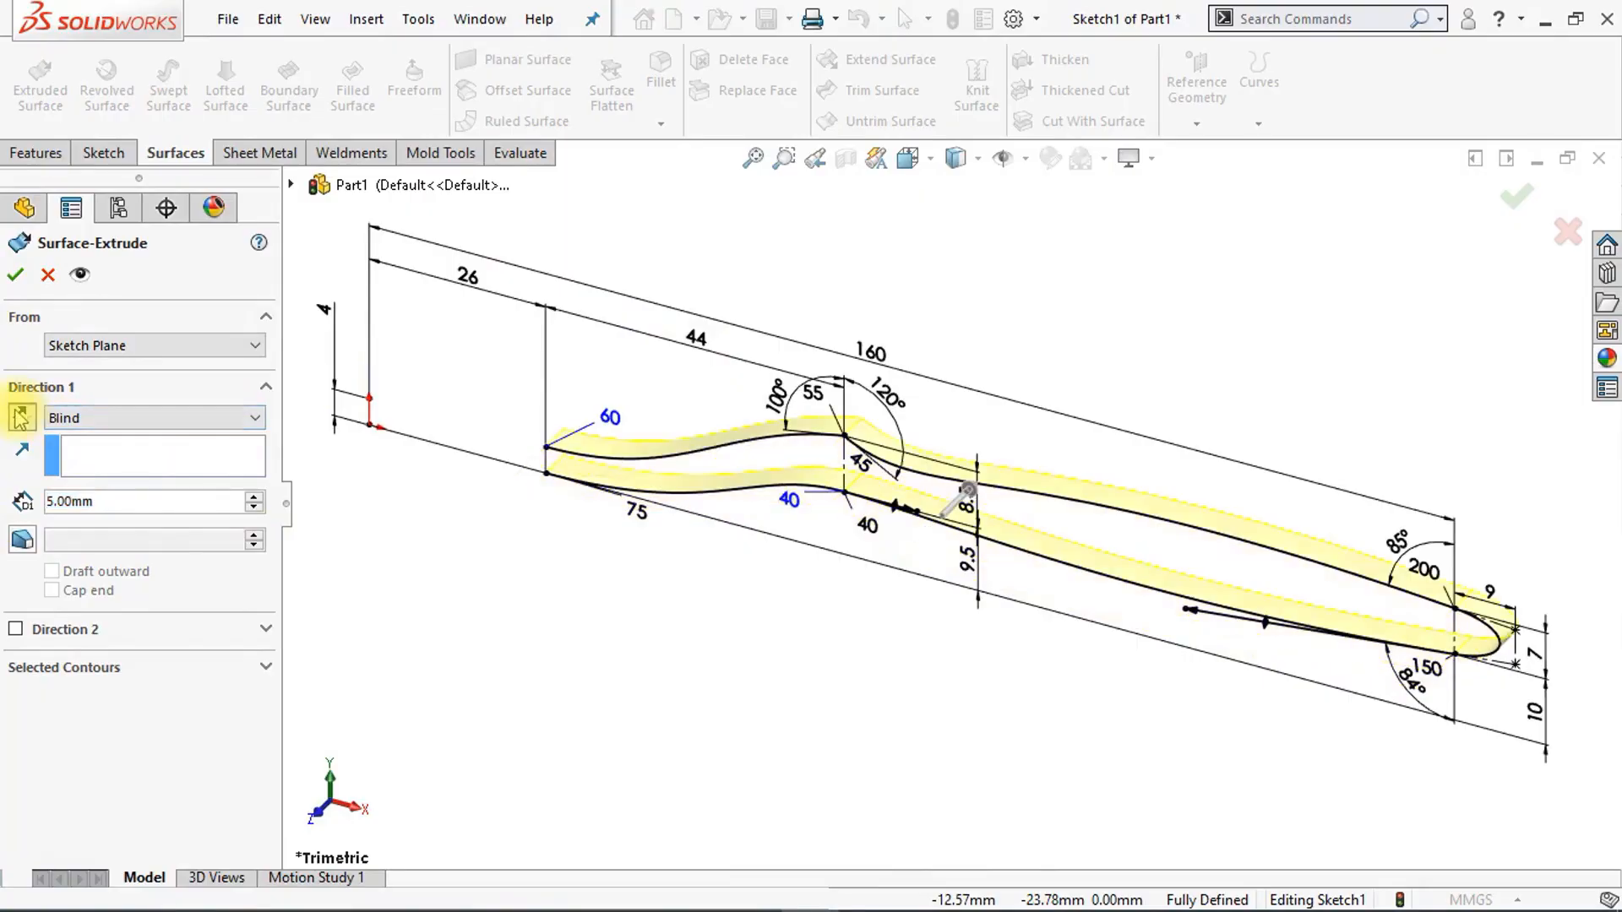
{"action": "left_click", "coordinate": [16, 279]}
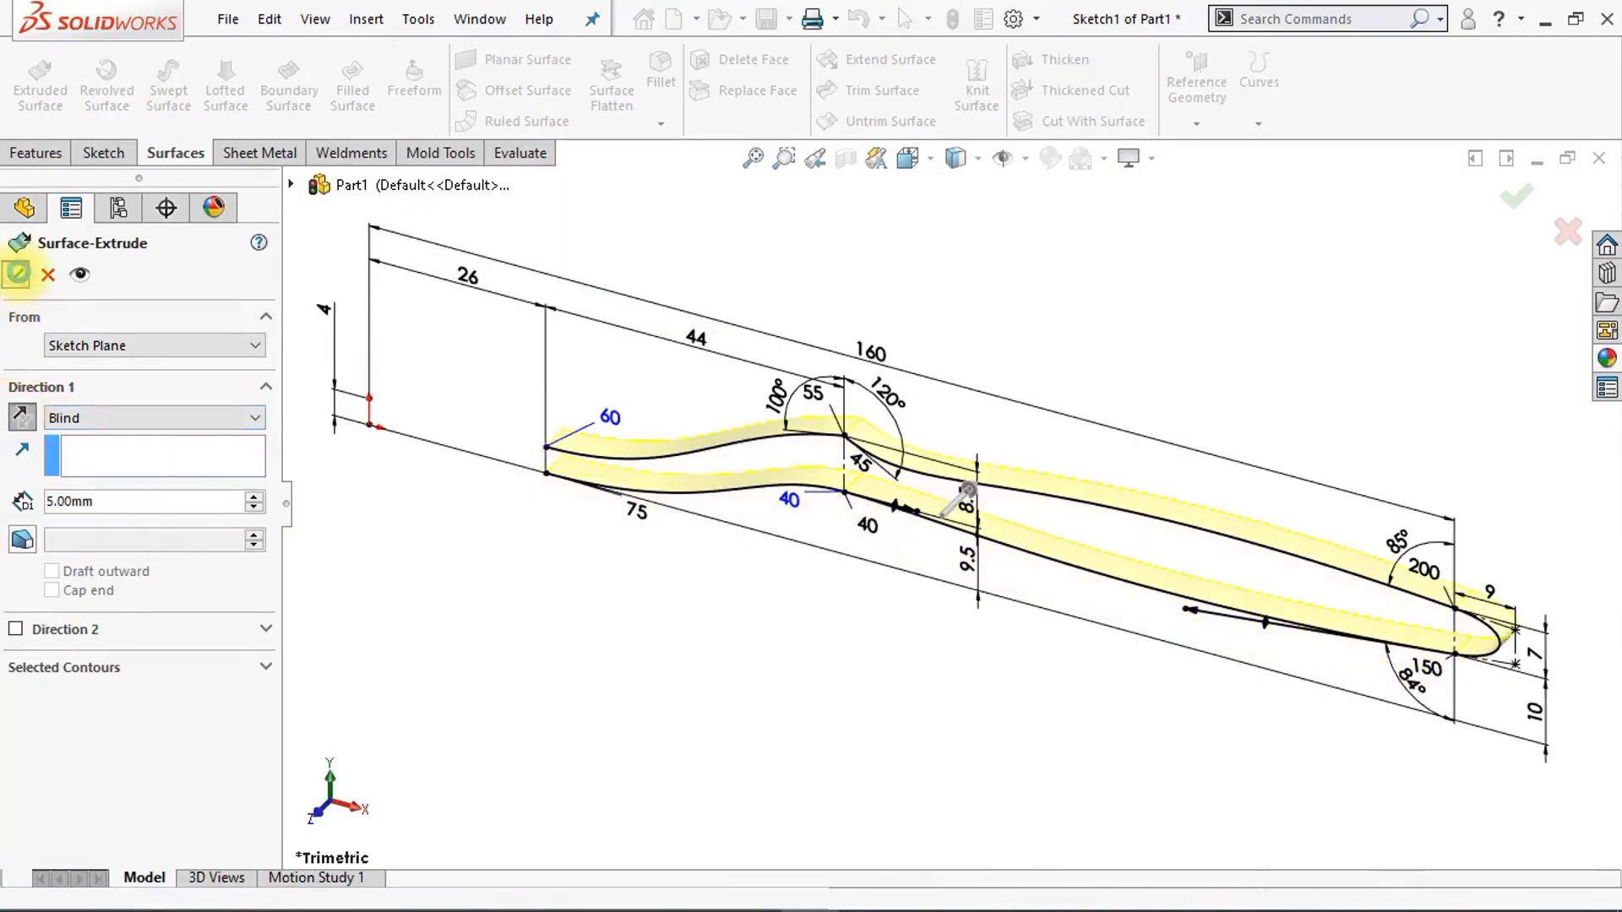
{"action": "left_click", "coordinate": [603, 708]}
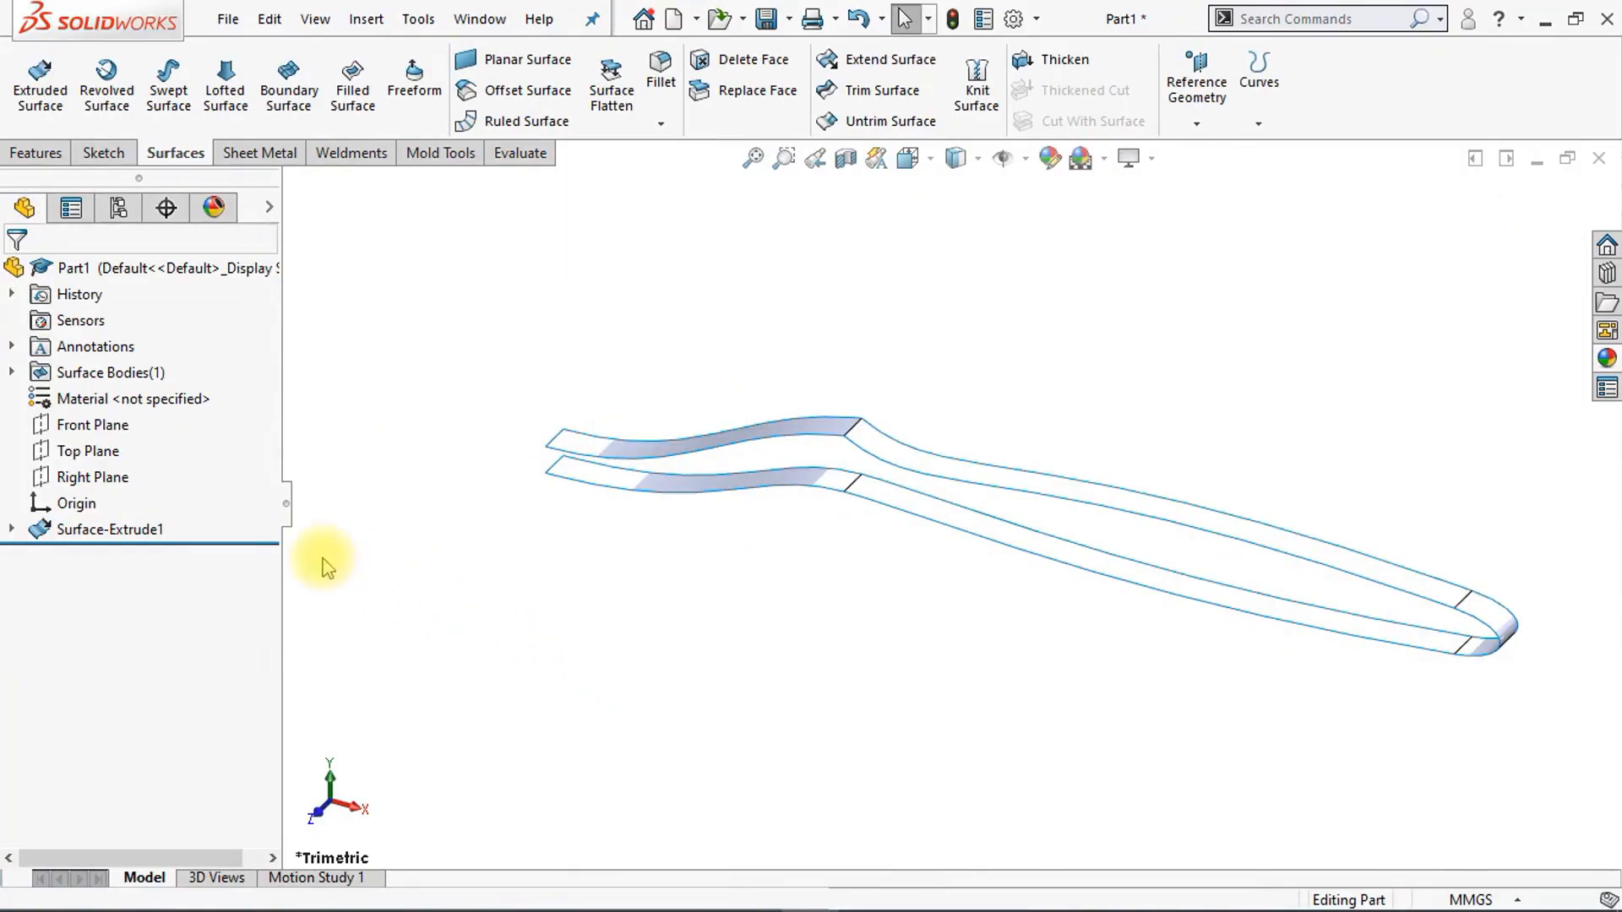
Step: Start a new sketch on the Top Plane and view it face-on
{"action": "left_click", "coordinate": [94, 459]}
{"action": "left_click", "coordinate": [114, 424]}
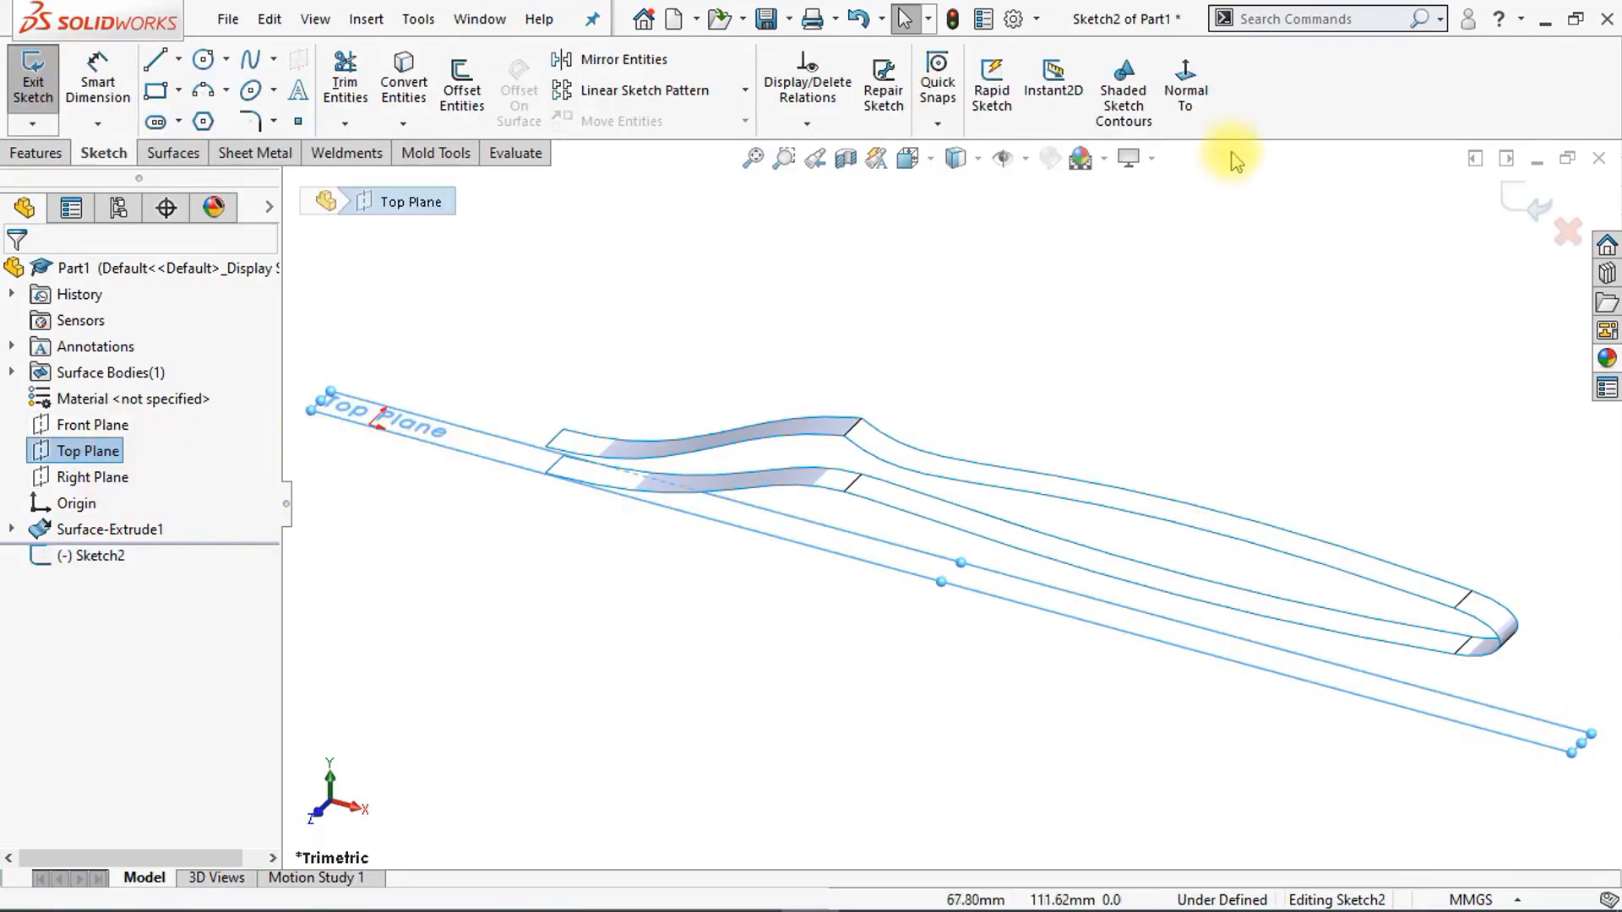
{"action": "left_click", "coordinate": [1204, 108]}
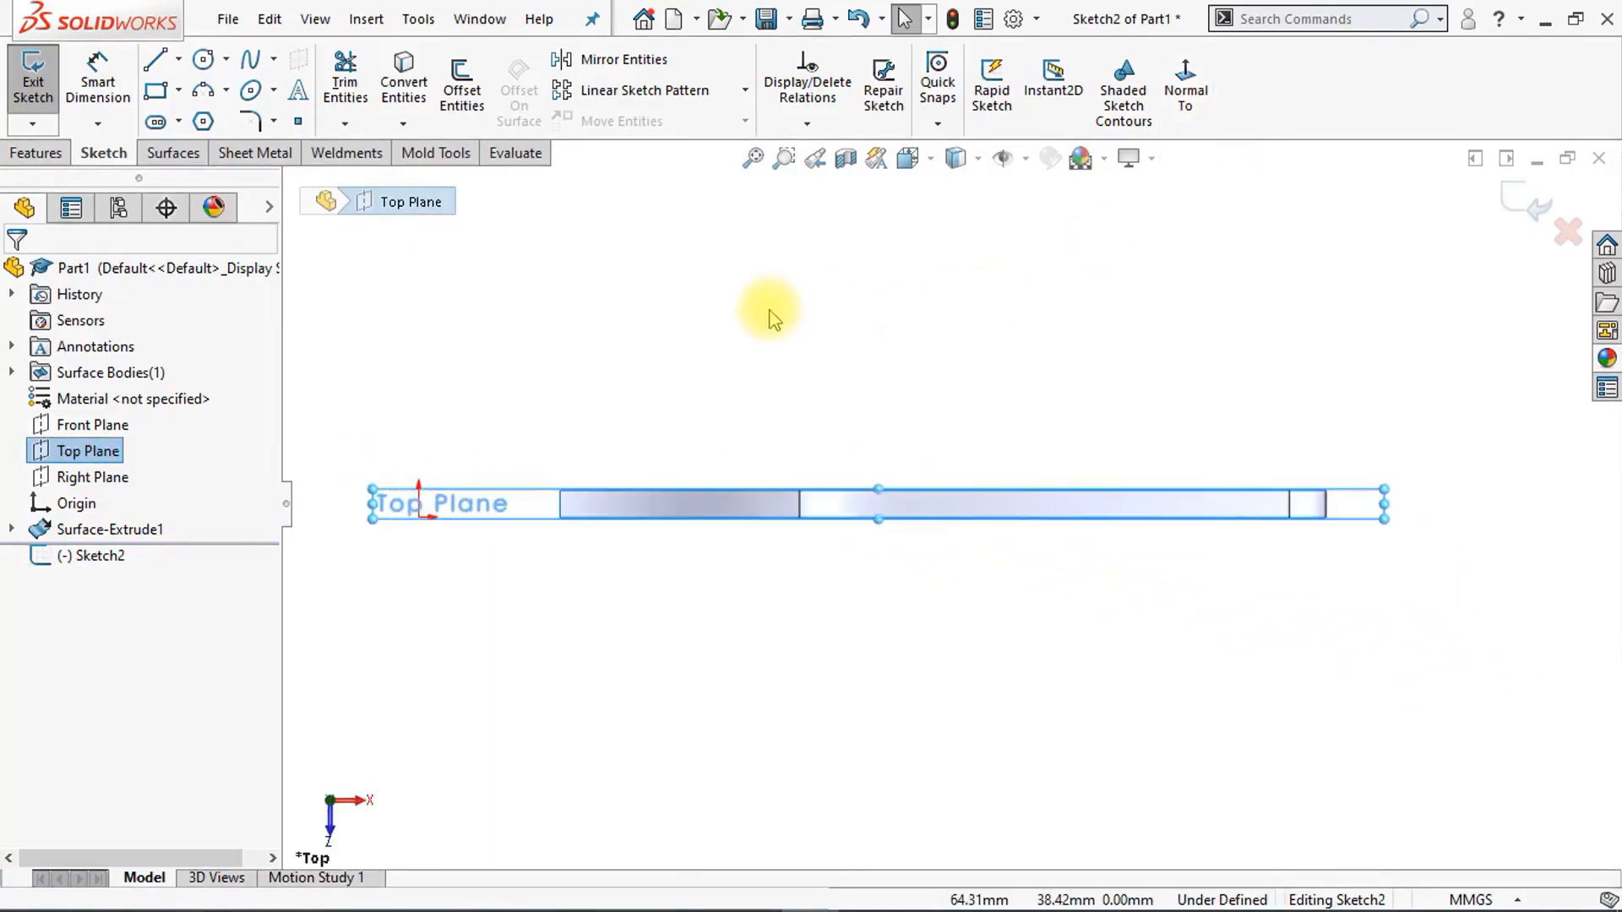
{"action": "left_click", "coordinate": [749, 361]}
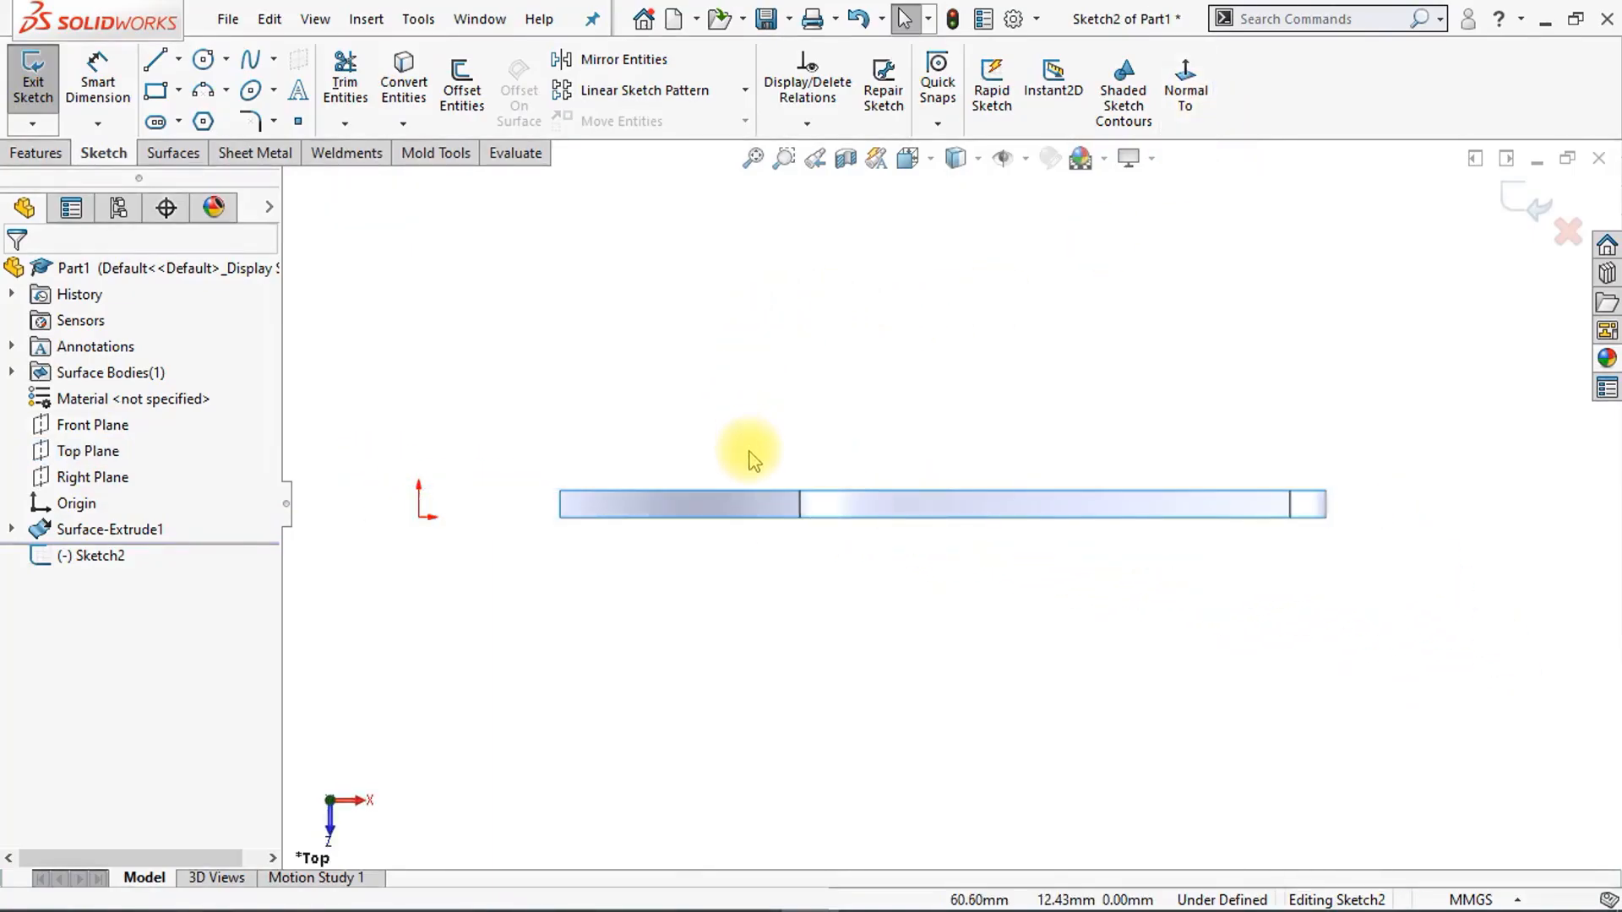
Step: Sketch an ellipse centered horizontally level with the origin and passing through it, with radii of about 12.5 mm and 6.65 mm
{"action": "scroll", "coordinate": [749, 452], "scroll_direction": "down", "scroll_amount": 4}
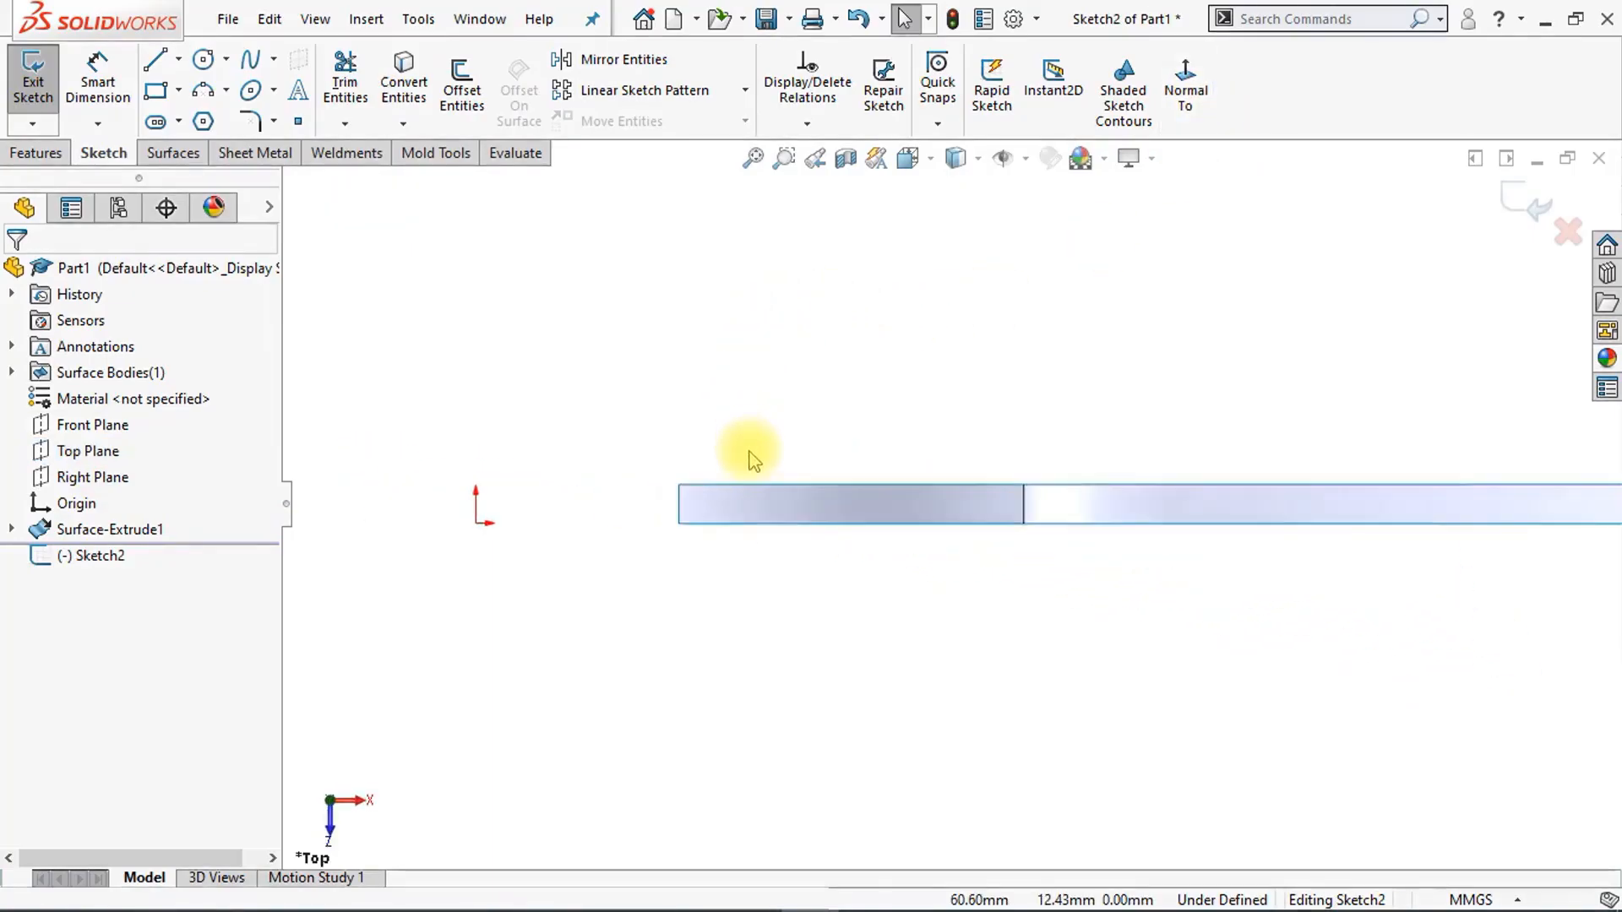
{"action": "scroll", "coordinate": [750, 453], "scroll_direction": "down", "scroll_amount": 5}
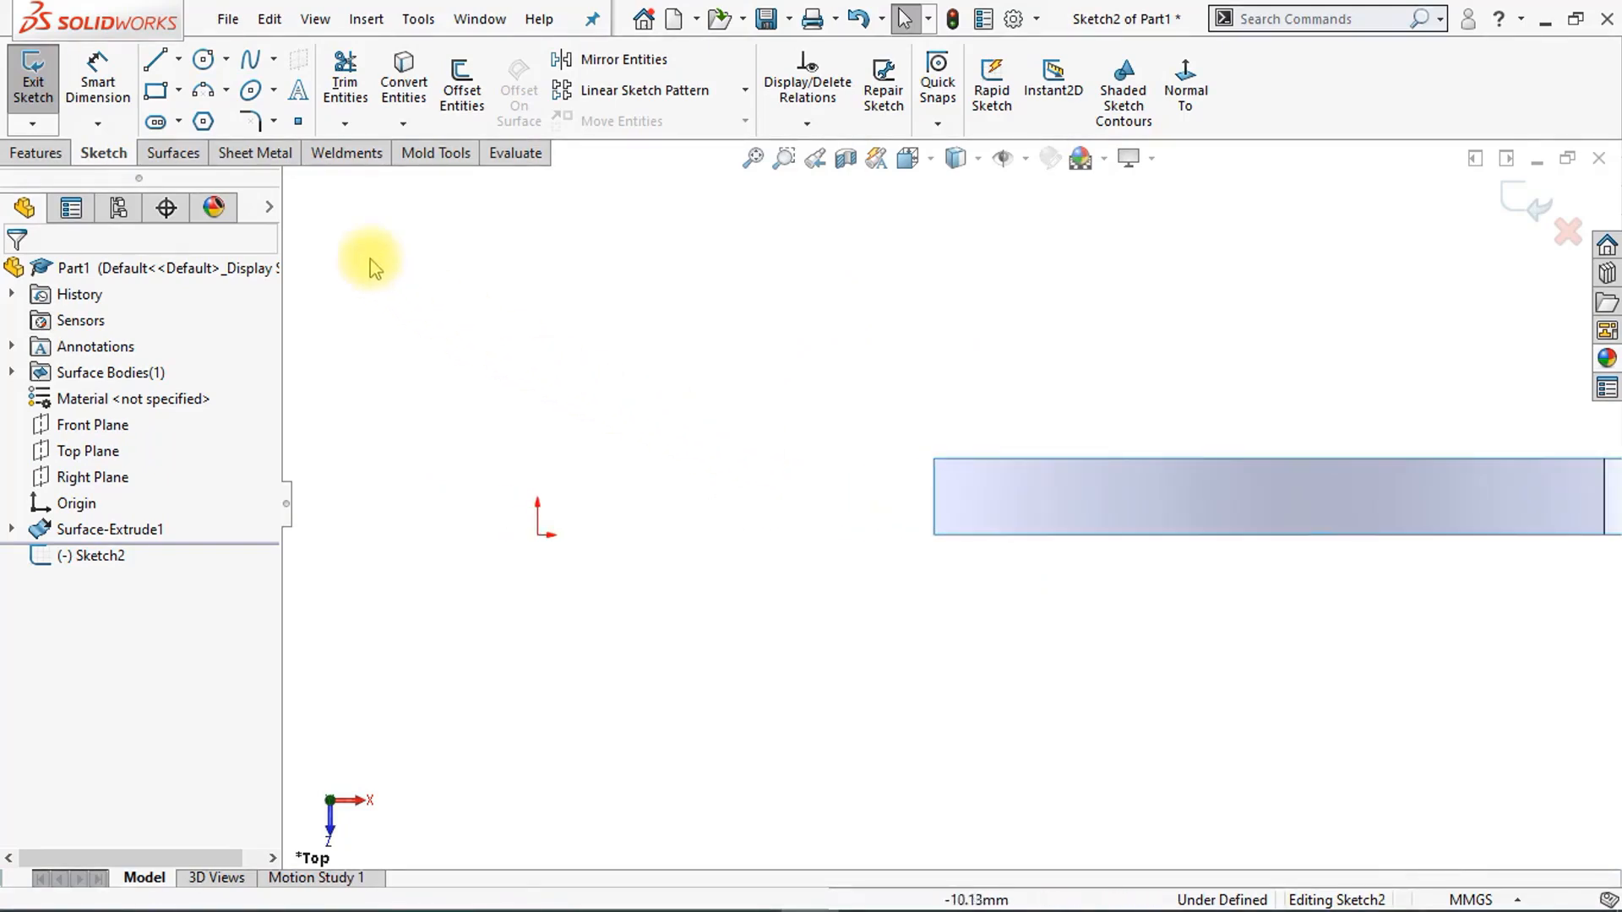
{"action": "left_click", "coordinate": [273, 92]}
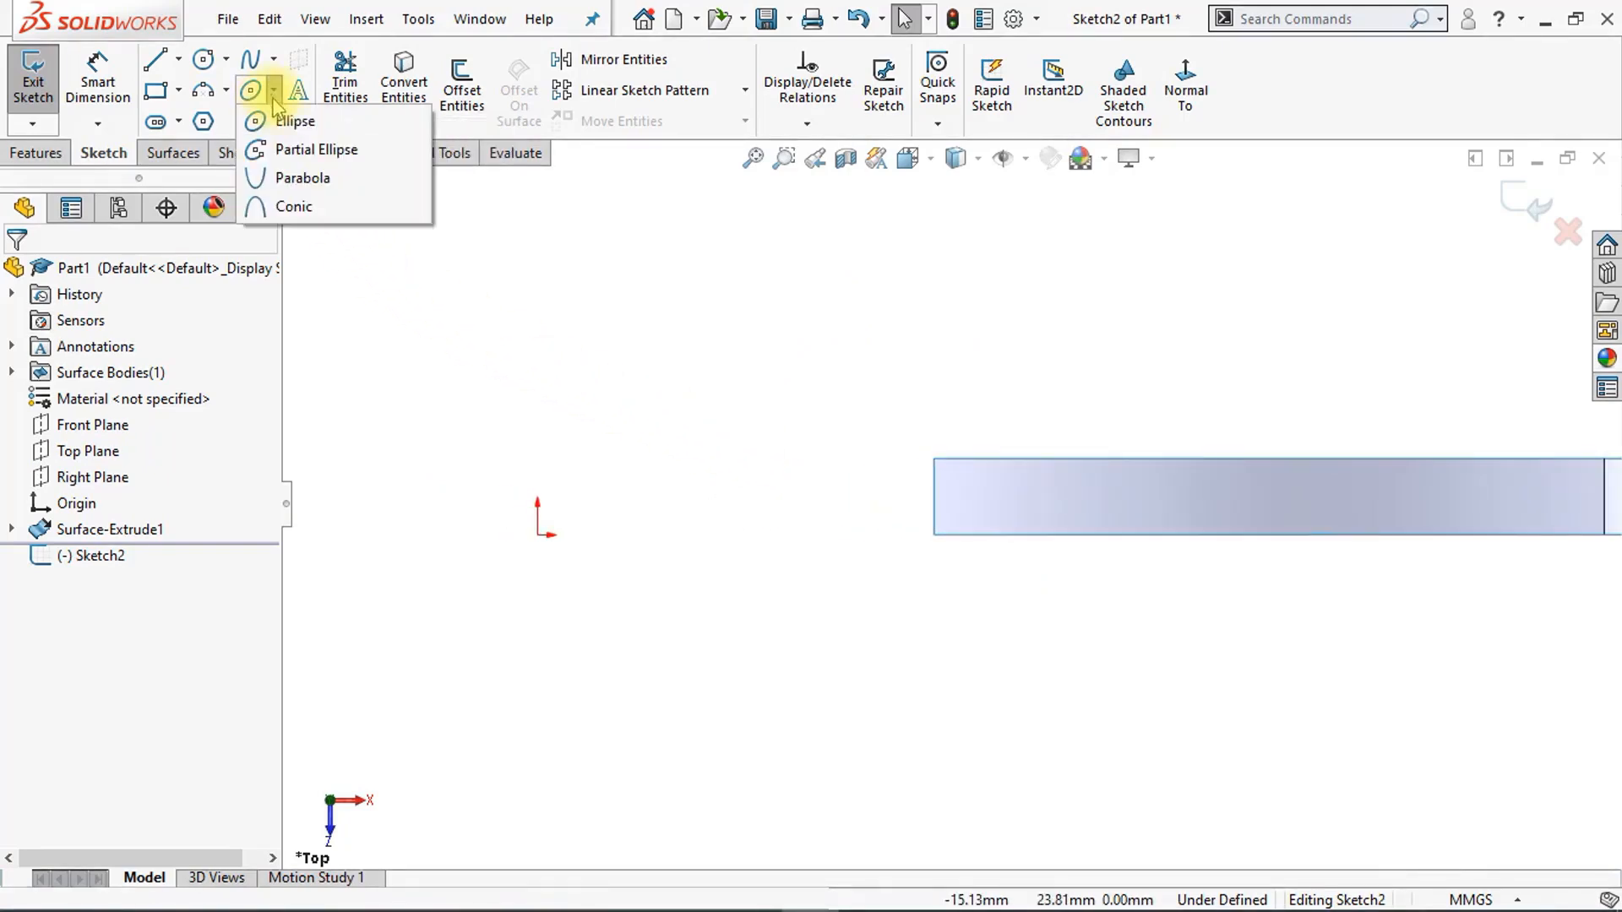
{"action": "left_click", "coordinate": [296, 123]}
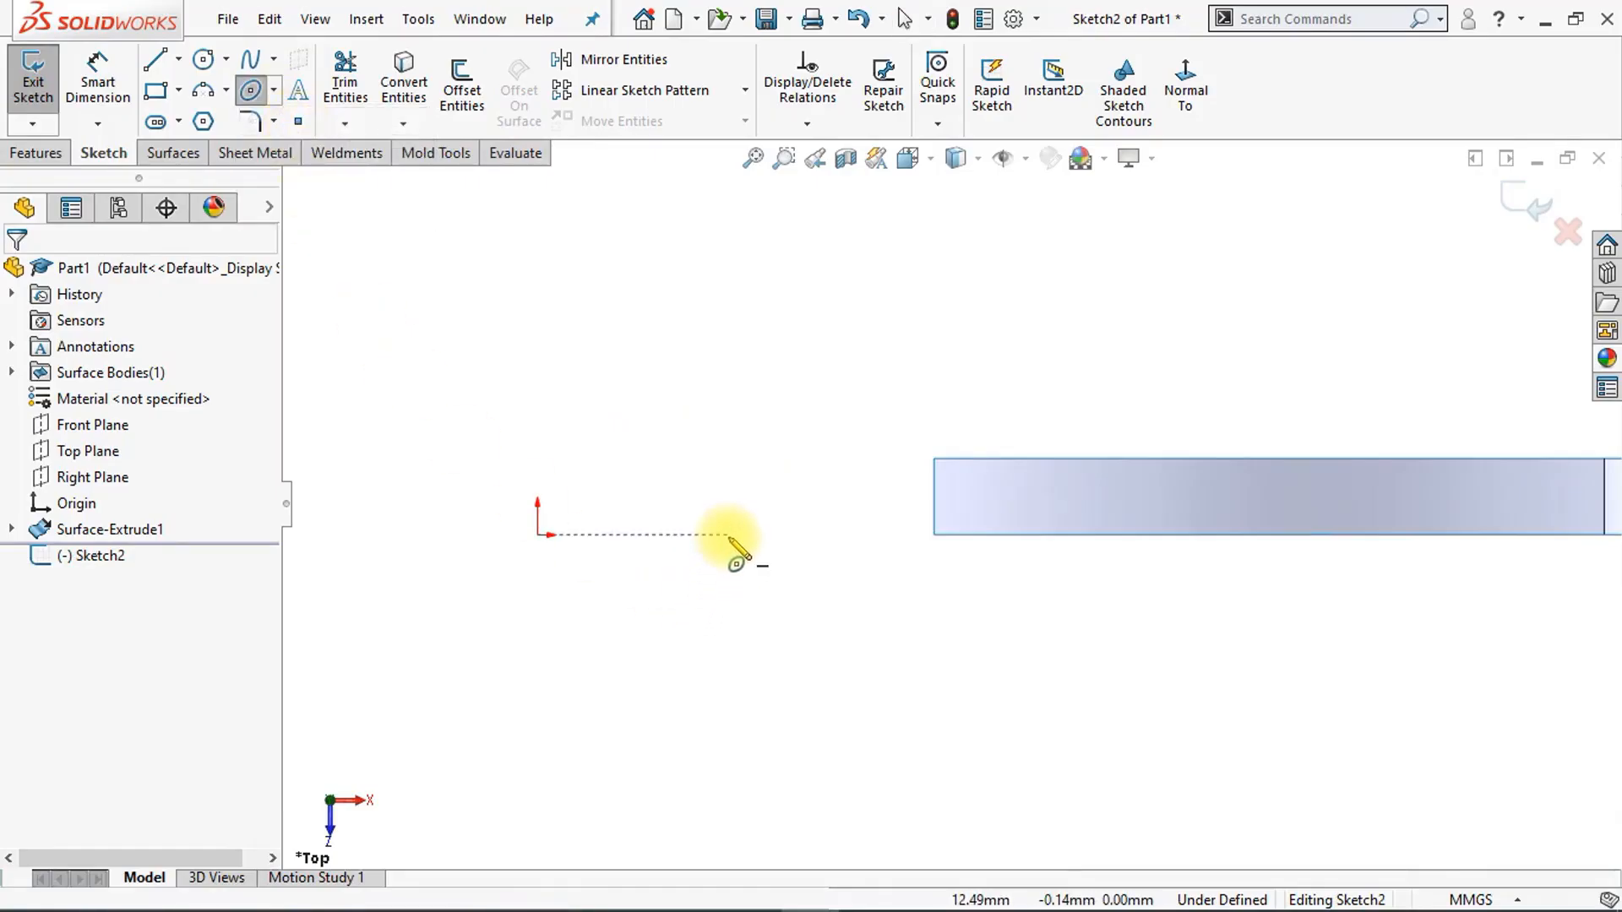
{"action": "left_click", "coordinate": [729, 535]}
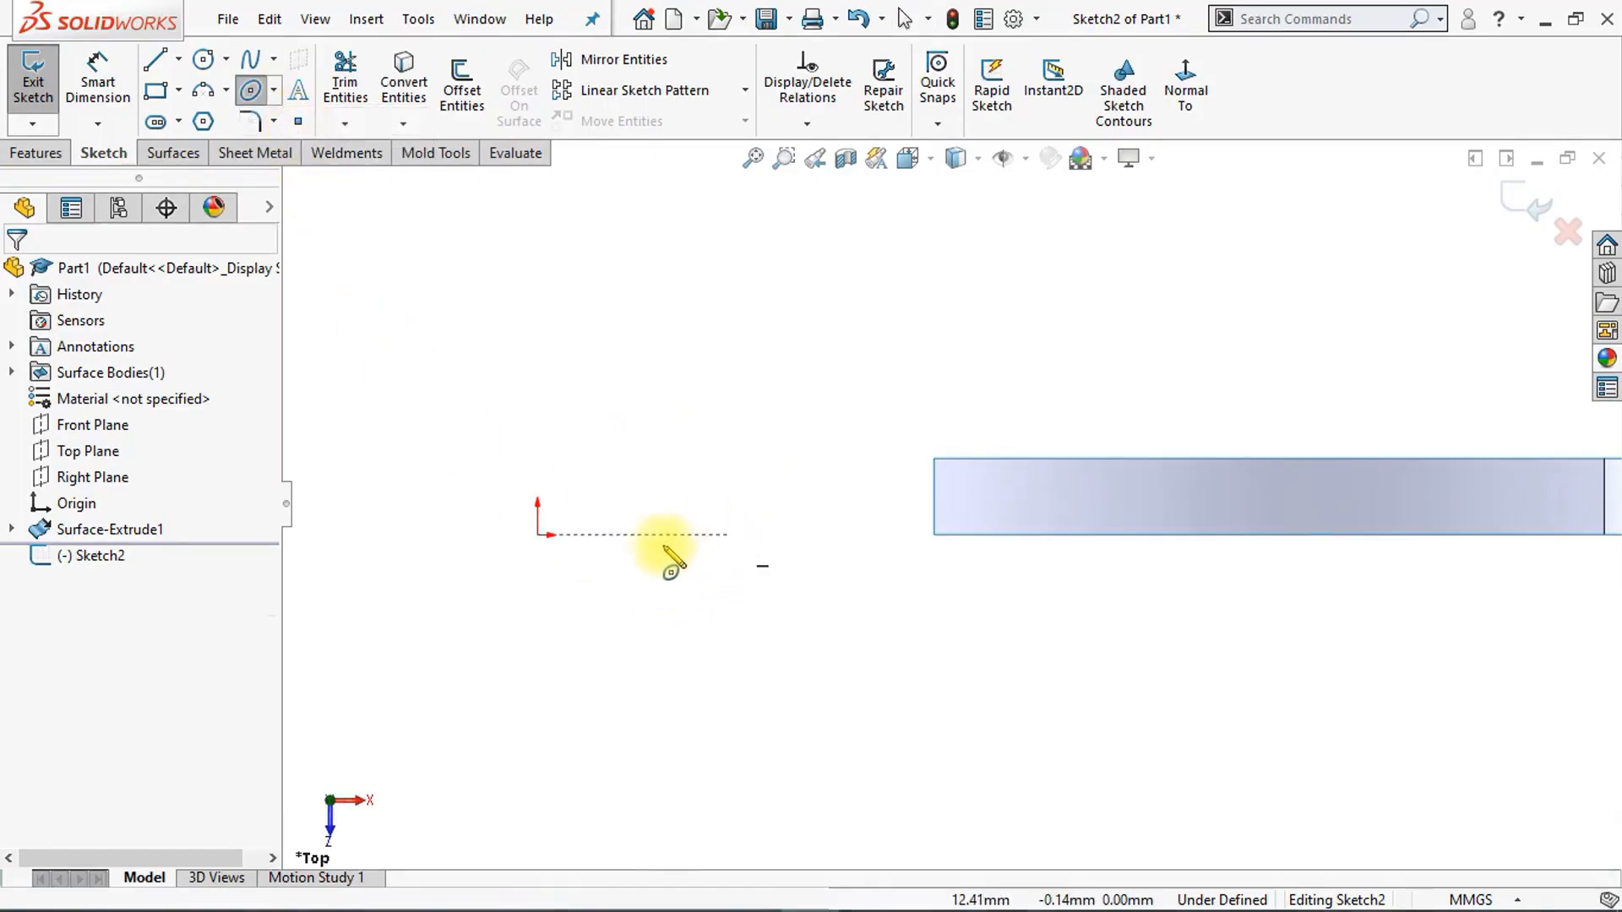
{"action": "left_click", "coordinate": [539, 534]}
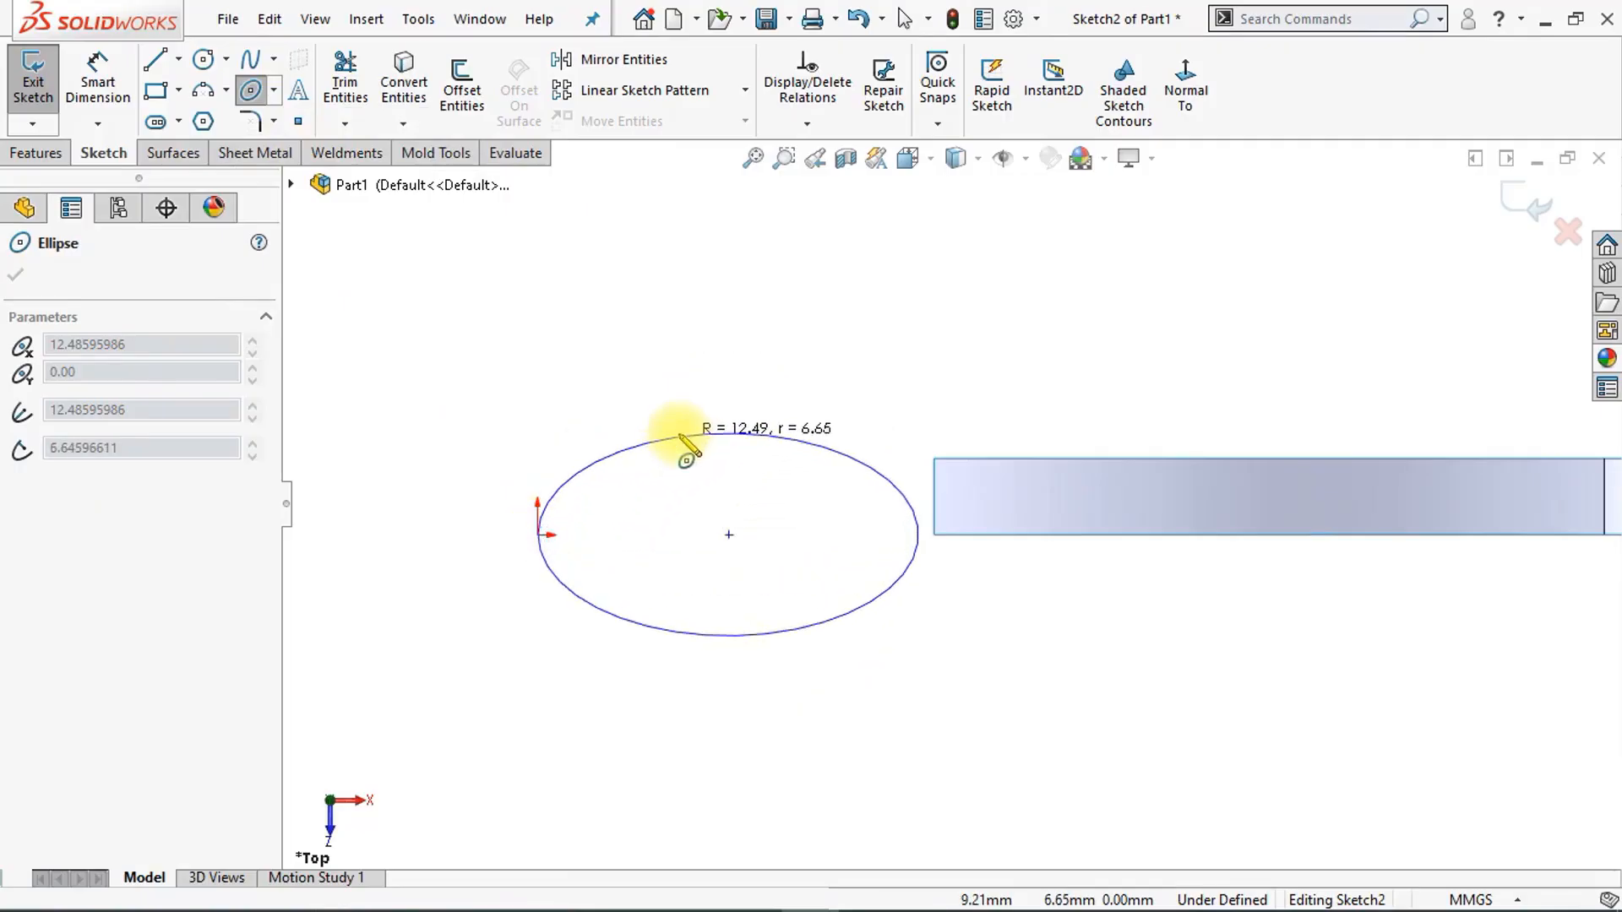
{"action": "left_click", "coordinate": [681, 436]}
{"action": "key", "text": "Escape"}
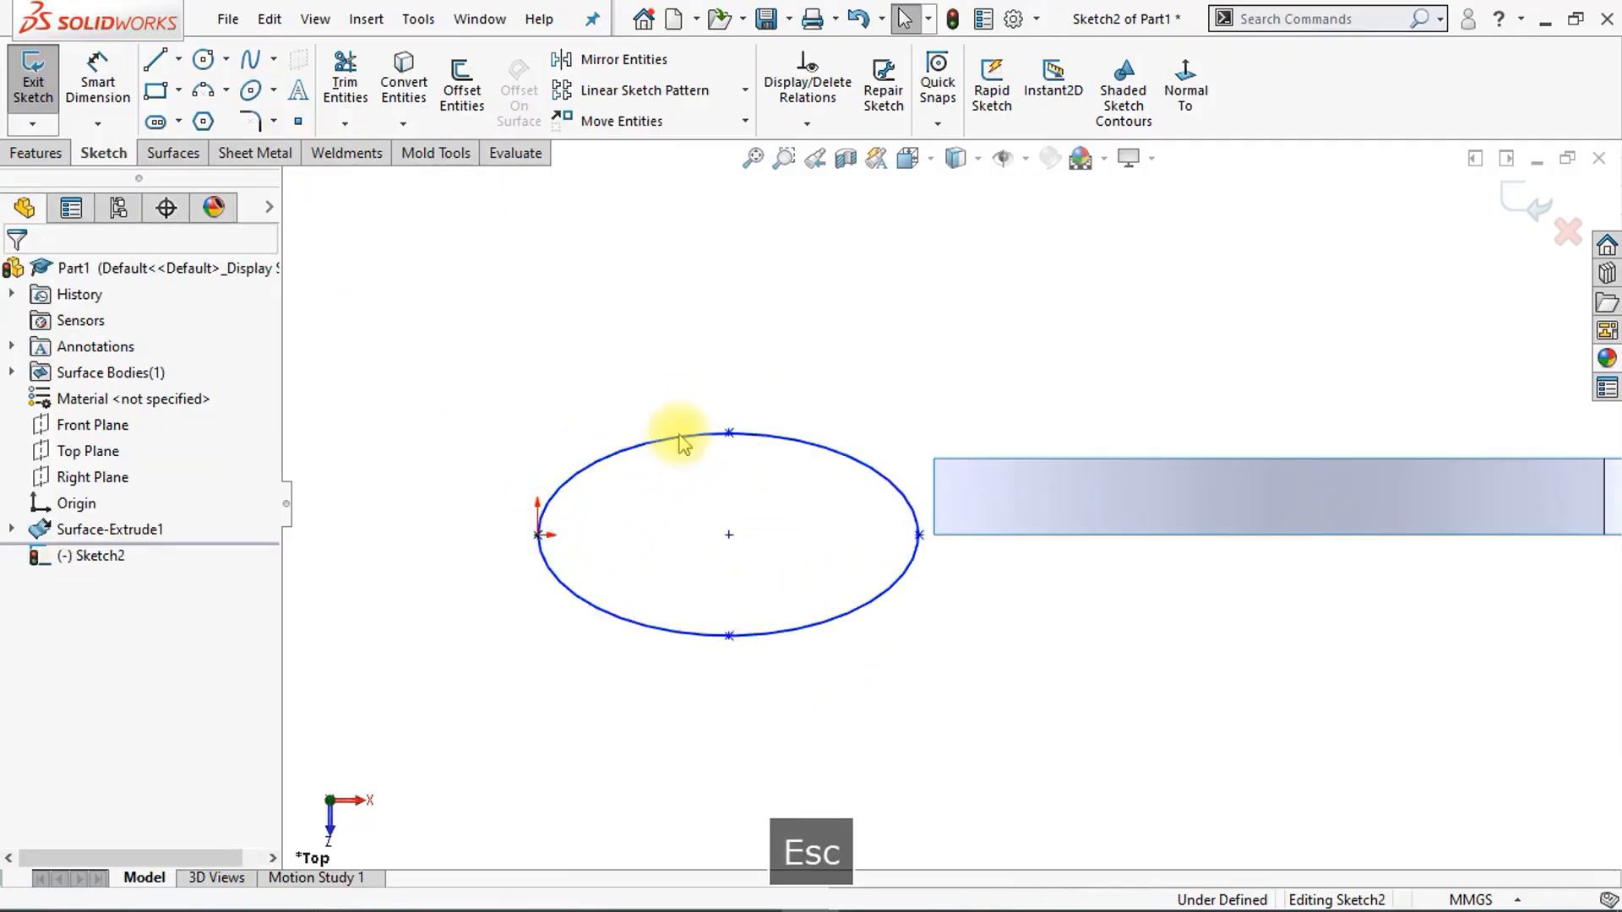
Step: Make the ellipse's far end point coincident with the extruded surface's near corner and align its two minor-axis points vertically
{"action": "left_click", "coordinate": [920, 536]}
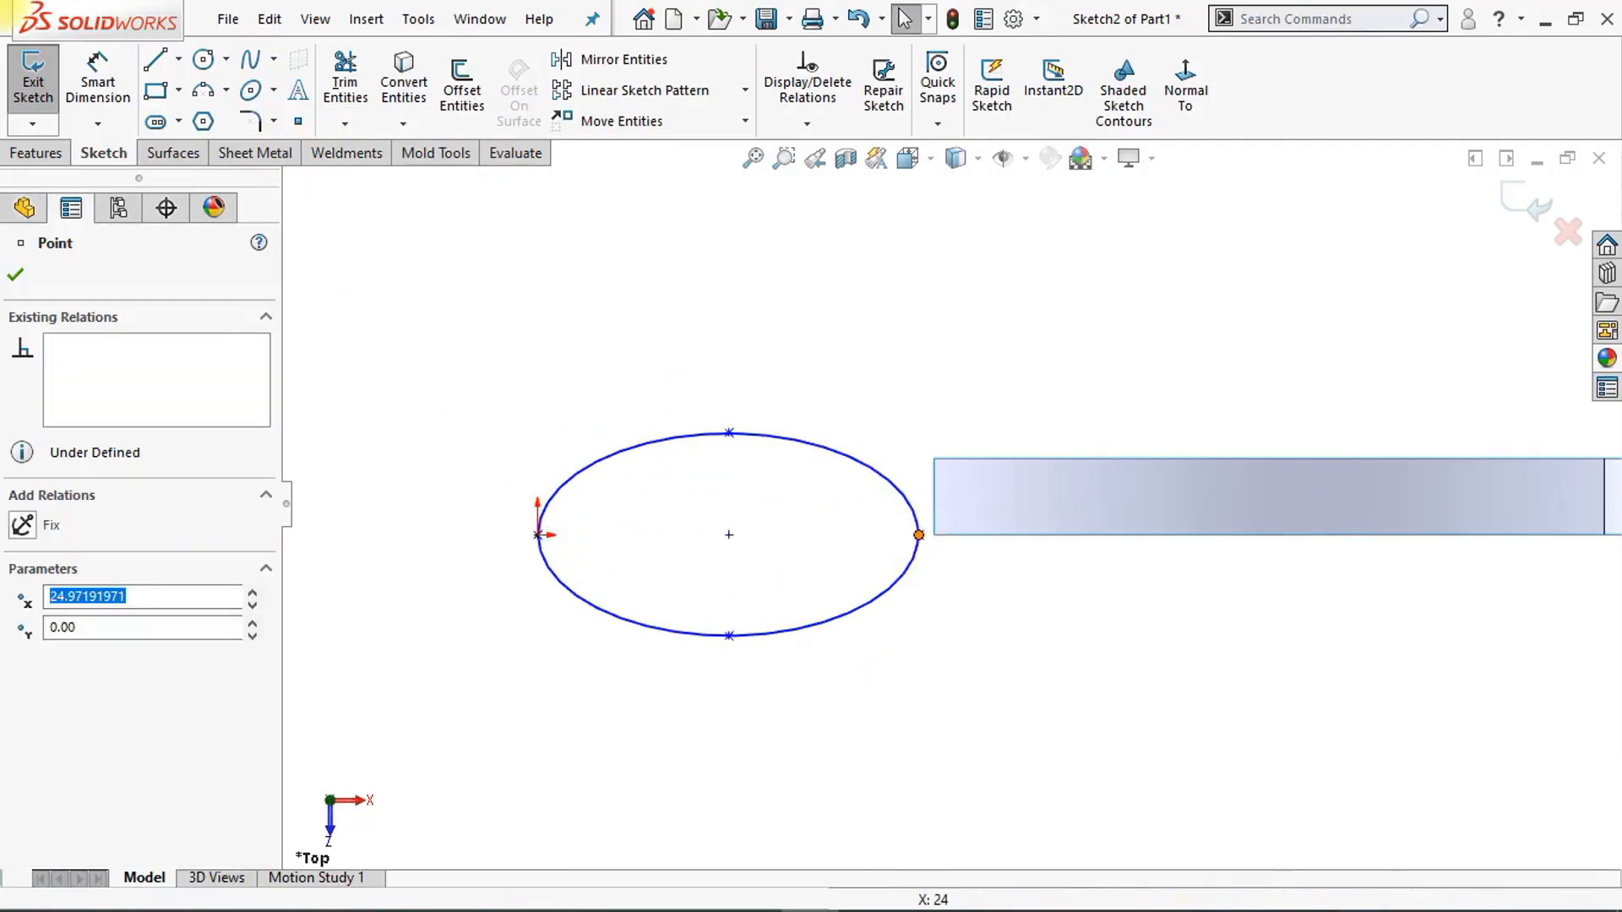
{"action": "left_click", "coordinate": [935, 536], "text": "ctrl"}
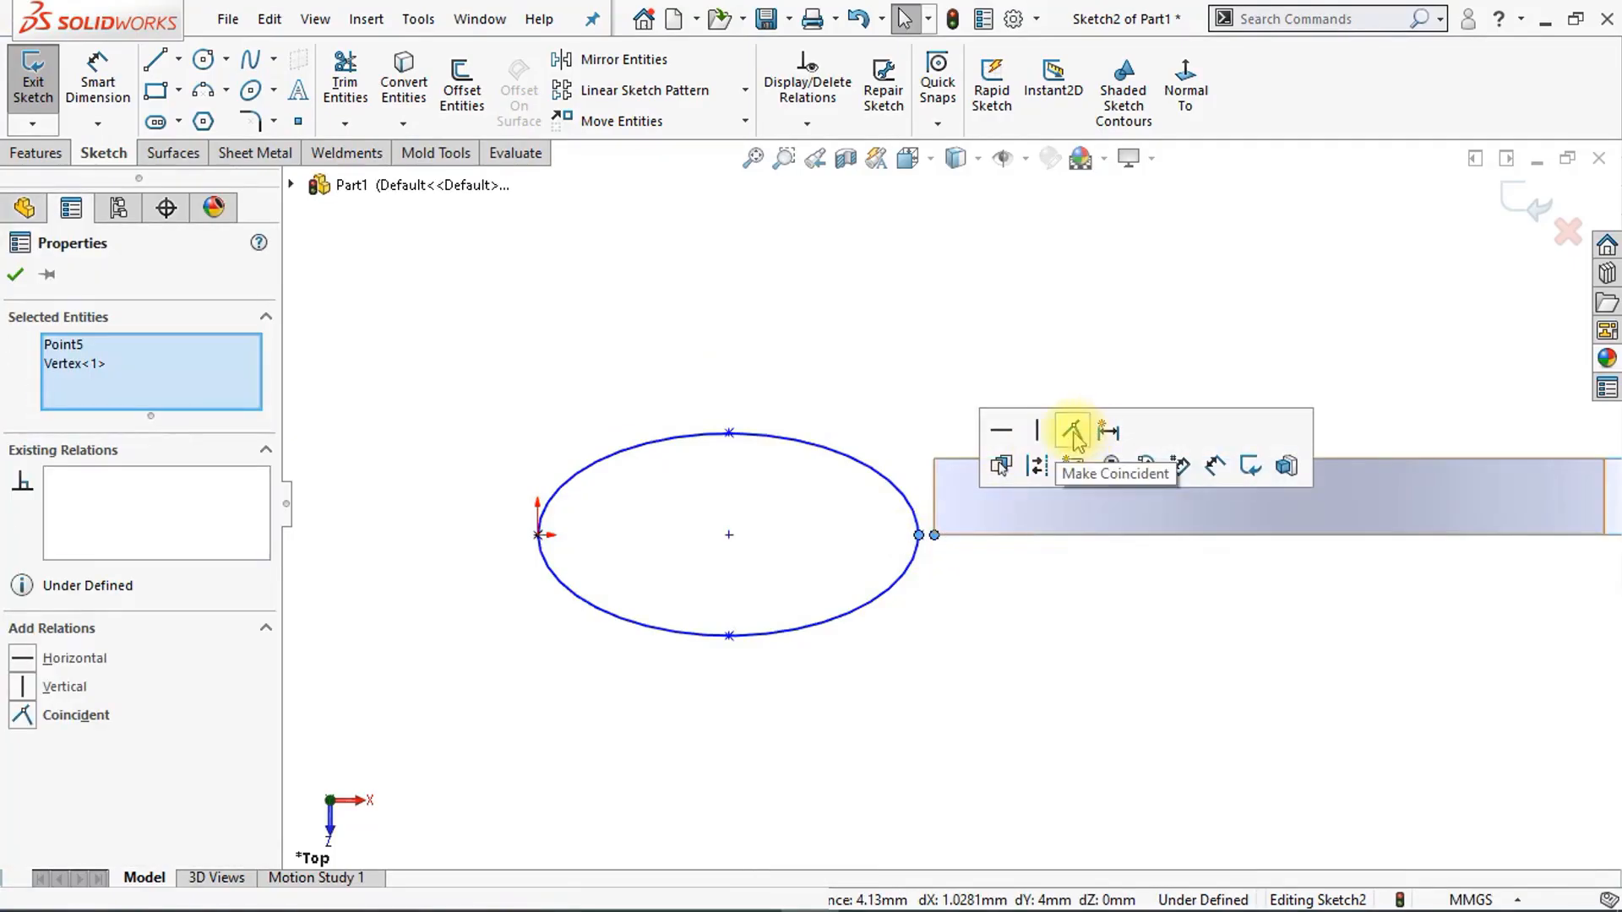
{"action": "left_click", "coordinate": [1073, 435]}
{"action": "left_click", "coordinate": [1031, 656]}
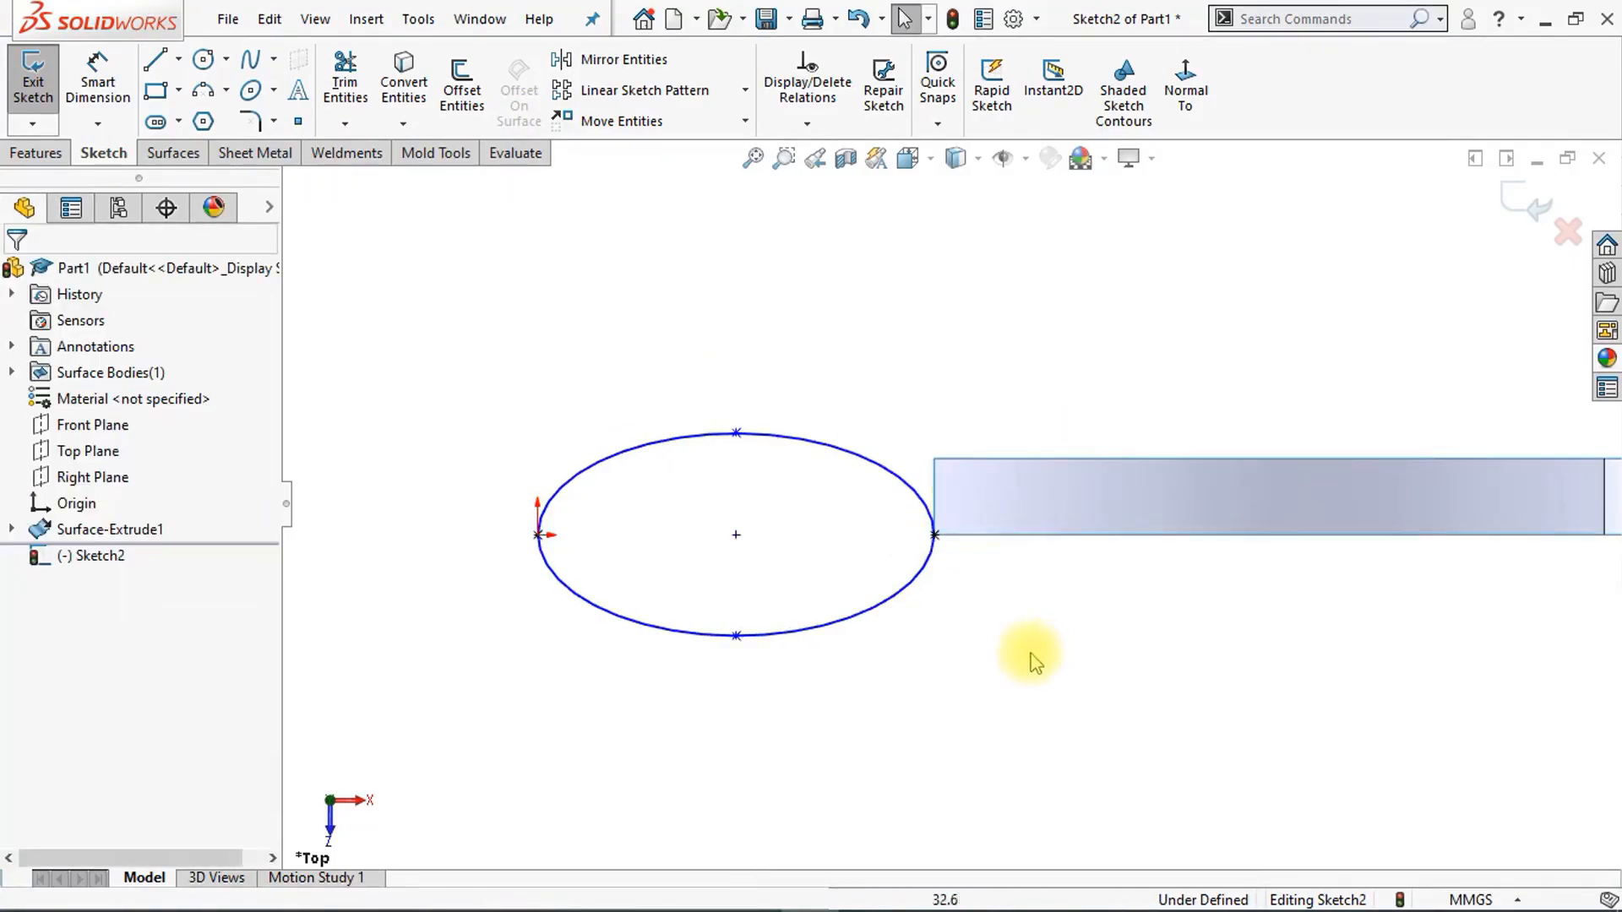
{"action": "left_click", "coordinate": [737, 434]}
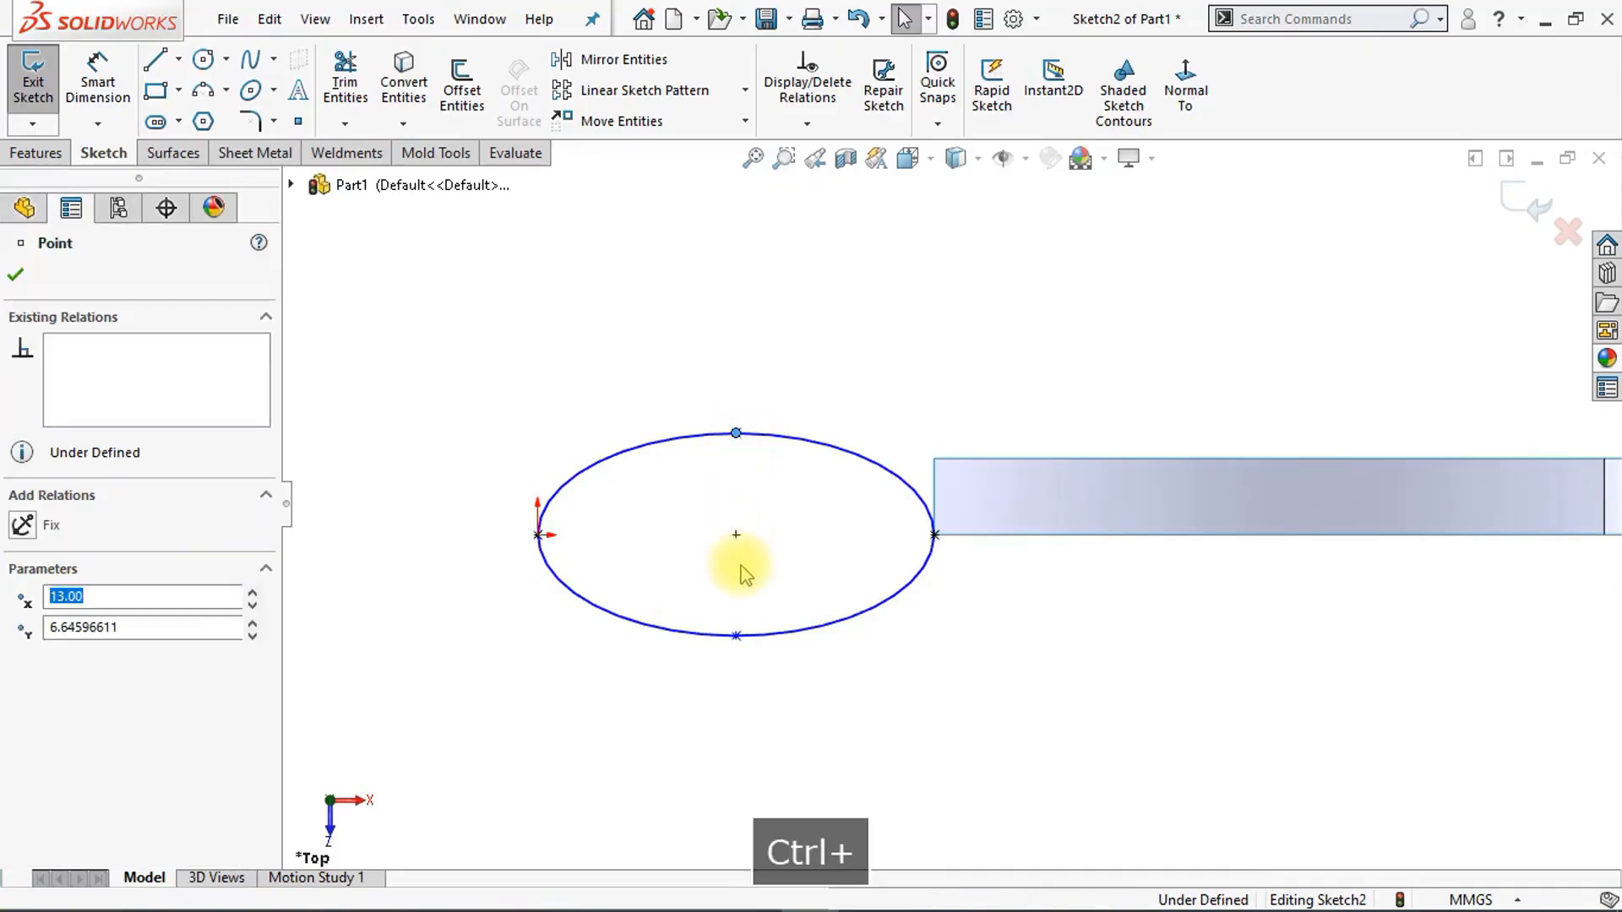
{"action": "left_click", "coordinate": [737, 636], "text": "ctrl"}
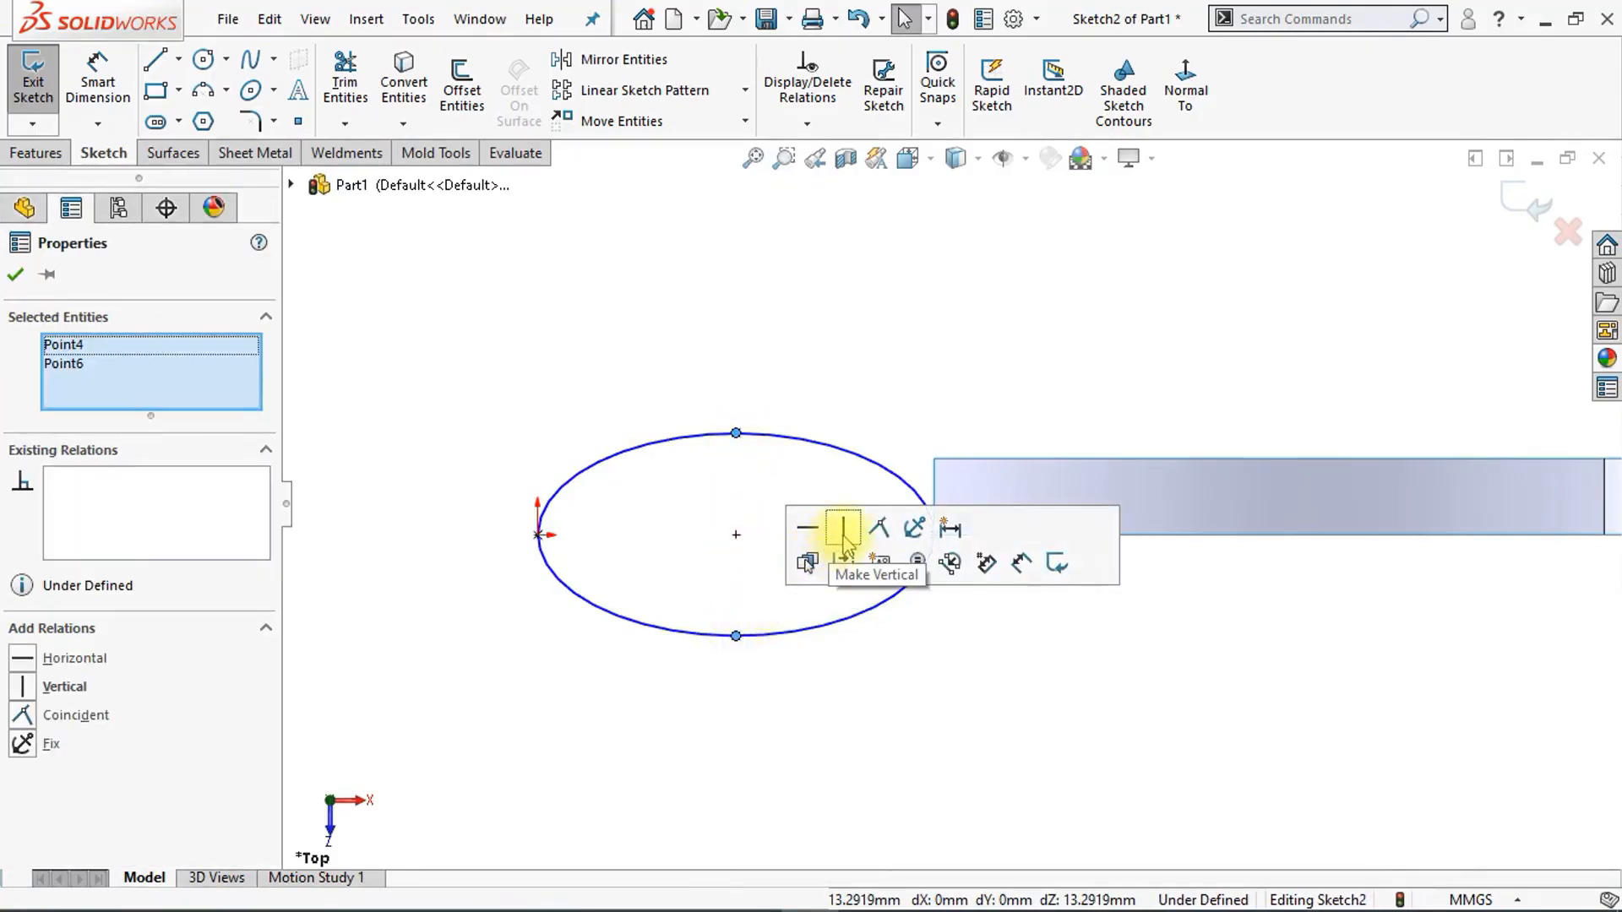
{"action": "left_click", "coordinate": [732, 499]}
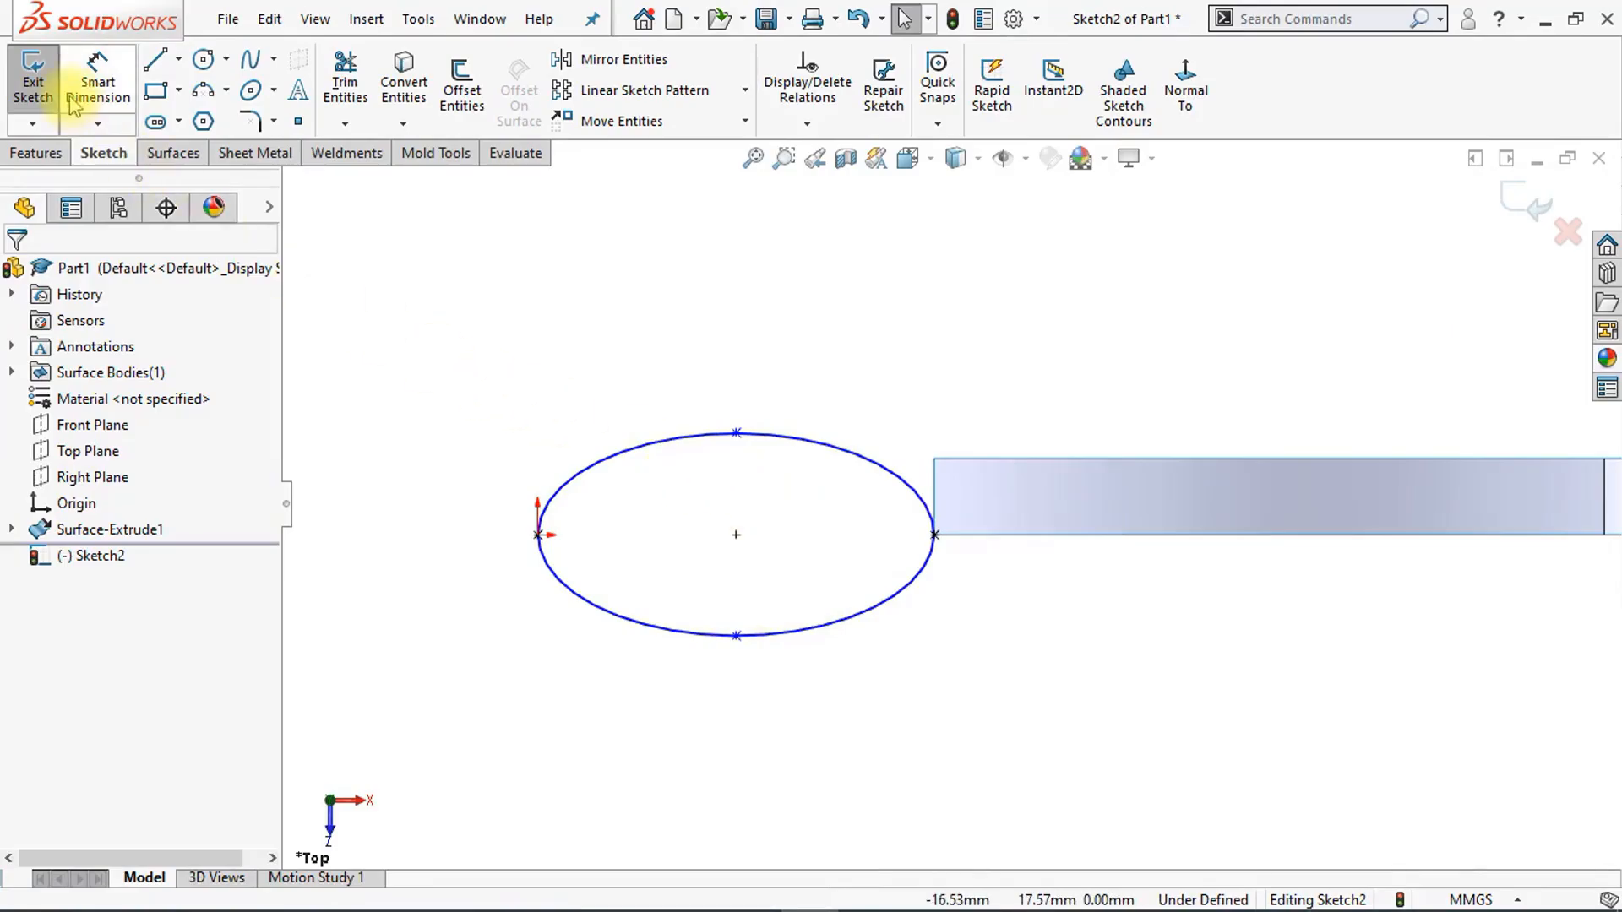
Step: Dimension the ellipse's minor radius from its center to its lower point as 6 mm
{"action": "left_click", "coordinate": [95, 93]}
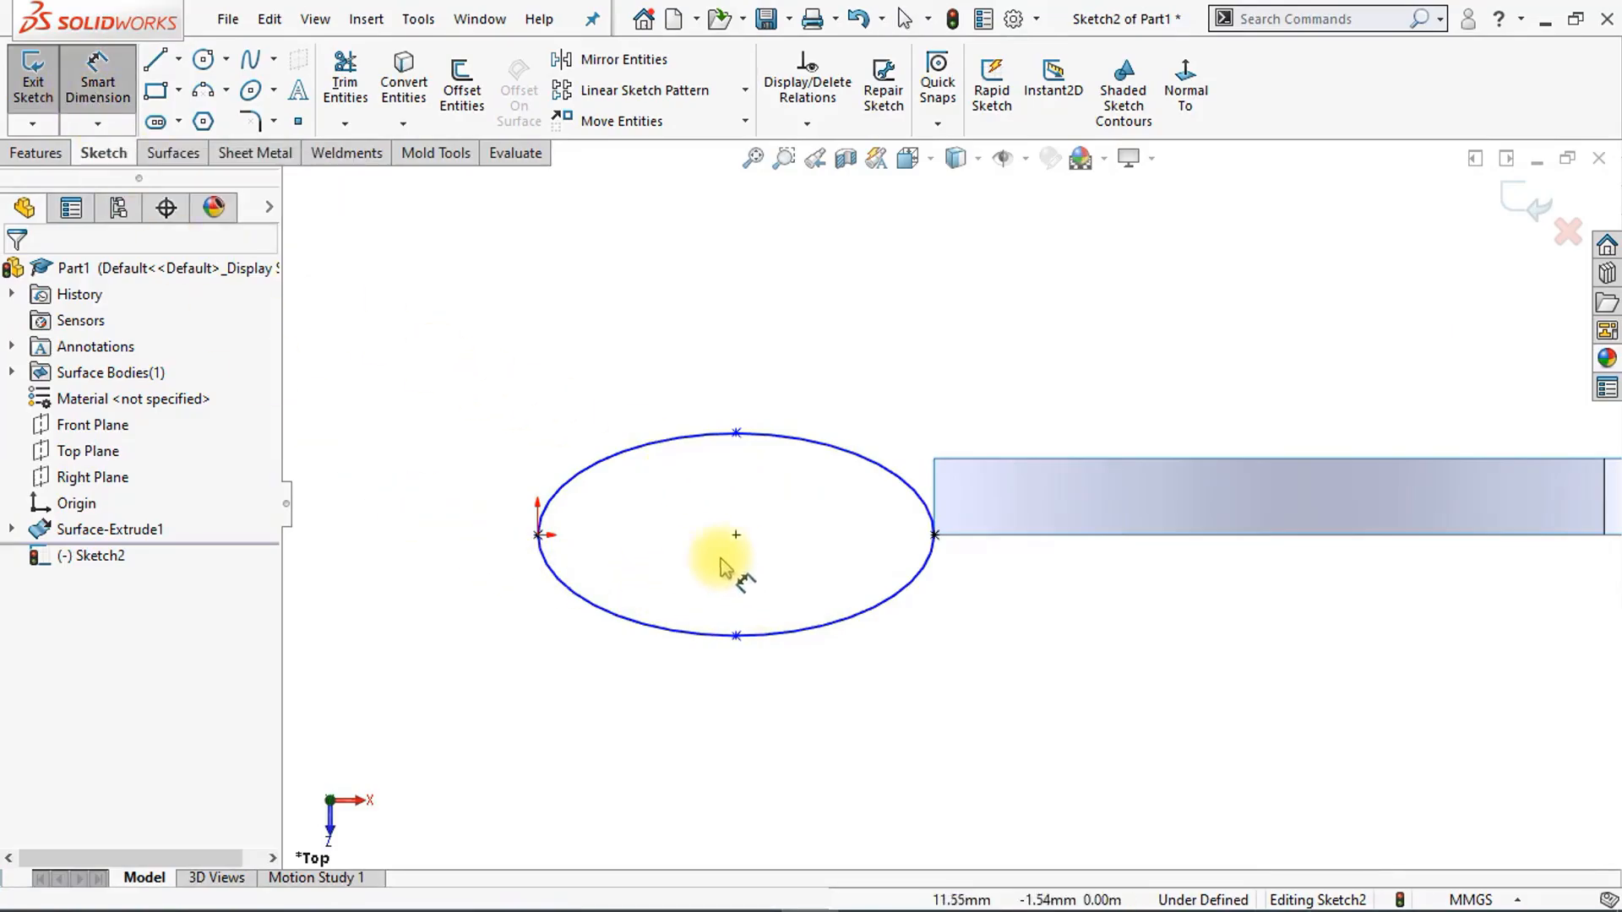
{"action": "left_click", "coordinate": [736, 536]}
{"action": "left_click", "coordinate": [737, 635]}
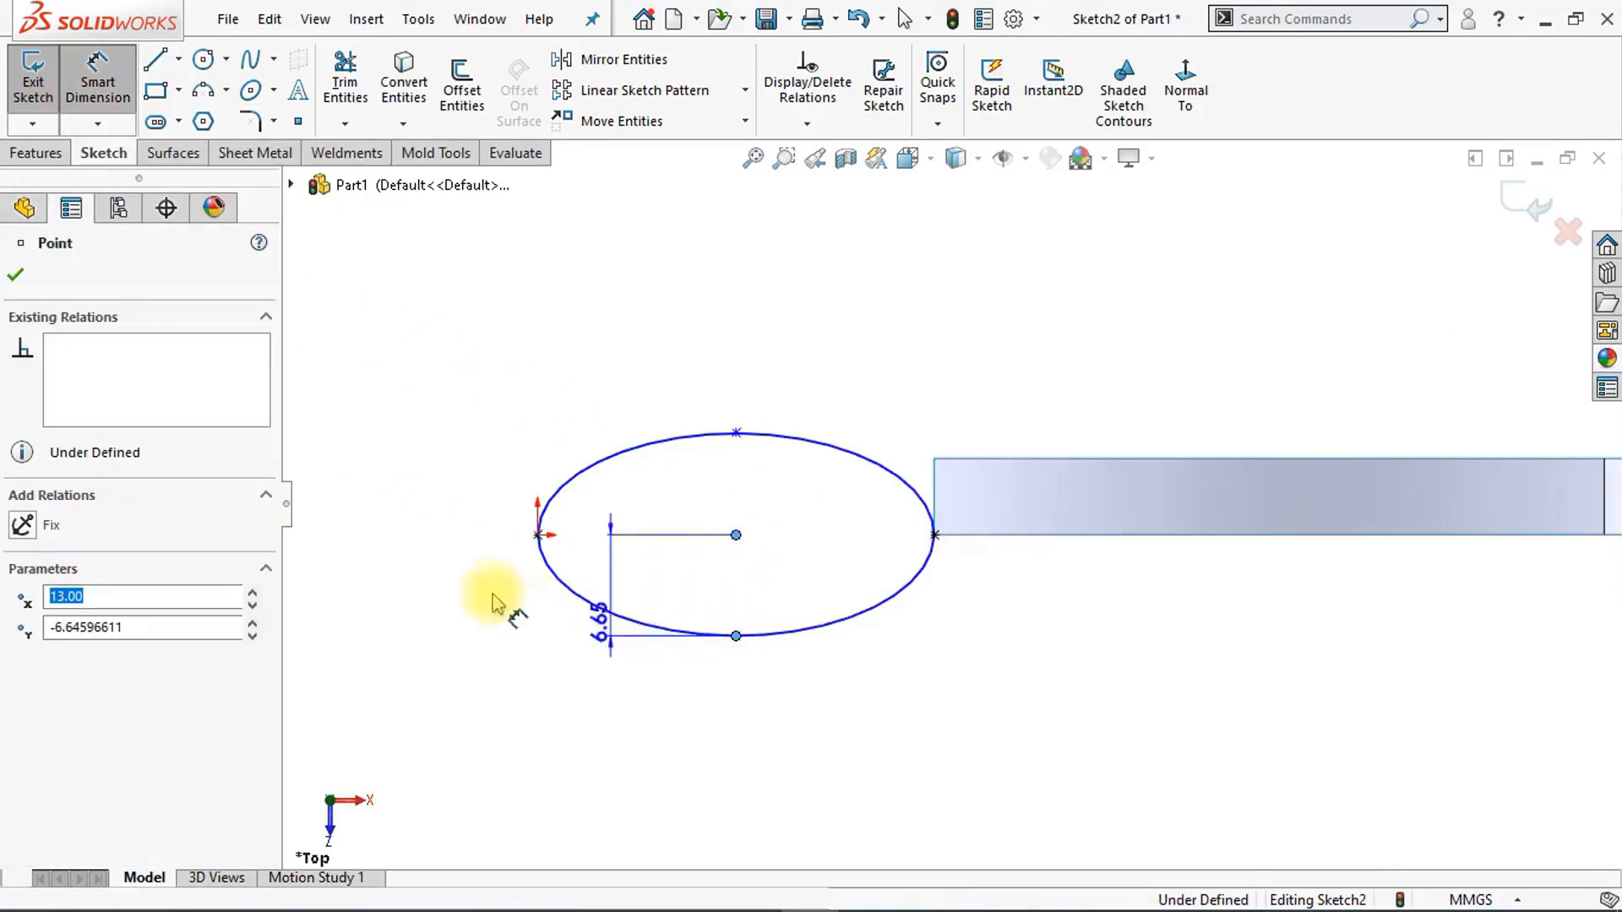
{"action": "left_click", "coordinate": [450, 595]}
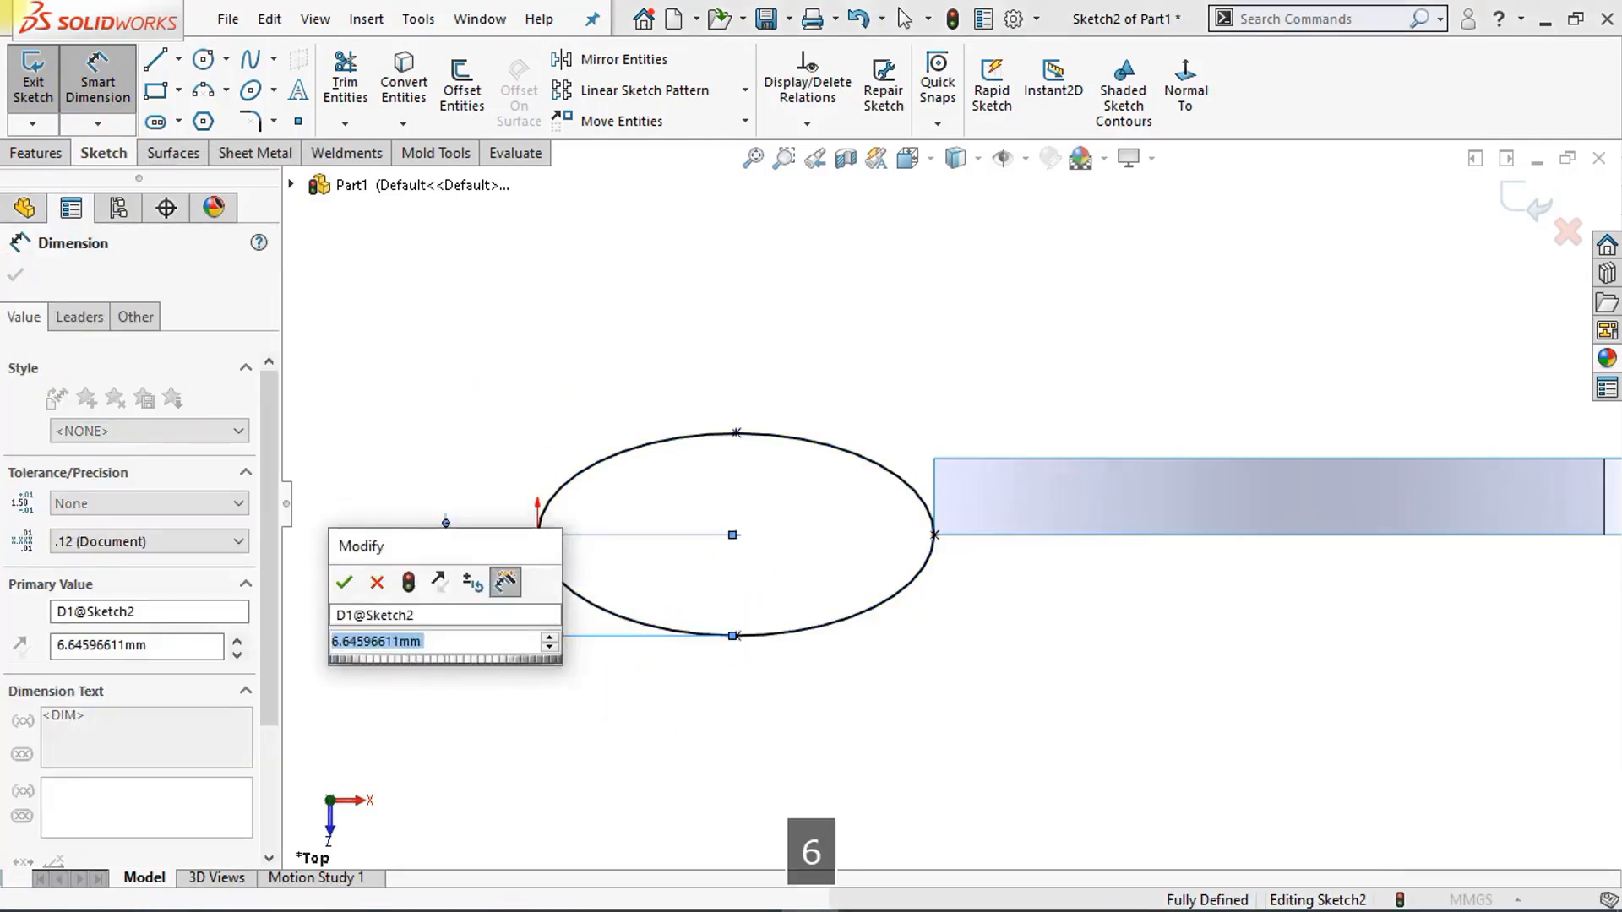
{"action": "type", "text": "6"}
{"action": "key", "text": "Return"}
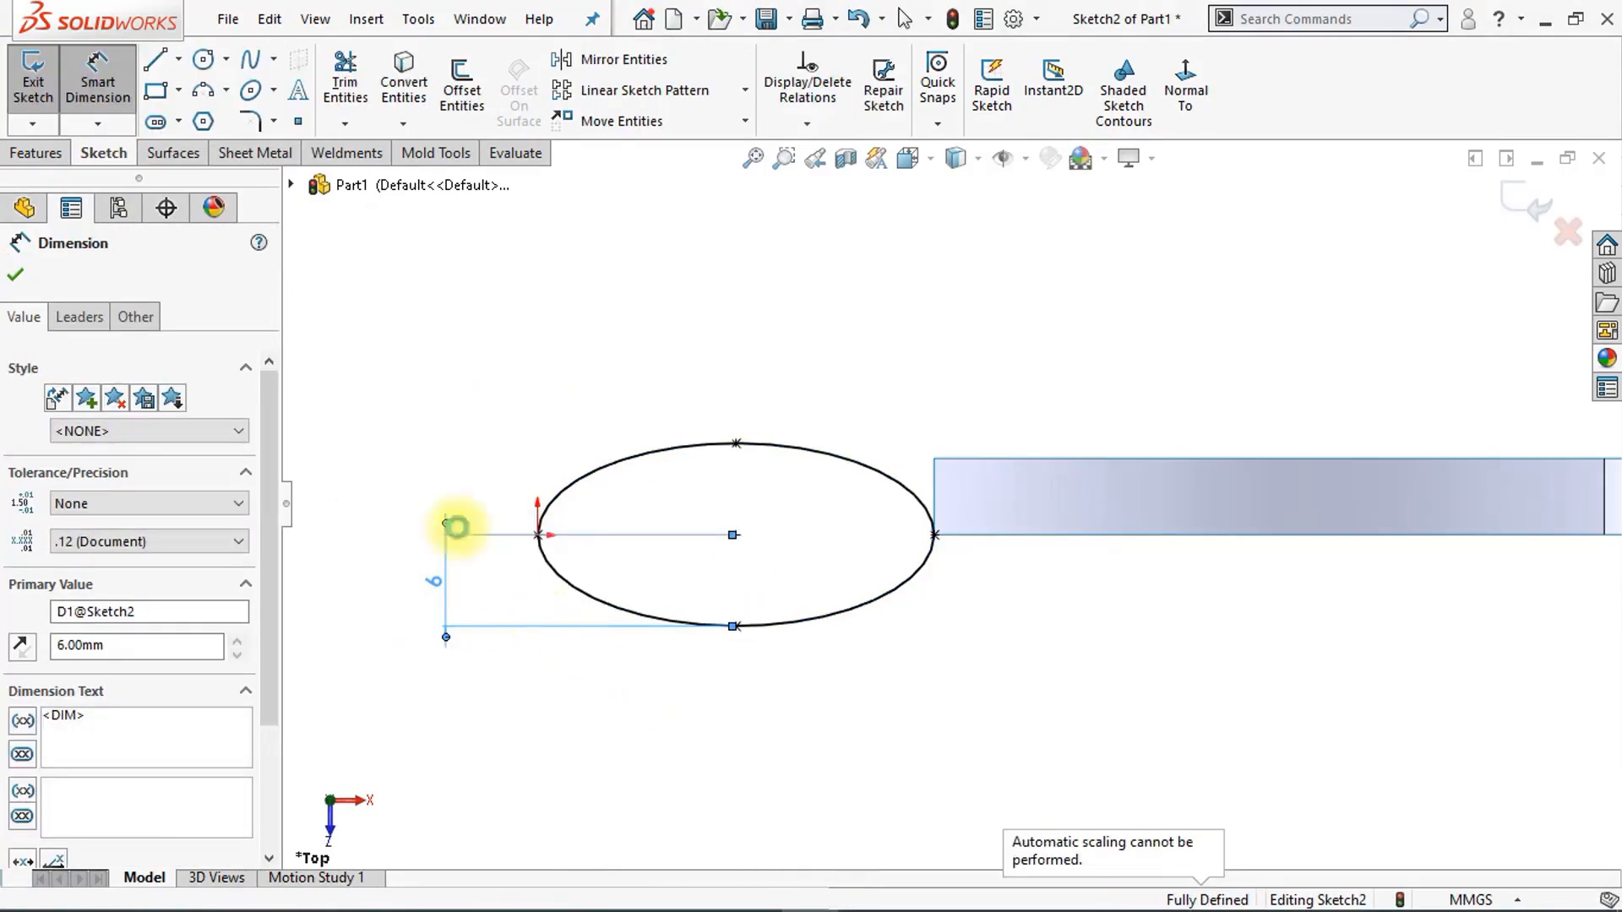
Step: Draw a horizontal centerline from the origin to the ellipse's far end point and trim away the ellipse's upper half
{"action": "left_click", "coordinate": [179, 59]}
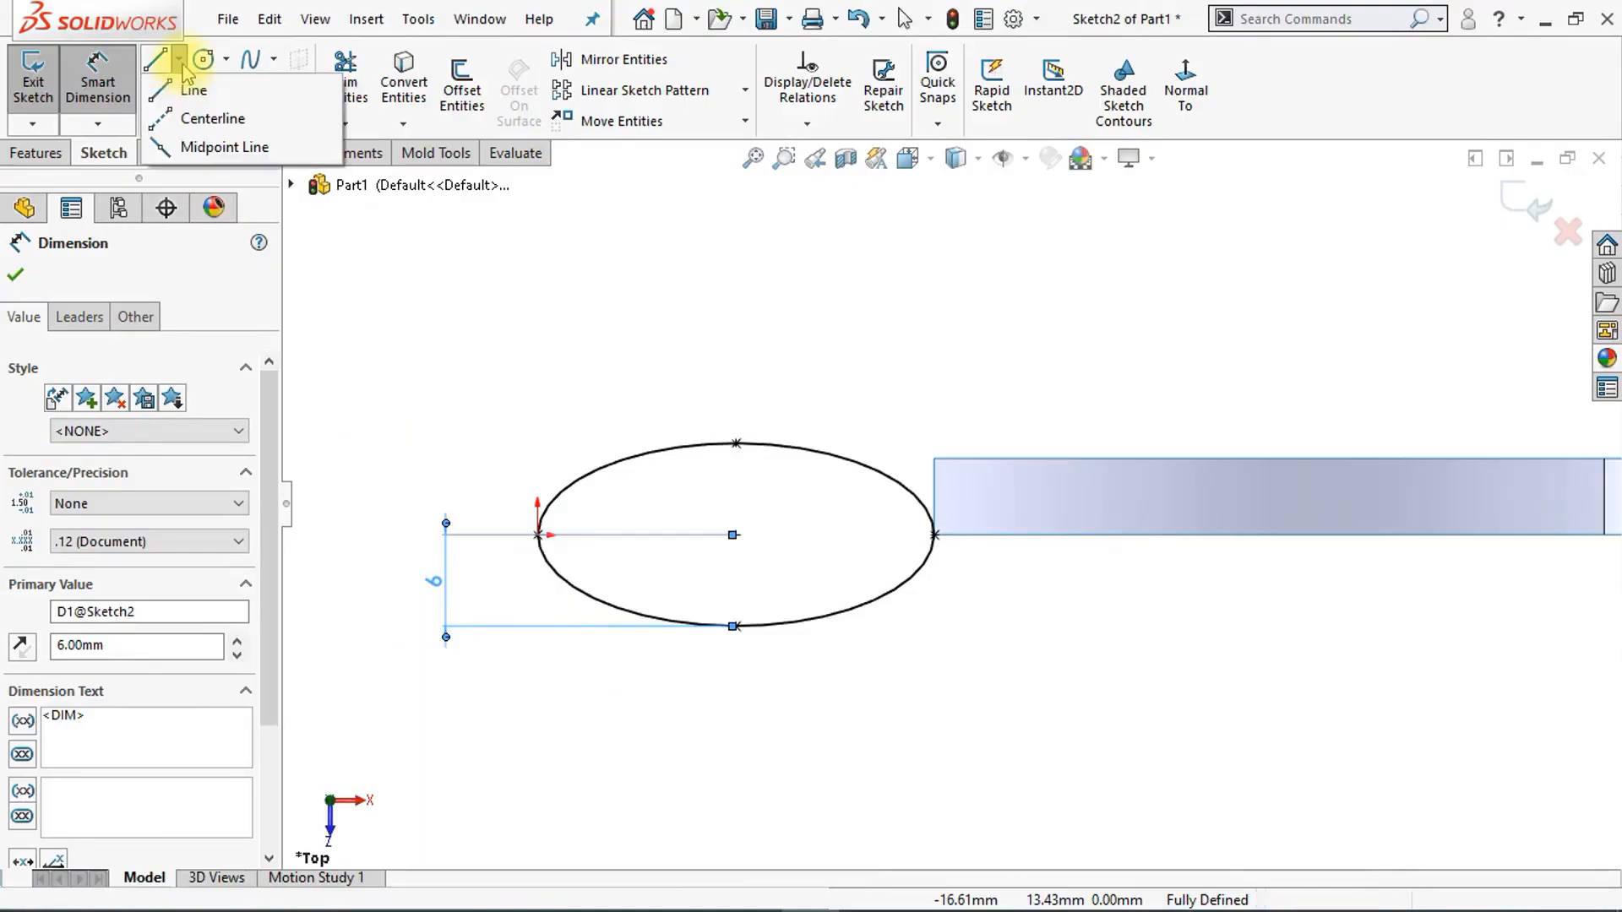
{"action": "left_click", "coordinate": [173, 114]}
{"action": "left_click", "coordinate": [538, 535]}
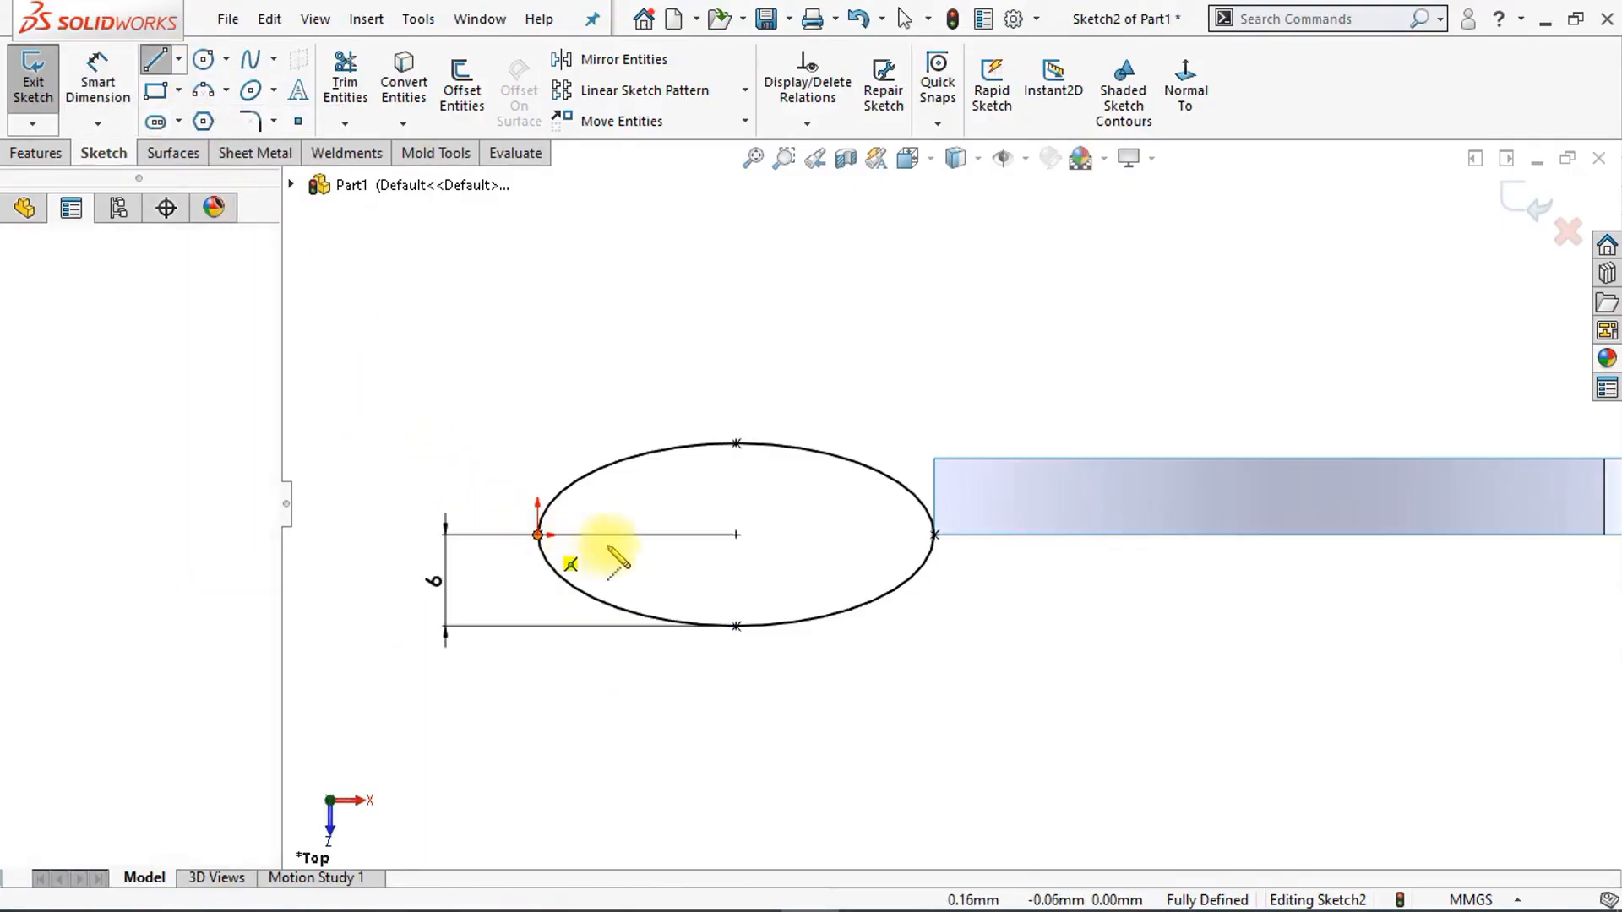
{"action": "left_click", "coordinate": [935, 535]}
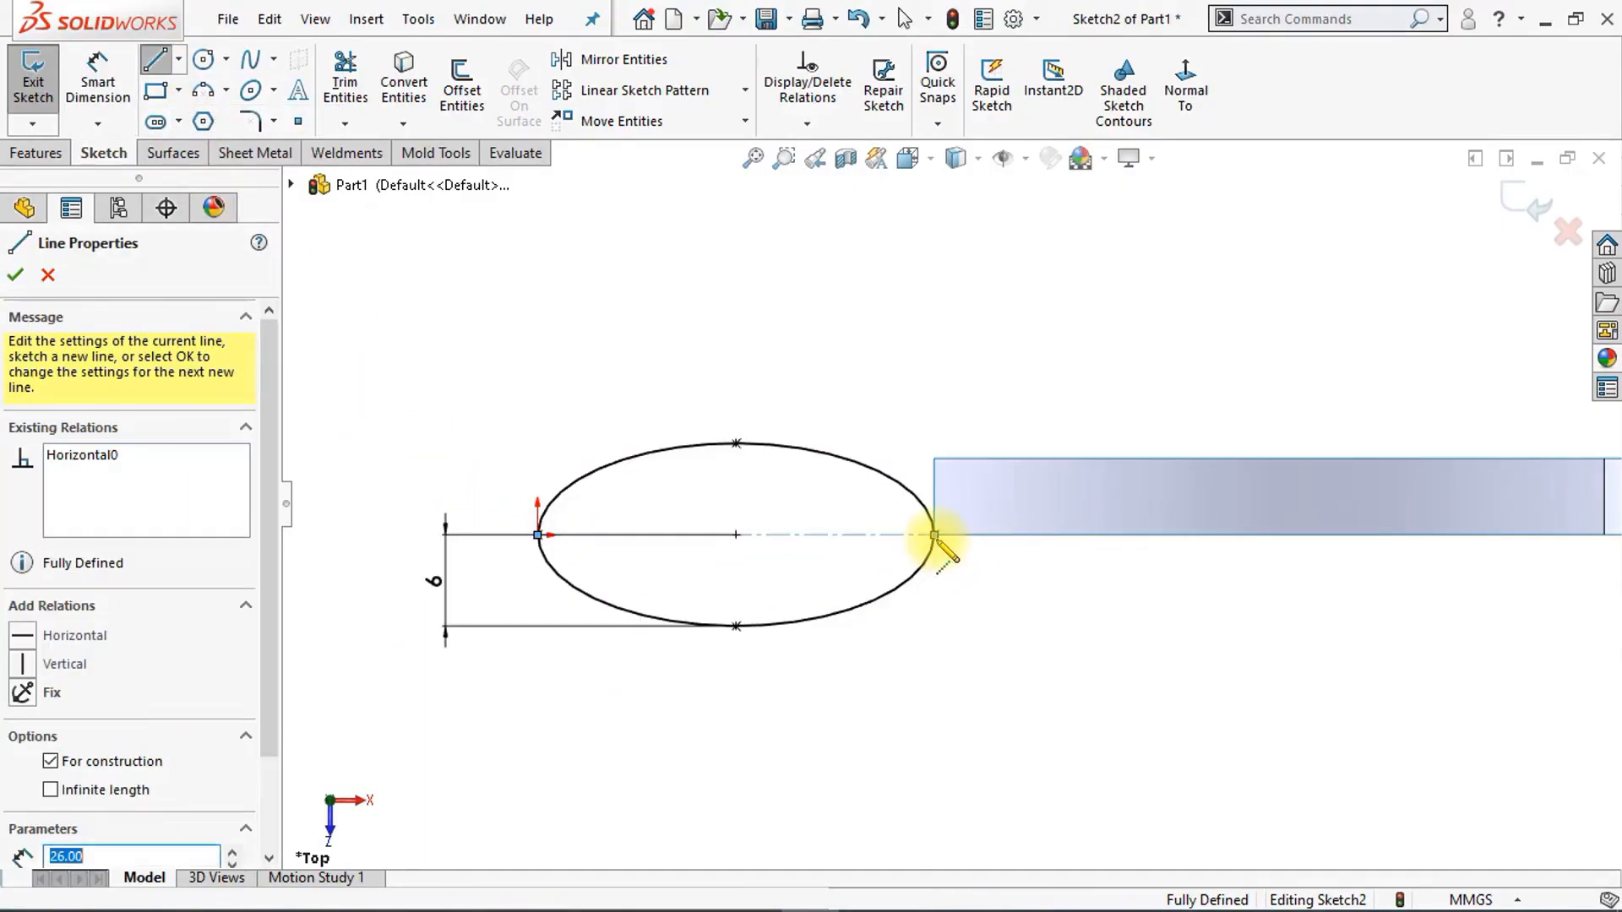
{"action": "key", "text": "Escape"}
{"action": "left_click", "coordinate": [351, 90]}
{"action": "left_click_drag", "start_coordinate": [579, 340], "coordinate": [684, 486]}
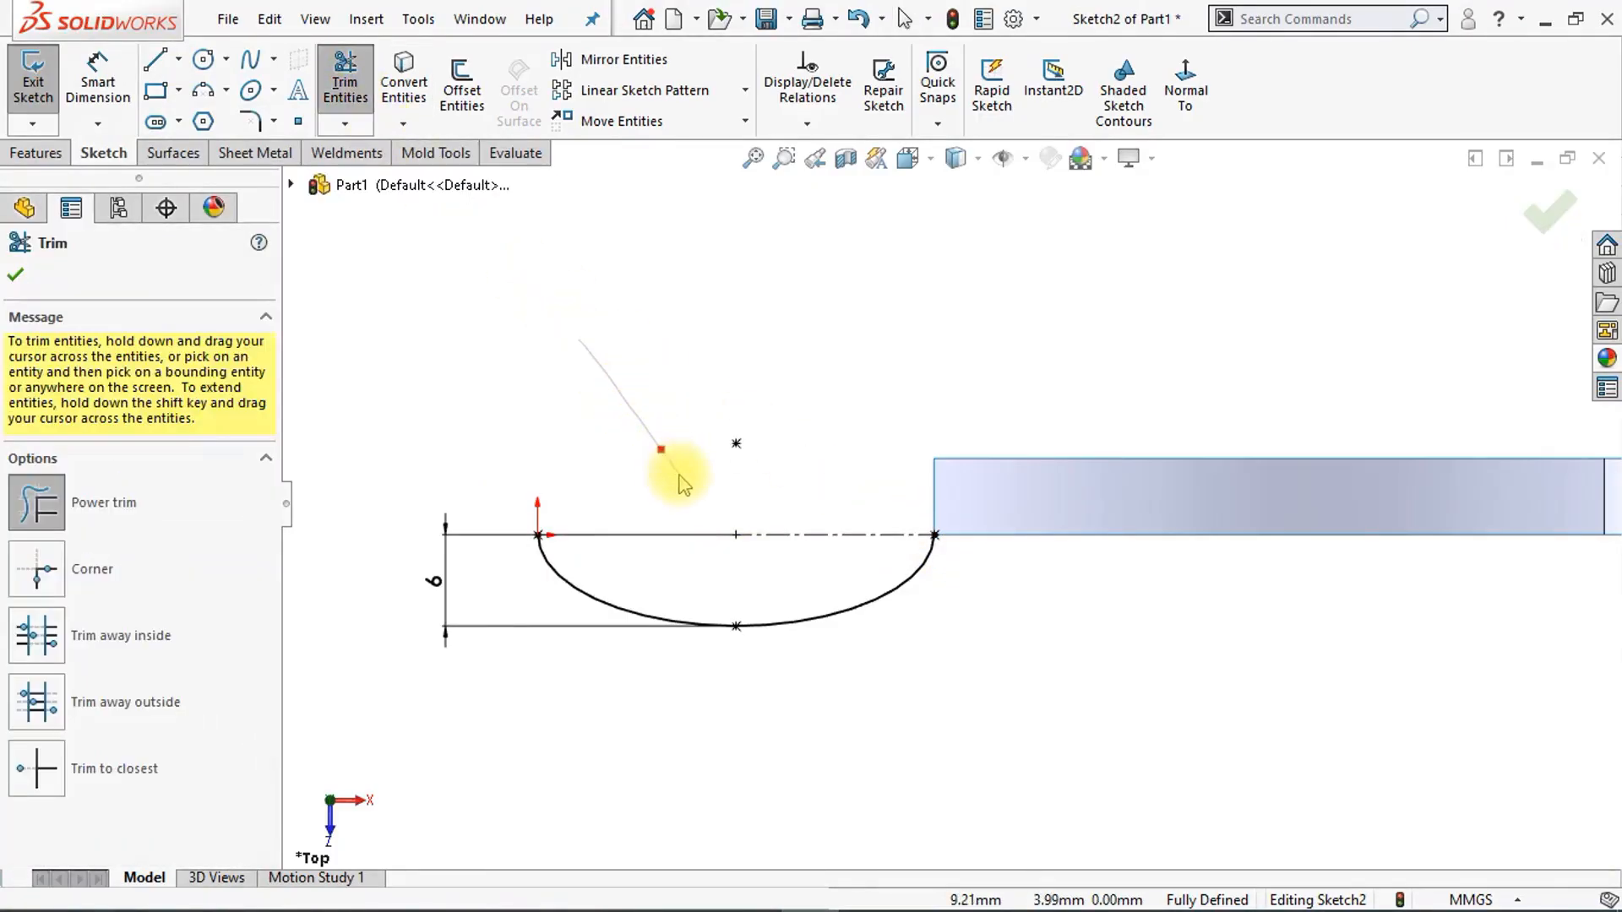
Step: Extrude the half-ellipse as a surface up to the upper corner vertex of the adjoining handle surface
{"action": "left_click", "coordinate": [36, 153]}
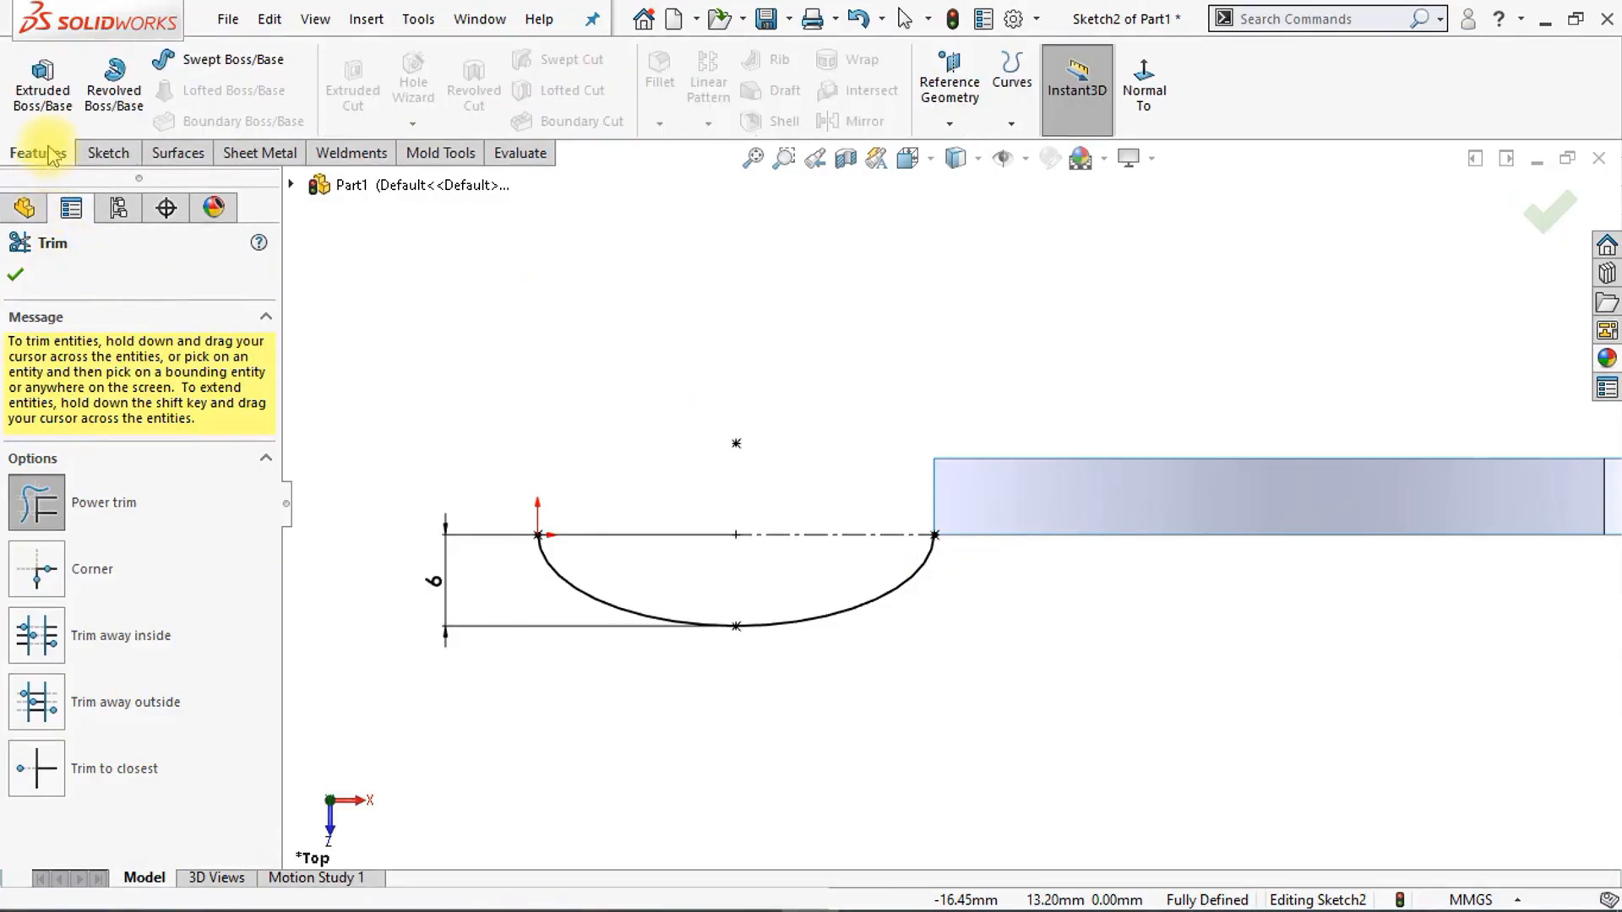
{"action": "left_click", "coordinate": [179, 155]}
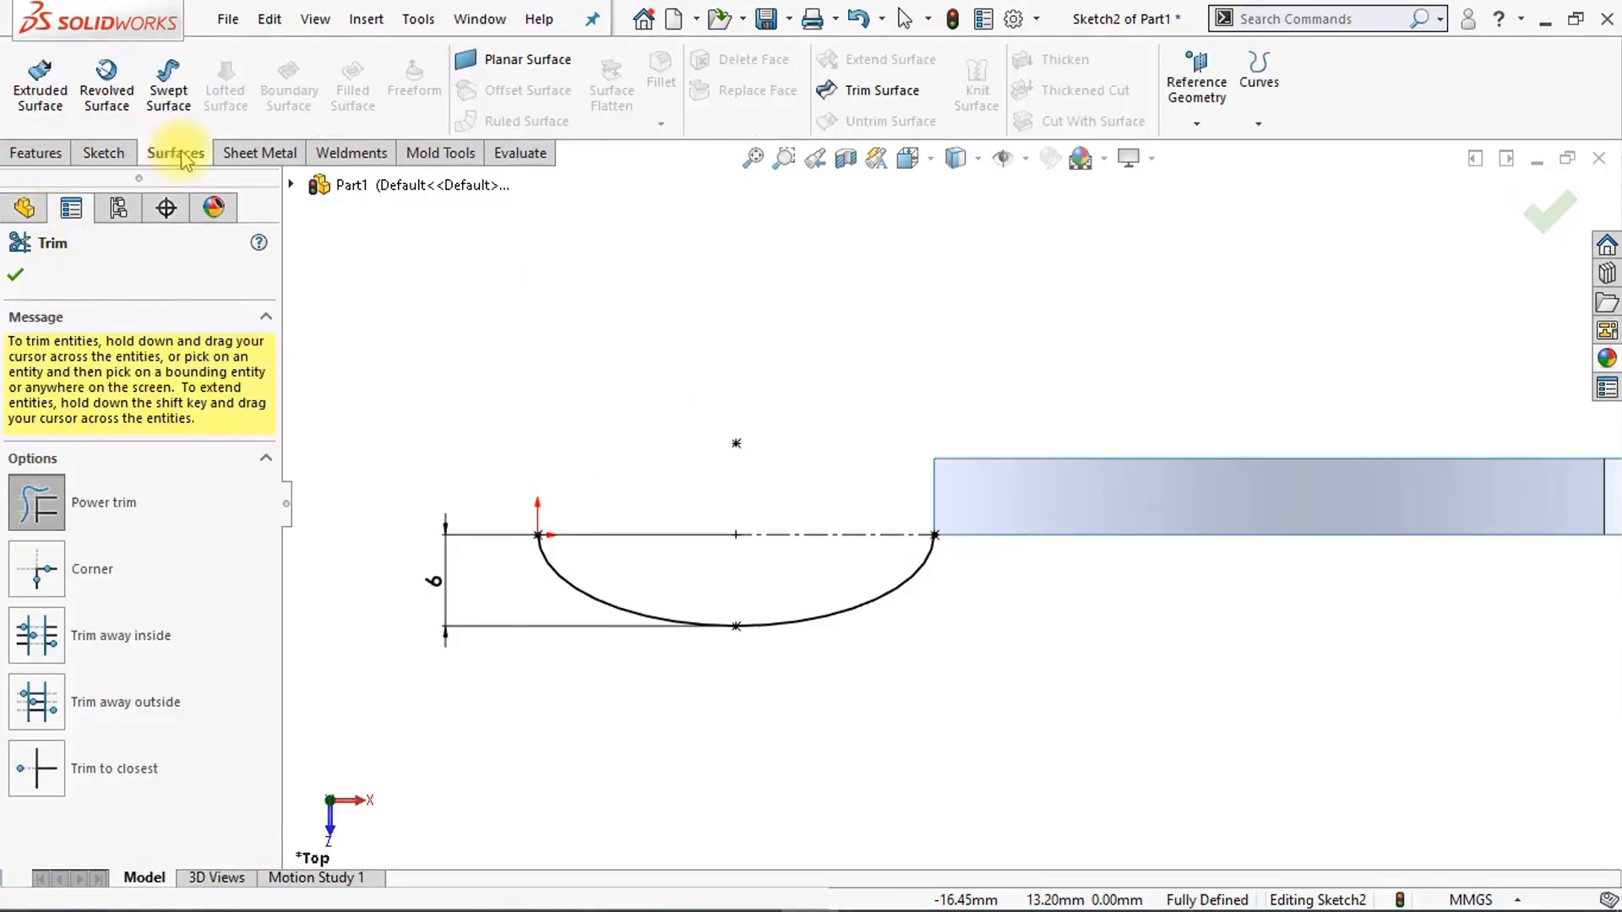
{"action": "left_click", "coordinate": [43, 95]}
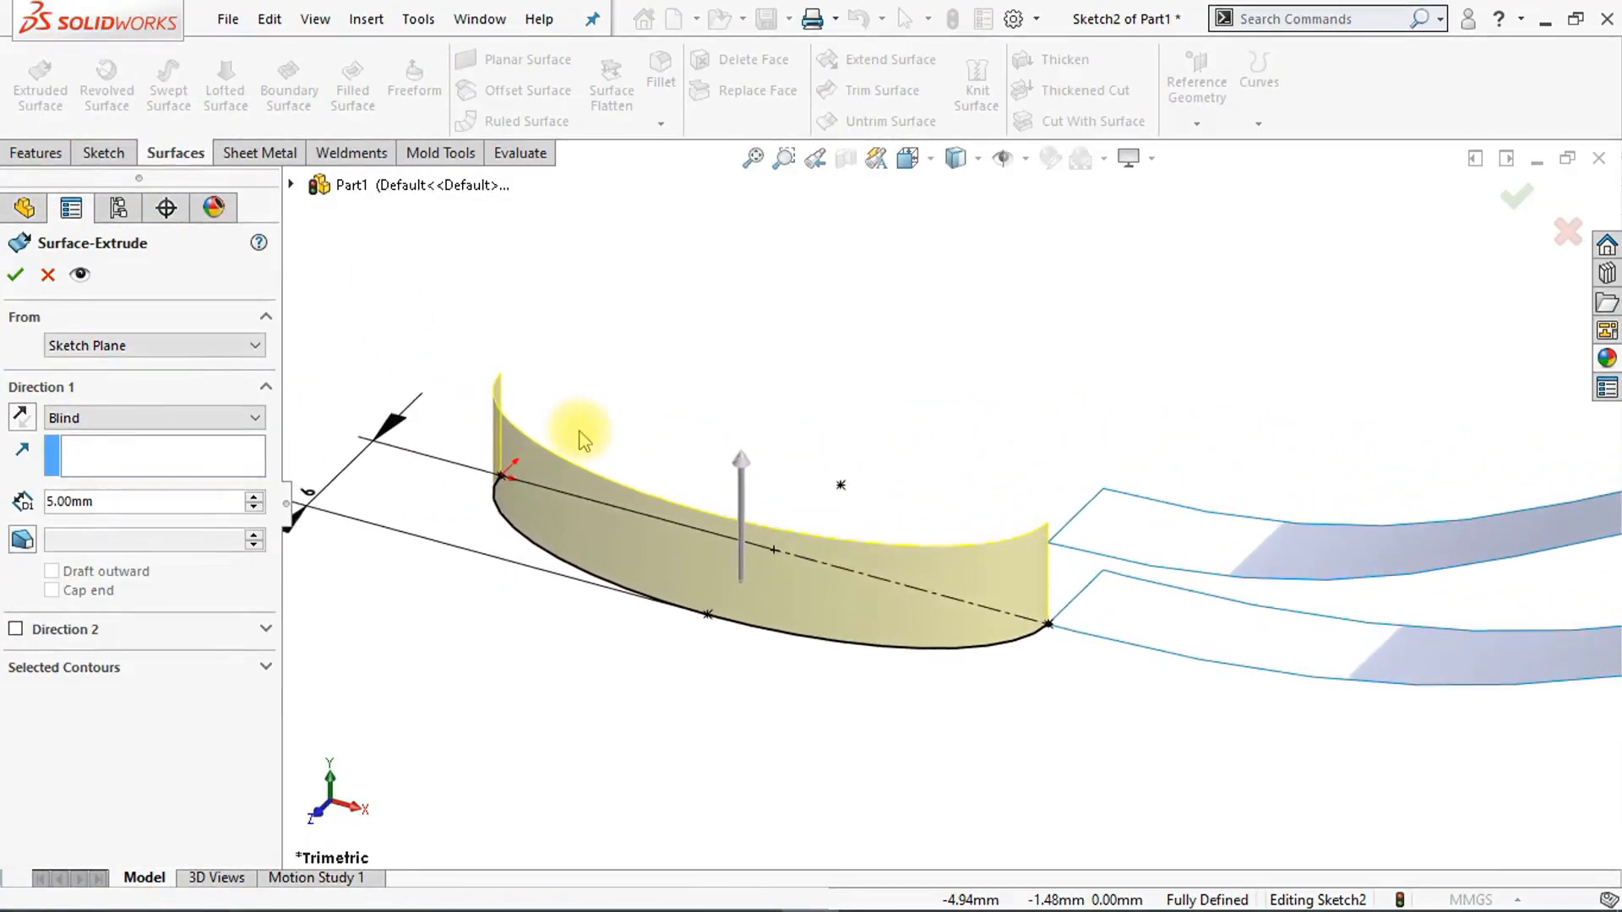
{"action": "left_click", "coordinate": [224, 420]}
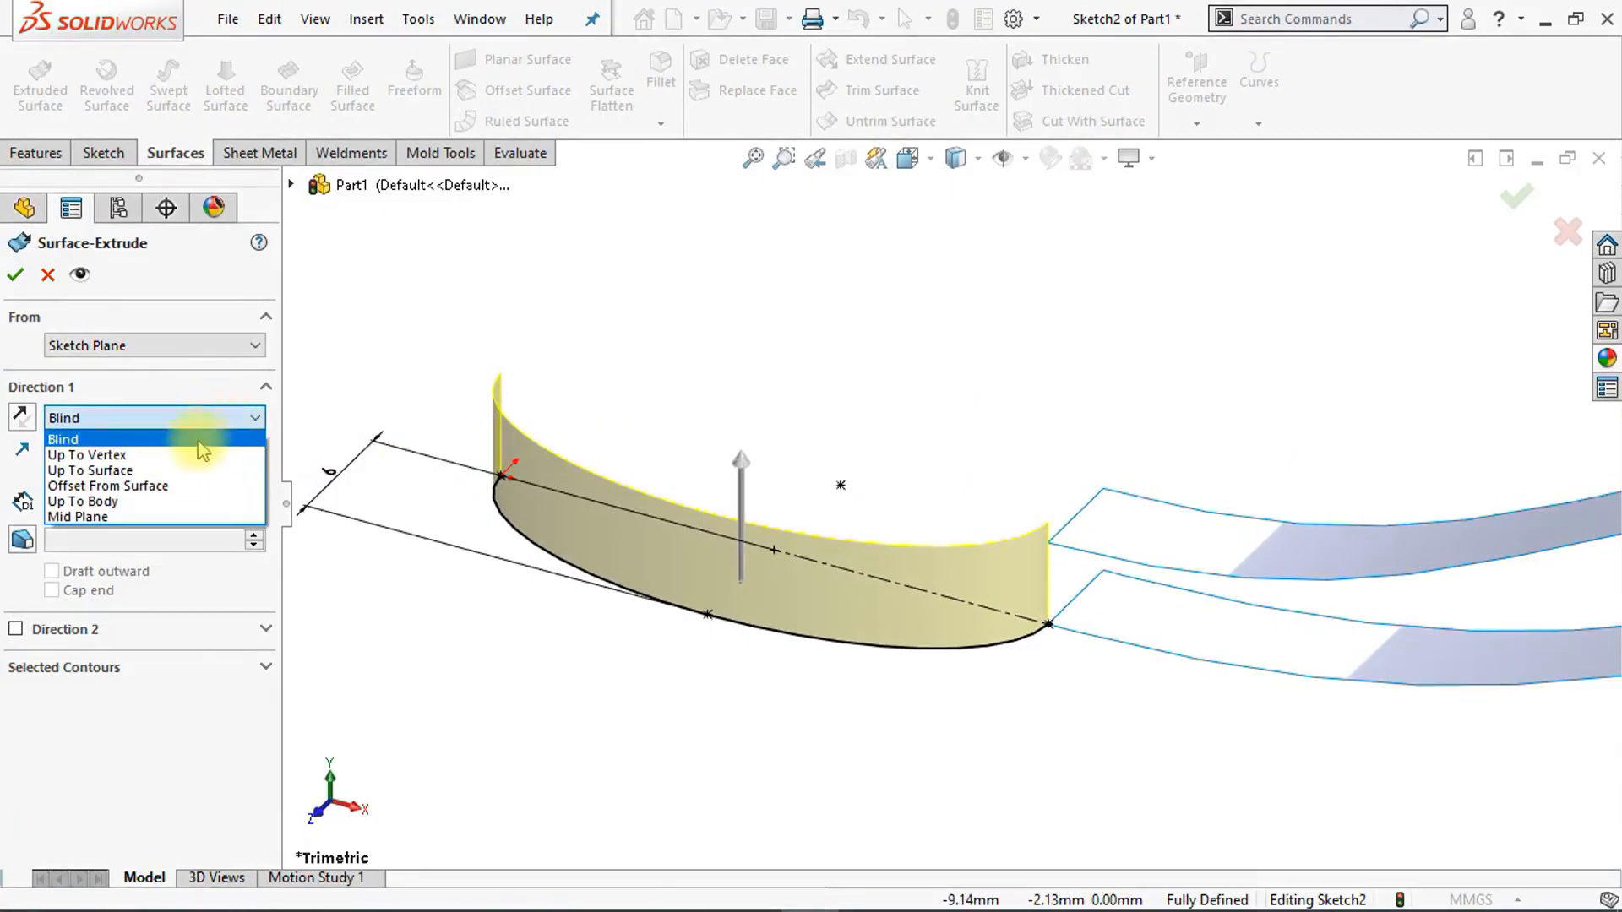
{"action": "left_click", "coordinate": [203, 456]}
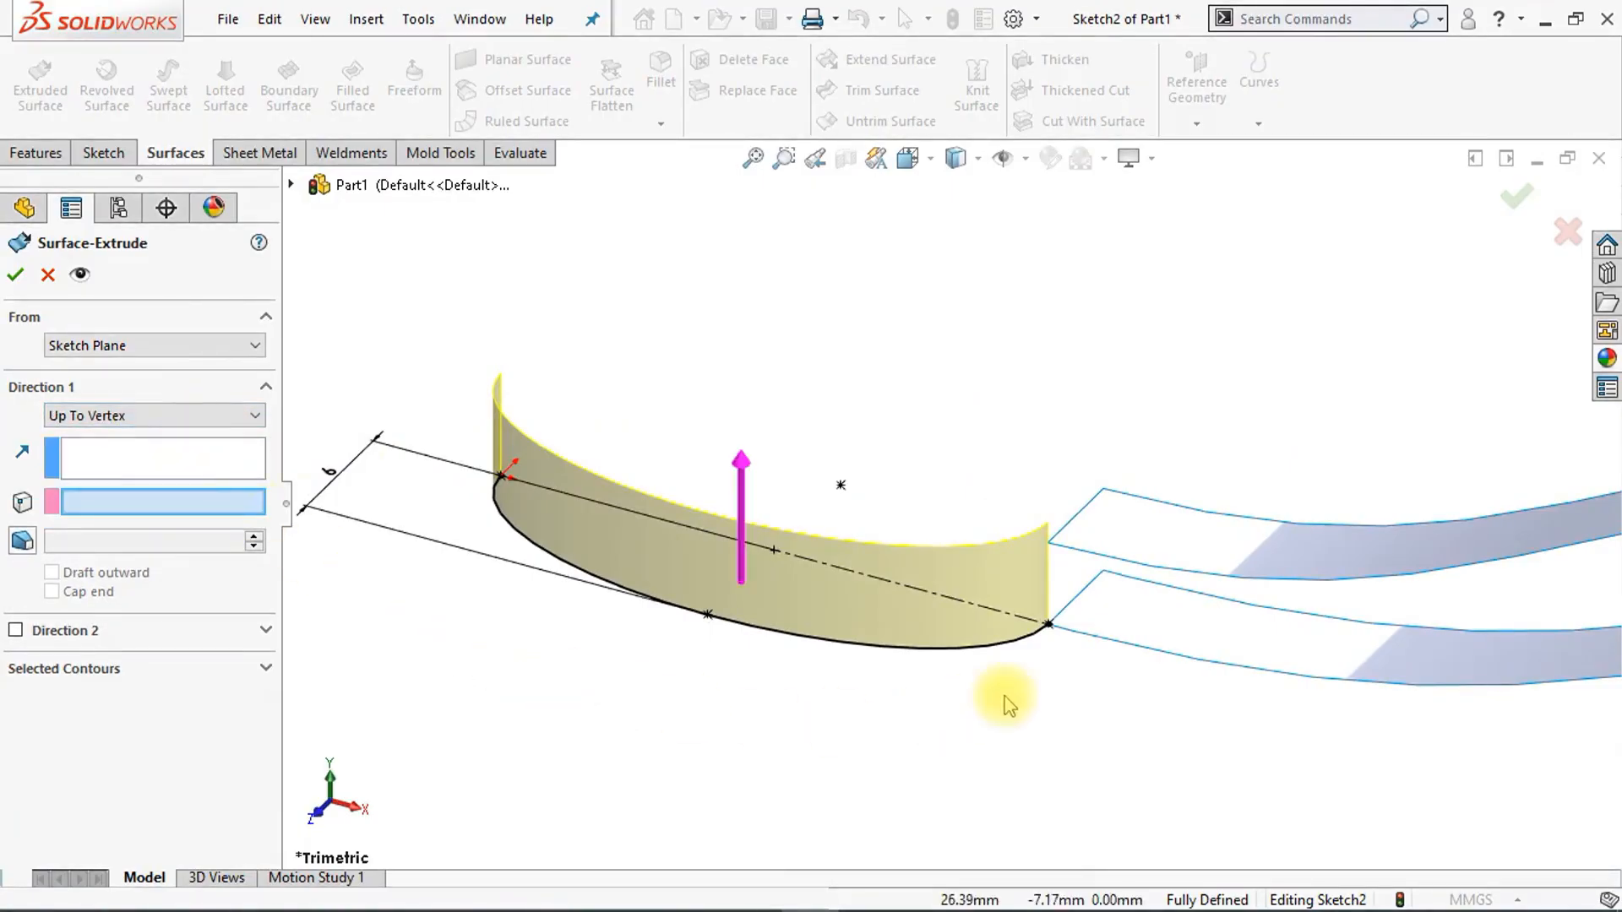
{"action": "left_click", "coordinate": [1048, 545]}
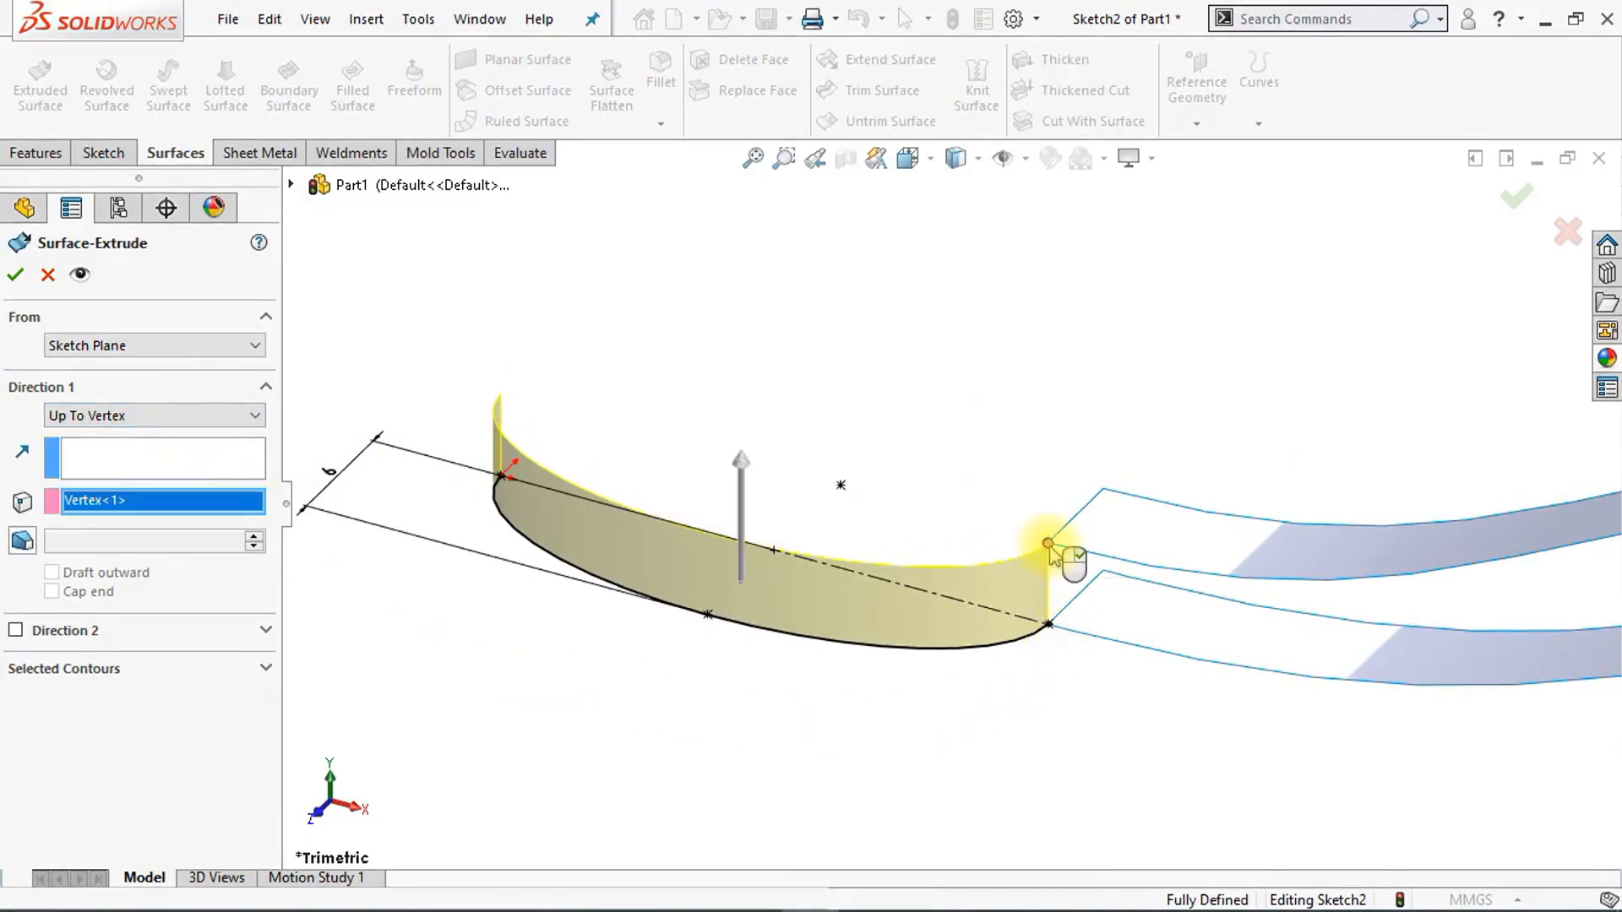
{"action": "left_click", "coordinate": [18, 276]}
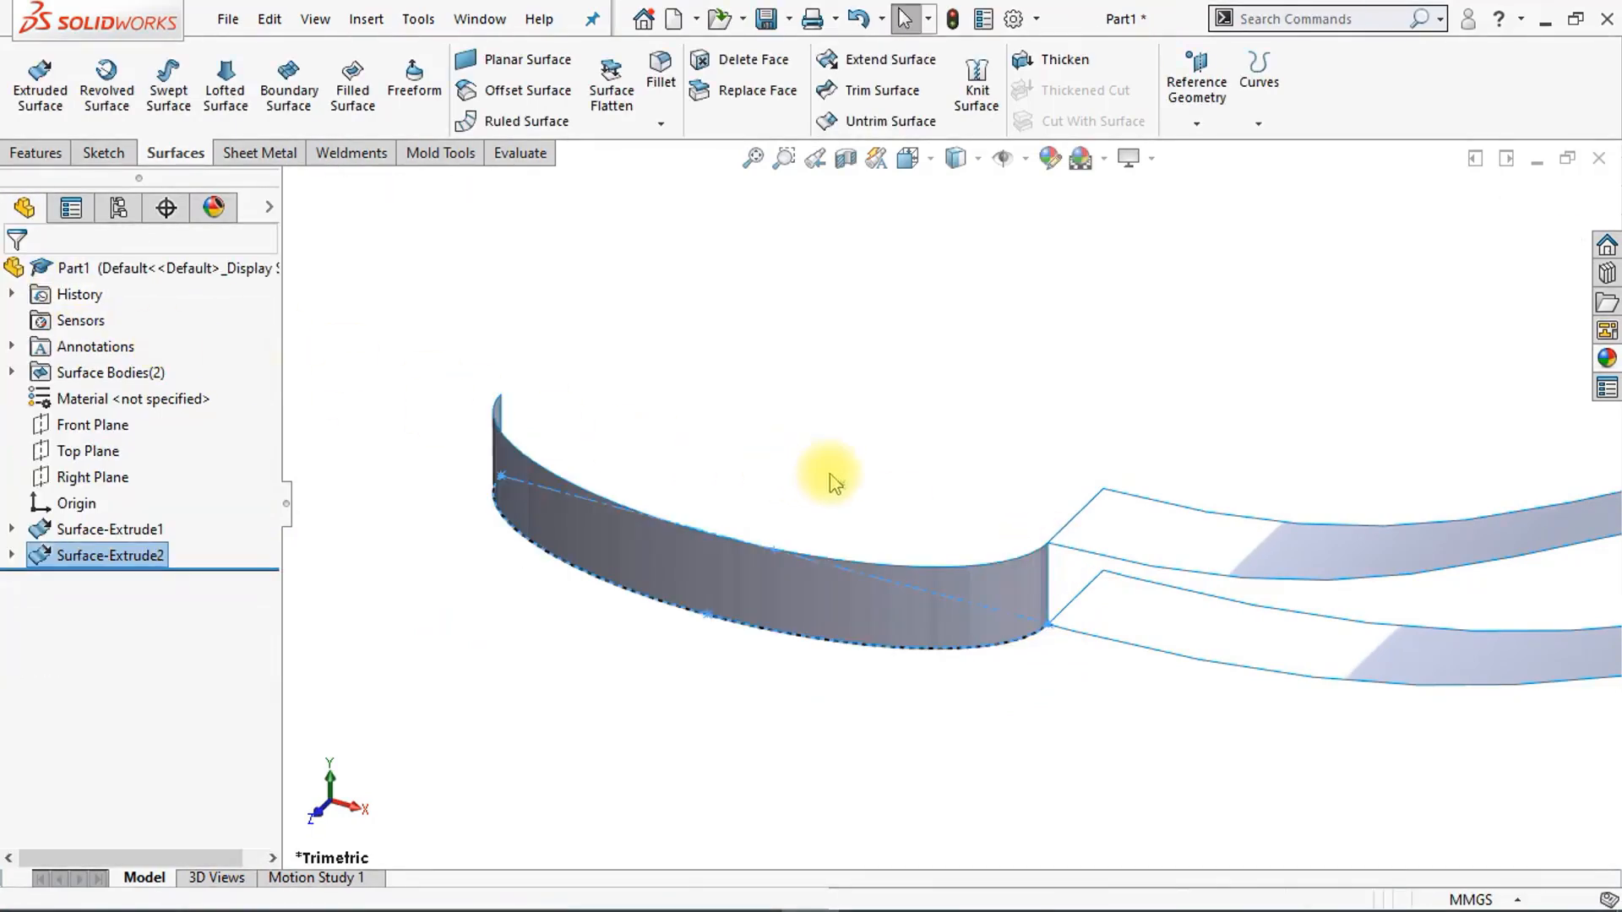
Step: Start a lofted surface between the front edges of the upper and lower wavy faces beside the half-ellipse
{"action": "scroll", "coordinate": [832, 482], "scroll_direction": "up", "scroll_amount": 3}
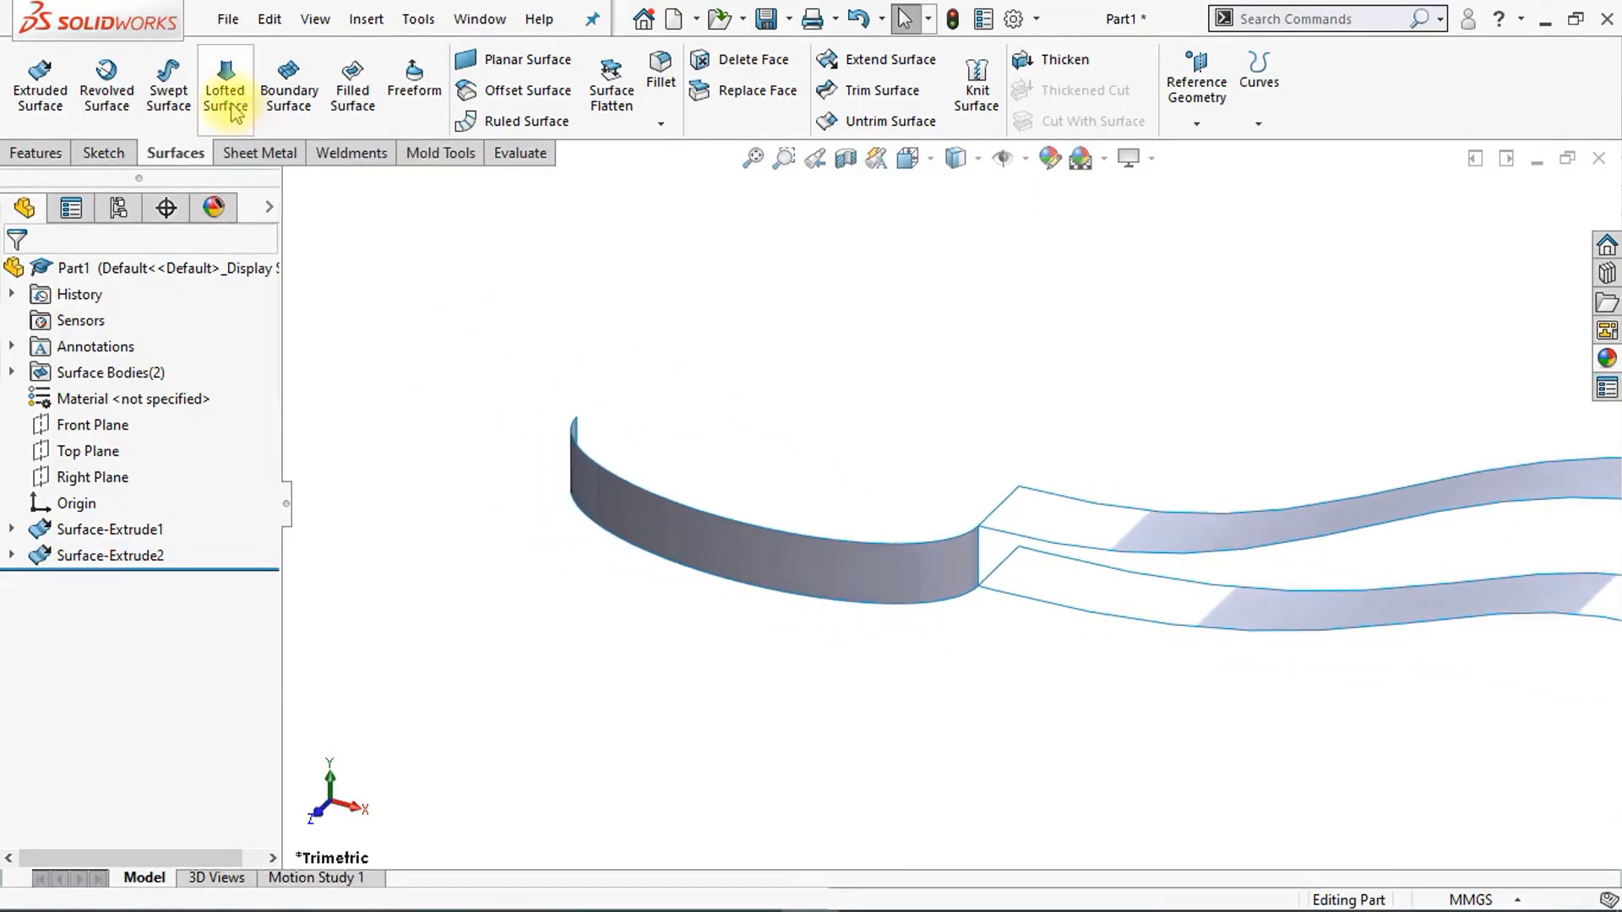
{"action": "middle_click_drag", "start_coordinate": [869, 363], "coordinate": [512, 323], "text": "ctrl"}
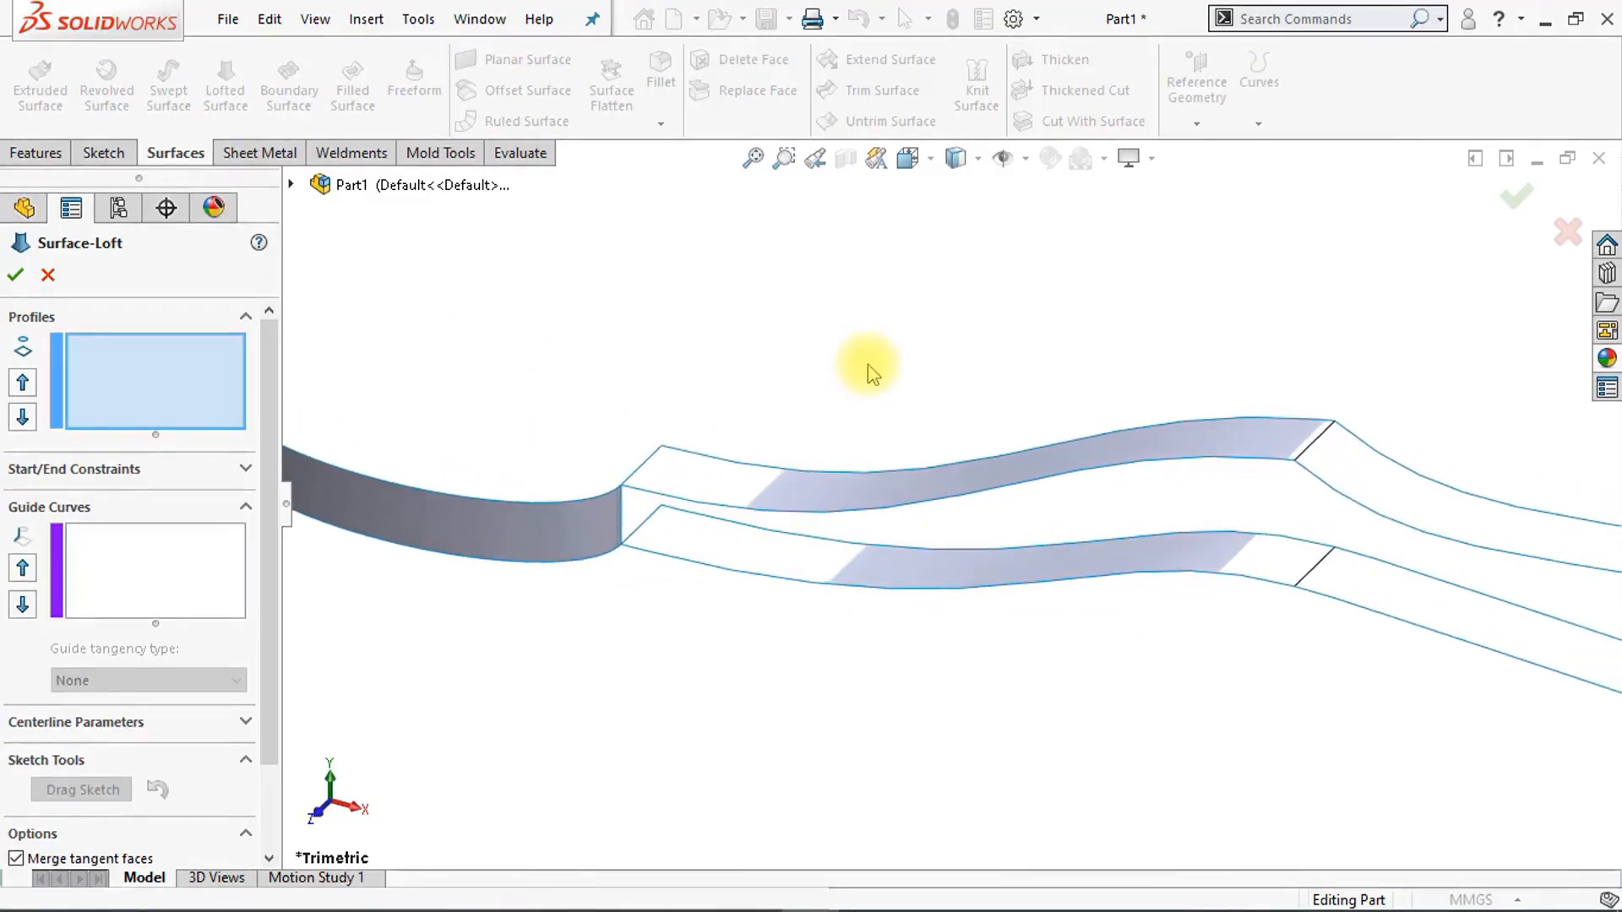
{"action": "left_click", "coordinate": [1016, 482]}
{"action": "left_click", "coordinate": [1060, 590]}
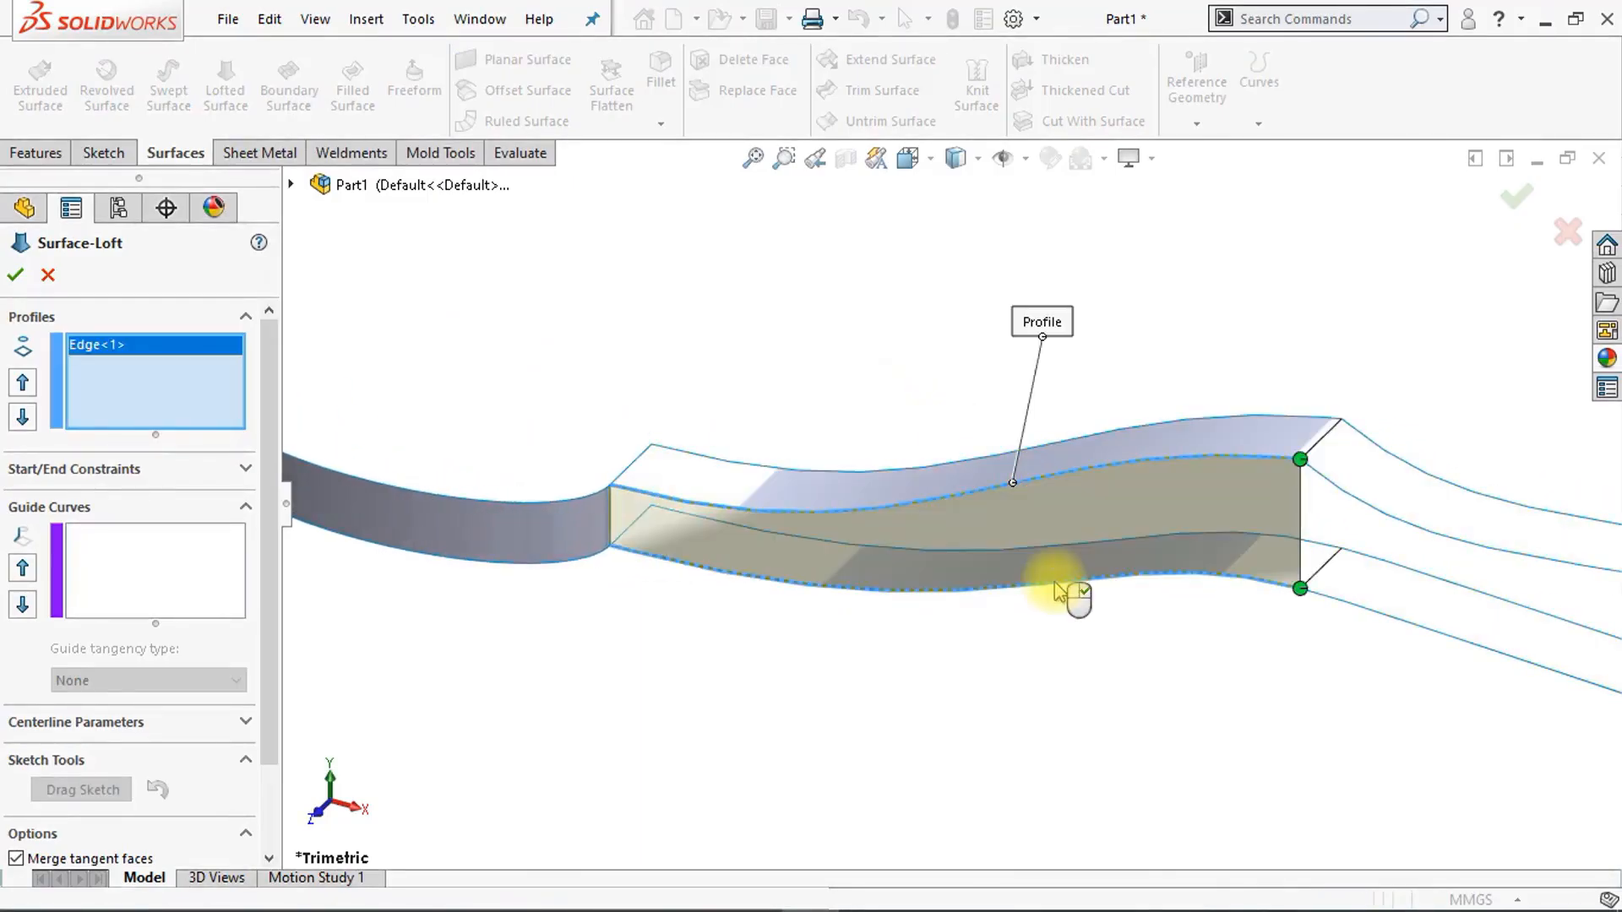
Step: Set the loft's start constraint to Tangency To Face with a tangent length of 4
{"action": "left_click", "coordinate": [245, 471]}
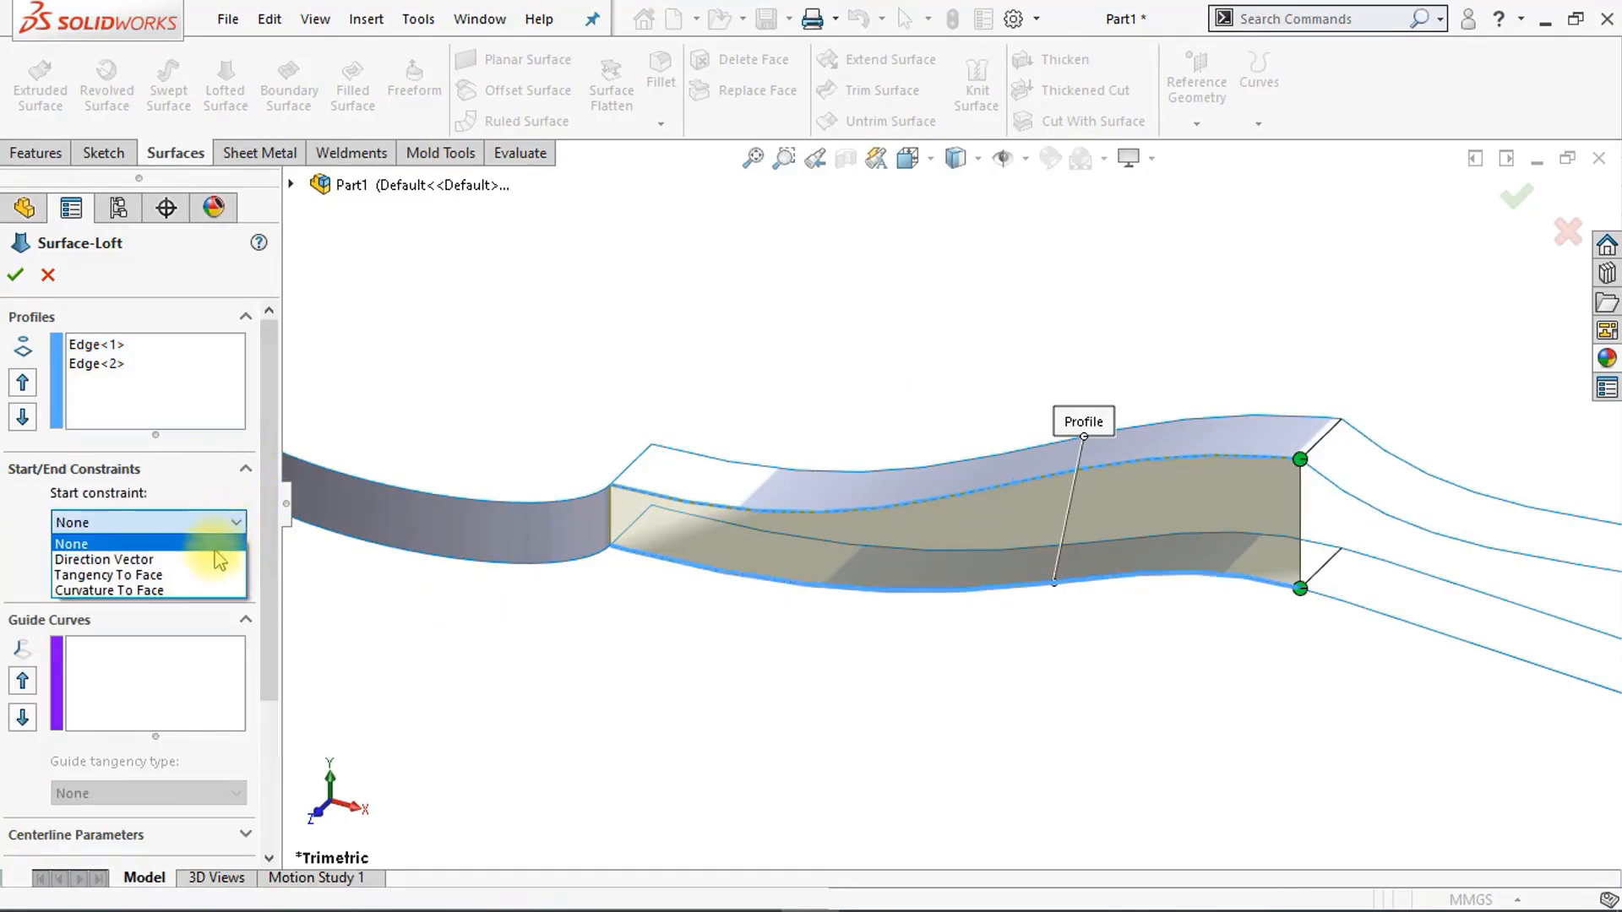
{"action": "left_click", "coordinate": [211, 575]}
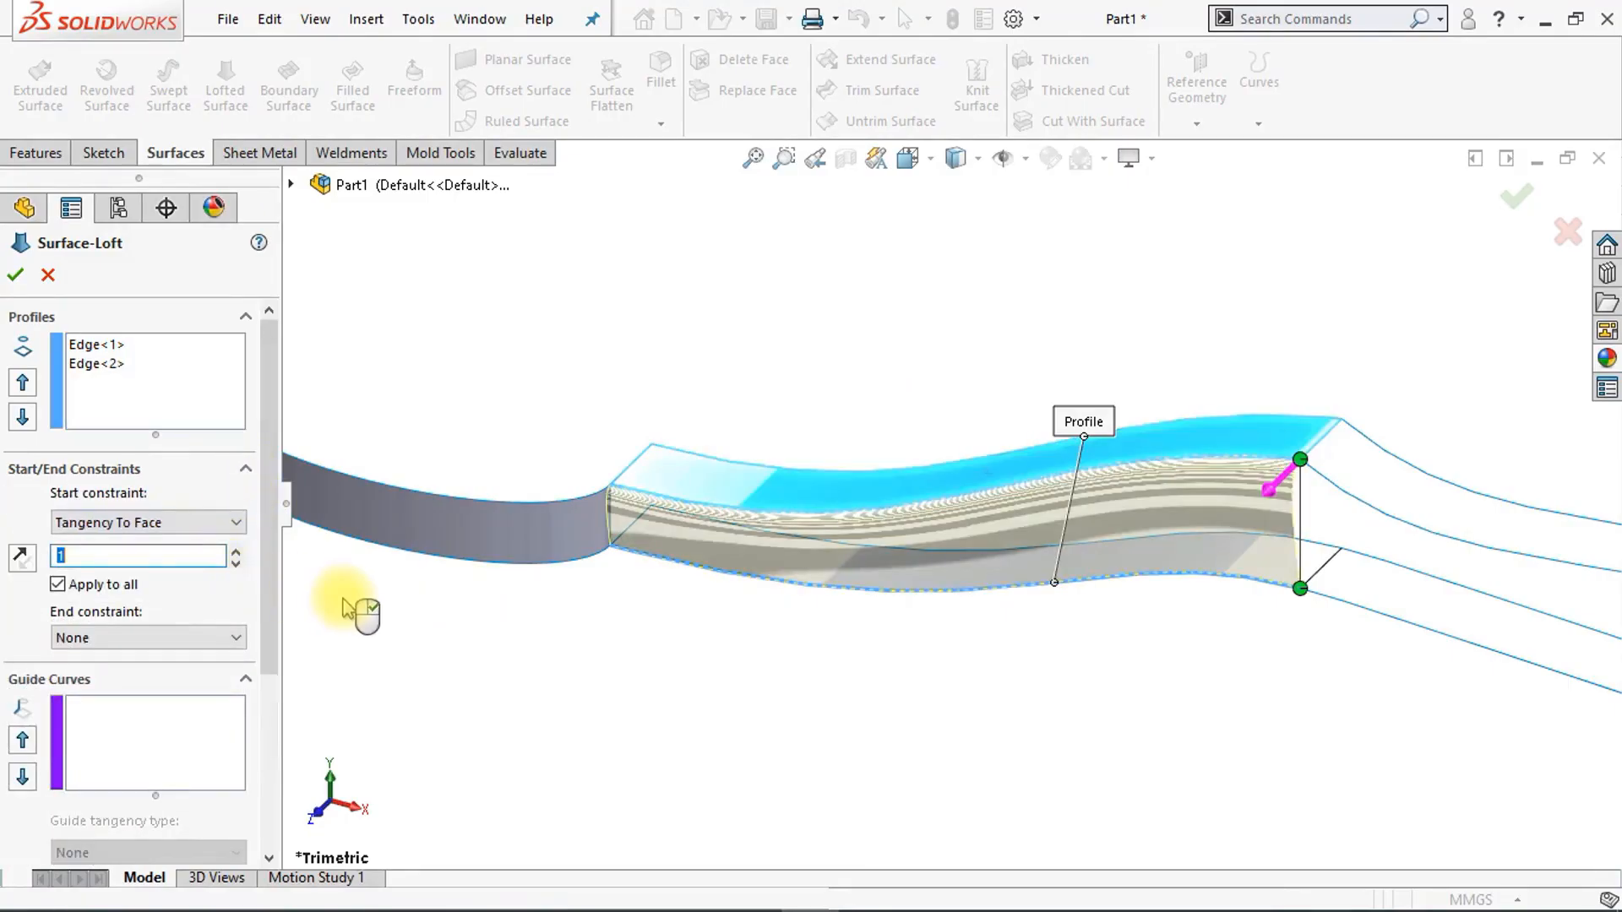
{"action": "type", "text": "1"}
{"action": "key", "text": "BackSpace"}
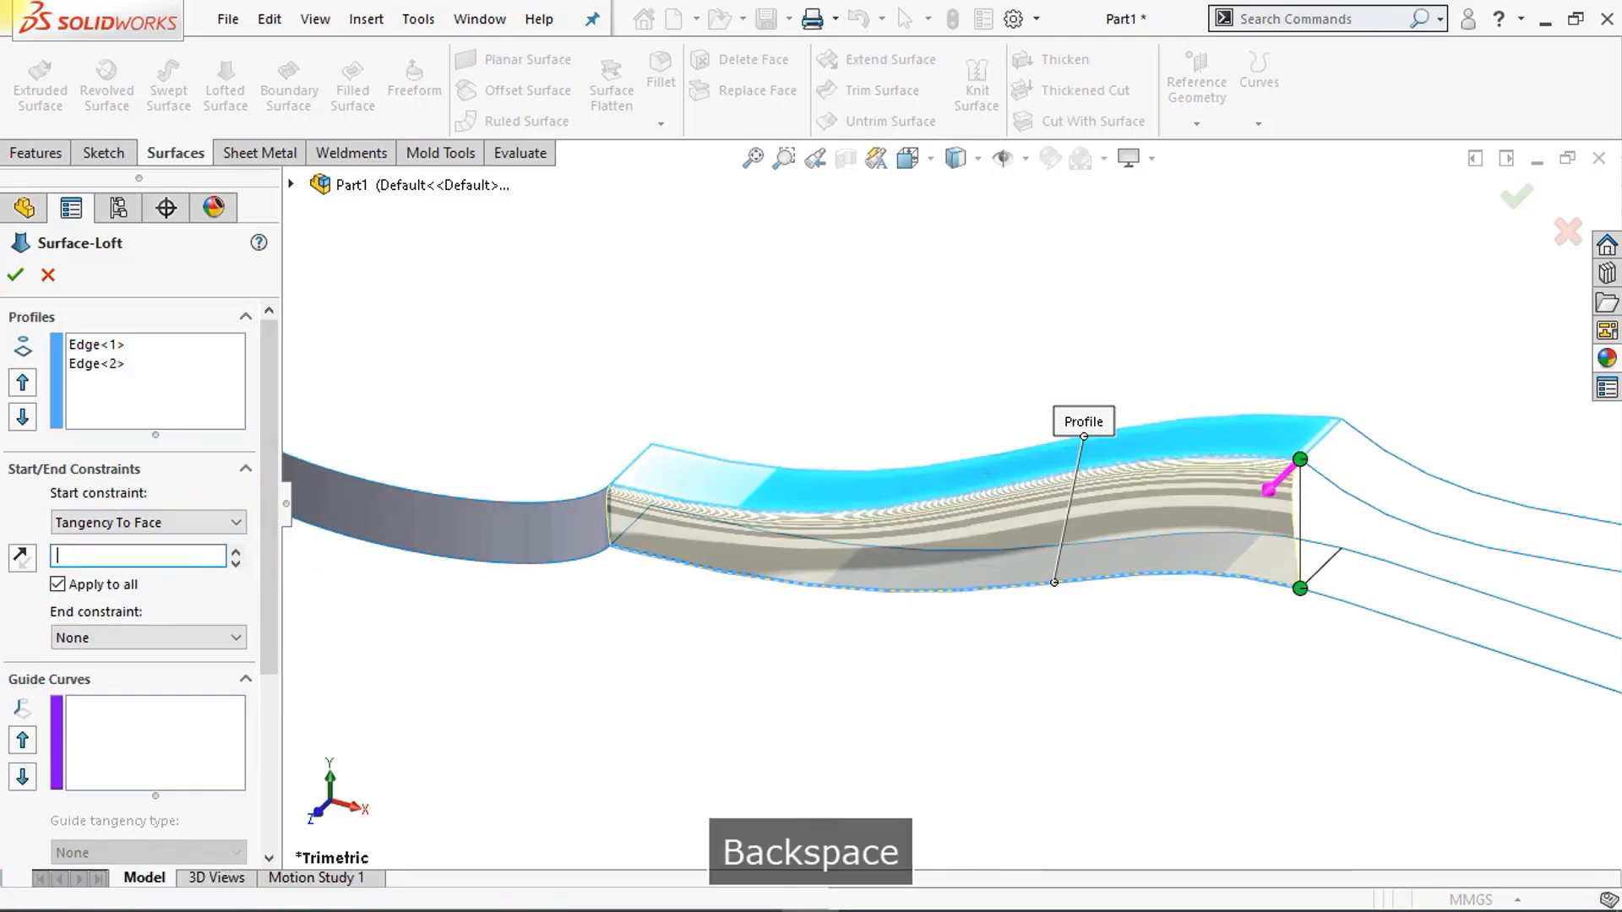
{"action": "type", "text": "4"}
{"action": "key", "text": "Return"}
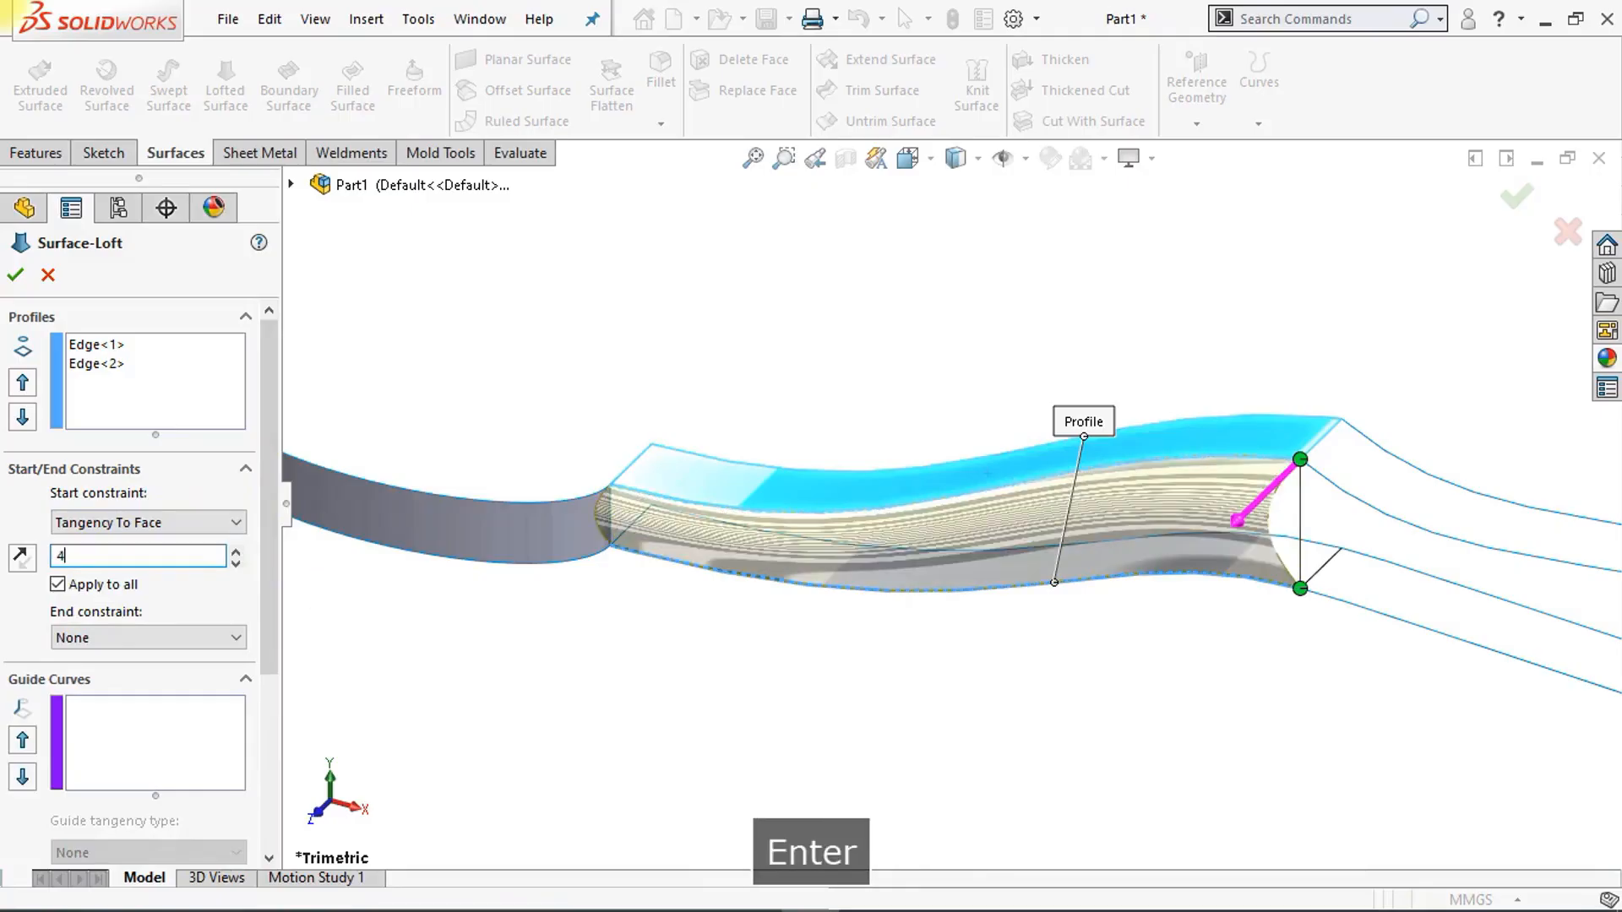
Step: Set the loft's end constraint to Tangency To Face with a tangent length of 4 and create the surface
{"action": "left_click", "coordinate": [228, 640]}
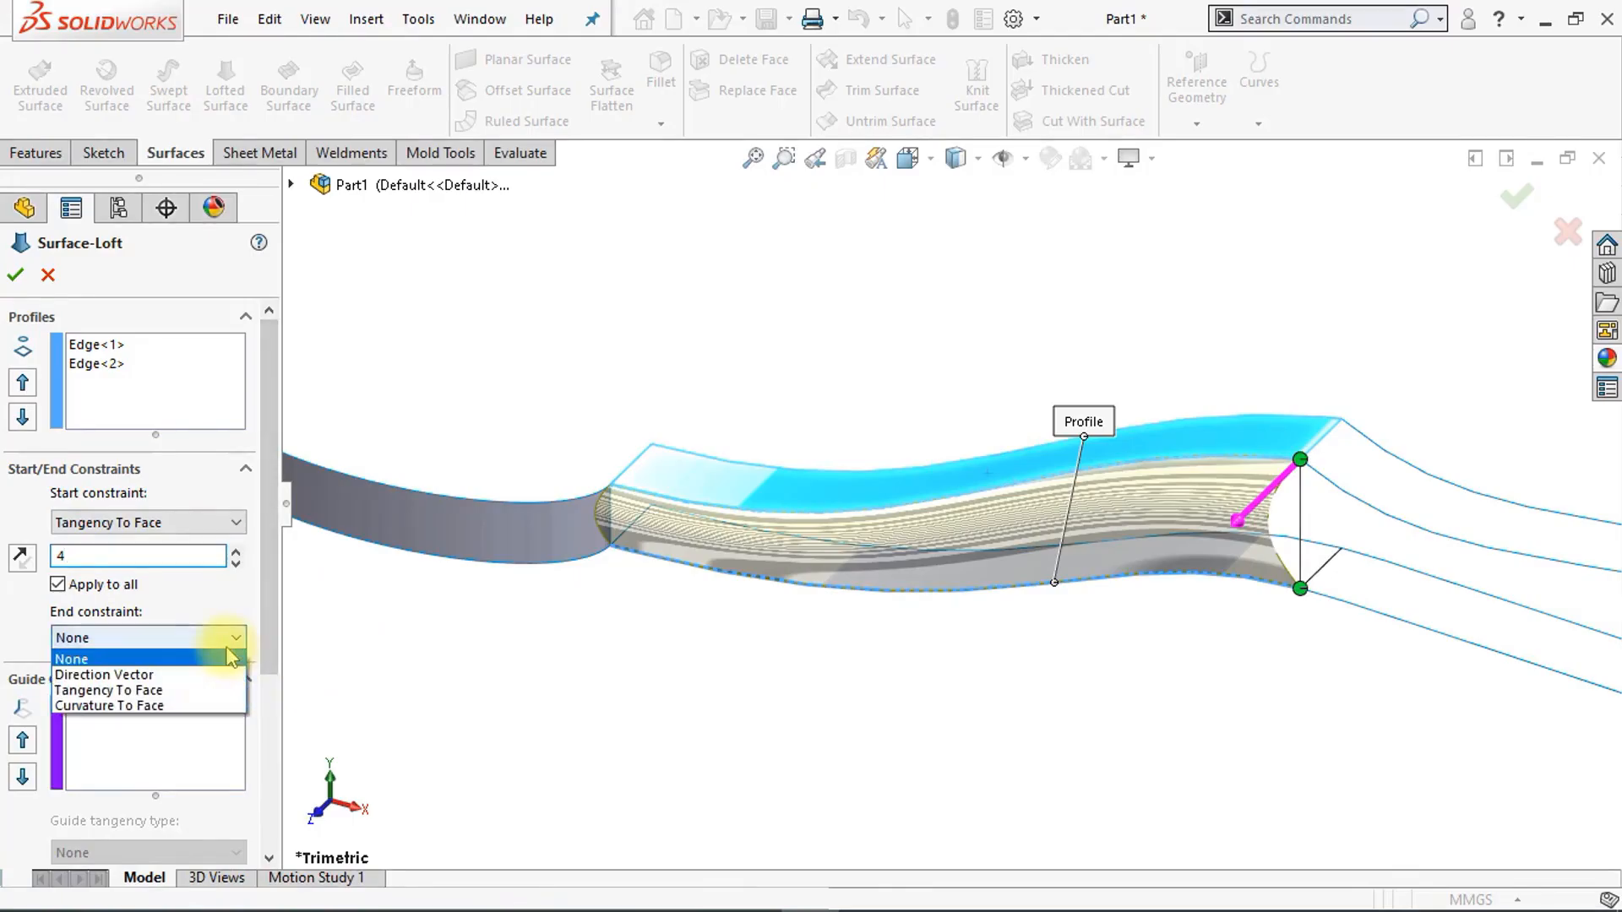
{"action": "left_click", "coordinate": [218, 691]}
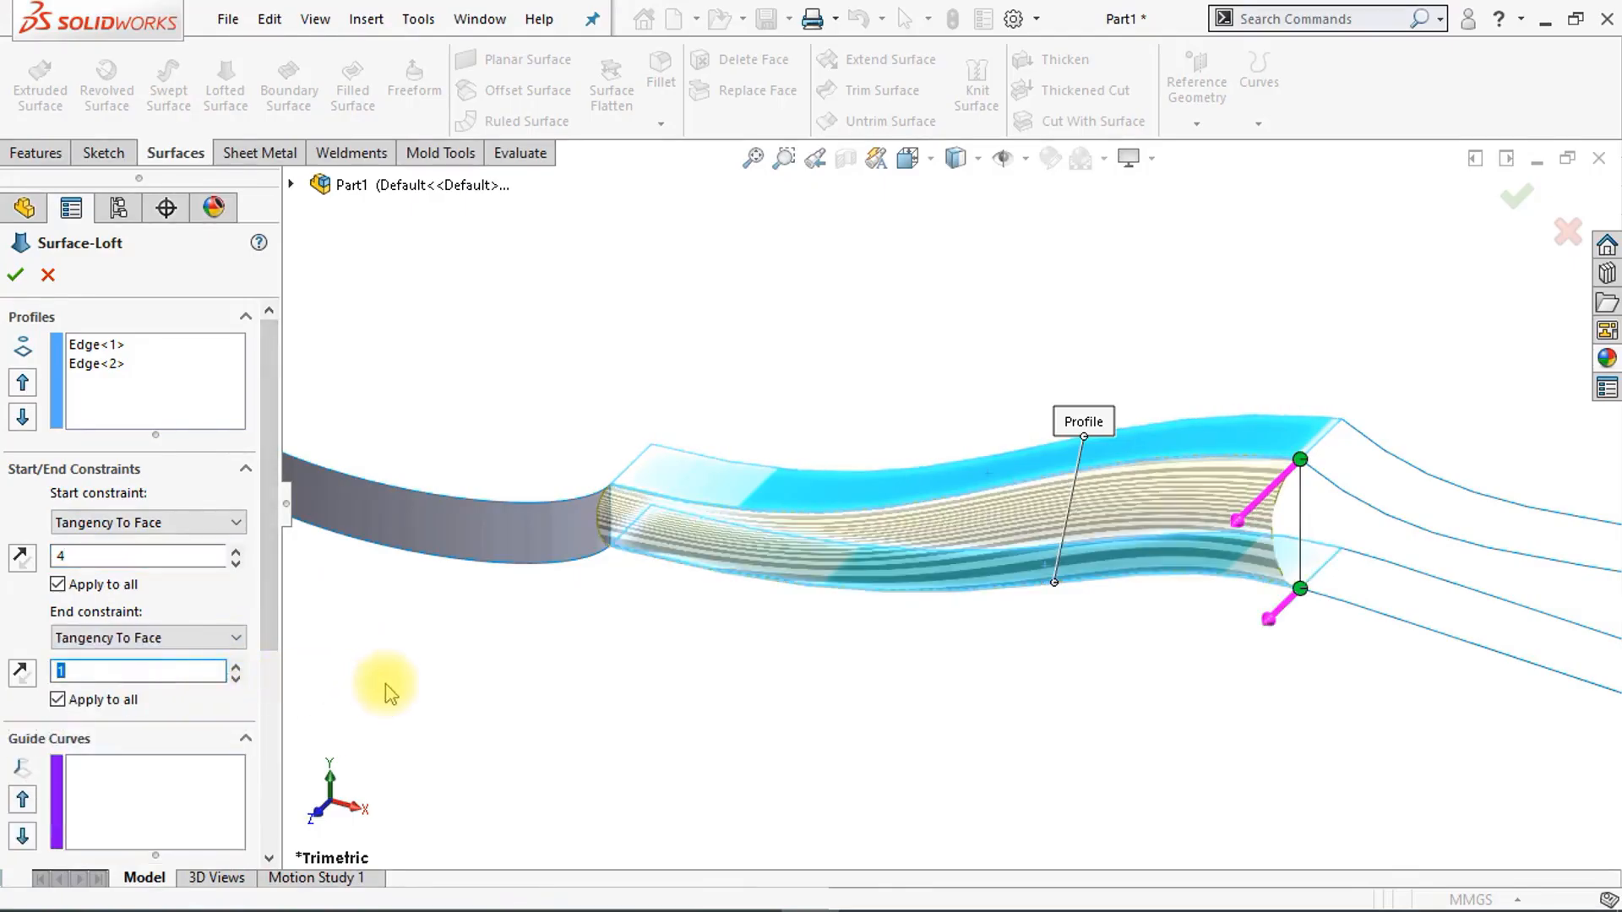
{"action": "type", "text": "4"}
{"action": "key", "text": "Return"}
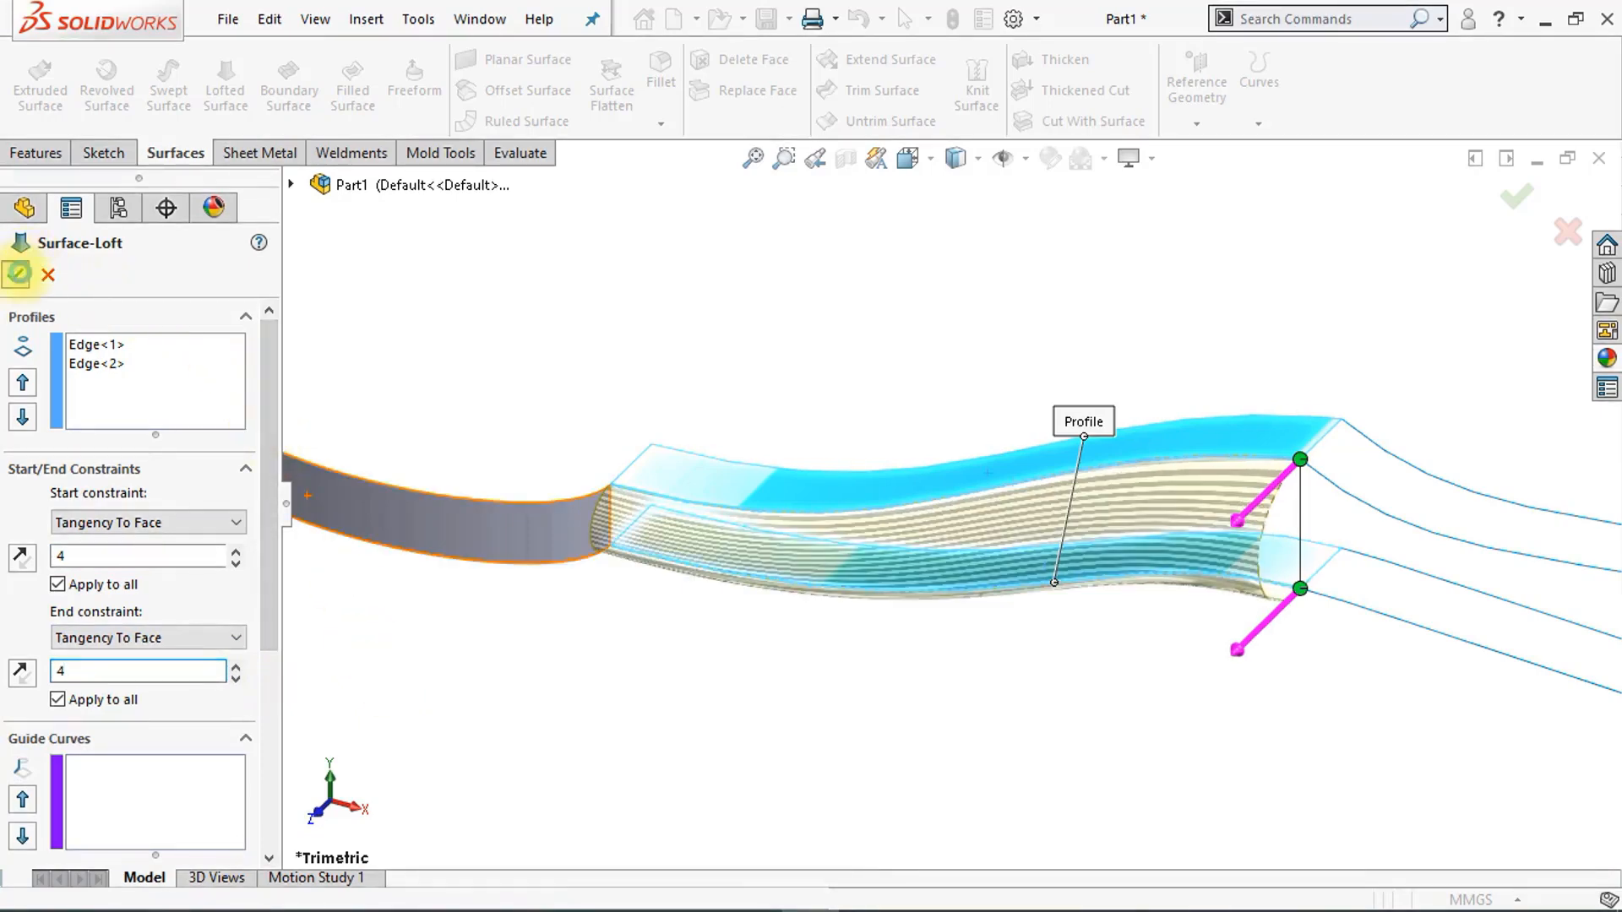
{"action": "left_click", "coordinate": [18, 273]}
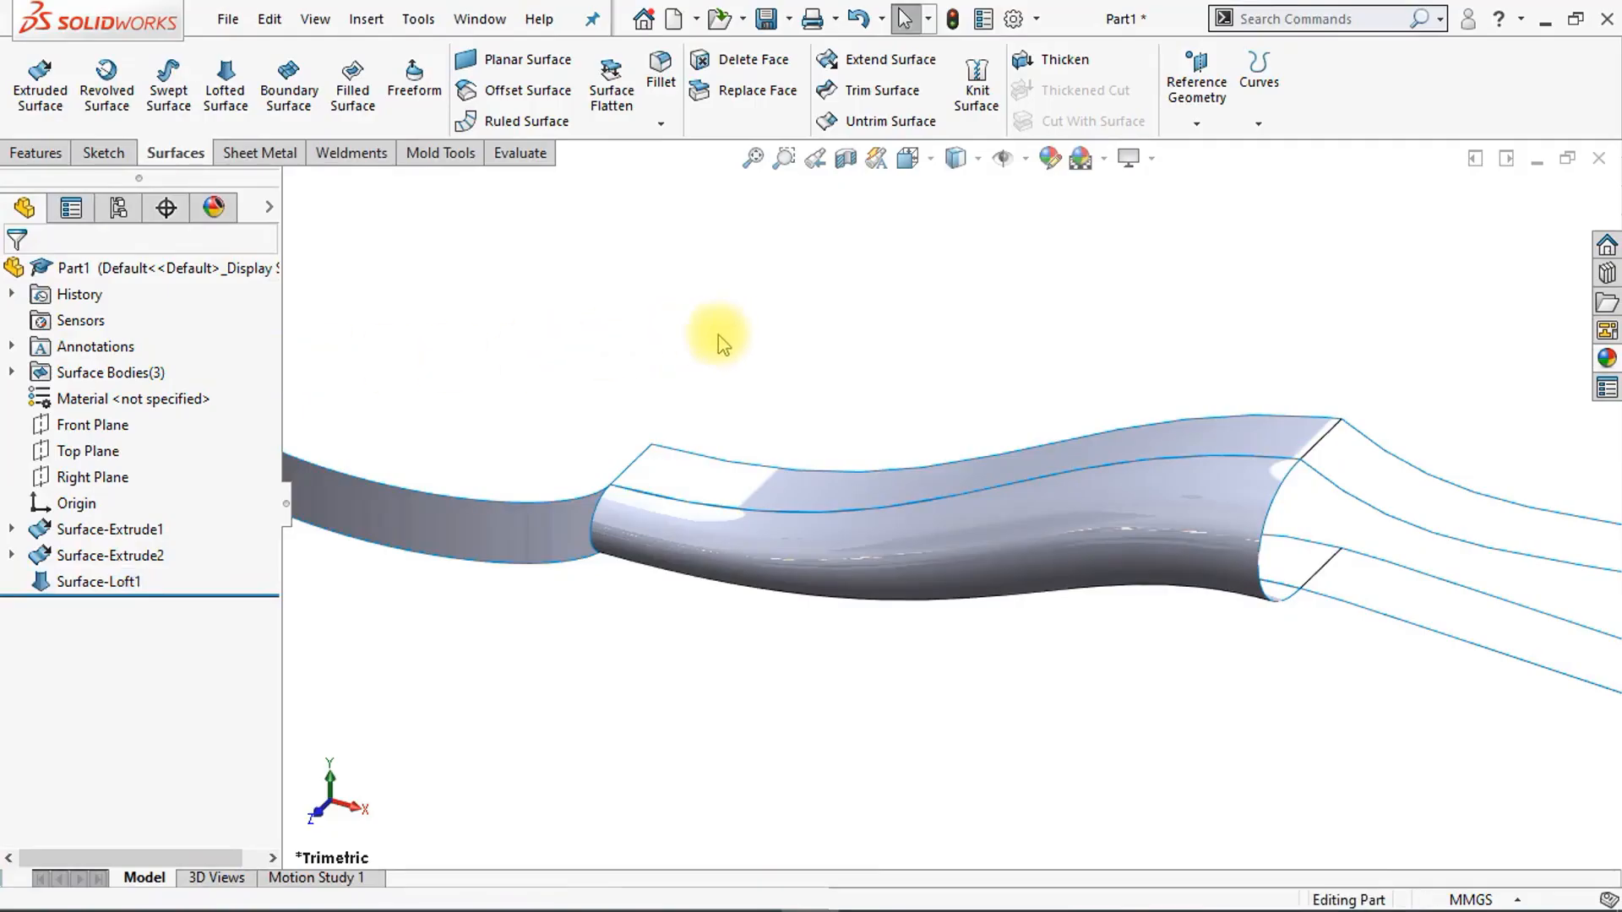
Step: Open another sketch on the Top Plane and orient the view normal to it
{"action": "left_click", "coordinate": [87, 452]}
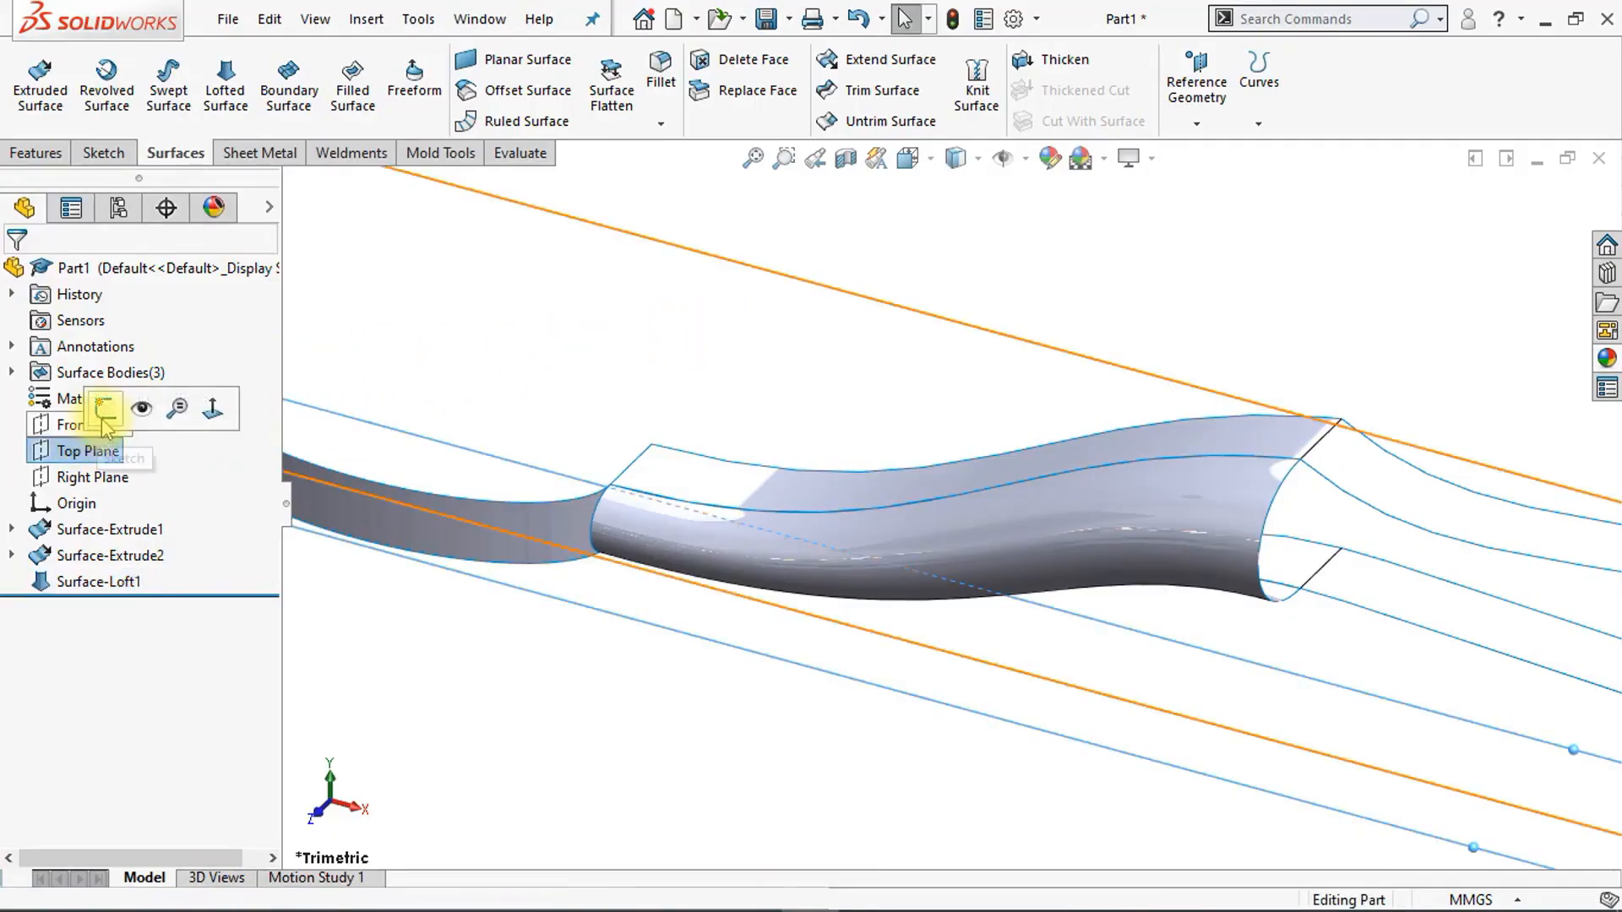
{"action": "left_click", "coordinate": [110, 404]}
{"action": "left_click", "coordinate": [1185, 119]}
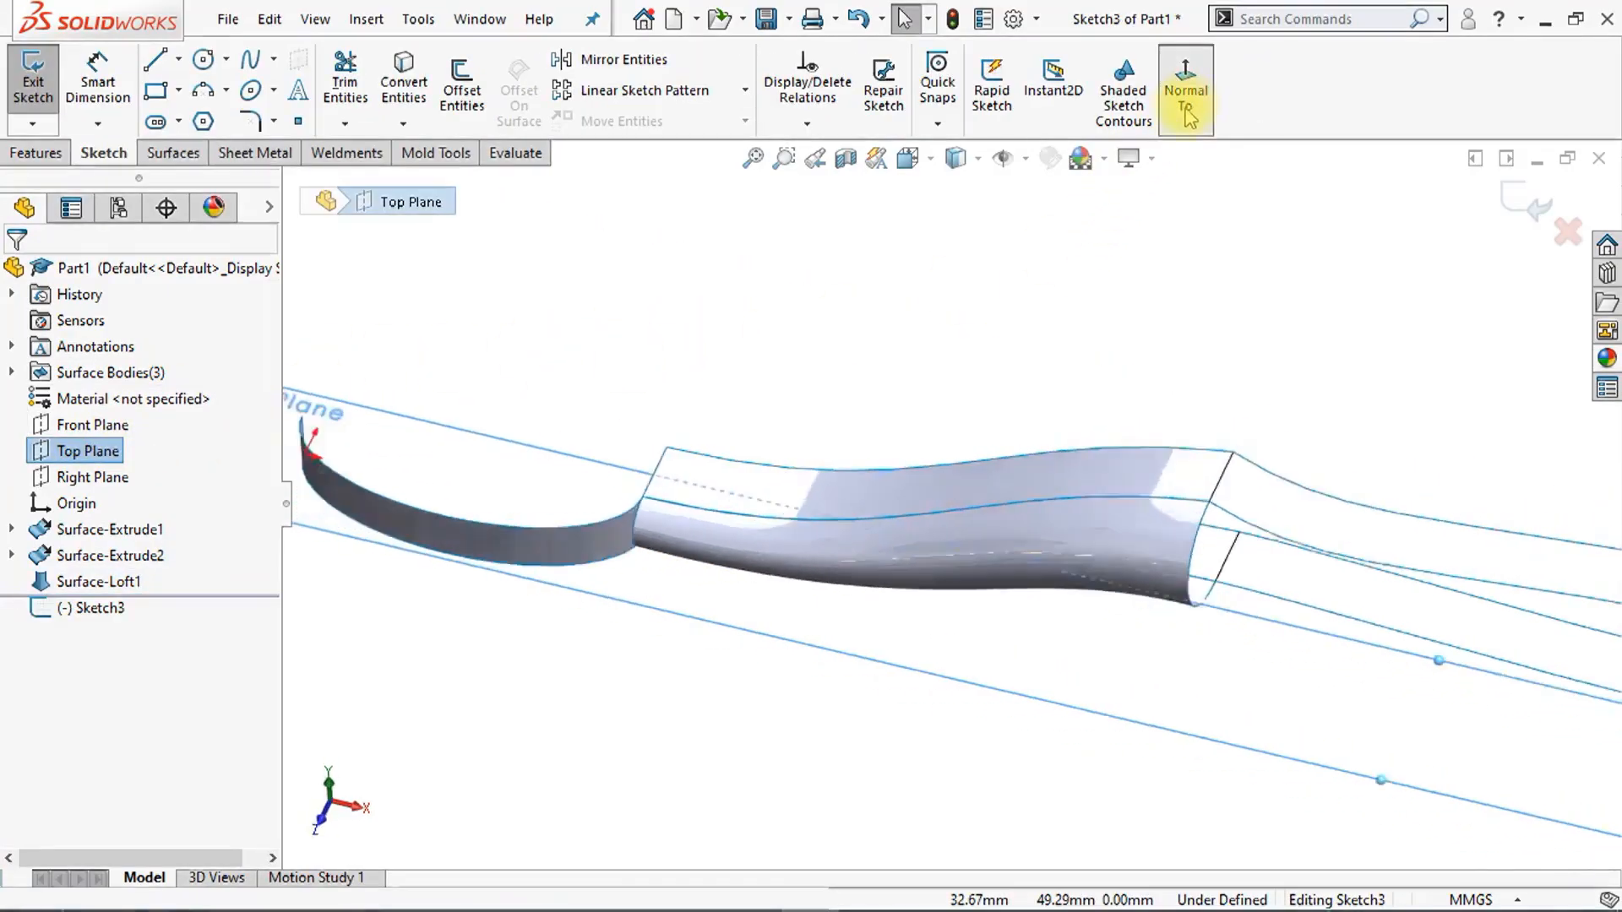
{"action": "left_click", "coordinate": [816, 350]}
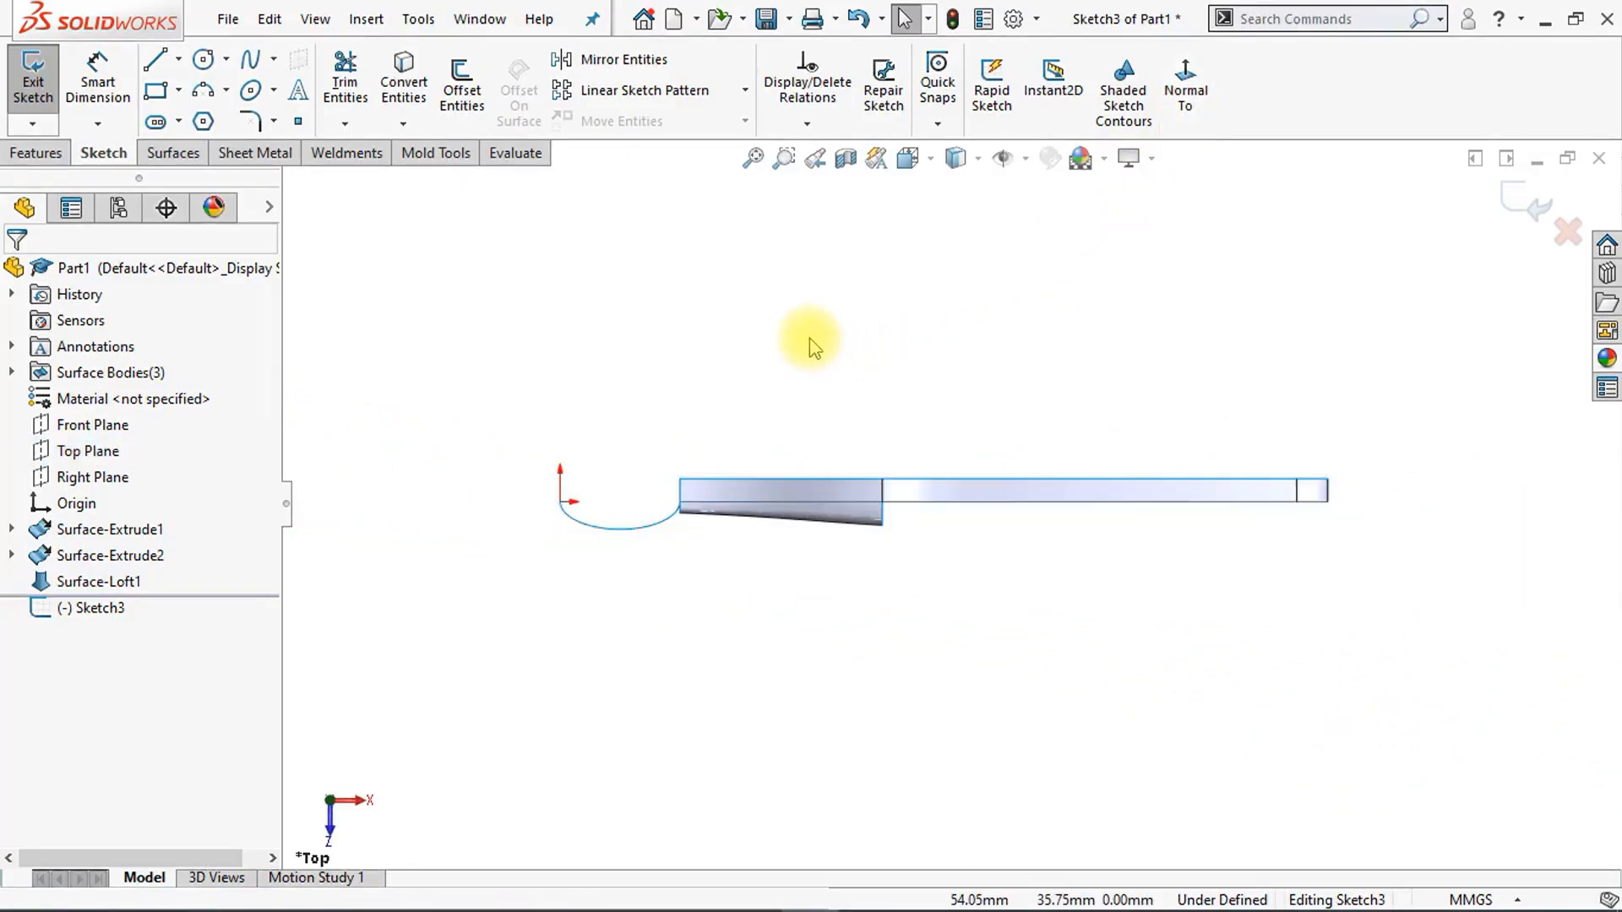
Step: Offset the short end edge of the wavy face by 1.5 mm toward the half-ellipse surface
{"action": "scroll", "coordinate": [805, 357], "scroll_direction": "down", "scroll_amount": 4}
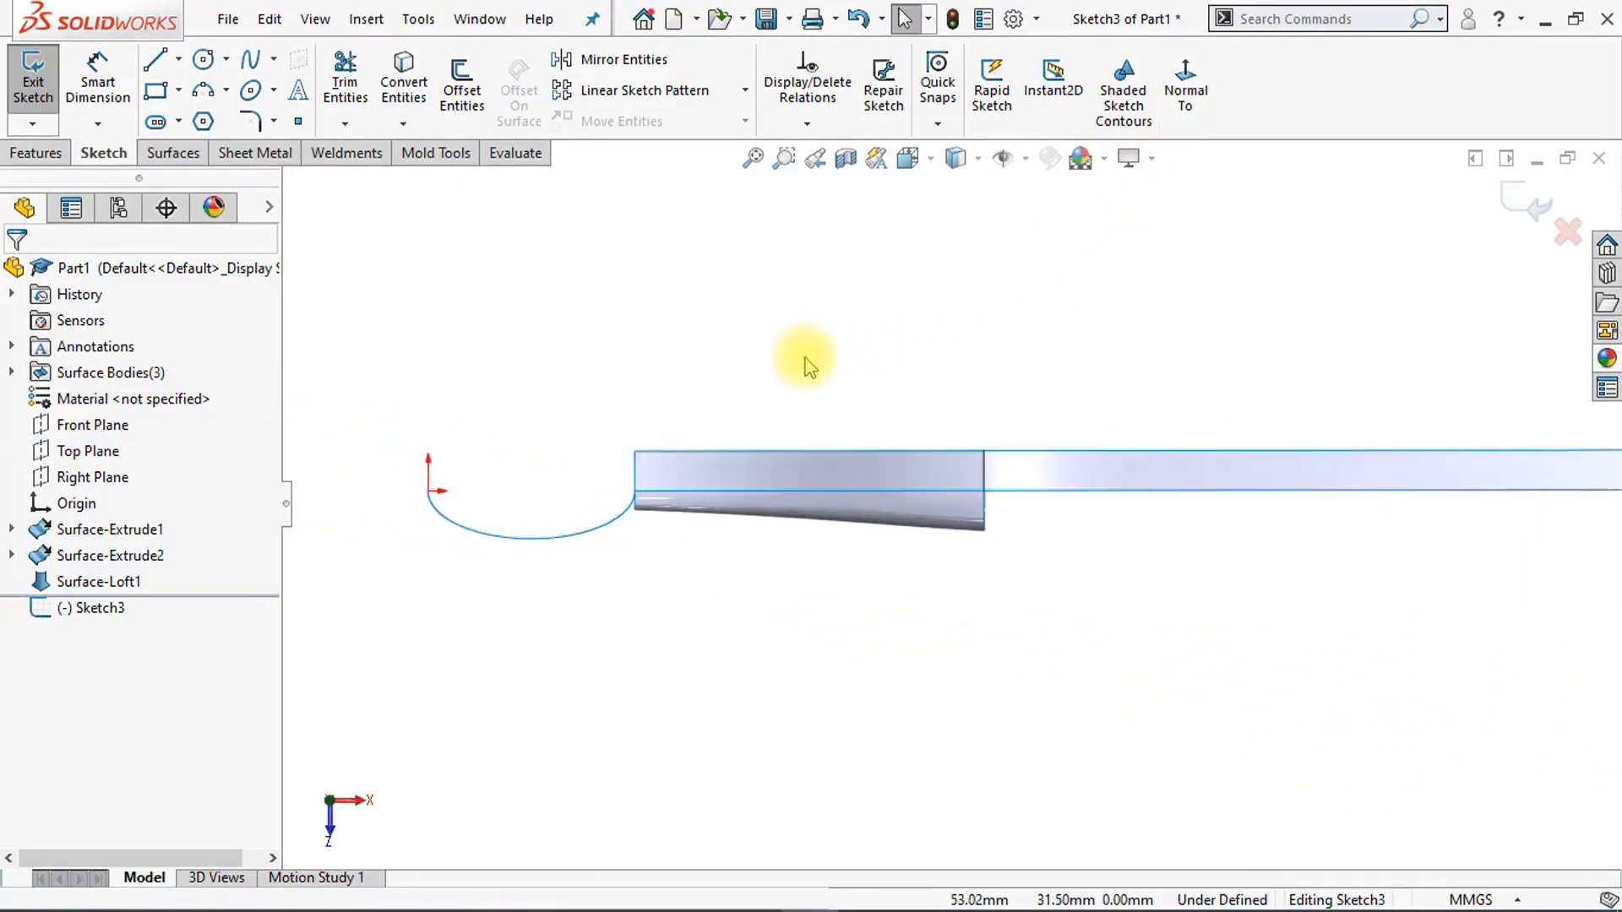
{"action": "middle_click_drag", "start_coordinate": [806, 358], "coordinate": [805, 358]}
{"action": "left_click", "coordinate": [1189, 106]}
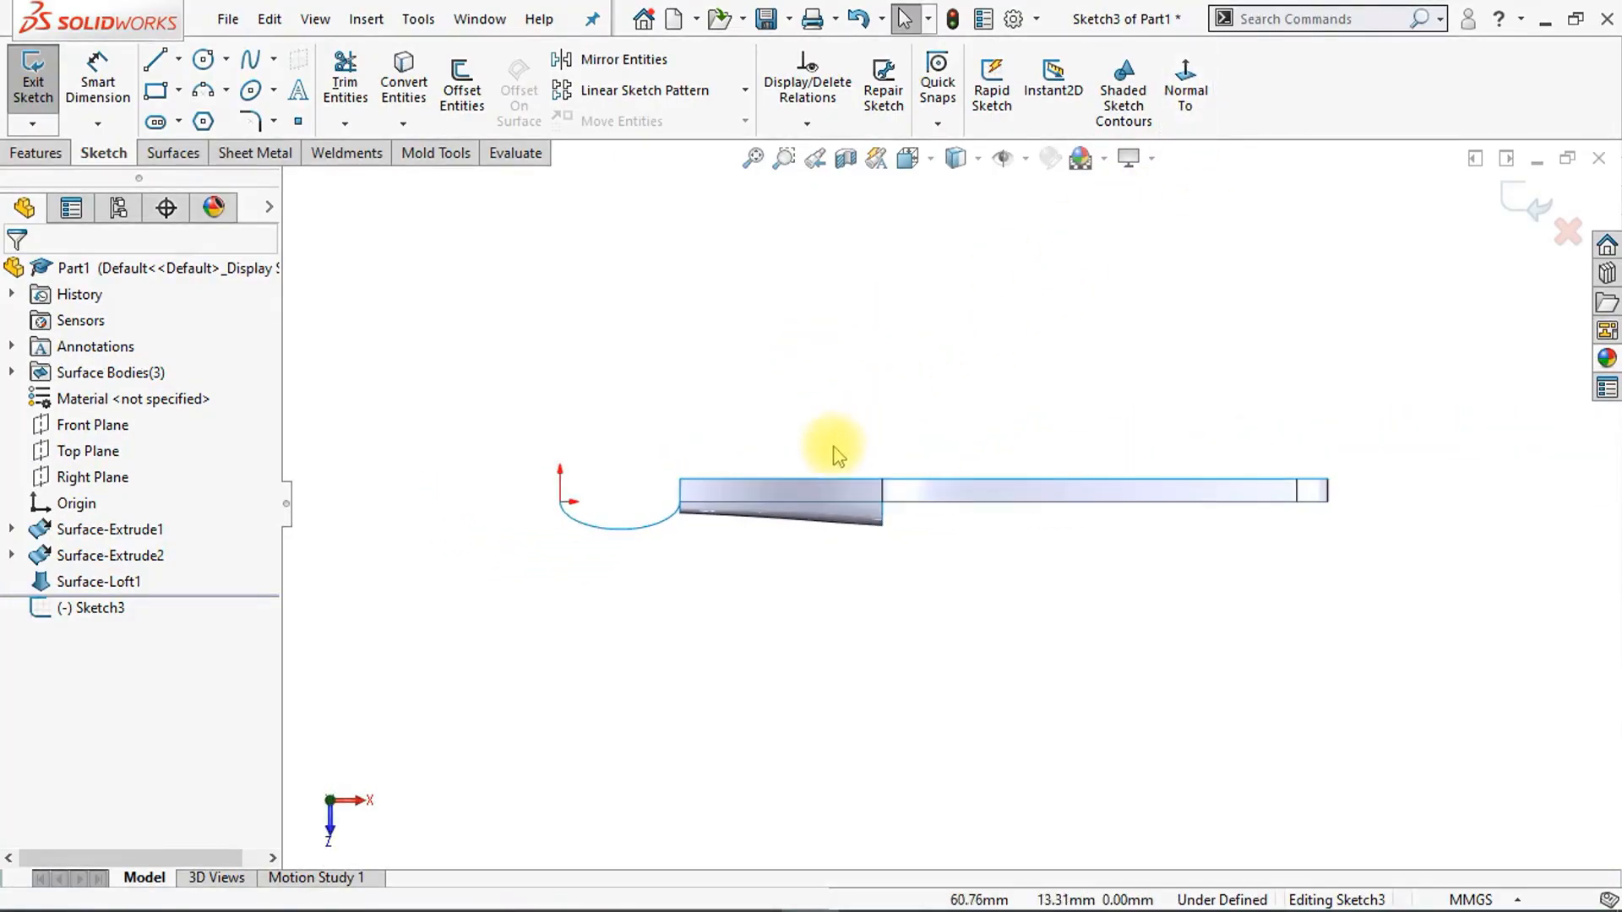
{"action": "scroll", "coordinate": [812, 459], "scroll_direction": "down", "scroll_amount": 6}
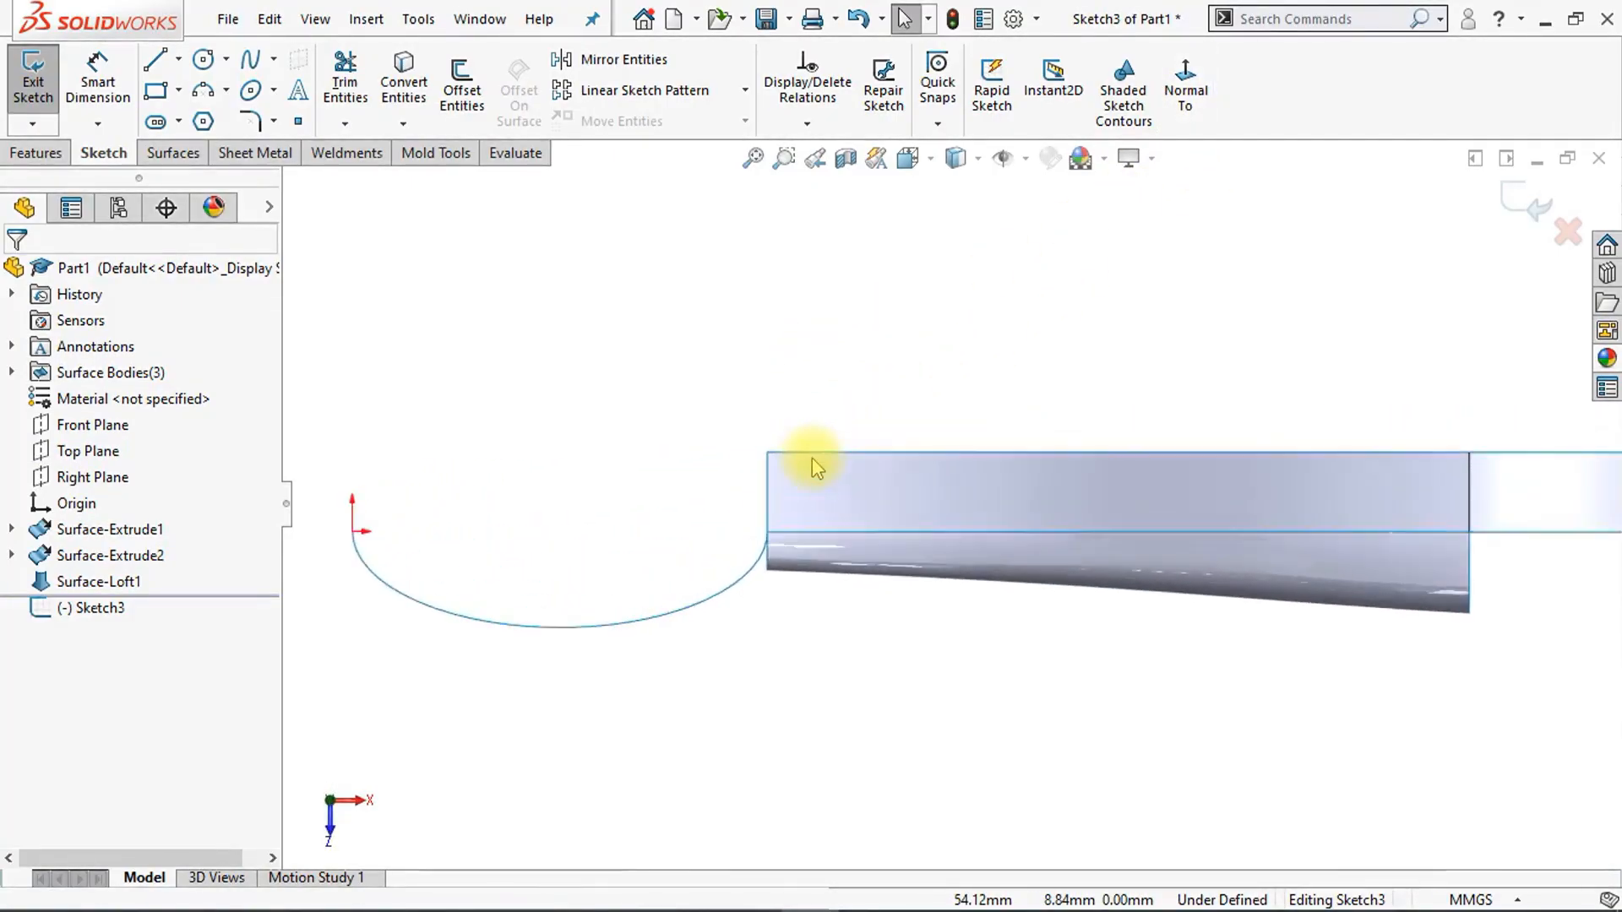
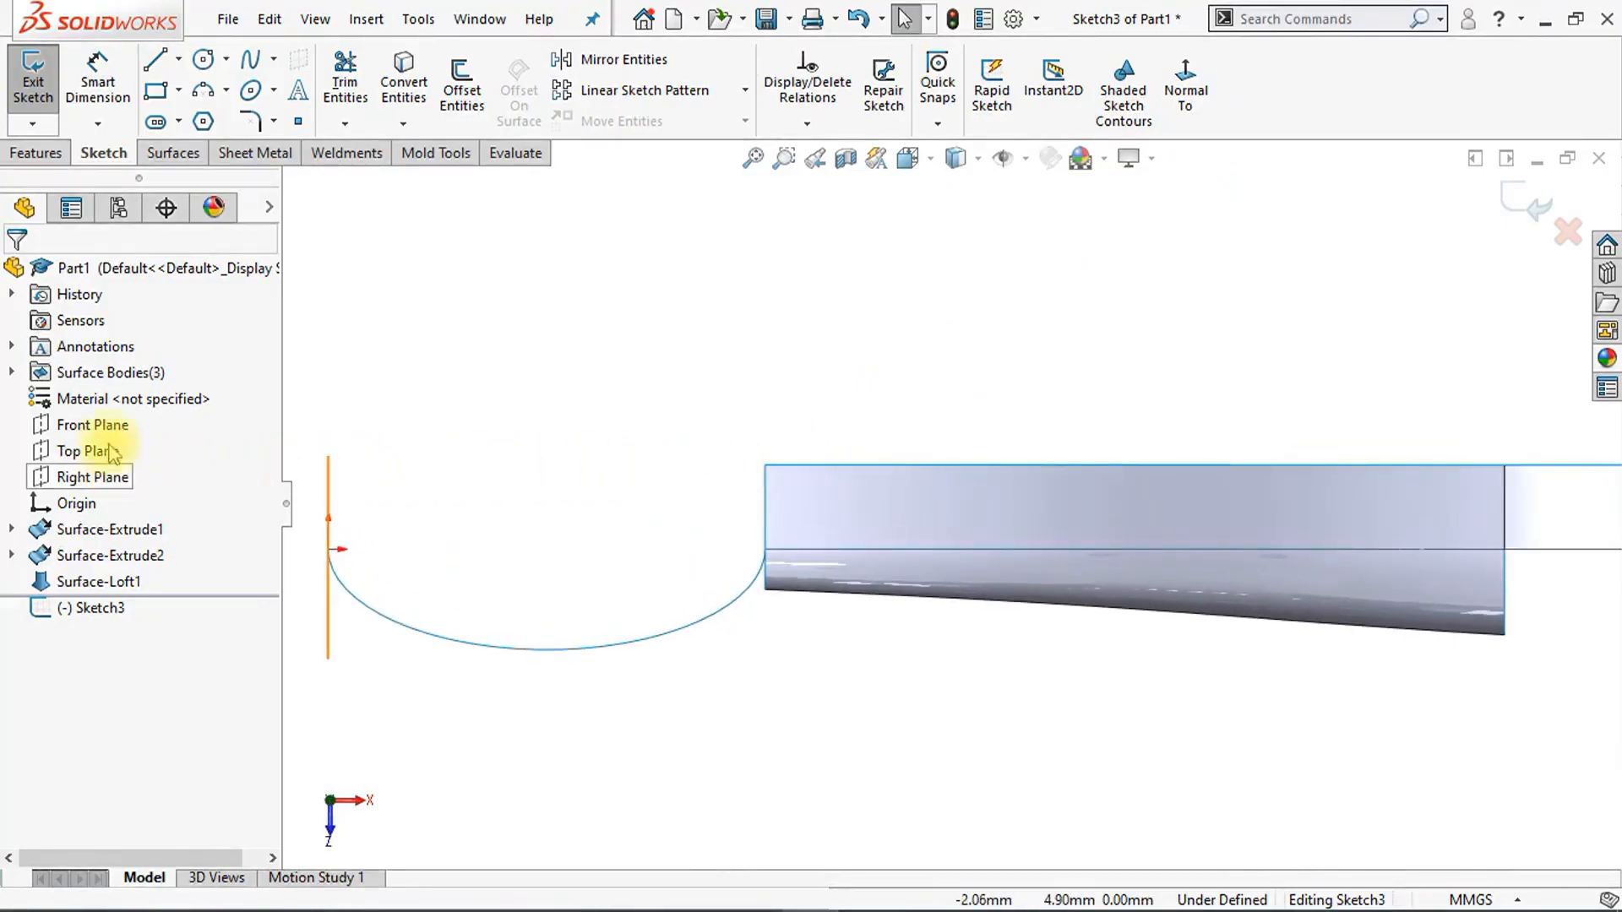
{"action": "left_click", "coordinate": [452, 89]}
{"action": "type", "text": "1.5"}
{"action": "key", "text": "Return"}
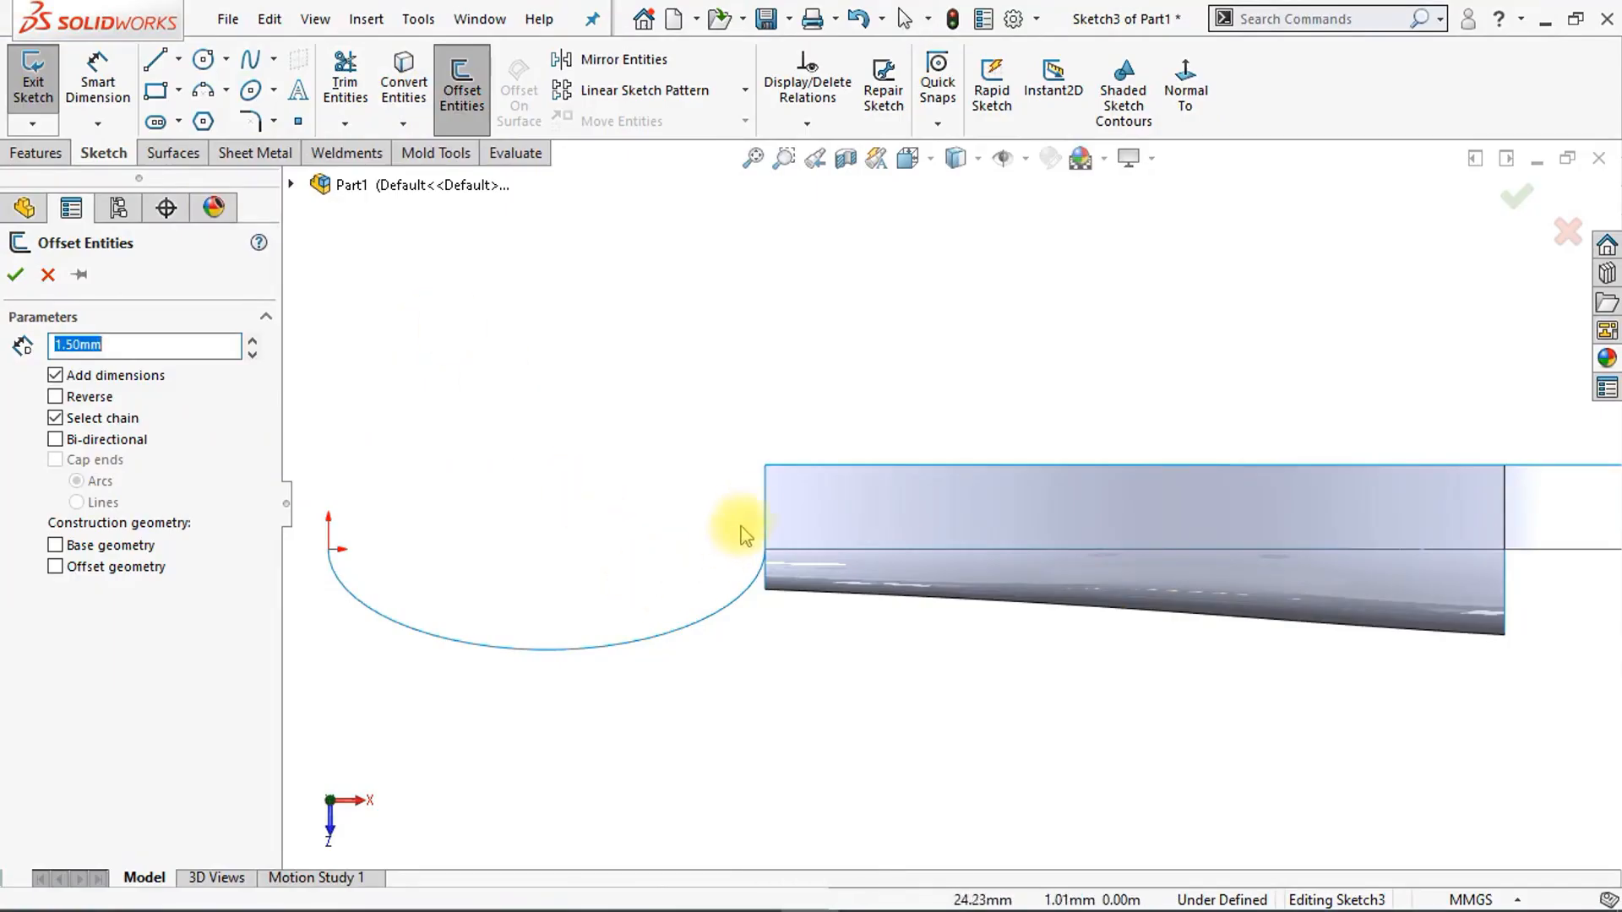
{"action": "left_click", "coordinate": [17, 278]}
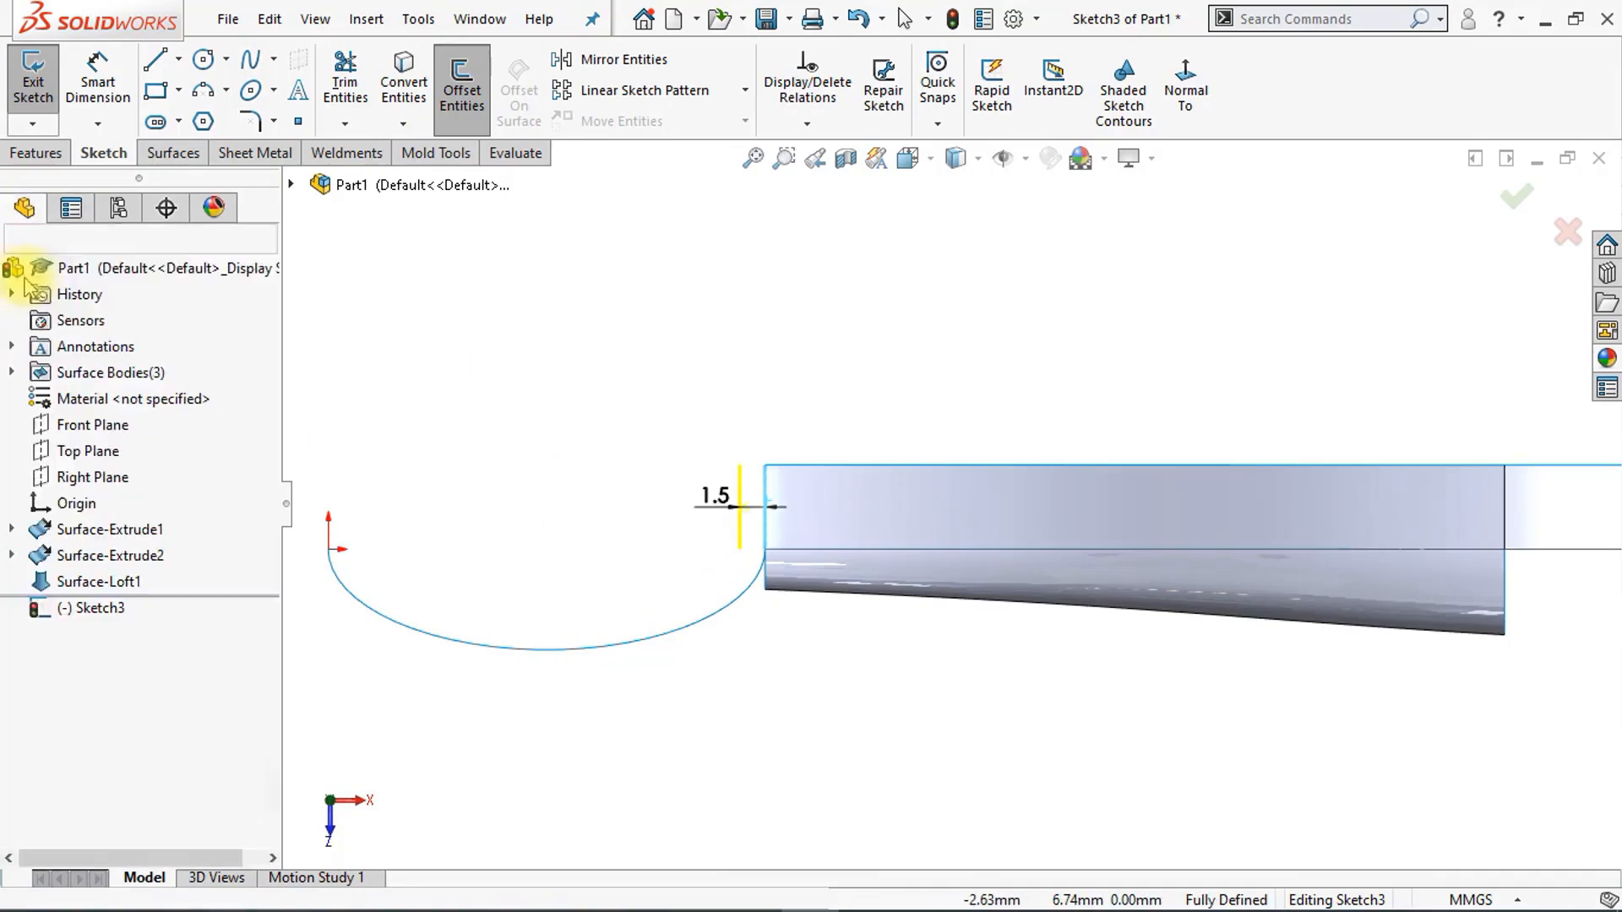
Step: Offset the same short end edge by 2.5 mm in the reverse direction, onto the lofted surface
{"action": "left_click", "coordinate": [476, 99]}
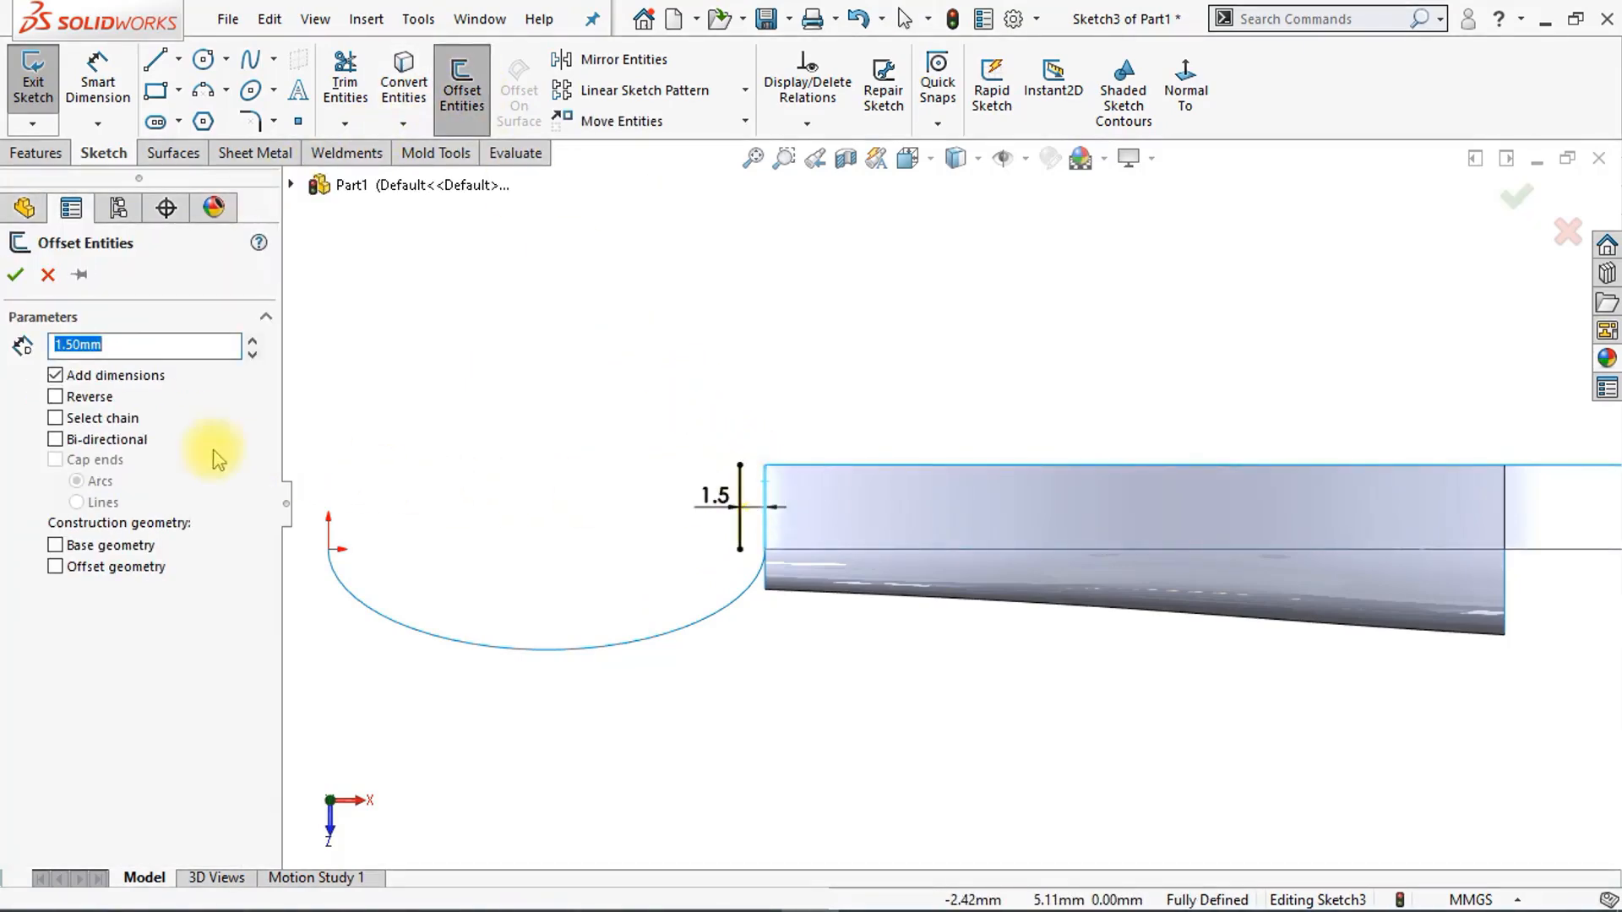
{"action": "type", "text": "2.5"}
{"action": "key", "text": "Return"}
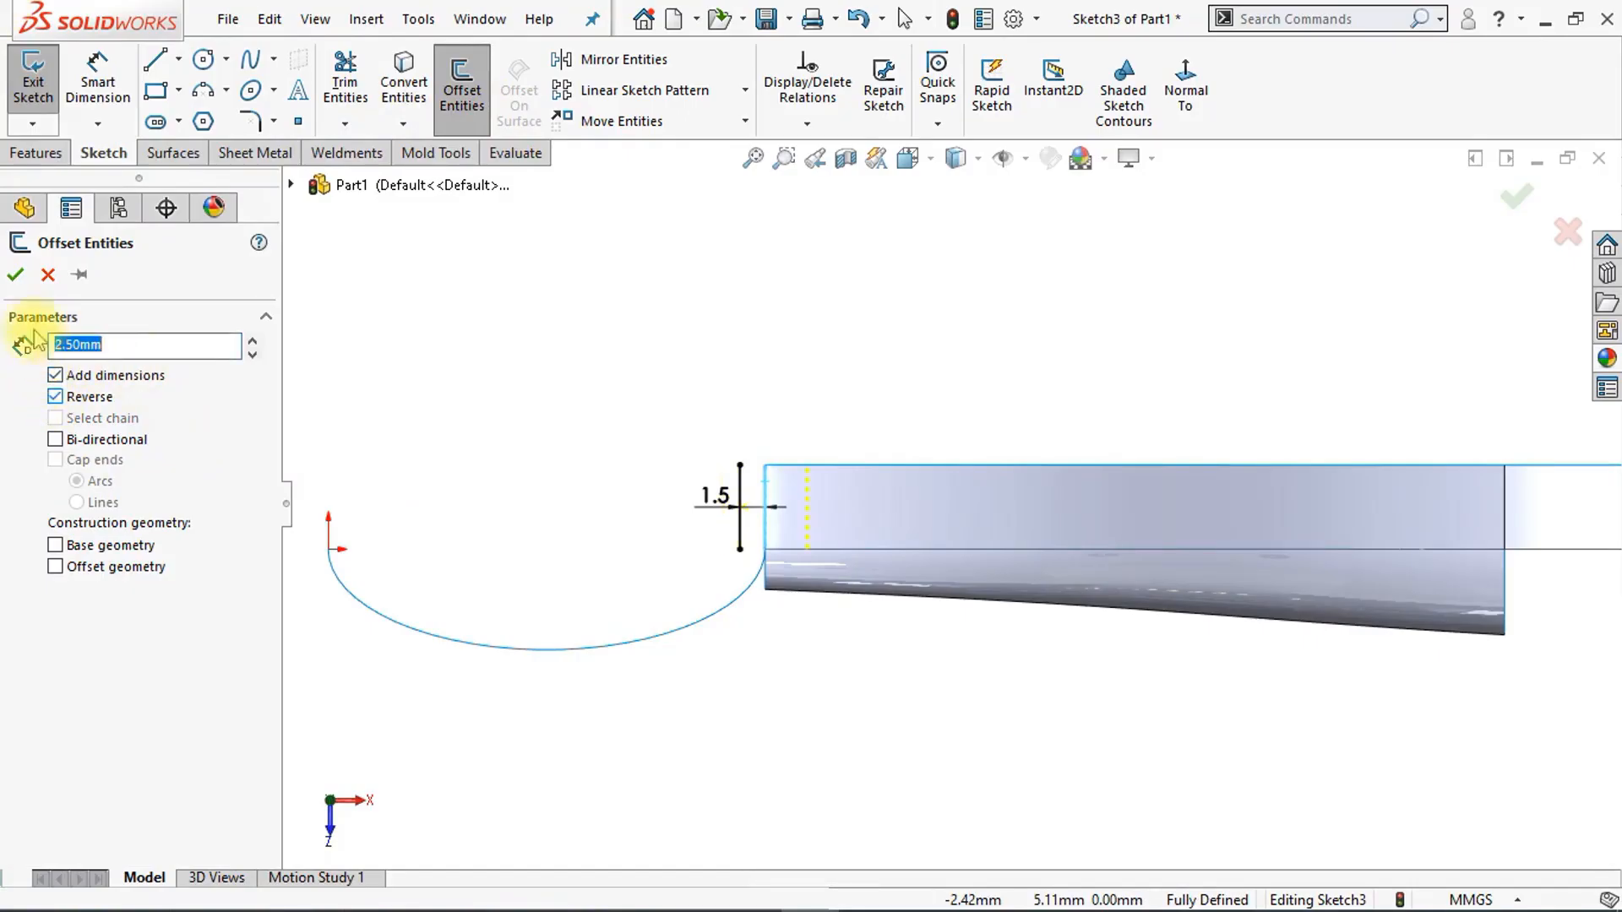
{"action": "left_click", "coordinate": [15, 276]}
{"action": "key", "text": "Escape"}
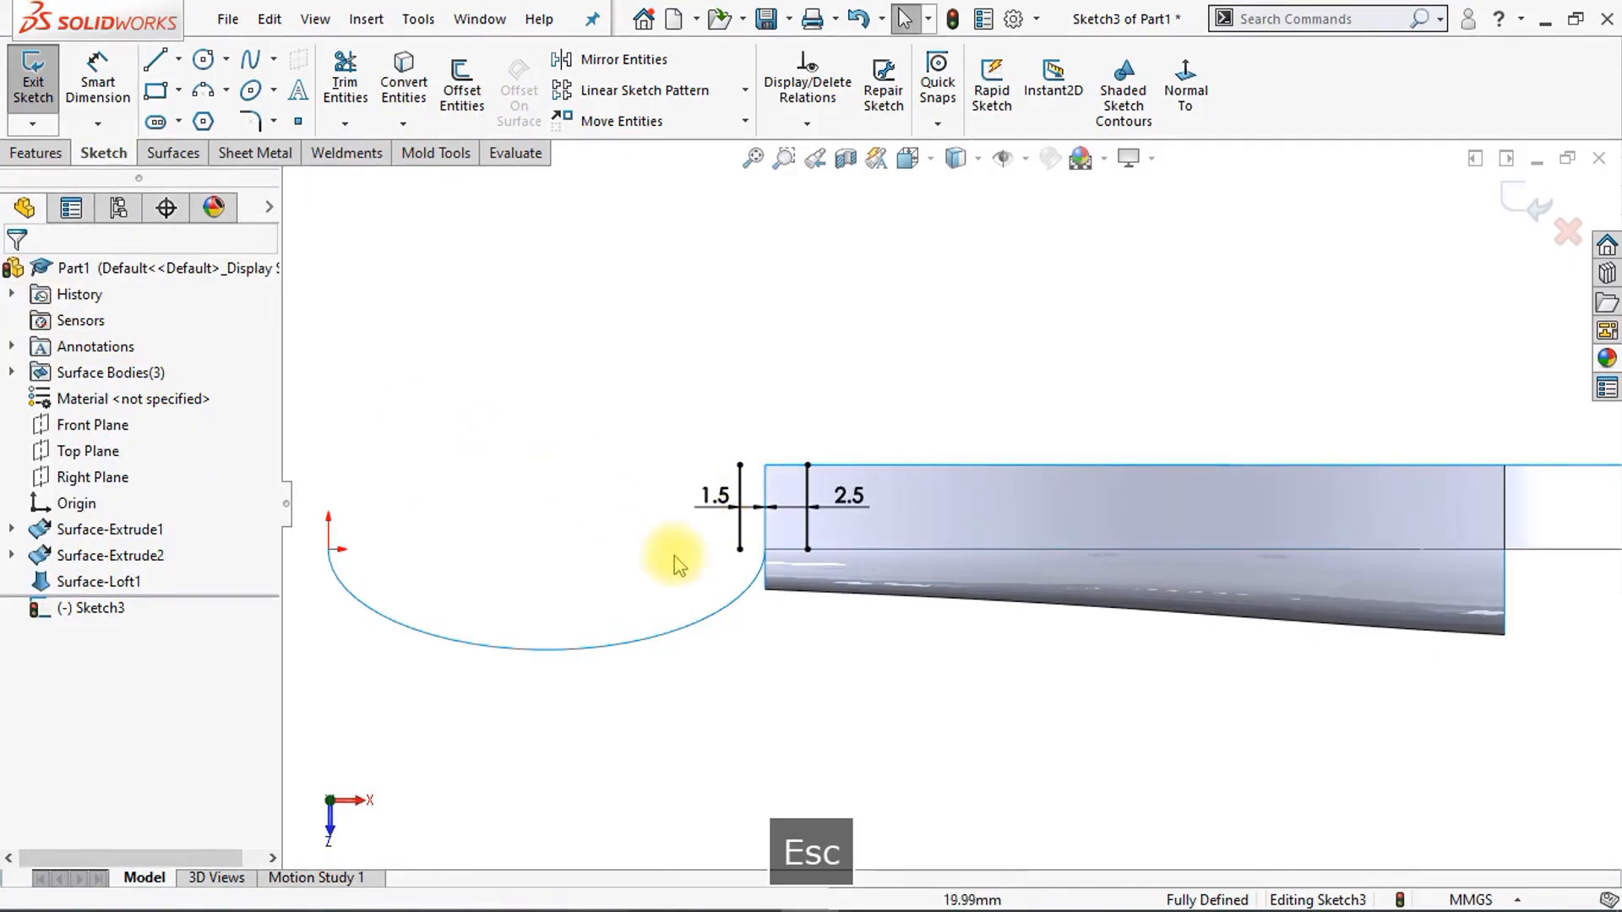
Step: Extend the lower ends of both offset lines past the outer edge of the lofted surface
{"action": "left_click_drag", "start_coordinate": [738, 556], "coordinate": [743, 640]}
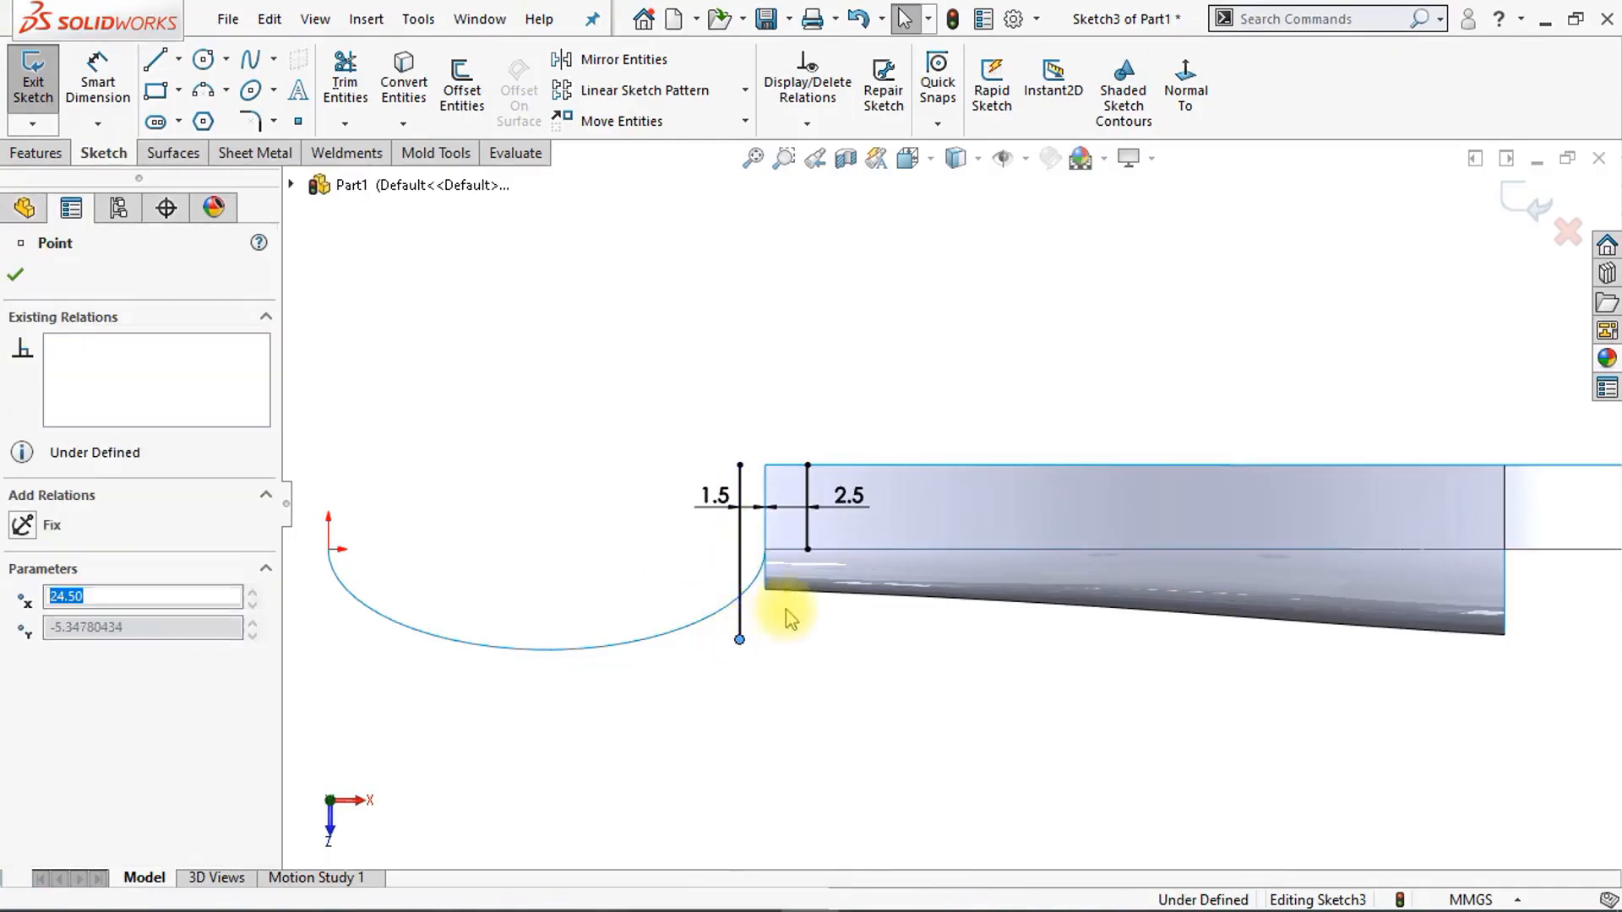
{"action": "left_click", "coordinate": [789, 644]}
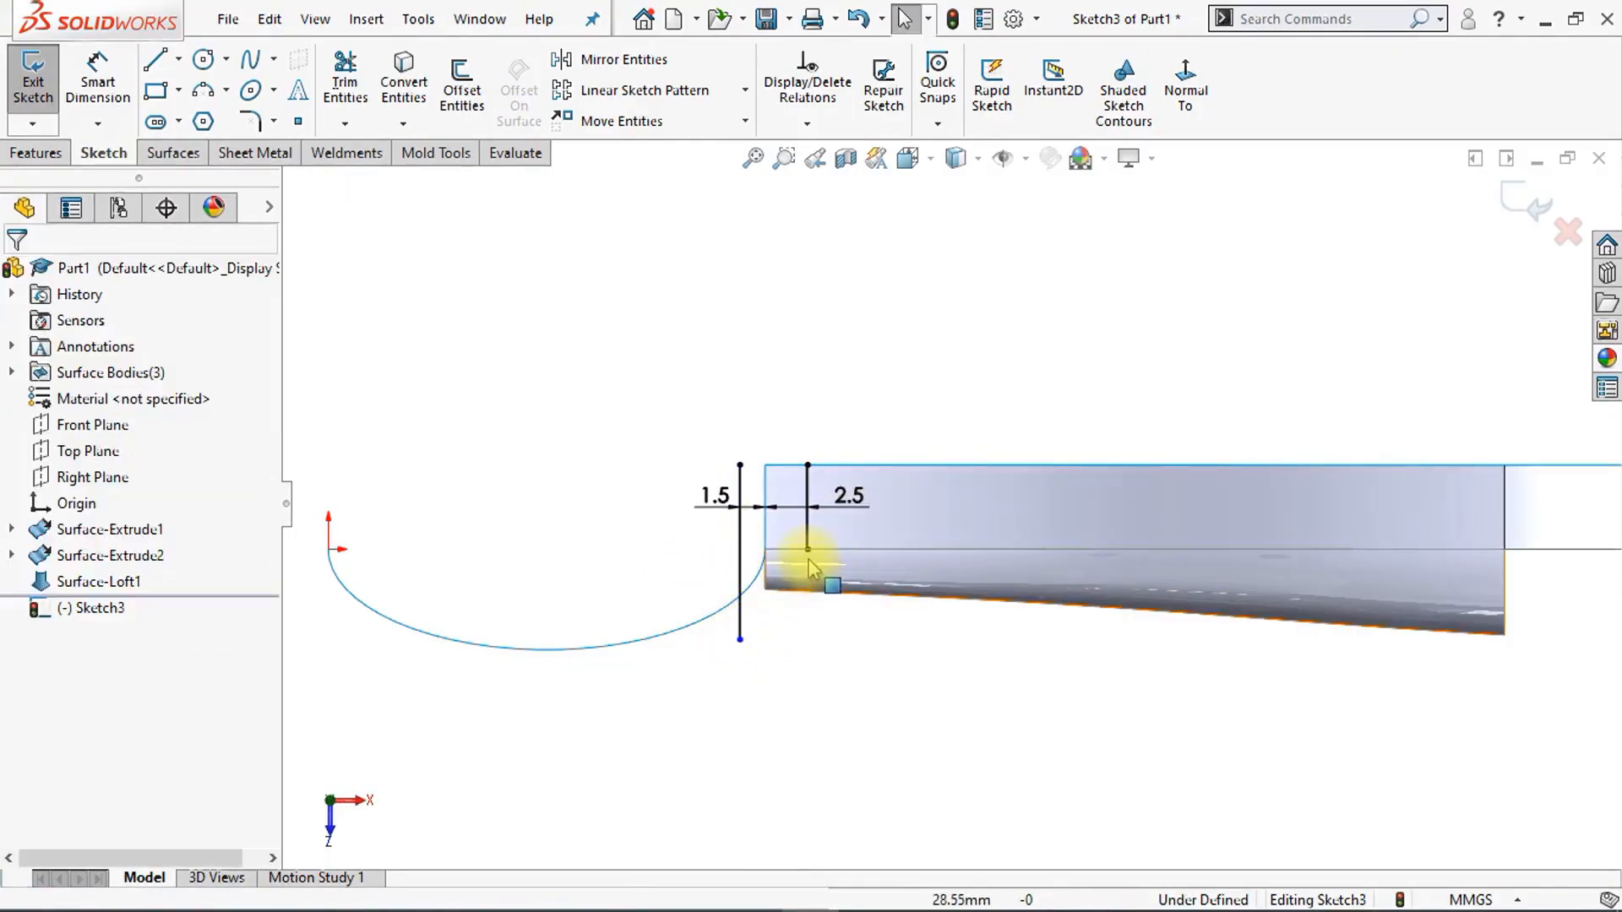
{"action": "left_click_drag", "start_coordinate": [809, 562], "coordinate": [808, 636]}
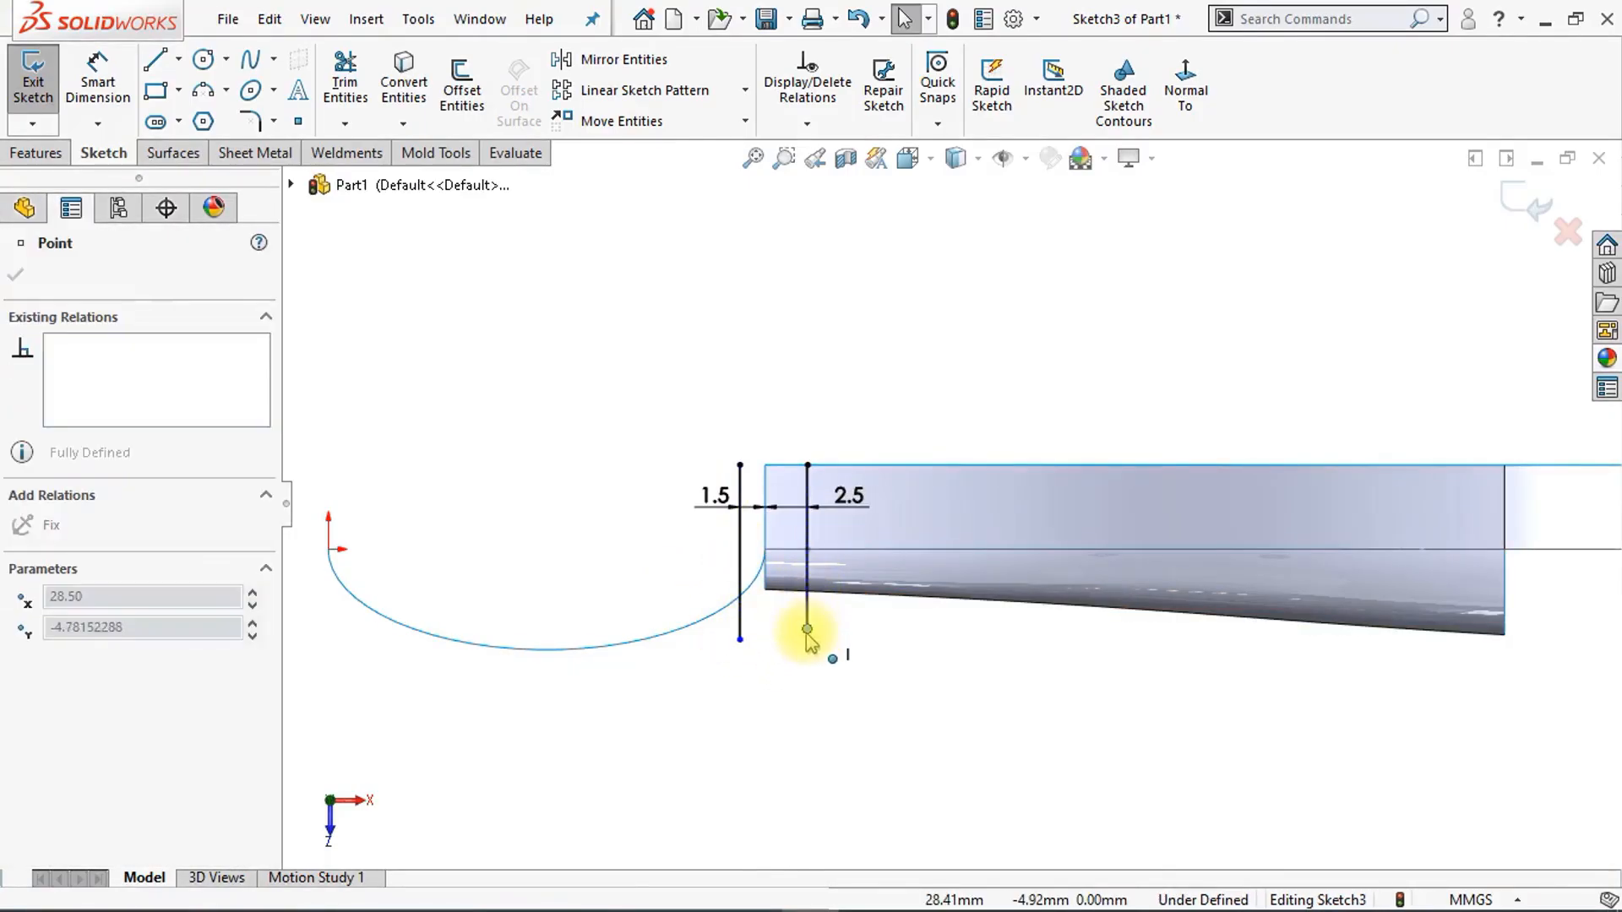
{"action": "left_click", "coordinate": [855, 688]}
Step: Trim the surfaces with the two sketch lines, removing the loft's end strip and the adjoining end portion of the half-ellipse surface
{"action": "left_click", "coordinate": [177, 157]}
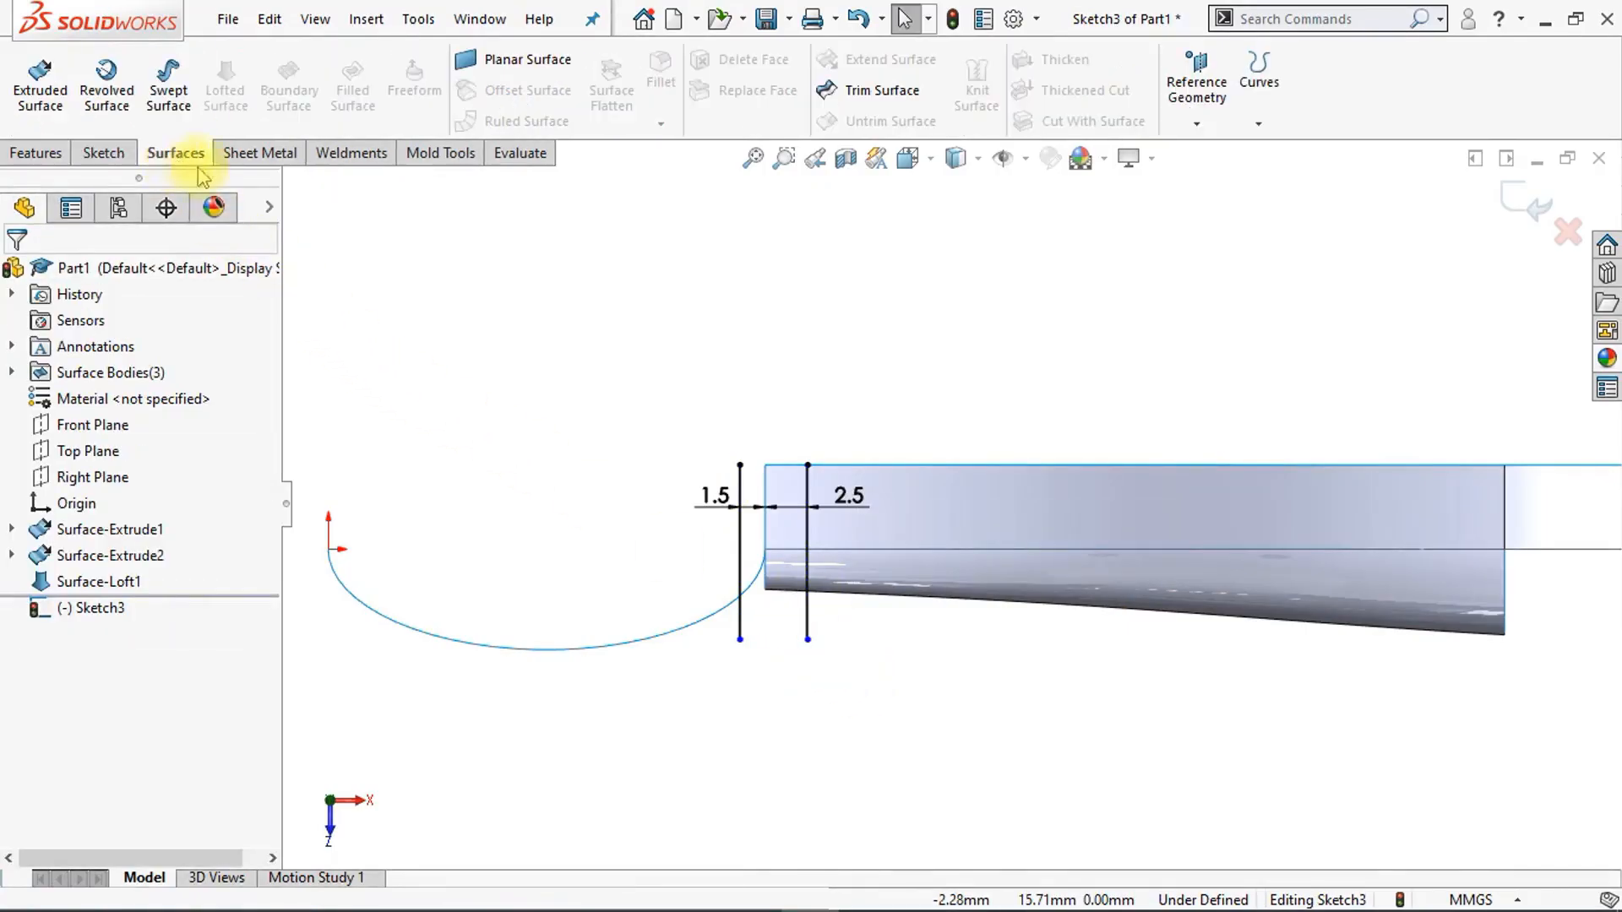
{"action": "left_click", "coordinate": [872, 89]}
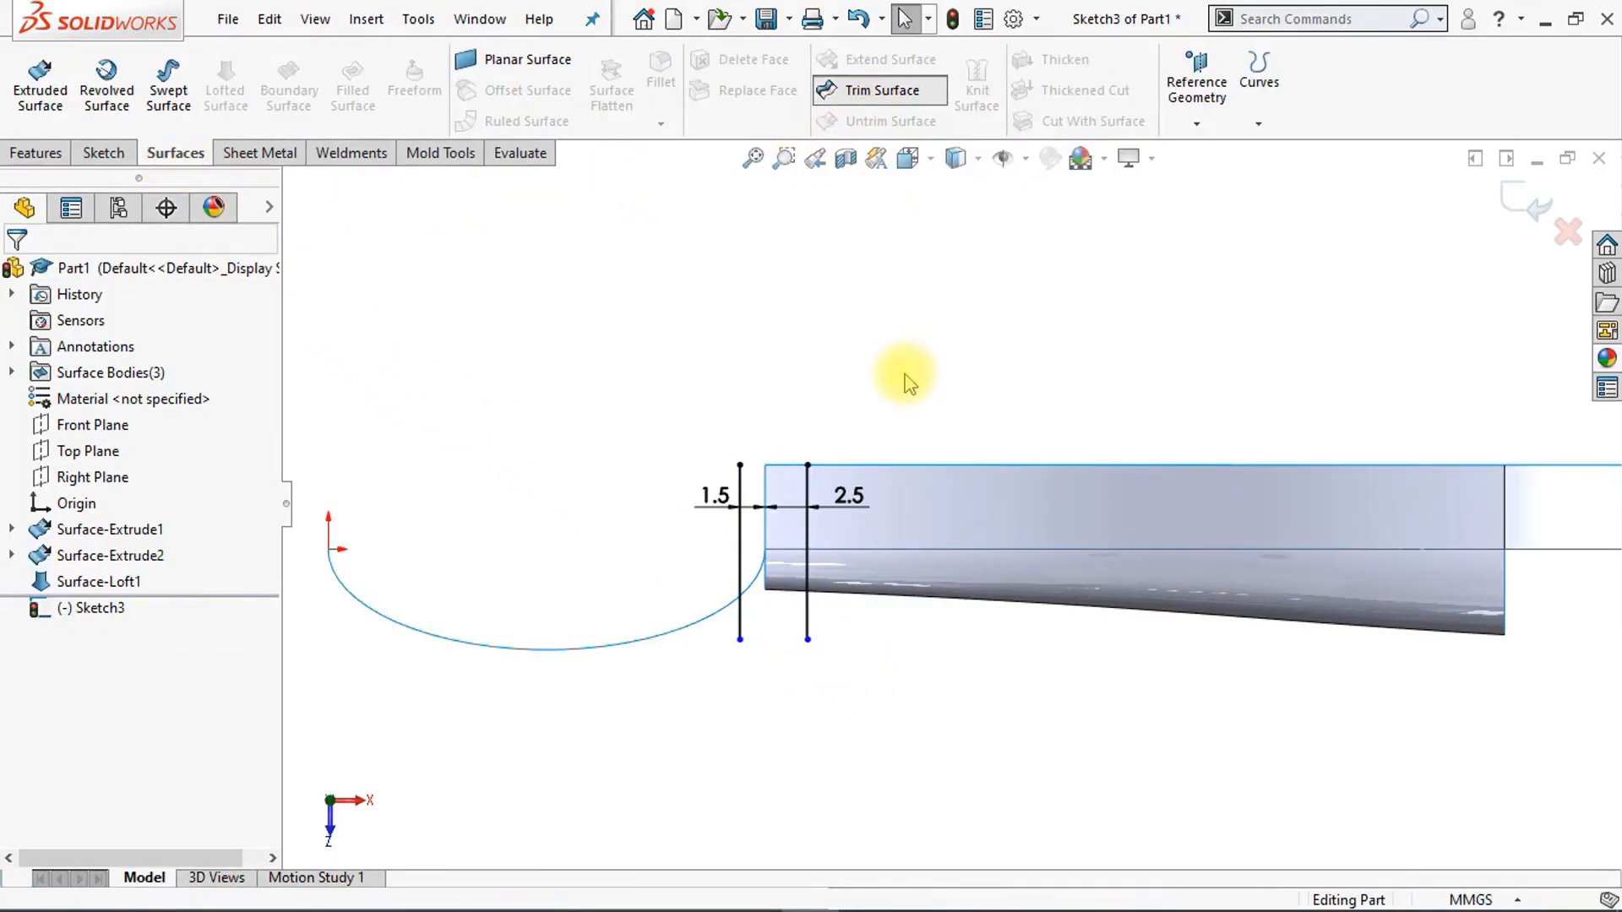
{"action": "middle_click_drag", "start_coordinate": [826, 519], "coordinate": [784, 575]}
{"action": "scroll", "coordinate": [784, 575], "scroll_direction": "down", "scroll_amount": 5}
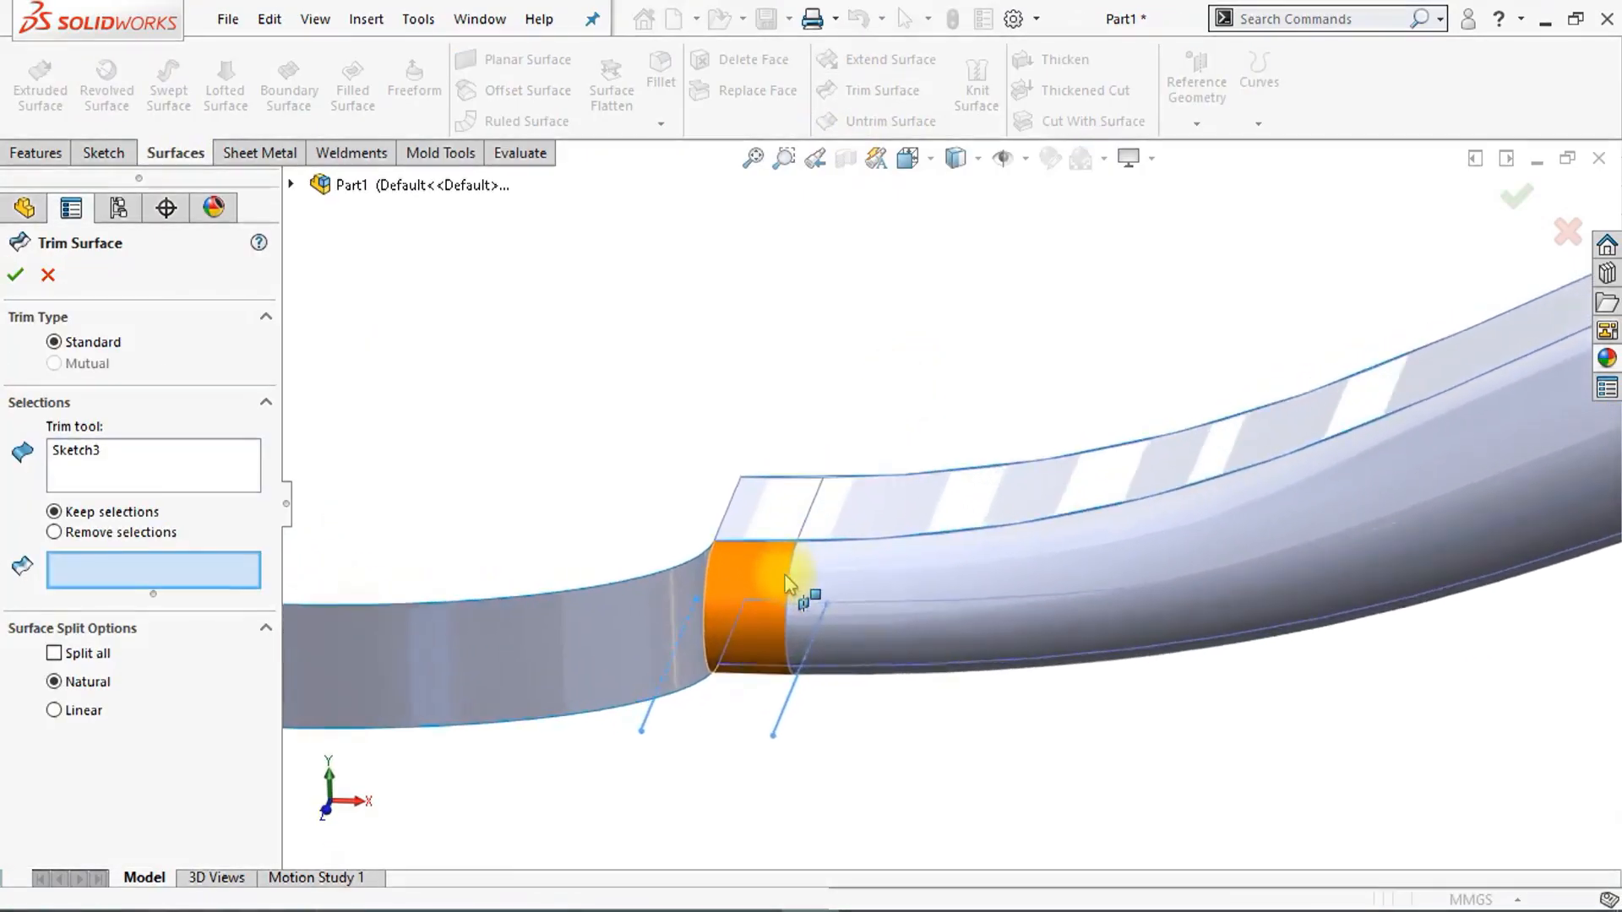
{"action": "left_click", "coordinate": [778, 574]}
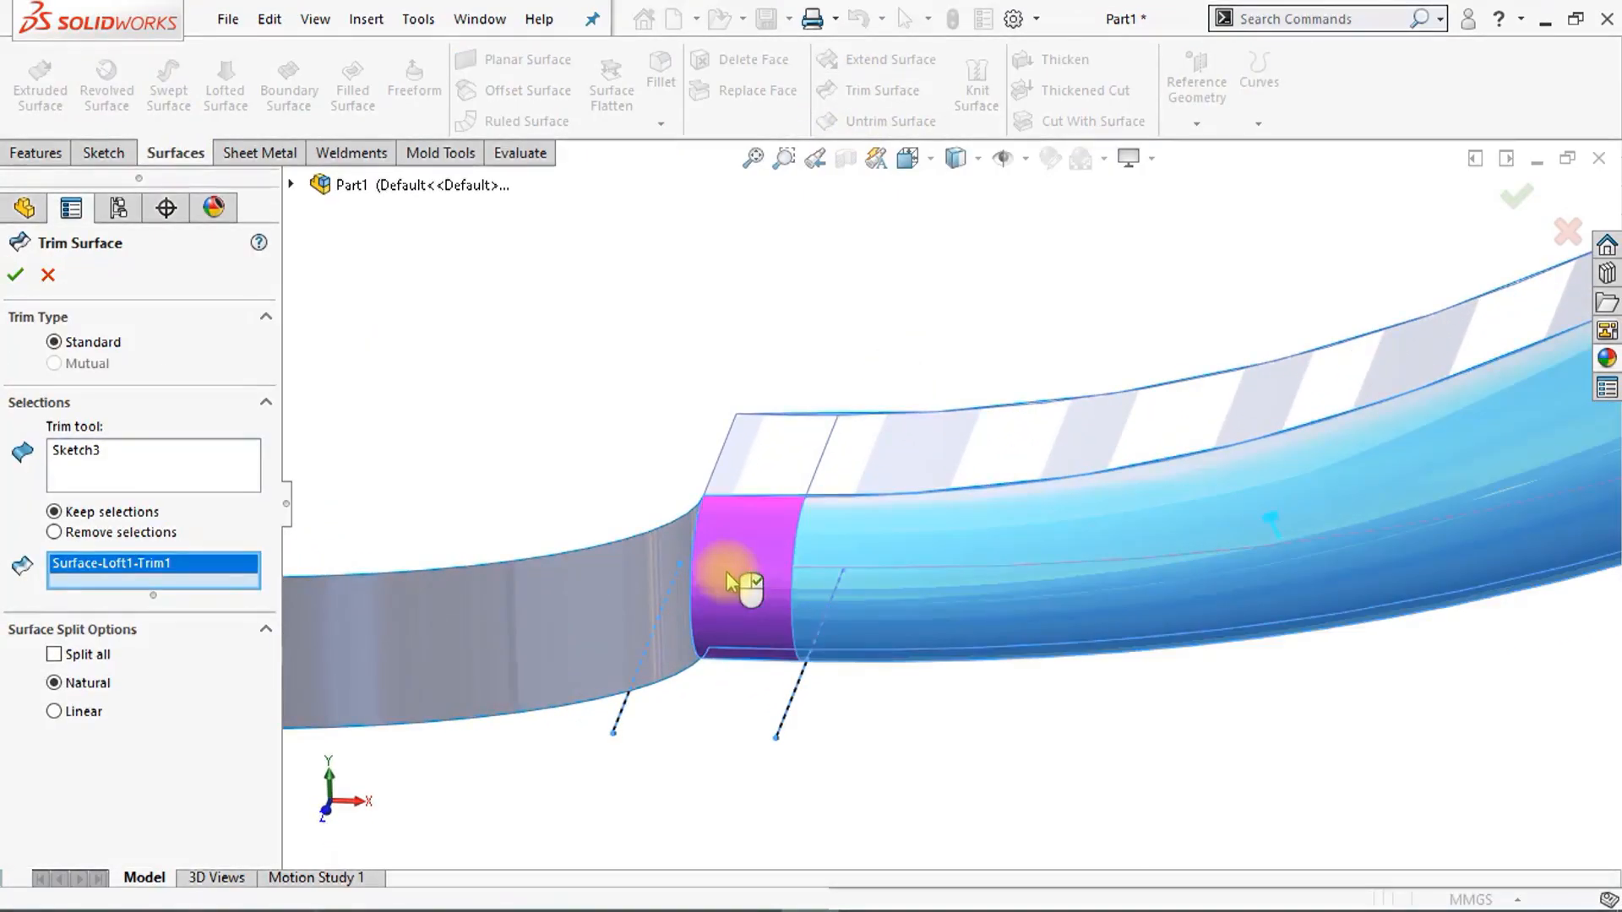
{"action": "left_click", "coordinate": [679, 566]}
{"action": "middle_click_drag", "start_coordinate": [679, 565], "coordinate": [679, 566]}
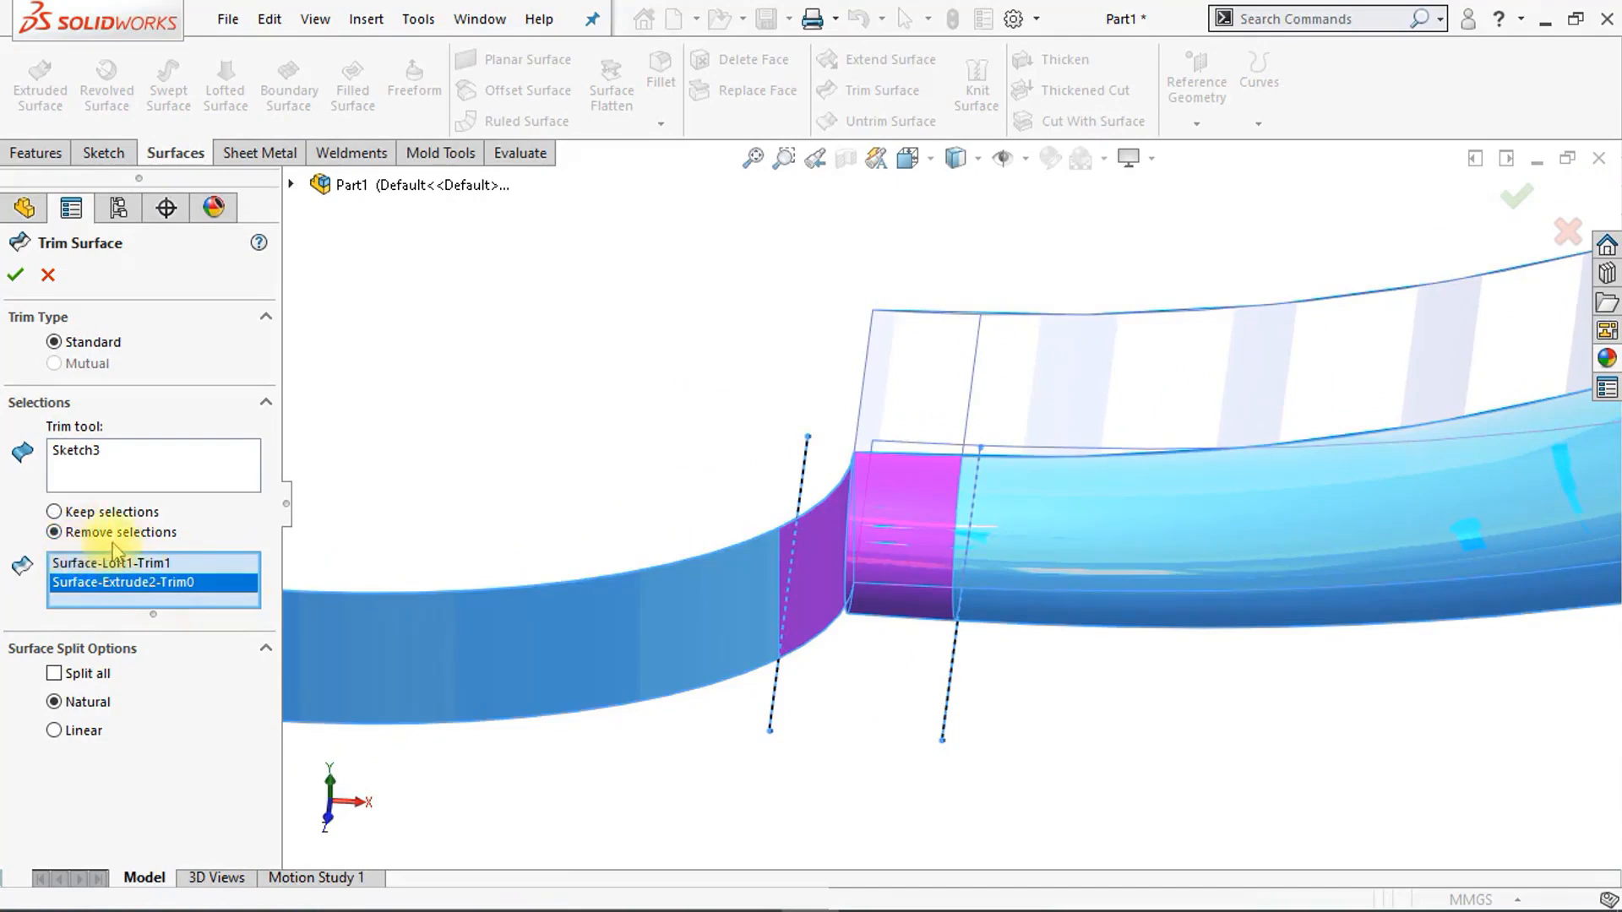
{"action": "left_click", "coordinate": [13, 273]}
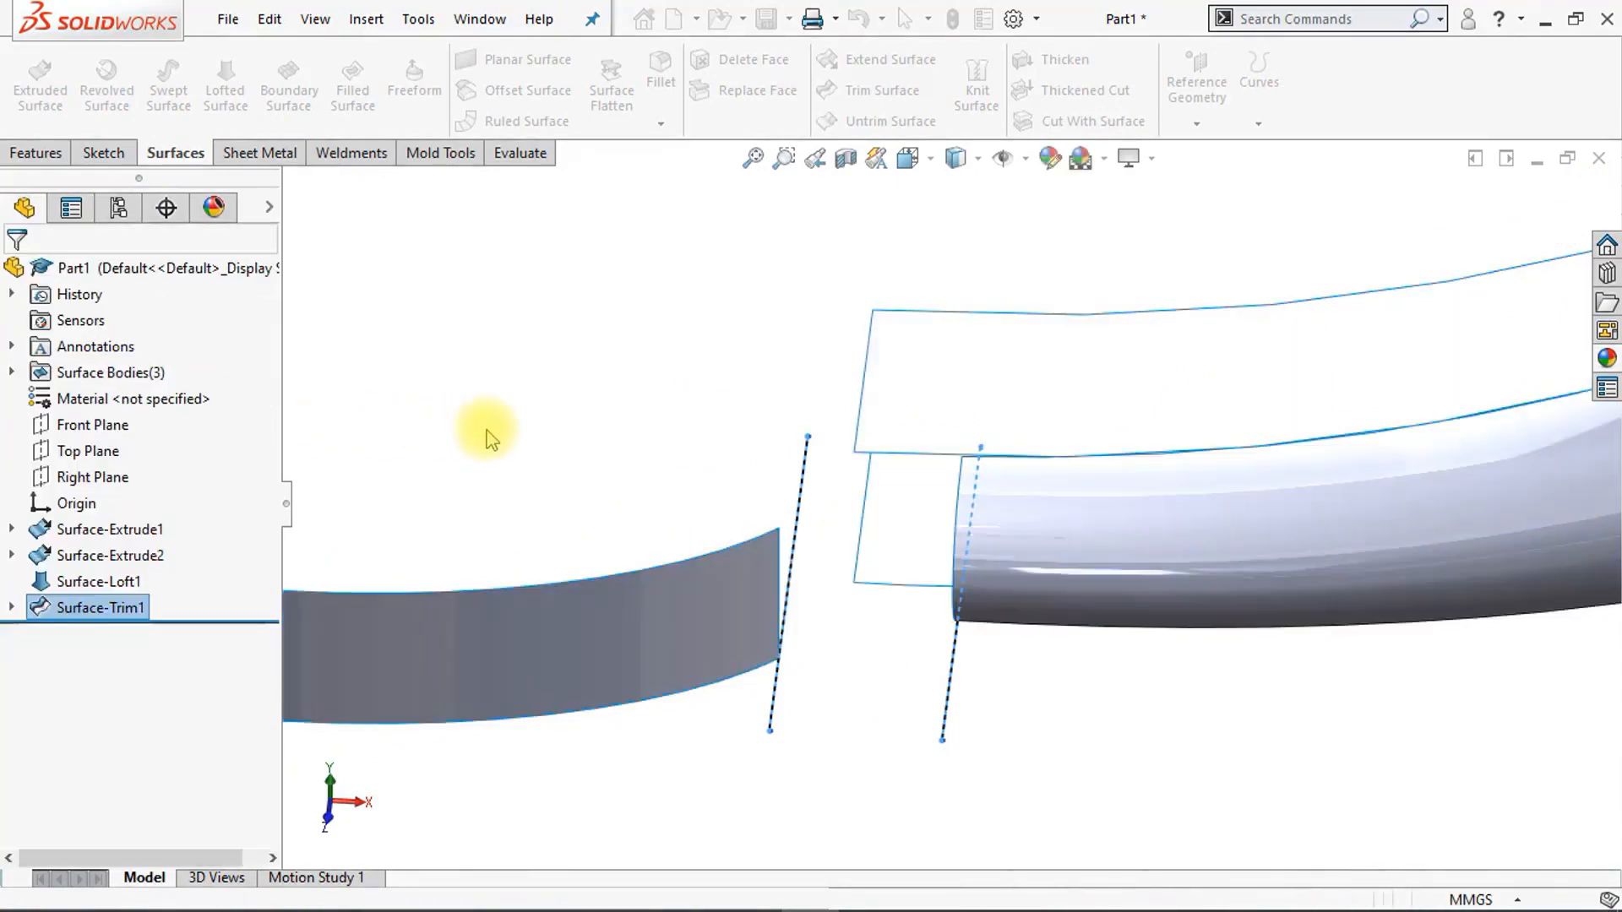
Step: Open a new sketch on the Front Plane and orient the view normal to it
{"action": "key", "text": "ctrl+7"}
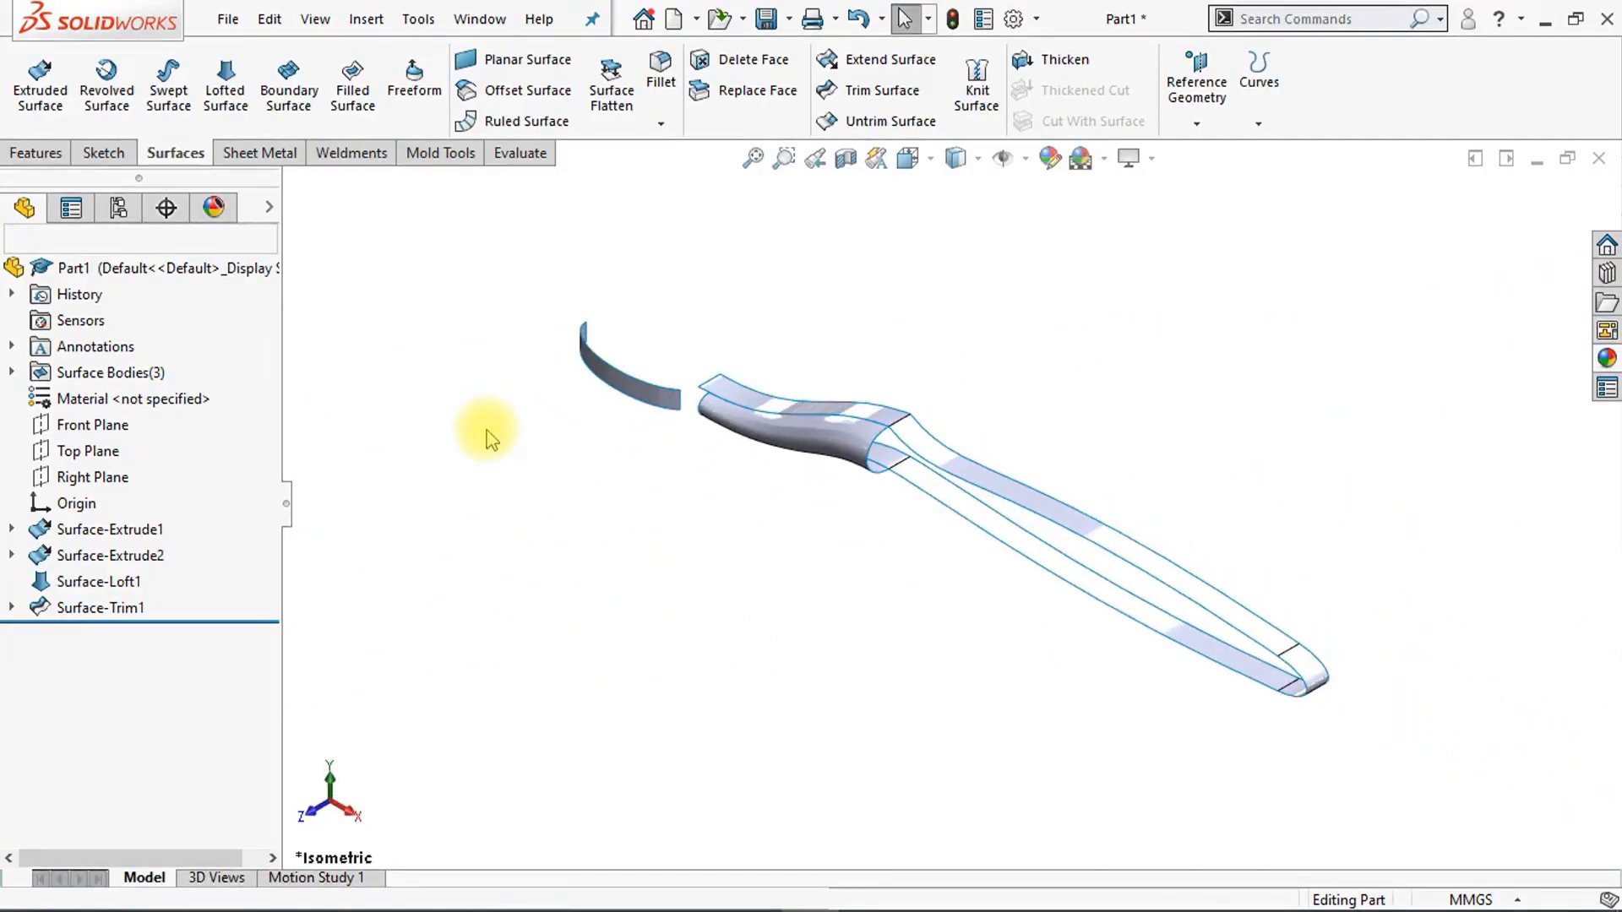
{"action": "left_click", "coordinate": [88, 425]}
{"action": "left_click", "coordinate": [100, 389]}
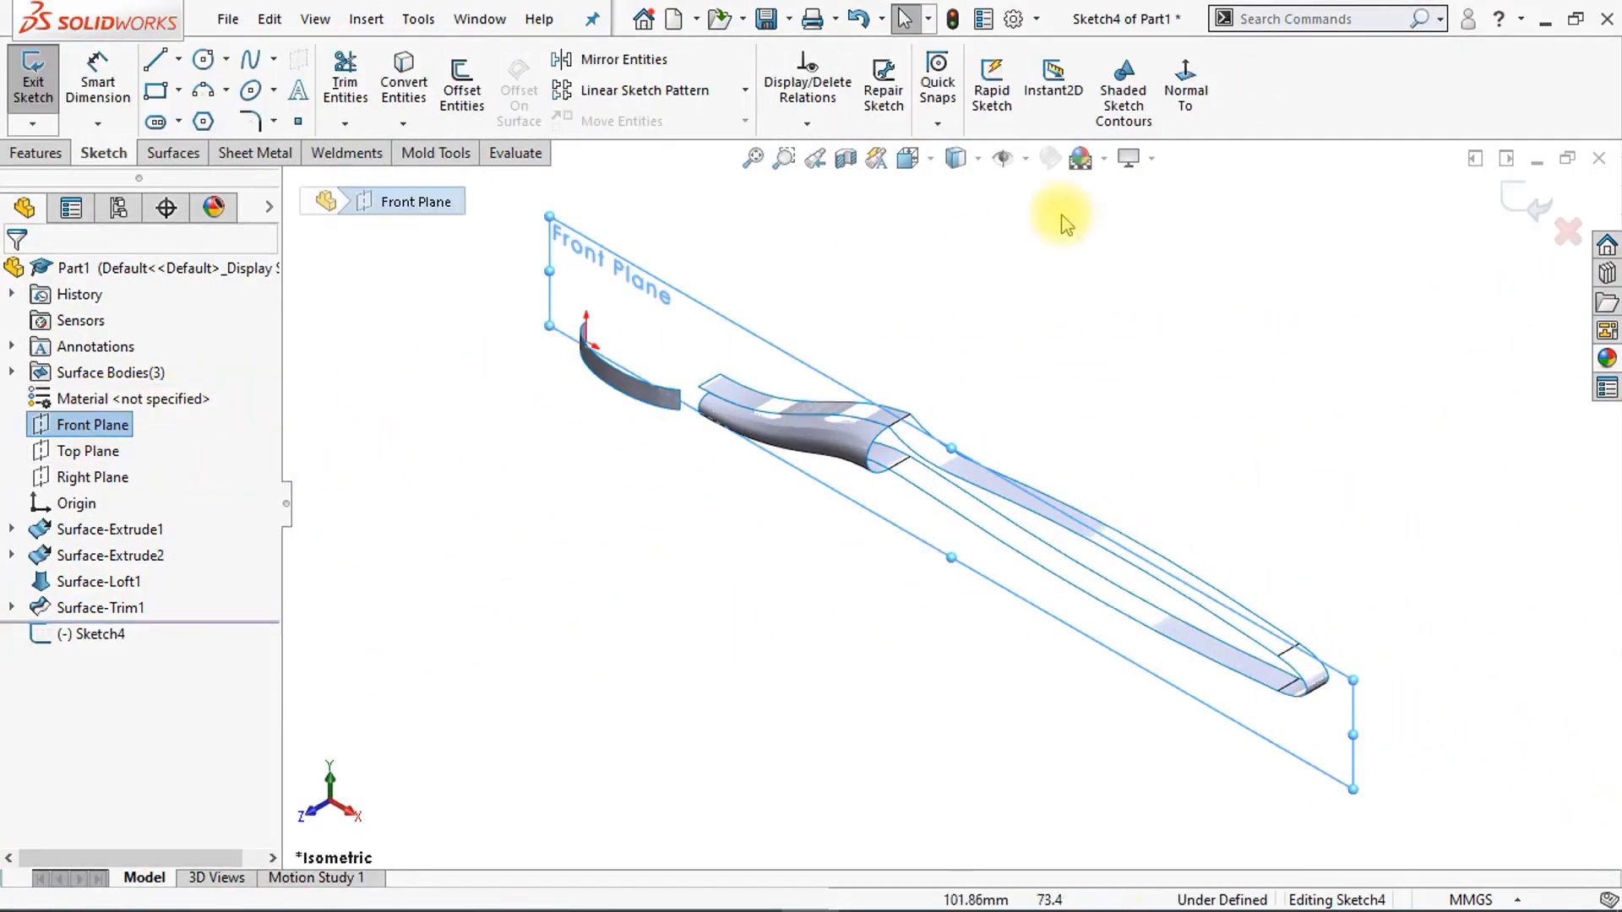
{"action": "left_click", "coordinate": [1193, 108]}
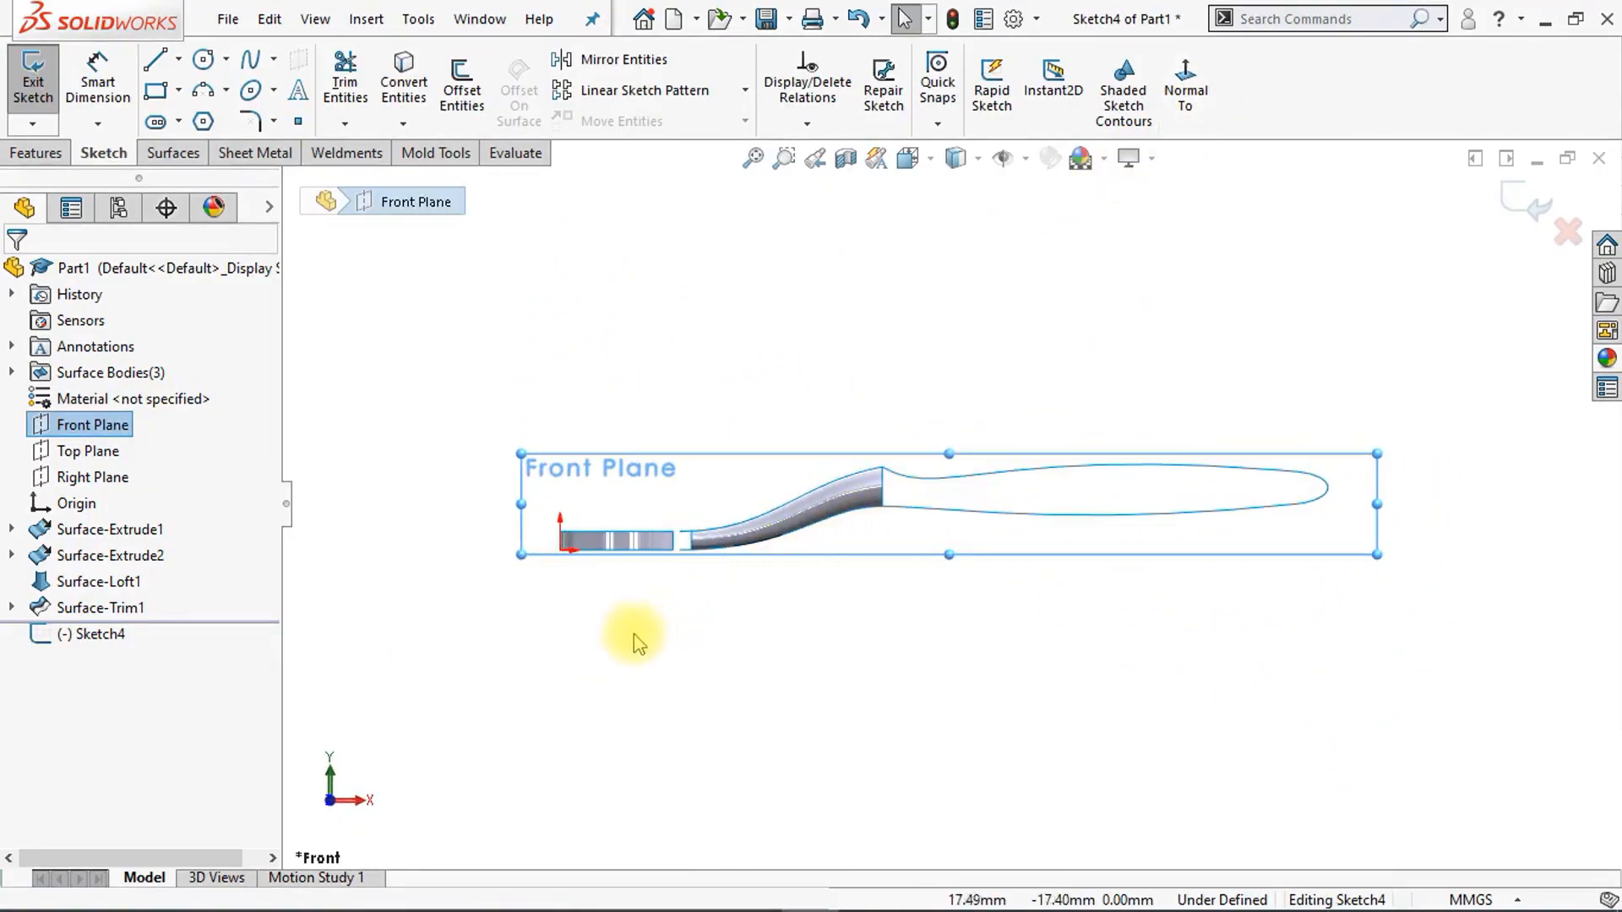
Step: Sketch an upright ellipse centred on the midpoint of the half-ellipse surface's free end edge, with radii of 2 mm and about 0.89 mm
{"action": "scroll", "coordinate": [621, 644], "scroll_direction": "down", "scroll_amount": 10}
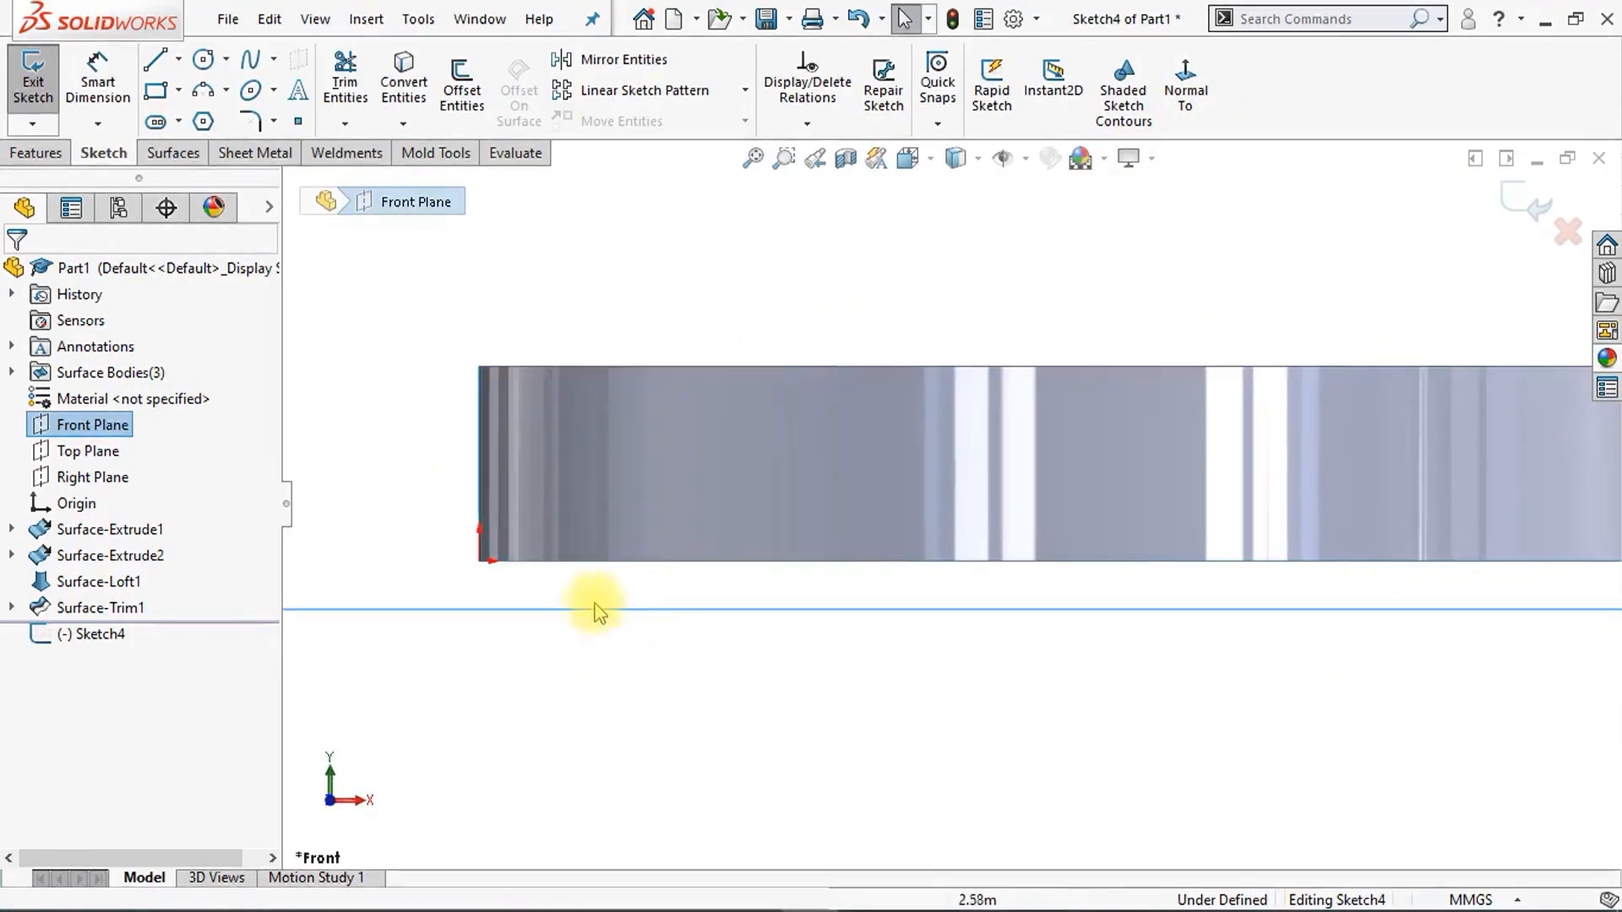
{"action": "left_click", "coordinate": [274, 91]}
{"action": "left_click", "coordinate": [300, 123]}
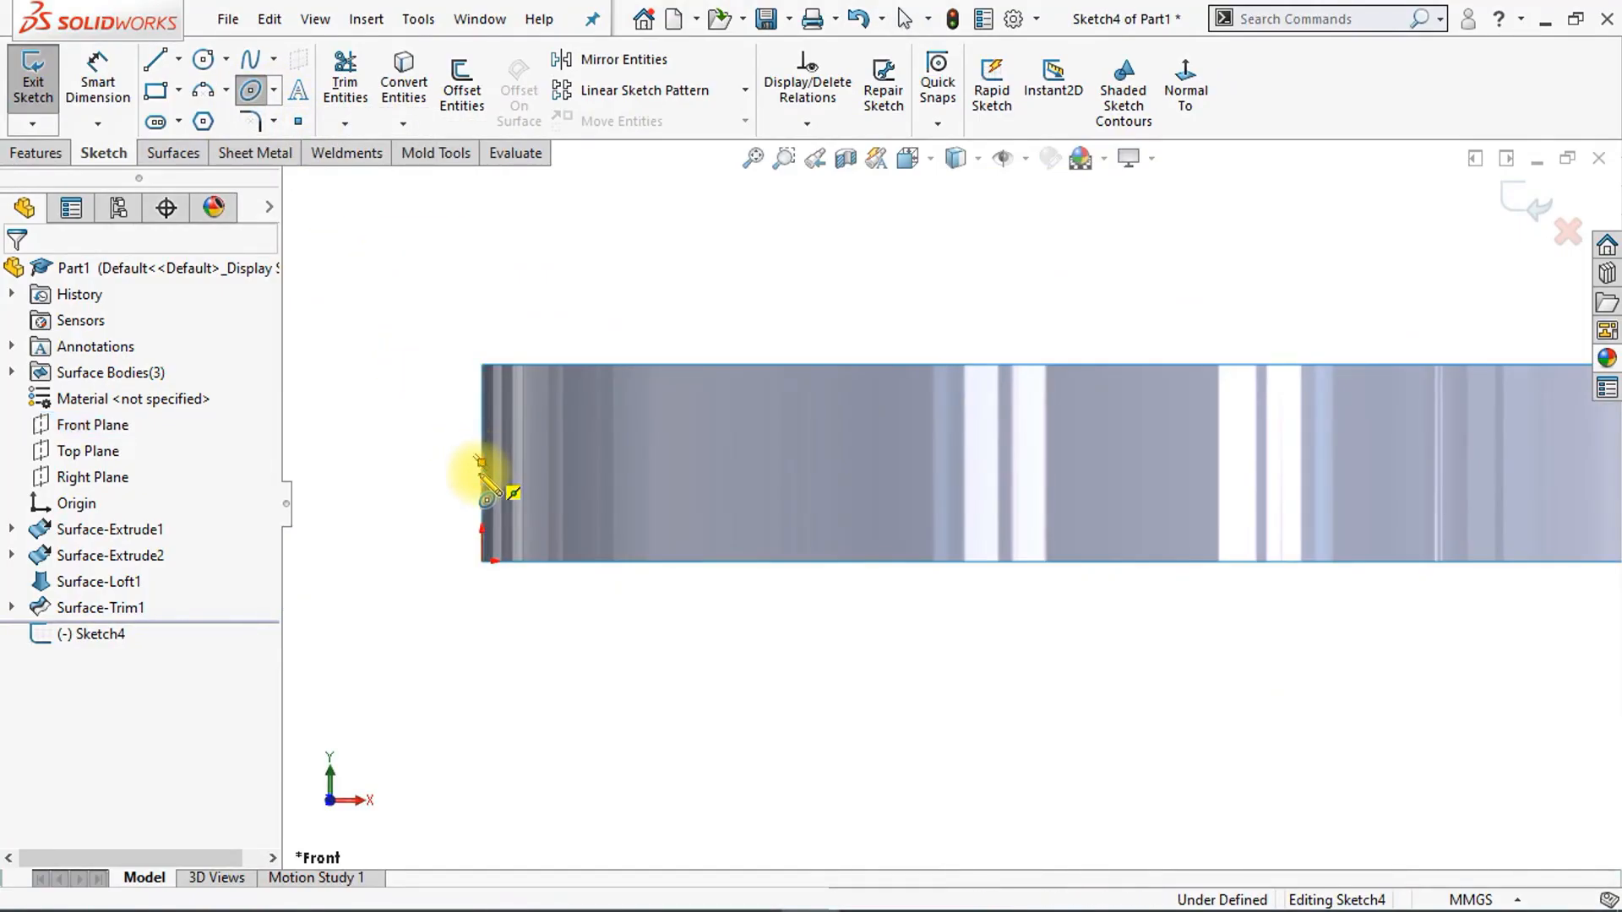
{"action": "left_click", "coordinate": [482, 462]}
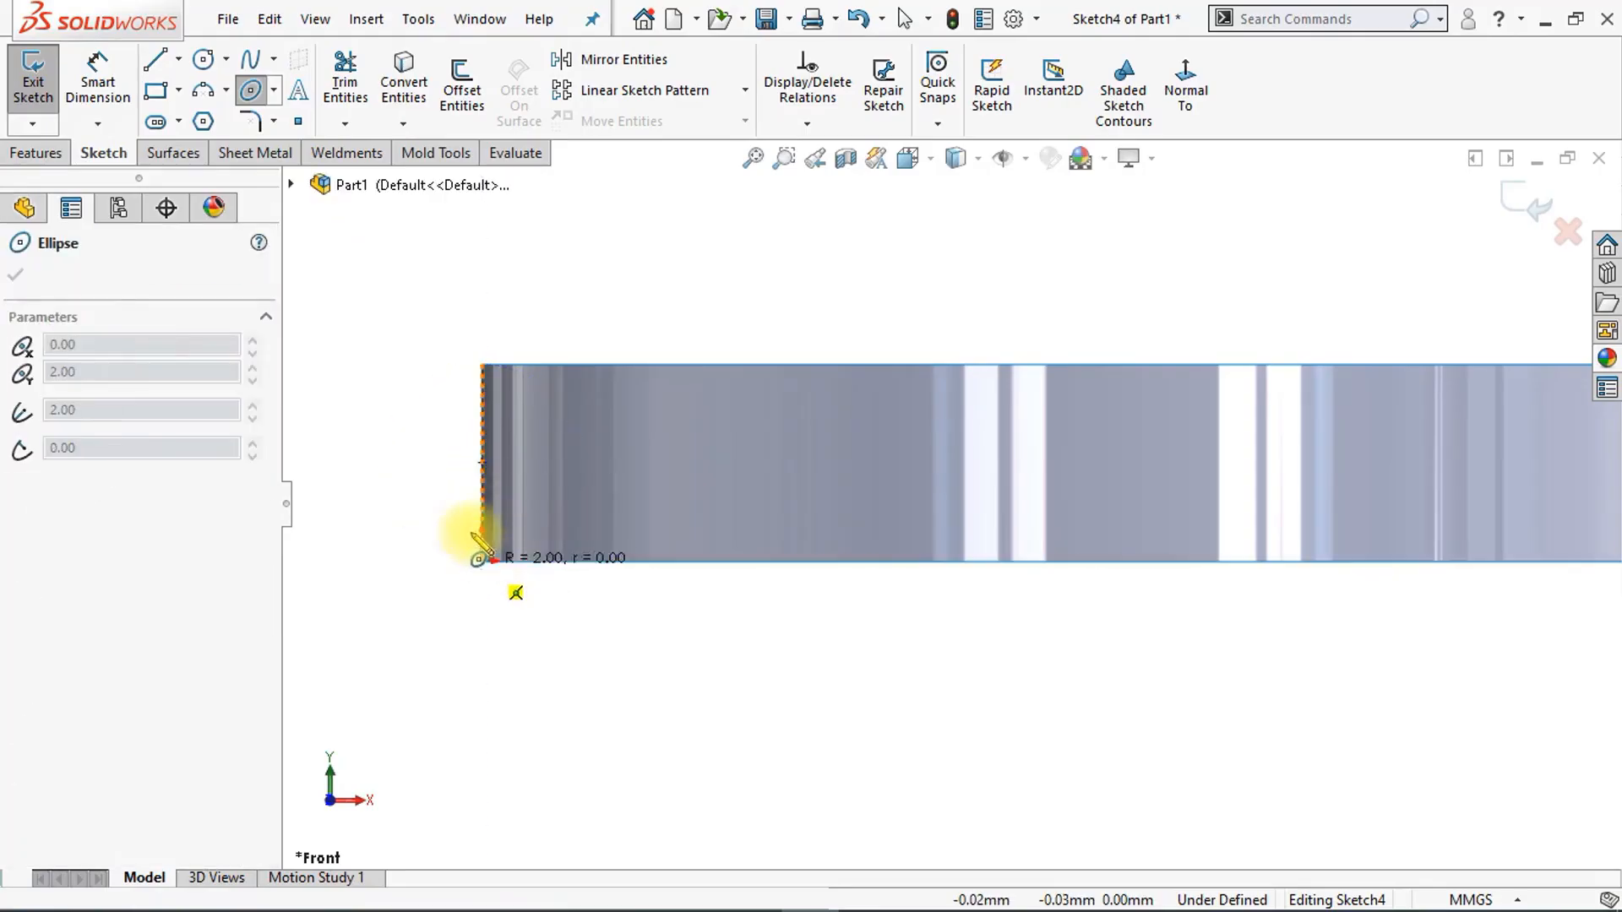
{"action": "left_click", "coordinate": [480, 556]}
{"action": "left_click", "coordinate": [446, 500]}
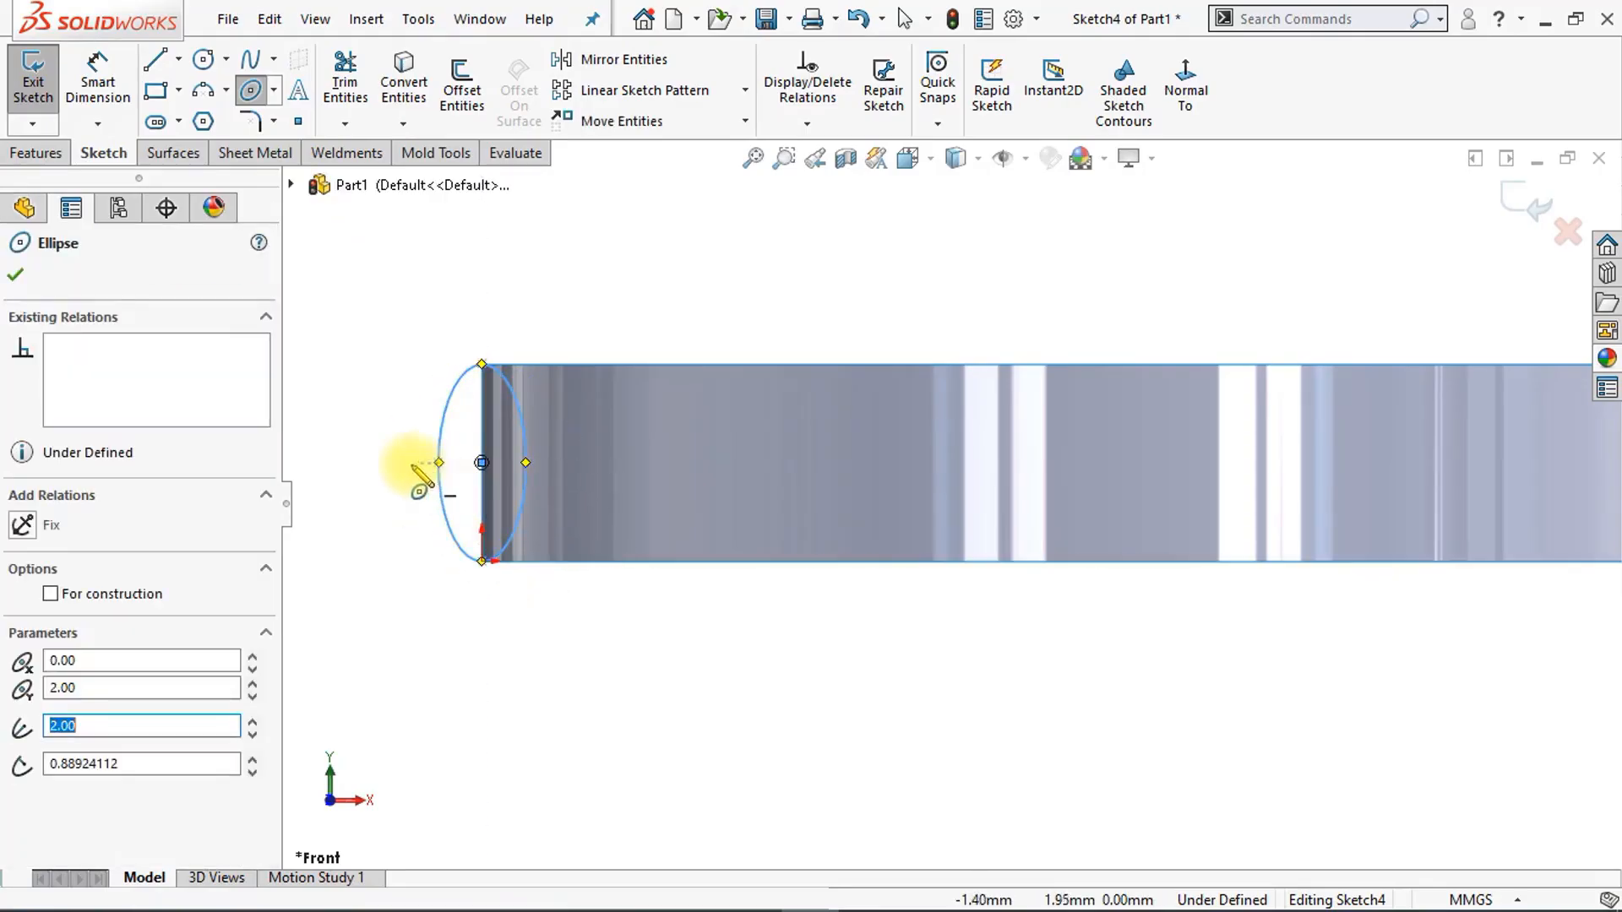
{"action": "key", "text": "Escape"}
Step: Add a Horizontal relation between the two side points of the ellipse
{"action": "left_click", "coordinate": [439, 463], "text": "ctrl"}
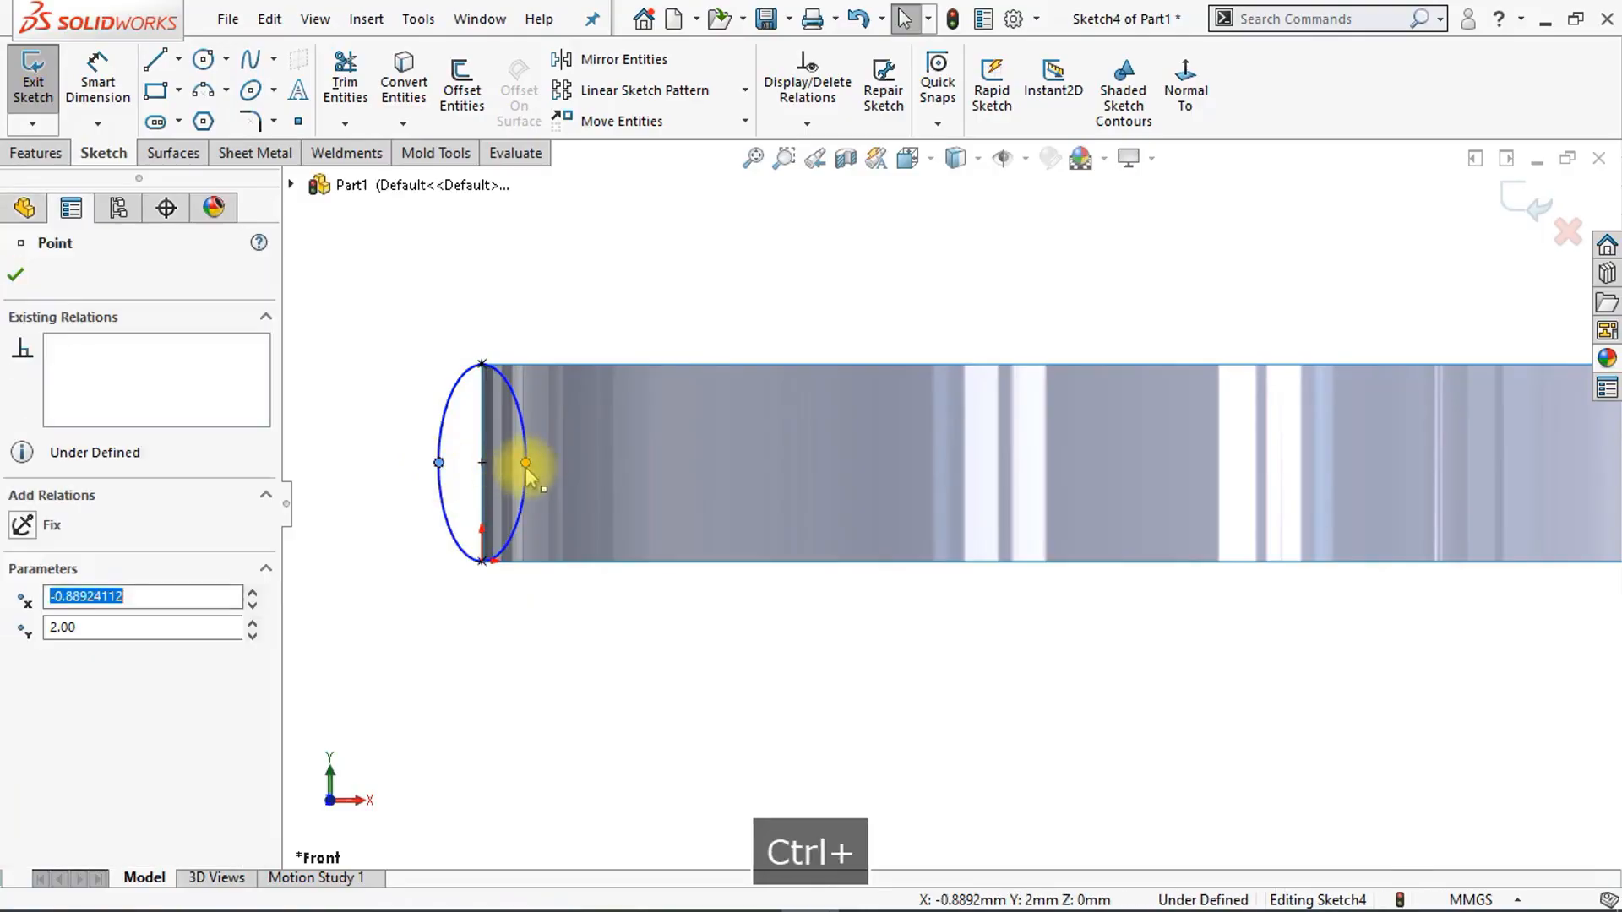
{"action": "left_click", "coordinate": [525, 463], "text": "ctrl"}
{"action": "left_click", "coordinate": [600, 370]}
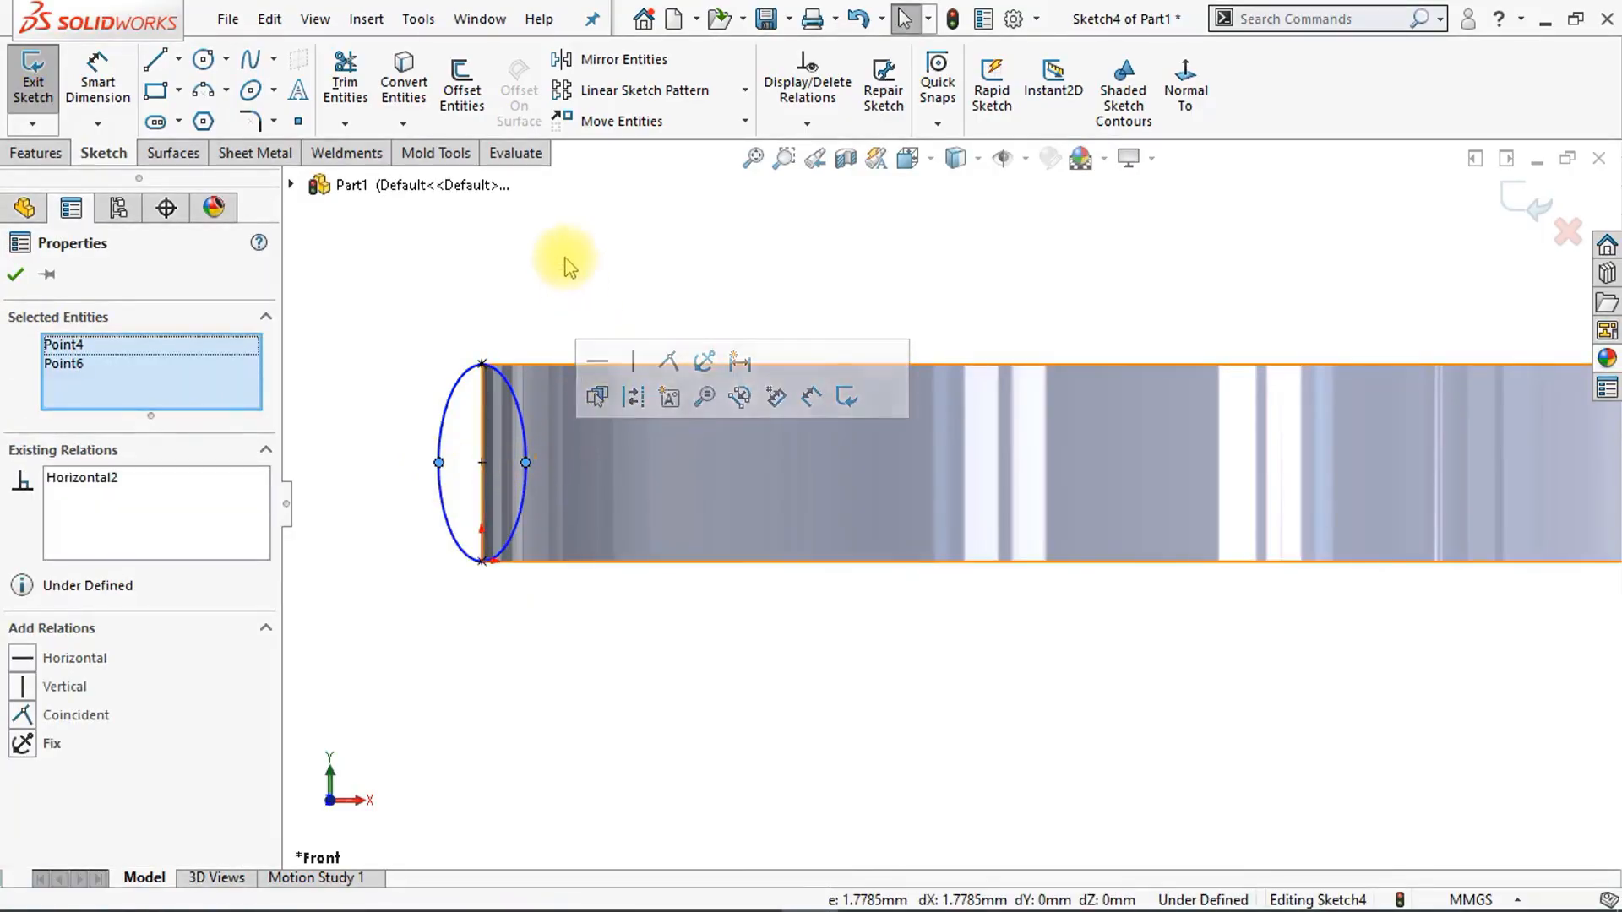
{"action": "left_click", "coordinate": [561, 253]}
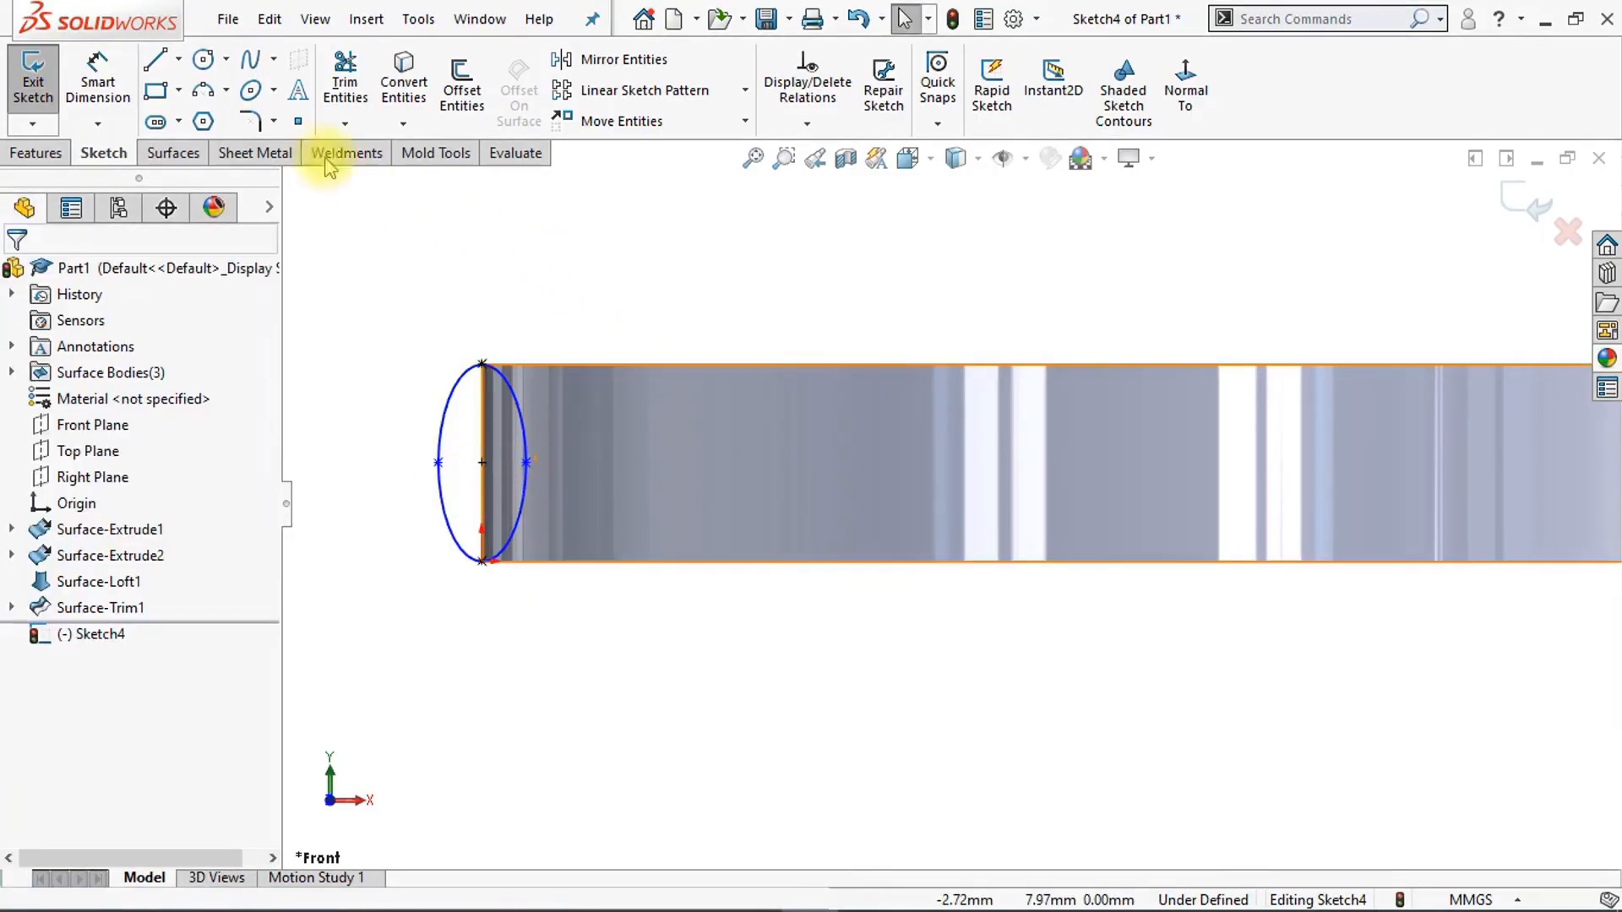
Step: Dimension the ellipse's horizontal radius from its centre to its side point as 1 mm
{"action": "left_click", "coordinate": [101, 82]}
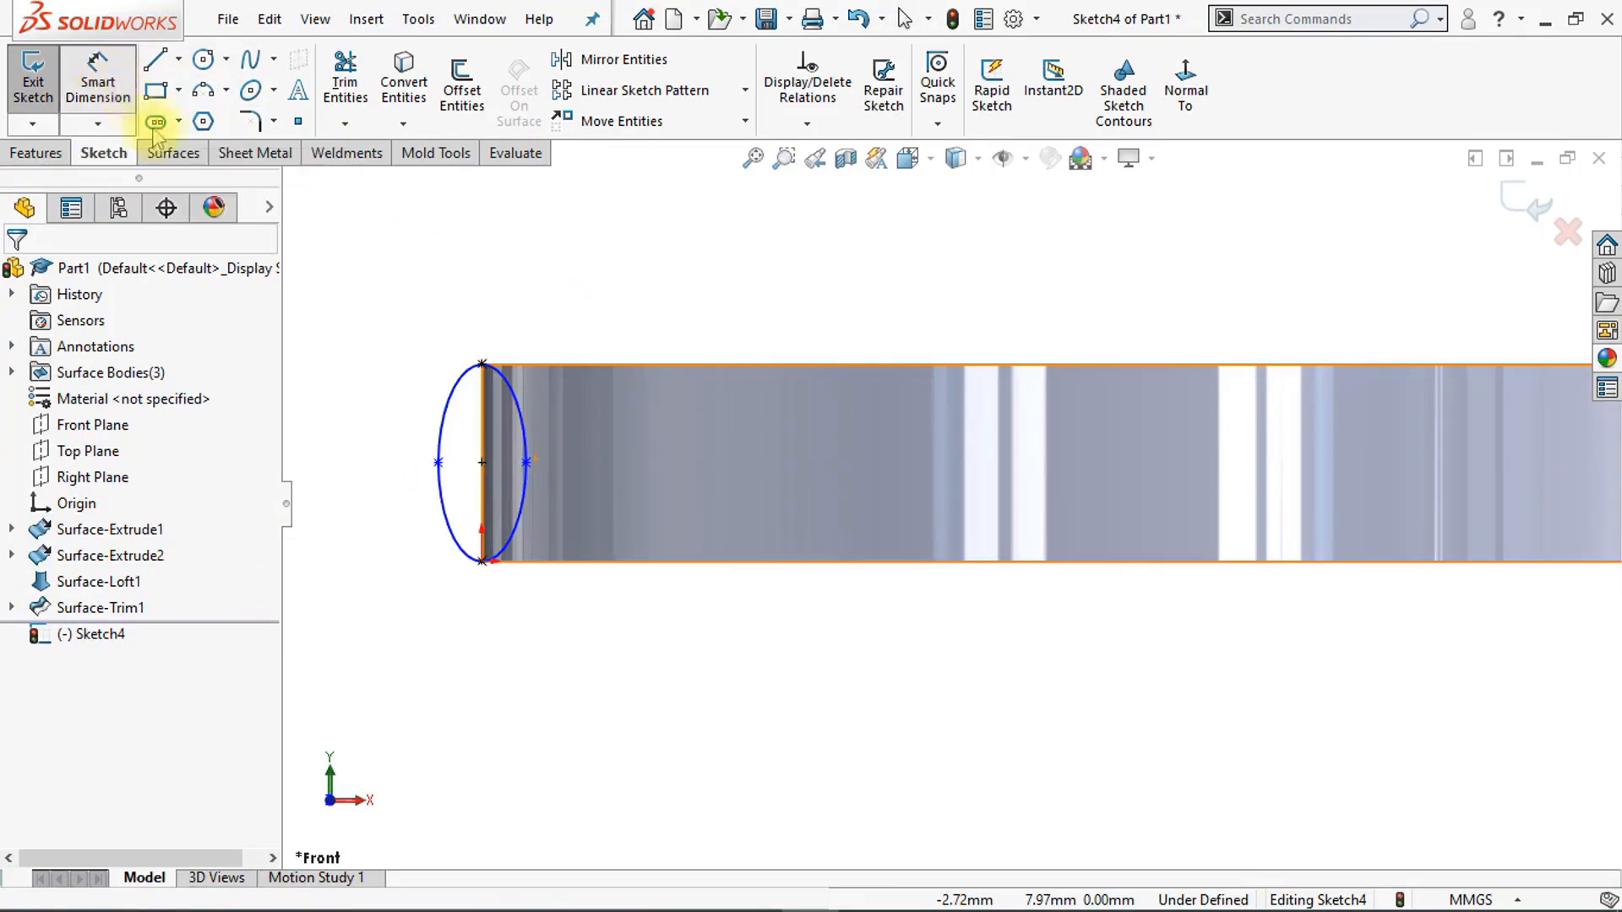
{"action": "left_click", "coordinate": [439, 463]}
{"action": "left_click", "coordinate": [481, 463]}
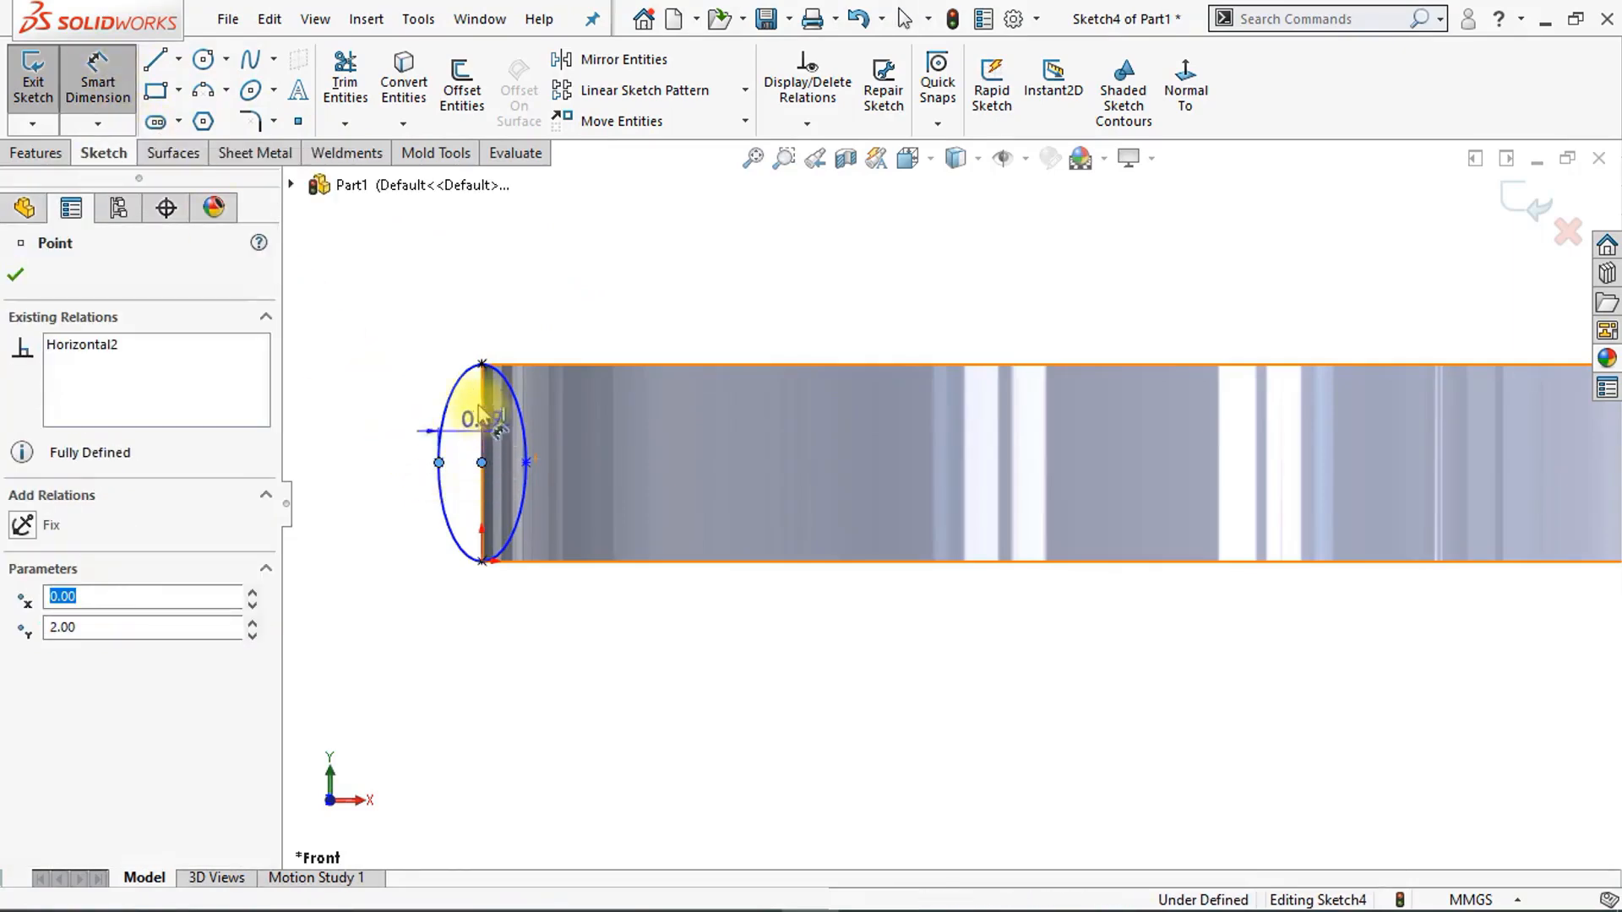
{"action": "left_click", "coordinate": [651, 324]}
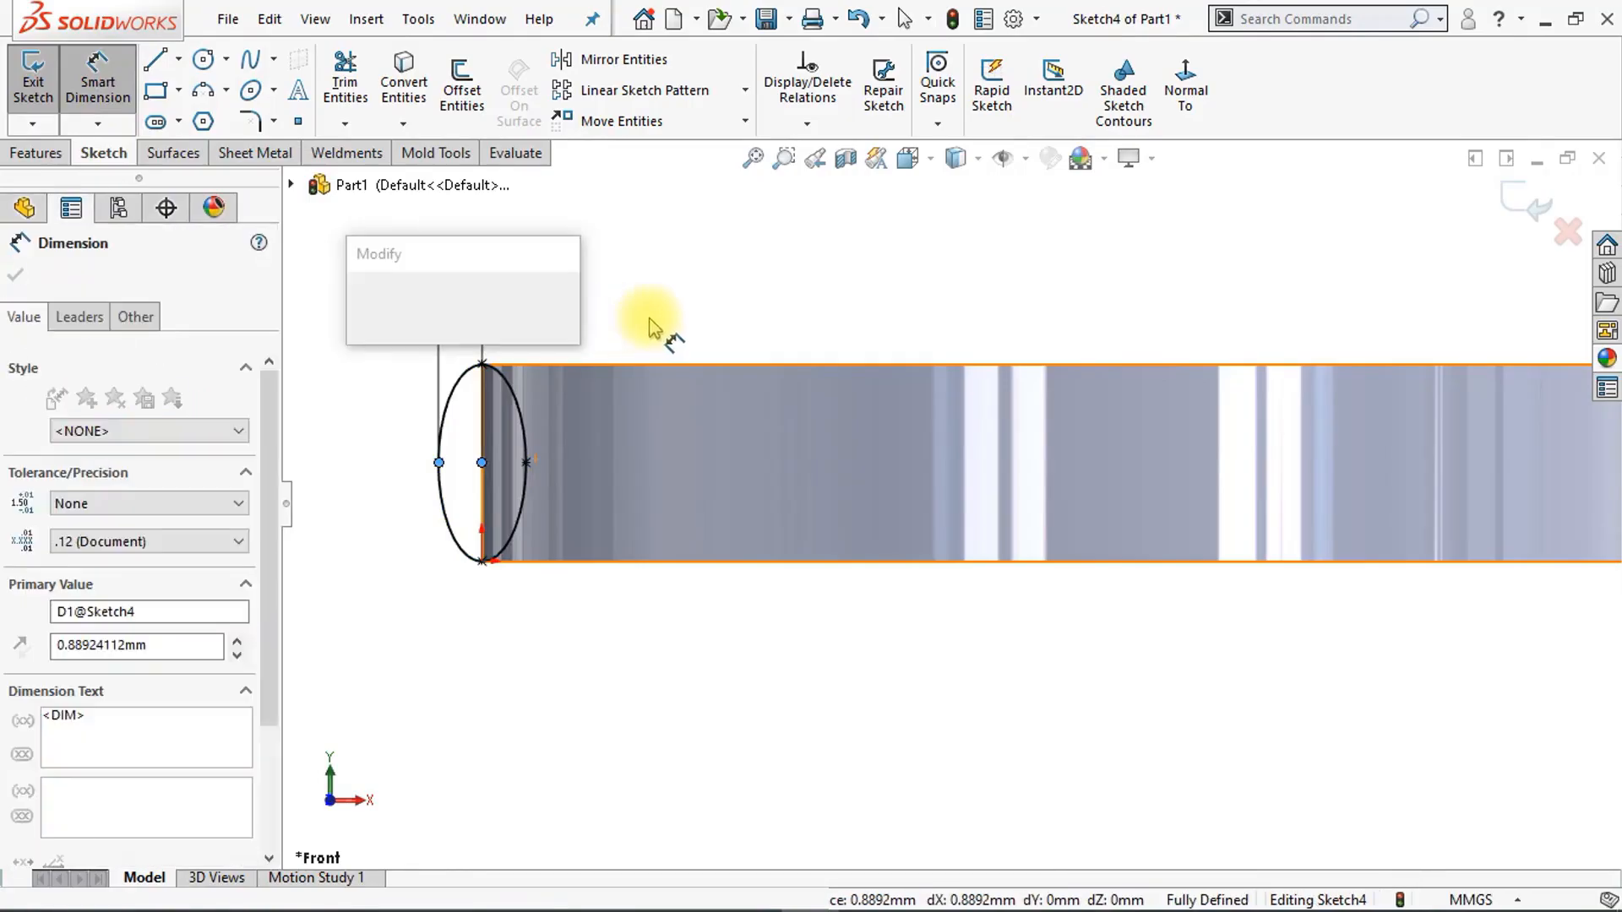
{"action": "type", "text": "1"}
{"action": "key", "text": "Return"}
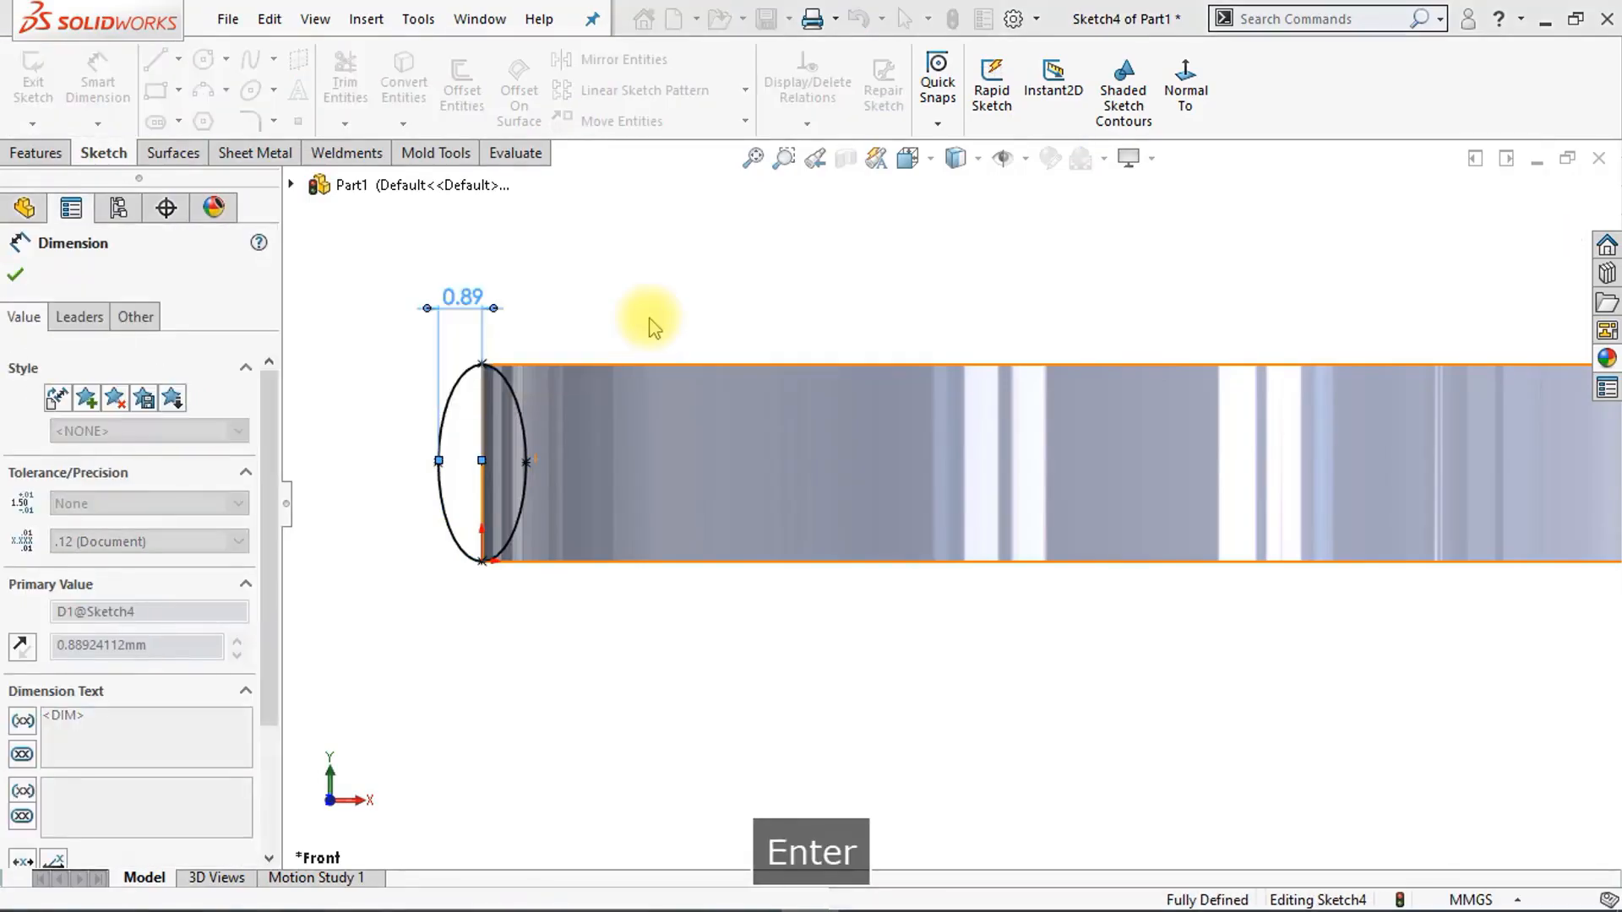
{"action": "key", "text": "Escape"}
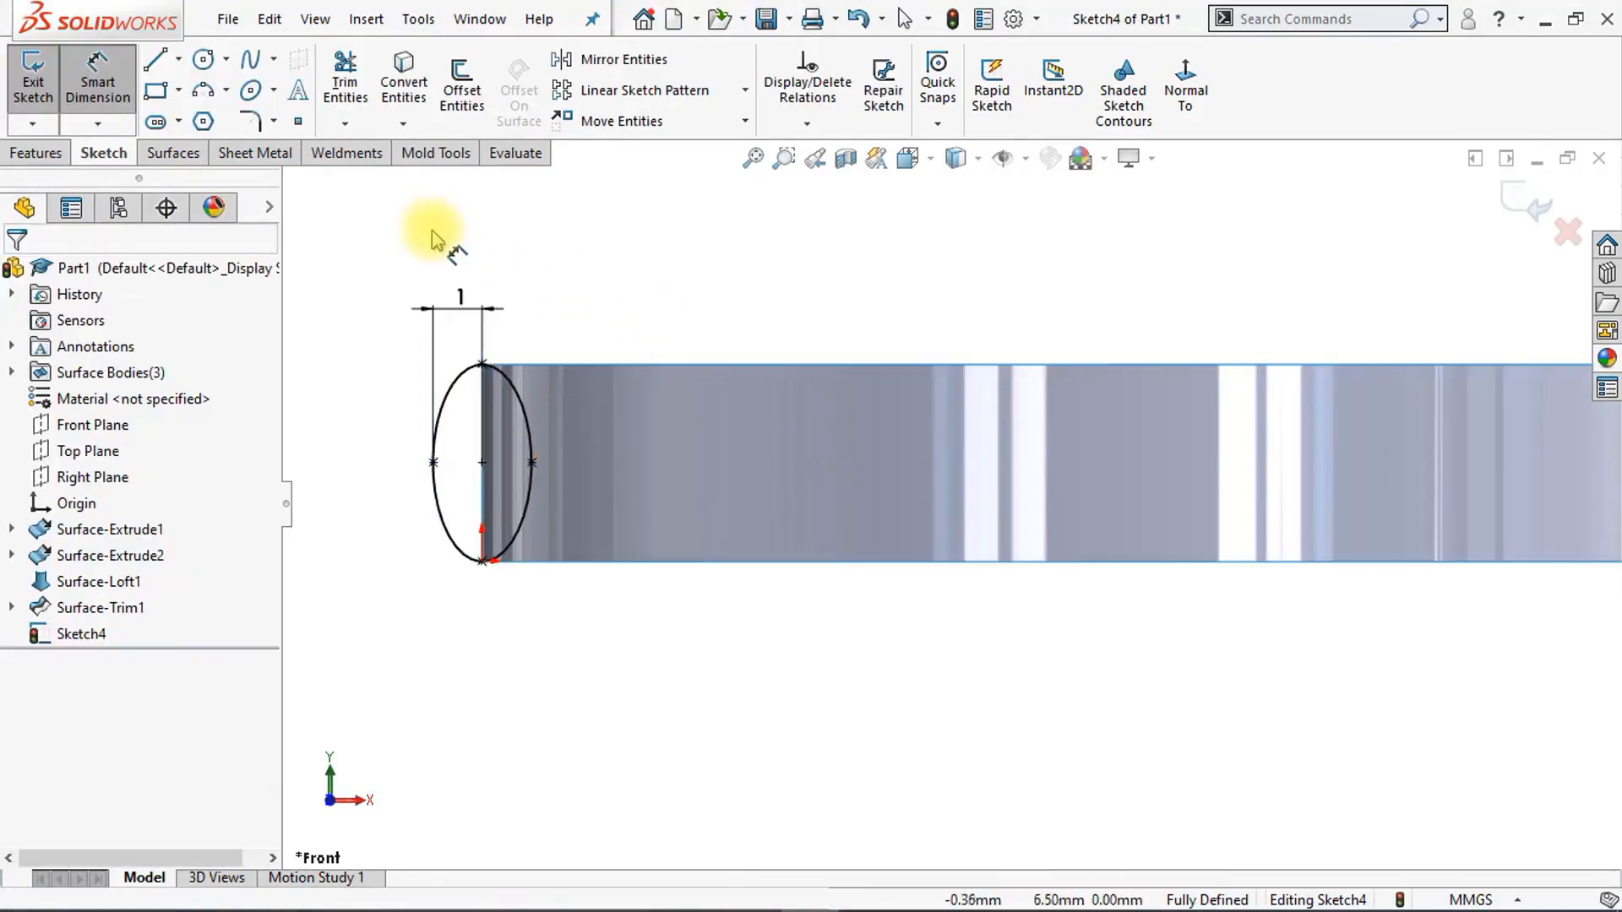
Step: Draw a vertical centerline through the ellipse from its uppermost point to its lowest point
{"action": "left_click", "coordinate": [178, 60]}
{"action": "left_click", "coordinate": [179, 120]}
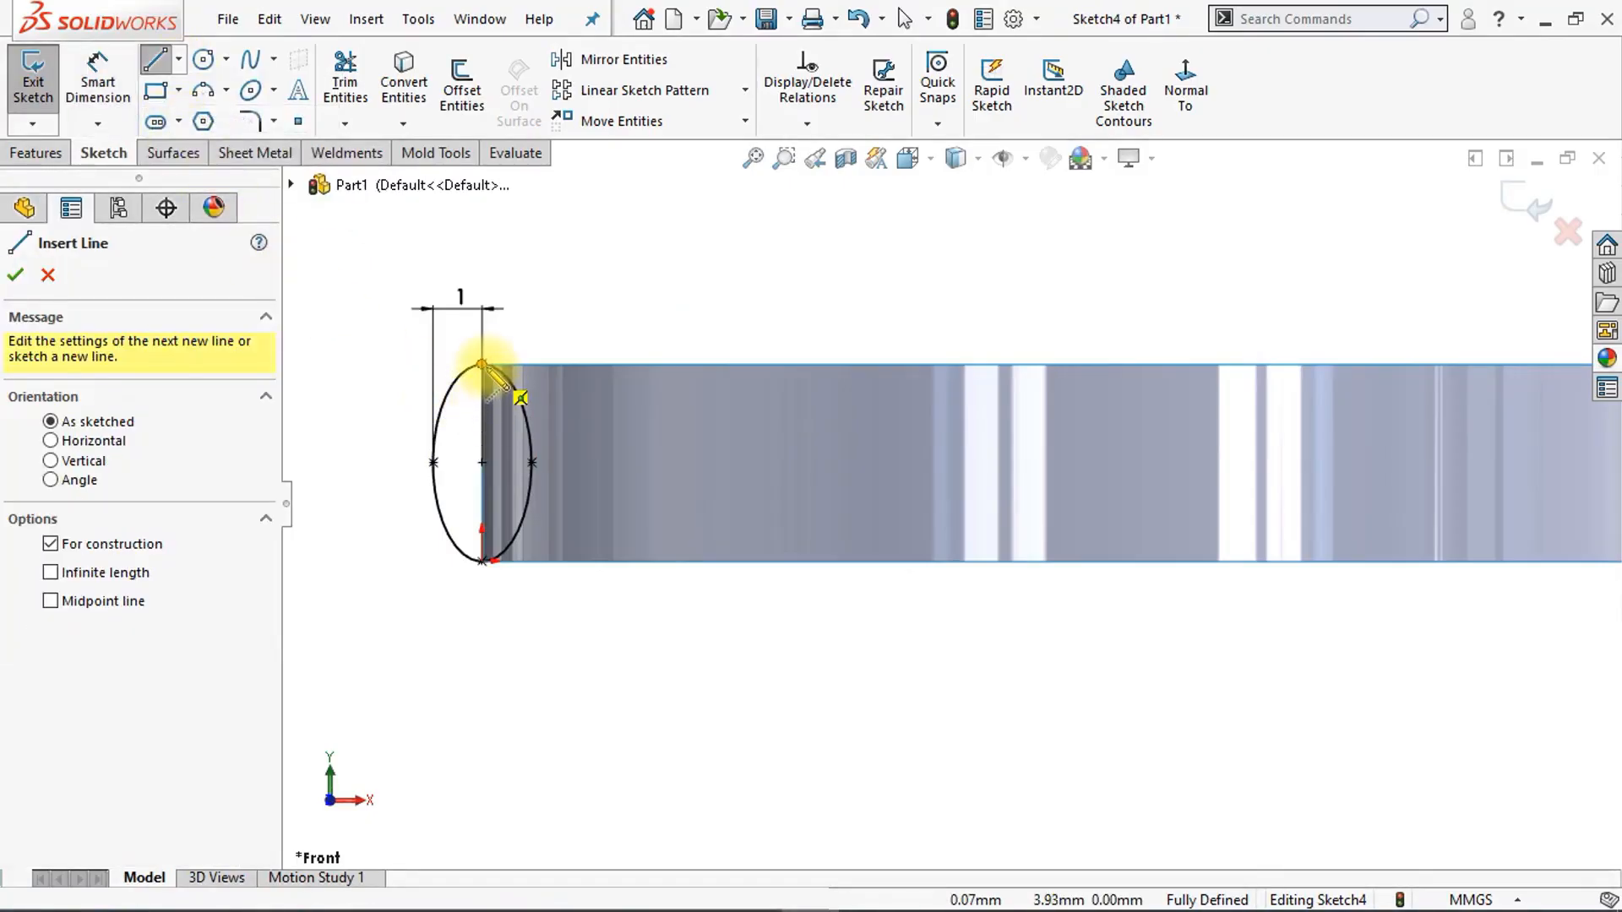
{"action": "mouse_move", "coordinate": [484, 366]}
{"action": "left_mouse_down"}
{"action": "mouse_move", "coordinate": [512, 386]}
{"action": "mouse_move", "coordinate": [483, 562]}
{"action": "left_mouse_up"}
{"action": "key", "text": "Escape"}
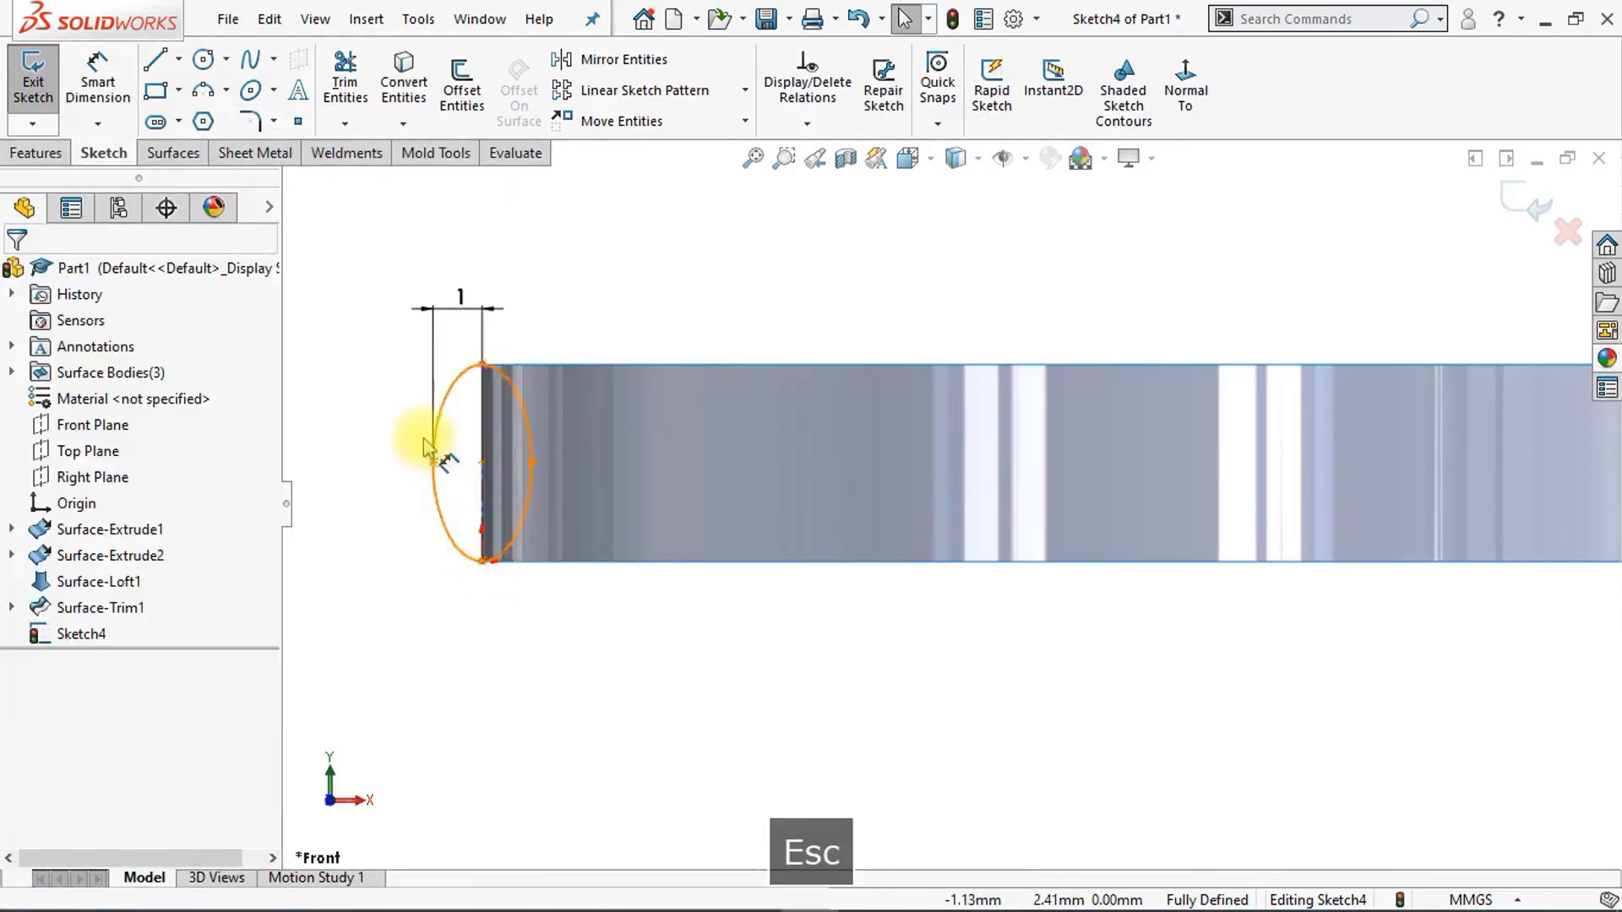
Step: Power trim the half of the ellipse that overlaps the surface, keeping only the outer half
{"action": "left_click", "coordinate": [347, 89]}
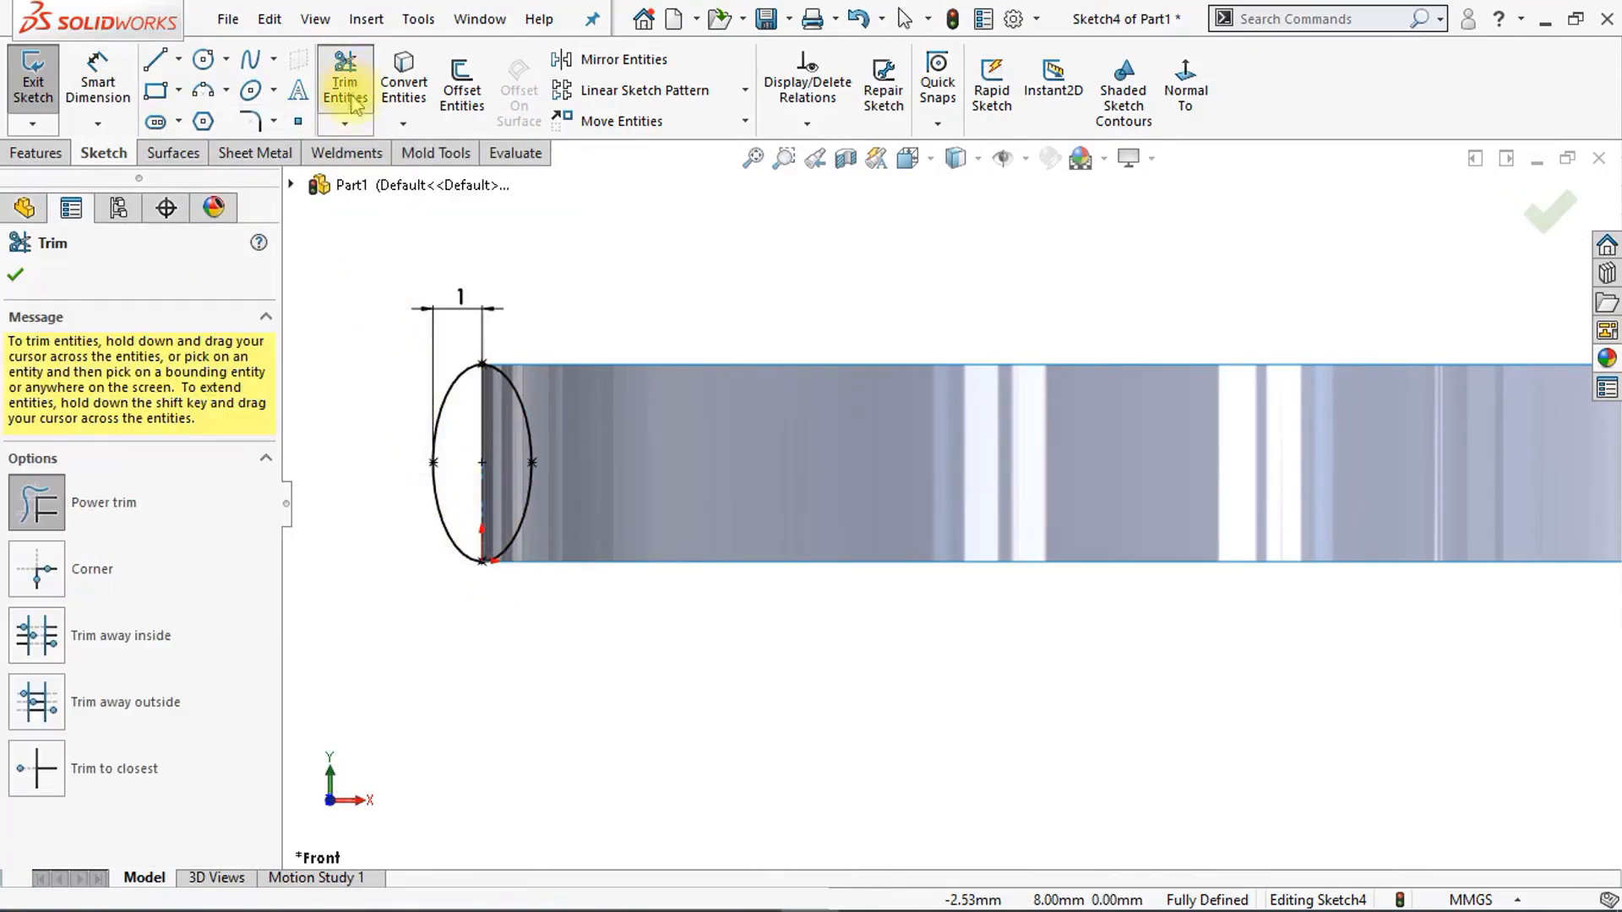
{"action": "left_click_drag", "start_coordinate": [524, 438], "coordinate": [517, 434]}
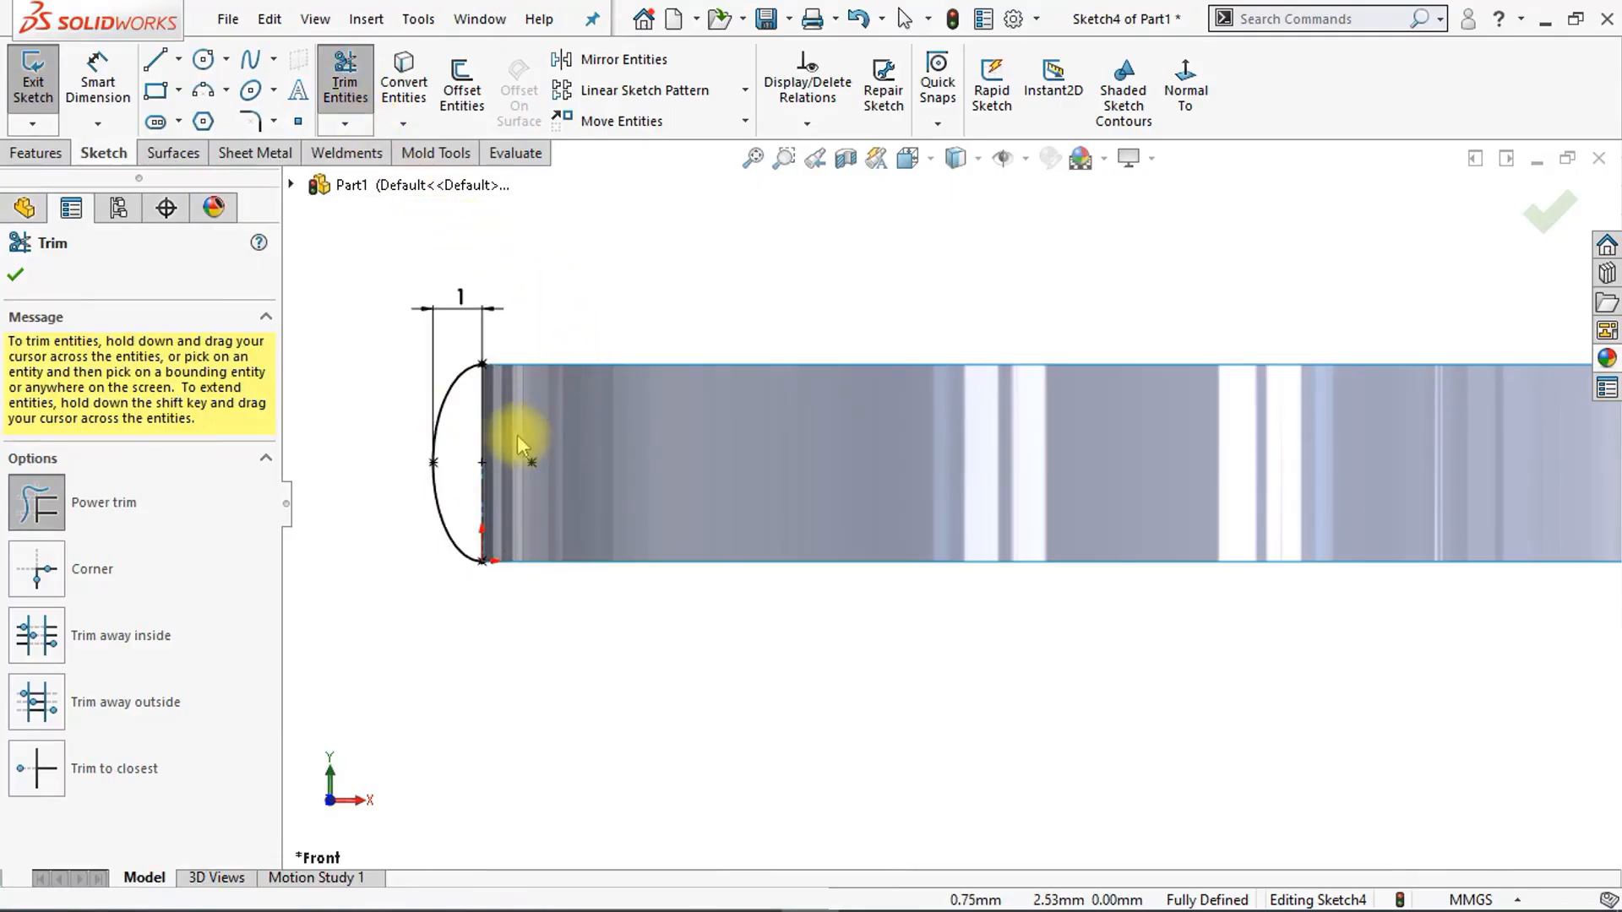
{"action": "left_click", "coordinate": [19, 275]}
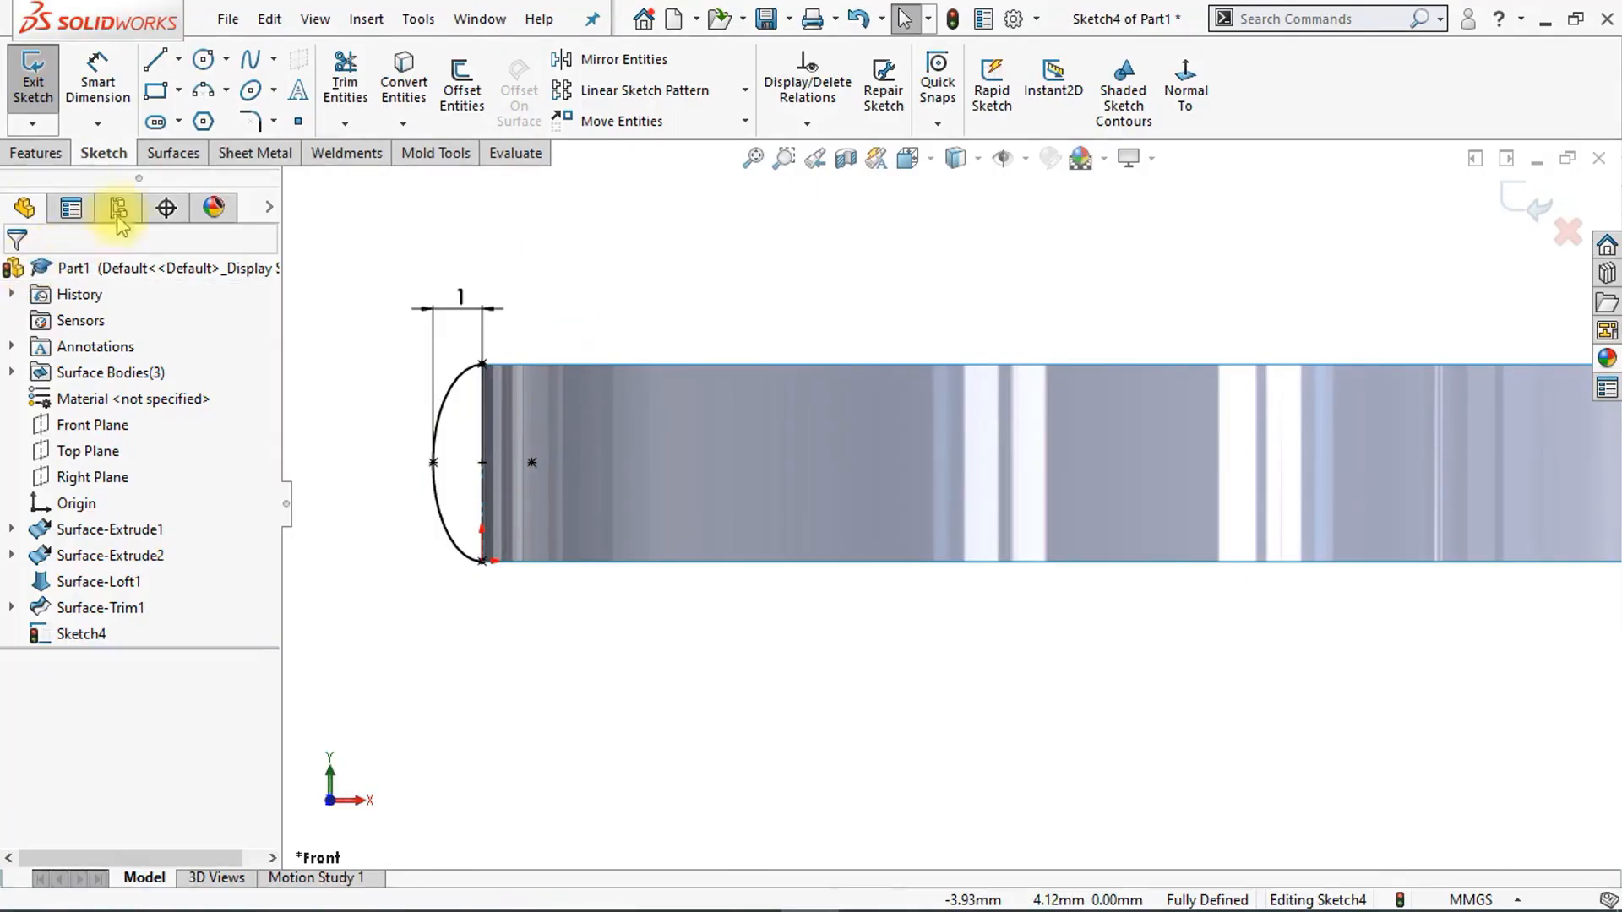
Step: Create a swept surface using the half-ellipse sketch as profile and the curved extruded surface's long upper edge as path
{"action": "left_click", "coordinate": [176, 159]}
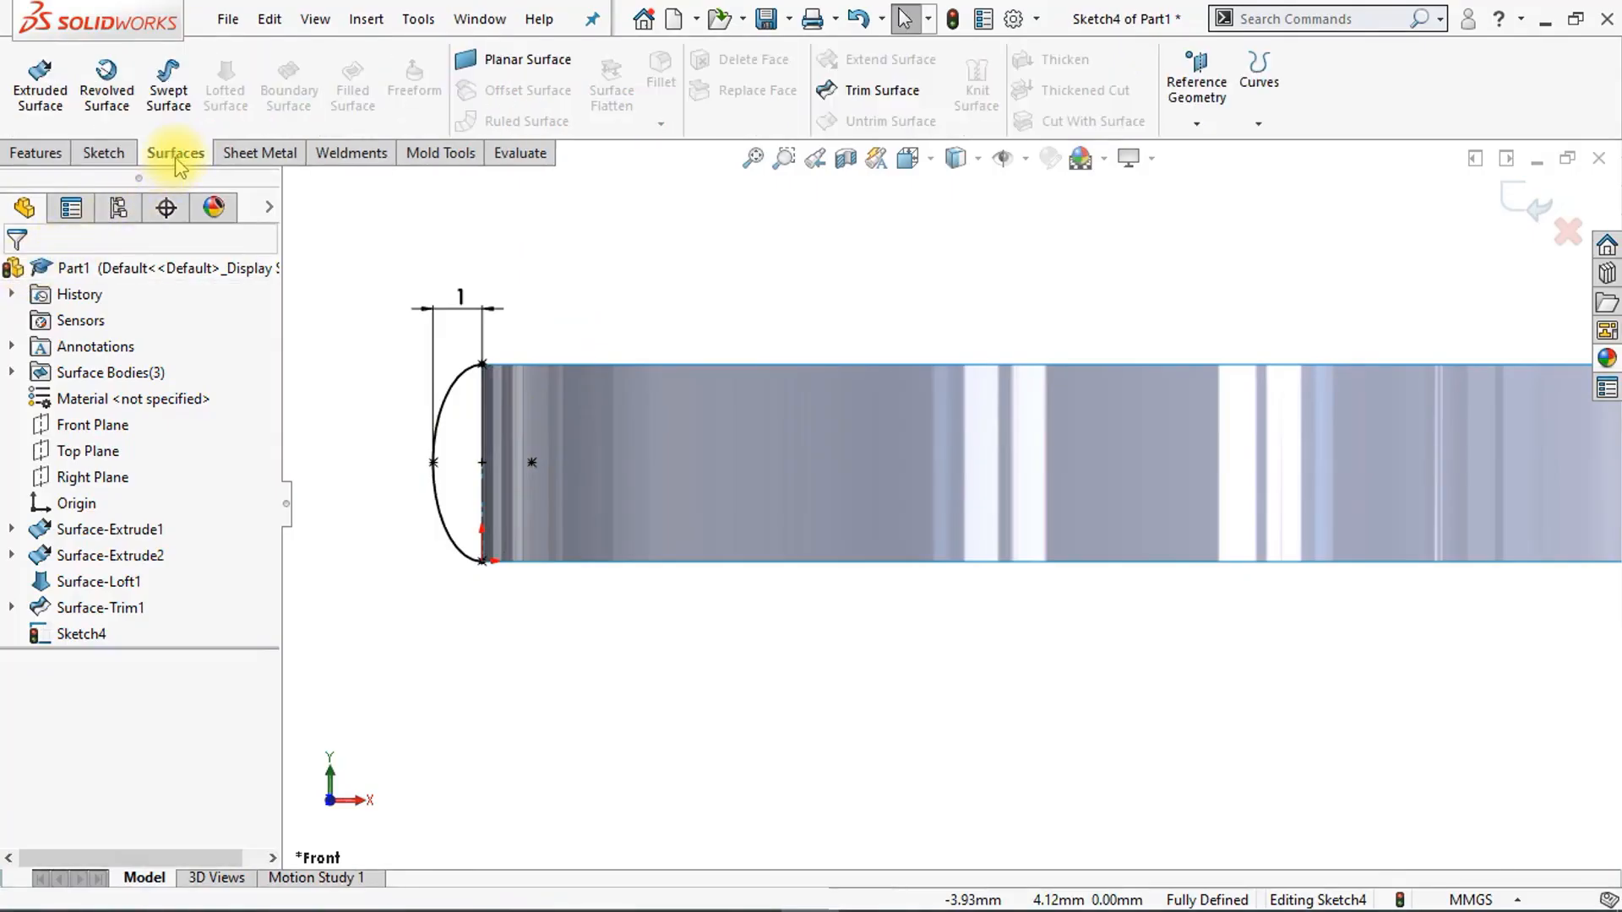
{"action": "left_click", "coordinate": [173, 100]}
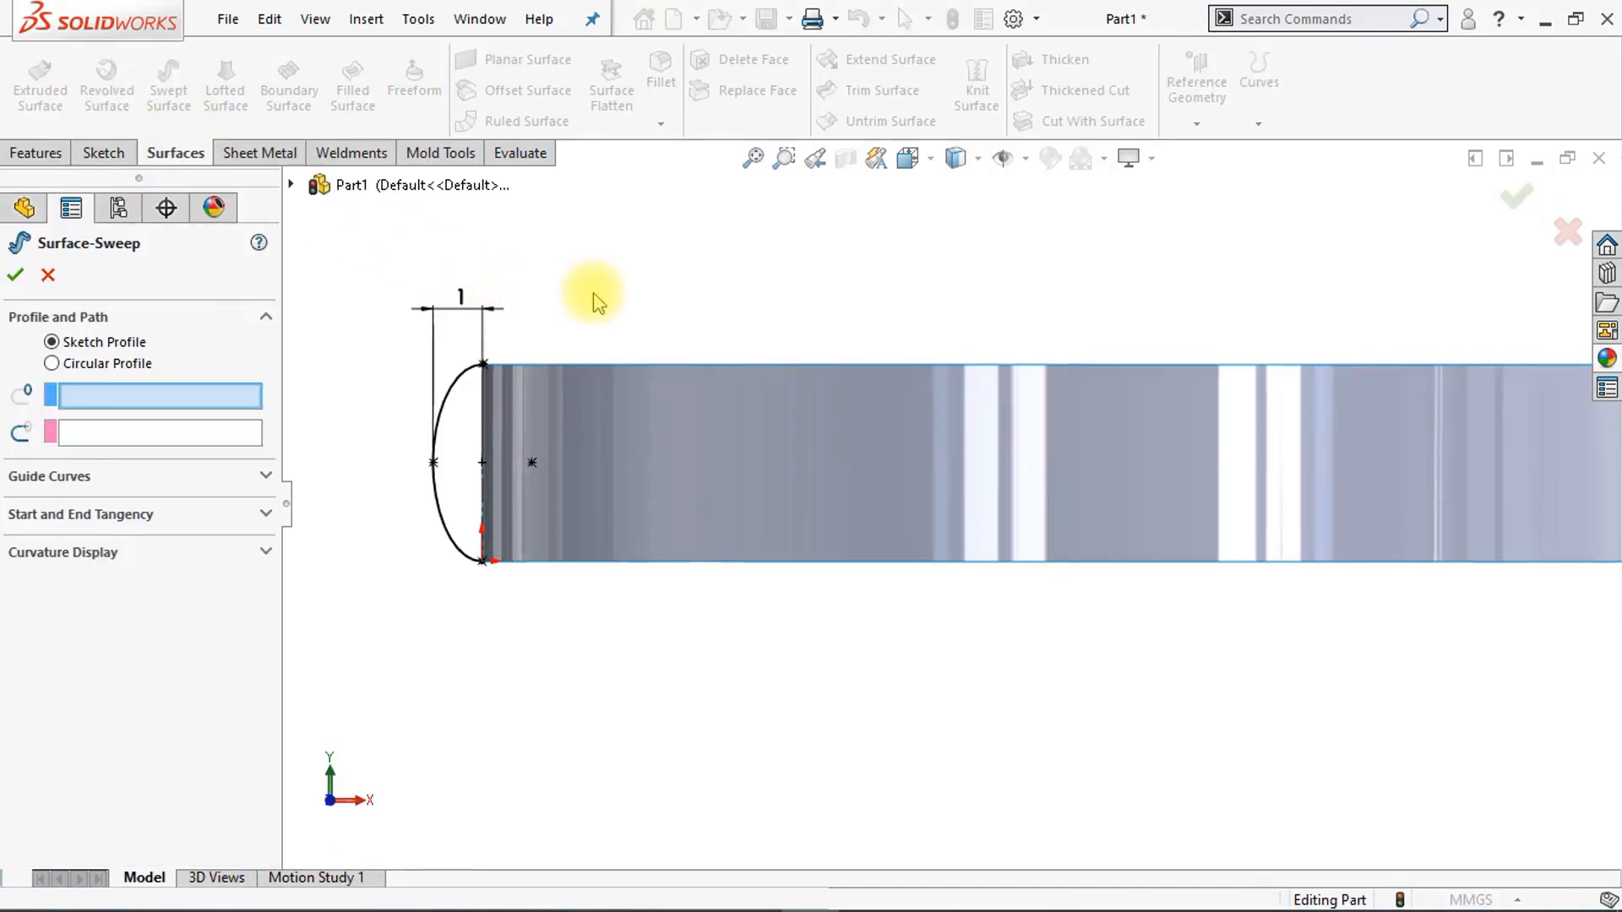
{"action": "key", "text": "ctrl+7"}
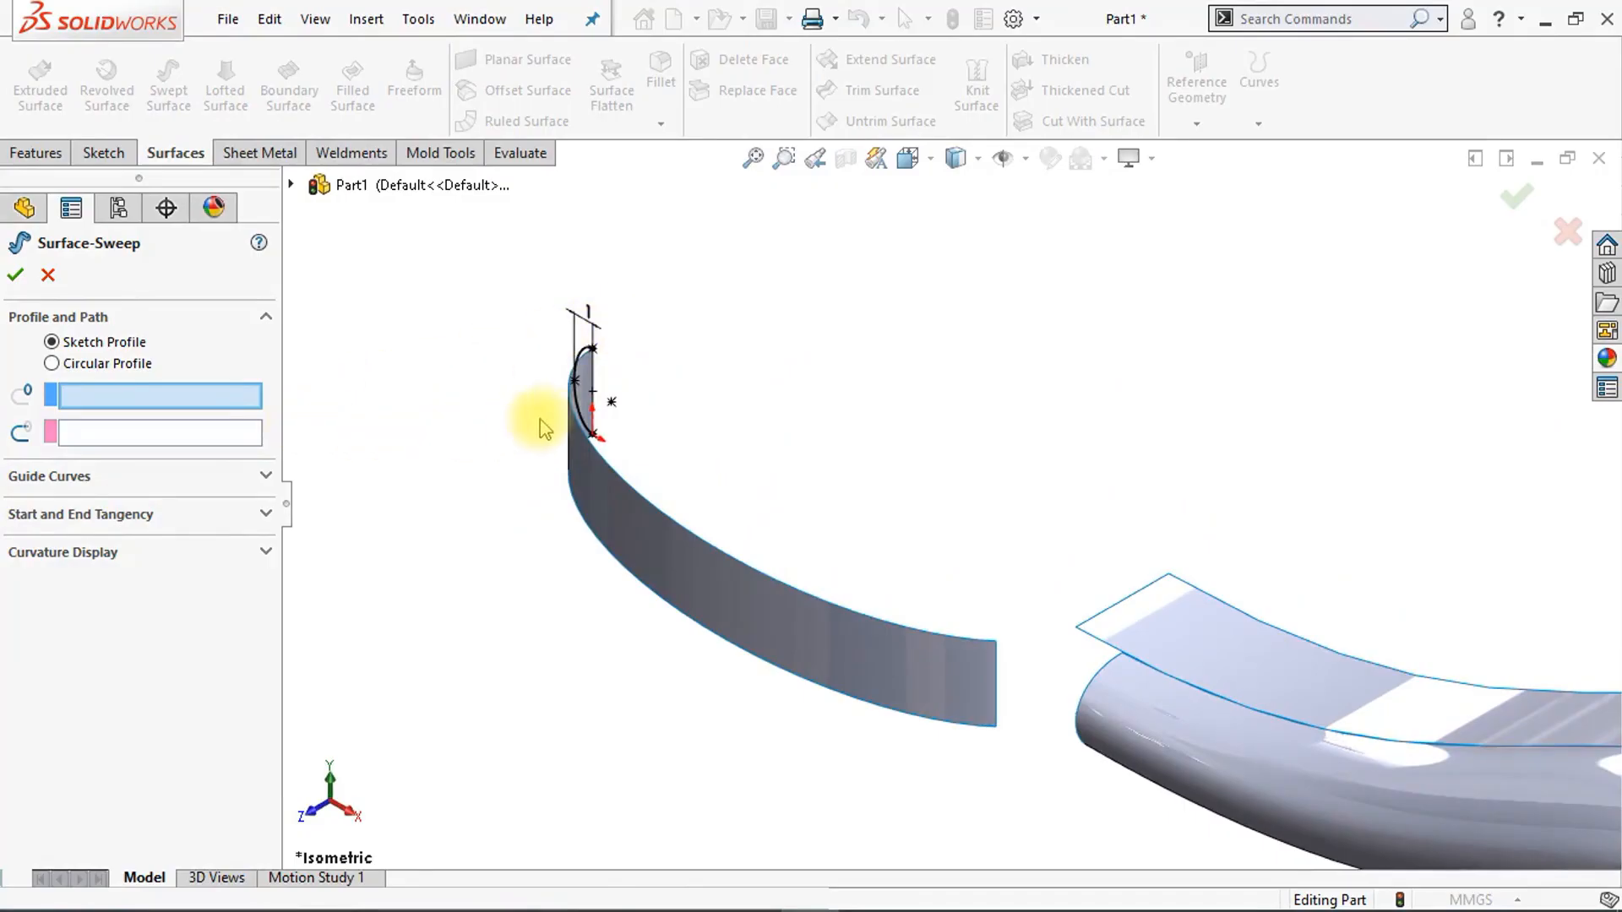
{"action": "left_click", "coordinate": [578, 408]}
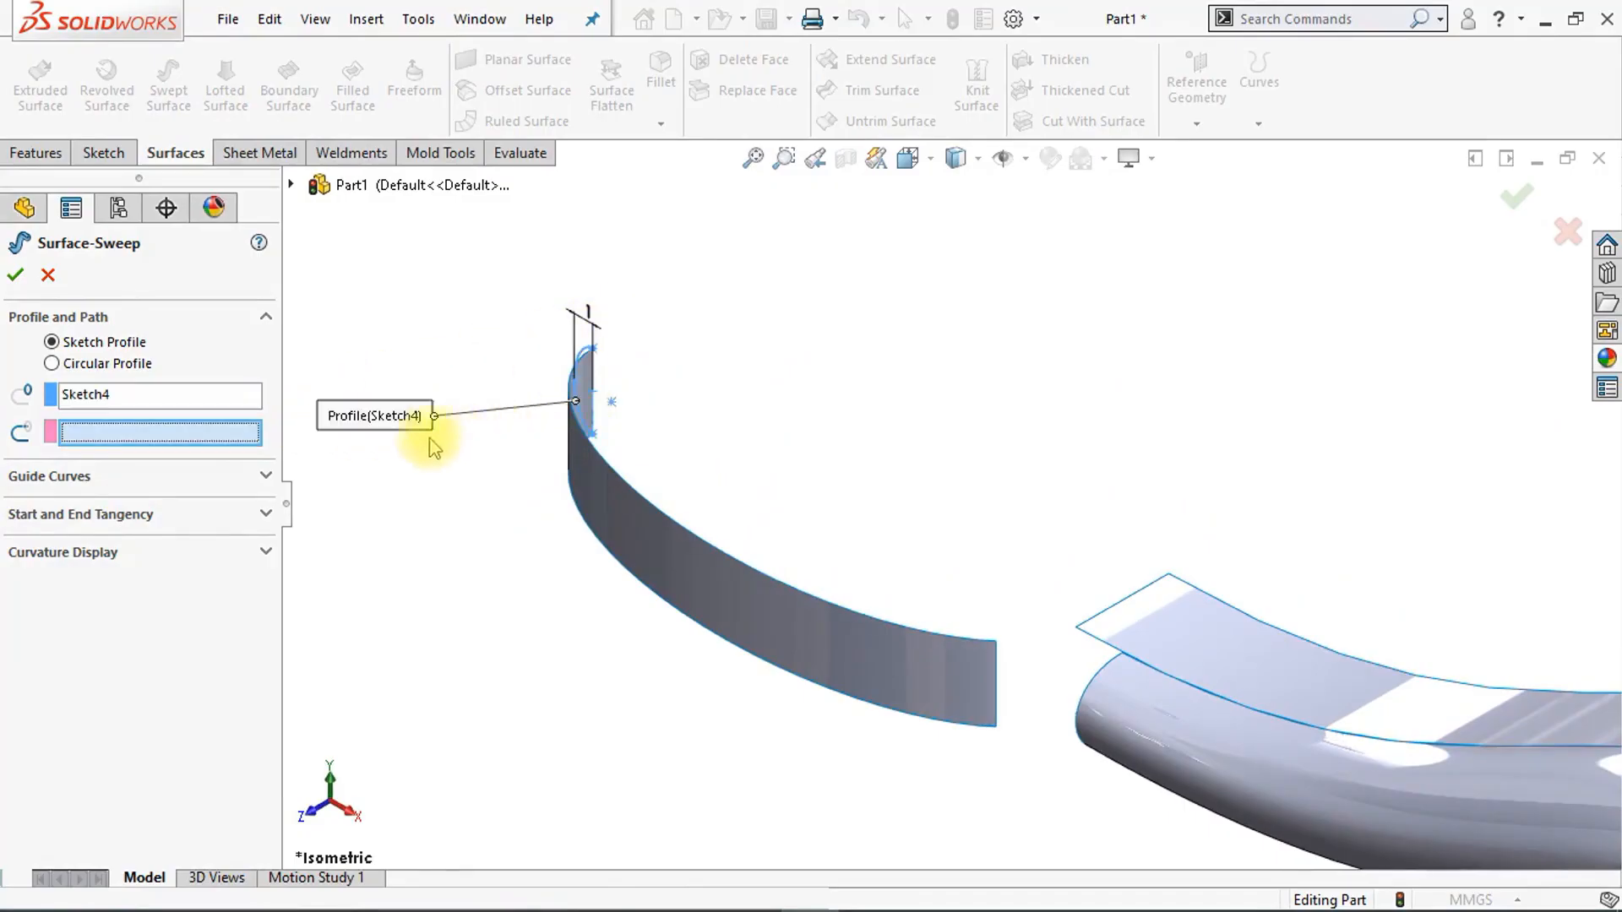
{"action": "left_click", "coordinate": [601, 463]}
{"action": "scroll", "coordinate": [553, 485], "scroll_direction": "down", "scroll_amount": 3}
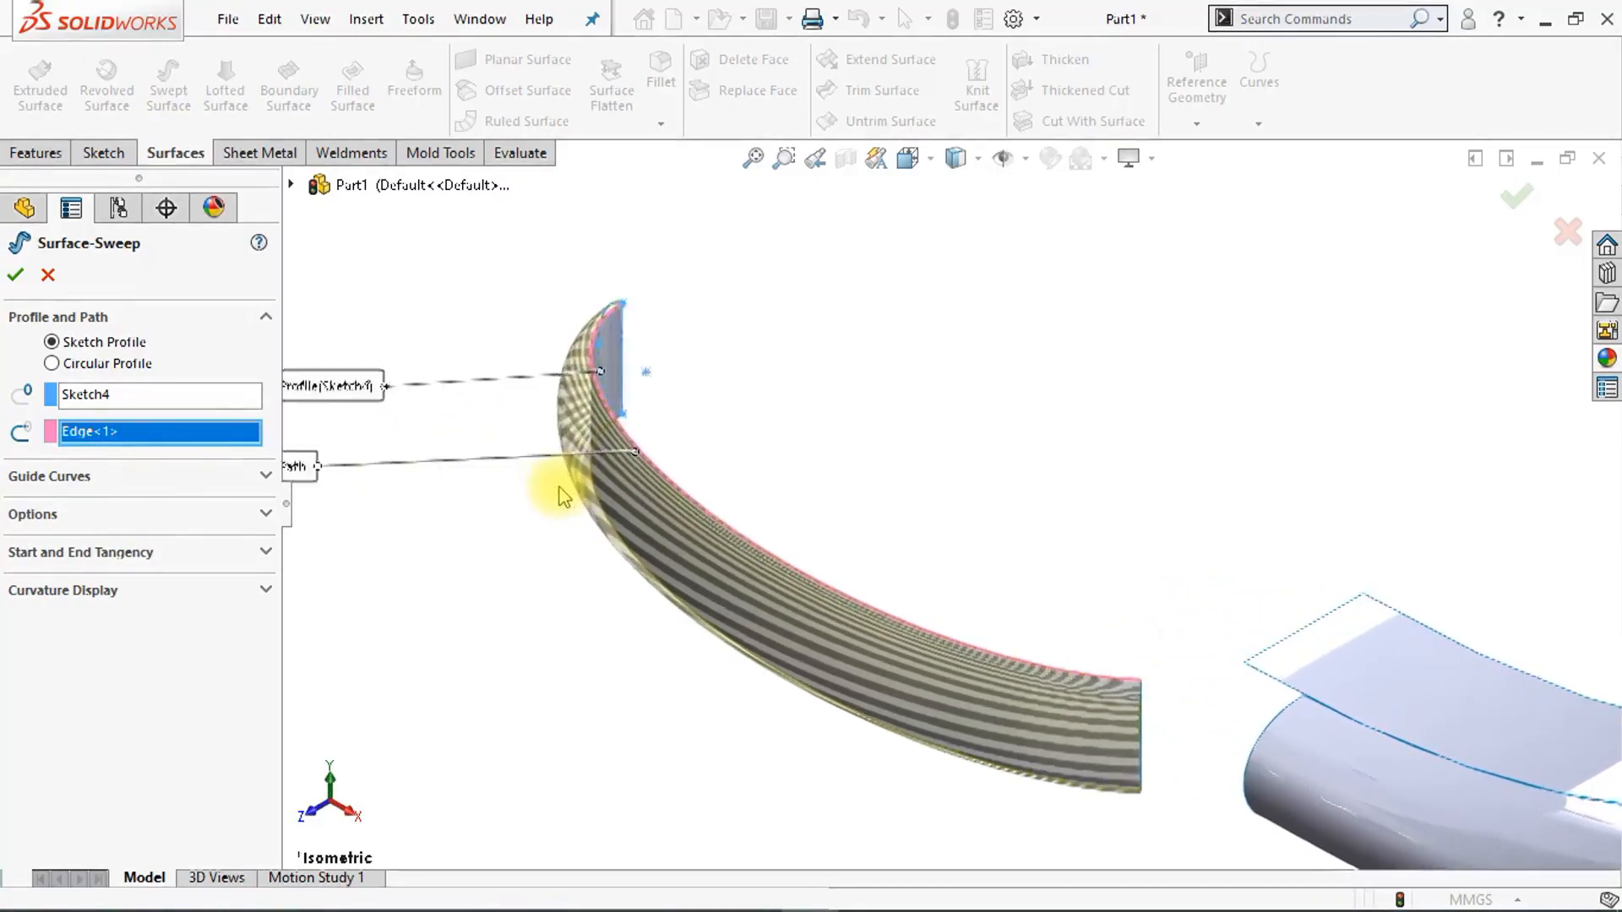
{"action": "scroll", "coordinate": [559, 488], "scroll_direction": "up", "scroll_amount": 1}
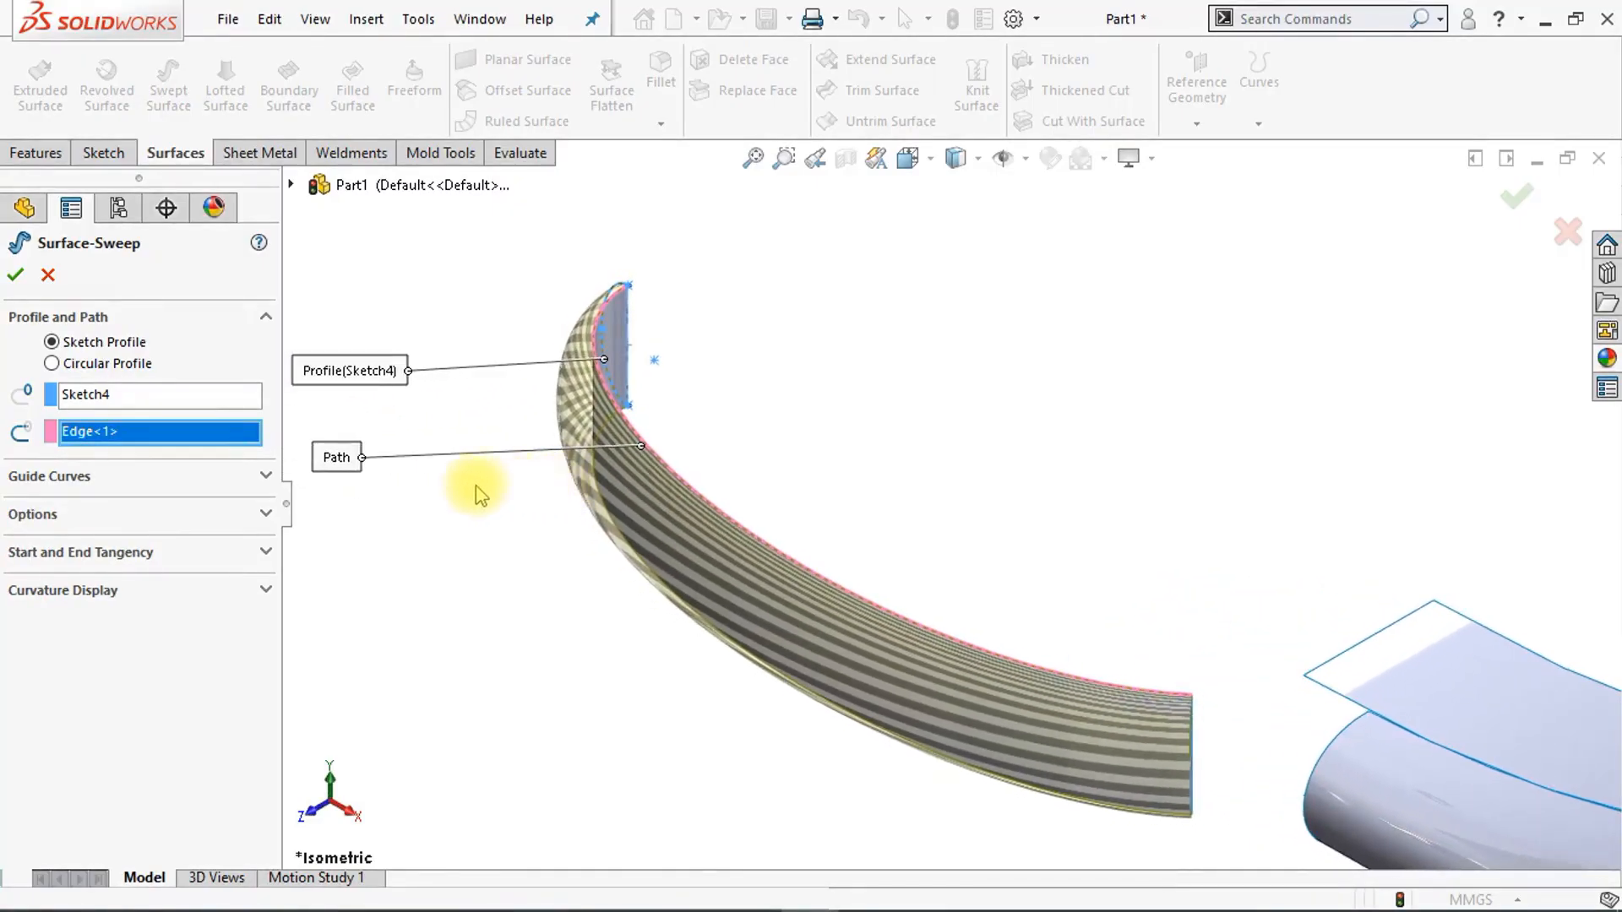
{"action": "left_click", "coordinate": [15, 284]}
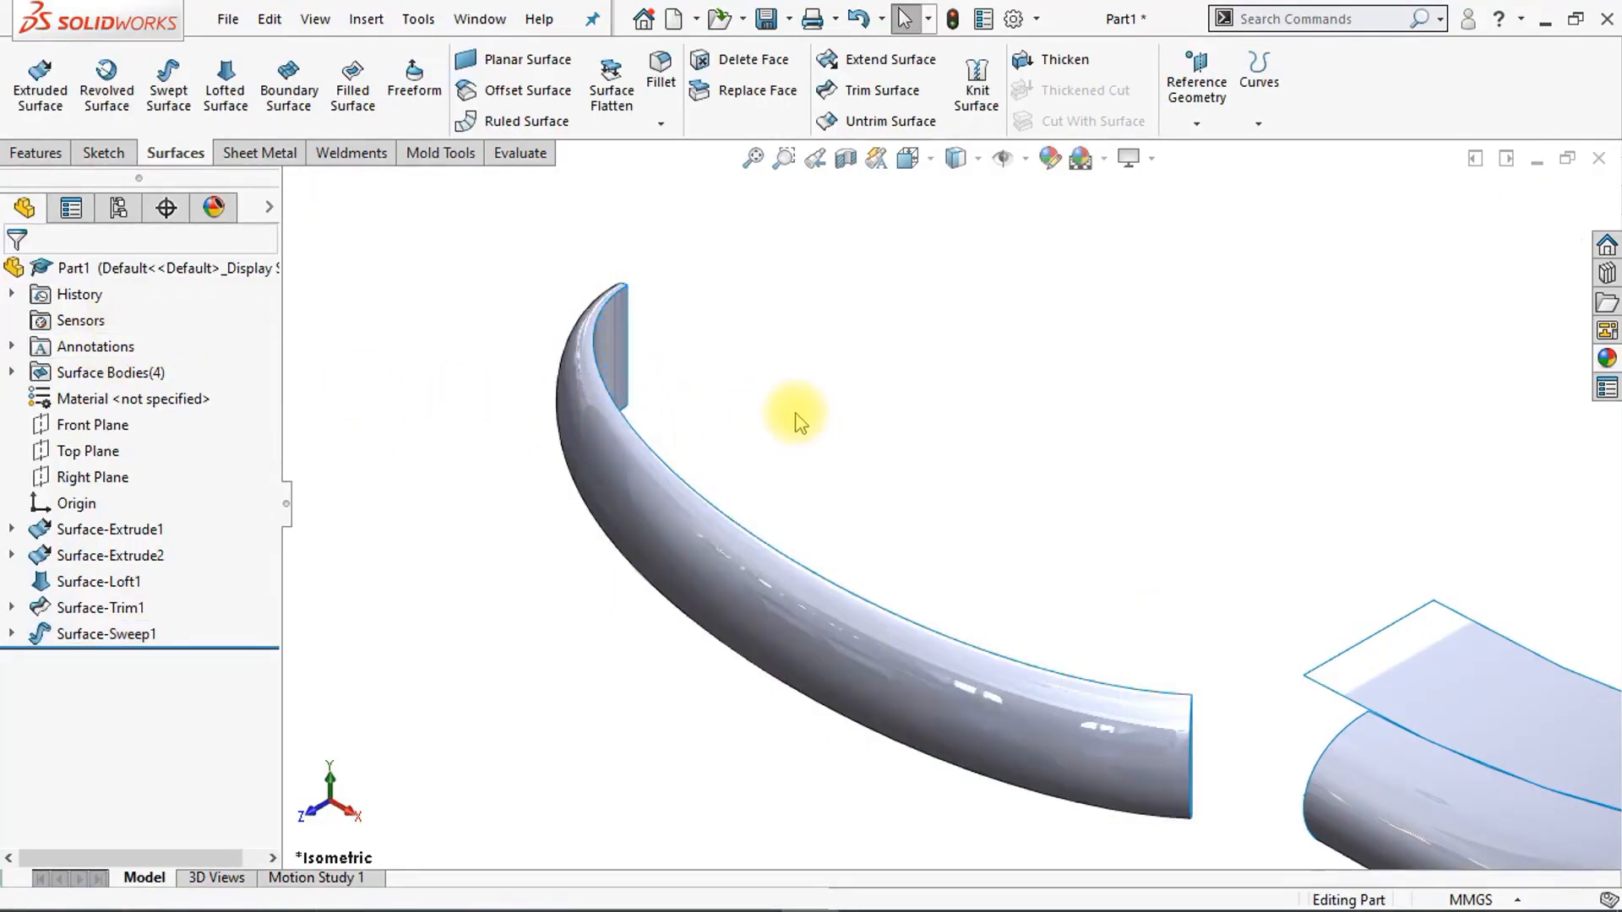
Step: Start a lofted surface between the swept surface's free elliptical end edge and the facing curved end edge of the rounded neck surface
{"action": "middle_click_drag", "start_coordinate": [782, 416], "coordinate": [877, 392]}
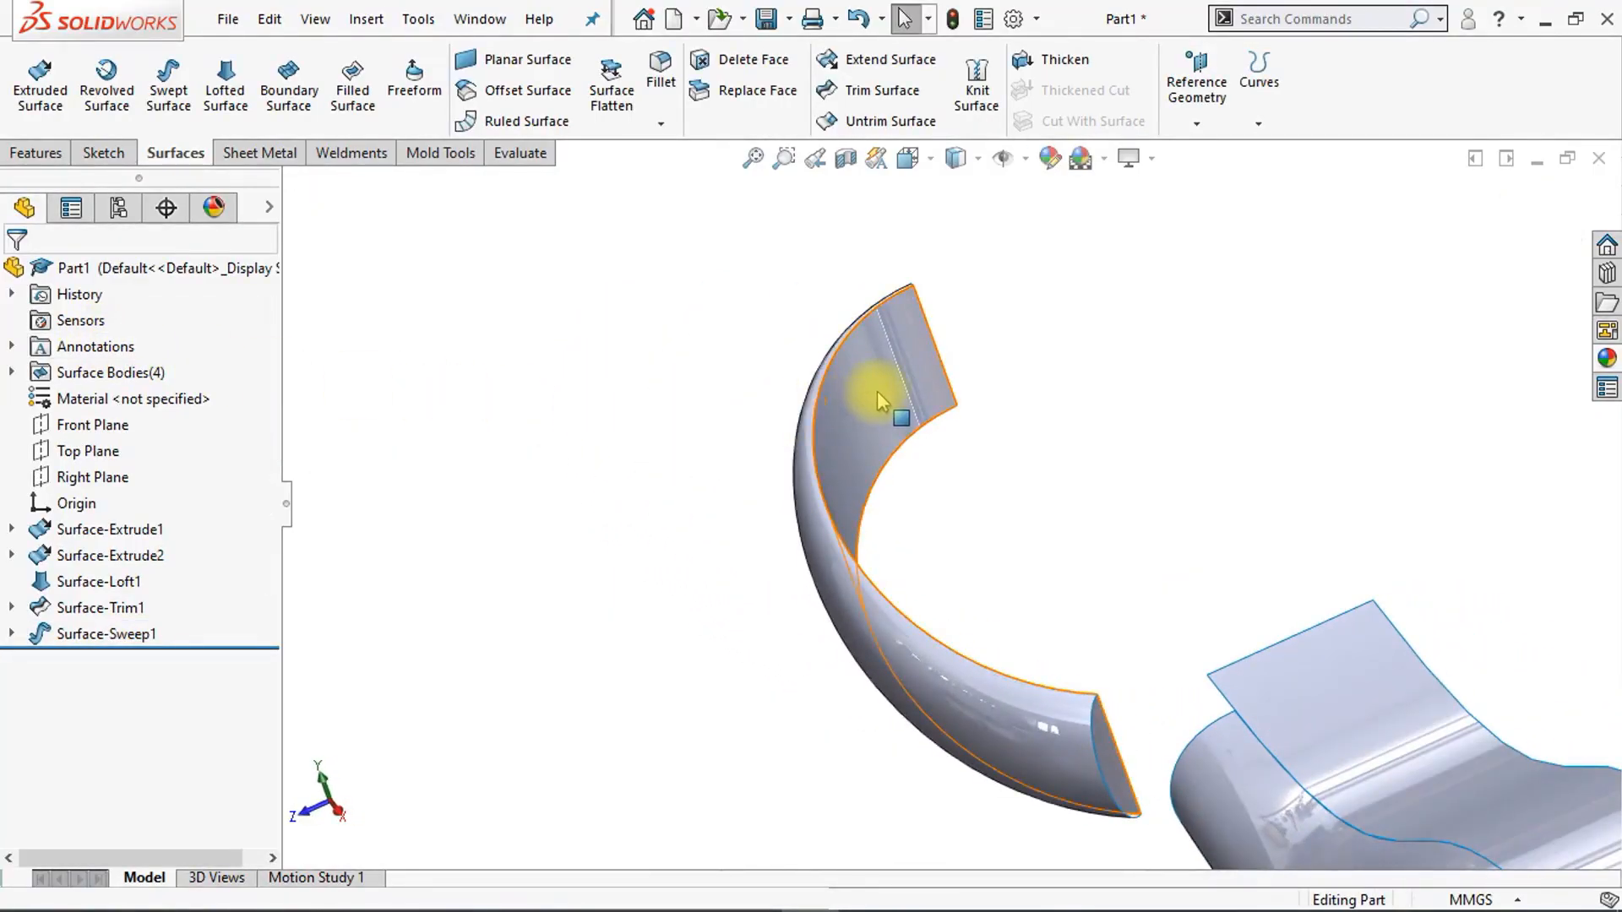
{"action": "left_click", "coordinate": [877, 392]}
{"action": "left_click", "coordinate": [980, 325]}
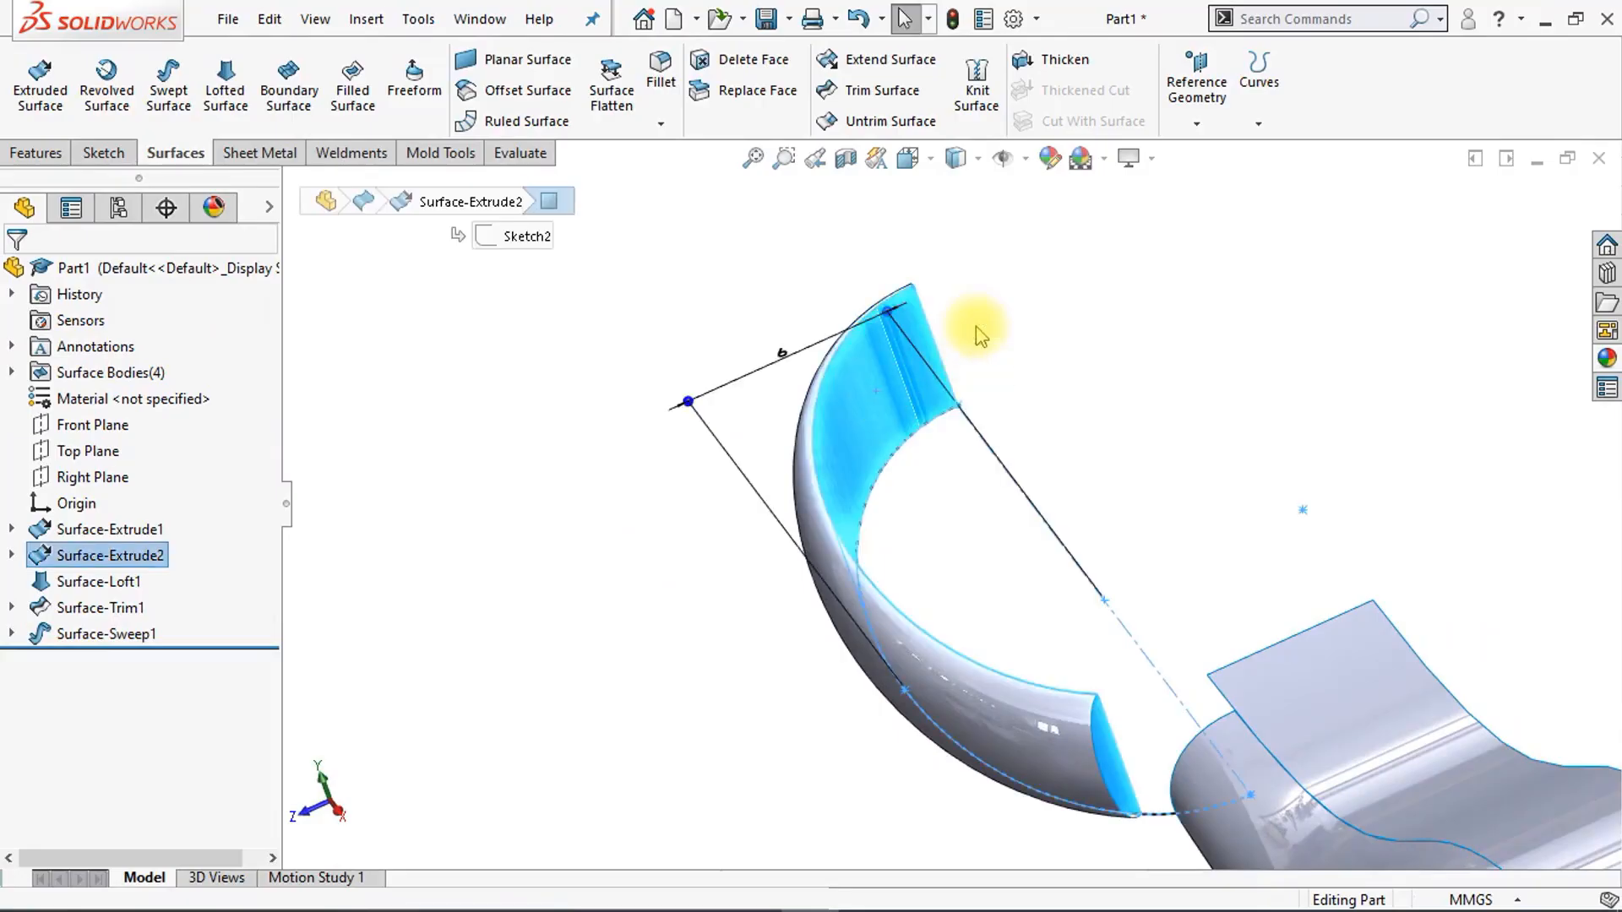
{"action": "middle_click_drag", "start_coordinate": [1050, 423], "coordinate": [963, 404]}
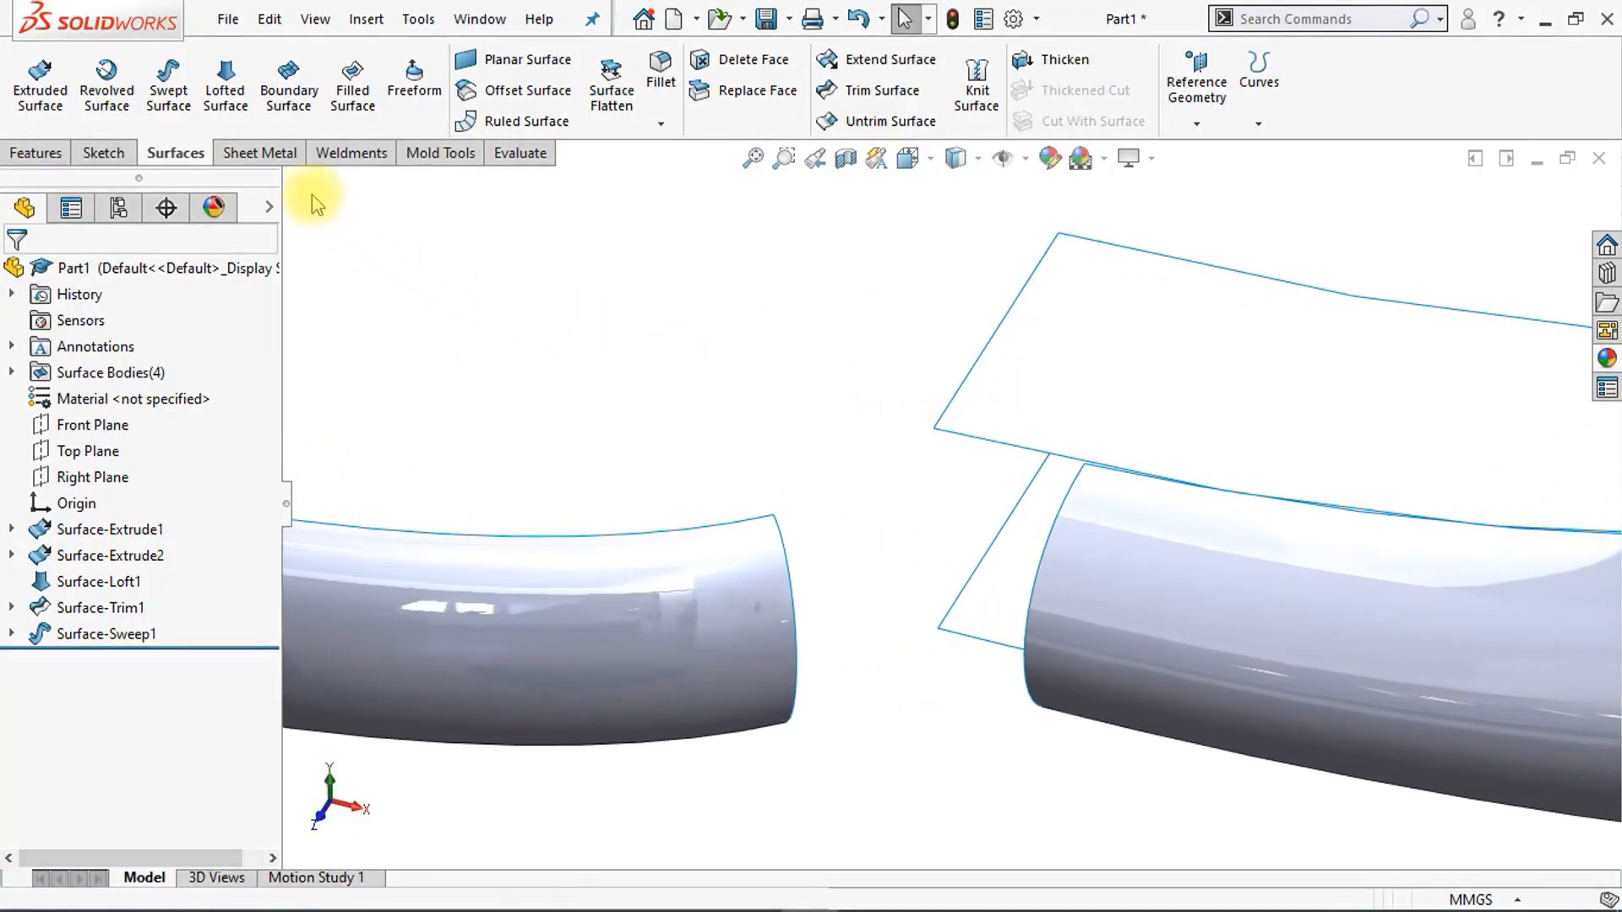
{"action": "left_click", "coordinate": [228, 89]}
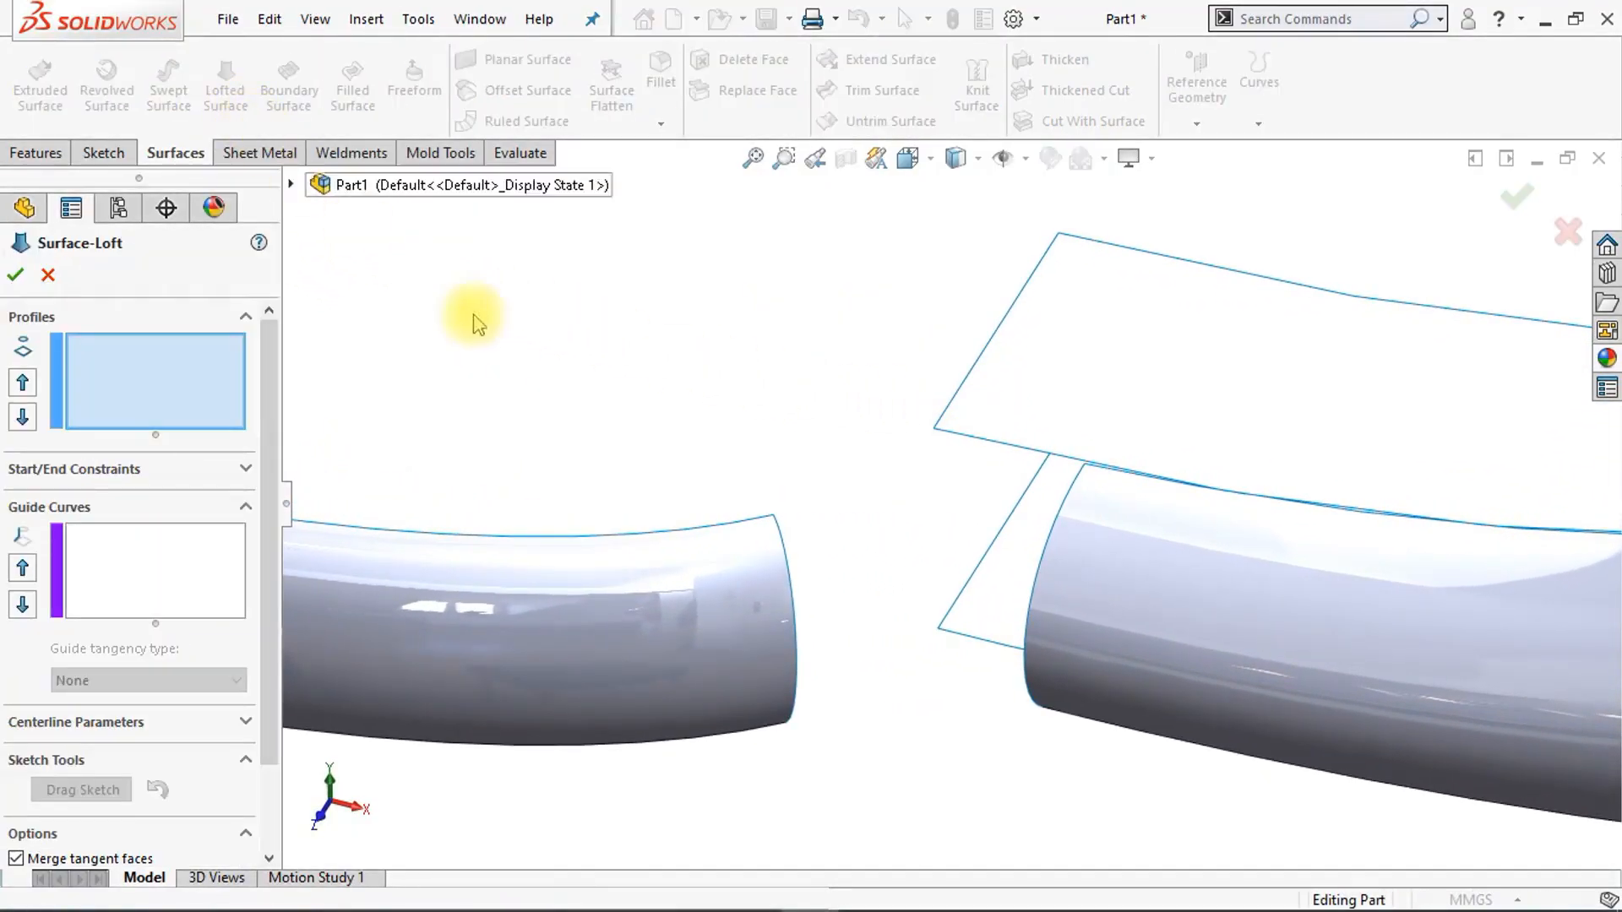
{"action": "left_click", "coordinate": [787, 541]}
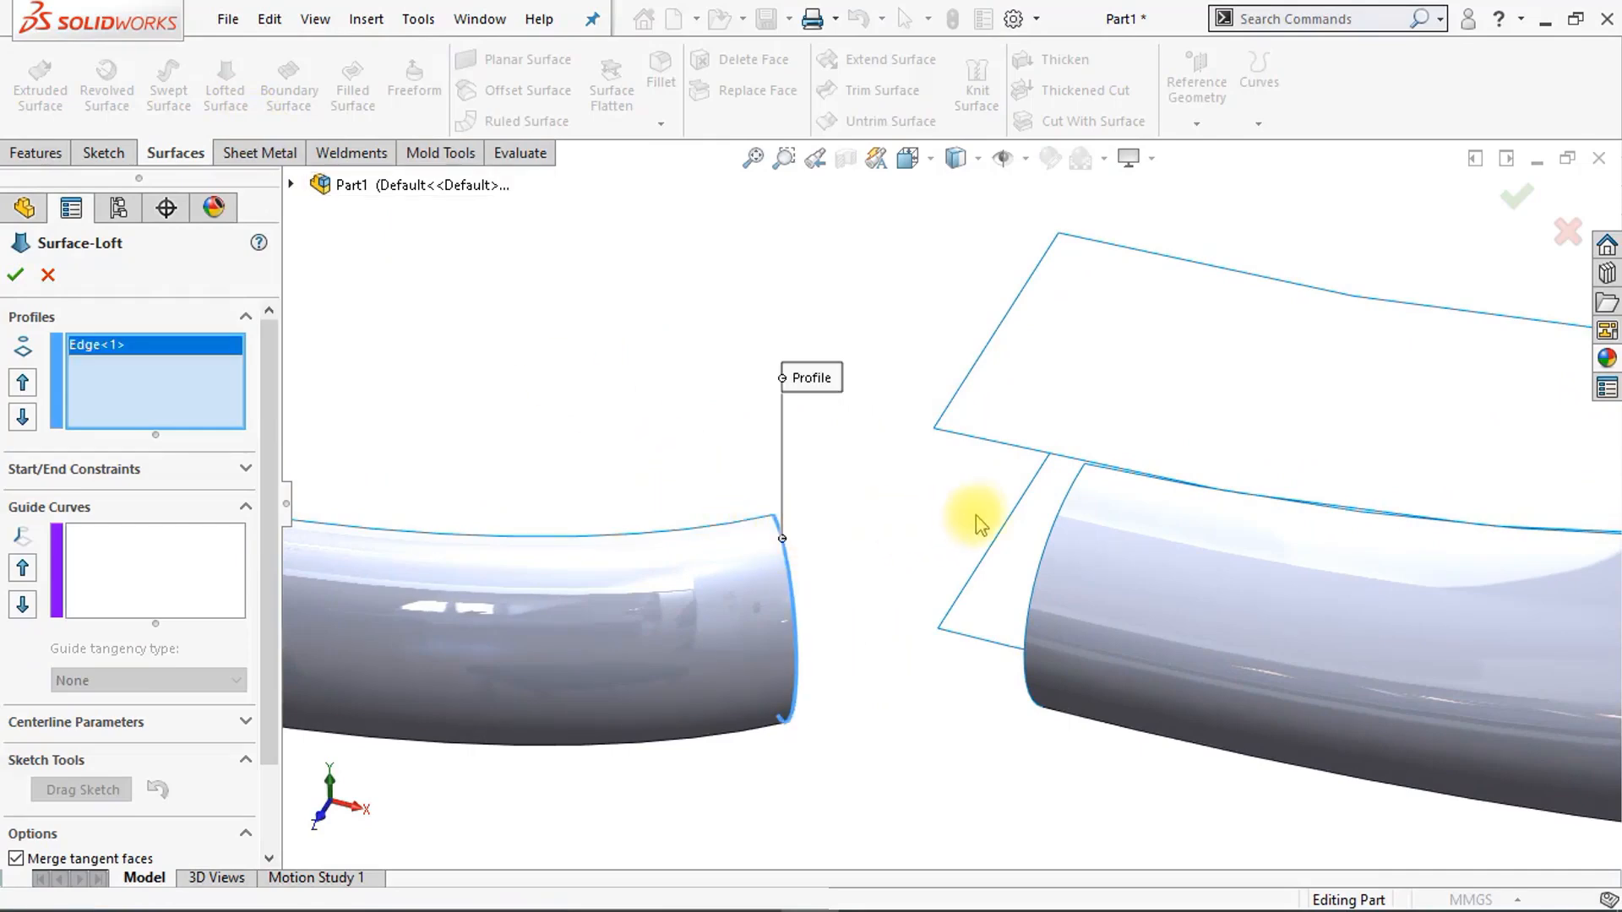
{"action": "left_click", "coordinate": [1076, 490]}
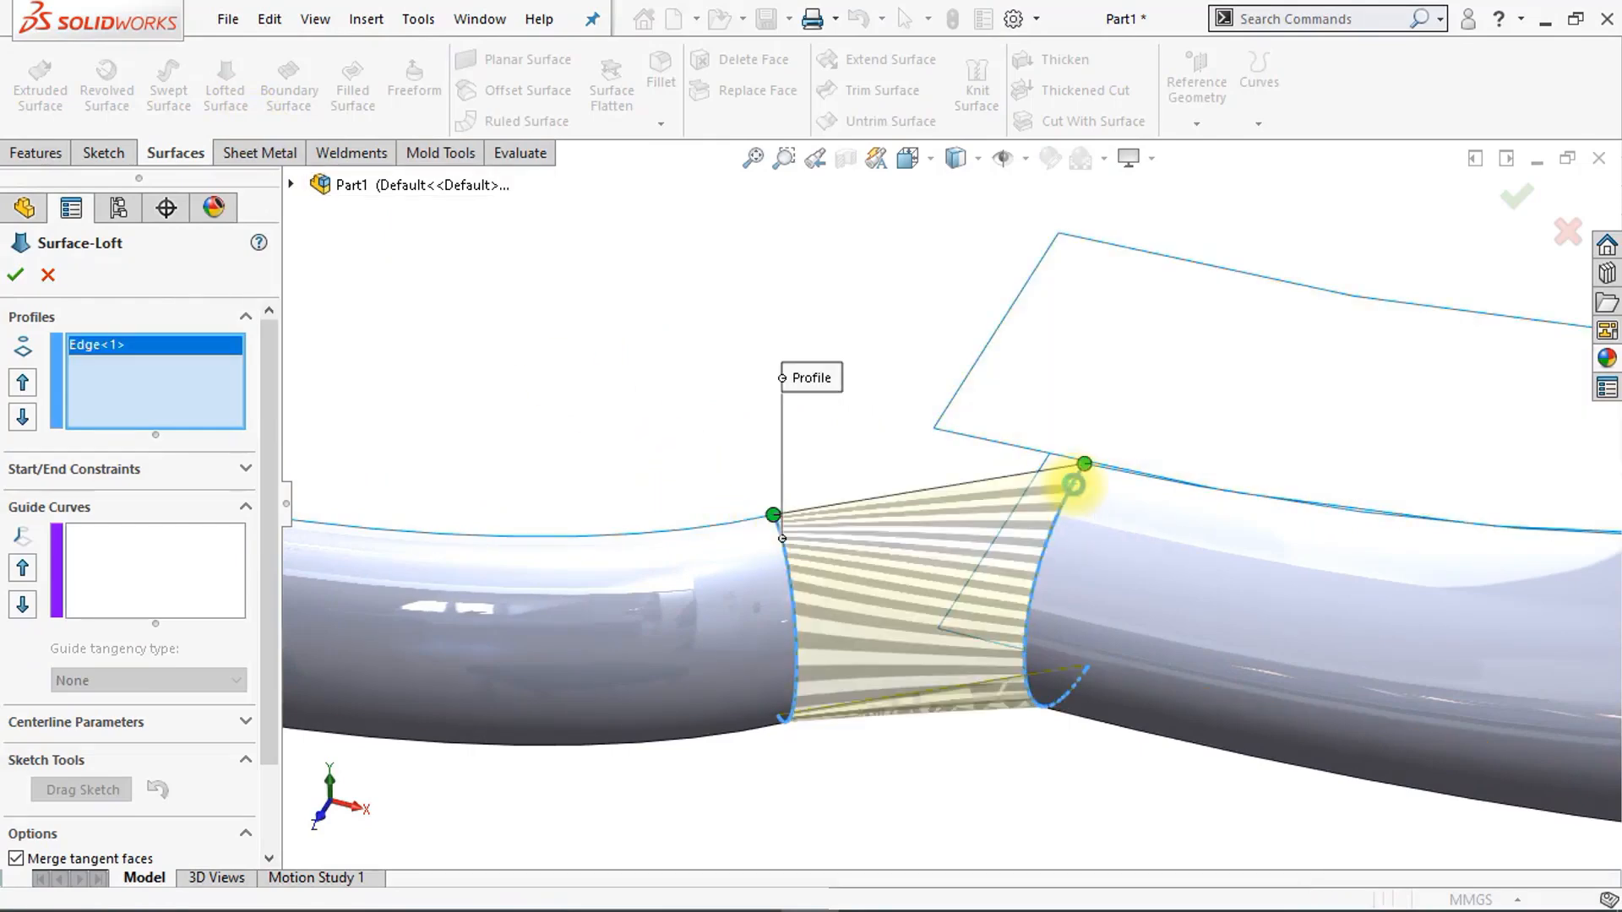
Step: Set the loft's start constraint to Tangency To Face with a tangent length of 1.5
{"action": "left_click", "coordinate": [246, 470]}
{"action": "left_click", "coordinate": [232, 523]}
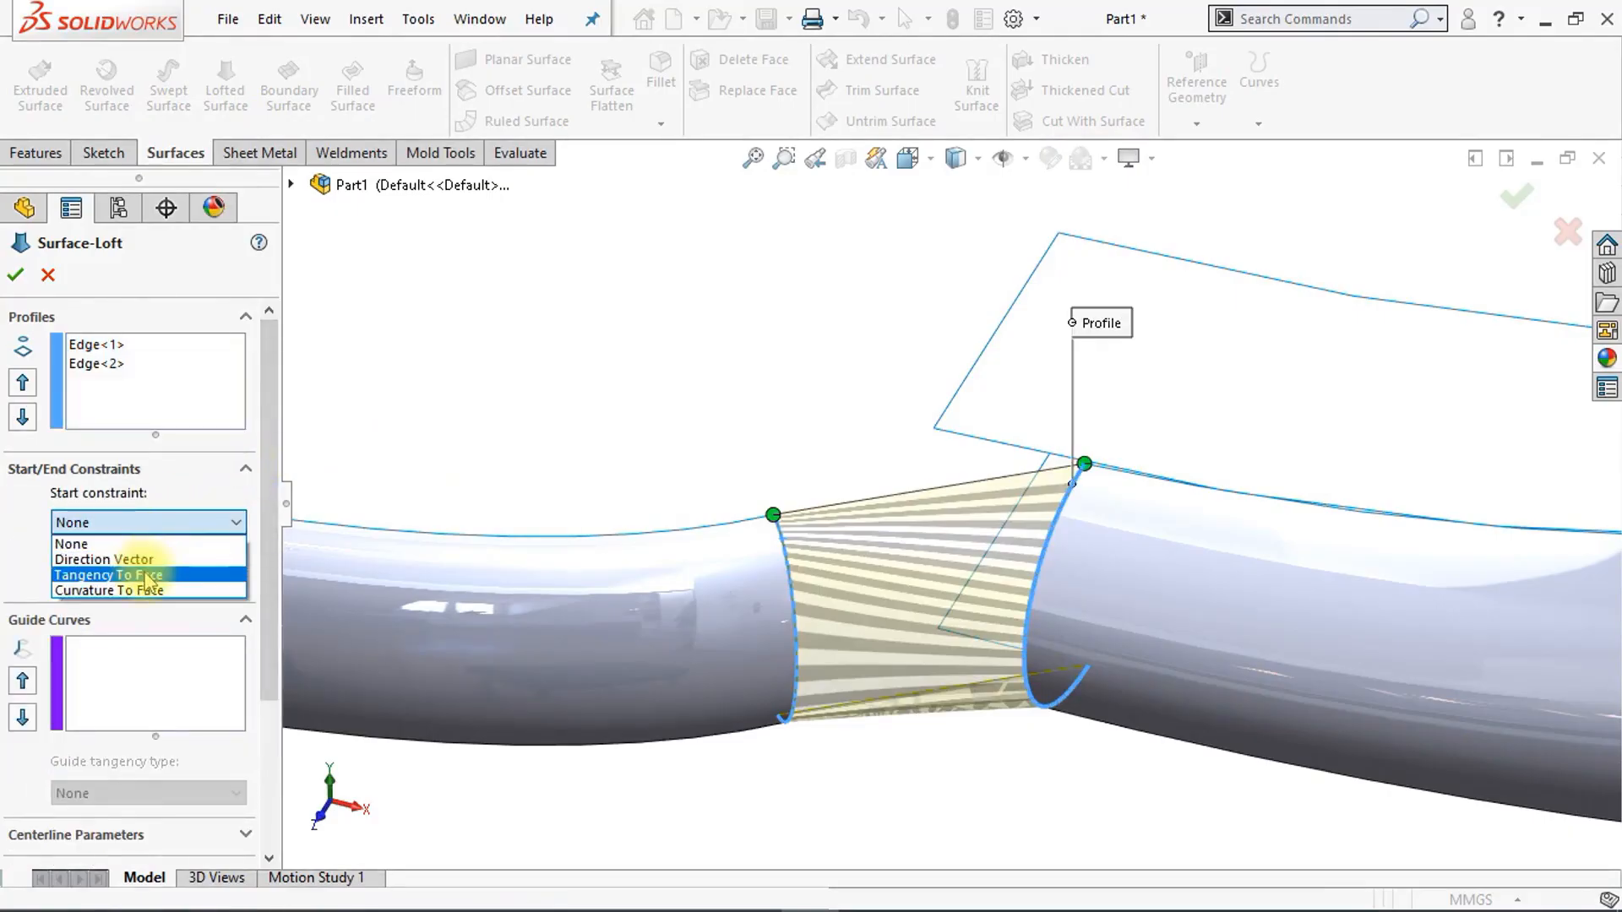
{"action": "left_click", "coordinate": [149, 582]}
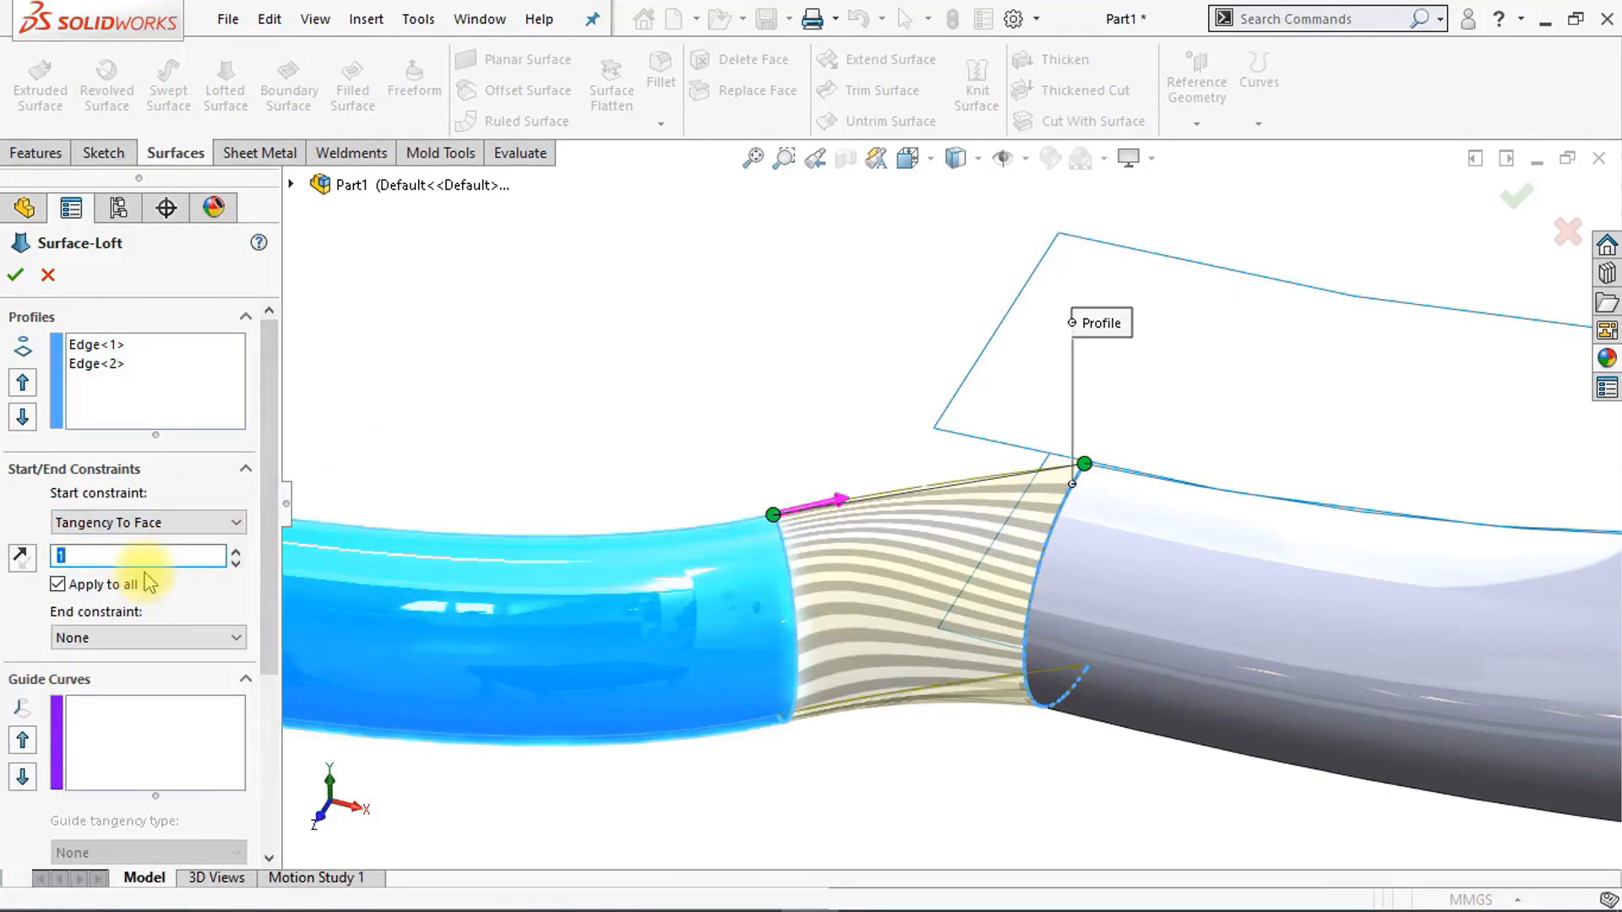
{"action": "type", "text": "1"}
{"action": "key", "text": "Return"}
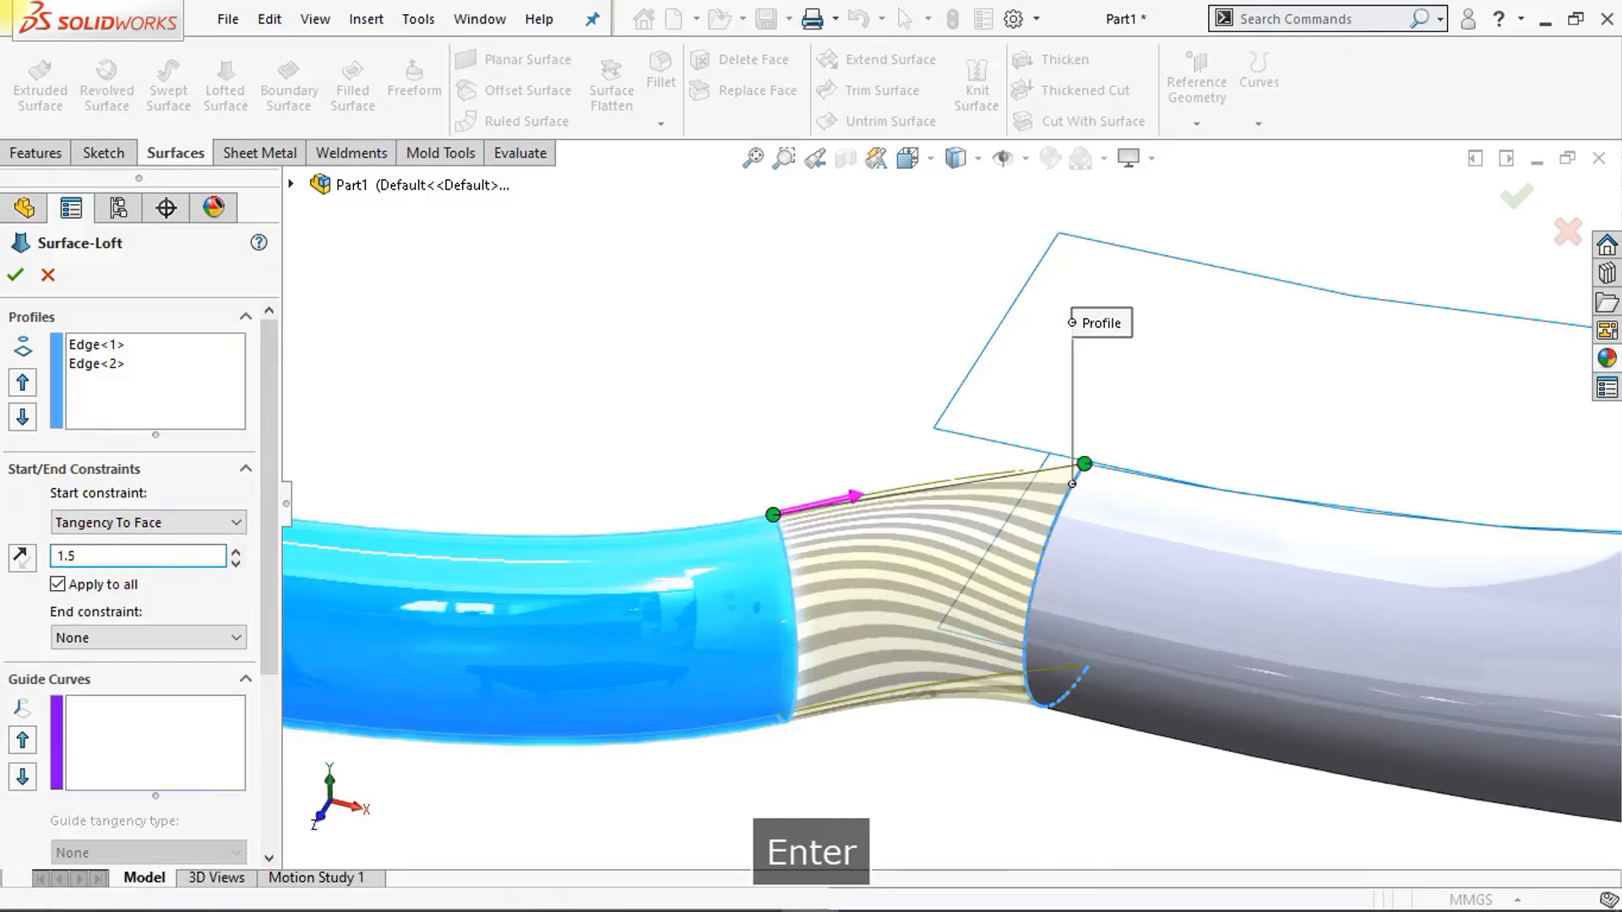
Step: Set the loft's end constraint to Tangency To Face with a tangent length of 1.5 and create the loft
{"action": "left_click", "coordinate": [157, 645]}
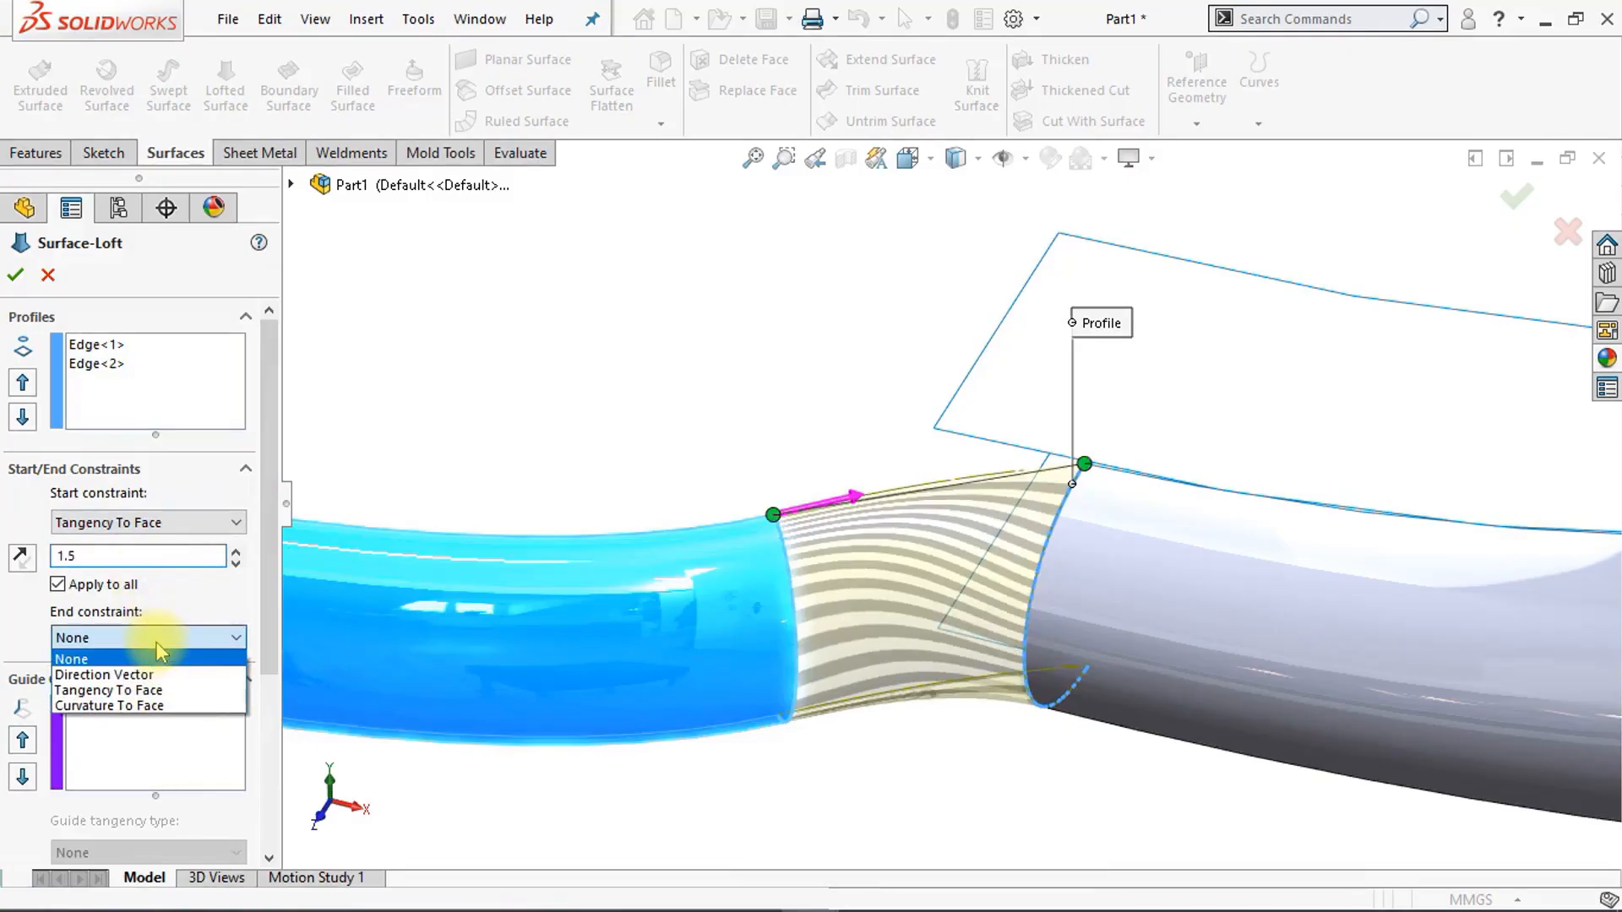
{"action": "left_click", "coordinate": [156, 686]}
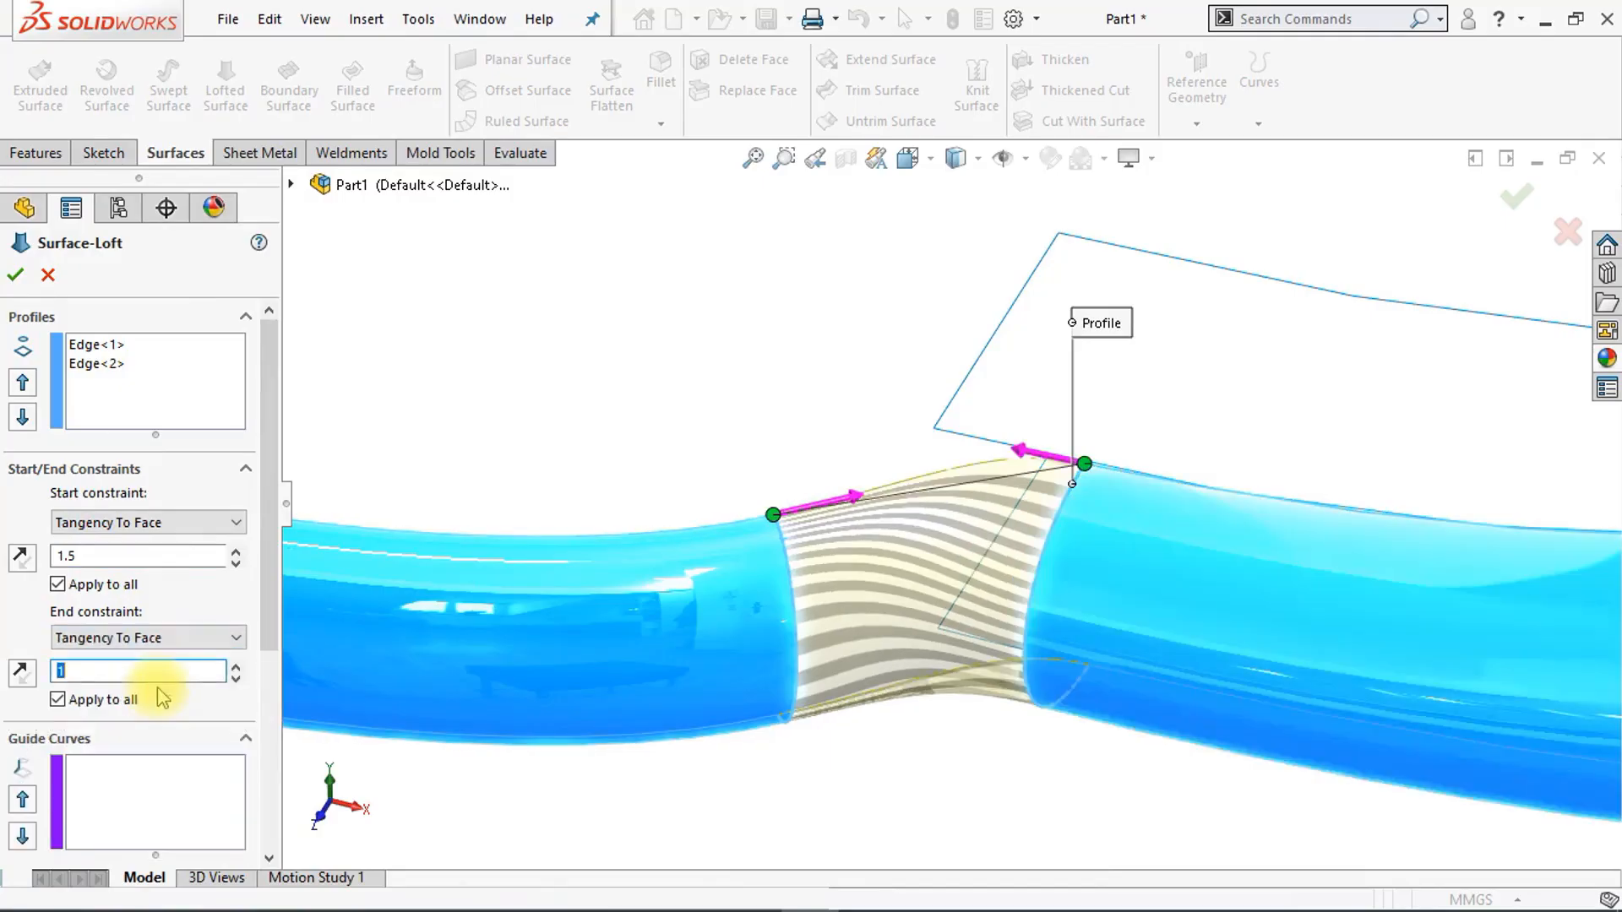
{"action": "type", "text": "1"}
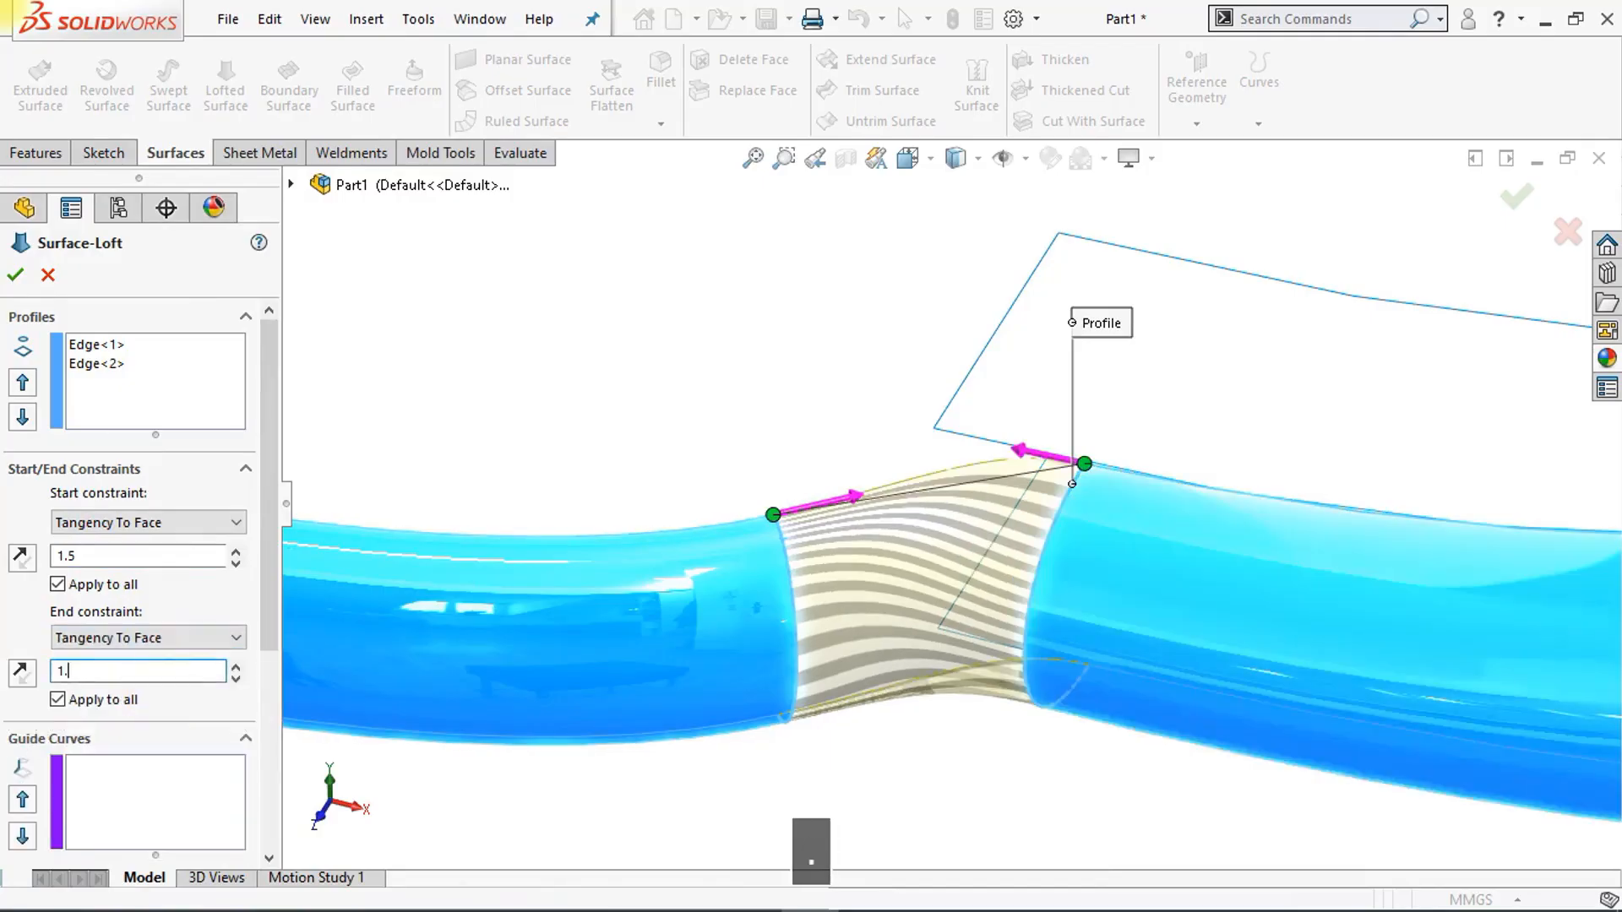
{"action": "key", "text": "Return"}
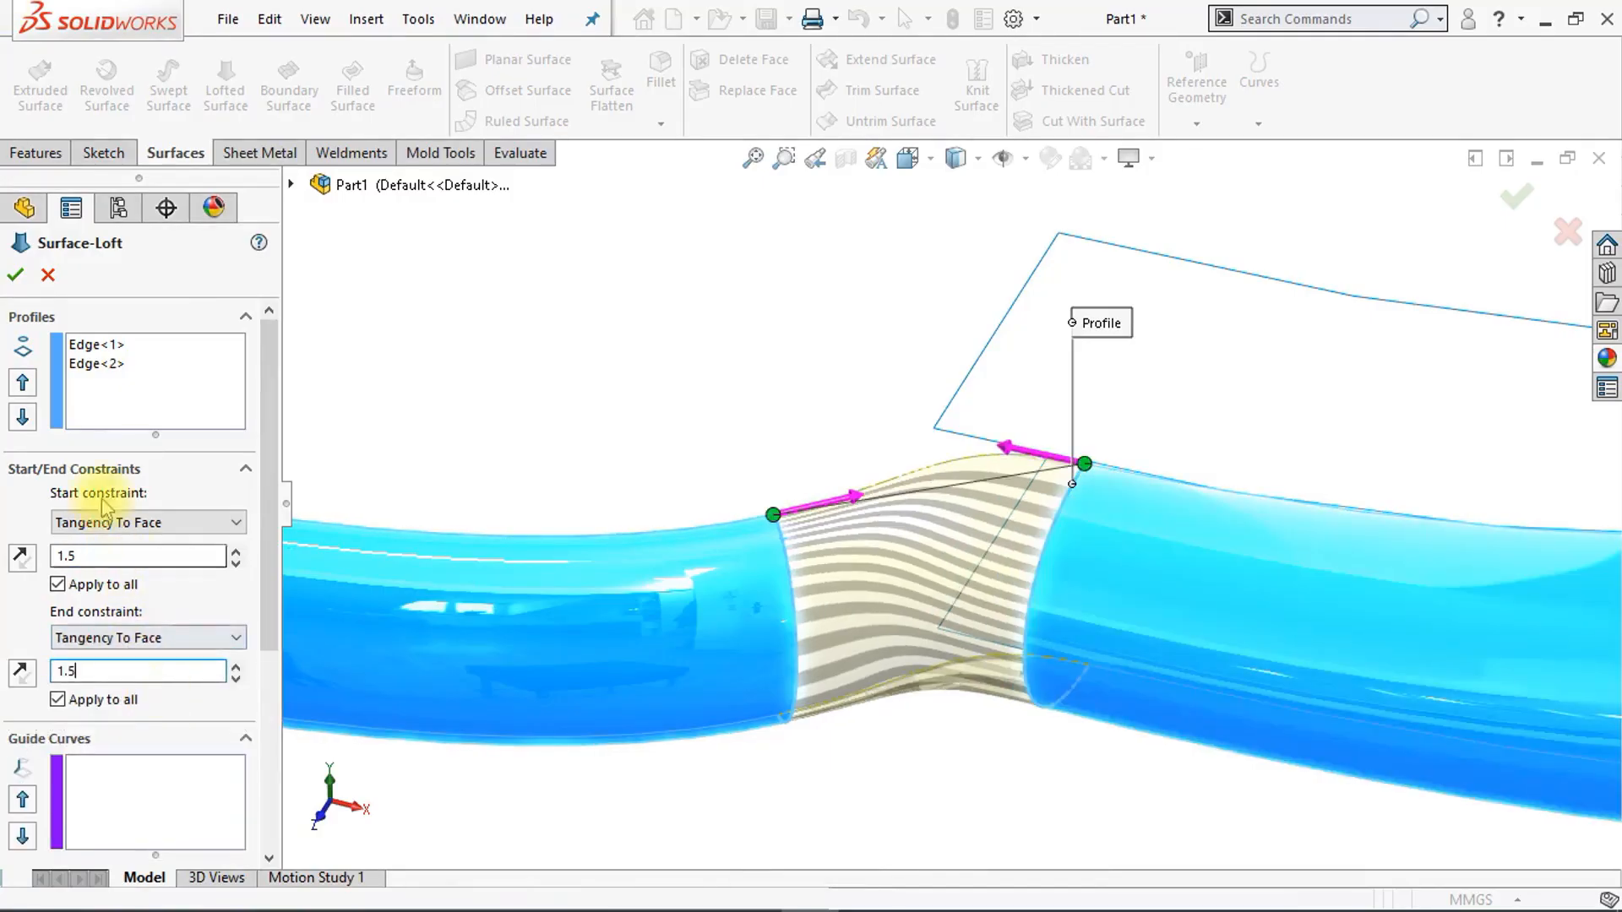
{"action": "left_click", "coordinate": [17, 275]}
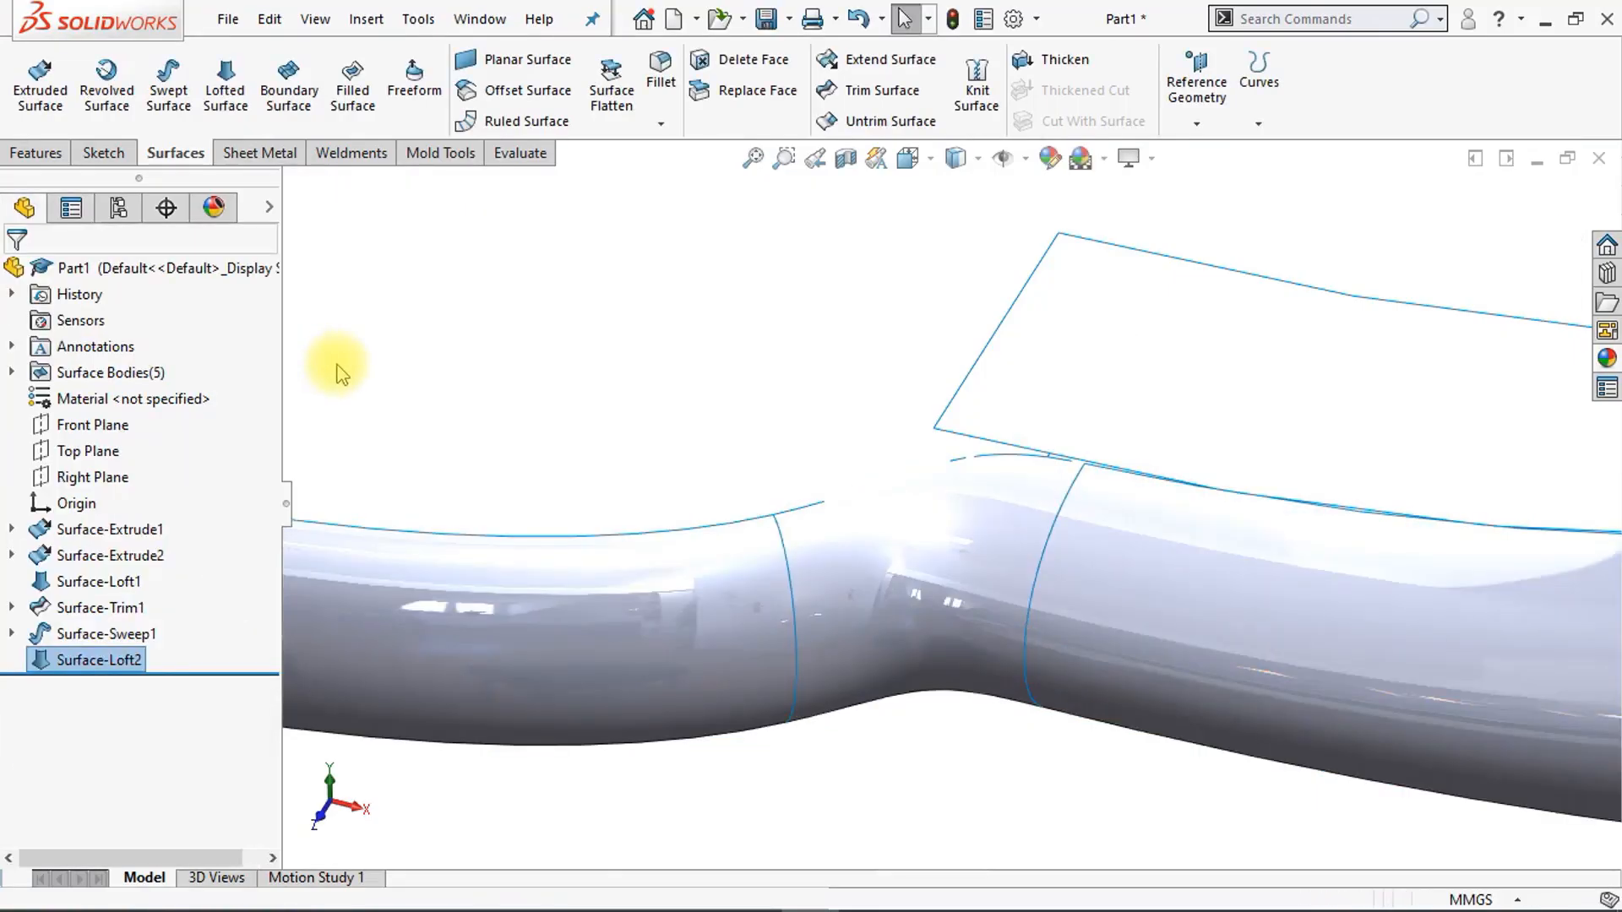
Step: Create a reference plane parallel to the Right Plane through the vertex where the handle's upper strip meets its rounded end
{"action": "key", "text": "f"}
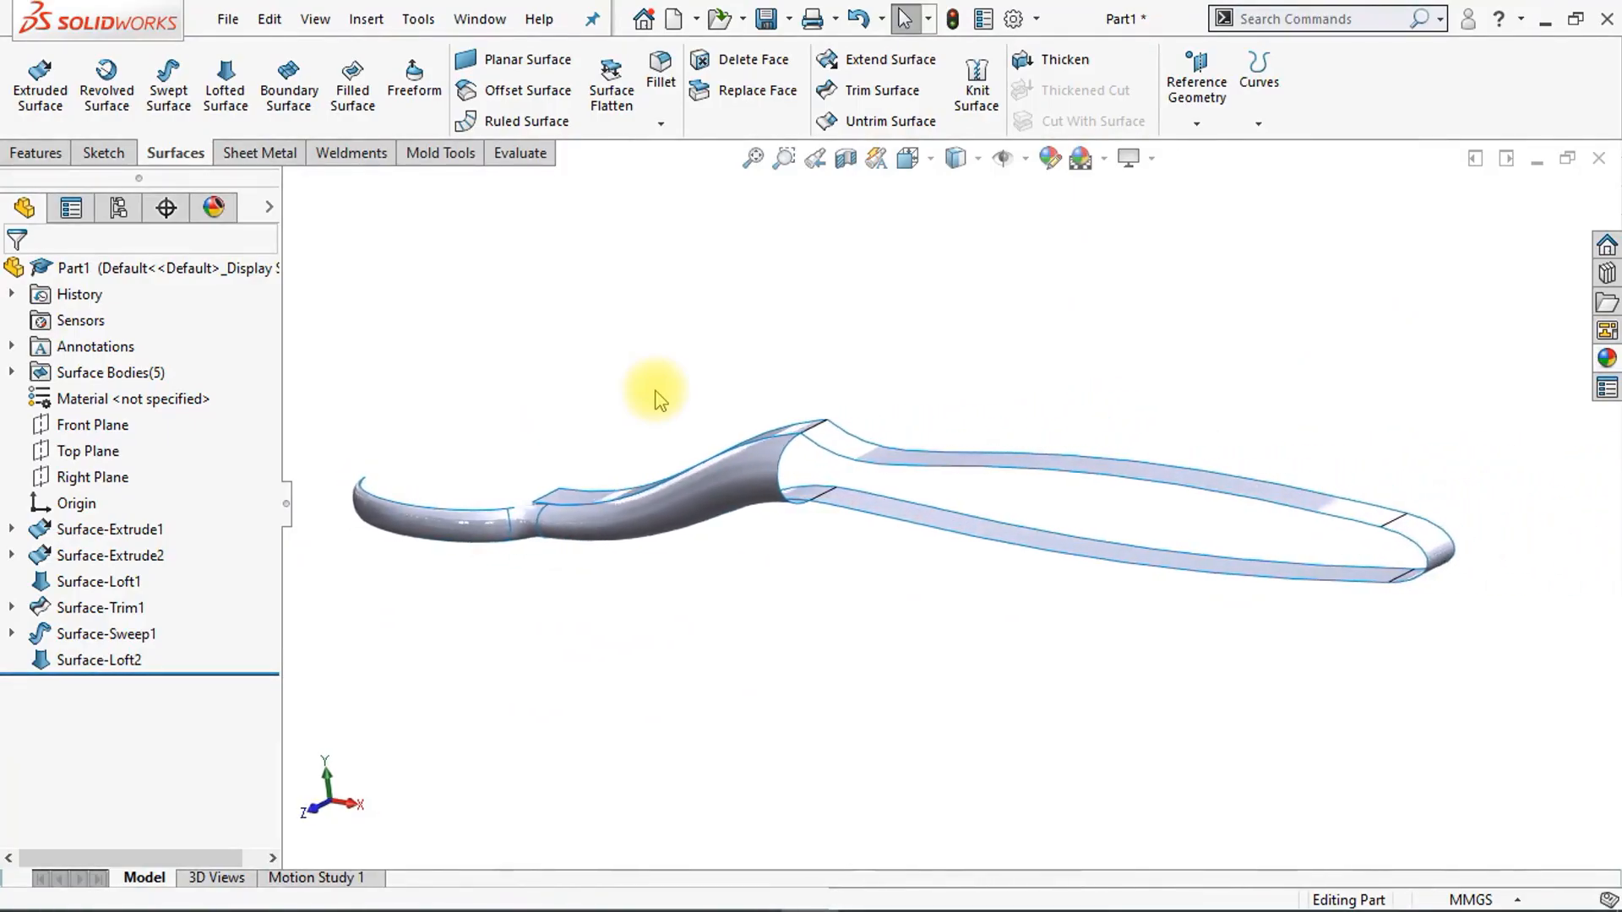
{"action": "left_click", "coordinate": [1197, 125]}
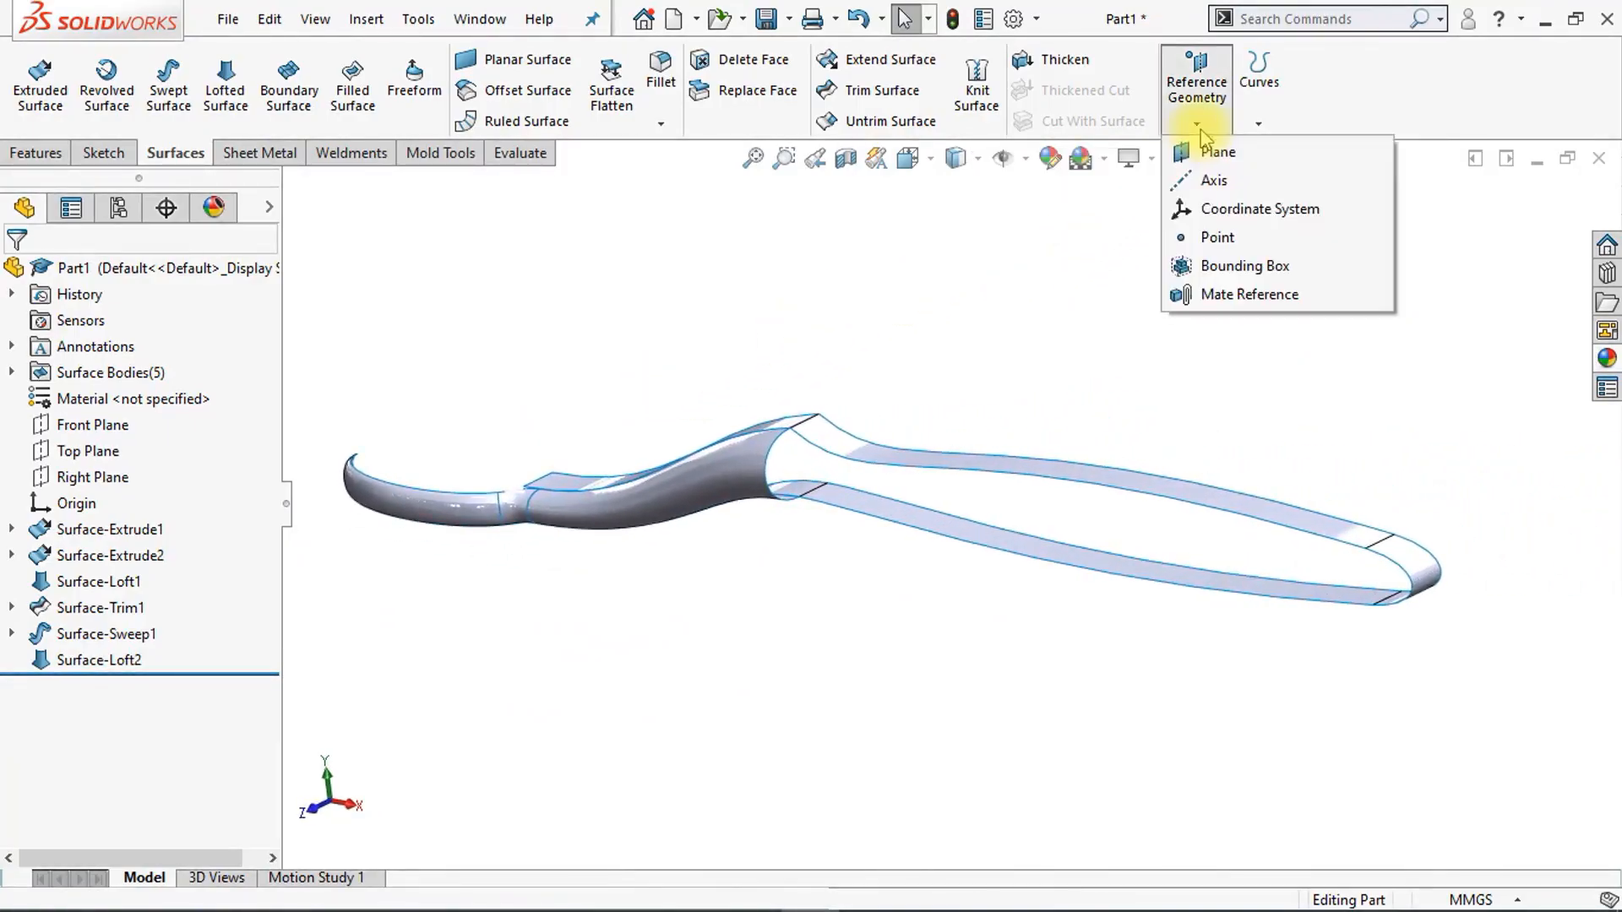
{"action": "left_click", "coordinate": [1239, 161]}
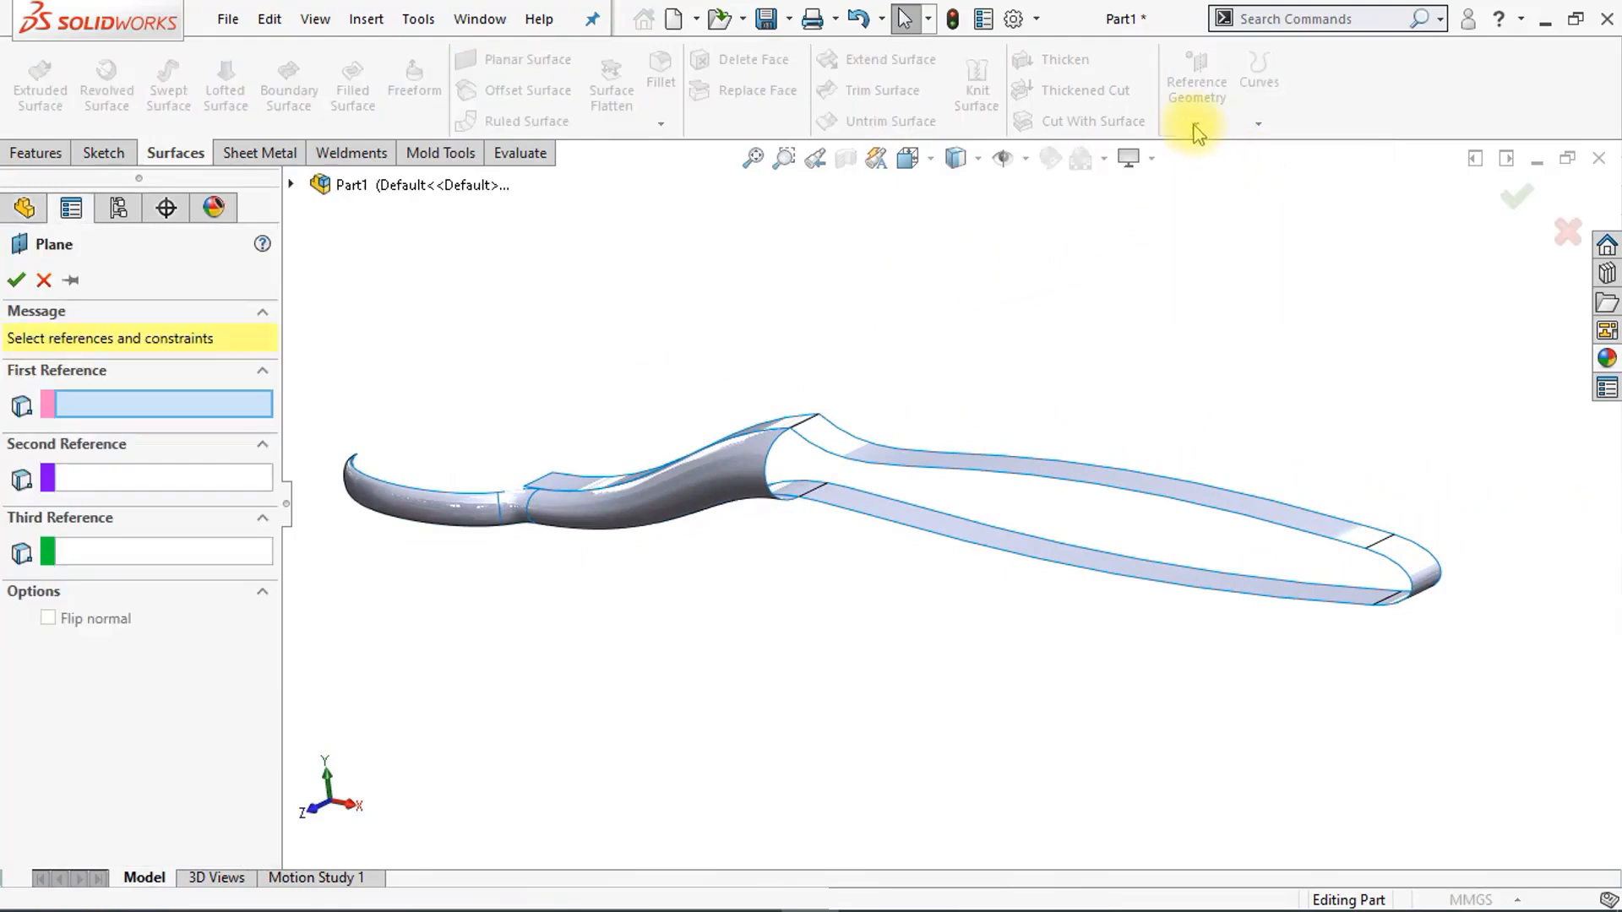
{"action": "middle_click_drag", "start_coordinate": [1242, 439], "coordinate": [1249, 453]}
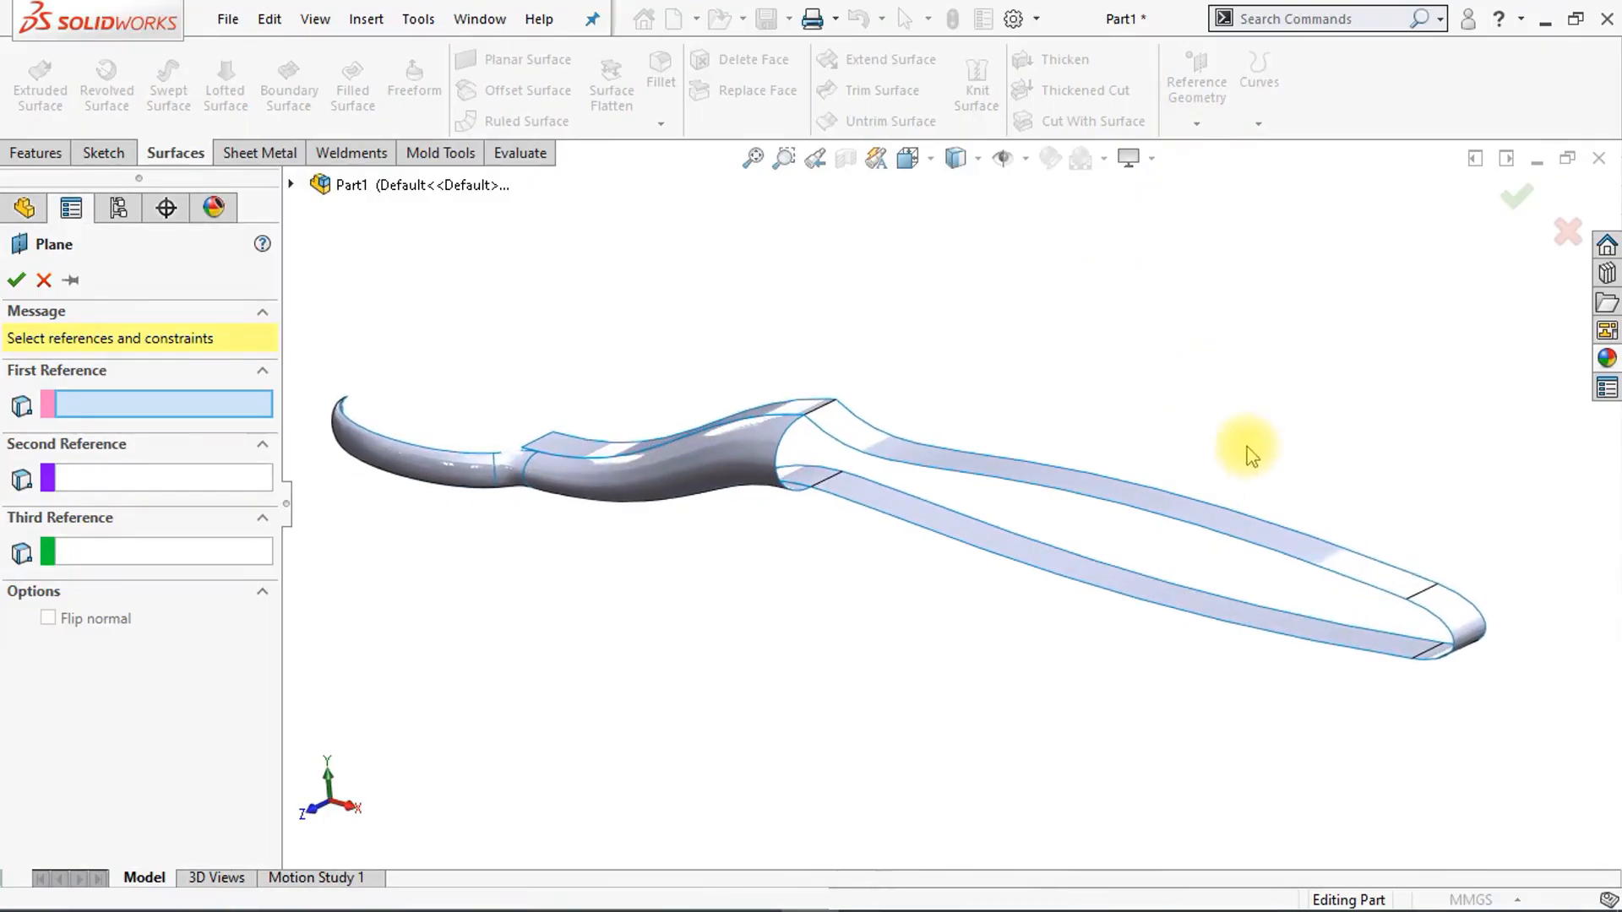
{"action": "left_click", "coordinate": [1410, 600]}
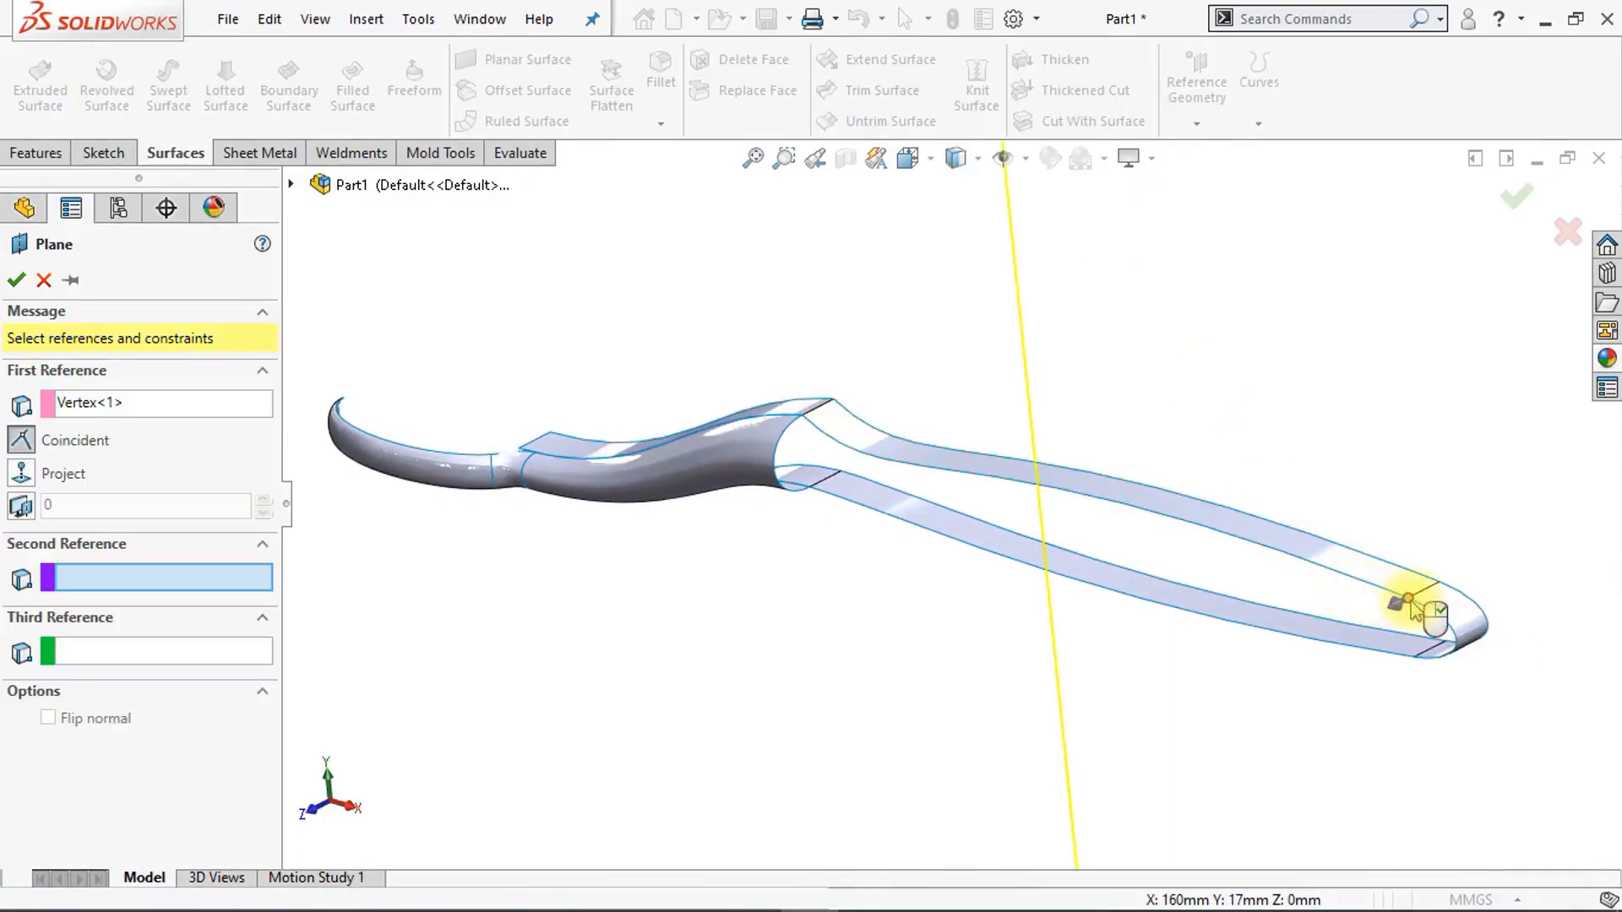
{"action": "left_click", "coordinate": [291, 185]}
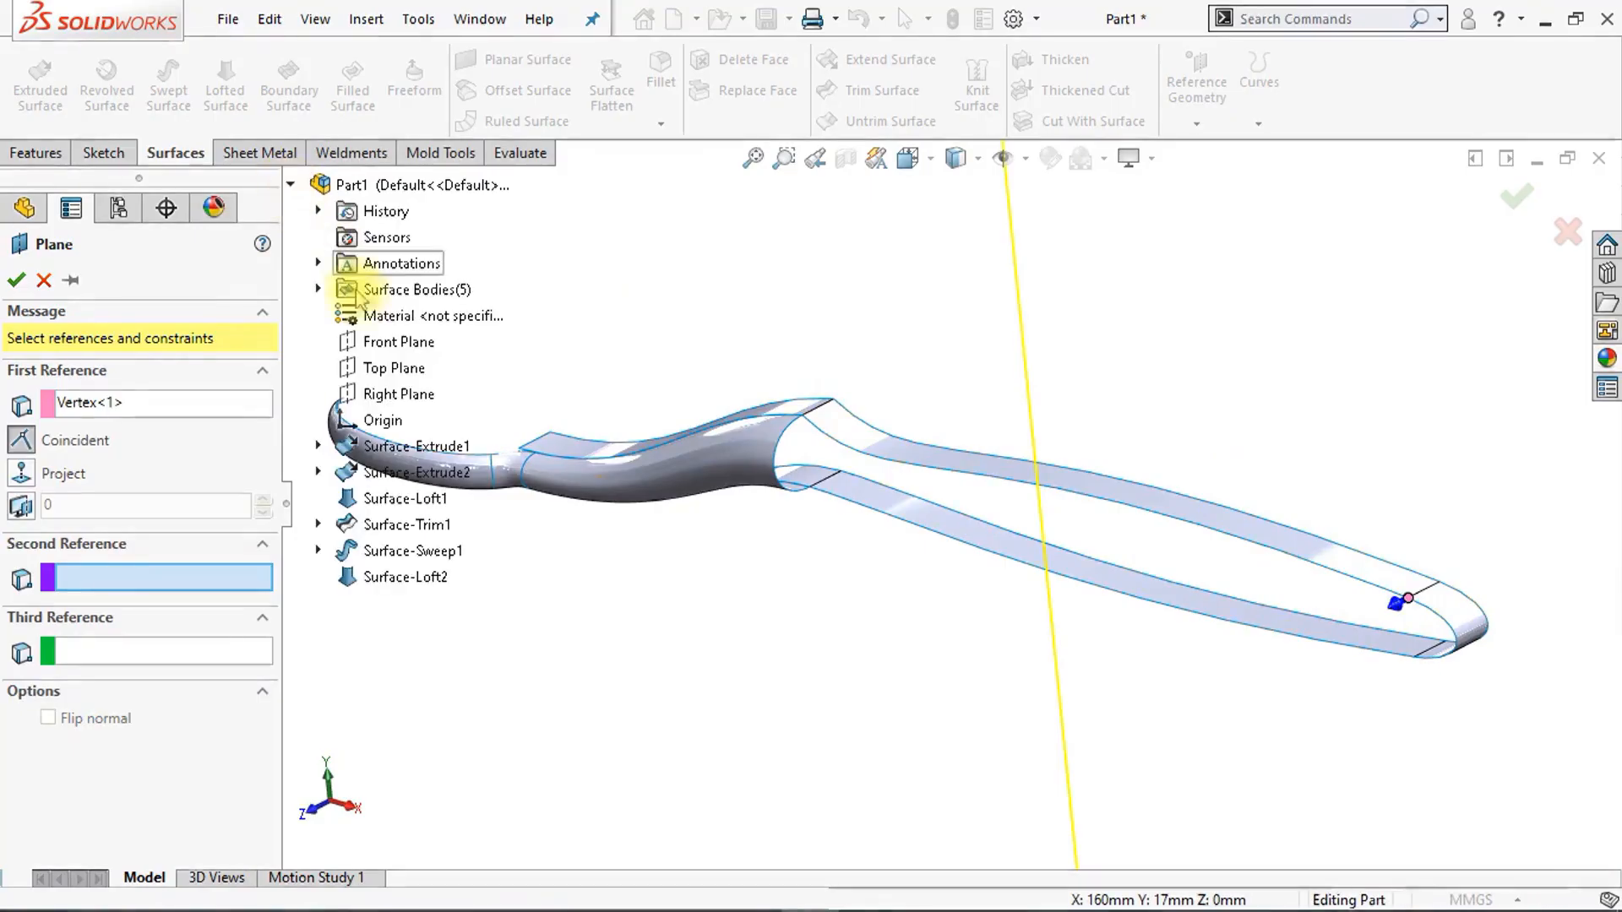
{"action": "left_click", "coordinate": [376, 393]}
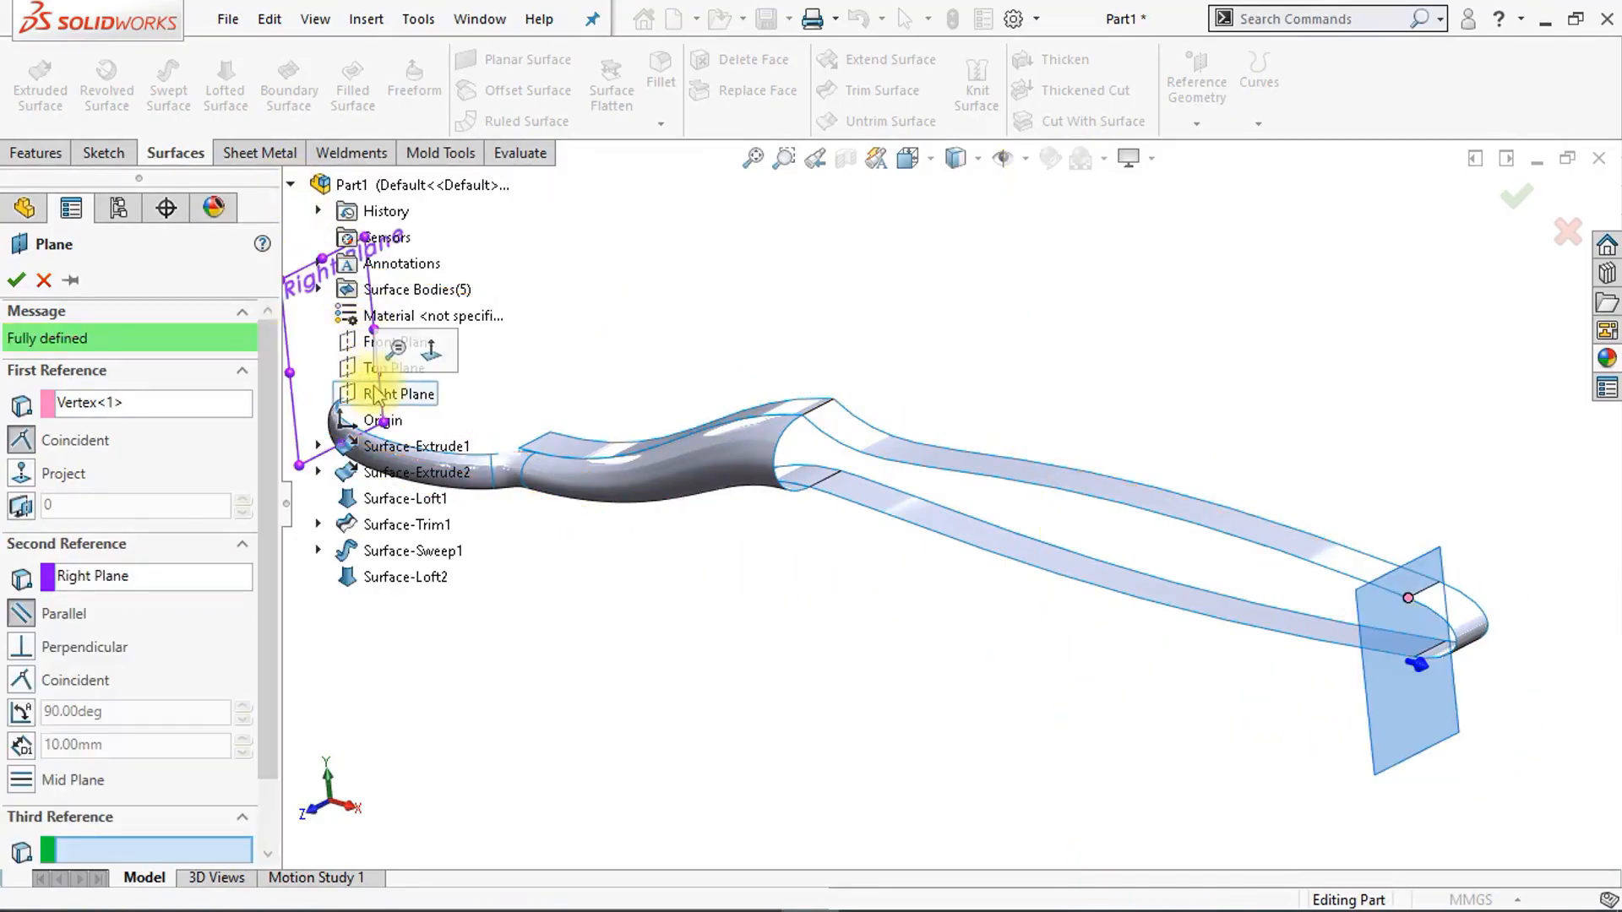
{"action": "left_click", "coordinate": [290, 186]}
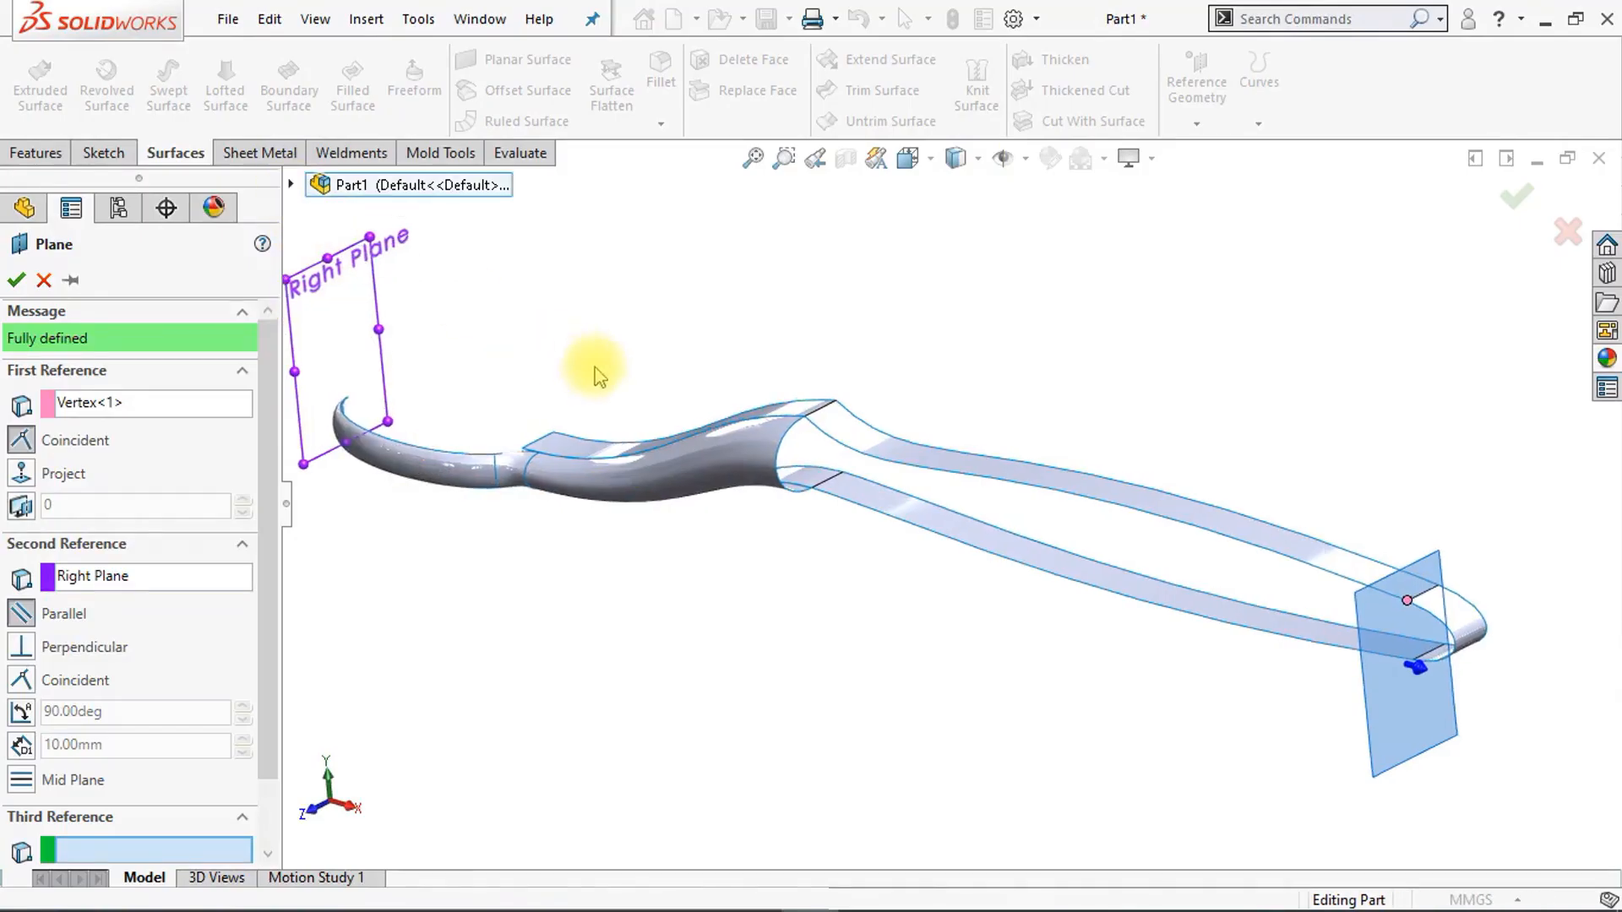
{"action": "scroll", "coordinate": [583, 359], "scroll_direction": "up", "scroll_amount": 2}
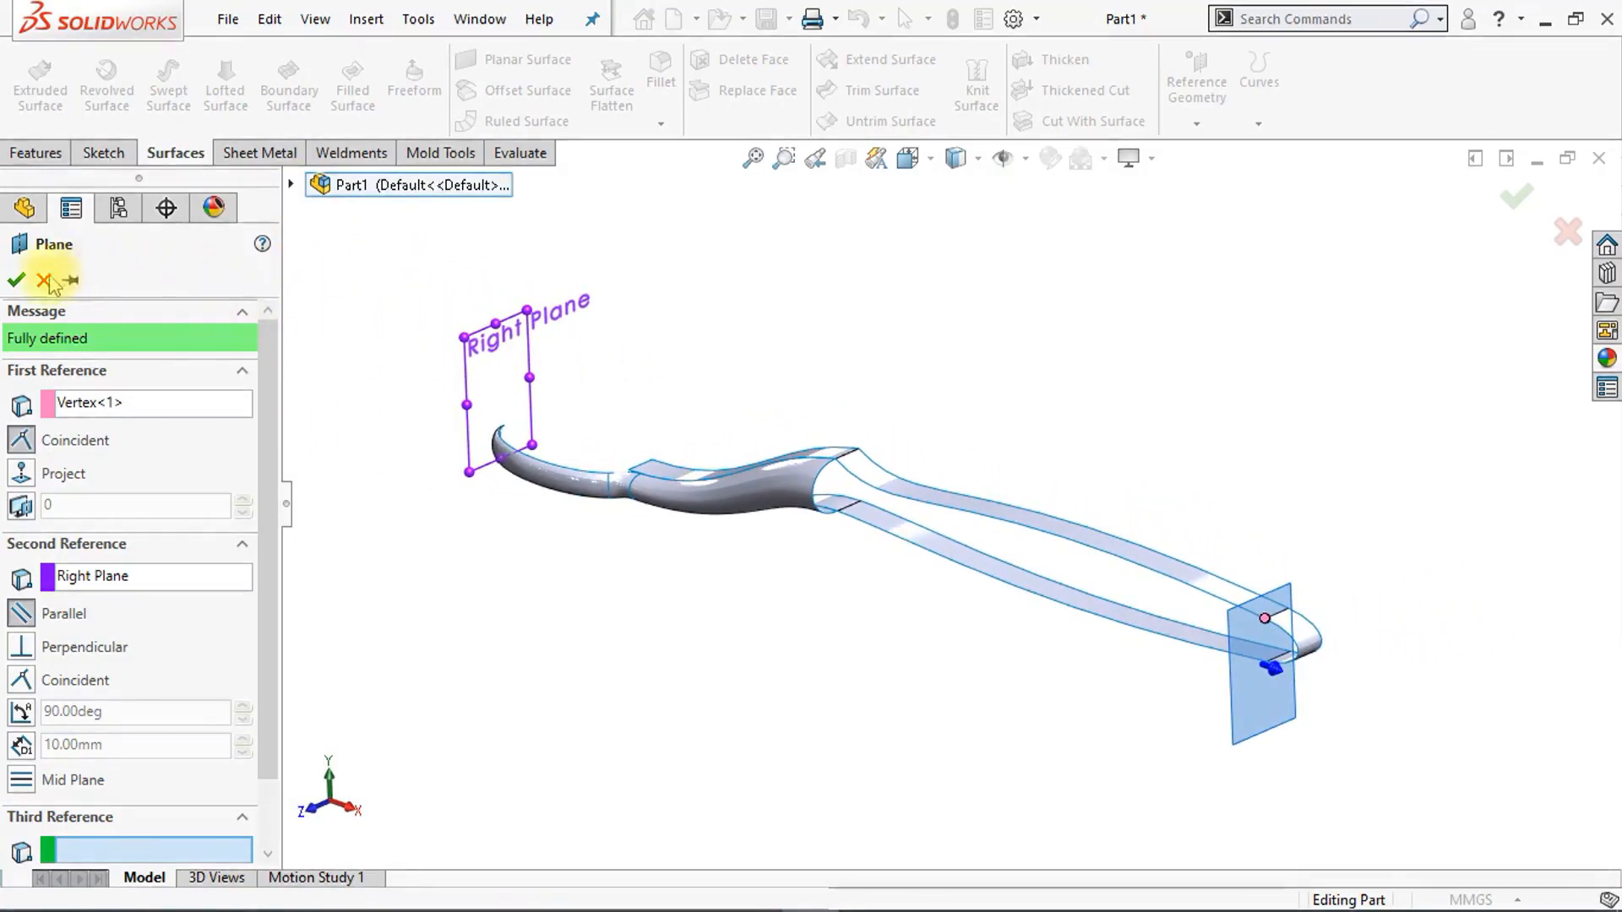
{"action": "left_click", "coordinate": [19, 281]}
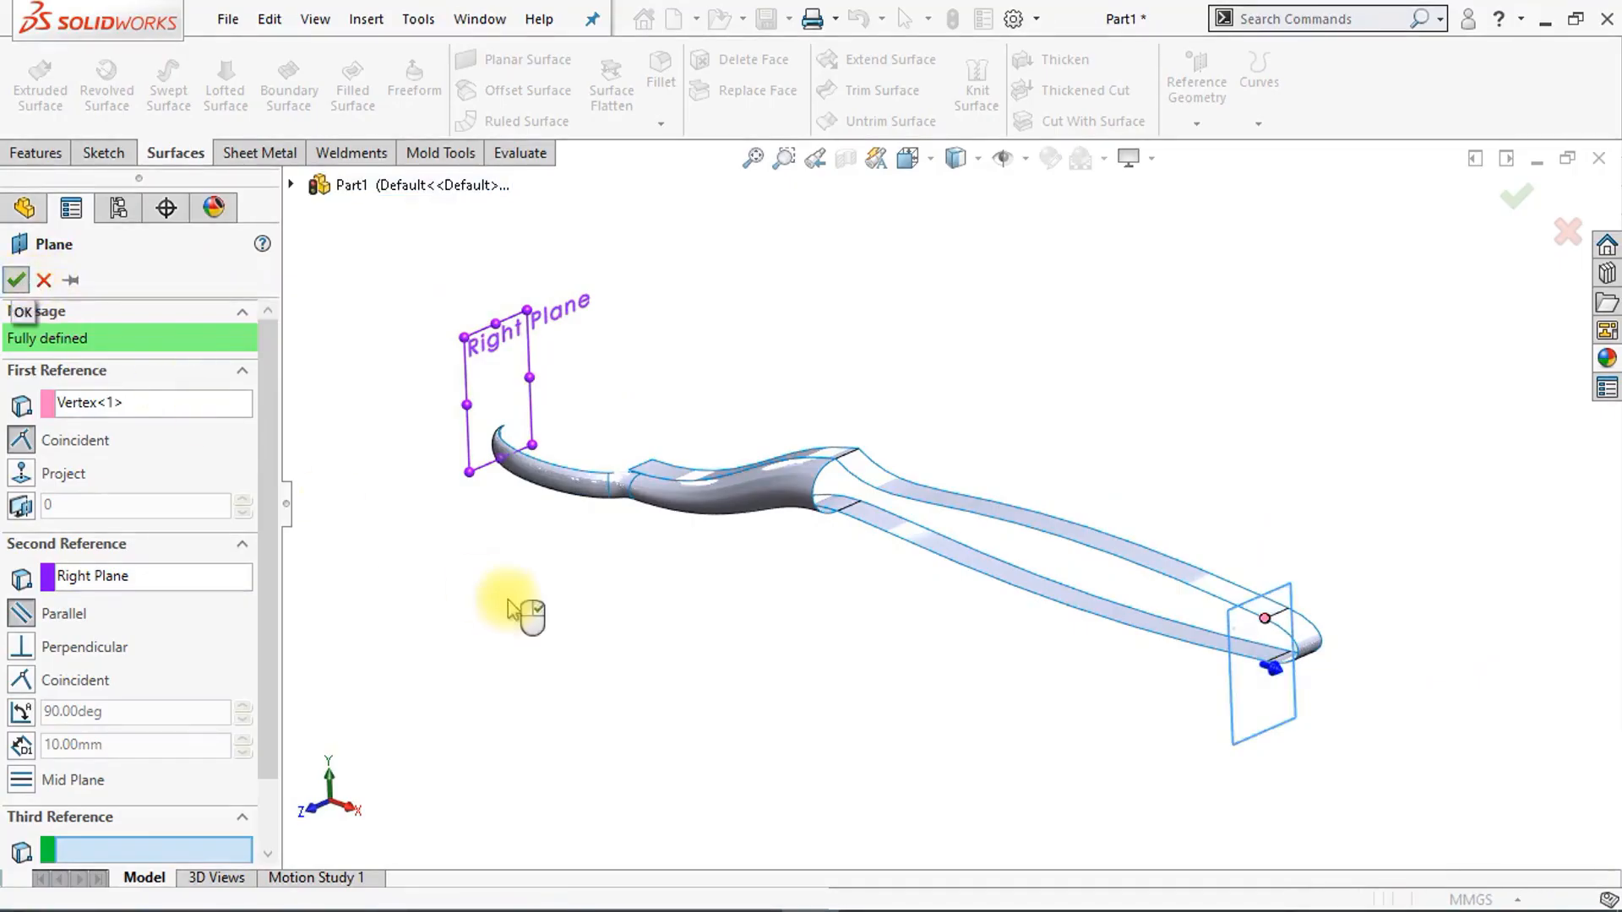
{"action": "scroll", "coordinate": [857, 697], "scroll_direction": "down", "scroll_amount": 8}
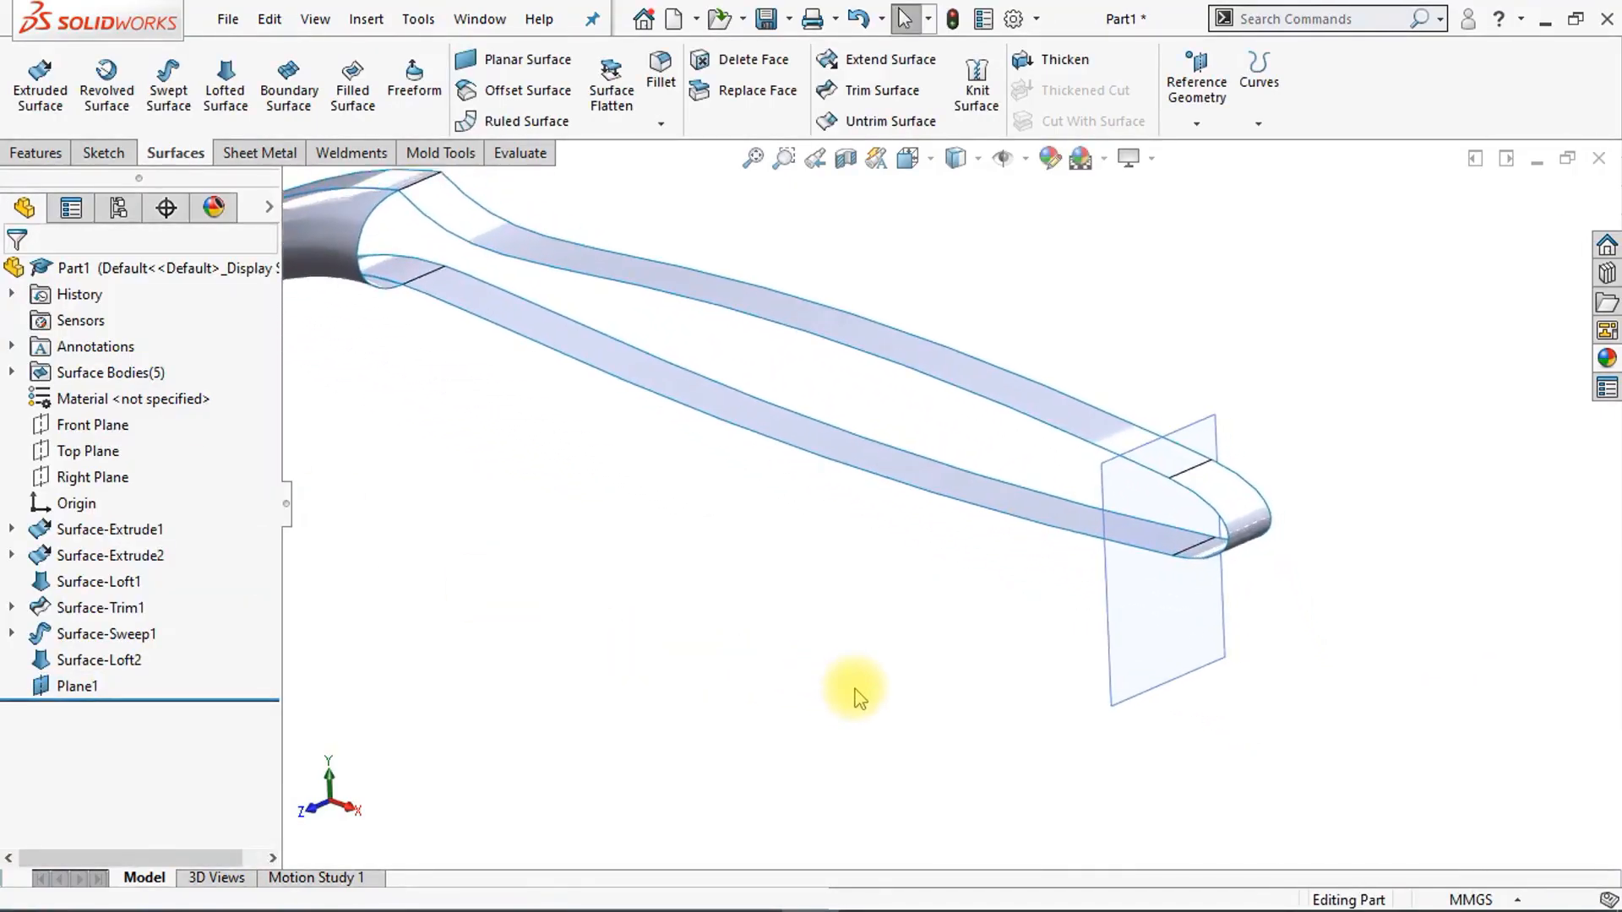
Step: On the plane at the handle's end, sketch a four-point Bezier style spline bulging outward between the near endpoints of the two strip end edges
{"action": "left_click", "coordinate": [938, 726]}
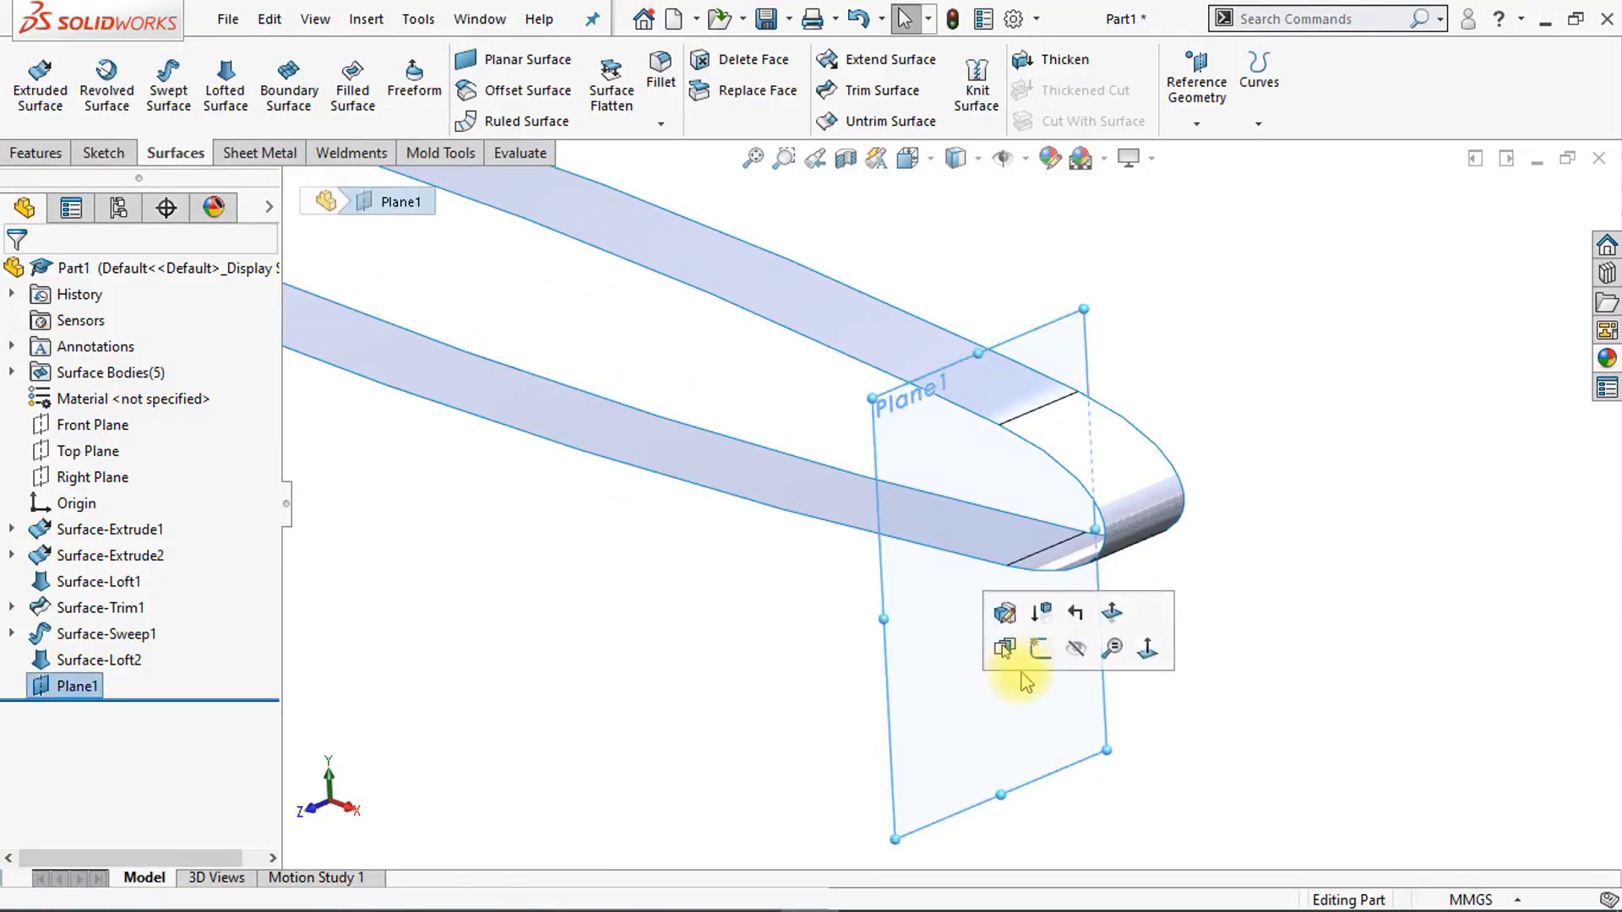
{"action": "left_click", "coordinate": [1039, 651]}
{"action": "scroll", "coordinate": [1174, 663], "scroll_direction": "down", "scroll_amount": 4}
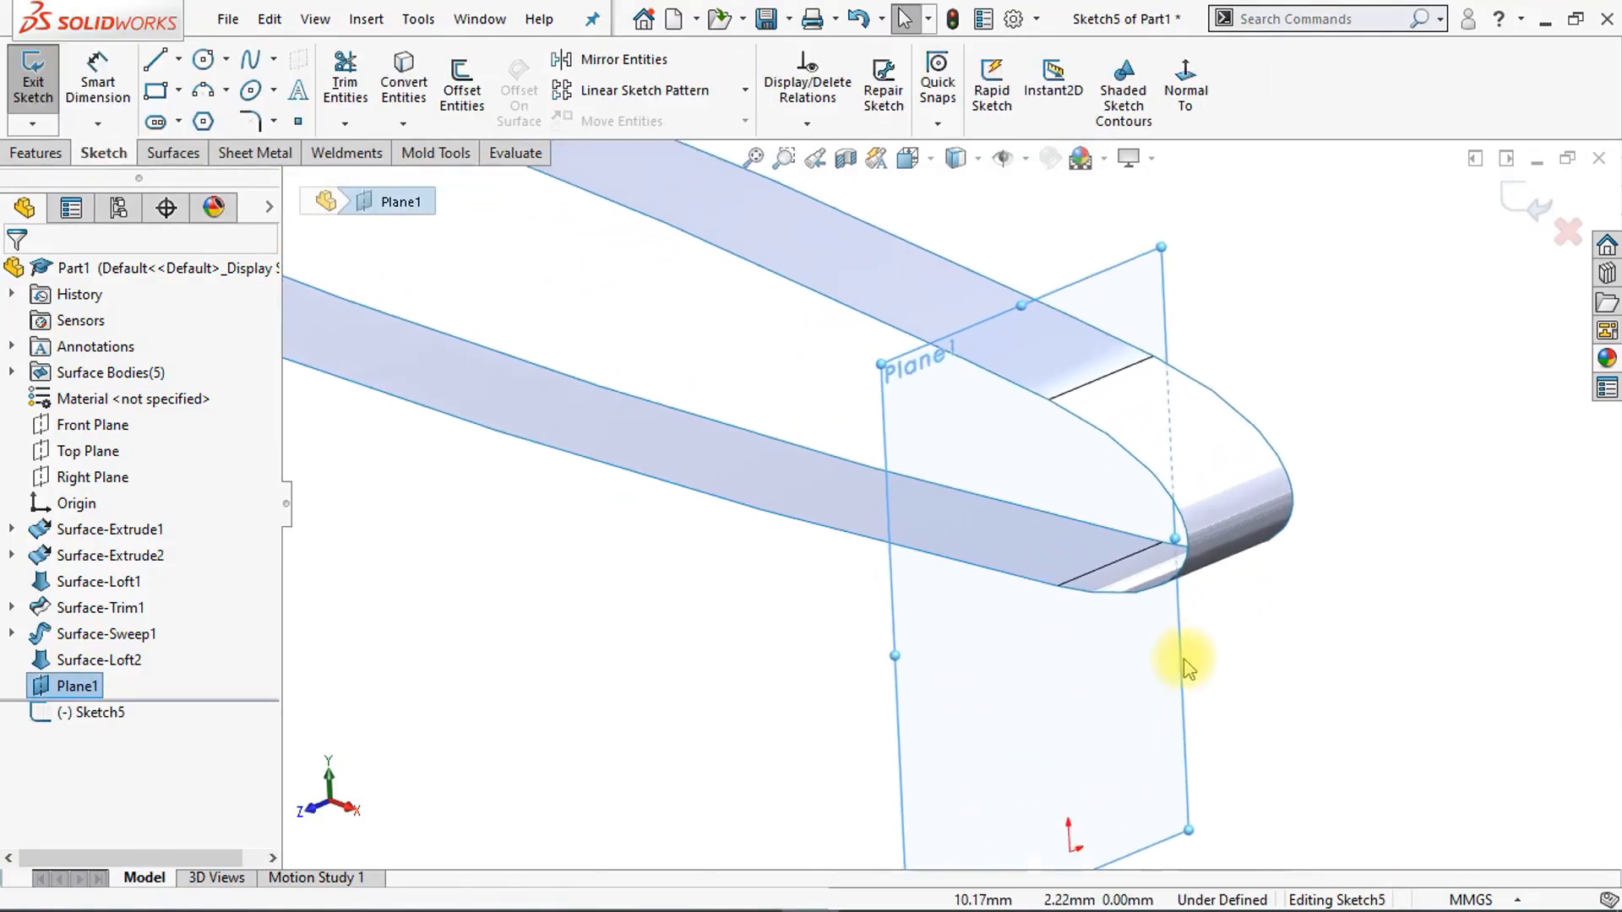
{"action": "scroll", "coordinate": [1178, 672], "scroll_direction": "down", "scroll_amount": 1}
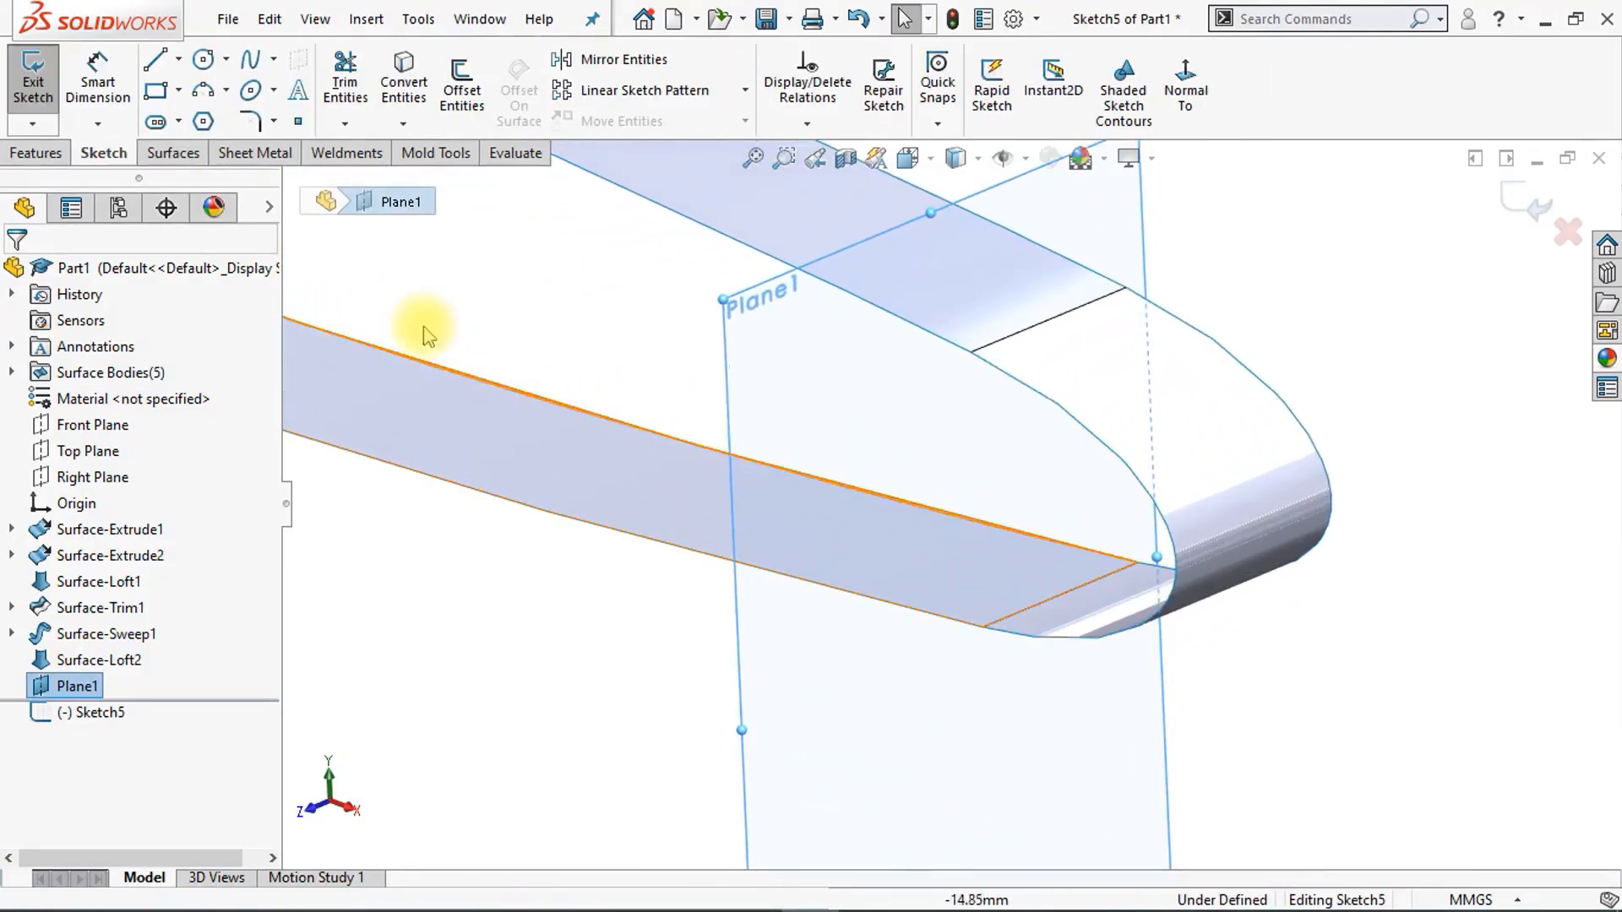
{"action": "left_click", "coordinate": [274, 60]}
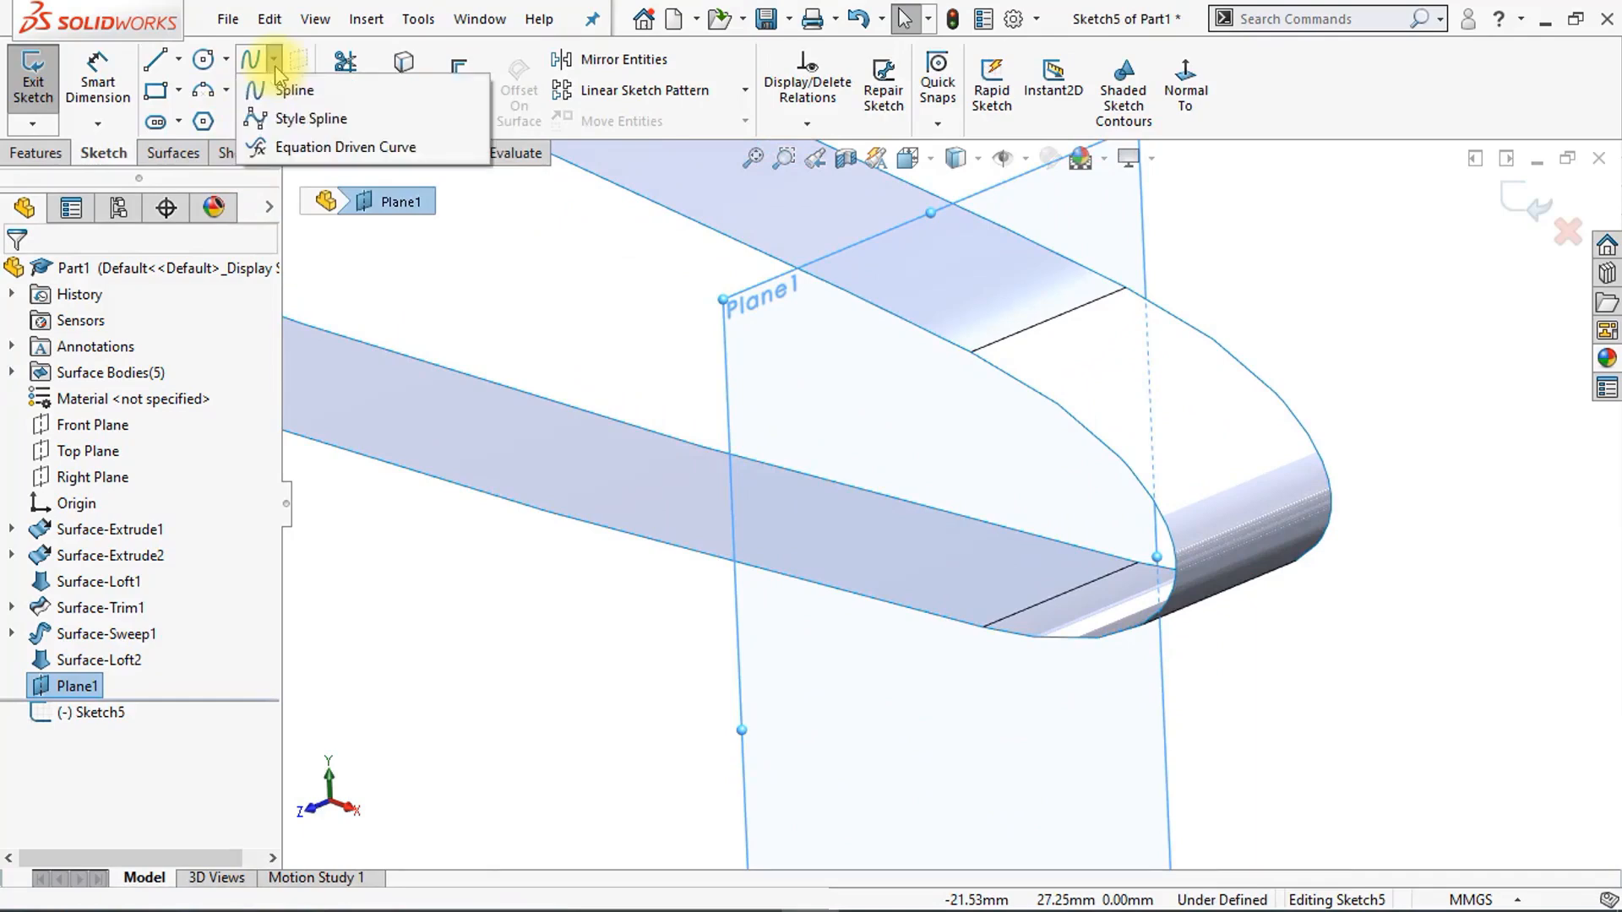
{"action": "left_click", "coordinate": [312, 120]}
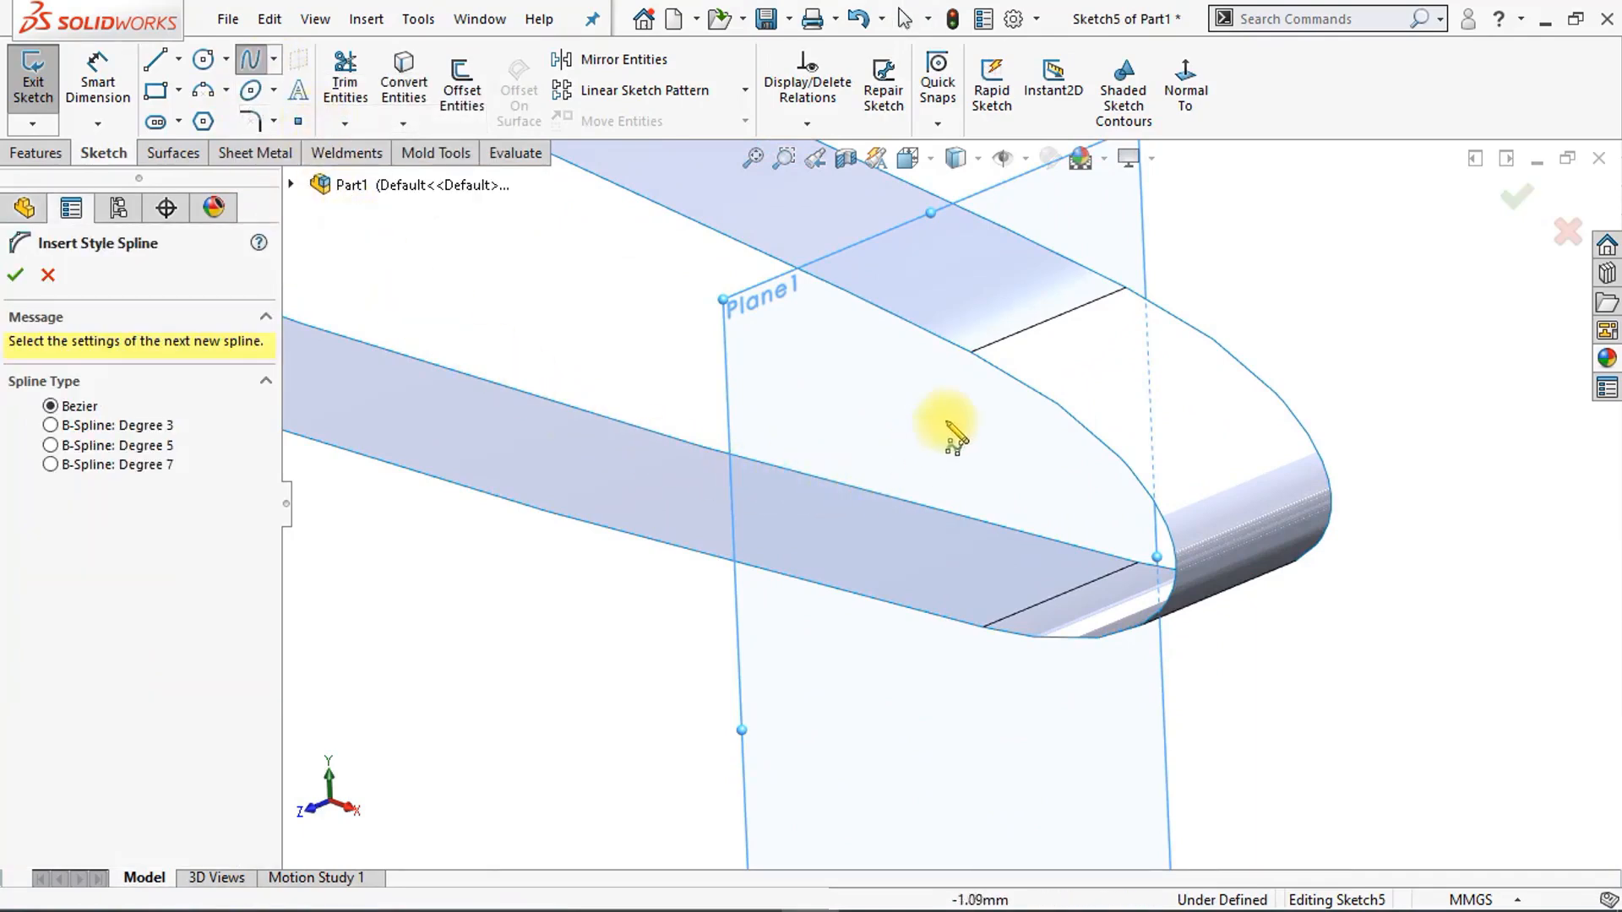
{"action": "left_click", "coordinate": [972, 354]}
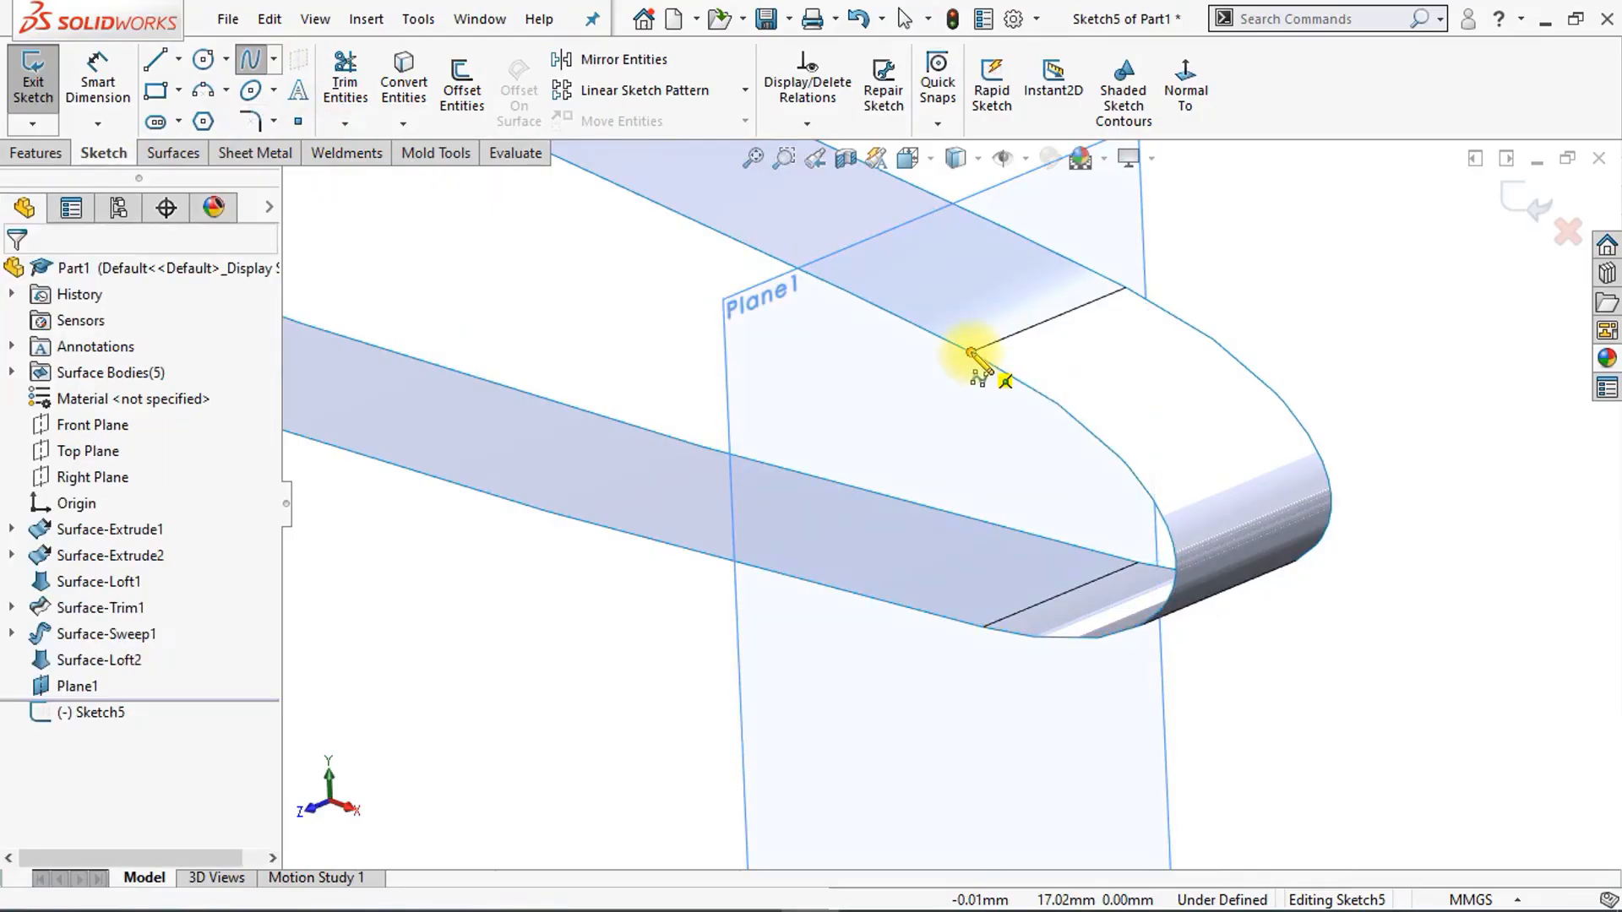
{"action": "left_click", "coordinate": [792, 401]}
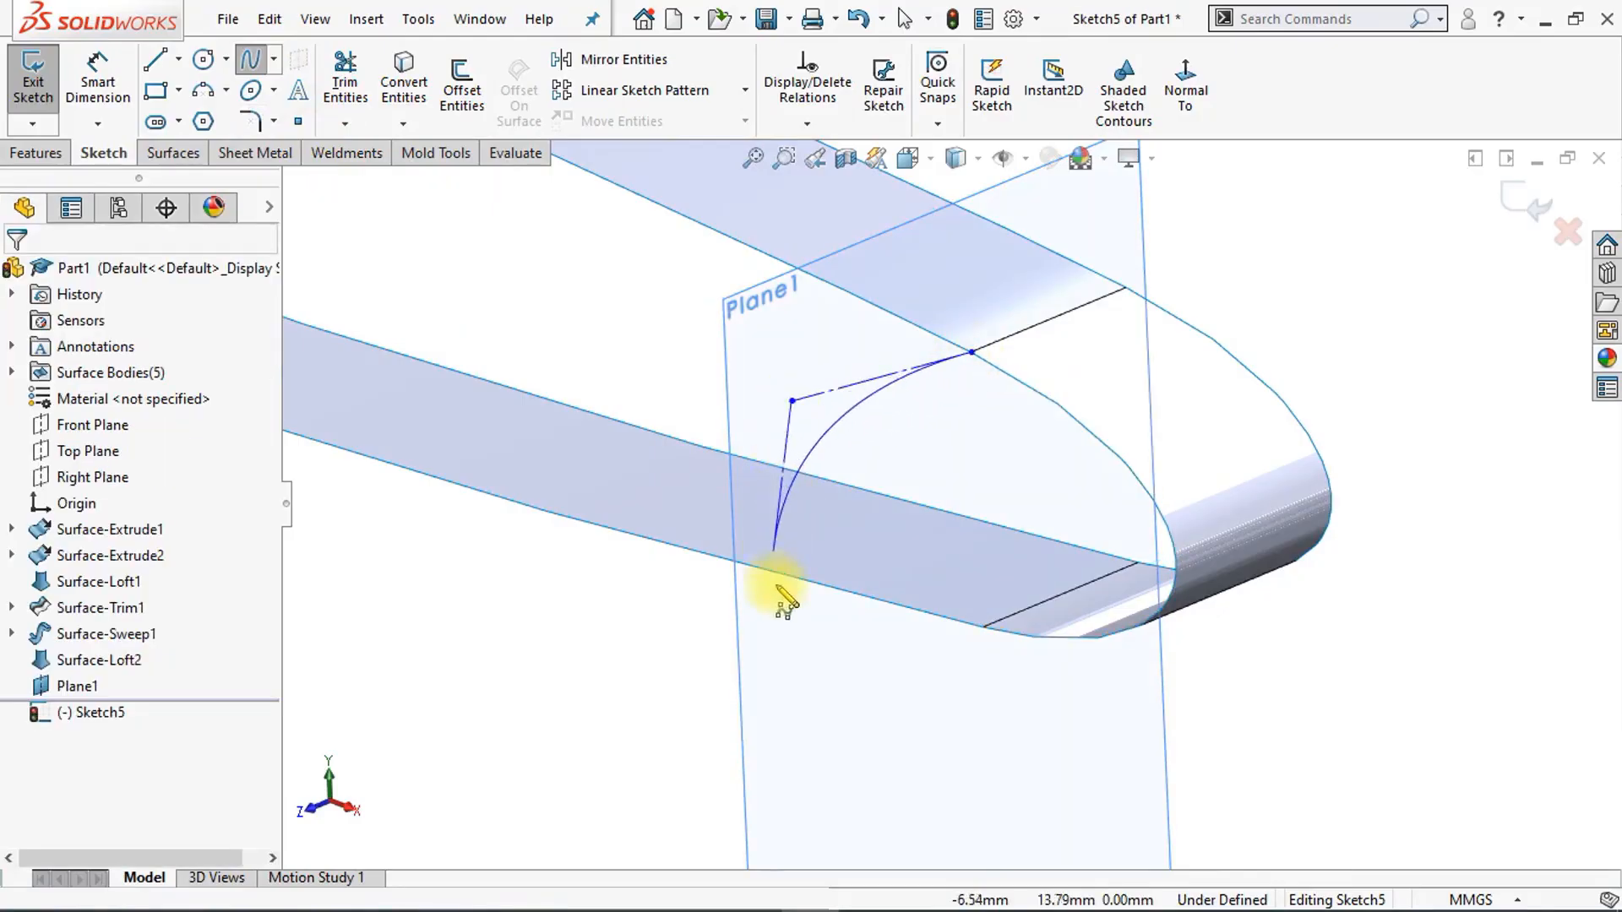
{"action": "left_click", "coordinate": [810, 670]}
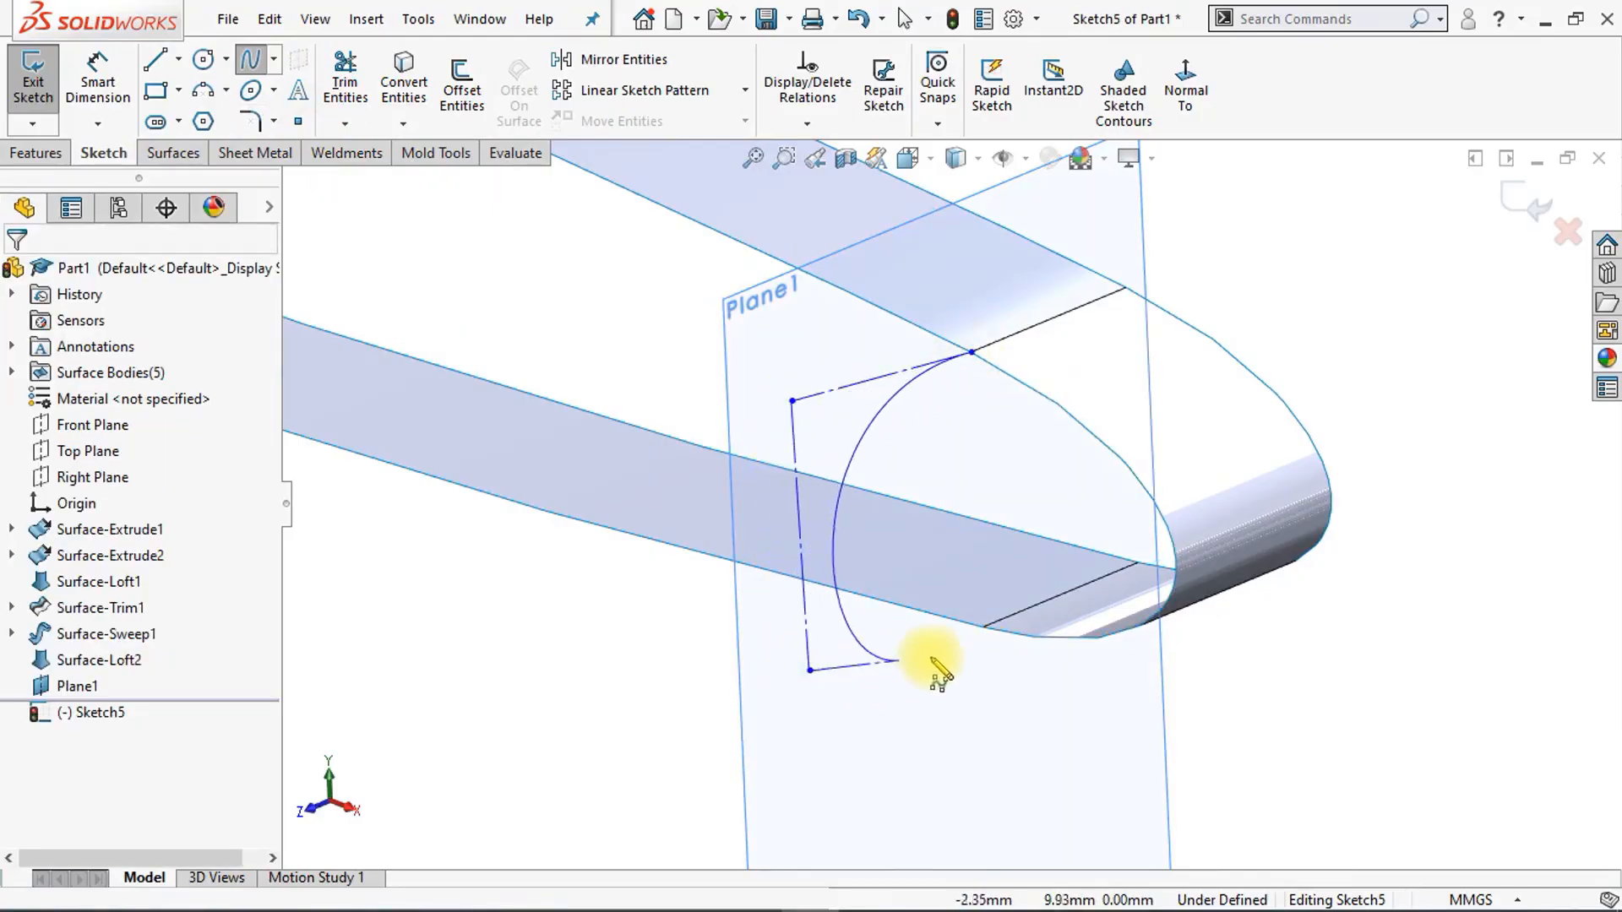
{"action": "left_click", "coordinate": [983, 627]}
{"action": "key", "text": "Escape"}
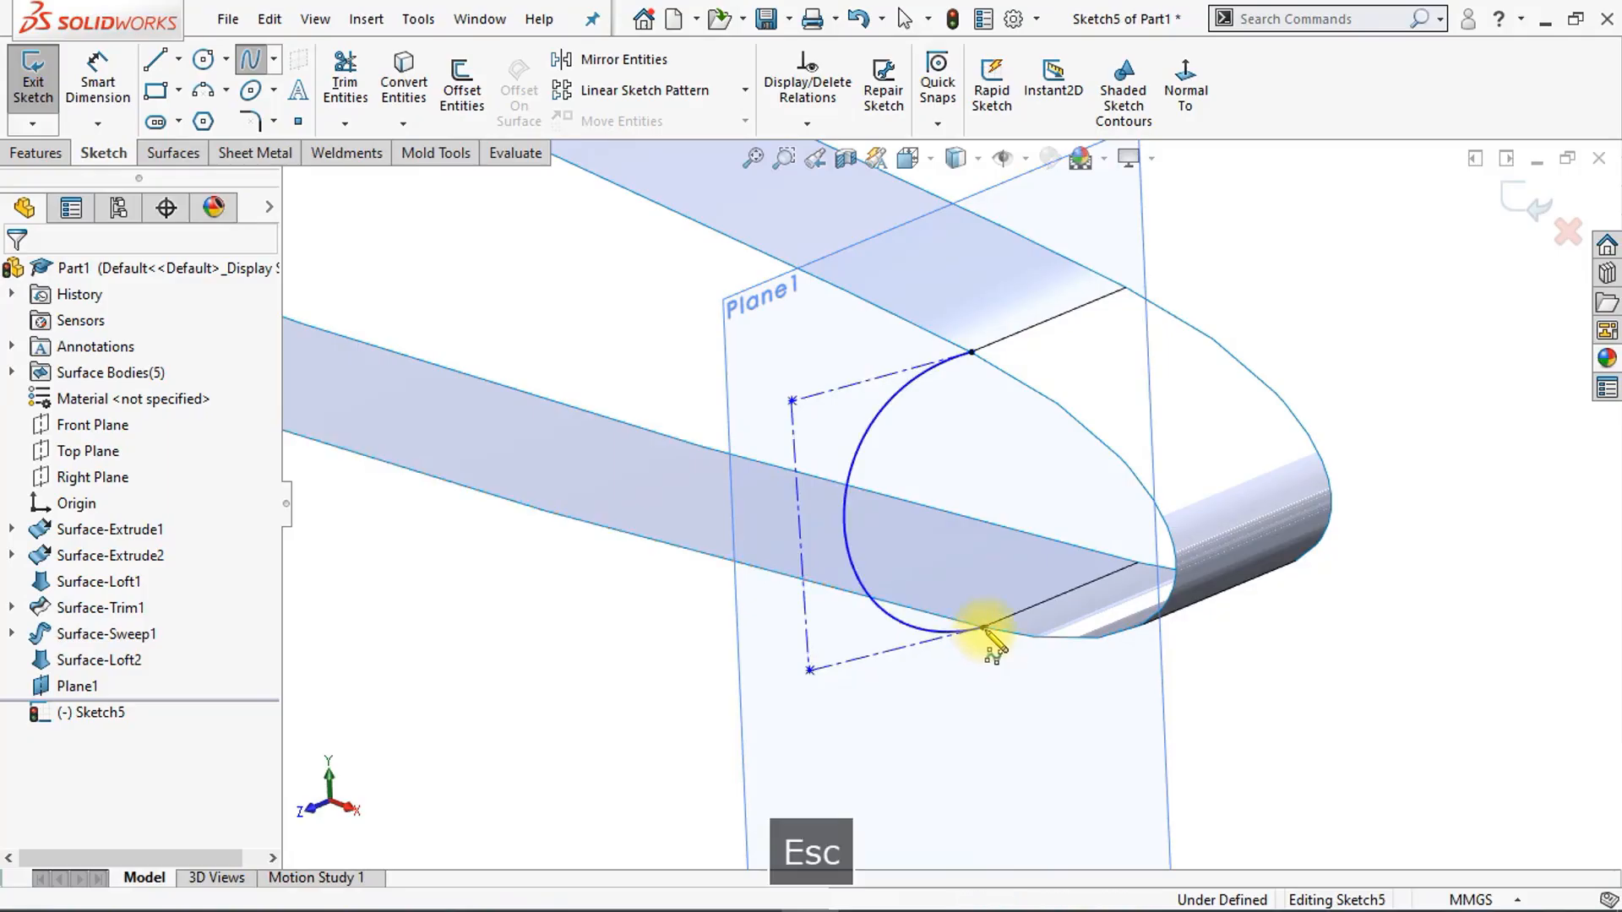
Step: View the sketch plane straight on and set the display style to Hidden Lines Removed
{"action": "left_click", "coordinate": [1185, 93]}
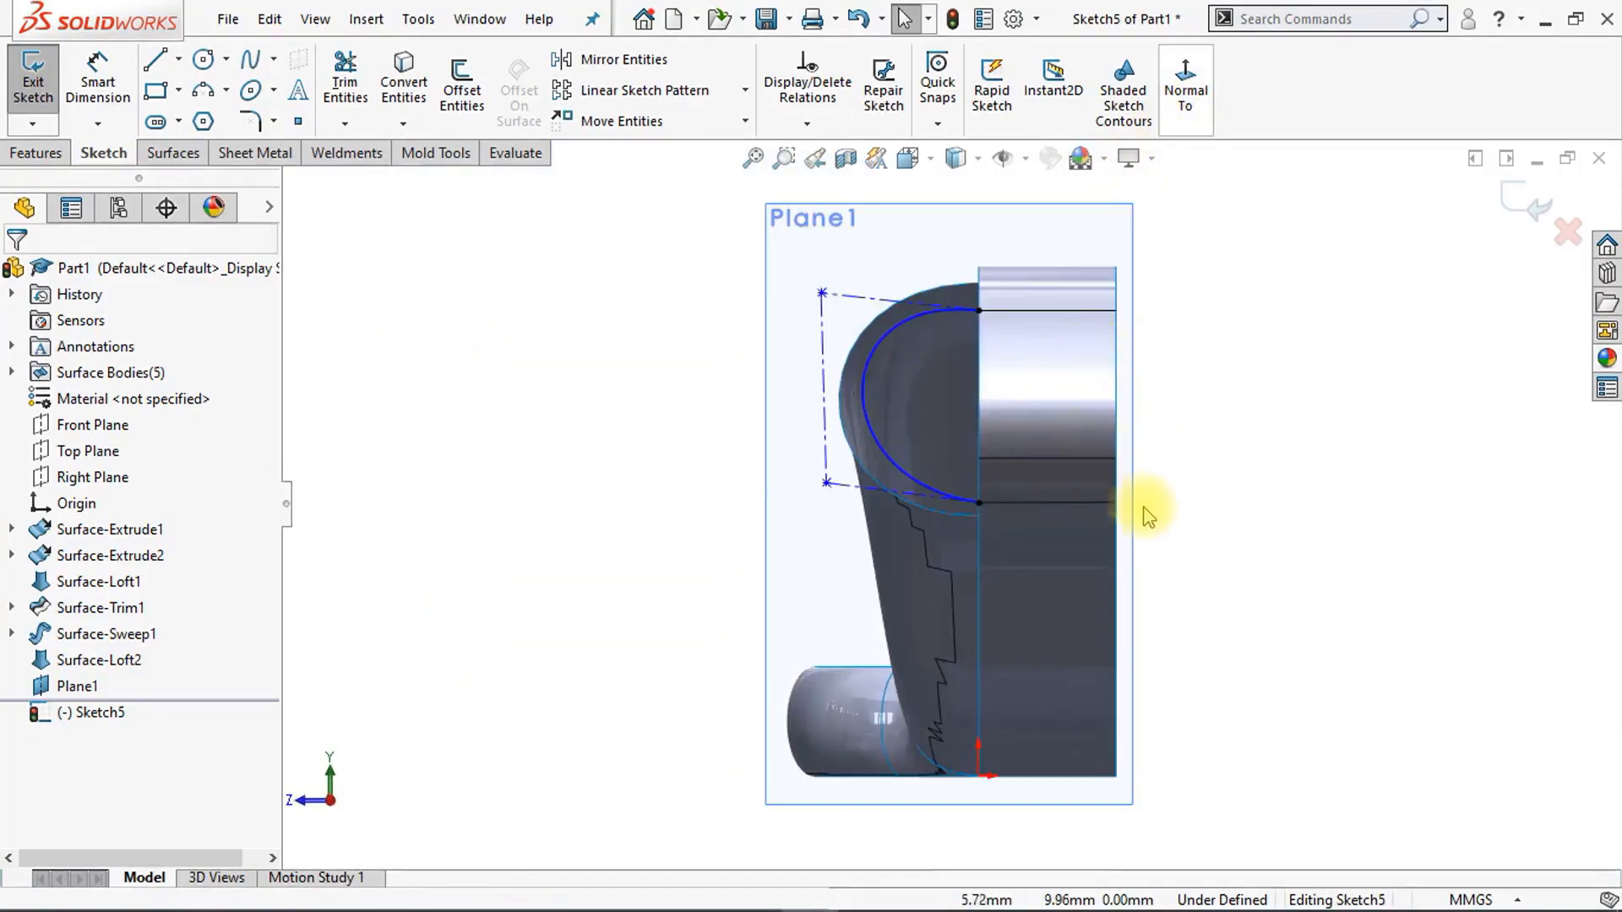
{"action": "left_click", "coordinate": [975, 164]}
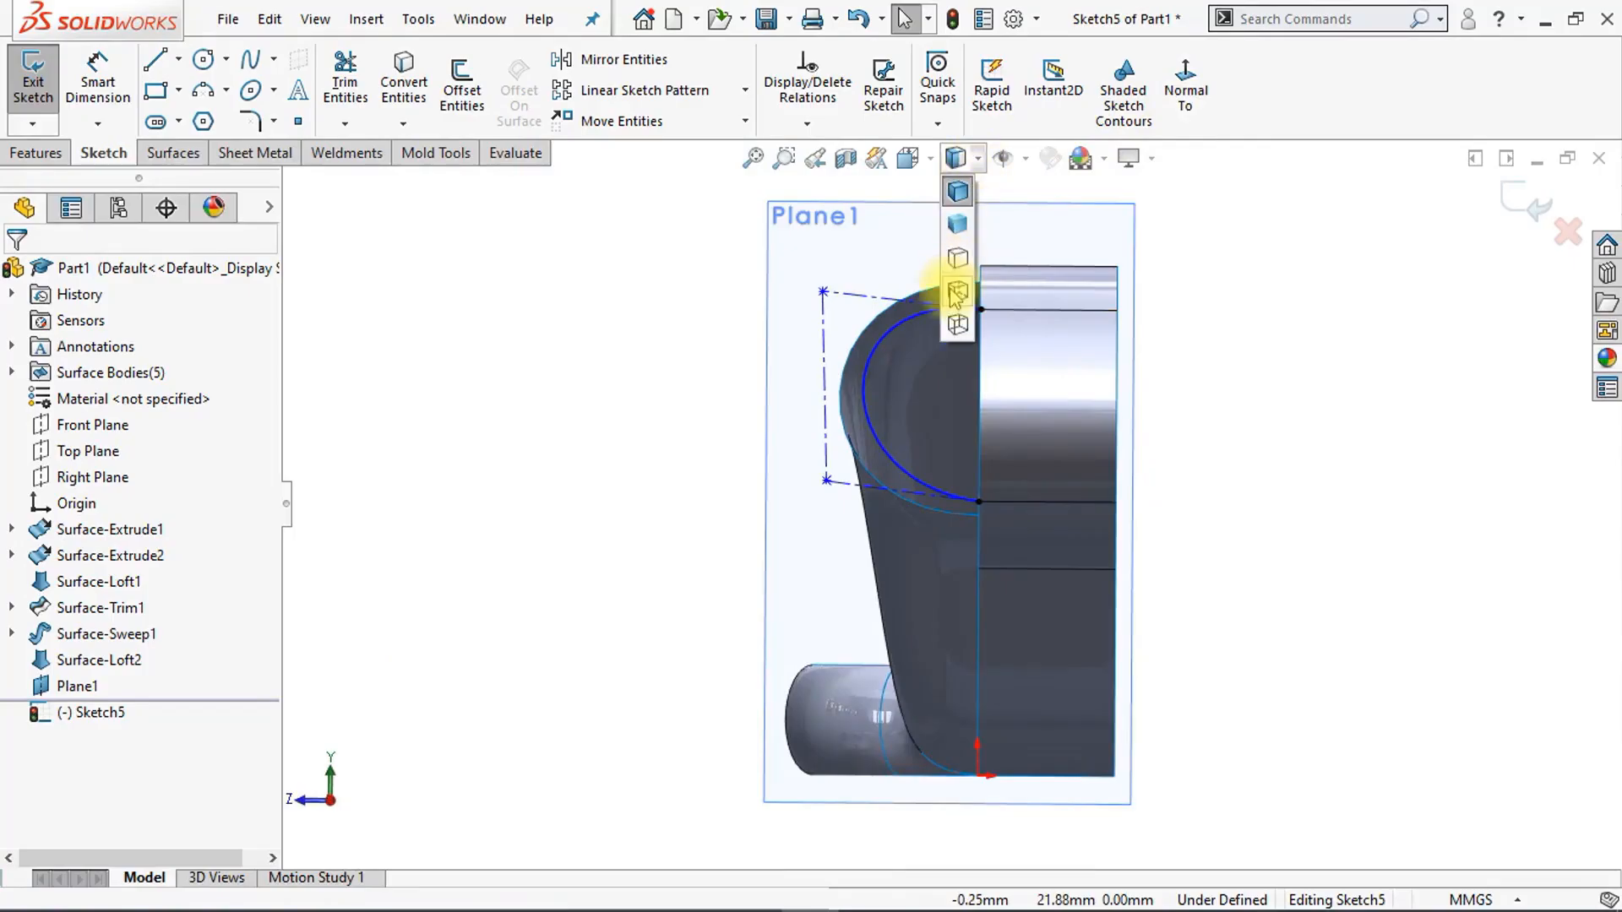
{"action": "left_click", "coordinate": [959, 256]}
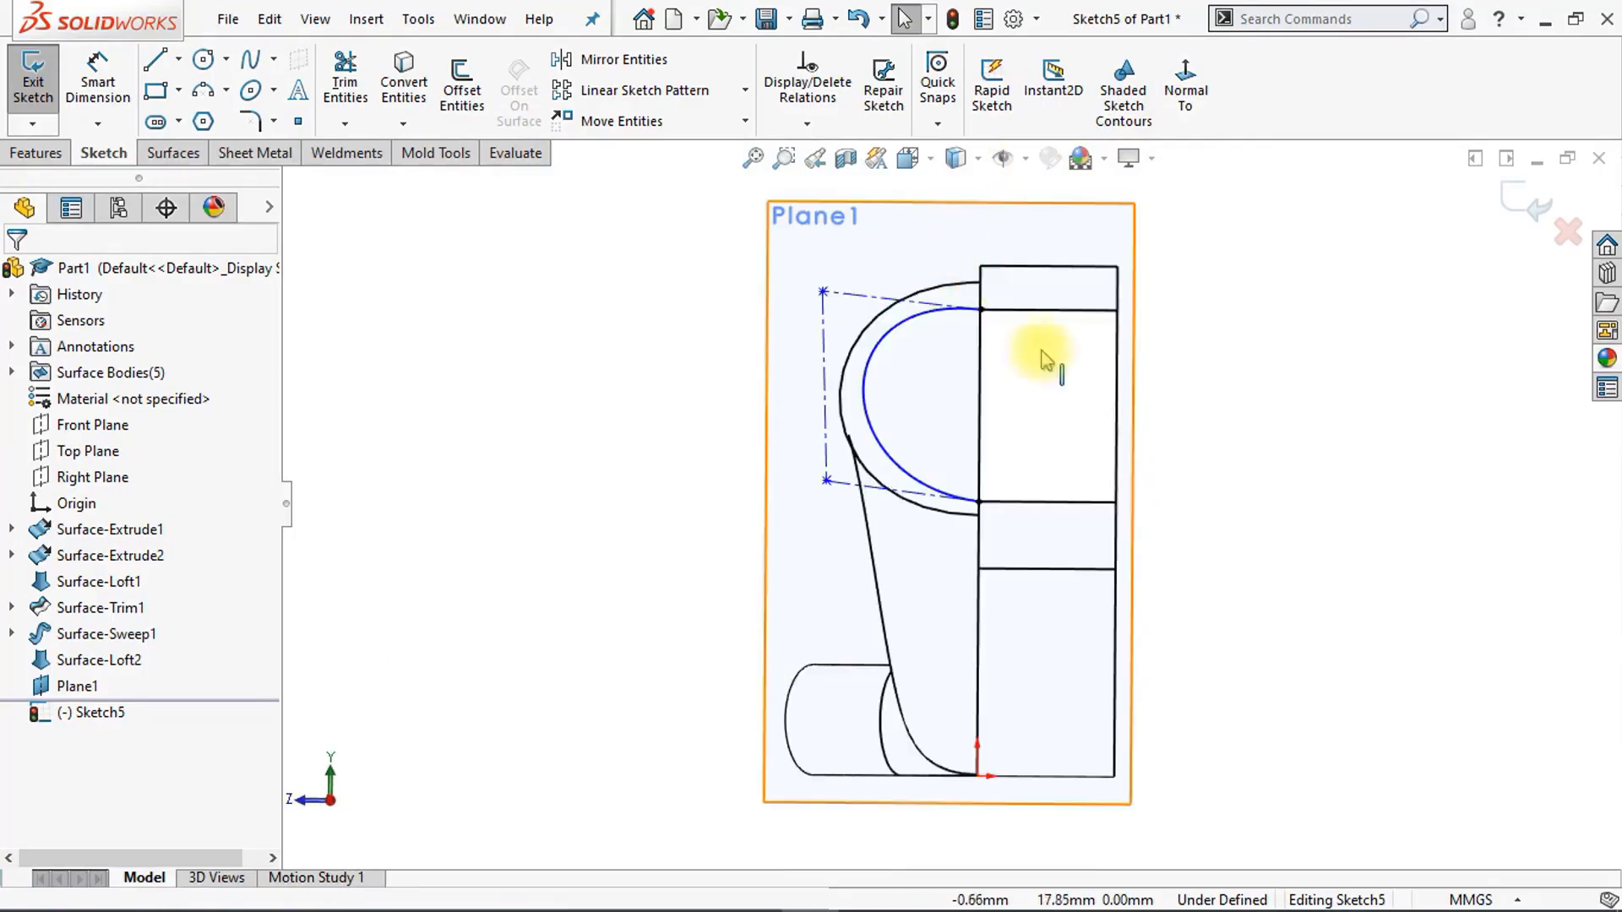
{"action": "scroll", "coordinate": [1327, 485], "scroll_direction": "down", "scroll_amount": 3}
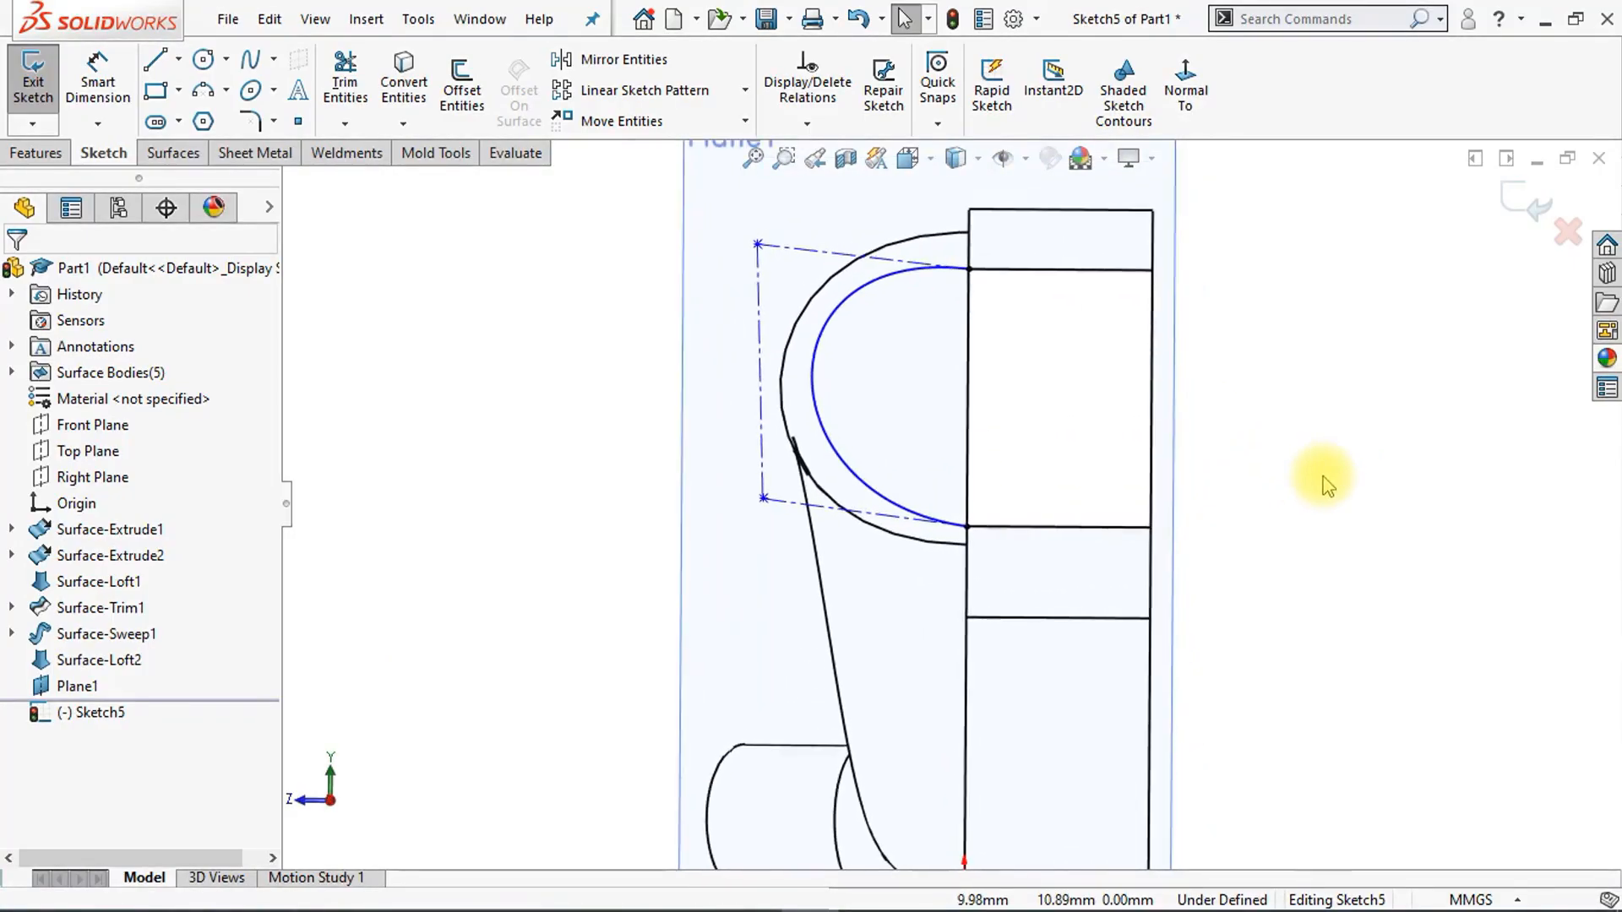
{"action": "key", "text": "Escape"}
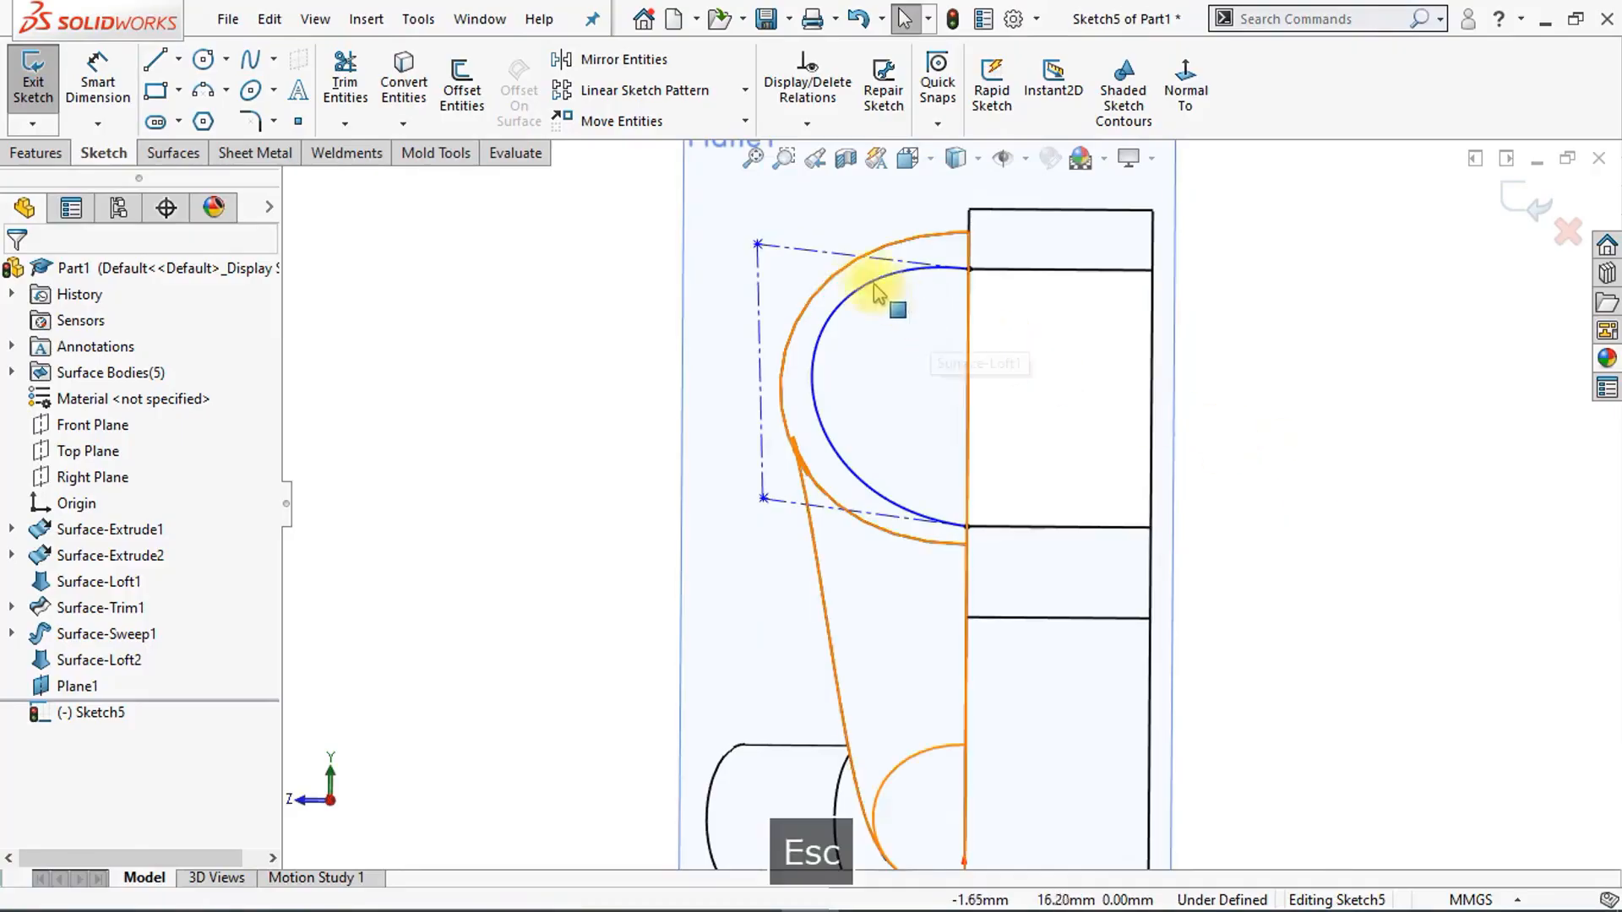
Step: Make the upper and lower end legs of the spline's control polygon horizontal
{"action": "left_click", "coordinate": [812, 254]}
{"action": "left_click", "coordinate": [876, 142]}
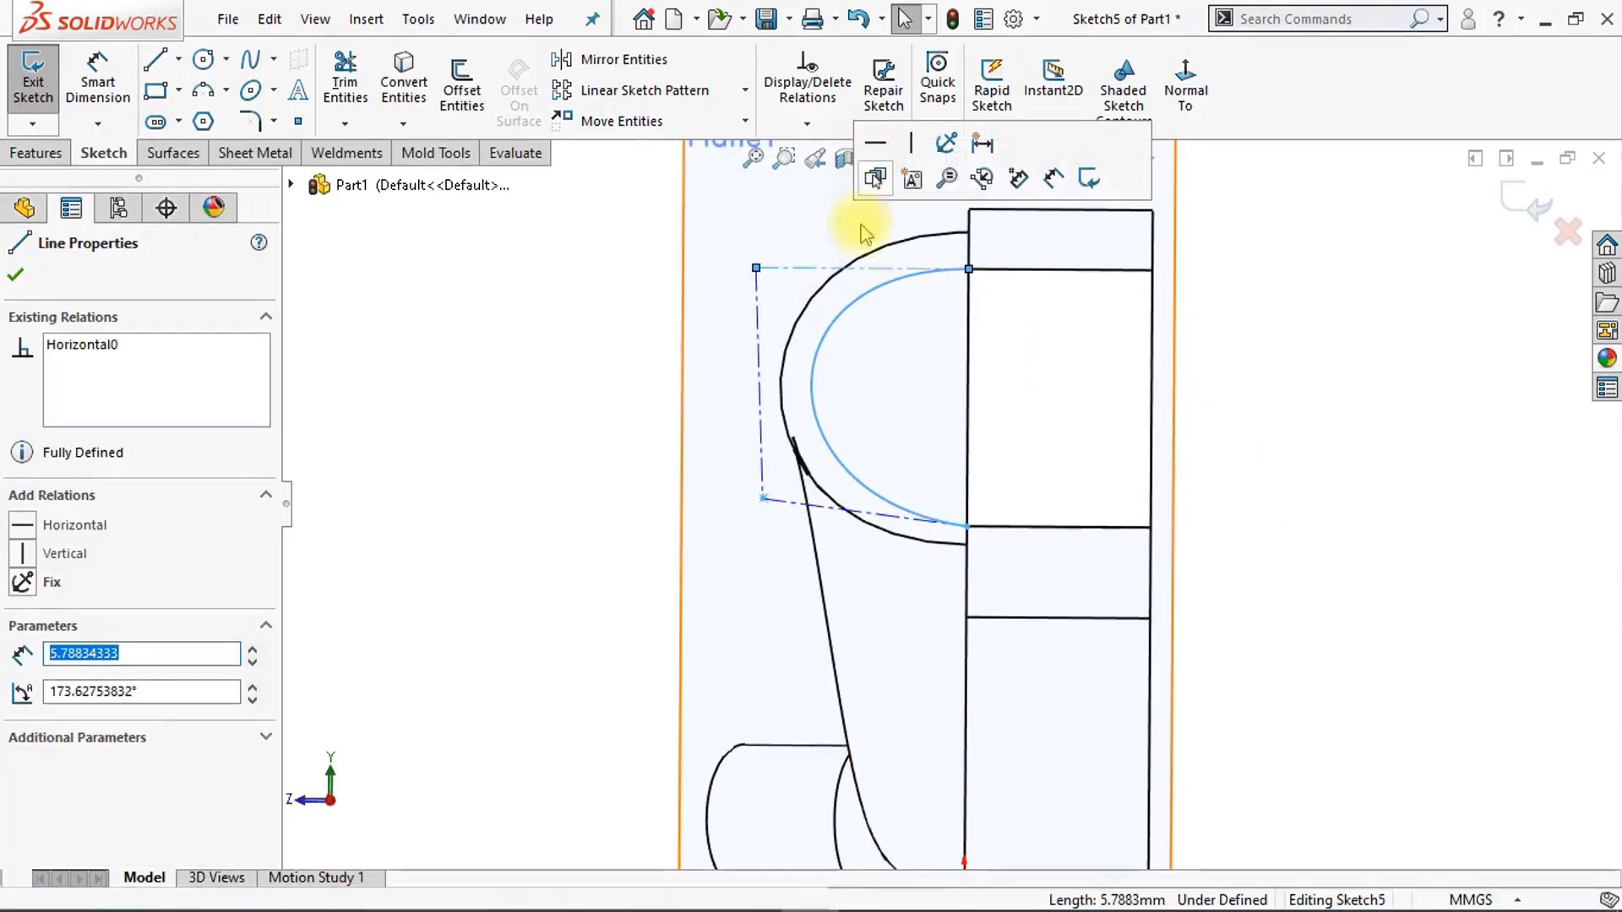
{"action": "left_click", "coordinate": [833, 508]}
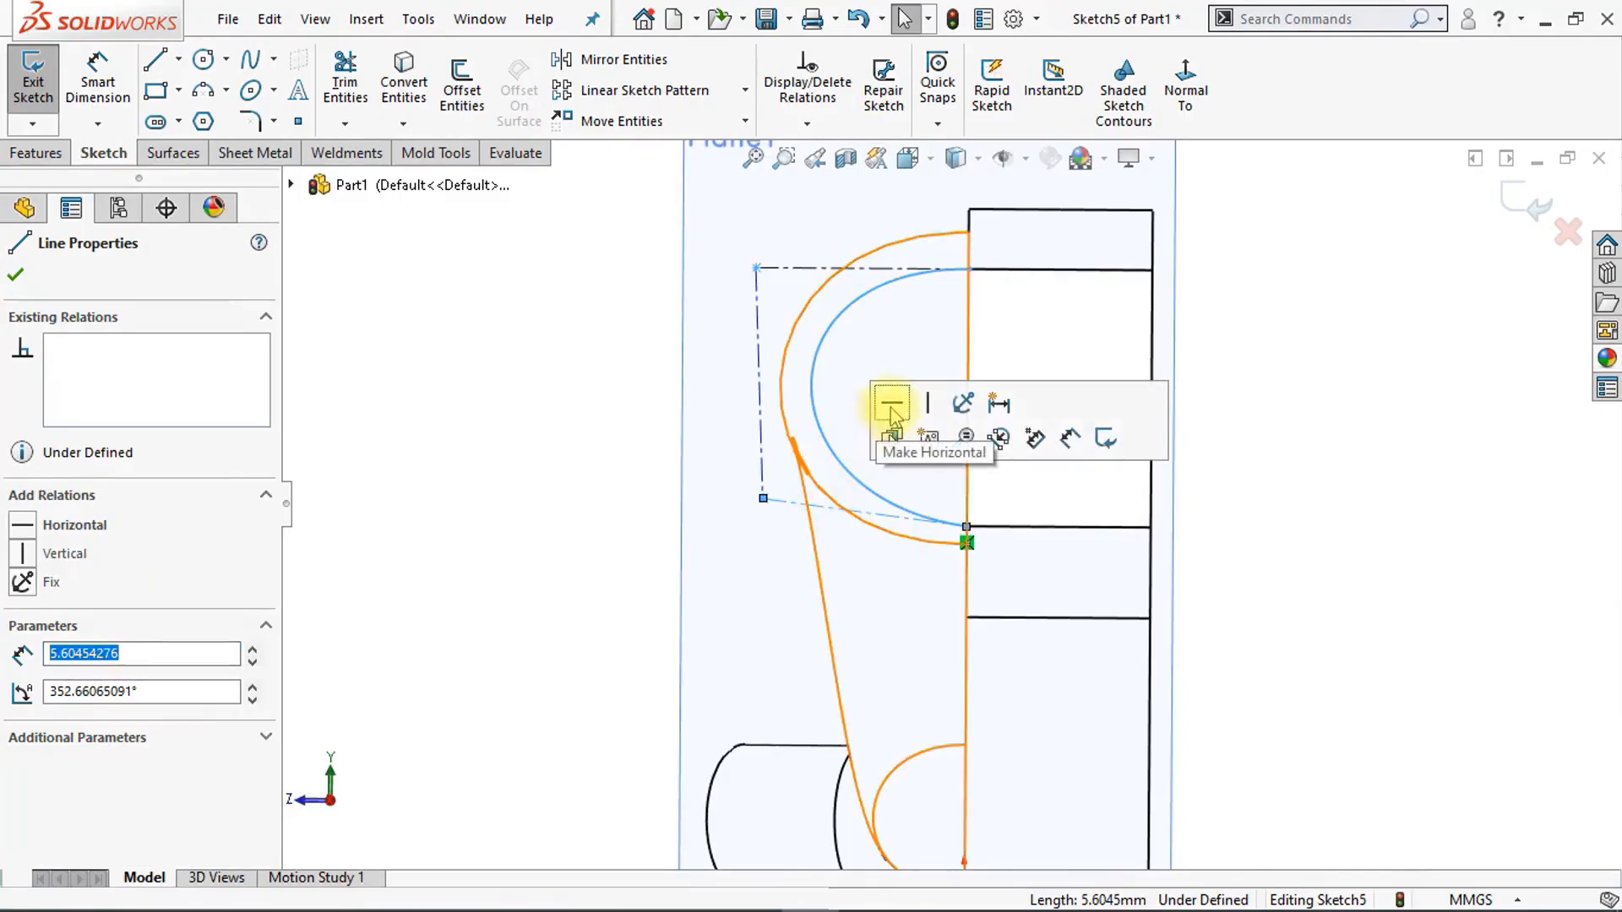
{"action": "left_click", "coordinate": [893, 412]}
{"action": "left_click", "coordinate": [507, 381]}
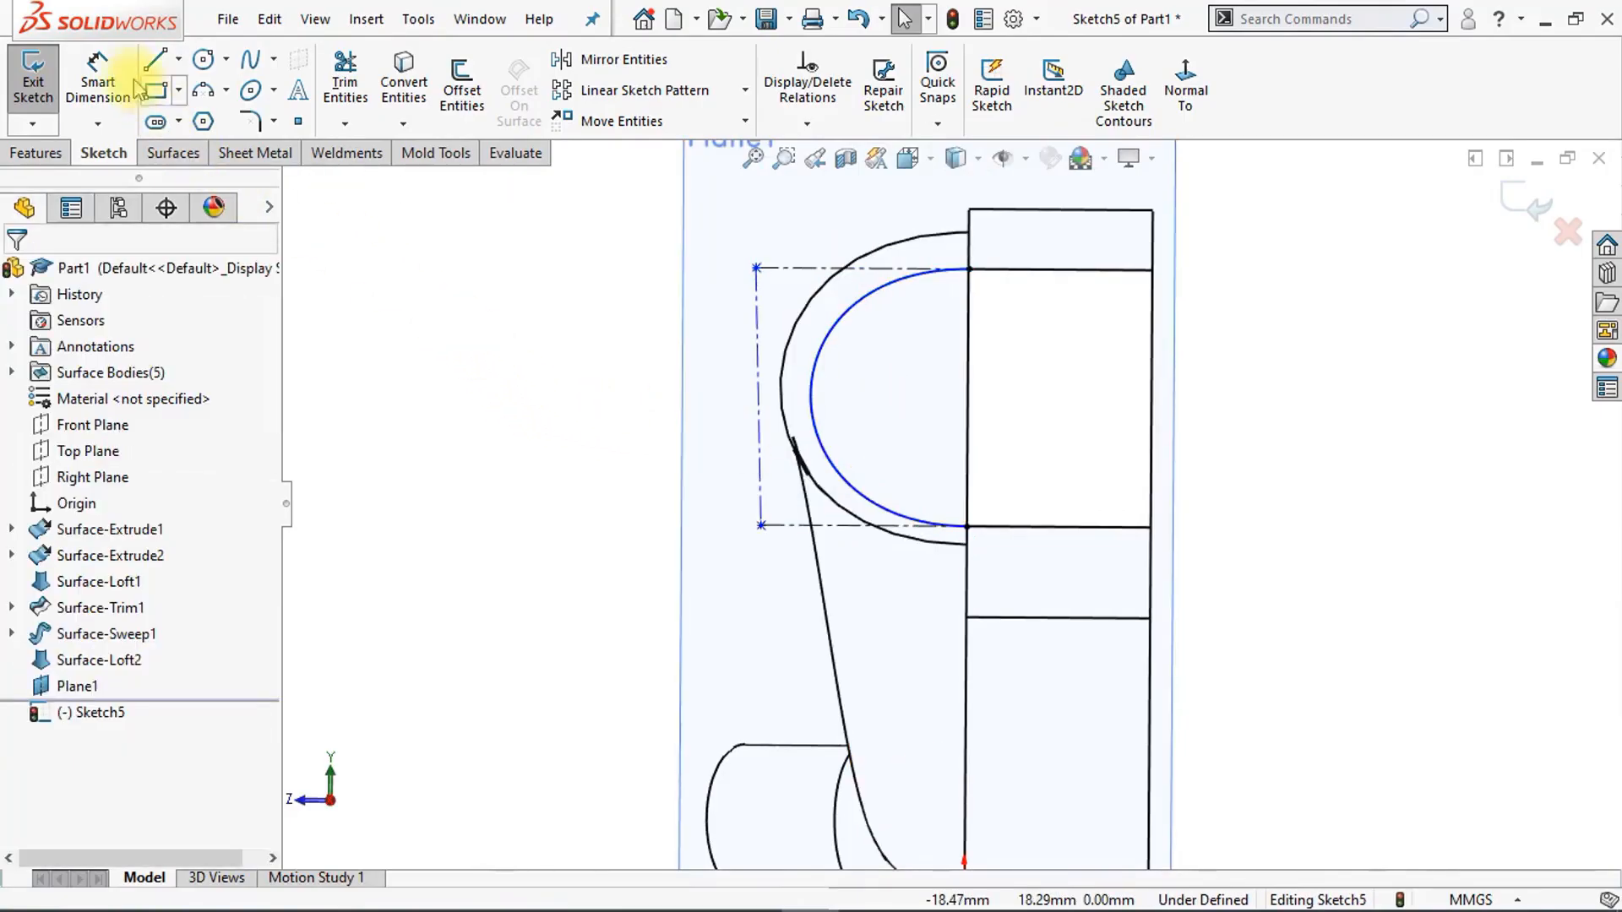
Step: Dimension the upper horizontal leg of the spline's control polygon to 8 mm
{"action": "left_click", "coordinate": [97, 71]}
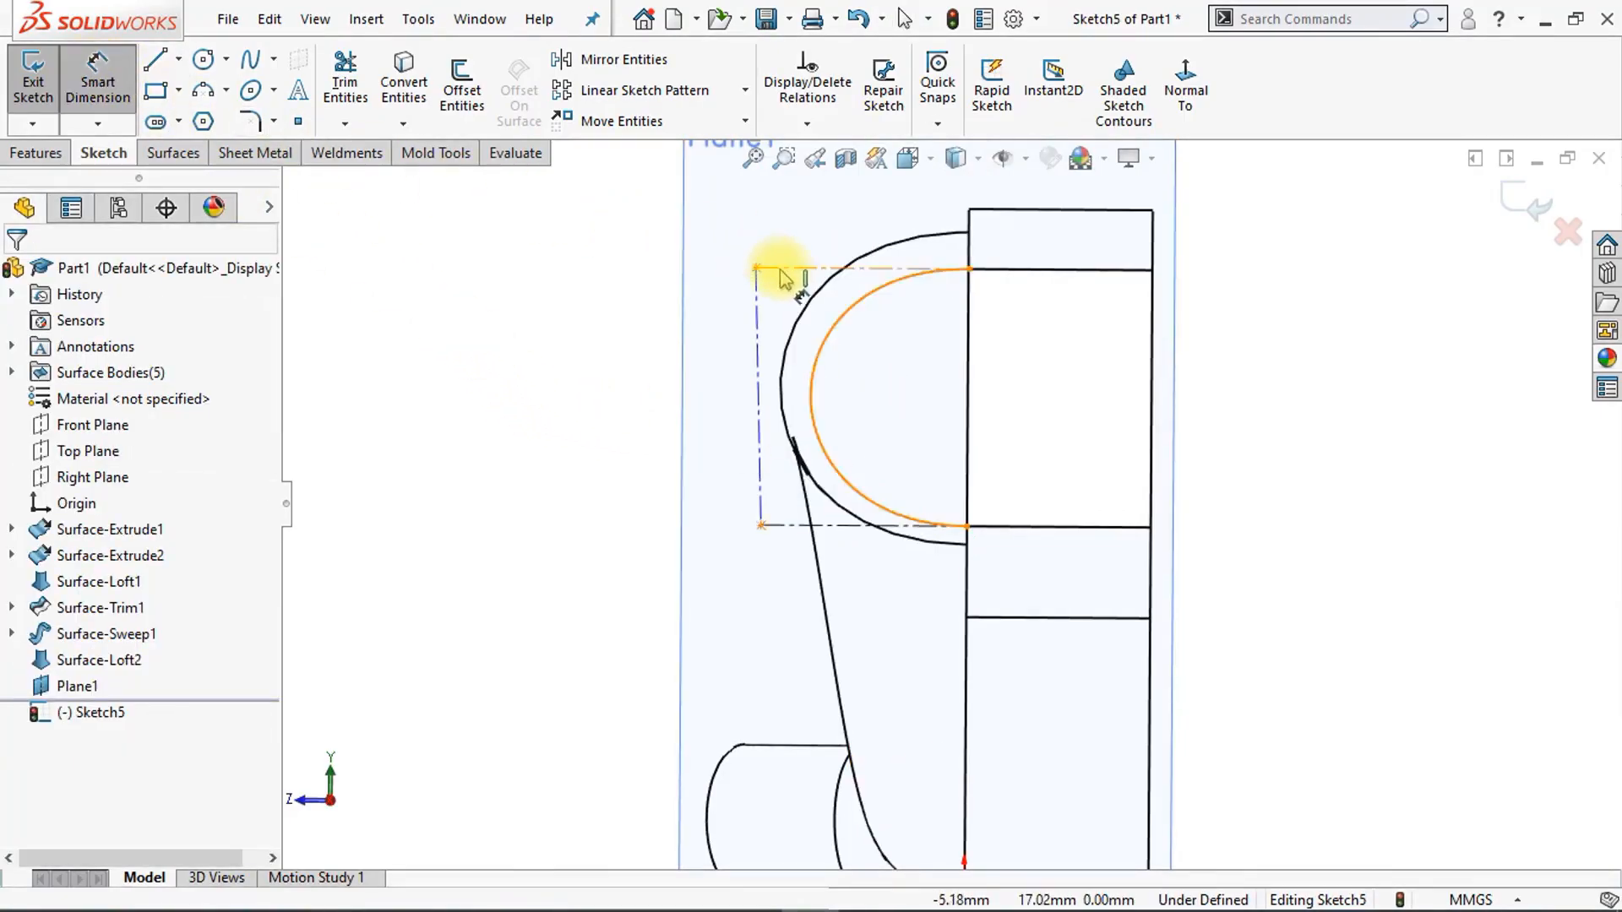
{"action": "left_click", "coordinate": [832, 256]}
{"action": "left_click", "coordinate": [847, 221]}
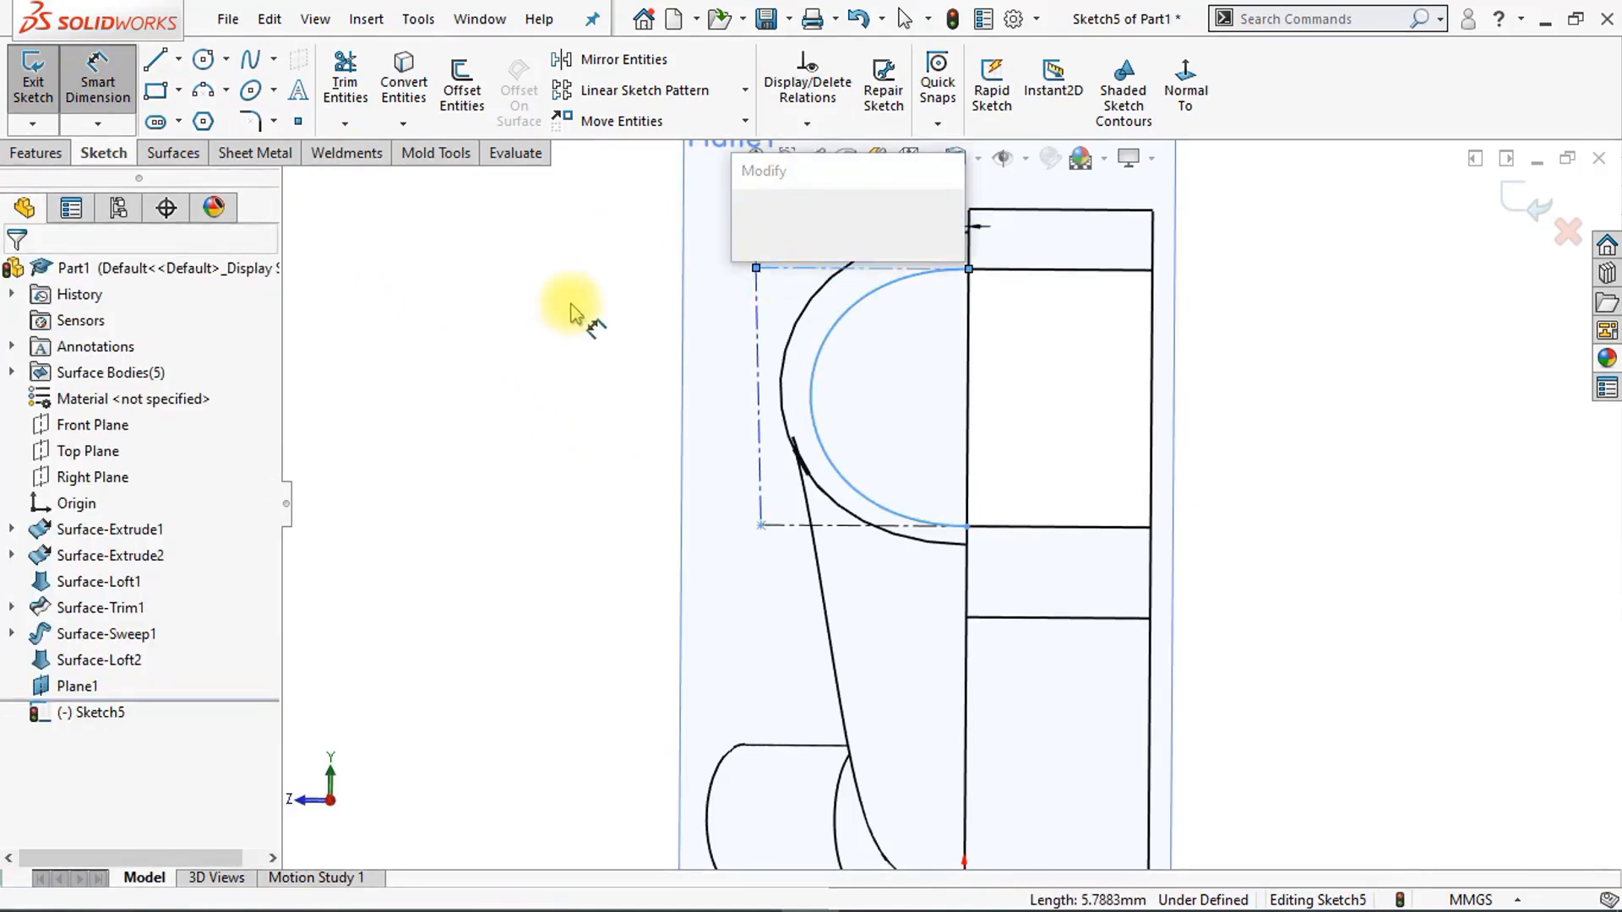
{"action": "type", "text": "8"}
{"action": "key", "text": "Return"}
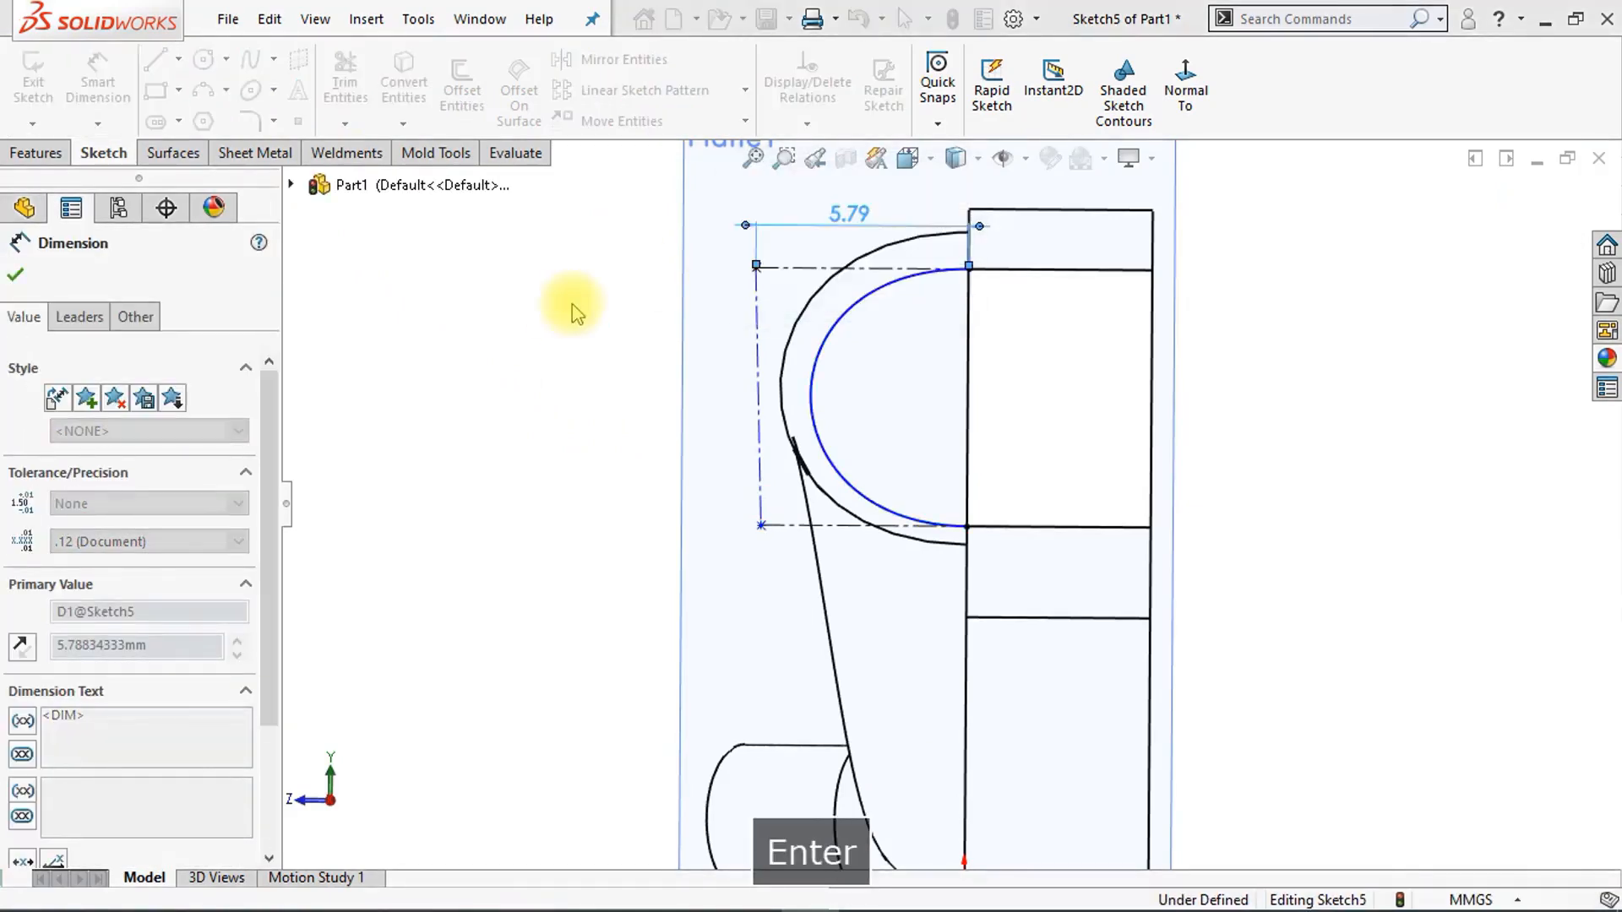
Step: Dimension the angle between the control polygon's slanted side leg and its upper horizontal leg to 75 degrees
{"action": "scroll", "coordinate": [573, 314], "scroll_direction": "down", "scroll_amount": 3}
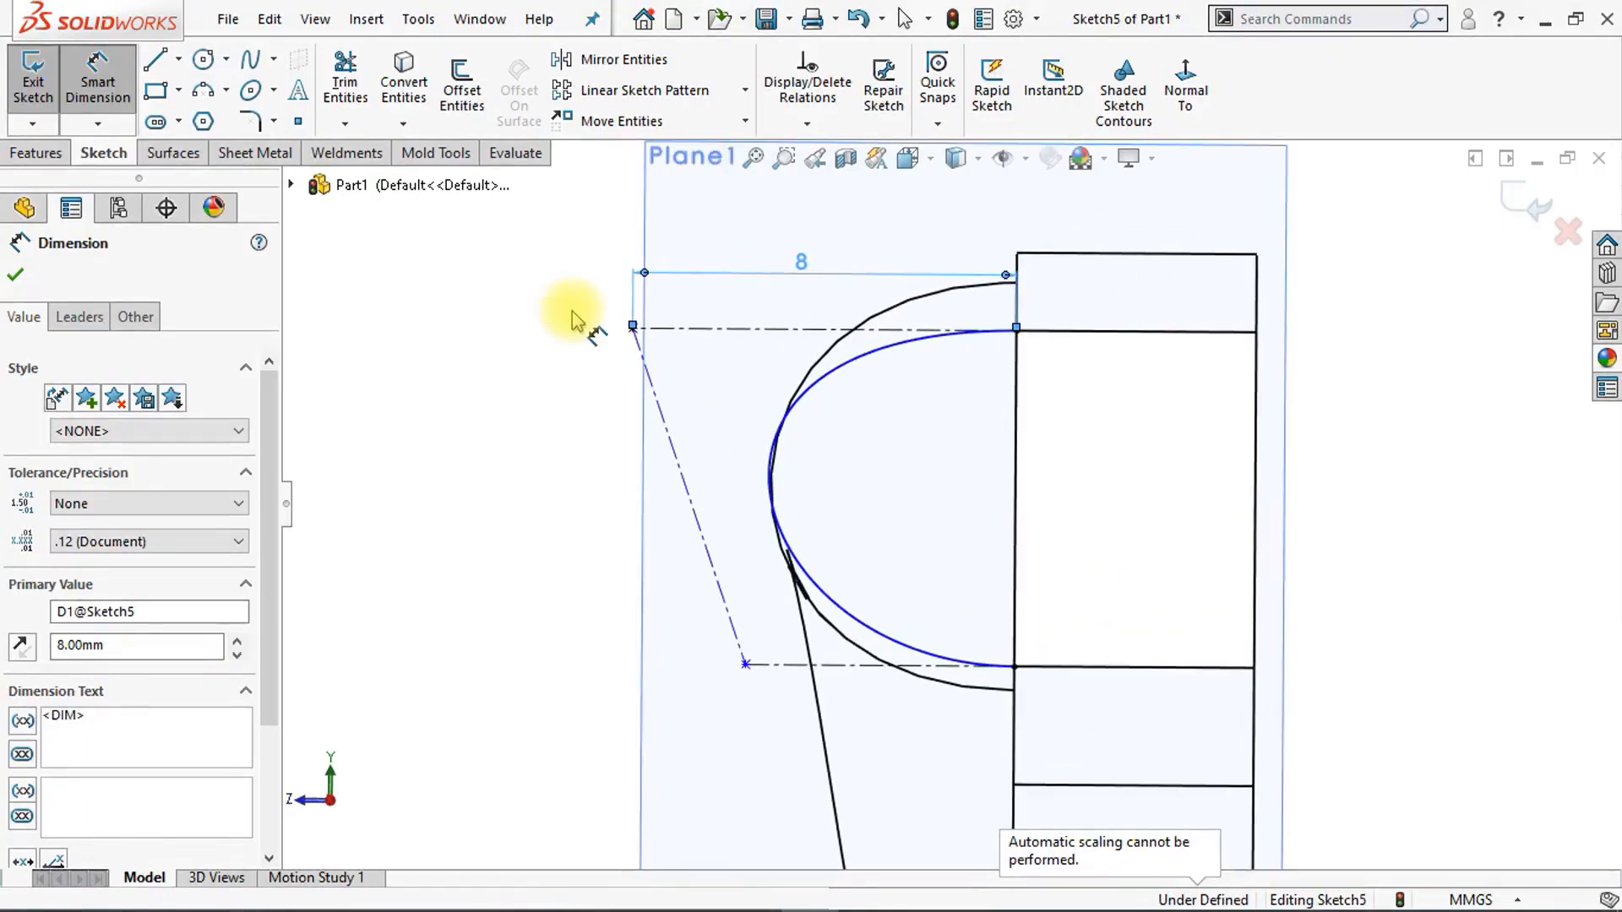
{"action": "left_click", "coordinate": [670, 425]}
{"action": "left_click", "coordinate": [699, 330]}
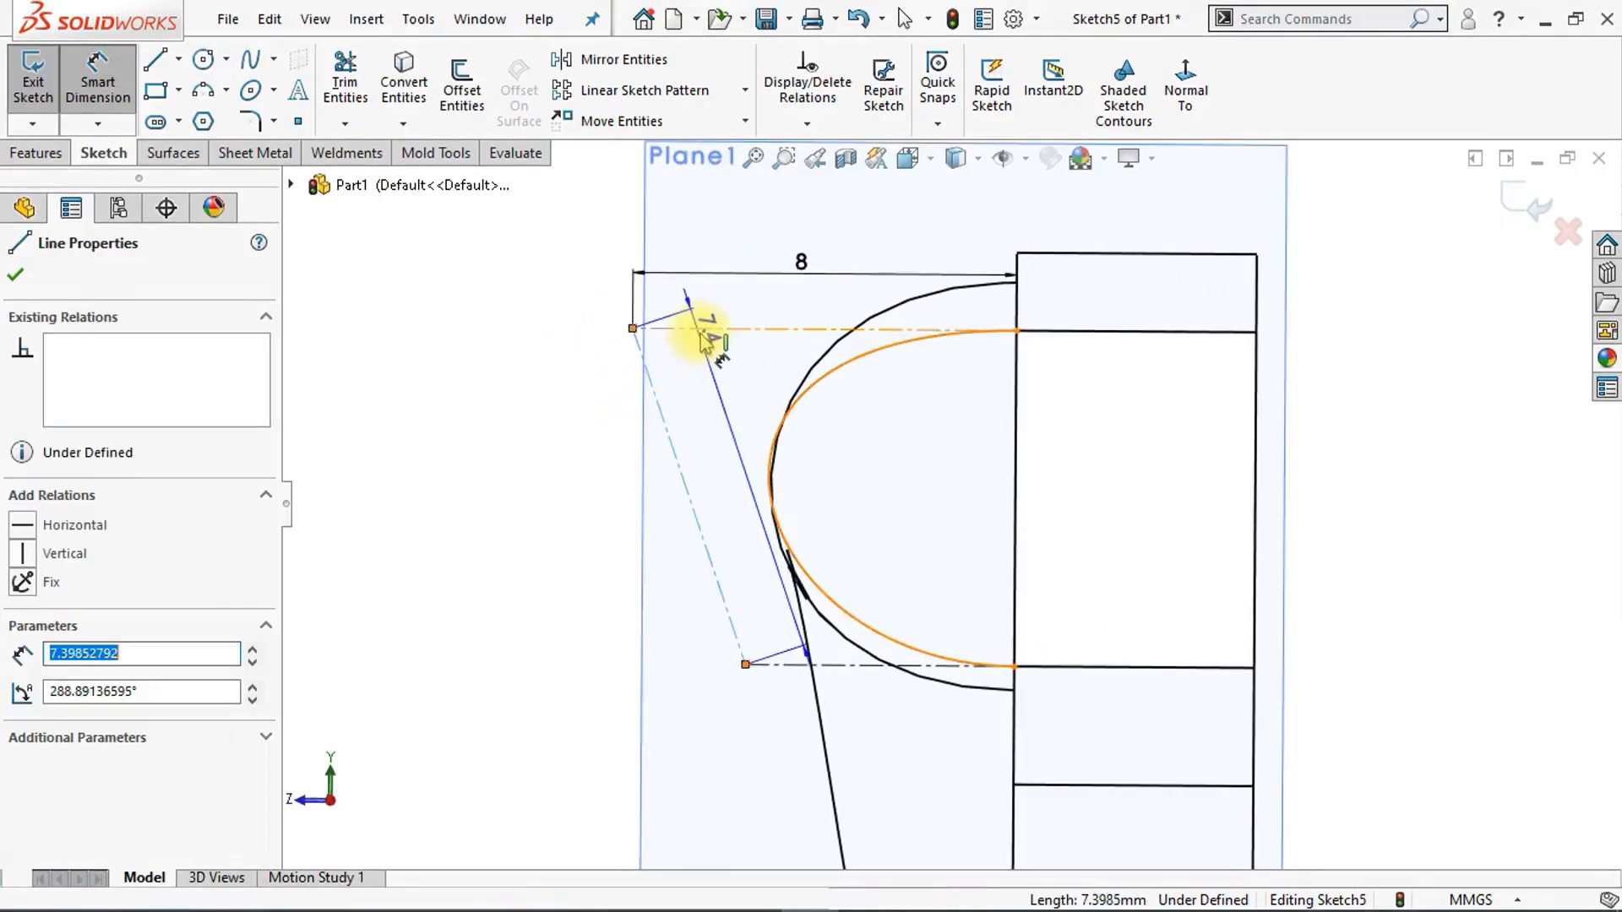
{"action": "left_click", "coordinate": [616, 397]}
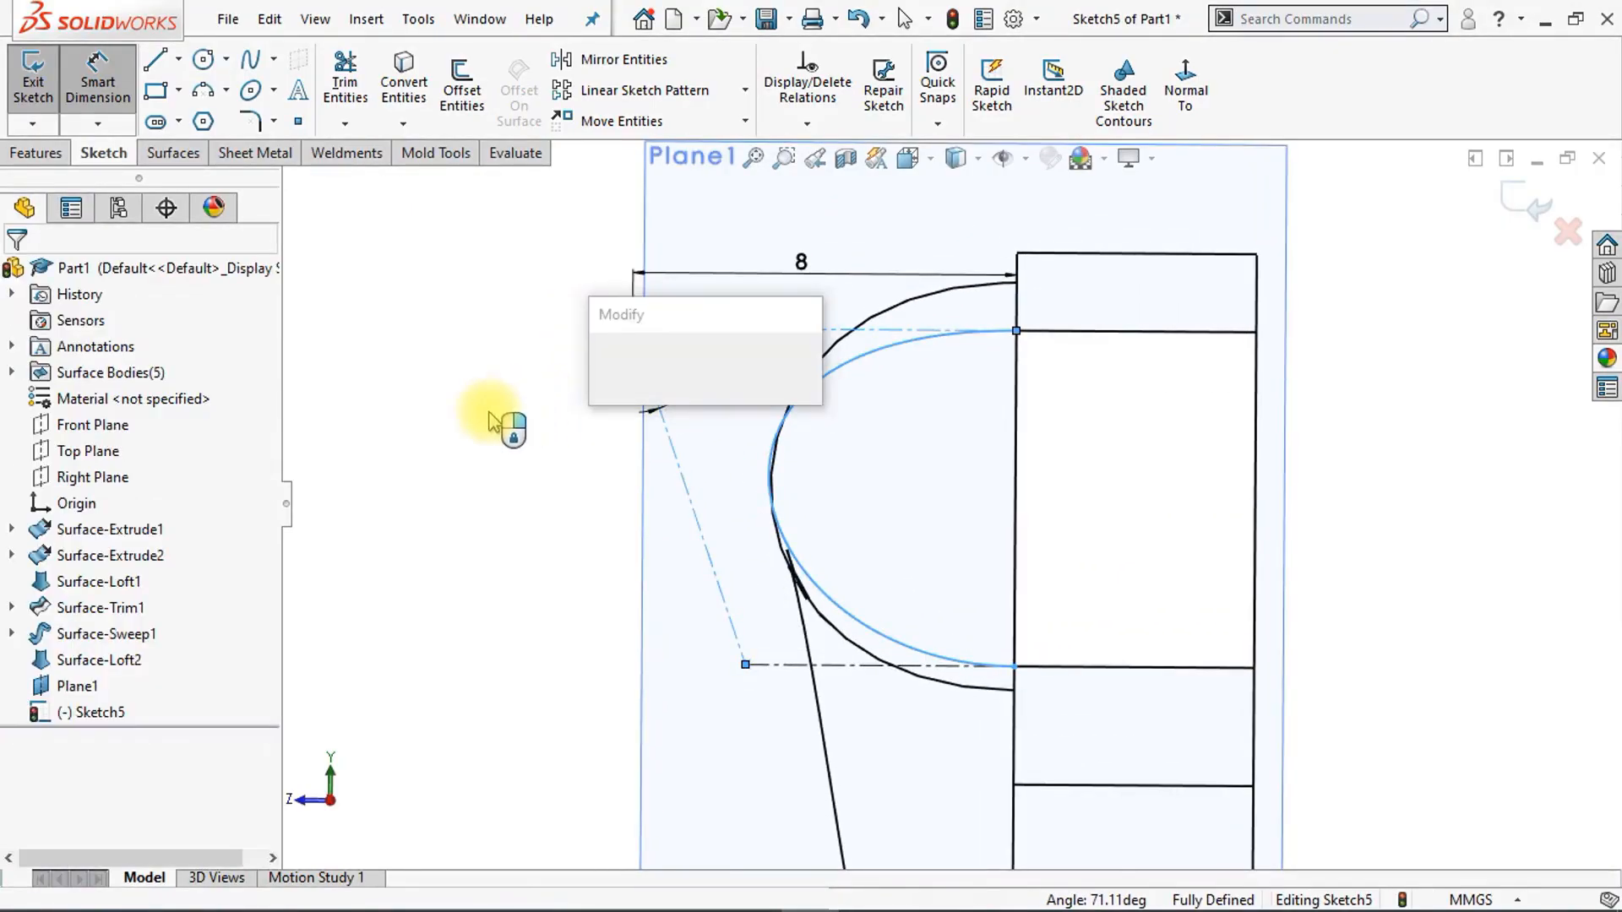
{"action": "type", "text": "75"}
{"action": "key", "text": "Return"}
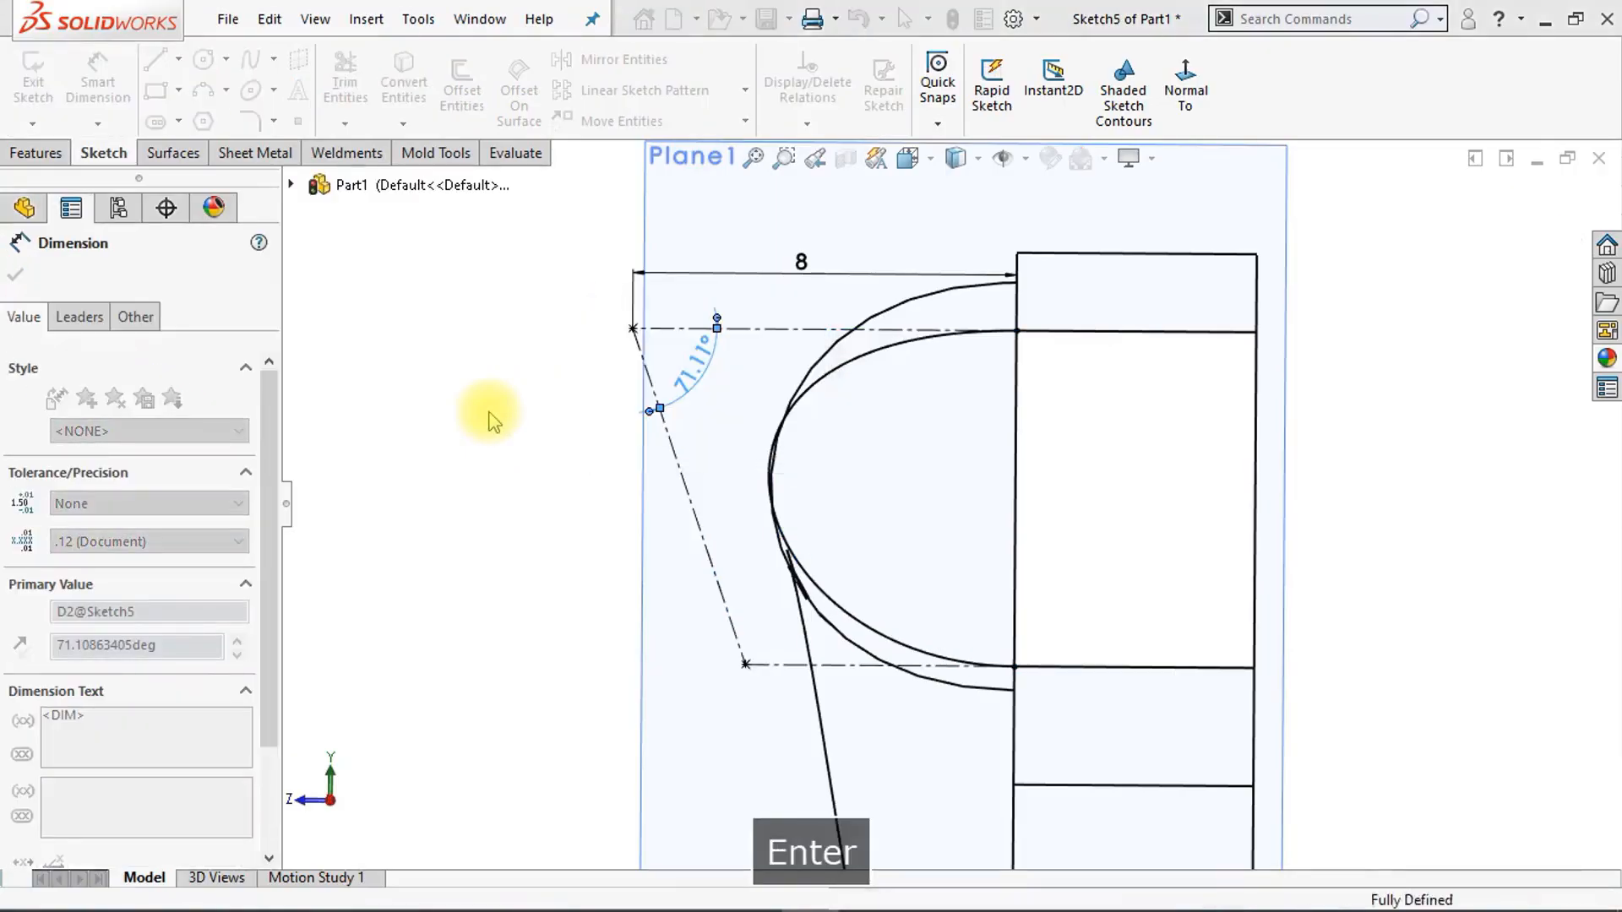
Step: Exit the sketch on Plane1 and show the model shaded with edges in the isometric view
{"action": "key", "text": "Escape"}
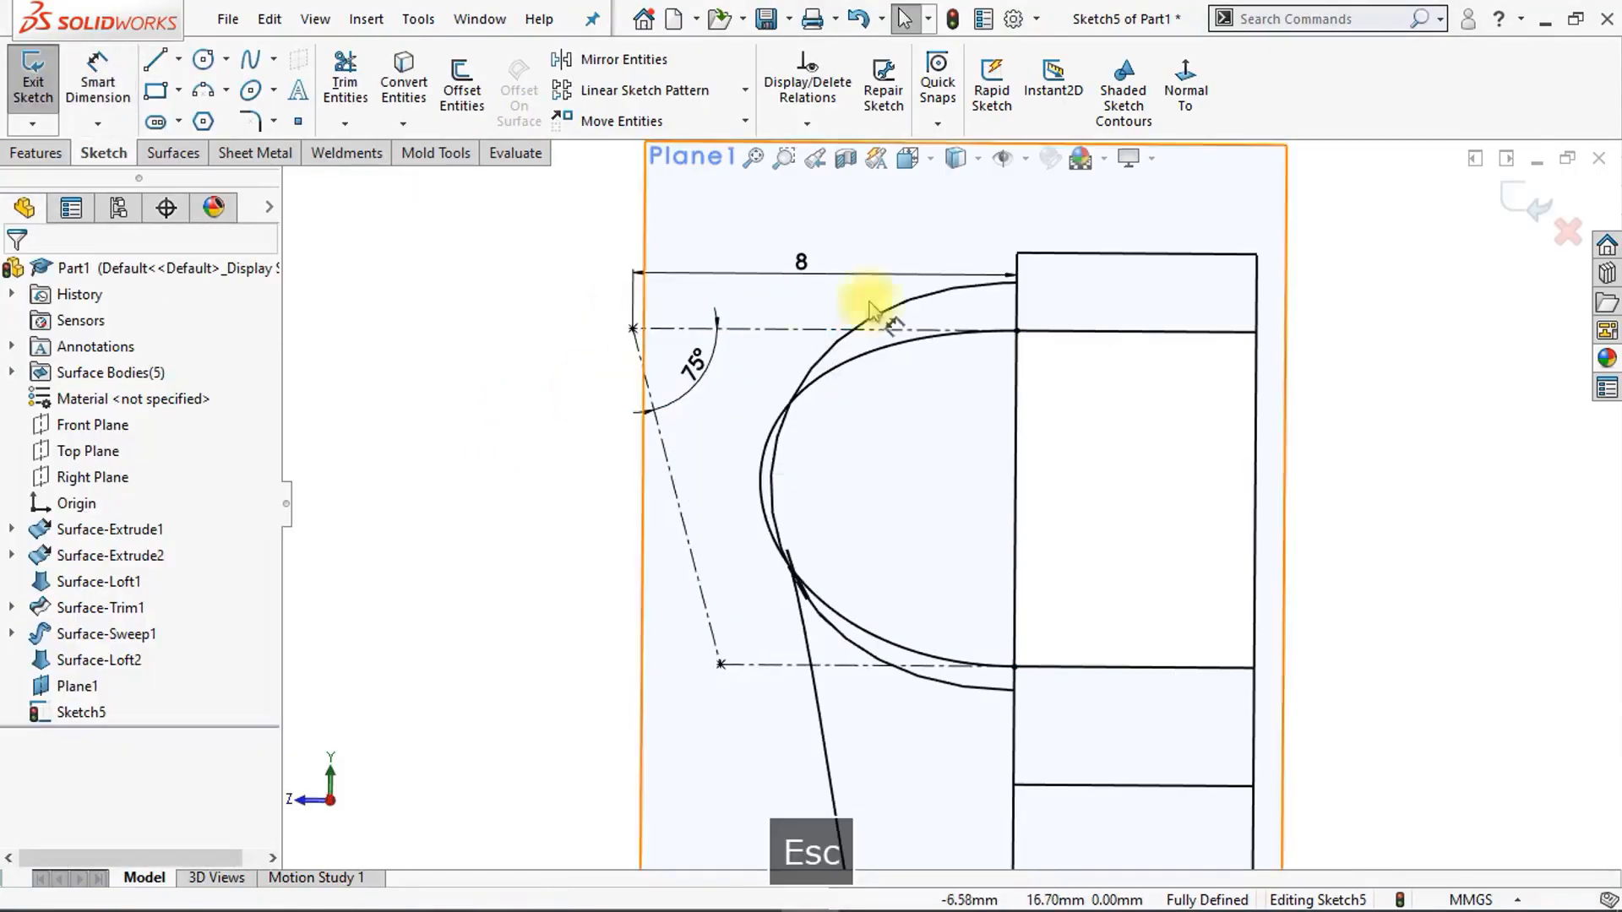
{"action": "left_click", "coordinate": [1503, 242]}
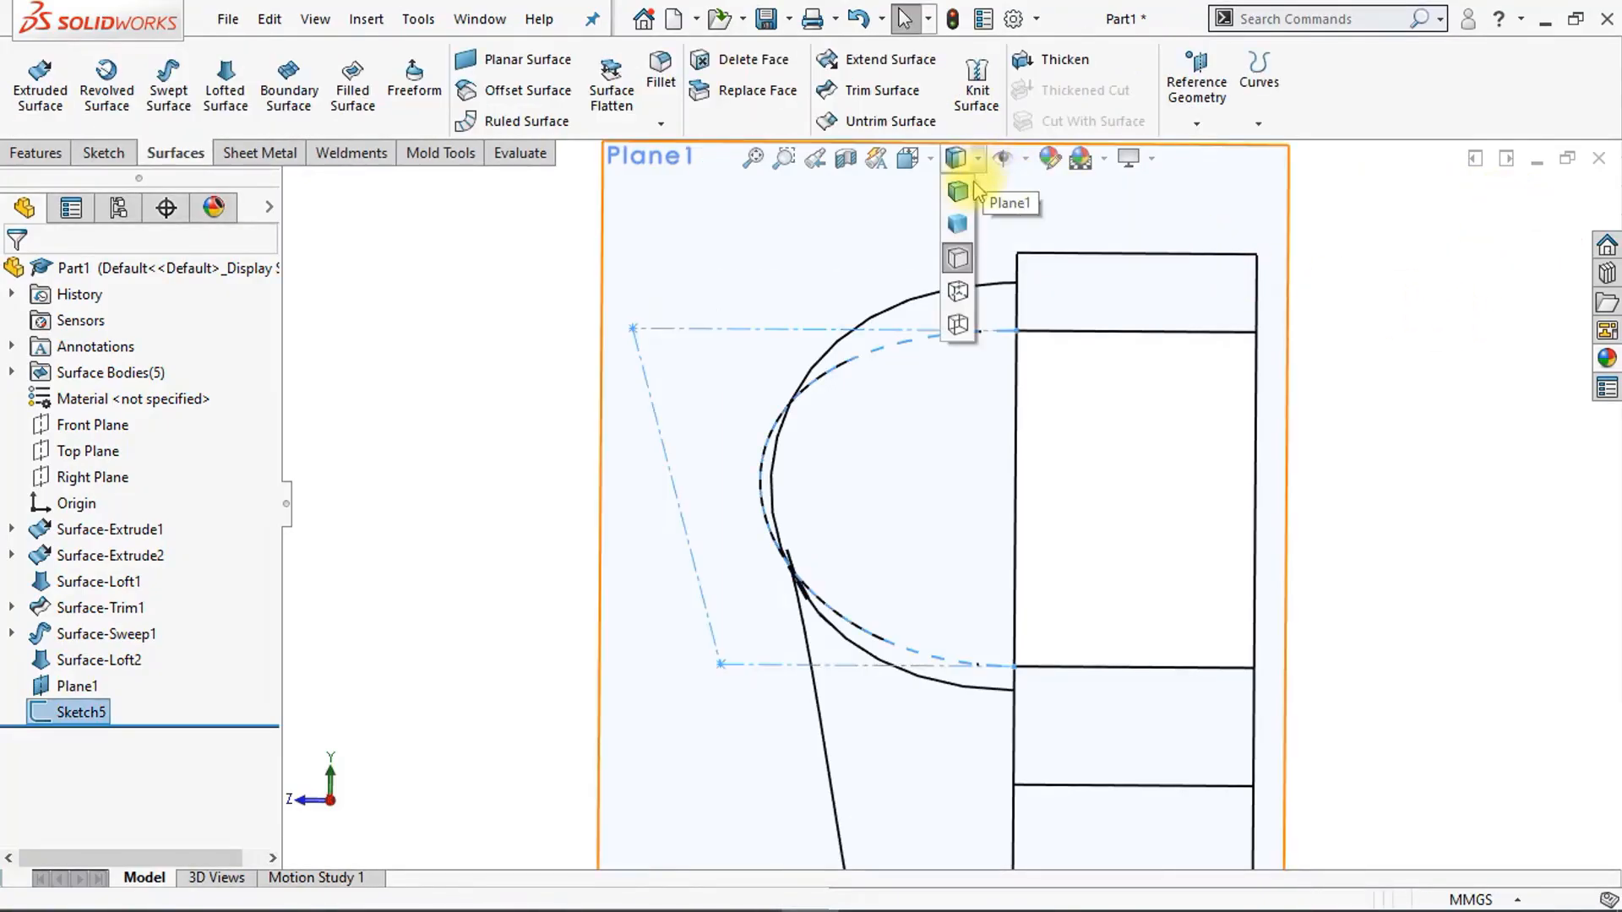
{"action": "left_click", "coordinate": [958, 192]}
{"action": "left_click", "coordinate": [1459, 449]}
{"action": "key", "text": "ctrl+7"}
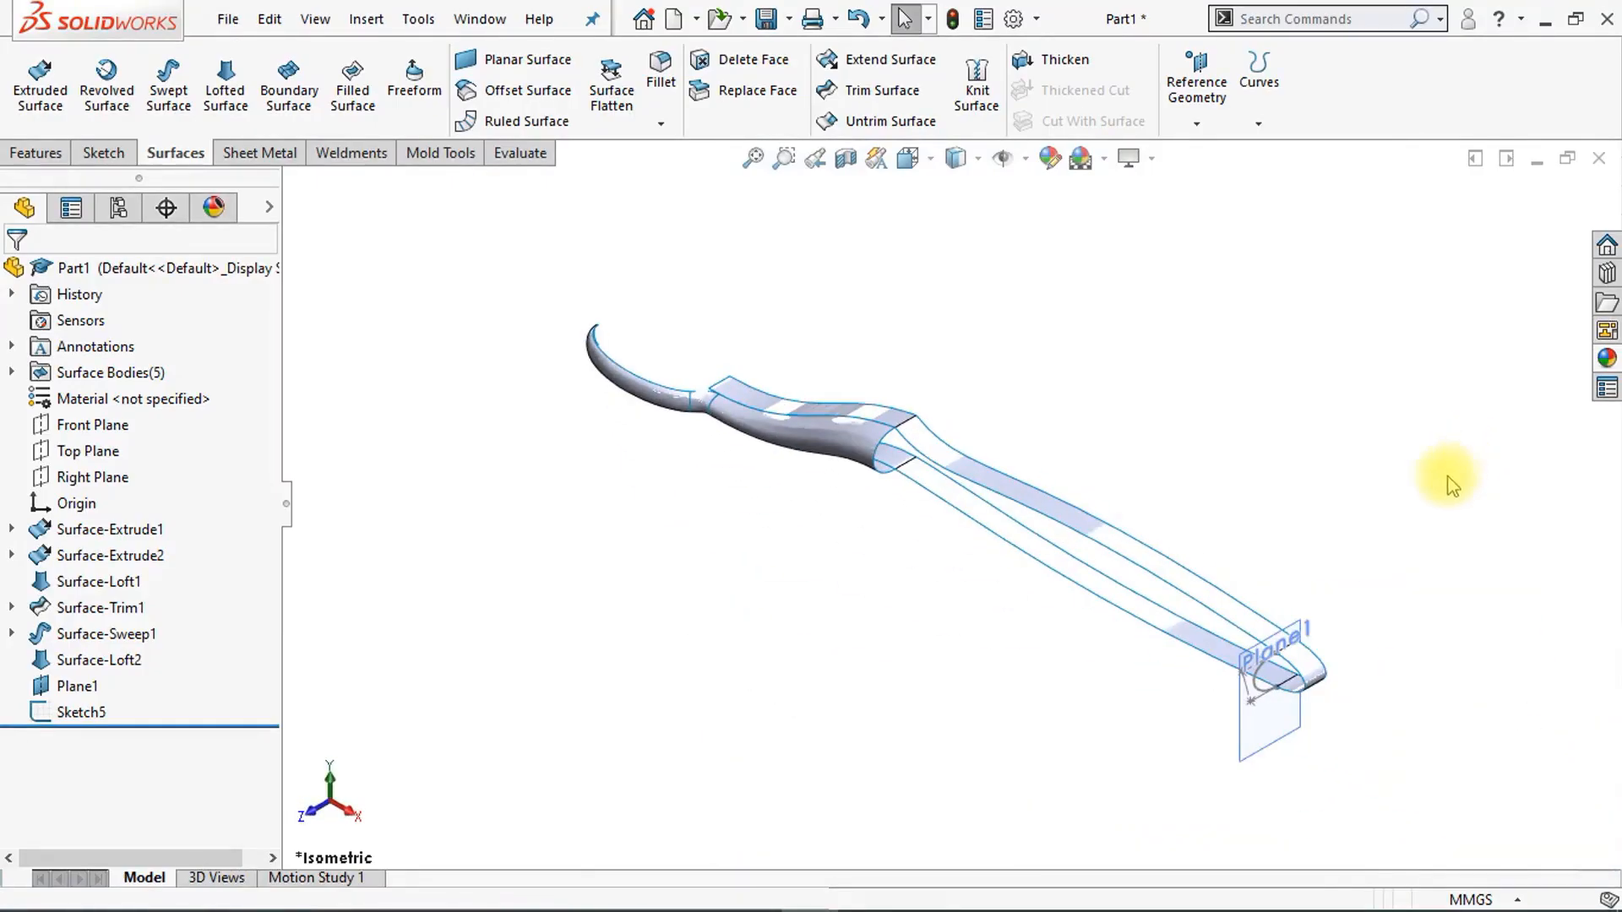
Step: Hide Plane1 at the end of the handle
{"action": "left_click", "coordinate": [1299, 746]}
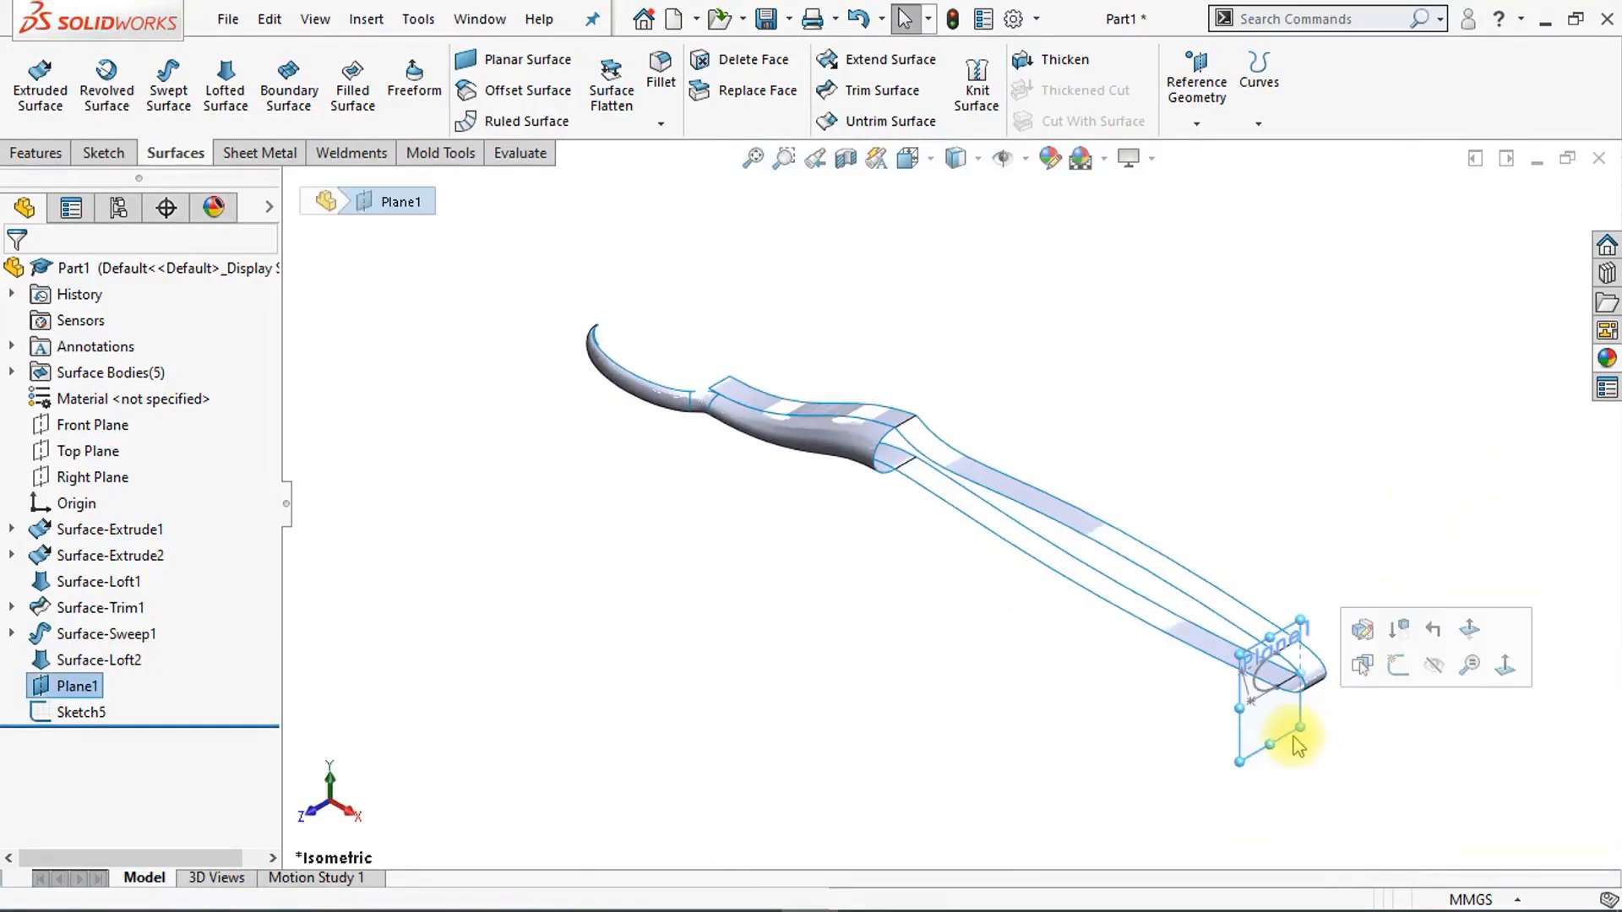
{"action": "left_click", "coordinate": [1435, 667]}
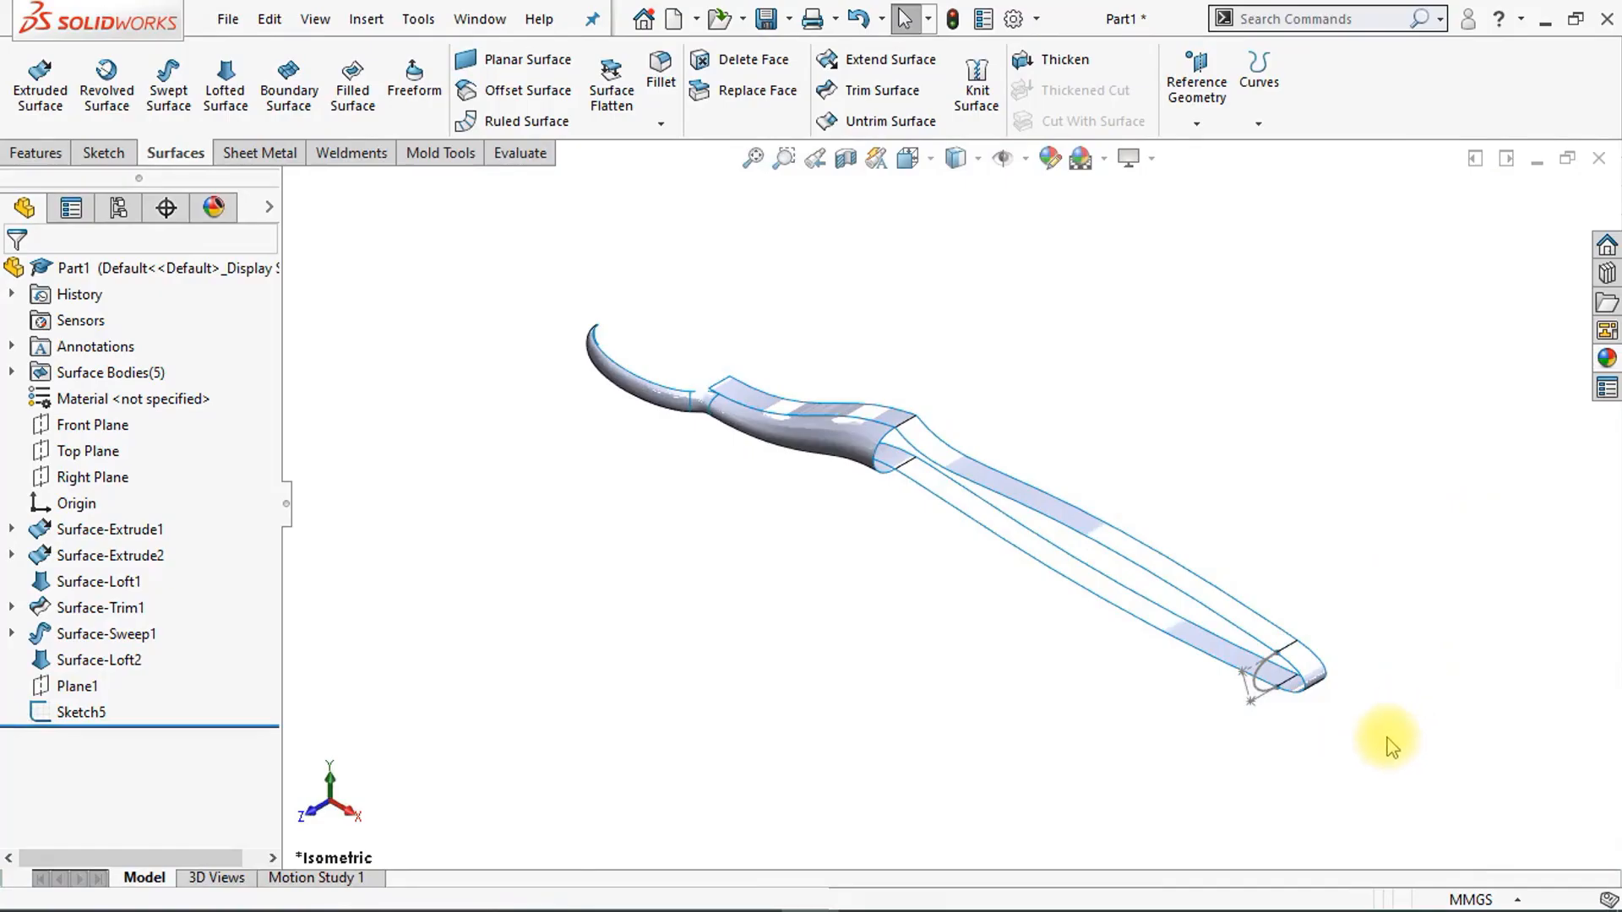
Step: Set up a lofted surface between the handle's upper and lower long edges, guided by the neck surface's curved end edge and Sketch5
{"action": "scroll", "coordinate": [1392, 747], "scroll_direction": "down", "scroll_amount": 4}
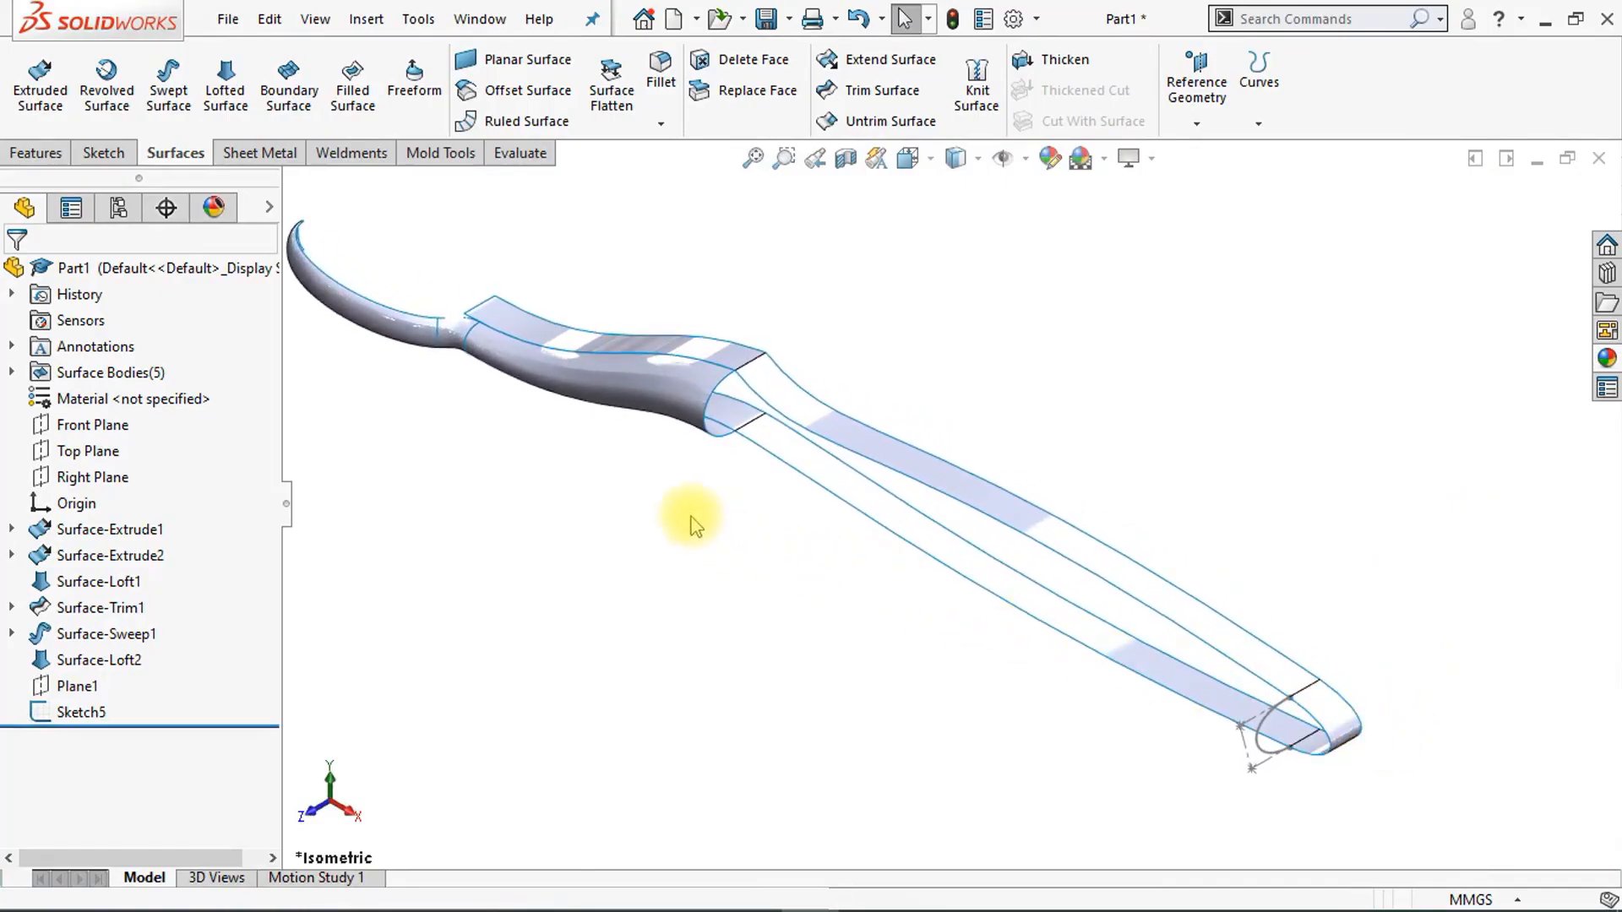
{"action": "left_click", "coordinate": [226, 104]}
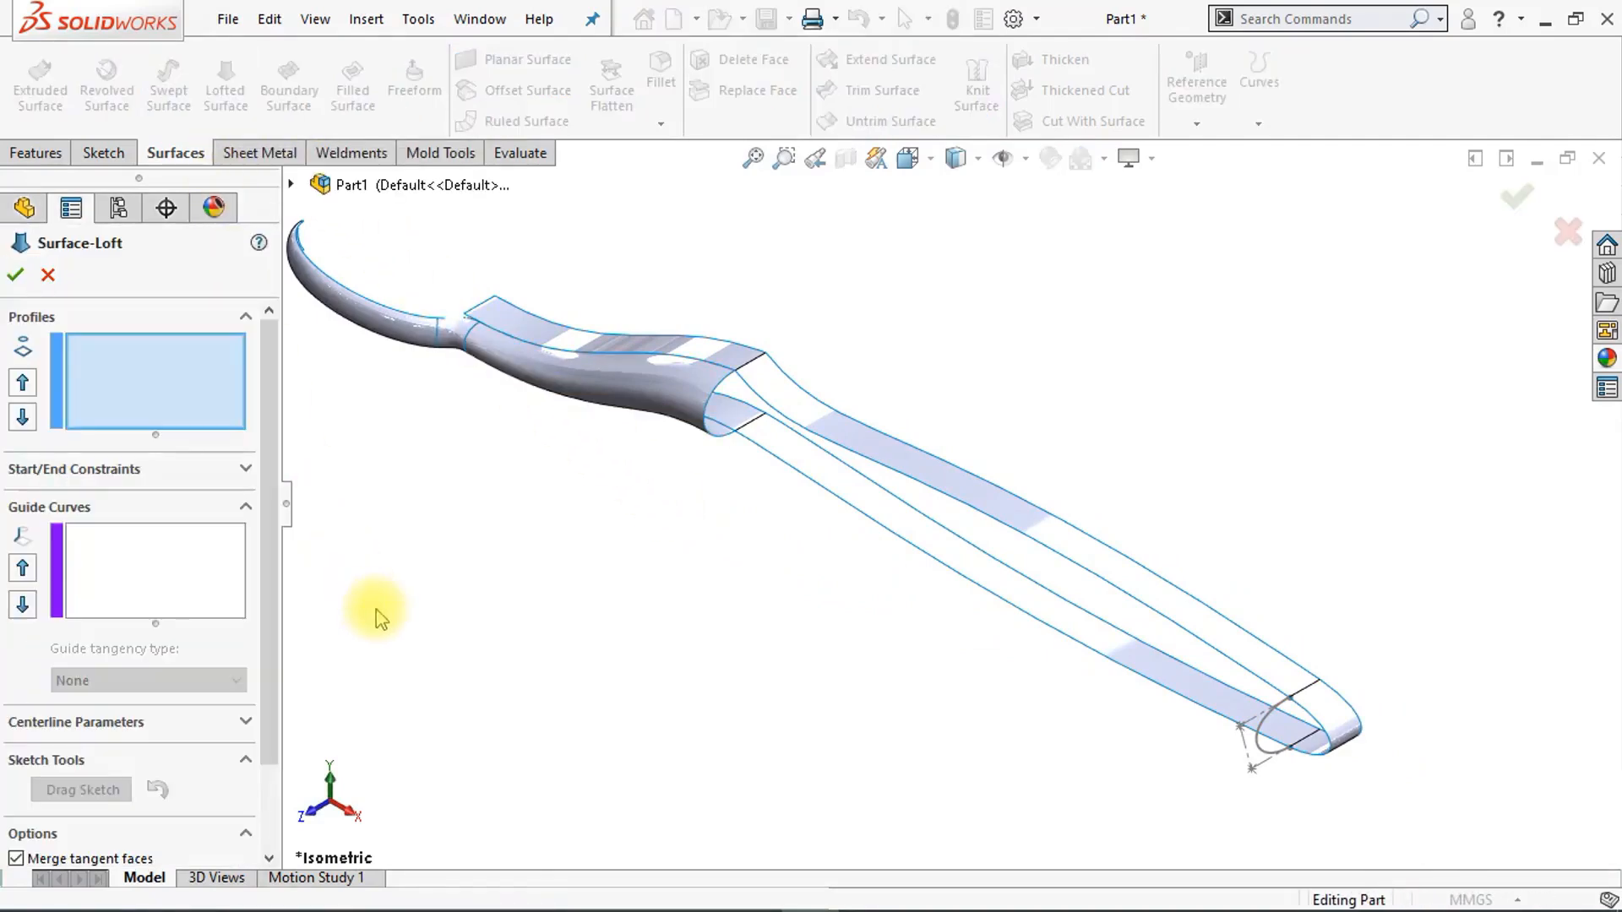
{"action": "left_click", "coordinate": [869, 462]}
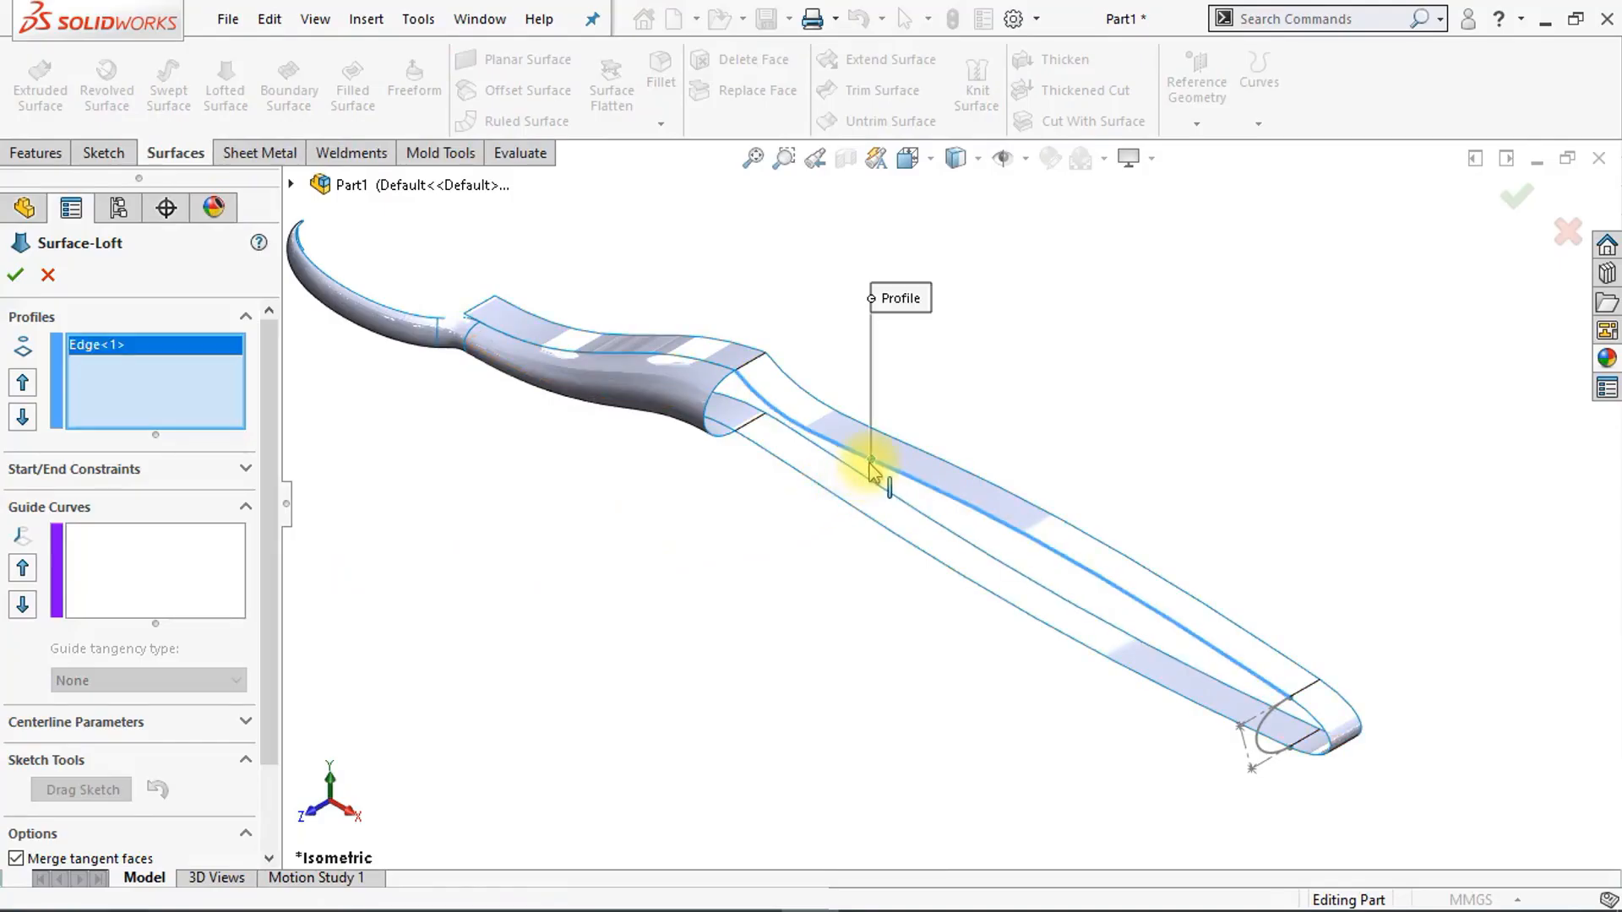
{"action": "left_click", "coordinate": [840, 503]}
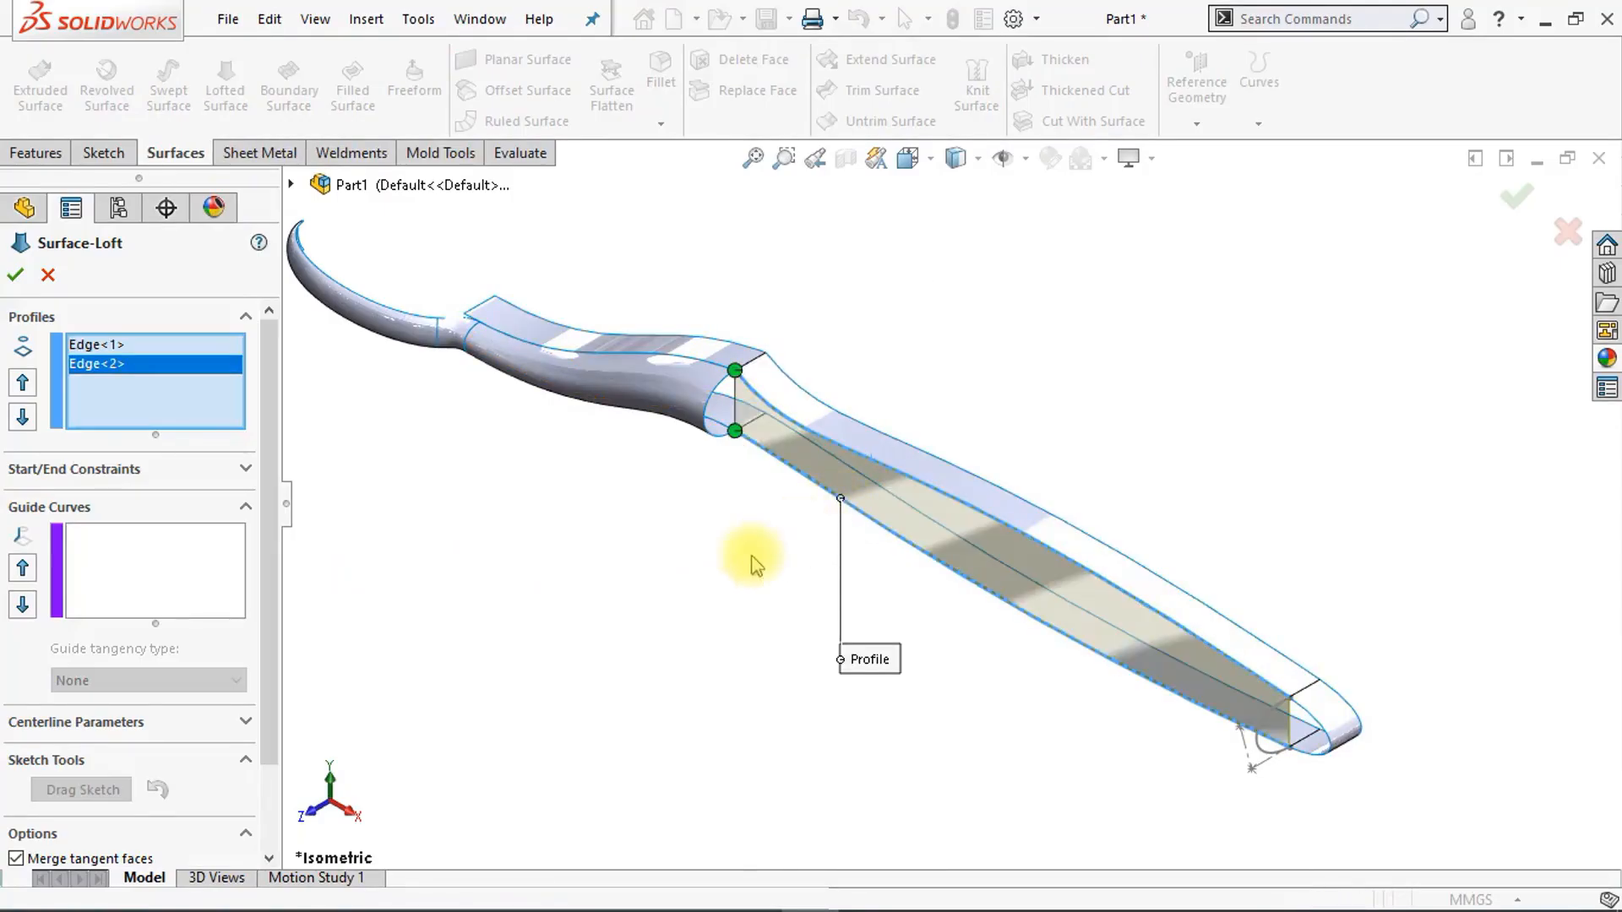
{"action": "left_click", "coordinate": [189, 589]}
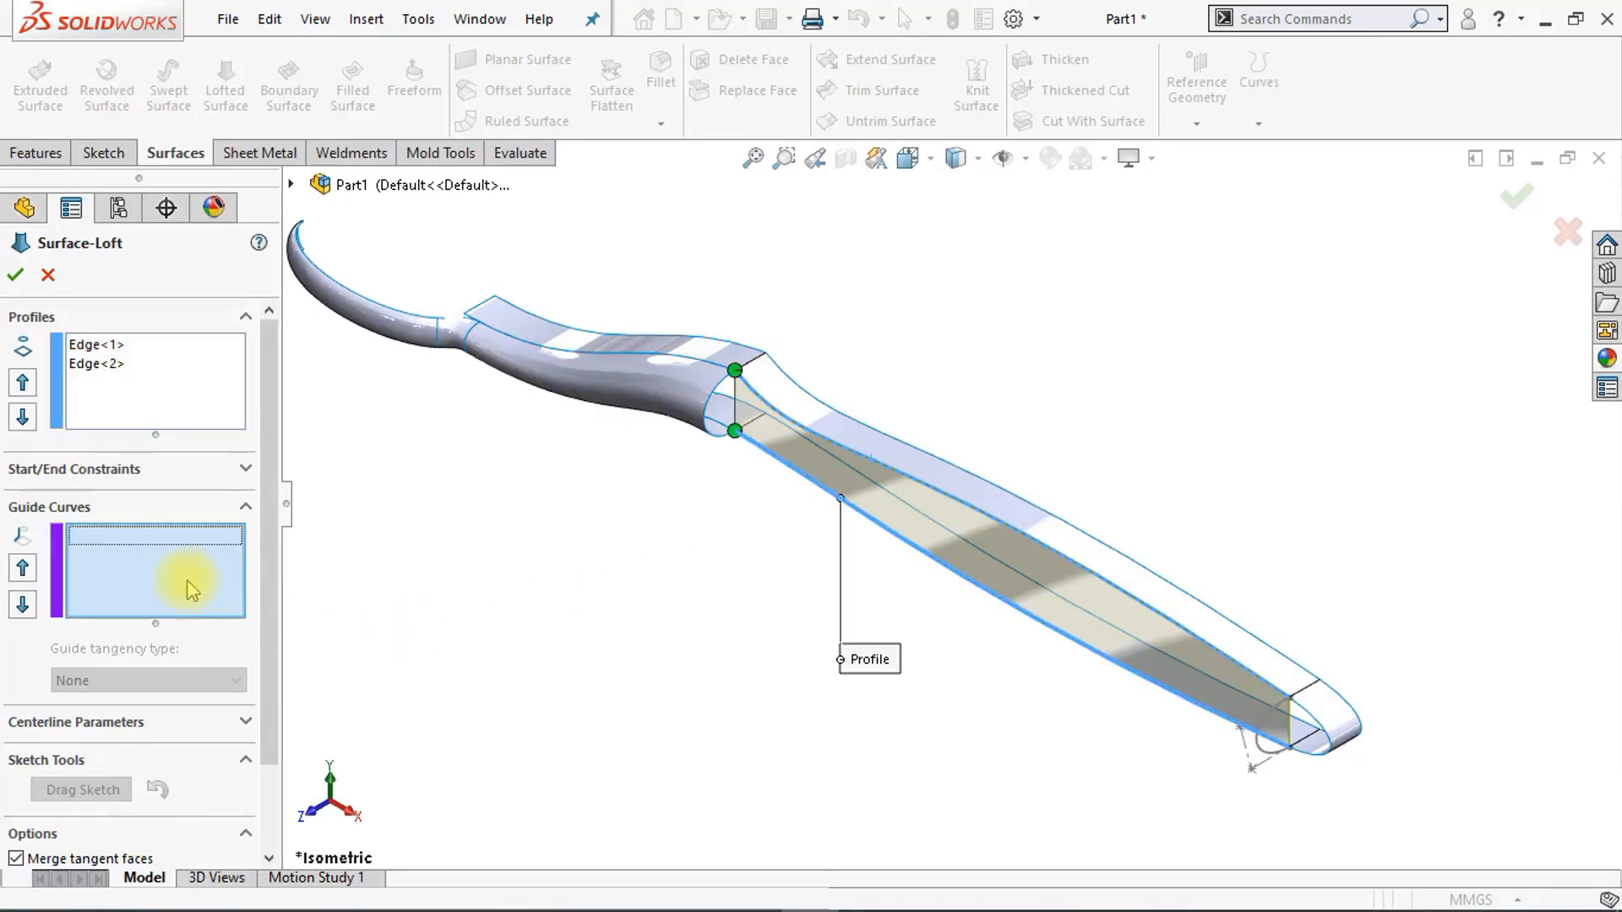
{"action": "left_click", "coordinate": [705, 429]}
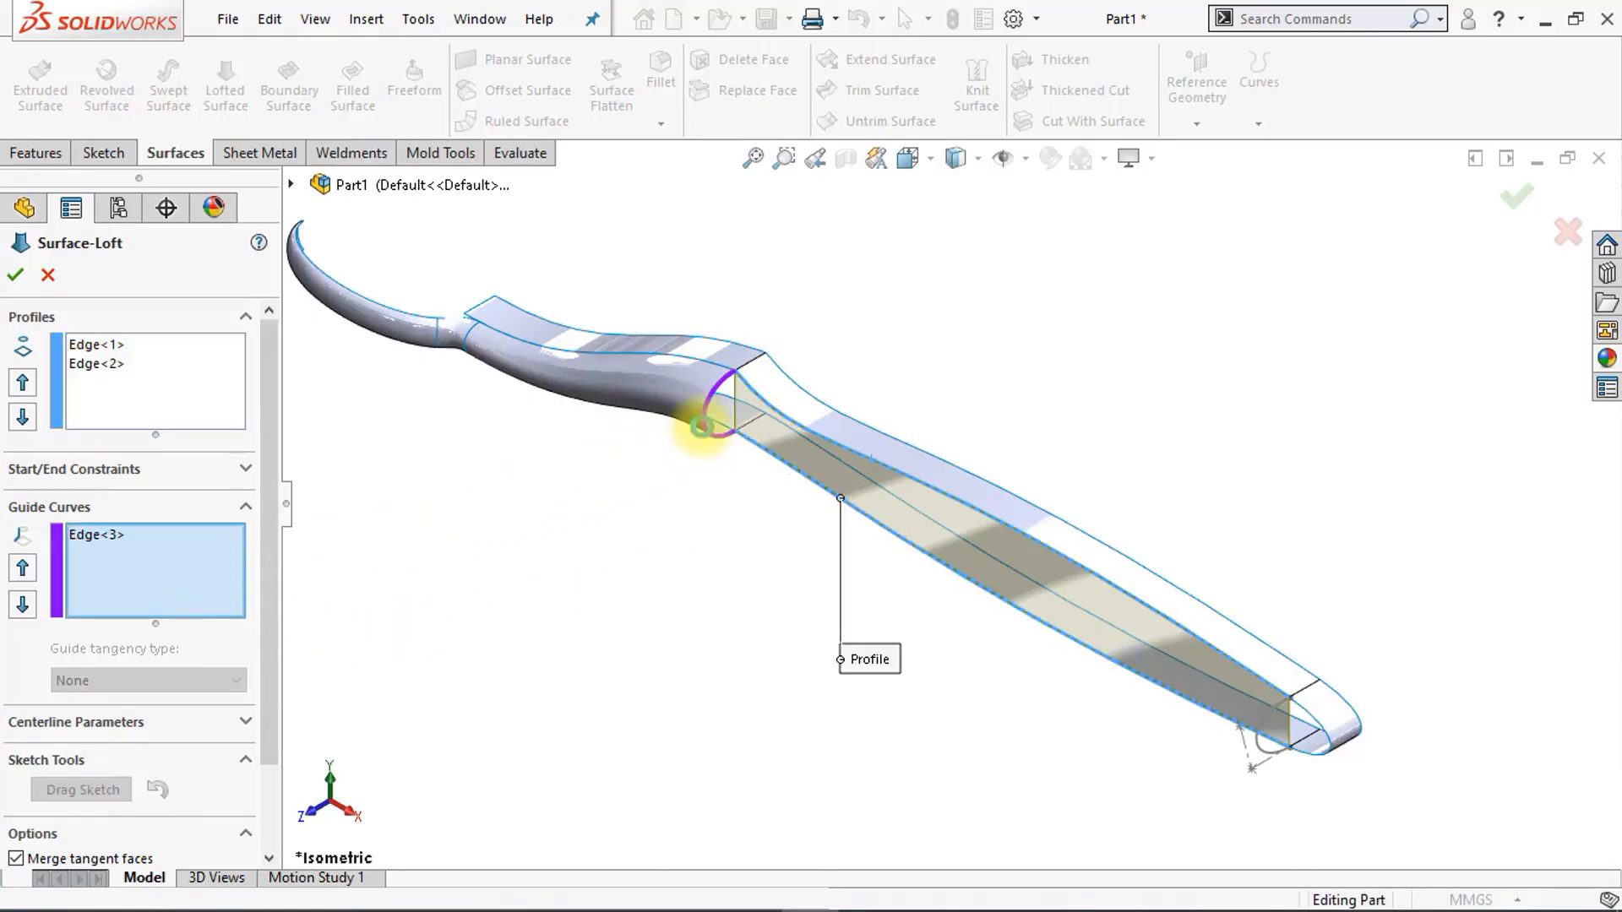
{"action": "left_click", "coordinate": [1259, 749]}
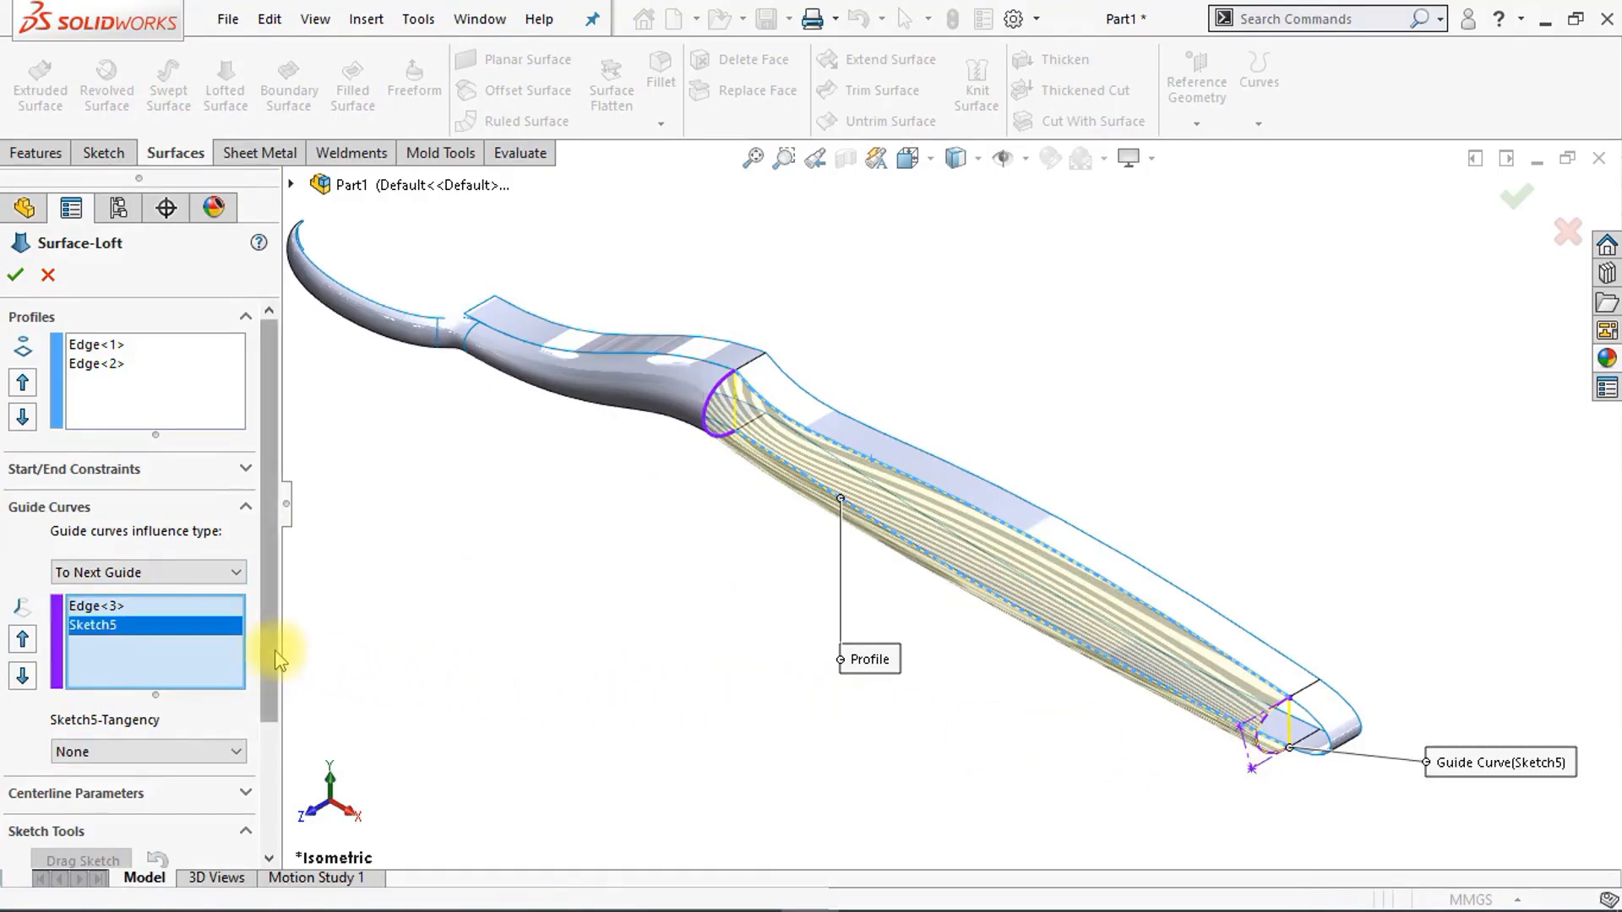
Step: Set the loft's start constraint to Tangency To Face with a tangent length of 3
{"action": "left_click", "coordinate": [245, 472]}
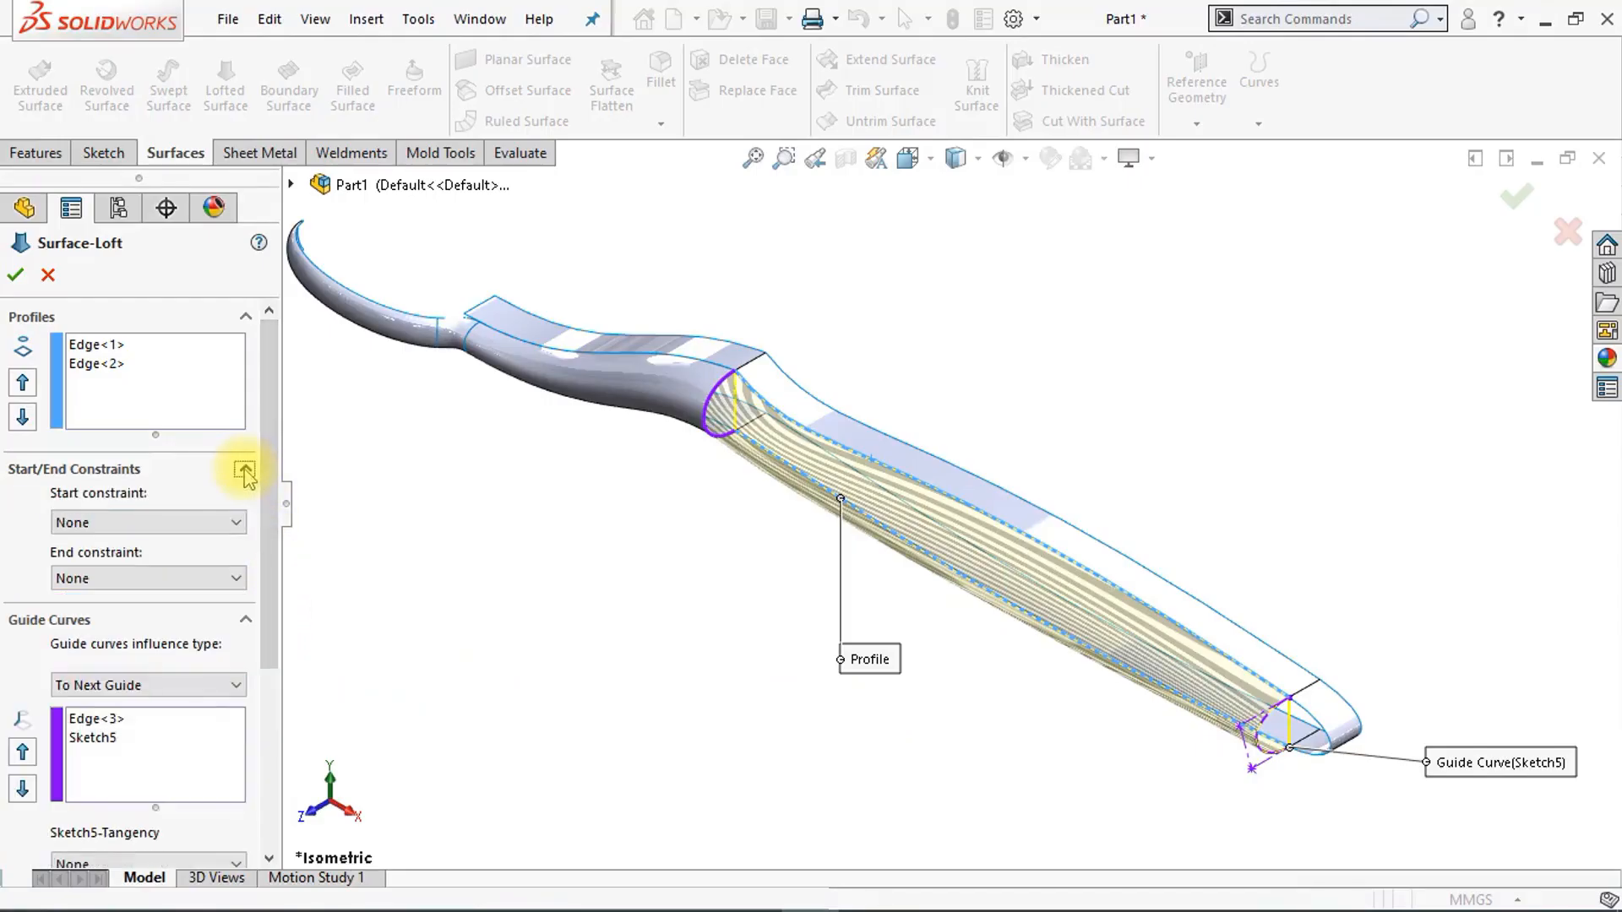
{"action": "left_click", "coordinate": [236, 524]}
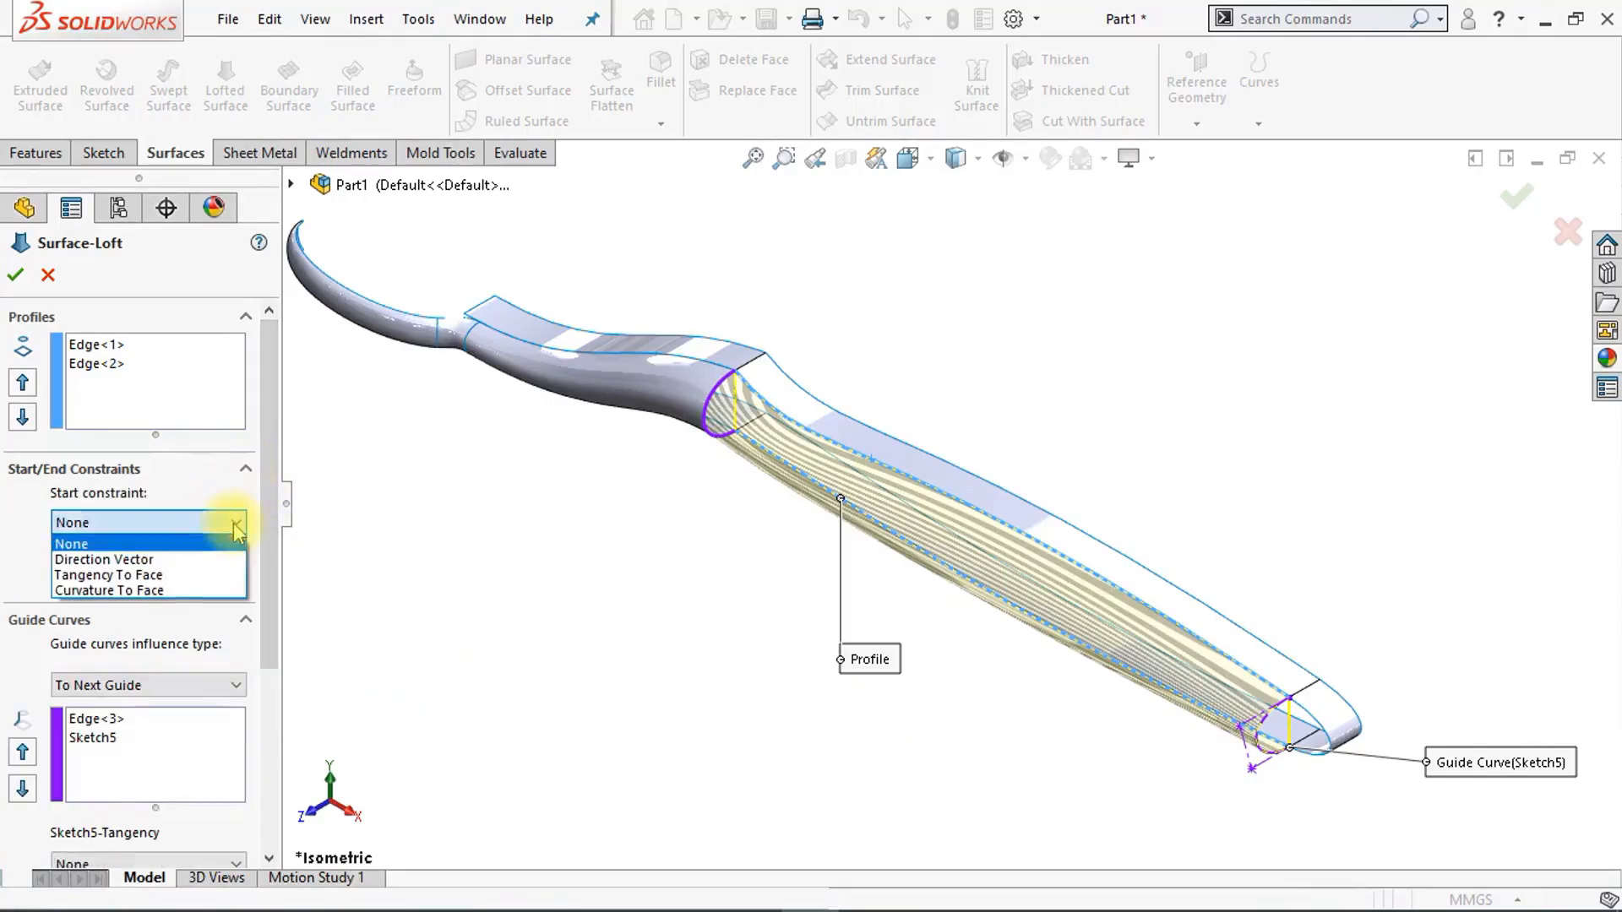
{"action": "left_click", "coordinate": [183, 576]}
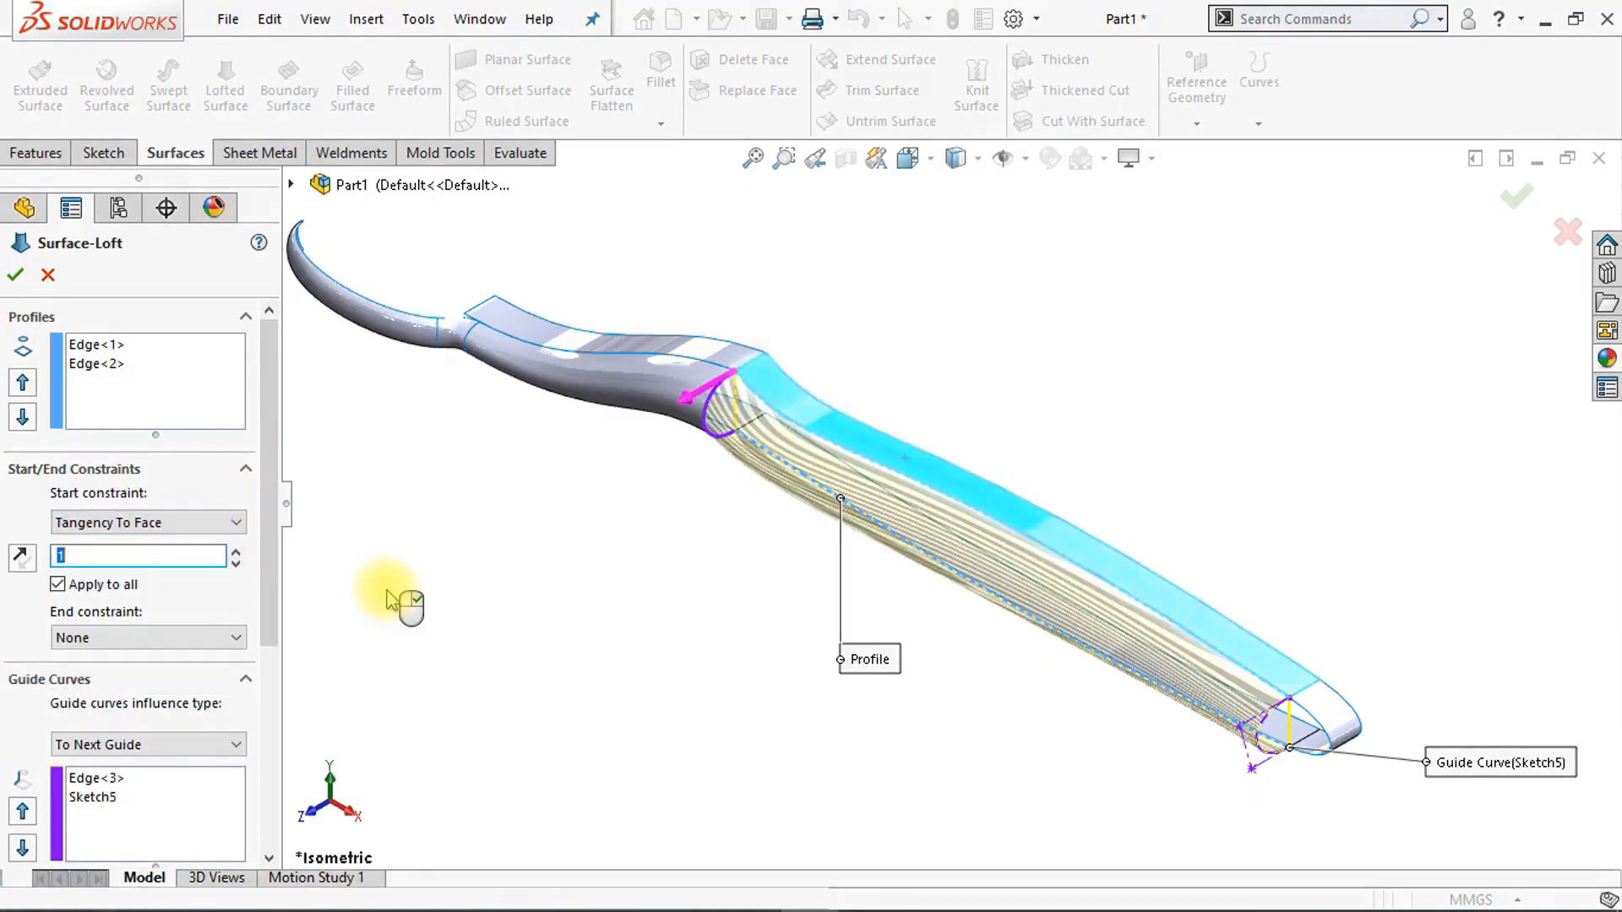
{"action": "type", "text": "3"}
{"action": "key", "text": "Return"}
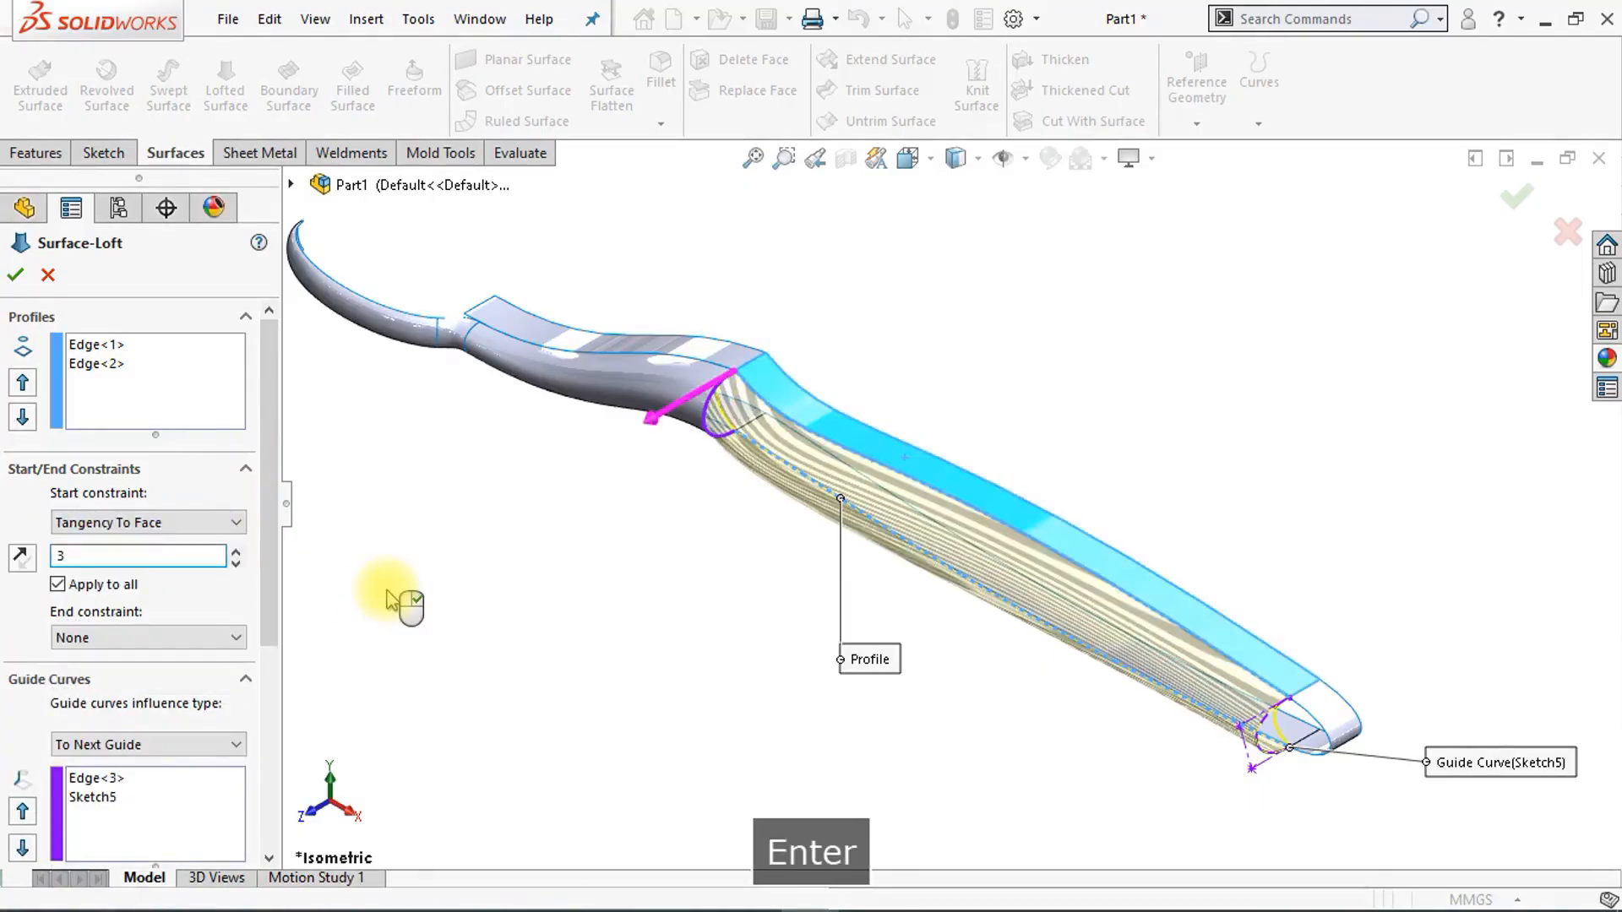
Step: Set the loft's end constraint to Tangency To Face with a tangent length of 3 and create the surface
{"action": "left_click", "coordinate": [235, 644]}
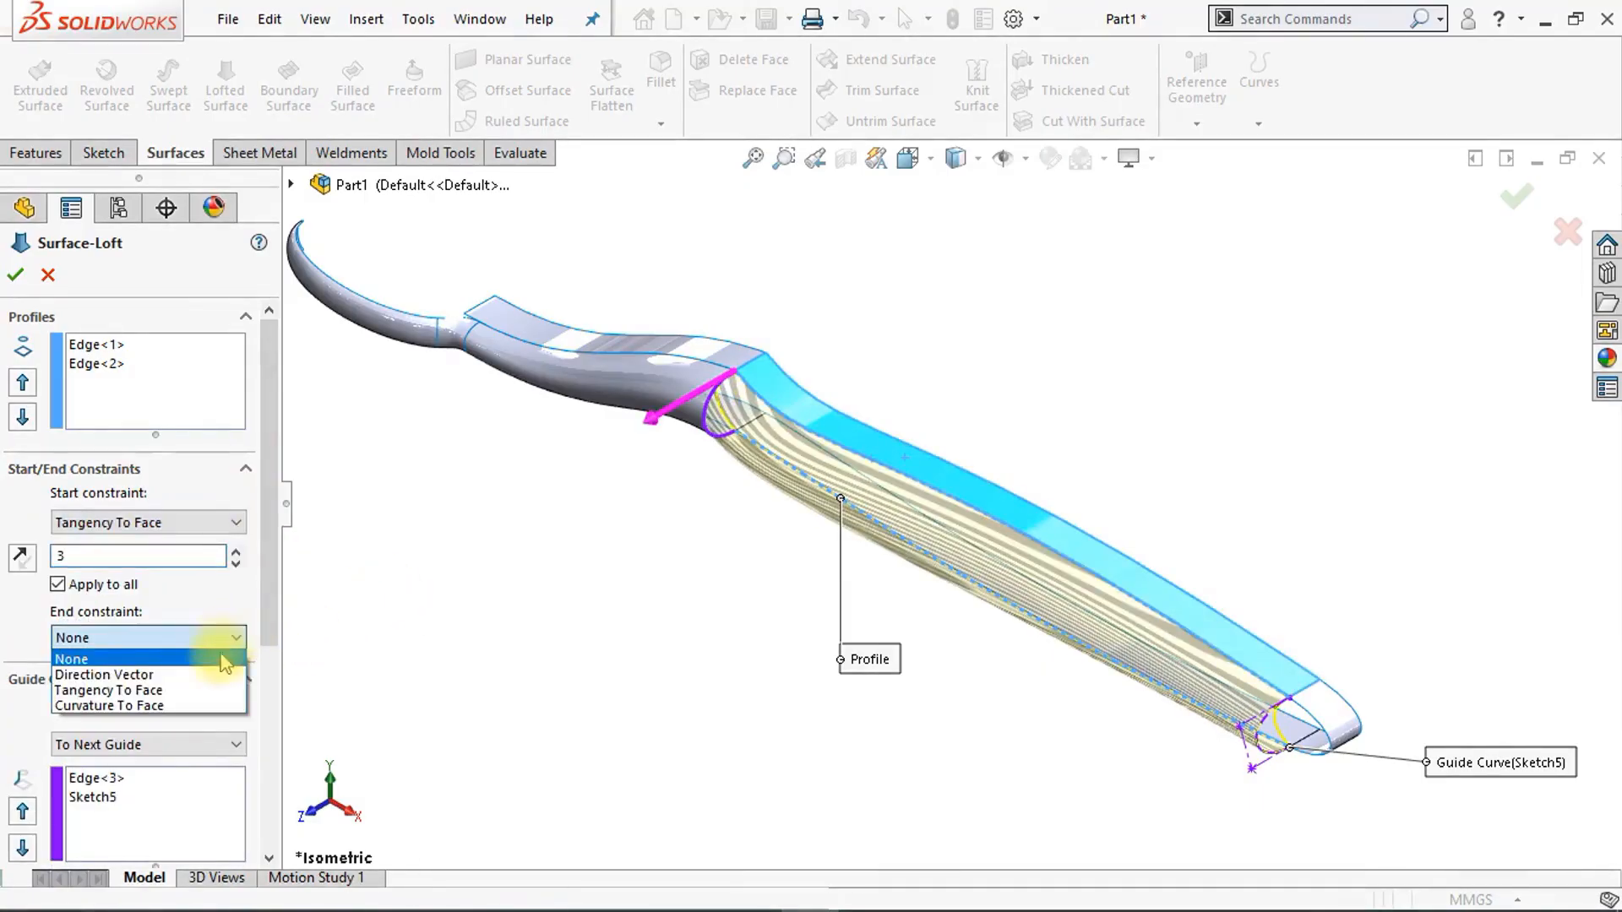
{"action": "left_click", "coordinate": [211, 681]}
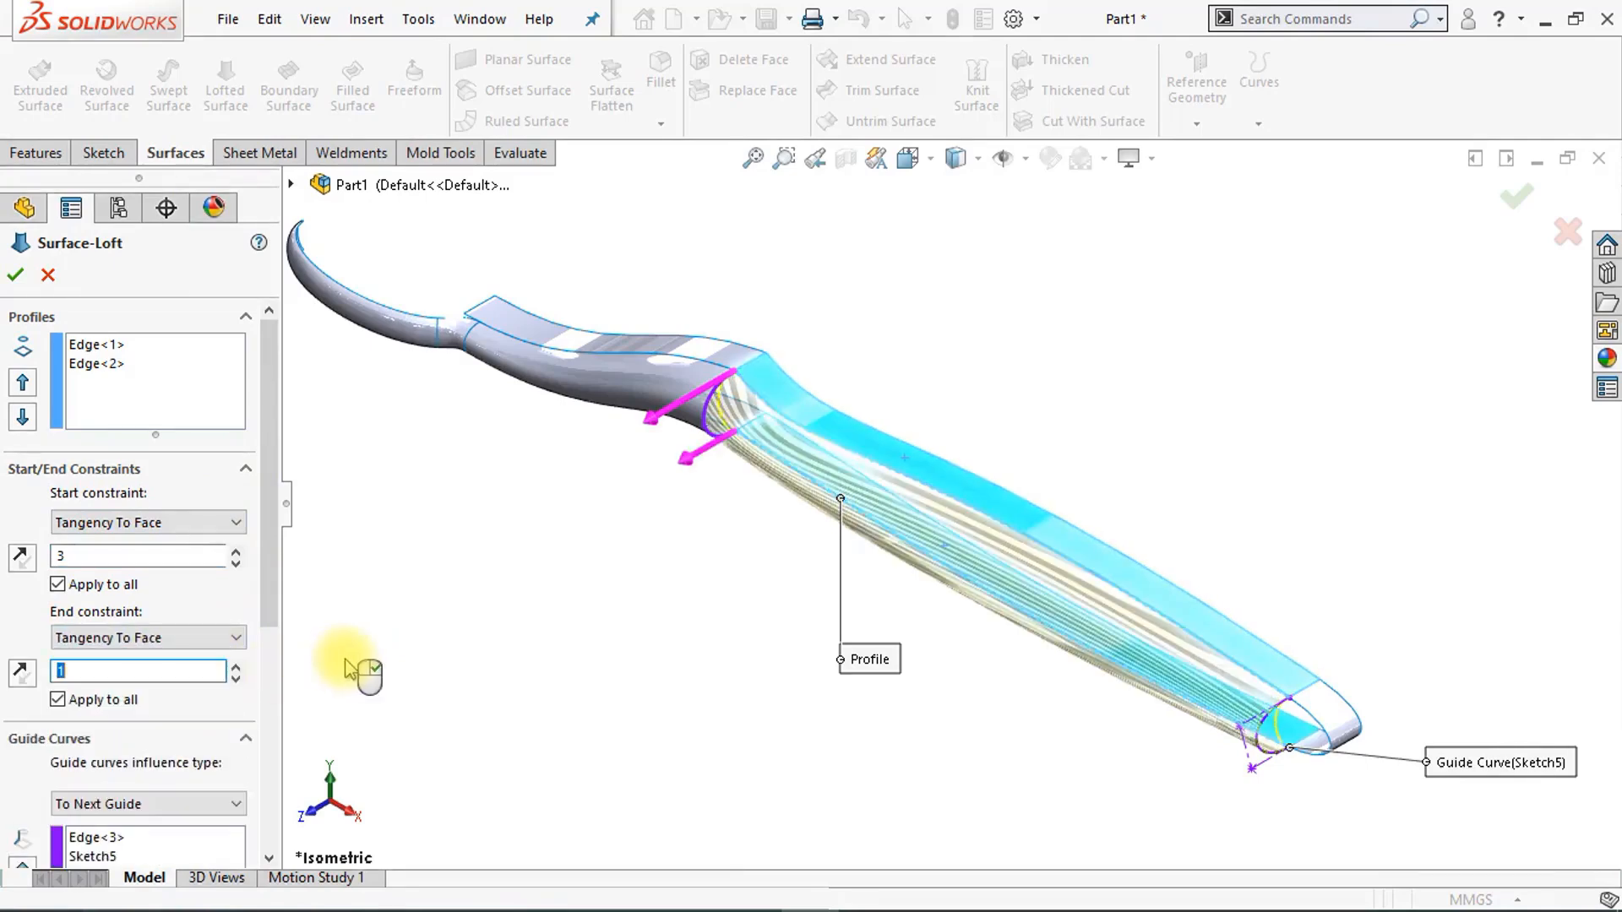
{"action": "type", "text": "3"}
{"action": "key", "text": "Return"}
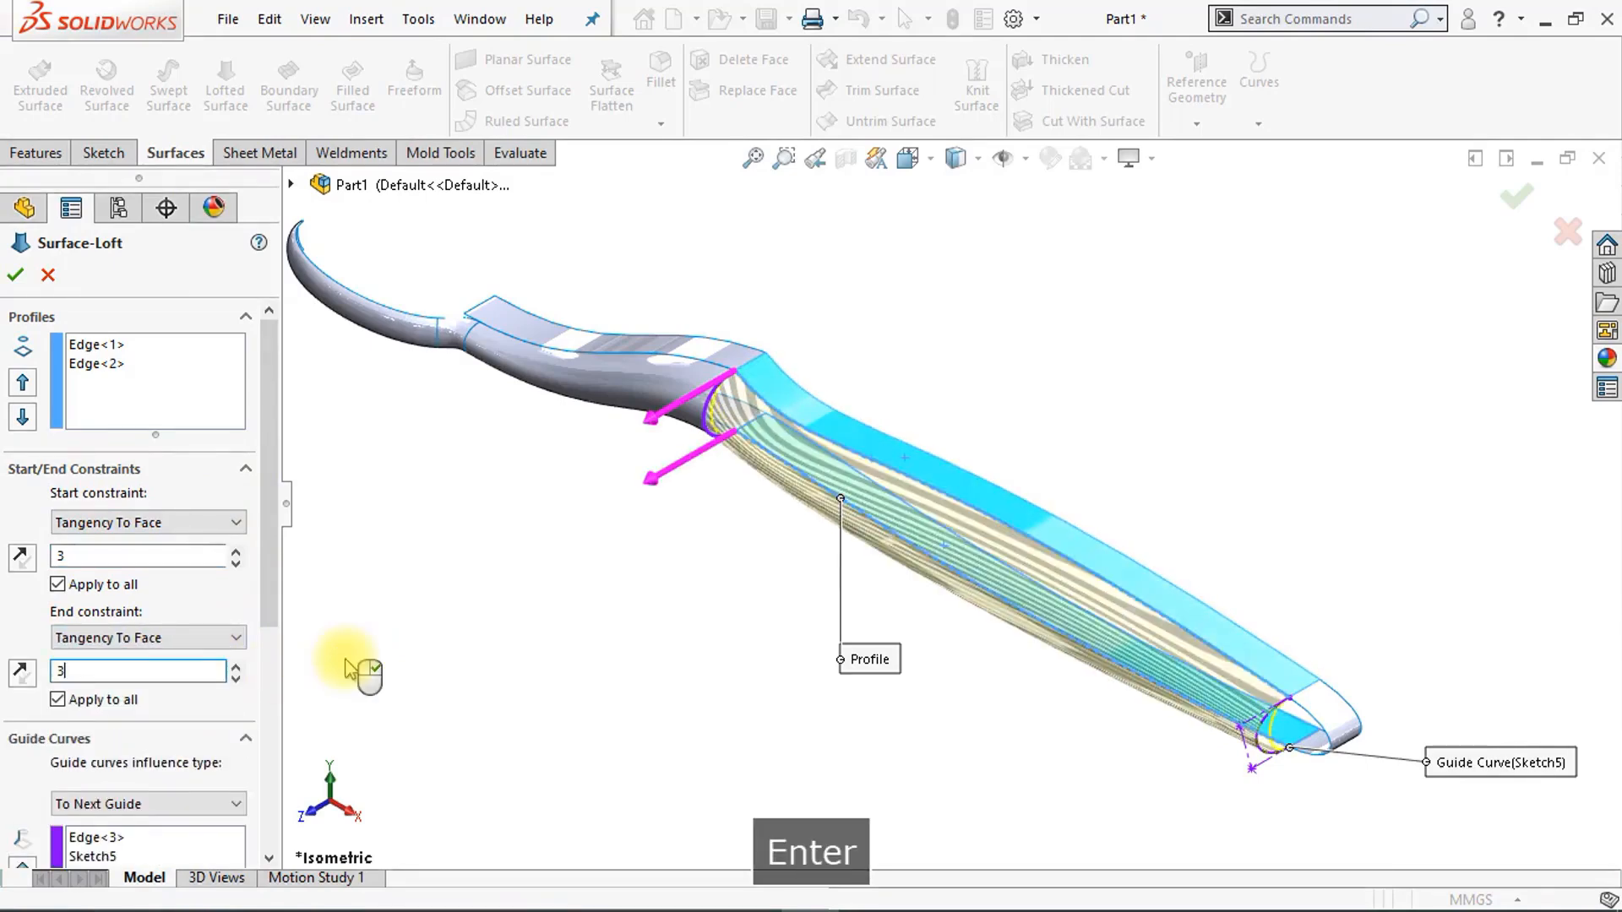
{"action": "left_click", "coordinate": [16, 279]}
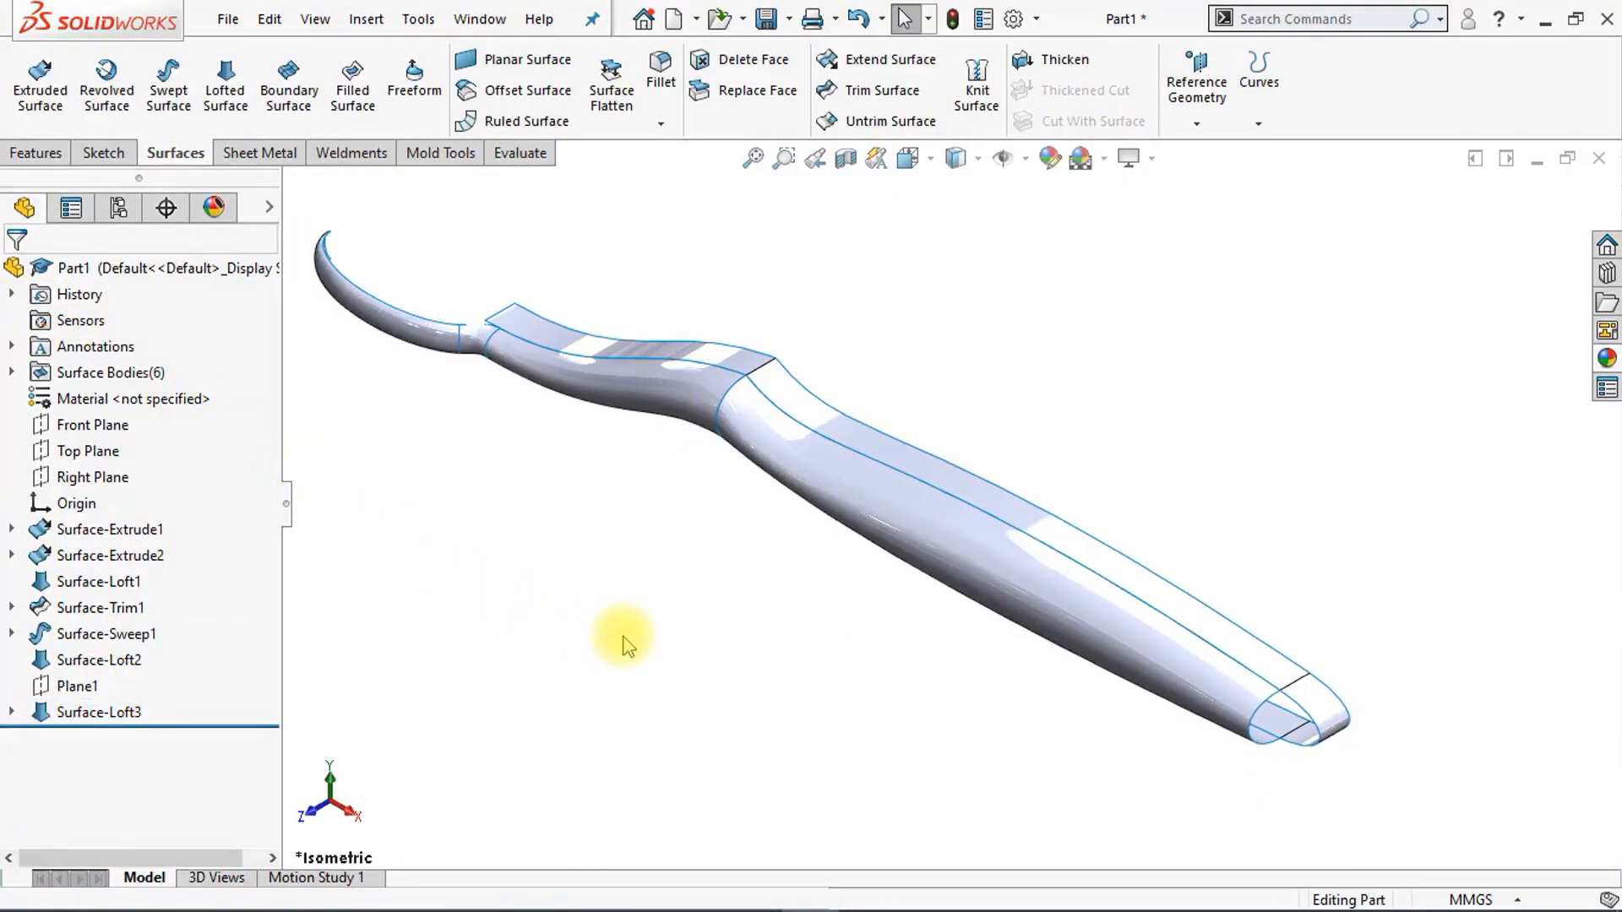
Step: Set up a filled surface at the handle's tip, bounded by the loft's end edge and the tip's side edge
{"action": "key", "text": "Up"}
{"action": "middle_click_drag", "start_coordinate": [623, 636], "coordinate": [621, 635]}
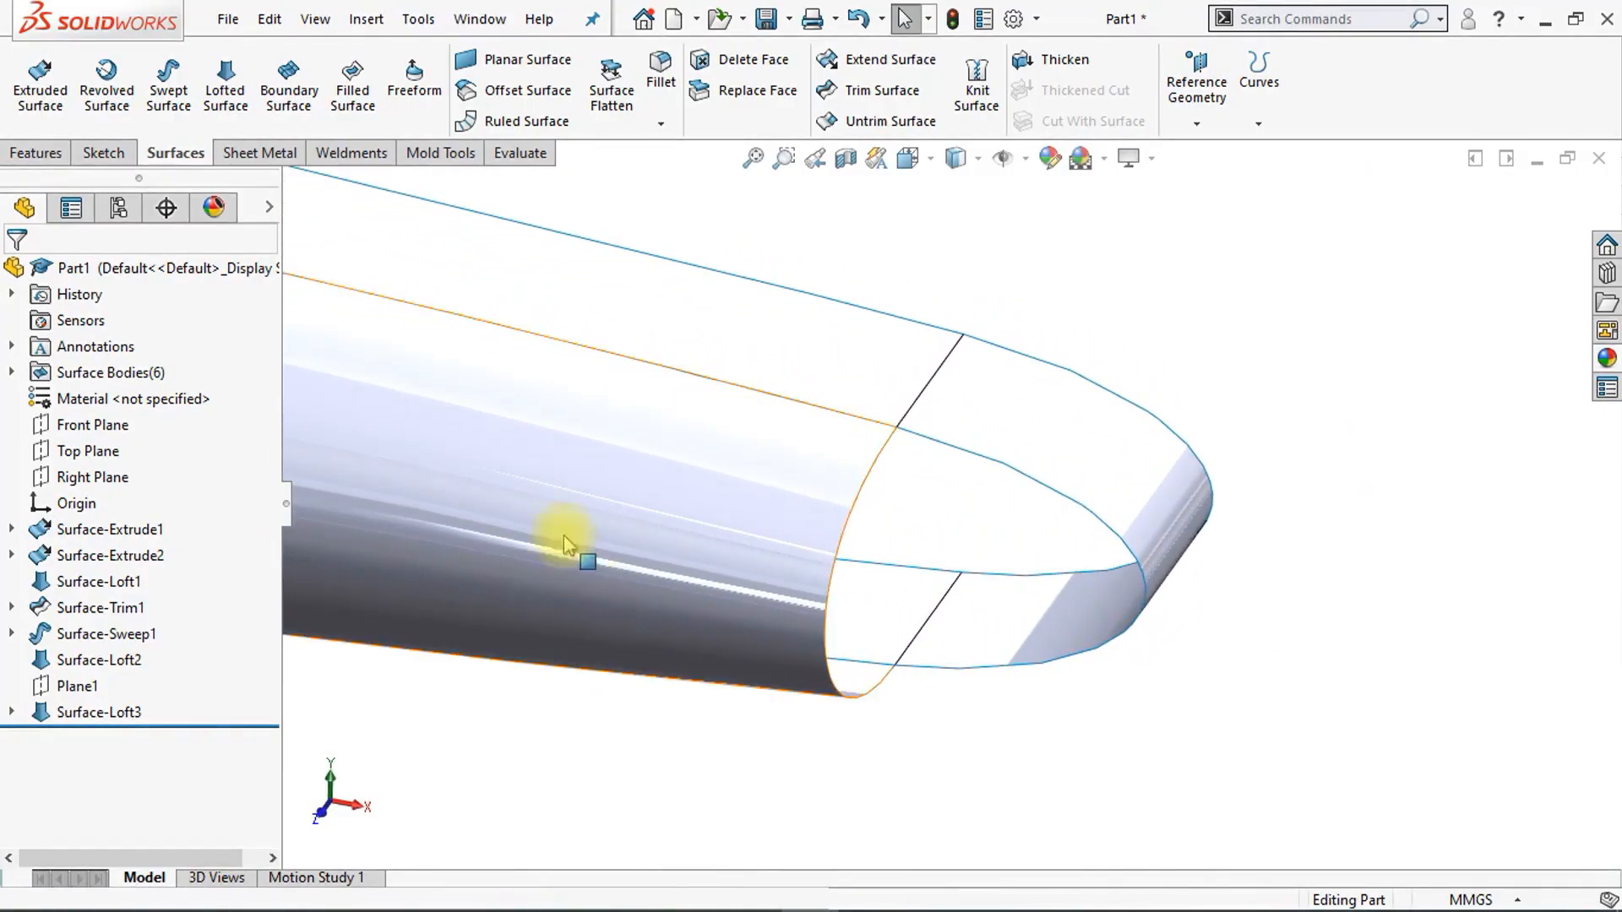
{"action": "left_click", "coordinate": [354, 93]}
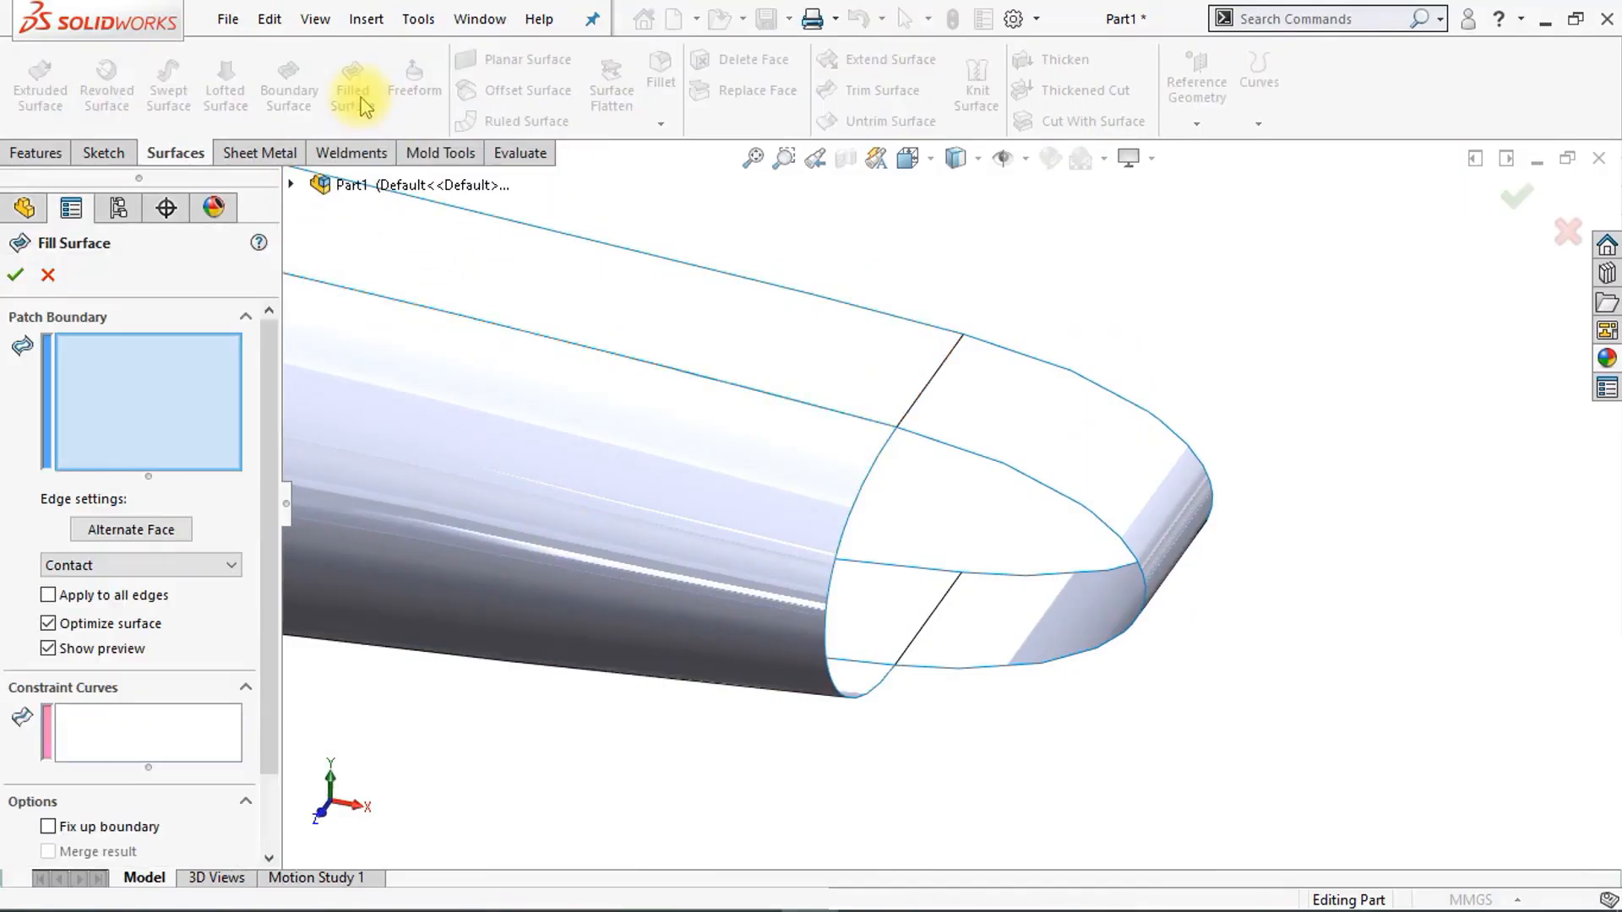
{"action": "left_click", "coordinate": [864, 505]}
{"action": "left_click", "coordinate": [984, 469]}
{"action": "scroll", "coordinate": [986, 515], "scroll_direction": "down", "scroll_amount": 5}
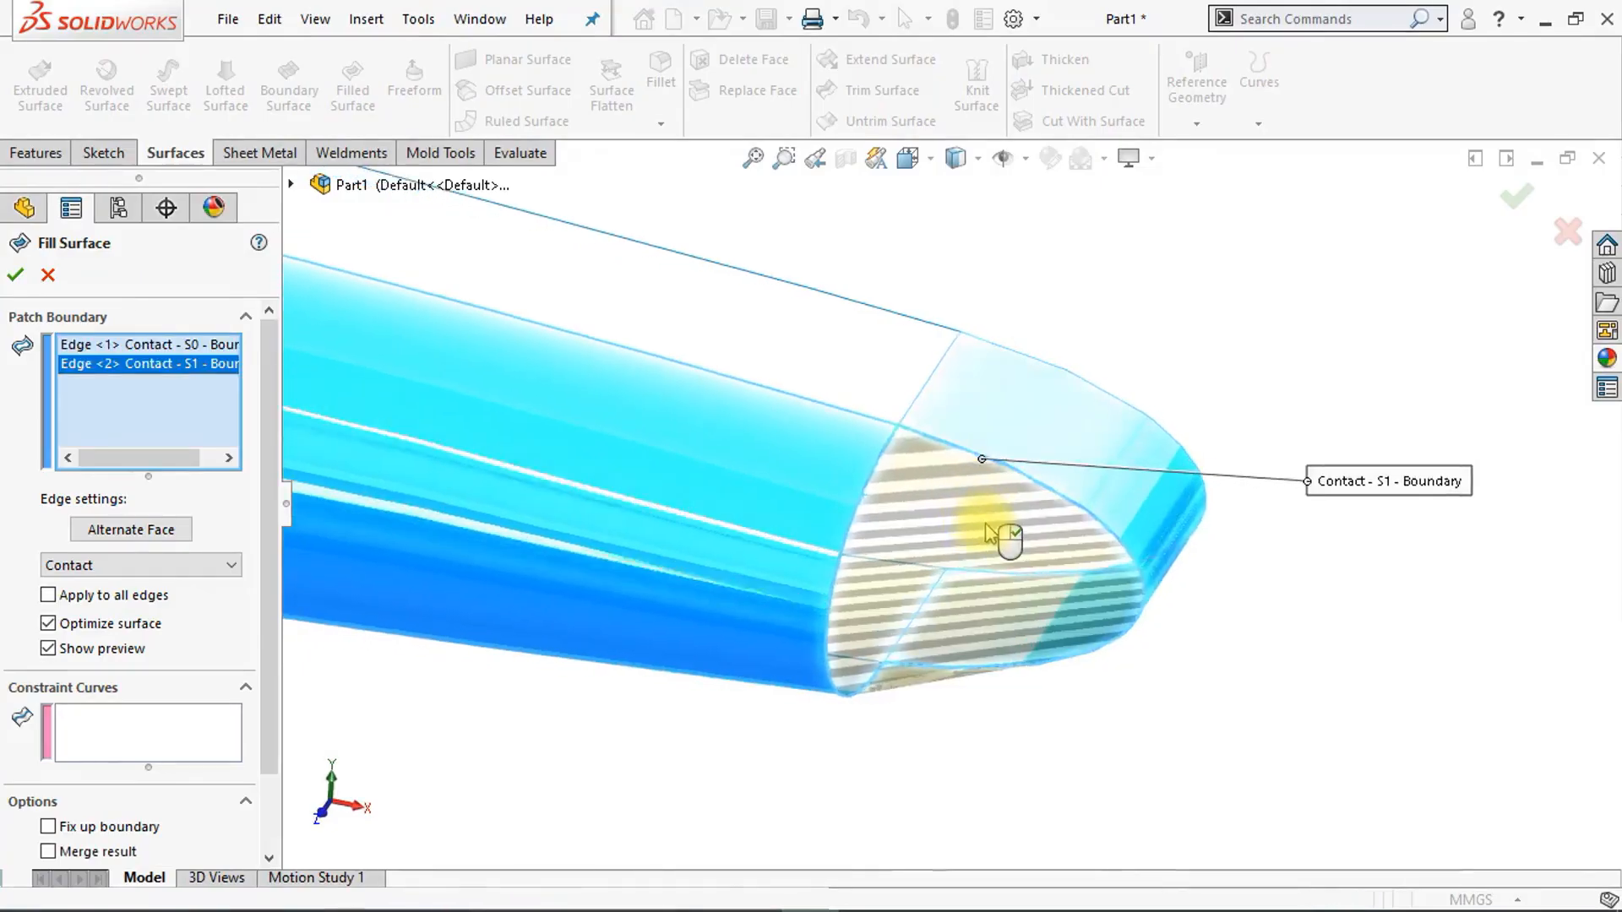
{"action": "scroll", "coordinate": [987, 532], "scroll_direction": "down", "scroll_amount": 2}
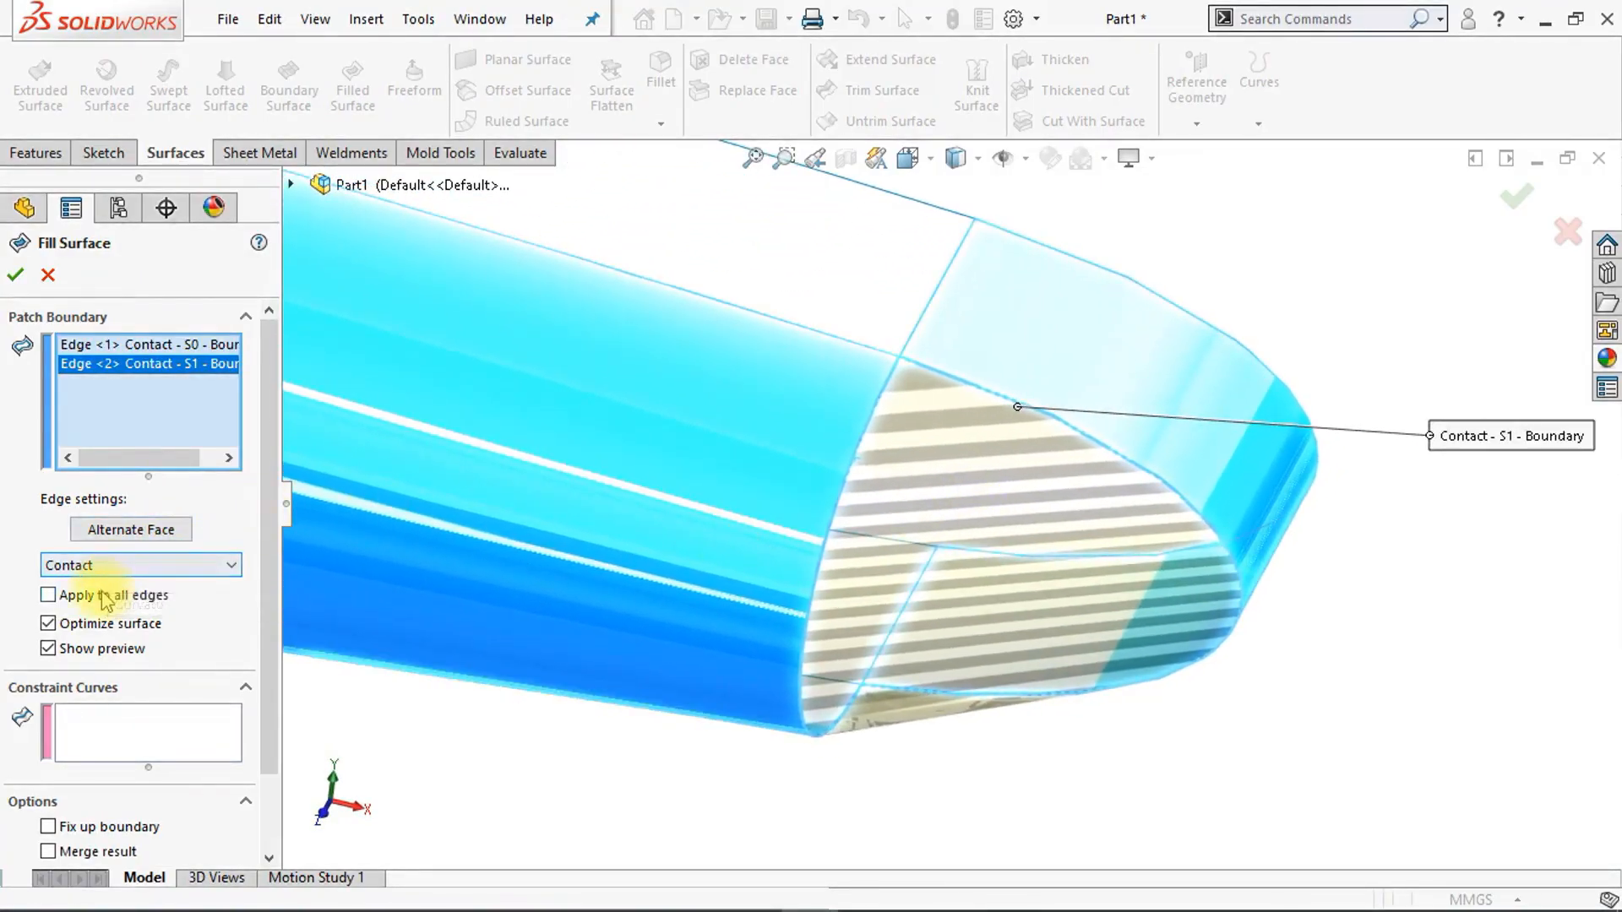
Step: Make the fill Tangent along all edges, turn off Optimize surface, and create the patch
{"action": "left_click", "coordinate": [112, 566]}
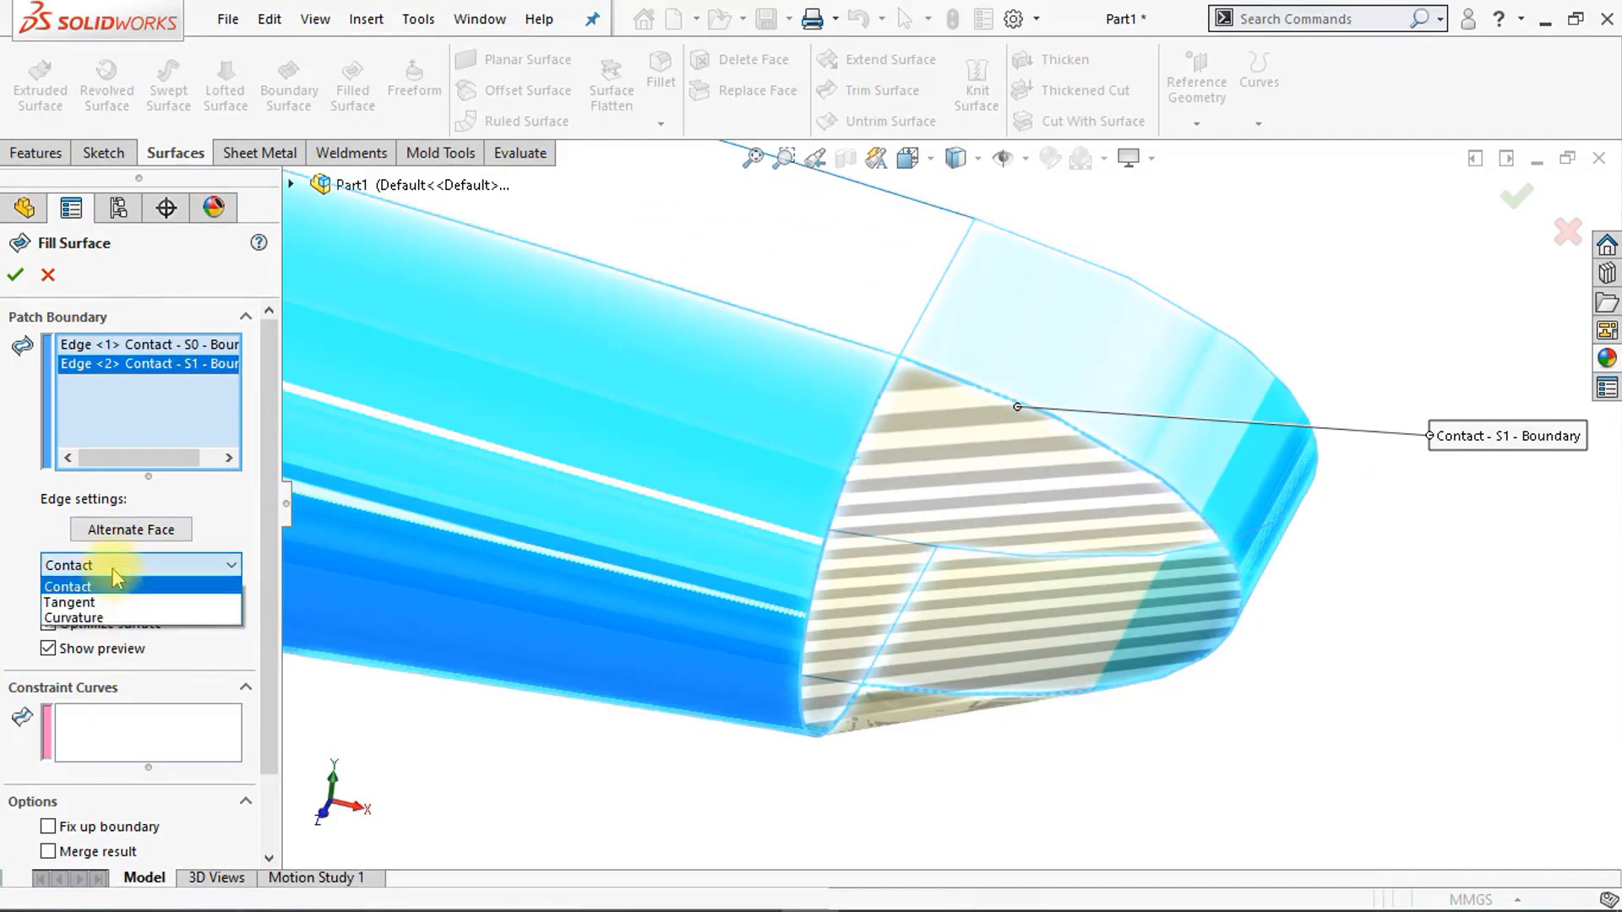
{"action": "left_click", "coordinate": [114, 603]}
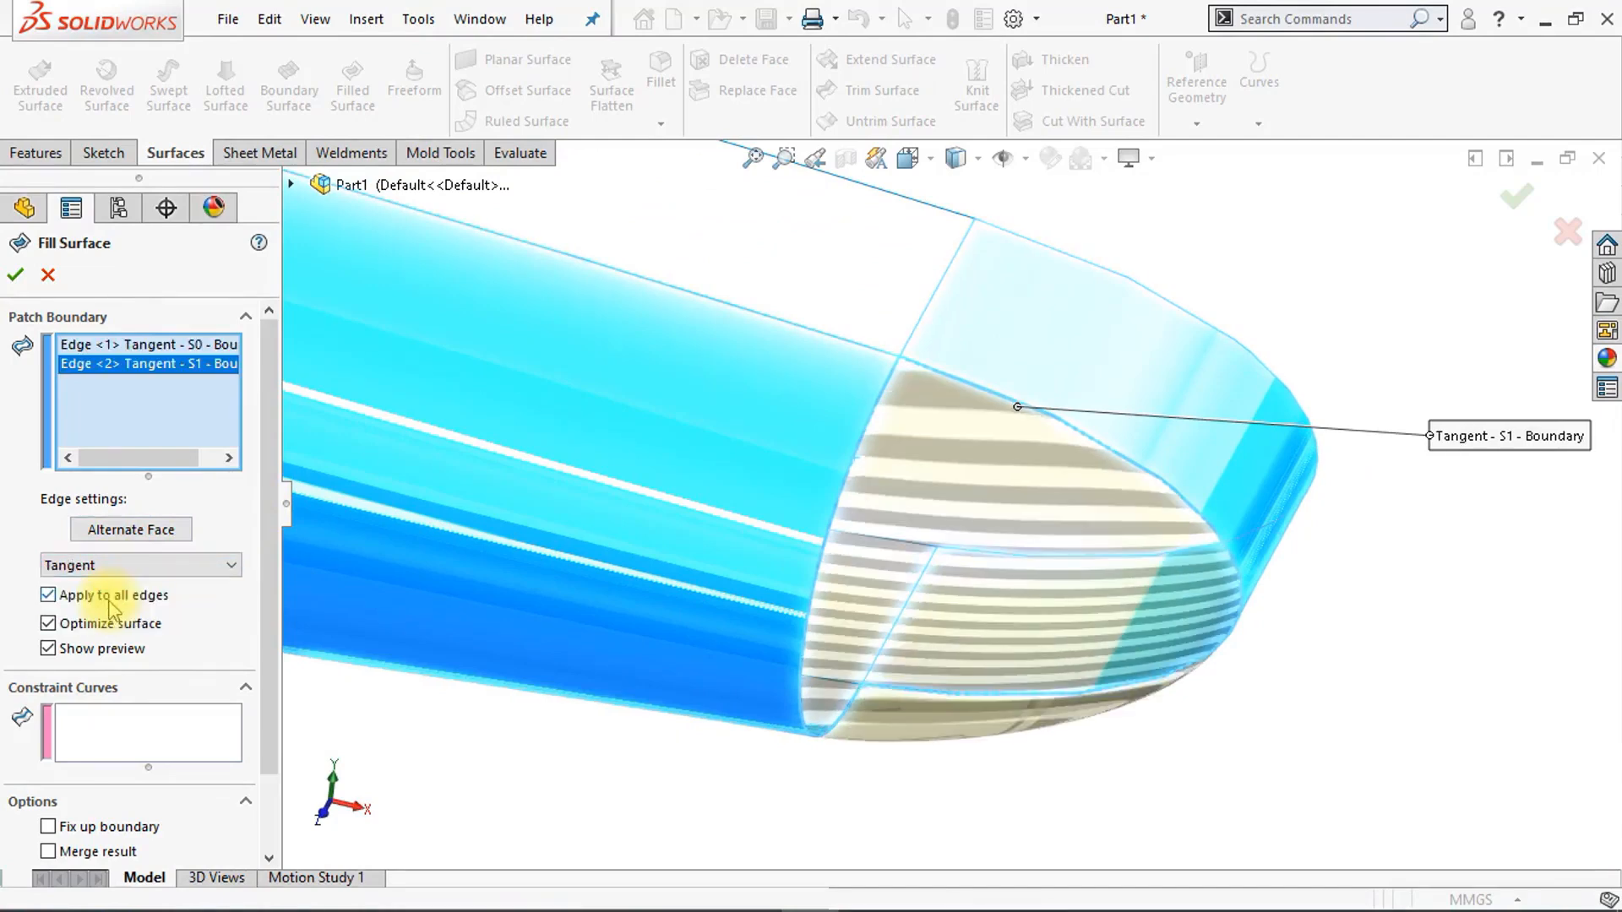
{"action": "left_click", "coordinate": [91, 623]}
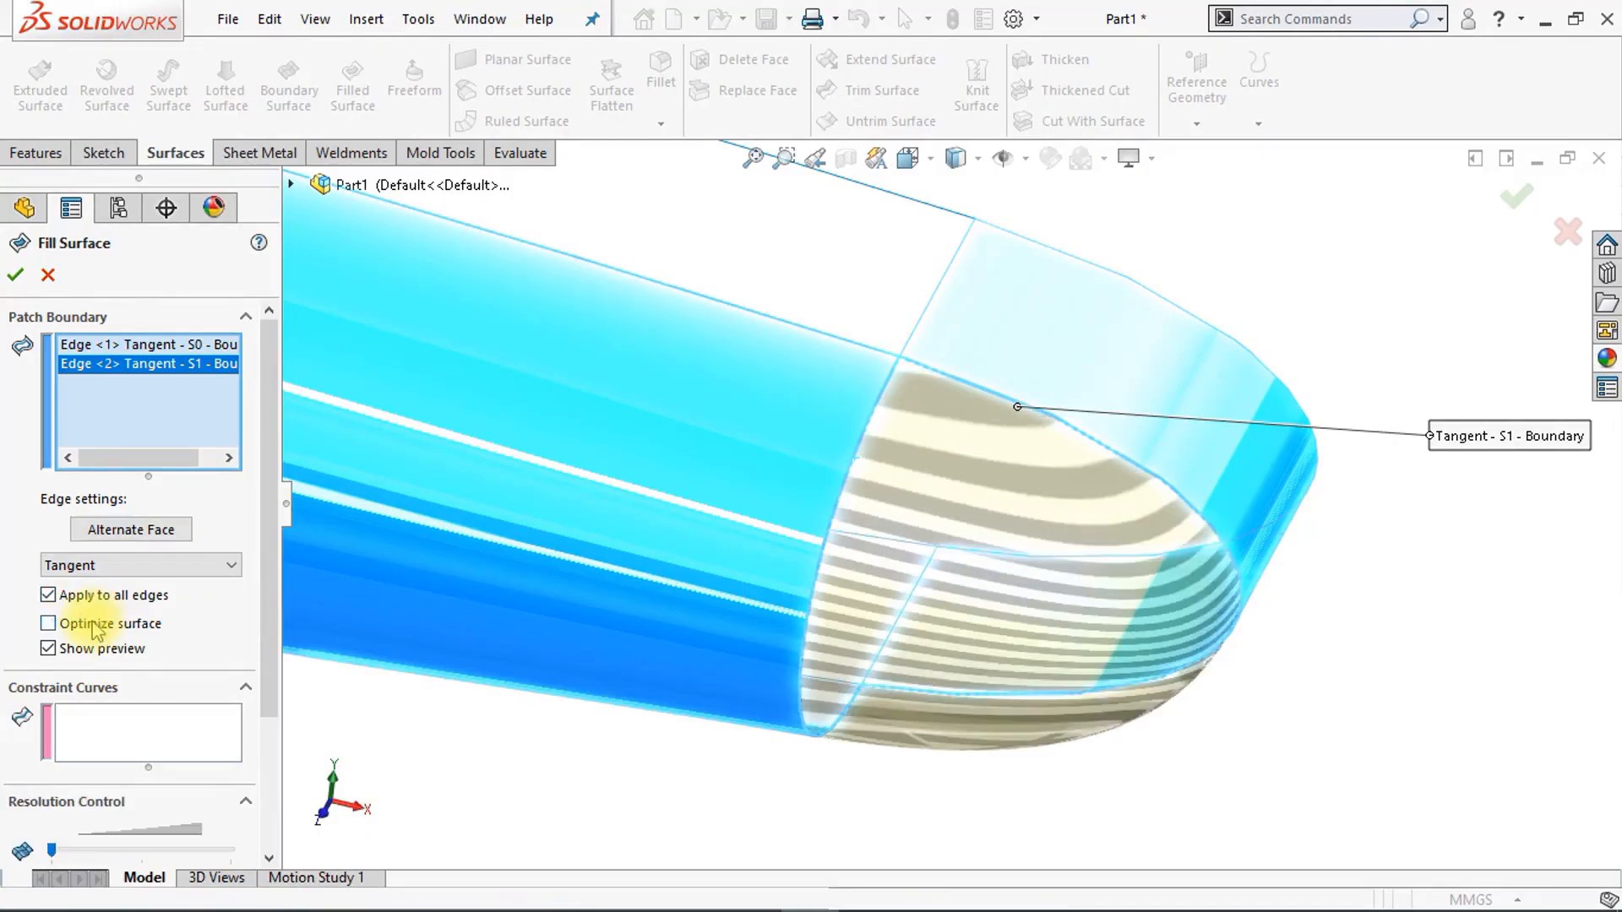
{"action": "left_click", "coordinate": [14, 274]}
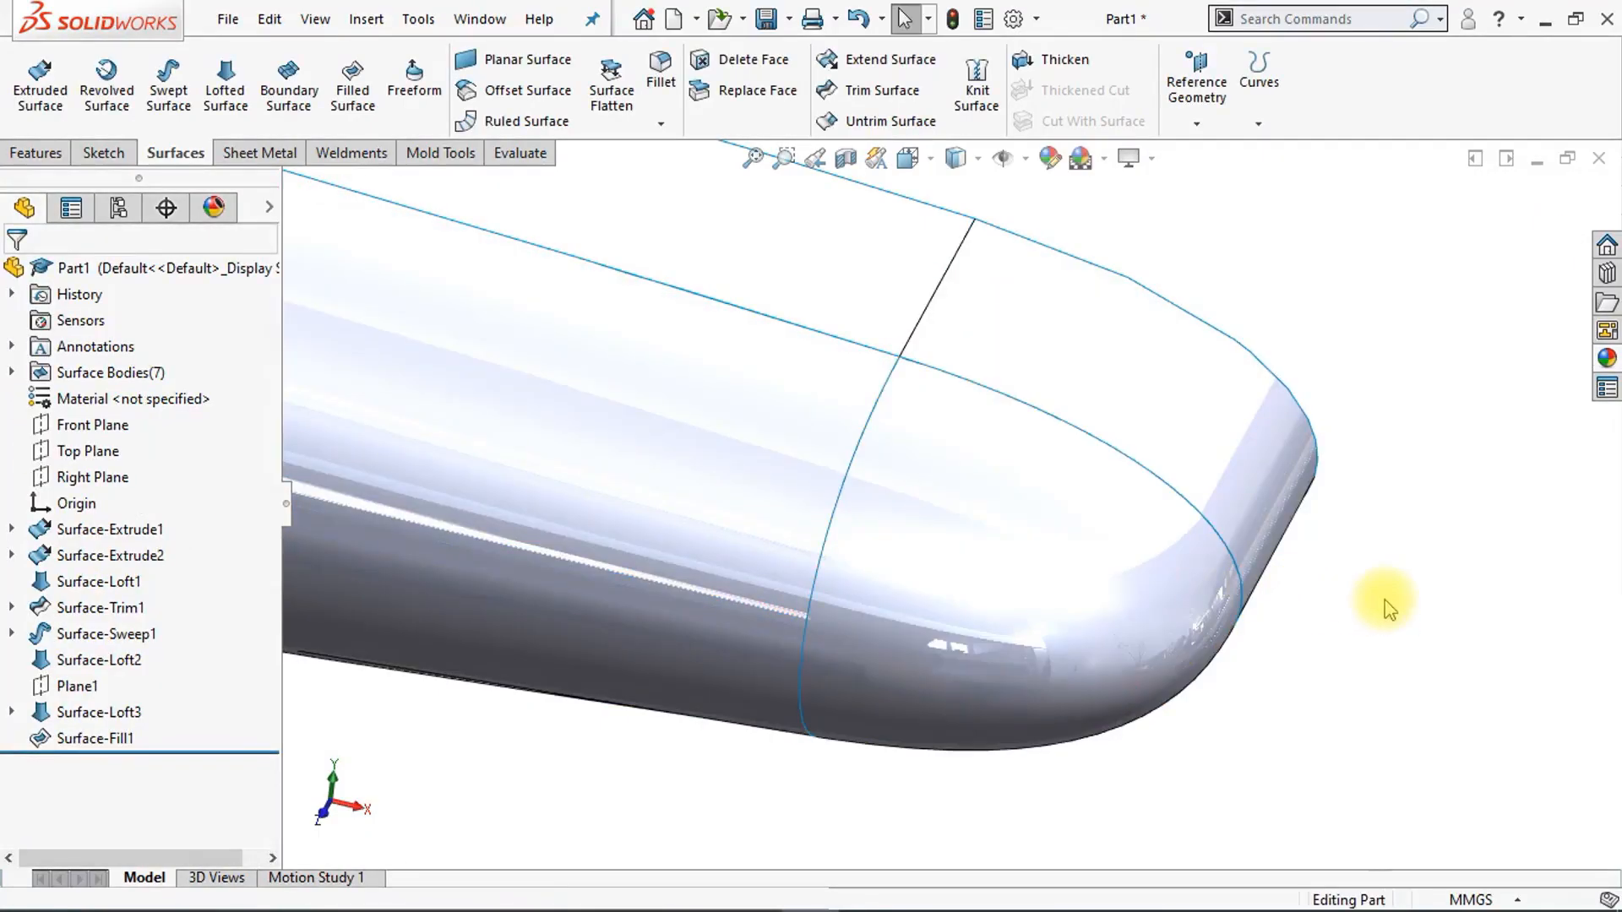
Step: Switch to the finished toothbrush render and examine the side profile around the neck and grip
{"action": "key", "text": "ctrl+7"}
{"action": "middle_click_drag", "start_coordinate": [1386, 600], "coordinate": [1381, 591]}
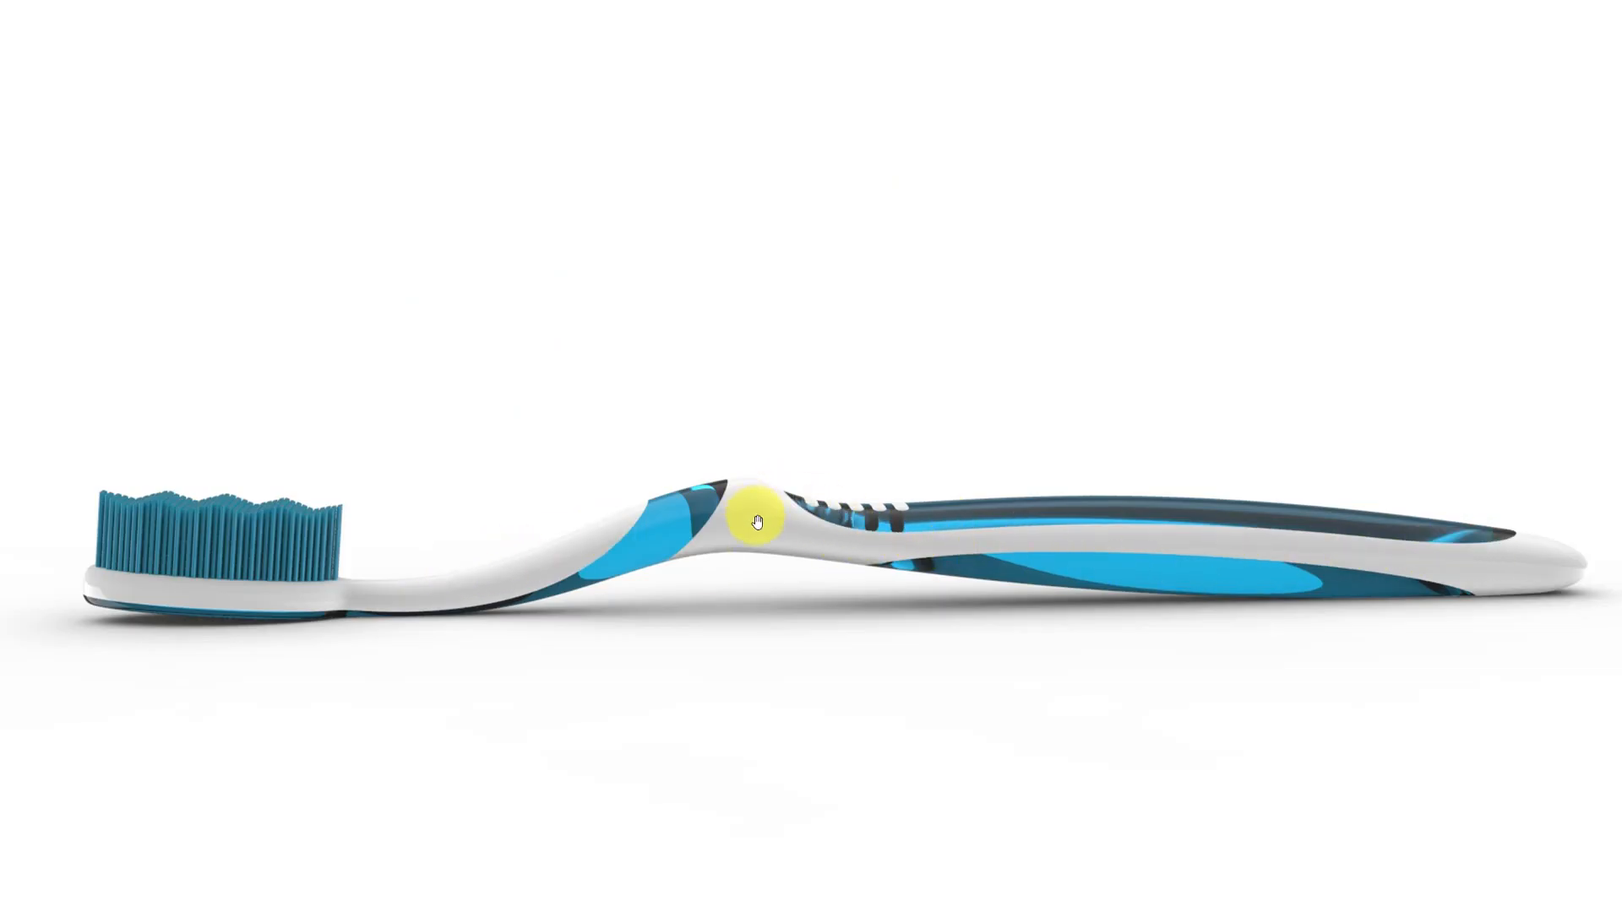
{"action": "scroll", "coordinate": [757, 520], "scroll_direction": "up", "scroll_amount": 8}
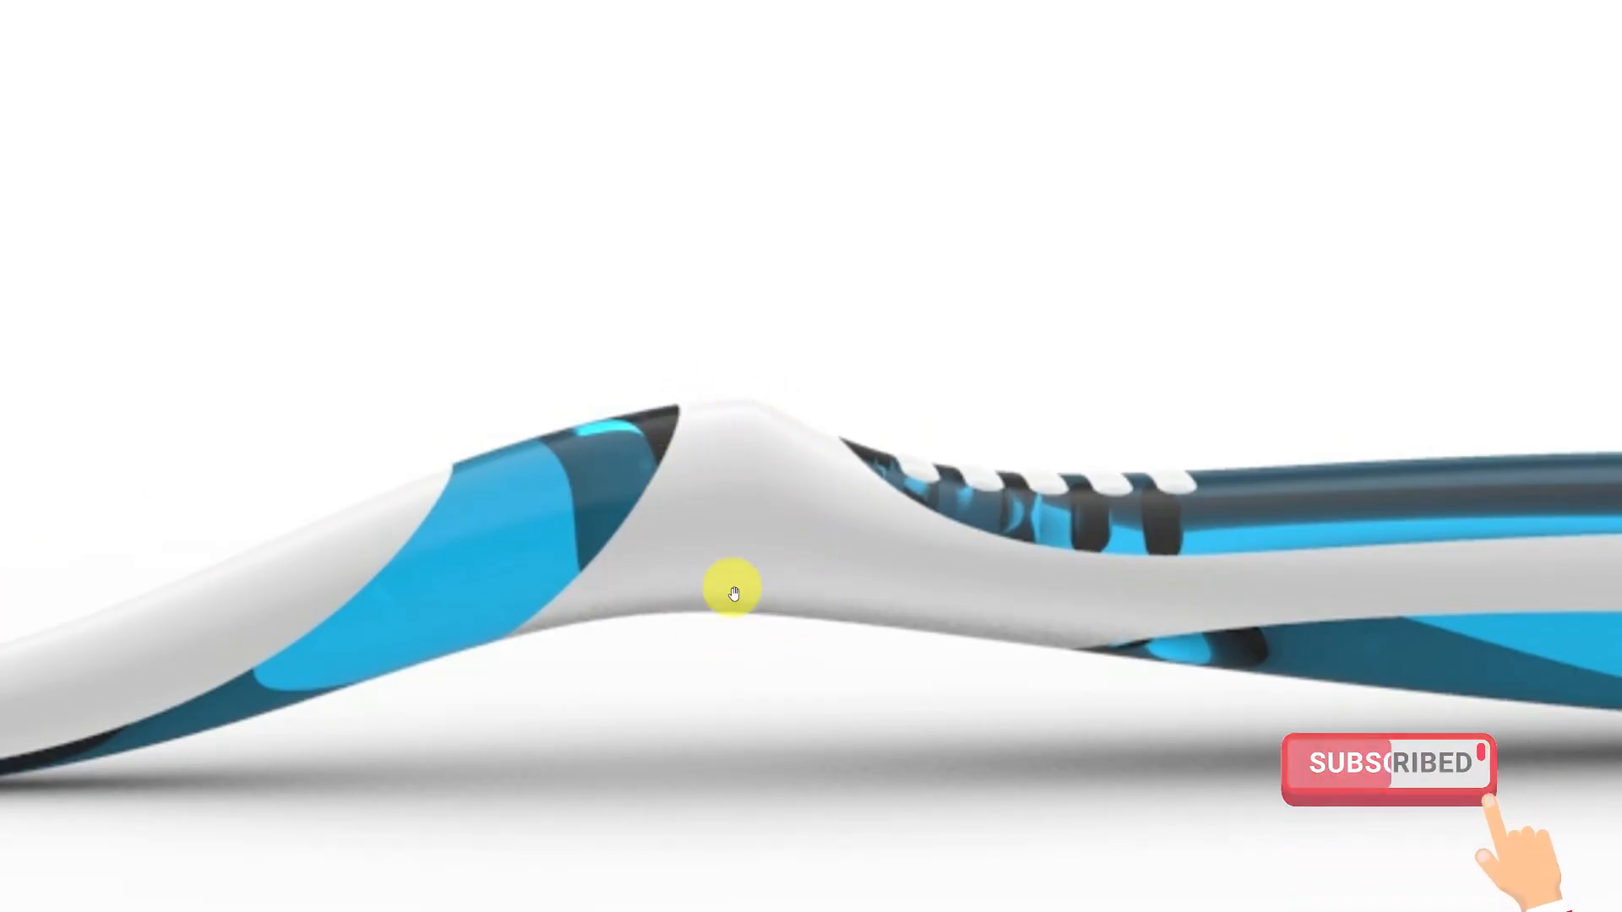
{"action": "scroll", "coordinate": [731, 590], "scroll_direction": "down", "scroll_amount": 5}
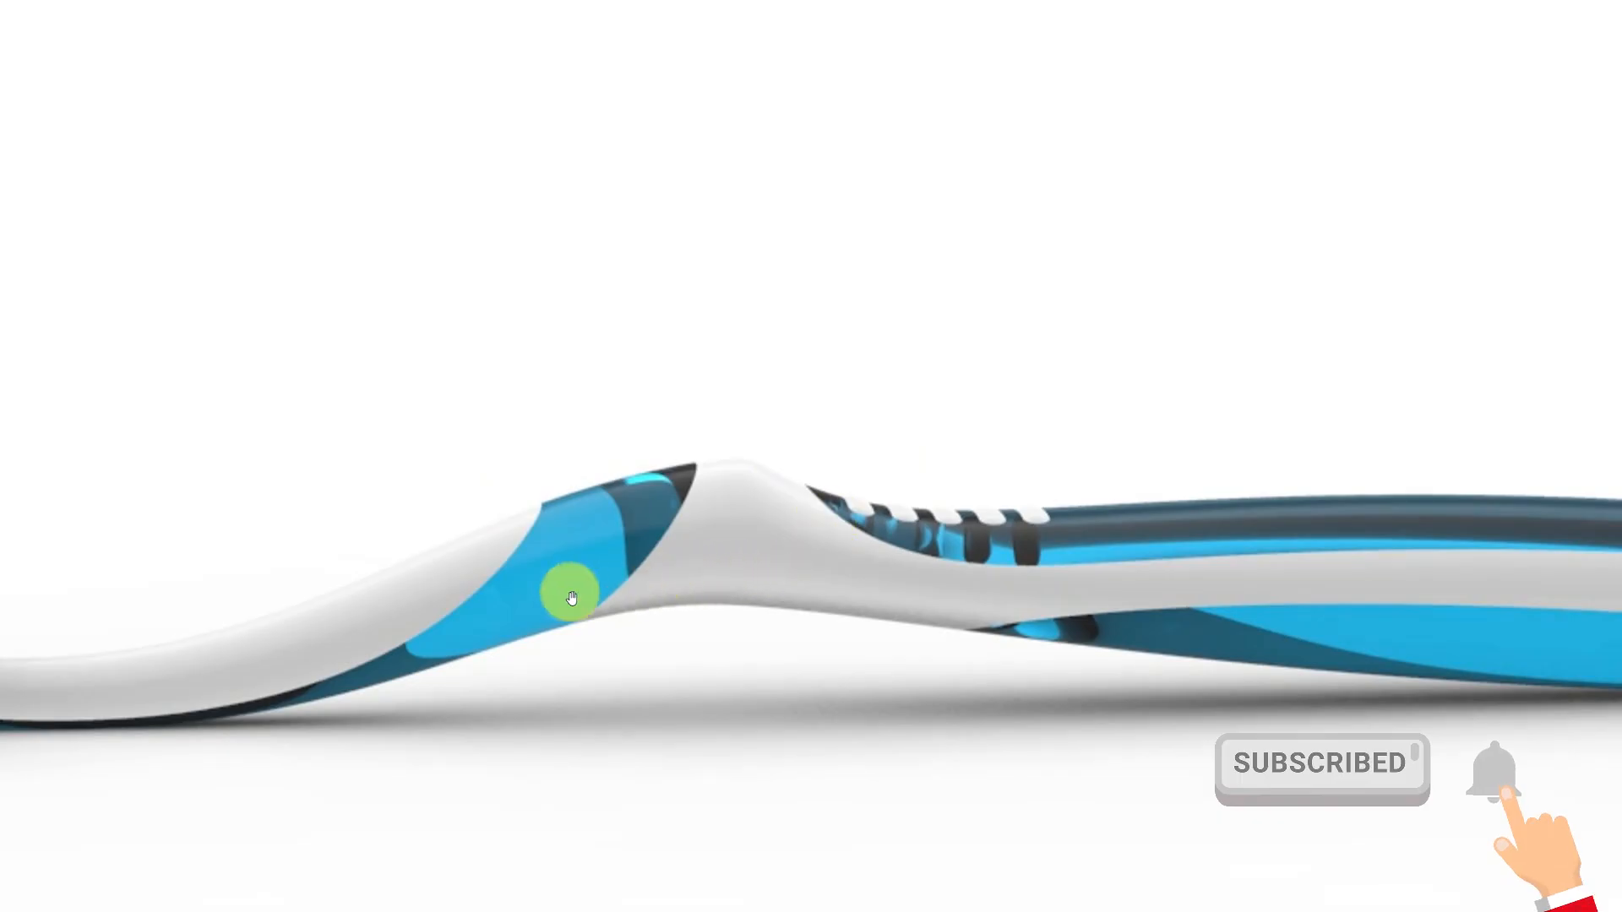
{"action": "left_click_drag", "start_coordinate": [242, 507], "coordinate": [765, 451]}
{"action": "left_click_drag", "start_coordinate": [518, 599], "coordinate": [606, 589]}
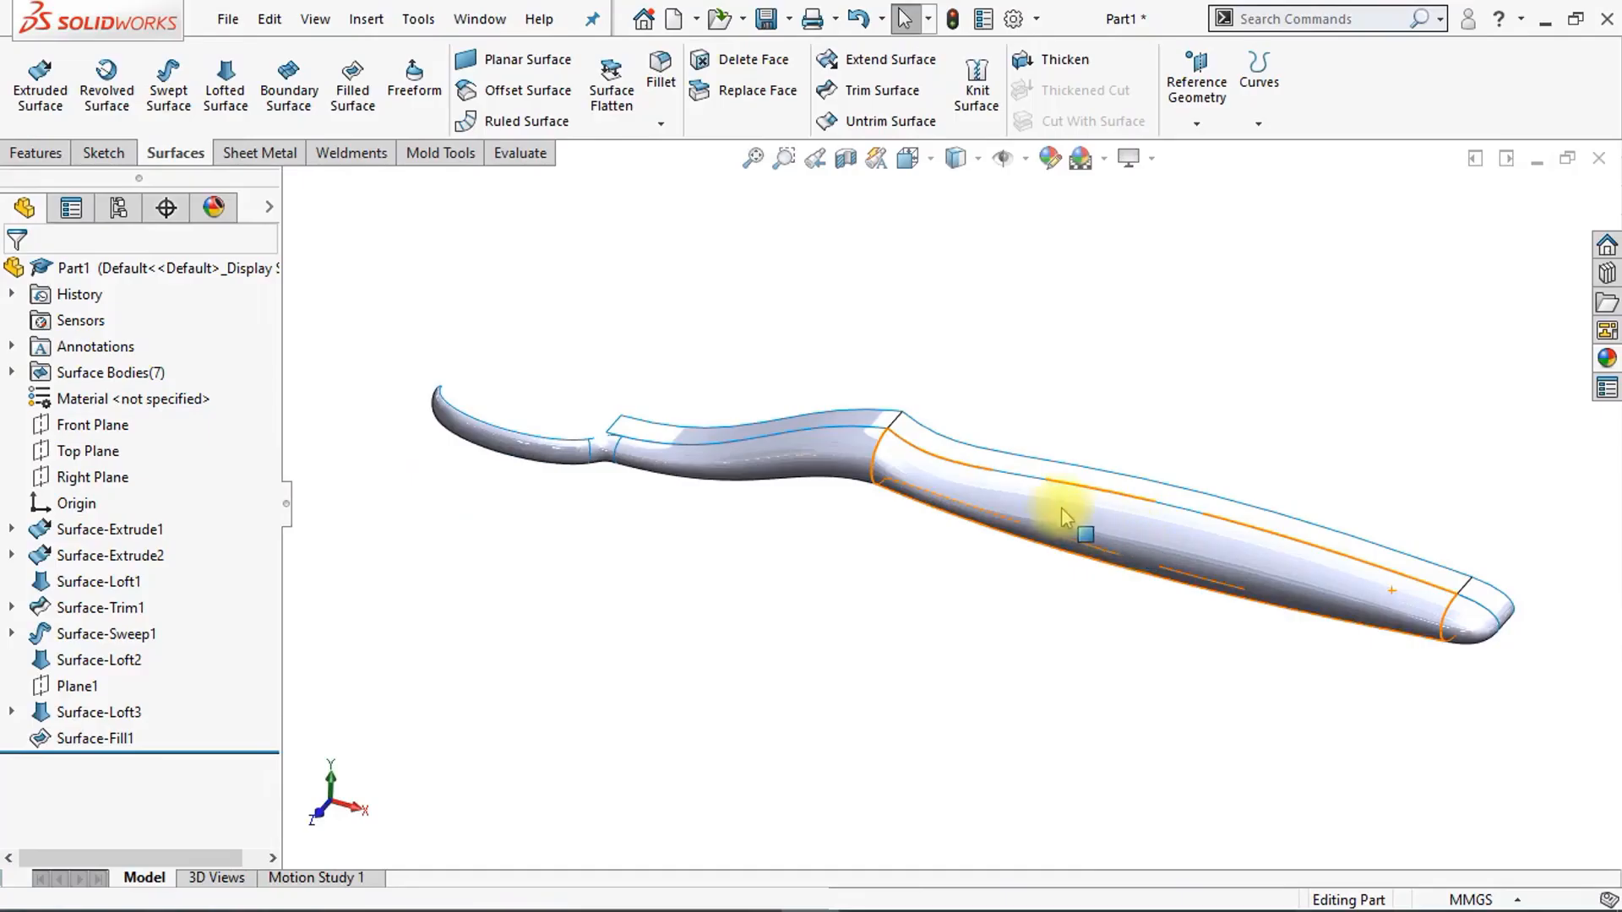
Step: Hide the extruded surface body that runs along the top of the handle
{"action": "left_click", "coordinate": [985, 465]}
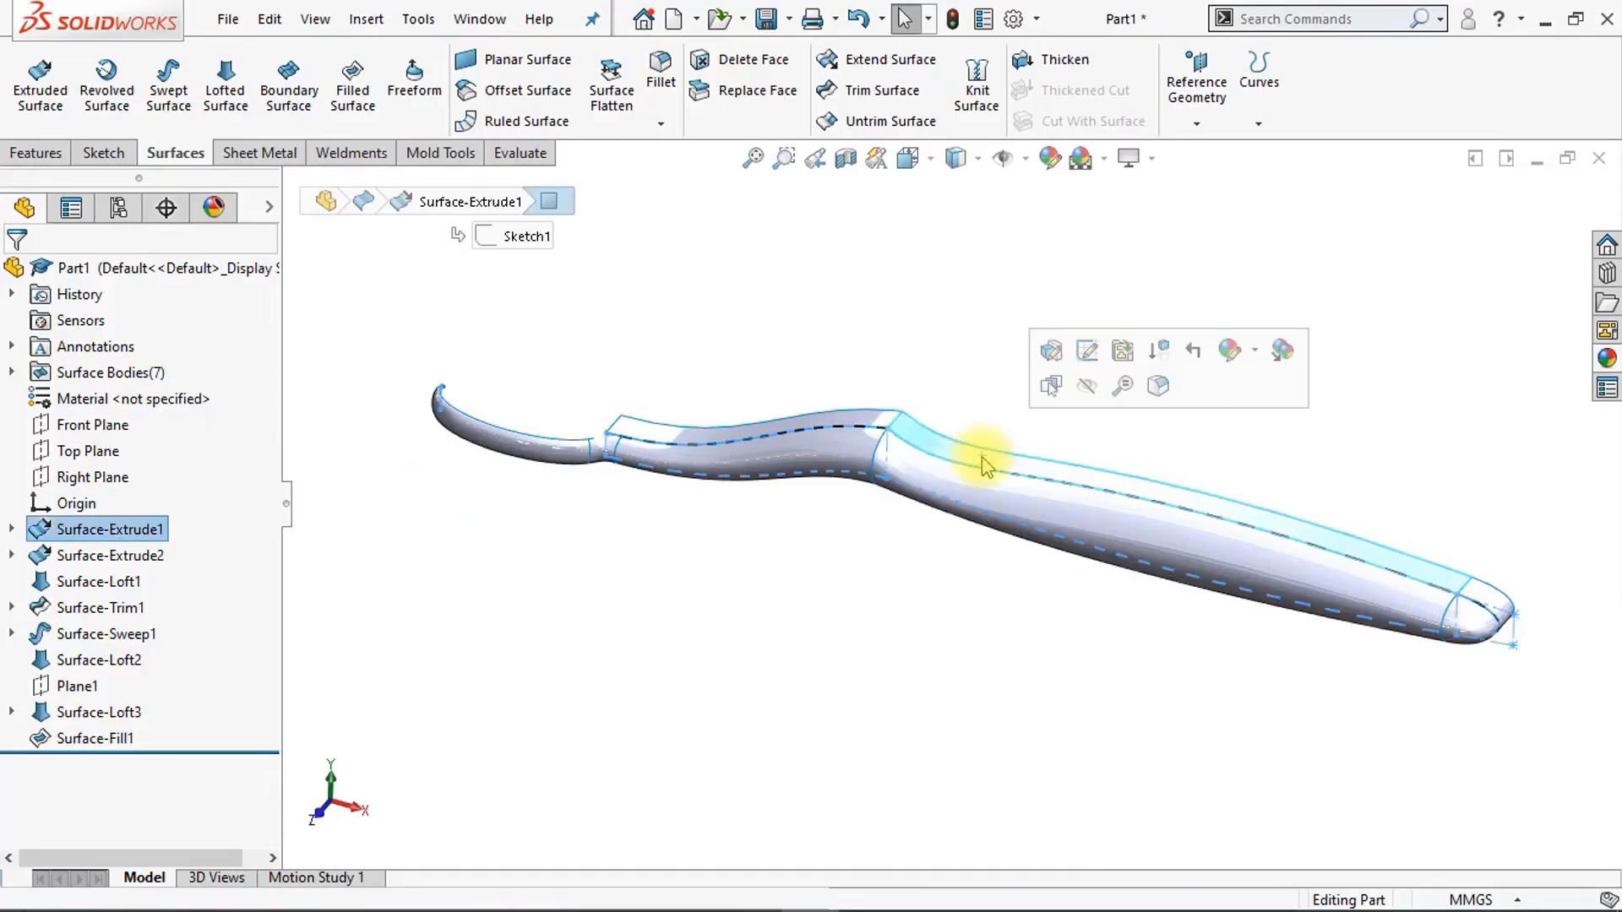
{"action": "left_click", "coordinate": [1090, 394]}
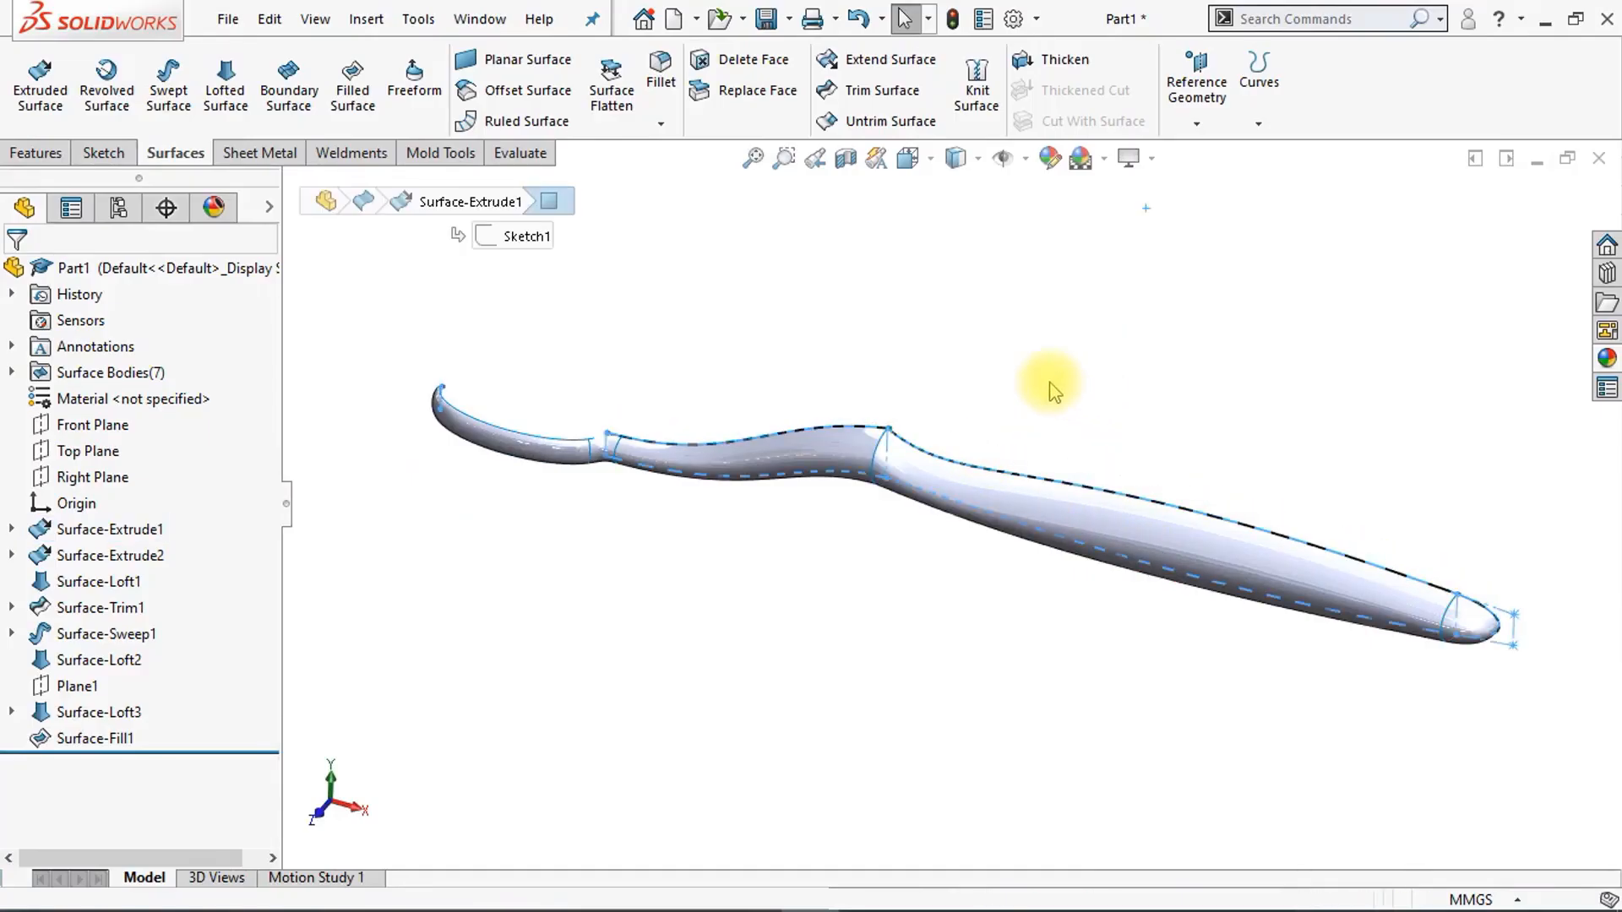
Step: Start a sketch on the Front Plane and offset the vertical seam edge between neck and handle 2 mm in both directions
{"action": "left_click", "coordinate": [118, 425]}
{"action": "left_click", "coordinate": [130, 372]}
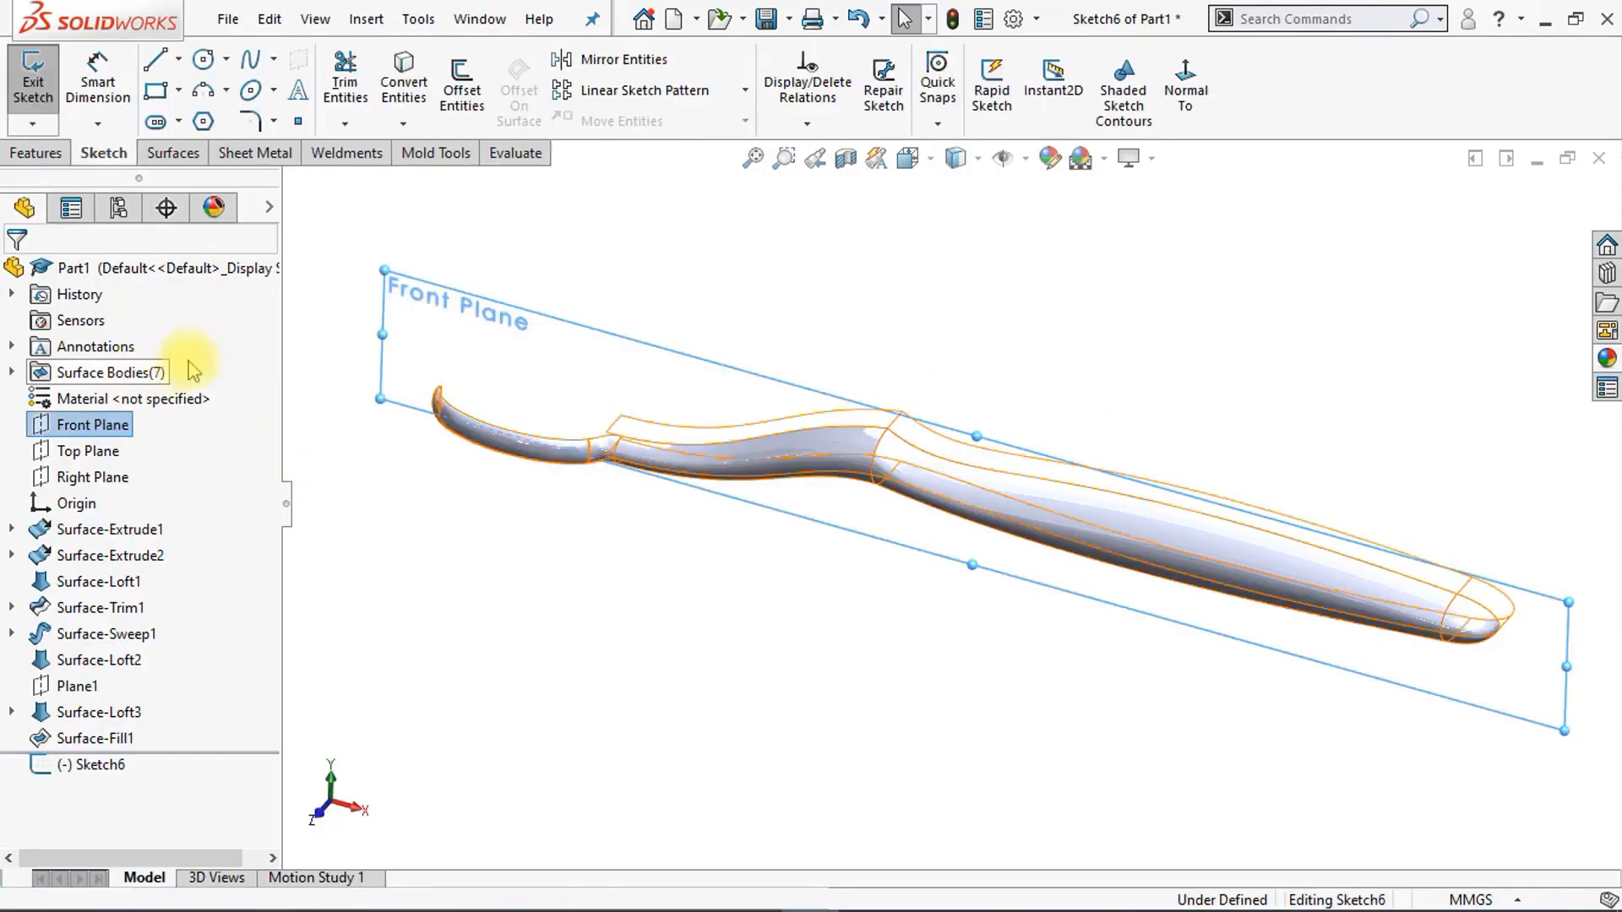
{"action": "left_click", "coordinate": [1198, 109]}
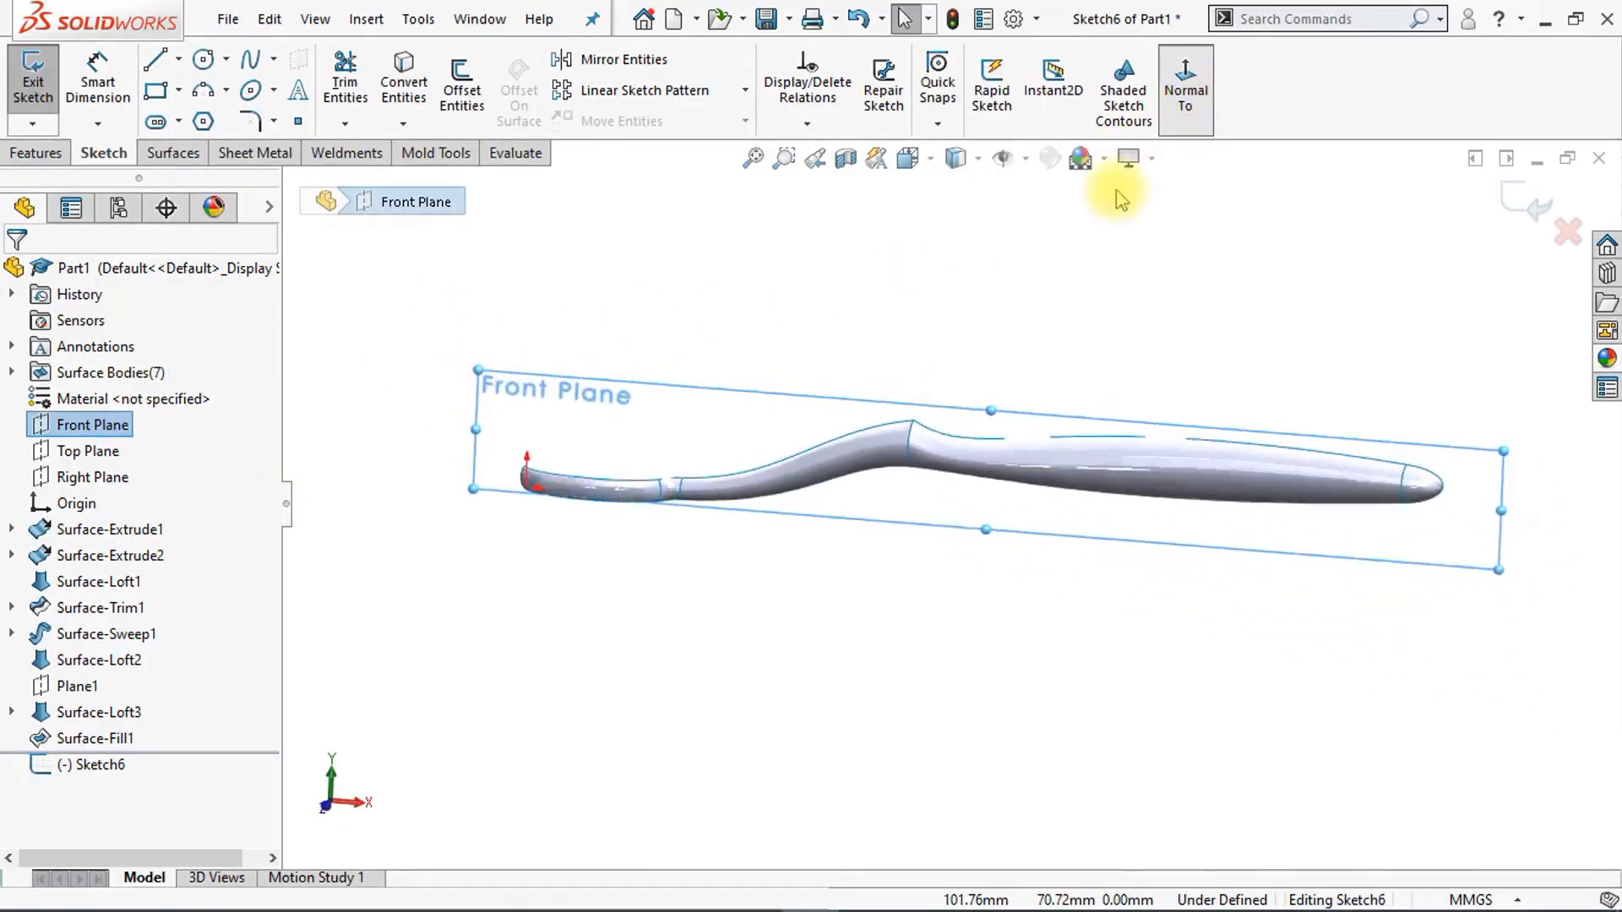
{"action": "left_click", "coordinate": [991, 321]}
{"action": "scroll", "coordinate": [992, 321], "scroll_direction": "down", "scroll_amount": 6}
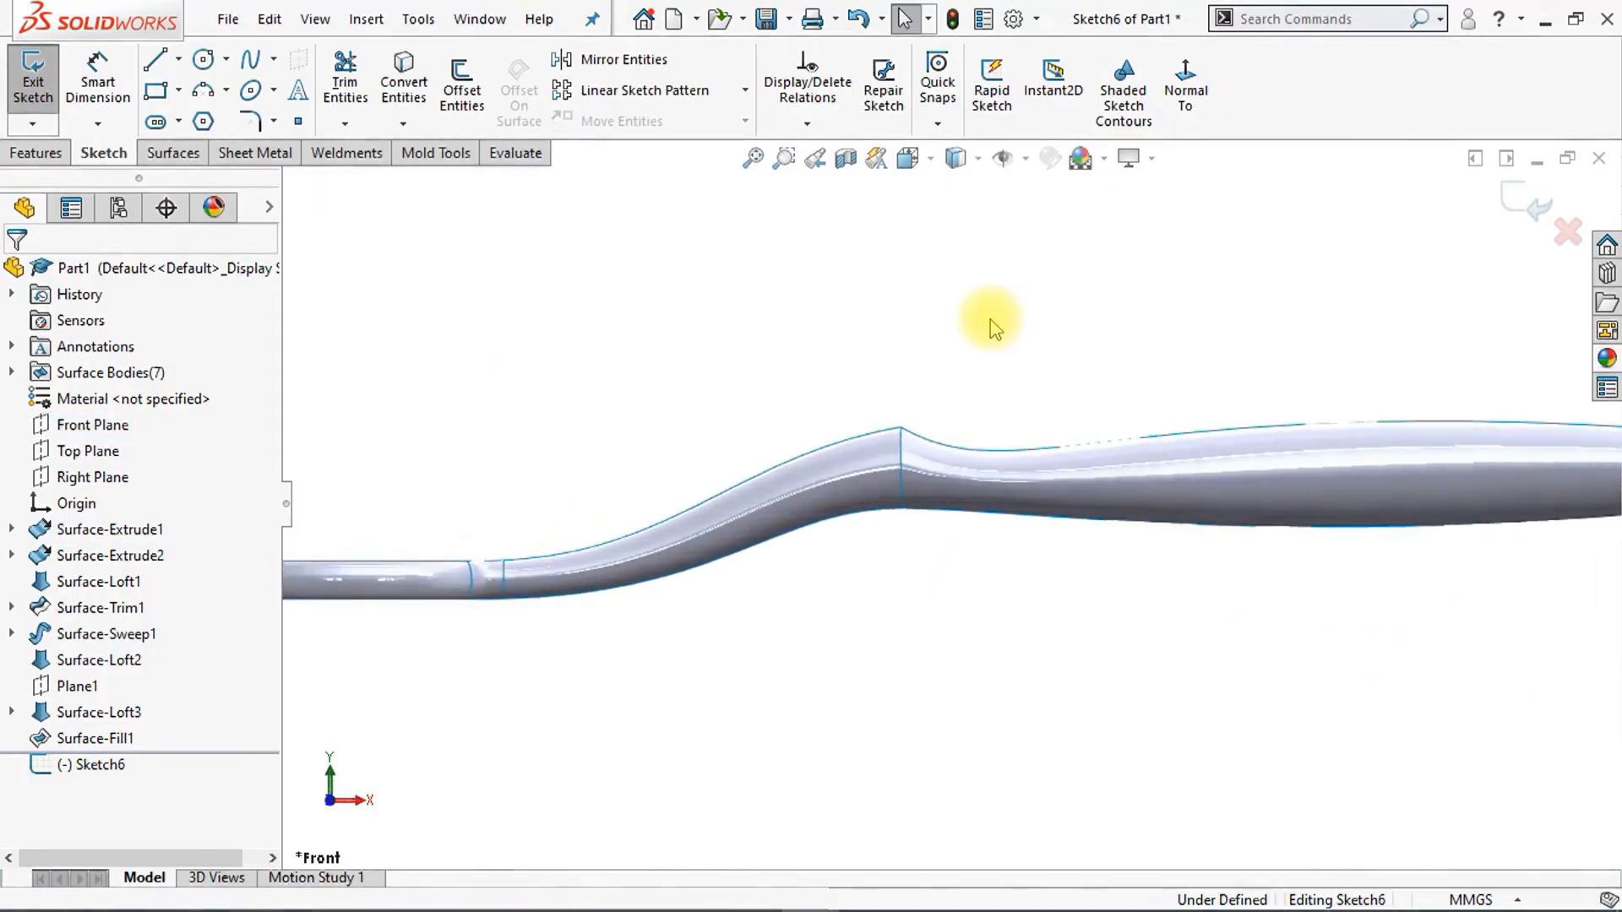
{"action": "scroll", "coordinate": [991, 321], "scroll_direction": "down", "scroll_amount": 6}
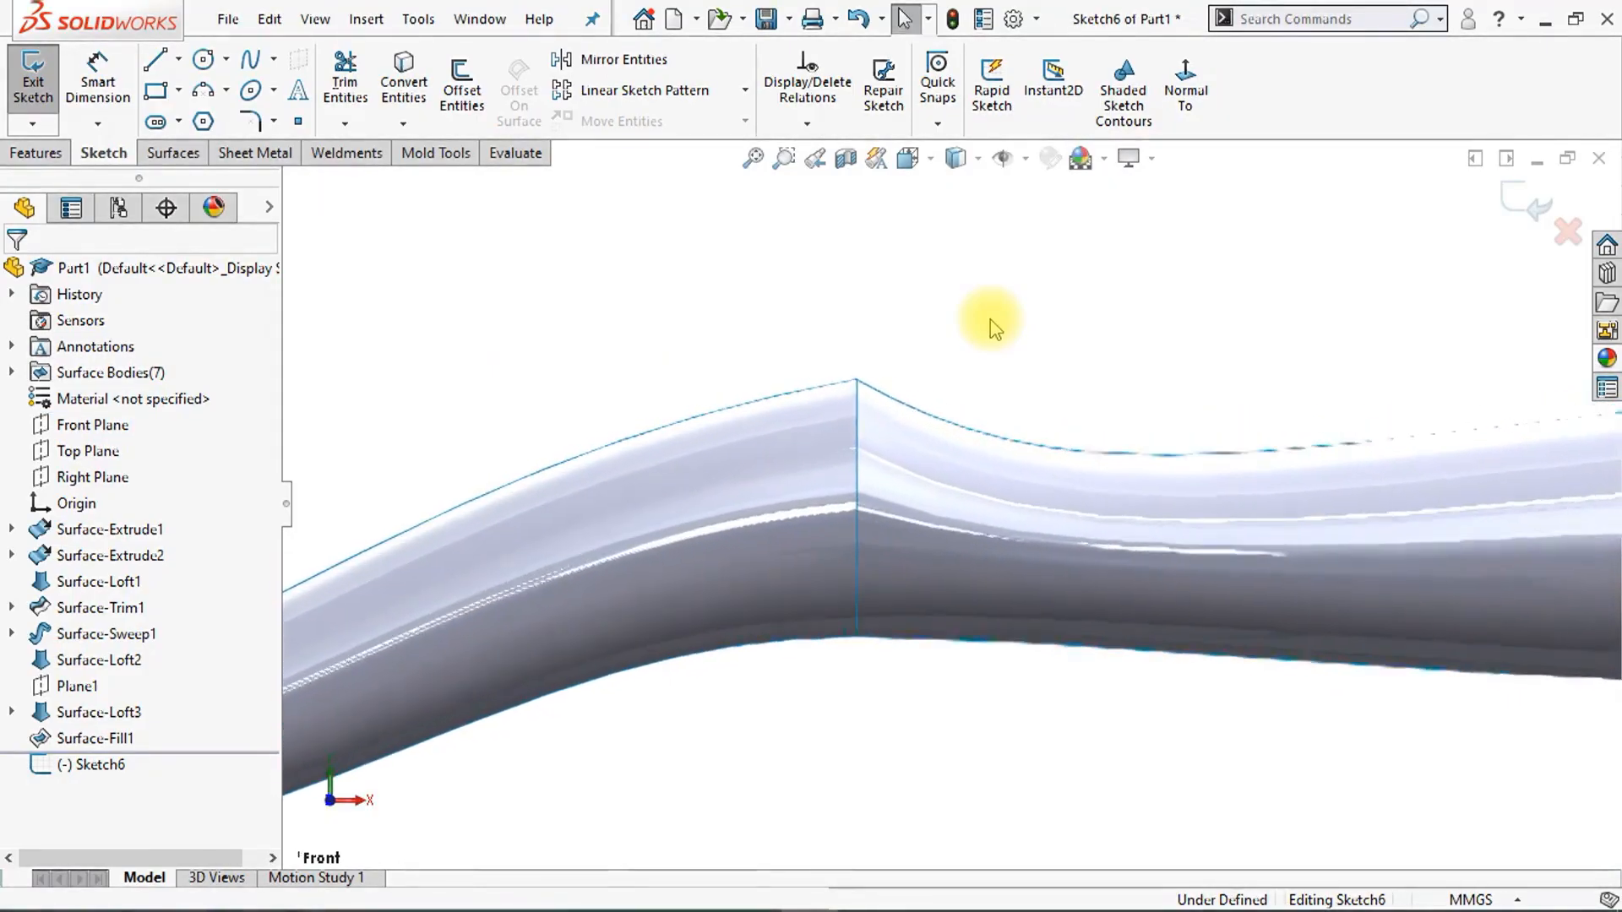
{"action": "left_click", "coordinate": [461, 80]}
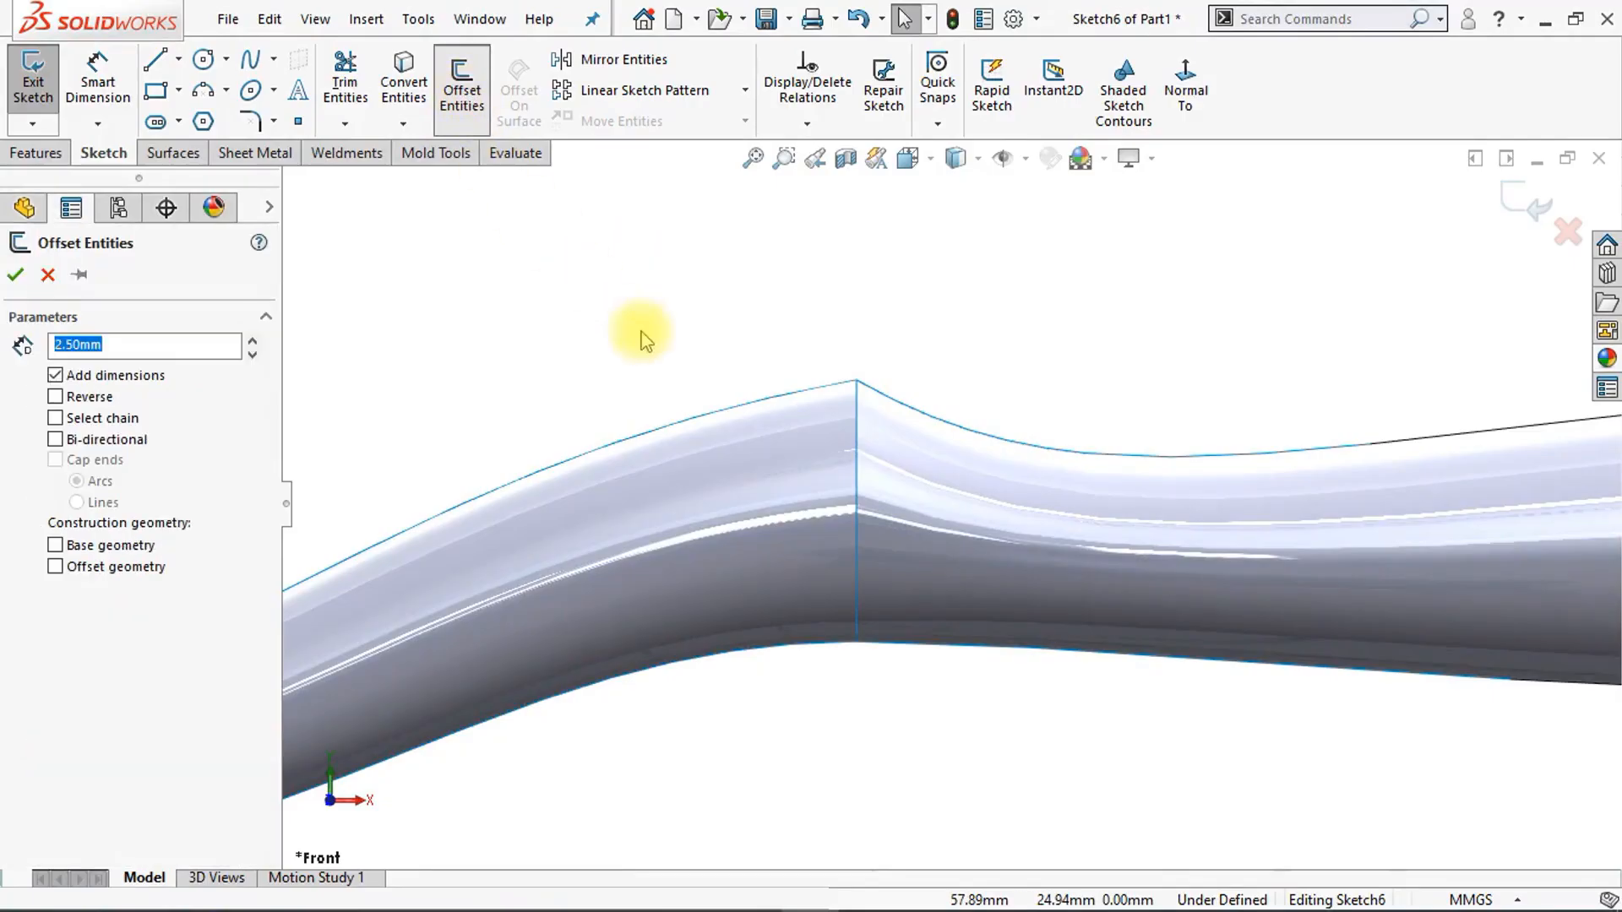
{"action": "left_click", "coordinate": [855, 490]}
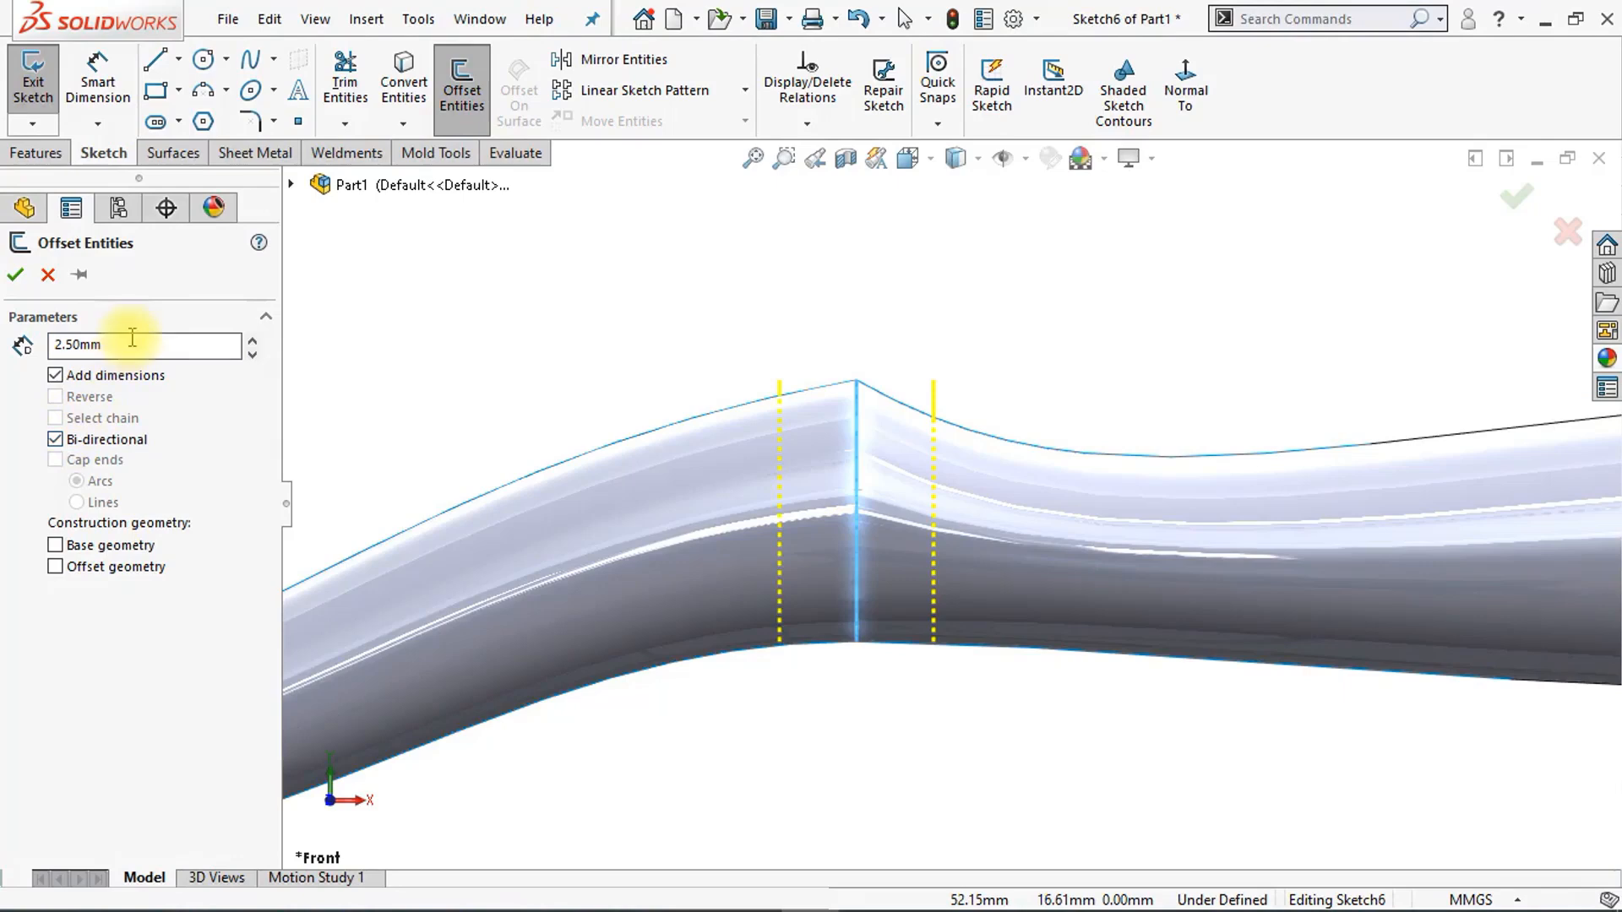
{"action": "type", "text": "2"}
{"action": "key", "text": "Return"}
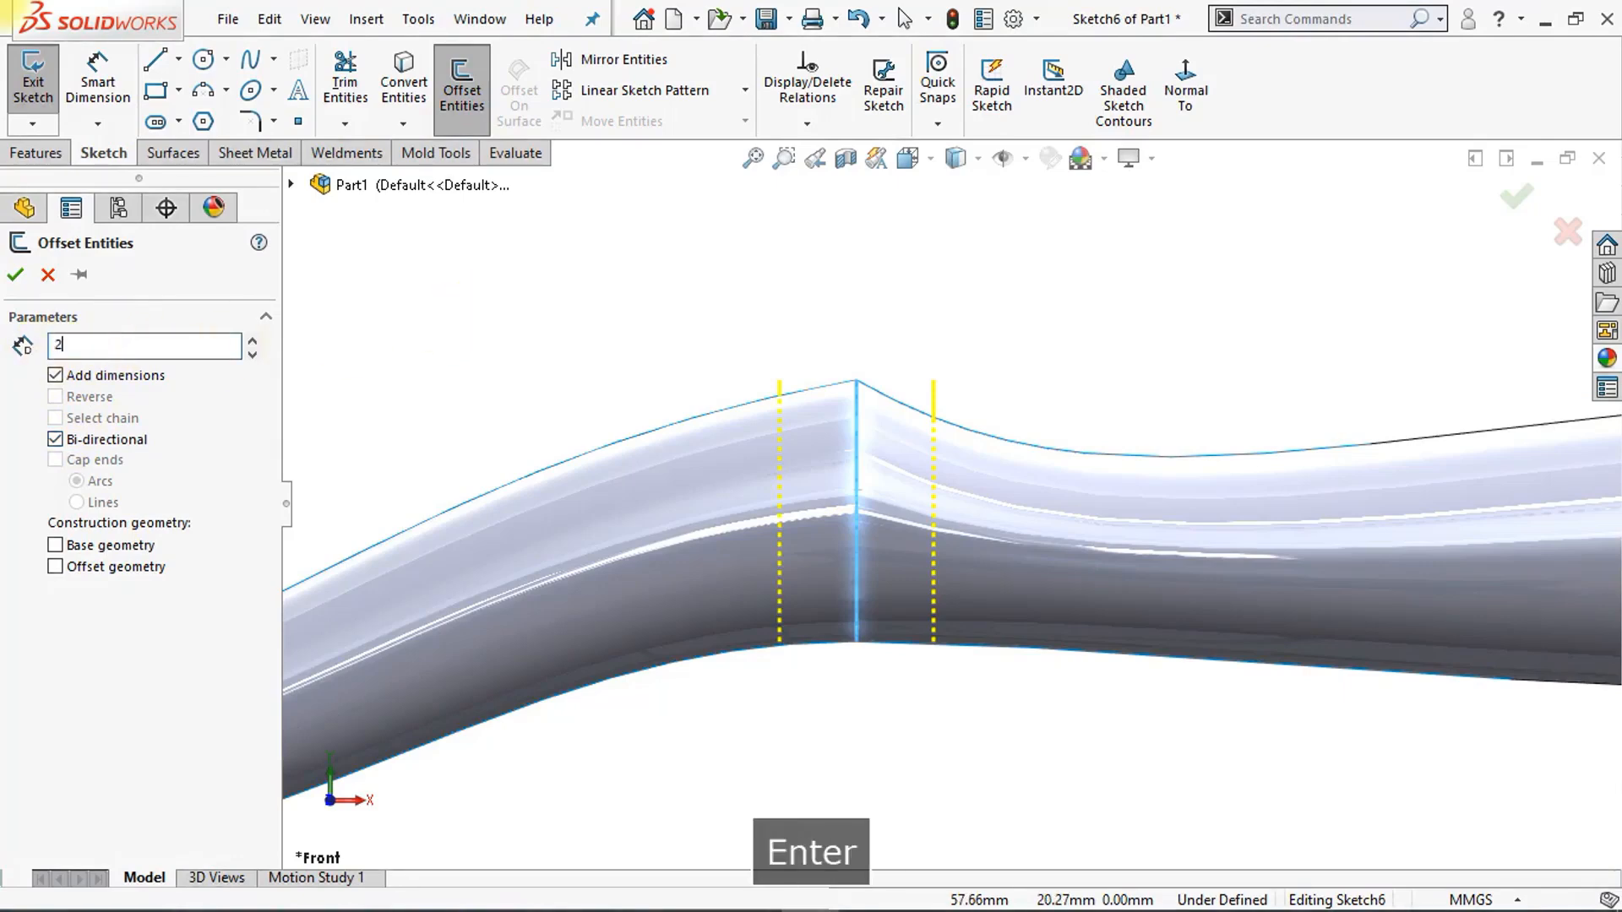
{"action": "left_click", "coordinate": [15, 277]}
{"action": "key", "text": "Escape"}
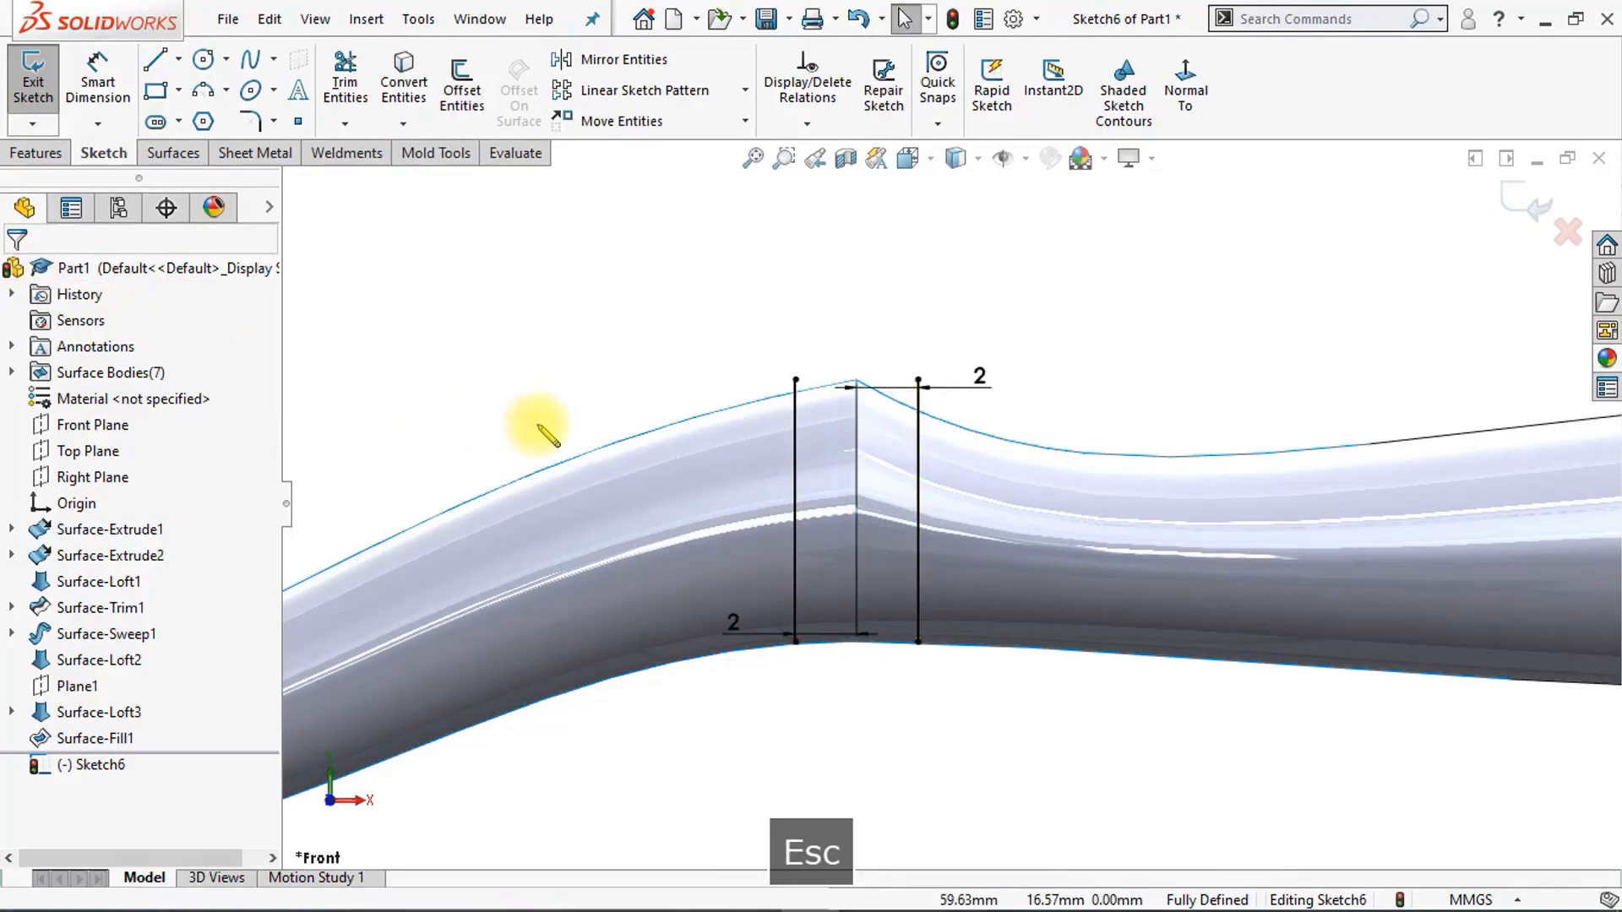
Step: Extend both offset lines below the body and trim away the neck and handle surface pieces between them
{"action": "left_click_drag", "start_coordinate": [796, 642], "coordinate": [795, 682]}
{"action": "left_click_drag", "start_coordinate": [918, 643], "coordinate": [918, 681]}
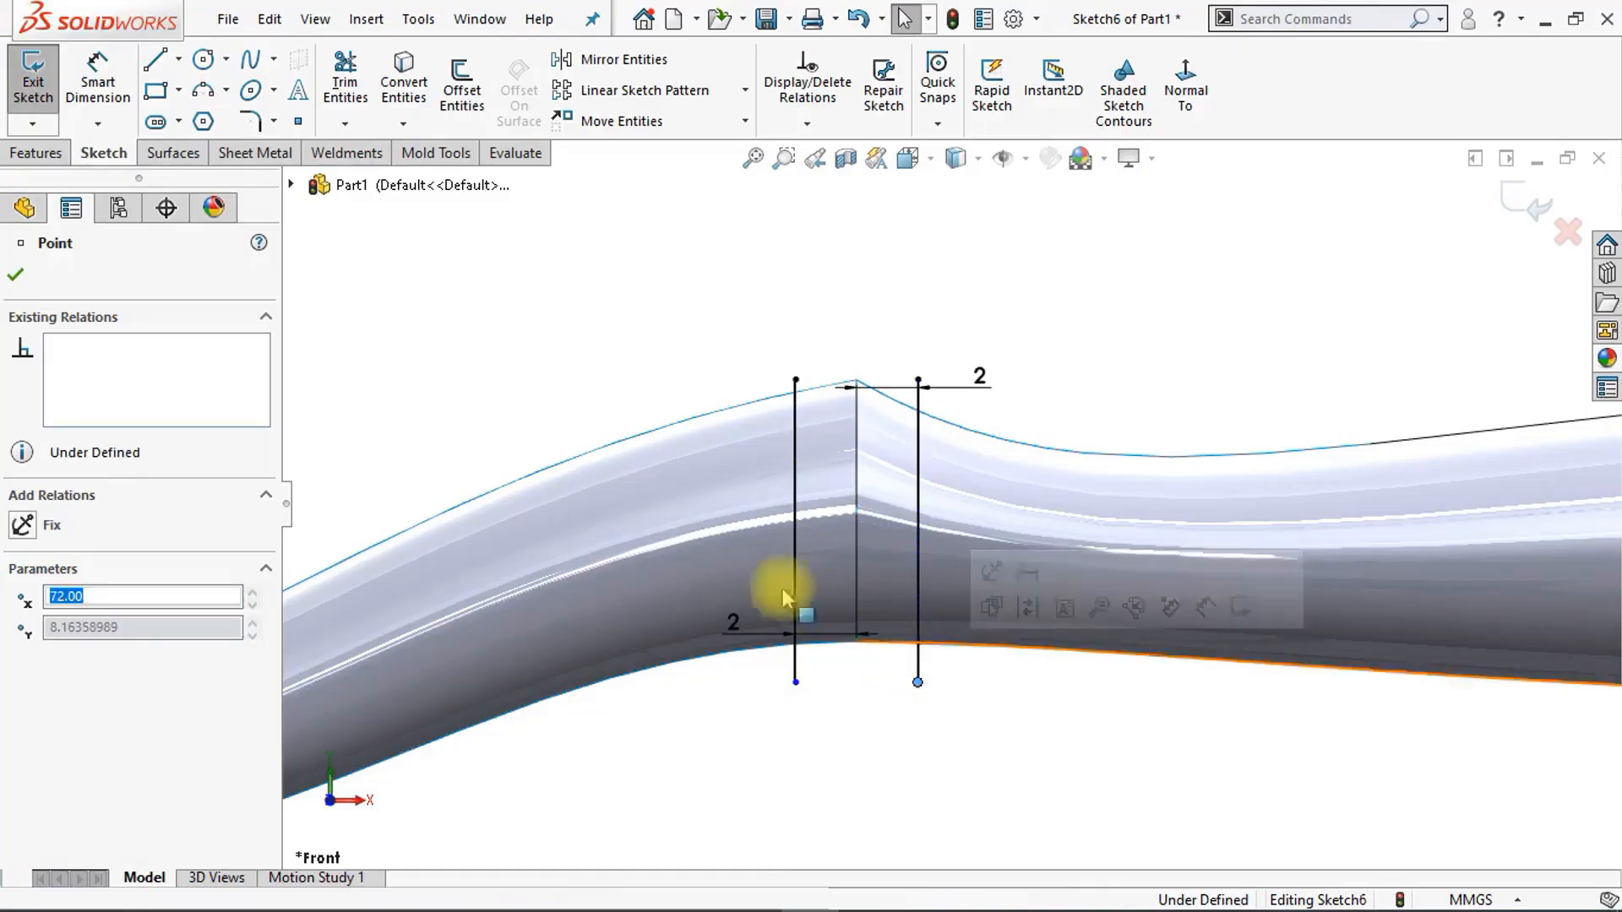
{"action": "left_click", "coordinate": [172, 156]}
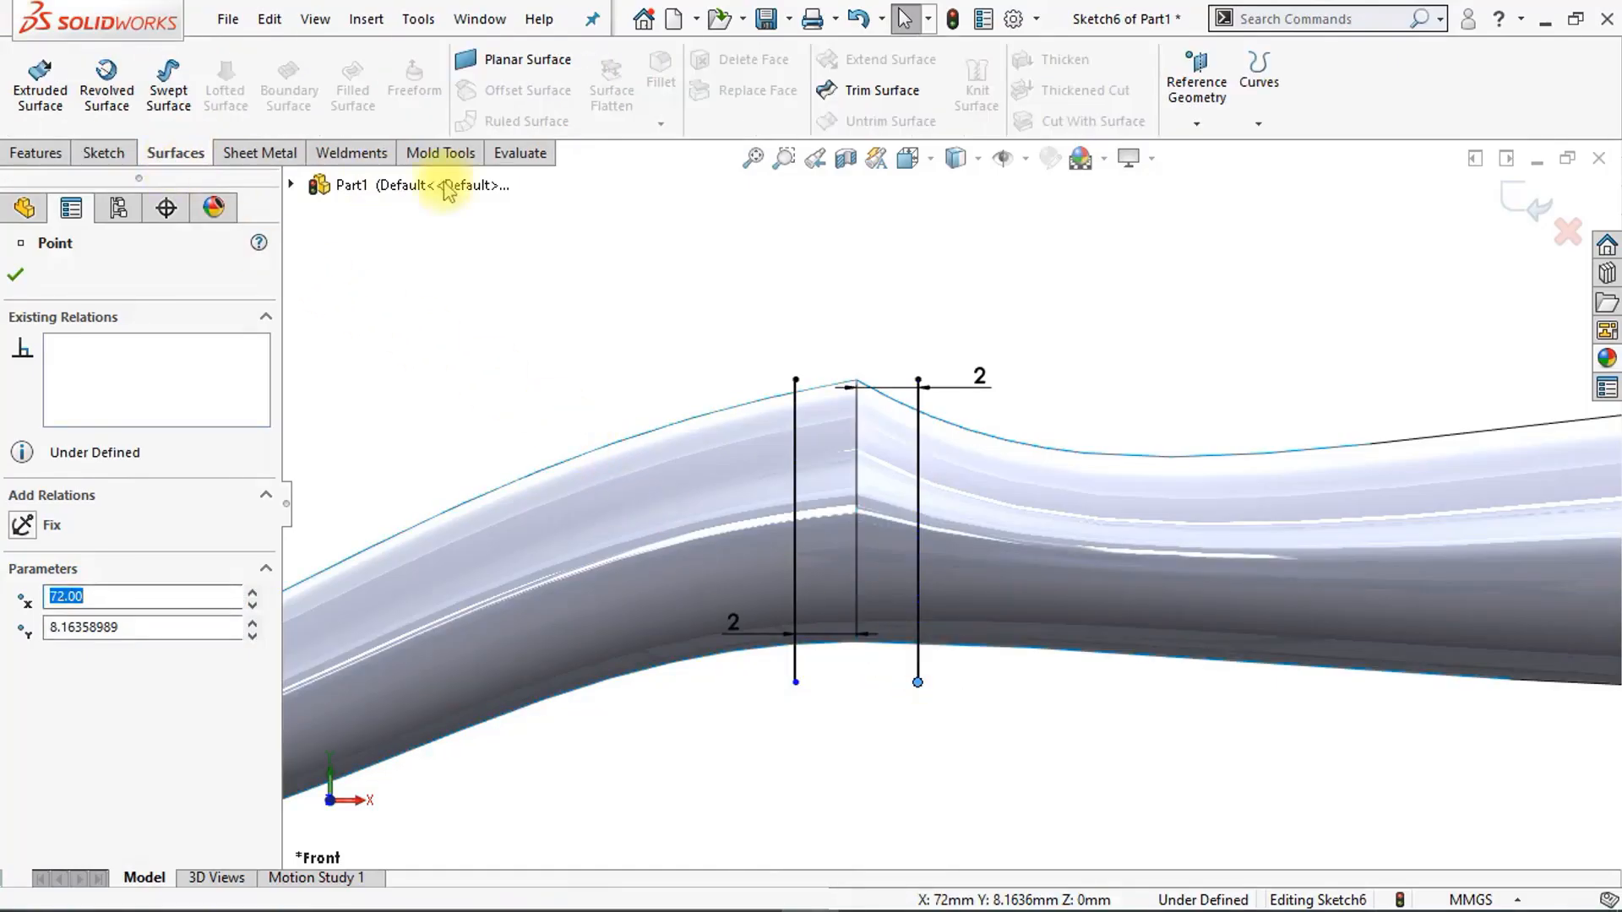
{"action": "left_click", "coordinate": [879, 92]}
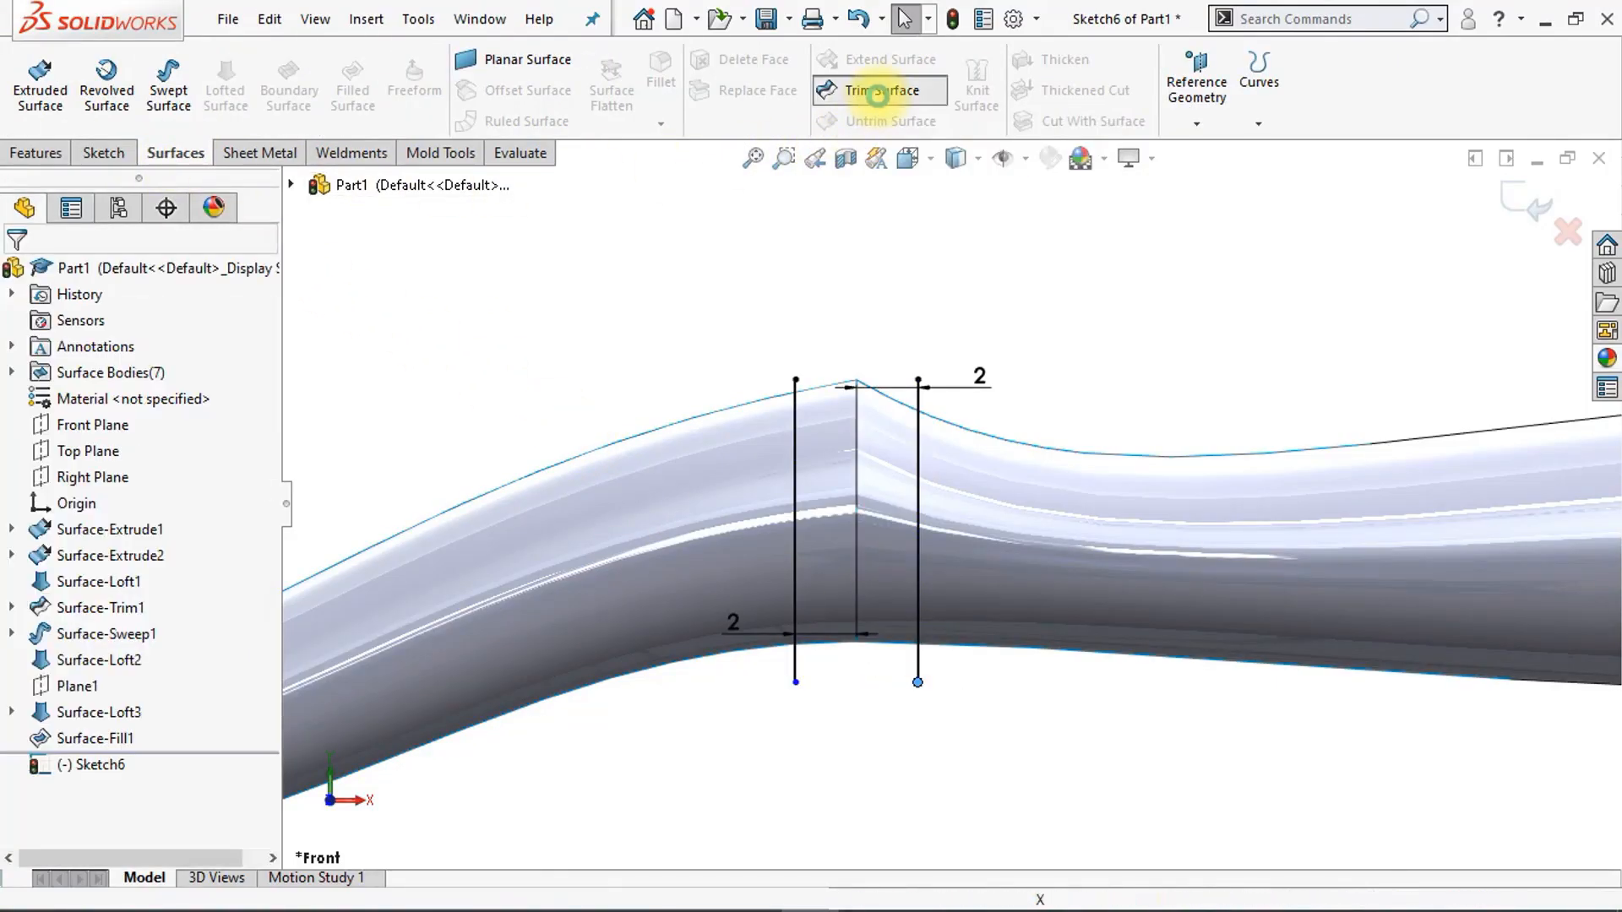
{"action": "left_click", "coordinate": [870, 424]}
{"action": "left_click", "coordinate": [836, 431]}
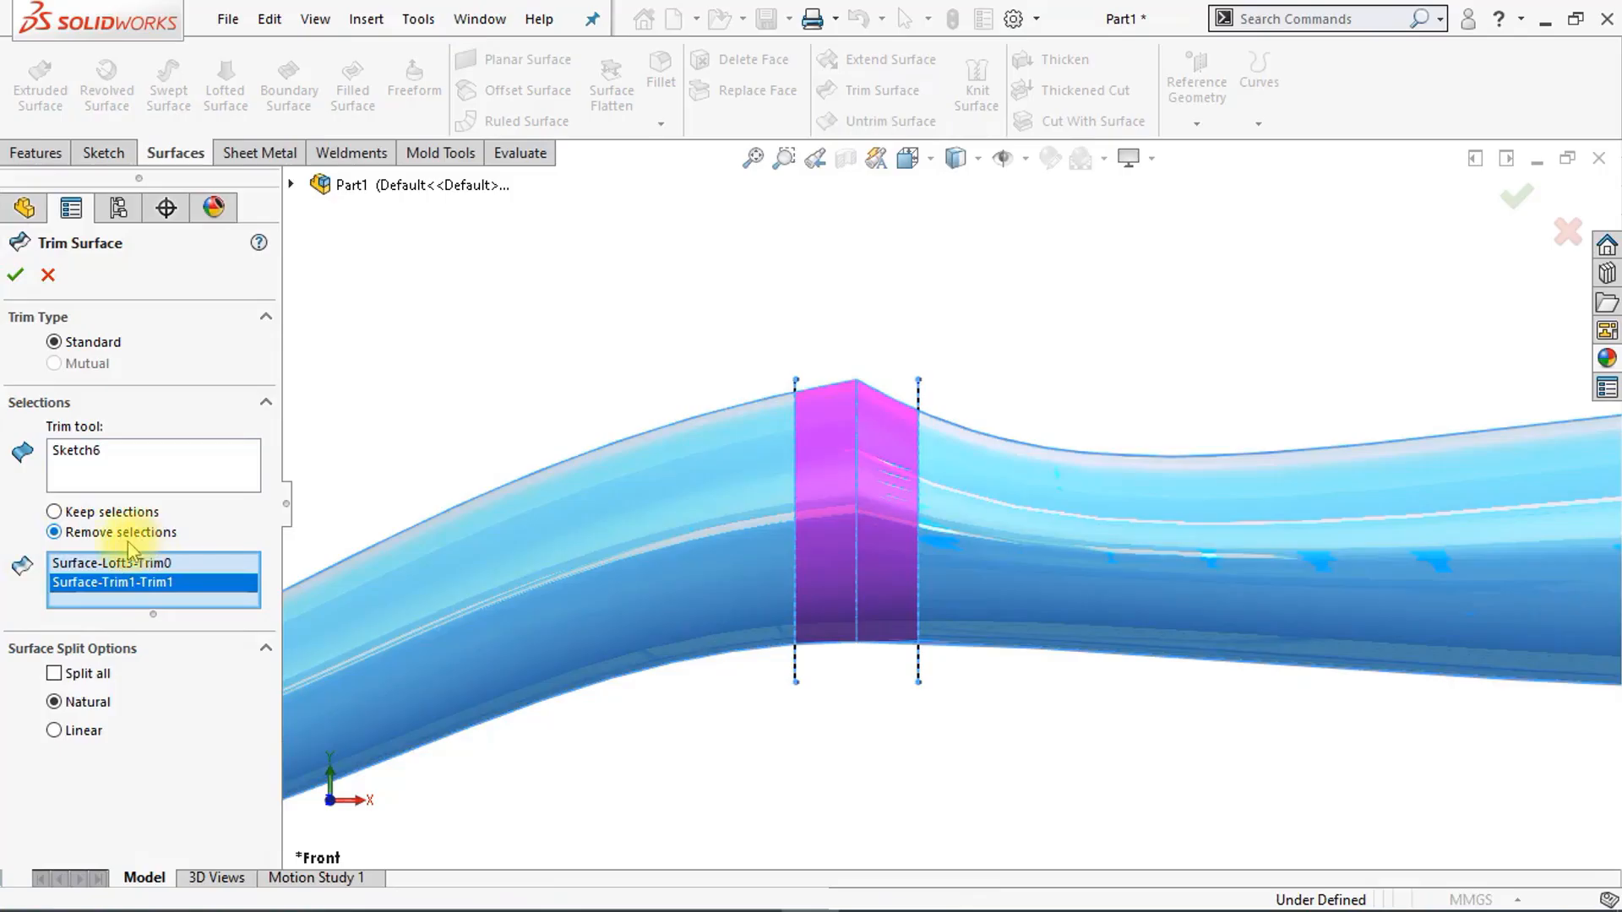
{"action": "left_click", "coordinate": [16, 275]}
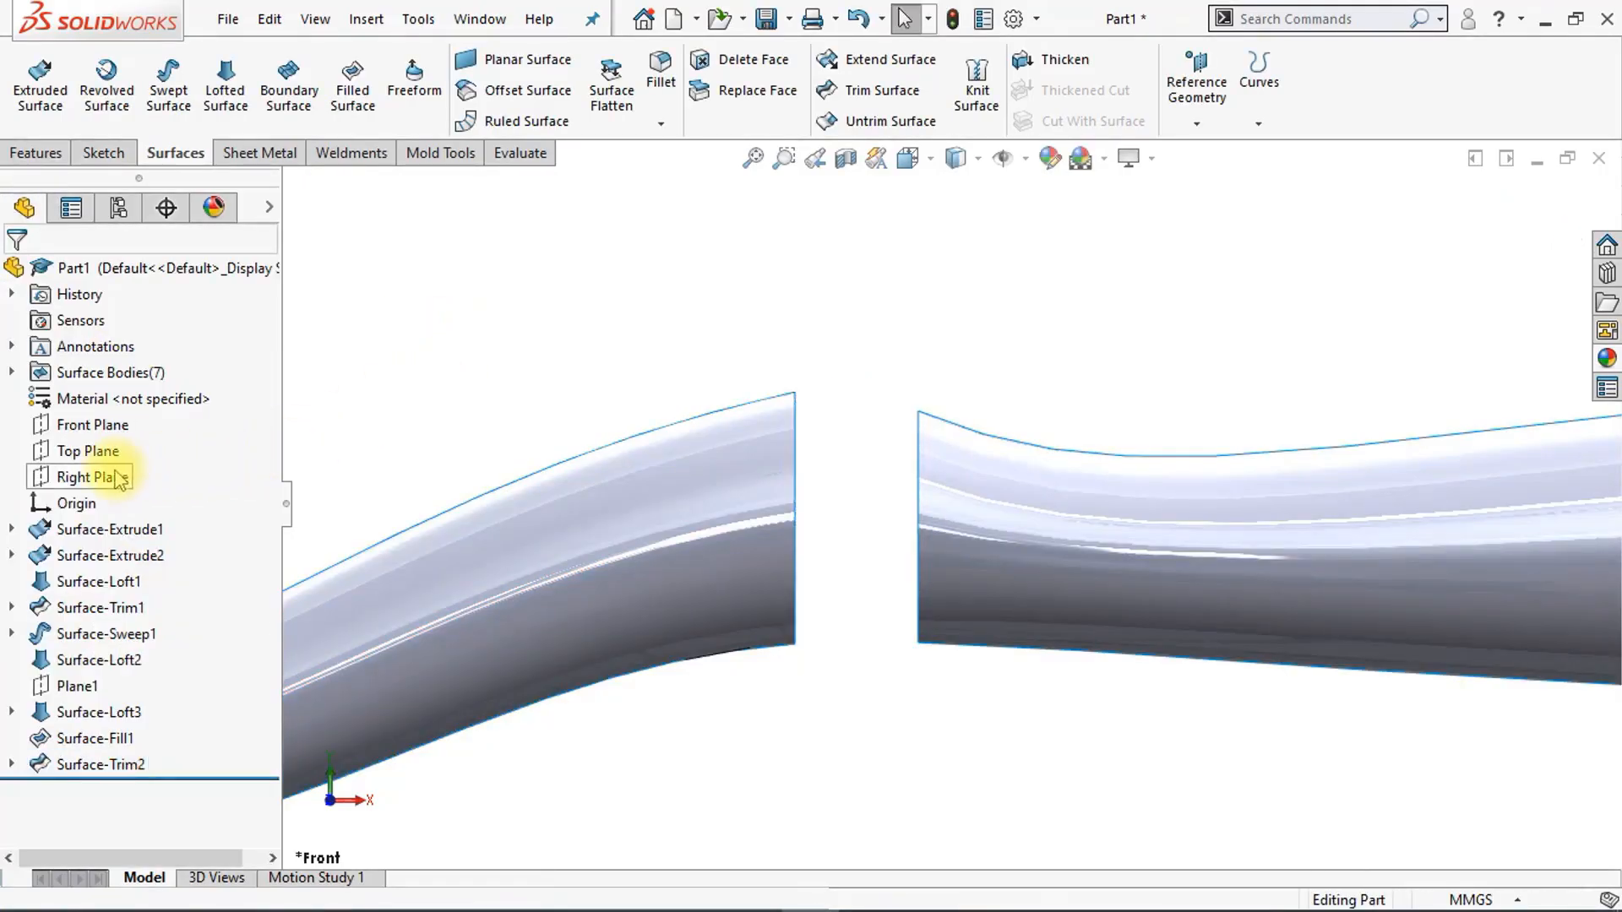
Step: Sketch a two-point spline on the Front Plane, bridging the gap between the upper corners of the neck and handle surfaces
{"action": "left_click", "coordinate": [82, 427]}
{"action": "left_click", "coordinate": [97, 378]}
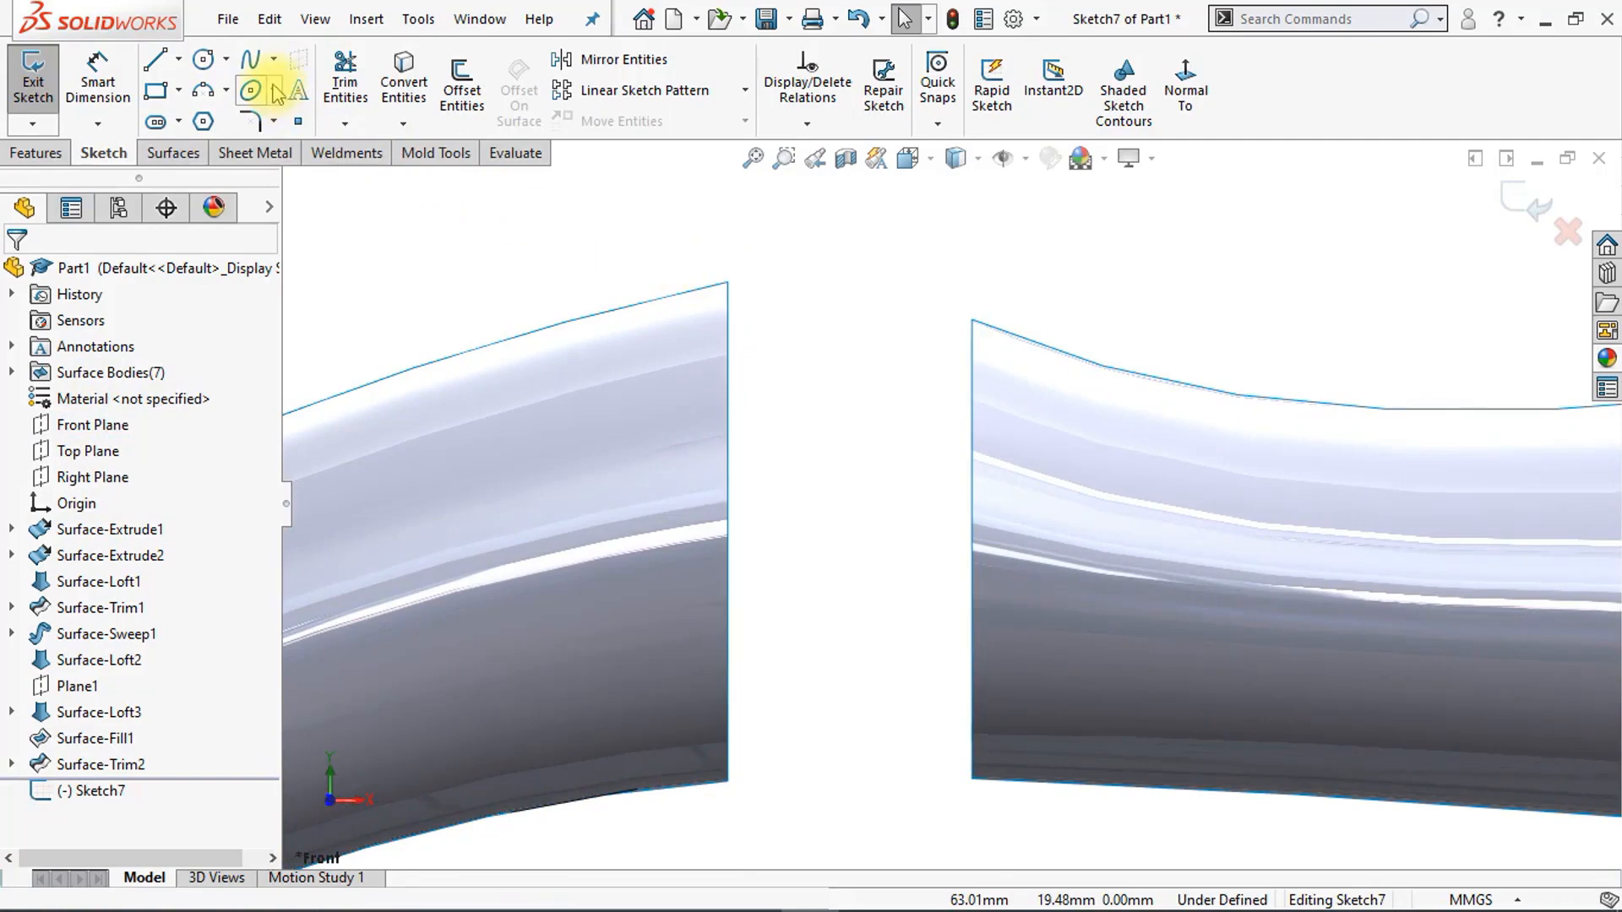
{"action": "left_click", "coordinate": [274, 59]}
{"action": "left_click", "coordinate": [285, 89]}
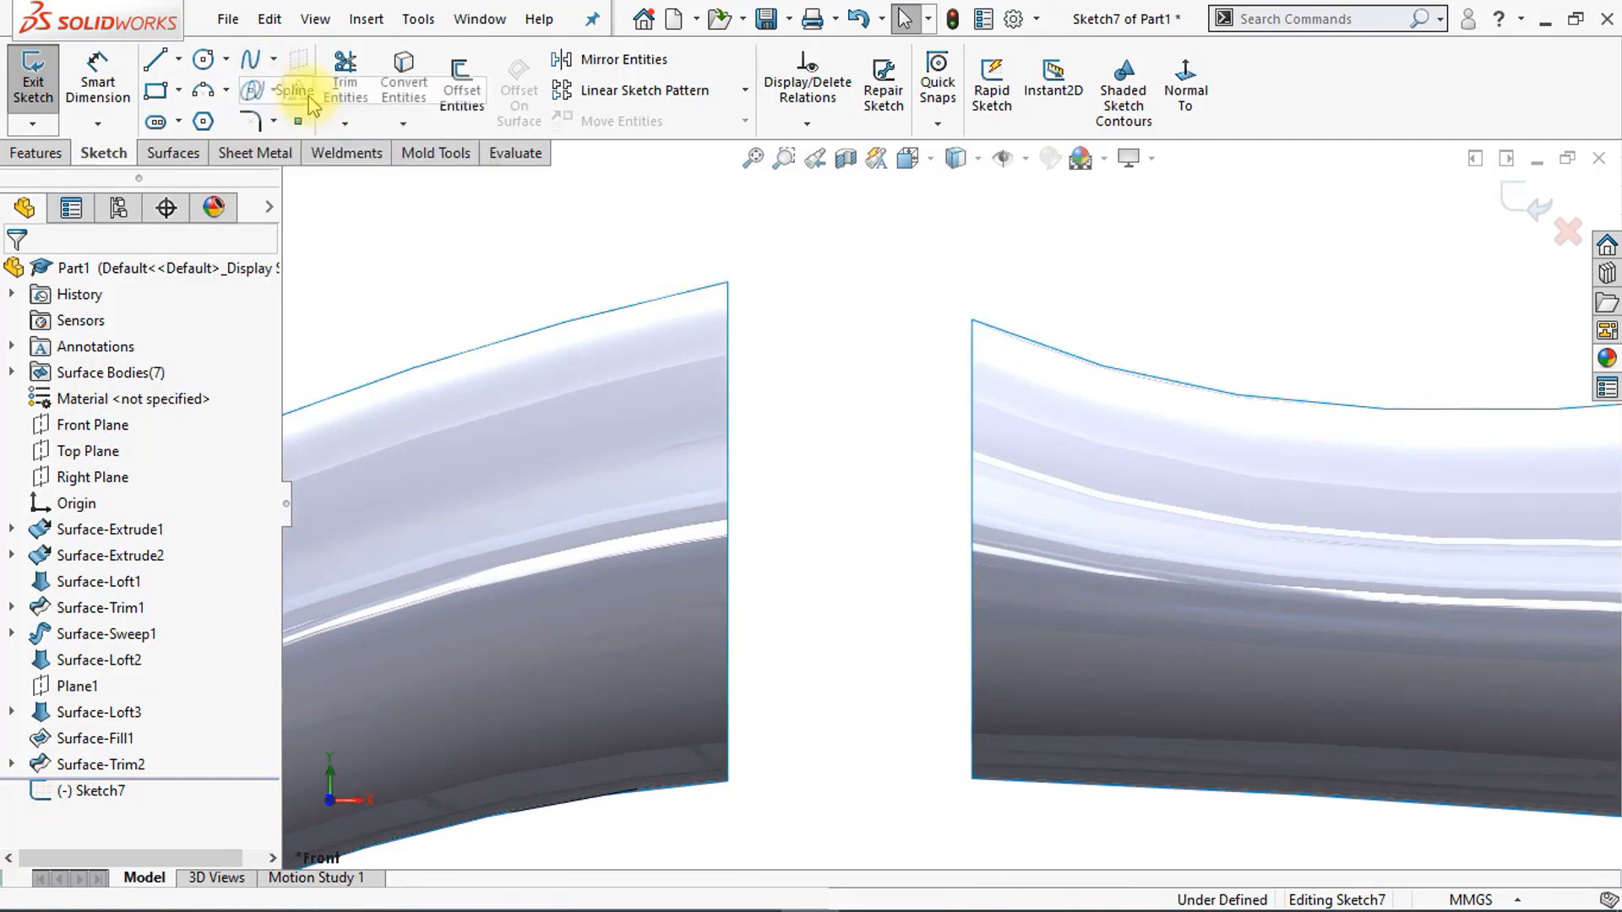
{"action": "left_click", "coordinate": [728, 282]}
{"action": "left_click", "coordinate": [972, 322]}
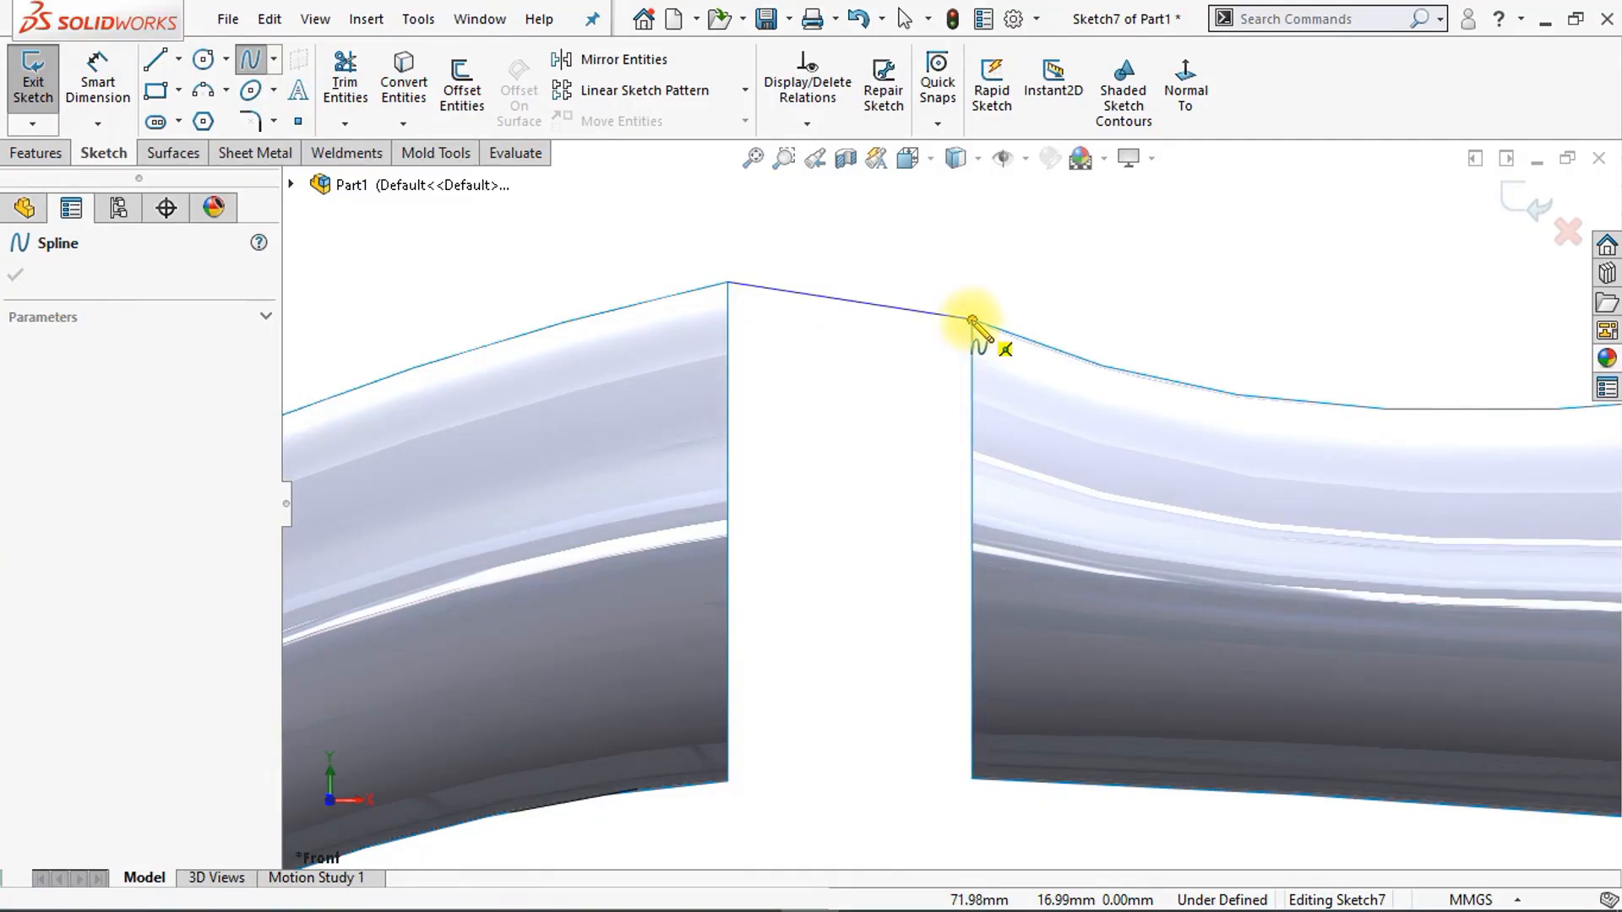
{"action": "key", "text": "Escape"}
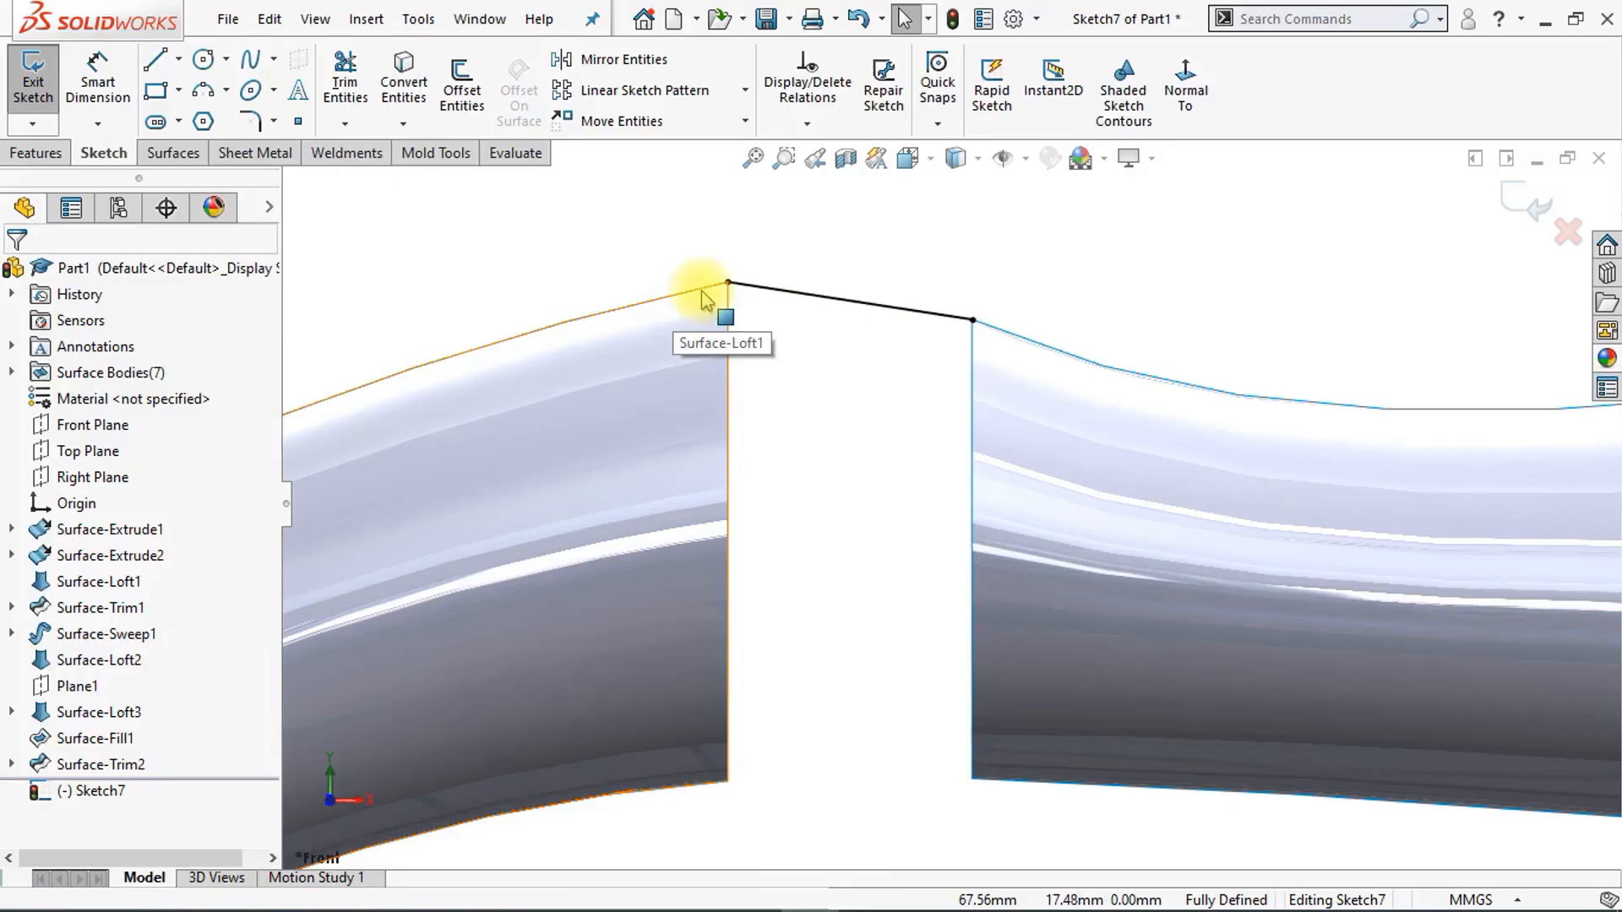
Step: Make the upper bridging spline tangent to the top edges of both the neck and the handle
{"action": "left_click", "coordinate": [702, 289]}
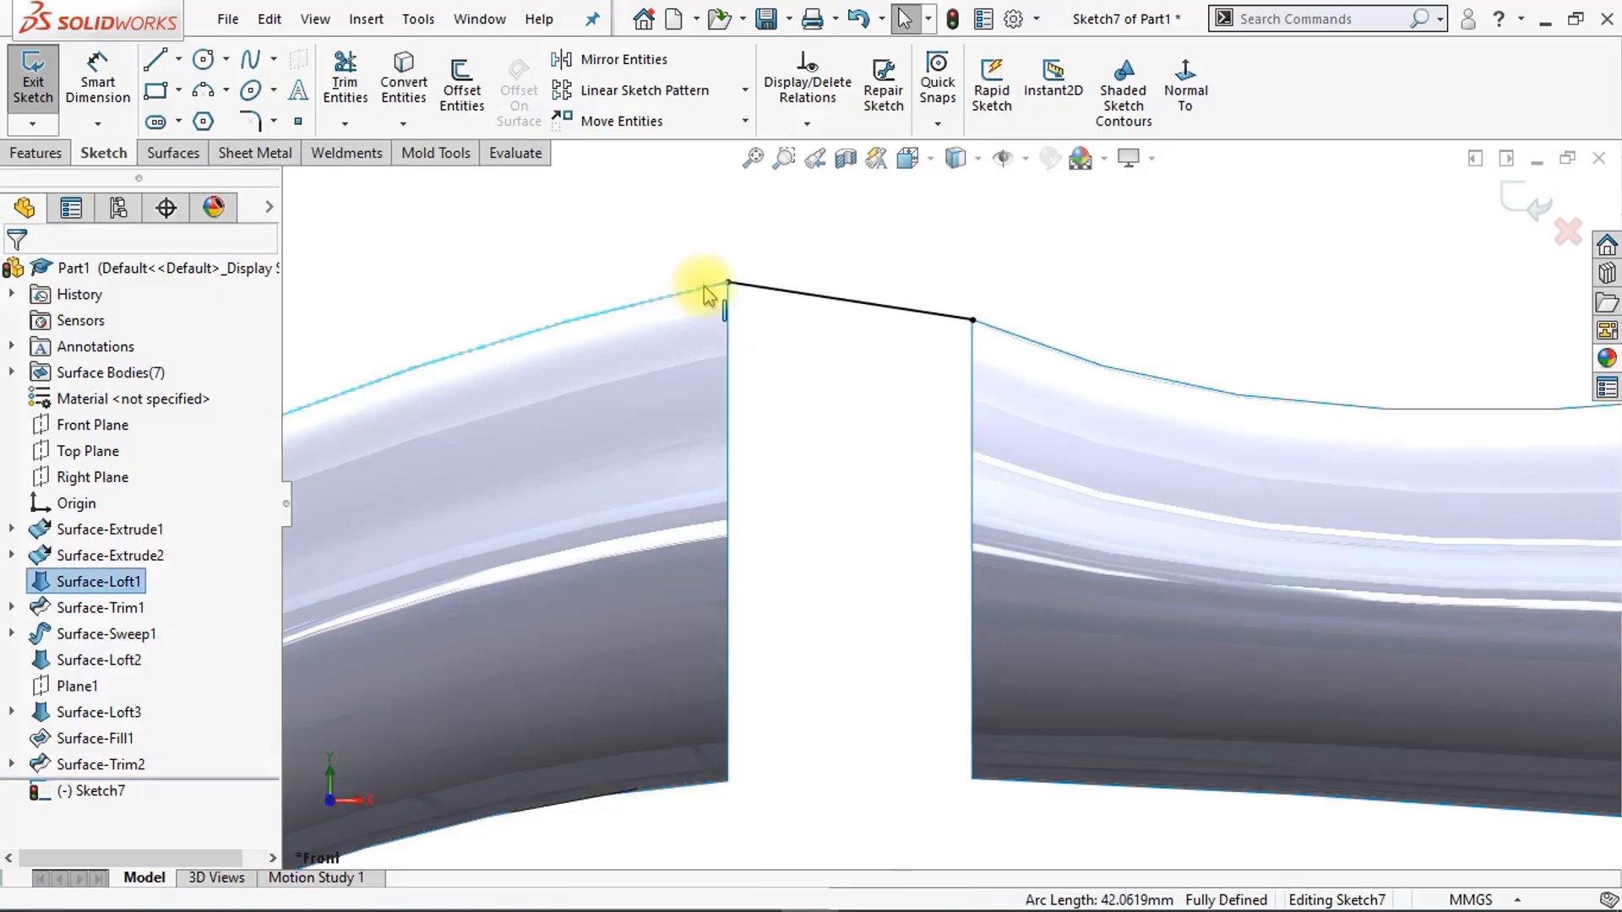
{"action": "left_click", "coordinate": [757, 289], "text": "ctrl"}
{"action": "left_click", "coordinate": [818, 209]}
{"action": "left_click", "coordinate": [846, 355]}
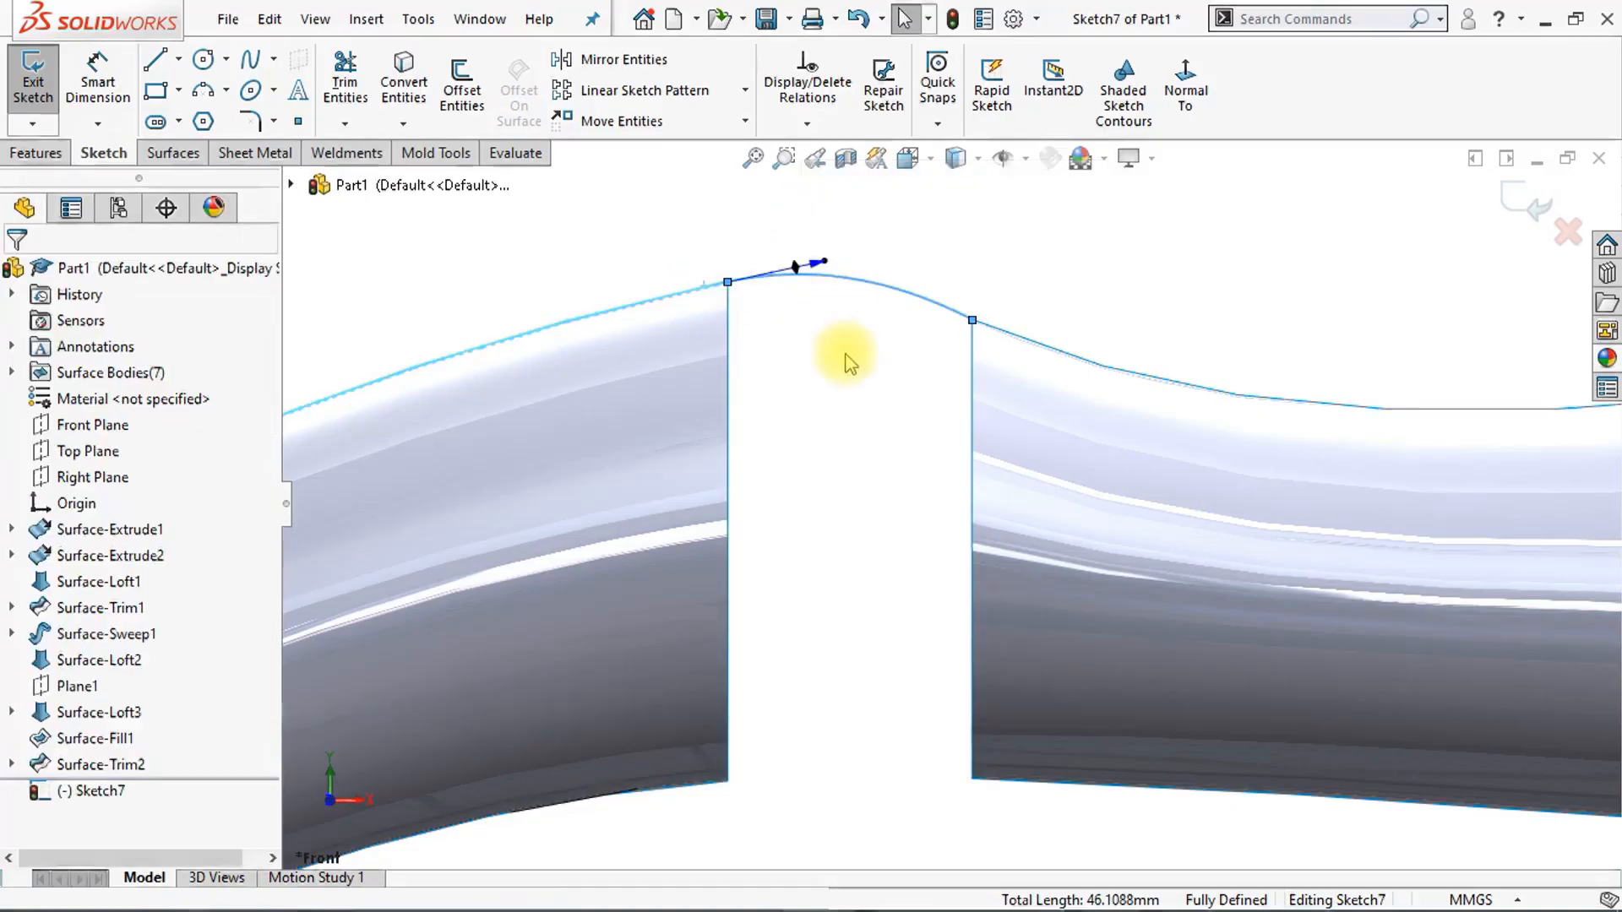
{"action": "left_click", "coordinate": [1007, 331]}
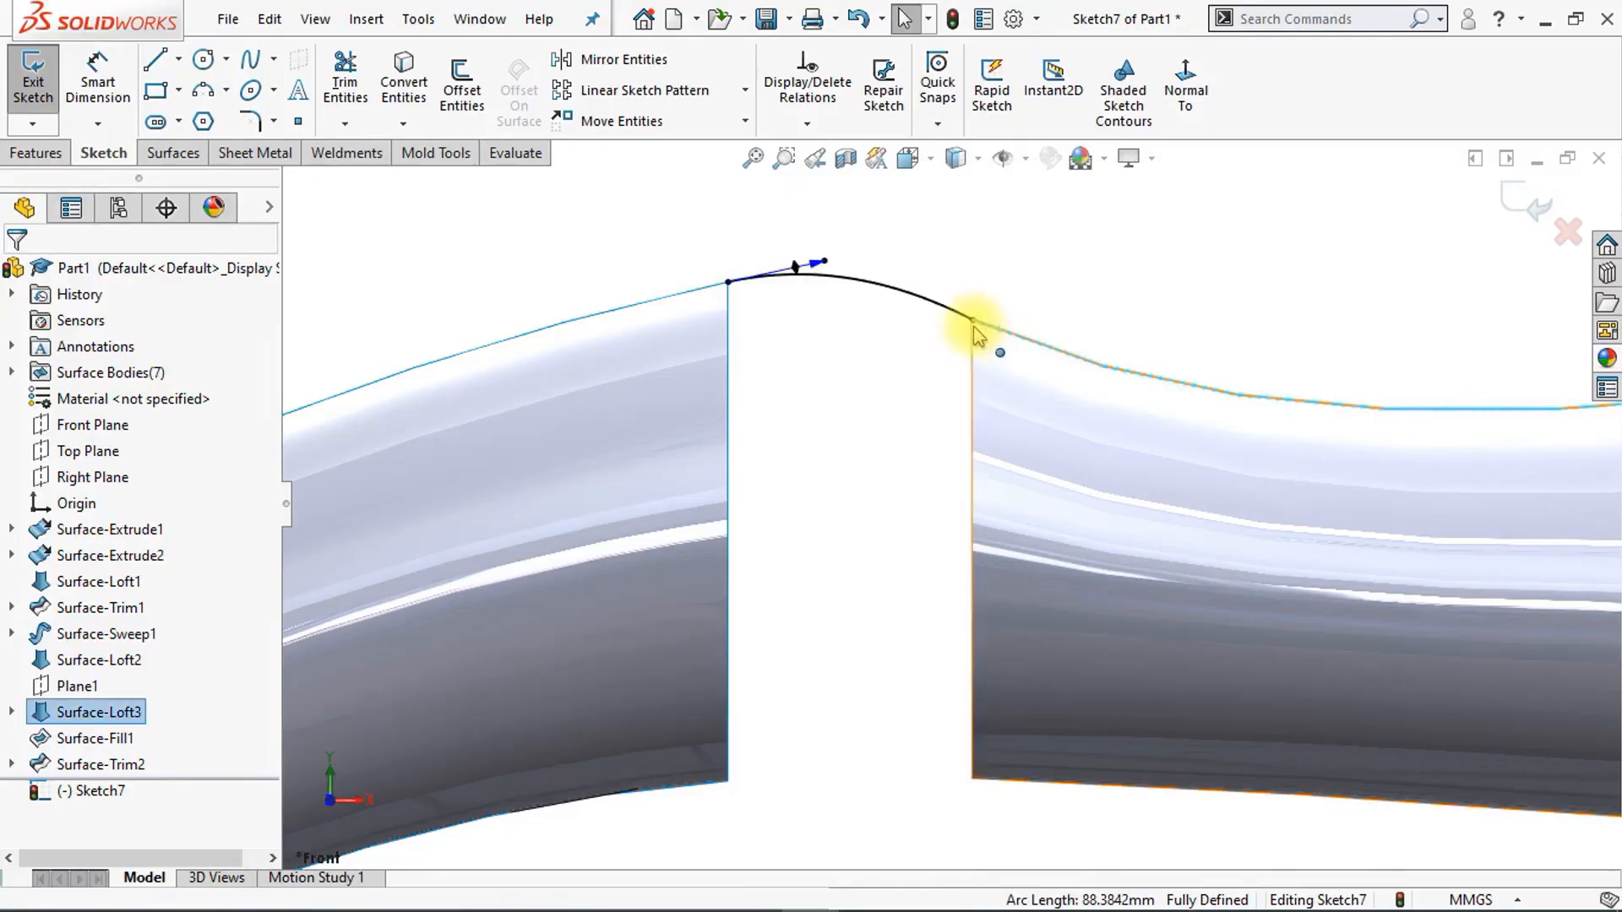
{"action": "left_click", "coordinate": [965, 320], "text": "ctrl"}
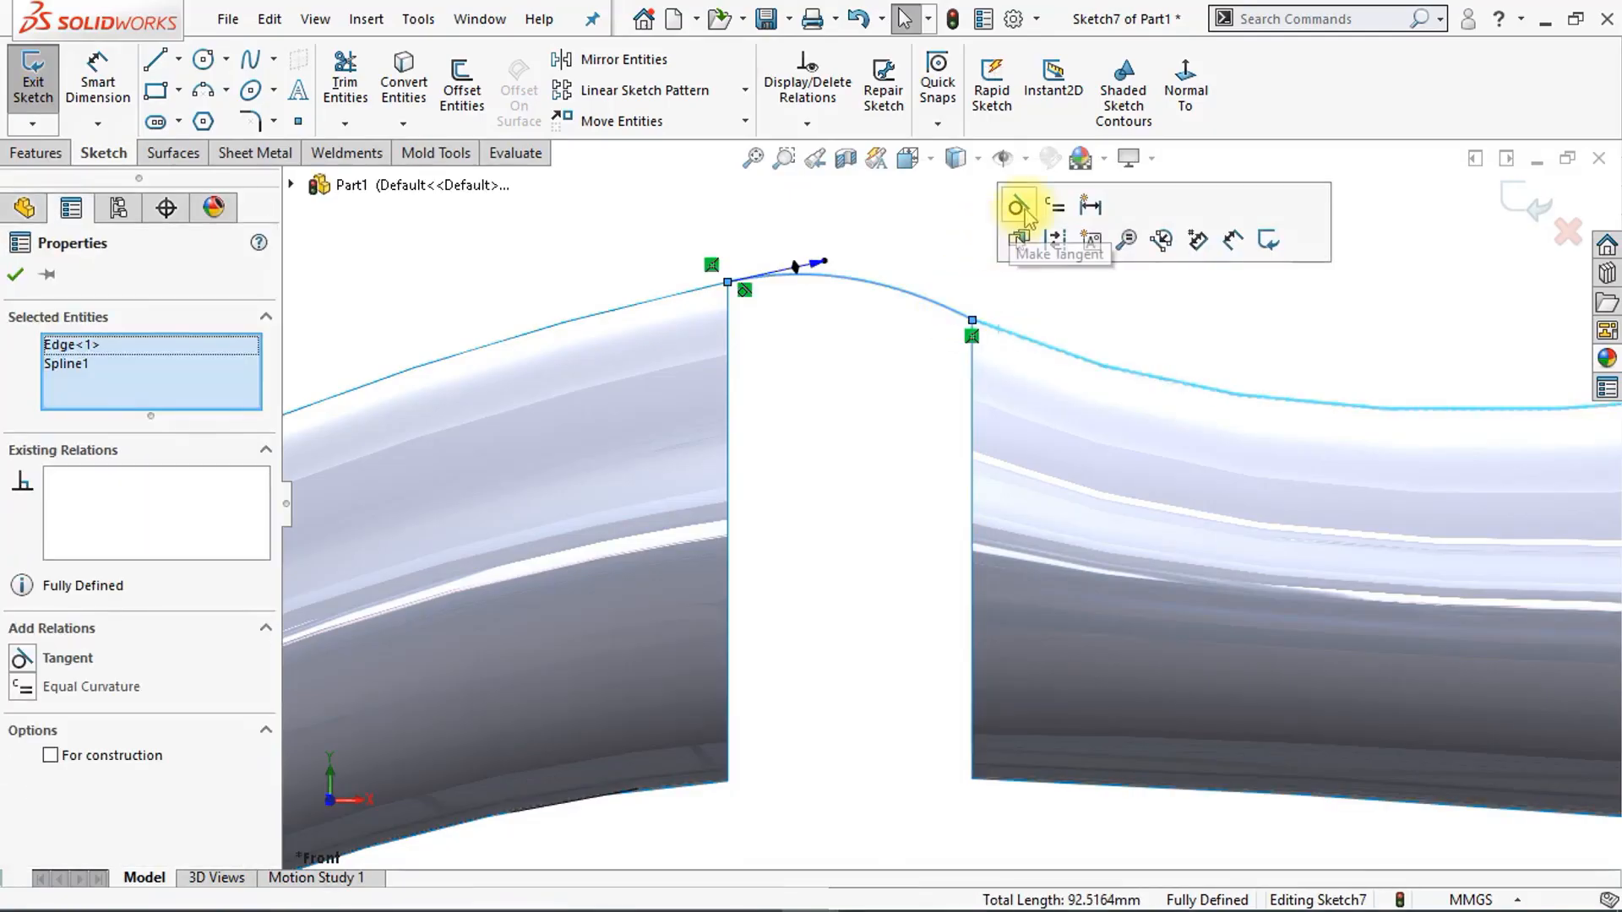
{"action": "left_click", "coordinate": [1019, 208]}
{"action": "left_click", "coordinate": [874, 385]}
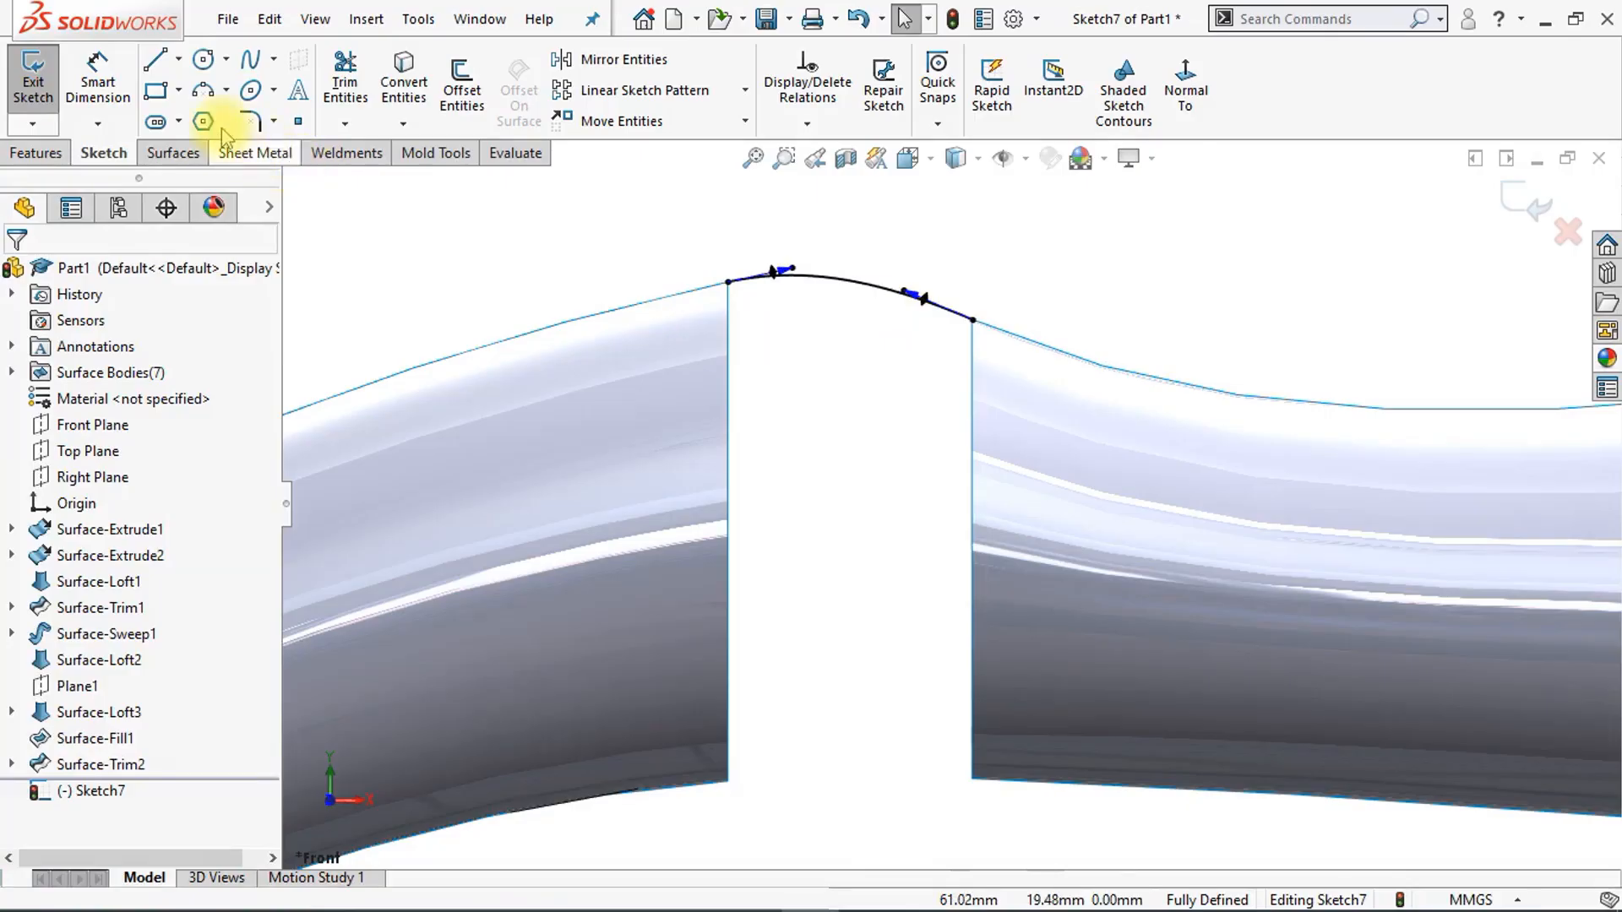
Step: Dimension the tangent handles at both ends of the upper spline to 6 mm each
{"action": "left_click", "coordinate": [97, 91]}
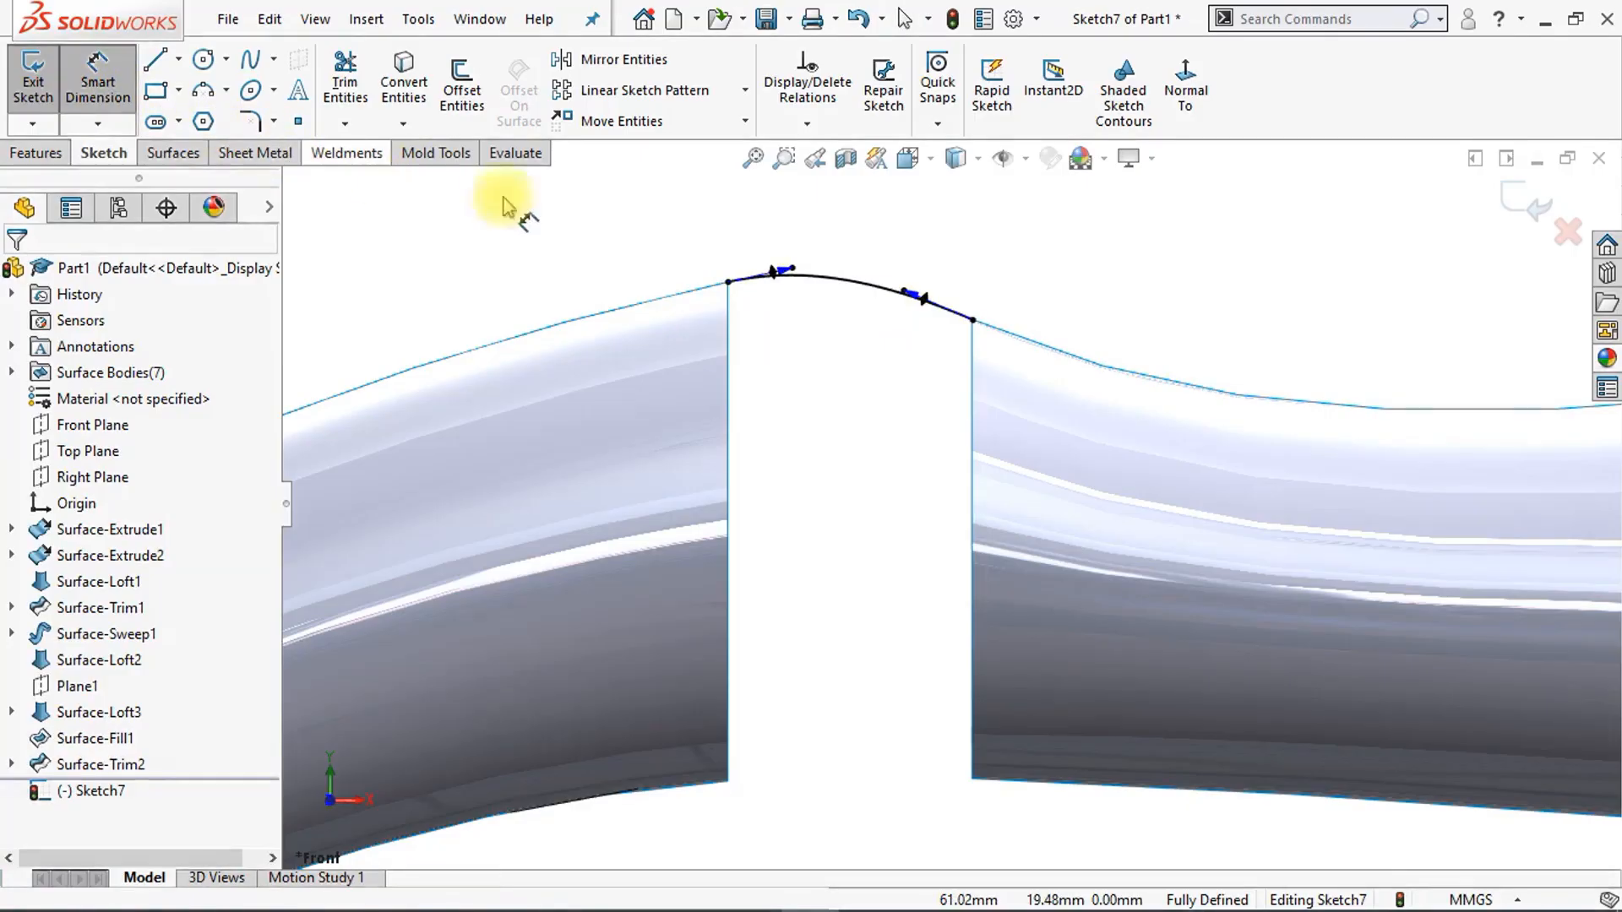
{"action": "left_click", "coordinate": [795, 274]}
{"action": "left_click", "coordinate": [767, 247]}
{"action": "type", "text": "6"}
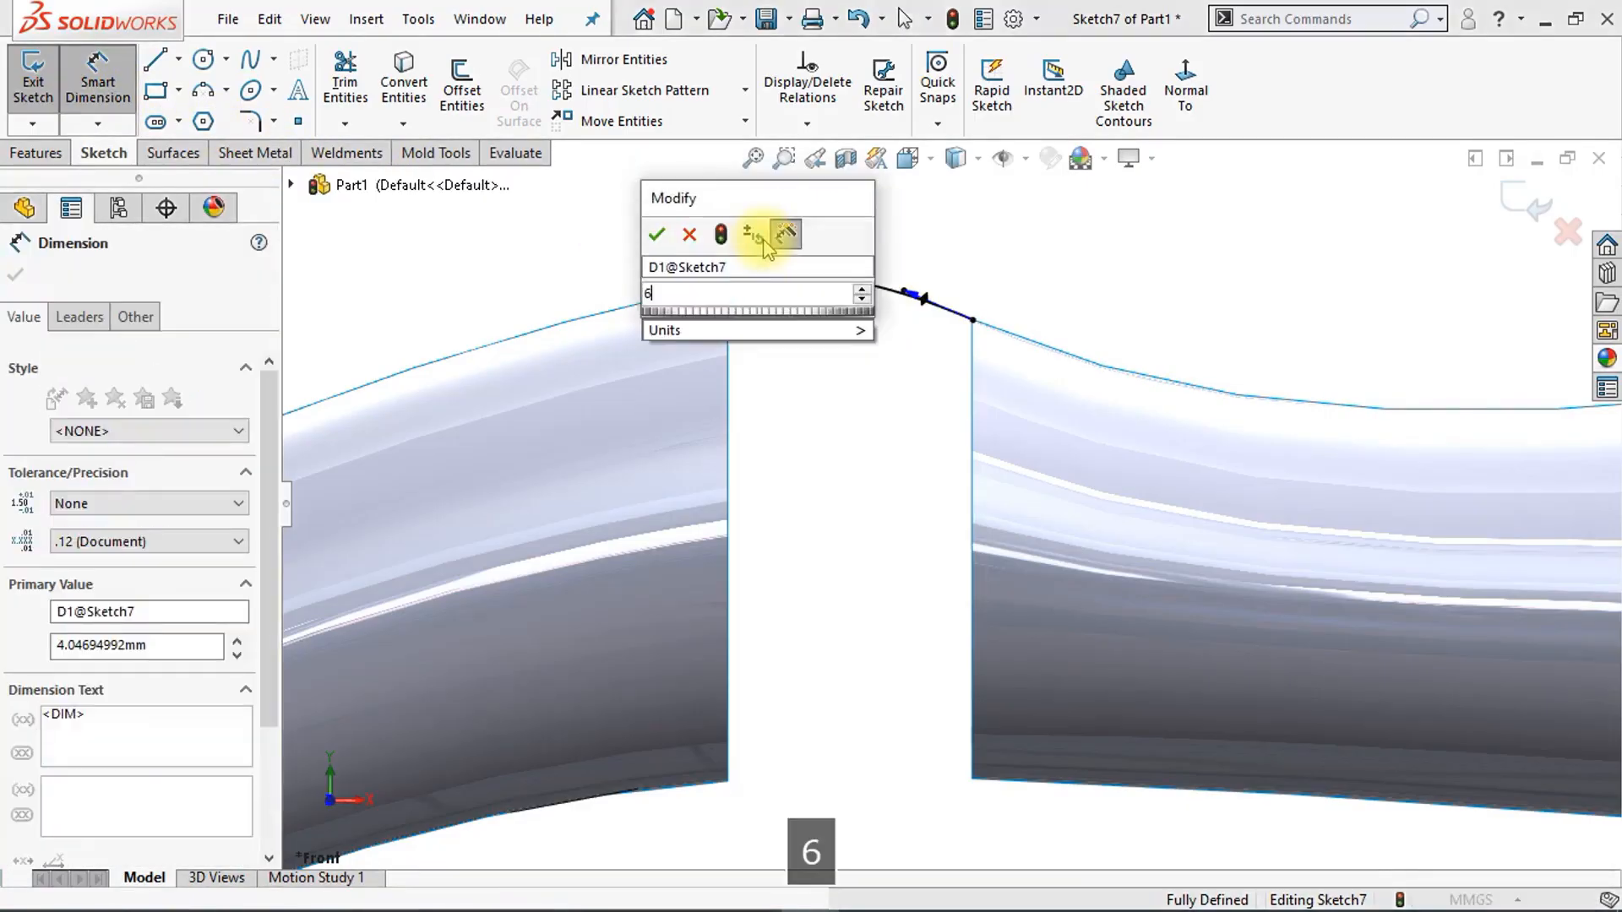
{"action": "key", "text": "Return"}
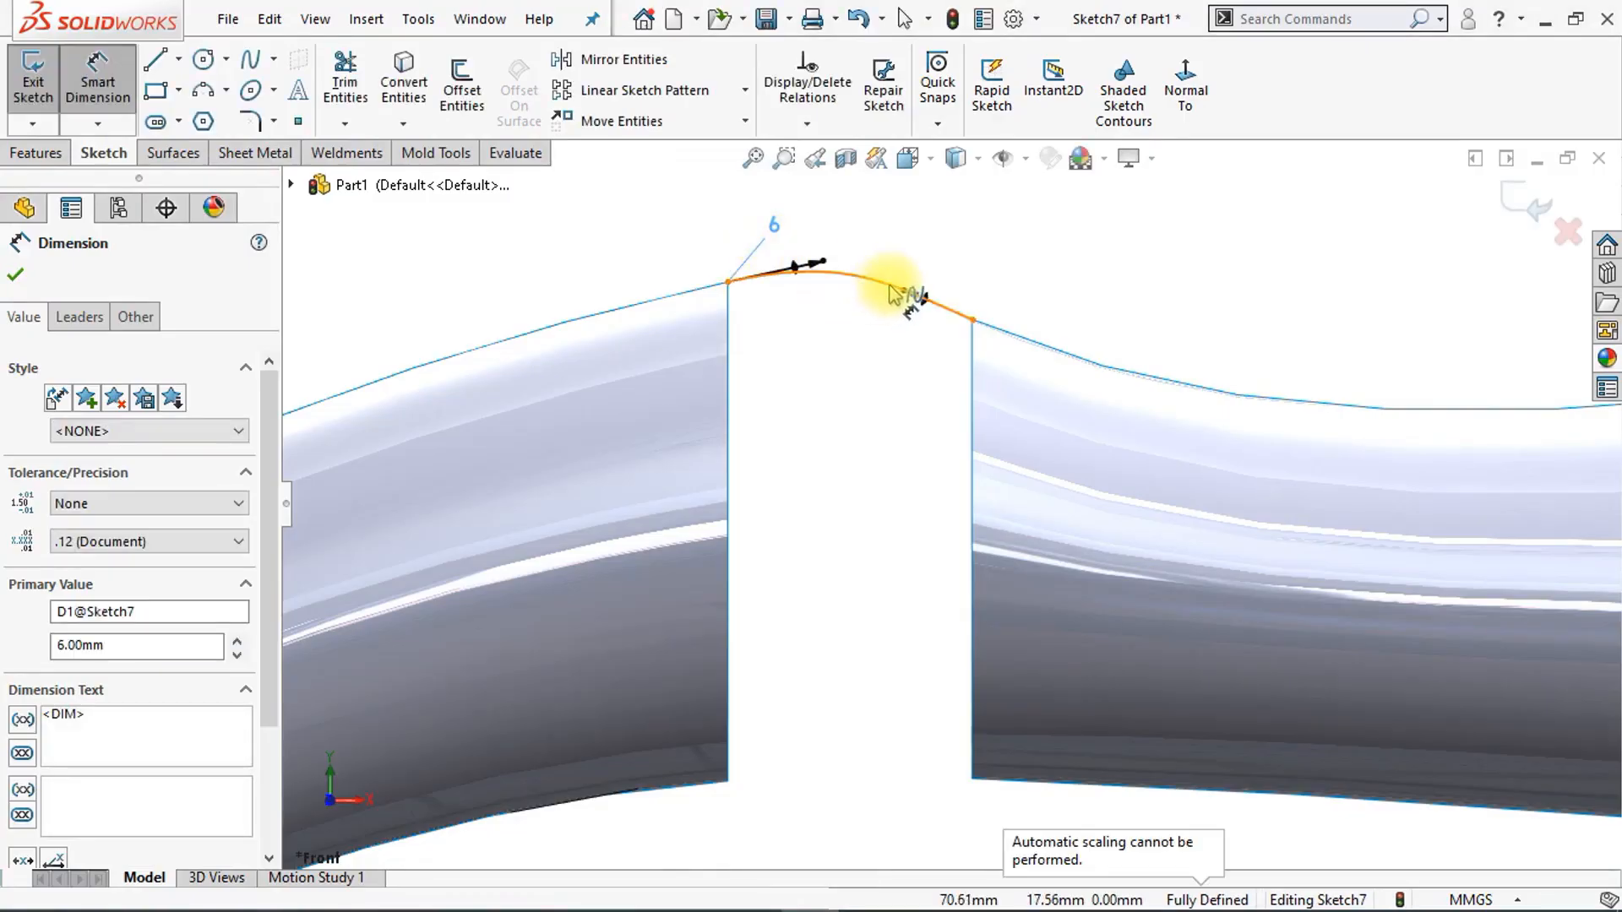
{"action": "left_click", "coordinate": [943, 279]}
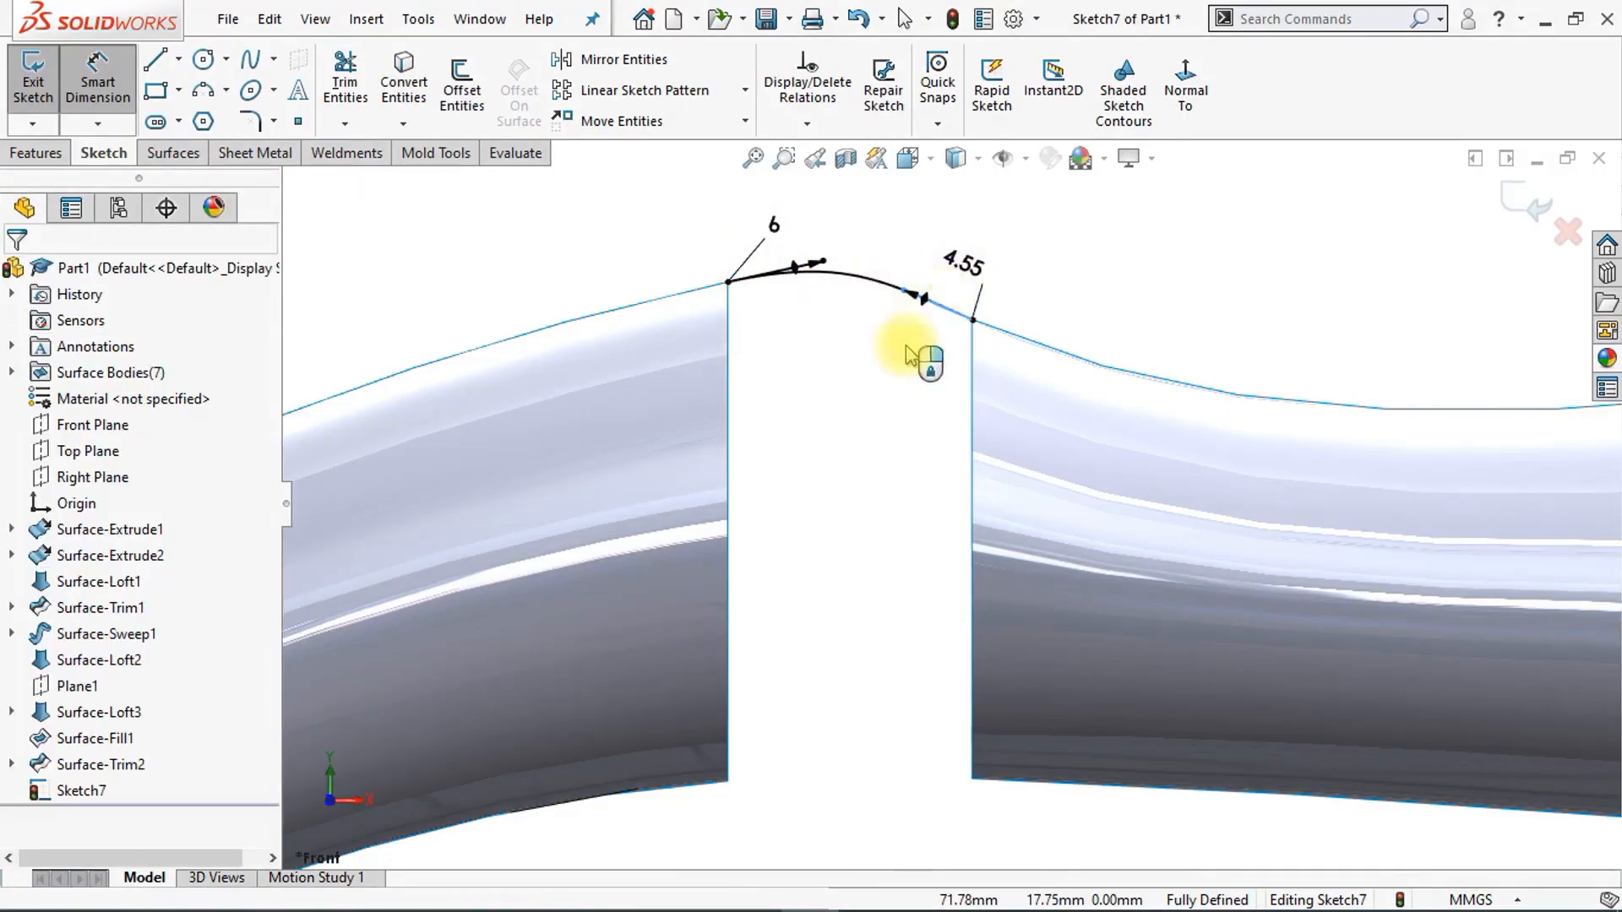
{"action": "left_click", "coordinate": [931, 312]}
{"action": "type", "text": "6"}
{"action": "key", "text": "Return"}
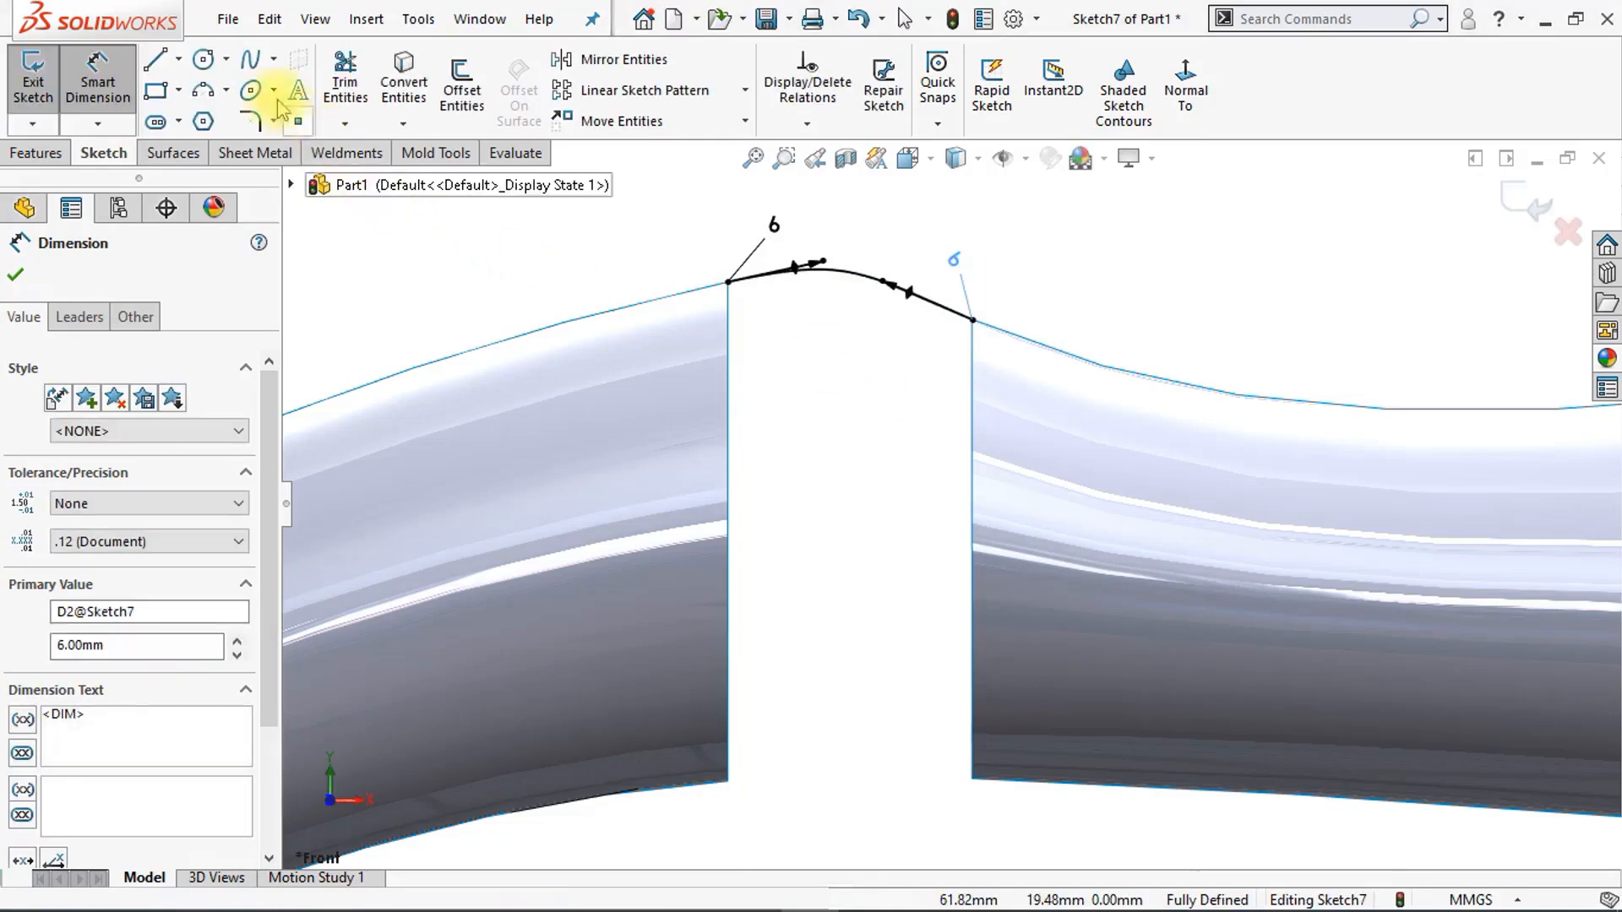
Step: Draw a Bezier style spline across the gap's lower corners, with one control point raised between them
{"action": "left_click", "coordinate": [273, 58]}
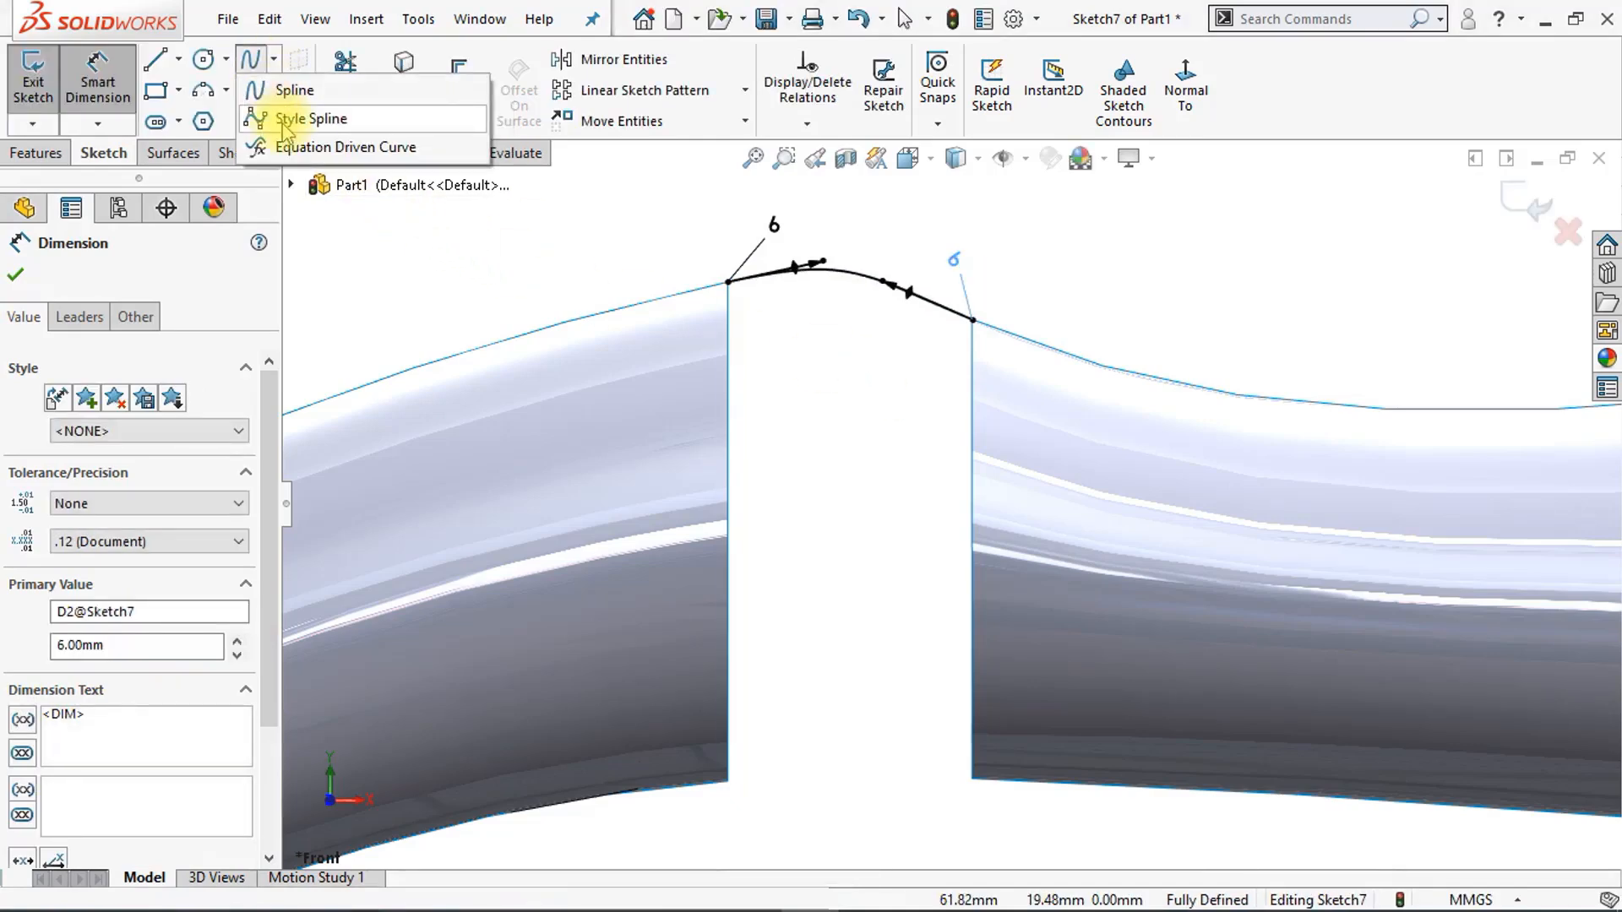
{"action": "left_click", "coordinate": [310, 119]}
{"action": "scroll", "coordinate": [828, 769], "scroll_direction": "down", "scroll_amount": 4}
{"action": "scroll", "coordinate": [832, 773], "scroll_direction": "down", "scroll_amount": 1}
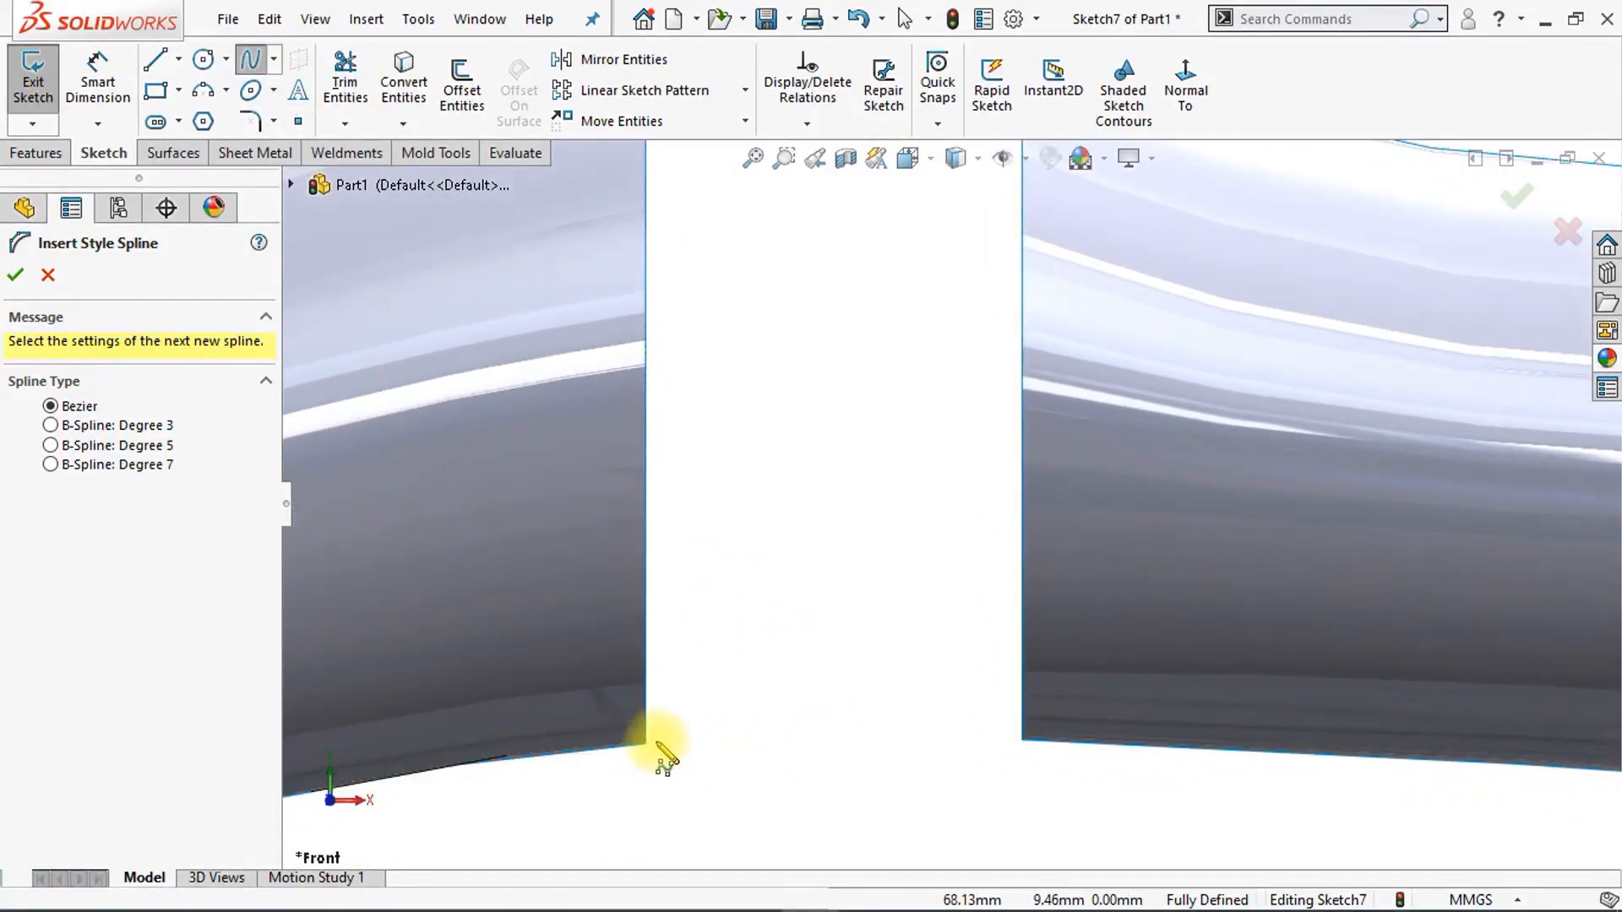
{"action": "left_click", "coordinate": [646, 743]}
{"action": "left_click", "coordinate": [802, 664]}
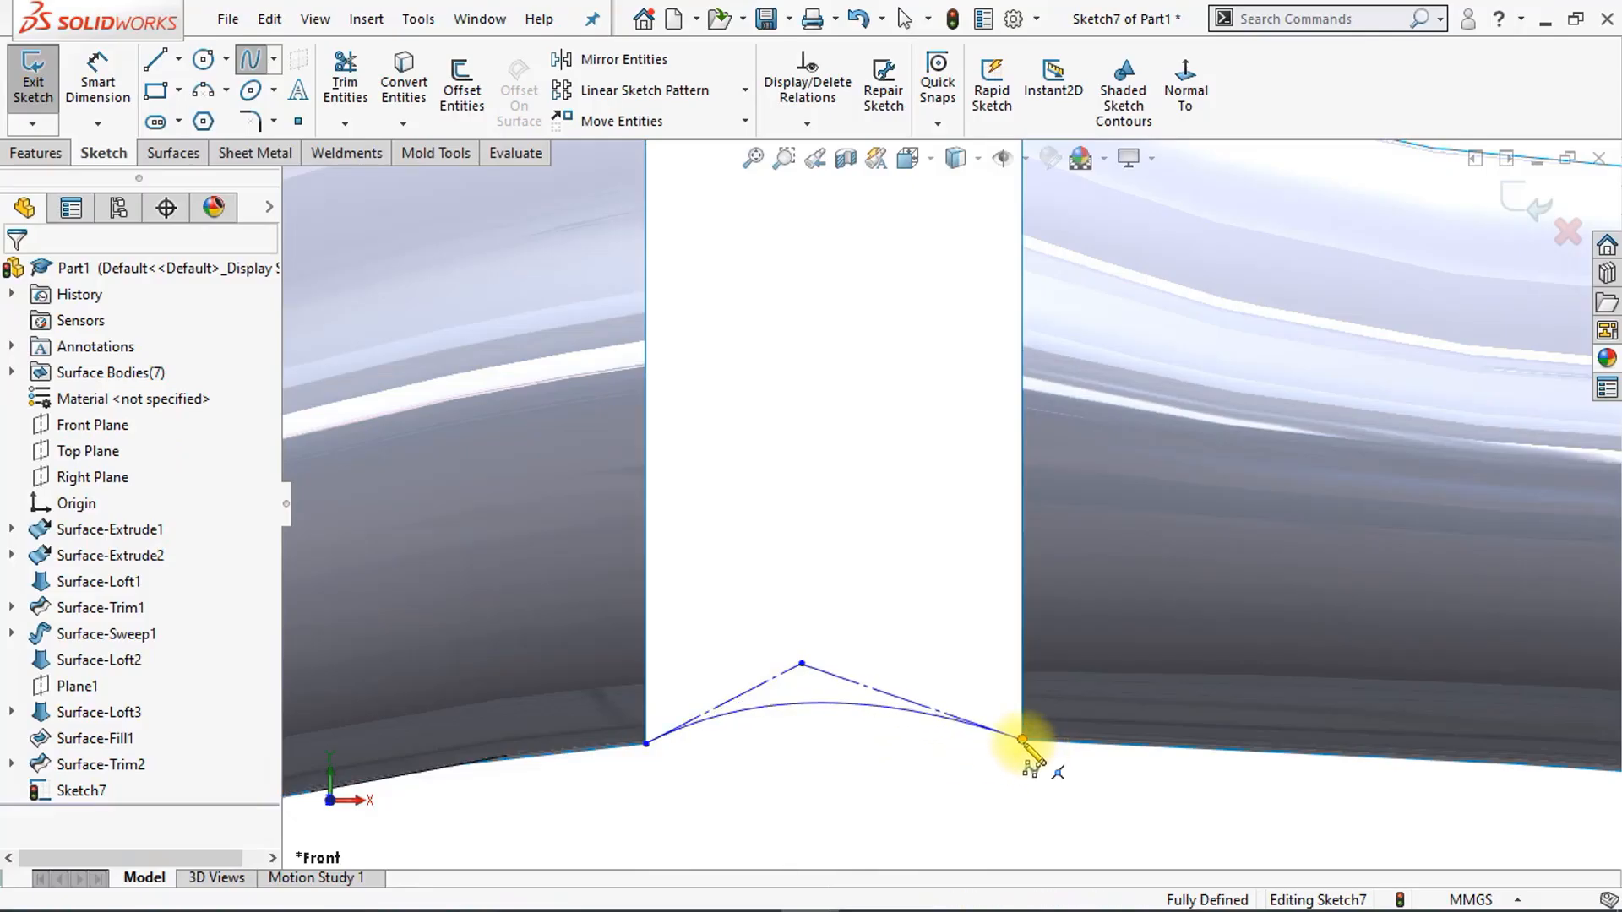
{"action": "left_click", "coordinate": [1023, 741]}
{"action": "key", "text": "Escape"}
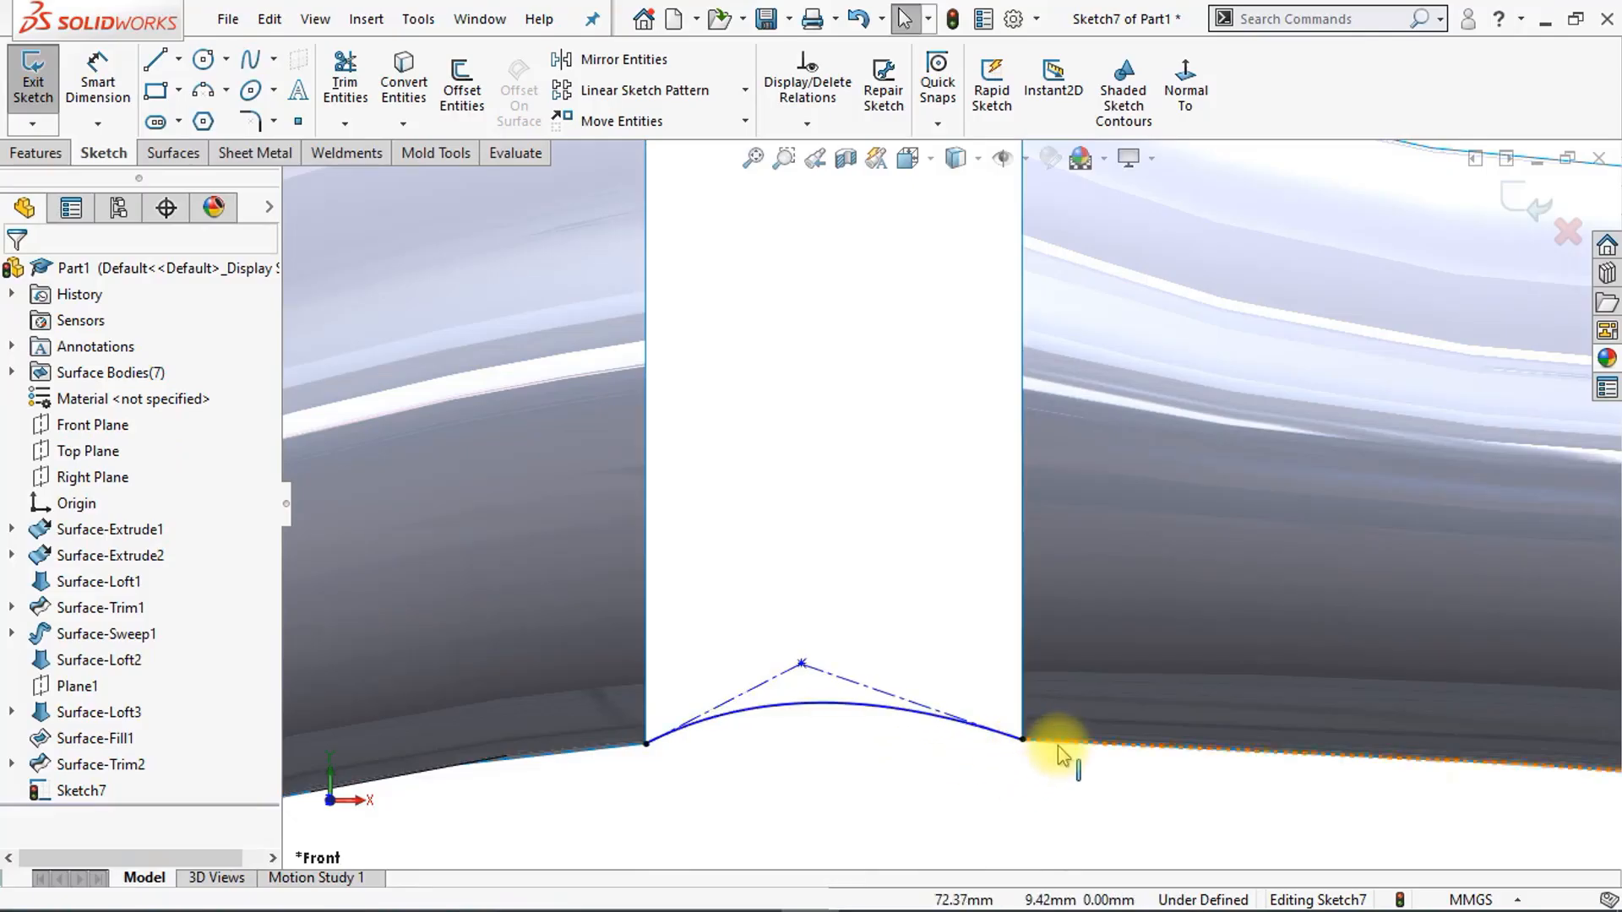
Step: Make the lower style spline tangent to the bottom edges of both the handle and the neck
{"action": "left_click", "coordinate": [958, 727], "text": "ctrl"}
{"action": "left_click", "coordinate": [1023, 688], "text": "ctrl"}
{"action": "left_click", "coordinate": [1024, 626]}
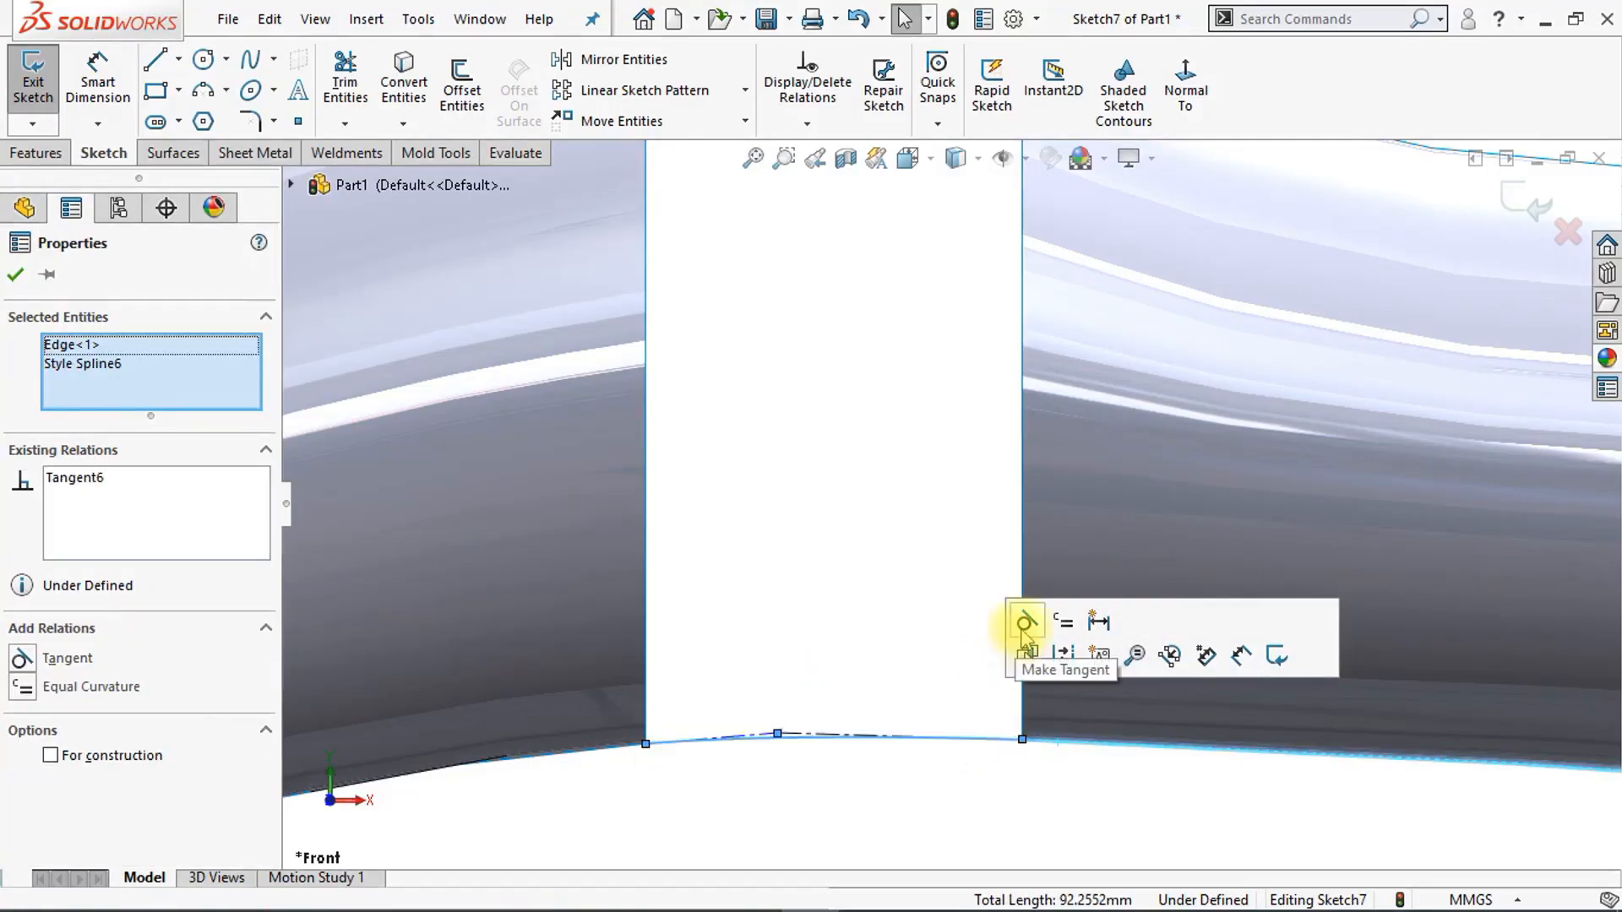
{"action": "left_click", "coordinate": [924, 840]}
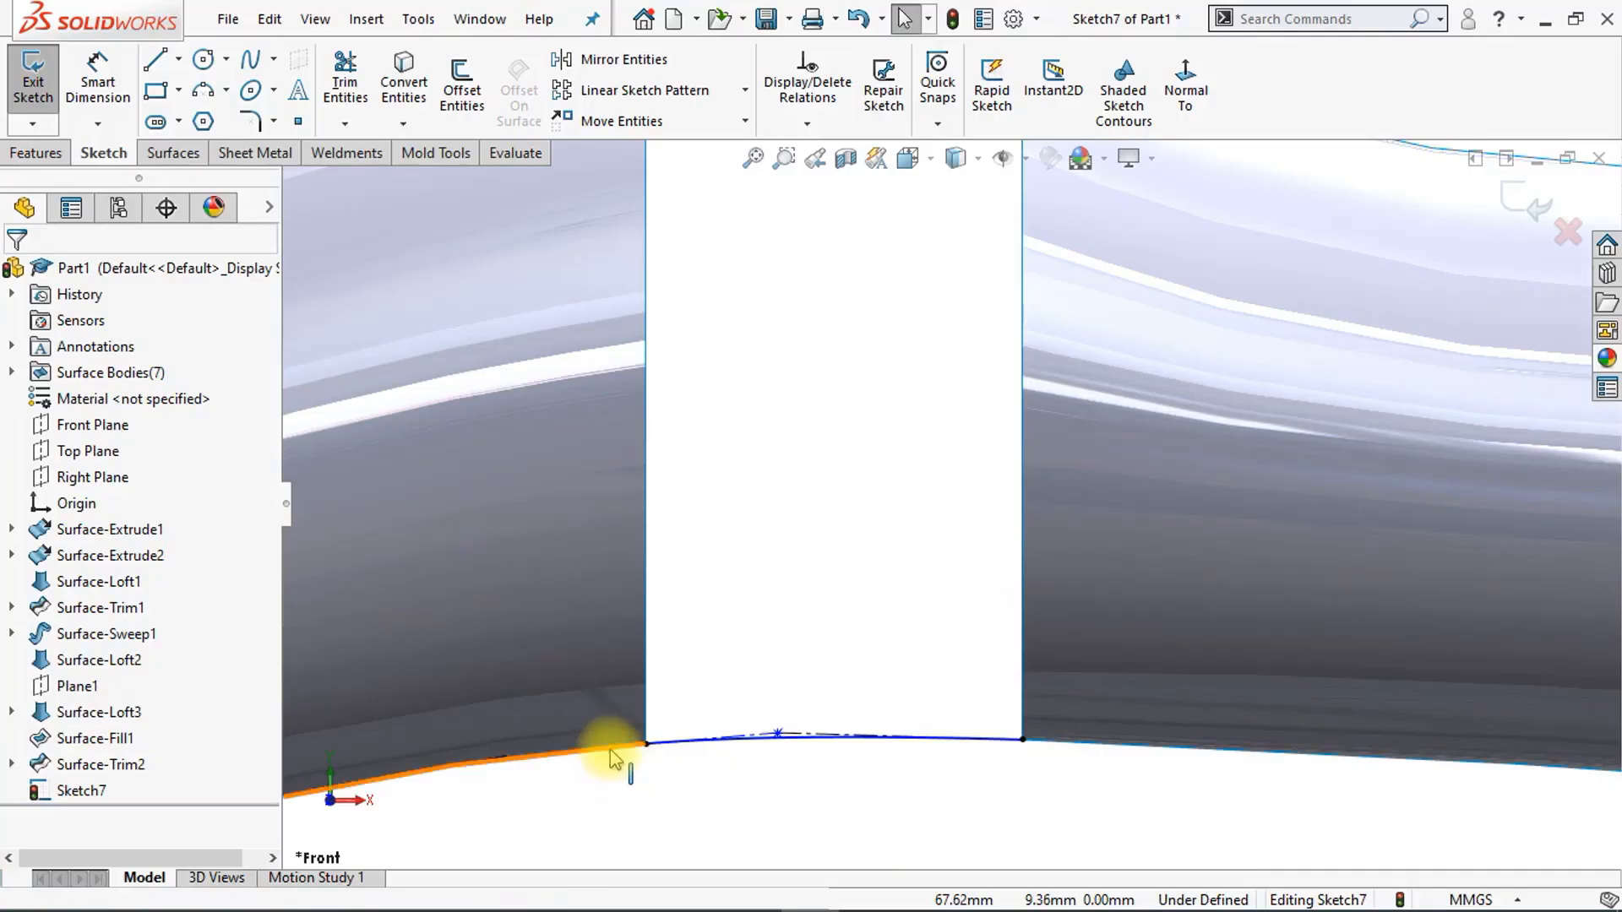
{"action": "left_click", "coordinate": [722, 743], "text": "ctrl"}
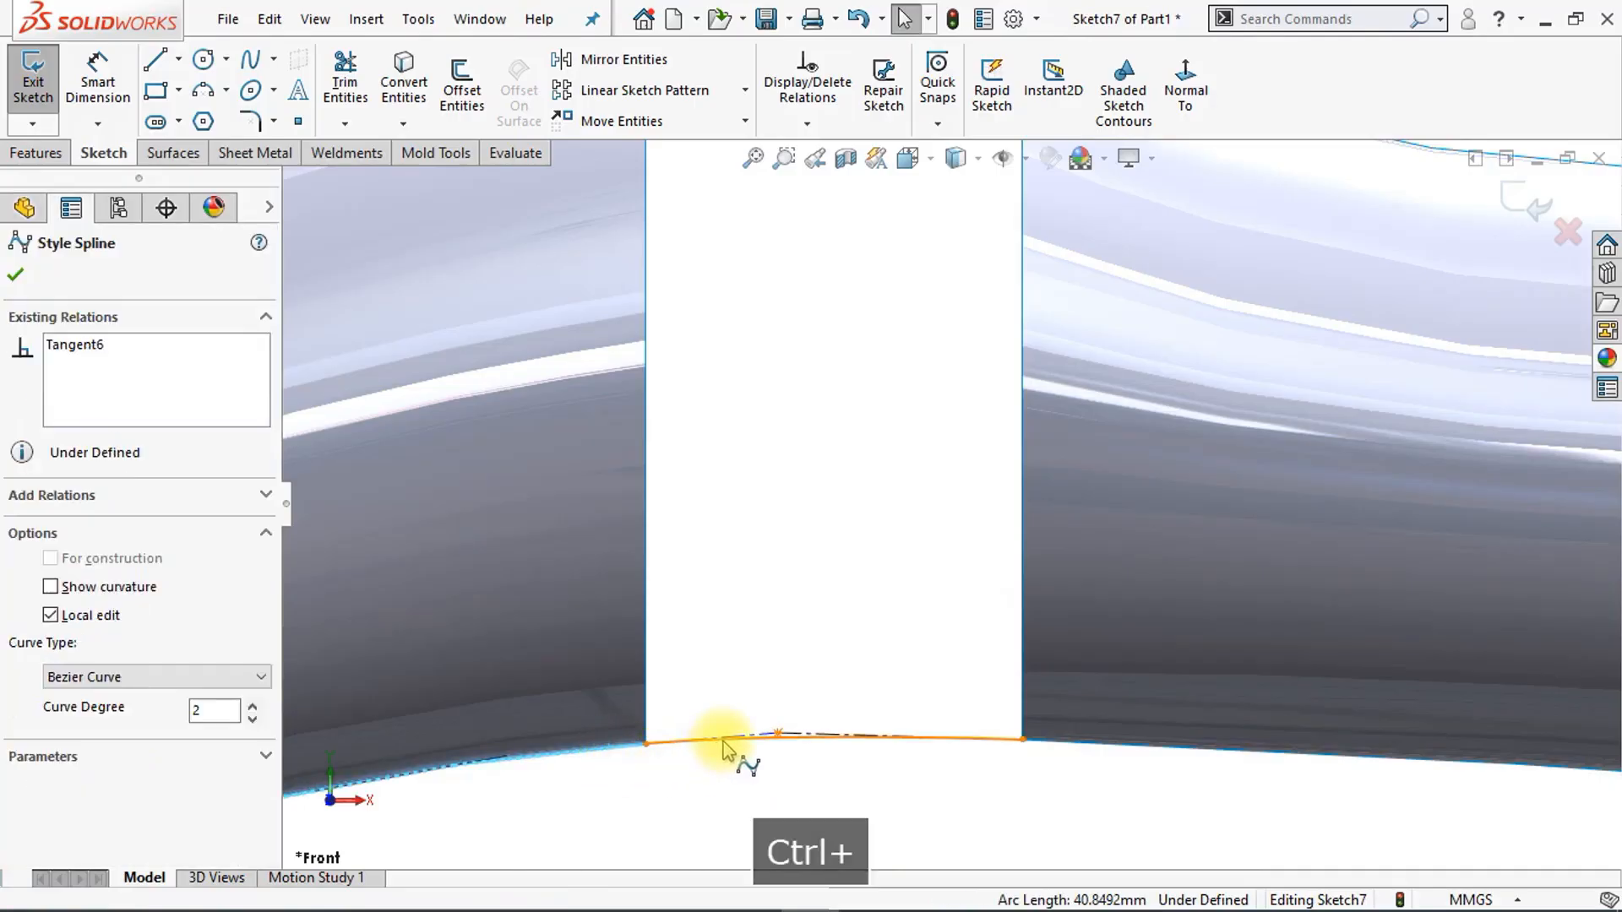
{"action": "left_click", "coordinate": [724, 744], "text": "ctrl"}
{"action": "left_click", "coordinate": [791, 651]}
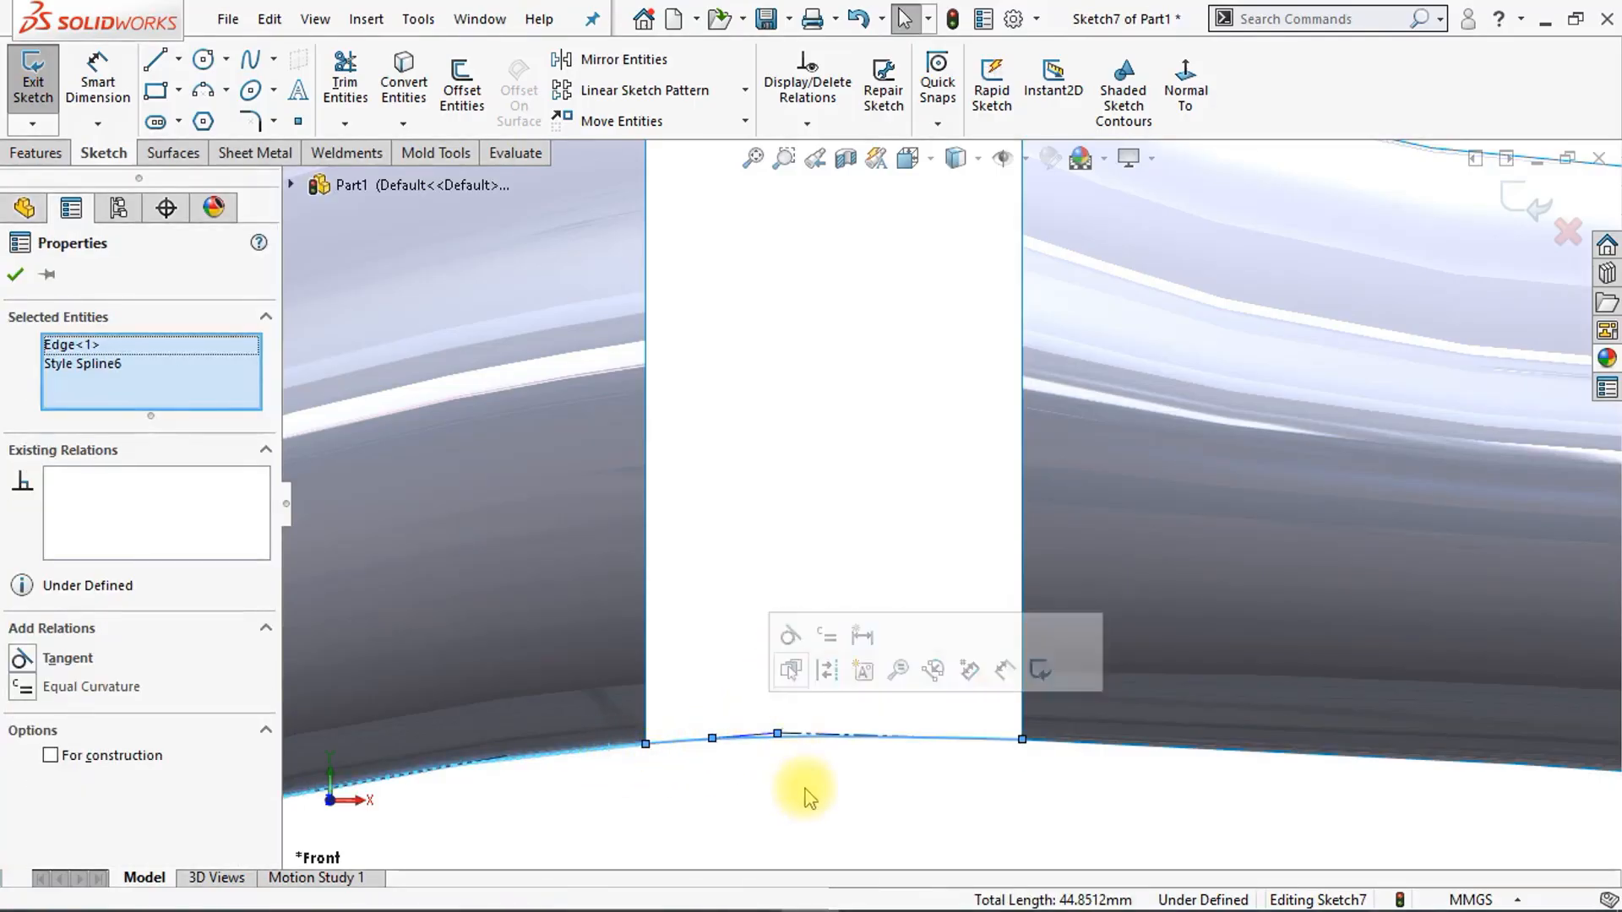
Step: Delete the extra control vertex near the neck end of the lower style spline
{"action": "left_click", "coordinate": [804, 824]}
{"action": "scroll", "coordinate": [794, 811], "scroll_direction": "down", "scroll_amount": 3}
{"action": "scroll", "coordinate": [735, 770], "scroll_direction": "down", "scroll_amount": 1}
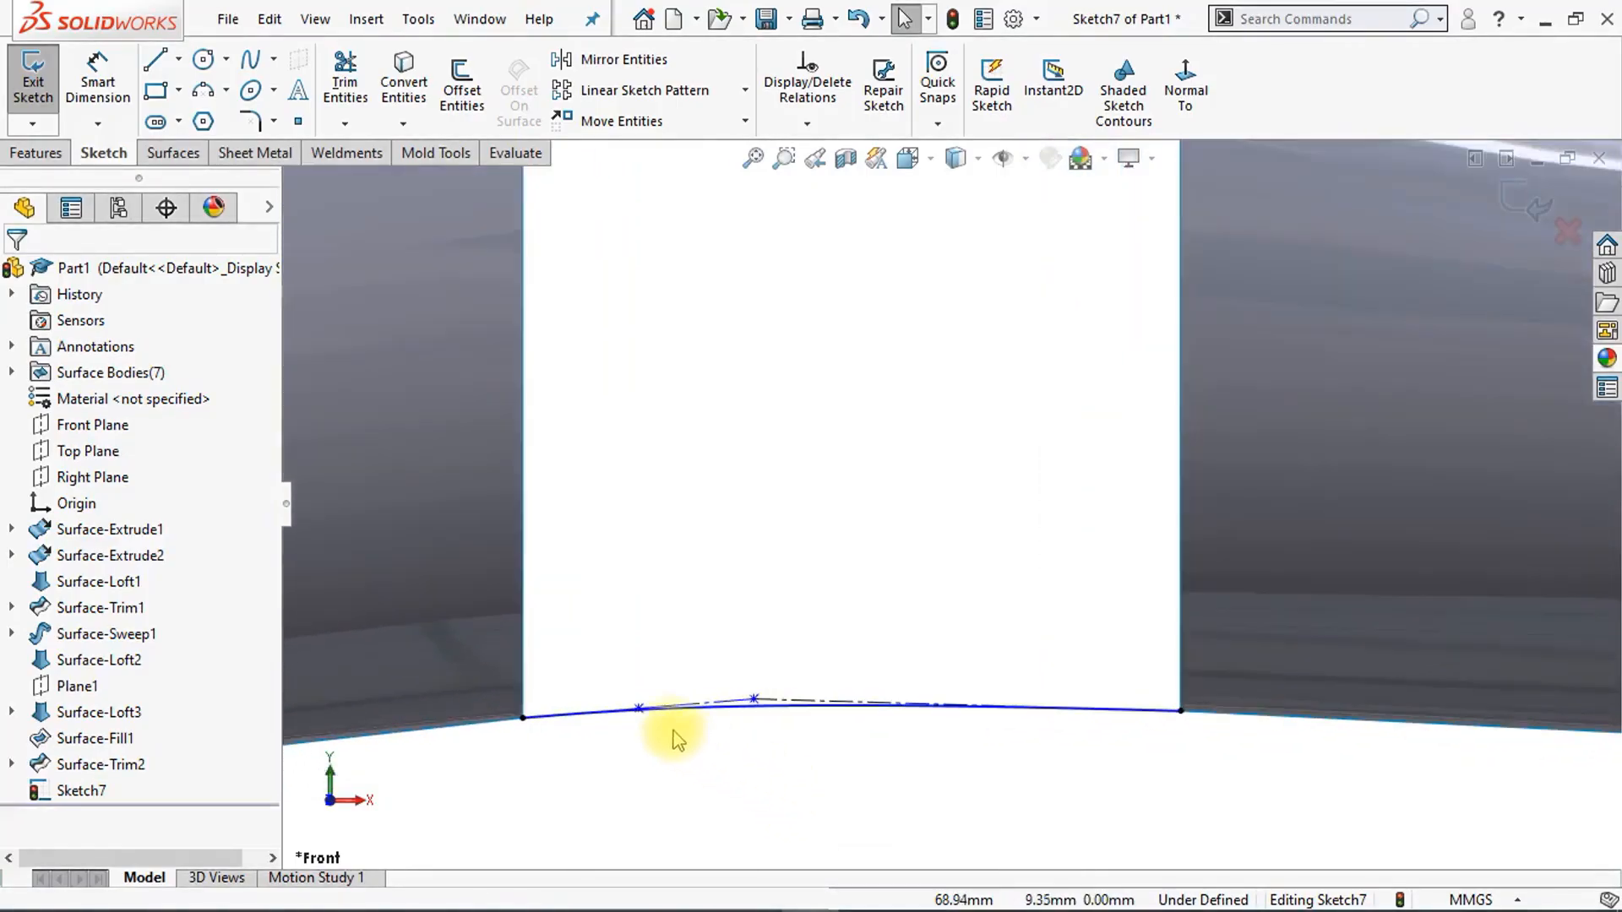
{"action": "left_click", "coordinate": [643, 714]}
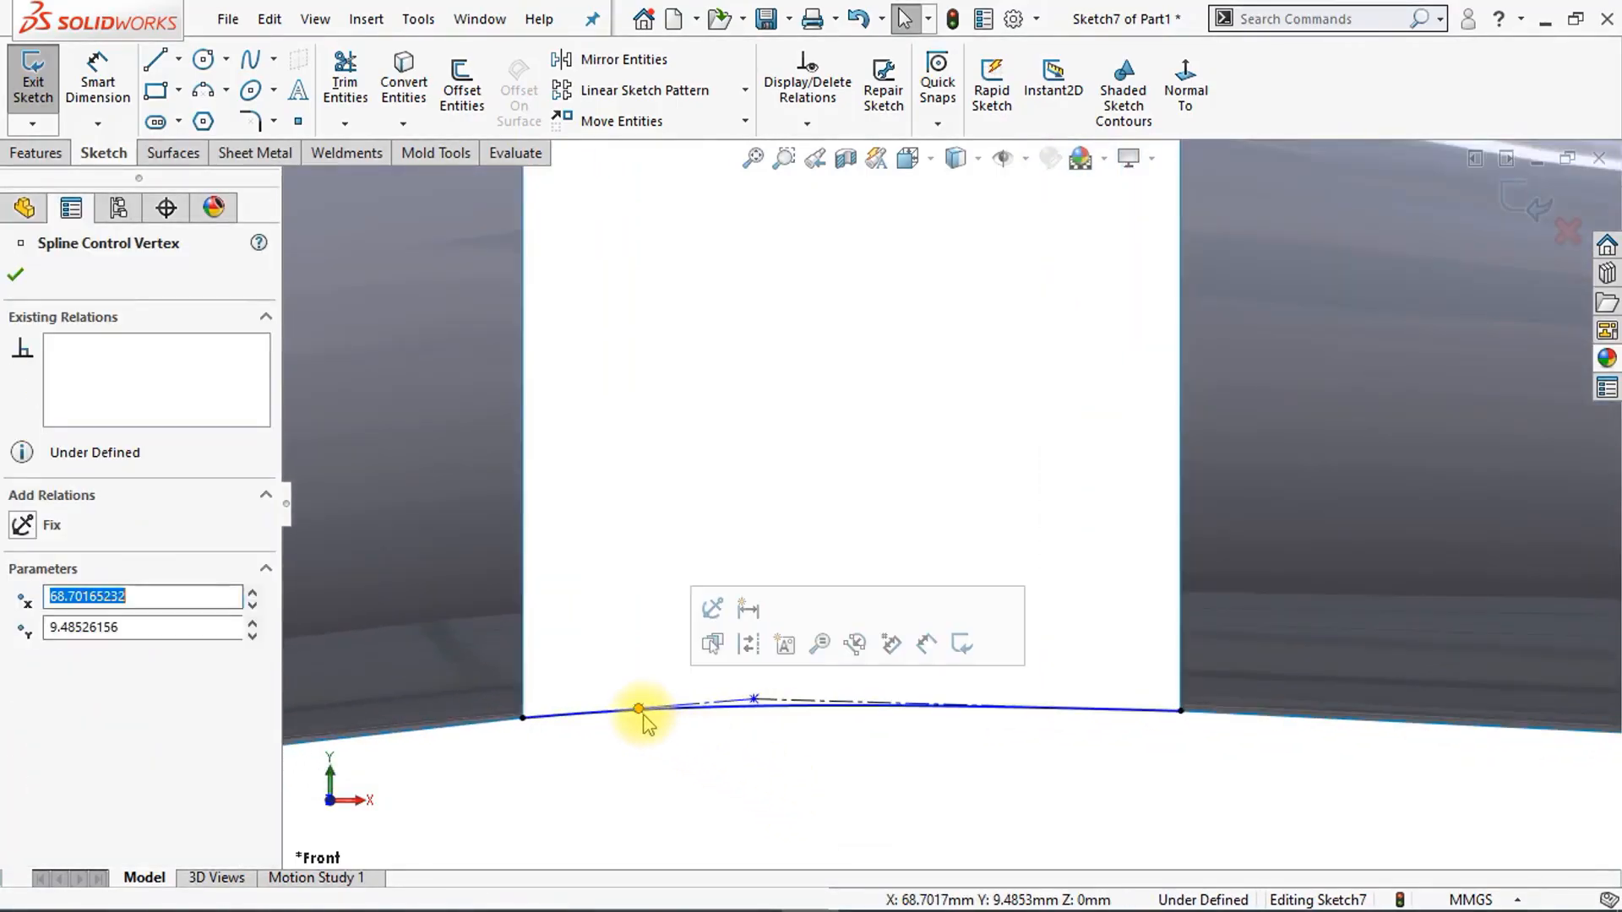
{"action": "key", "text": "Delete"}
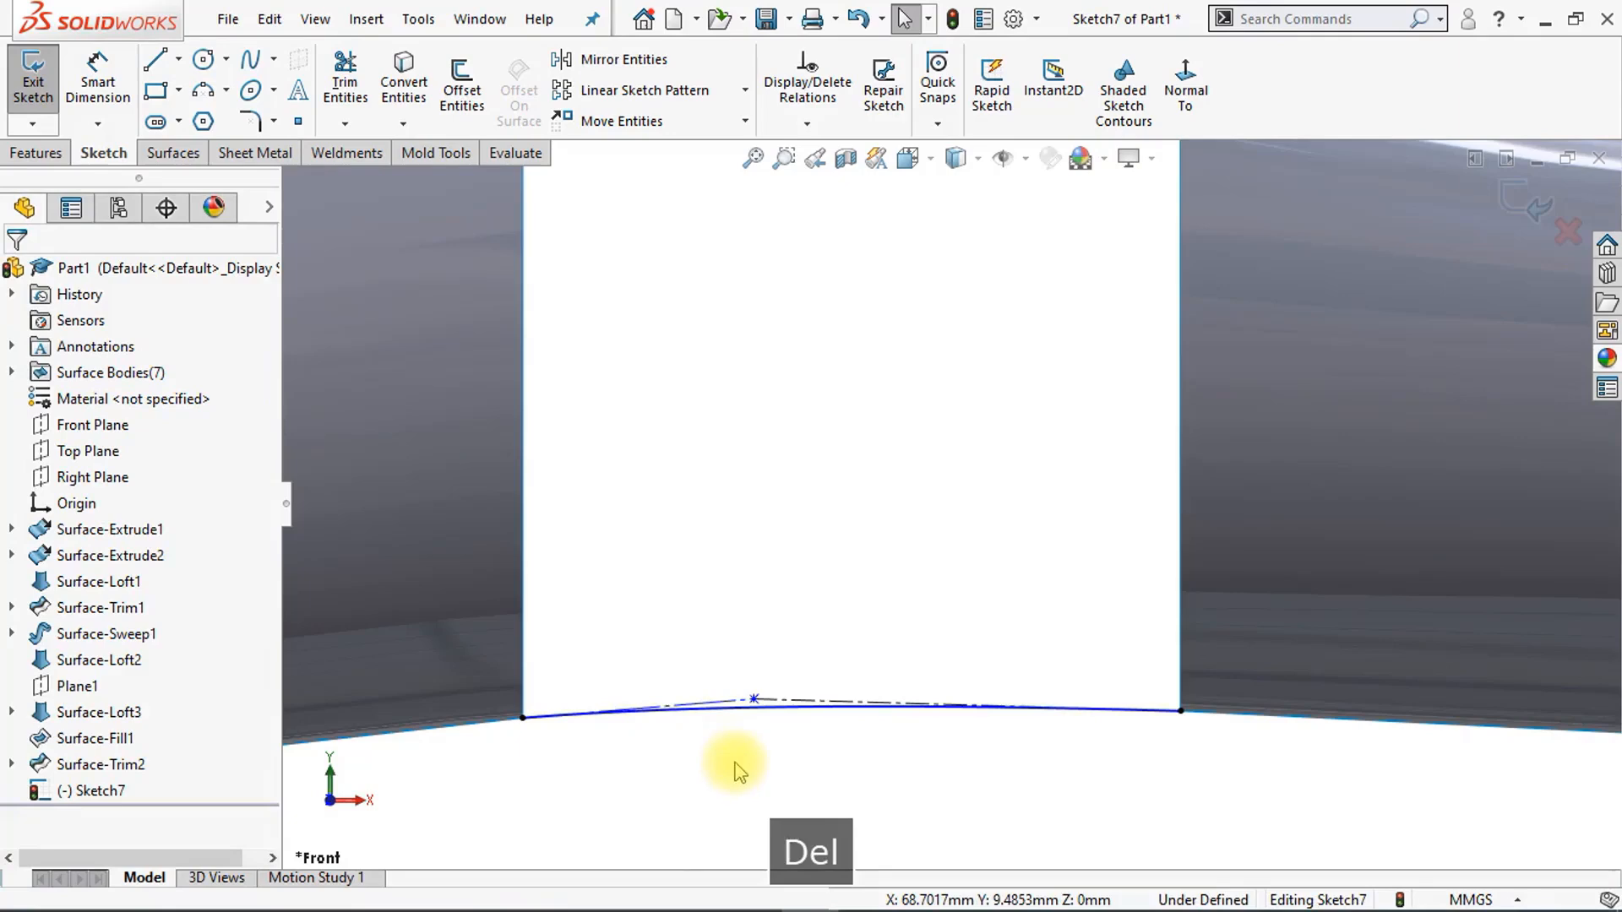
Step: Make the two control polygon legs of the lower style spline equal in length
{"action": "scroll", "coordinate": [737, 762], "scroll_direction": "down", "scroll_amount": 1}
{"action": "scroll", "coordinate": [737, 762], "scroll_direction": "down", "scroll_amount": 3}
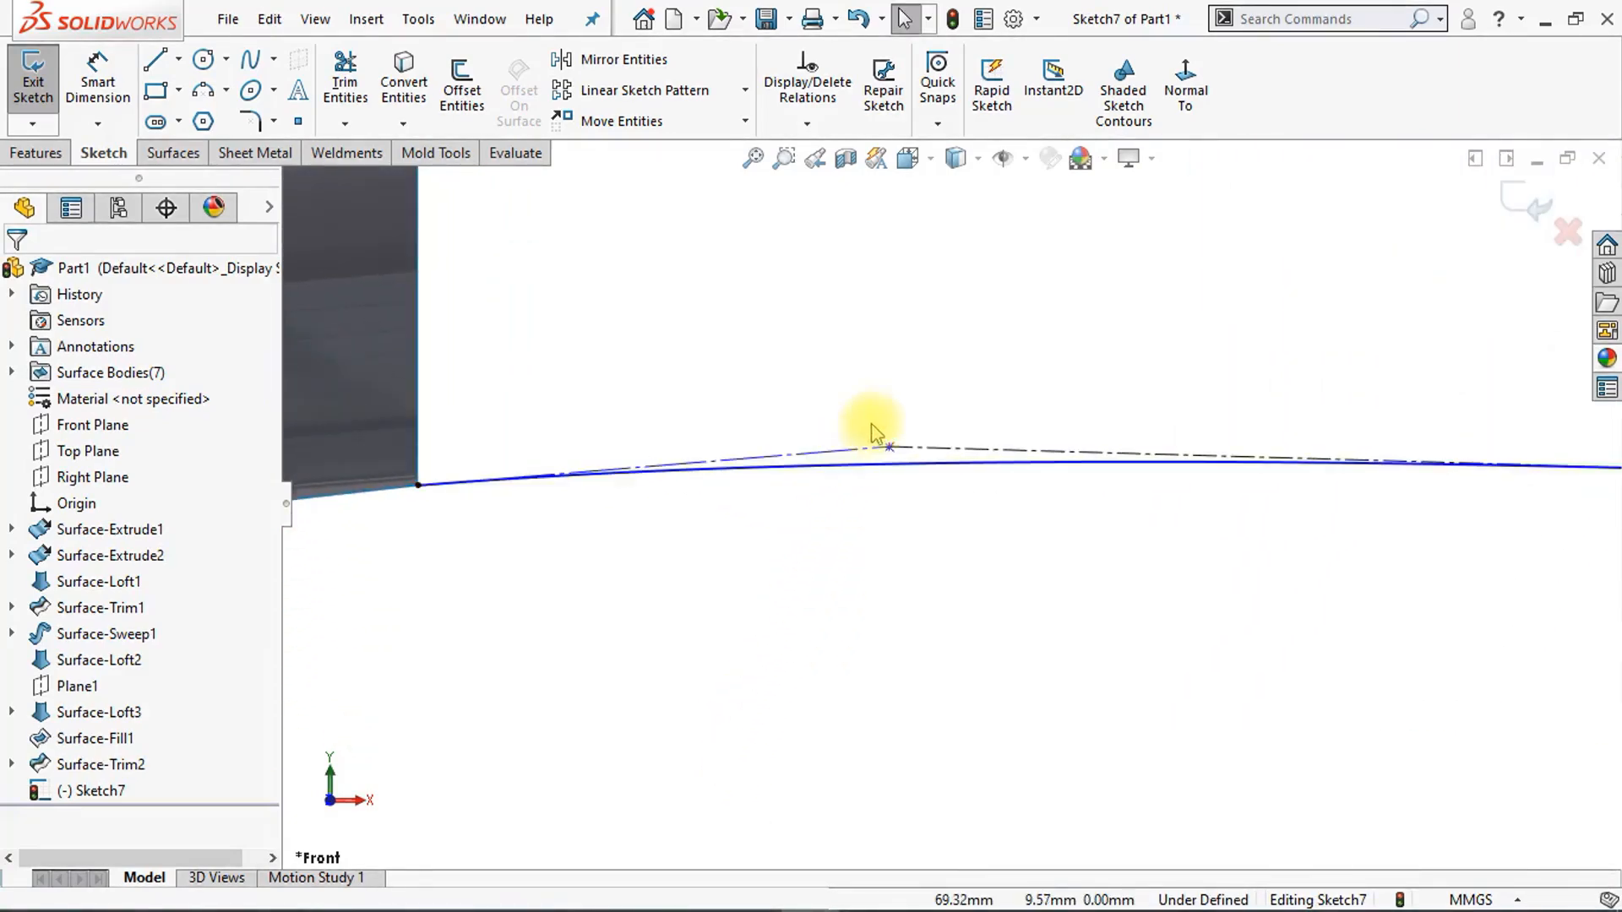
{"action": "left_click", "coordinate": [934, 452]}
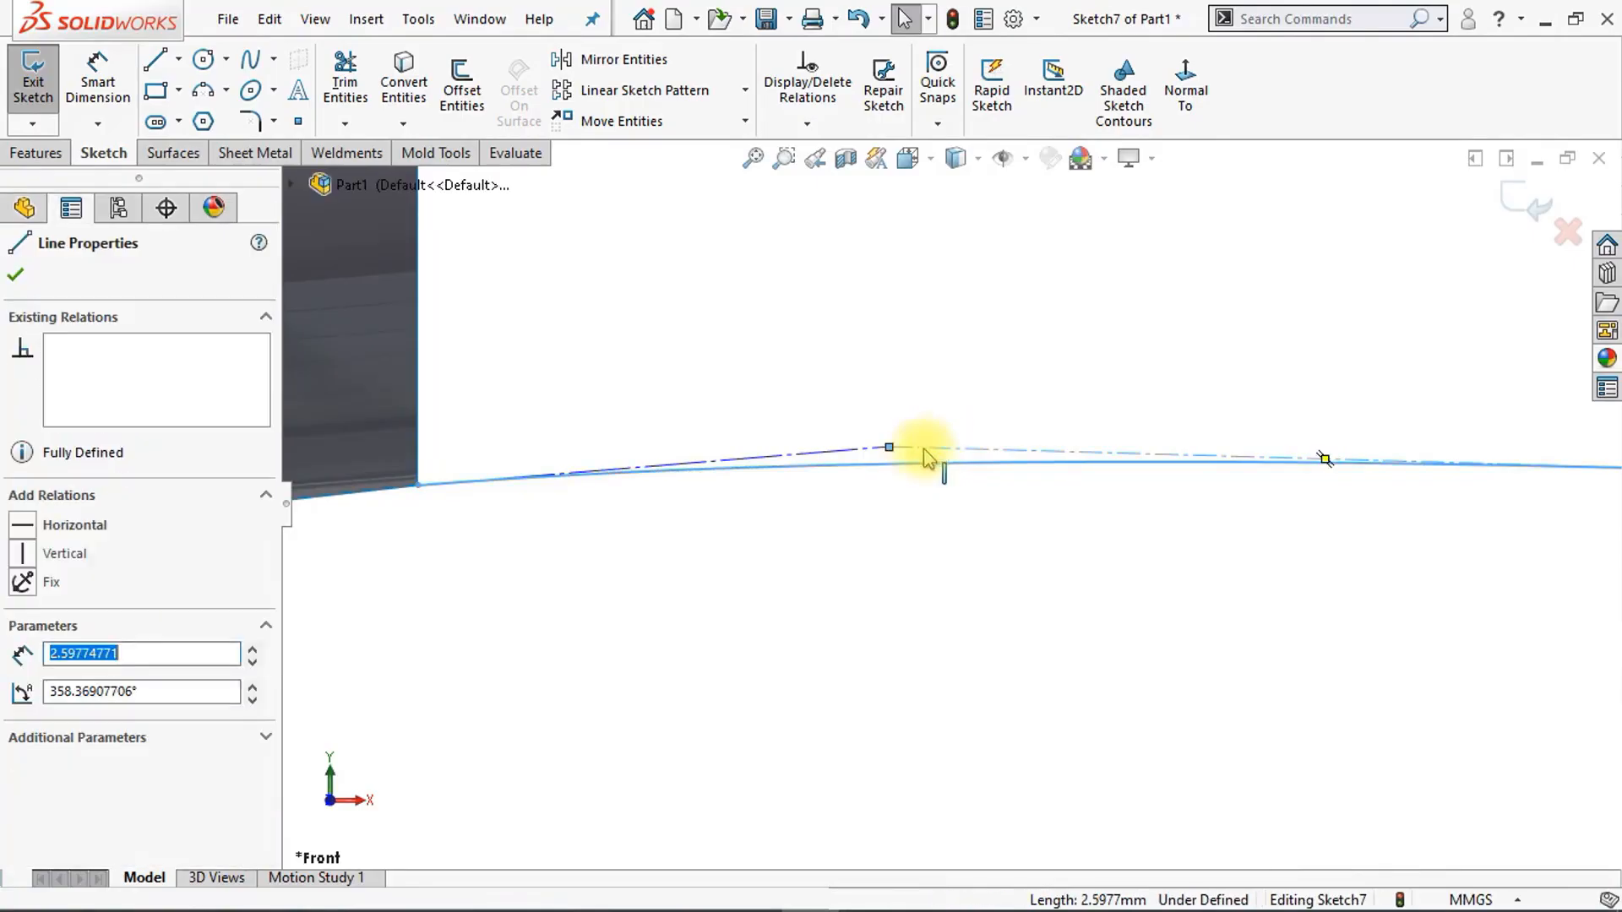
{"action": "left_click", "coordinate": [870, 457], "text": "ctrl"}
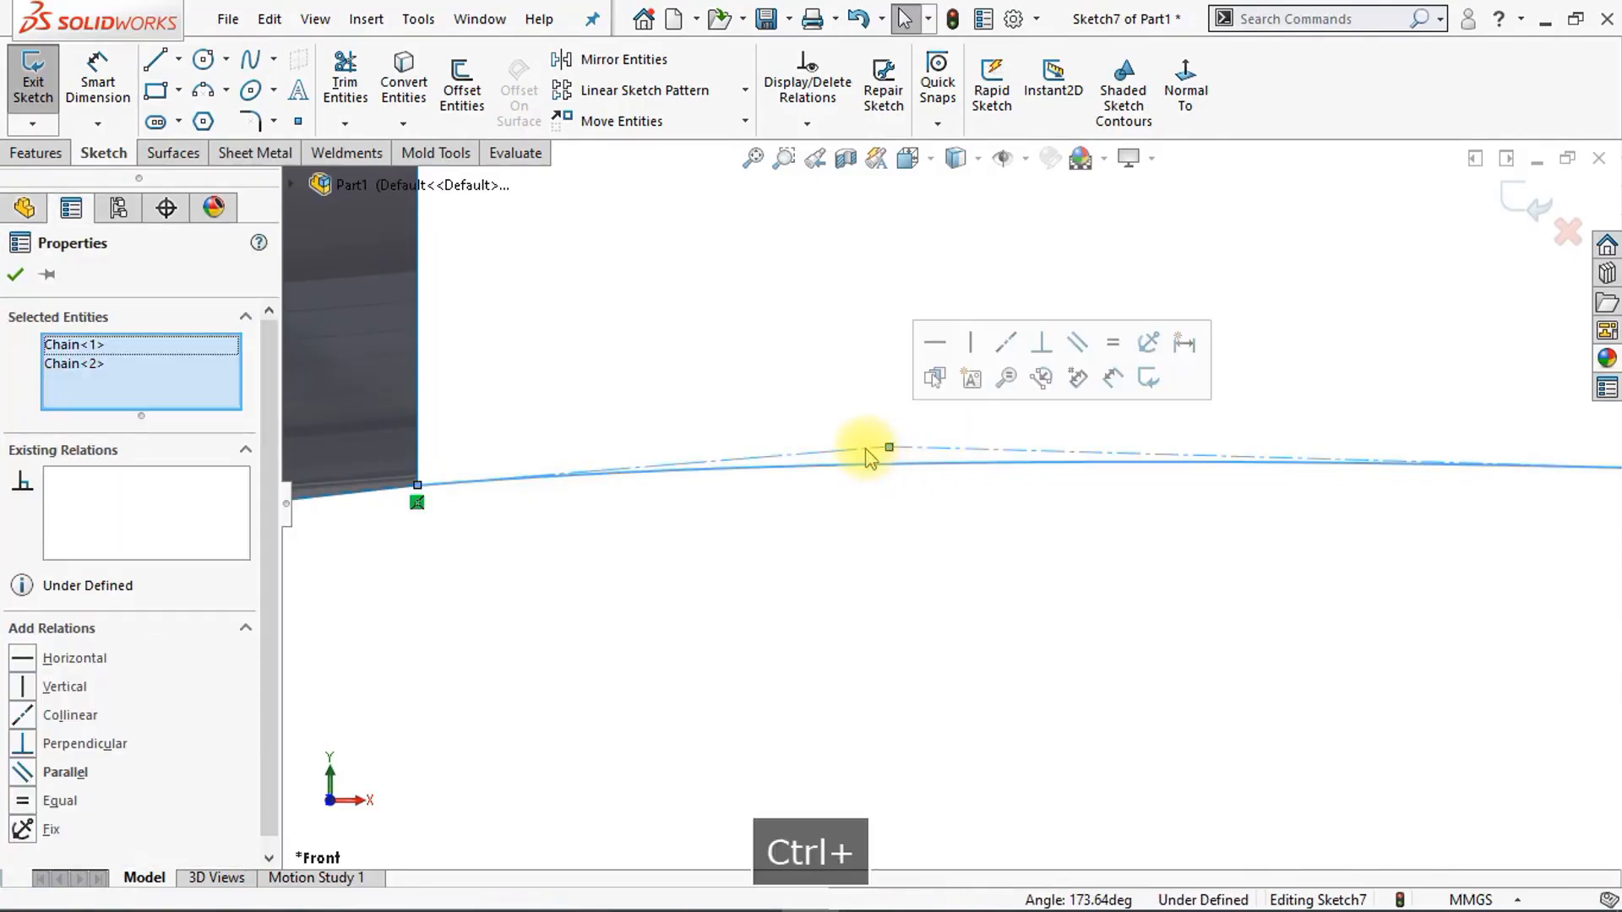
{"action": "left_click", "coordinate": [1112, 353]}
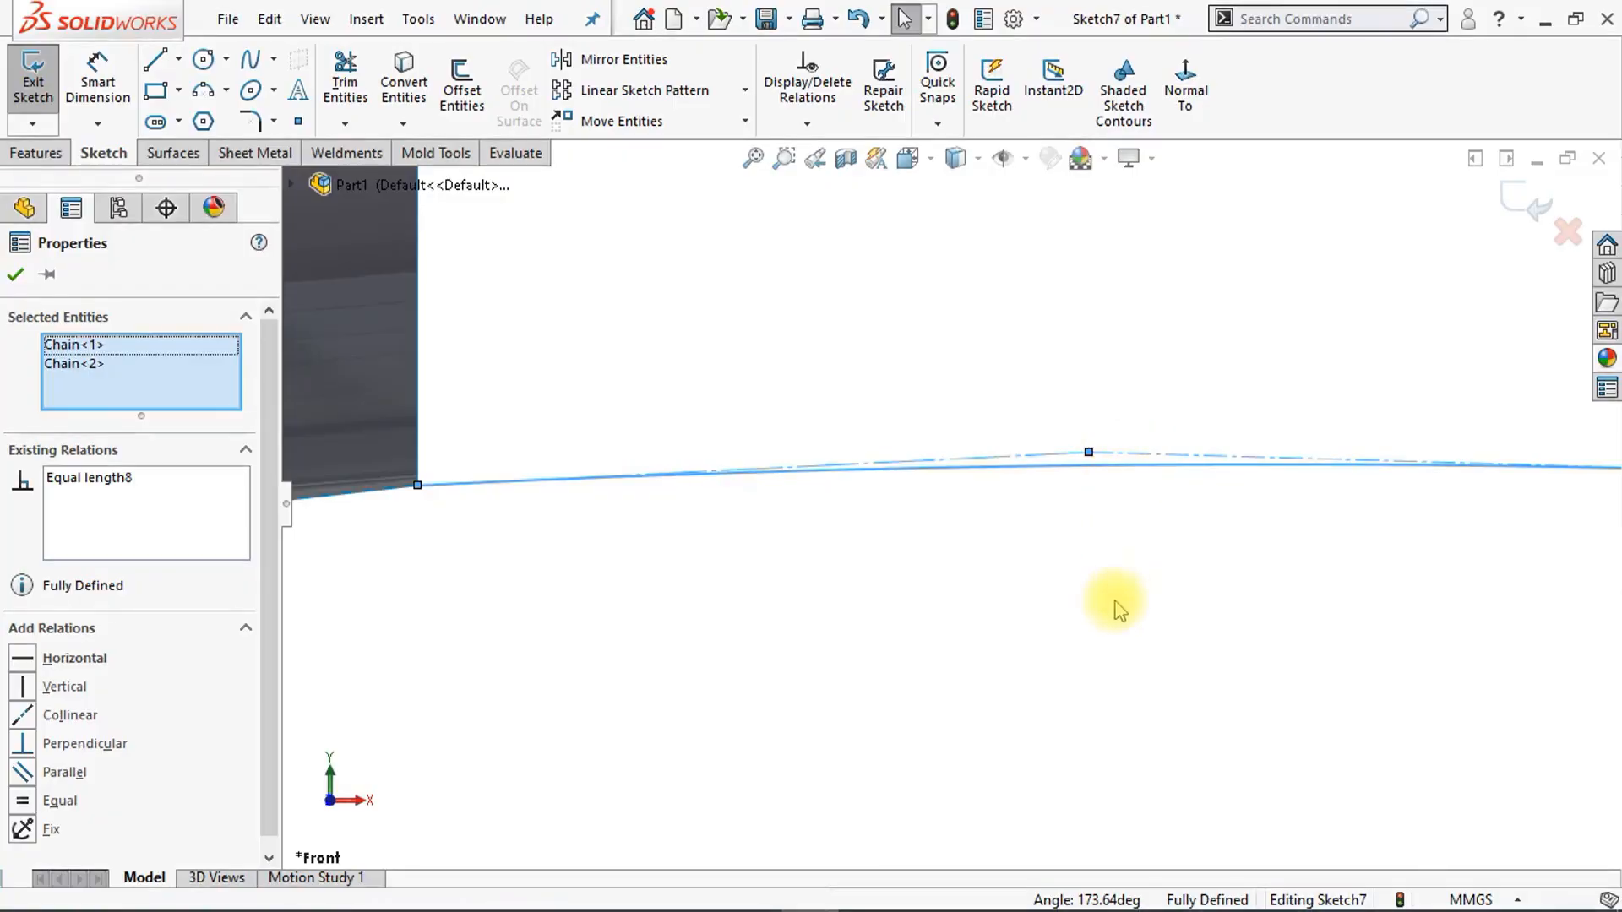
{"action": "left_click", "coordinate": [1107, 629]}
Step: Extrude both bridging splines as surfaces to a blind depth of 2 mm, with the direction reversed away from the half body
{"action": "scroll", "coordinate": [1107, 625], "scroll_direction": "up", "scroll_amount": 10}
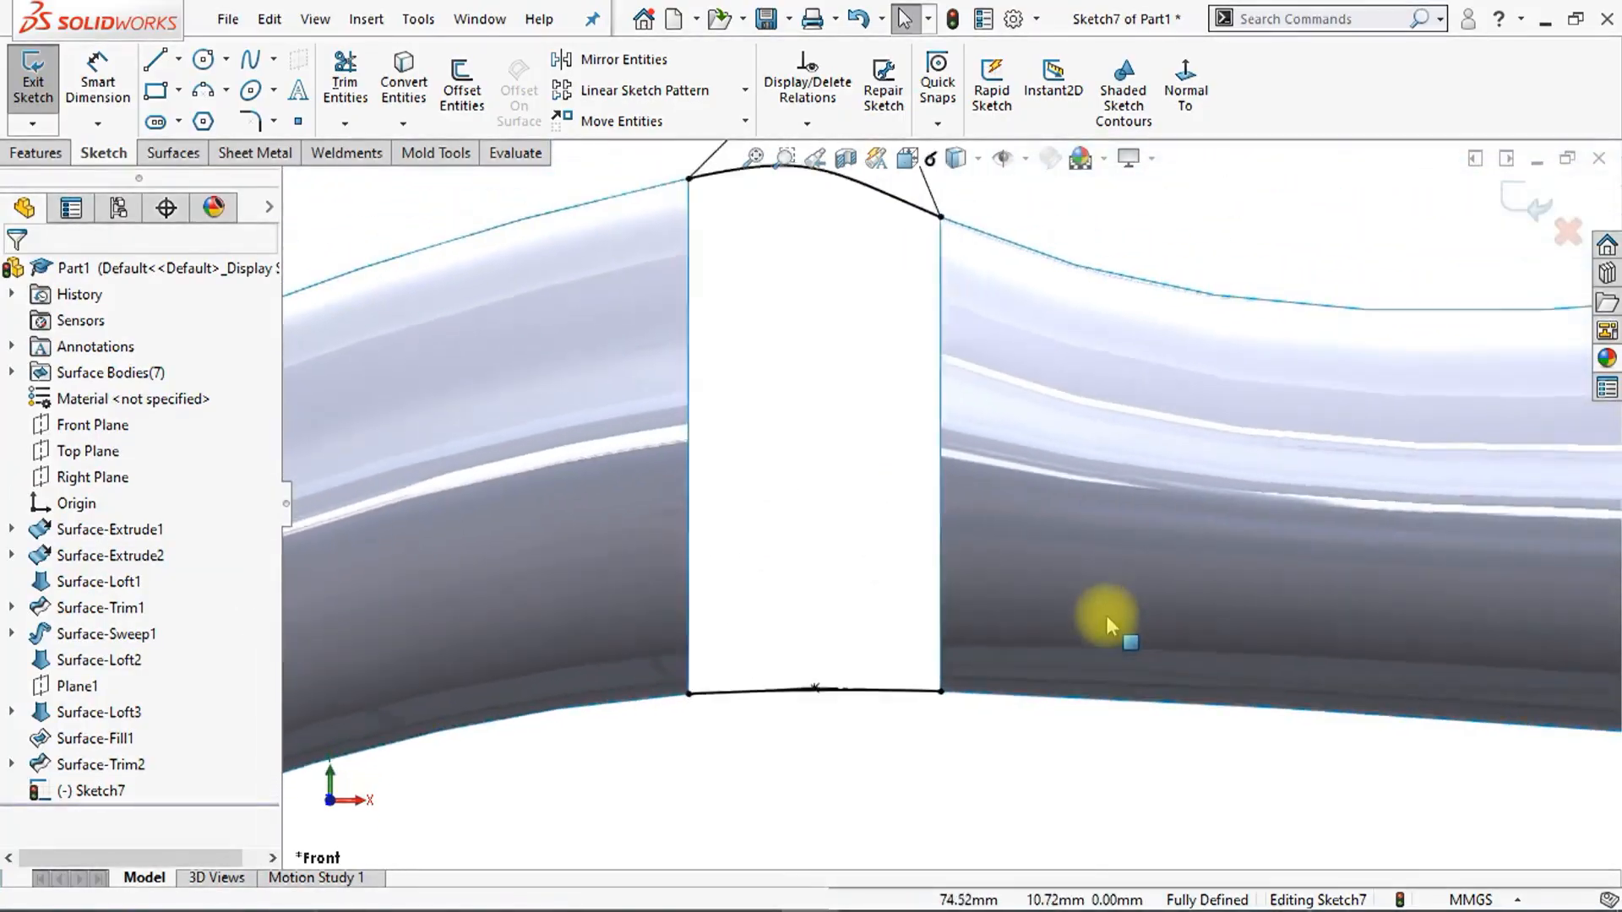
{"action": "left_click", "coordinate": [173, 153]}
{"action": "left_click", "coordinate": [44, 101]}
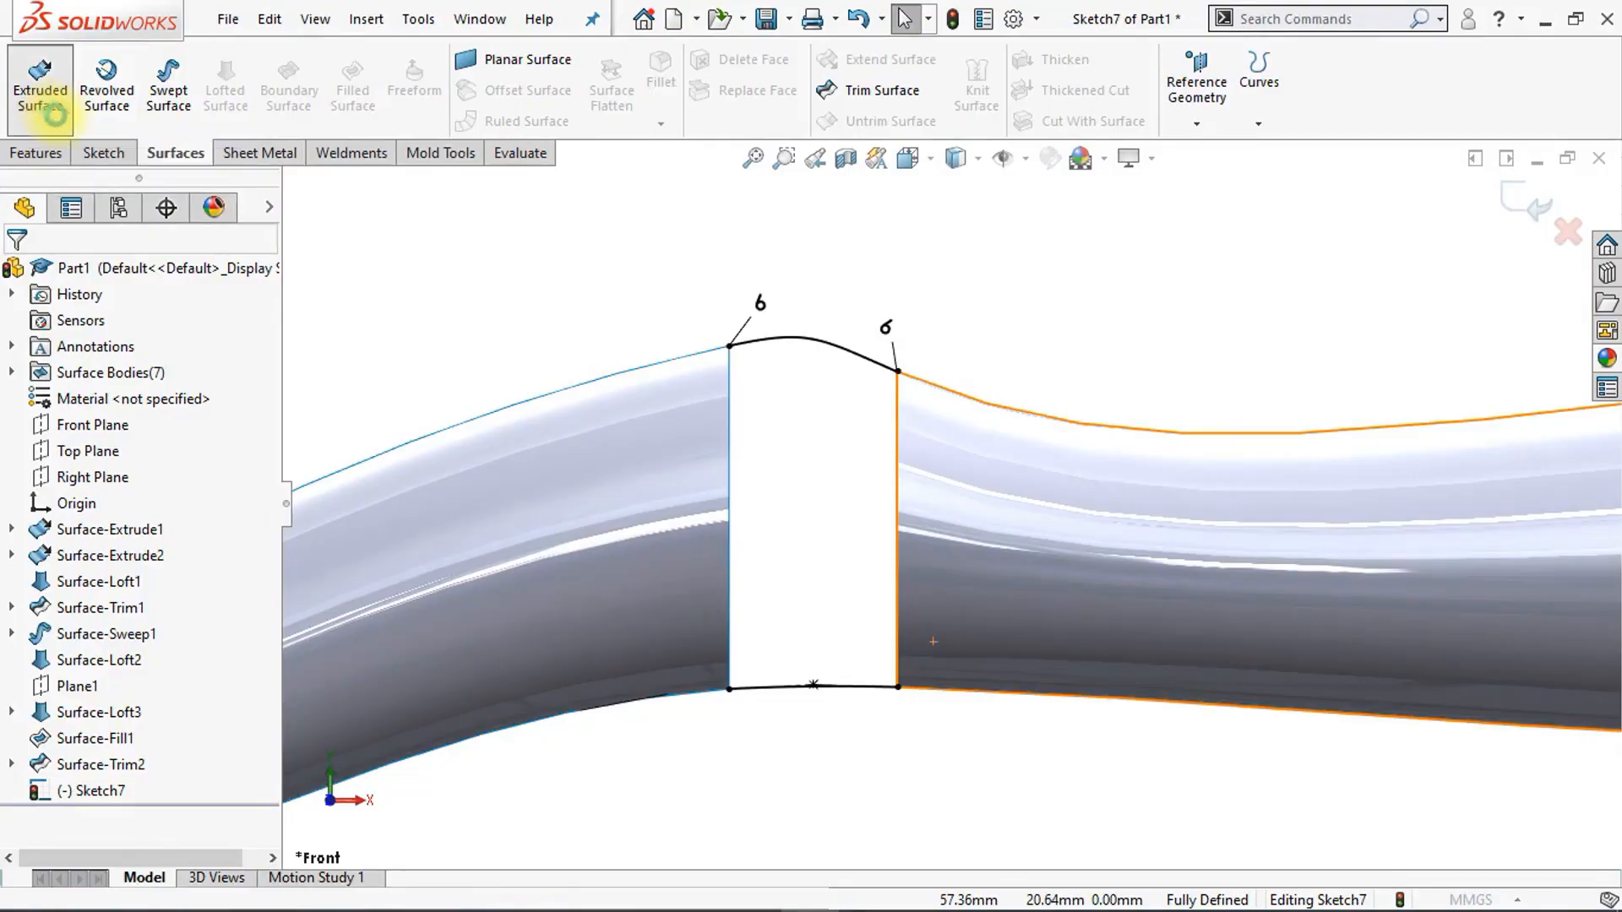
{"action": "scroll", "coordinate": [768, 457], "scroll_direction": "down", "scroll_amount": 3}
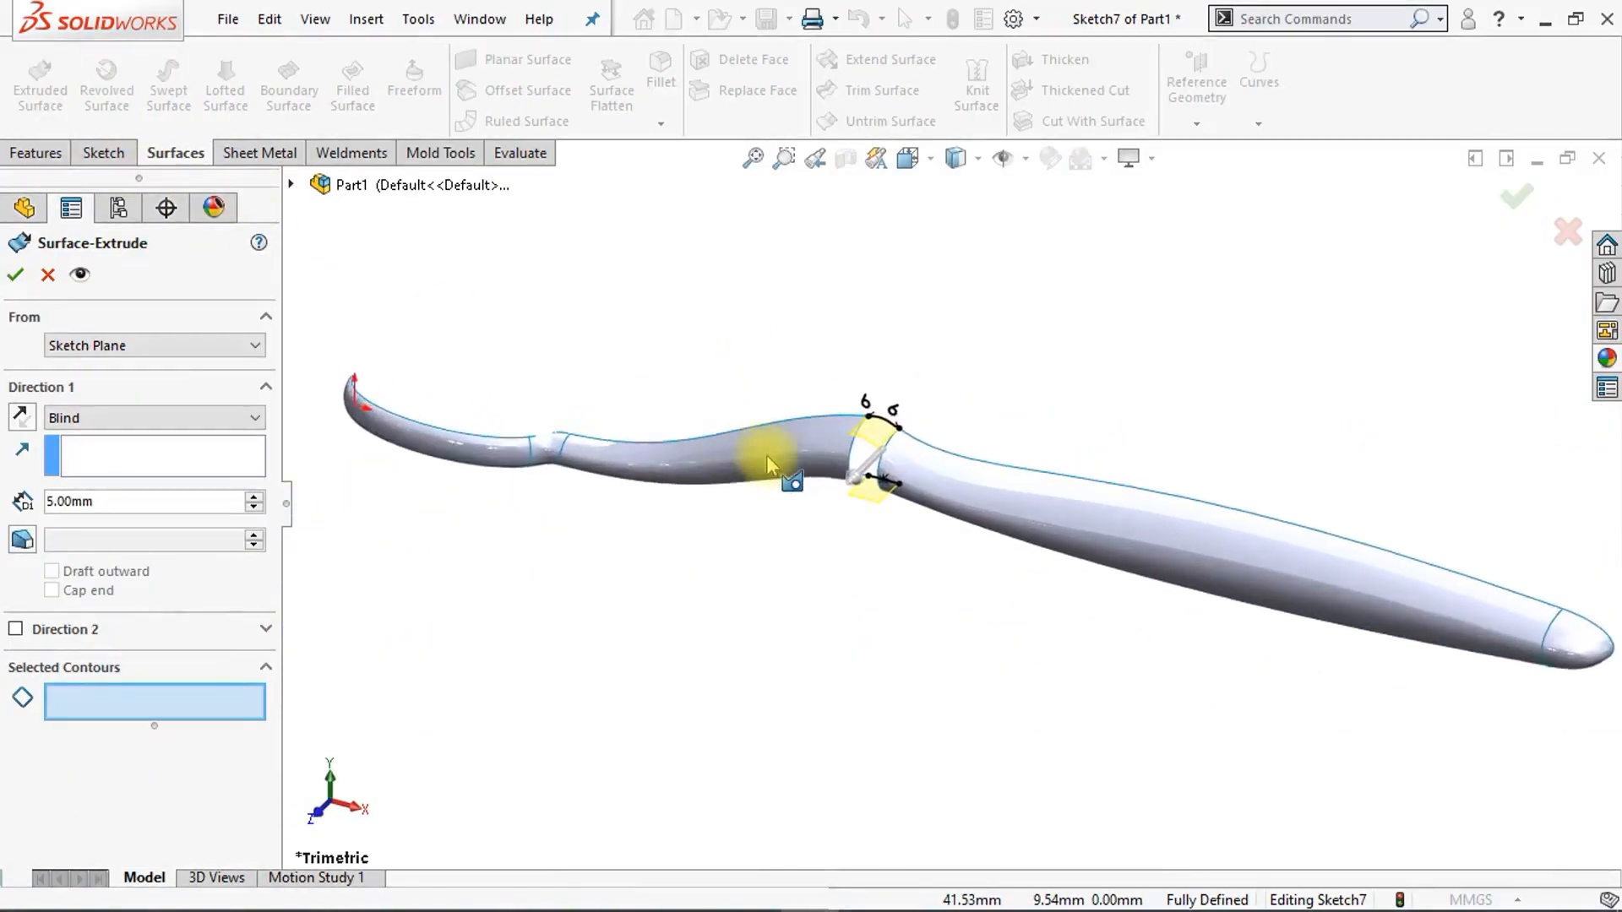
{"action": "scroll", "coordinate": [767, 455], "scroll_direction": "down", "scroll_amount": 5}
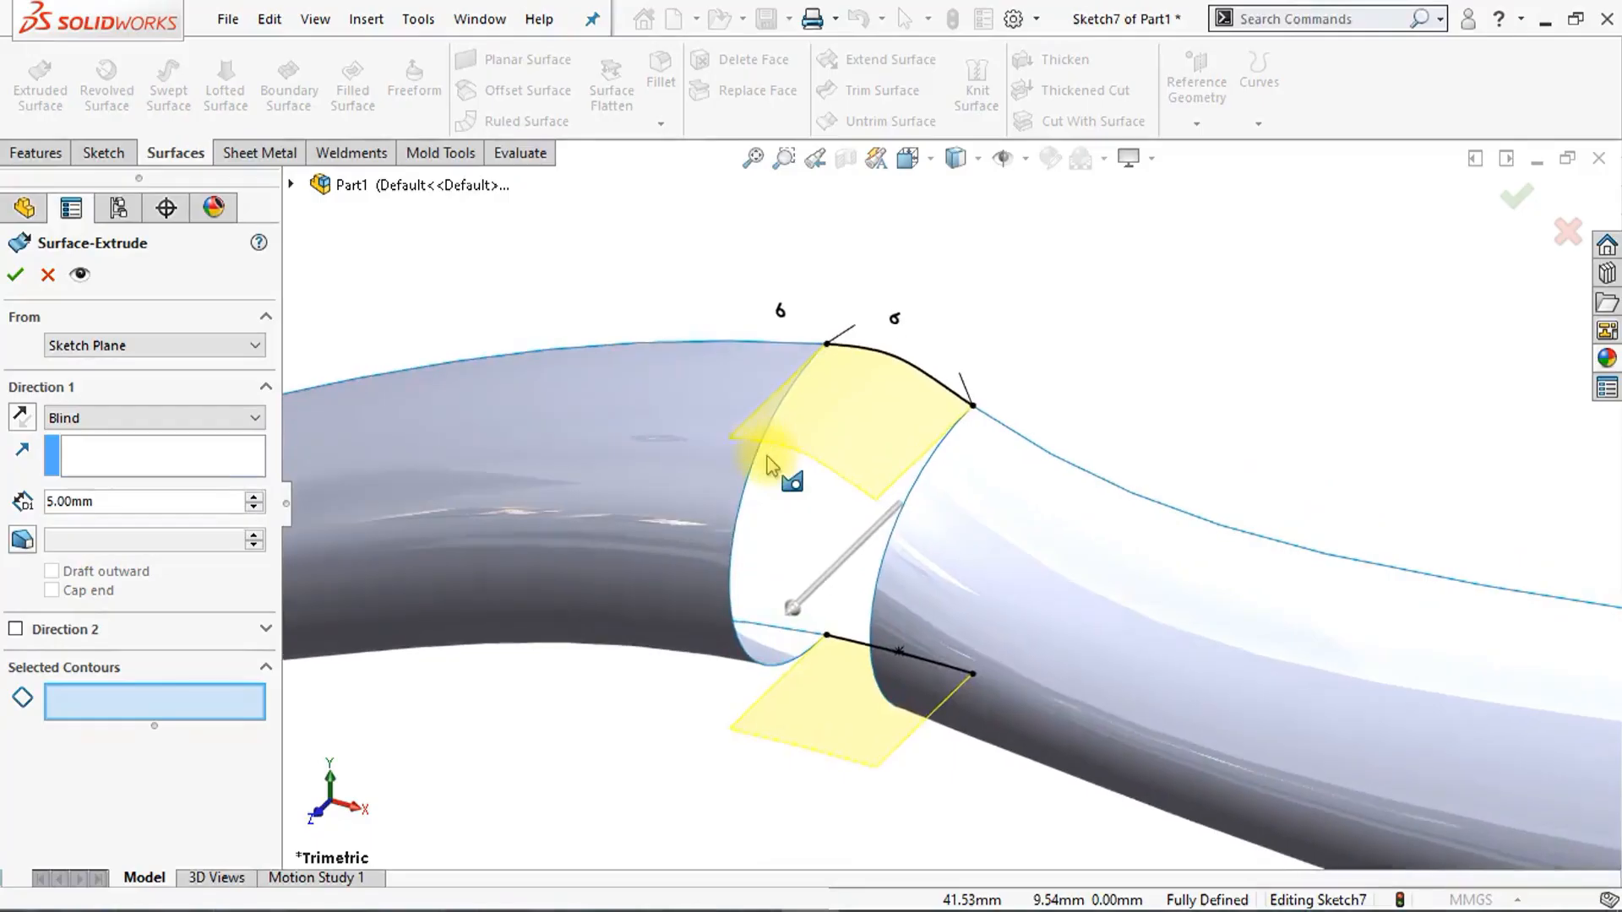
{"action": "scroll", "coordinate": [752, 463], "scroll_direction": "down", "scroll_amount": 2}
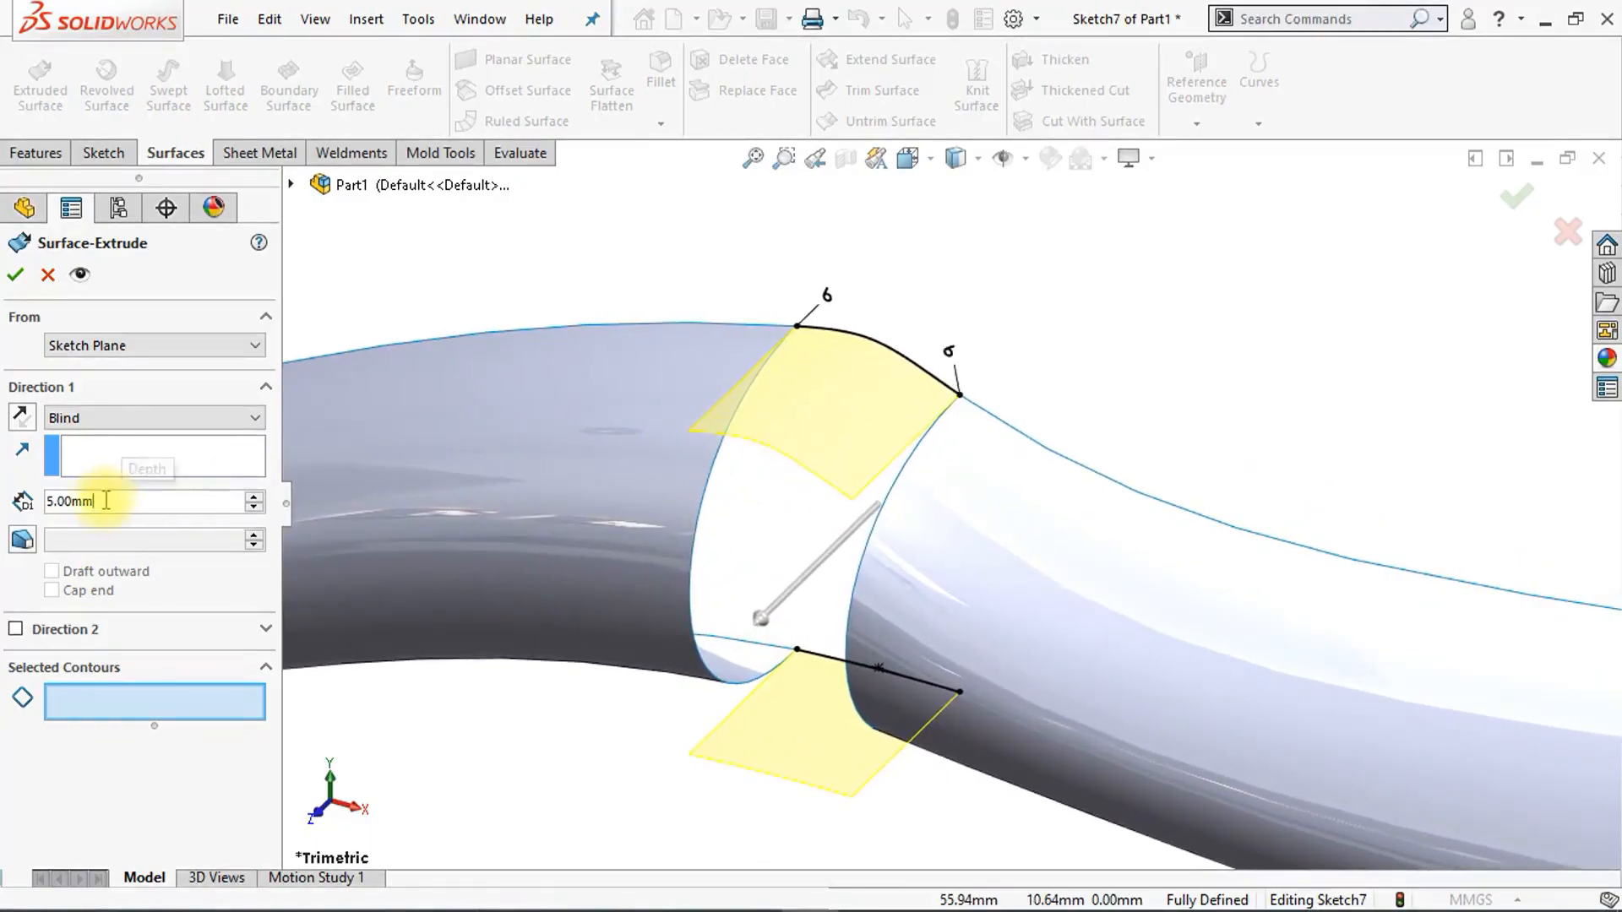
{"action": "type", "text": "2"}
{"action": "key", "text": "Return"}
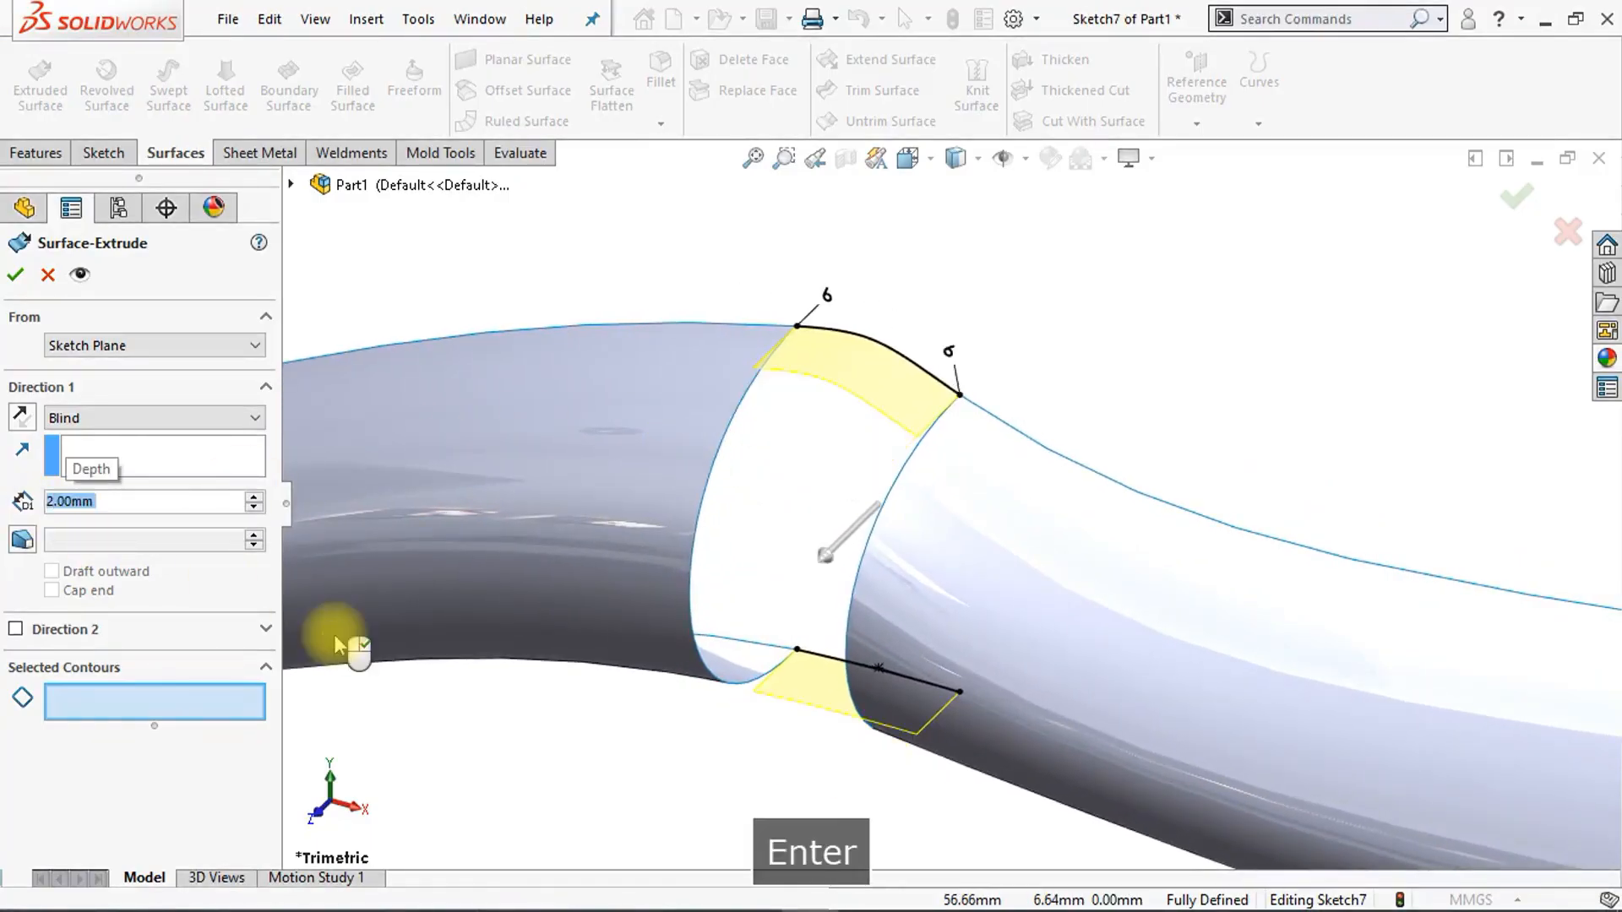
{"action": "left_click", "coordinate": [21, 416]}
{"action": "left_click", "coordinate": [17, 278]}
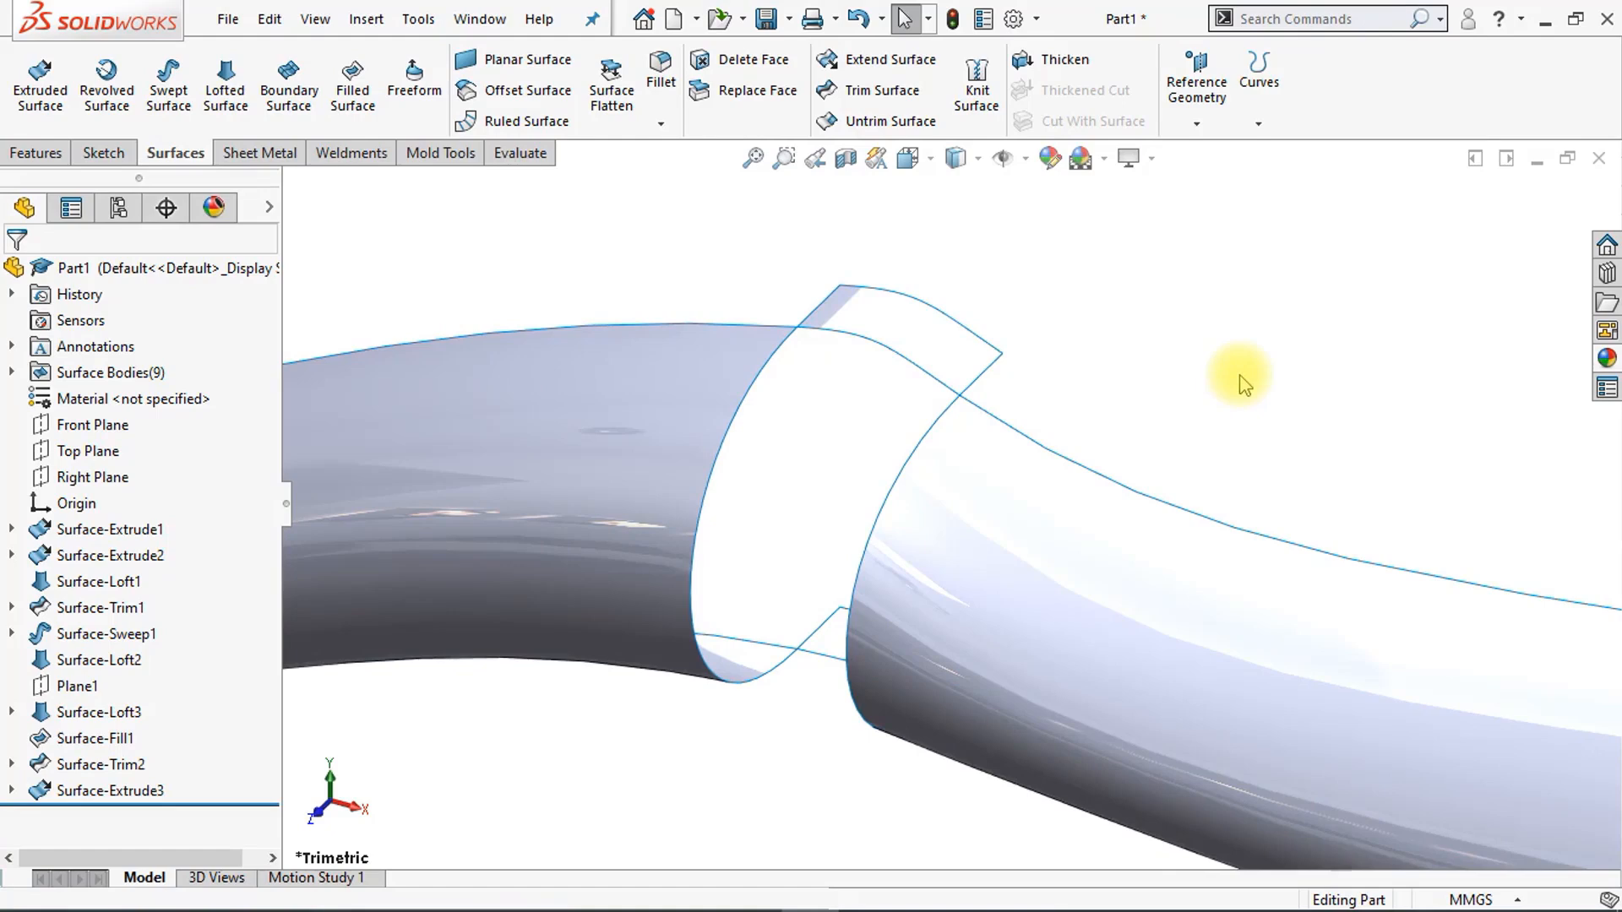
Step: Start a boundary surface across the gap with the neck and handle trim edges as Direction 1 curves
{"action": "left_click", "coordinate": [288, 84]}
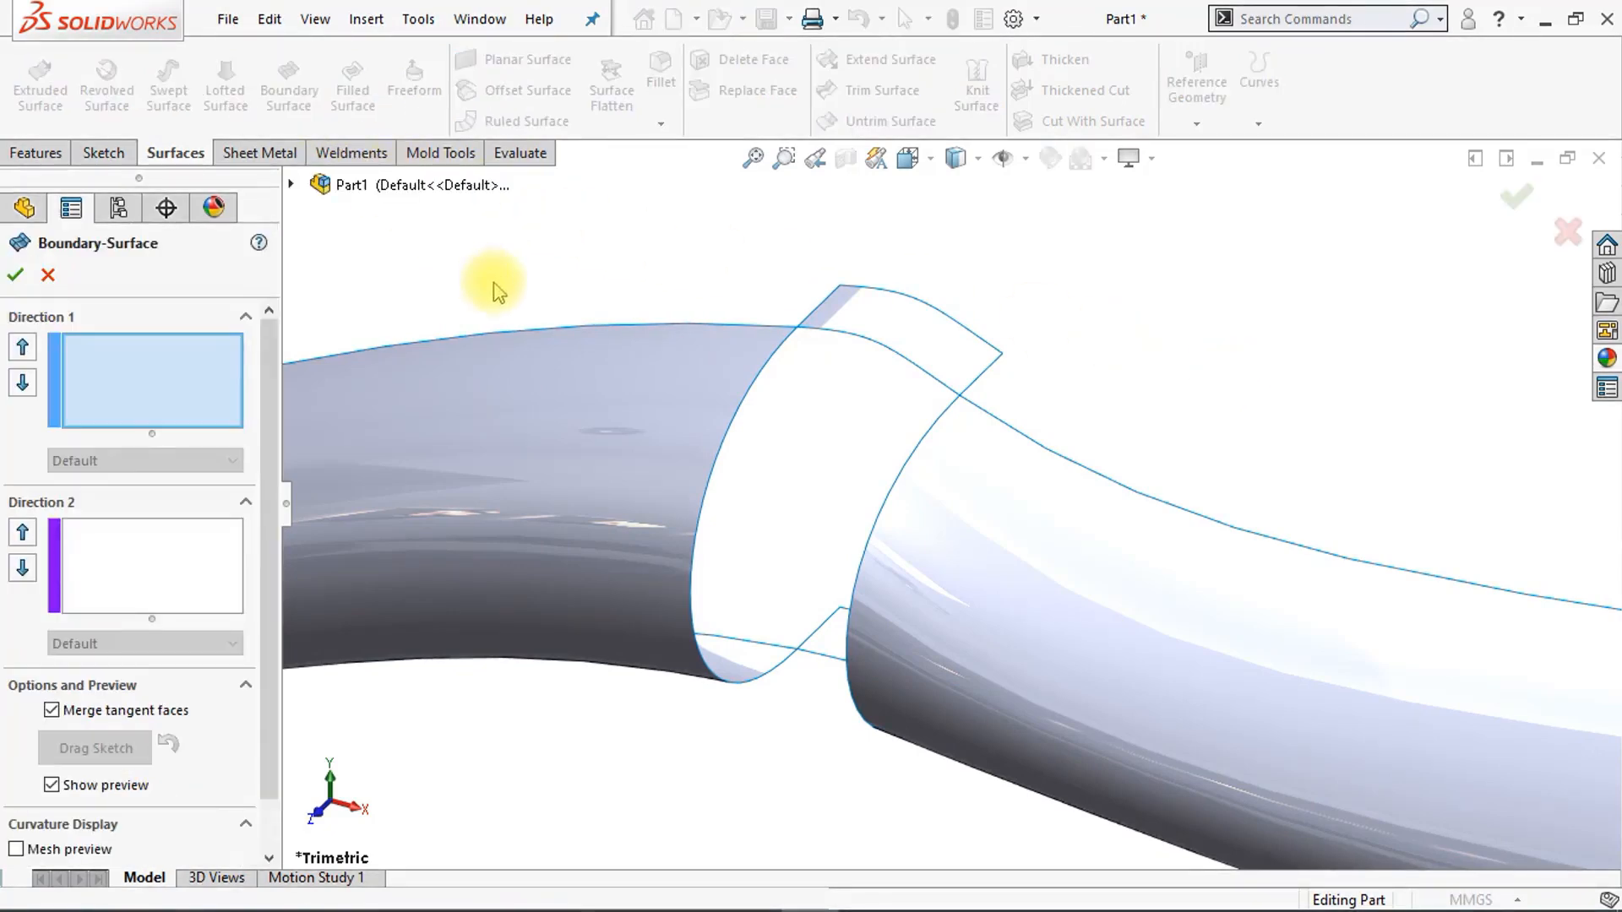
{"action": "scroll", "coordinate": [493, 283], "scroll_direction": "down", "scroll_amount": 2}
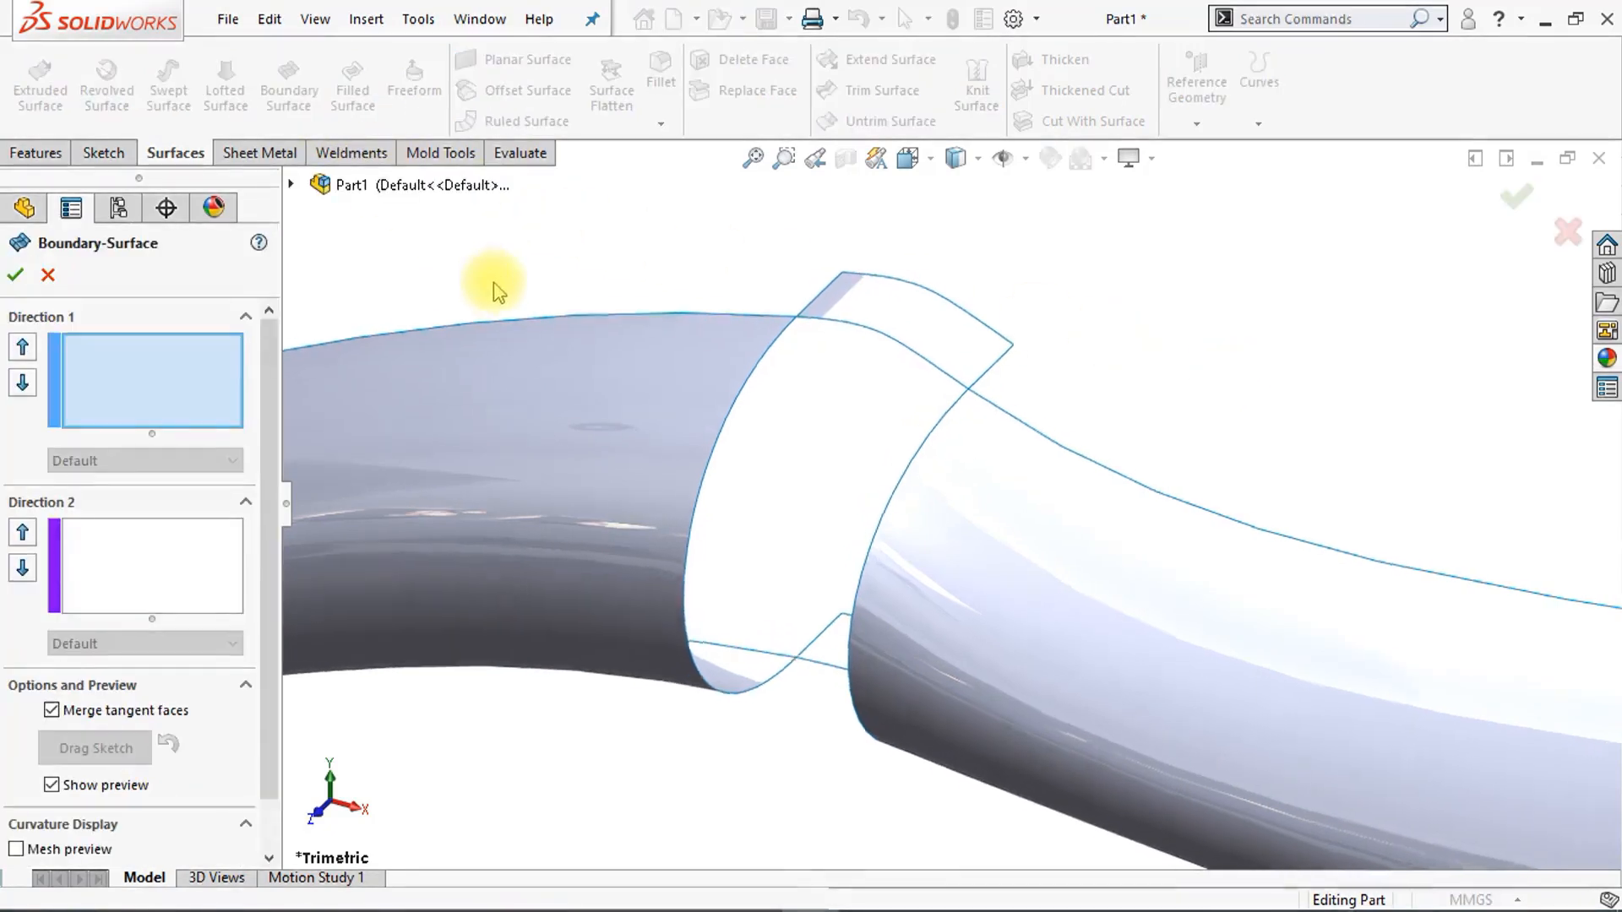
{"action": "left_click", "coordinate": [786, 317]}
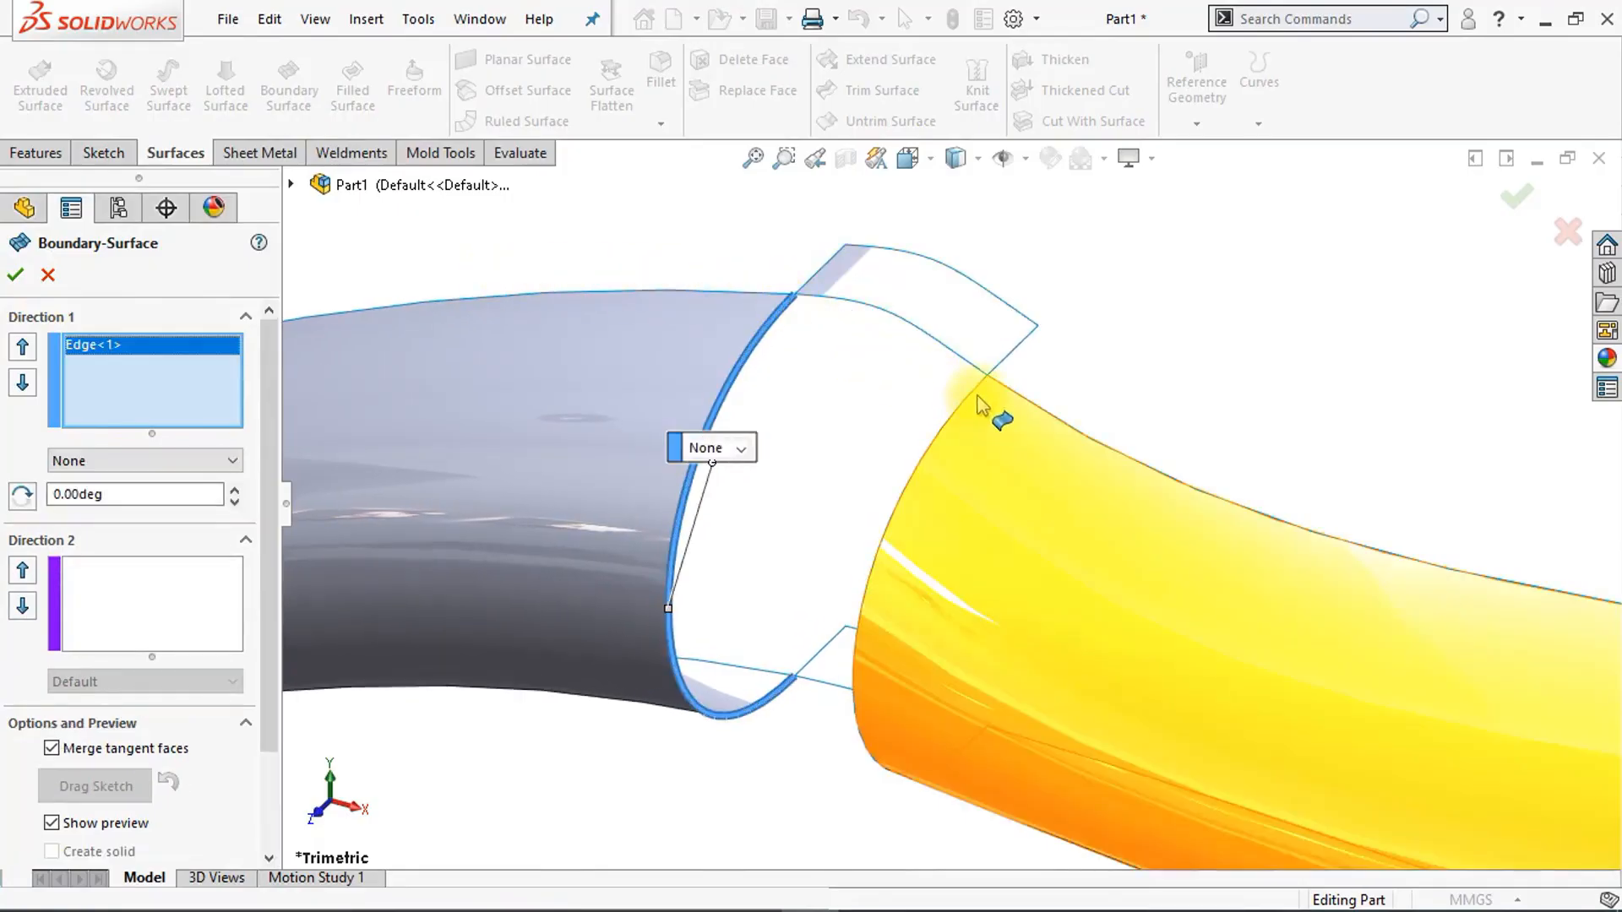
{"action": "left_click", "coordinate": [980, 397]}
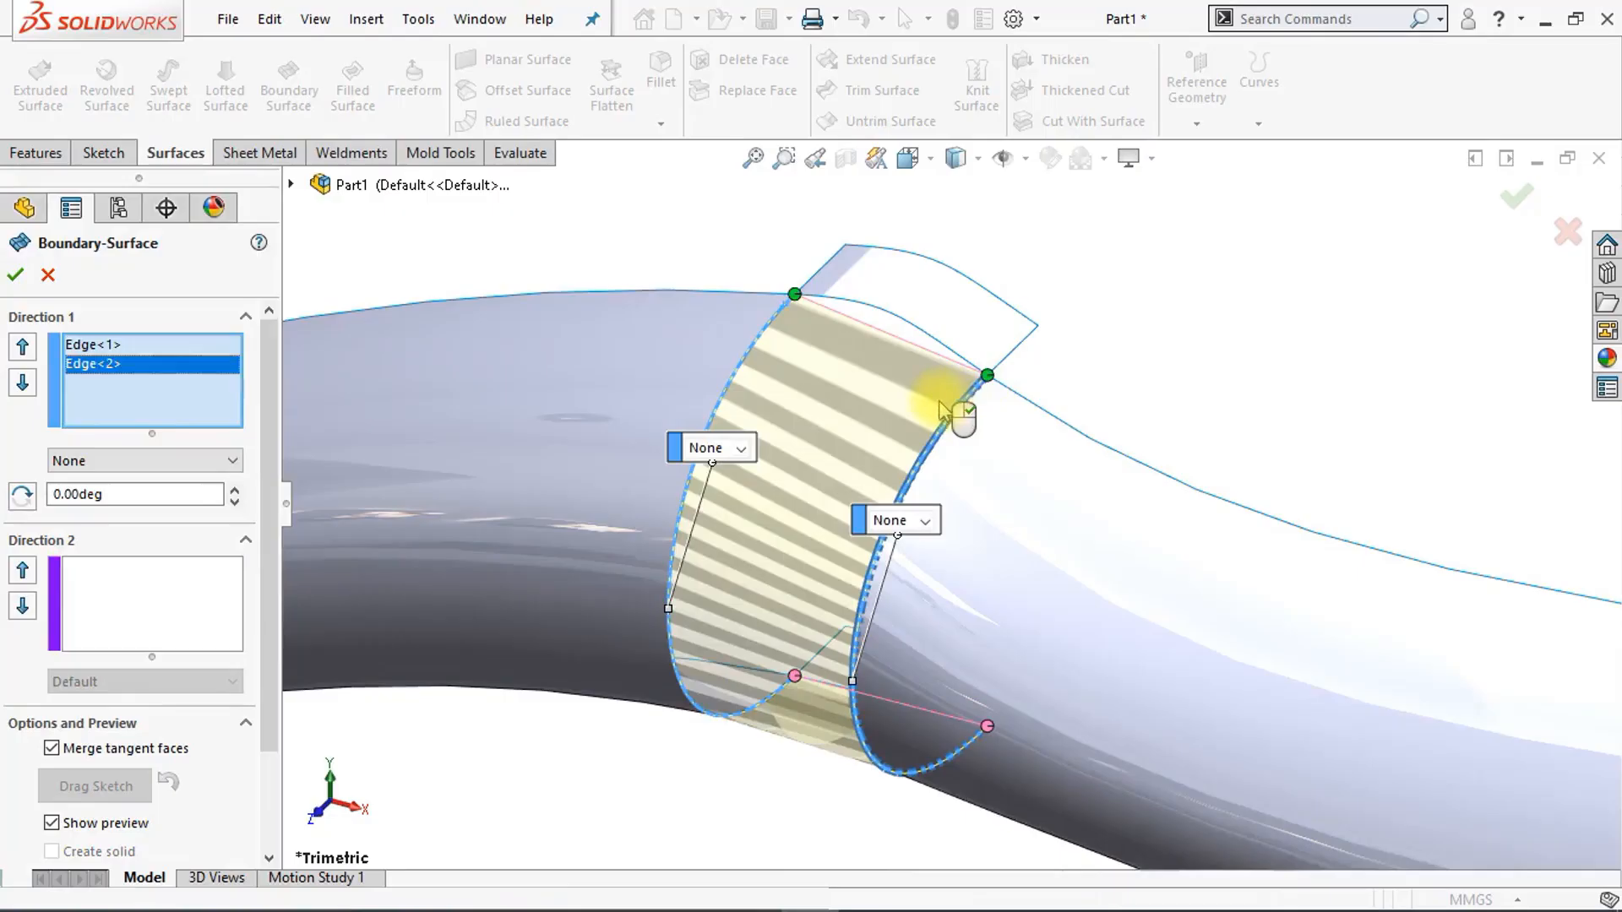
{"action": "middle_click_drag", "start_coordinate": [931, 407], "coordinate": [896, 389]}
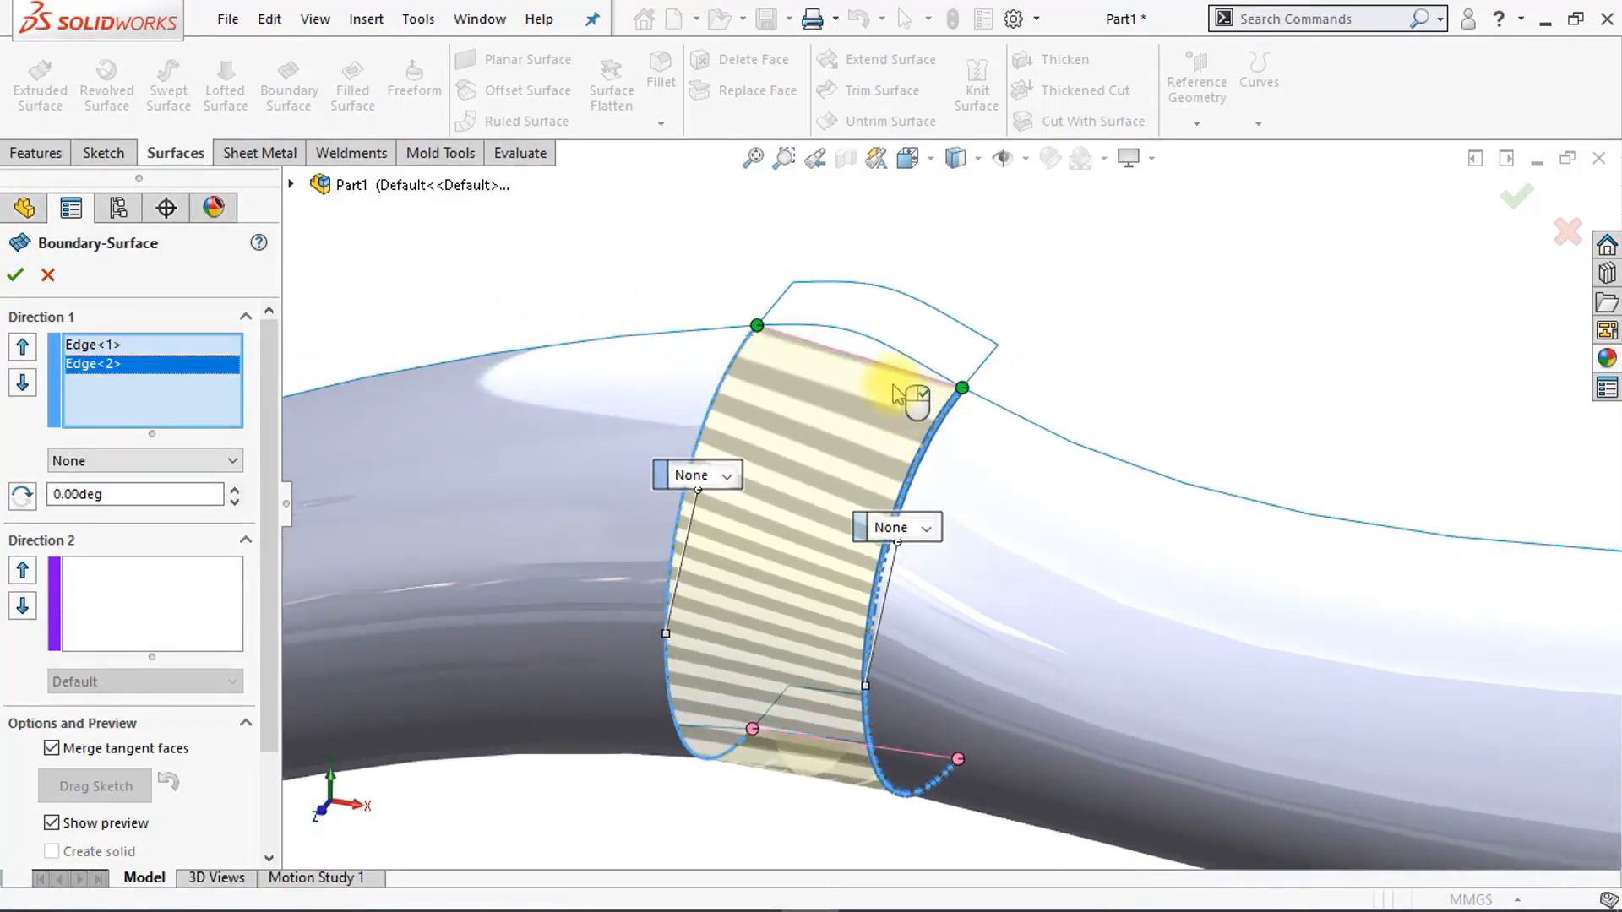
{"action": "left_click", "coordinate": [795, 334]}
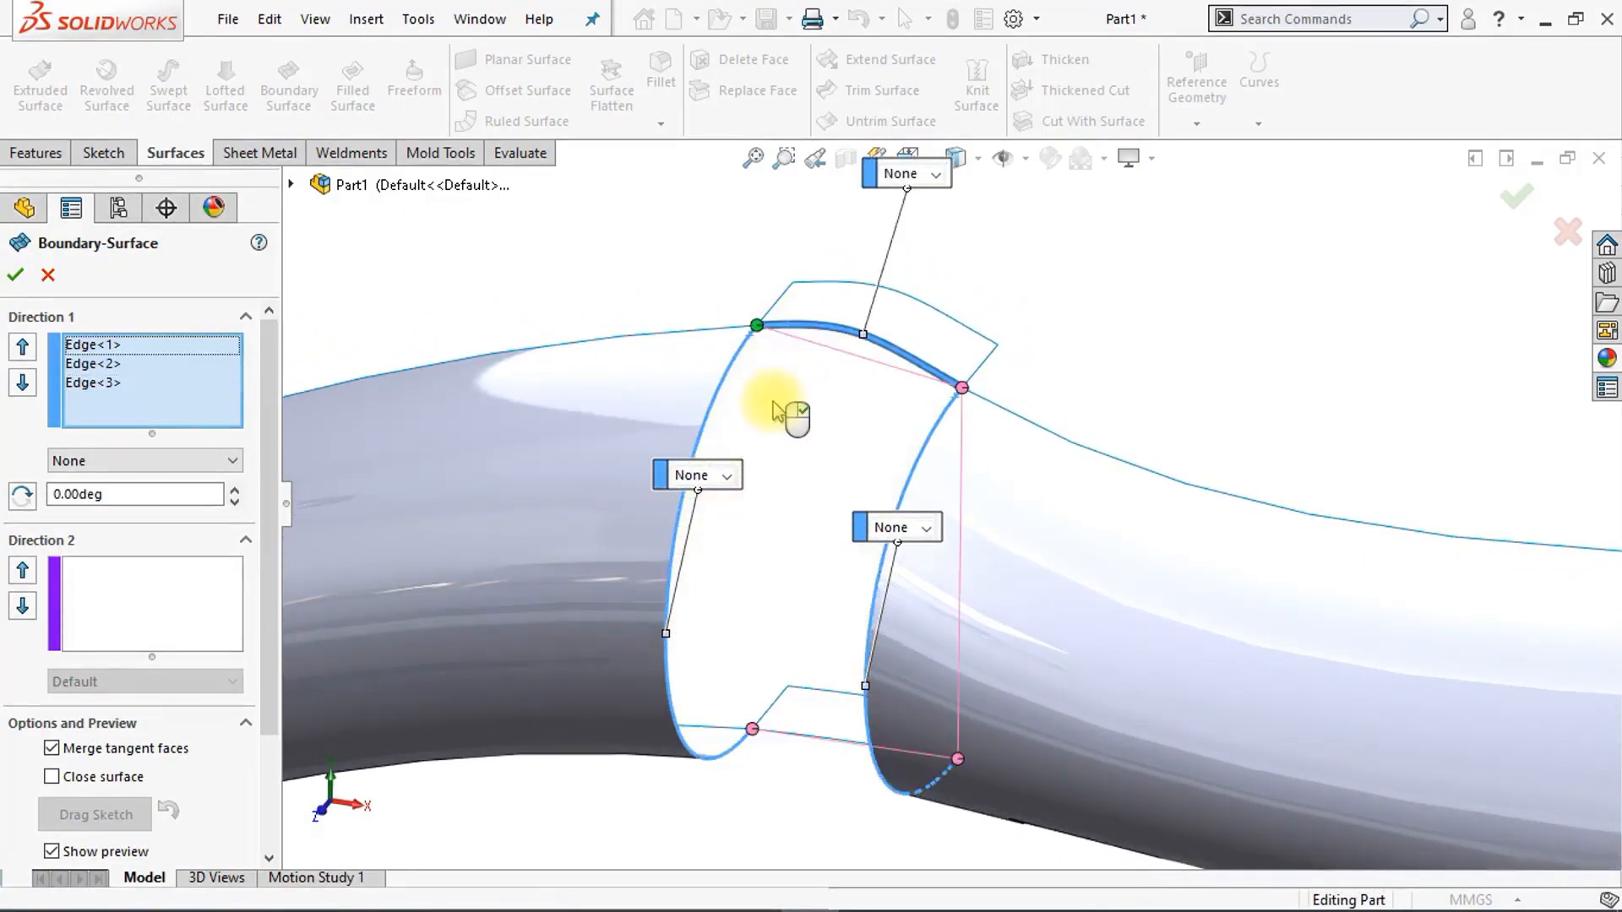
{"action": "middle_click_drag", "start_coordinate": [771, 409], "coordinate": [764, 409]}
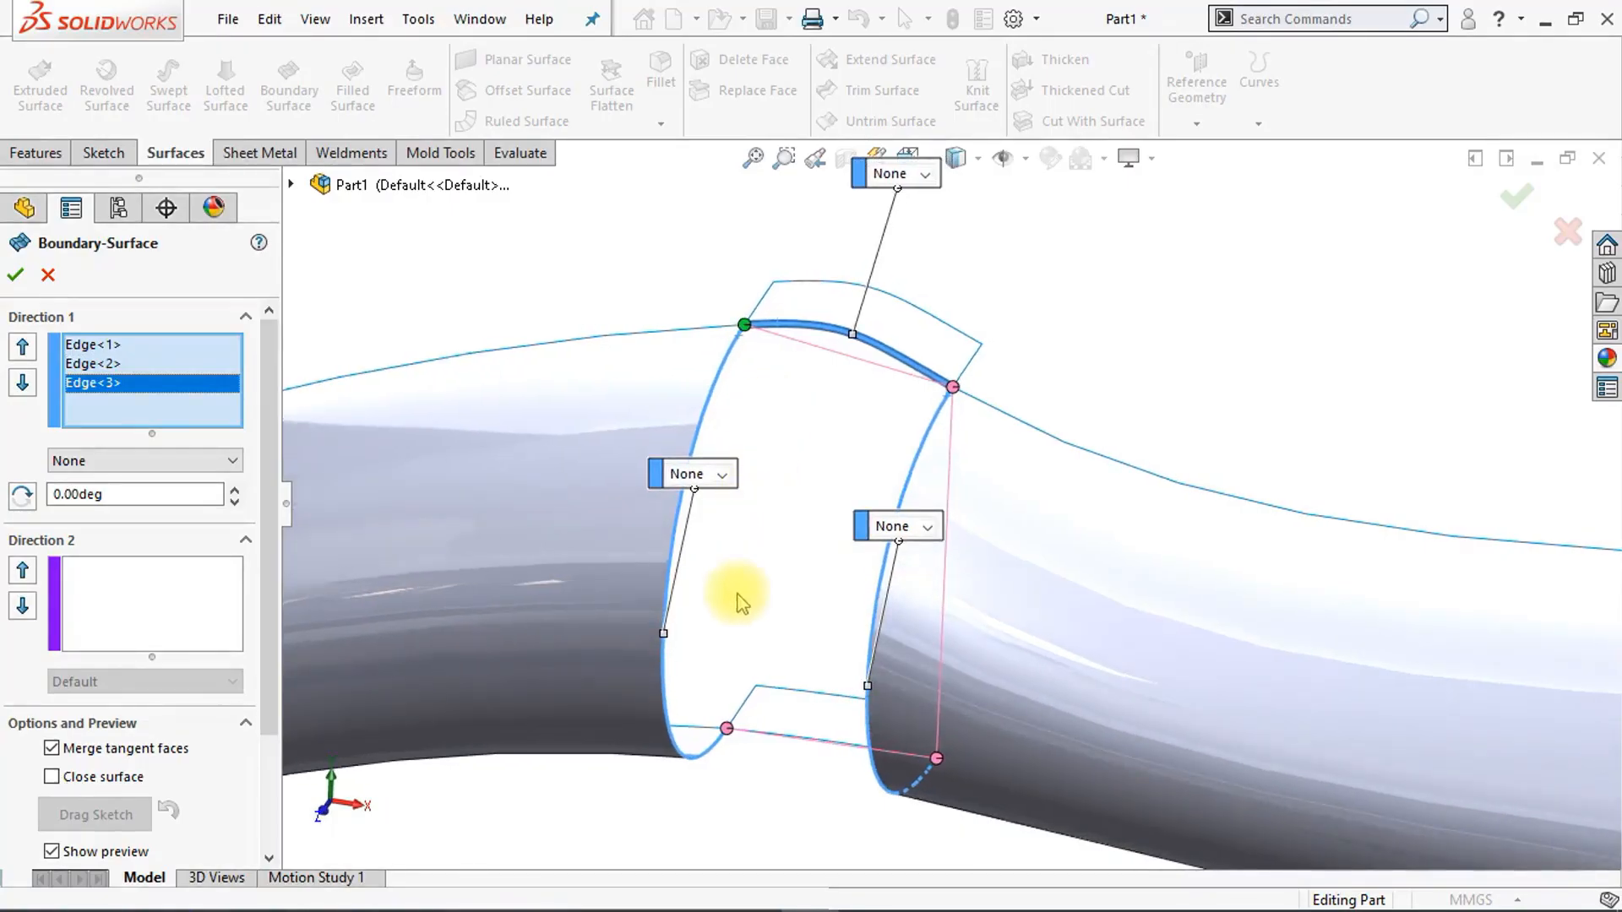
{"action": "left_click", "coordinate": [746, 736]}
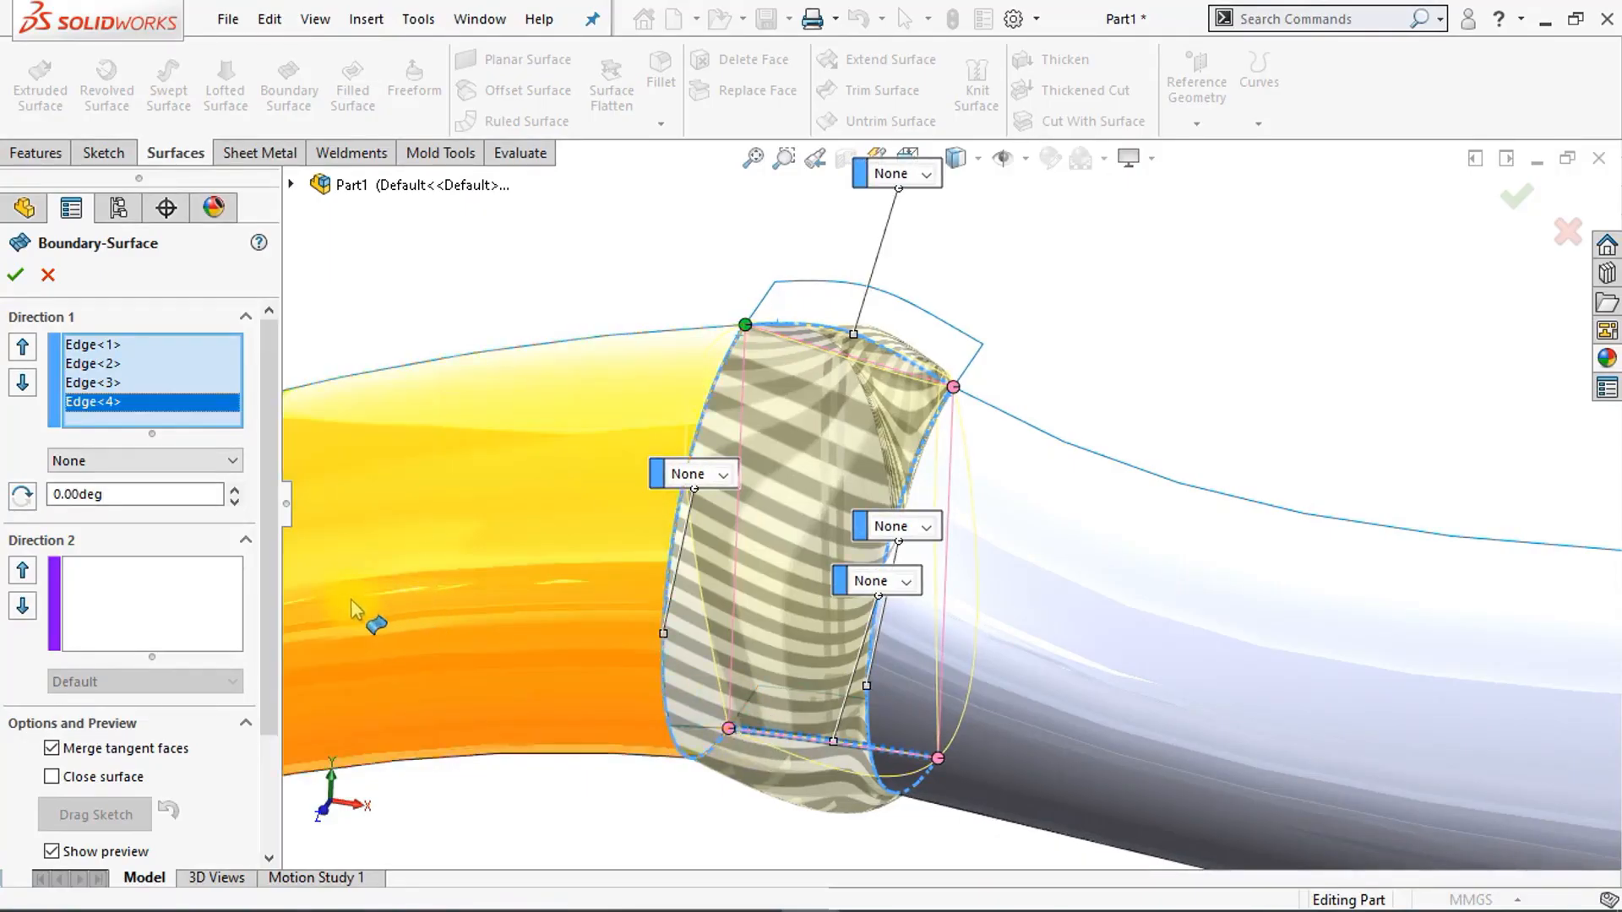
{"action": "left_click", "coordinate": [105, 383], "text": "ctrl"}
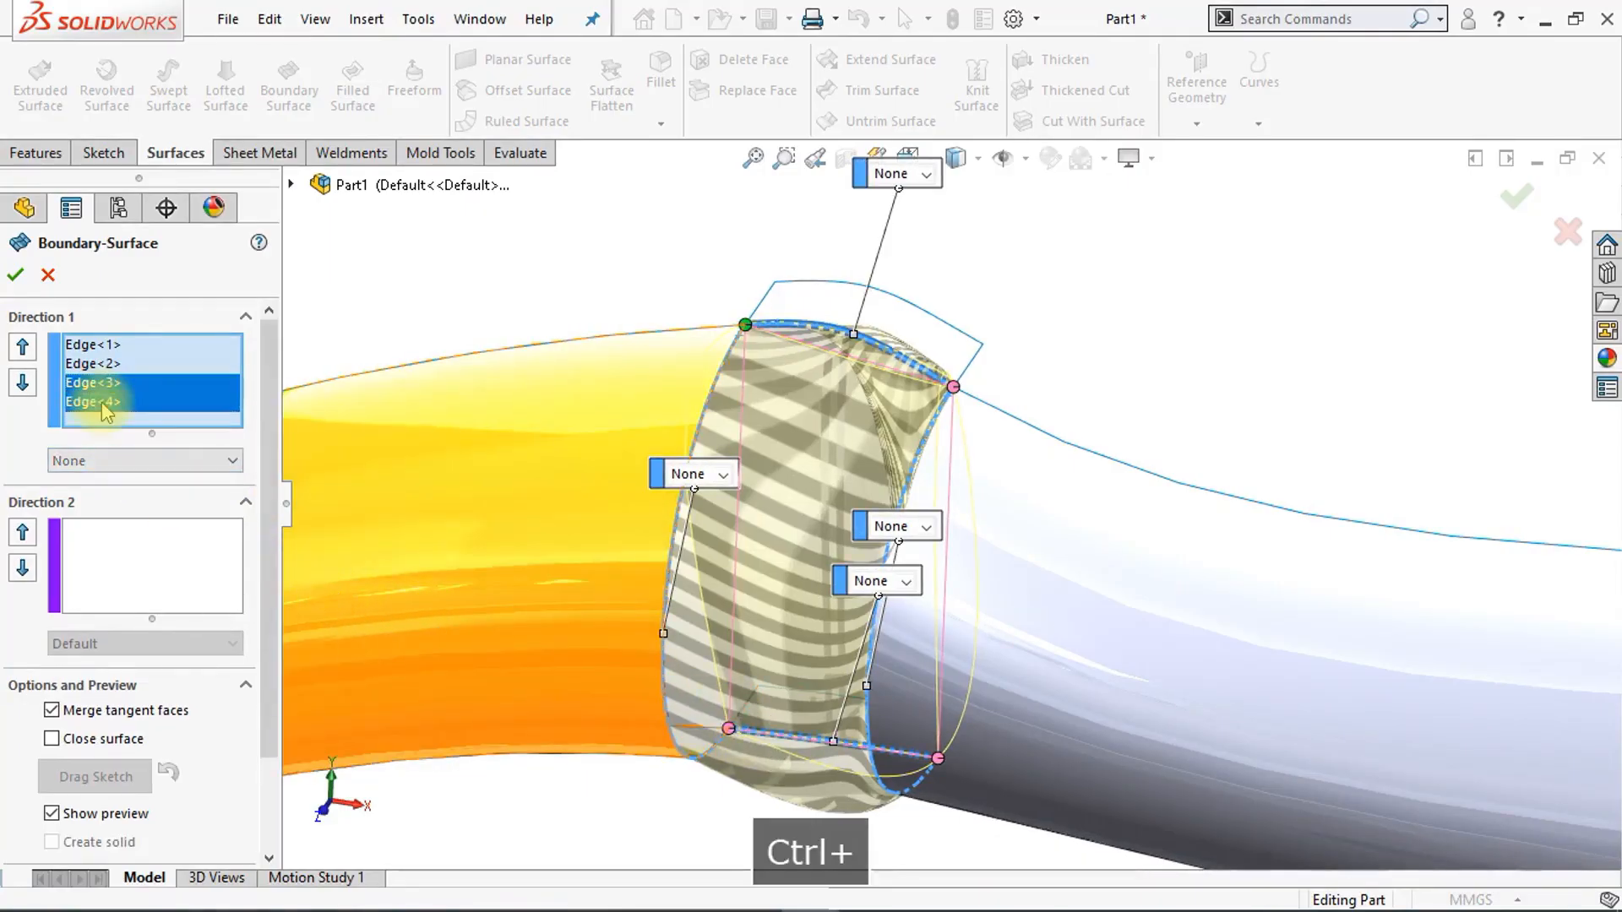
{"action": "right_click", "coordinate": [103, 404]}
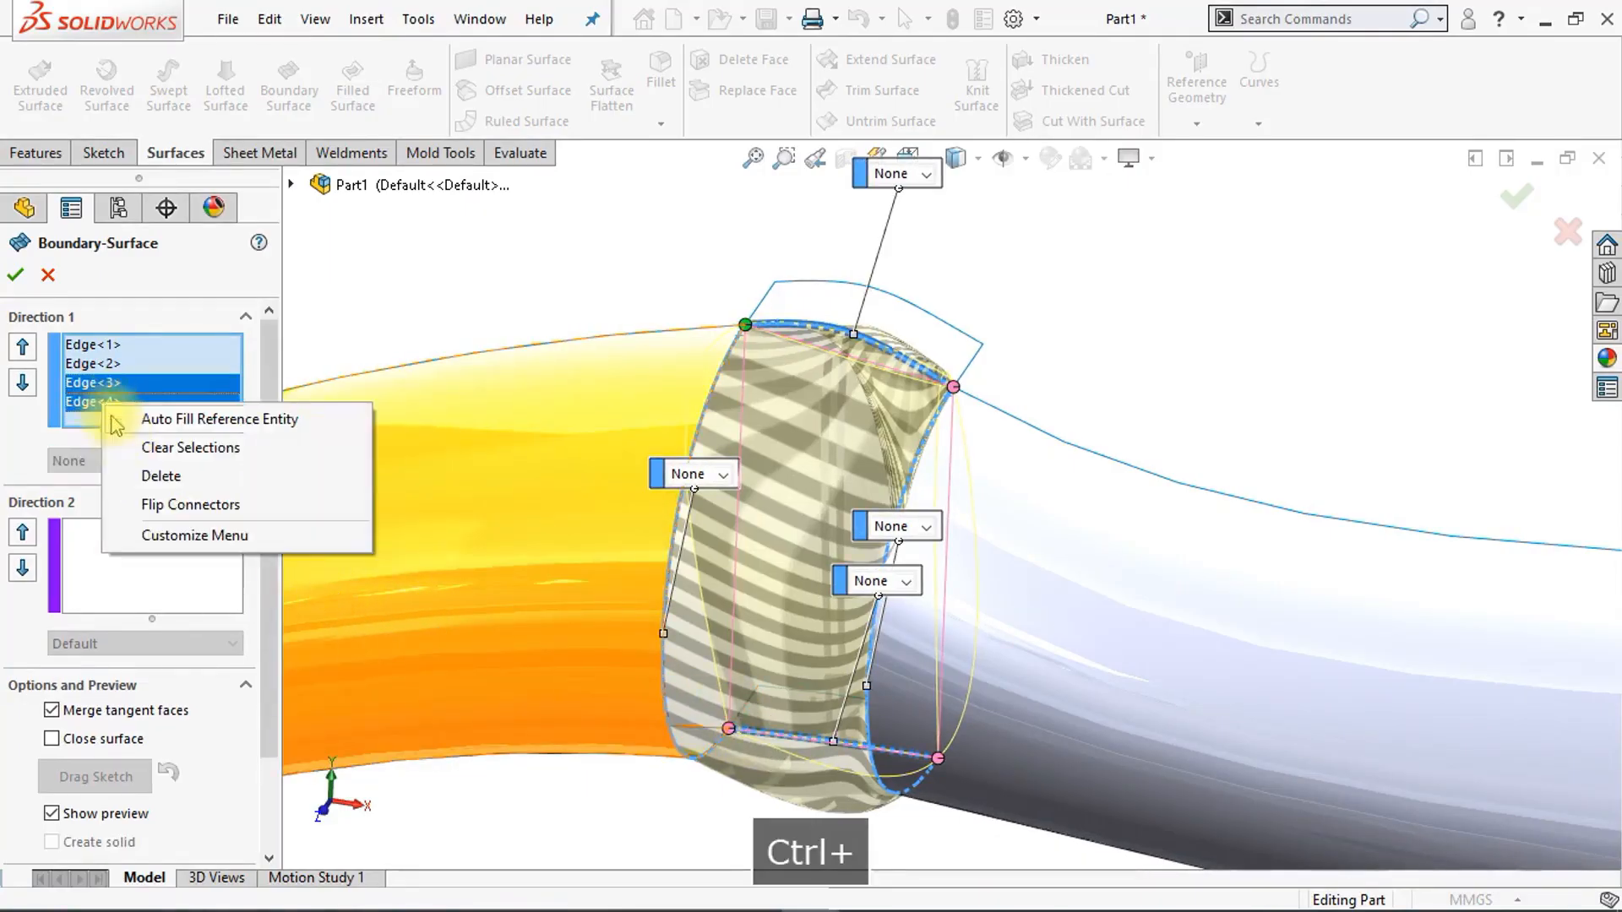
{"action": "left_click", "coordinate": [156, 476]}
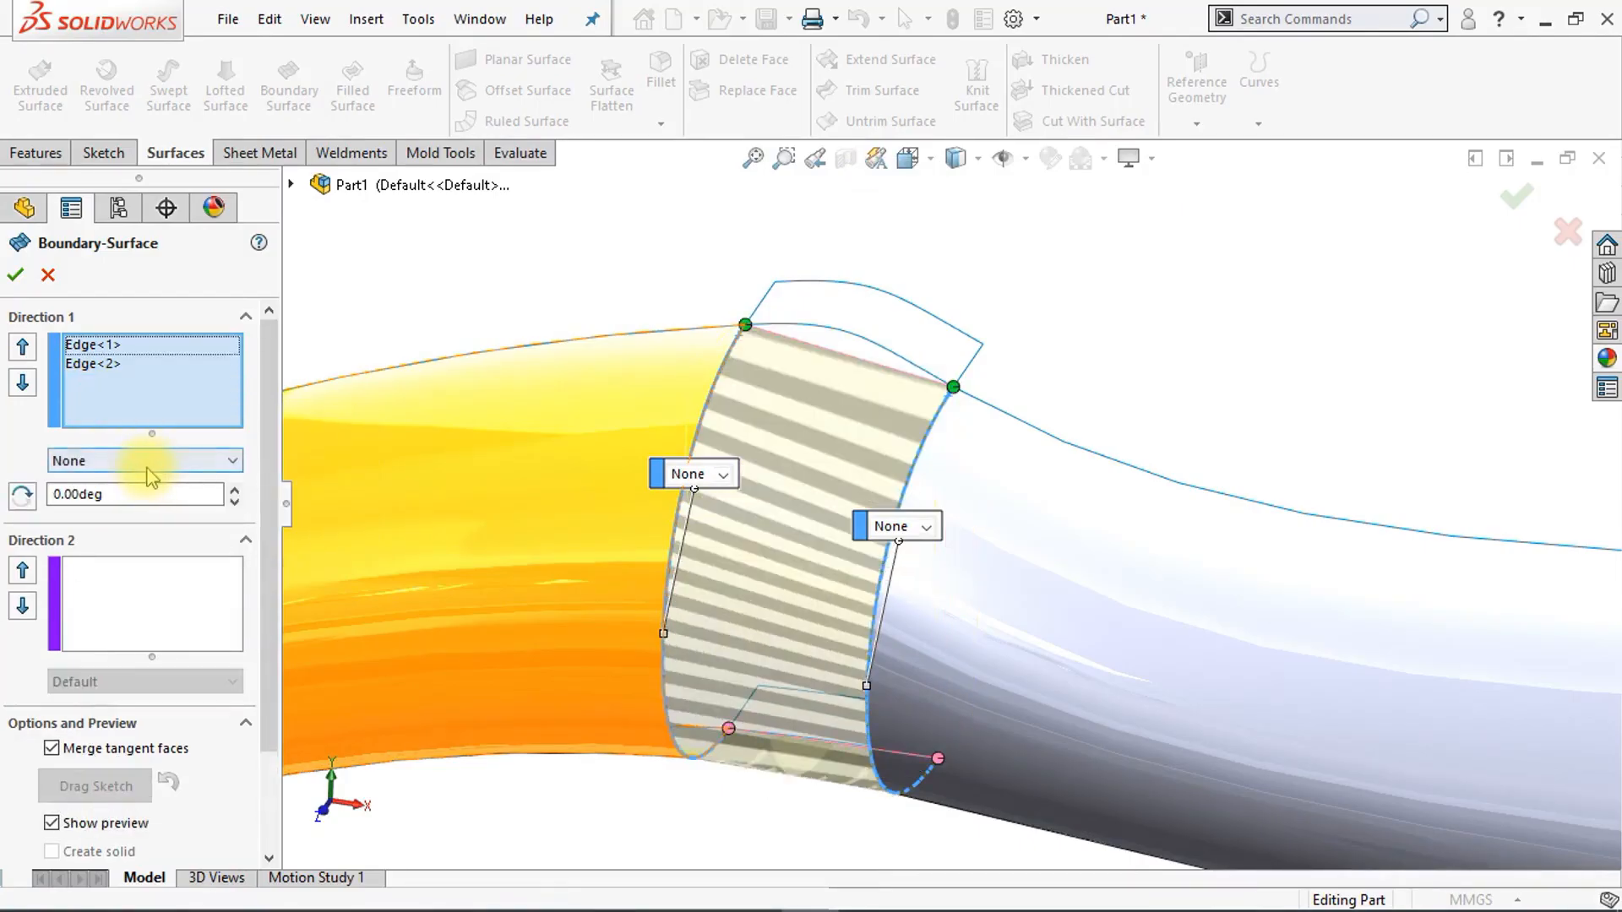
Step: Add the upper and lower extruded surface edges along the bridging splines as Direction 2 curves of the boundary surface
{"action": "left_click", "coordinate": [173, 601]}
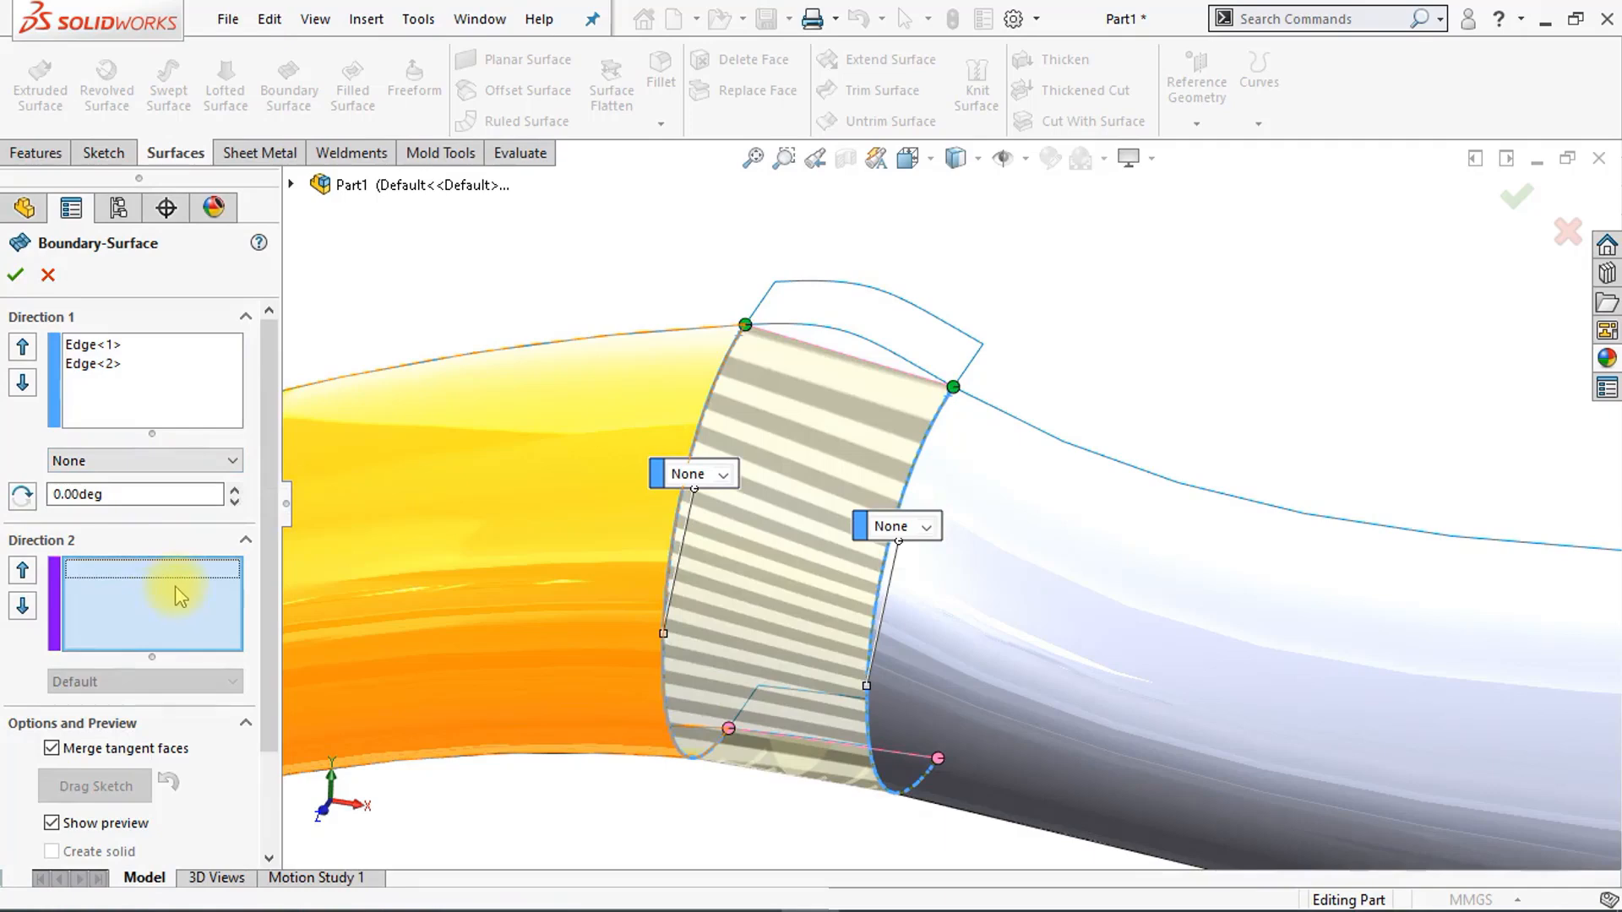
{"action": "right_click", "coordinate": [179, 594]}
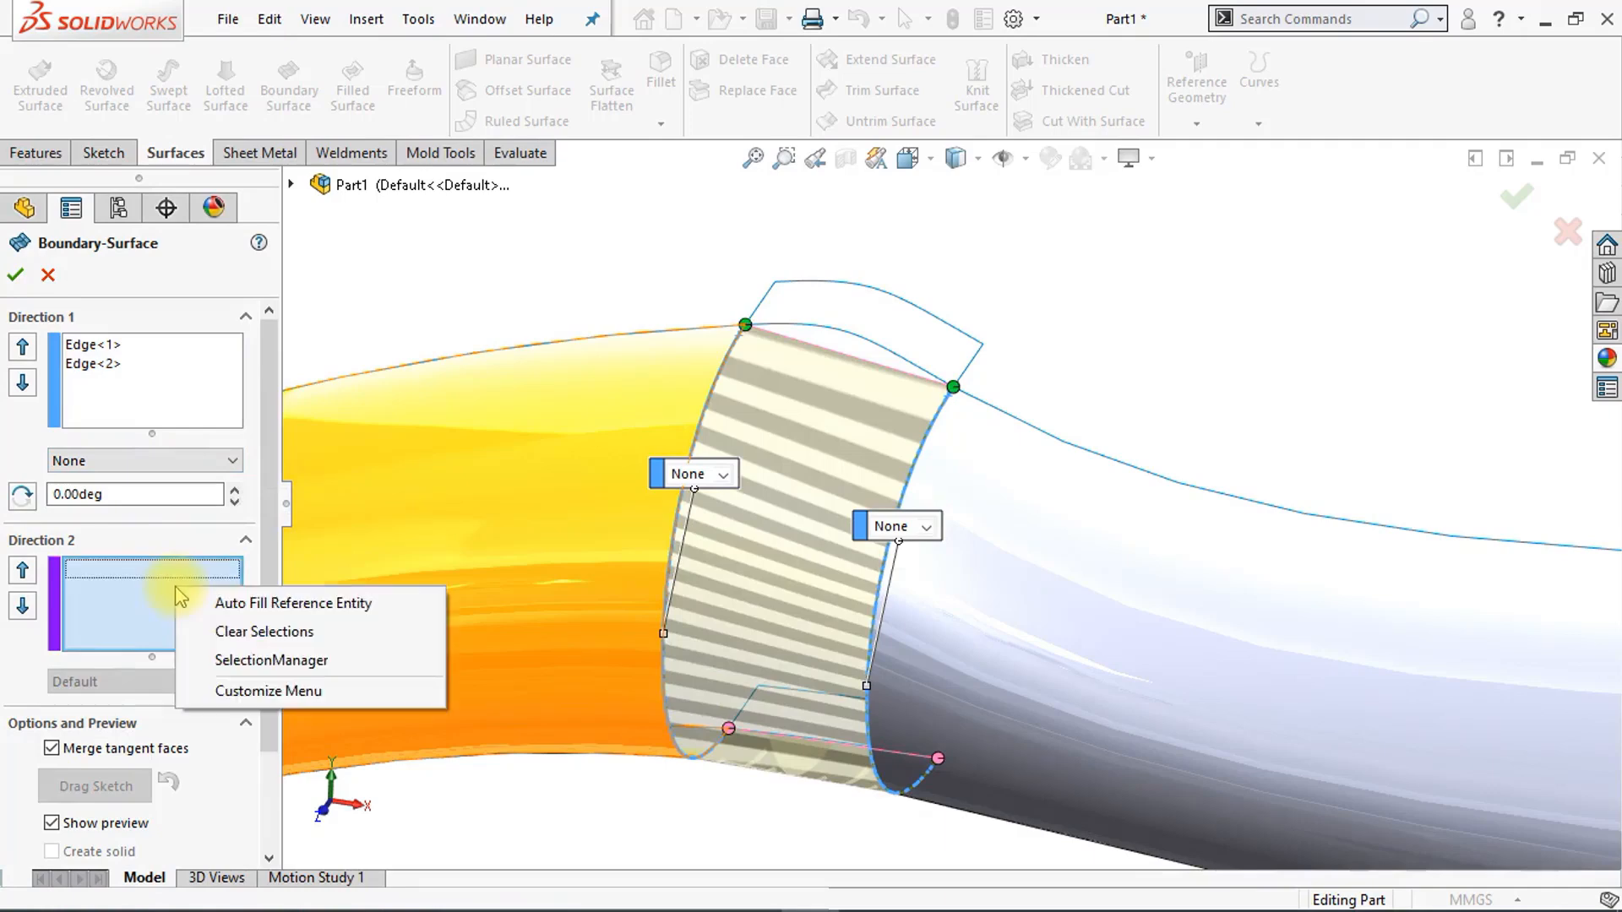
{"action": "left_click", "coordinate": [431, 804]}
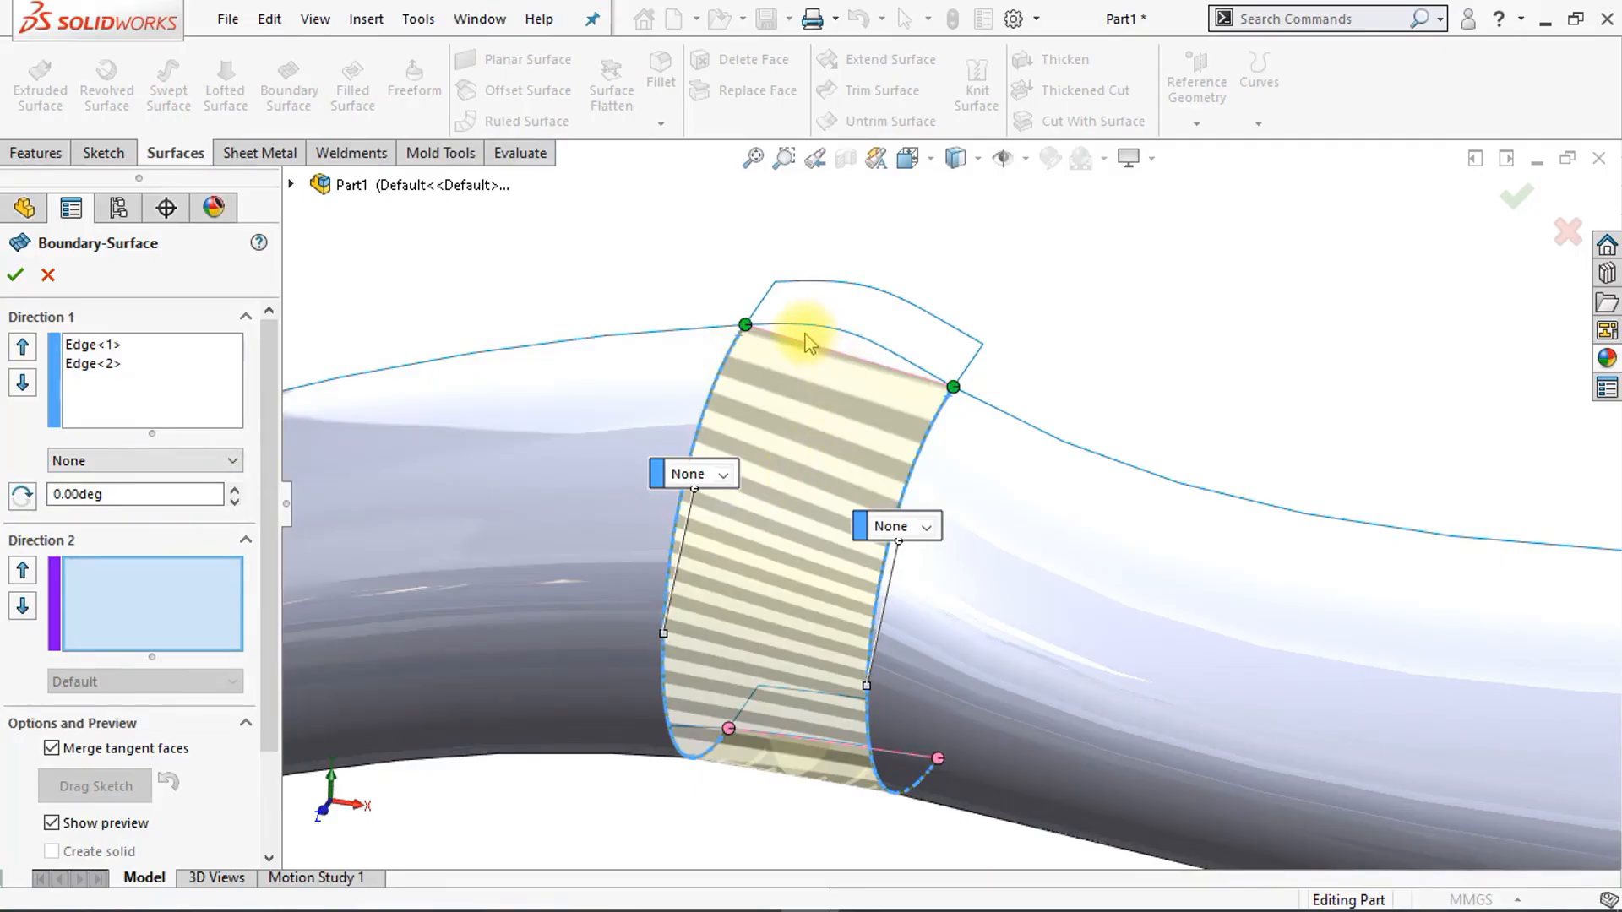
{"action": "left_click", "coordinate": [799, 329]}
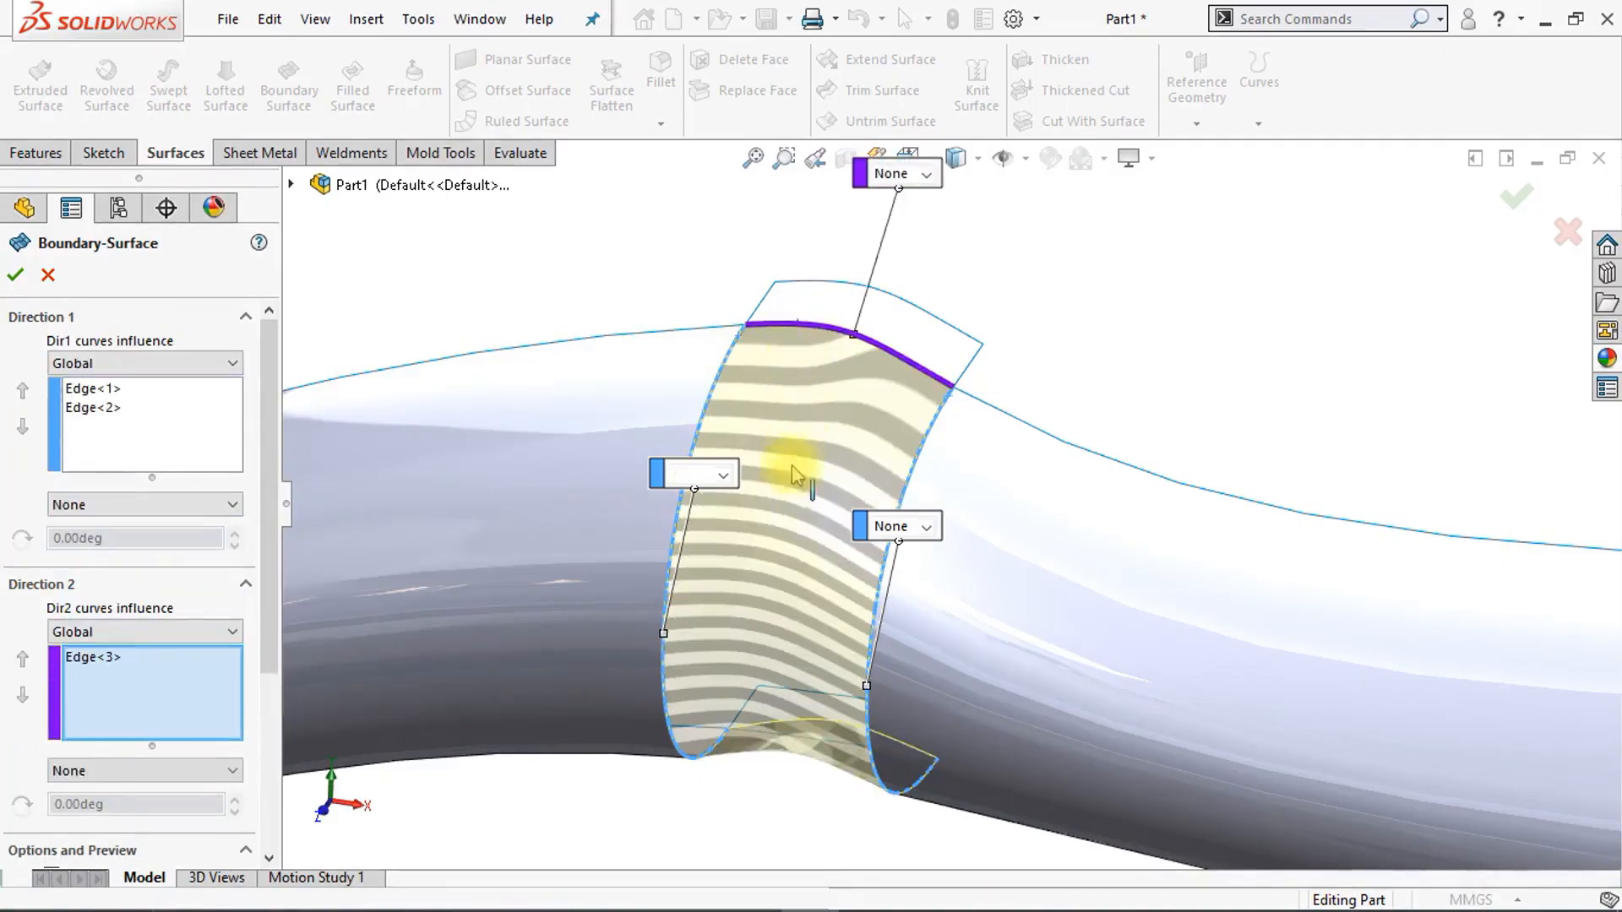
{"action": "middle_click_drag", "start_coordinate": [740, 823], "coordinate": [723, 801]}
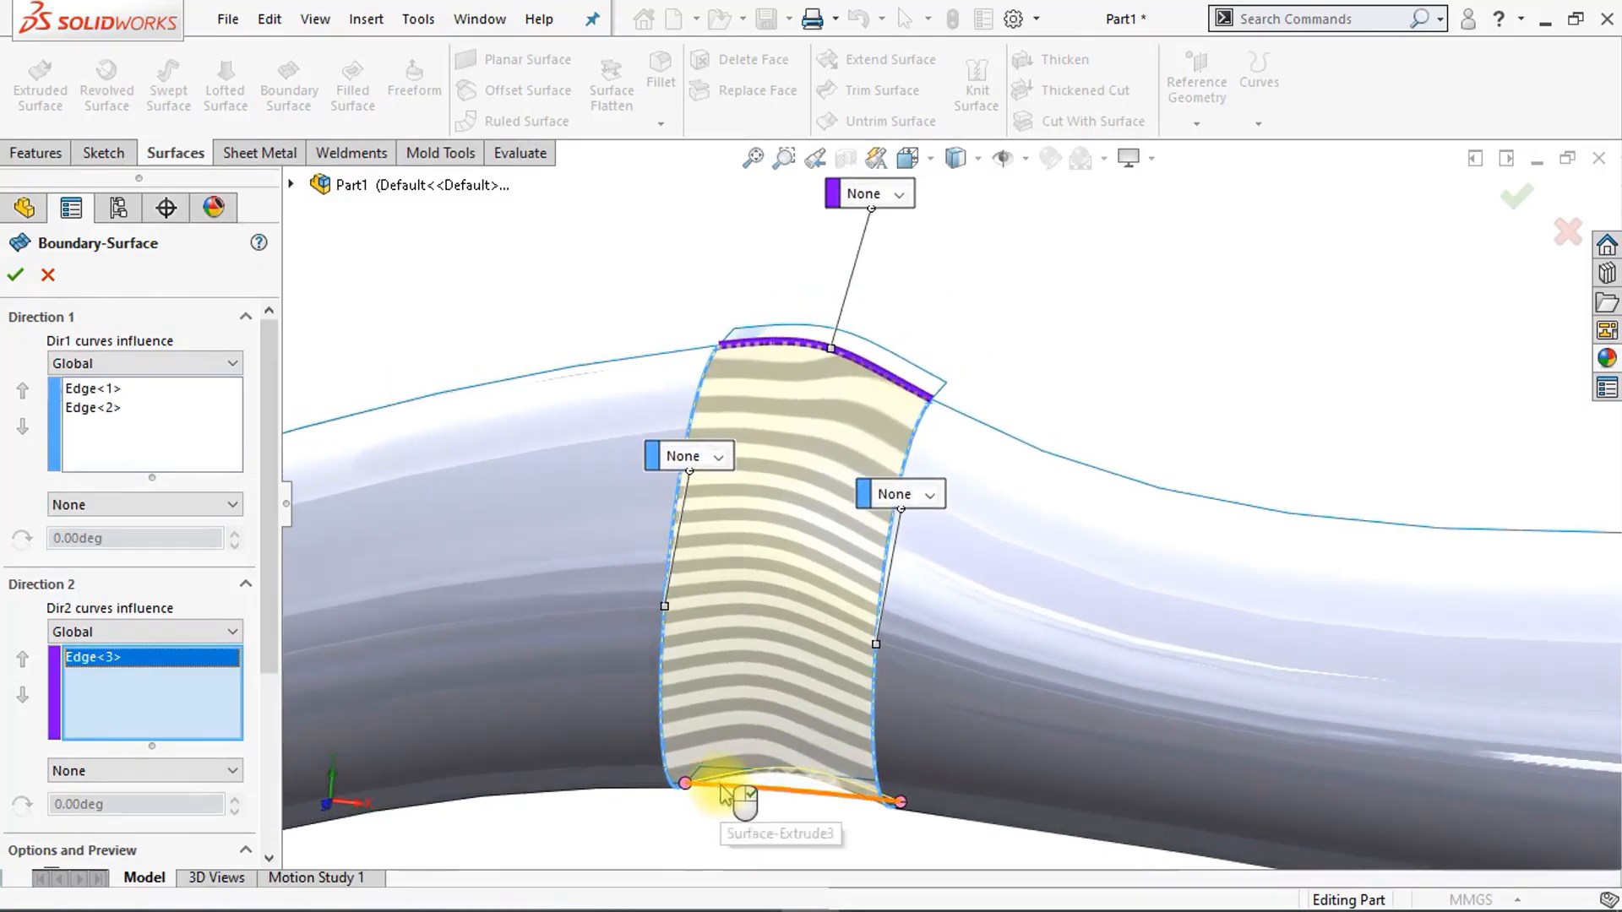
{"action": "left_click", "coordinate": [722, 789]}
{"action": "middle_click_drag", "start_coordinate": [732, 859], "coordinate": [735, 858]}
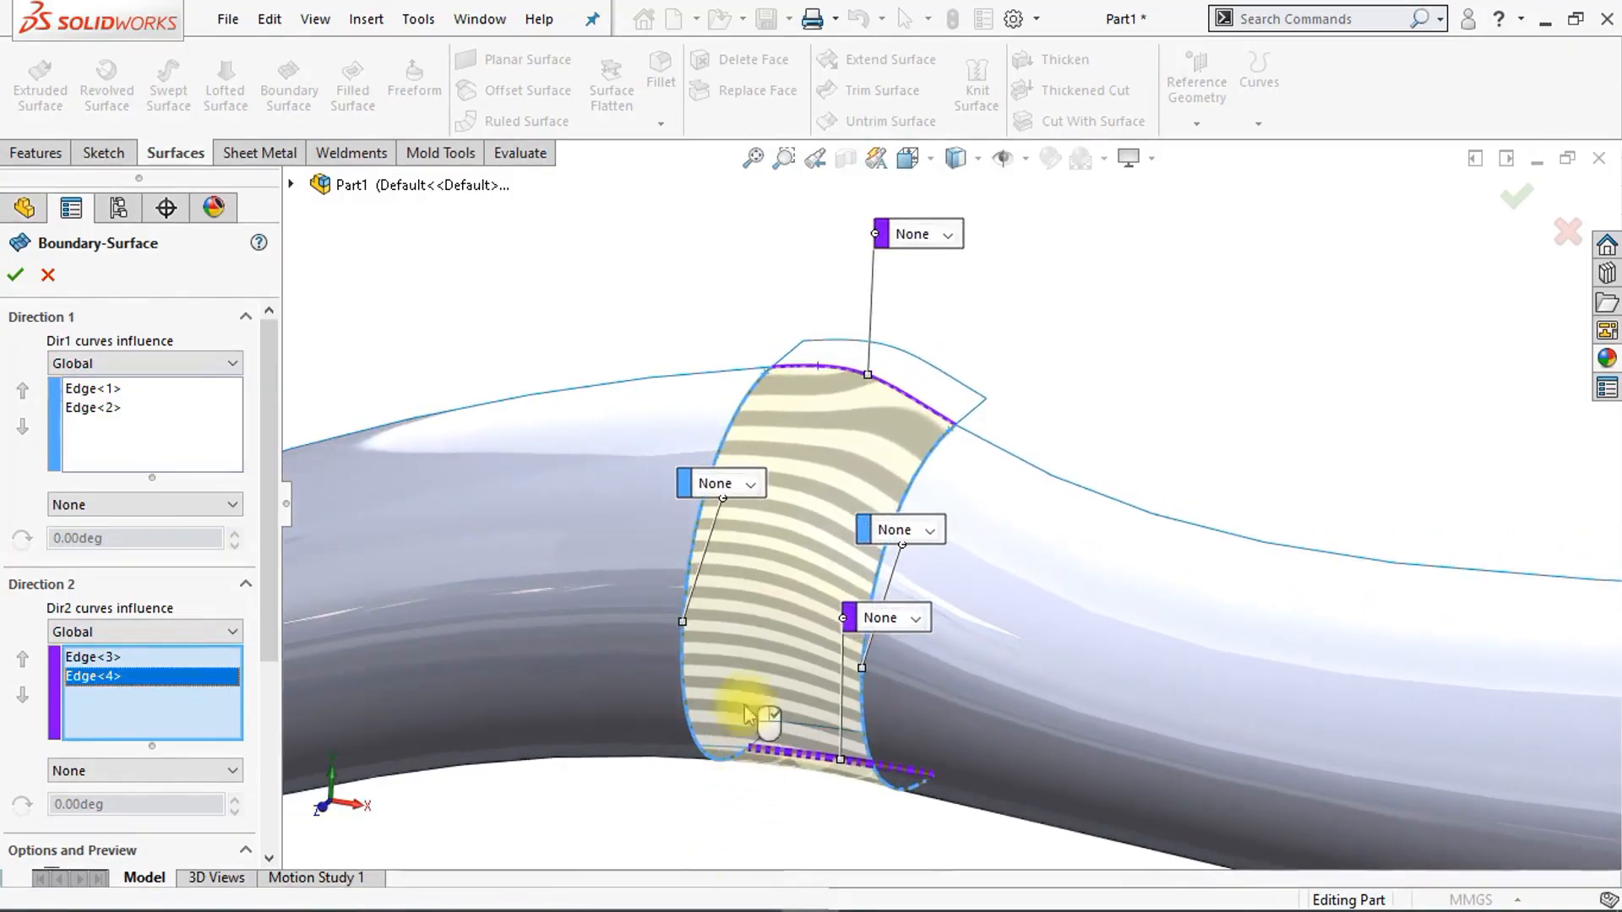
Step: Set both Direction 1 edges, at the neck and at the handle, to Tangency To Face
{"action": "left_click", "coordinate": [749, 484]}
{"action": "left_click", "coordinate": [752, 542]}
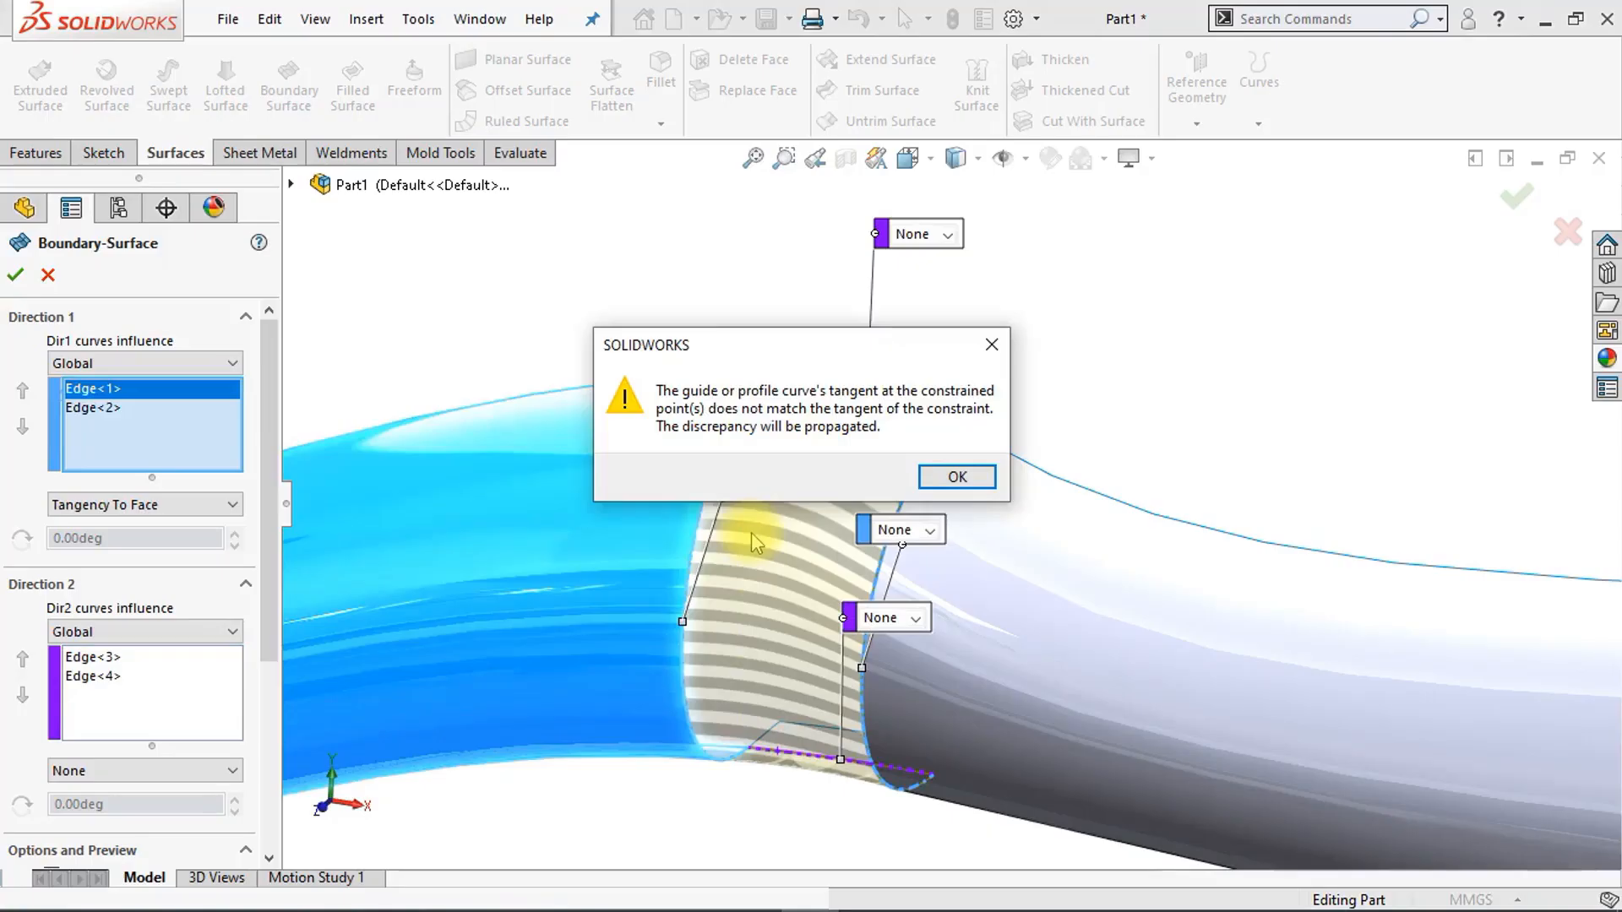
{"action": "left_click", "coordinate": [955, 477]}
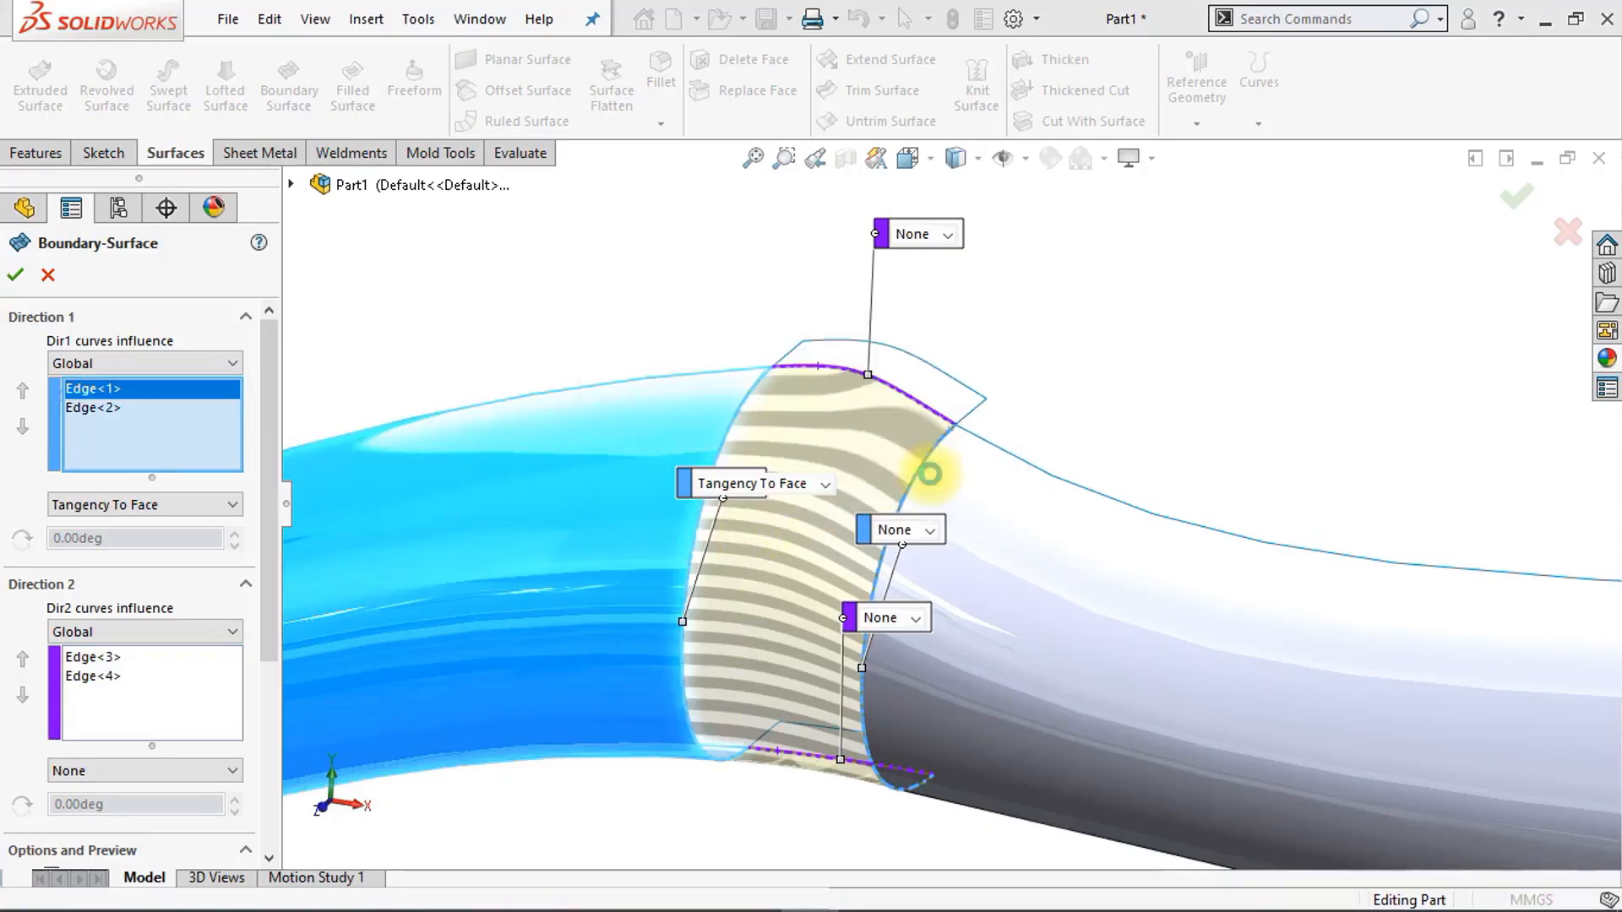
{"action": "left_click", "coordinate": [930, 533]}
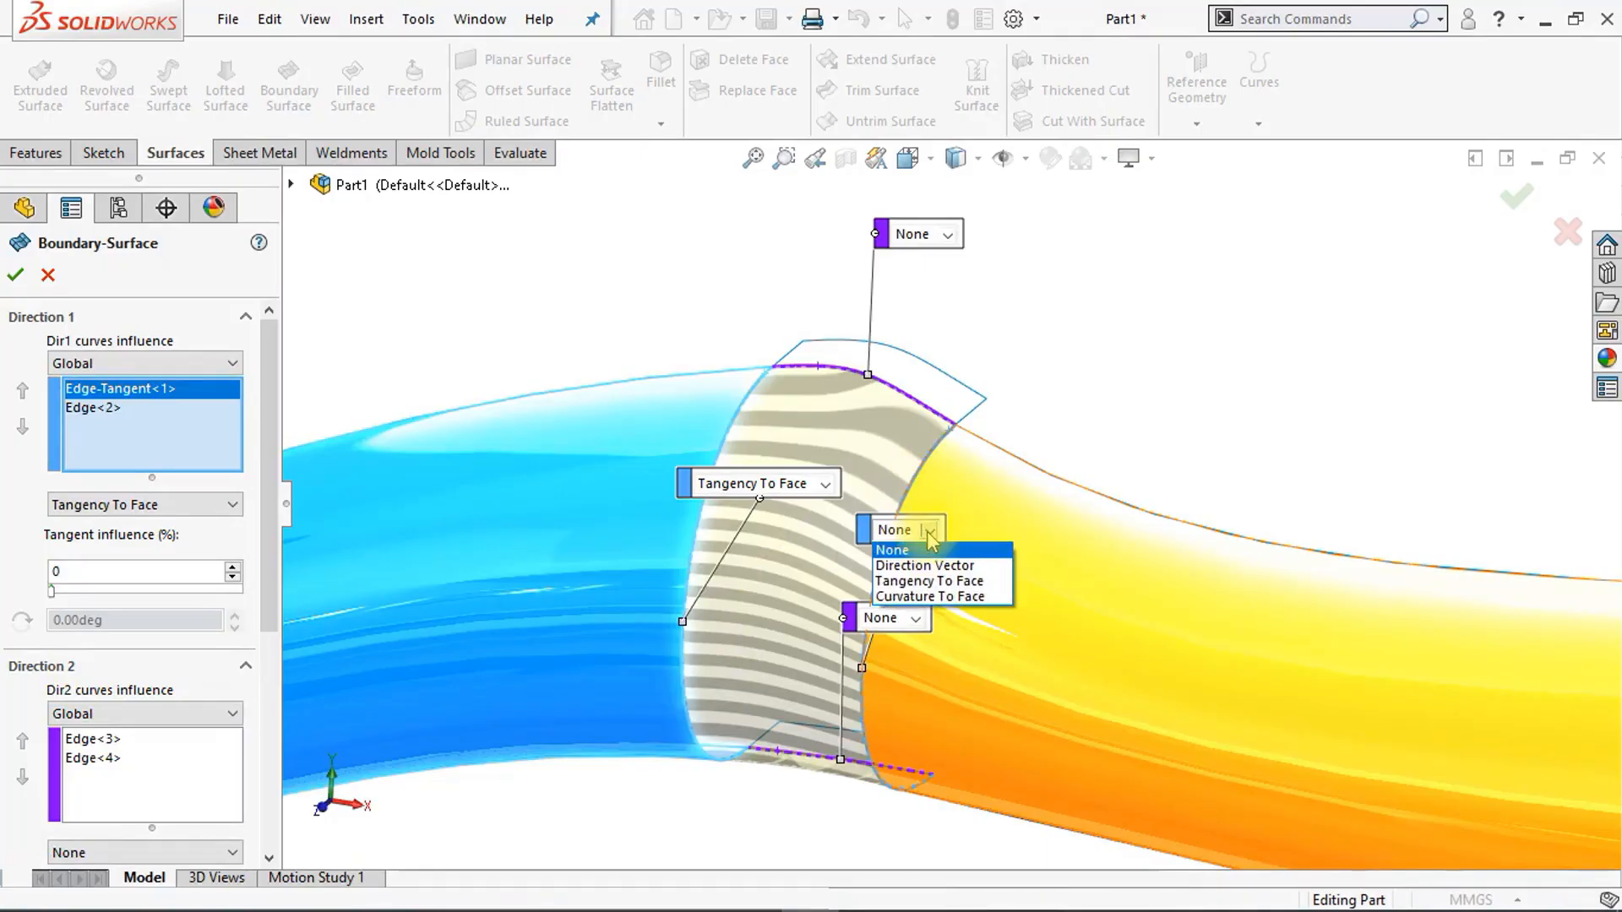
{"action": "left_click", "coordinate": [930, 581]}
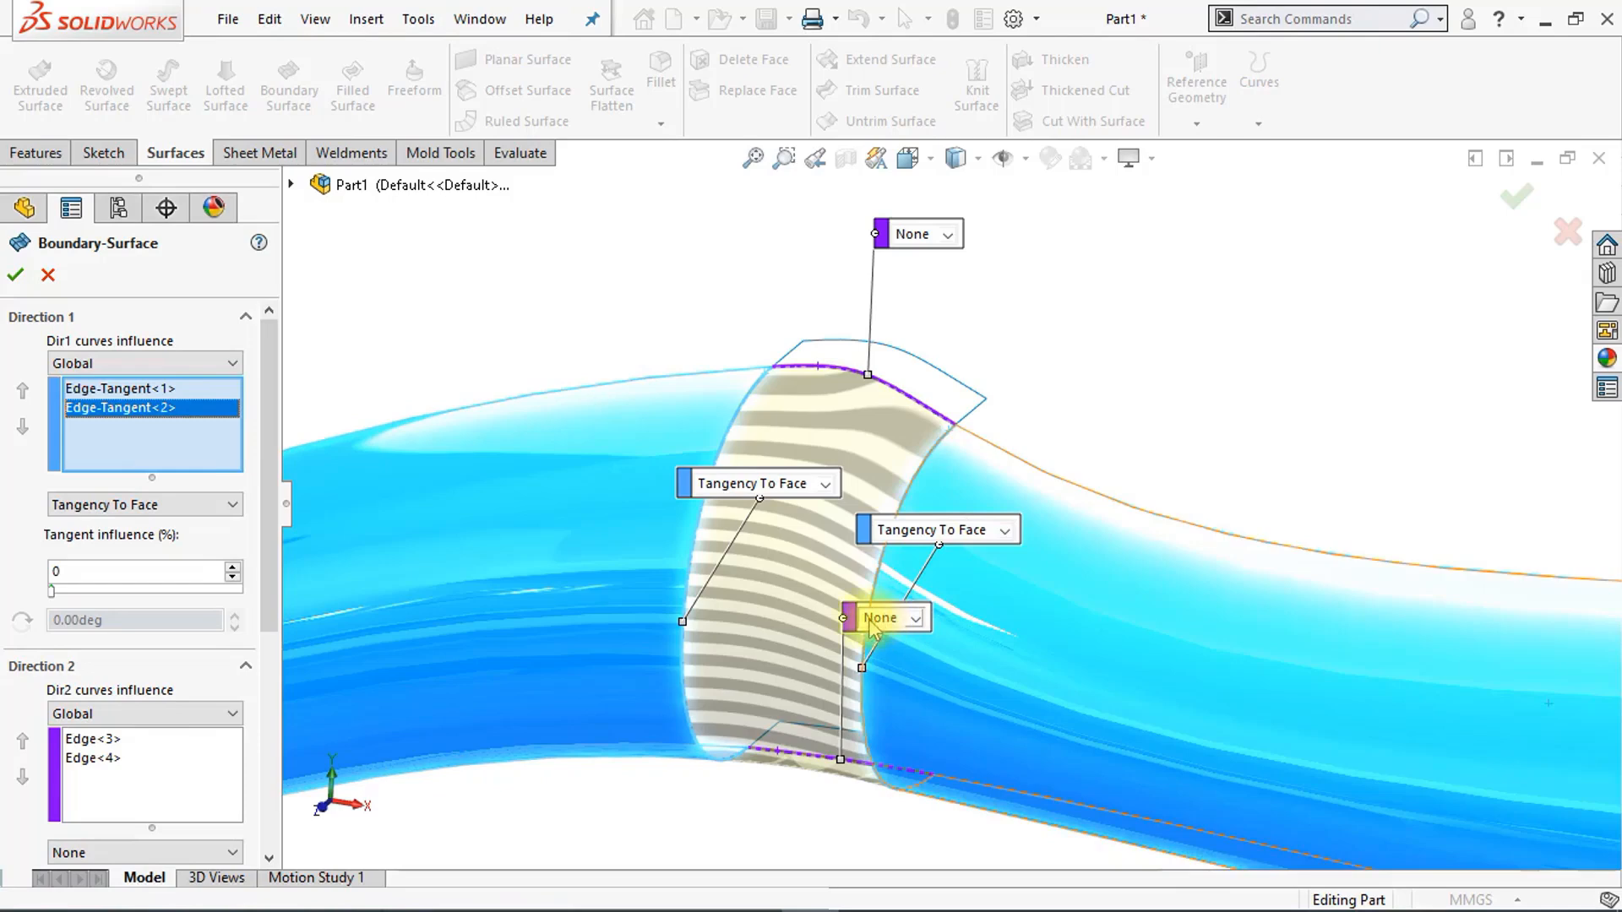
Step: Set both Direction 2 edges, along the upper and lower guide surfaces, to Tangency To Face
{"action": "left_click_drag", "start_coordinate": [853, 626], "coordinate": [665, 847]}
{"action": "left_click", "coordinate": [779, 802]}
{"action": "left_click", "coordinate": [786, 851]}
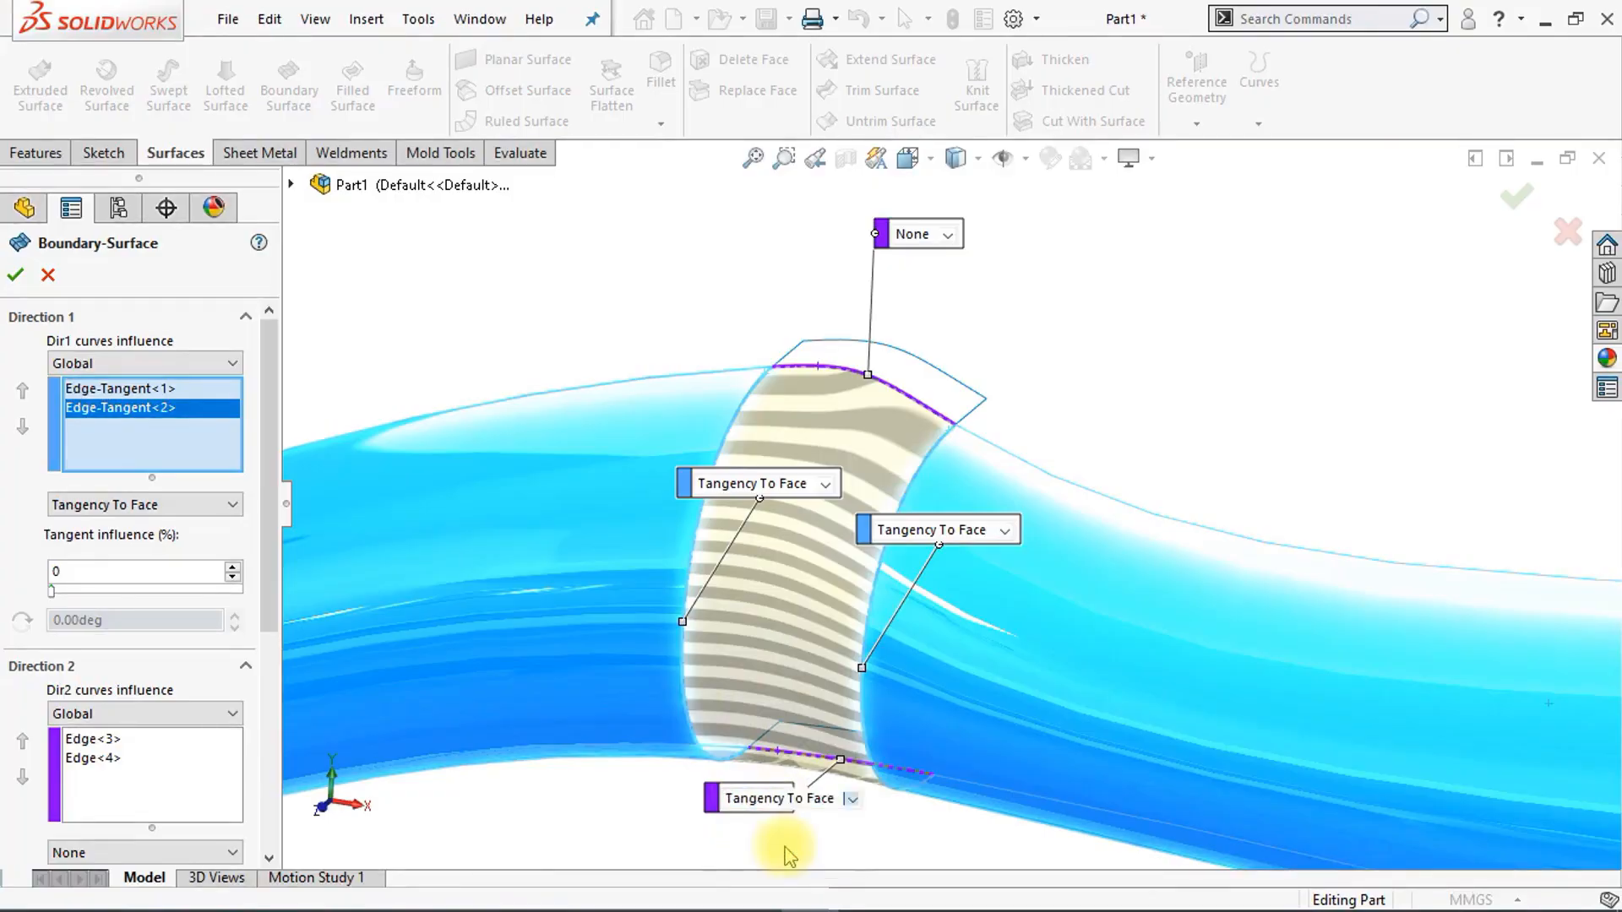
{"action": "left_click", "coordinate": [950, 236]}
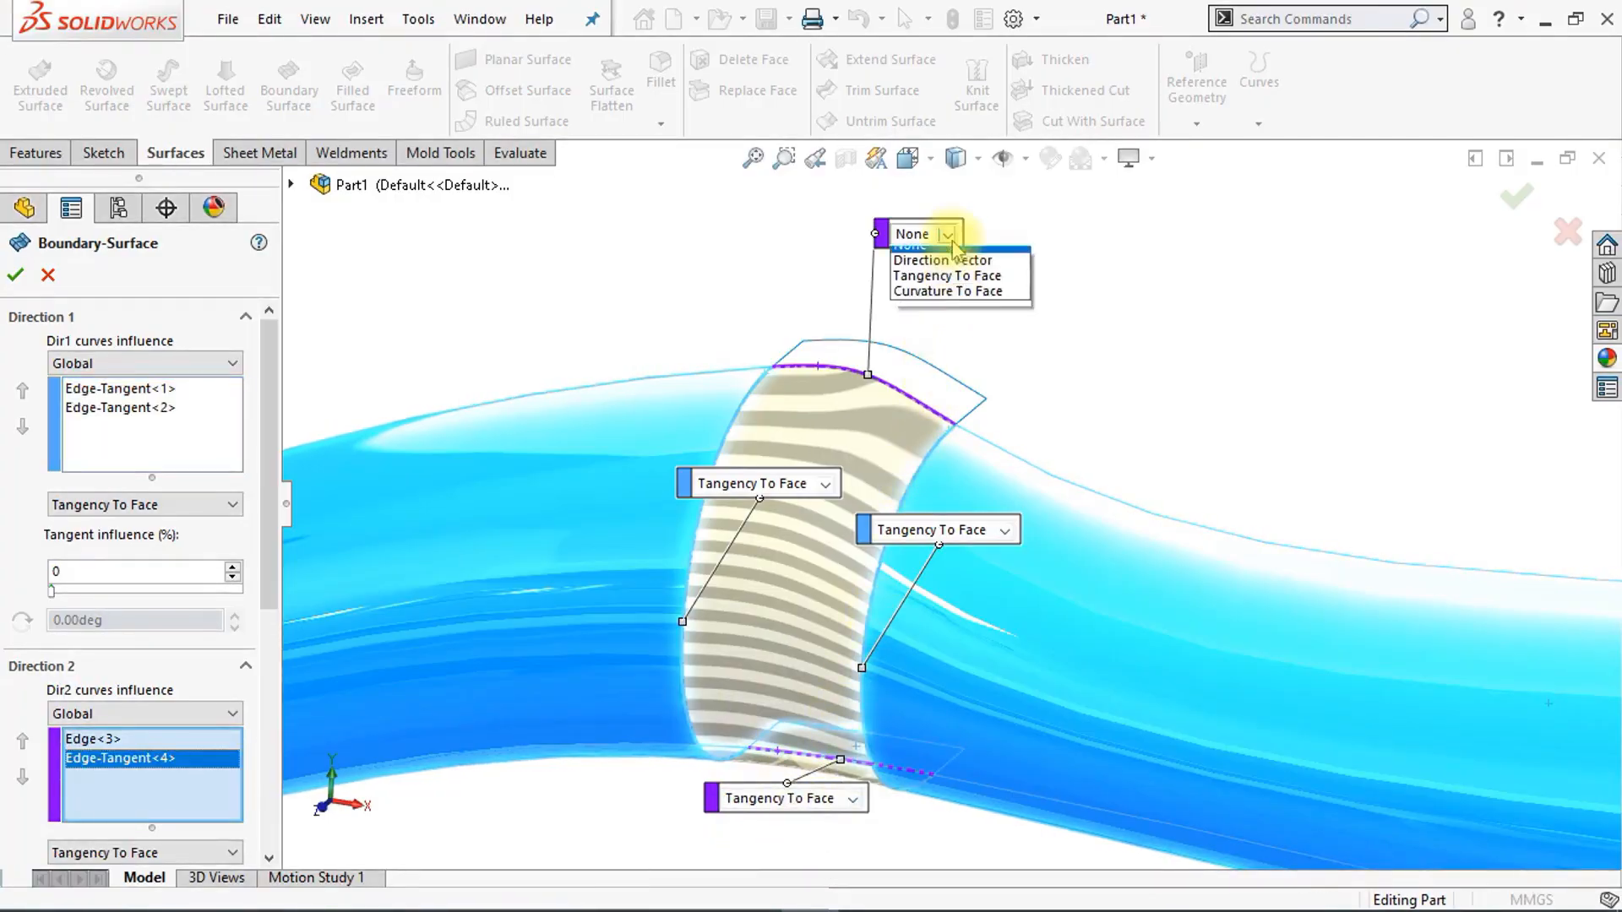
{"action": "left_click", "coordinate": [958, 287]}
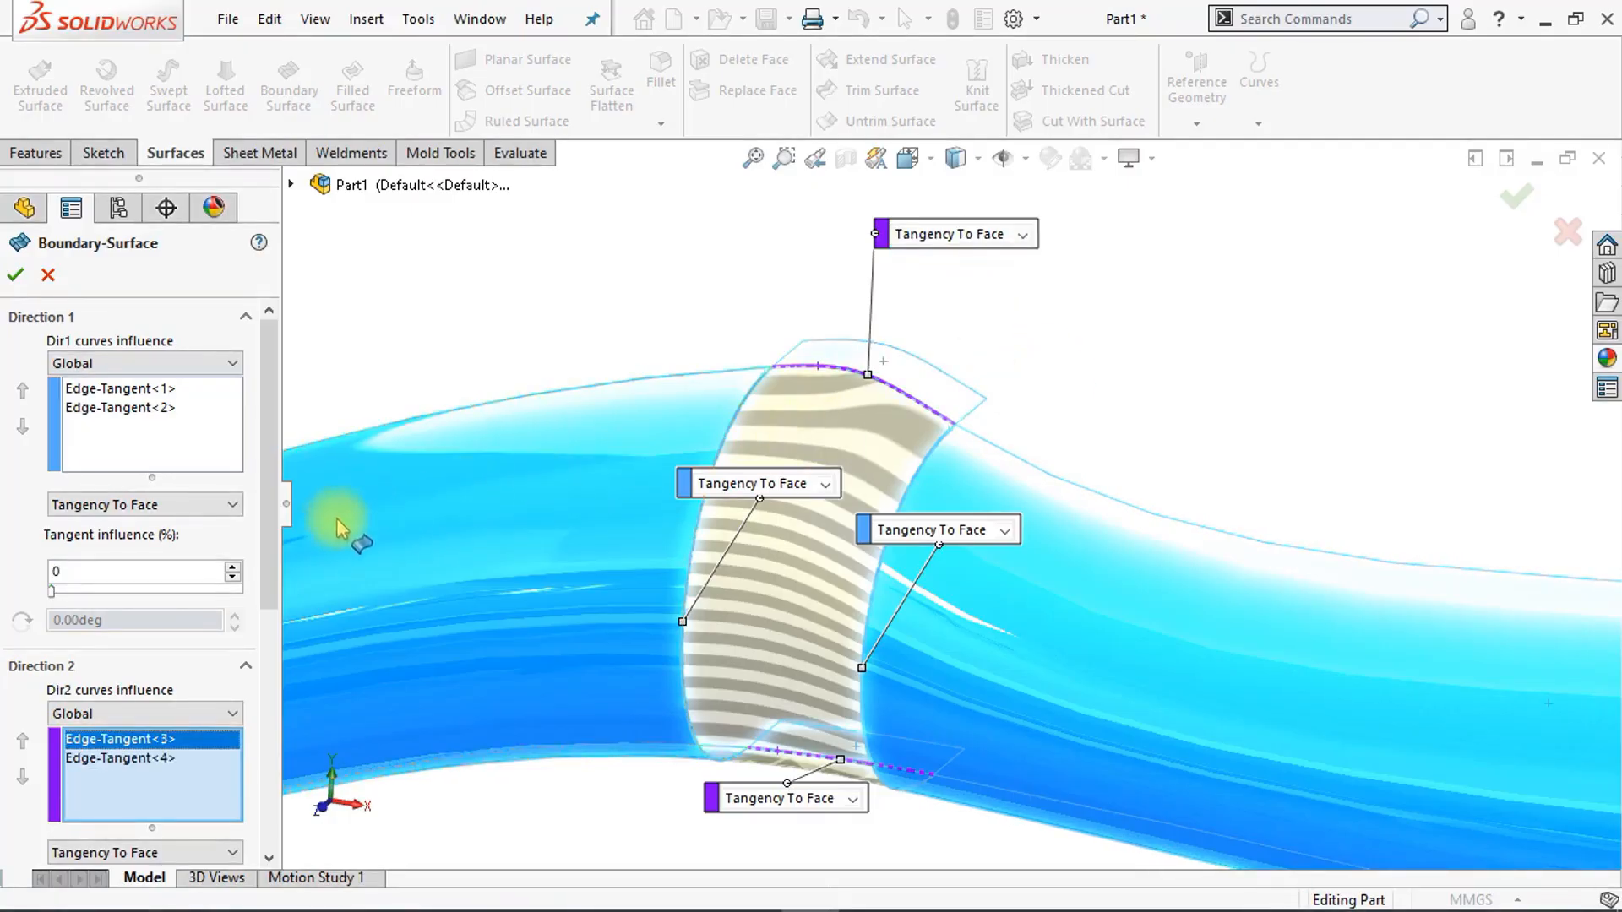
Step: Raise the tangent influence of both directions toward the maximum and accept the boundary surface
{"action": "scroll", "coordinate": [275, 550], "scroll_direction": "down", "scroll_amount": 1}
{"action": "scroll", "coordinate": [274, 549], "scroll_direction": "down", "scroll_amount": 2}
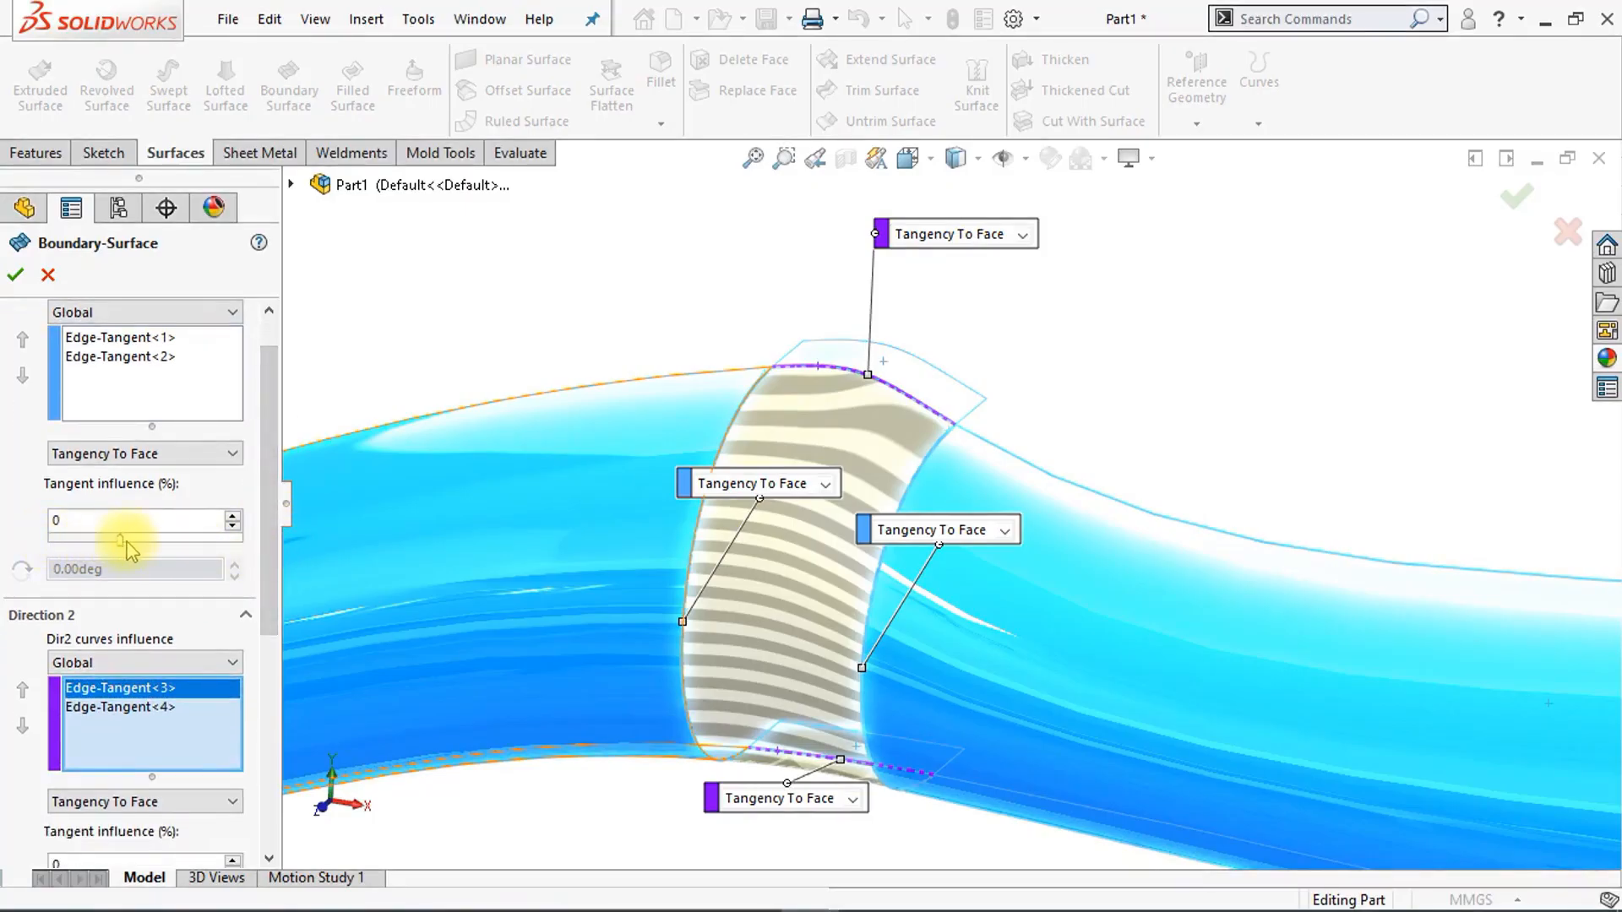
{"action": "left_click_drag", "start_coordinate": [258, 545], "coordinate": [275, 693]}
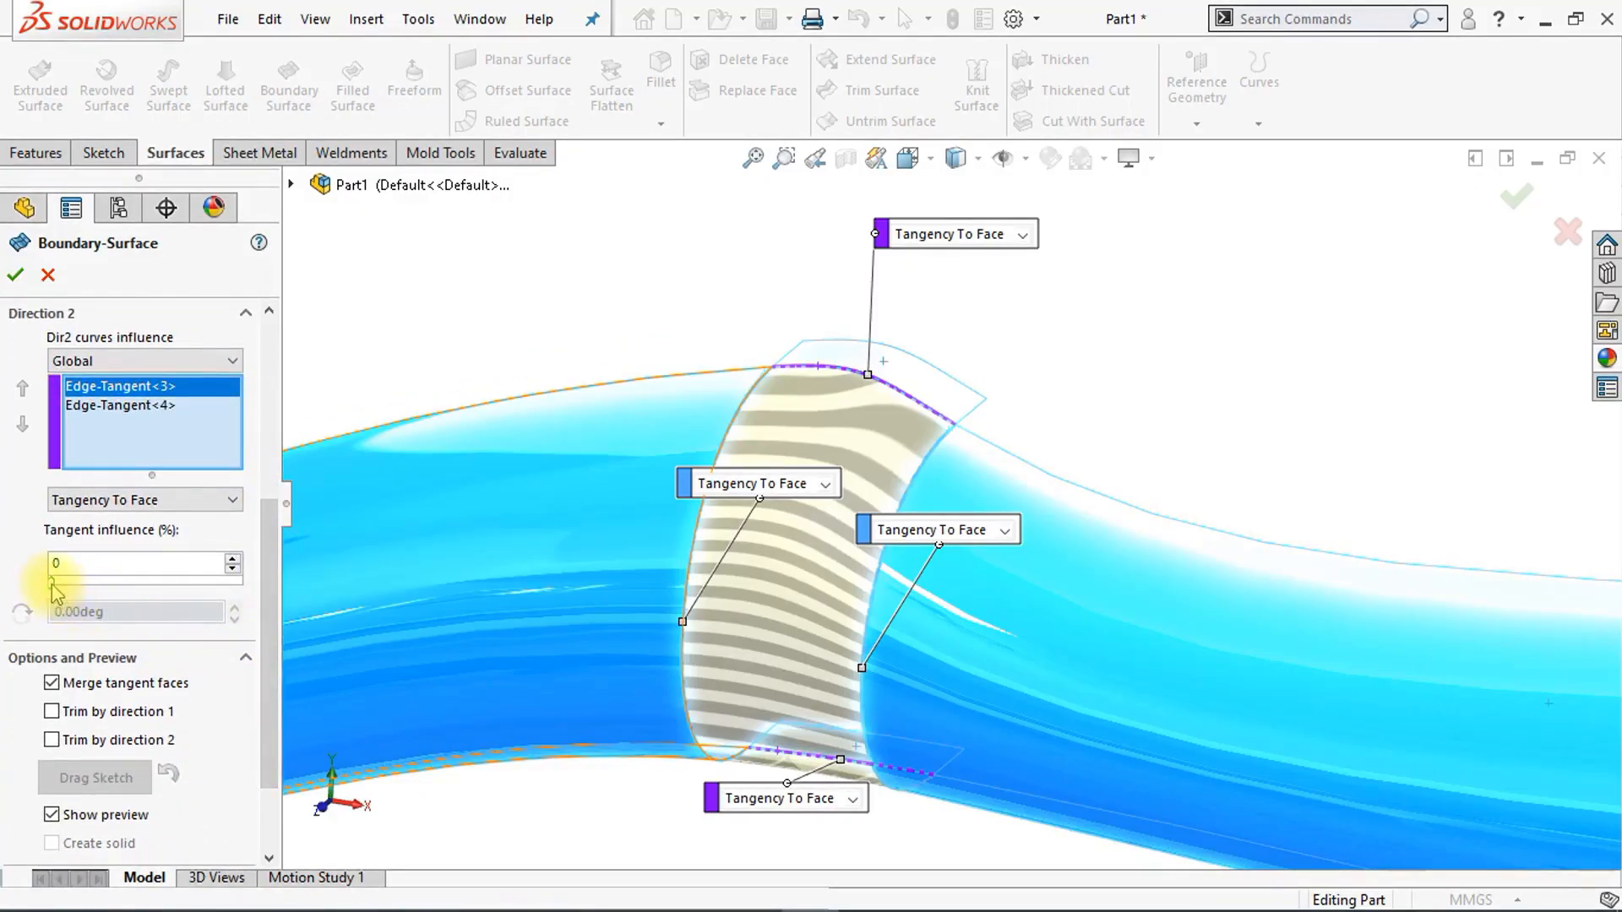
{"action": "left_click_drag", "start_coordinate": [138, 593], "coordinate": [252, 599]}
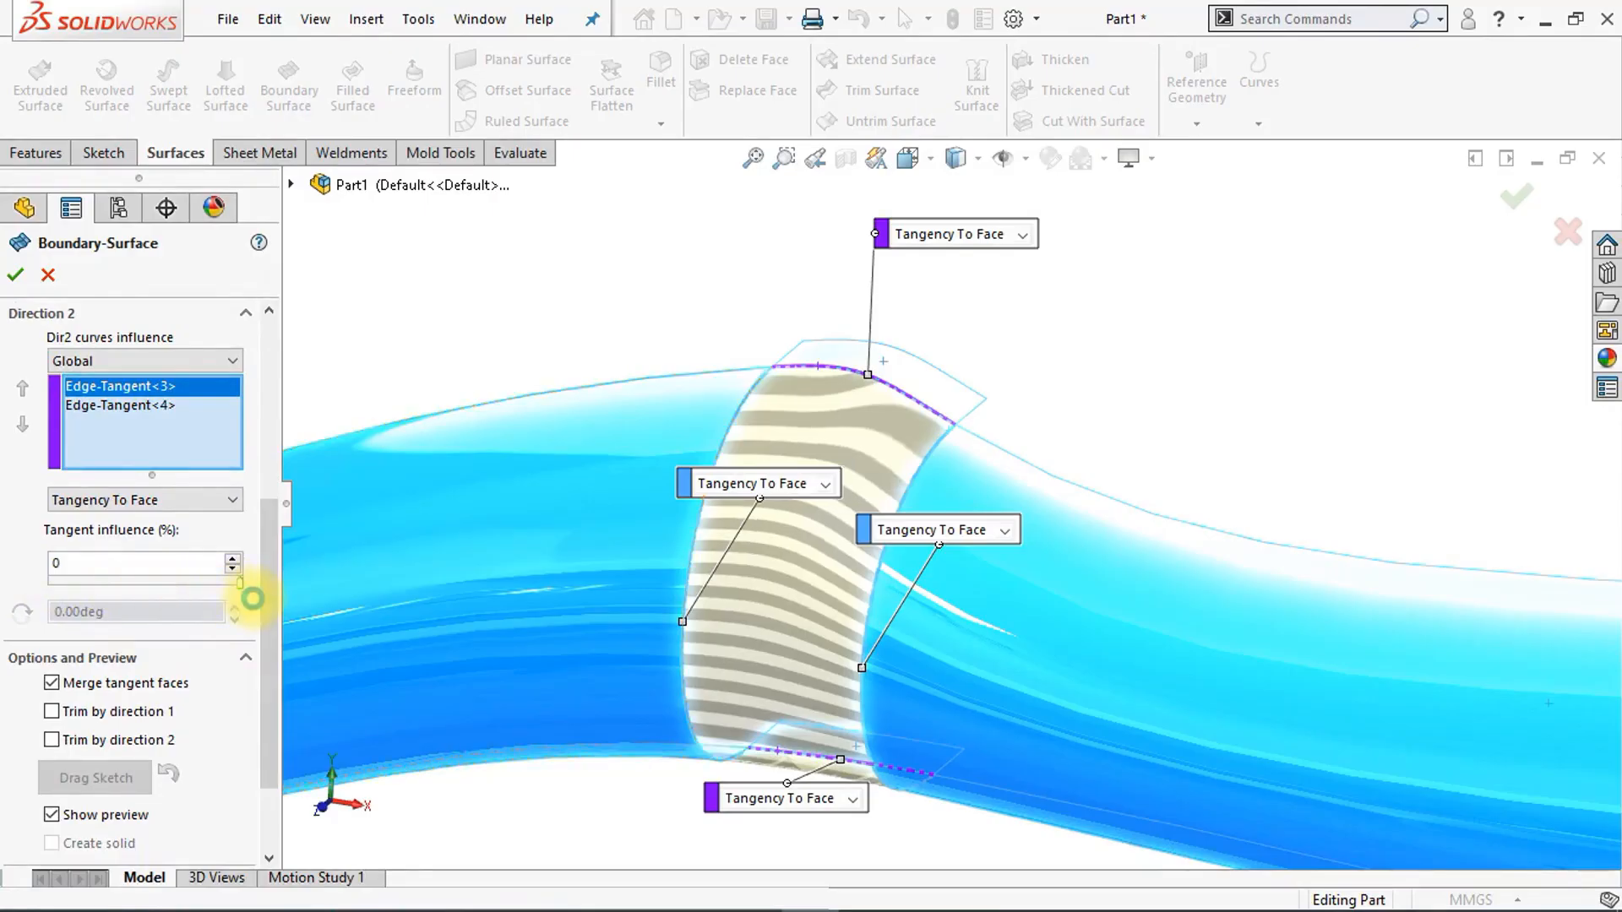
{"action": "left_click", "coordinate": [14, 277]}
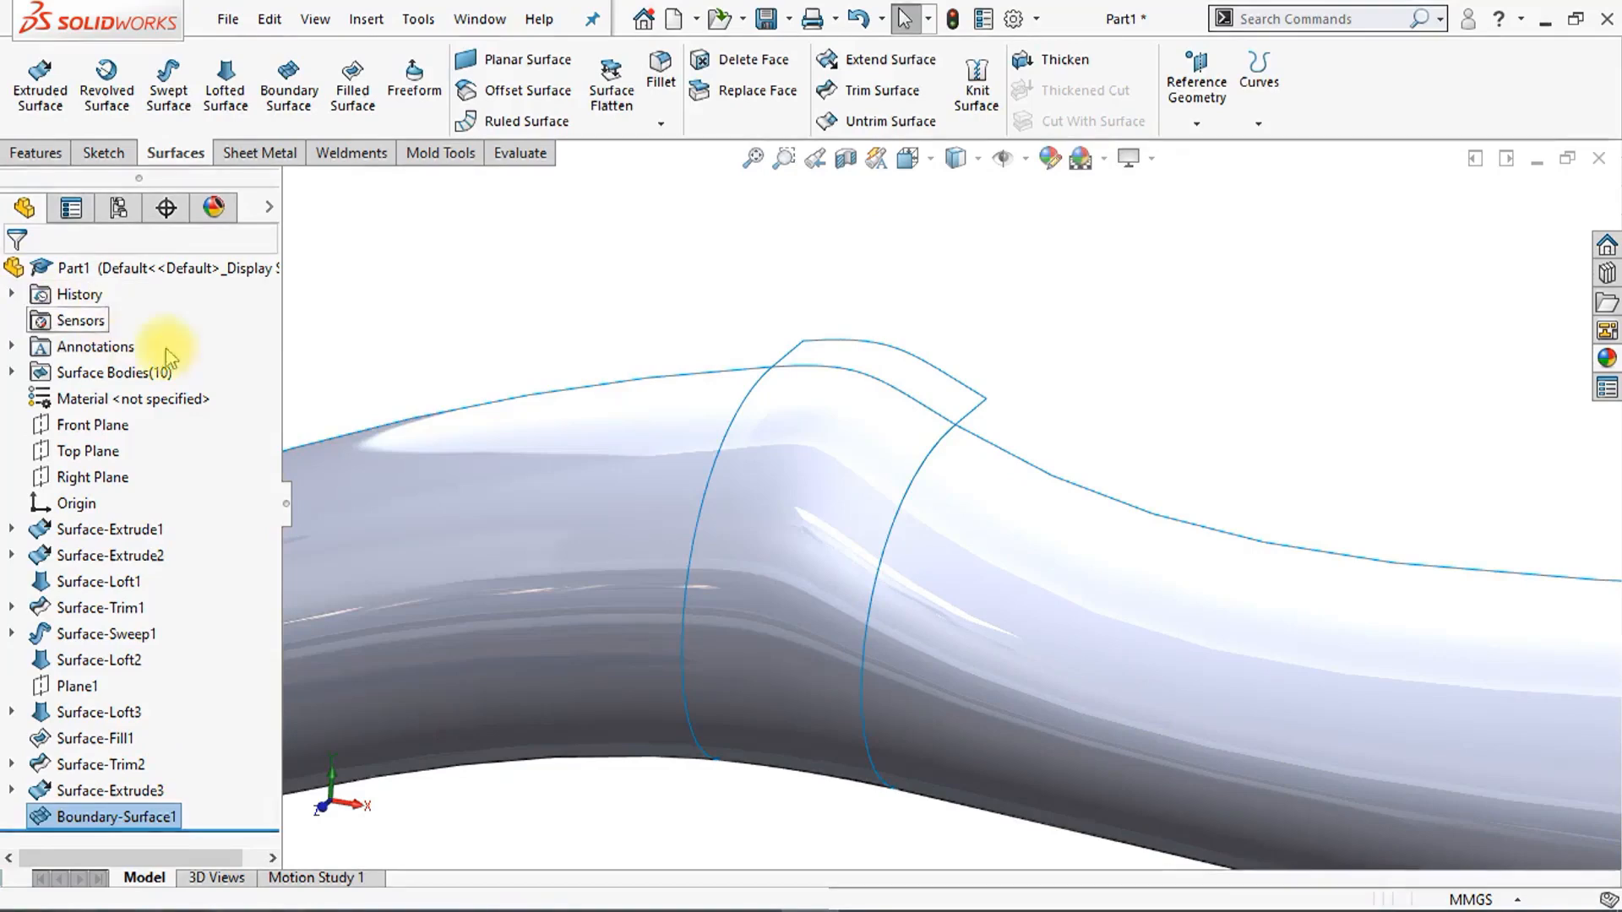
Step: Hide the extruded guide surfaces and knit the six surfaces of the half body, from head to handle end, with Merge entities enabled
{"action": "left_click", "coordinate": [153, 788]}
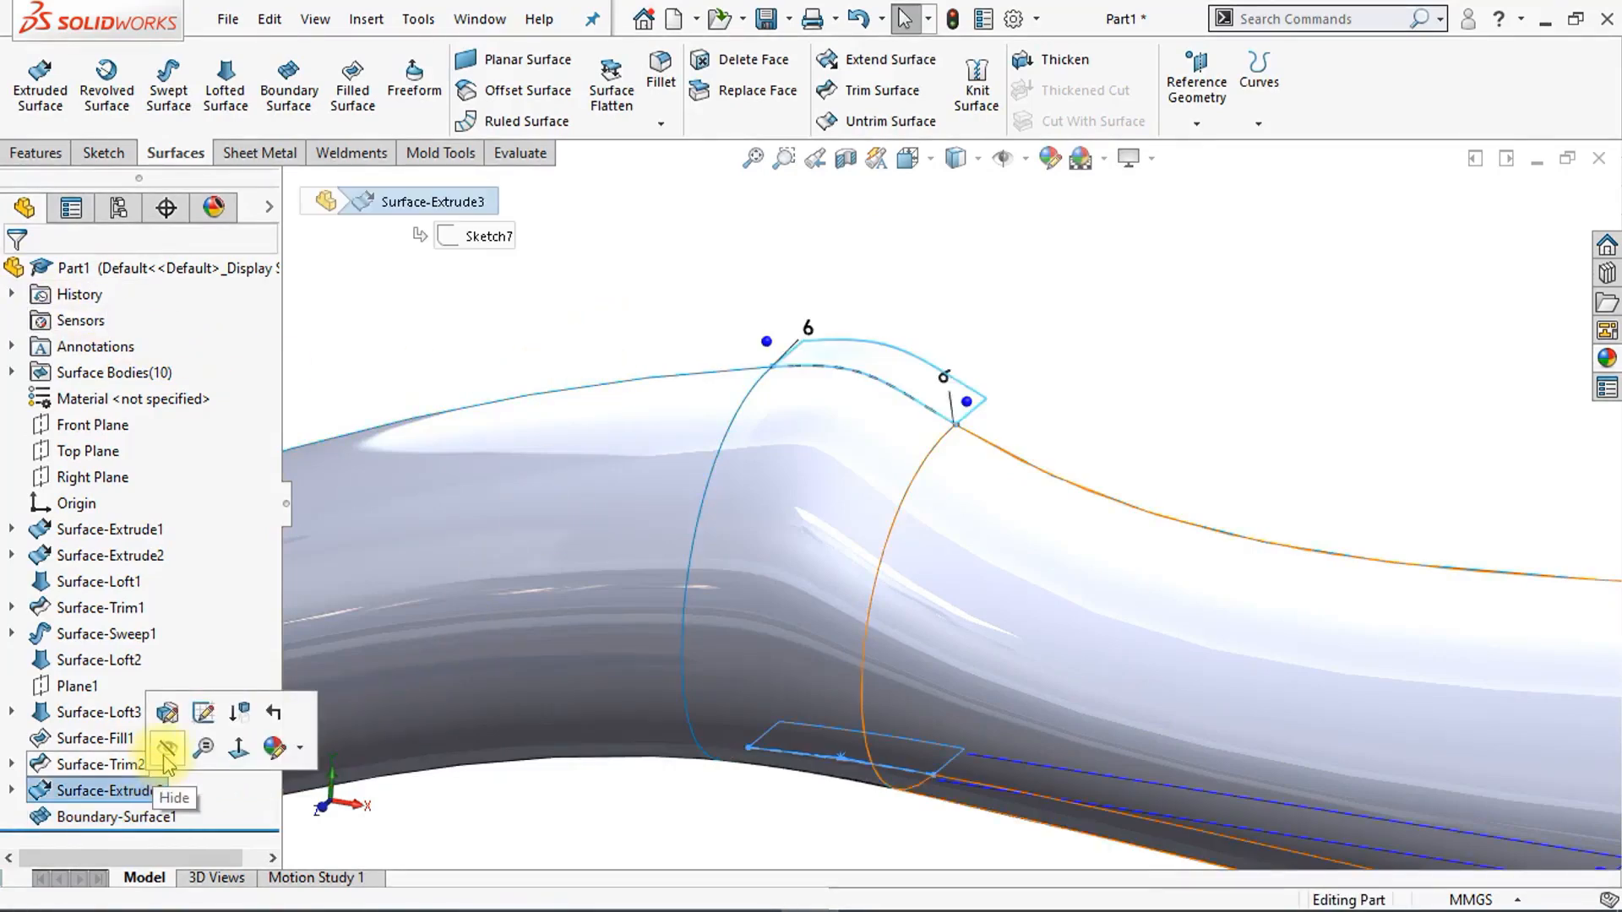
{"action": "left_click", "coordinate": [166, 748]}
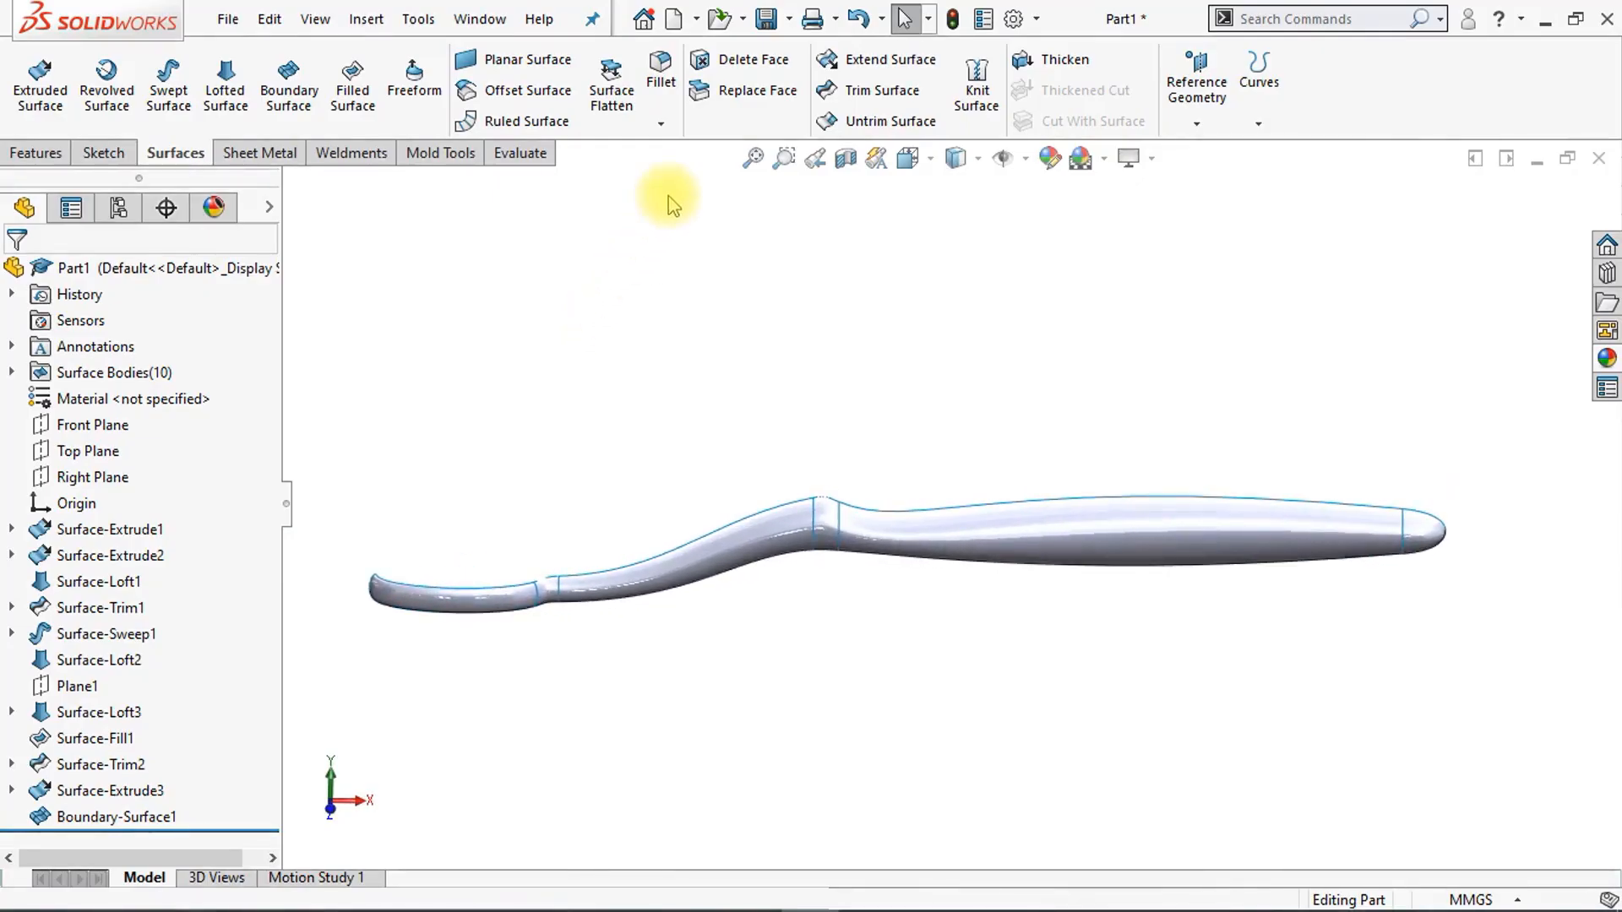
{"action": "left_click", "coordinate": [976, 106]}
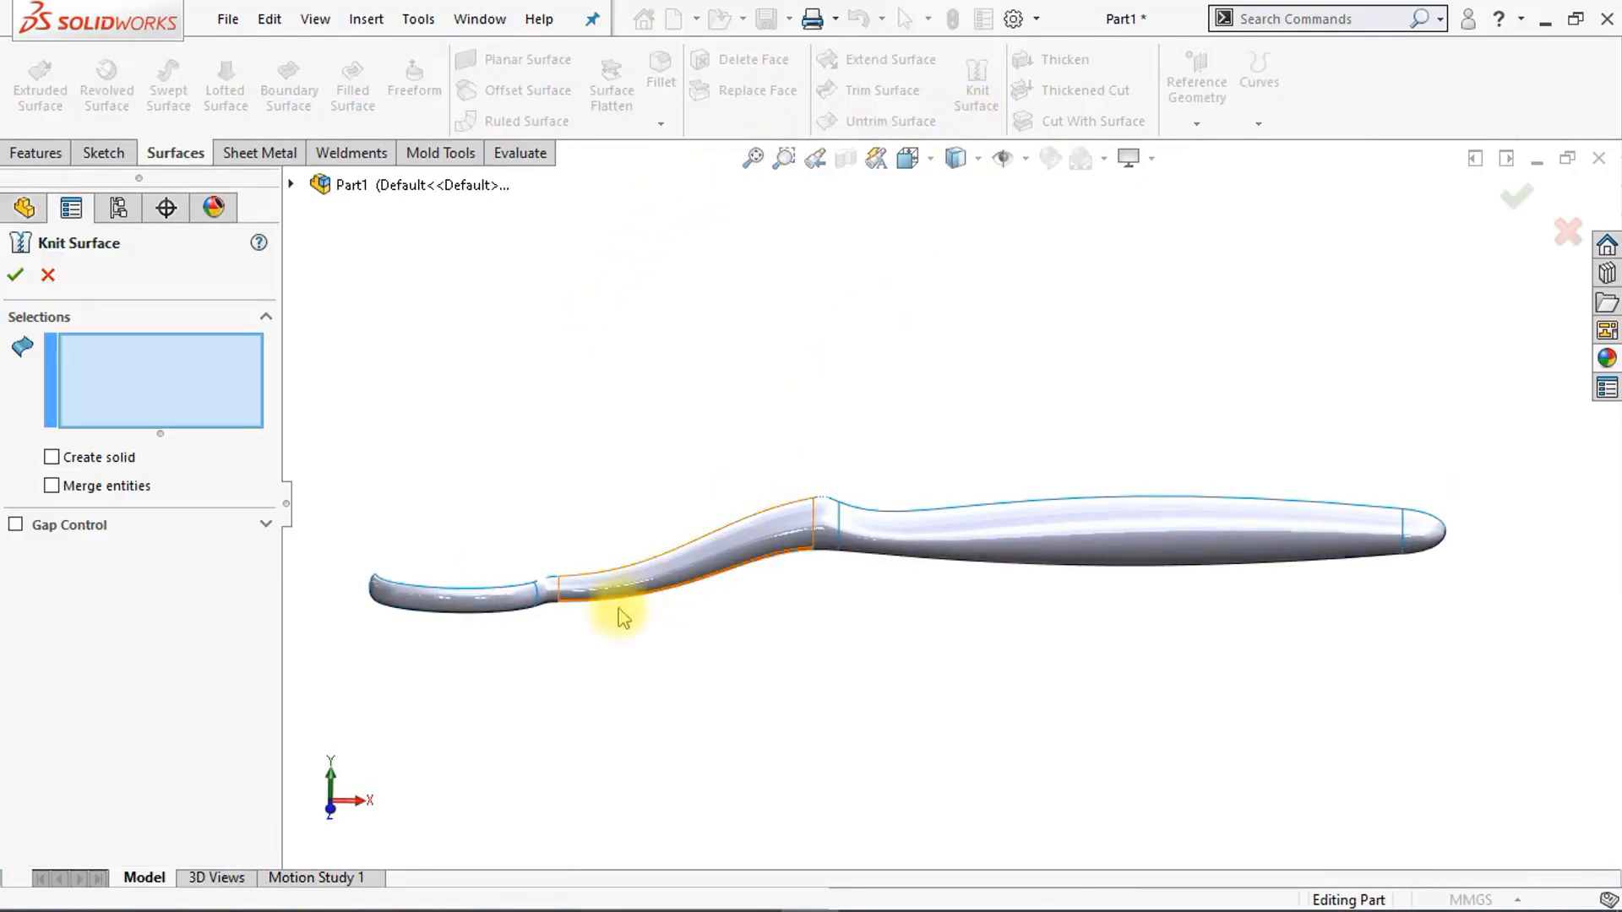
{"action": "left_click", "coordinate": [531, 610]}
{"action": "left_click", "coordinate": [550, 604]}
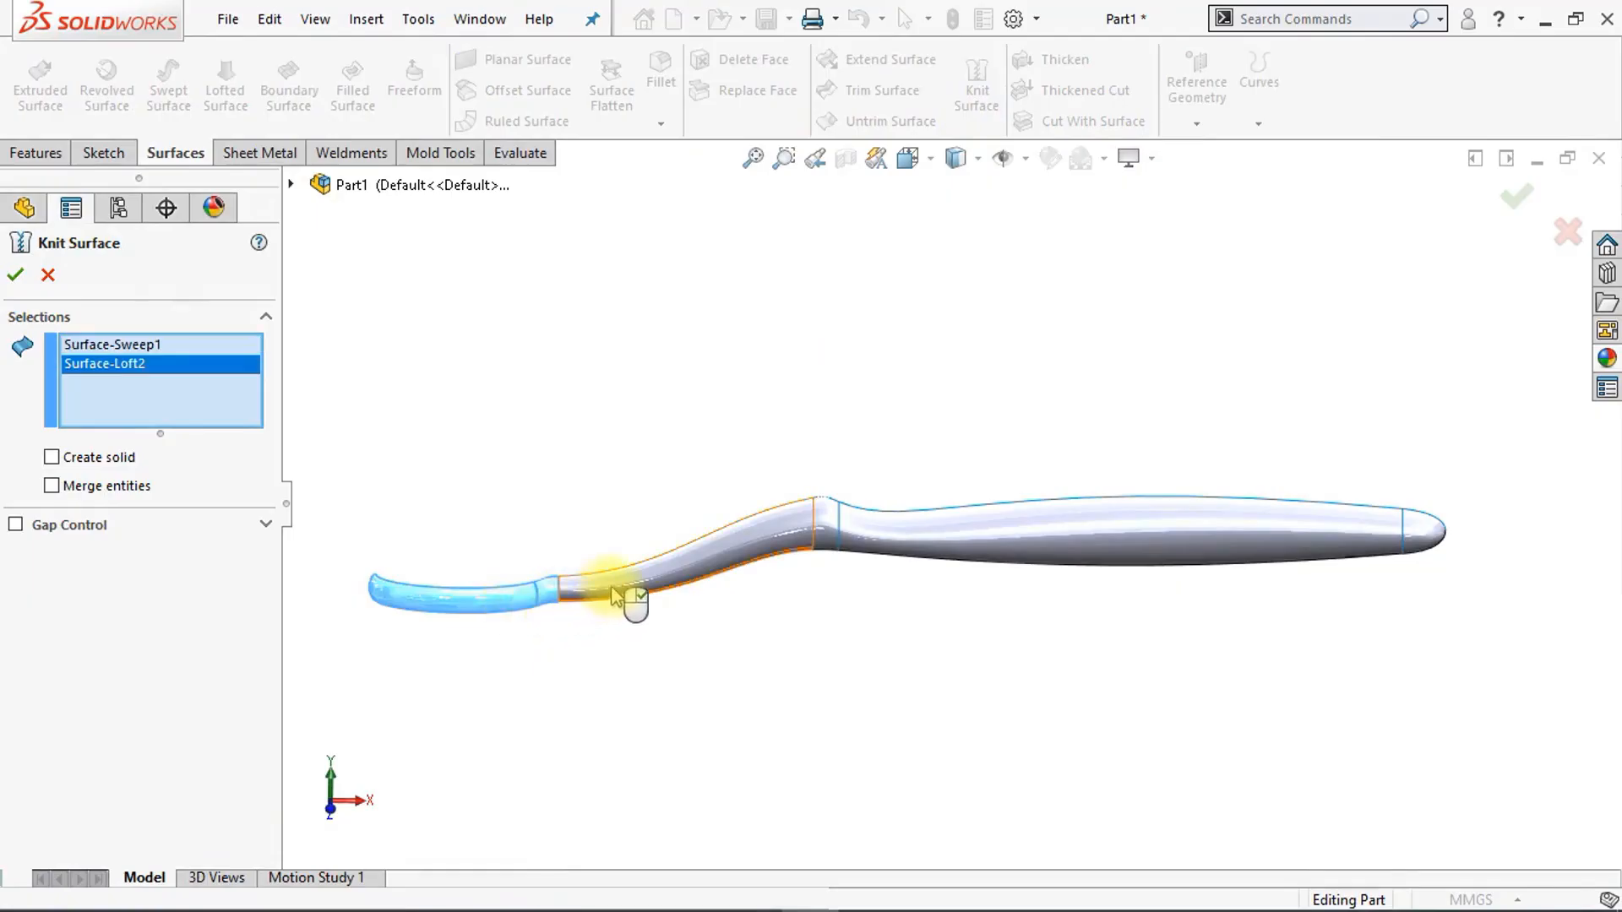
{"action": "left_click", "coordinate": [794, 553]}
{"action": "left_click", "coordinate": [826, 537]}
{"action": "left_click", "coordinate": [1214, 558]}
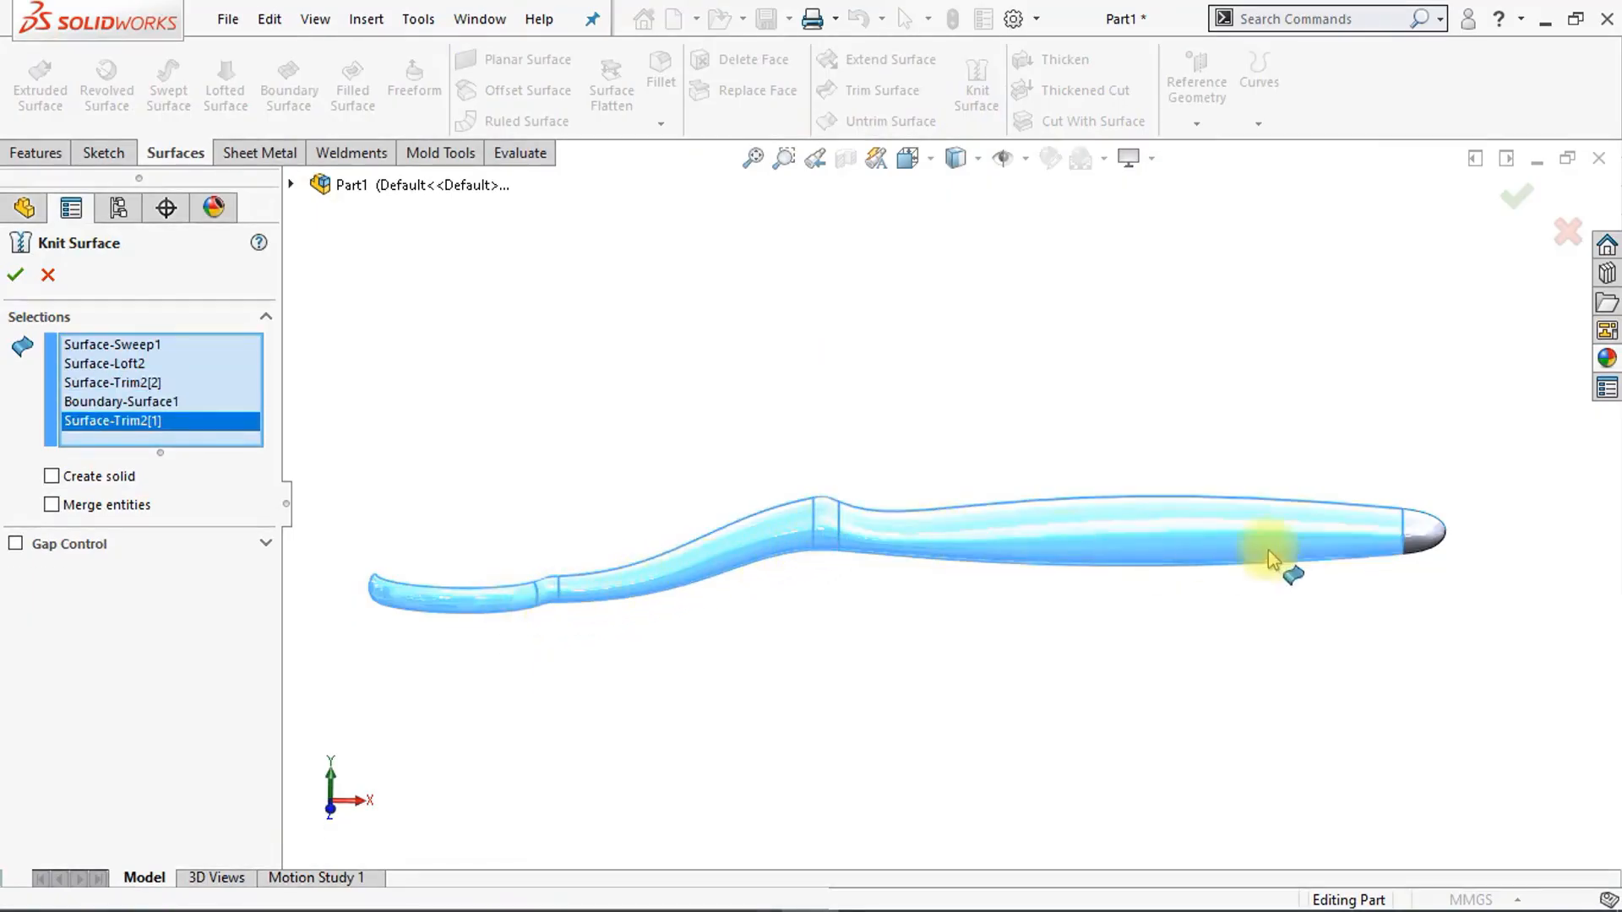
{"action": "left_click", "coordinate": [1432, 553]}
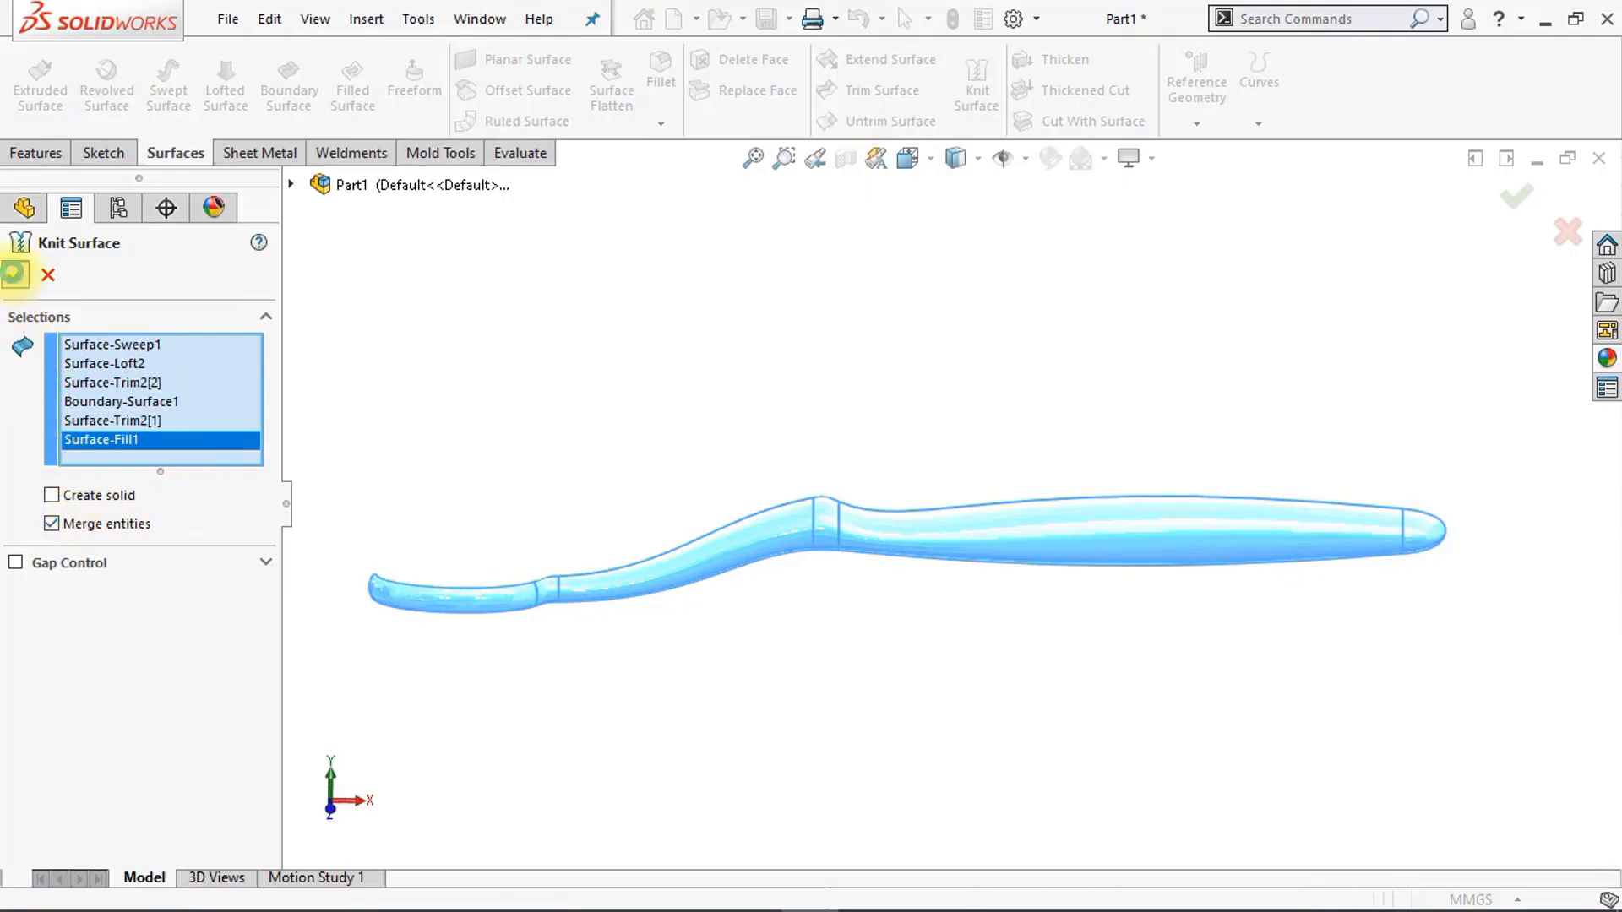
{"action": "left_click", "coordinate": [13, 273]}
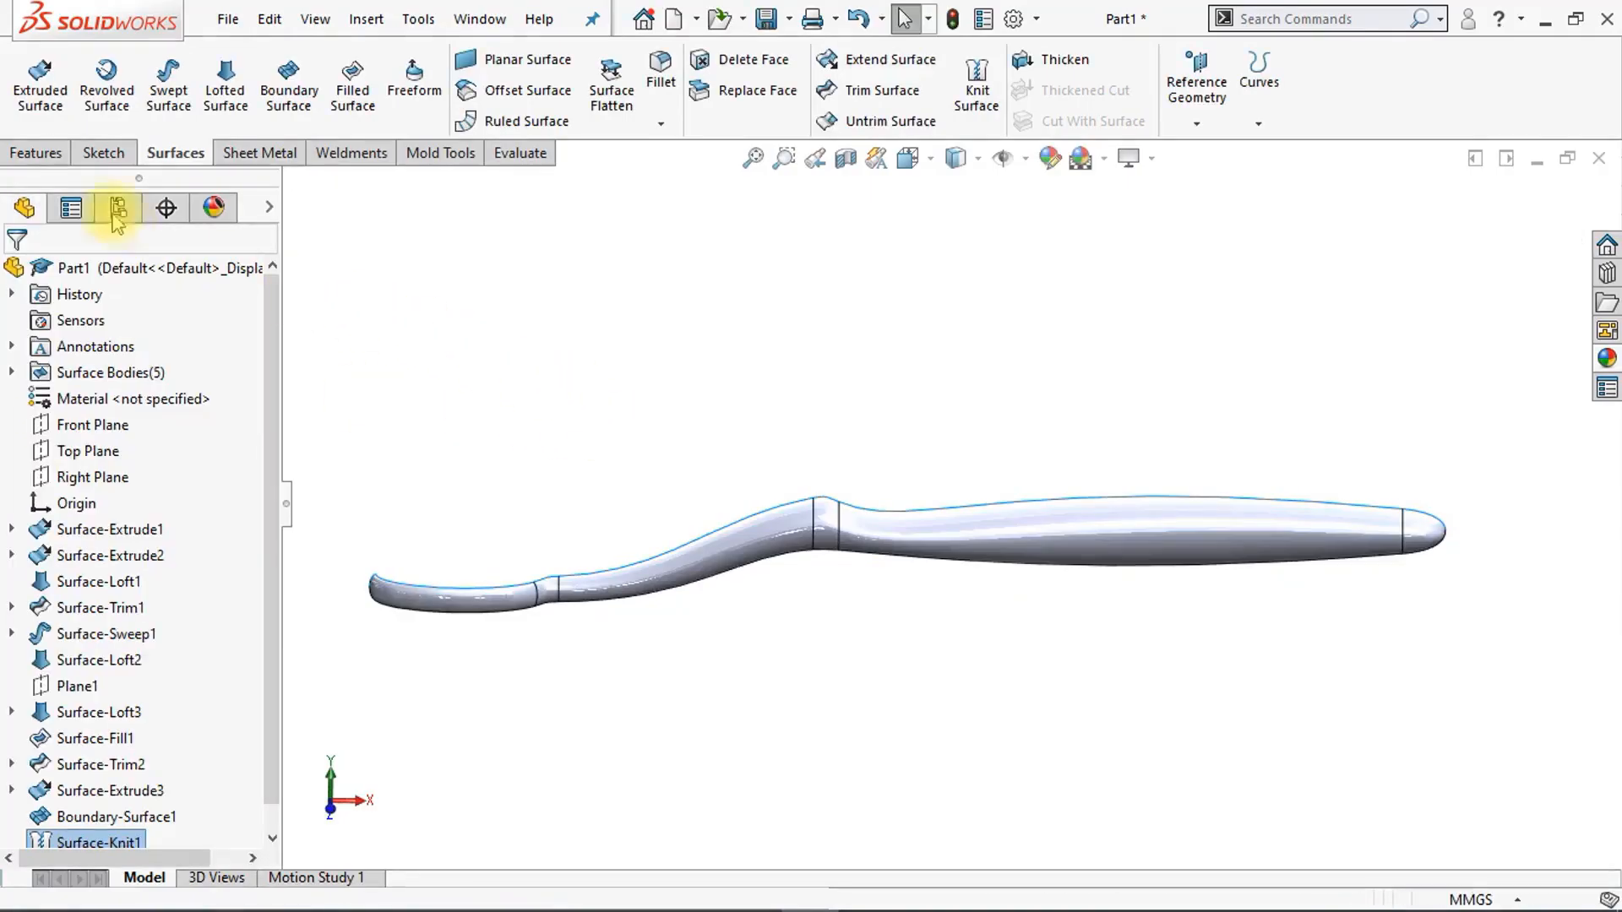
Step: Mirror the knitted half toothbrush as a body about the Front Plane
{"action": "left_click", "coordinate": [30, 158]}
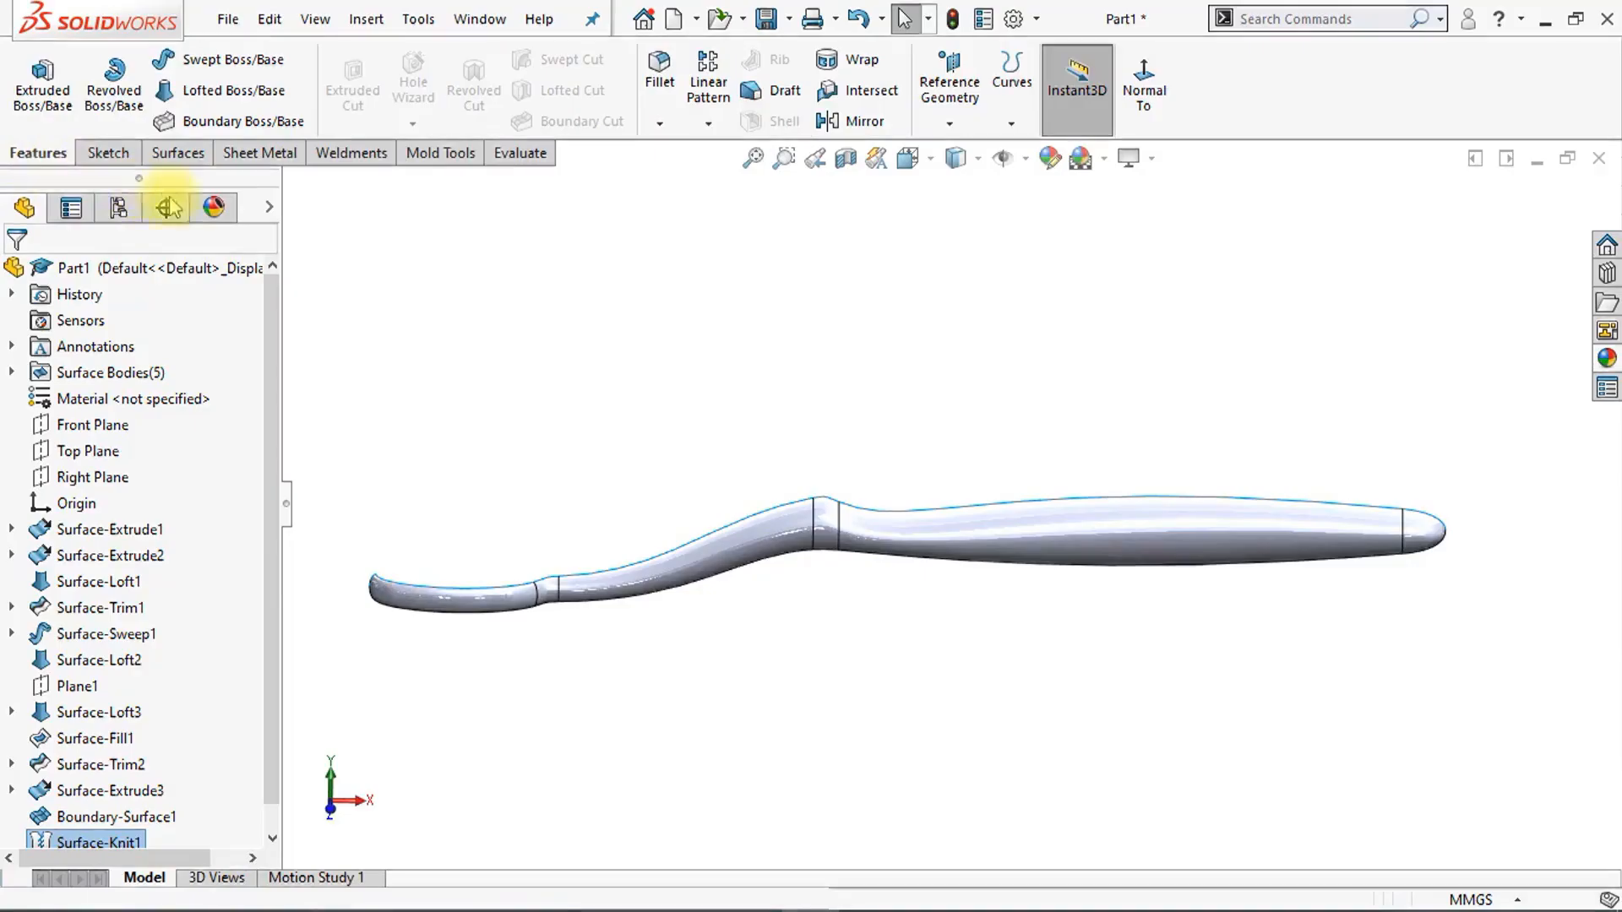
{"action": "left_click", "coordinate": [860, 127]}
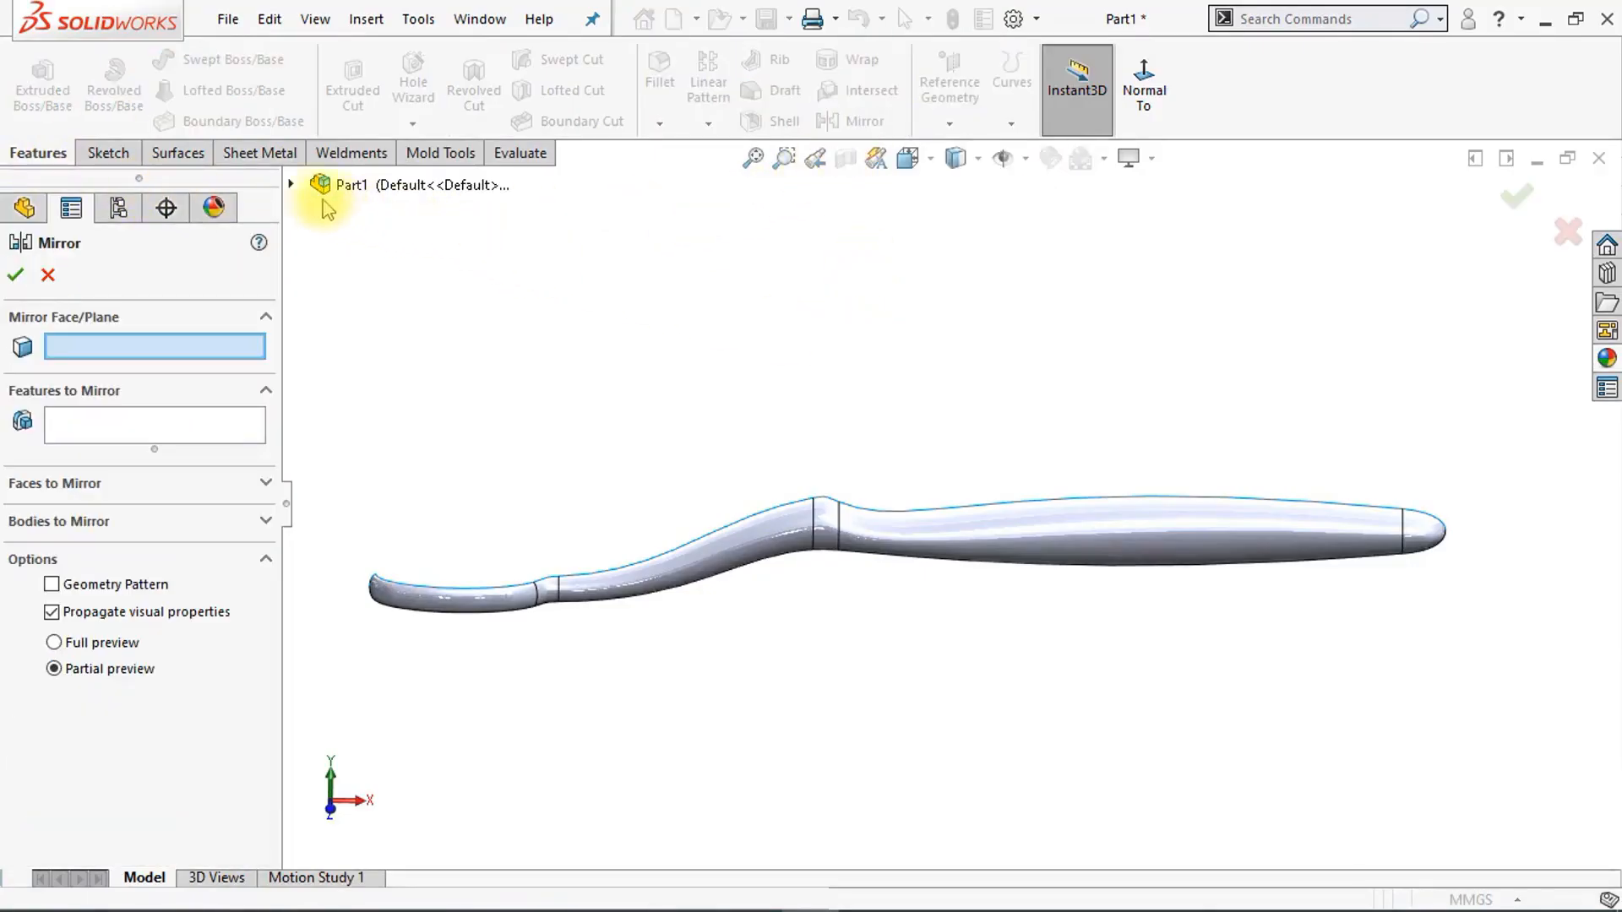
{"action": "left_click", "coordinate": [291, 184]}
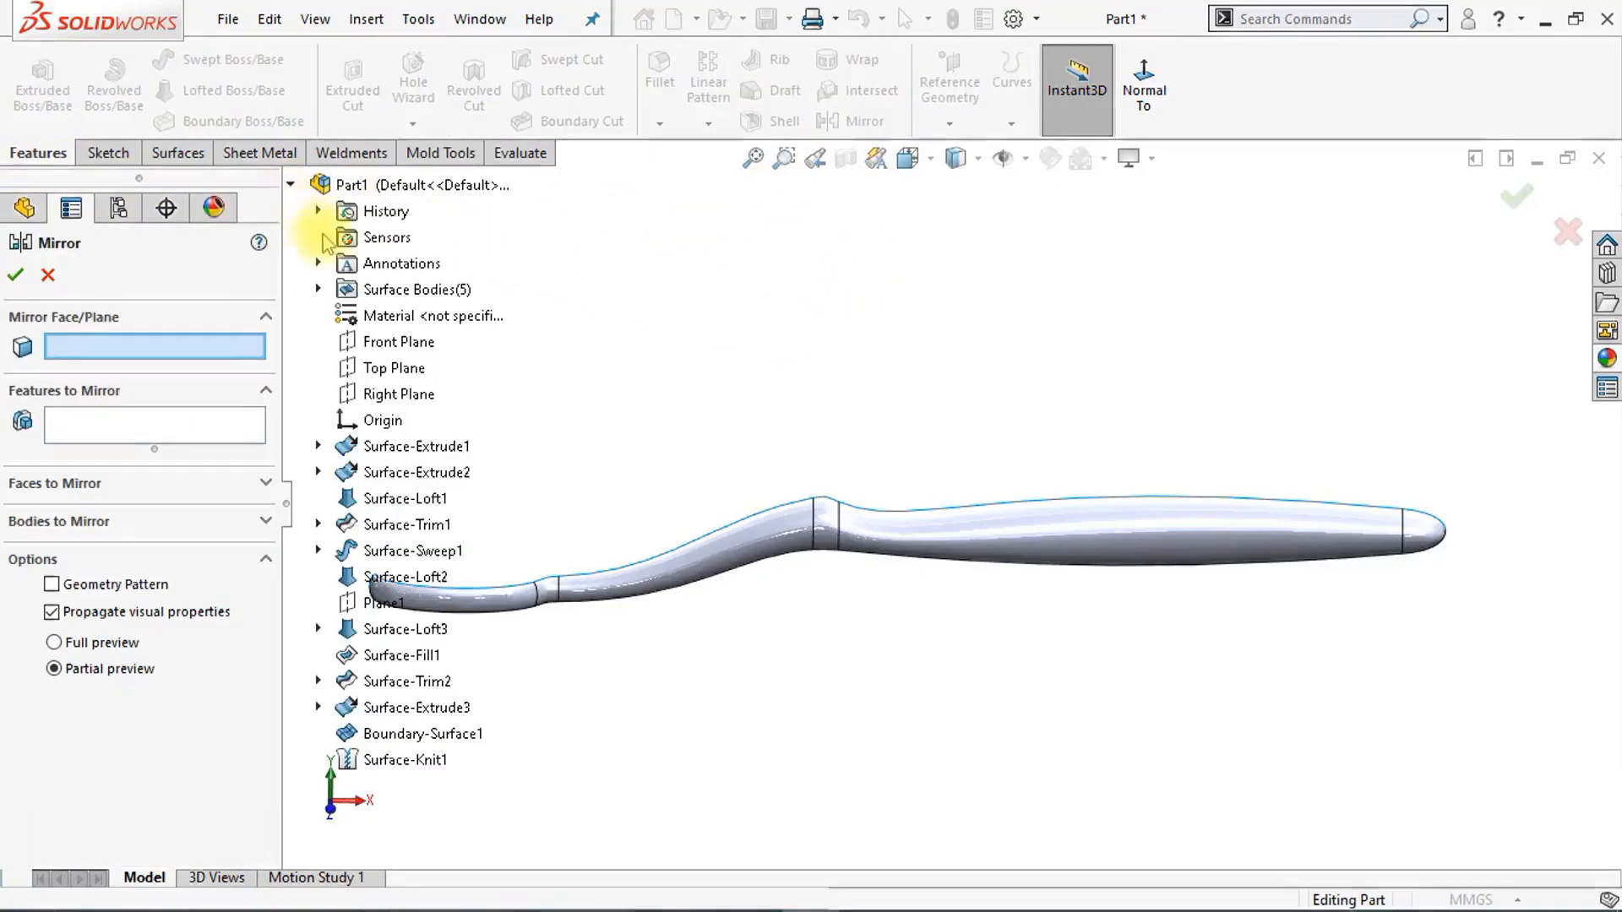
{"action": "left_click", "coordinate": [370, 347]}
{"action": "left_click", "coordinate": [290, 185]}
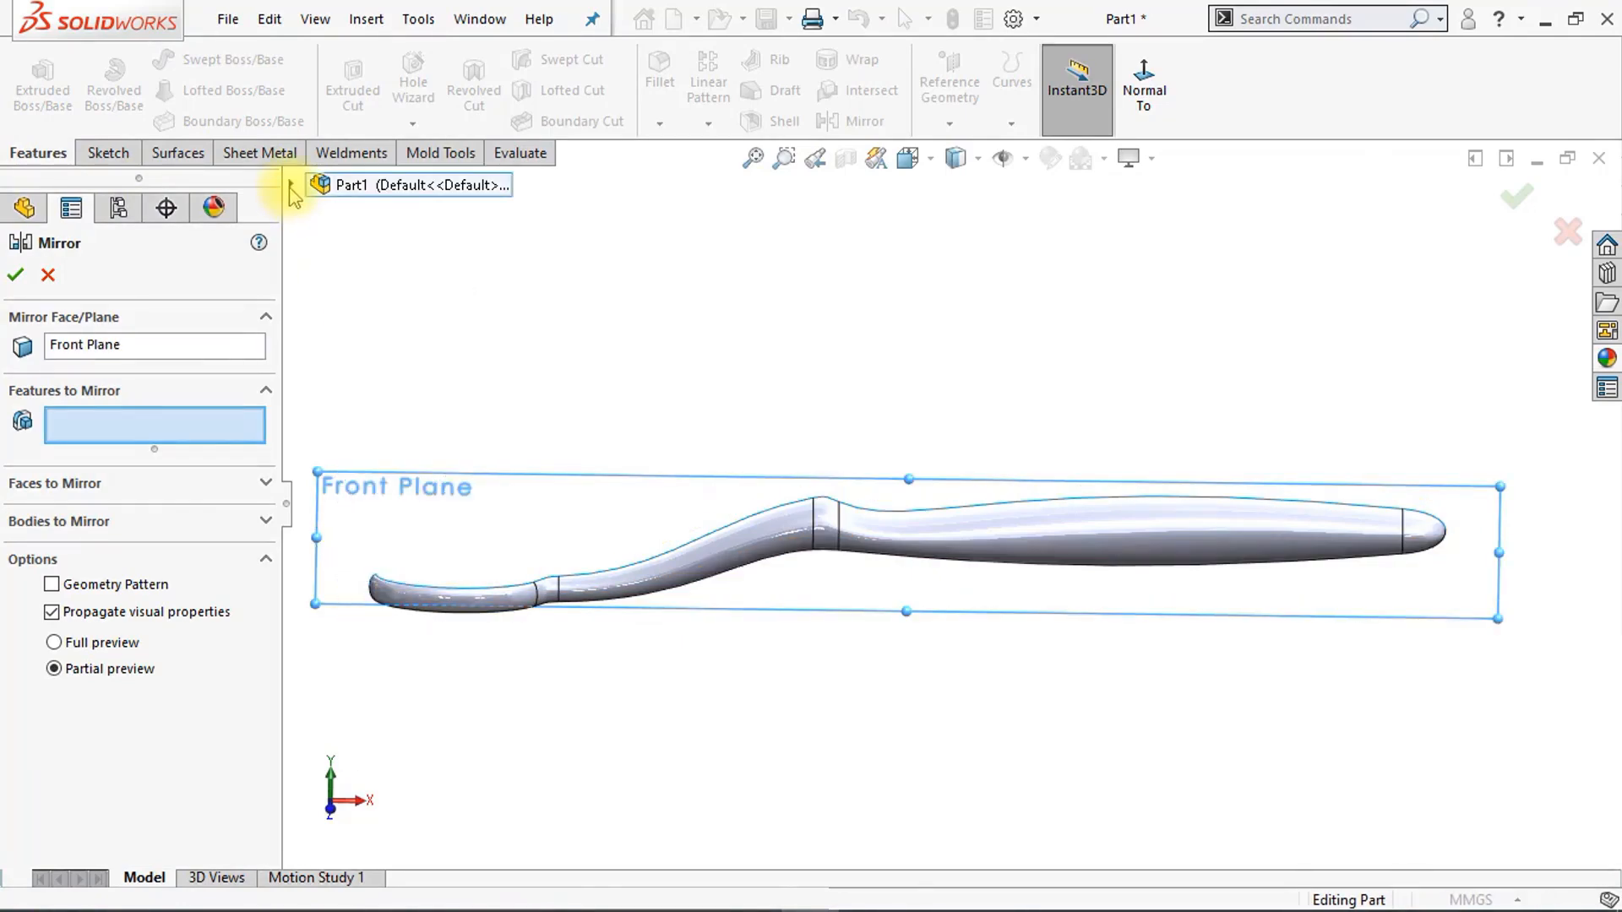
{"action": "left_click", "coordinate": [195, 523]}
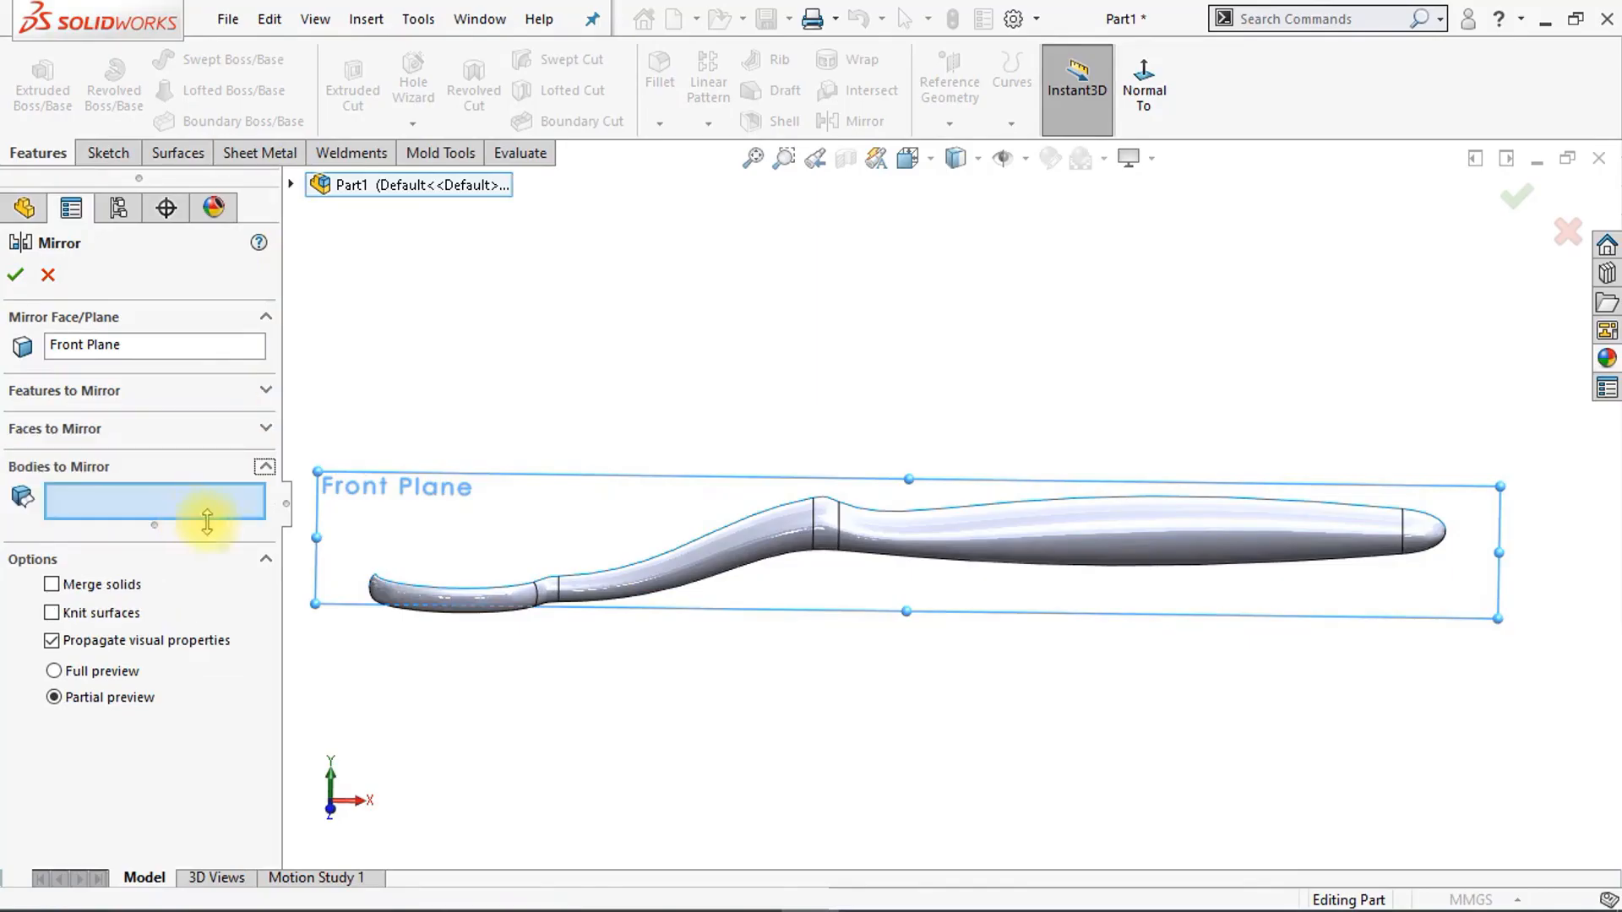
{"action": "left_click", "coordinate": [656, 582]}
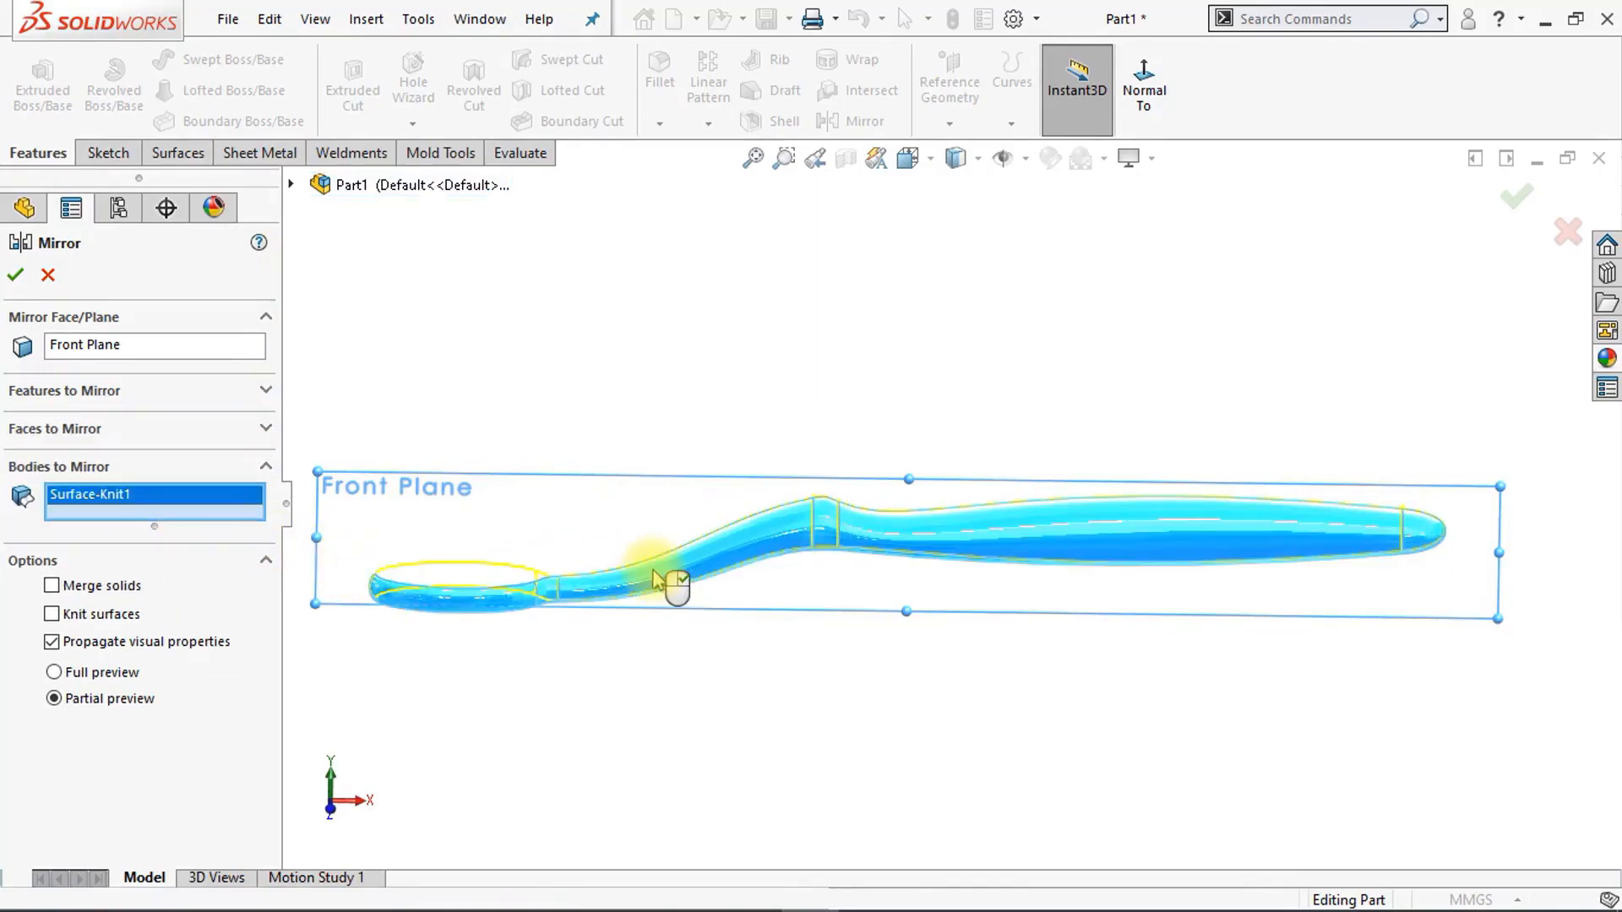
{"action": "middle_click_drag", "start_coordinate": [693, 593], "coordinate": [743, 593]}
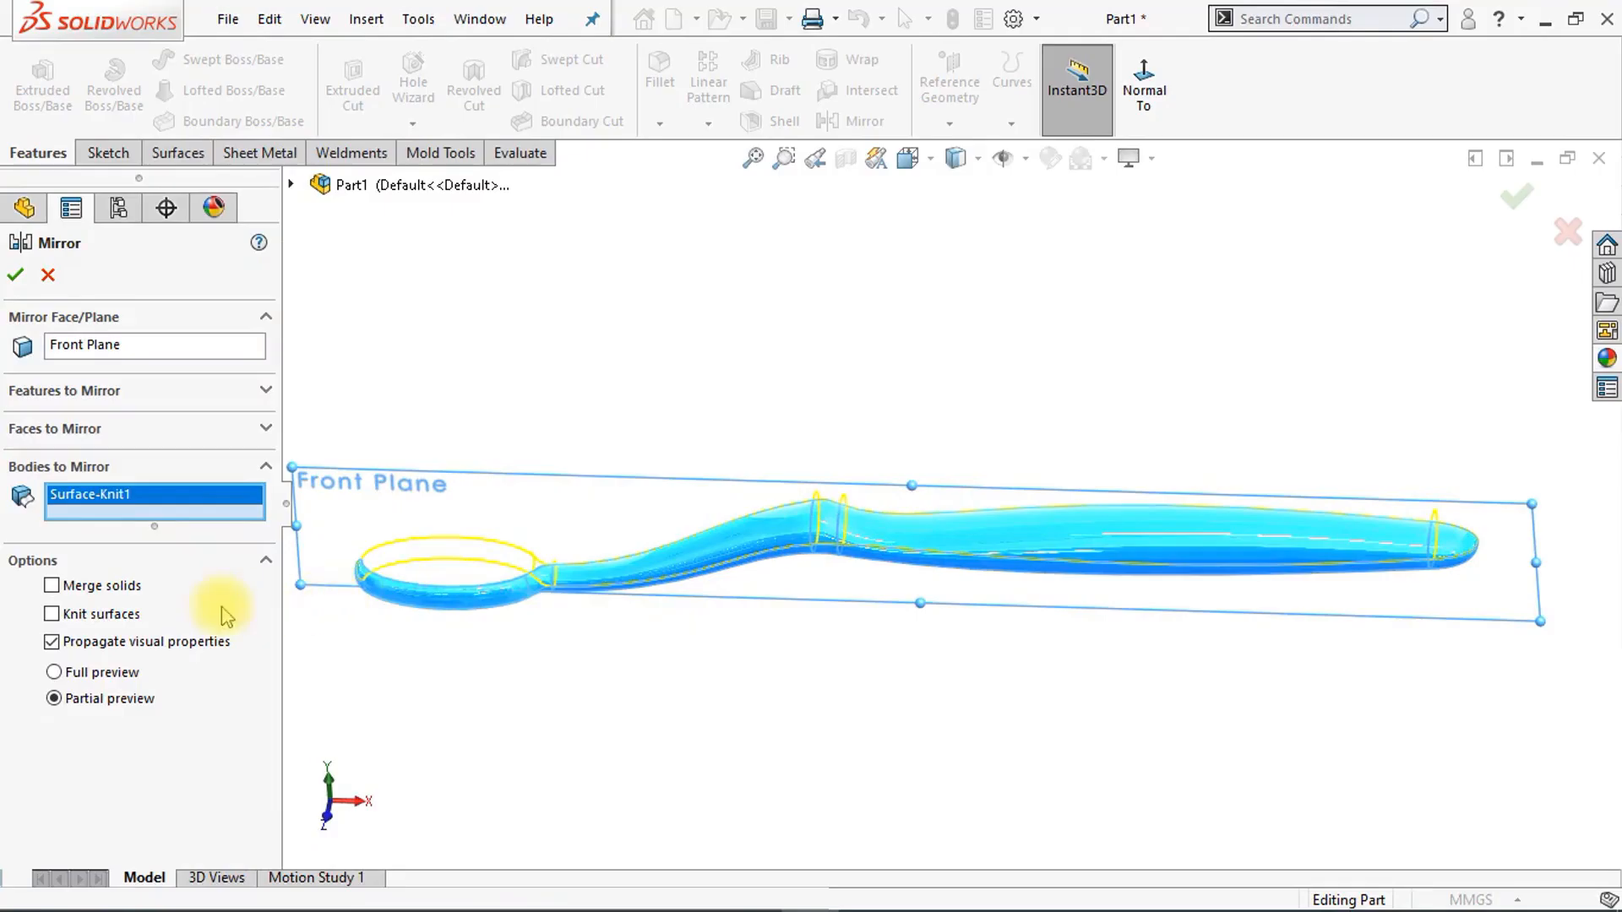
{"action": "left_click", "coordinate": [18, 276]}
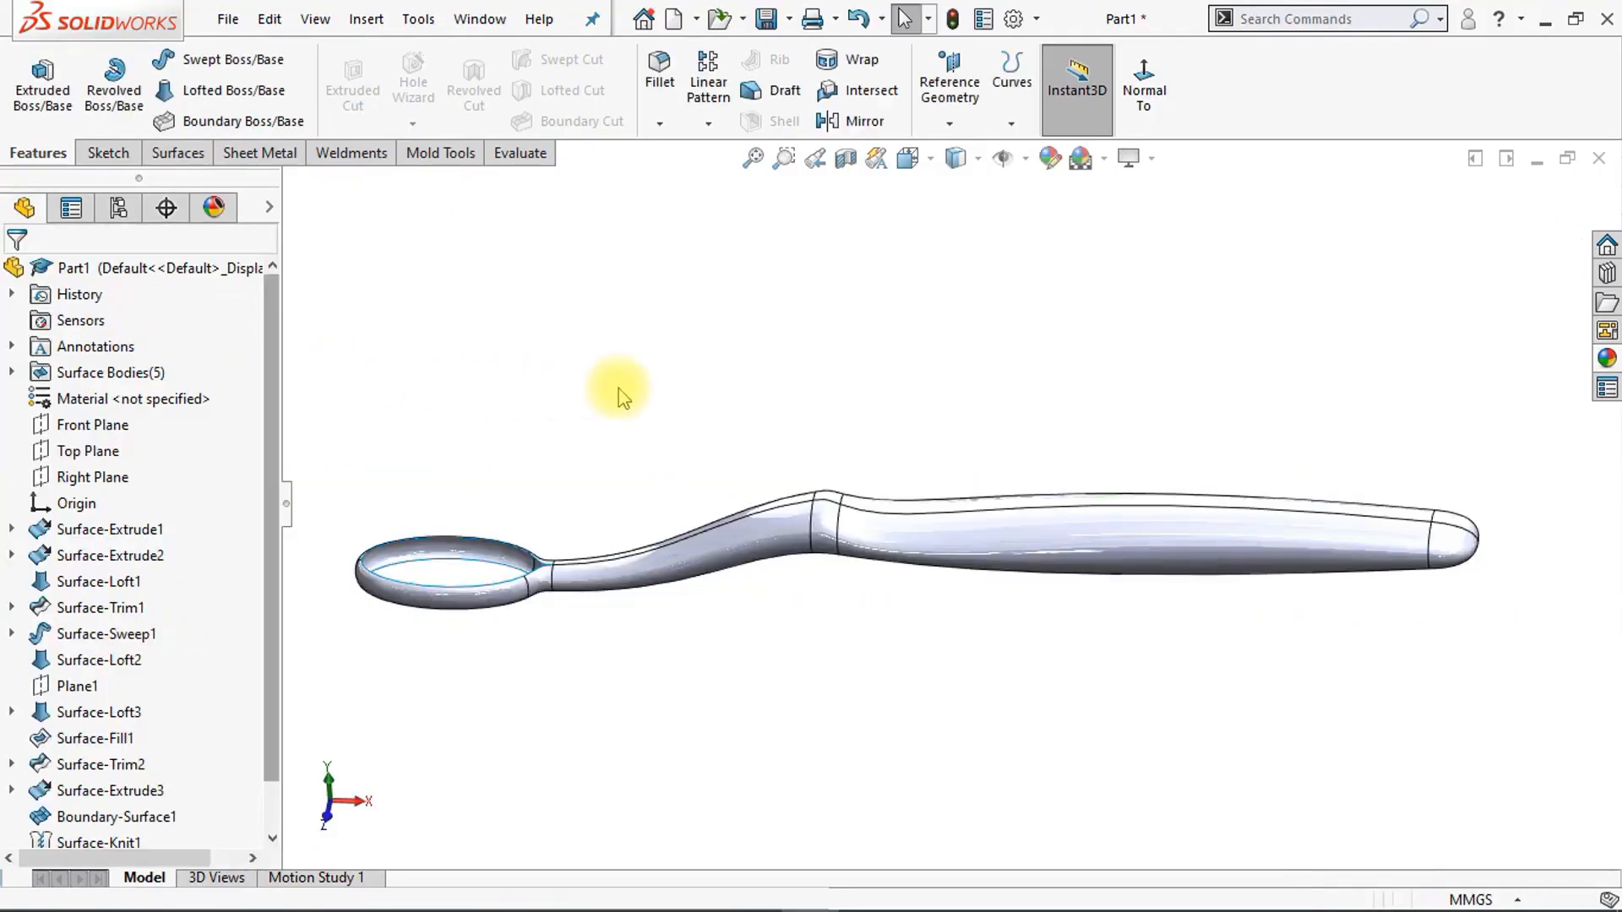
Step: Close the upper opening of the brush head with a planar surface bounded by its two curved rim edges
{"action": "key", "text": "Up"}
{"action": "key", "text": "Up"}
{"action": "key", "text": "Up"}
{"action": "key", "text": "Up"}
{"action": "key", "text": "Up"}
{"action": "key", "text": "Up"}
{"action": "key", "text": "Up"}
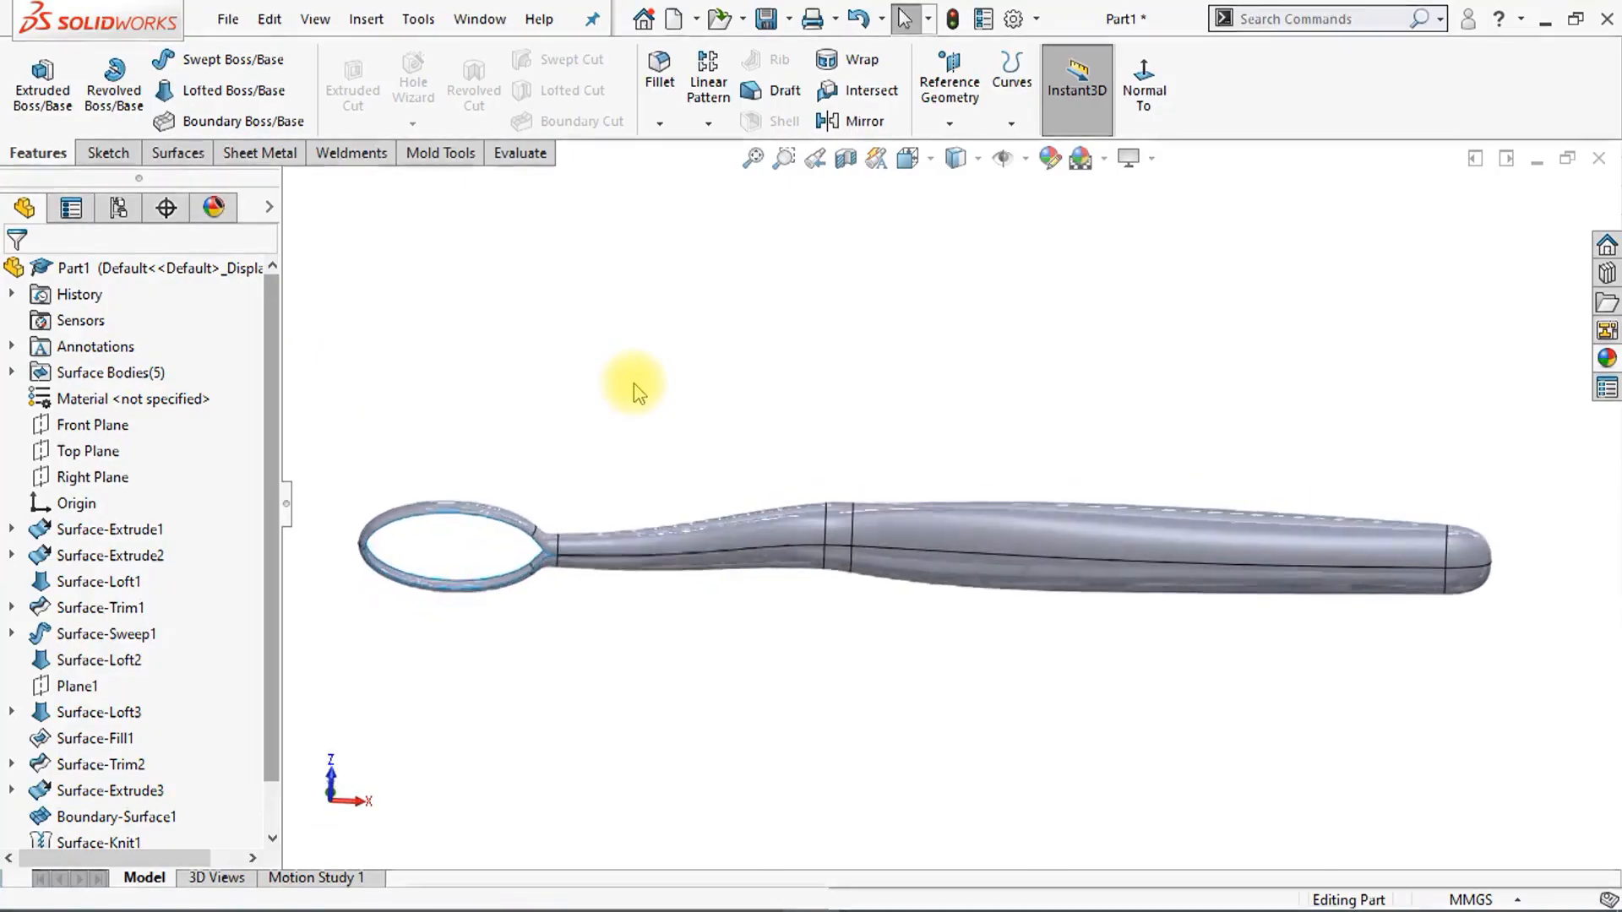
{"action": "left_click", "coordinate": [179, 154]}
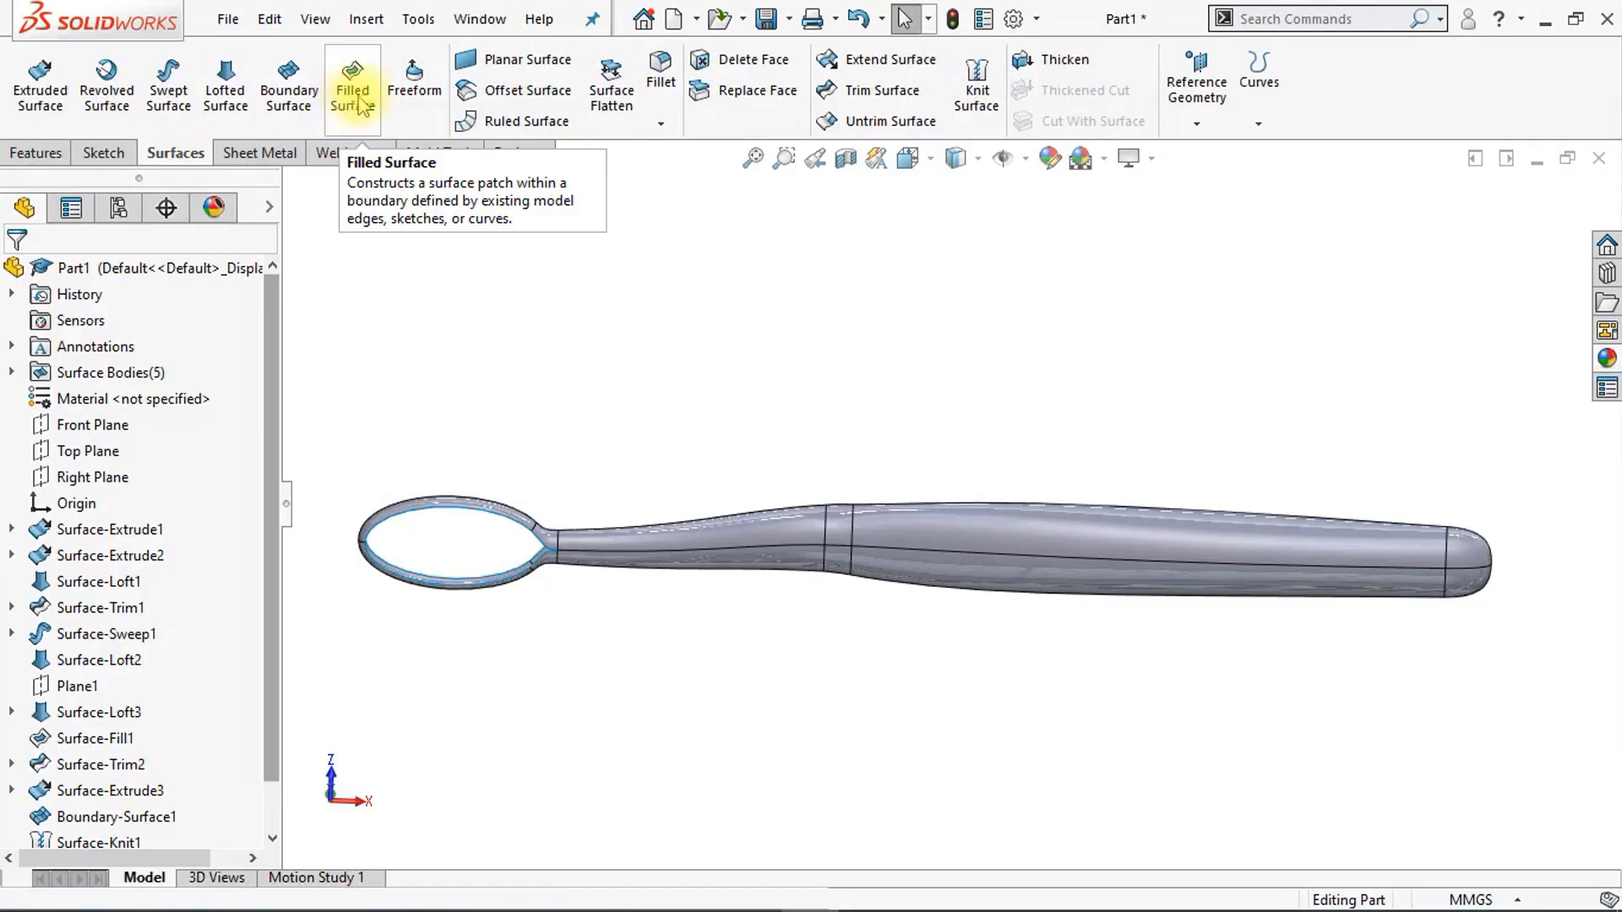
{"action": "left_click", "coordinate": [511, 59]}
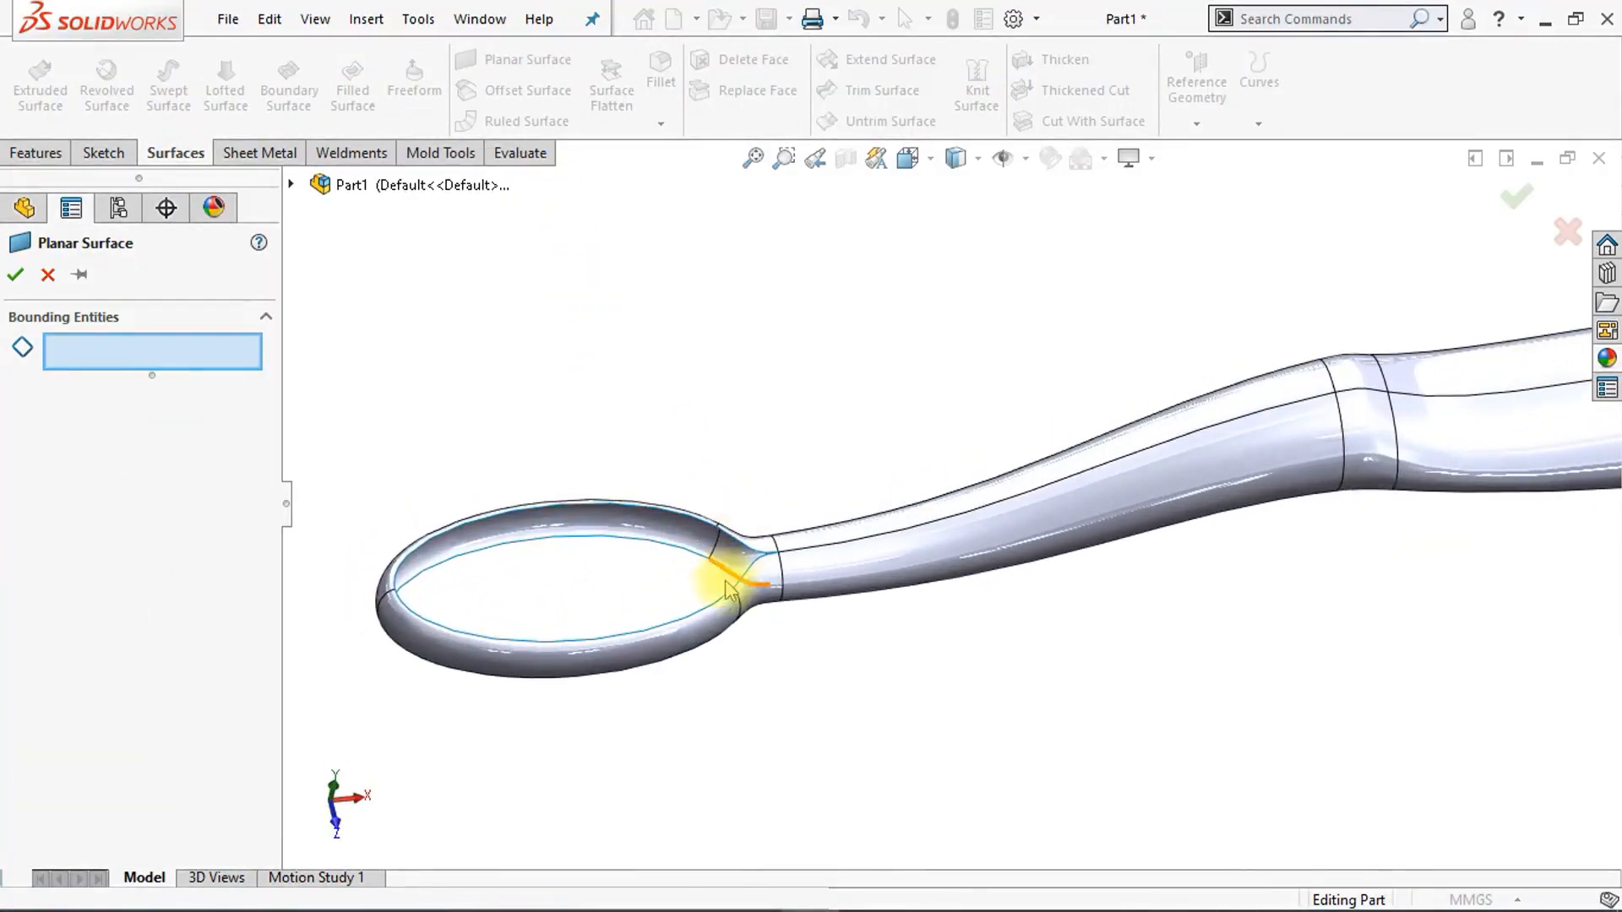
{"action": "left_click", "coordinate": [716, 608]}
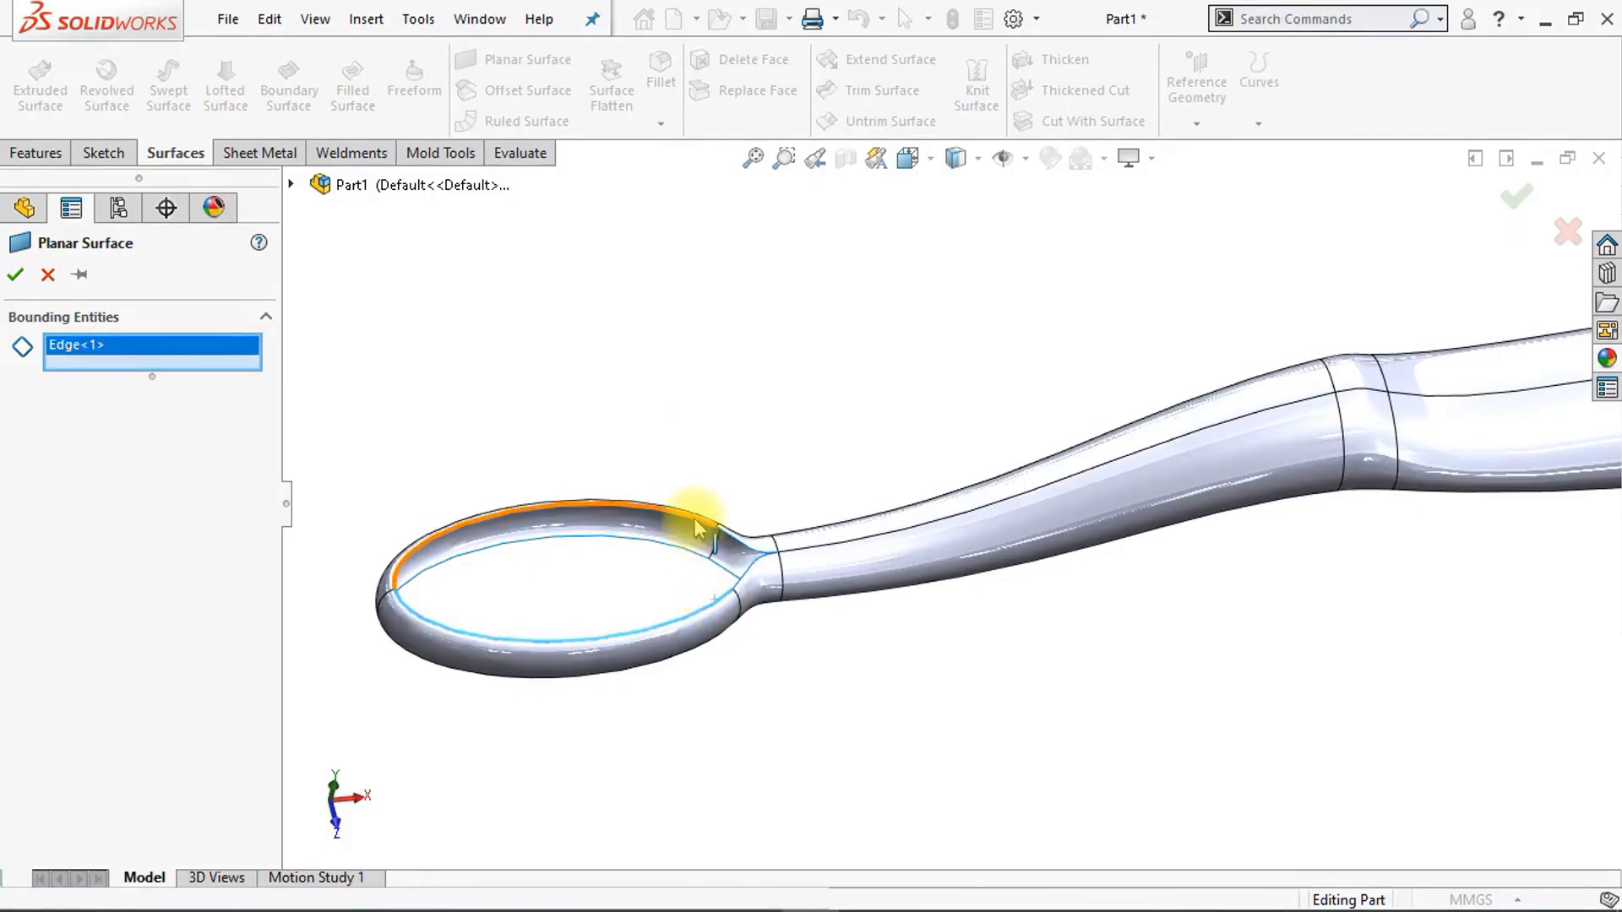
{"action": "left_click", "coordinate": [698, 528]}
{"action": "middle_click_drag", "start_coordinate": [686, 667], "coordinate": [672, 635]}
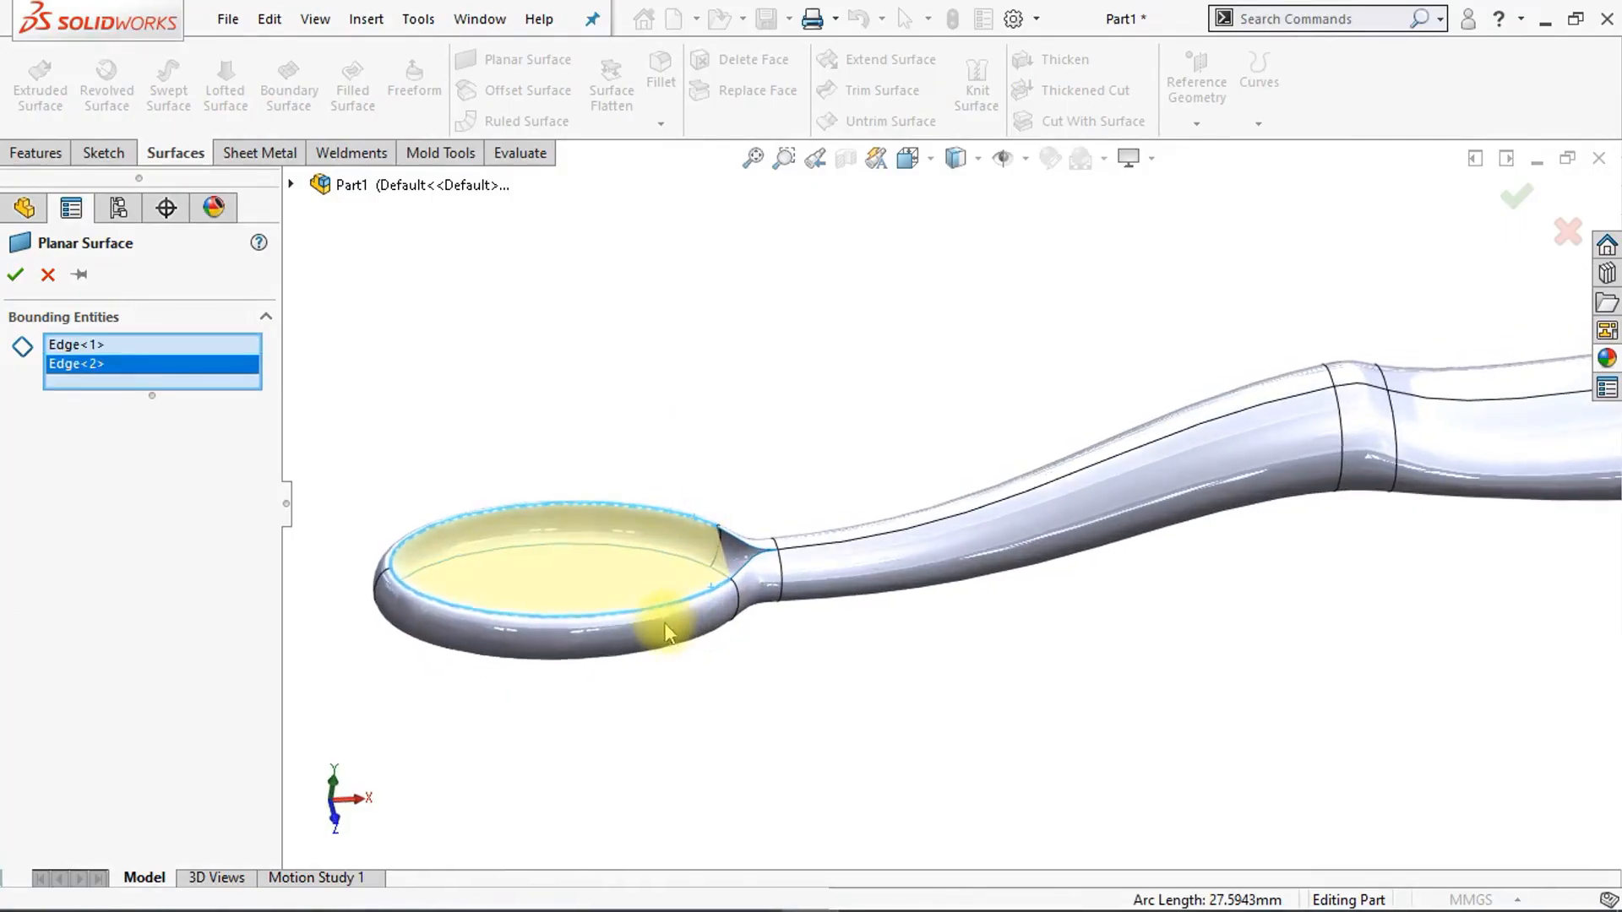
{"action": "scroll", "coordinate": [338, 488], "scroll_direction": "down", "scroll_amount": 3}
{"action": "scroll", "coordinate": [338, 490], "scroll_direction": "down", "scroll_amount": 2}
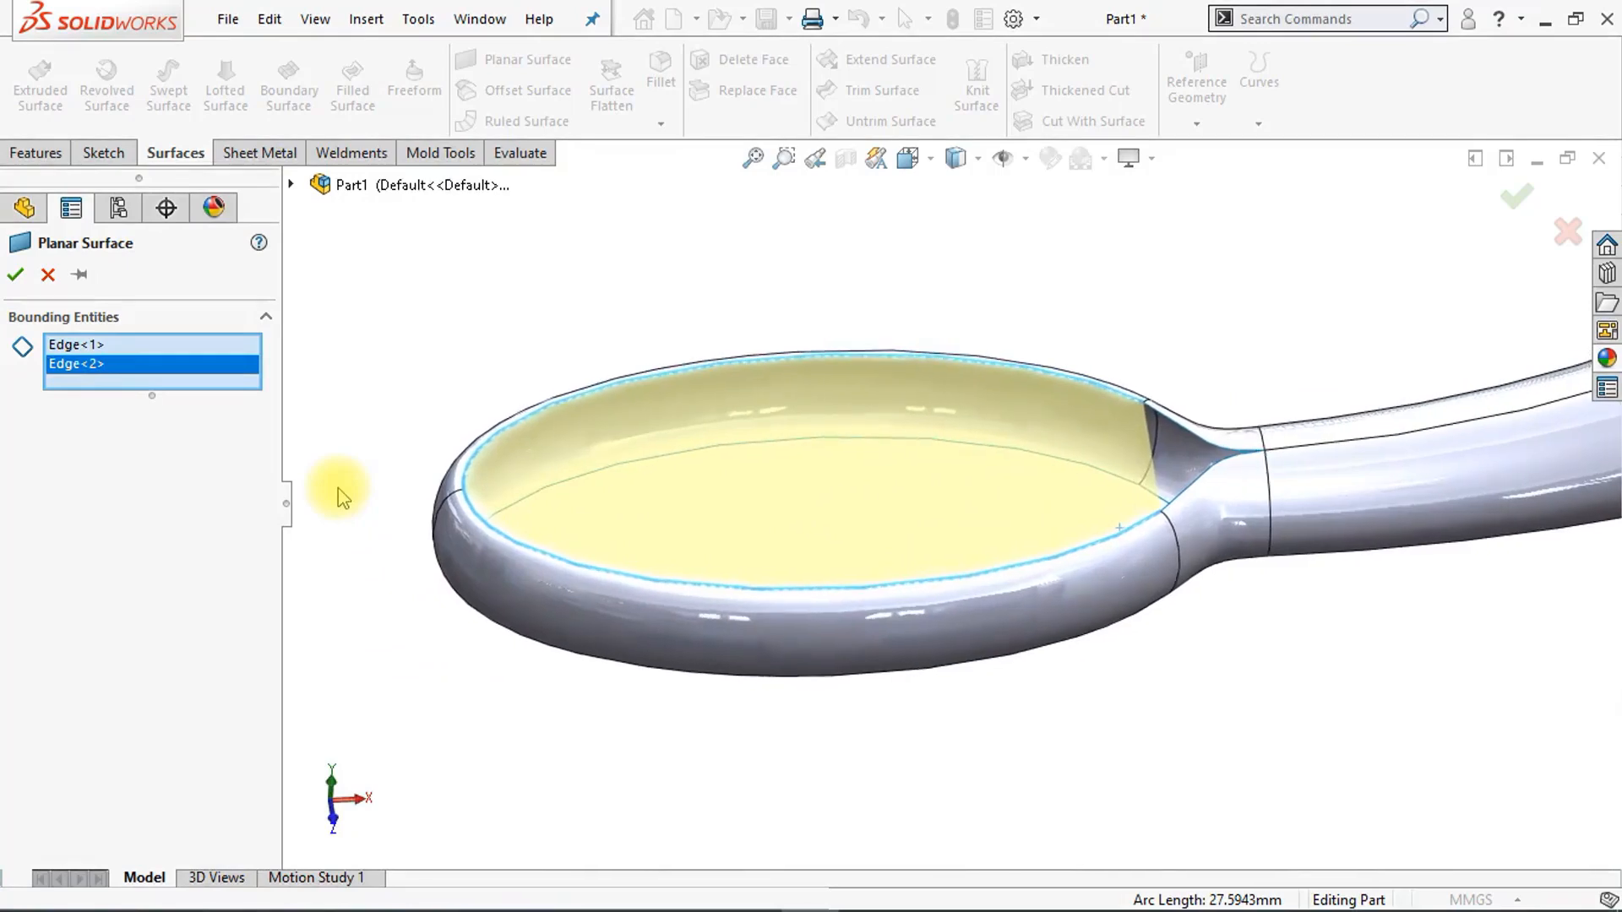
{"action": "left_click", "coordinate": [14, 277]}
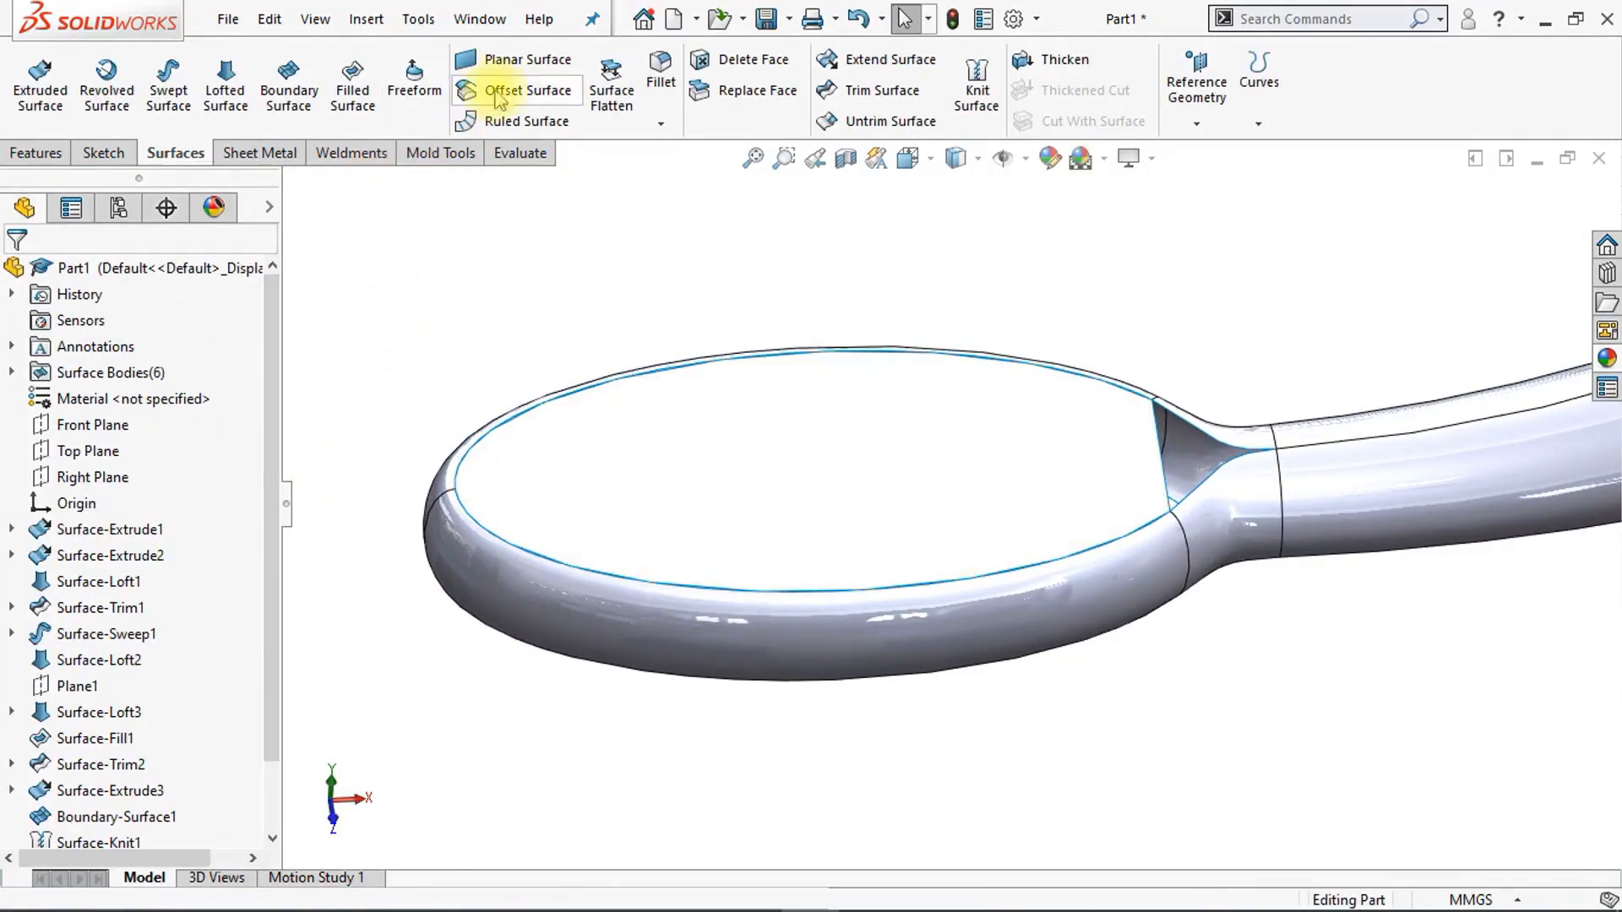
Step: Close the underside opening of the brush head with a planar surface bounded by its two curved rim edges
{"action": "left_click", "coordinate": [524, 64]}
{"action": "mouse_move", "coordinate": [554, 274]}
{"action": "middle_mouse_down"}
{"action": "mouse_move", "coordinate": [720, 757]}
{"action": "mouse_move", "coordinate": [870, 826]}
{"action": "mouse_move", "coordinate": [1025, 837]}
{"action": "mouse_move", "coordinate": [1132, 792]}
{"action": "mouse_move", "coordinate": [1124, 782]}
{"action": "middle_mouse_up"}
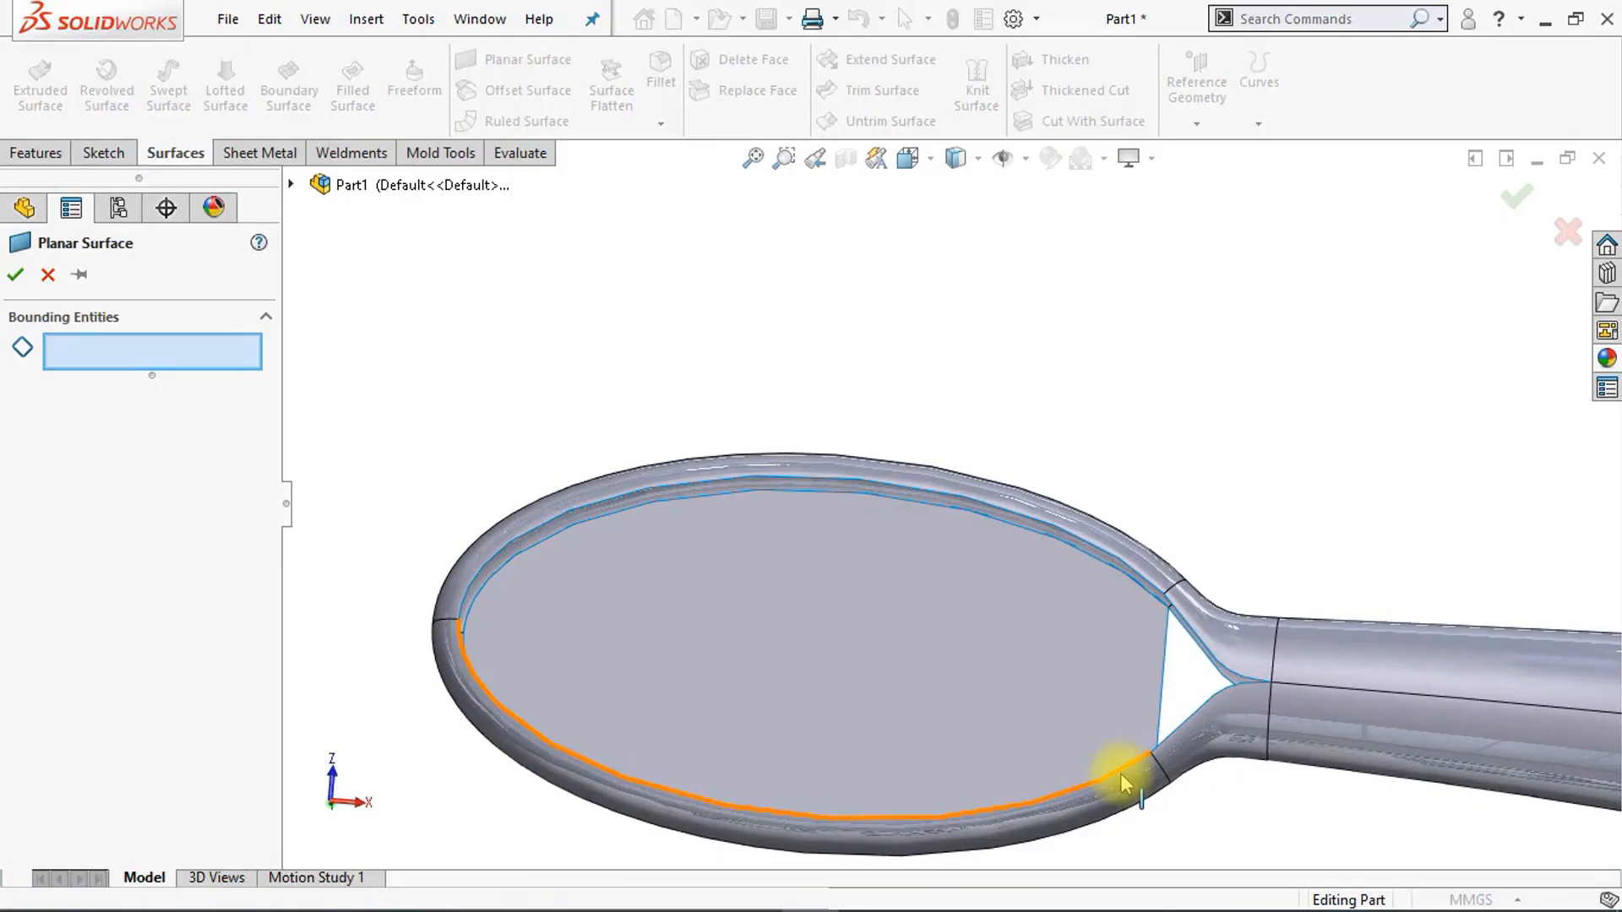
{"action": "left_click", "coordinate": [1124, 782]}
{"action": "left_click", "coordinate": [1145, 589]}
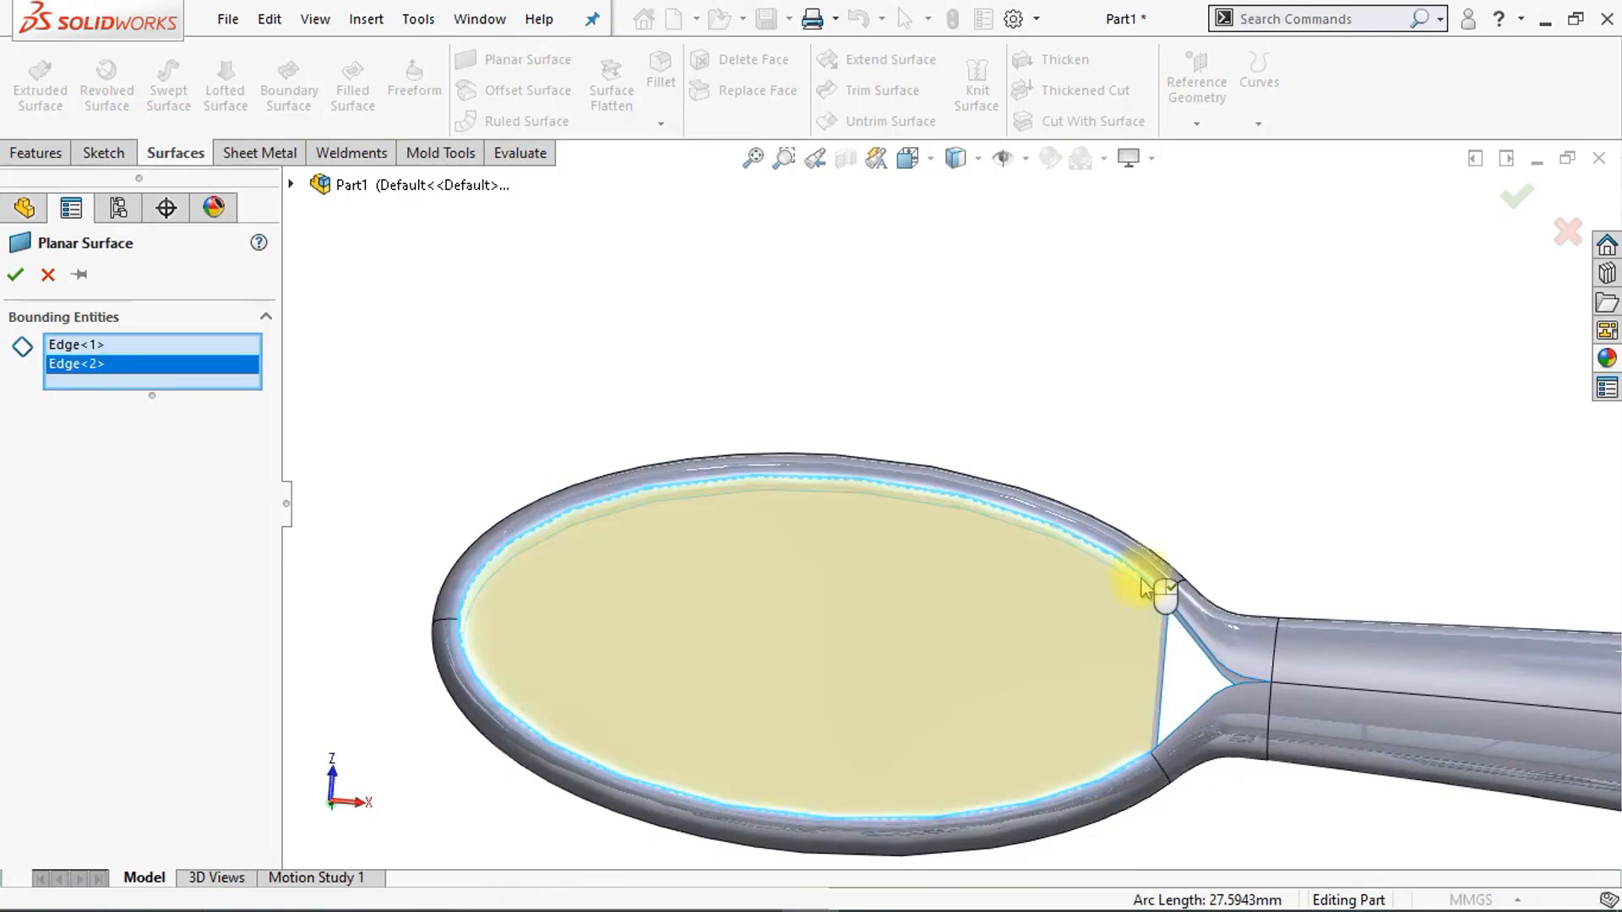
{"action": "left_click", "coordinate": [16, 277]}
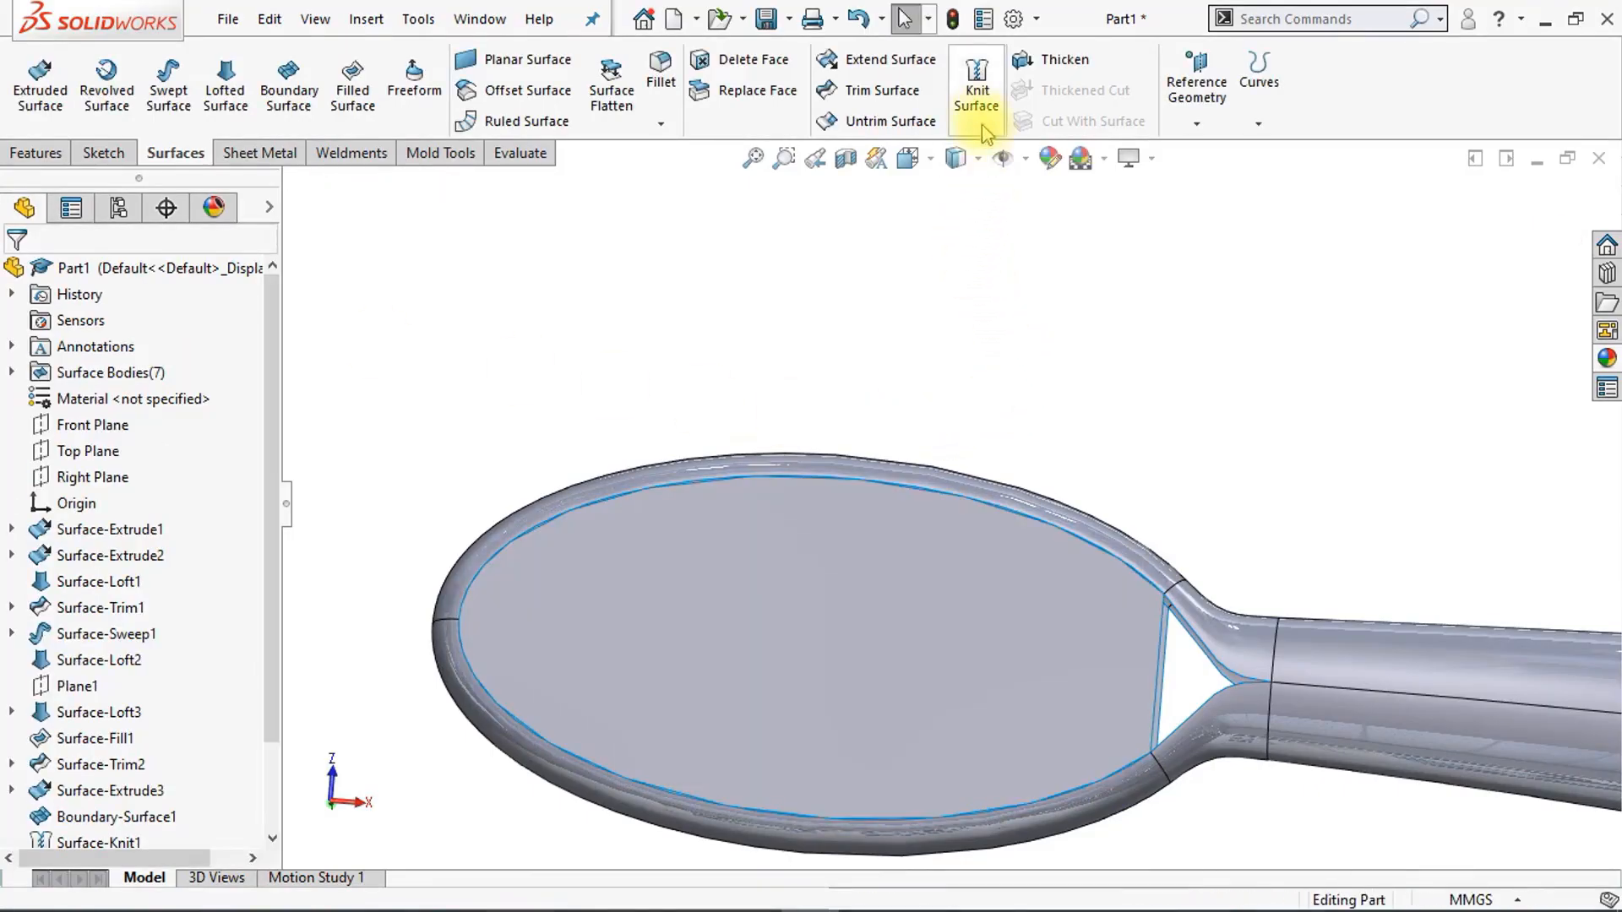
Step: Knit the two planar head surfaces with the mirrored toothbrush body
{"action": "left_click", "coordinate": [981, 108]}
{"action": "left_click", "coordinate": [994, 623]}
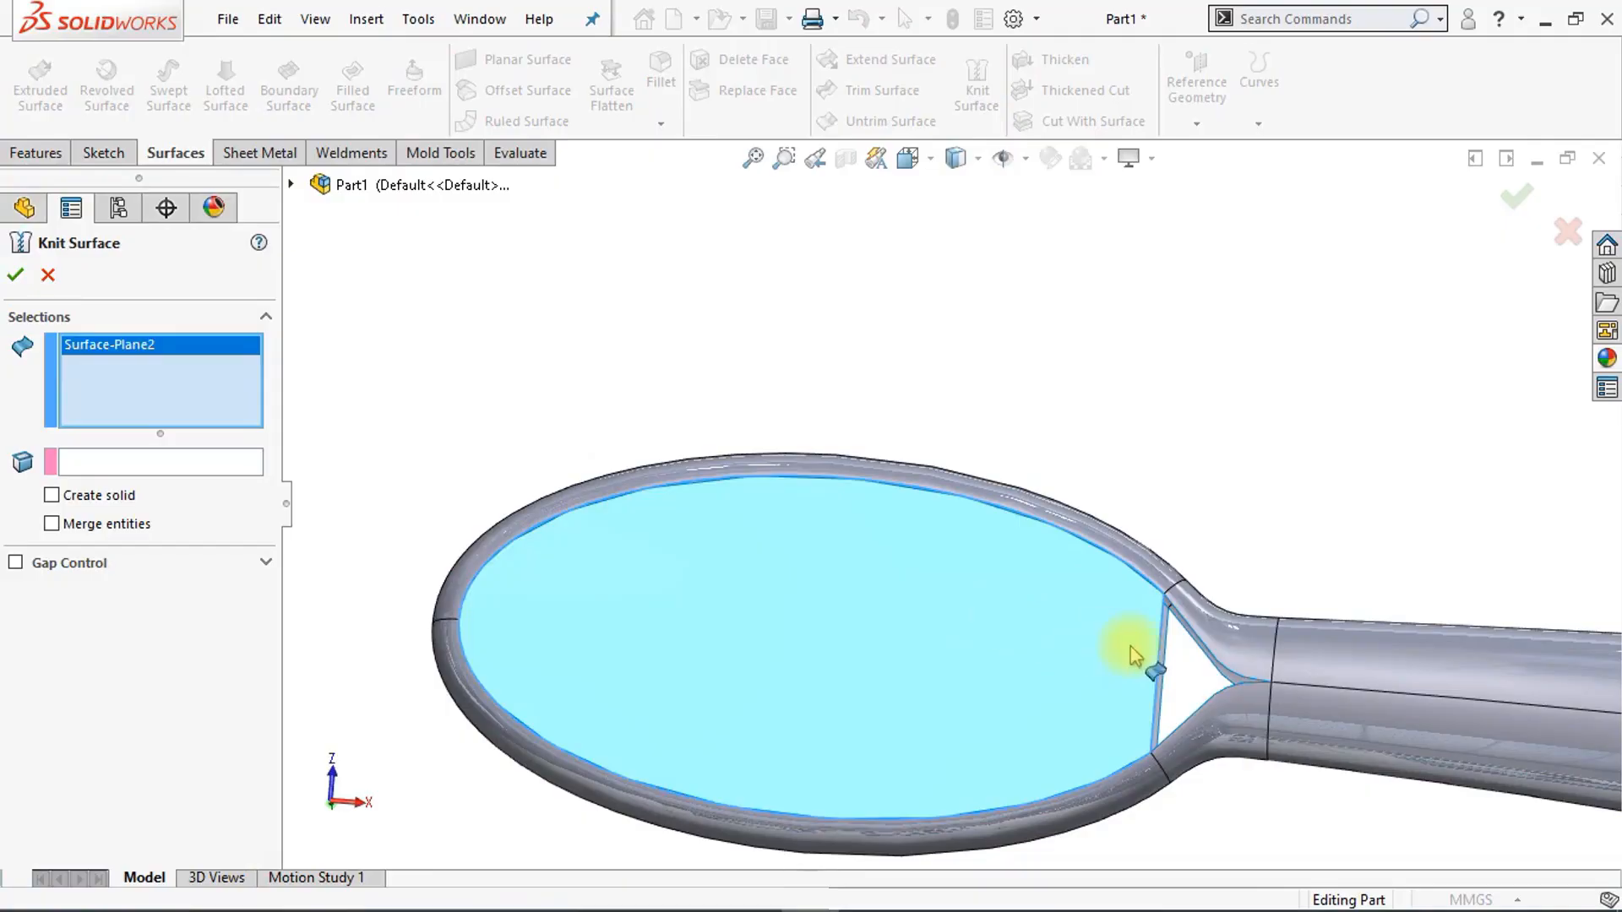
{"action": "left_click", "coordinate": [1247, 649]}
{"action": "middle_click_drag", "start_coordinate": [1242, 651], "coordinate": [1039, 476]}
{"action": "left_click", "coordinate": [1039, 475]}
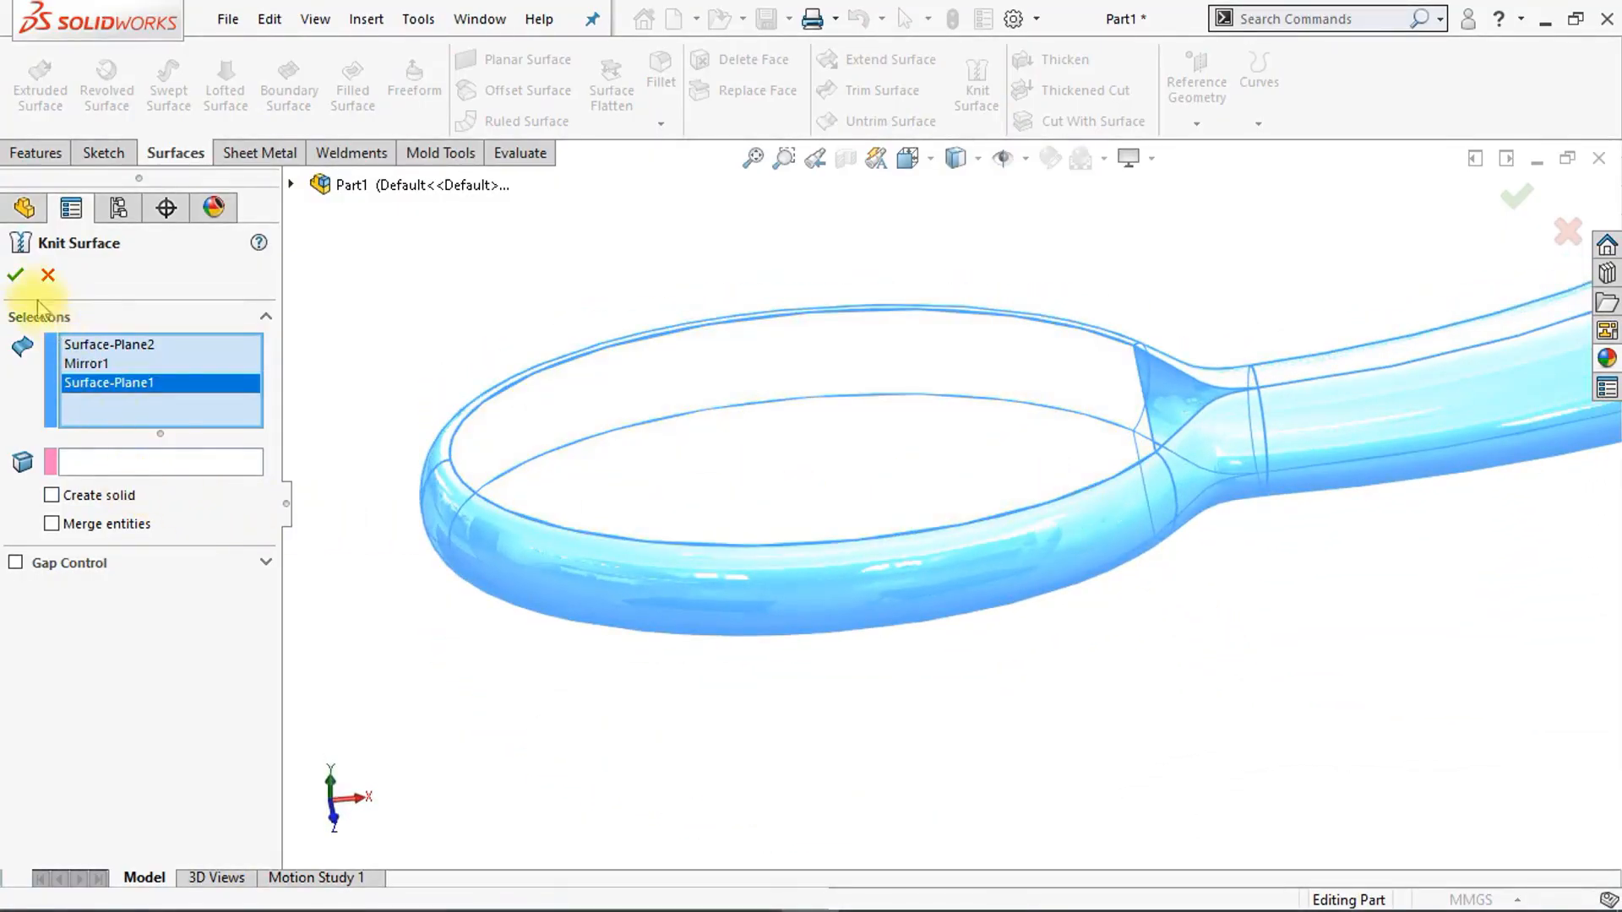
{"action": "left_click", "coordinate": [19, 277]}
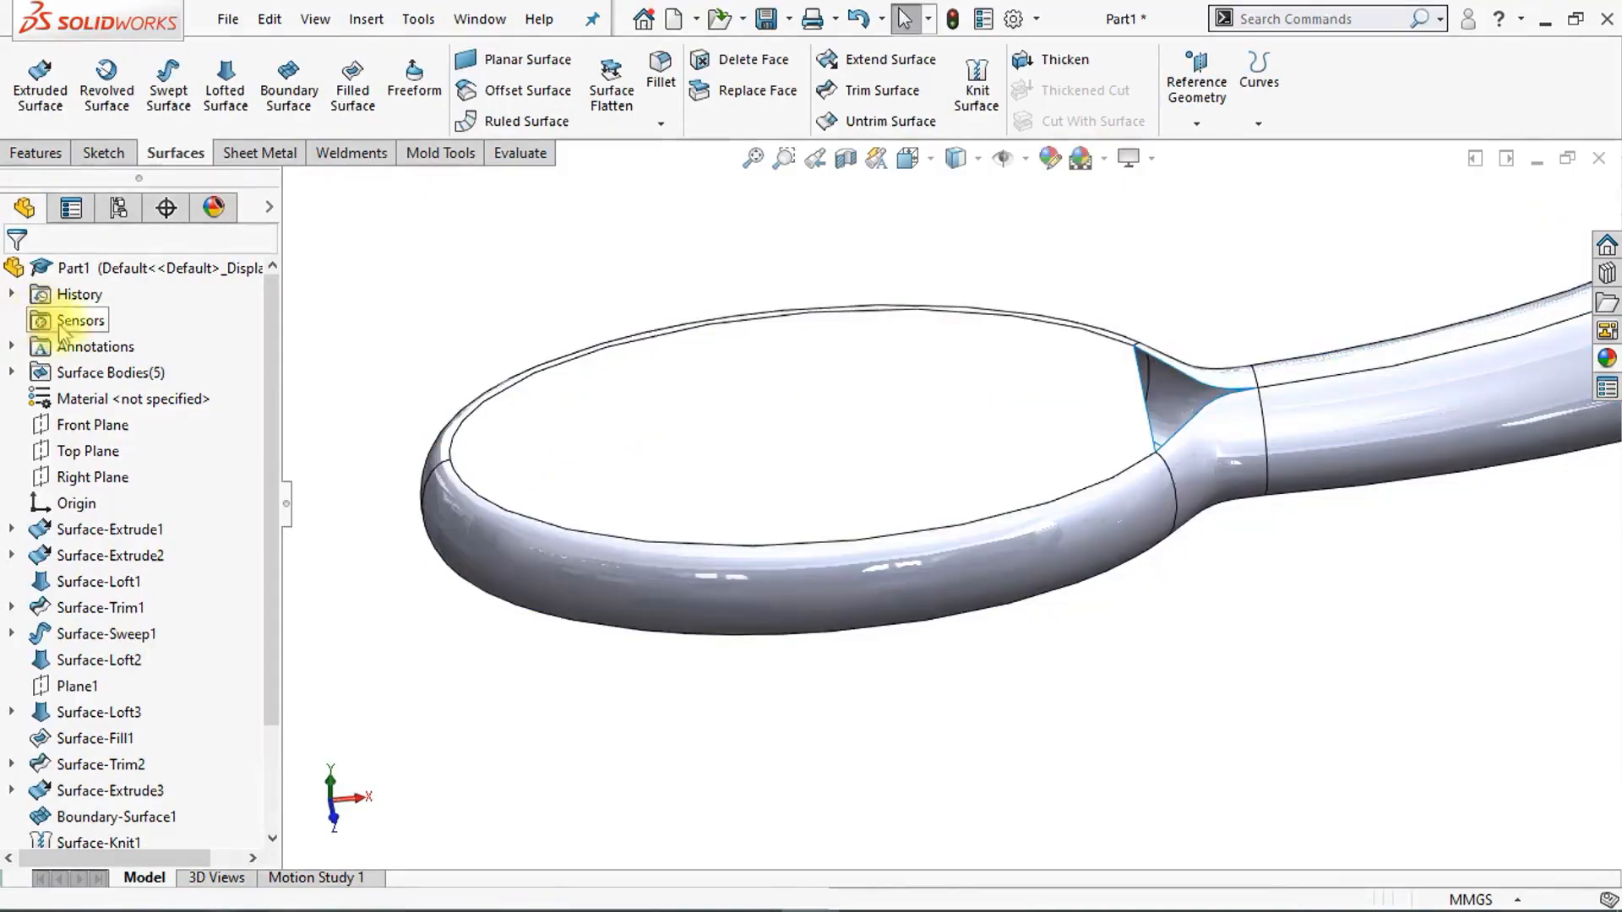
Step: On the Top Plane, sketch a two-point spline from the upper corner of the triangular neck gap to near the neck's cross edge
{"action": "middle_click_drag", "start_coordinate": [1063, 757], "coordinate": [982, 764]}
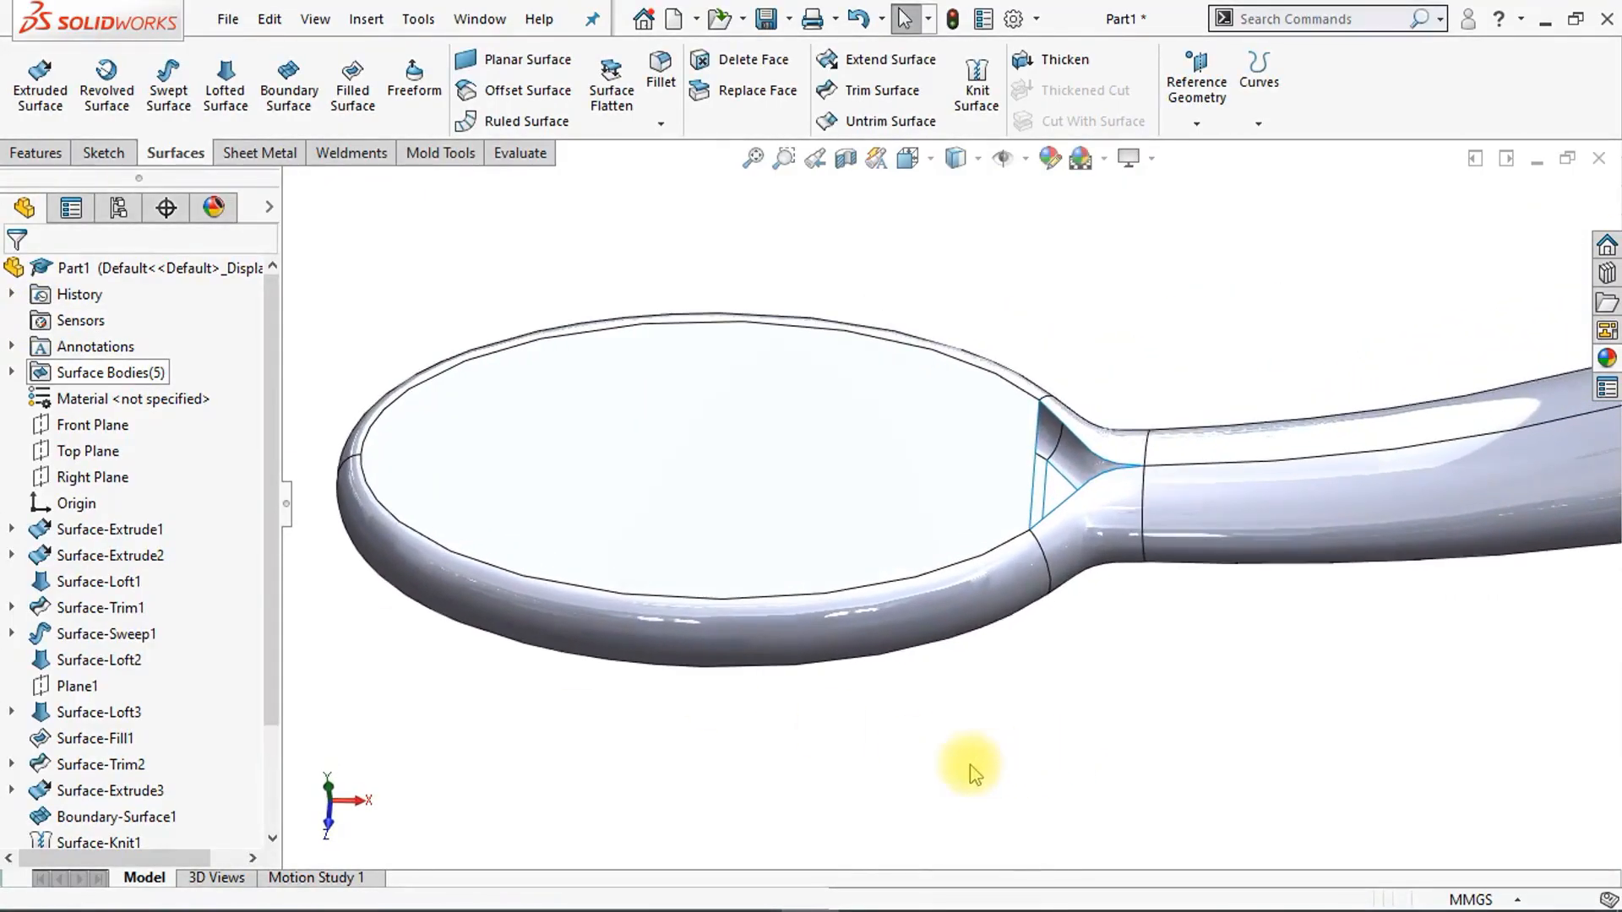
{"action": "left_click", "coordinate": [84, 451]}
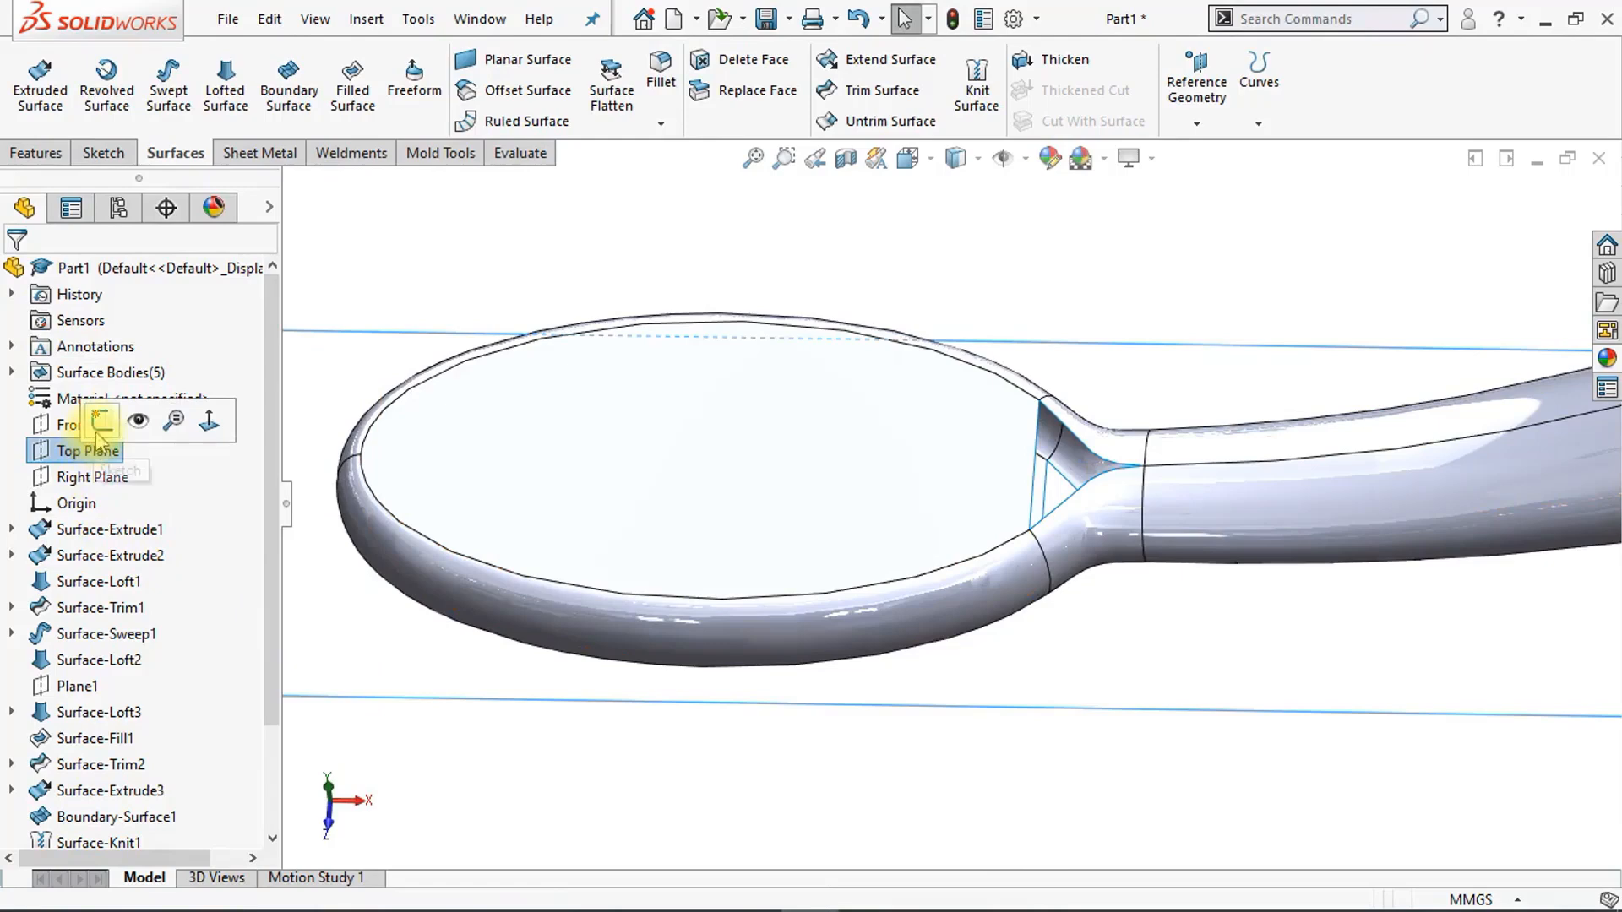
{"action": "left_click", "coordinate": [108, 427]}
{"action": "left_click", "coordinate": [1187, 93]}
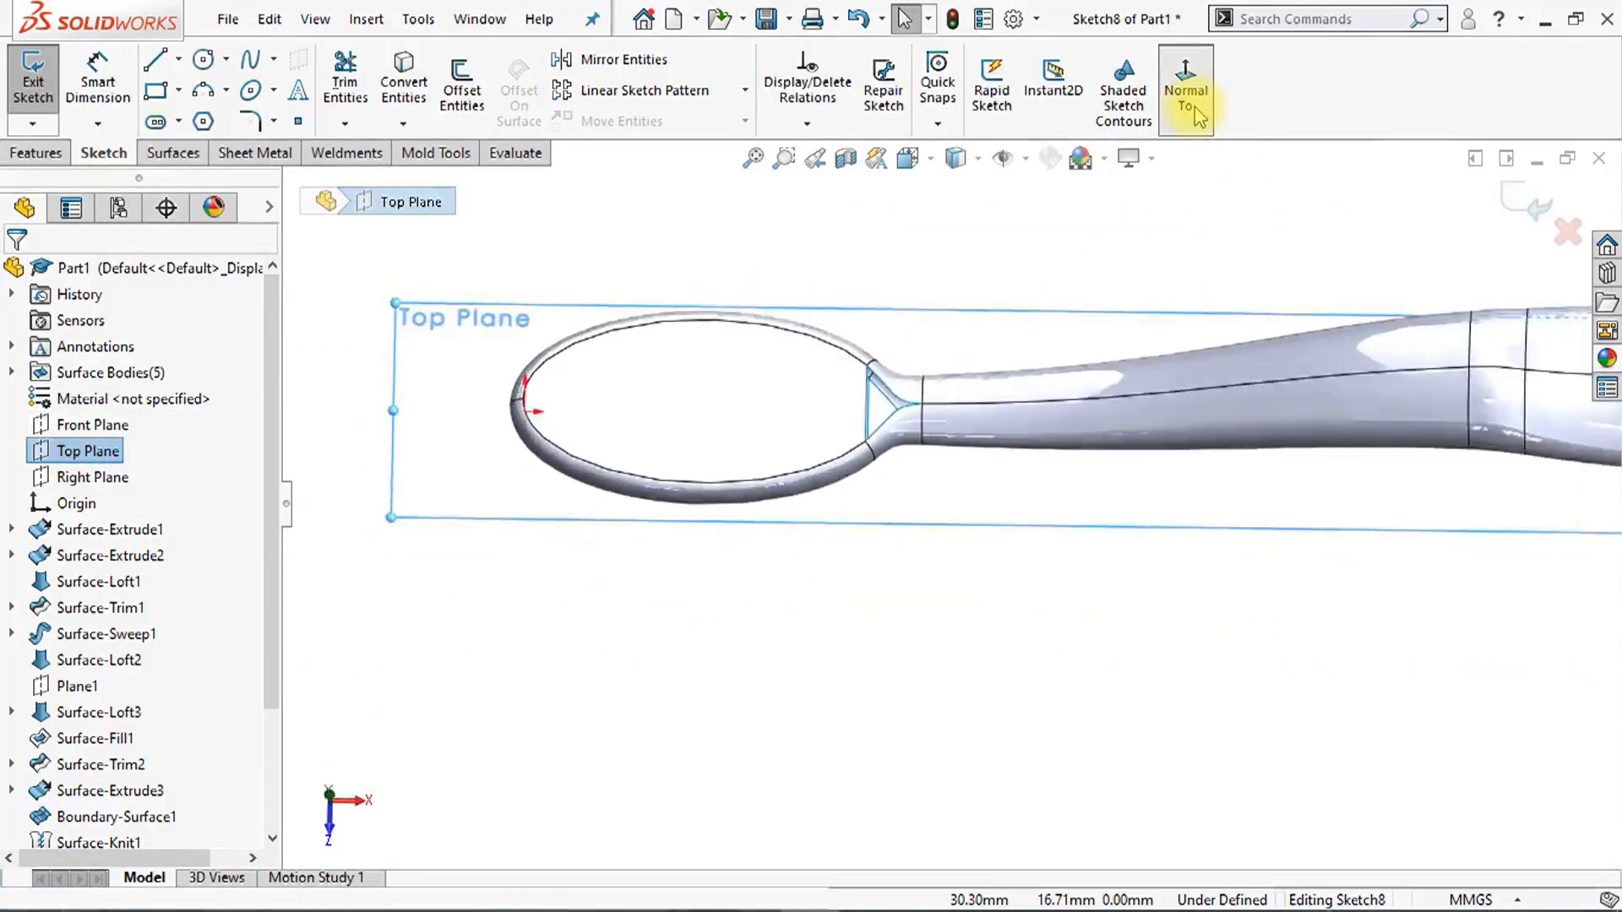
{"action": "key", "text": "f"}
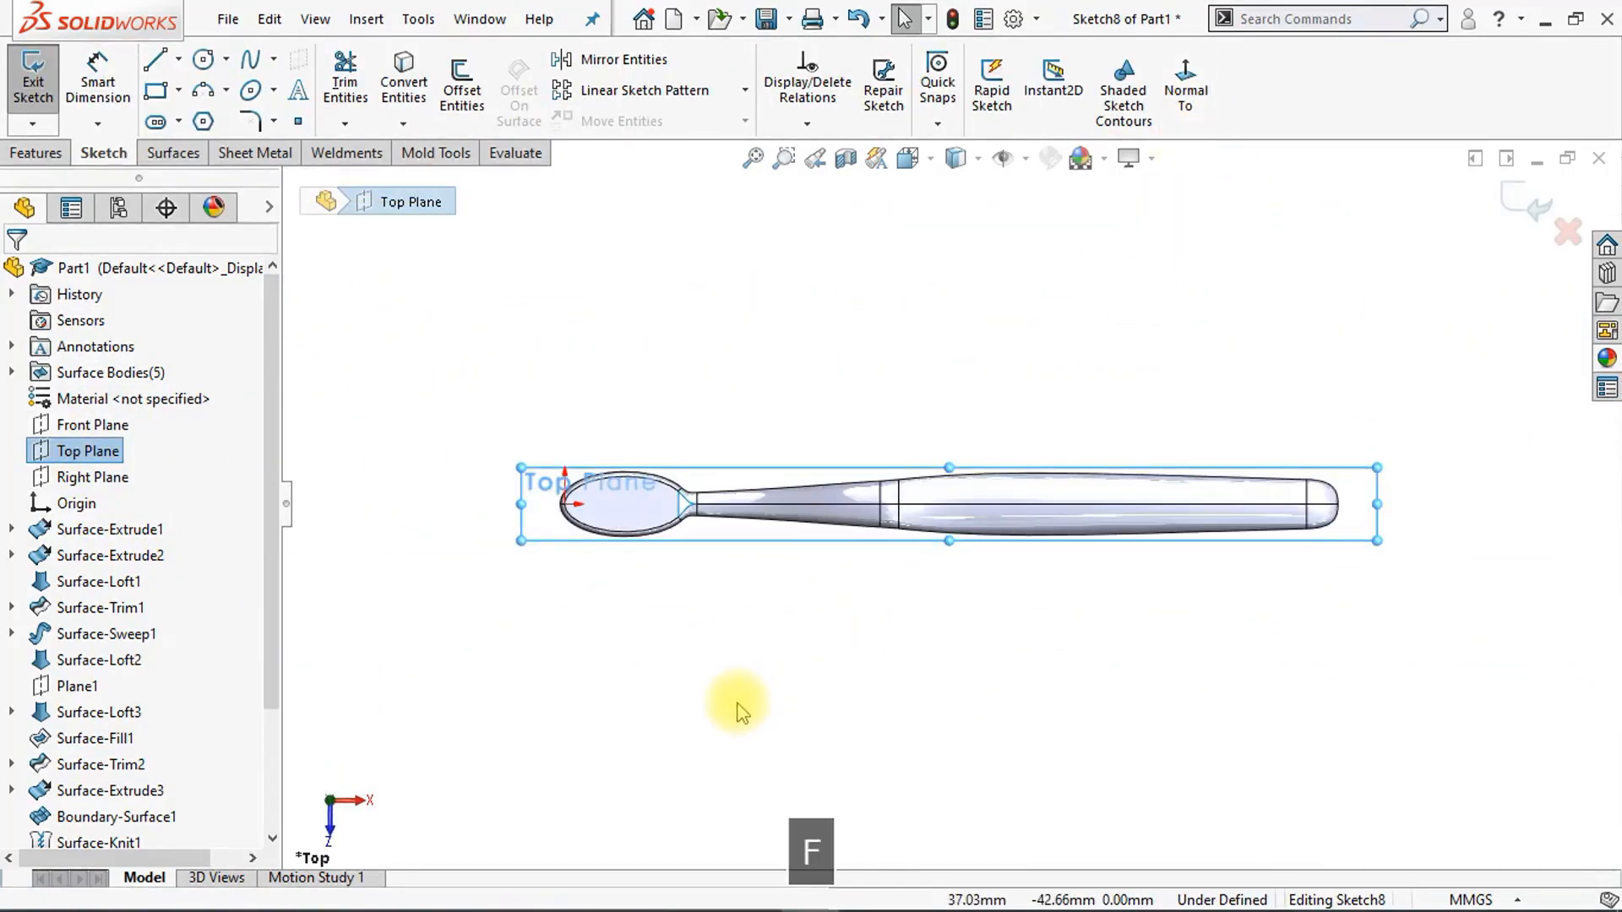
{"action": "scroll", "coordinate": [754, 614], "scroll_direction": "down", "scroll_amount": 10}
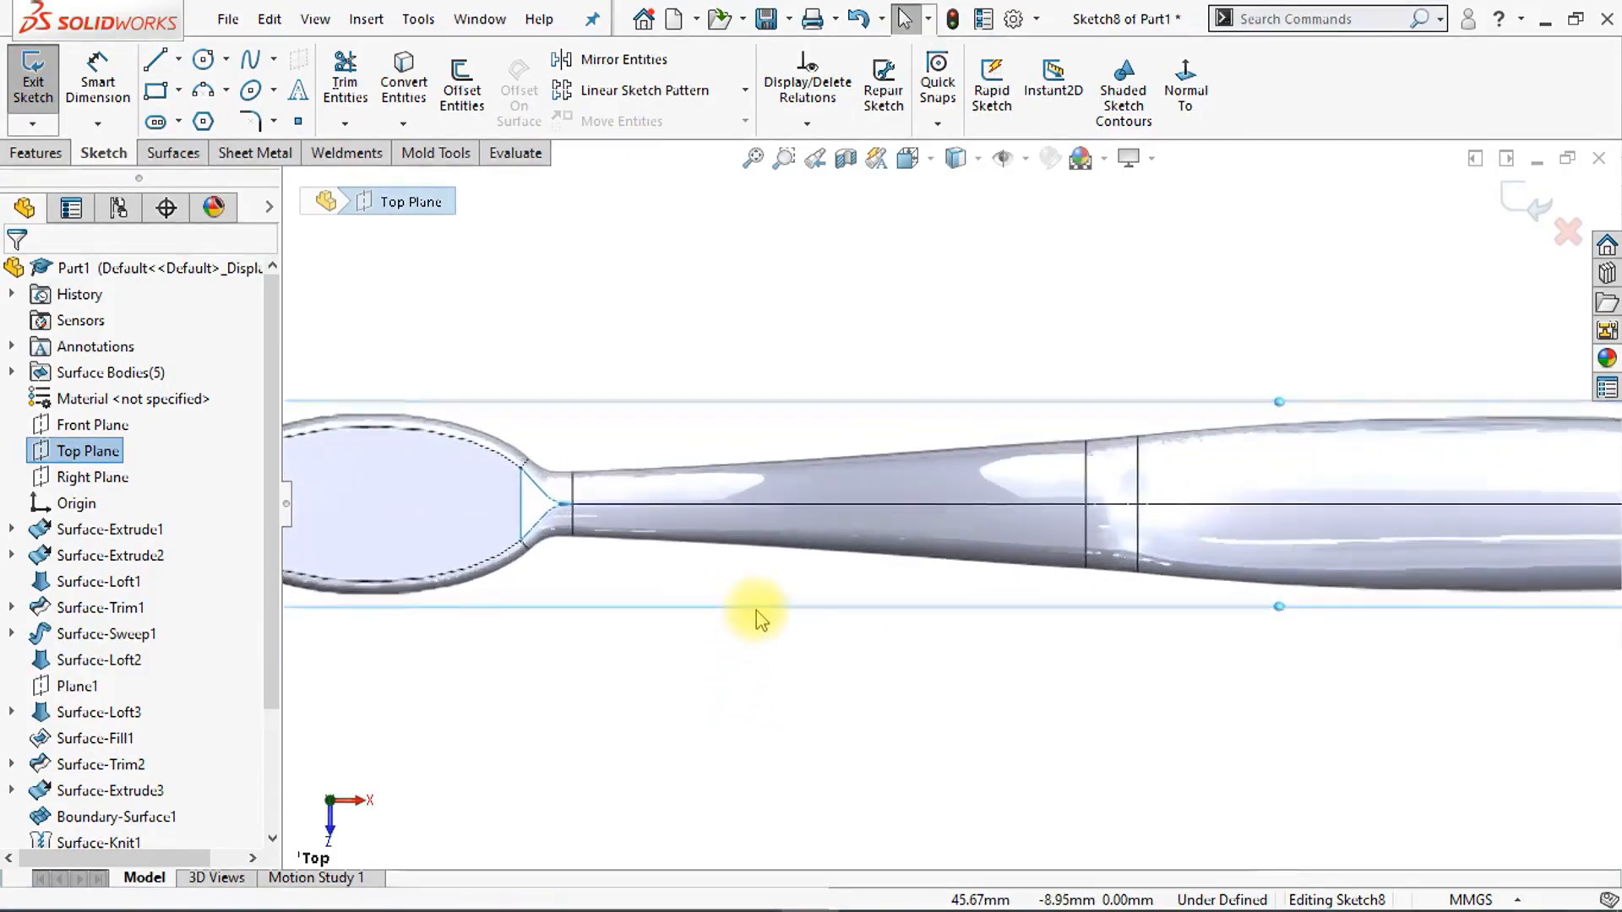
{"action": "scroll", "coordinate": [757, 610], "scroll_direction": "down", "scroll_amount": 10}
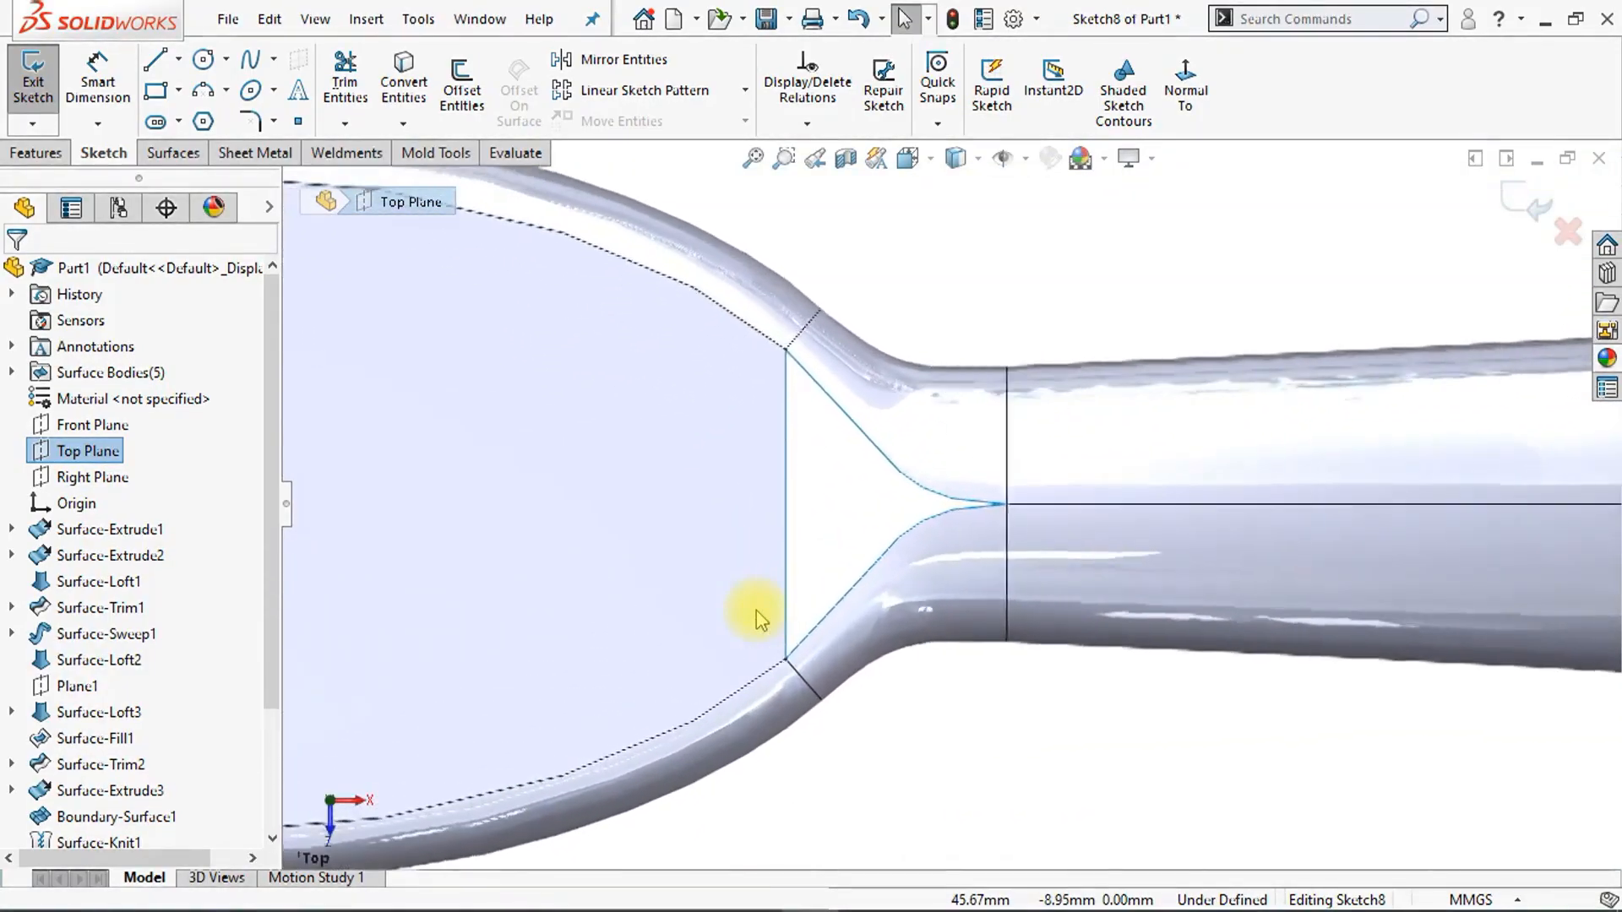
{"action": "scroll", "coordinate": [757, 610], "scroll_direction": "down", "scroll_amount": 5}
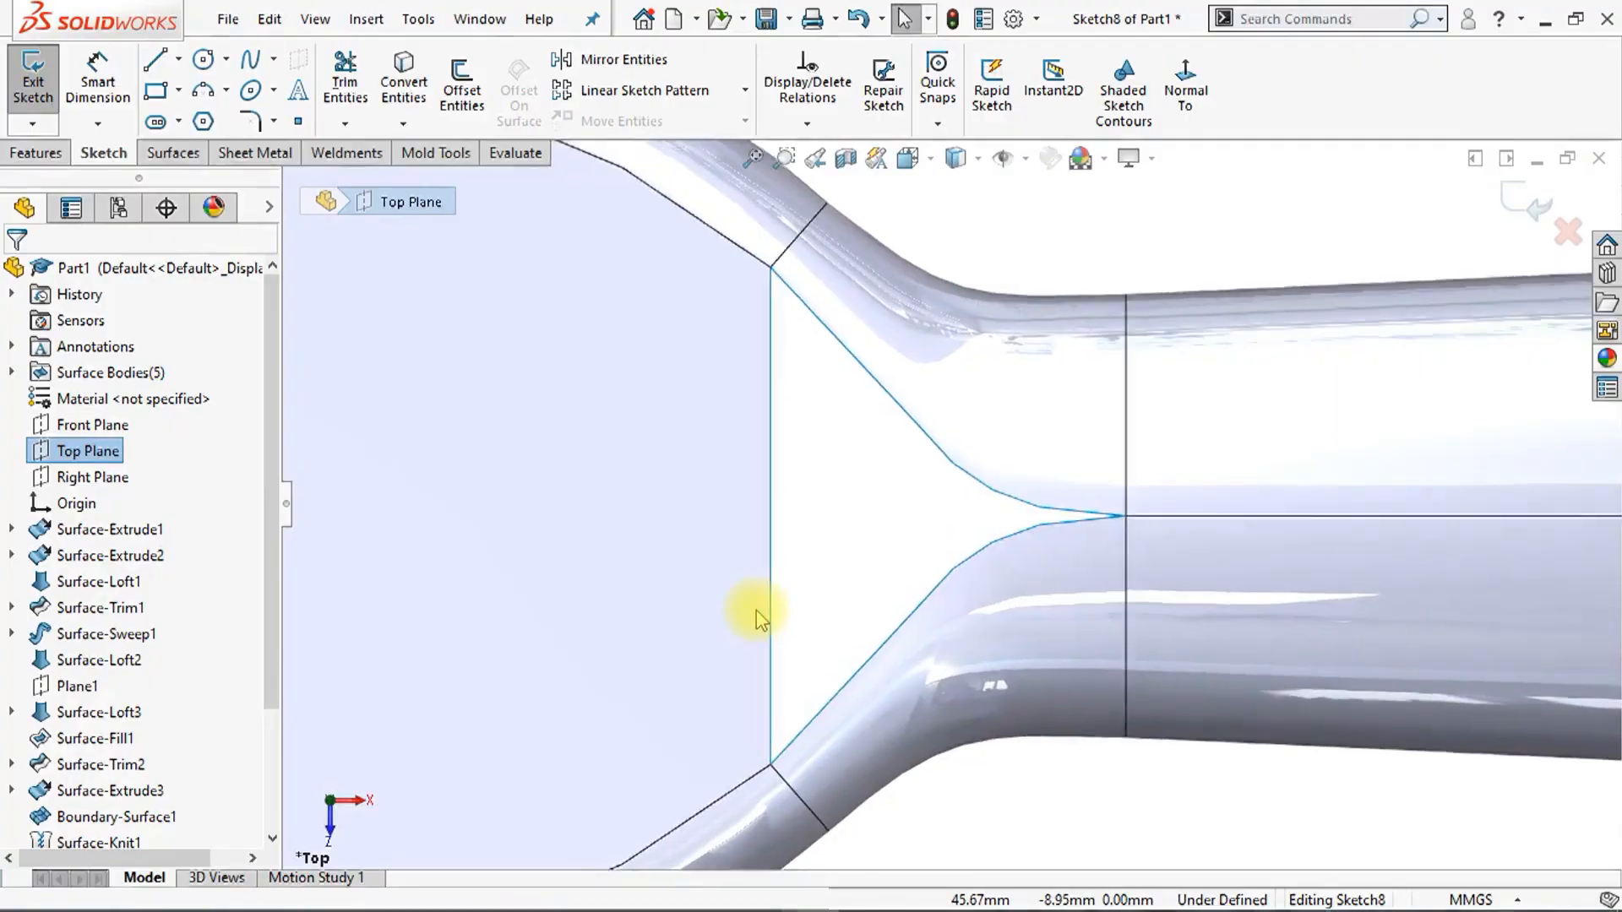
{"action": "left_click", "coordinate": [274, 58]}
{"action": "left_click", "coordinate": [285, 91]}
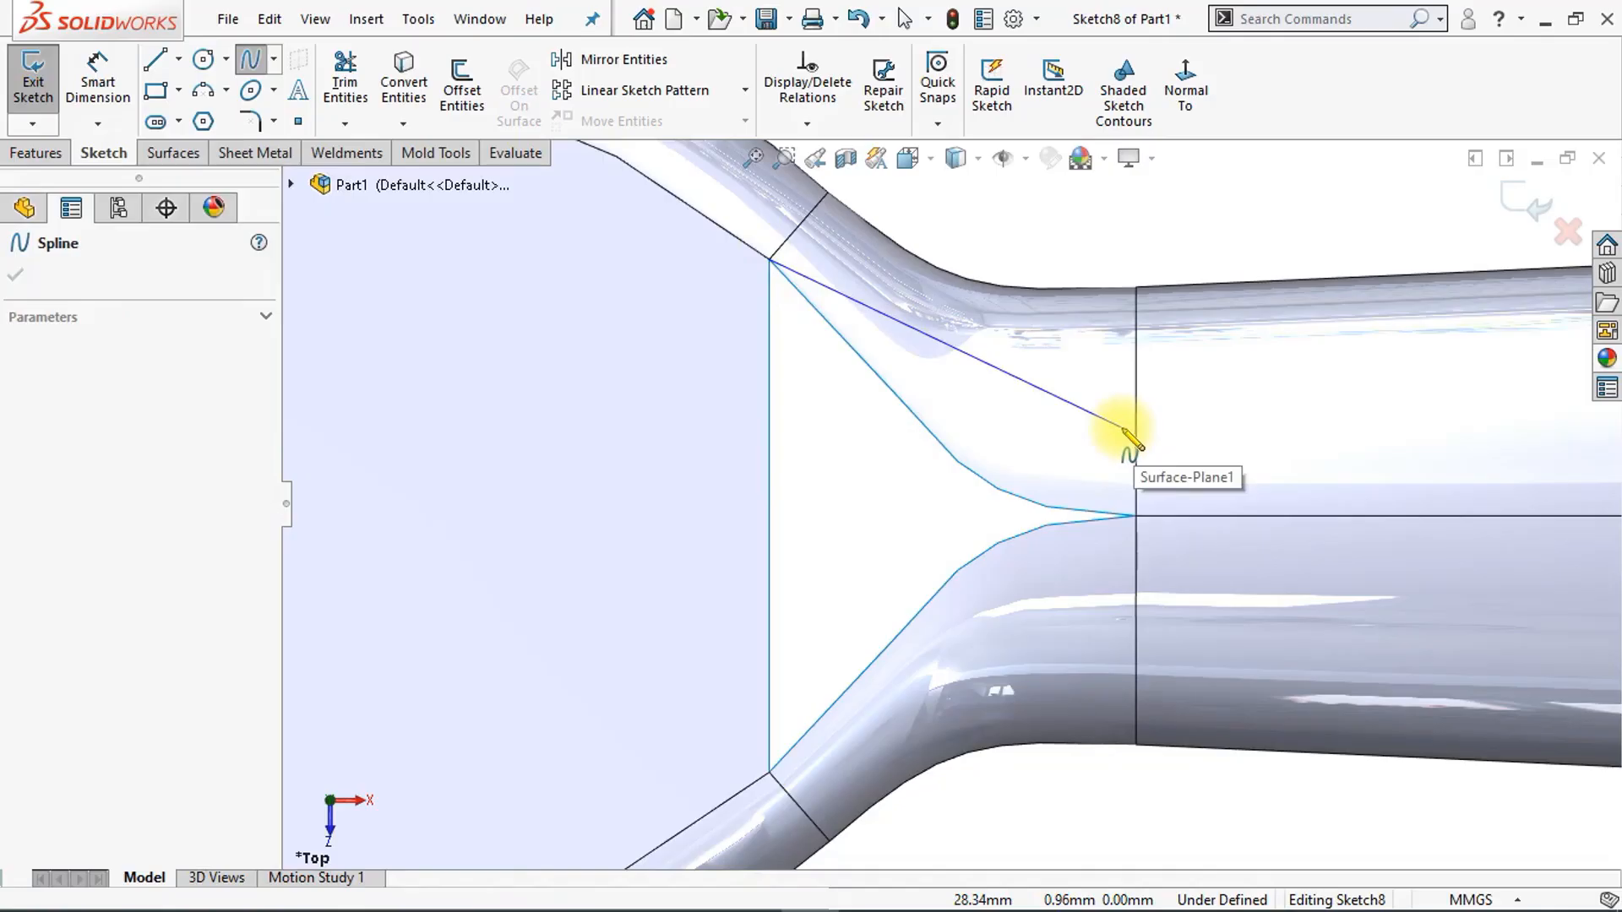
{"action": "key", "text": "Escape"}
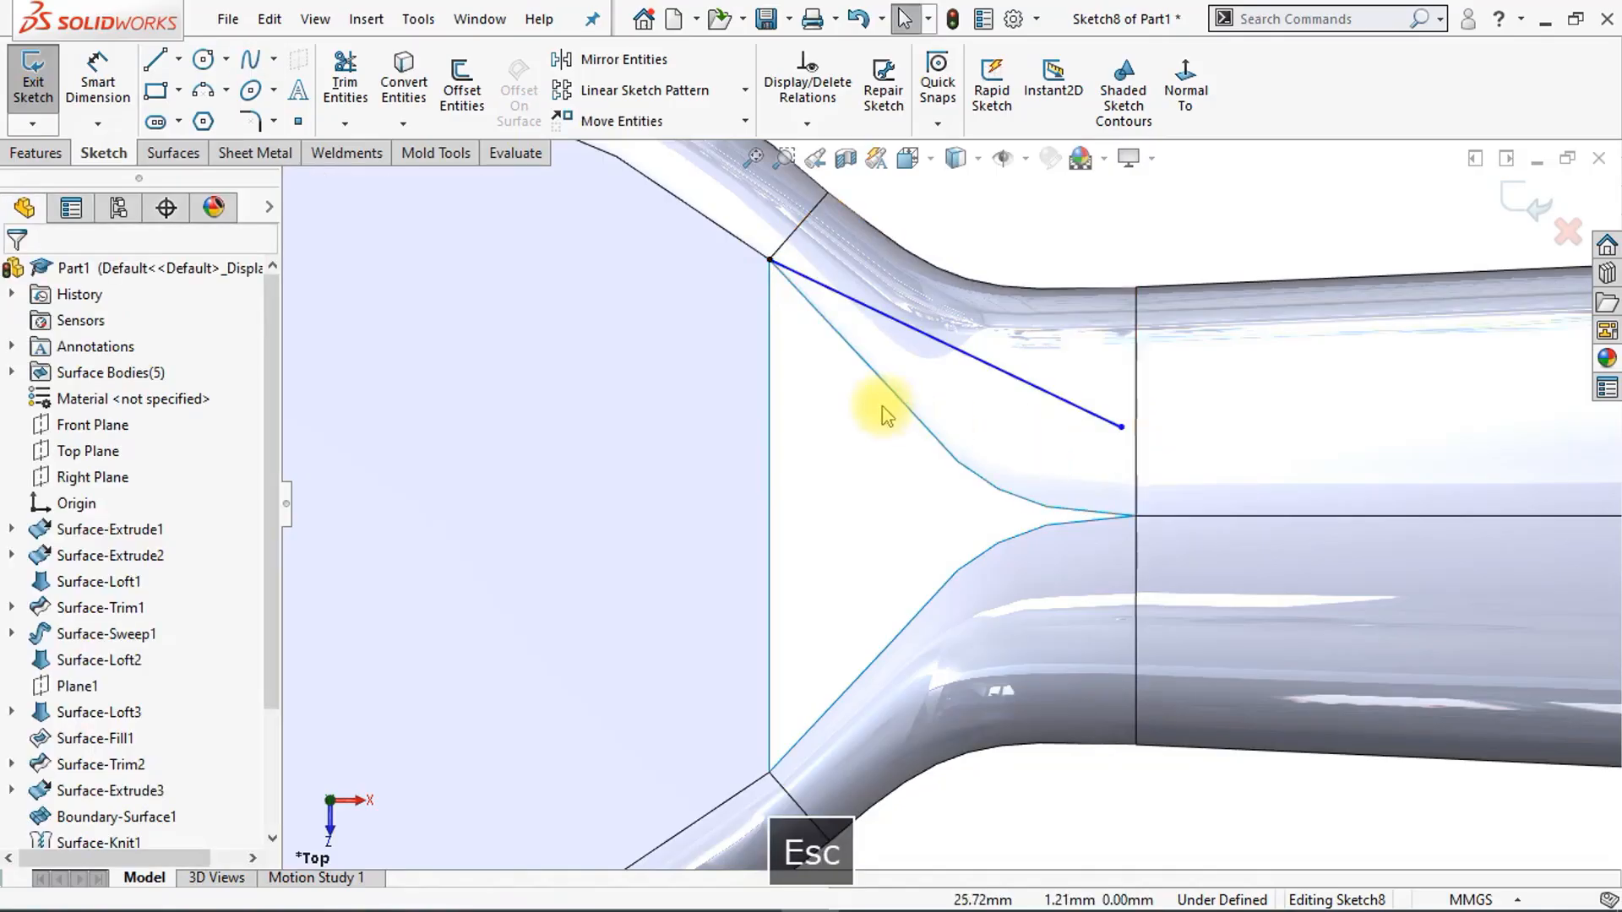
Step: Align the spline's free endpoint vertically with the tip vertex of the triangular gap
{"action": "left_click", "coordinate": [1122, 428]}
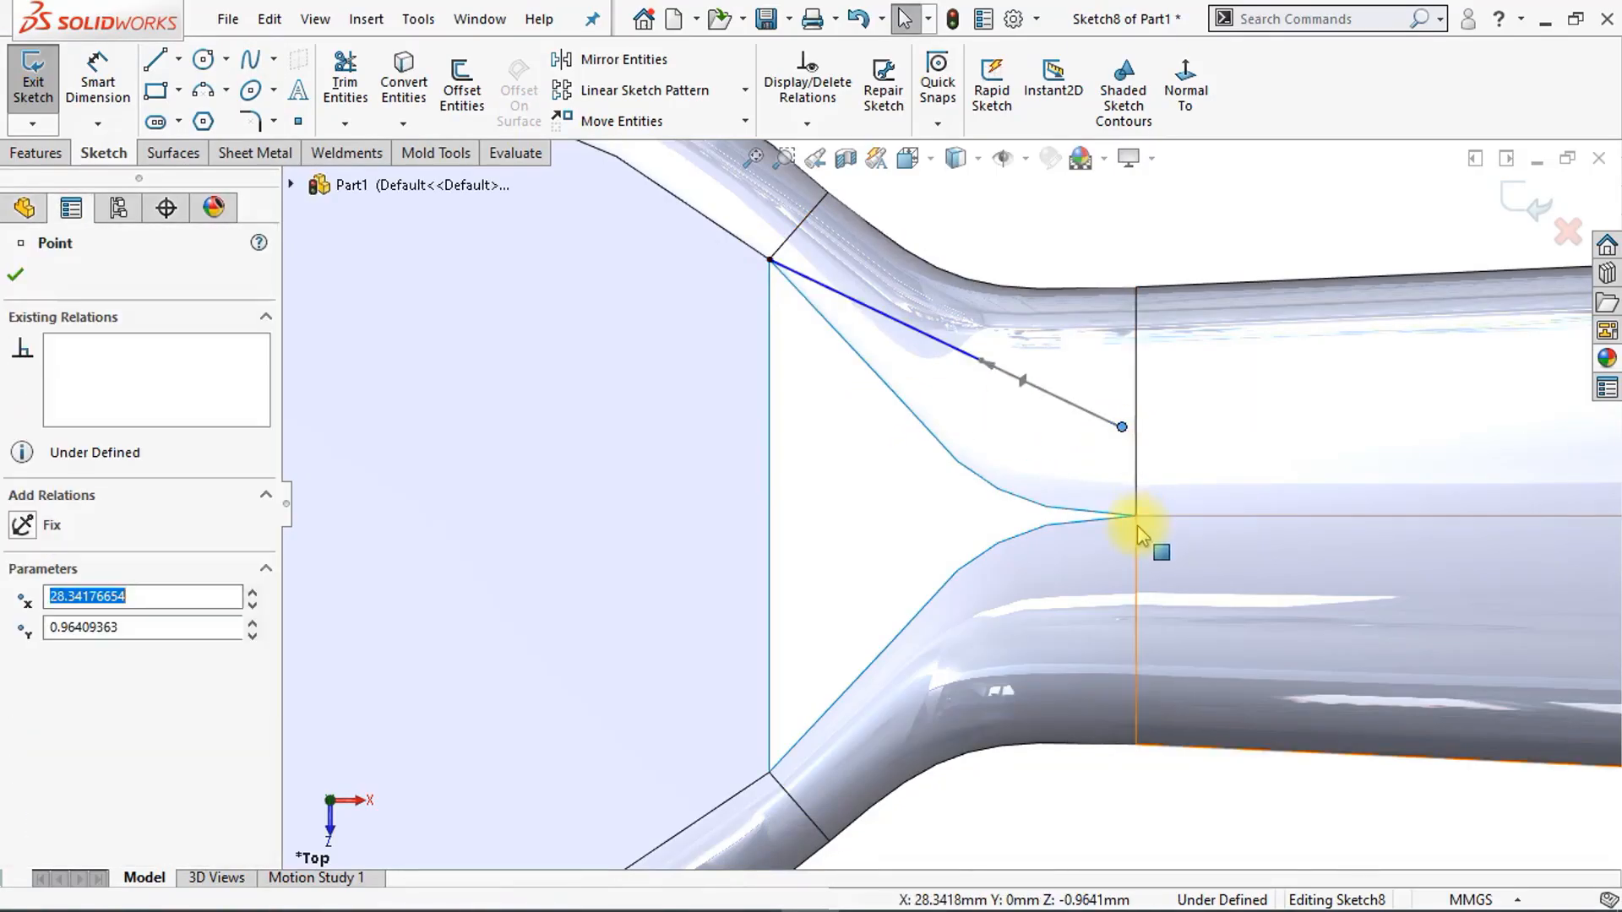
{"action": "left_click", "coordinate": [1136, 517], "text": "ctrl"}
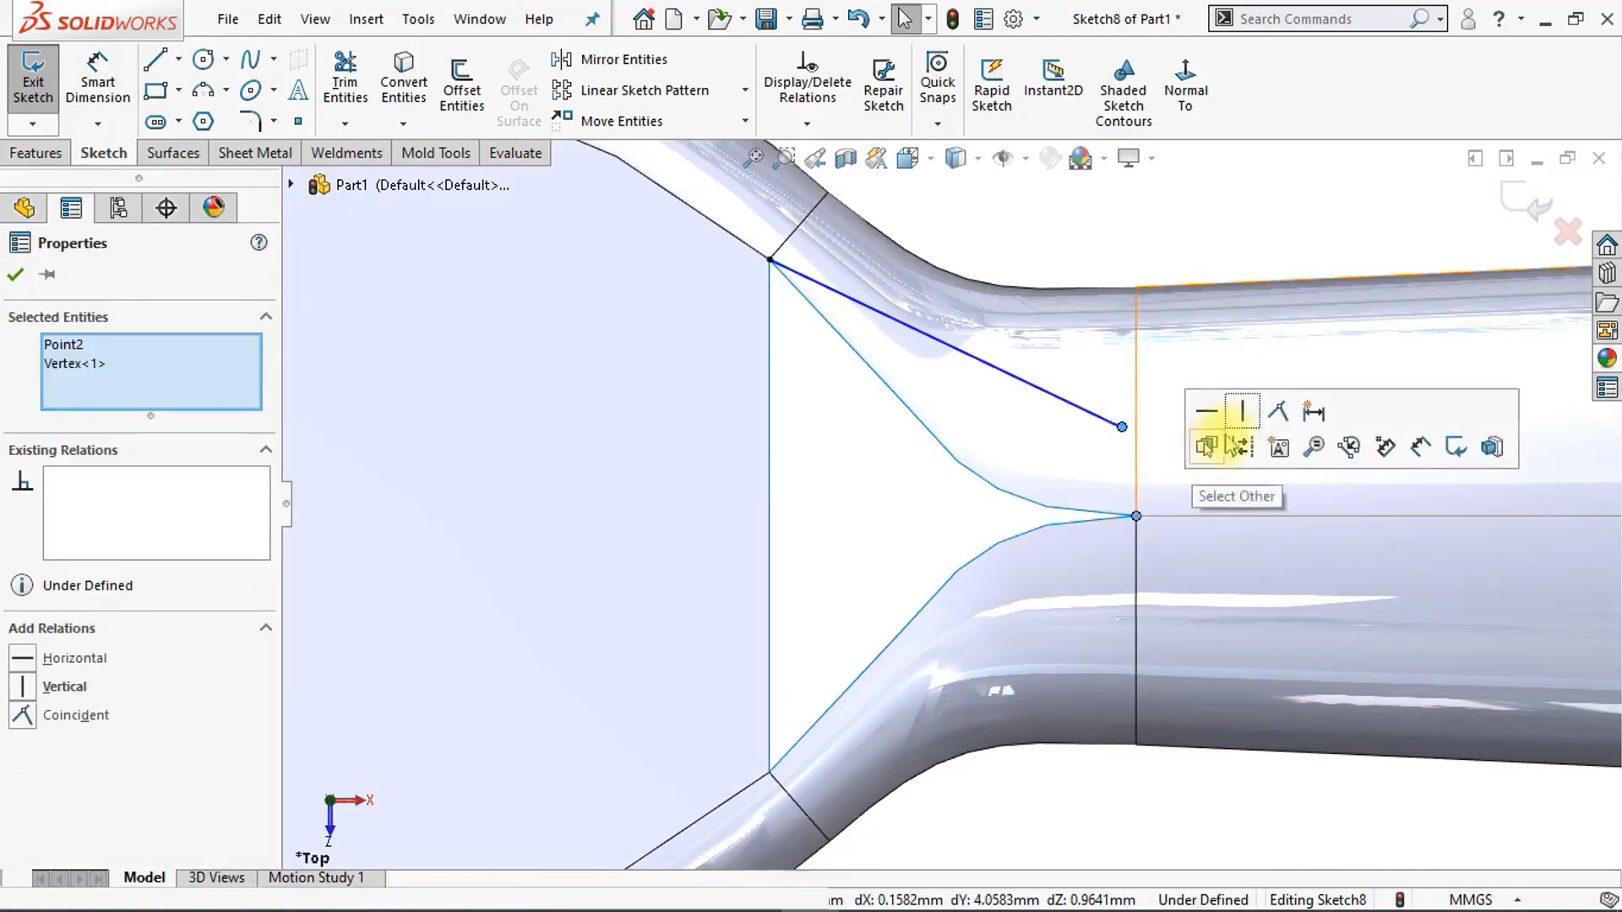
{"action": "left_click", "coordinate": [1241, 421]}
{"action": "key", "text": "Escape"}
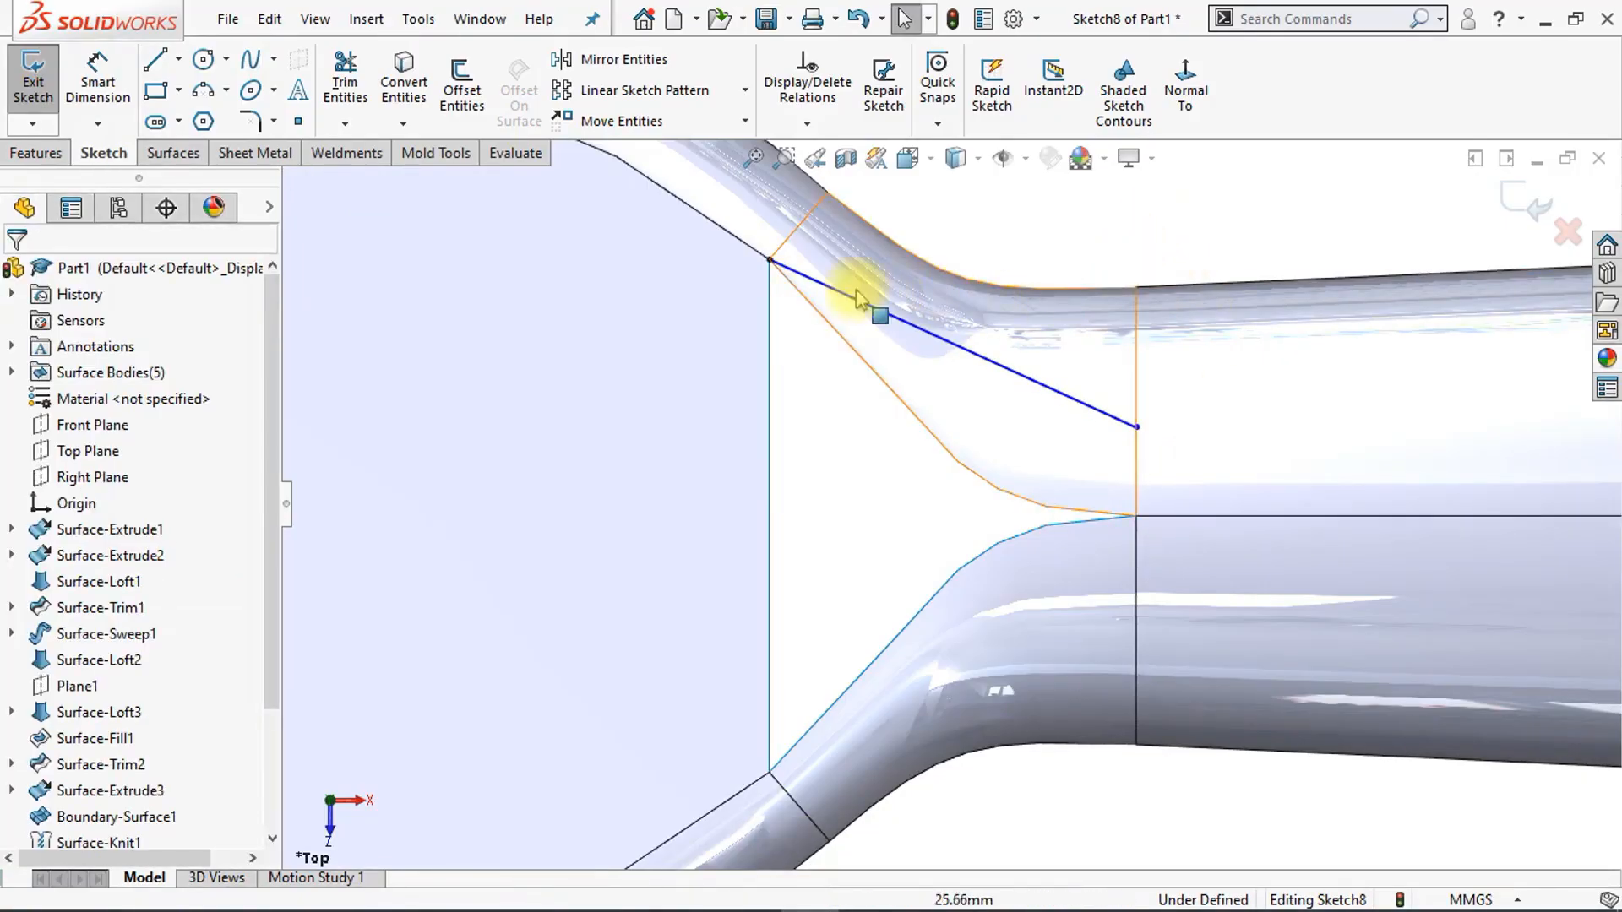
Step: Make the spline tangent to the curved rim edge of the brush head
{"action": "left_click", "coordinate": [722, 234]}
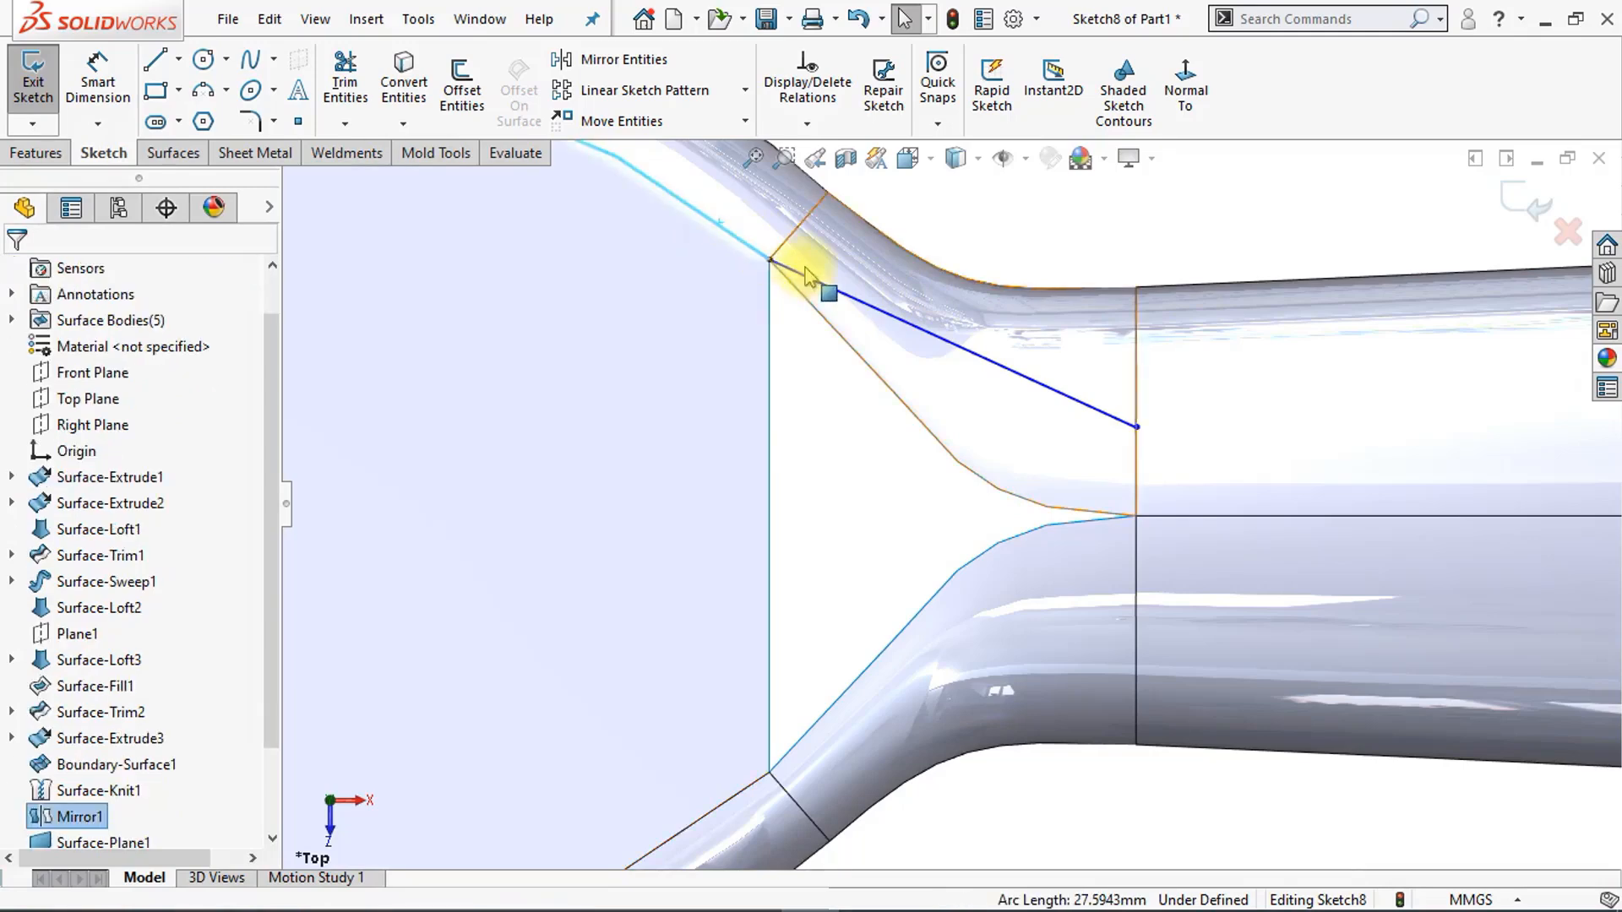
{"action": "left_click", "coordinate": [840, 299], "text": "ctrl"}
{"action": "left_click", "coordinate": [905, 196]}
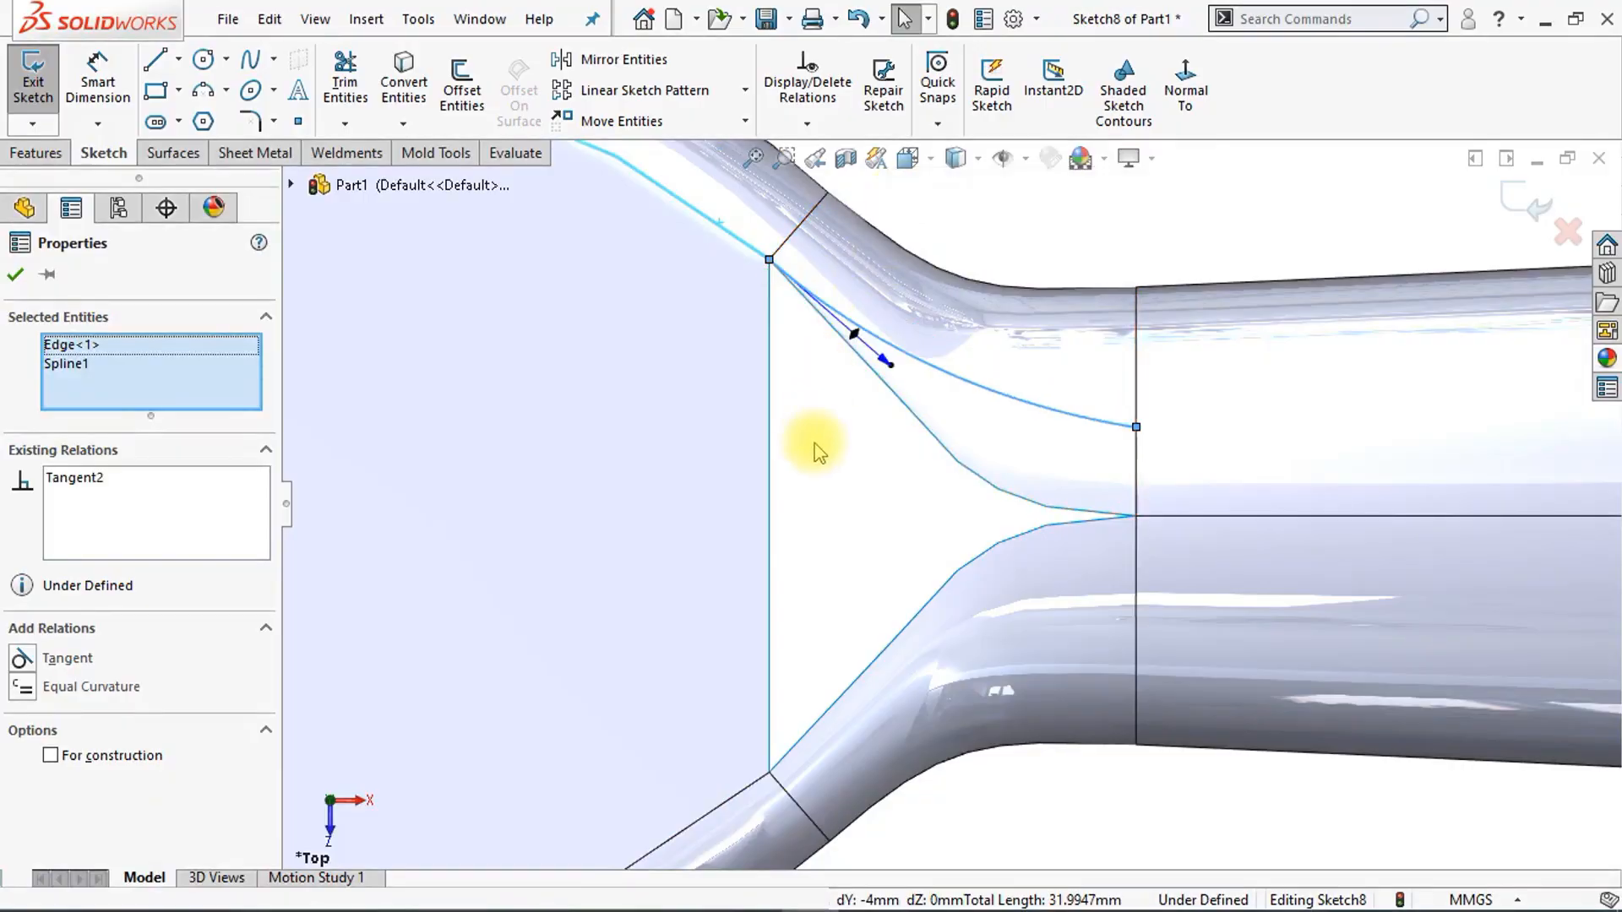
{"action": "key", "text": "Escape"}
Step: Adjust the tangent handle at the spline's neck end and make it horizontal
{"action": "left_click", "coordinate": [988, 400]}
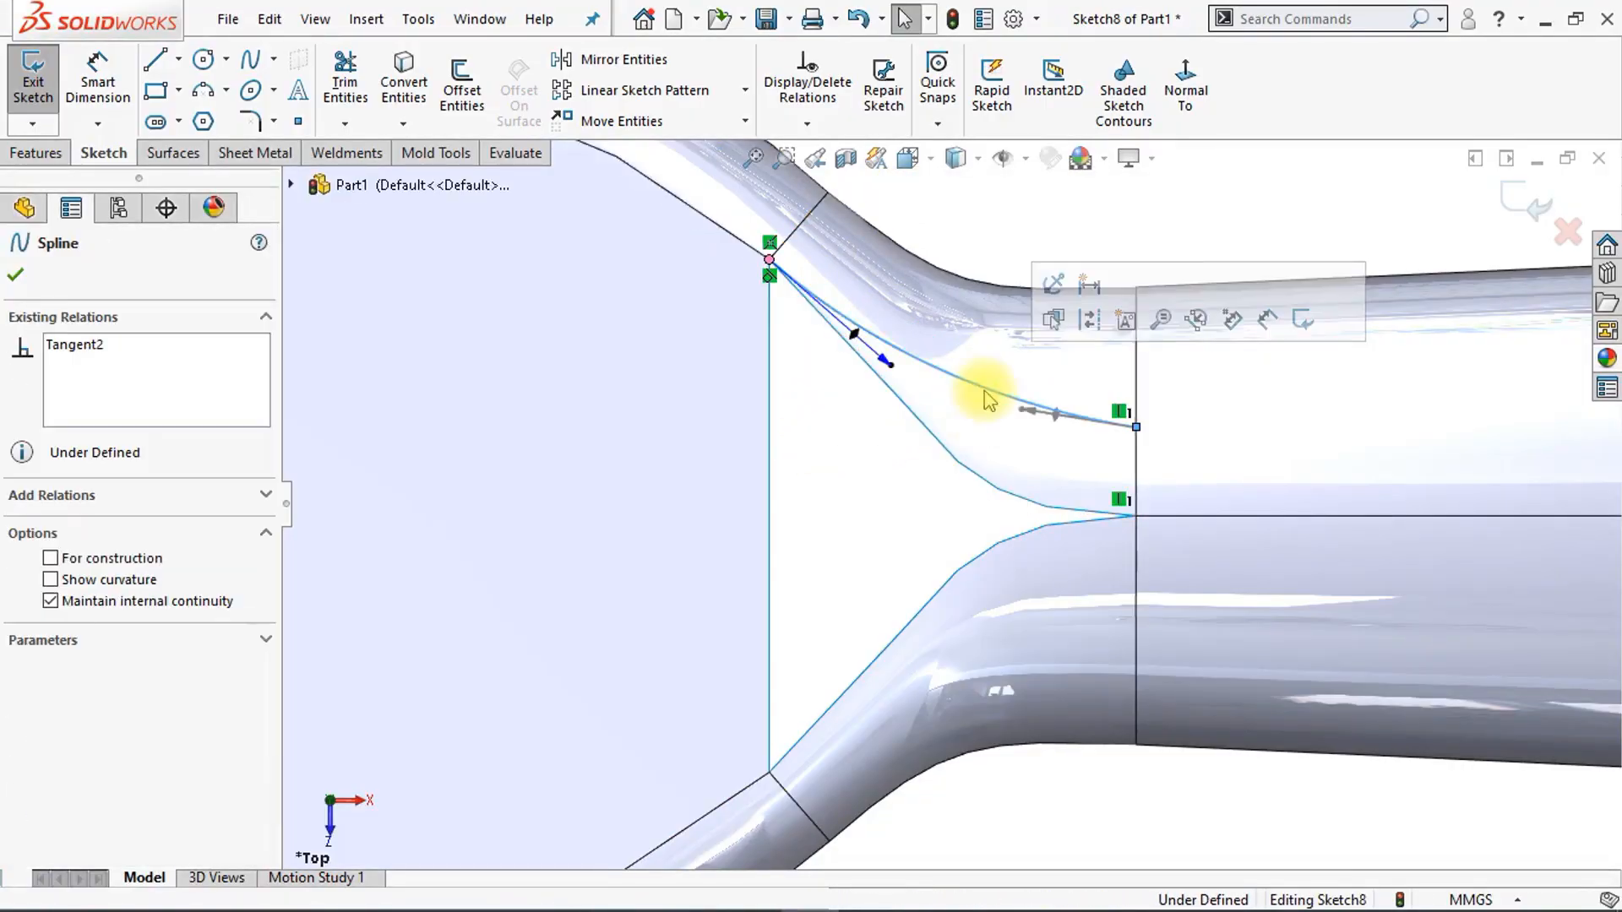
{"action": "left_click_drag", "start_coordinate": [1016, 411], "coordinate": [1005, 431]}
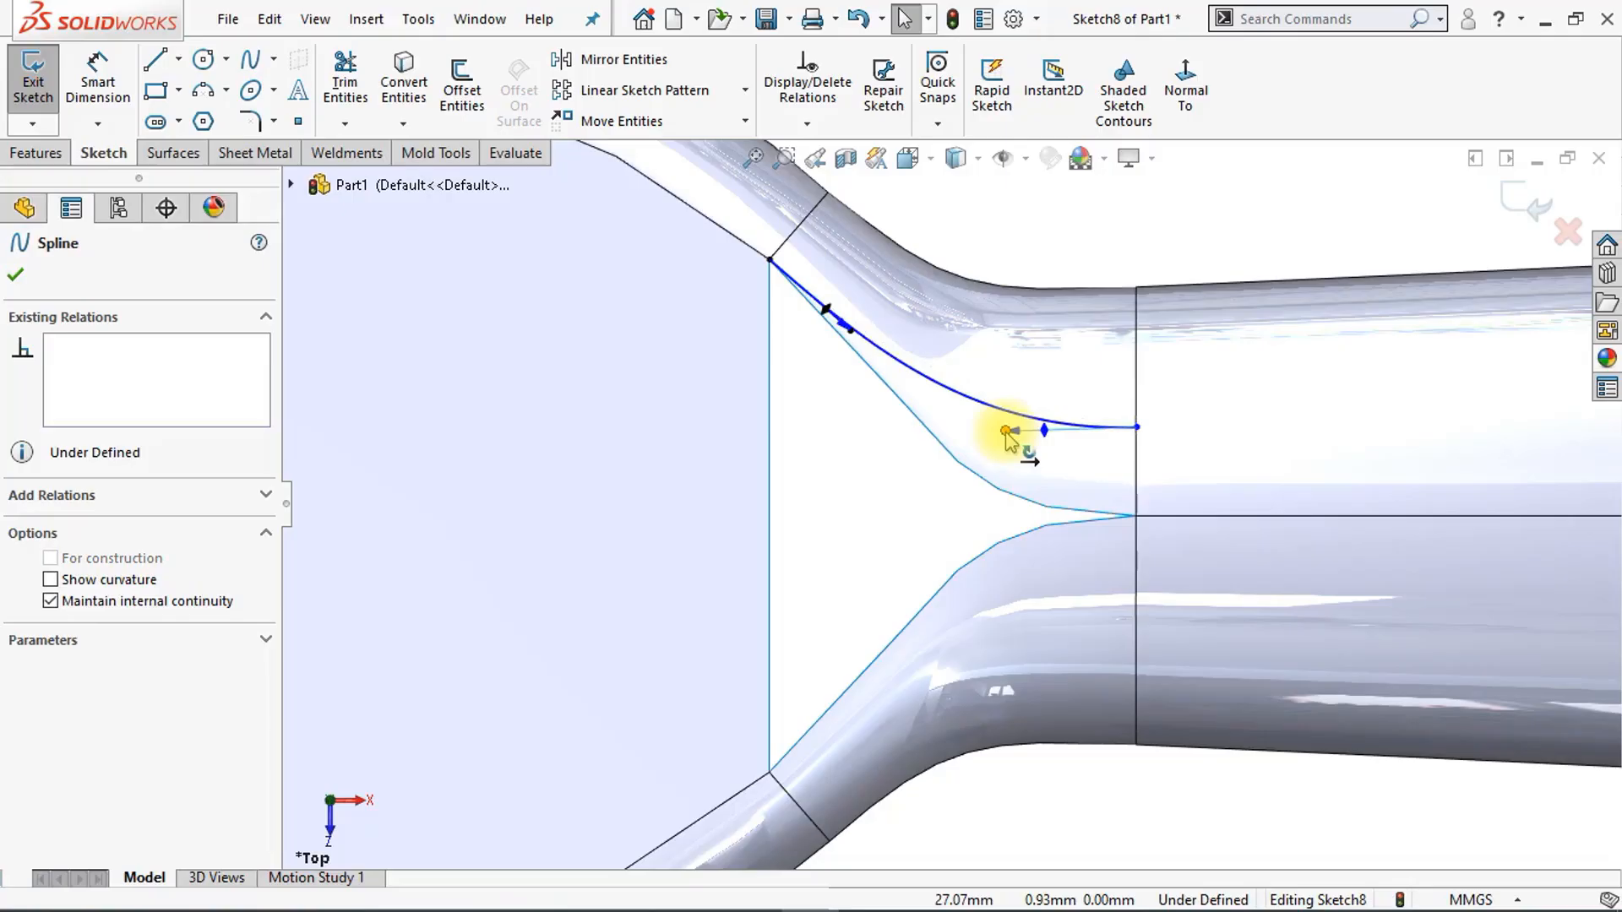
{"action": "right_click", "coordinate": [1008, 440]}
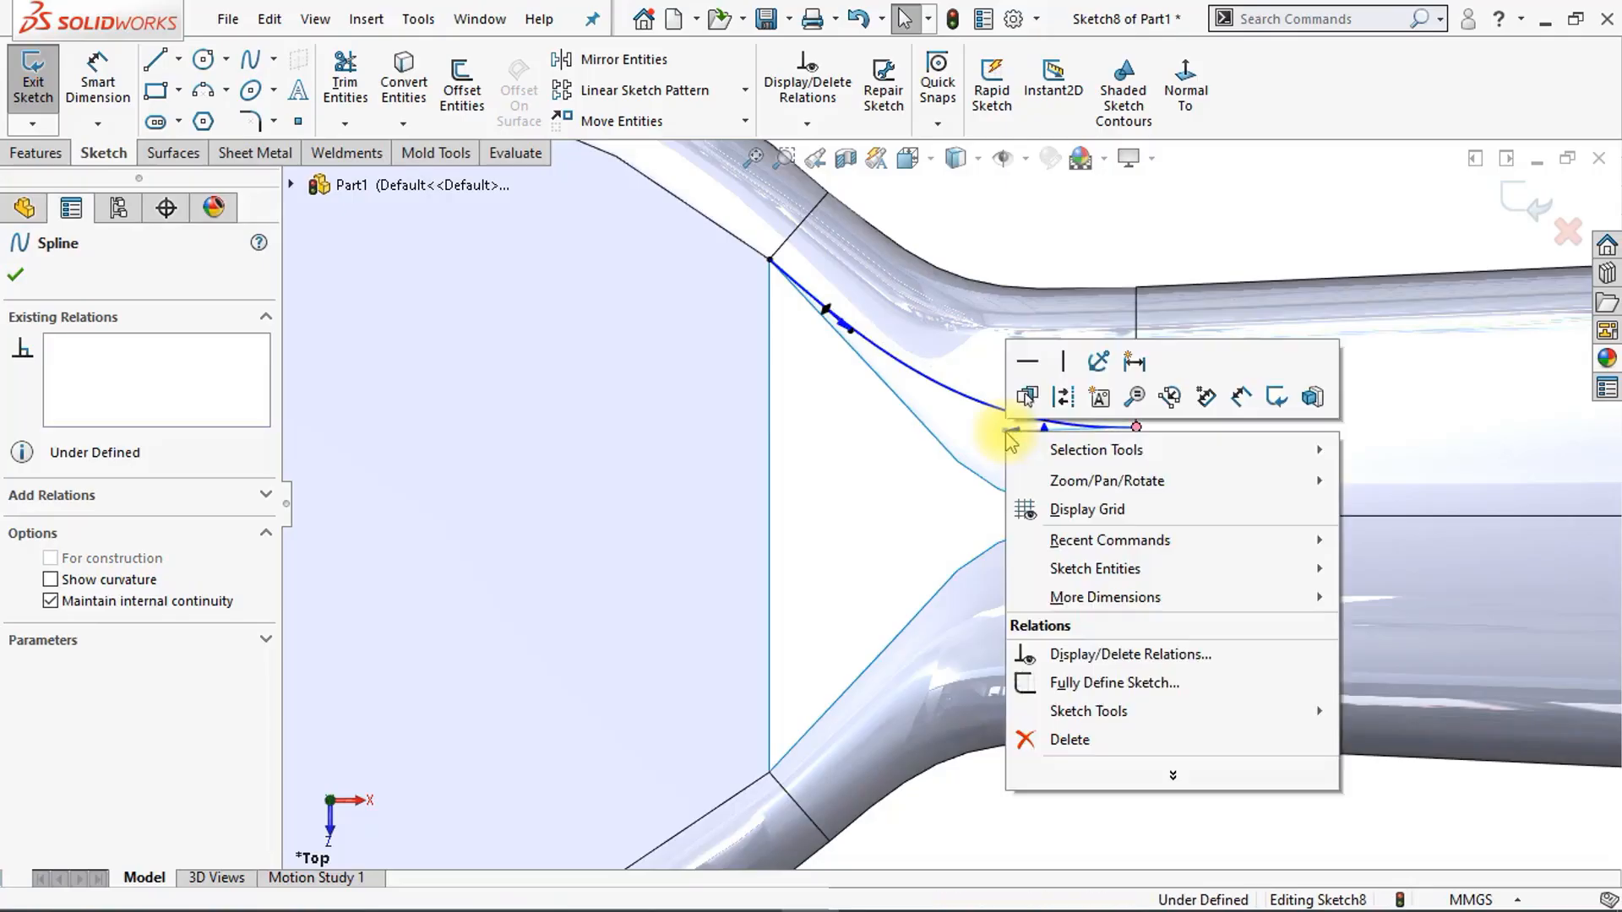
{"action": "left_click", "coordinate": [1028, 365]}
{"action": "key", "text": "Escape"}
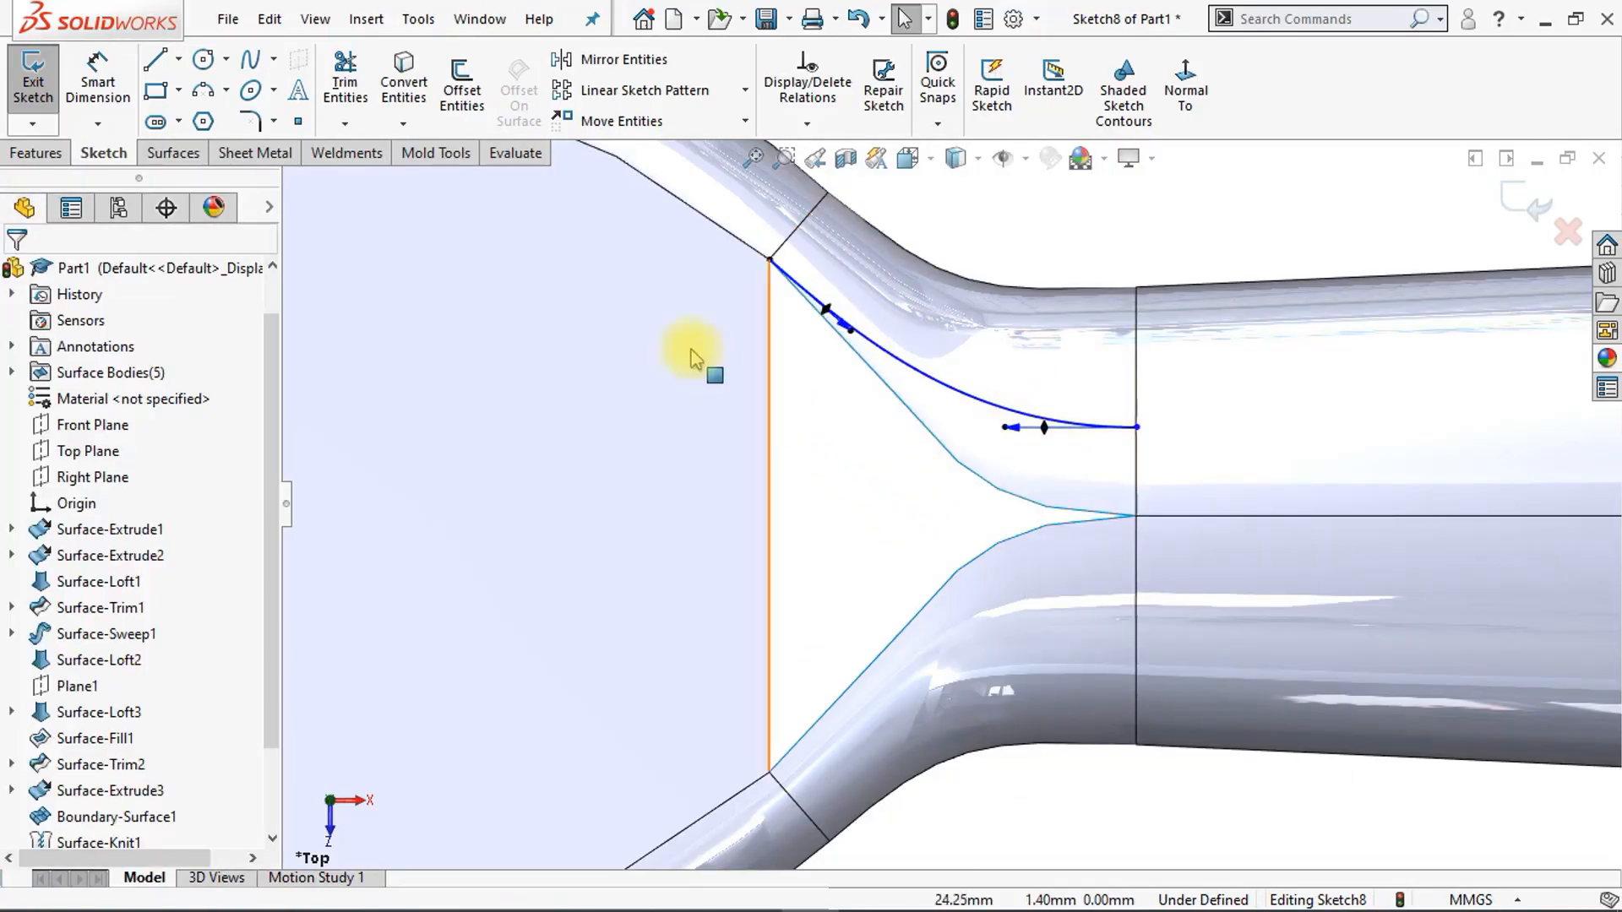
Step: Dimension the tangent handles at both ends of the spline to 7.5 mm
{"action": "left_click", "coordinate": [97, 80]}
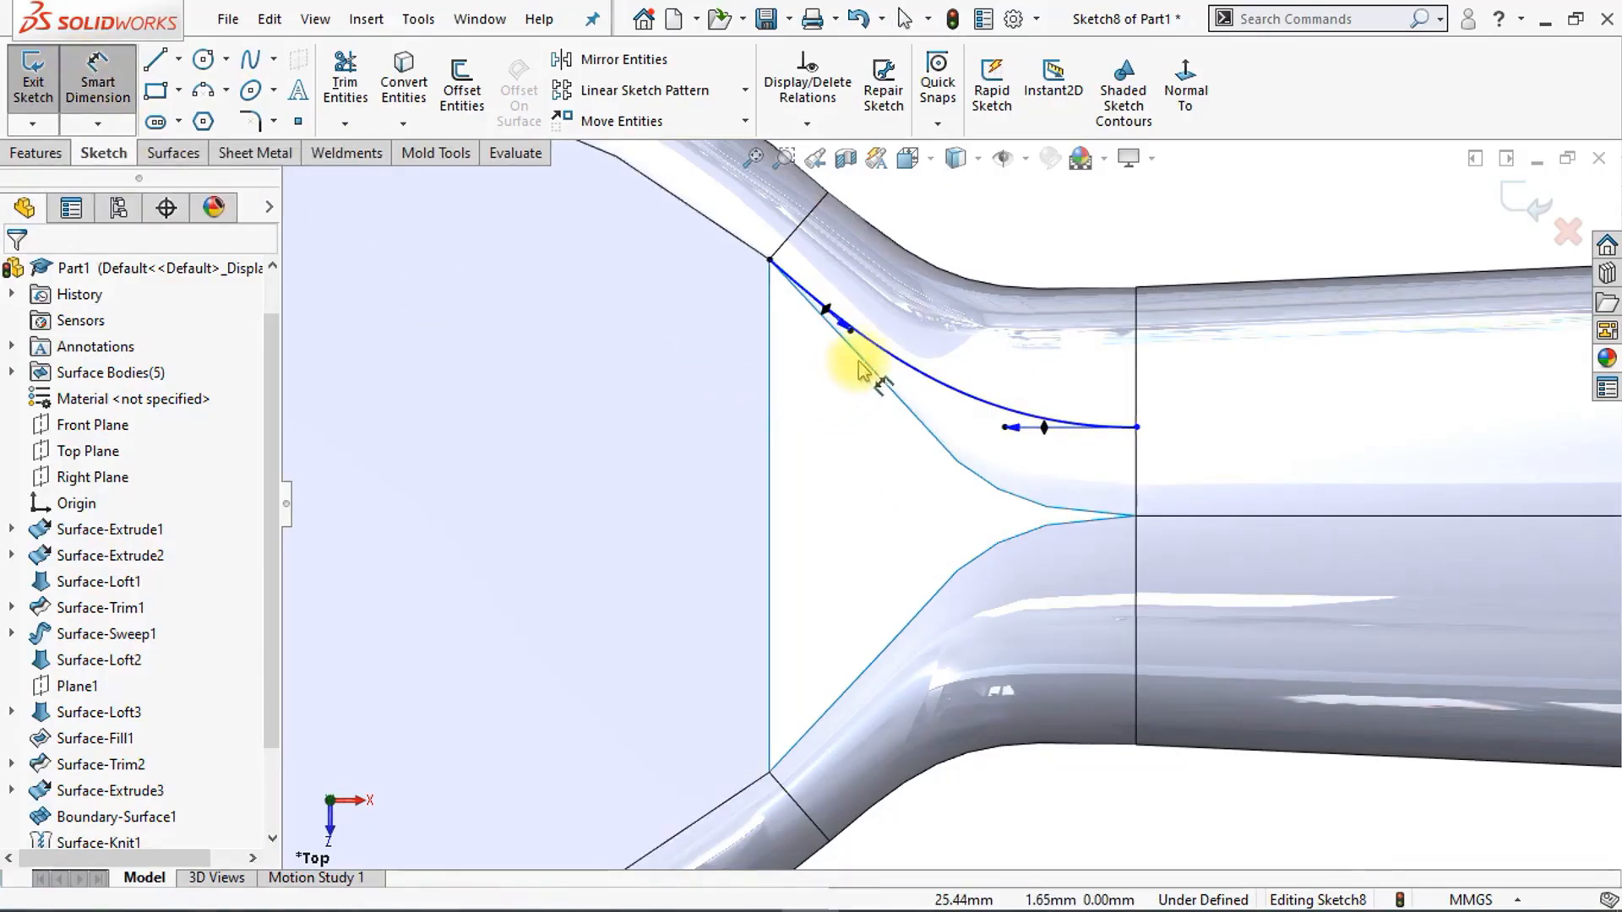
{"action": "left_click", "coordinate": [852, 333]}
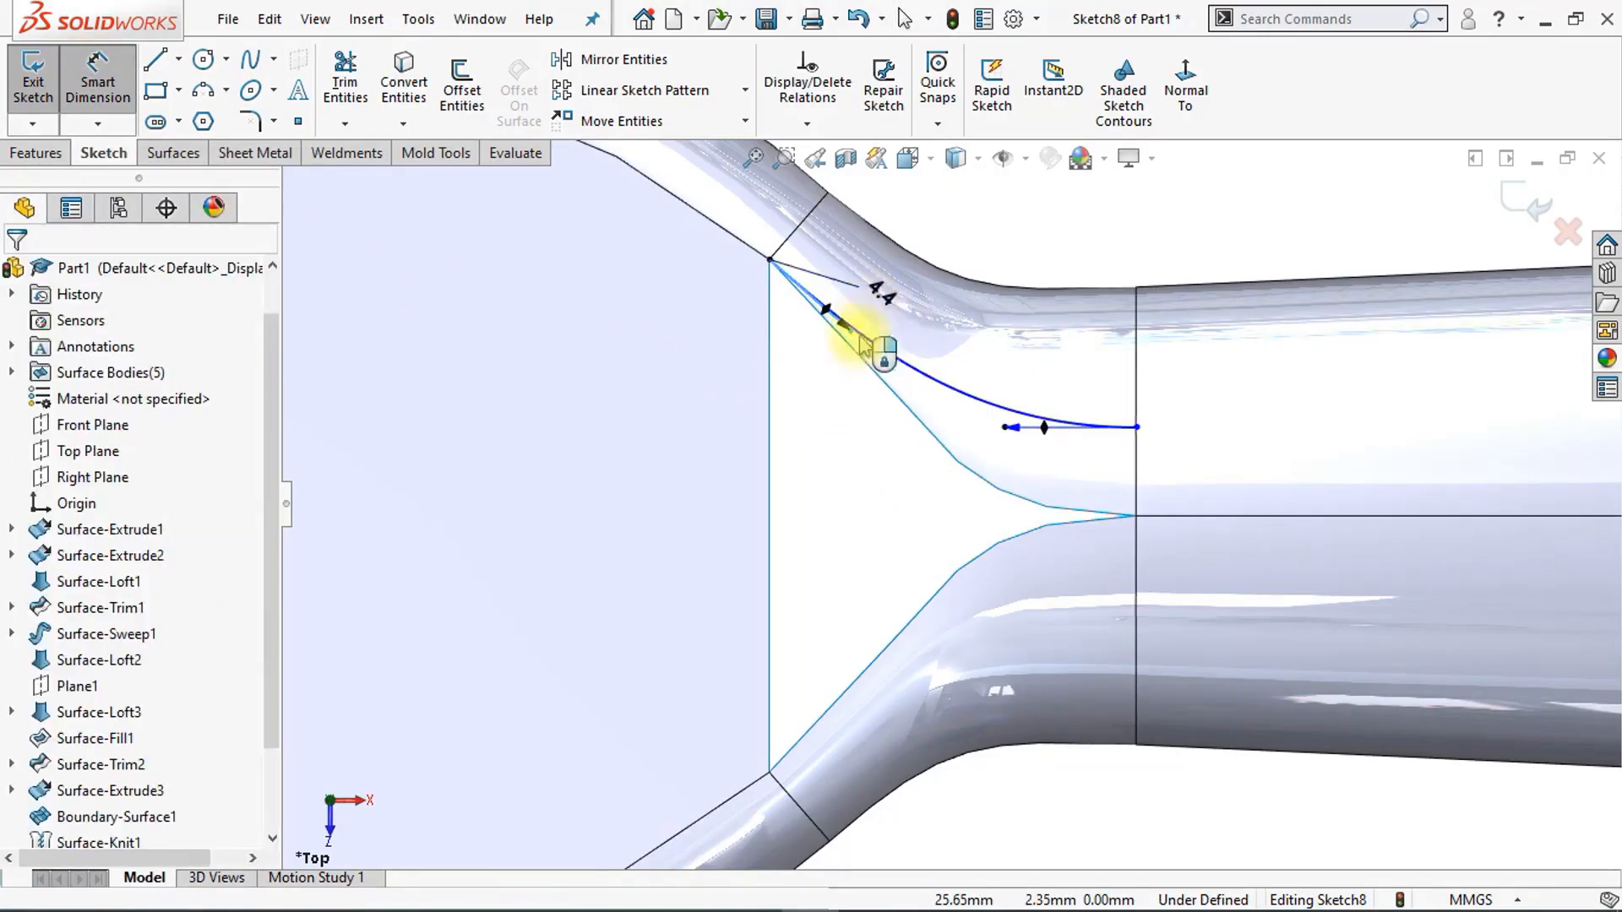
{"action": "left_click", "coordinate": [832, 441]}
{"action": "type", "text": "75"}
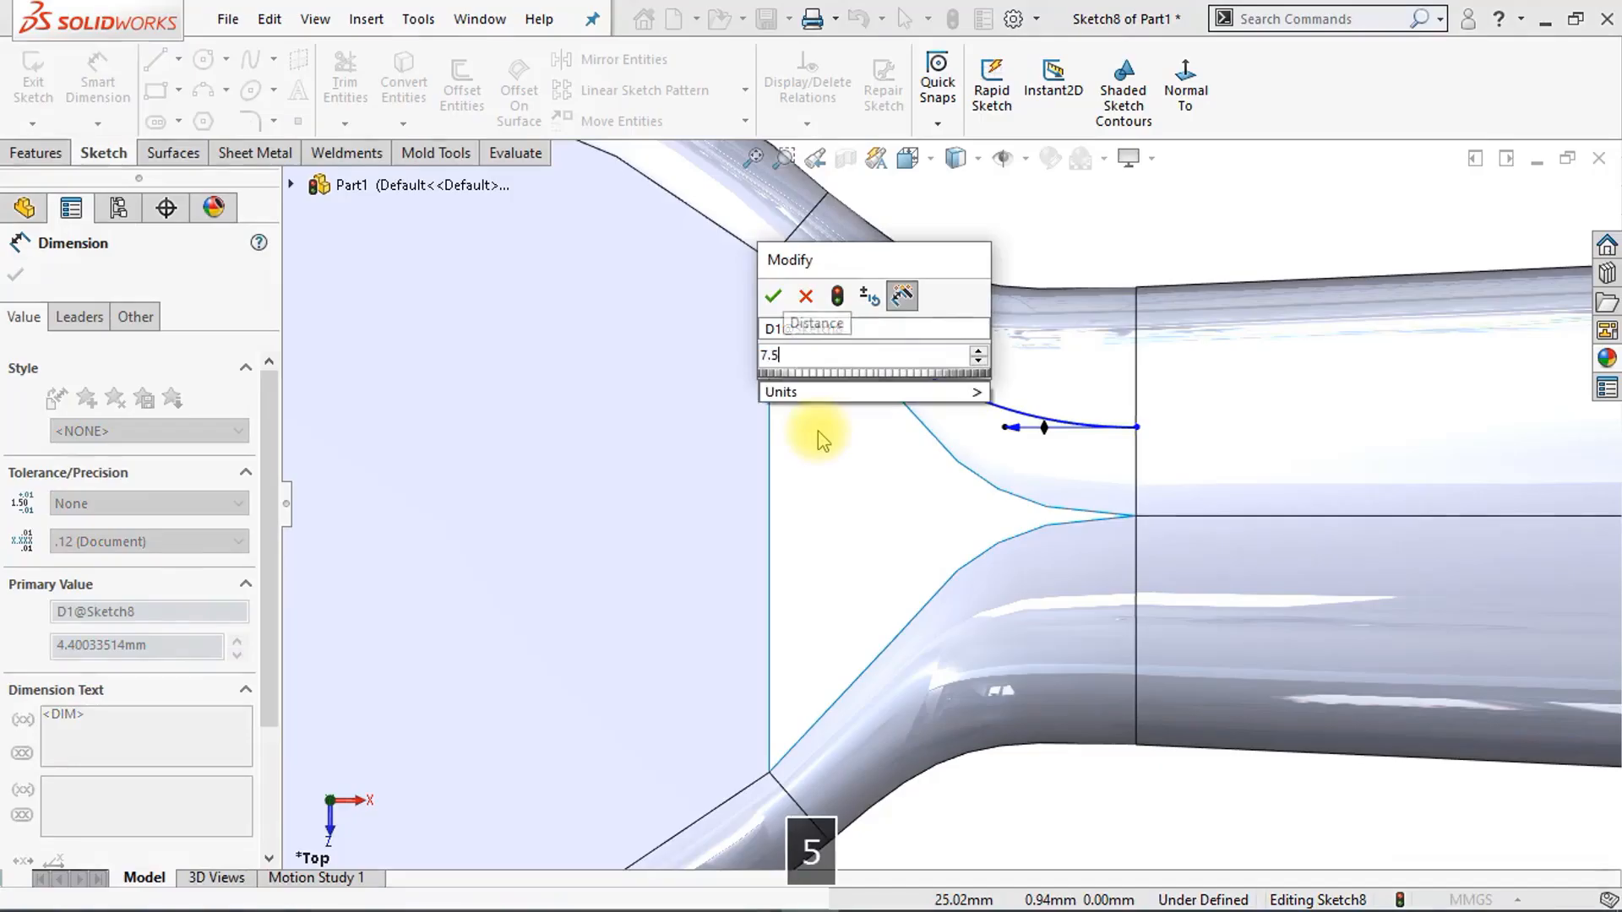
{"action": "key", "text": "Return"}
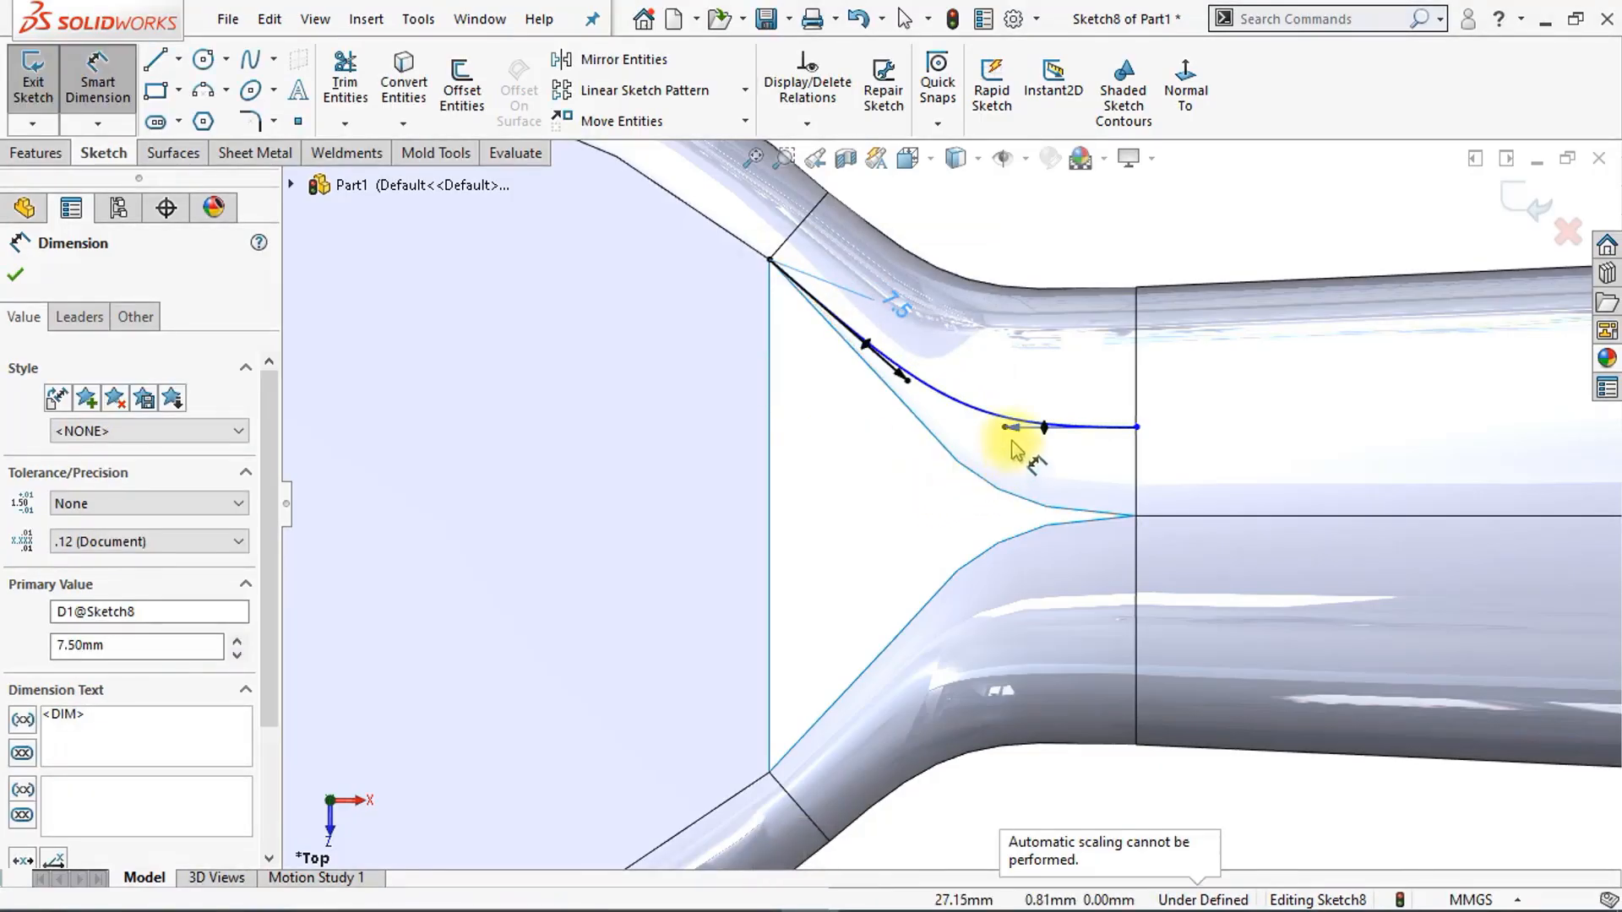
{"action": "left_click", "coordinate": [1048, 414]}
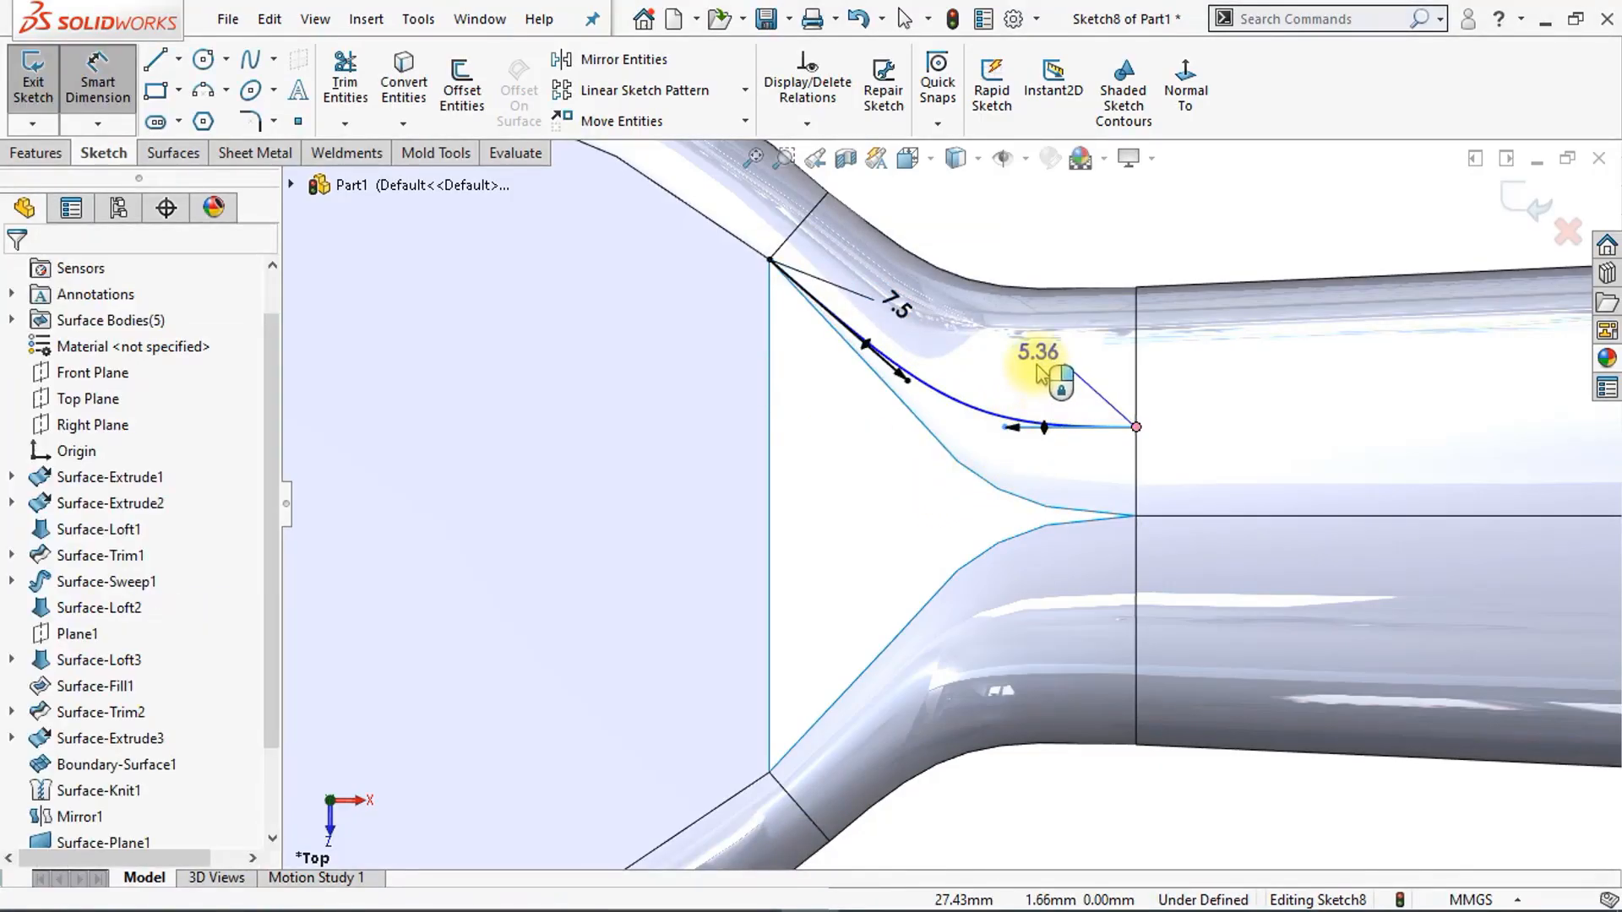
{"action": "left_click", "coordinate": [885, 512]}
{"action": "type", "text": "7.5"}
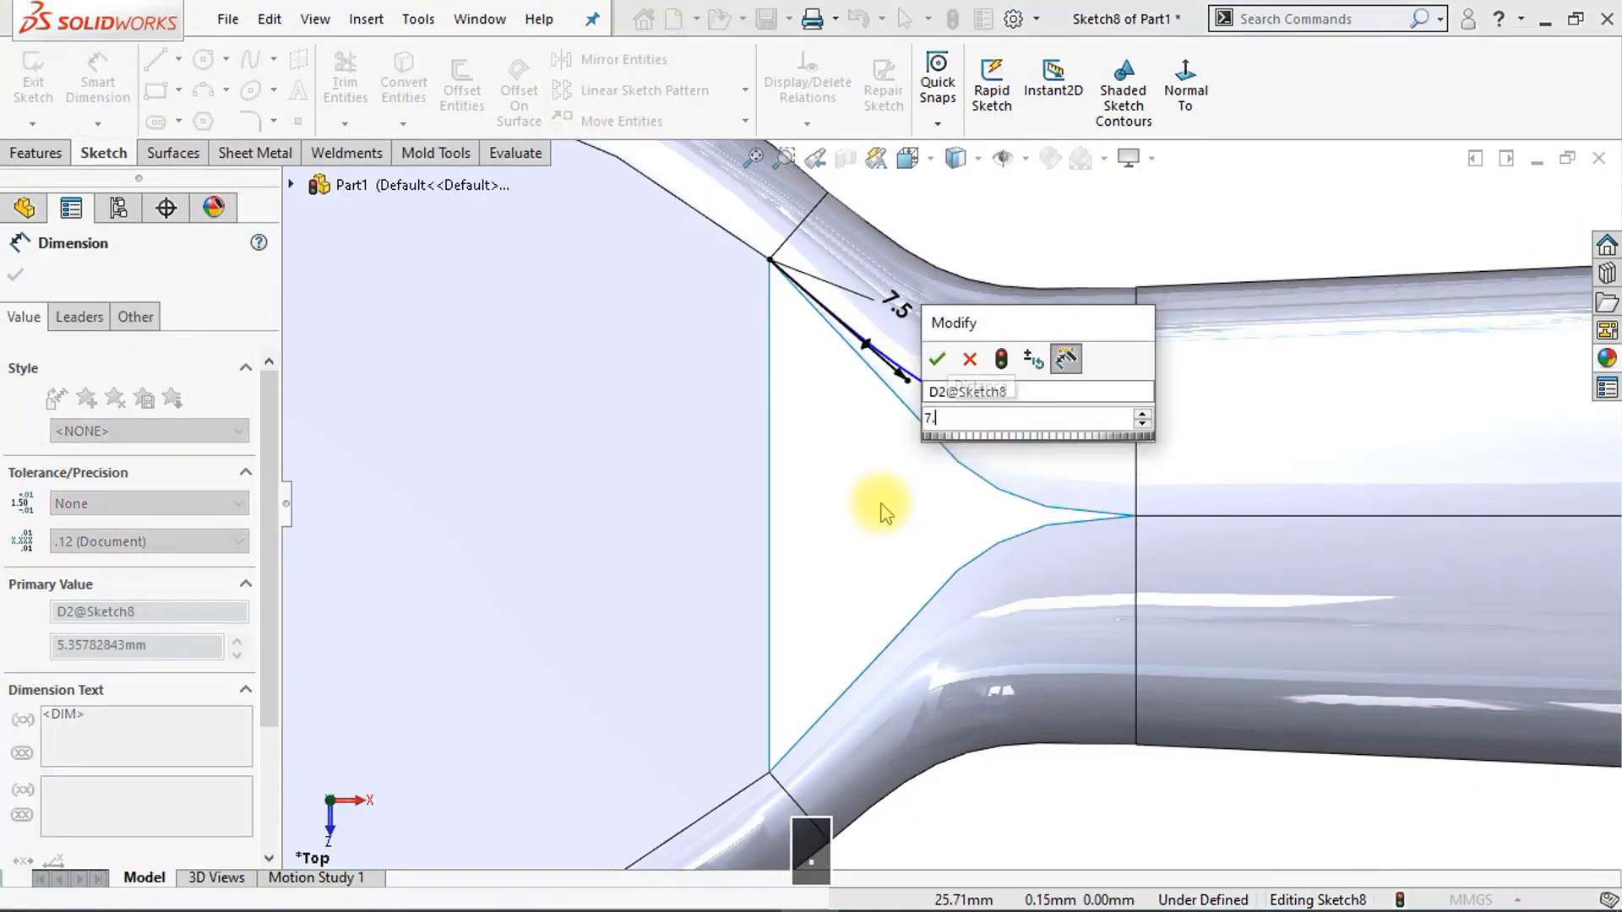
{"action": "key", "text": "Return"}
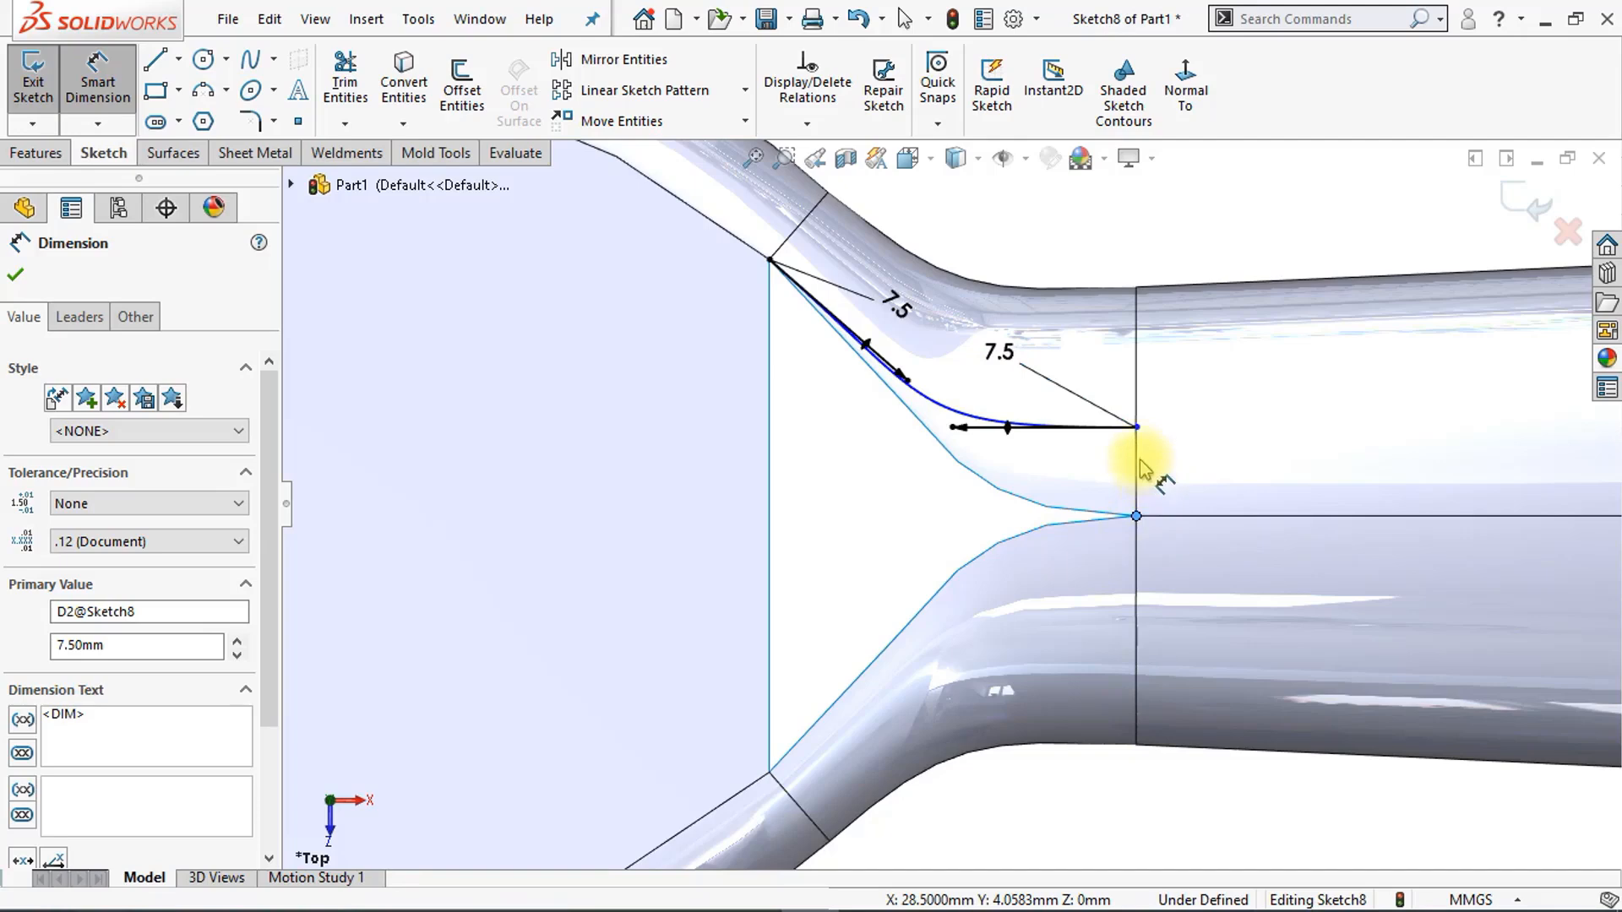
Step: Dimension the spline's neck endpoint 0.5 mm from the tip vertex of the gap
{"action": "left_click", "coordinate": [1138, 429]}
{"action": "left_click", "coordinate": [1167, 466]}
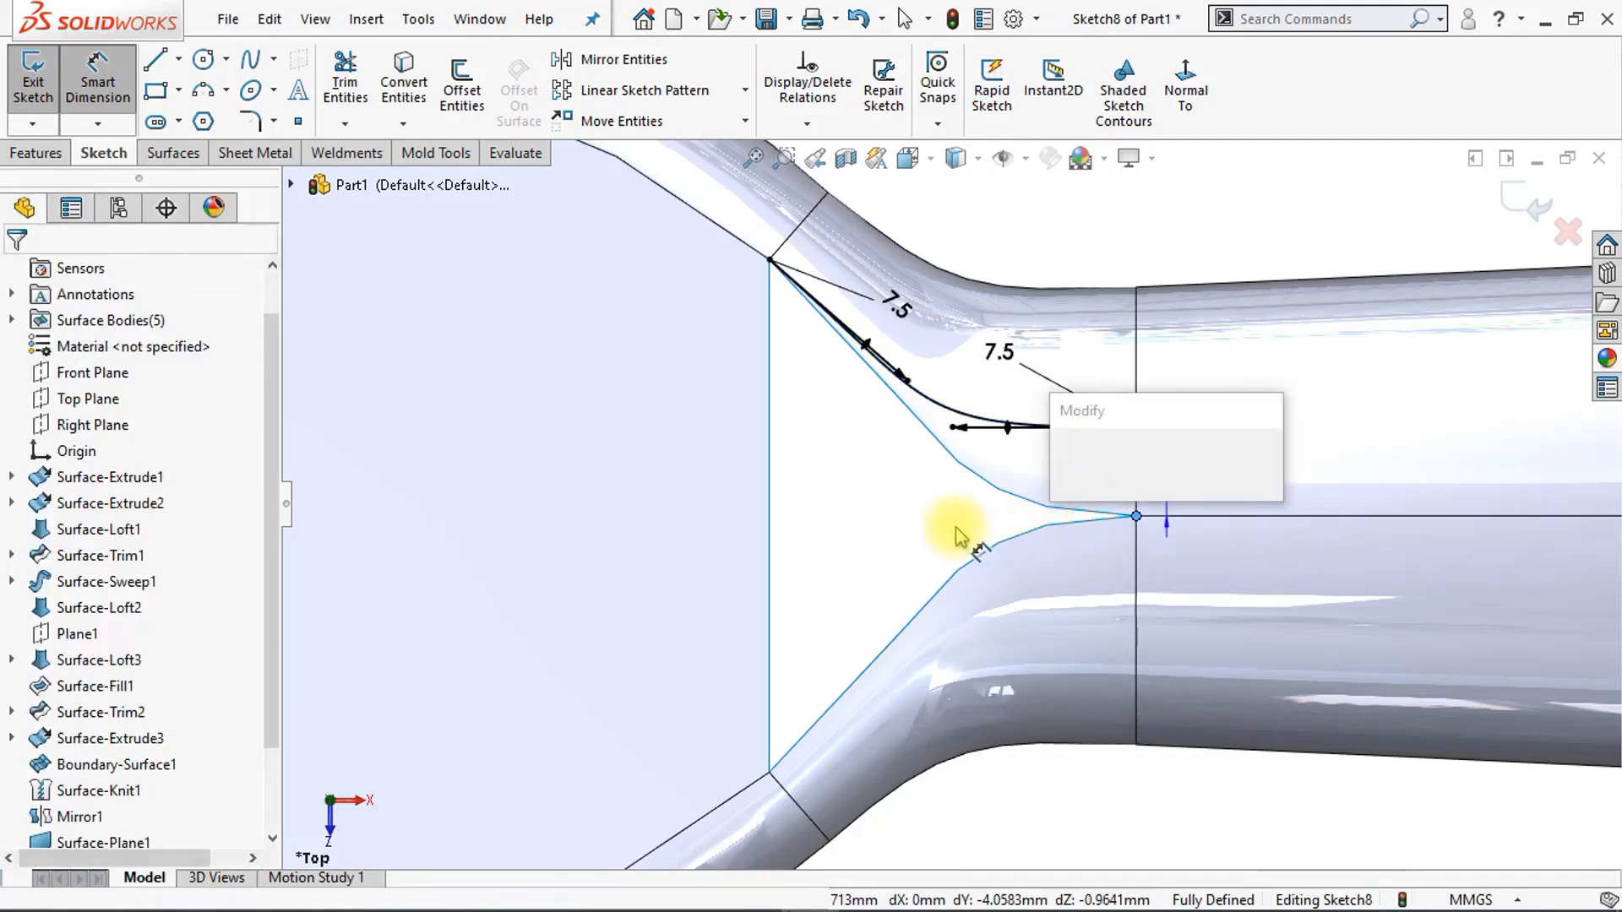
{"action": "key", "text": "Return"}
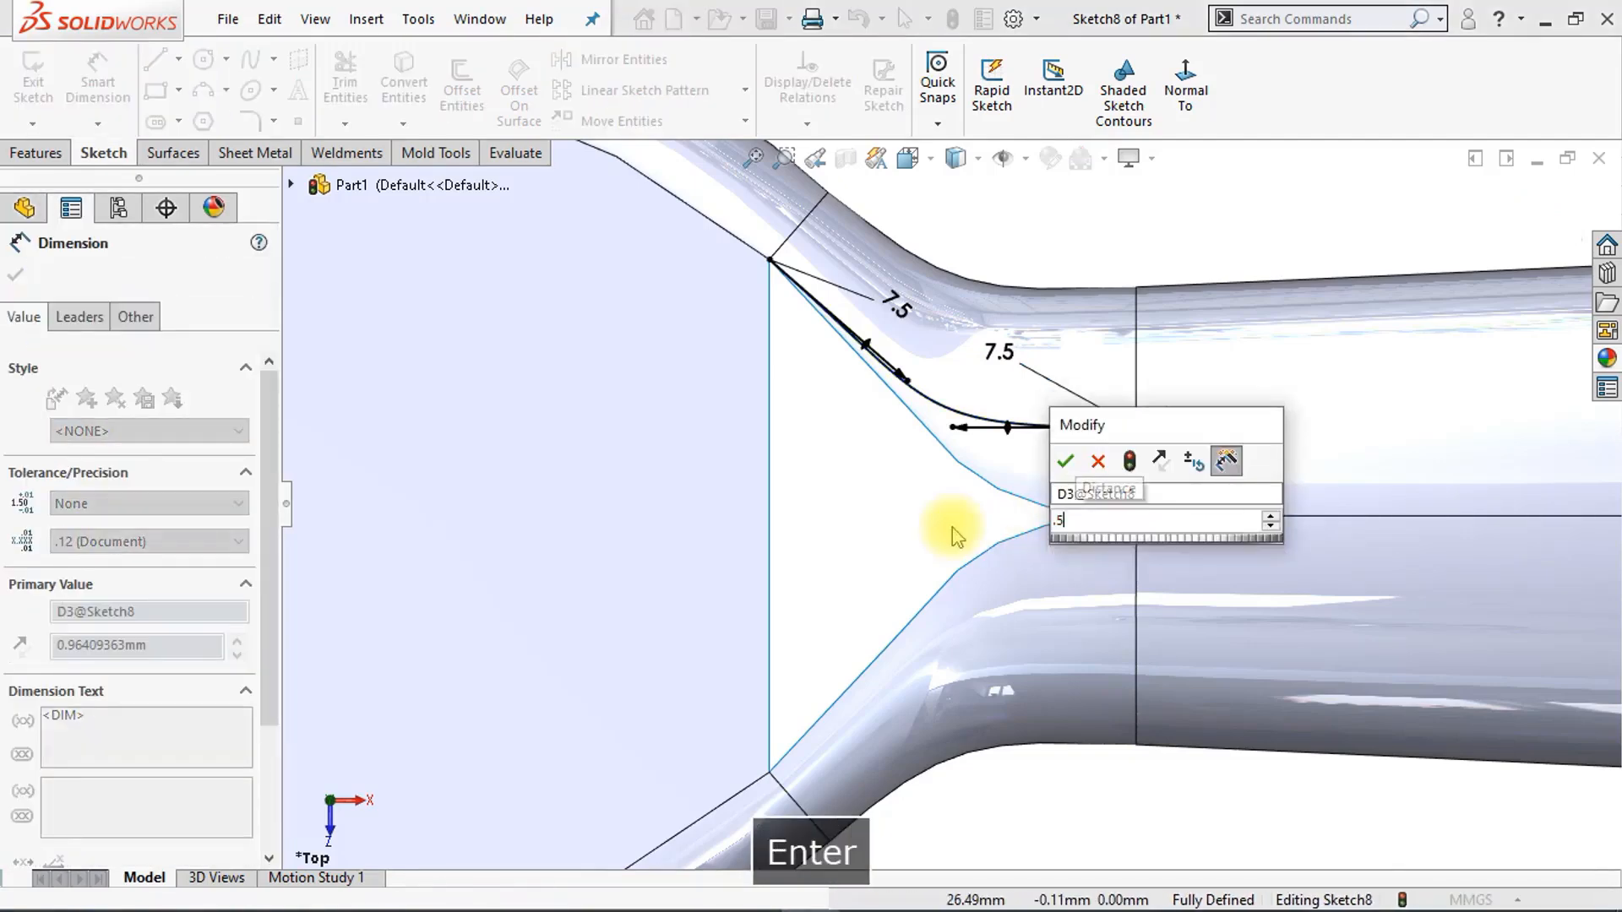
{"action": "left_click", "coordinate": [953, 528]}
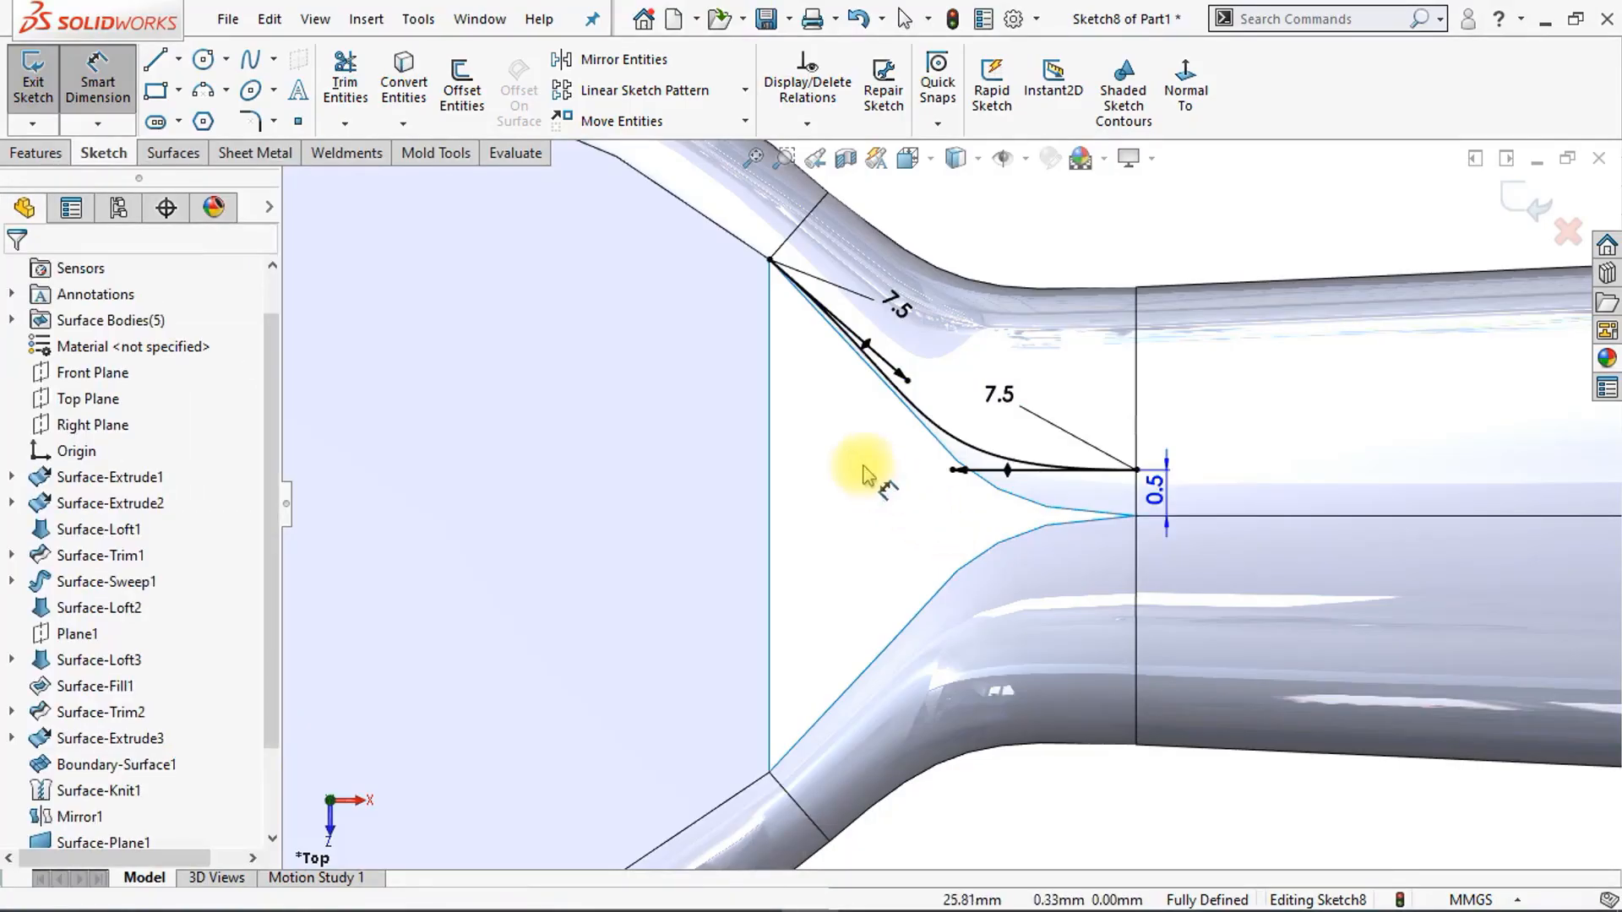
Step: Draw a horizontal centerline from the gap's tip vertex to the straight edge of the brush head surface
{"action": "left_click", "coordinate": [180, 63]}
{"action": "left_click", "coordinate": [224, 116]}
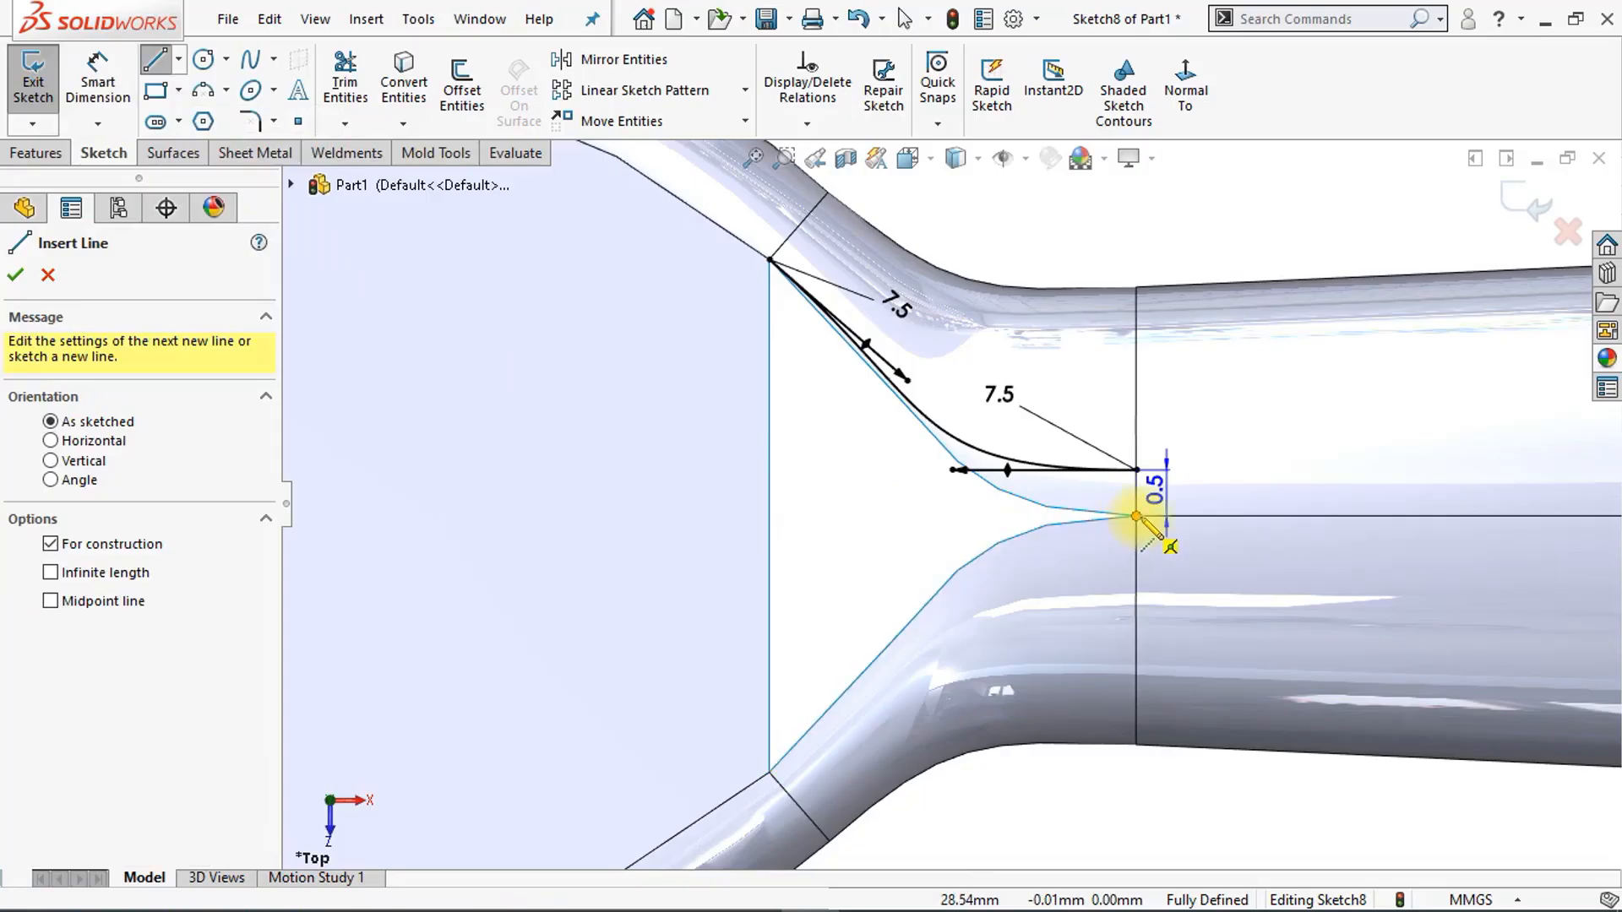
{"action": "left_click", "coordinate": [1136, 516]}
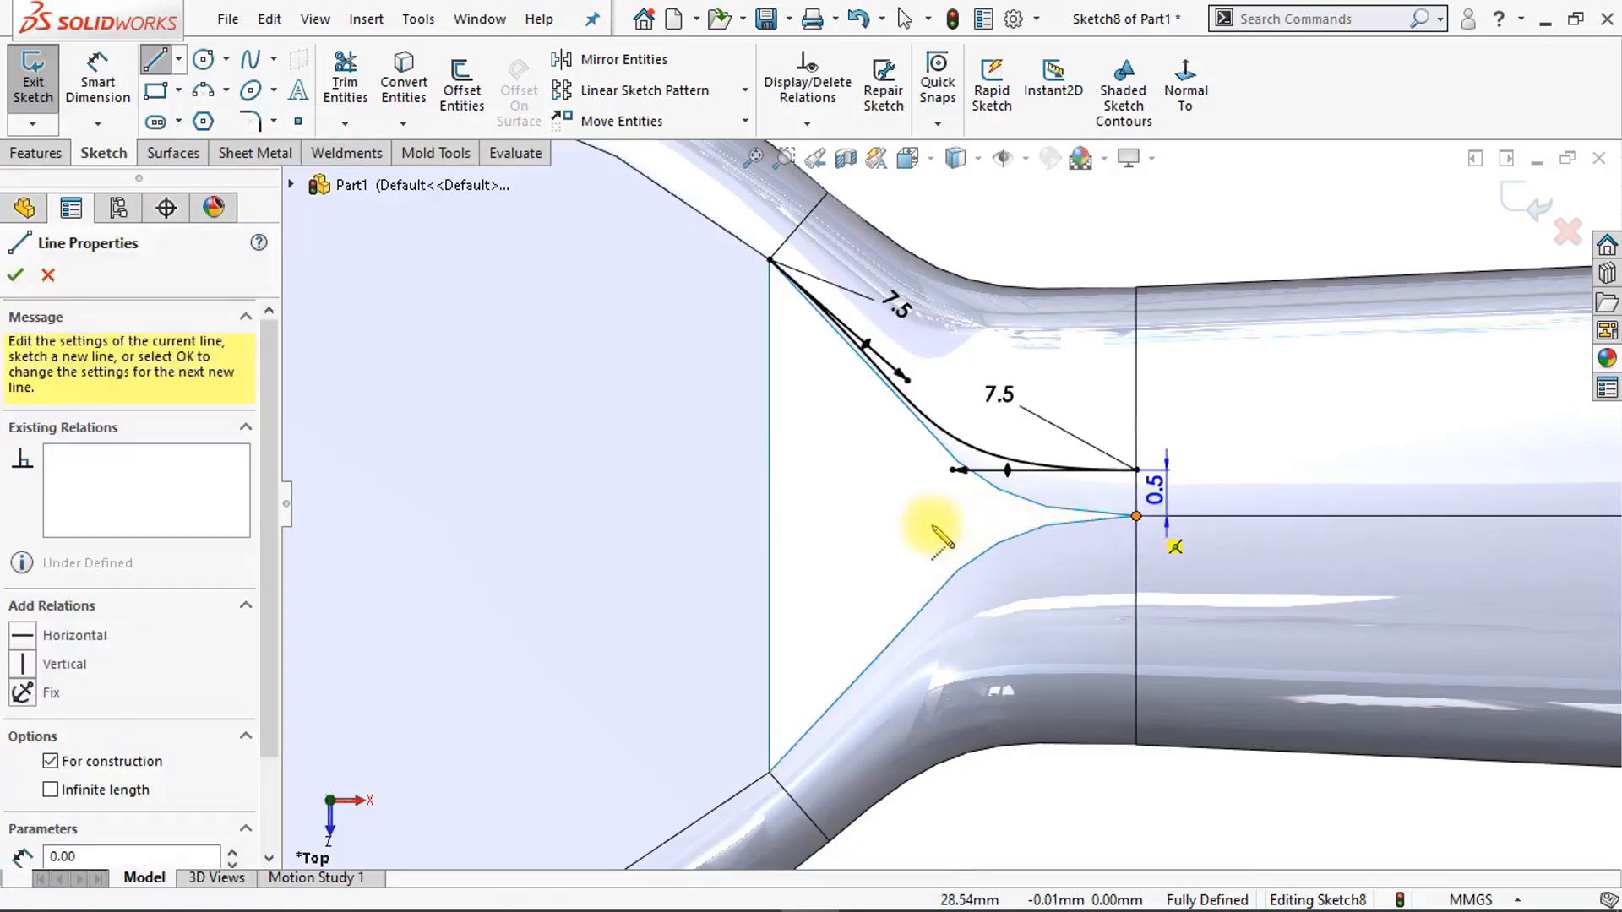
{"action": "left_click", "coordinate": [768, 516]}
{"action": "key", "text": "Escape"}
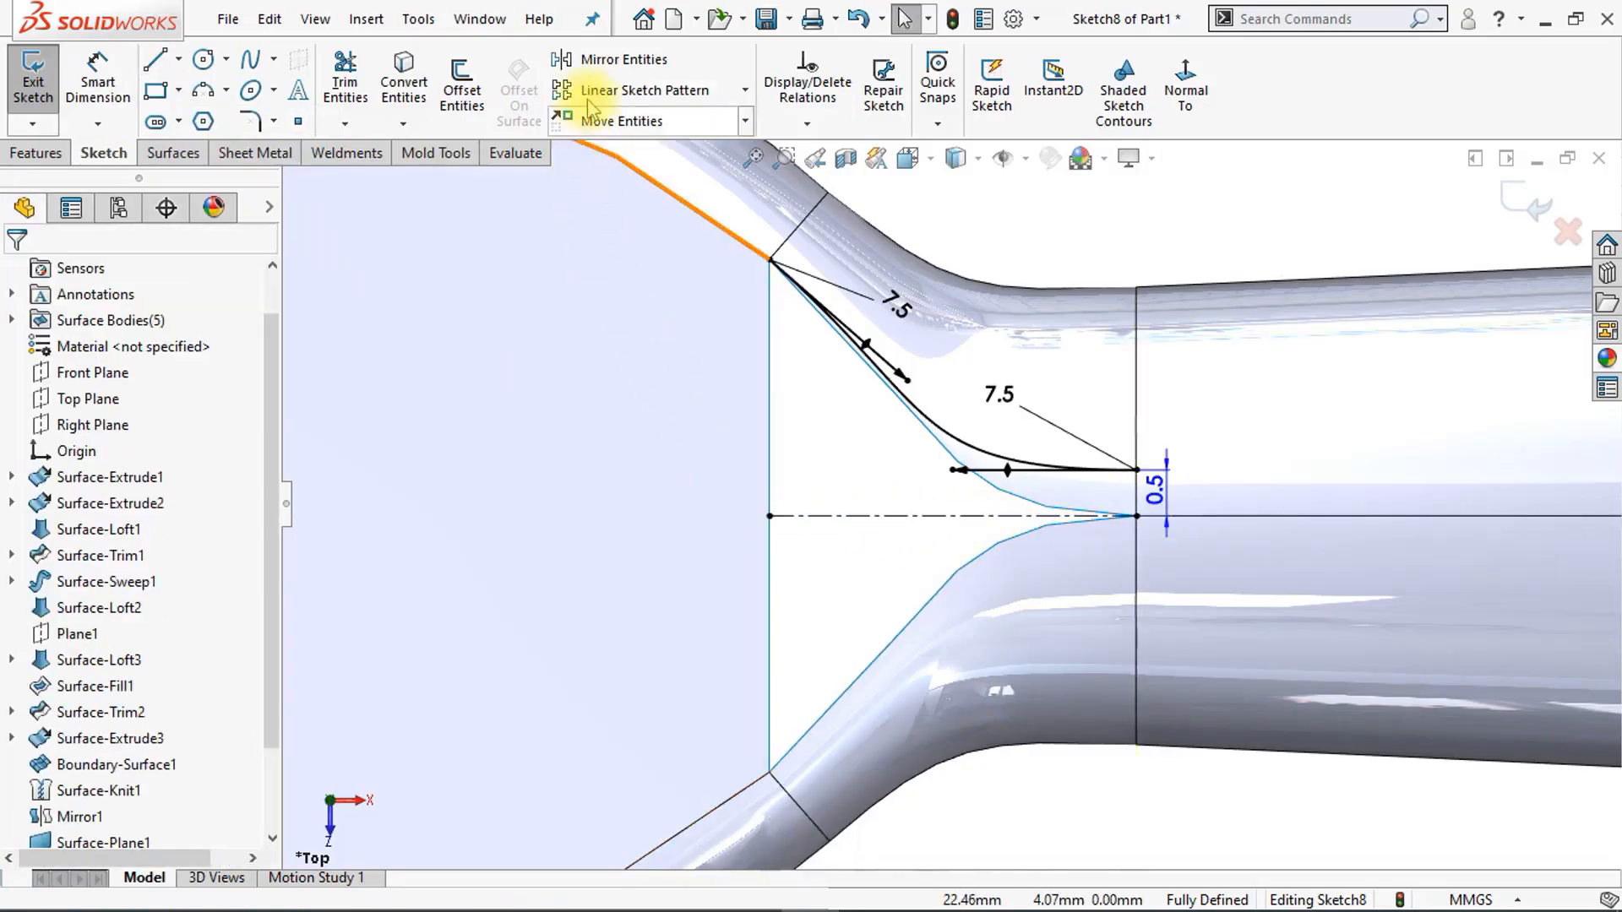
Step: Mirror the spline about the horizontal centerline, keeping the original
{"action": "left_click", "coordinate": [595, 66]}
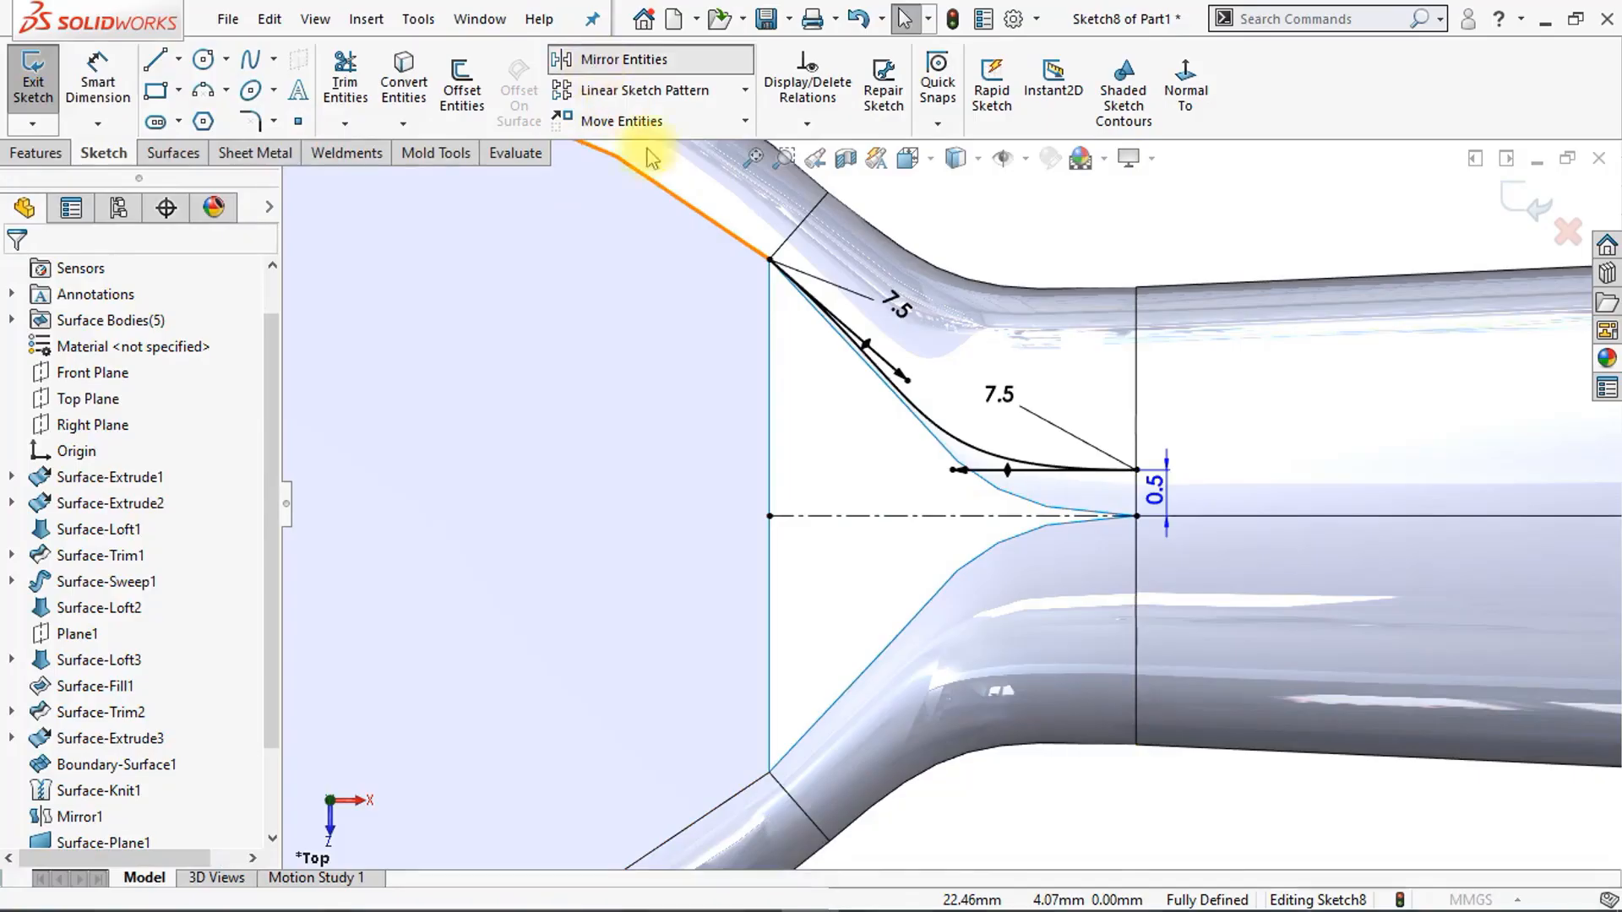
{"action": "left_click", "coordinate": [963, 450]}
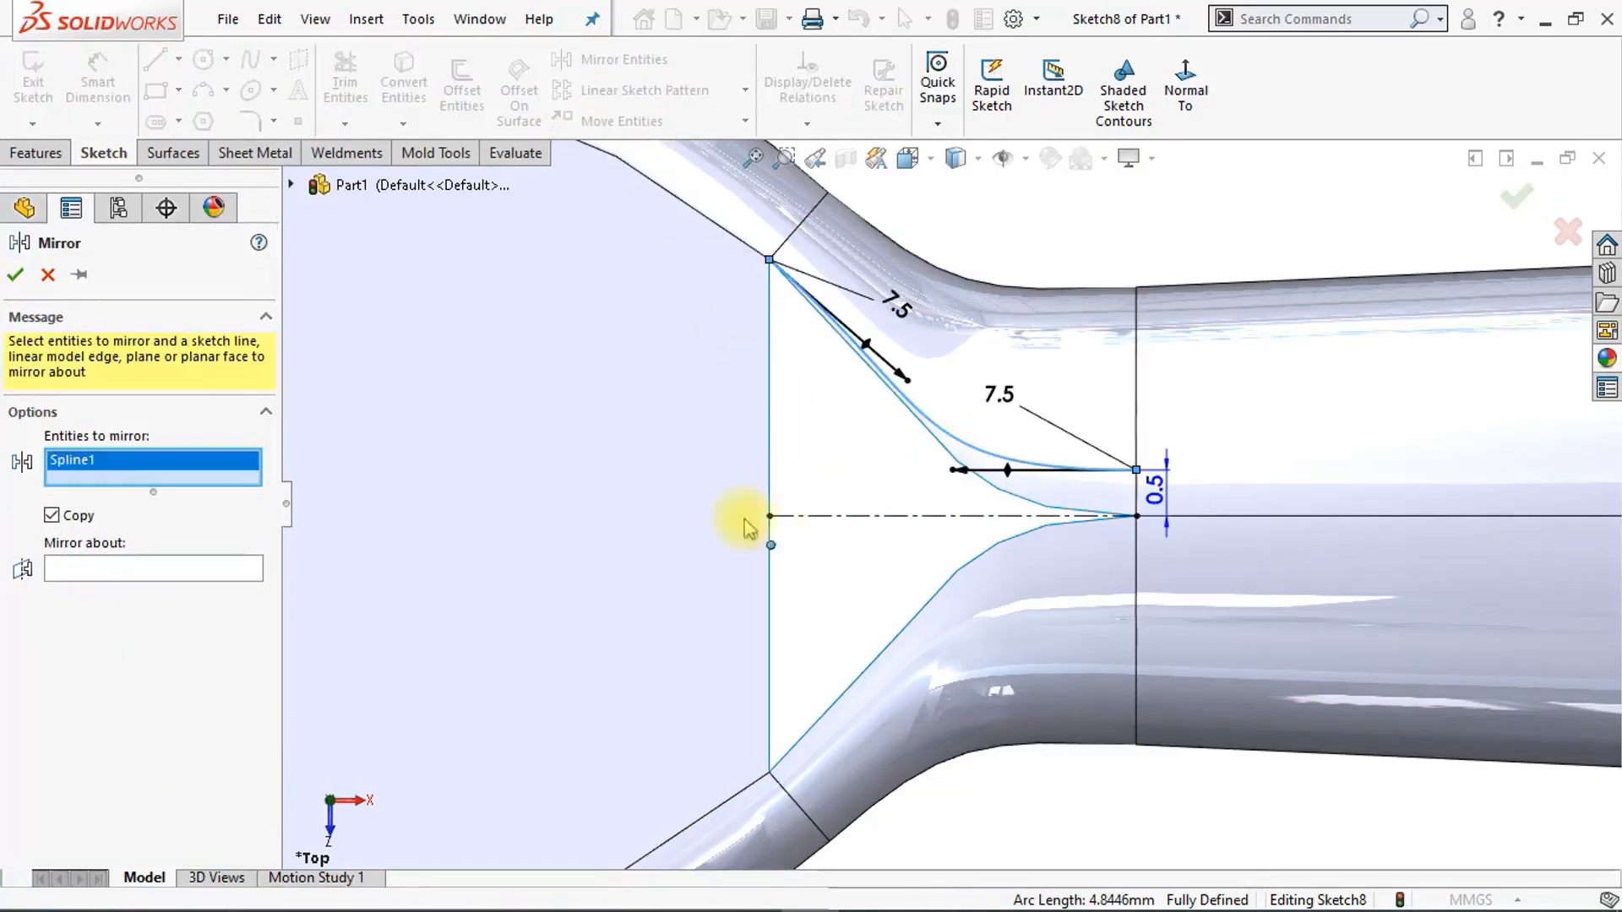
{"action": "left_click", "coordinate": [228, 577]}
{"action": "left_click", "coordinate": [862, 517]}
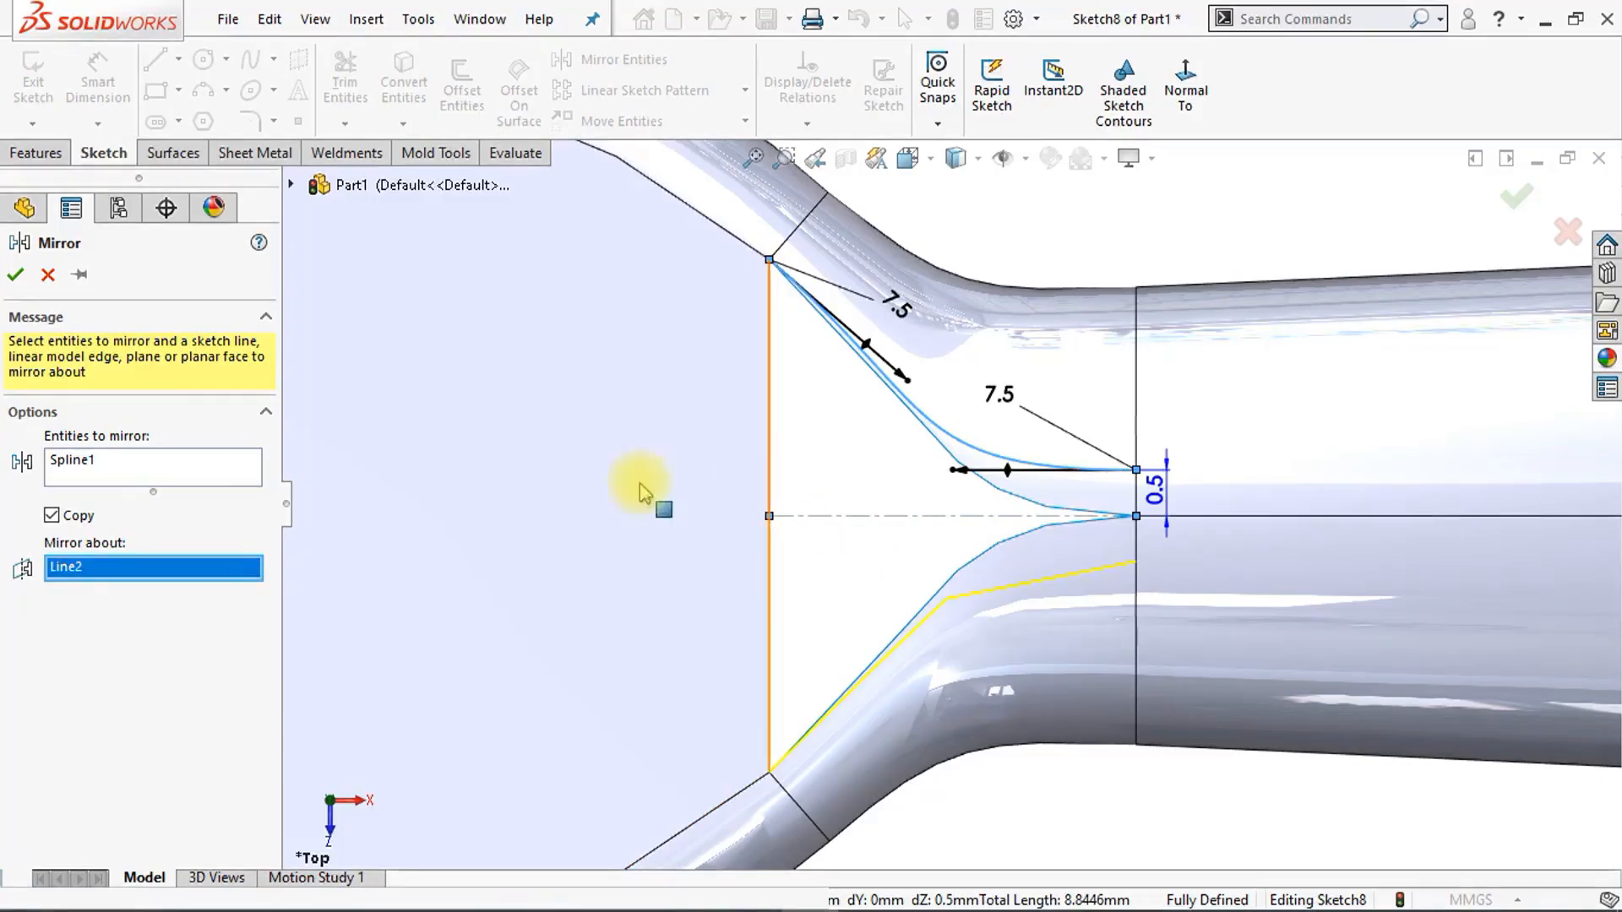
{"action": "left_click", "coordinate": [16, 276]}
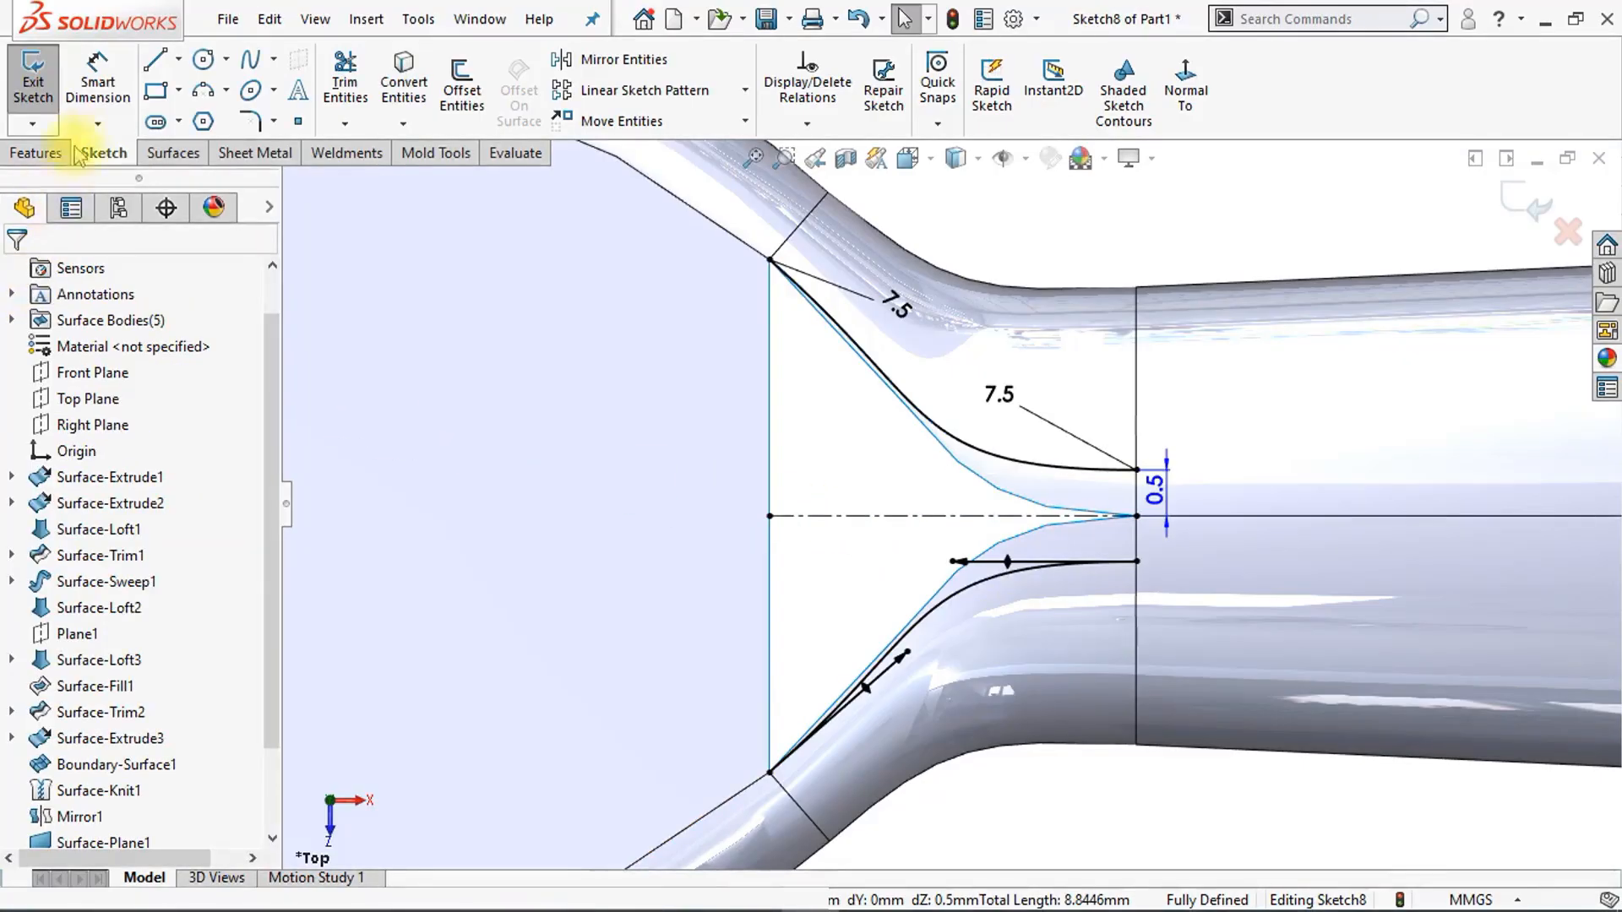
Step: Draw a vertical line joining the neck endpoints of the two mirrored splines
{"action": "left_click", "coordinate": [155, 60]}
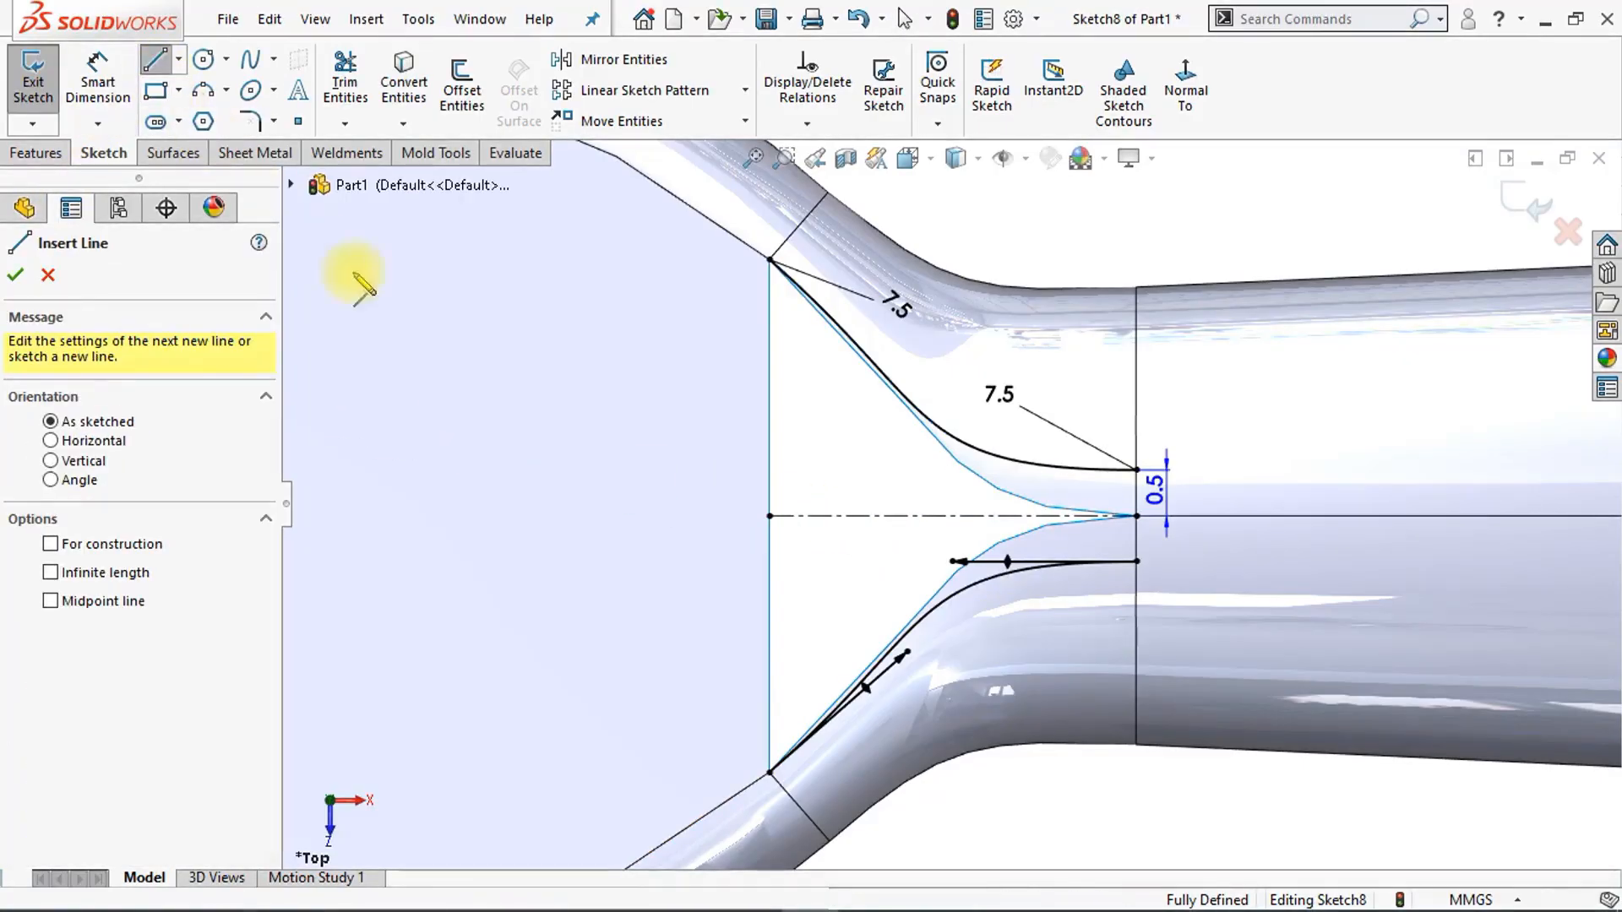
{"action": "left_click", "coordinate": [1136, 470]}
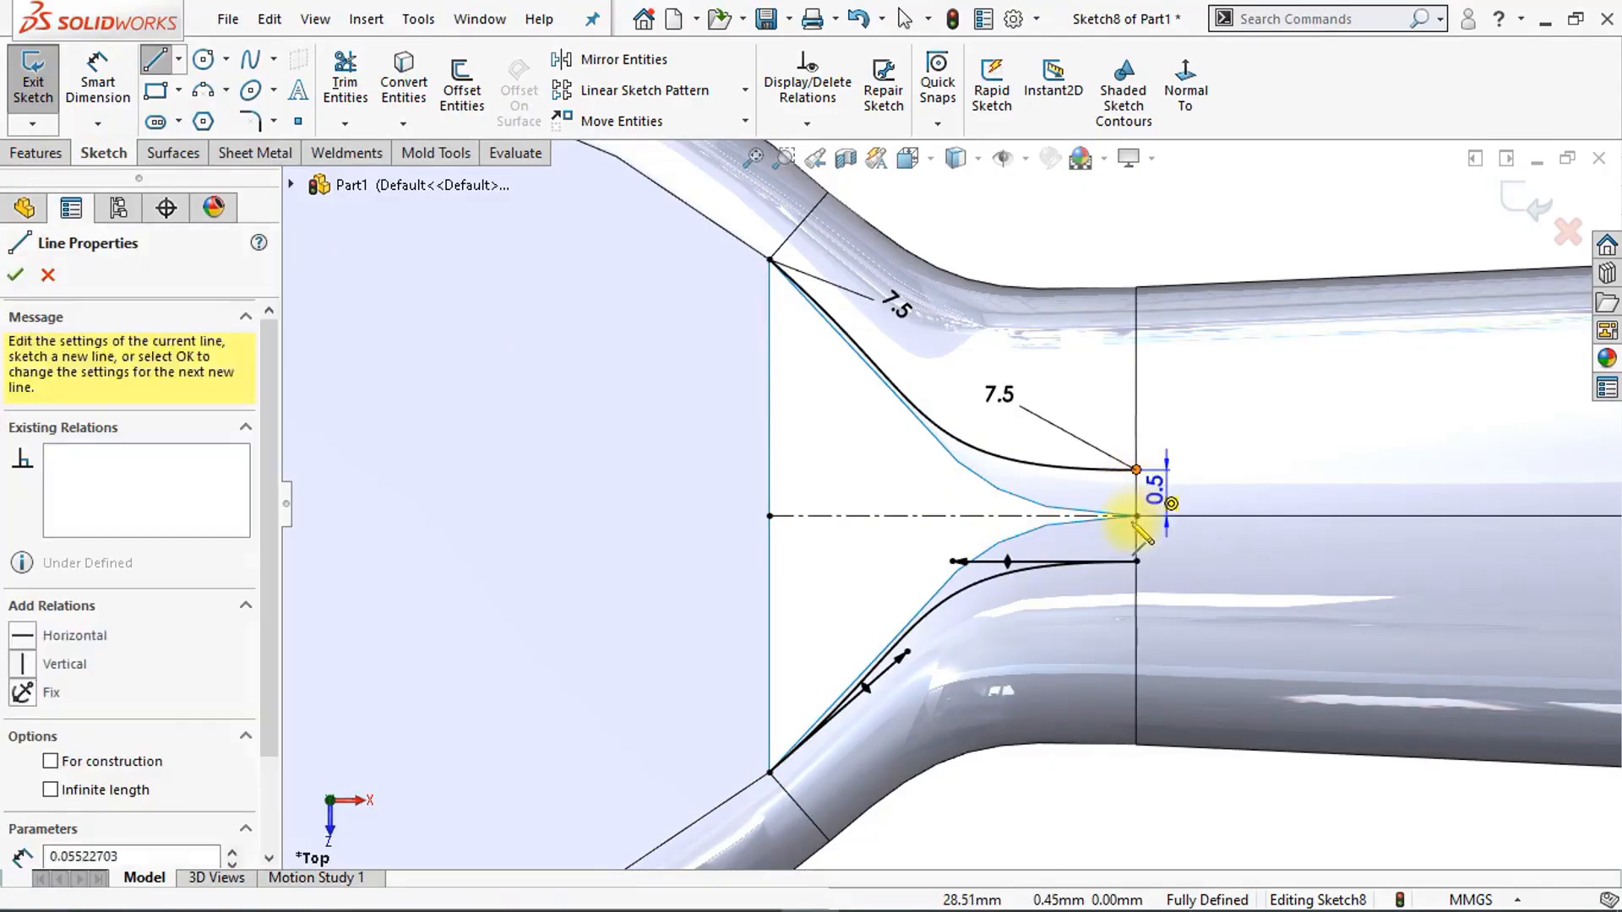
{"action": "left_click", "coordinate": [1136, 562]}
{"action": "key", "text": "Escape"}
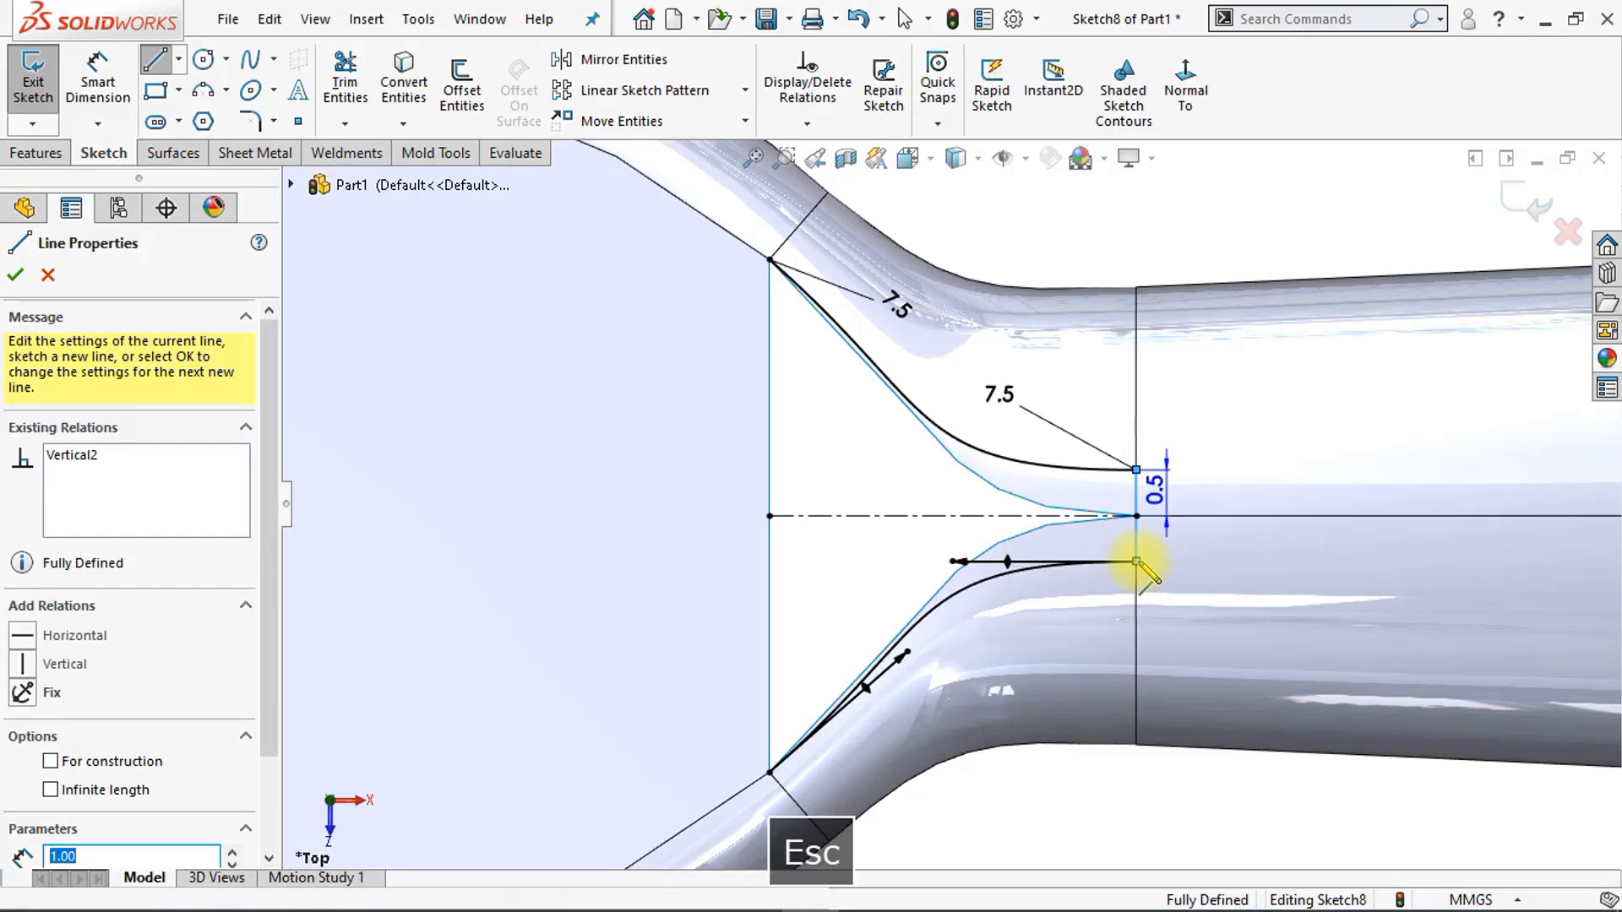
{"action": "key", "text": "Escape"}
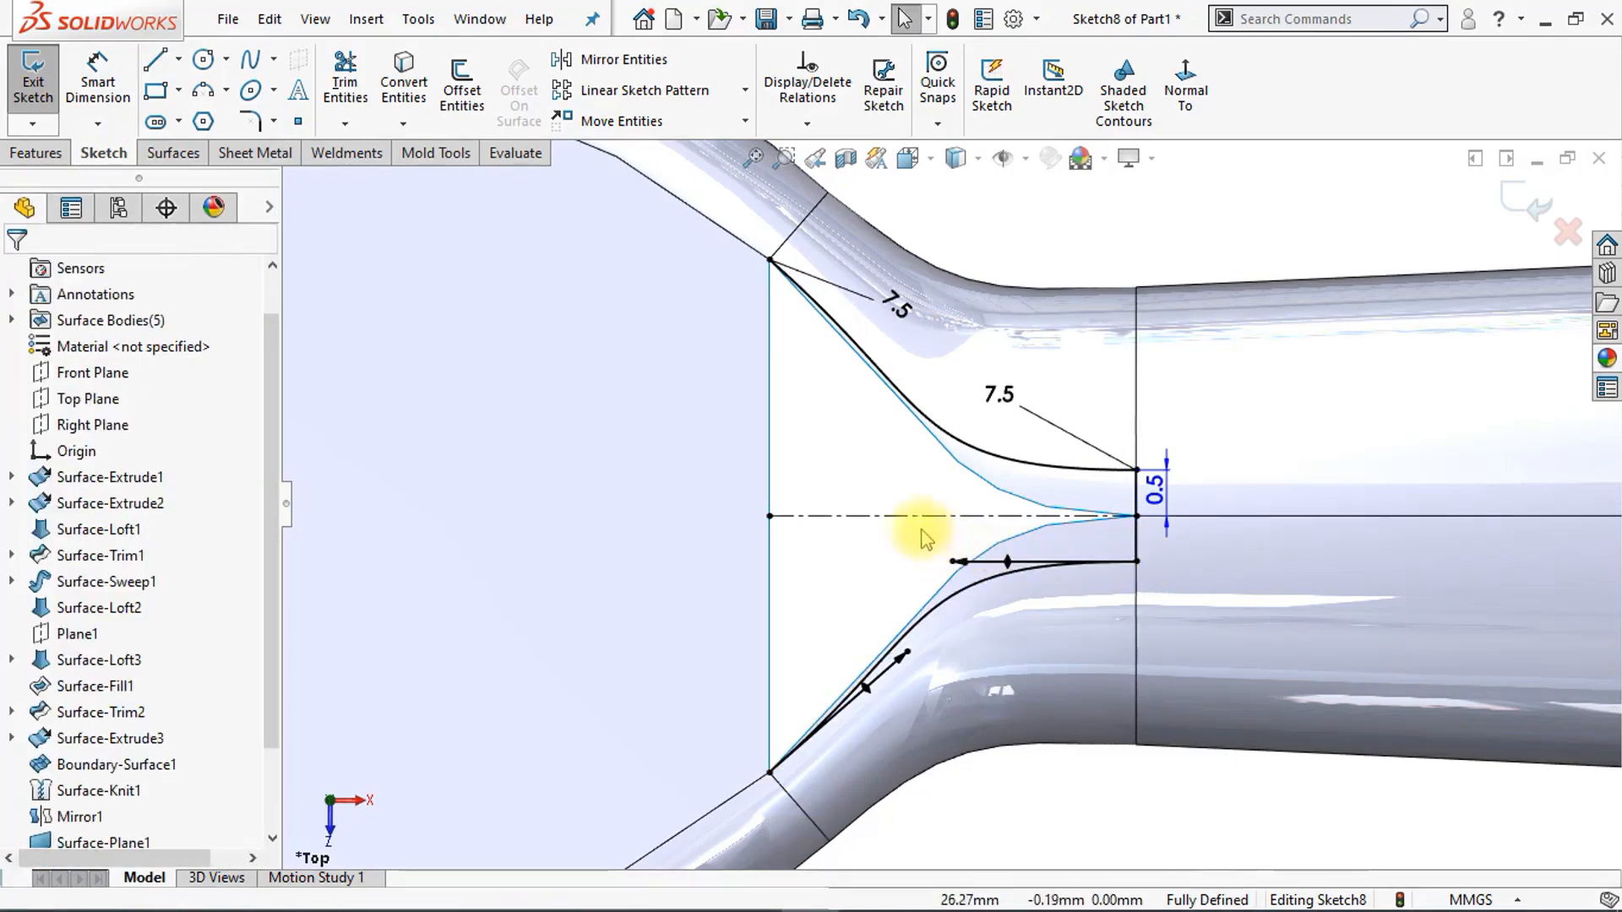
Step: Trim the neck surface with the spline sketch as the trim tool, removing the portions inside the profile
{"action": "left_click", "coordinate": [189, 156]}
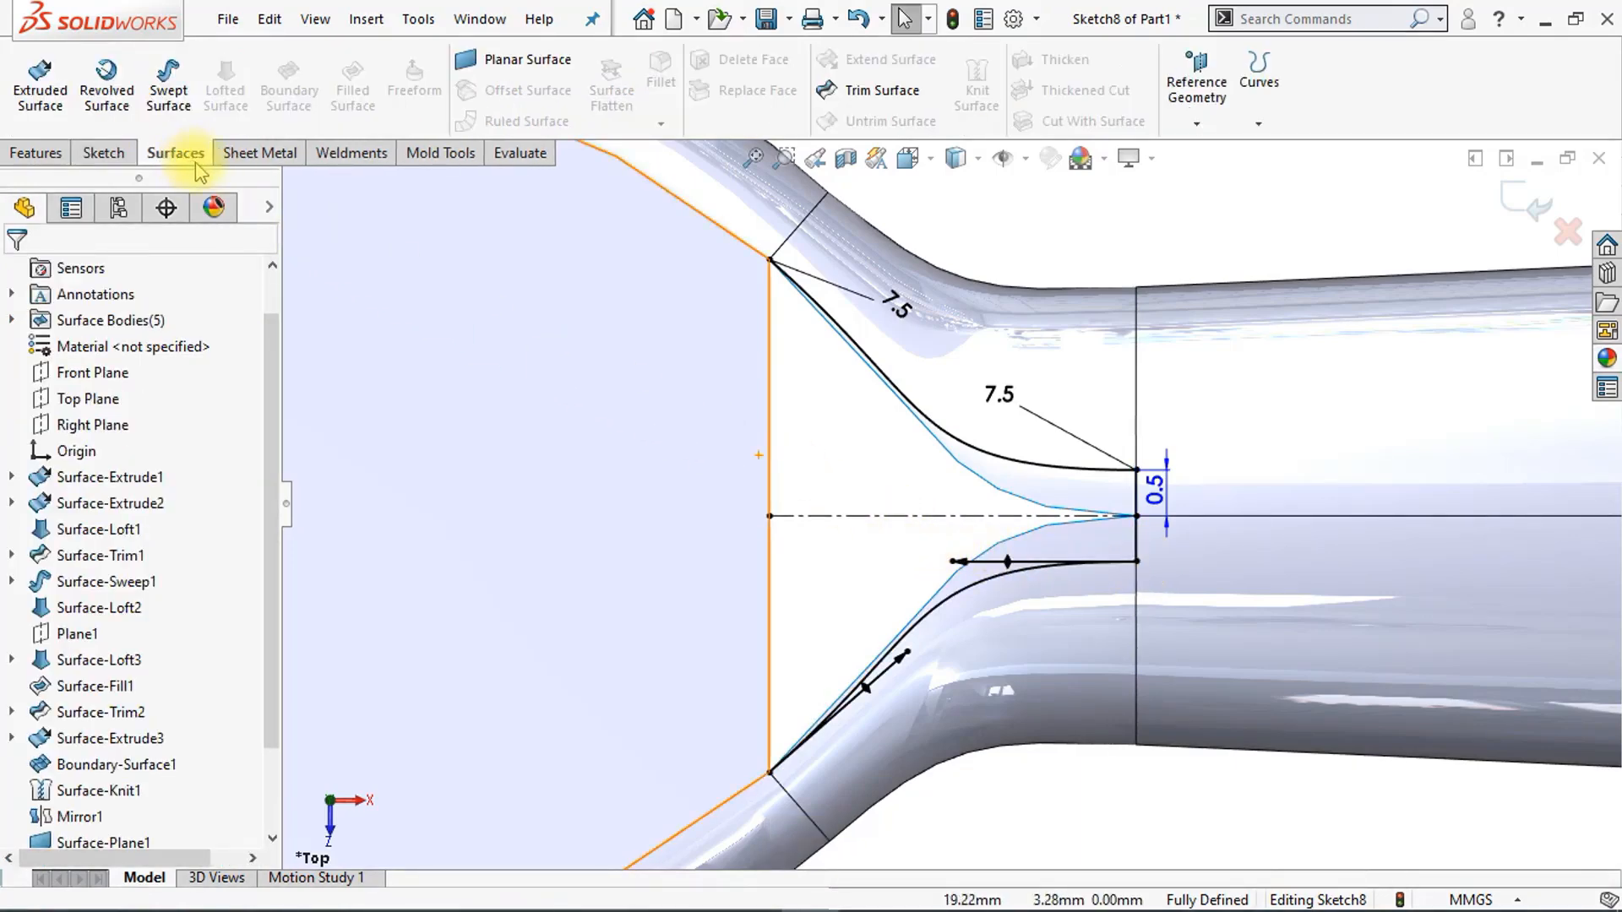
{"action": "left_click", "coordinate": [863, 94]}
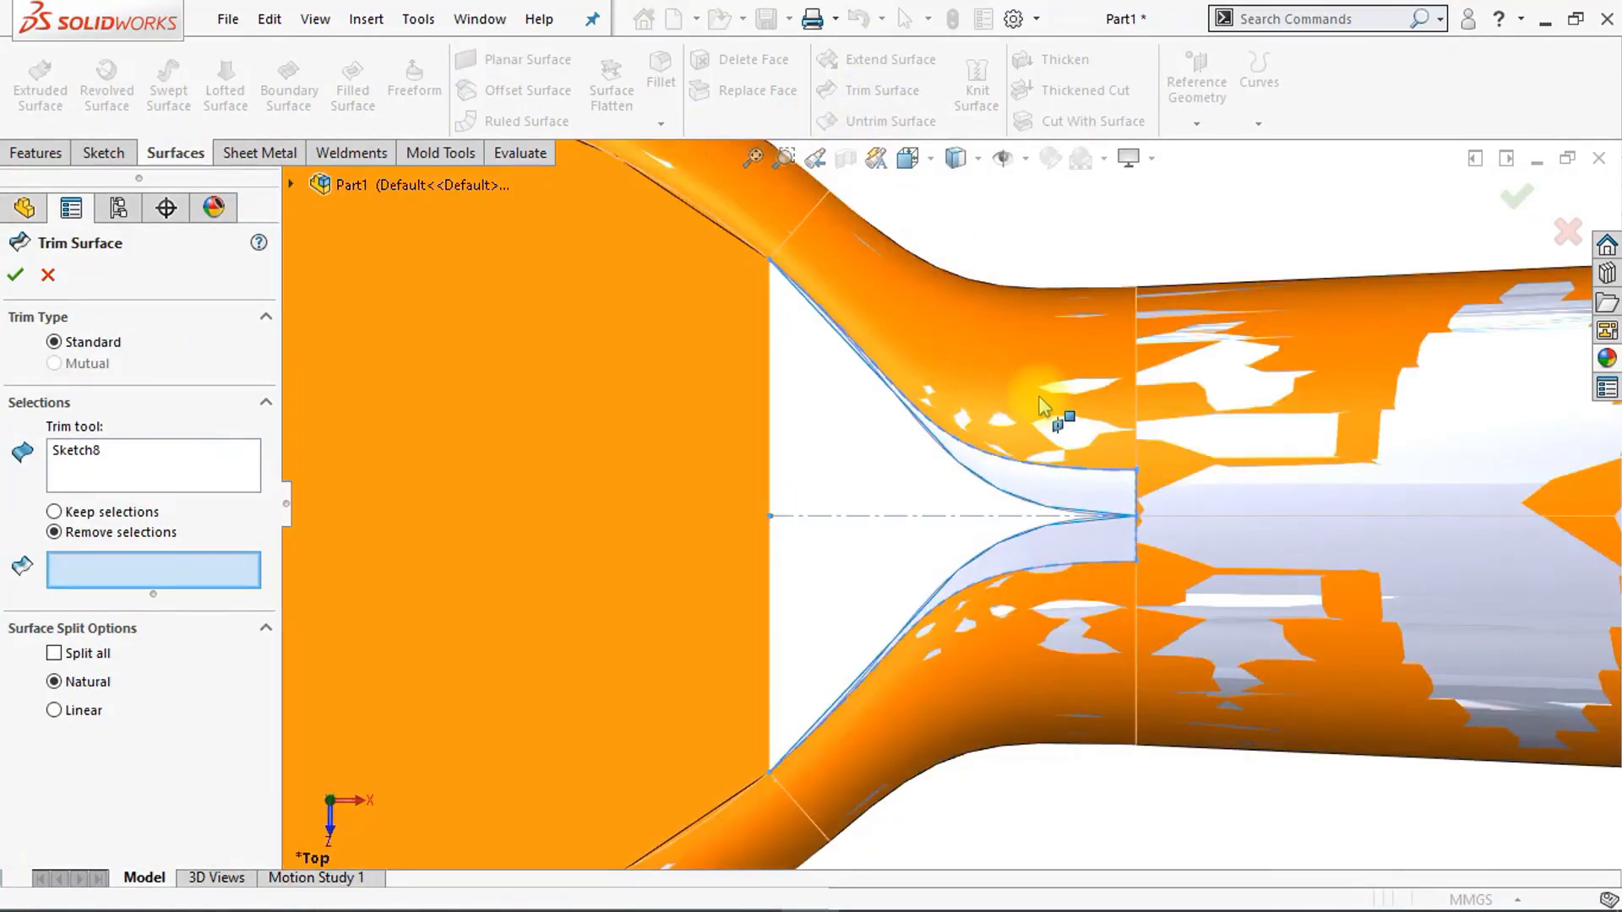
{"action": "left_click", "coordinate": [1045, 406]}
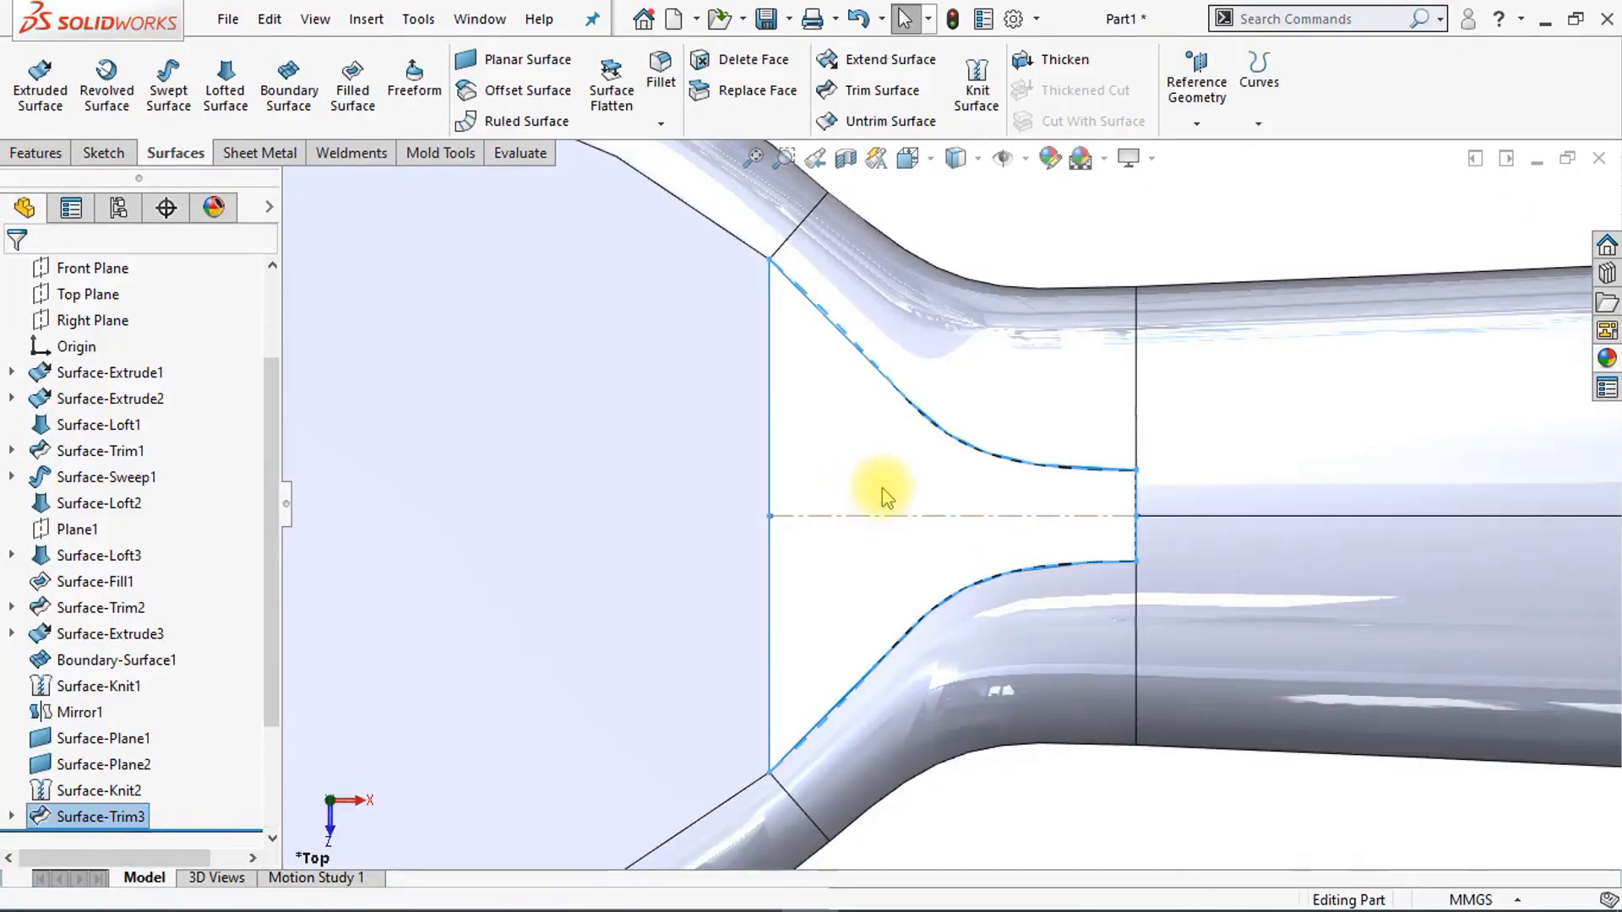
{"action": "left_click", "coordinate": [882, 488]}
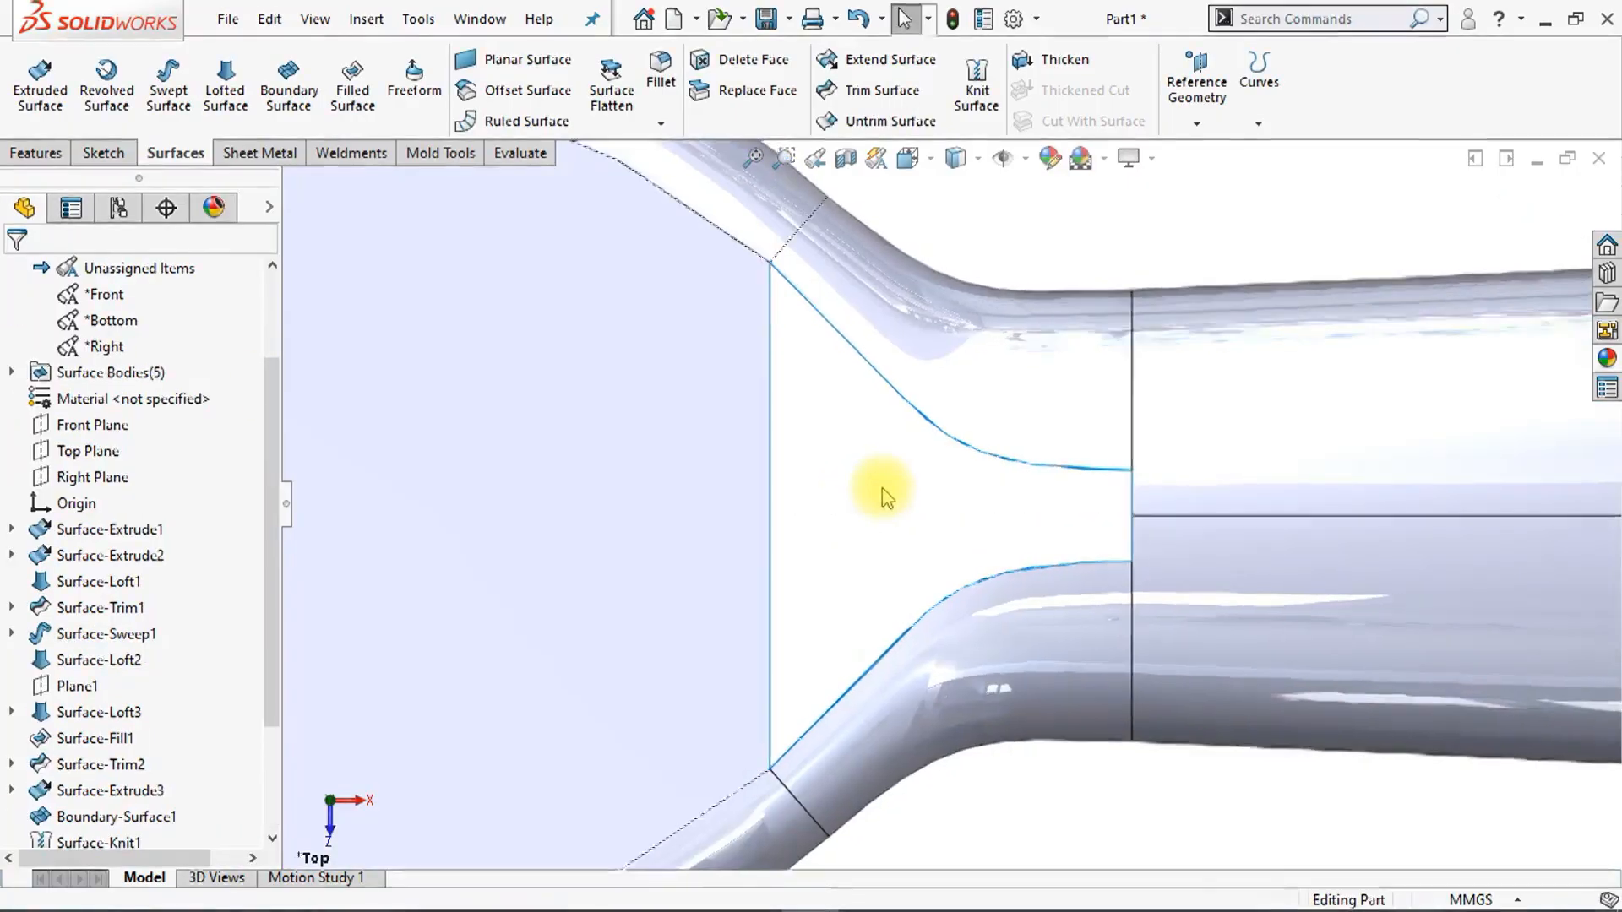
Step: Fill the upper head-to-neck opening from its open edge loop, with Tangent edges, Optimize surface off and Merge result on
{"action": "scroll", "coordinate": [882, 488], "scroll_direction": "up", "scroll_amount": 3}
{"action": "scroll", "coordinate": [882, 488], "scroll_direction": "up", "scroll_amount": 3}
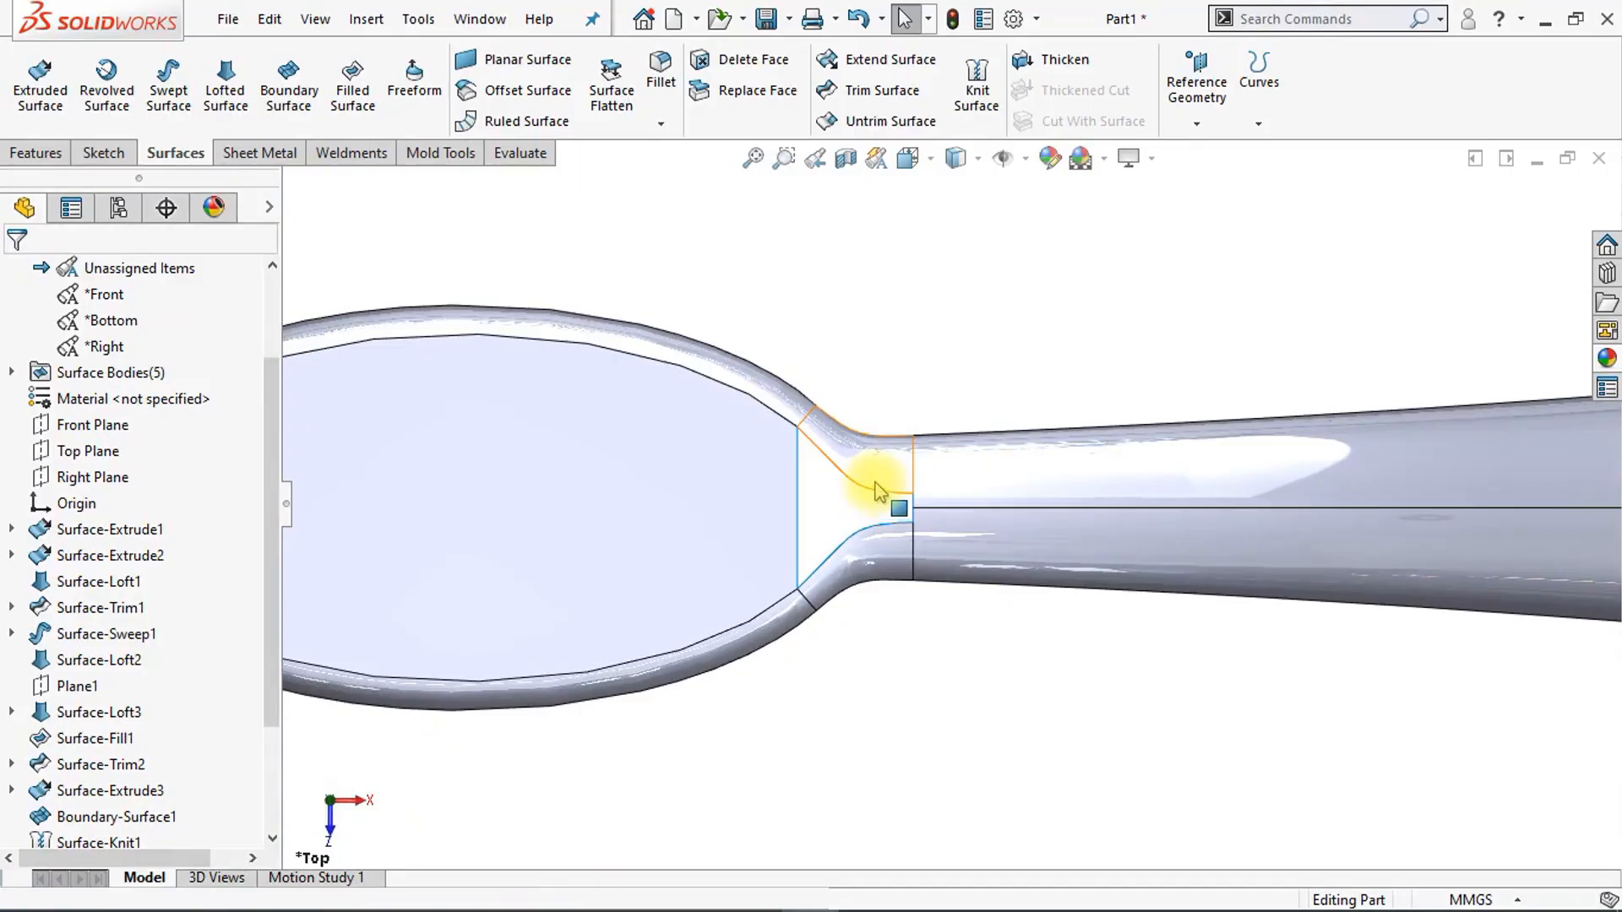
{"action": "middle_click_drag", "start_coordinate": [879, 493], "coordinate": [906, 485]}
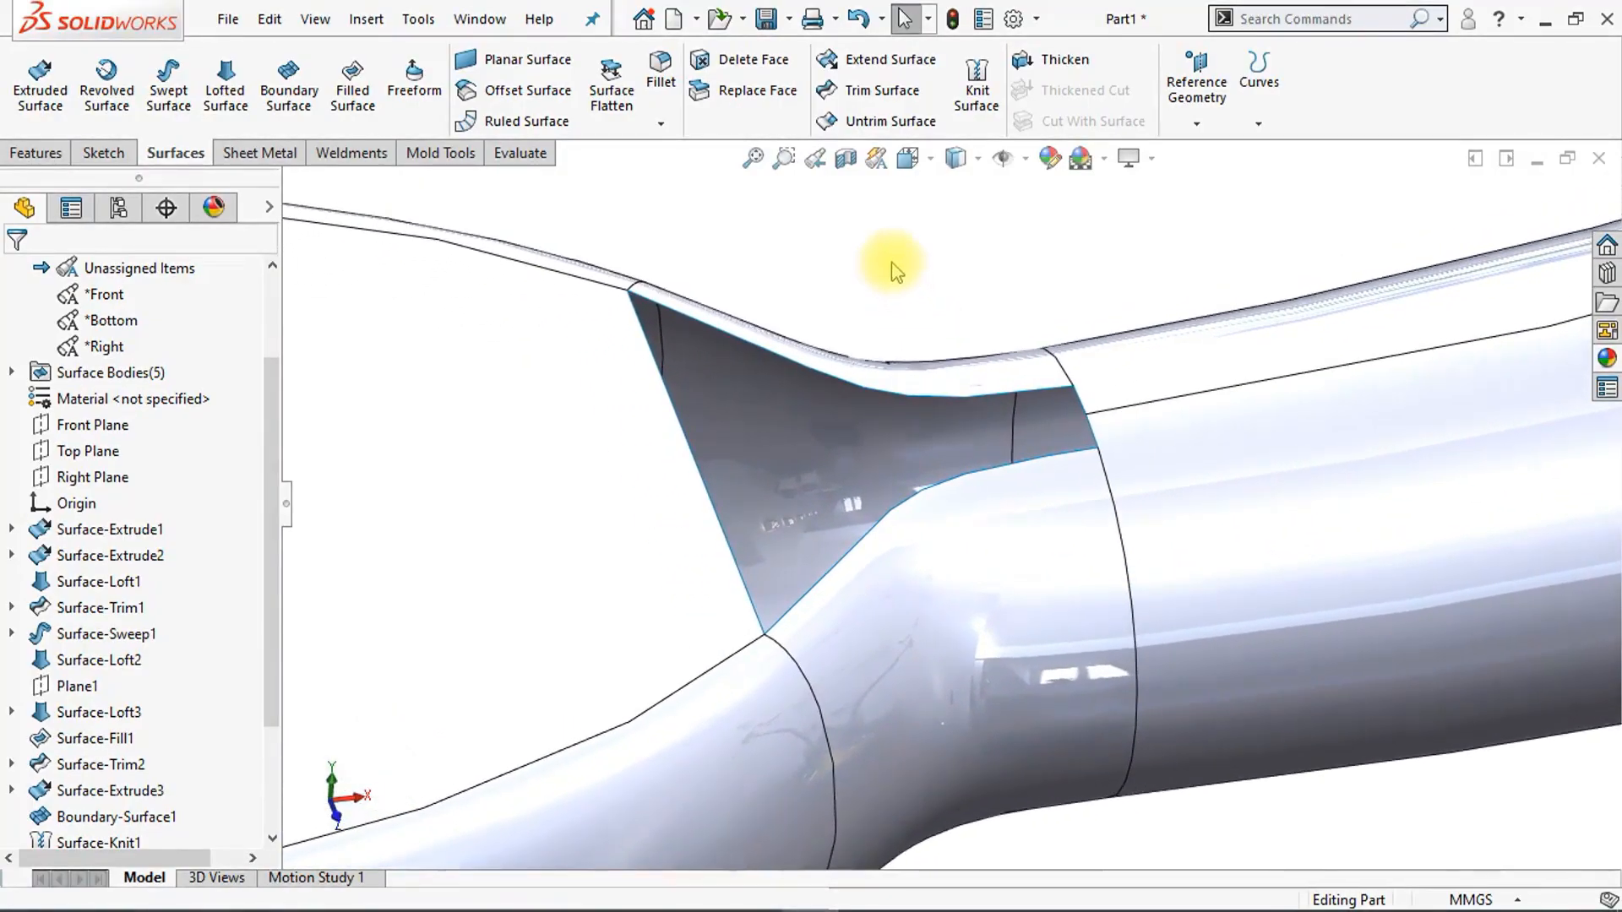
{"action": "left_click", "coordinate": [361, 110]}
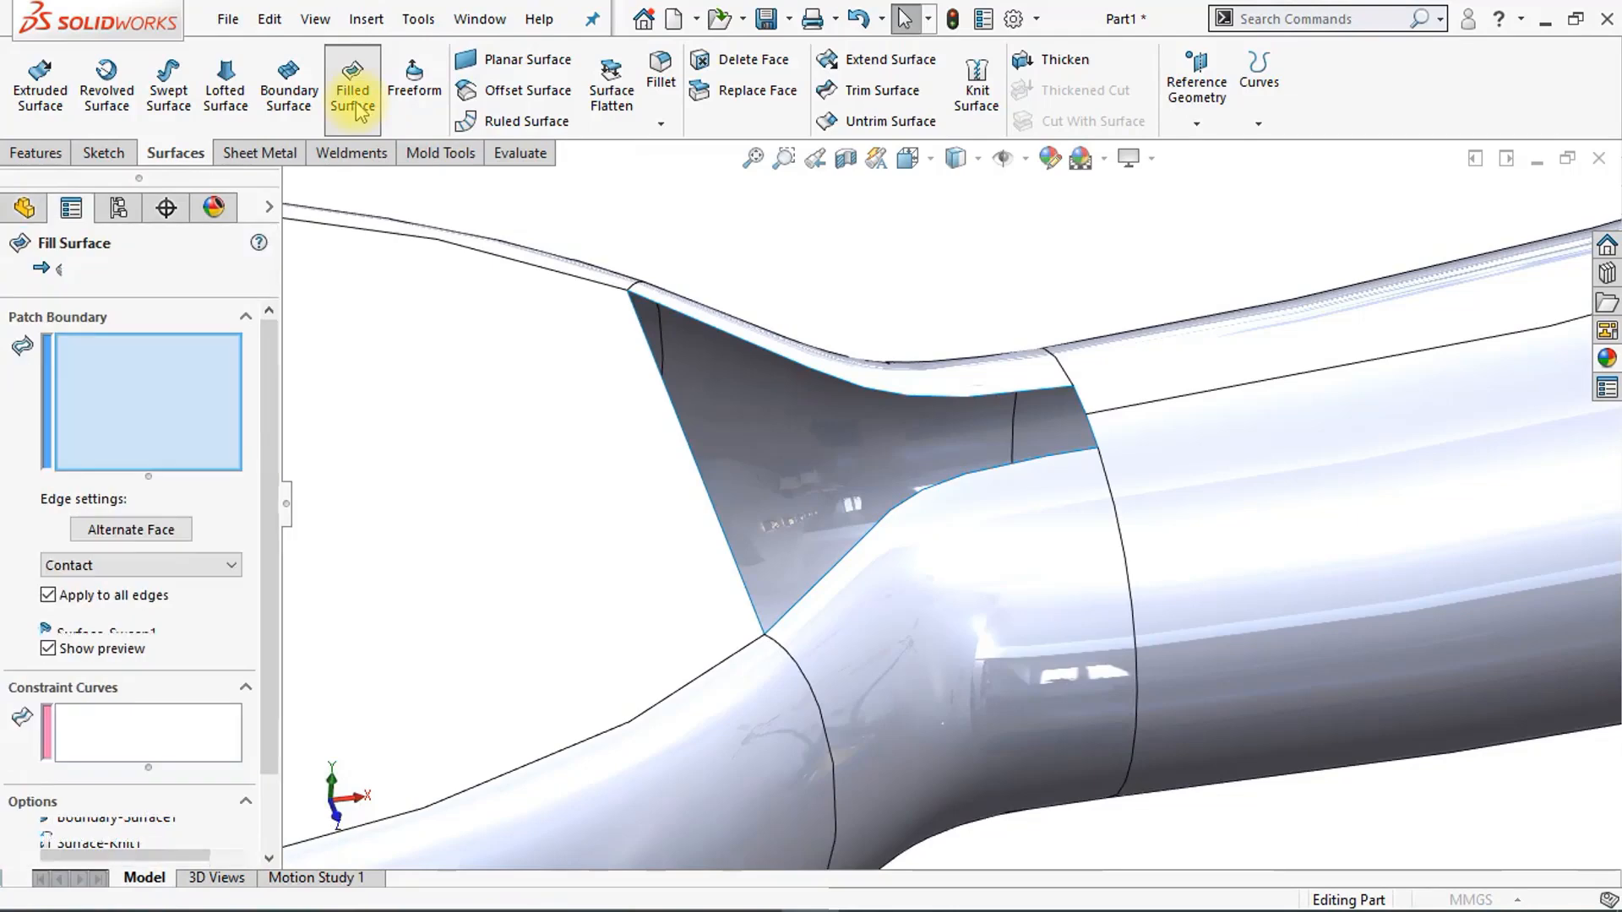
{"action": "right_click", "coordinate": [691, 460]}
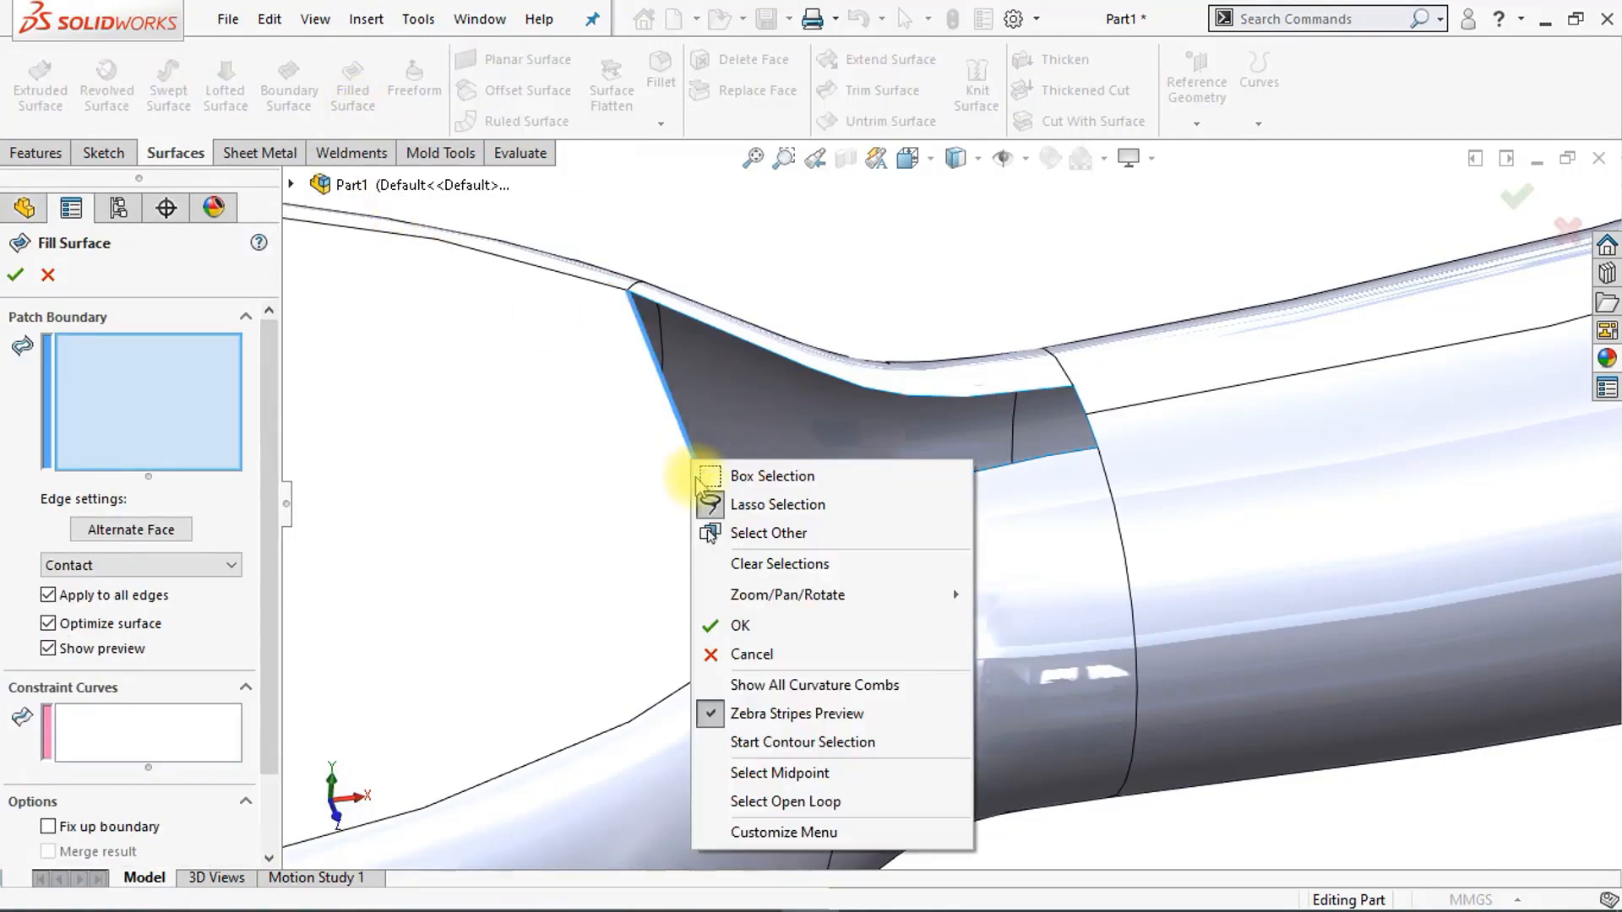
{"action": "left_click", "coordinate": [782, 815]}
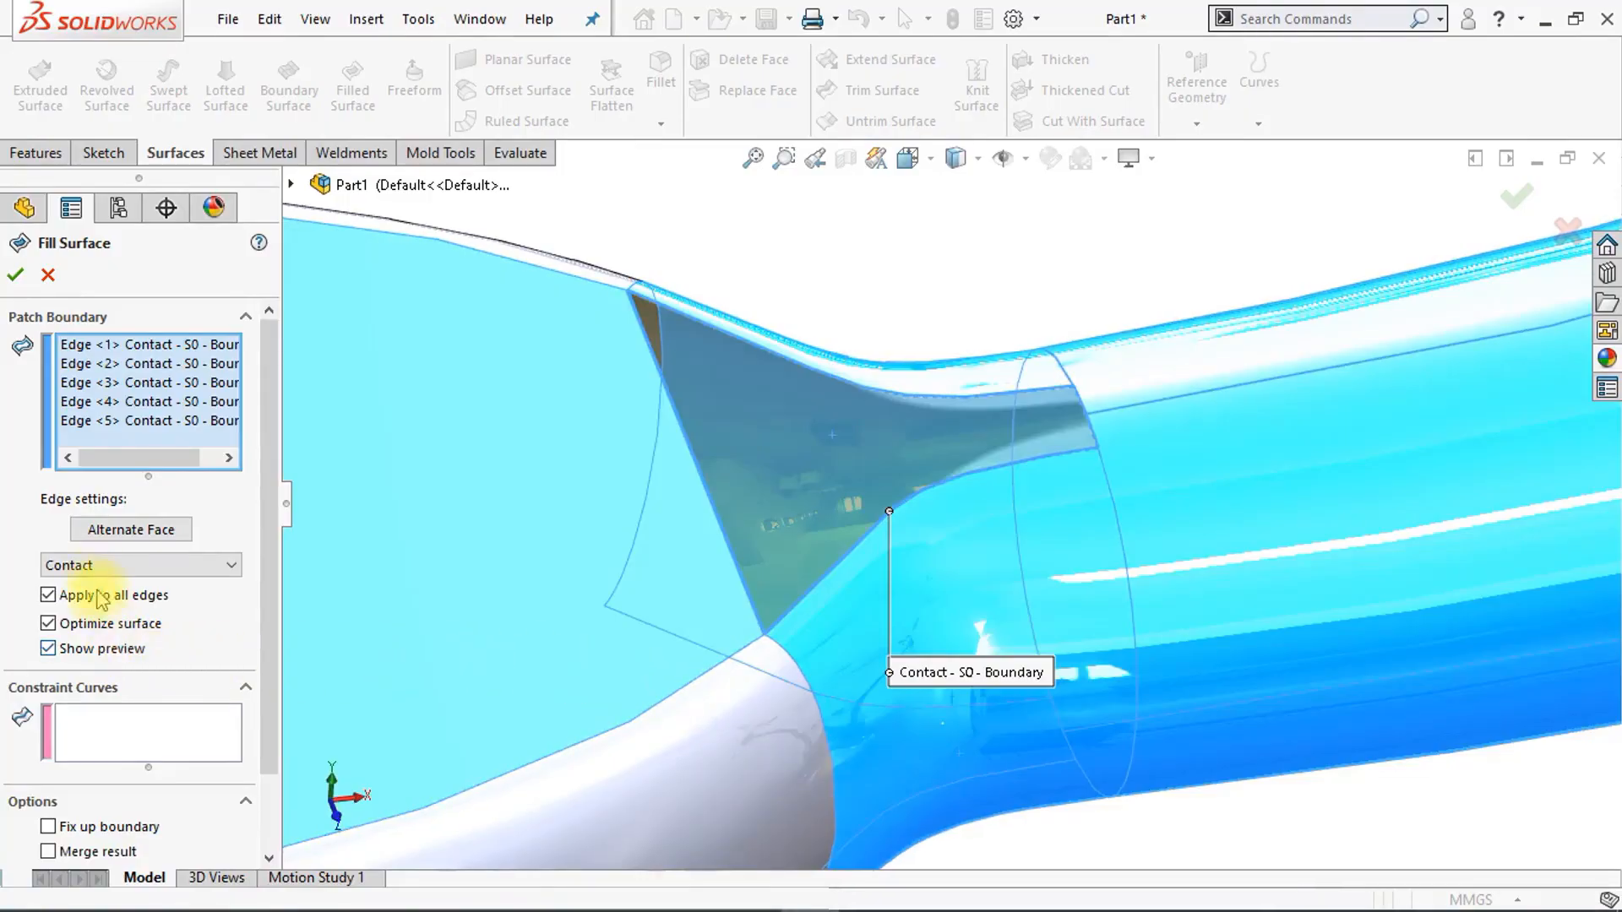
{"action": "left_click", "coordinate": [104, 571]}
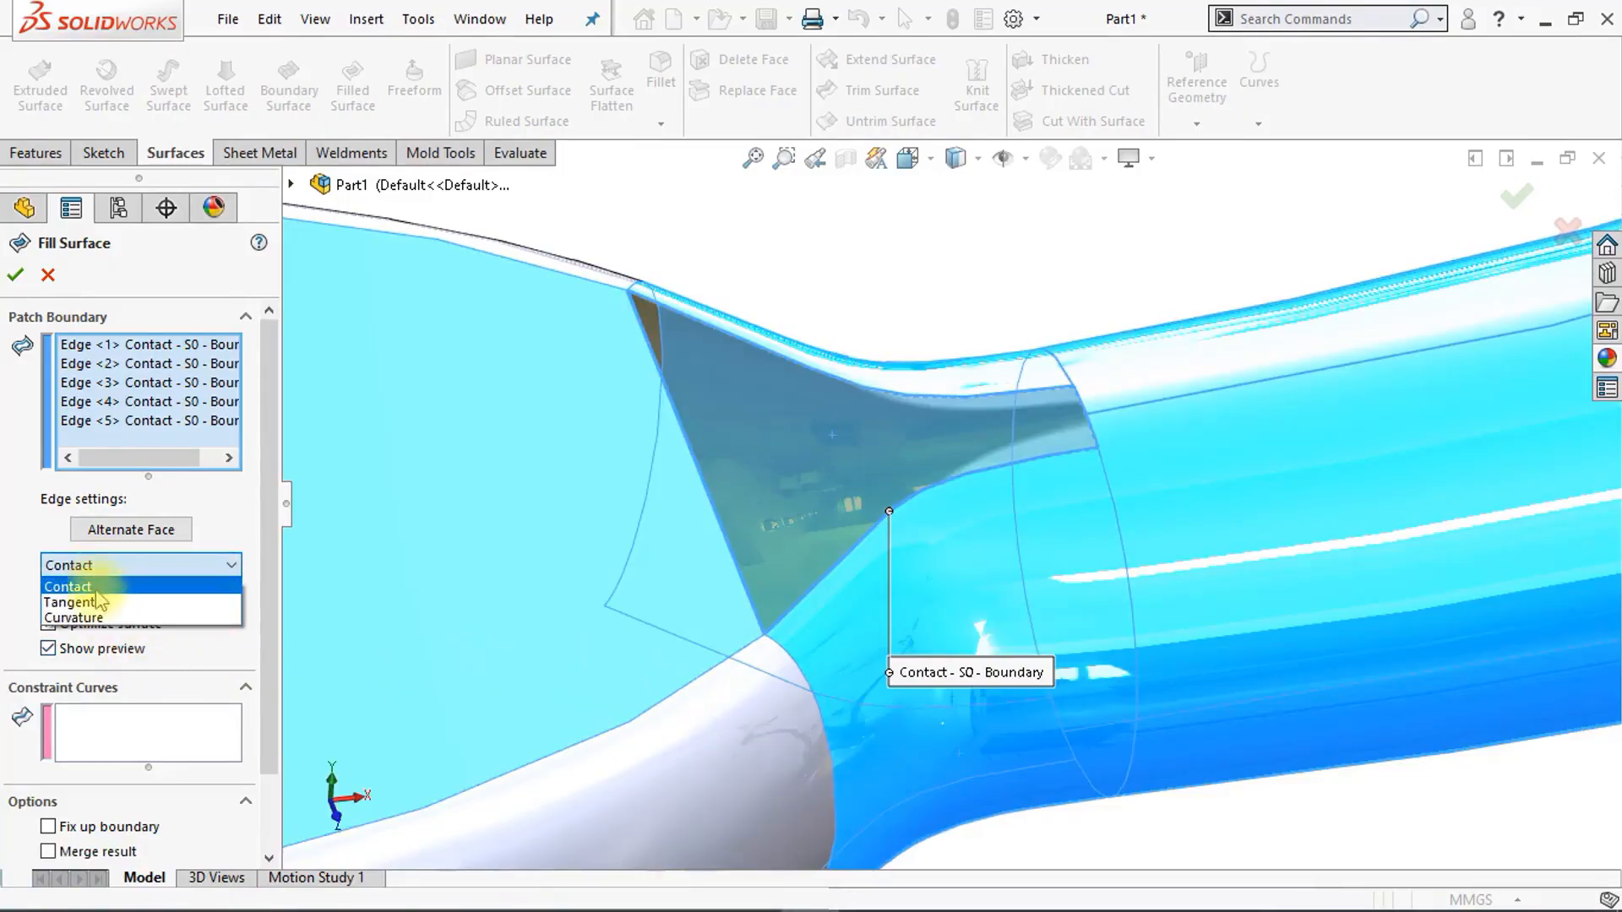
{"action": "left_click", "coordinate": [93, 604]}
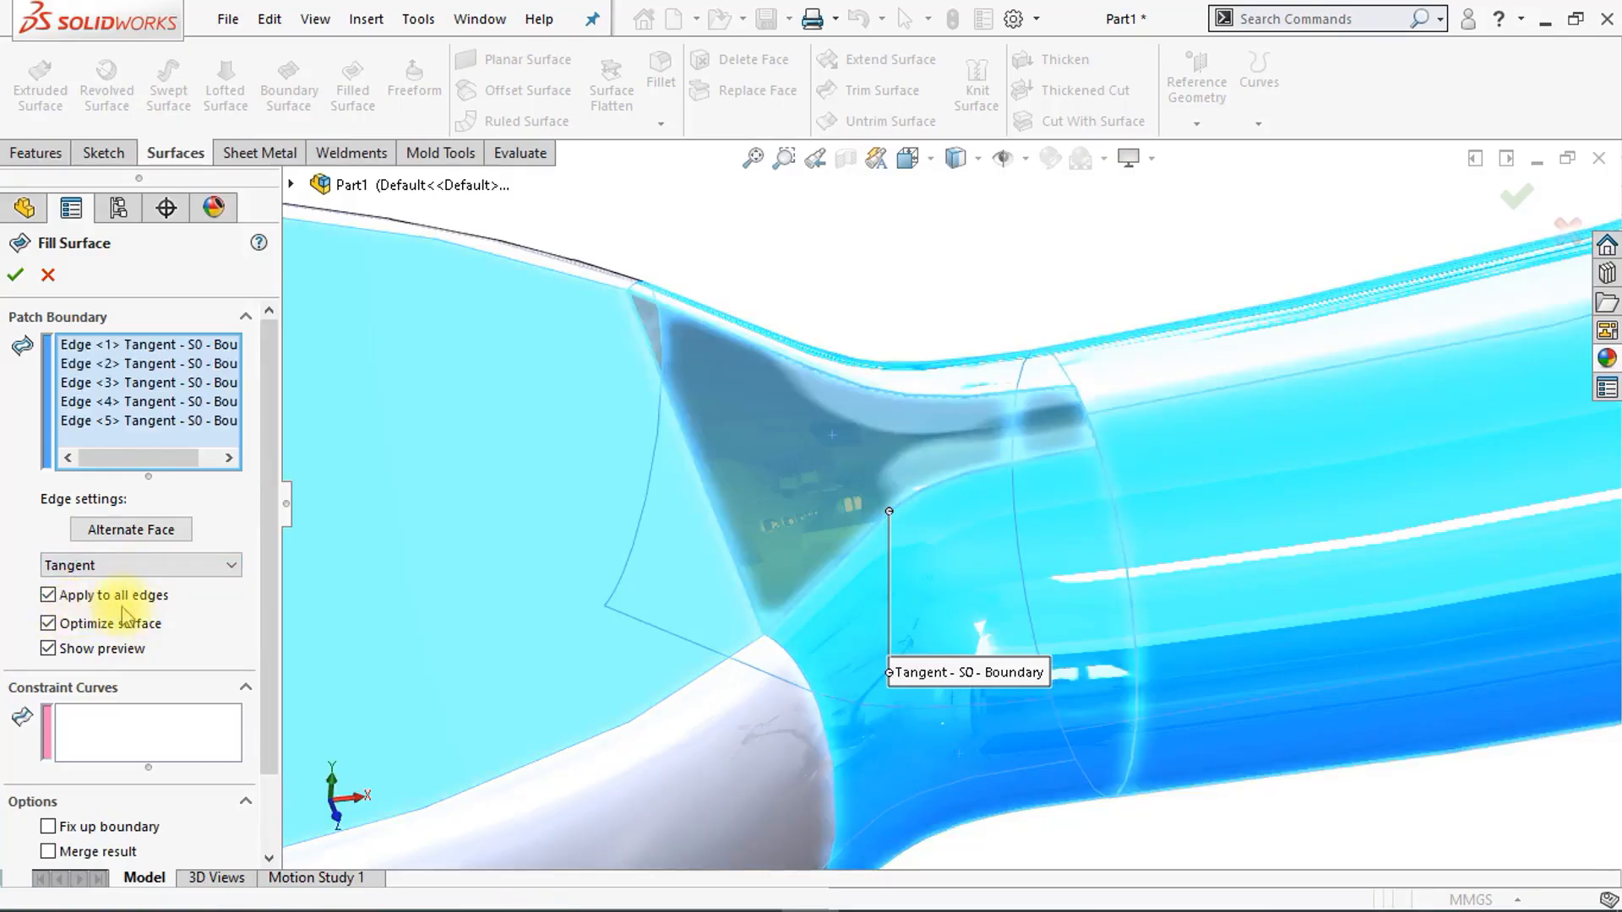
{"action": "left_click", "coordinate": [47, 623]}
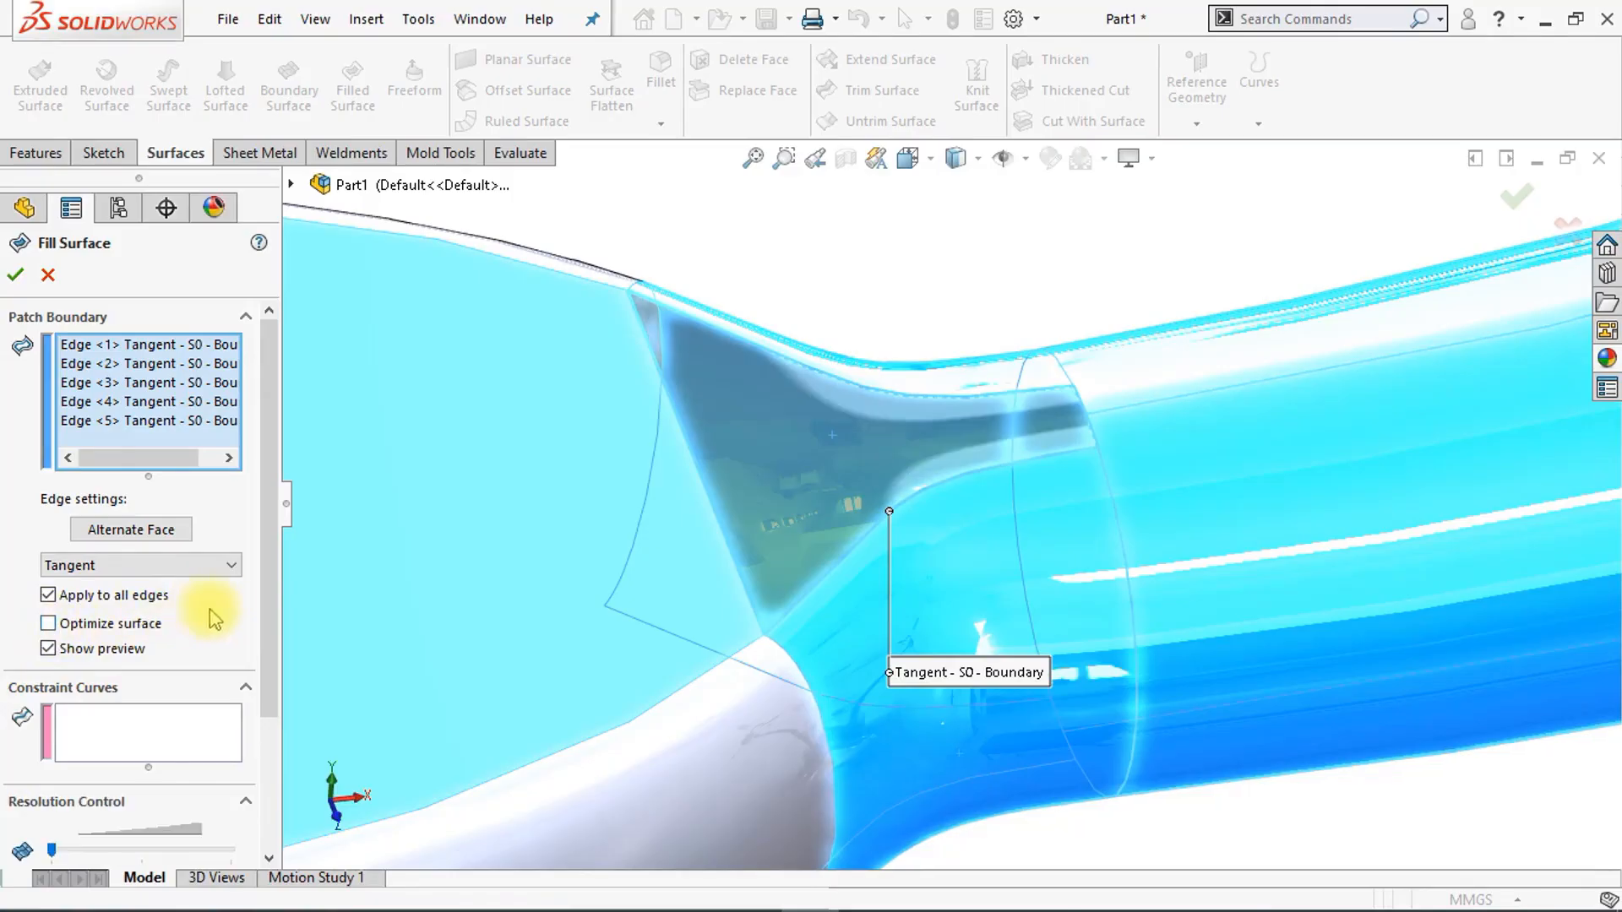
{"action": "left_click_drag", "start_coordinate": [270, 604], "coordinate": [269, 752]}
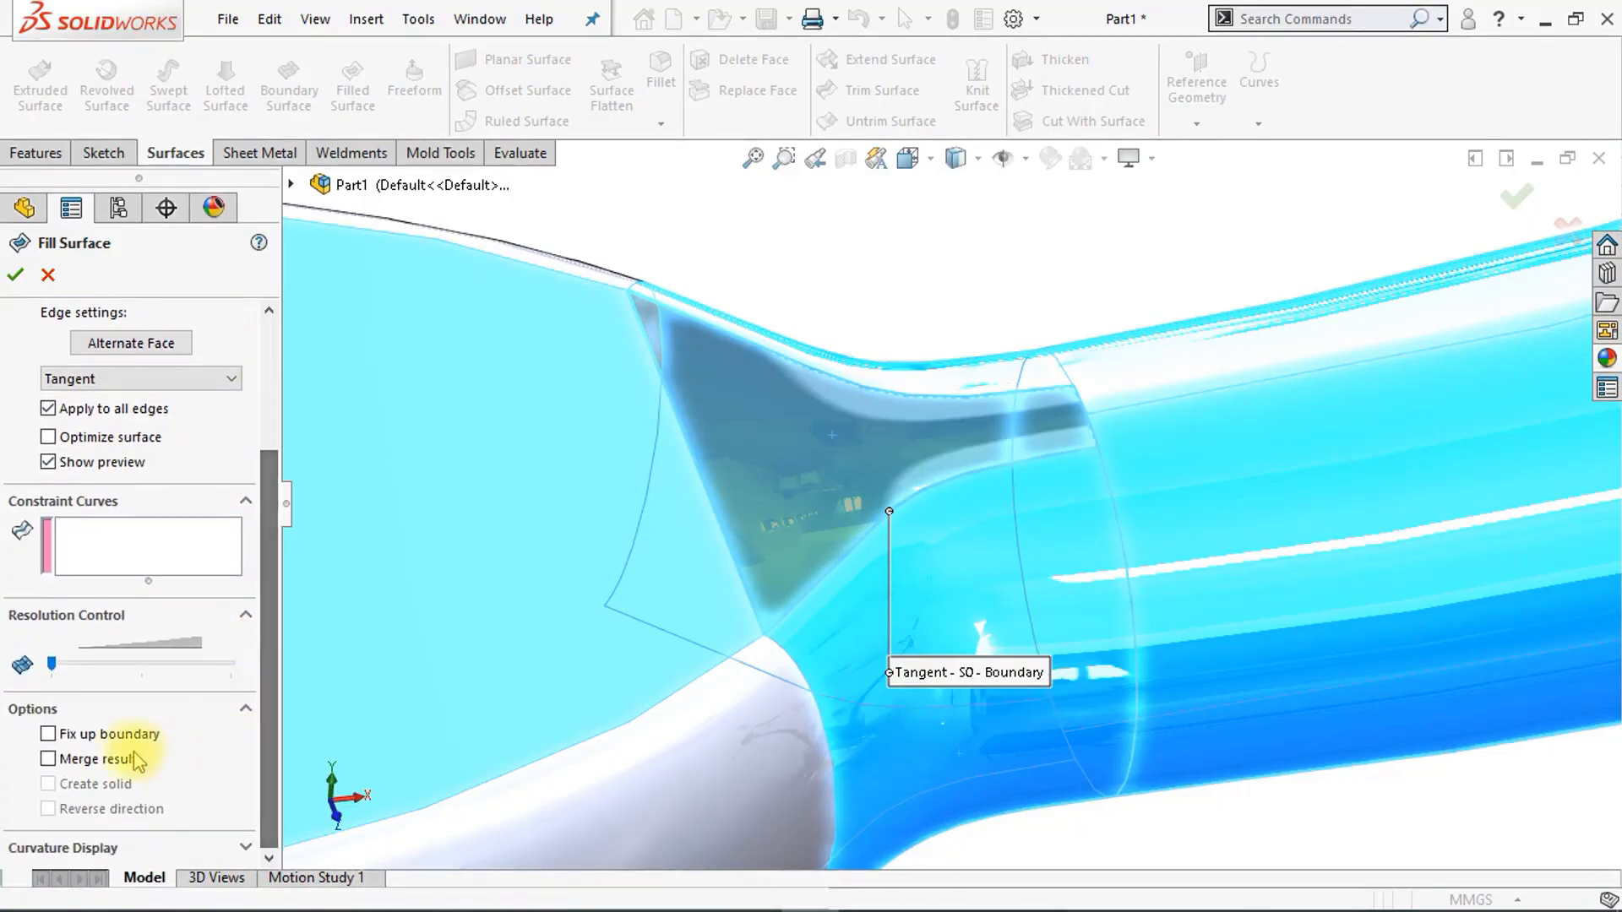
{"action": "left_click", "coordinate": [15, 276]}
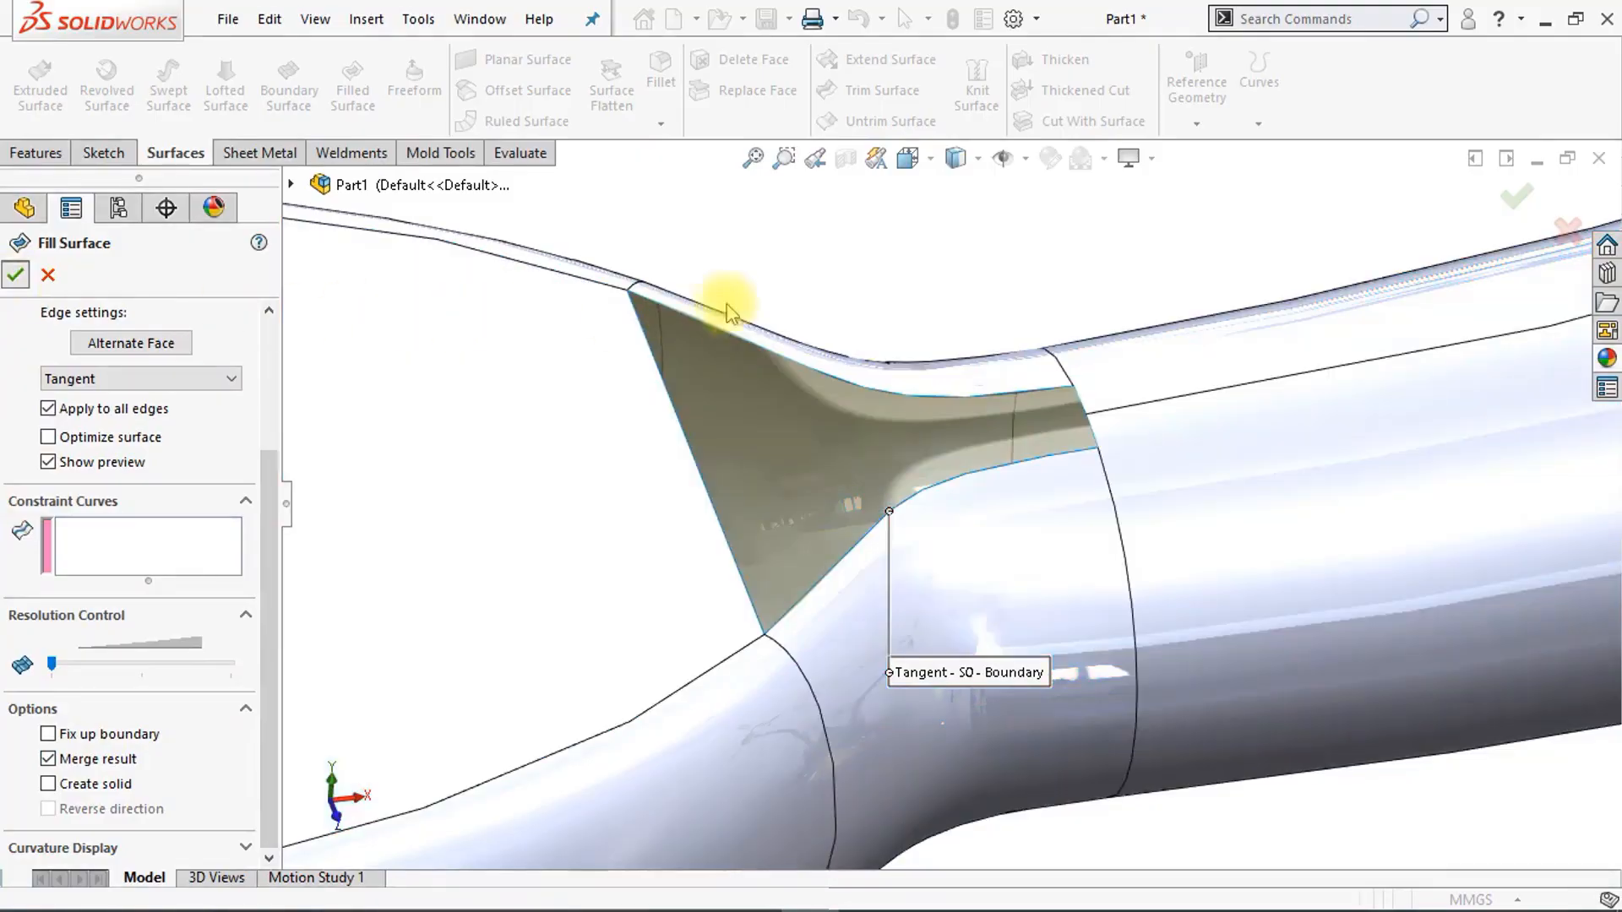
Step: Fill the opening on the underside from its open loop with Tangent edges, Optimize surface off, and Merge result and Create solid on
{"action": "middle_click_drag", "start_coordinate": [989, 343], "coordinate": [988, 342]}
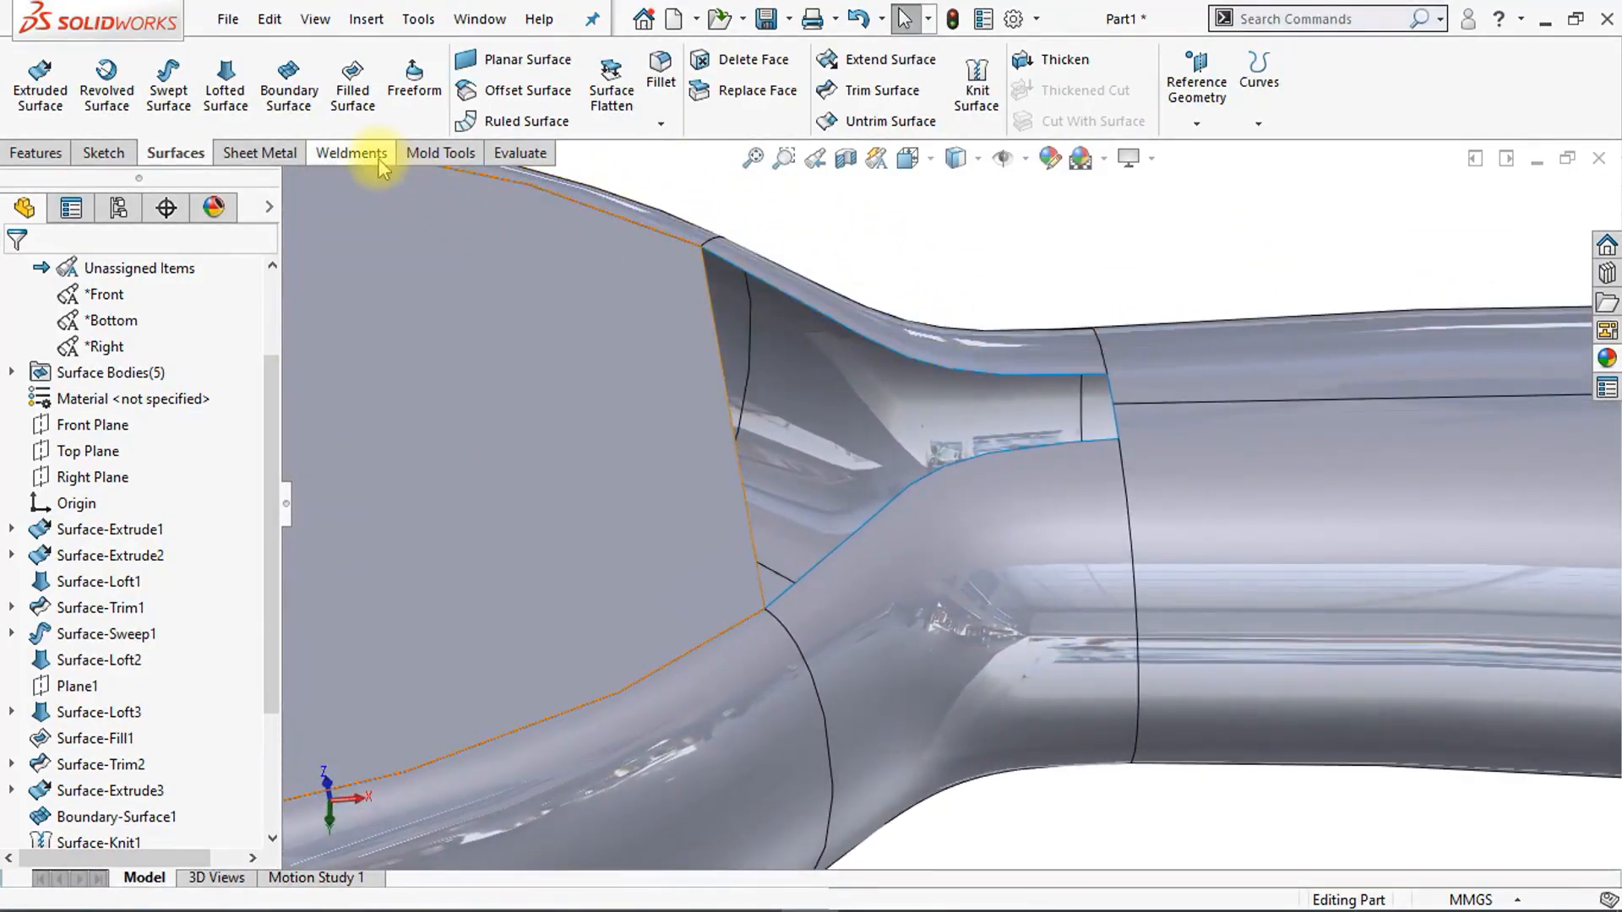
{"action": "left_click", "coordinate": [353, 84]}
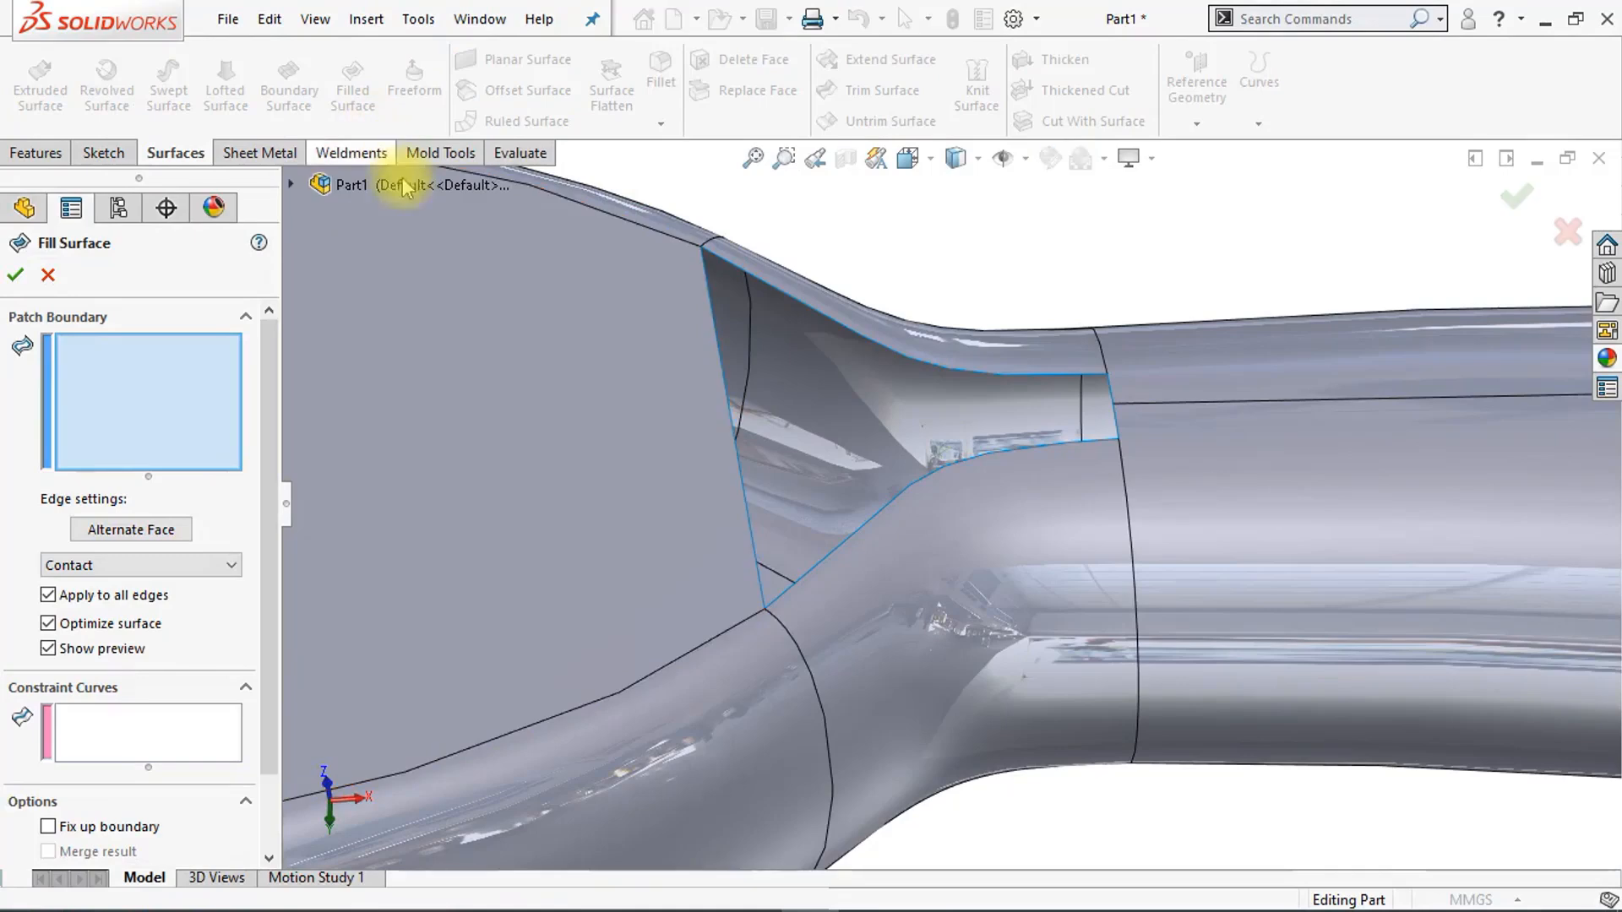
{"action": "right_click", "coordinate": [741, 494]}
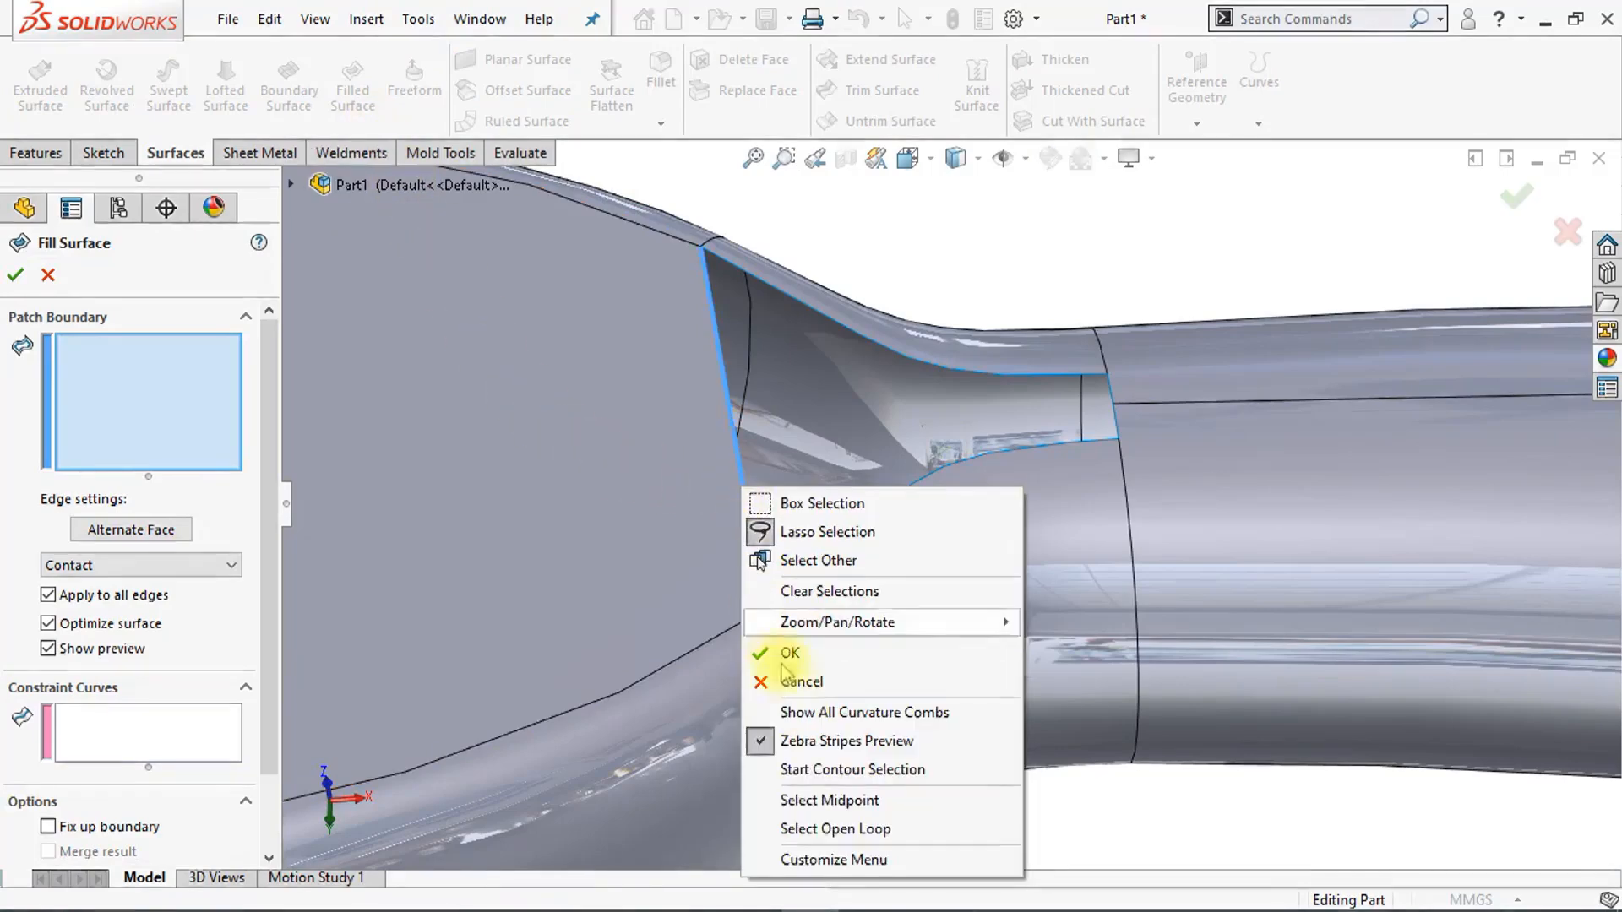
{"action": "left_click", "coordinate": [798, 826]}
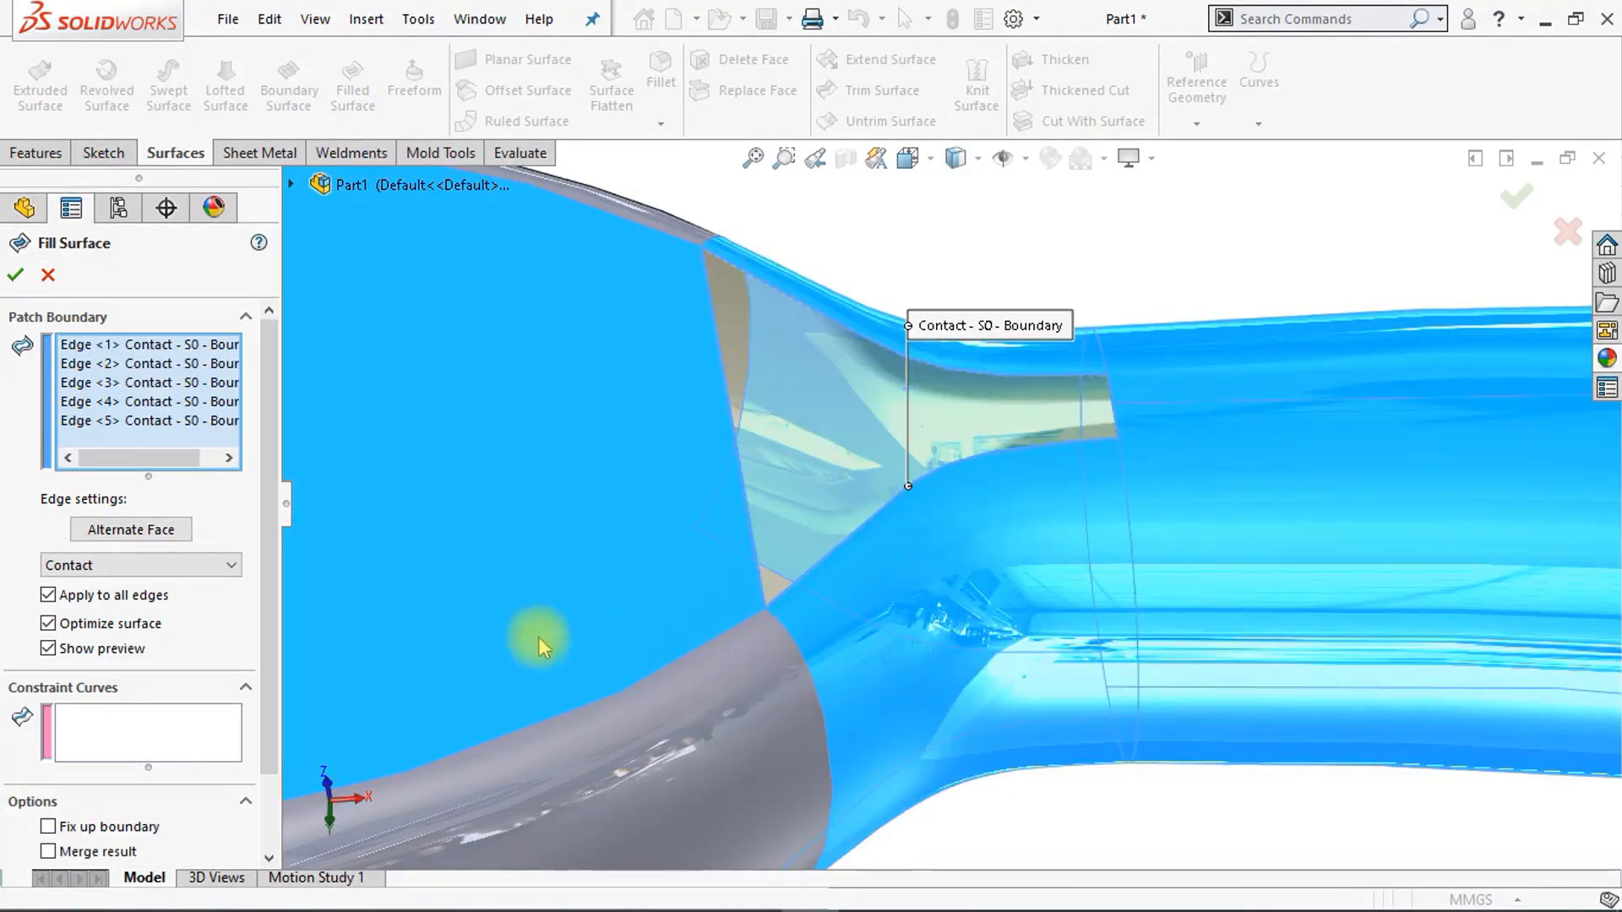
{"action": "left_click", "coordinate": [148, 566]}
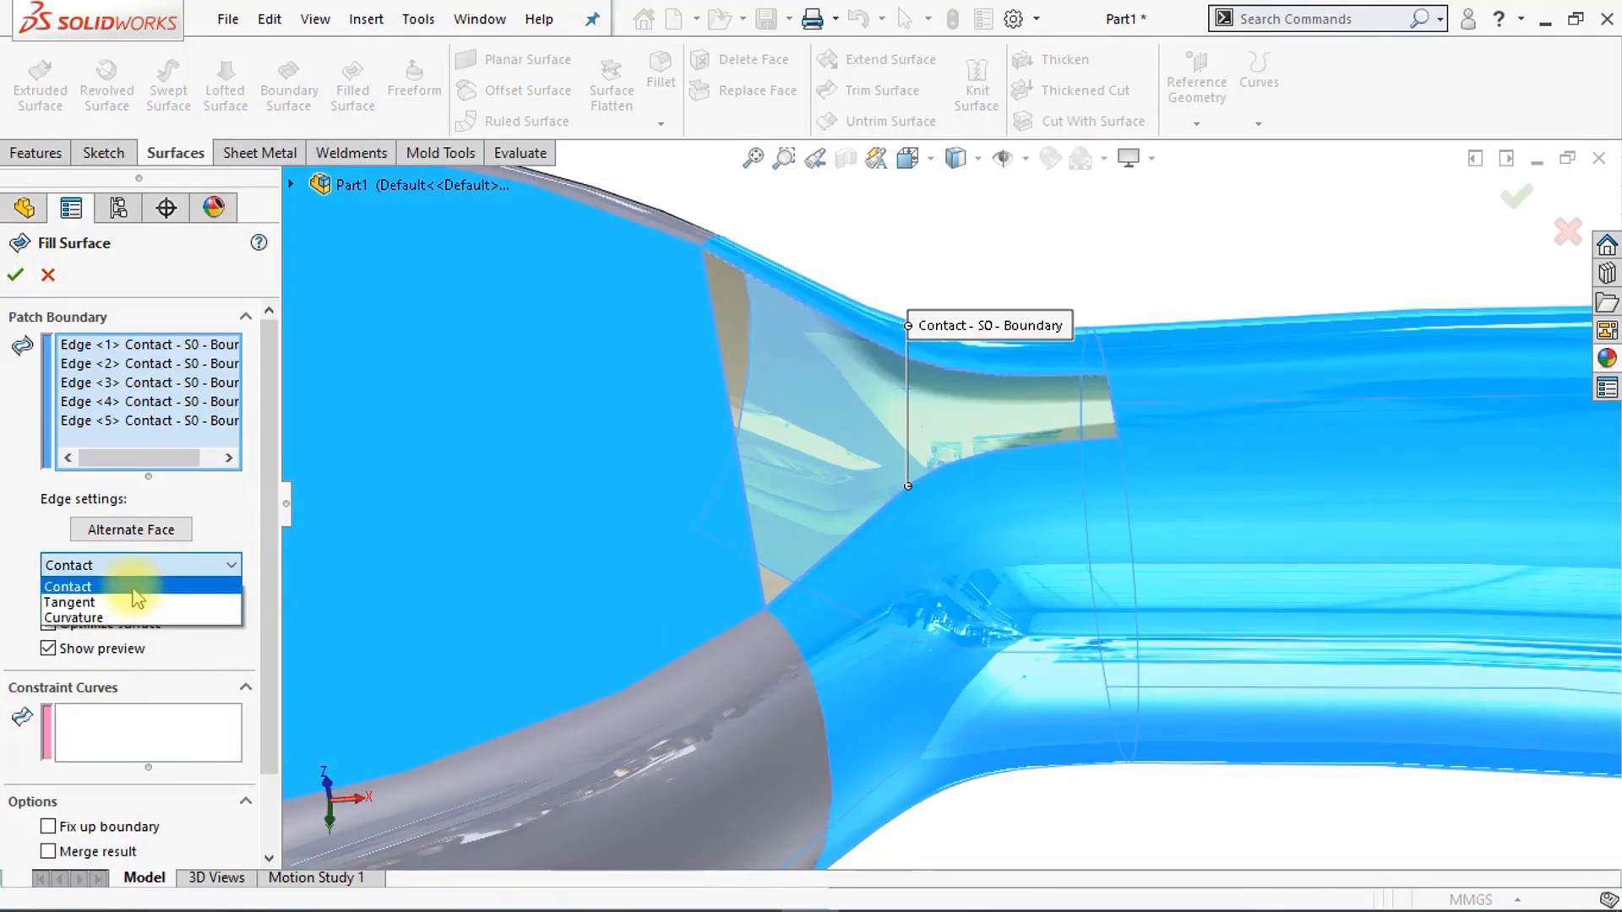
{"action": "left_click", "coordinate": [127, 598]}
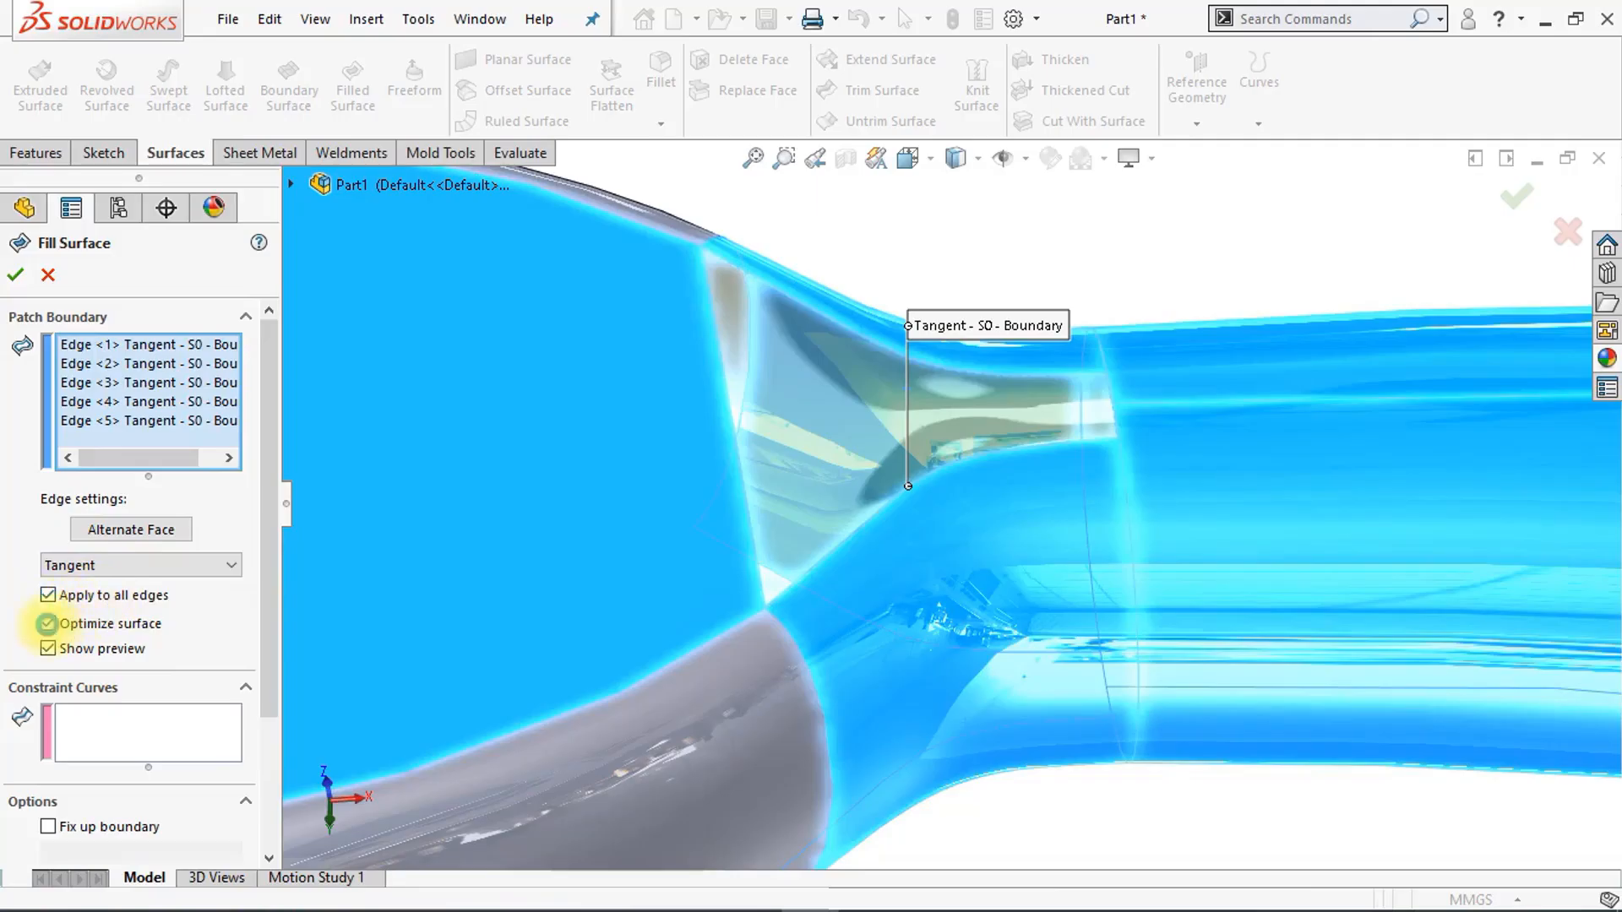
{"action": "left_click", "coordinate": [47, 624]}
{"action": "left_click_drag", "start_coordinate": [269, 579], "coordinate": [254, 725]}
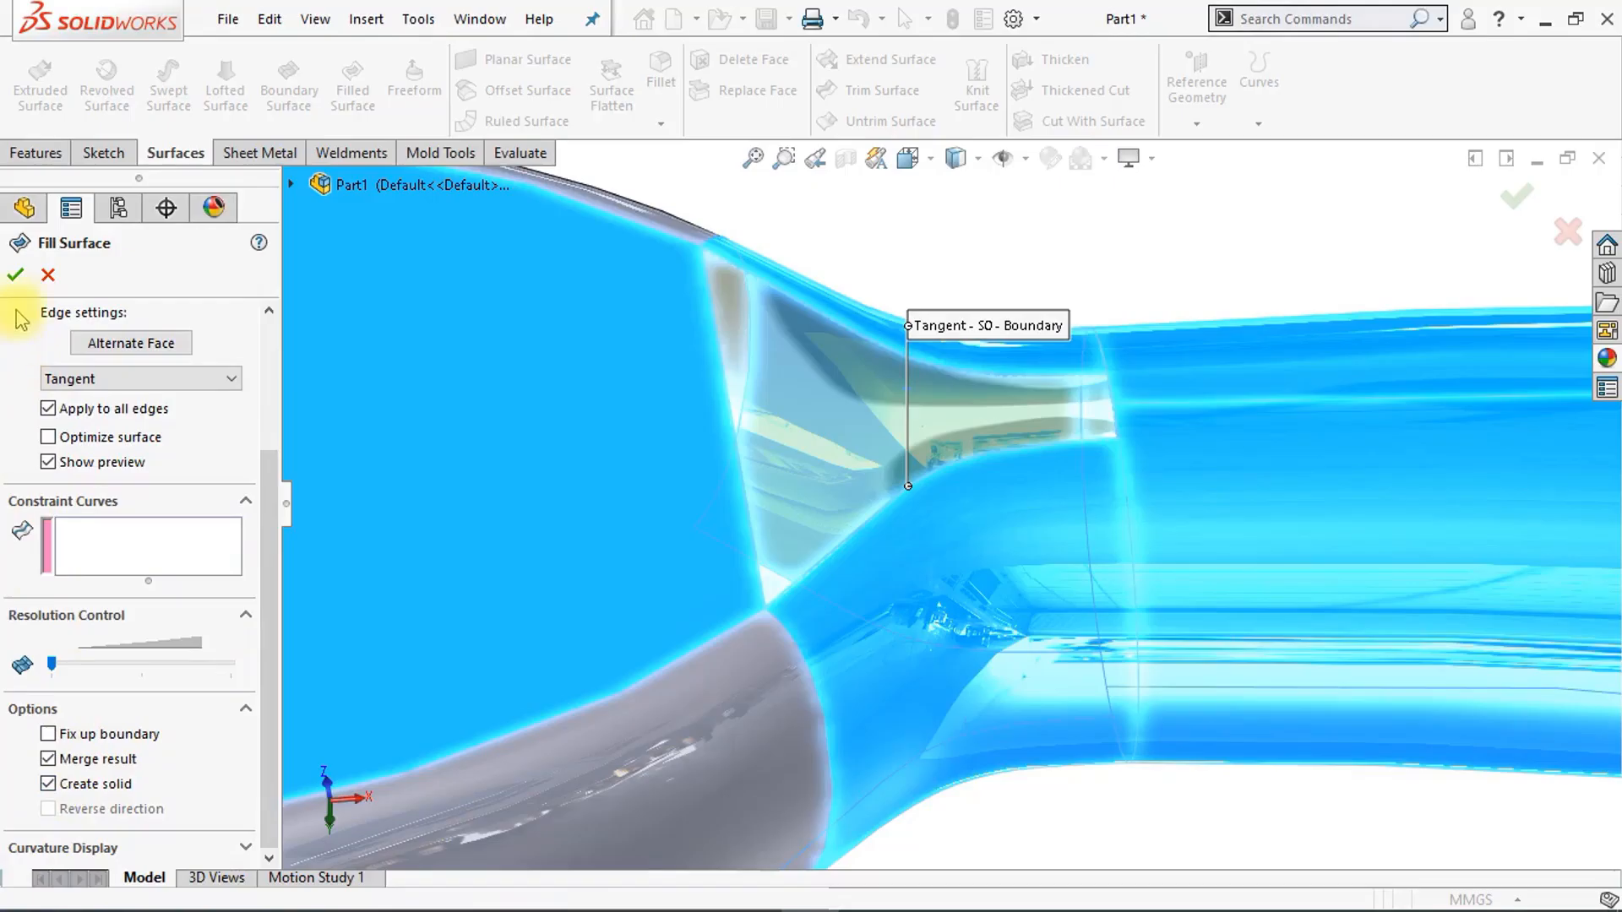
{"action": "left_click", "coordinate": [17, 281]}
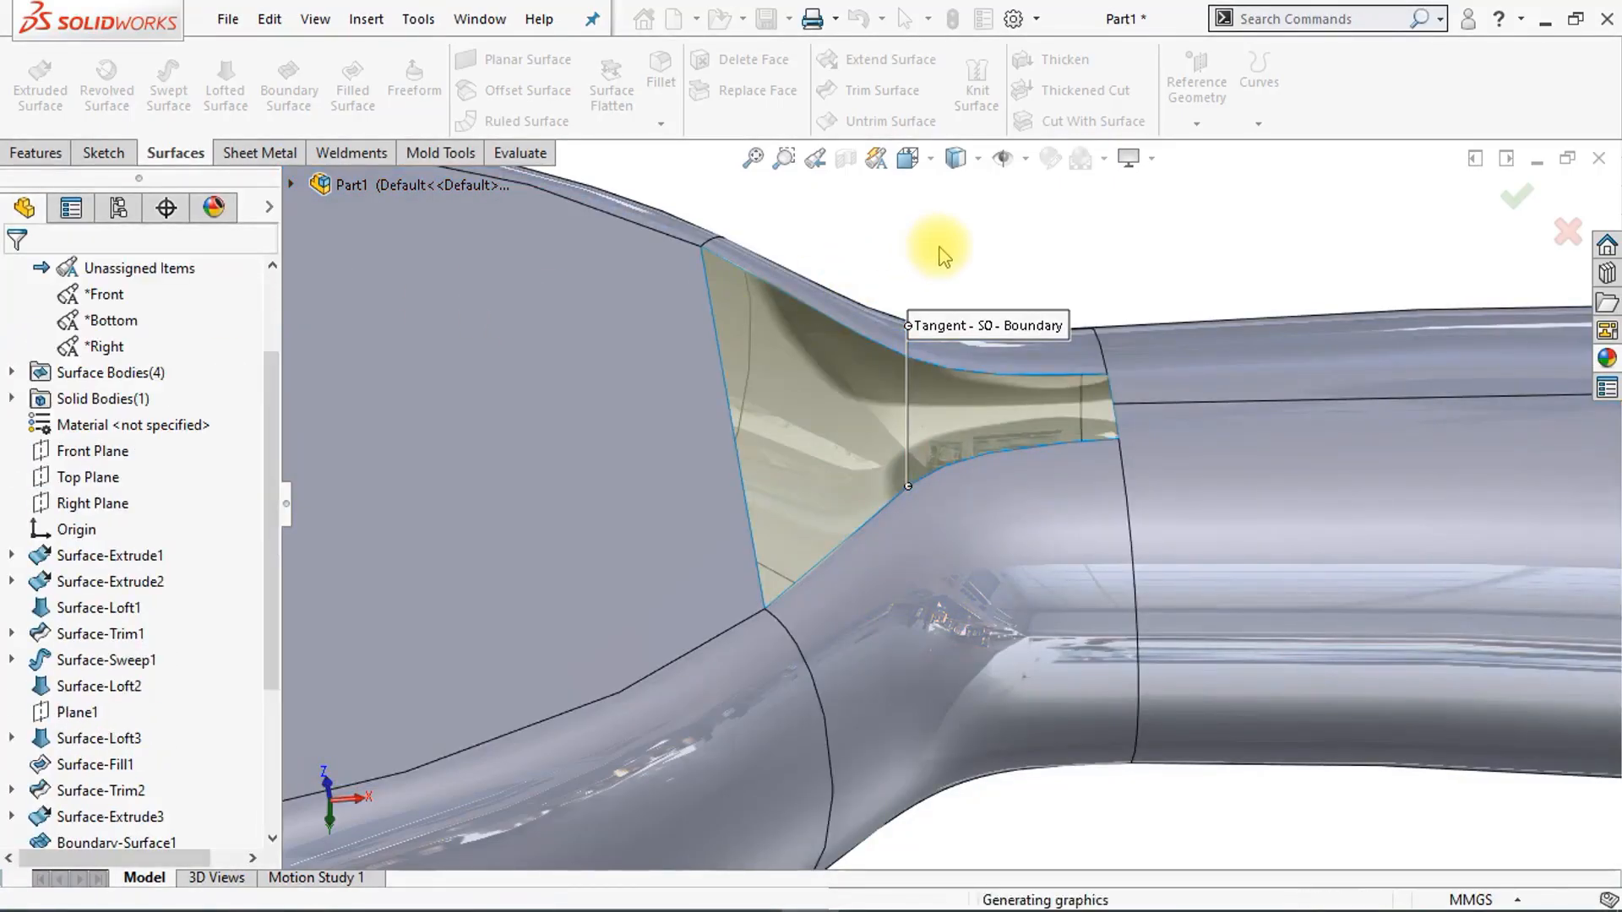
Step: Inspect the toothbrush interior with a planar section view on the Front Plane, then turn the section off
{"action": "key", "text": "ctrl+7"}
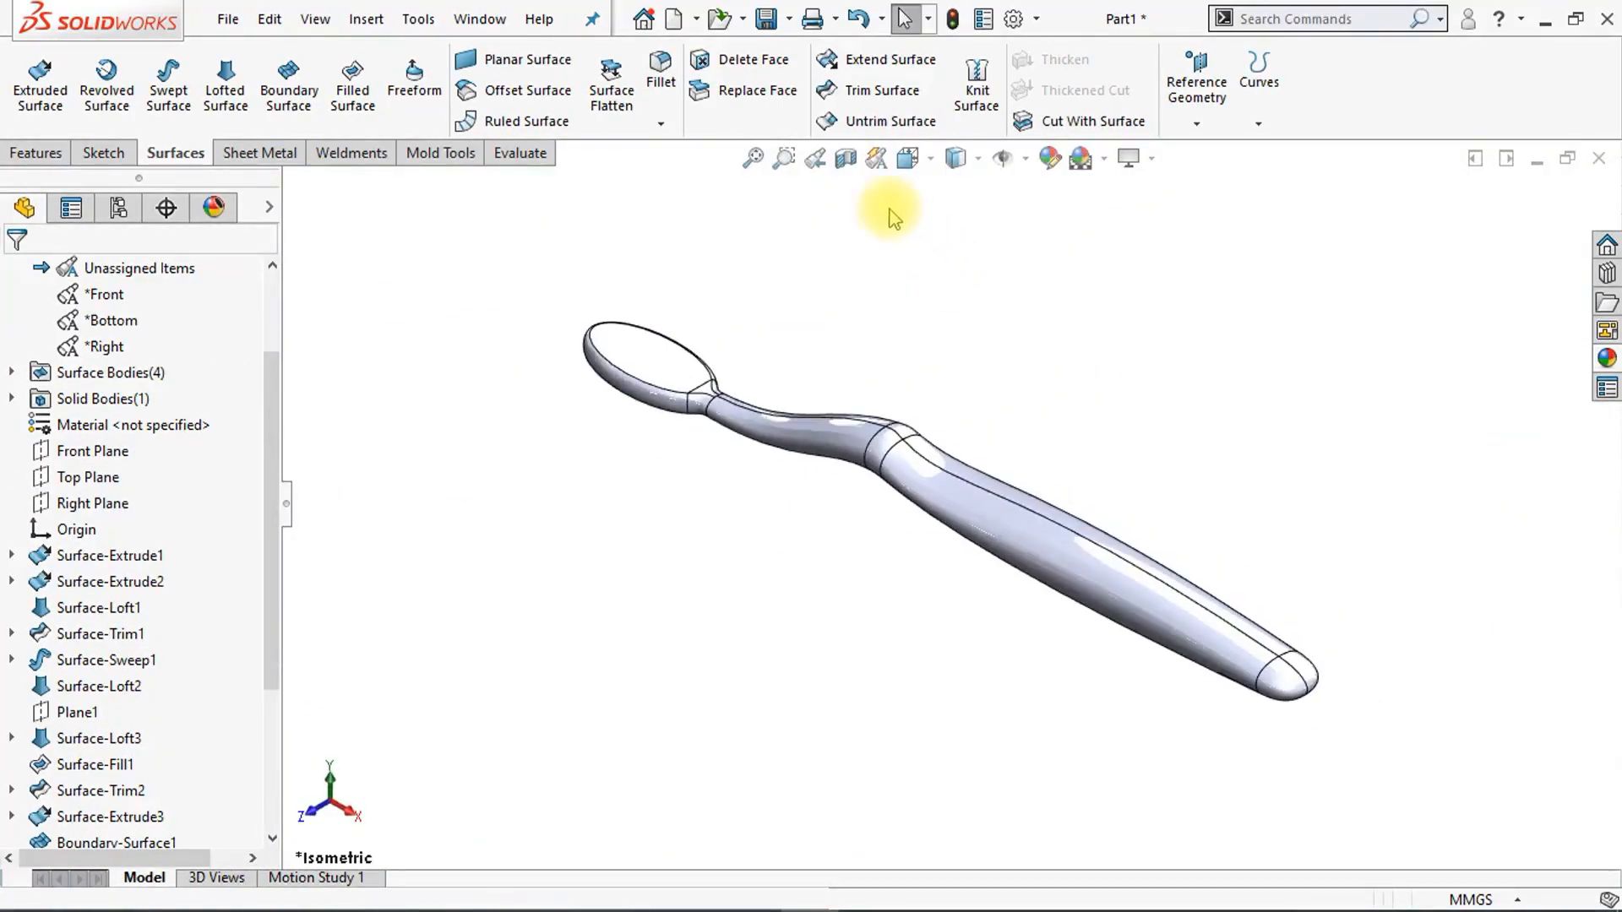
{"action": "left_click", "coordinate": [847, 167]}
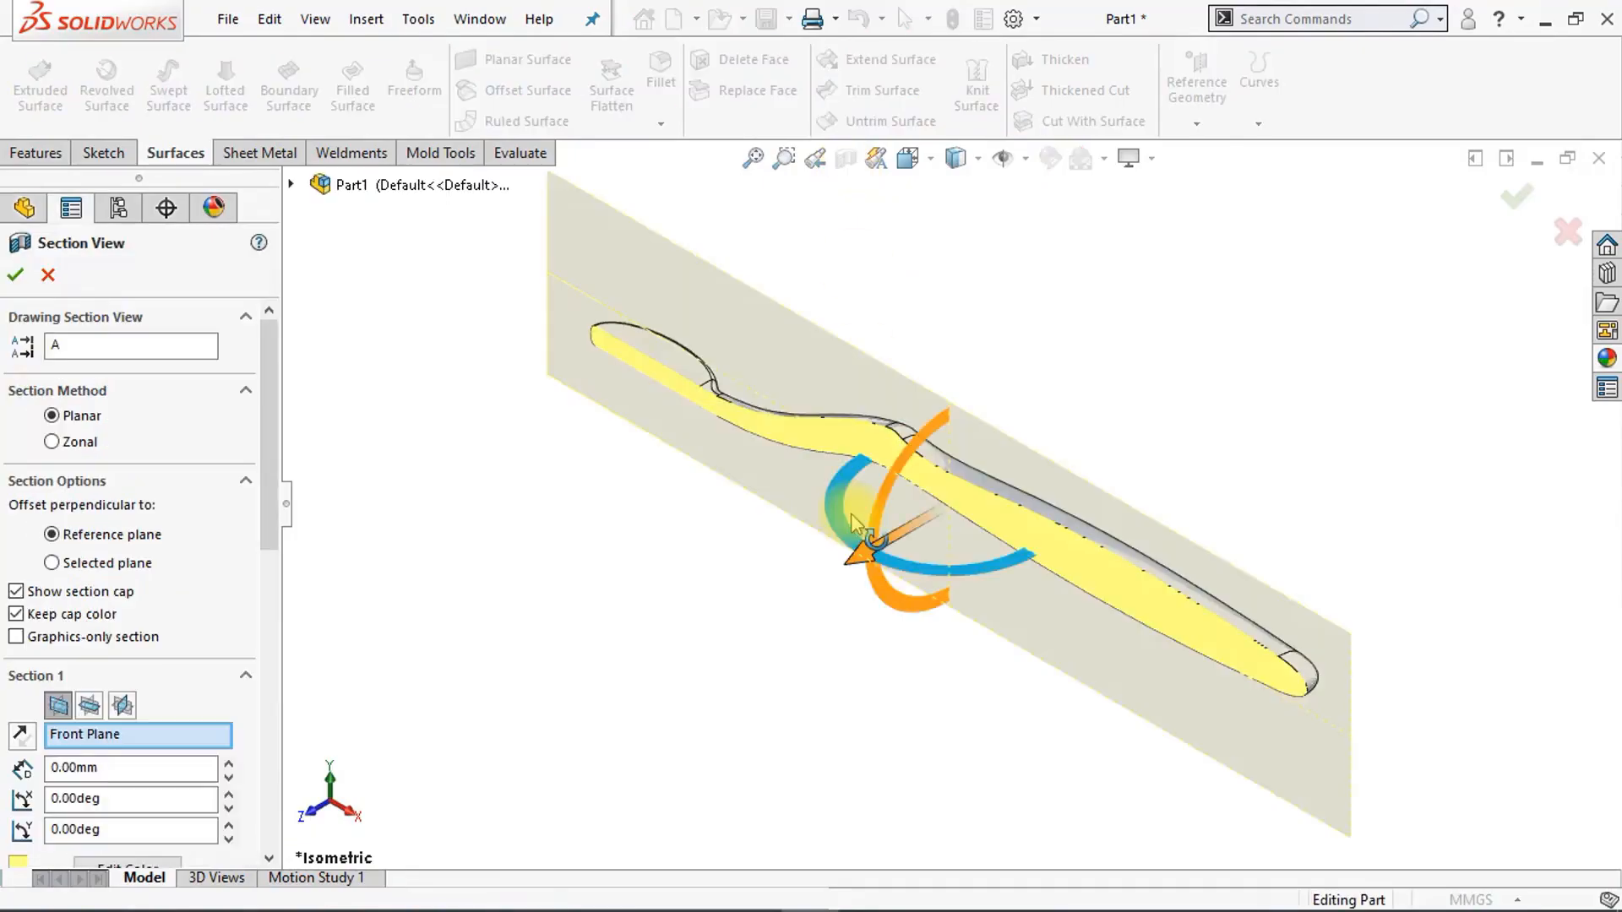
{"action": "middle_click_drag", "start_coordinate": [826, 612], "coordinate": [778, 605]}
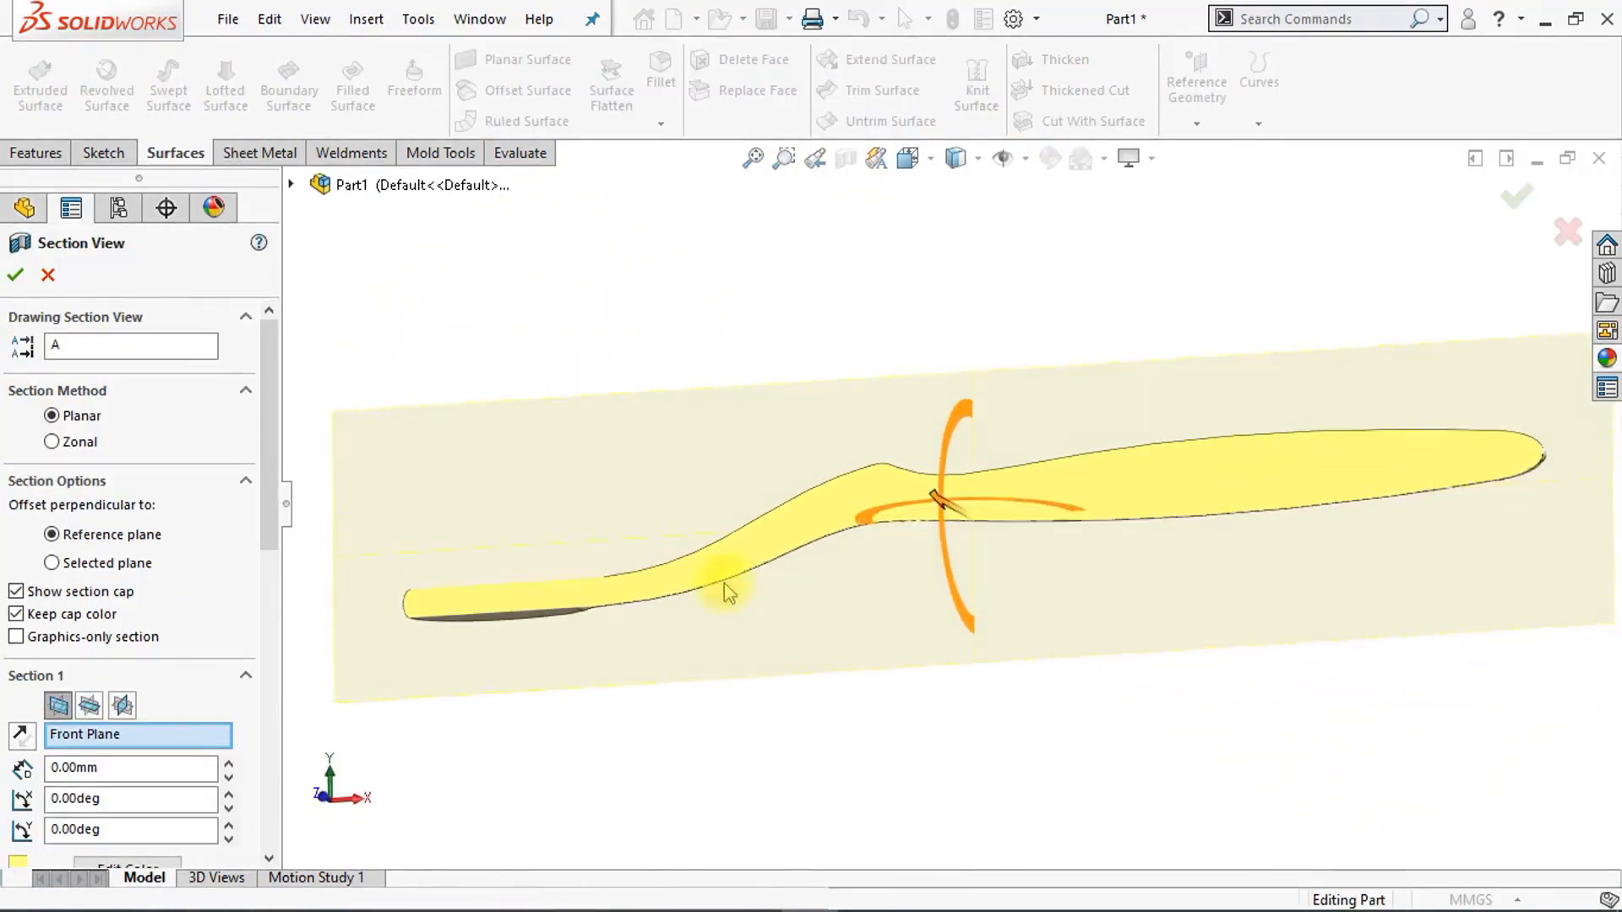
{"action": "left_click", "coordinate": [17, 277]}
{"action": "middle_click_drag", "start_coordinate": [909, 679], "coordinate": [912, 681]}
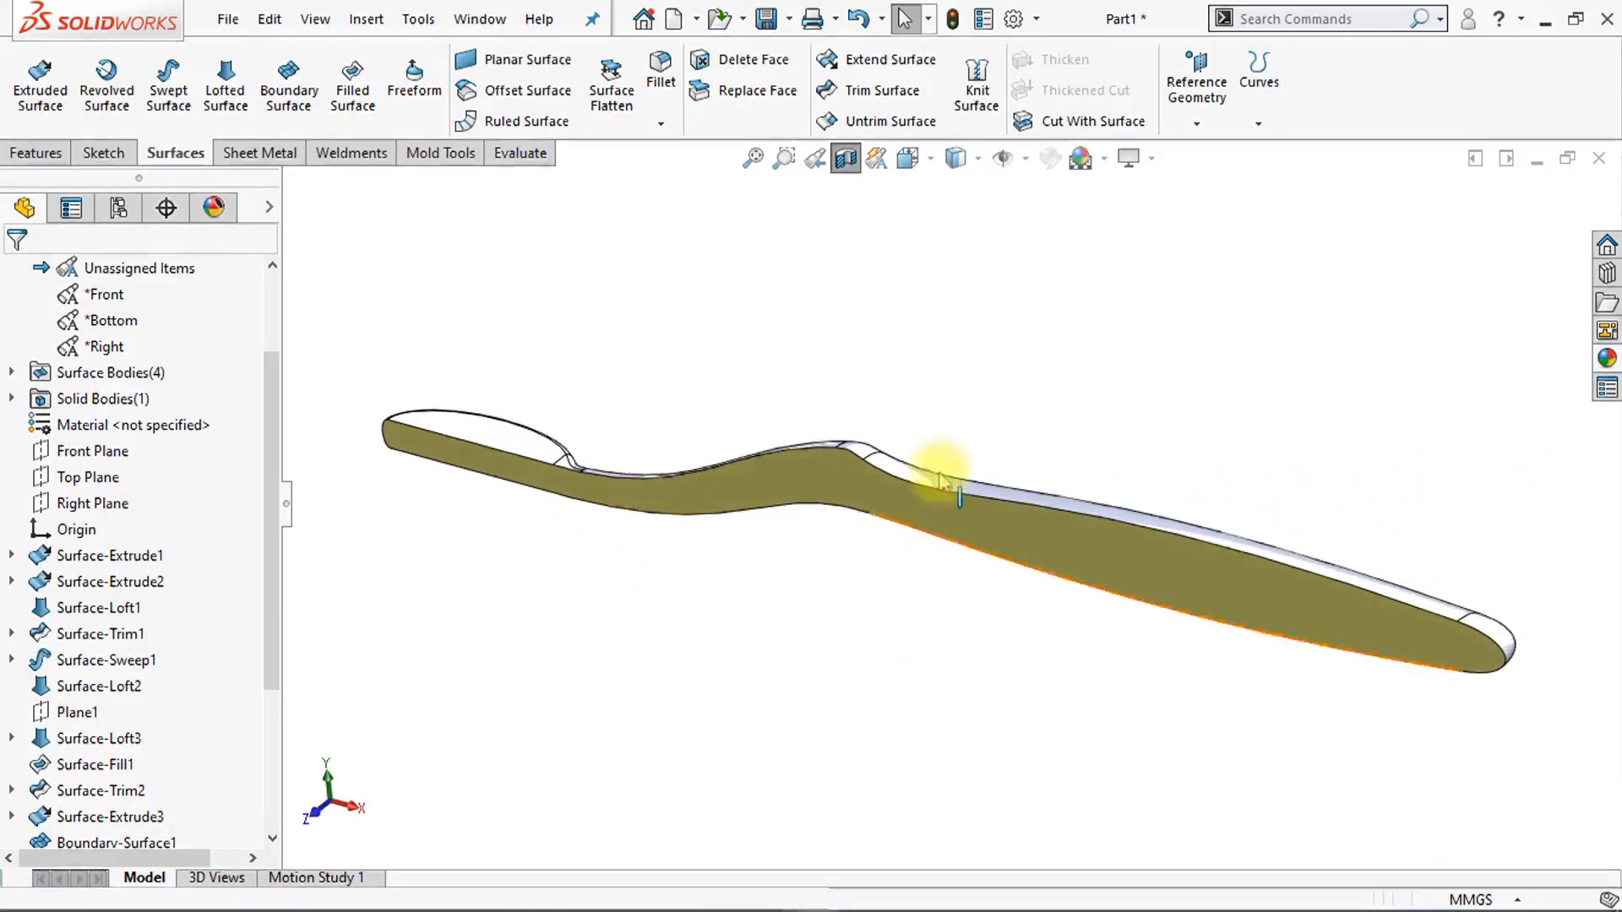
{"action": "left_click", "coordinate": [844, 161]}
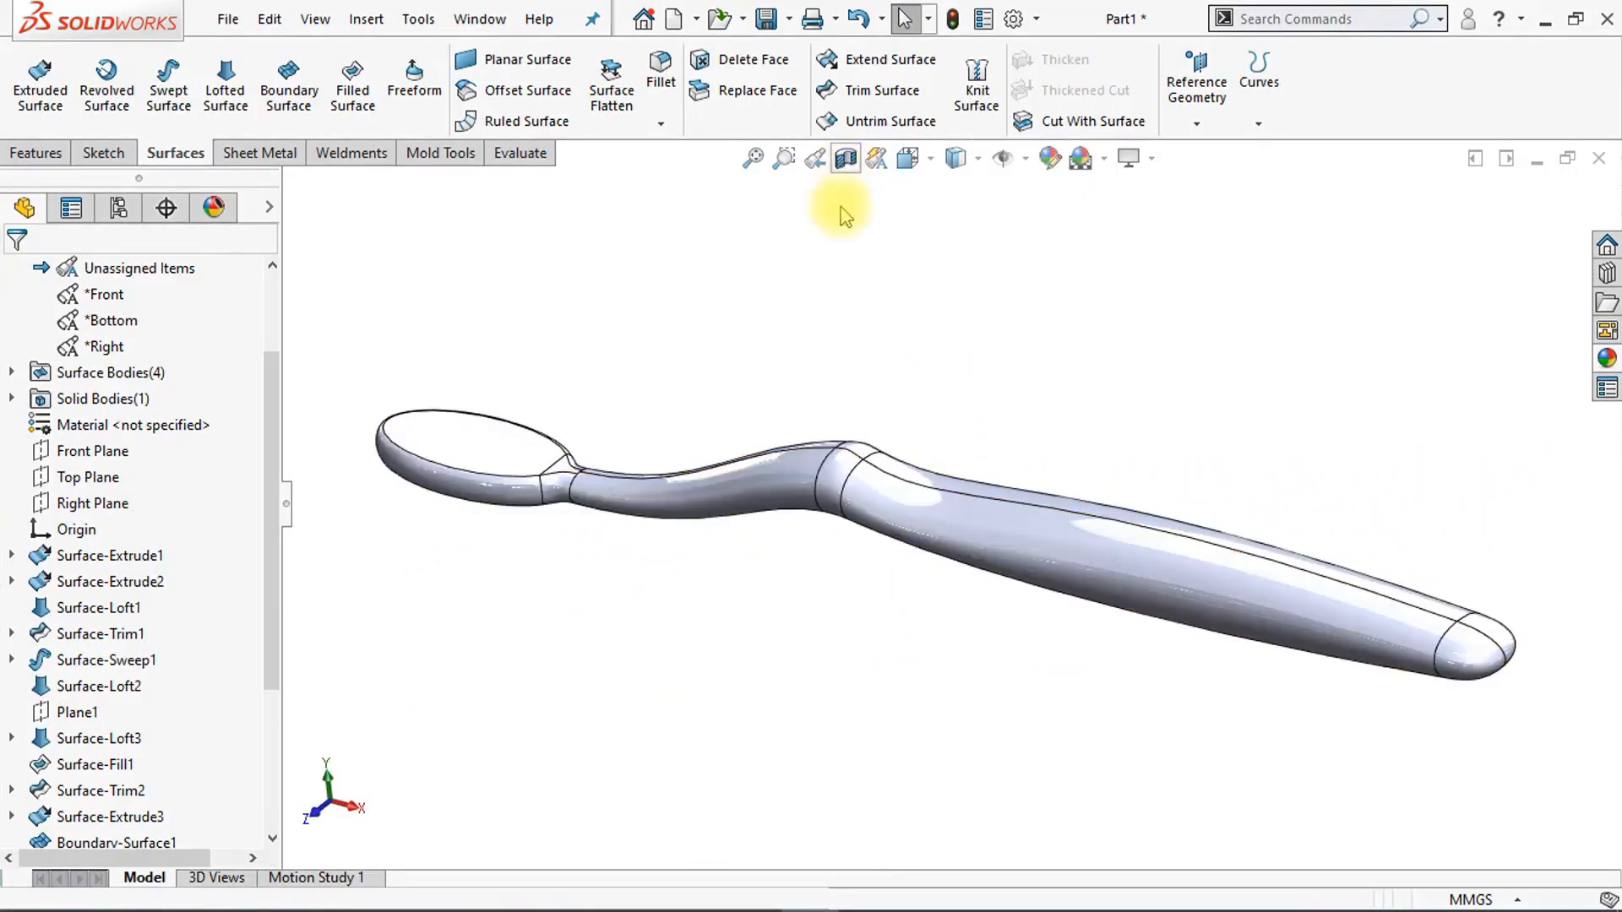
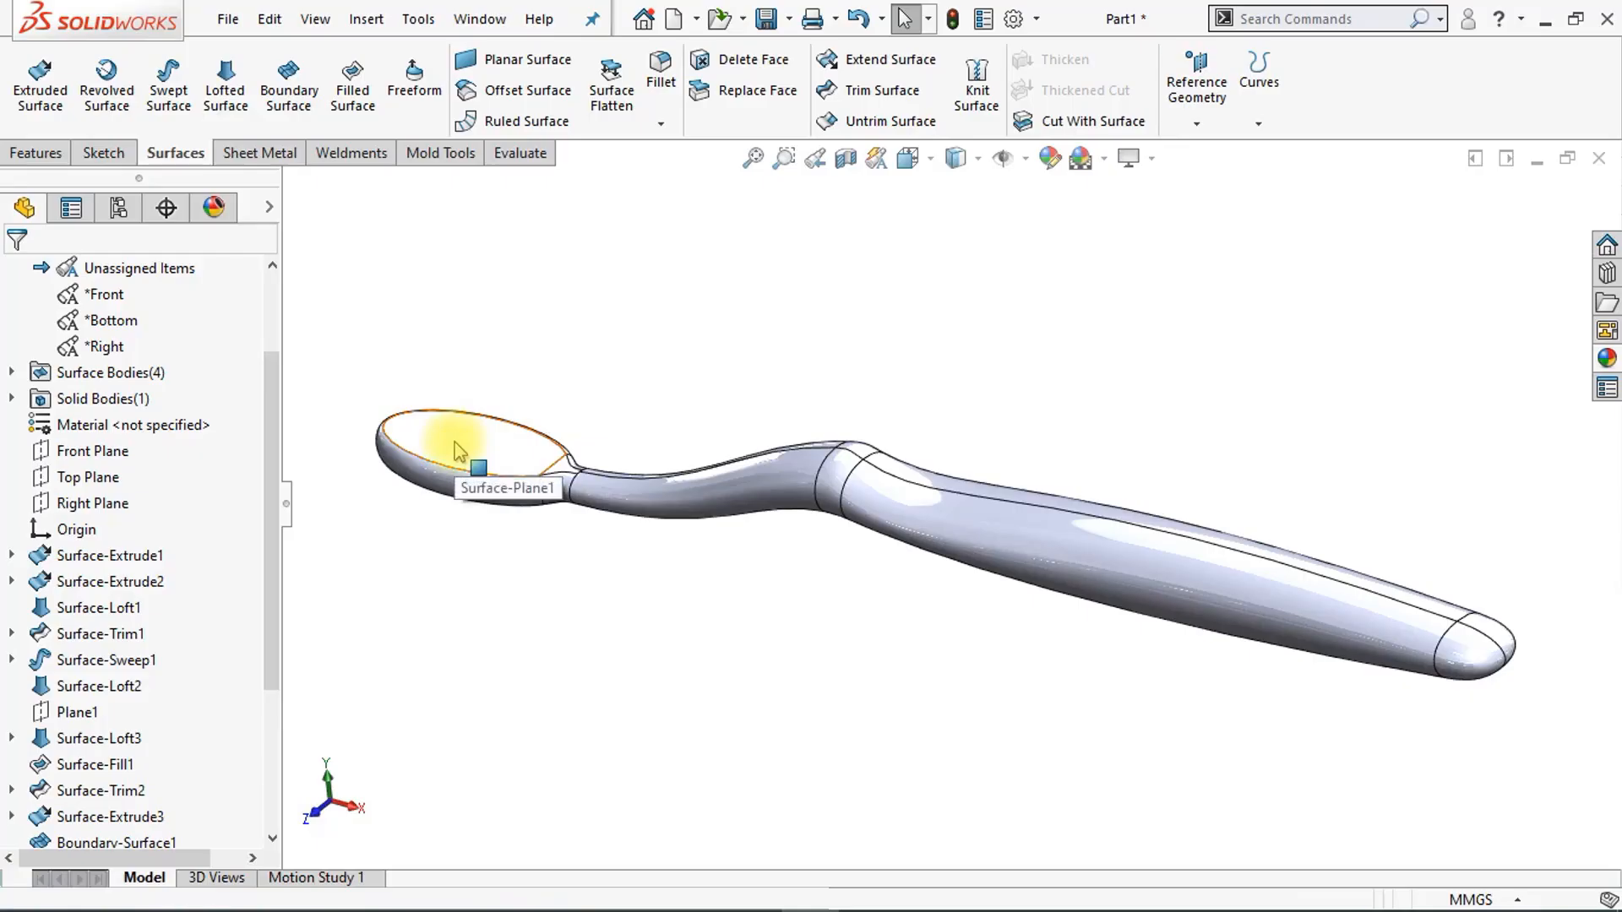
Step: Start a sketch on the flat face of the brush head, viewed normal to it, and show Sketch2 of Surface-Extrude2 as reference
{"action": "left_click", "coordinate": [457, 450]}
{"action": "left_click", "coordinate": [561, 366]}
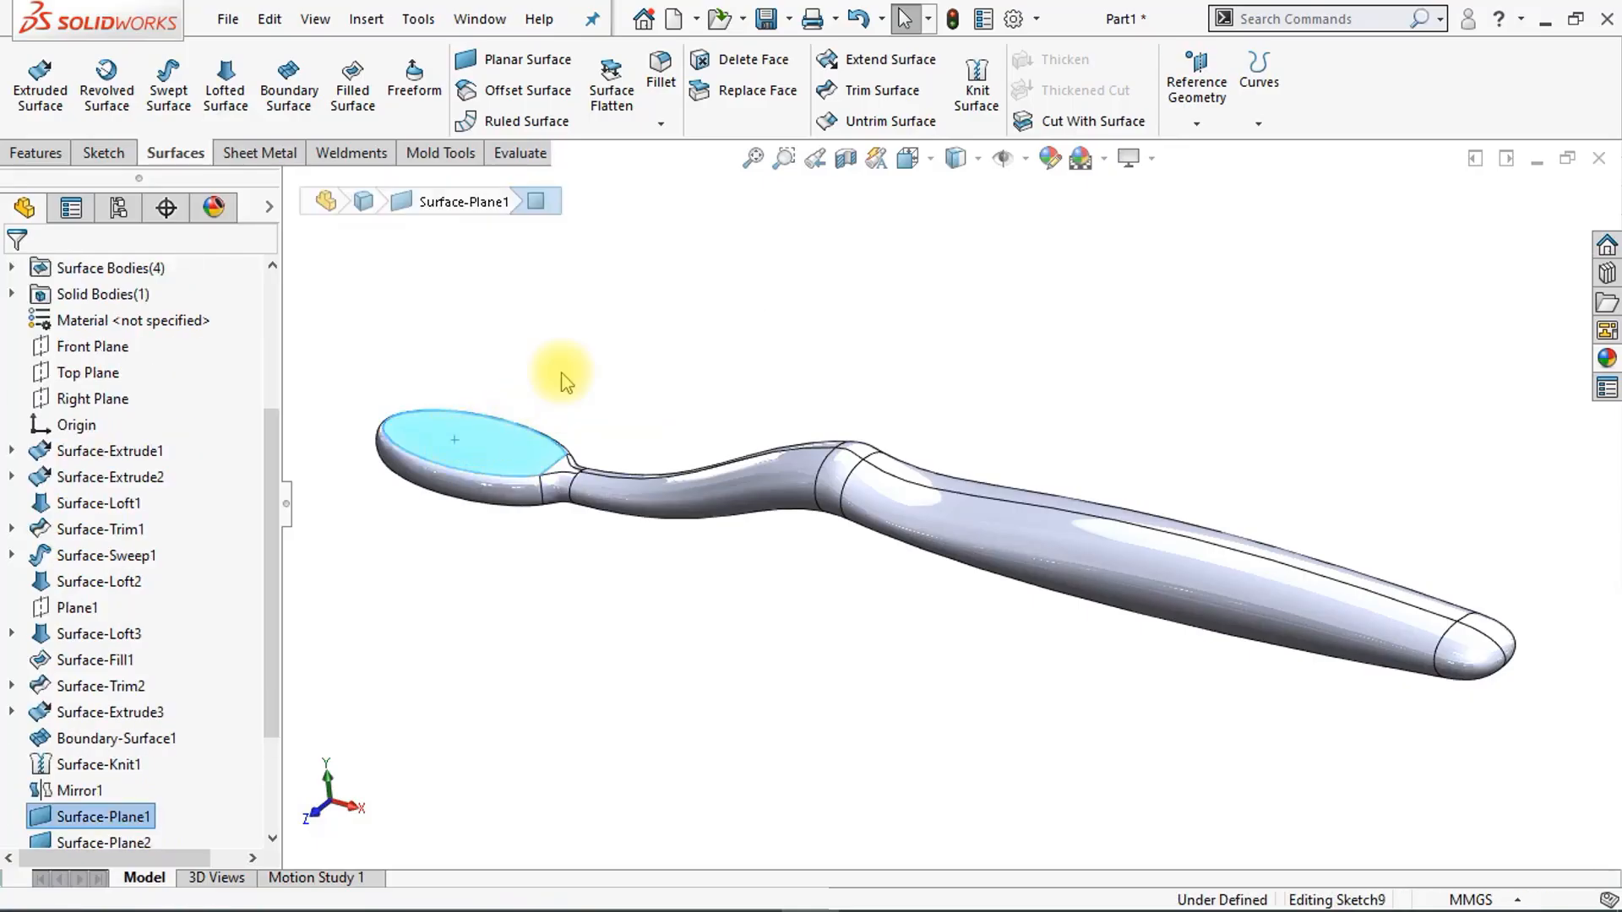
{"action": "left_click", "coordinate": [1187, 97]}
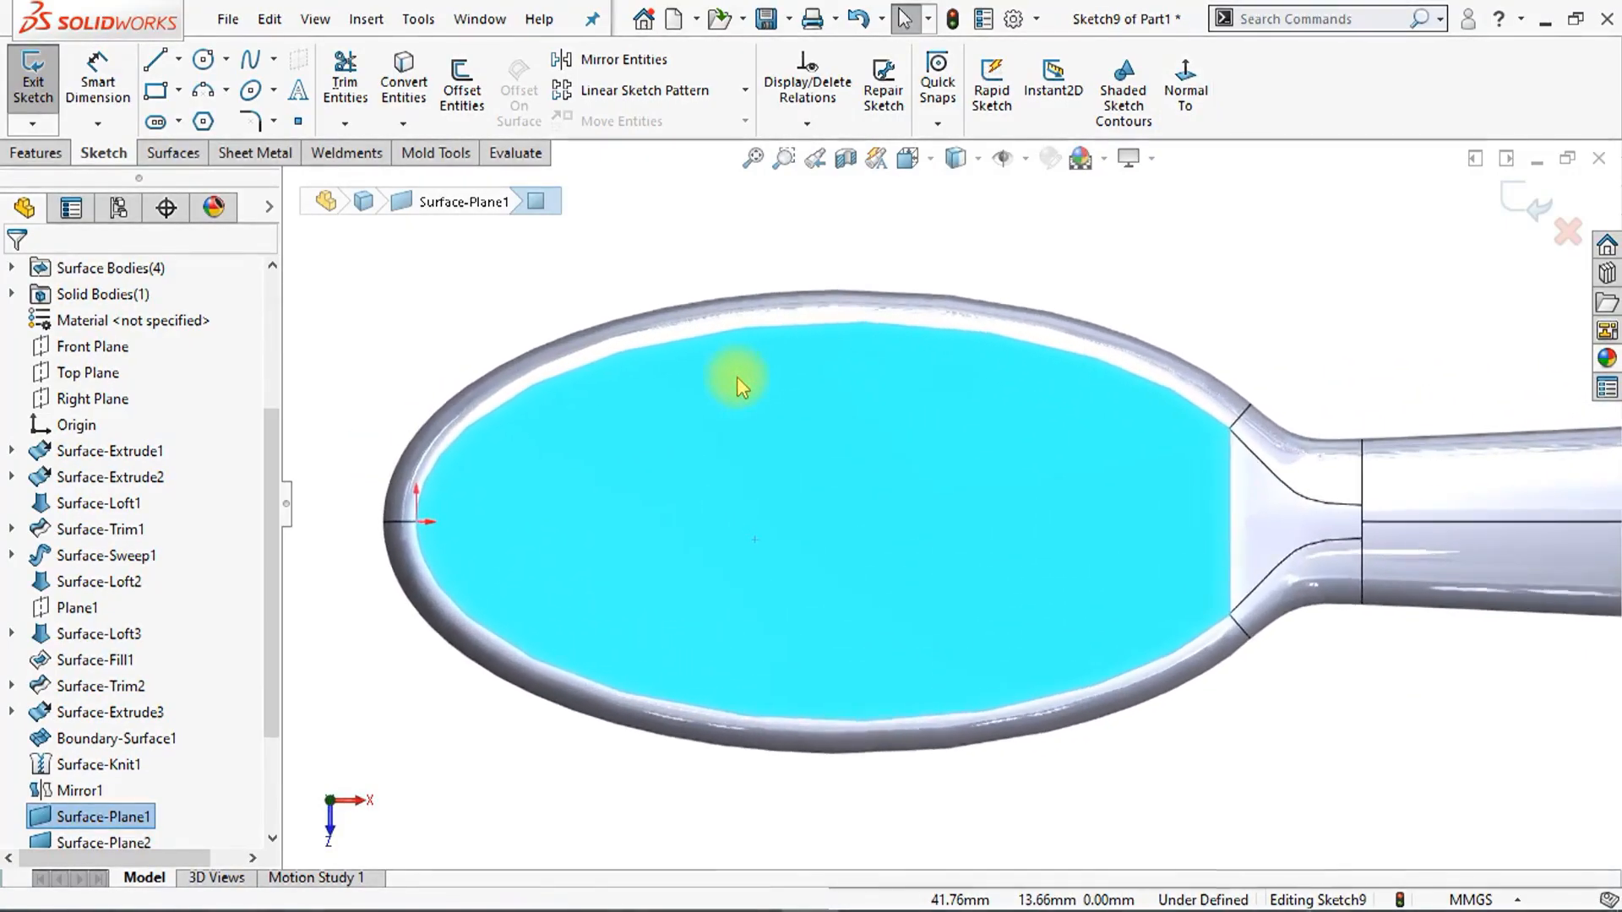
{"action": "left_click", "coordinate": [12, 477]}
{"action": "left_click", "coordinate": [103, 505]}
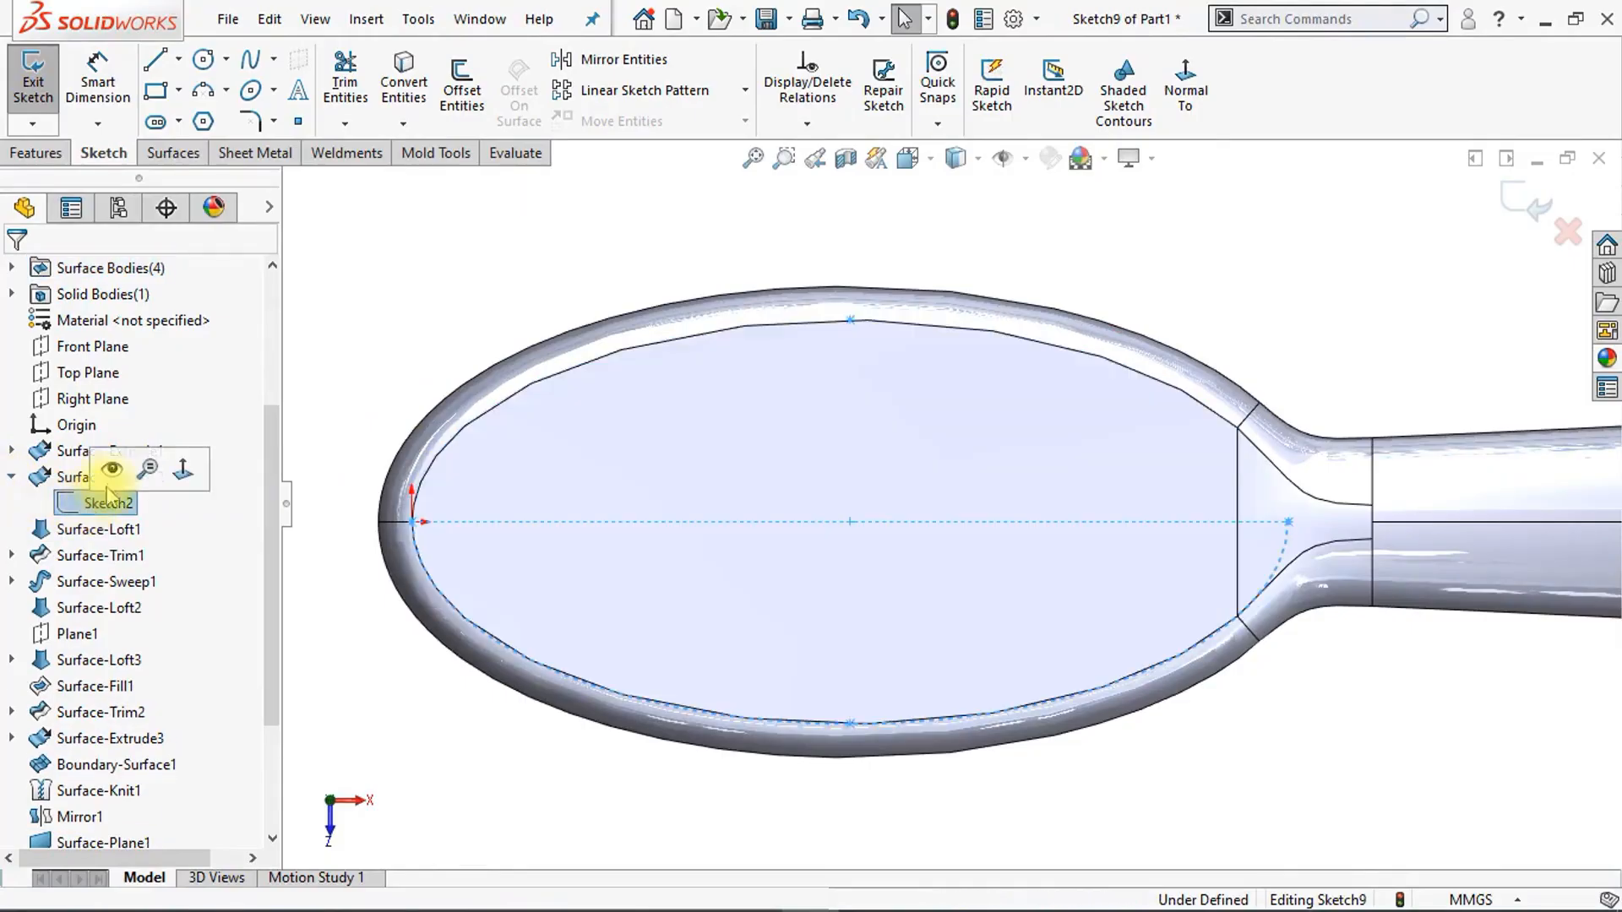
{"action": "left_click", "coordinate": [112, 473]}
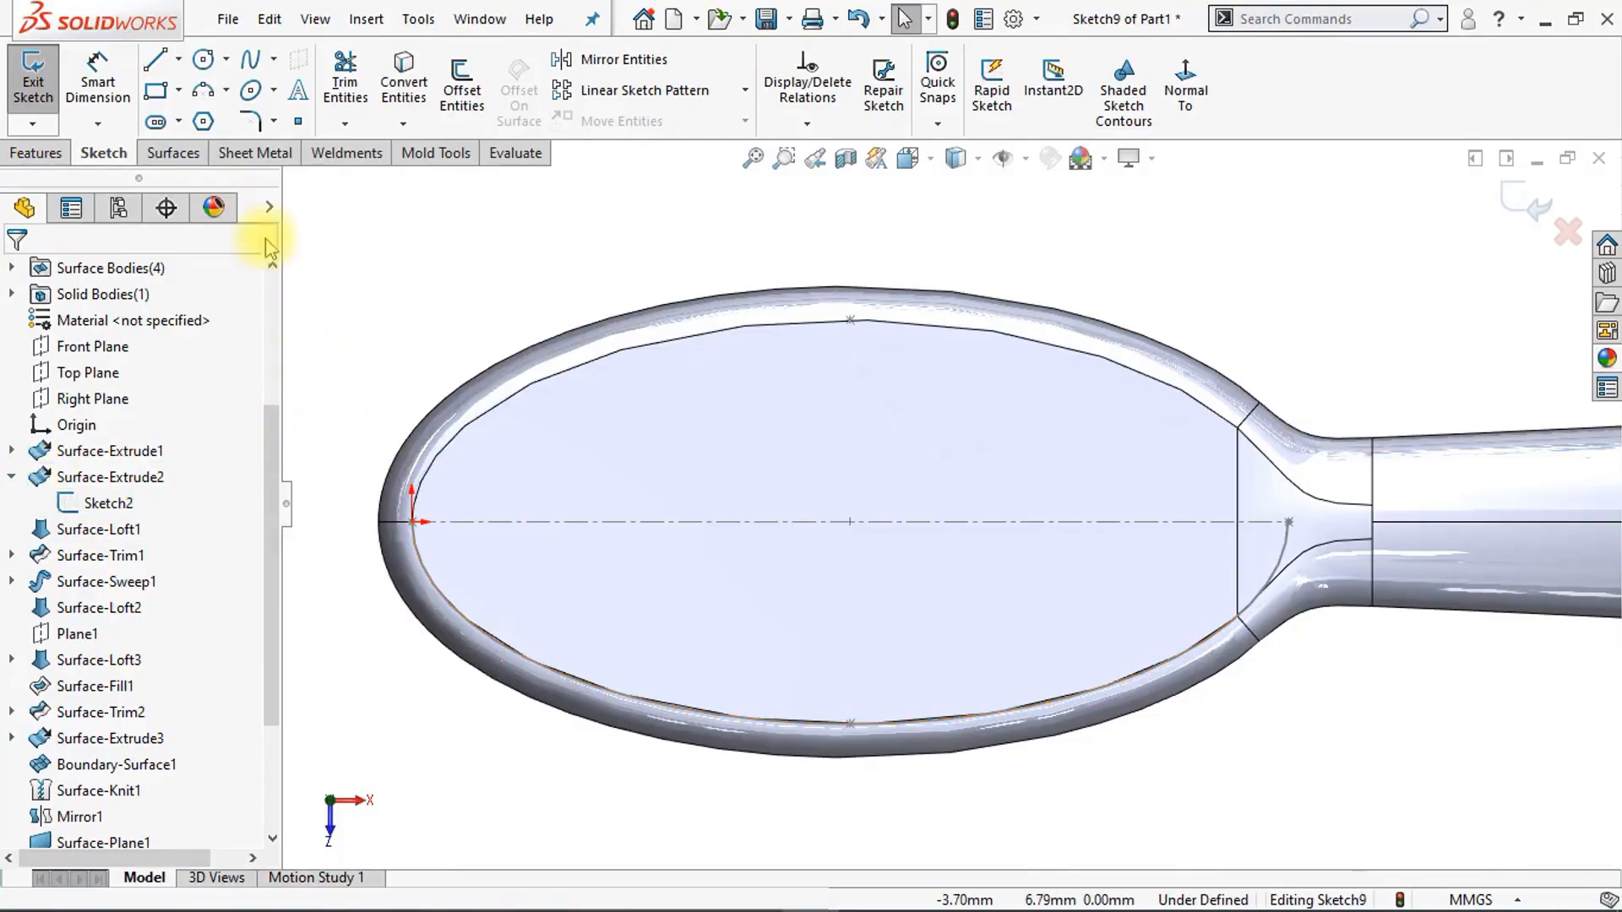
Step: Draw a circle centred on the midpoint of the reference sketch's centreline and set its diameter to 0.5 mm
{"action": "left_click", "coordinate": [202, 59]}
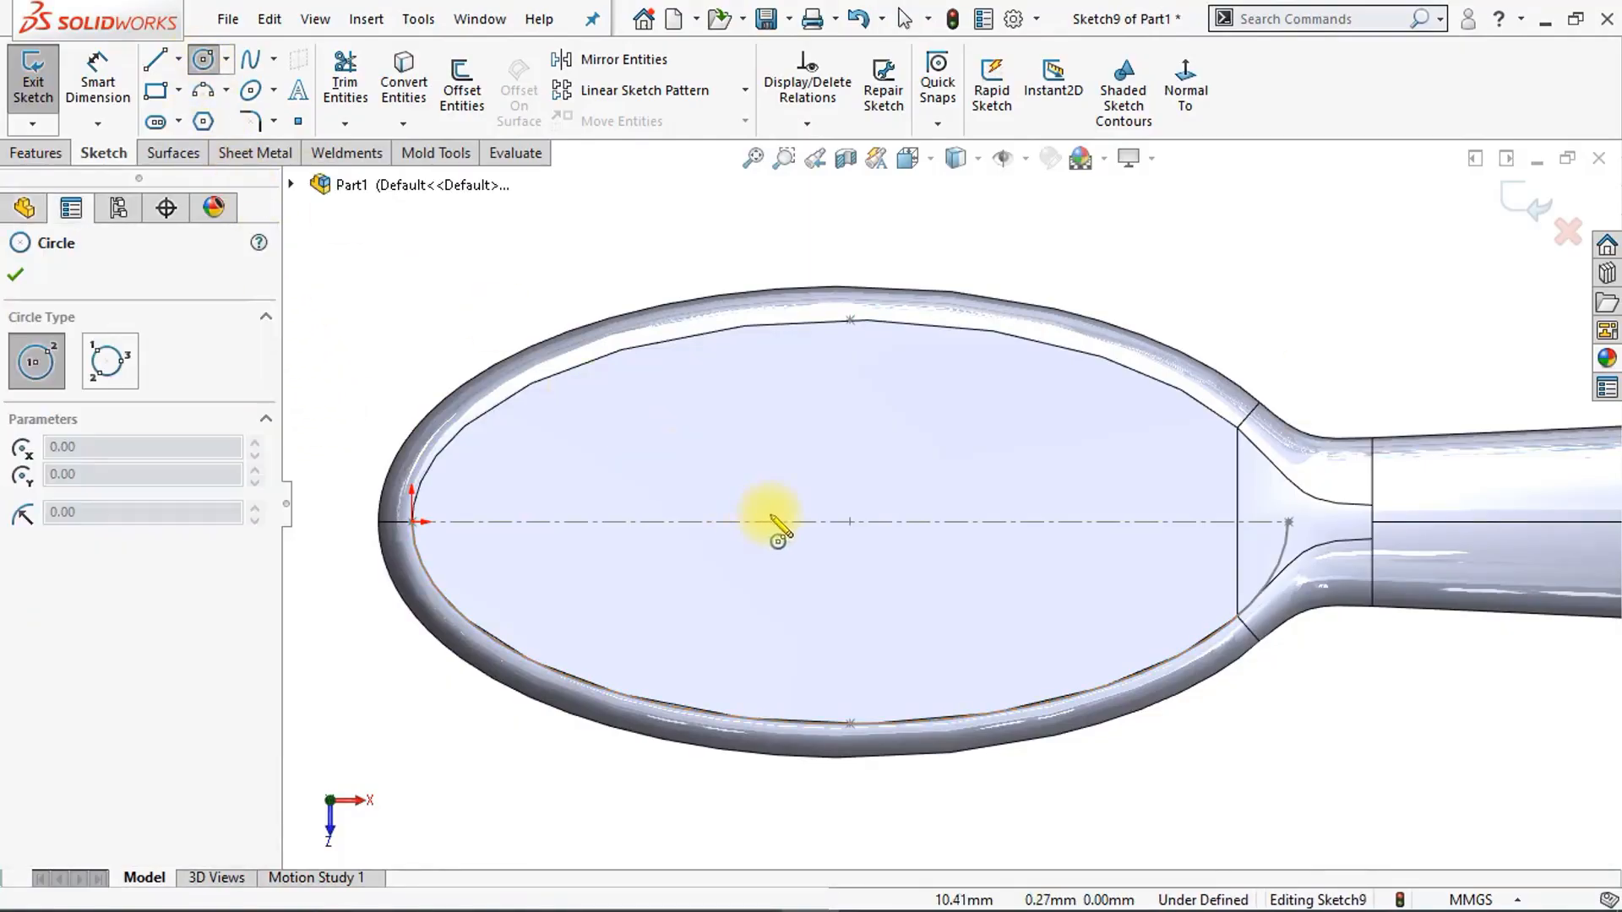
{"action": "left_click", "coordinate": [849, 522]}
{"action": "left_click", "coordinate": [848, 428]}
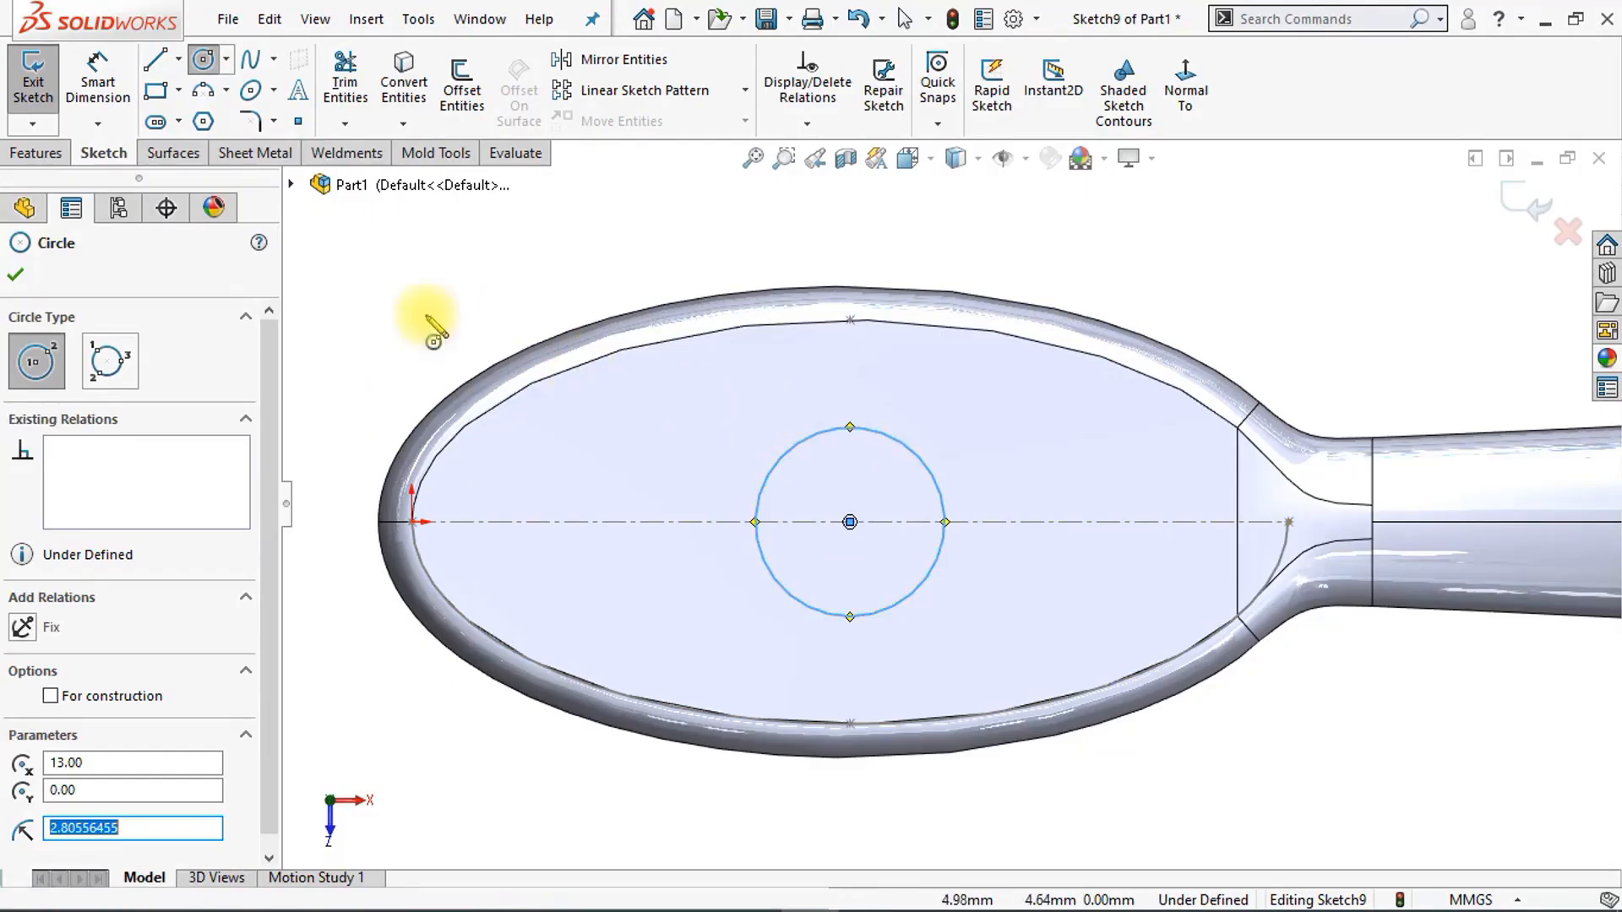
{"action": "left_click", "coordinate": [96, 91]}
{"action": "left_click", "coordinate": [754, 498]}
{"action": "left_click", "coordinate": [735, 482]}
{"action": "type", "text": "0.5"}
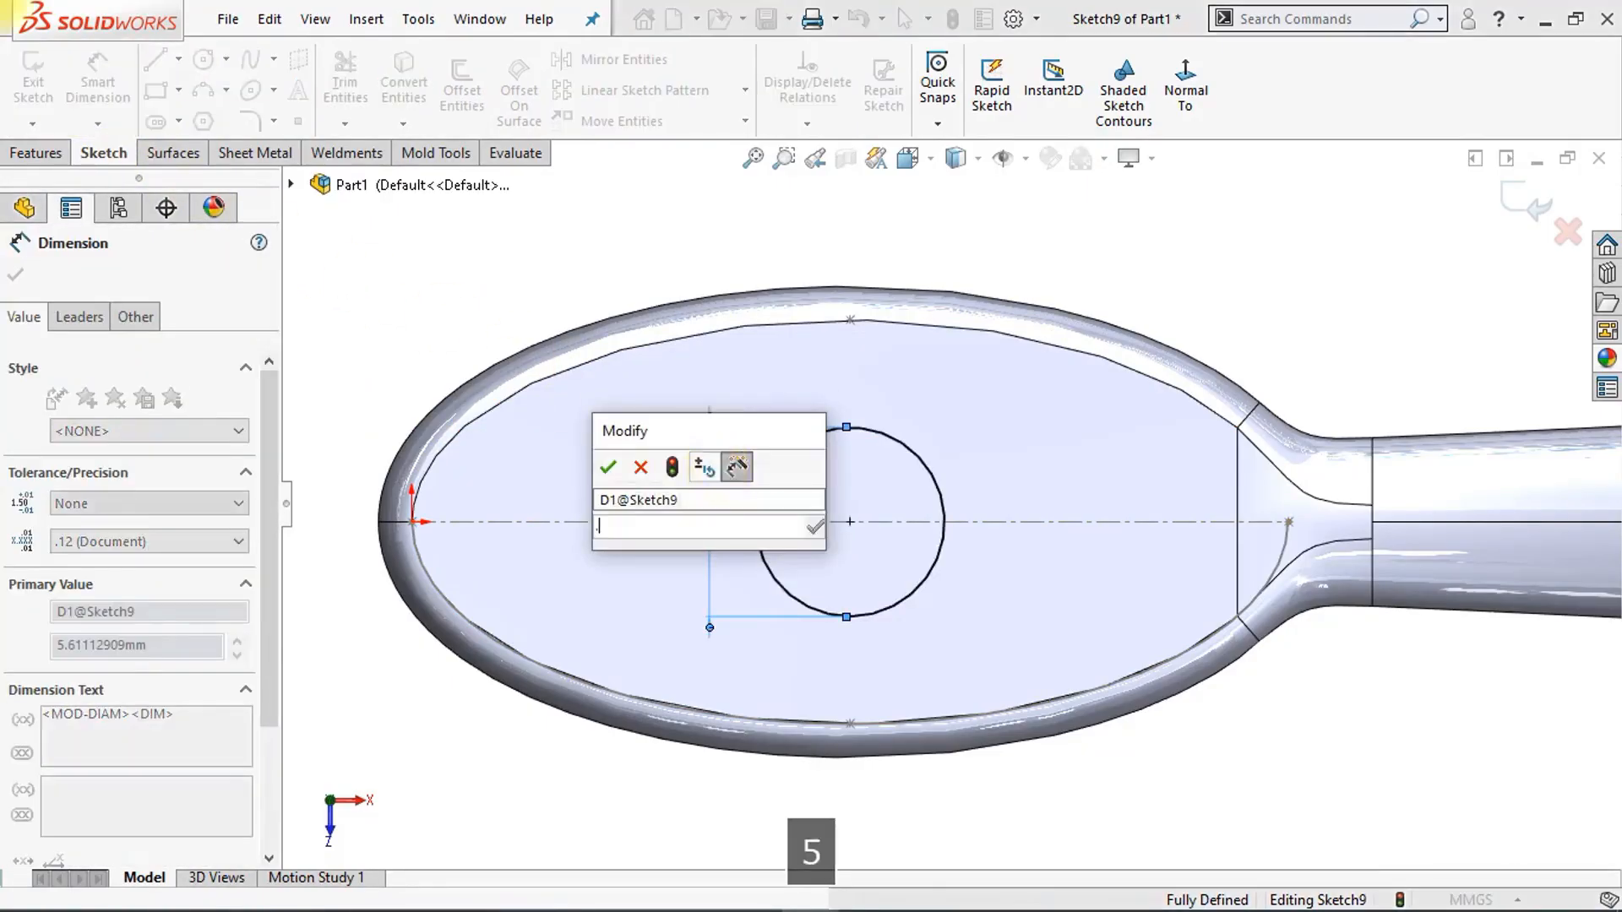
{"action": "key", "text": "Return"}
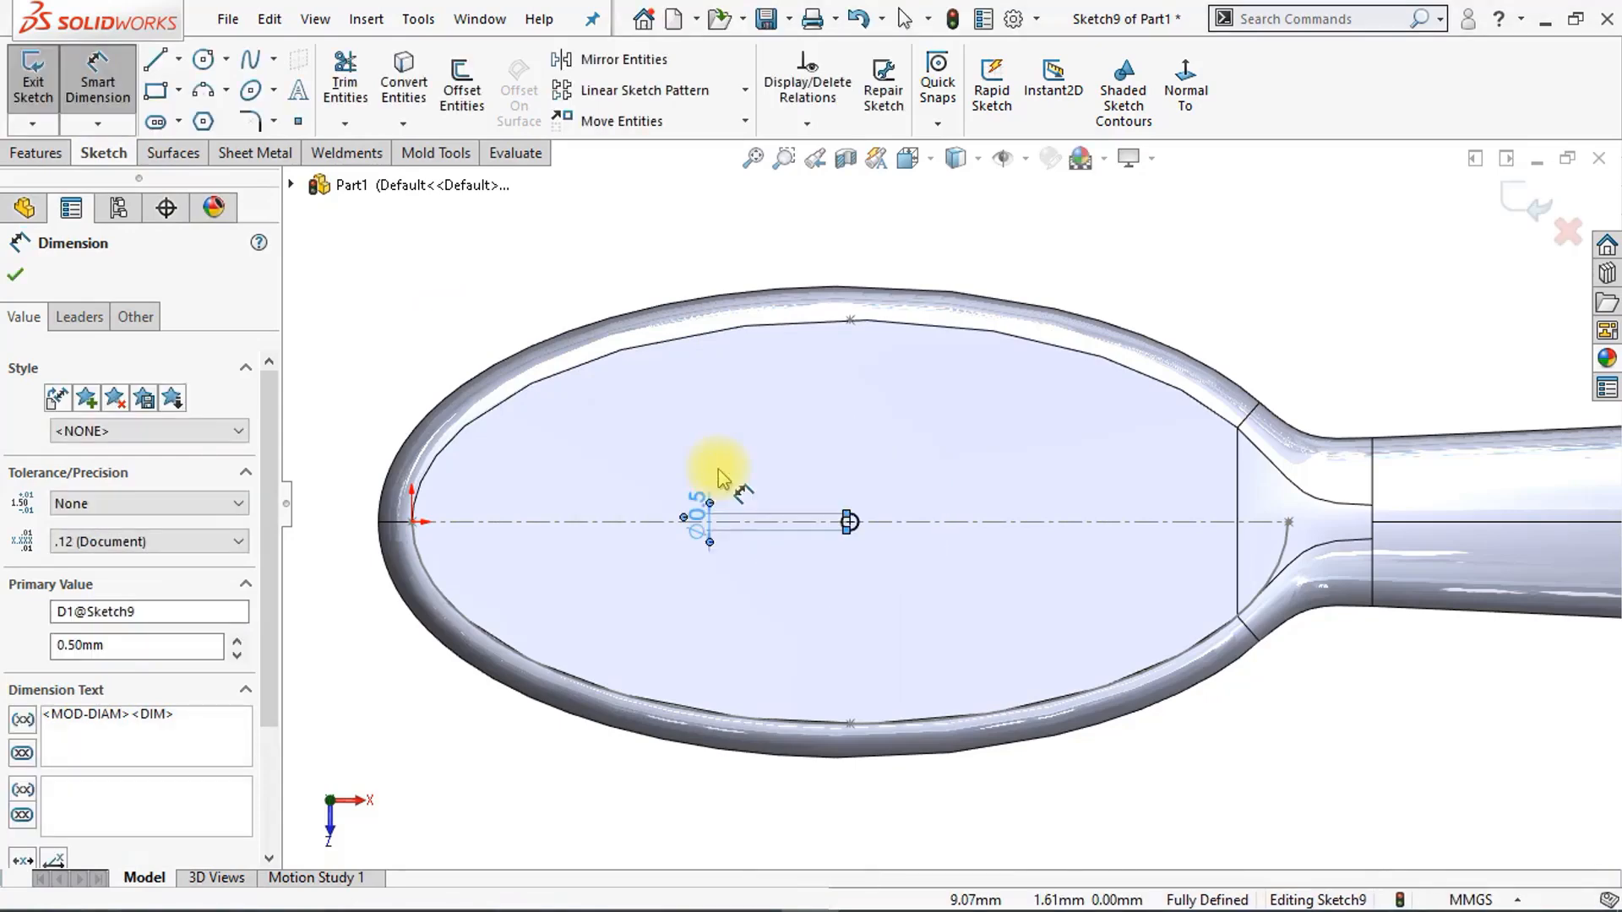
{"action": "left_click", "coordinate": [463, 317]}
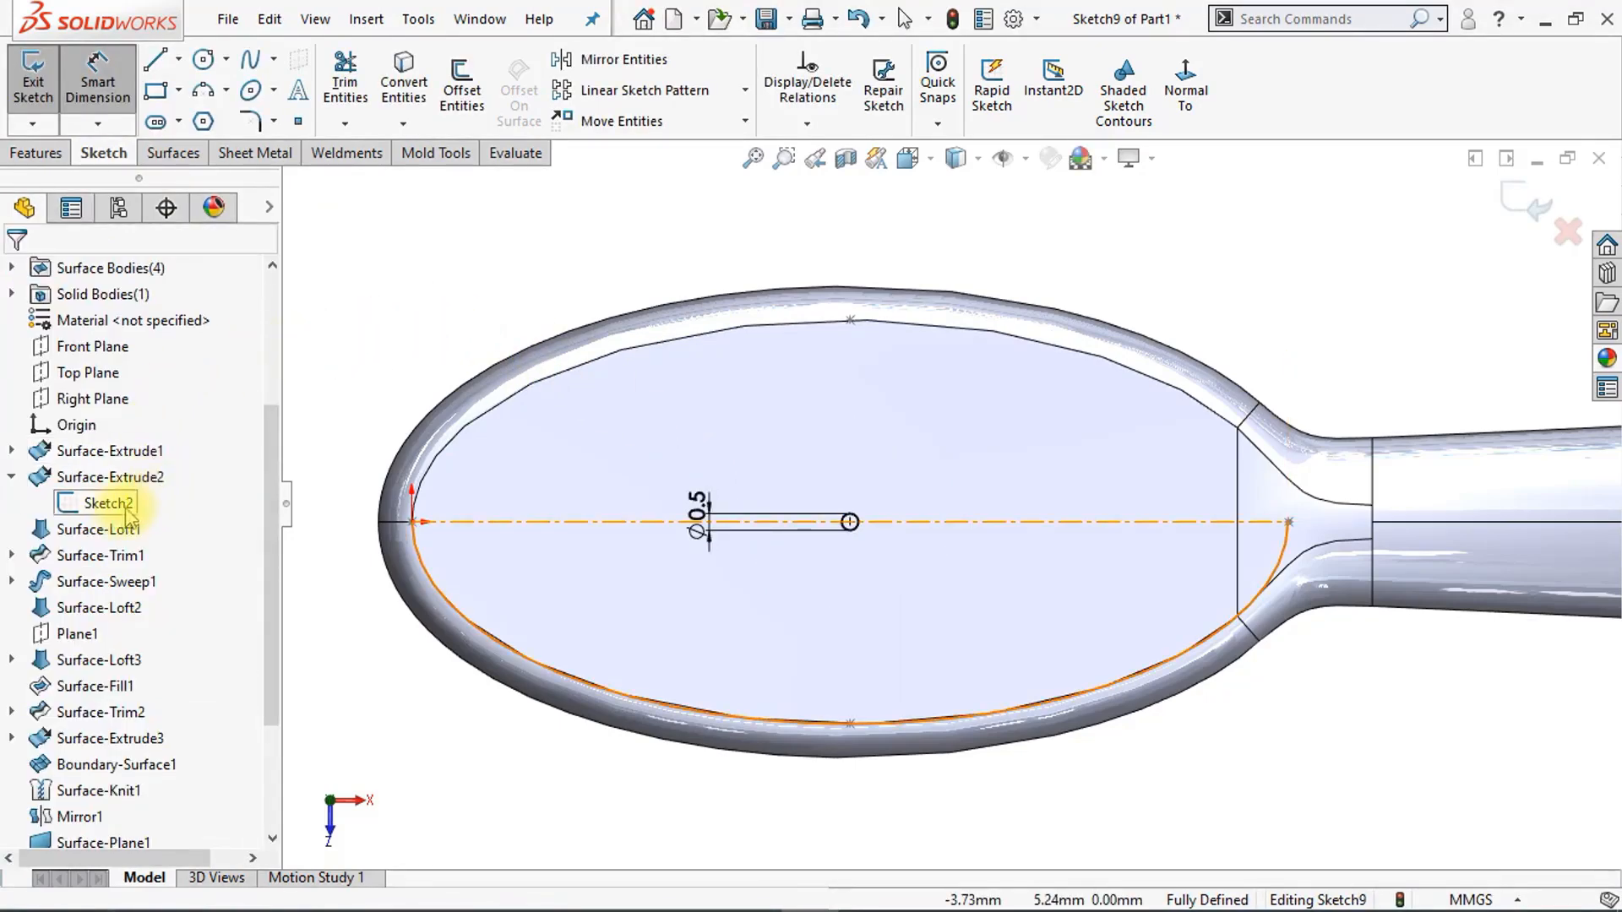
Step: Hide Sketch2 and extrude the circle as a Blind boss 8 mm upward from the head face, with Merge result on
{"action": "left_click", "coordinate": [132, 477]}
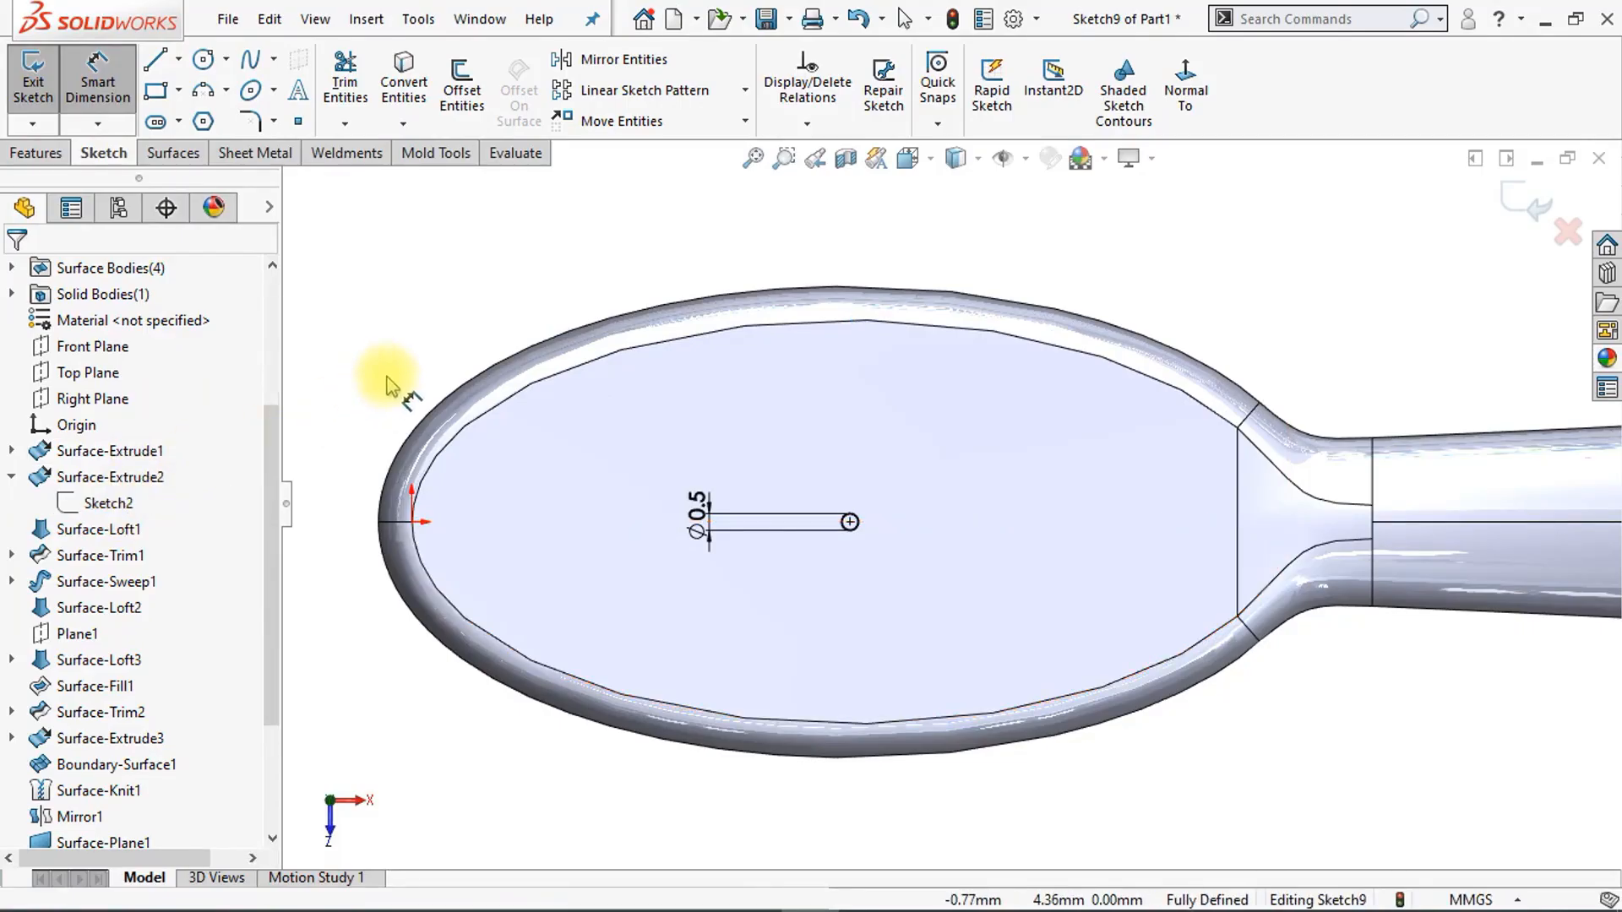
{"action": "left_click", "coordinate": [36, 156]}
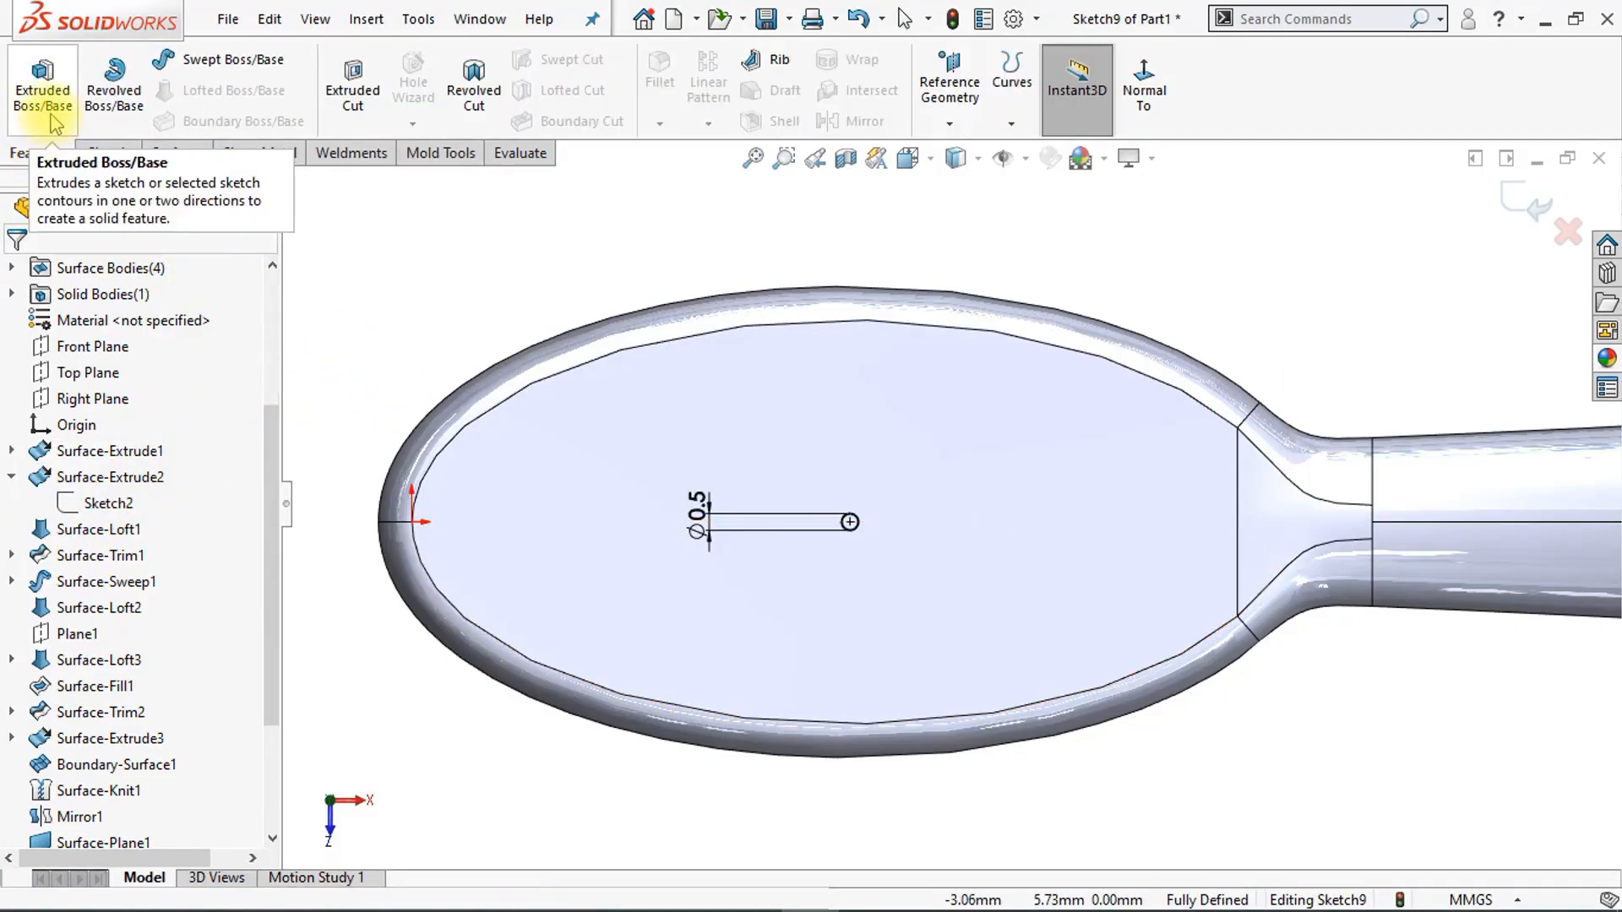
{"action": "left_click", "coordinate": [44, 93]}
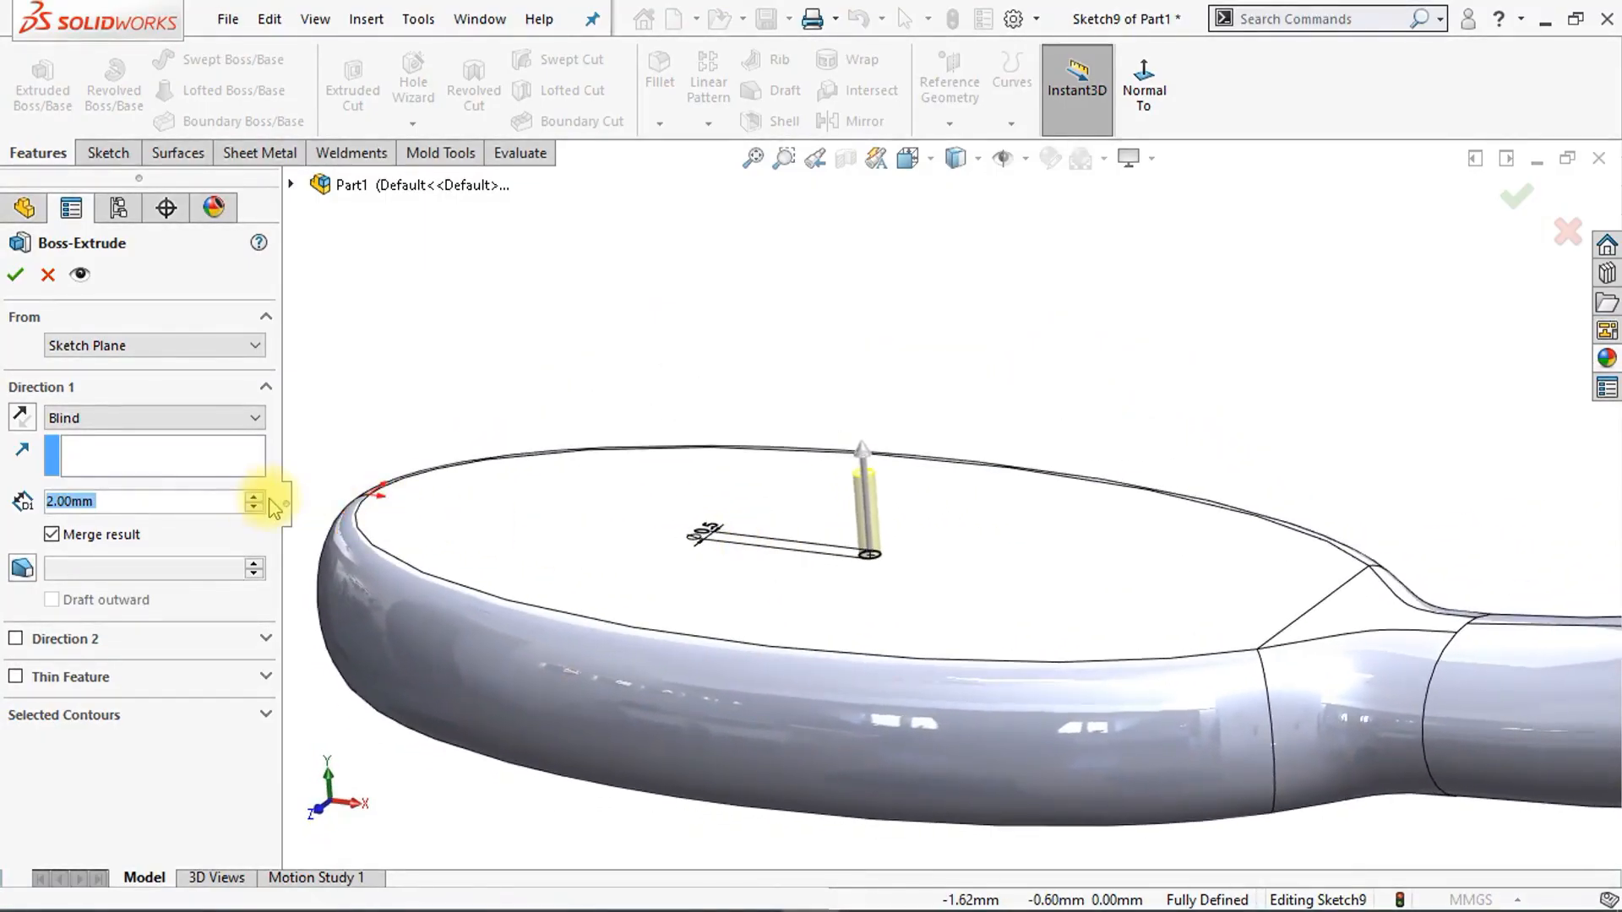
{"action": "type", "text": "8"}
{"action": "key", "text": "Return"}
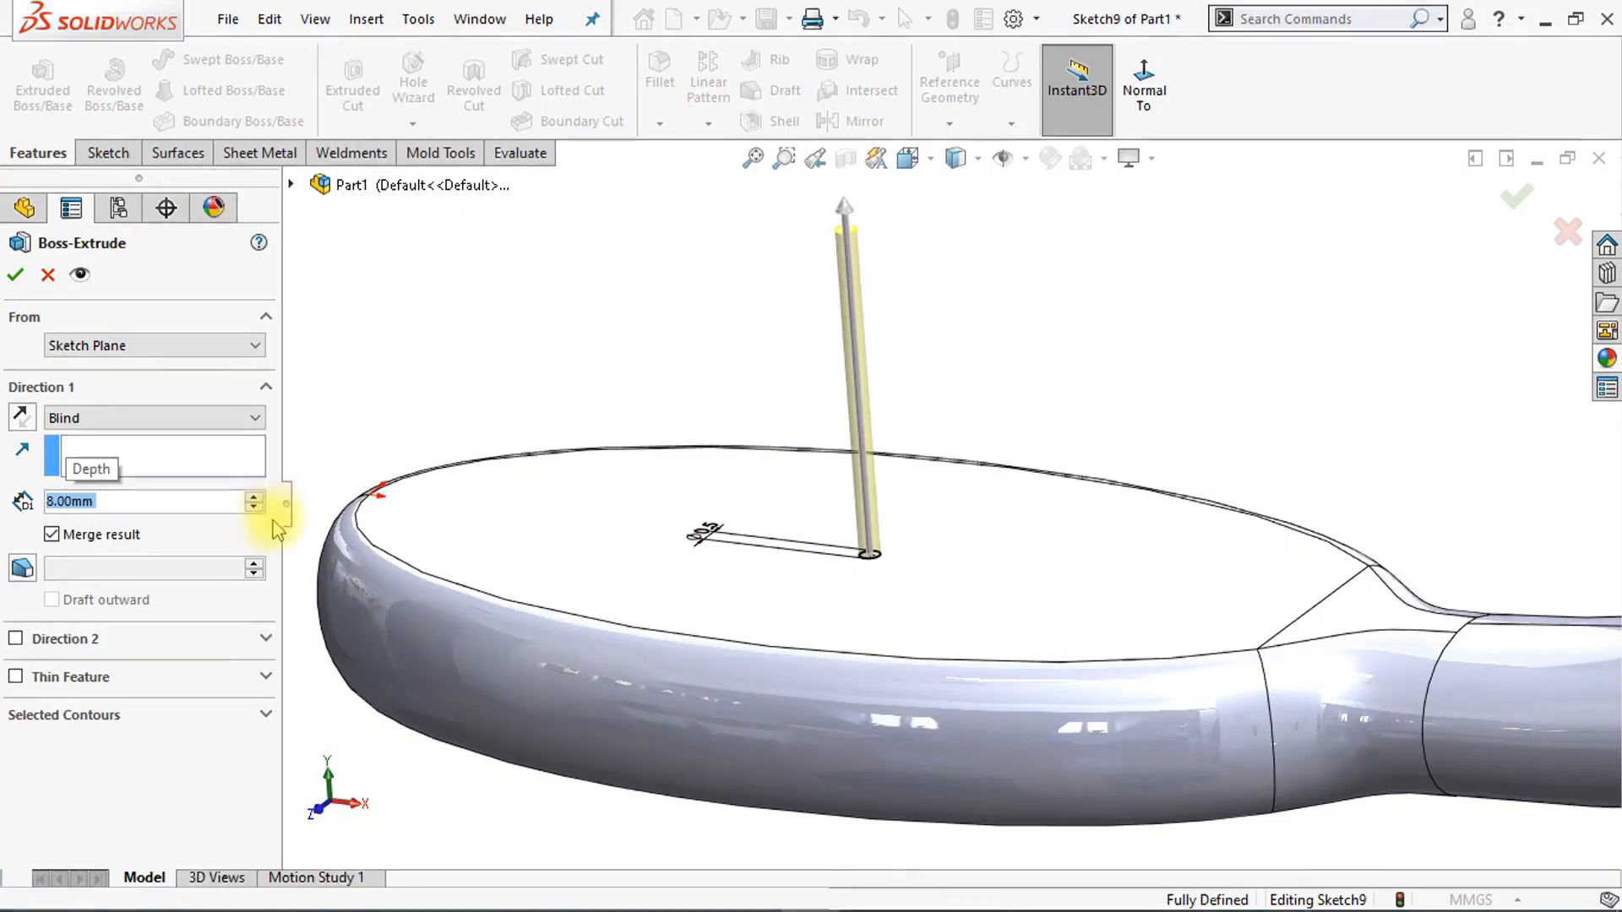
{"action": "left_click", "coordinate": [16, 276]}
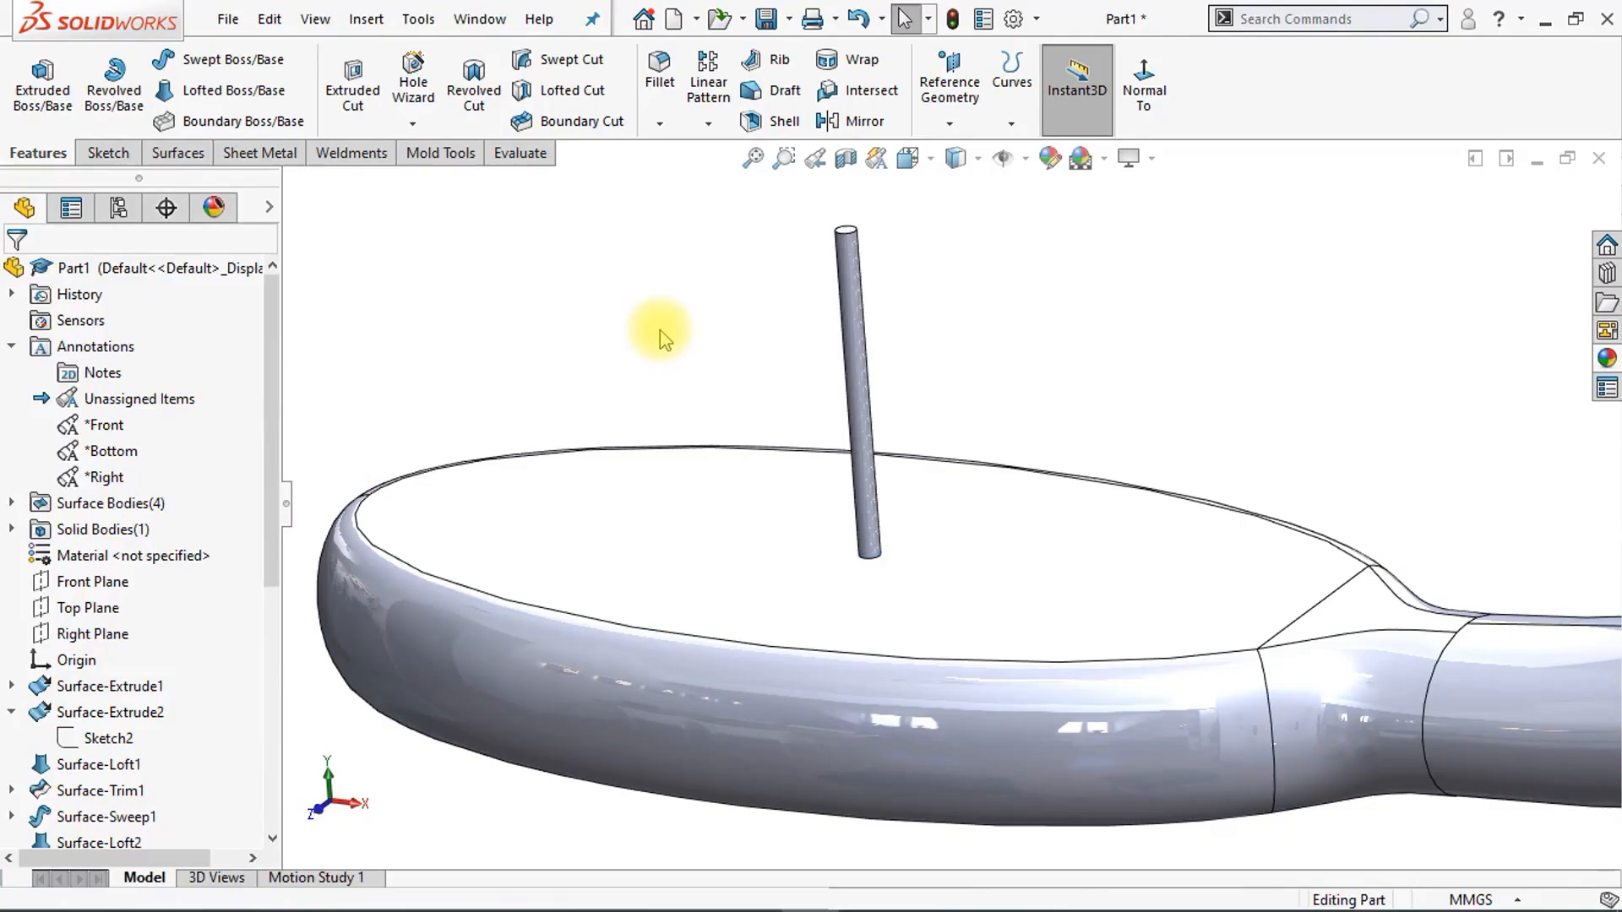
Step: Start another sketch on the flat head face, viewed normal to it, and show Sketch2 of Surface-Extrude2 again
{"action": "left_click", "coordinate": [717, 531]}
{"action": "left_click", "coordinate": [823, 462]}
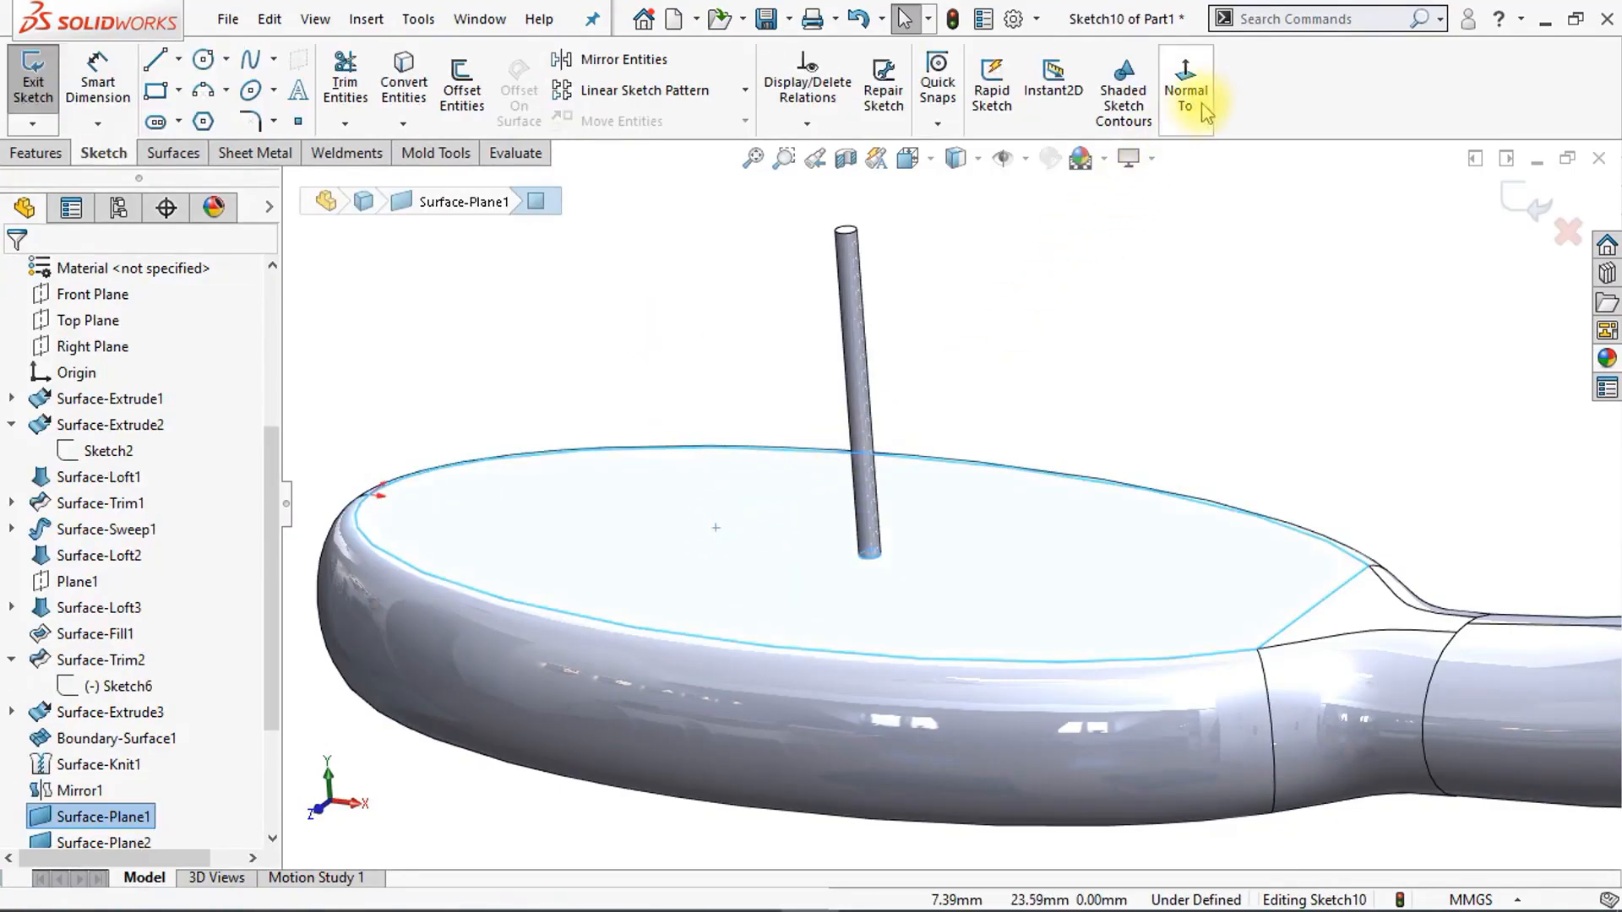
{"action": "left_click", "coordinate": [1187, 93]}
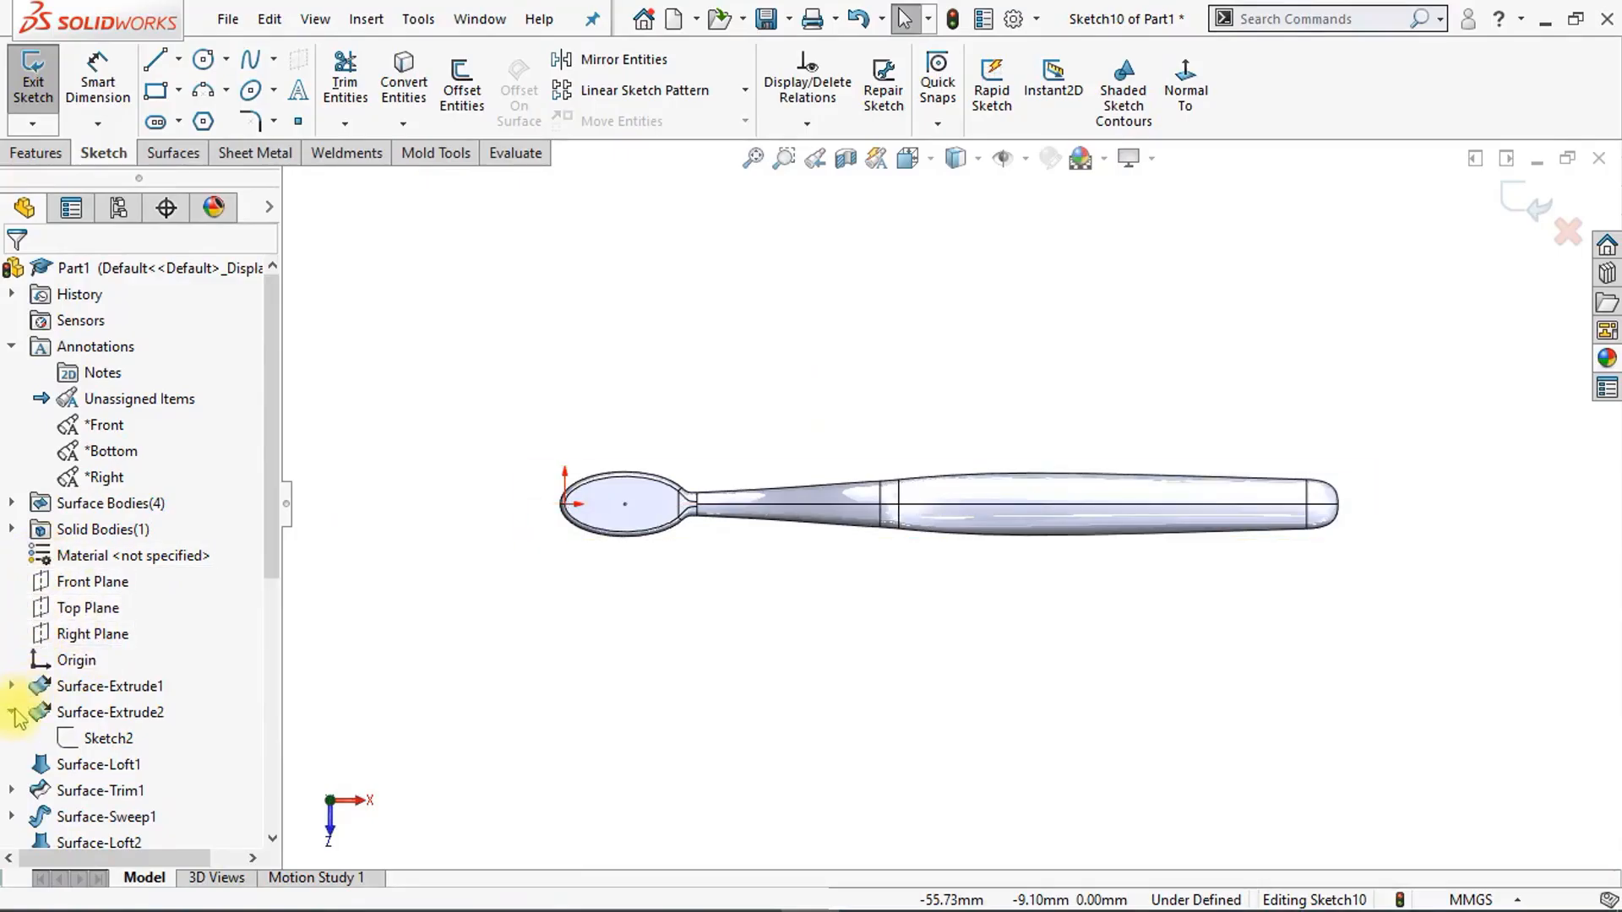
{"action": "left_click", "coordinate": [103, 706]}
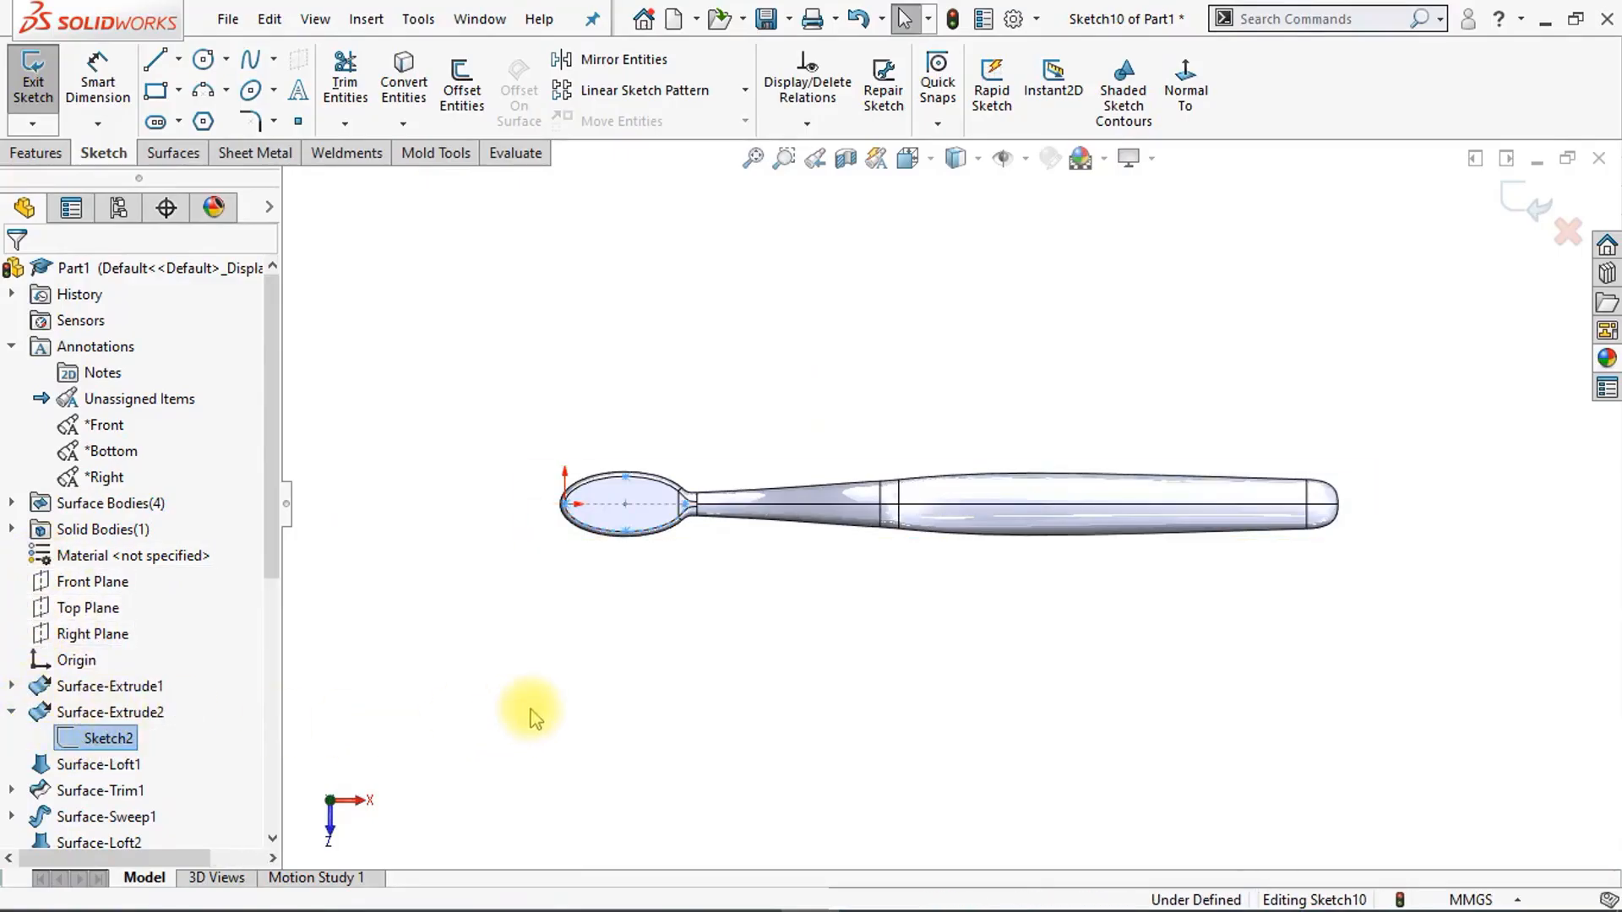
{"action": "left_click", "coordinate": [532, 711]}
{"action": "scroll", "coordinate": [559, 673], "scroll_direction": "down", "scroll_amount": 3}
{"action": "scroll", "coordinate": [559, 673], "scroll_direction": "down", "scroll_amount": 8}
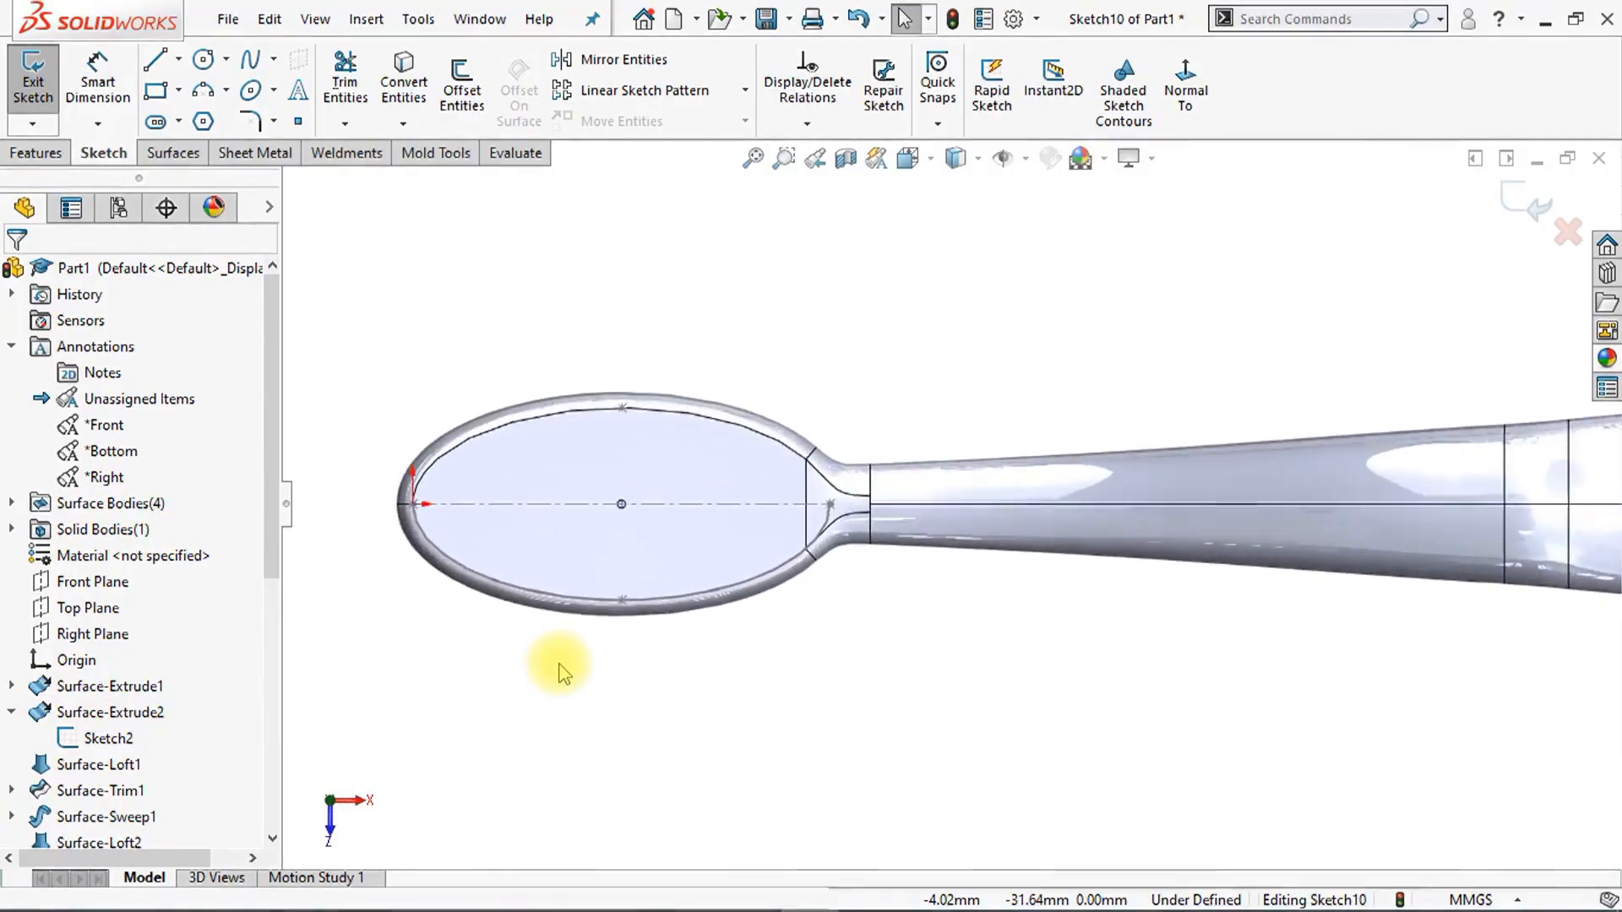
{"action": "scroll", "coordinate": [561, 659], "scroll_direction": "up", "scroll_amount": 1}
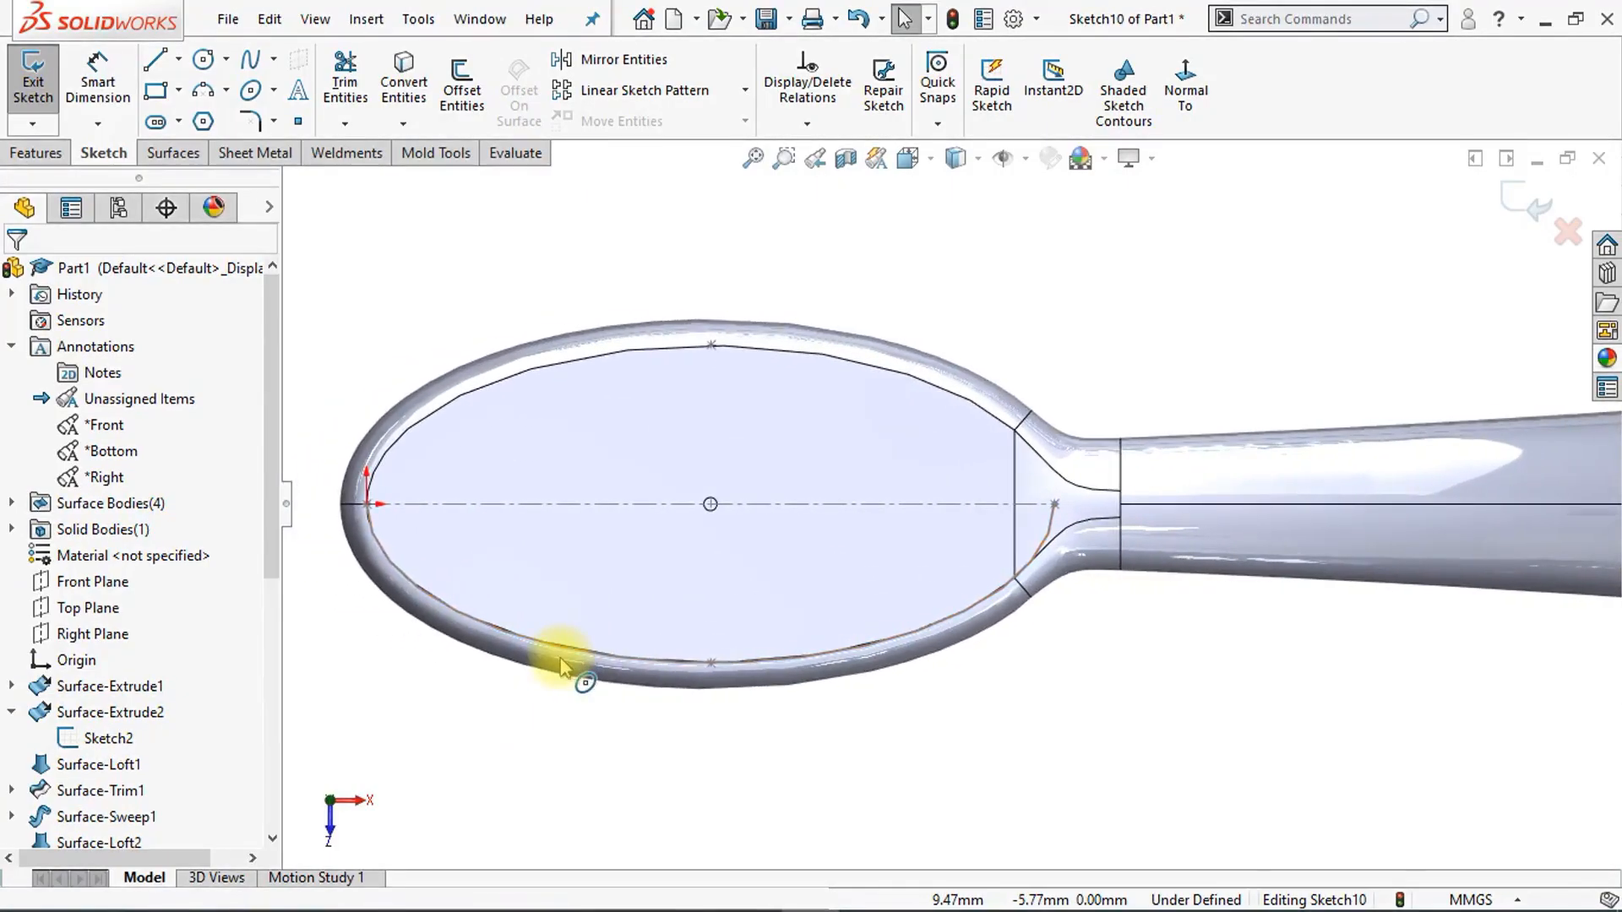
Step: Draw an ellipse centred on the bristle with radii of 13 mm and 6 mm, fully defined by snapping to the reference sketch's points
{"action": "left_click", "coordinate": [274, 90]}
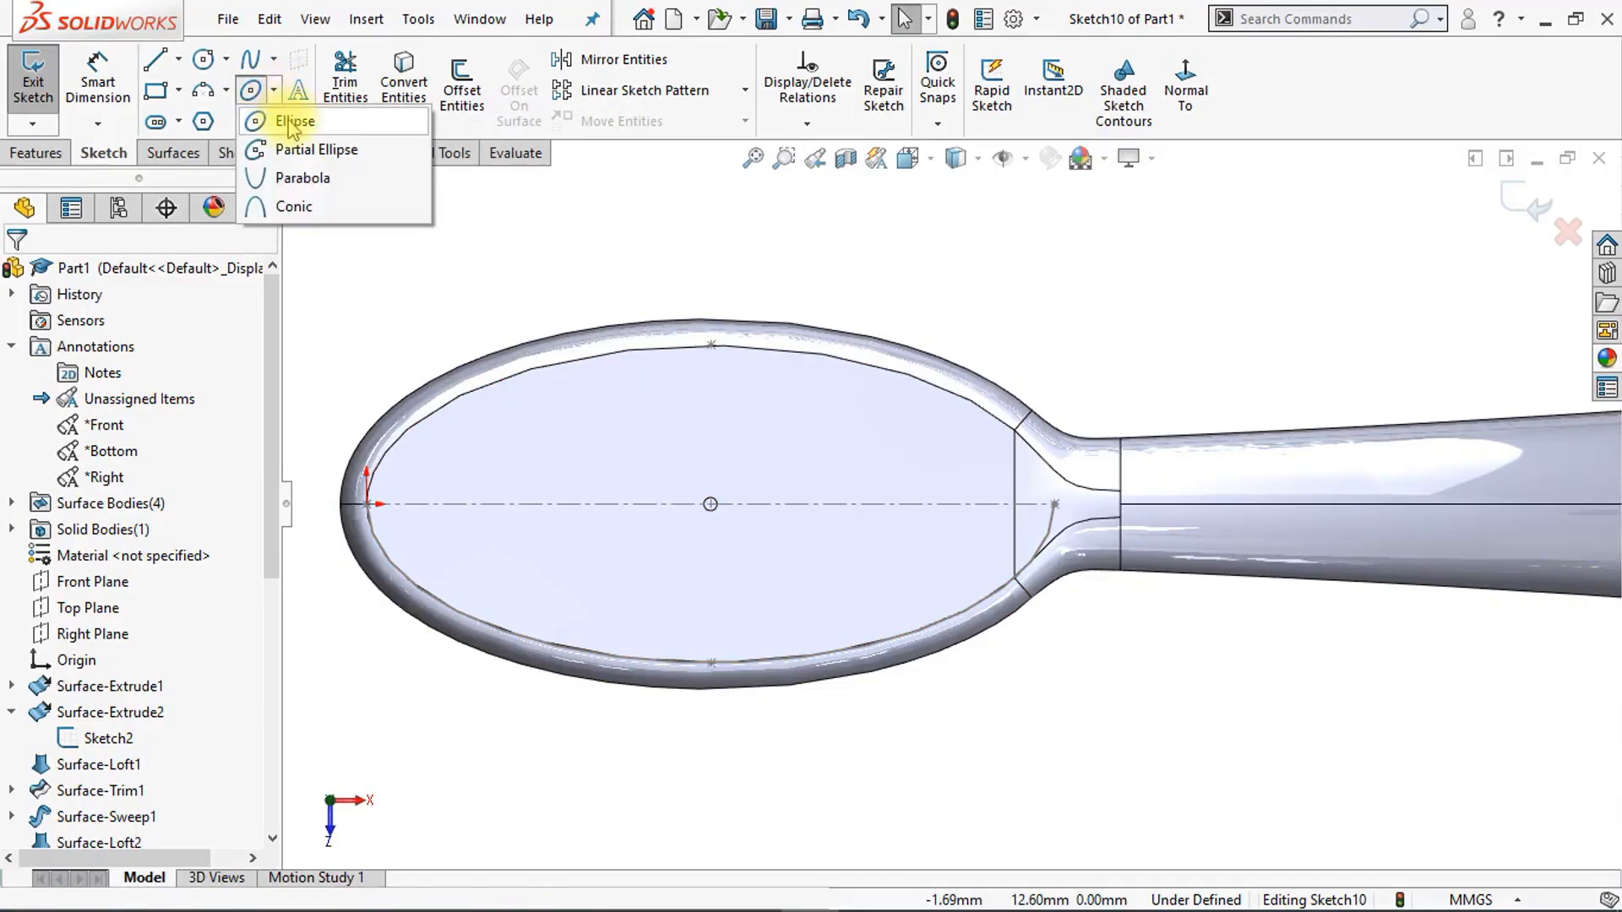
{"action": "left_click", "coordinate": [291, 122]}
{"action": "scroll", "coordinate": [597, 496], "scroll_direction": "down", "scroll_amount": 3}
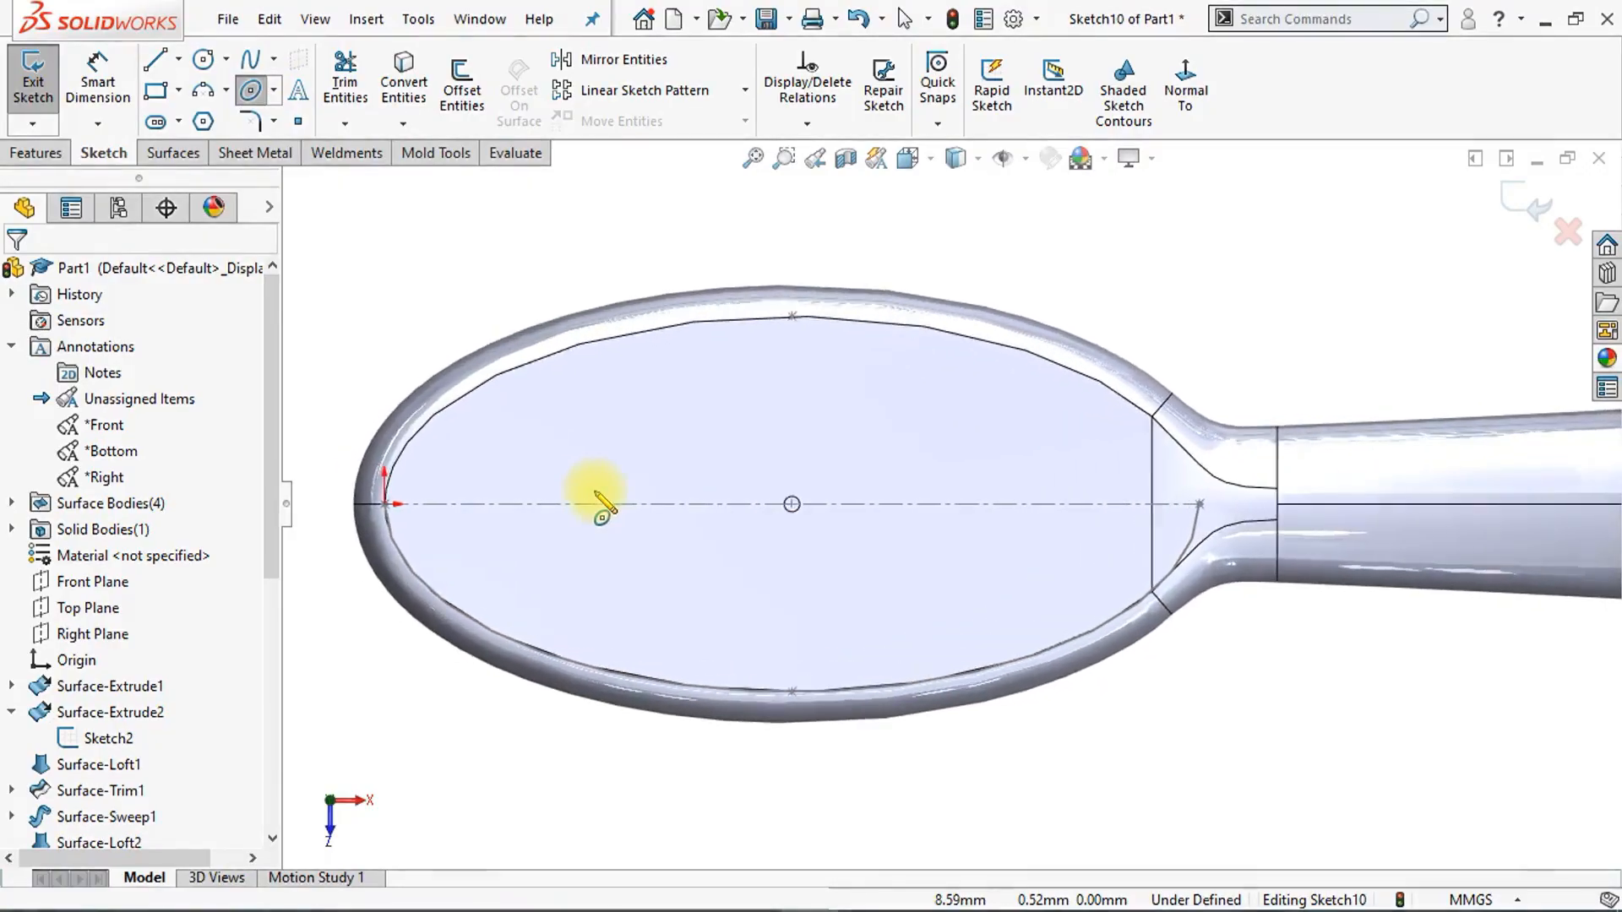
{"action": "scroll", "coordinate": [597, 493], "scroll_direction": "down", "scroll_amount": 2}
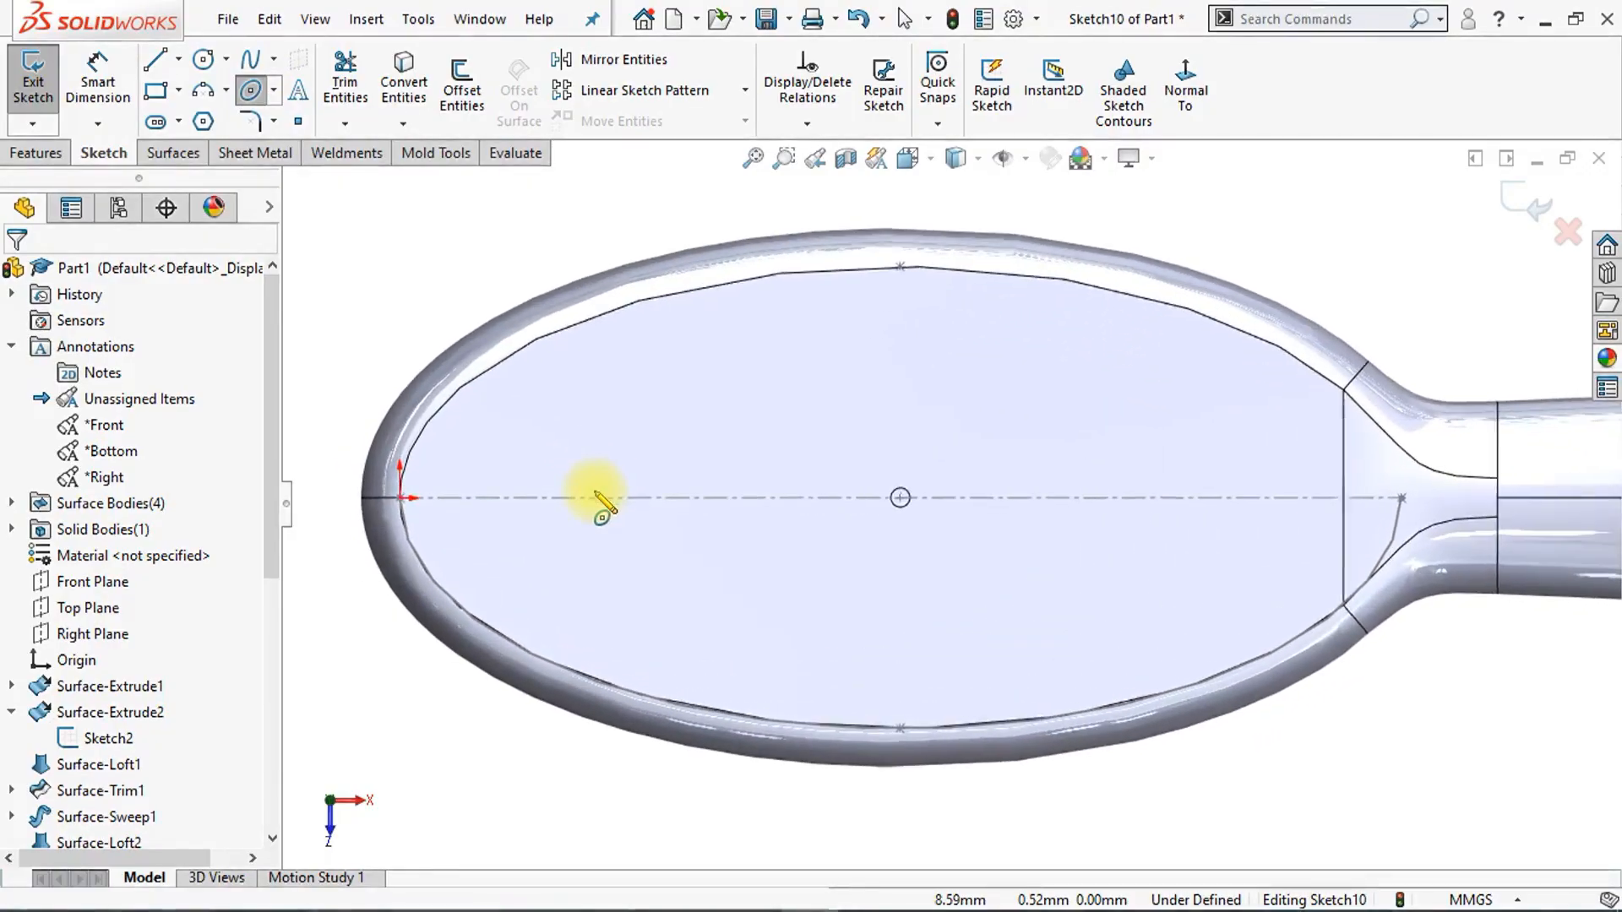
{"action": "left_click", "coordinate": [901, 497]}
{"action": "left_click", "coordinate": [902, 728]}
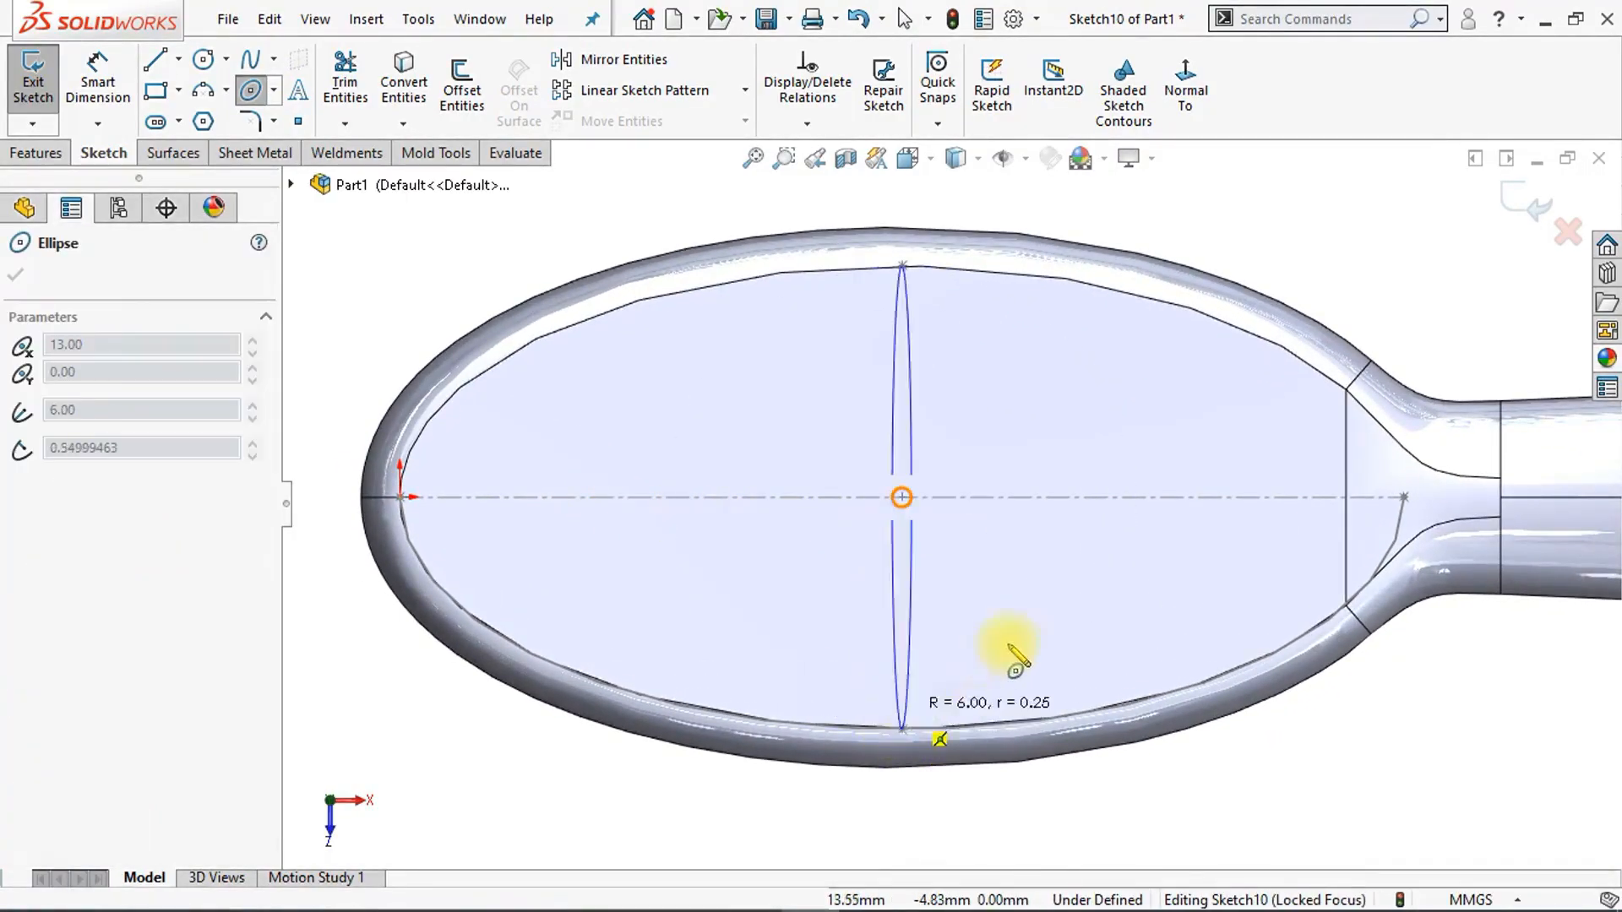
{"action": "left_click", "coordinate": [1403, 497]}
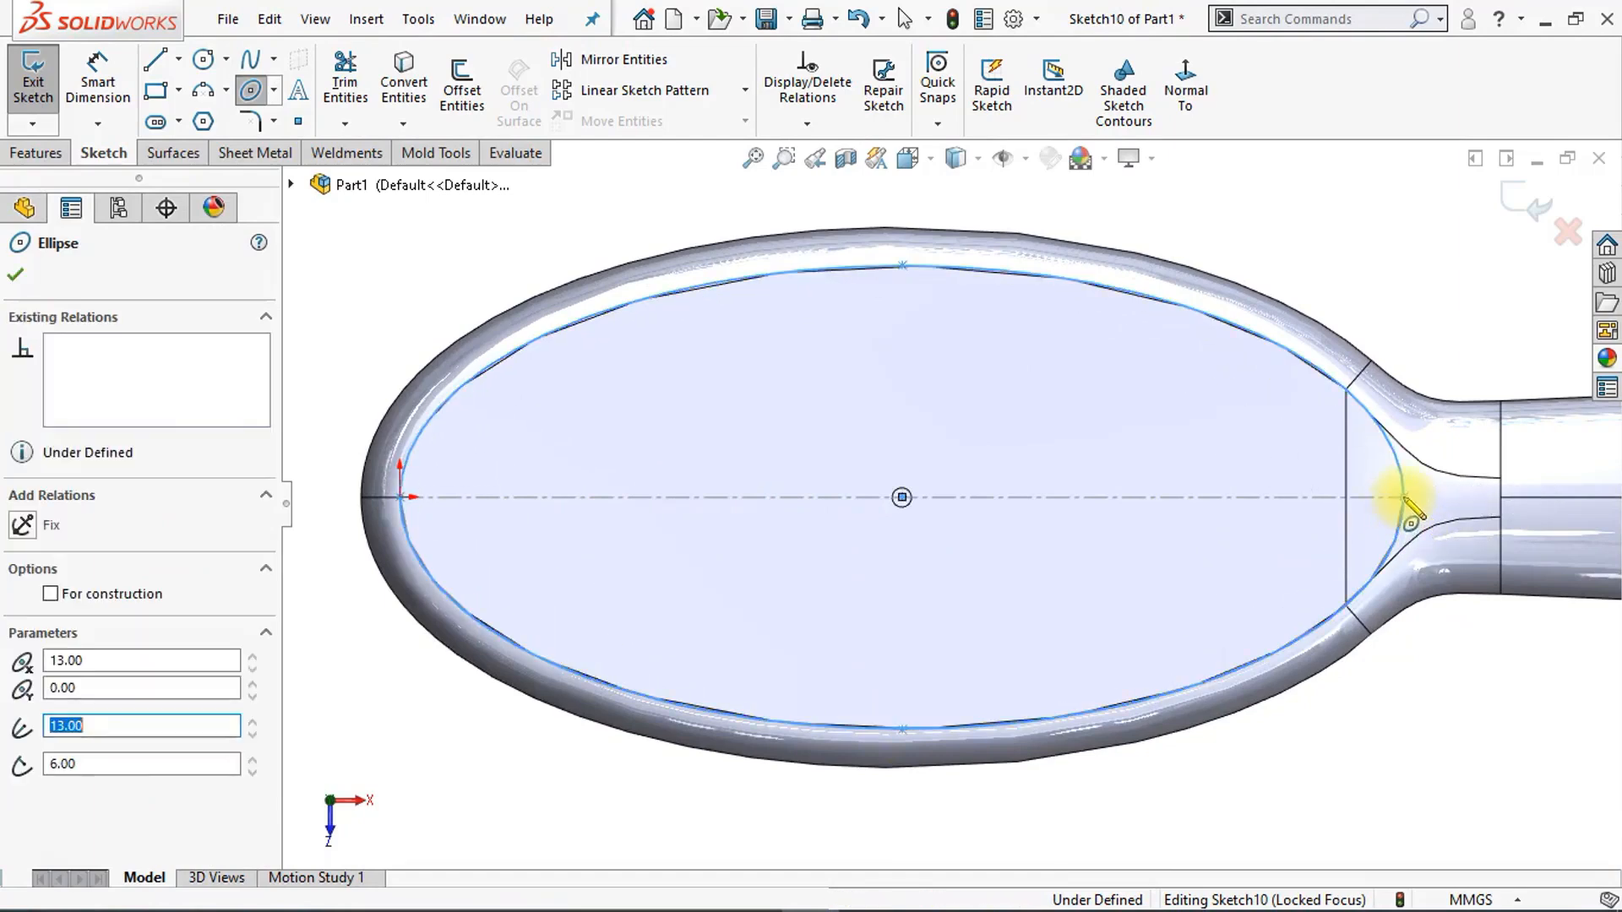
{"action": "key", "text": "Escape"}
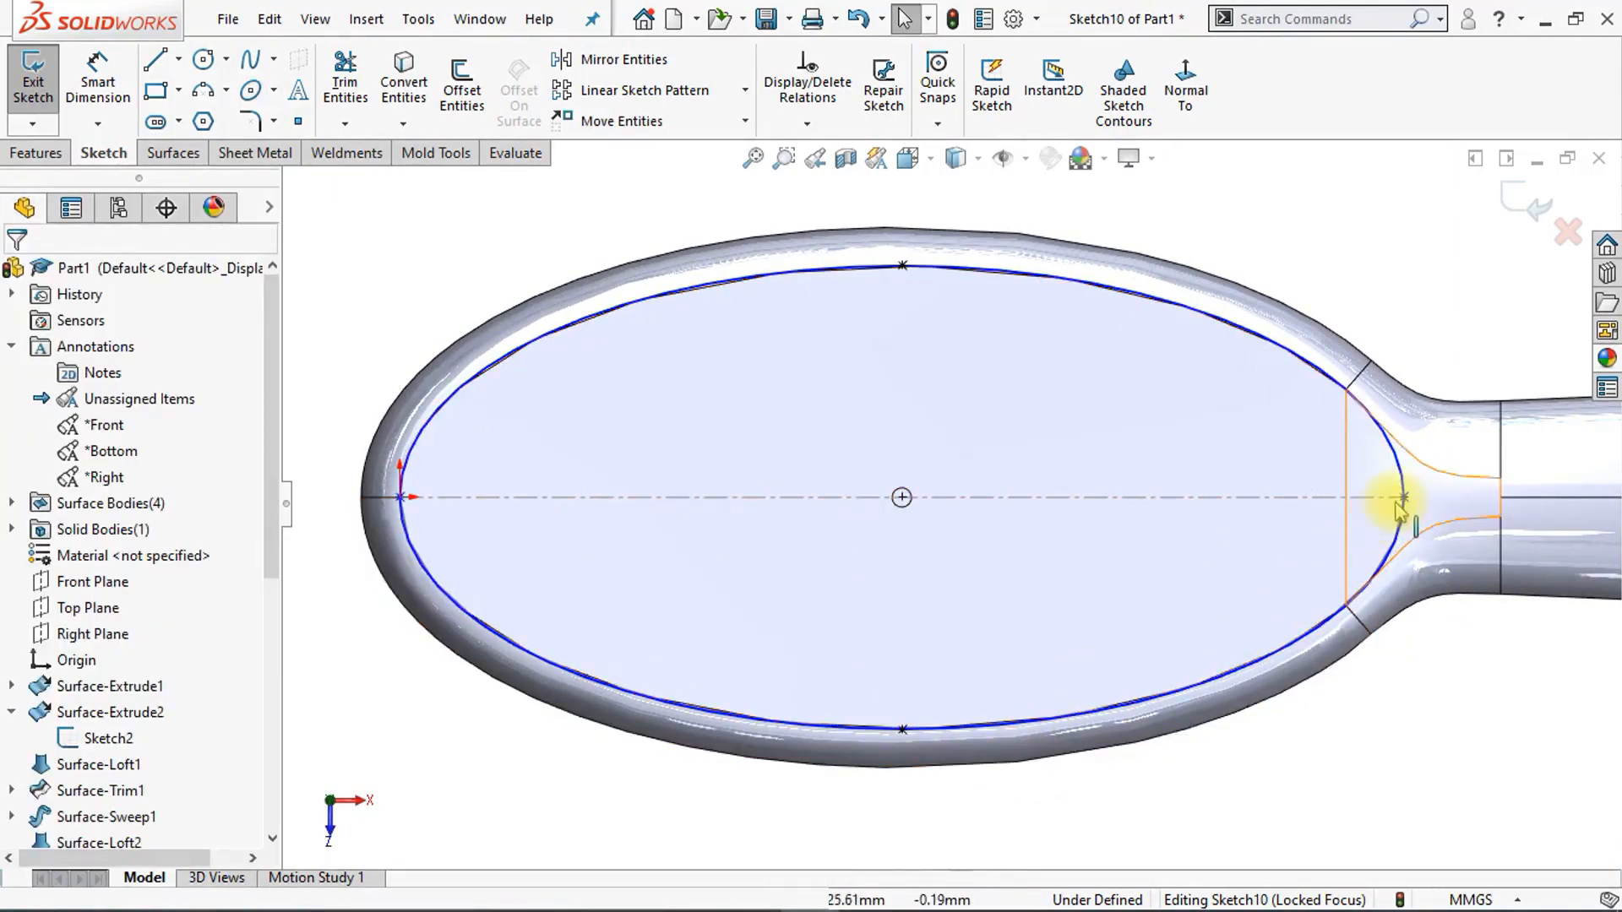
{"action": "mouse_move", "coordinate": [1403, 497]}
{"action": "left_mouse_down"}
{"action": "mouse_move", "coordinate": [1347, 498]}
{"action": "mouse_move", "coordinate": [1405, 502]}
{"action": "left_mouse_up"}
{"action": "left_click", "coordinate": [1472, 683]}
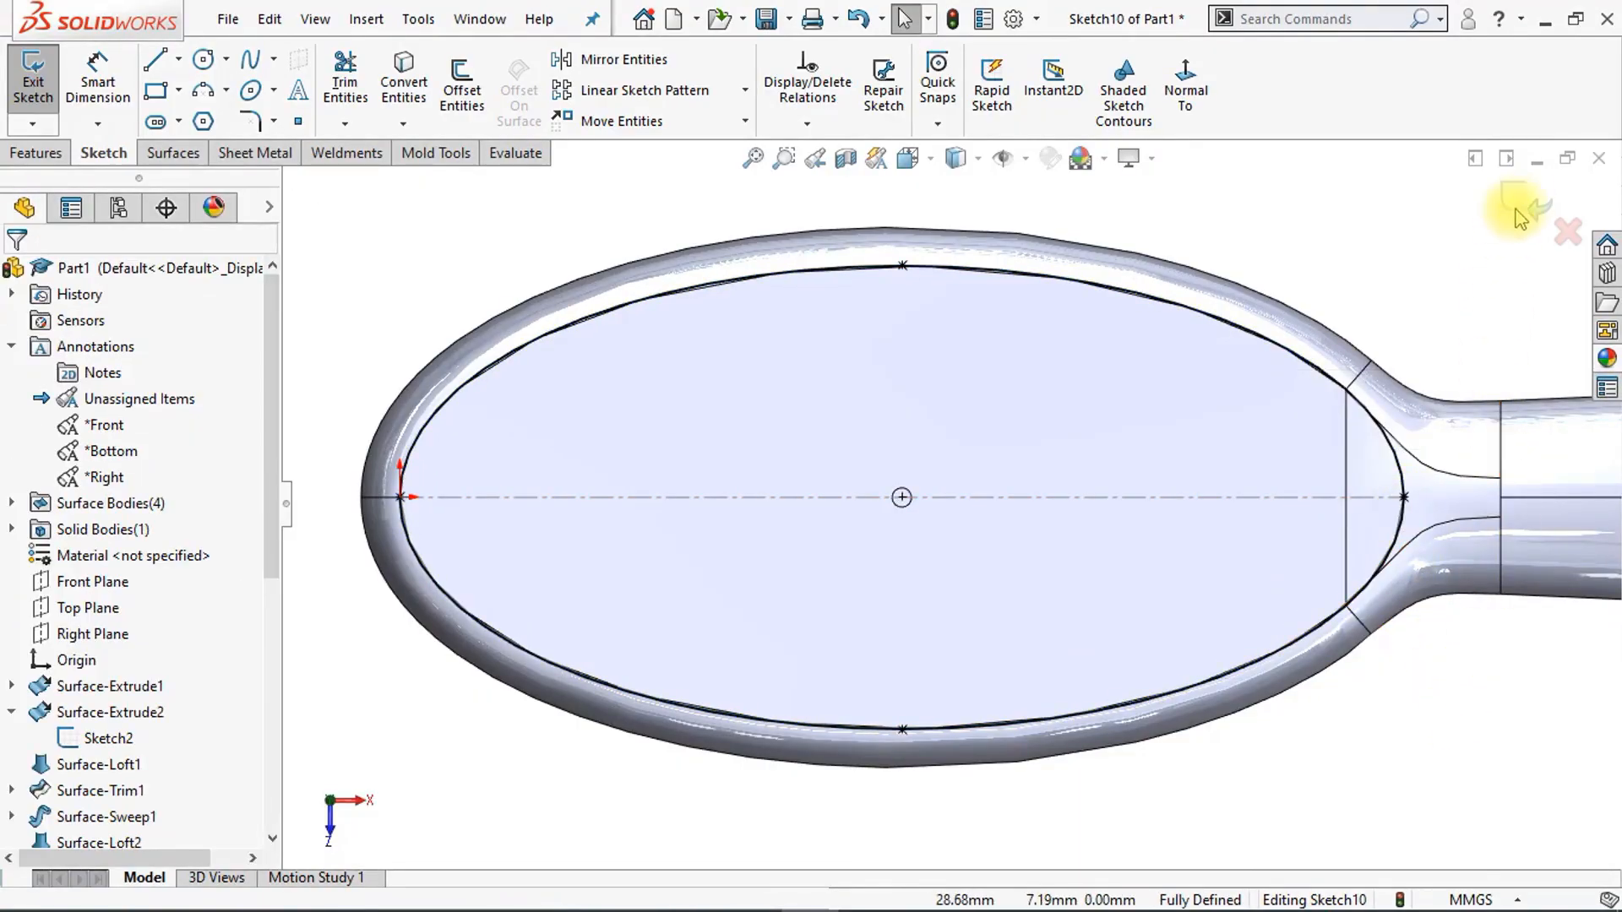
Step: Exit the ellipse sketch, switch to the isometric view and hide Sketch2
{"action": "key", "text": "ctrl+7"}
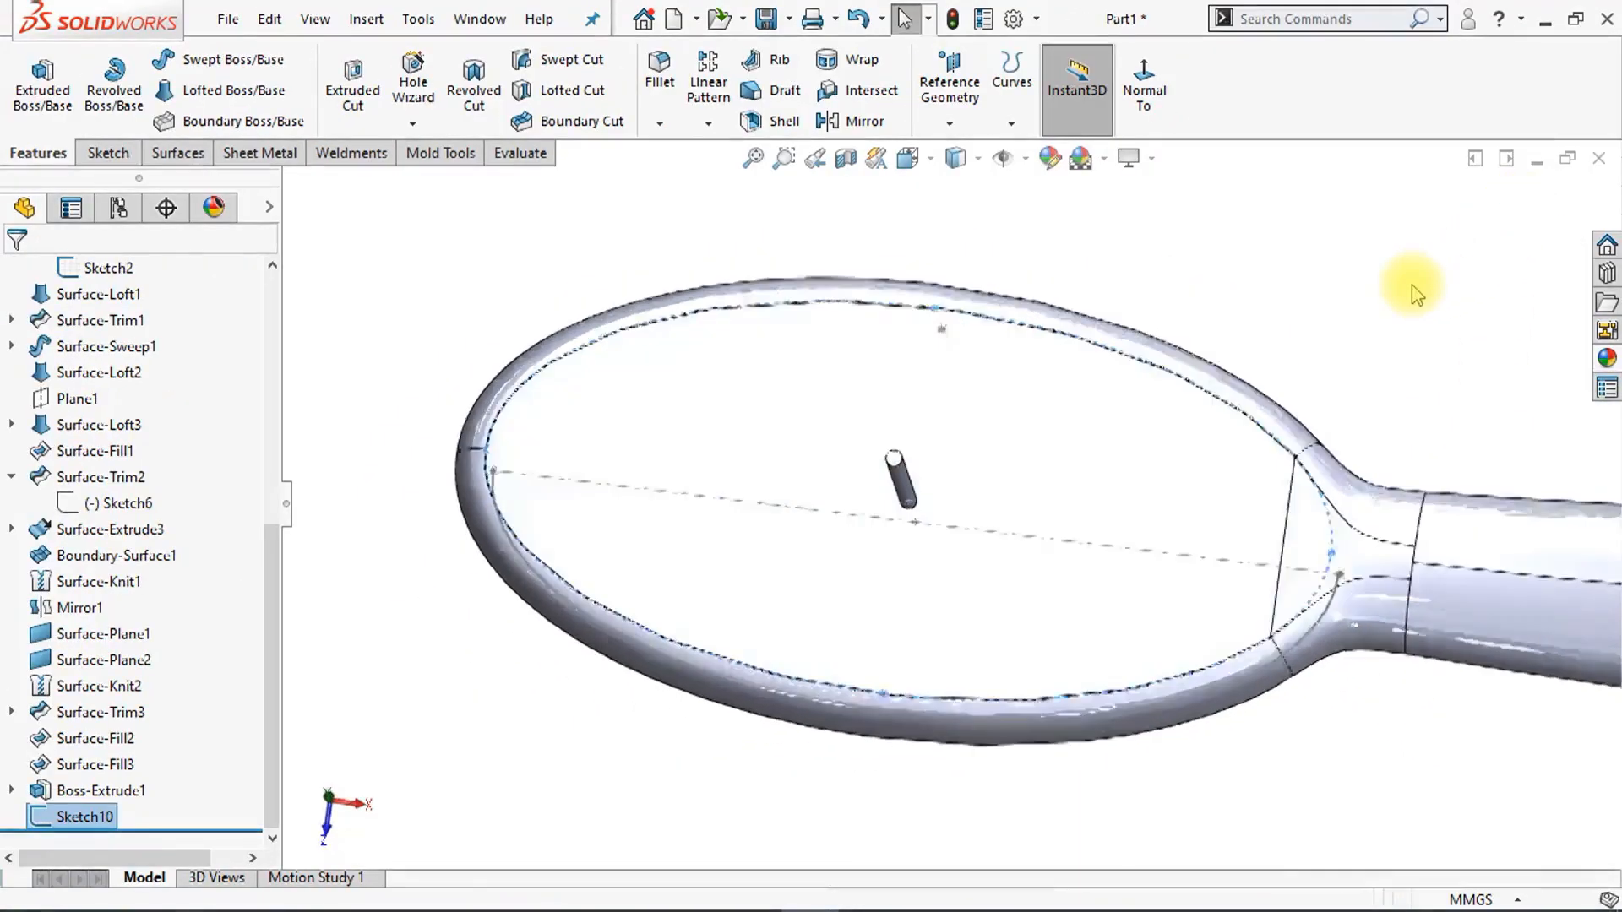
{"action": "scroll", "coordinate": [857, 456], "scroll_direction": "down", "scroll_amount": 5}
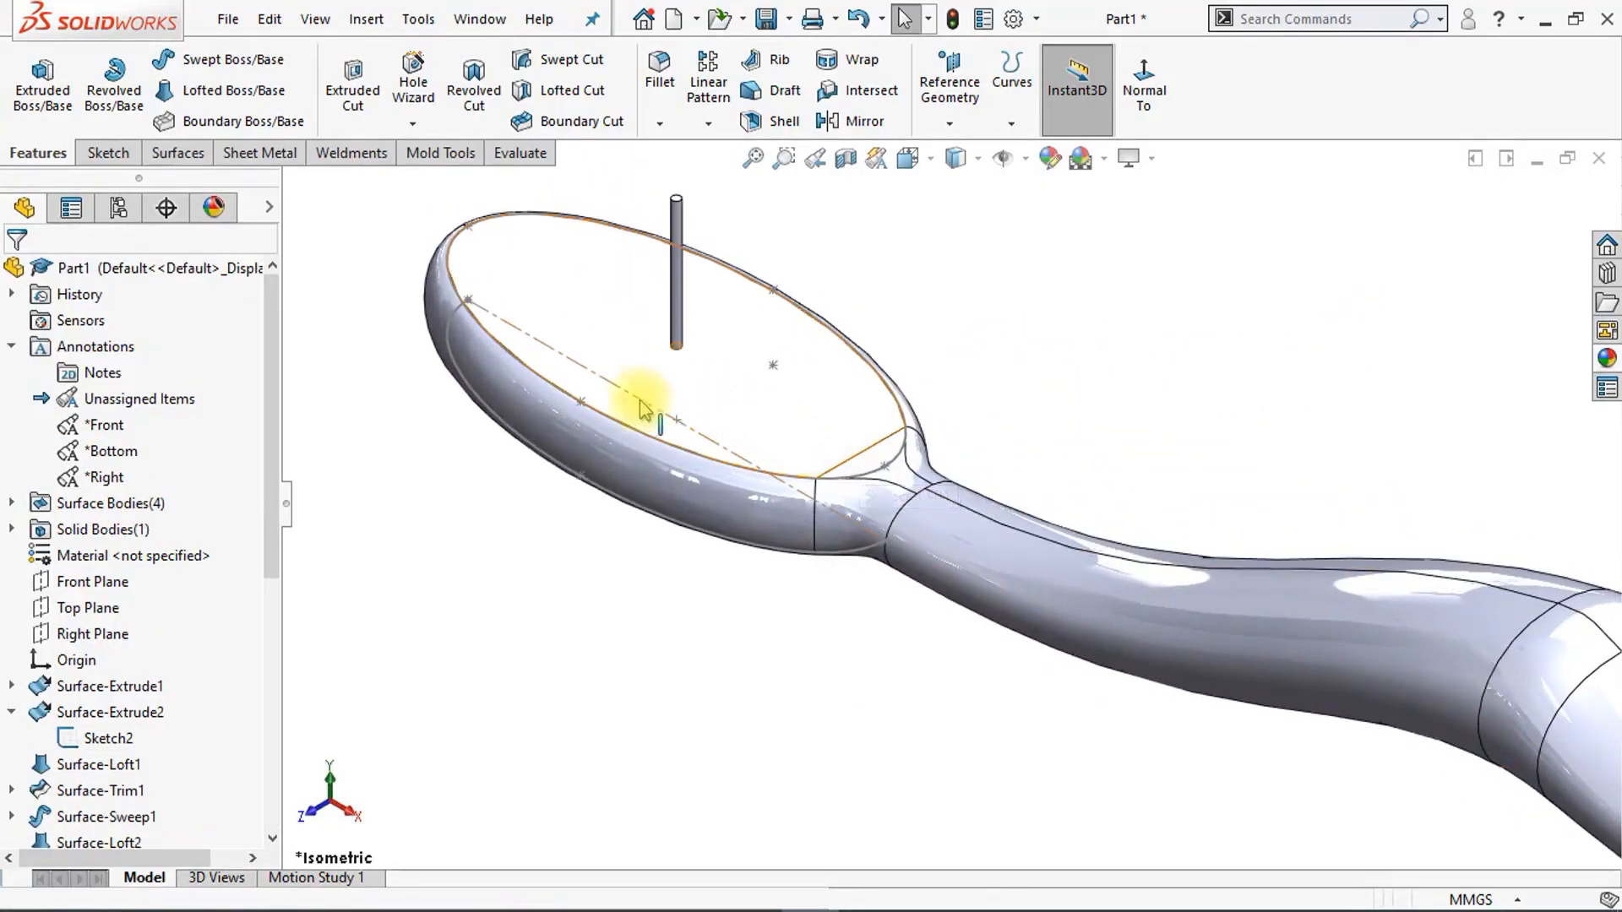
{"action": "left_click", "coordinate": [642, 412]}
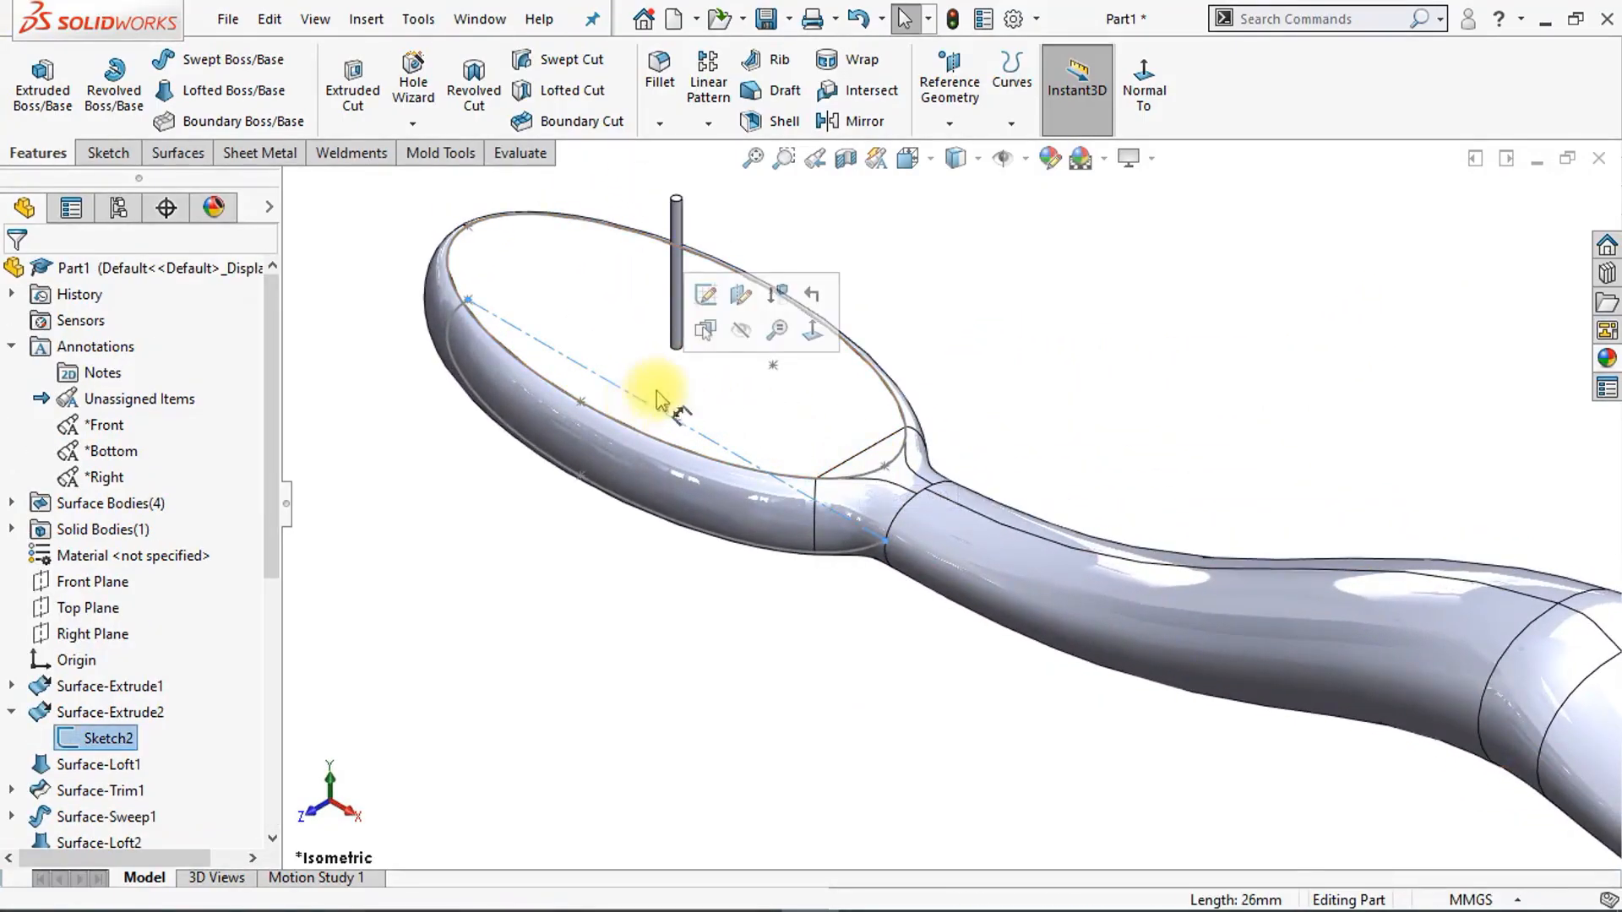
{"action": "left_click", "coordinate": [741, 334]}
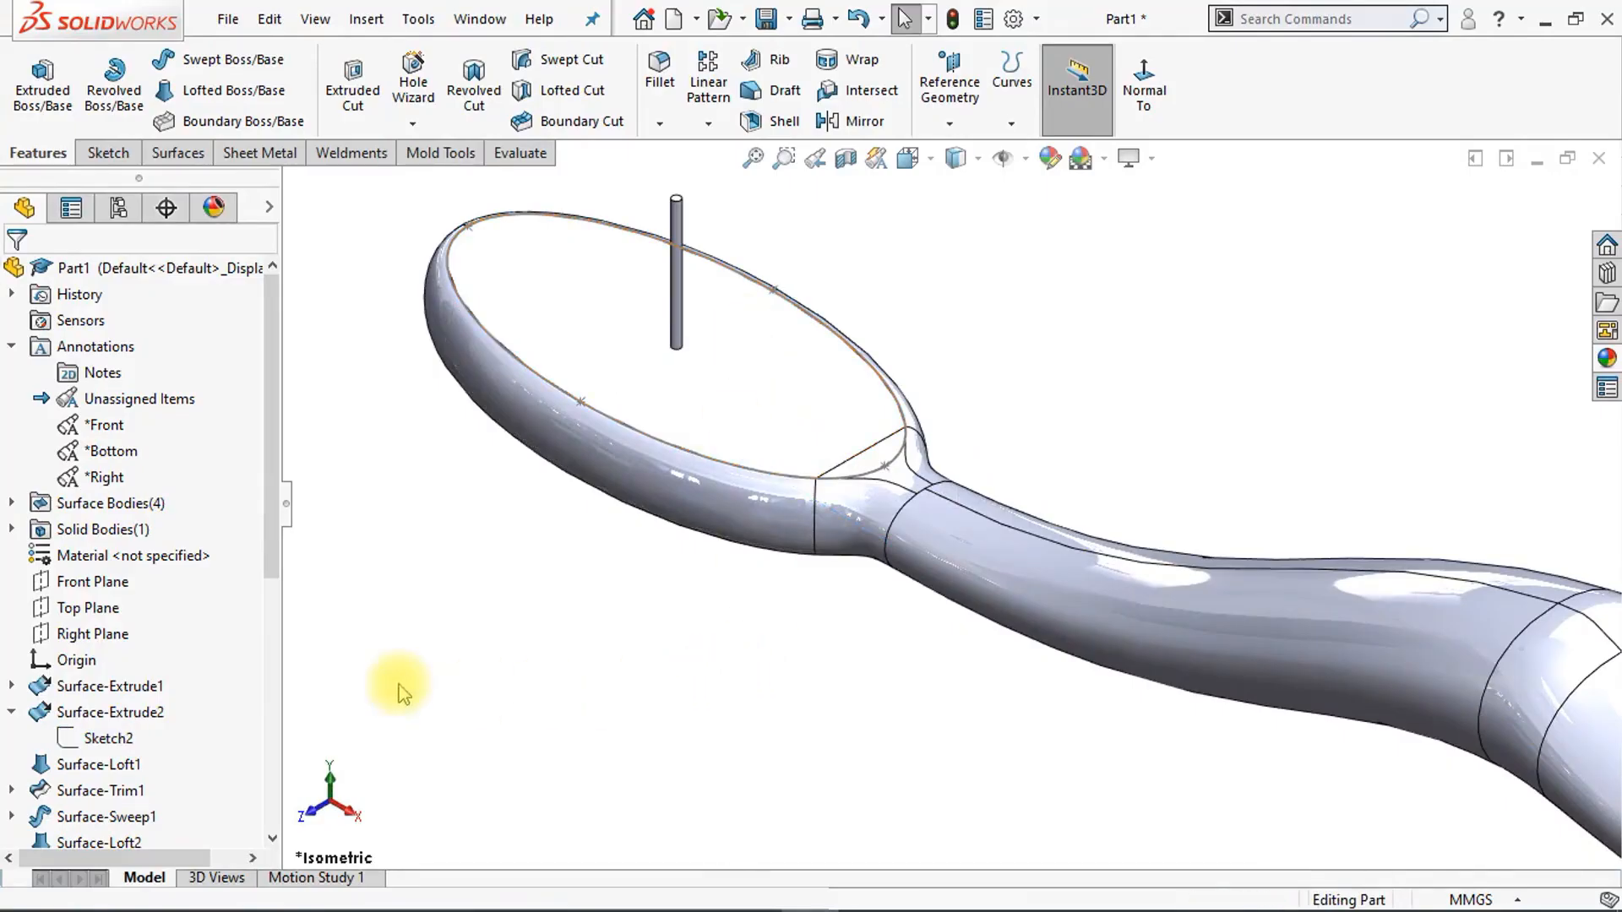
Step: Reopen the ellipse sketch Sketch10 for editing and view it normal to its plane
{"action": "left_click_drag", "start_coordinate": [271, 550], "coordinate": [272, 816]}
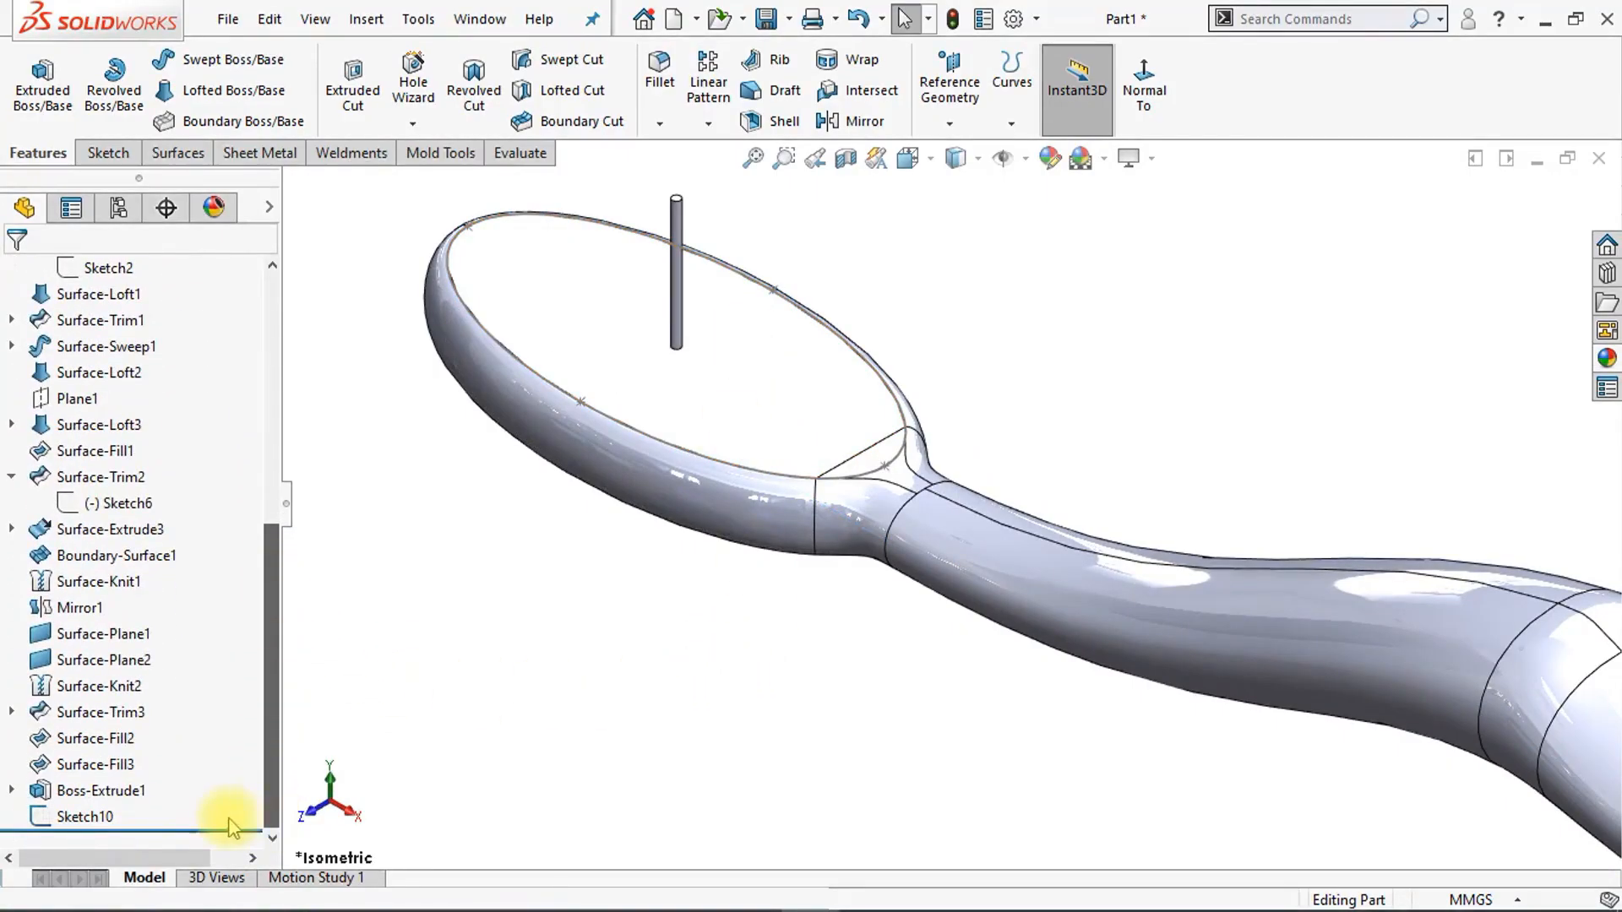
{"action": "left_click", "coordinate": [80, 818]}
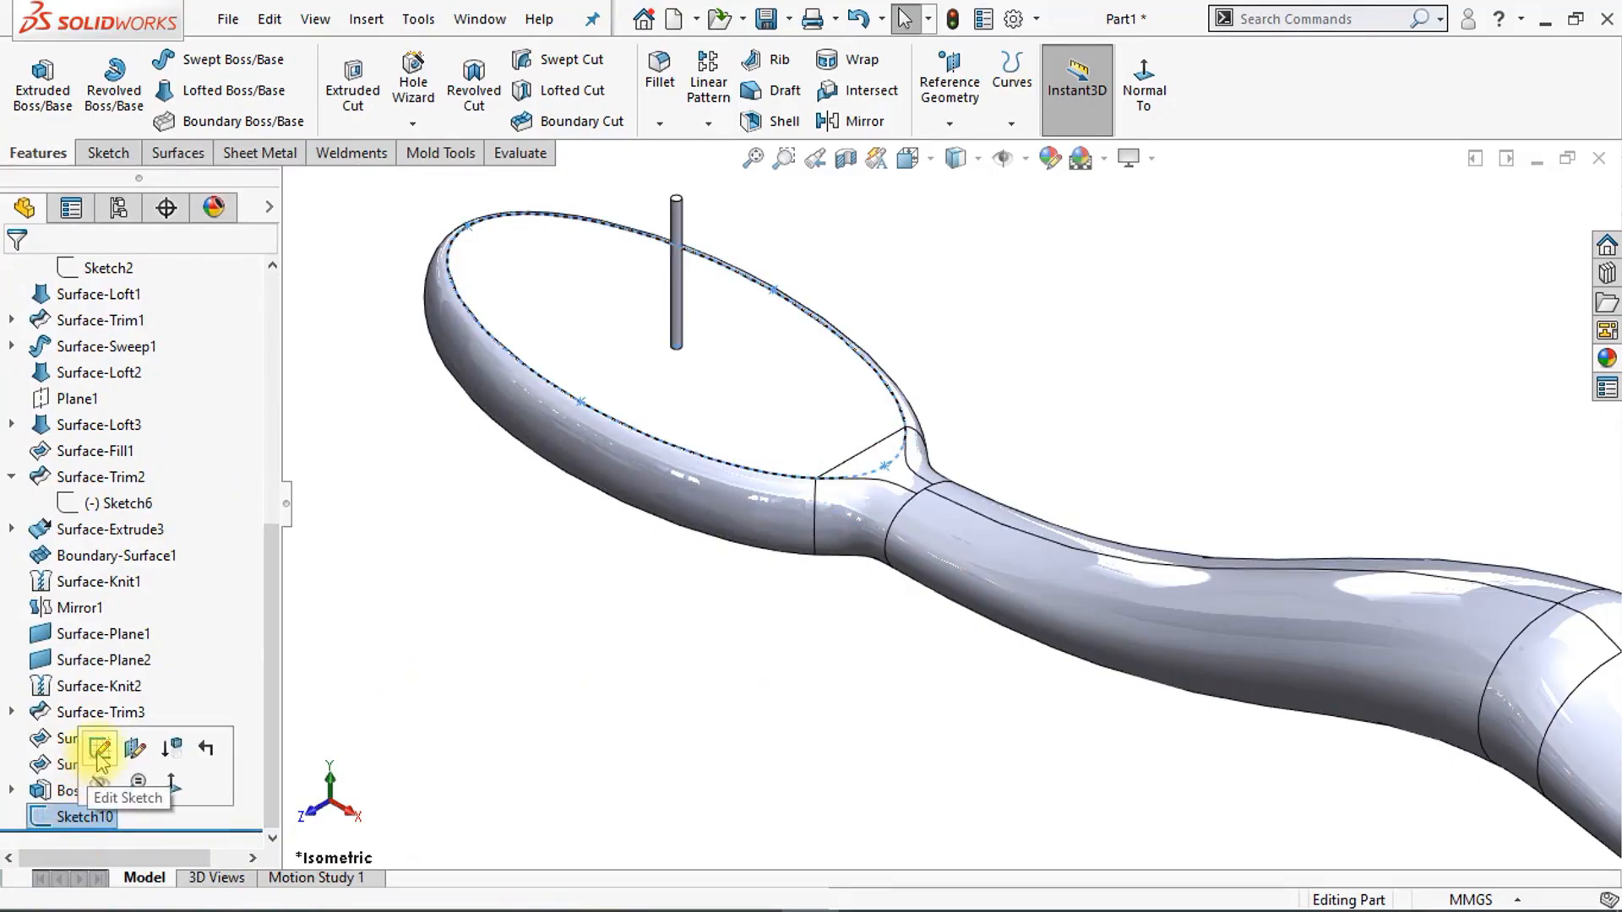
{"action": "left_click", "coordinate": [100, 749]}
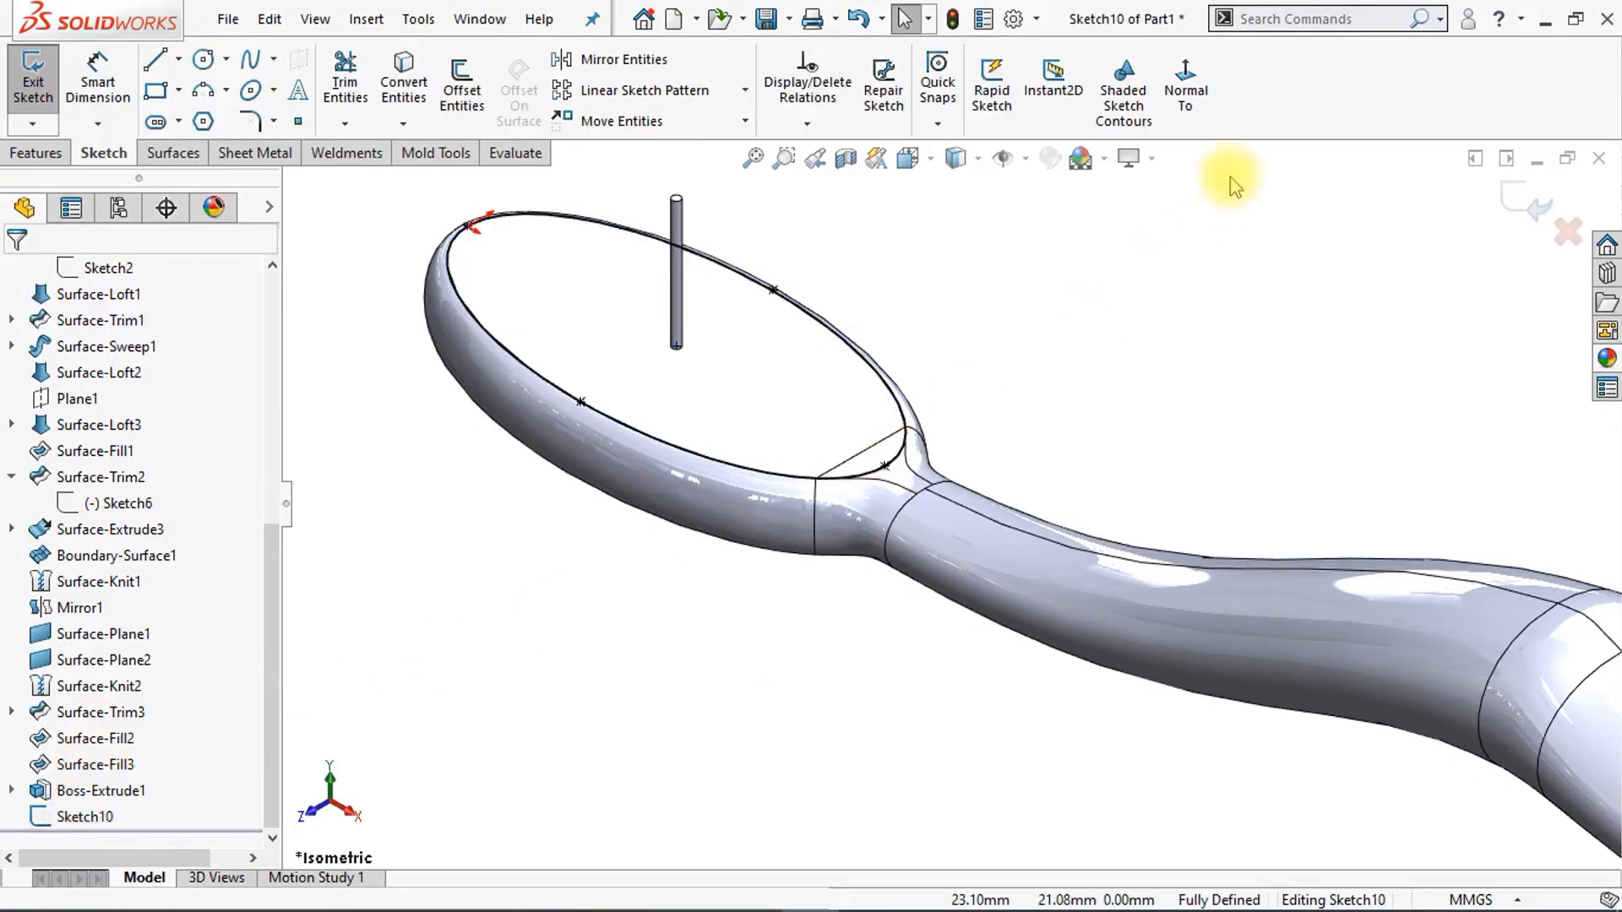
{"action": "left_click", "coordinate": [1187, 93]}
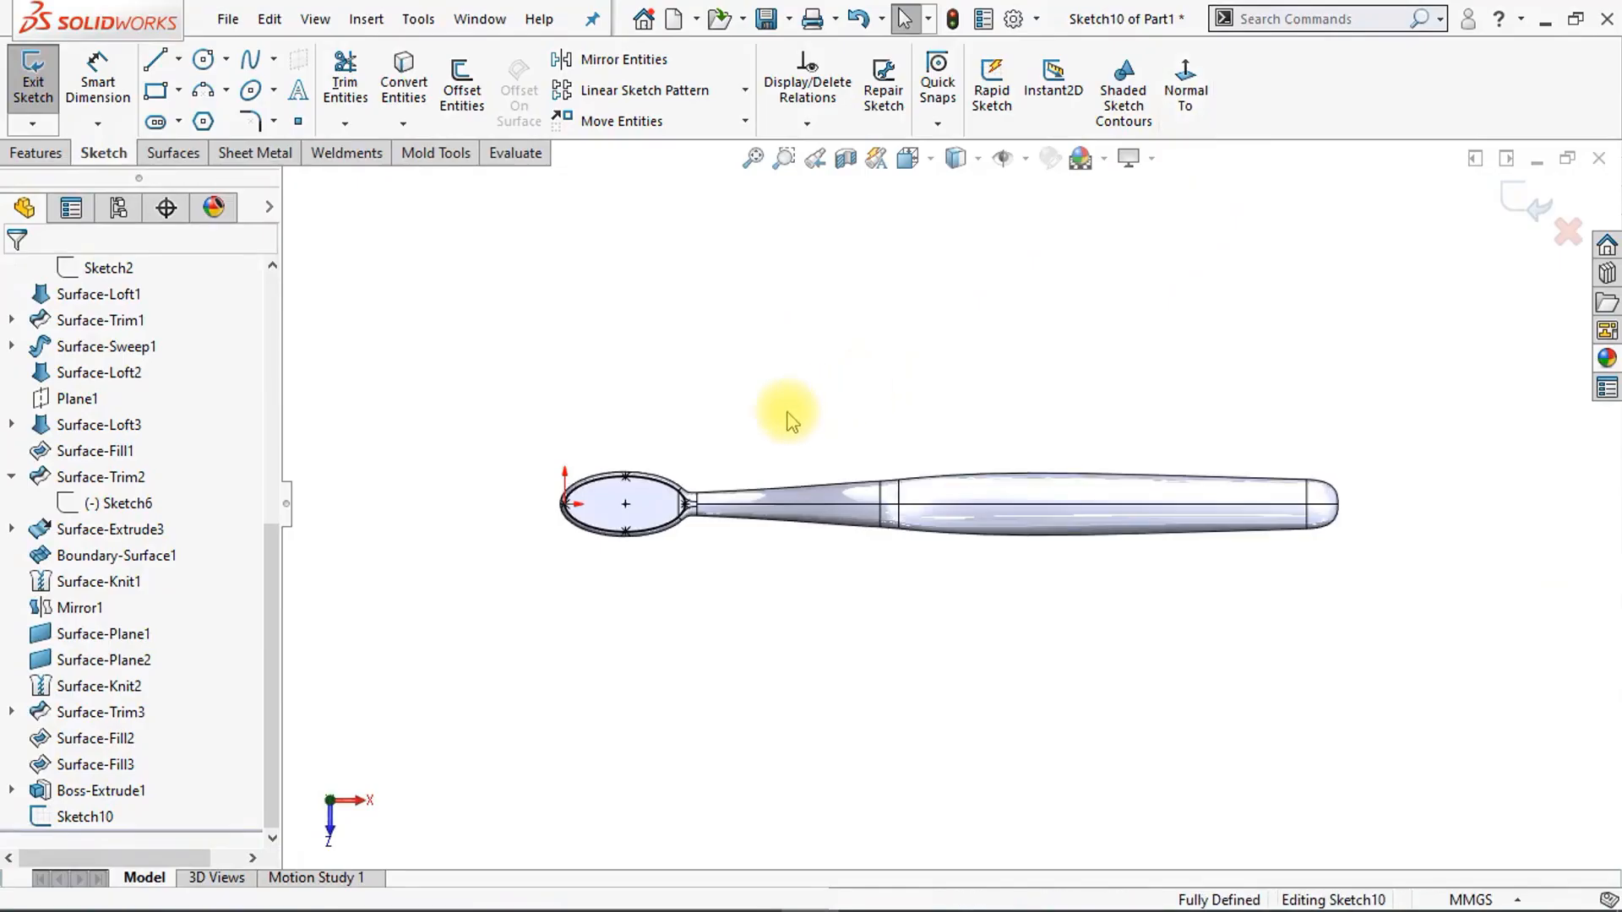
{"action": "scroll", "coordinate": [840, 401], "scroll_direction": "down", "scroll_amount": 5}
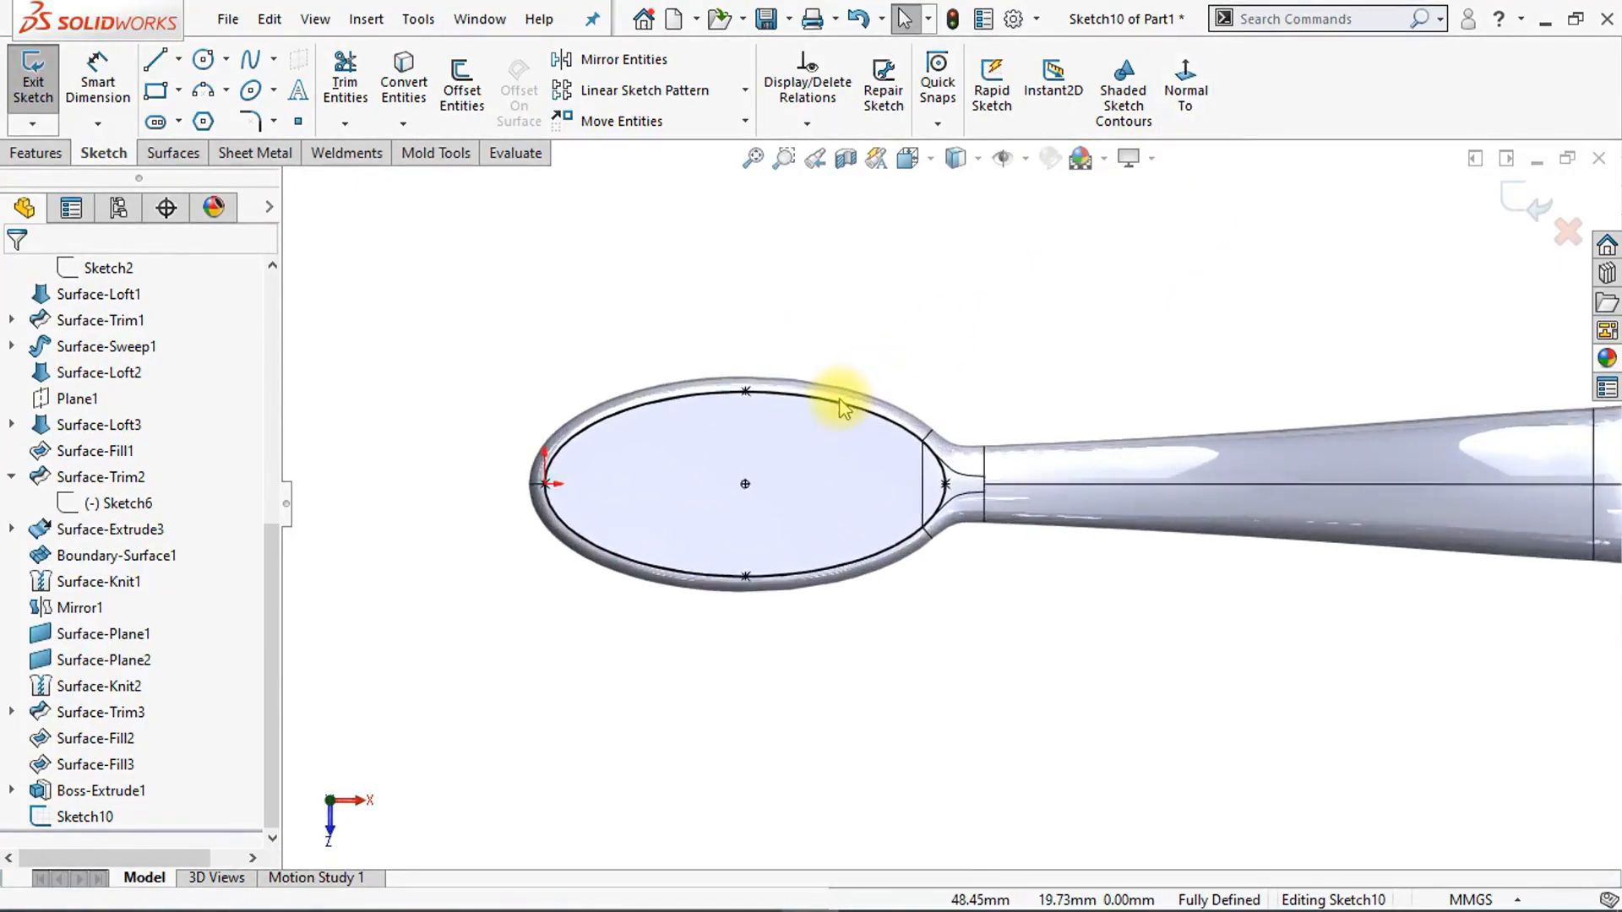
Step: Draw a construction centerline across the ellipse between its two minor-axis points and exit the sketch
{"action": "left_click", "coordinate": [179, 60]}
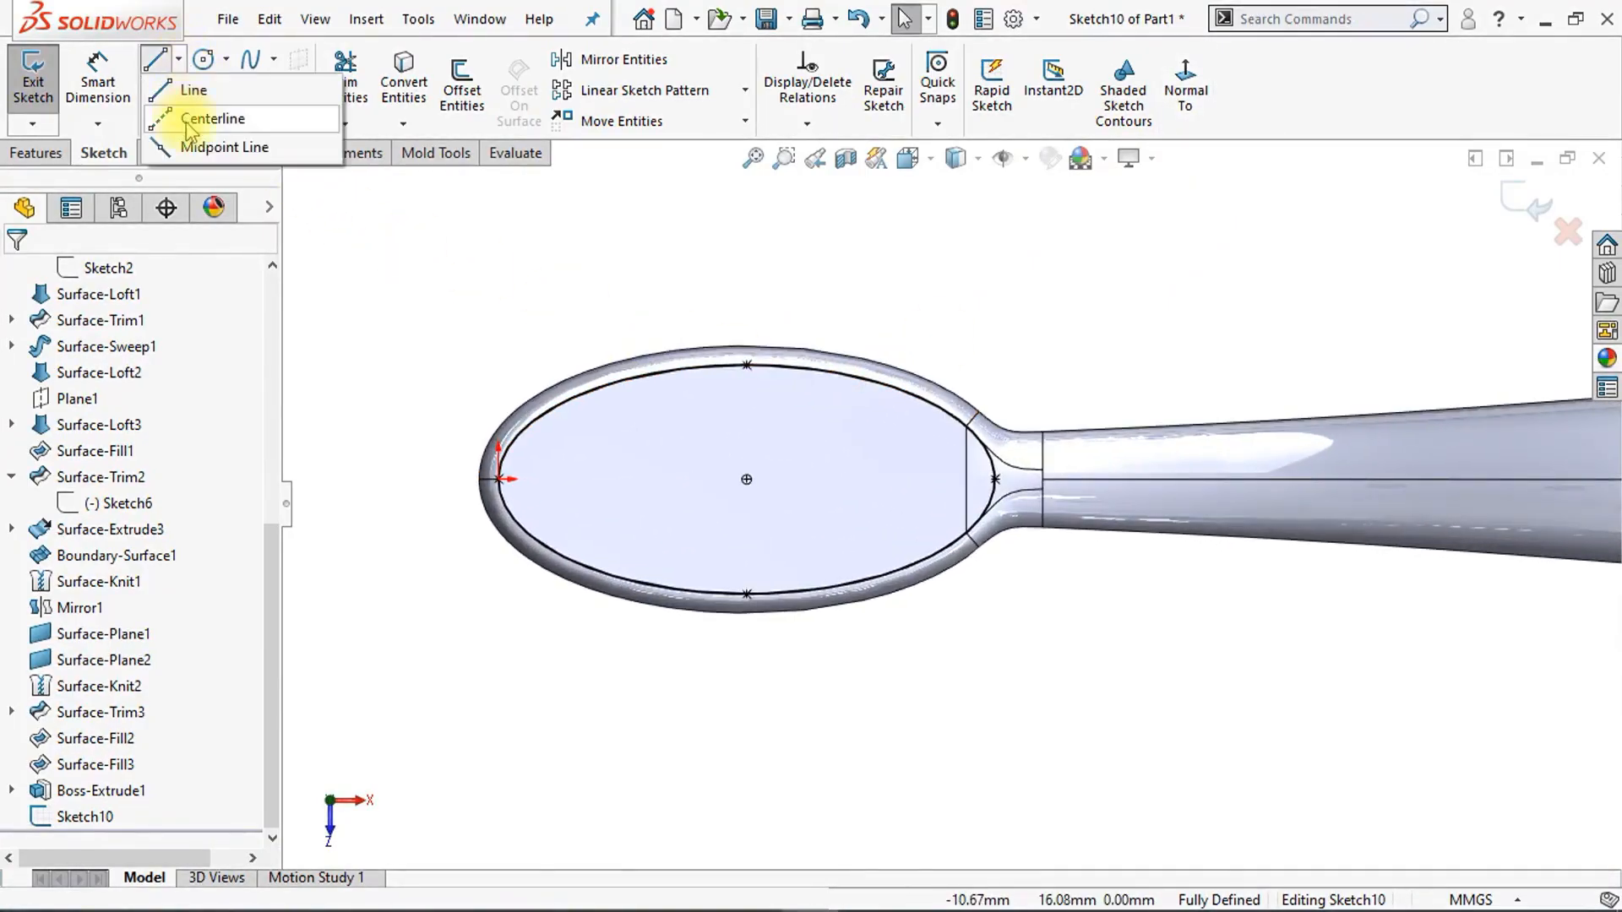
{"action": "left_click", "coordinate": [207, 119]}
{"action": "left_click", "coordinate": [747, 366]}
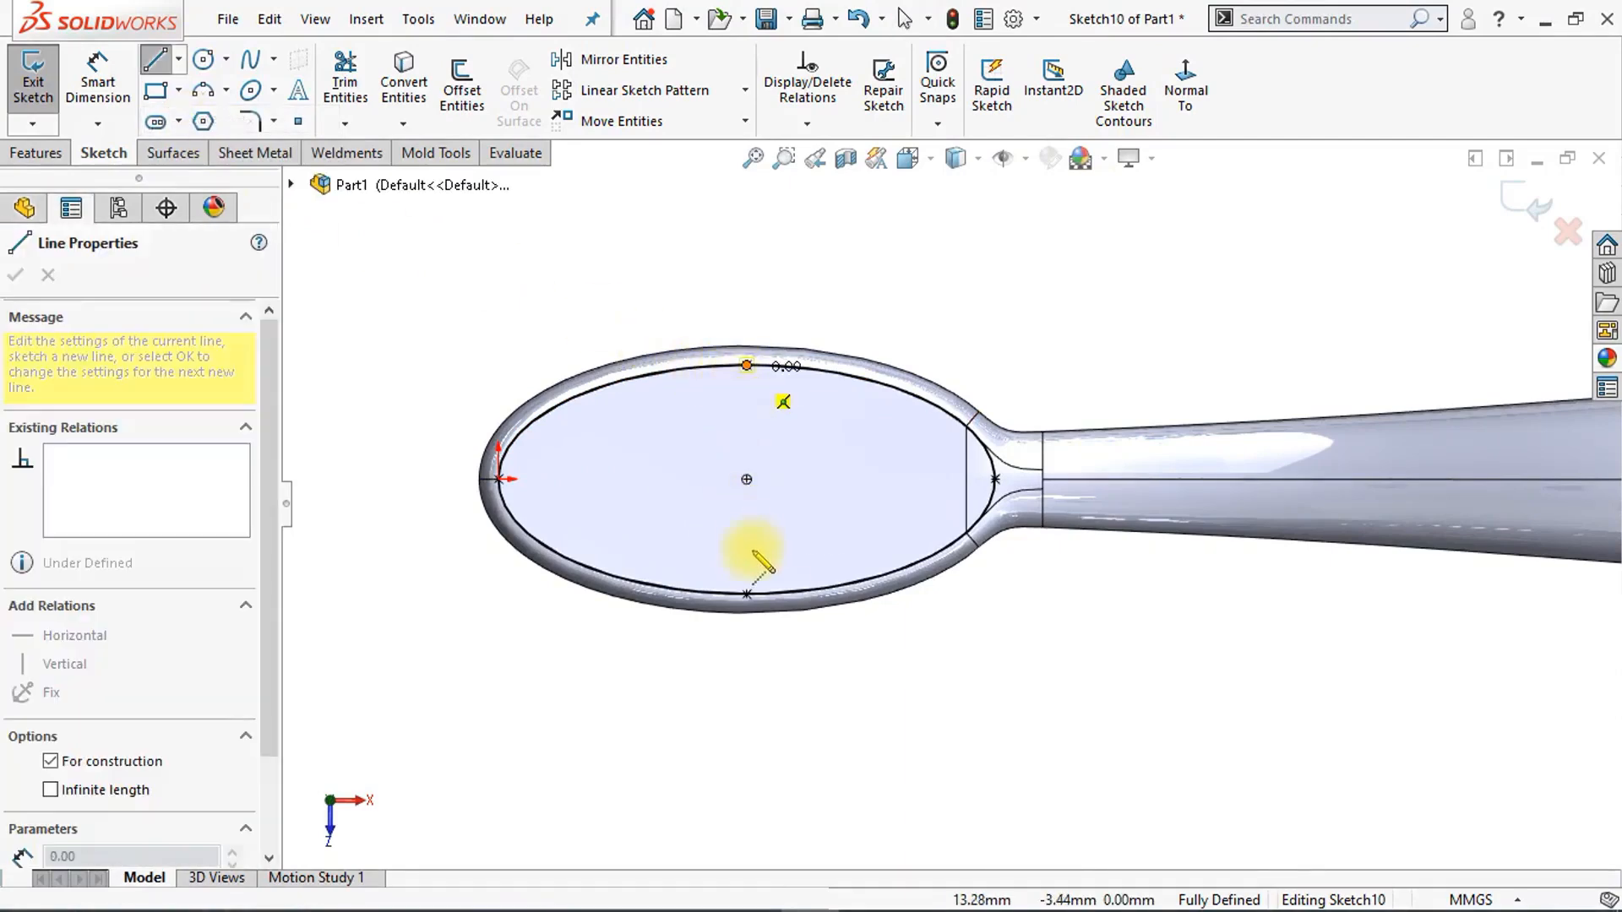
{"action": "left_click", "coordinate": [747, 595]}
{"action": "key", "text": "Escape"}
{"action": "key", "text": "Escape"}
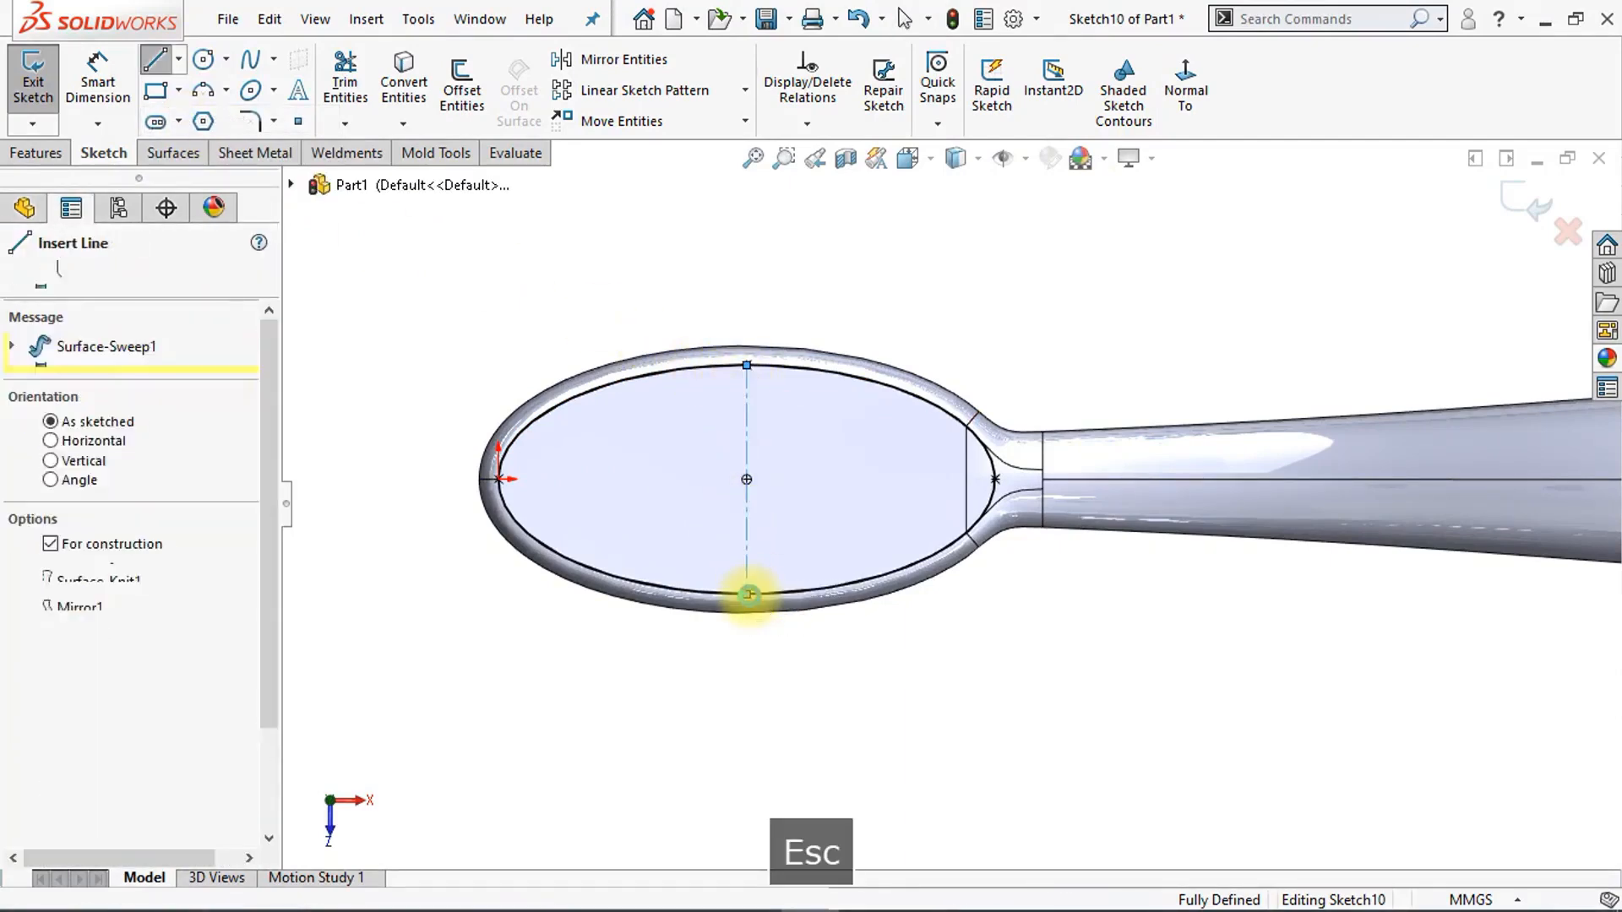
{"action": "left_click", "coordinate": [1517, 222]}
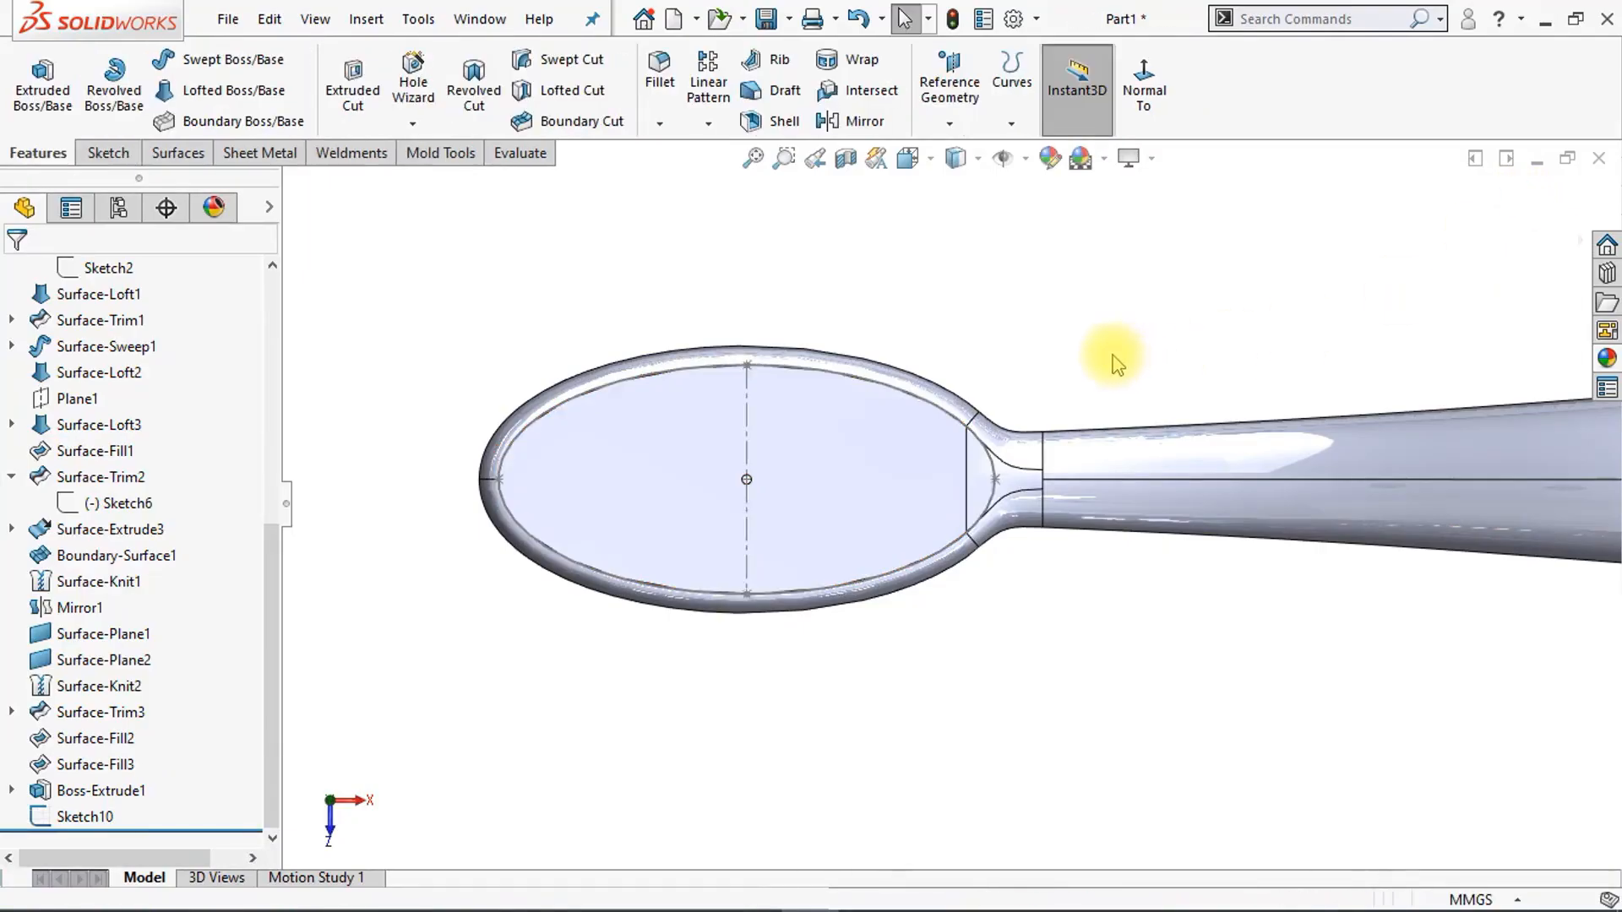
Step: In isometric view, start a Fill Pattern with the ellipse sketch as fill boundary and its centerline as pattern direction
{"action": "scroll", "coordinate": [943, 355], "scroll_direction": "down", "scroll_amount": 6}
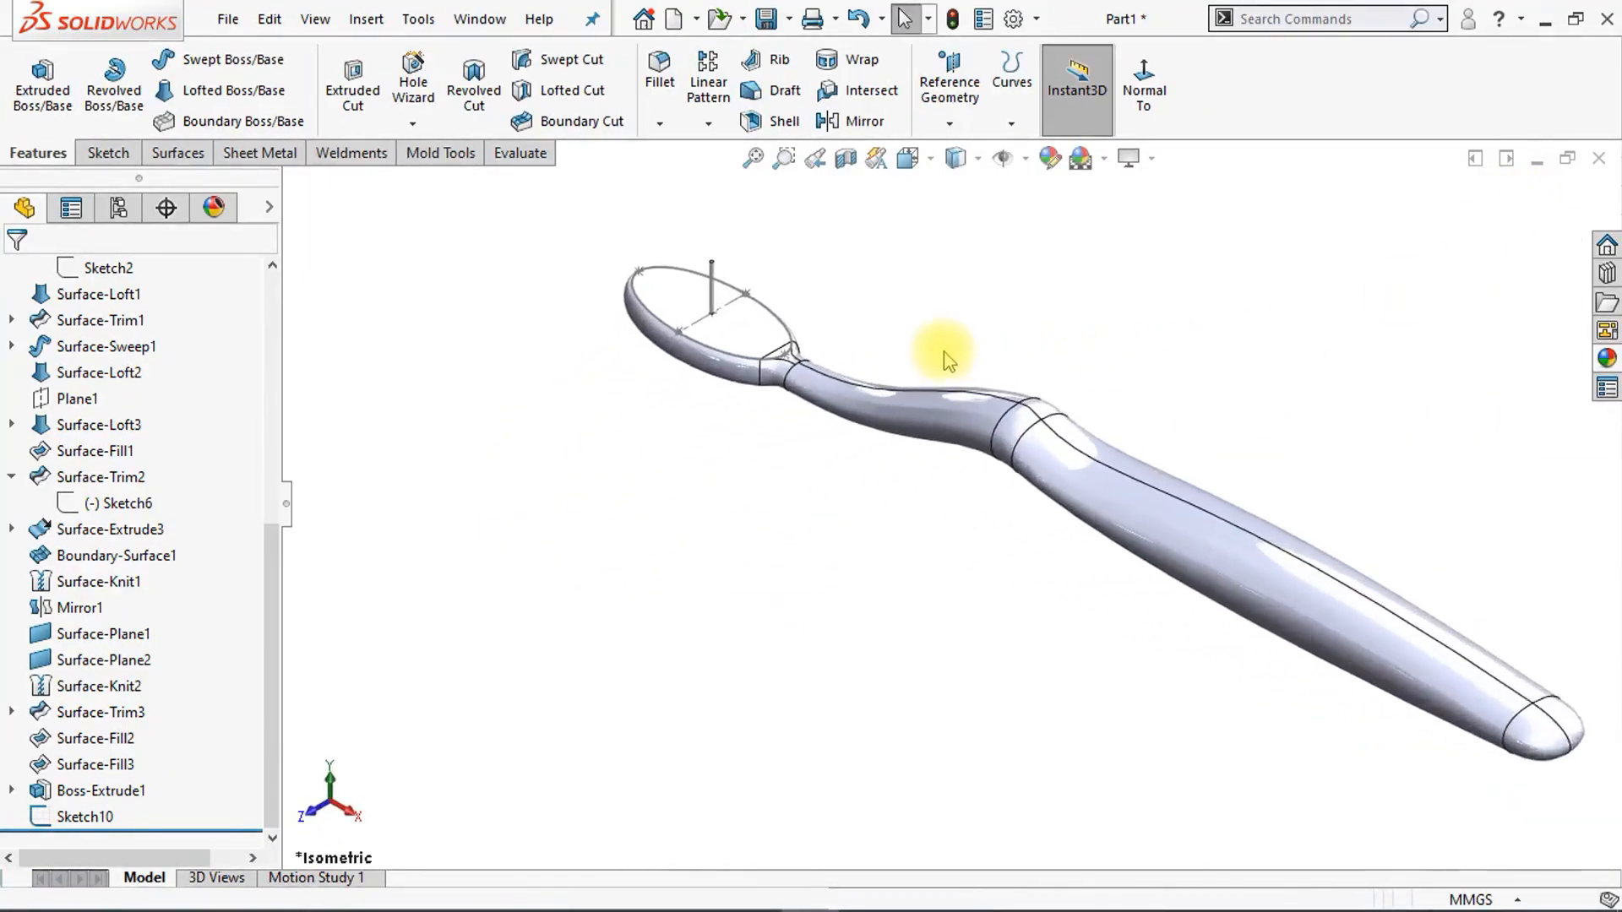
{"action": "scroll", "coordinate": [945, 359], "scroll_direction": "down", "scroll_amount": 4}
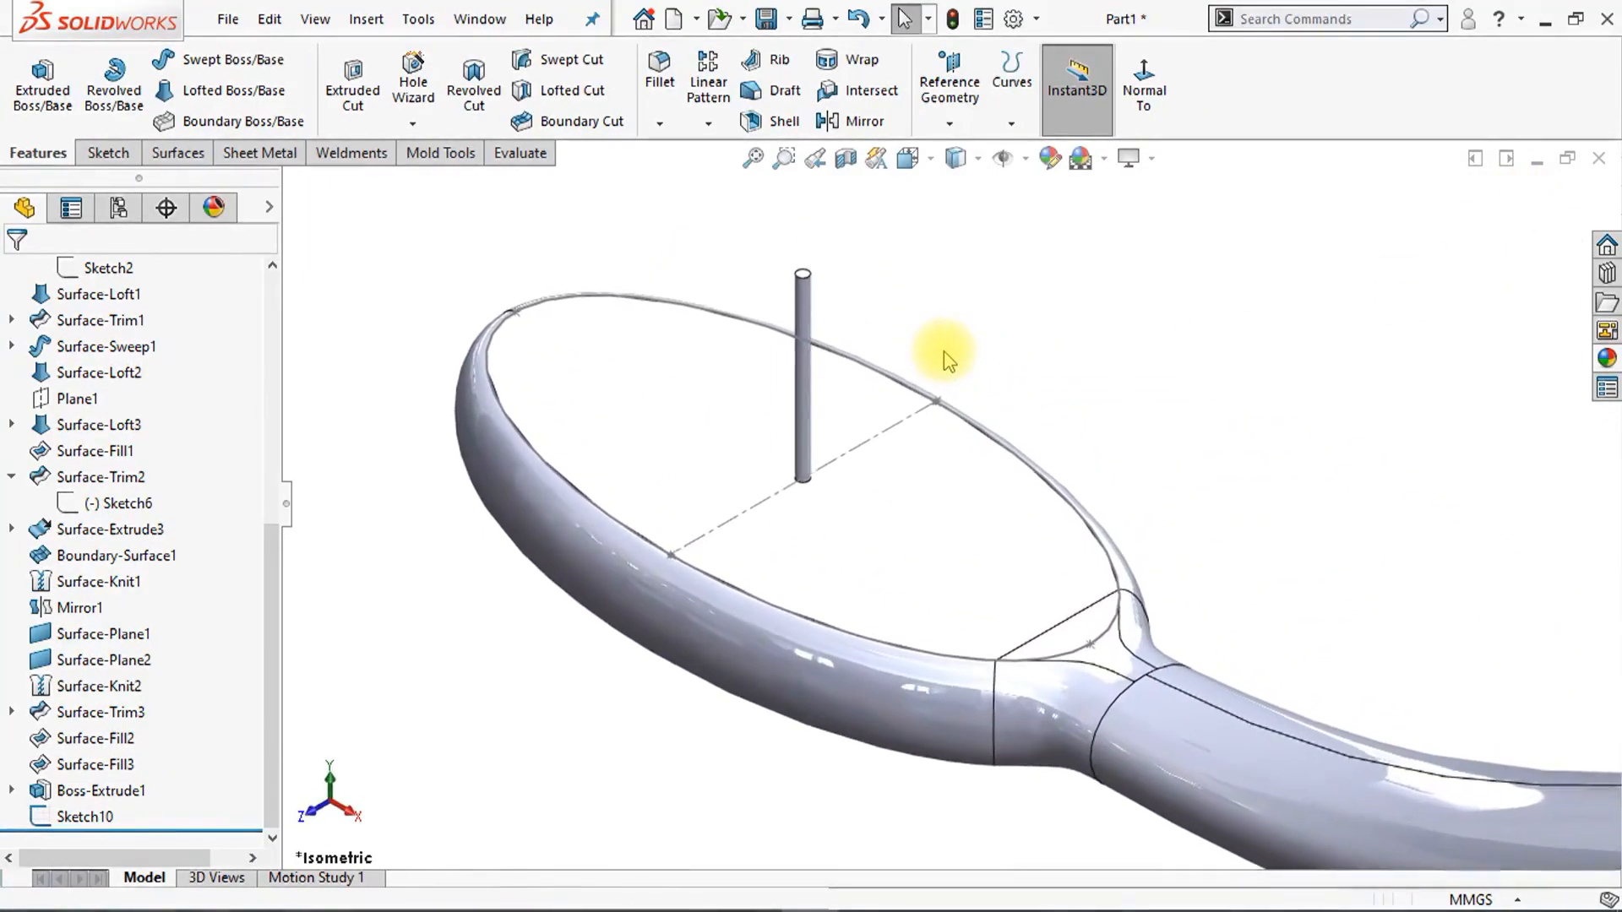
{"action": "scroll", "coordinate": [945, 359], "scroll_direction": "down", "scroll_amount": 2}
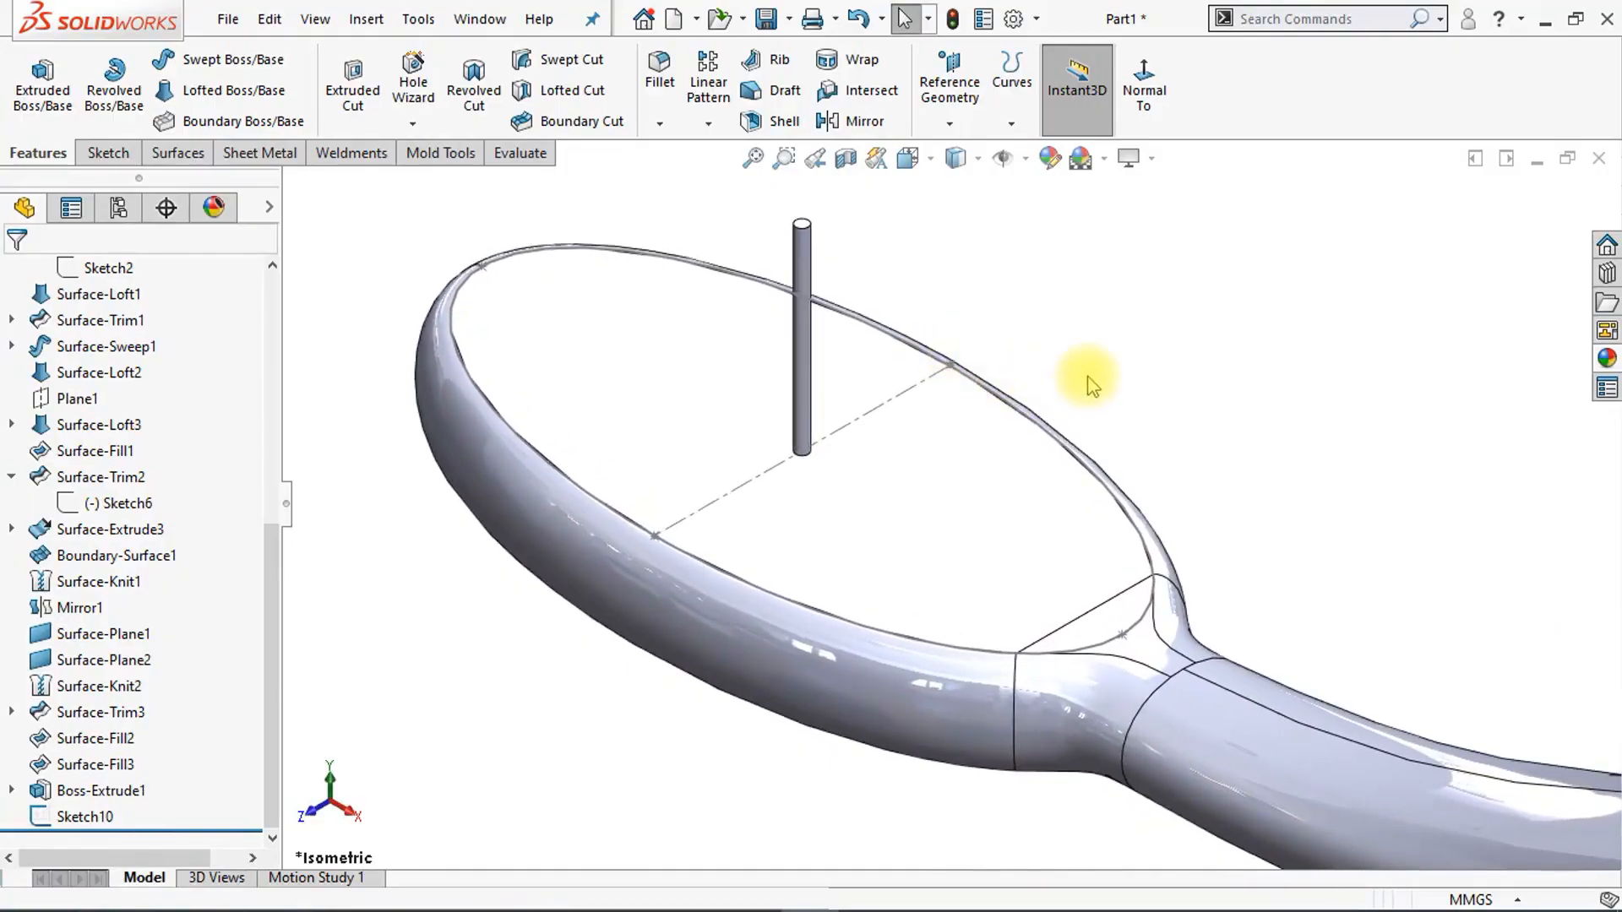
{"action": "left_click", "coordinate": [712, 124]}
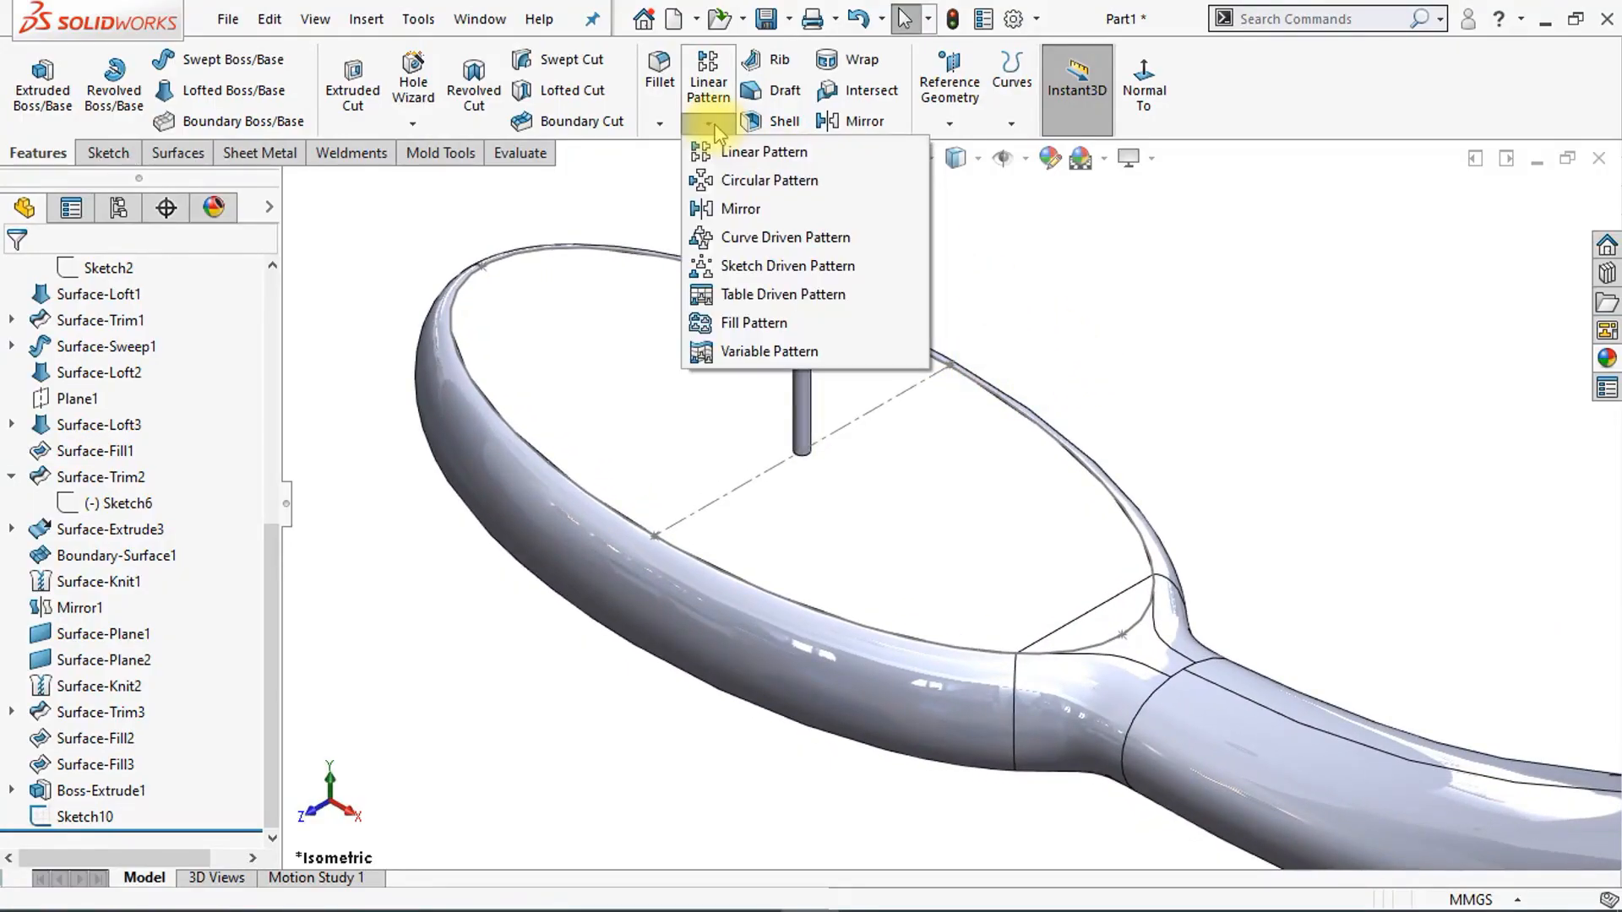
{"action": "left_click", "coordinate": [782, 324]}
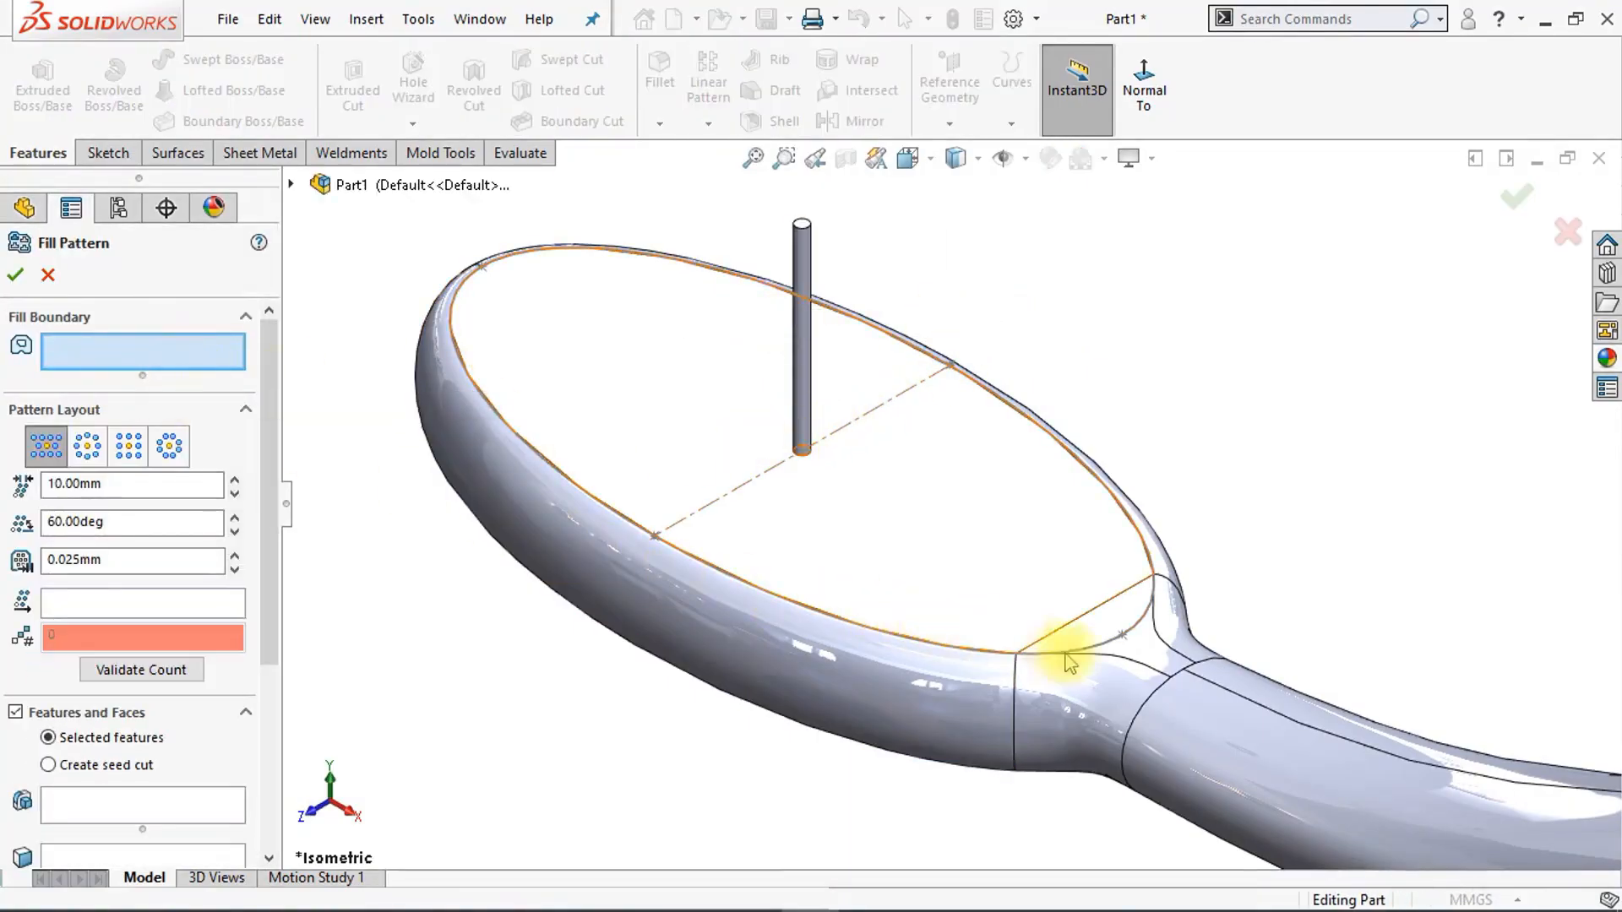
{"action": "left_click", "coordinate": [1114, 655]}
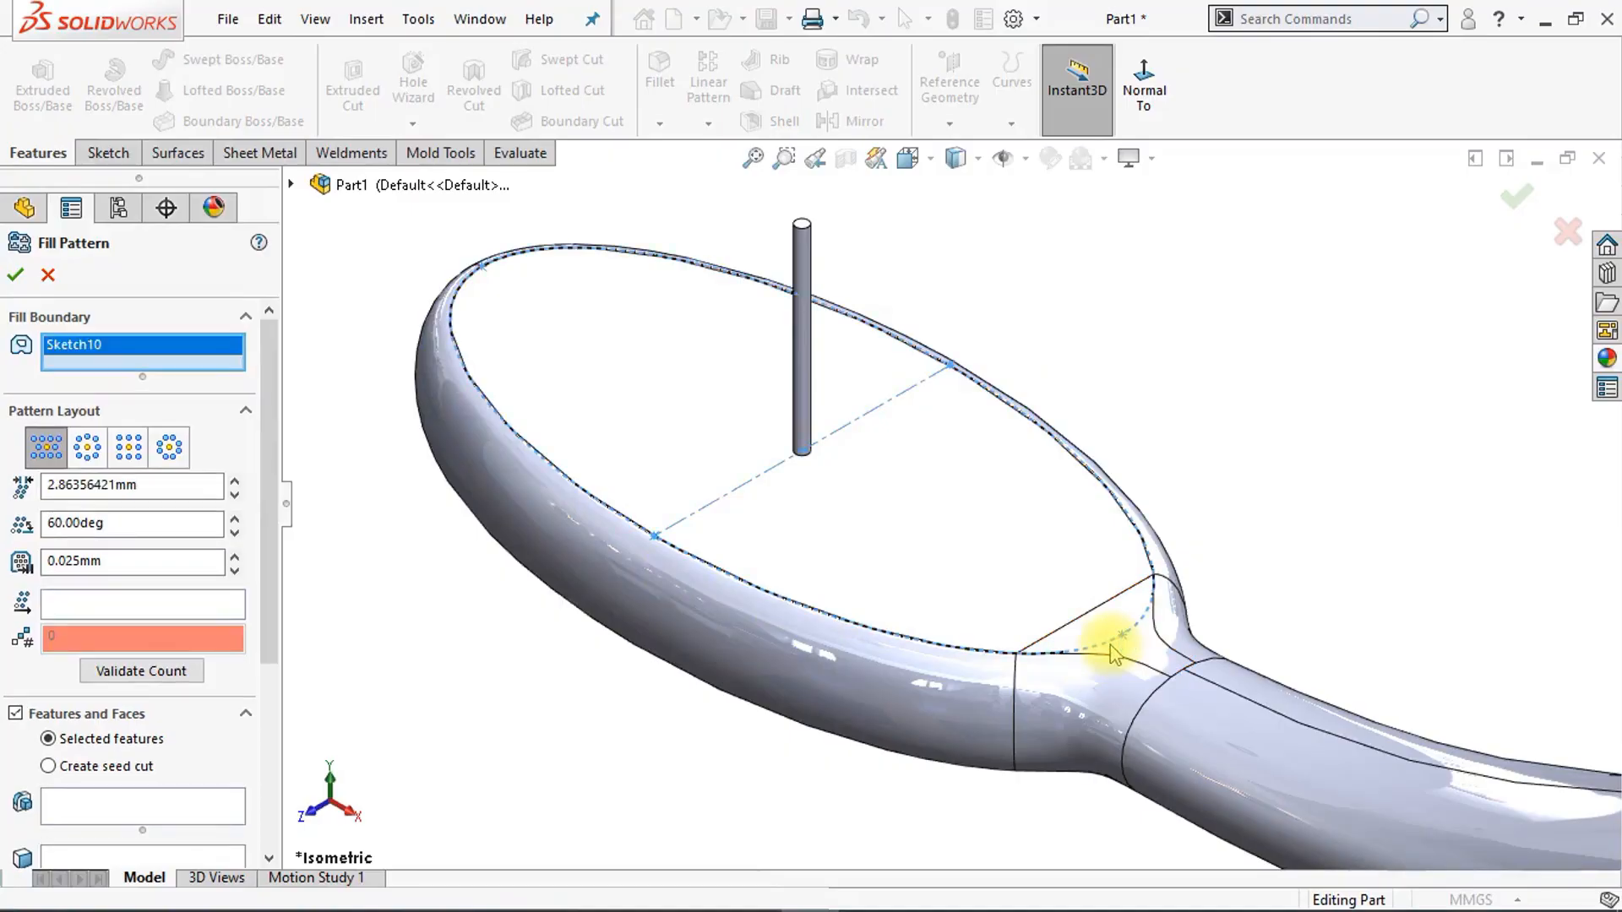
{"action": "left_click", "coordinate": [141, 606]}
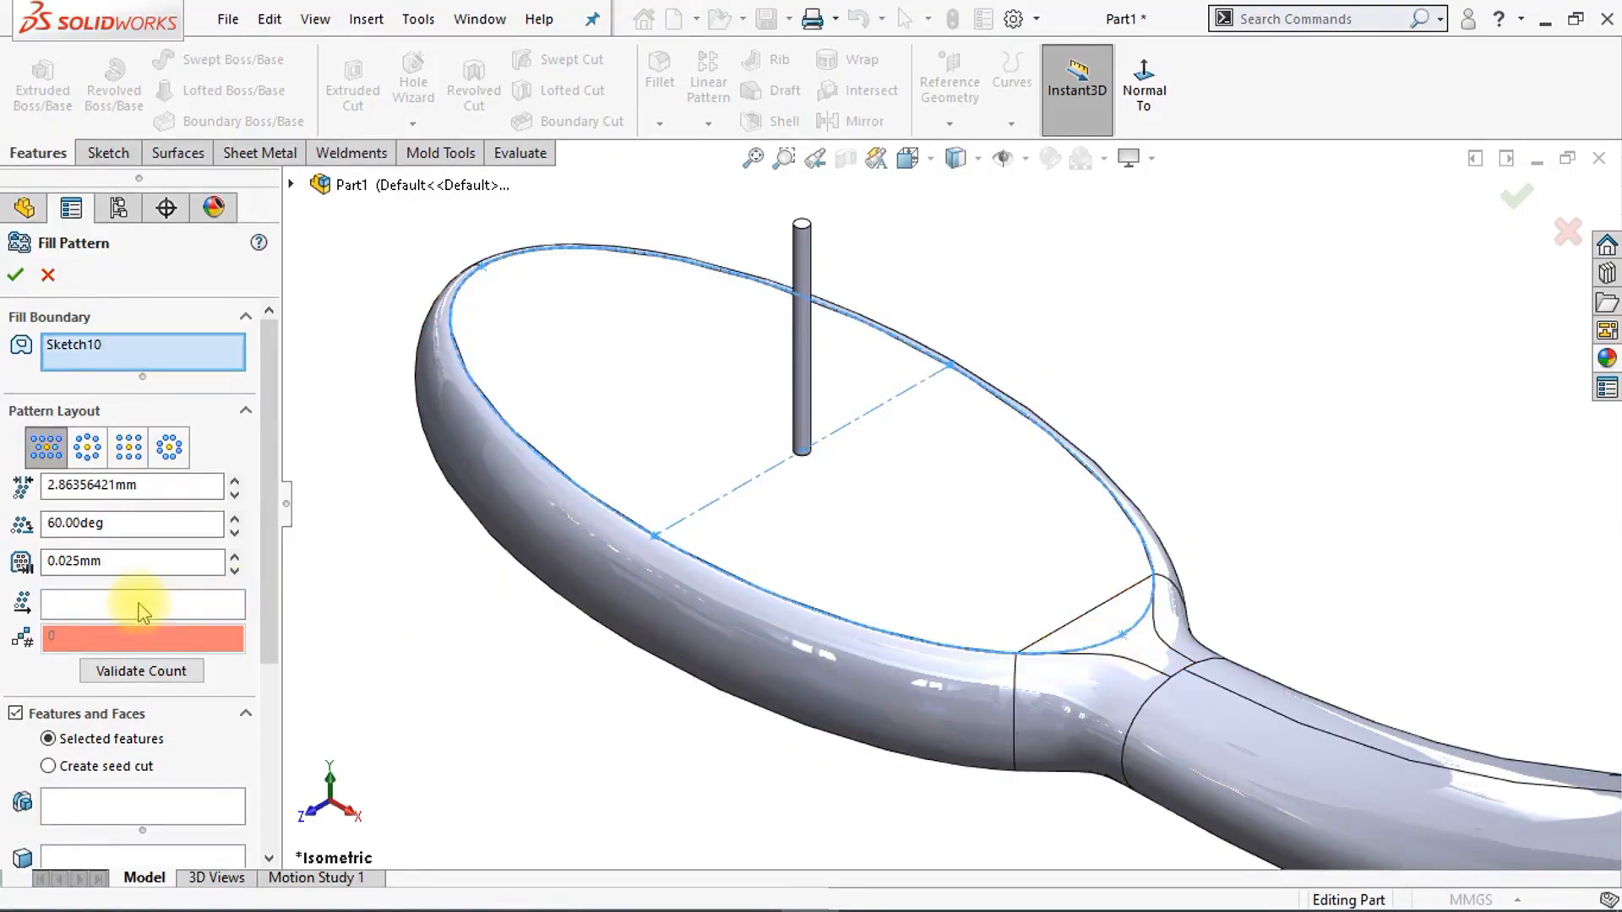
{"action": "left_click", "coordinate": [930, 390]}
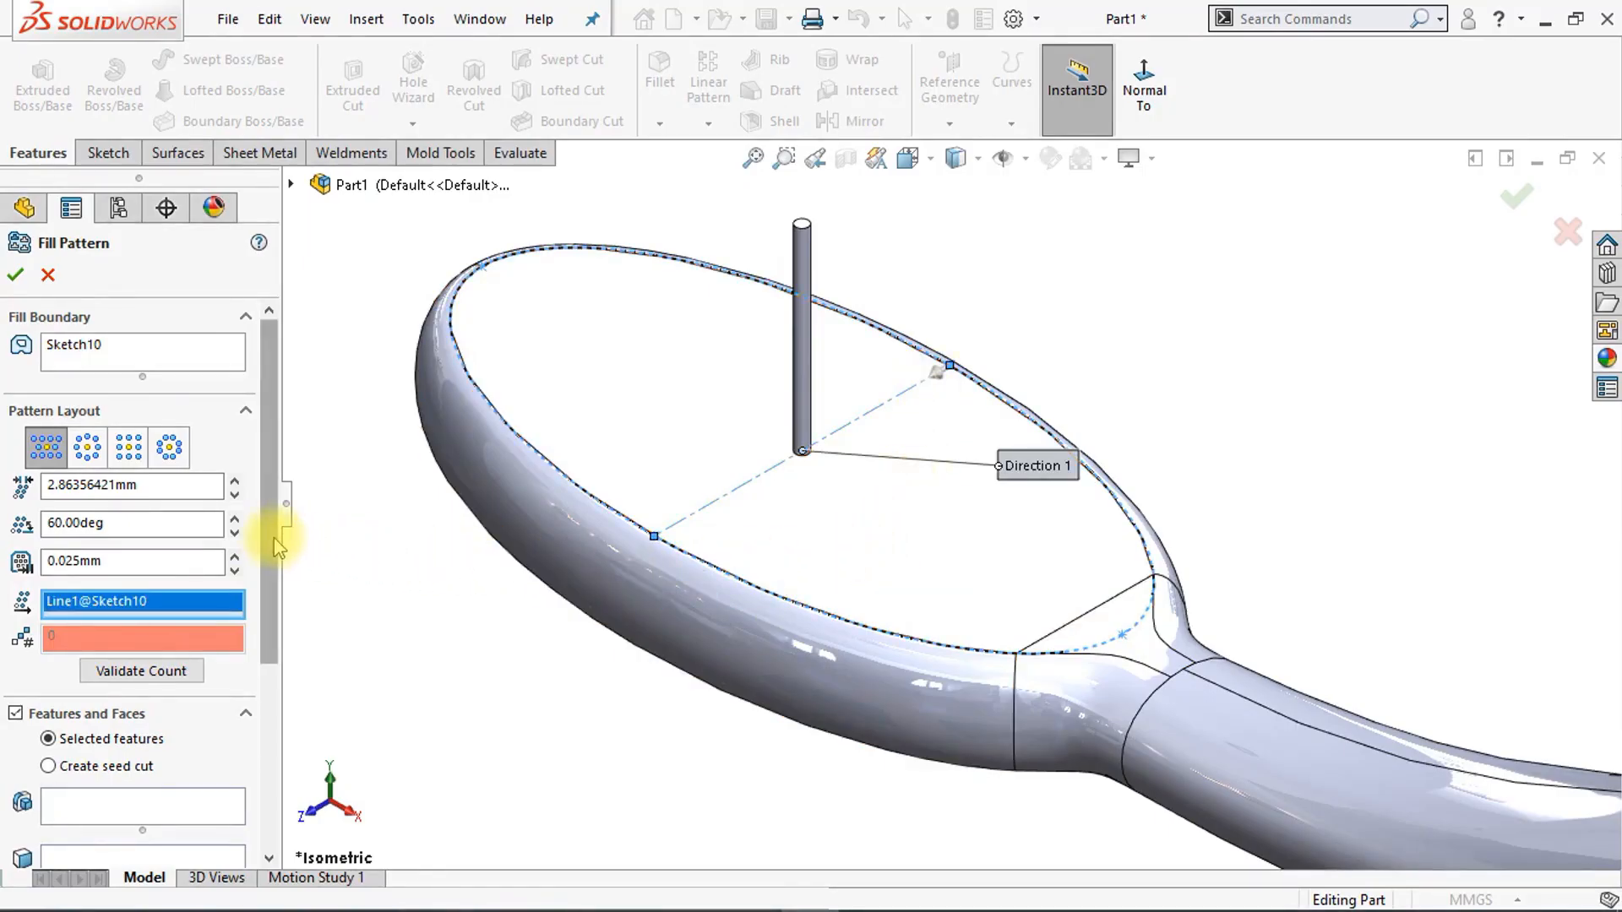
Step: Choose the extruded bristle as the feature to pattern, set the instance spacing to 0.75 mm and accept the fill pattern
{"action": "left_click_drag", "start_coordinate": [275, 545], "coordinate": [264, 744]}
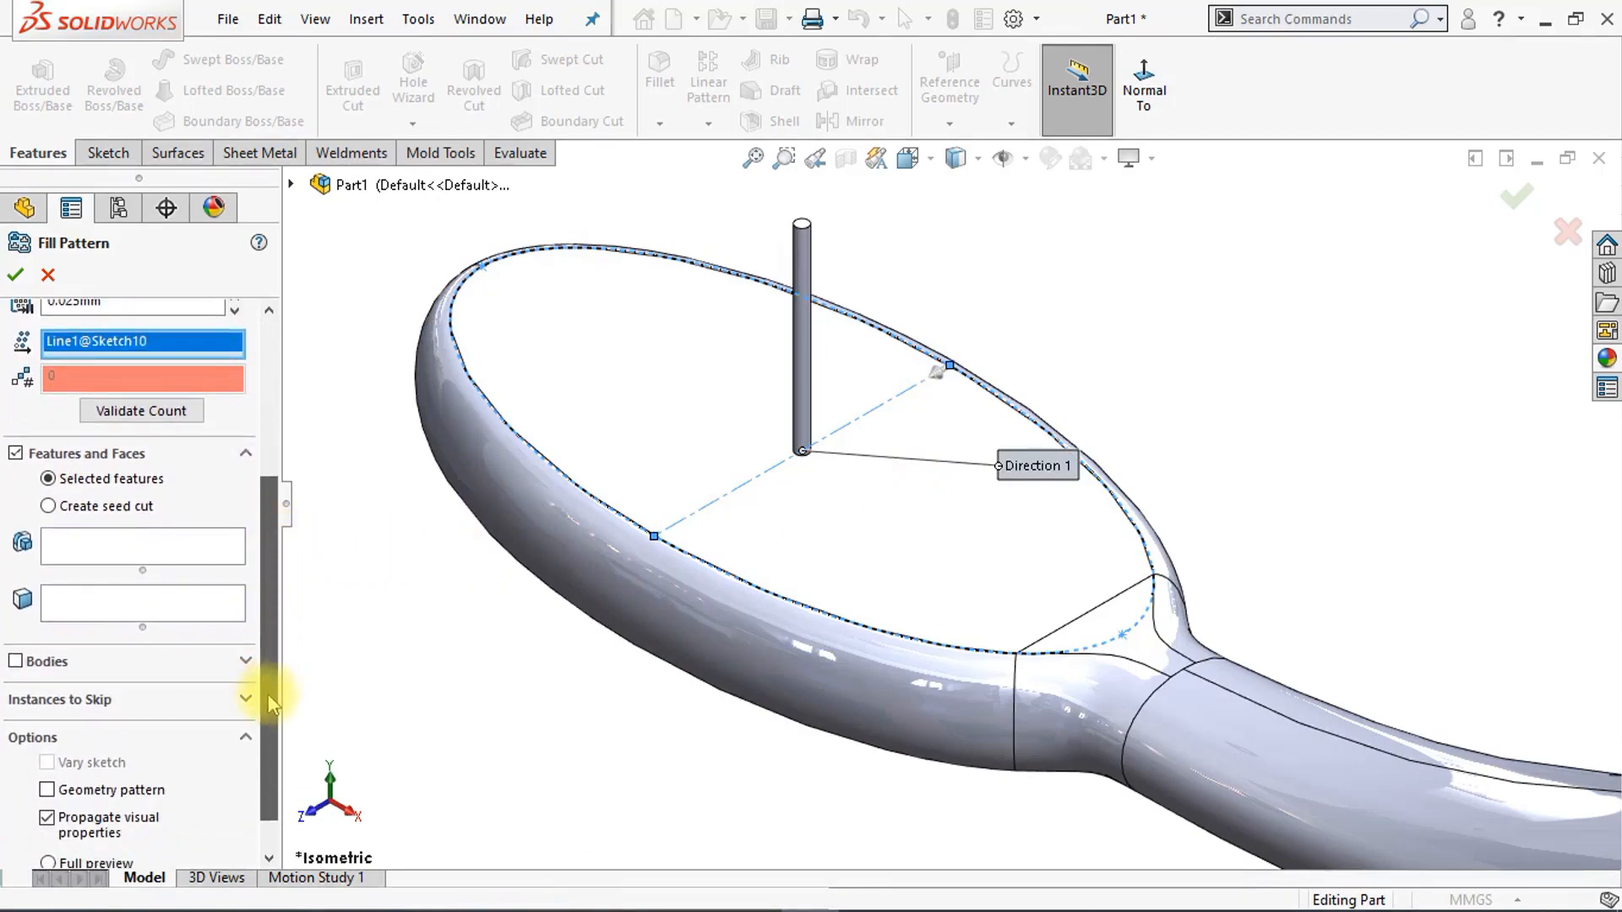
{"action": "left_click", "coordinate": [150, 551]}
{"action": "left_click", "coordinate": [805, 393]}
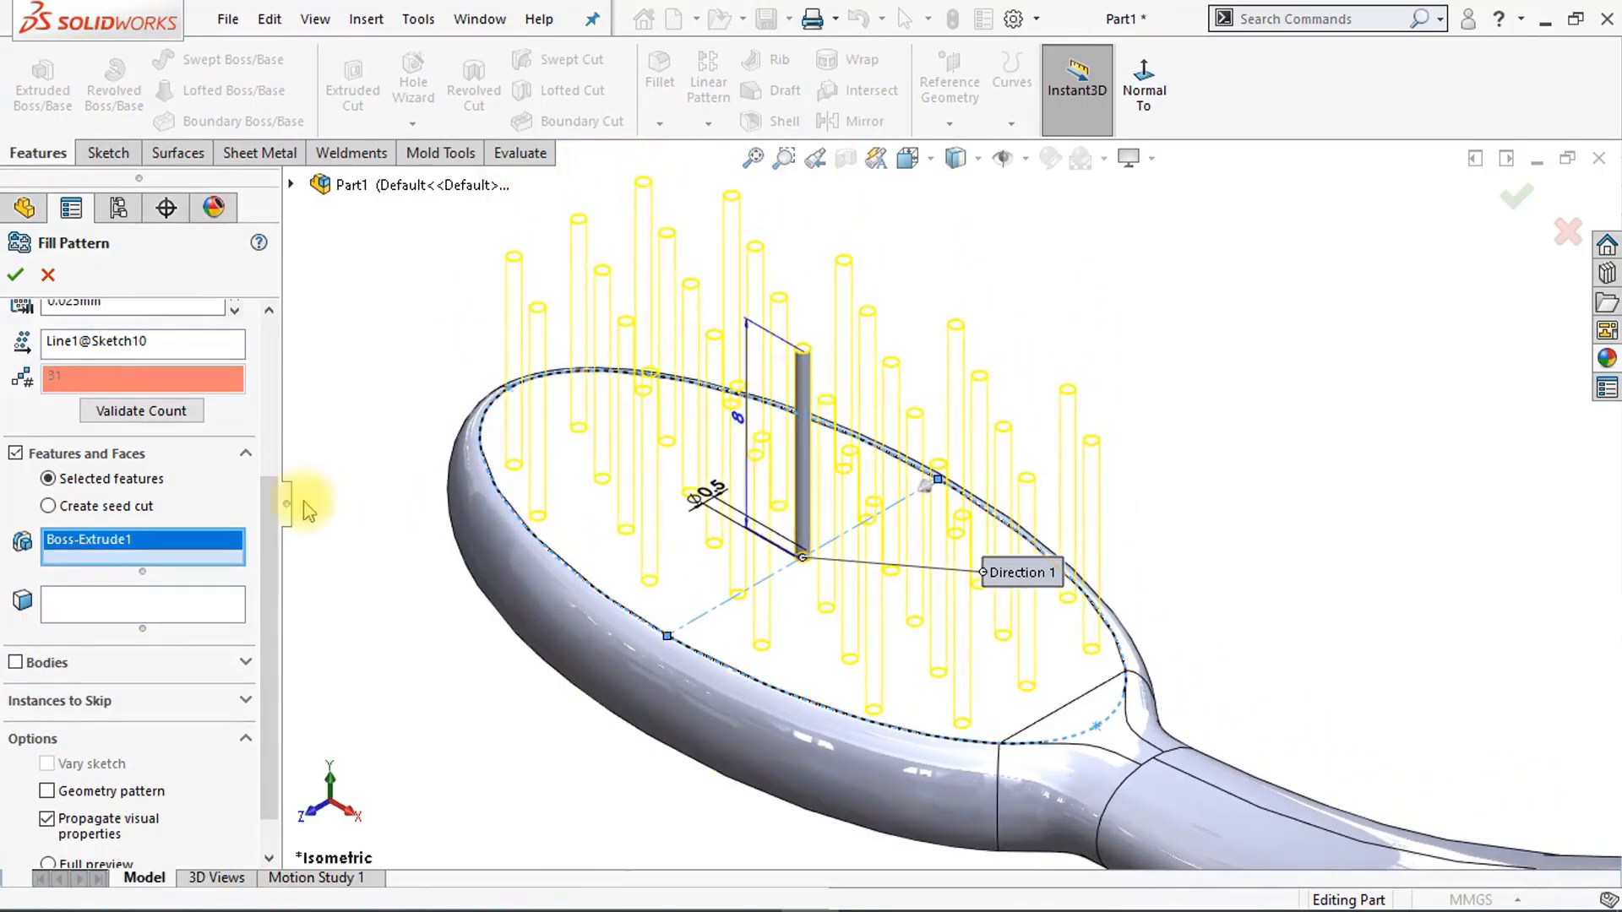
{"action": "scroll", "coordinate": [272, 330], "scroll_direction": "up", "scroll_amount": 5}
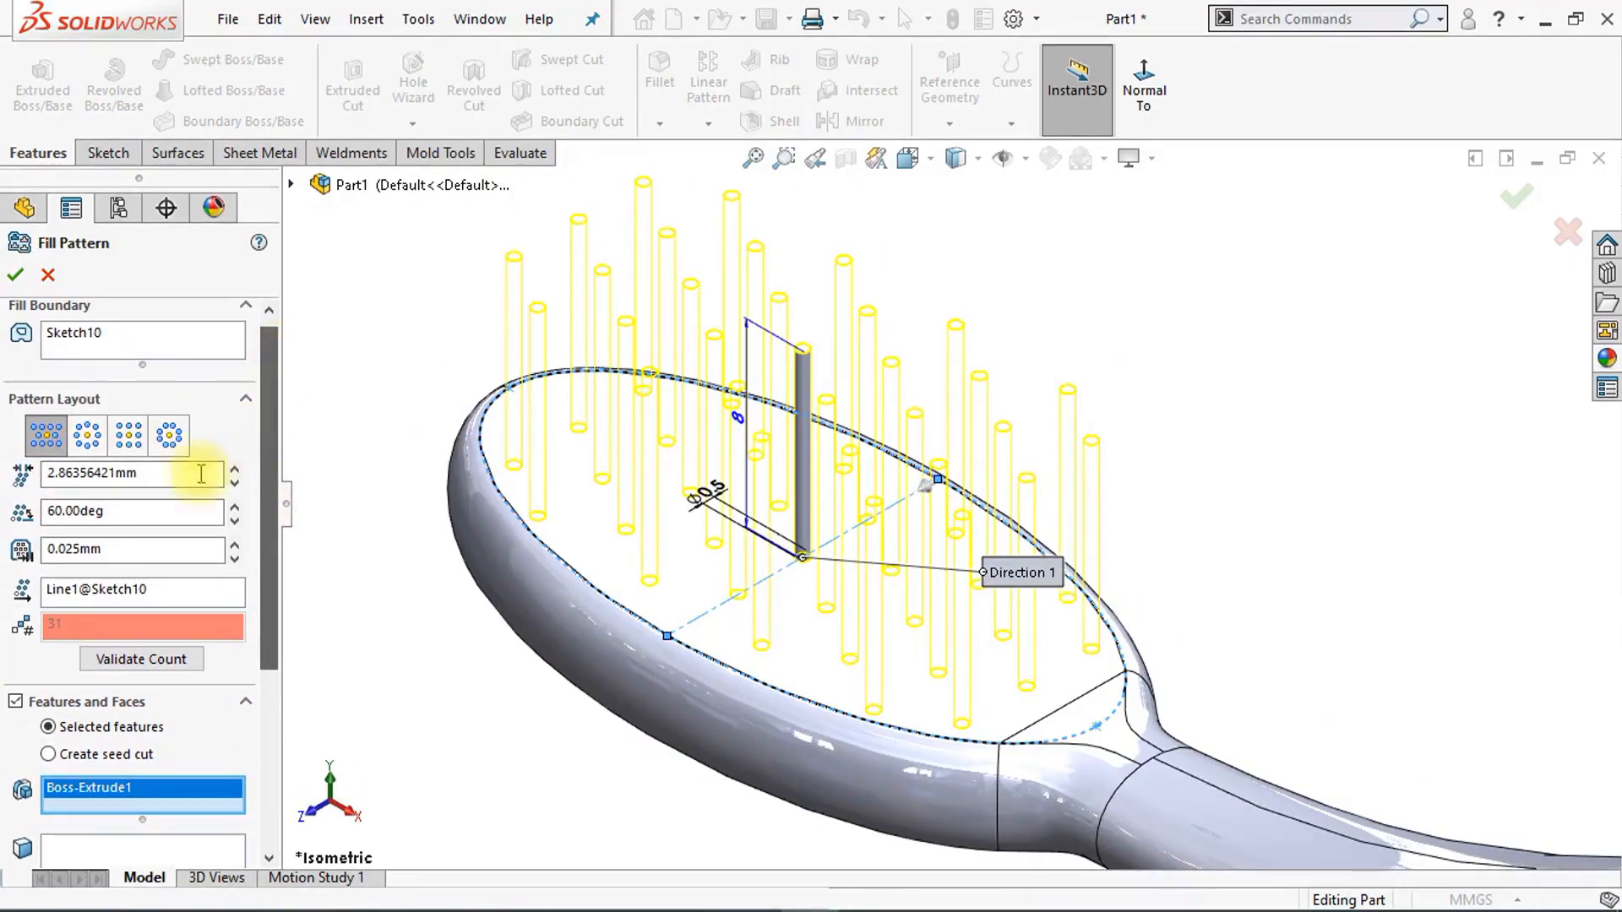
{"action": "left_click_drag", "start_coordinate": [222, 474], "coordinate": [59, 488]}
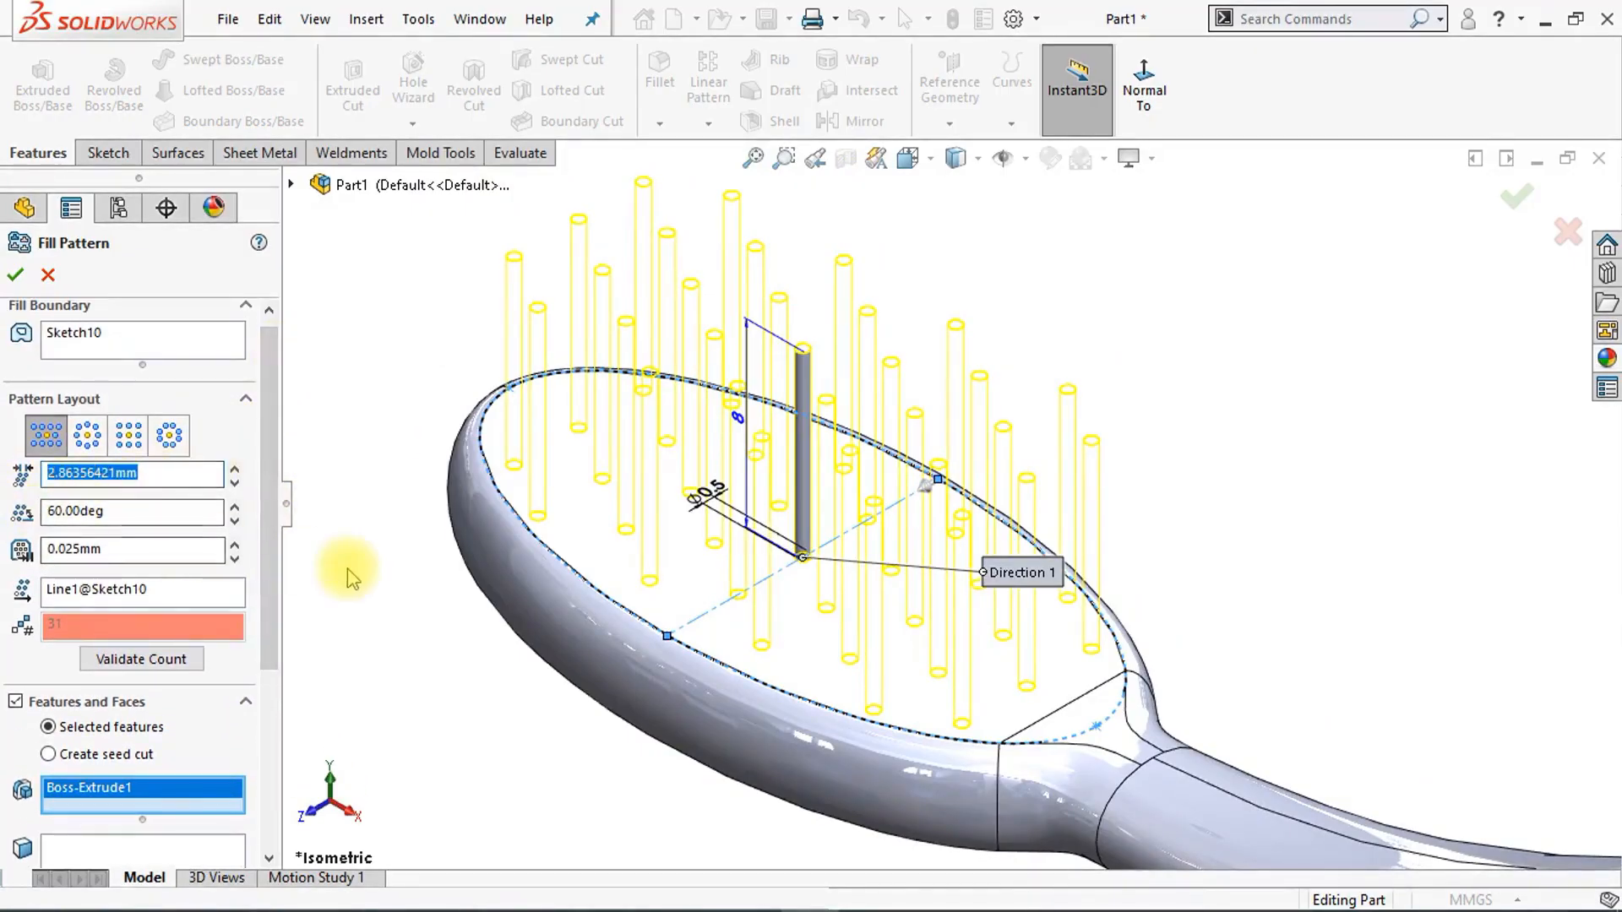
{"action": "type", "text": ".75"}
{"action": "key", "text": "Return"}
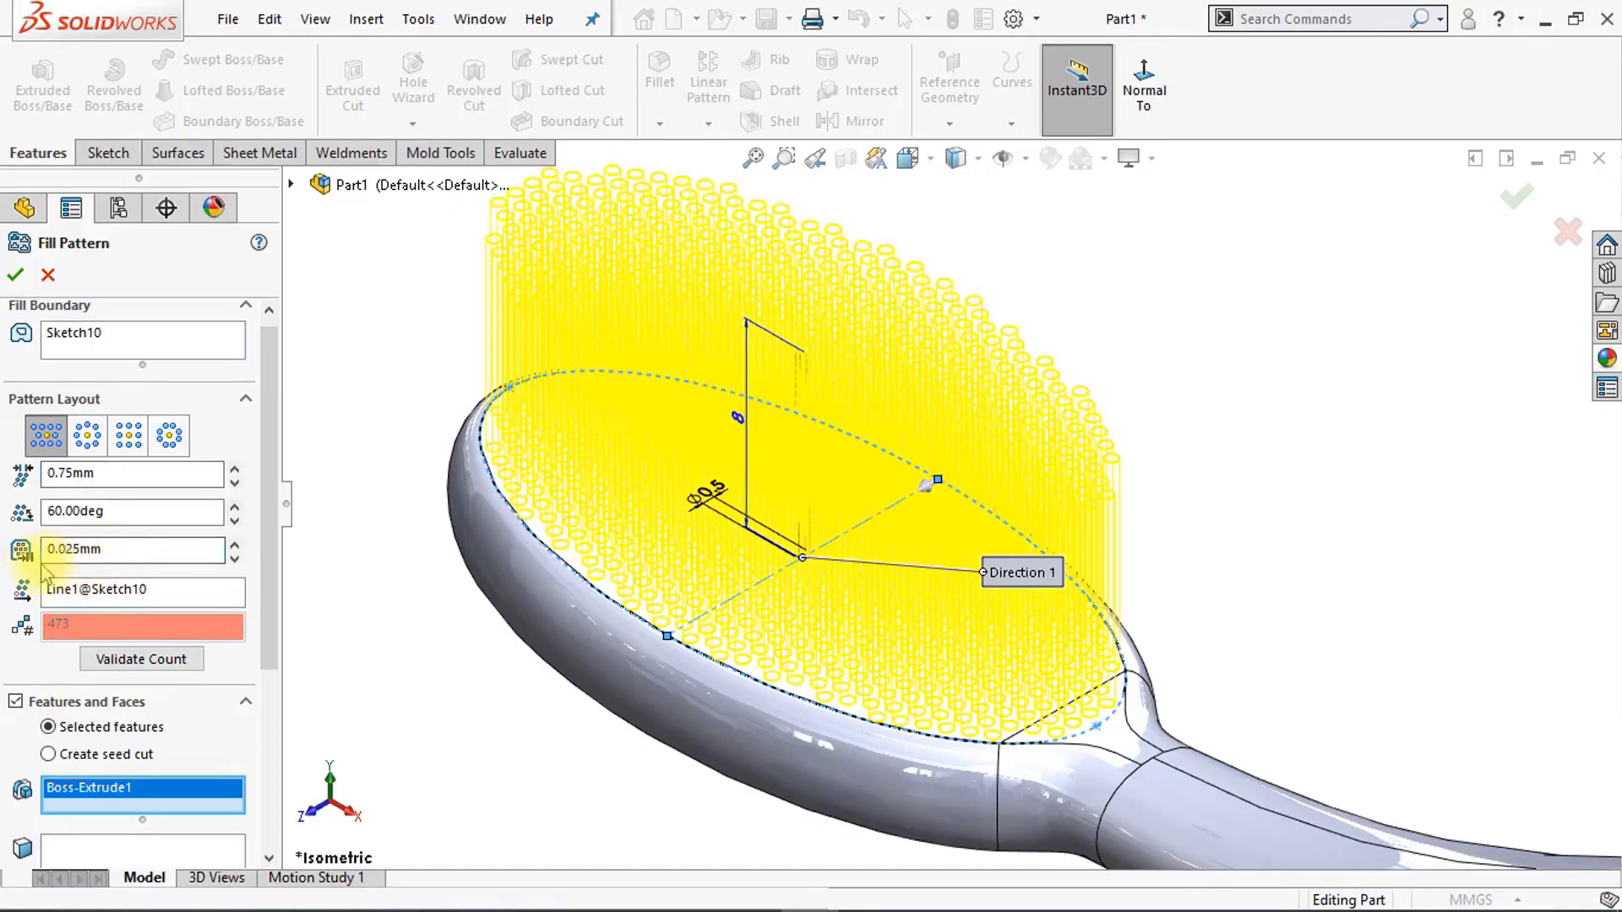
{"action": "left_click", "coordinate": [15, 274]}
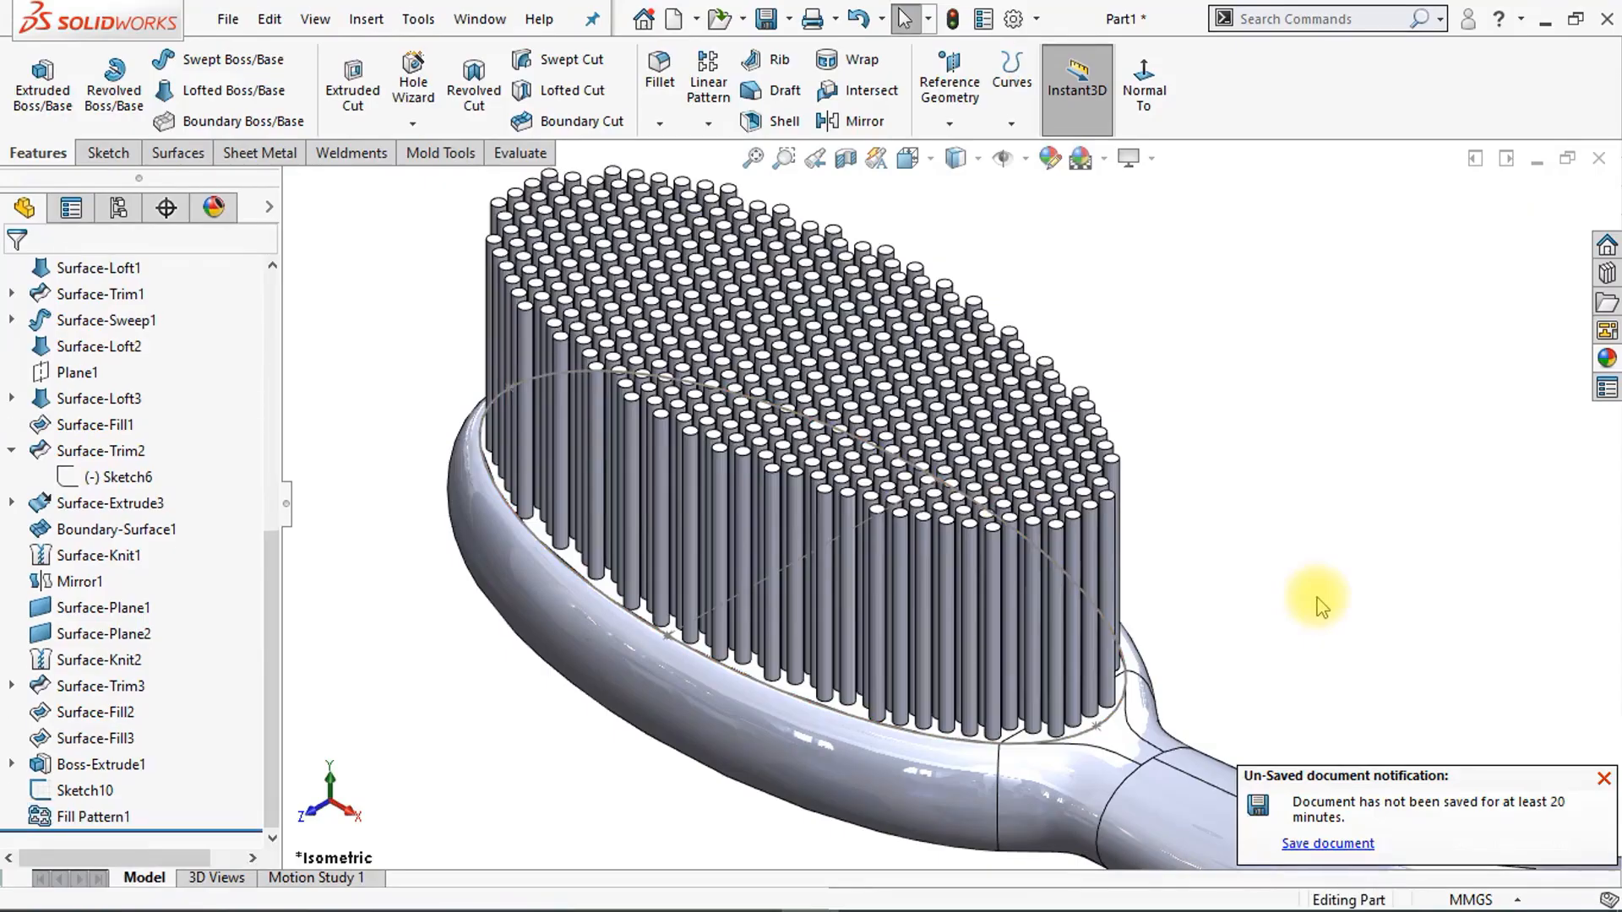
Step: Dismiss the unsaved-document notification and hide the ellipse sketch around the bristles
{"action": "left_click", "coordinate": [1604, 778]}
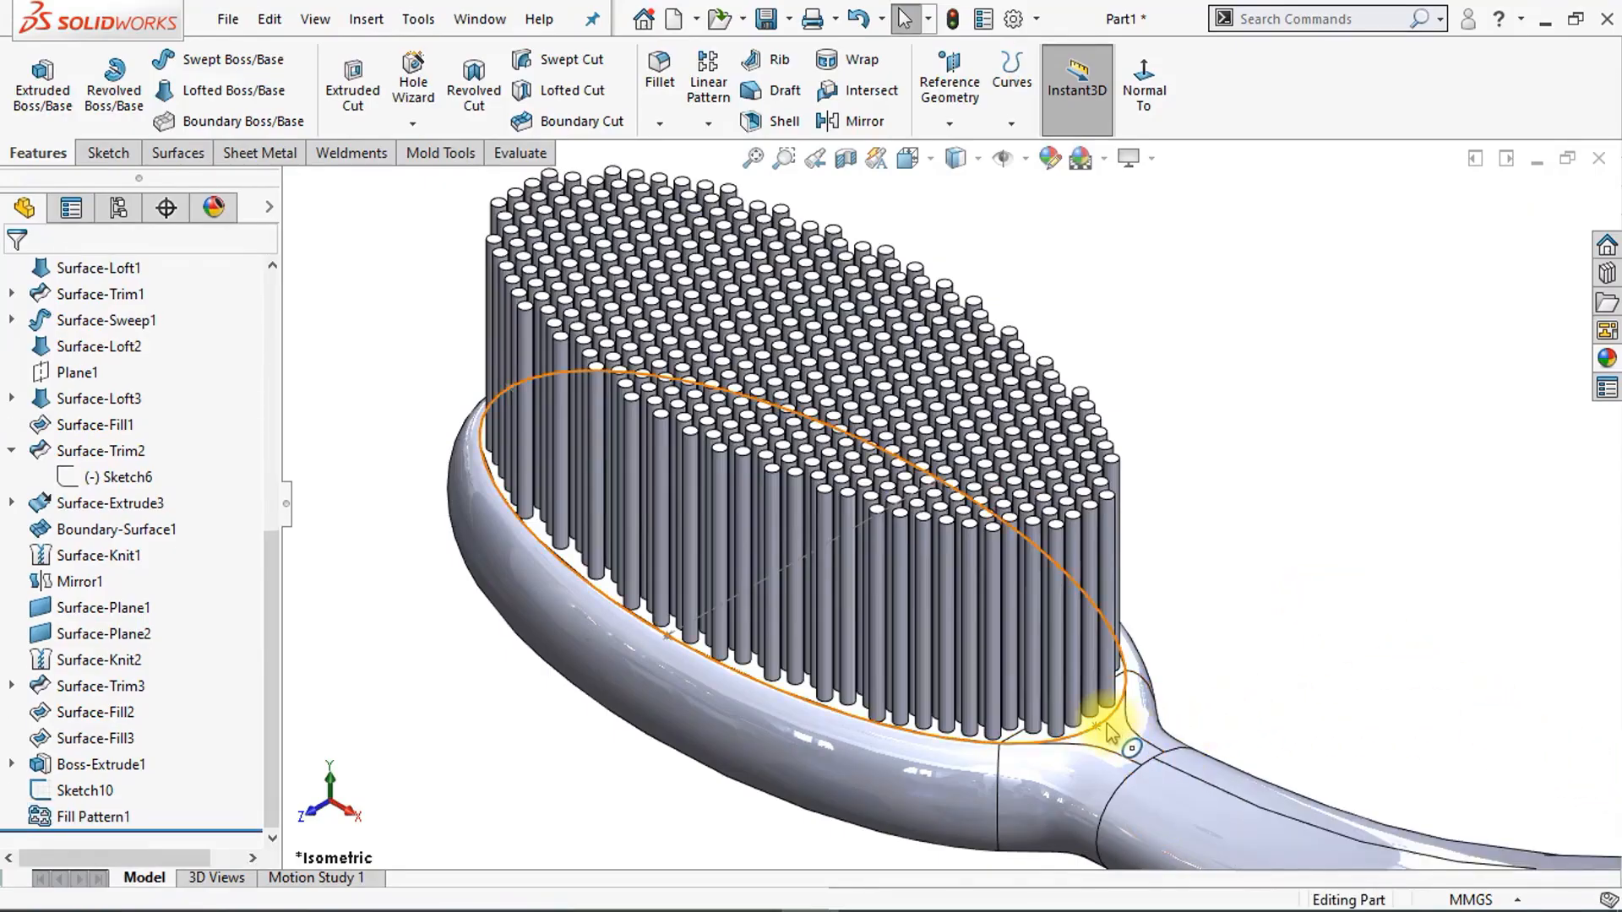
{"action": "left_click", "coordinate": [1109, 732]}
{"action": "left_click", "coordinate": [1214, 665]}
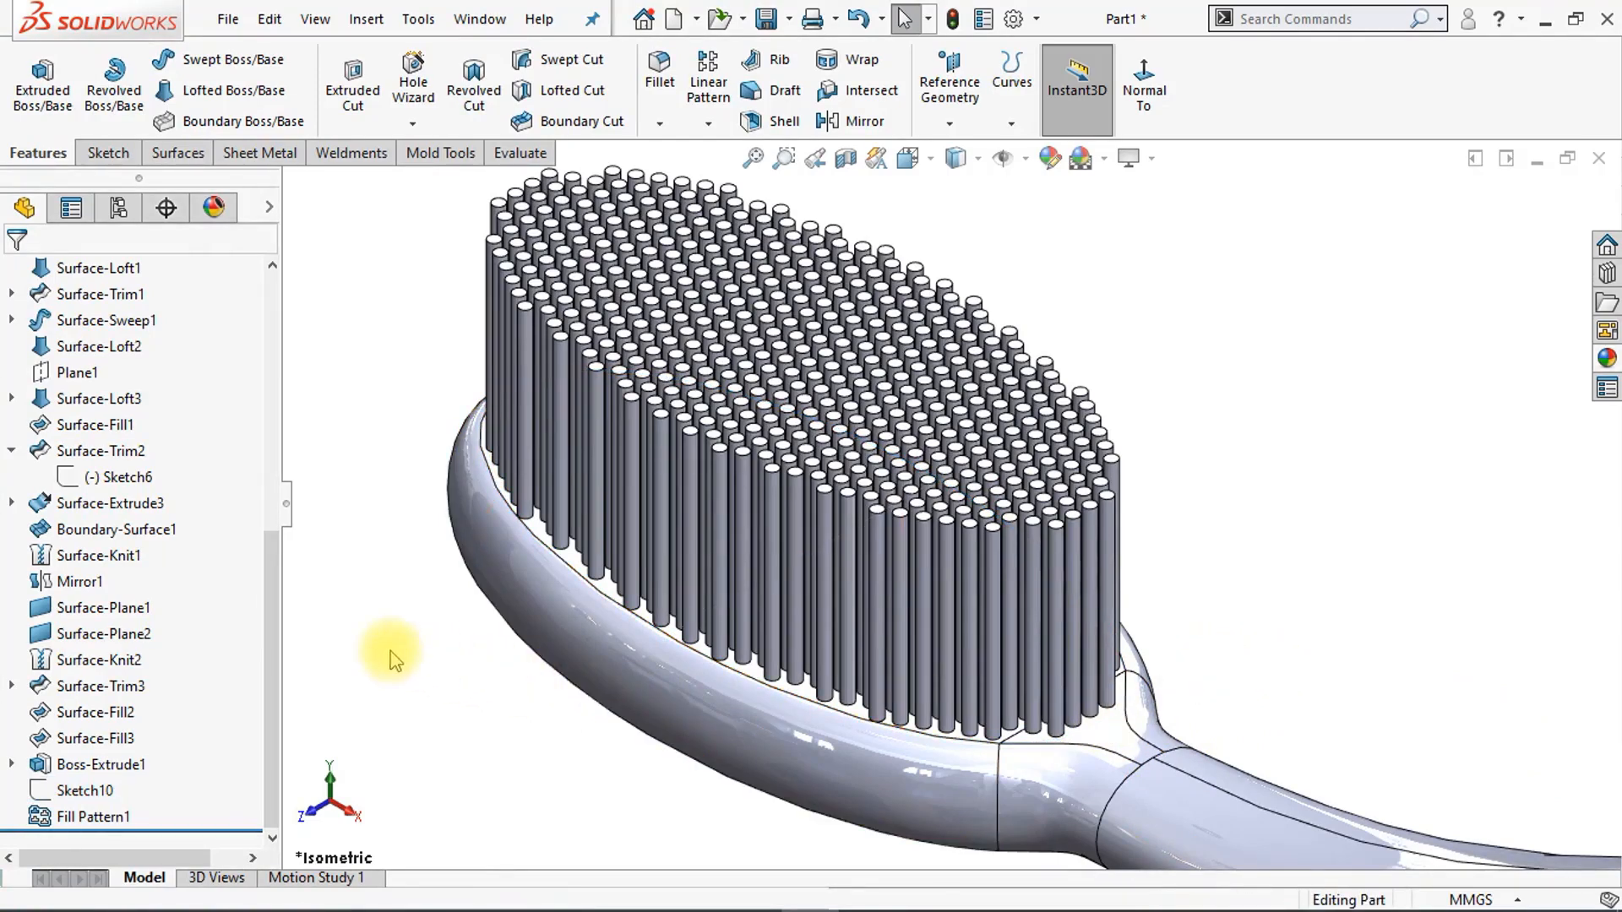
Step: Start a sketch on the Front Plane and view it normal to the plane, close up on the brush head
{"action": "left_click_drag", "start_coordinate": [271, 662], "coordinate": [271, 535]}
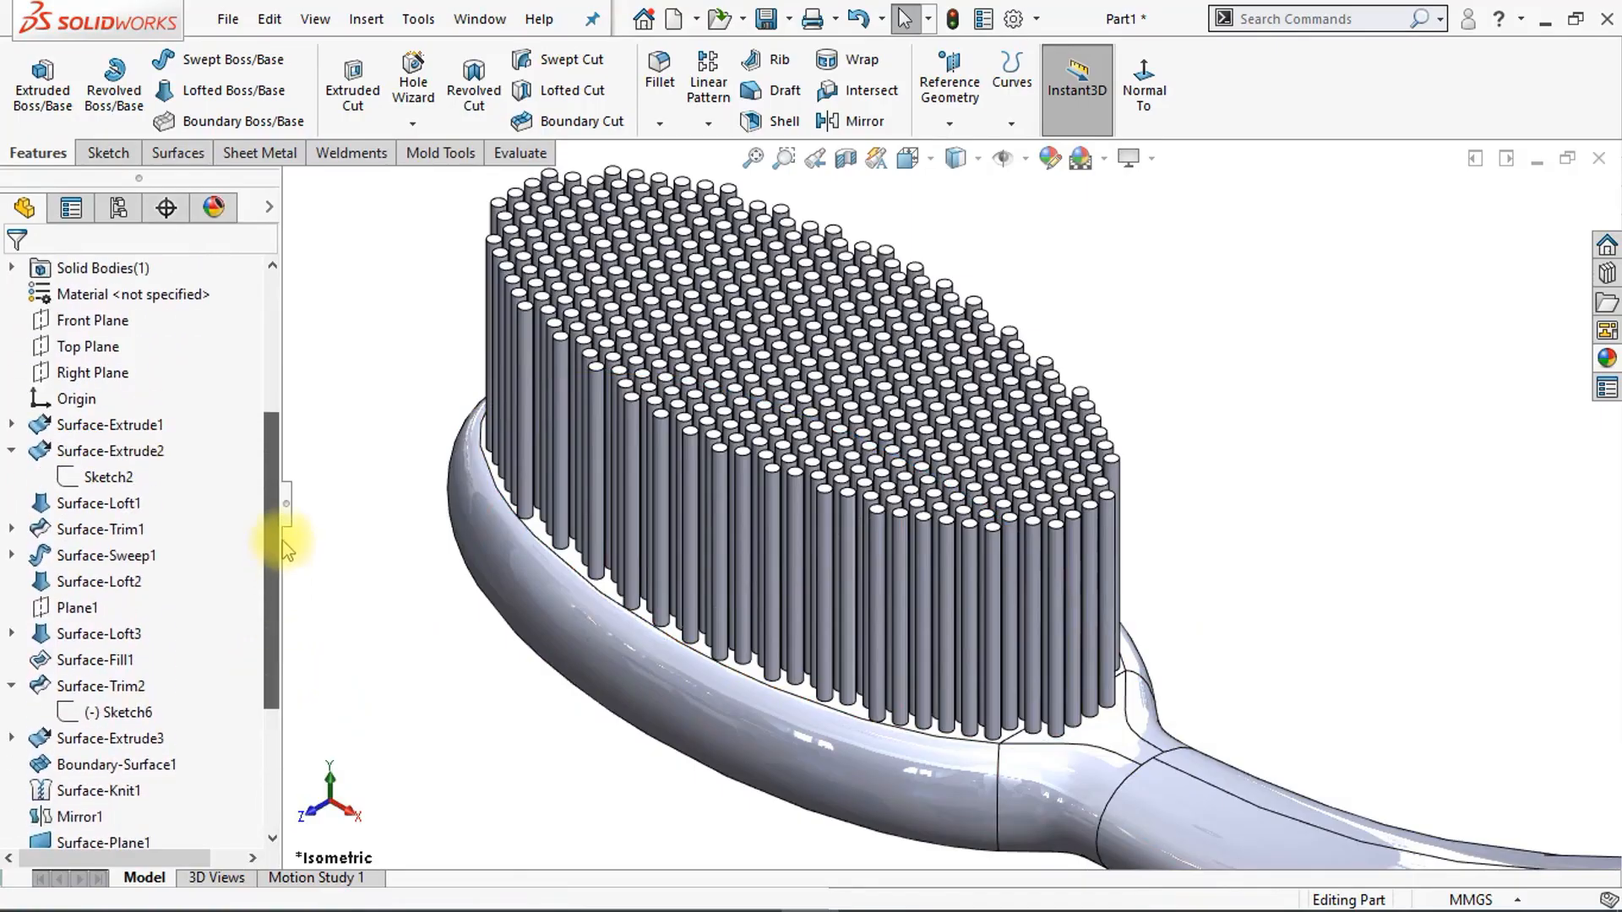
{"action": "left_click", "coordinate": [92, 323]}
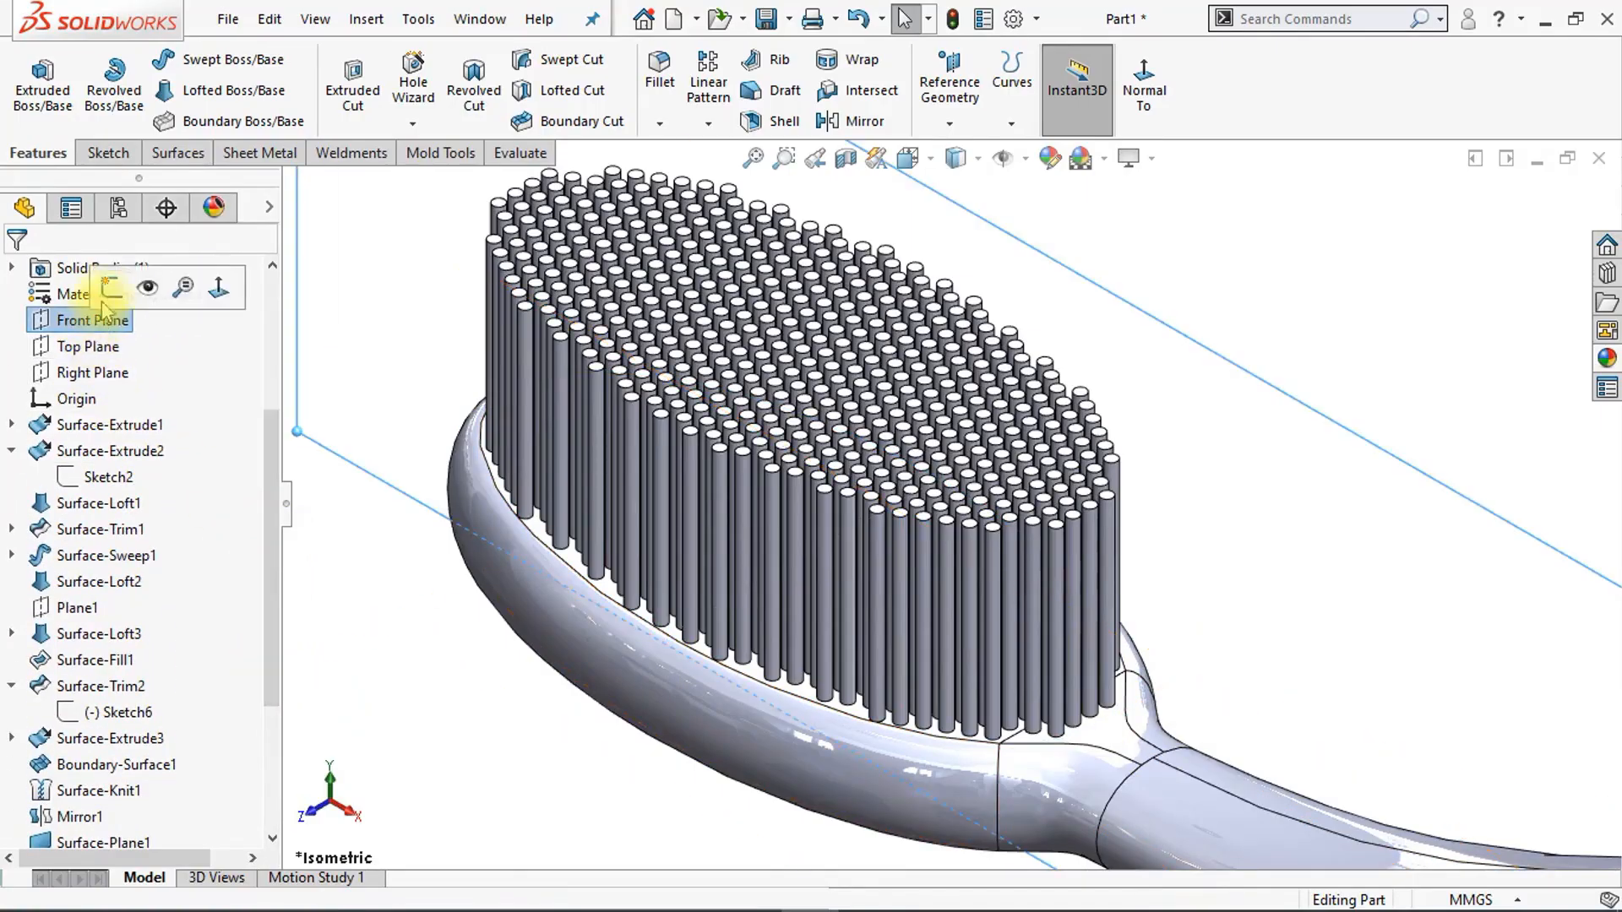
{"action": "left_click", "coordinate": [112, 292]}
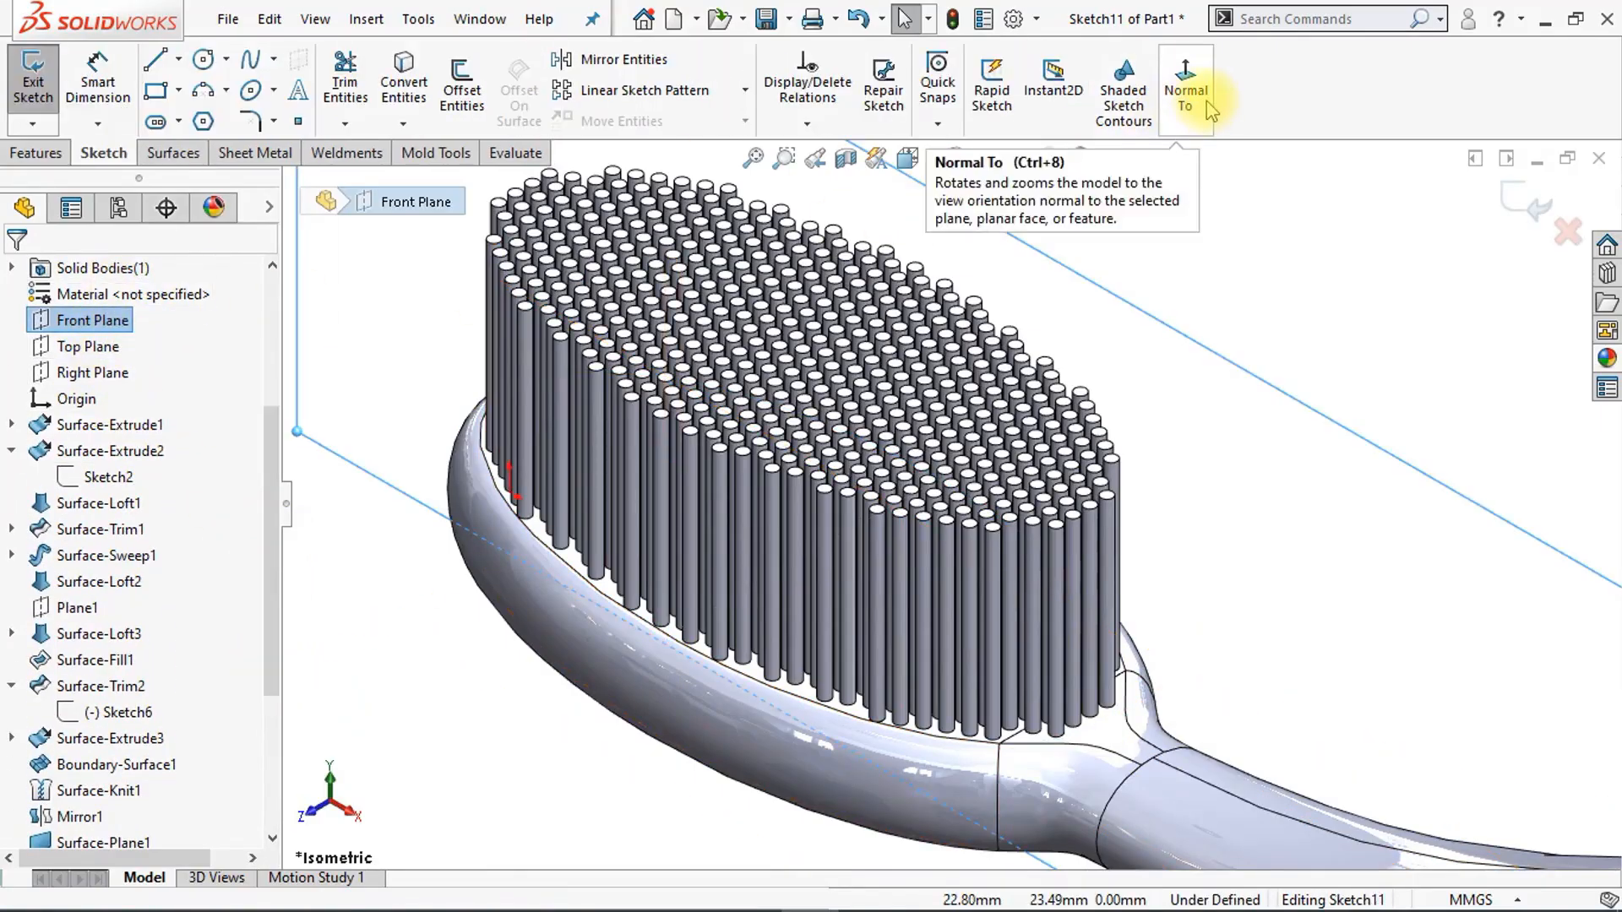
{"action": "left_click", "coordinate": [1189, 112]}
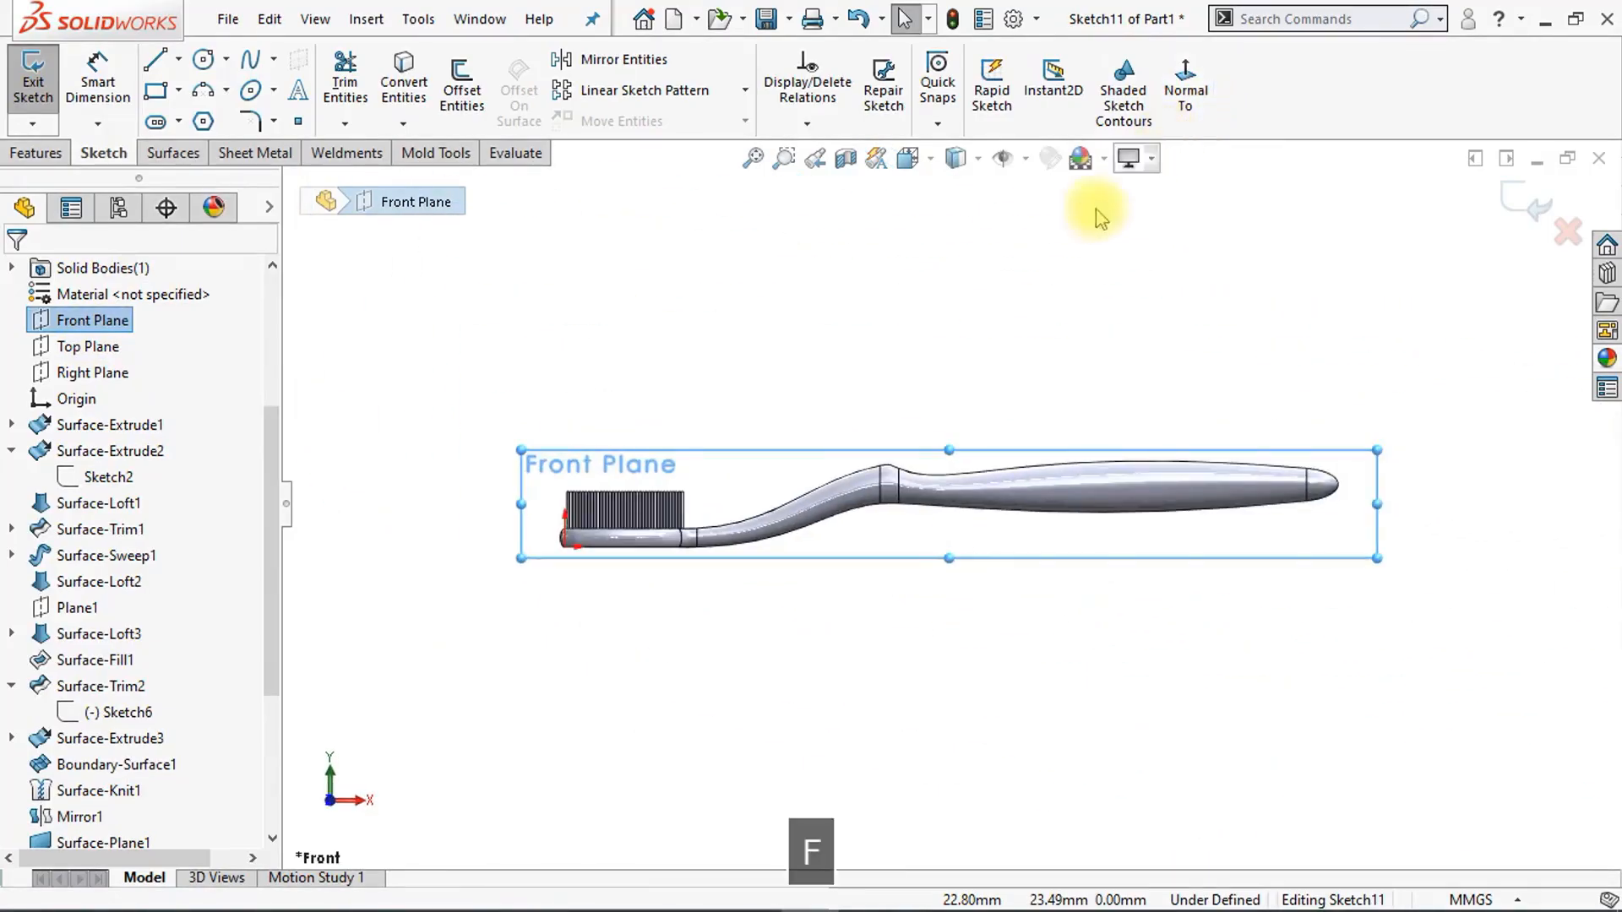
{"action": "scroll", "coordinate": [784, 408], "scroll_direction": "down", "scroll_amount": 10}
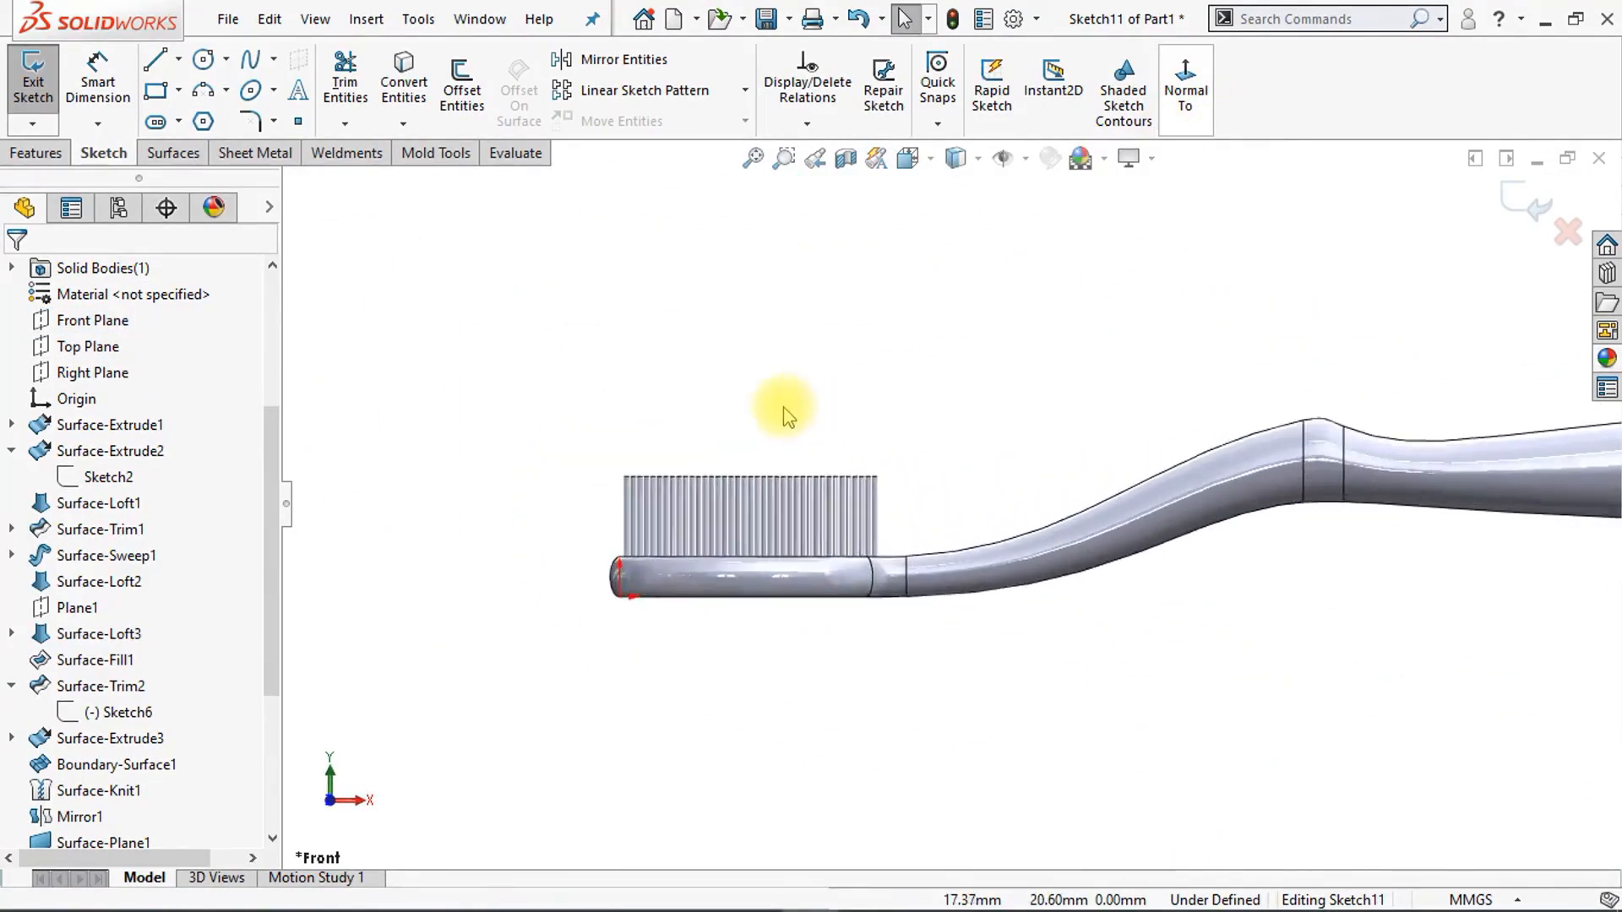
{"action": "scroll", "coordinate": [784, 407], "scroll_direction": "down", "scroll_amount": 4}
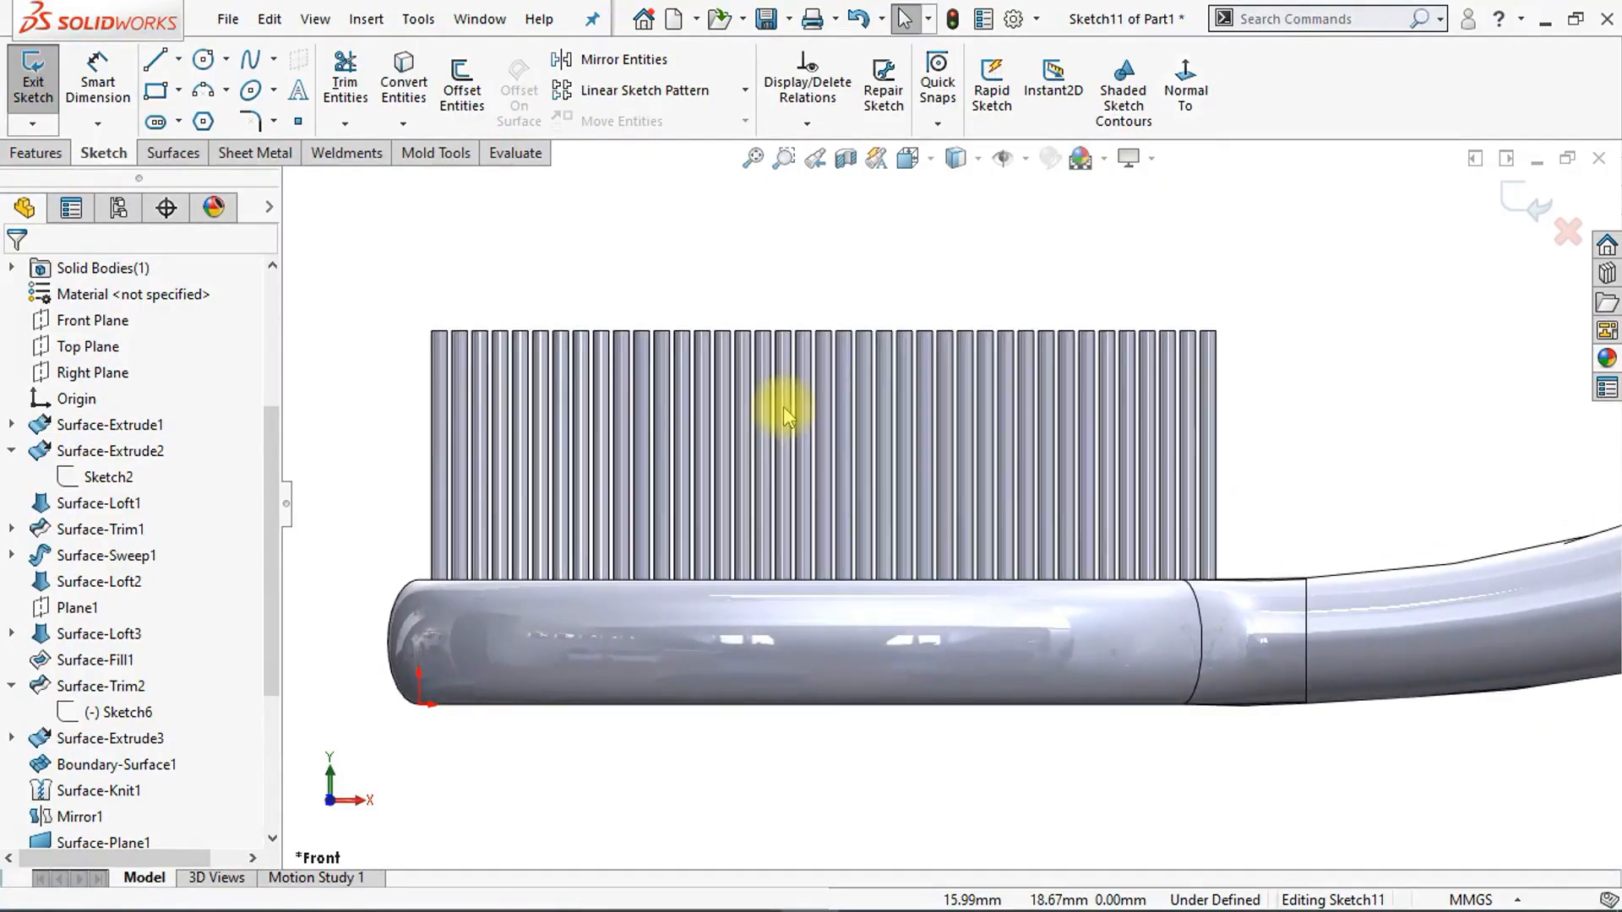
Step: Draw a horizontal construction centerline along the bristle tips, spanning the outer top corners of the two end bristles
{"action": "left_click", "coordinate": [178, 59]}
{"action": "left_click", "coordinate": [196, 113]}
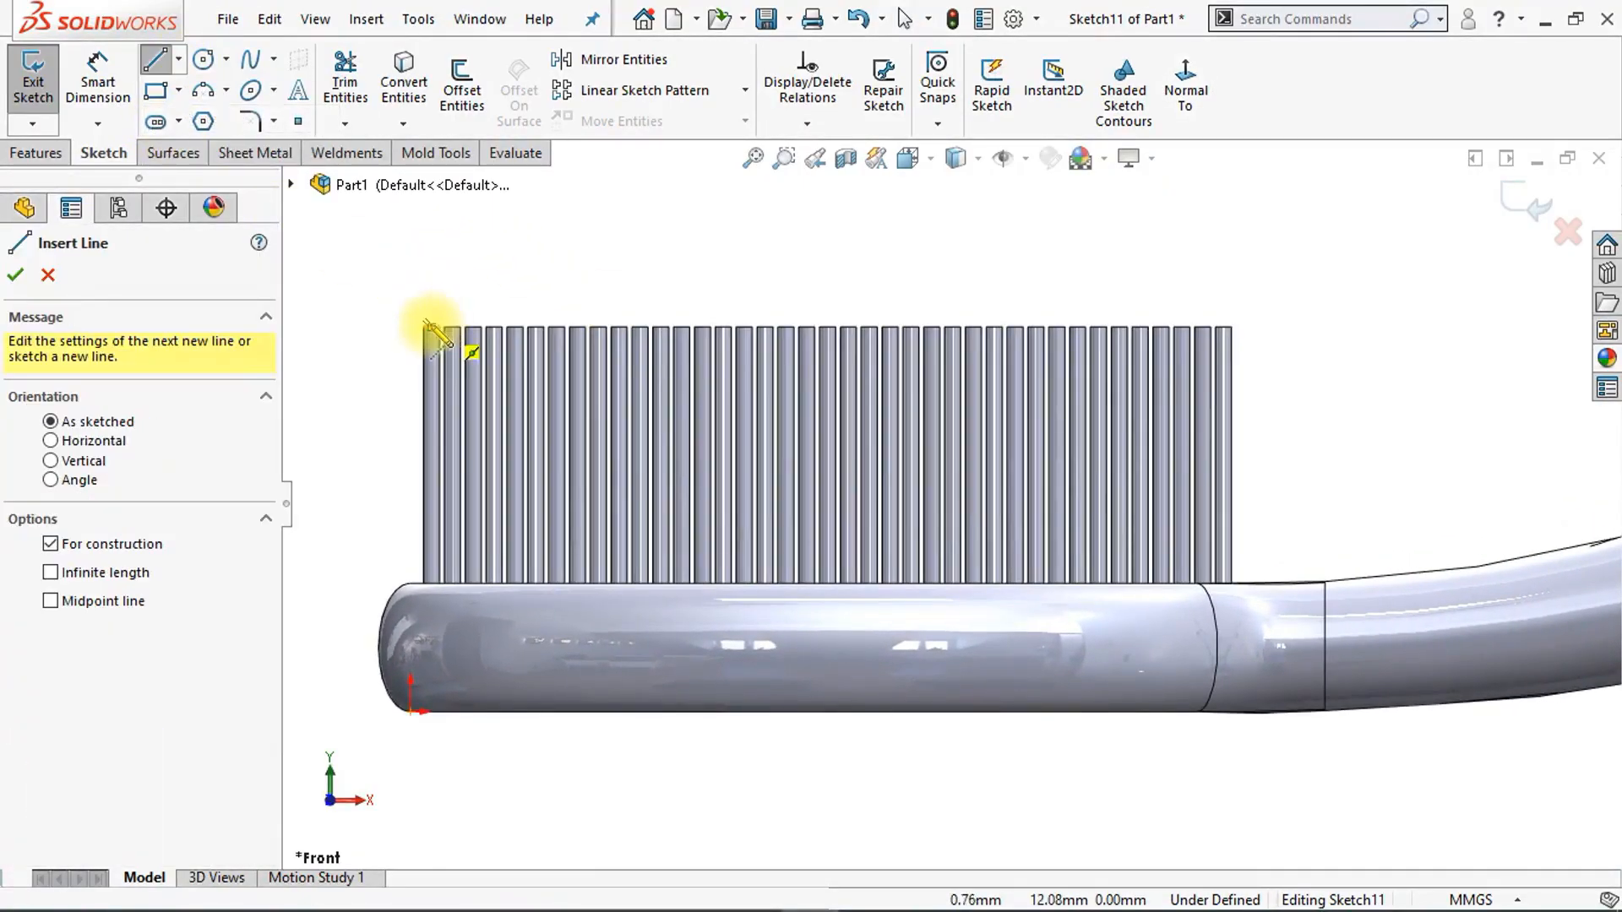
{"action": "scroll", "coordinate": [423, 333], "scroll_direction": "down", "scroll_amount": 3}
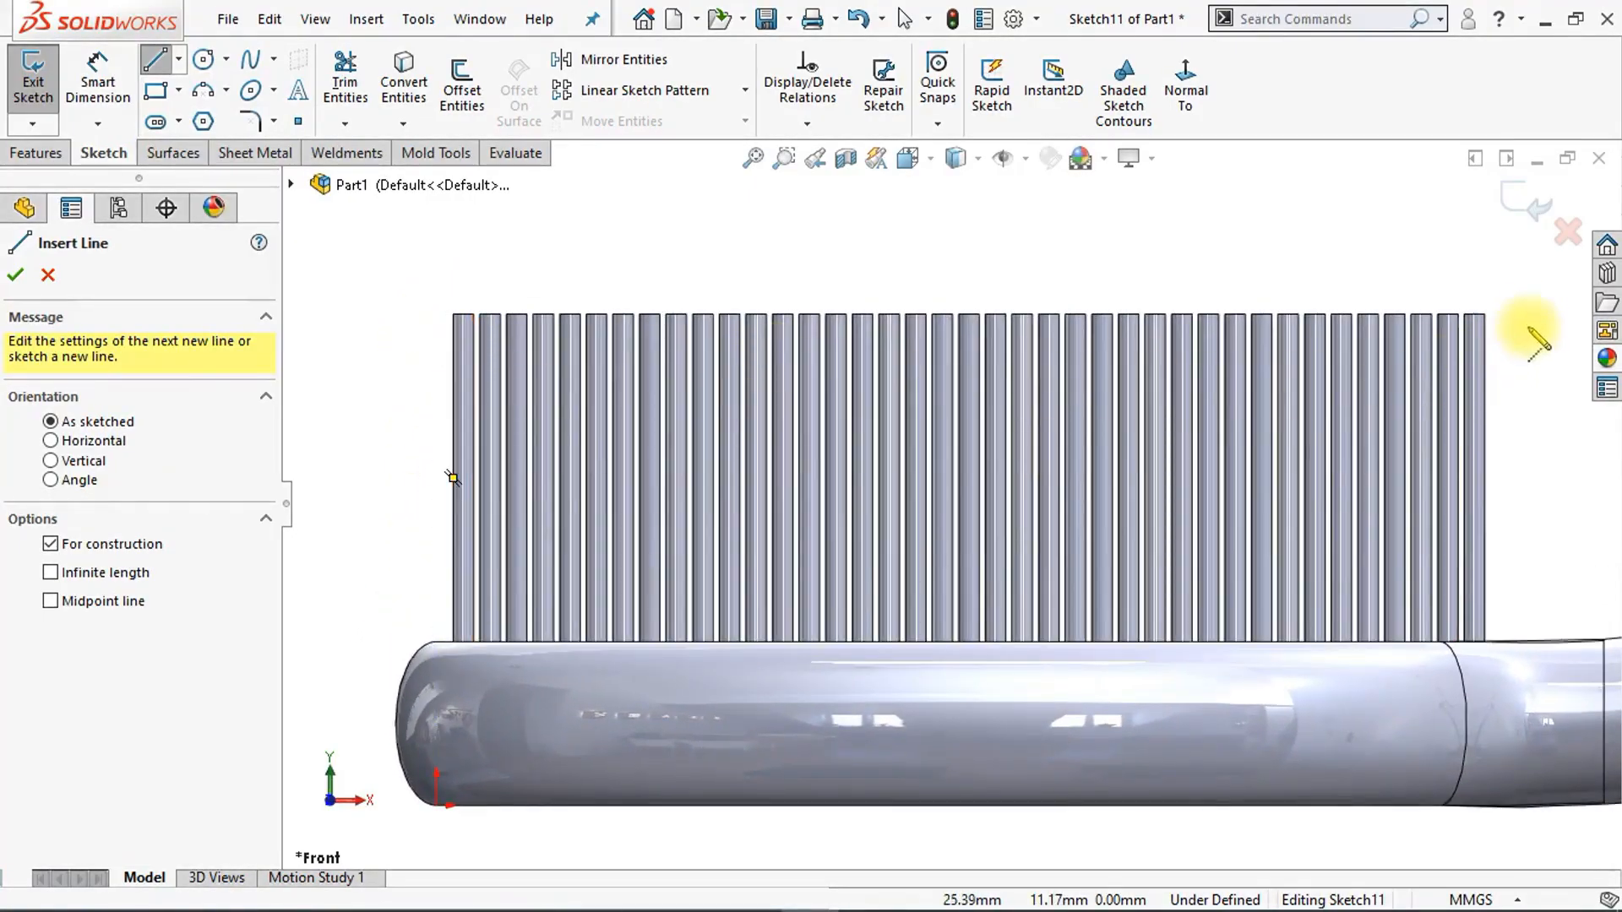
{"action": "left_click", "coordinate": [1485, 314]}
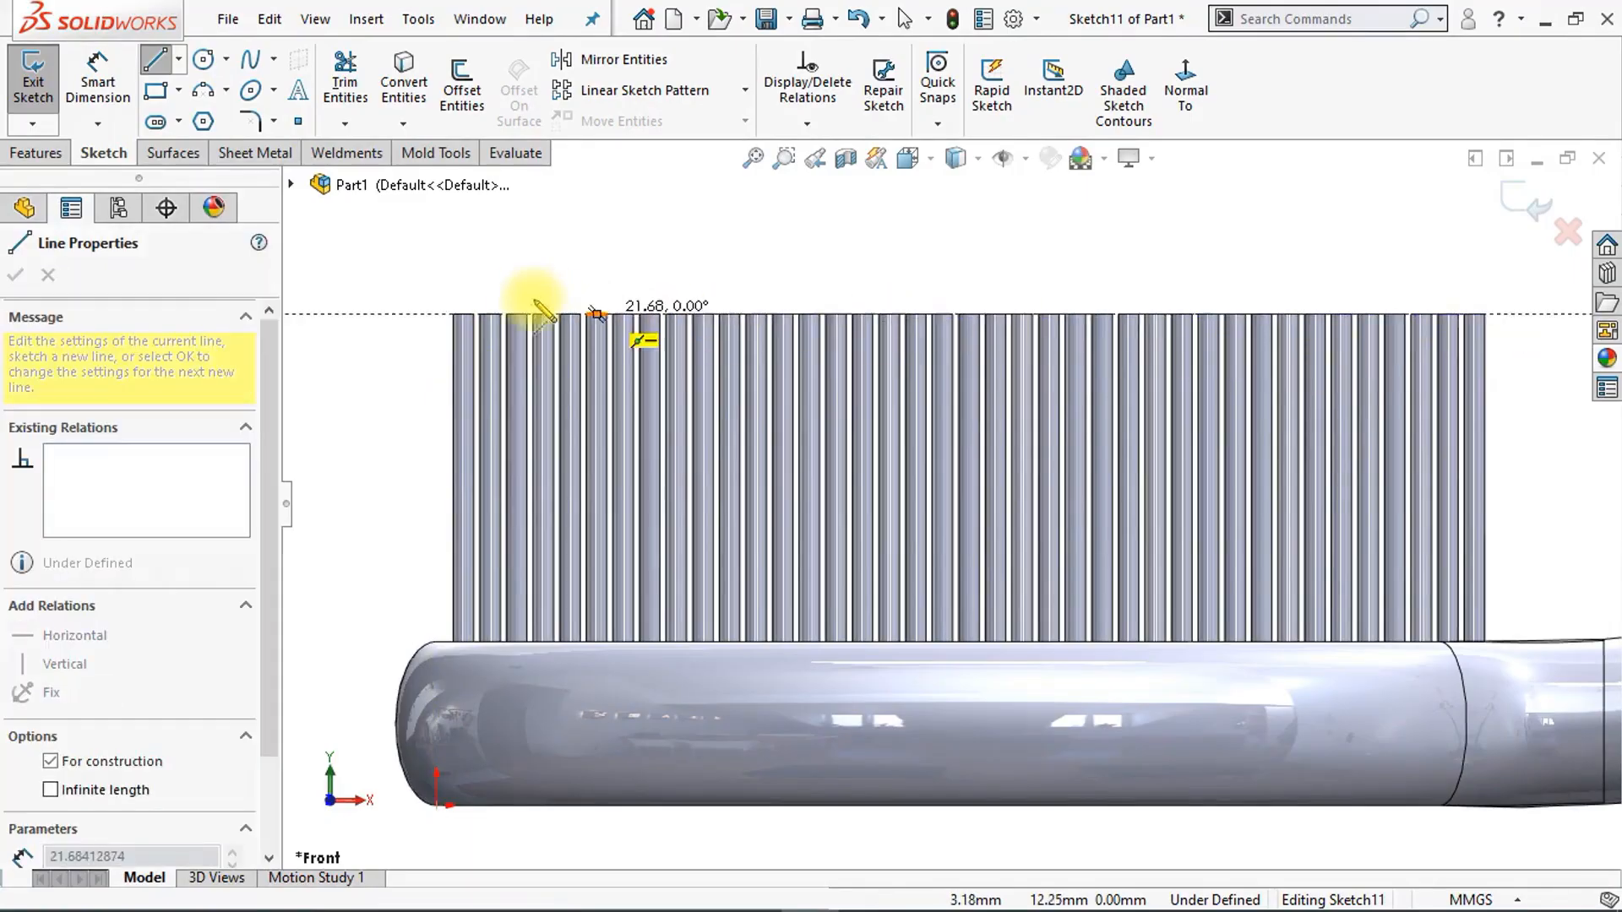
{"action": "left_click", "coordinate": [454, 314]}
{"action": "key", "text": "Escape"}
Step: Hide the toothbrush body through Fill Pattern1 so only the sketch centerline is displayed
{"action": "scroll", "coordinate": [245, 671], "scroll_direction": "down", "scroll_amount": 3}
{"action": "left_click", "coordinate": [101, 790]}
{"action": "left_click", "coordinate": [124, 758]}
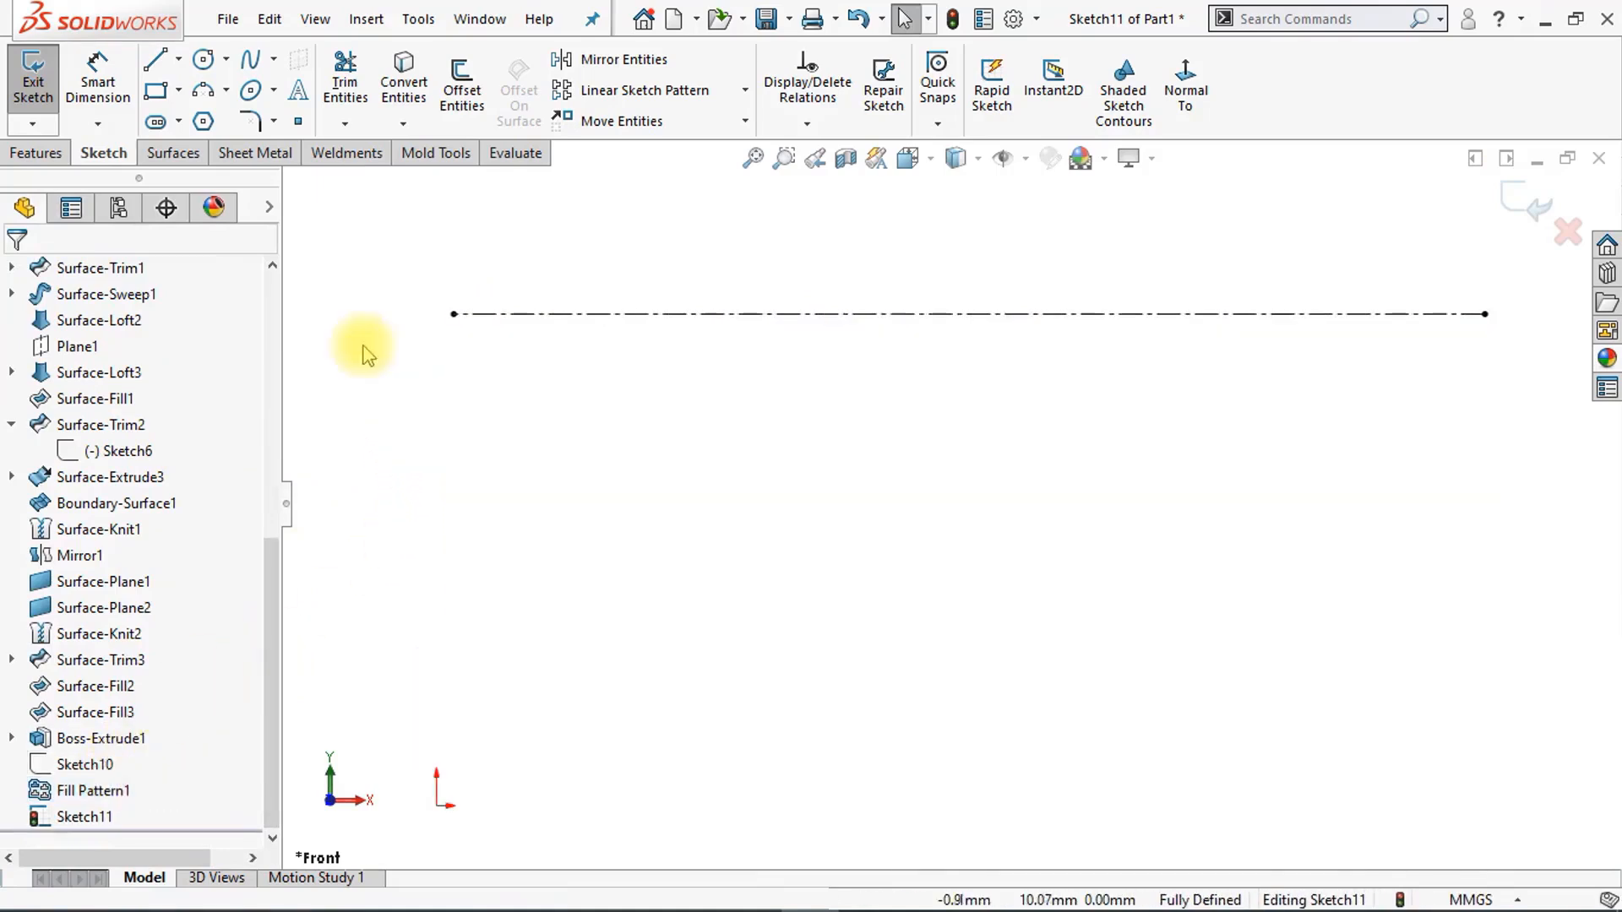
Step: Draw a shallow V of two lines about 1.3 mm deep, from the centerline's left endpoint down and back up onto the centerline
{"action": "left_click", "coordinate": [154, 60]}
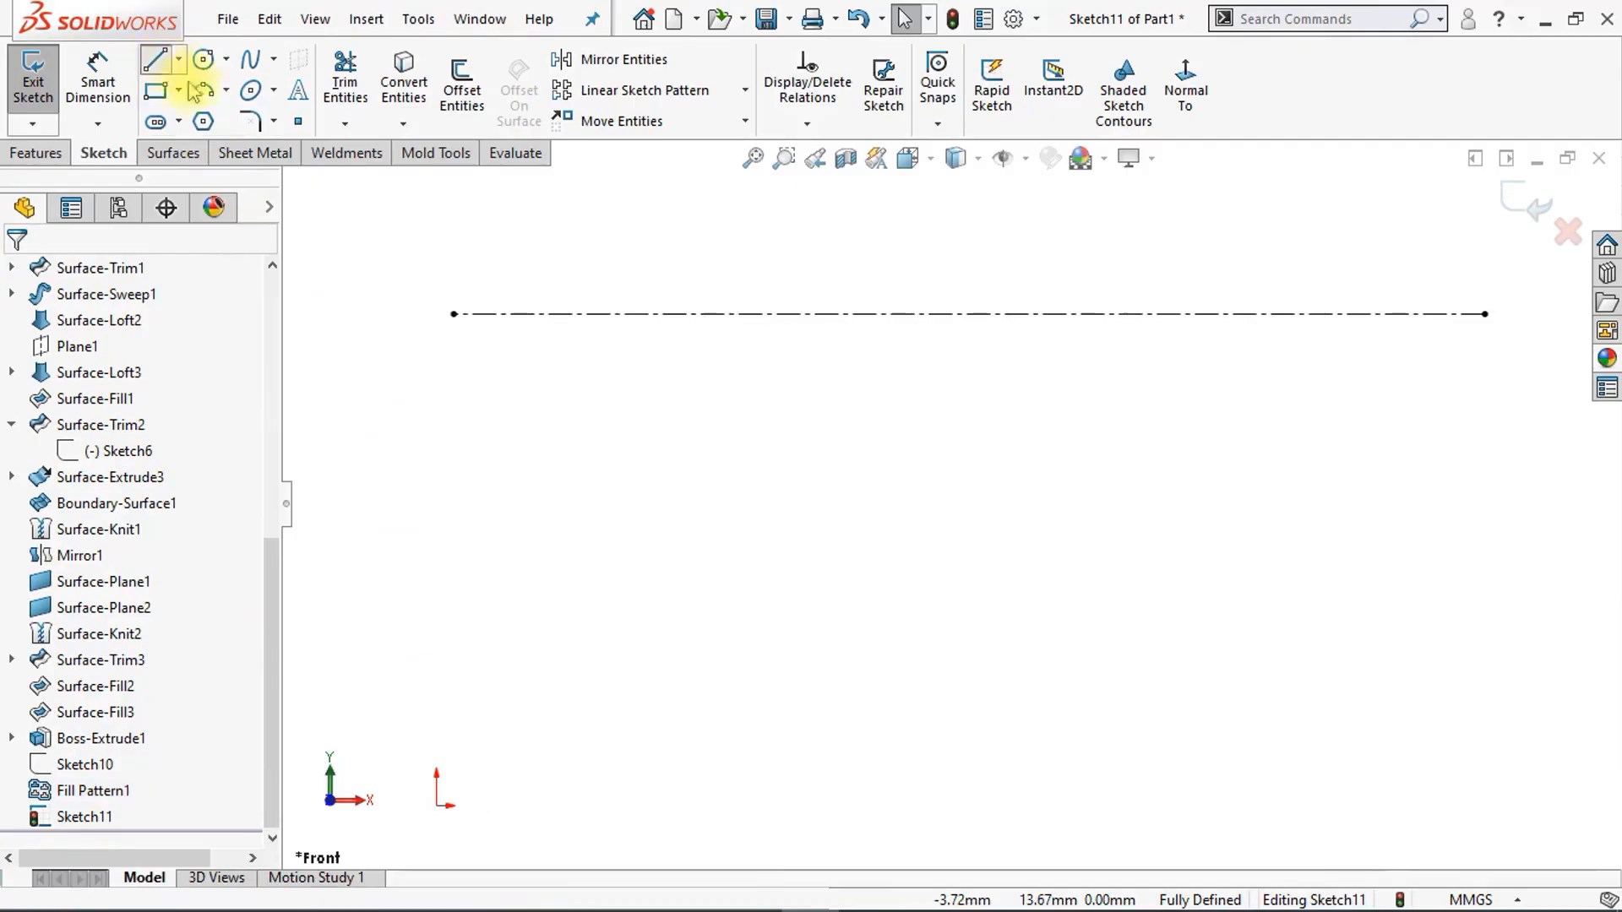
{"action": "left_click", "coordinate": [454, 314]}
{"action": "left_click", "coordinate": [584, 366]}
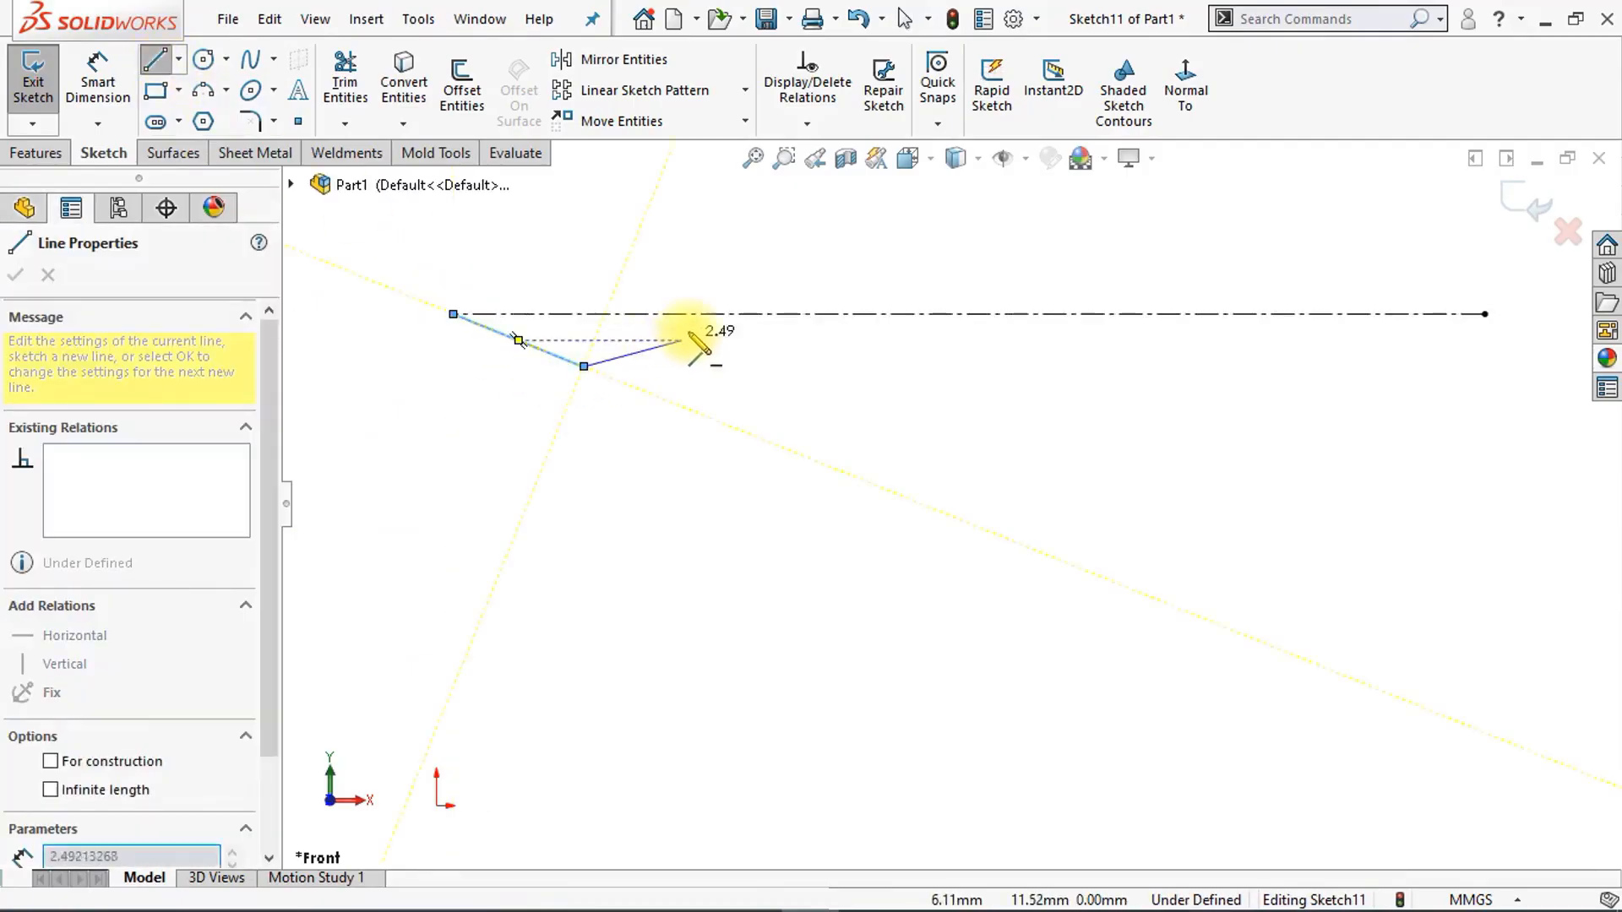
{"action": "left_click", "coordinate": [698, 314]}
{"action": "key", "text": "Escape"}
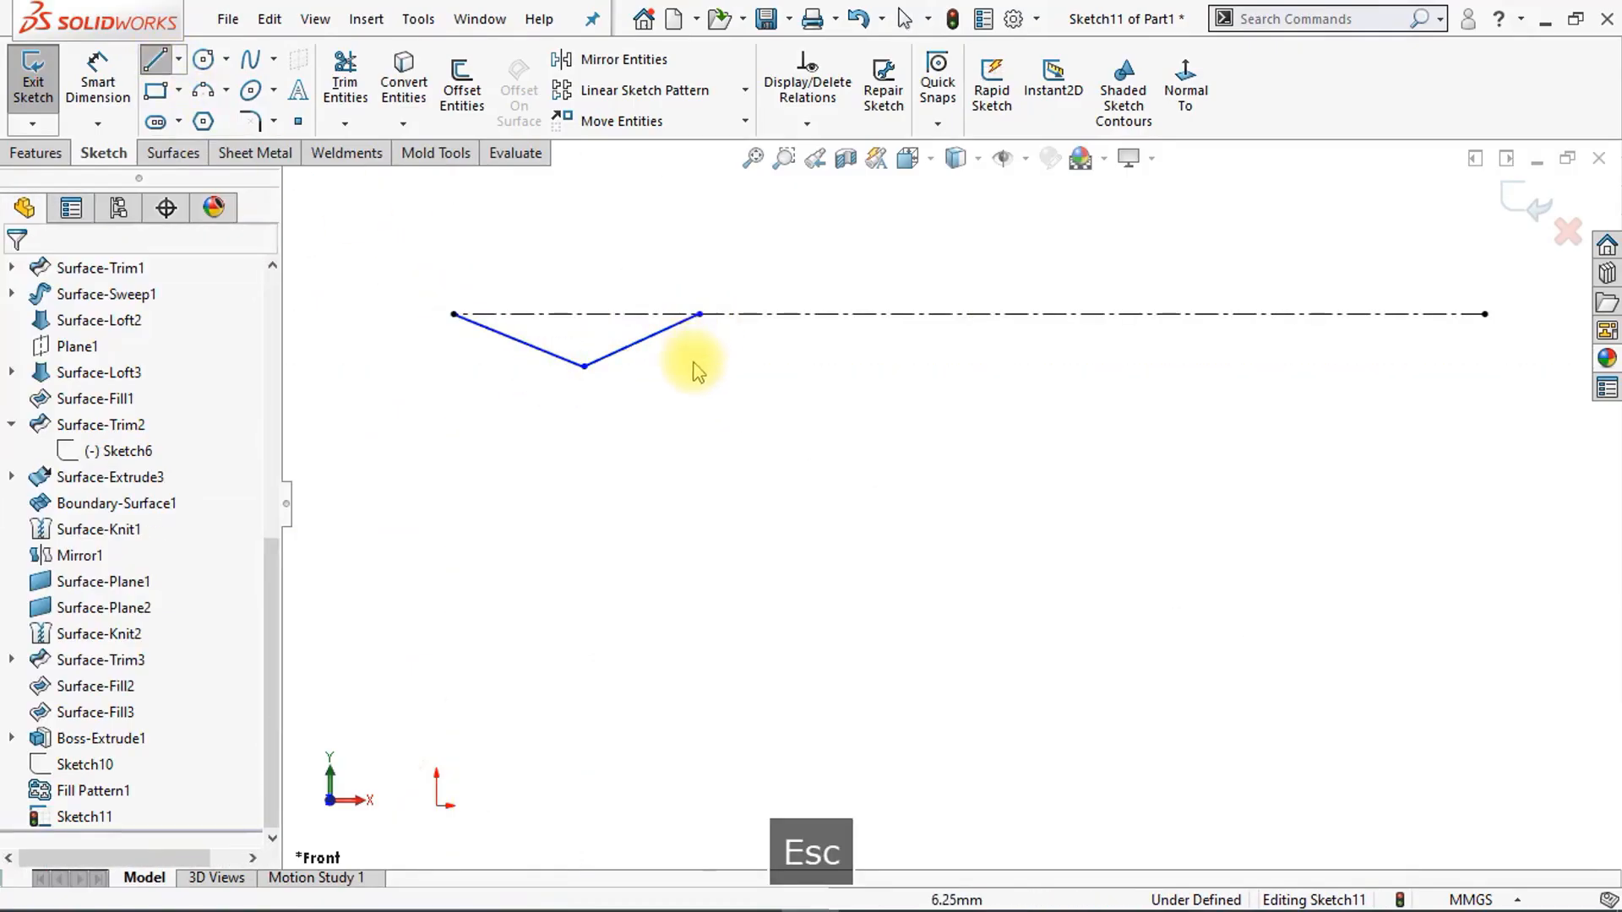
Step: Make the two lines of the V equal in length
{"action": "left_click", "coordinate": [573, 362], "text": "ctrl"}
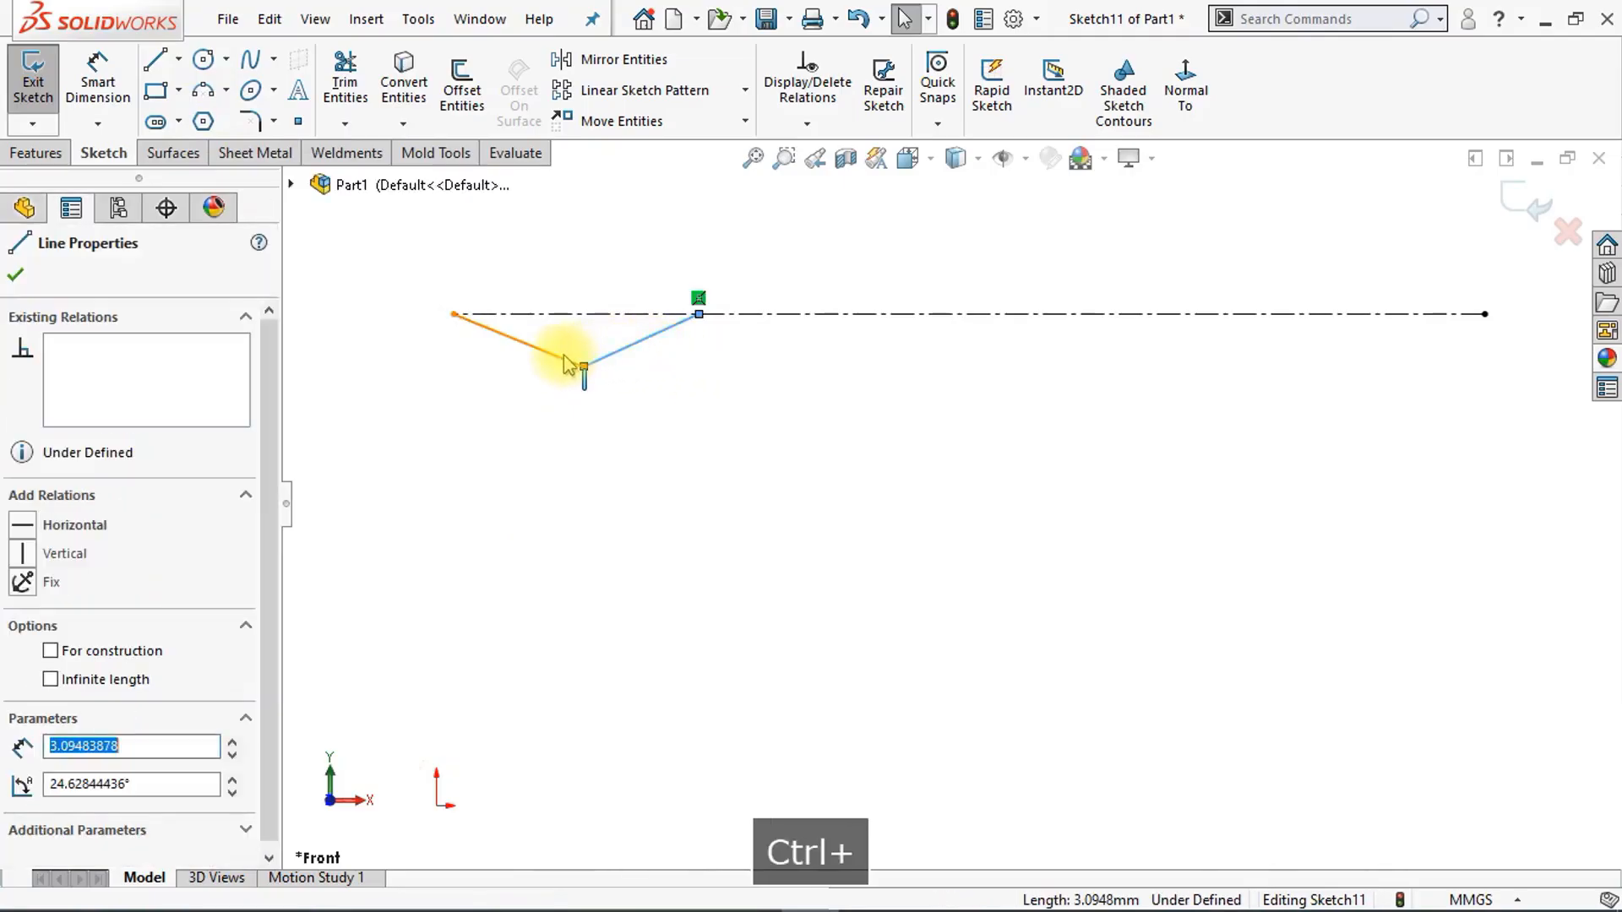
{"action": "left_click", "coordinate": [676, 319], "text": "ctrl"}
{"action": "left_click", "coordinate": [811, 248]}
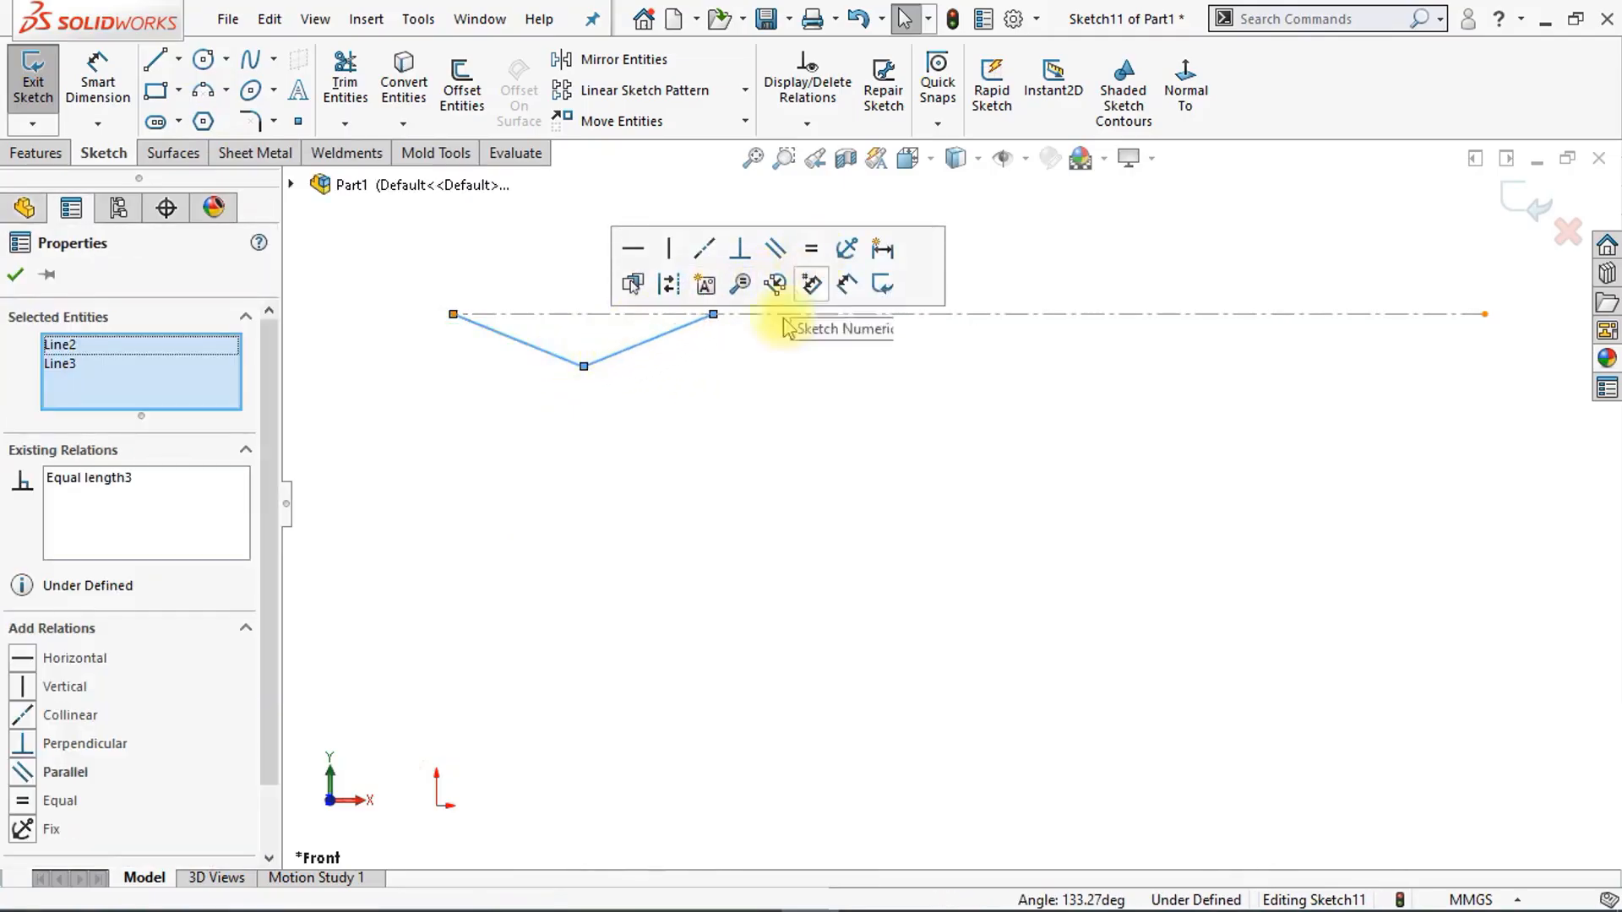
{"action": "left_click", "coordinate": [755, 378]}
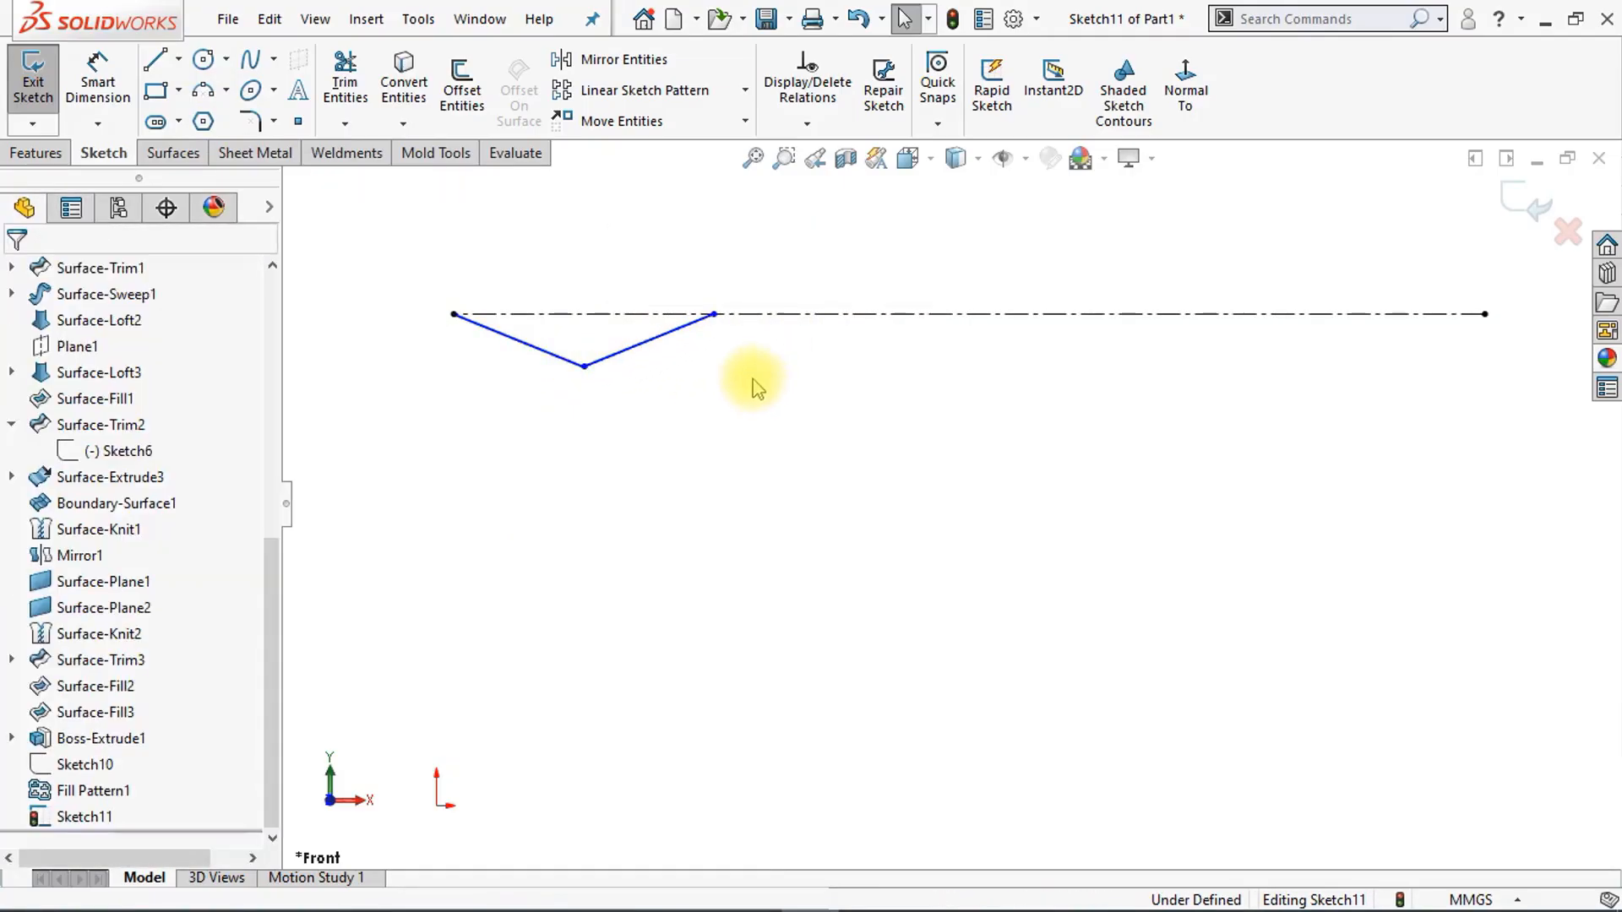
Step: Dimension the V's depth from its lower vertex to the centerline as 1 mm
{"action": "left_click", "coordinate": [99, 92]}
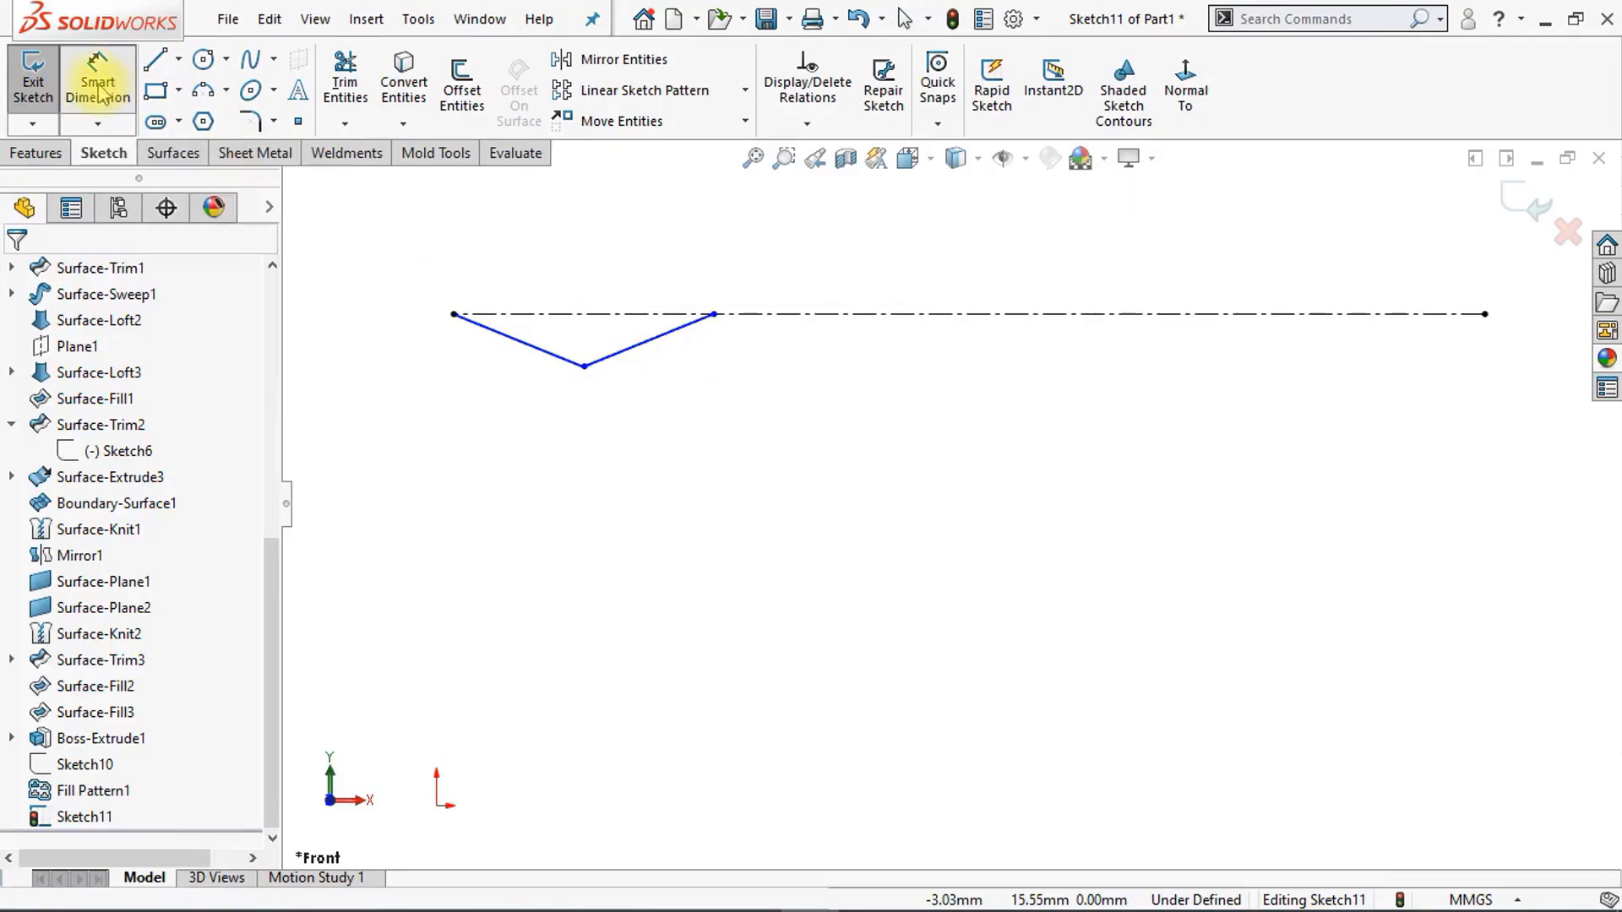
{"action": "left_click", "coordinate": [584, 367]}
{"action": "left_click", "coordinate": [583, 316]}
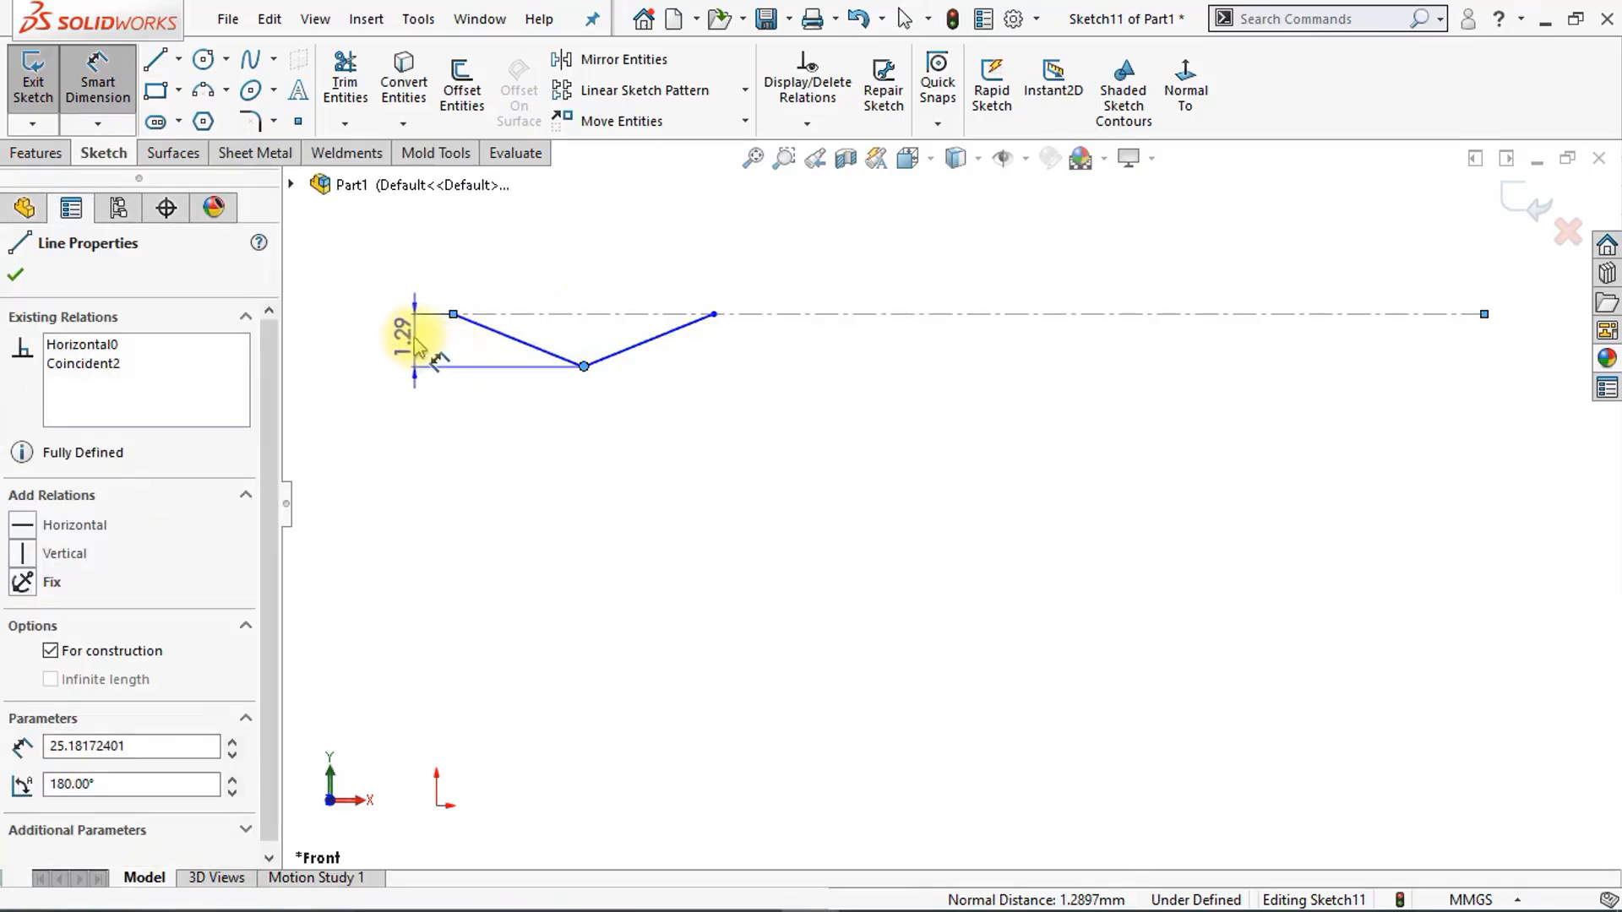
{"action": "left_click", "coordinate": [417, 342]}
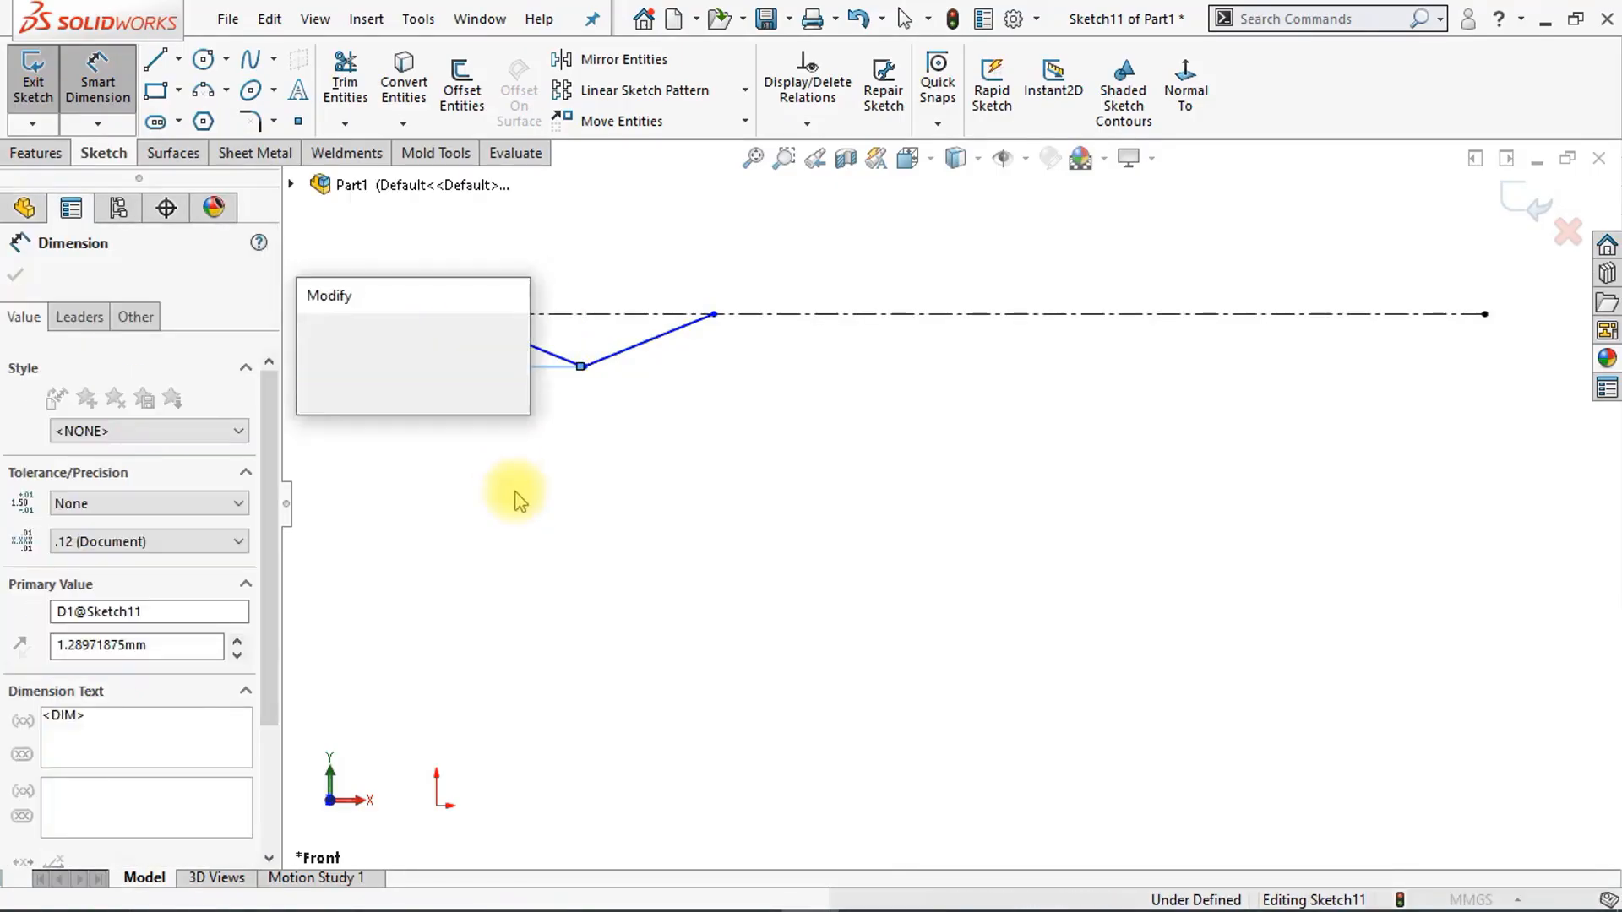
{"action": "type", "text": "1"}
{"action": "key", "text": "Return"}
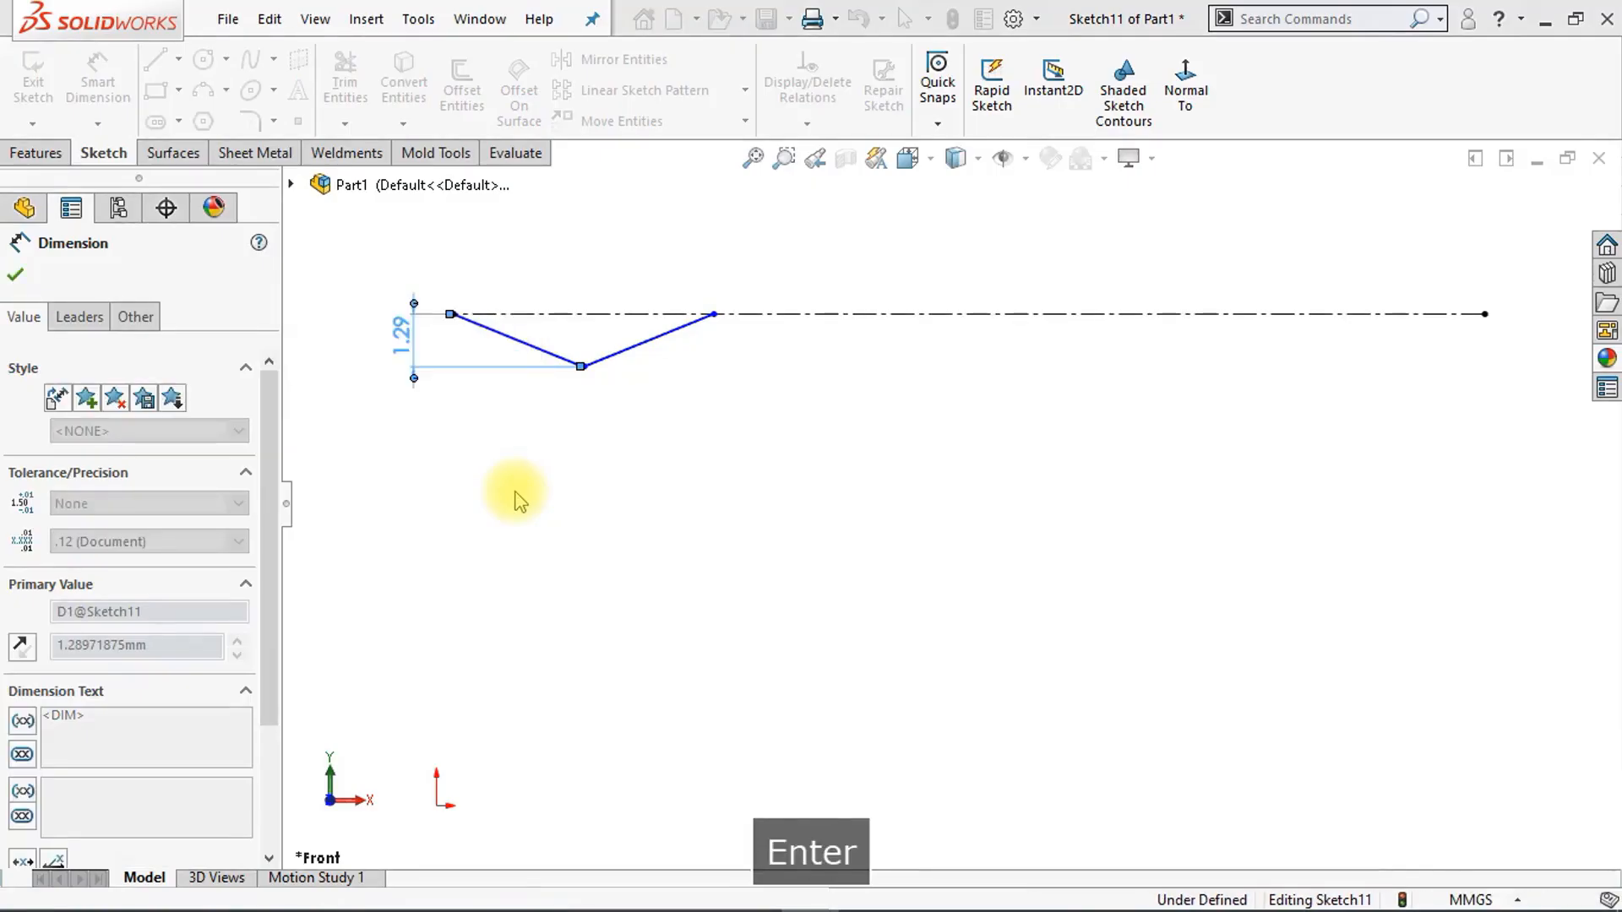
{"action": "left_click", "coordinate": [516, 492]}
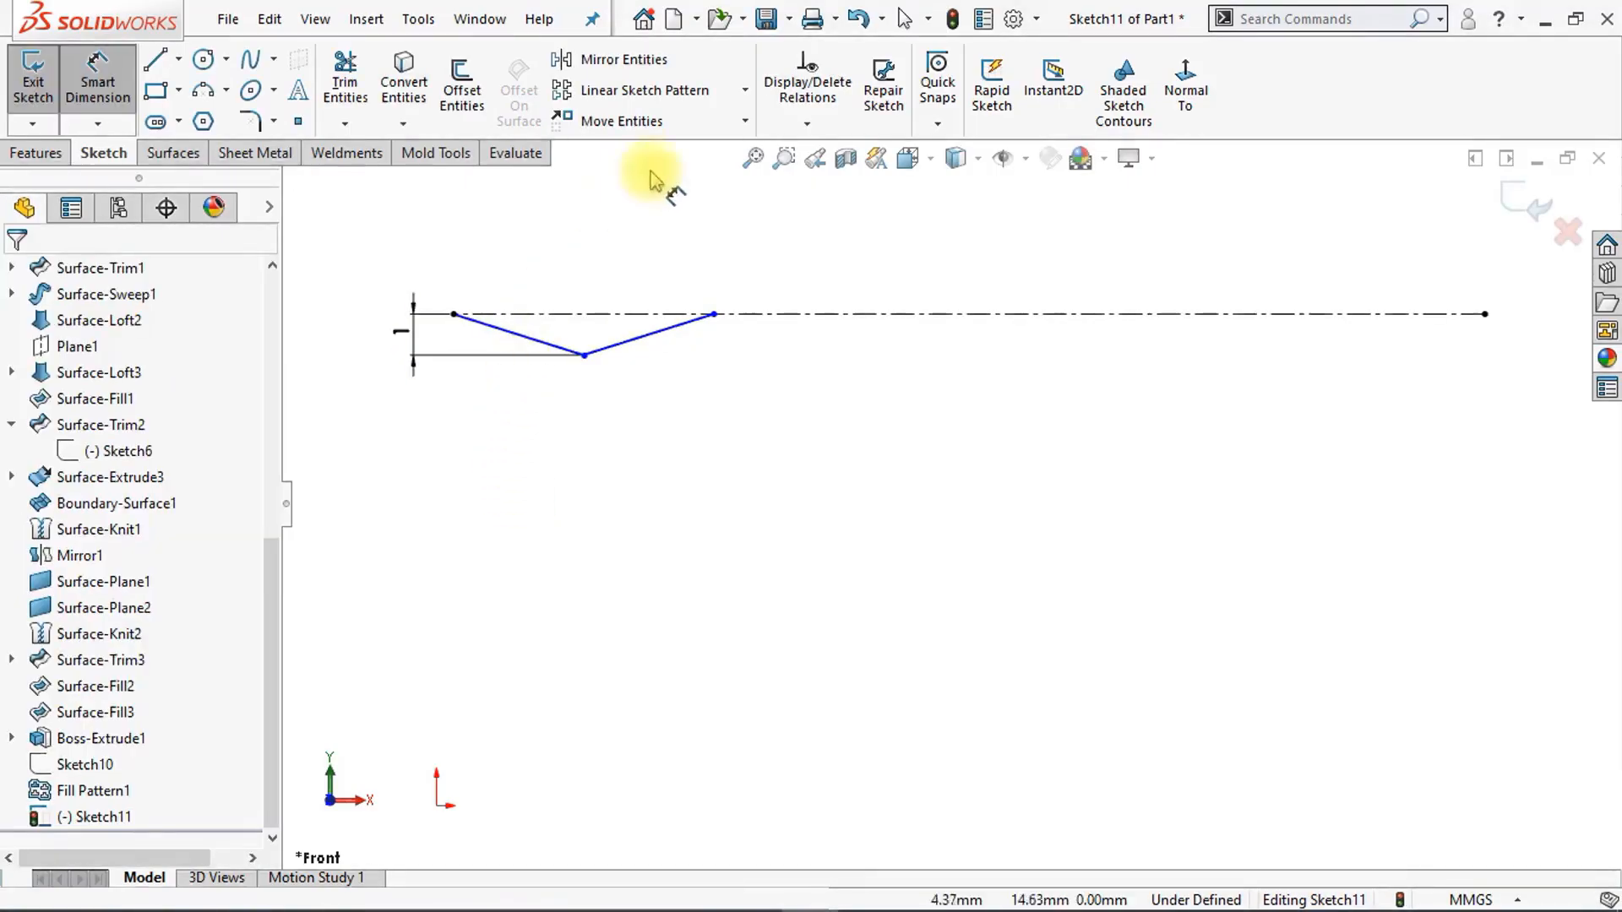
Step: Create a linear sketch pattern of both V lines along the X-axis with 4 instances spaced 5 mm apart
{"action": "left_click", "coordinate": [747, 91]}
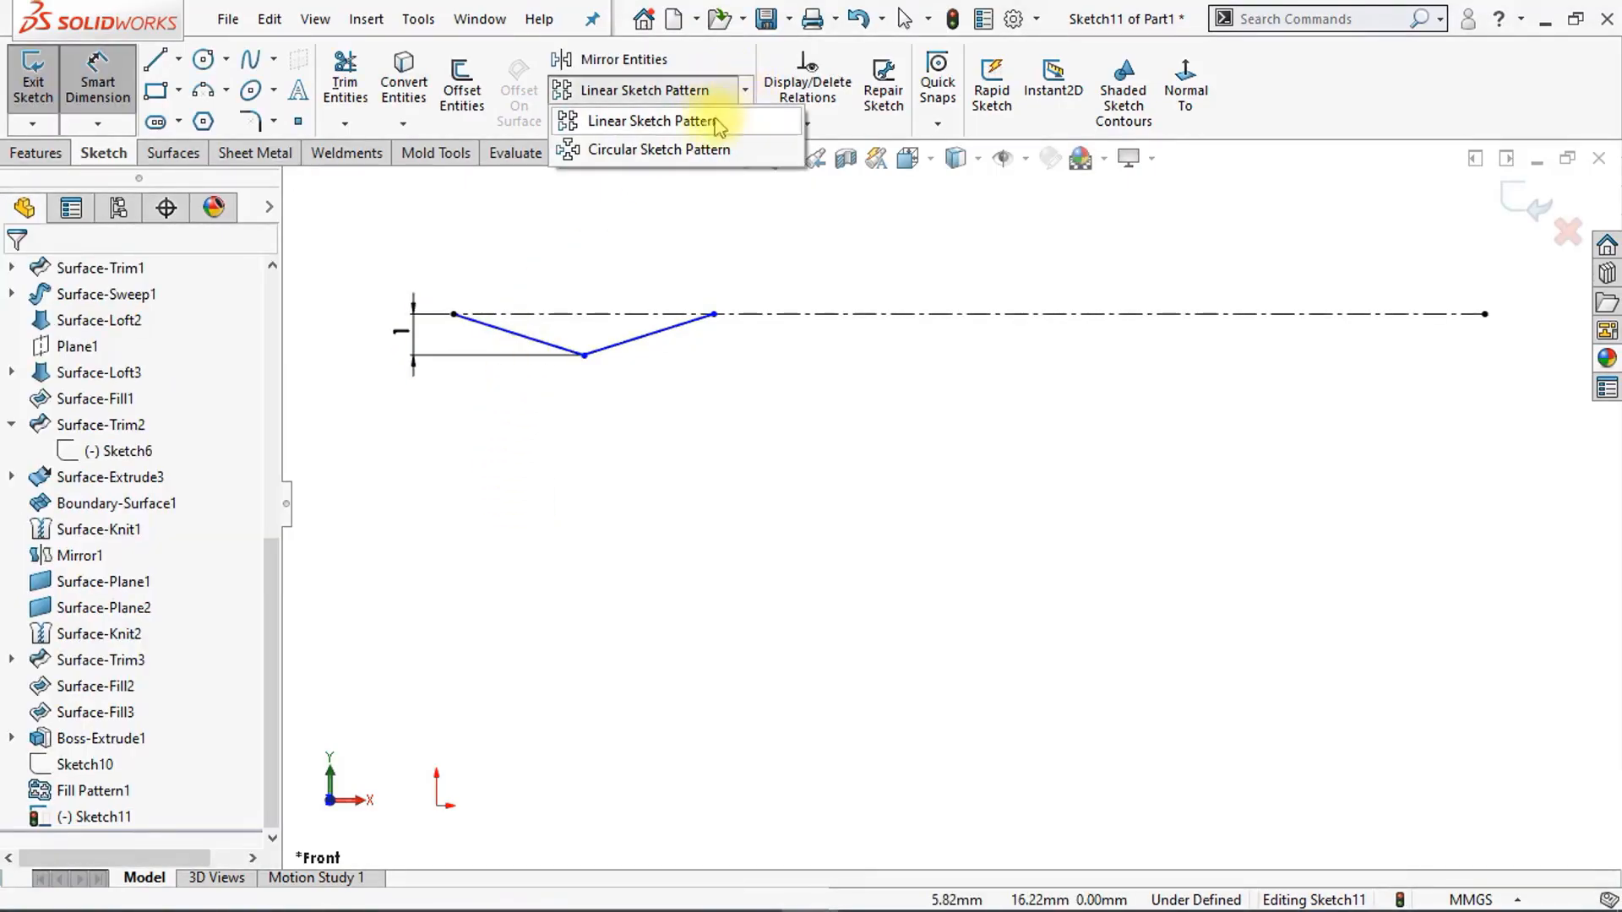
{"action": "left_click", "coordinate": [708, 125]}
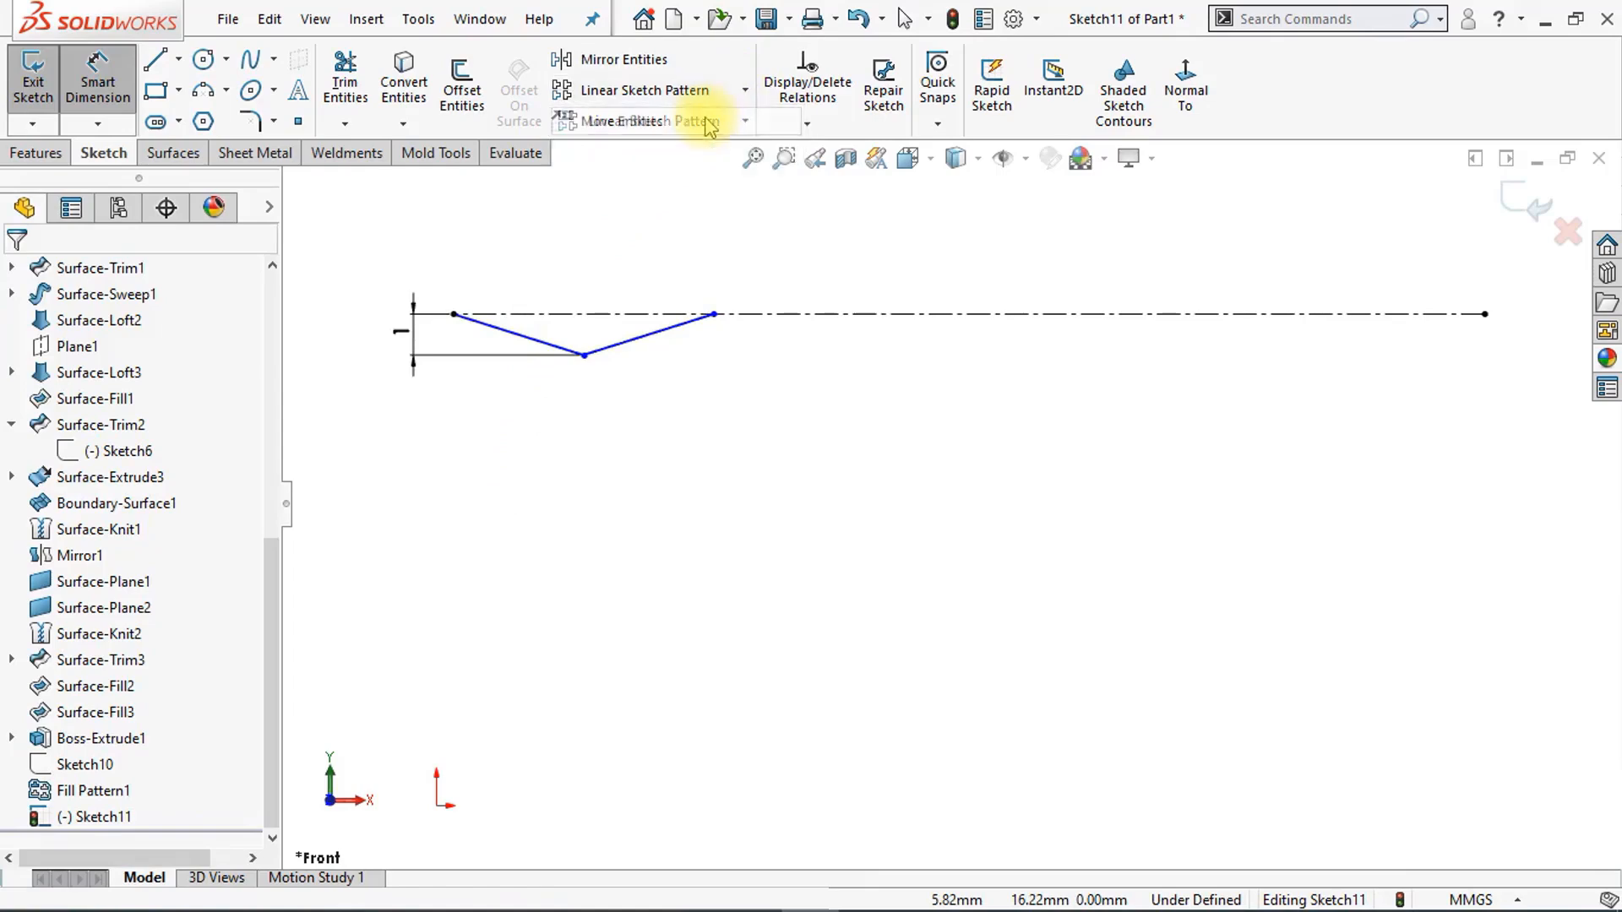
{"action": "left_click", "coordinate": [561, 355]}
{"action": "left_click", "coordinate": [646, 340]}
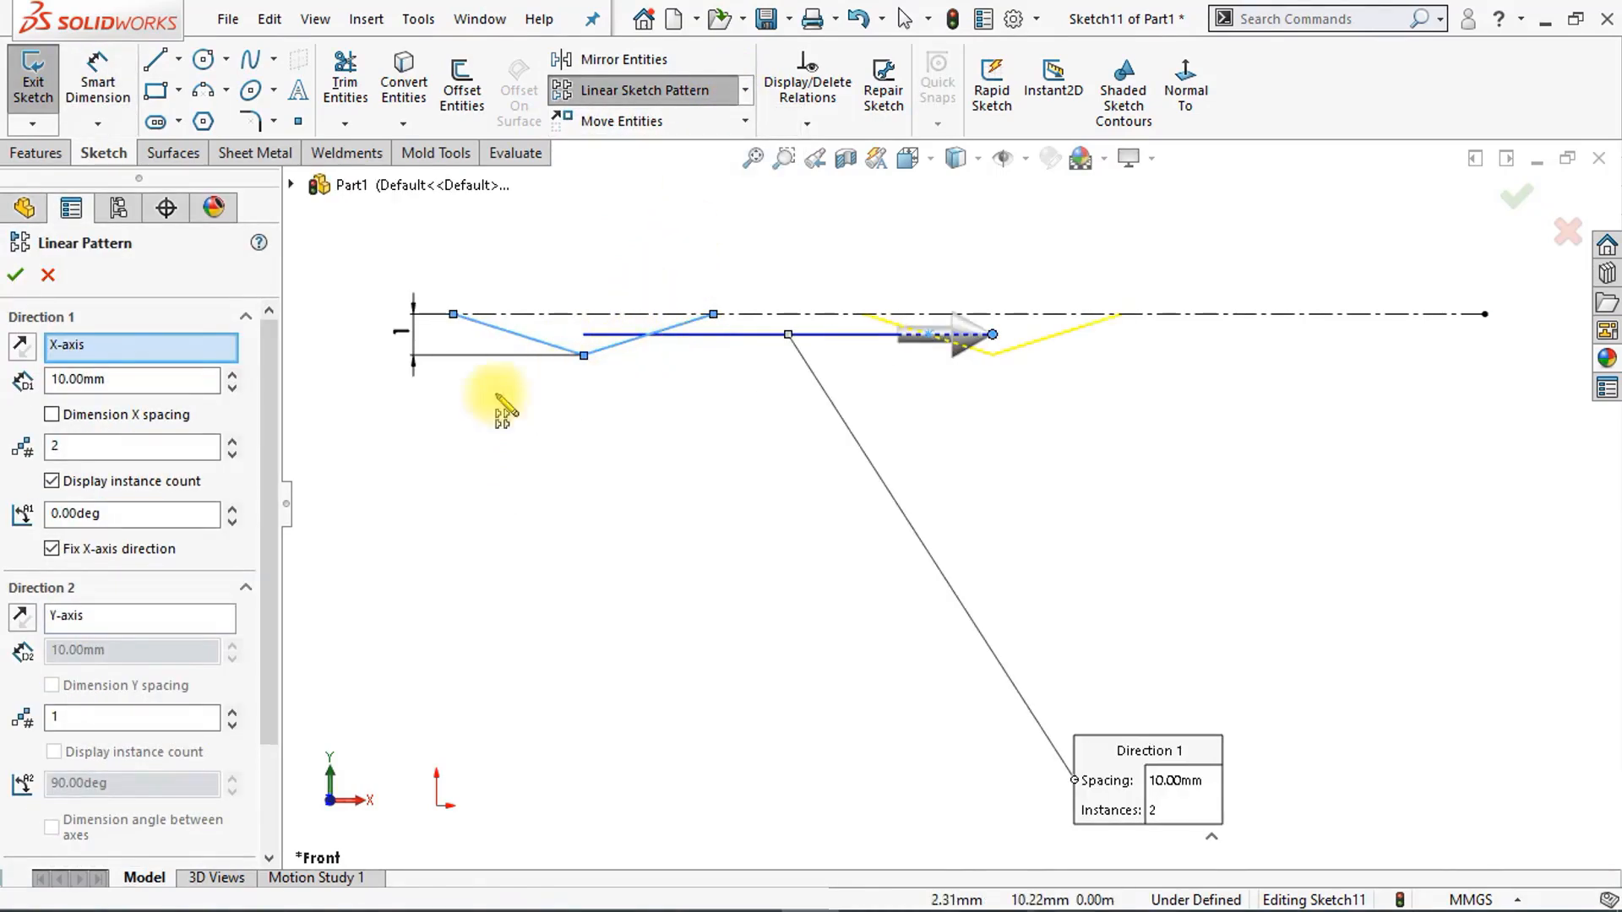
{"action": "left_click", "coordinate": [232, 440]}
{"action": "left_click", "coordinate": [233, 440]}
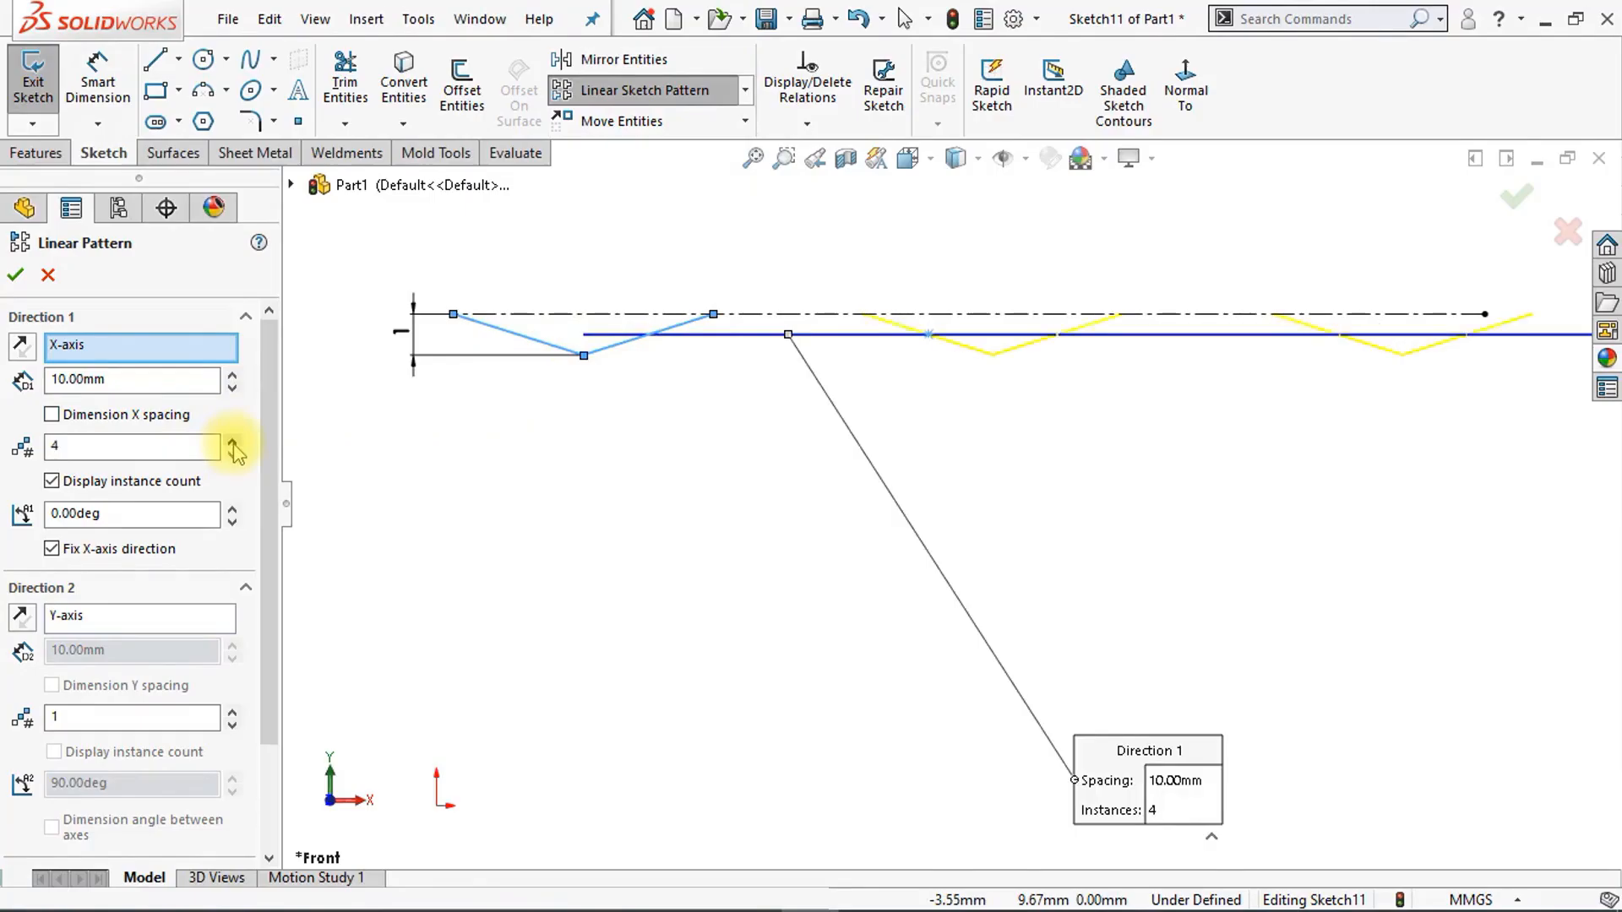
{"action": "type", "text": "5"}
{"action": "key", "text": "Return"}
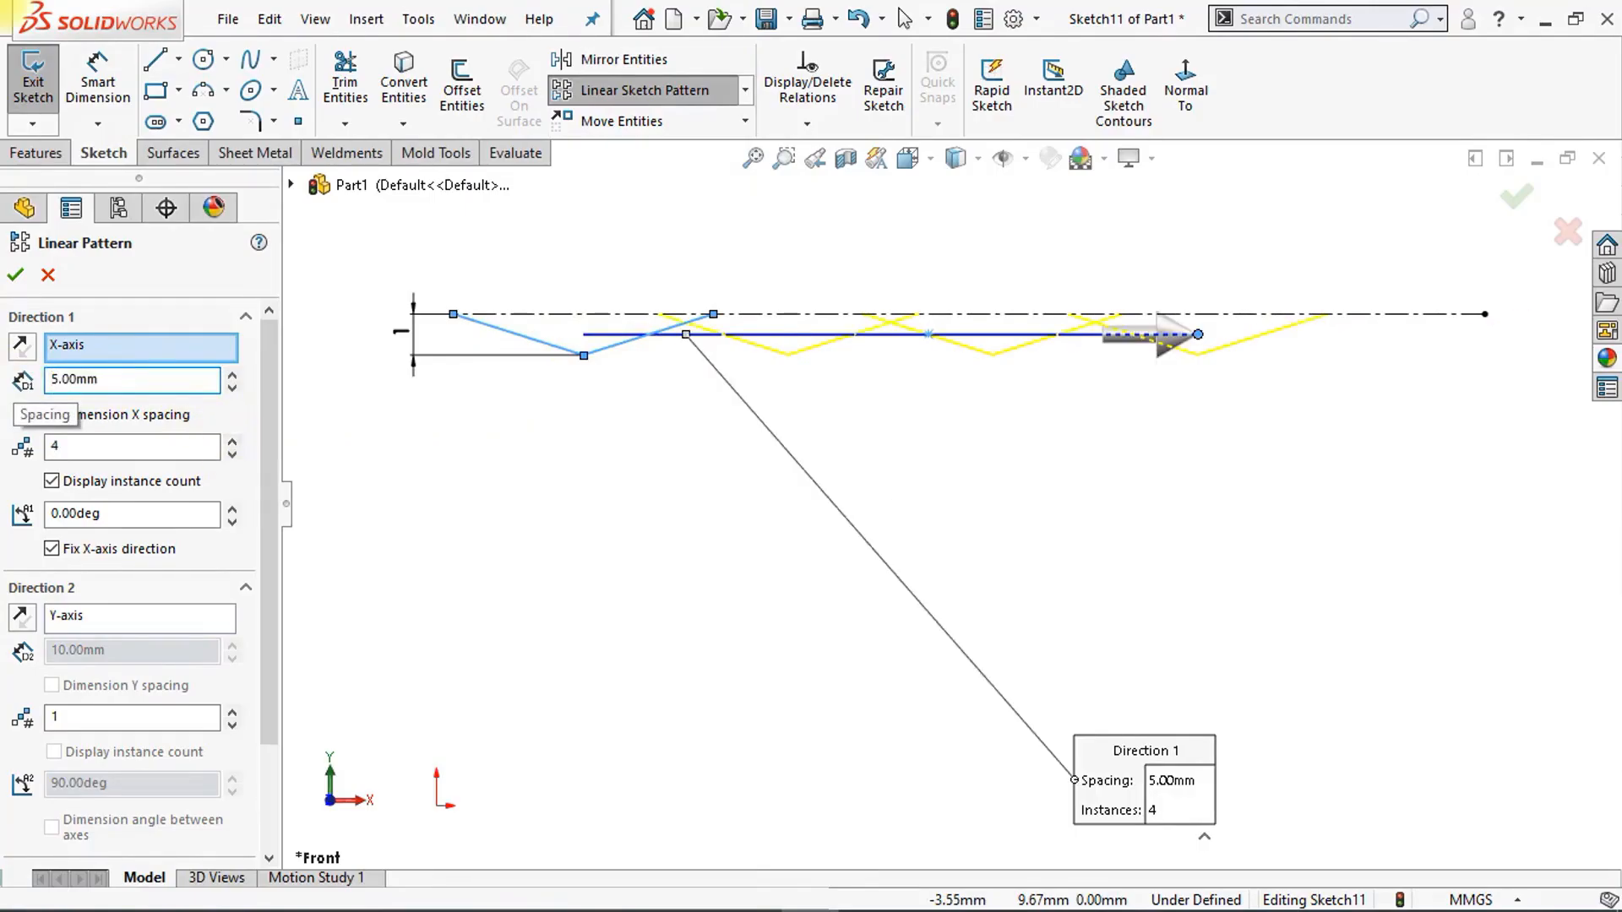
{"action": "left_click", "coordinate": [17, 277]}
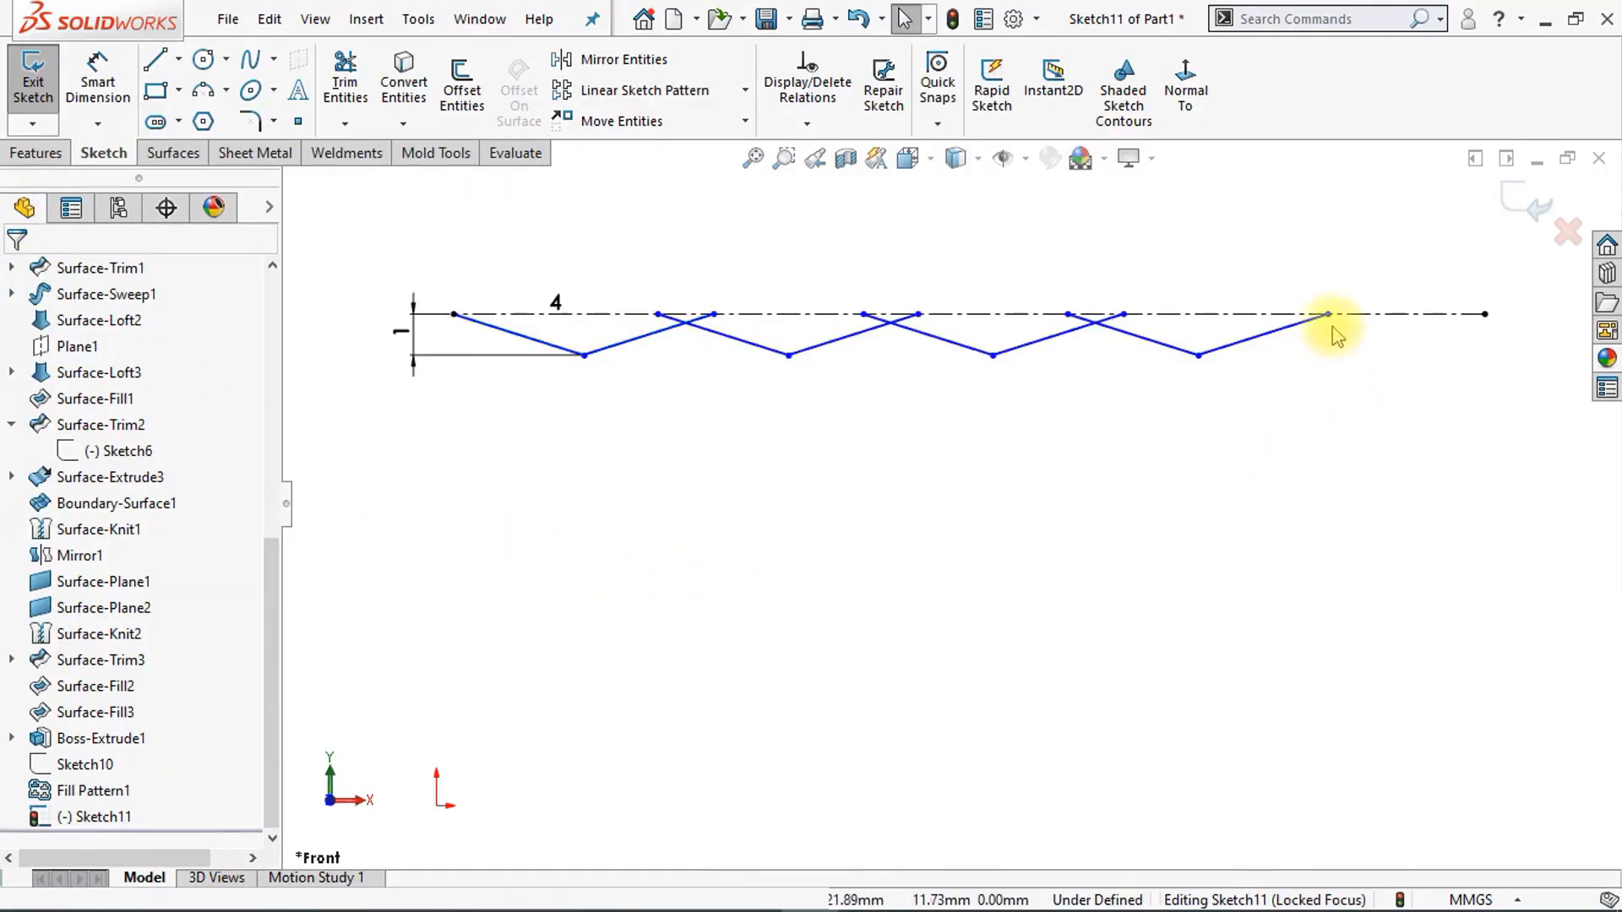
Step: Merge the last V's endpoint with the centerline's right end and the second V's start with the first V's end, forming a continuous zigzag
{"action": "left_click_drag", "start_coordinate": [1330, 321], "coordinate": [1485, 337]}
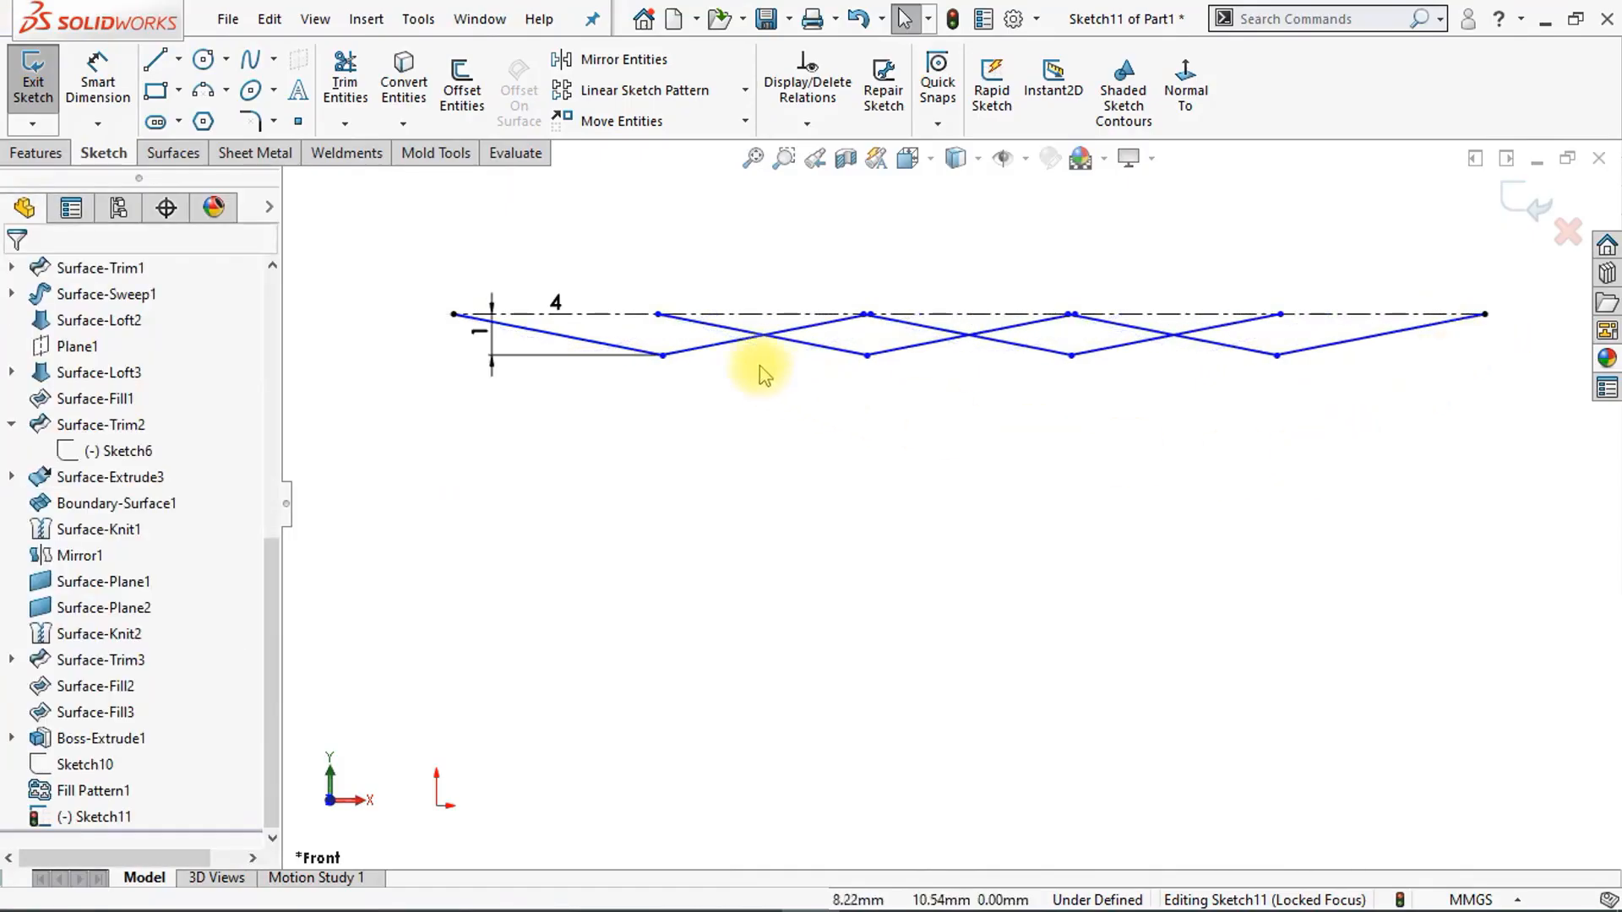
{"action": "left_click_drag", "start_coordinate": [661, 316], "coordinate": [713, 321]}
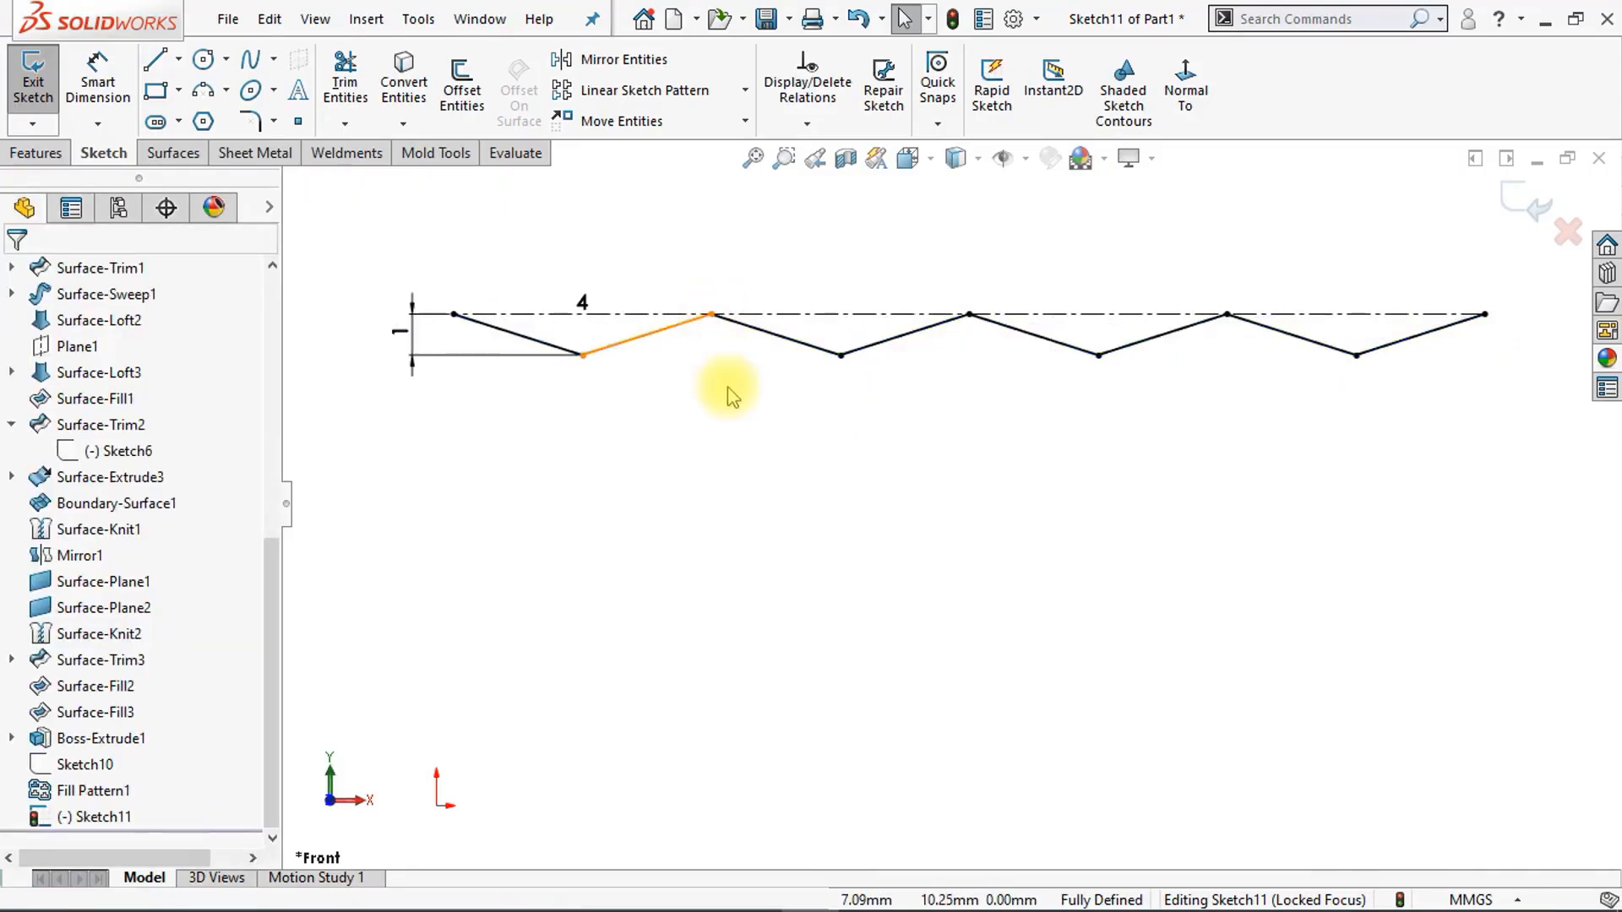
{"action": "key", "text": "f"}
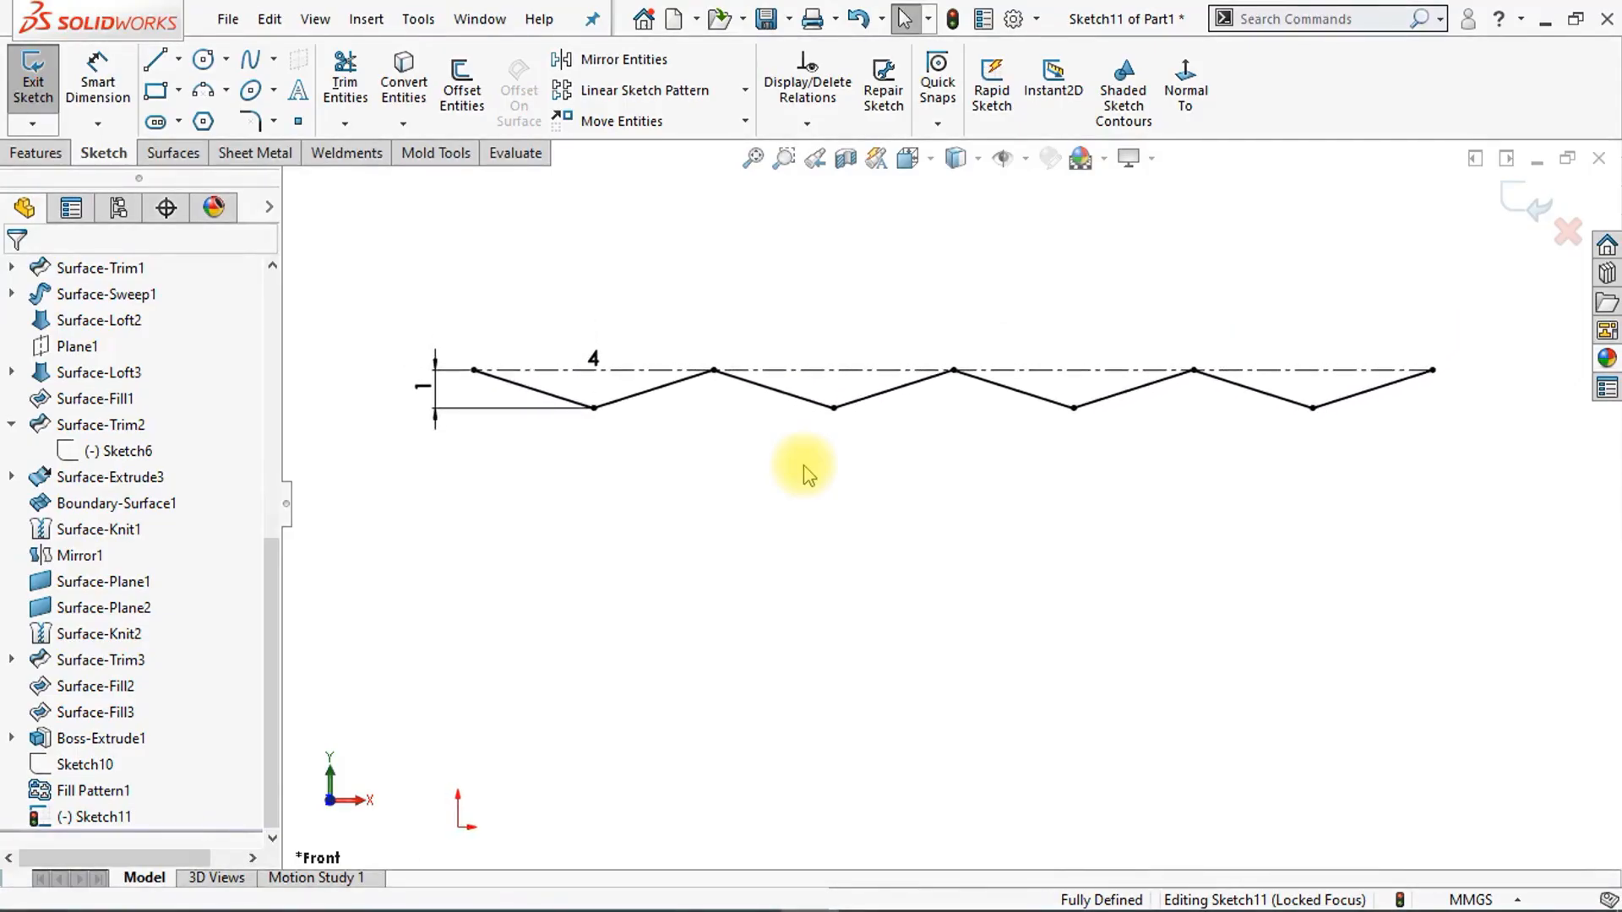
Step: Extrude the zigzag sketch as a surface 15 mm with the Mid Plane end condition
{"action": "left_click", "coordinate": [173, 153]}
{"action": "left_click", "coordinate": [40, 88]}
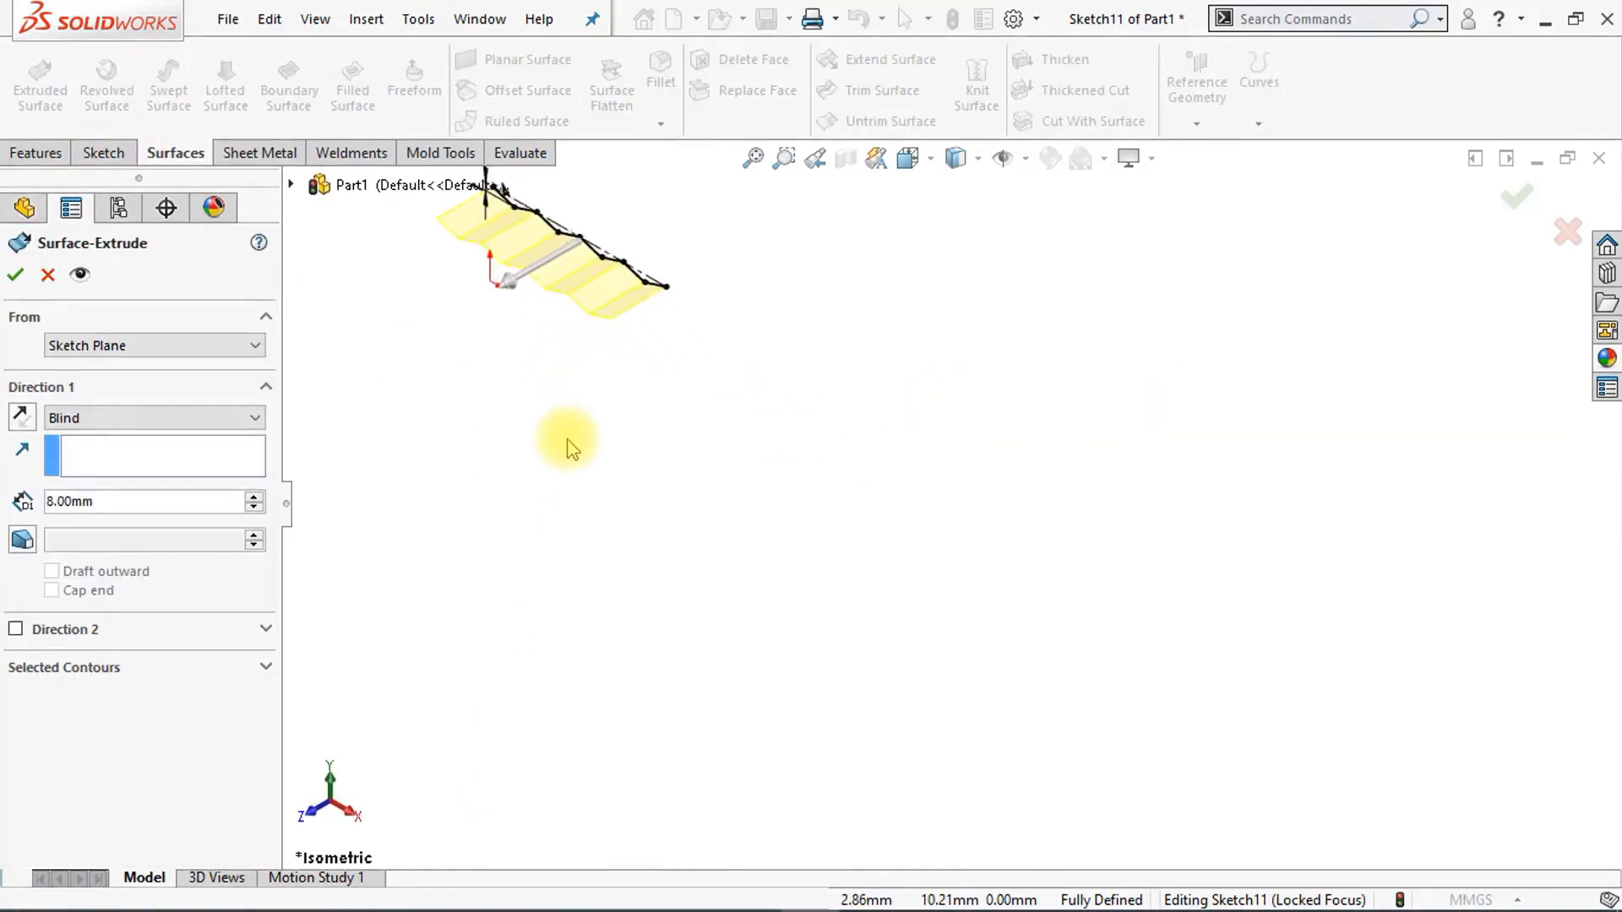
{"action": "double_click", "coordinate": [128, 503]}
{"action": "type", "text": "15"}
{"action": "key", "text": "Return"}
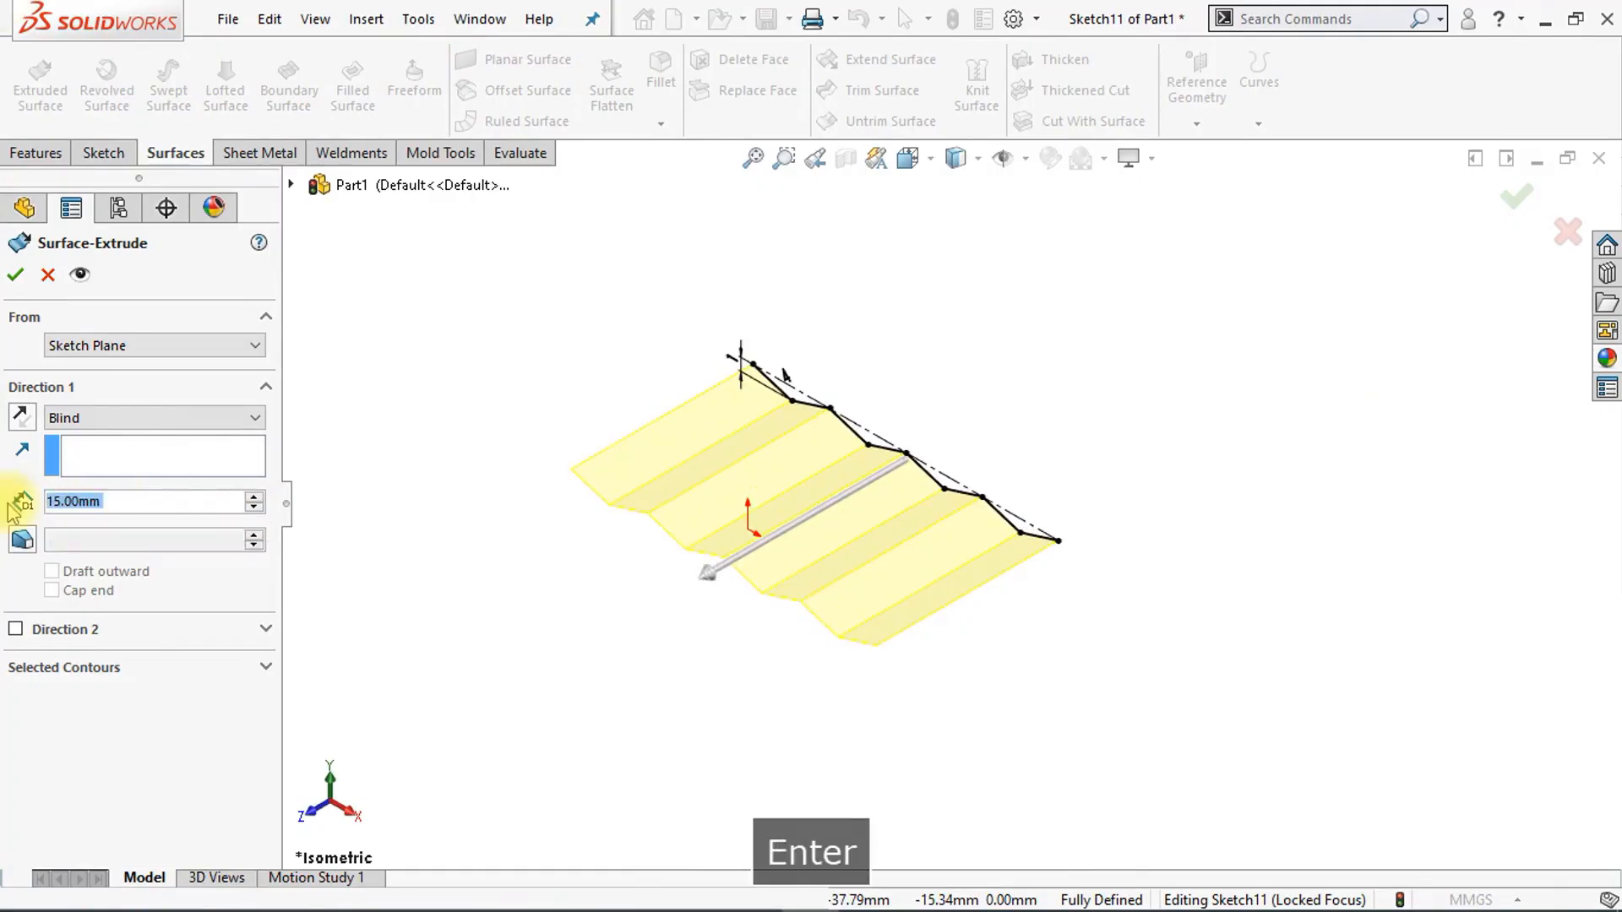
{"action": "left_click", "coordinate": [59, 417]}
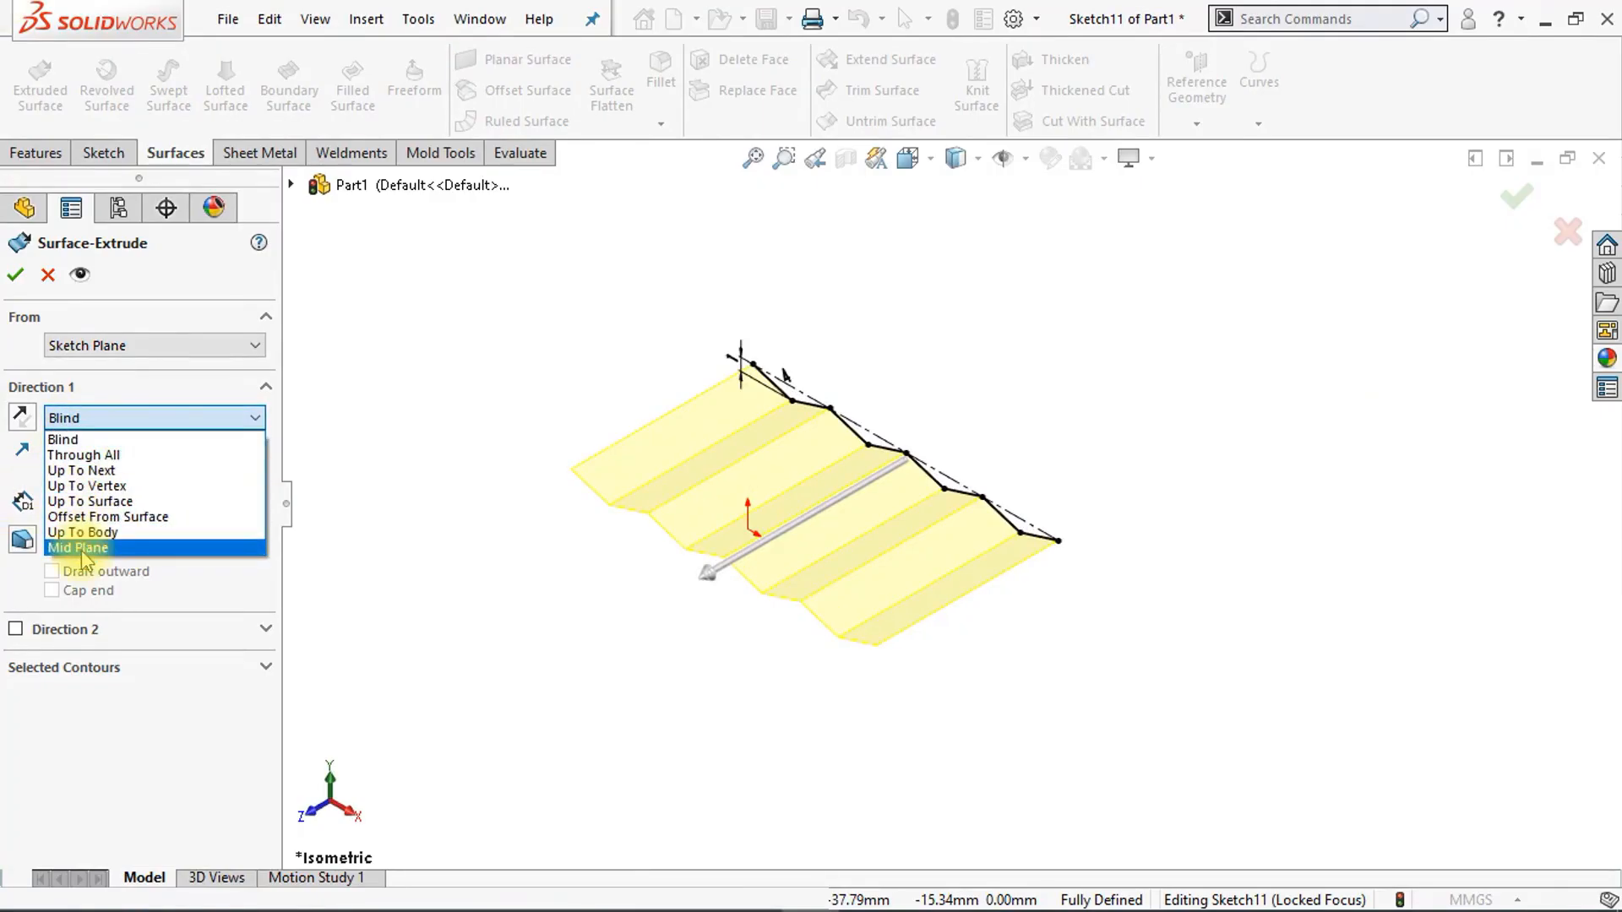
{"action": "left_click", "coordinate": [84, 547]}
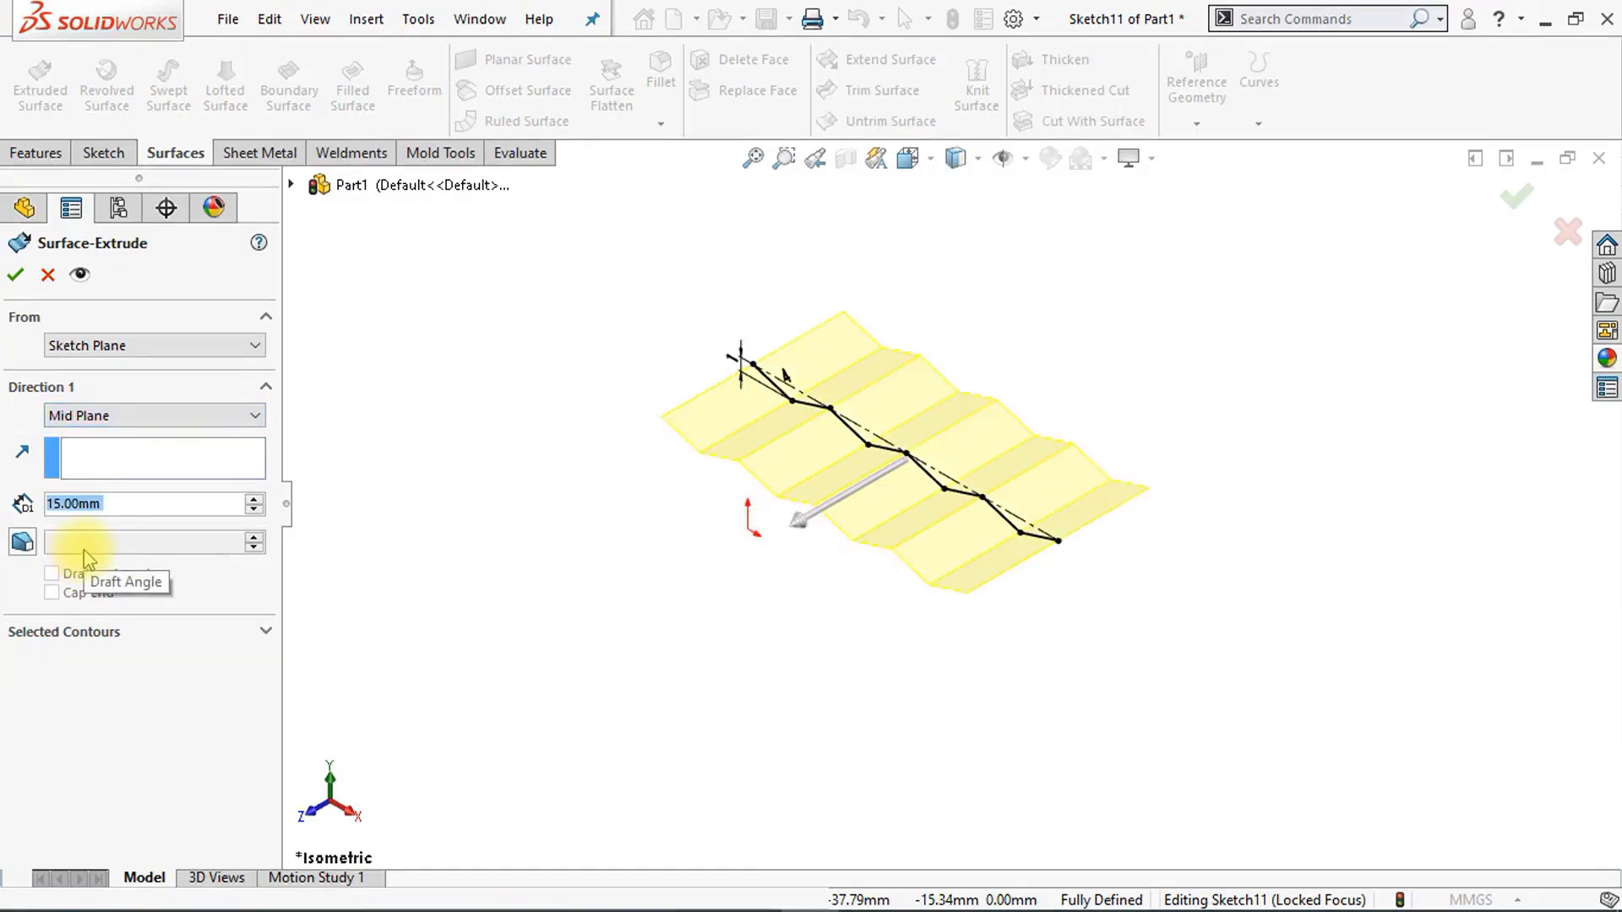
{"action": "left_click", "coordinate": [16, 276]}
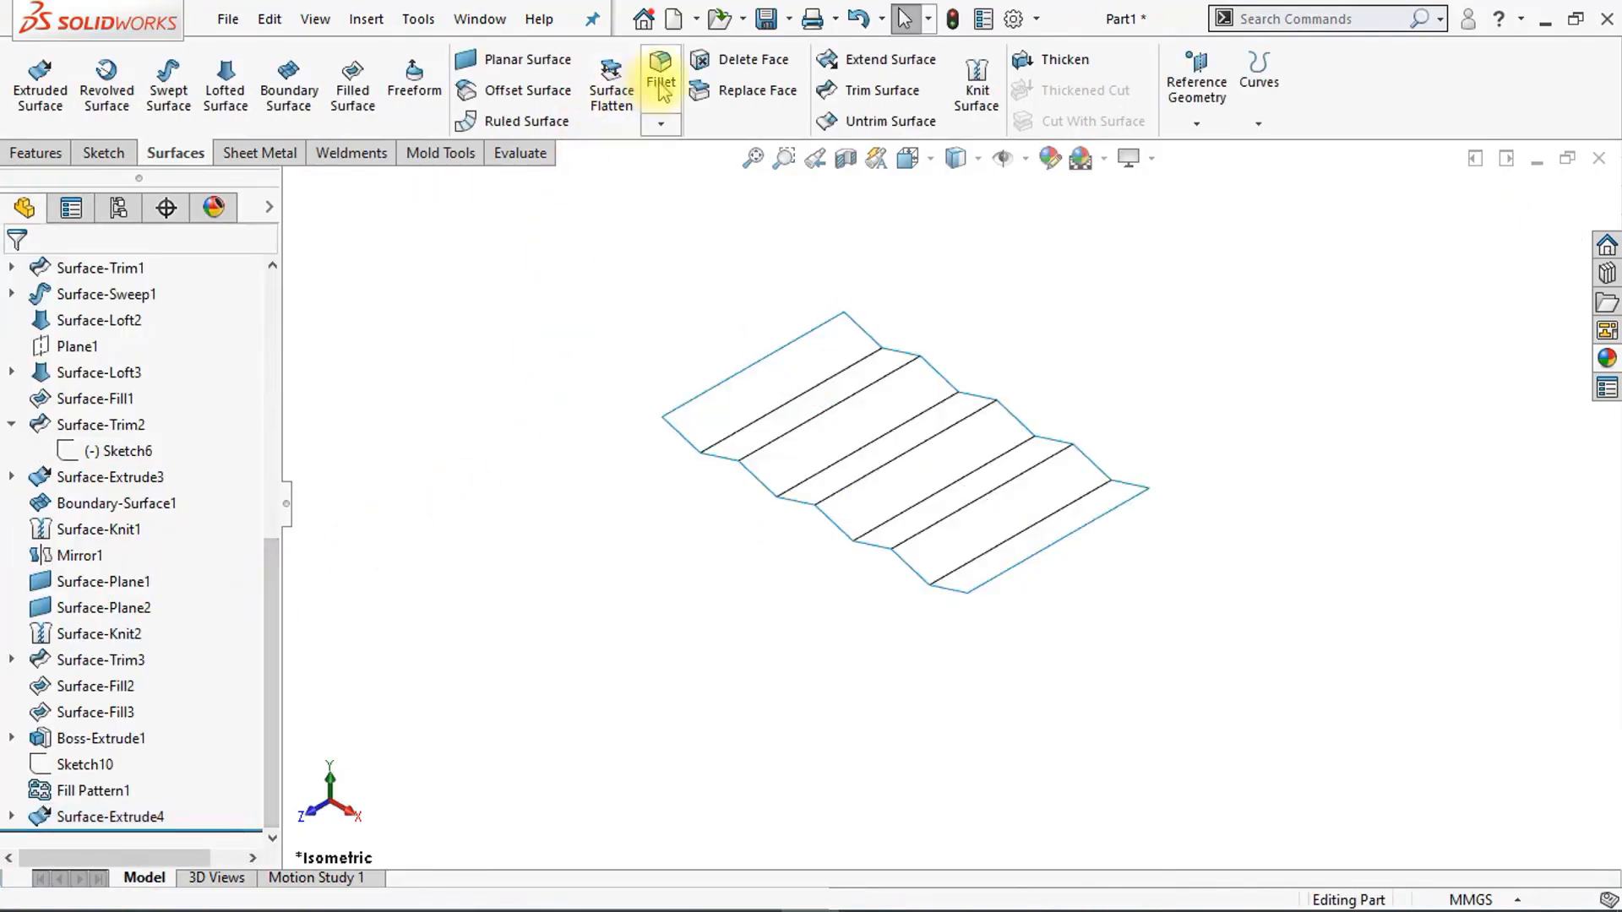
Step: Fillet all seven internal fold edges of the zigzag surface with a 1 mm radius
{"action": "left_click", "coordinate": [771, 422]}
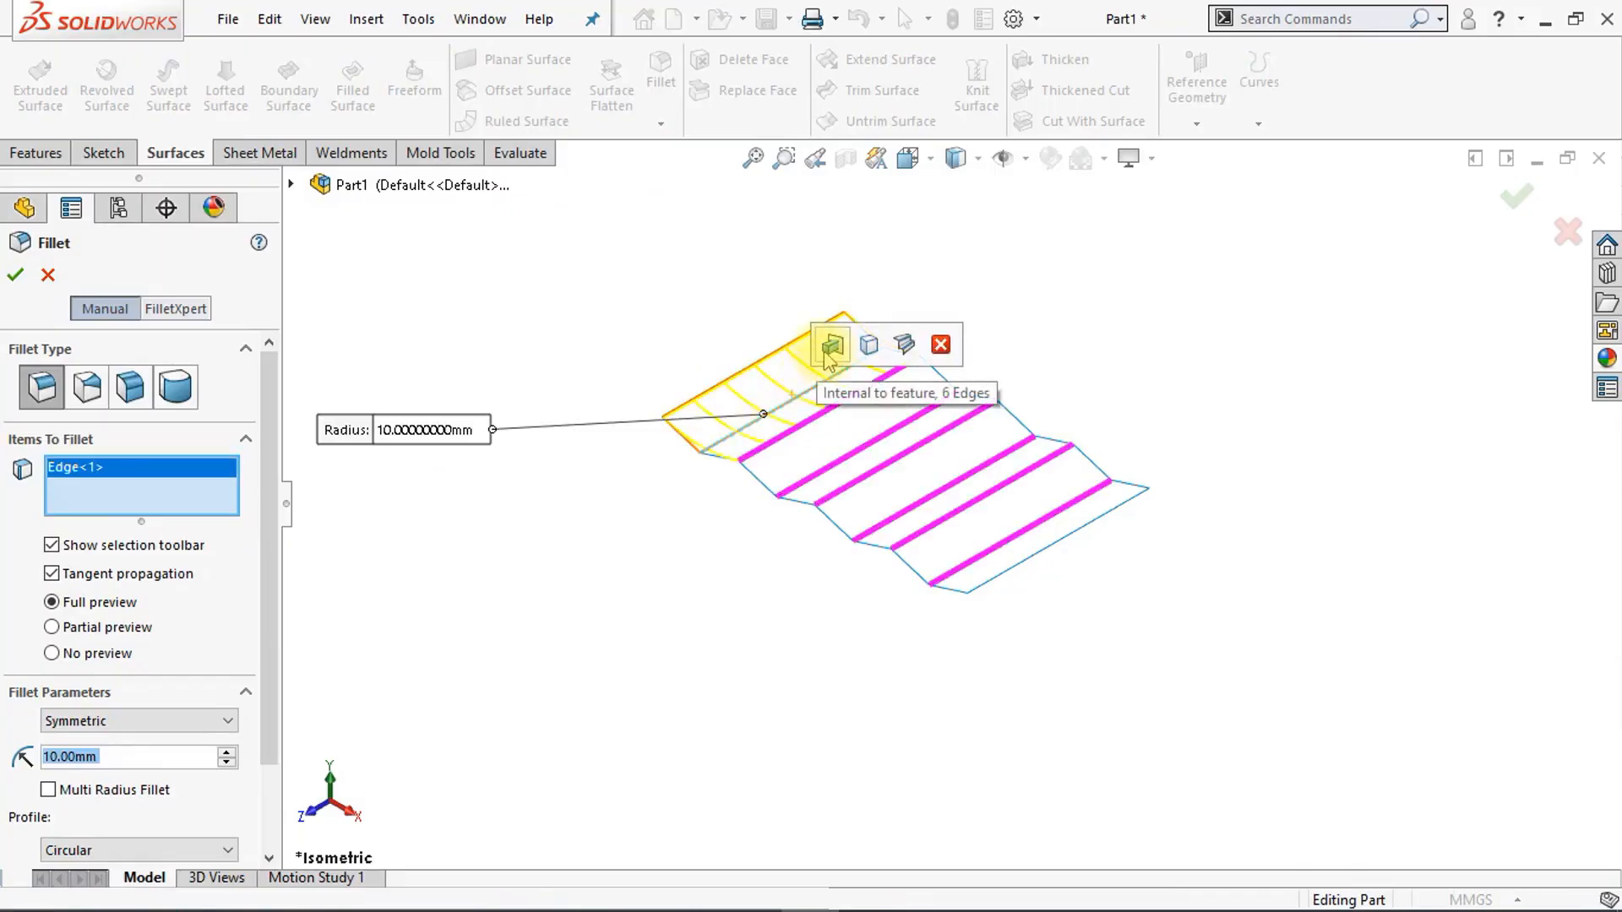
{"action": "left_click", "coordinate": [829, 345]}
{"action": "left_click_drag", "start_coordinate": [264, 608], "coordinate": [287, 710]}
{"action": "left_click", "coordinate": [134, 689]}
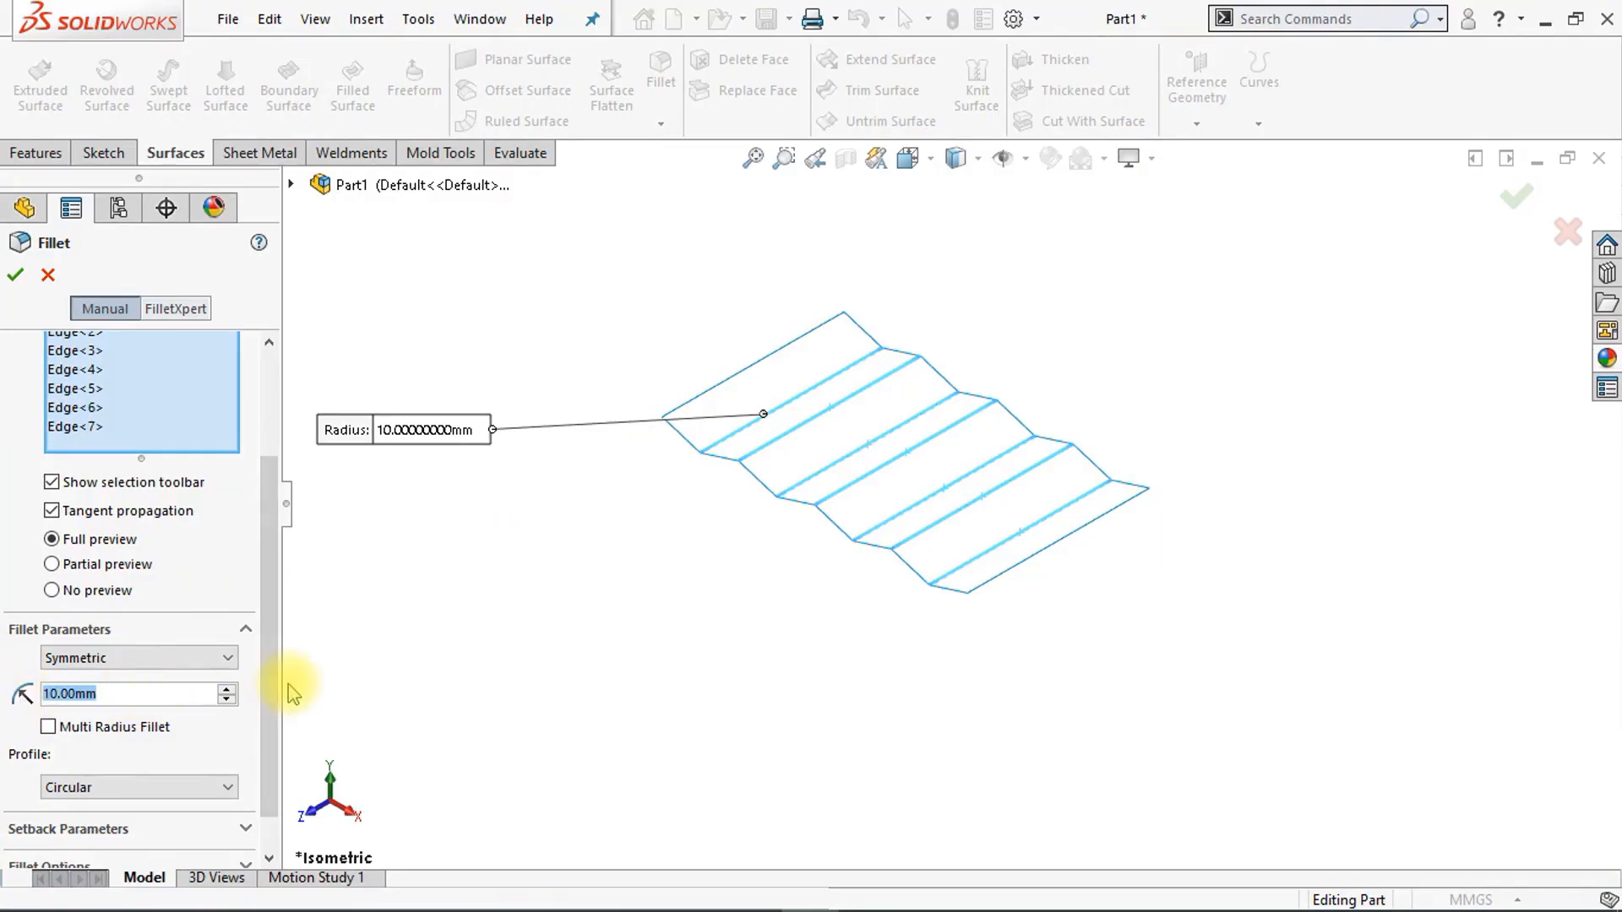
{"action": "type", "text": "1"}
{"action": "key", "text": "Return"}
{"action": "scroll", "coordinate": [293, 694], "scroll_direction": "down", "scroll_amount": 2}
{"action": "scroll", "coordinate": [293, 694], "scroll_direction": "down", "scroll_amount": 3}
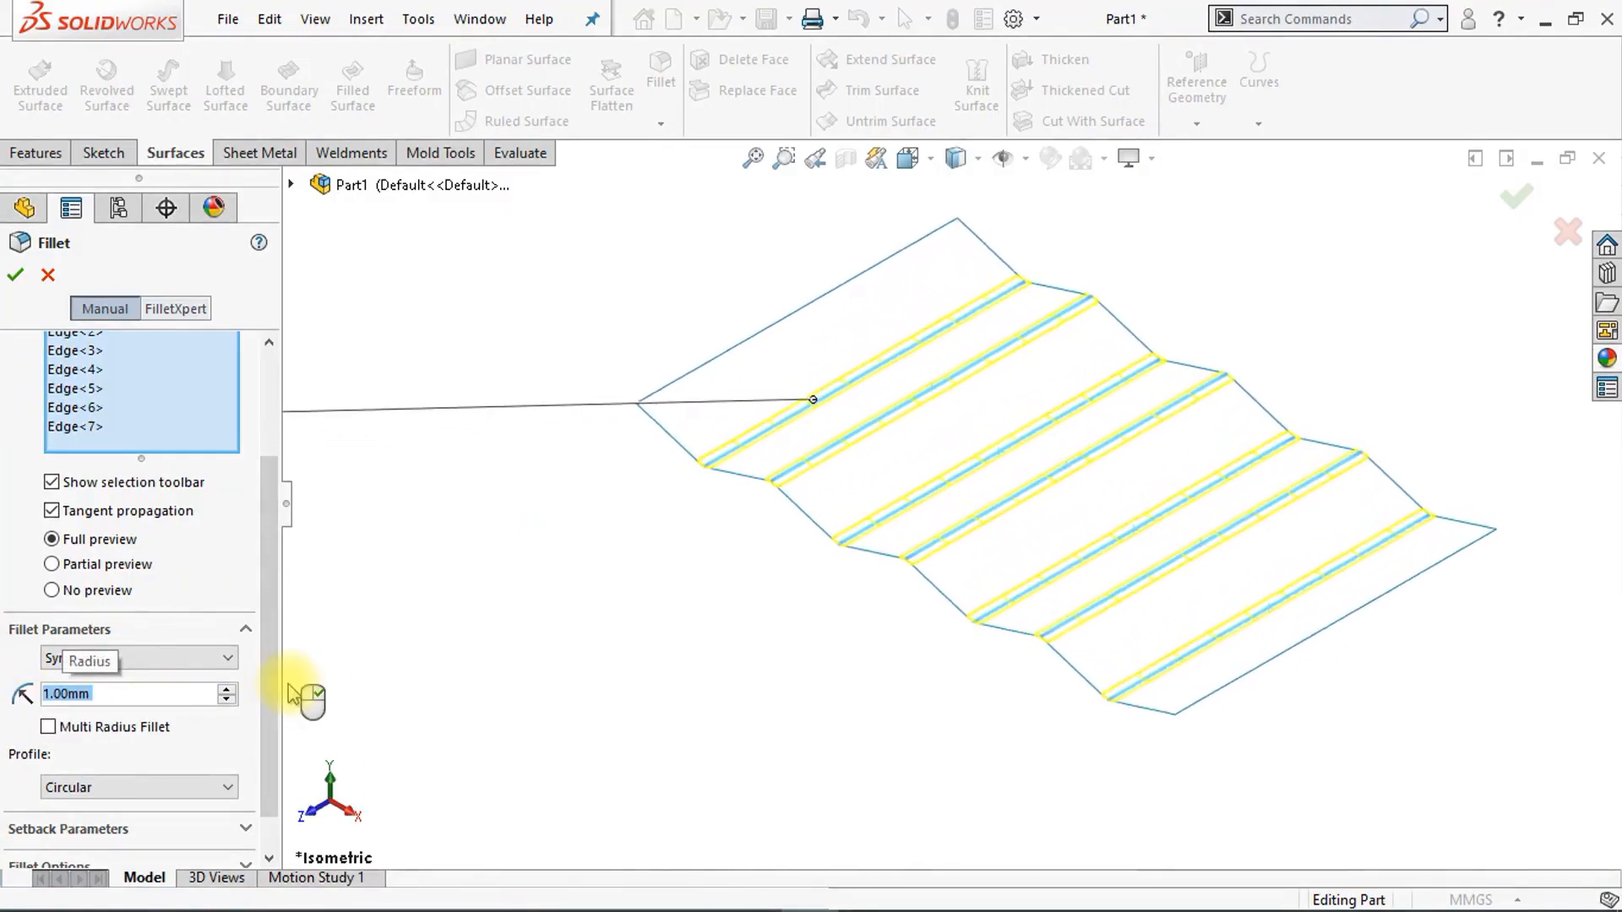
{"action": "left_click", "coordinate": [16, 275]}
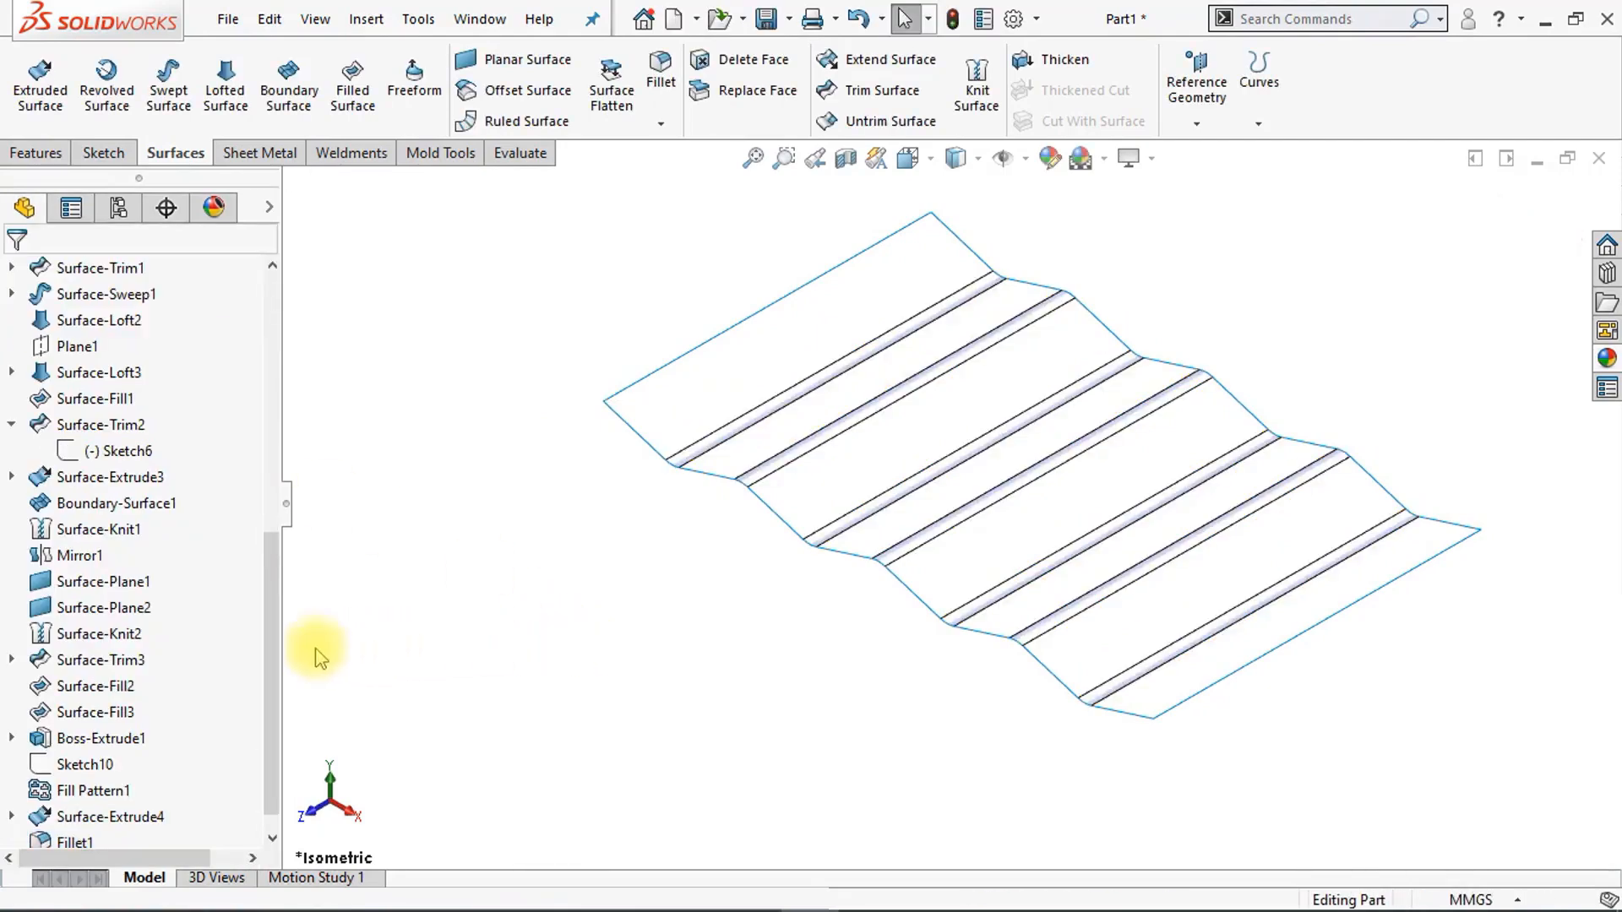
Step: Show the hidden toothbrush body again through Fill Pattern1
{"action": "scroll", "coordinate": [275, 689], "scroll_direction": "down", "scroll_amount": 1}
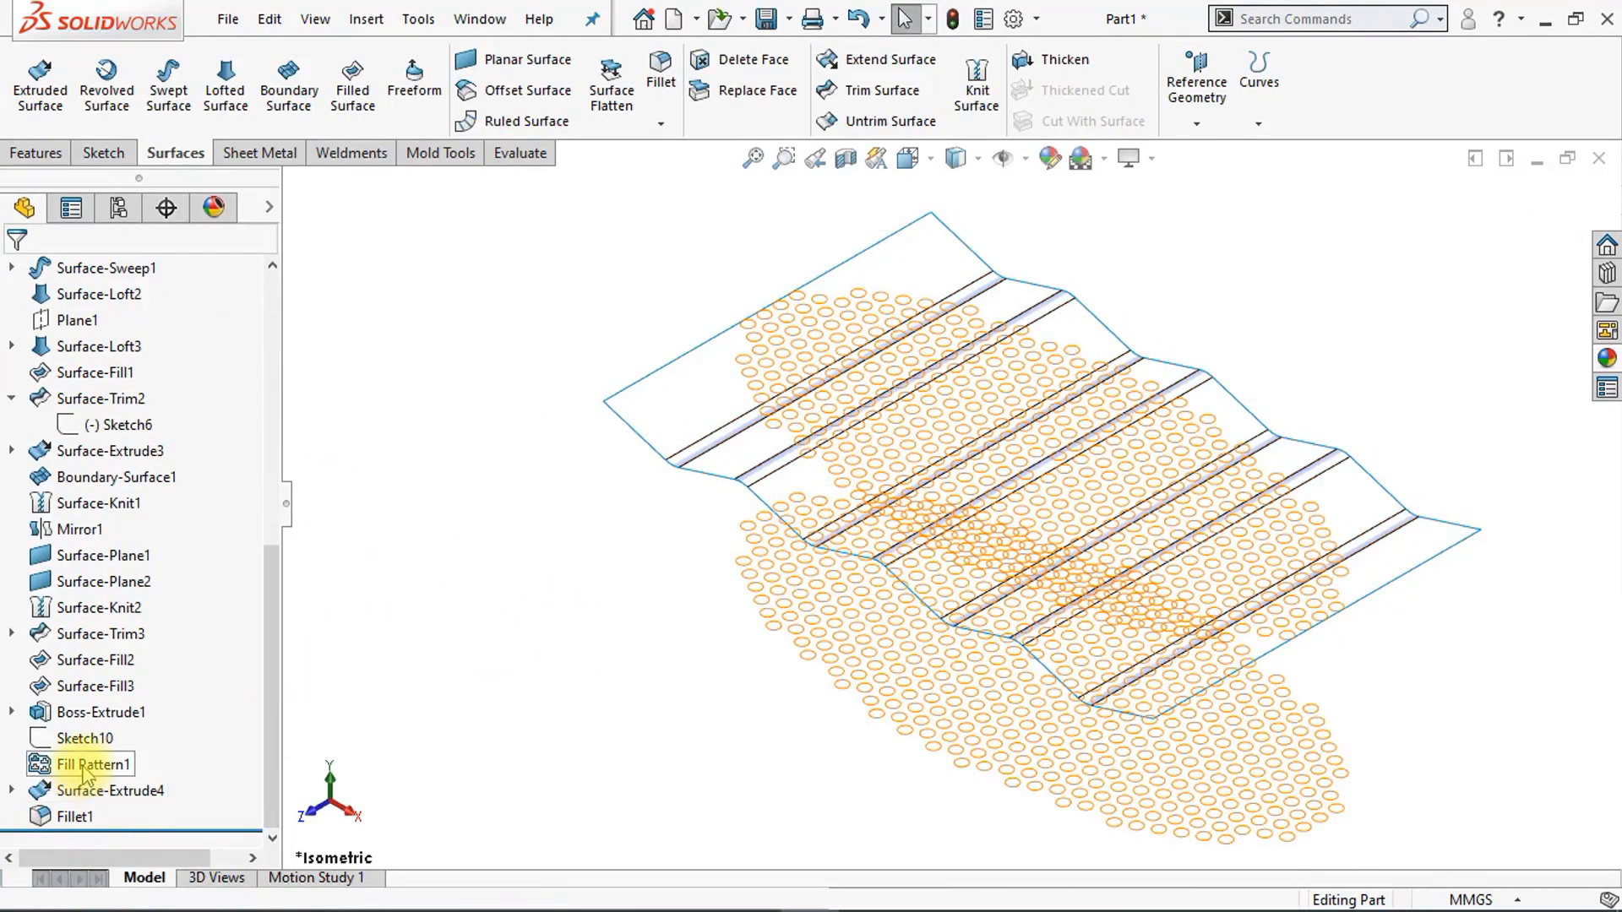
{"action": "left_click", "coordinate": [98, 762]}
{"action": "left_click", "coordinate": [105, 734]}
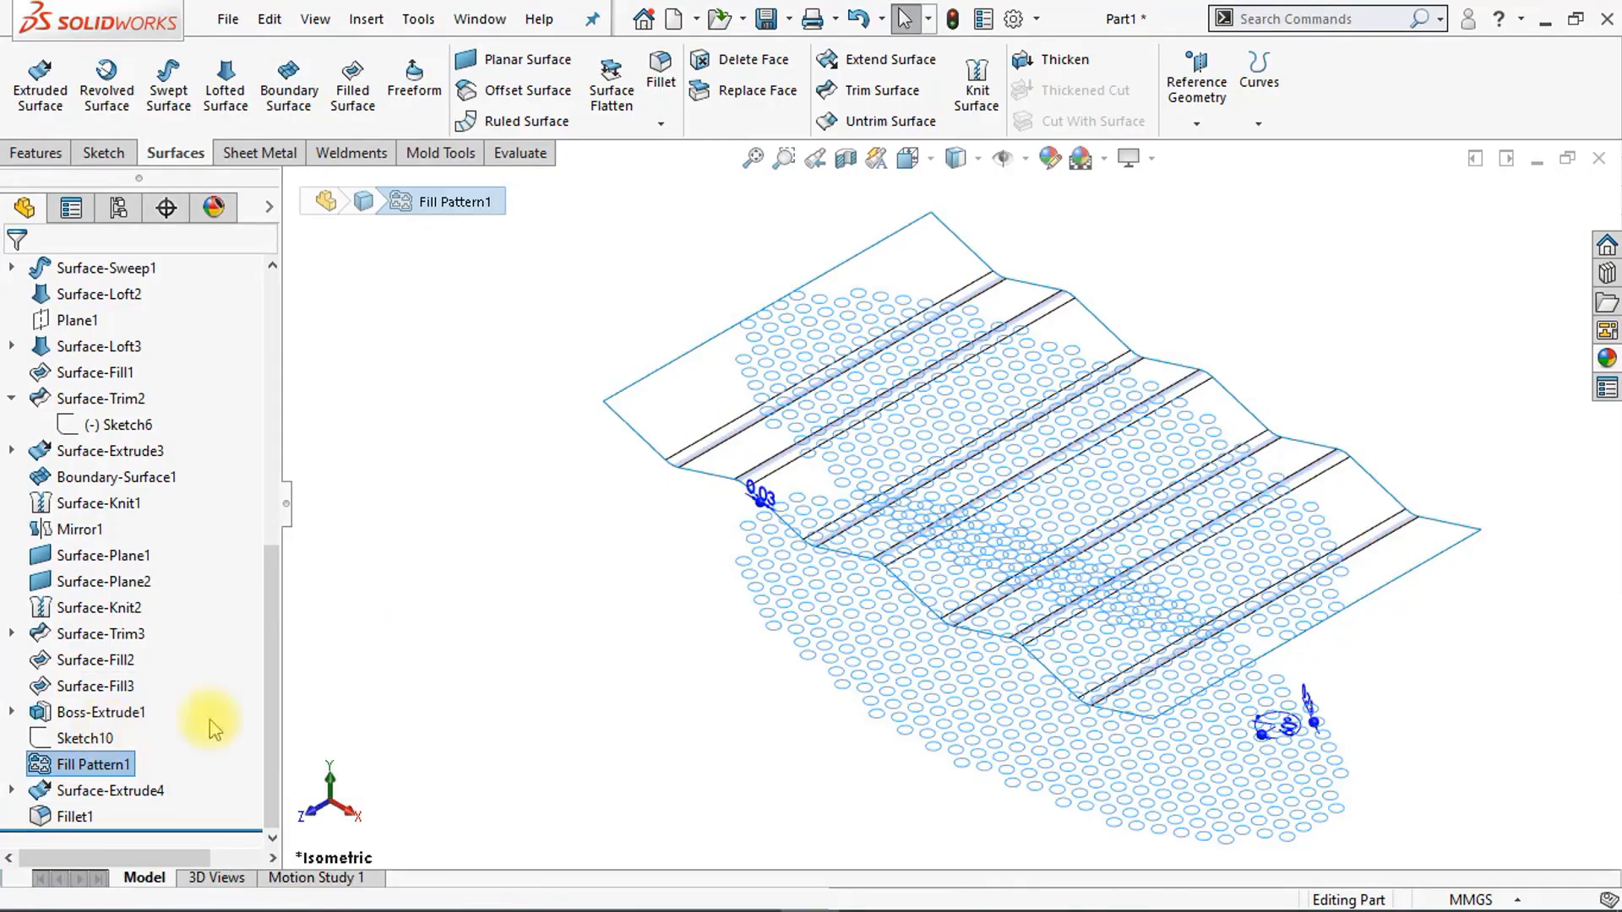
{"action": "left_click", "coordinate": [408, 686]}
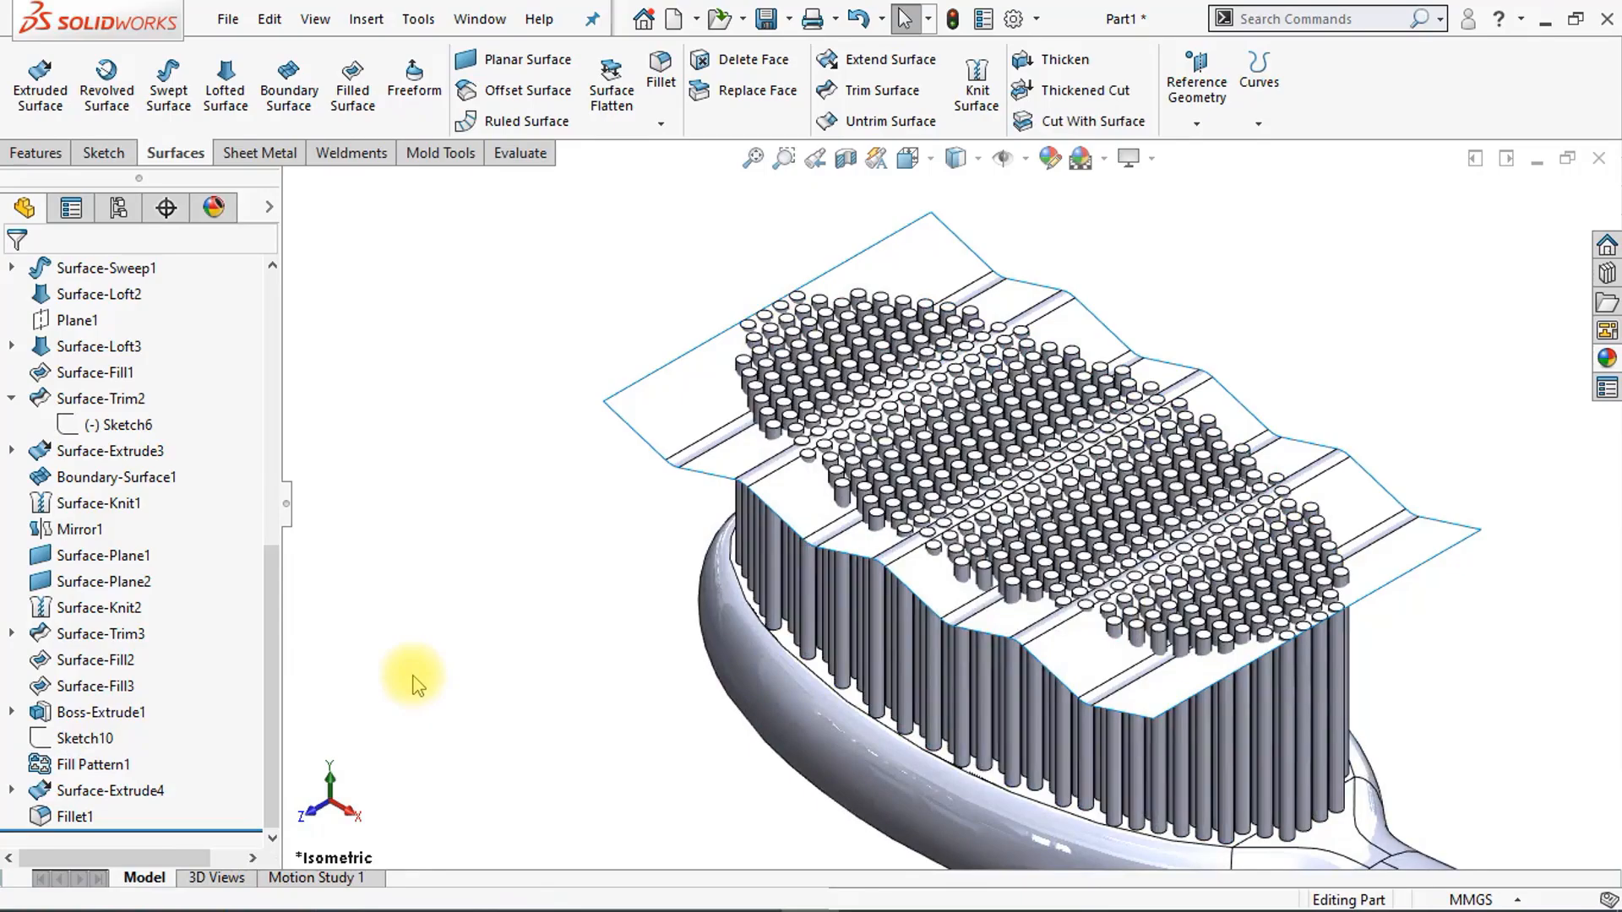
{"action": "scroll", "coordinate": [416, 685], "scroll_direction": "up", "scroll_amount": 2}
{"action": "scroll", "coordinate": [422, 687], "scroll_direction": "down", "scroll_amount": 2}
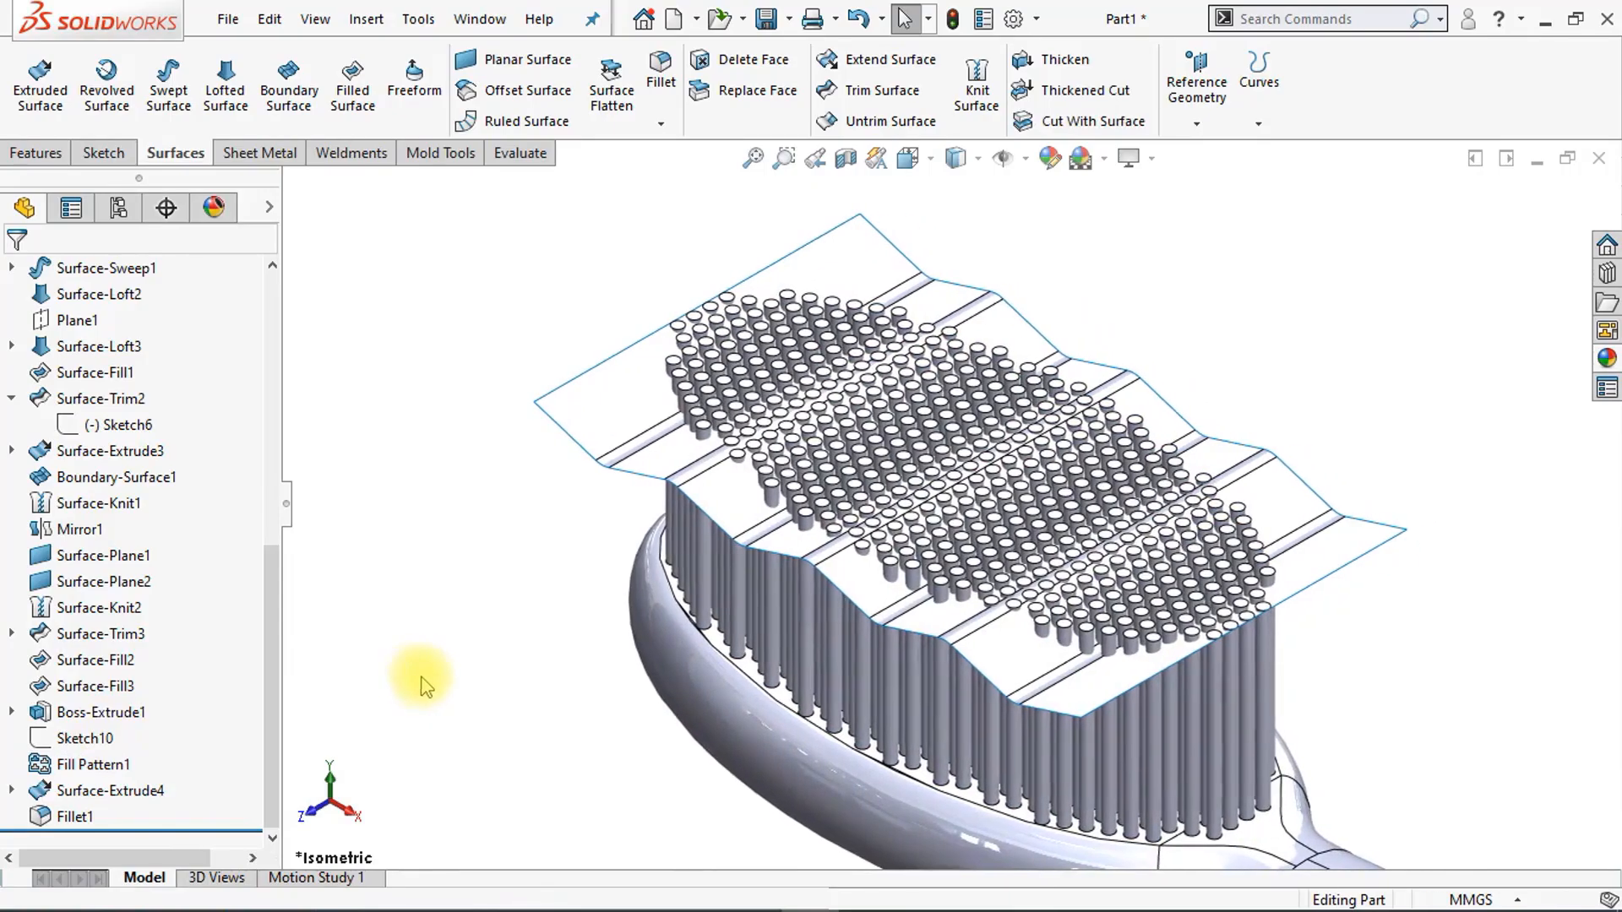
Step: Trim the bristle tips with Cut With Surface, using the filleted zigzag surface and removing the material above it
{"action": "left_click", "coordinate": [1086, 121]}
{"action": "left_click", "coordinate": [889, 274]}
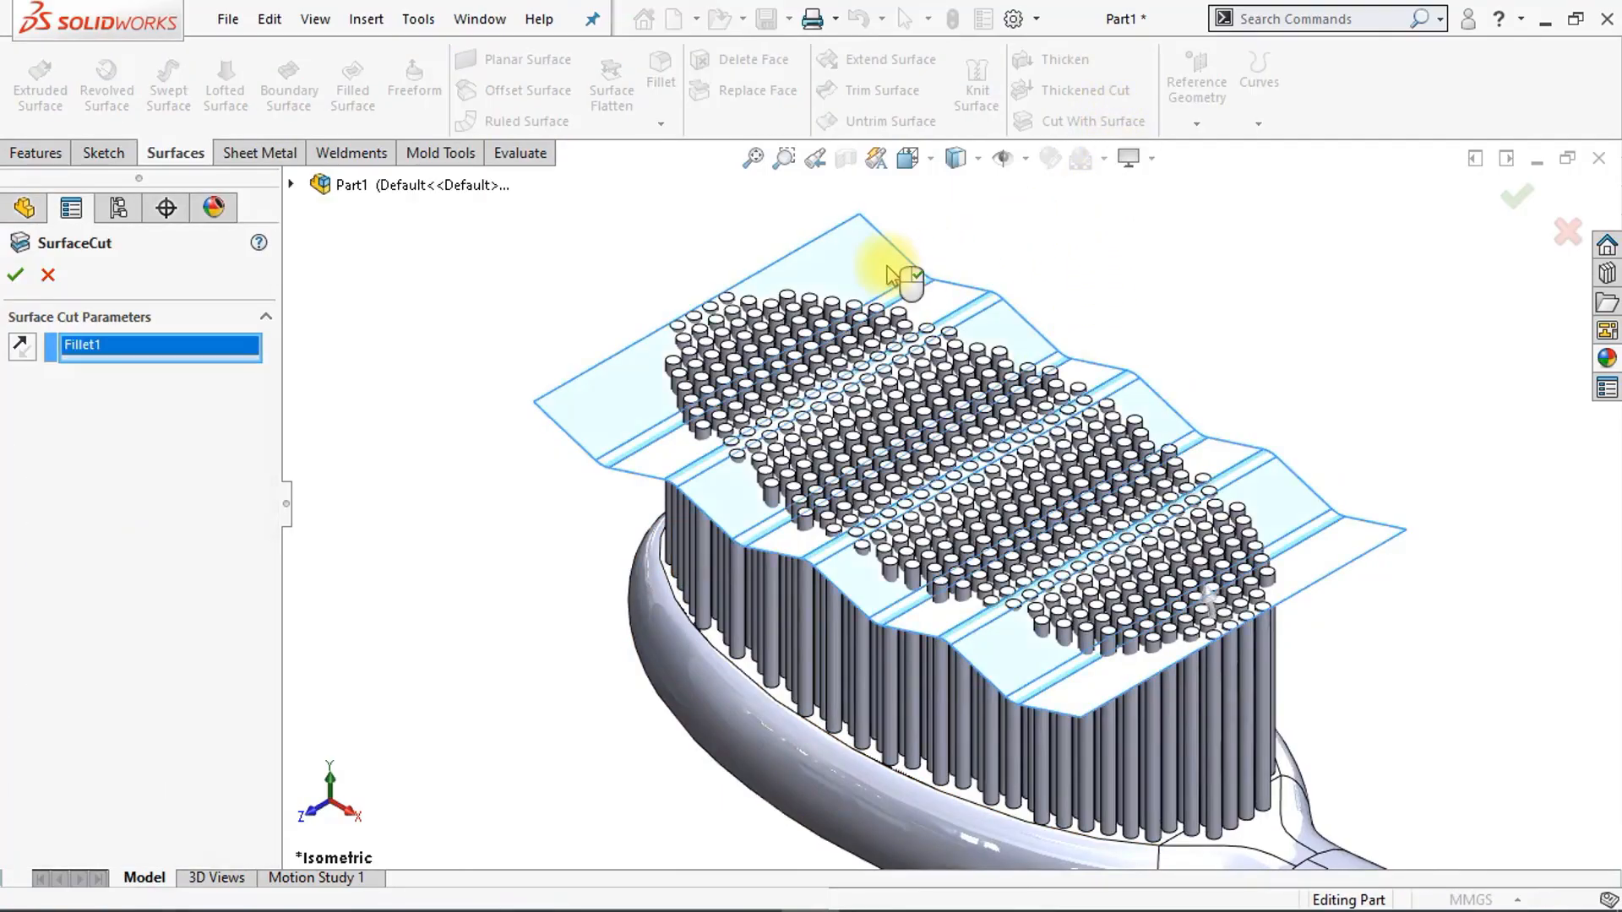
{"action": "scroll", "coordinate": [896, 283], "scroll_direction": "up", "scroll_amount": 1}
{"action": "scroll", "coordinate": [900, 302], "scroll_direction": "down", "scroll_amount": 1}
{"action": "middle_click_drag", "start_coordinate": [1027, 463], "coordinate": [1098, 459]}
{"action": "scroll", "coordinate": [1088, 459], "scroll_direction": "down", "scroll_amount": 1}
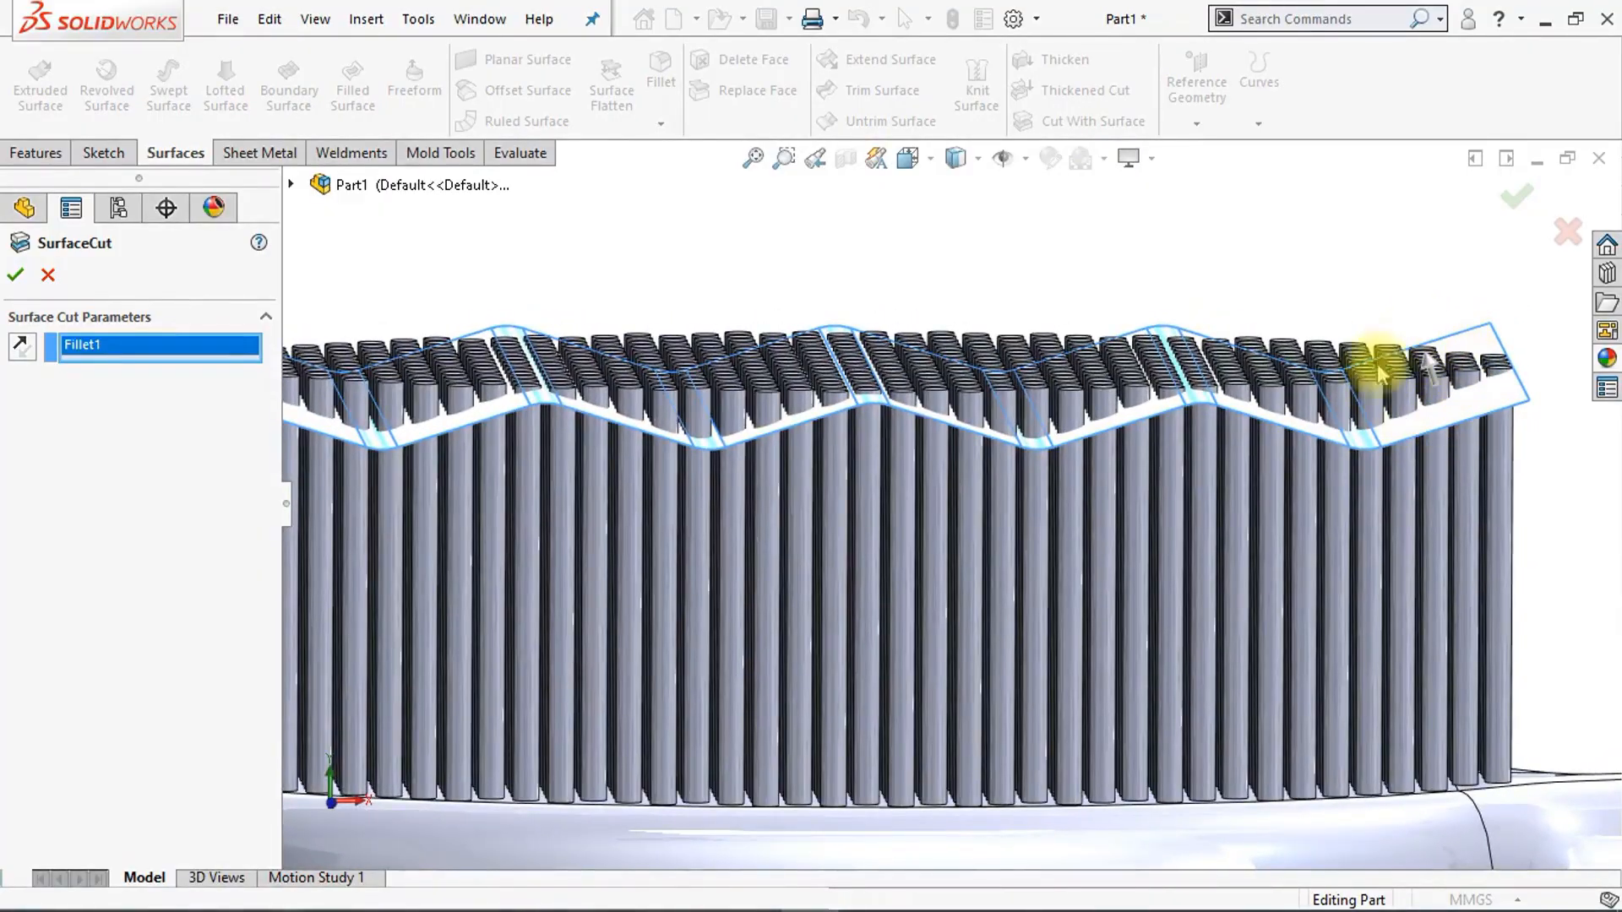
{"action": "scroll", "coordinate": [1437, 405], "scroll_direction": "up", "scroll_amount": 2}
{"action": "middle_click_drag", "start_coordinate": [1398, 401], "coordinate": [1376, 395]}
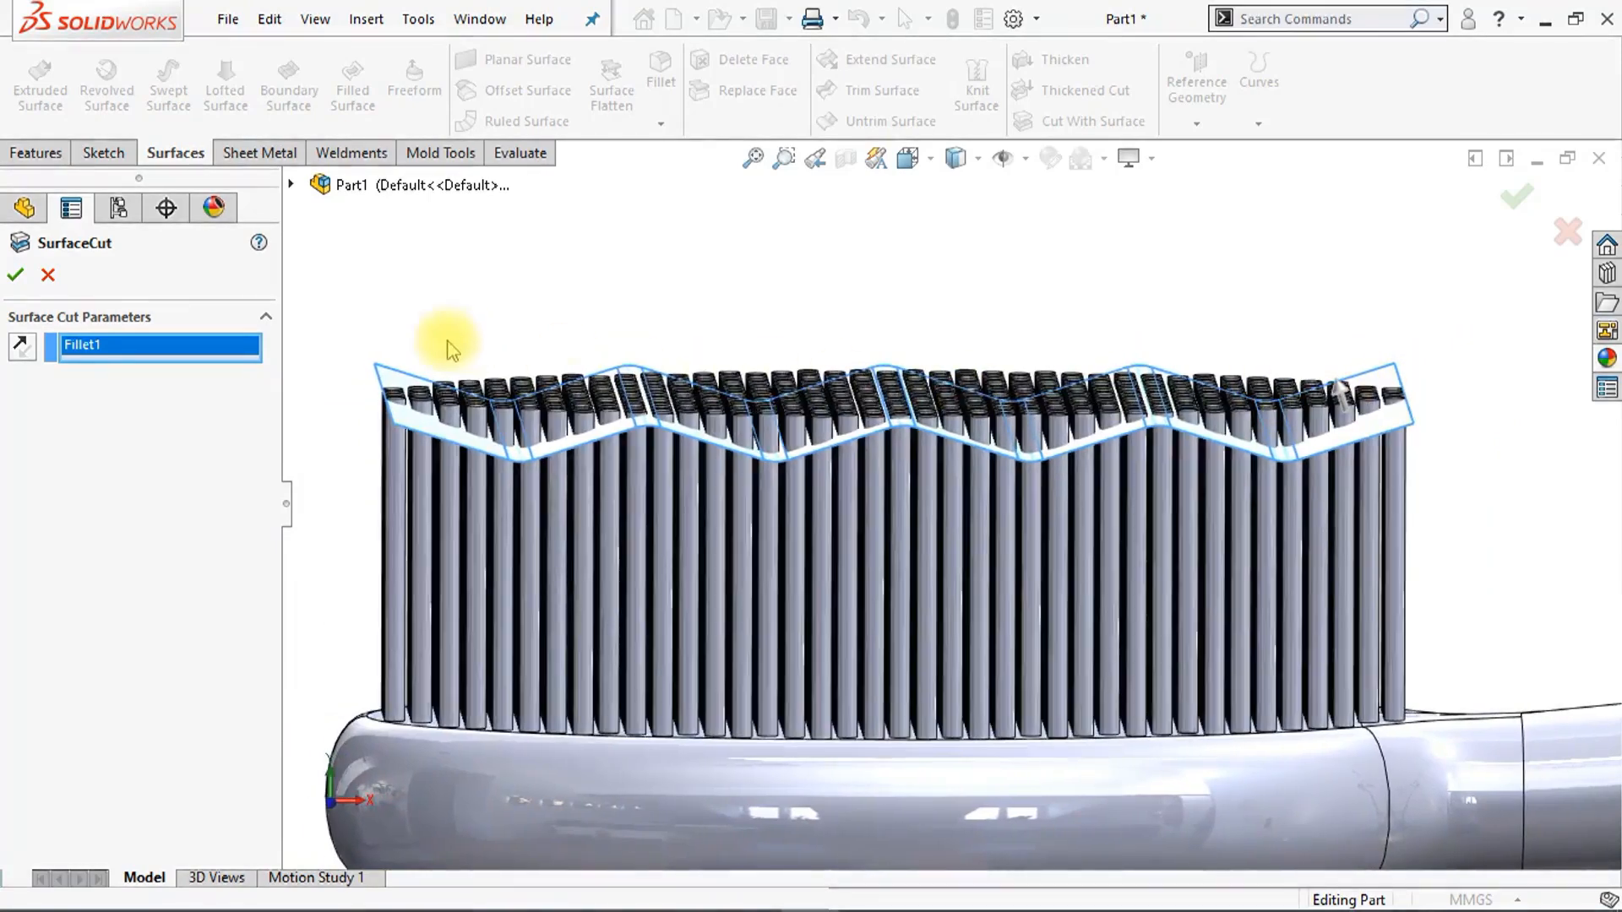
{"action": "left_click", "coordinate": [14, 277]}
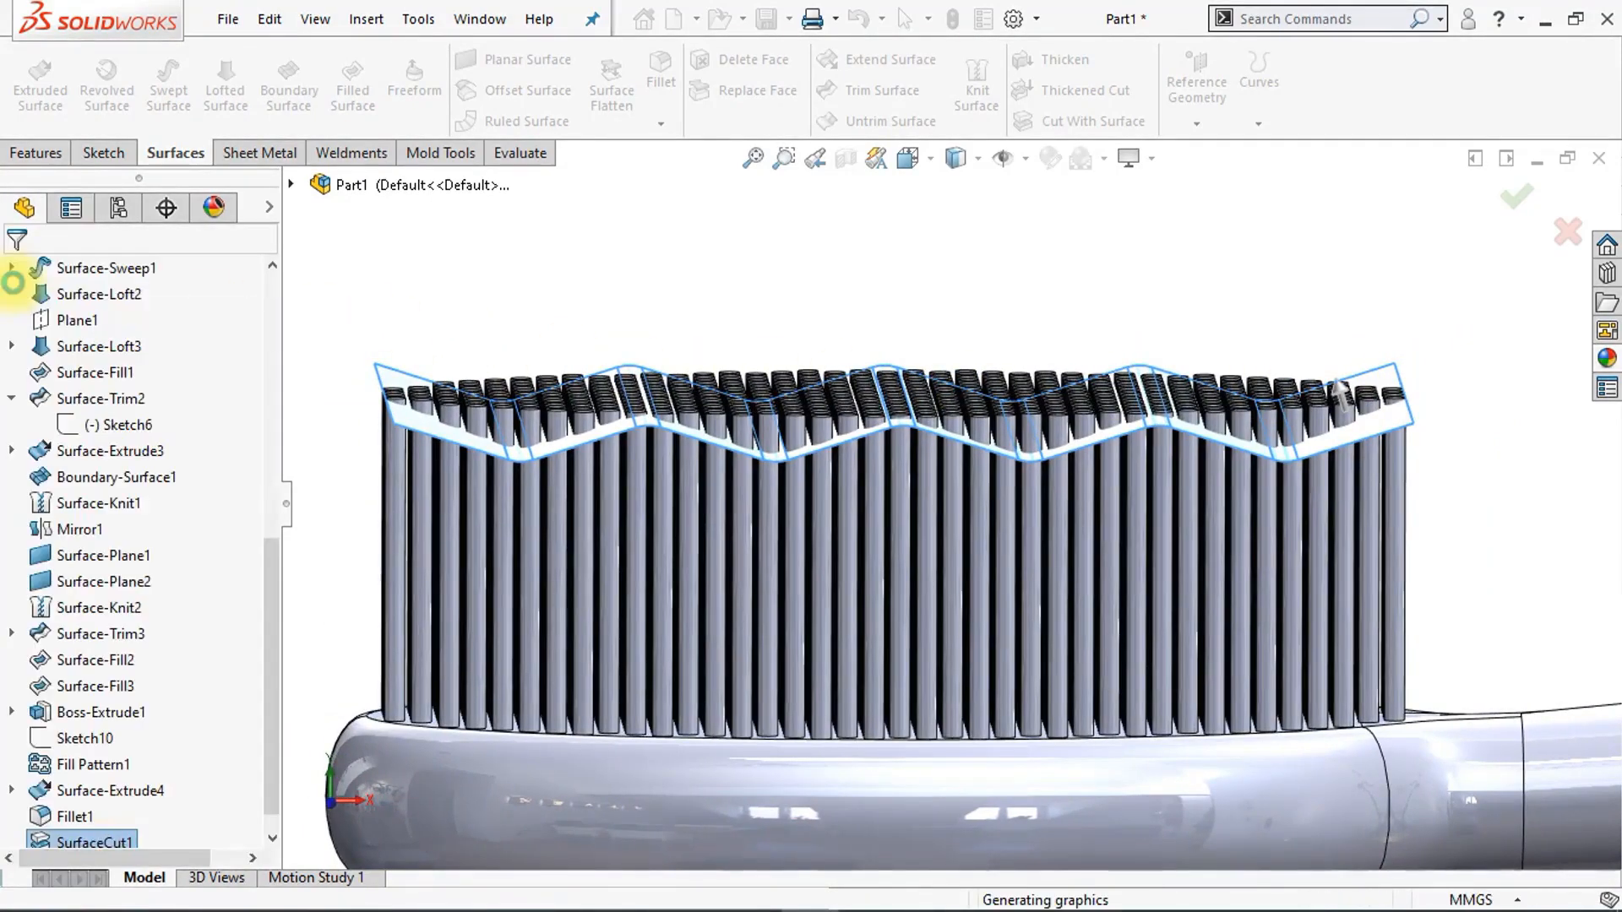
Step: Hide the zigzag cutting surface above the bristles
{"action": "left_click", "coordinate": [629, 288]}
{"action": "left_click", "coordinate": [403, 393]}
{"action": "left_click", "coordinate": [538, 316]}
{"action": "left_click", "coordinate": [634, 312]}
{"action": "middle_click_drag", "start_coordinate": [638, 312], "coordinate": [640, 310]}
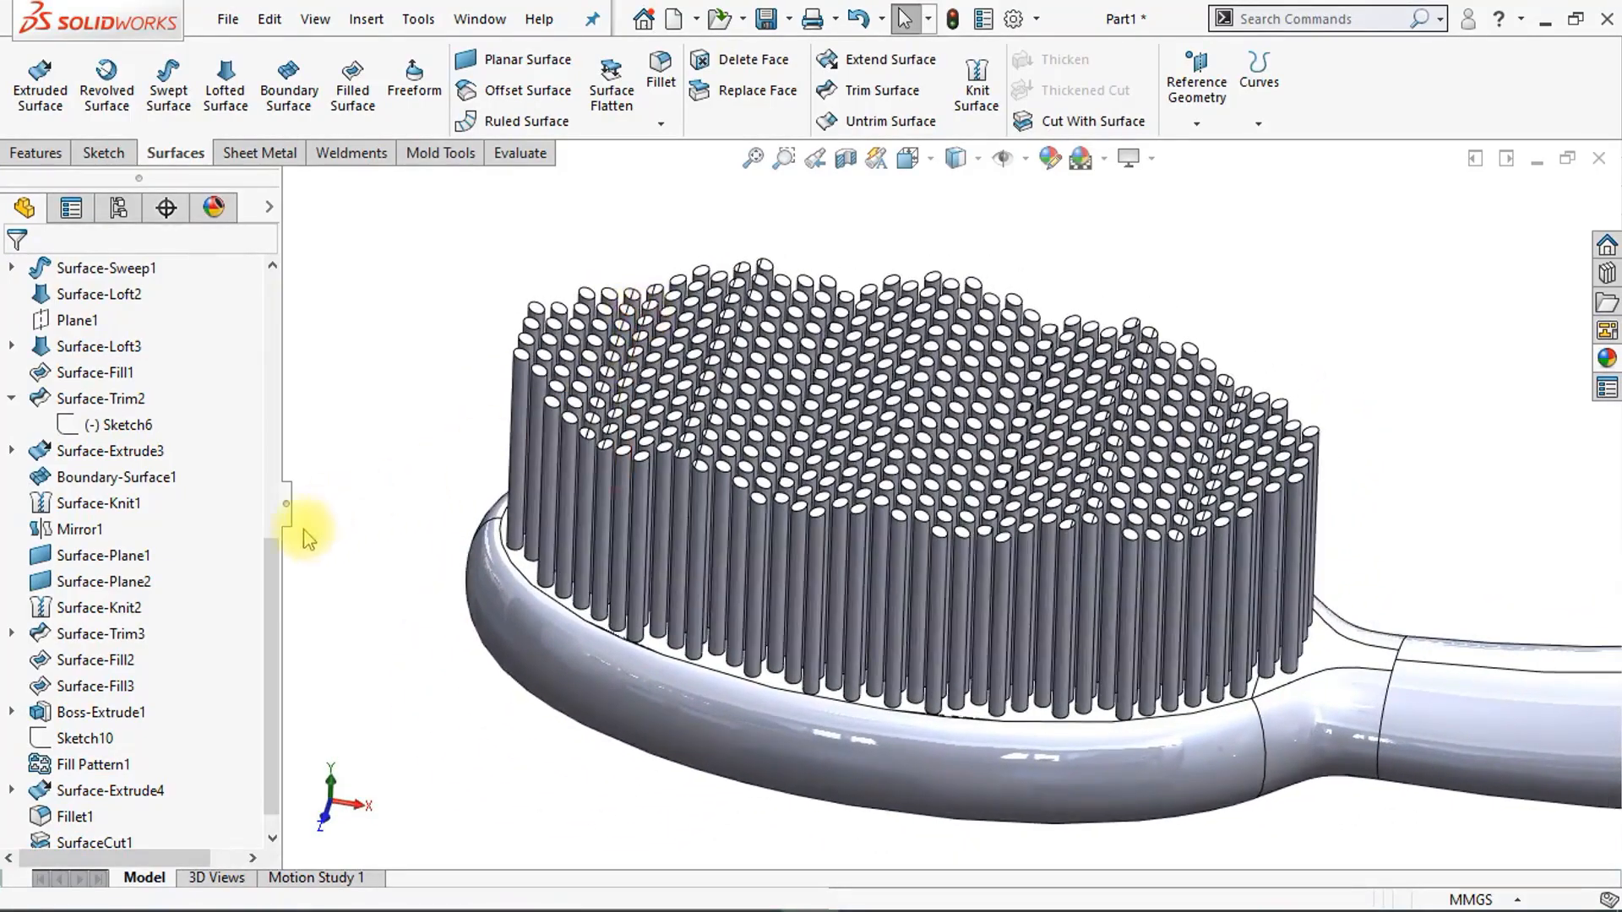
Step: Apply the matte rubber appearance to the Boss-Extrude1, Fill Pattern1 and Surface-Extrude4 features
{"action": "left_click_drag", "start_coordinate": [276, 583], "coordinate": [266, 600]}
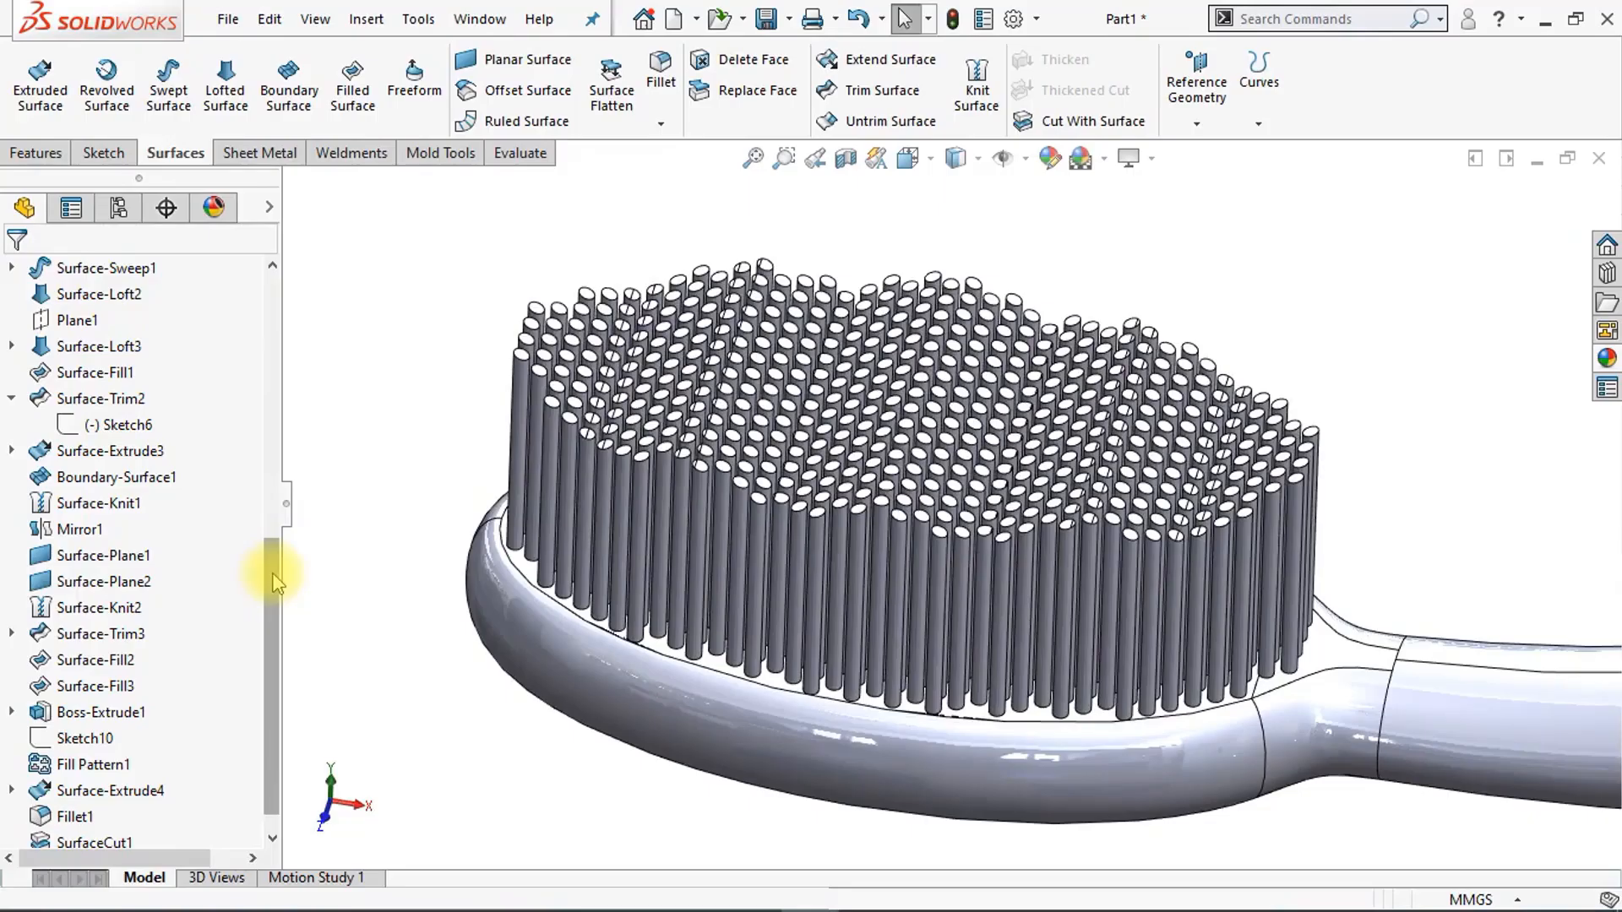
{"action": "left_click_drag", "start_coordinate": [267, 592], "coordinate": [265, 613]}
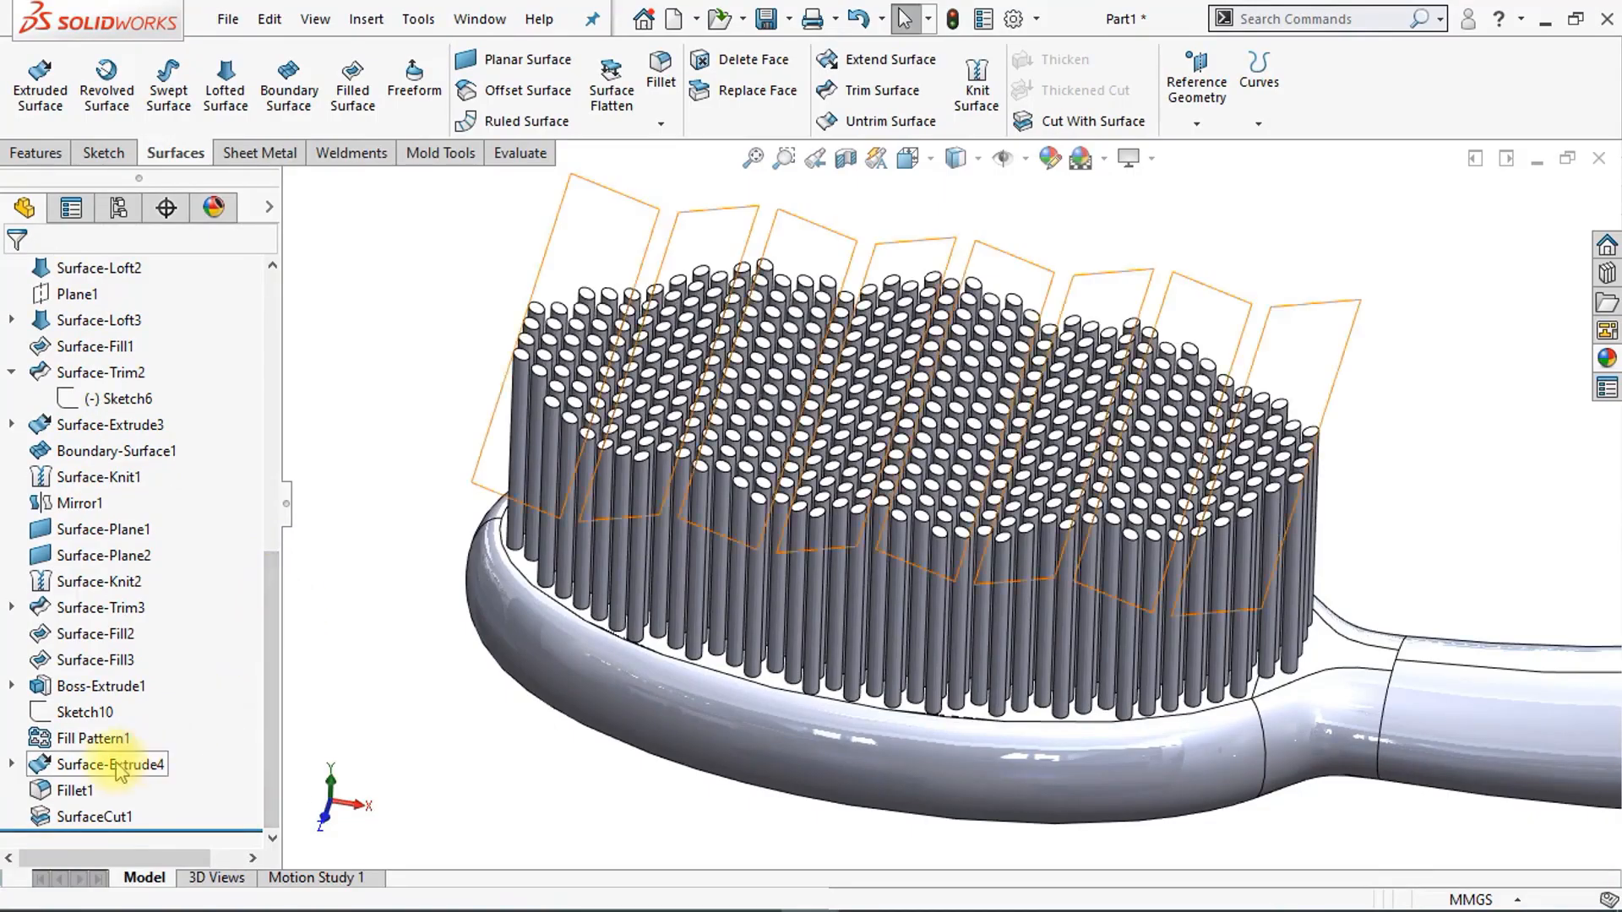
{"action": "left_click", "coordinate": [93, 686]}
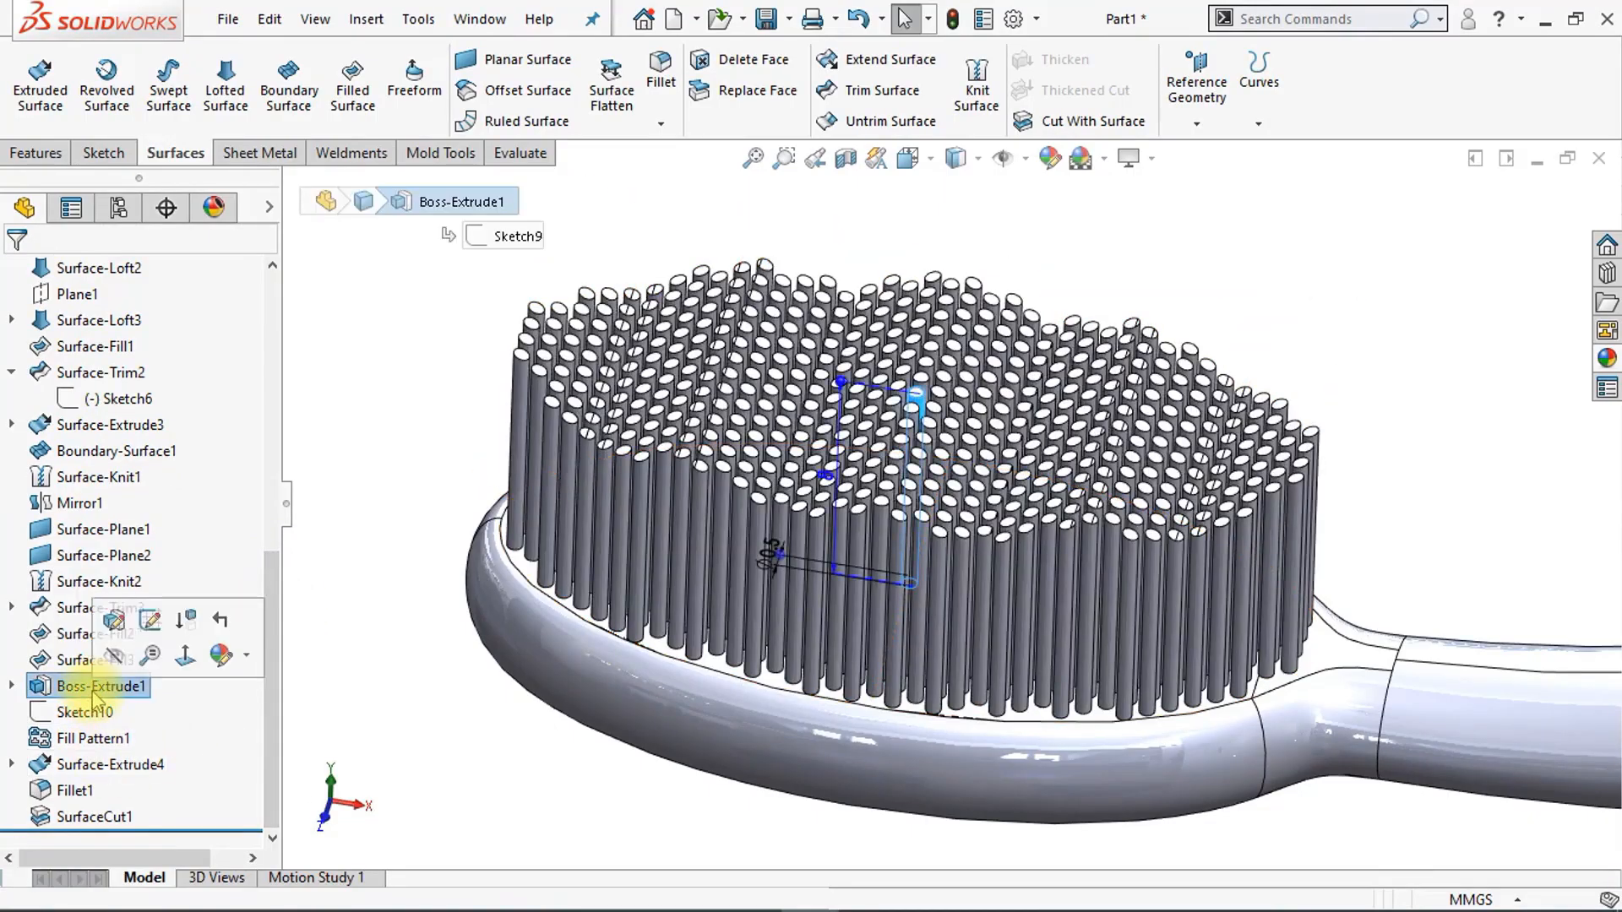
{"action": "left_click", "coordinate": [87, 742], "text": "ctrl"}
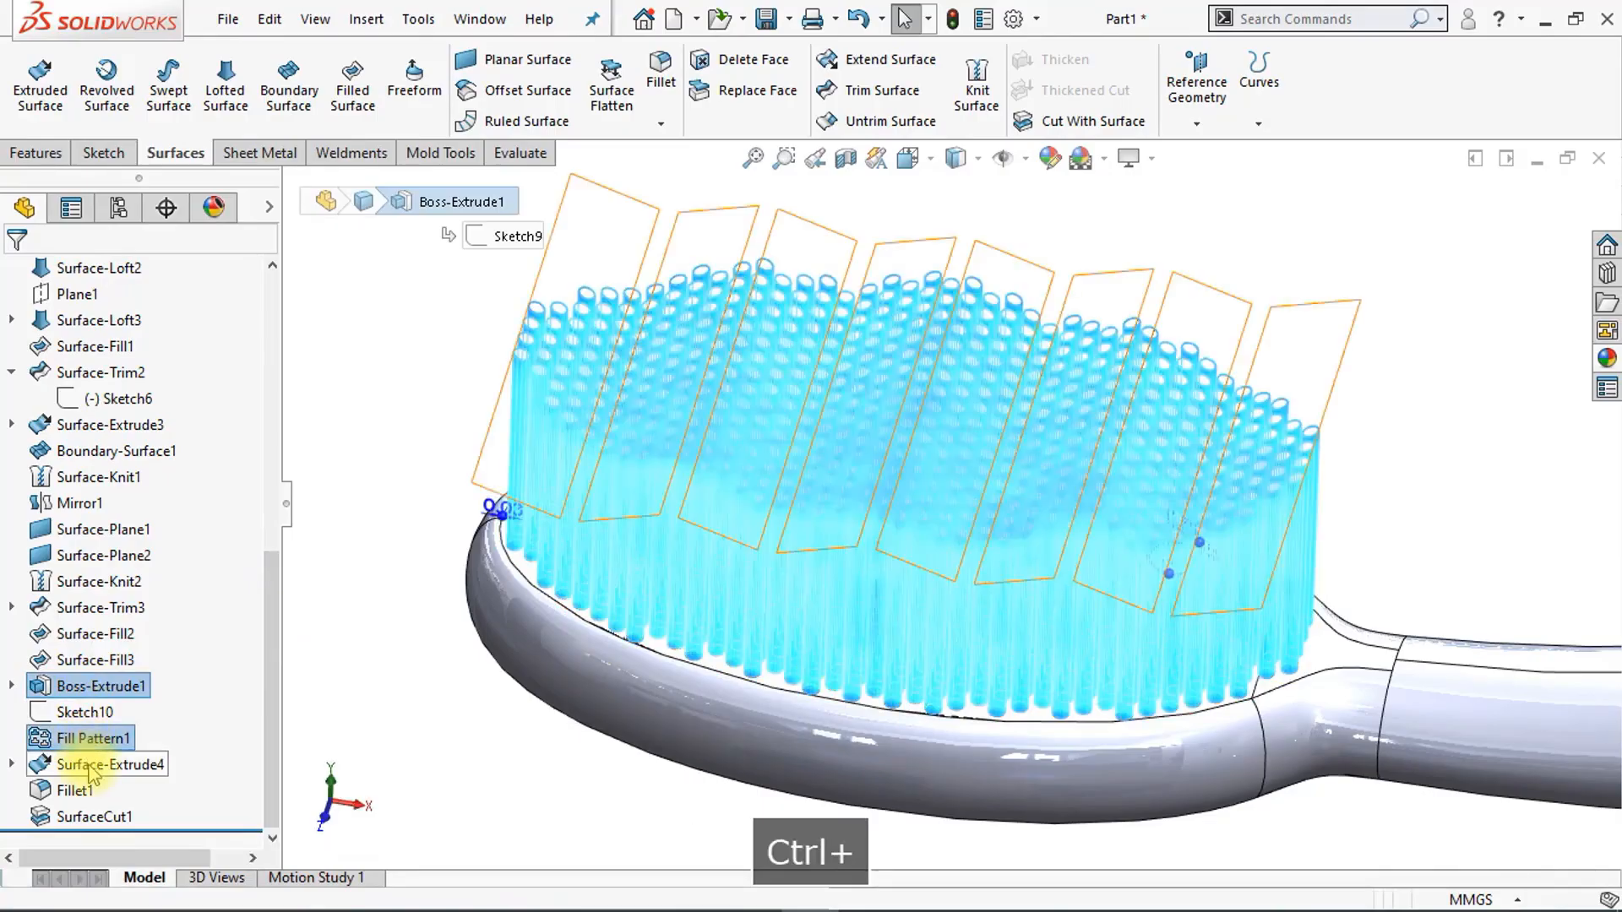
{"action": "left_click", "coordinate": [92, 770], "text": "ctrl"}
{"action": "right_click", "coordinate": [91, 770]}
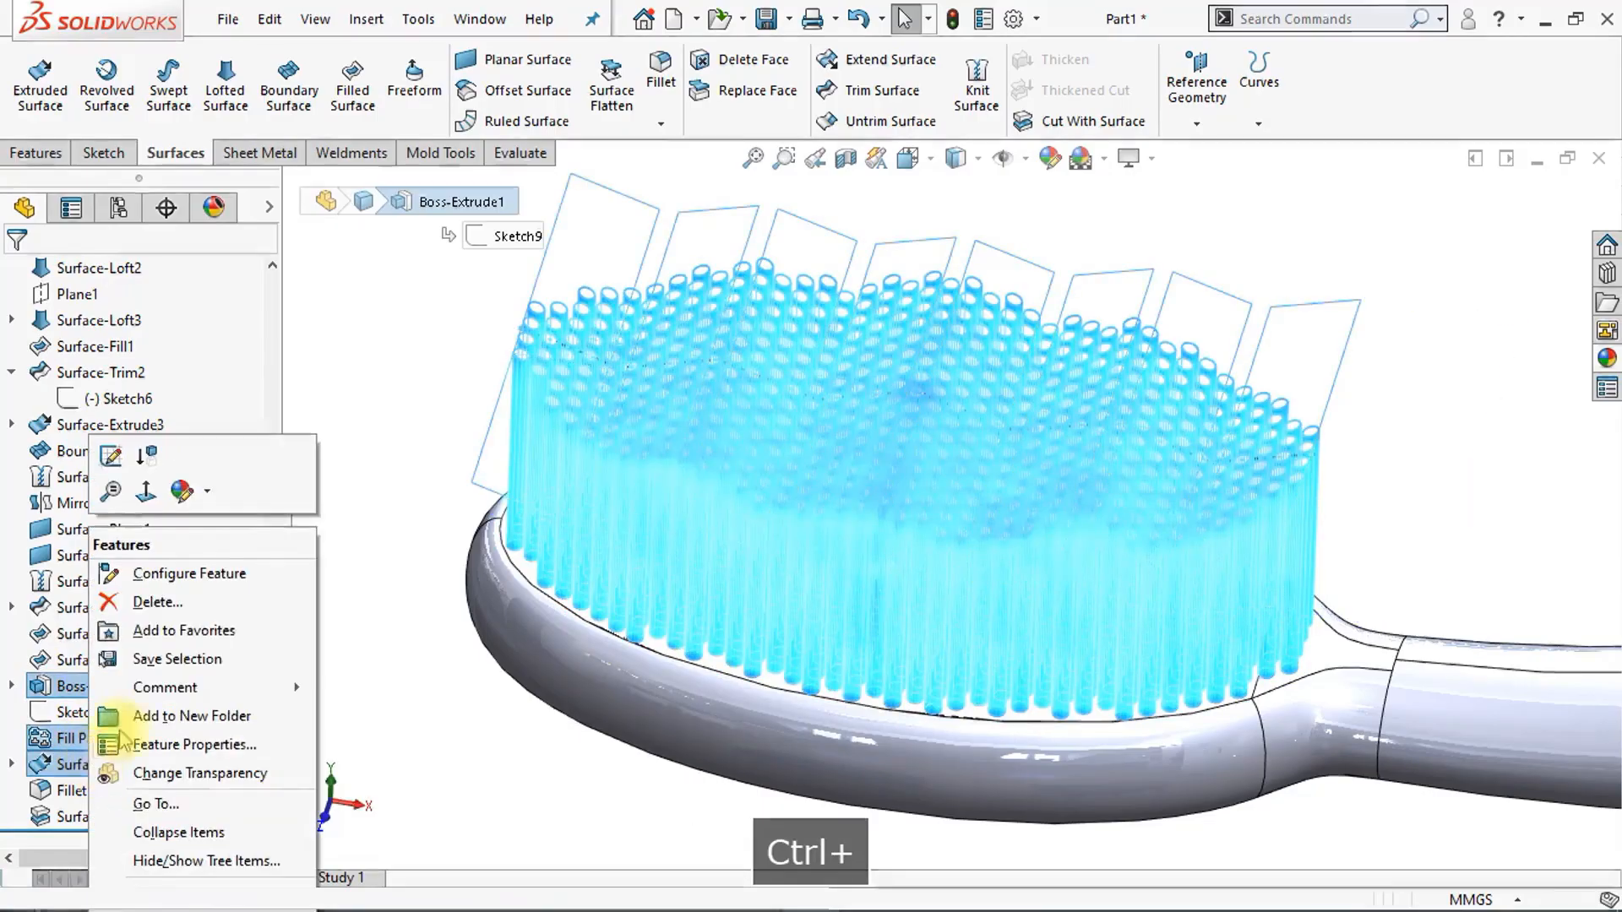
{"action": "left_click", "coordinate": [209, 494]}
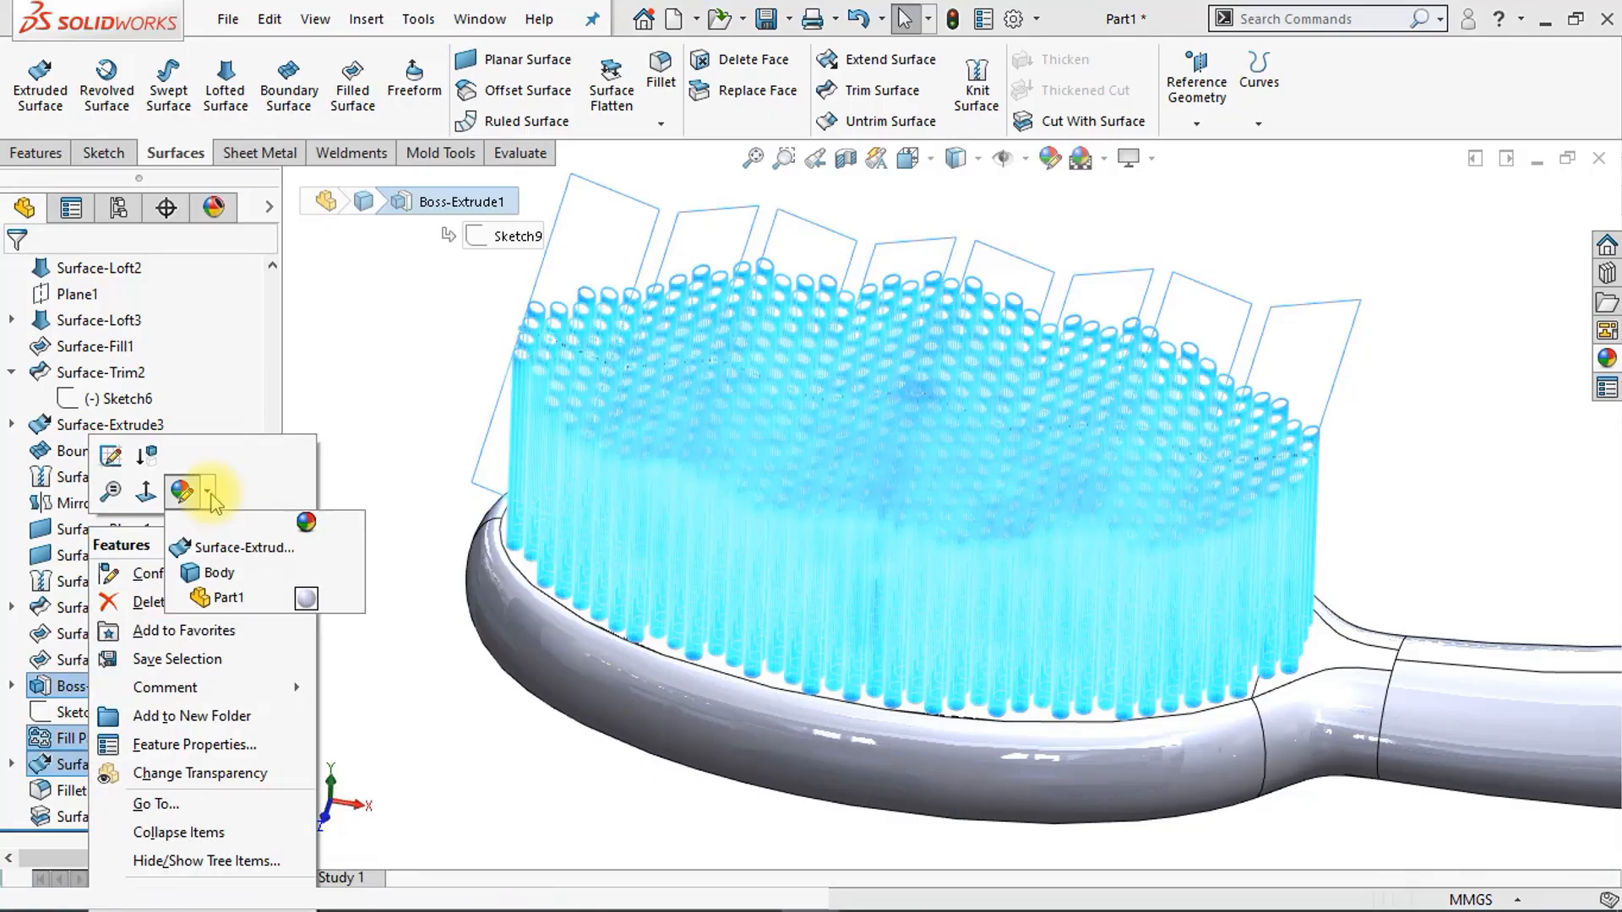
{"action": "left_click", "coordinate": [225, 549]}
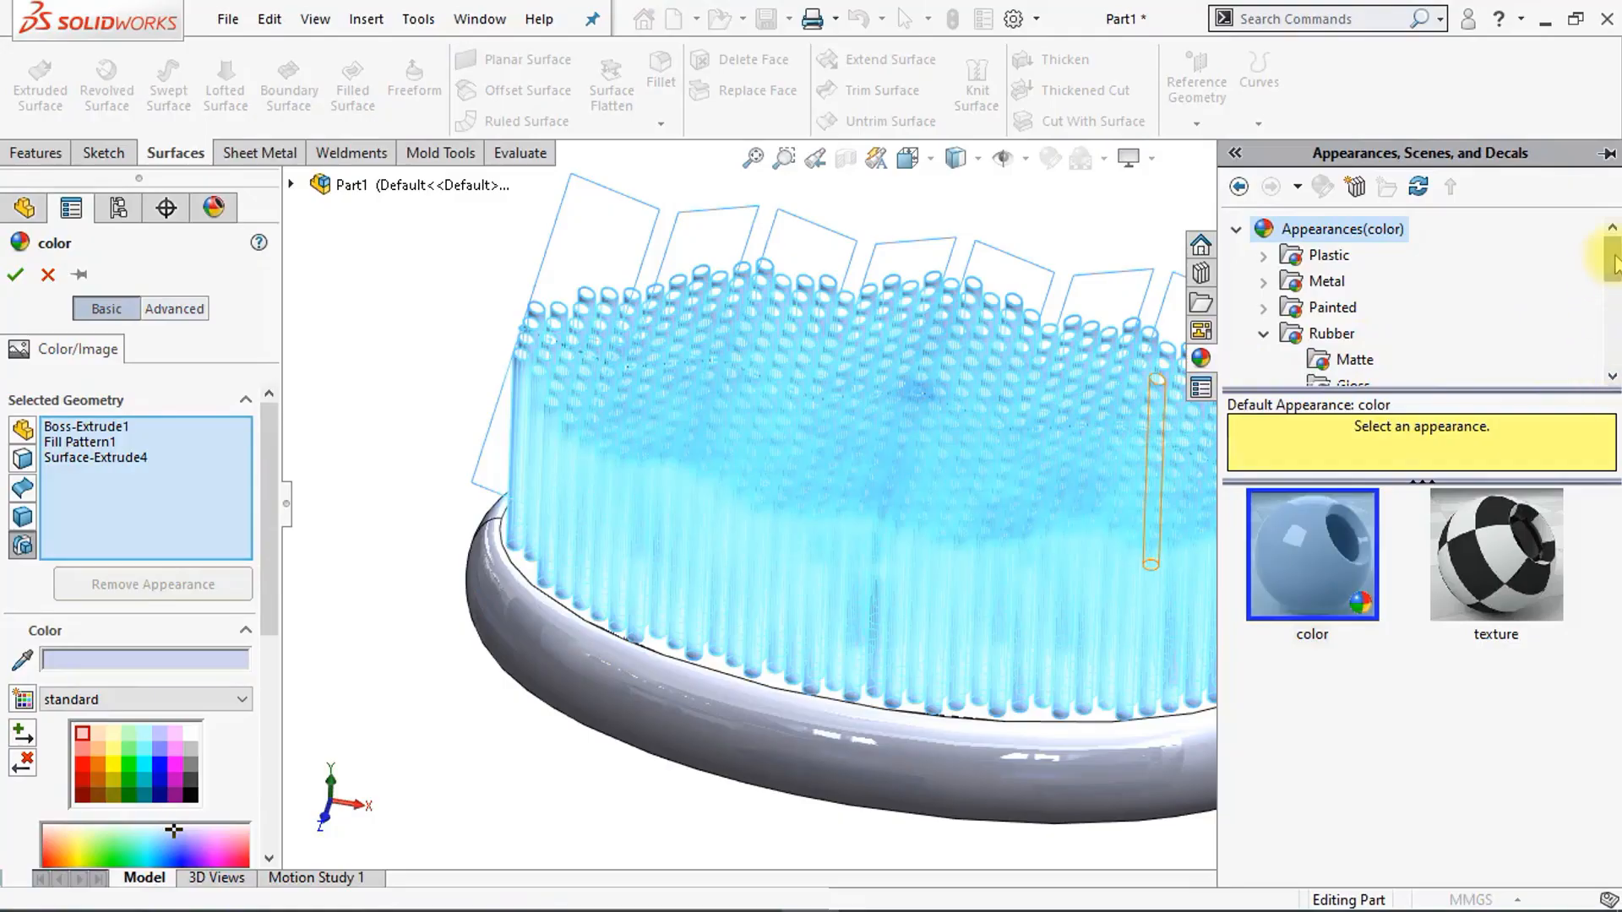
{"action": "left_click", "coordinate": [1354, 360]}
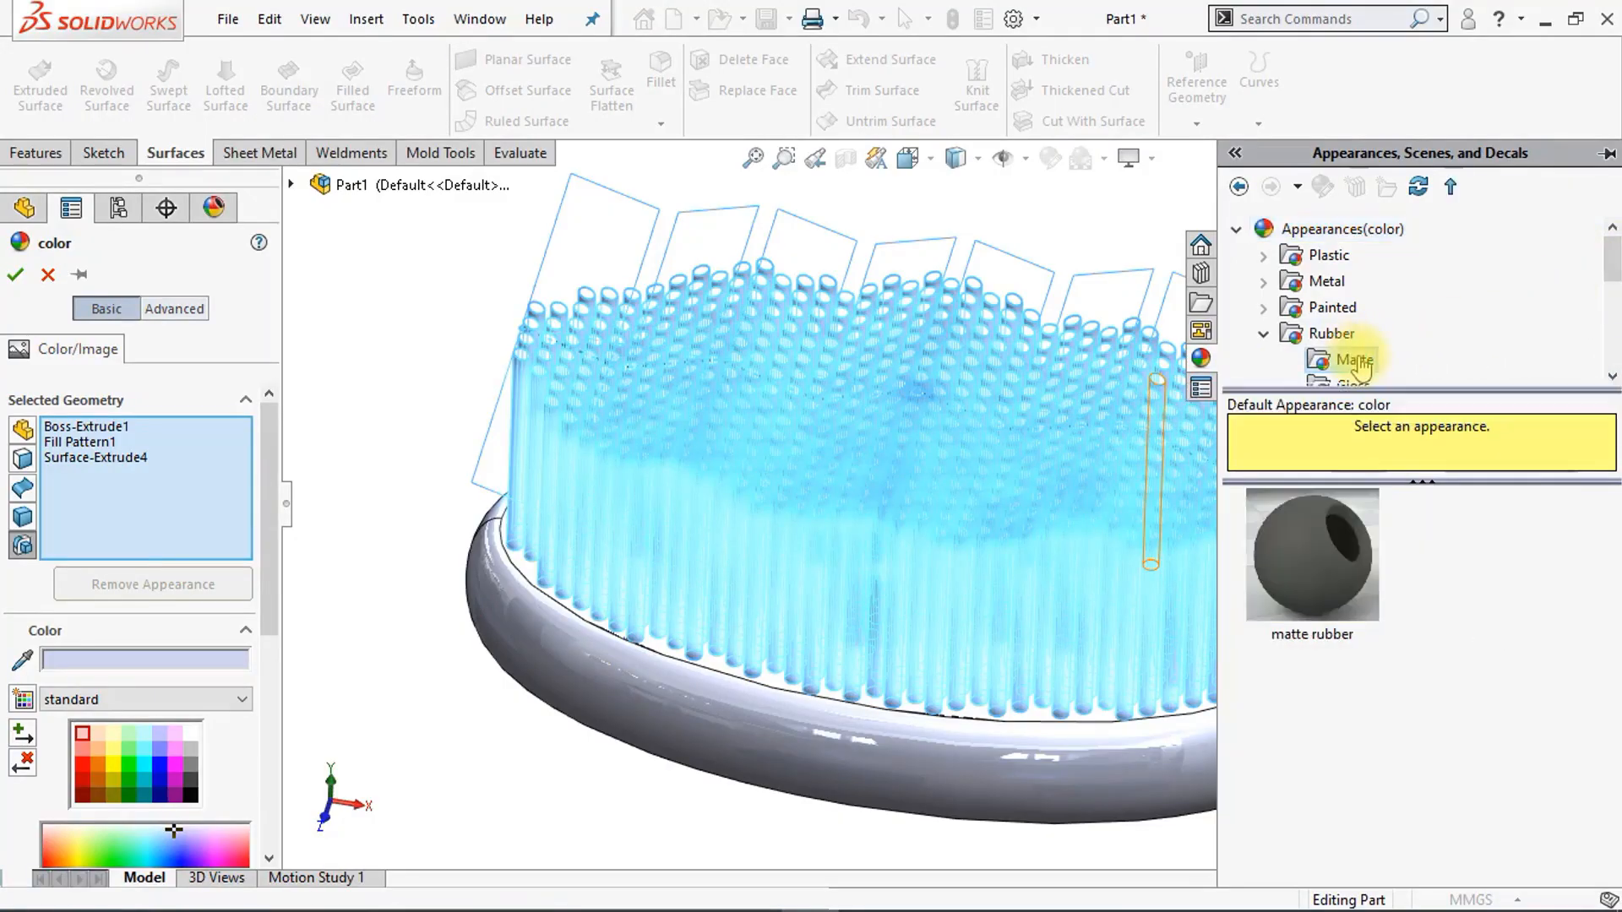
{"action": "left_click", "coordinate": [1347, 525]}
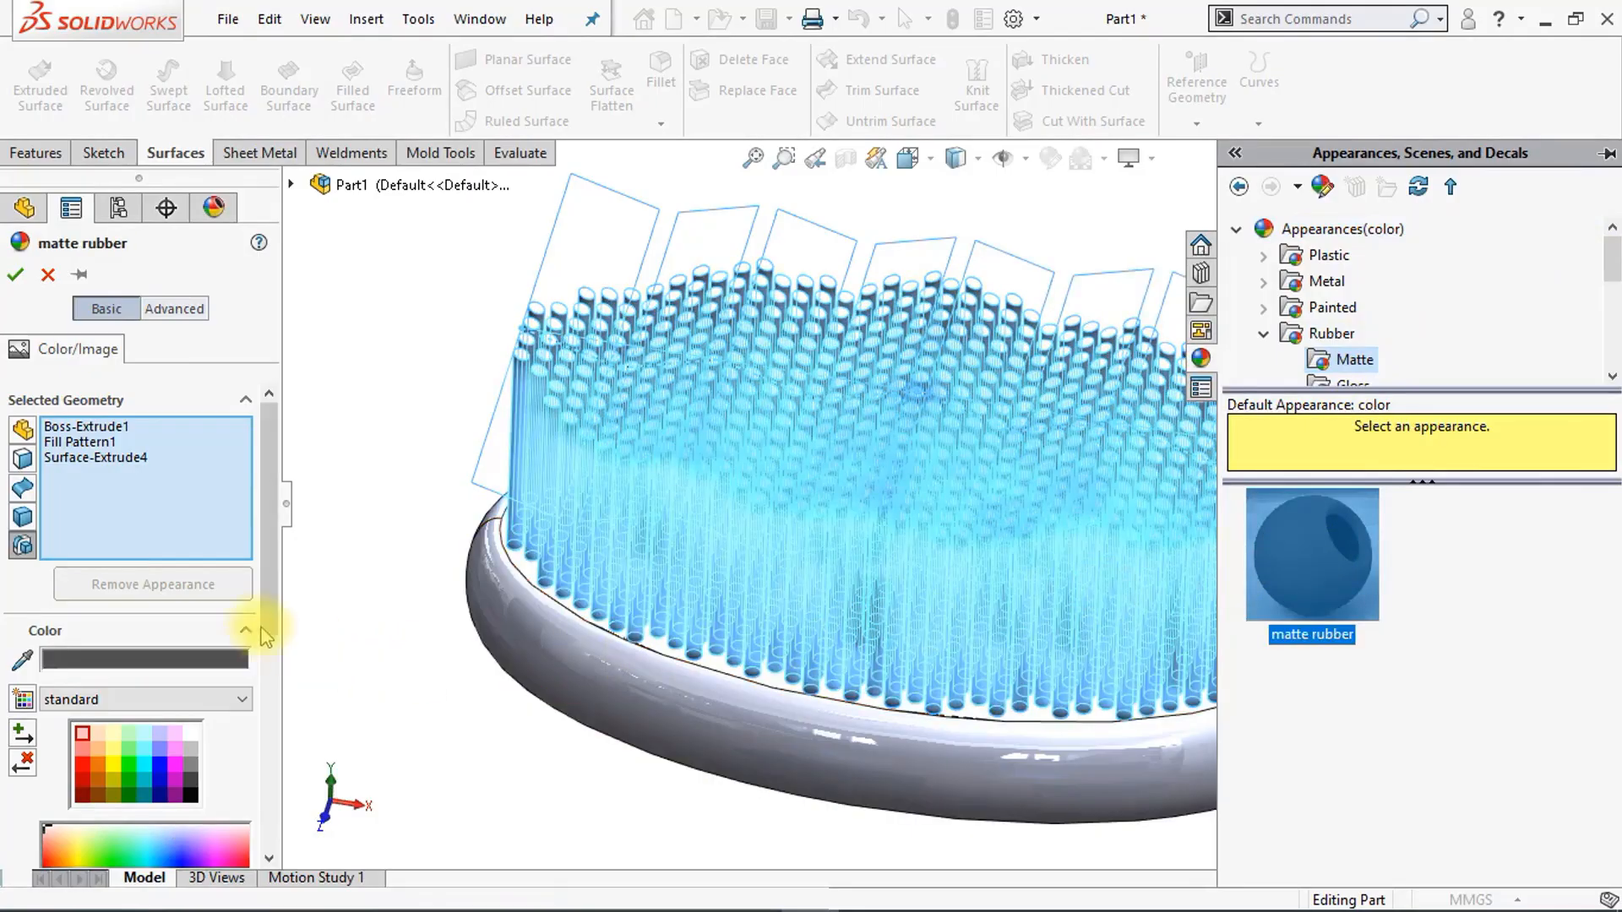
Step: Set the matte rubber colour of the bristles to RGB 0, 142, 223 and accept the appearance
{"action": "left_click_drag", "start_coordinate": [267, 593], "coordinate": [253, 743]}
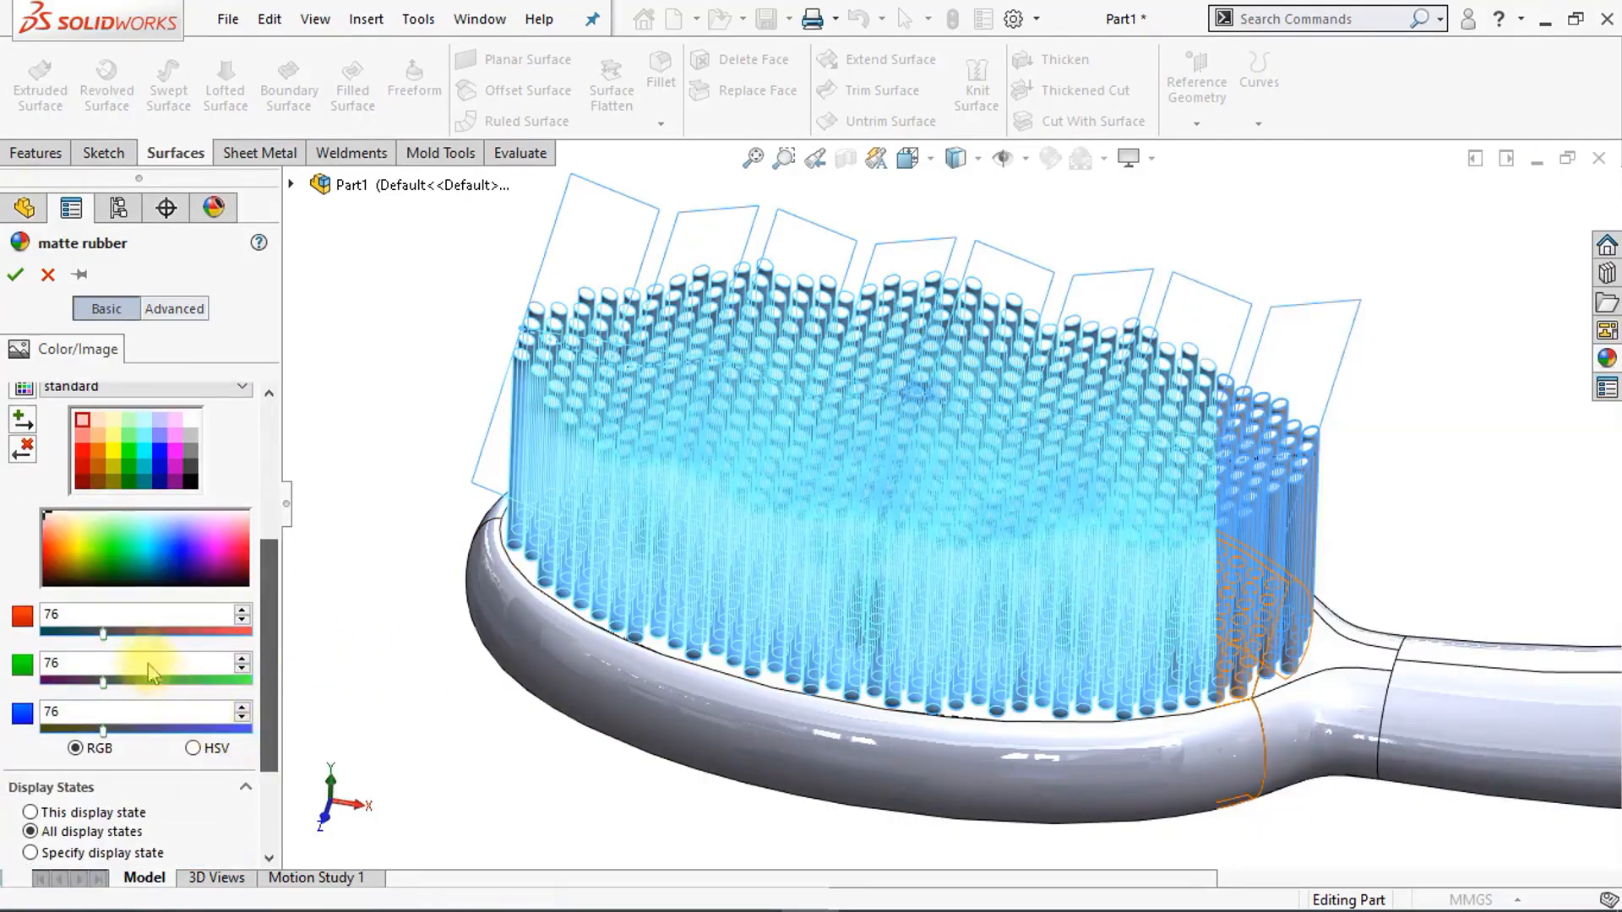
{"action": "double_click", "coordinate": [125, 613]}
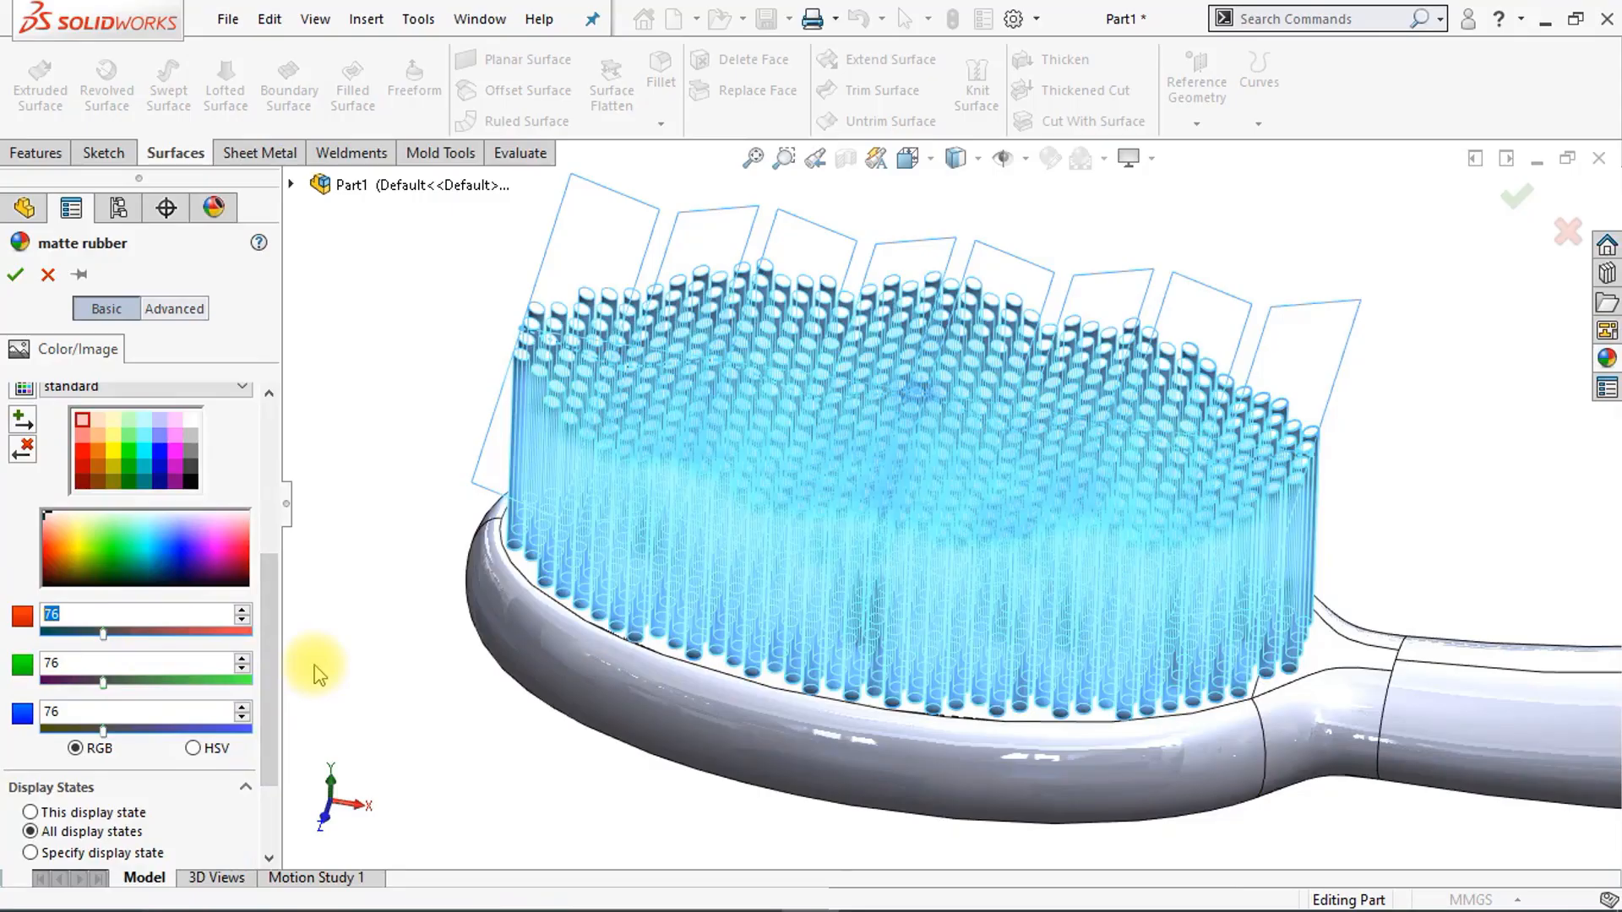
{"action": "type", "text": "0"}
{"action": "key", "text": "Return"}
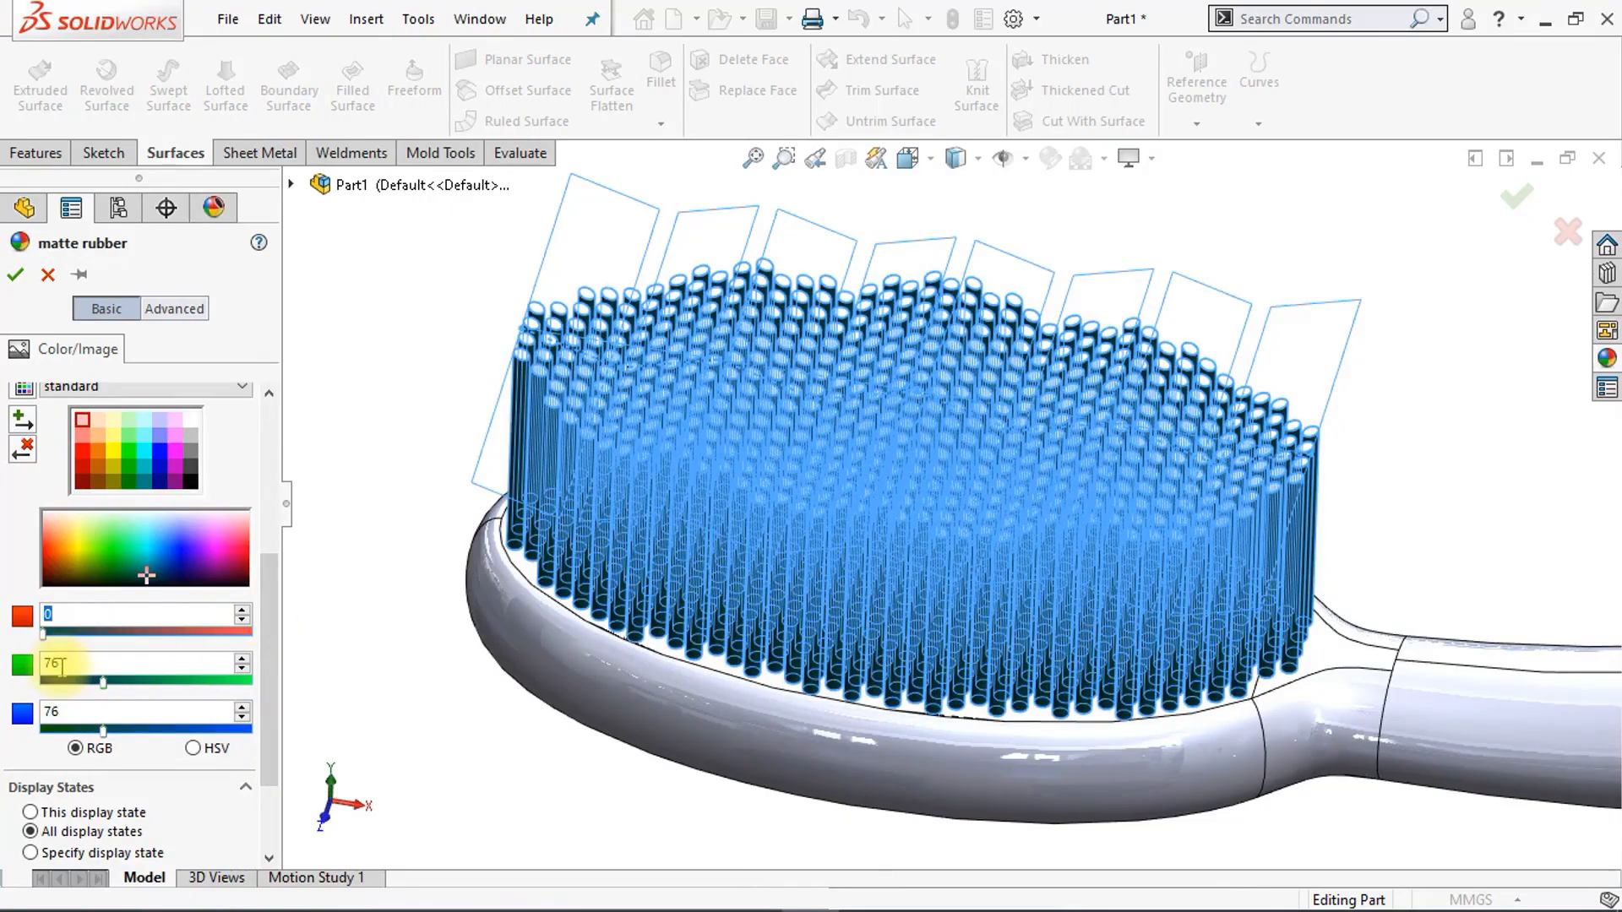
{"action": "type", "text": "142"}
{"action": "key", "text": "Return"}
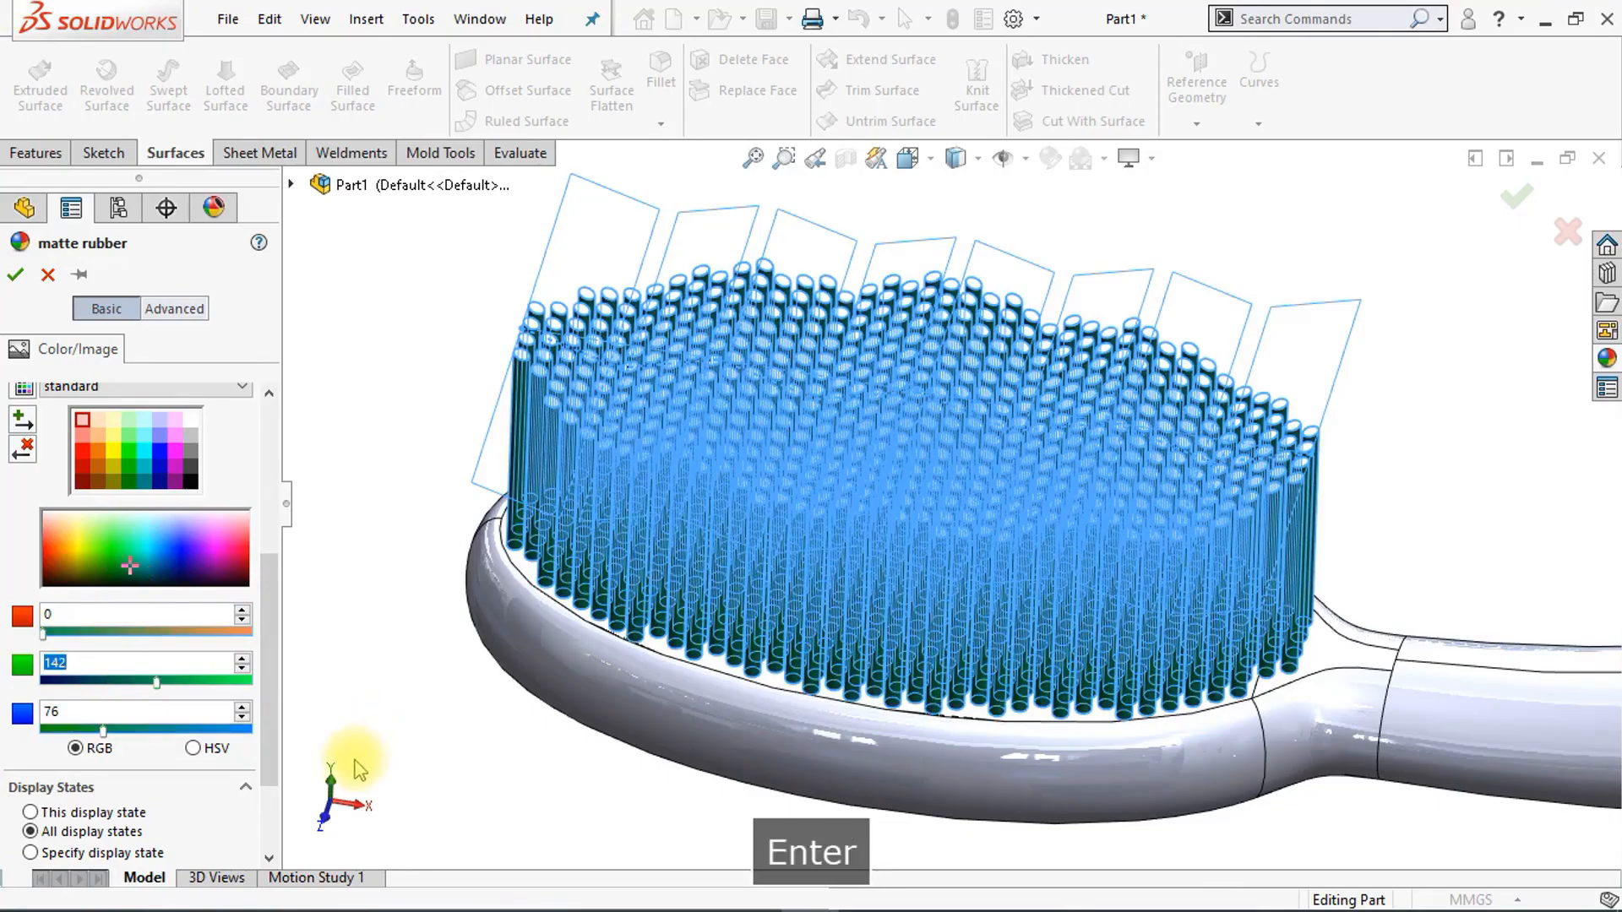
{"action": "double_click", "coordinate": [48, 712]}
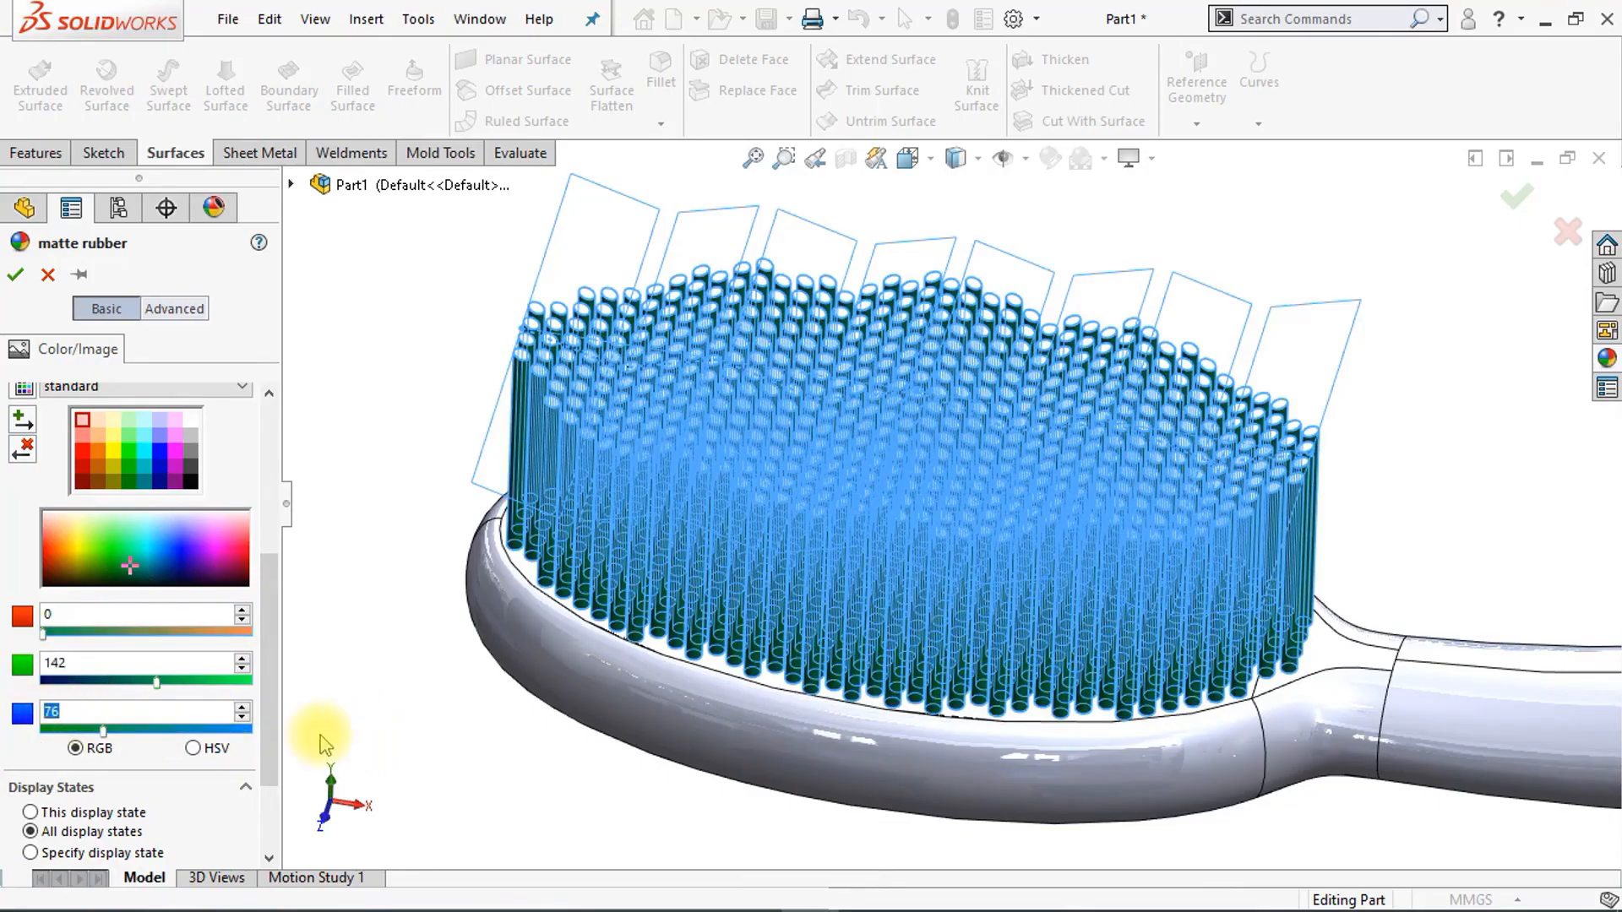
{"action": "type", "text": "223"}
{"action": "key", "text": "Return"}
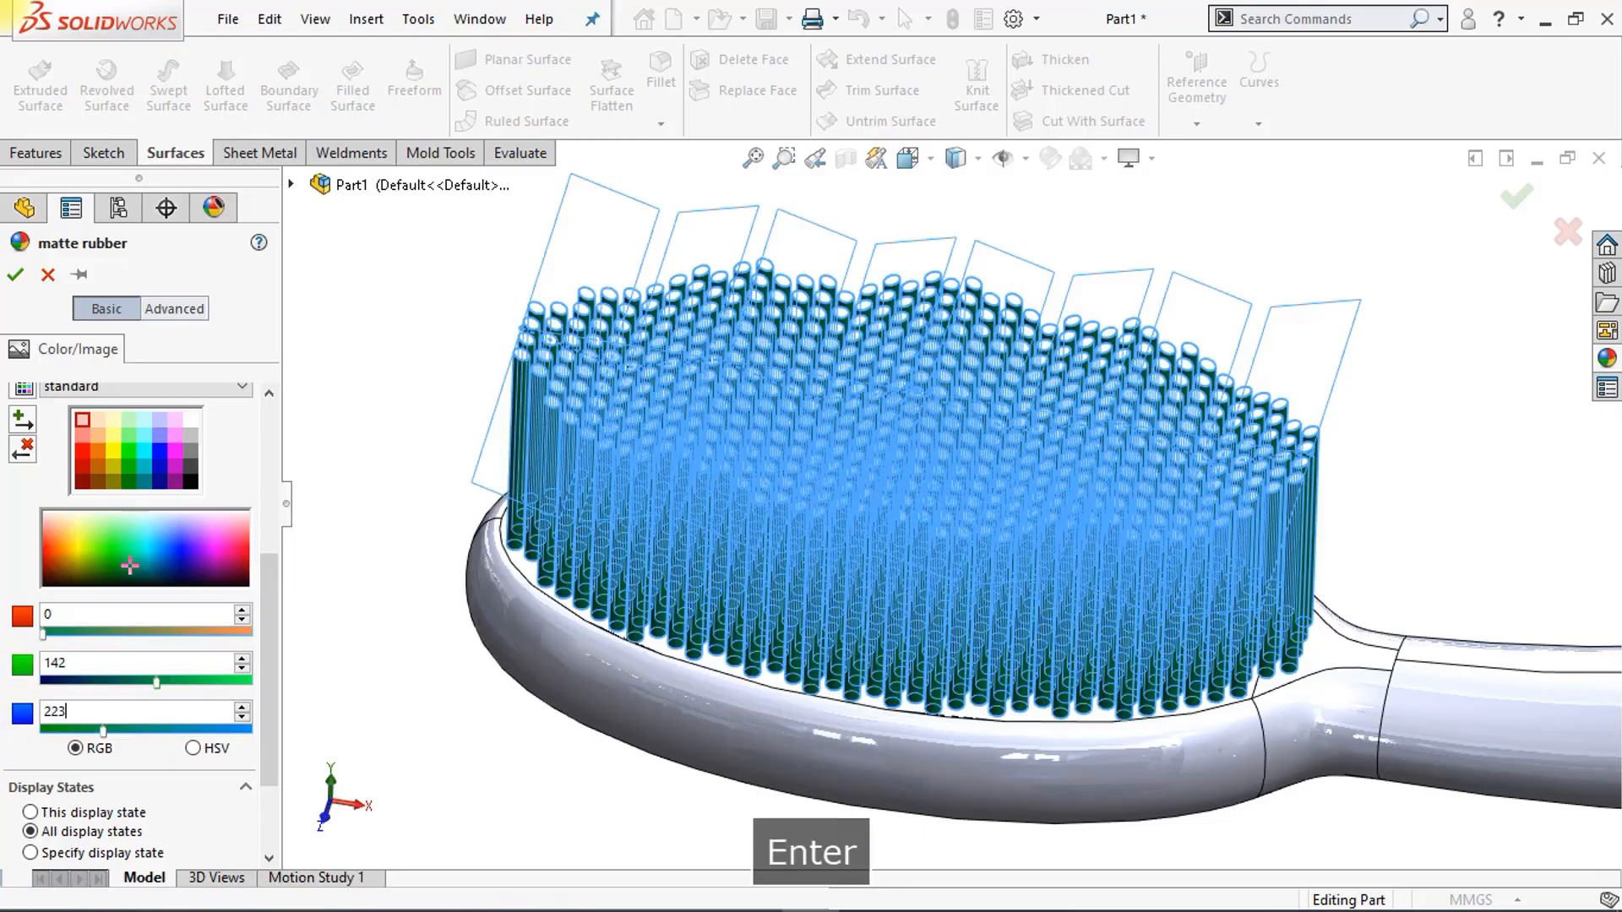
{"action": "left_click", "coordinate": [17, 277]}
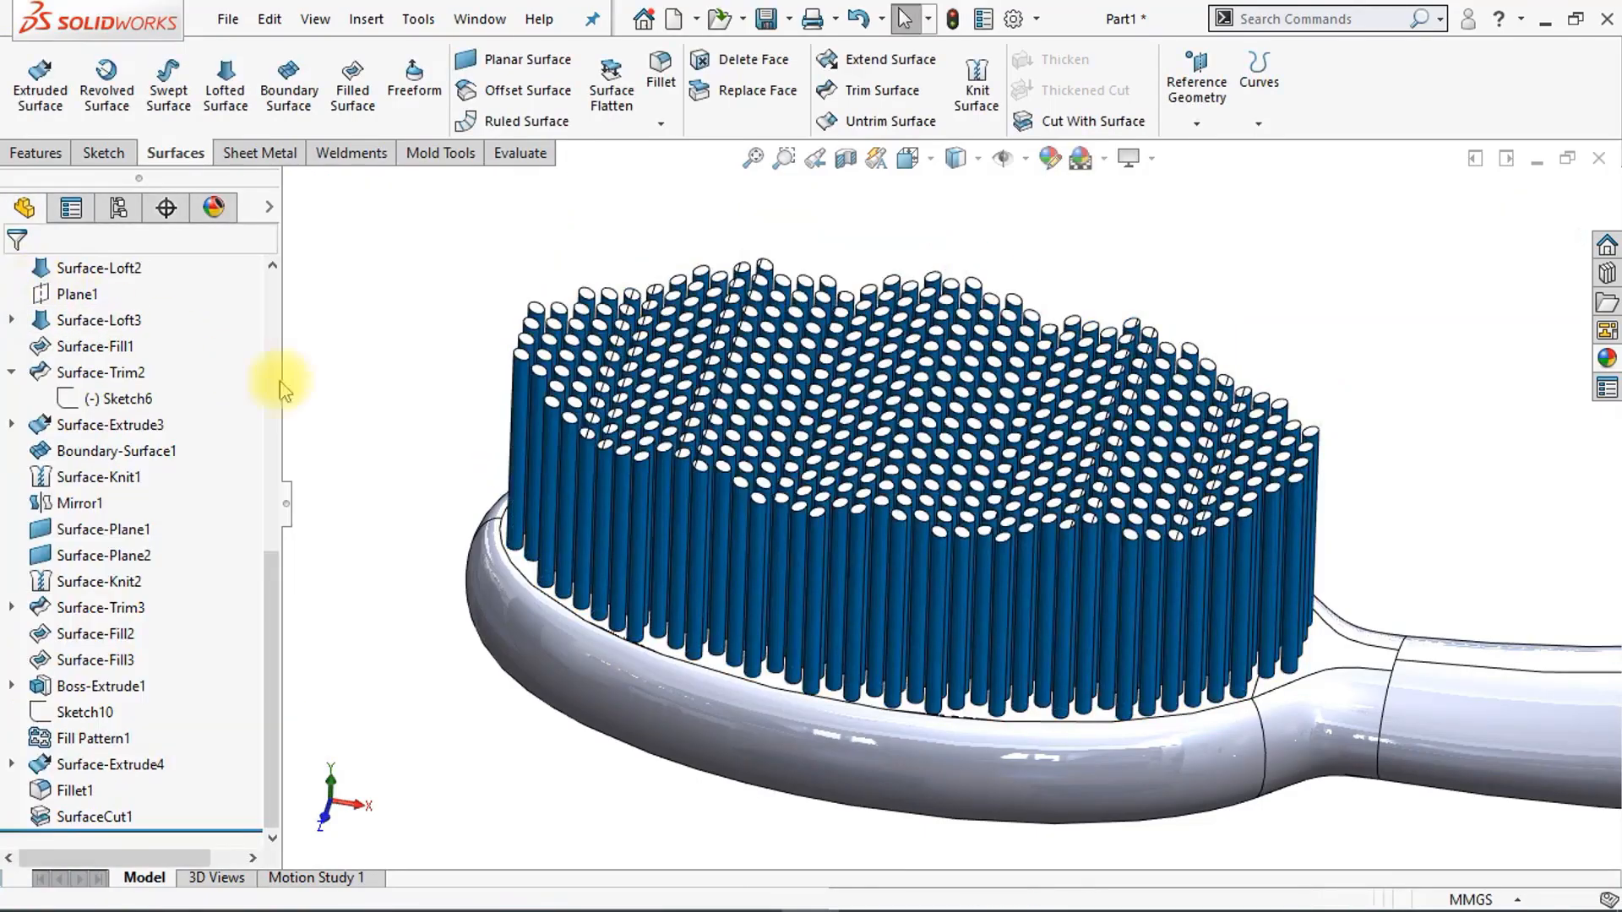
{"action": "middle_click_drag", "start_coordinate": [1284, 494], "coordinate": [1256, 507]}
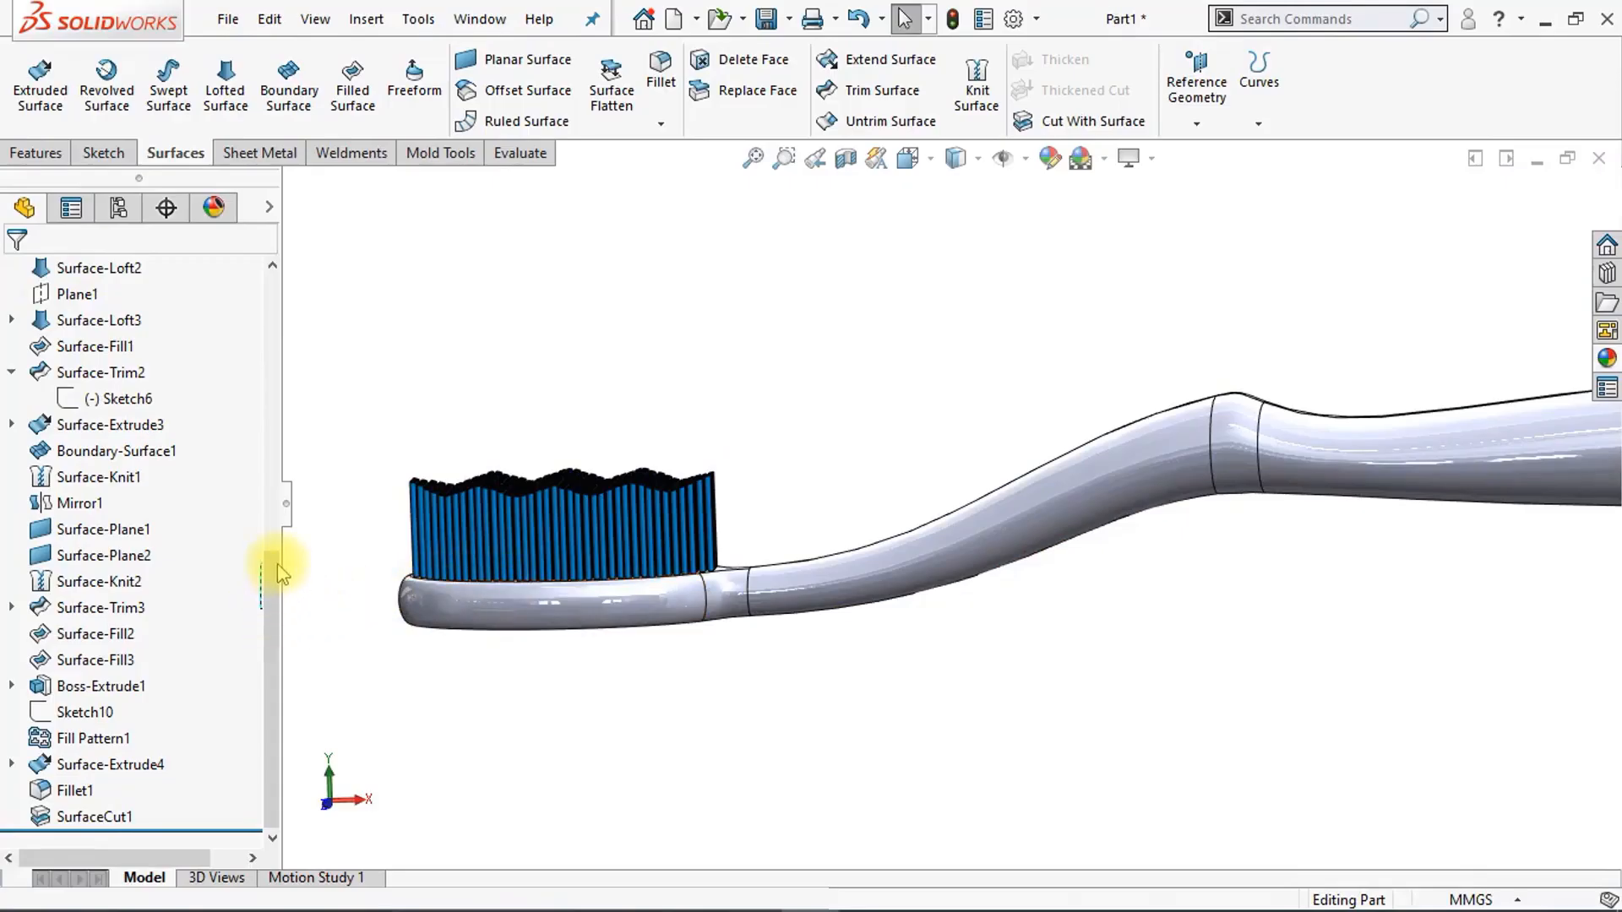
Step: Start a new sketch on the Front Plane and view it face-on
{"action": "left_click_drag", "start_coordinate": [278, 564], "coordinate": [279, 416]}
{"action": "left_click", "coordinate": [358, 435]}
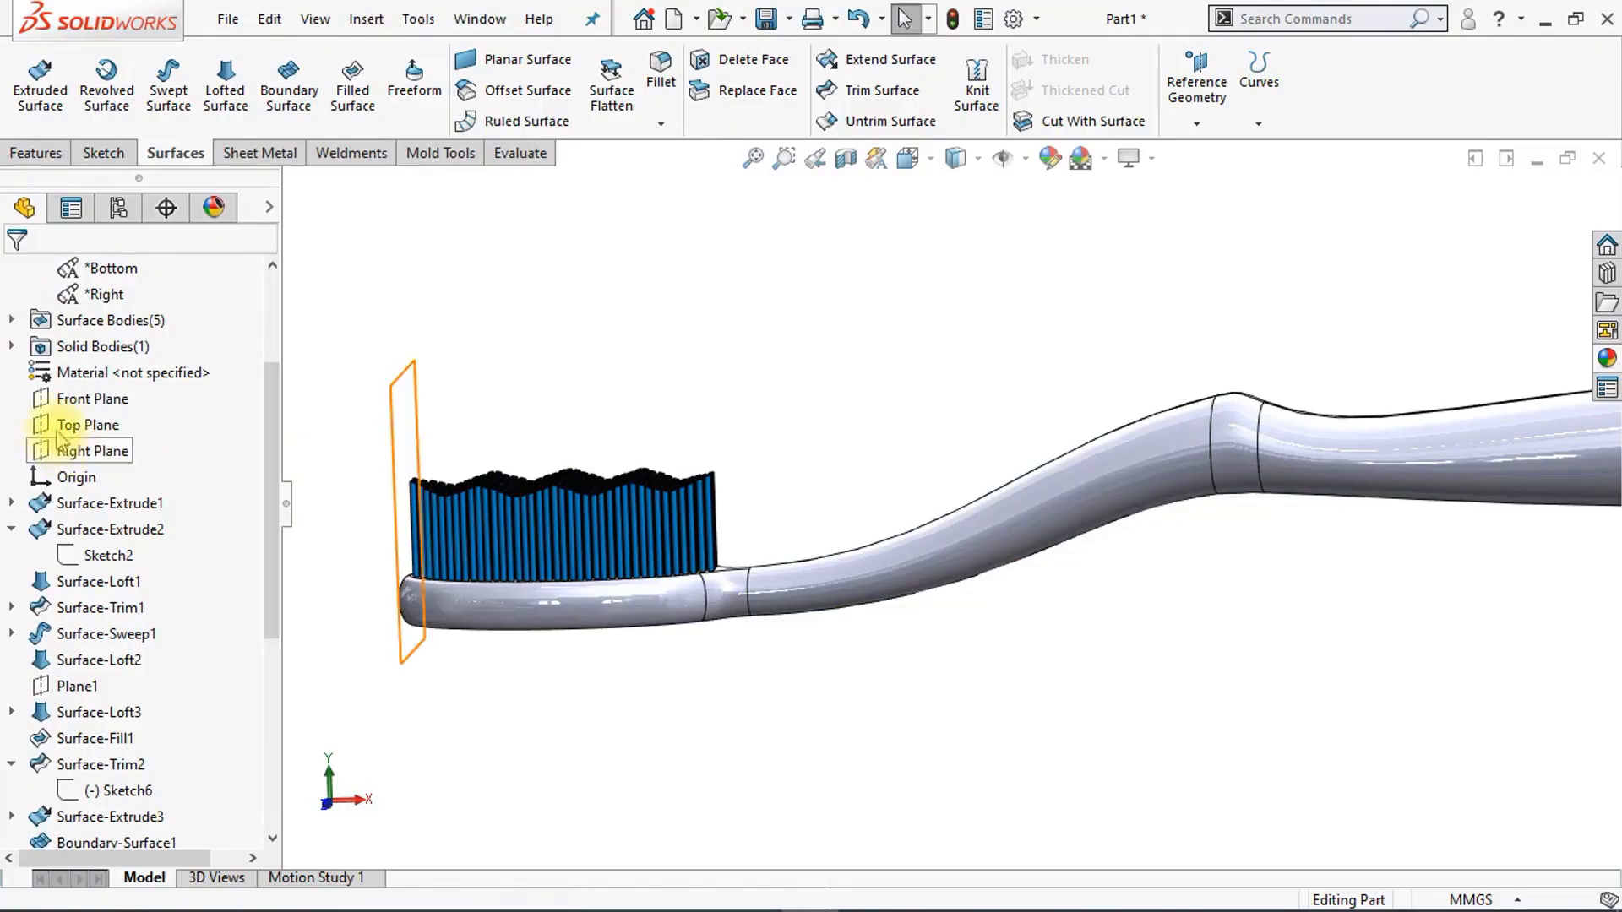
{"action": "left_click", "coordinate": [84, 398]}
{"action": "left_click", "coordinate": [110, 364]}
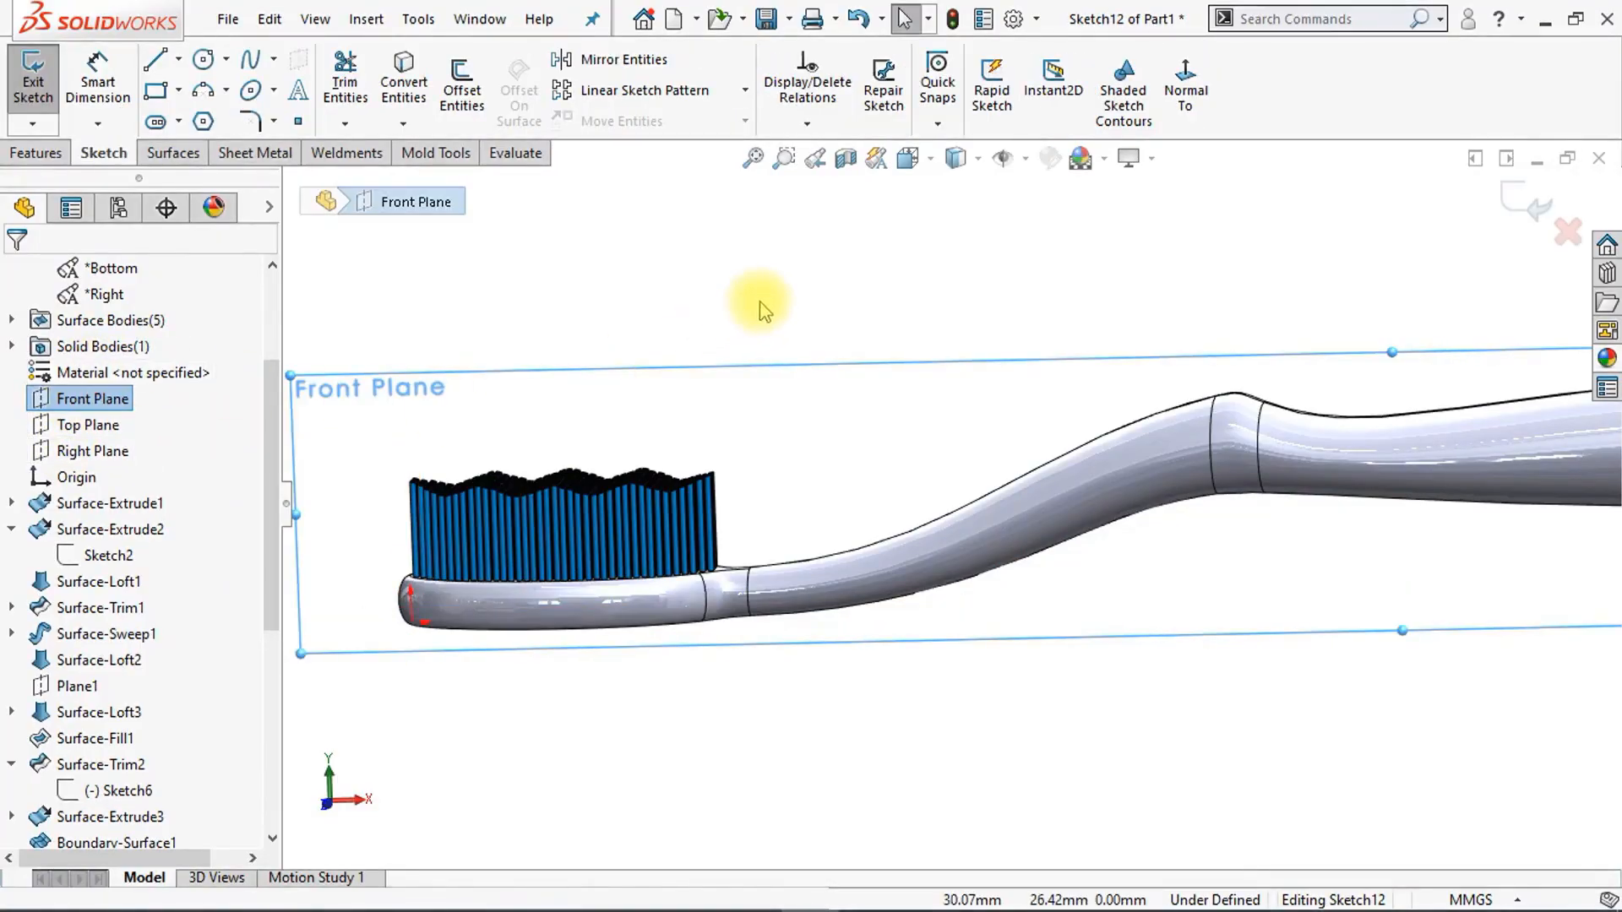
{"action": "left_click", "coordinate": [1188, 94]}
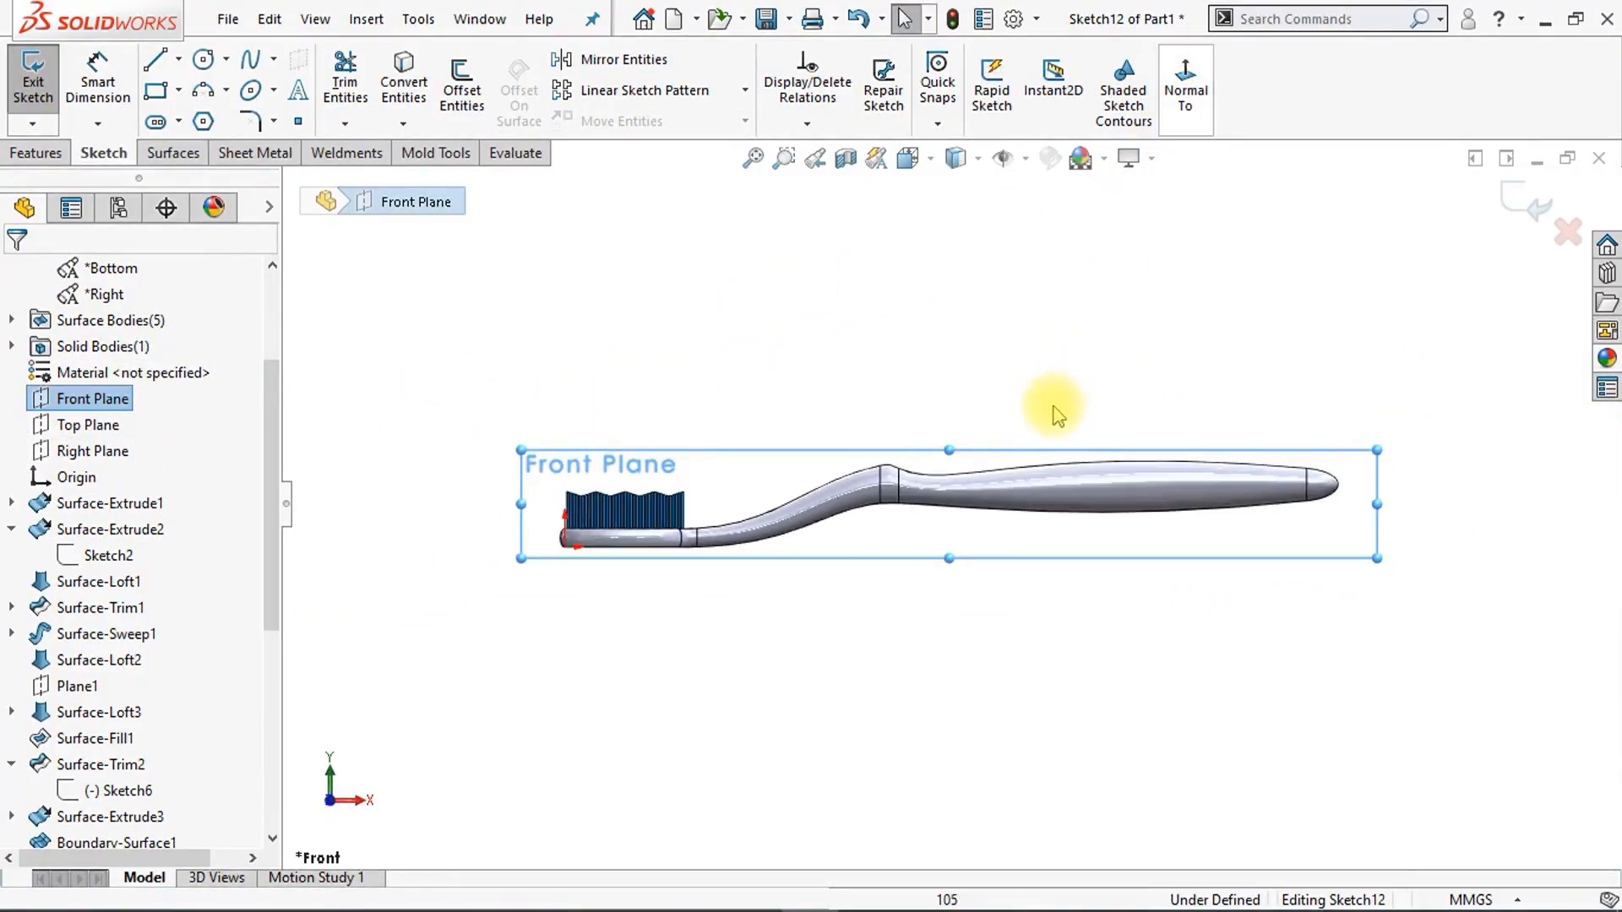
Step: Offset the upper edge of the handle grip 2.5 mm inward, in one direction only
{"action": "scroll", "coordinate": [1025, 625], "scroll_direction": "down", "scroll_amount": 4}
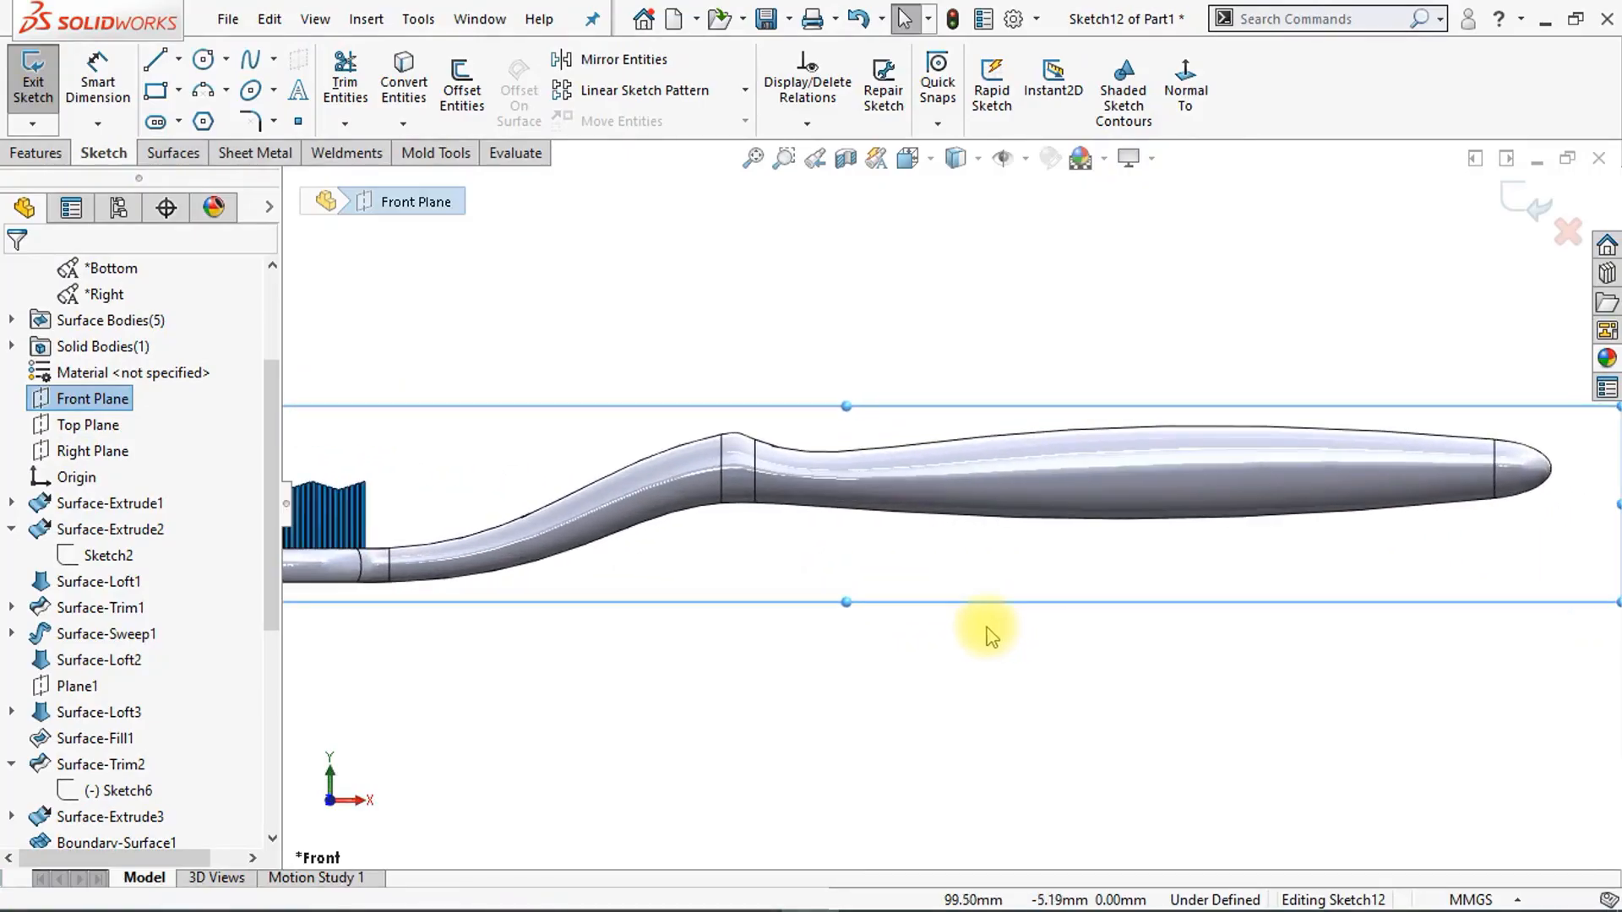
{"action": "scroll", "coordinate": [954, 629], "scroll_direction": "down", "scroll_amount": 1}
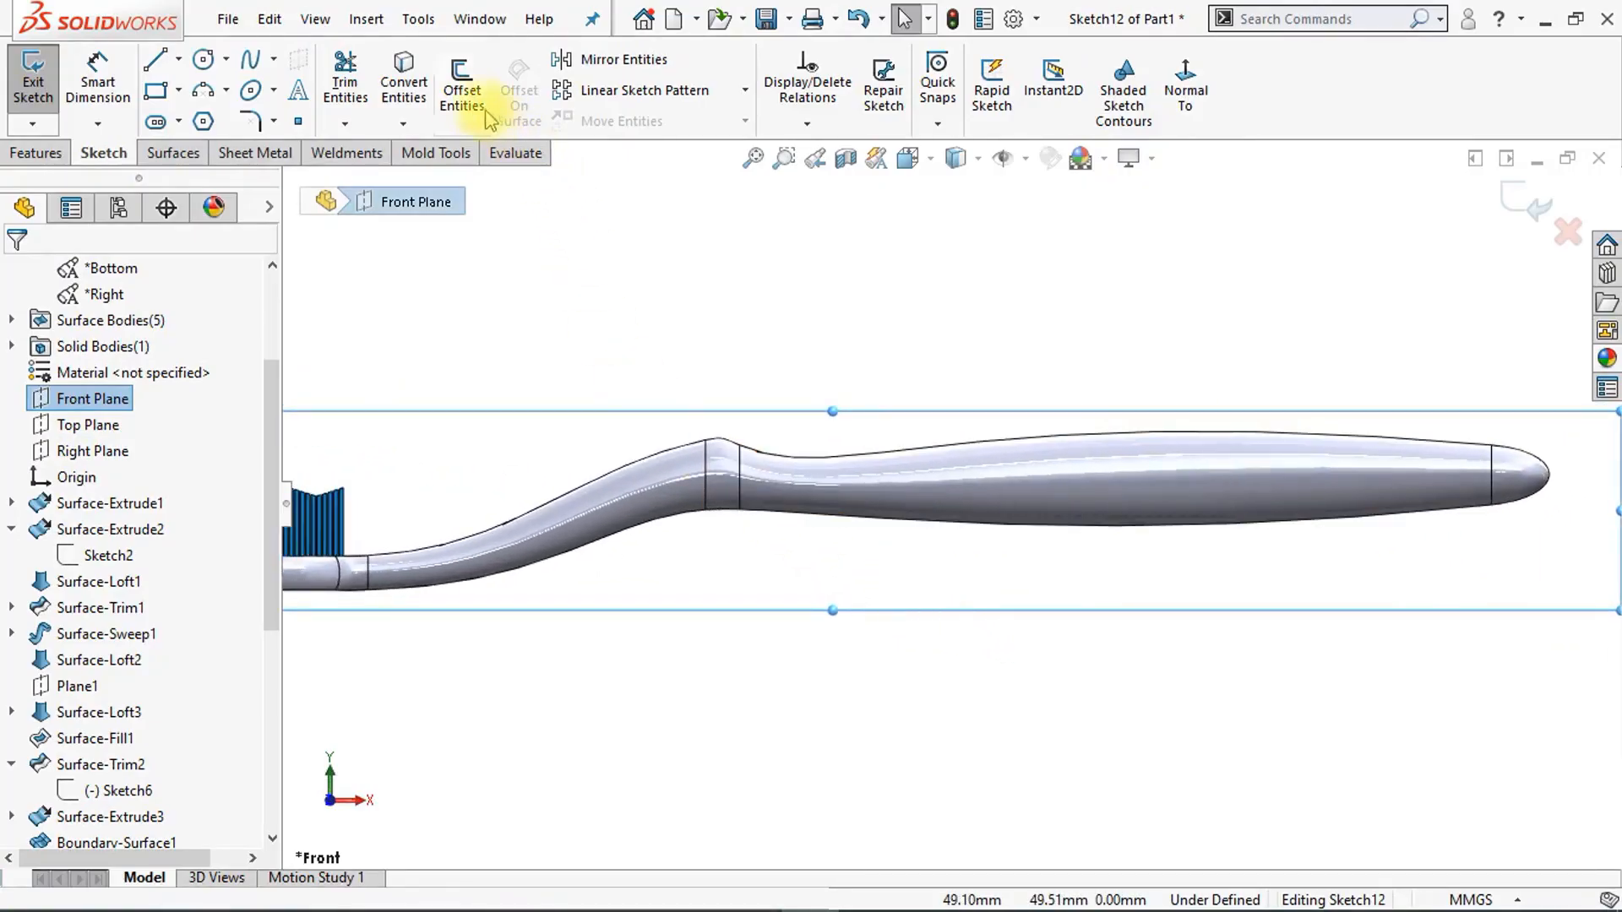
{"action": "left_click", "coordinate": [456, 114]}
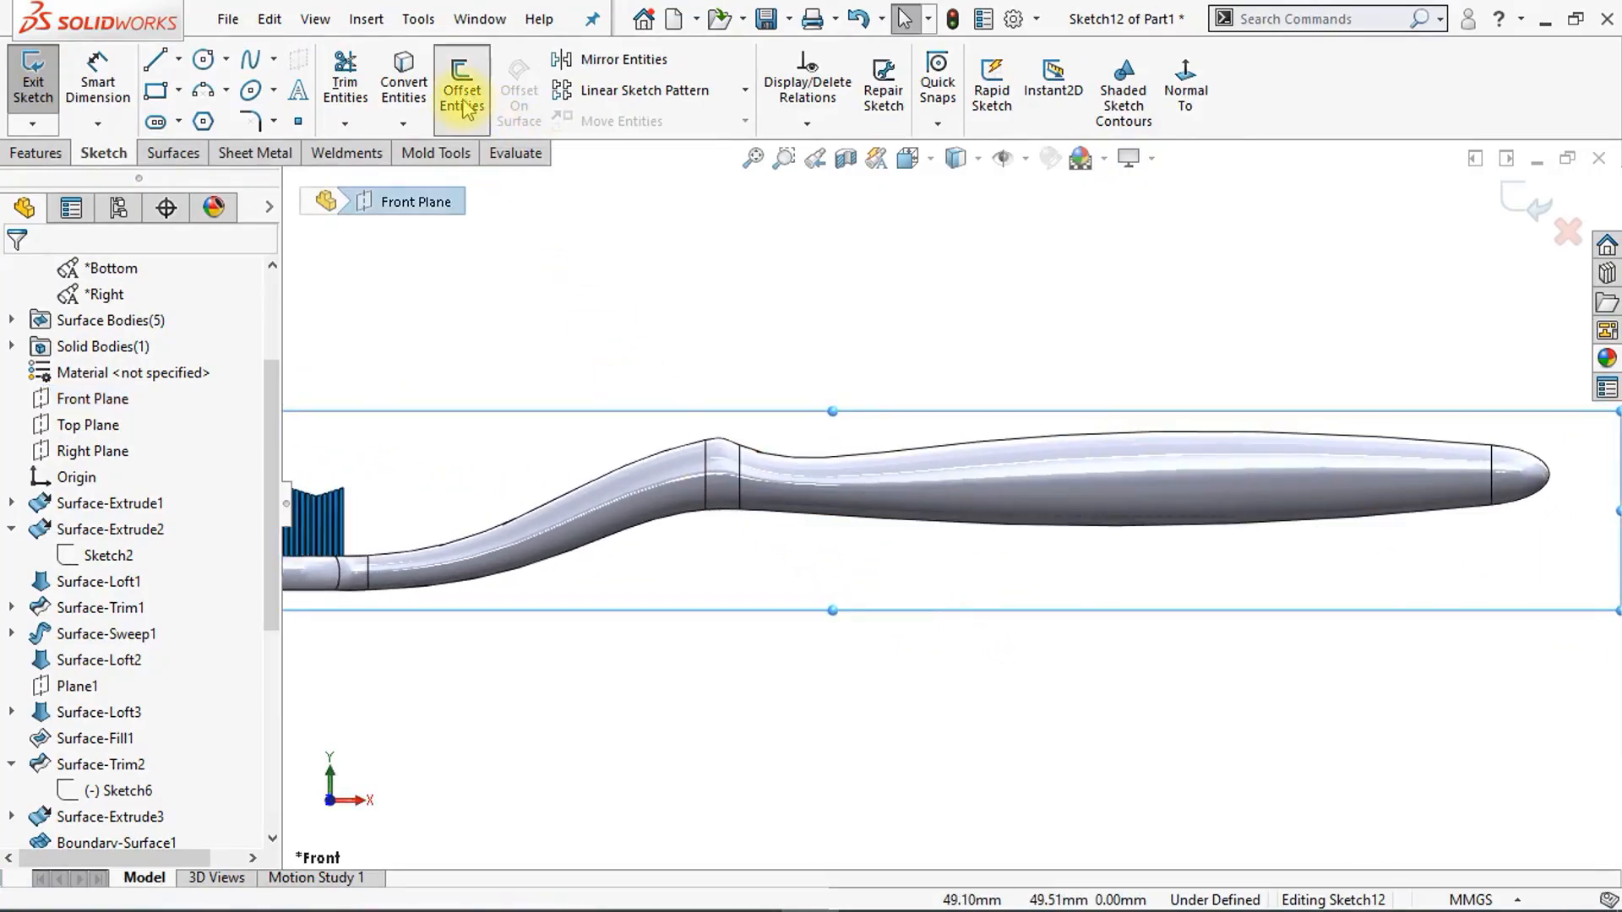
{"action": "left_click", "coordinate": [902, 447]}
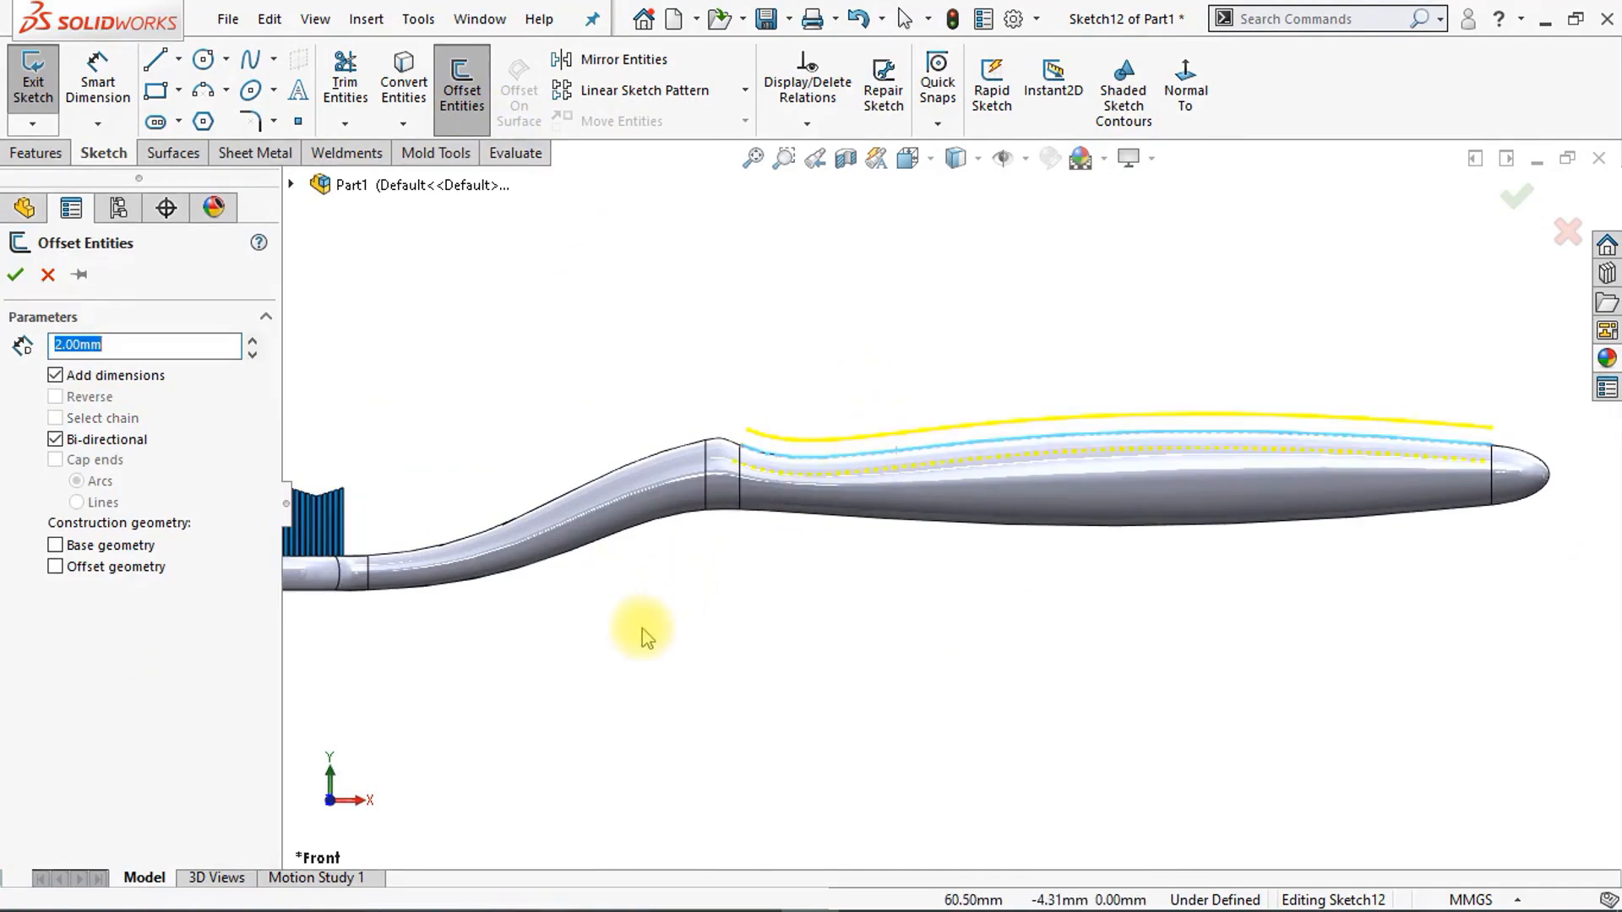
{"action": "type", "text": "2.5"}
{"action": "key", "text": "Return"}
{"action": "scroll", "coordinate": [945, 504], "scroll_direction": "down", "scroll_amount": 2}
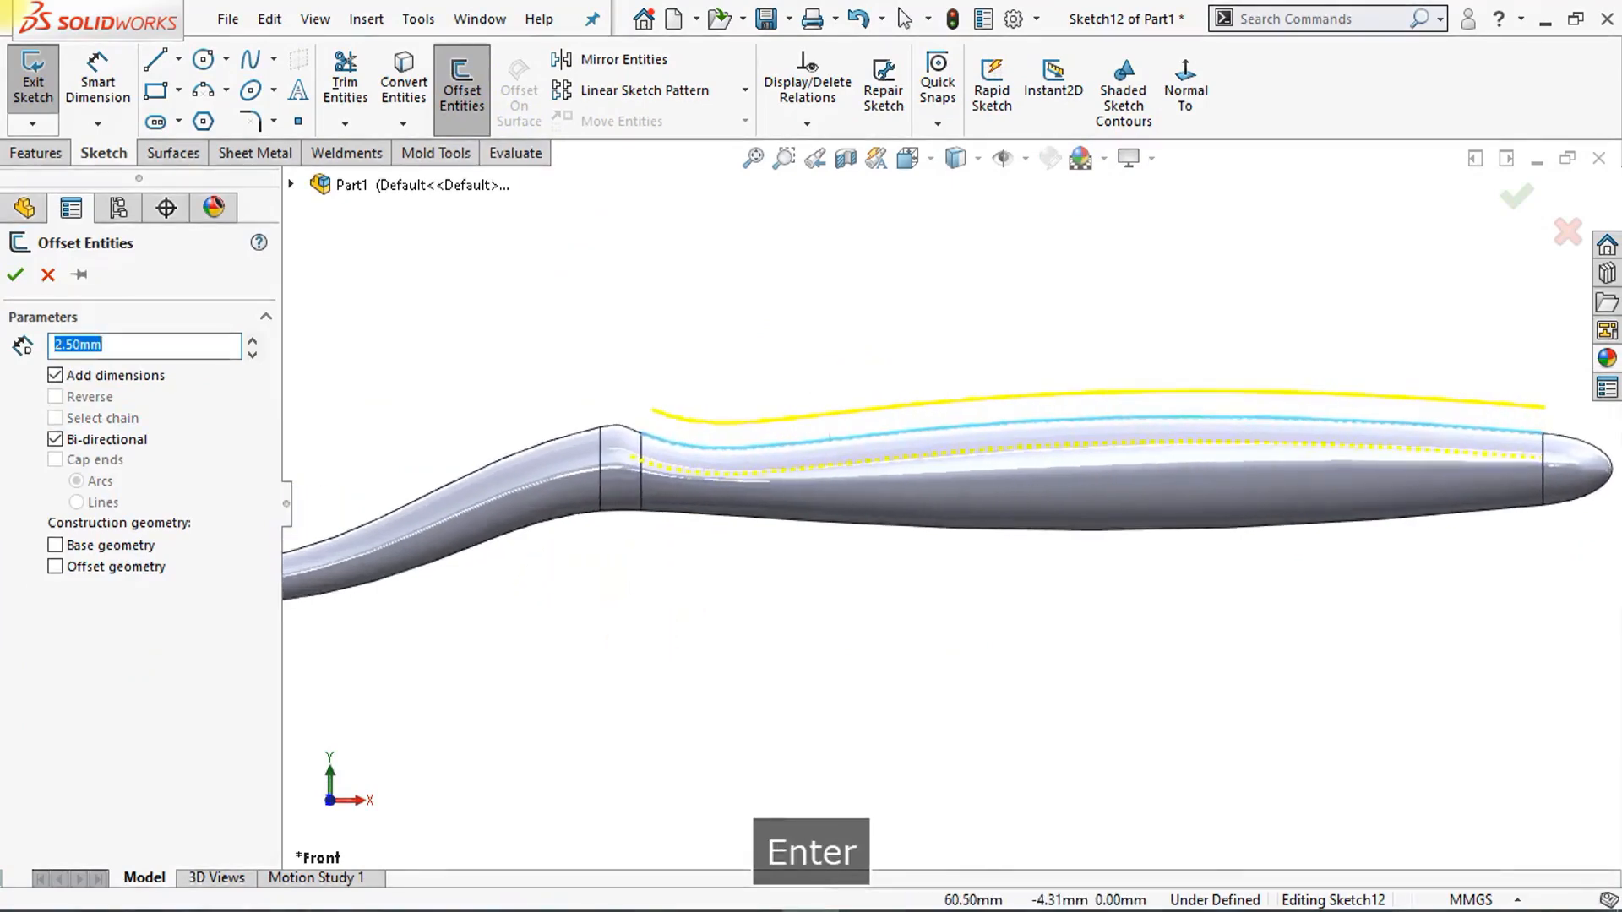
{"action": "left_click", "coordinate": [59, 441]}
{"action": "left_click", "coordinate": [82, 402]}
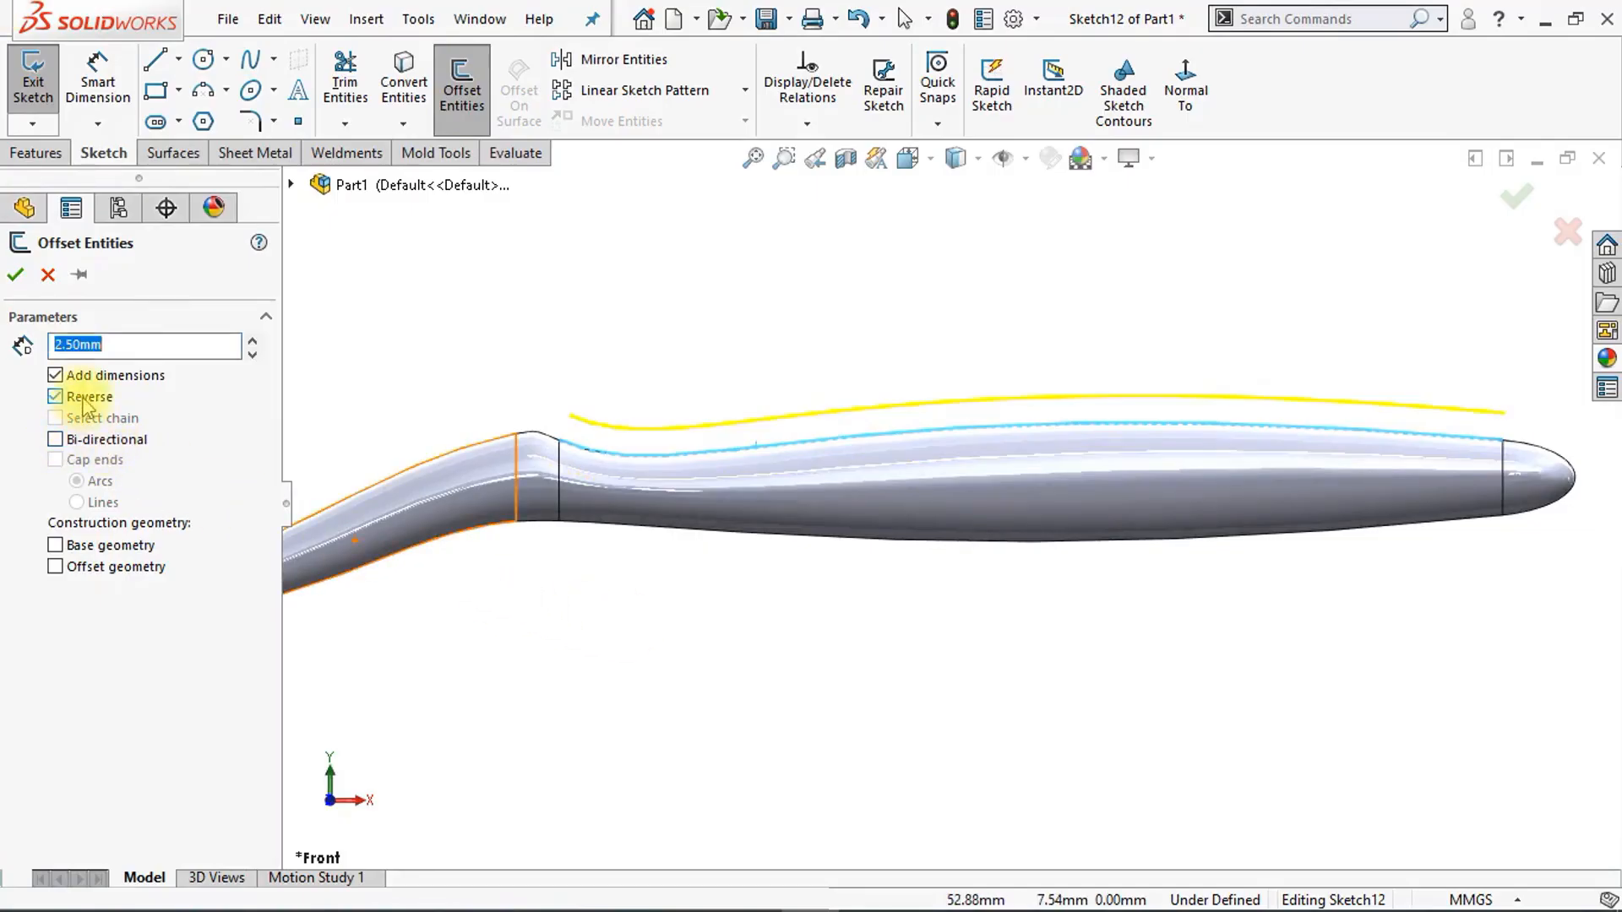
{"action": "left_click", "coordinate": [14, 275]}
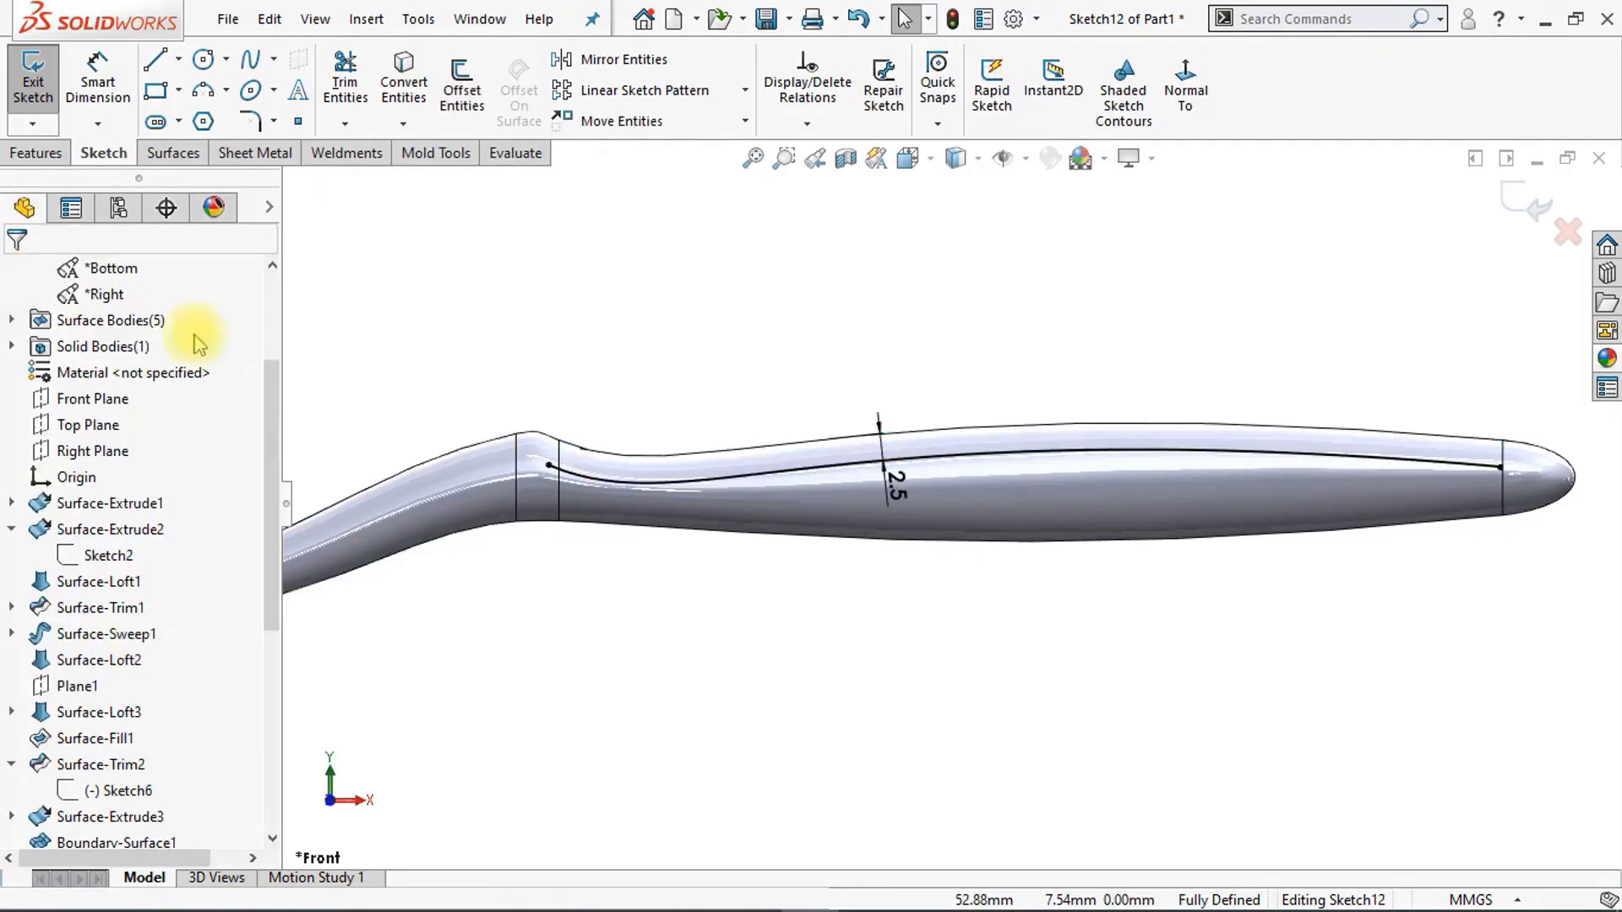
Step: Shorten the offset curve by pulling both of its endpoints inward along the grip
{"action": "scroll", "coordinate": [599, 368], "scroll_direction": "down", "scroll_amount": 2}
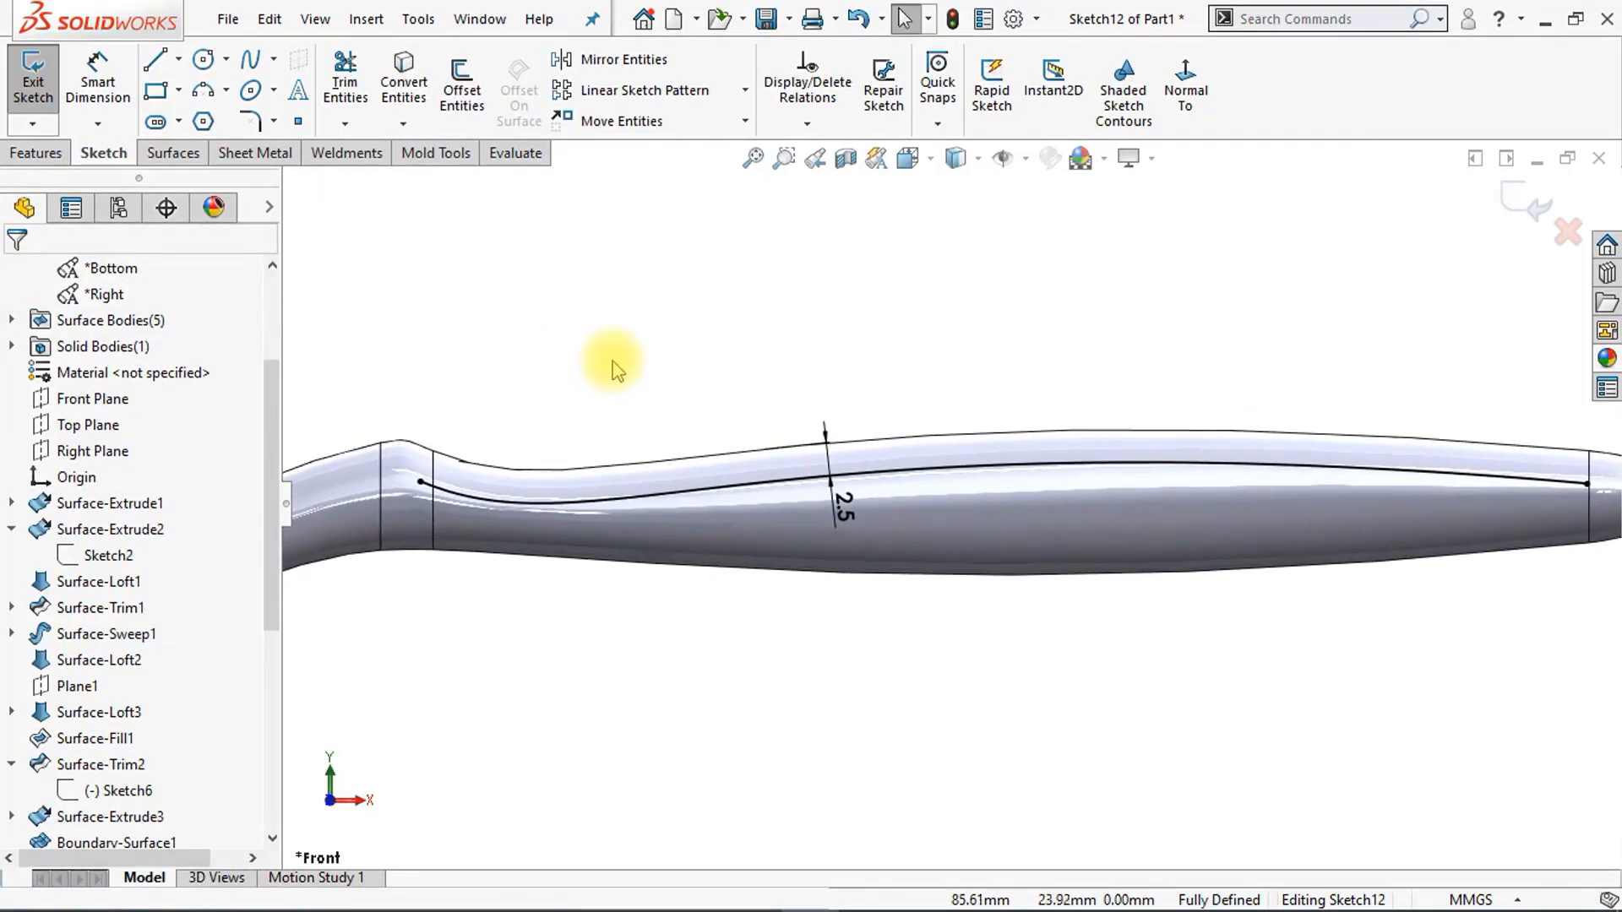
{"action": "scroll", "coordinate": [463, 469], "scroll_direction": "up", "scroll_amount": 1}
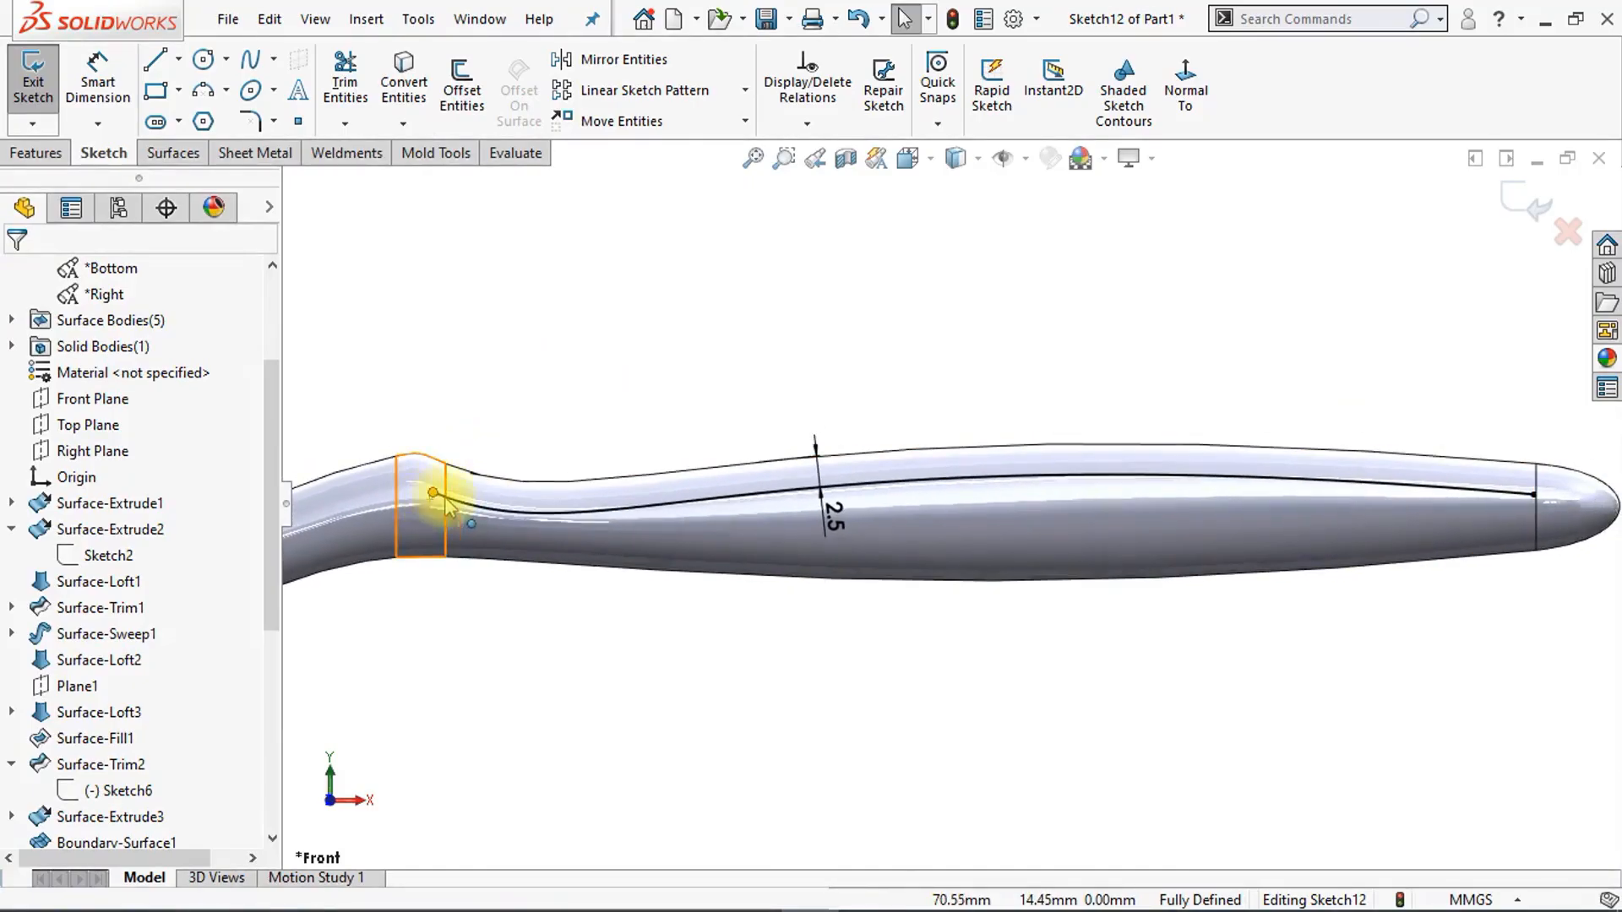
{"action": "left_click_drag", "start_coordinate": [436, 505], "coordinate": [607, 530]}
{"action": "left_click_drag", "start_coordinate": [1534, 495], "coordinate": [1347, 509]}
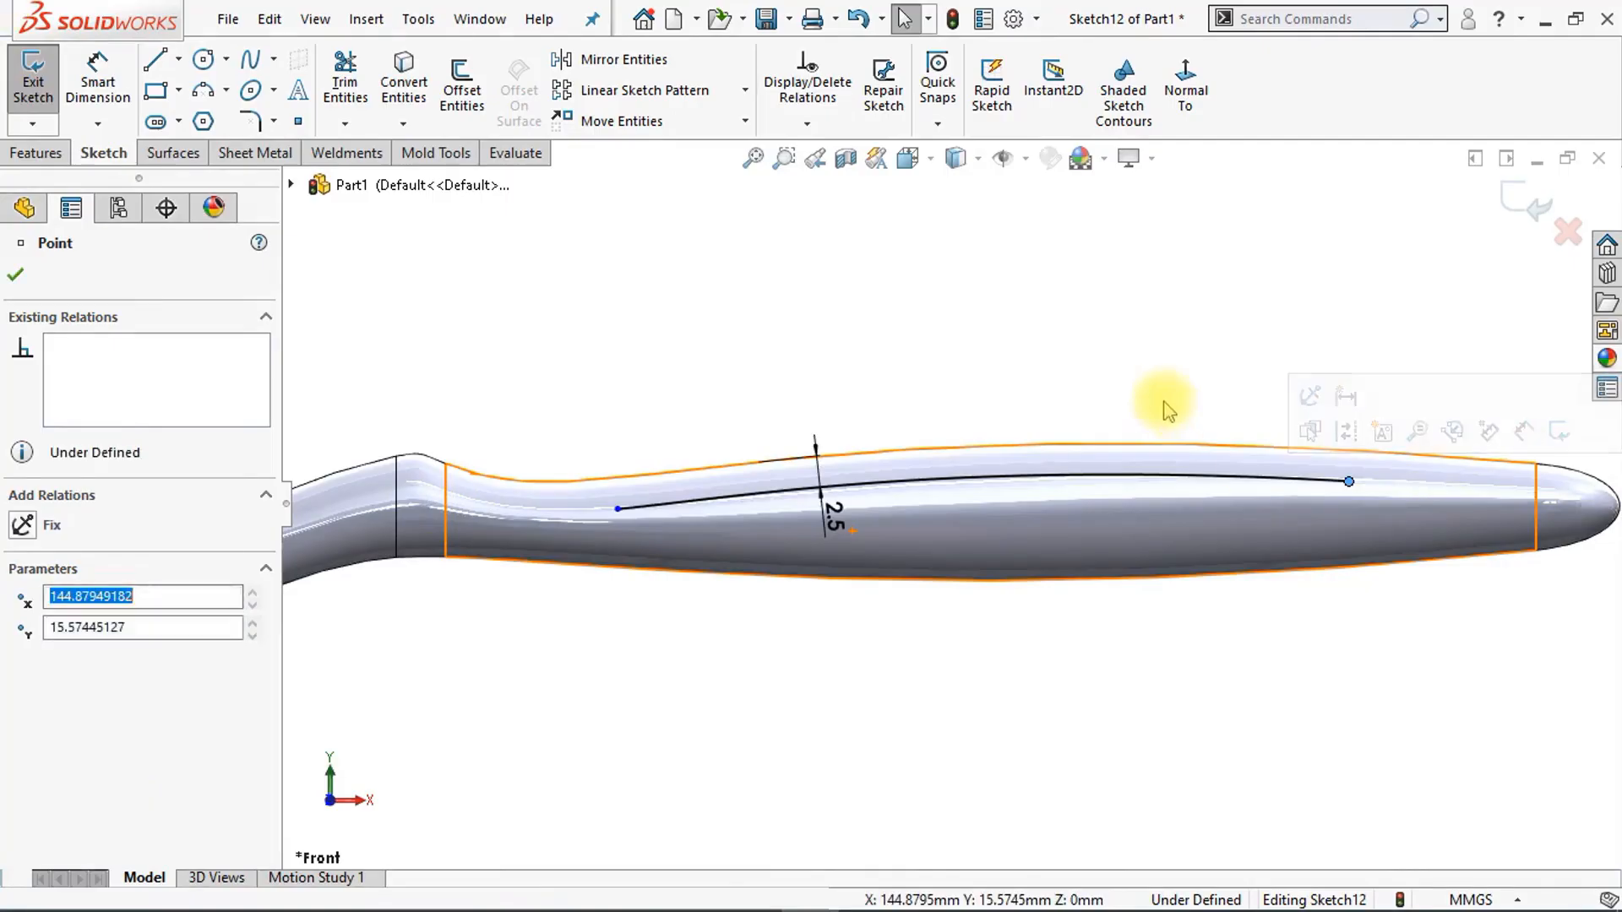
{"action": "left_click", "coordinate": [1114, 363]}
Step: Dimension the offset curve's neck-side endpoint 15 mm horizontally from the upper corner of the grip's neck seam
{"action": "left_click", "coordinate": [96, 76]}
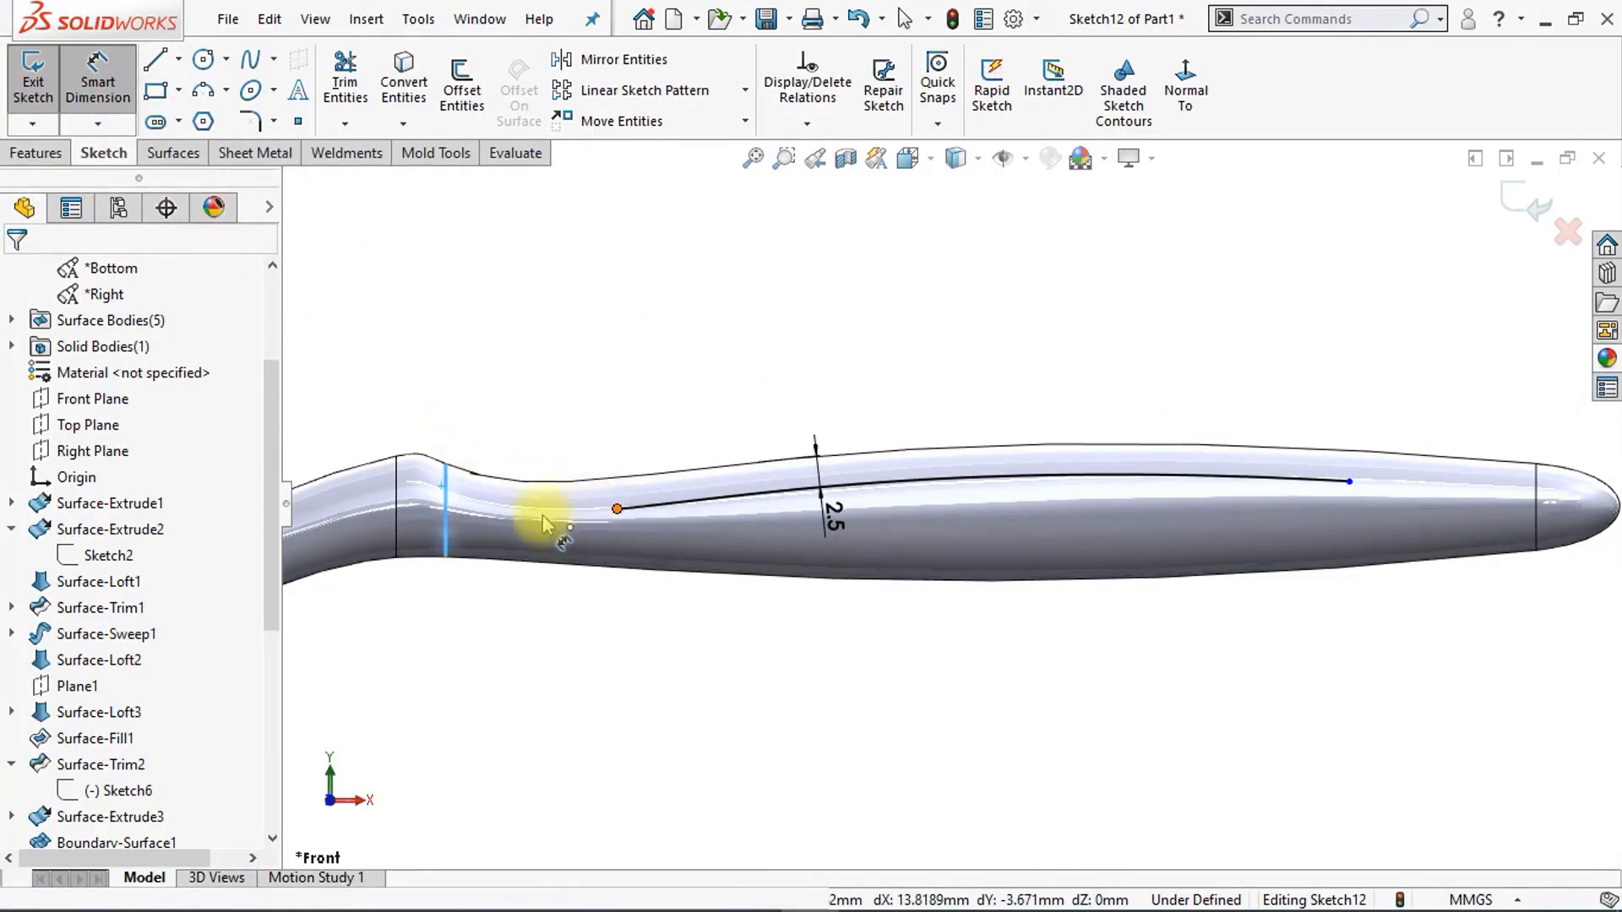
{"action": "left_click", "coordinate": [617, 508]}
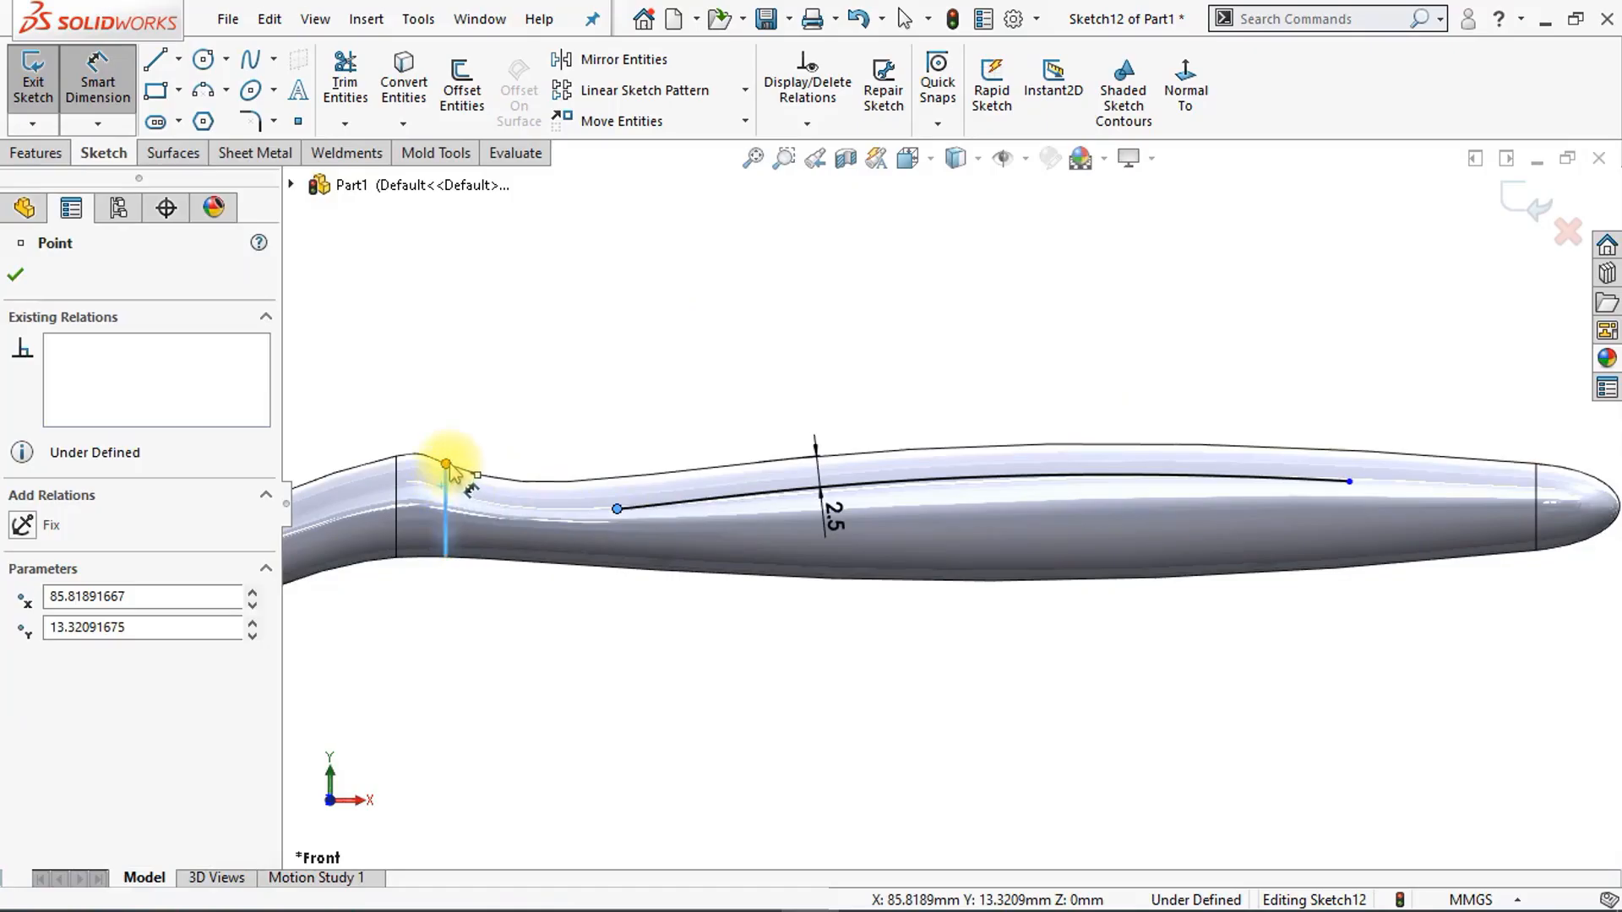
{"action": "left_click", "coordinate": [446, 464]}
{"action": "left_click", "coordinate": [545, 414]}
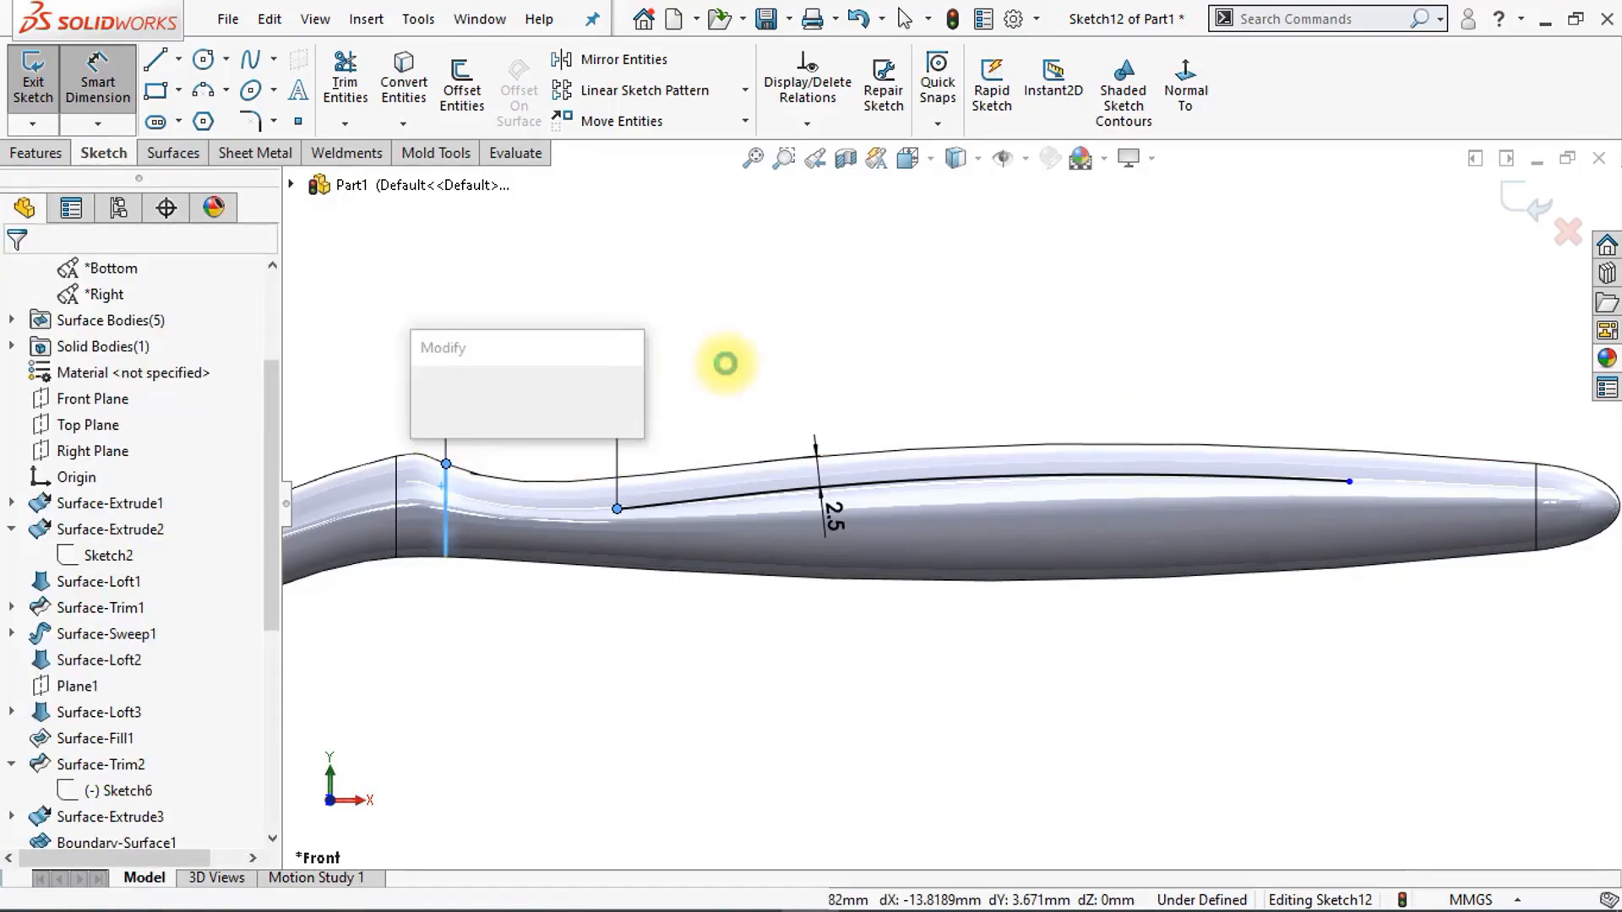
{"action": "type", "text": "15"}
{"action": "key", "text": "Return"}
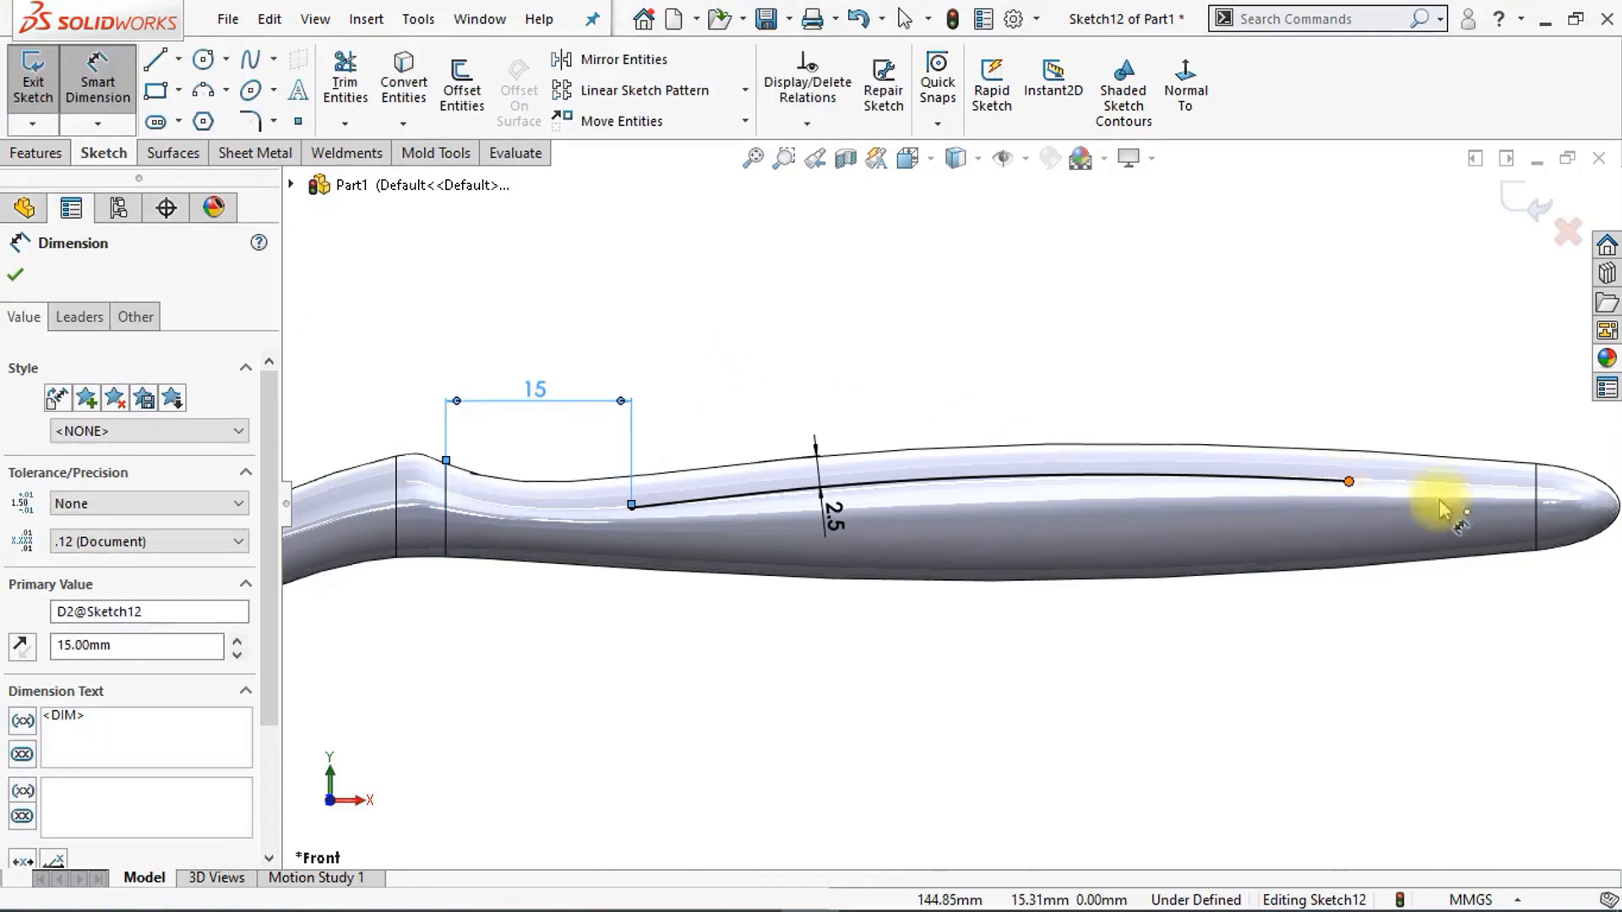
Step: Dimension the offset curve's other endpoint 20 mm horizontally from the upper corner of the seam near the handle's rounded tip
{"action": "left_click", "coordinate": [1396, 502]}
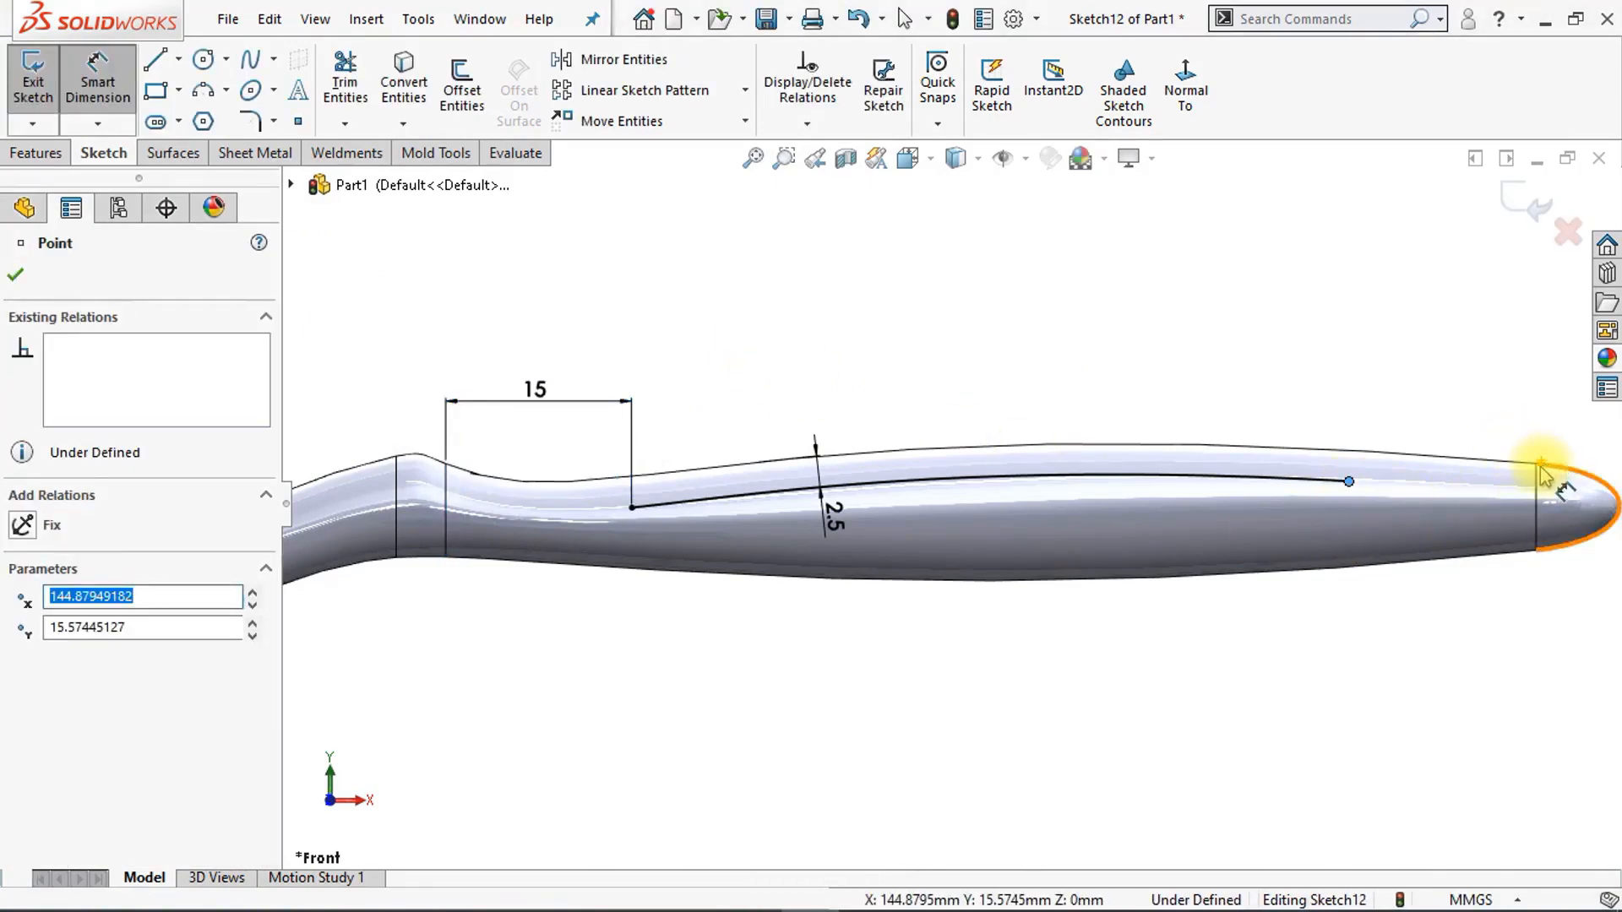
{"action": "left_click", "coordinate": [1535, 464]}
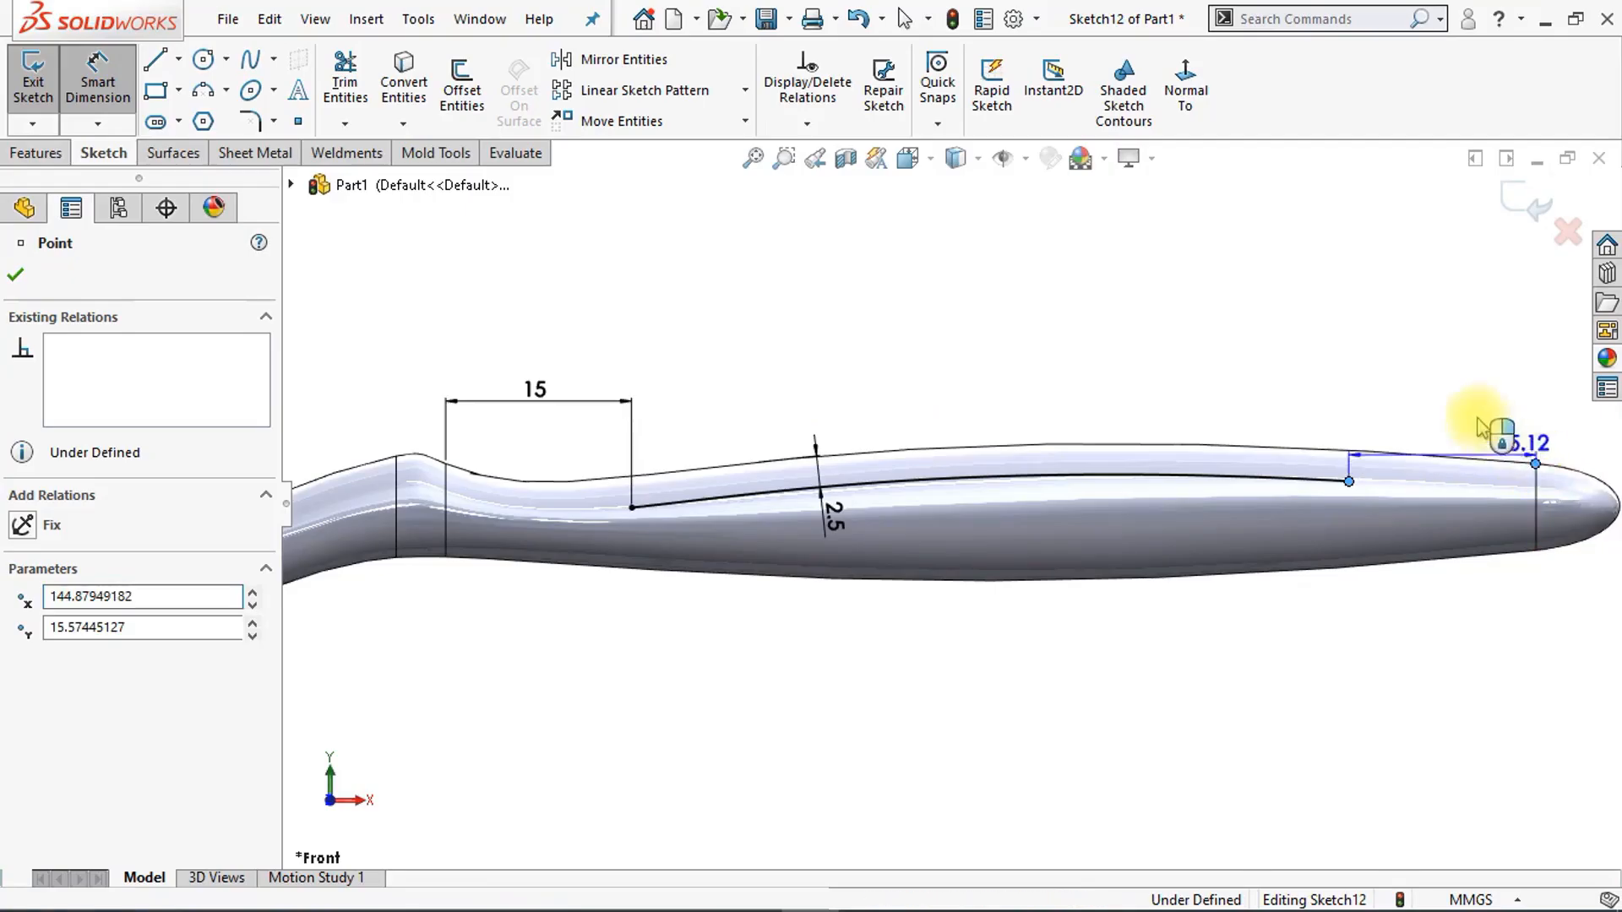
{"action": "left_click", "coordinate": [1395, 385]}
{"action": "type", "text": "20"}
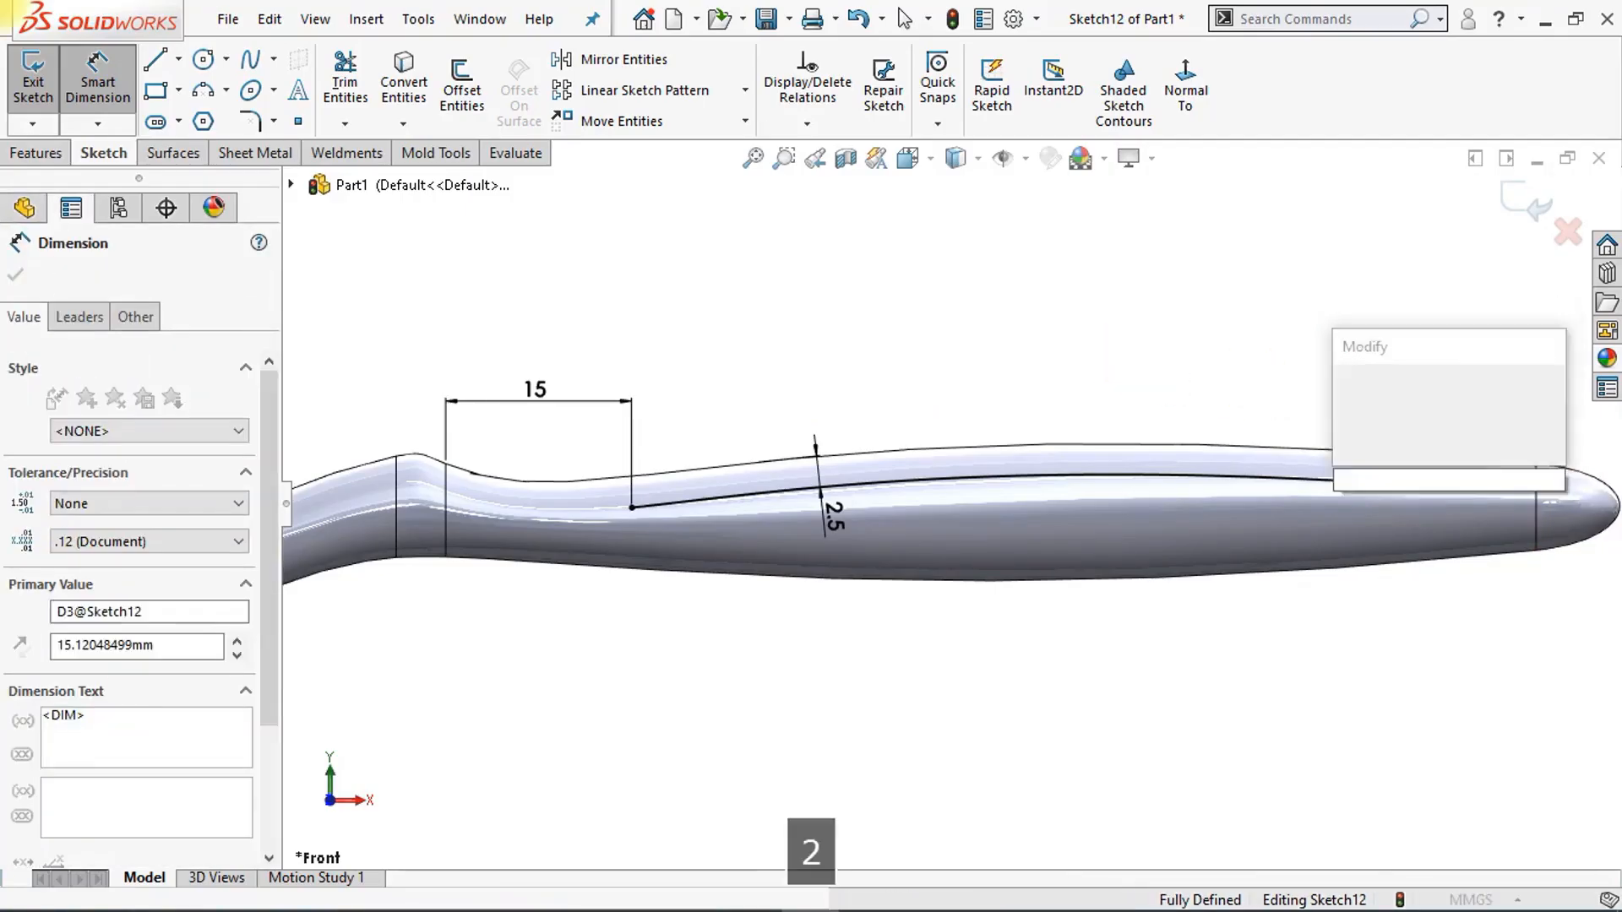
{"action": "key", "text": "Return"}
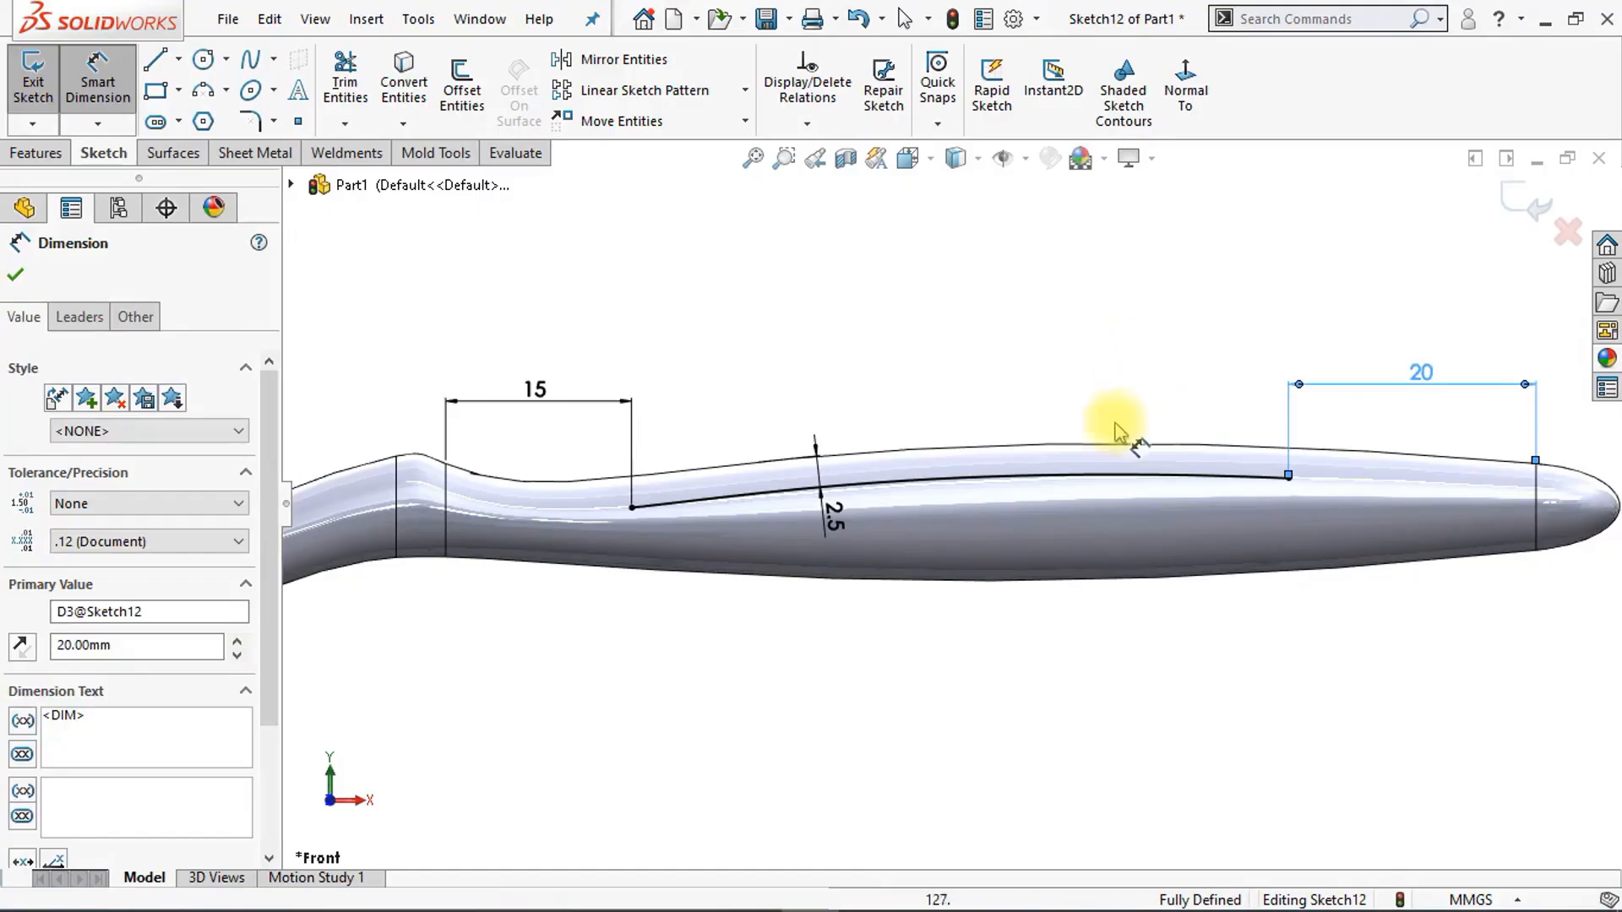
{"action": "left_click", "coordinate": [1140, 679]}
Step: Offset the grip's upper edge 0.1 mm outward as construction geometry
{"action": "scroll", "coordinate": [1116, 679], "scroll_direction": "down", "scroll_amount": 2}
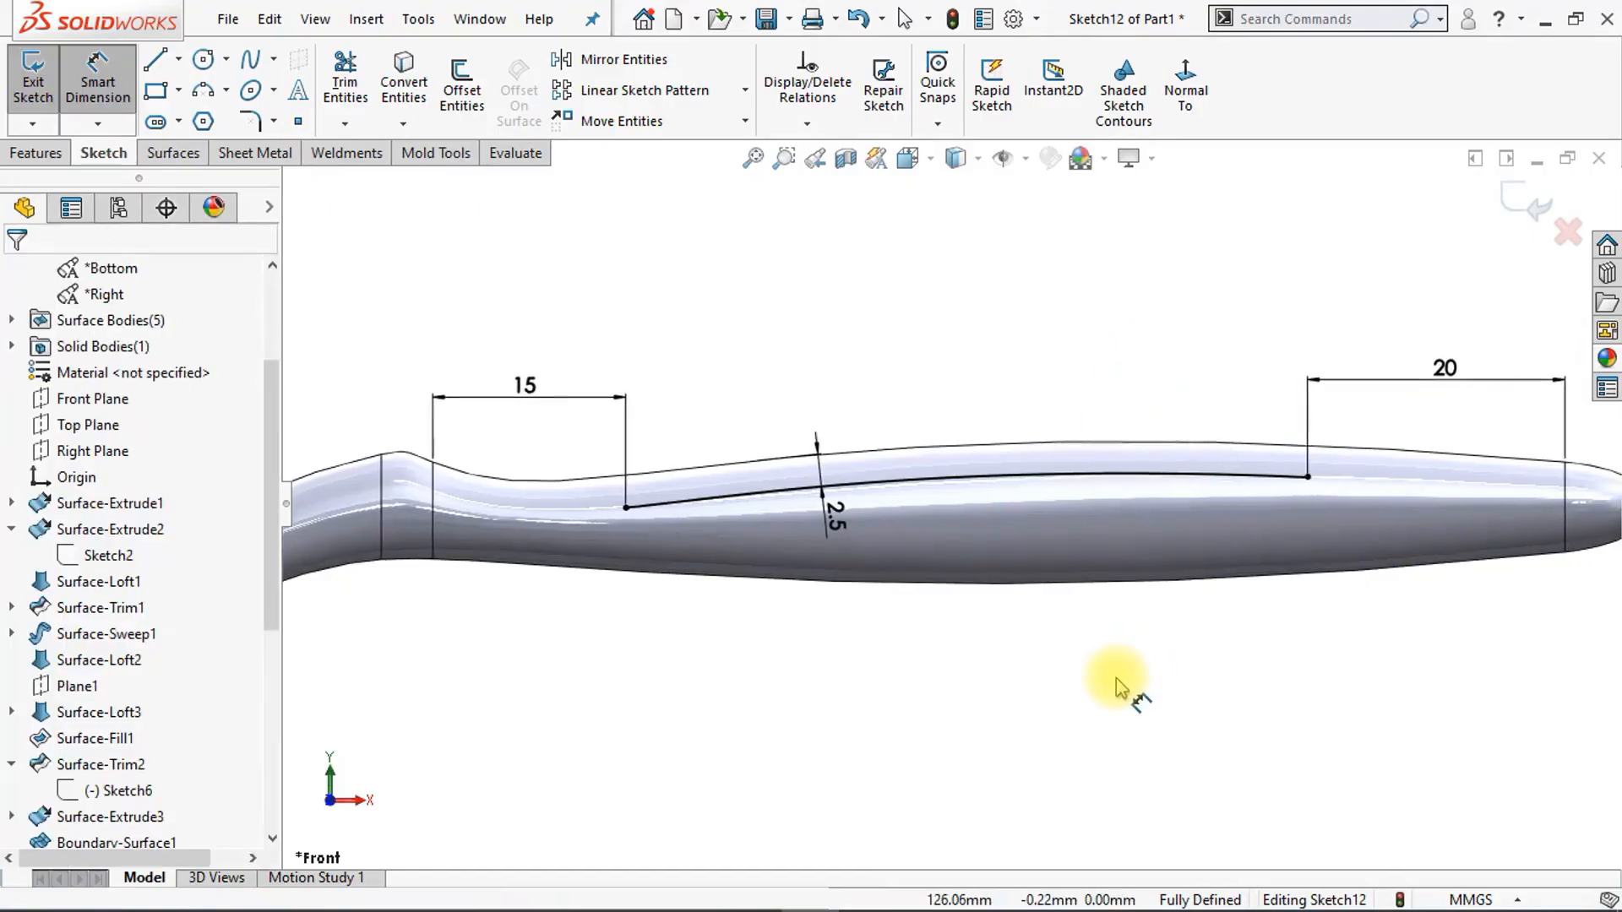
{"action": "left_click", "coordinate": [463, 85]}
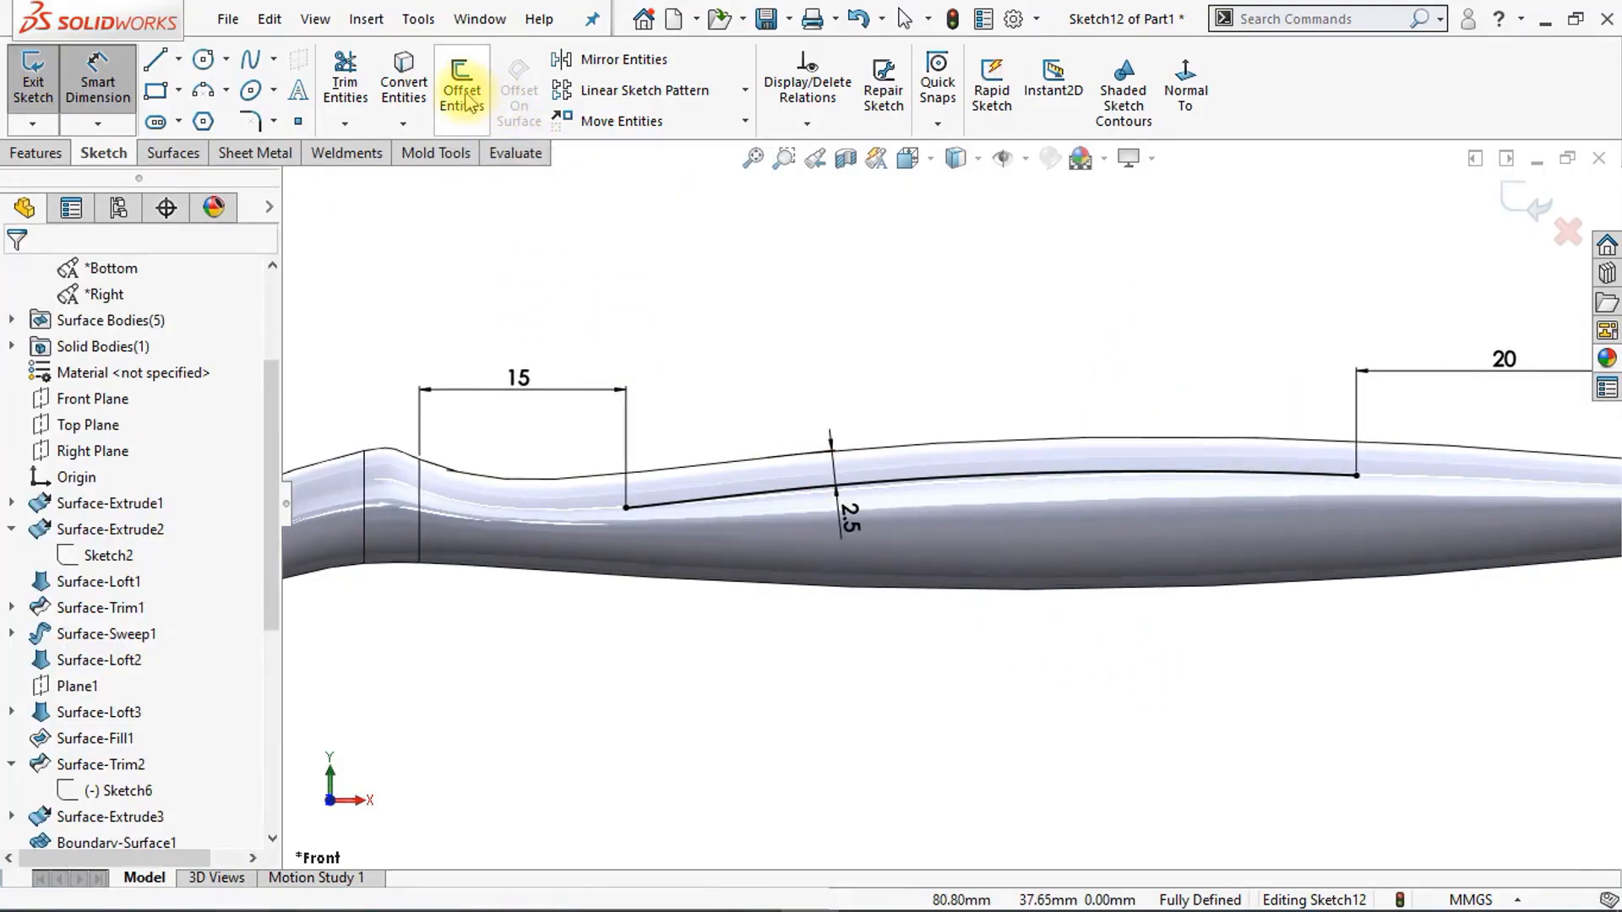
{"action": "left_click", "coordinate": [710, 473]}
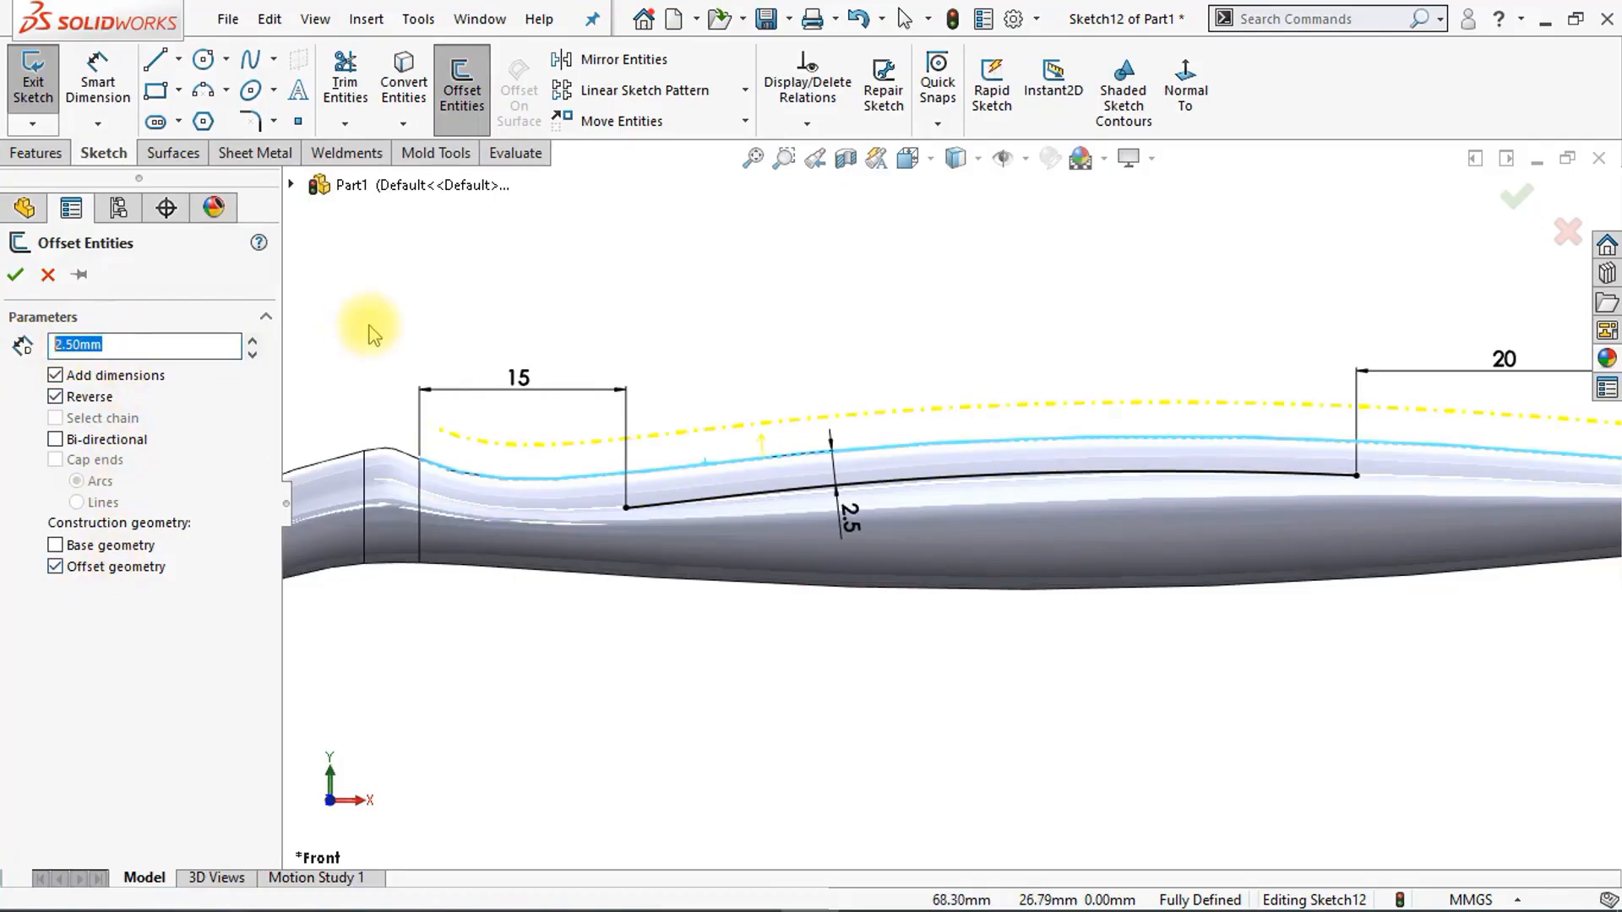
{"action": "type", "text": ".1"}
{"action": "key", "text": "Return"}
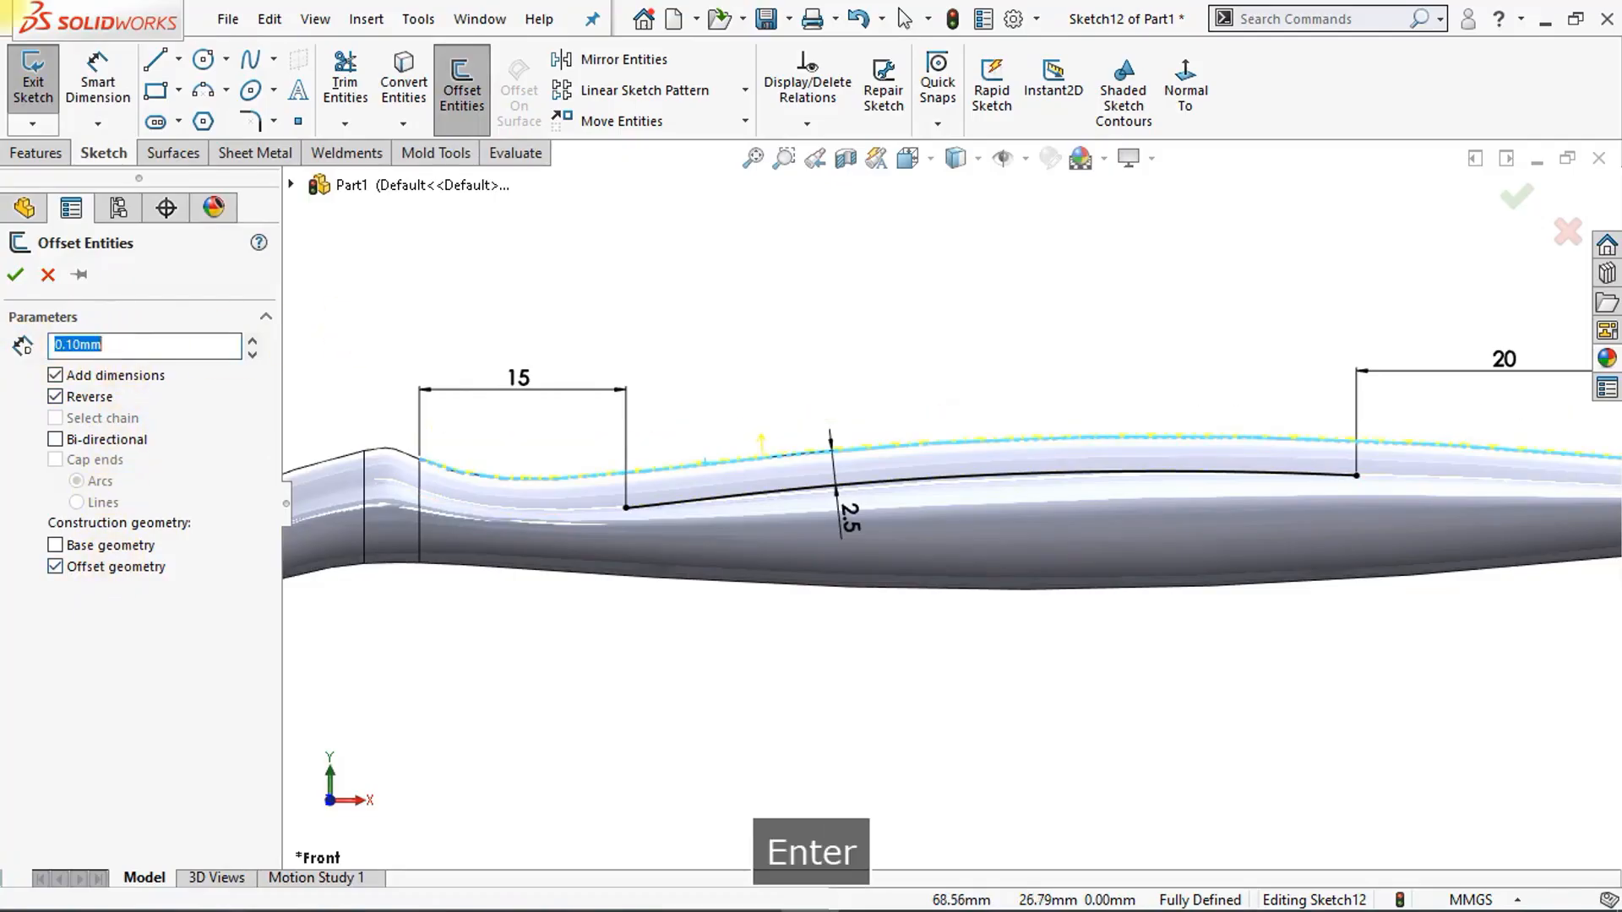
{"action": "left_click", "coordinate": [15, 277]}
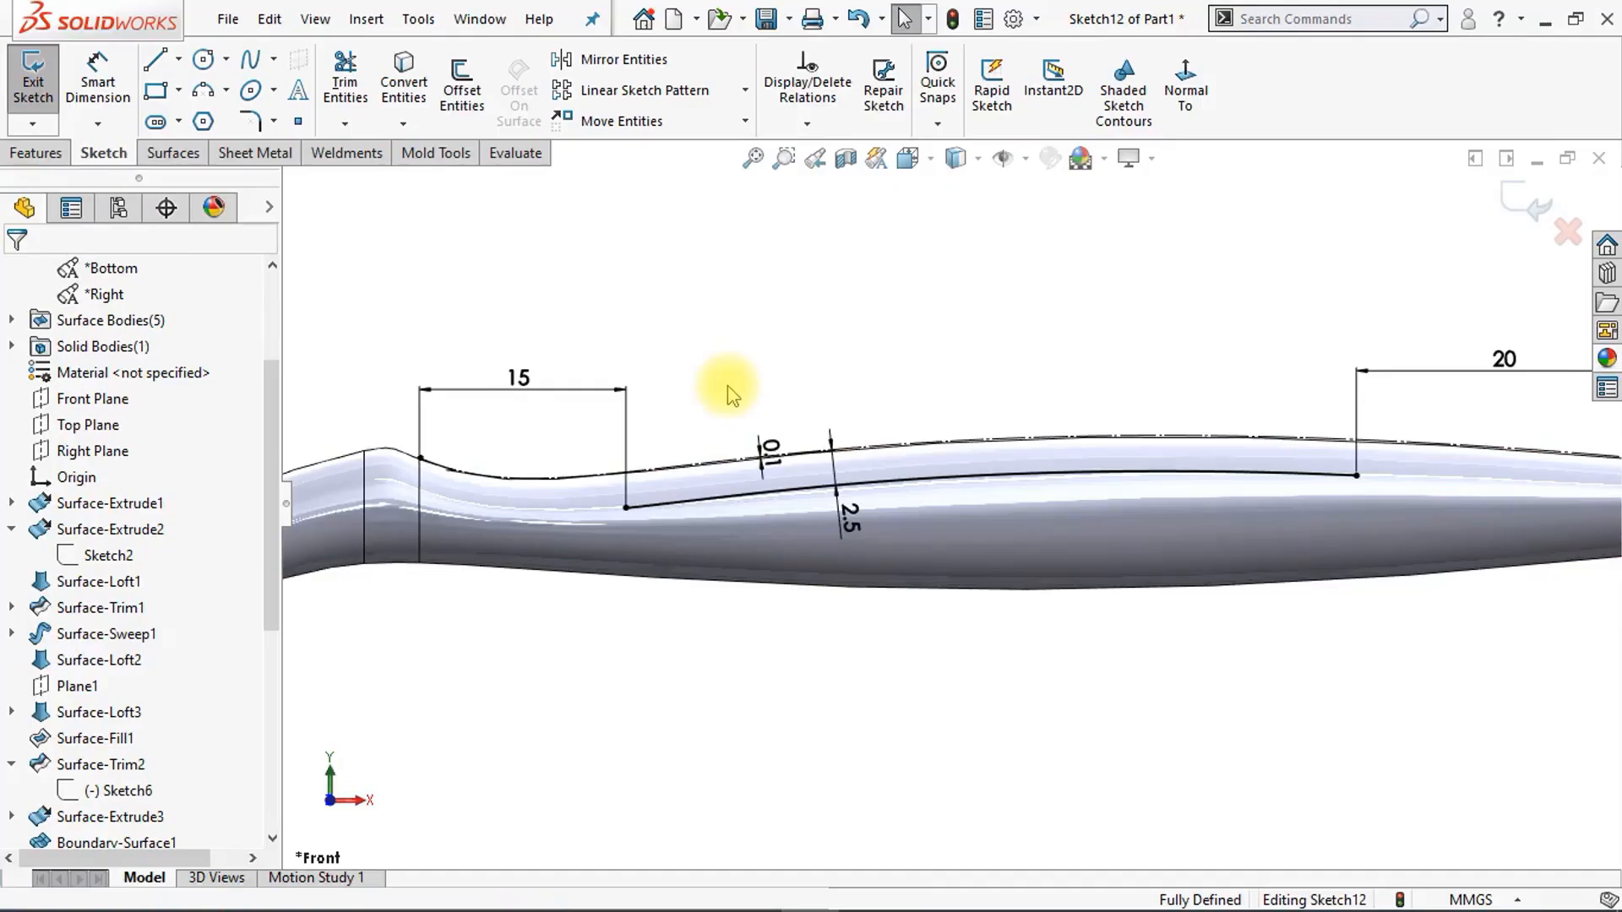
Step: Draw a Bezier style spline from the 2.5 mm offset curve's neck-side endpoint, curving up past the grip's upper edge
{"action": "scroll", "coordinate": [728, 385], "scroll_direction": "down", "scroll_amount": 4}
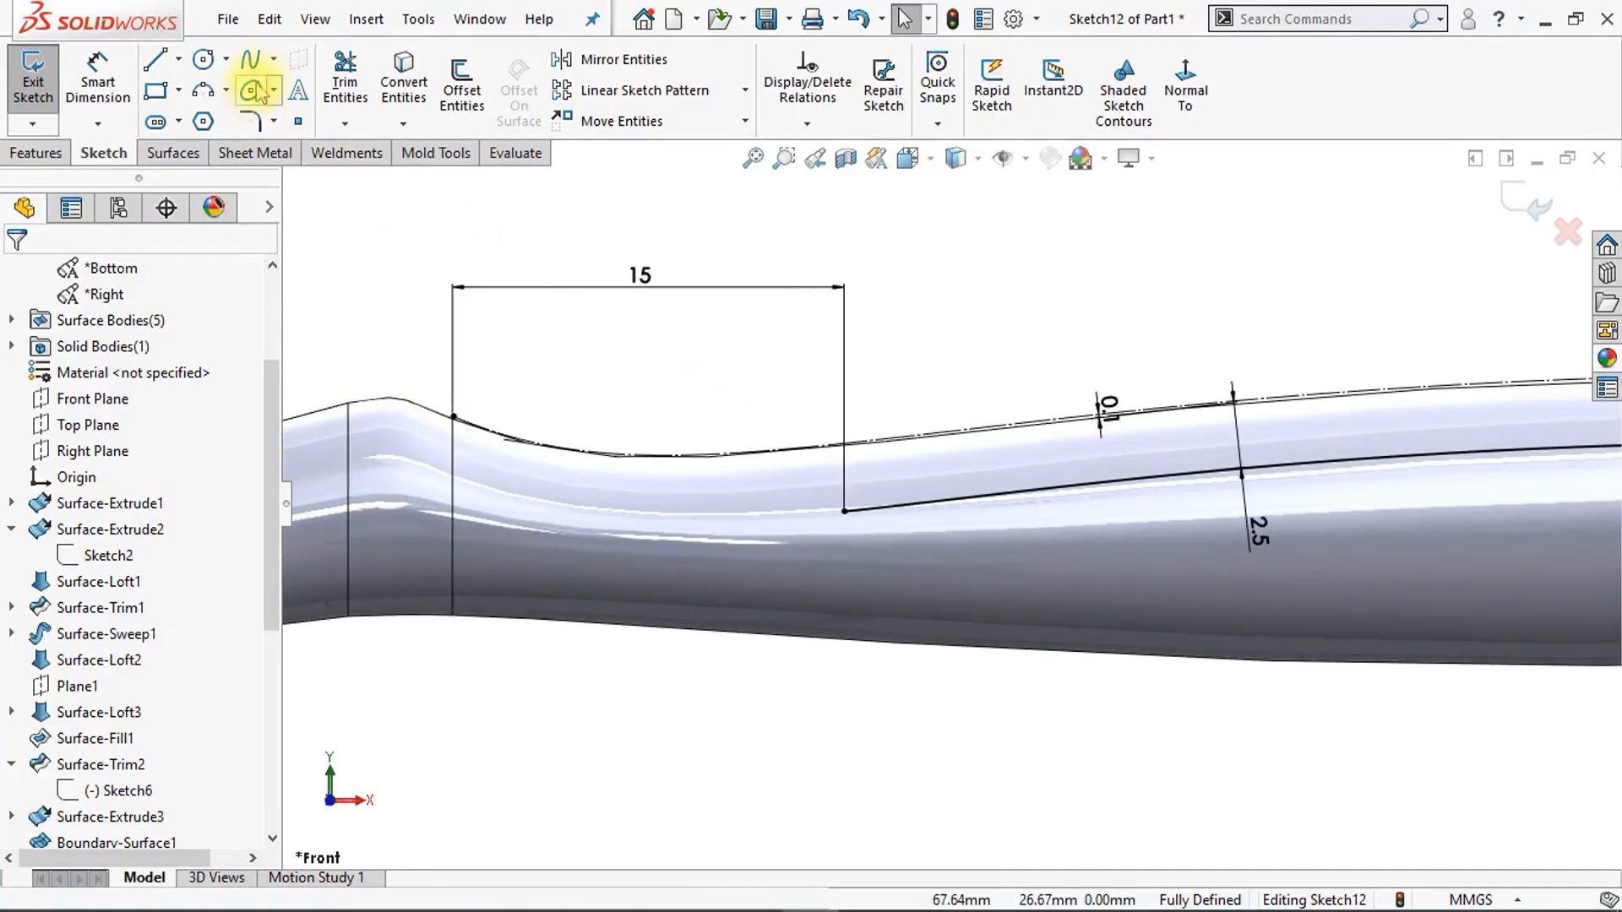
{"action": "left_click", "coordinate": [273, 59]}
{"action": "left_click", "coordinate": [308, 112]}
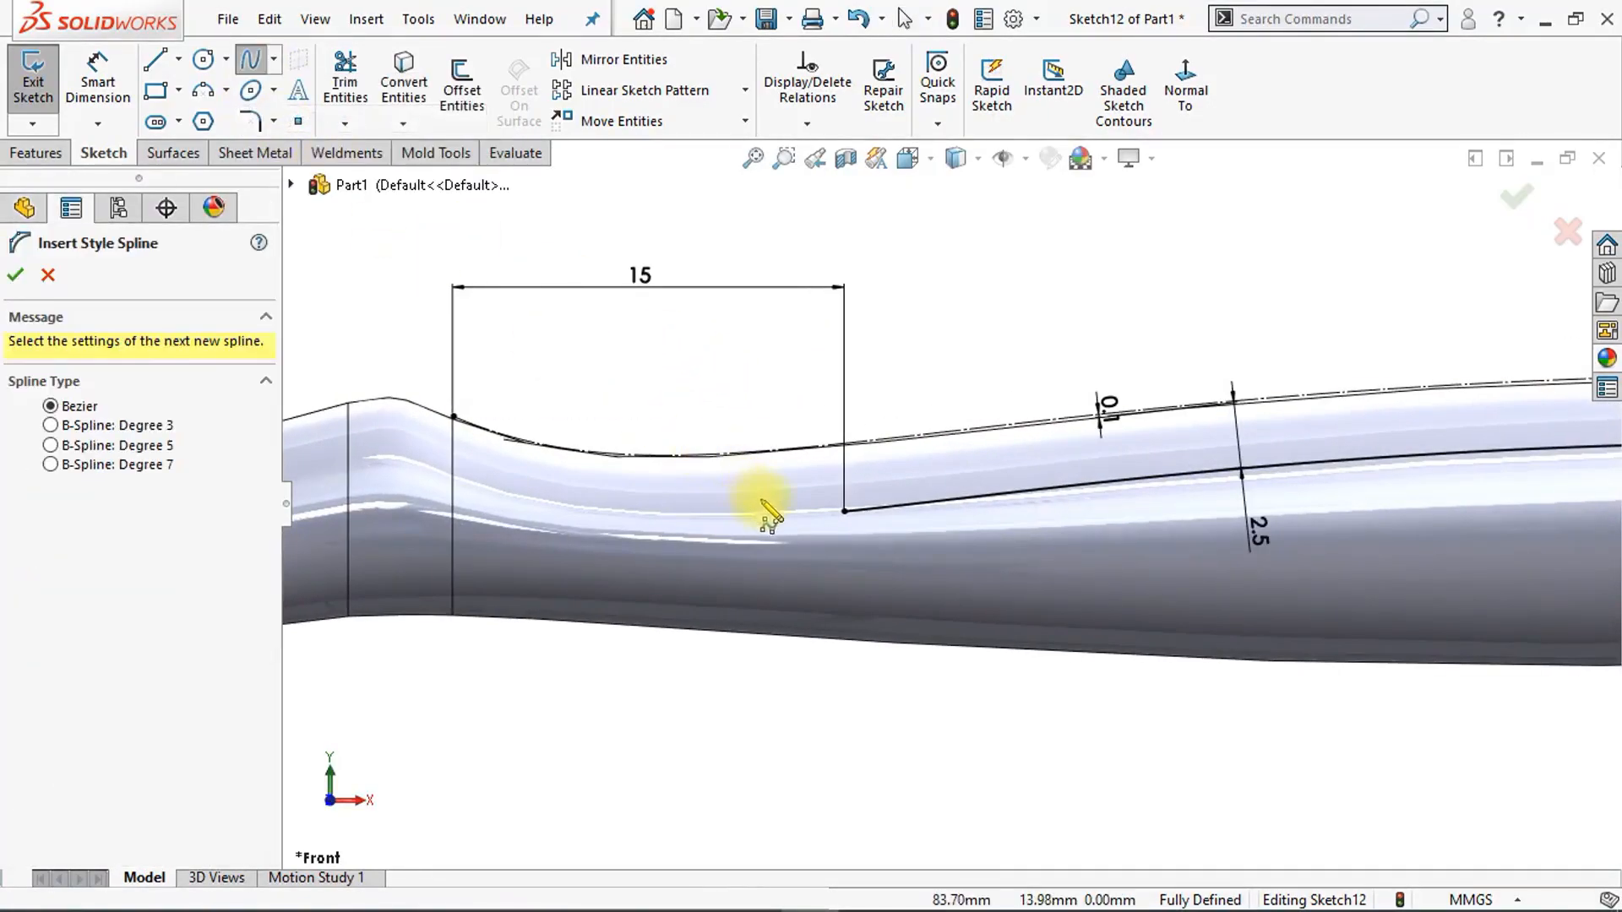
{"action": "left_click", "coordinate": [844, 511]}
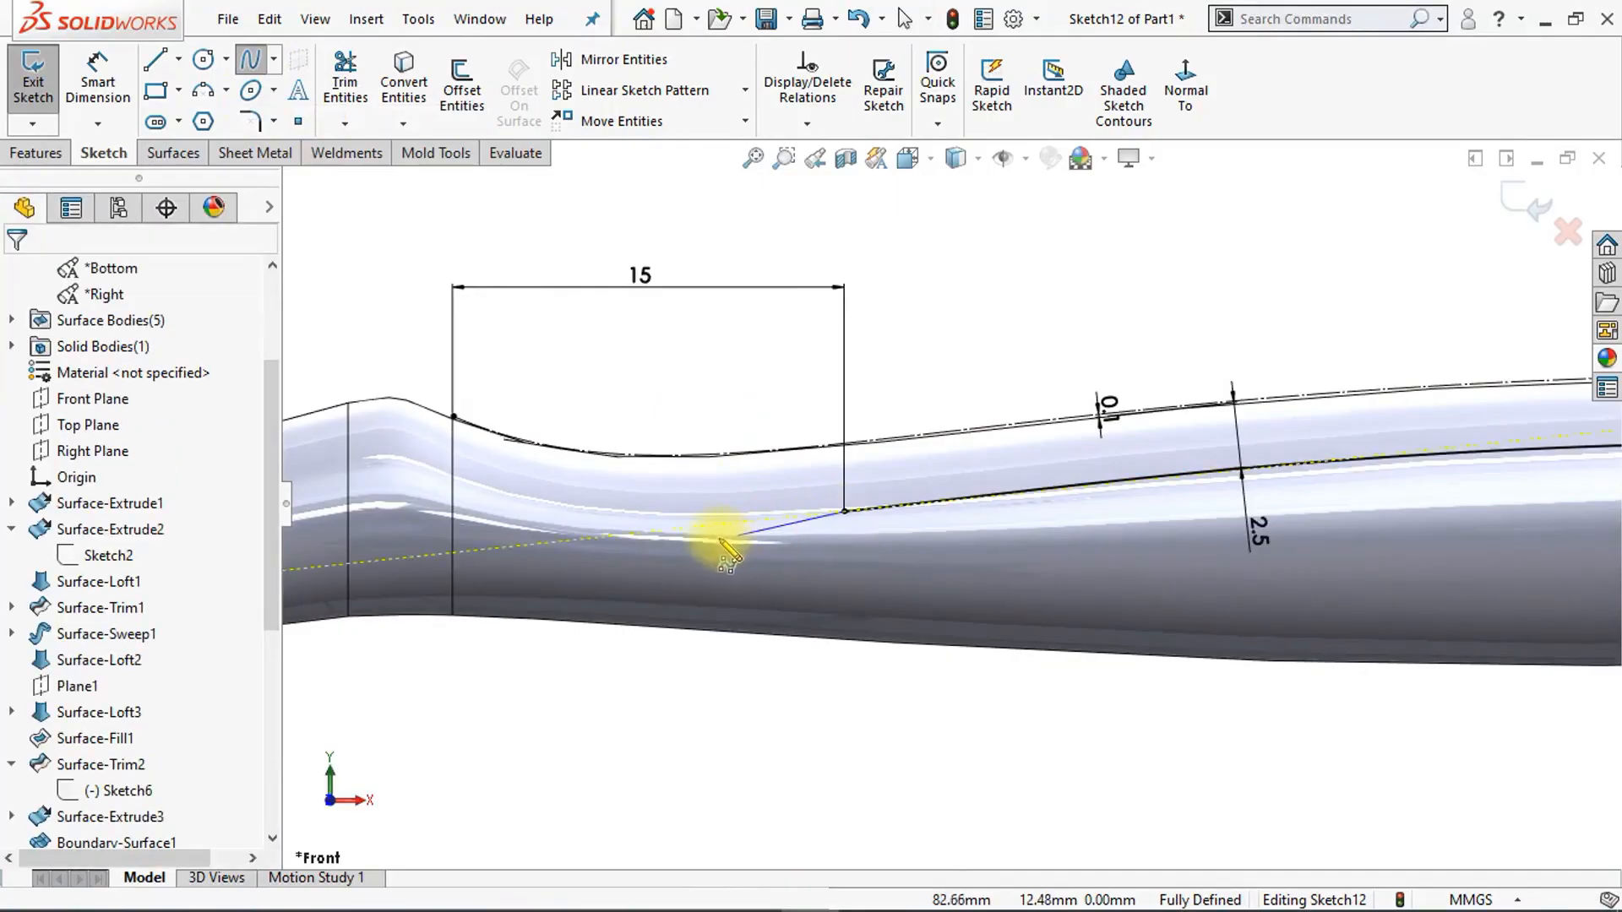
{"action": "left_click", "coordinate": [614, 499]}
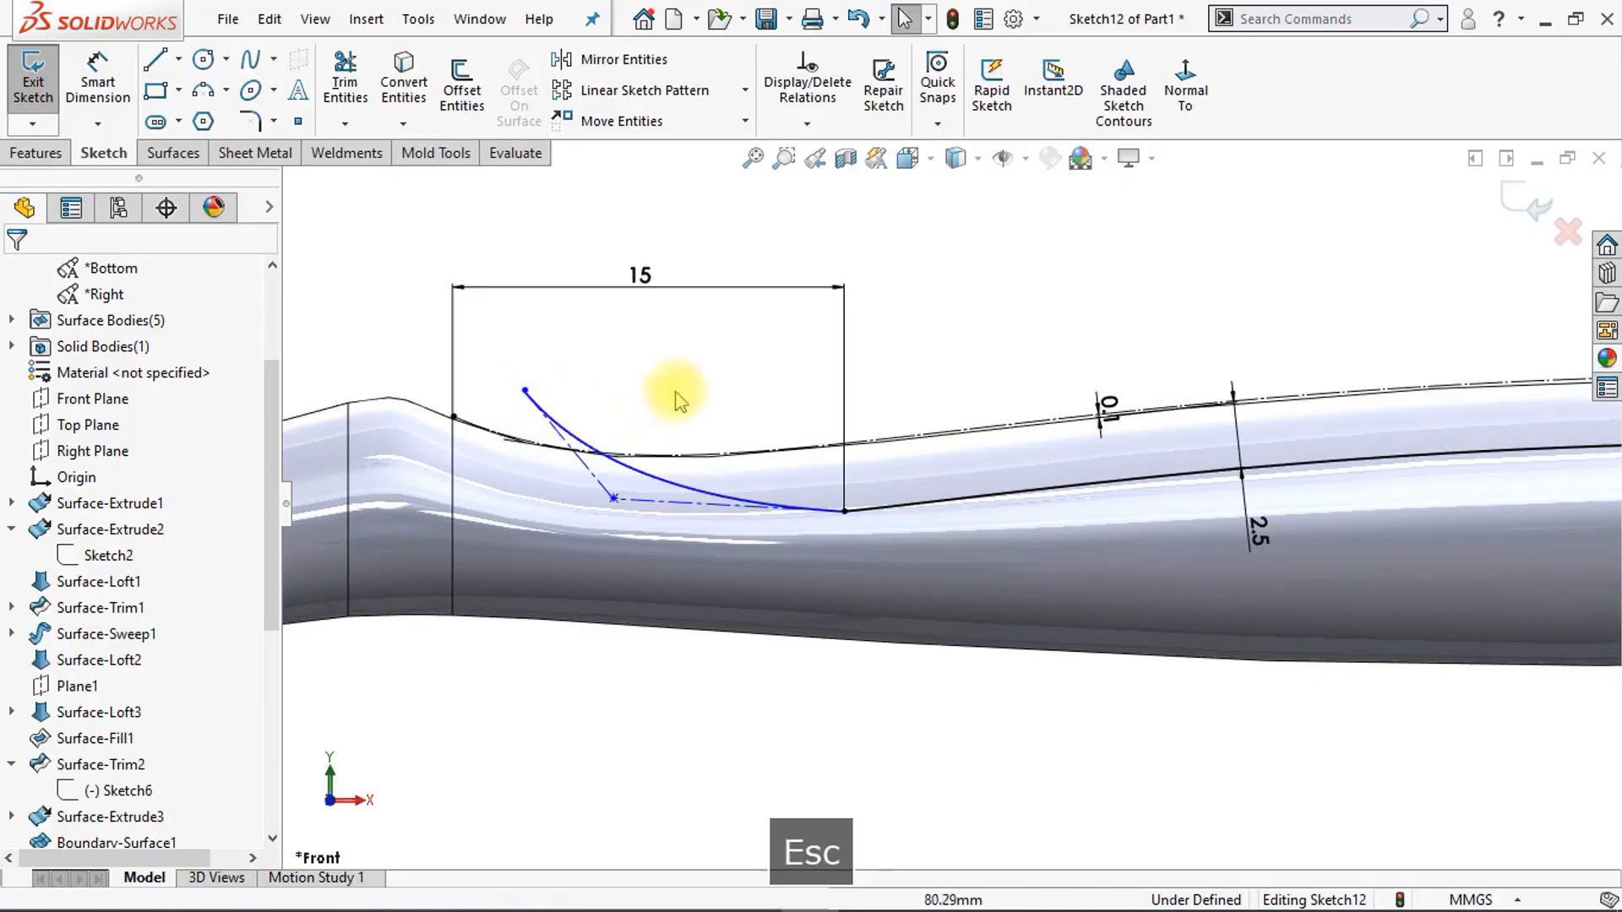
Step: Try to make the Bezier spline tangent to the 2.5 mm offset curve, and undo the relation
{"action": "left_click", "coordinate": [887, 507]}
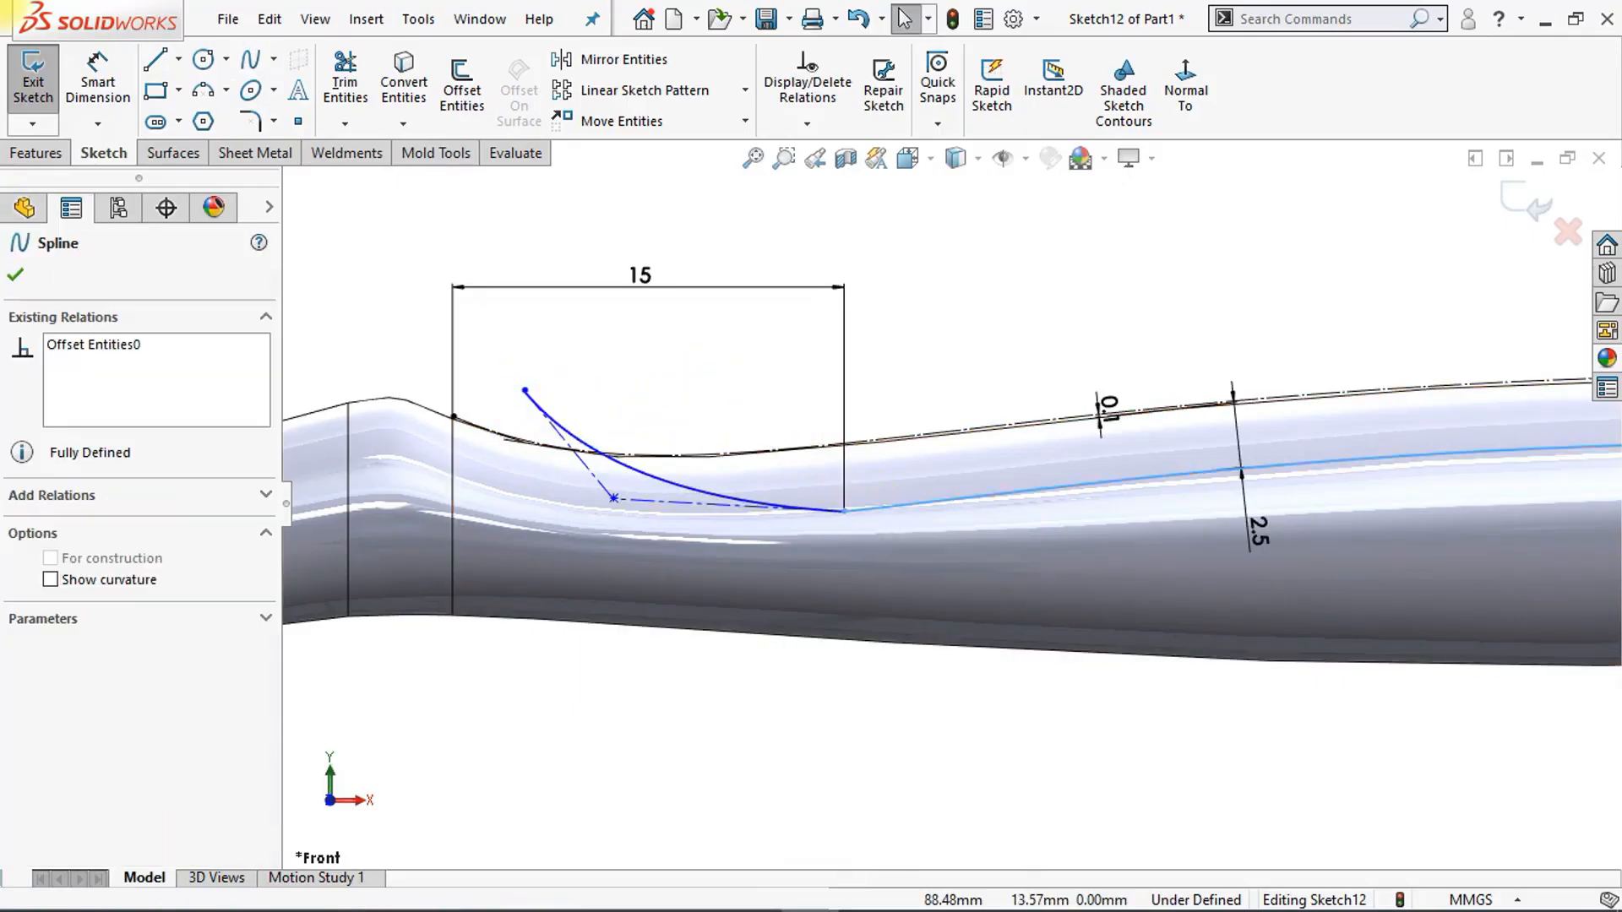
{"action": "left_click", "coordinate": [689, 494], "text": "ctrl"}
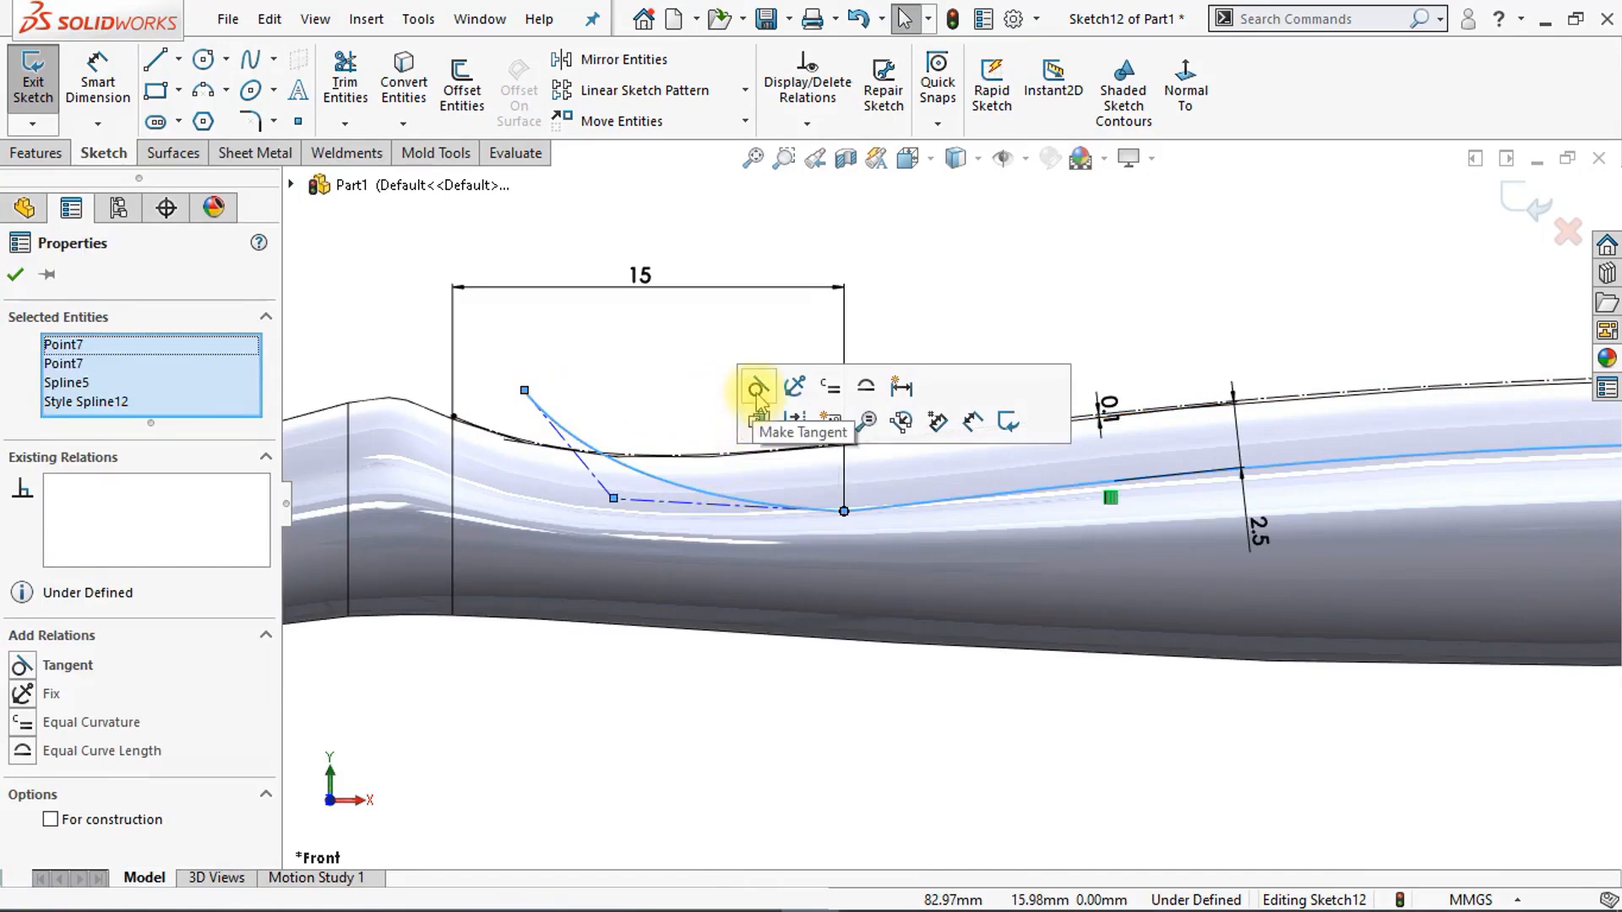
{"action": "left_click", "coordinate": [756, 390]}
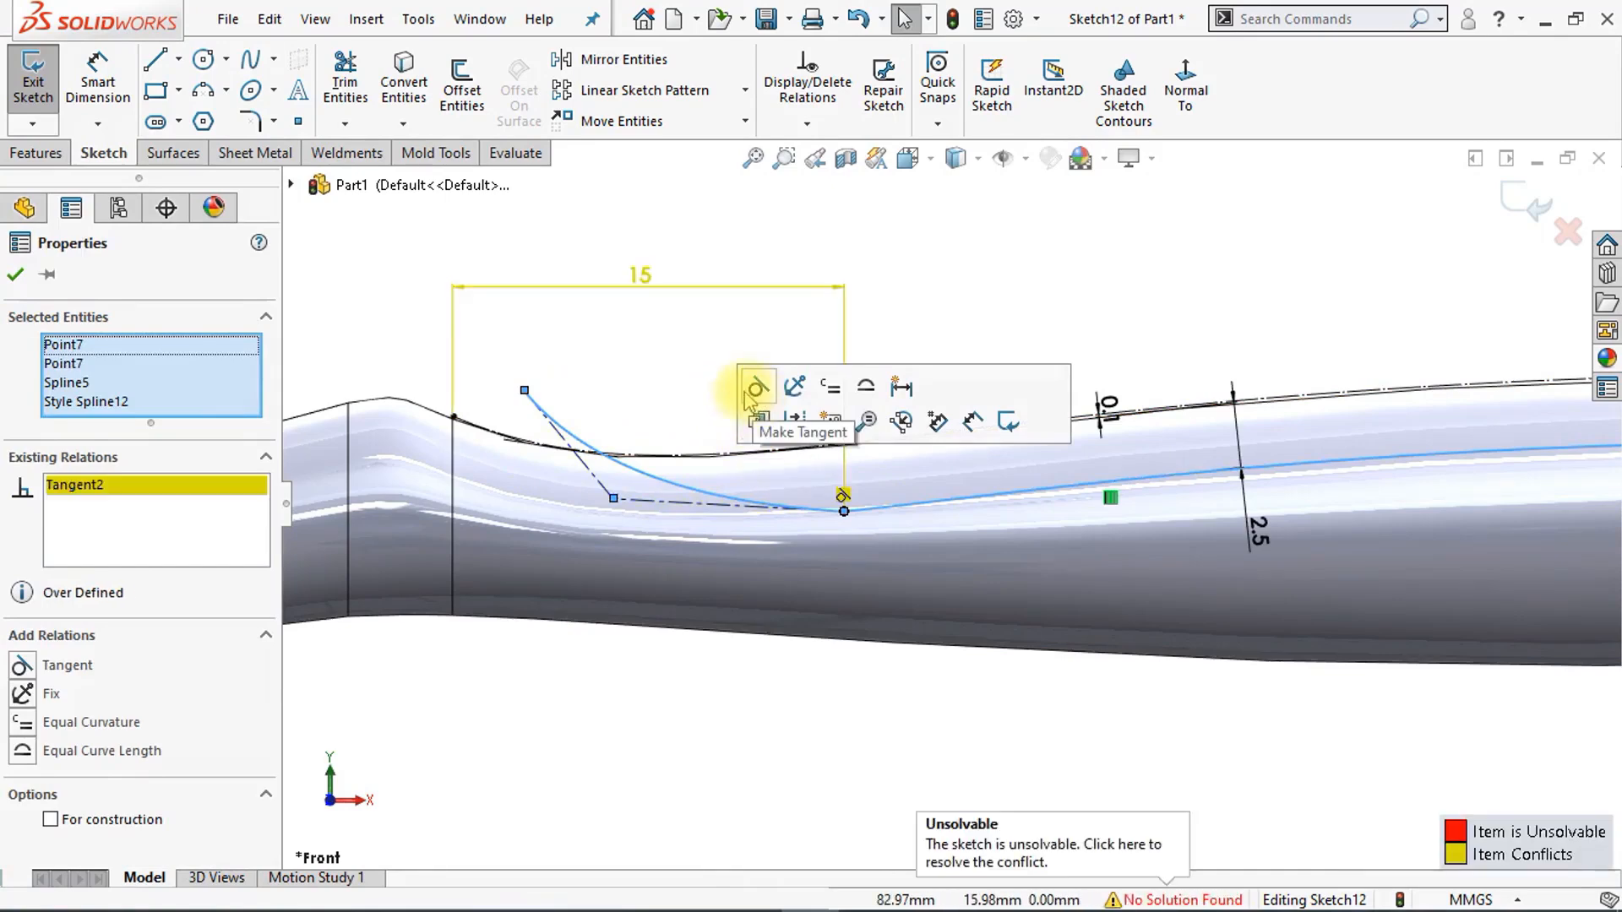
{"action": "left_click", "coordinate": [659, 411]}
{"action": "key", "text": "ctrl+z"}
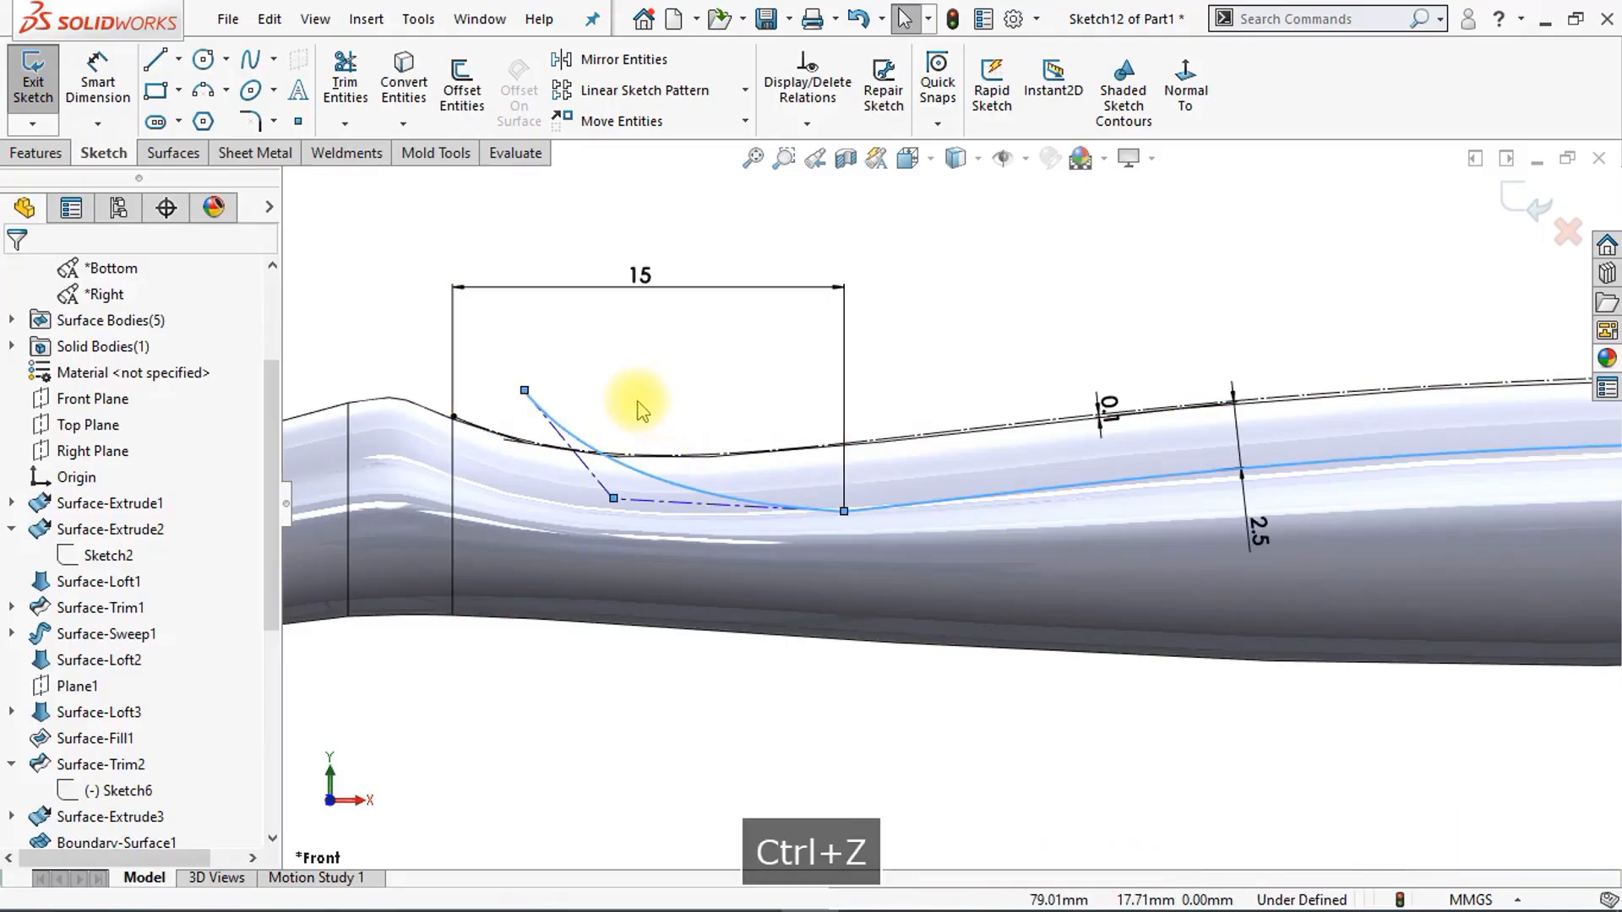
{"action": "key", "text": "Escape"}
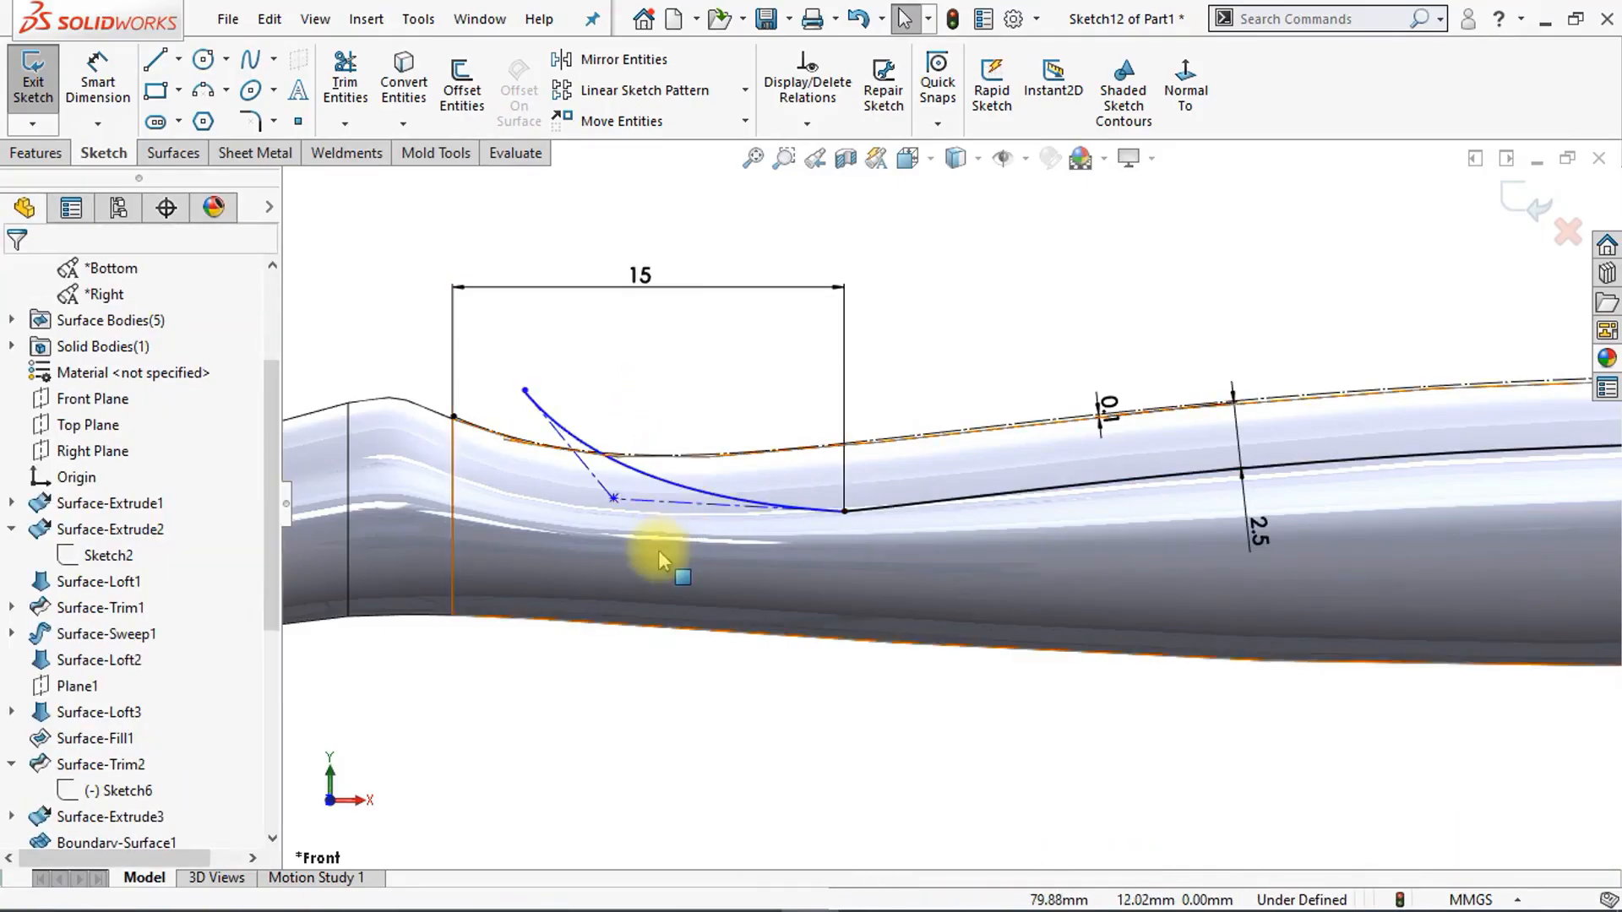
Step: Make the neck-side Bezier spline tangent to the 2.5 mm offset curve by relating its lower control polygon line to that curve
{"action": "left_click", "coordinate": [659, 513]}
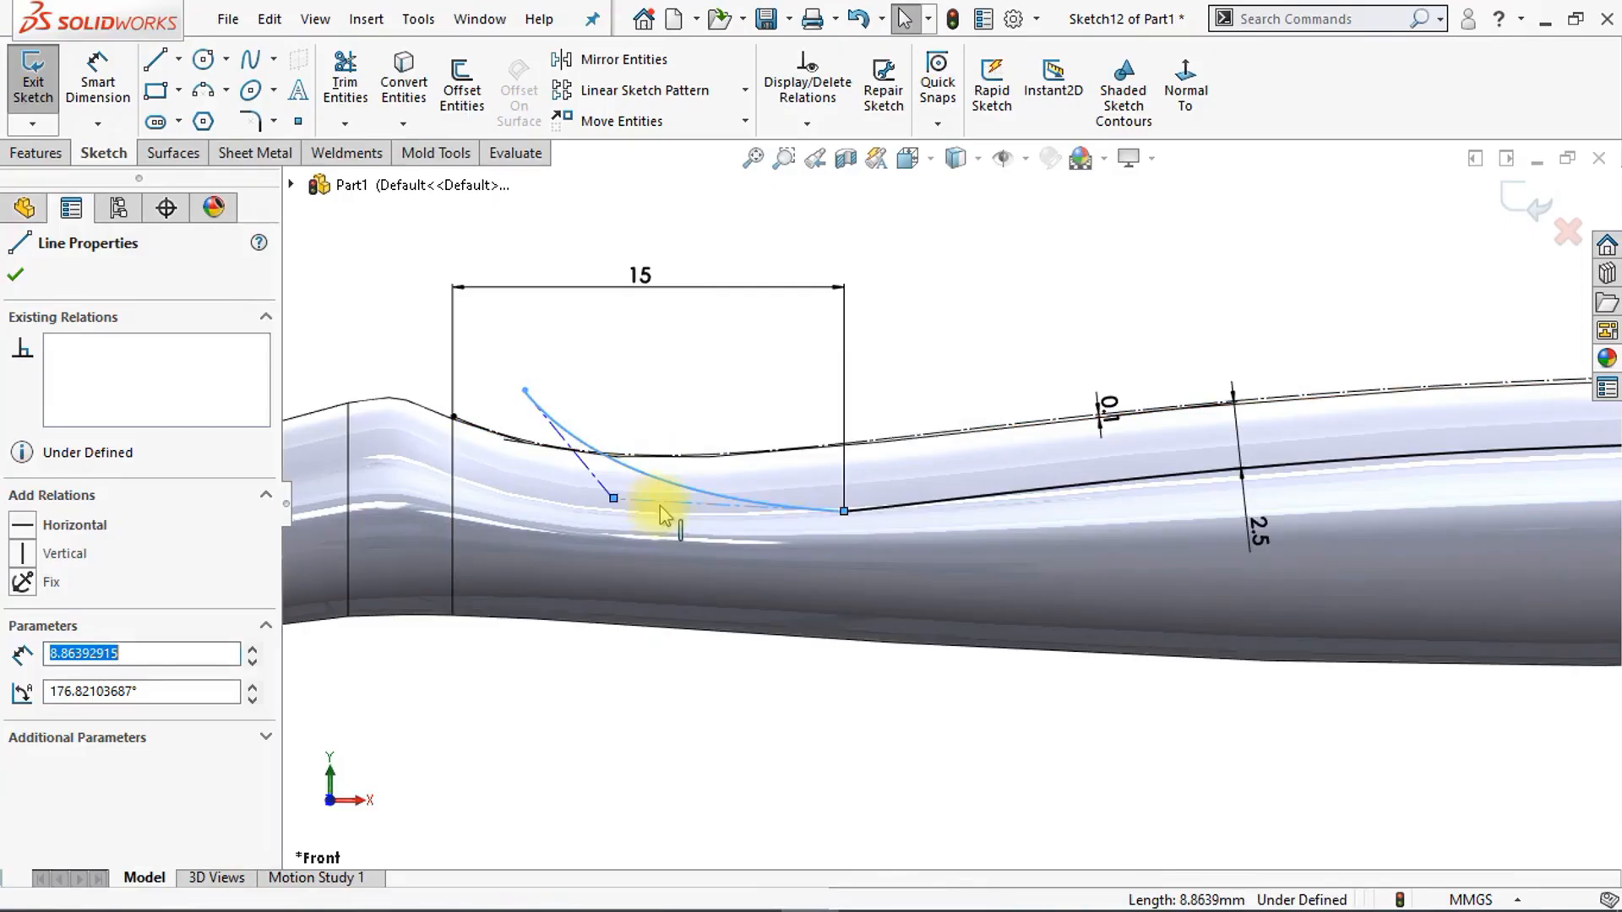
{"action": "left_click", "coordinate": [887, 519], "text": "ctrl"}
{"action": "left_click", "coordinate": [887, 518], "text": "ctrl"}
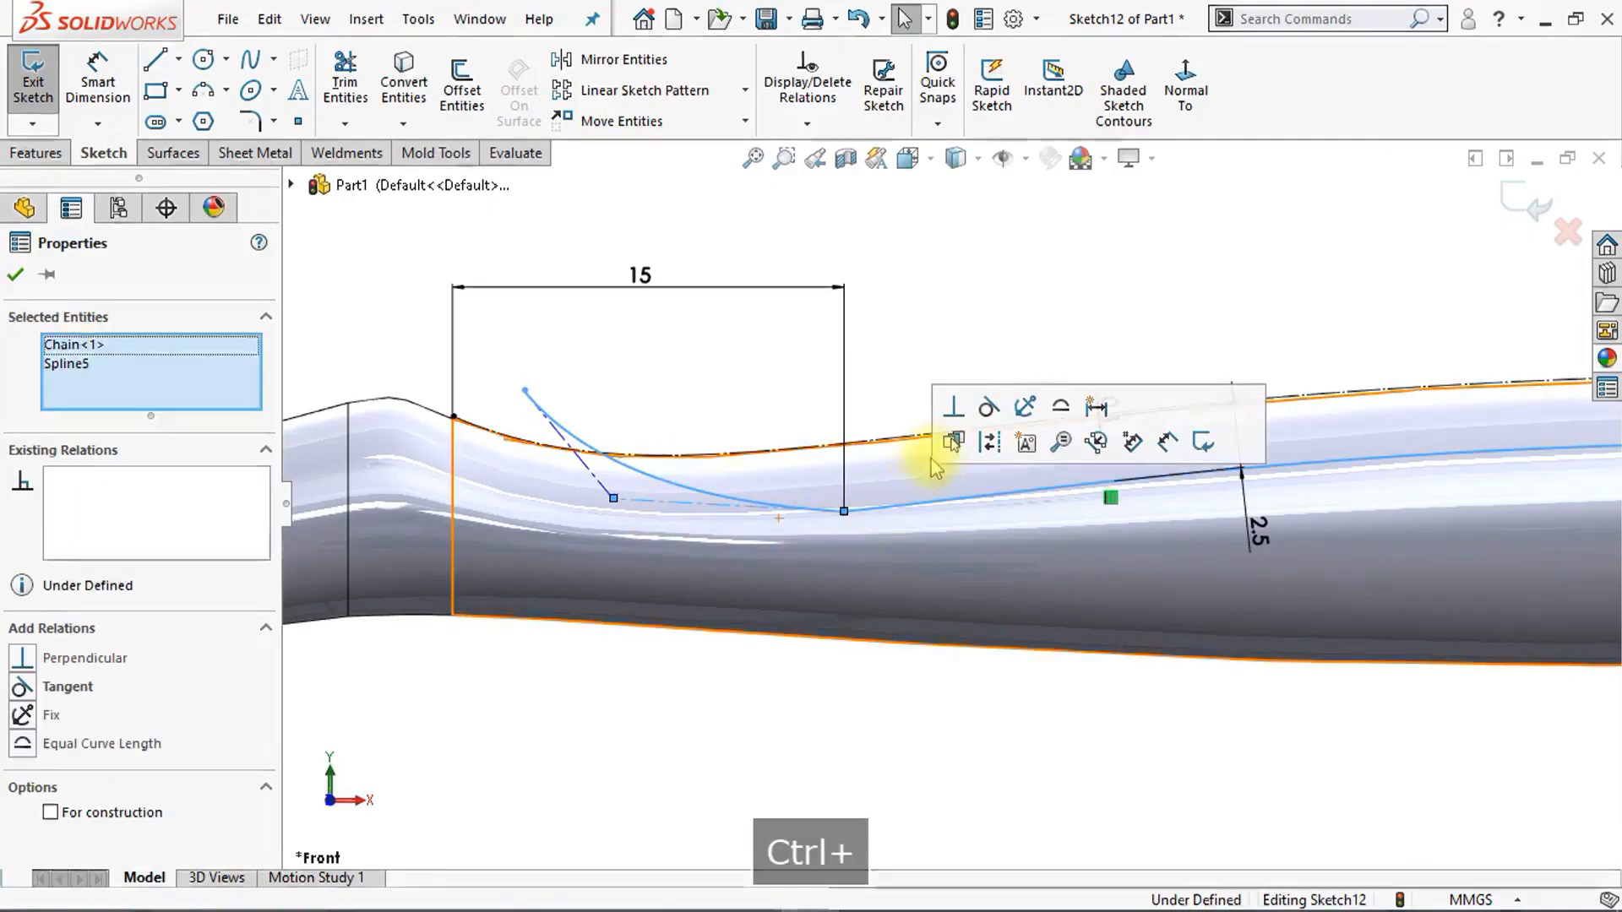
{"action": "left_click", "coordinate": [988, 408]}
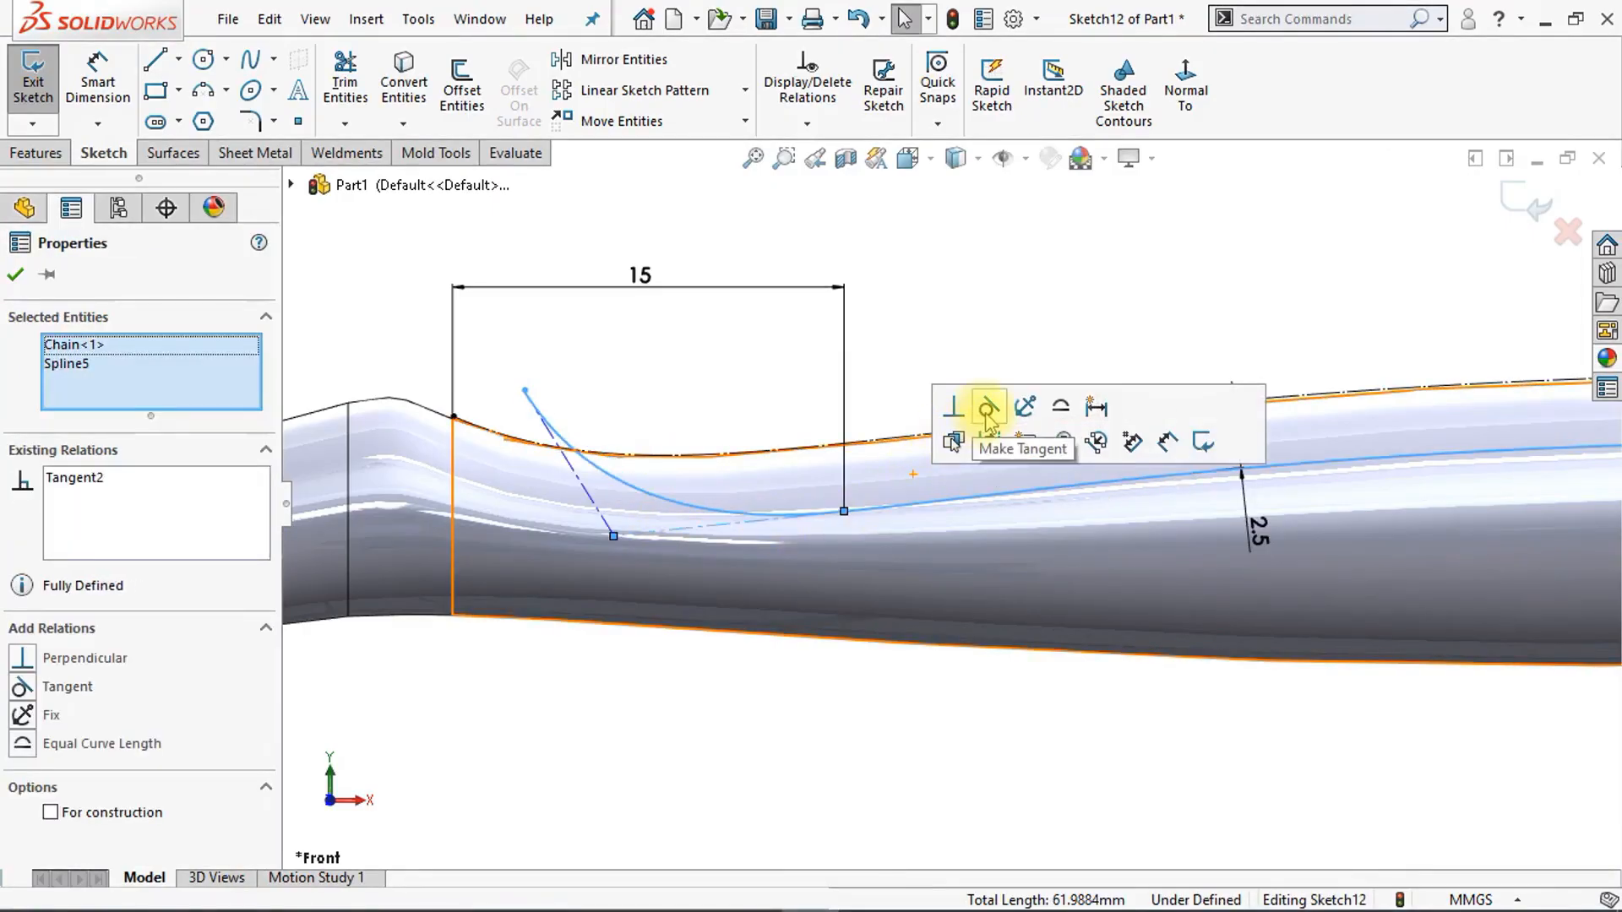
{"action": "left_click", "coordinate": [904, 362]}
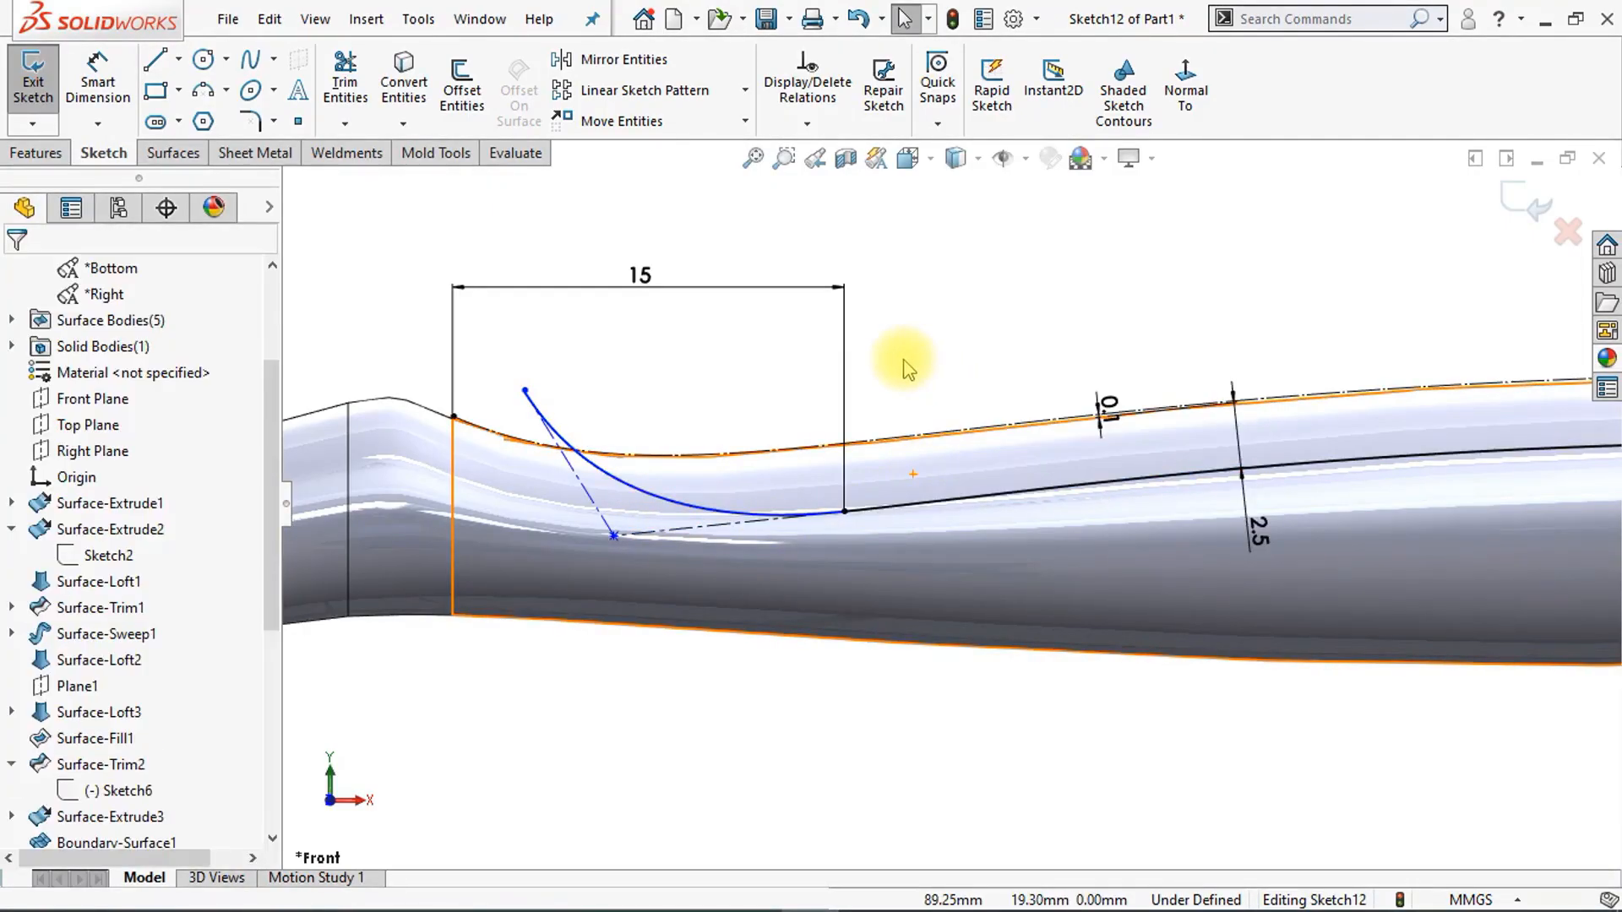
Step: Make the neck-side spline's free upper endpoint coincident with the 0.1 mm offset construction curve
{"action": "left_click", "coordinate": [525, 391]}
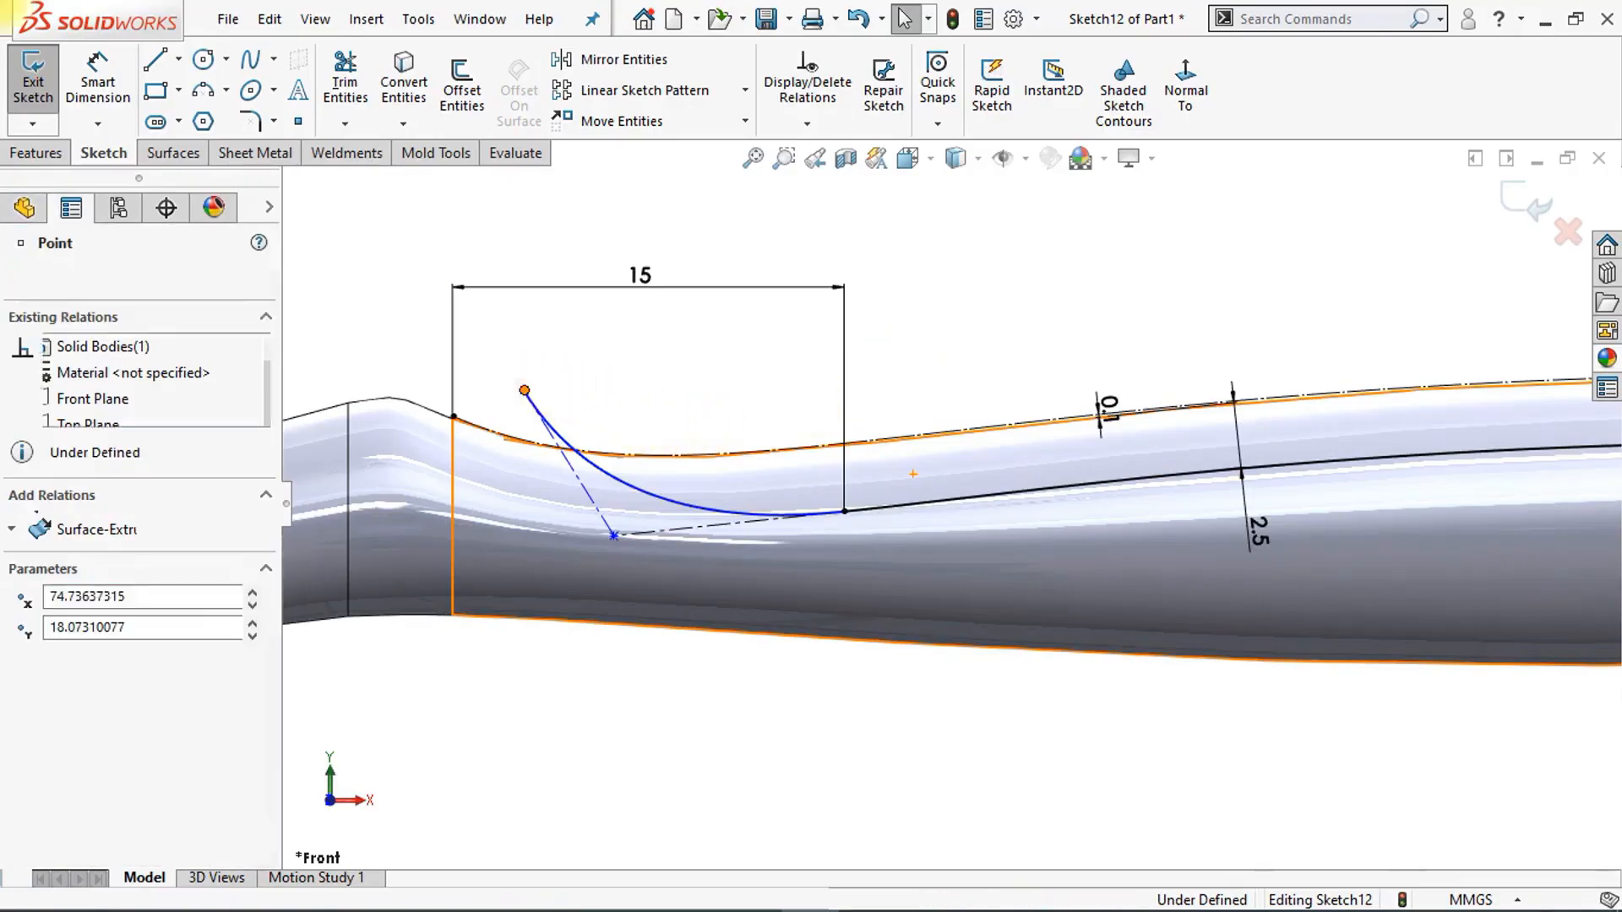
{"action": "left_click", "coordinate": [680, 463], "text": "ctrl"}
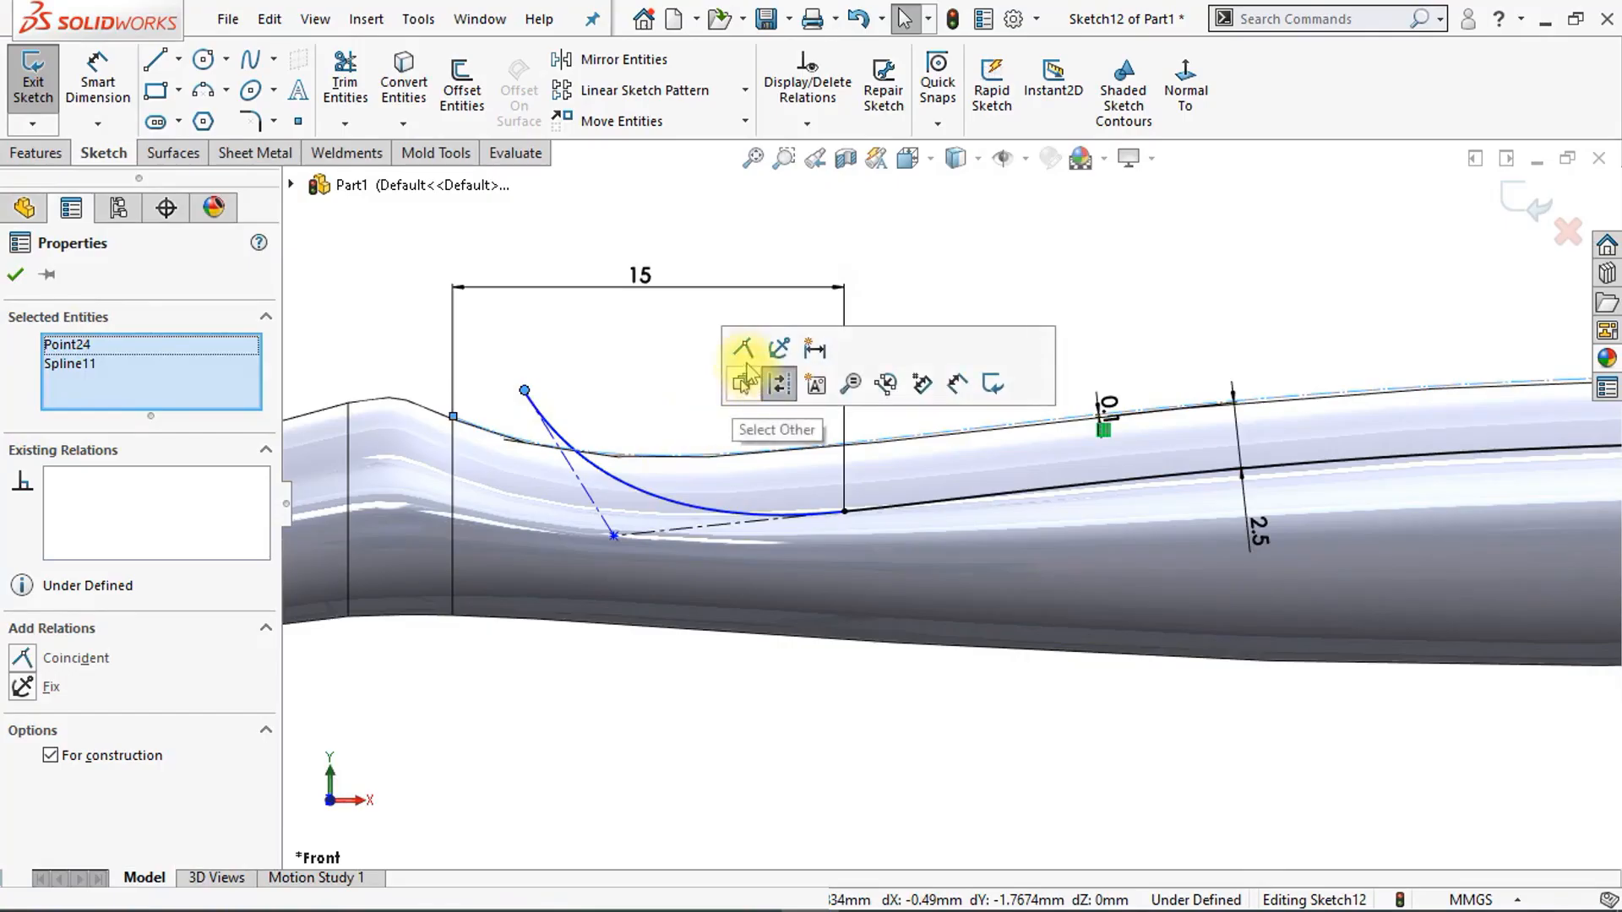
{"action": "left_click", "coordinate": [741, 362]}
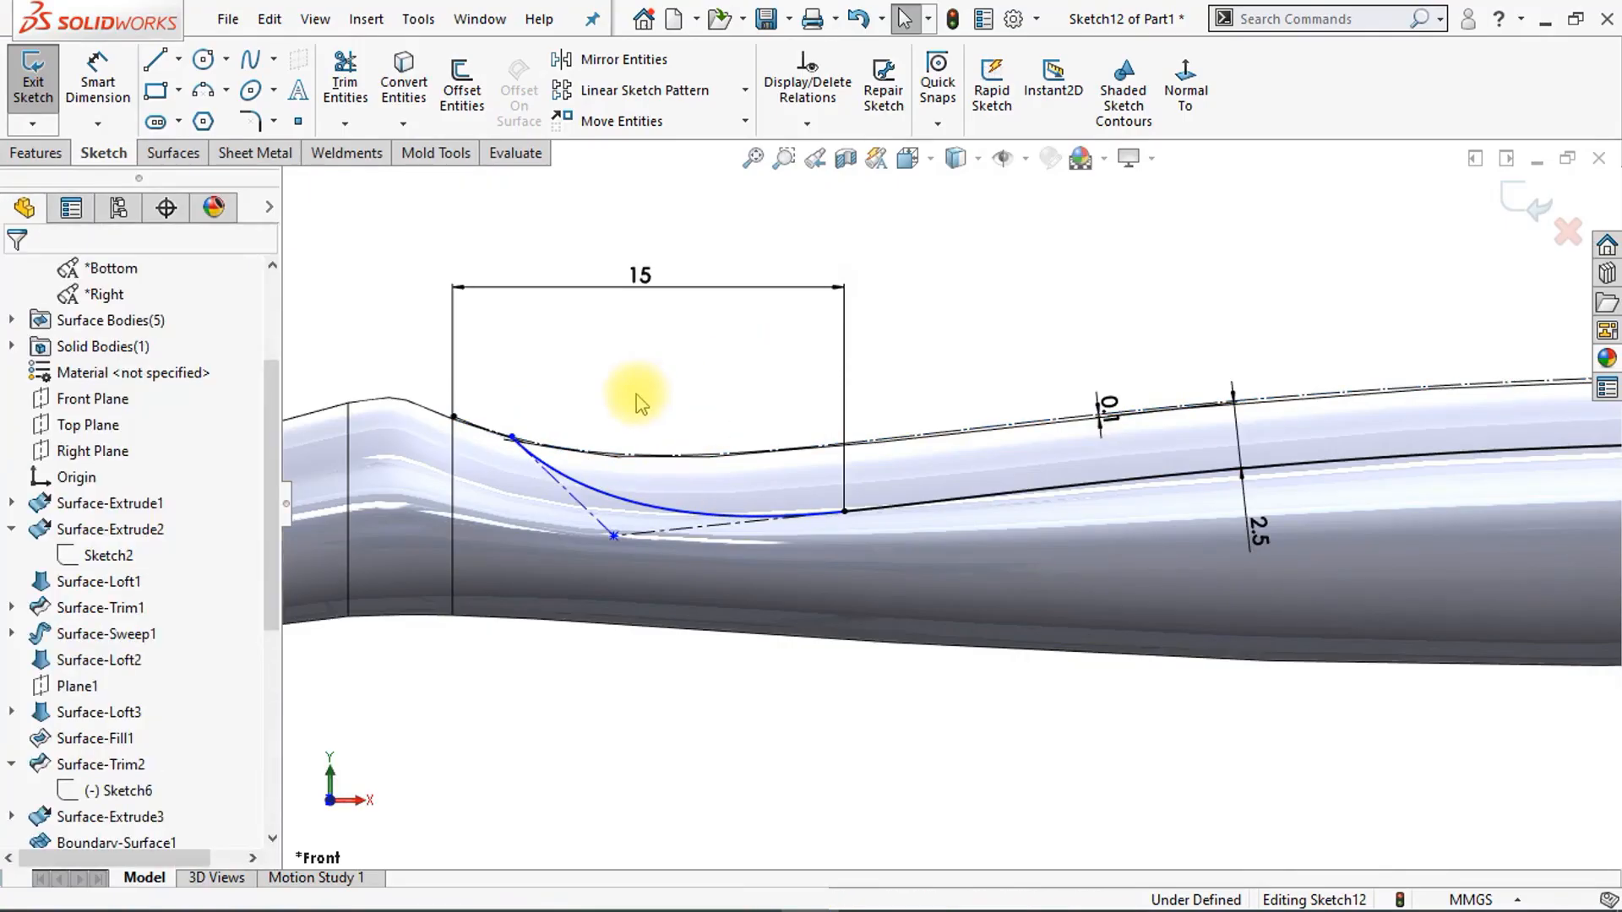
Step: Dimension the horizontal distance between the neck-side spline's two endpoints as 14 mm
{"action": "left_click", "coordinate": [95, 97]}
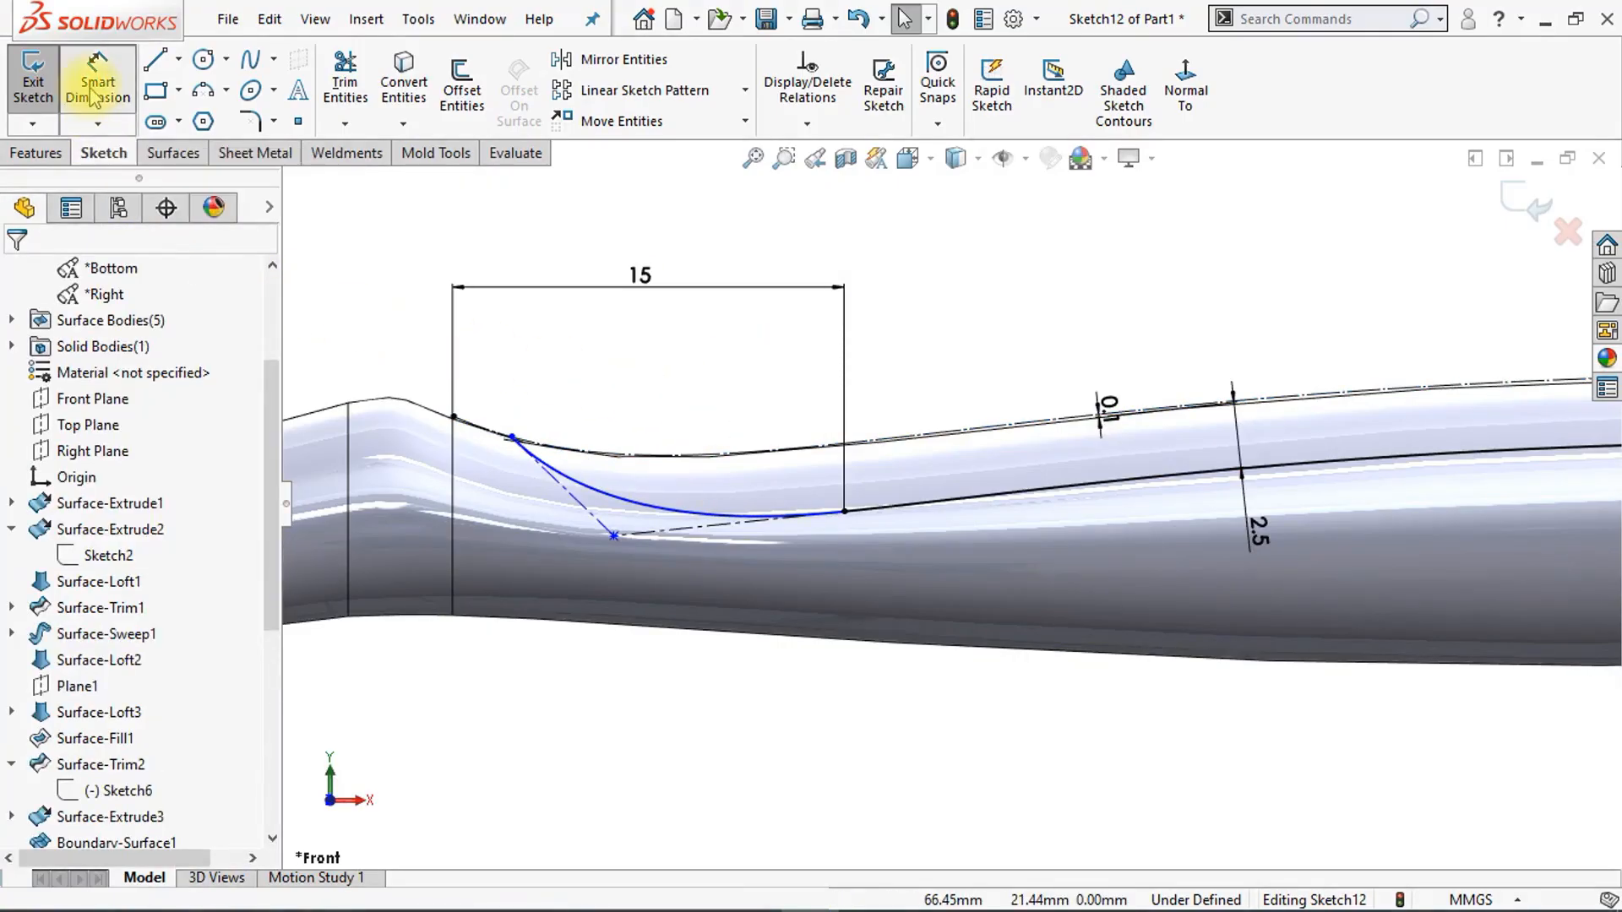
{"action": "left_click", "coordinate": [512, 437]}
{"action": "left_click", "coordinate": [844, 511]}
{"action": "left_click", "coordinate": [674, 347]}
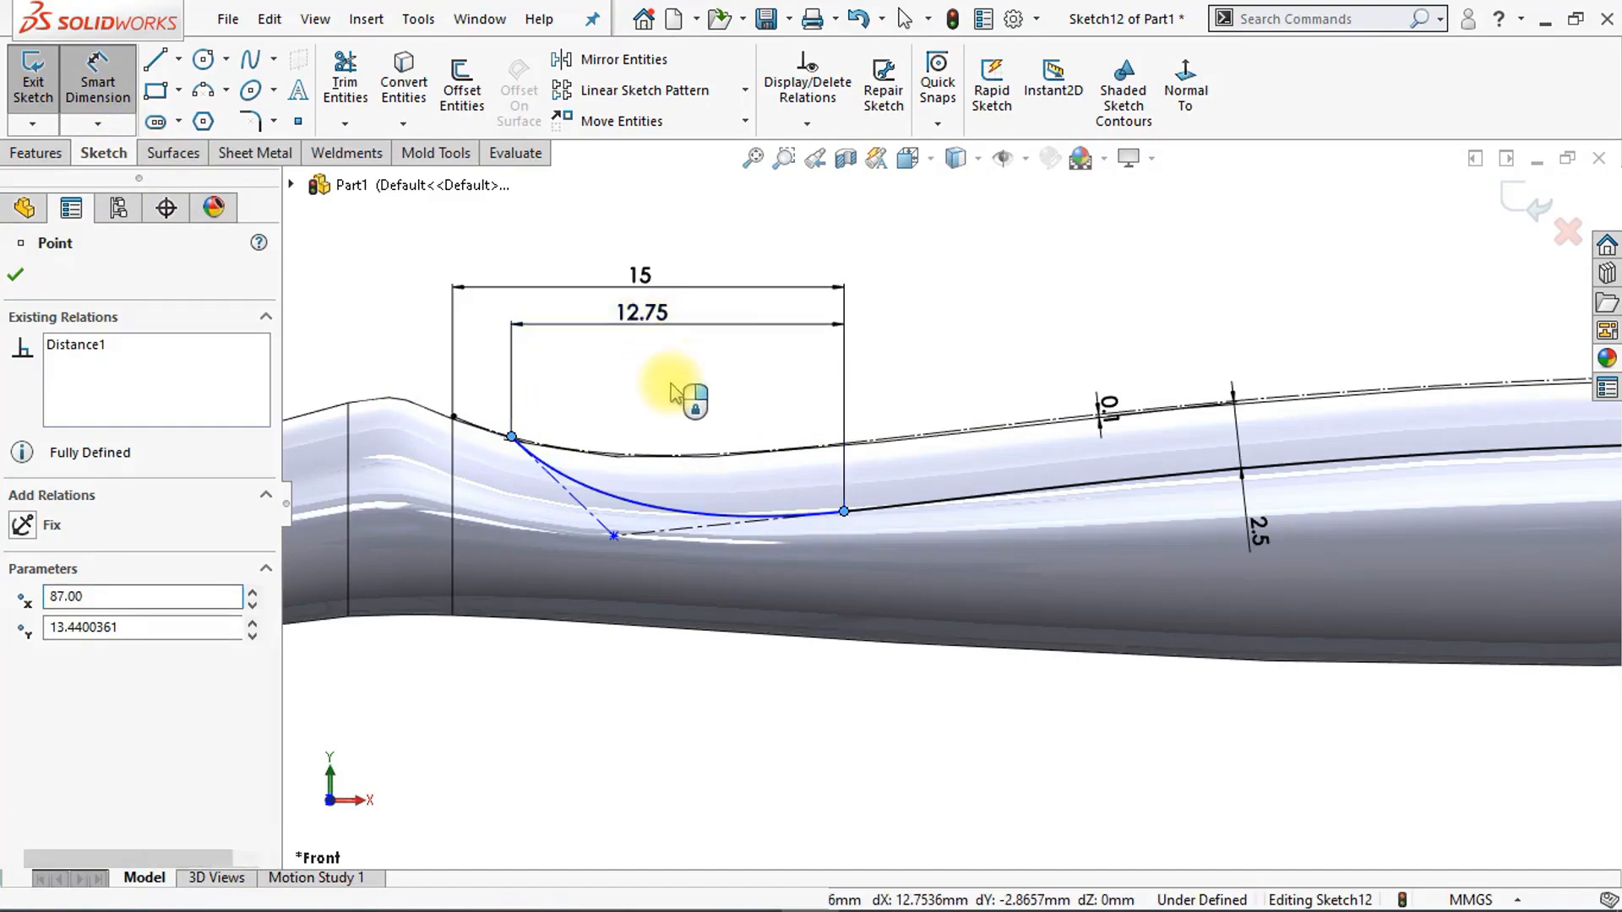
{"action": "type", "text": "14"}
{"action": "key", "text": "Return"}
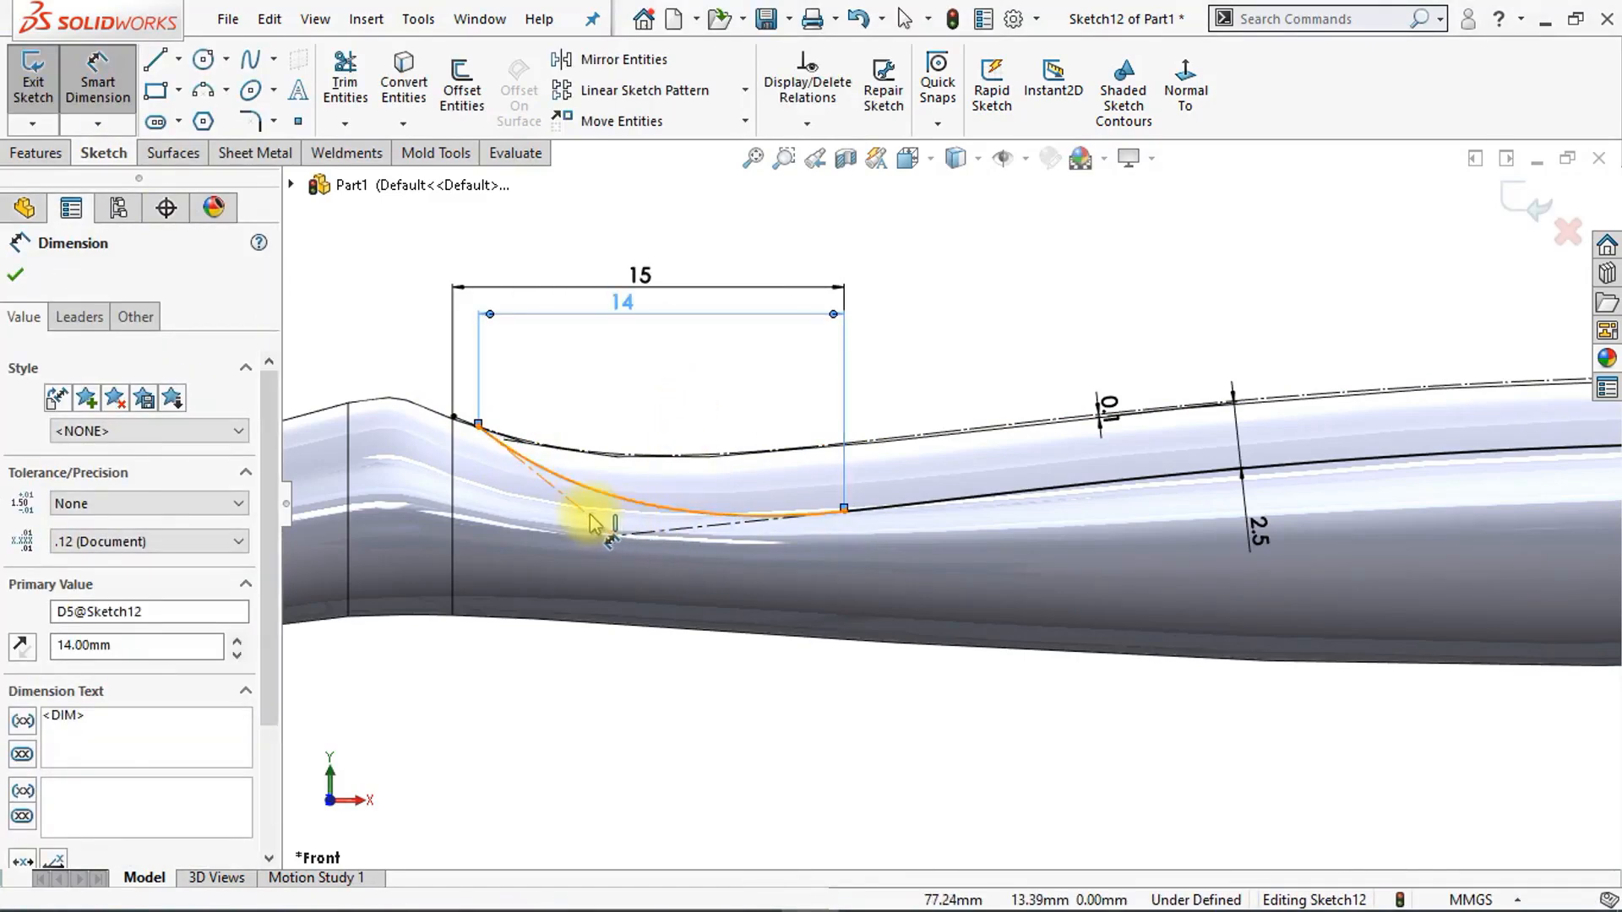
Step: Dimension the angle between the neck-side spline's two control polygon lines as 125°
{"action": "left_click", "coordinate": [619, 539]}
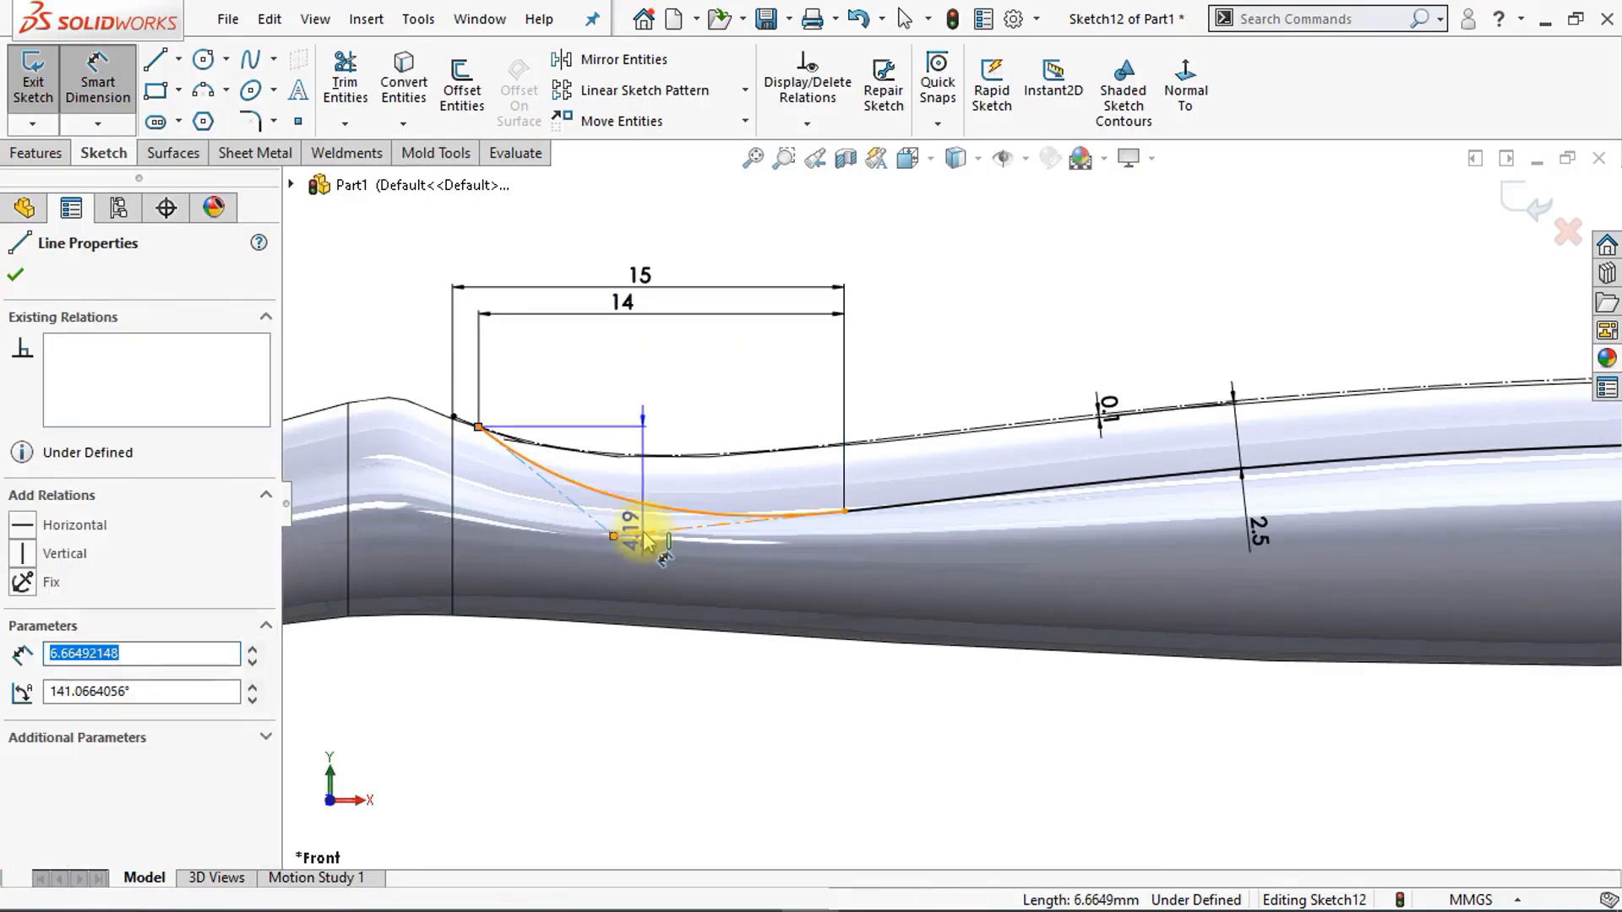
{"action": "left_click", "coordinate": [666, 416]}
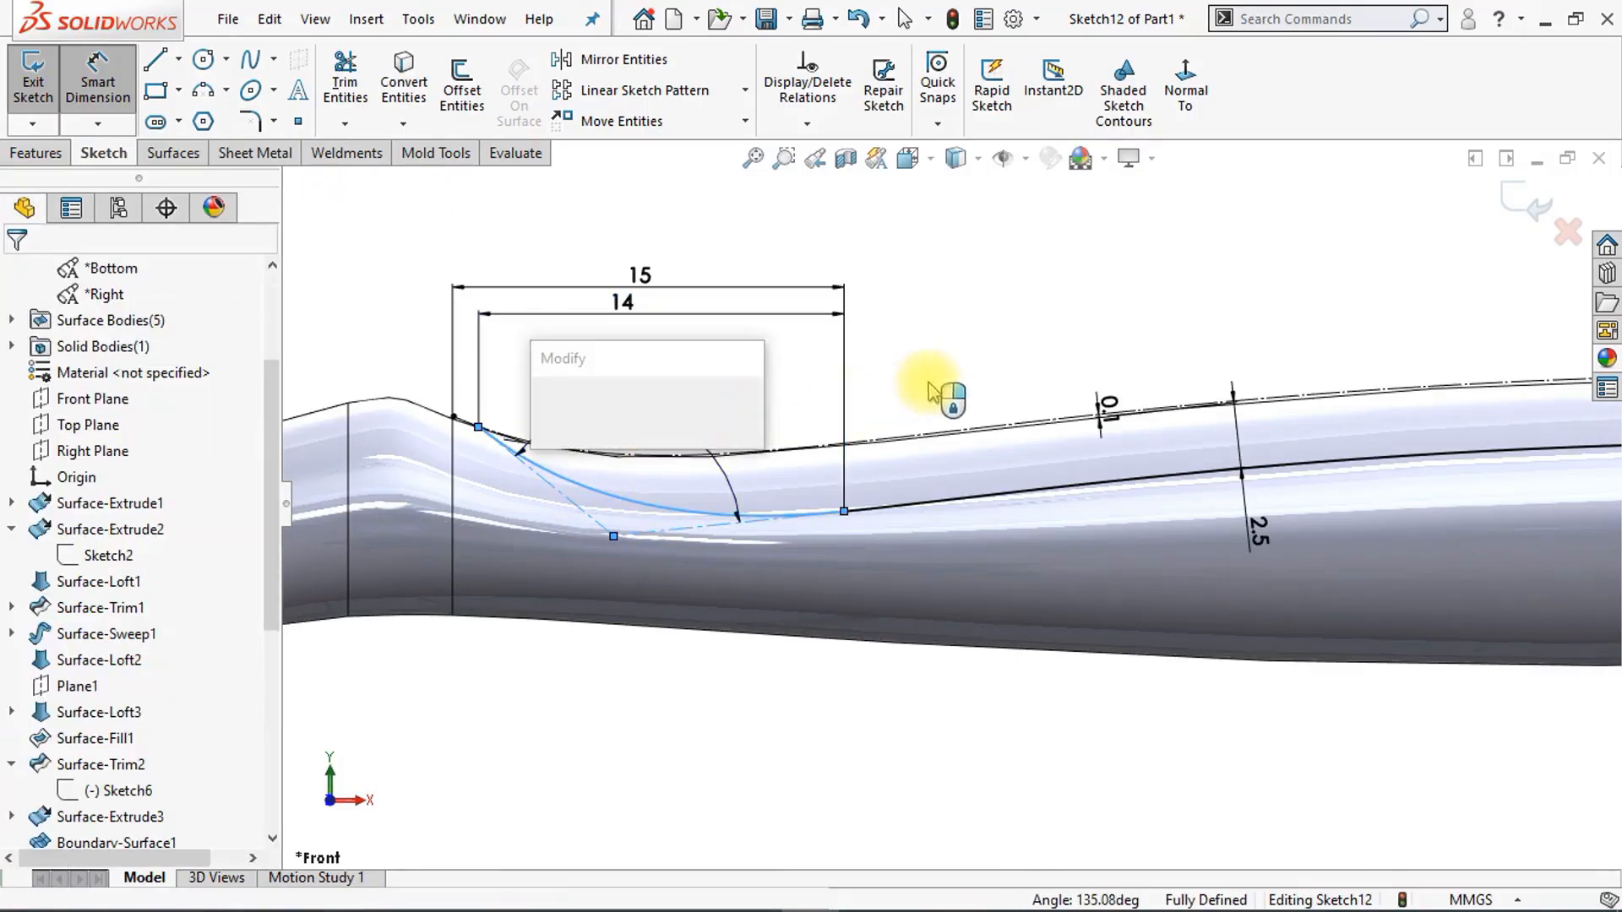
{"action": "type", "text": "125"}
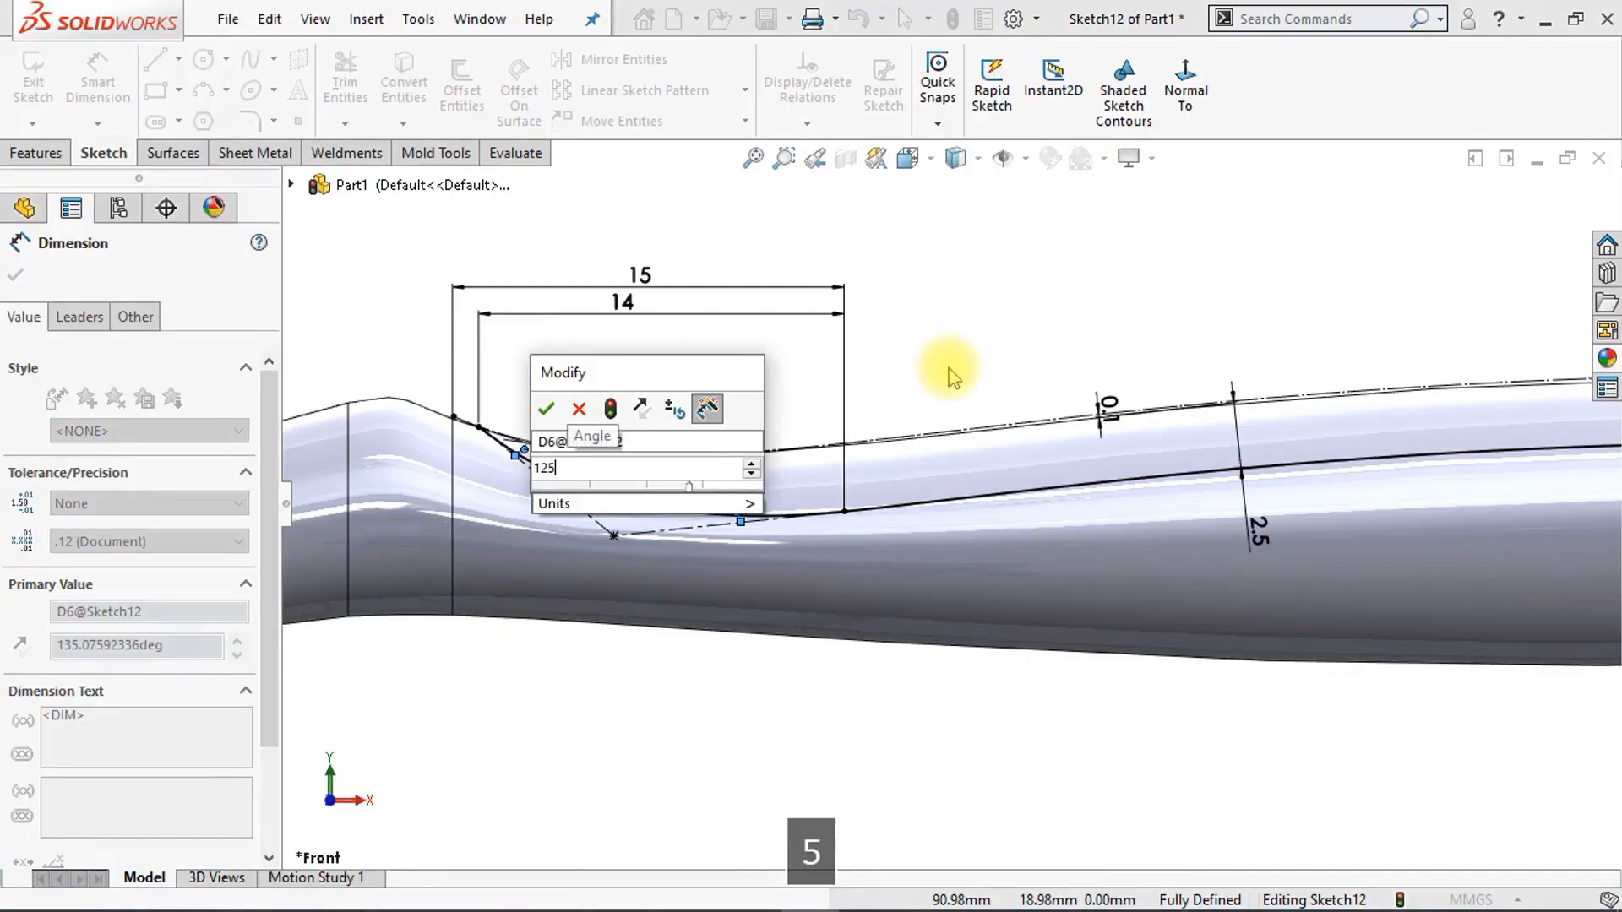
{"action": "key", "text": "Return"}
{"action": "left_click", "coordinate": [949, 369]}
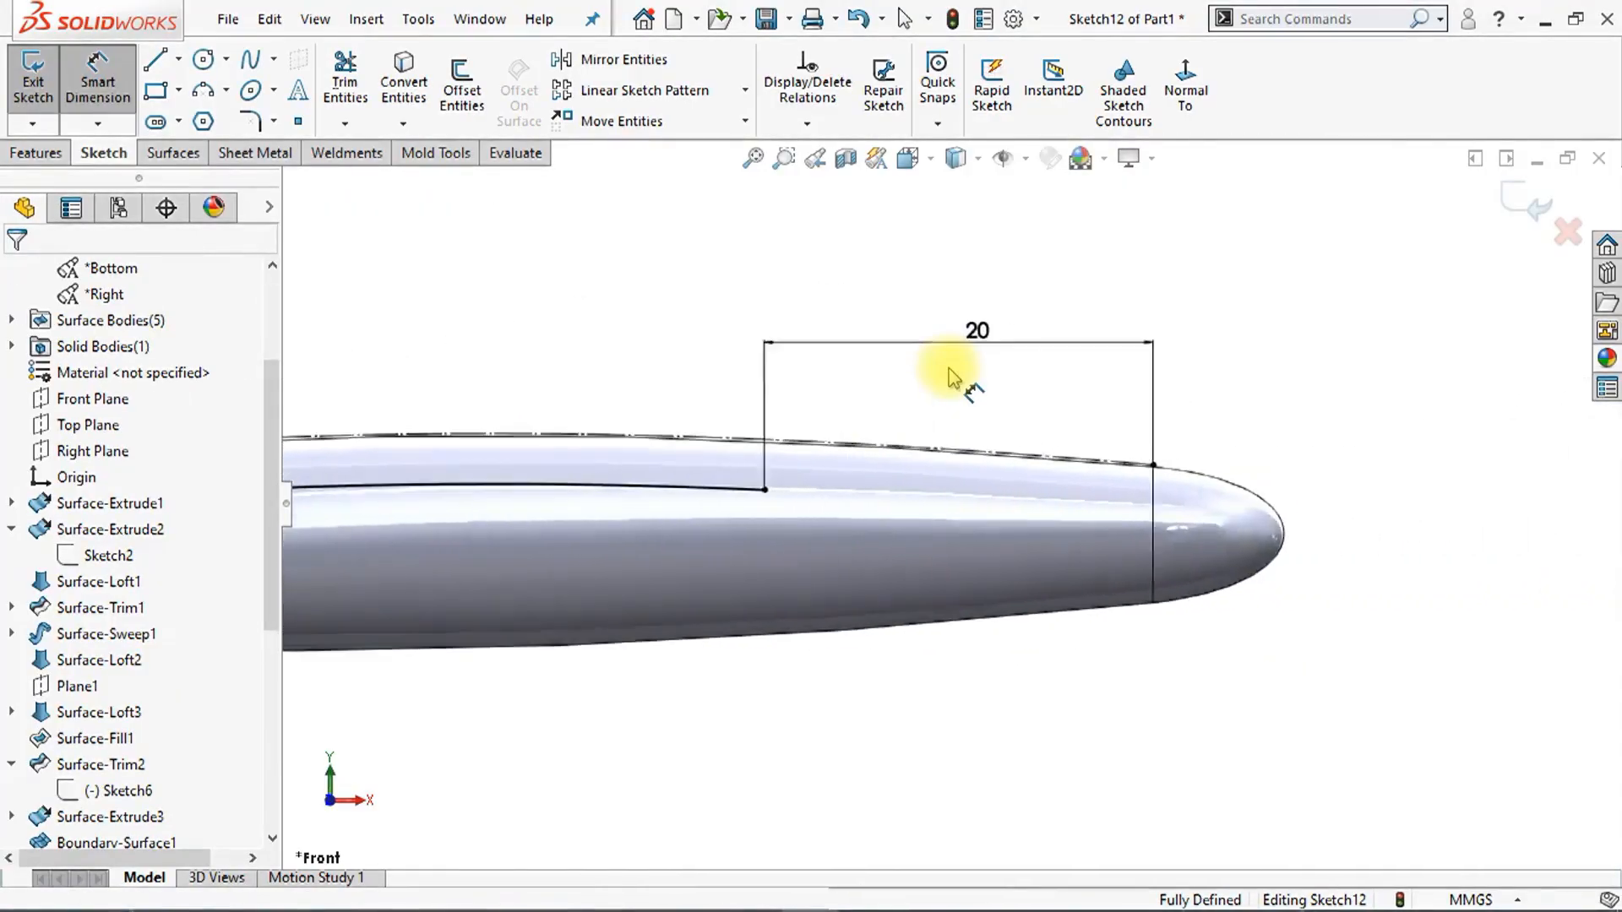
Step: Draw a three-point style spline from the 2.5 mm offset curve's tip-side endpoint, dipping down and ending above the grip's upper edge
{"action": "scroll", "coordinate": [949, 369], "scroll_direction": "down", "scroll_amount": 4}
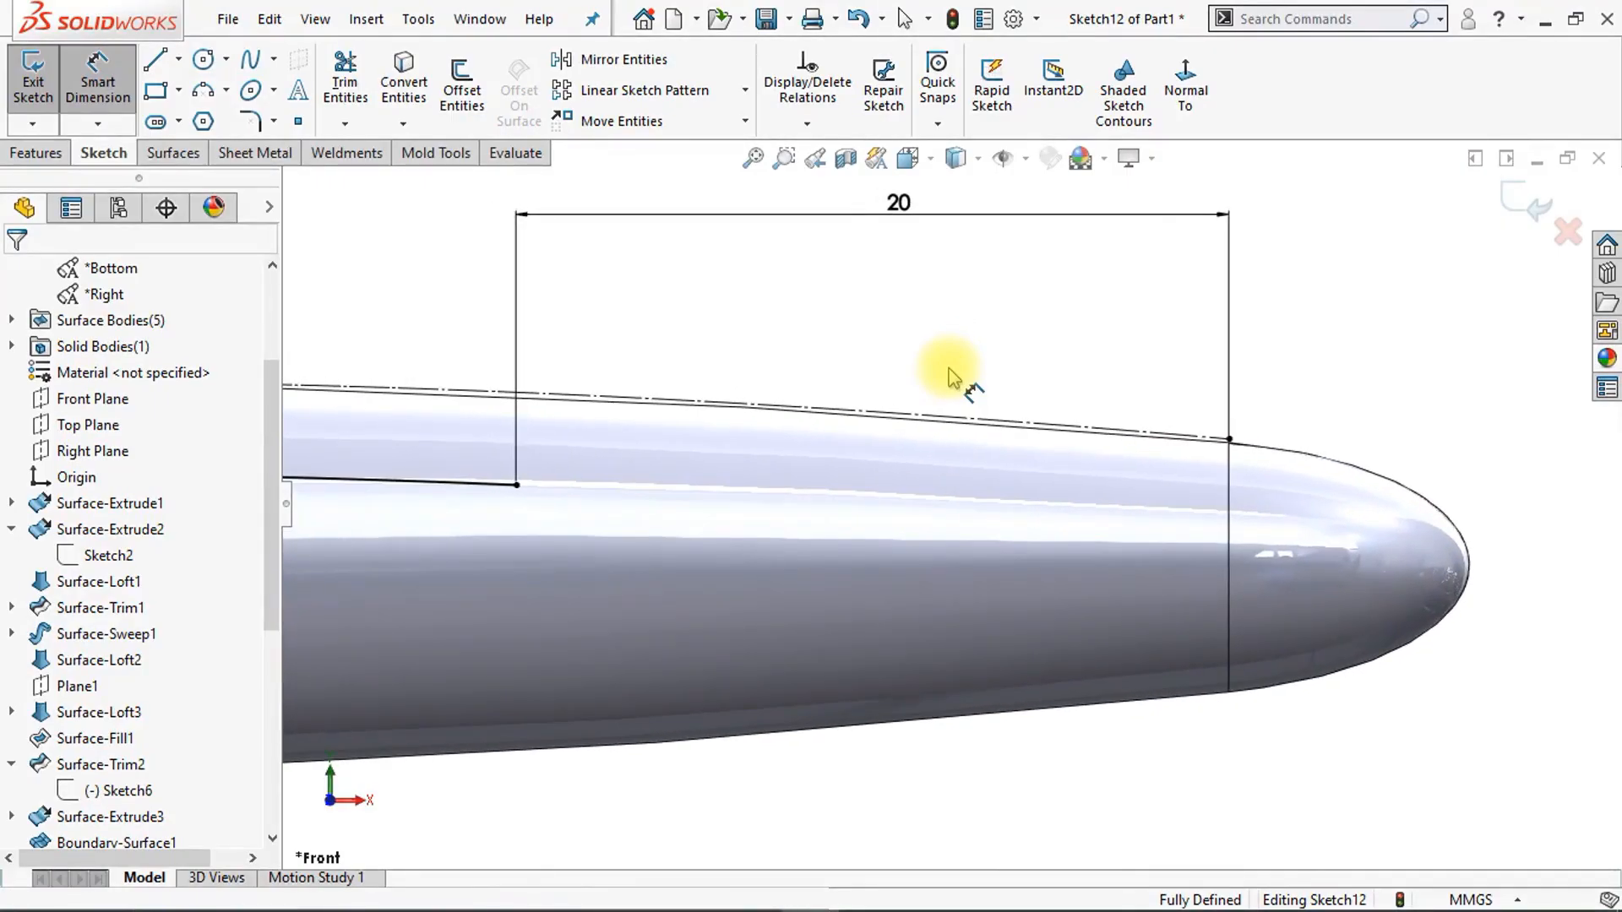
{"action": "left_click", "coordinate": [274, 58]}
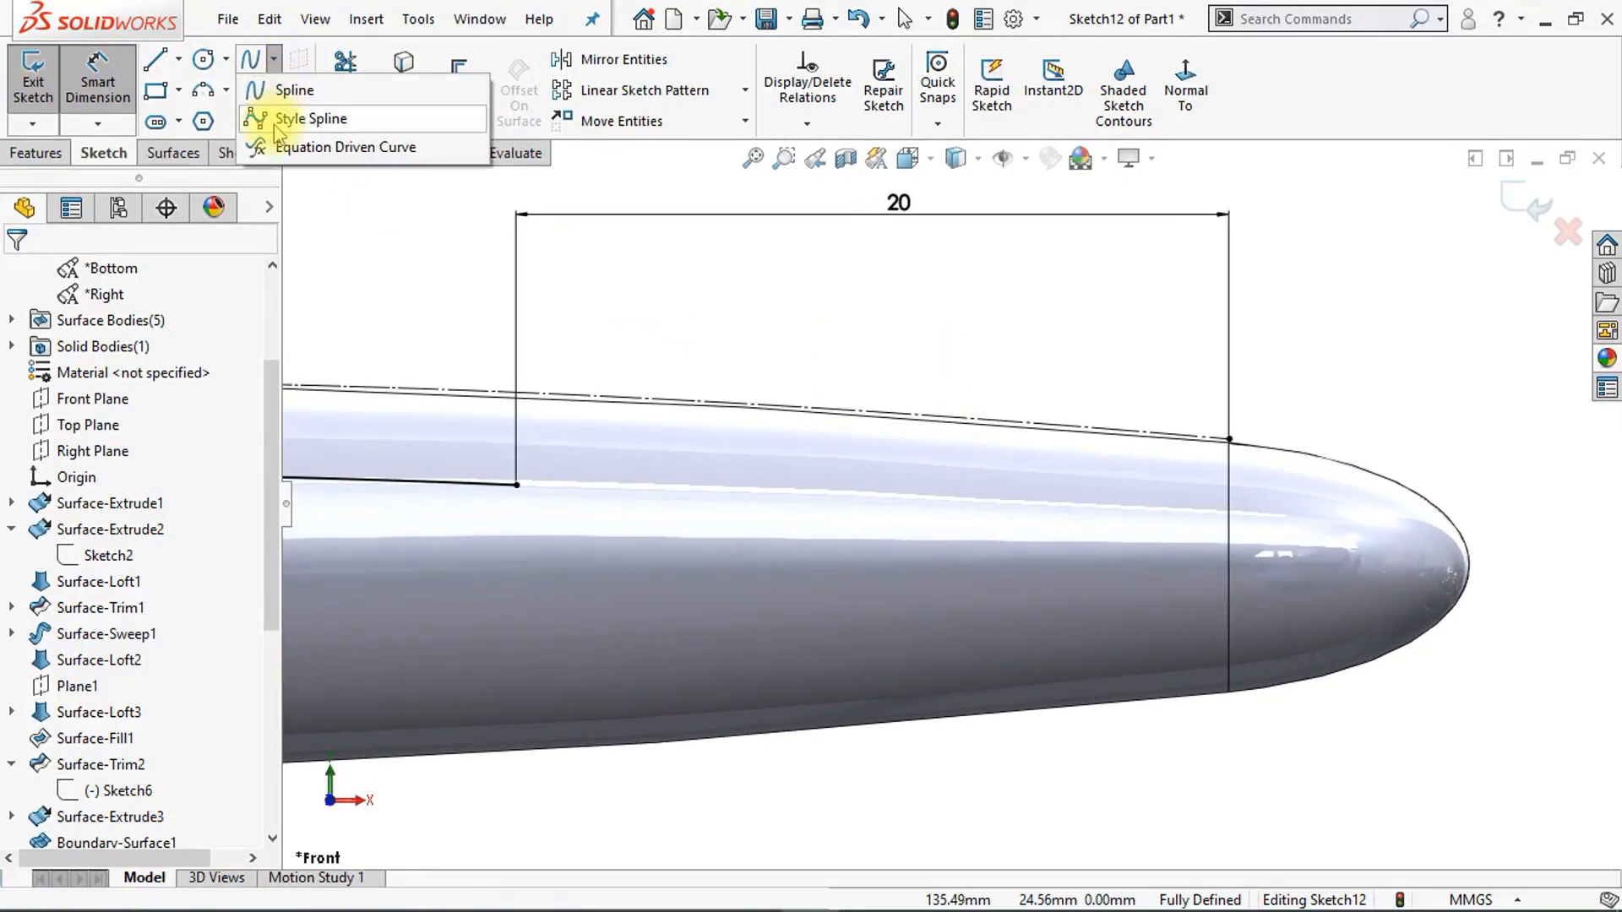
{"action": "left_click", "coordinate": [271, 119]}
{"action": "left_click", "coordinate": [518, 486]}
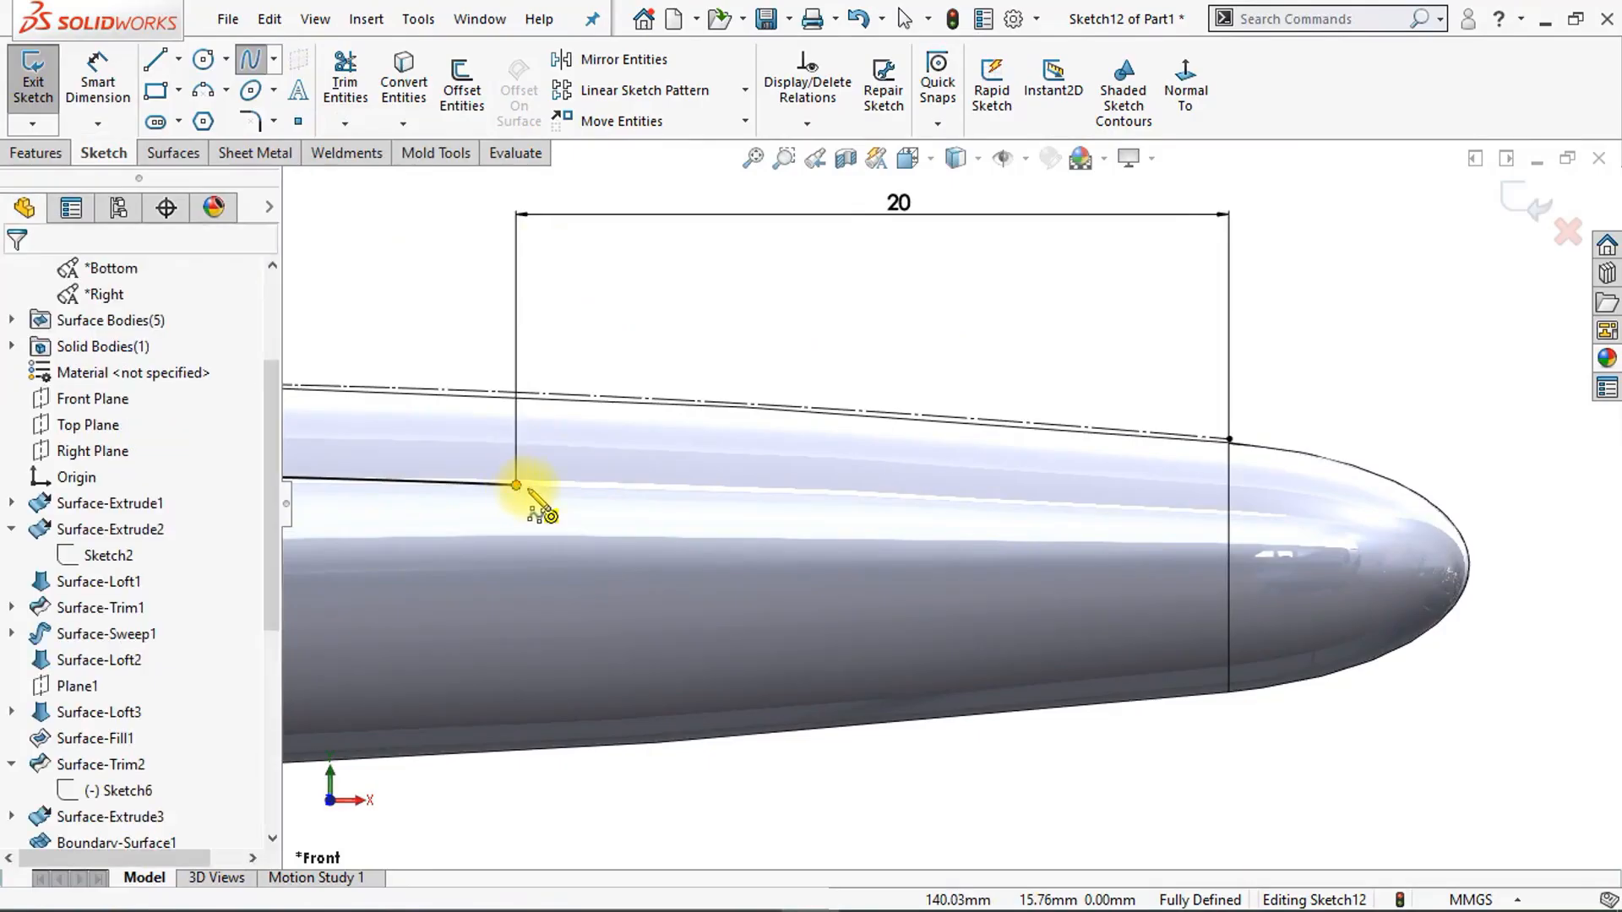
{"action": "left_click", "coordinate": [859, 558]}
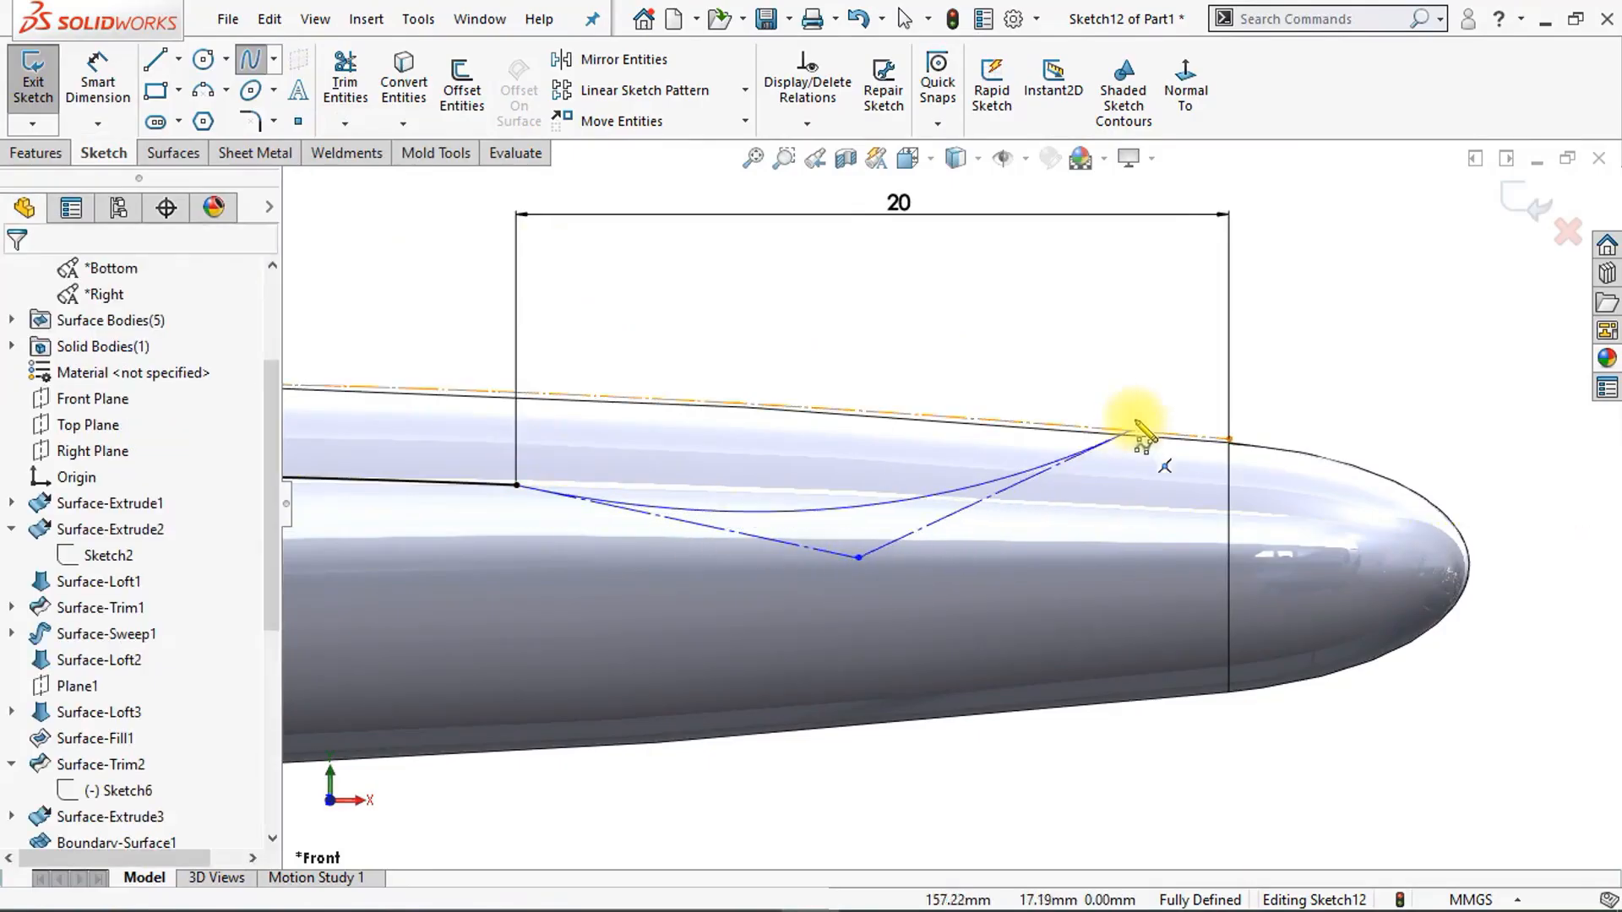
{"action": "left_click", "coordinate": [1142, 398]}
{"action": "key", "text": "Escape"}
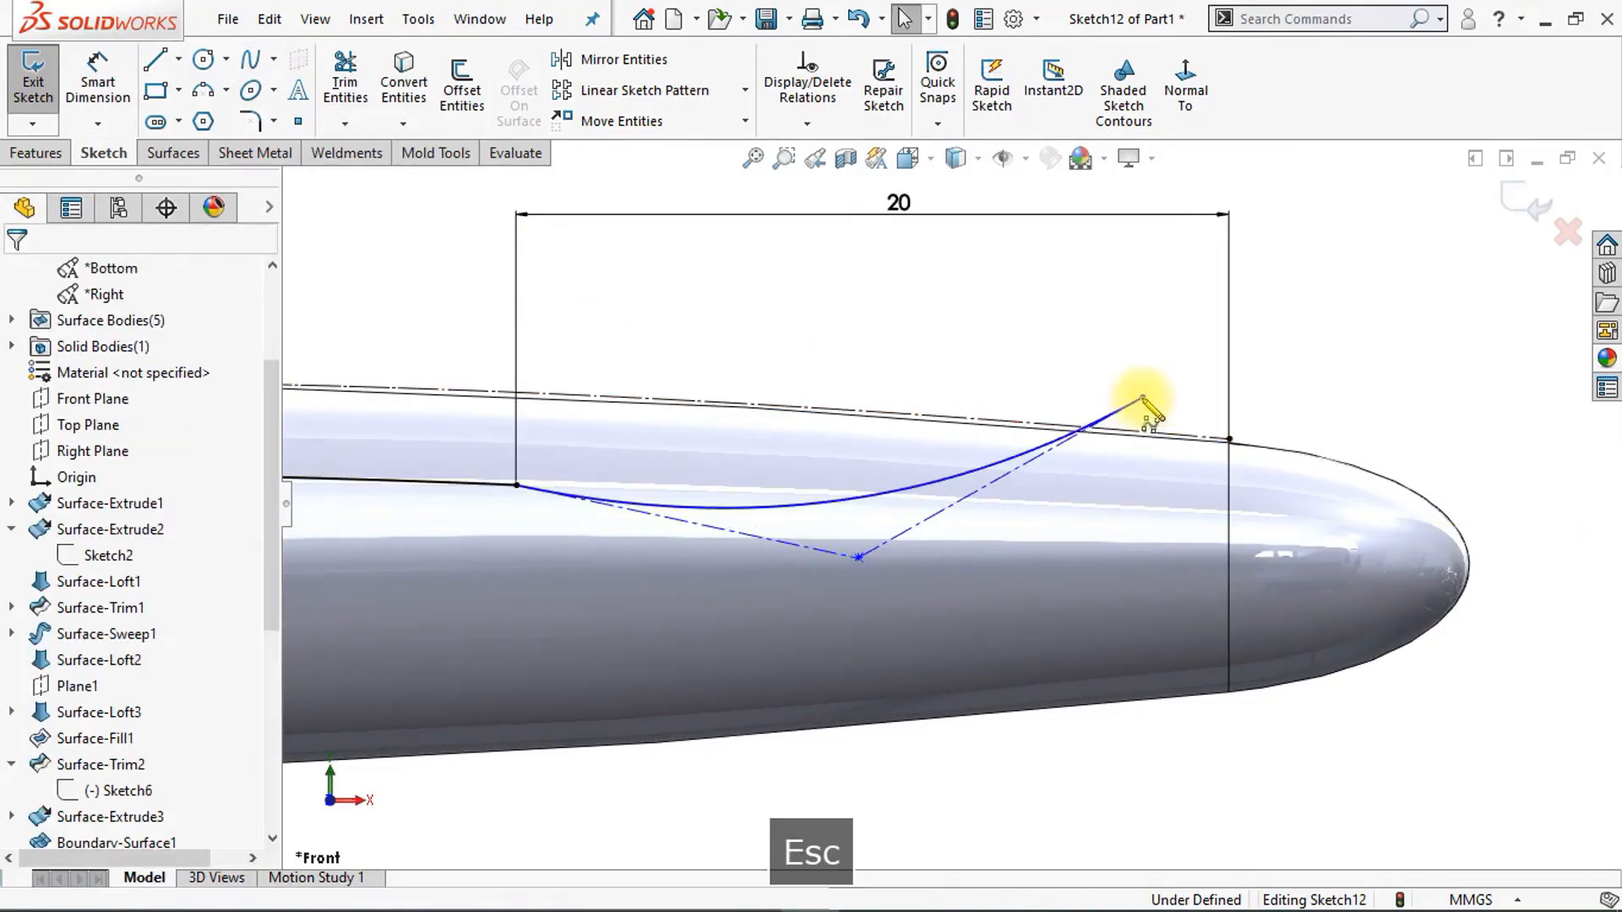
Step: Make the tip-side spline tangent to the 2.5 mm offset curve using its first control polygon line
{"action": "left_click", "coordinate": [478, 499]}
{"action": "left_click", "coordinate": [753, 541], "text": "ctrl"}
{"action": "left_click", "coordinate": [858, 437]}
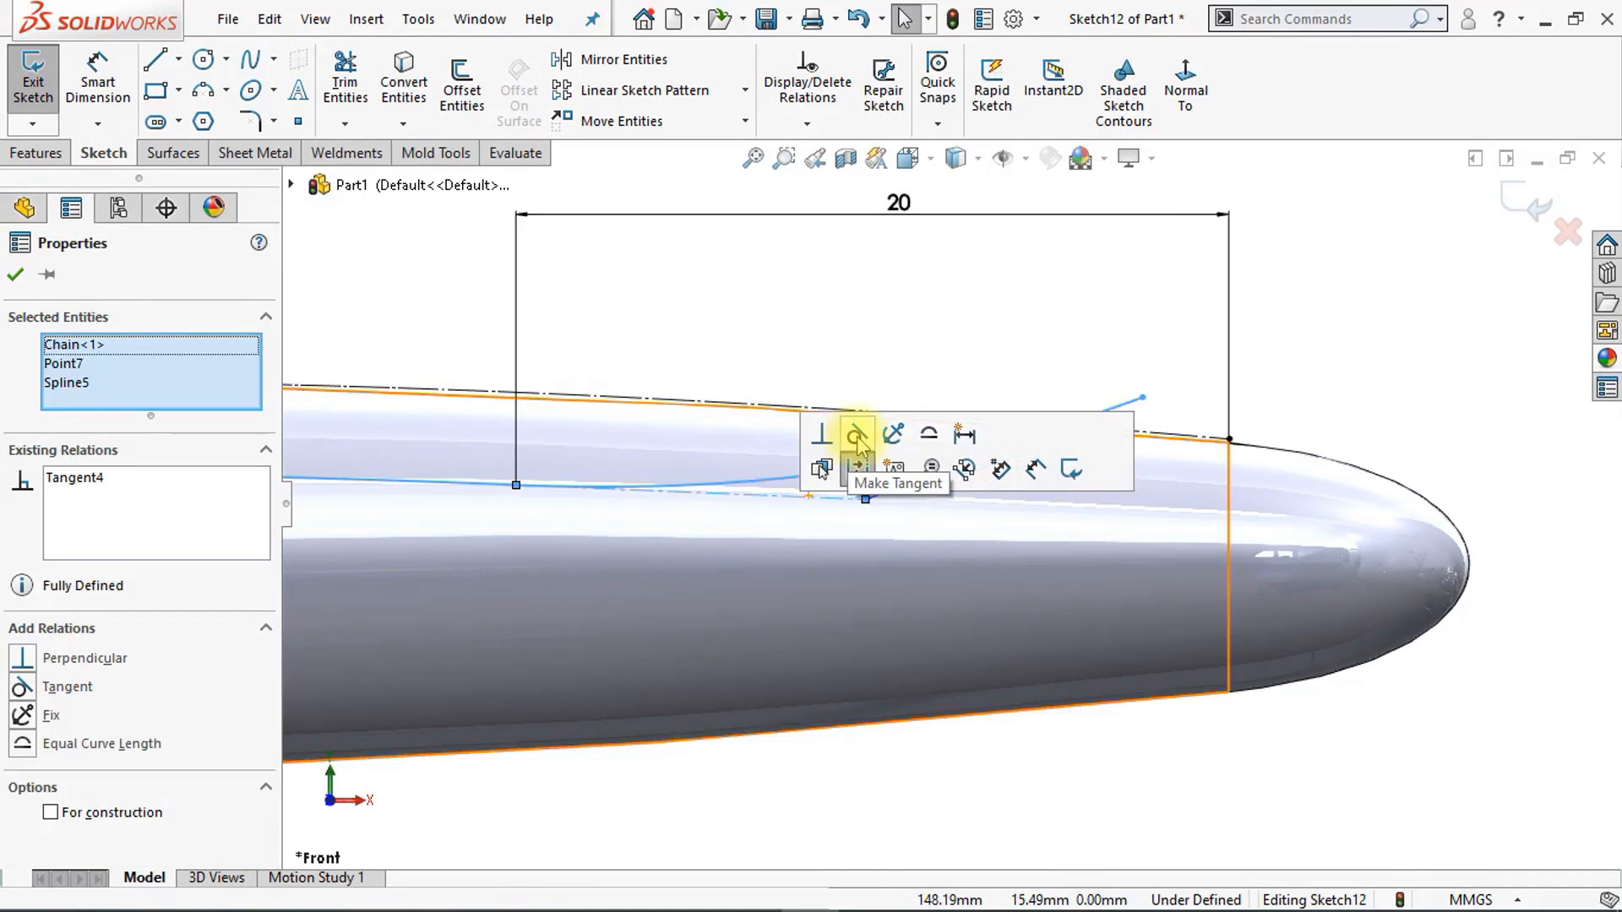
{"action": "left_click", "coordinate": [854, 333]}
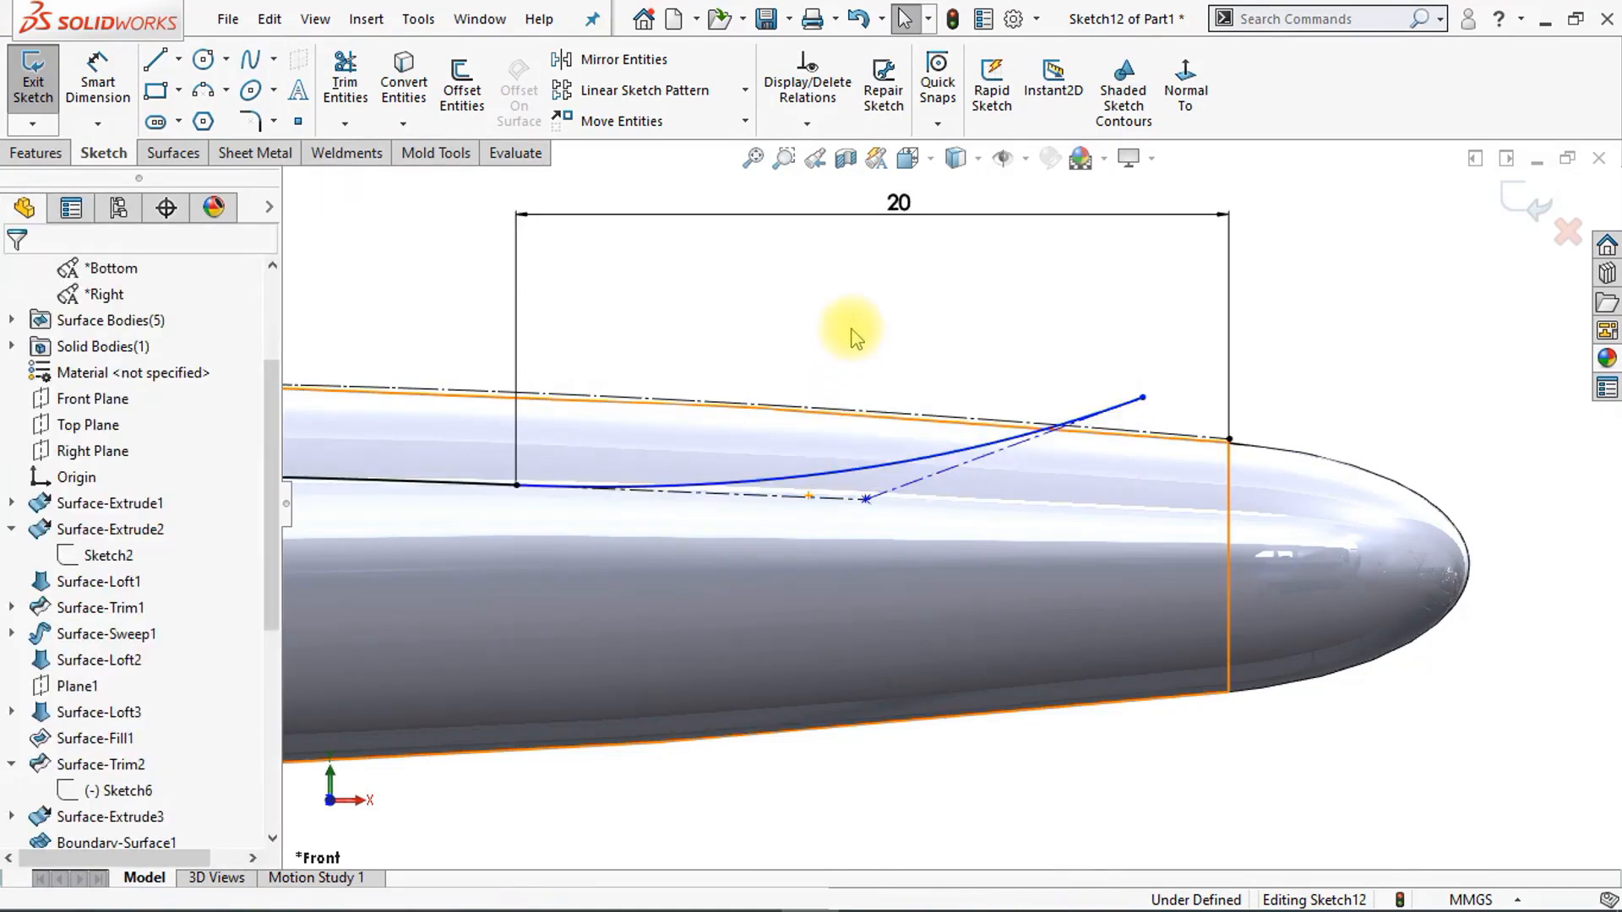
Step: Make the tip-side spline's free endpoint coincident with the 0.1 mm offset construction curve
{"action": "left_click", "coordinate": [1142, 398]}
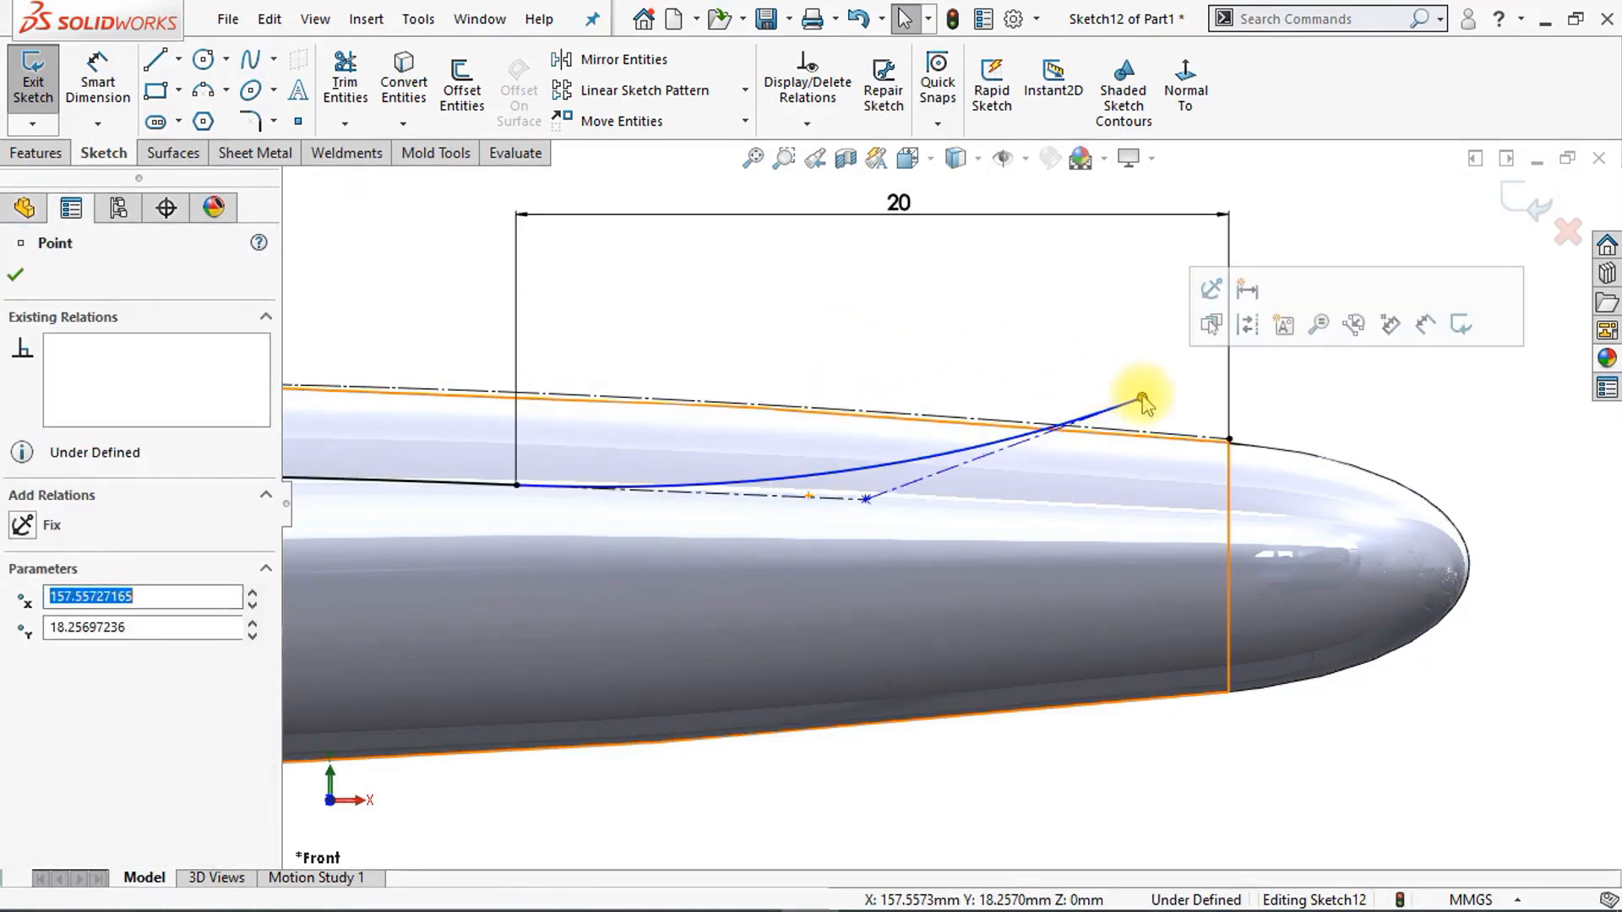
{"action": "left_click", "coordinate": [1159, 439], "text": "ctrl"}
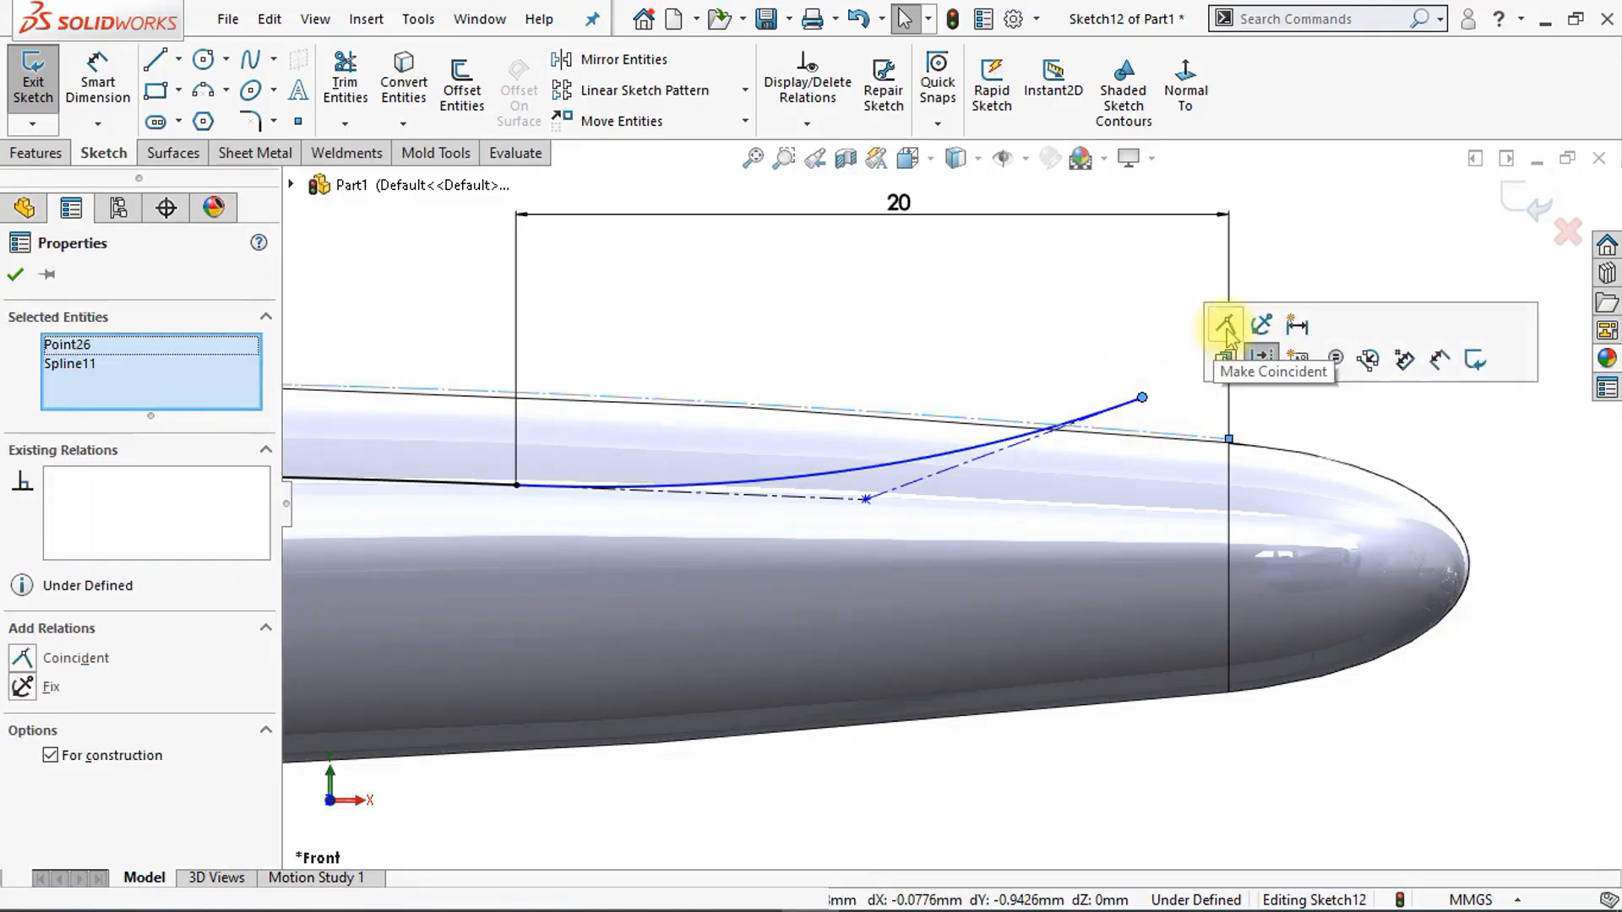
{"action": "left_click", "coordinate": [1226, 327]}
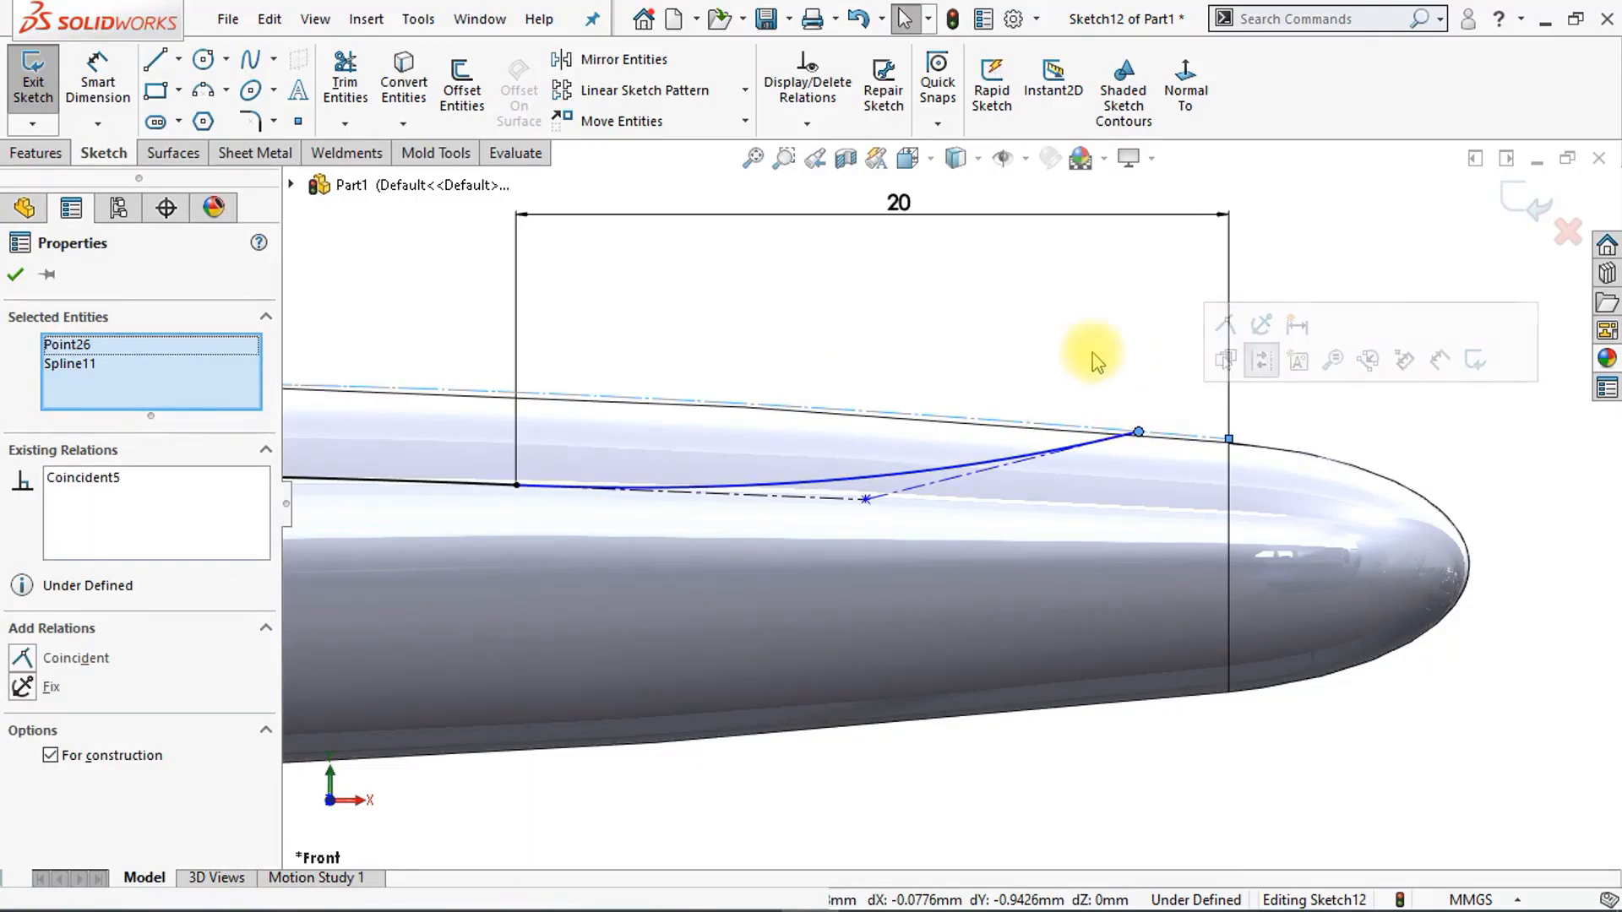
{"action": "left_click", "coordinate": [1084, 362]}
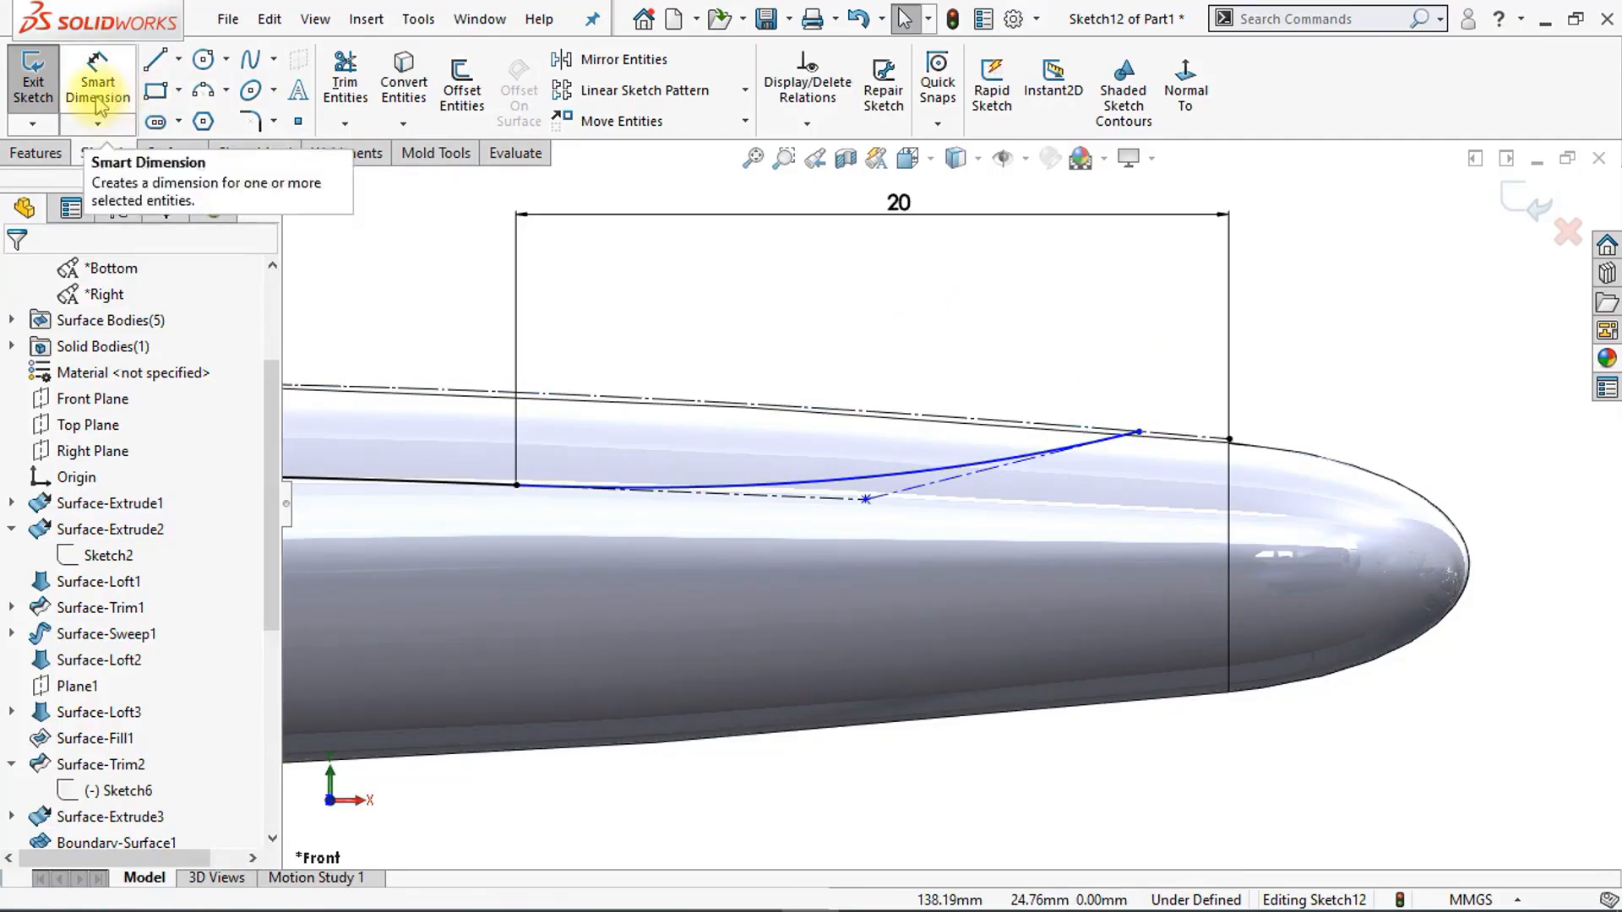
Step: Dimension the horizontal distance between the tip-side spline's two endpoints as 18 mm
{"action": "left_click", "coordinate": [515, 487]}
{"action": "left_click", "coordinate": [1139, 432]}
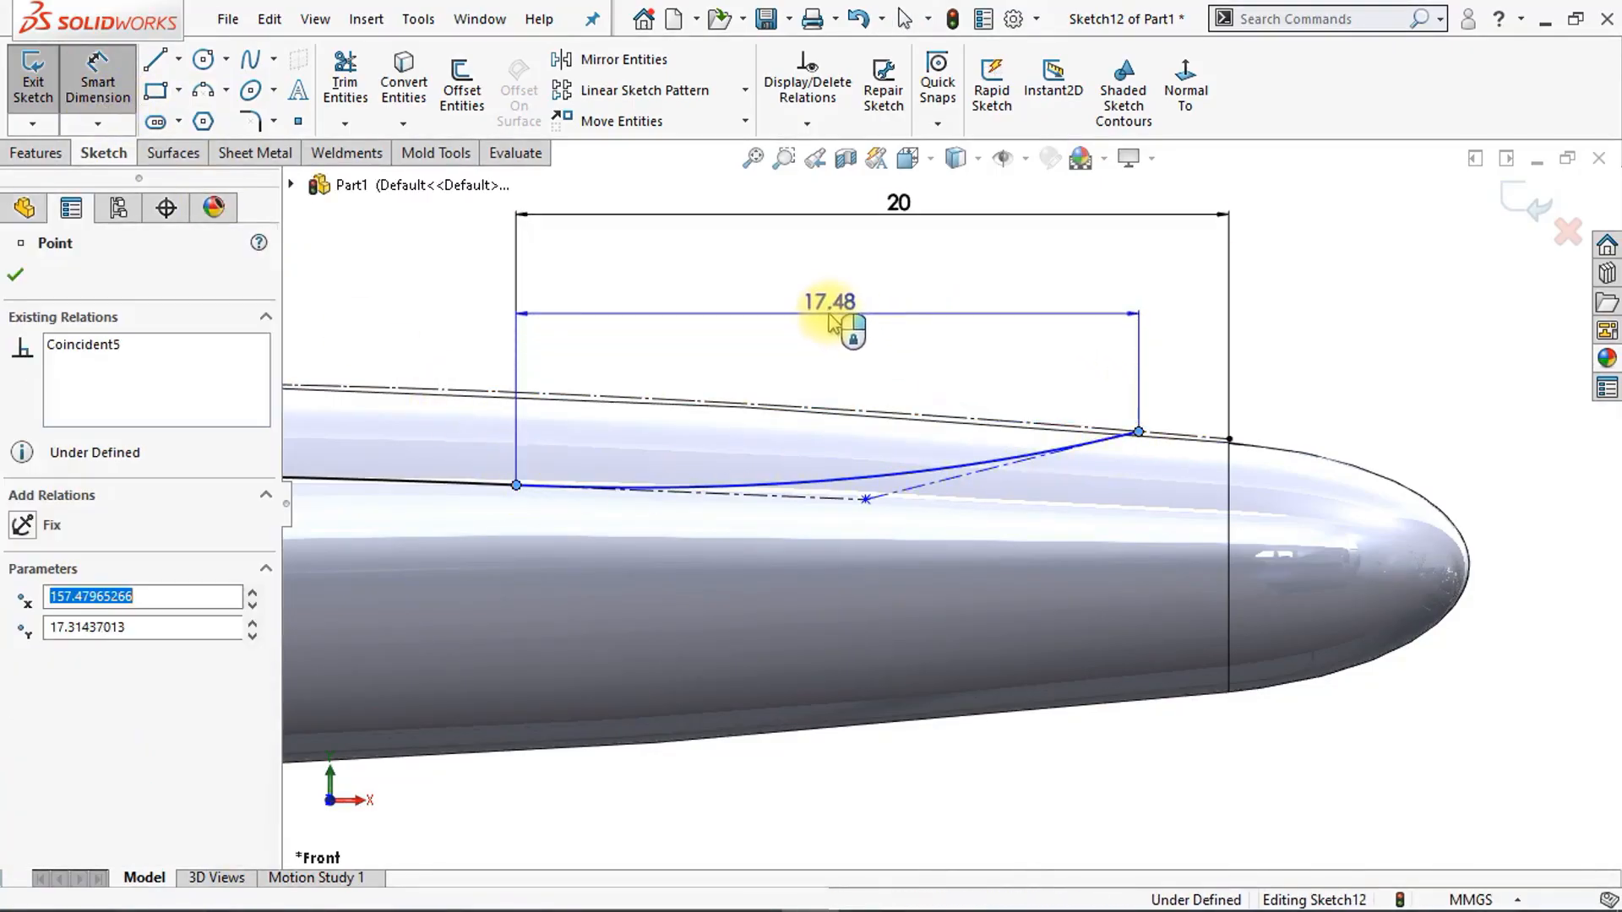
{"action": "left_click", "coordinate": [902, 262]}
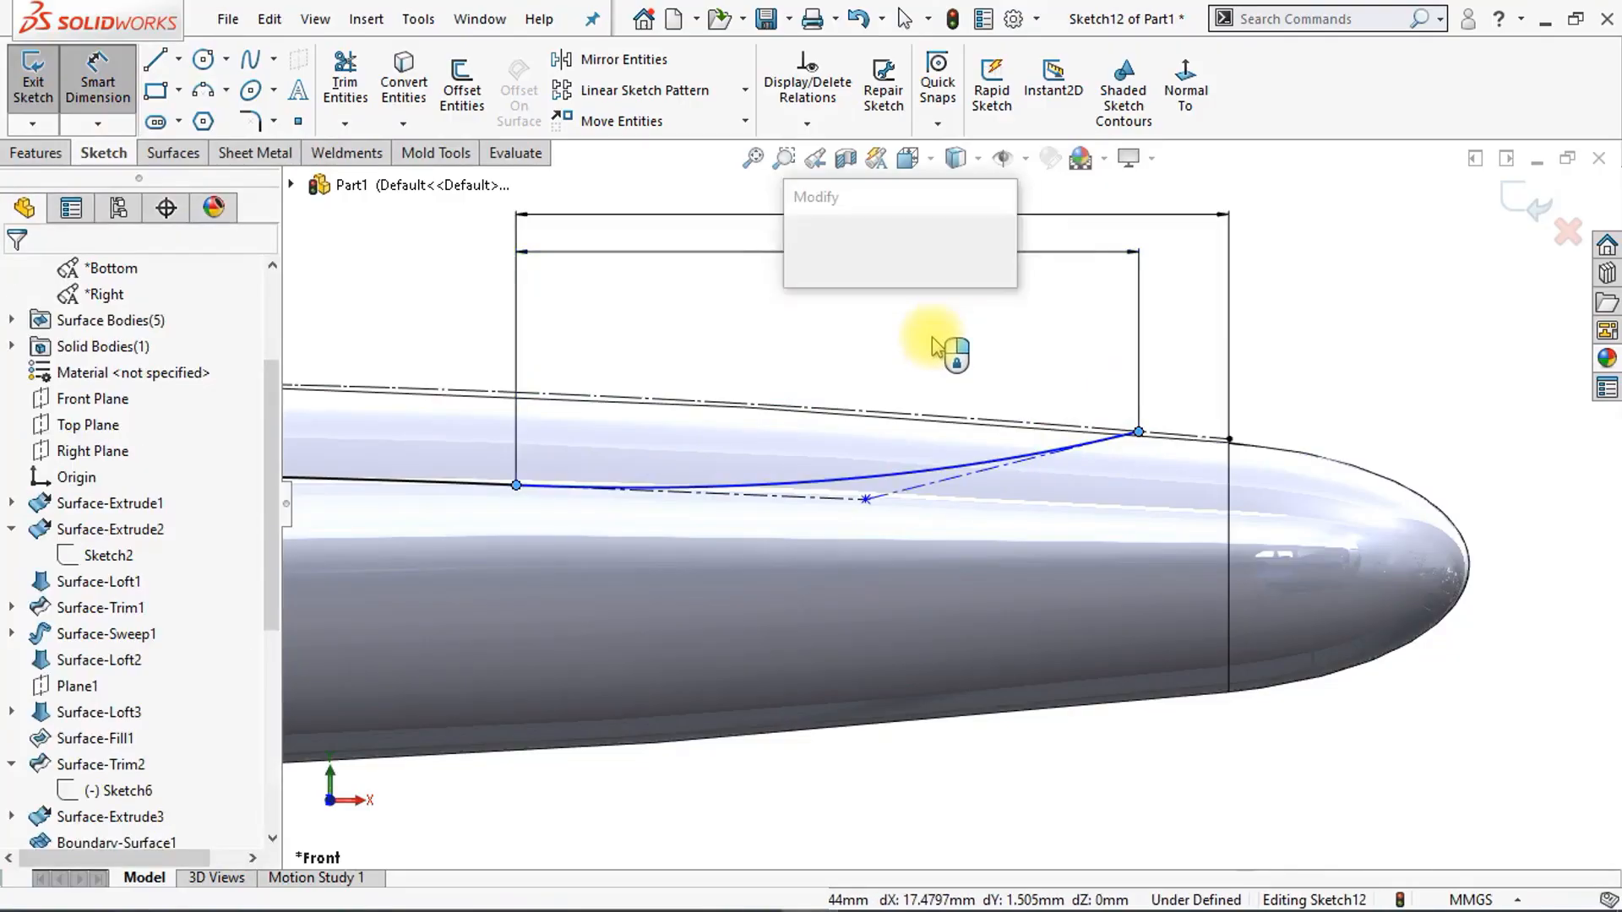
{"action": "type", "text": "18"}
{"action": "key", "text": "Return"}
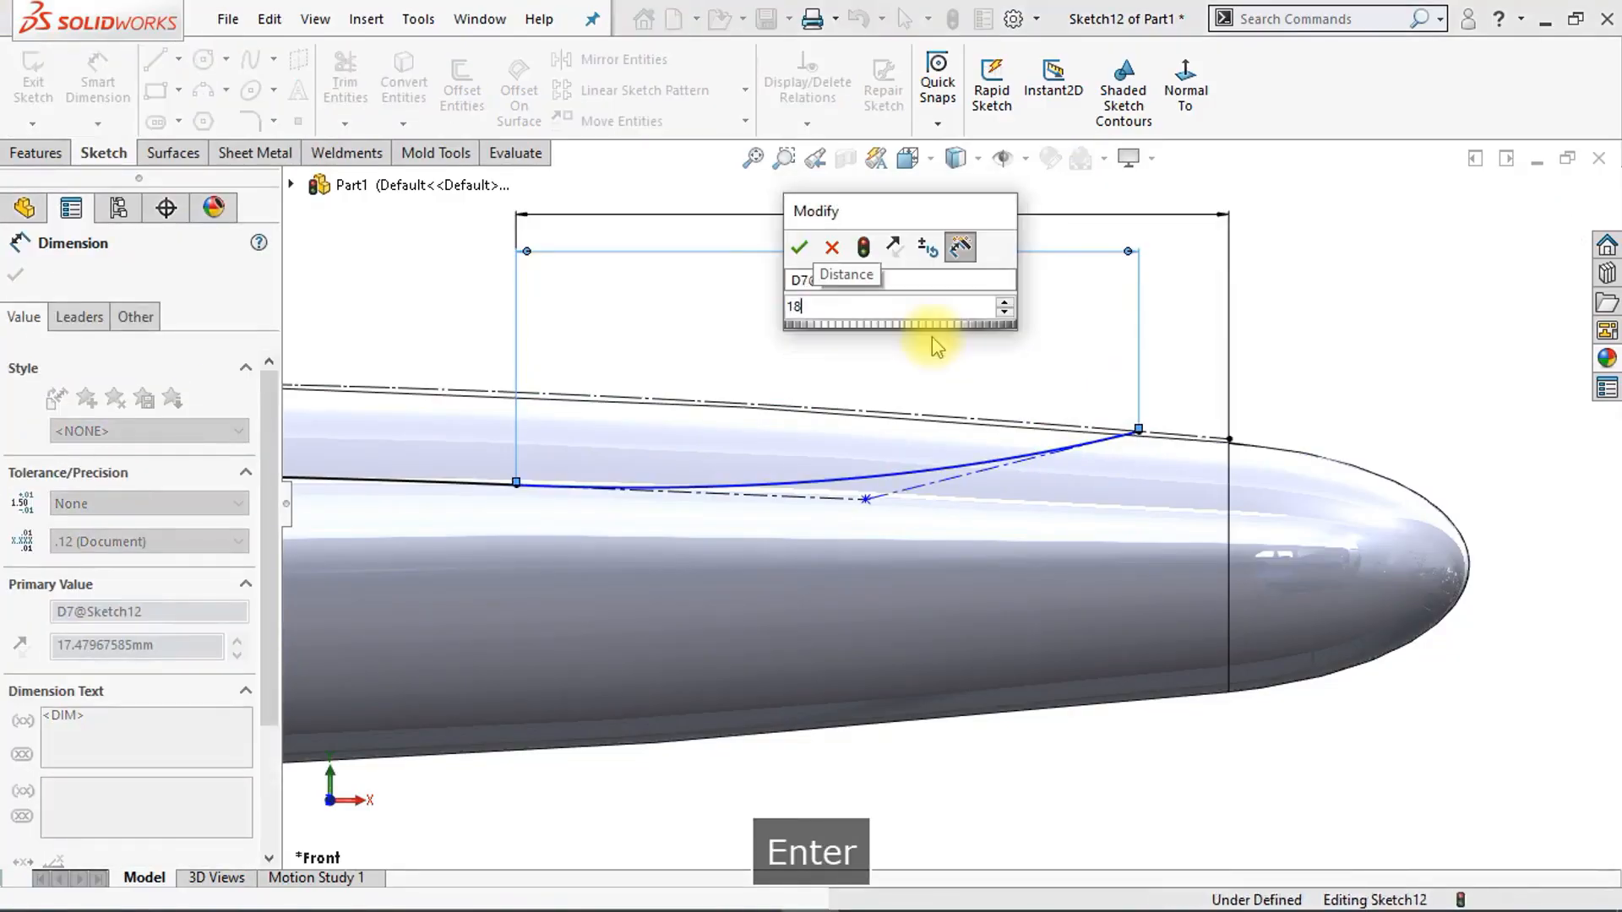
Step: Dimension the angle between the tip-side spline's two control polygon lines as 150°
{"action": "left_click", "coordinate": [827, 501]}
{"action": "left_click", "coordinate": [904, 494]}
{"action": "left_click", "coordinate": [845, 355]}
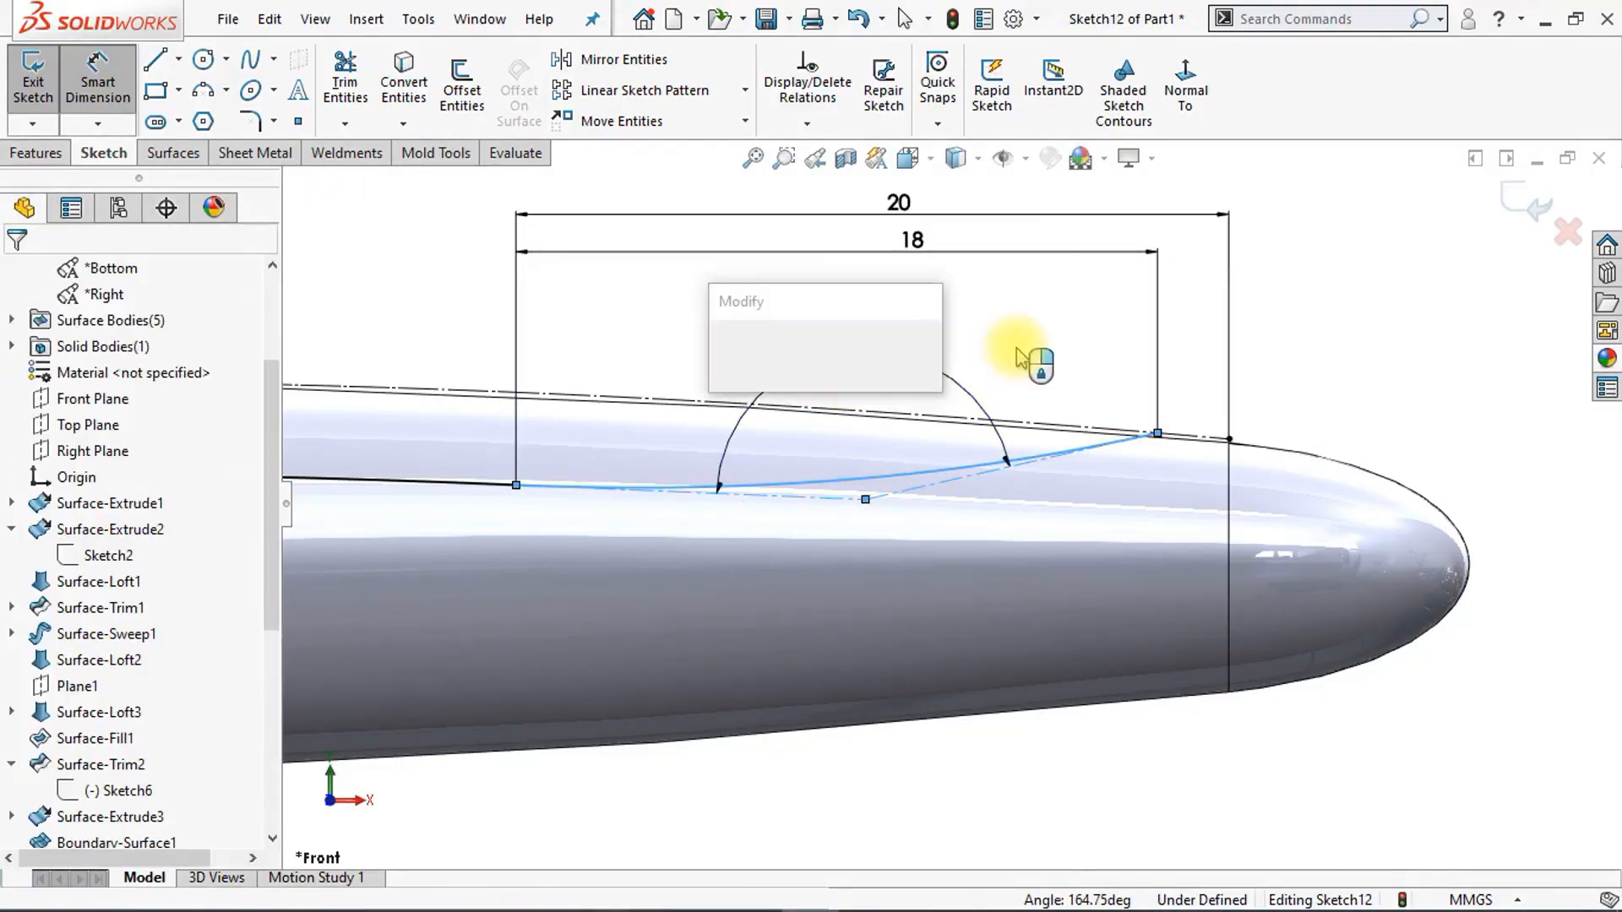
{"action": "type", "text": "160"}
{"action": "key", "text": "Return"}
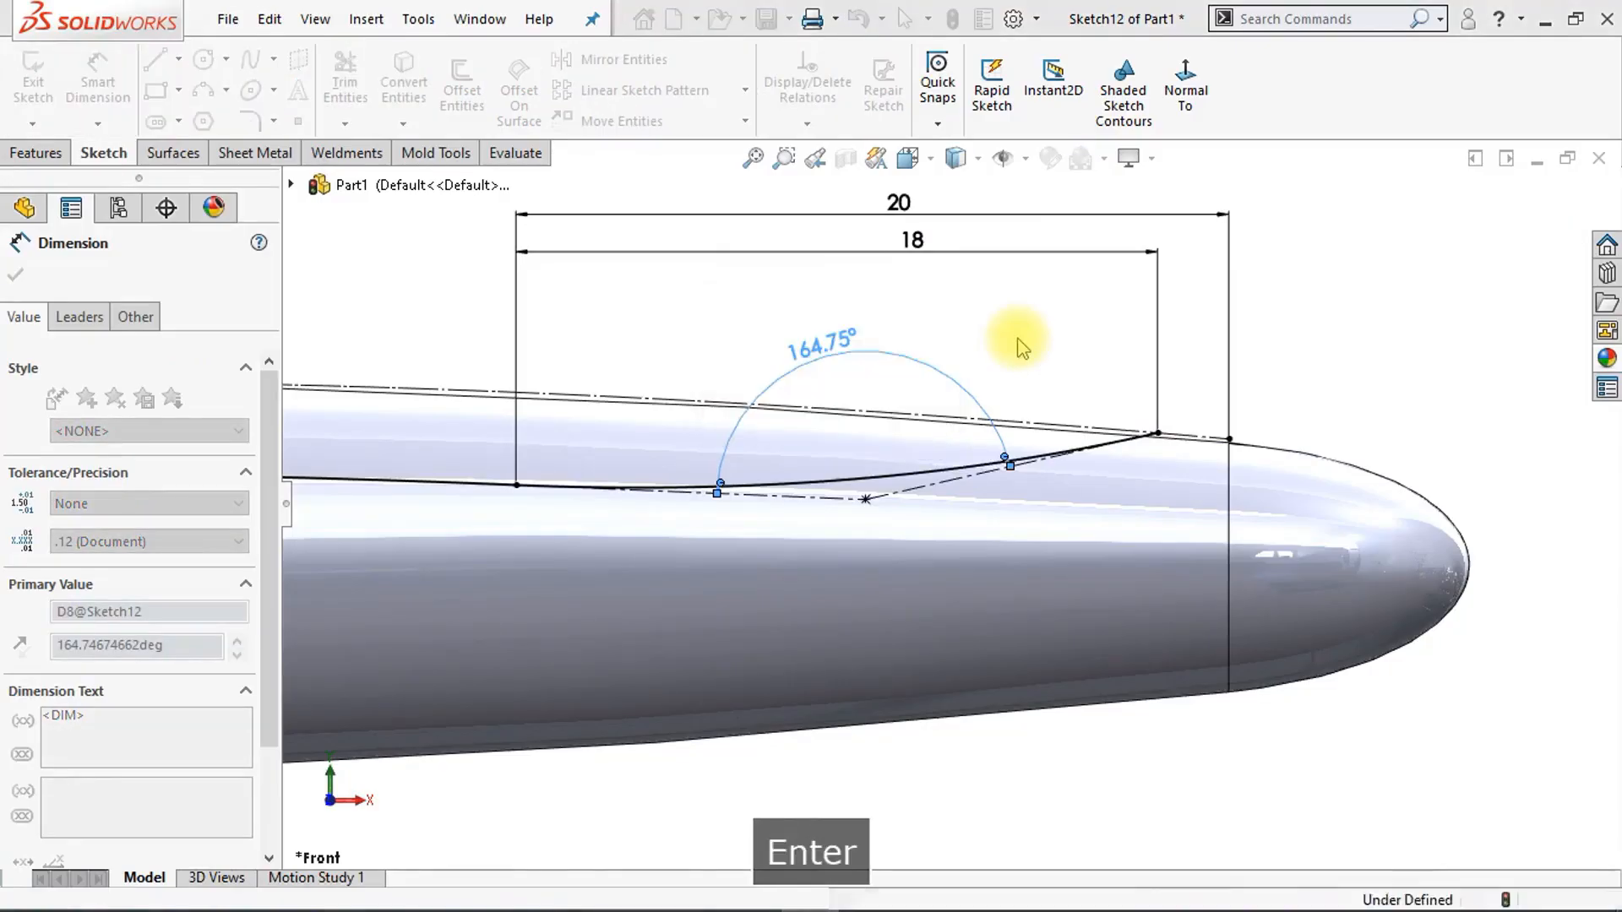
{"action": "key", "text": "Escape"}
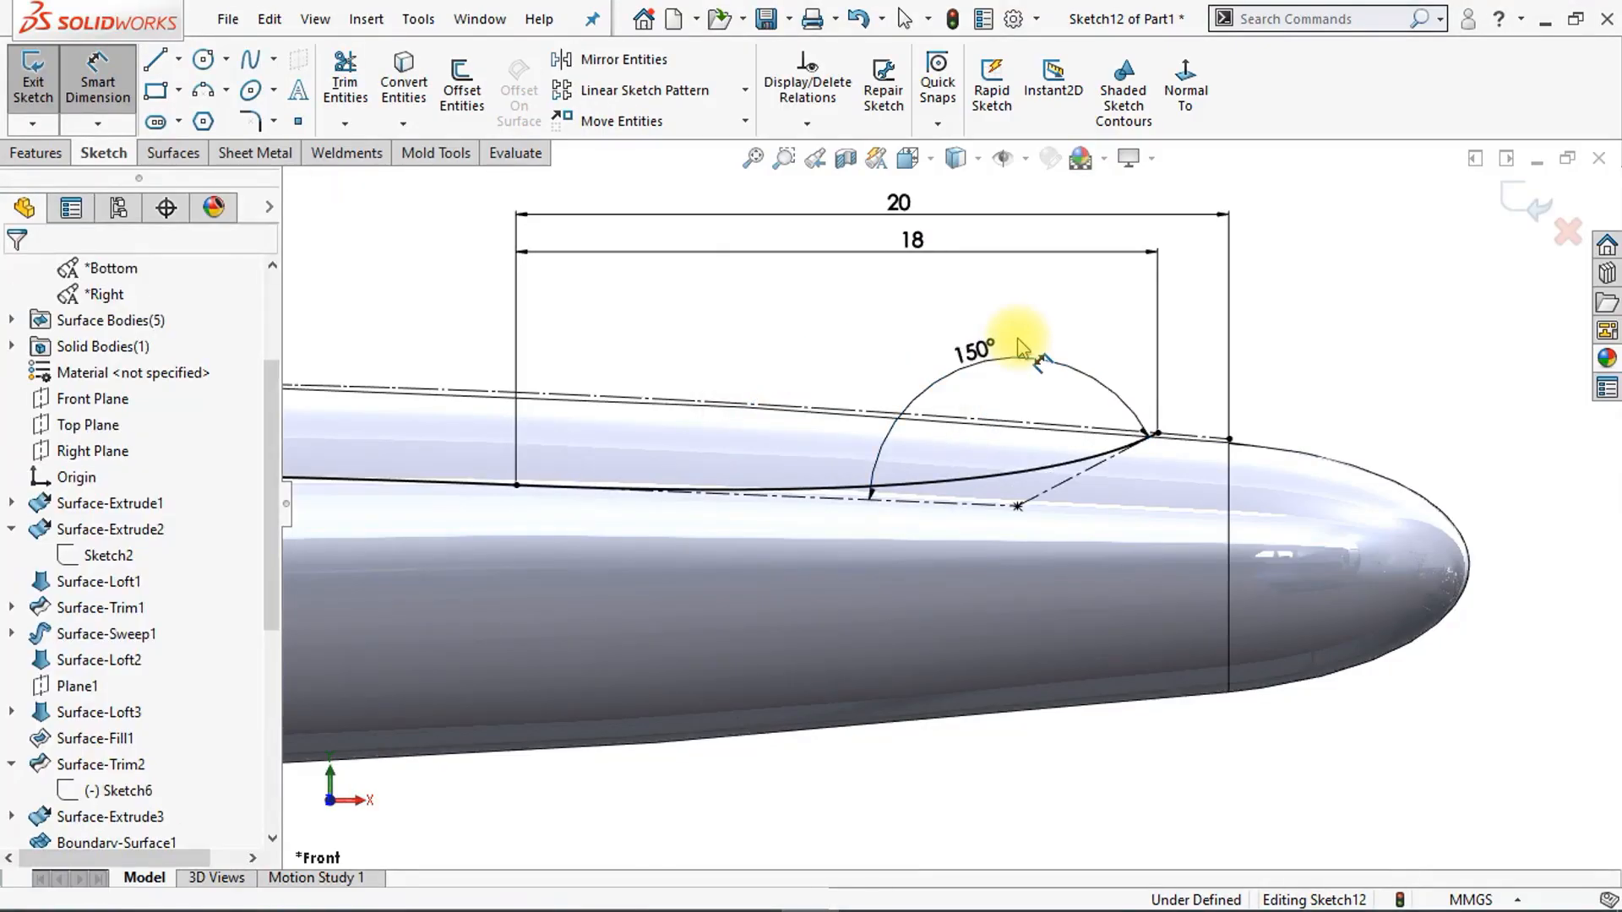
Step: Reposition the 2.5 mm and 0.1 mm offset dimension texts above the handle, clear of the grip profile
{"action": "scroll", "coordinate": [1020, 347], "scroll_direction": "up", "scroll_amount": 5}
{"action": "scroll", "coordinate": [1020, 346], "scroll_direction": "up", "scroll_amount": 2}
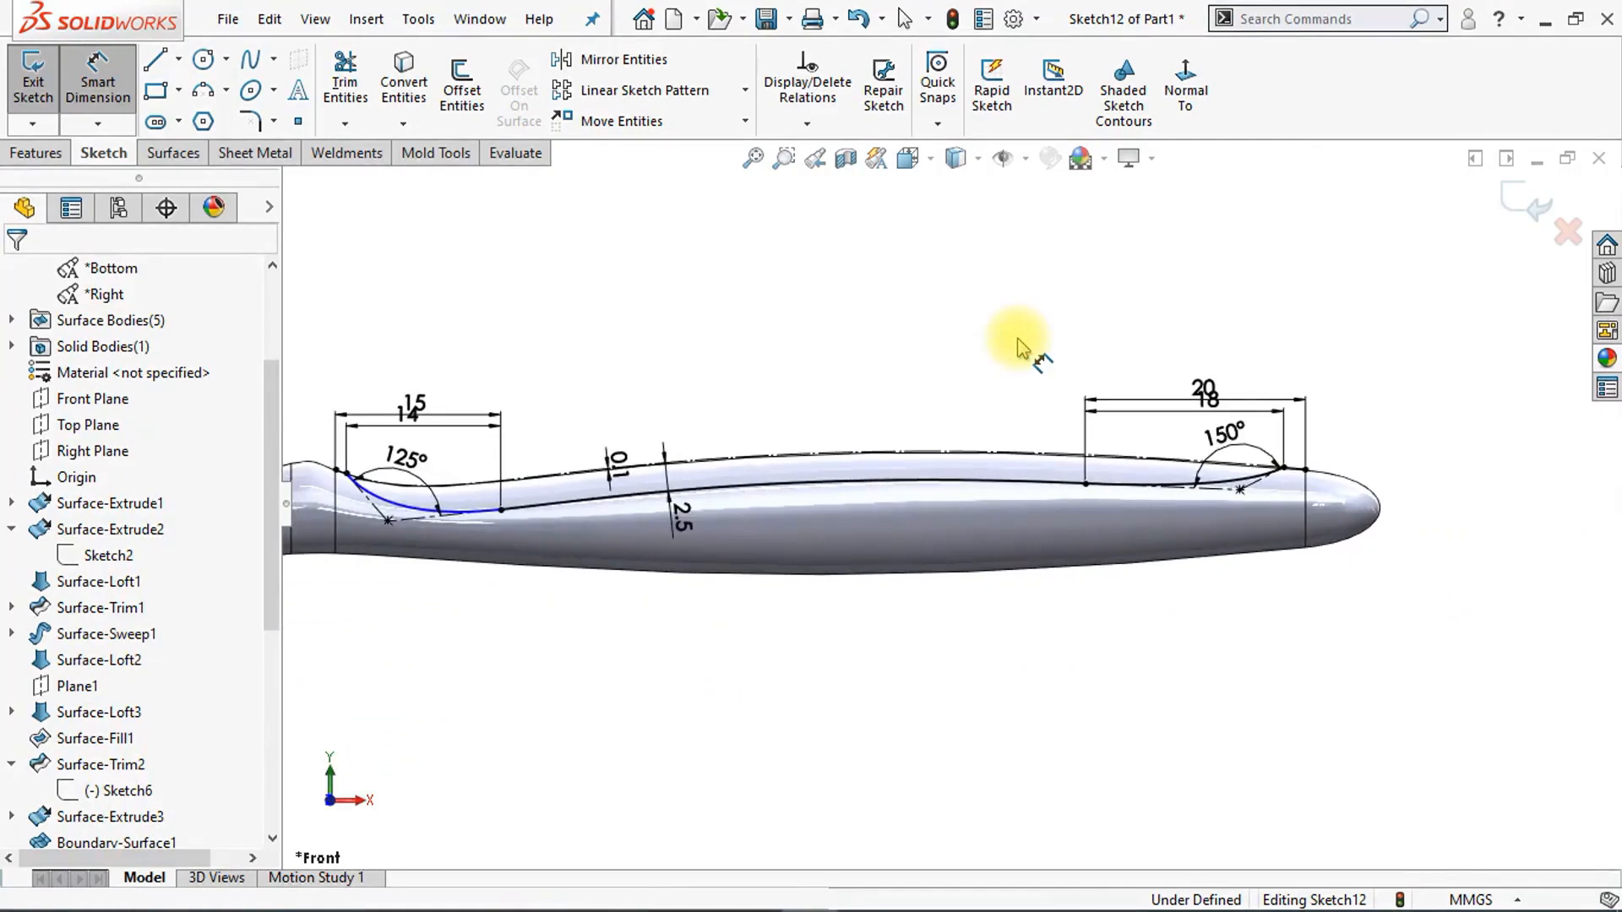
{"action": "left_click_drag", "start_coordinate": [774, 524], "coordinate": [797, 435]}
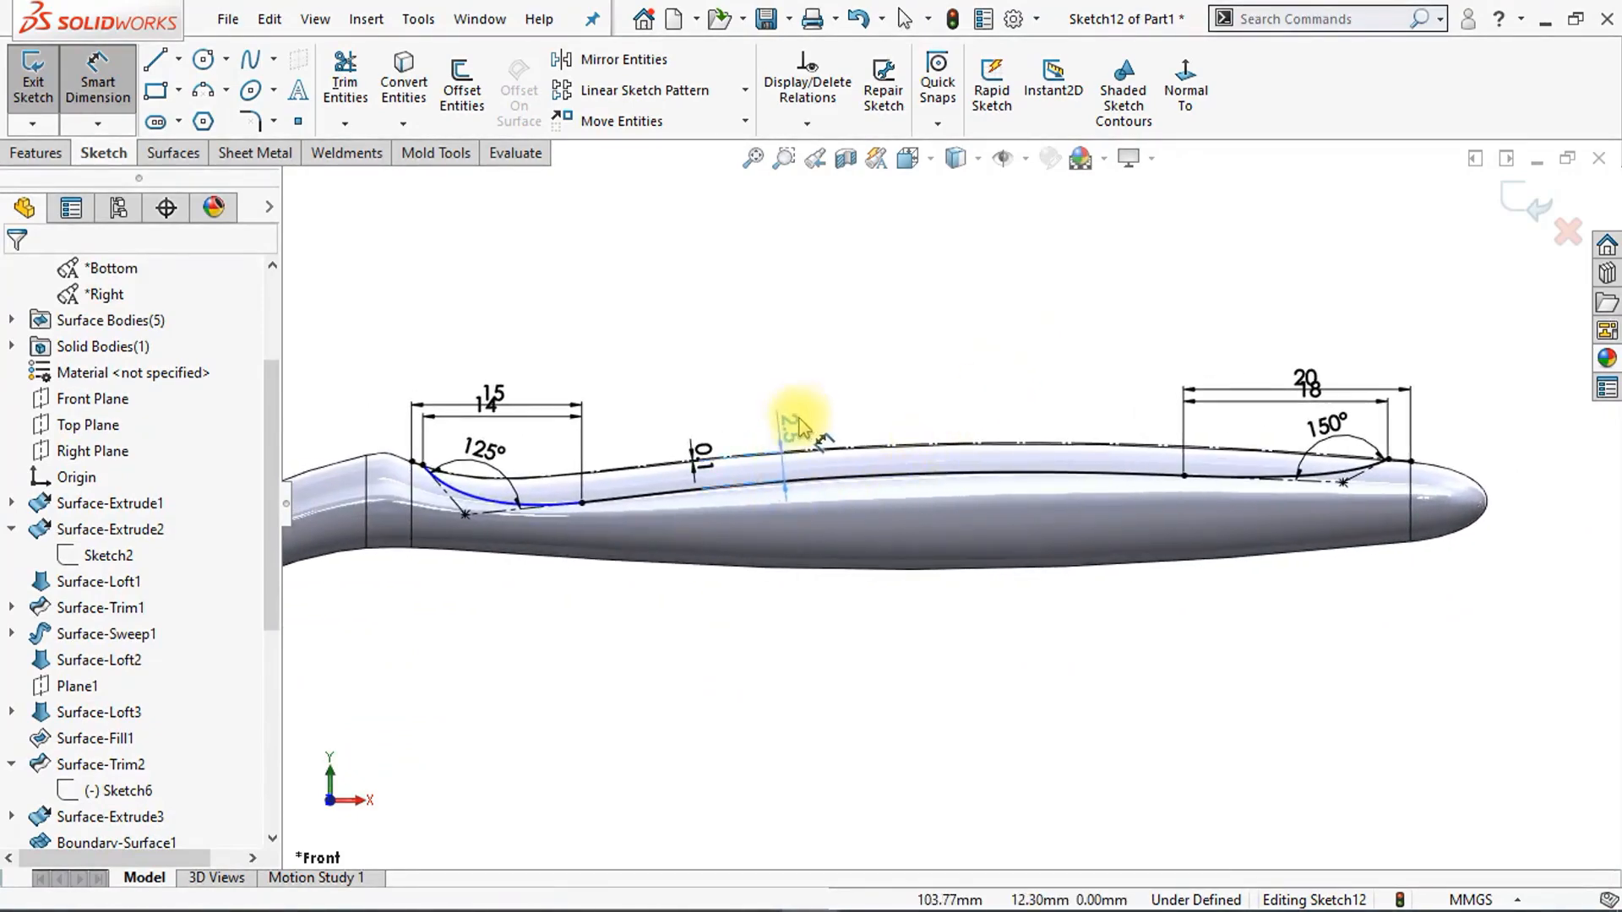
{"action": "left_click", "coordinate": [694, 450]}
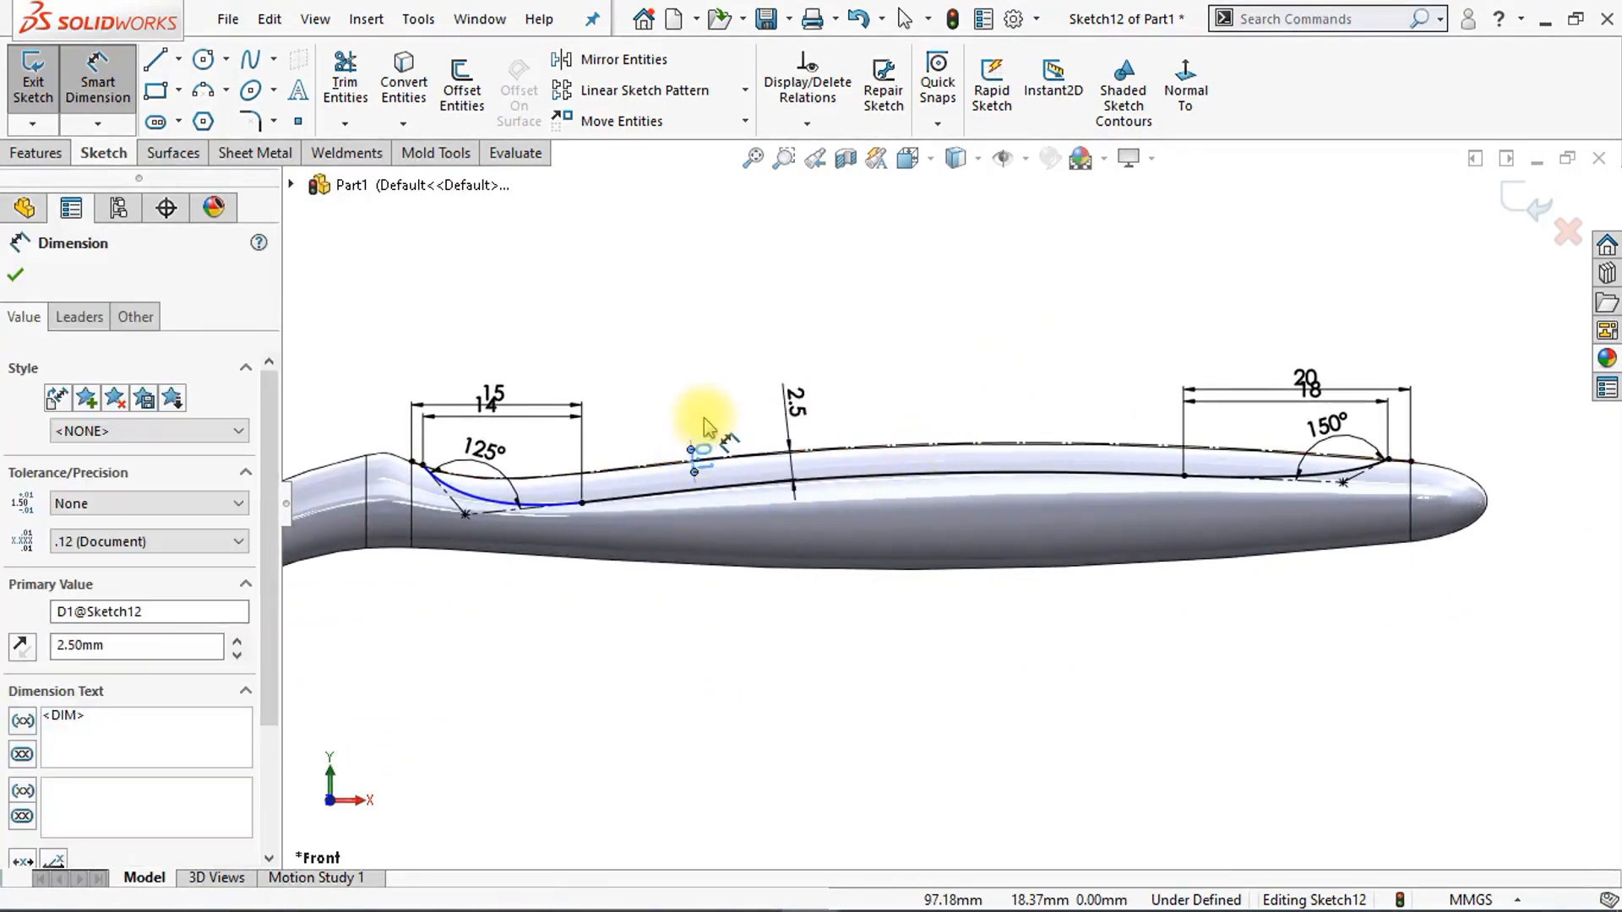
{"action": "left_click", "coordinate": [826, 634]}
{"action": "scroll", "coordinate": [824, 646], "scroll_direction": "up", "scroll_amount": 2}
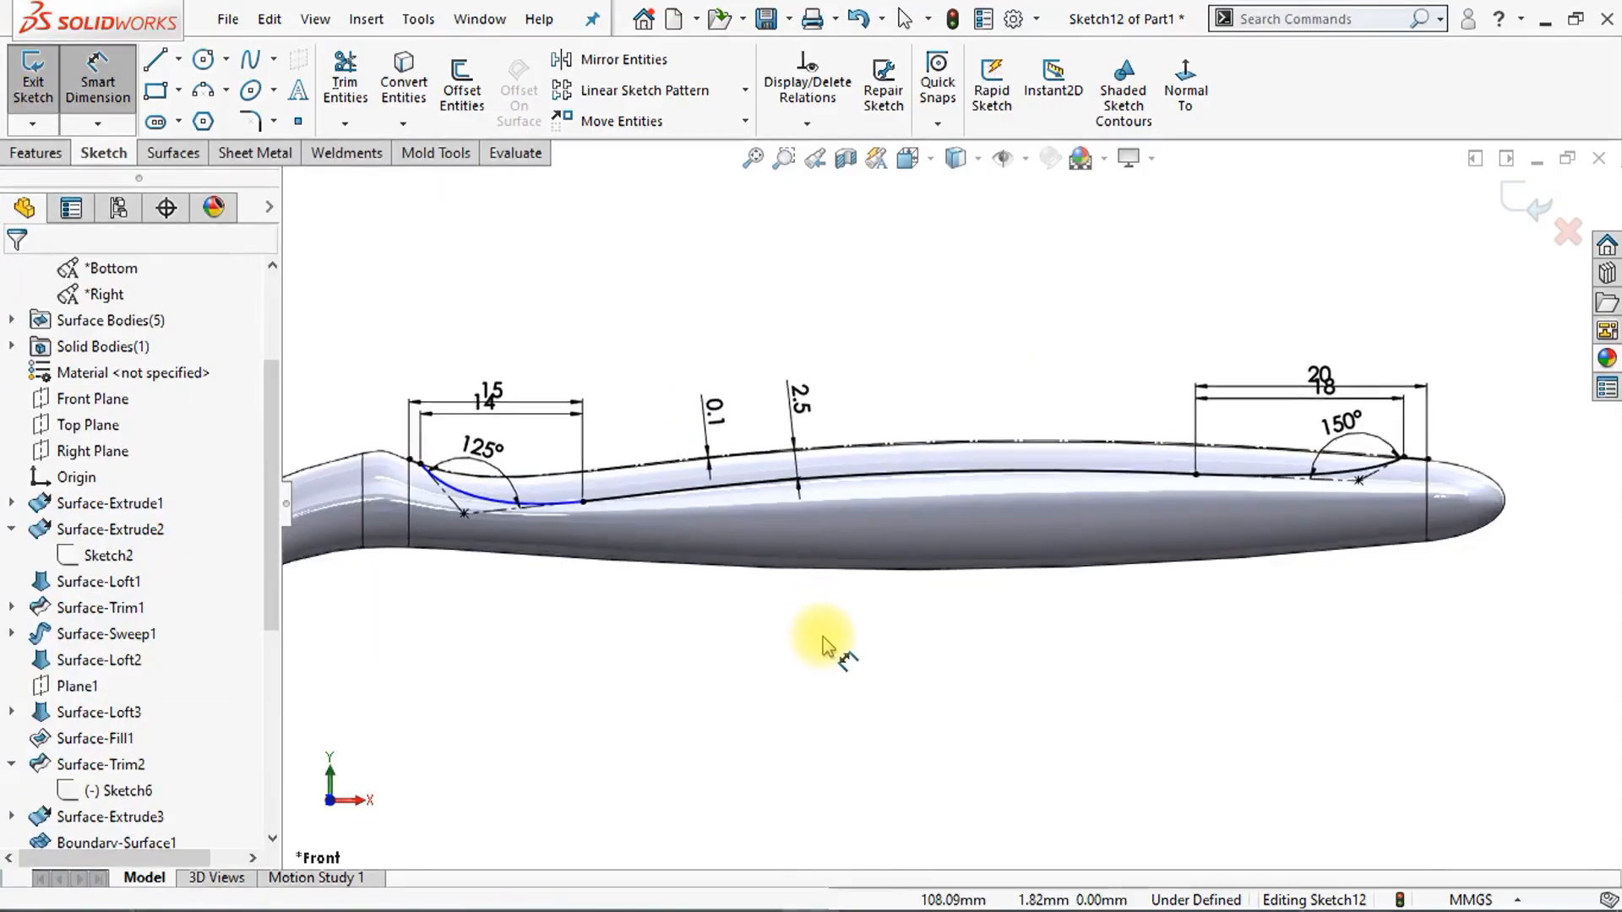
Step: Offset the handle's lower edge outward by 0.1 mm as dimensioned construction geometry
{"action": "scroll", "coordinate": [824, 646], "scroll_direction": "up", "scroll_amount": 1}
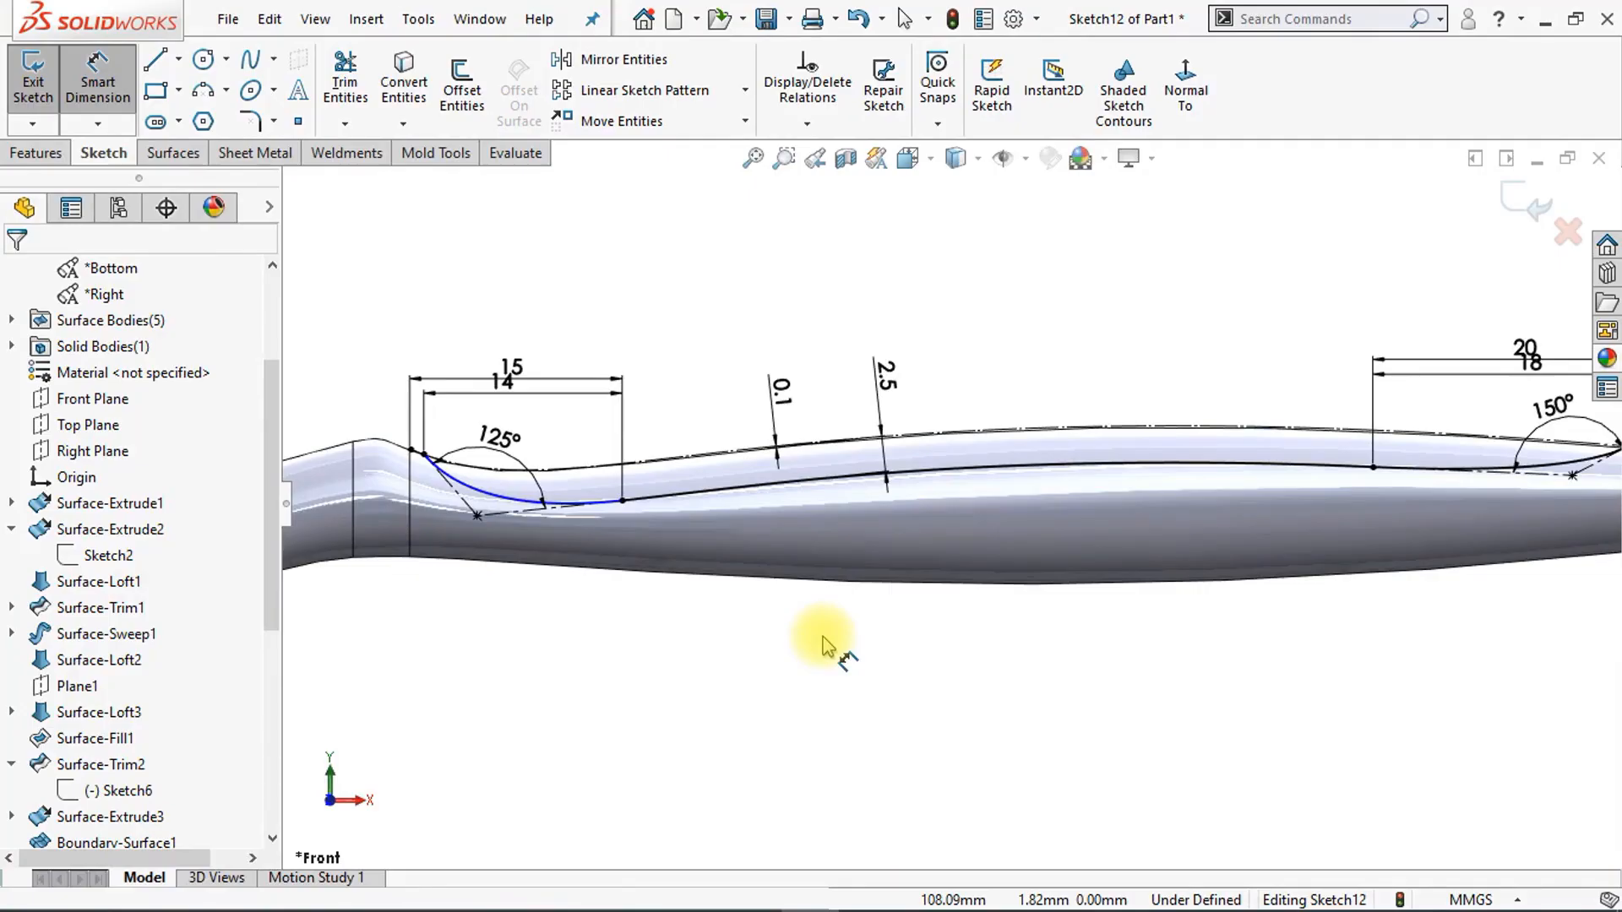
{"action": "scroll", "coordinate": [823, 636], "scroll_direction": "up", "scroll_amount": 1}
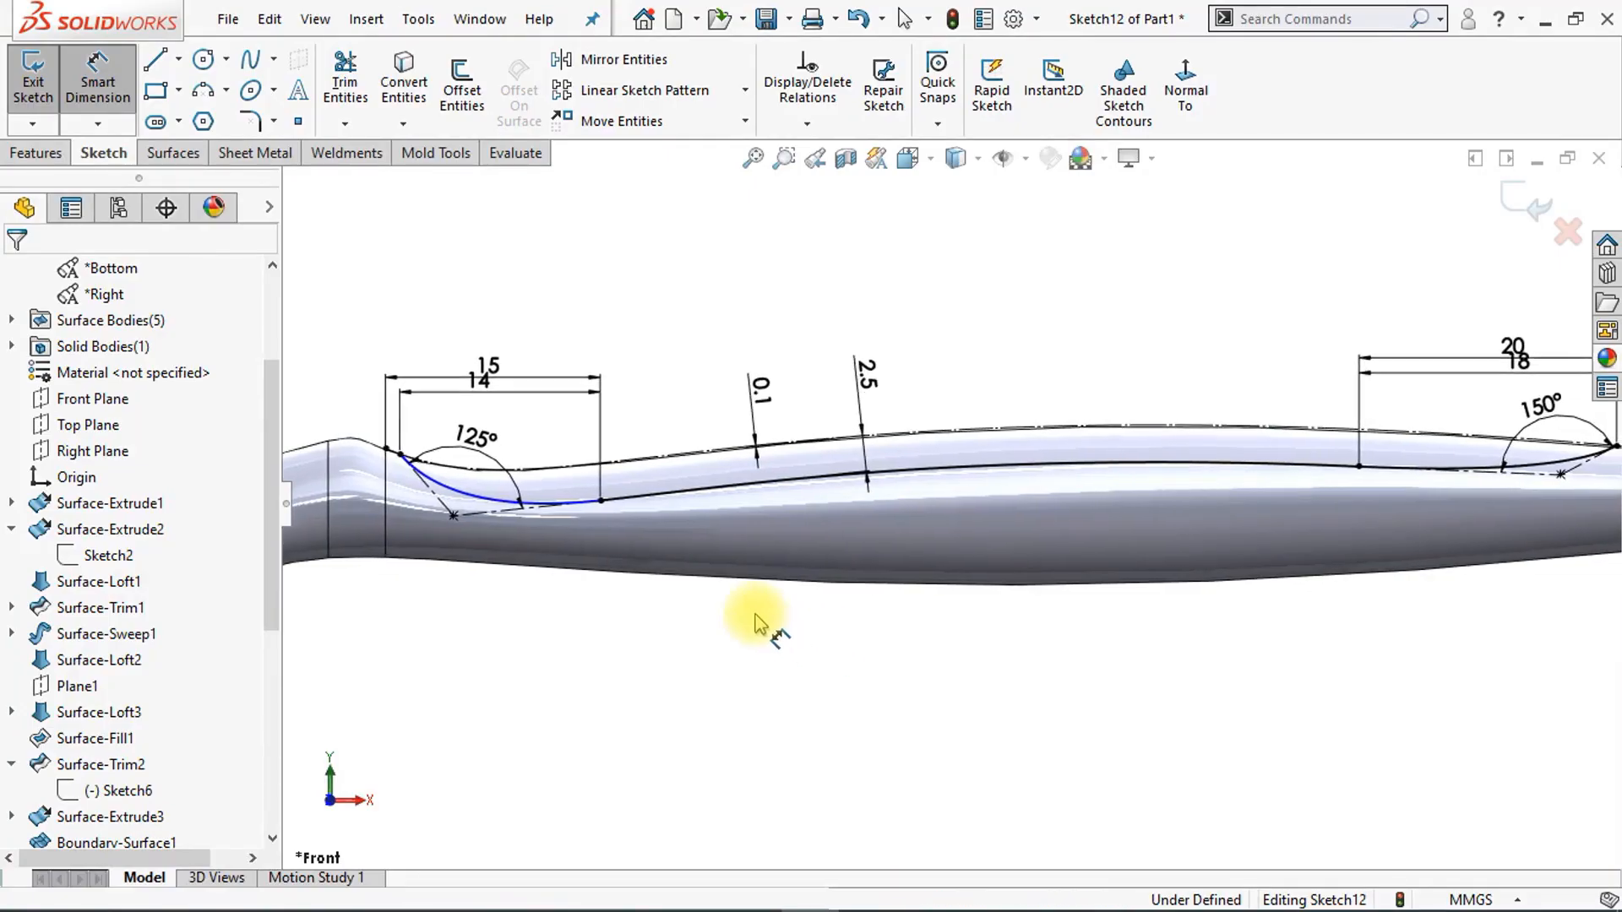
{"action": "left_click", "coordinate": [274, 59]}
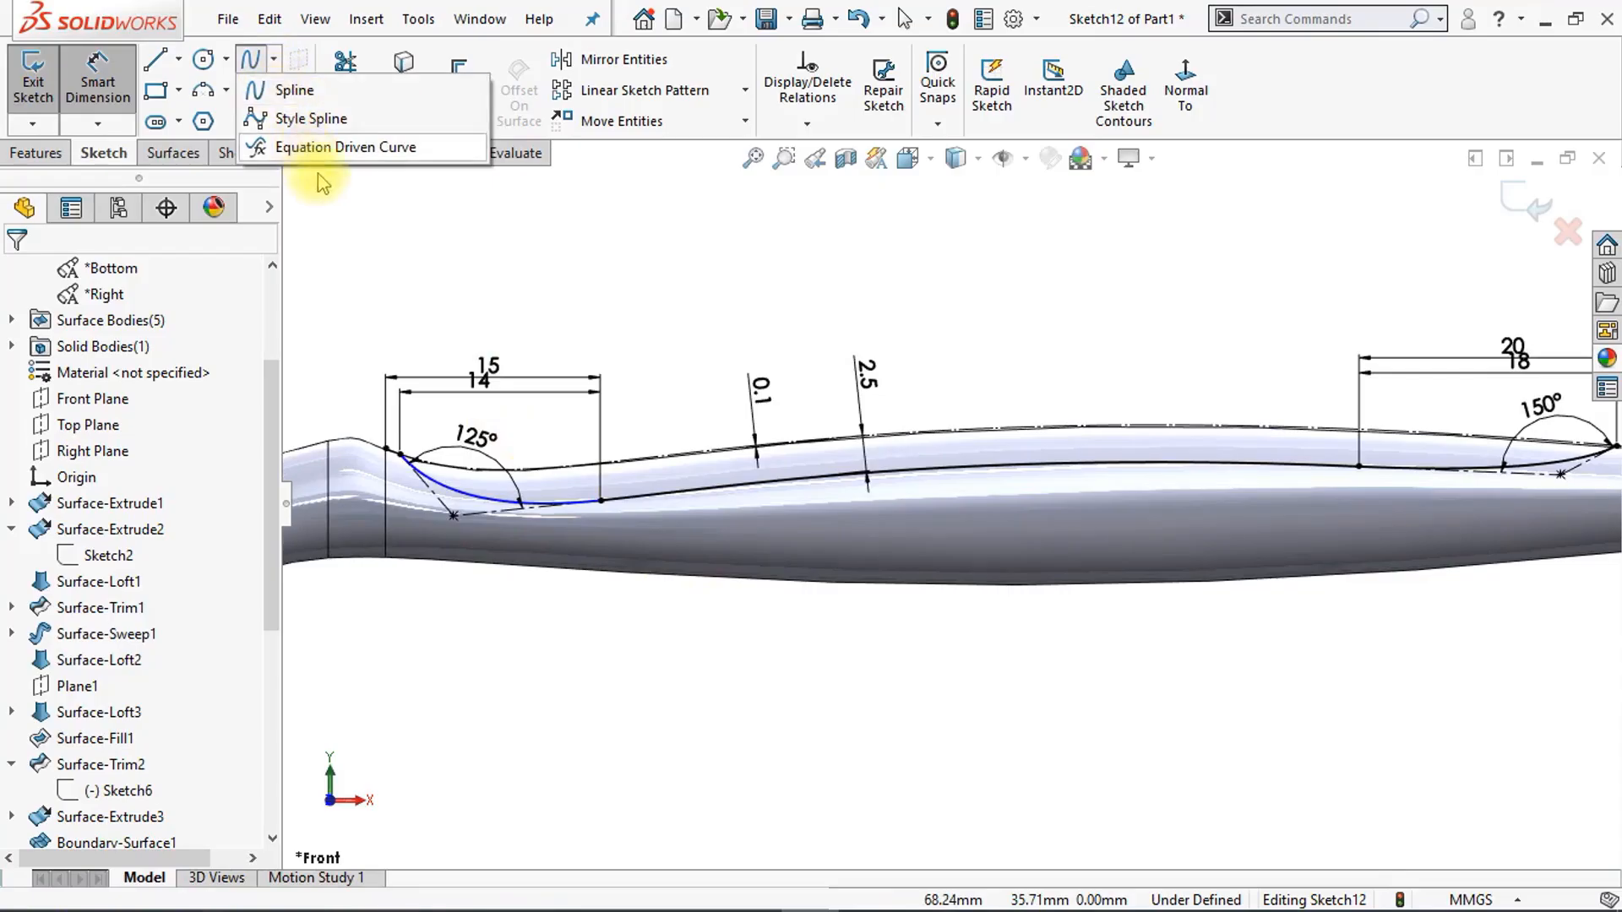
{"action": "left_click", "coordinate": [310, 159]}
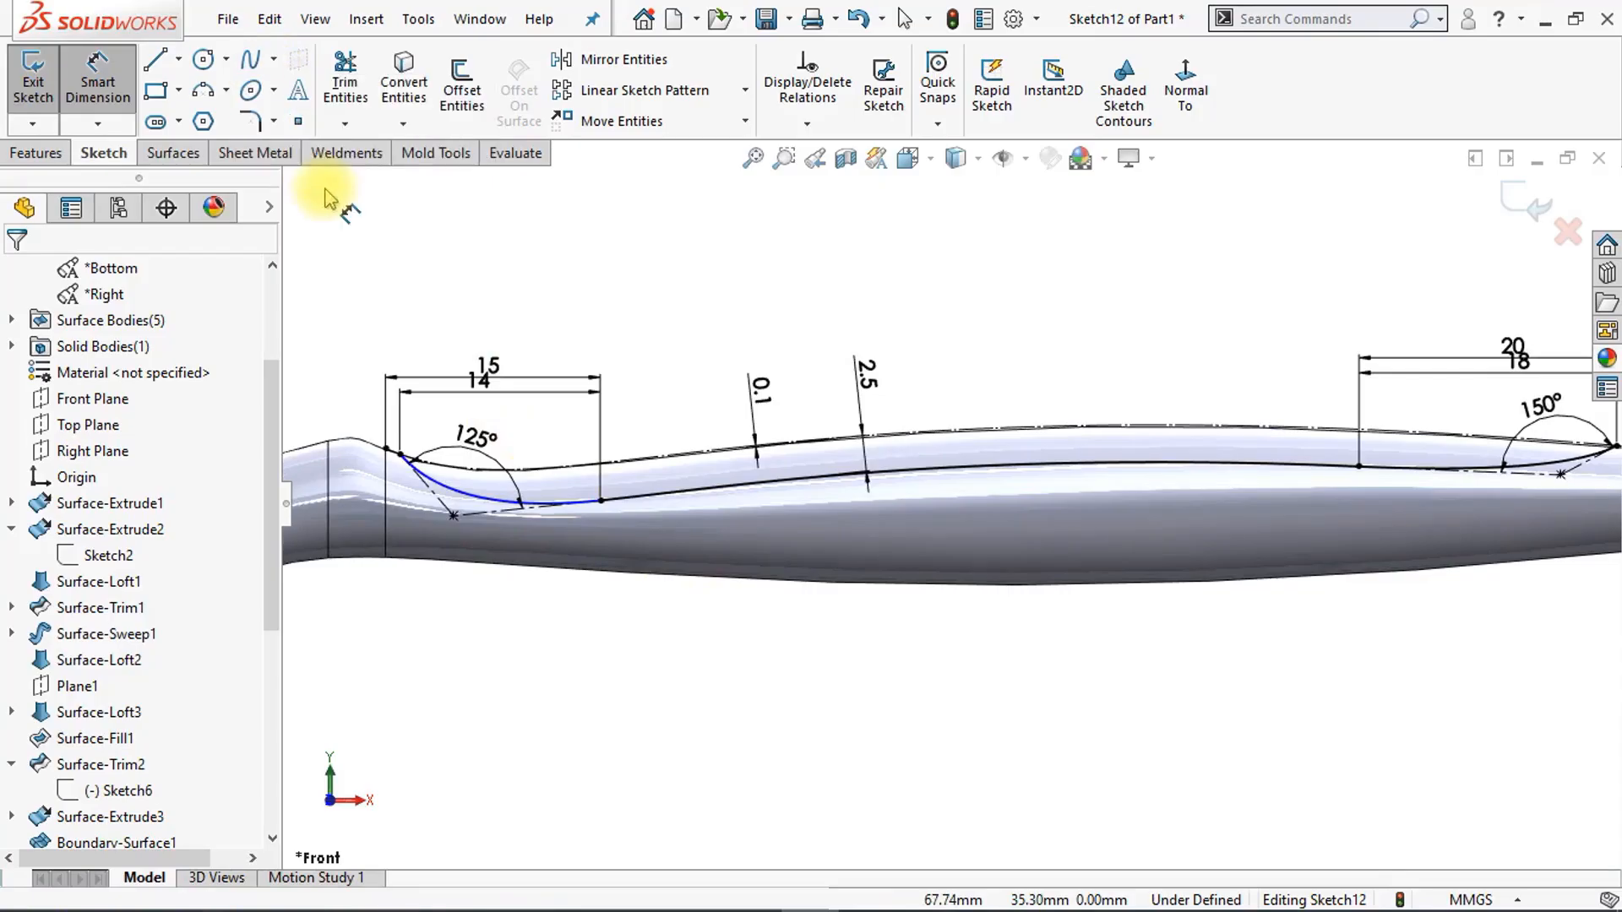
{"action": "left_click", "coordinate": [462, 101]}
{"action": "left_click", "coordinate": [739, 583]}
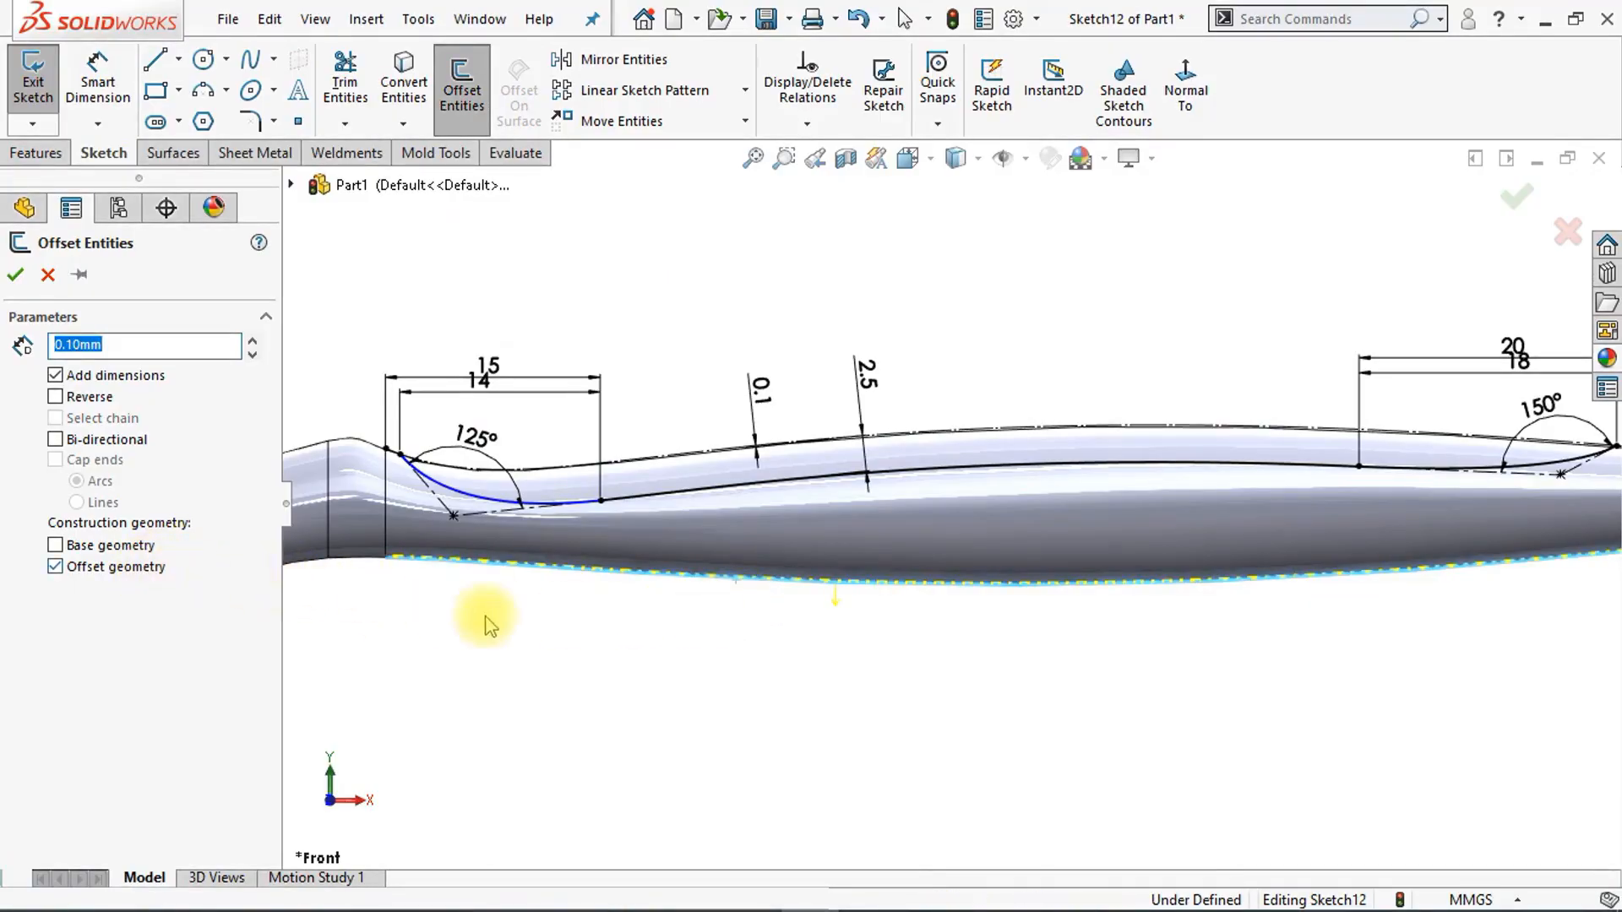
{"action": "scroll", "coordinate": [805, 612], "scroll_direction": "down", "scroll_amount": 8}
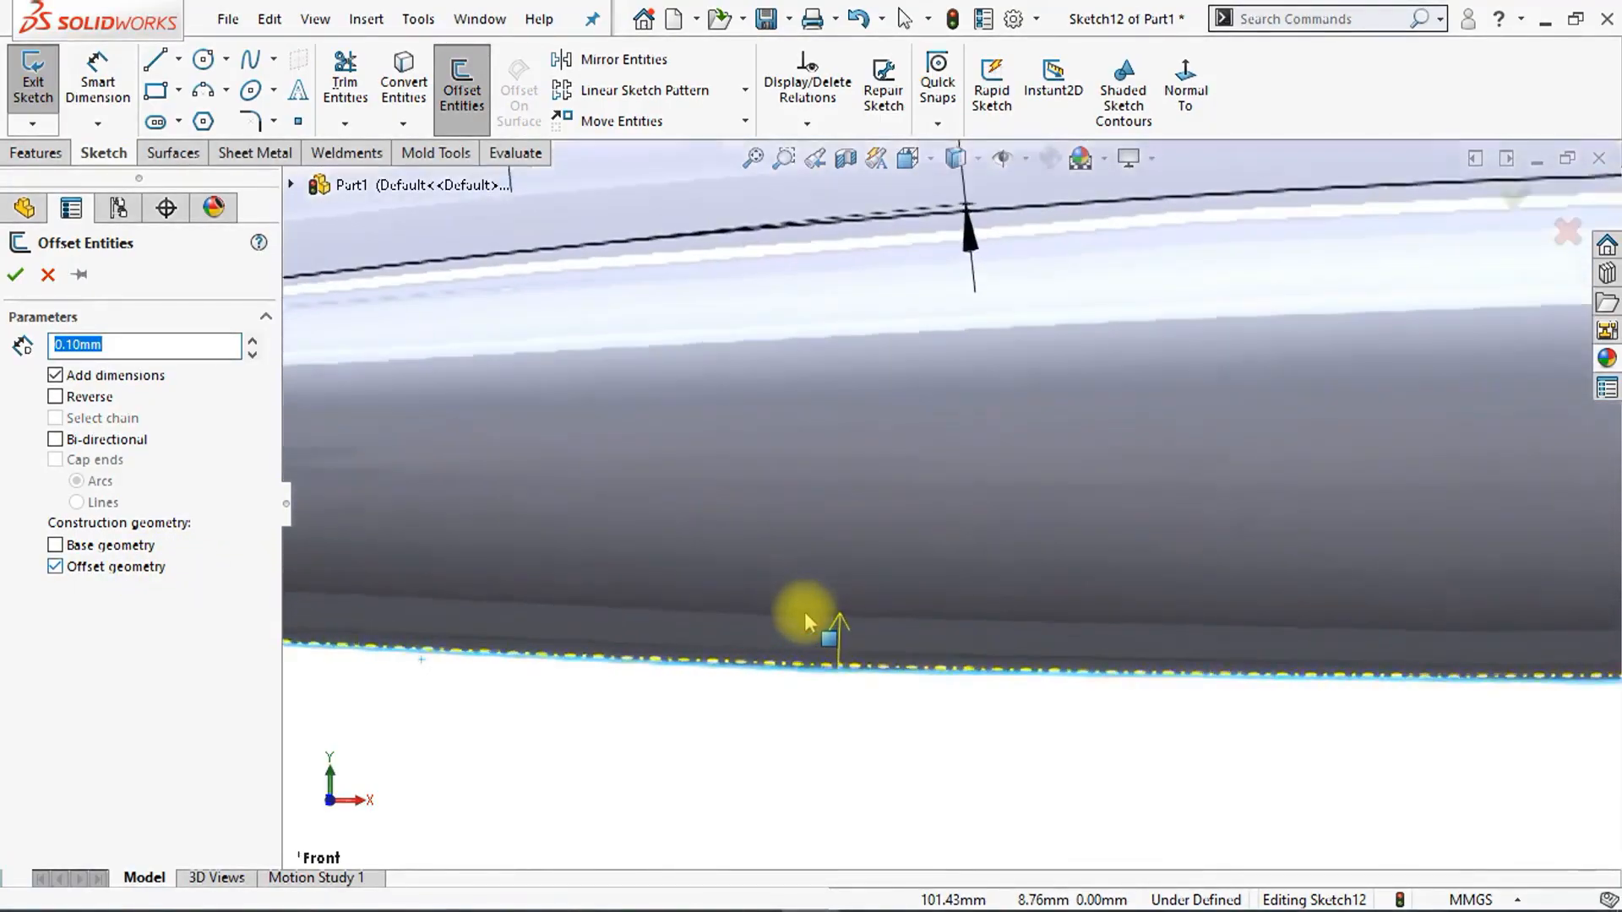
{"action": "scroll", "coordinate": [804, 611], "scroll_direction": "down", "scroll_amount": 4}
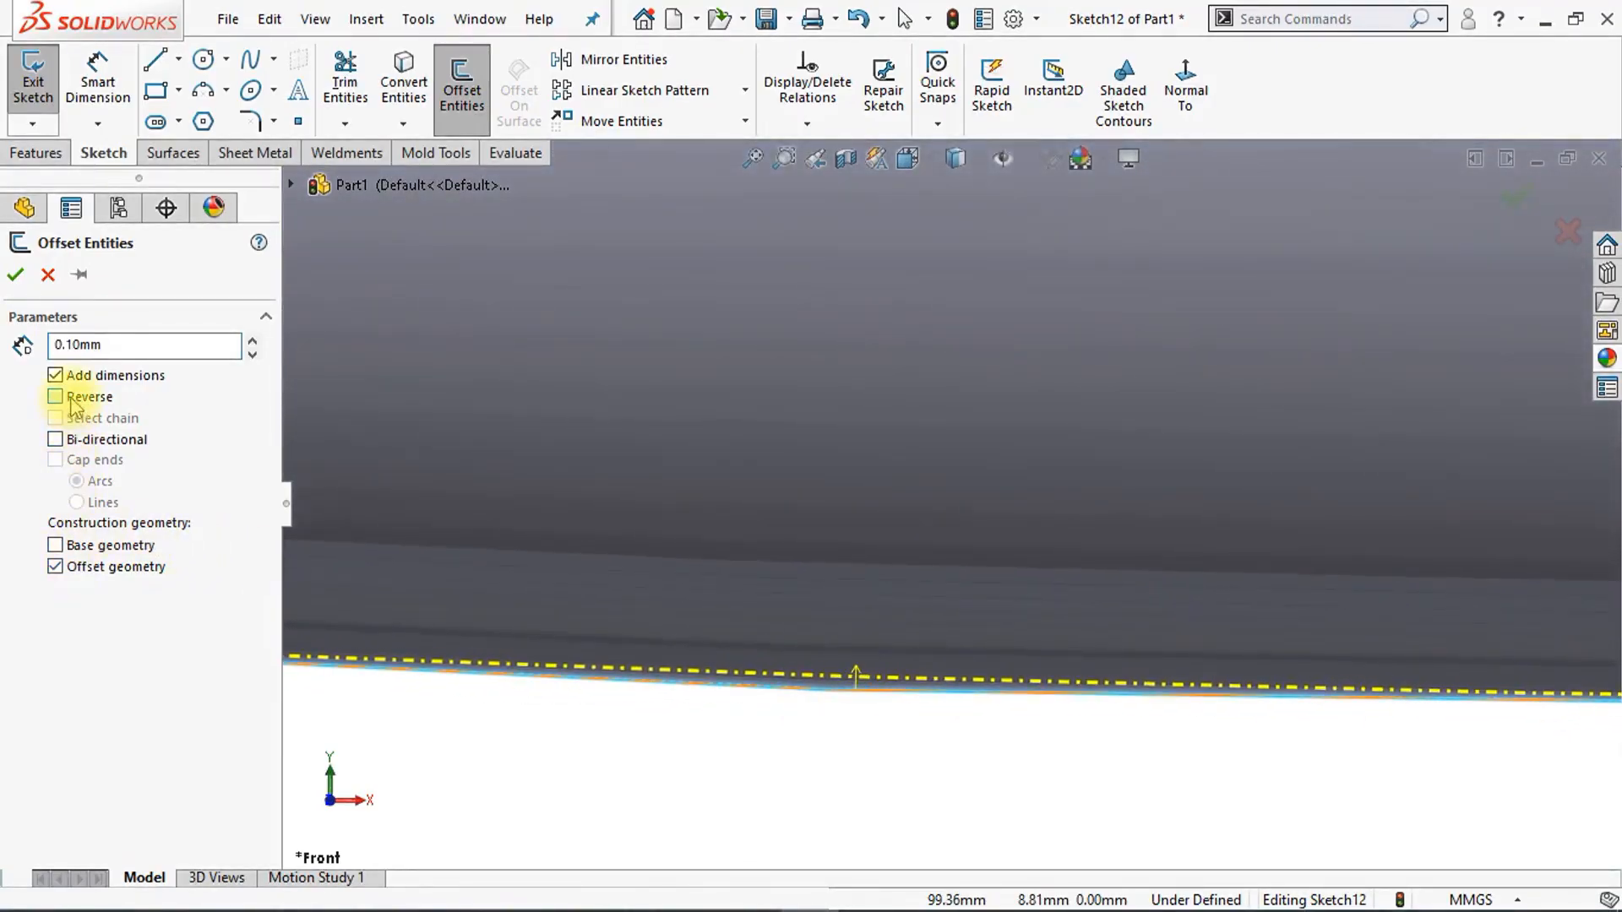
{"action": "left_click", "coordinate": [19, 276]}
{"action": "scroll", "coordinate": [710, 673], "scroll_direction": "up", "scroll_amount": 5}
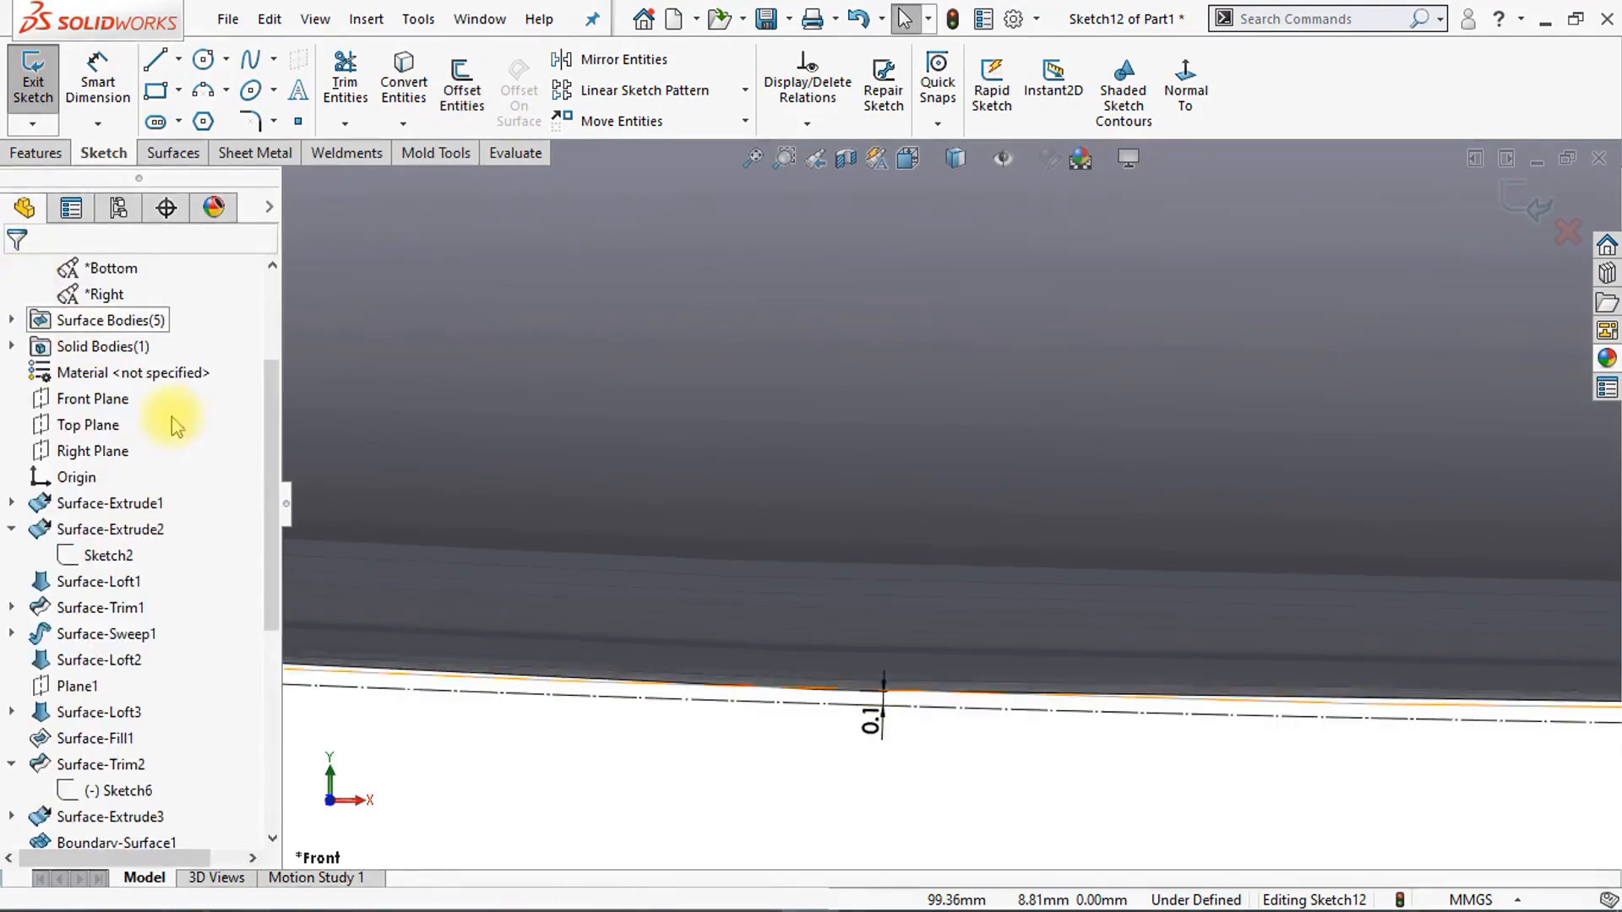
{"action": "scroll", "coordinate": [707, 668], "scroll_direction": "up", "scroll_amount": 5}
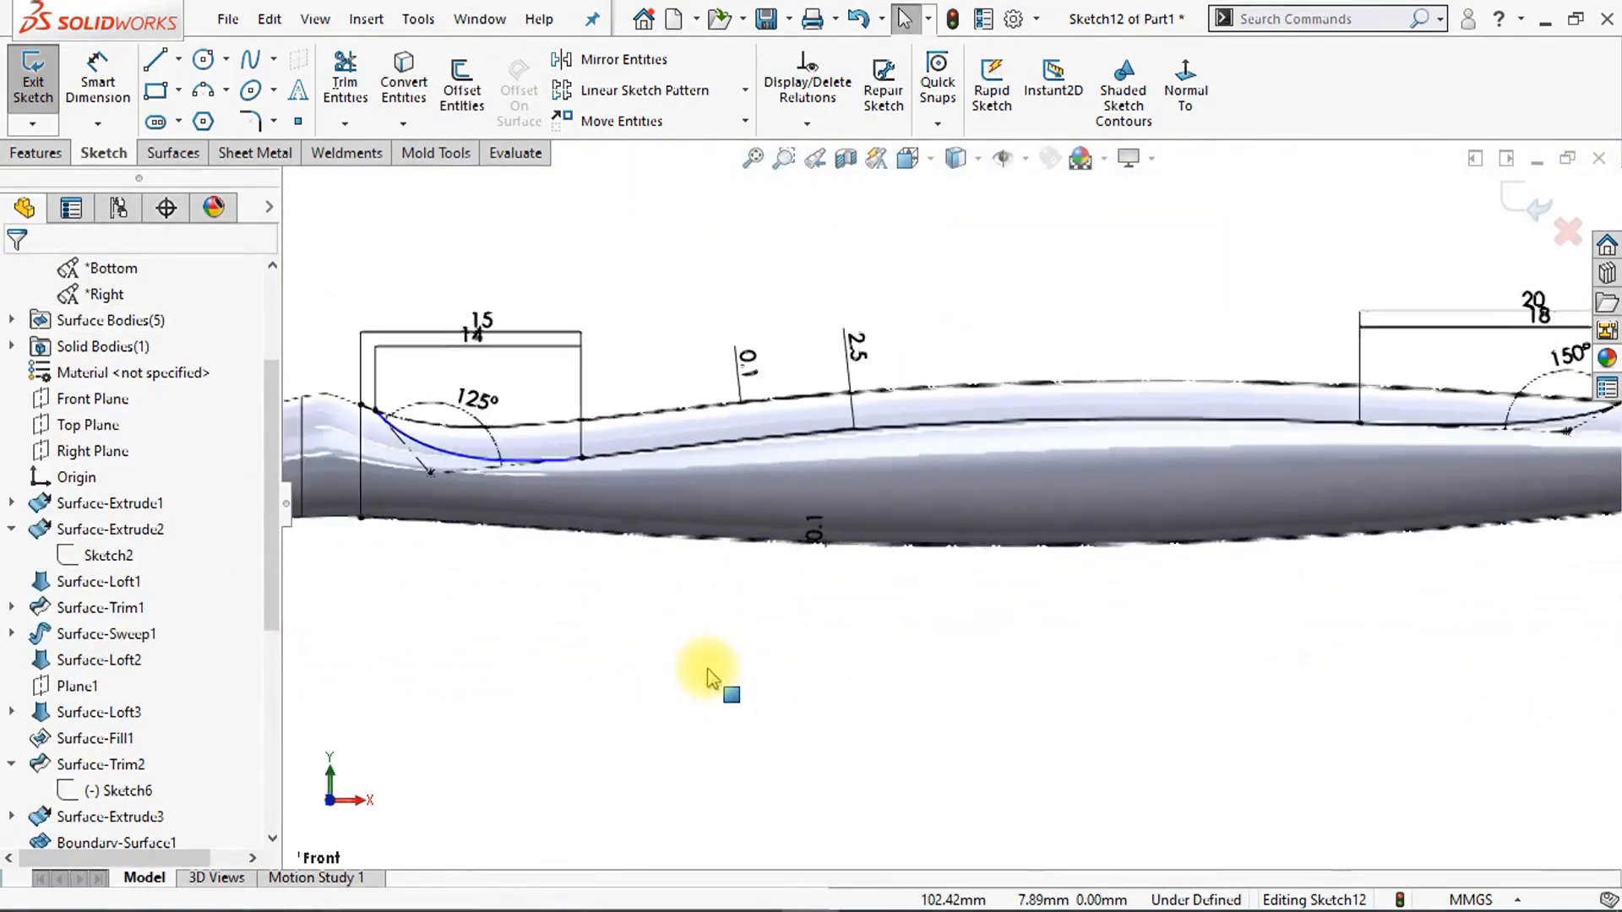
Step: Draw a four-point Bezier style spline arching across the lower part of the handle, and switch the model to an unshaded line display
{"action": "left_click", "coordinate": [274, 60]}
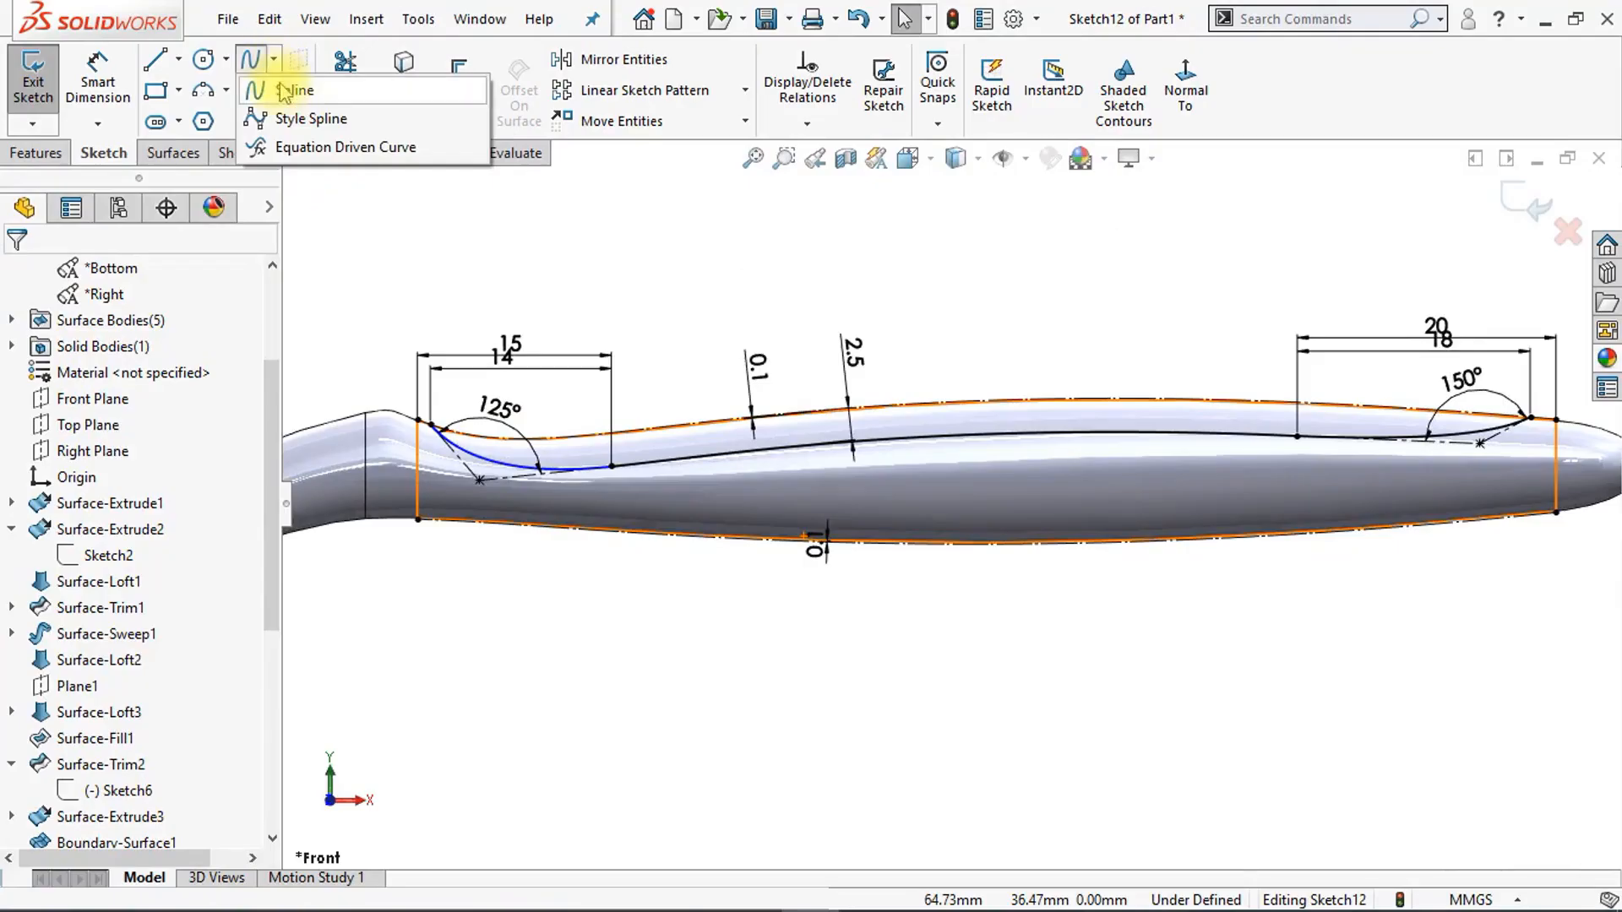
{"action": "left_click", "coordinate": [311, 120]}
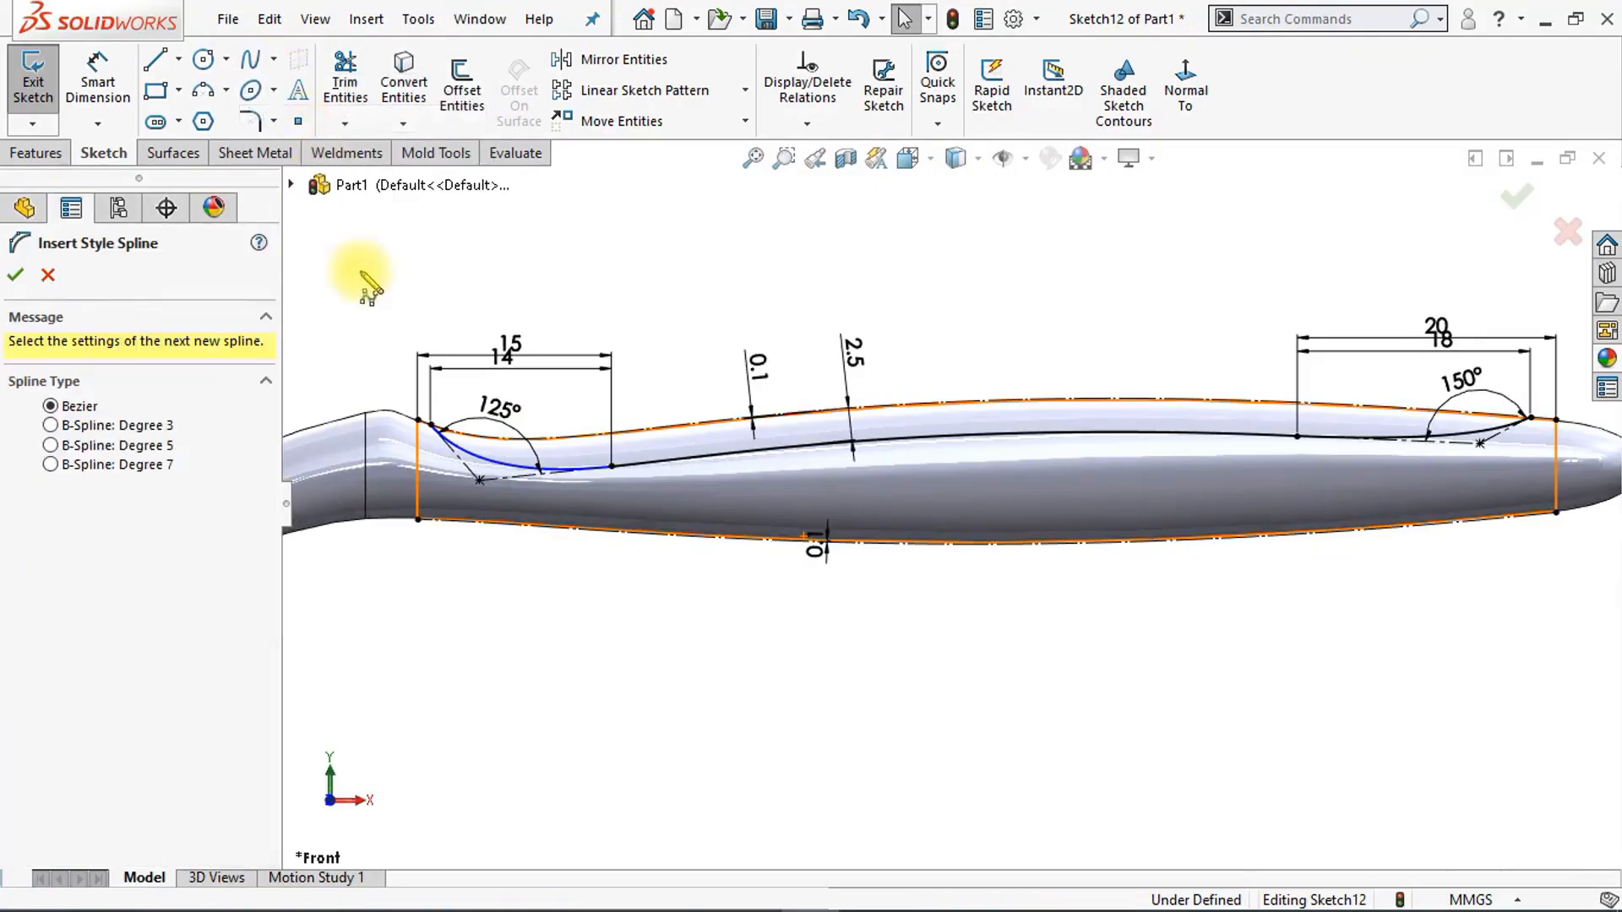
{"action": "left_click", "coordinate": [612, 561]}
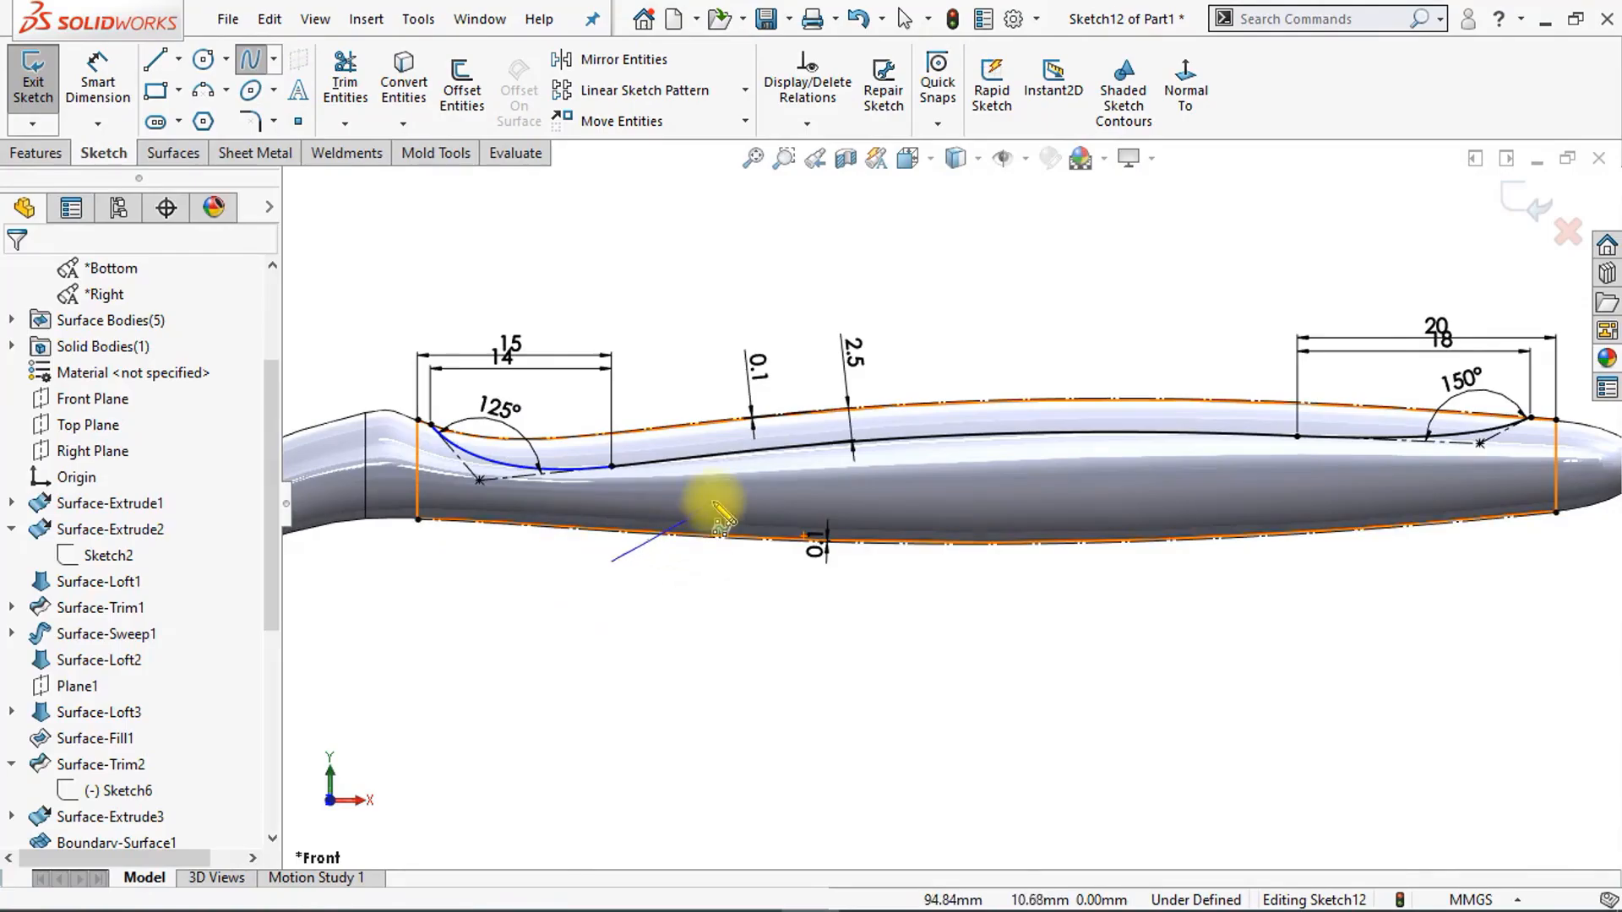
{"action": "left_click", "coordinate": [714, 489]}
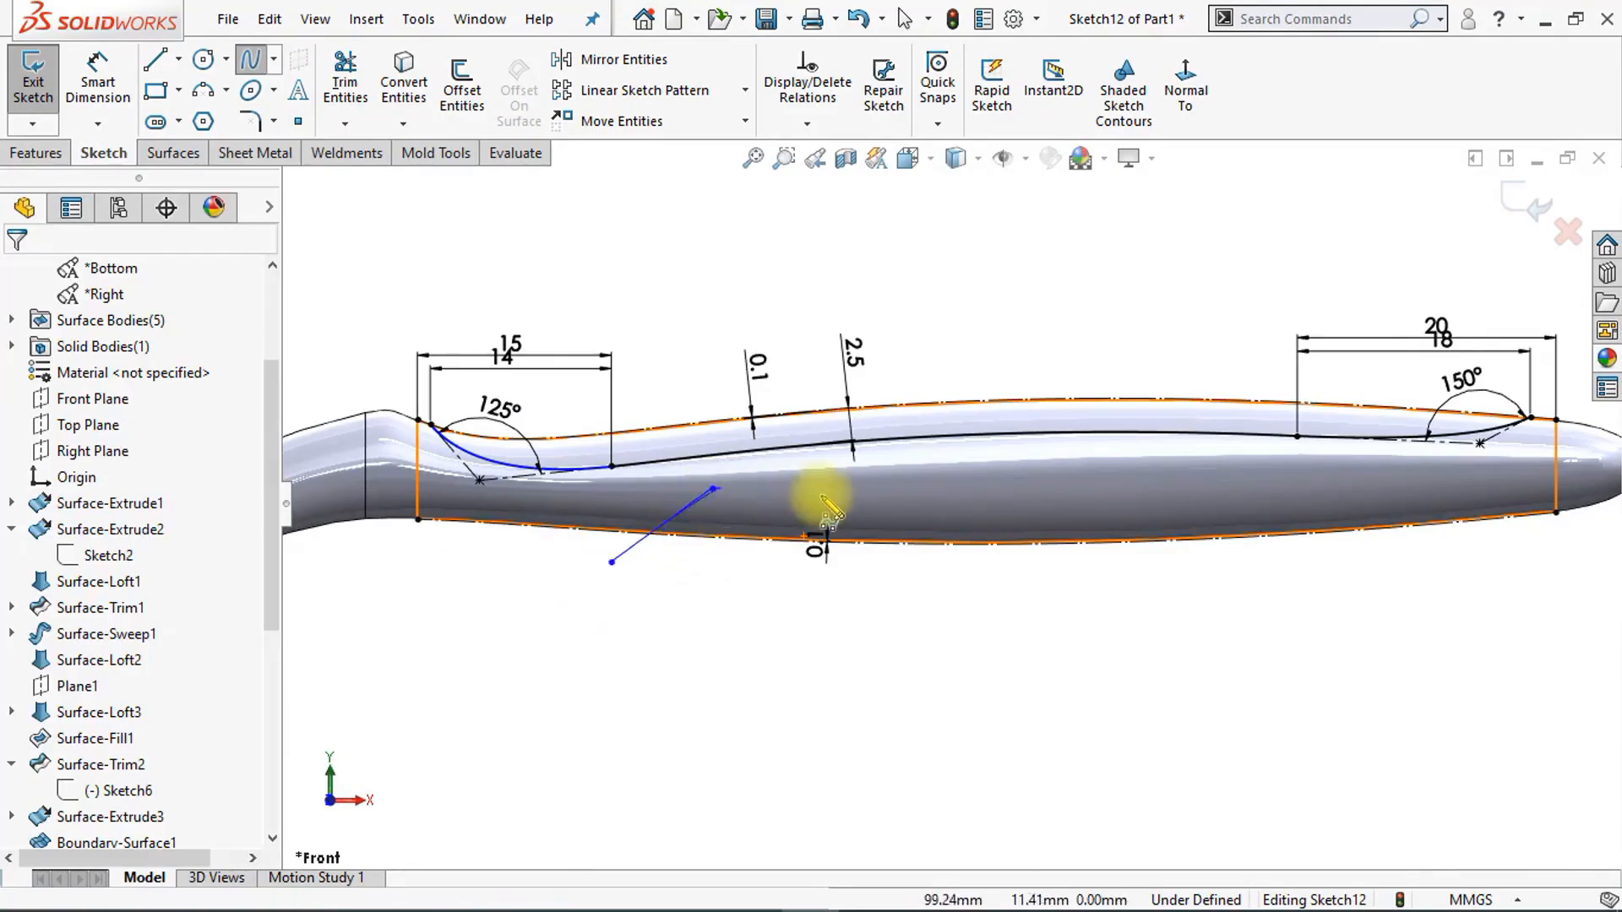
{"action": "left_click", "coordinate": [1248, 489]}
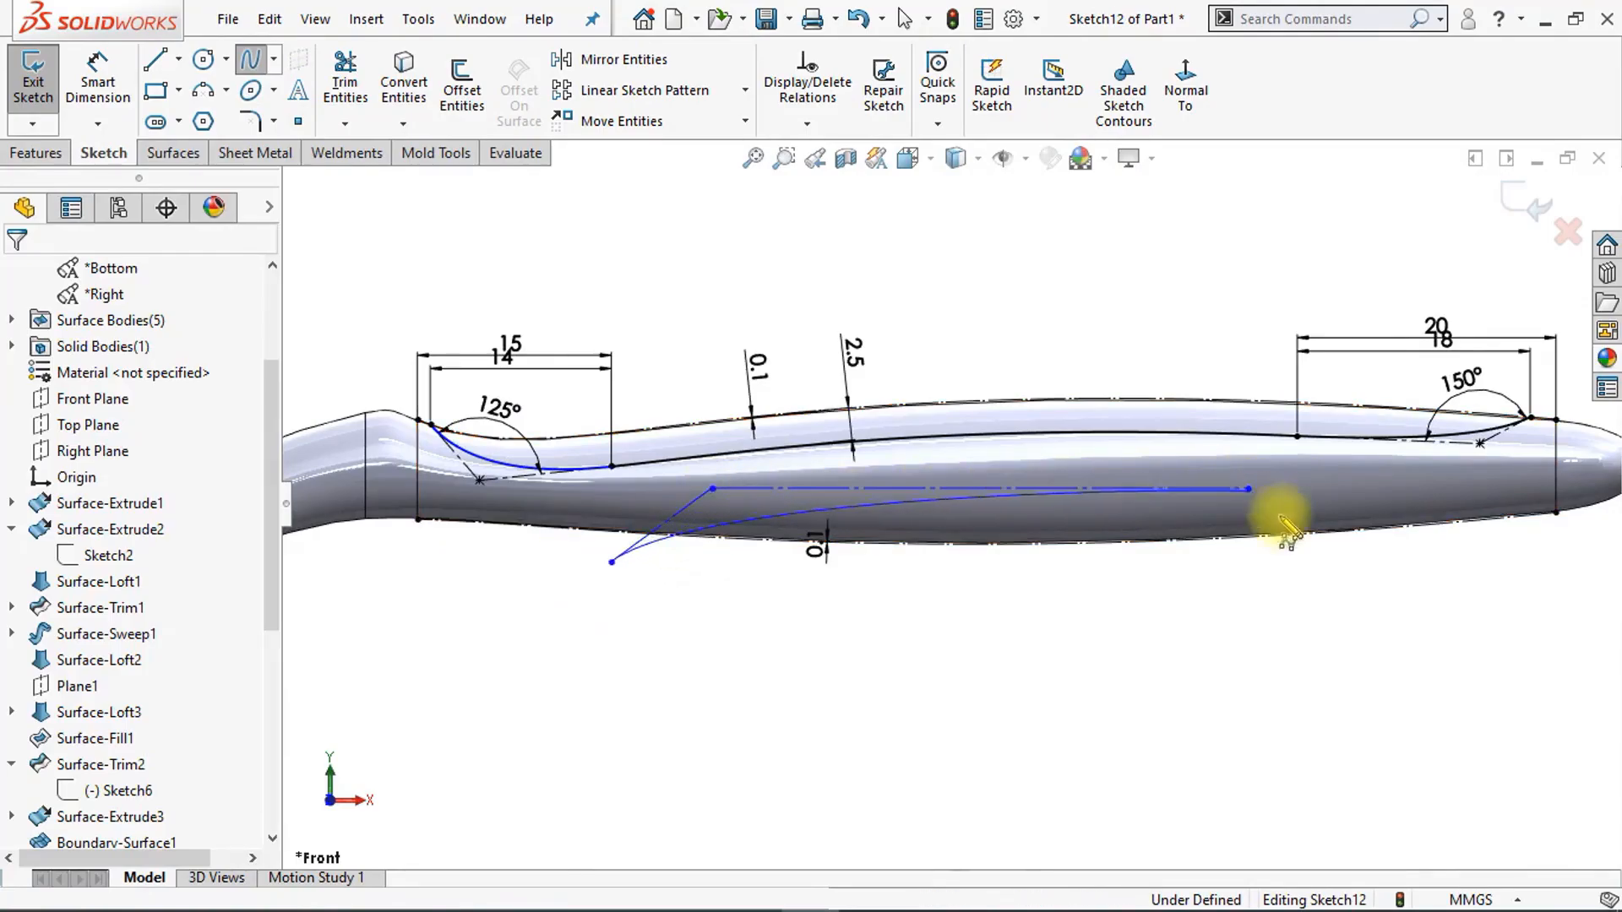
{"action": "left_click", "coordinate": [1349, 583]}
{"action": "key", "text": "Escape"}
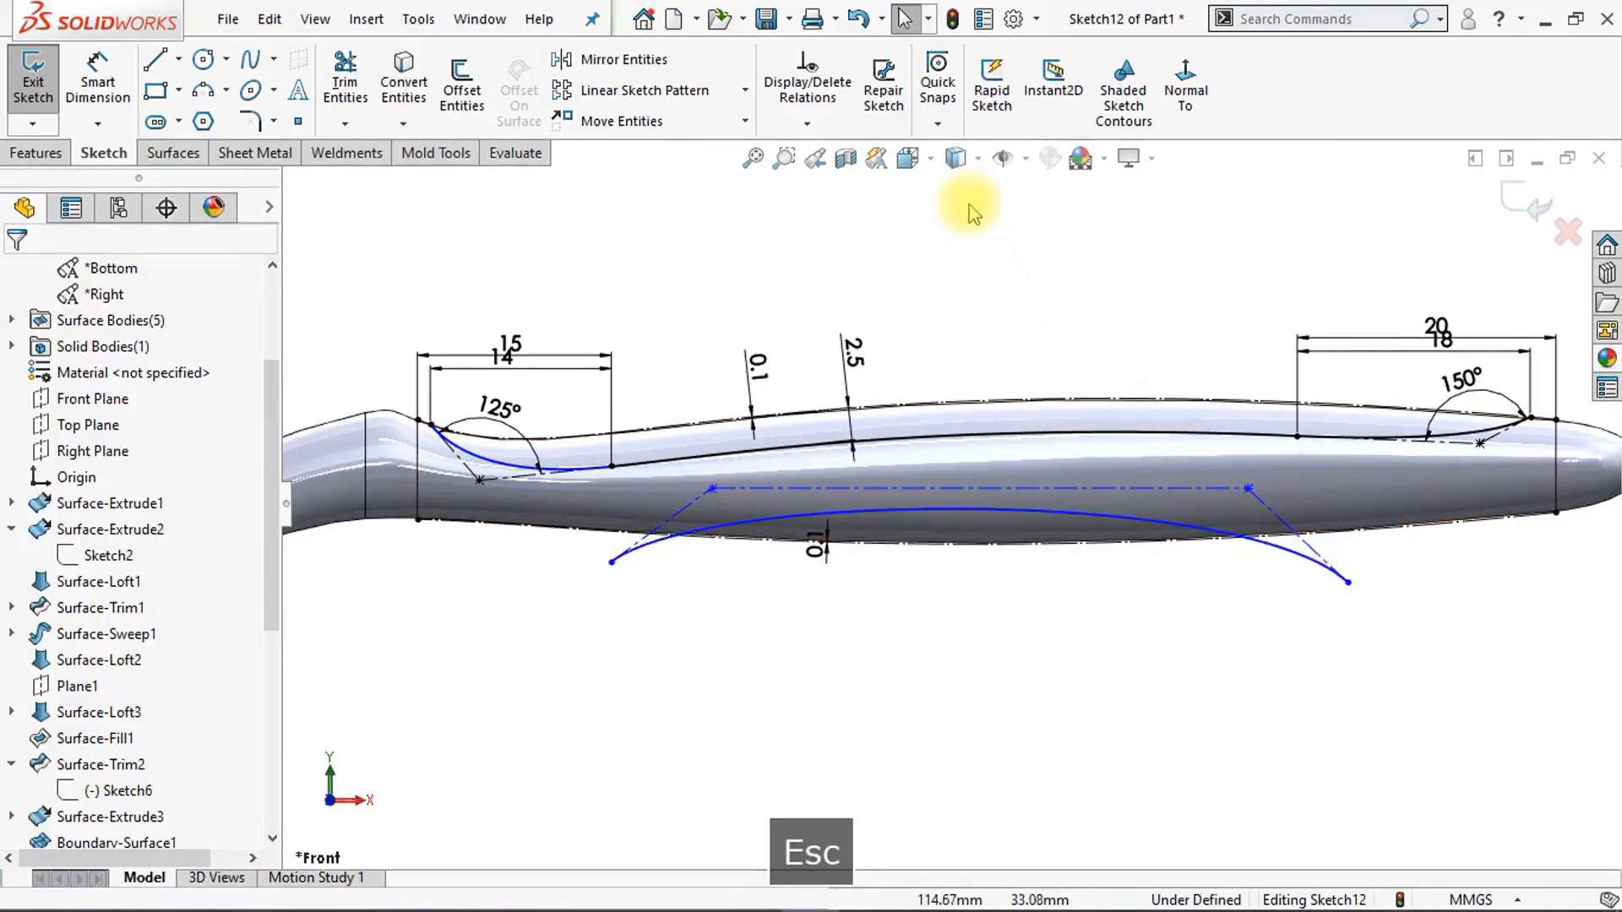
{"action": "left_click", "coordinate": [961, 257]}
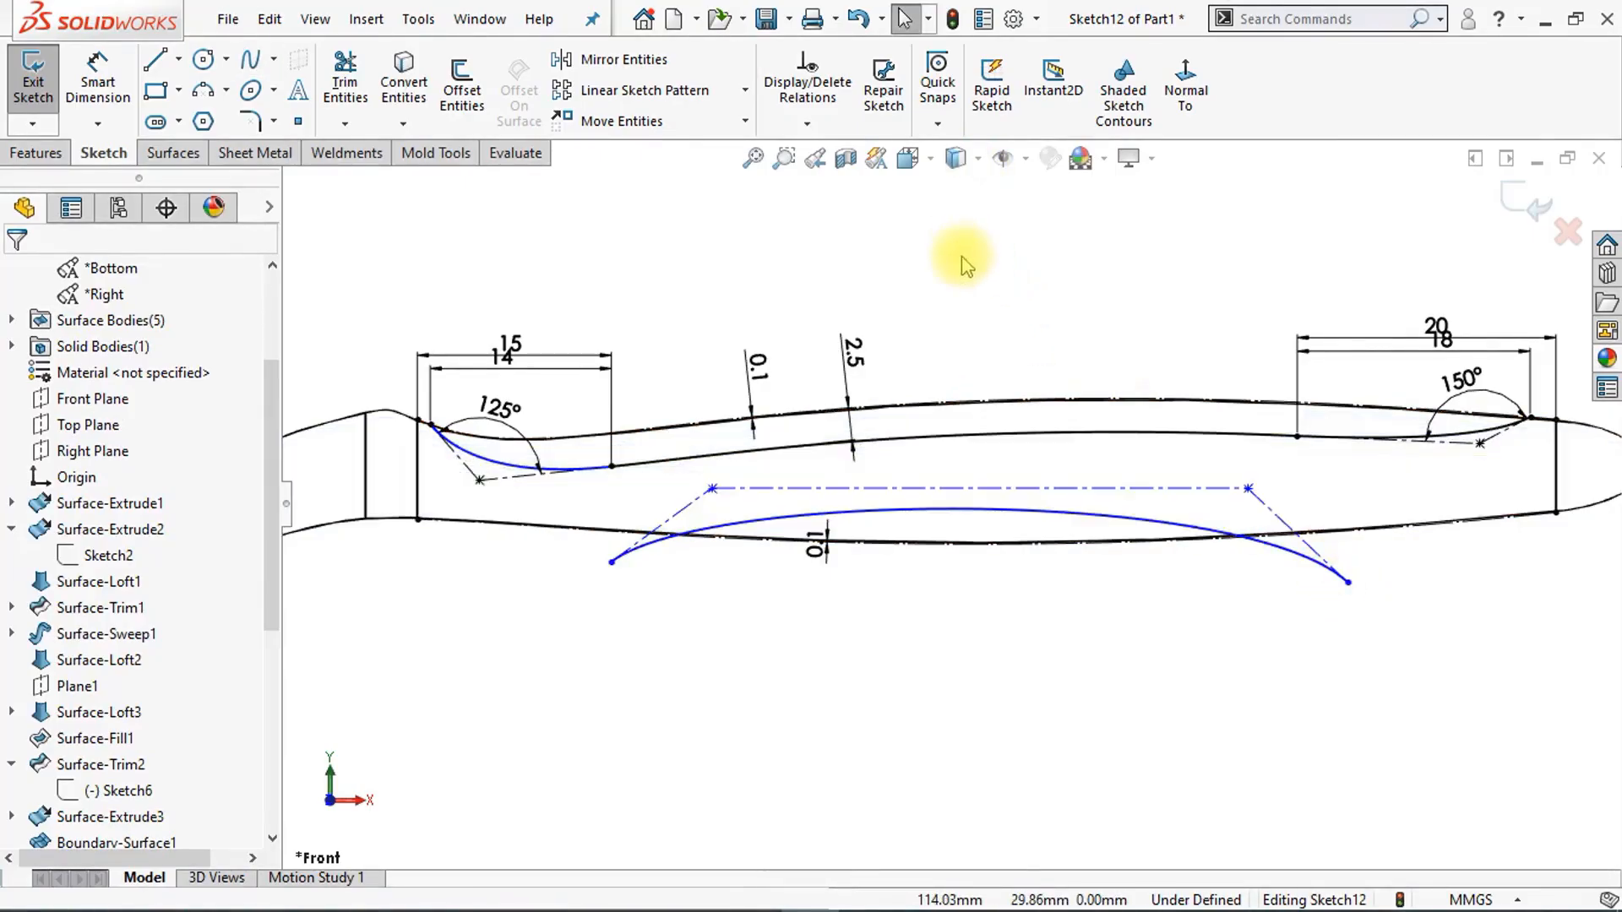
Step: Make the lower style spline's neck-side endpoint coincident with the lower 0.1 mm offset construction curve
{"action": "scroll", "coordinate": [996, 724], "scroll_direction": "down", "scroll_amount": 3}
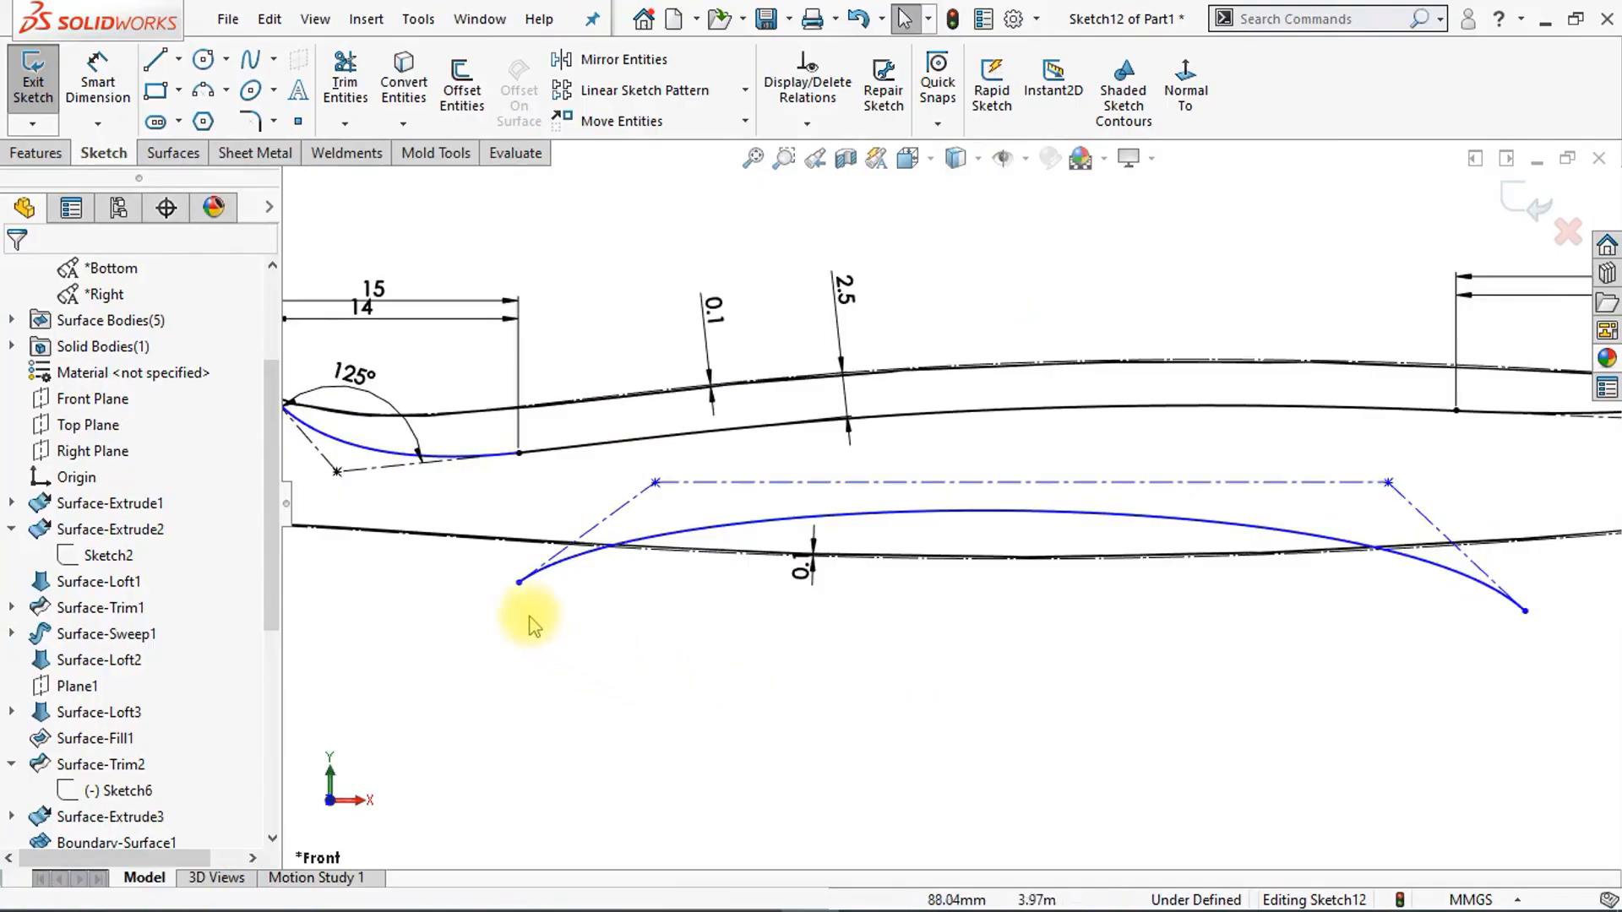
{"action": "left_click", "coordinate": [520, 583]}
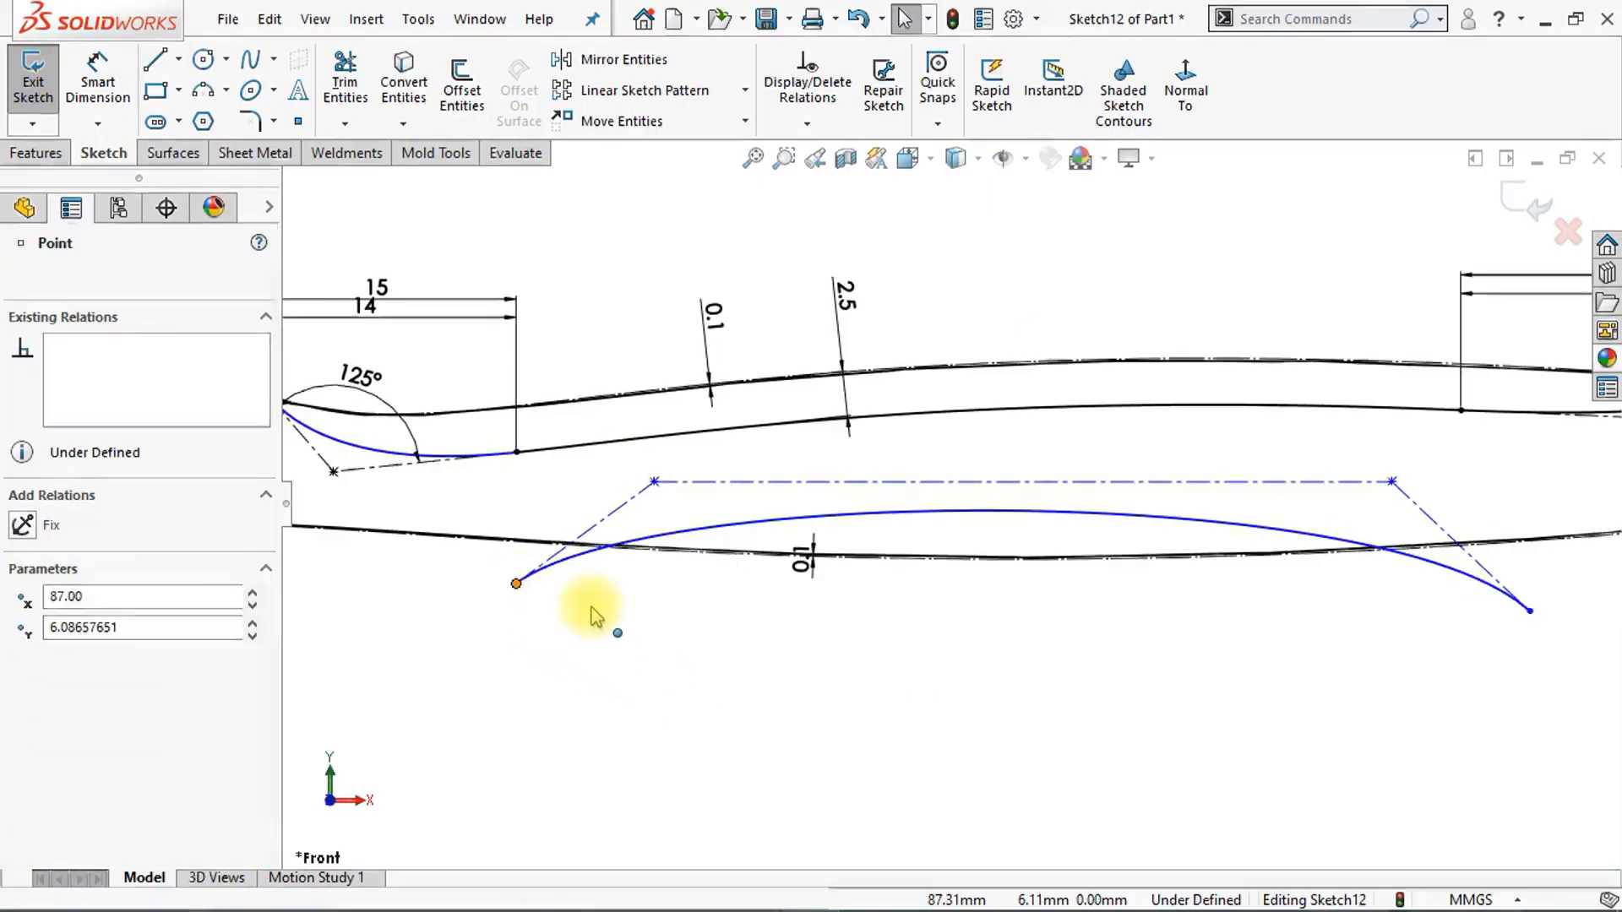
{"action": "left_click", "coordinate": [657, 561]}
{"action": "left_click", "coordinate": [516, 583], "text": "ctrl"}
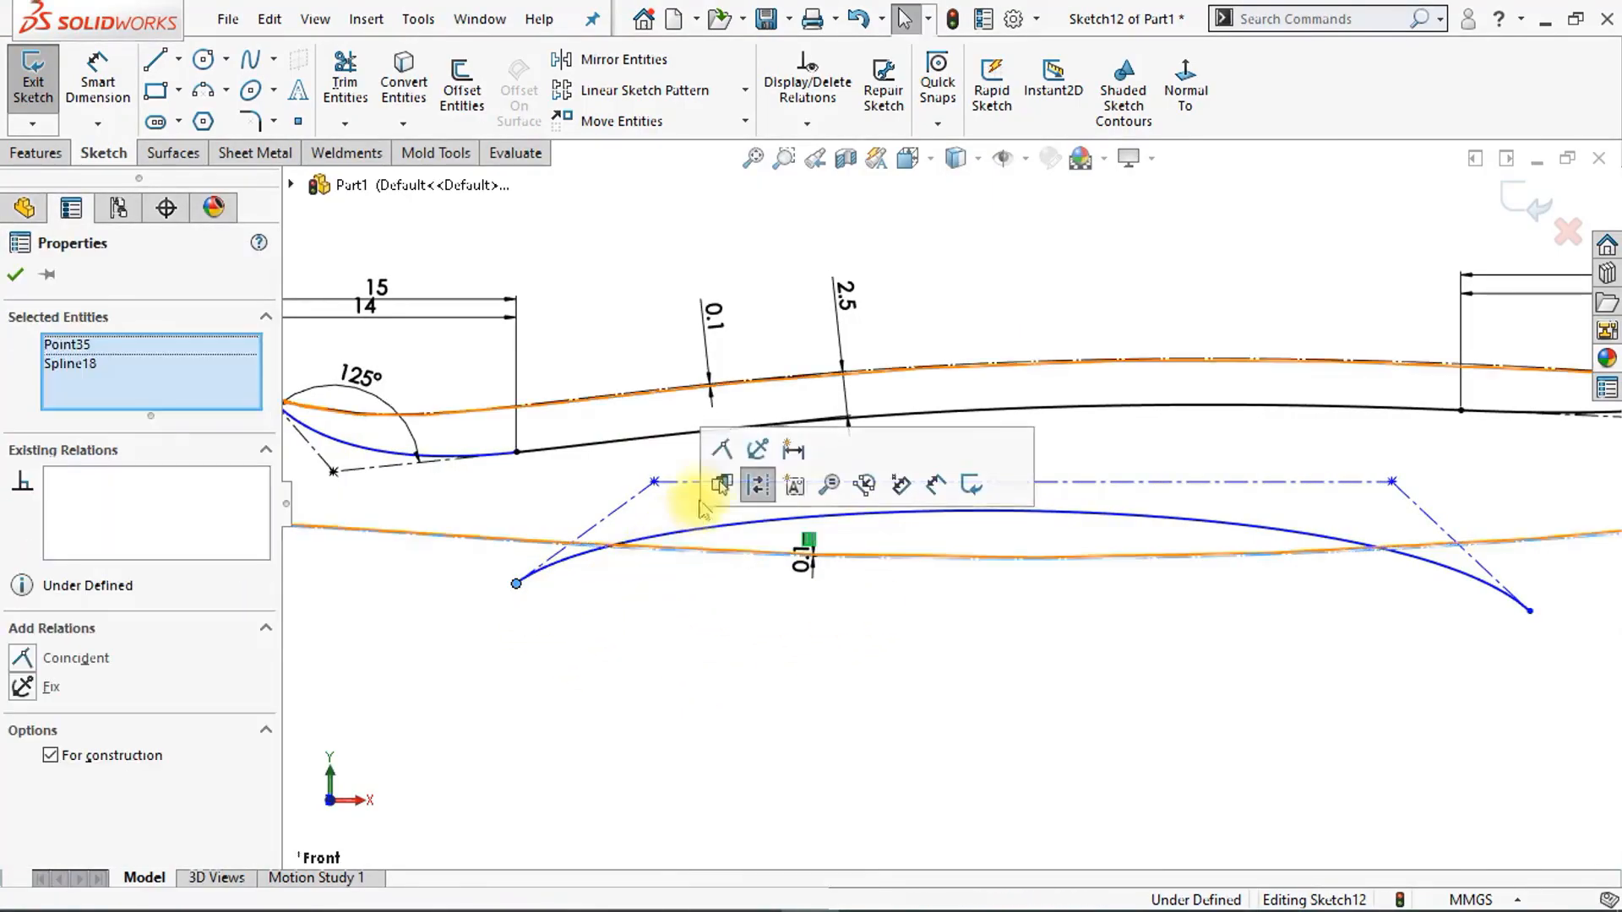
{"action": "left_click", "coordinate": [721, 439]}
{"action": "left_click", "coordinate": [1200, 740]}
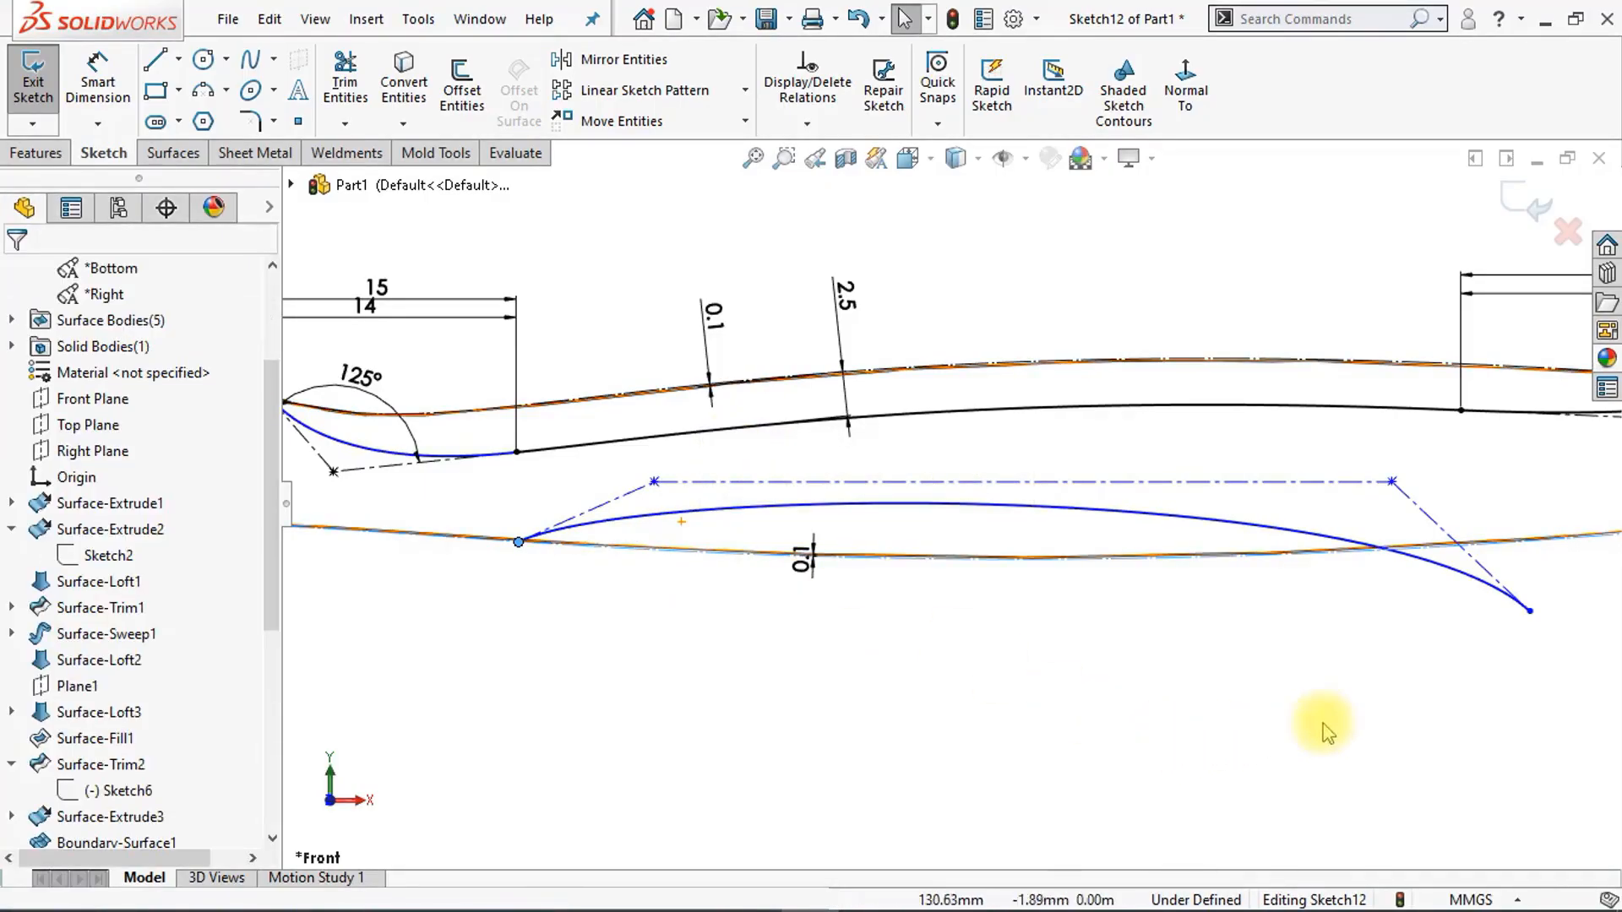
Step: Make the lower style spline's tip-side endpoint coincident with the lower 0.1 mm offset construction curve
{"action": "left_click", "coordinate": [1531, 610]}
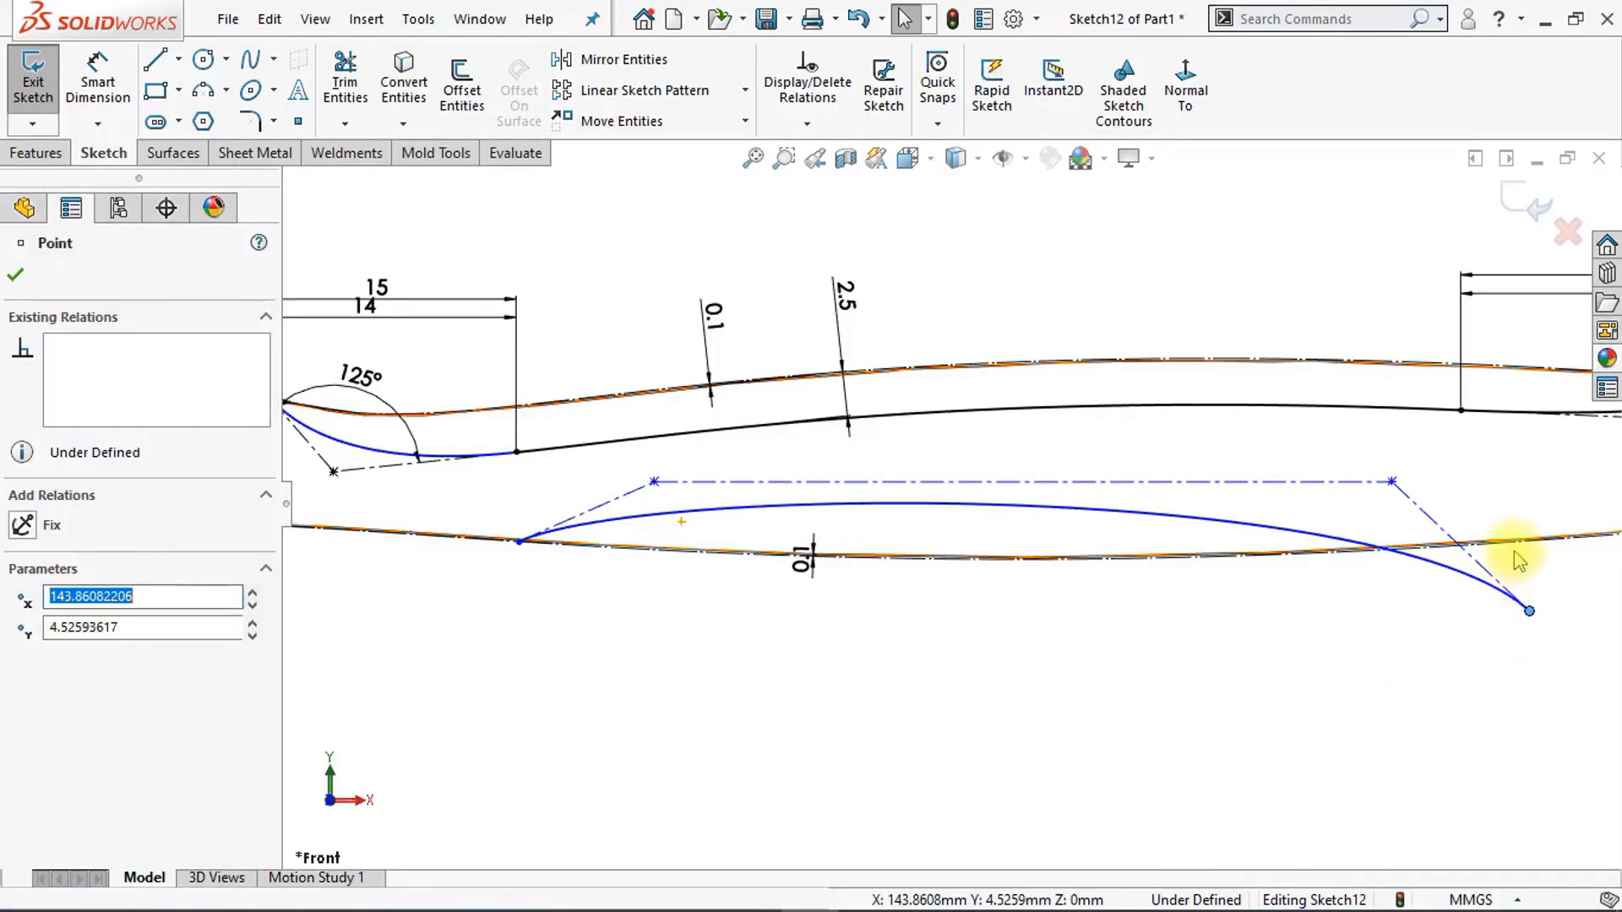
{"action": "left_click", "coordinate": [1514, 549], "text": "ctrl"}
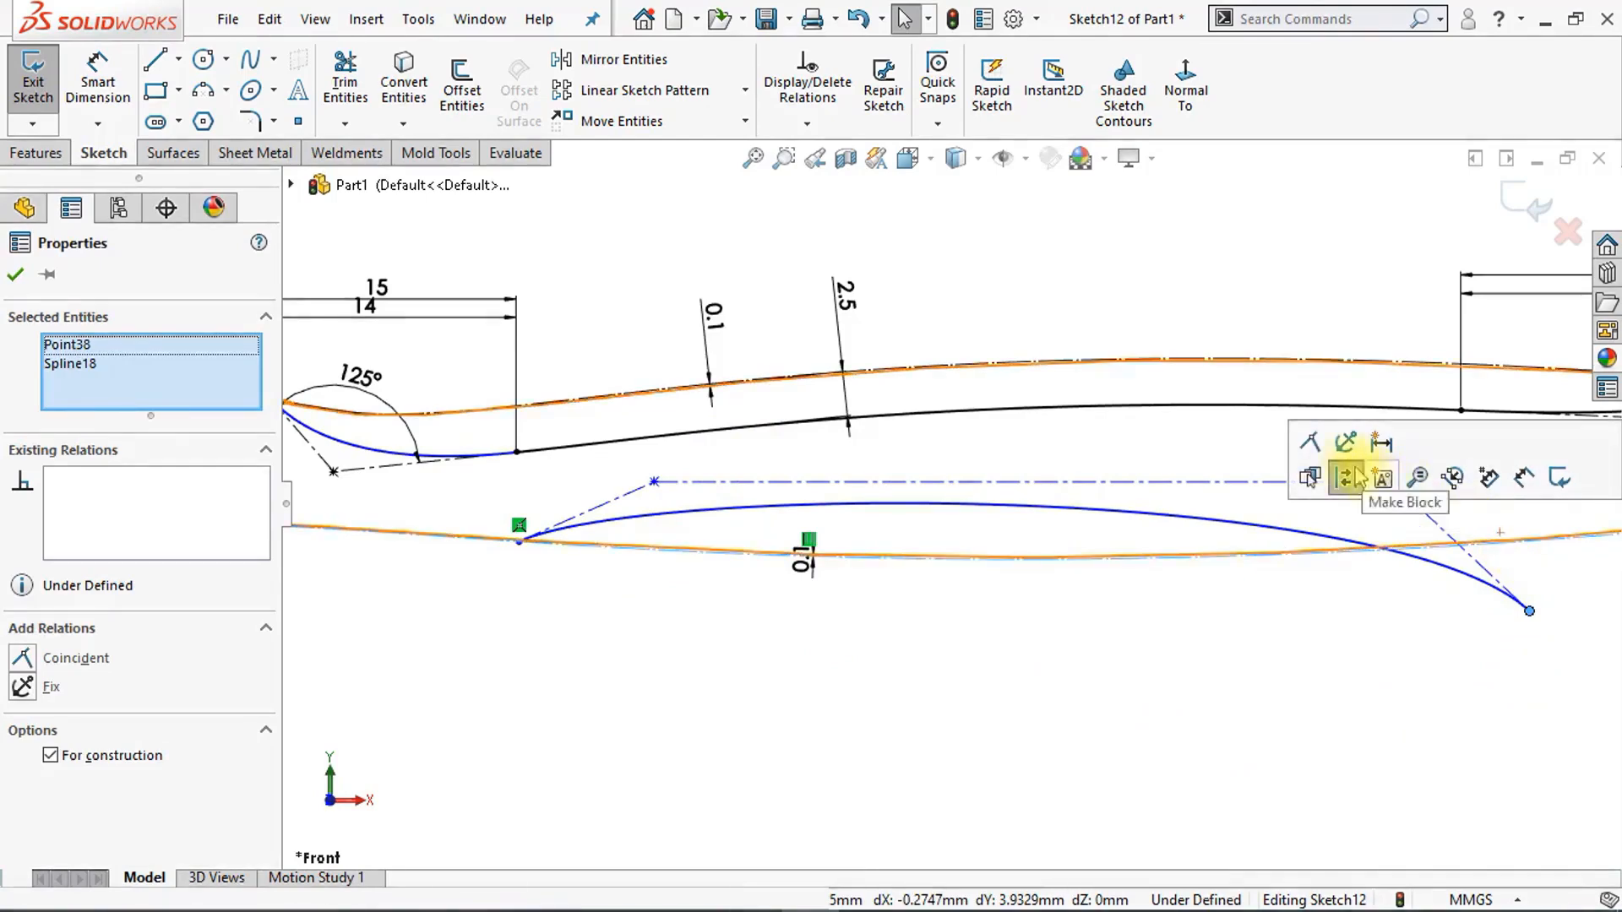
{"action": "left_click", "coordinate": [1309, 441]}
{"action": "left_click", "coordinate": [1274, 683]}
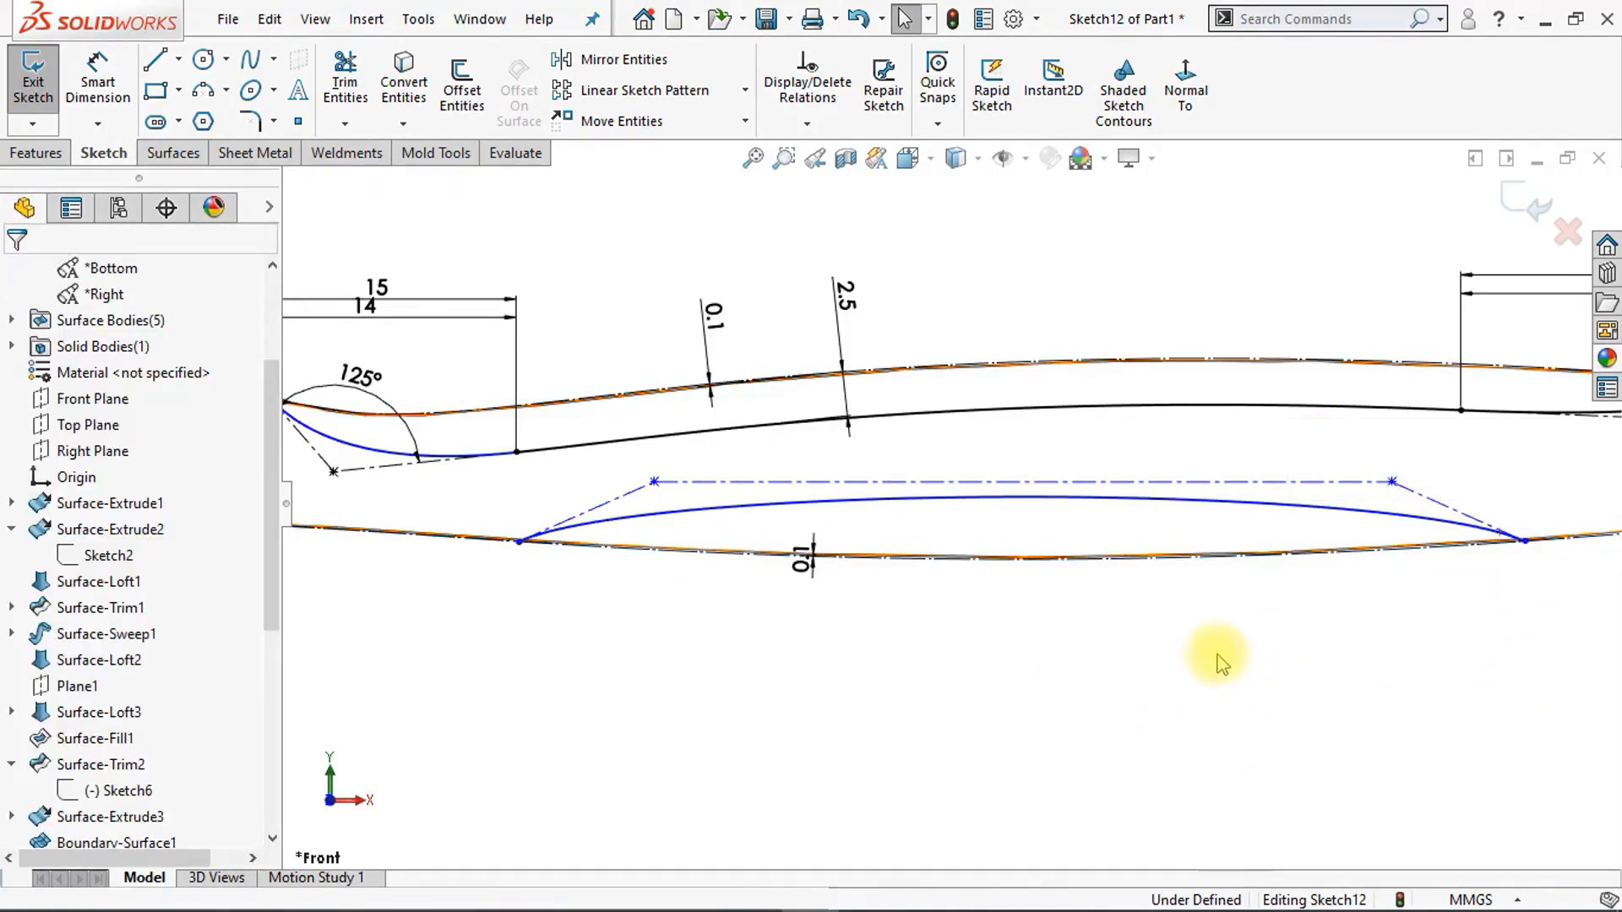
Step: Dimension the horizontal distance from the lower handle edge's neck-side endpoint to the lower spline's neck-side endpoint as 10 mm
{"action": "scroll", "coordinate": [1032, 507], "scroll_direction": "up", "scroll_amount": 1}
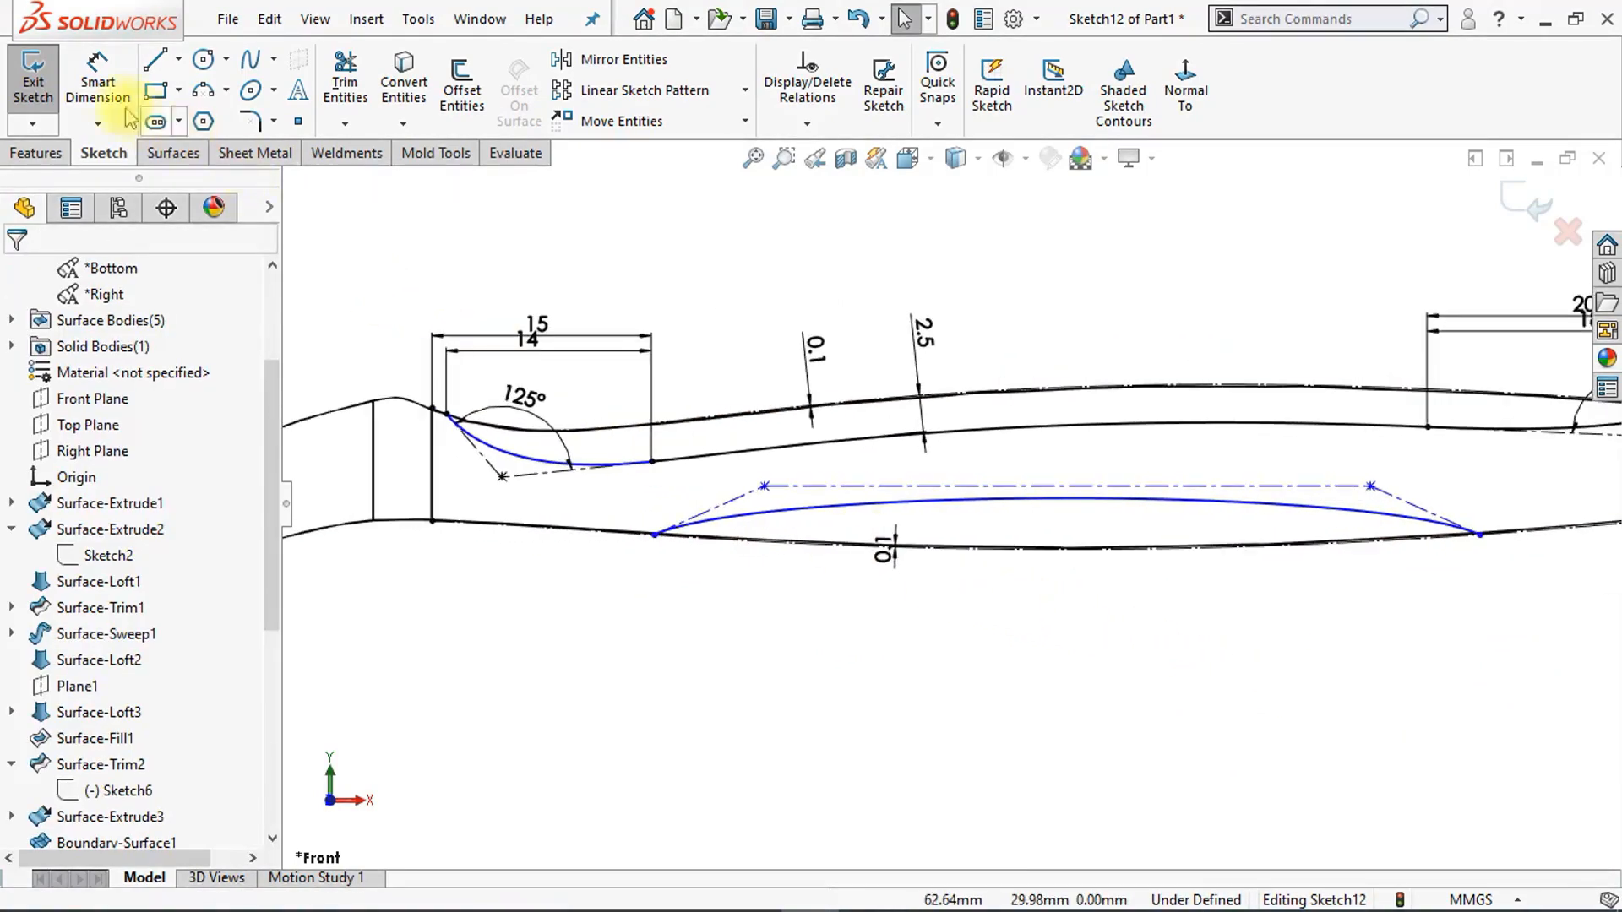
{"action": "left_click", "coordinate": [96, 84]}
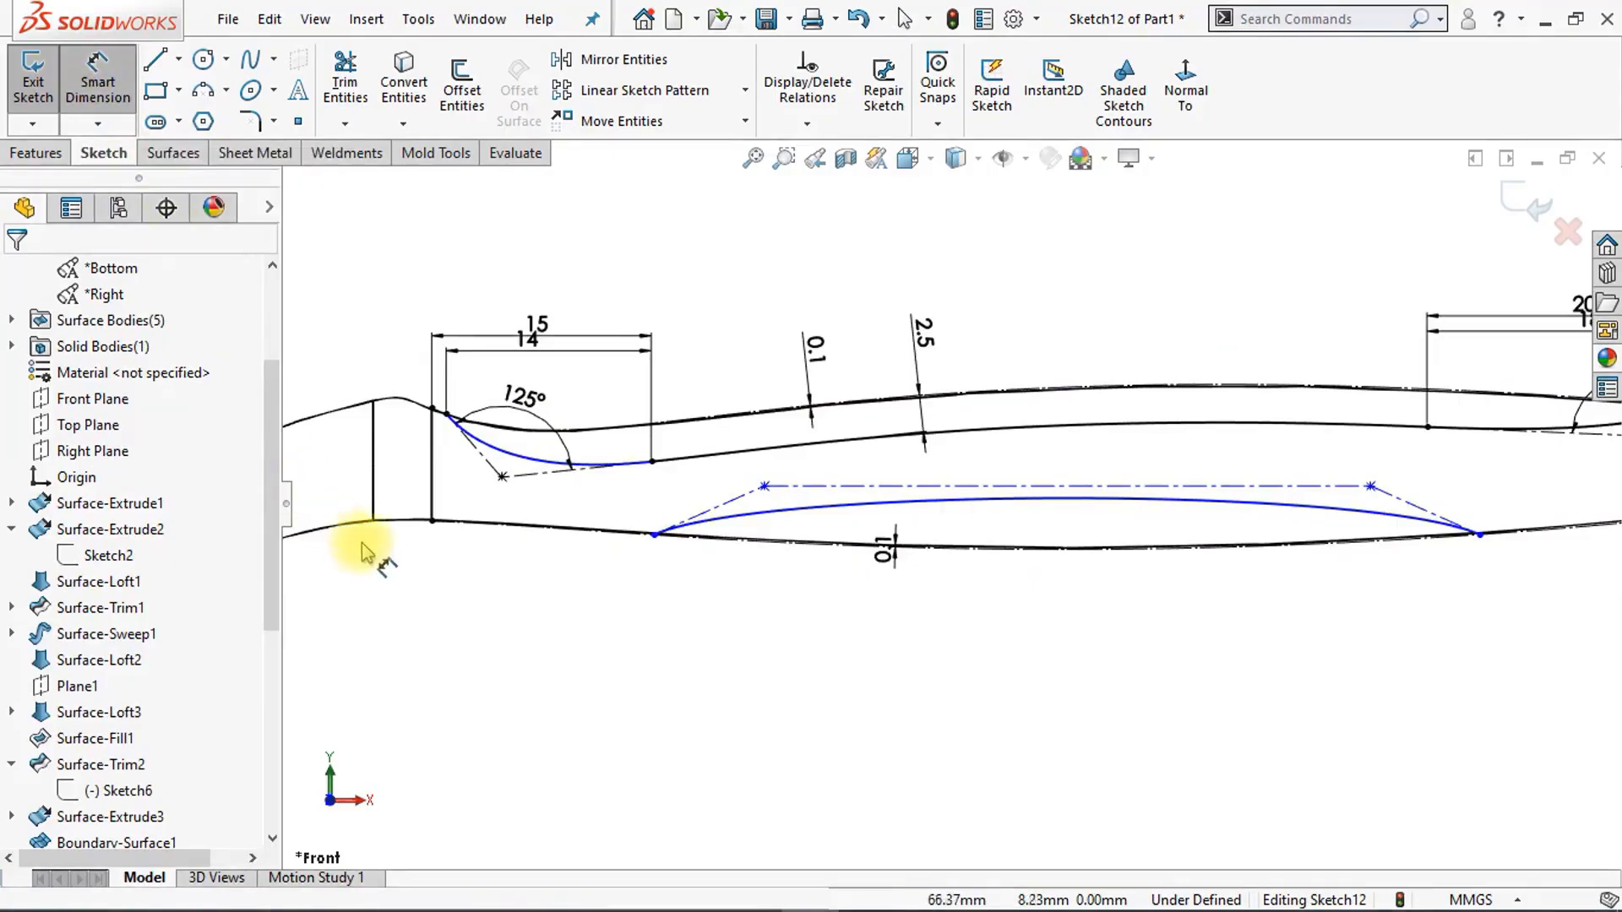
{"action": "left_click", "coordinate": [432, 523]}
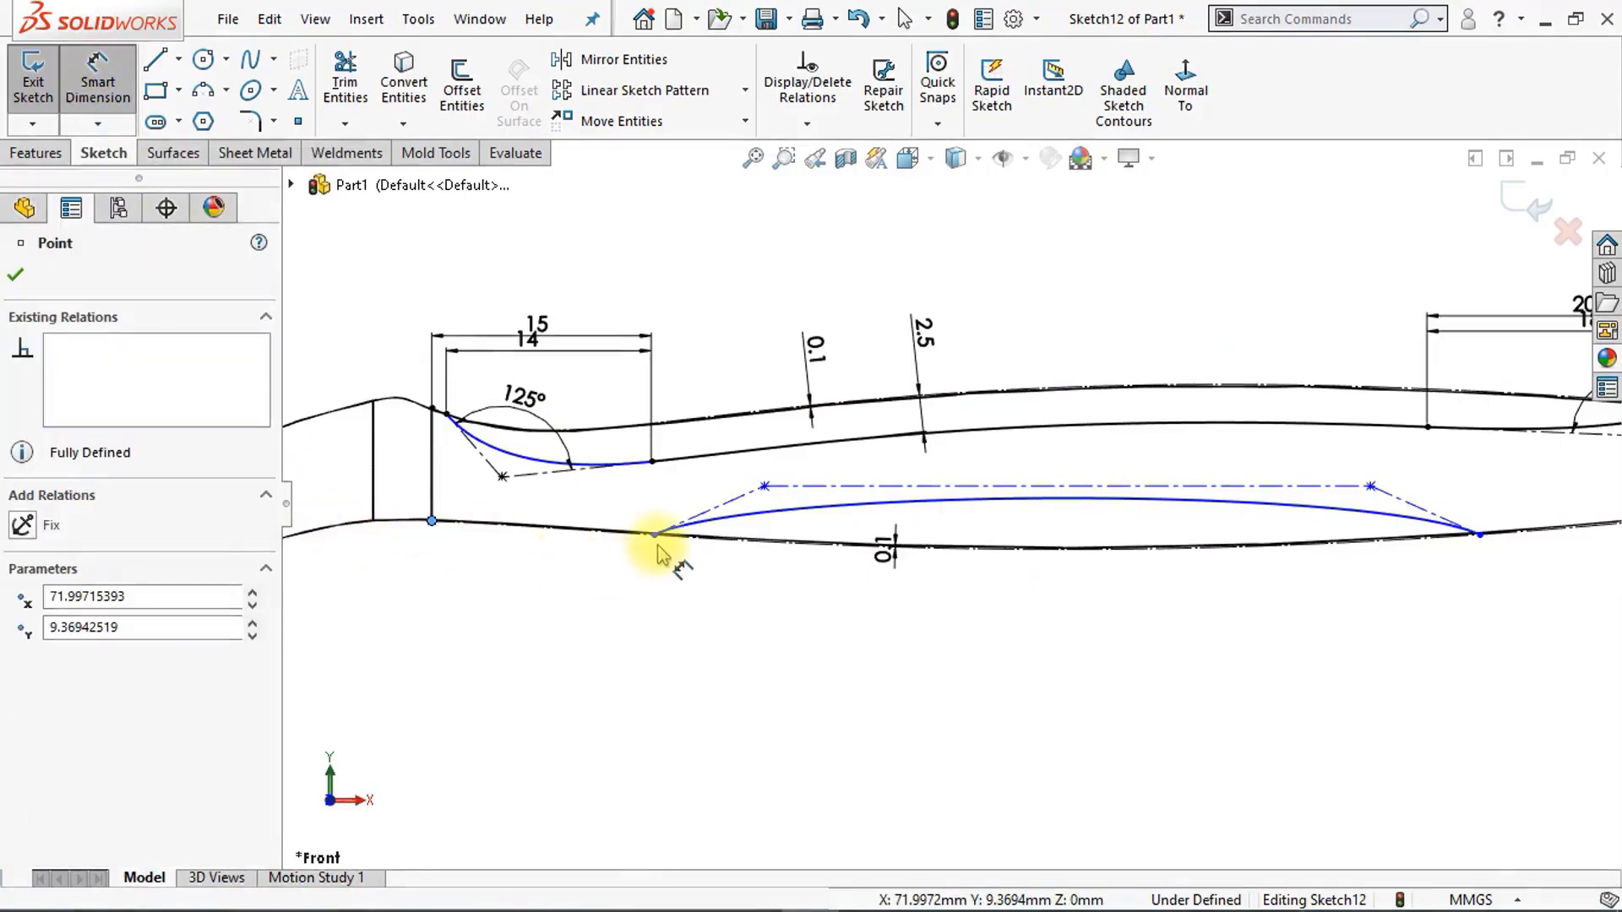
{"action": "left_click", "coordinate": [655, 537]}
{"action": "left_click", "coordinate": [579, 590]}
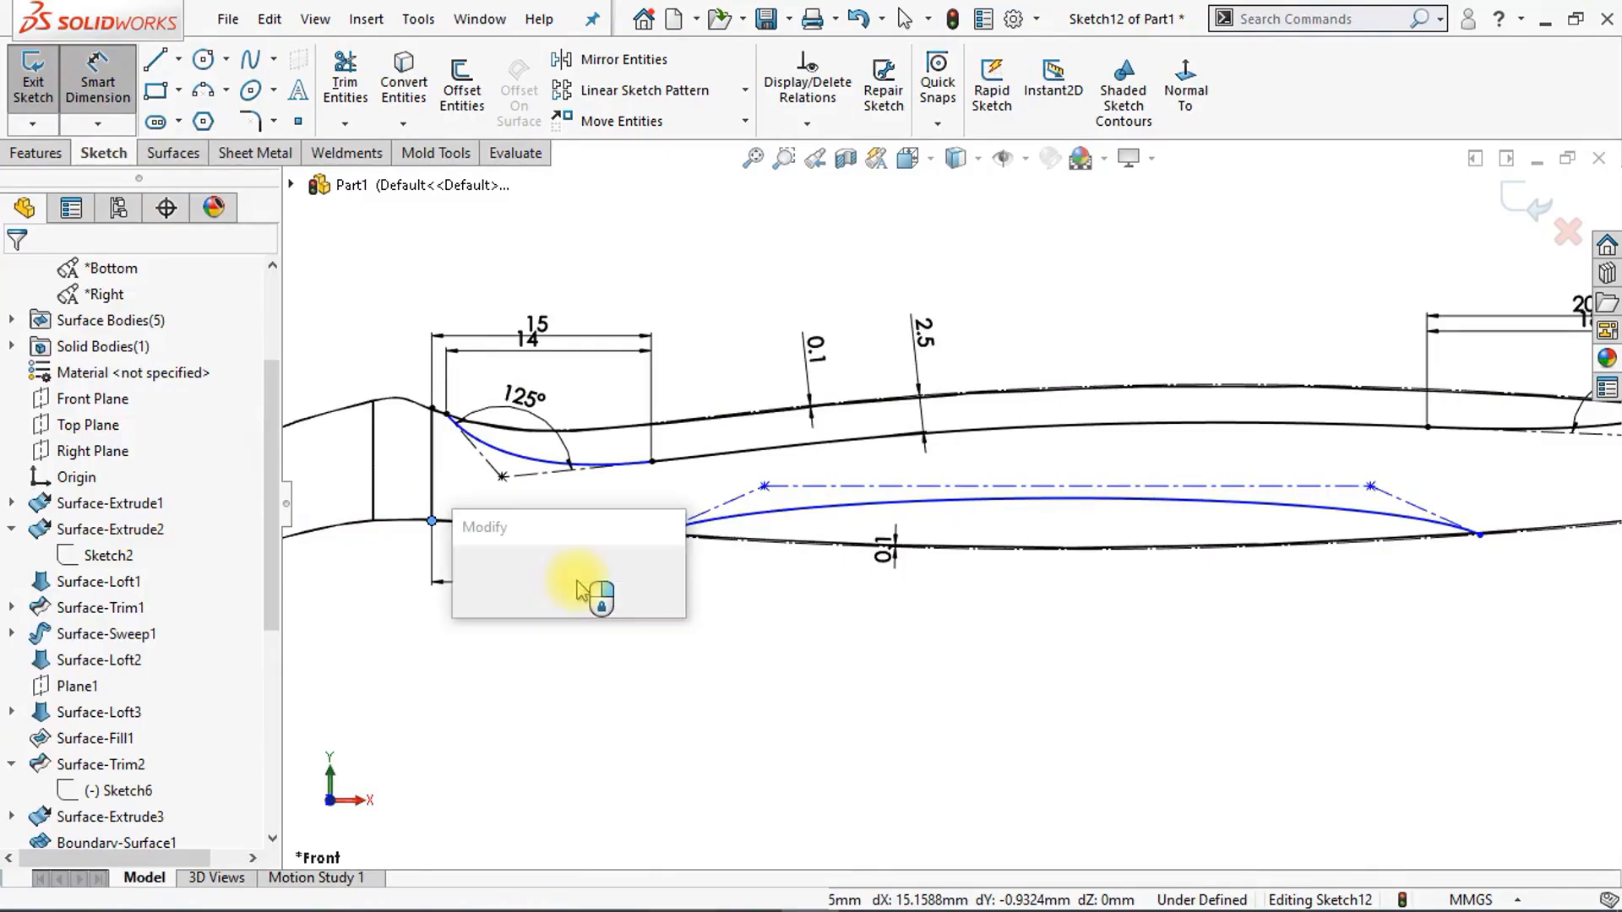
{"action": "type", "text": "10"}
{"action": "key", "text": "Return"}
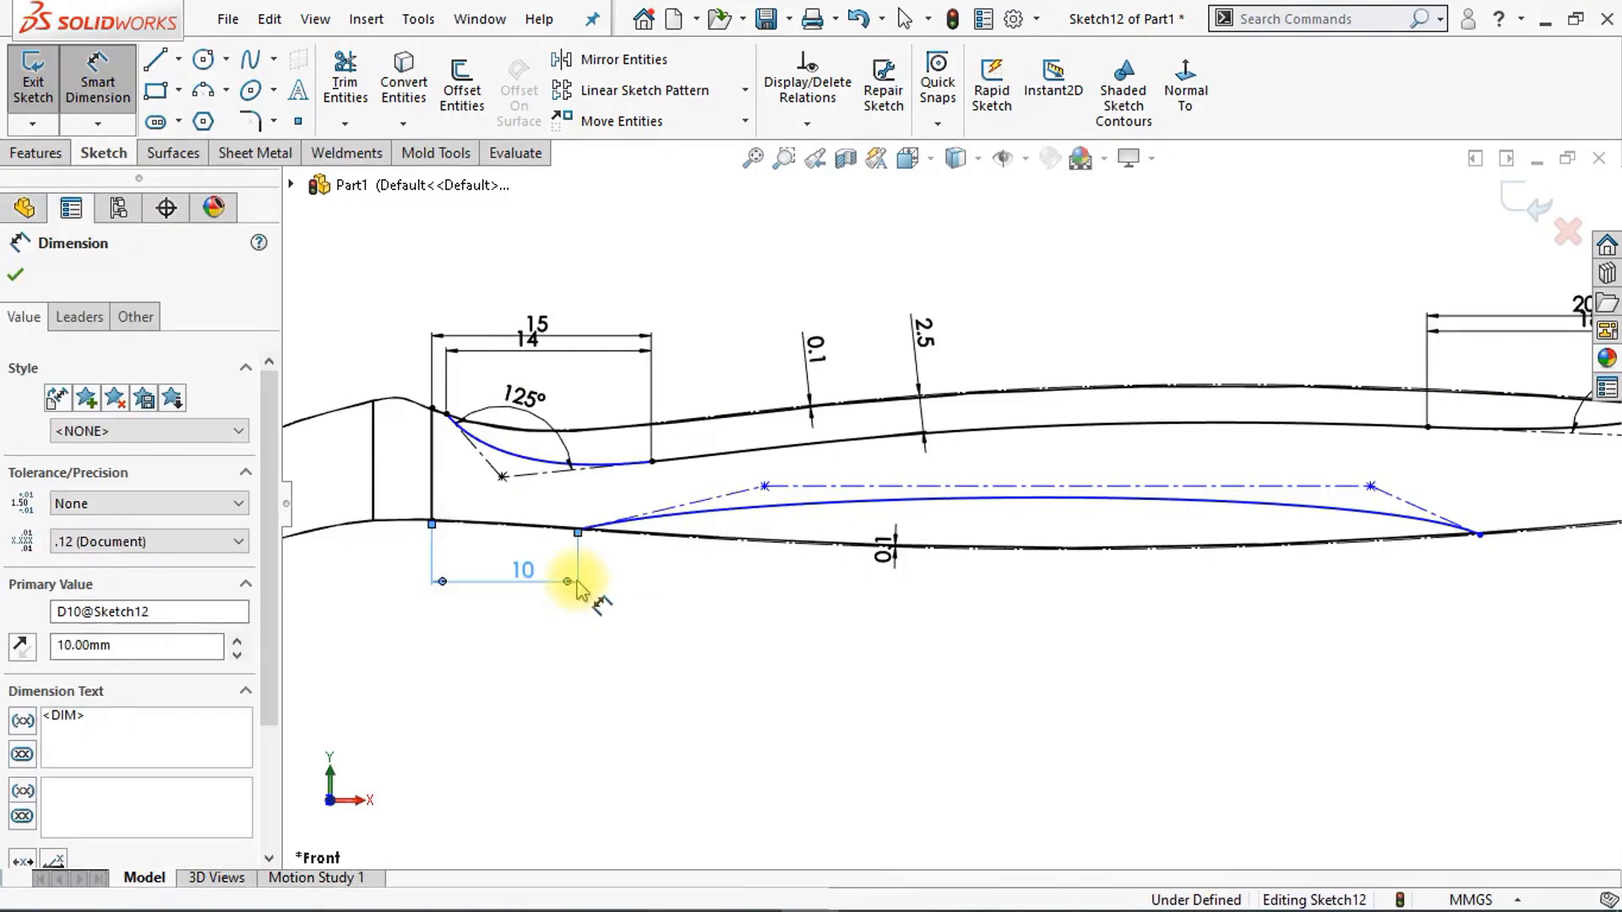
Step: Dimension the horizontal distance from the lower spline's tip-side endpoint to the lower handle edge's tip-side endpoint as 6 mm
{"action": "scroll", "coordinate": [910, 707], "scroll_direction": "up", "scroll_amount": 3}
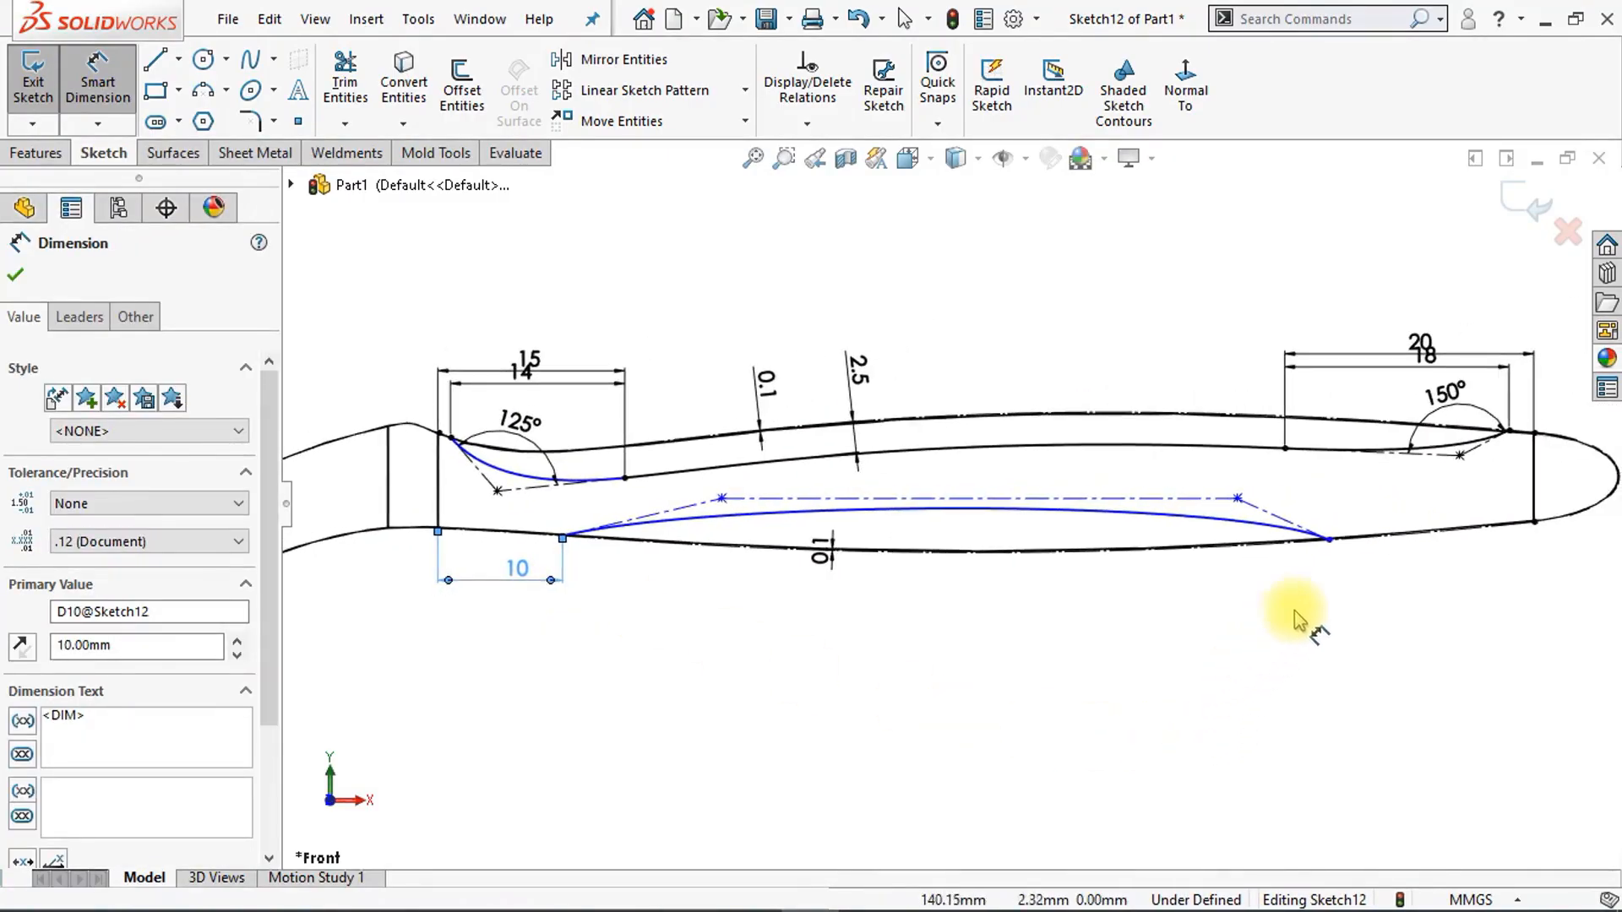
{"action": "left_click", "coordinate": [1329, 541]}
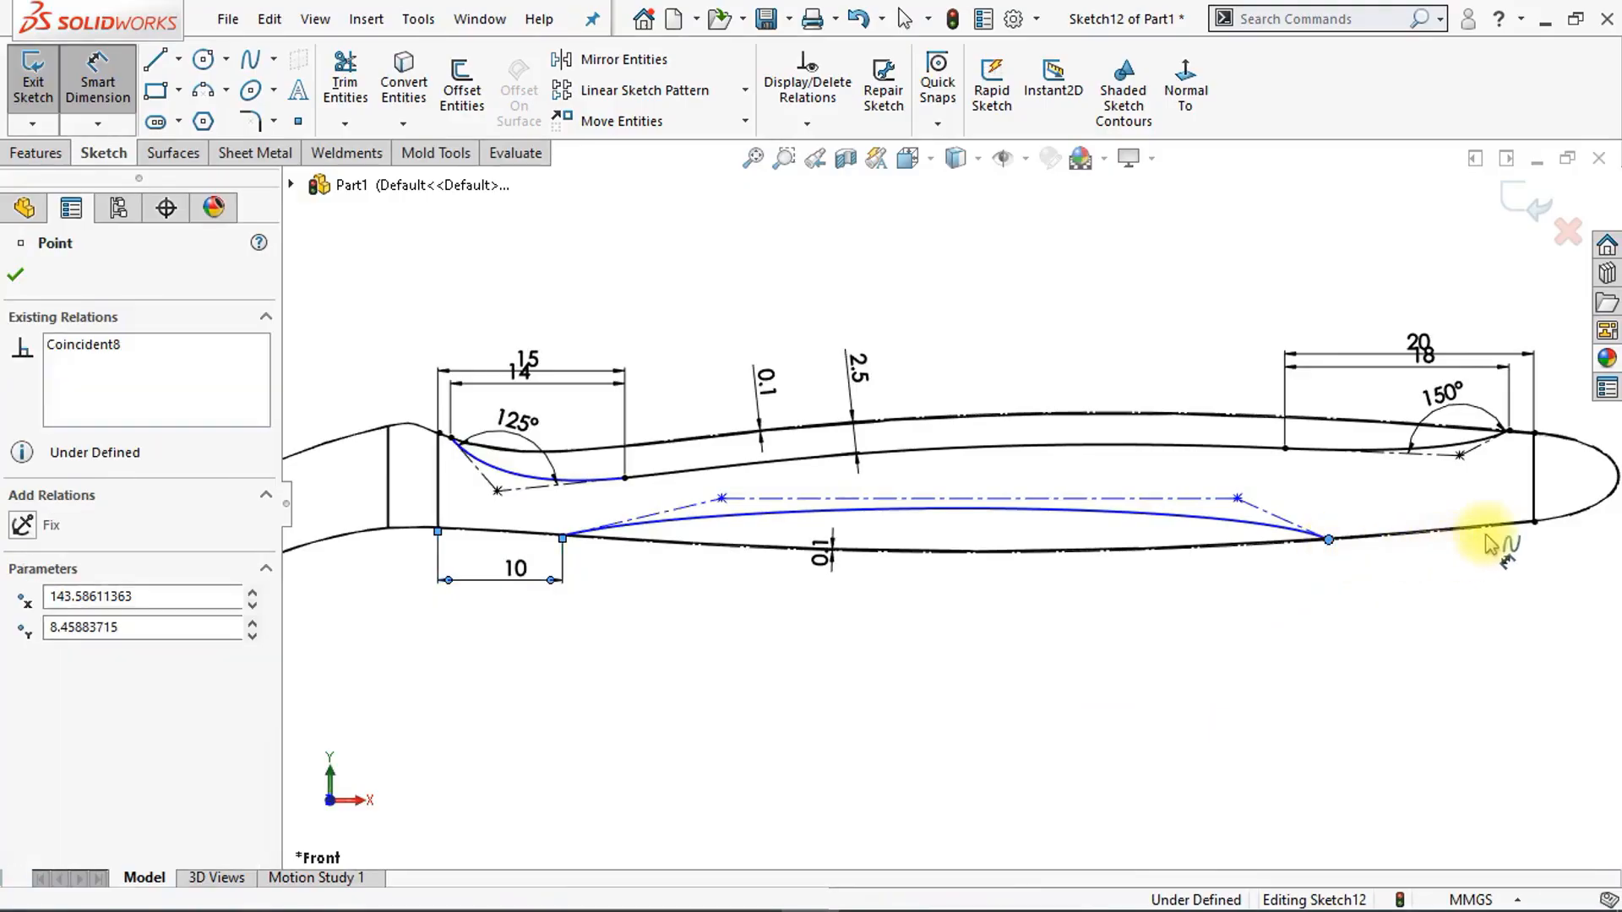
{"action": "left_click", "coordinate": [1534, 524]}
{"action": "left_click", "coordinate": [1492, 587]}
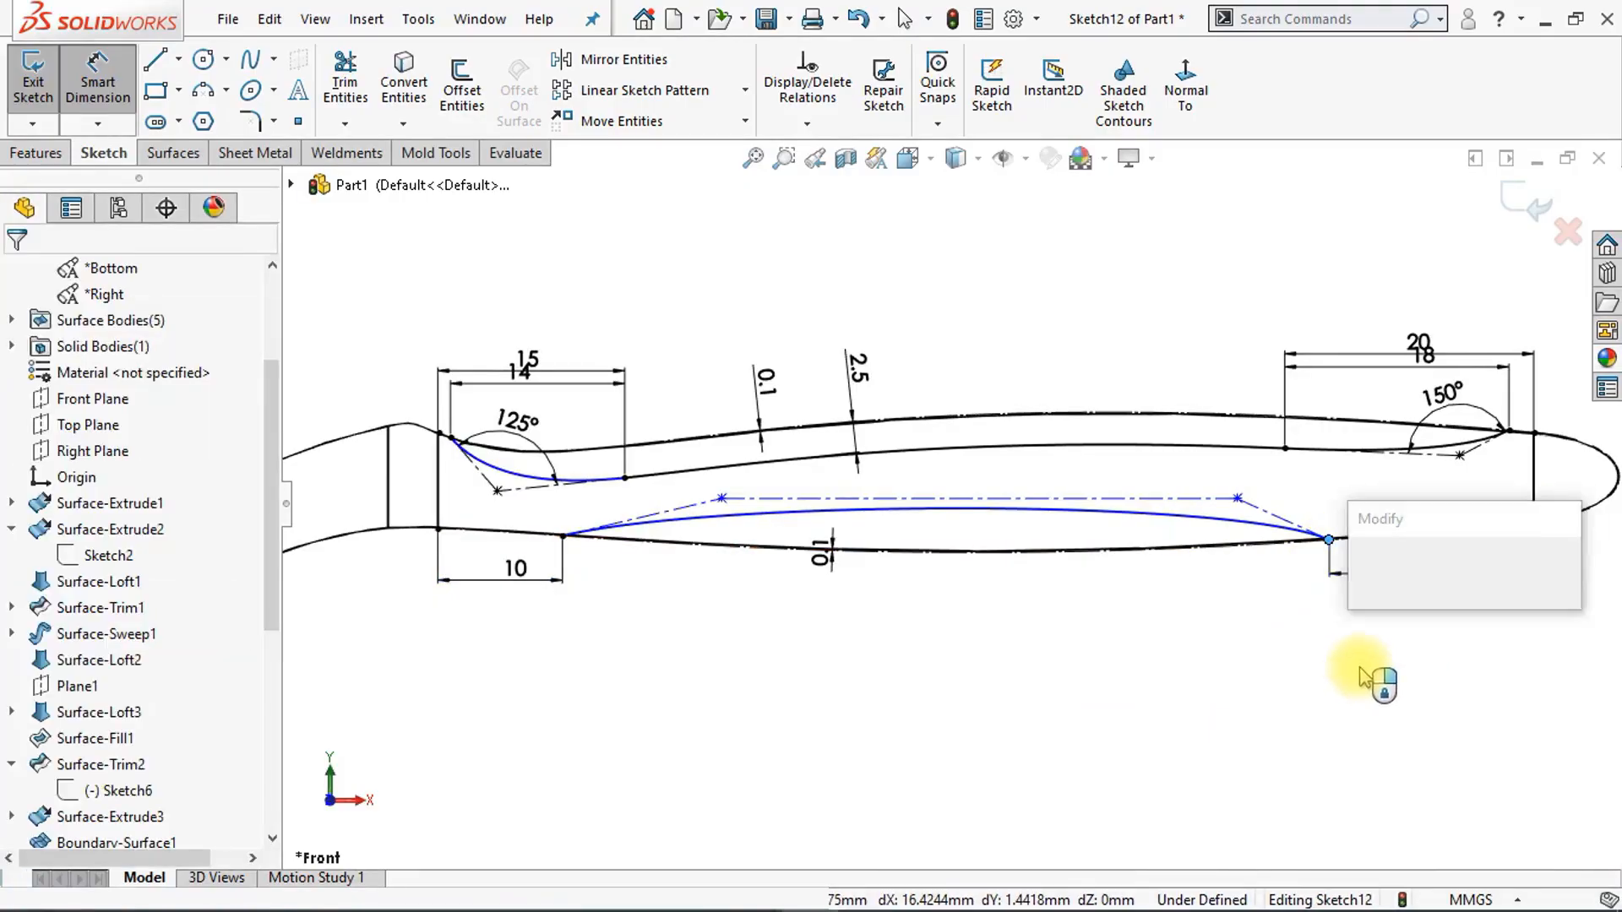
{"action": "type", "text": "6"}
{"action": "key", "text": "Return"}
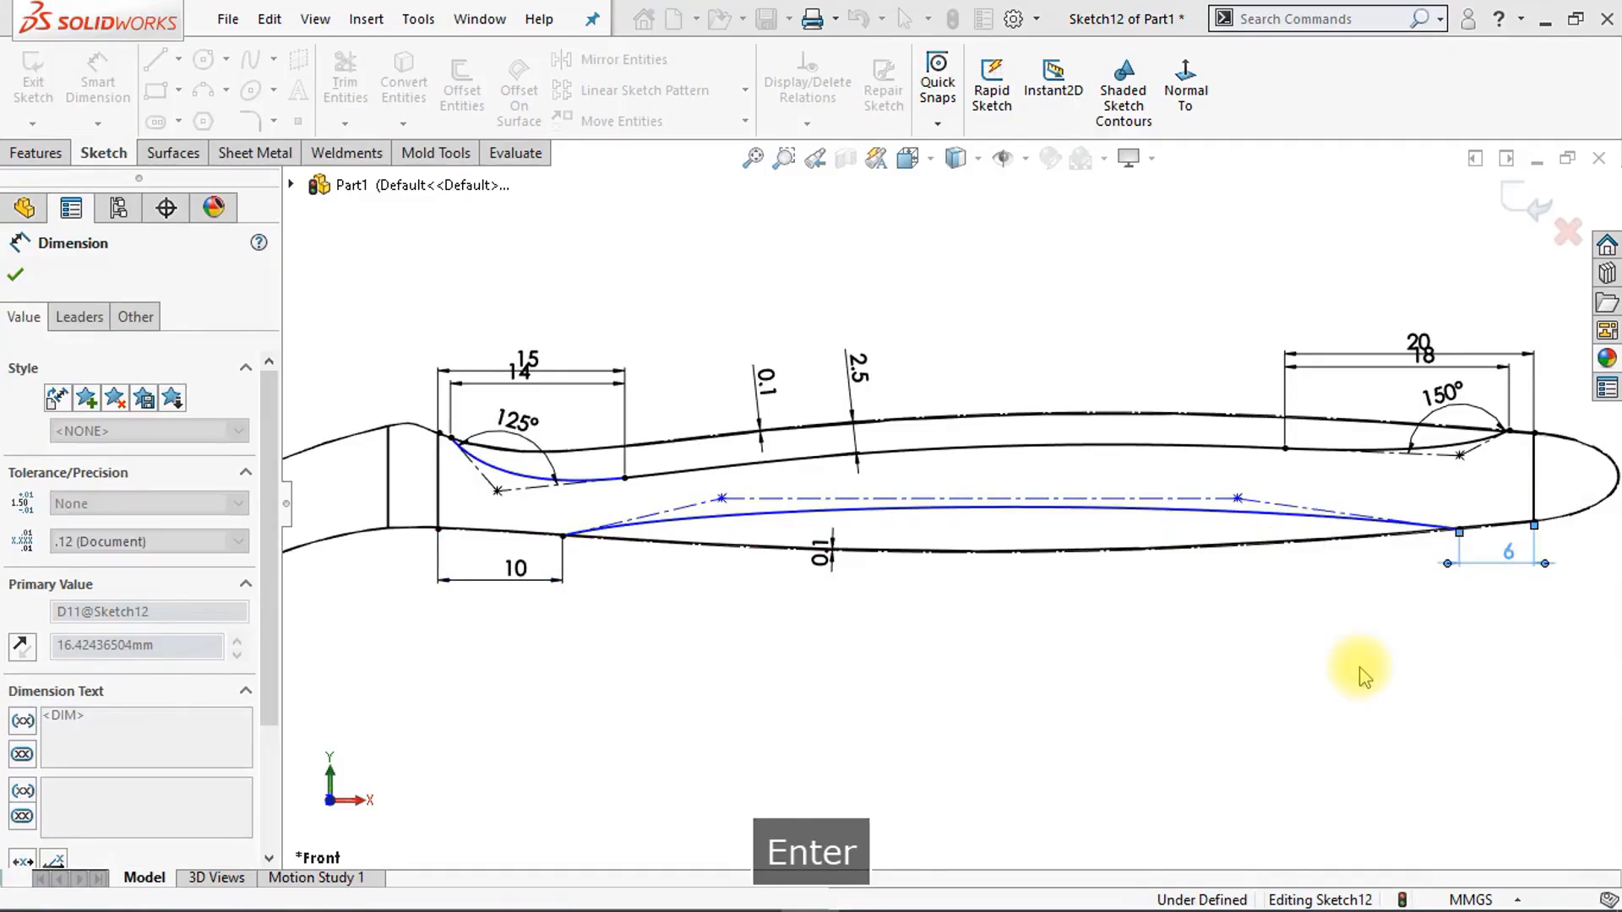
{"action": "key", "text": "Escape"}
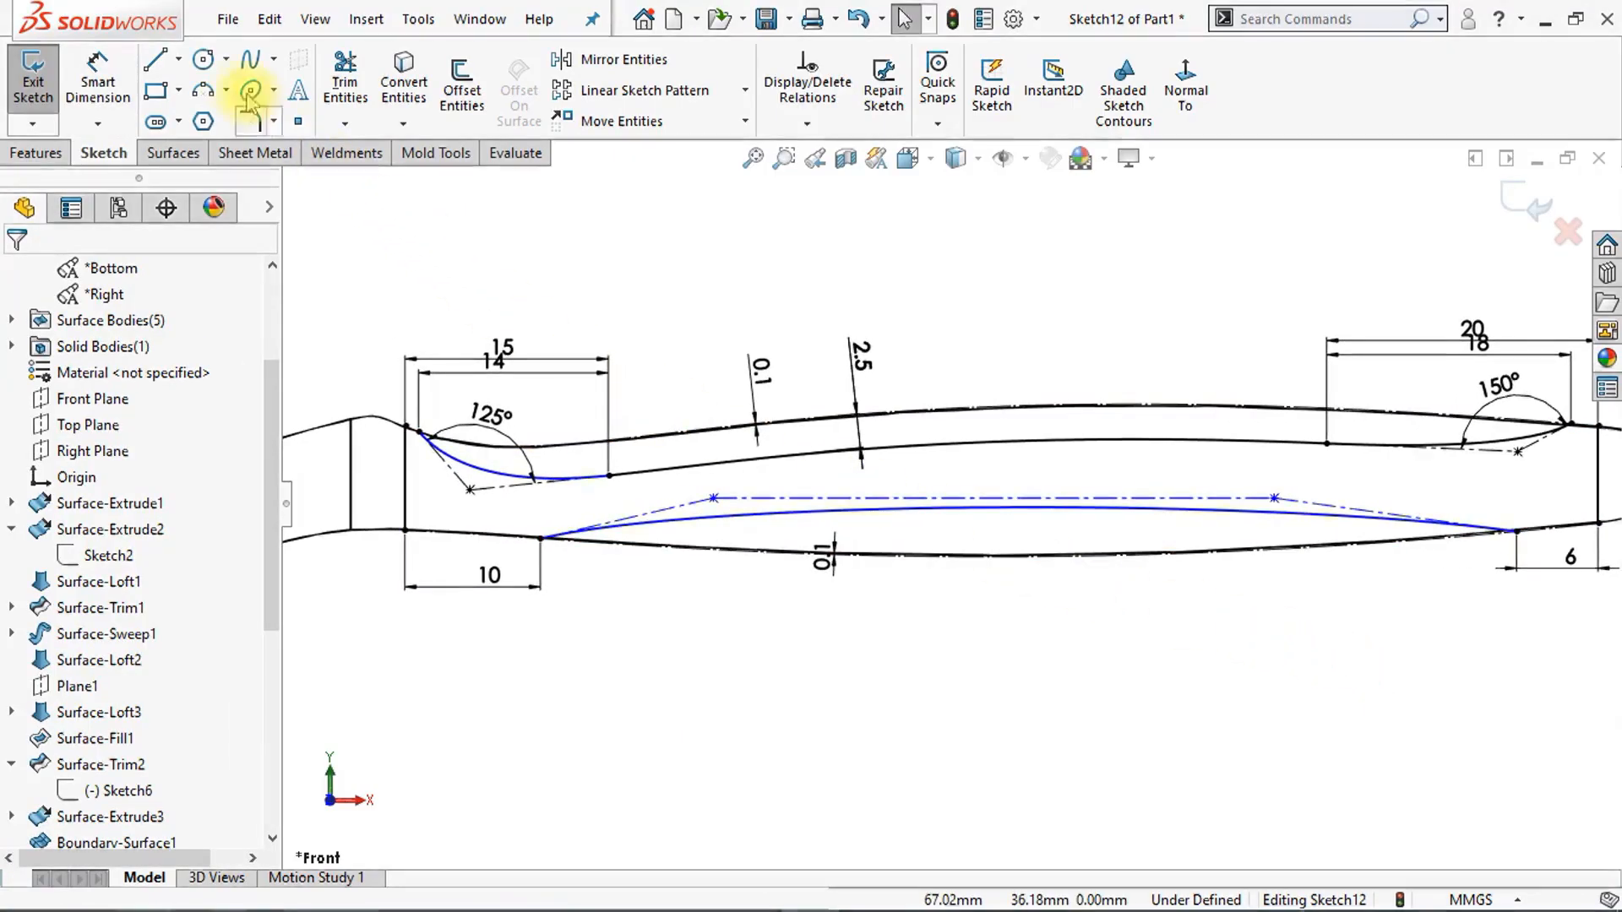
Step: Draw a vertical construction line from the midpoint of the lower spline's horizontal control-polygon segment down to the handle's lower edge
{"action": "left_click", "coordinate": [178, 59]}
{"action": "left_click", "coordinate": [169, 123]}
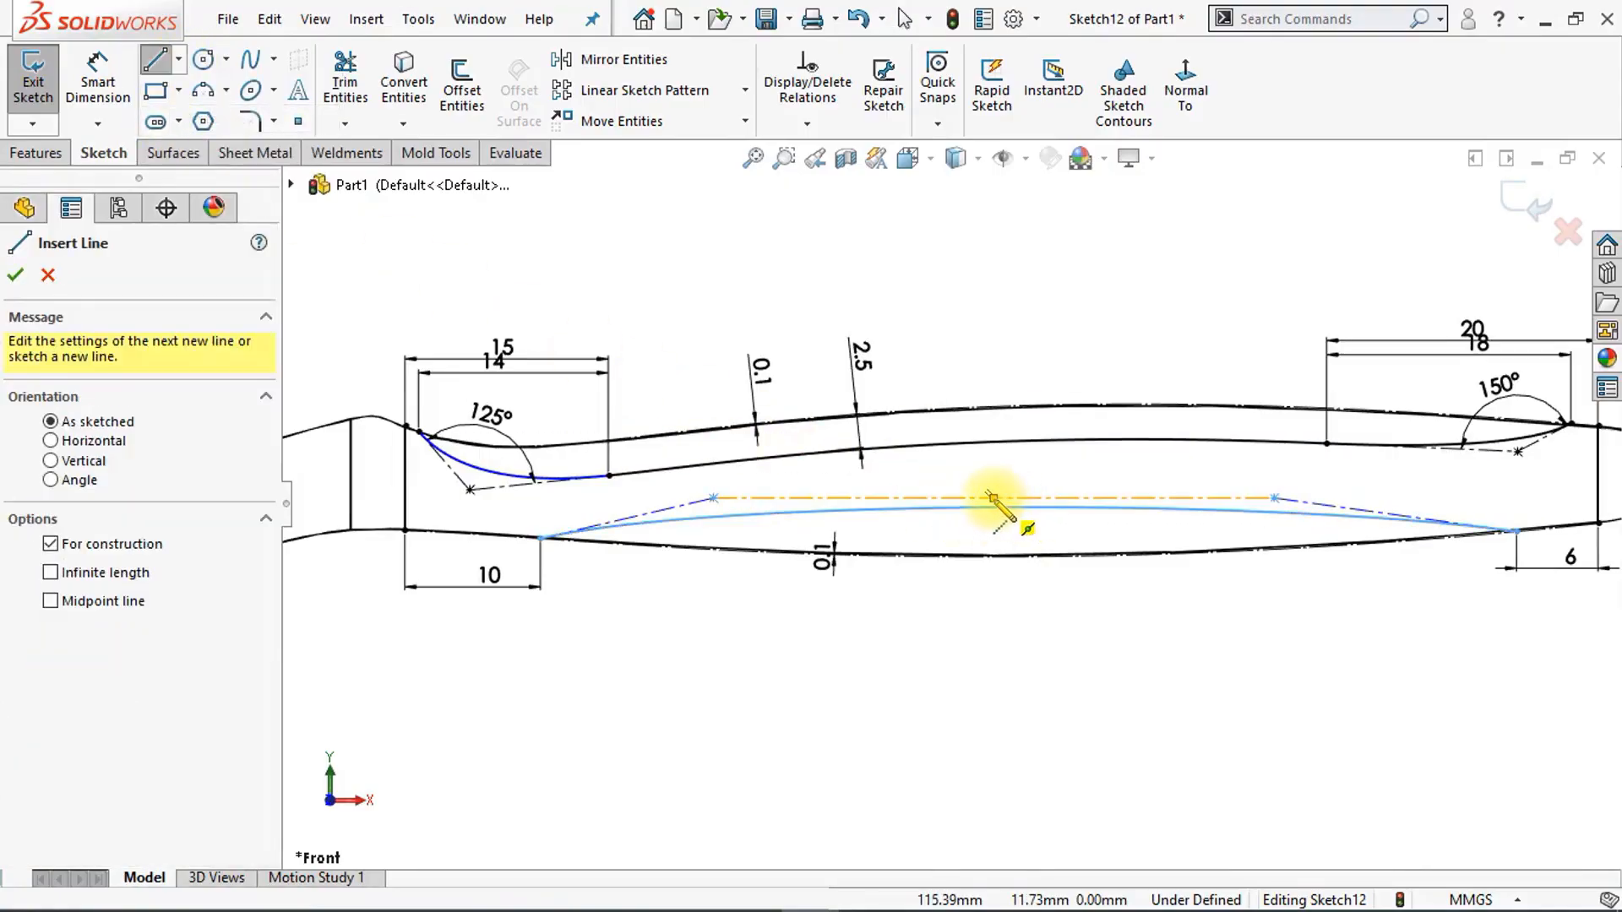
{"action": "left_click", "coordinate": [994, 499]}
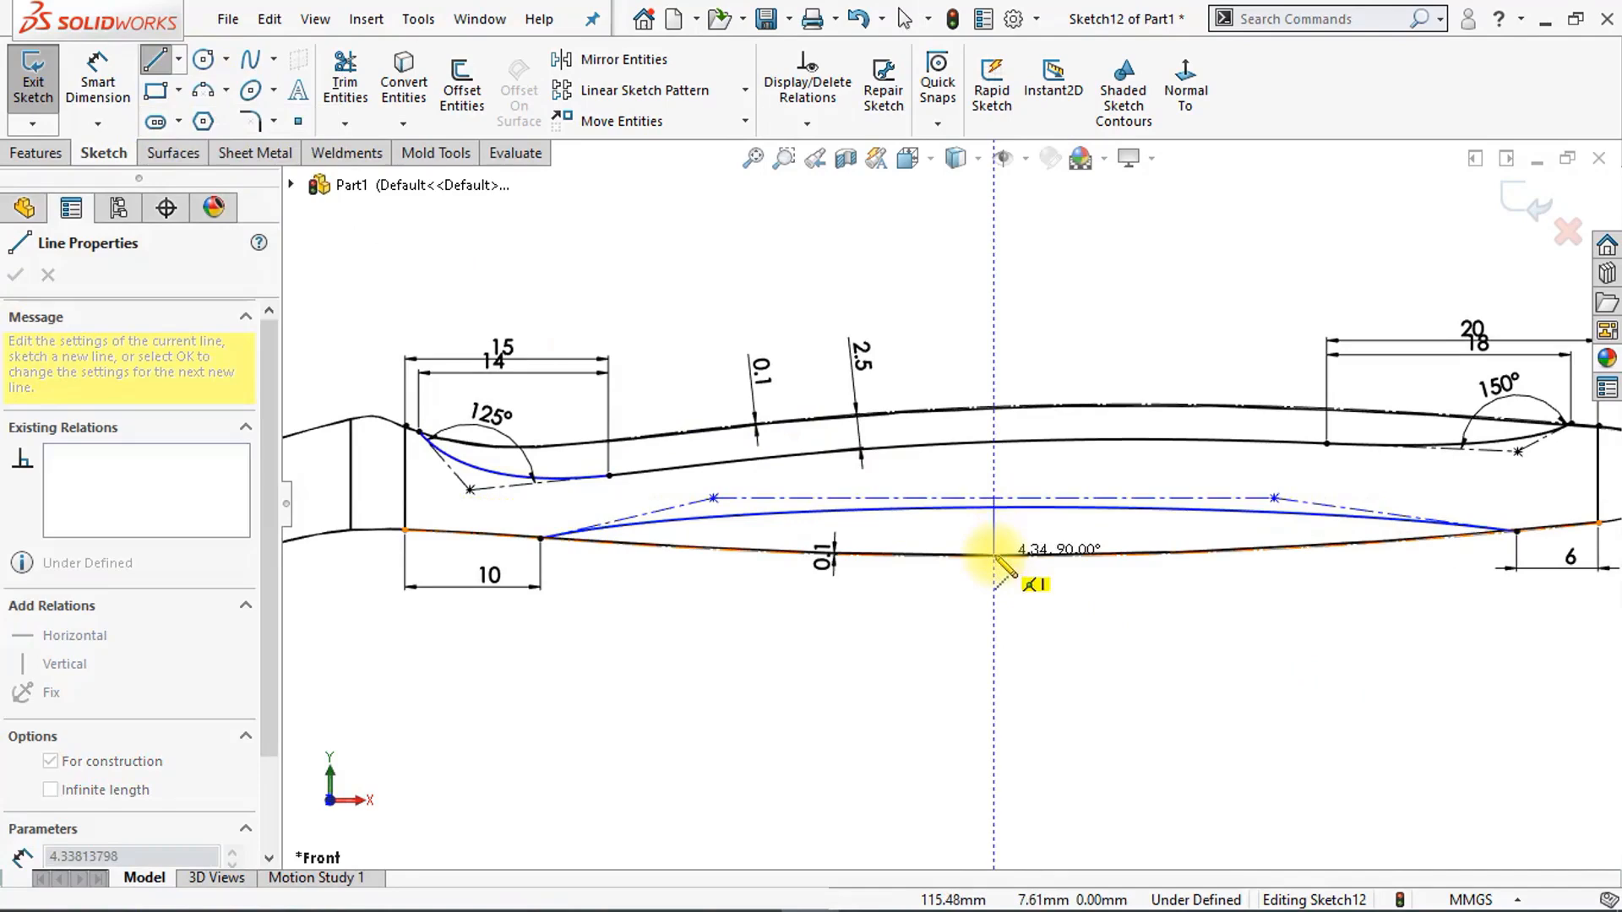
{"action": "left_click", "coordinate": [994, 555]}
{"action": "key", "text": "Escape"}
{"action": "key", "text": "Escape"}
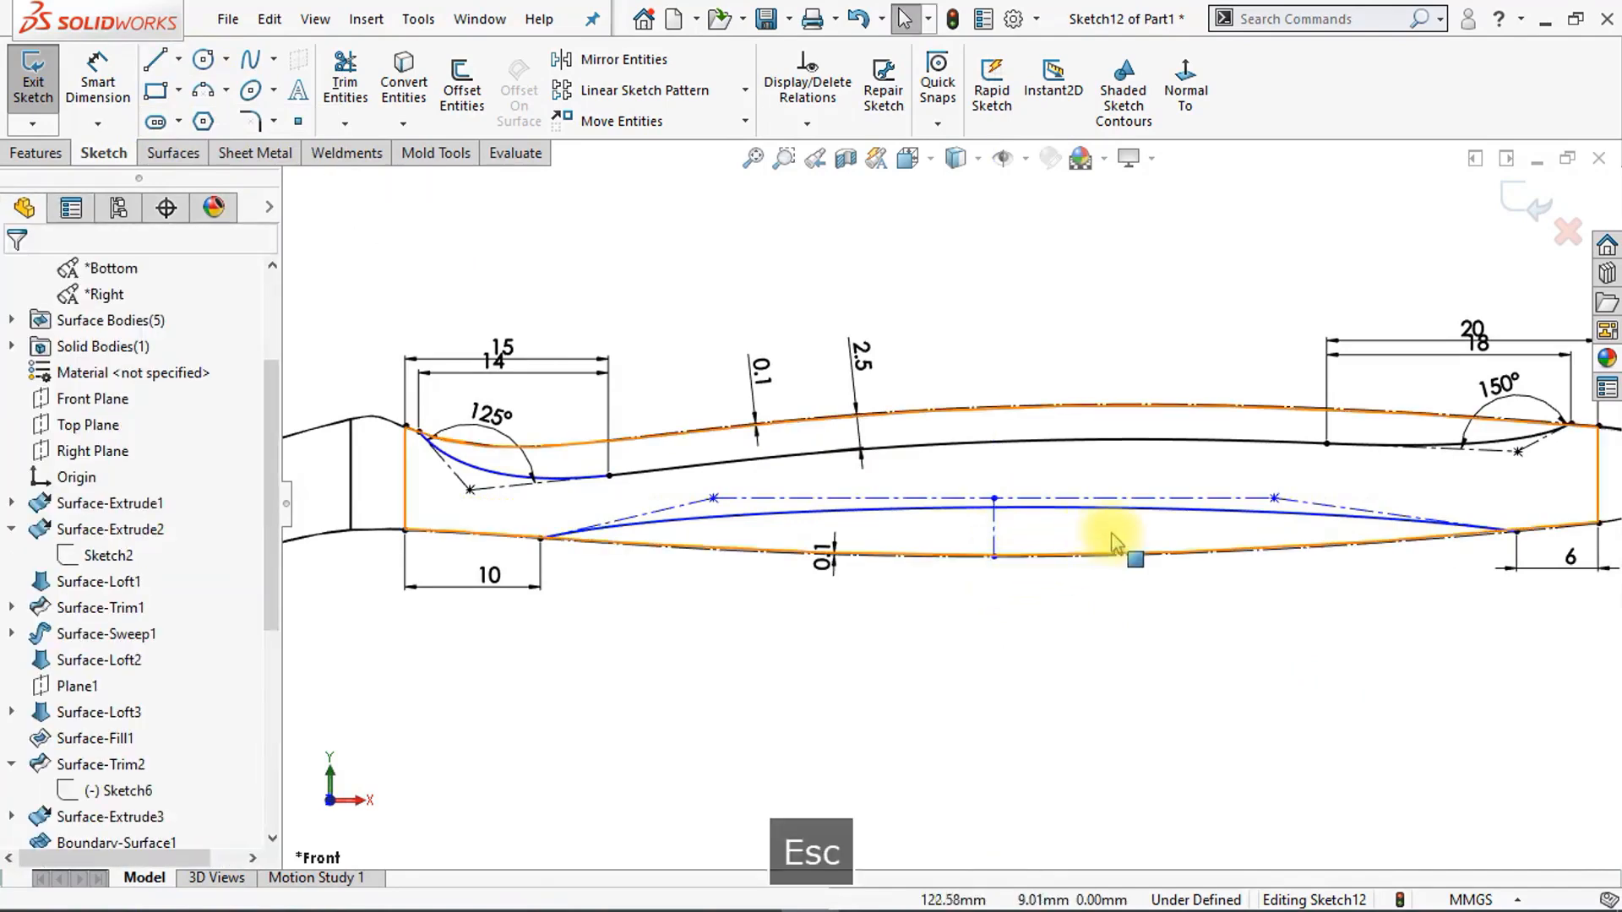
Step: Make the lower spline's two sloped control-polygon segments symmetric about the vertical construction line
{"action": "left_click", "coordinate": [1206, 508]}
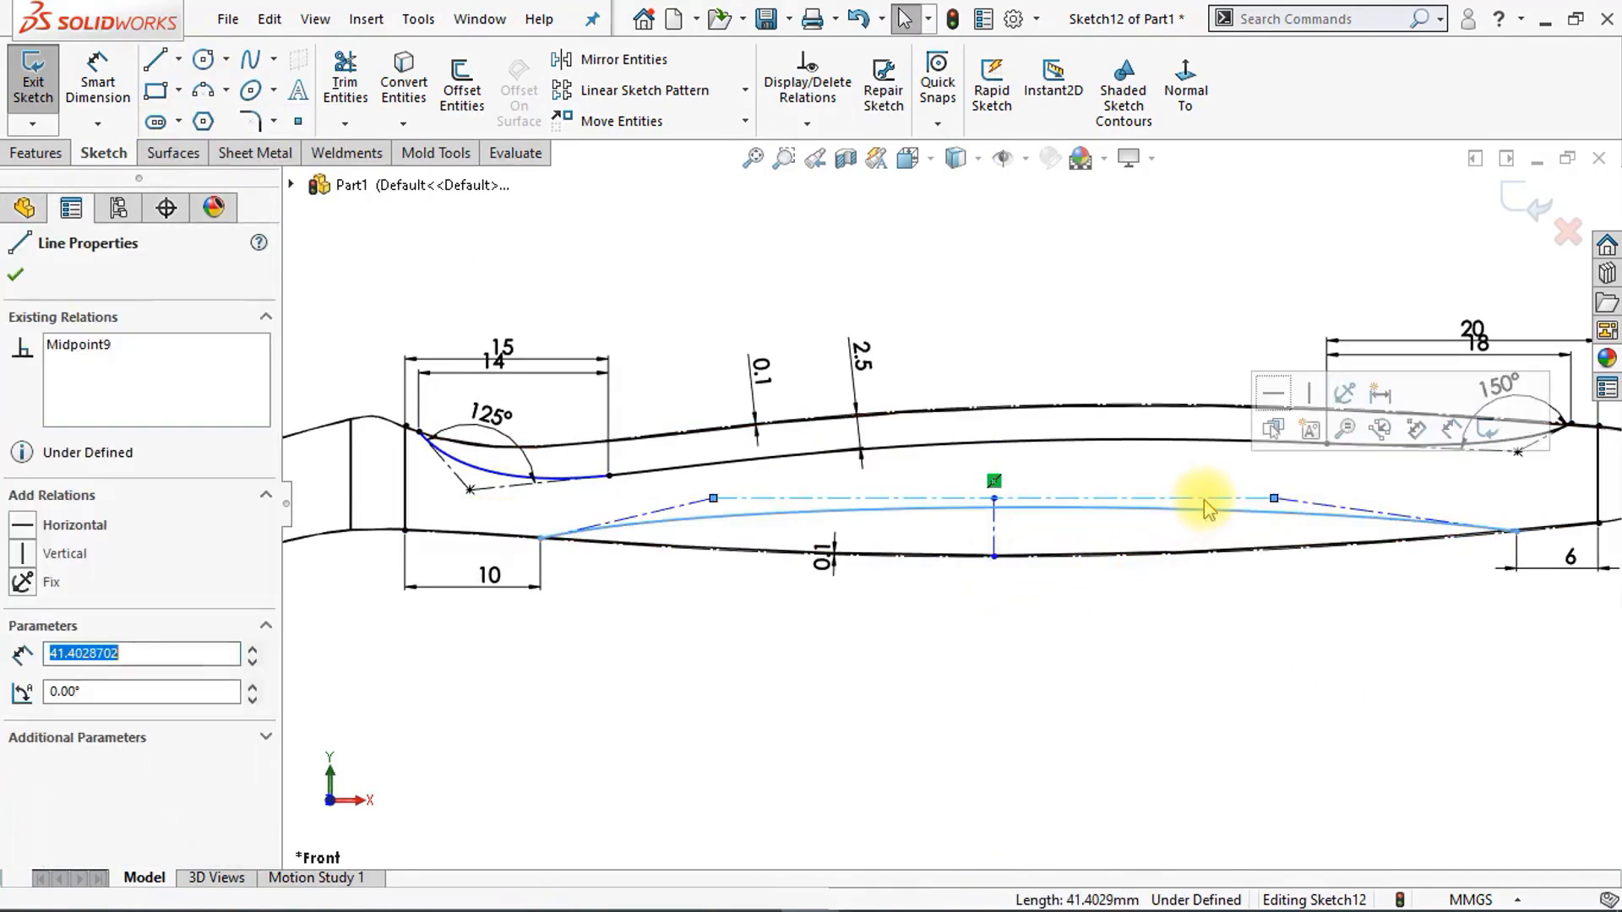
{"action": "left_click", "coordinate": [1170, 681]}
{"action": "scroll", "coordinate": [1111, 668], "scroll_direction": "down", "scroll_amount": 2}
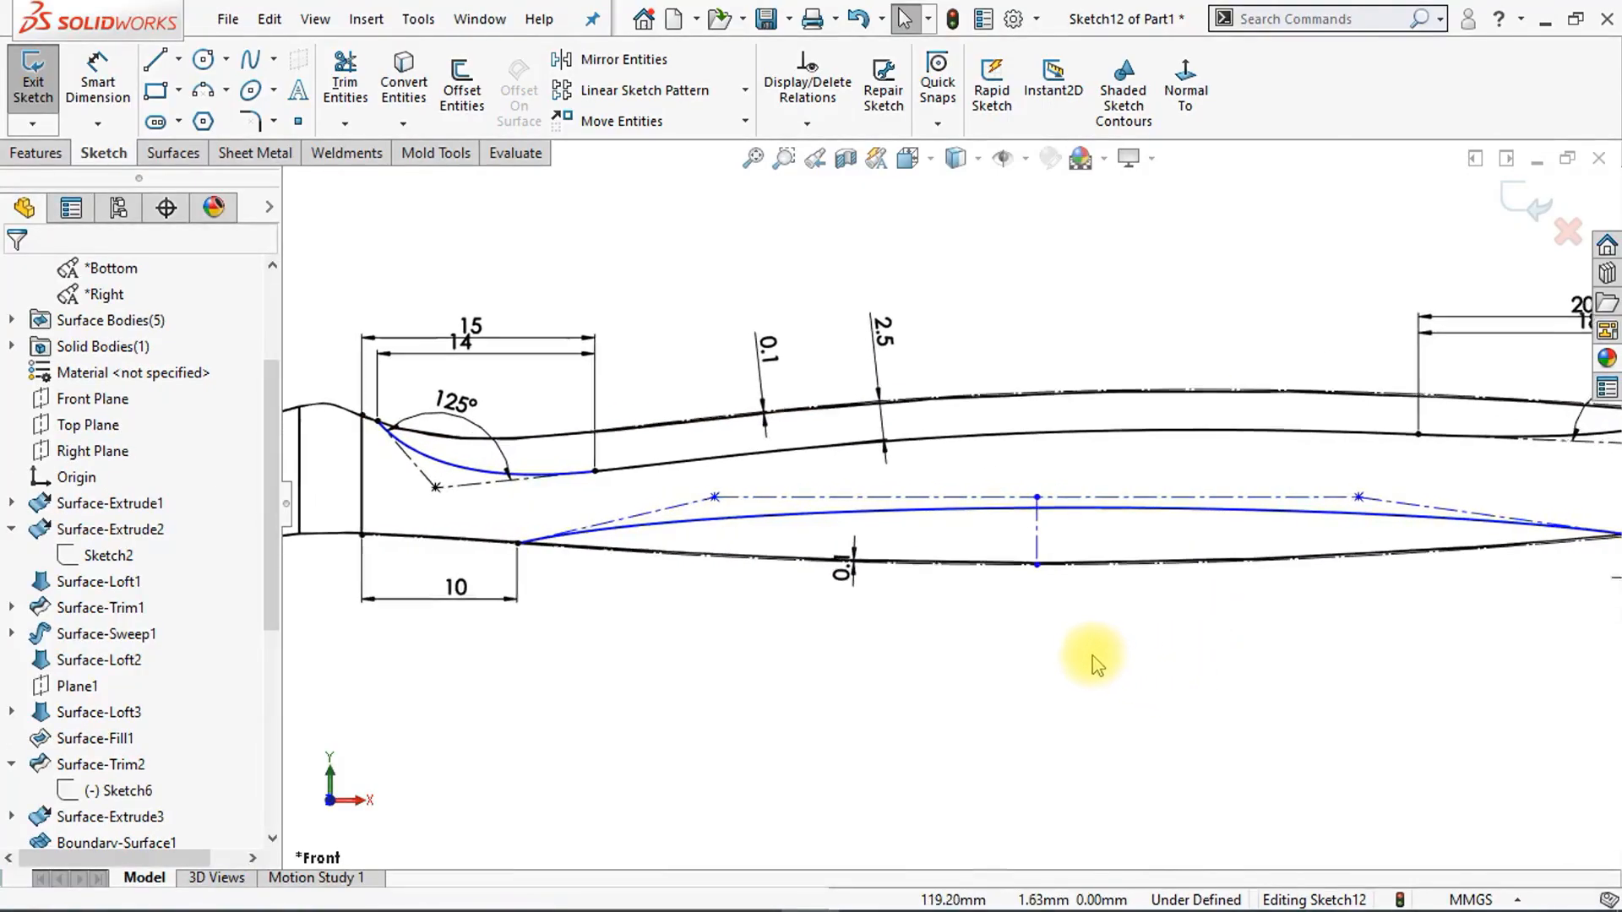
{"action": "left_click", "coordinate": [666, 505], "text": "ctrl"}
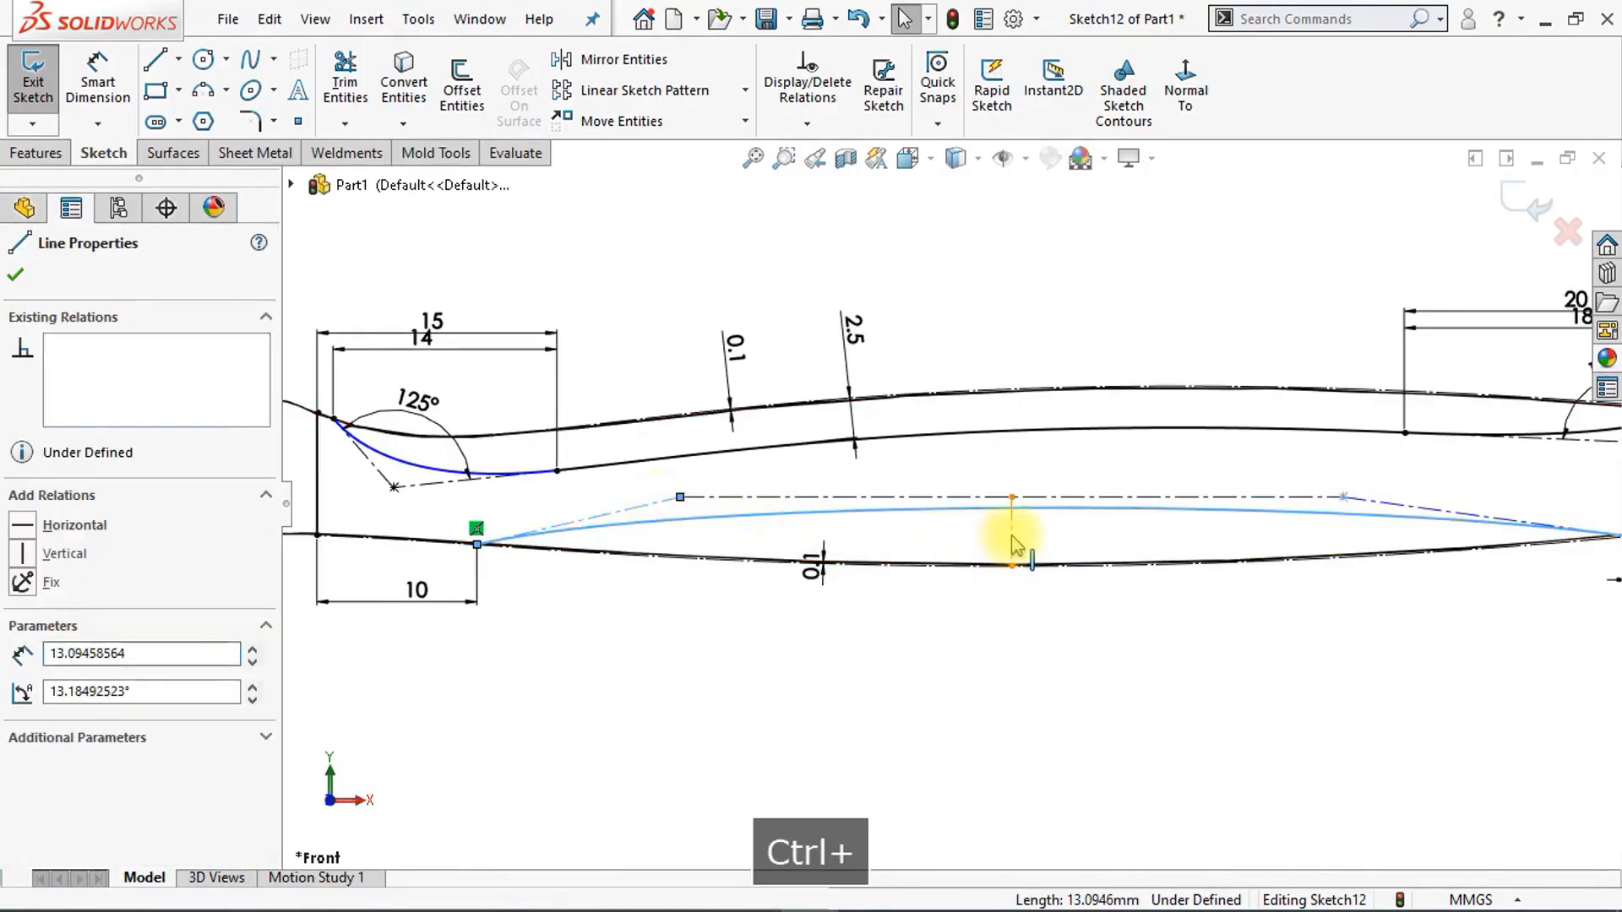
{"action": "left_click", "coordinate": [1013, 541]}
{"action": "left_click", "coordinate": [1394, 514], "text": "ctrl"}
{"action": "left_click", "coordinate": [1394, 513], "text": "ctrl"}
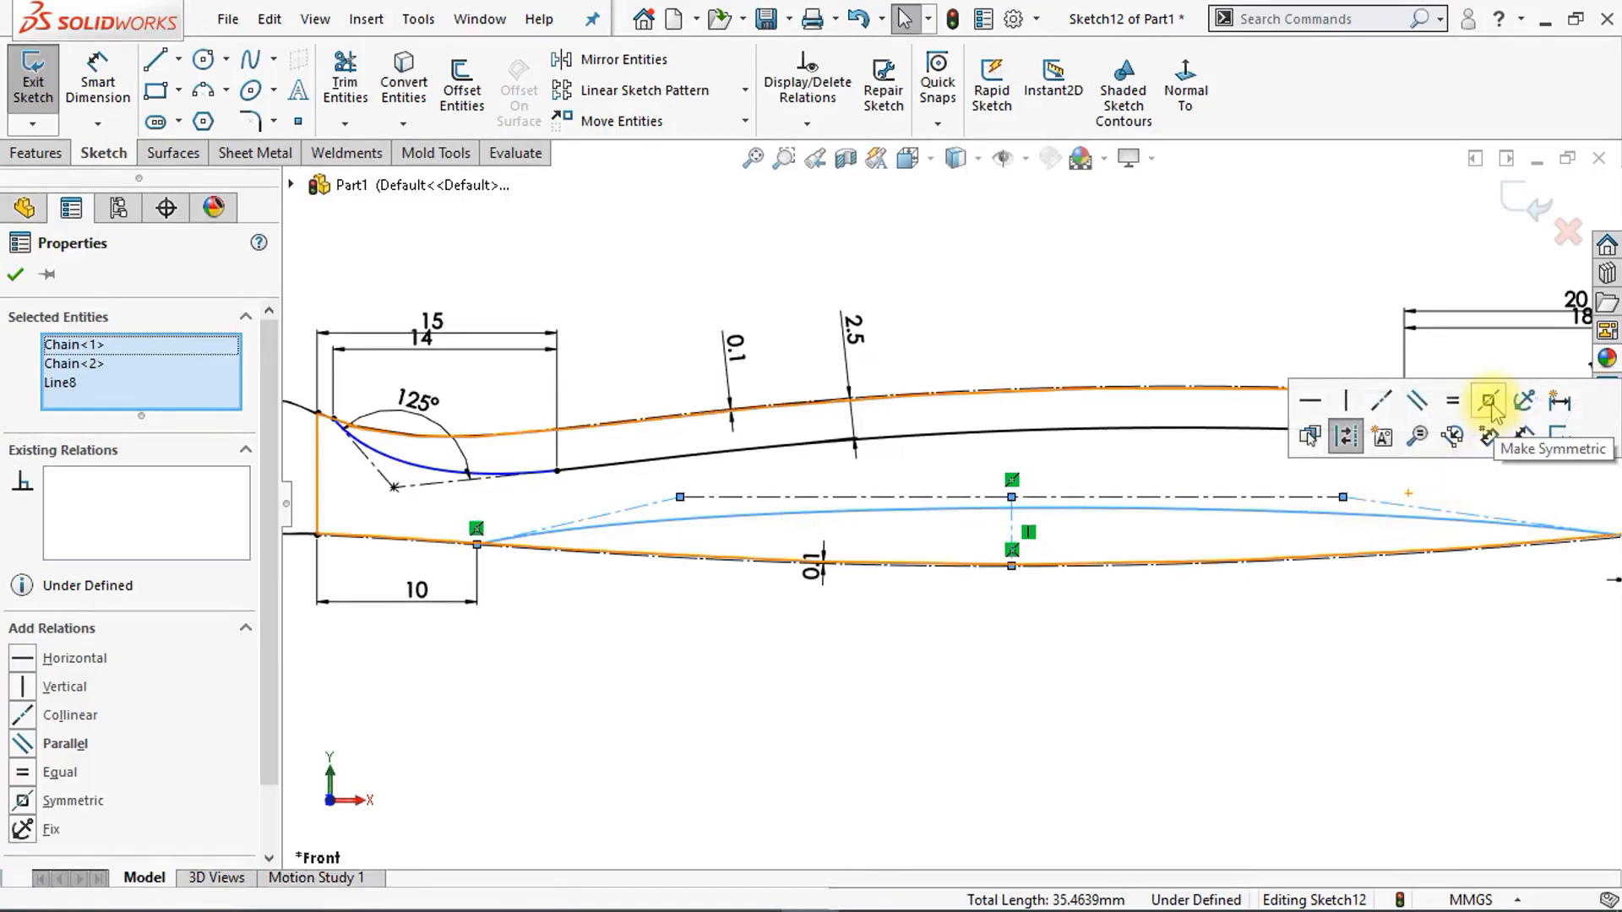
{"action": "left_click", "coordinate": [1488, 403]}
{"action": "left_click", "coordinate": [1312, 661]}
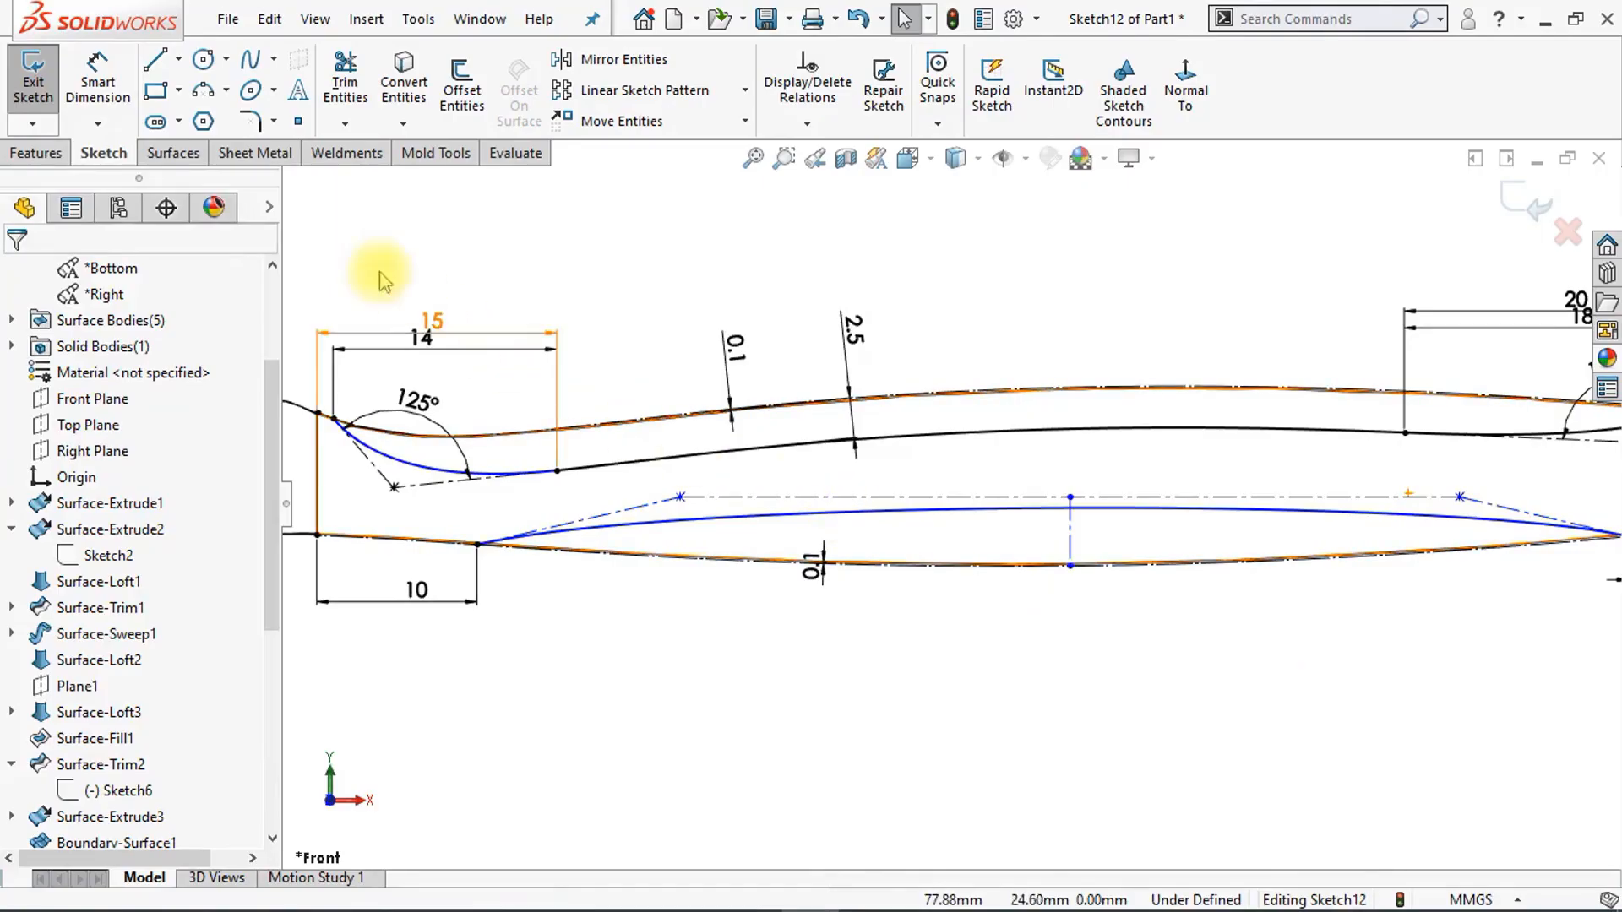
Step: Dimension the length of the lower spline's horizontal control-polygon segment as 55 mm
{"action": "left_click", "coordinate": [118, 99]}
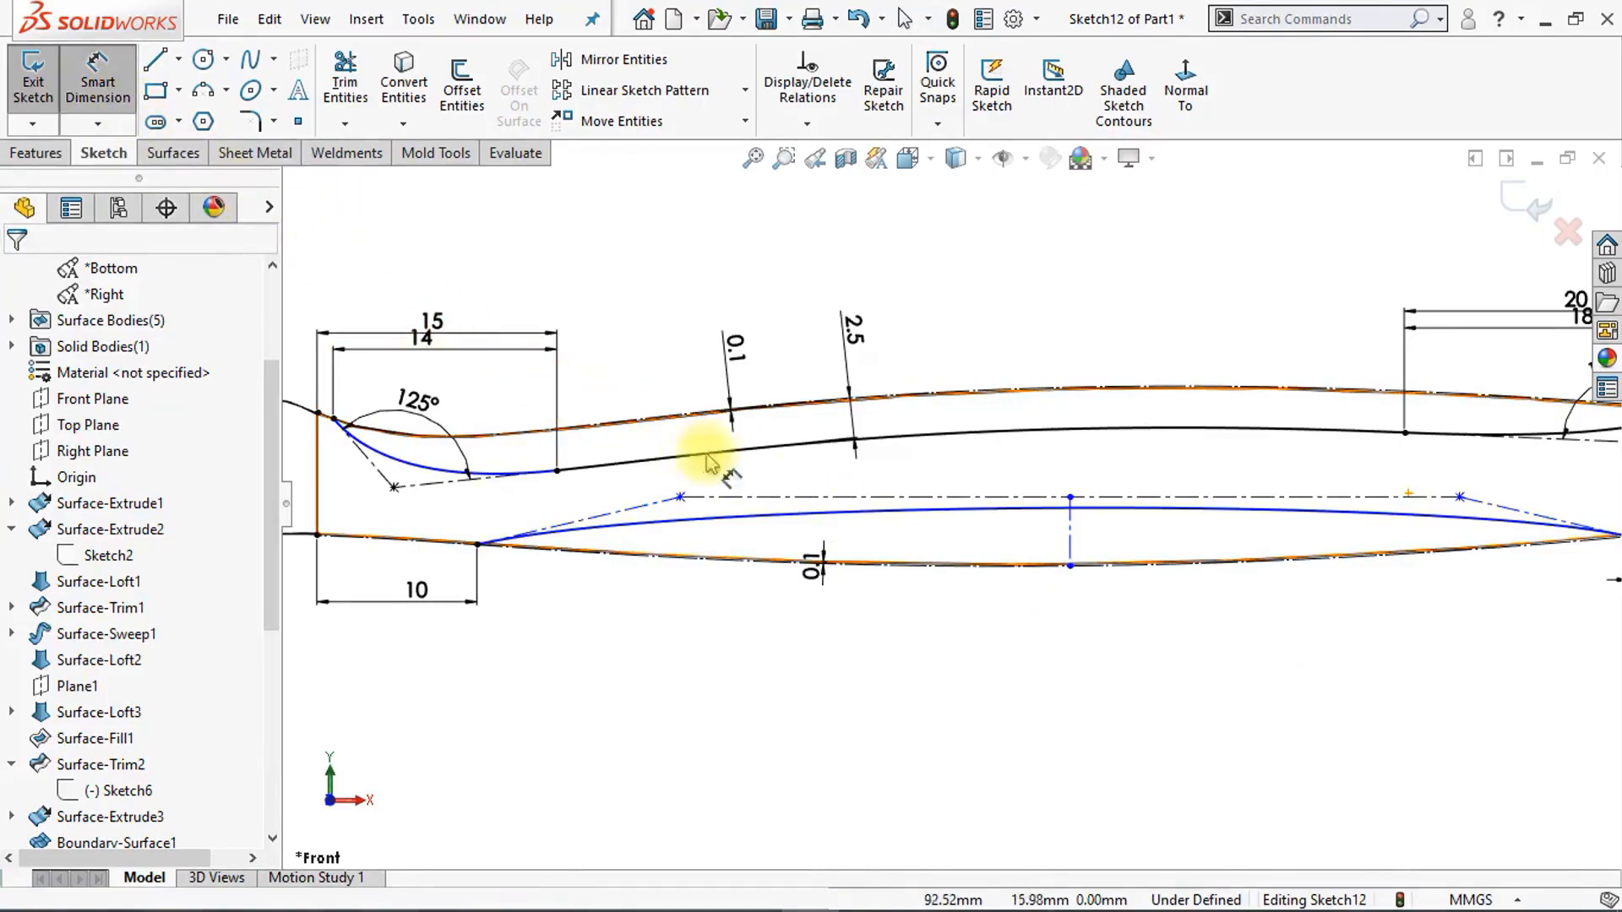
{"action": "left_click", "coordinate": [1166, 500]}
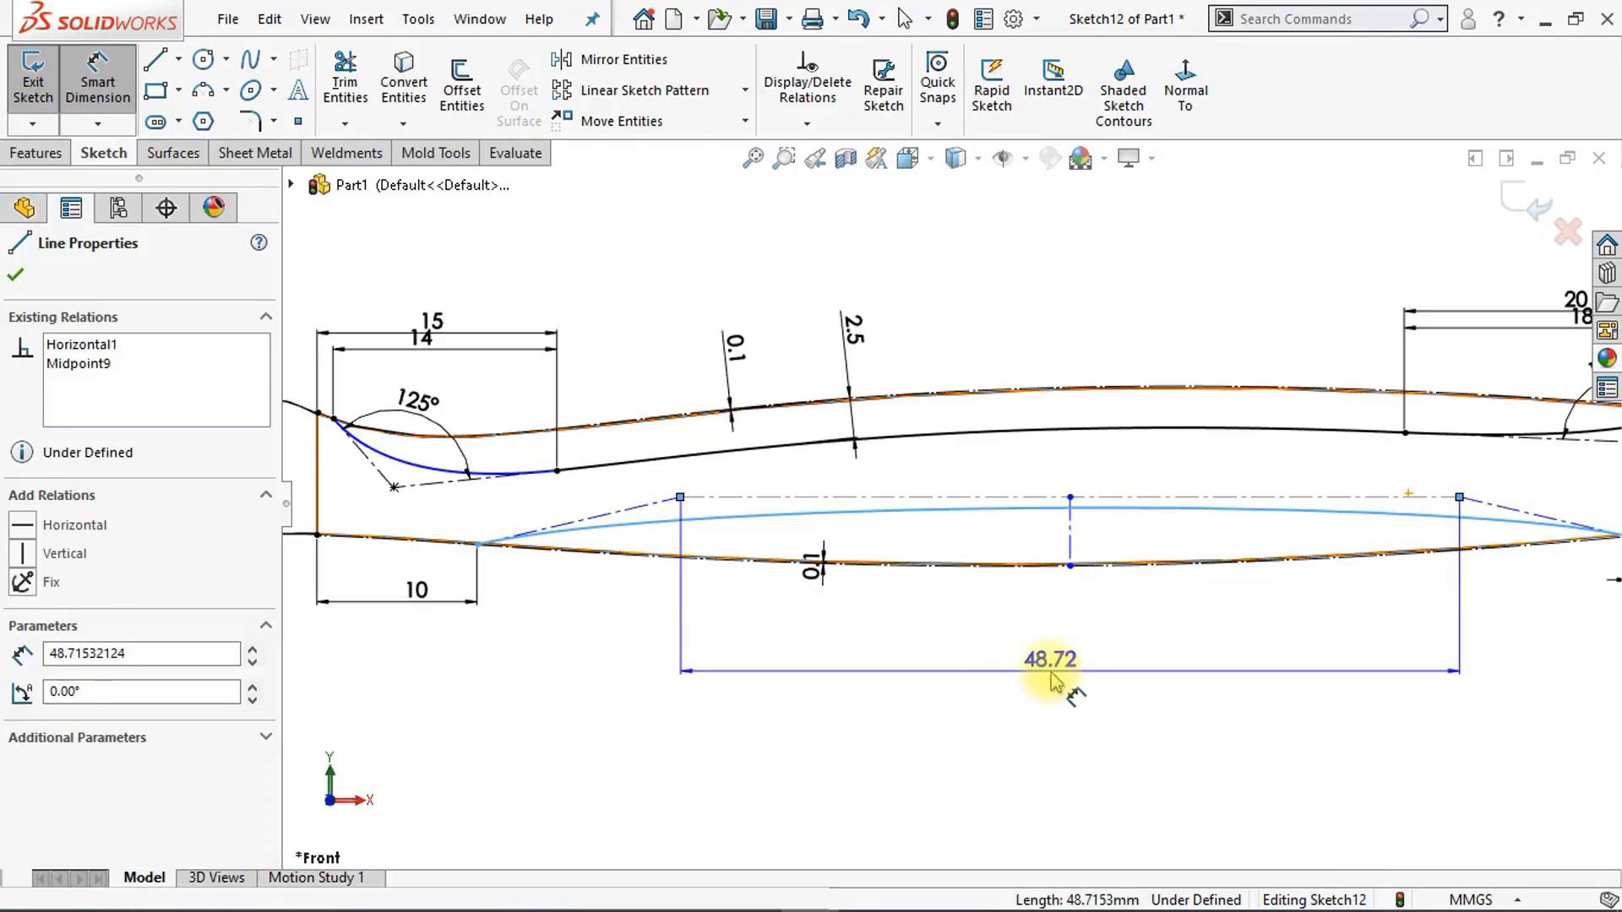
{"action": "left_click", "coordinate": [1056, 683]}
{"action": "type", "text": "55"}
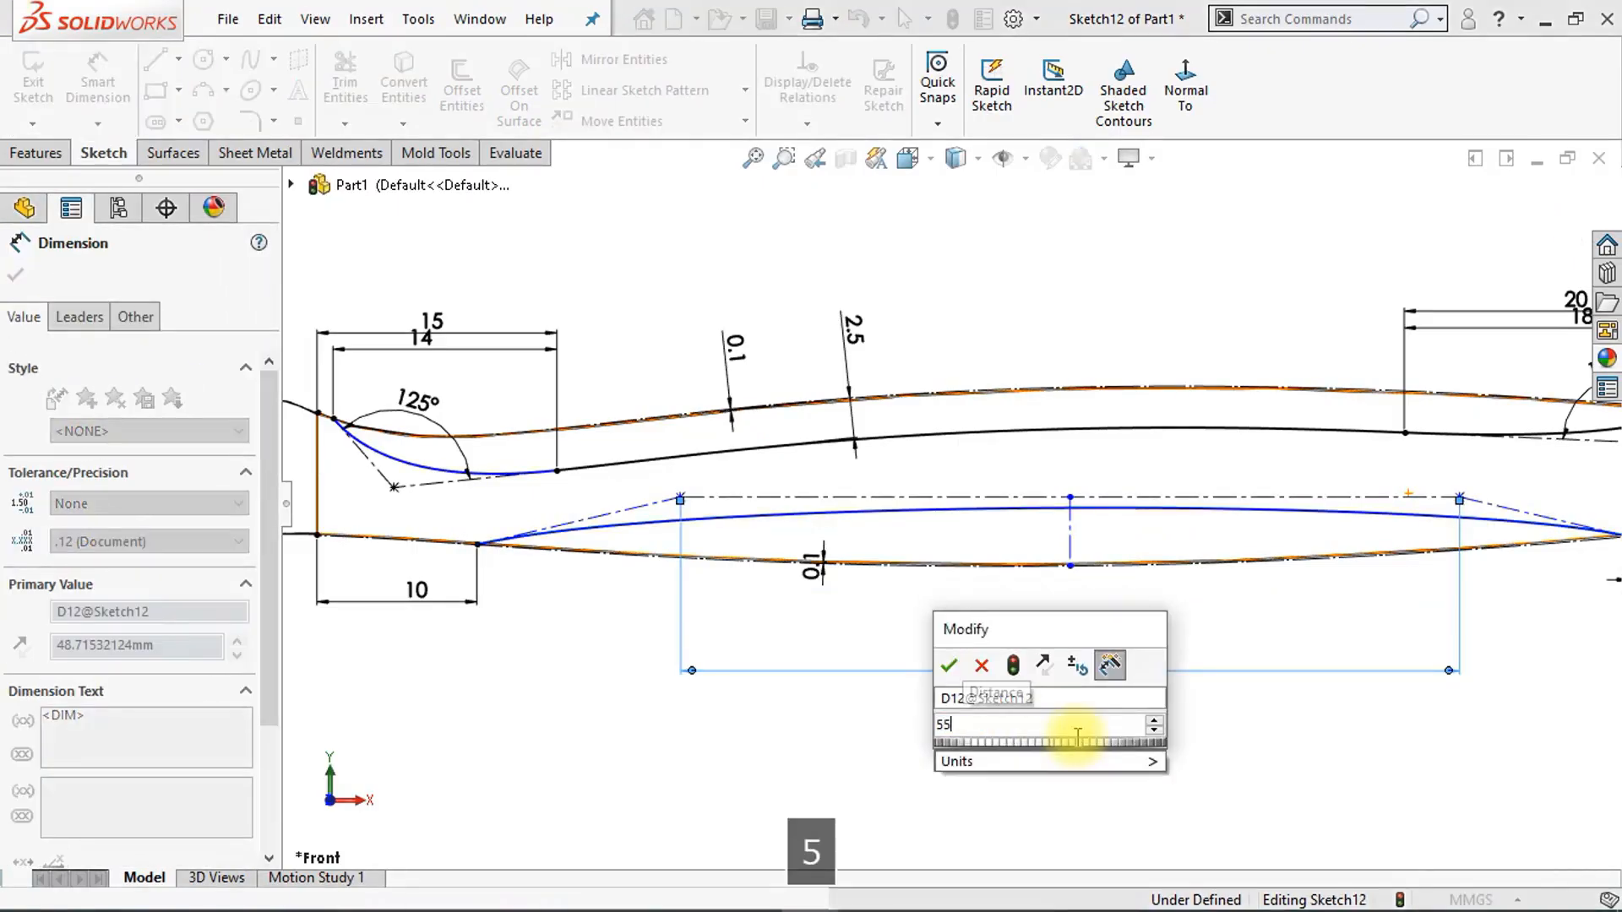
{"action": "key", "text": "Return"}
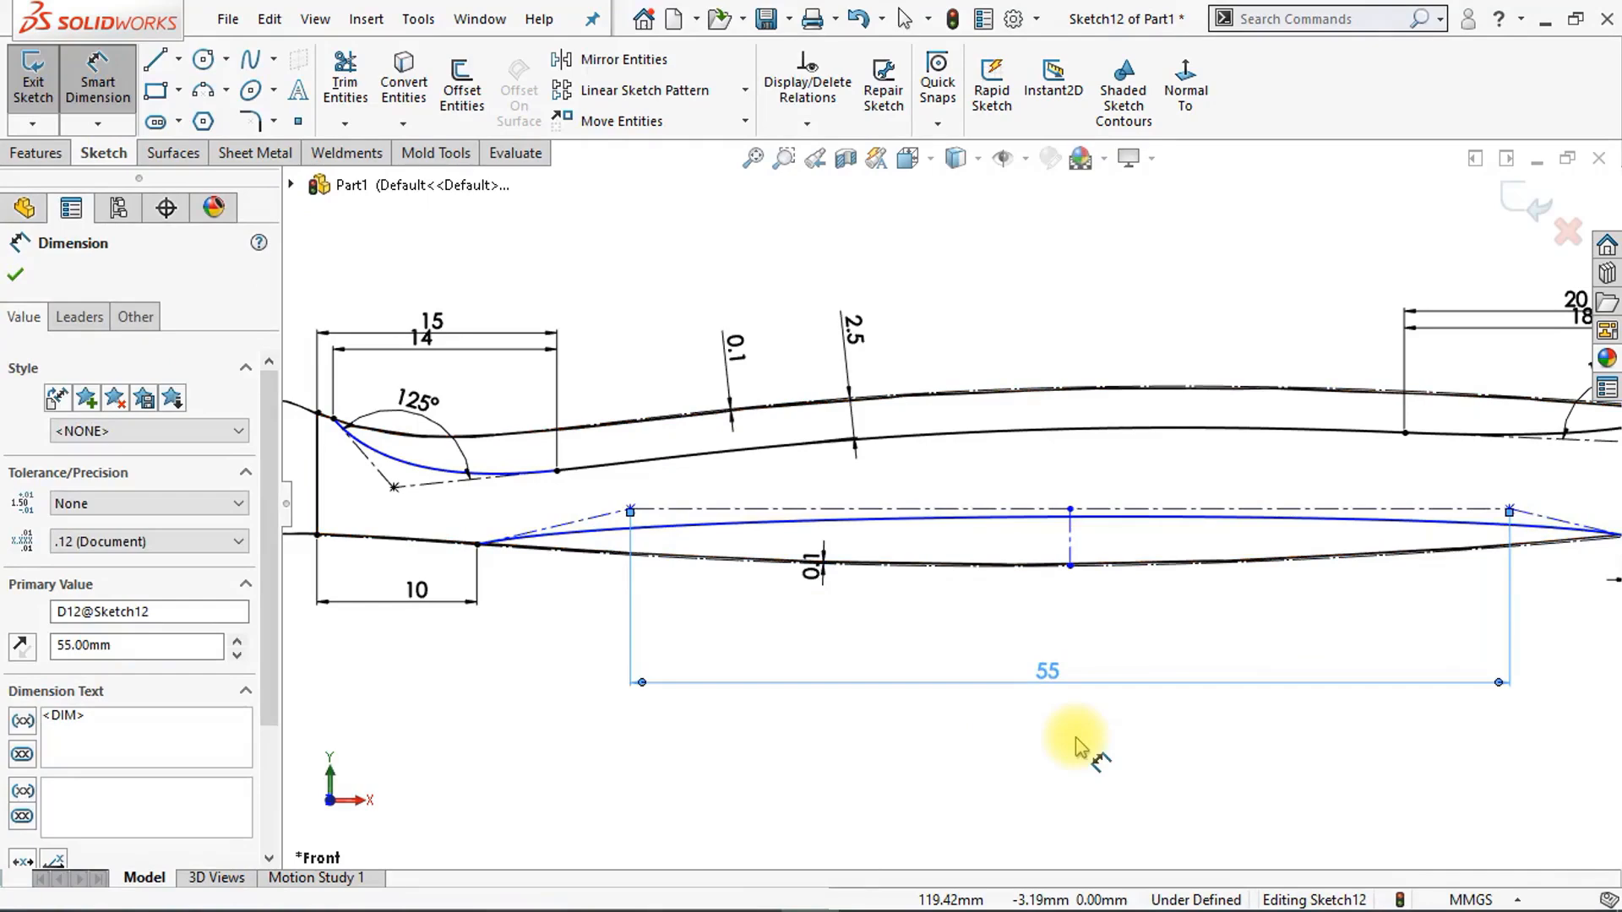
{"action": "scroll", "coordinate": [1075, 747], "scroll_direction": "up", "scroll_amount": 2}
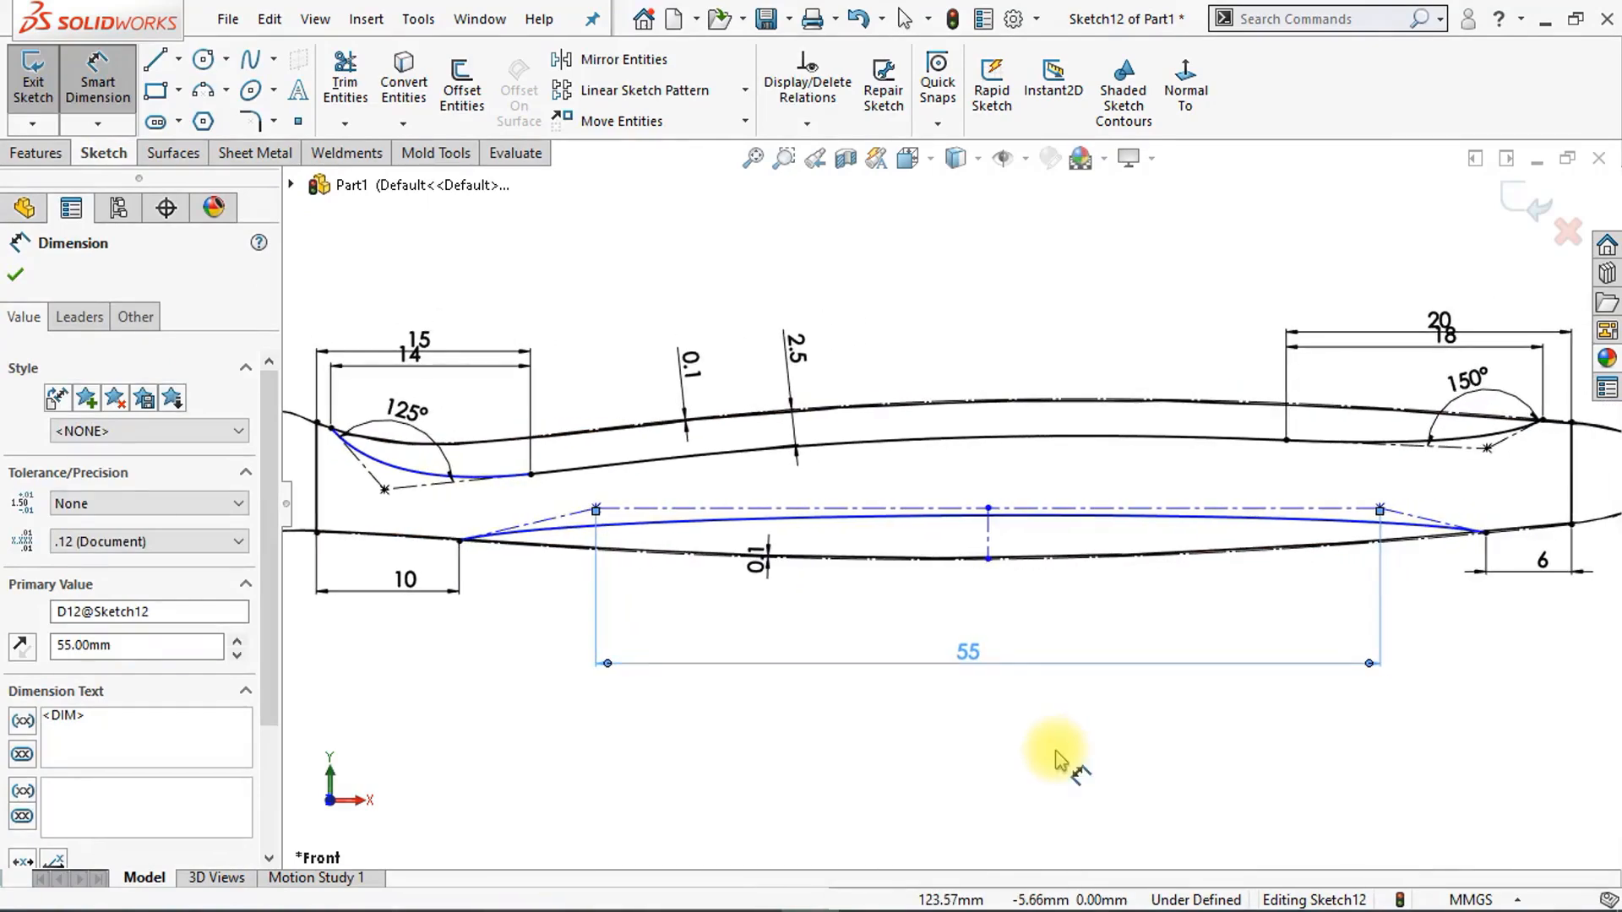
{"action": "key", "text": "Escape"}
{"action": "key", "text": "Escape"}
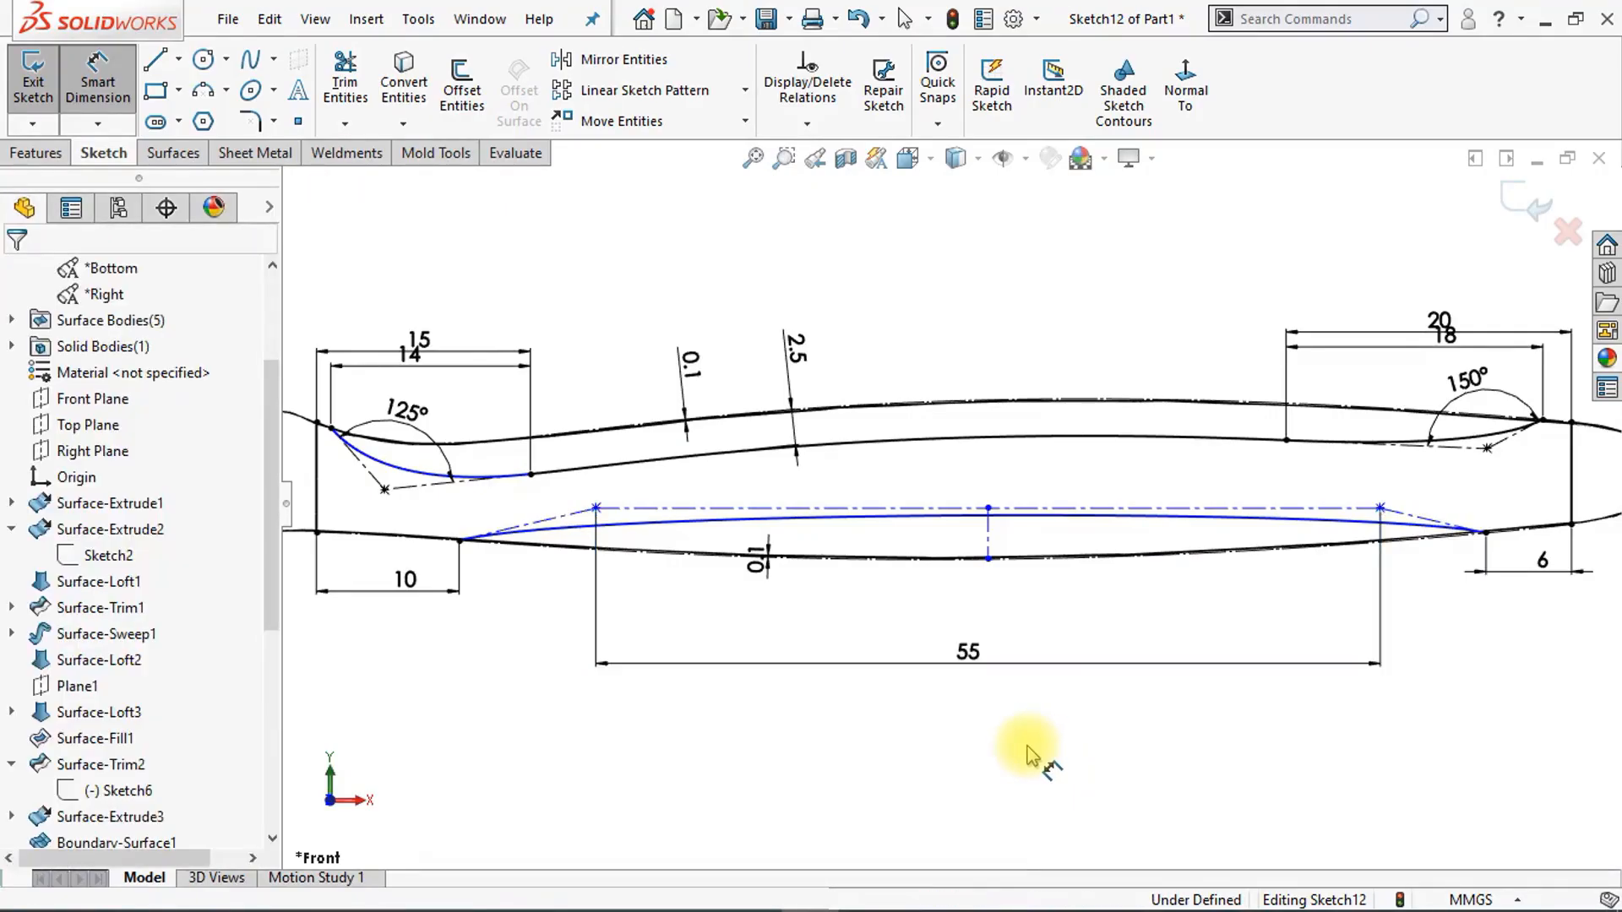
Step: Raise the lower spline's control polygon and dimension the angle between its neck-side segment and the vertical construction line as 60°
{"action": "left_click_drag", "start_coordinate": [594, 509], "coordinate": [572, 504]}
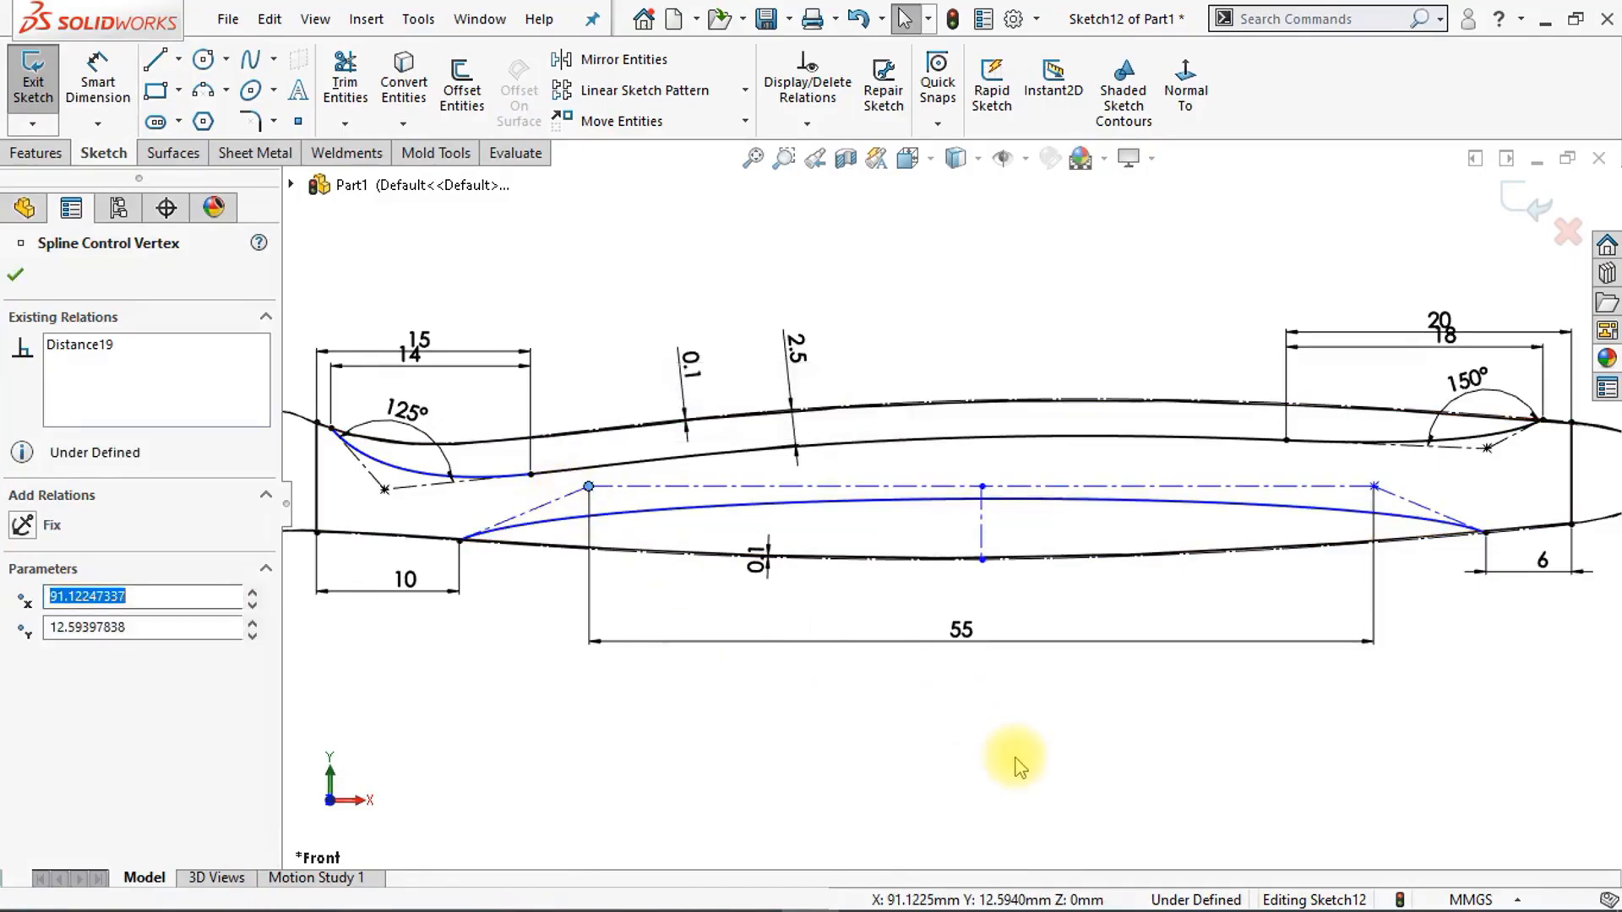
{"action": "scroll", "coordinate": [1015, 758], "scroll_direction": "down", "scroll_amount": 1}
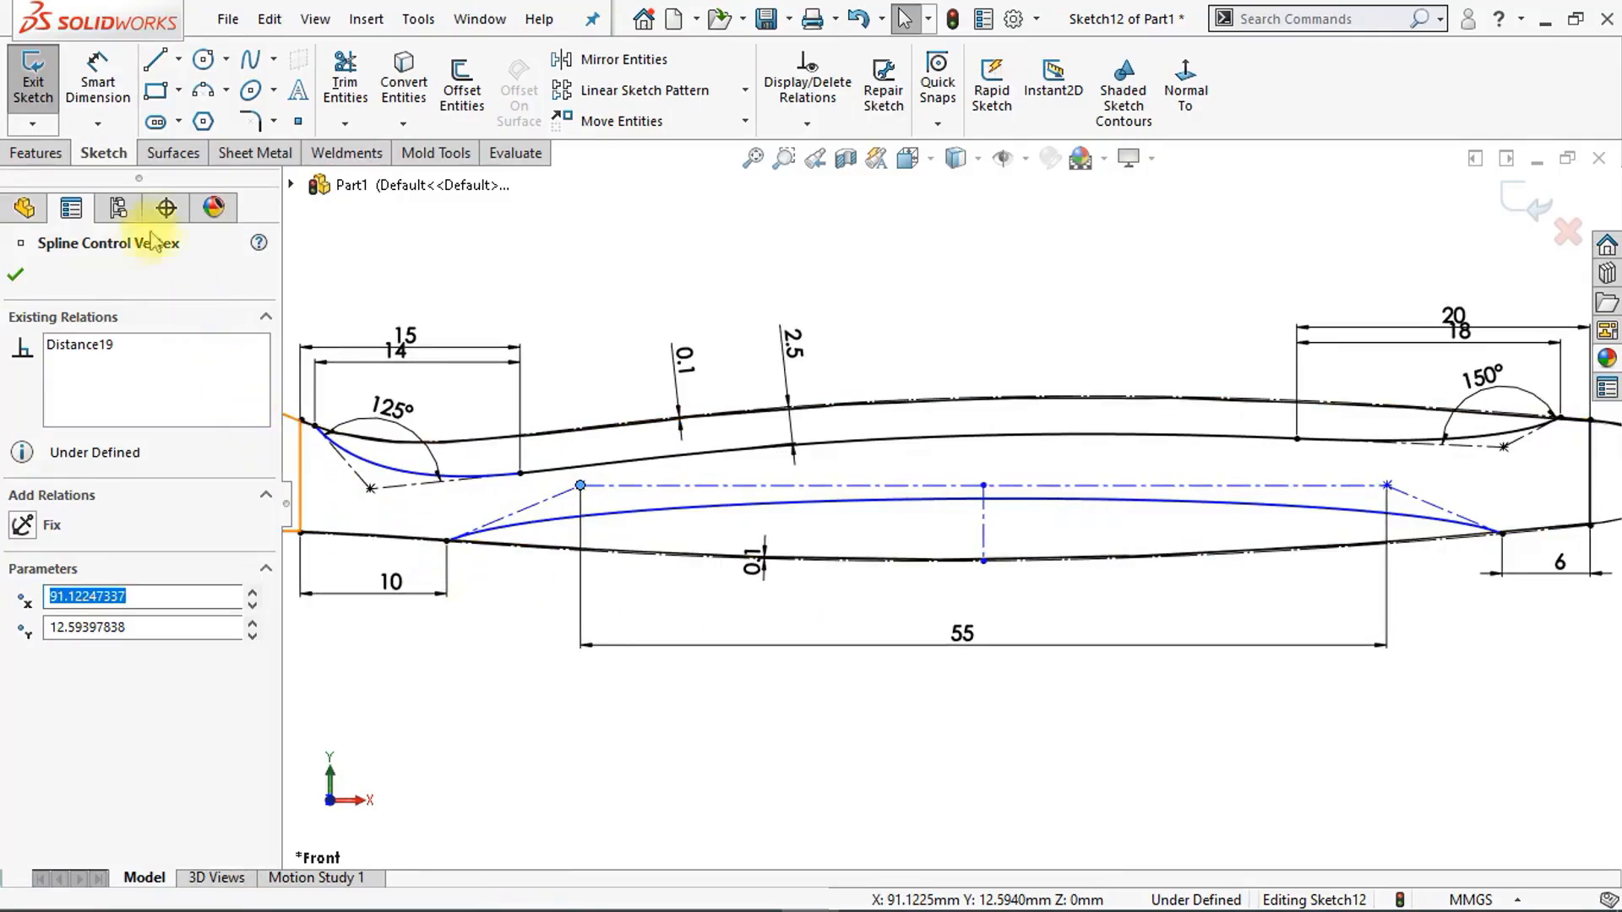
{"action": "left_click", "coordinate": [98, 84]}
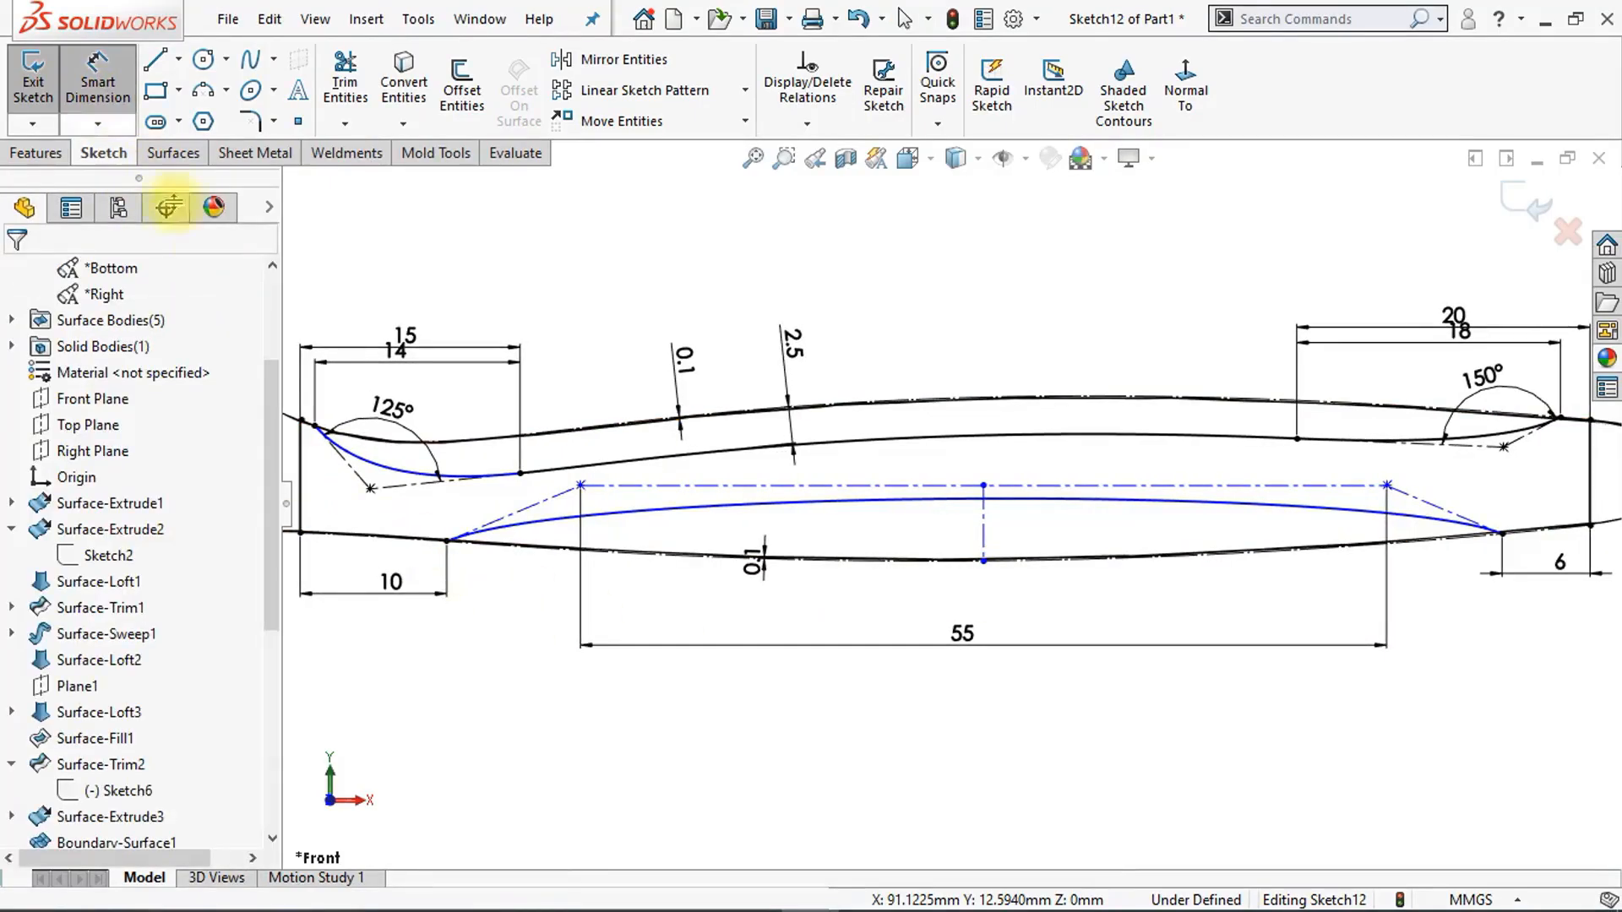
{"action": "left_click", "coordinate": [539, 510]}
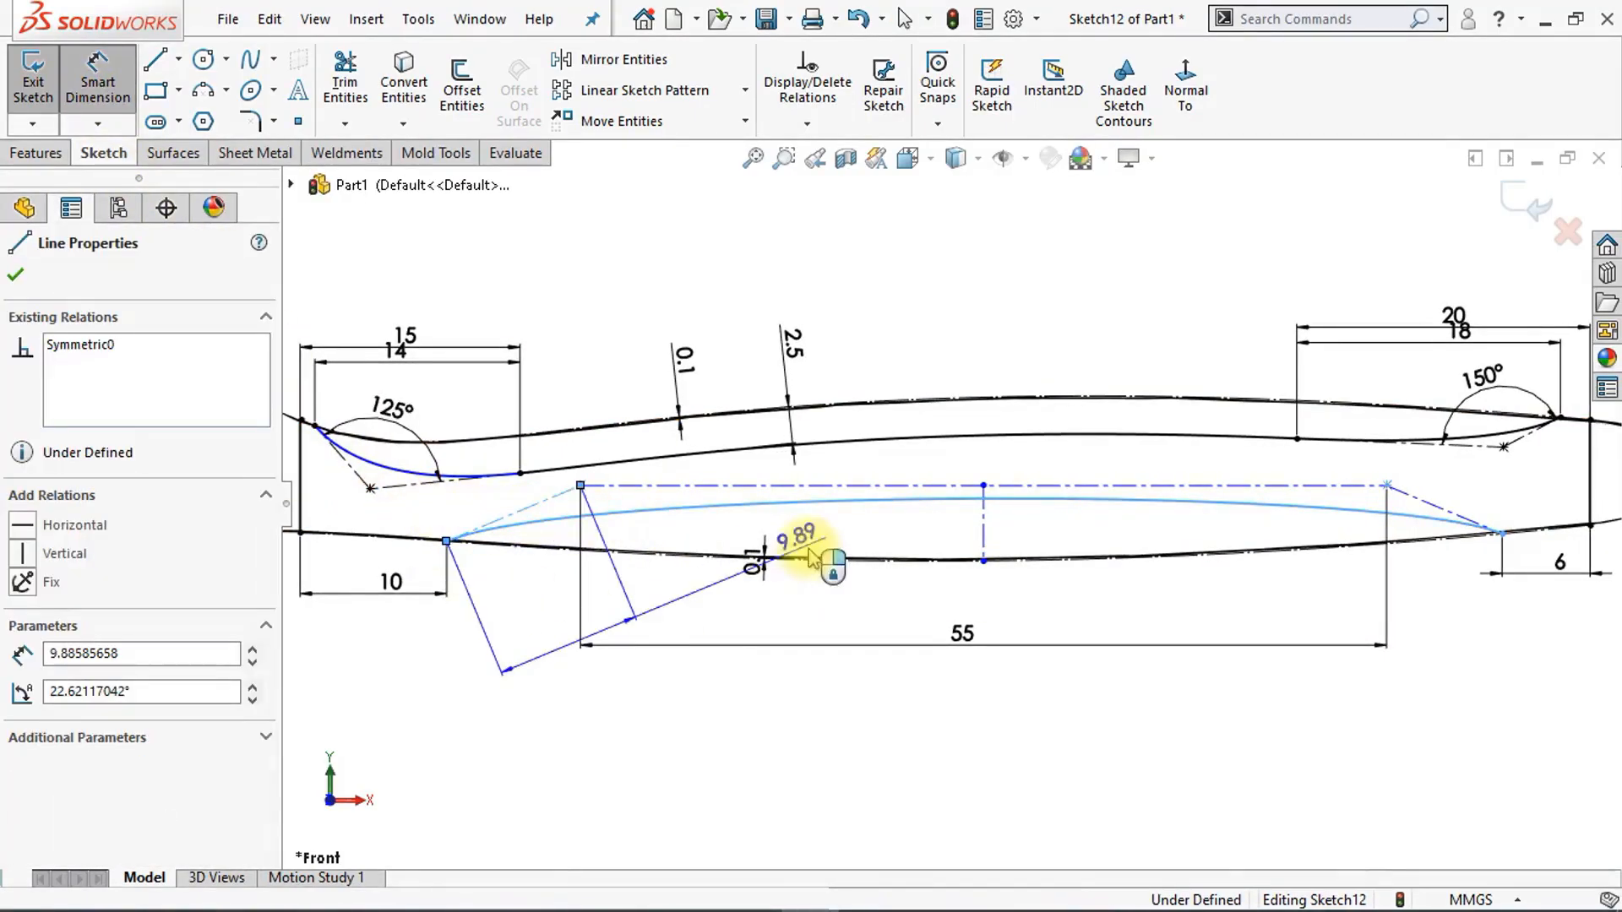
{"action": "left_click", "coordinate": [983, 541]}
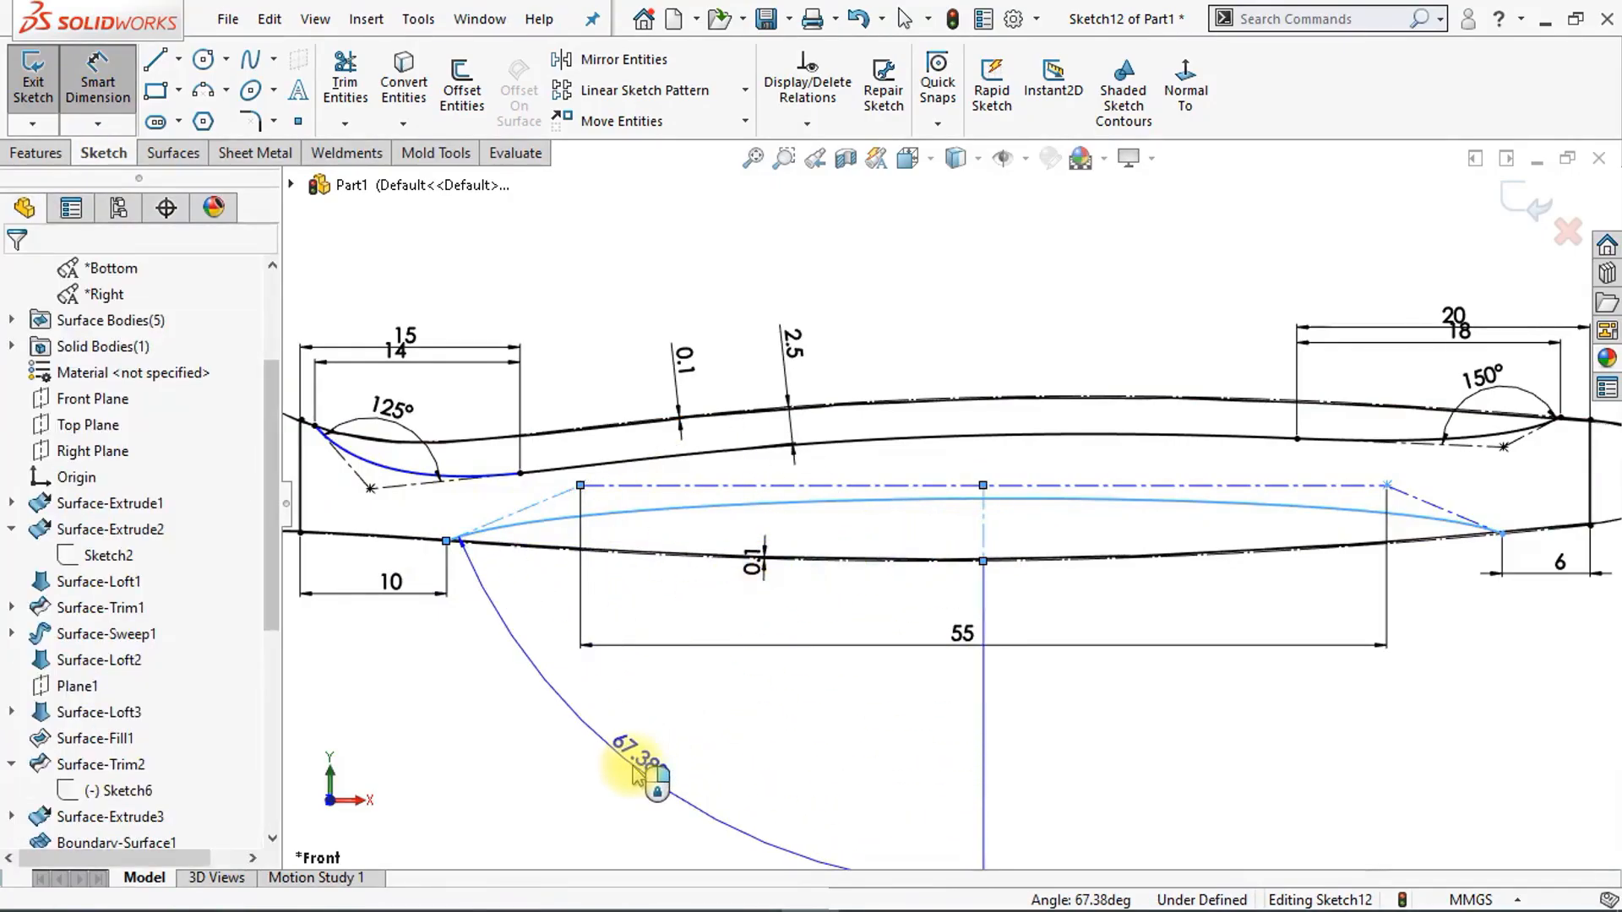
{"action": "left_click", "coordinate": [635, 774]}
{"action": "type", "text": "60"}
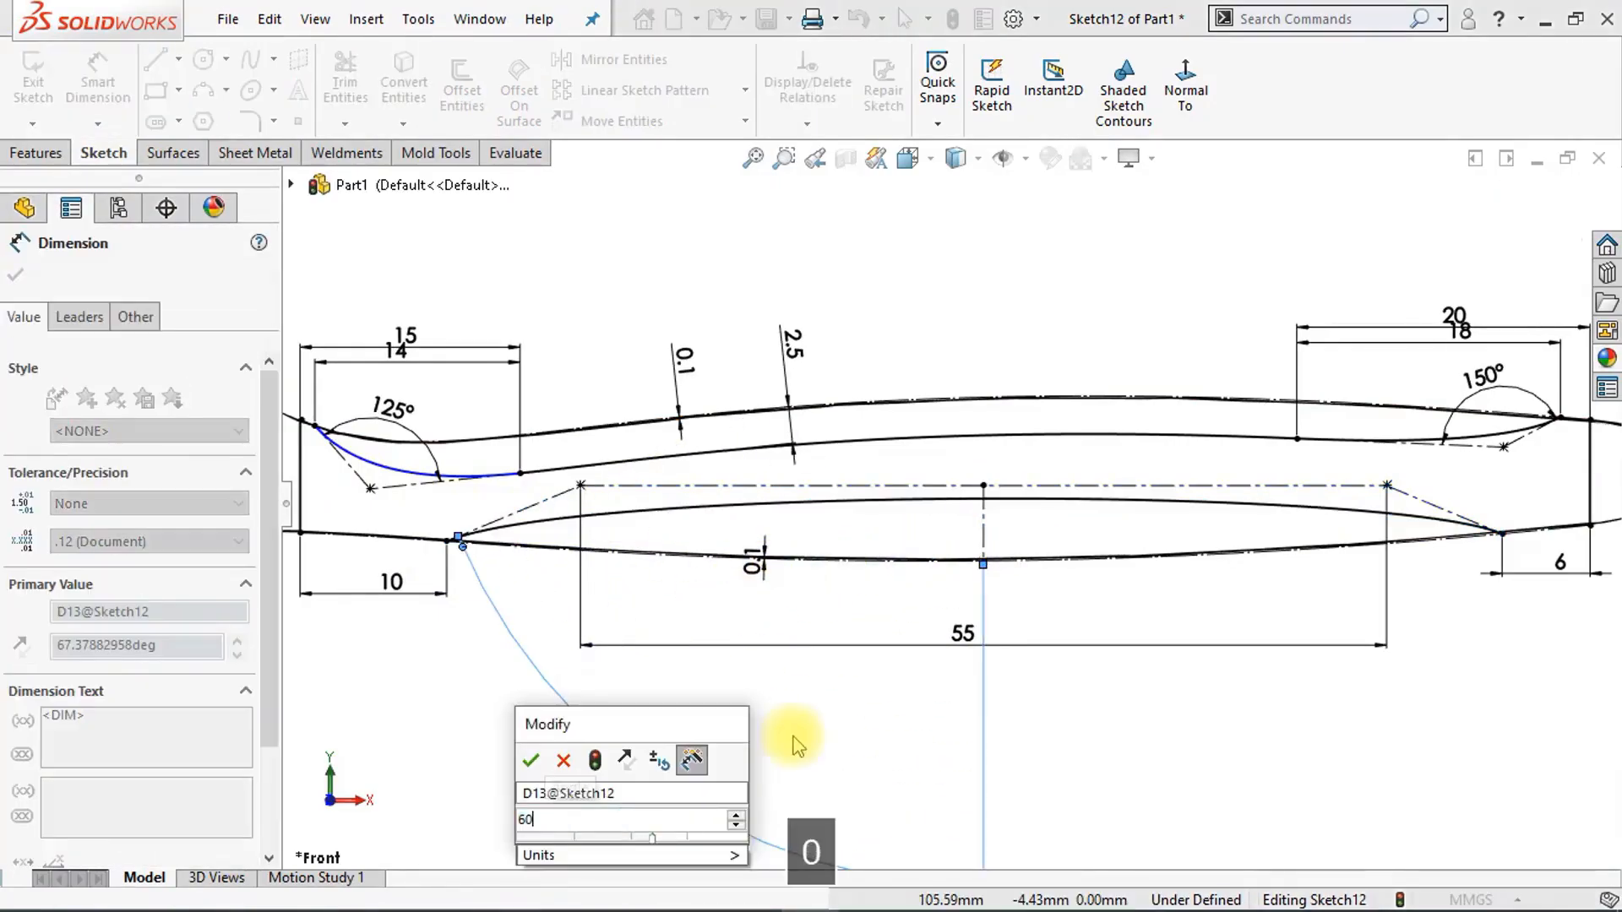
{"action": "key", "text": "Return"}
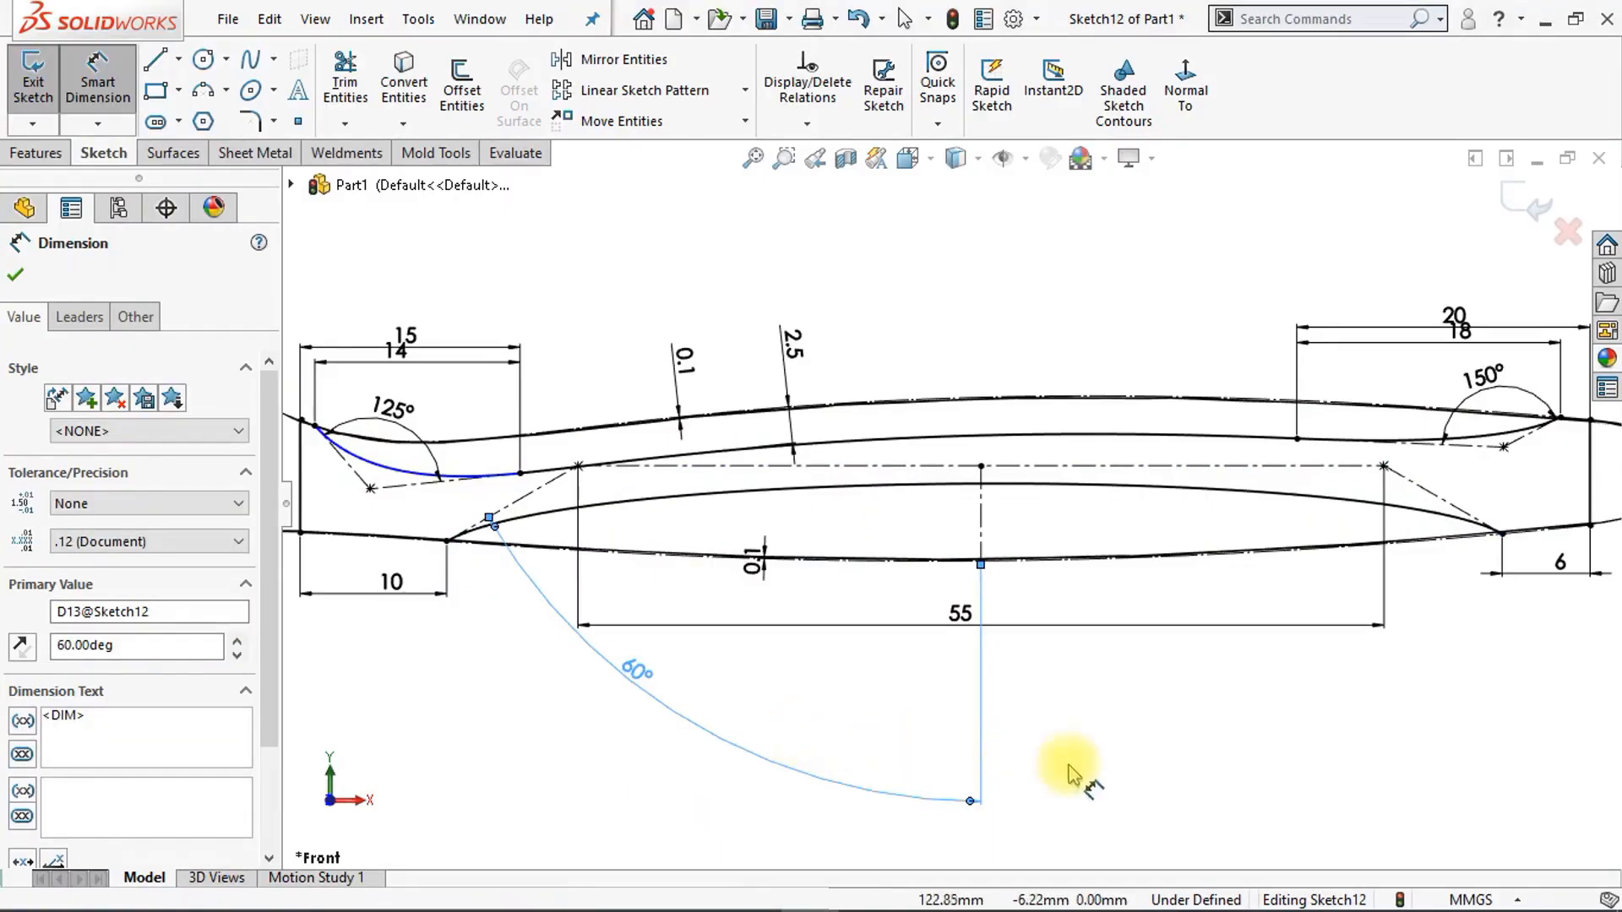
{"action": "left_click", "coordinate": [1133, 786]}
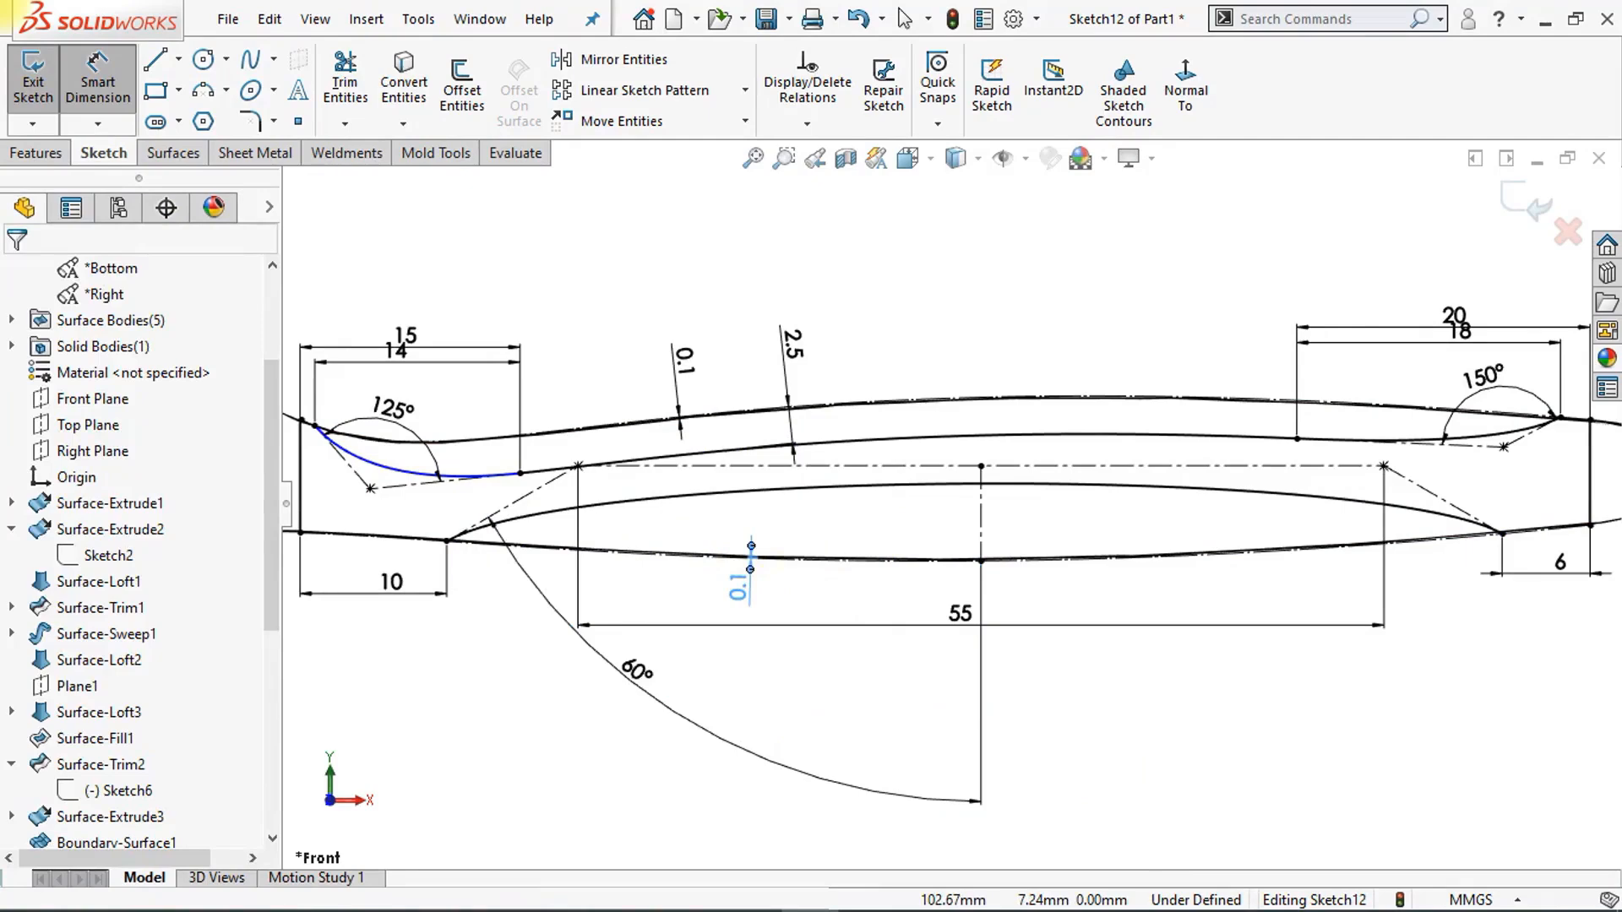
Step: Reposition the lower 0.1 mm offset dimension and the 60° angle dimension clear of the sketch geometry
{"action": "left_click_drag", "start_coordinate": [650, 678], "coordinate": [604, 698]}
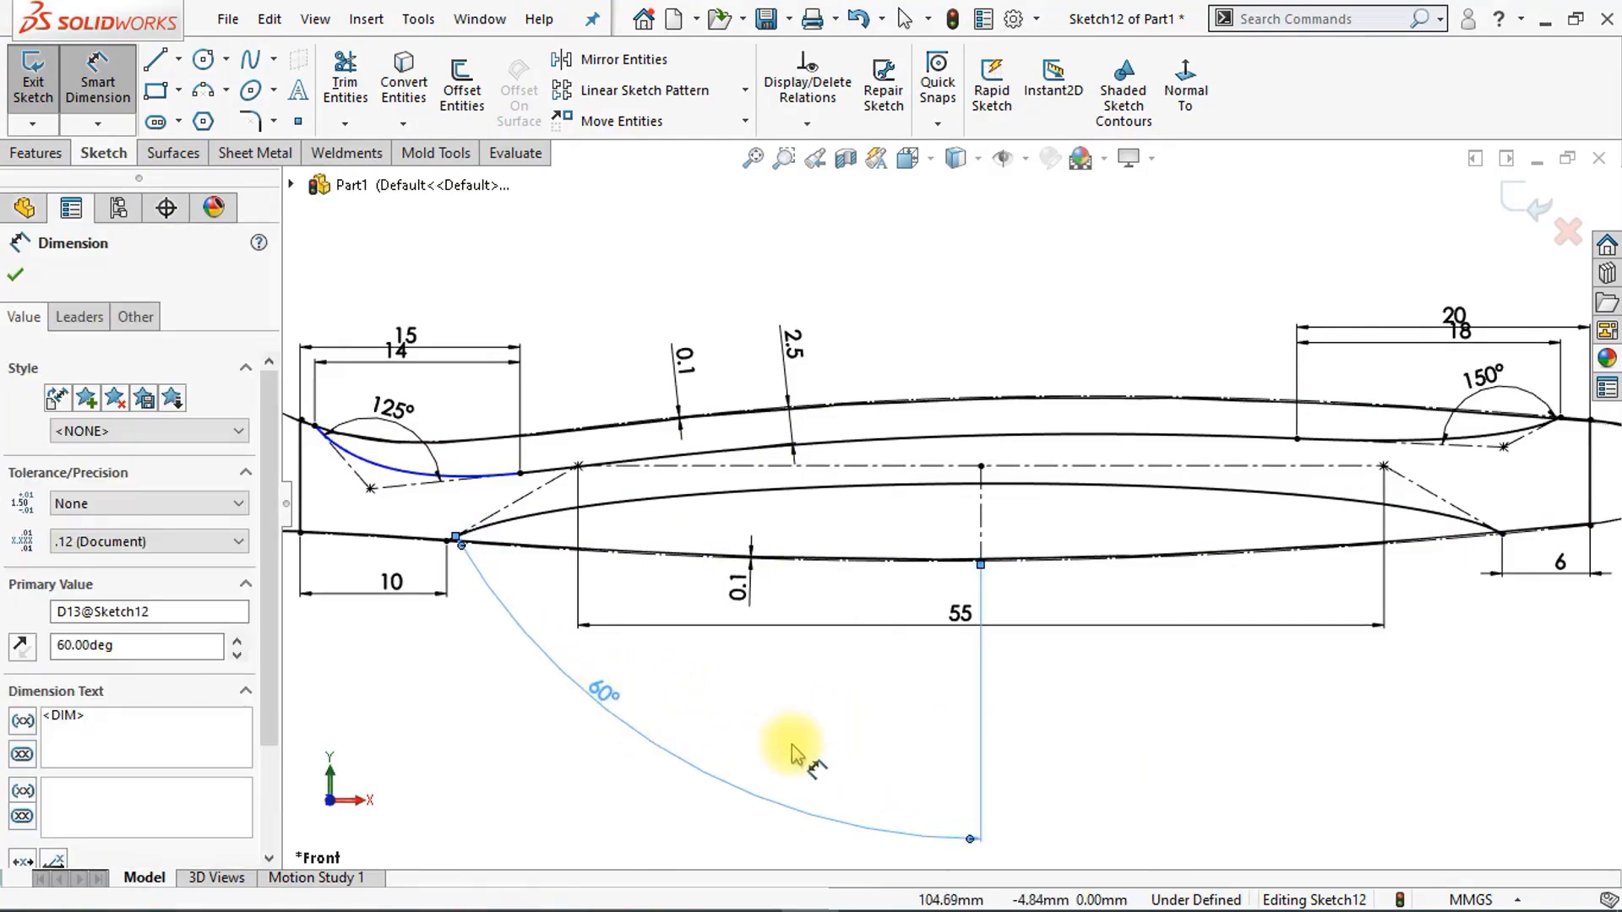
{"action": "scroll", "coordinate": [862, 735], "scroll_direction": "up", "scroll_amount": 2}
{"action": "key", "text": "Escape"}
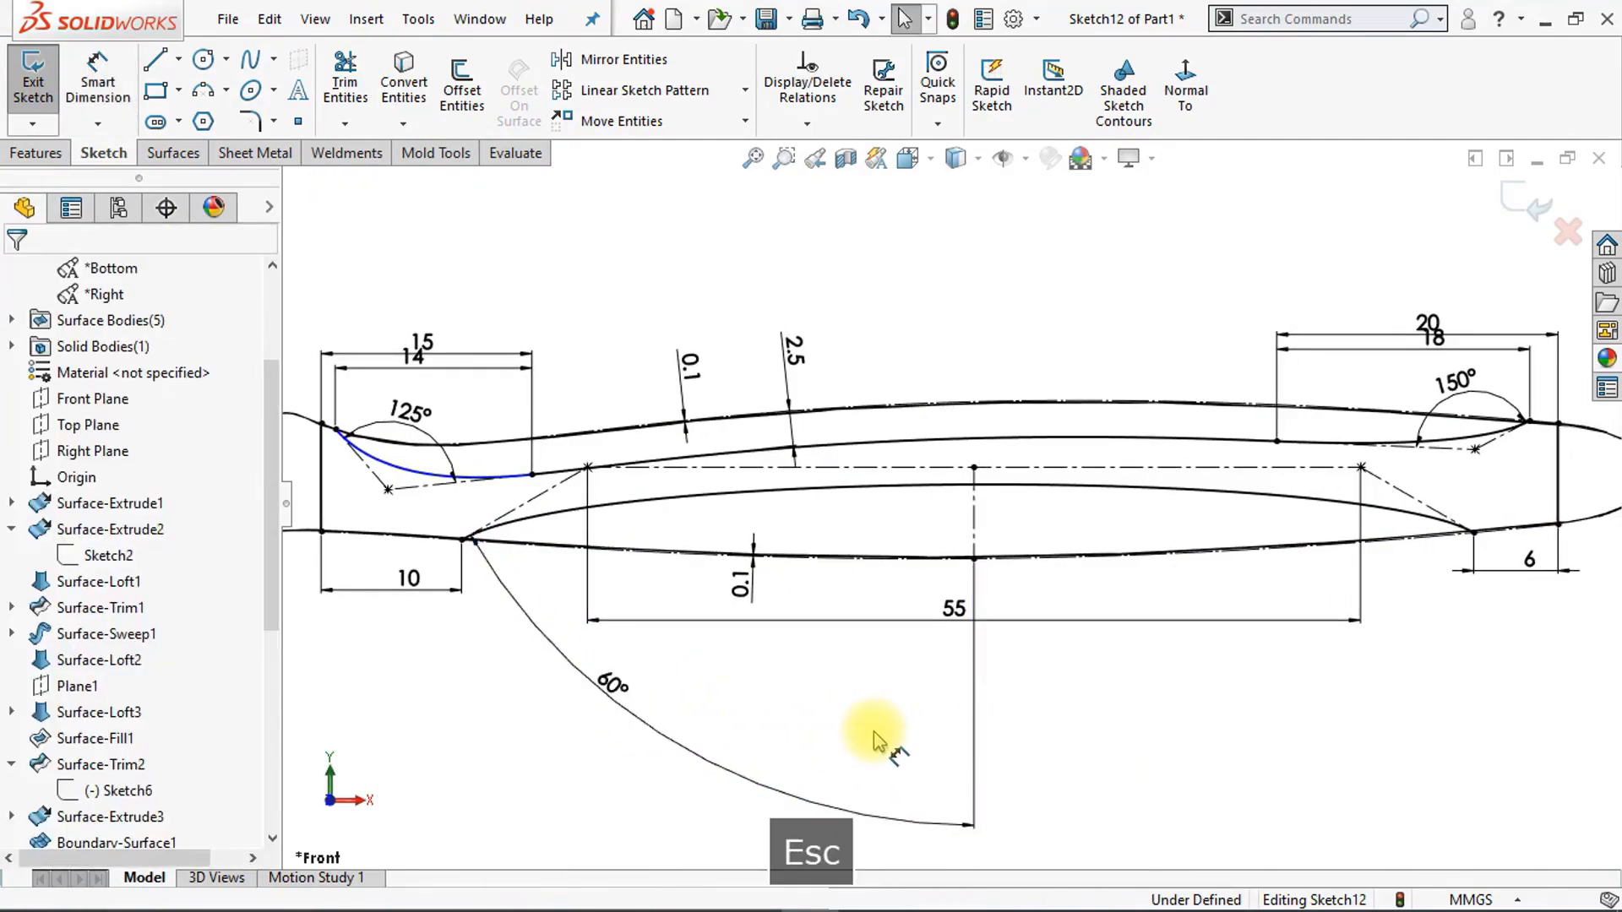
Step: Switch the model display to shaded with edges
{"action": "scroll", "coordinate": [892, 507], "scroll_direction": "up", "scroll_amount": 1}
{"action": "left_click", "coordinate": [957, 159]}
{"action": "left_click", "coordinate": [963, 197]}
{"action": "scroll", "coordinate": [960, 191], "scroll_direction": "up", "scroll_amount": 4}
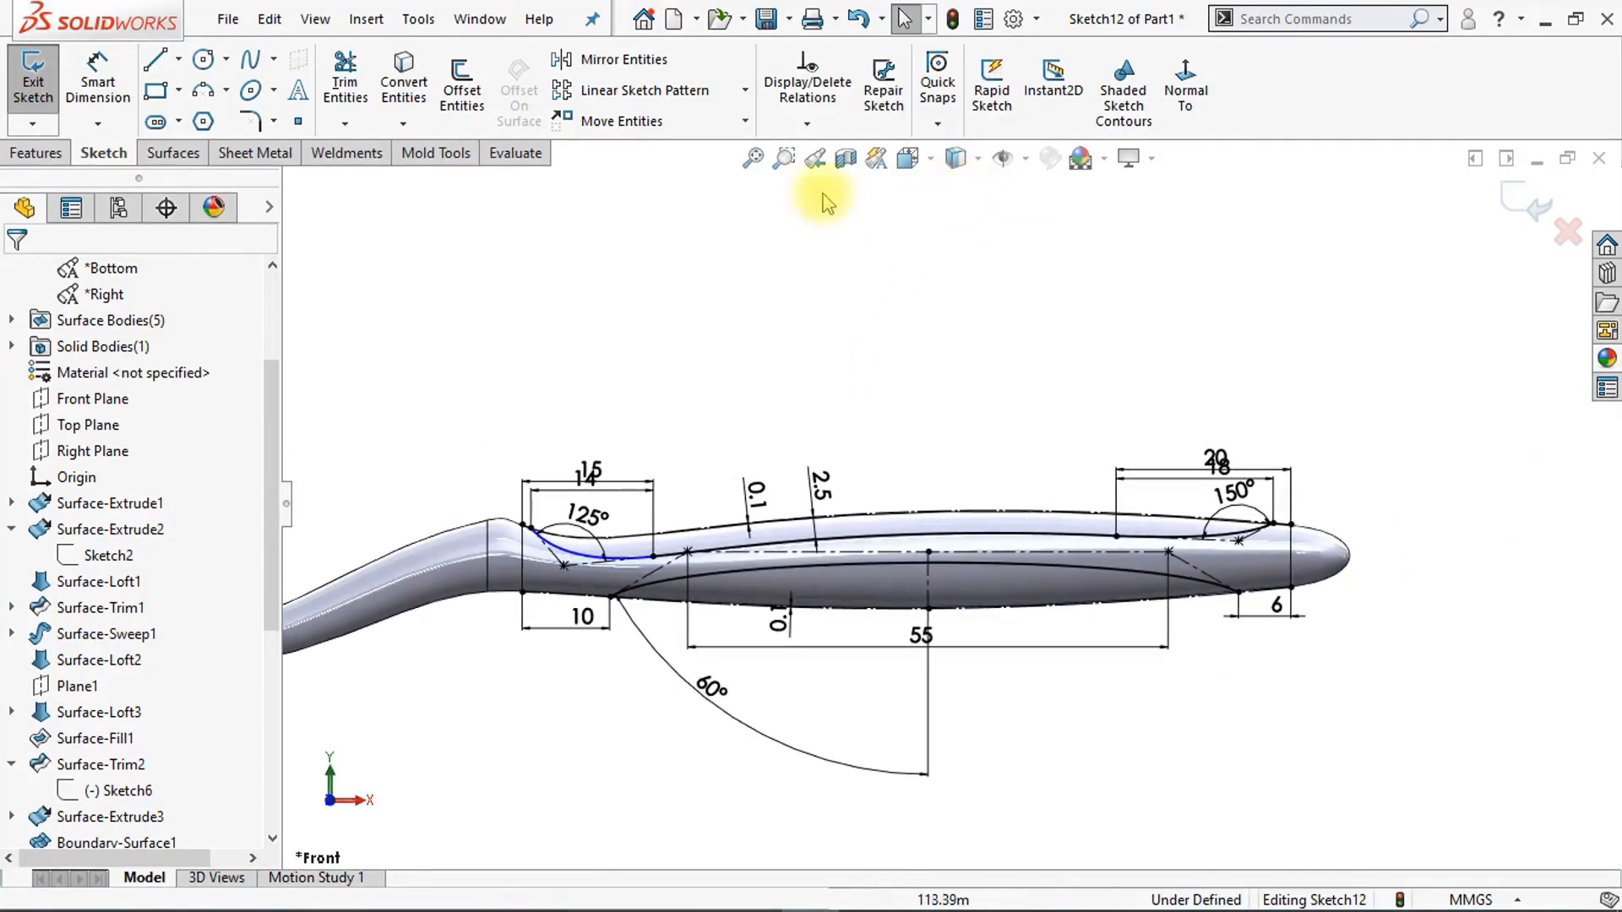
Step: Create a projection split line from the current sketch on both long side faces of the handle grip
{"action": "left_click", "coordinate": [175, 152]}
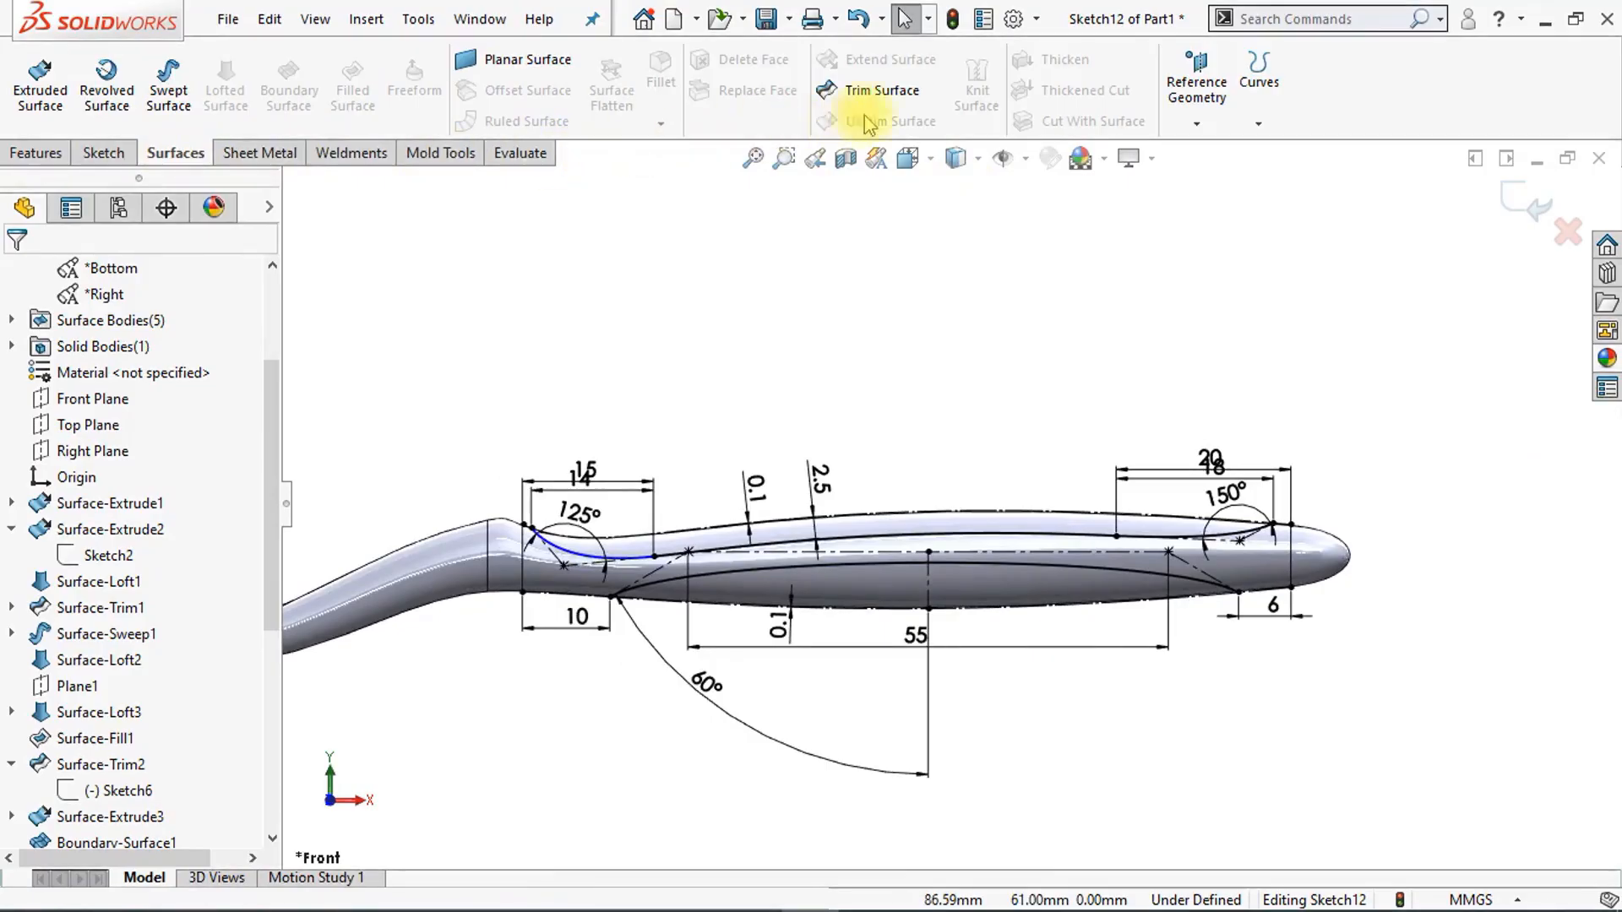
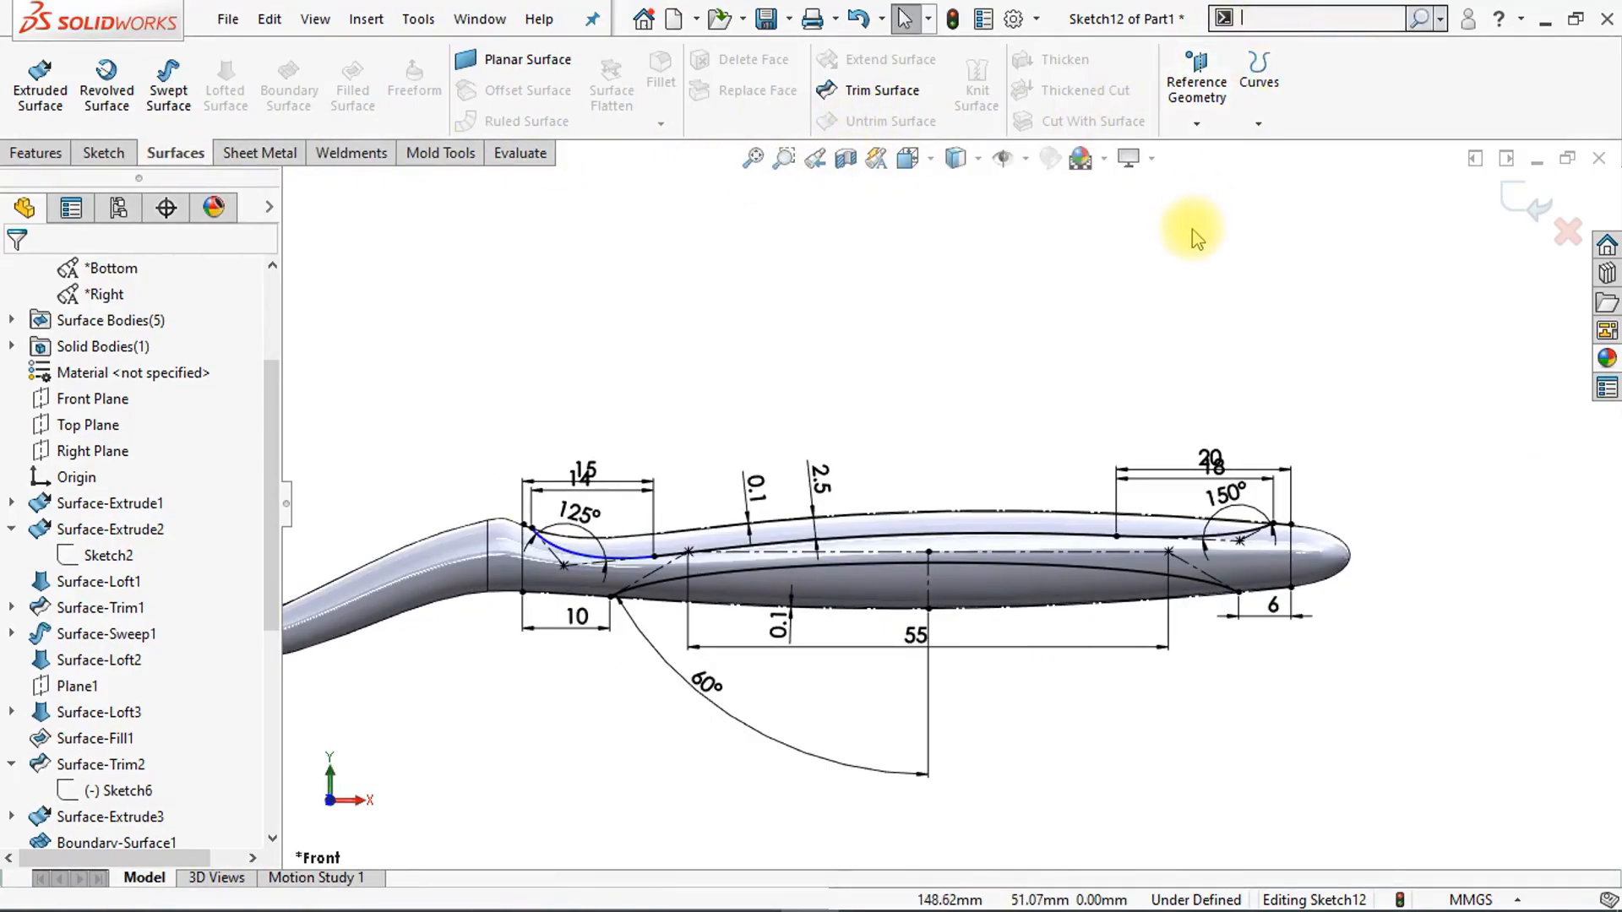
{"action": "type", "text": "split"}
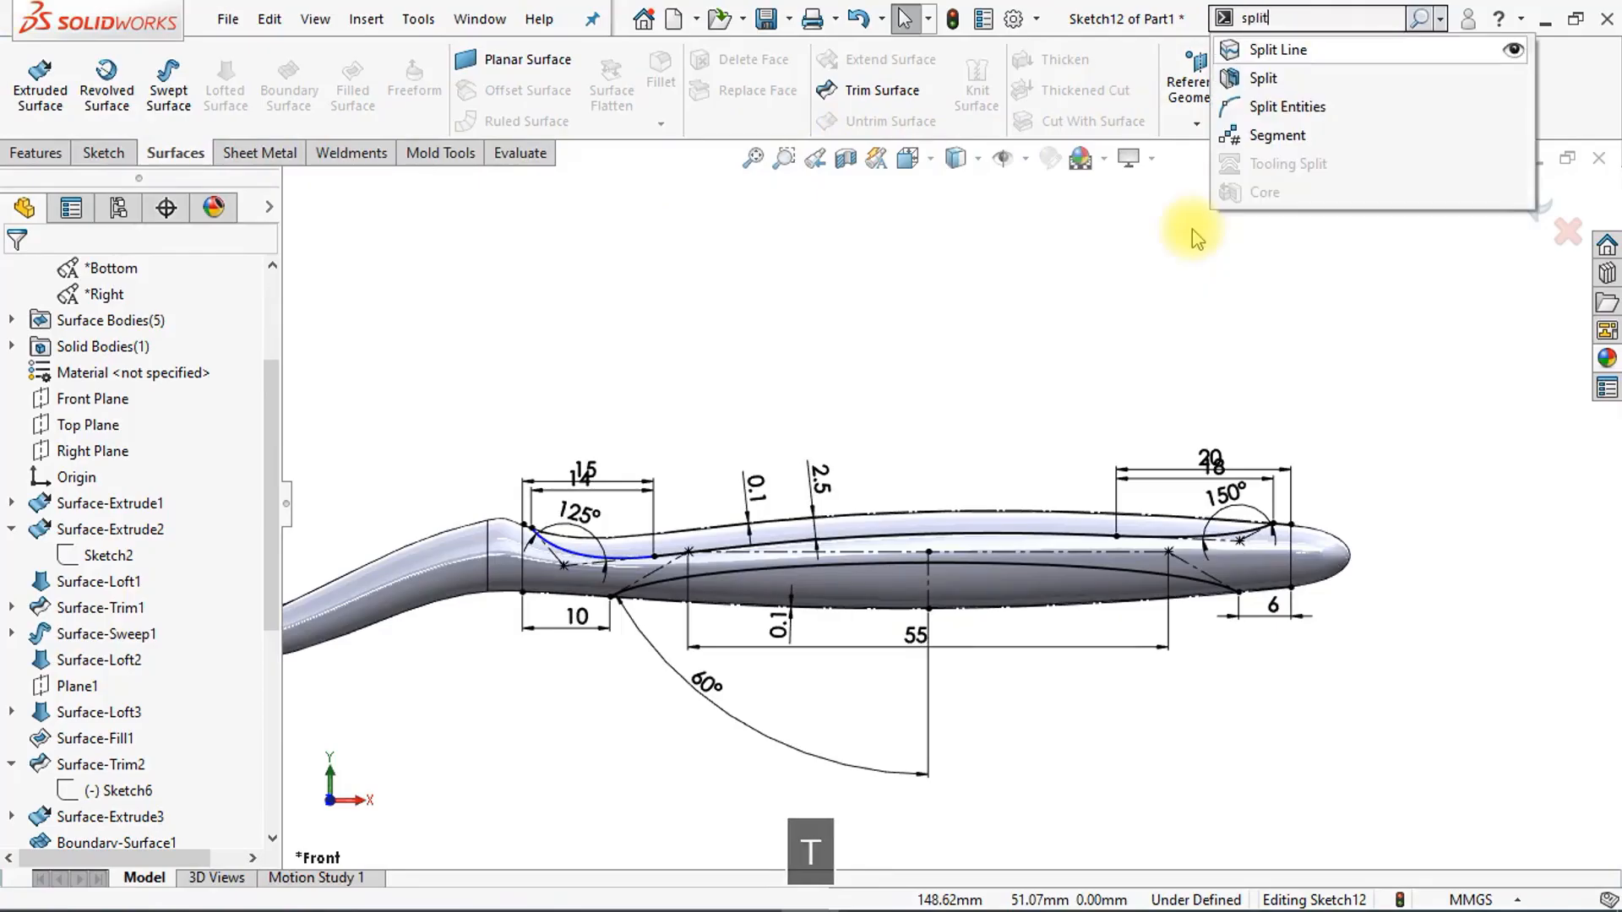
{"action": "left_click", "coordinate": [1280, 50]}
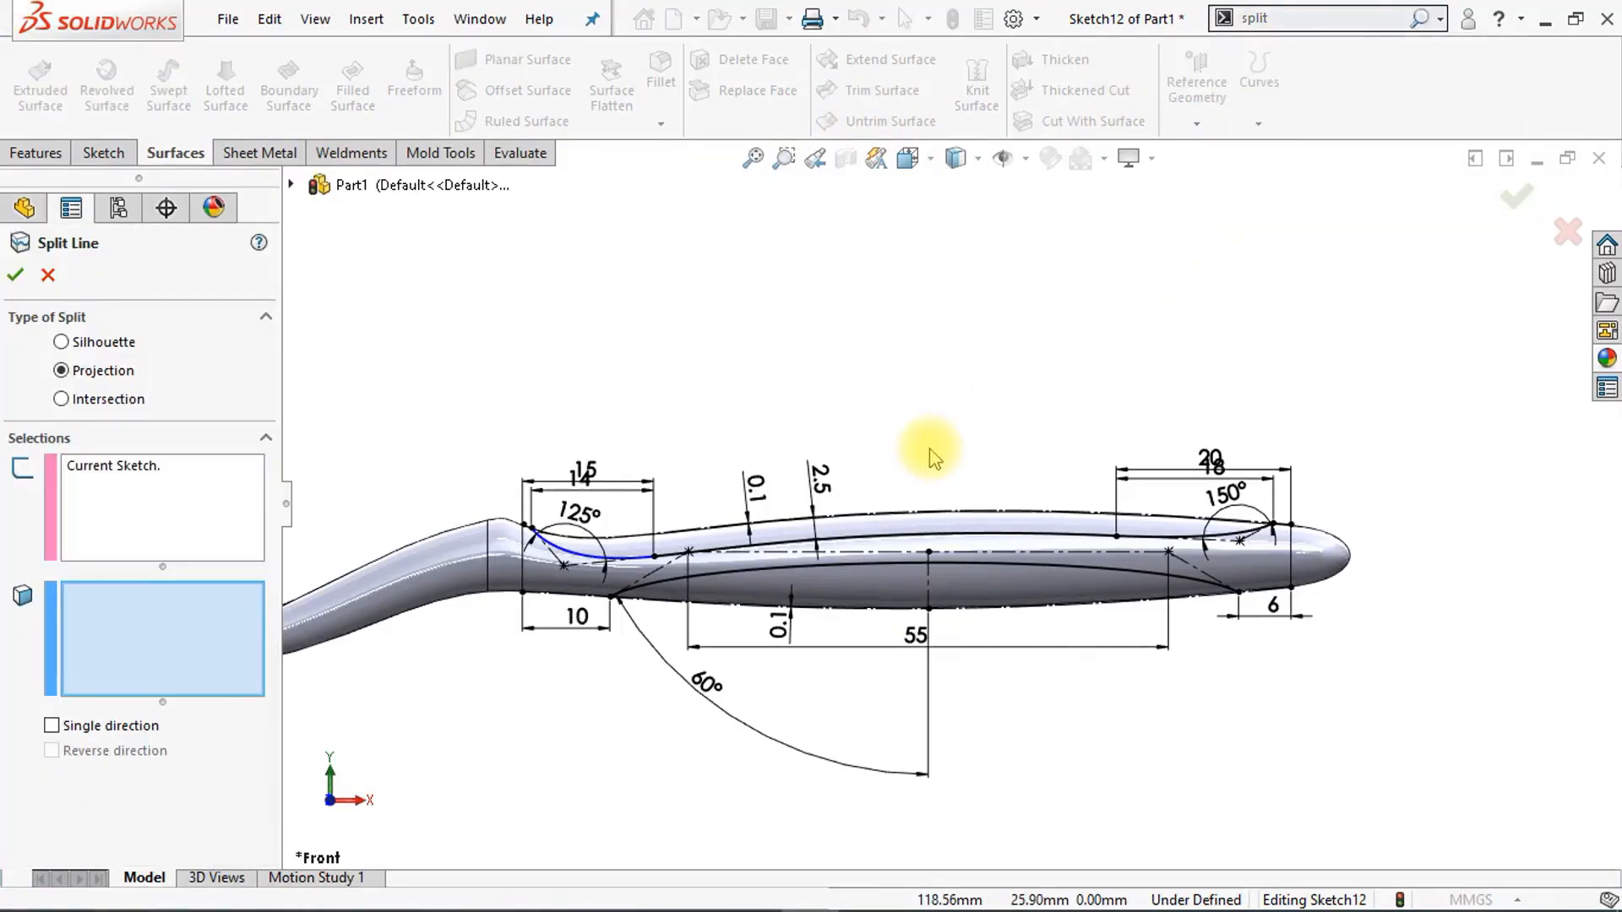
{"action": "scroll", "coordinate": [950, 477], "scroll_direction": "down", "scroll_amount": 1}
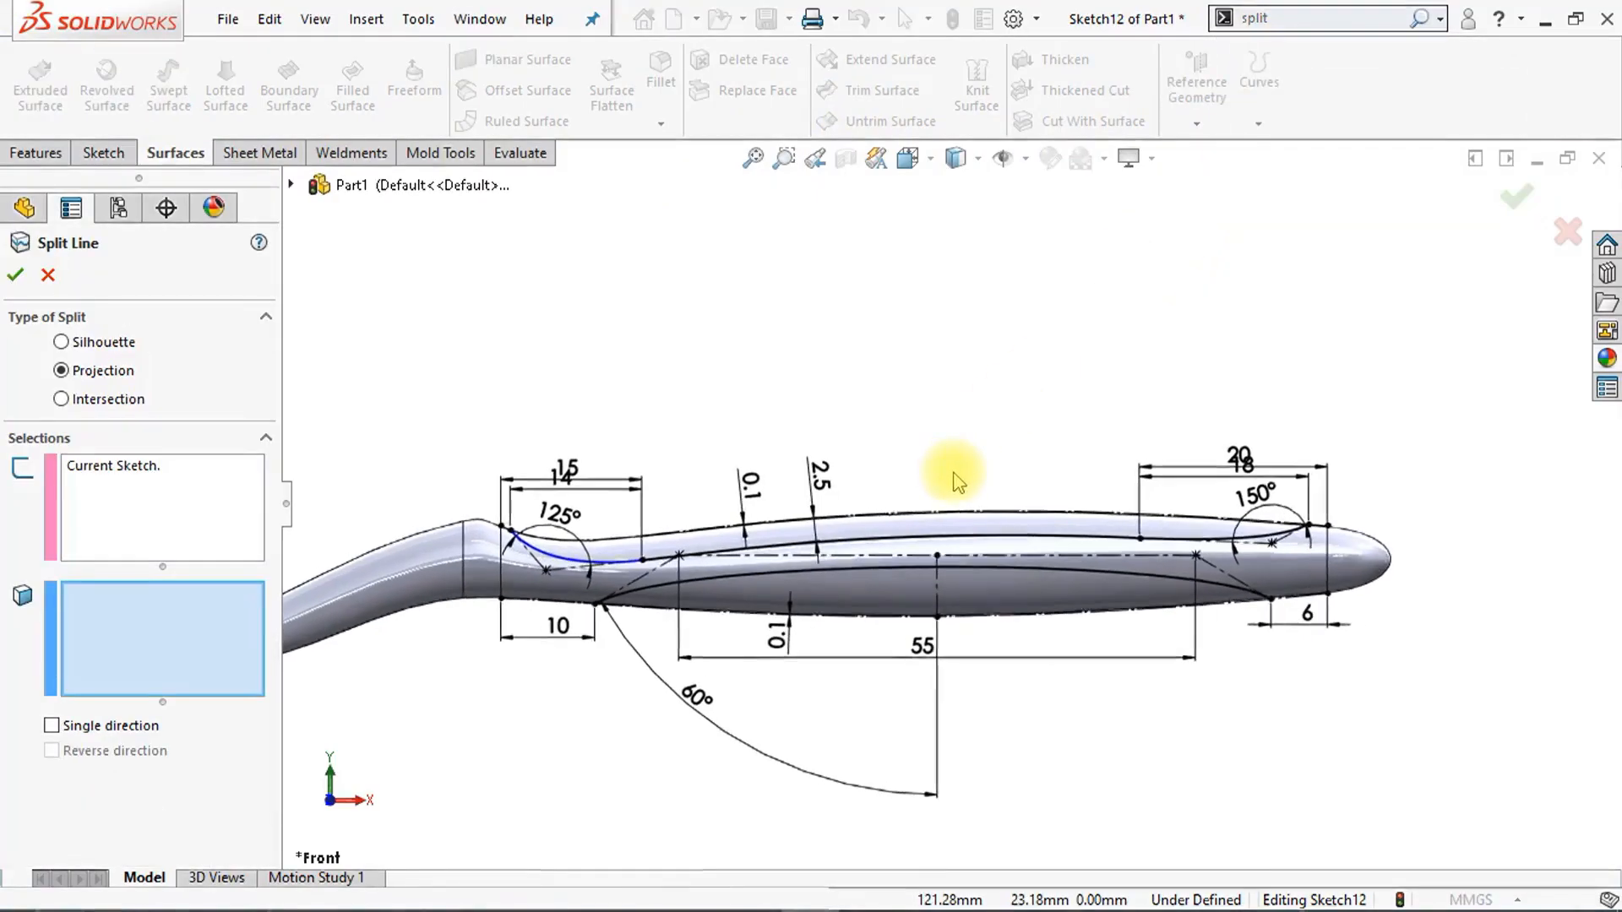
{"action": "left_click", "coordinate": [974, 531]}
{"action": "mouse_move", "coordinate": [977, 592]}
{"action": "middle_mouse_down"}
{"action": "mouse_move", "coordinate": [1046, 536]}
{"action": "mouse_move", "coordinate": [982, 473]}
{"action": "middle_mouse_up"}
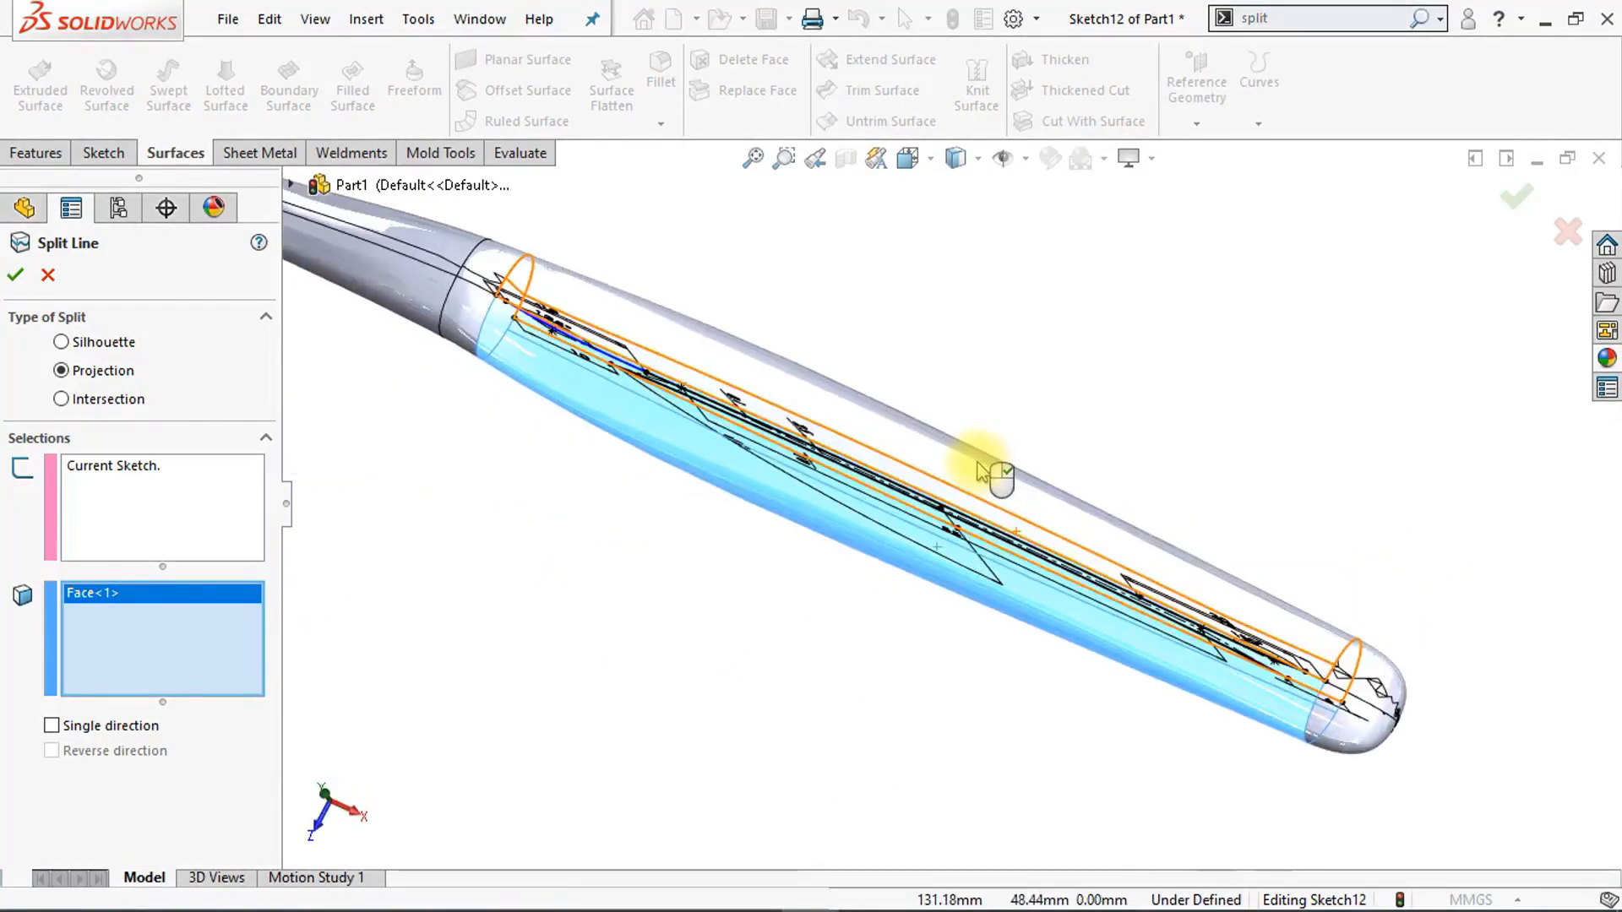
{"action": "left_click", "coordinate": [972, 467]}
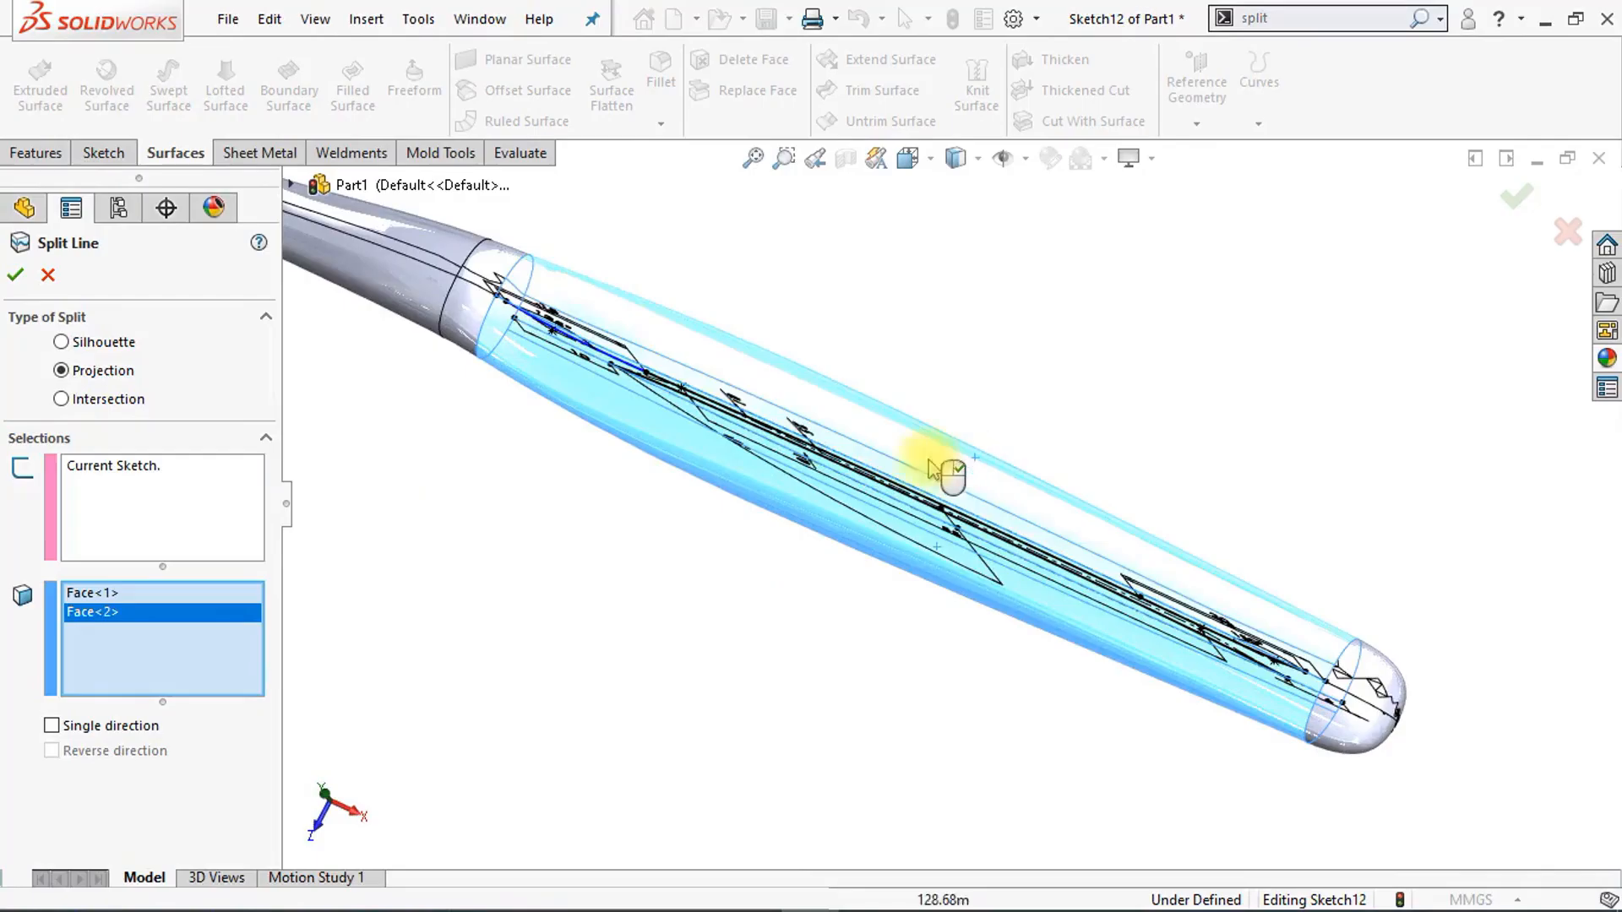
{"action": "left_click", "coordinate": [13, 276]}
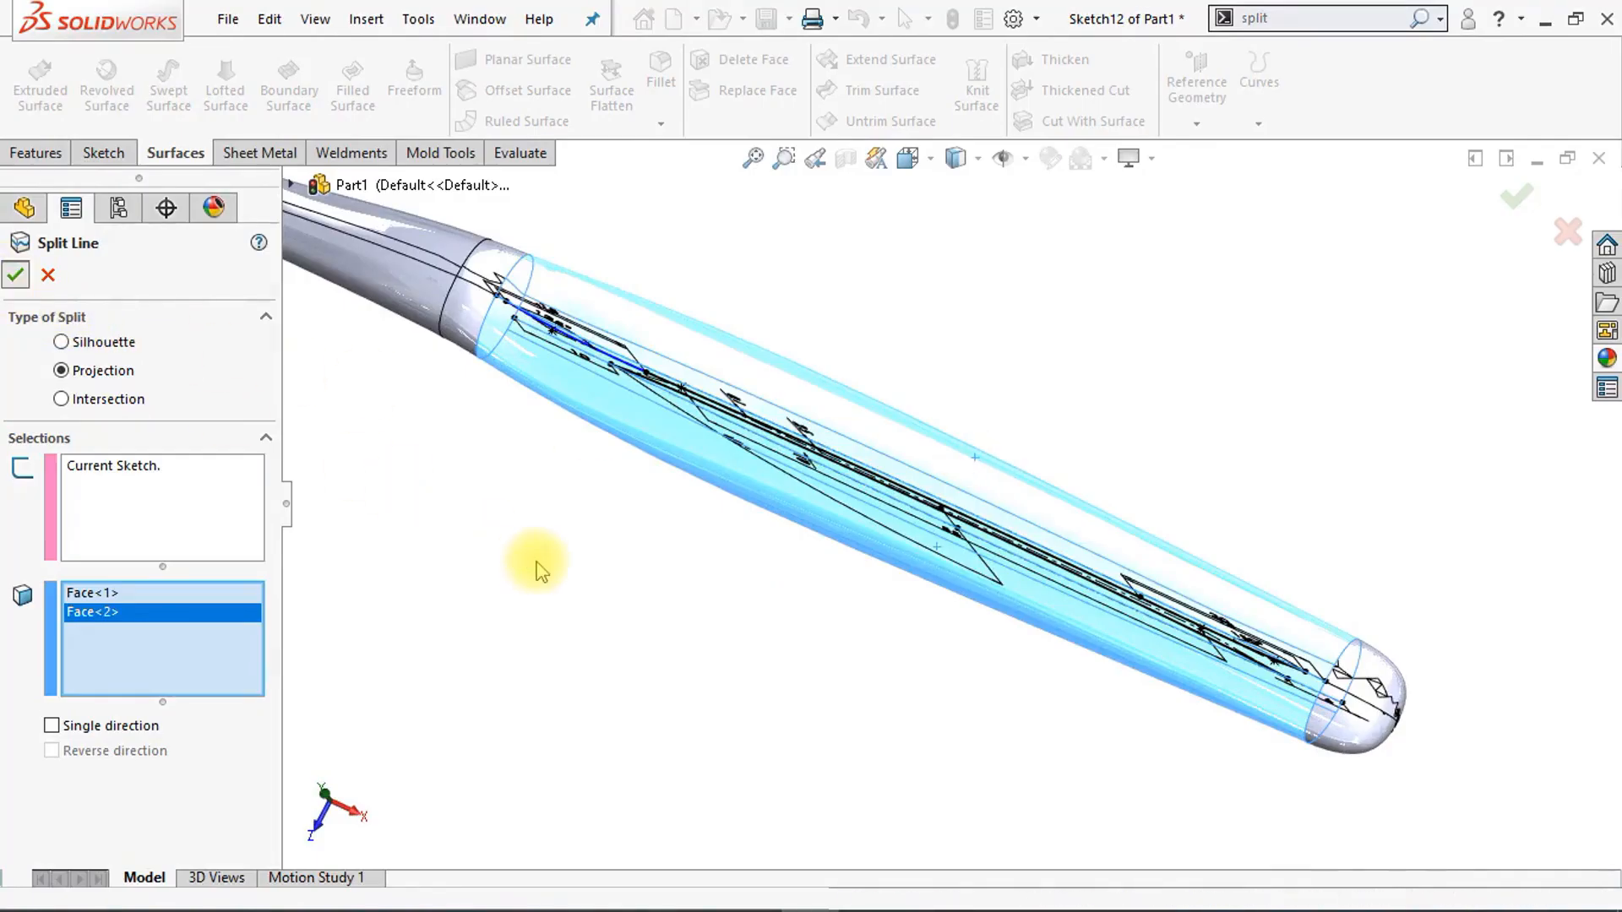
Step: Start a new sketch on the Front Plane
{"action": "middle_click_drag", "start_coordinate": [536, 561], "coordinate": [490, 569]}
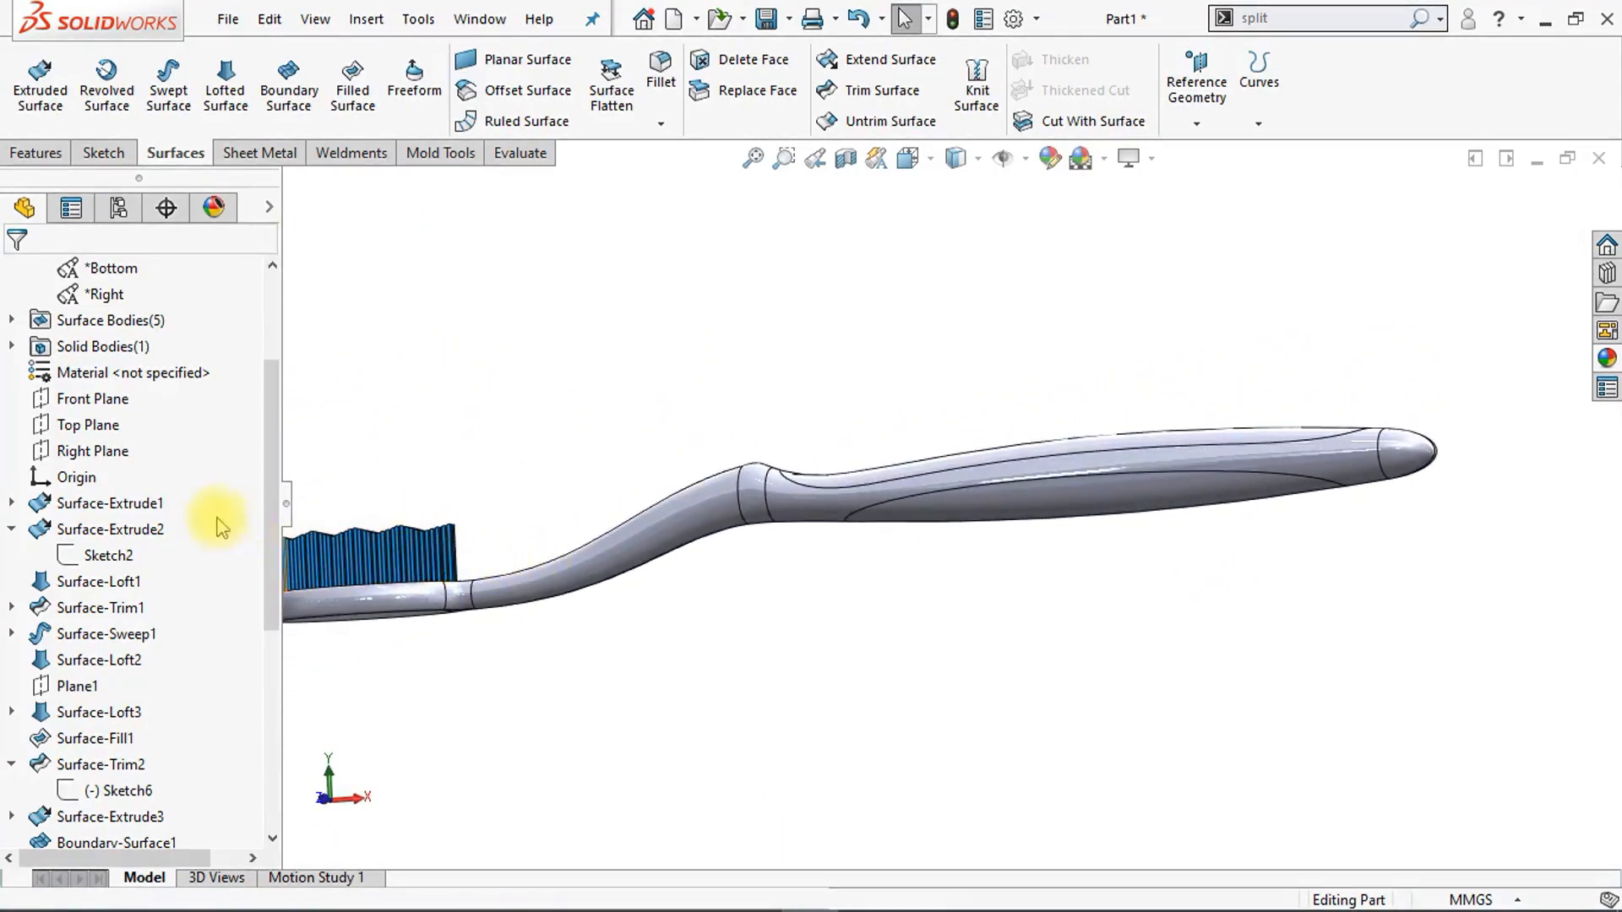
{"action": "left_click", "coordinate": [84, 407]}
{"action": "left_click", "coordinate": [203, 365]}
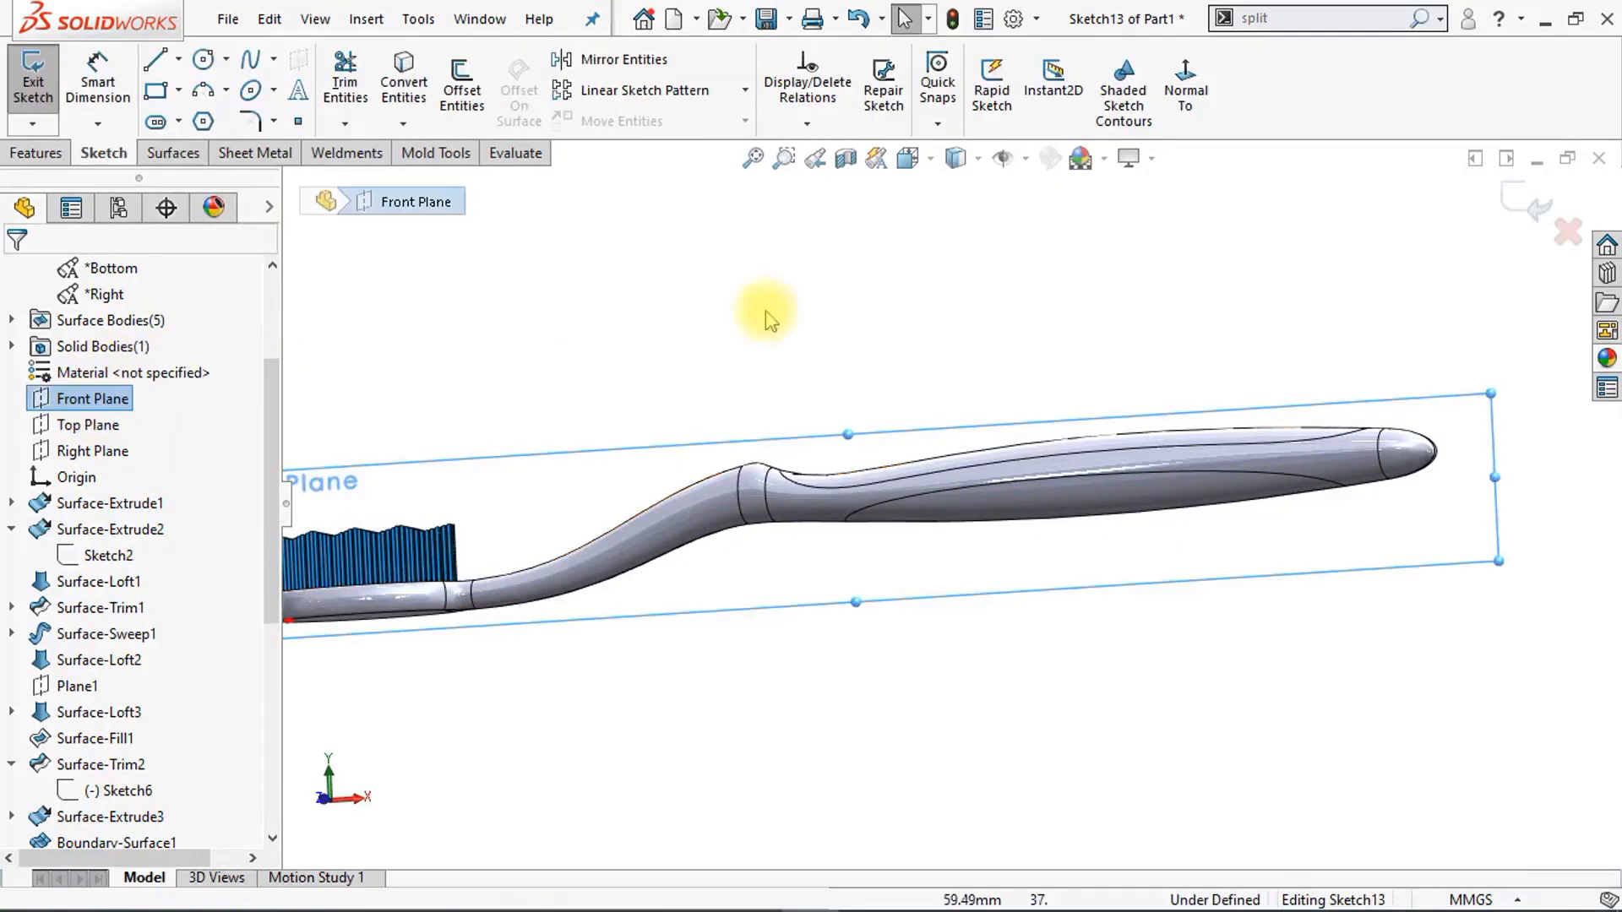
Step: Sketch a horizontal line about 33 mm long through the brush head, from beyond its free end to the neck's starting edge
{"action": "left_click", "coordinate": [1189, 114]}
{"action": "left_click", "coordinate": [1051, 337]}
{"action": "scroll", "coordinate": [895, 448], "scroll_direction": "down", "scroll_amount": 5}
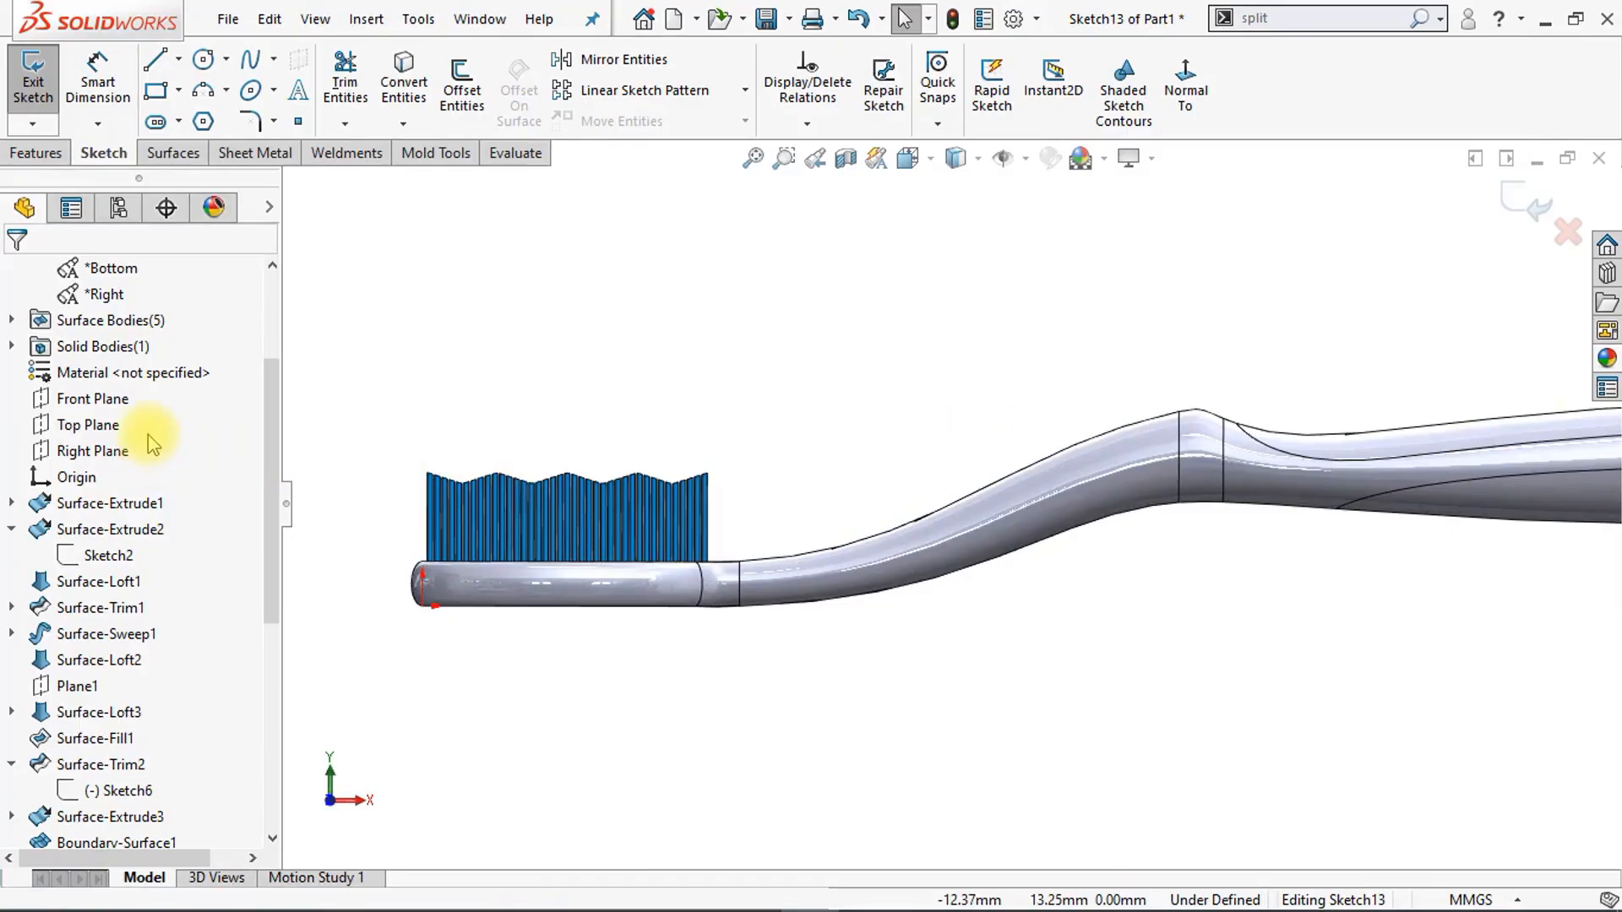
{"action": "left_click", "coordinate": [156, 61]}
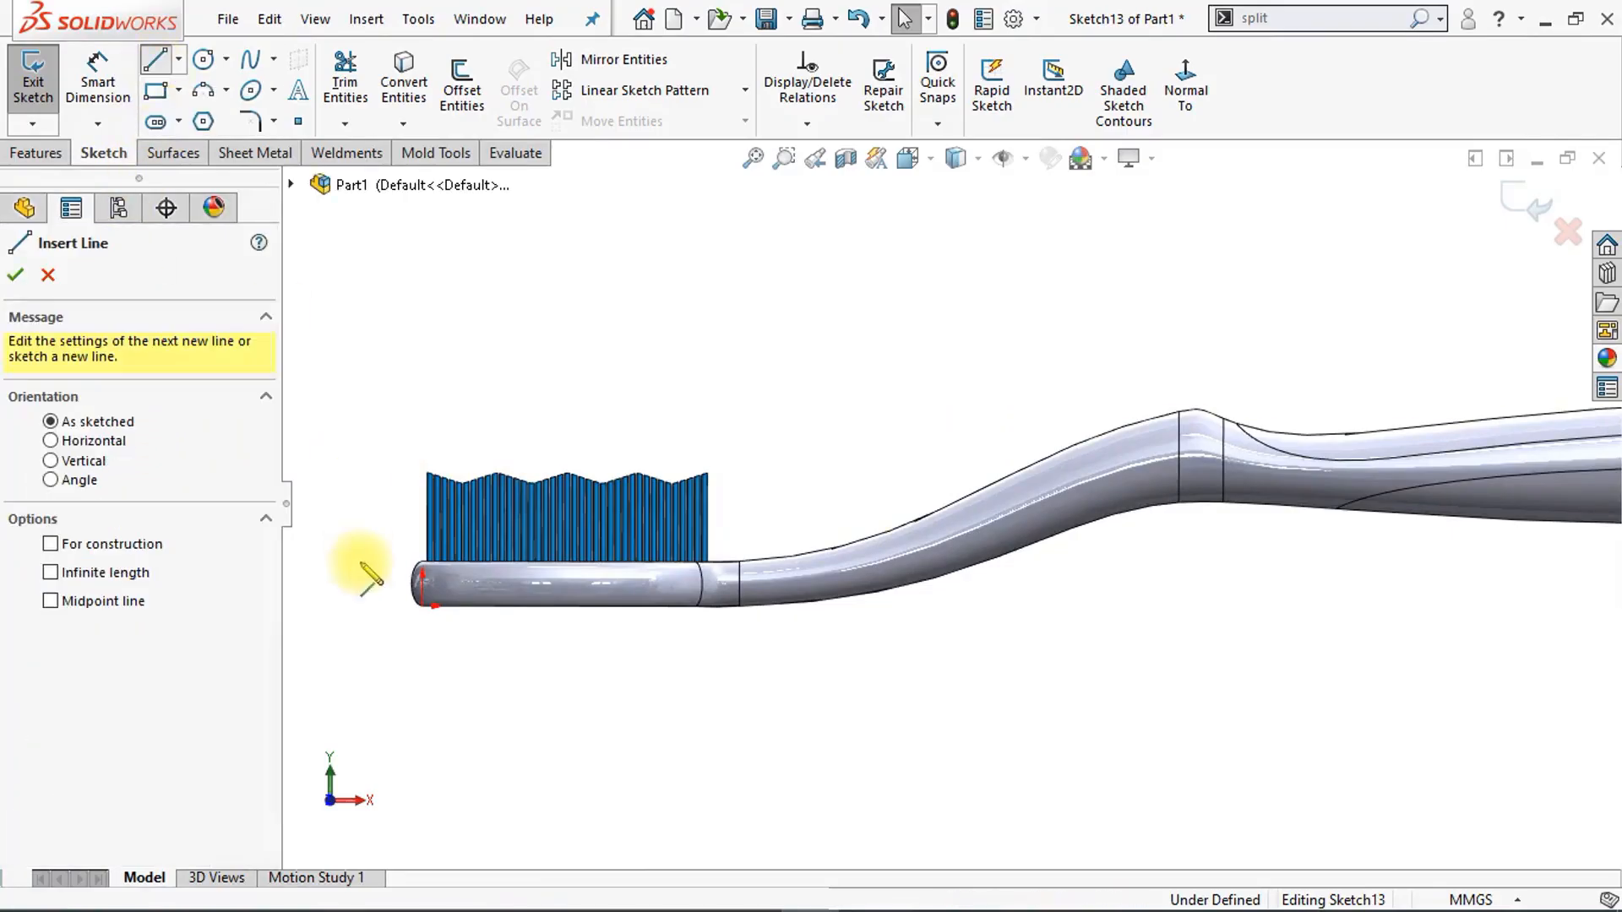
{"action": "left_click", "coordinate": [372, 592]}
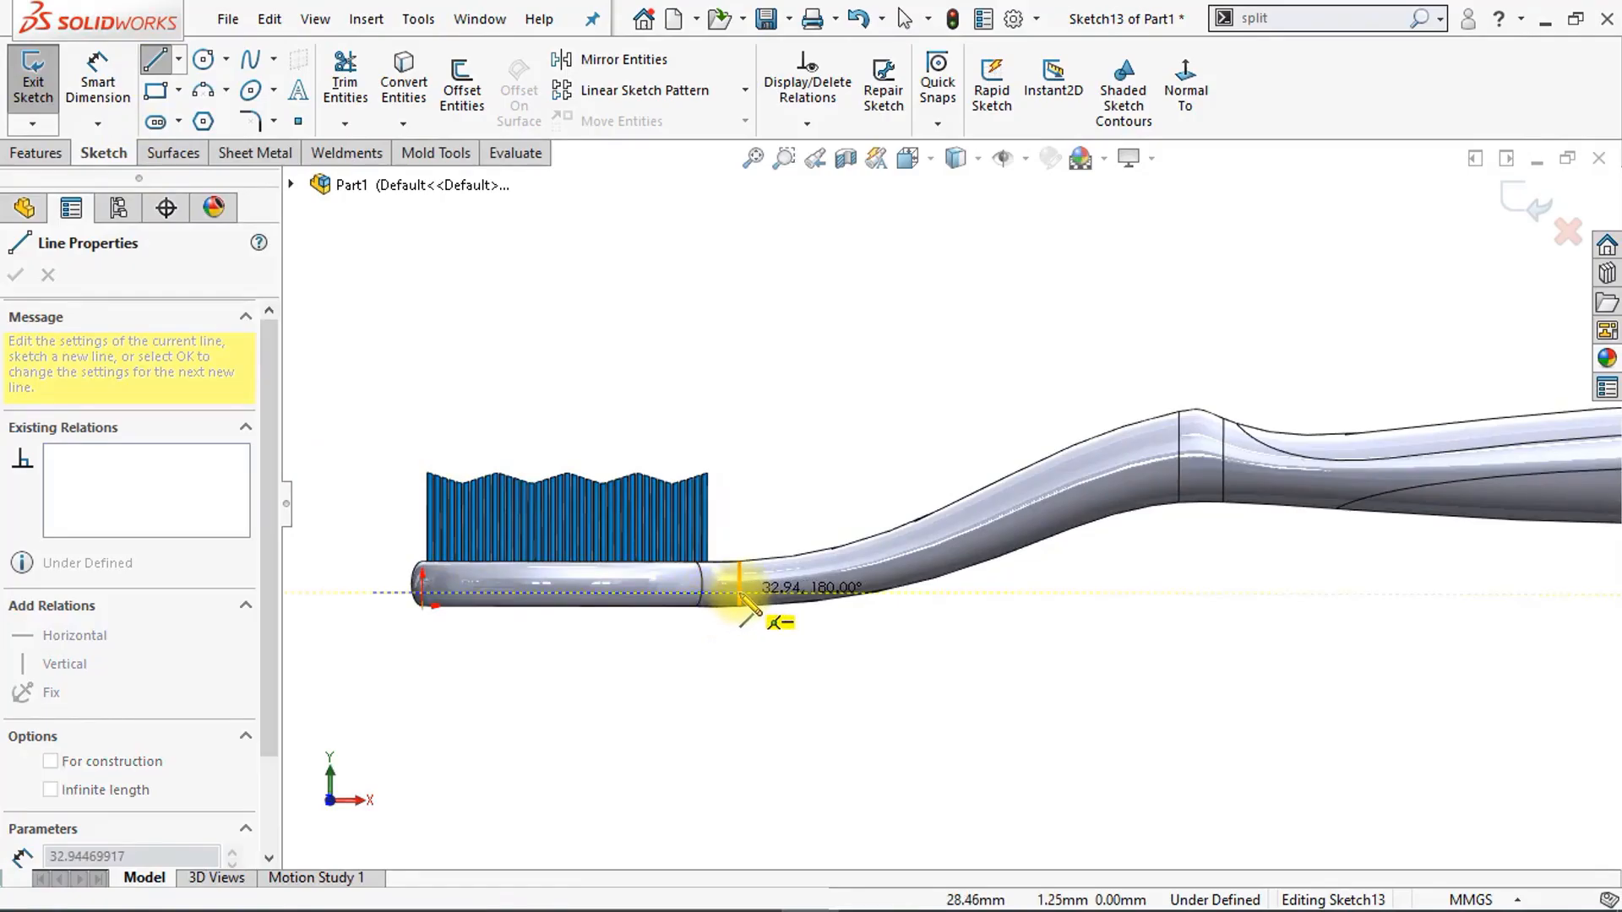
{"action": "left_click", "coordinate": [740, 595]}
{"action": "key", "text": "Escape"}
Step: Dimension the horizontal line's vertical distance from the origin and set it to 1 mm
{"action": "scroll", "coordinate": [744, 645], "scroll_direction": "down", "scroll_amount": 1}
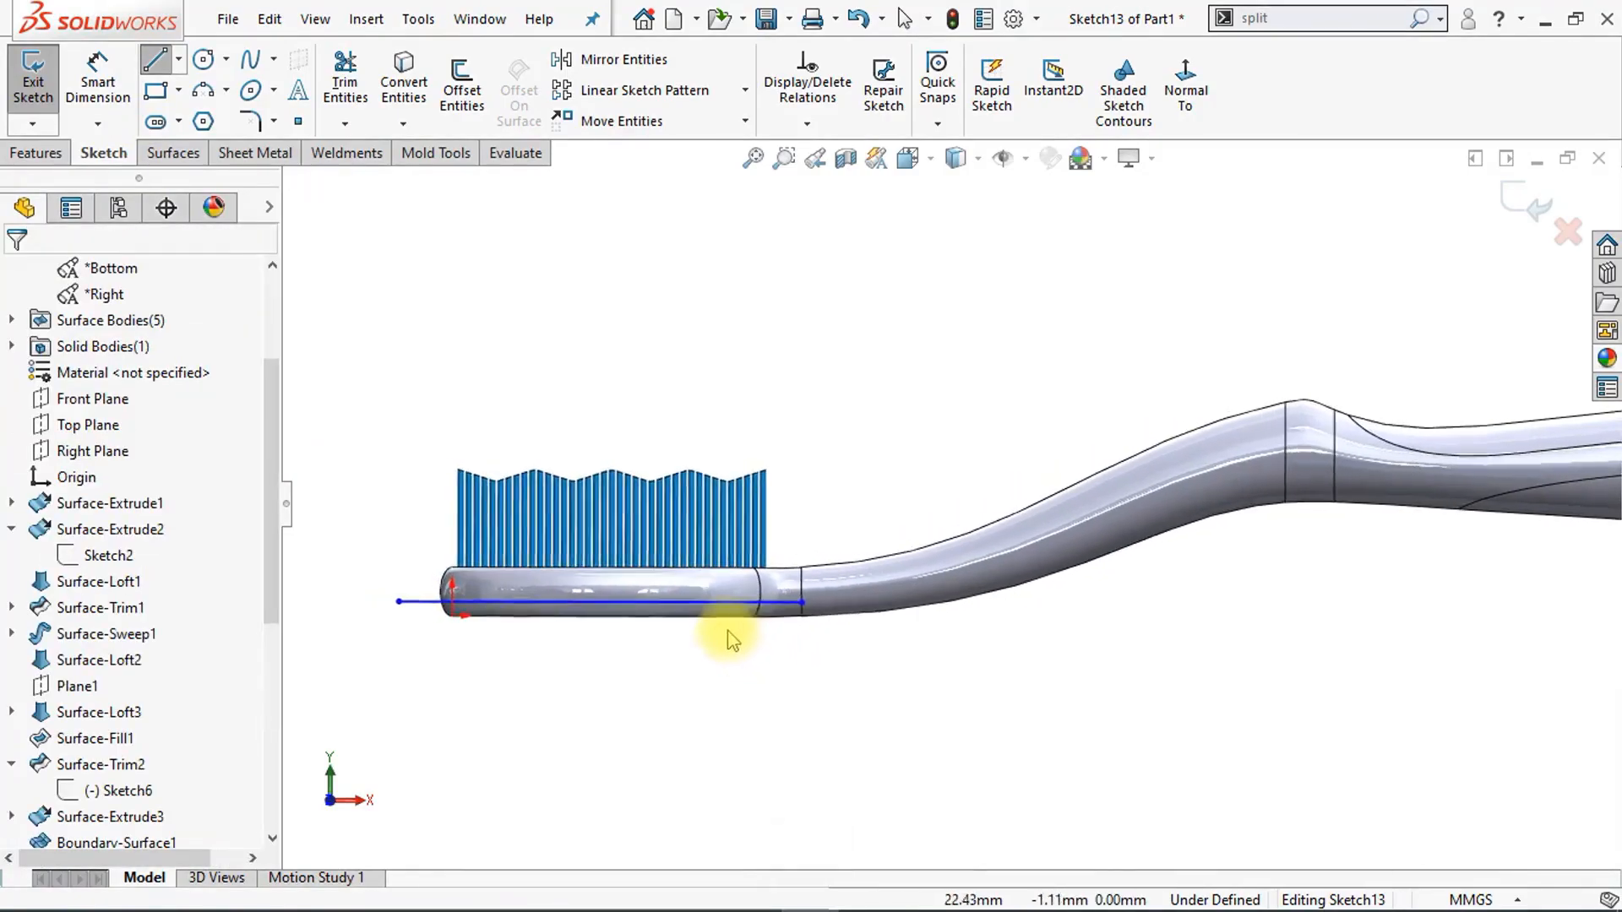
{"action": "scroll", "coordinate": [724, 633], "scroll_direction": "down", "scroll_amount": 1}
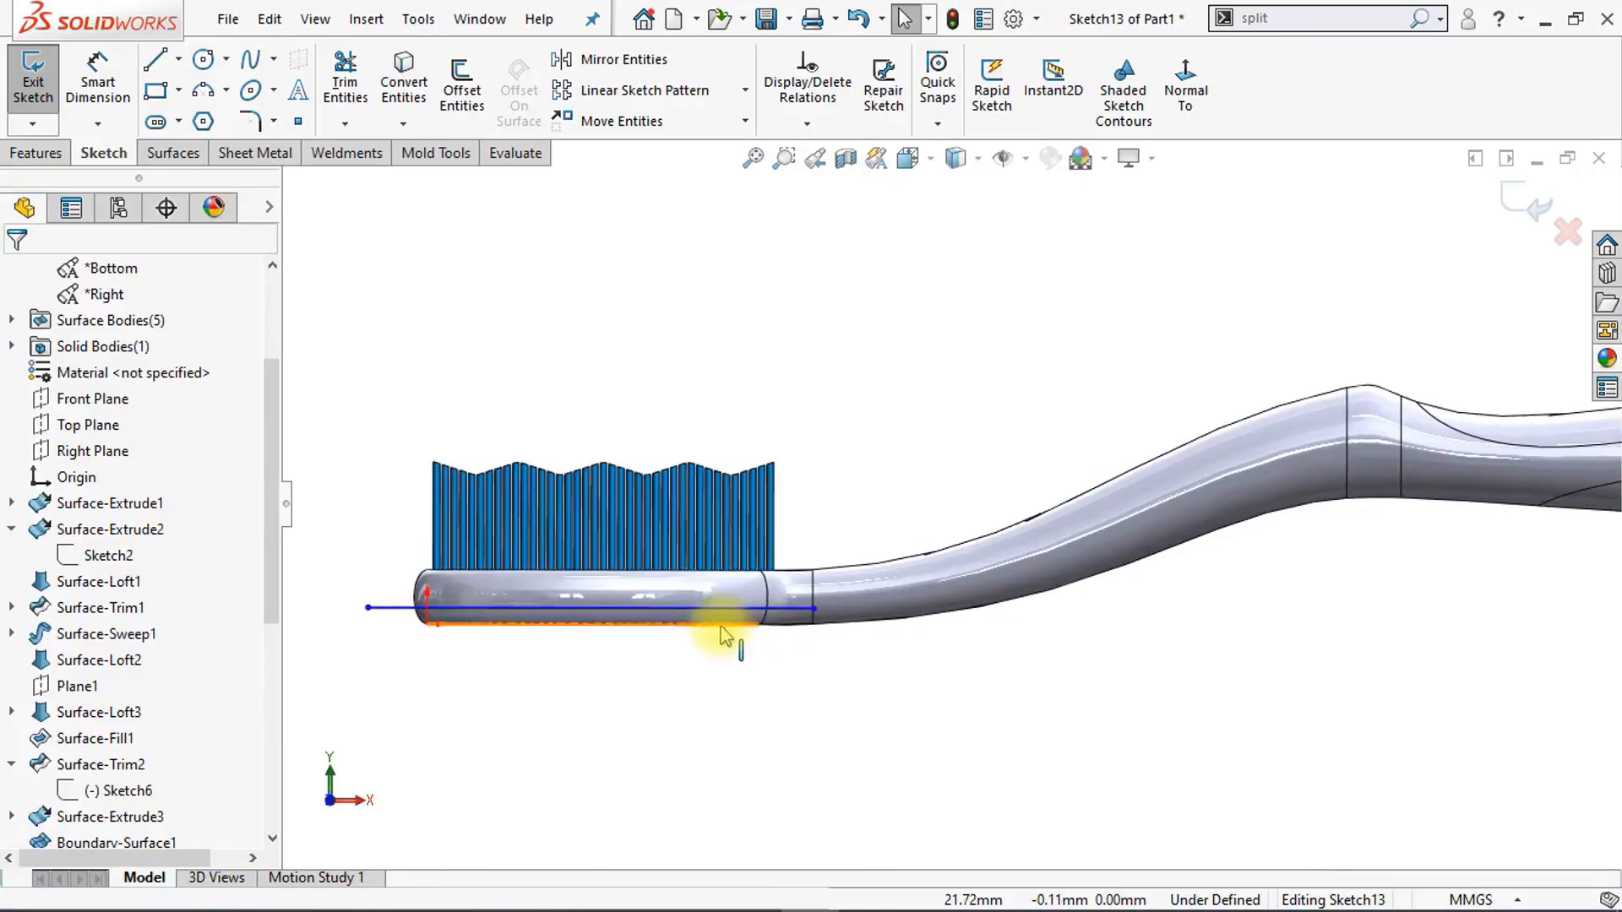
{"action": "left_click", "coordinate": [97, 88]}
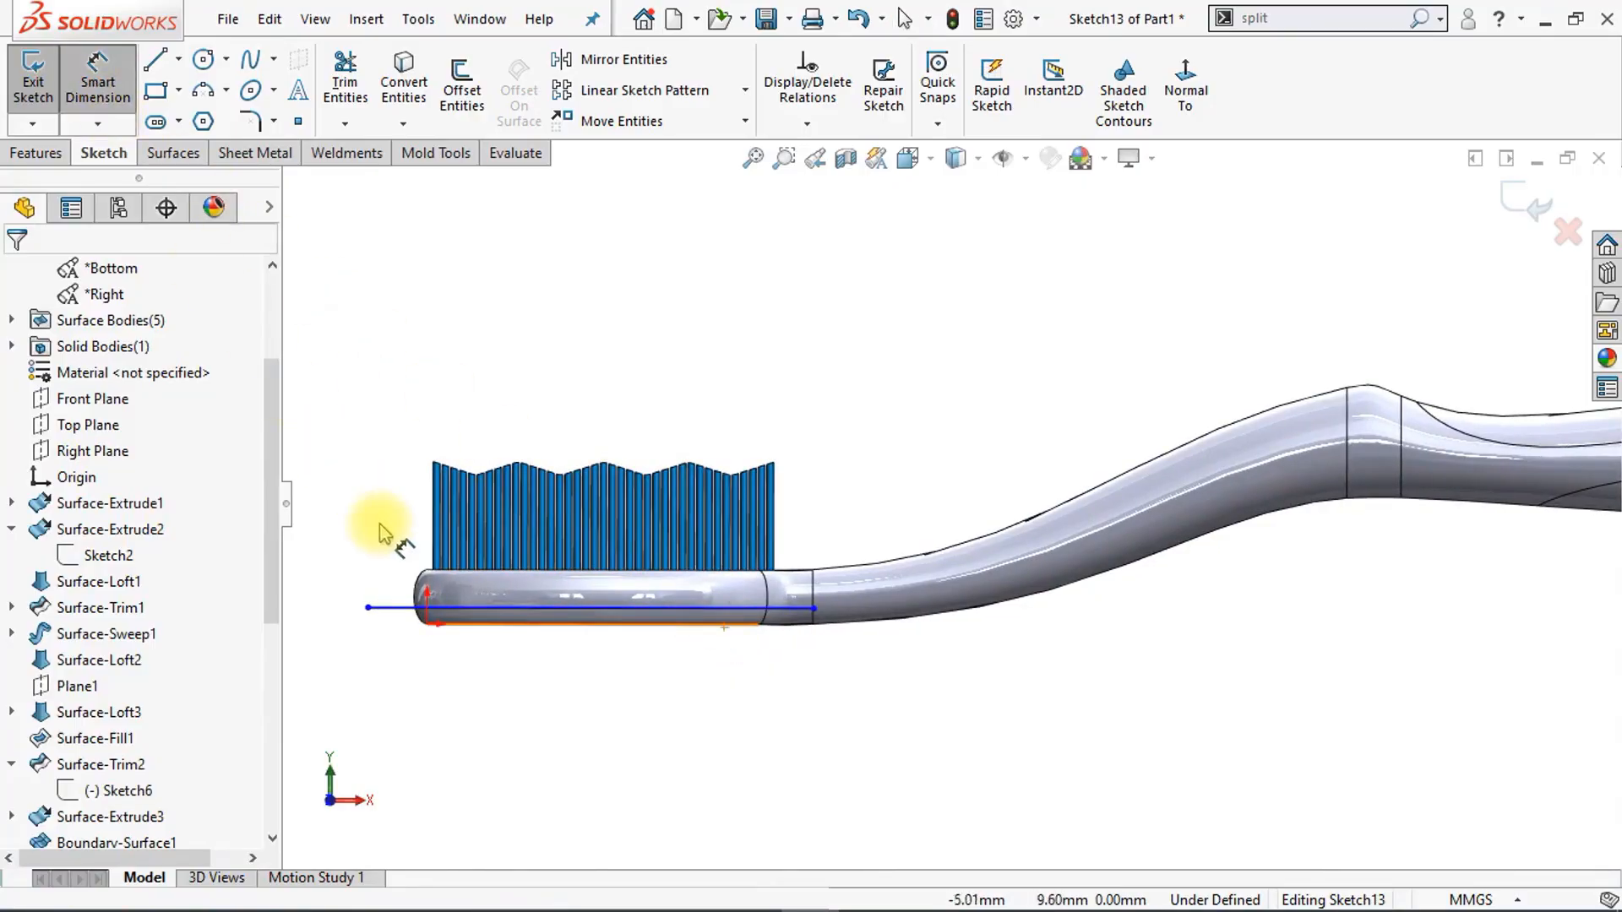
{"action": "left_click", "coordinate": [555, 614]}
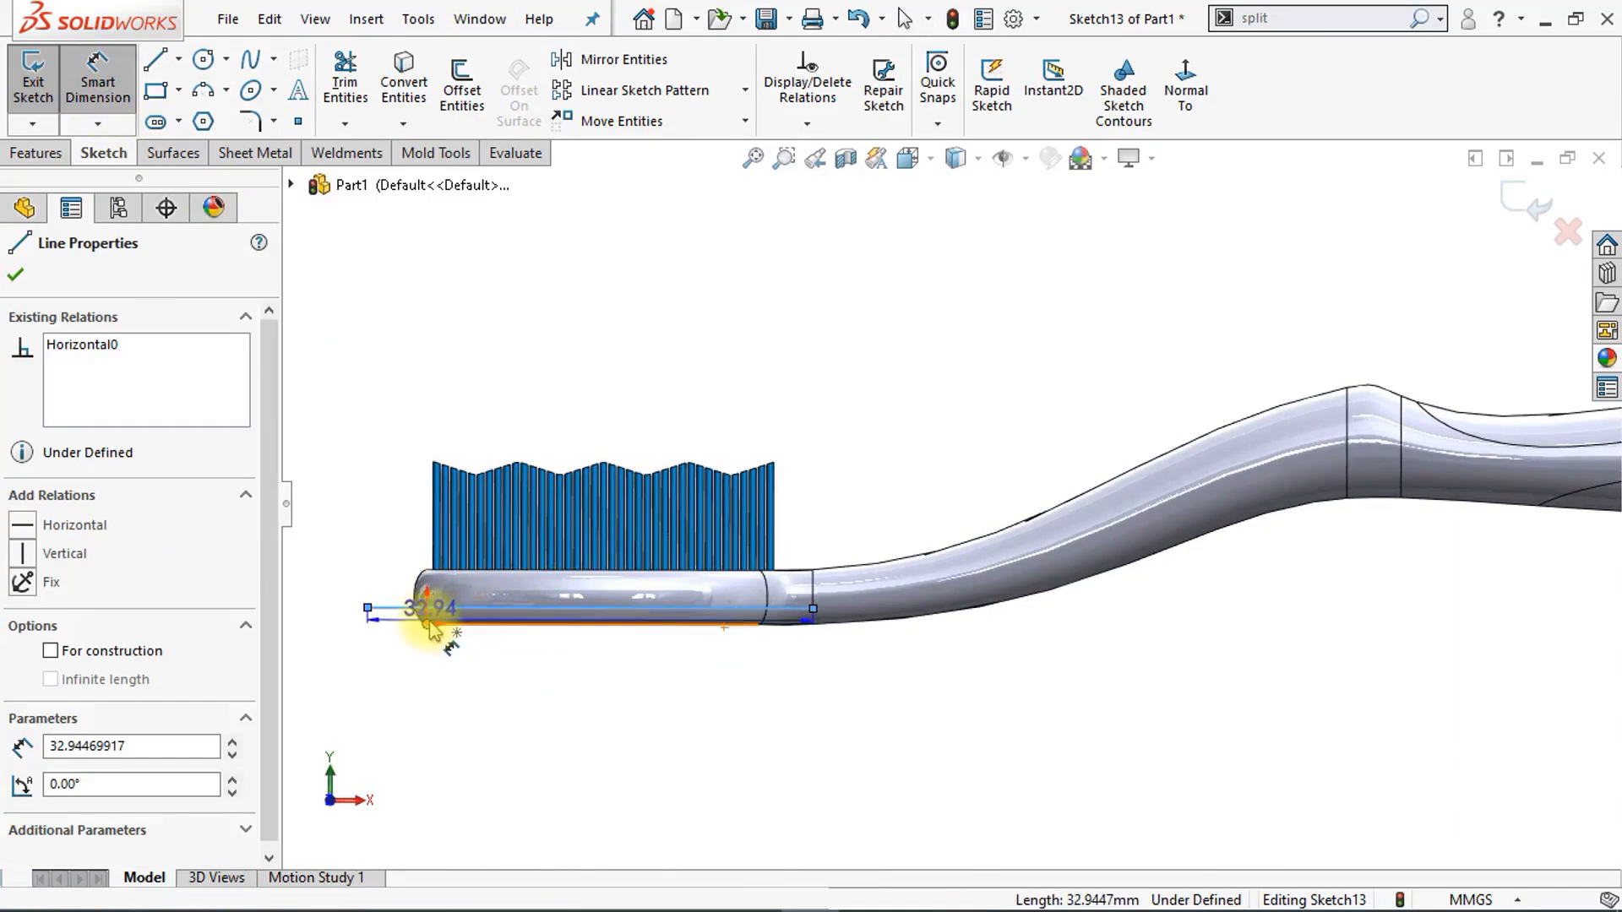
{"action": "left_click", "coordinate": [428, 623]}
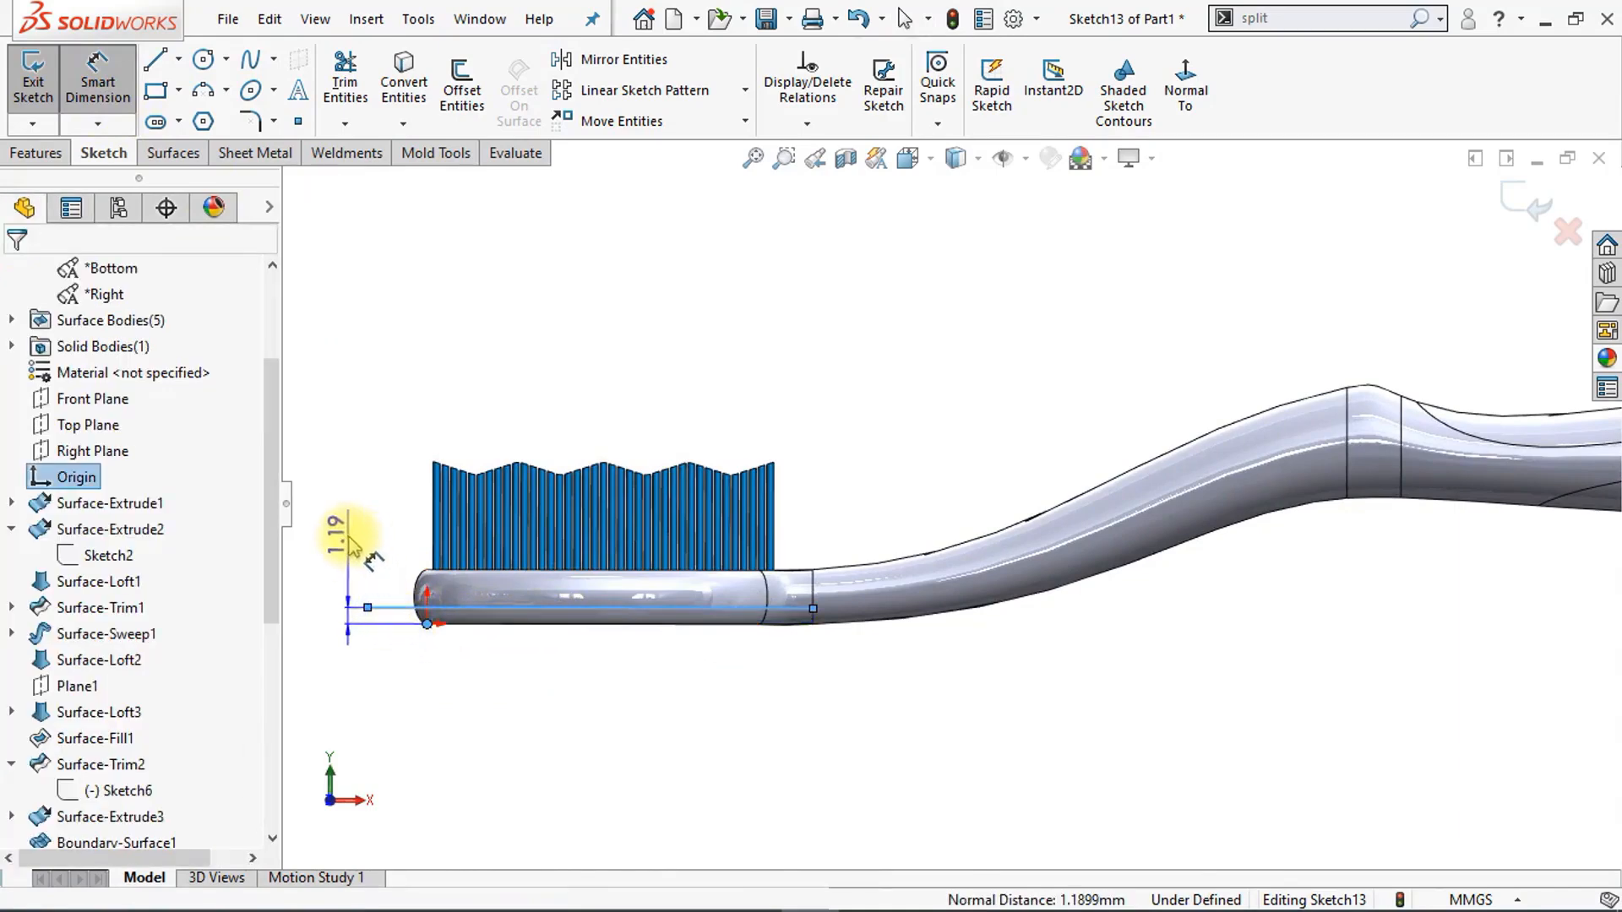
{"action": "left_click", "coordinate": [353, 538]}
{"action": "key", "text": "Return"}
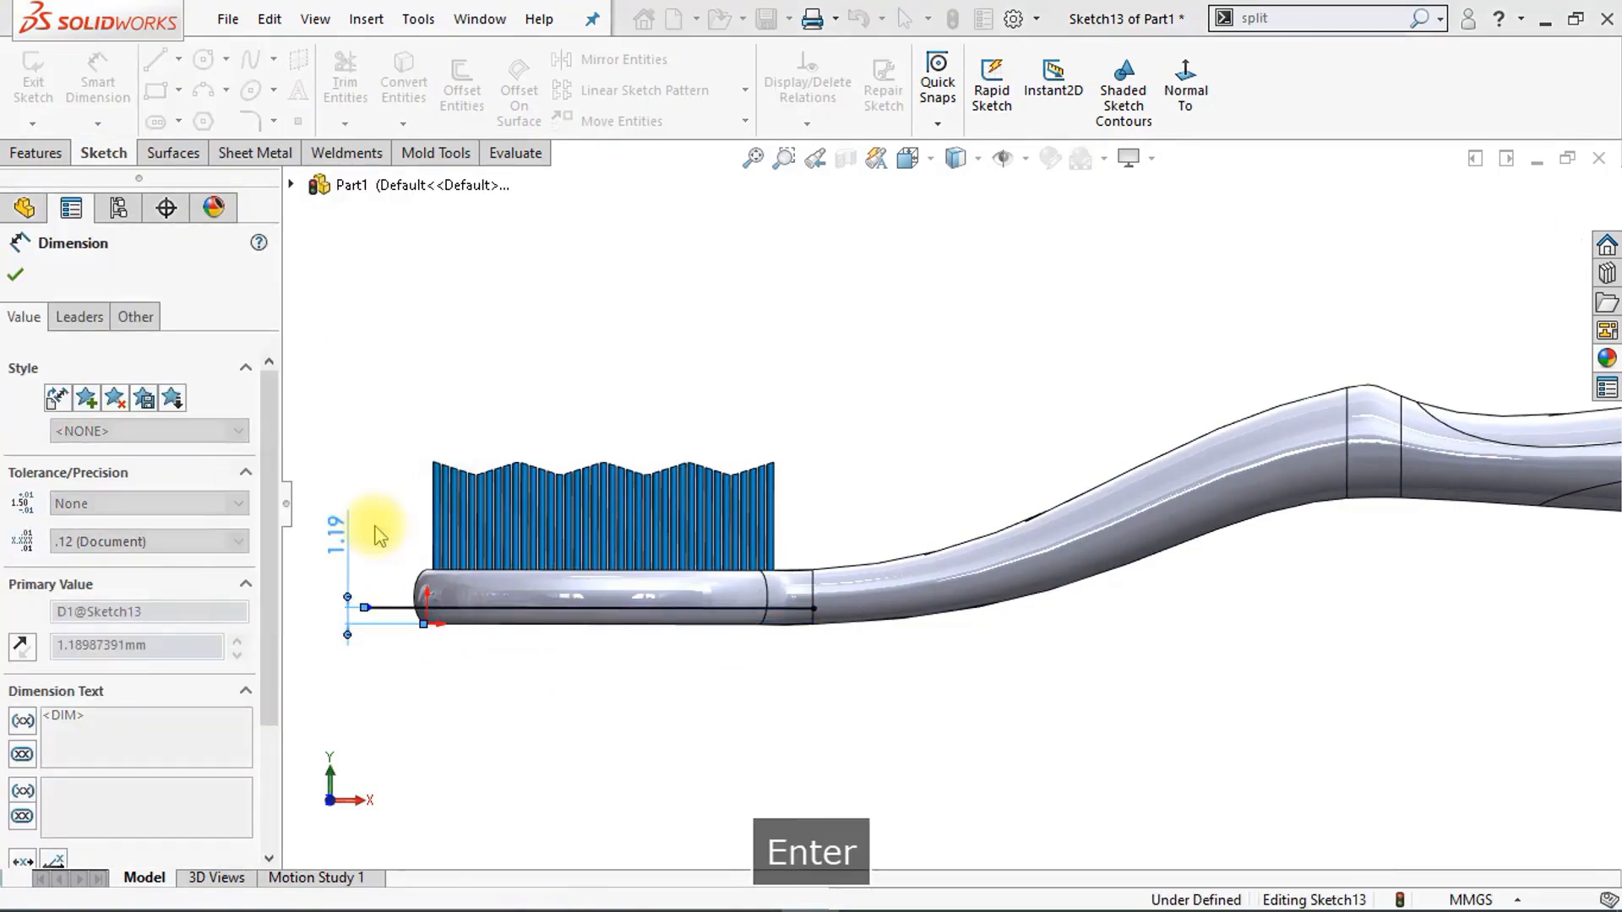
{"action": "left_click", "coordinate": [1000, 727]}
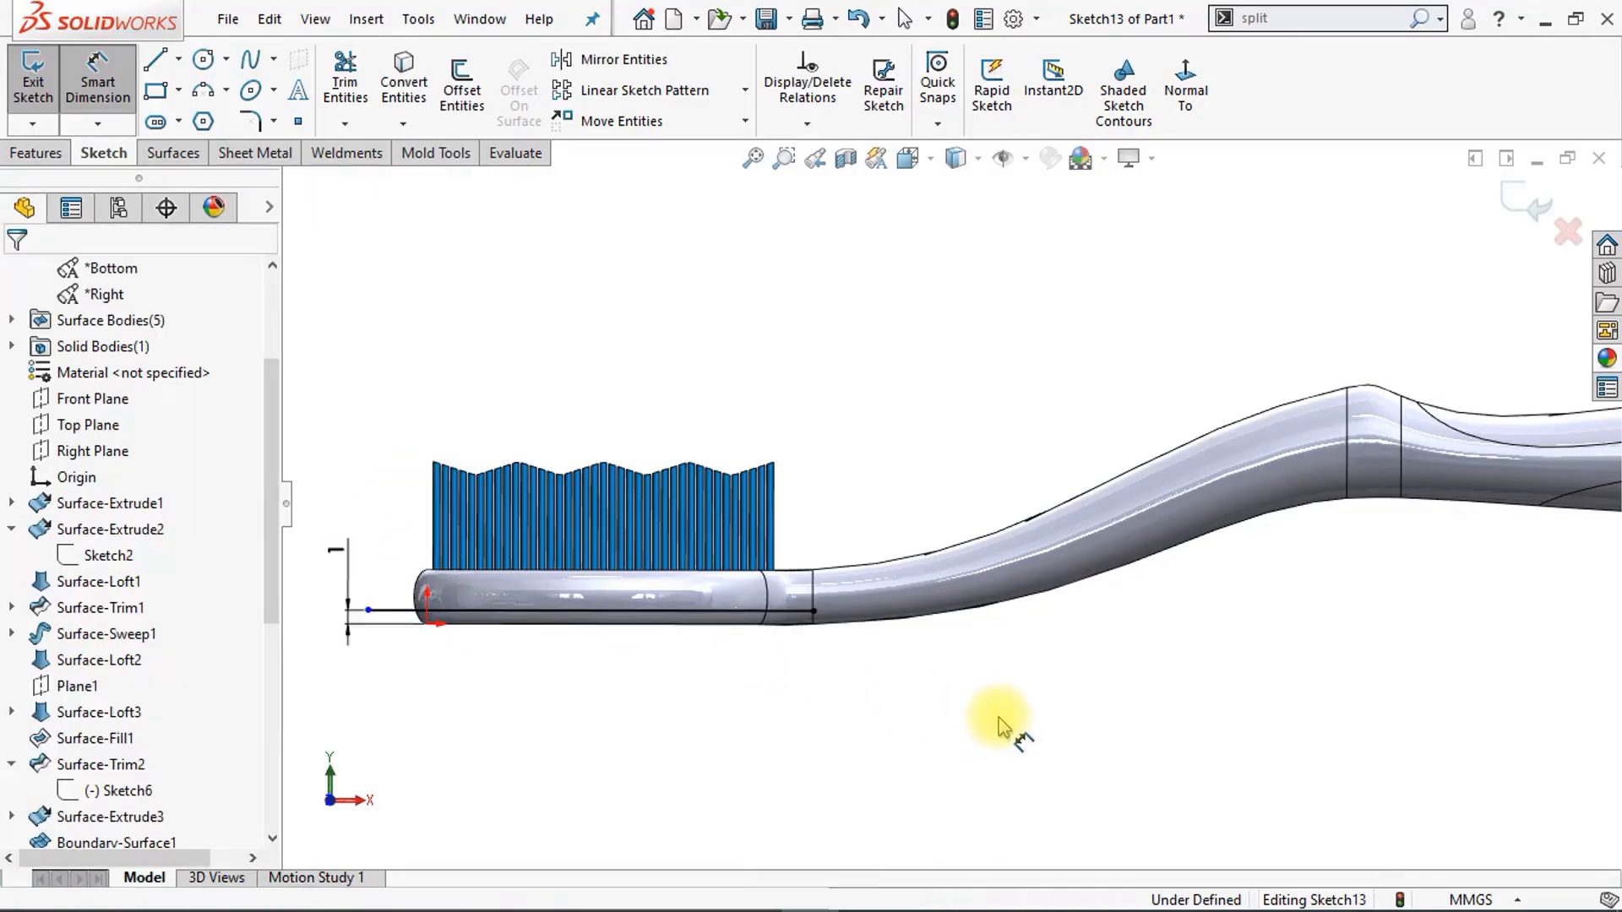
Step: Offset the upper silhouette edge of the curved neck outward by 0.1 mm as construction geometry
{"action": "scroll", "coordinate": [999, 726], "scroll_direction": "down", "scroll_amount": 3}
{"action": "left_click", "coordinate": [463, 91]}
{"action": "left_click", "coordinate": [1002, 470]}
{"action": "scroll", "coordinate": [989, 461], "scroll_direction": "down", "scroll_amount": 3}
{"action": "scroll", "coordinate": [968, 448], "scroll_direction": "down", "scroll_amount": 5}
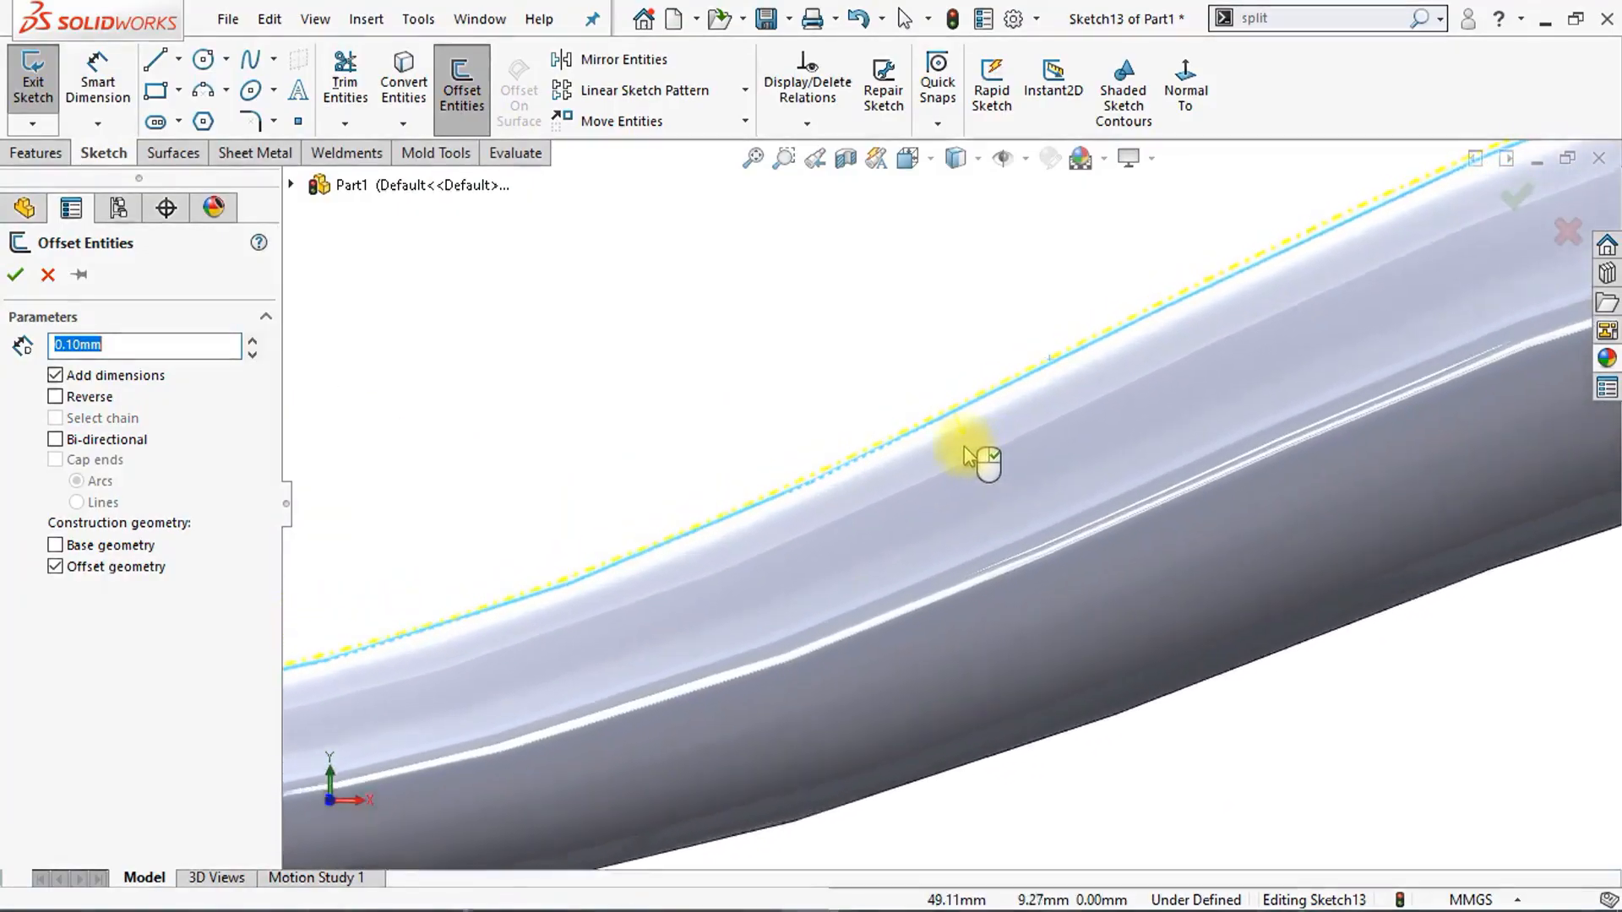
{"action": "scroll", "coordinate": [955, 443], "scroll_direction": "down", "scroll_amount": 1}
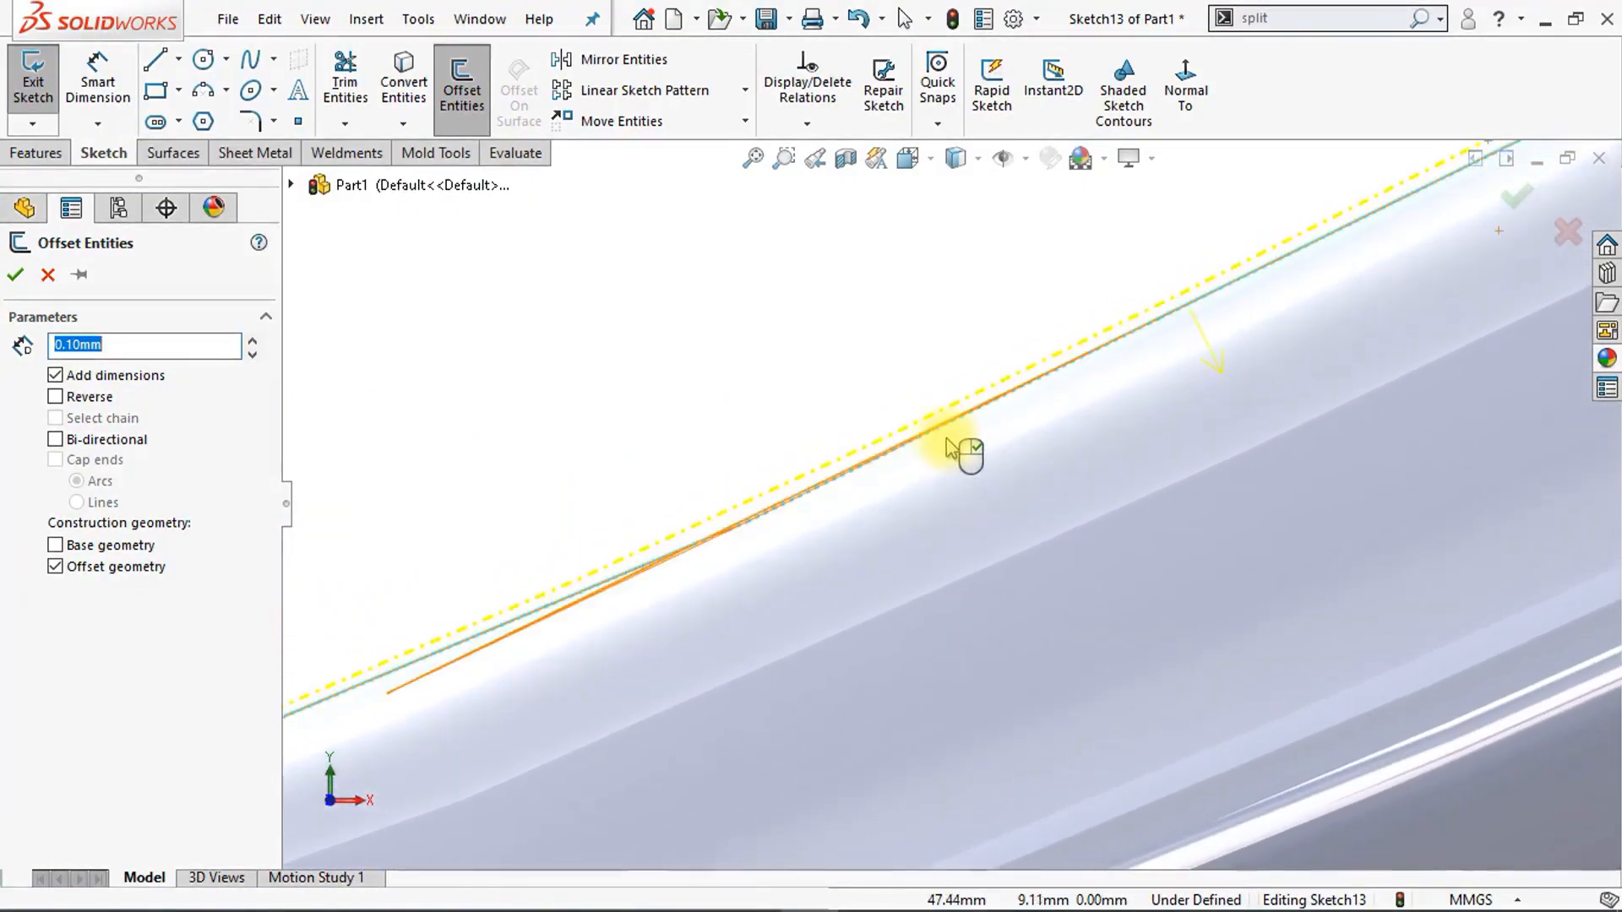
{"action": "left_click", "coordinate": [14, 275]}
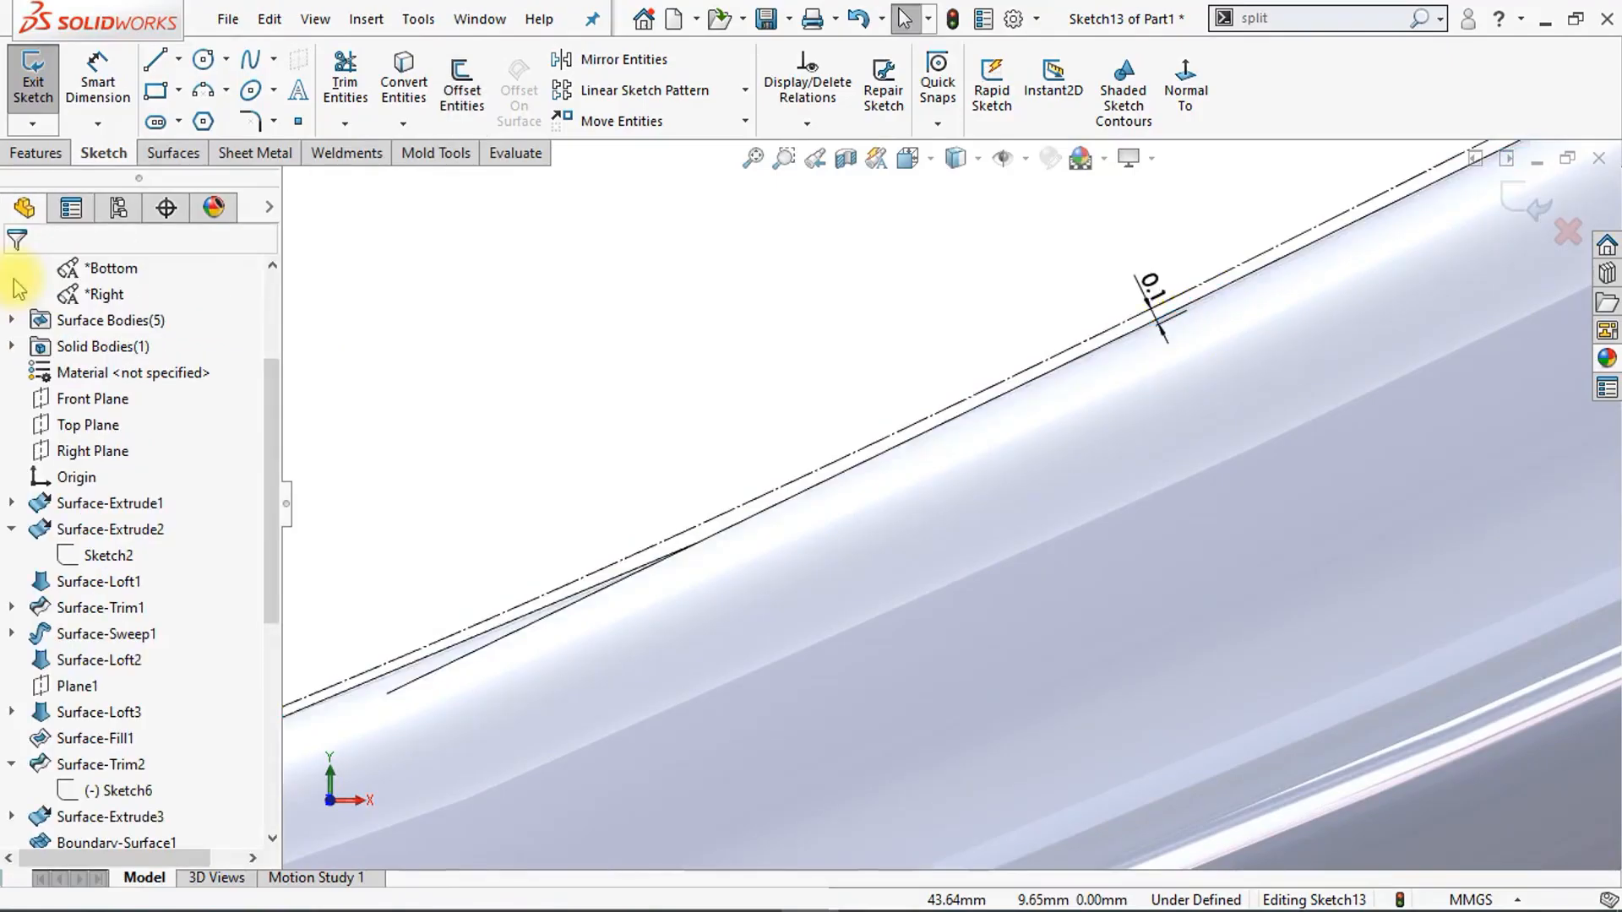
{"action": "left_click", "coordinate": [456, 93]}
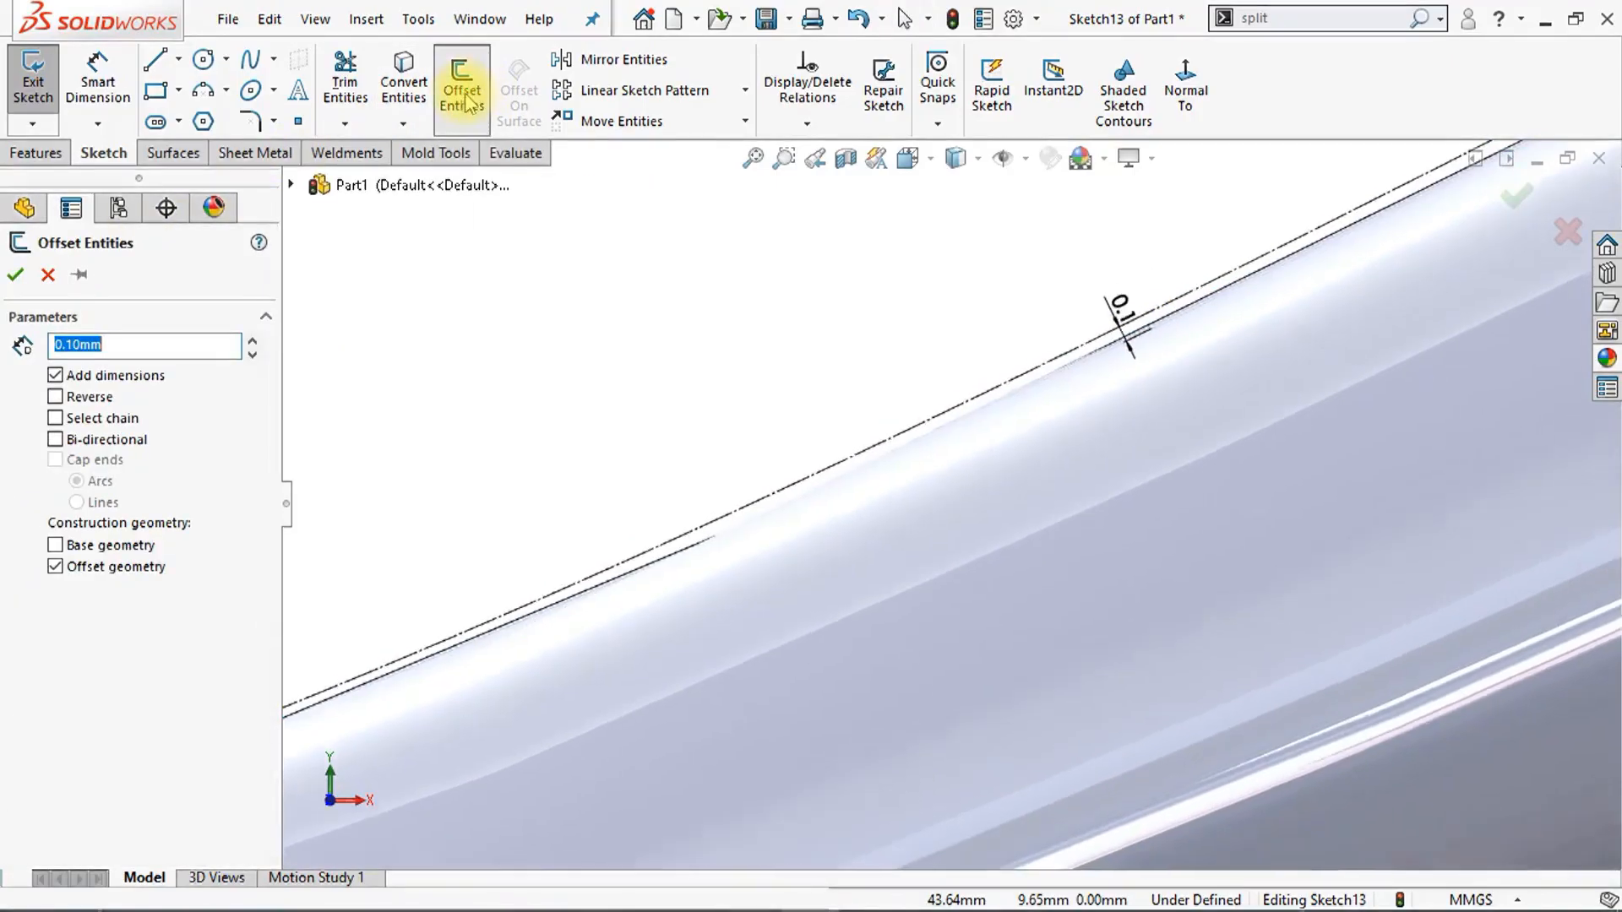
{"action": "scroll", "coordinate": [671, 258], "scroll_direction": "up", "scroll_amount": 3}
{"action": "scroll", "coordinate": [907, 663], "scroll_direction": "down", "scroll_amount": 1}
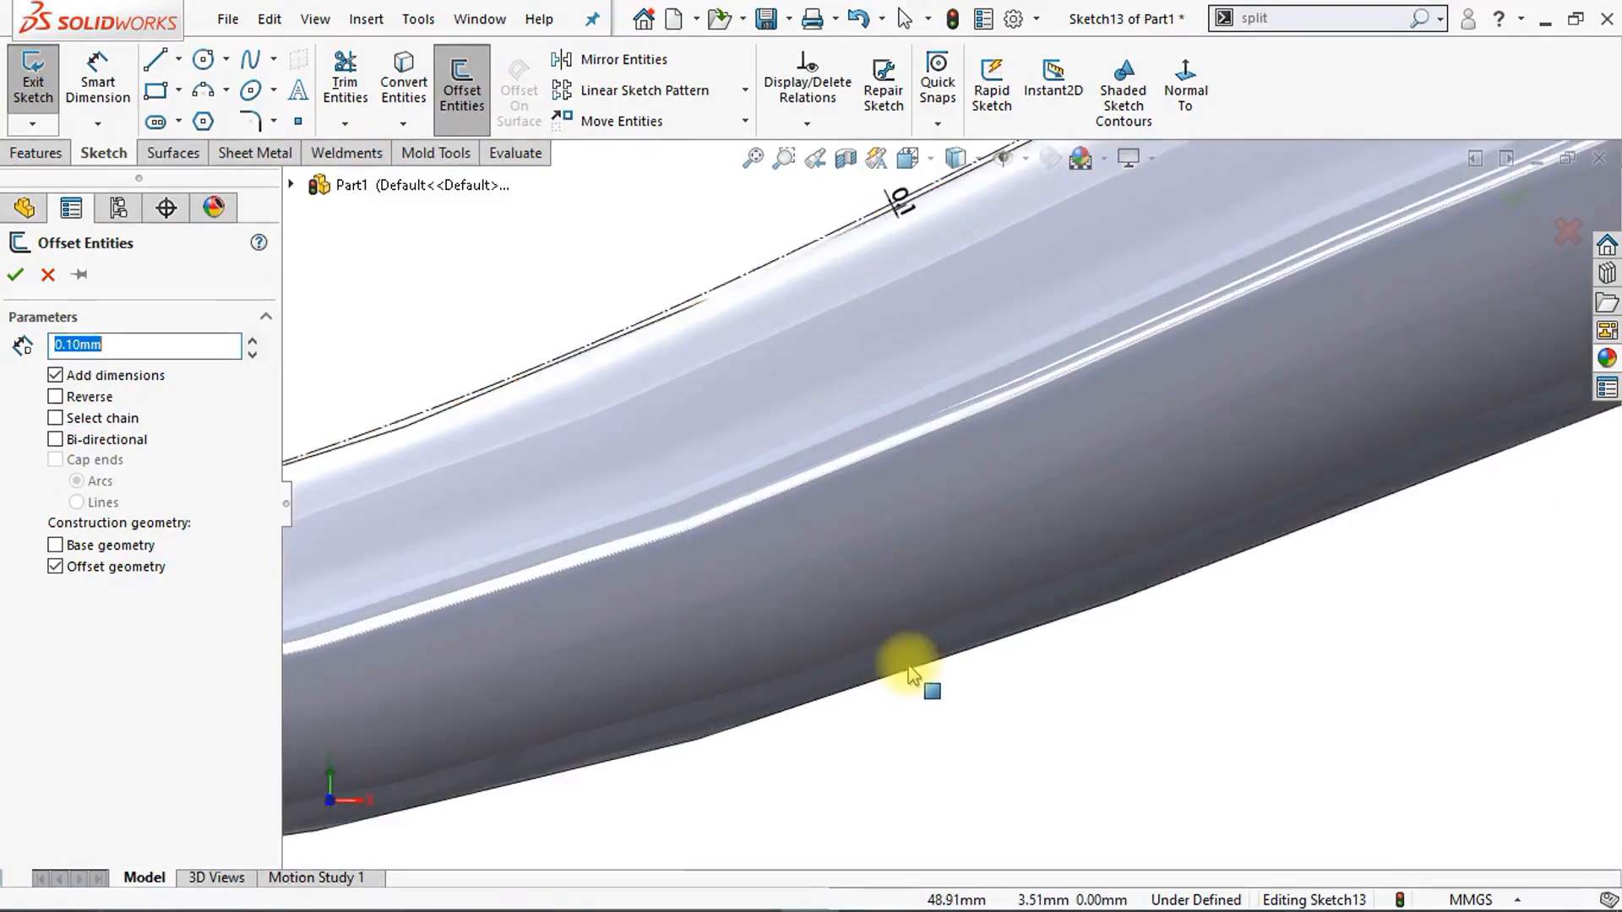
{"action": "left_click", "coordinate": [911, 672]}
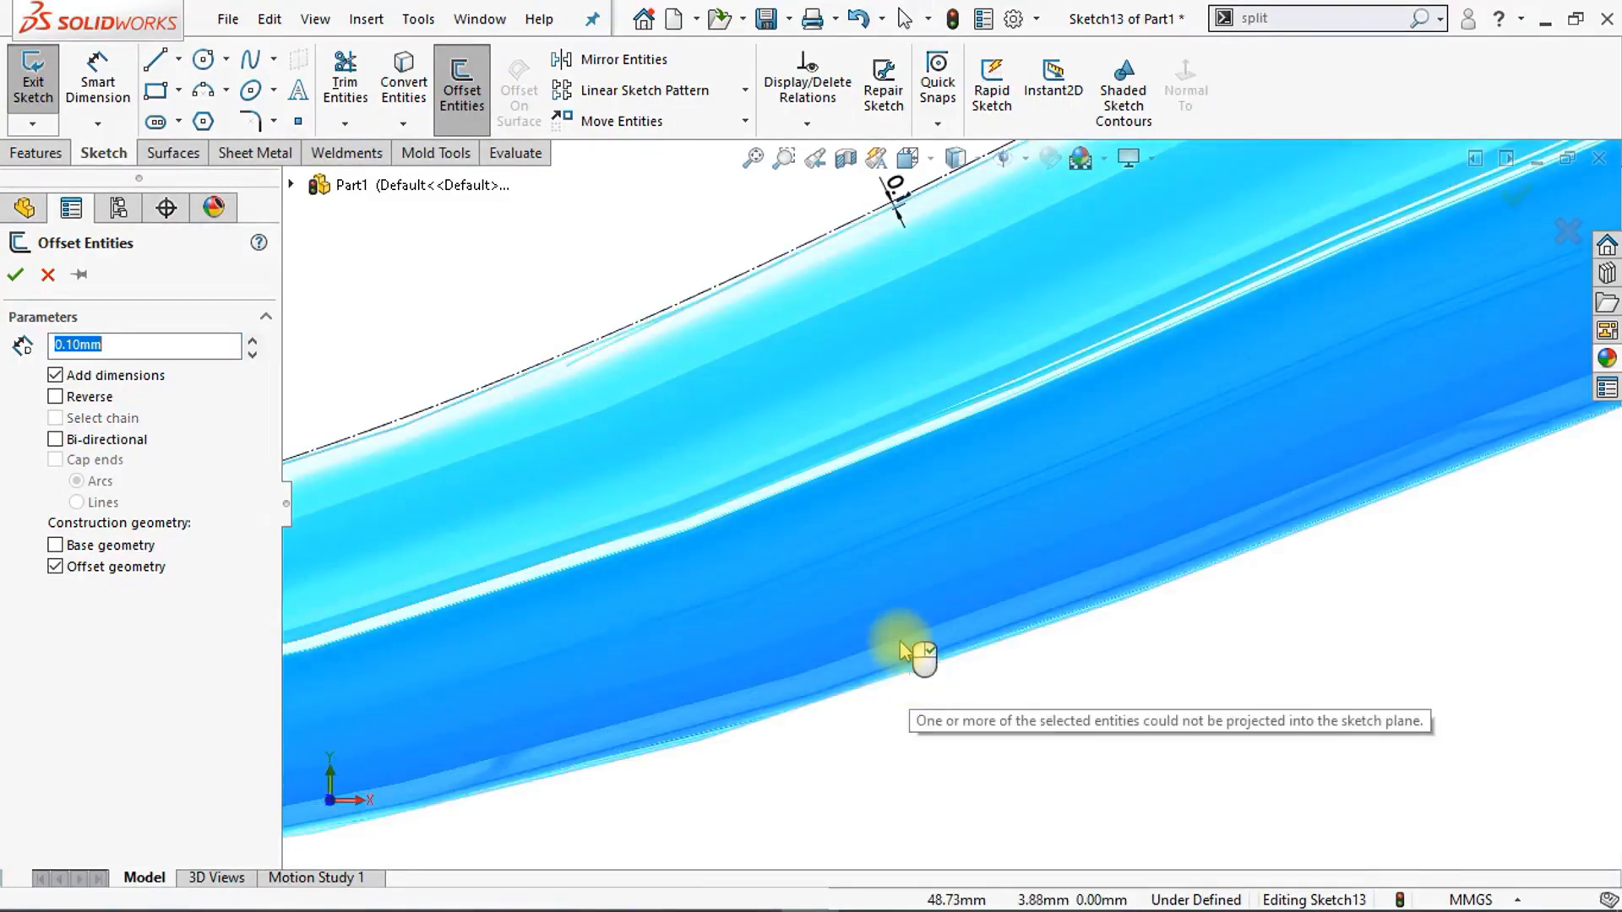
{"action": "left_click", "coordinate": [993, 355]}
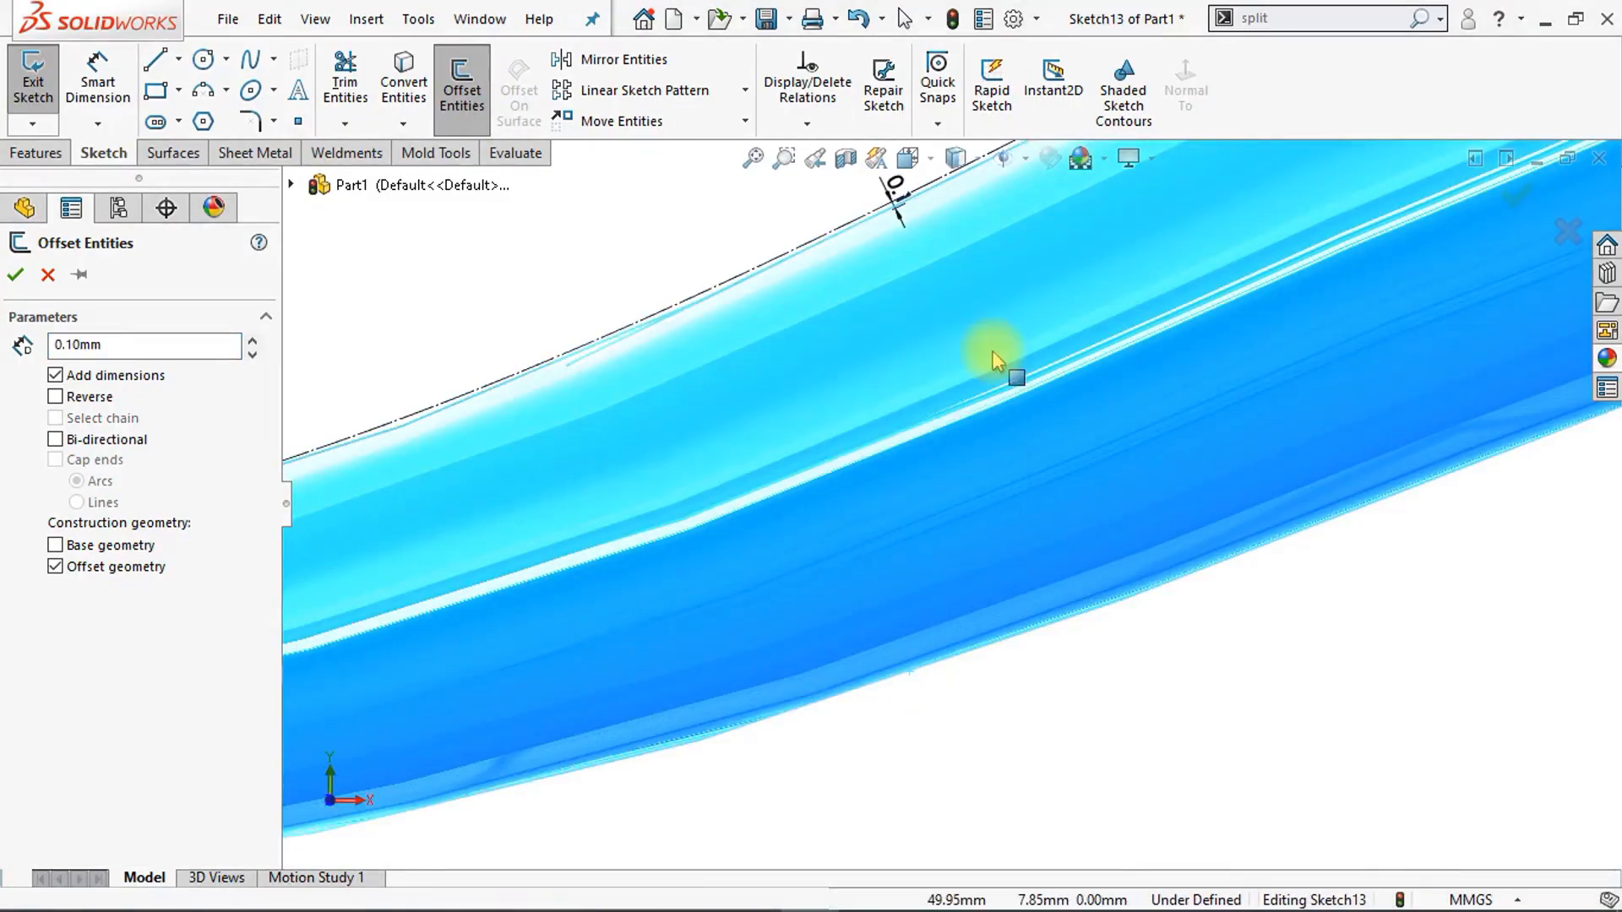
{"action": "left_click", "coordinate": [48, 275]}
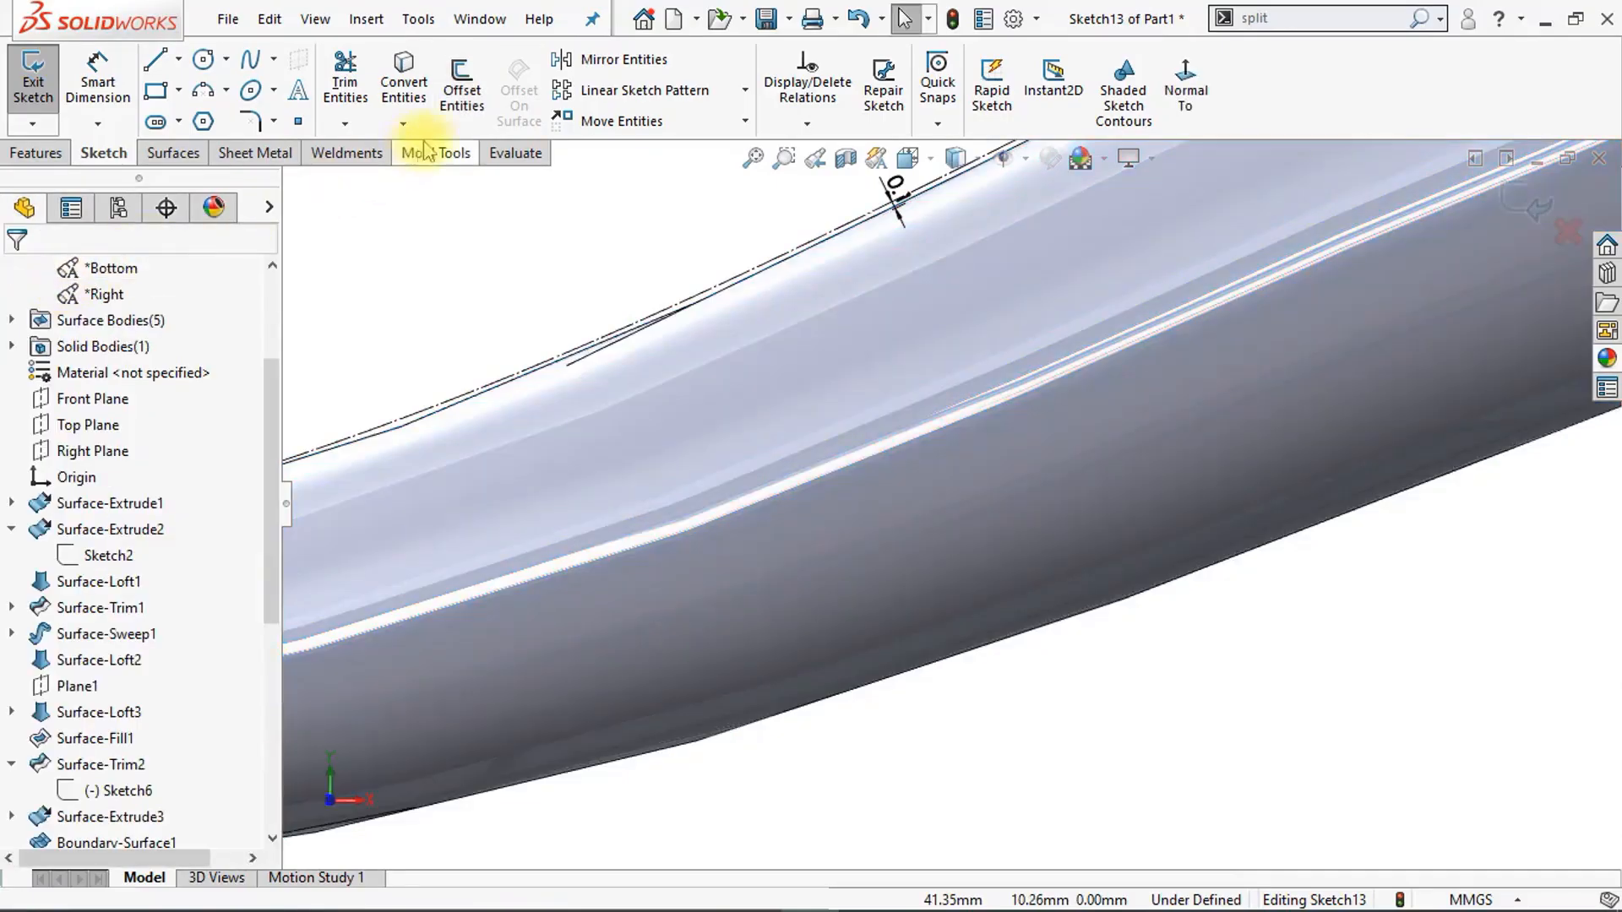
Step: Offset the lower silhouette edge of the curved neck outward by 0.1 mm as construction geometry
{"action": "left_click", "coordinate": [463, 105]}
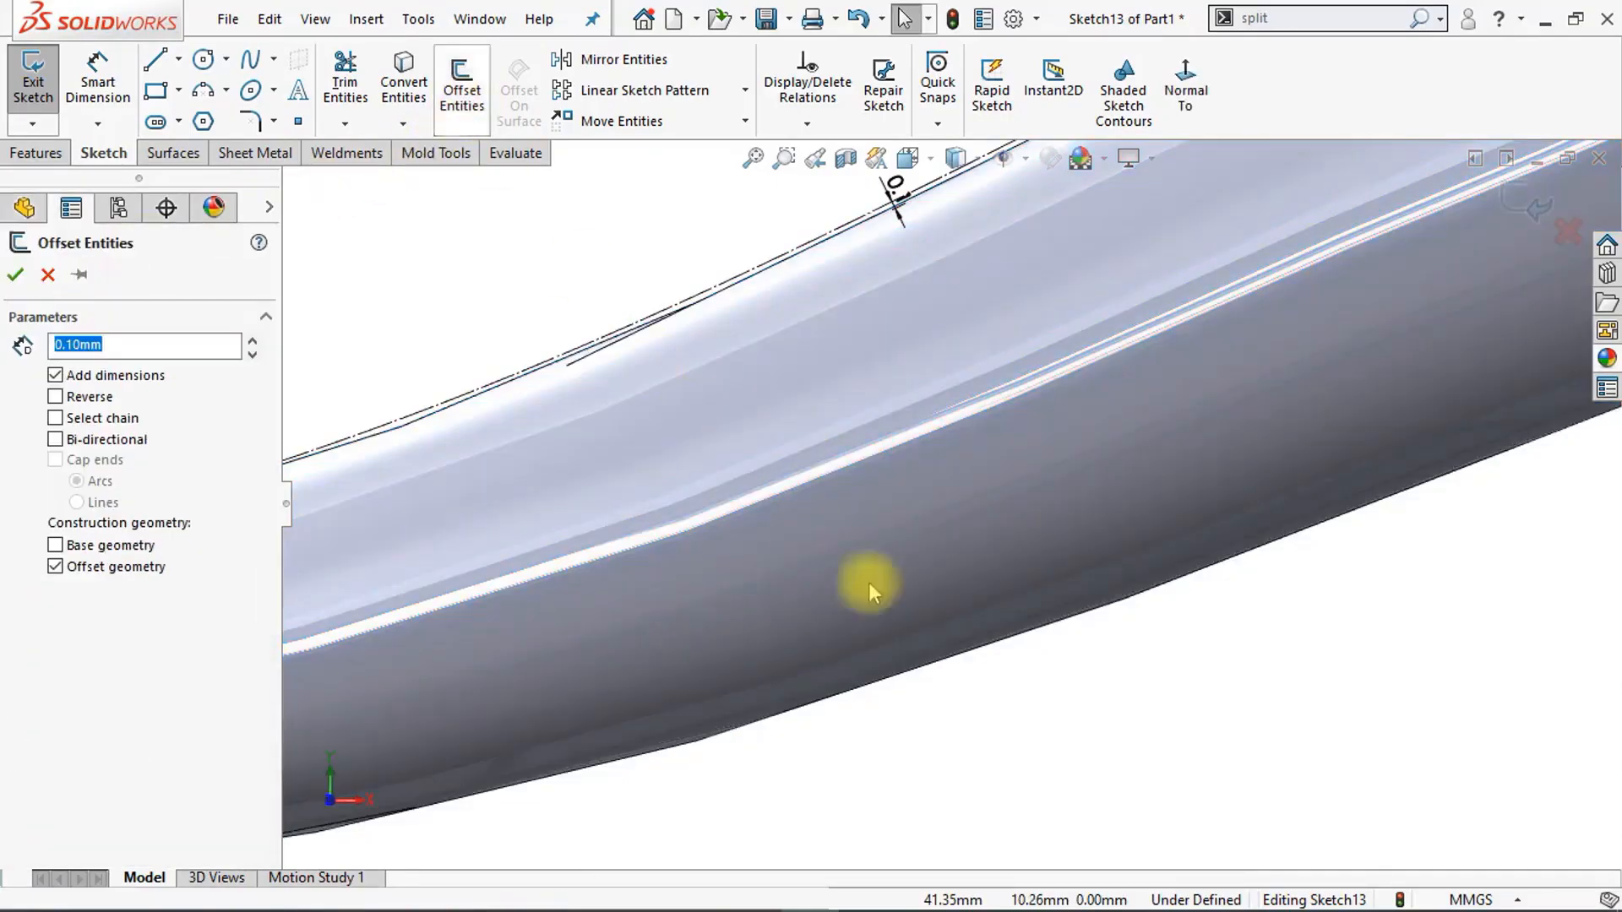
{"action": "left_click", "coordinate": [980, 669]}
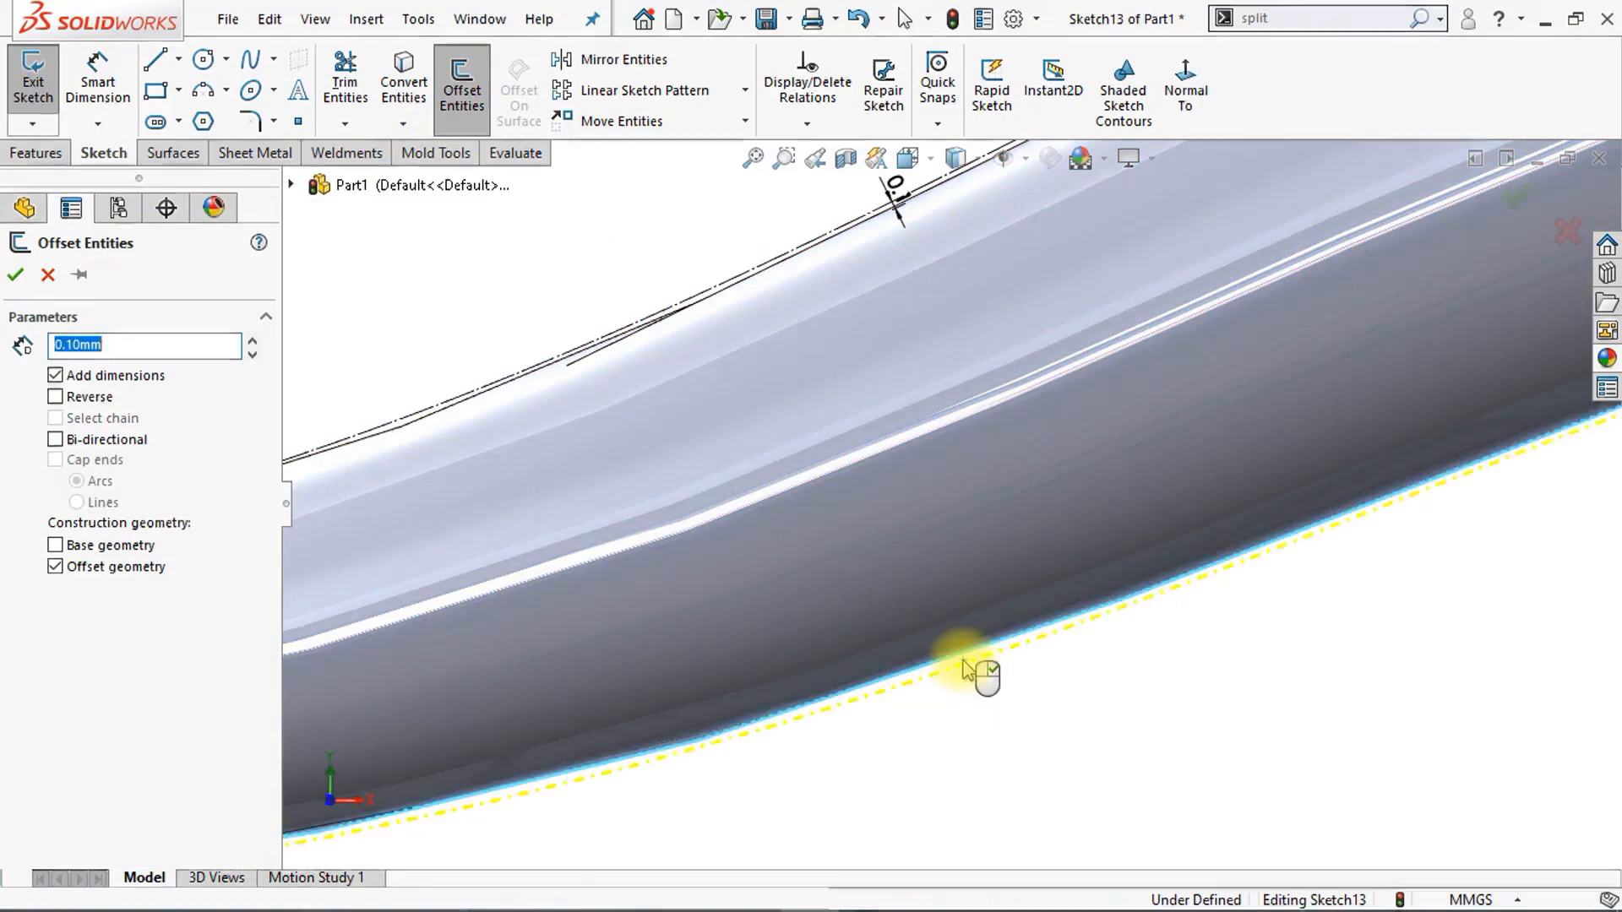
{"action": "left_click", "coordinate": [16, 276]}
Step: Draw a three-point style spline from the horizontal line's neck-side endpoint across the neck to just above its upper edge
{"action": "scroll", "coordinate": [354, 372], "scroll_direction": "up", "scroll_amount": 8}
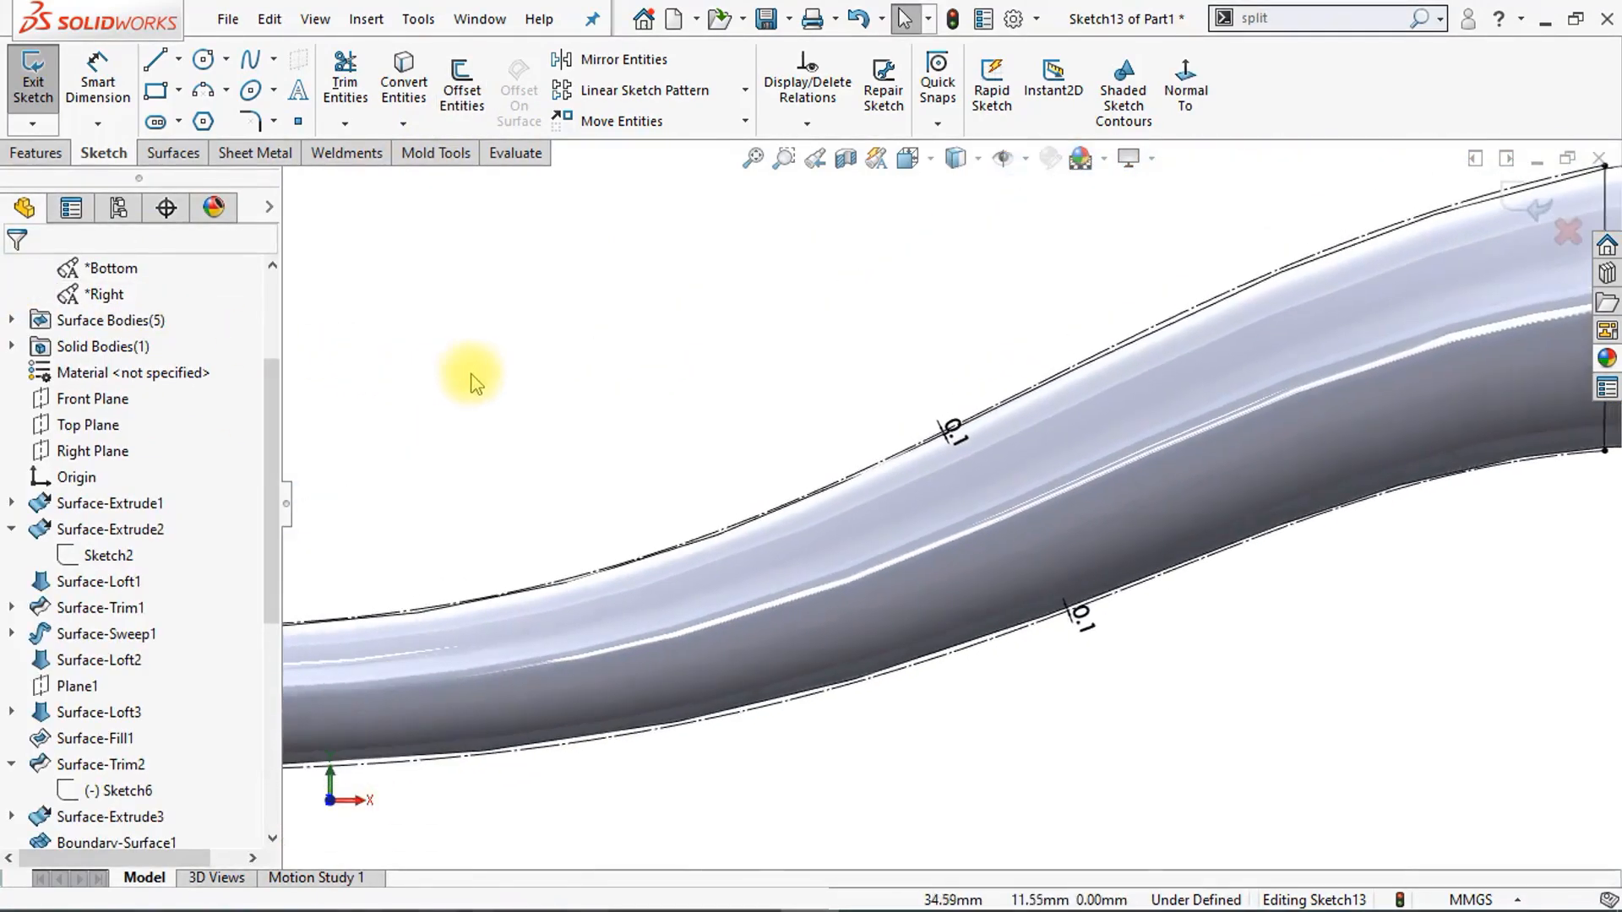
{"action": "scroll", "coordinate": [505, 384], "scroll_direction": "down", "scroll_amount": 2}
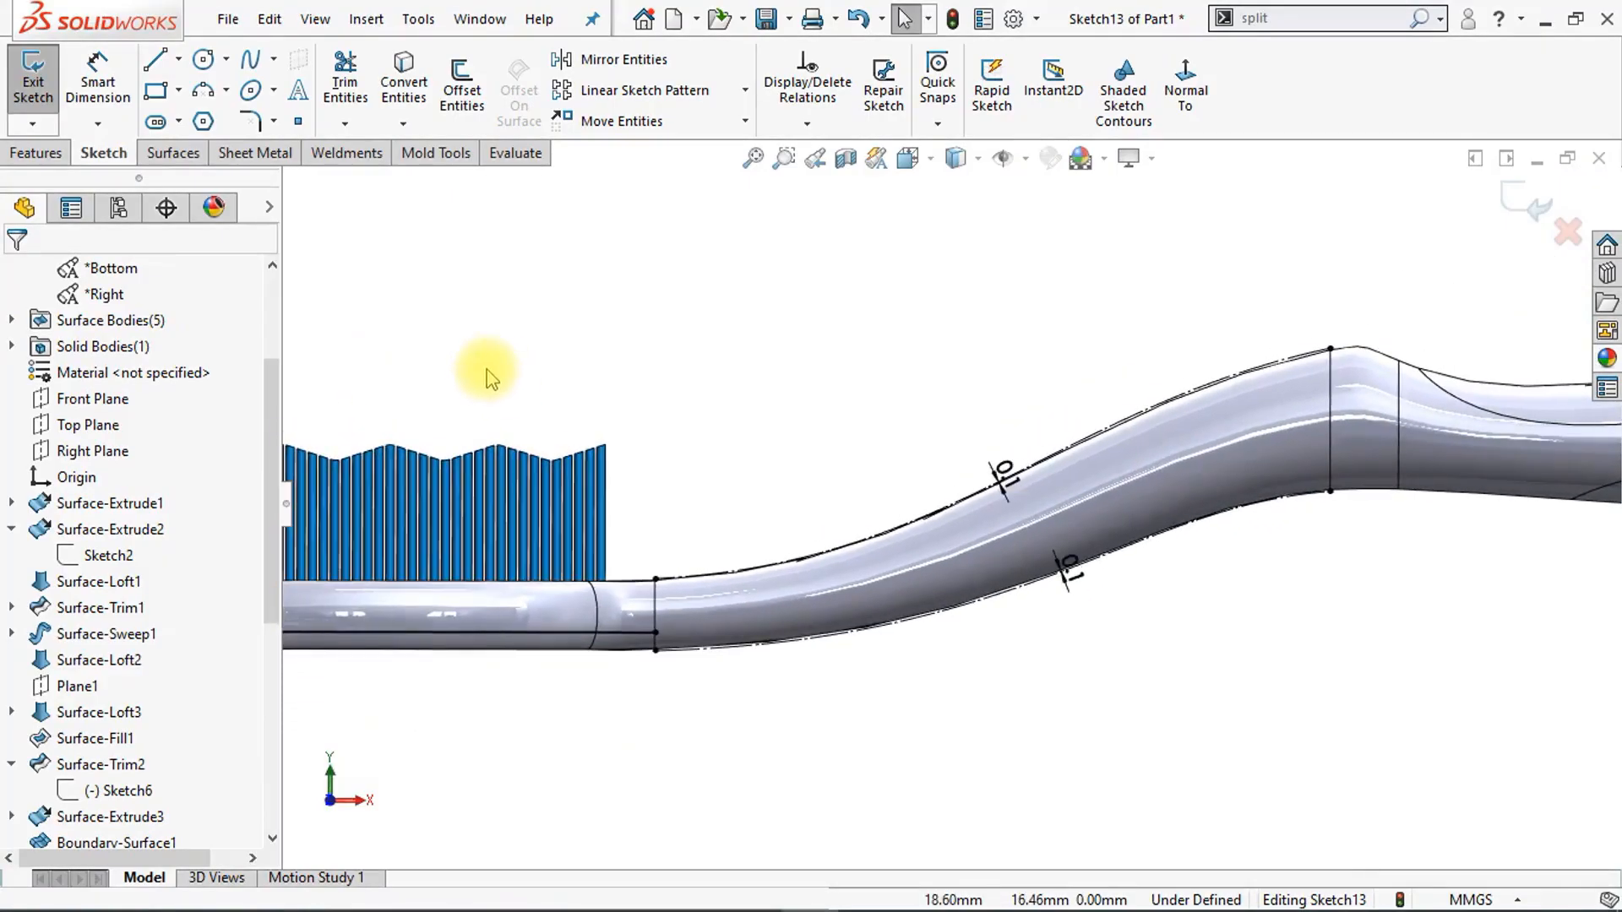
{"action": "left_click", "coordinate": [273, 59]}
{"action": "left_click", "coordinate": [296, 116]}
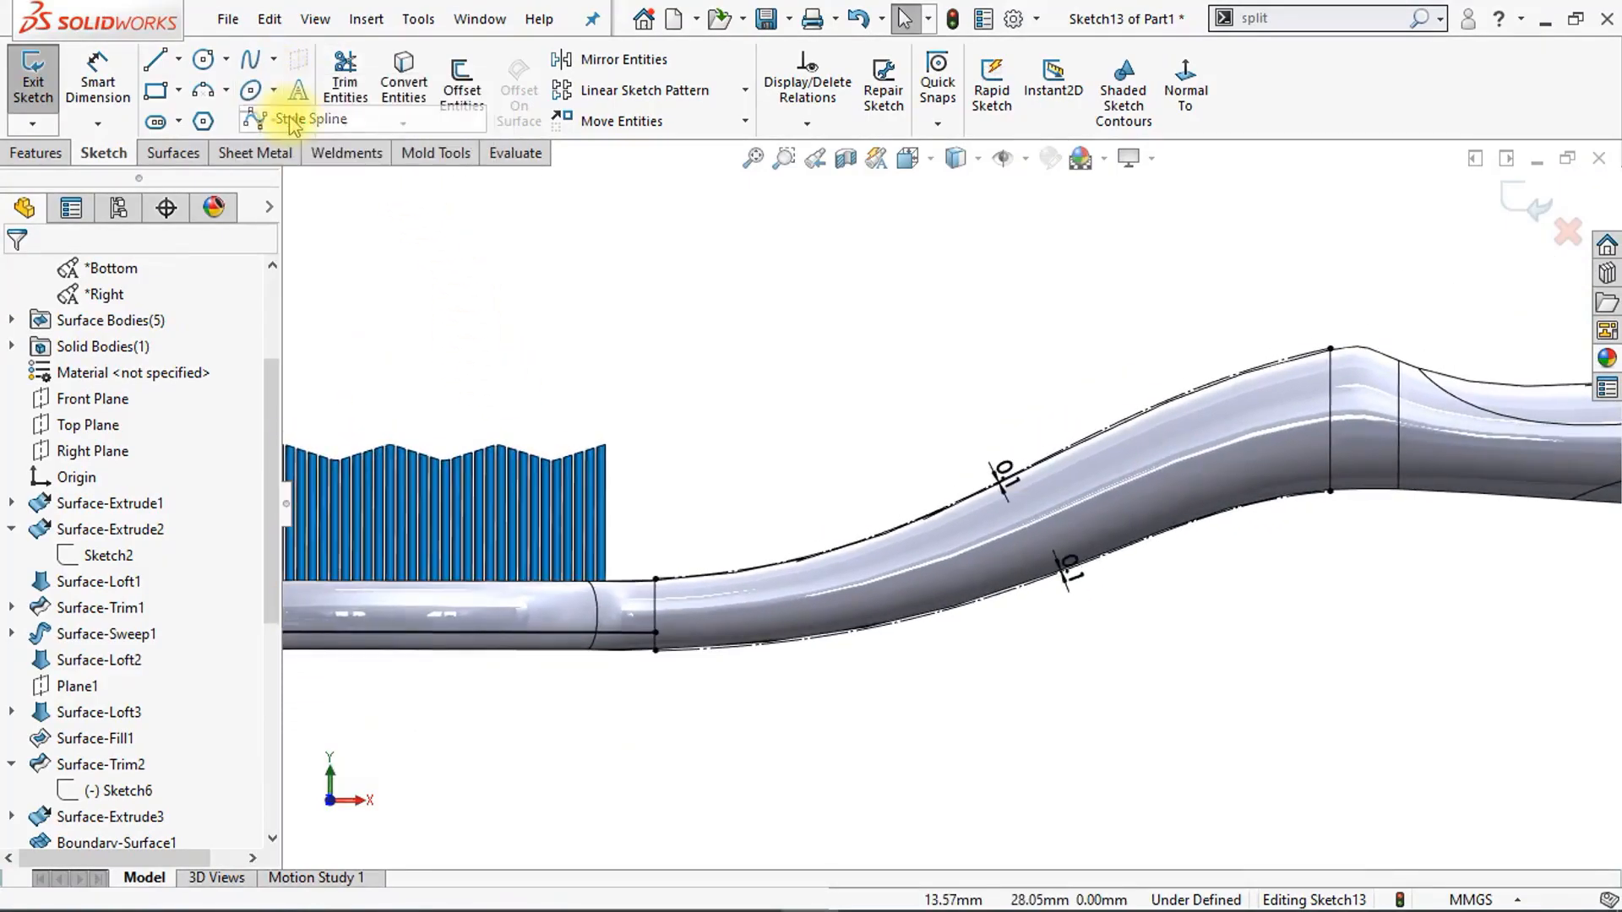
{"action": "left_click", "coordinate": [656, 634]}
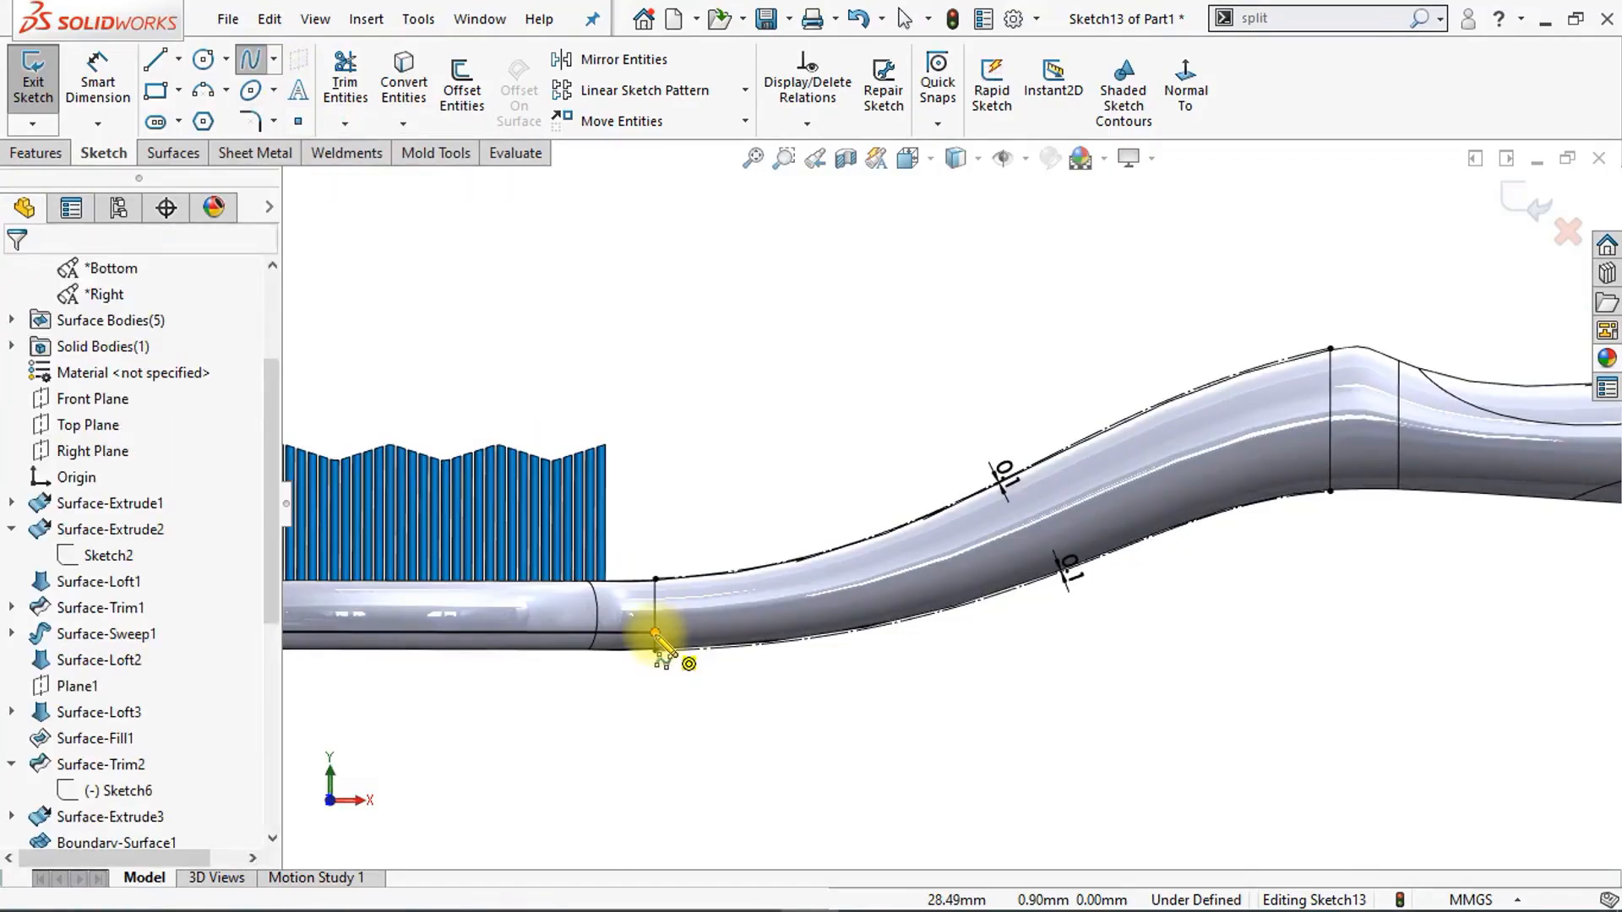
{"action": "left_click", "coordinate": [1016, 633]}
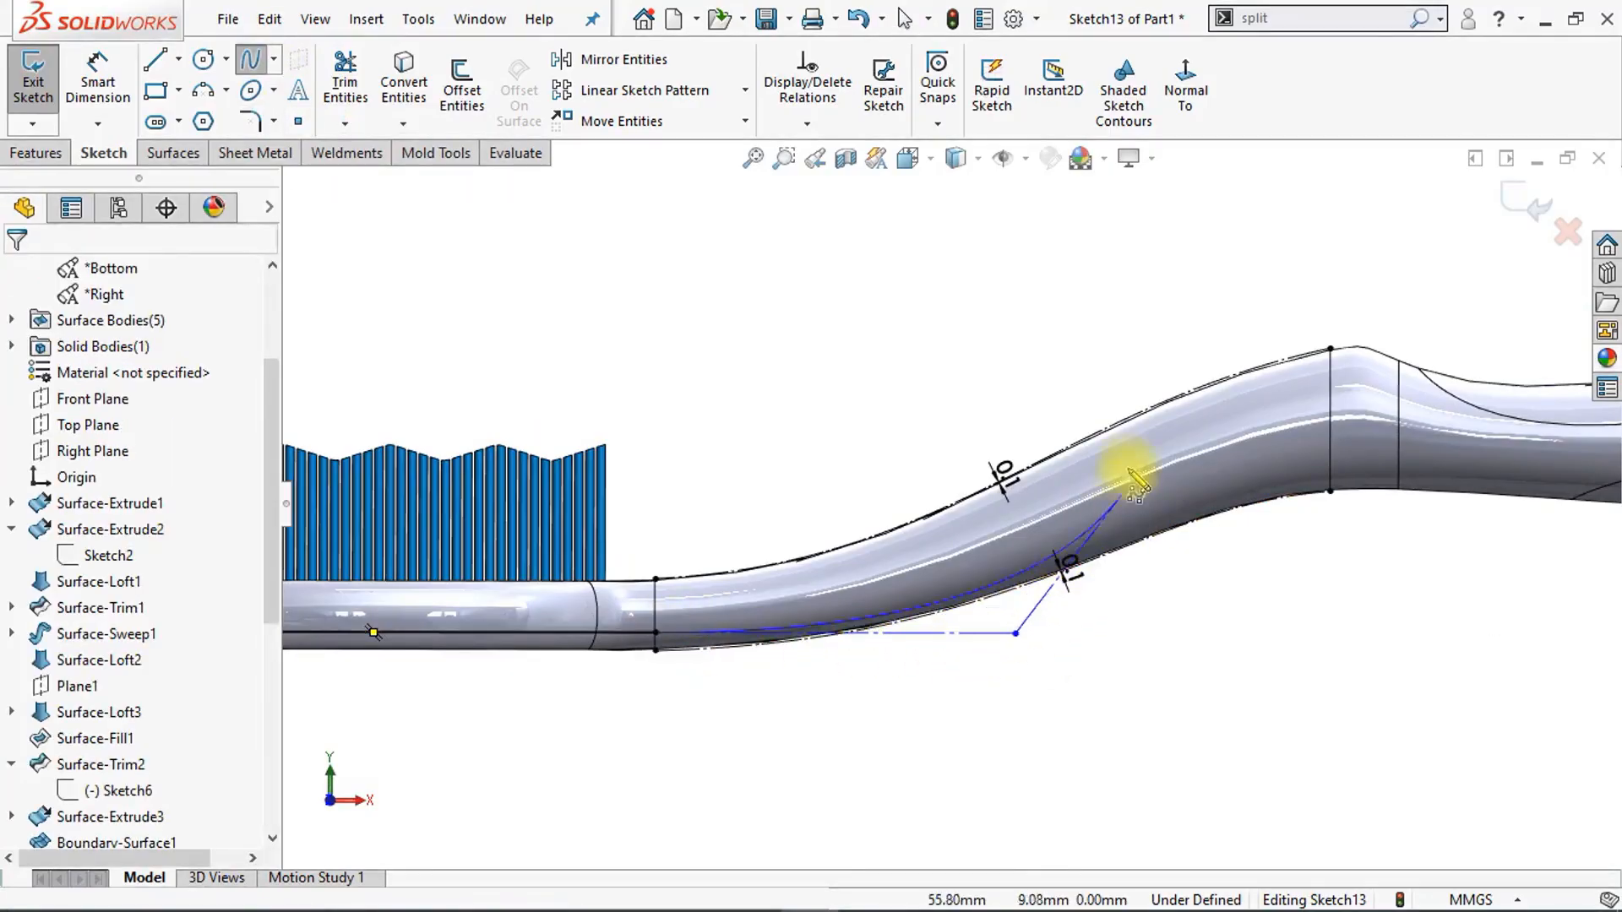
{"action": "left_click", "coordinate": [1141, 393]}
{"action": "key", "text": "Escape"}
Step: Make the style spline's upper endpoint coincident with the upper offset construction curve
{"action": "left_click", "coordinate": [1140, 391]}
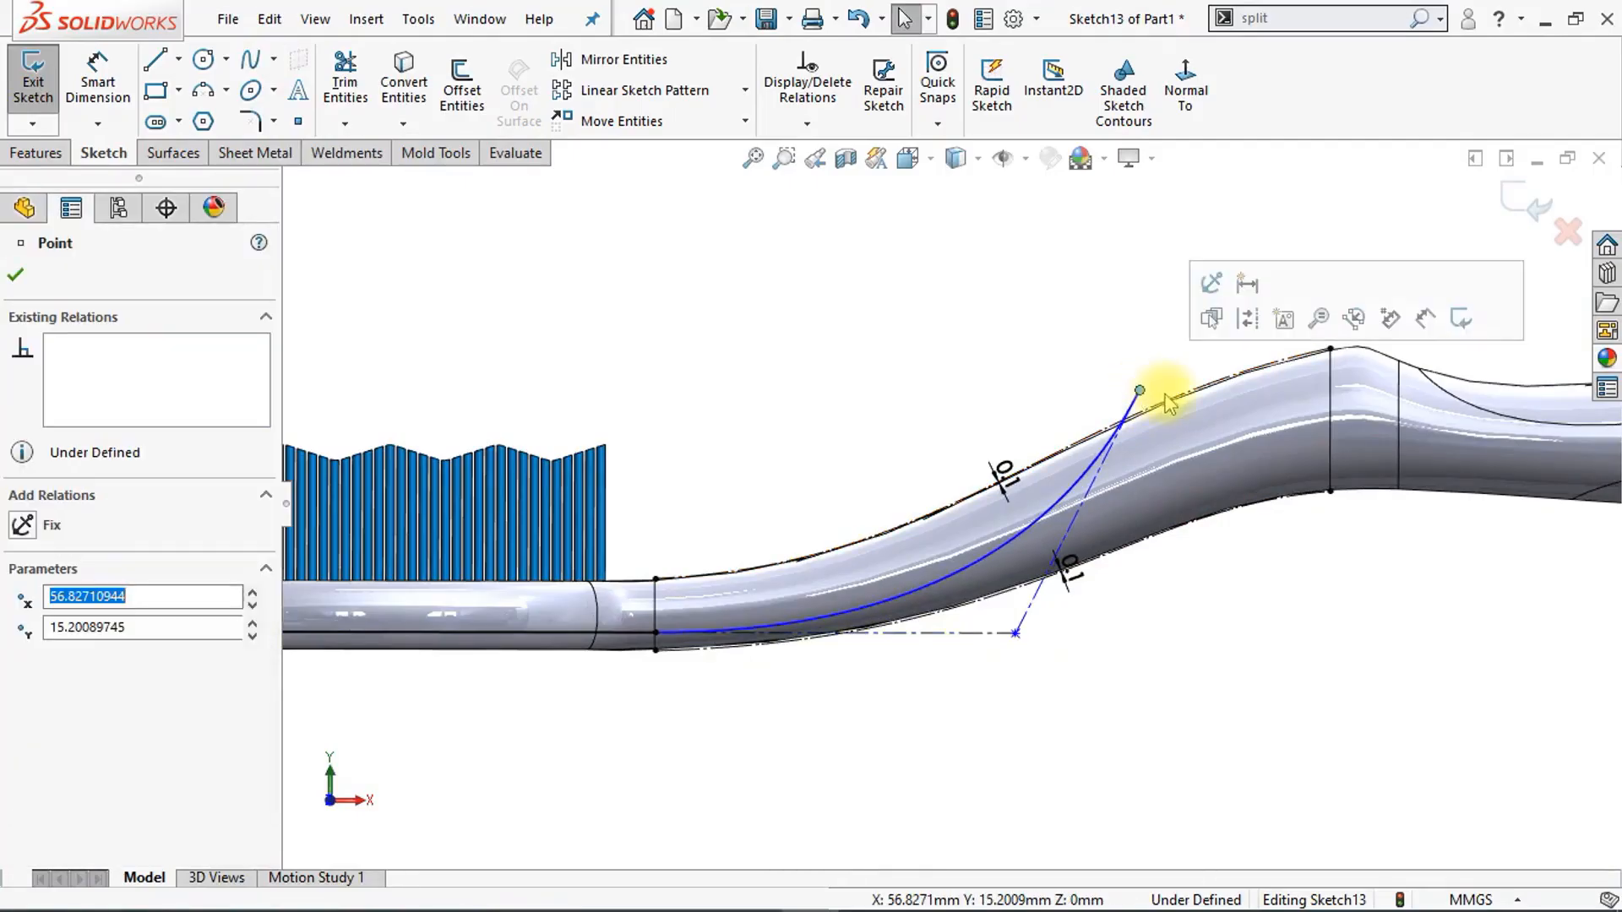
{"action": "left_click", "coordinate": [1177, 409], "text": "ctrl"}
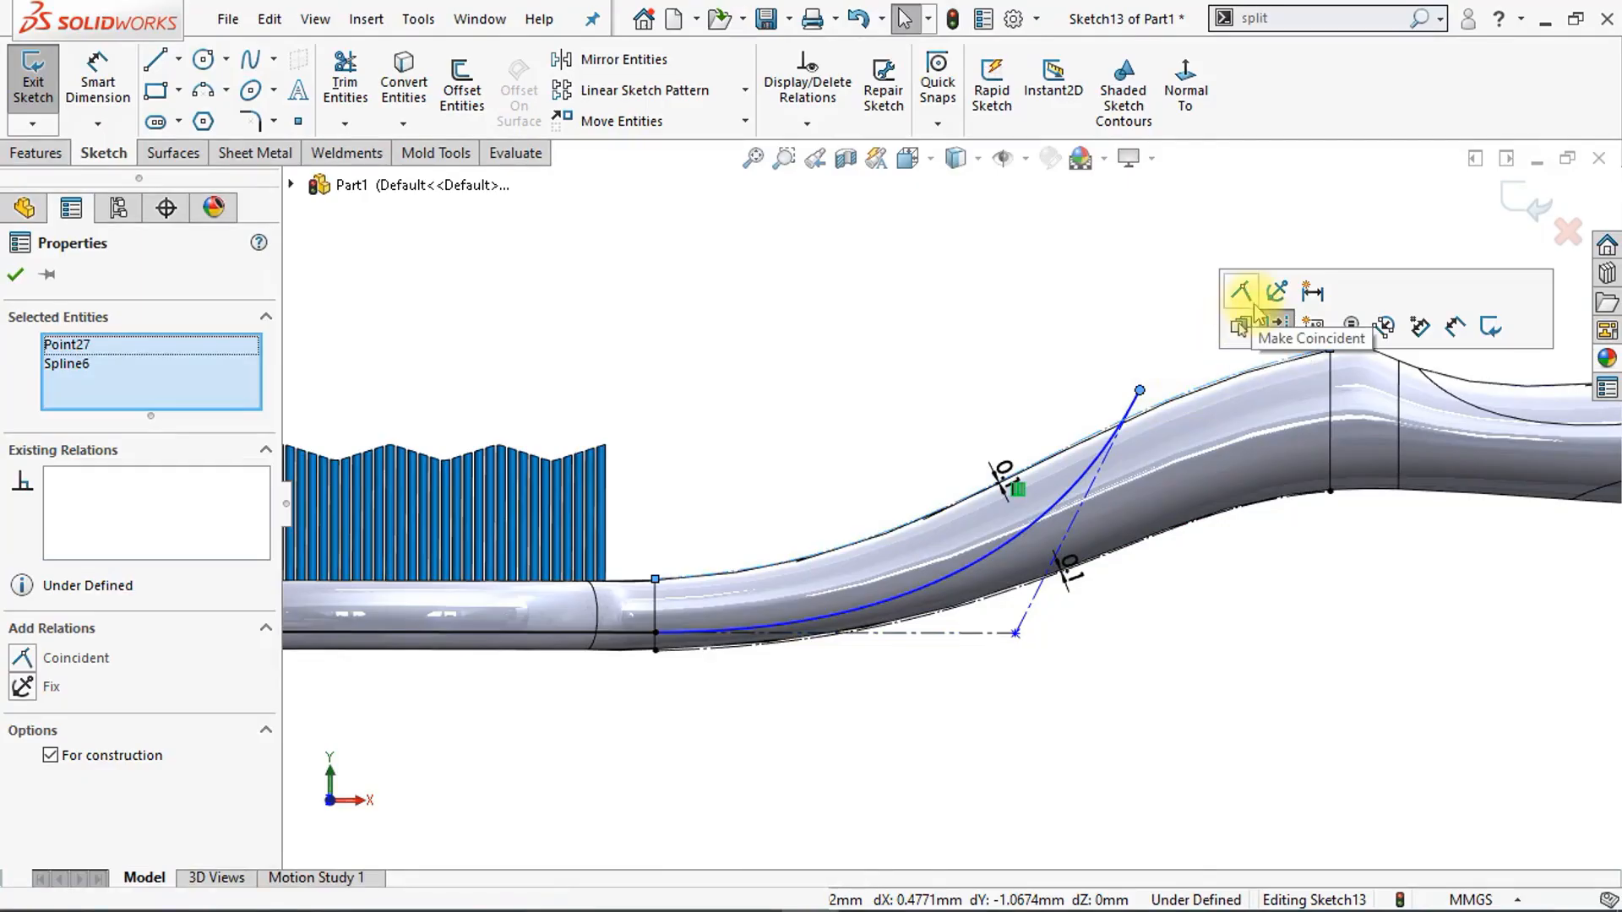
{"action": "left_click", "coordinate": [1242, 293]}
{"action": "left_click", "coordinate": [1099, 327]}
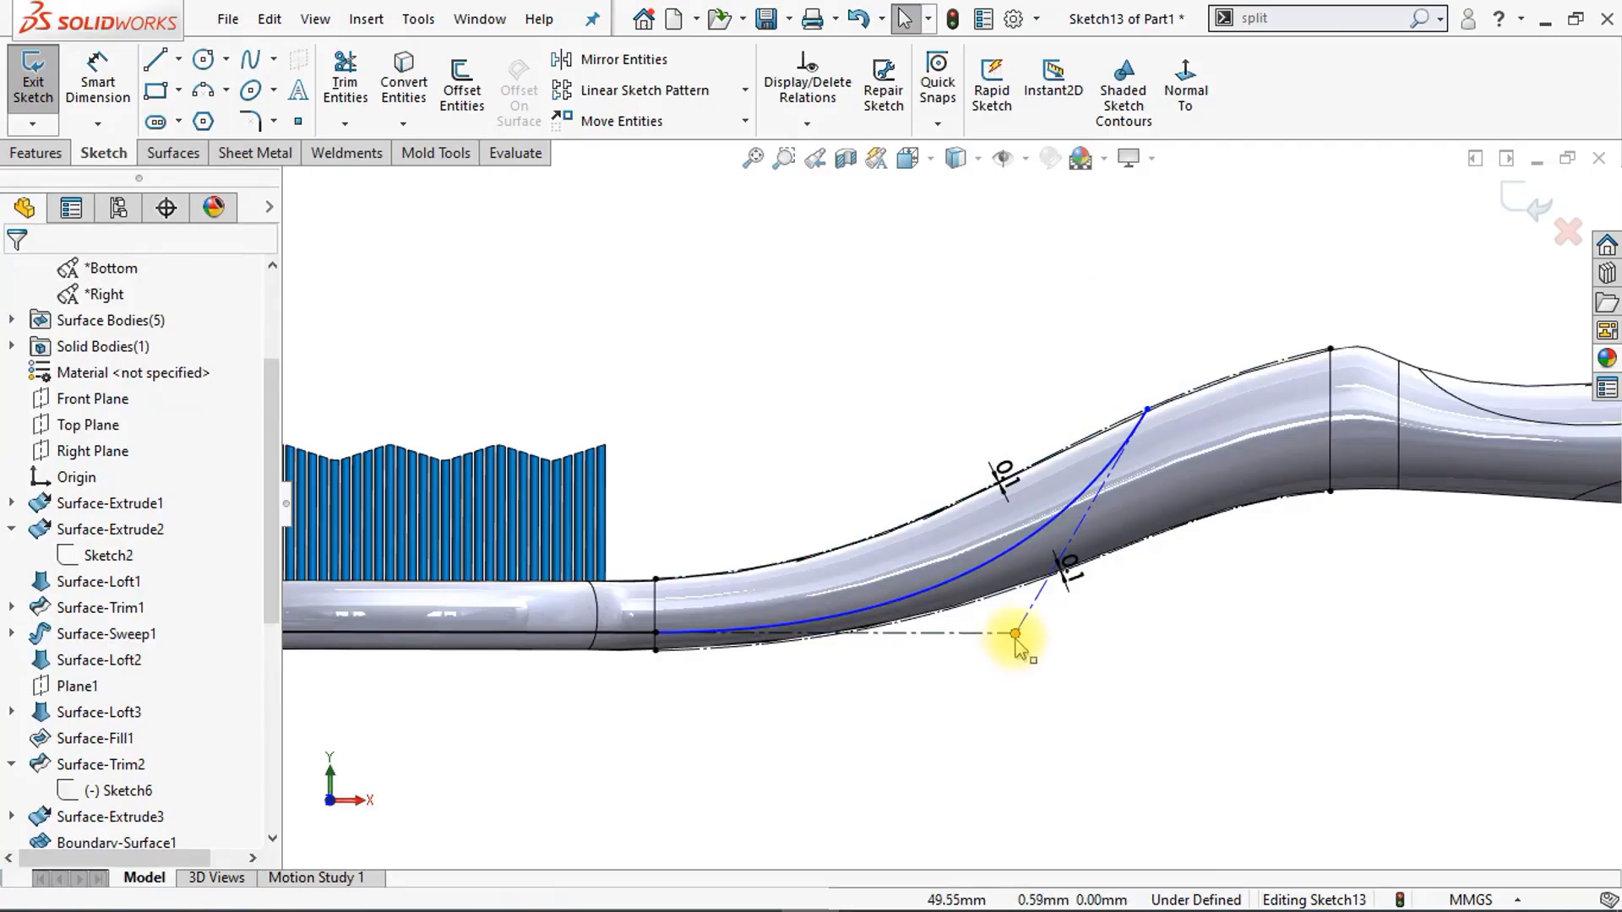
Step: Move the style spline's middle control point horizontally toward the brush head to flatten the curve
{"action": "left_click_drag", "start_coordinate": [1016, 633], "coordinate": [952, 635]}
{"action": "left_click", "coordinate": [948, 662]}
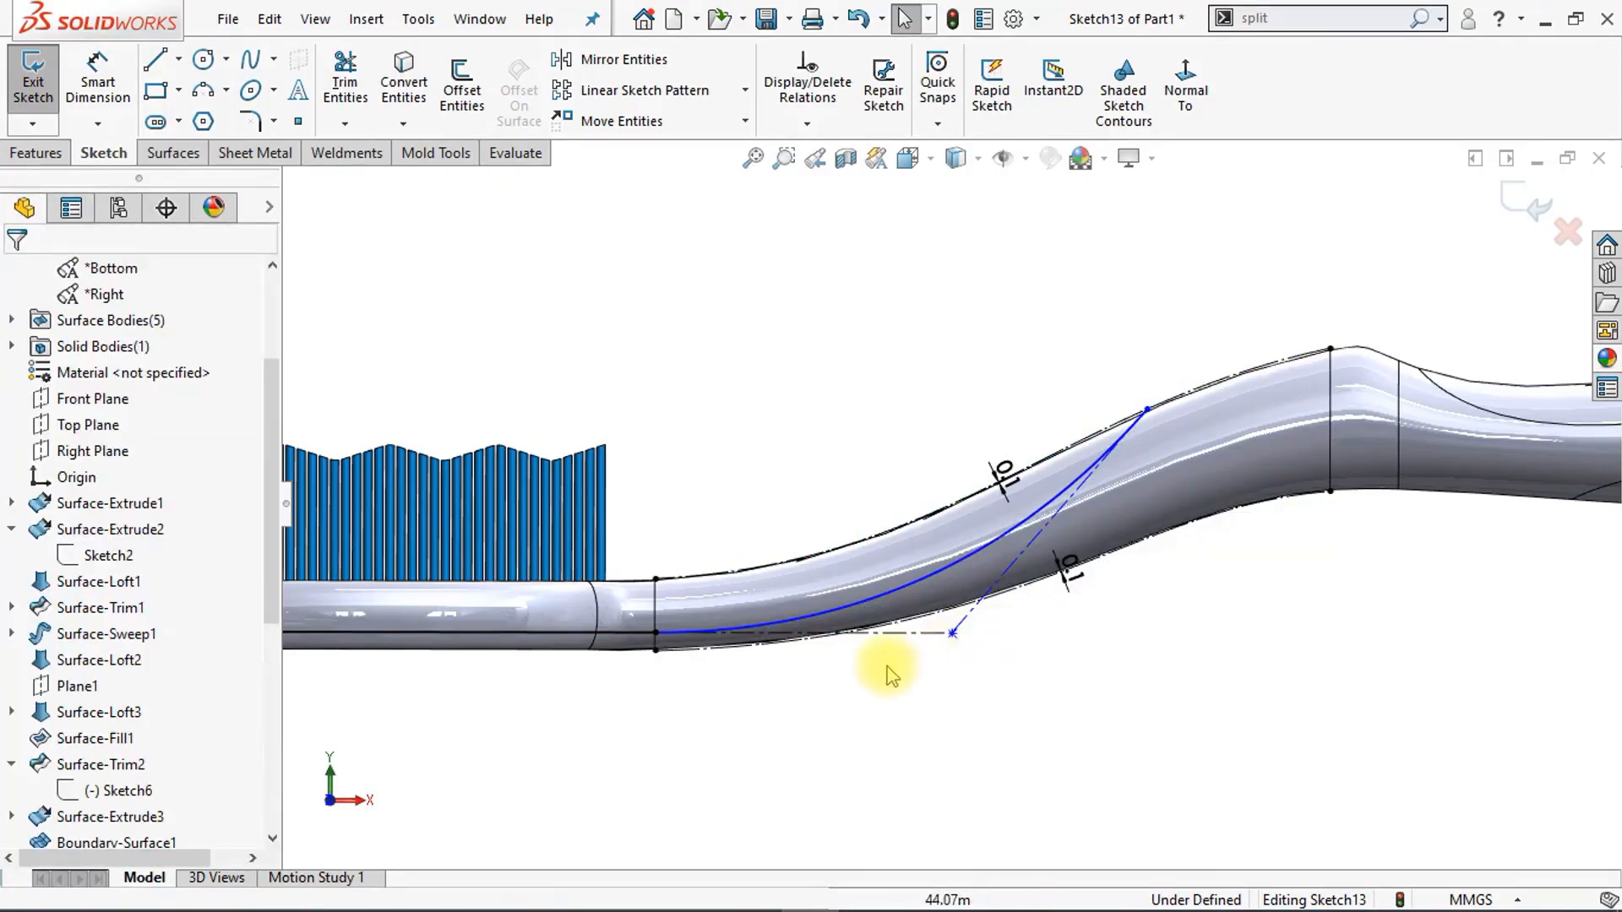
{"action": "left_click", "coordinate": [789, 623]}
{"action": "key", "text": "Escape"}
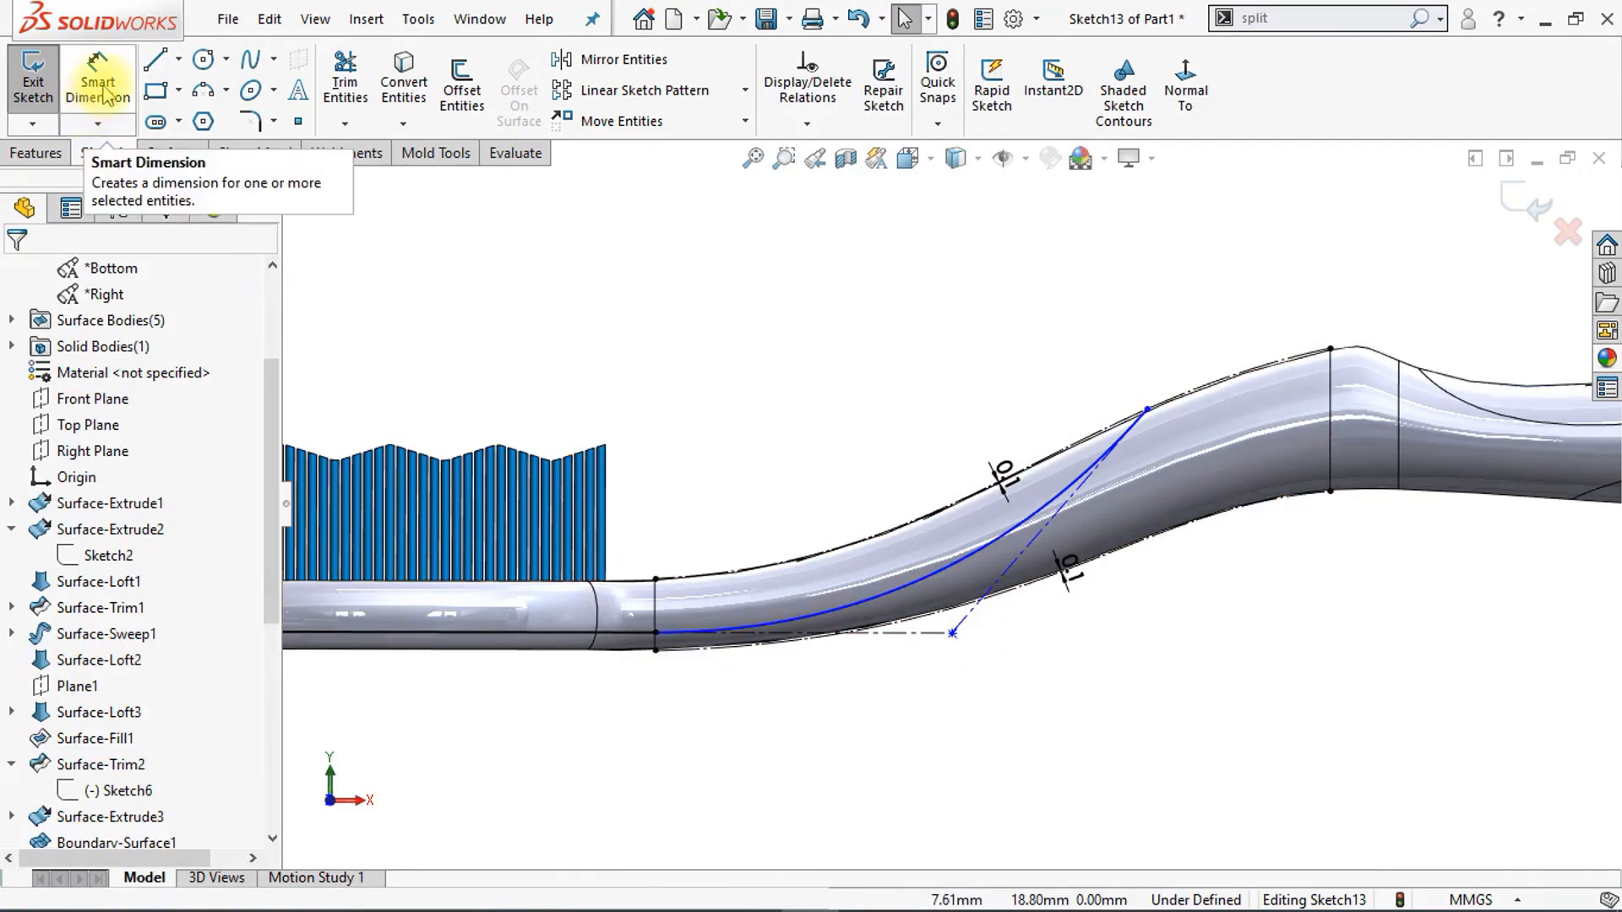
Step: Dimension the horizontal distance from the upper offset curve's head-side endpoint to the spline's upper endpoint as 30 mm
{"action": "left_click", "coordinate": [103, 91]}
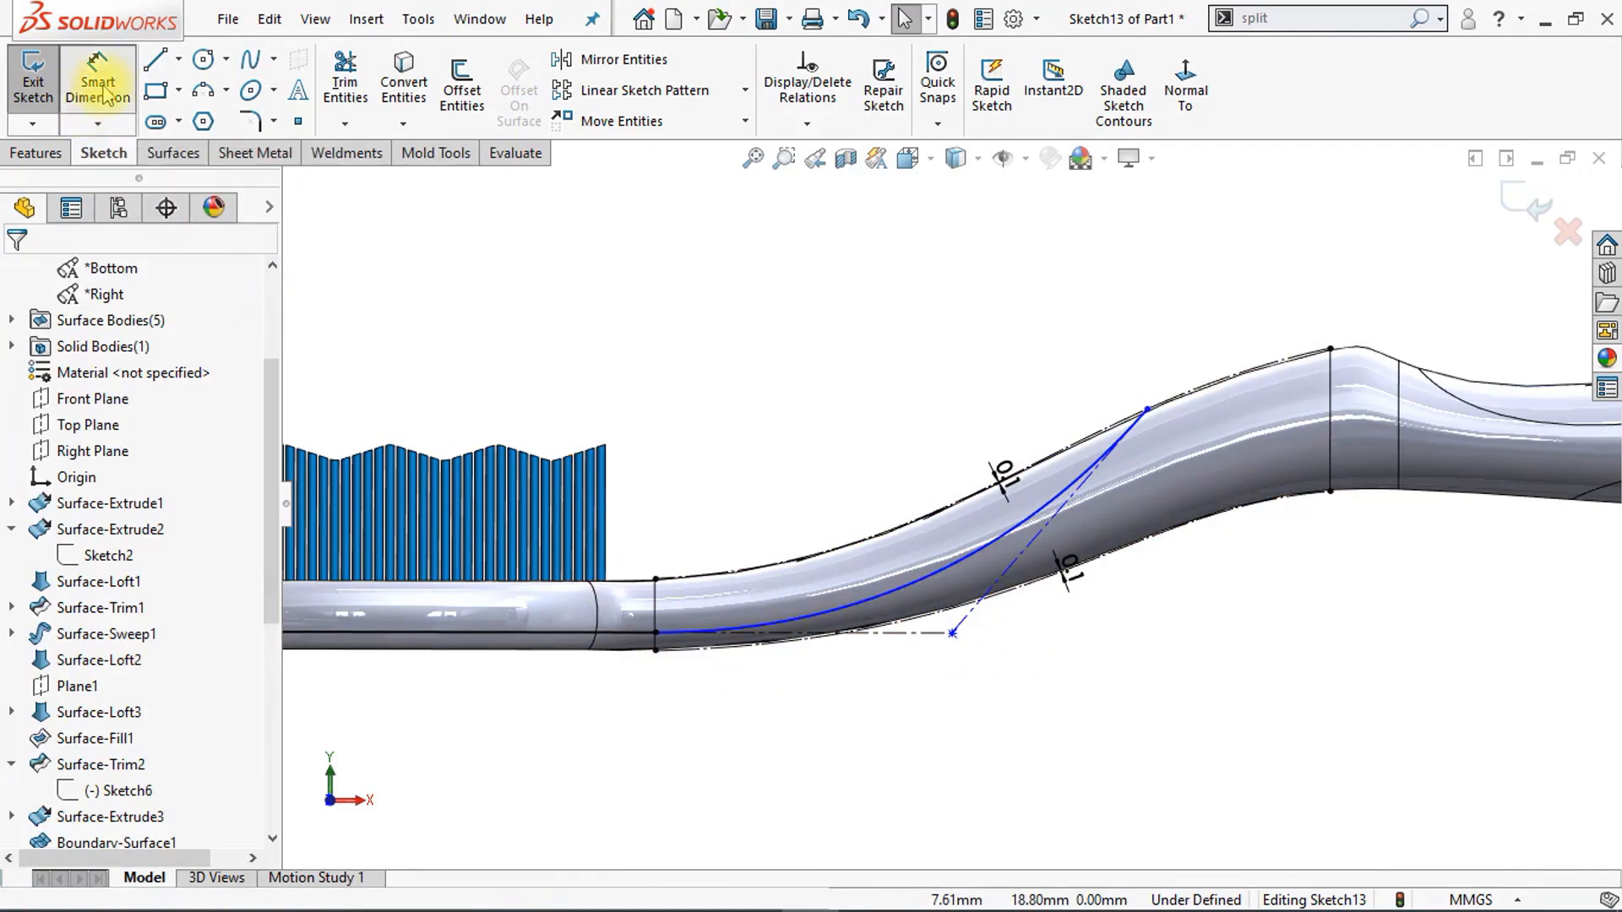
{"action": "left_click", "coordinate": [656, 580]}
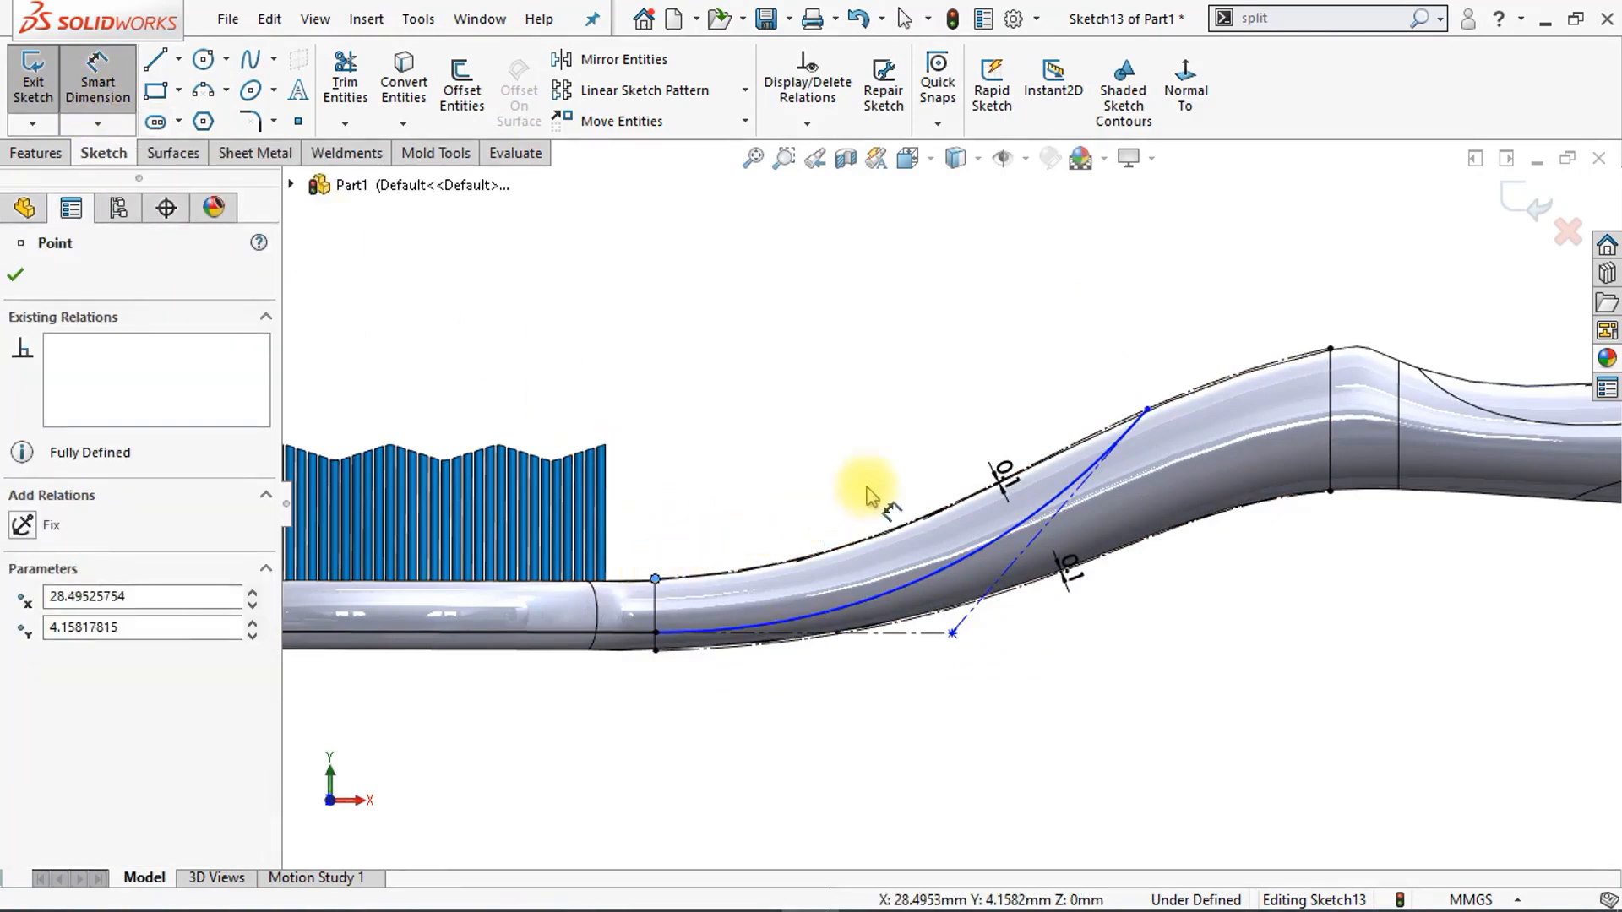
{"action": "left_click", "coordinate": [1147, 410]}
{"action": "left_click", "coordinate": [908, 380]}
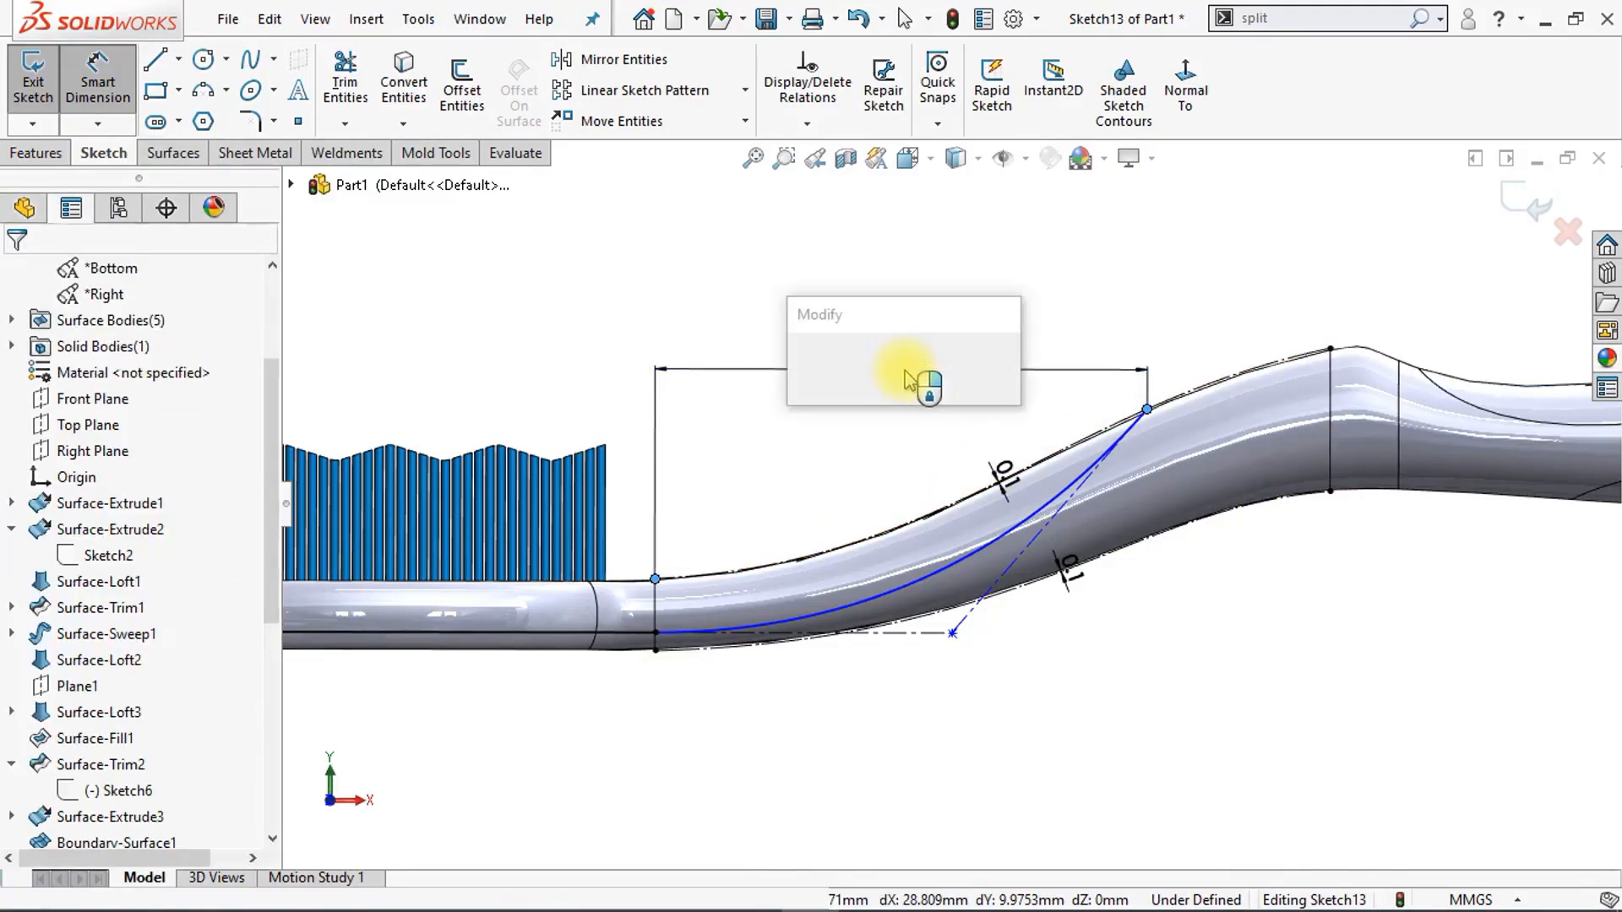
{"action": "type", "text": "30"}
{"action": "key", "text": "Return"}
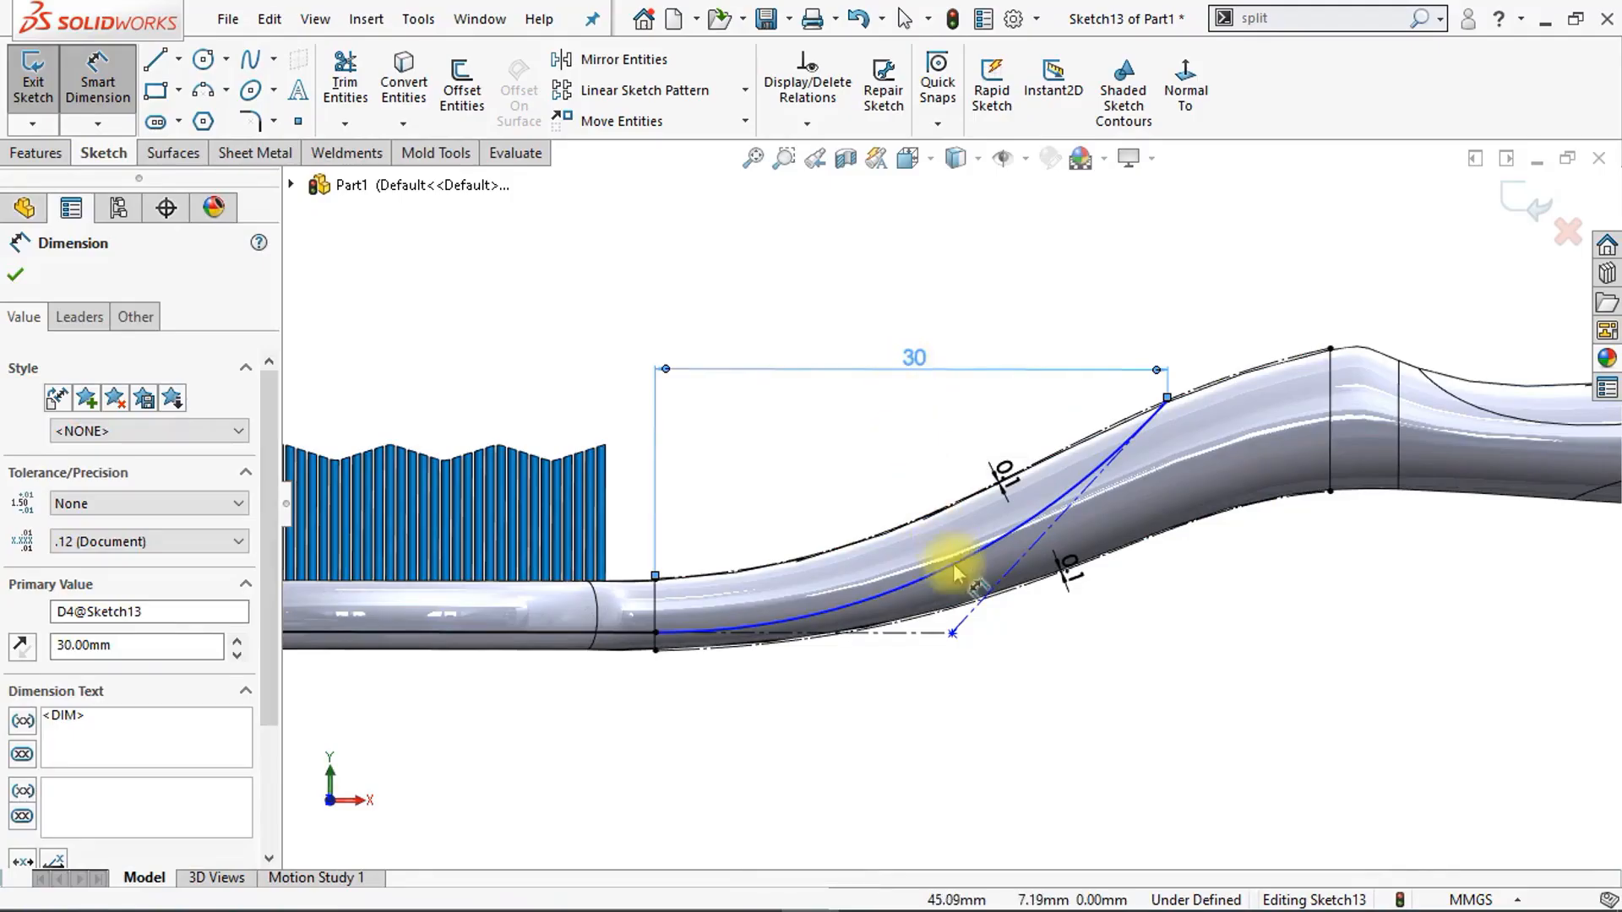
Step: Dimension the angle between the style spline's two control polygon lines as 120°
{"action": "left_click", "coordinate": [979, 610]}
{"action": "left_click", "coordinate": [923, 634]}
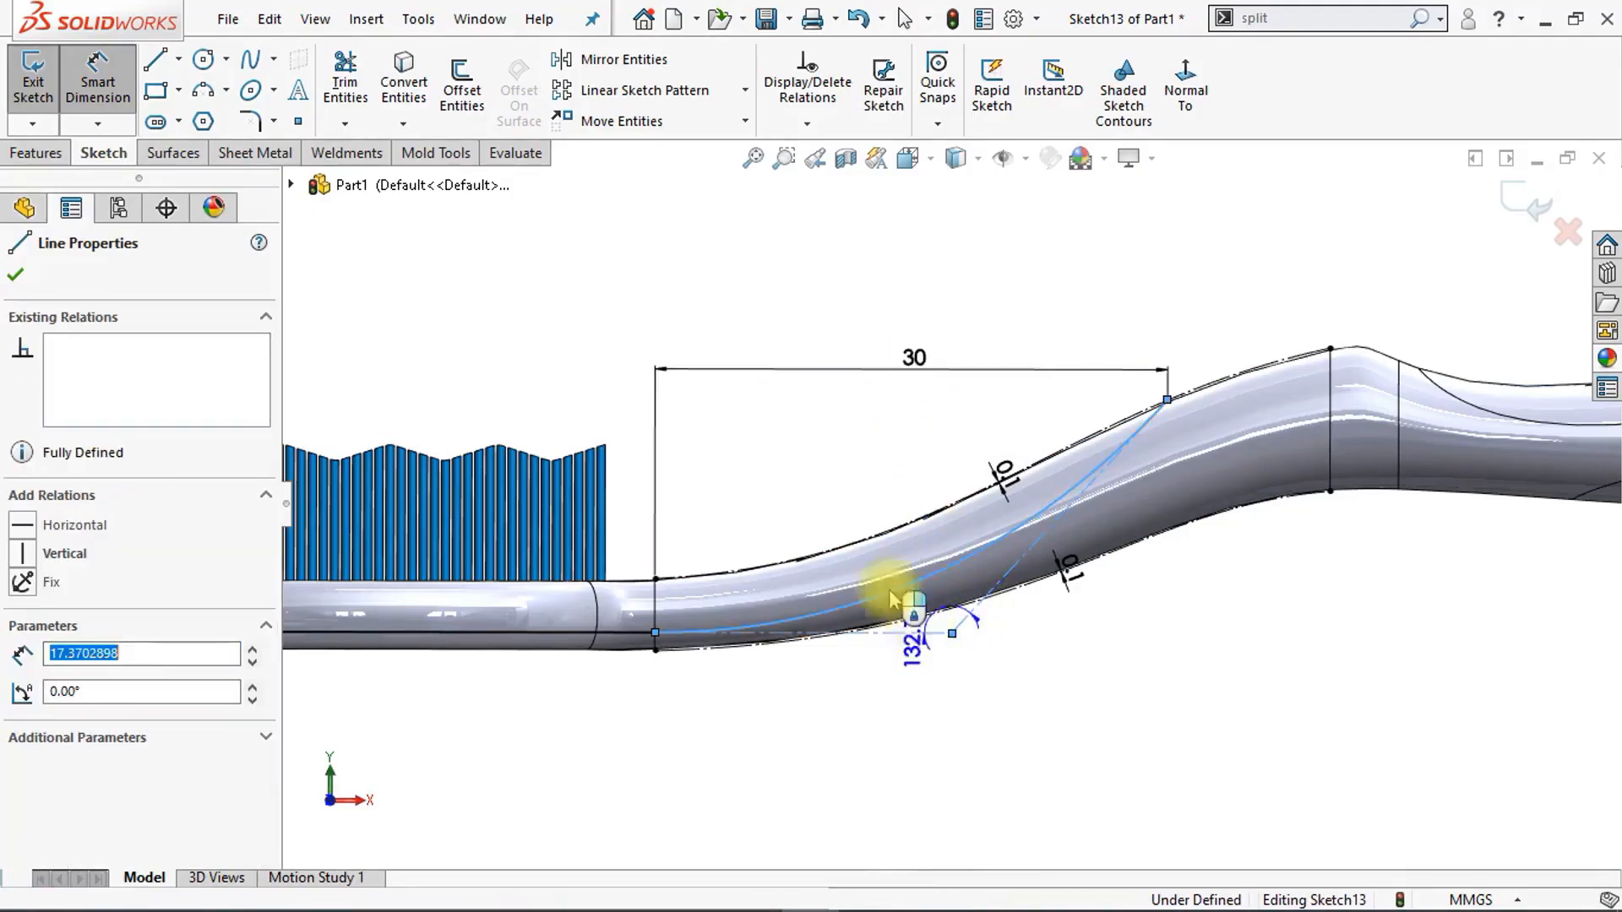
{"action": "left_click", "coordinate": [857, 460]}
{"action": "type", "text": "120"}
{"action": "key", "text": "Return"}
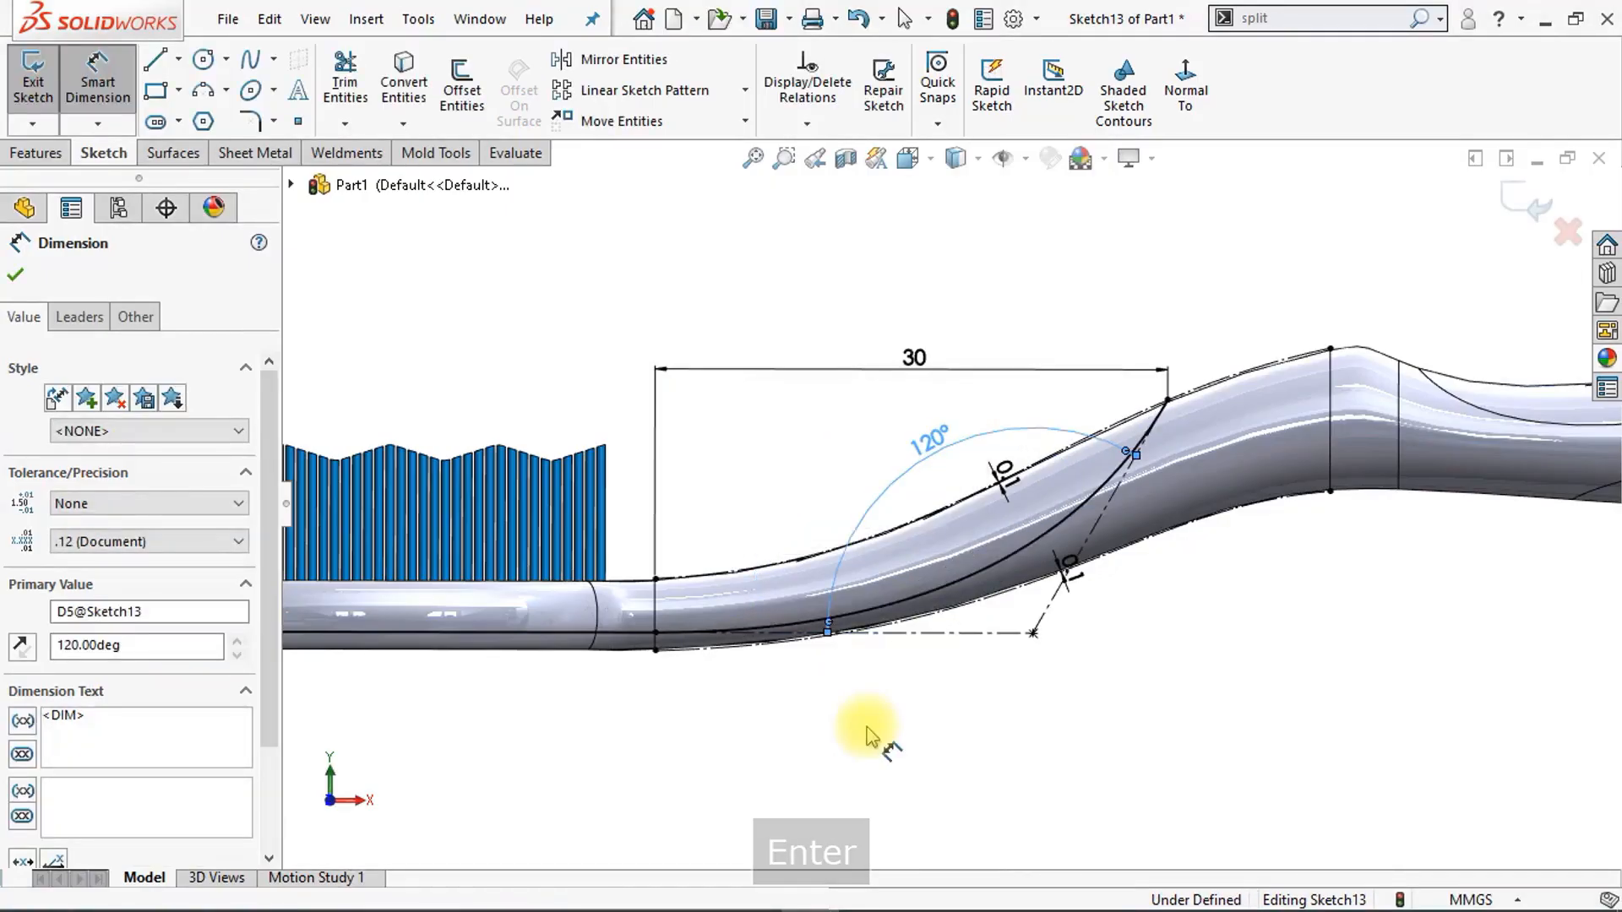
{"action": "left_click", "coordinate": [1014, 752]}
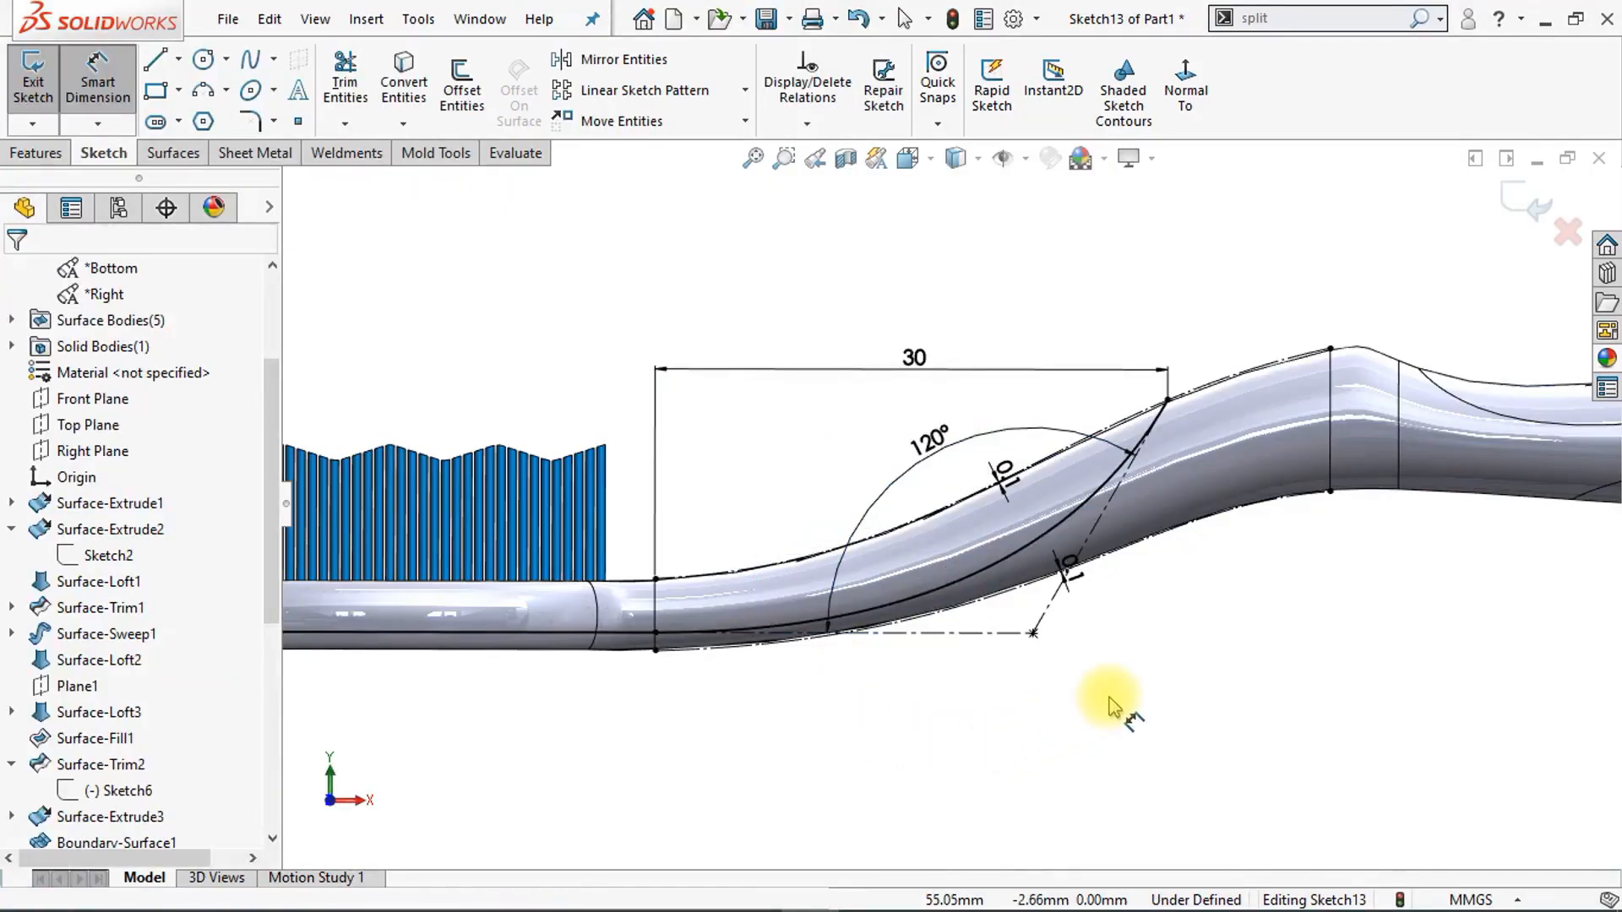
Step: Draw a three-point arc across the neck between the upper and lower offset curves, on the handle side of the style spline
{"action": "scroll", "coordinate": [1050, 691], "scroll_direction": "down", "scroll_amount": 4}
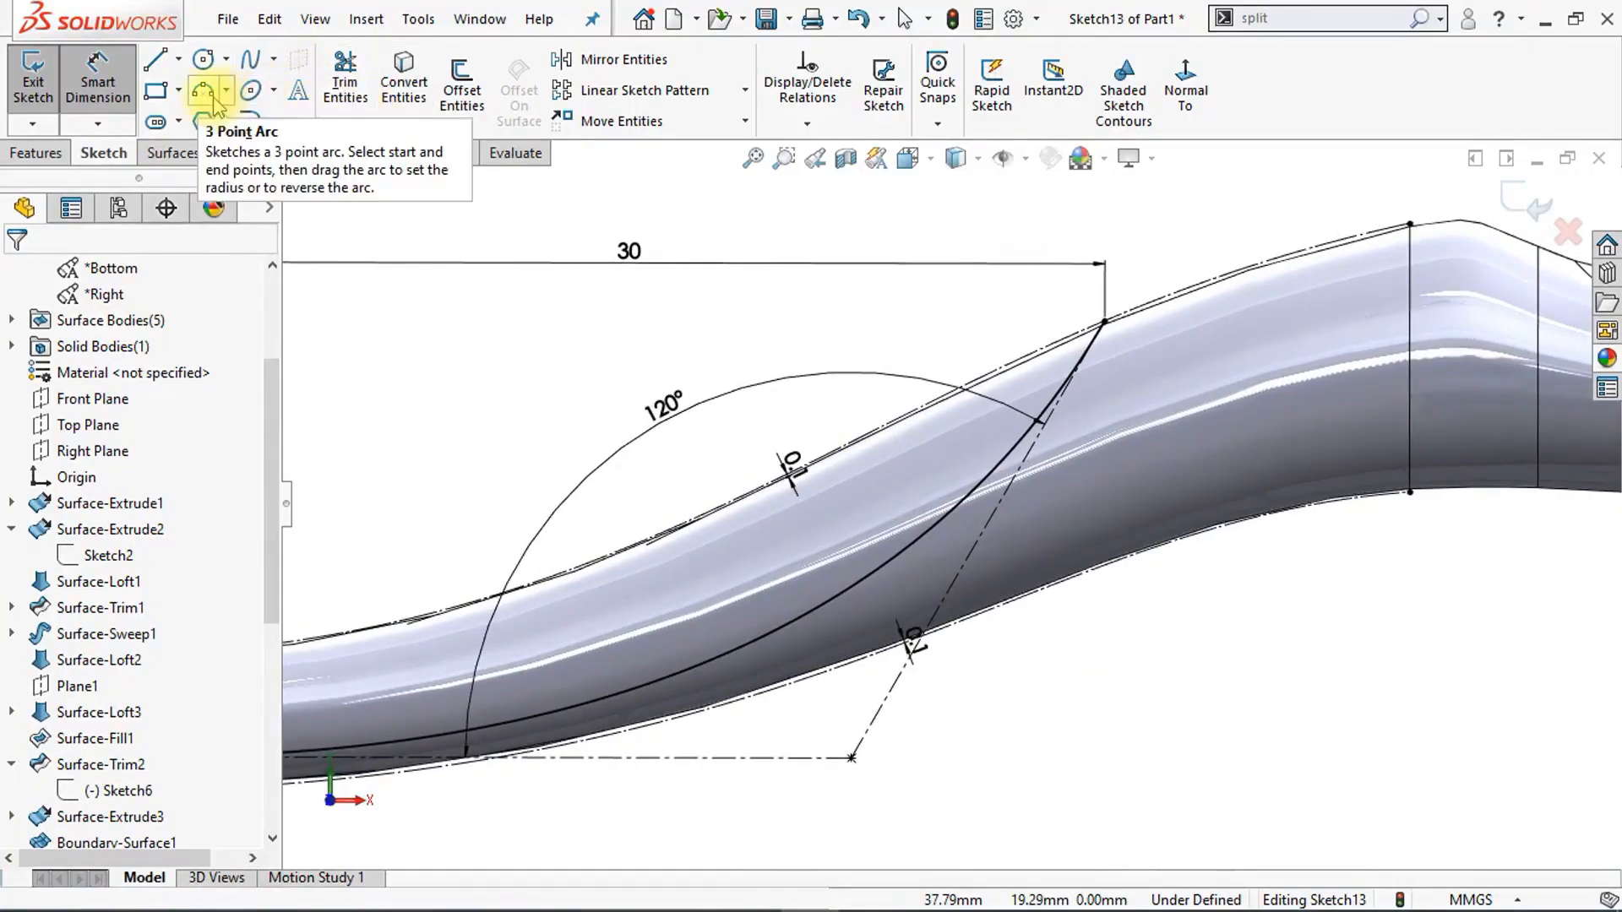
{"action": "left_click", "coordinate": [210, 100]}
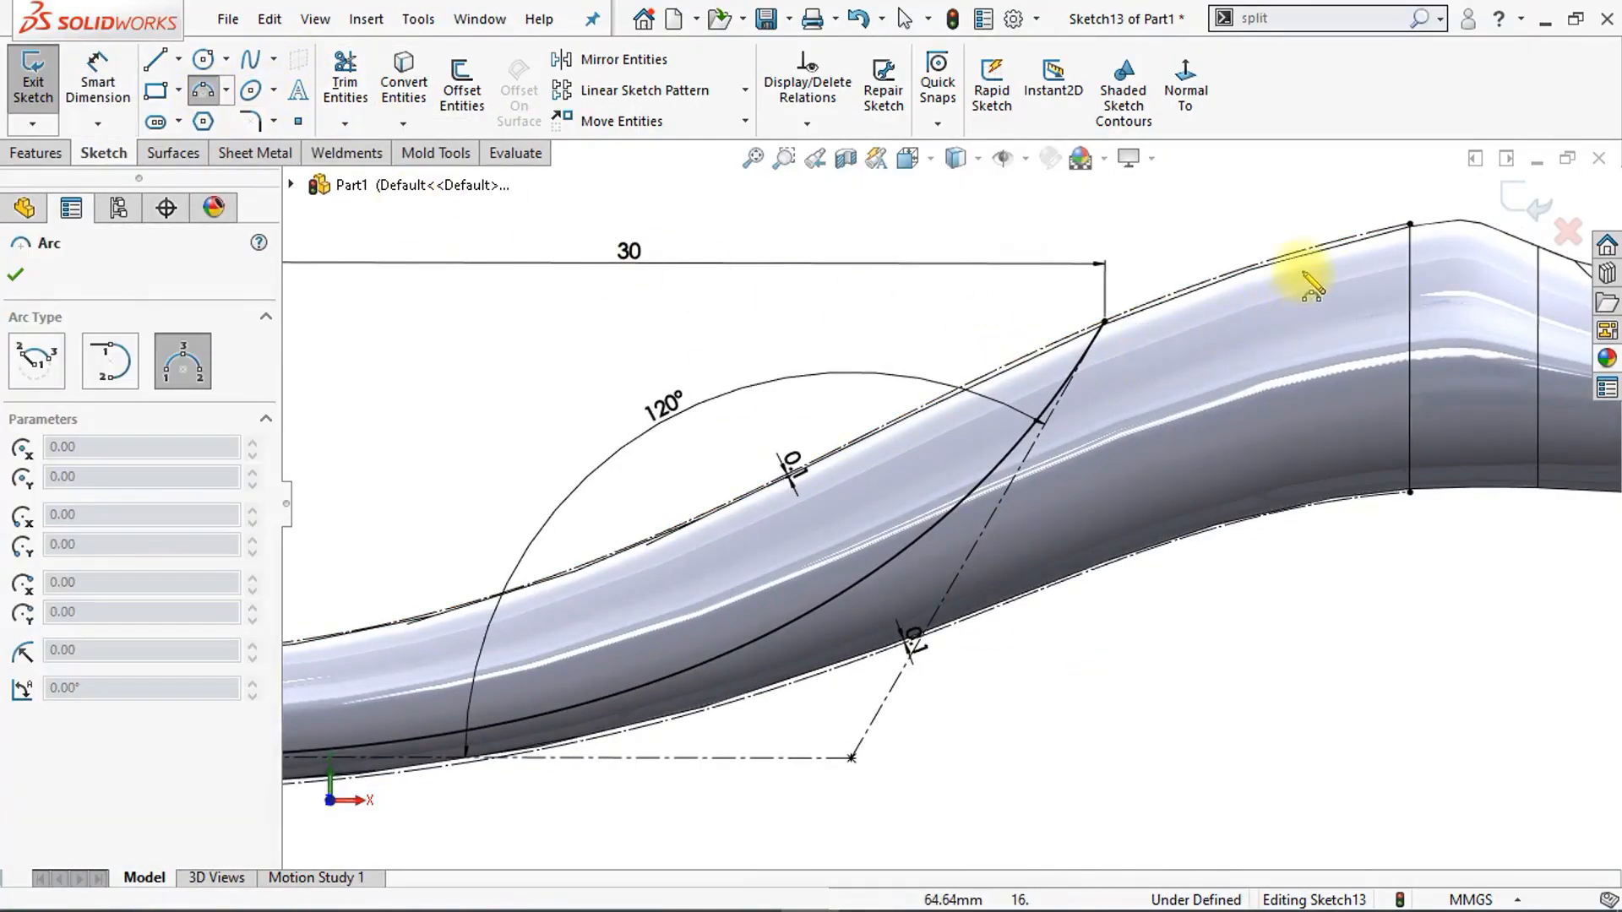
{"action": "scroll", "coordinate": [1312, 289], "scroll_direction": "down", "scroll_amount": 4}
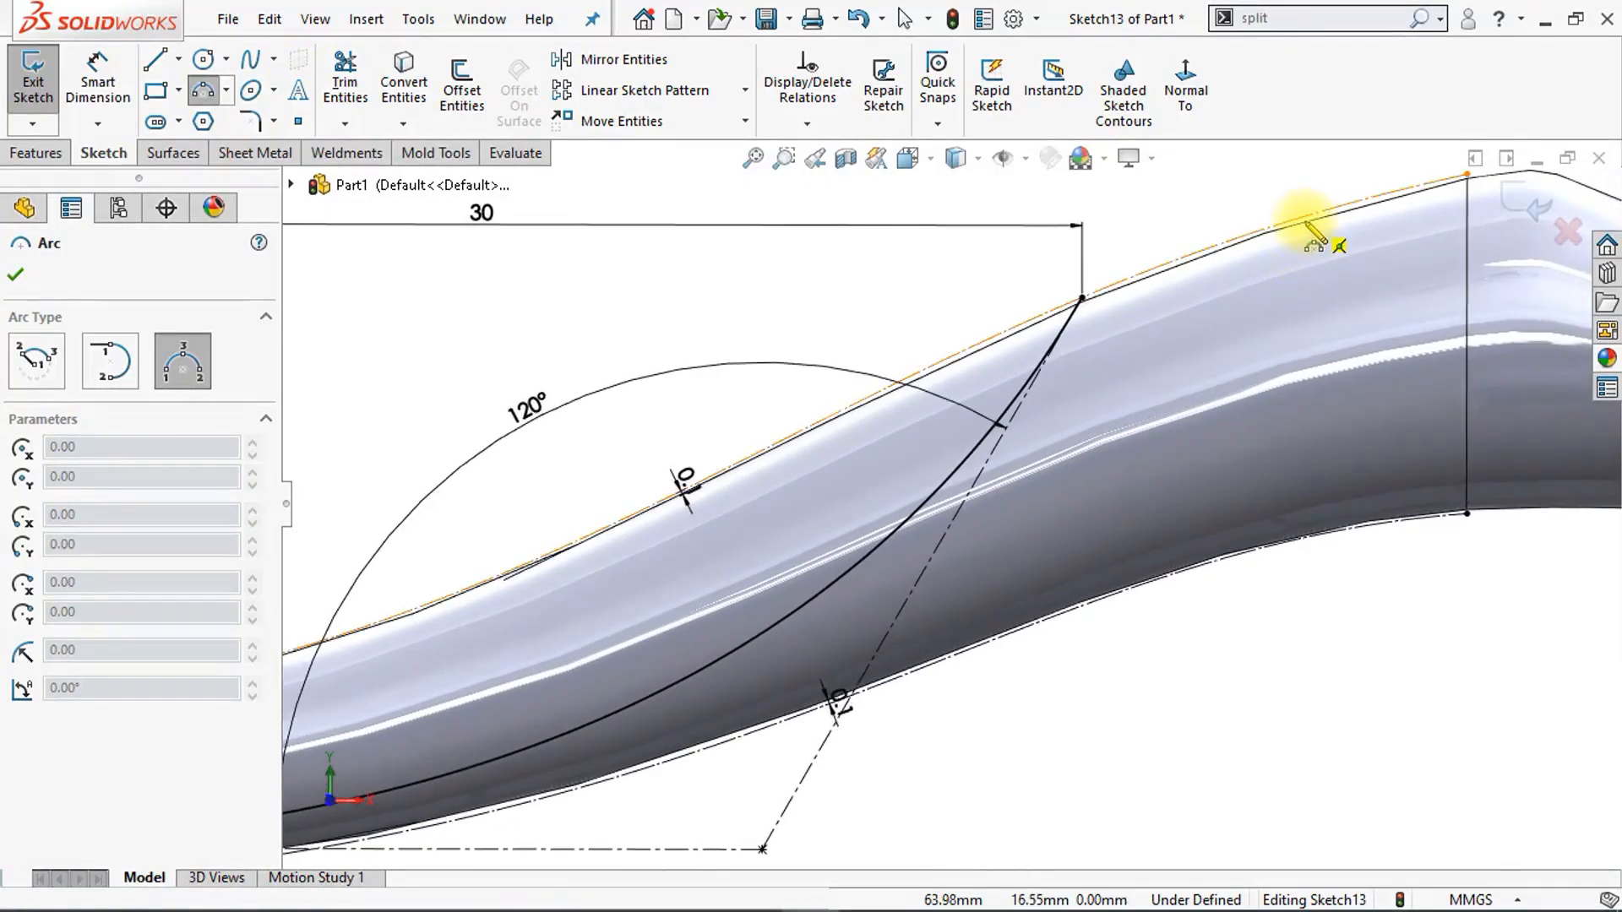
{"action": "left_click", "coordinate": [1208, 561]}
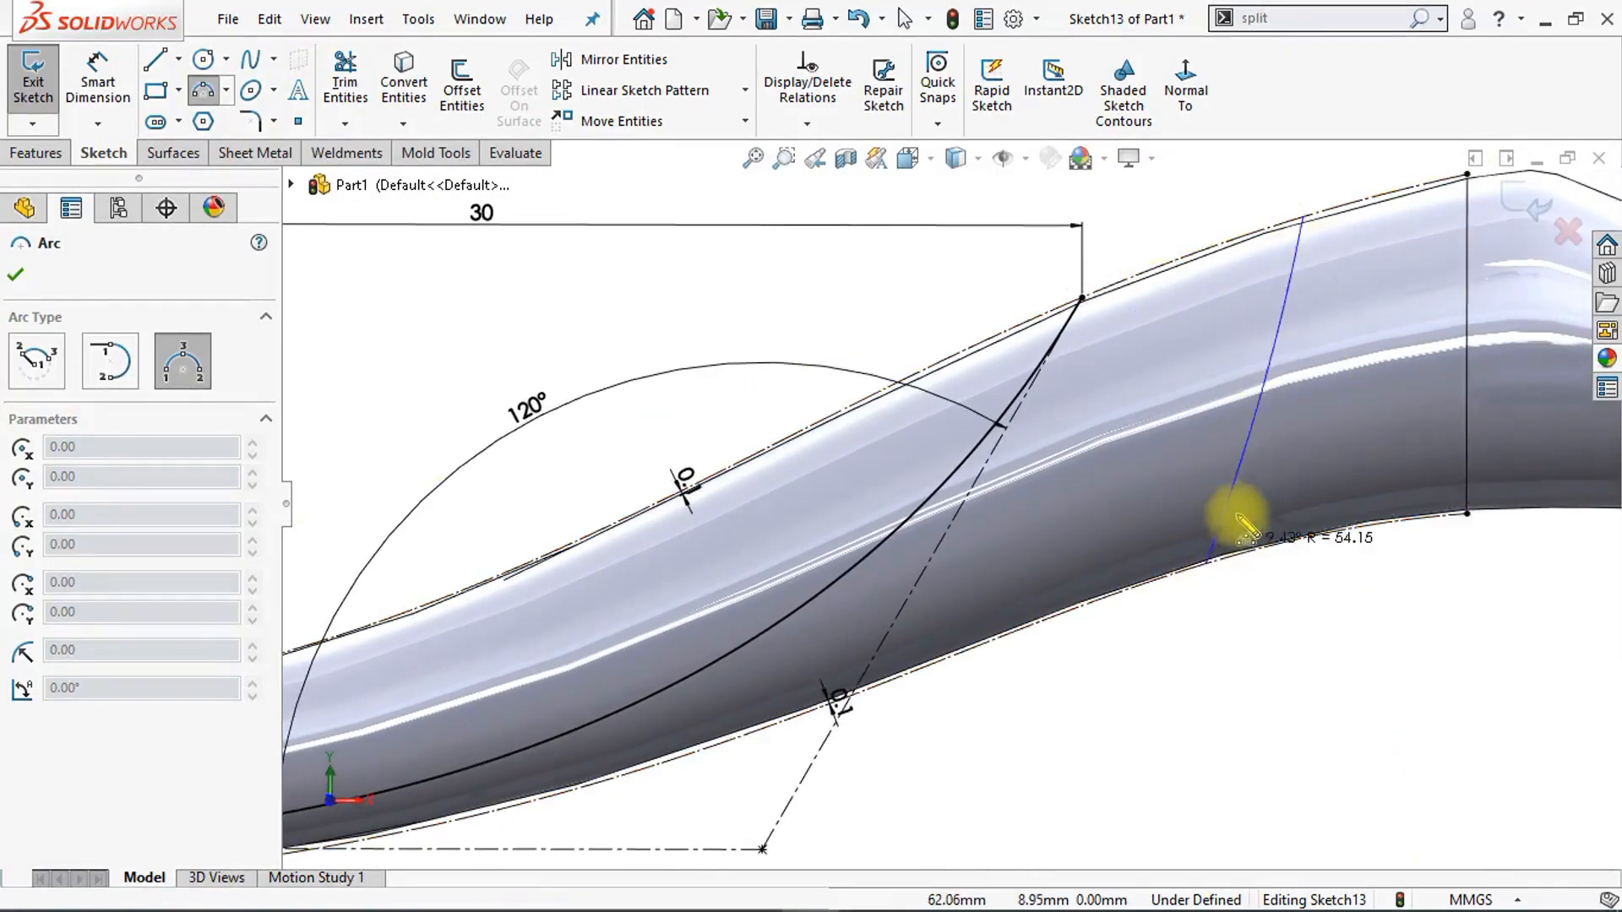
{"action": "left_click", "coordinate": [1268, 477]}
{"action": "key", "text": "Escape"}
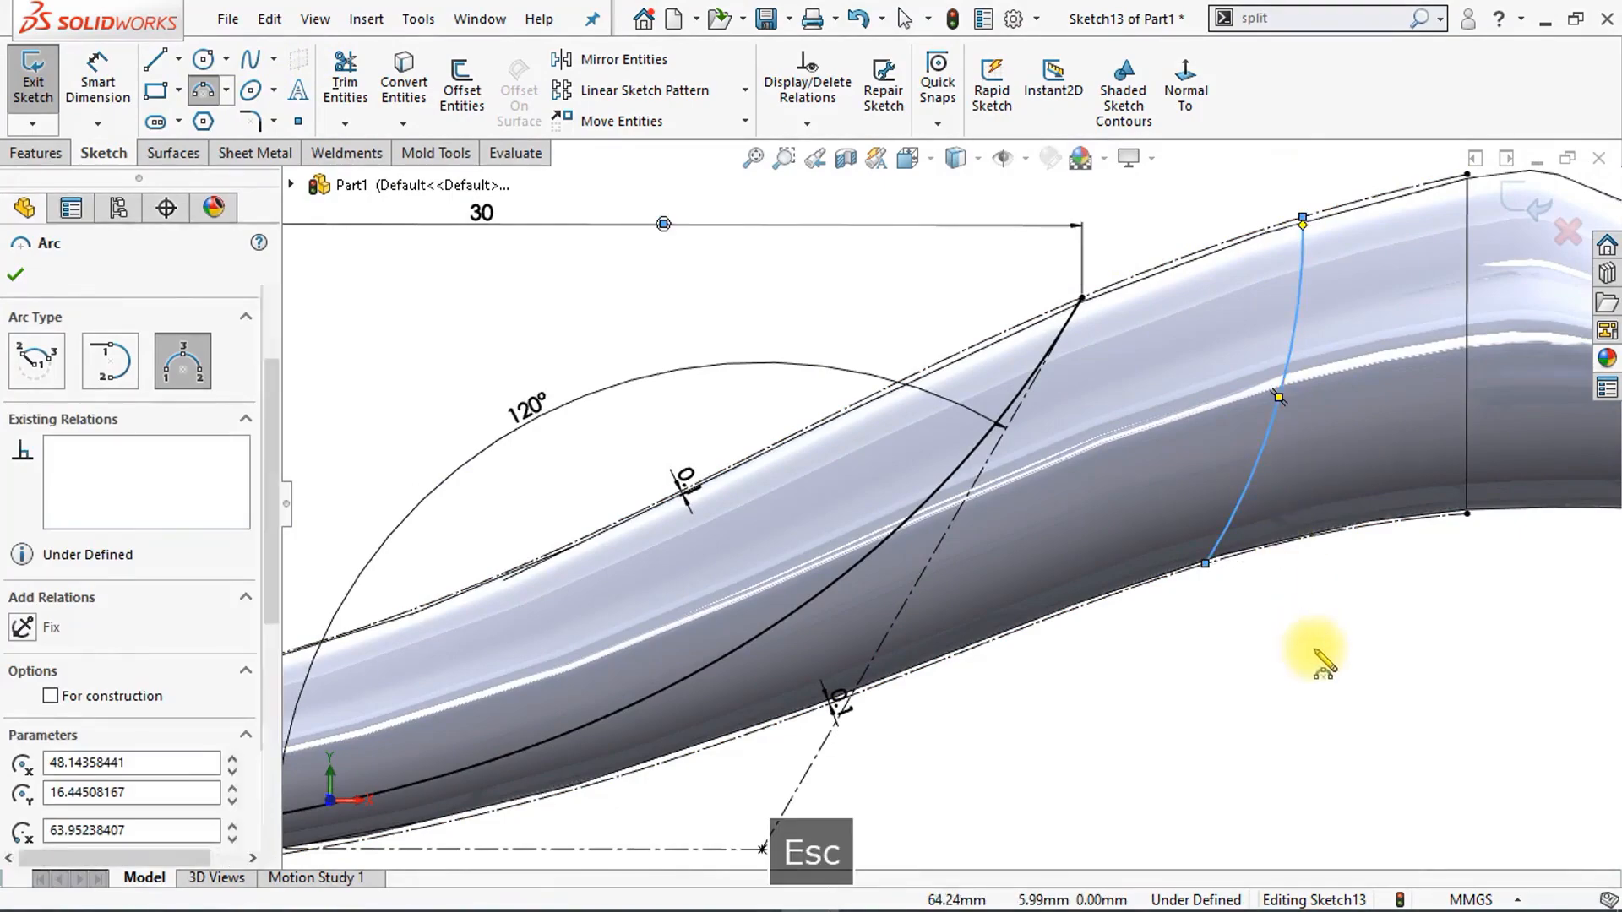
{"action": "scroll", "coordinate": [1314, 652], "scroll_direction": "up", "scroll_amount": 2}
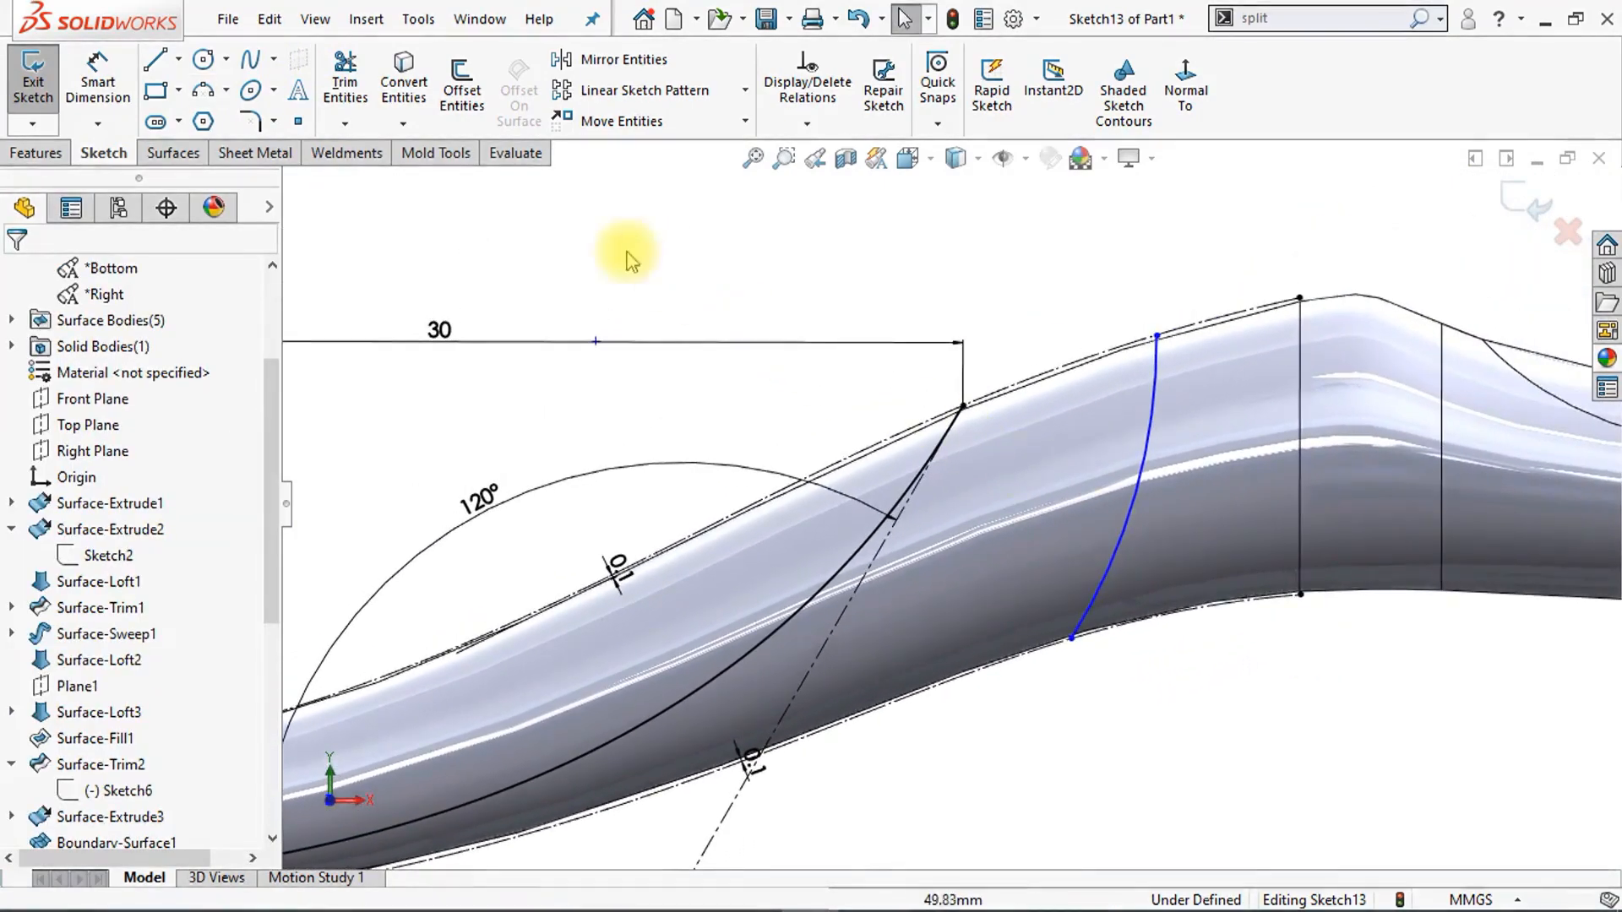
Step: Dimension the horizontal distance from the arc's upper endpoint to the upper offset curve's handle-side endpoint as 1 mm
{"action": "left_click", "coordinate": [100, 100]}
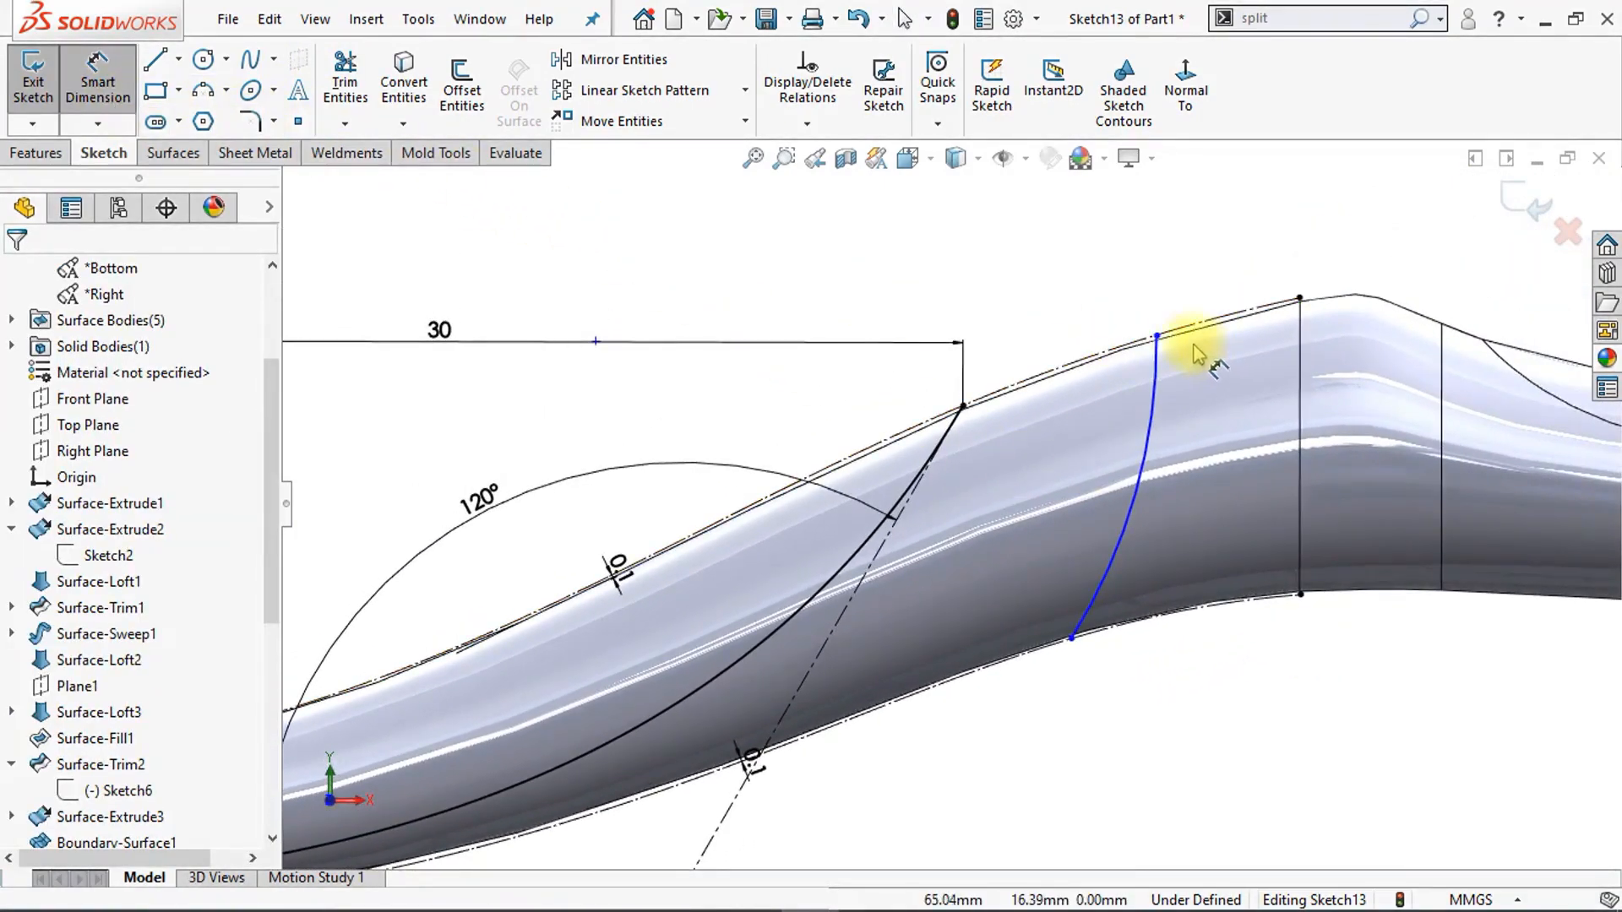
{"action": "left_click", "coordinate": [1156, 336]}
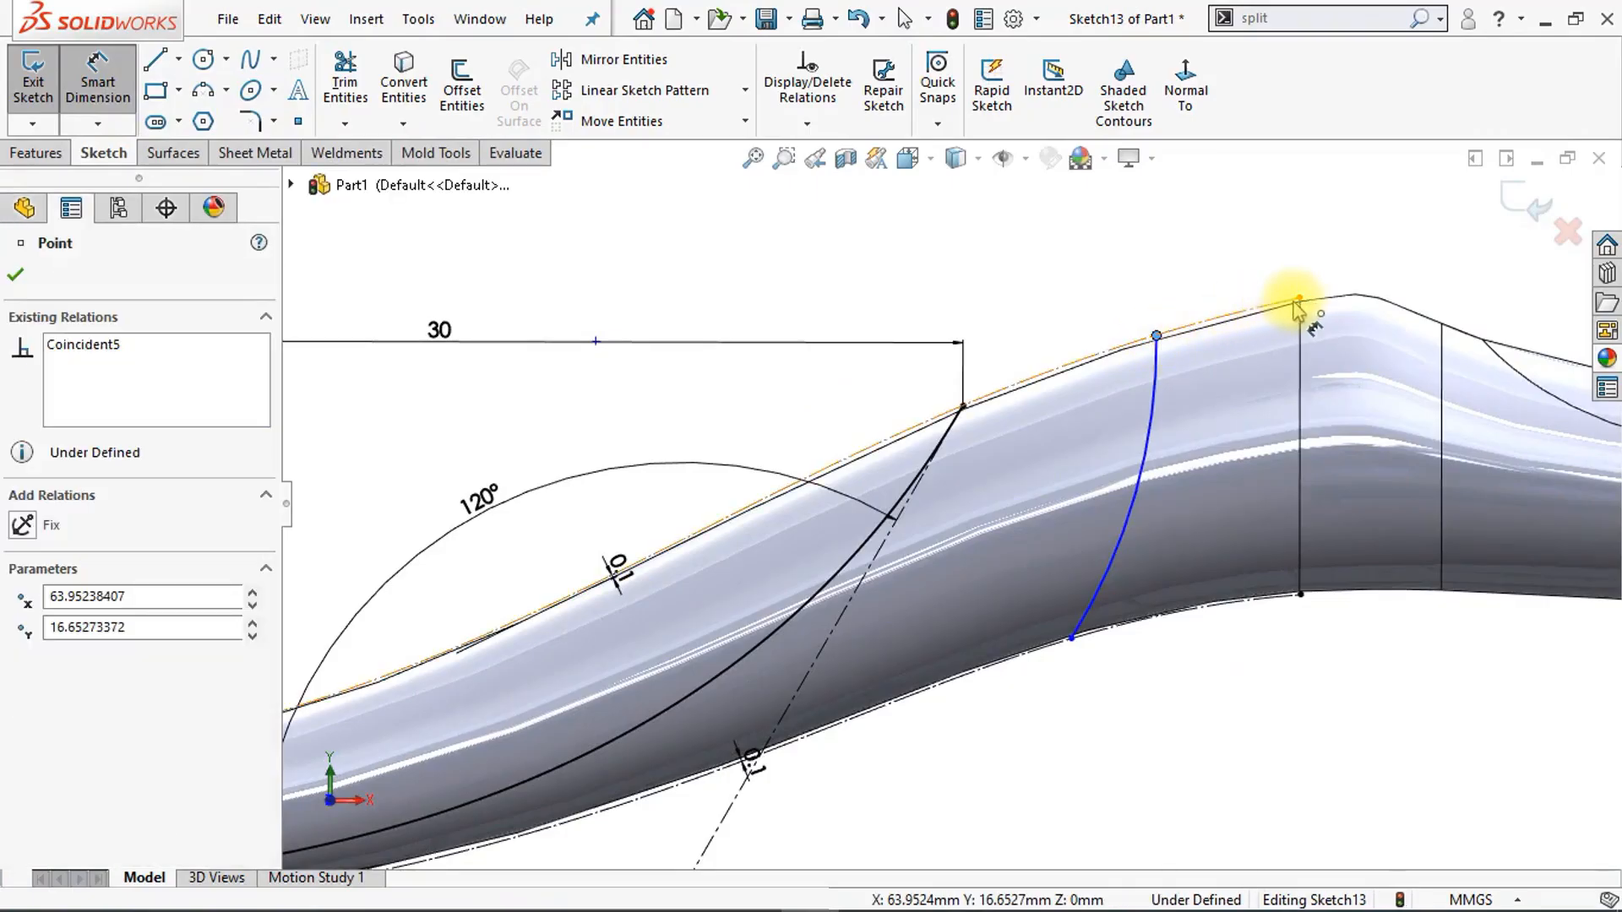
{"action": "left_click", "coordinate": [1300, 301]}
{"action": "left_click", "coordinate": [1166, 287]}
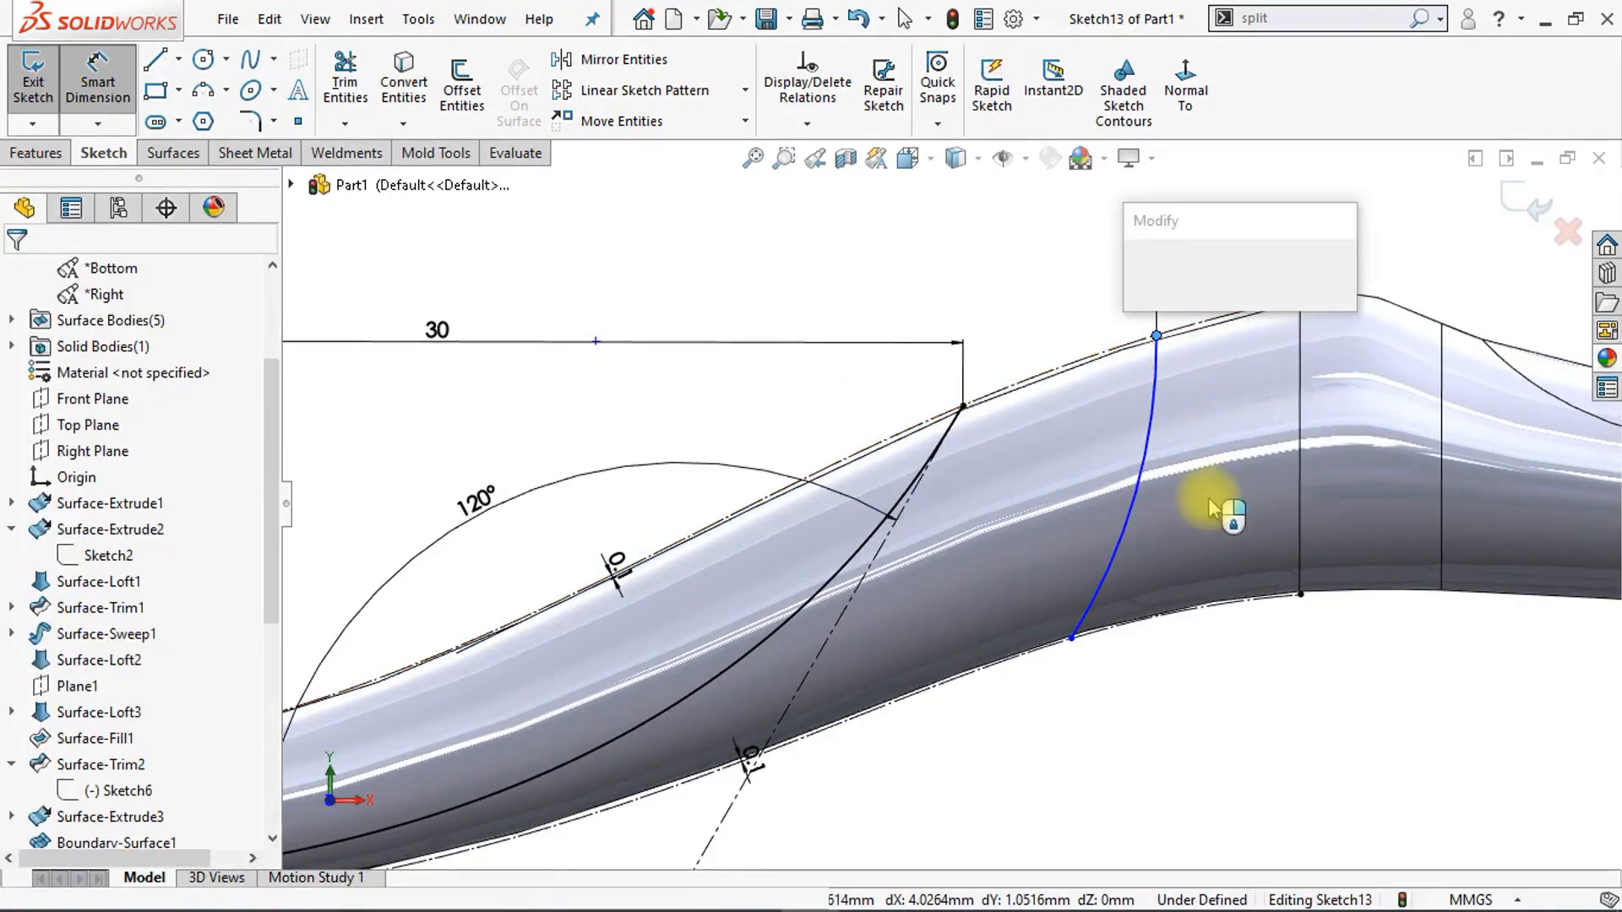
{"action": "type", "text": "1"}
{"action": "key", "text": "Return"}
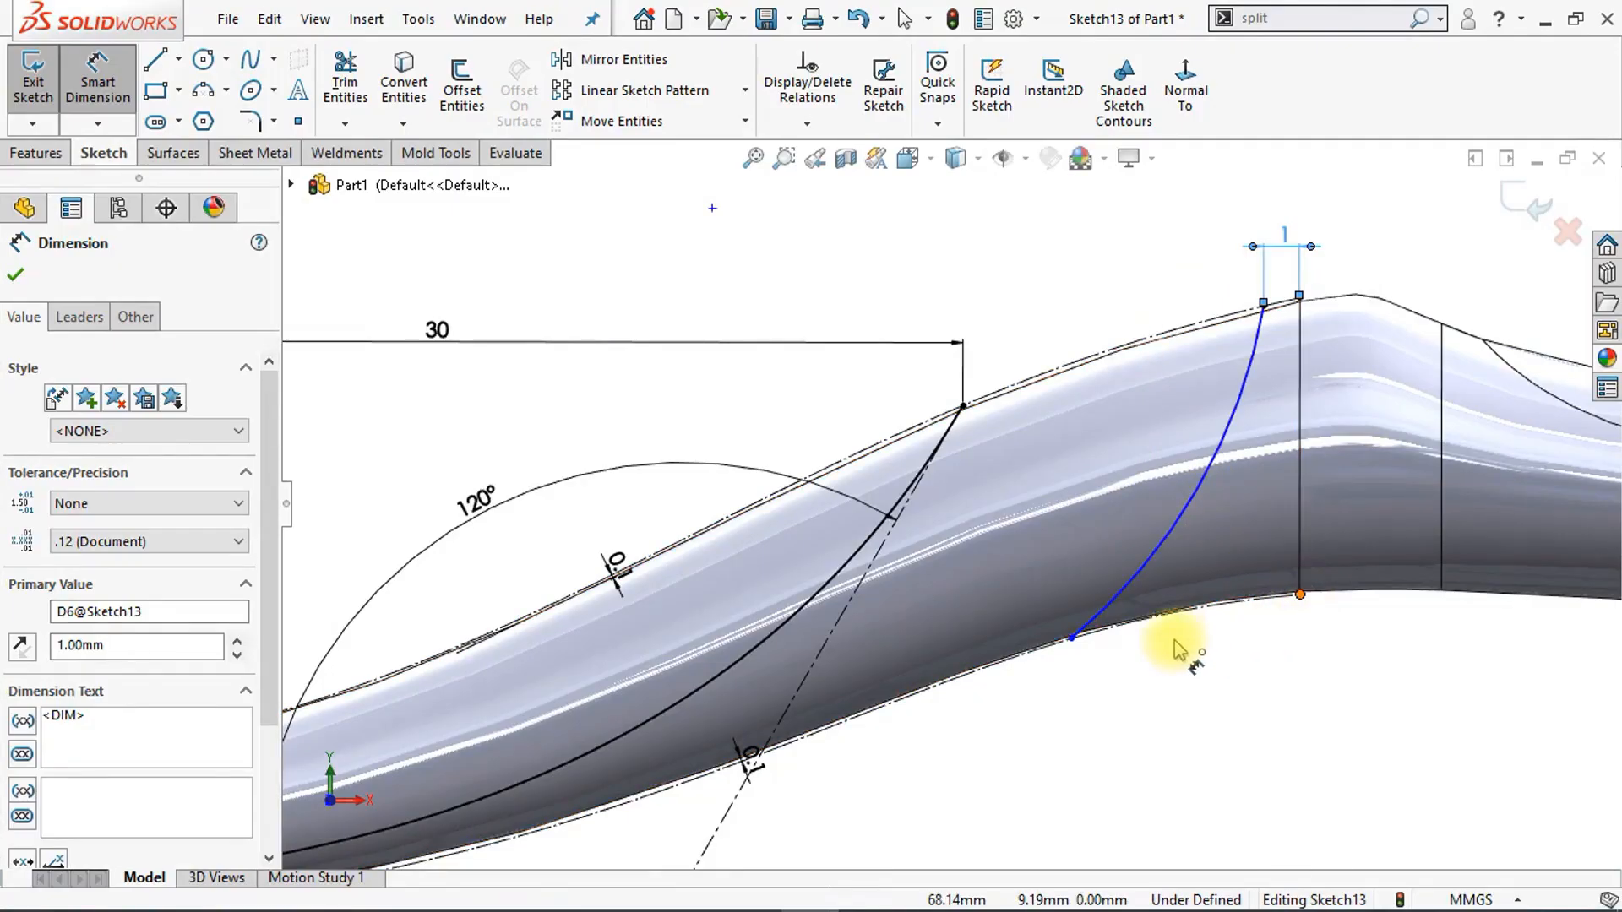
Step: Dimension the horizontal distance from the arc's lower endpoint to the lower offset curve's handle-side endpoint as 8 mm
{"action": "left_click", "coordinate": [1073, 638]}
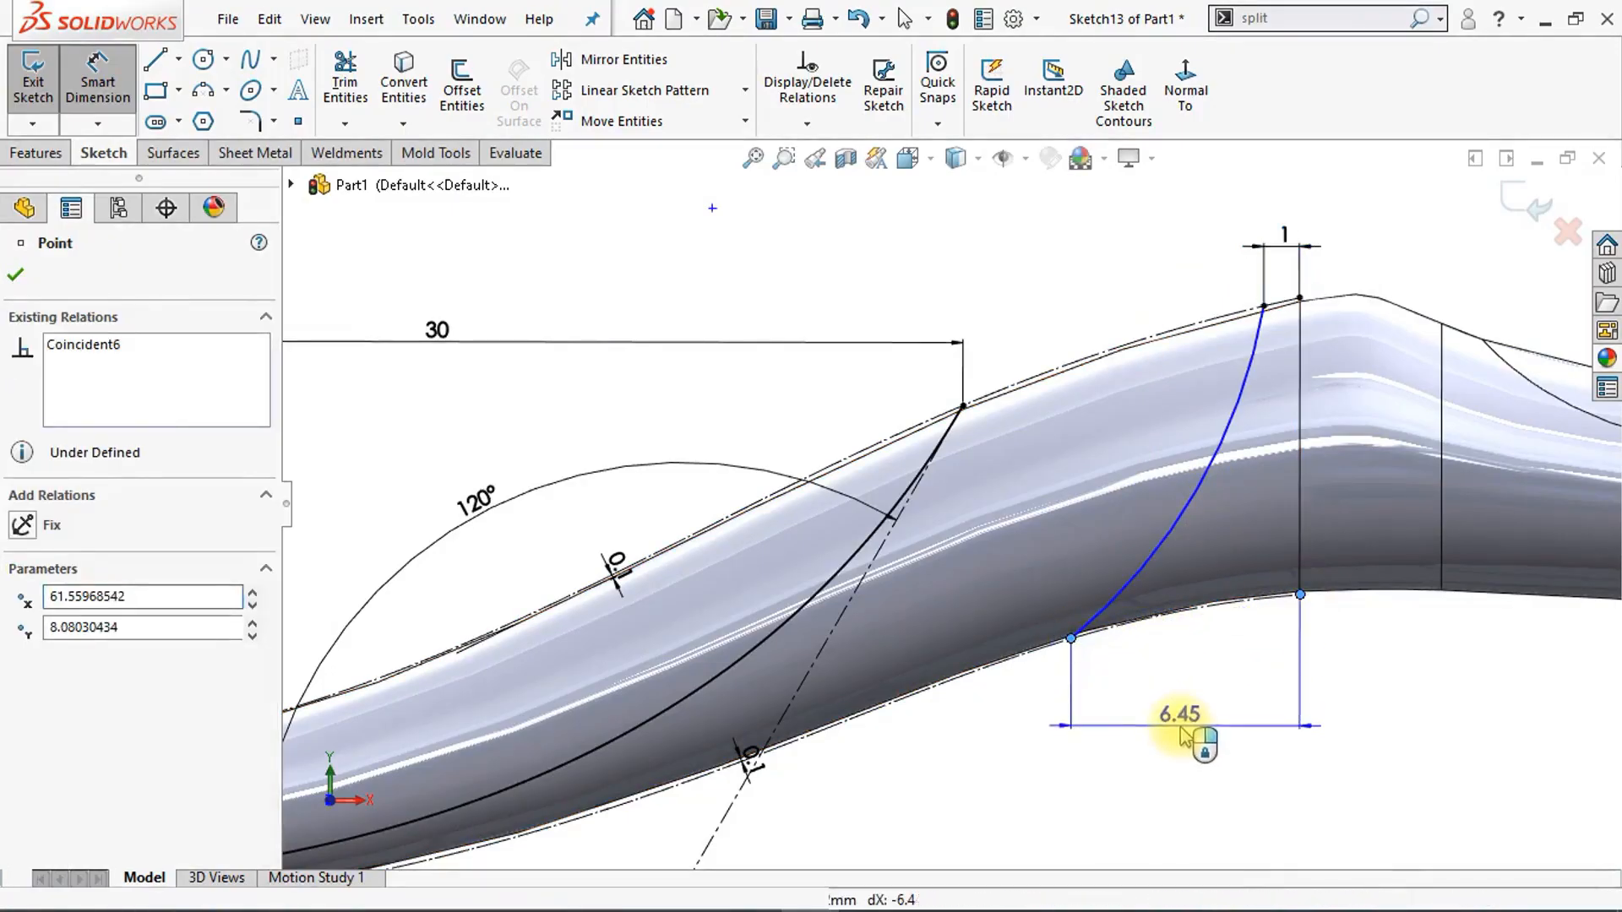
{"action": "left_click", "coordinate": [1217, 728]}
{"action": "type", "text": "8"}
{"action": "key", "text": "Return"}
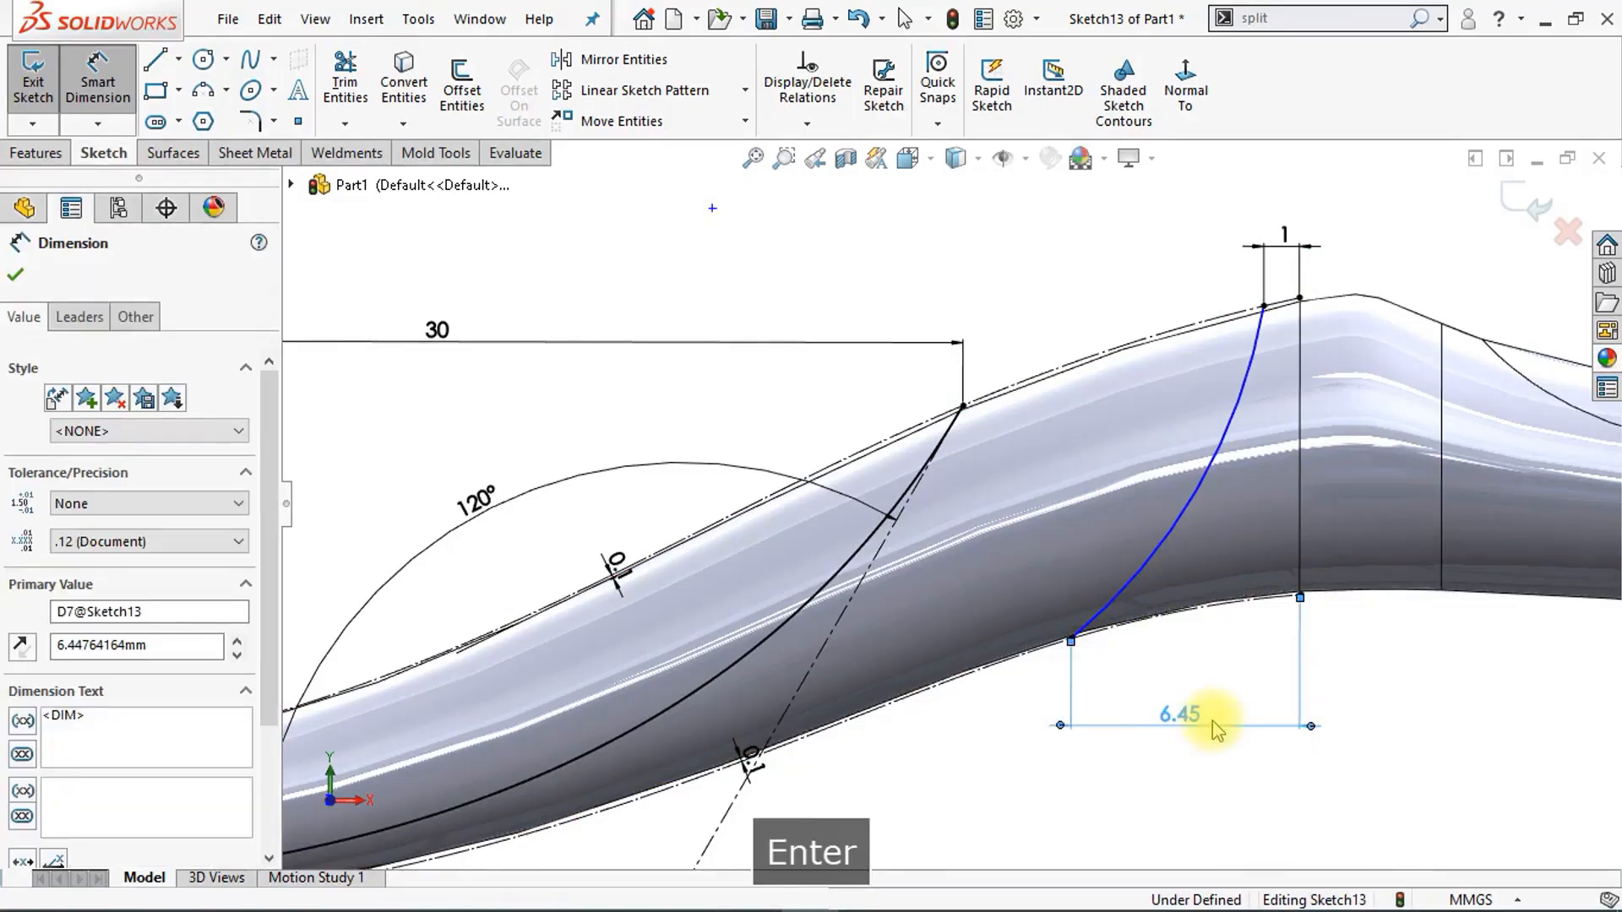
Step: Dimension the arc's radius as 30 mm and shorten its leader so it no longer extends to the arc centre
{"action": "left_click", "coordinate": [1173, 528]}
{"action": "left_click", "coordinate": [1234, 541]}
{"action": "key", "text": "Return"}
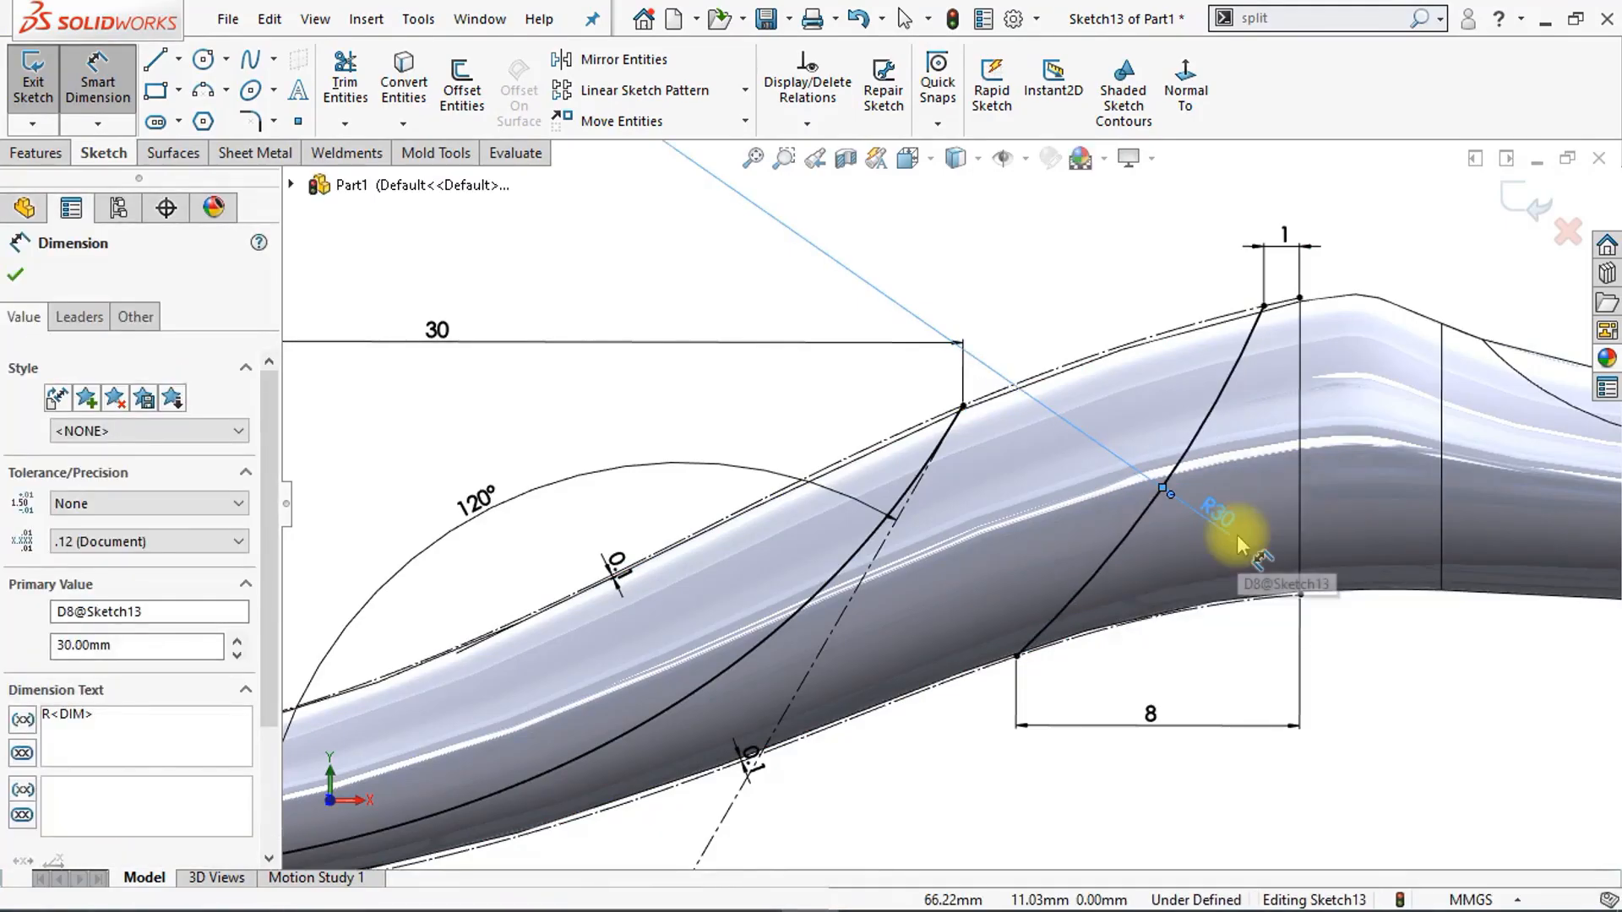
{"action": "key", "text": "Escape"}
{"action": "key", "text": "Escape"}
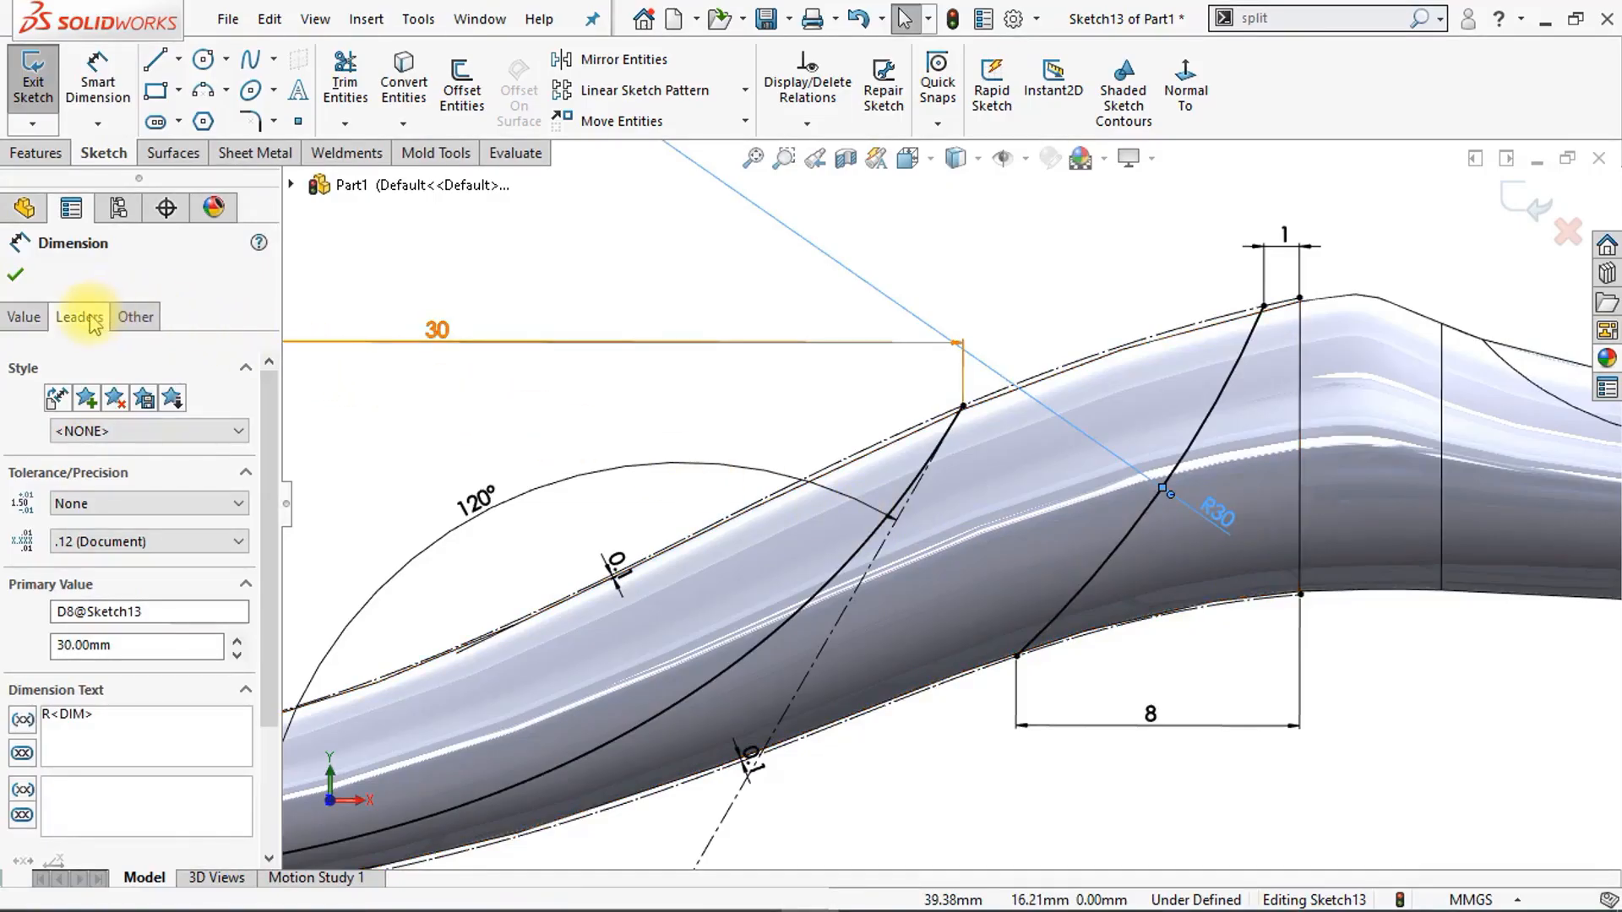
{"action": "left_click", "coordinate": [90, 320]}
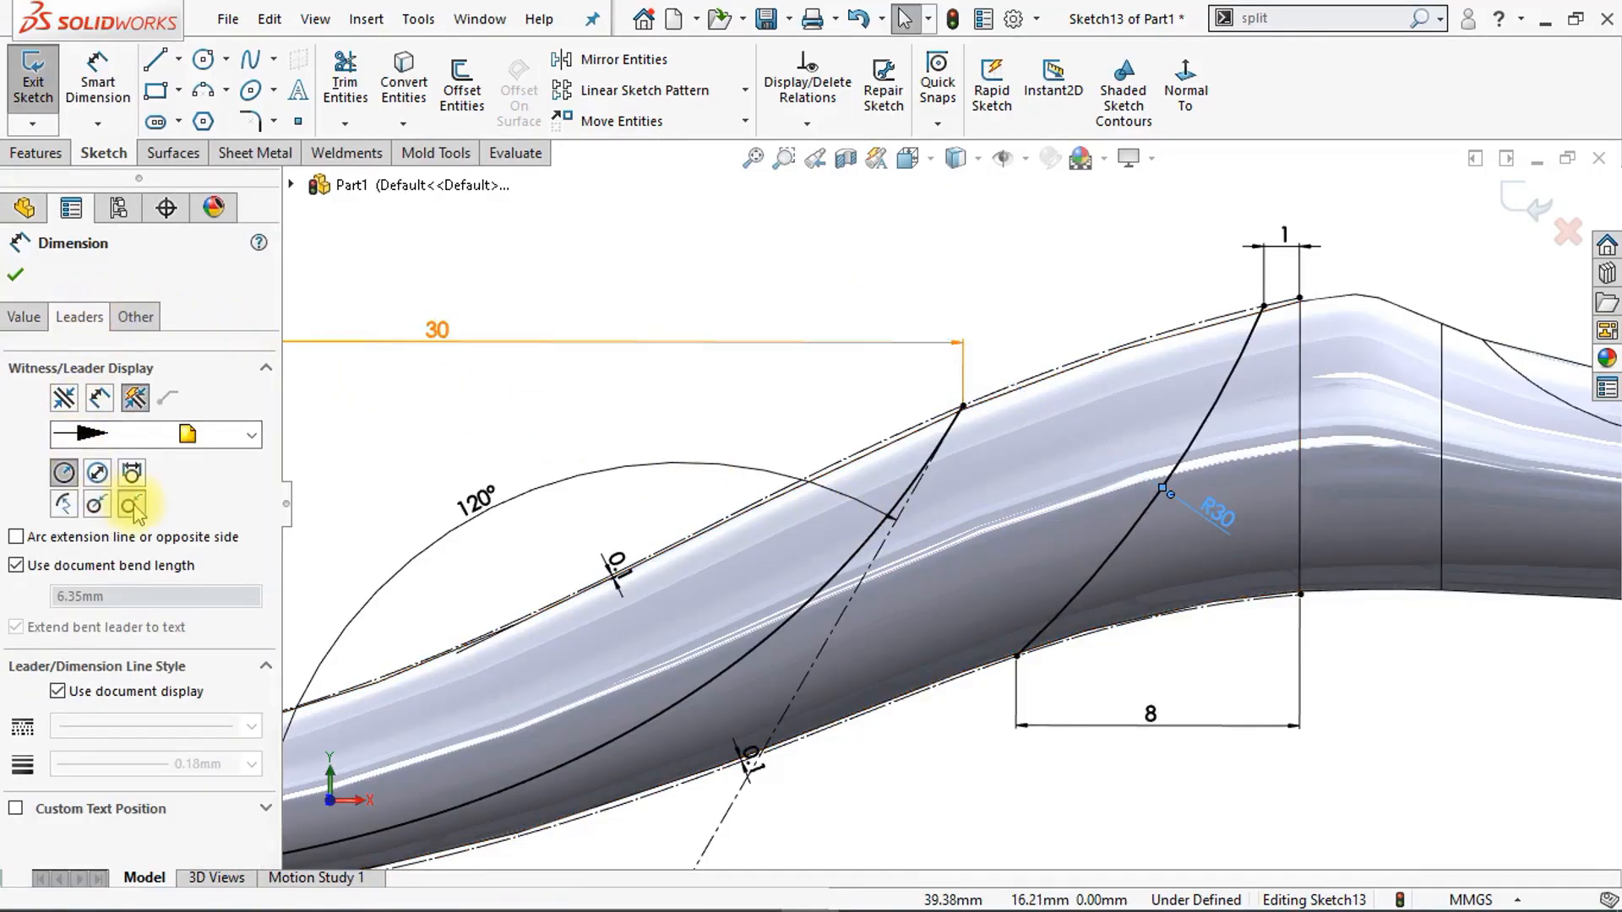
{"action": "left_click", "coordinate": [15, 280]}
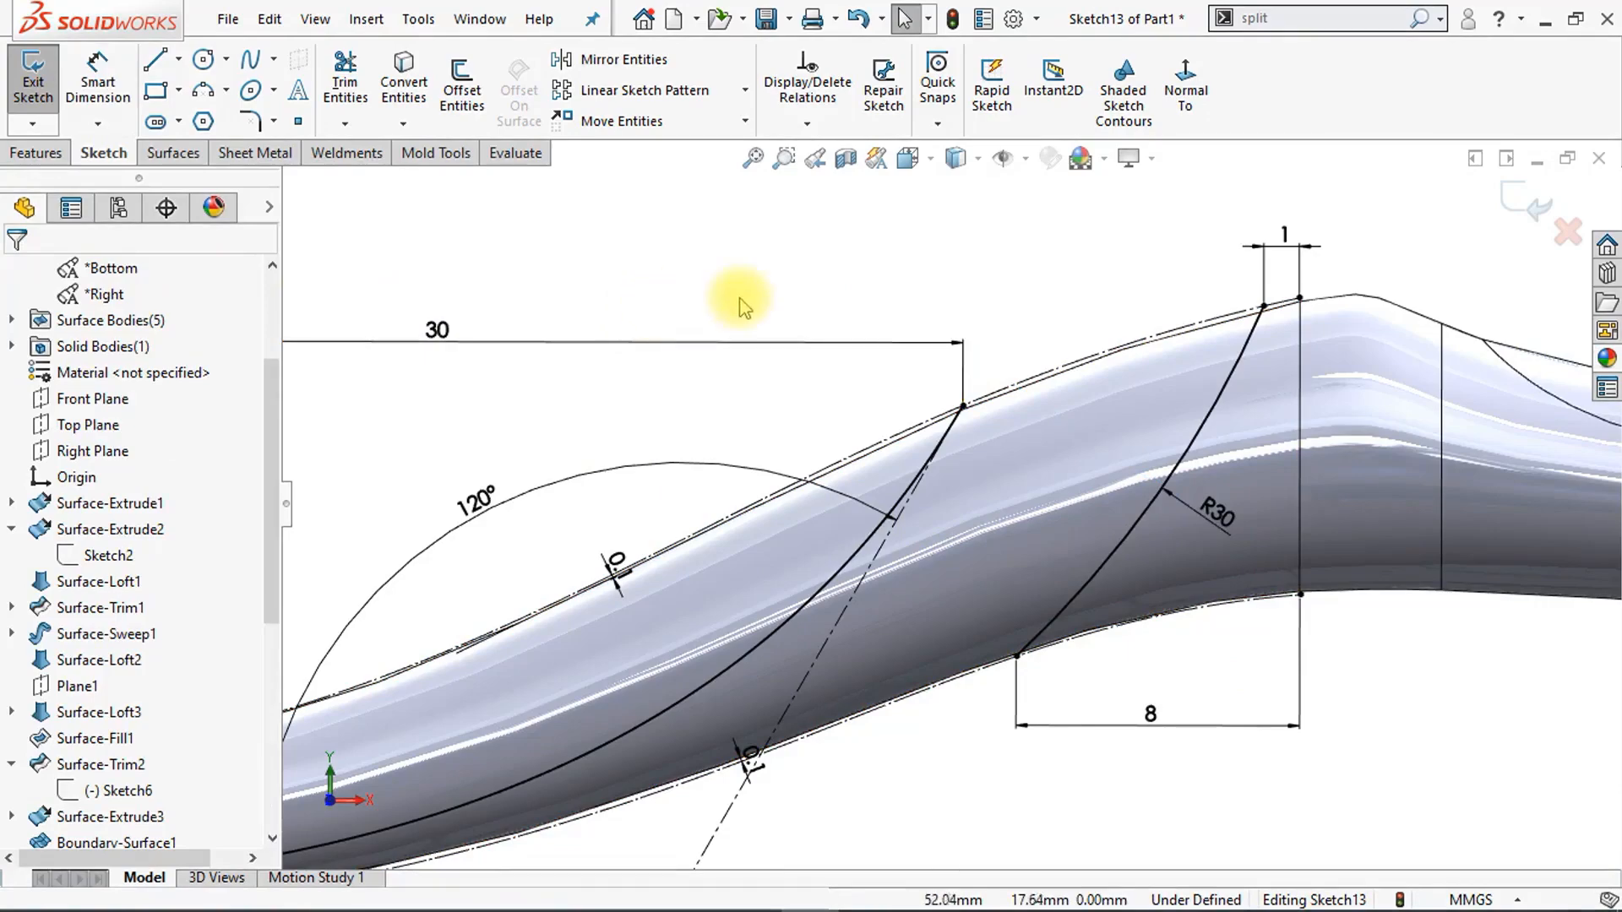
Step: Start a projection Split Line from the current sketch and select the near-side faces of the head rim, transition and neck
{"action": "key", "text": "f"}
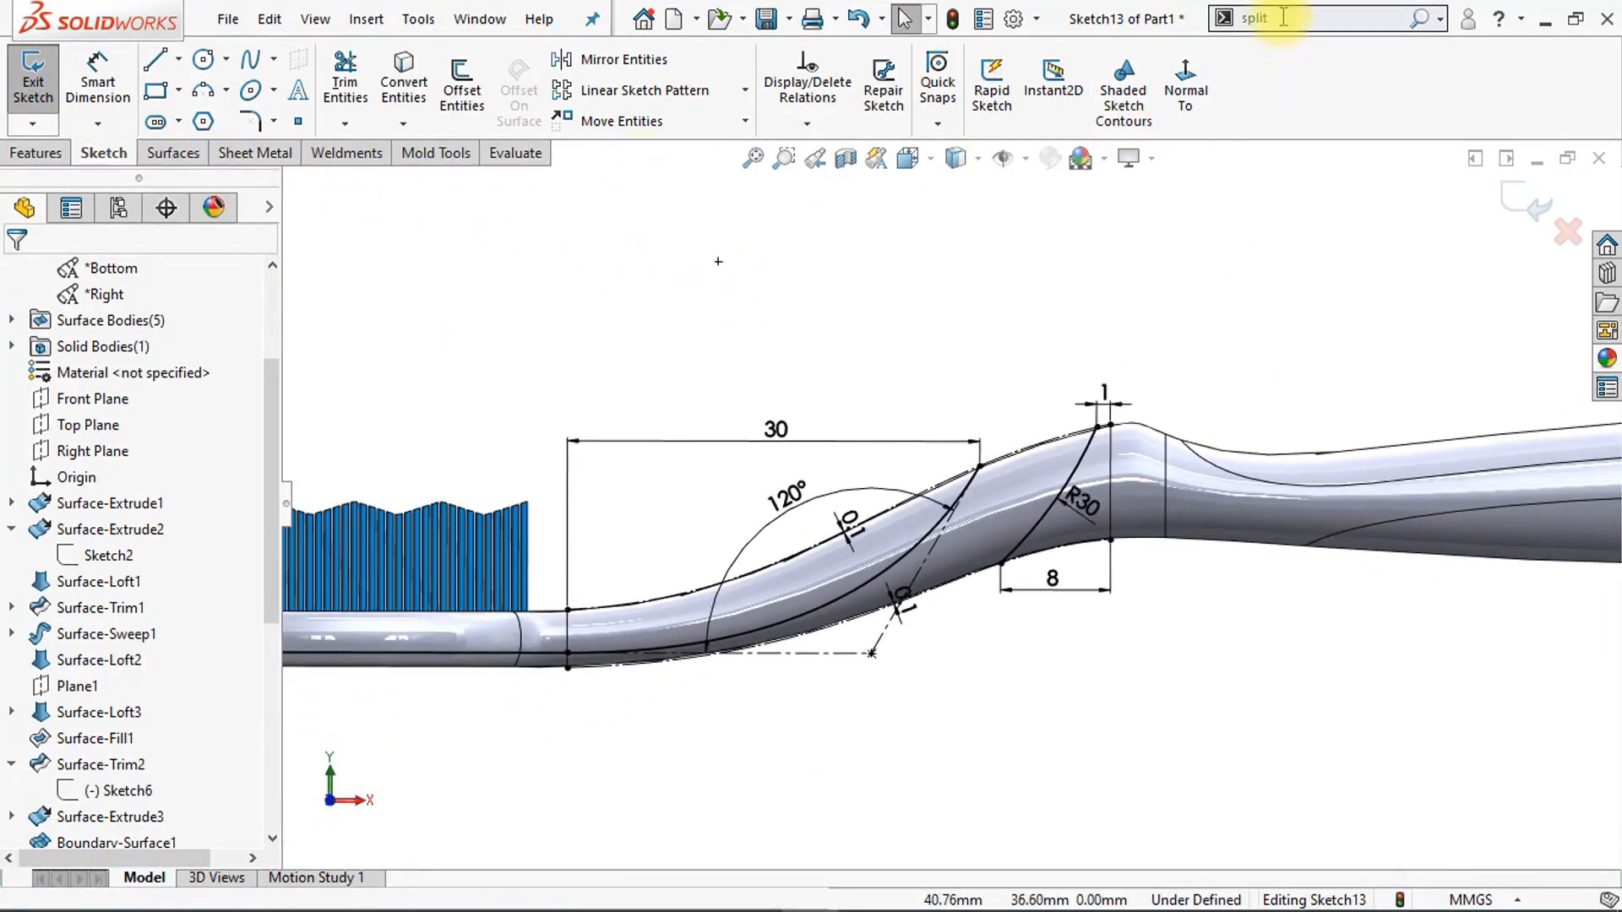
{"action": "key", "text": "Return"}
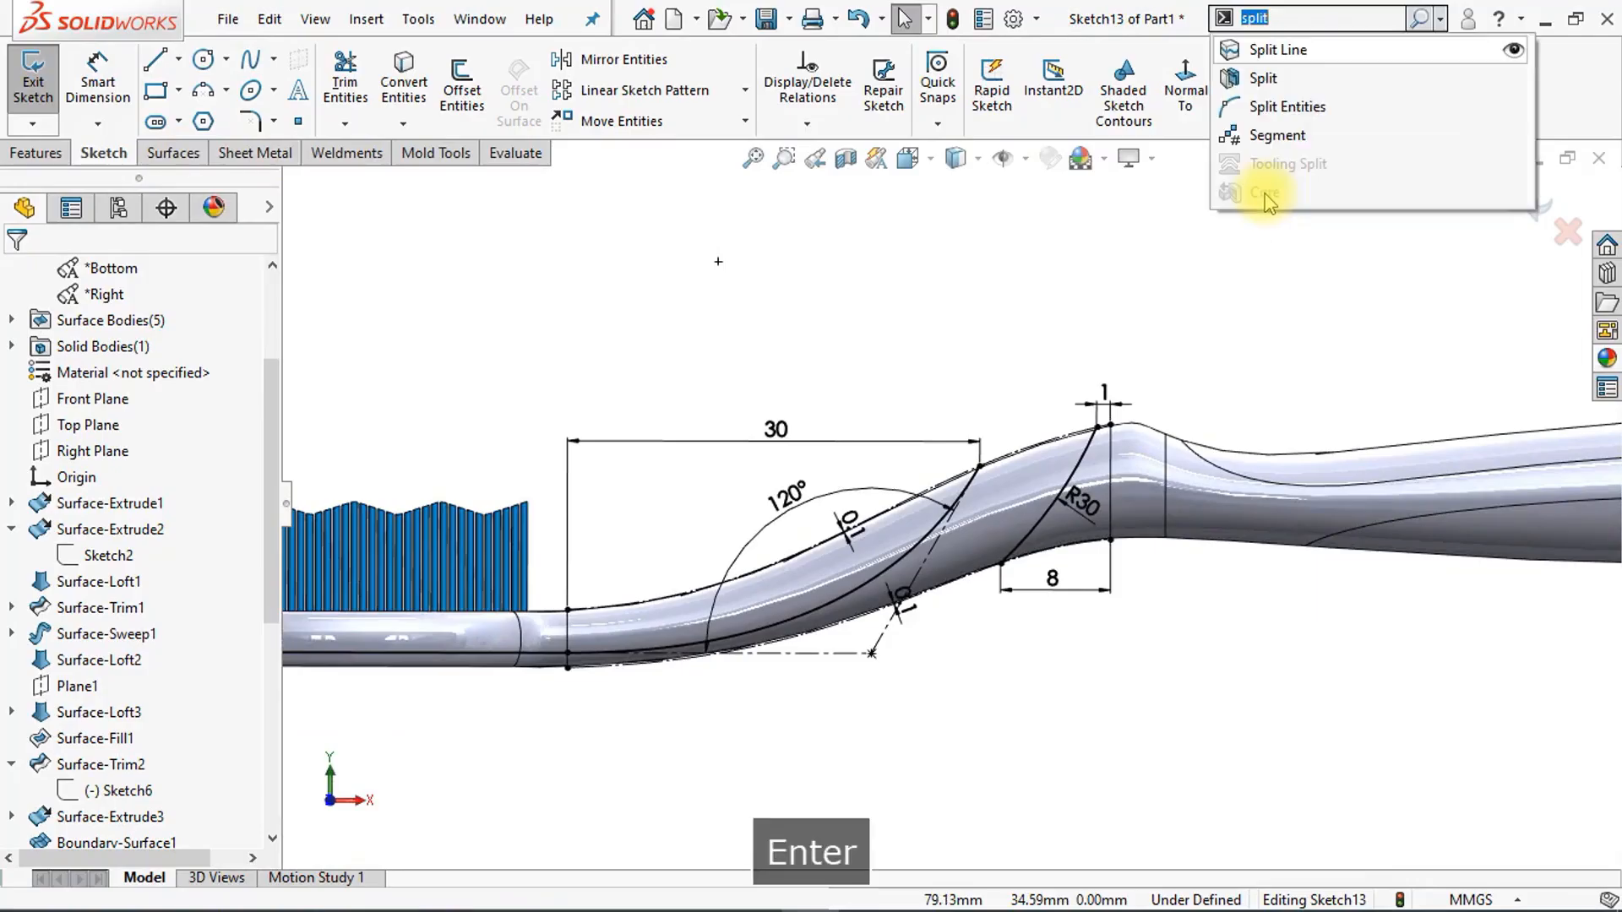
{"action": "left_click", "coordinate": [1278, 50]}
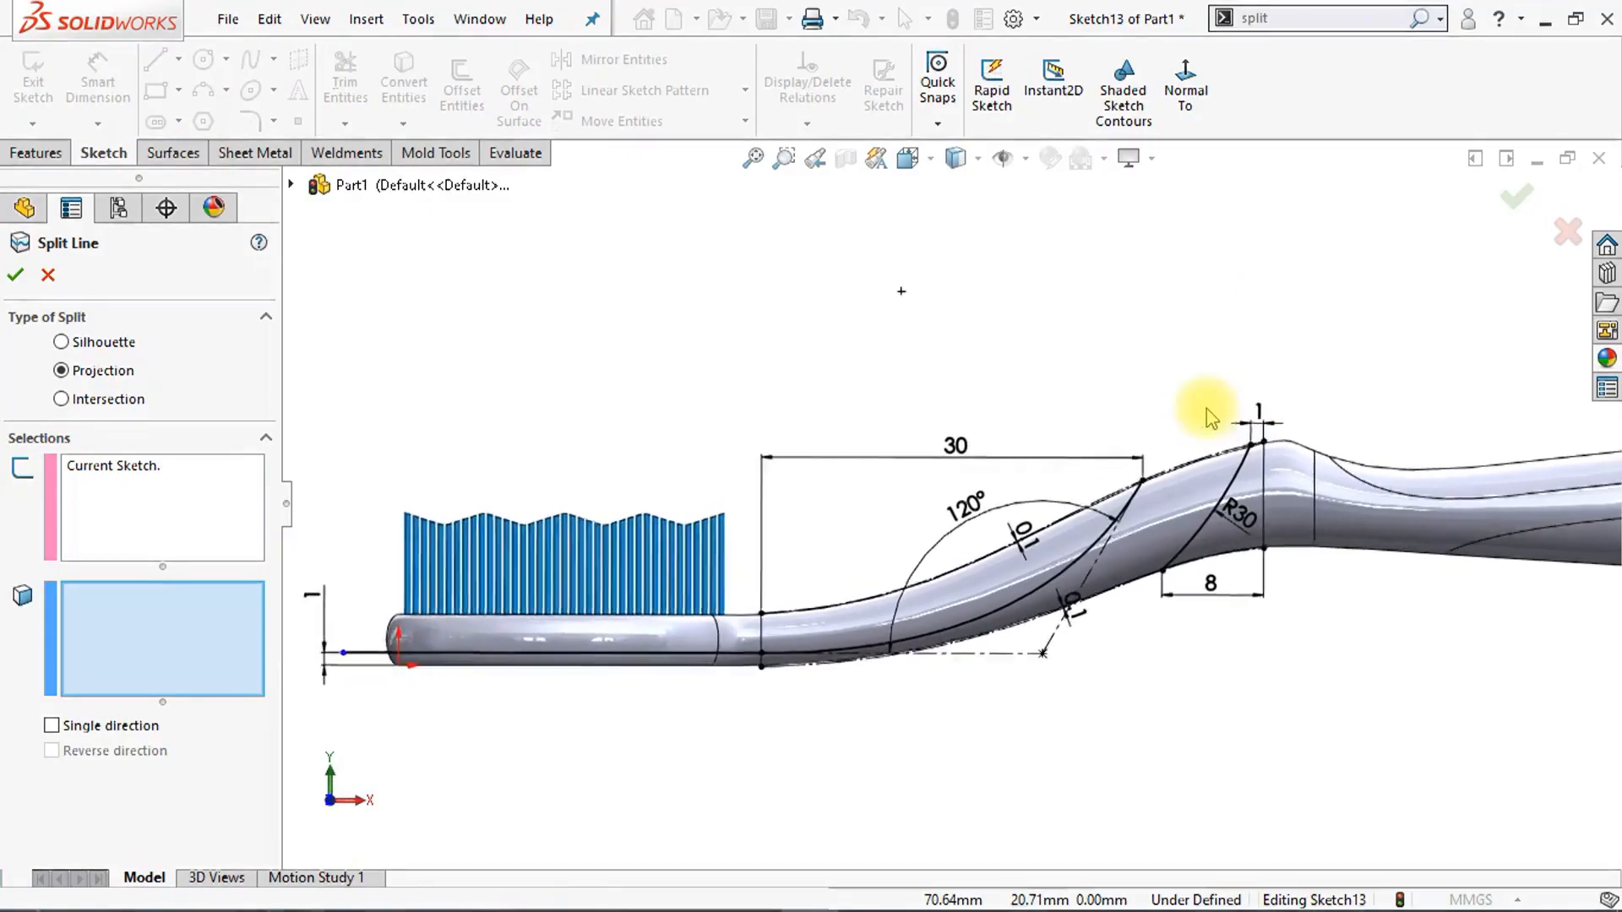
{"action": "scroll", "coordinate": [760, 499], "scroll_direction": "down", "scroll_amount": 1}
{"action": "left_click", "coordinate": [689, 664]}
{"action": "left_click", "coordinate": [741, 653]}
{"action": "left_click", "coordinate": [826, 663]}
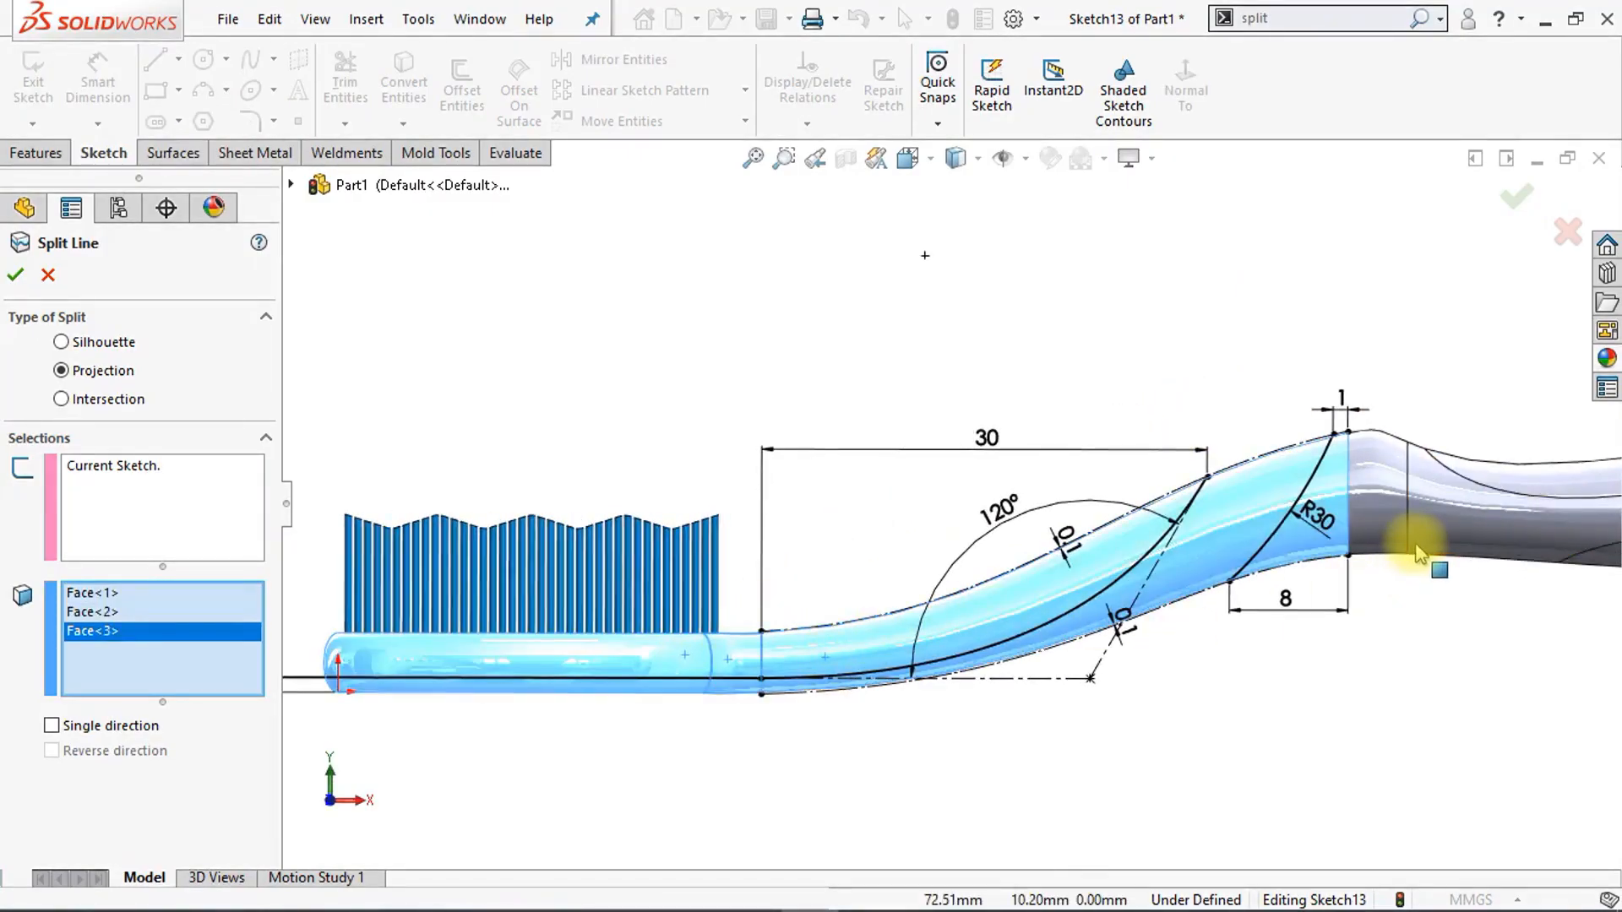
Step: Add the opposite-side faces of the head rim, transition and neck, and create the split line
{"action": "middle_click_drag", "start_coordinate": [1420, 561], "coordinate": [1060, 548]}
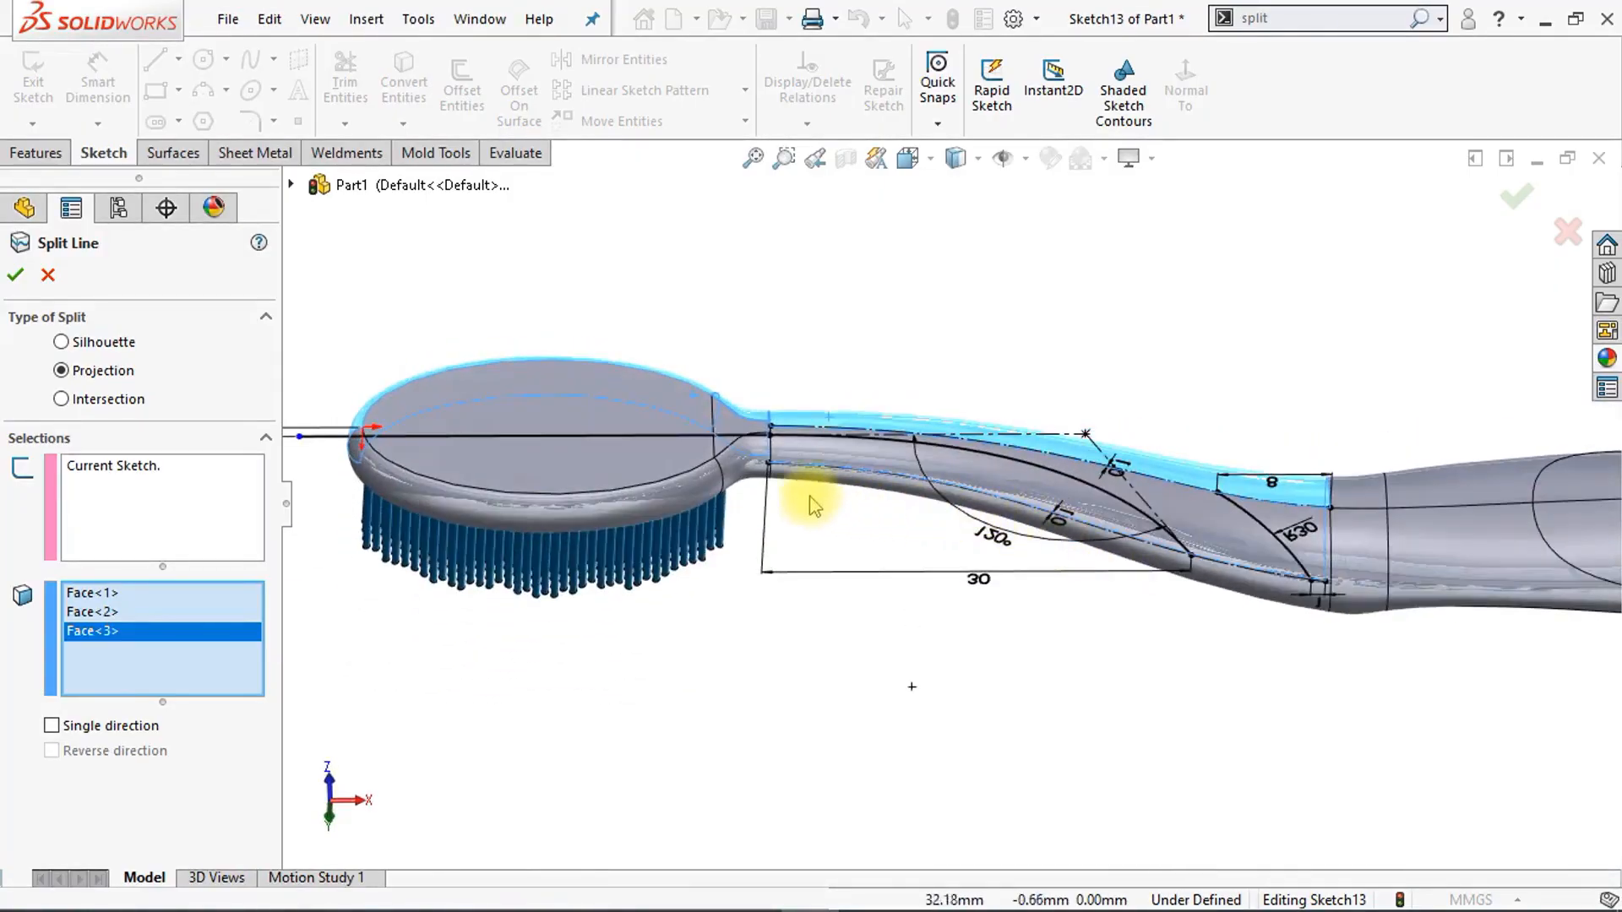
{"action": "middle_click_drag", "start_coordinate": [830, 507], "coordinate": [714, 500]}
{"action": "left_click", "coordinate": [695, 543]}
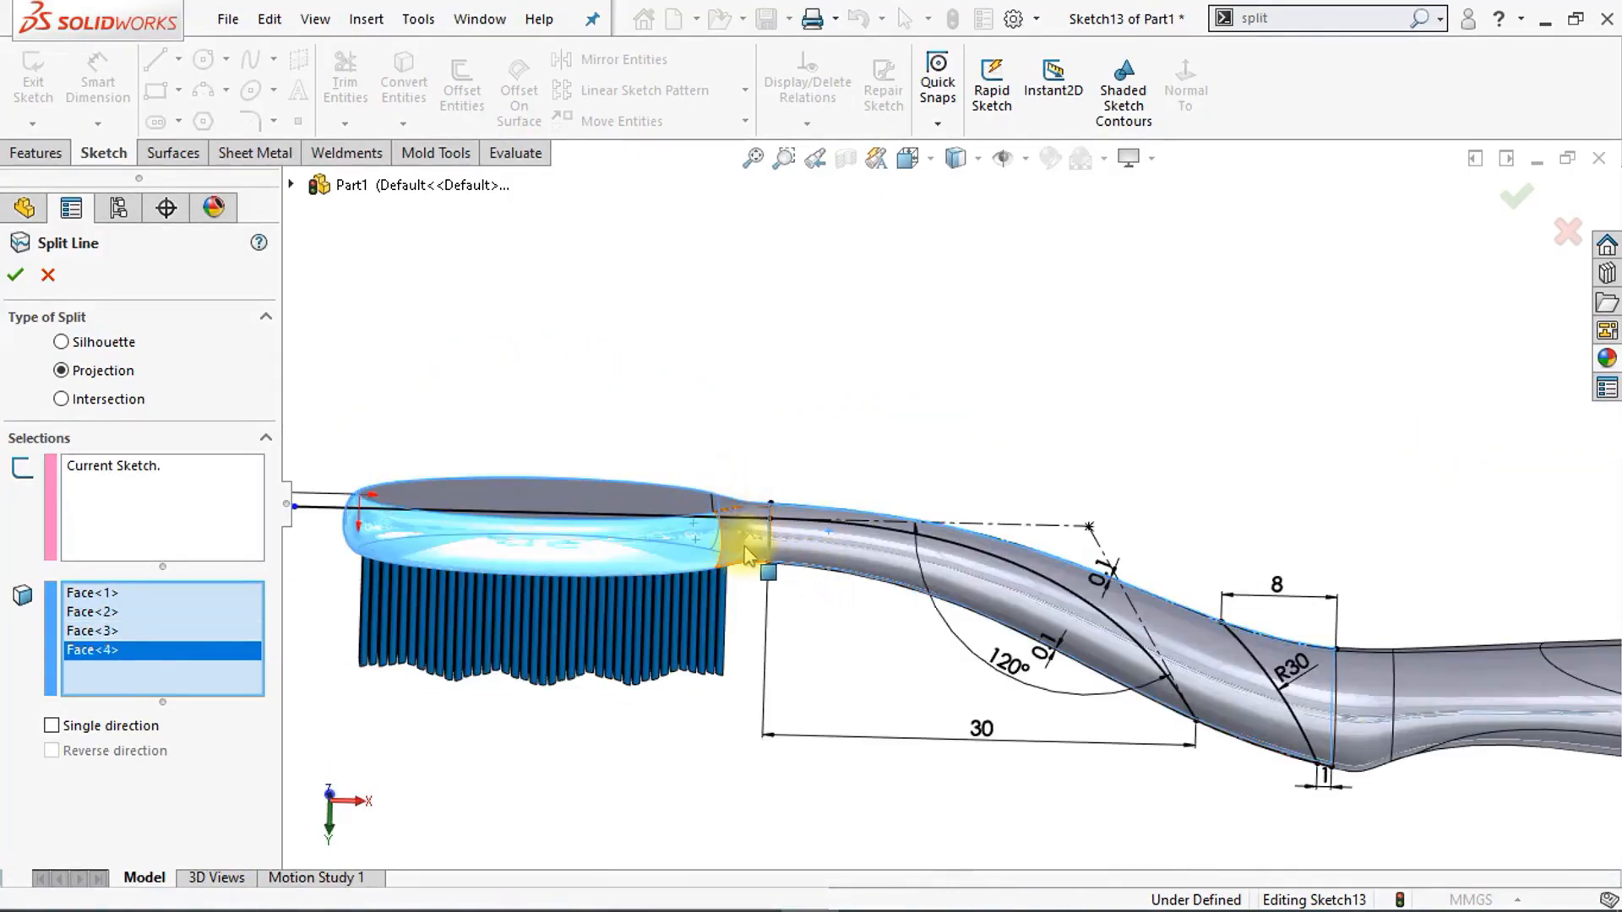
{"action": "left_click", "coordinate": [755, 554]}
{"action": "left_click", "coordinate": [842, 563]}
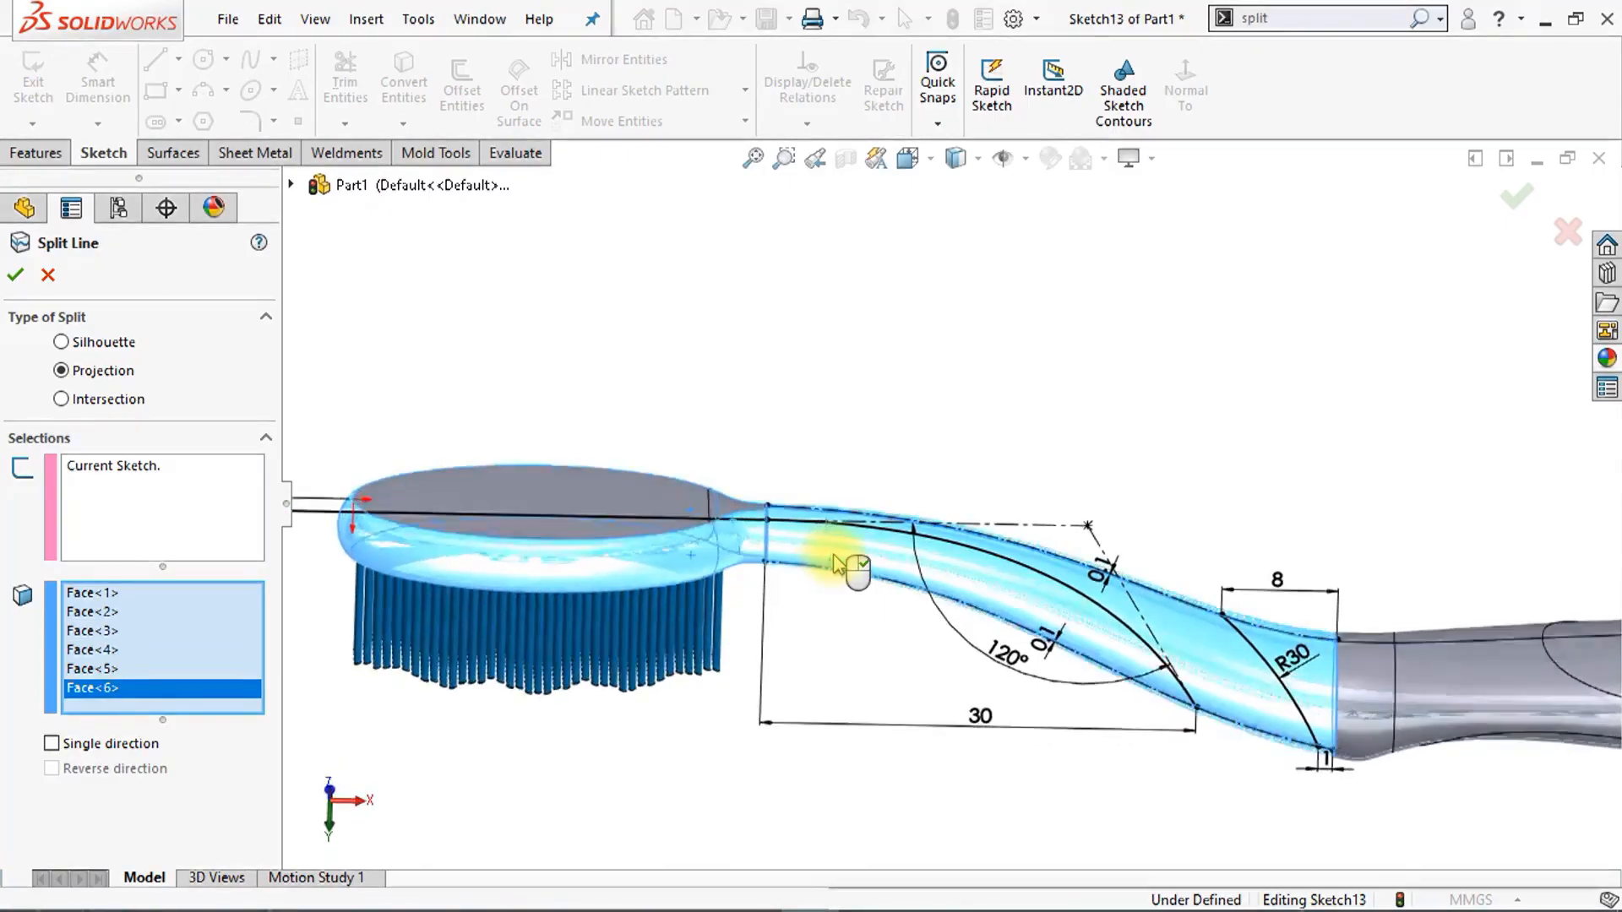
{"action": "middle_click_drag", "start_coordinate": [835, 564], "coordinate": [837, 585]}
{"action": "left_click", "coordinate": [16, 275]}
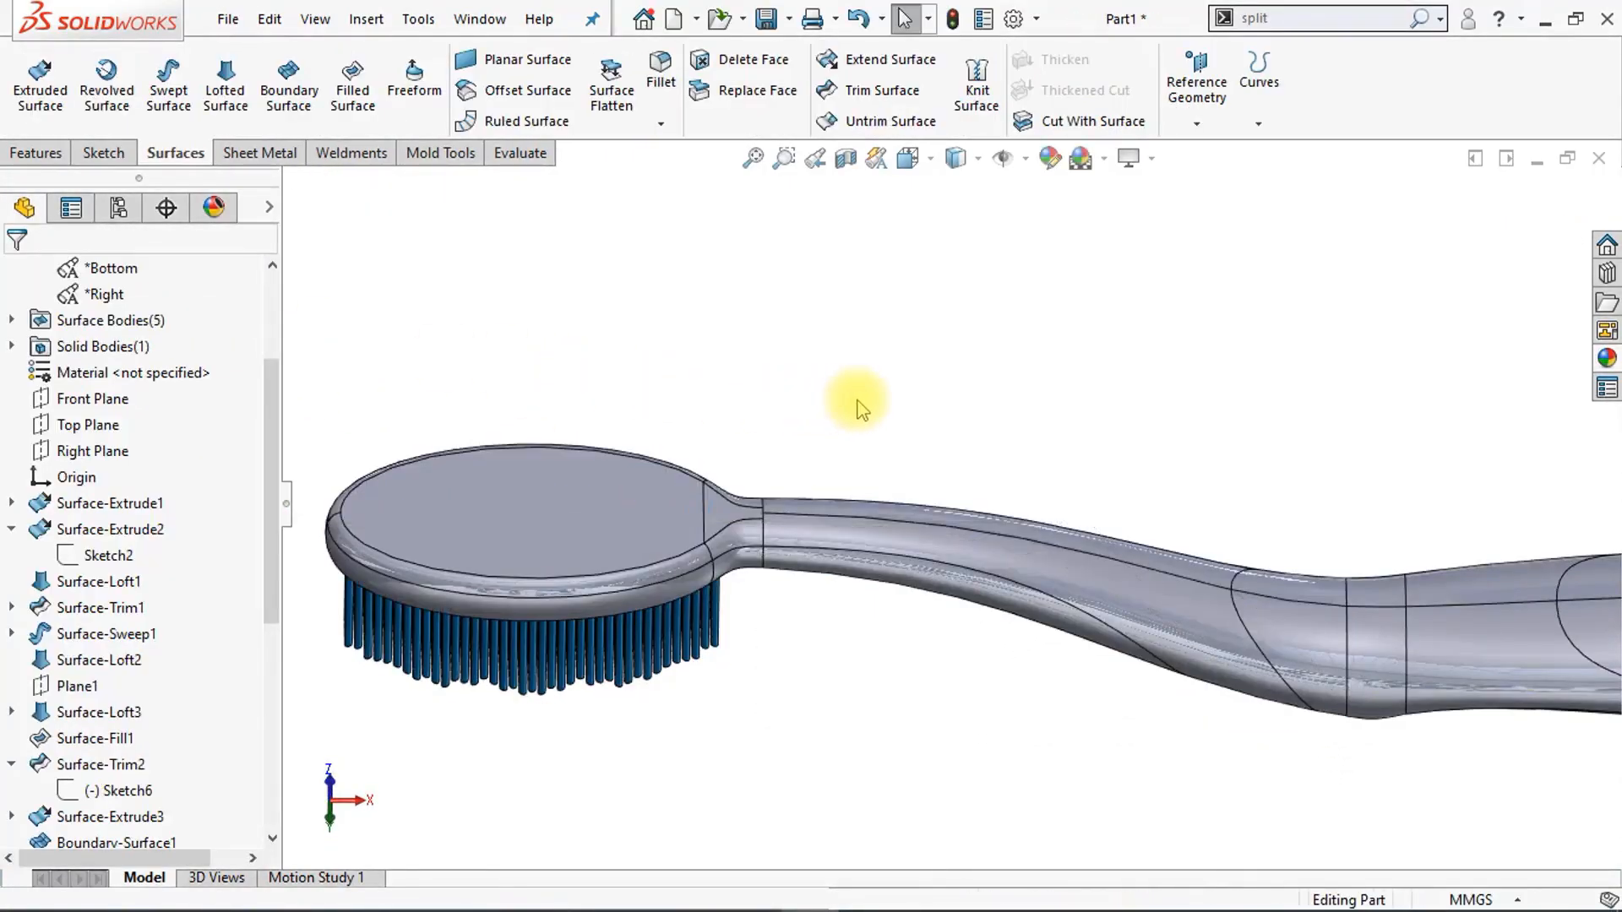
Step: Copy the blue appearance from a bristle face
{"action": "key", "text": "ctrl+1"}
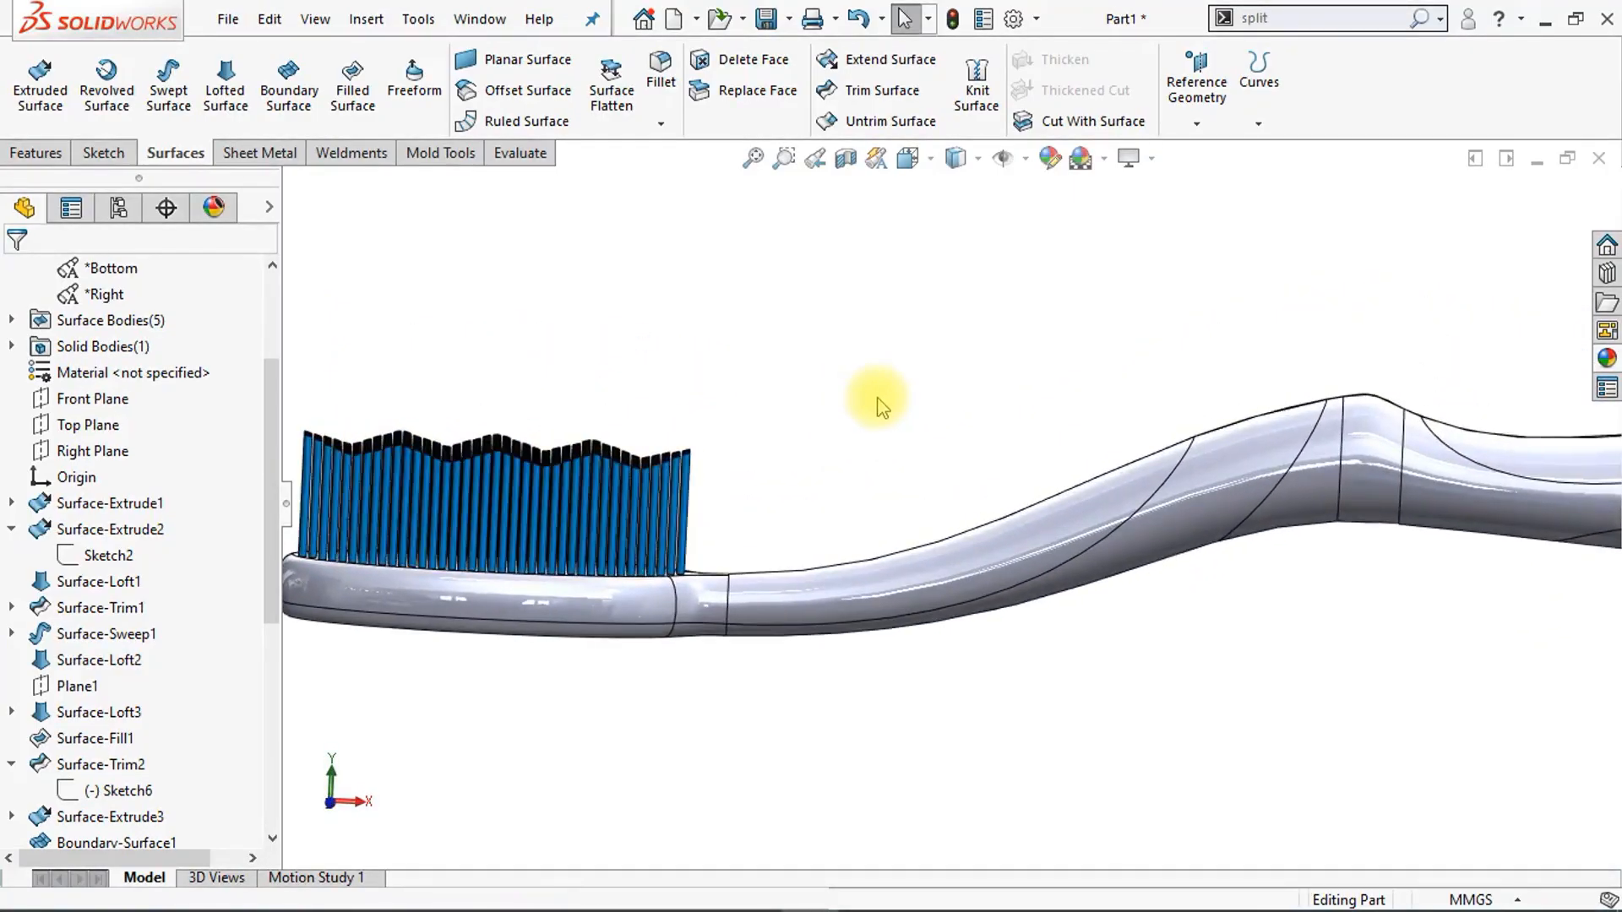
{"action": "middle_click_drag", "start_coordinate": [877, 407], "coordinate": [847, 457]}
{"action": "scroll", "coordinate": [786, 479], "scroll_direction": "down", "scroll_amount": 2}
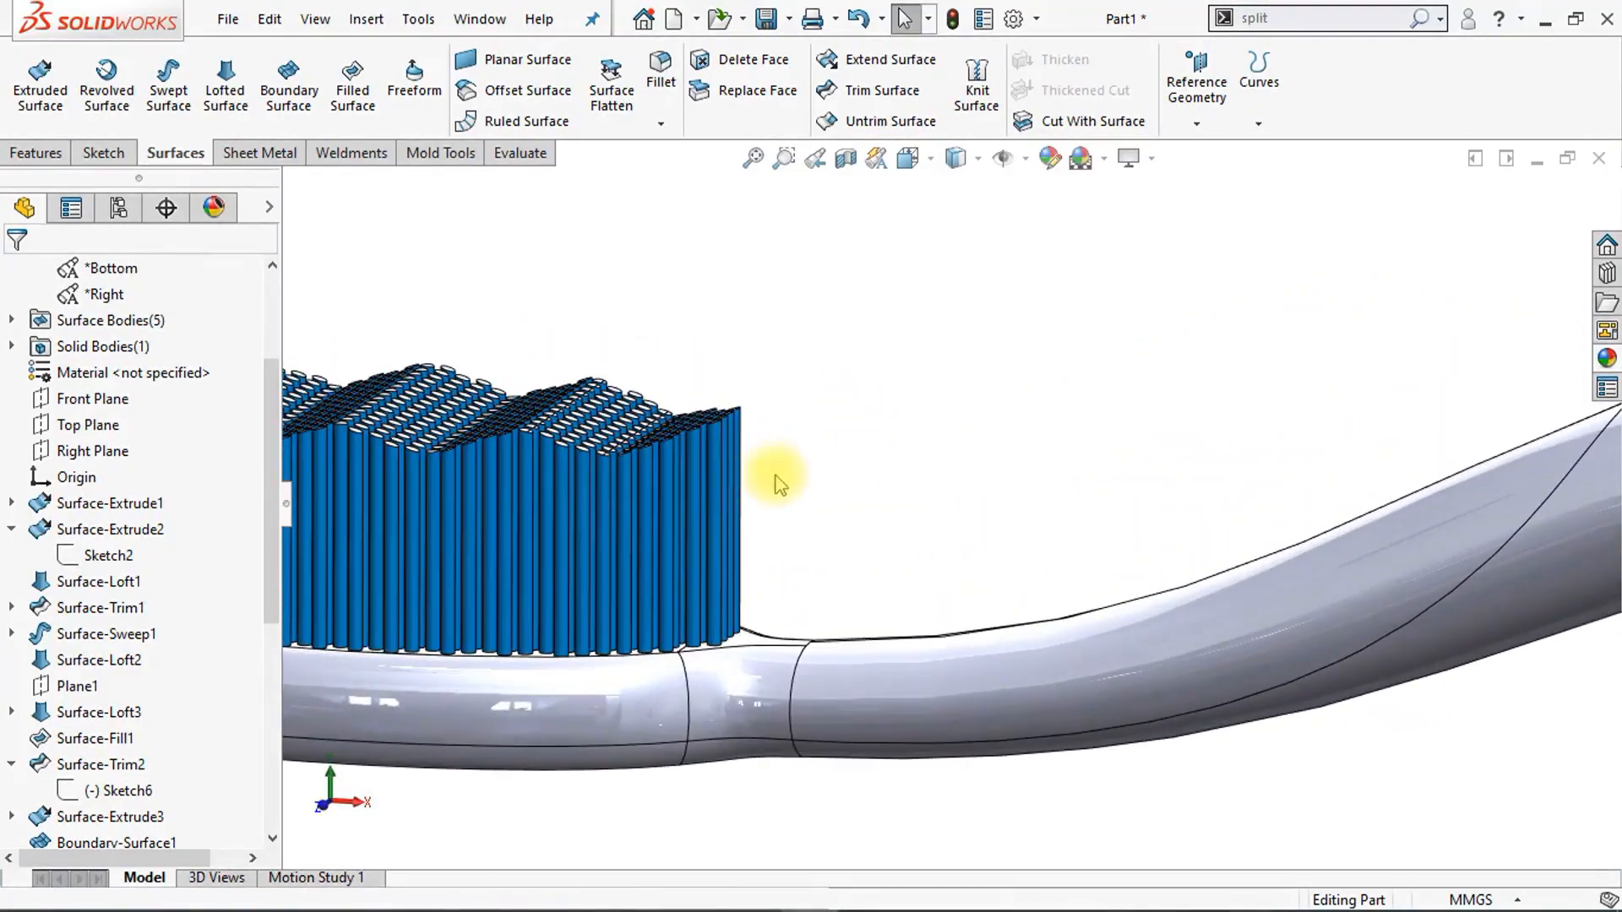
{"action": "right_click", "coordinate": [717, 483]}
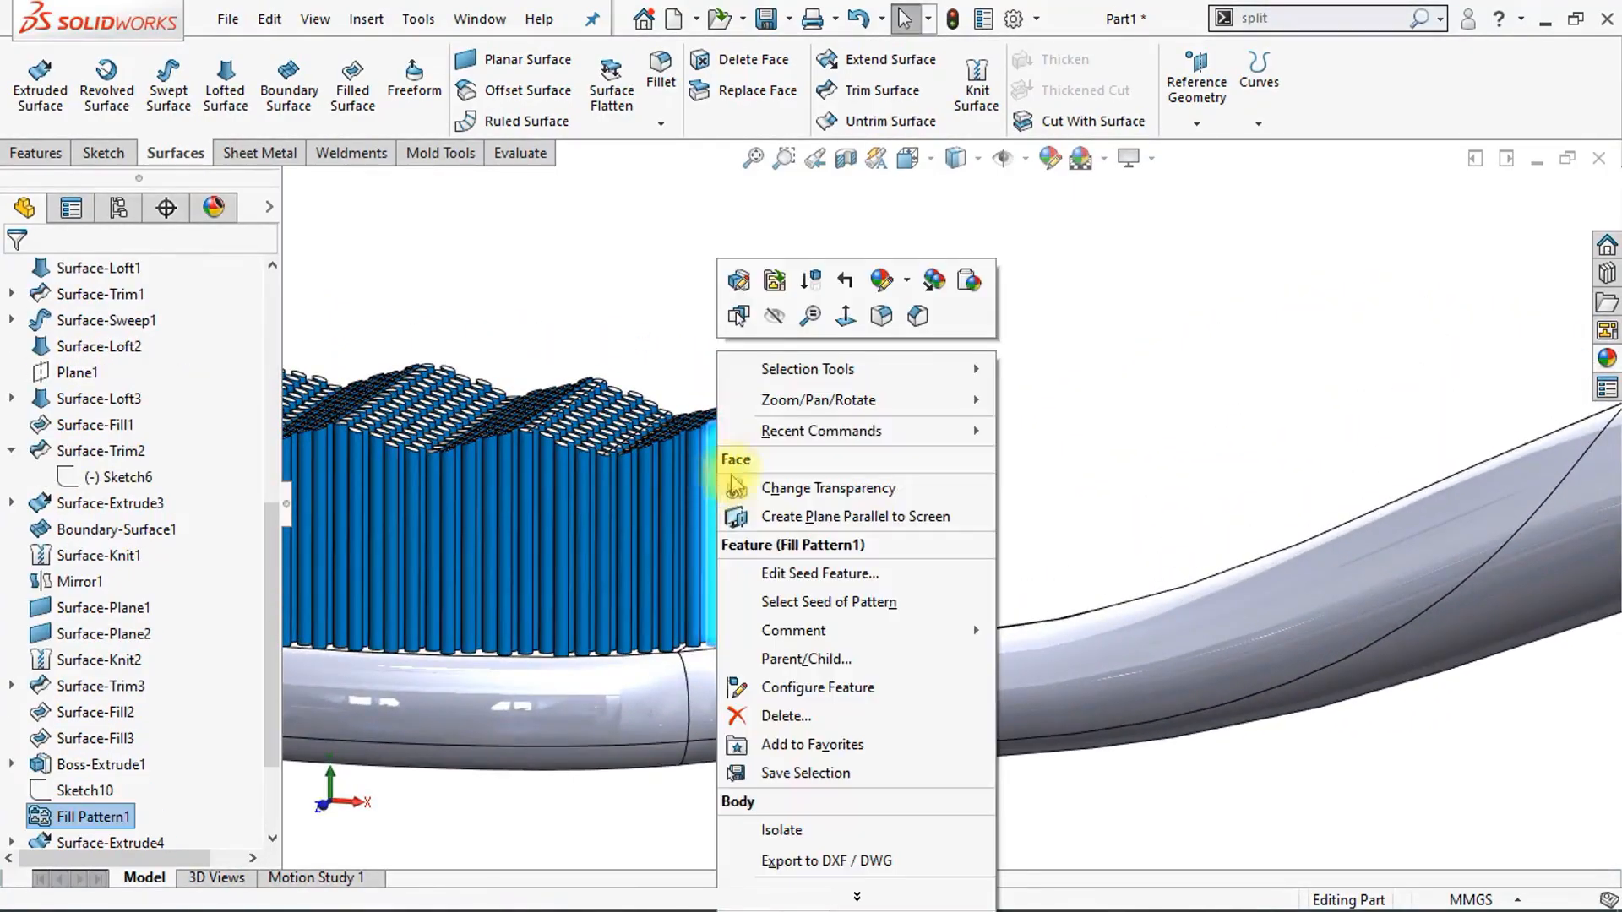
{"action": "left_click", "coordinate": [935, 288]}
Step: Paste the copied blue appearance onto the split faces of the head's back and rim, the transition and the neck
{"action": "middle_click_drag", "start_coordinate": [912, 318], "coordinate": [659, 463]}
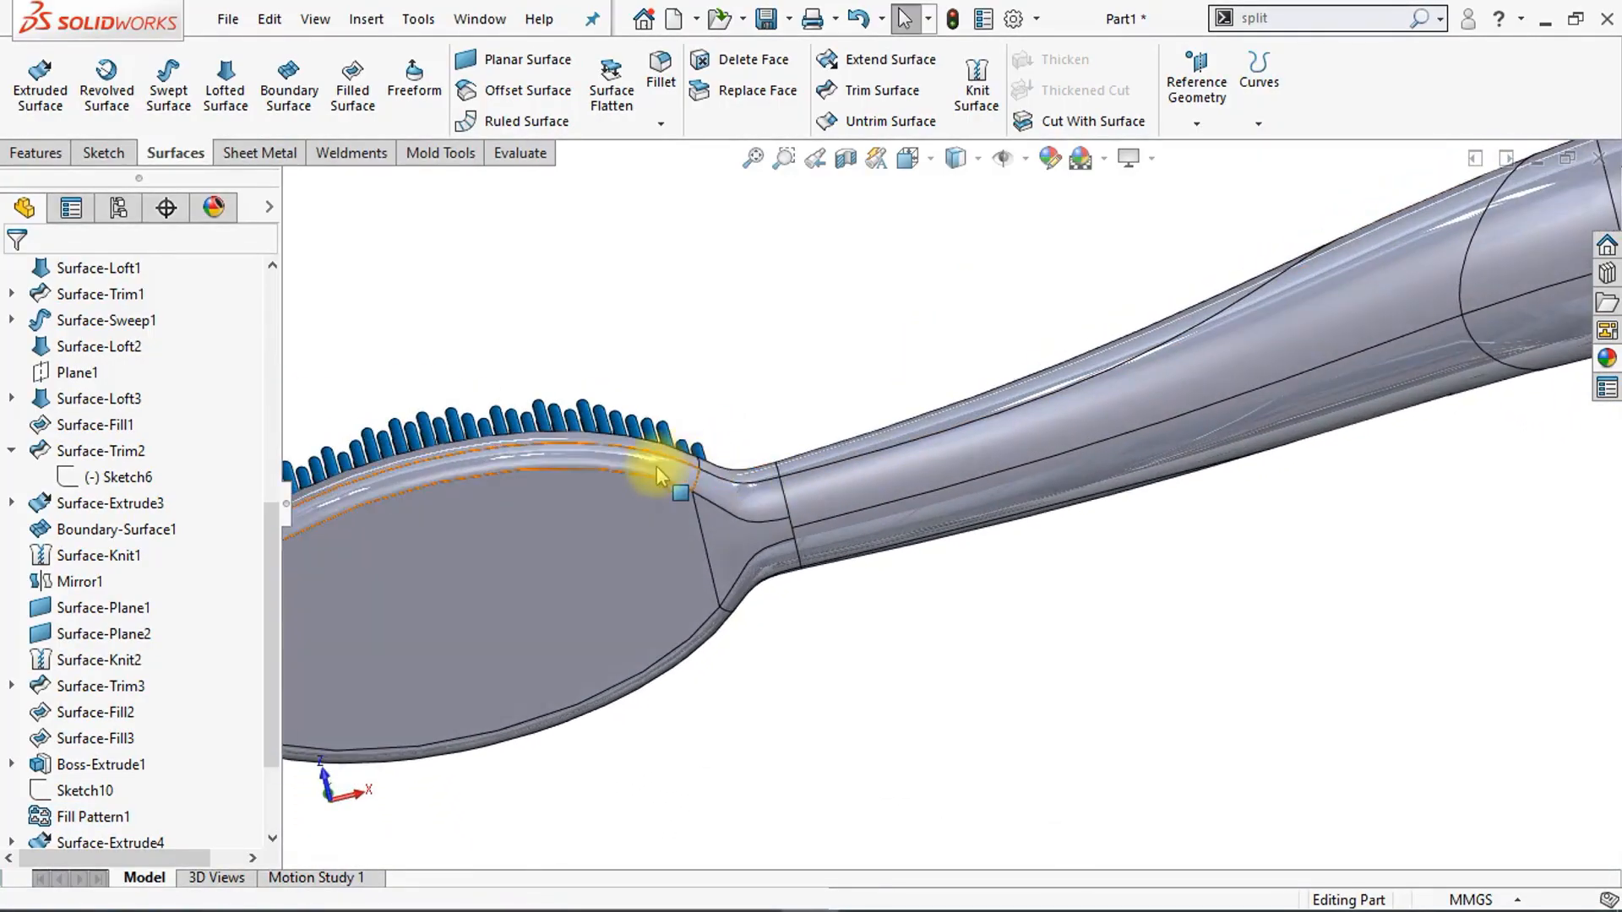
{"action": "left_click", "coordinate": [654, 468], "text": "ctrl"}
{"action": "left_click", "coordinate": [694, 558], "text": "ctrl"}
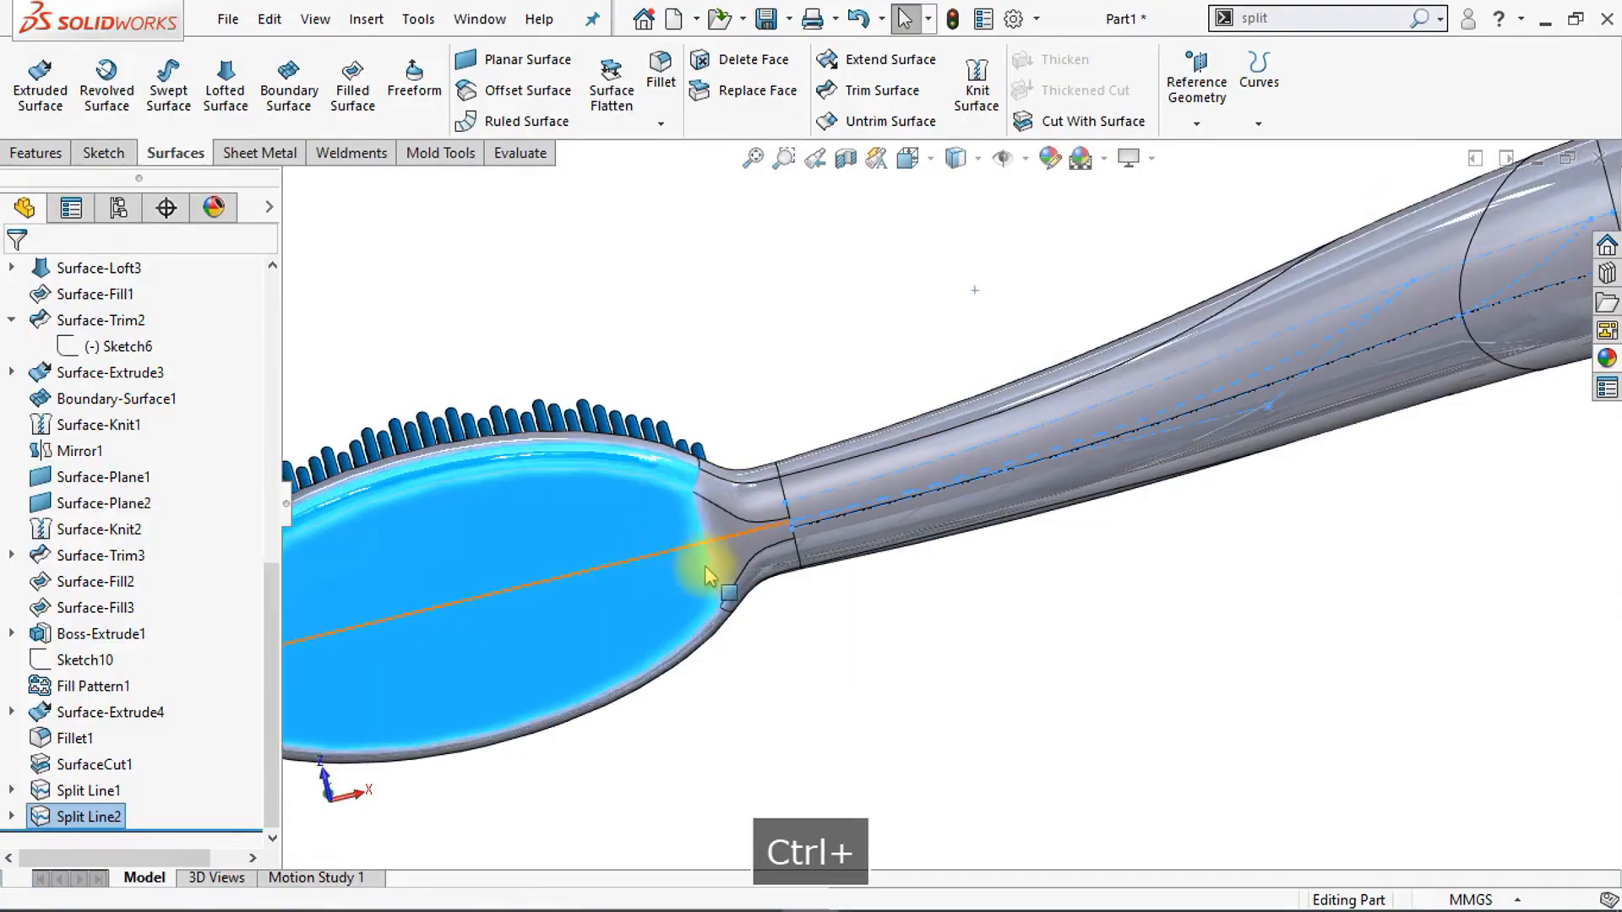
{"action": "left_click", "coordinate": [752, 508], "text": "ctrl"}
{"action": "left_click", "coordinate": [752, 509], "text": "ctrl"}
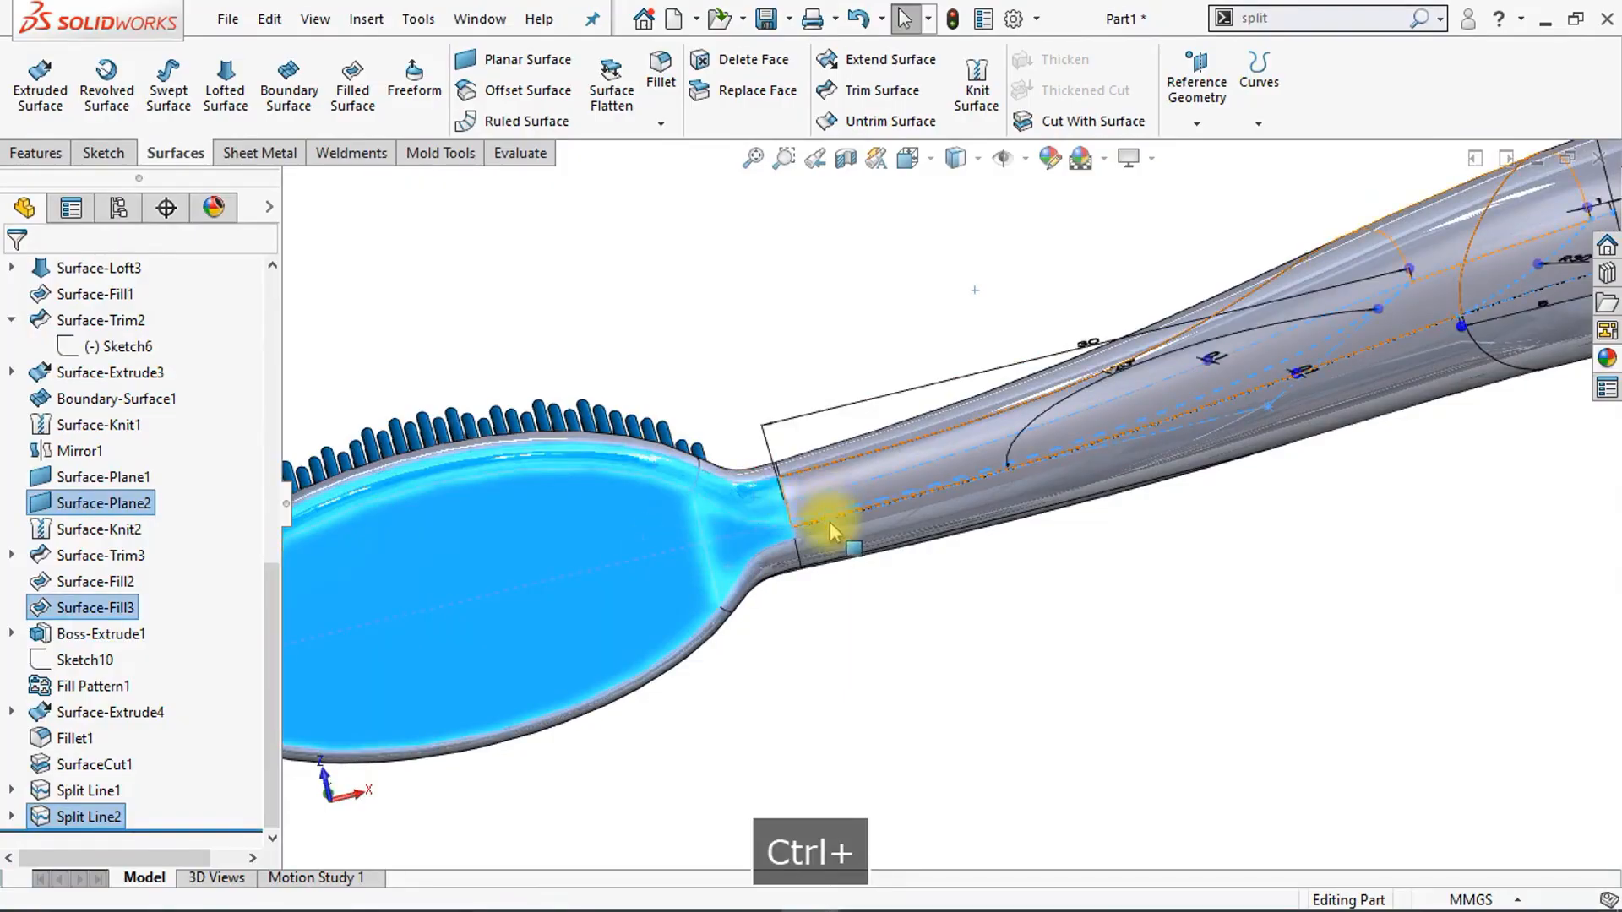
{"action": "left_click", "coordinate": [828, 520], "text": "ctrl"}
{"action": "left_click", "coordinate": [818, 551], "text": "ctrl"}
{"action": "middle_click_drag", "start_coordinate": [1048, 541], "coordinate": [761, 580]}
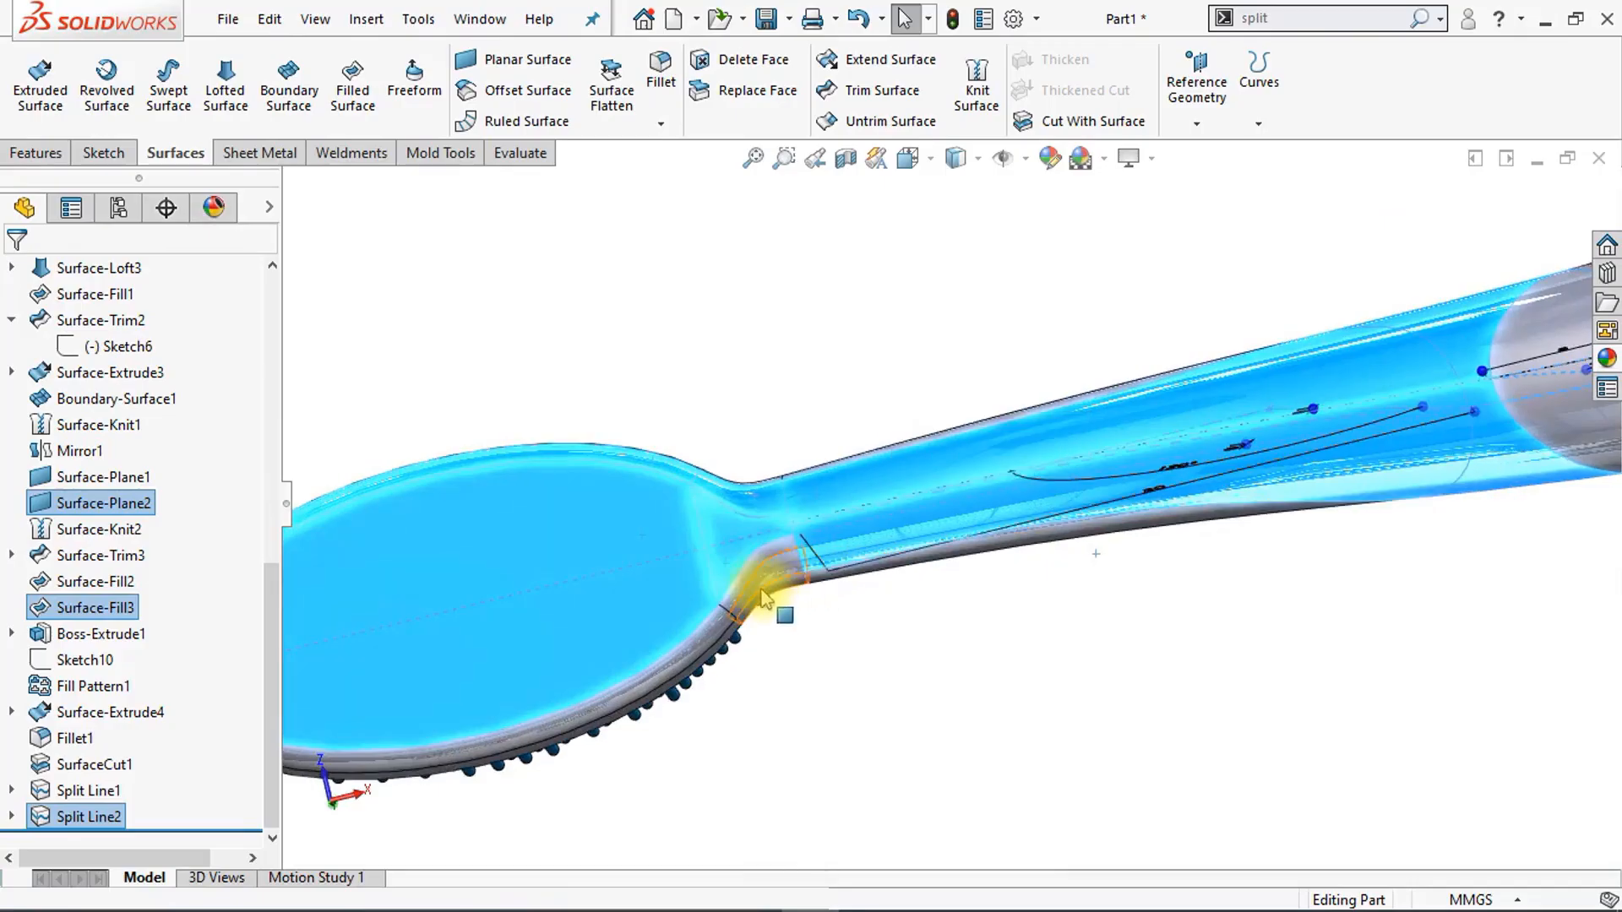
{"action": "right_click", "coordinate": [714, 638]}
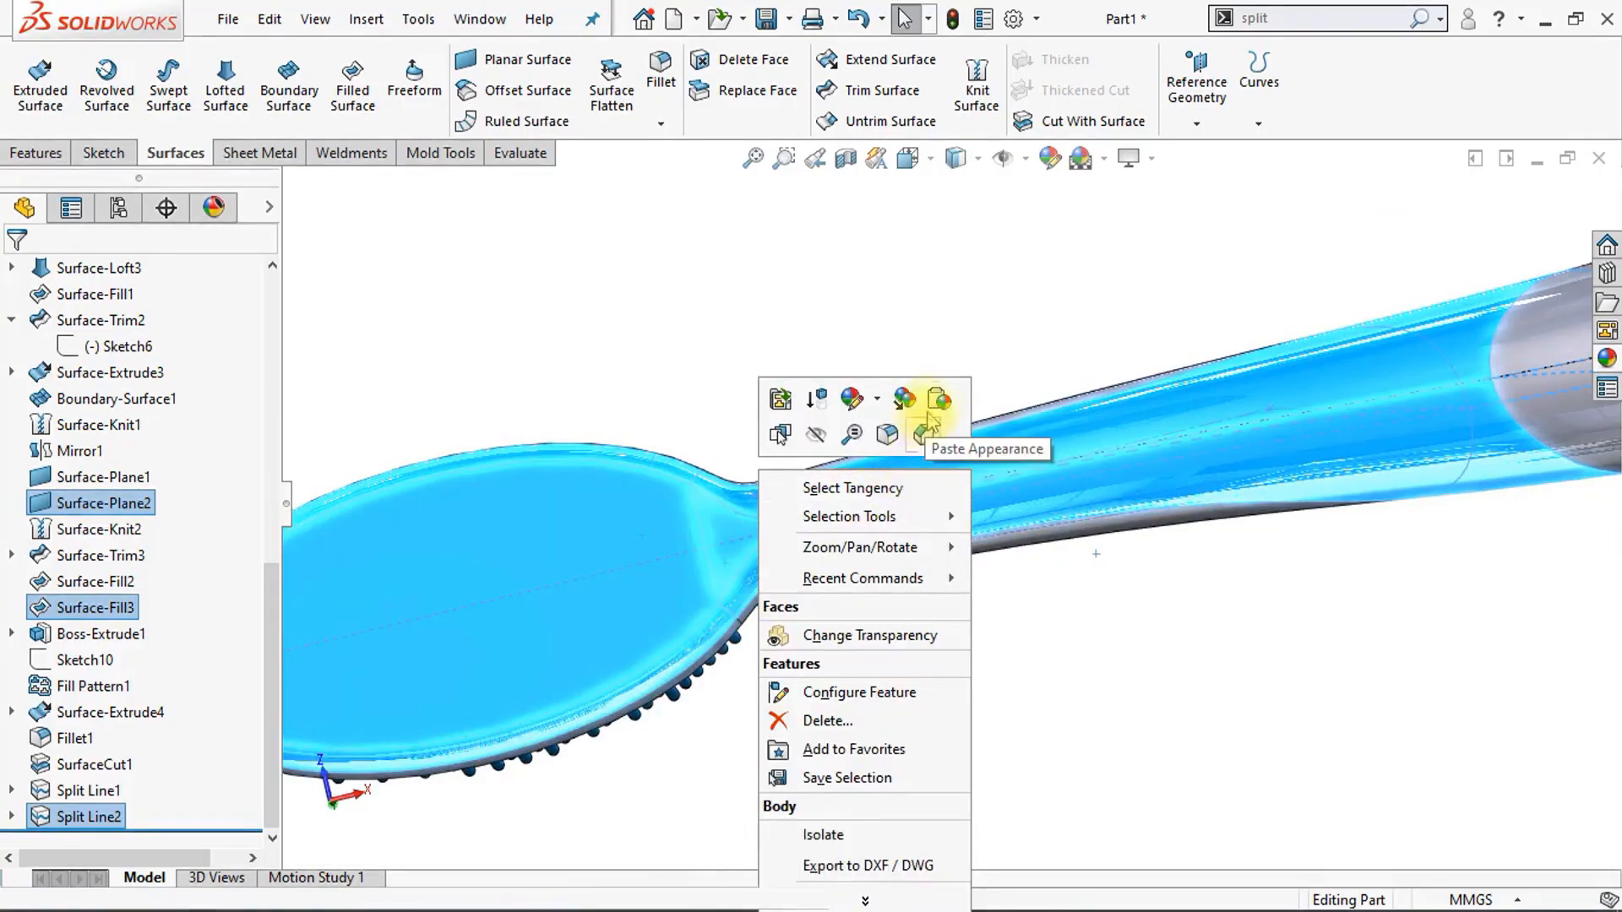
{"action": "left_click", "coordinate": [934, 404]}
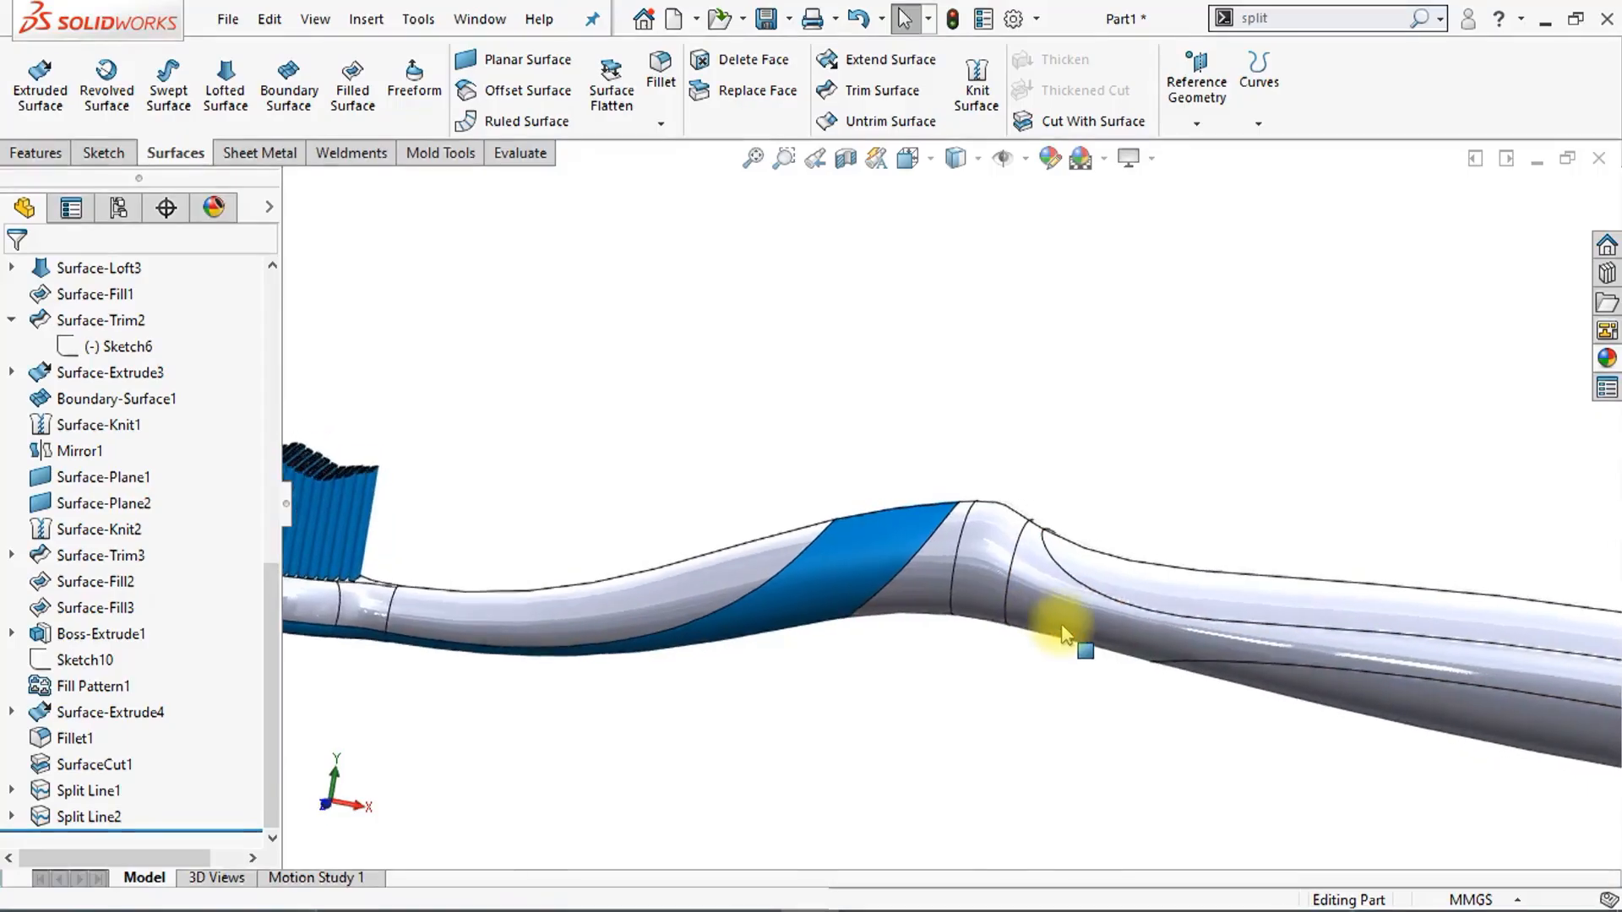
Step: Start a sketch on the Top Plane and view it face-on
{"action": "scroll", "coordinate": [1056, 635], "scroll_direction": "down", "scroll_amount": 6}
{"action": "middle_click_drag", "start_coordinate": [1065, 634], "coordinate": [1063, 631]}
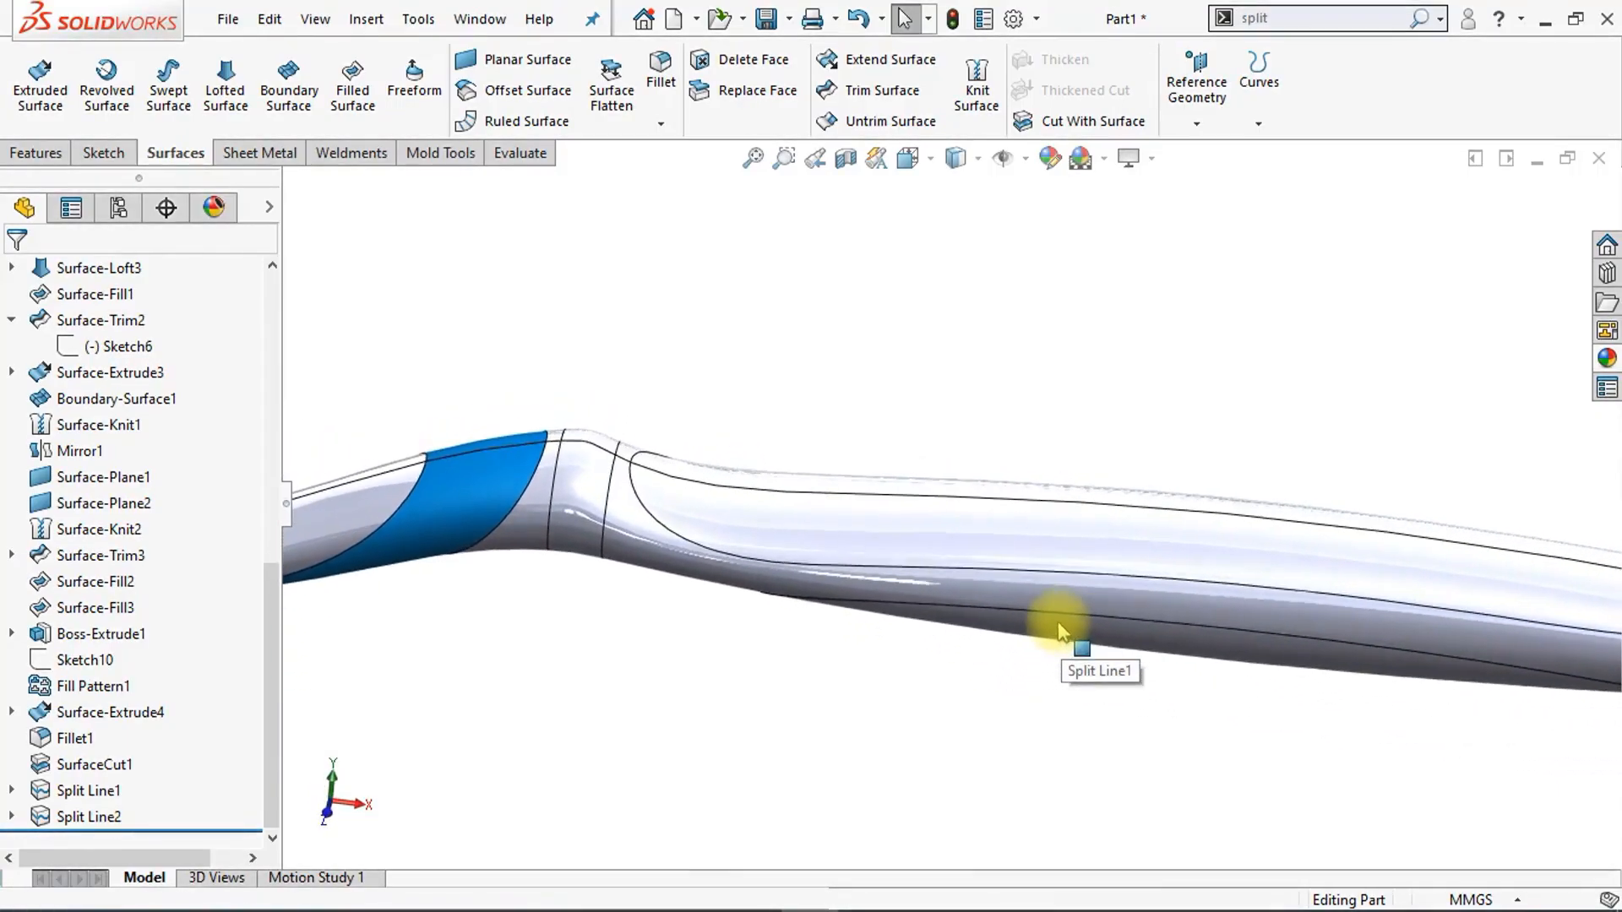
{"action": "left_click_drag", "start_coordinate": [274, 606], "coordinate": [276, 409]}
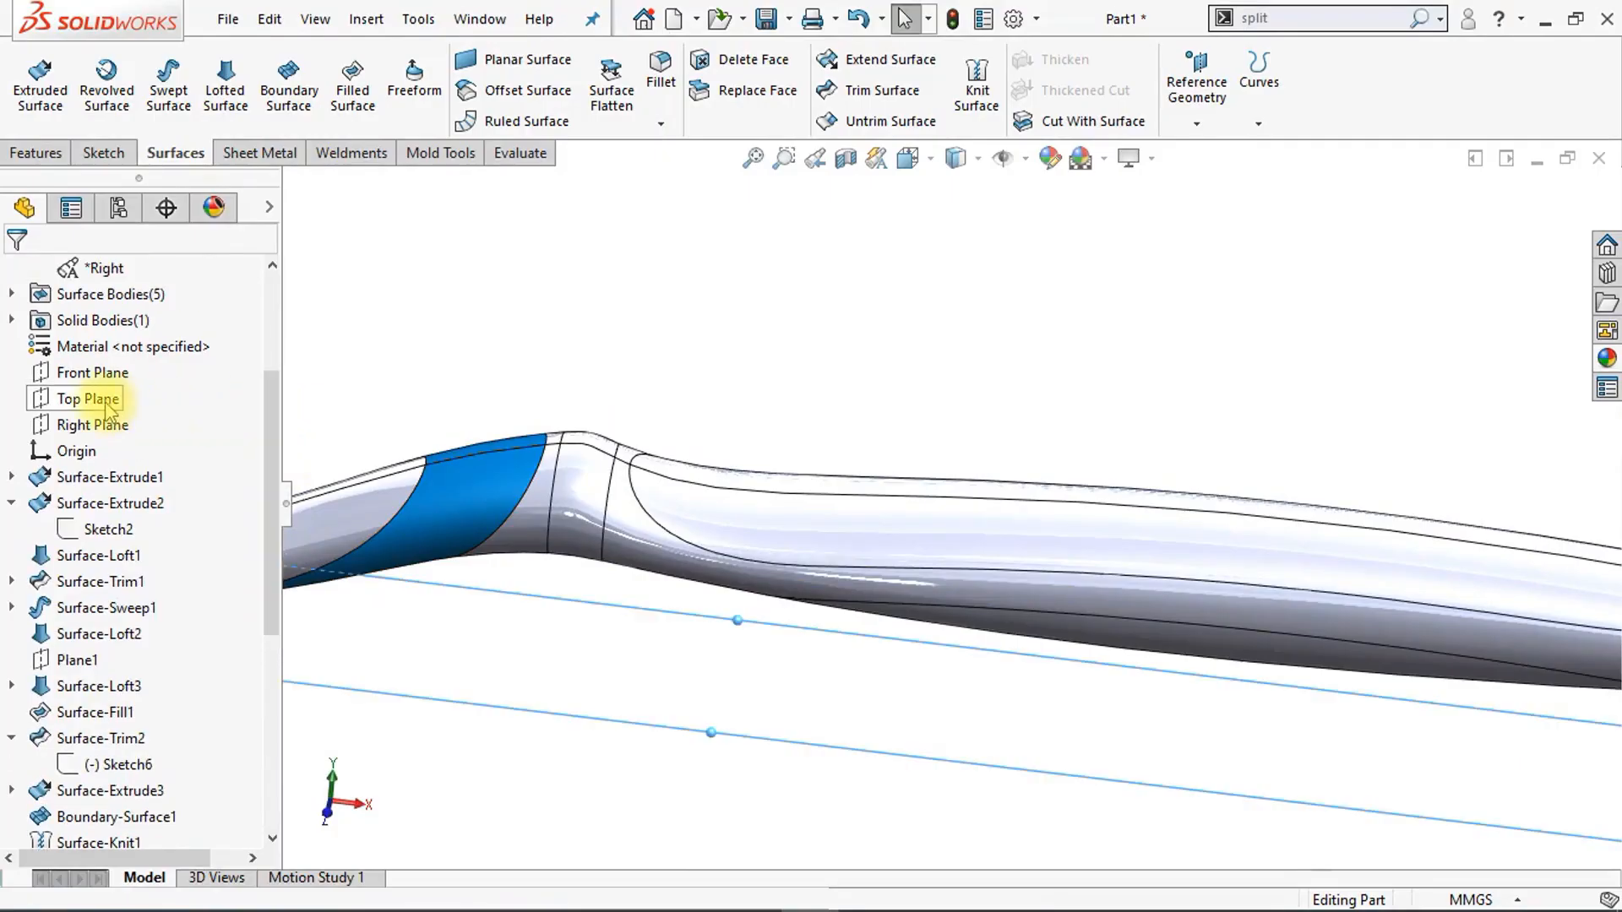
{"action": "left_click", "coordinate": [107, 411]}
{"action": "left_click", "coordinate": [121, 365]}
{"action": "left_click", "coordinate": [1198, 108]}
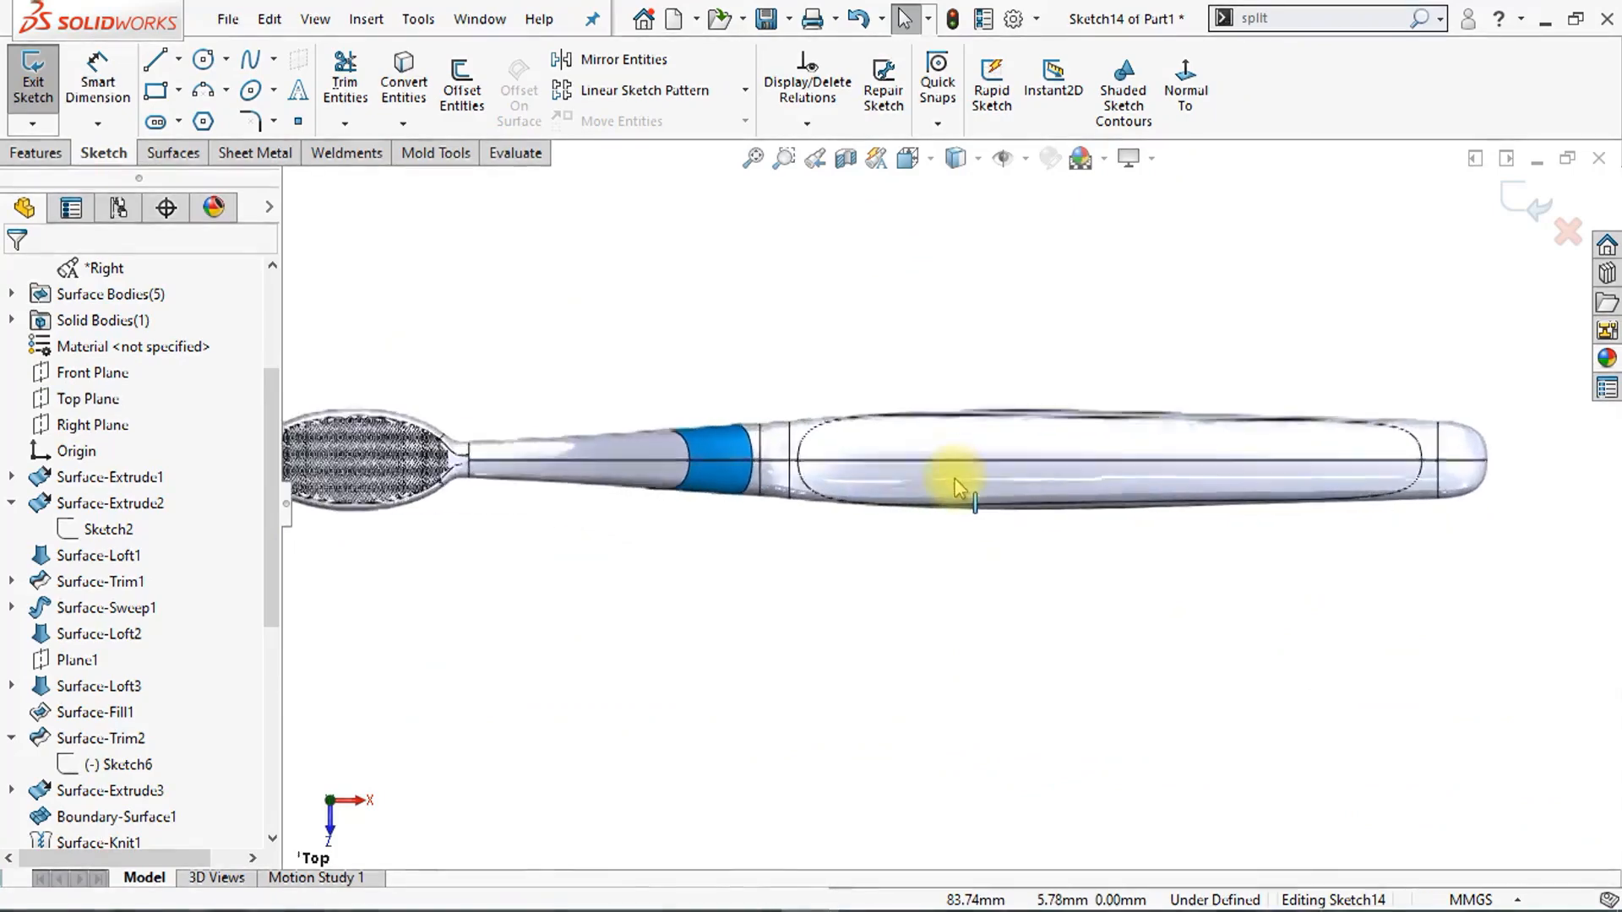
Step: Sketch a crosswise centerpoint straight slot about 6.2 mm between arc centres, centred on the handle's centreline near the inlay's neck end
{"action": "scroll", "coordinate": [954, 486], "scroll_direction": "down", "scroll_amount": 3}
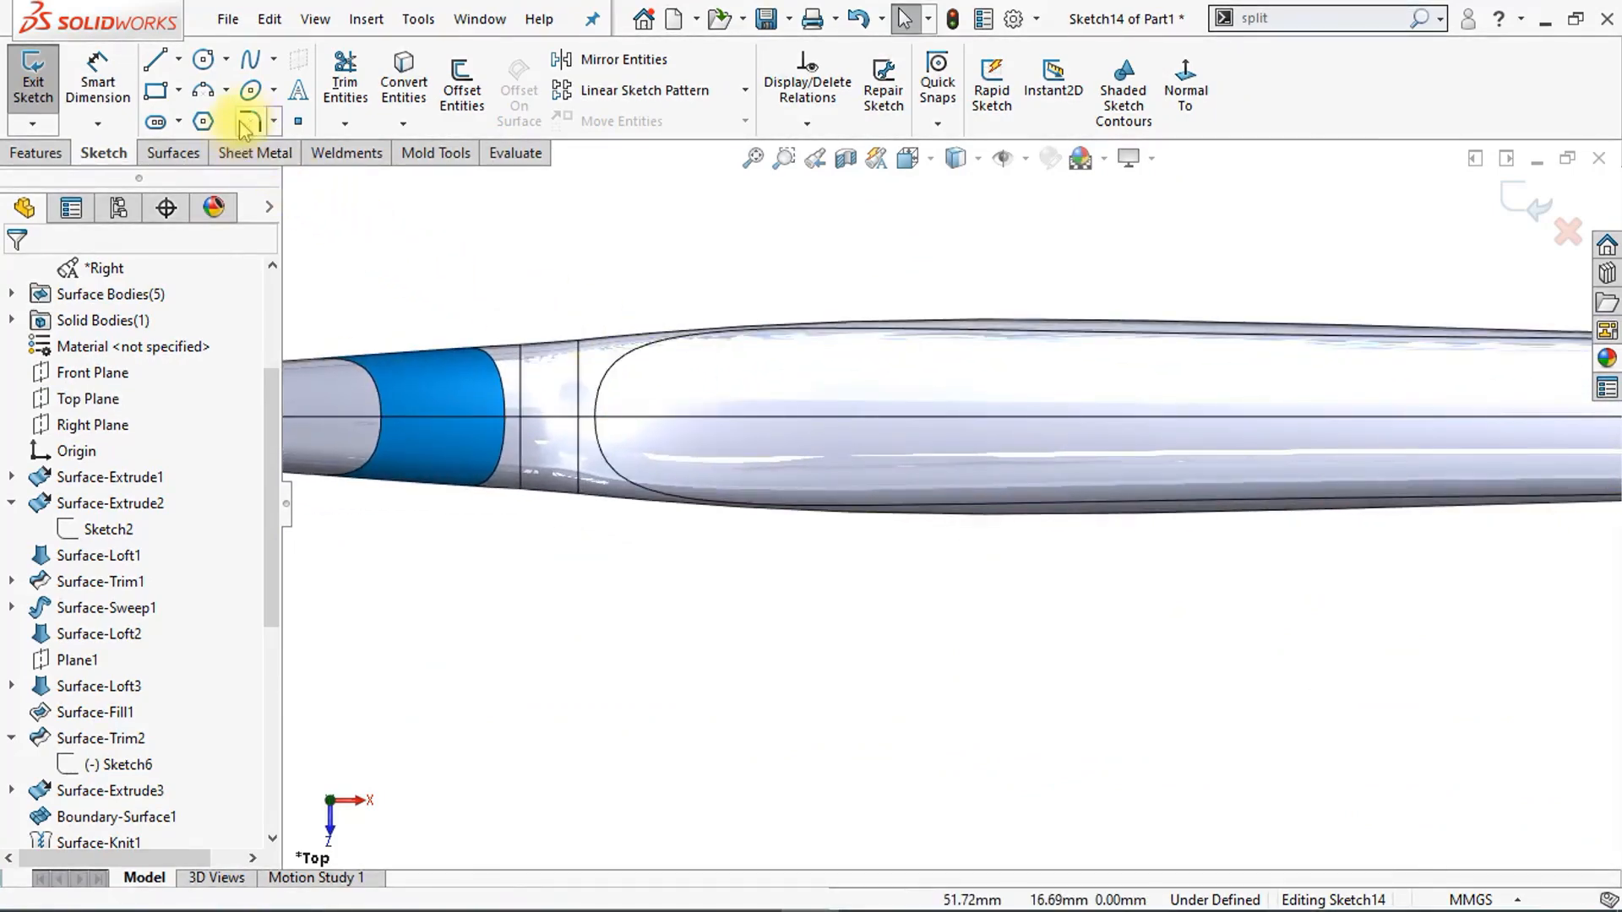
{"action": "left_click", "coordinate": [180, 123]}
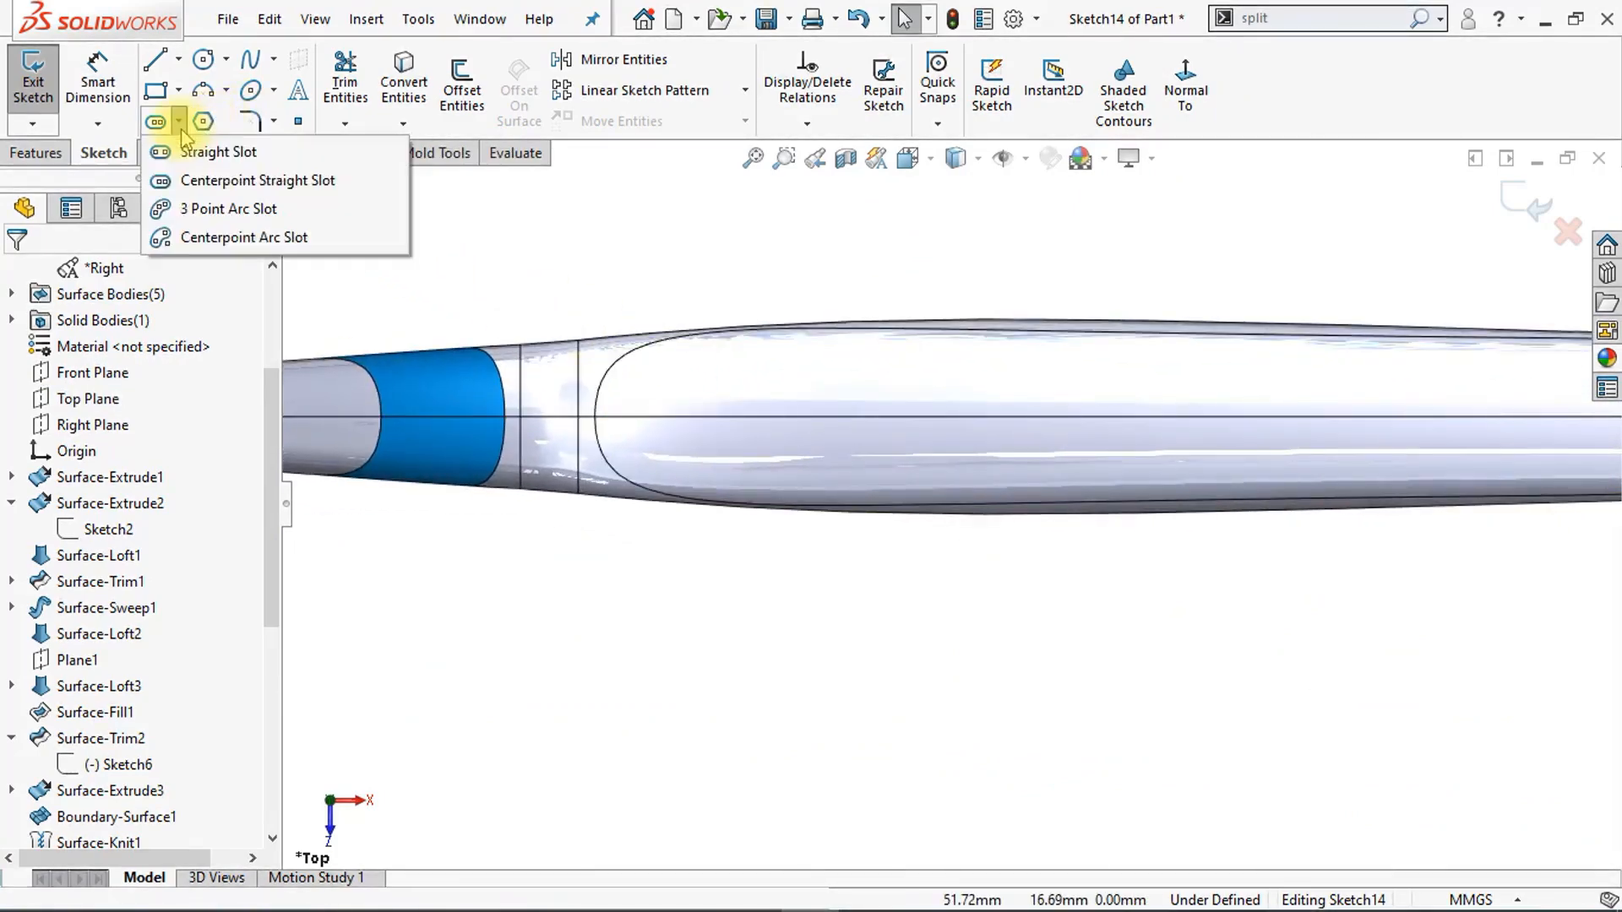
{"action": "left_click", "coordinate": [252, 181]}
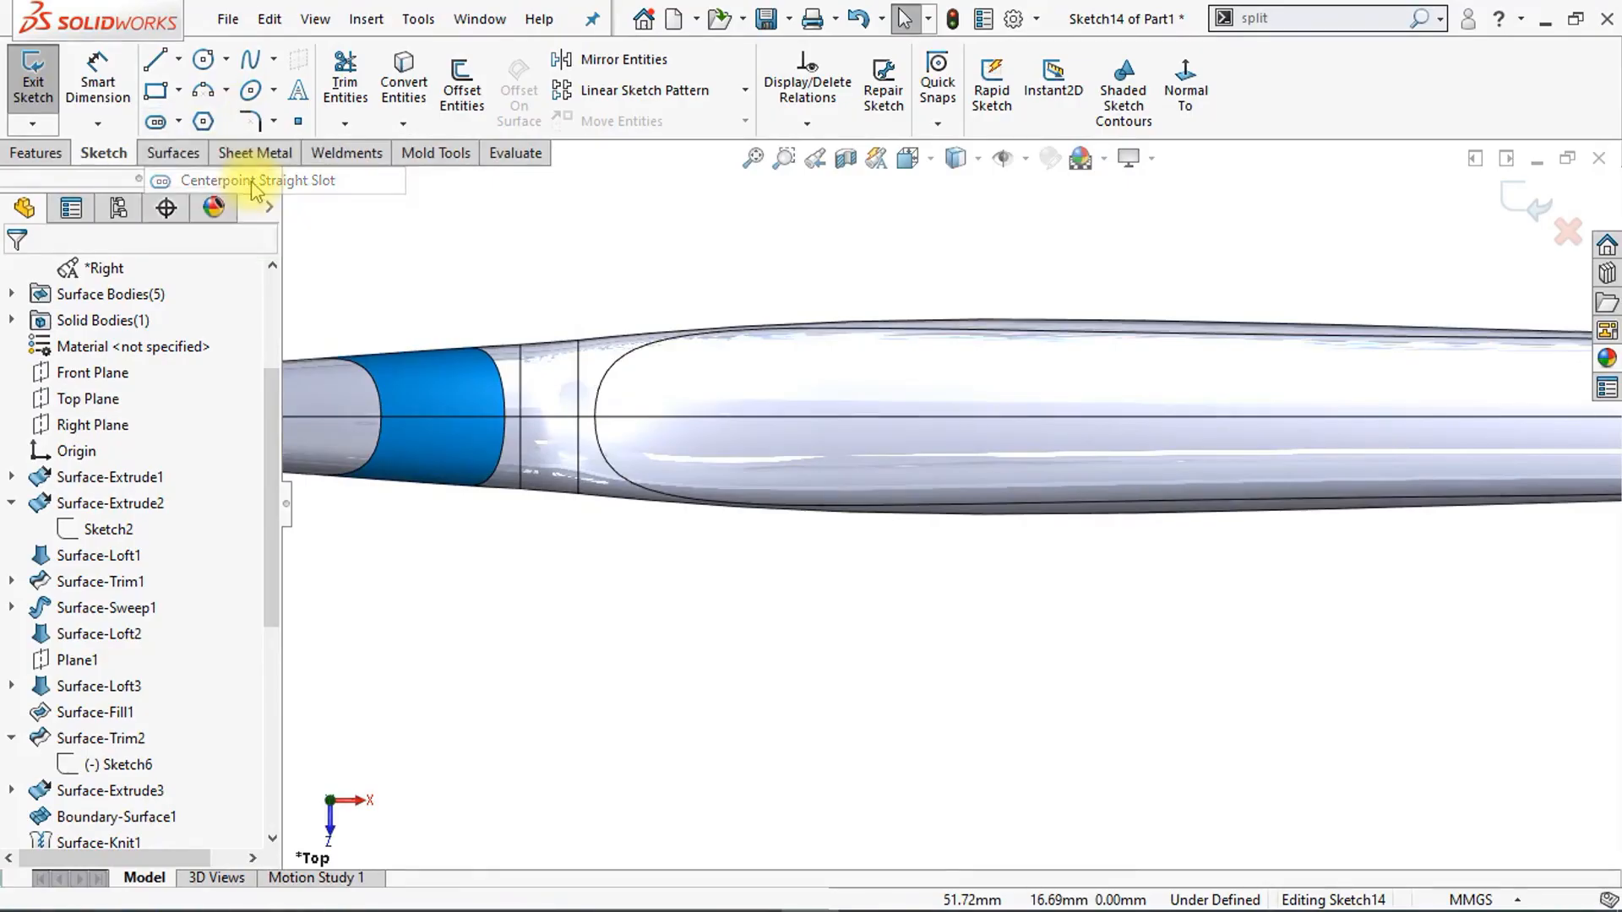
{"action": "left_click", "coordinate": [713, 415]}
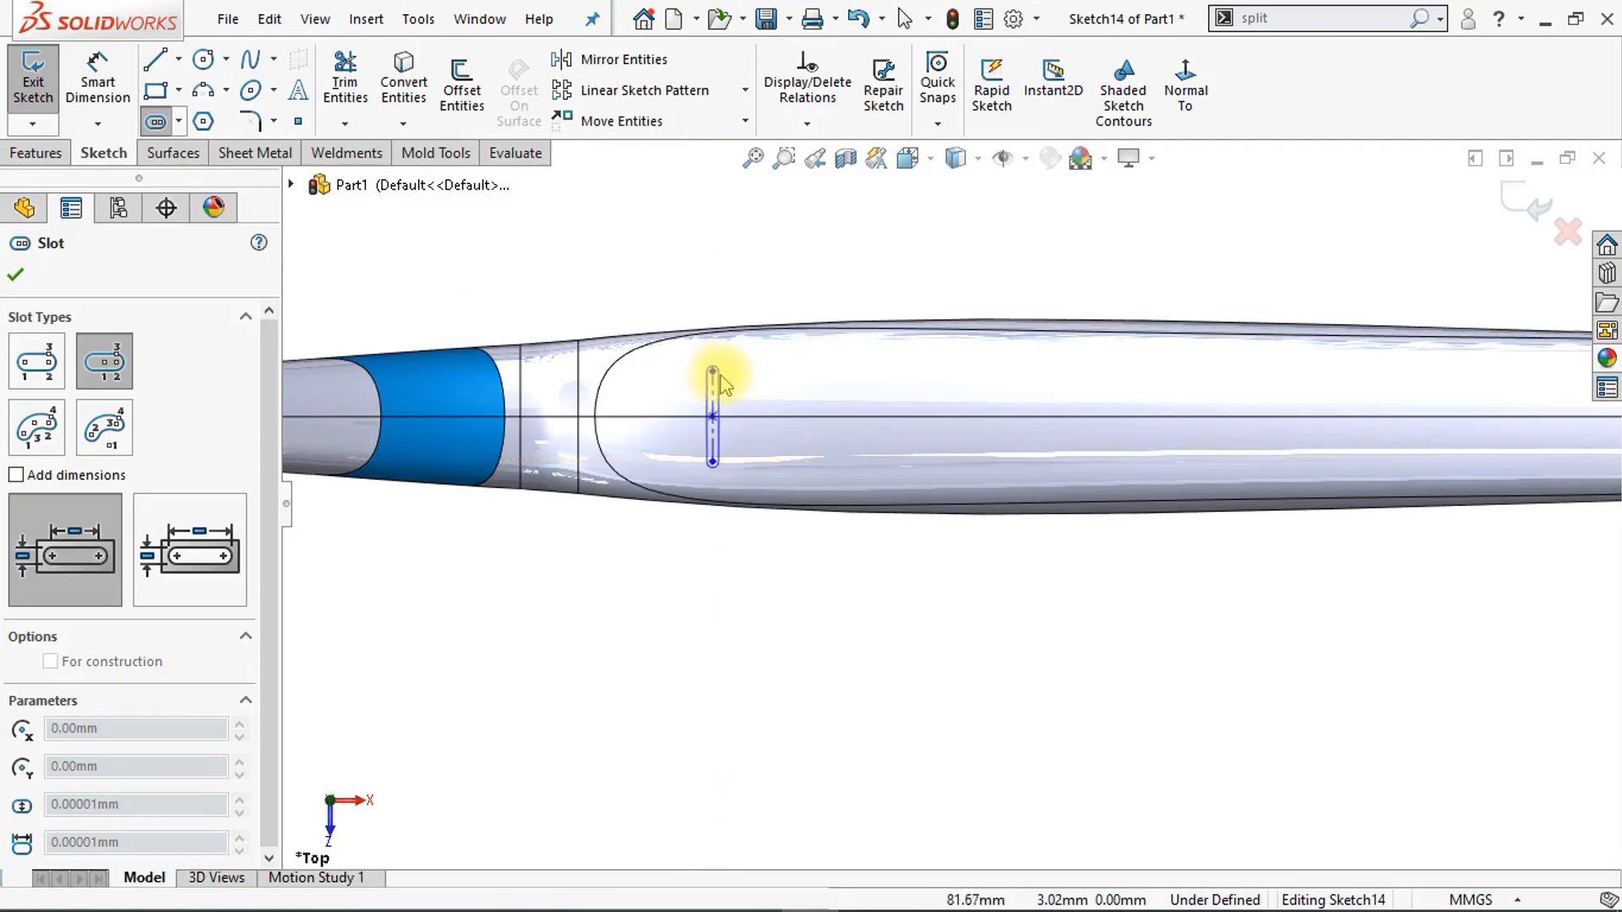
{"action": "left_click", "coordinate": [724, 382]}
{"action": "key", "text": "Escape"}
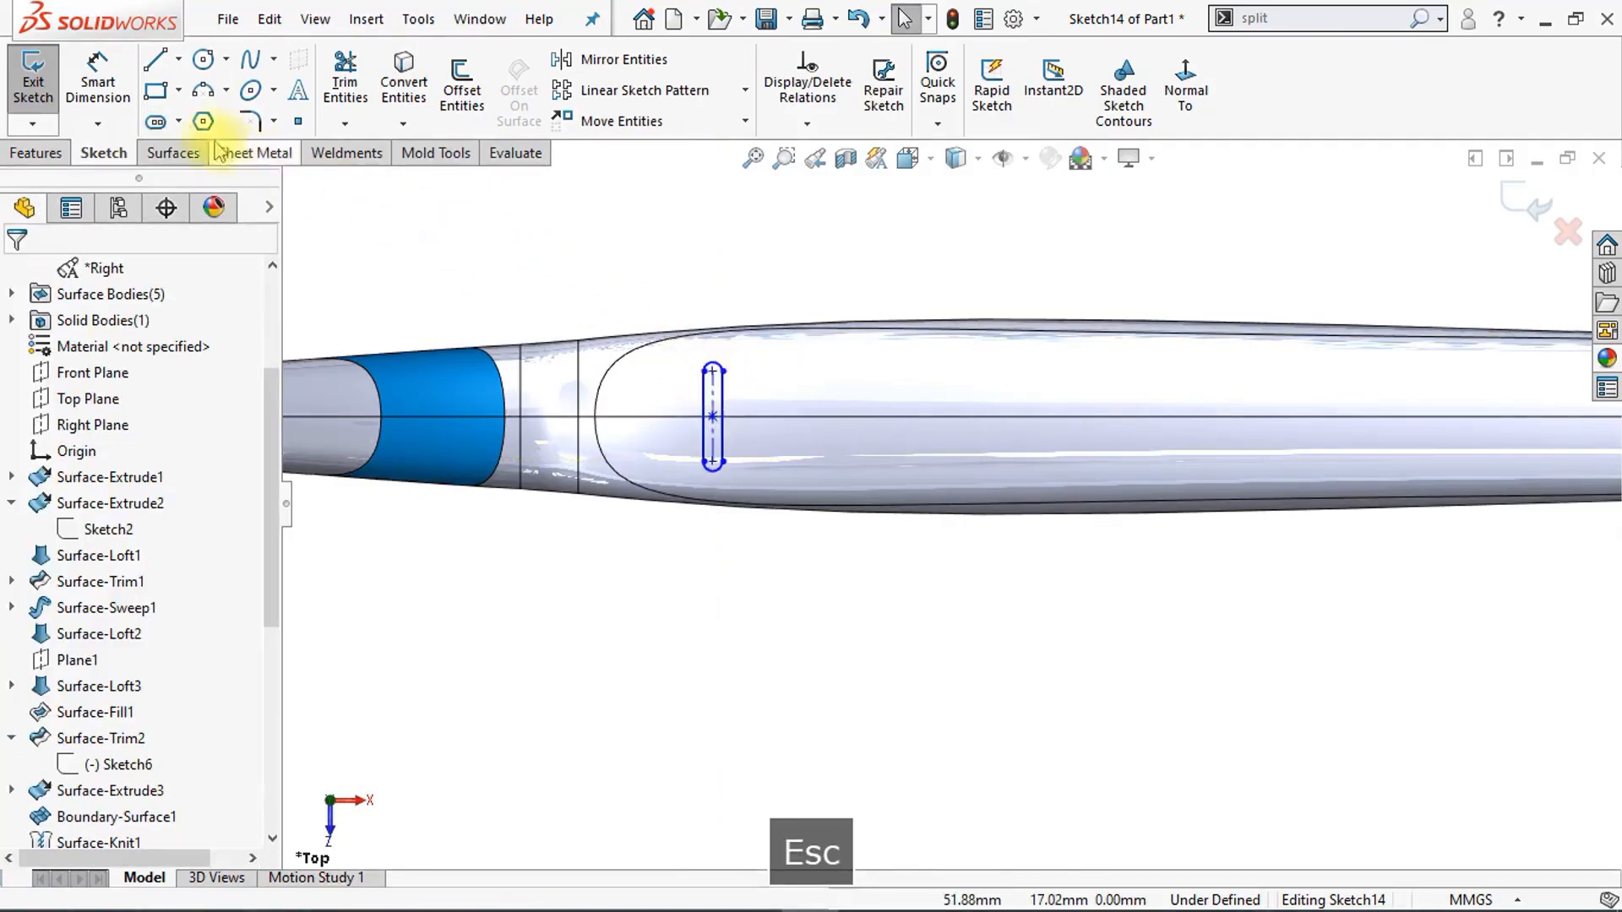
Step: Dimension the slot's straight length between arc centres as 5 mm
{"action": "left_click", "coordinate": [98, 82]}
{"action": "scroll", "coordinate": [644, 380], "scroll_direction": "down", "scroll_amount": 2}
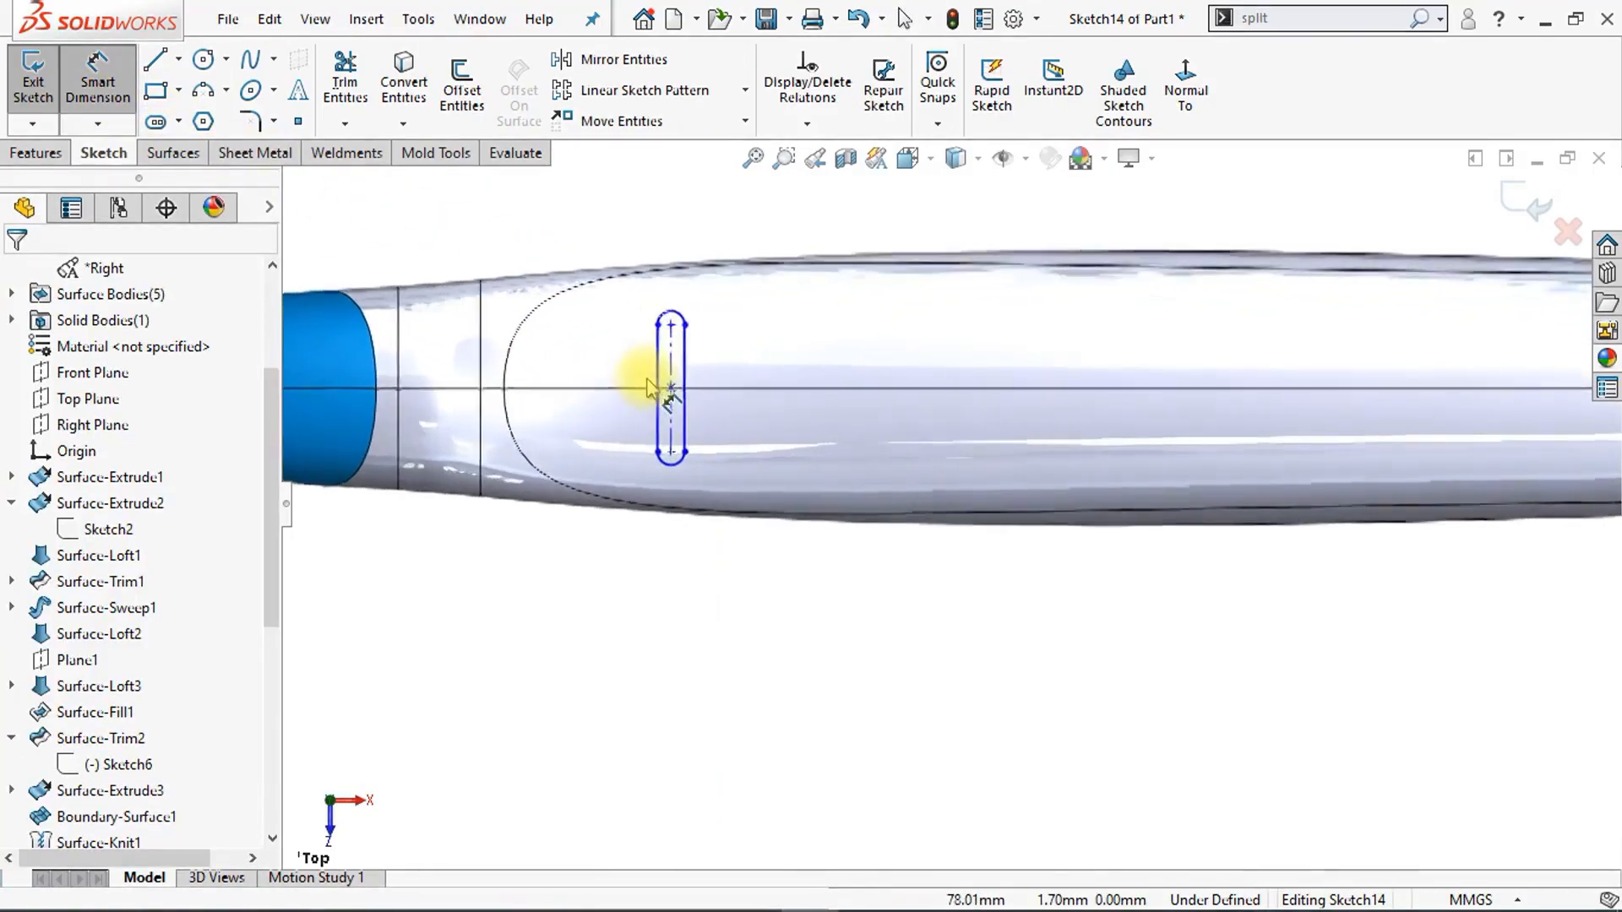
{"action": "left_click", "coordinate": [661, 363]}
{"action": "left_click", "coordinate": [638, 359]}
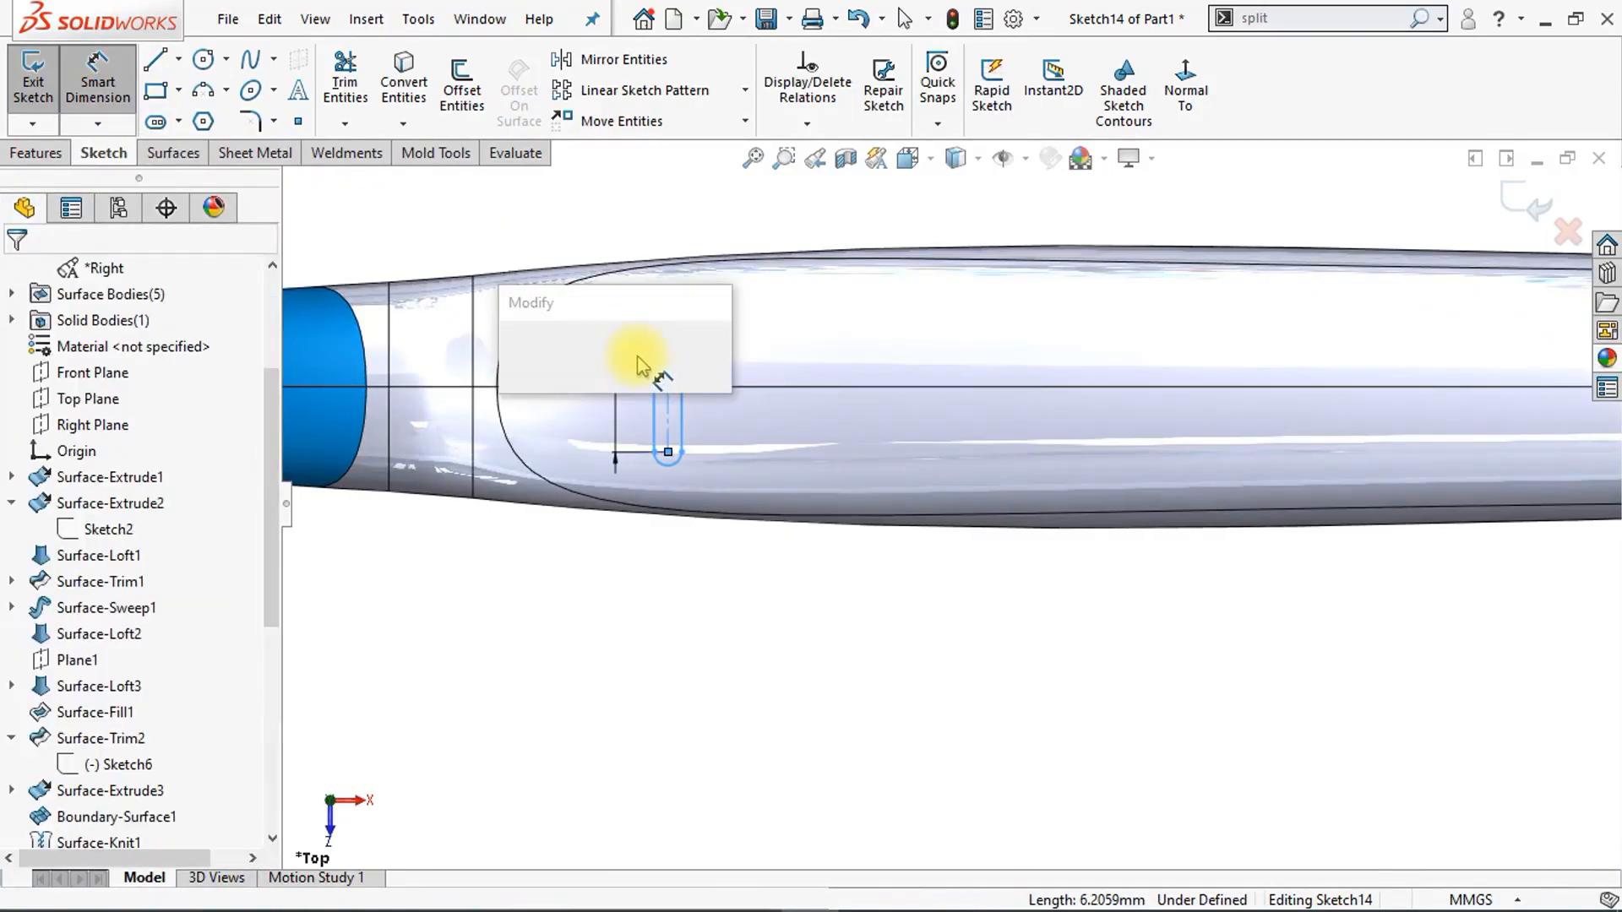
{"action": "type", "text": "5"}
{"action": "key", "text": "Return"}
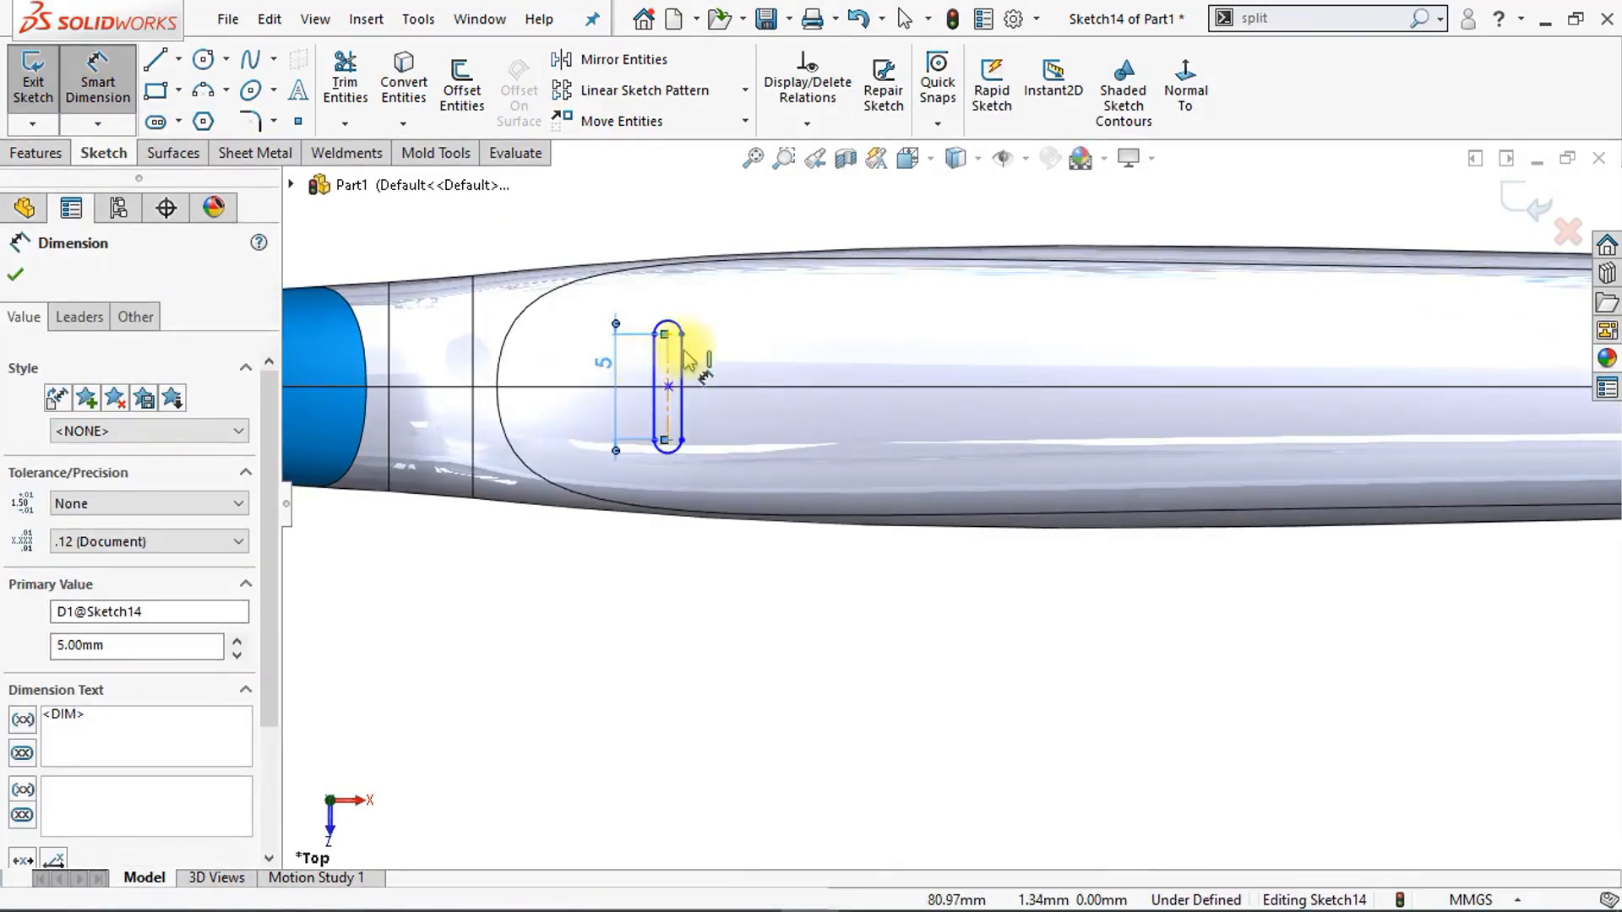
Step: Dimension the slot's end arc with a radius of 0.75 mm
{"action": "scroll", "coordinate": [668, 360], "scroll_direction": "down", "scroll_amount": 2}
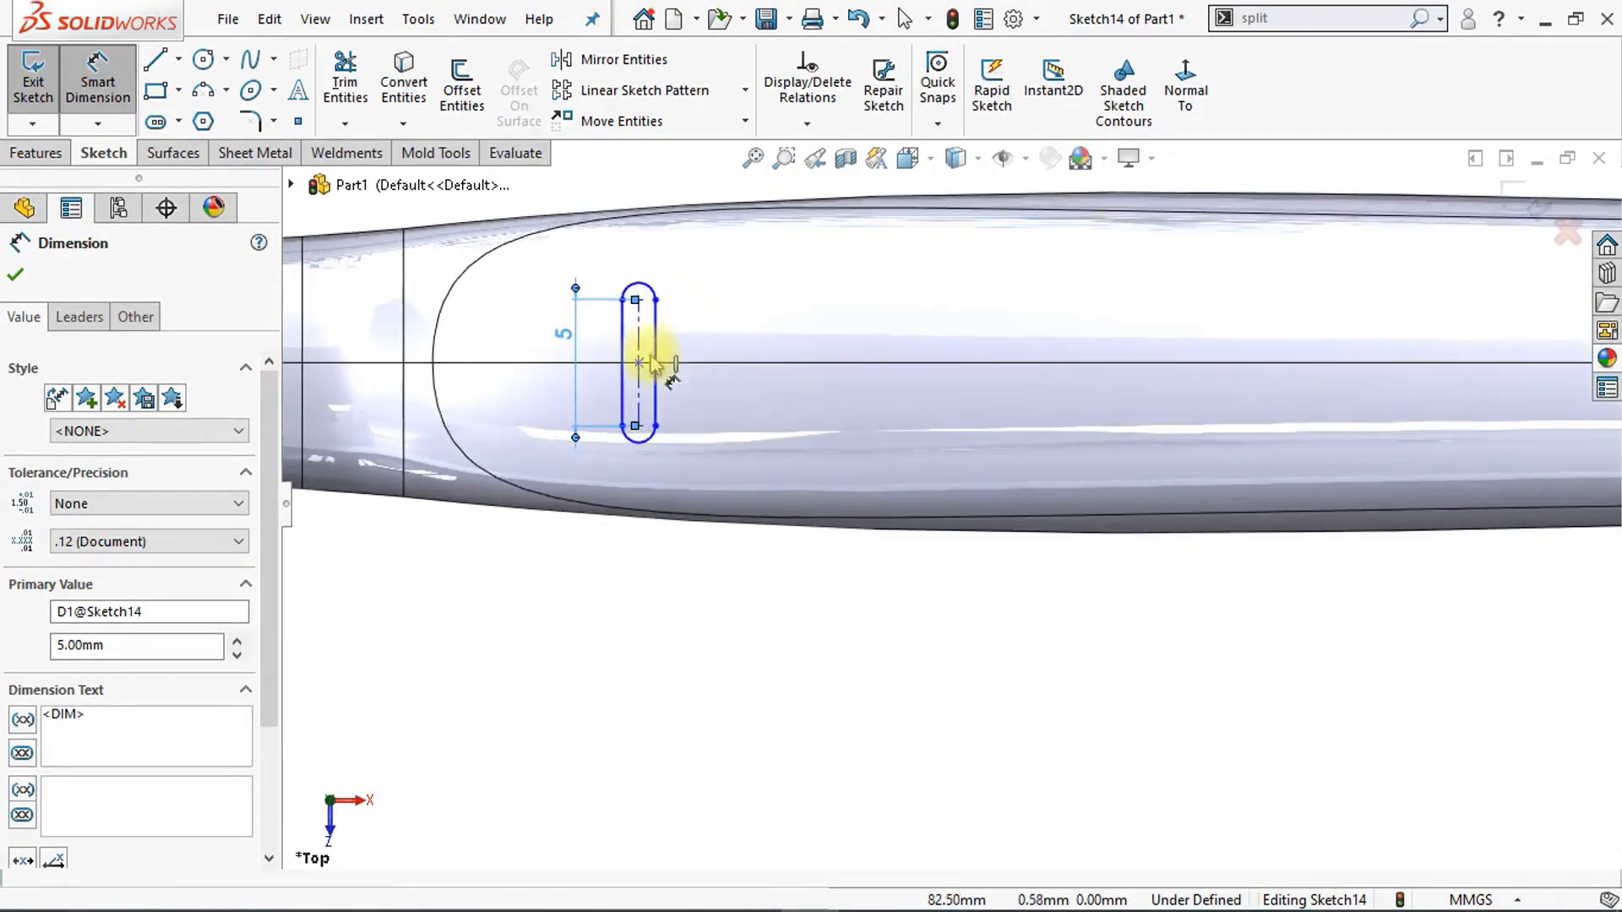
{"action": "left_click", "coordinate": [647, 291]}
{"action": "left_click", "coordinate": [692, 271]}
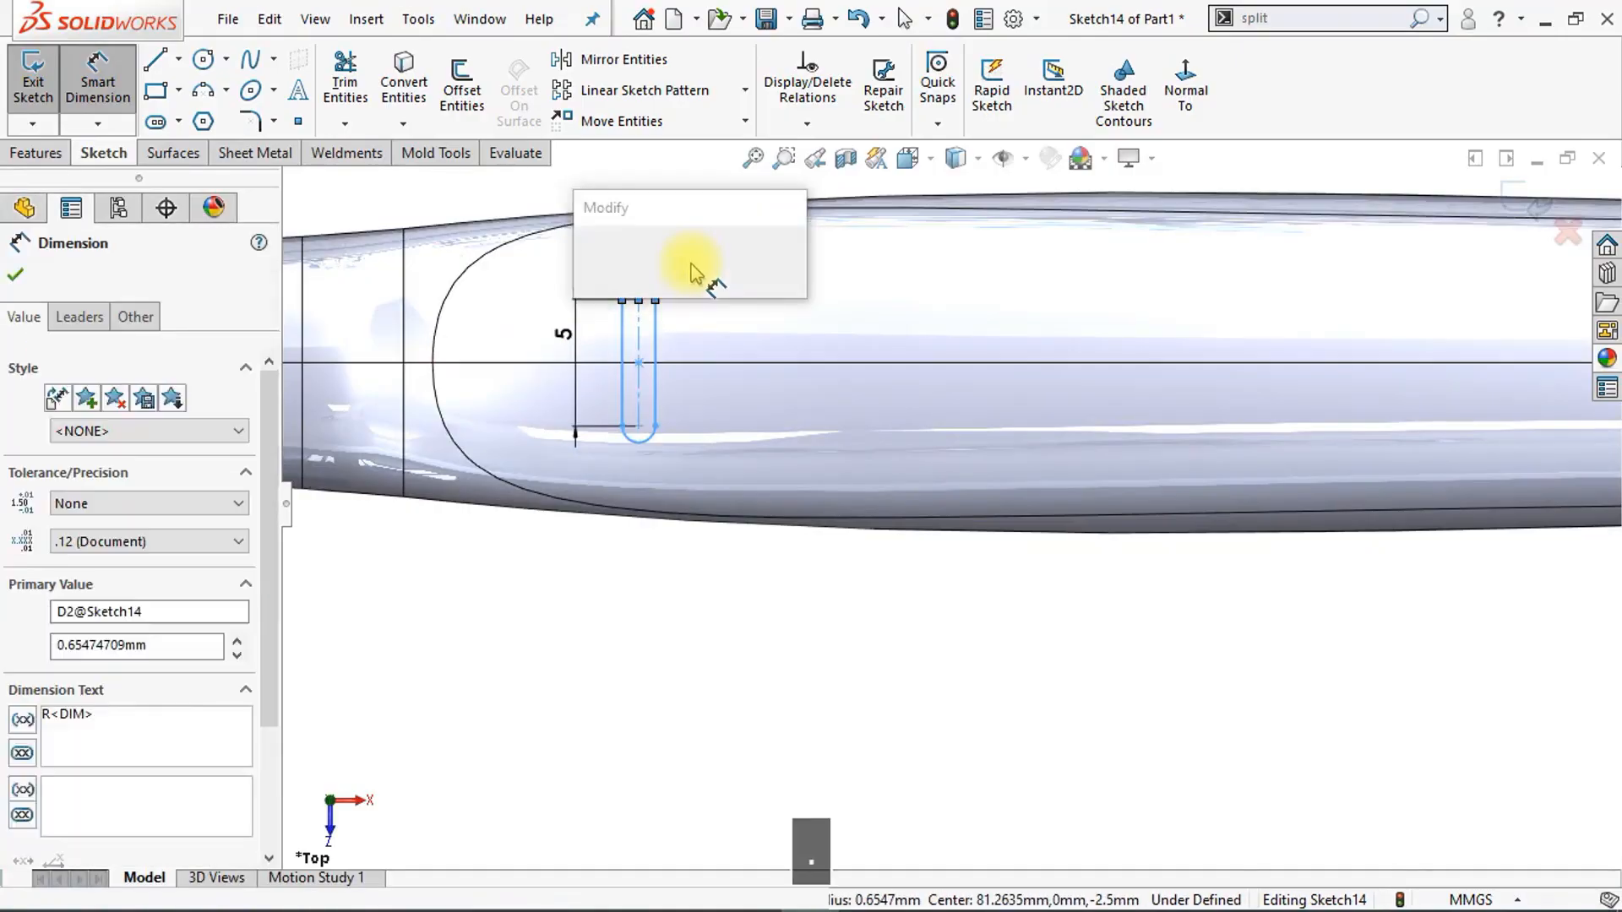
{"action": "type", "text": "5"}
{"action": "key", "text": "Return"}
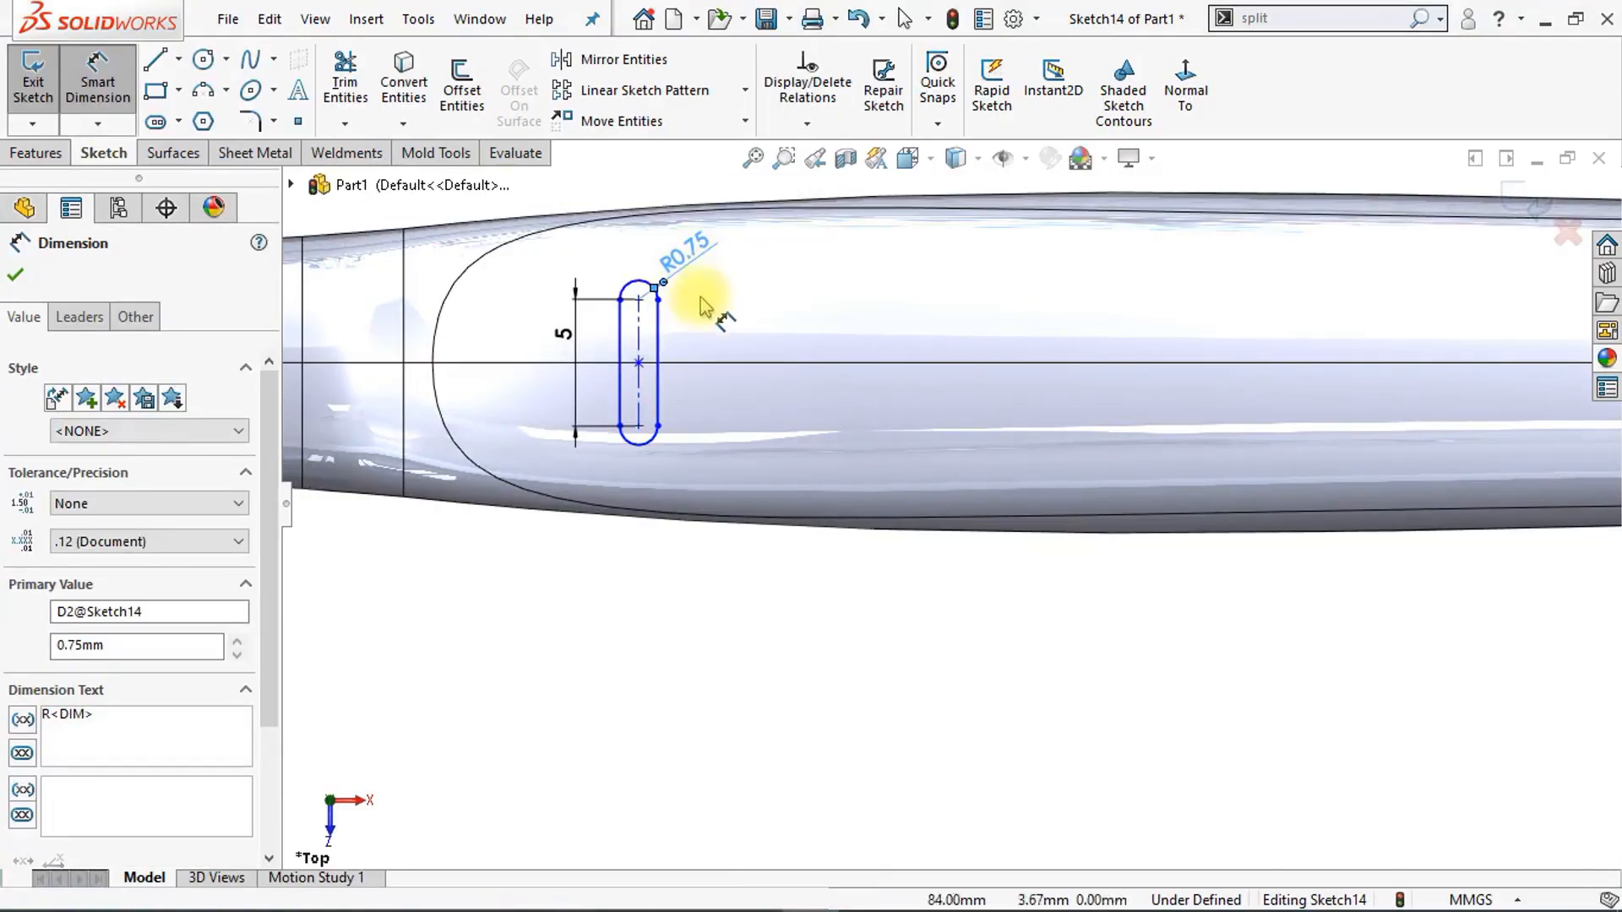
Step: Dimension the slot's centre 3 mm from the neck-side end of the handle's curved split edge
{"action": "left_click", "coordinate": [601, 384]}
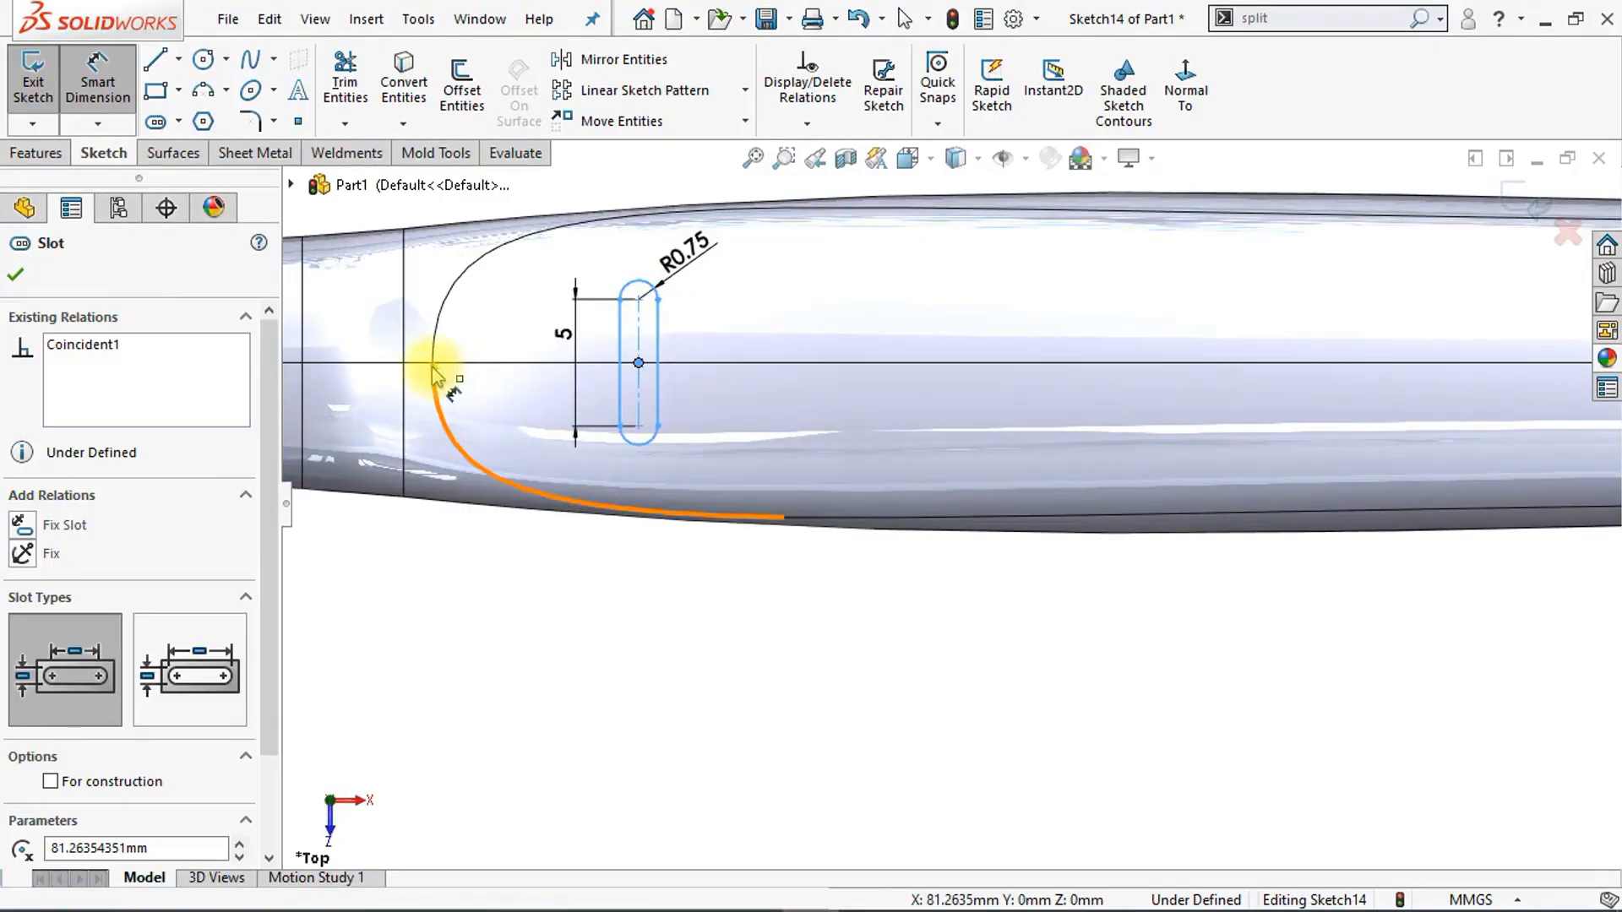
{"action": "left_click", "coordinate": [433, 364]}
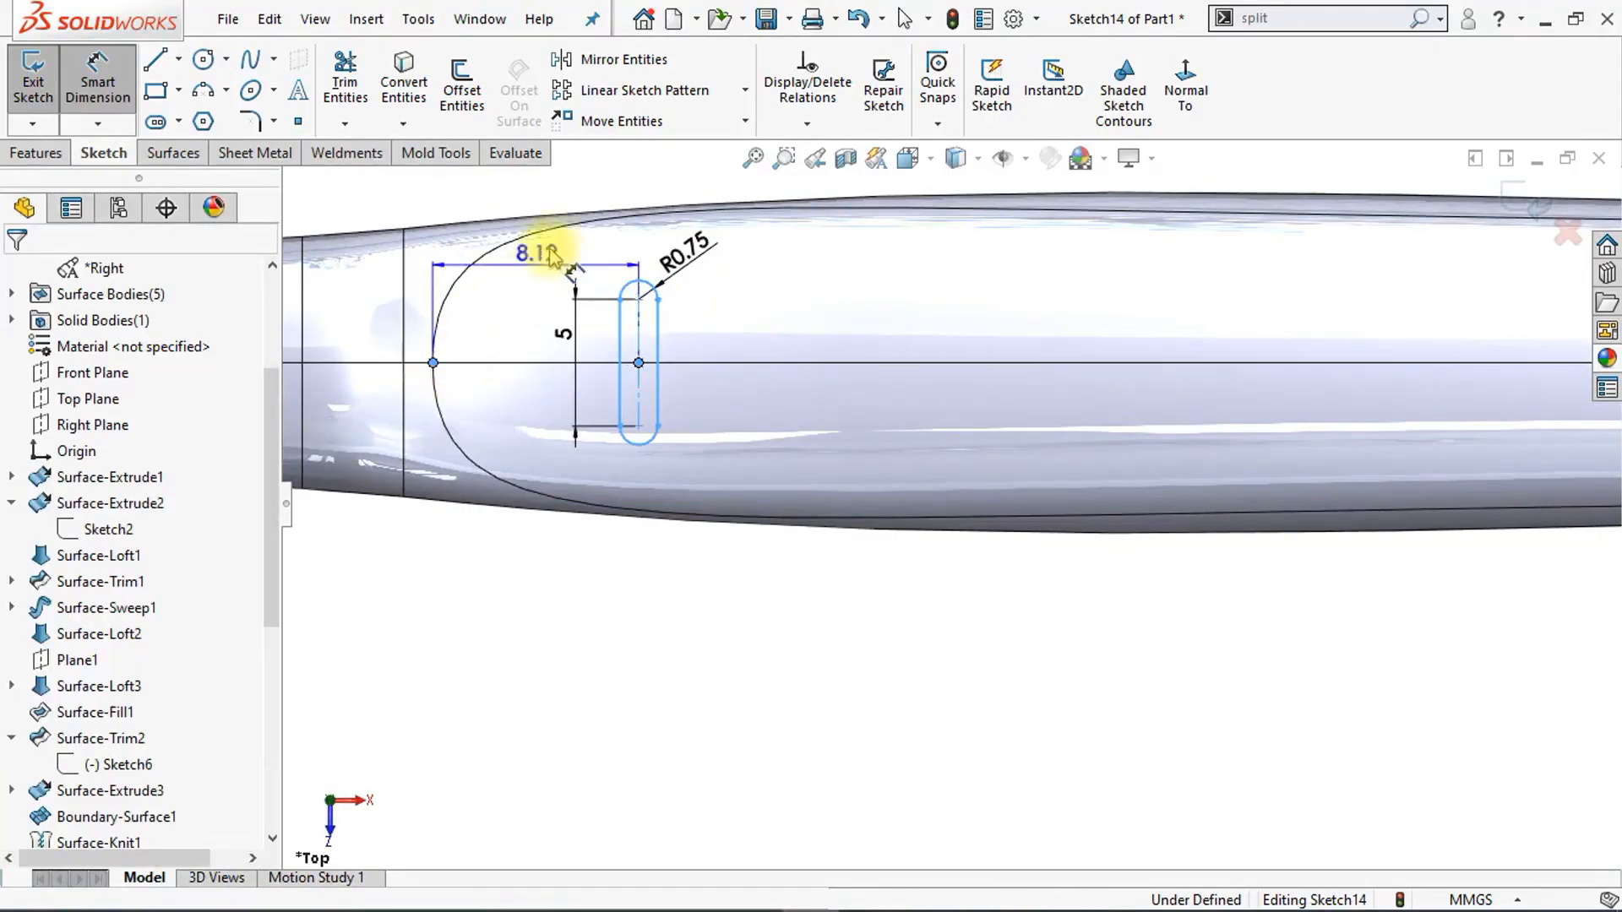
{"action": "left_click", "coordinate": [550, 203]}
{"action": "type", "text": "3"}
{"action": "key", "text": "Return"}
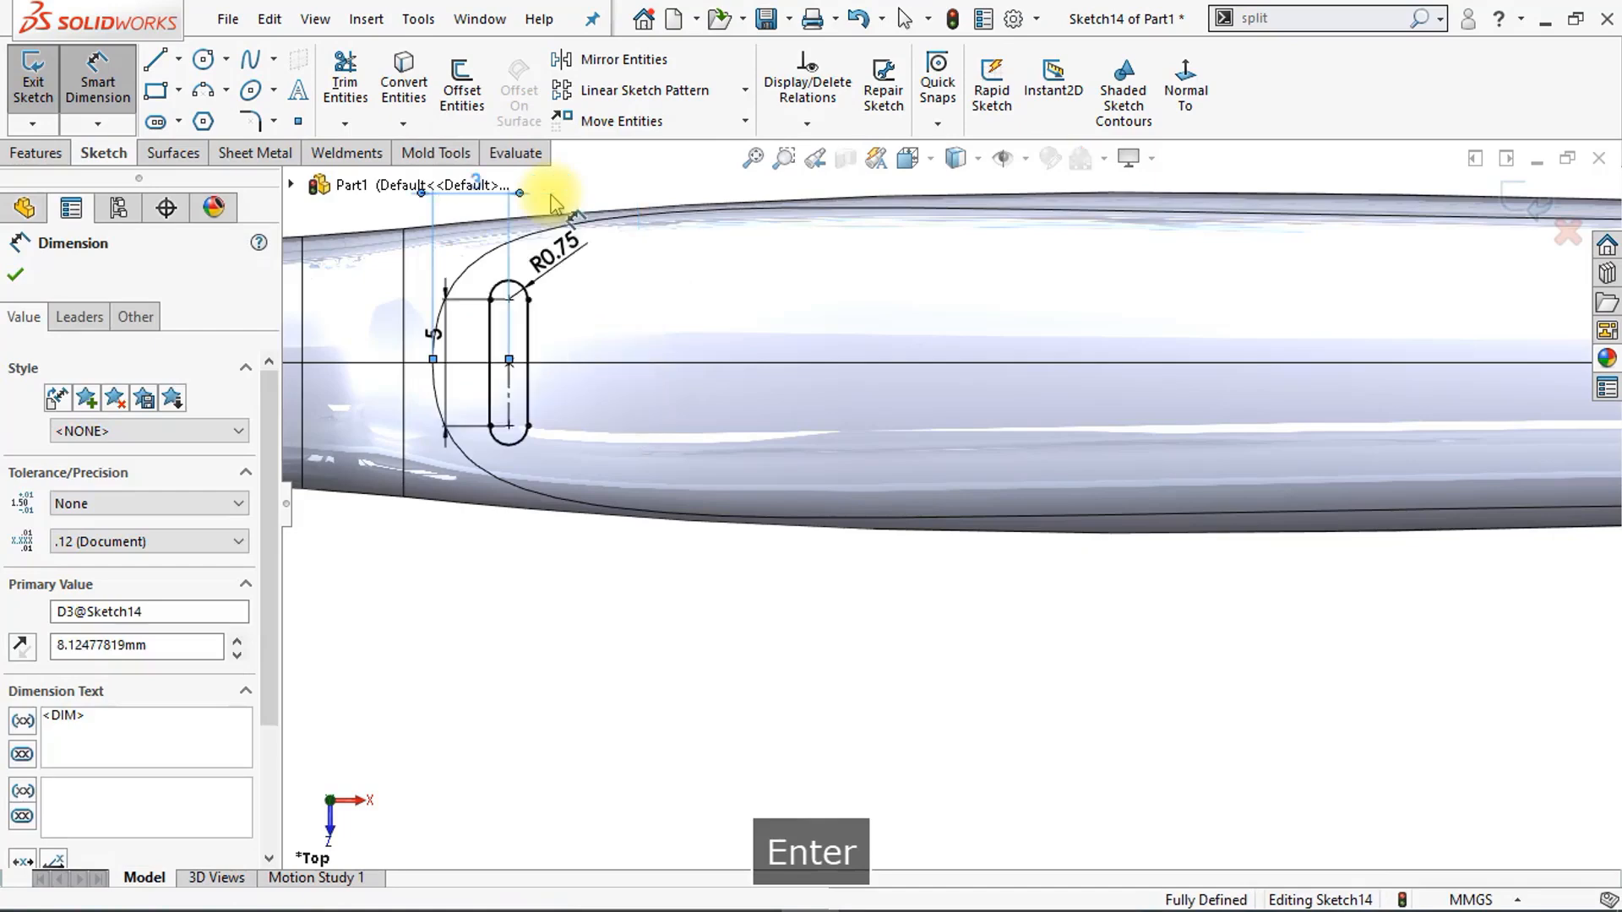
{"action": "key", "text": "Escape"}
Step: Create a linear sketch pattern of the slot along the X-axis with 5 instances spaced 2.5 mm apart
{"action": "scroll", "coordinate": [641, 191], "scroll_direction": "down", "scroll_amount": 1}
{"action": "left_click", "coordinate": [745, 92]}
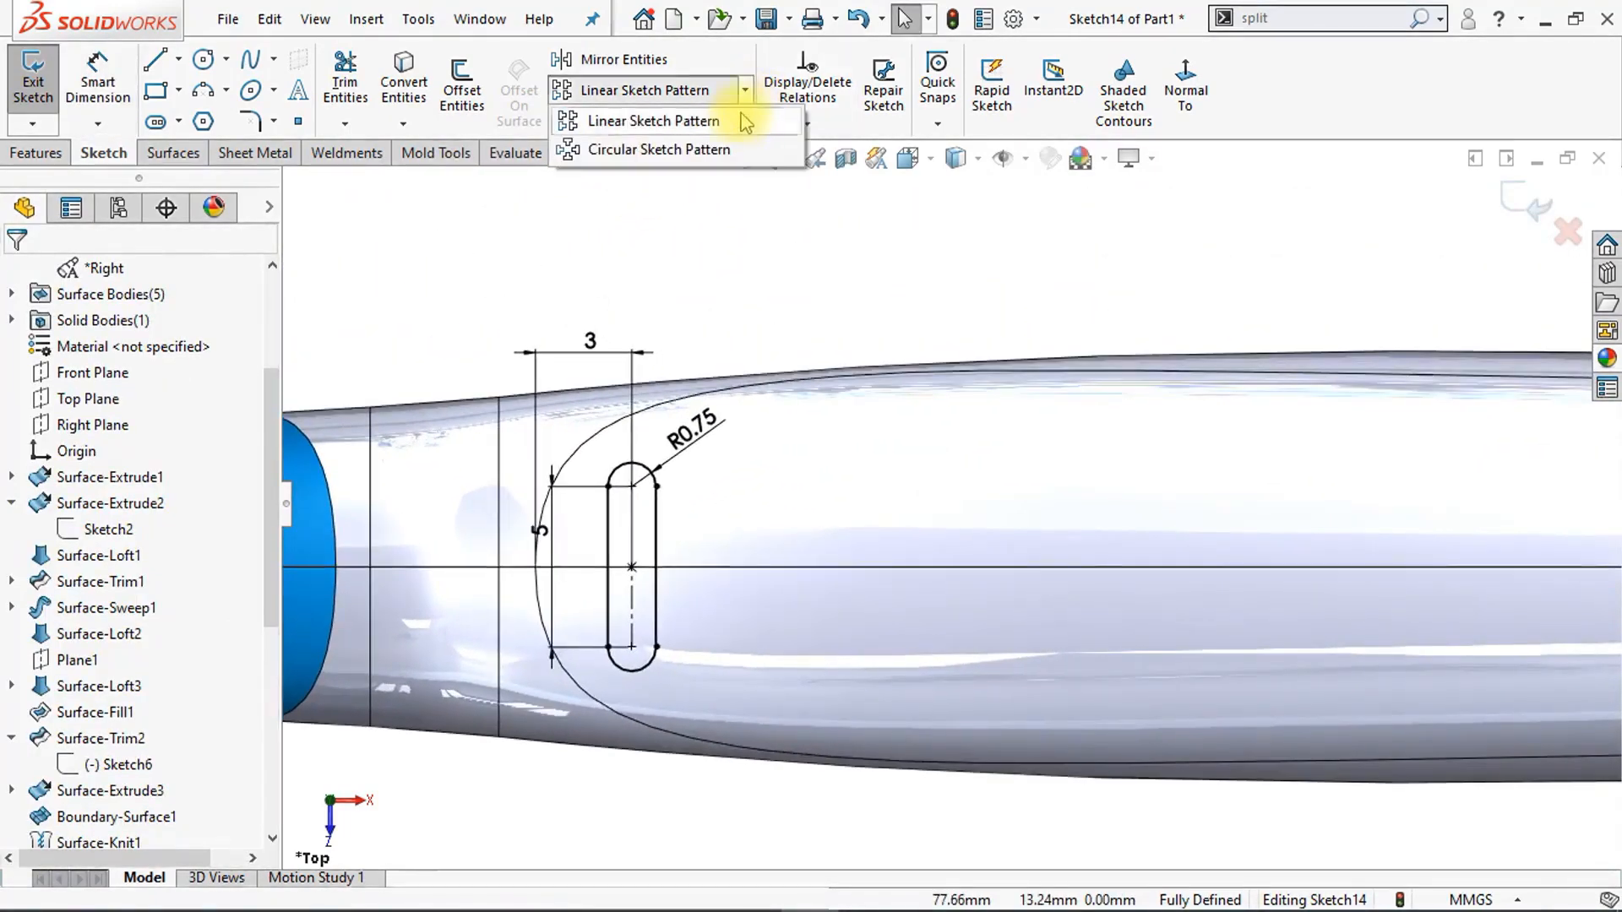
{"action": "left_click", "coordinate": [651, 119]}
{"action": "left_click", "coordinate": [658, 535]}
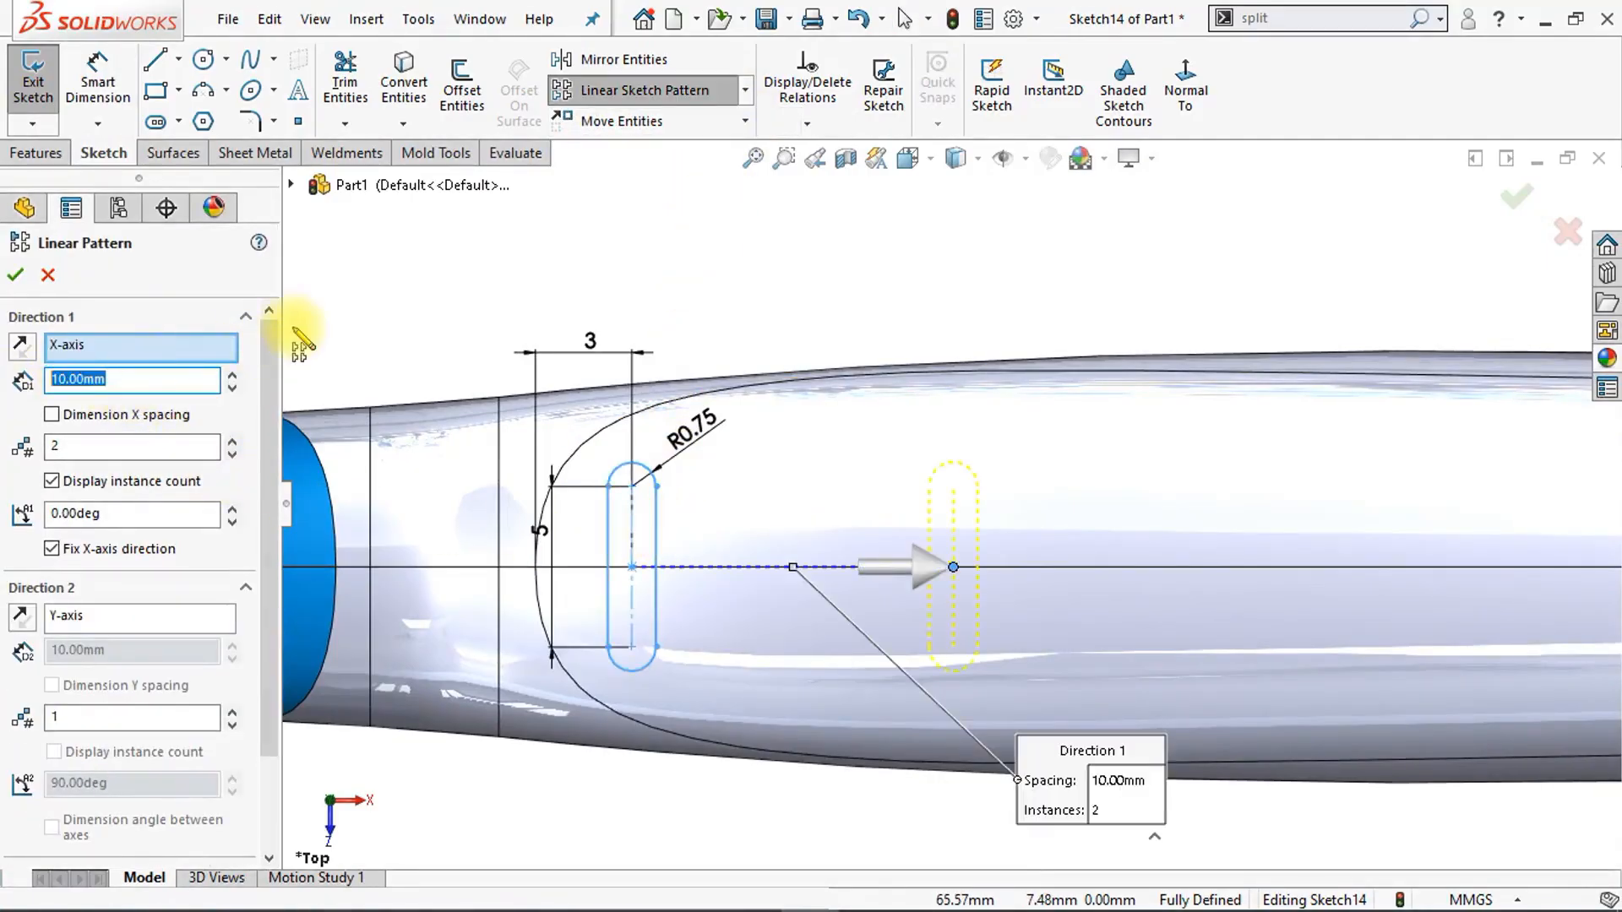
{"action": "type", "text": "2.5"}
{"action": "key", "text": "Return"}
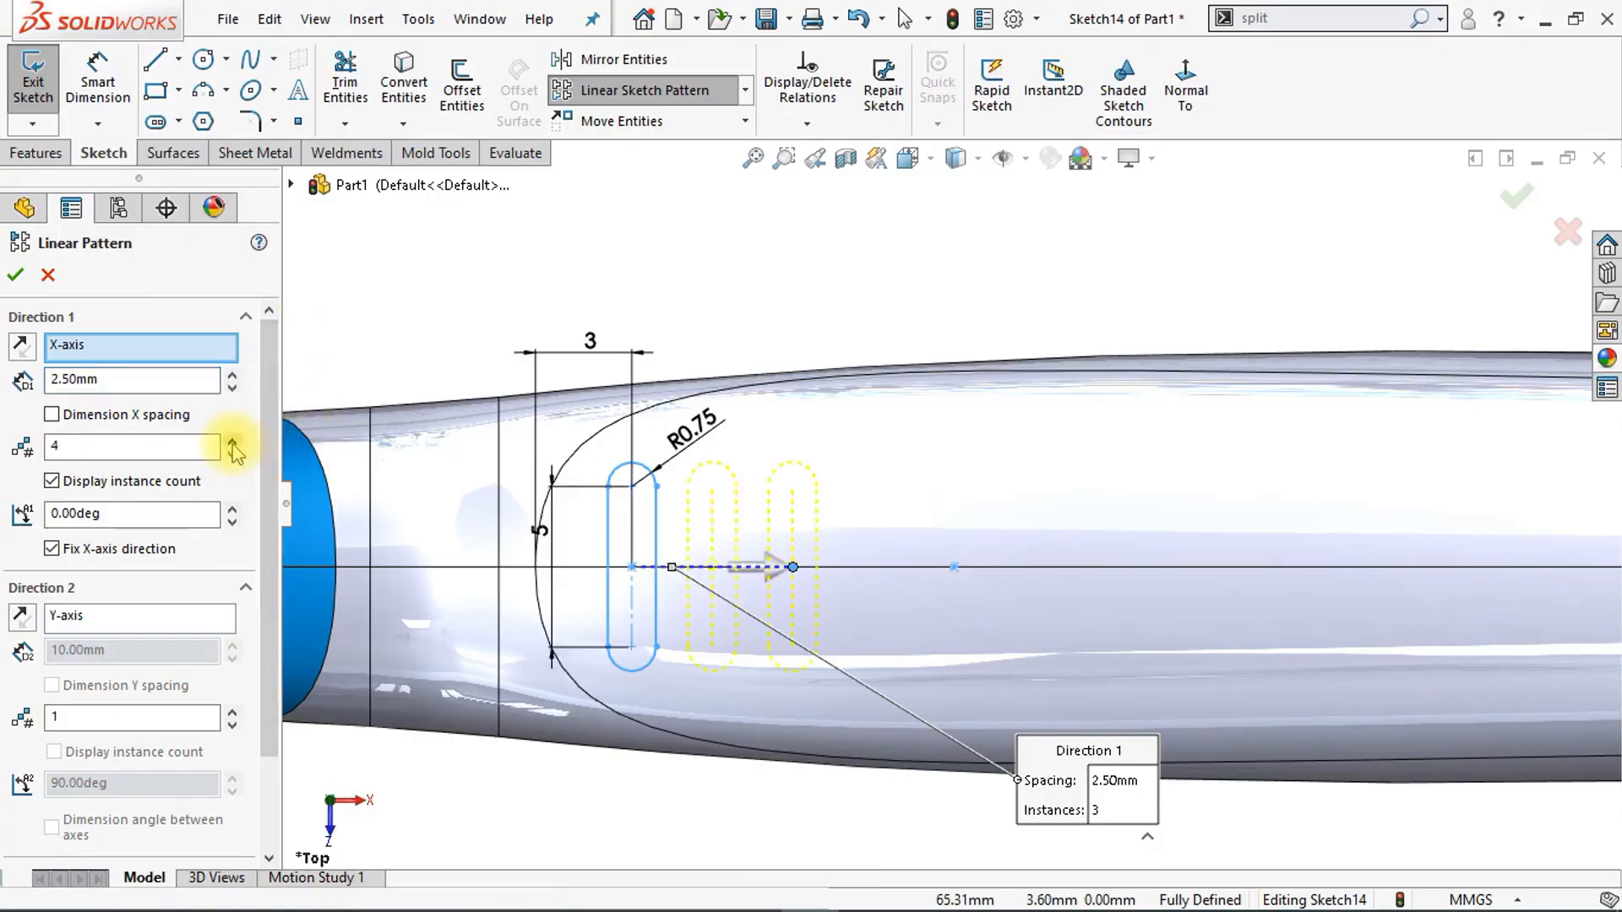
{"action": "left_click", "coordinate": [15, 274]}
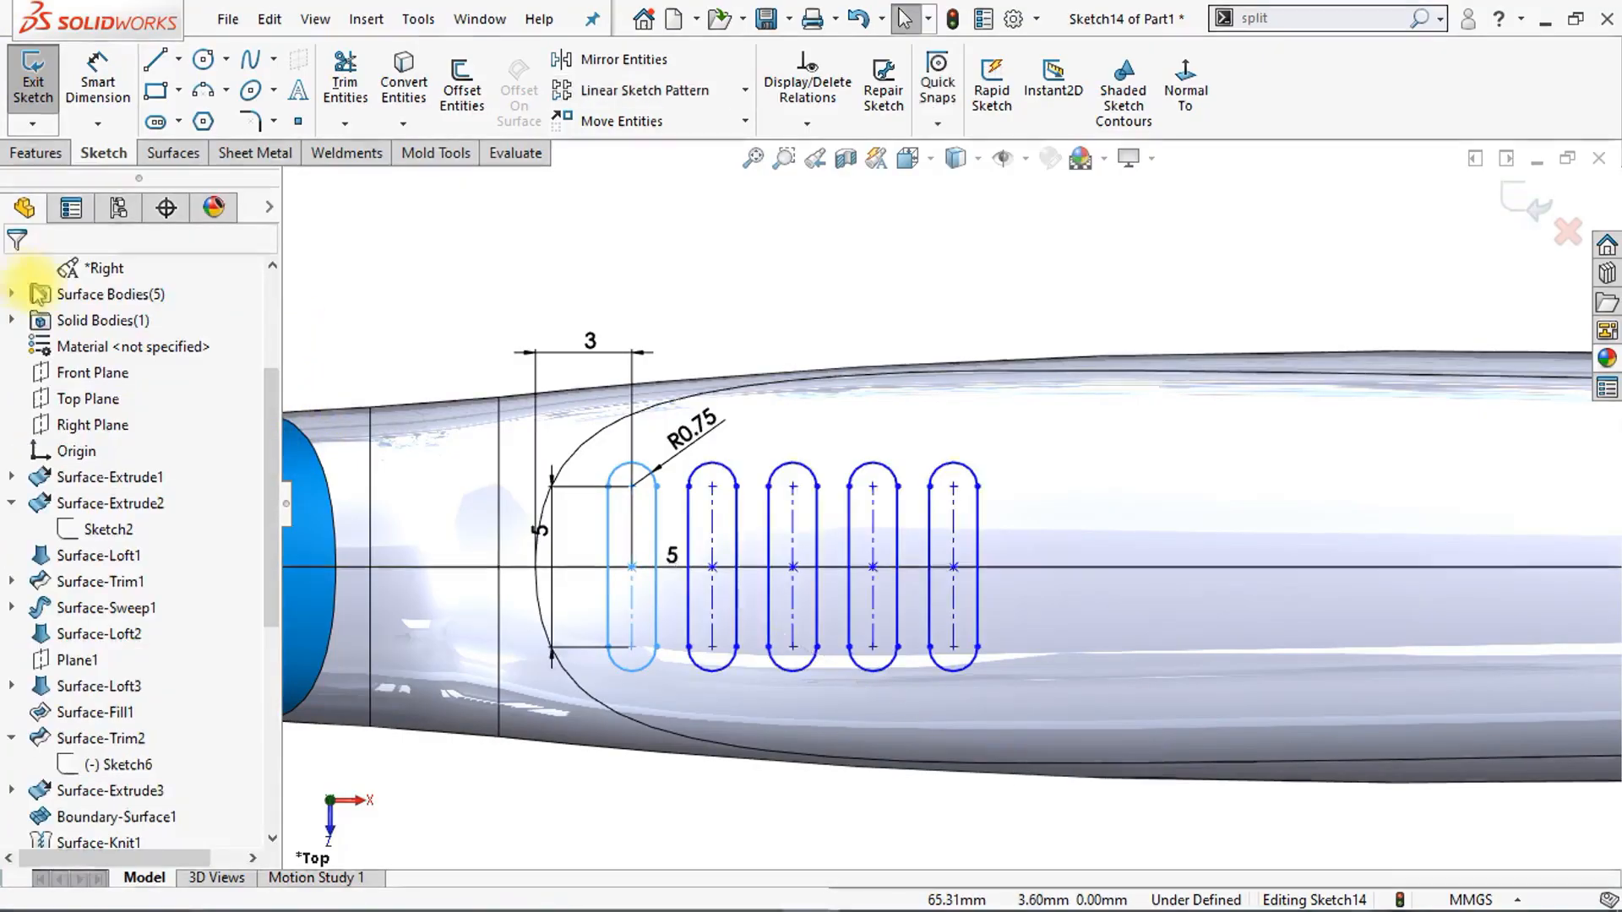
Step: Dimension the spacing between the last two patterned slots as 2.5 mm to fully define the sketch
{"action": "left_click", "coordinate": [97, 92]}
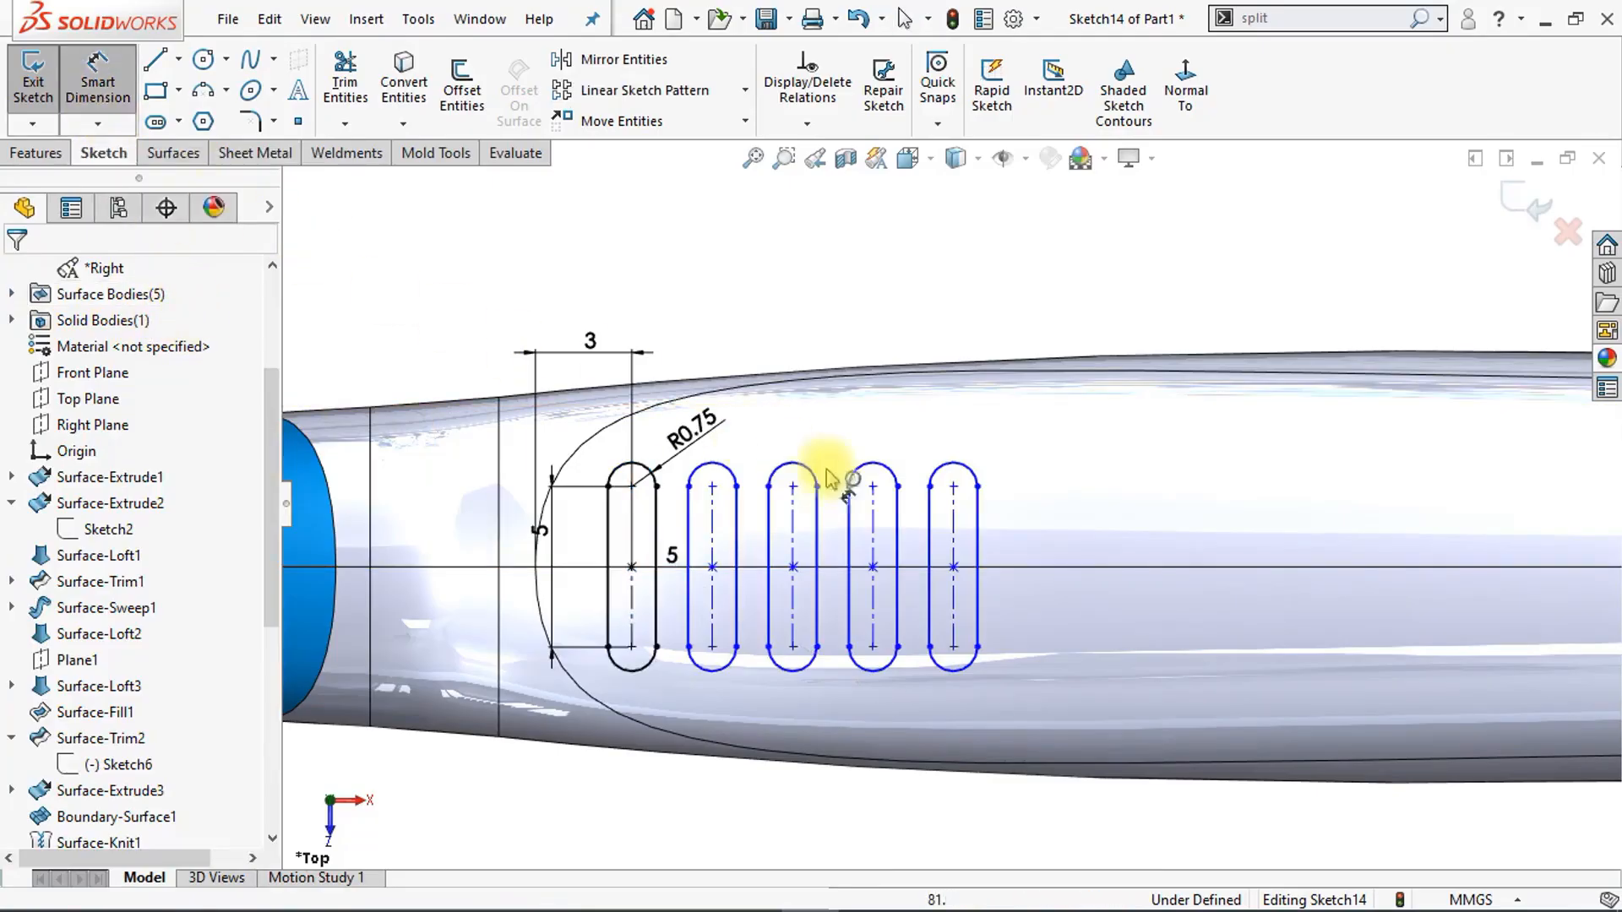
{"action": "left_click", "coordinate": [872, 488]}
{"action": "left_click", "coordinate": [953, 487]}
{"action": "left_click", "coordinate": [930, 454]}
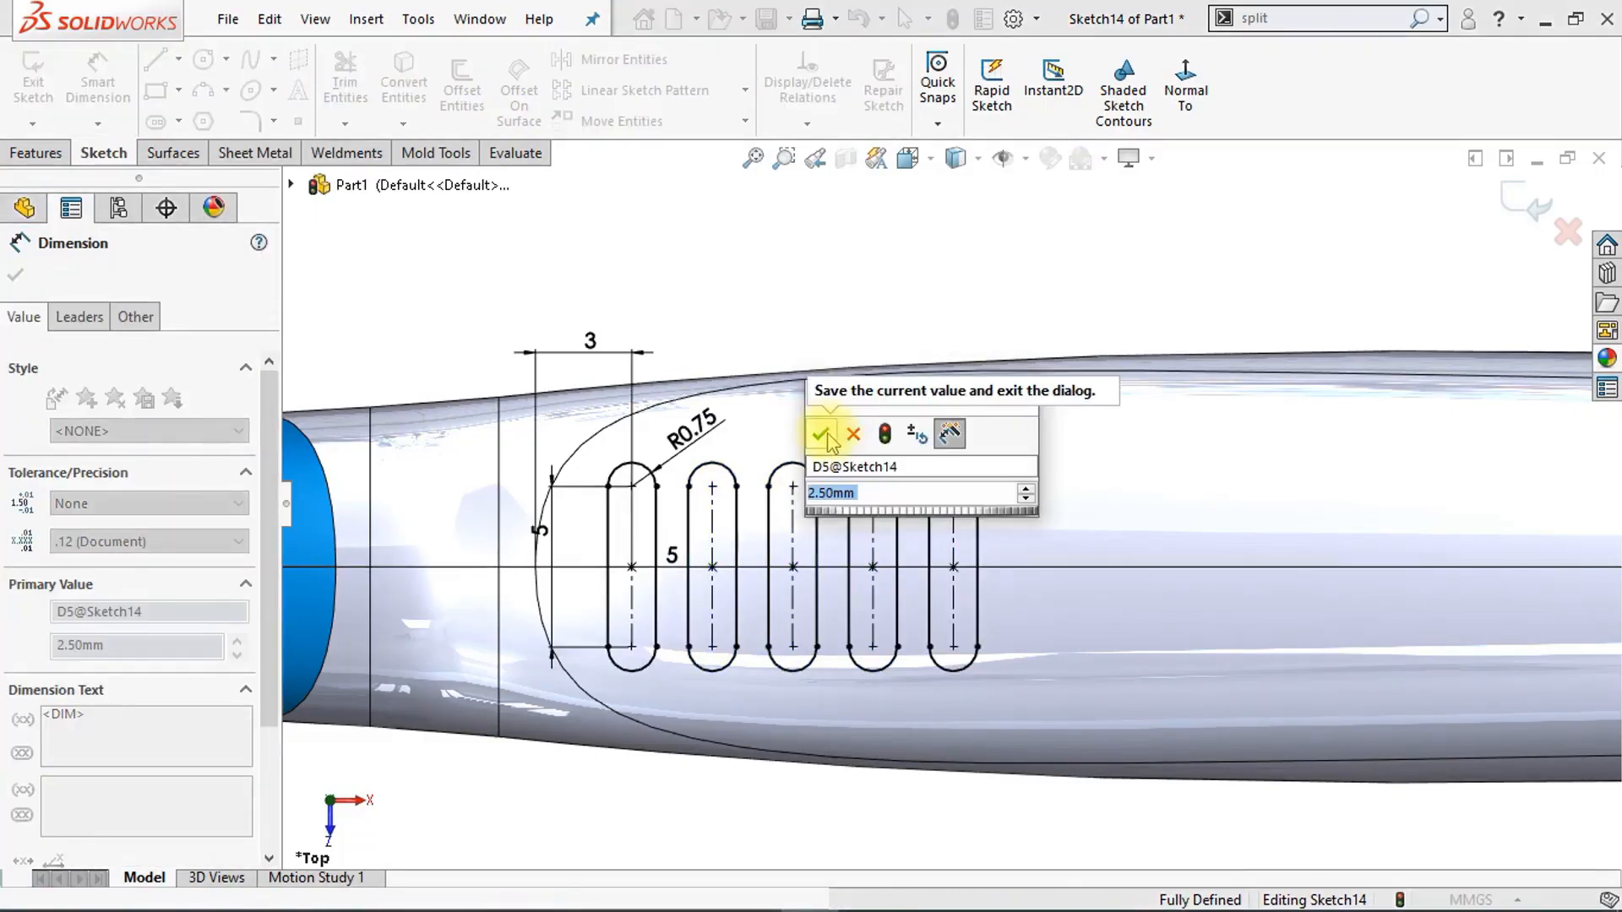
{"action": "left_click", "coordinate": [821, 434]}
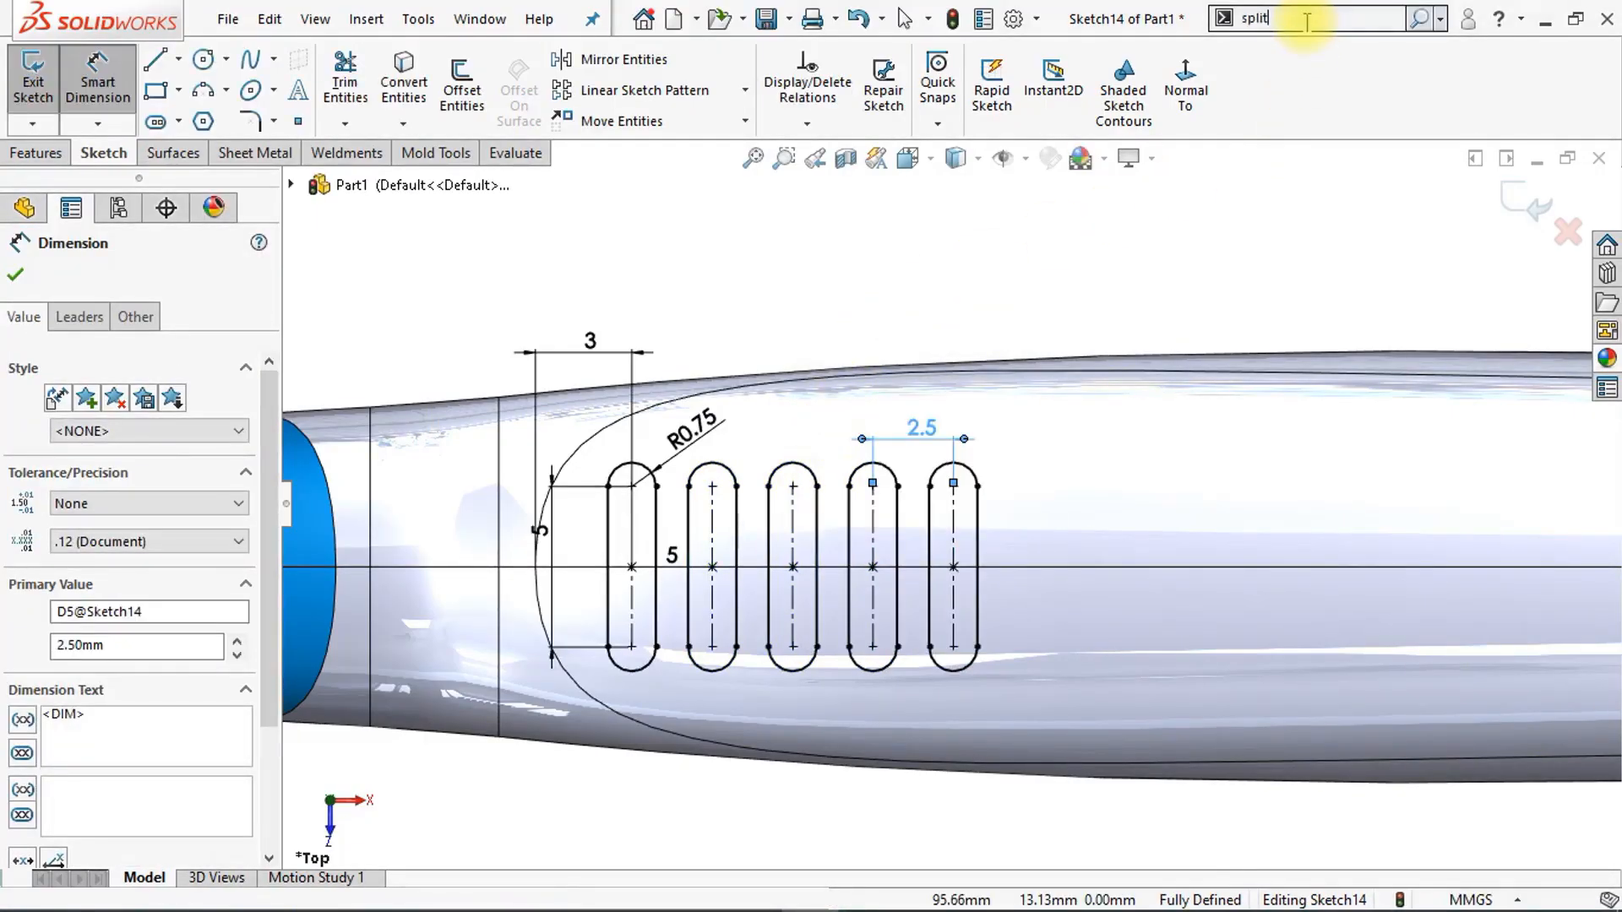
Step: Create a projection Split Line from the slot sketch on both halves of the handle's upper inlay face
{"action": "key", "text": "Return"}
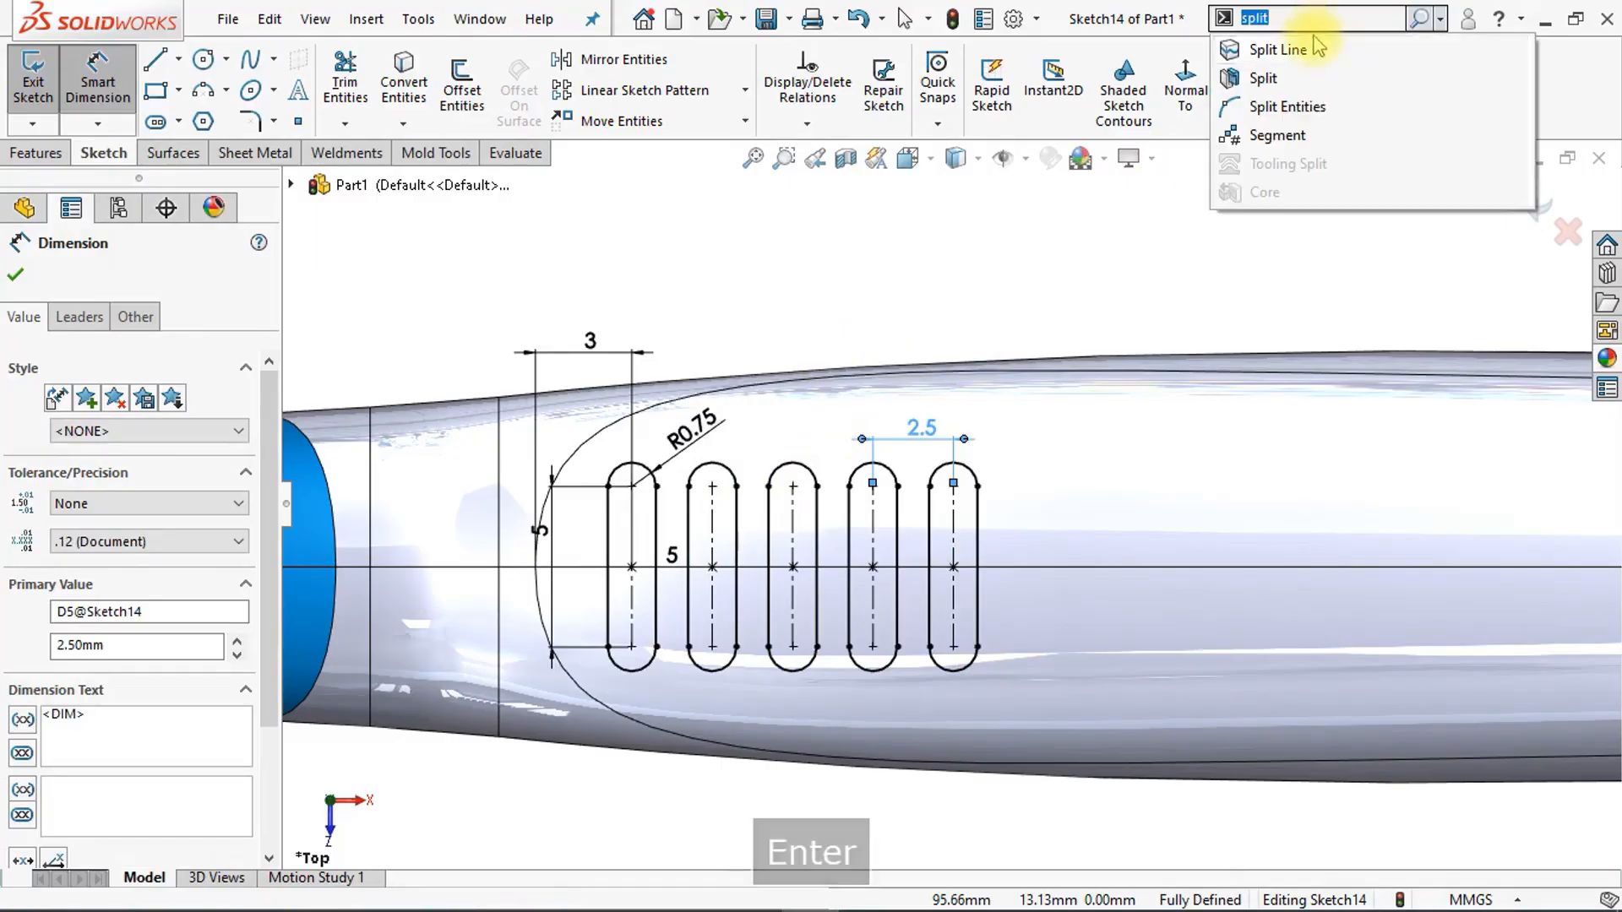
{"action": "left_click", "coordinate": [1306, 51]}
{"action": "left_click", "coordinate": [1161, 453]}
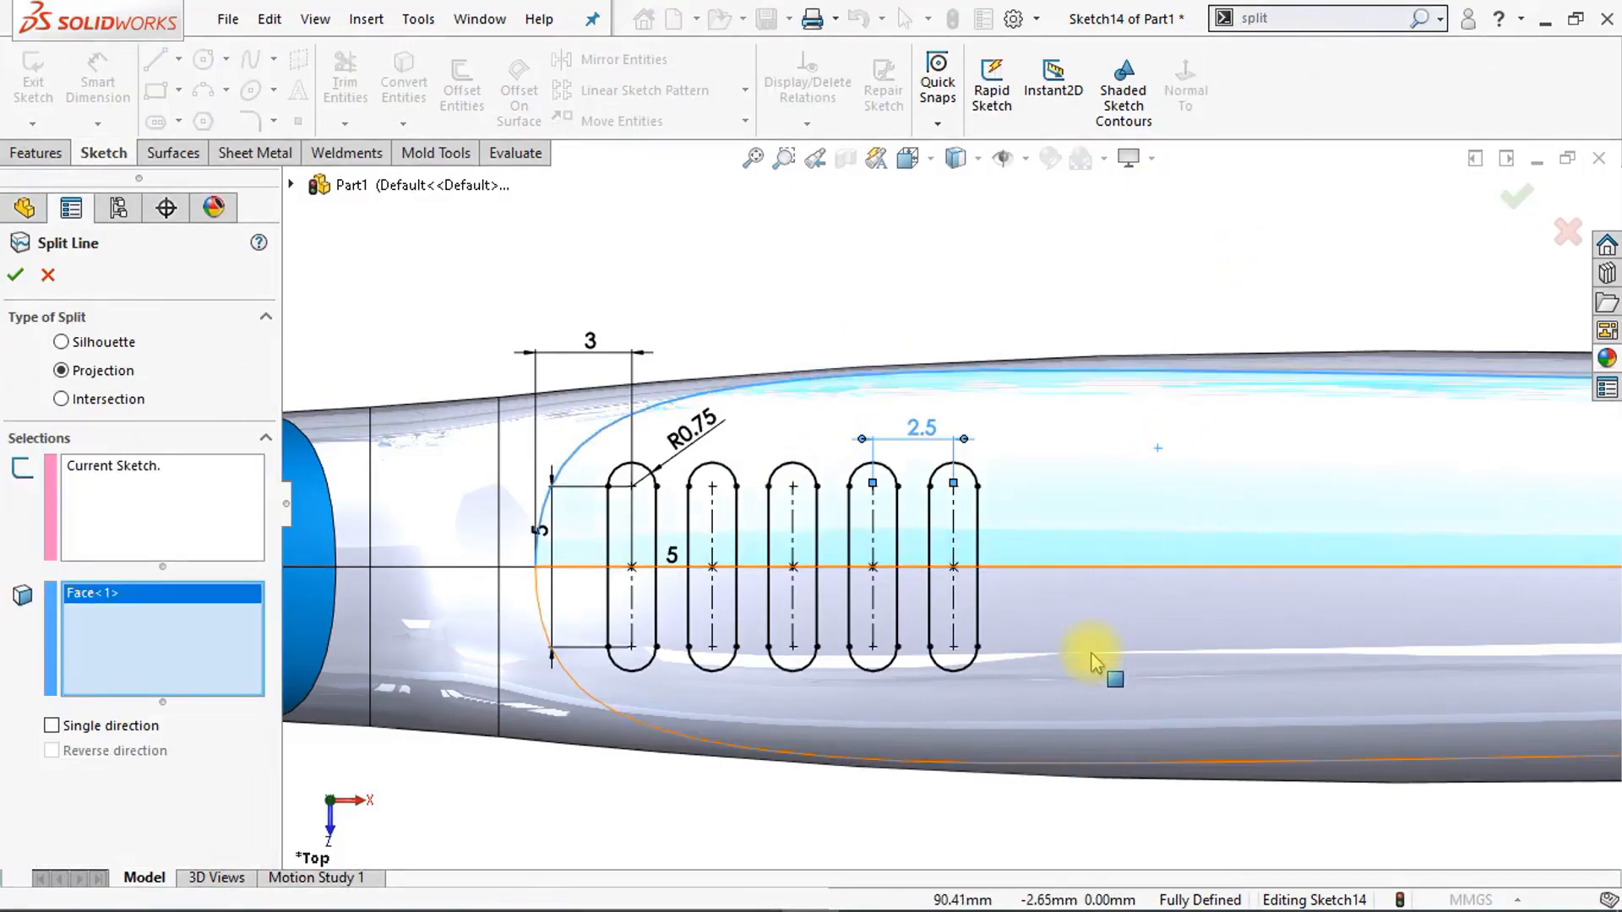
{"action": "left_click", "coordinate": [1090, 652]}
{"action": "left_click", "coordinate": [14, 277]}
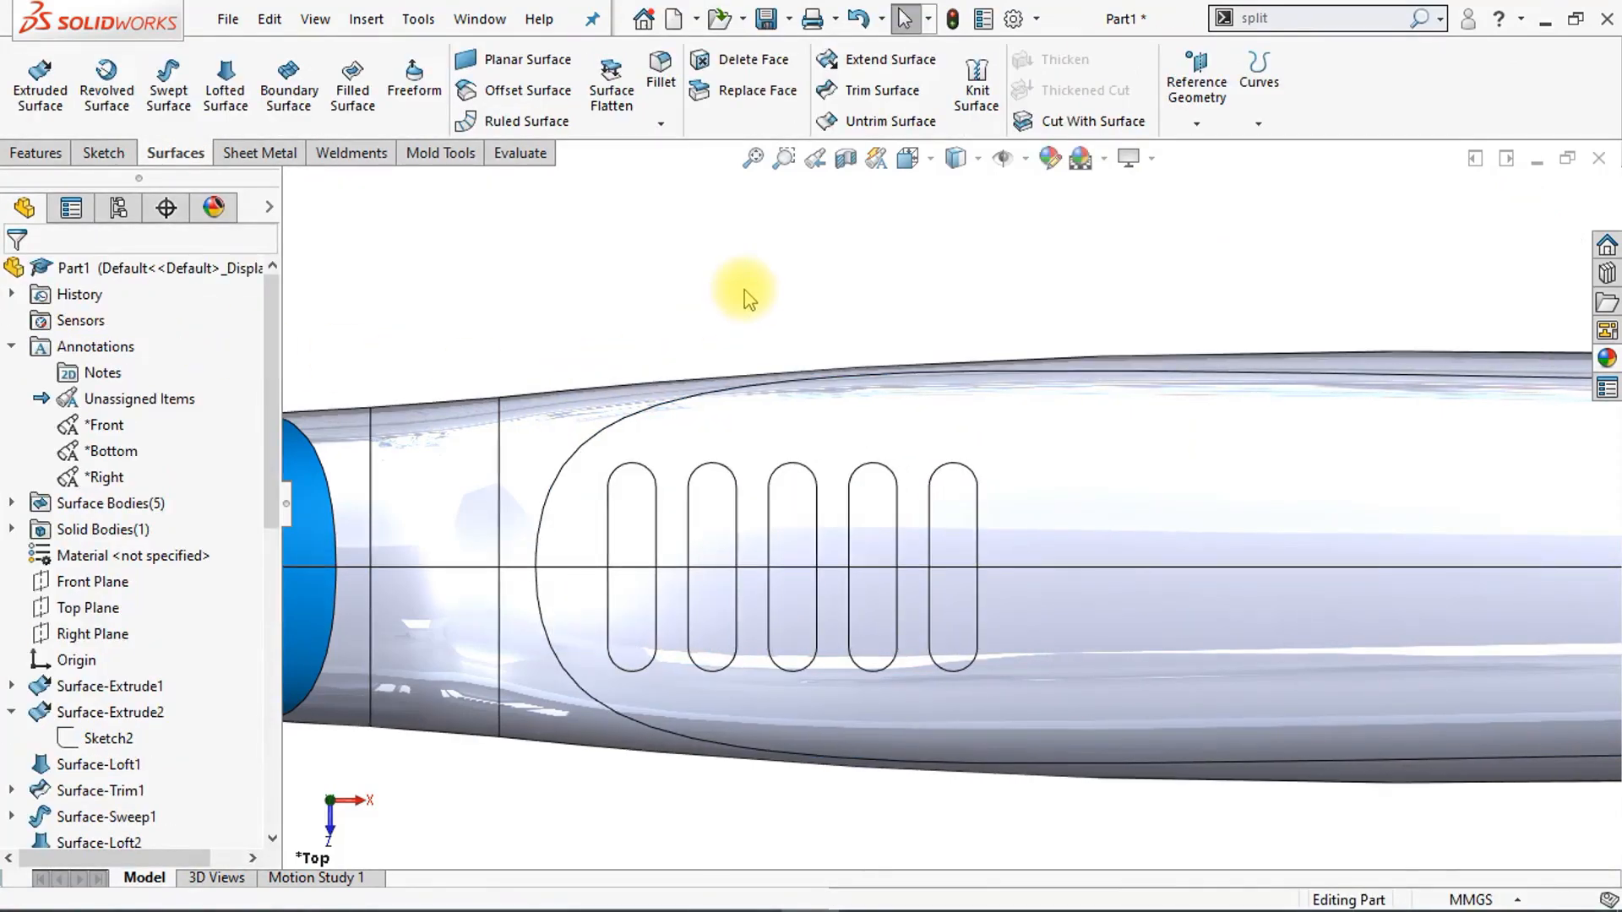
Step: Copy the appearance of the blue inlay face on the neck
{"action": "key", "text": "ctrl+1"}
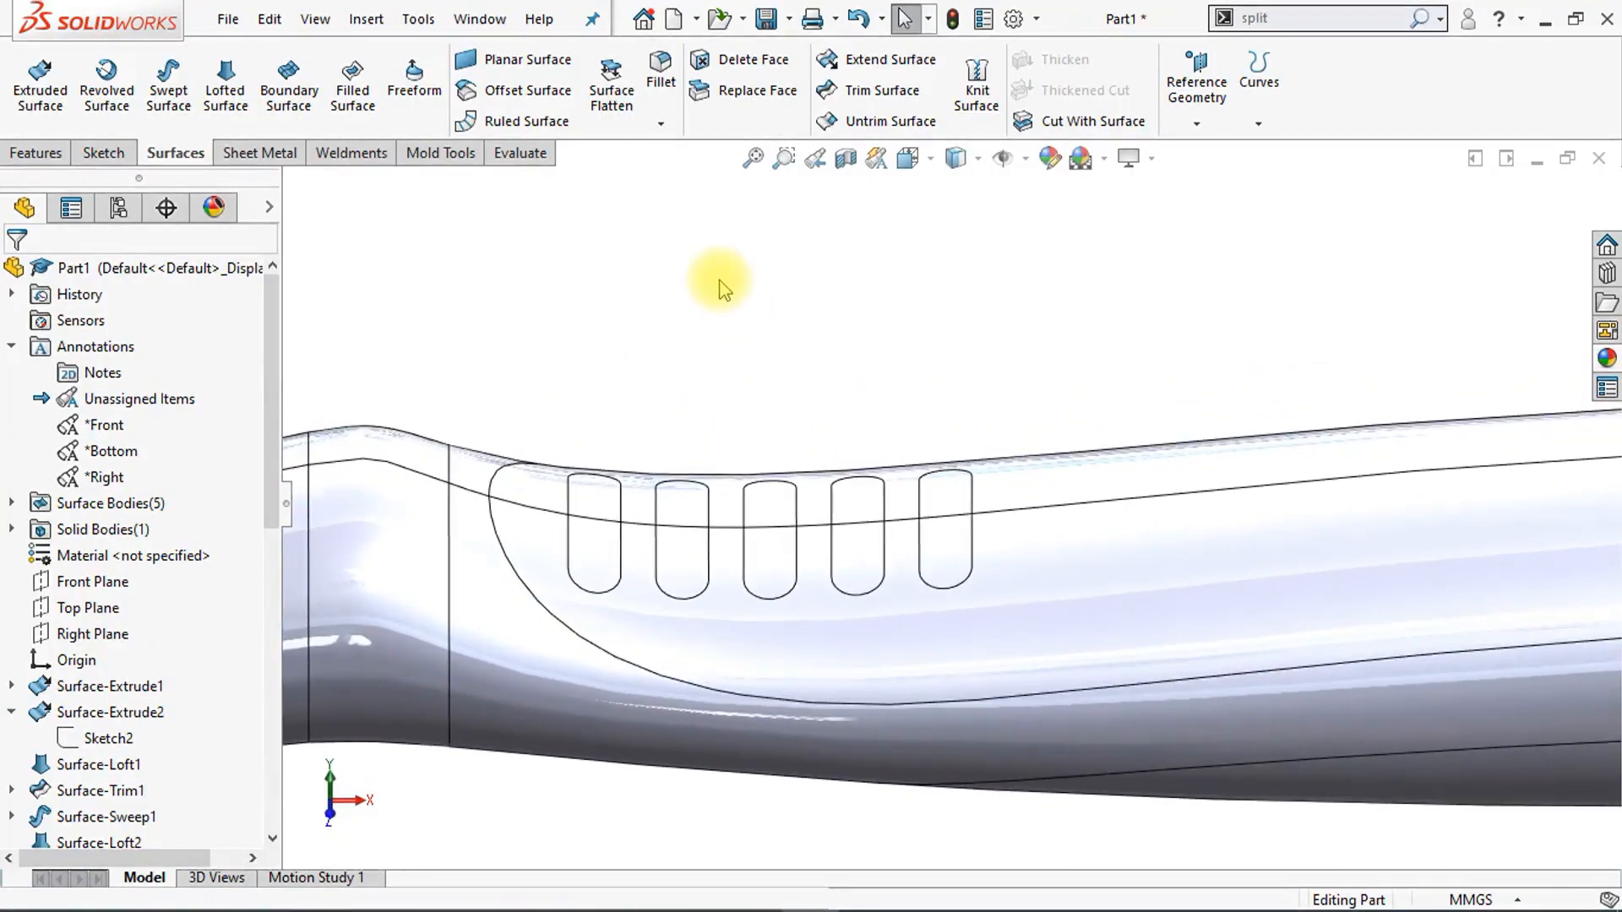
{"action": "right_click", "coordinate": [423, 559]}
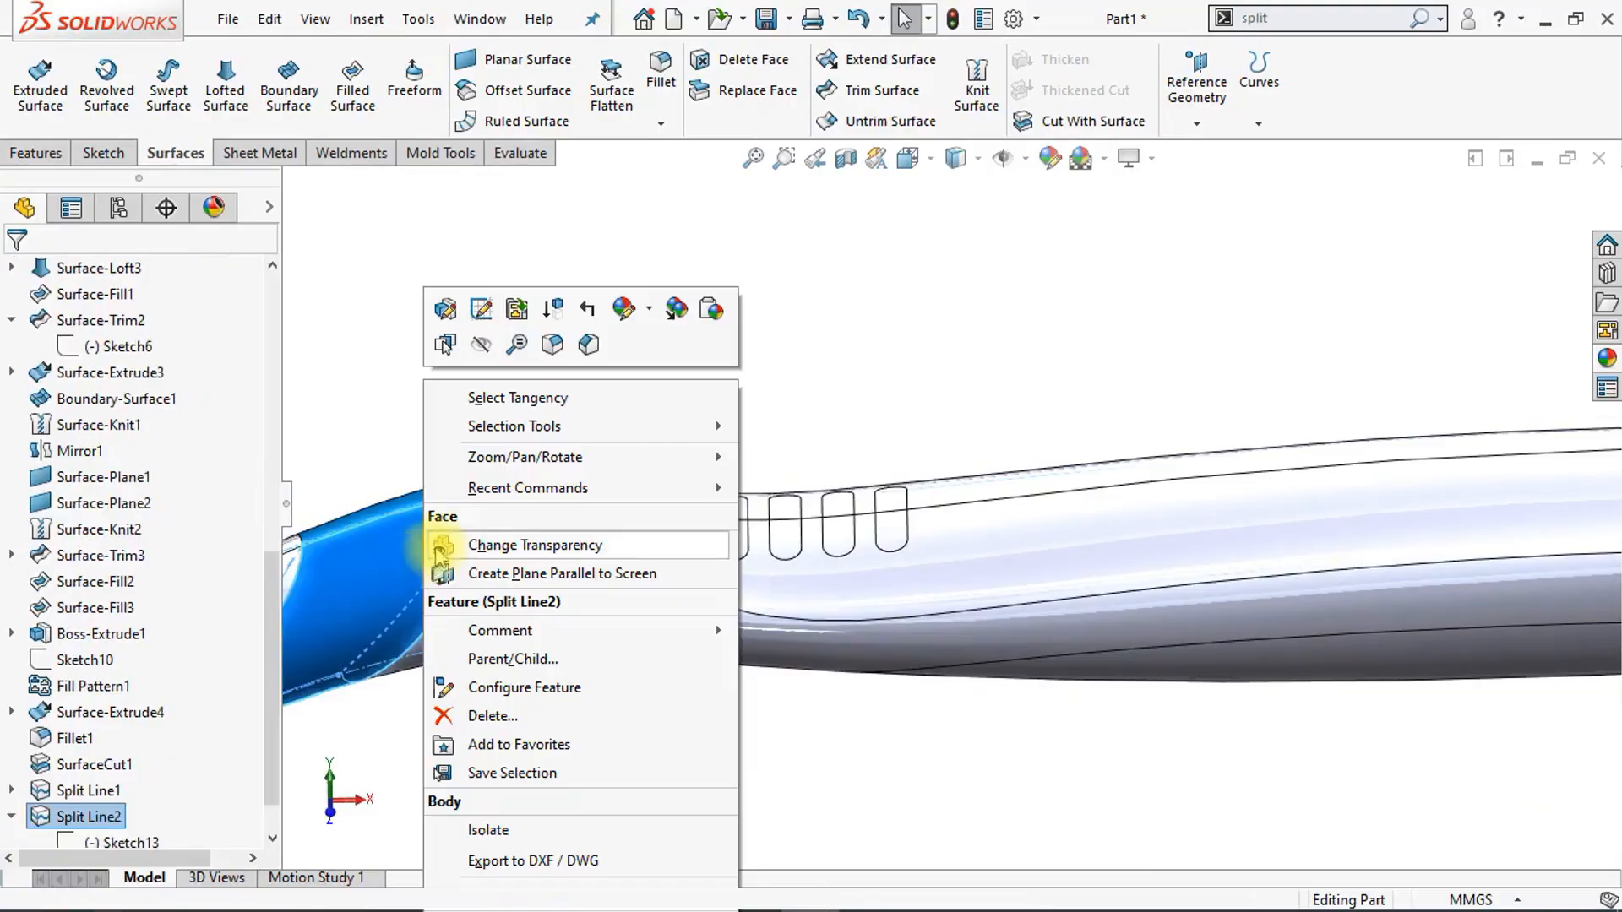
{"action": "left_click", "coordinate": [677, 311]}
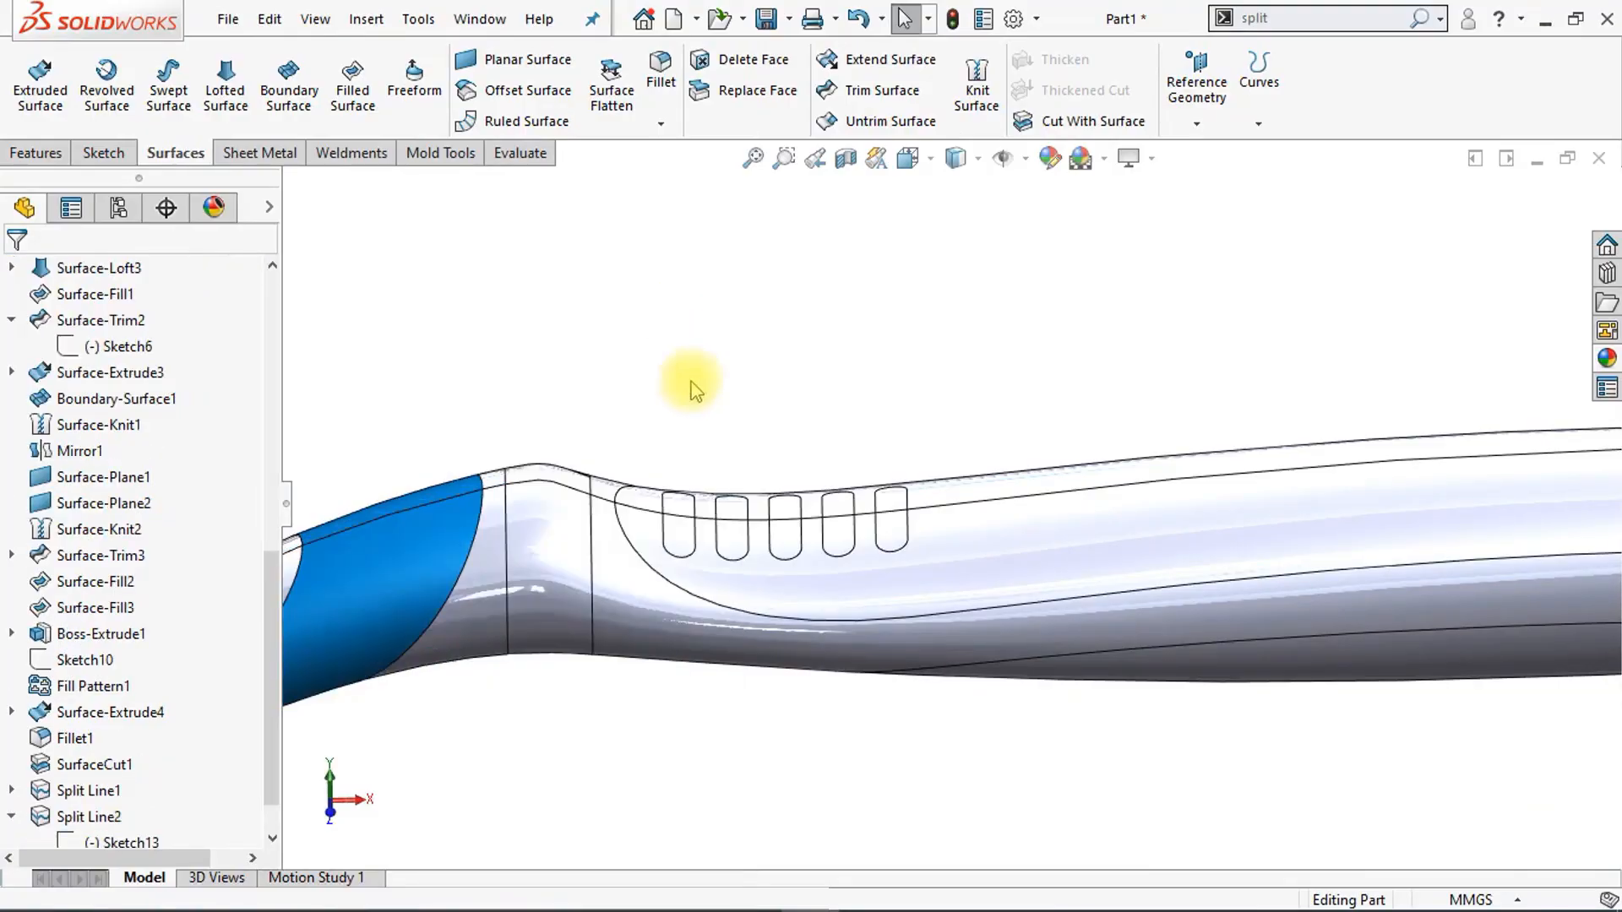
Step: Paste the copied blue appearance onto both halves of the handle's upper inlay around the slots and both halves of its lower inlay
{"action": "double_click", "coordinate": [808, 589]}
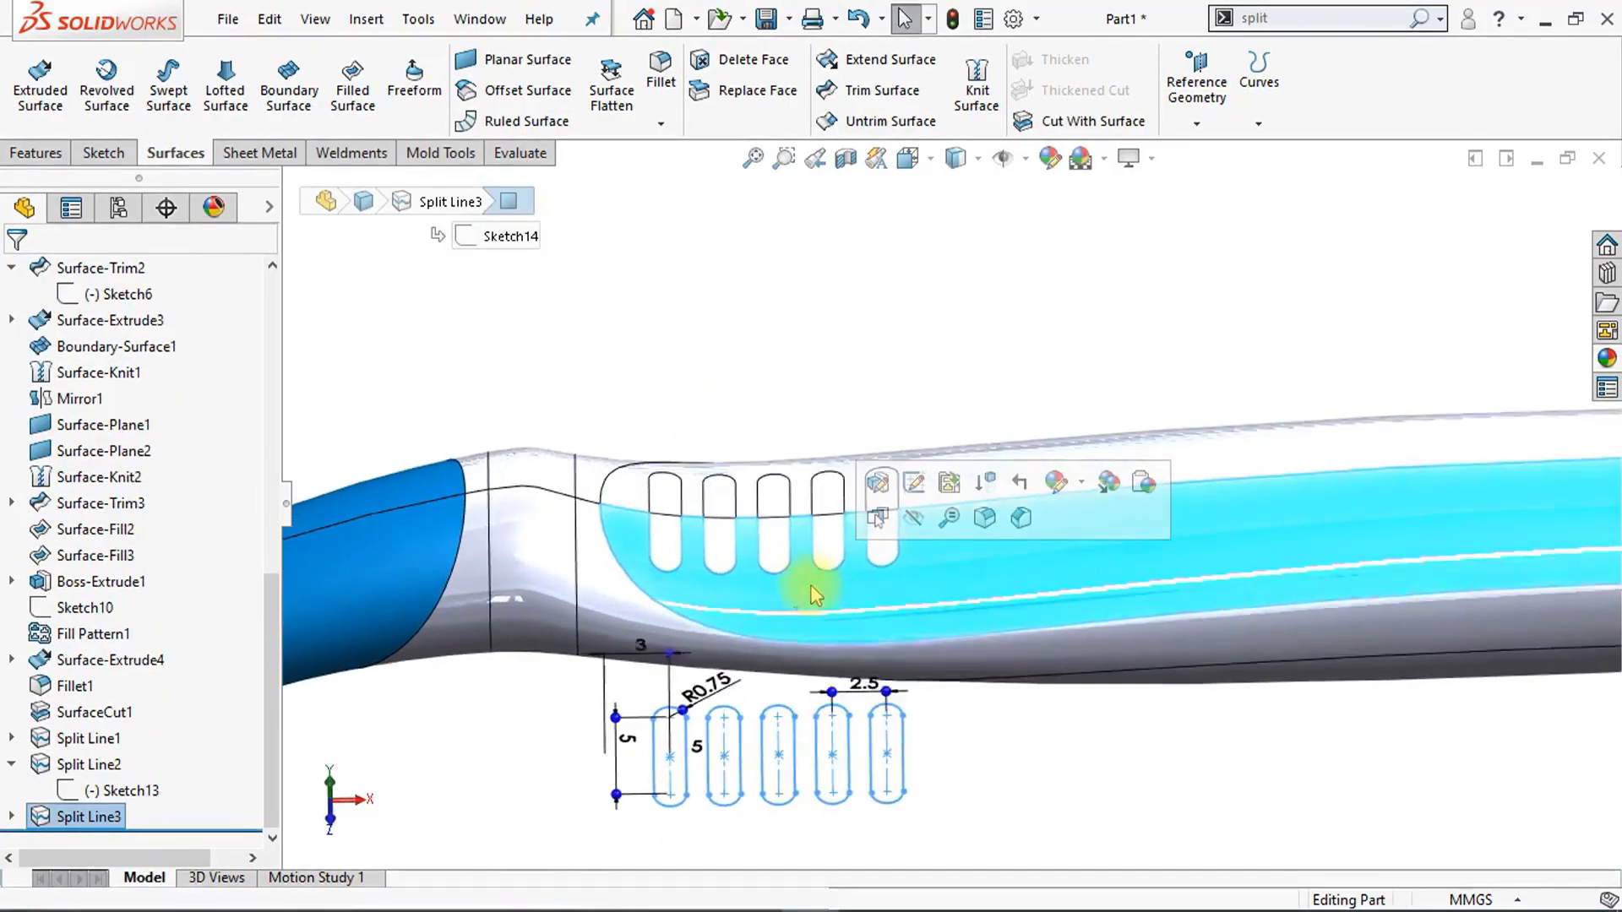
{"action": "left_click", "coordinate": [1222, 460], "text": "ctrl"}
{"action": "middle_click_drag", "start_coordinate": [1222, 478], "coordinate": [1190, 527]}
{"action": "left_click", "coordinate": [1188, 519], "text": "ctrl"}
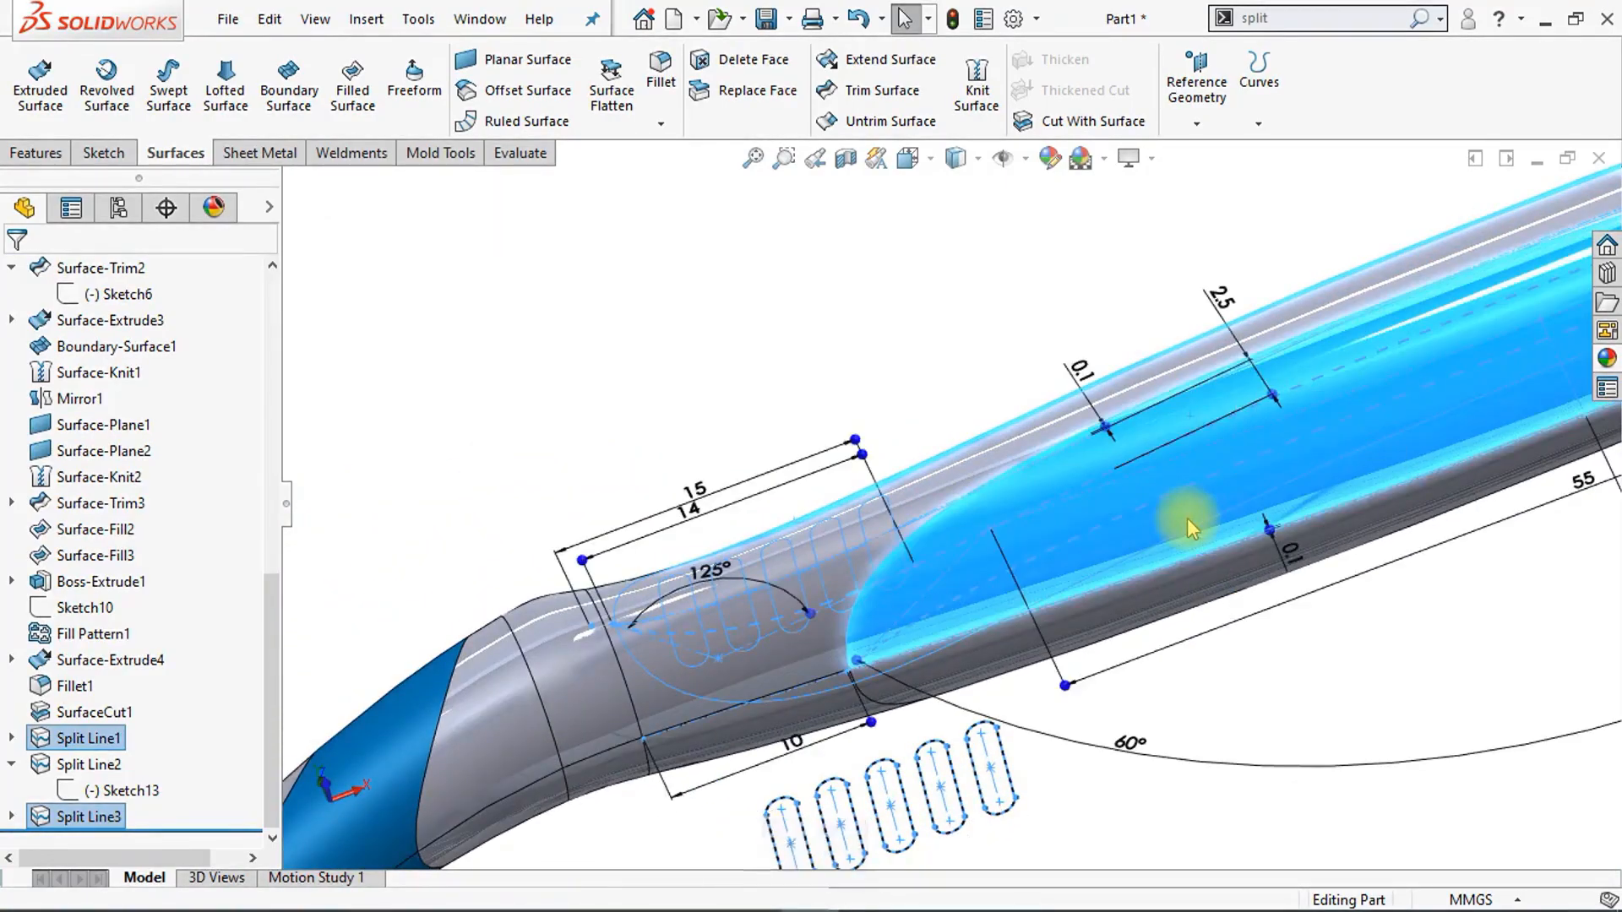
{"action": "right_click", "coordinate": [1187, 518]}
{"action": "left_click", "coordinate": [1205, 570], "text": "ctrl"}
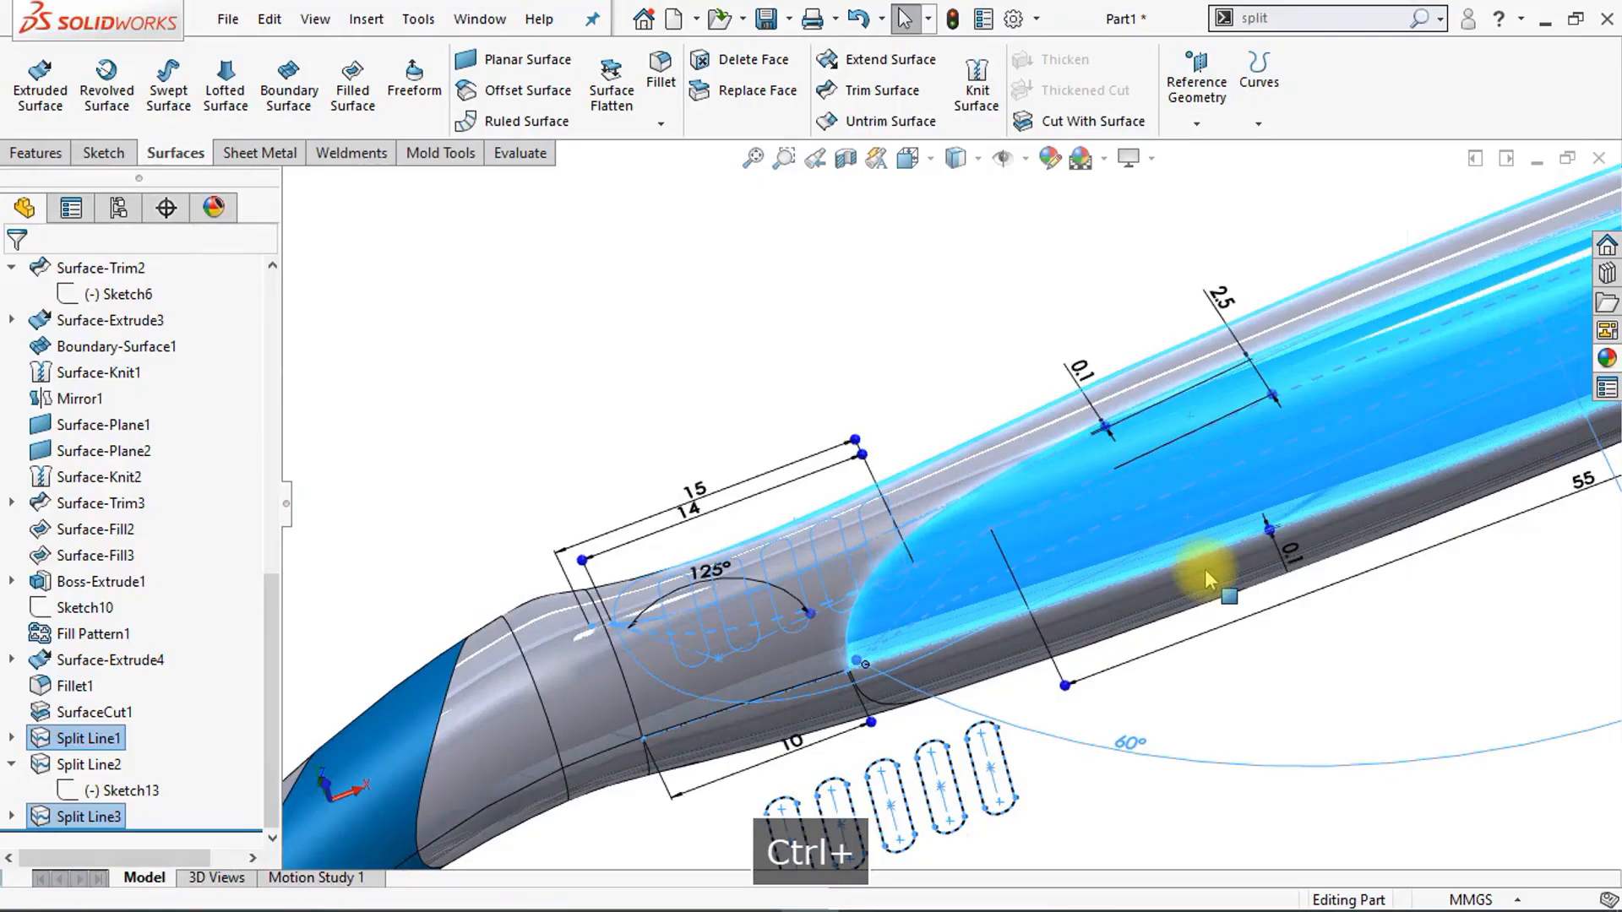
{"action": "left_click", "coordinate": [1205, 570], "text": "ctrl"}
{"action": "right_click", "coordinate": [1206, 561]}
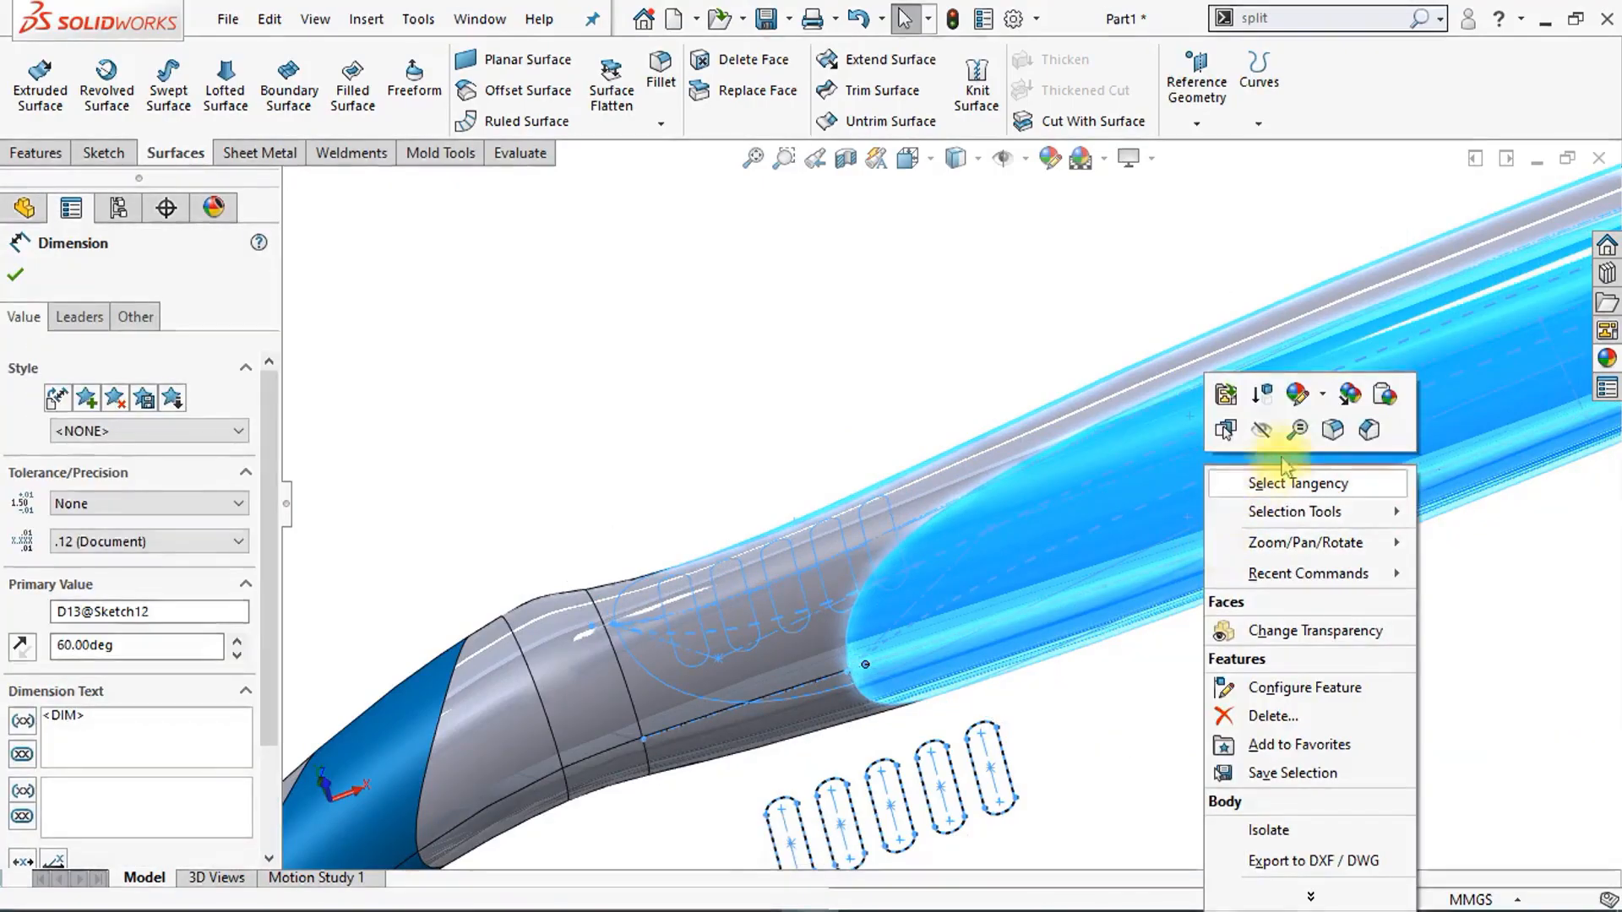
{"action": "left_click", "coordinate": [1377, 399]}
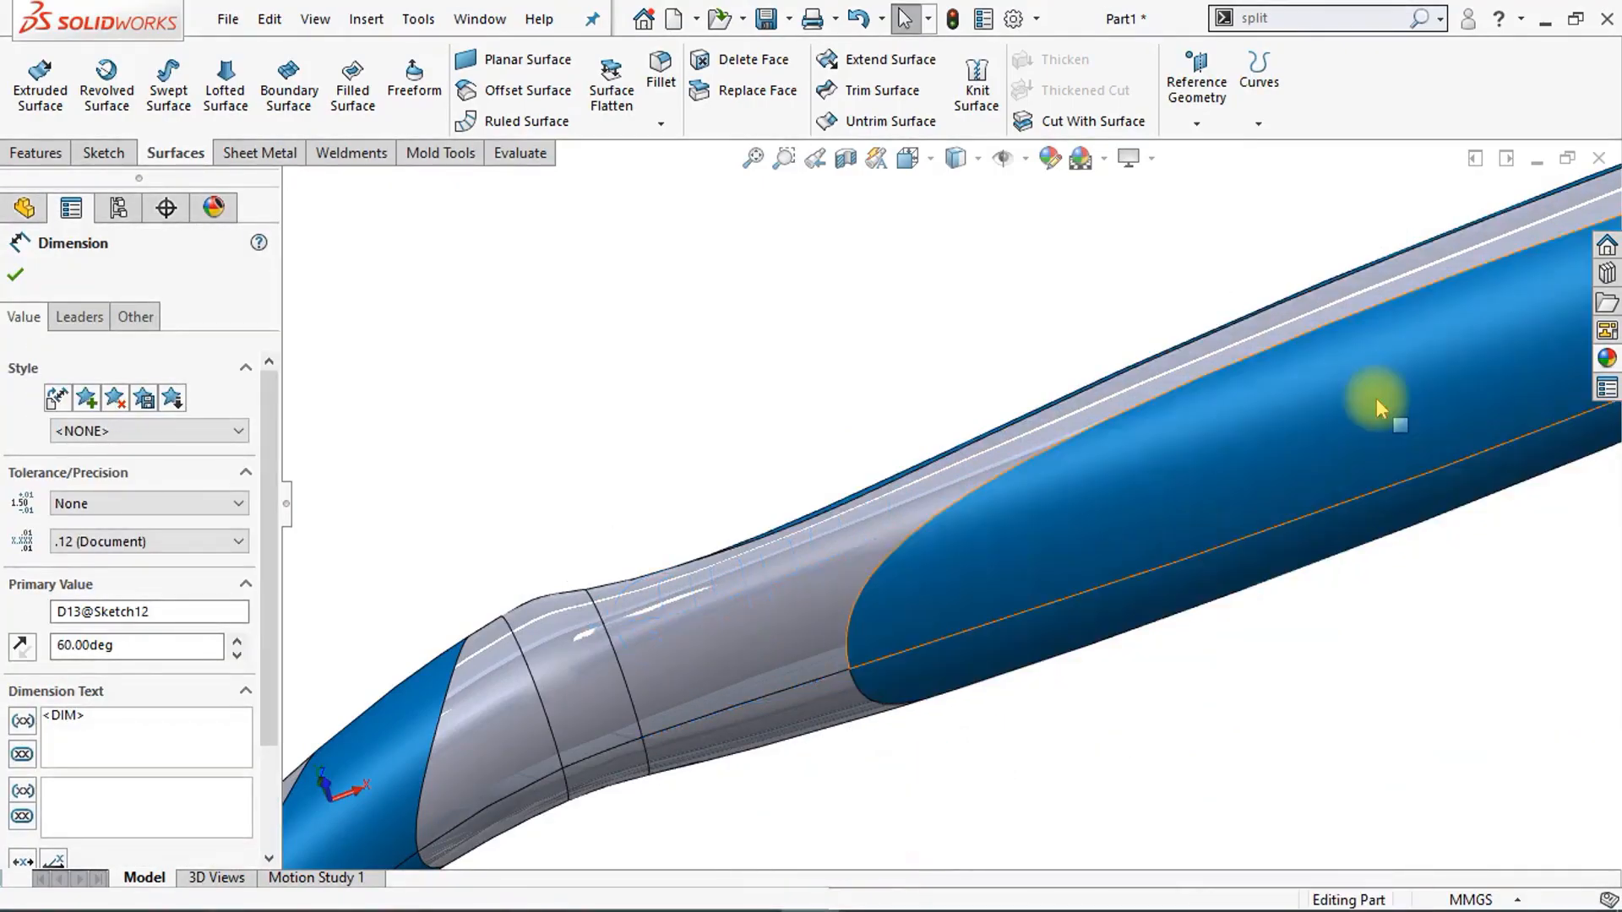
{"action": "left_click", "coordinate": [1026, 314]}
Step: Create an Offset Surface at 0 mm from the ten split faces that make up the five slots on the handle
{"action": "key", "text": "Down"}
{"action": "key", "text": "Down"}
{"action": "key", "text": "Down"}
{"action": "key", "text": "Down"}
{"action": "key", "text": "Down"}
{"action": "key", "text": "Down"}
{"action": "key", "text": "Down"}
{"action": "key", "text": "Down"}
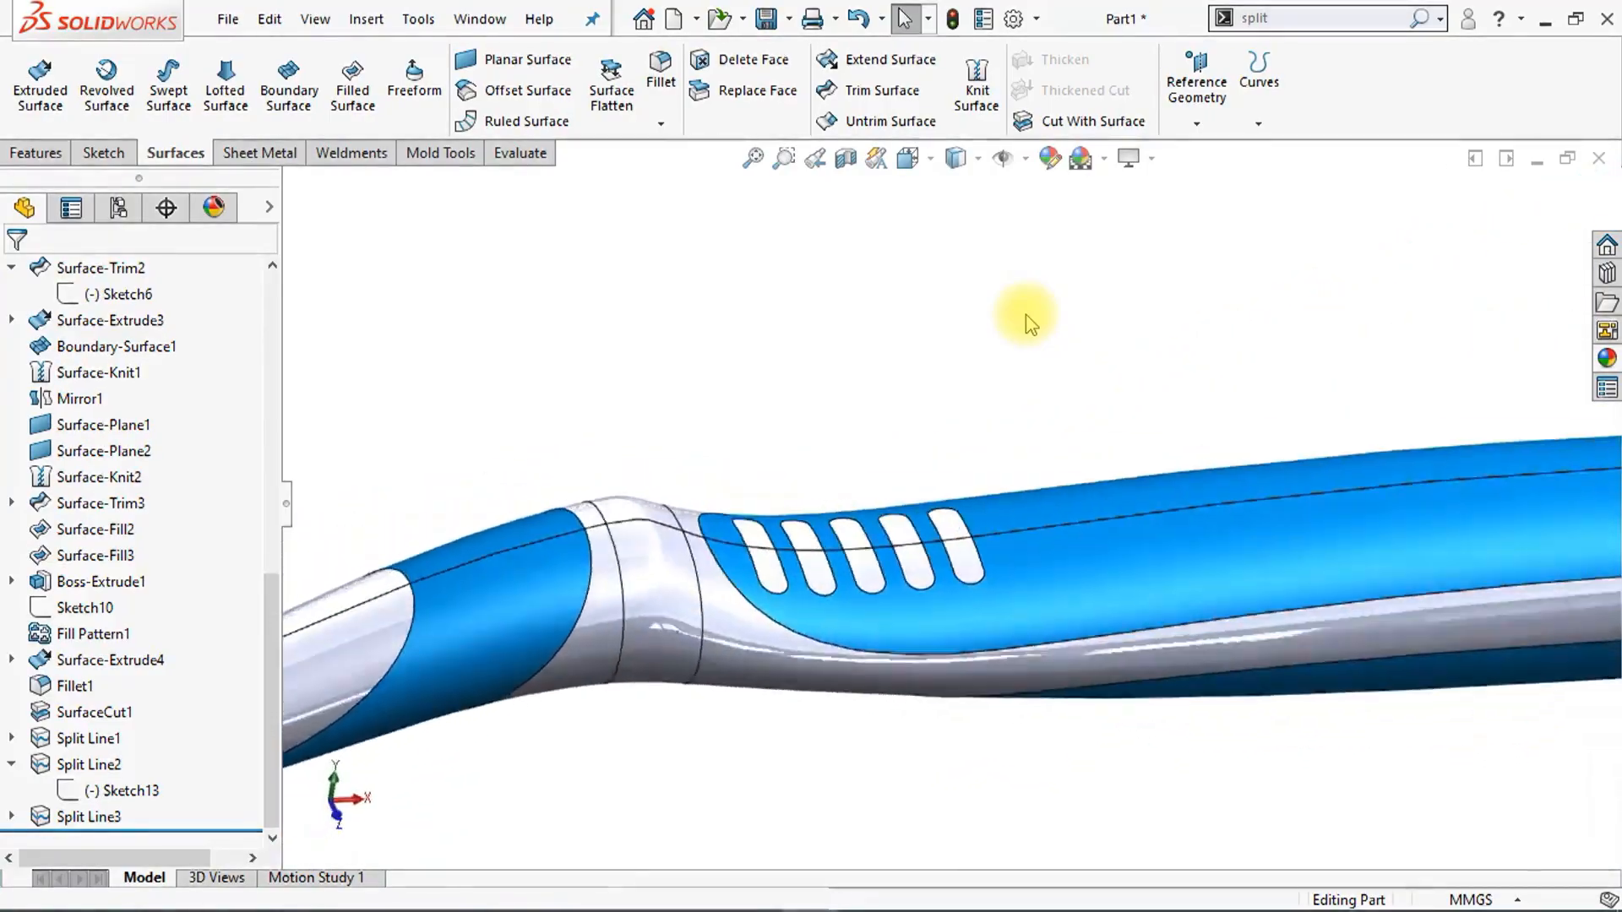
{"action": "left_click", "coordinate": [522, 100]}
{"action": "middle_click_drag", "start_coordinate": [772, 525], "coordinate": [719, 554]}
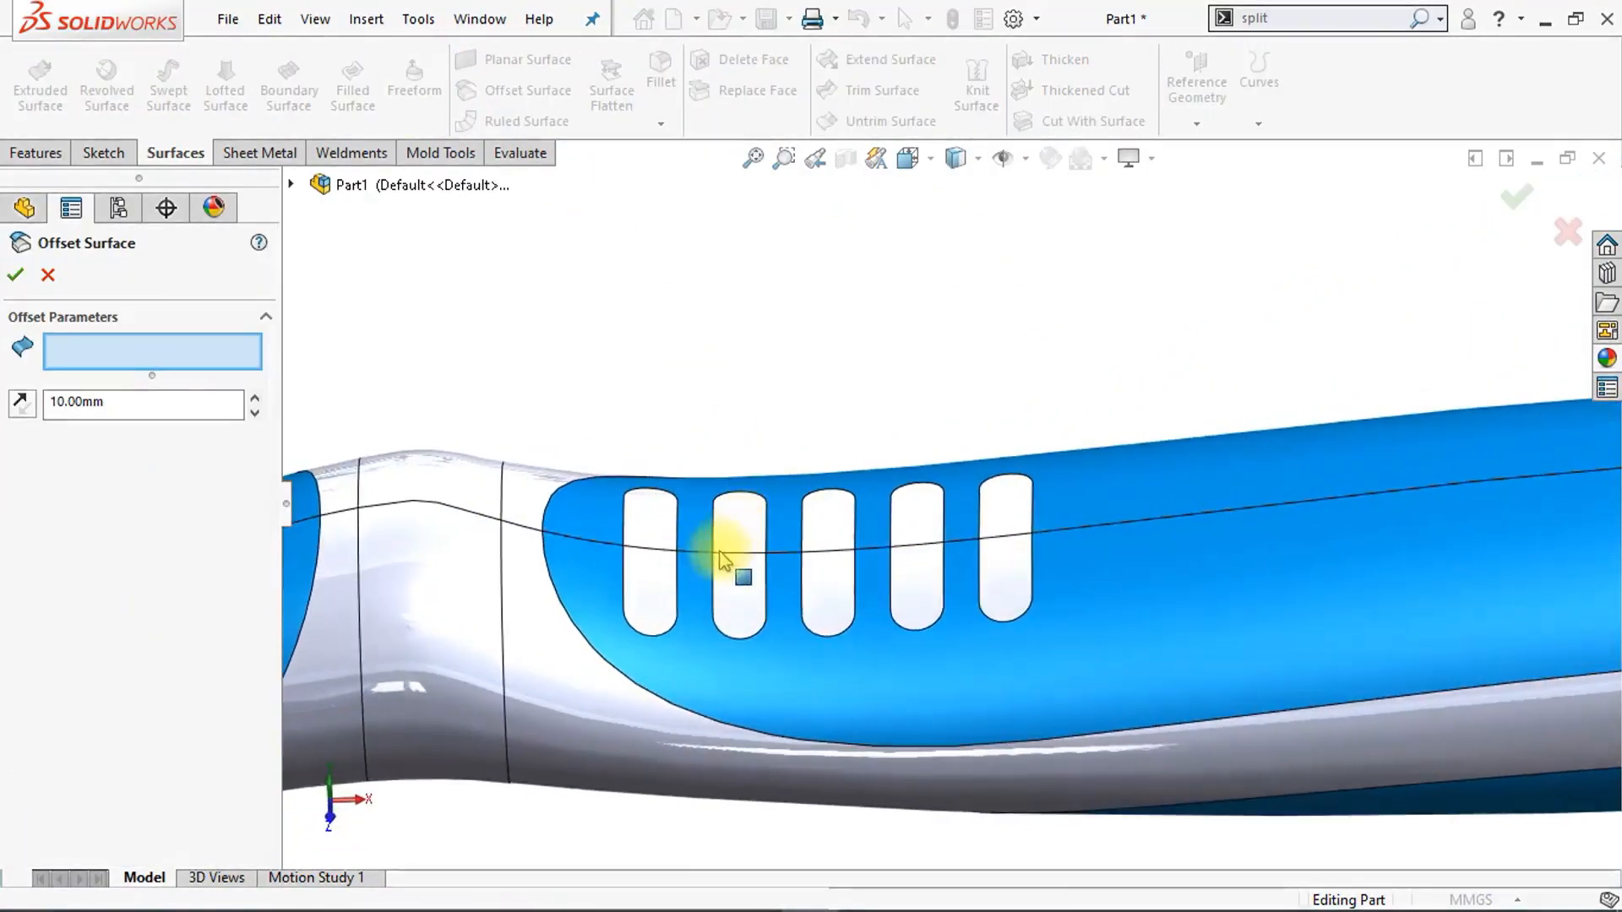
{"action": "left_click", "coordinate": [651, 593]}
{"action": "left_click", "coordinate": [742, 591]}
{"action": "left_click", "coordinate": [832, 596]}
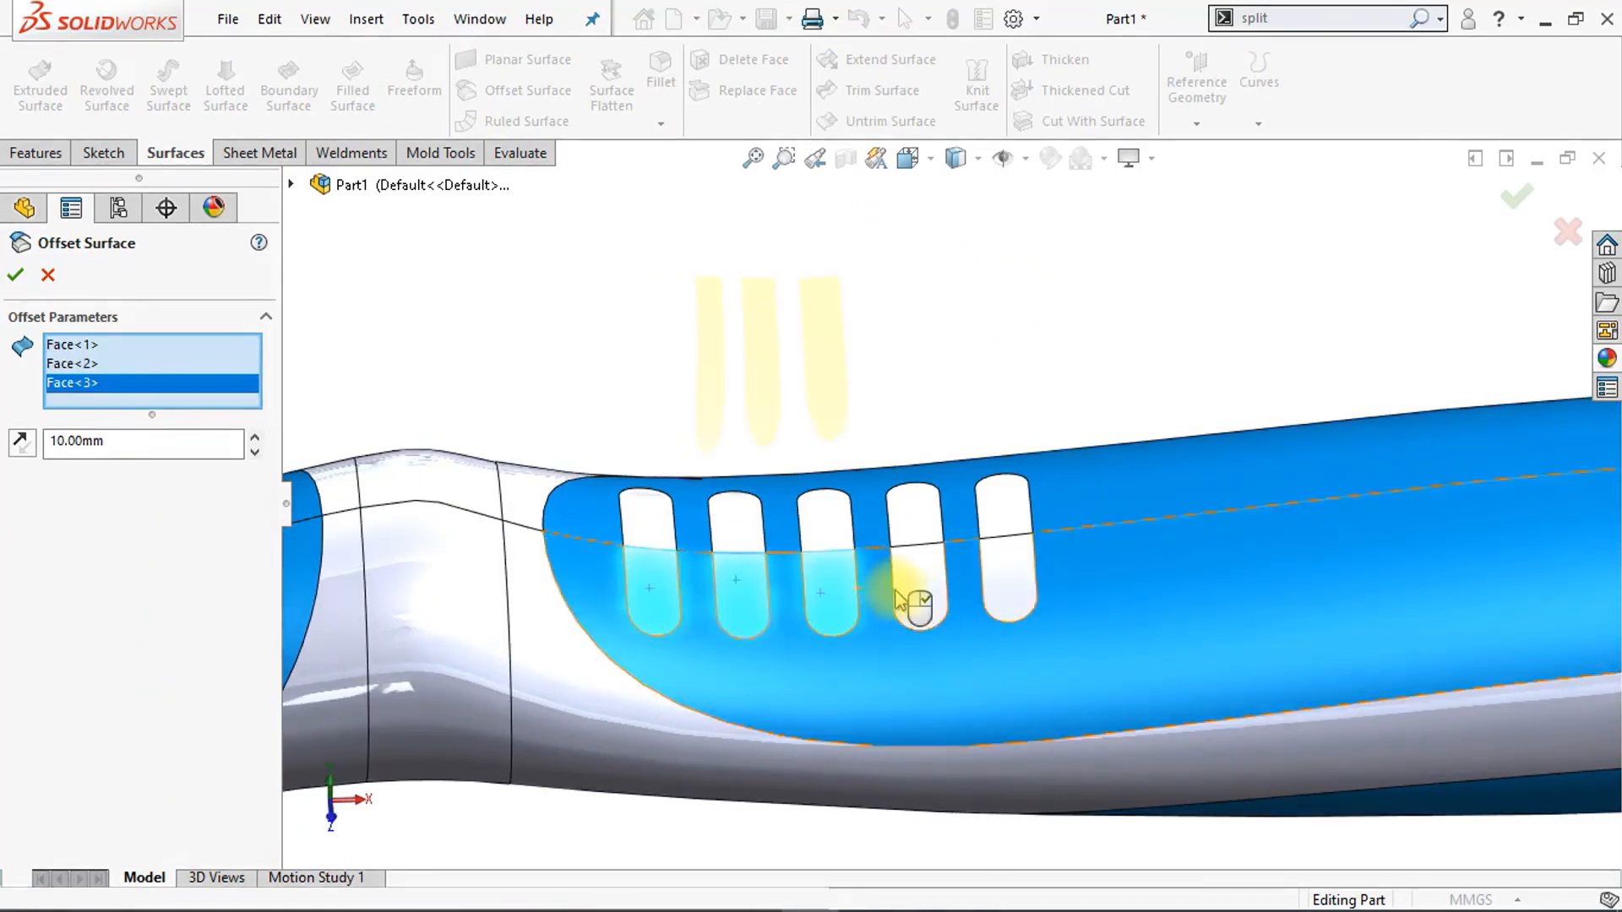
{"action": "left_click", "coordinate": [915, 596]}
{"action": "left_click", "coordinate": [1007, 566]}
{"action": "left_click", "coordinate": [1005, 514]}
{"action": "left_click", "coordinate": [921, 528]}
{"action": "left_click", "coordinate": [830, 530]}
{"action": "left_click", "coordinate": [744, 537]}
{"action": "left_click", "coordinate": [648, 530]}
{"action": "left_click", "coordinate": [183, 571]}
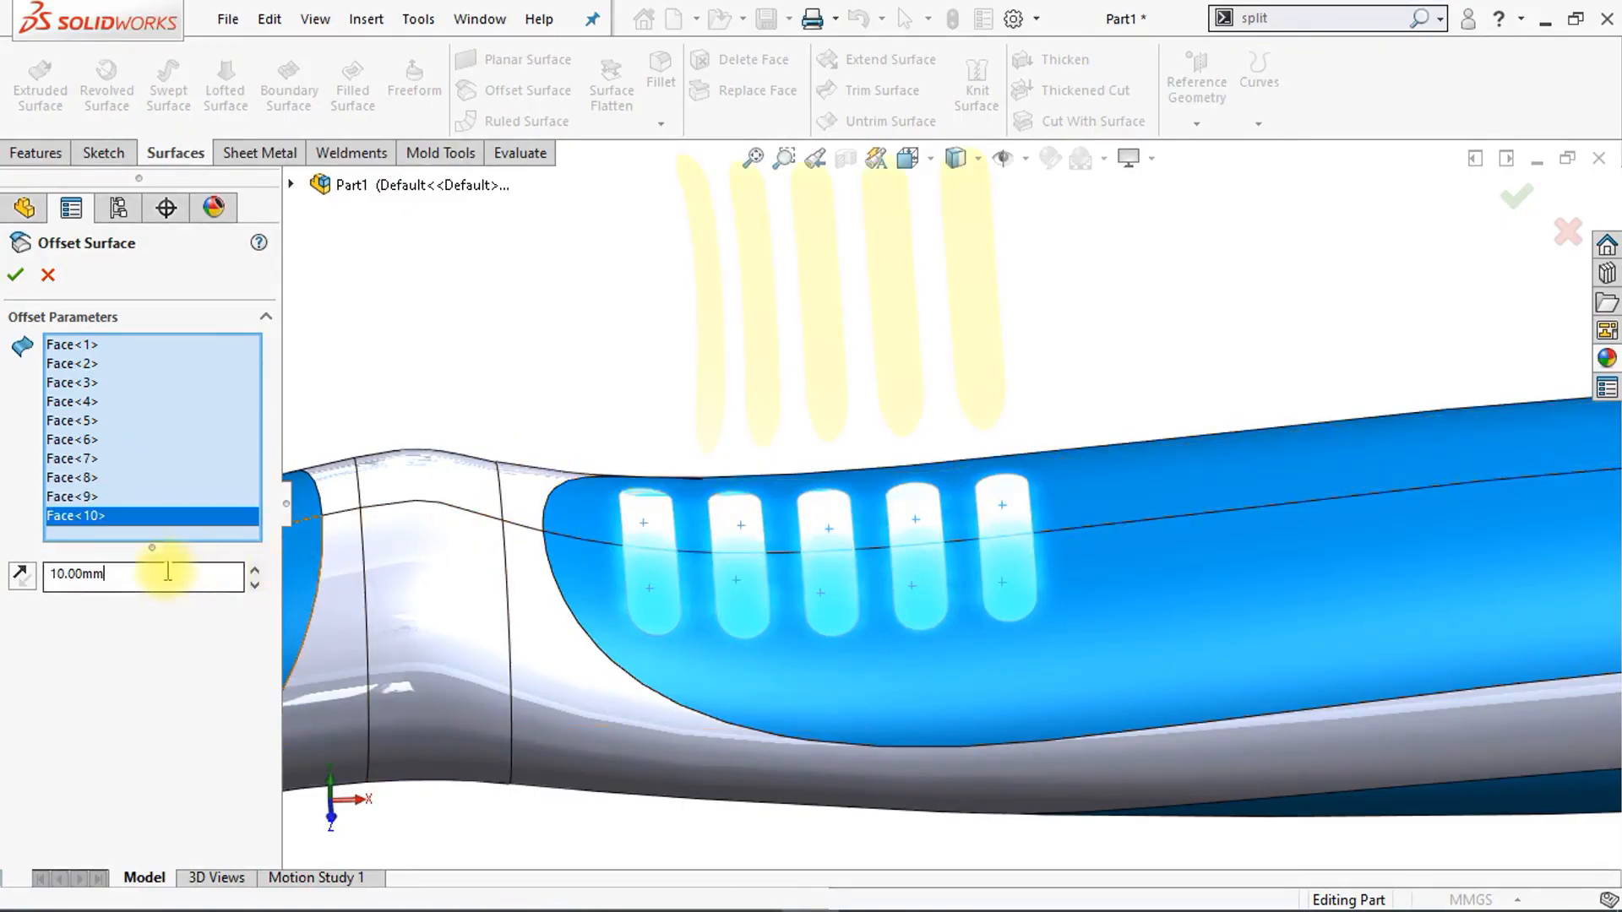
{"action": "key", "text": "Return"}
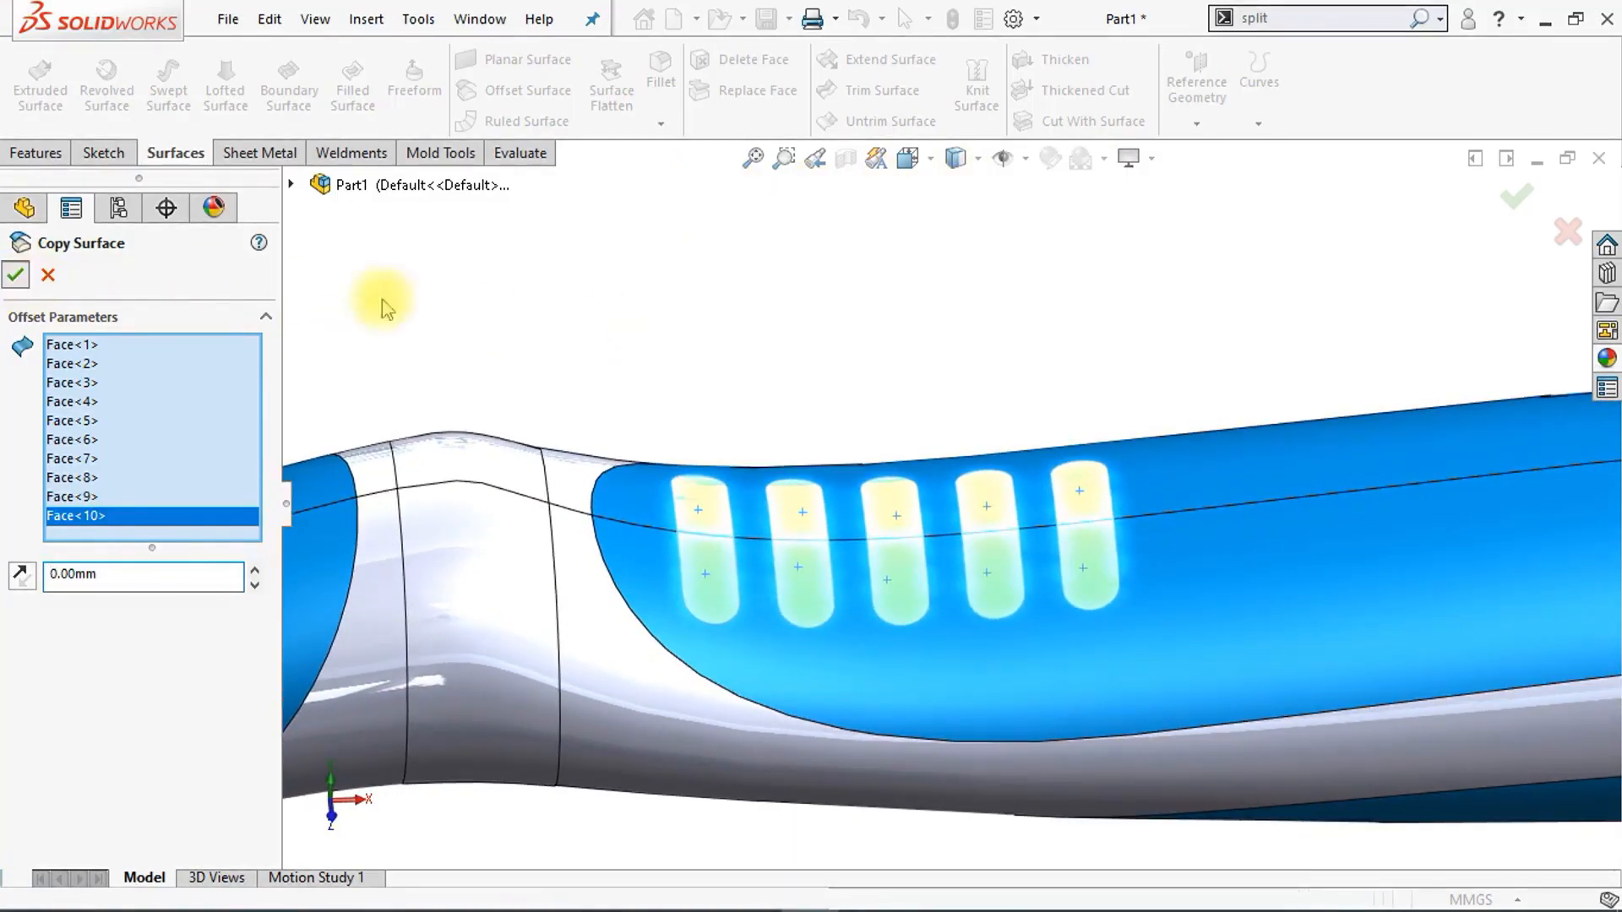
Step: Thicken the offset surface of the slot nearest the neck by 0.25 mm outward, merged with the body
{"action": "left_click", "coordinate": [1052, 55]}
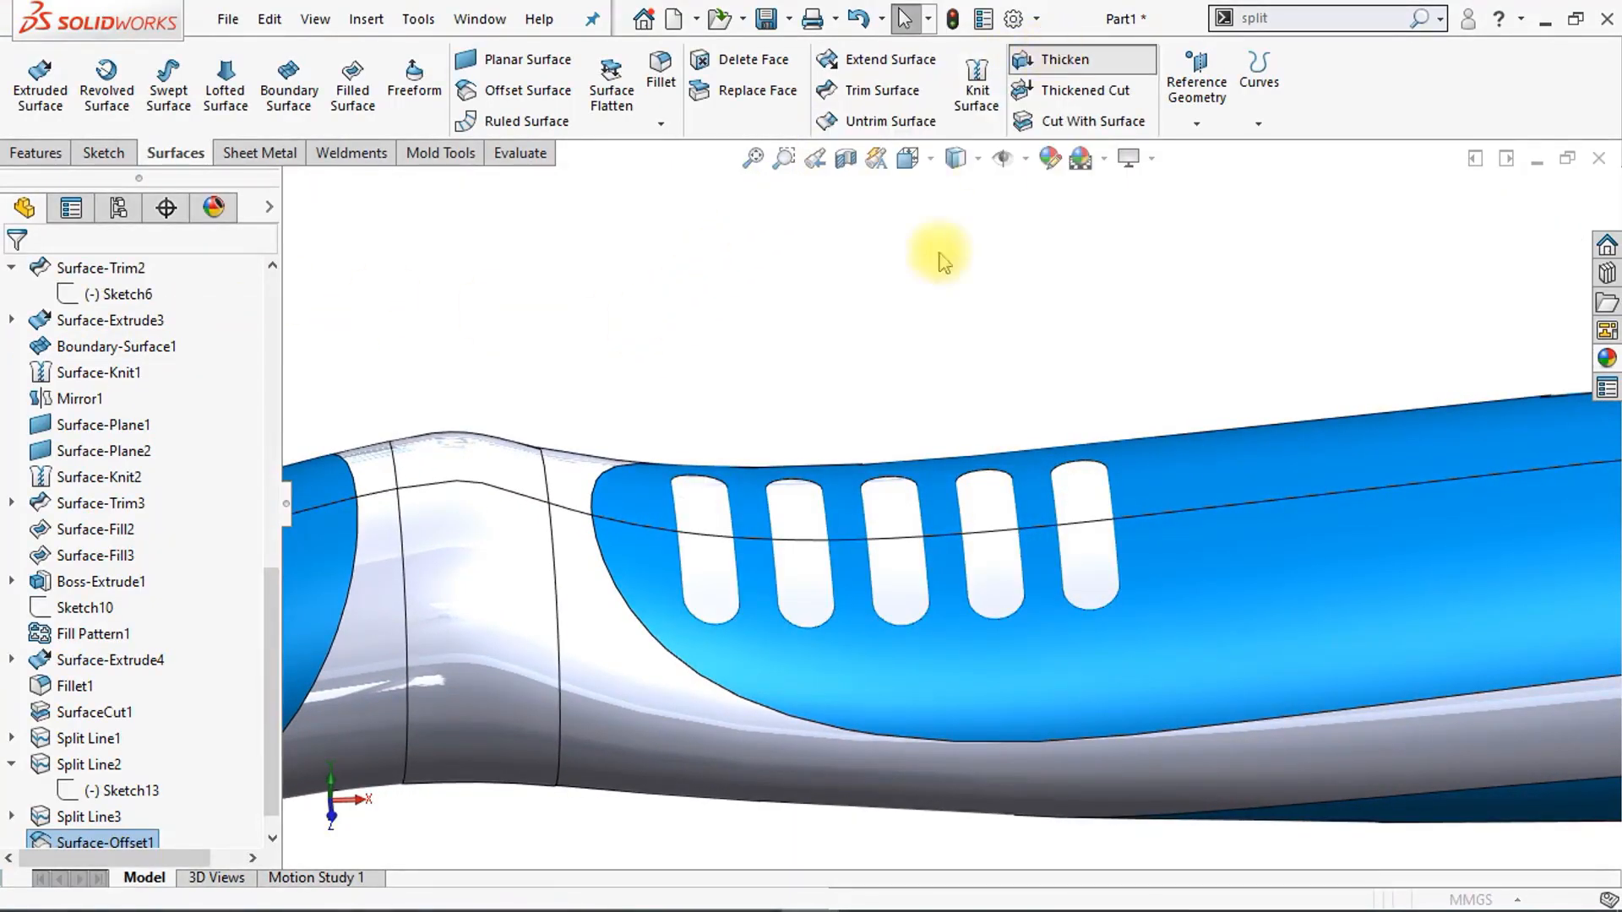
{"action": "left_click", "coordinate": [708, 522]}
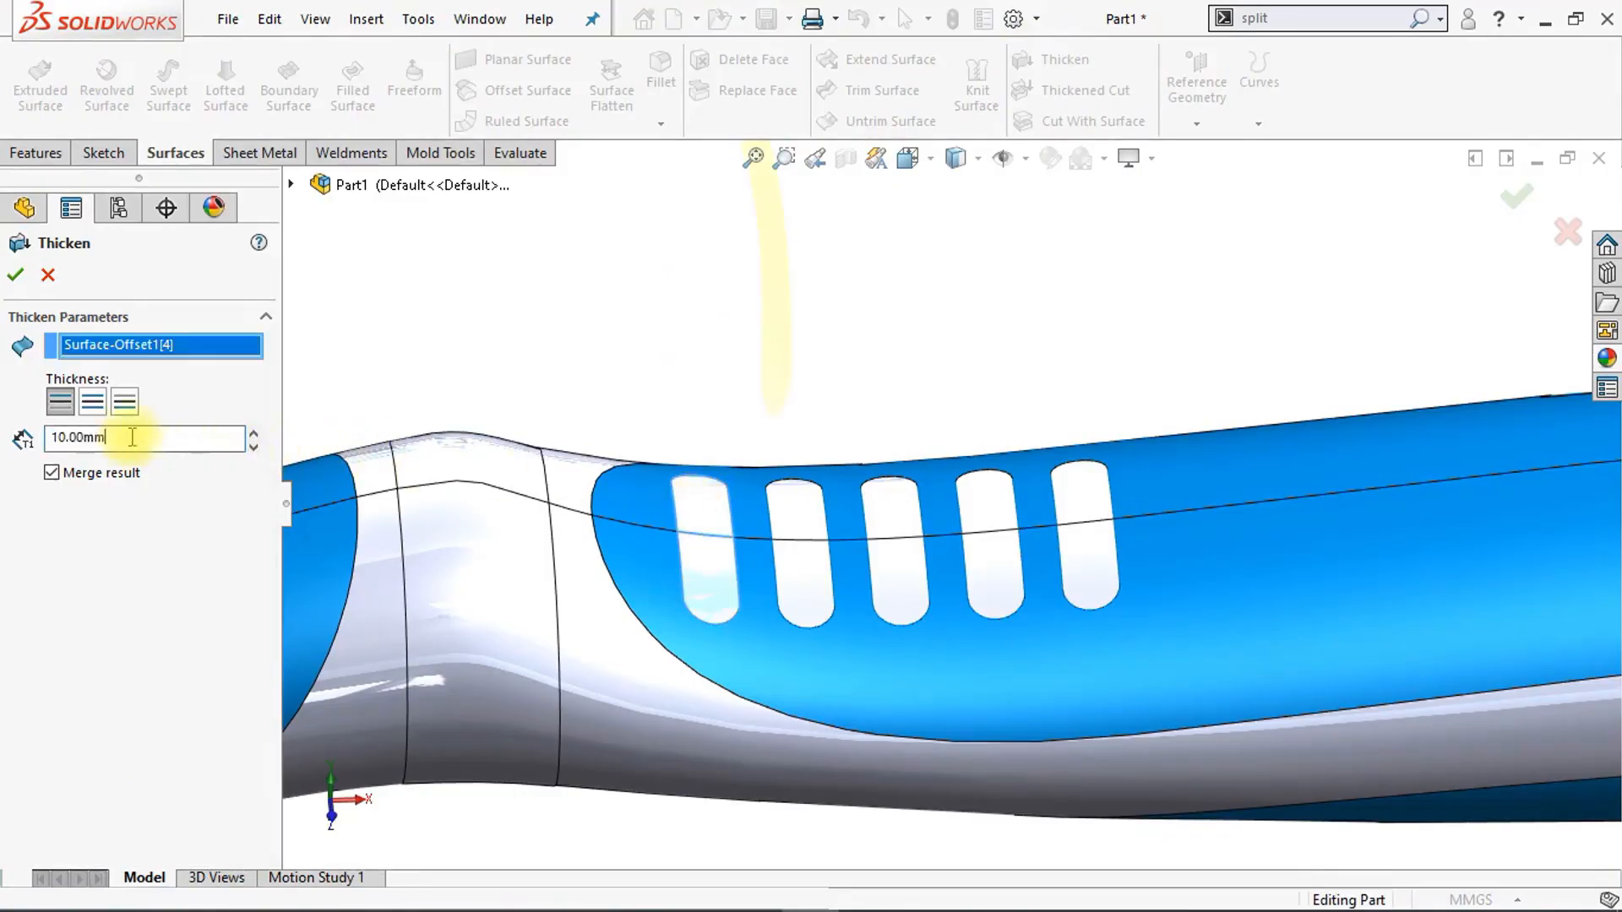
{"action": "type", "text": "."}
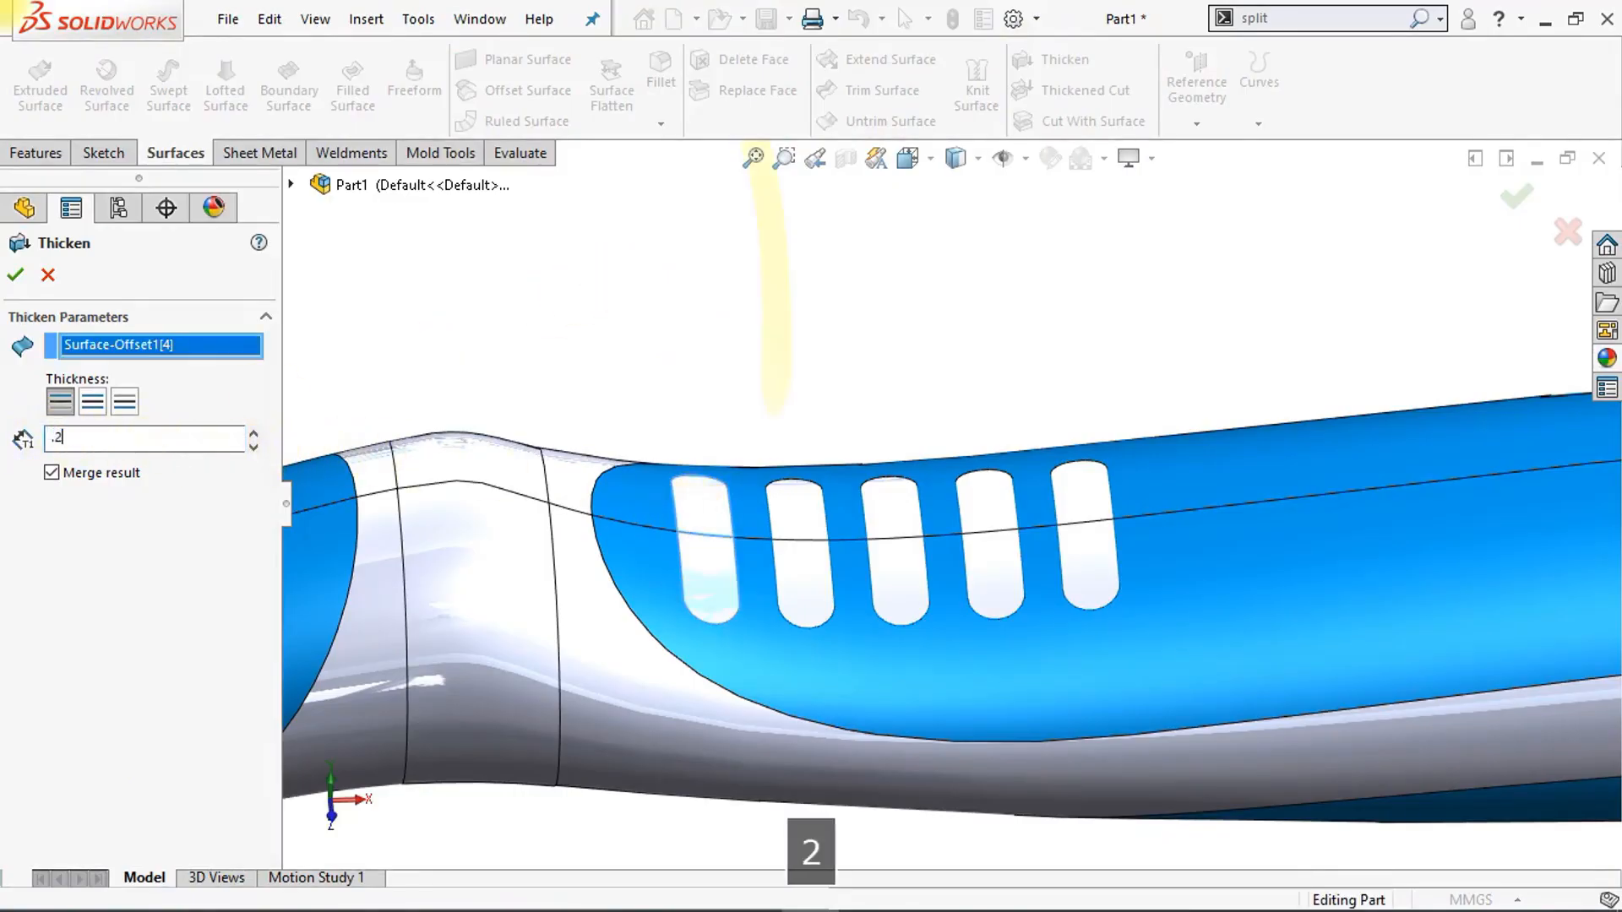
{"action": "type", "text": "25"}
{"action": "key", "text": "Return"}
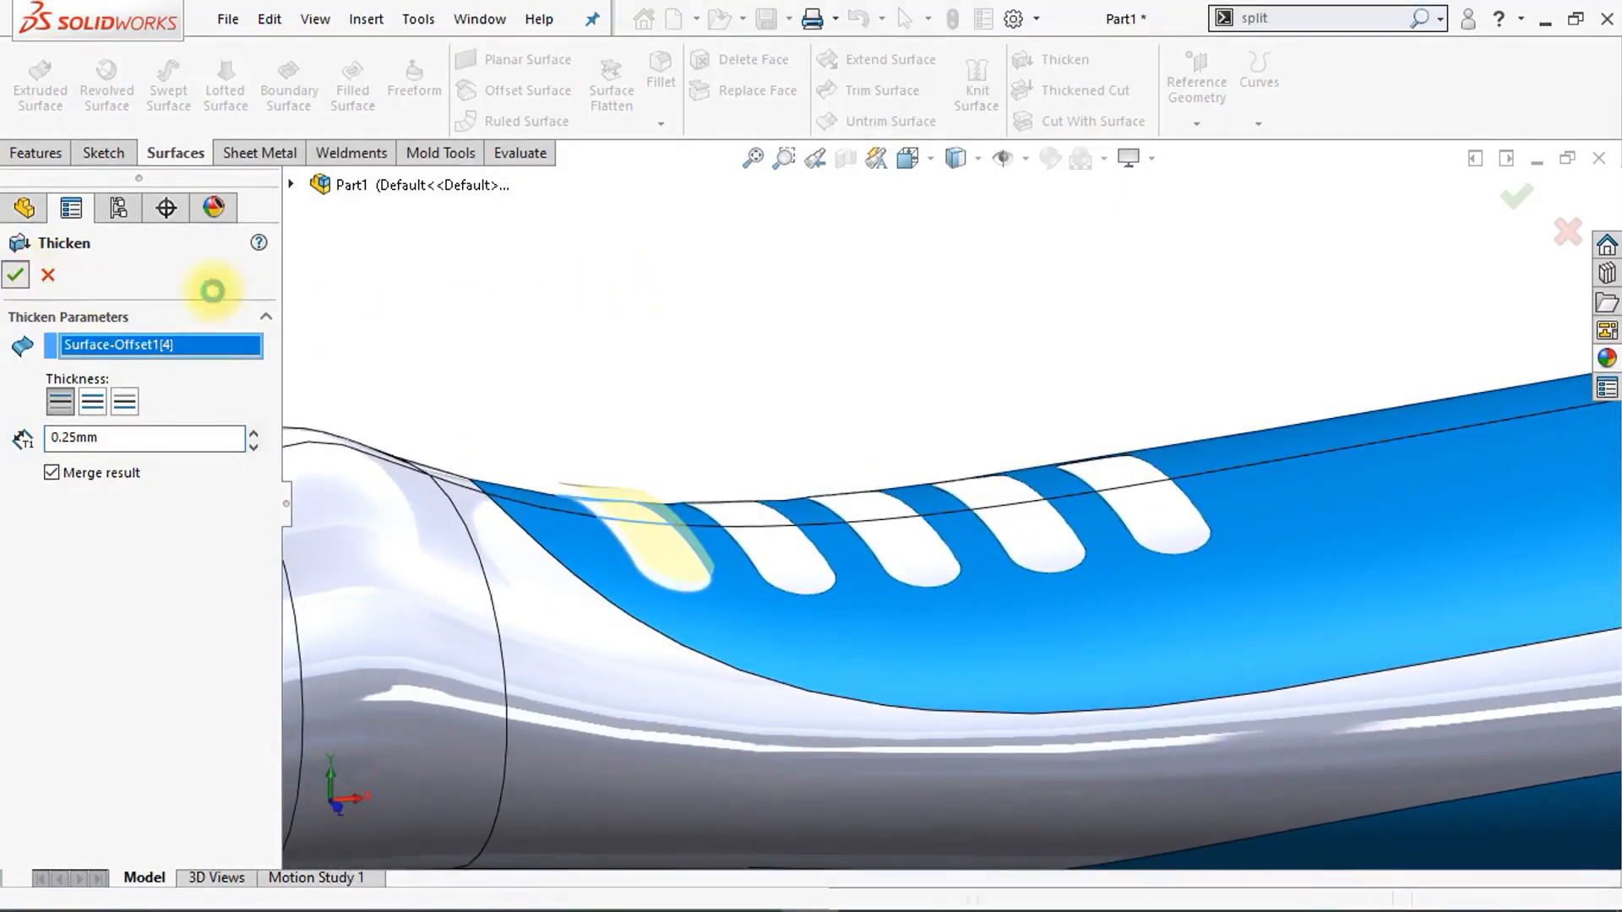
{"action": "left_click", "coordinate": [108, 285]}
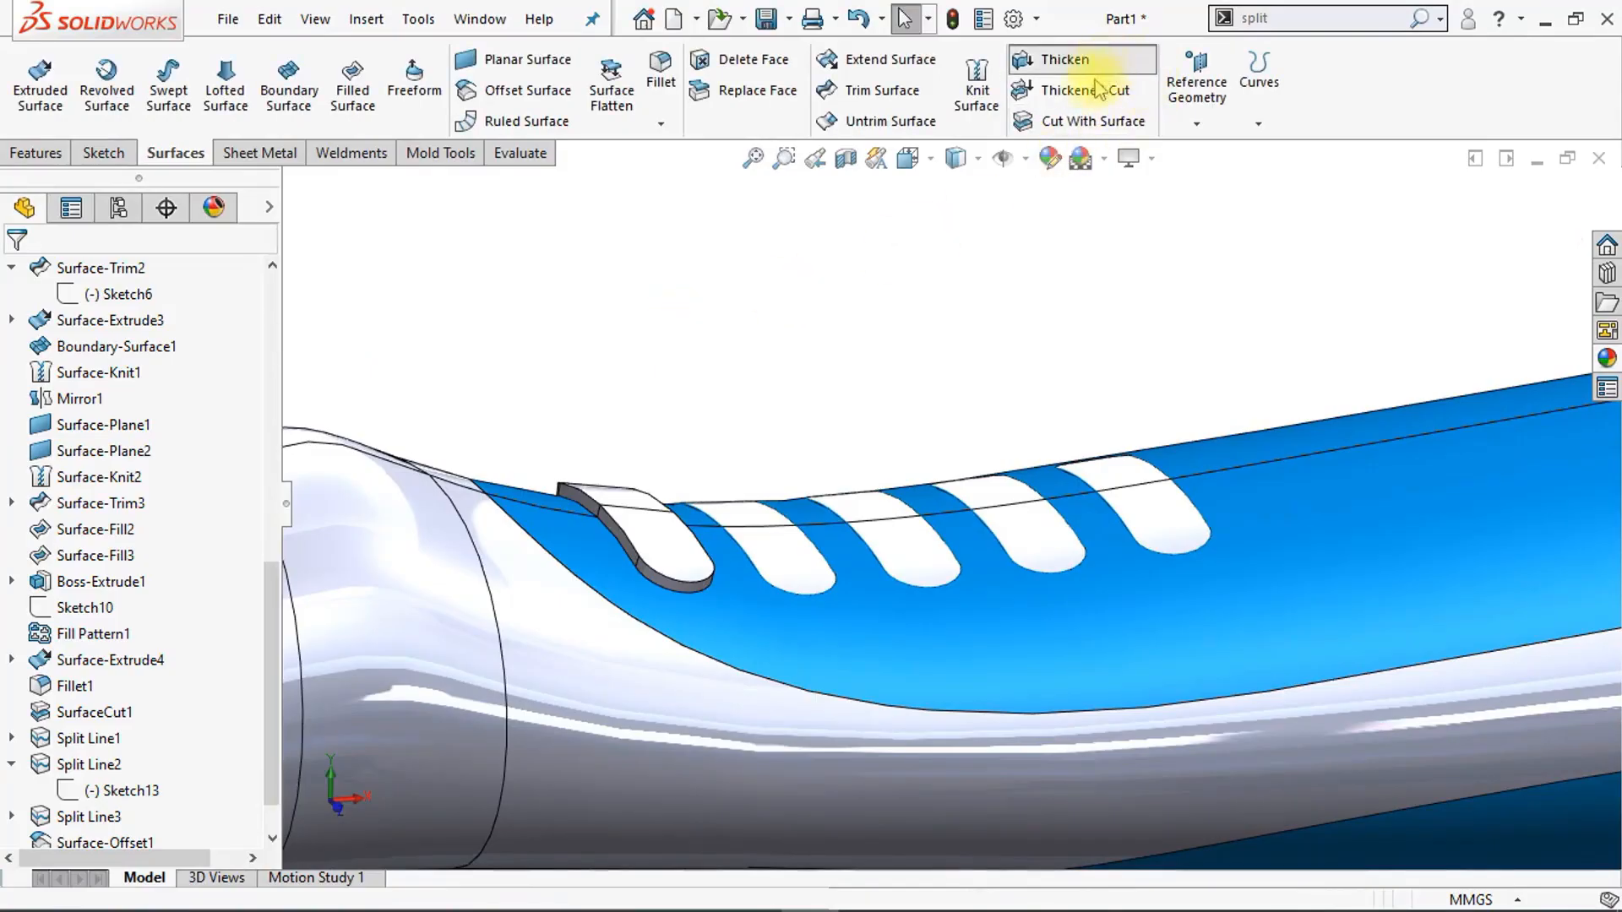
Step: Thicken the second and third slot surfaces from the neck by 0.25 mm each, merging the results
{"action": "left_click", "coordinate": [1097, 67]}
{"action": "left_click", "coordinate": [807, 553]}
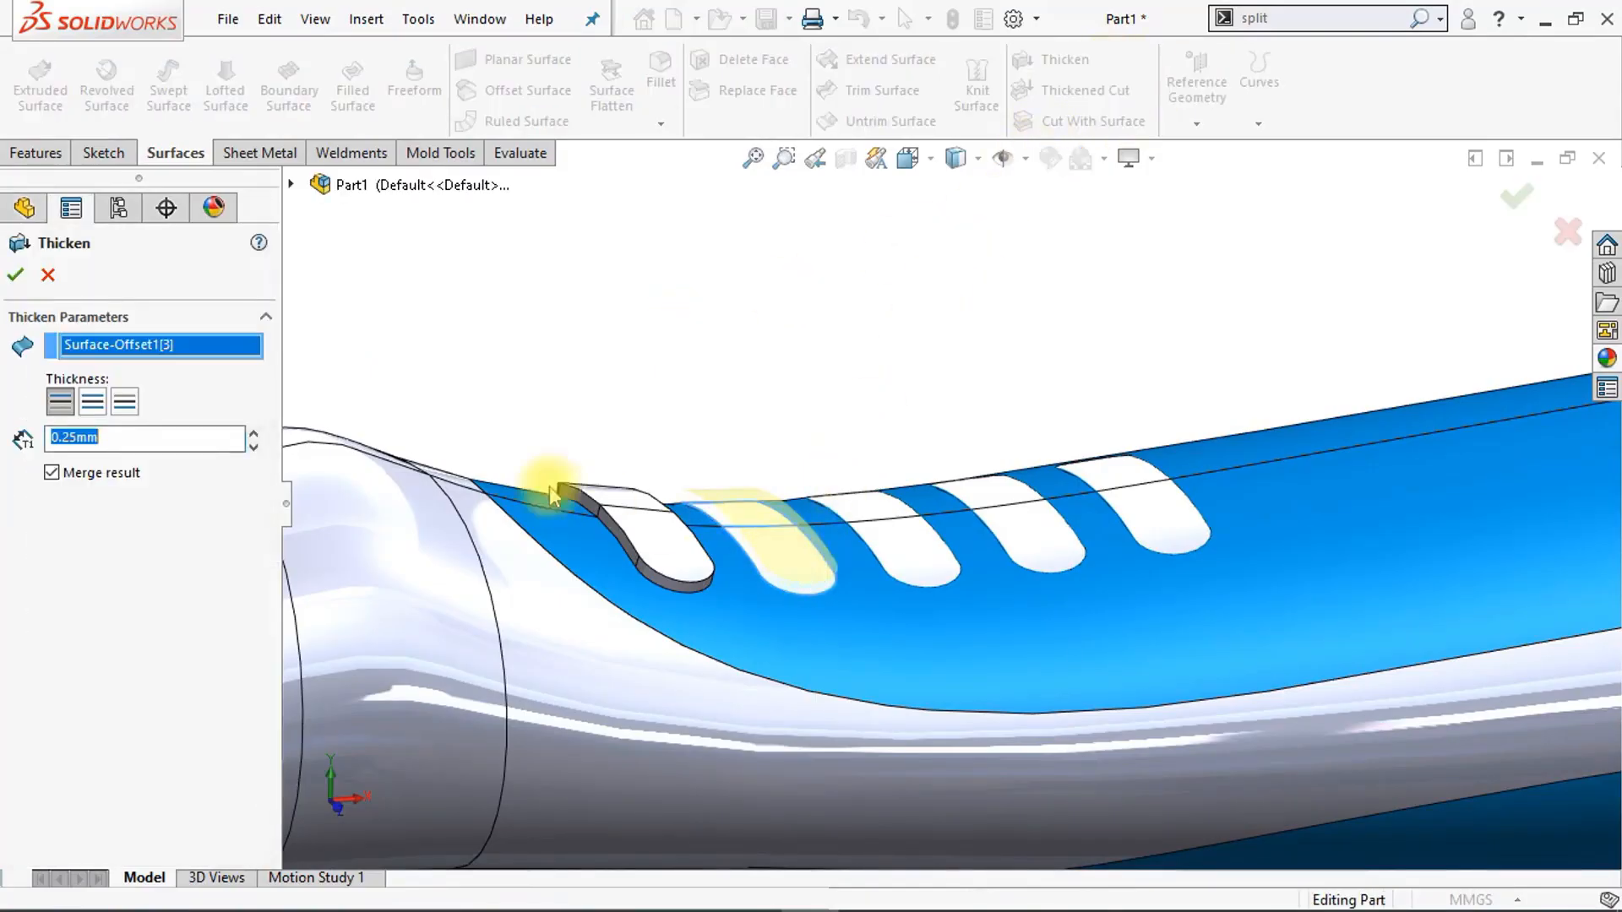
{"action": "left_click", "coordinate": [20, 279]}
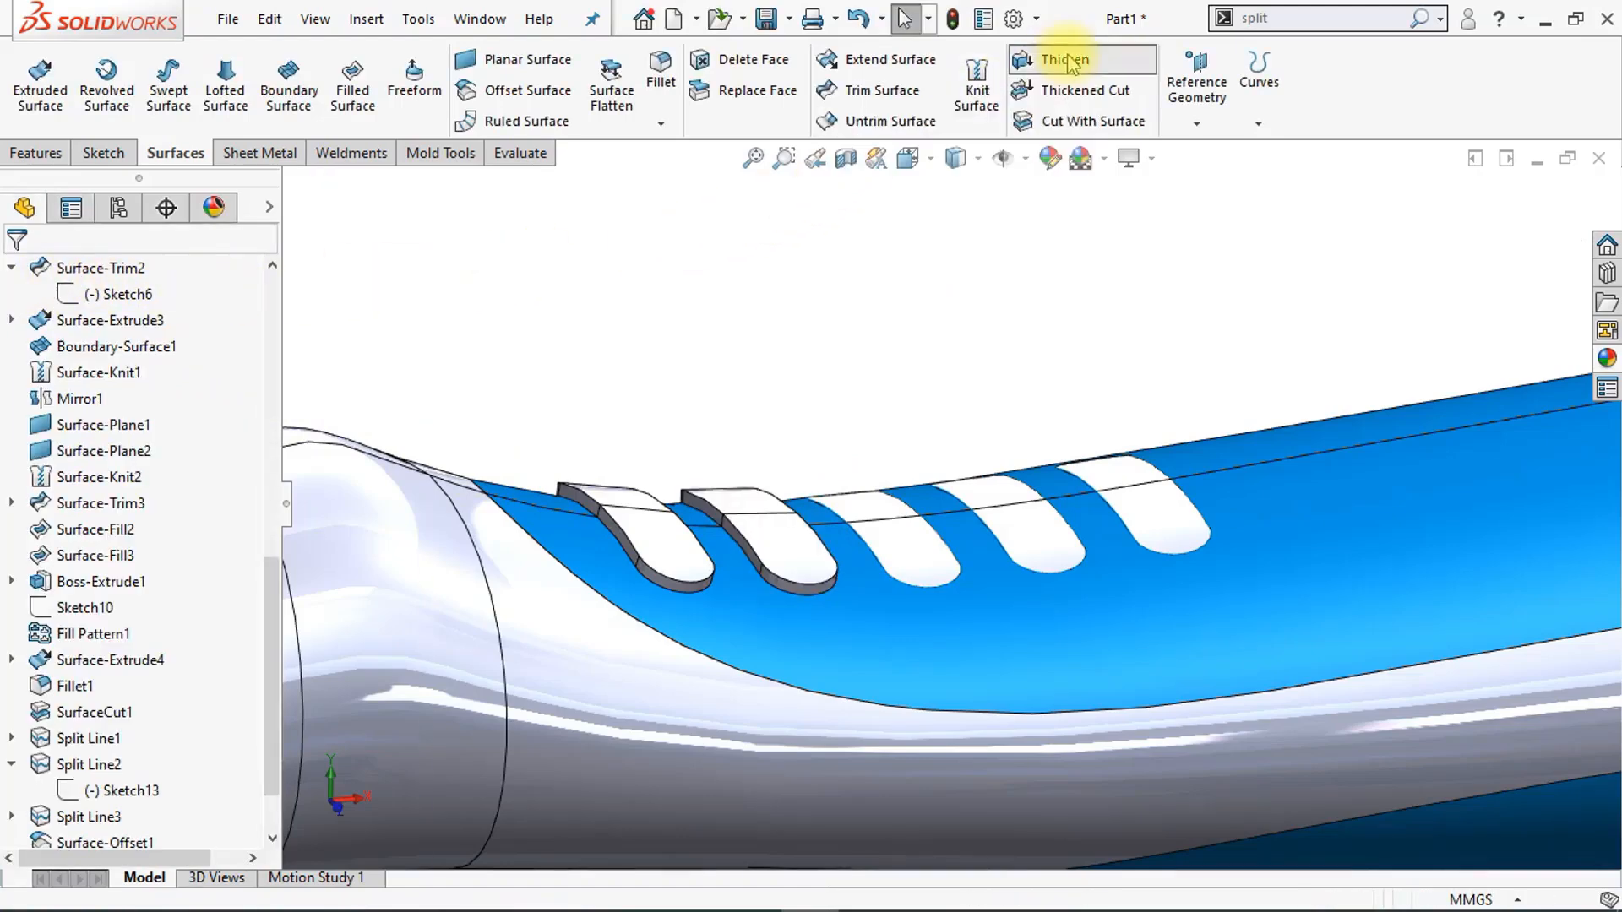
{"action": "left_click", "coordinate": [1066, 61]}
{"action": "left_click", "coordinate": [915, 553]}
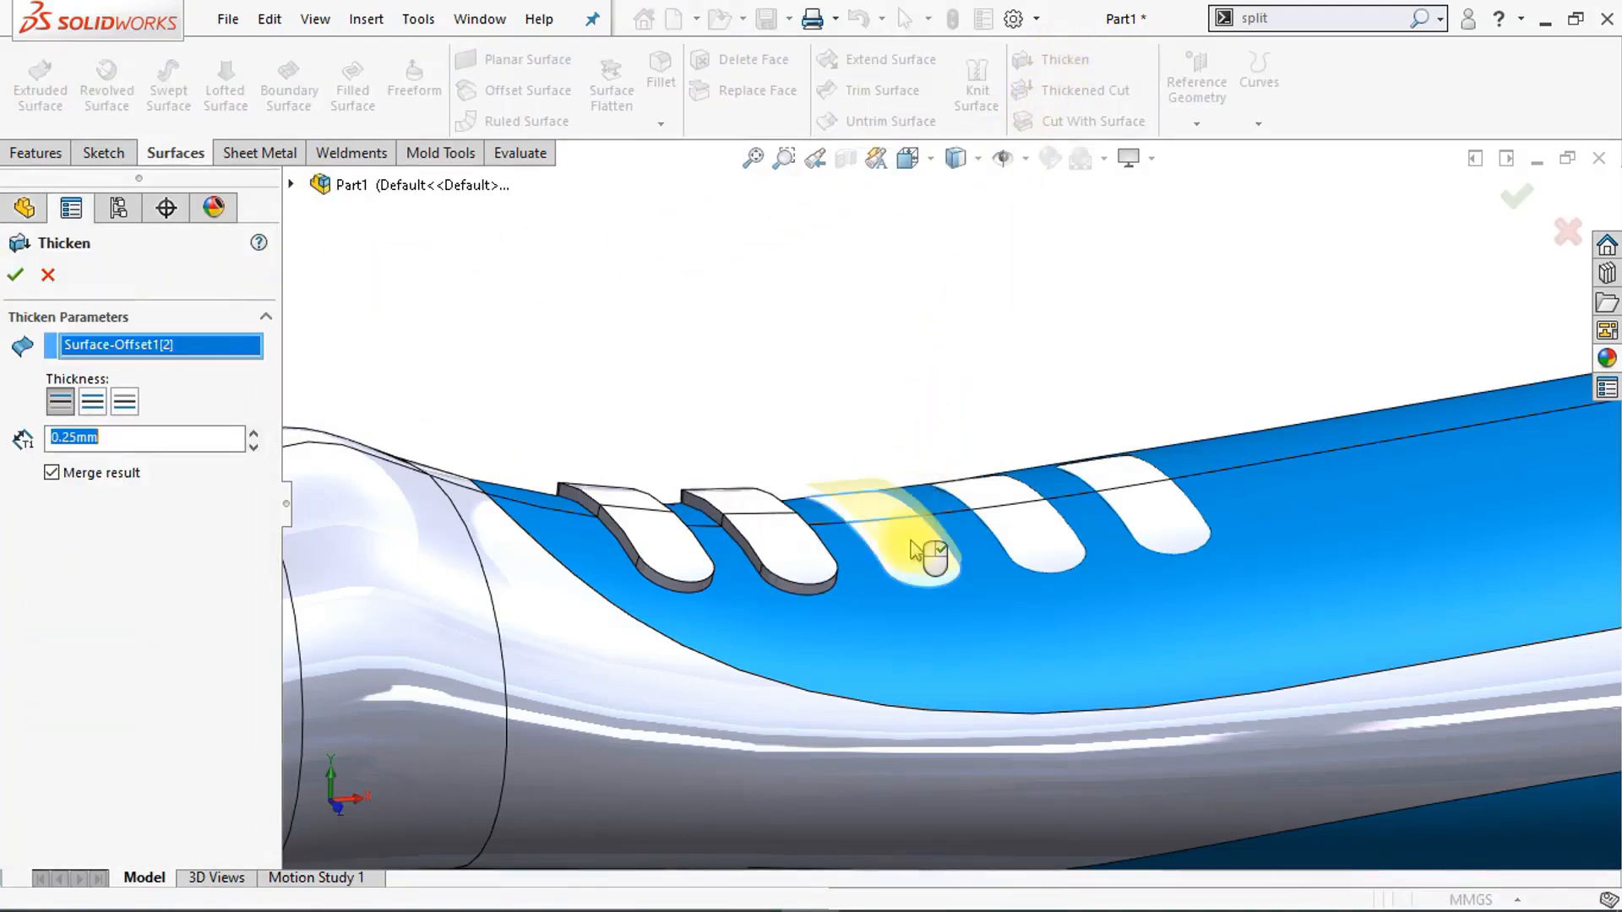
{"action": "left_click", "coordinate": [25, 278]}
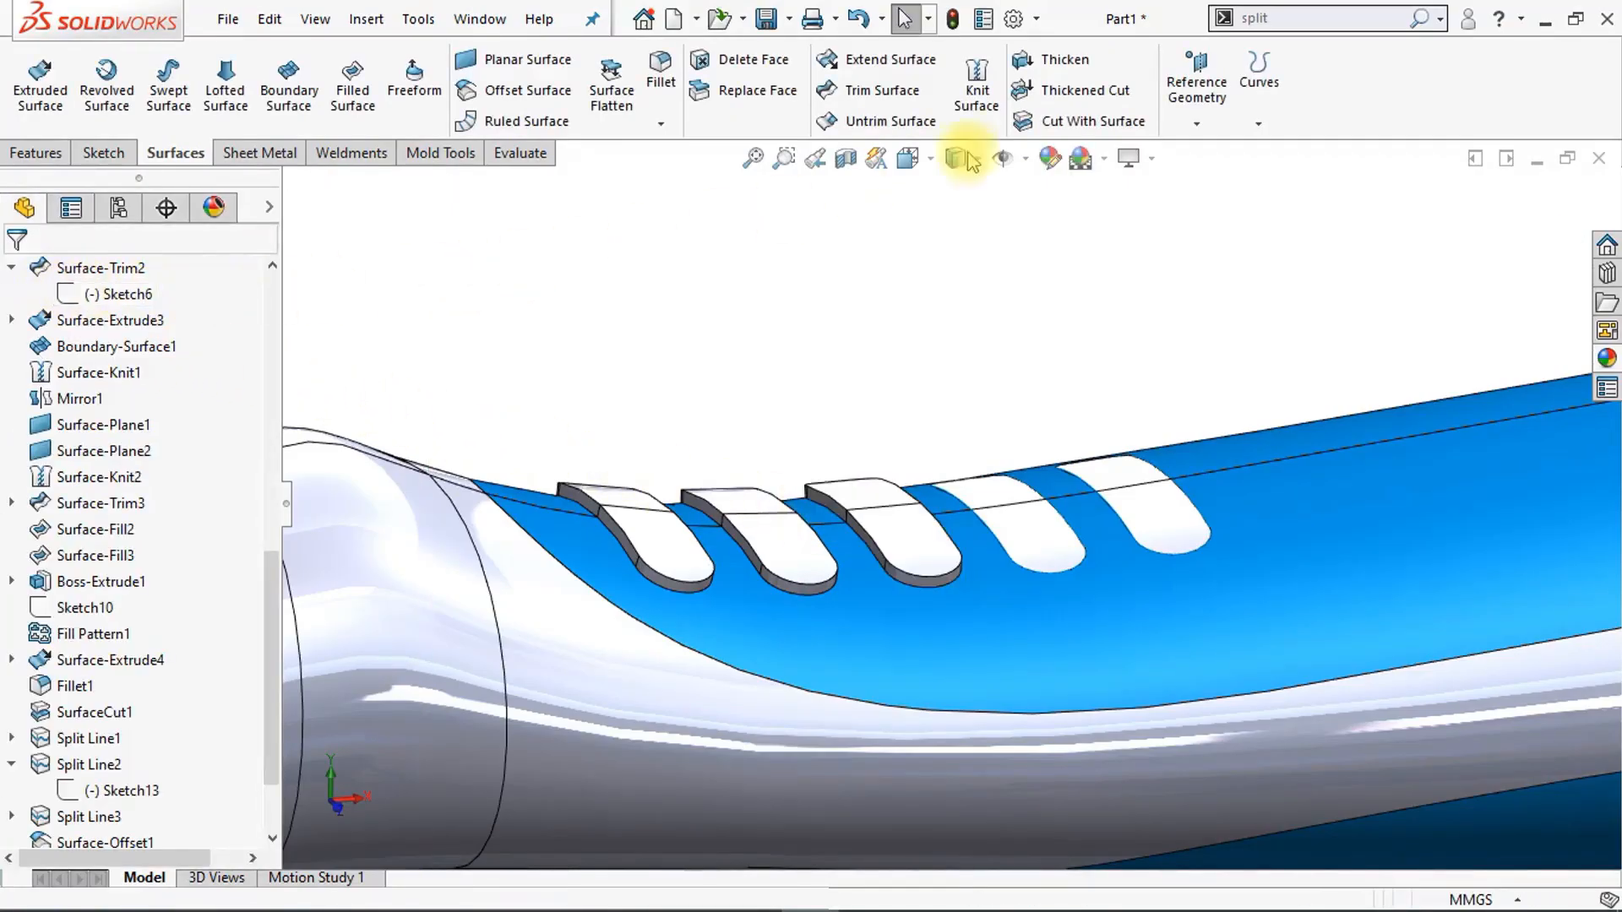
Step: Thicken the fourth and fifth slot surfaces from the neck by 0.25 mm each, merging the results
{"action": "left_click", "coordinate": [1083, 65]}
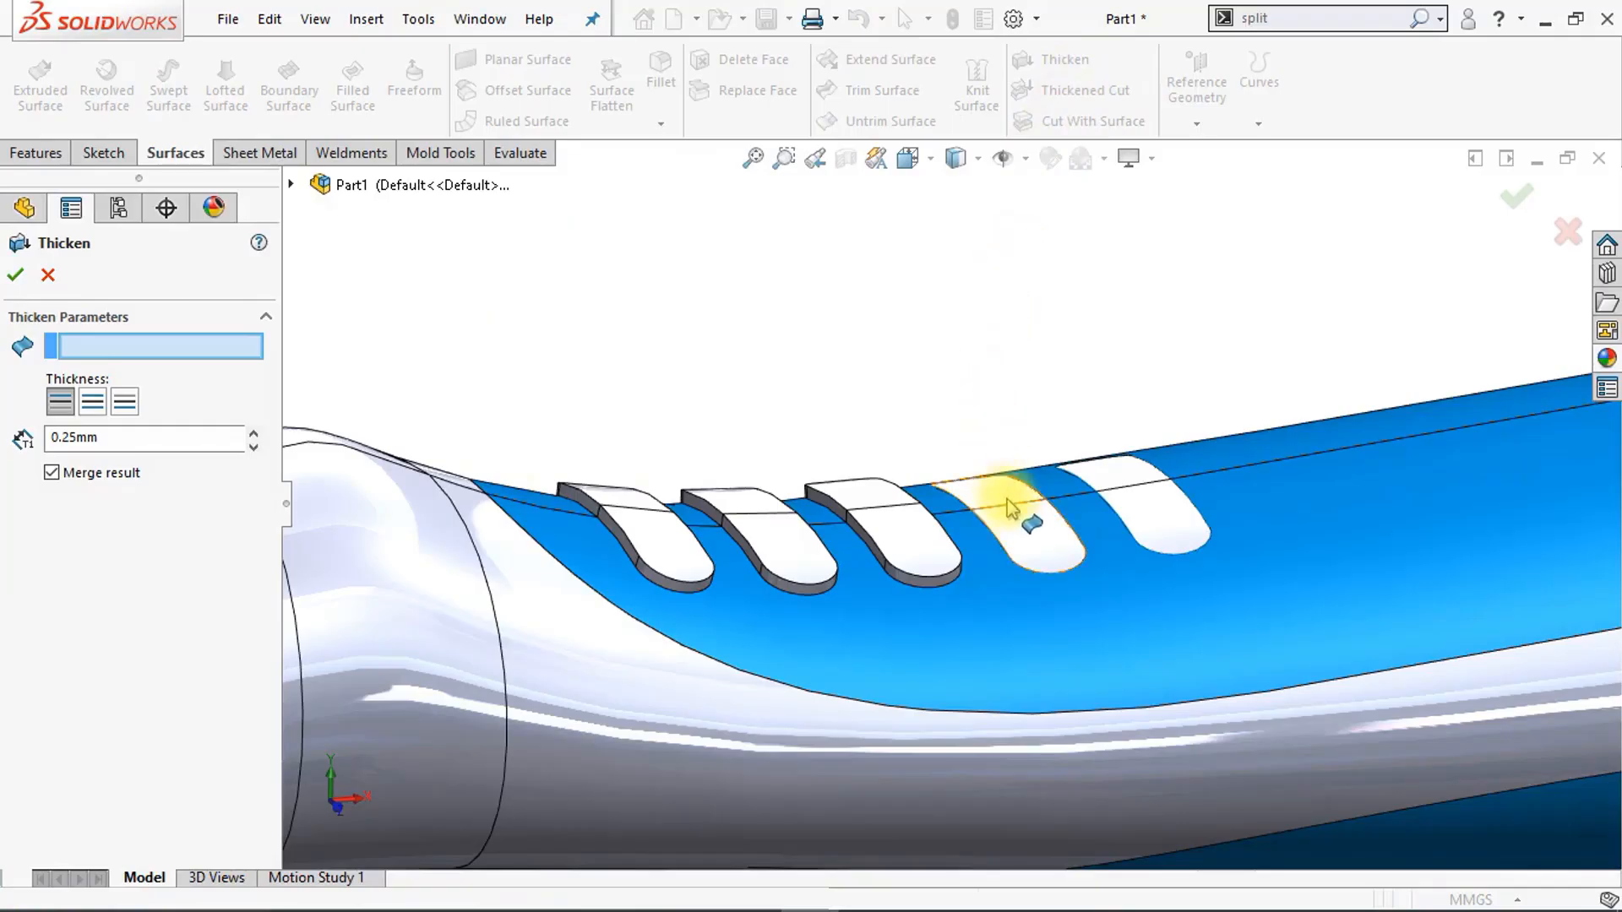
{"action": "left_click", "coordinate": [1025, 531]}
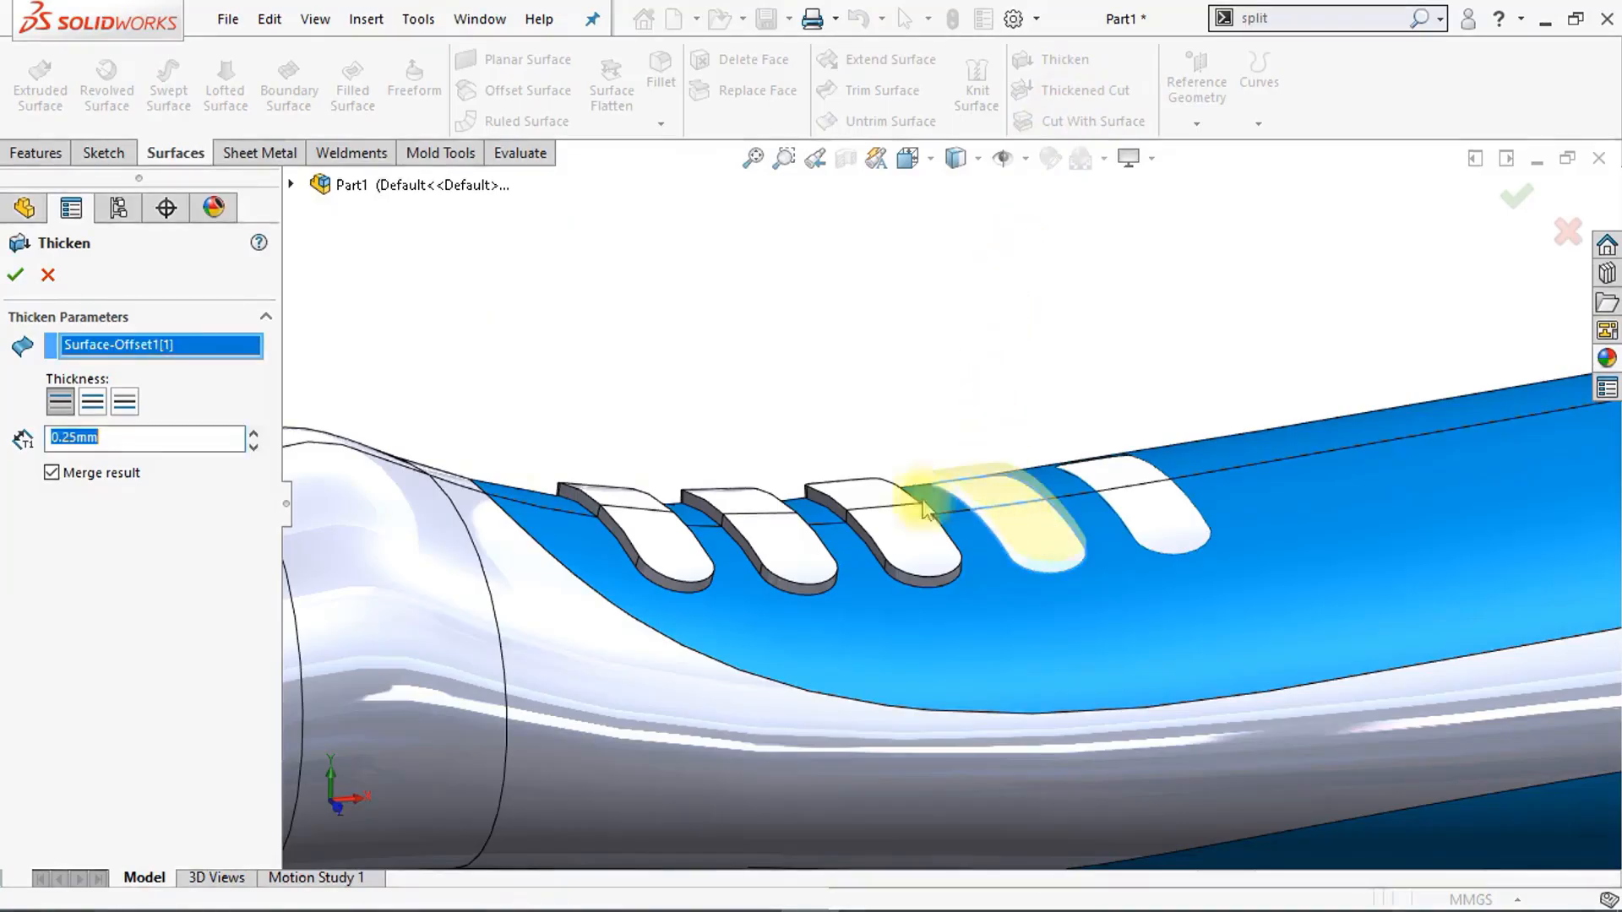
{"action": "left_click", "coordinate": [16, 274]}
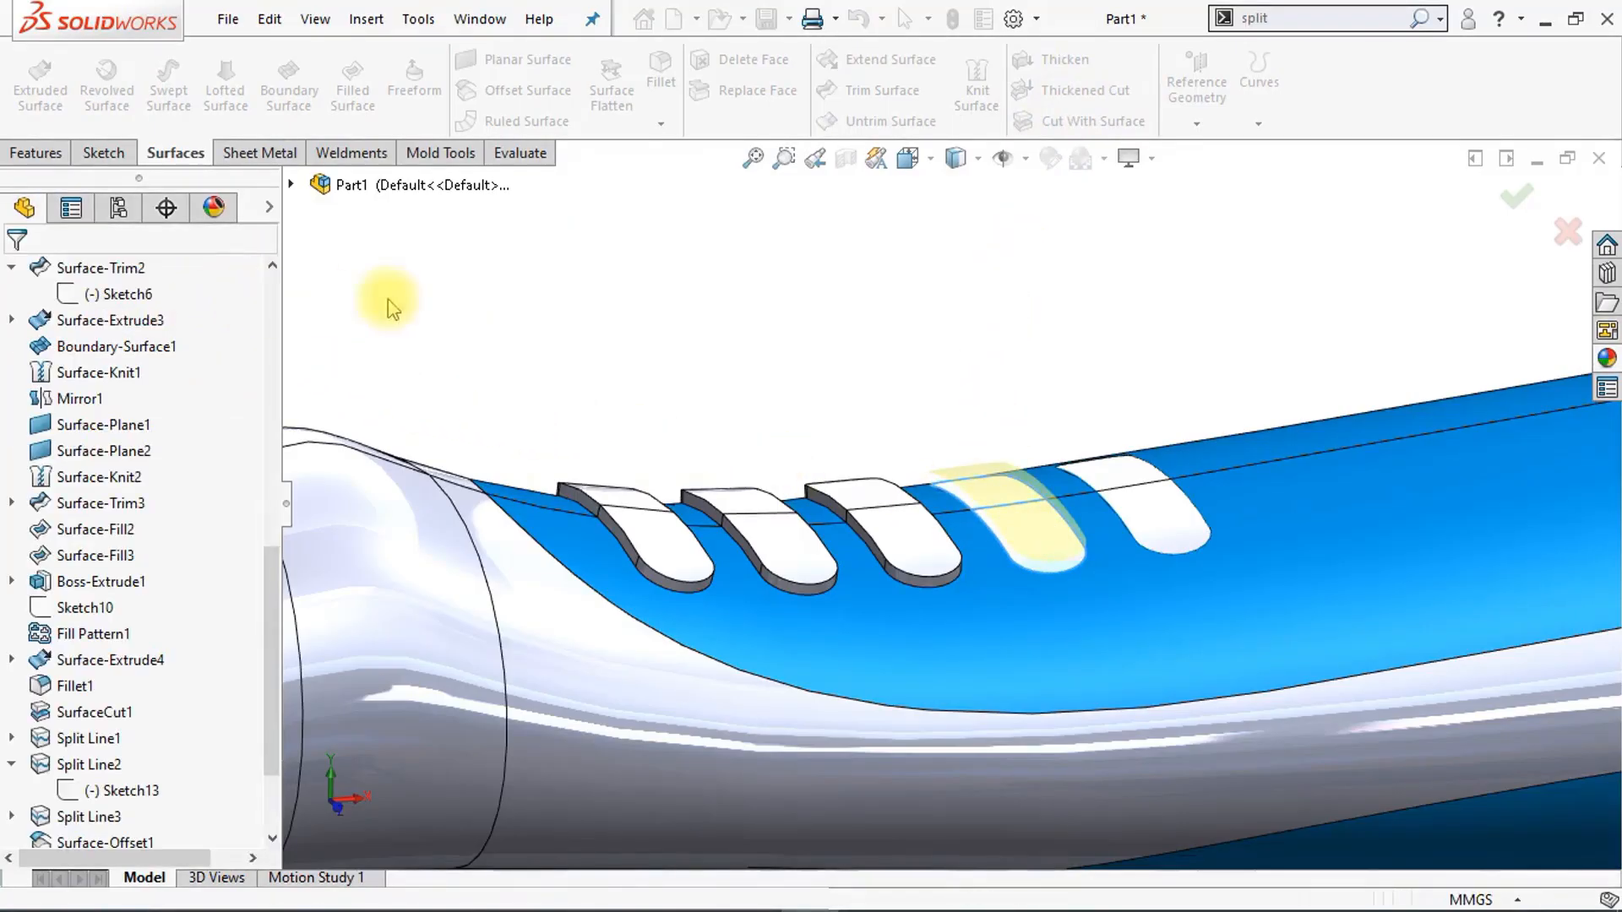
{"action": "left_click", "coordinate": [1095, 72]}
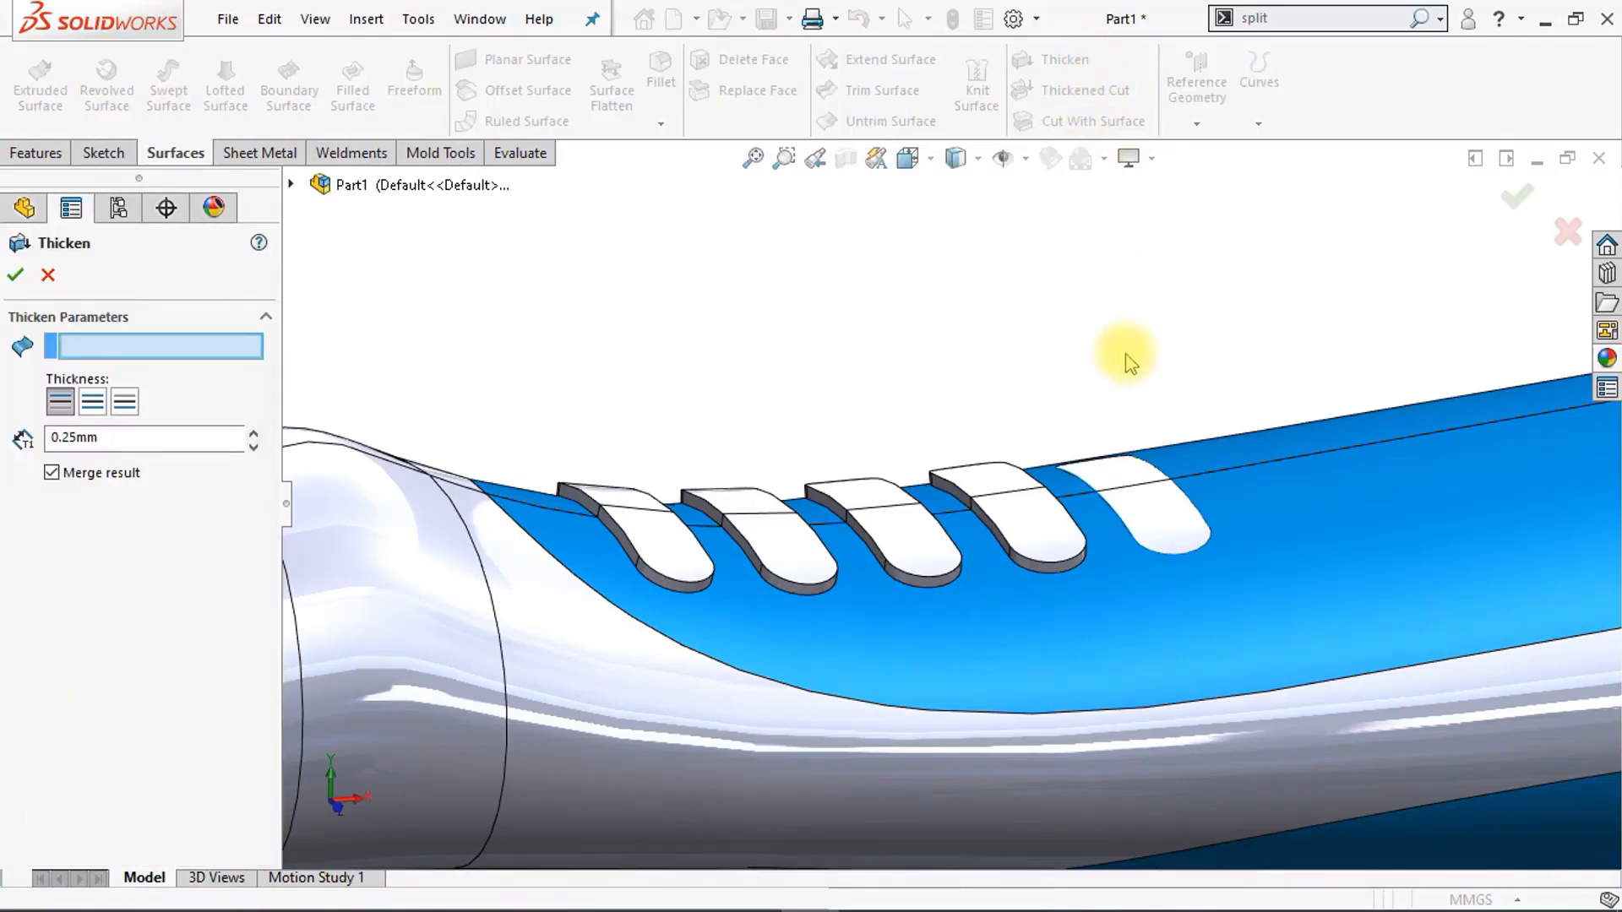
{"action": "left_click", "coordinate": [1166, 517]}
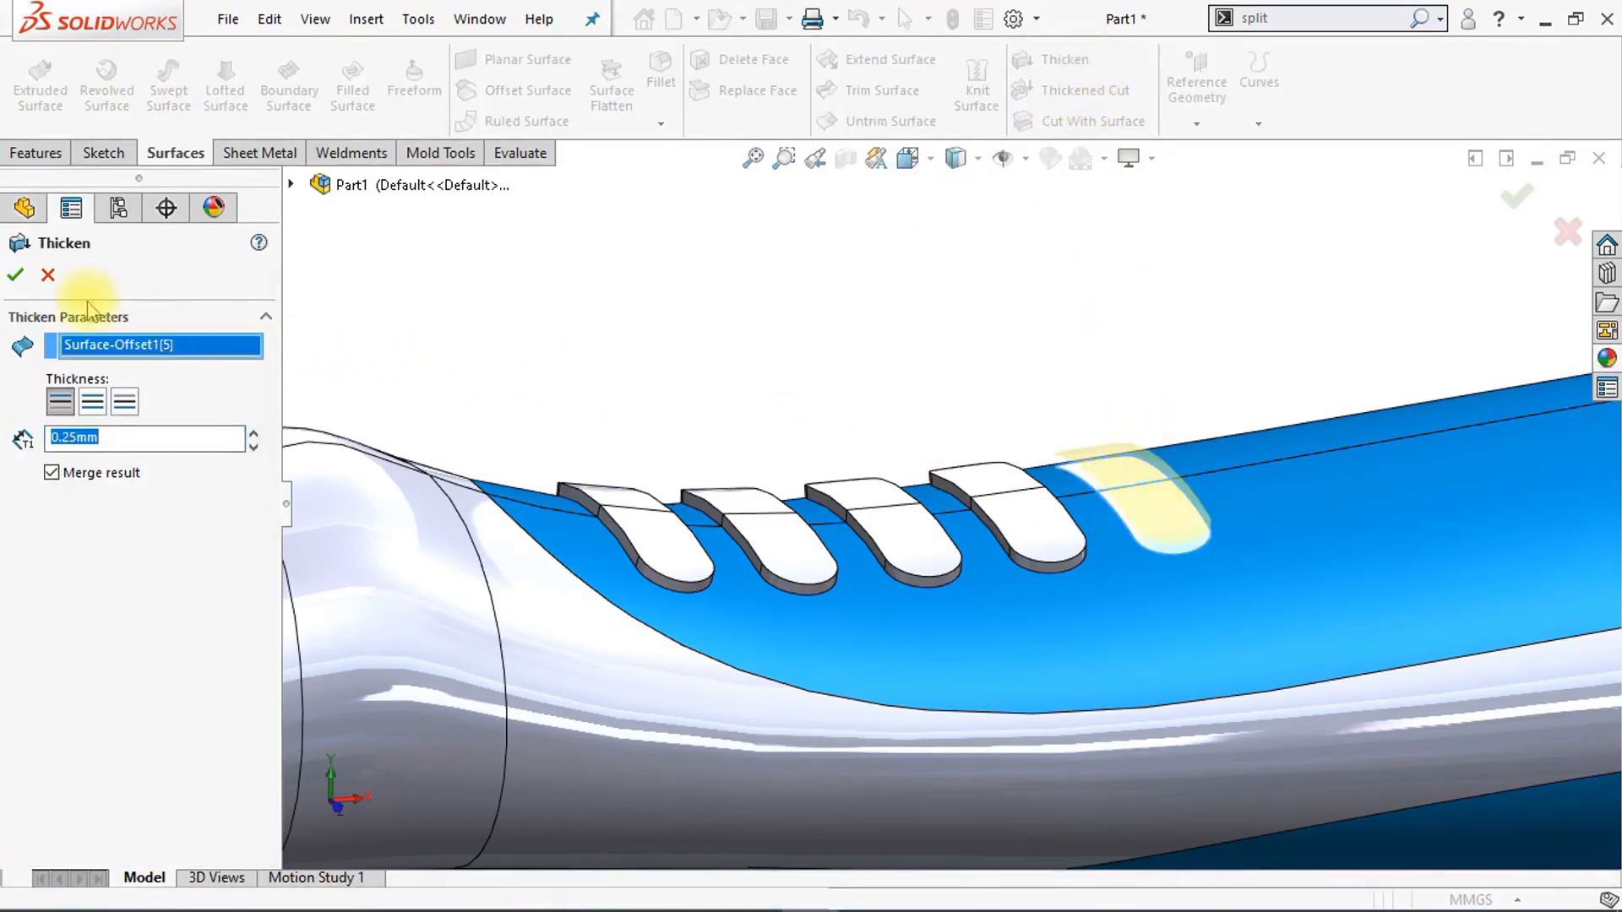
{"action": "left_click", "coordinate": [18, 277]}
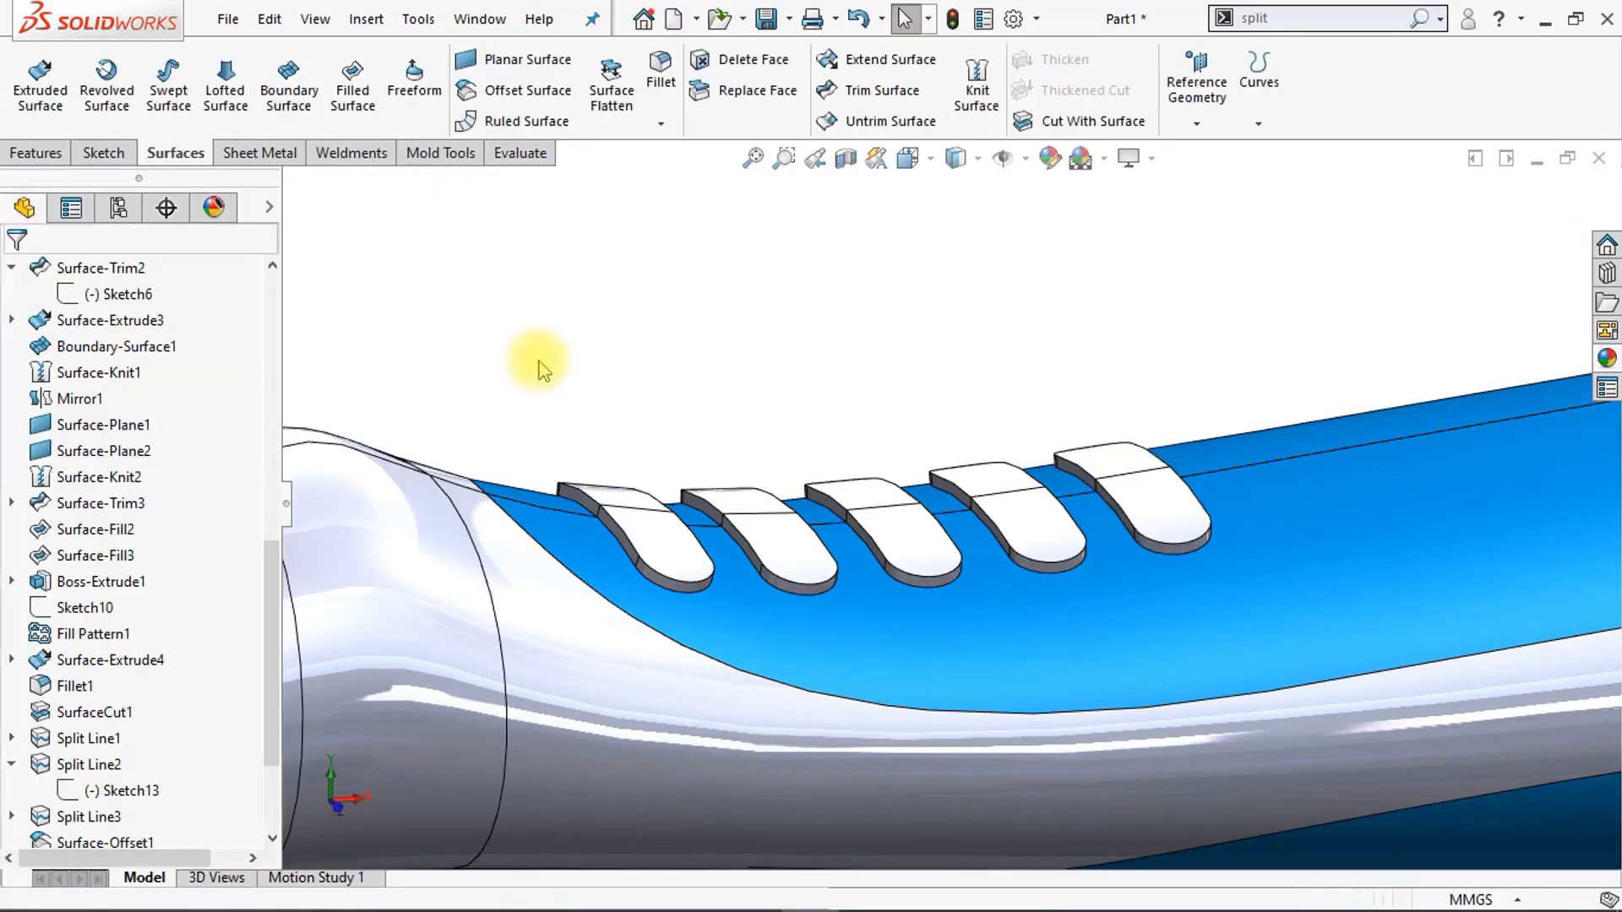
Step: Fillet the top faces of all five raised grip ribs with a symmetric 1 mm radius and tangent propagation
{"action": "left_click", "coordinate": [662, 94]}
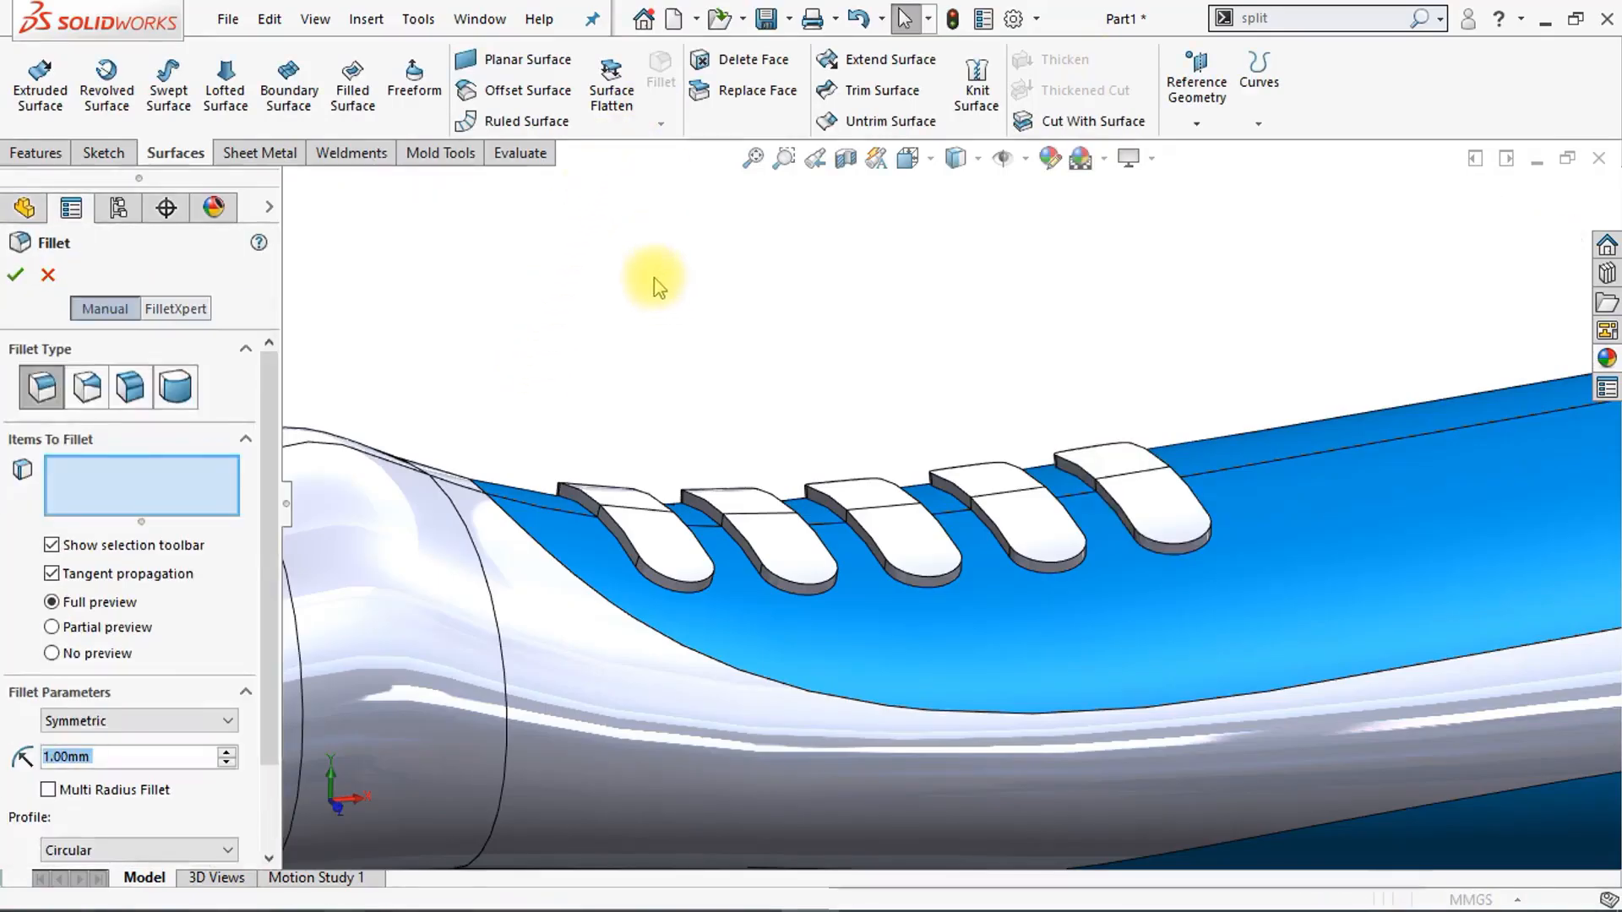
{"action": "type", "text": "1"}
{"action": "key", "text": "Return"}
{"action": "mouse_move", "coordinate": [670, 562]}
{"action": "middle_mouse_down"}
{"action": "mouse_move", "coordinate": [840, 482]}
{"action": "mouse_move", "coordinate": [688, 580]}
{"action": "mouse_move", "coordinate": [642, 568]}
{"action": "middle_mouse_up"}
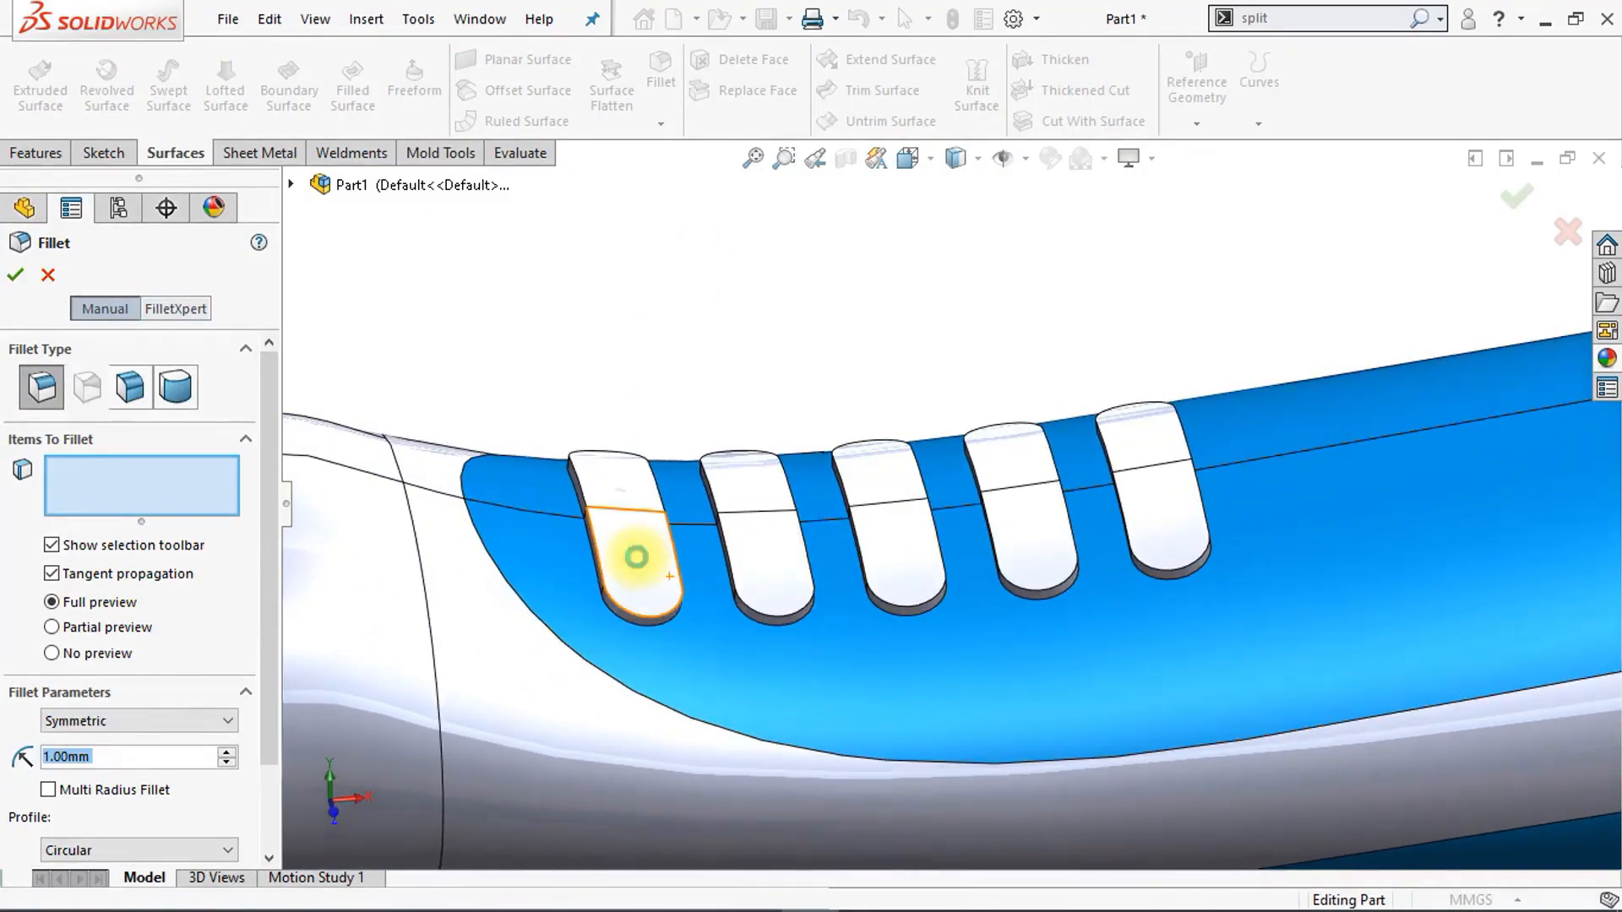
{"action": "left_click", "coordinate": [643, 568]}
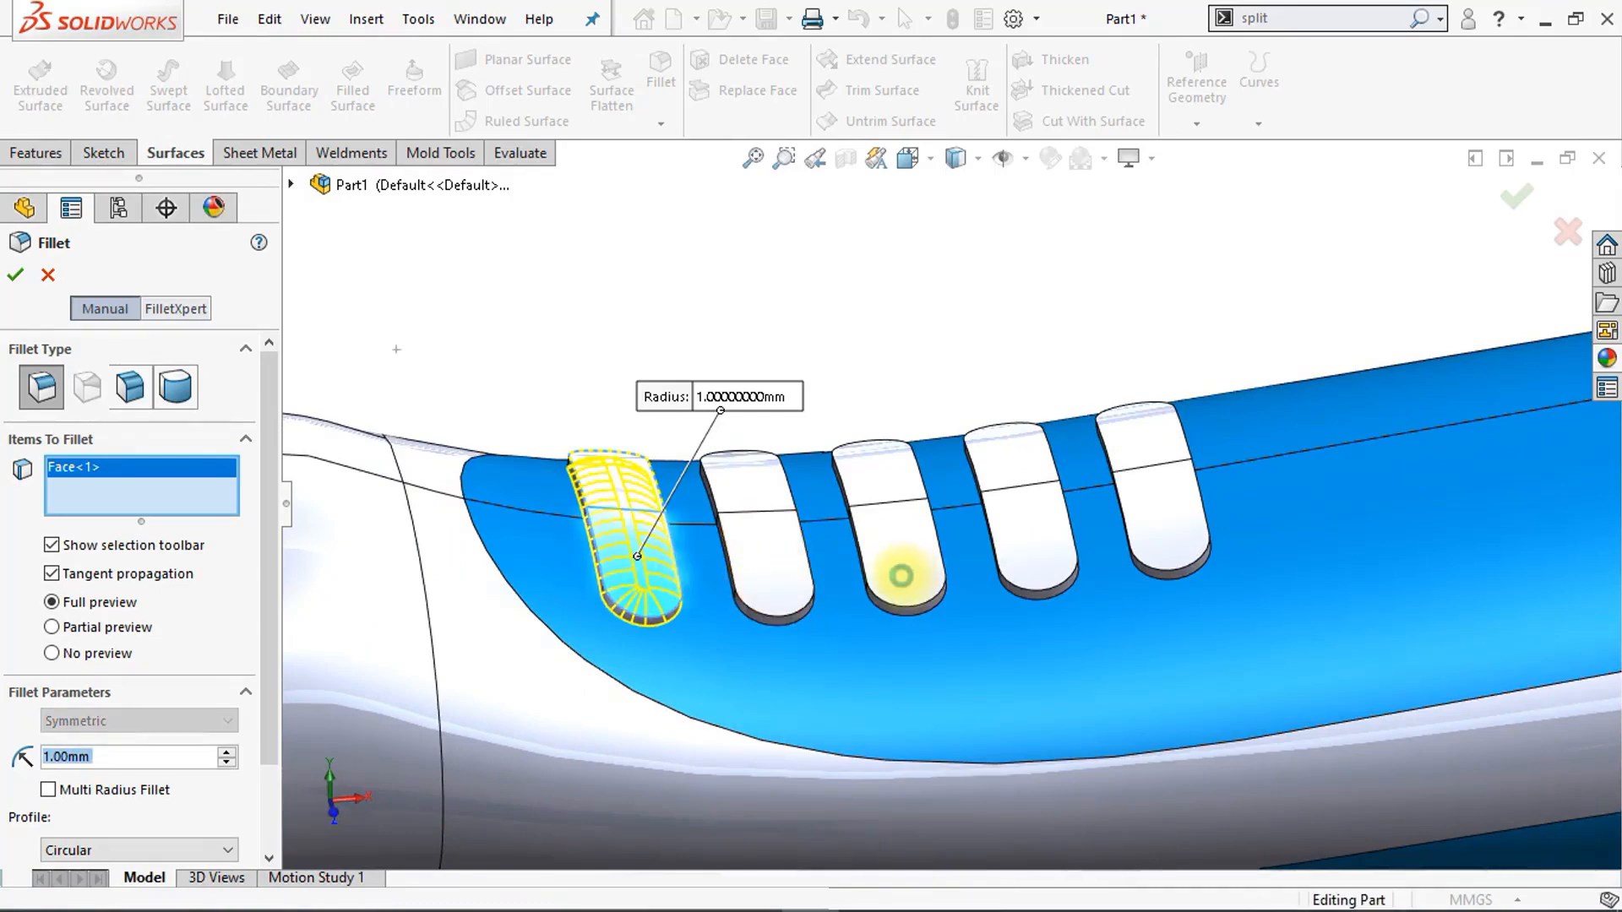
{"action": "left_click", "coordinate": [758, 575]}
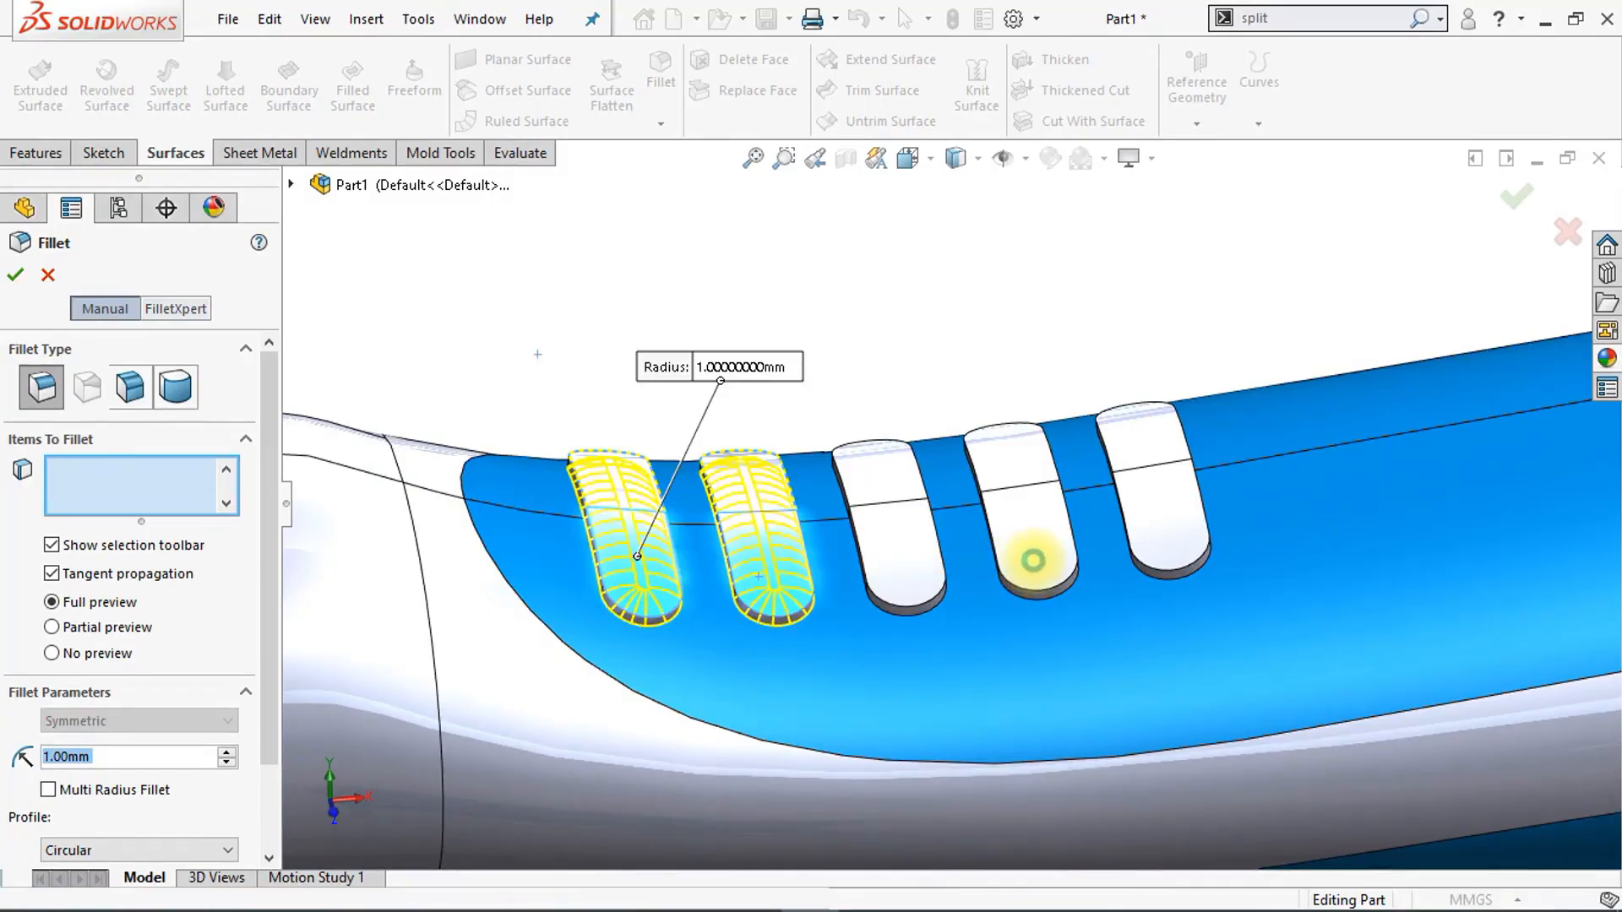
{"action": "left_click", "coordinate": [1046, 555]}
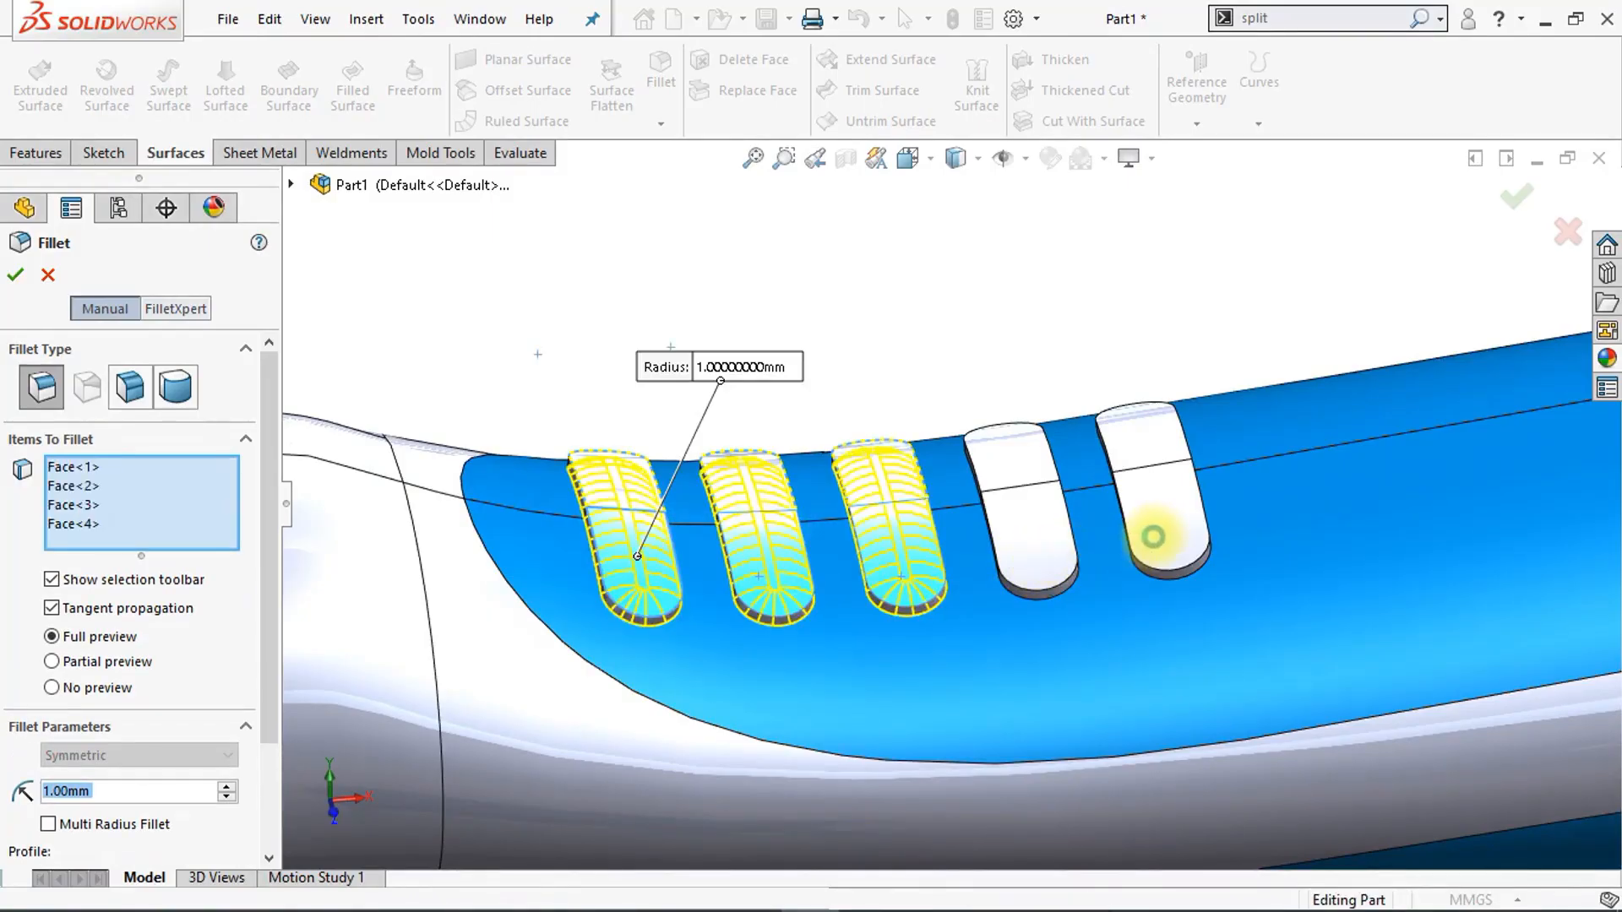
{"action": "left_click", "coordinate": [1160, 532]}
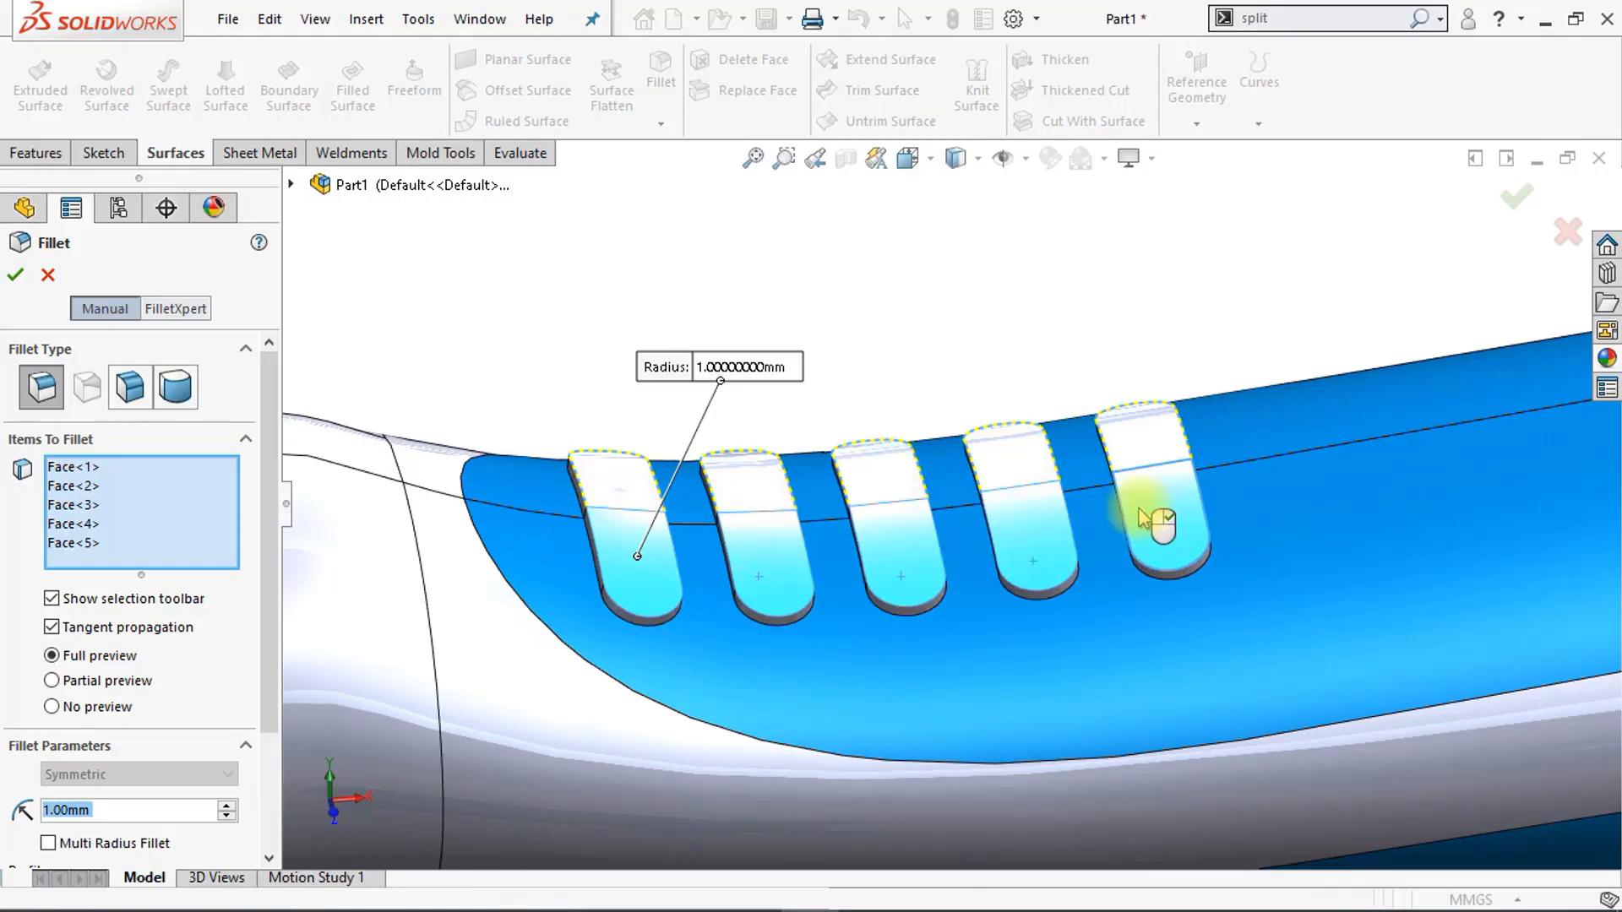
{"action": "left_click", "coordinate": [17, 275]}
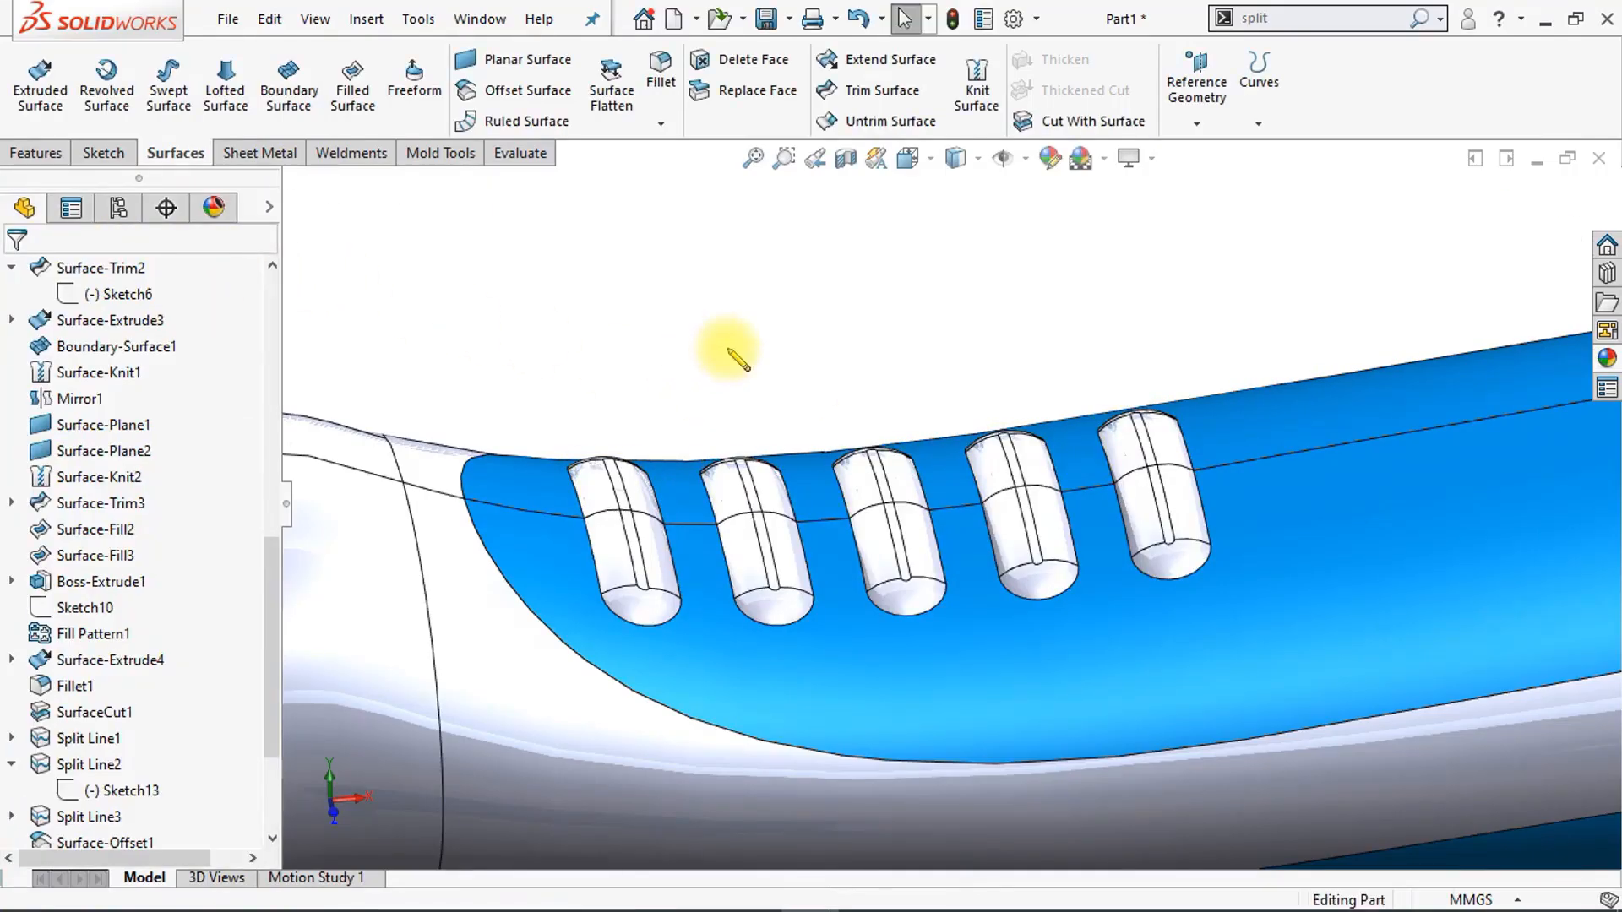
Step: Apply the cream satin finish plastic appearance from the Plastic Satin Finish collection to the whole part
{"action": "scroll", "coordinate": [738, 359], "scroll_direction": "up", "scroll_amount": 5}
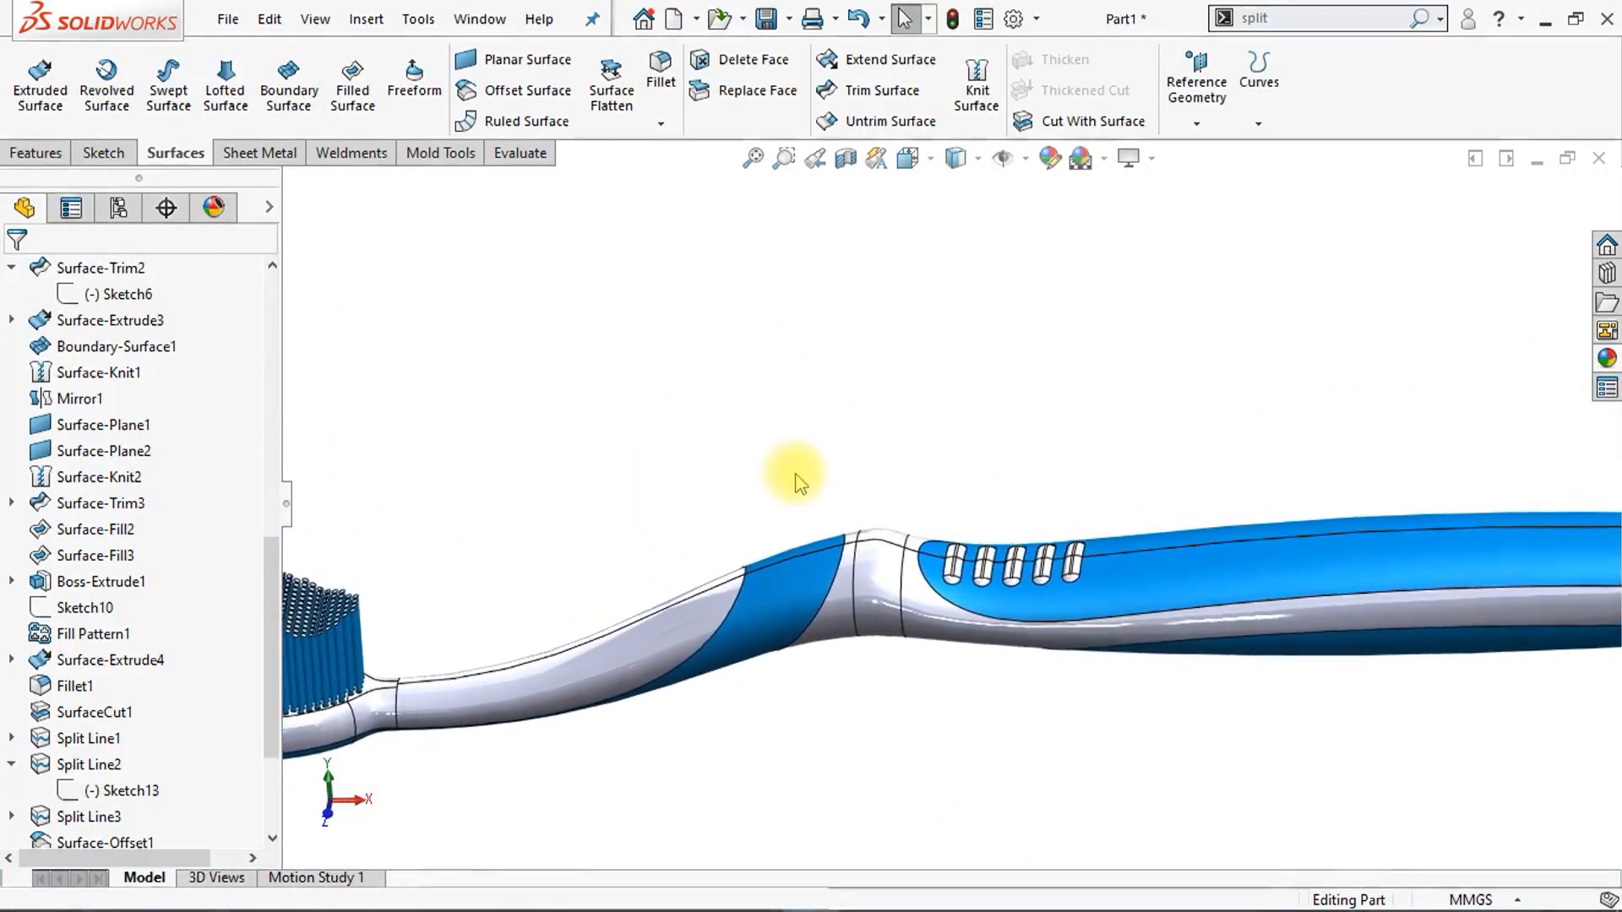
{"action": "scroll", "coordinate": [790, 507], "scroll_direction": "down", "scroll_amount": 2}
{"action": "left_click", "coordinate": [881, 568]}
{"action": "right_click", "coordinate": [881, 568]}
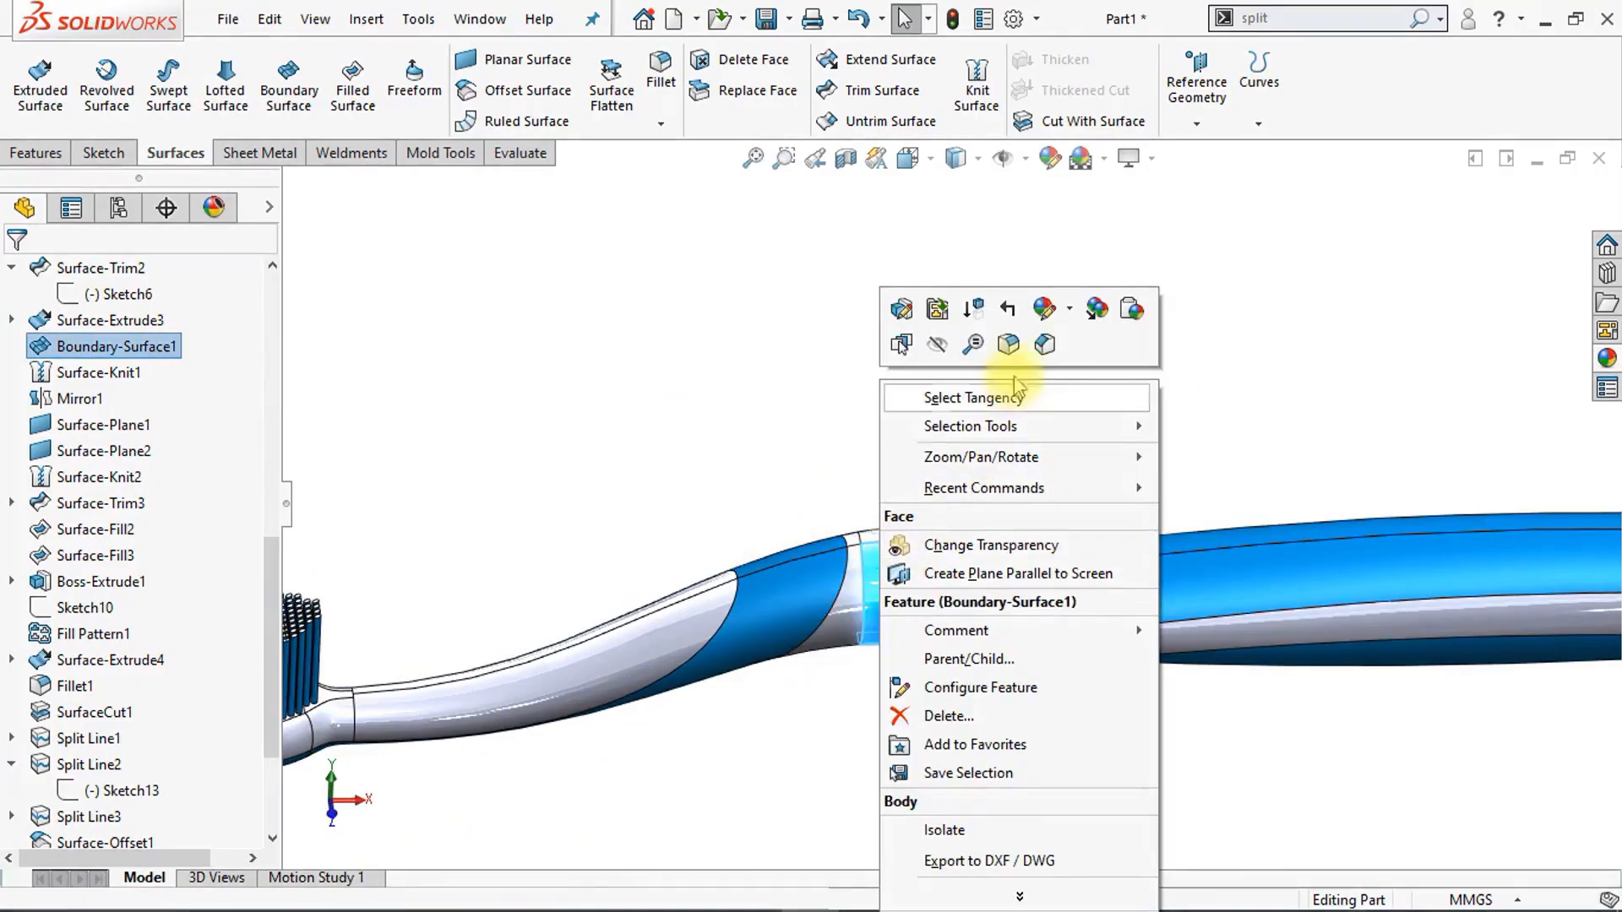
{"action": "left_click", "coordinate": [1069, 314]}
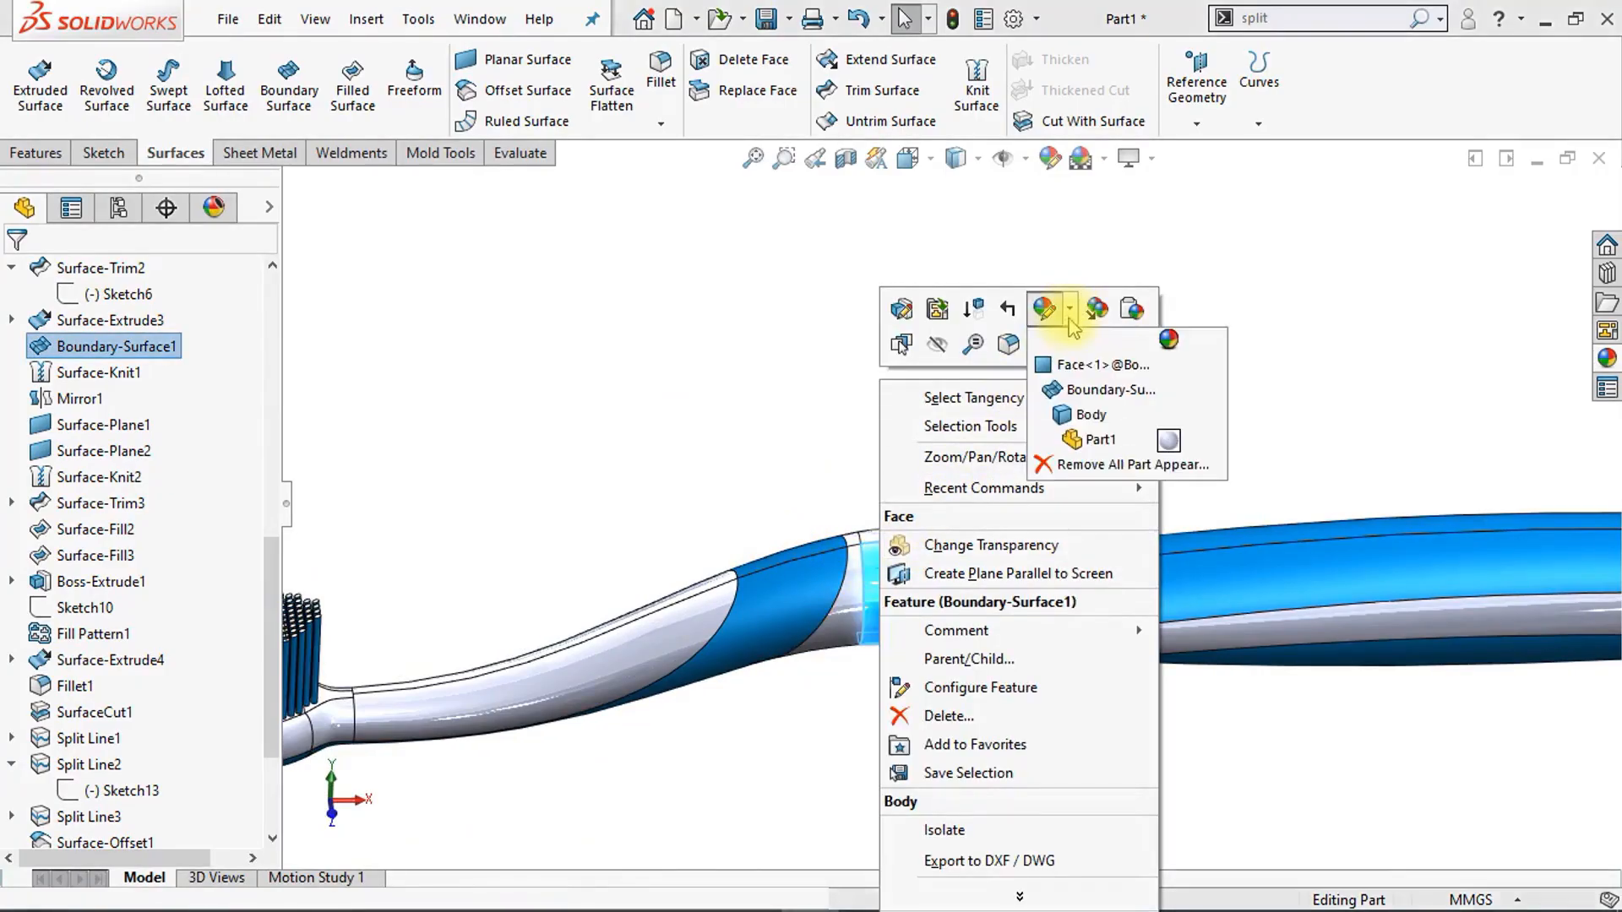
{"action": "left_click", "coordinate": [1096, 440]}
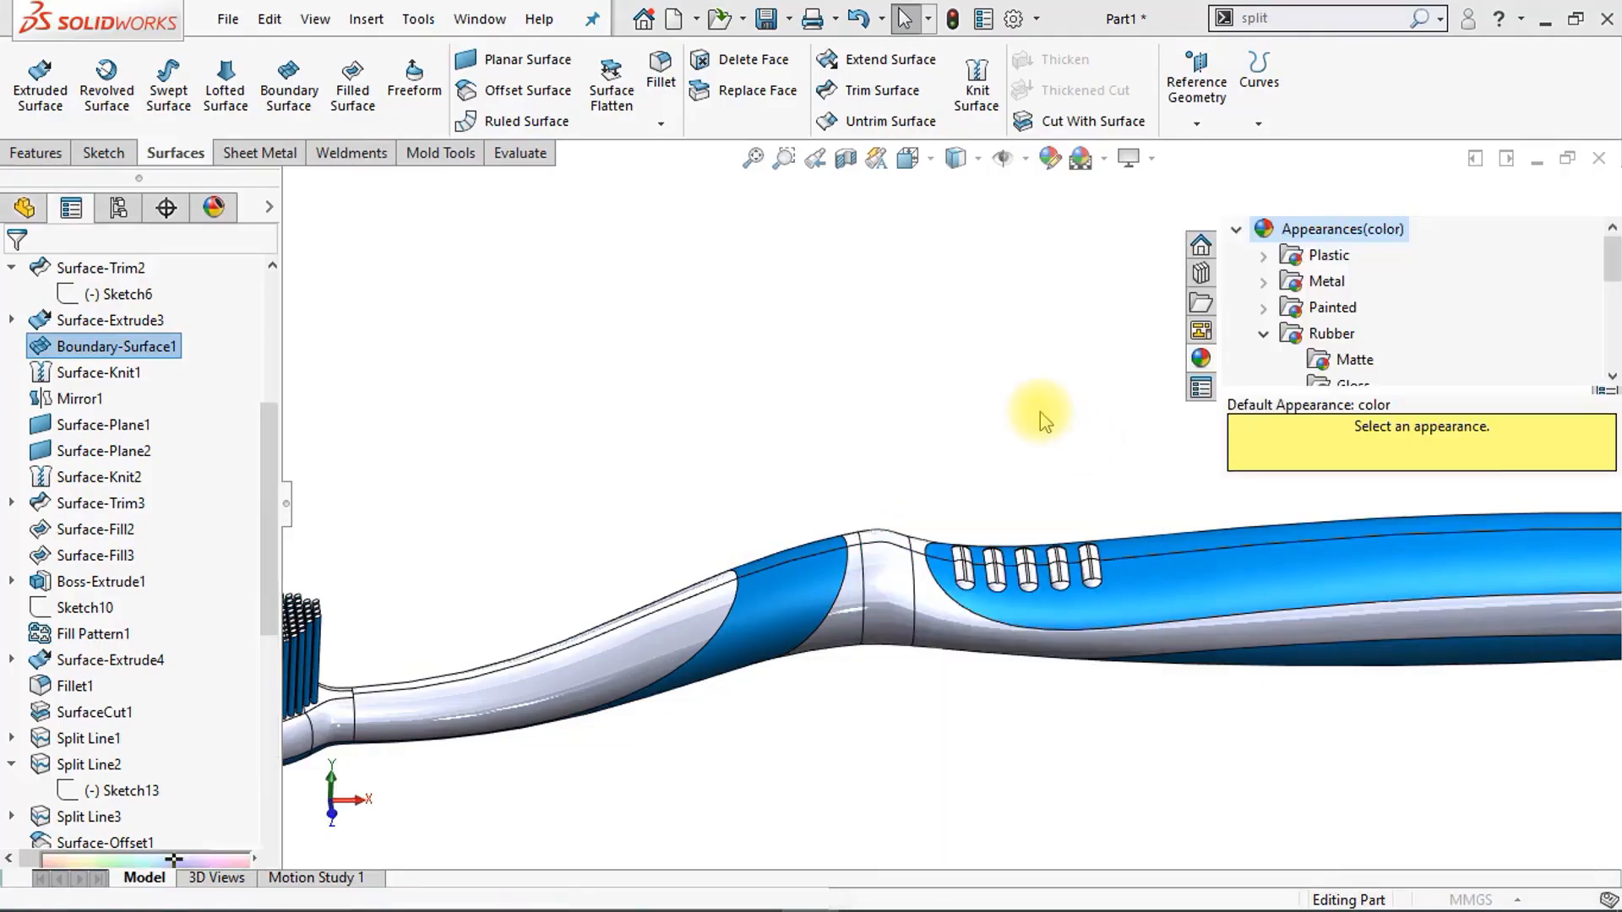
{"action": "left_click", "coordinate": [1265, 256]}
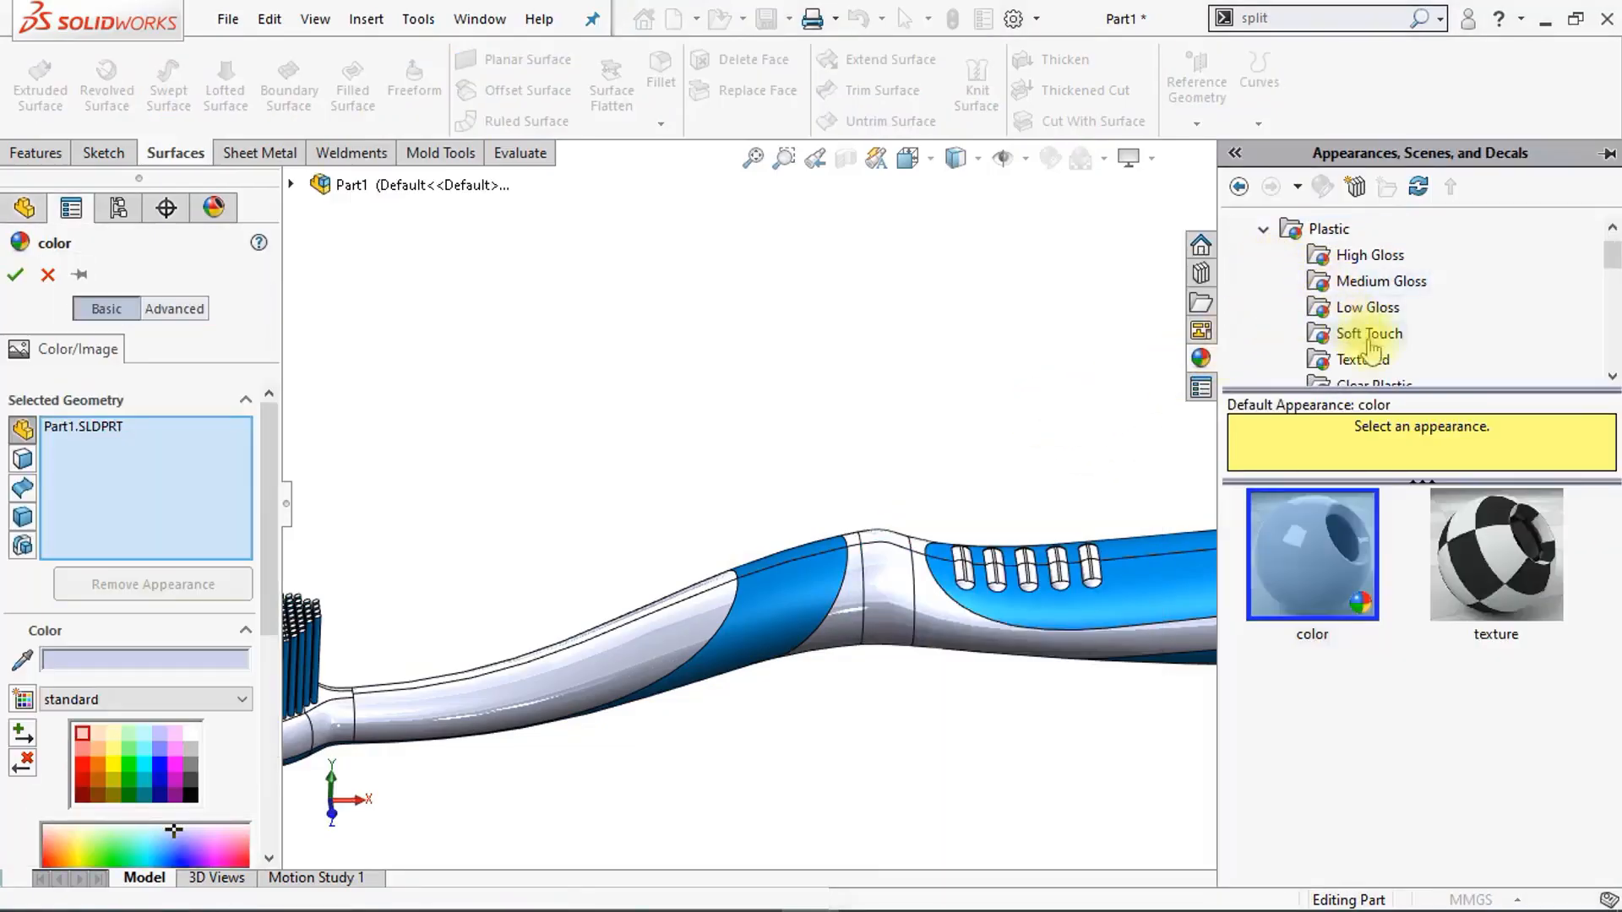
{"action": "left_click", "coordinate": [1612, 377]}
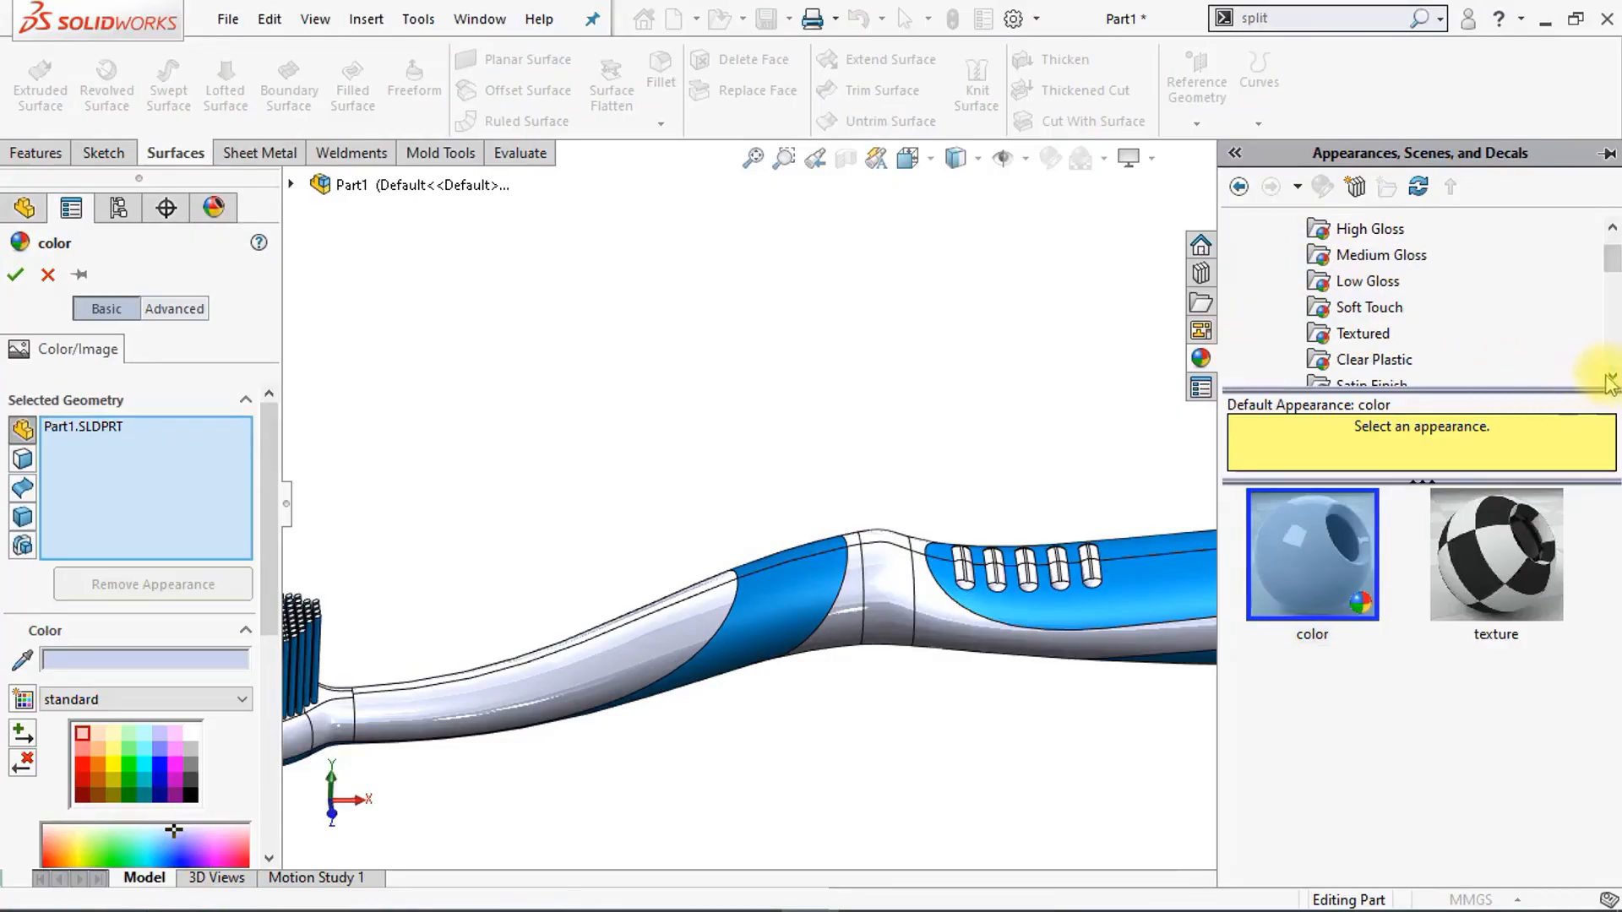
{"action": "left_click", "coordinate": [1610, 378]}
{"action": "left_click", "coordinate": [1375, 360]}
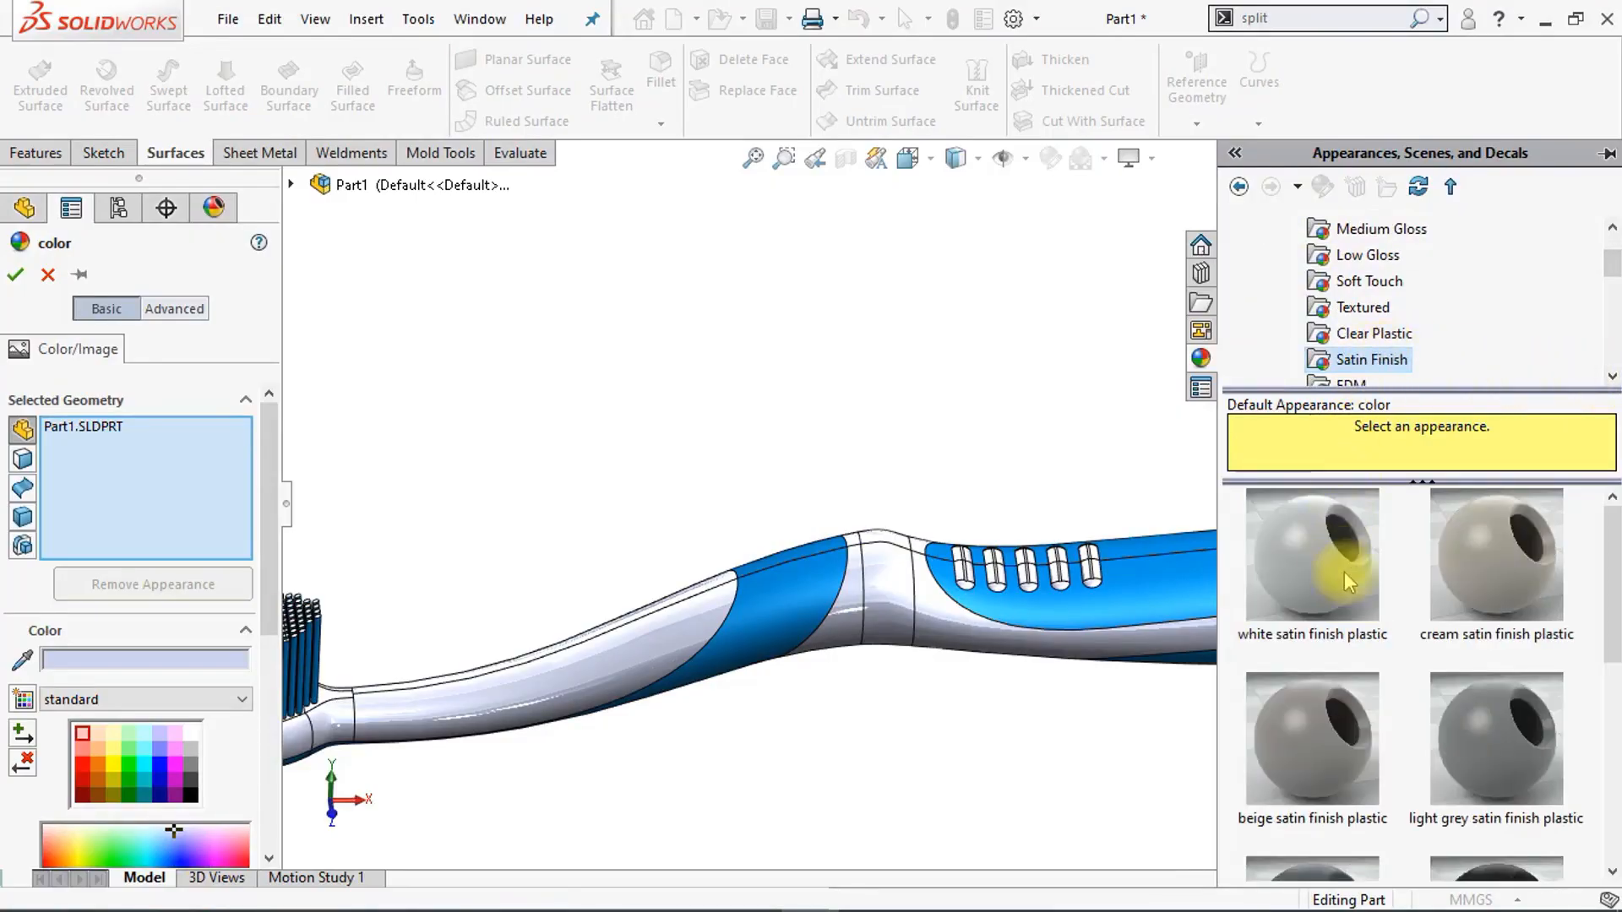
{"action": "left_click", "coordinate": [1462, 567]}
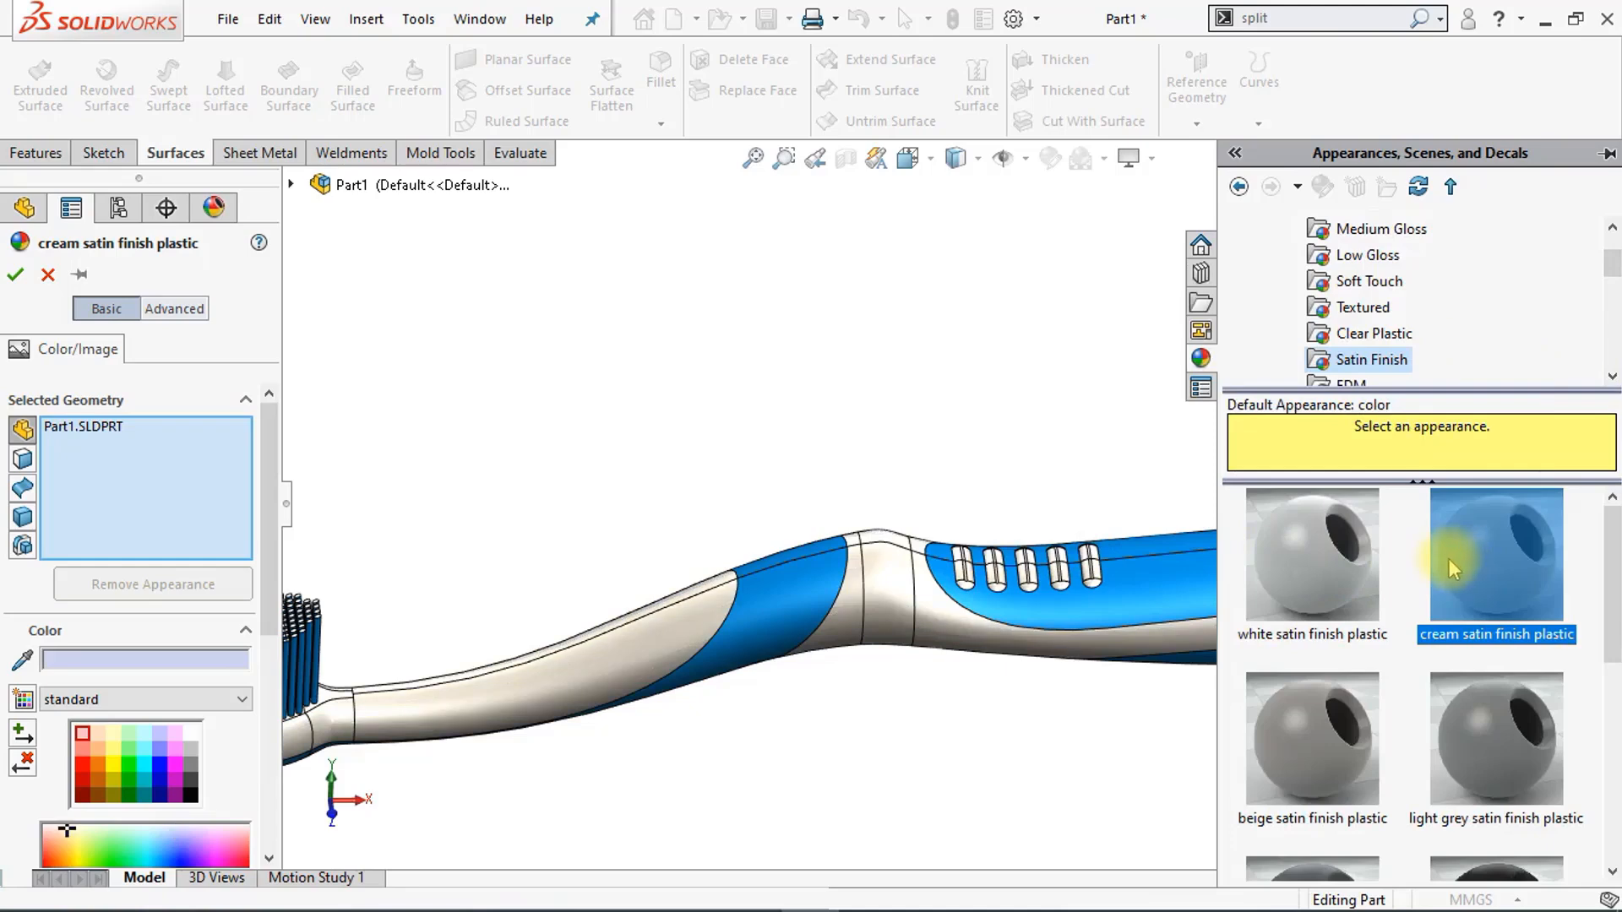
{"action": "left_click_drag", "start_coordinate": [272, 464], "coordinate": [275, 517]}
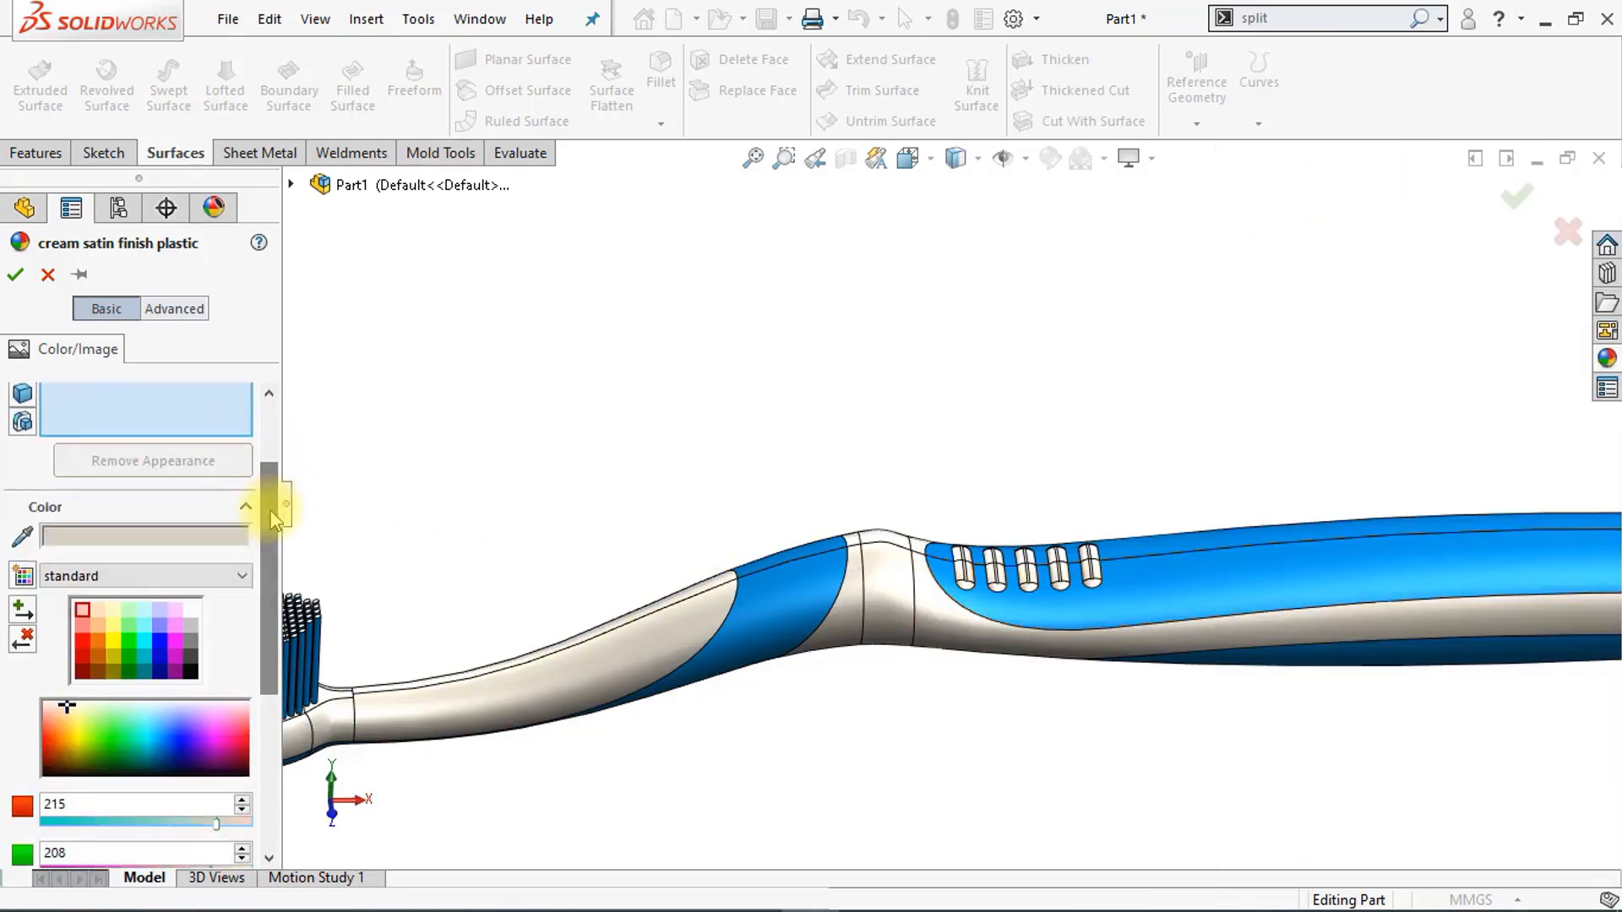
{"action": "left_click", "coordinate": [11, 278]}
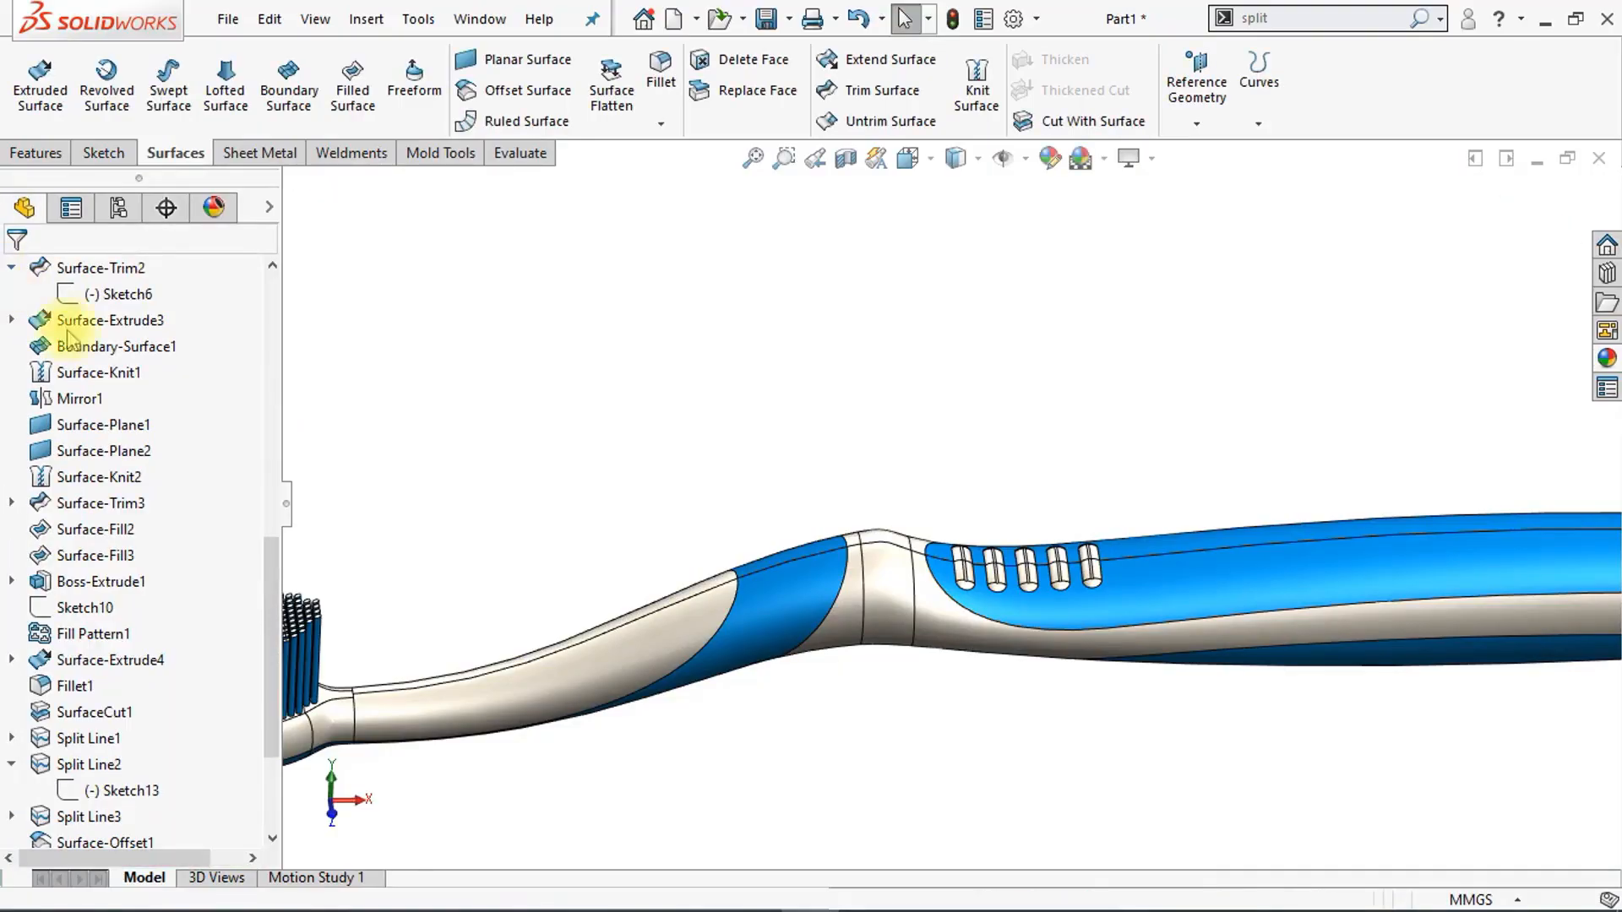
Step: Apply the Backdrop - Studio Room 2 scene from the Basic Scenes collection
{"action": "middle_click_drag", "start_coordinate": [659, 473], "coordinate": [958, 473]}
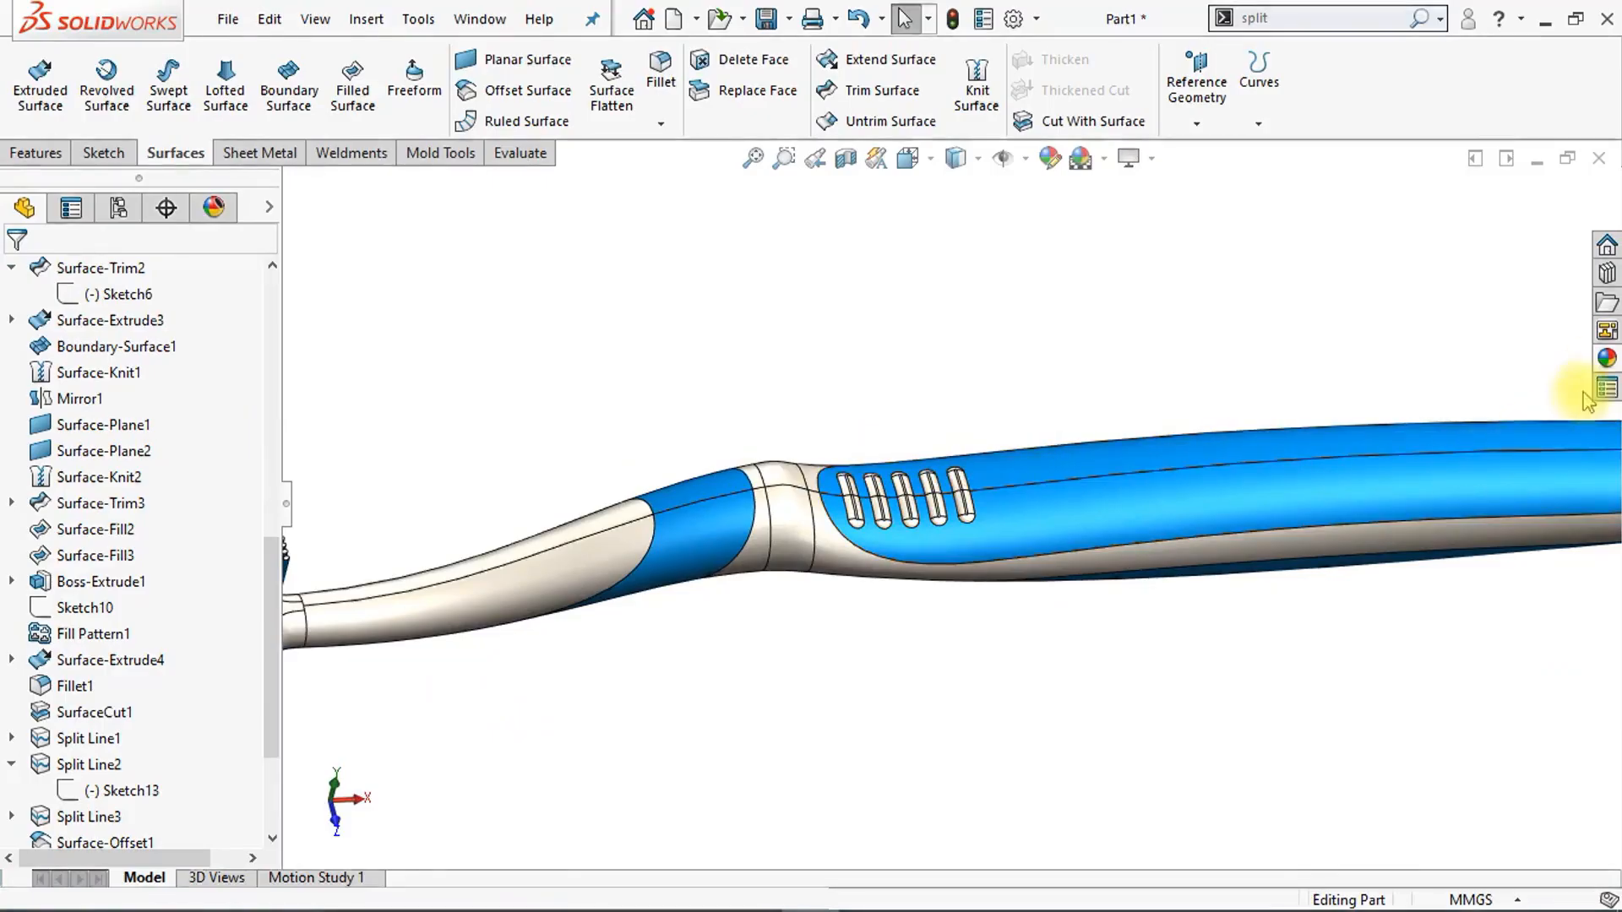
{"action": "left_click", "coordinate": [1606, 357]}
{"action": "double_click", "coordinate": [1329, 256]}
{"action": "left_click", "coordinate": [1235, 231]}
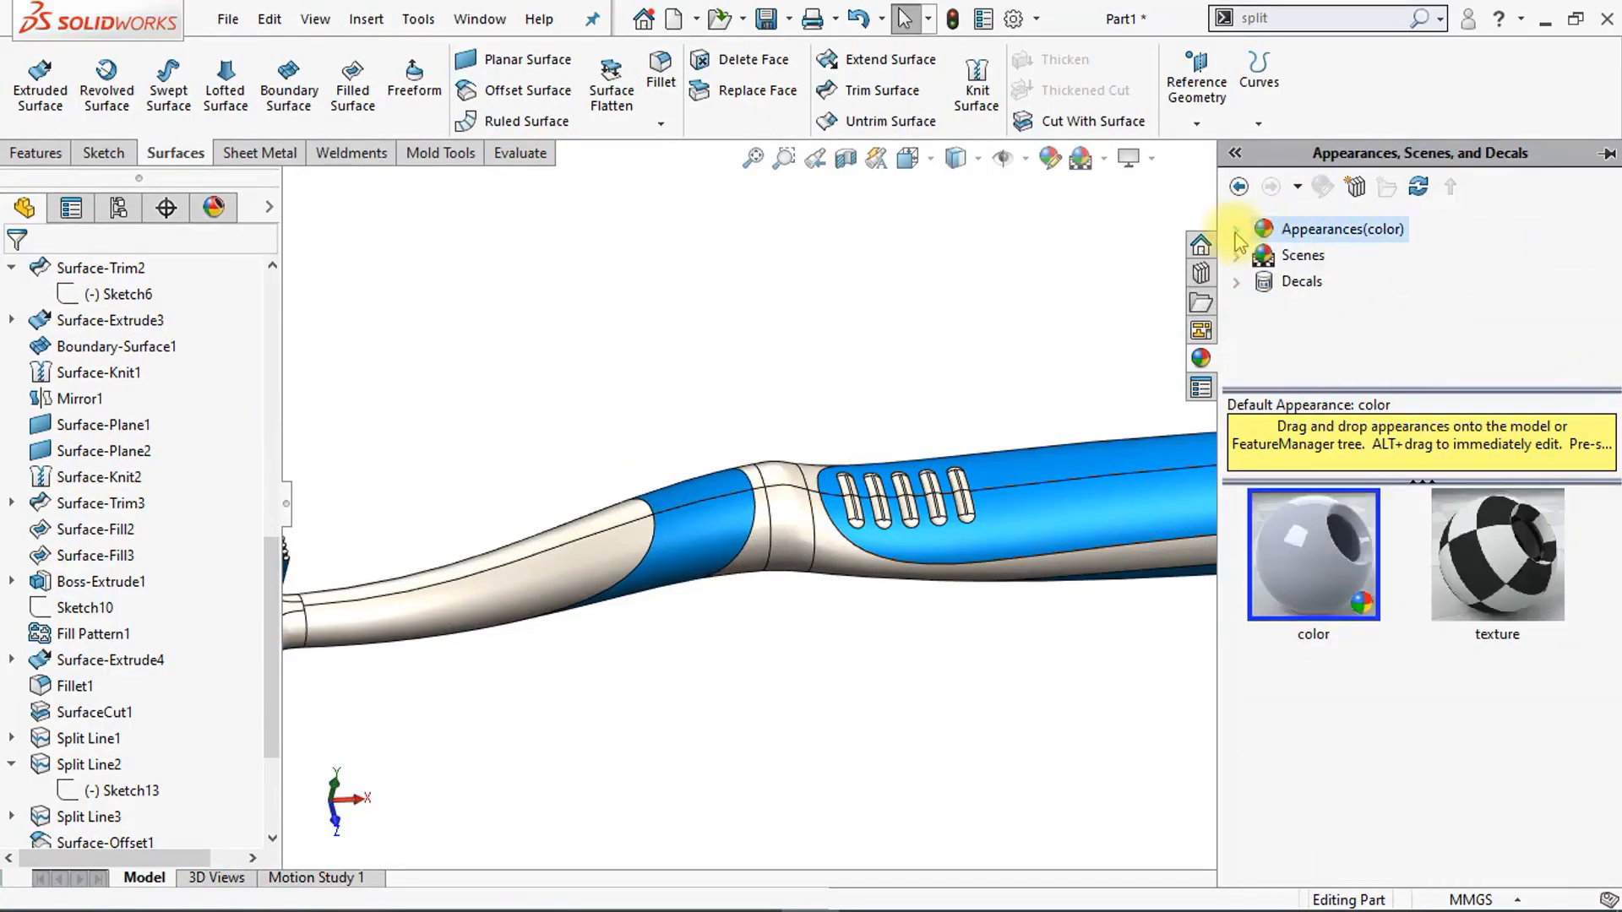
{"action": "left_click", "coordinate": [1236, 256]}
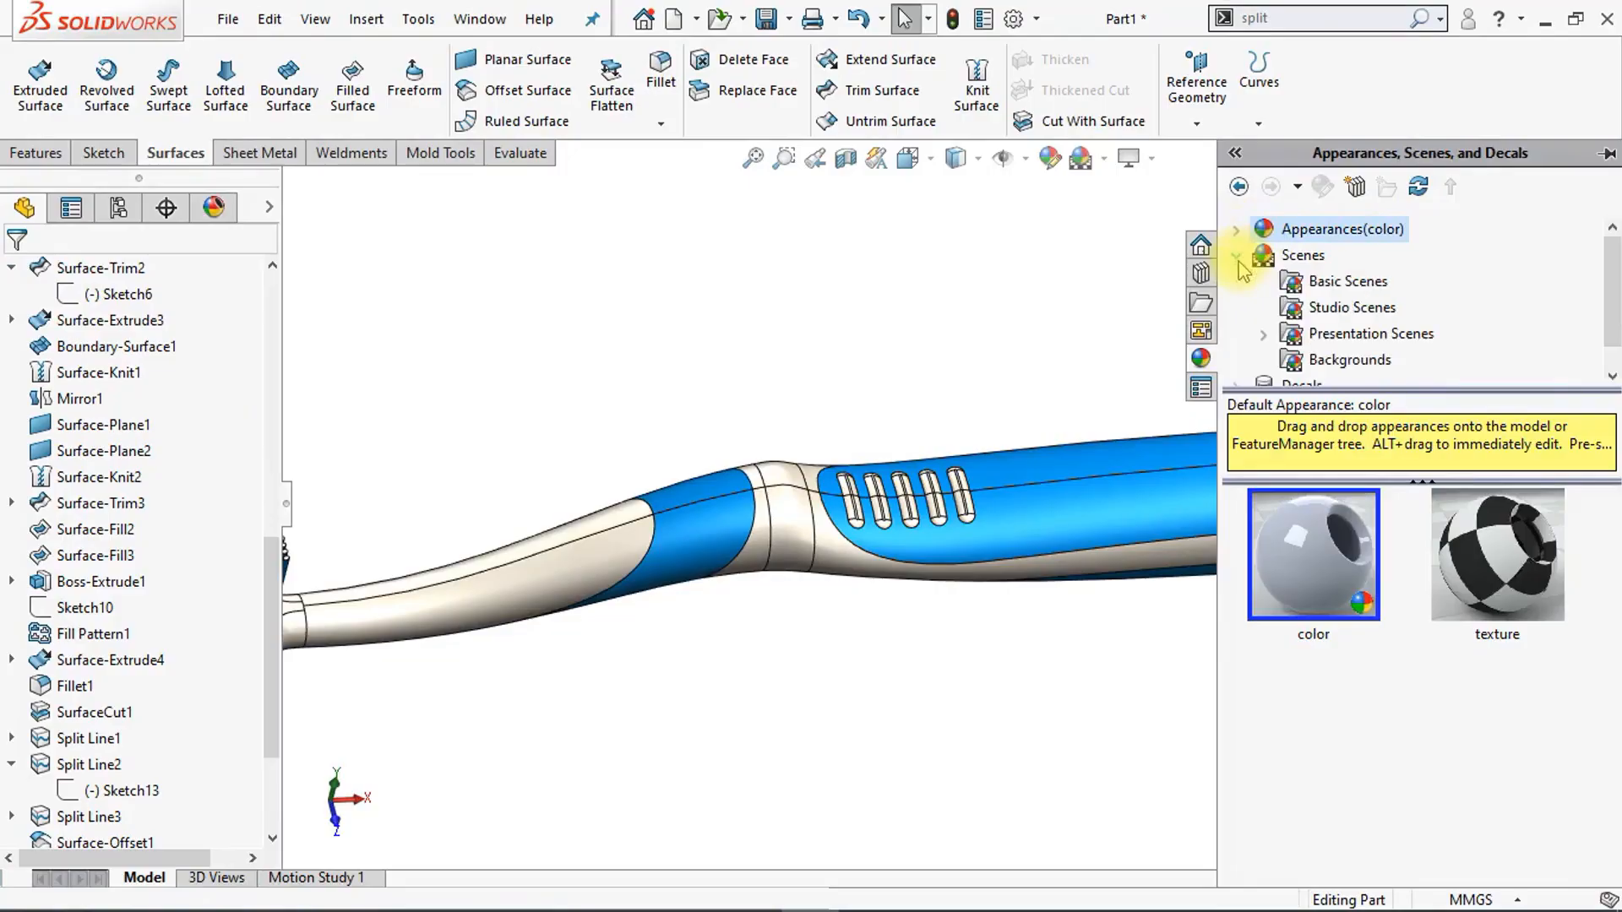
{"action": "left_click", "coordinate": [1322, 284]}
{"action": "left_click_drag", "start_coordinate": [1618, 575], "coordinate": [1608, 866]}
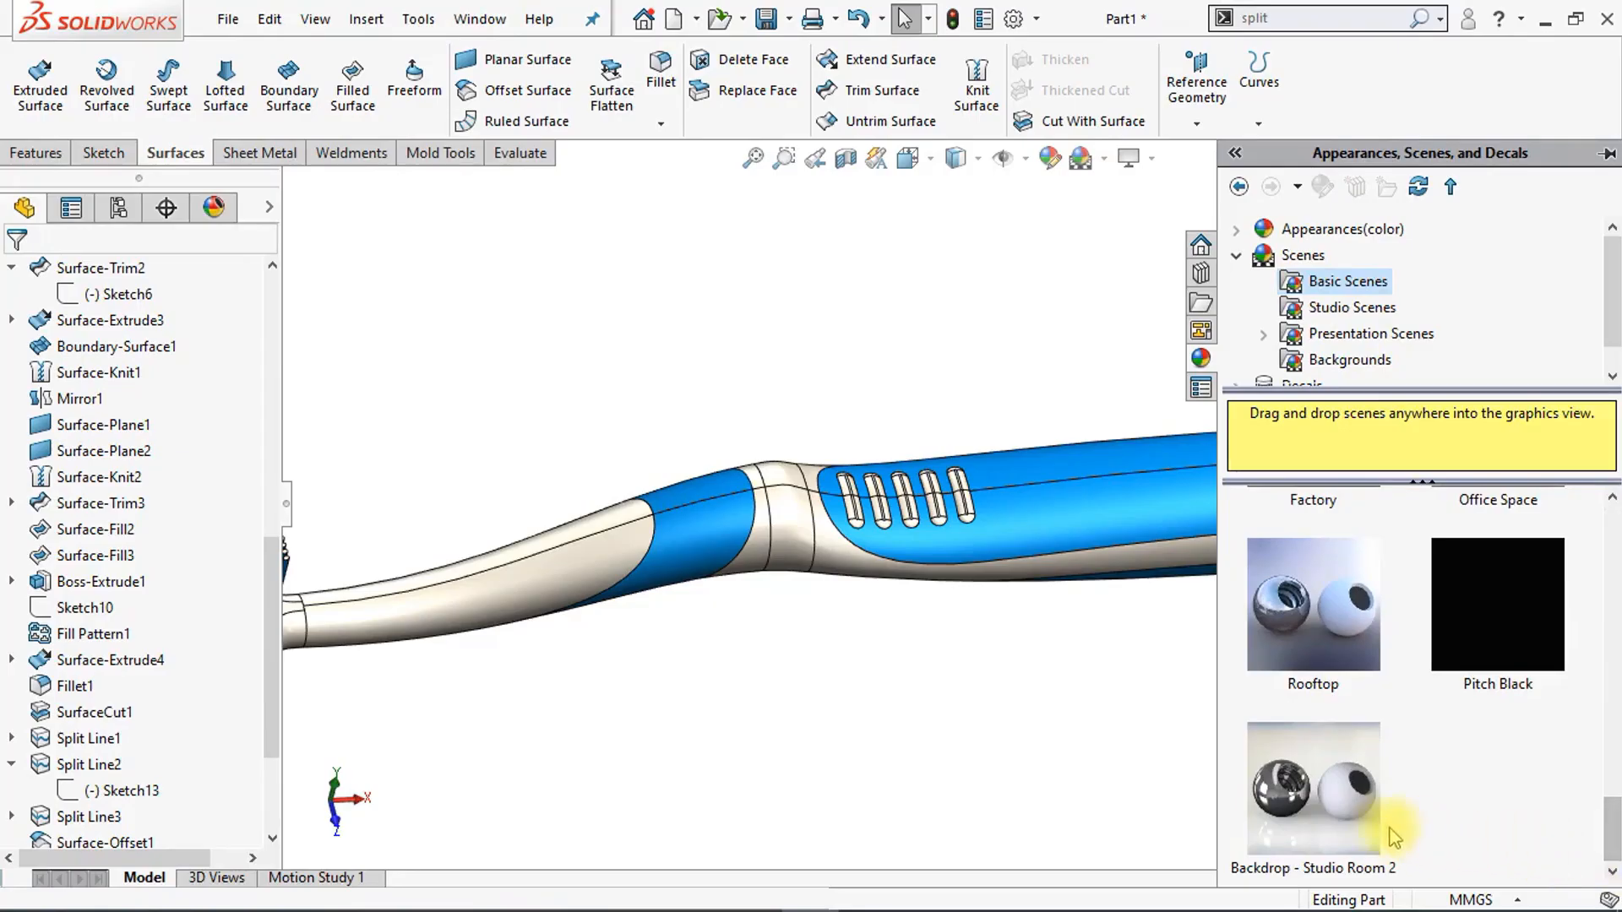
{"action": "double_click", "coordinate": [1299, 820]}
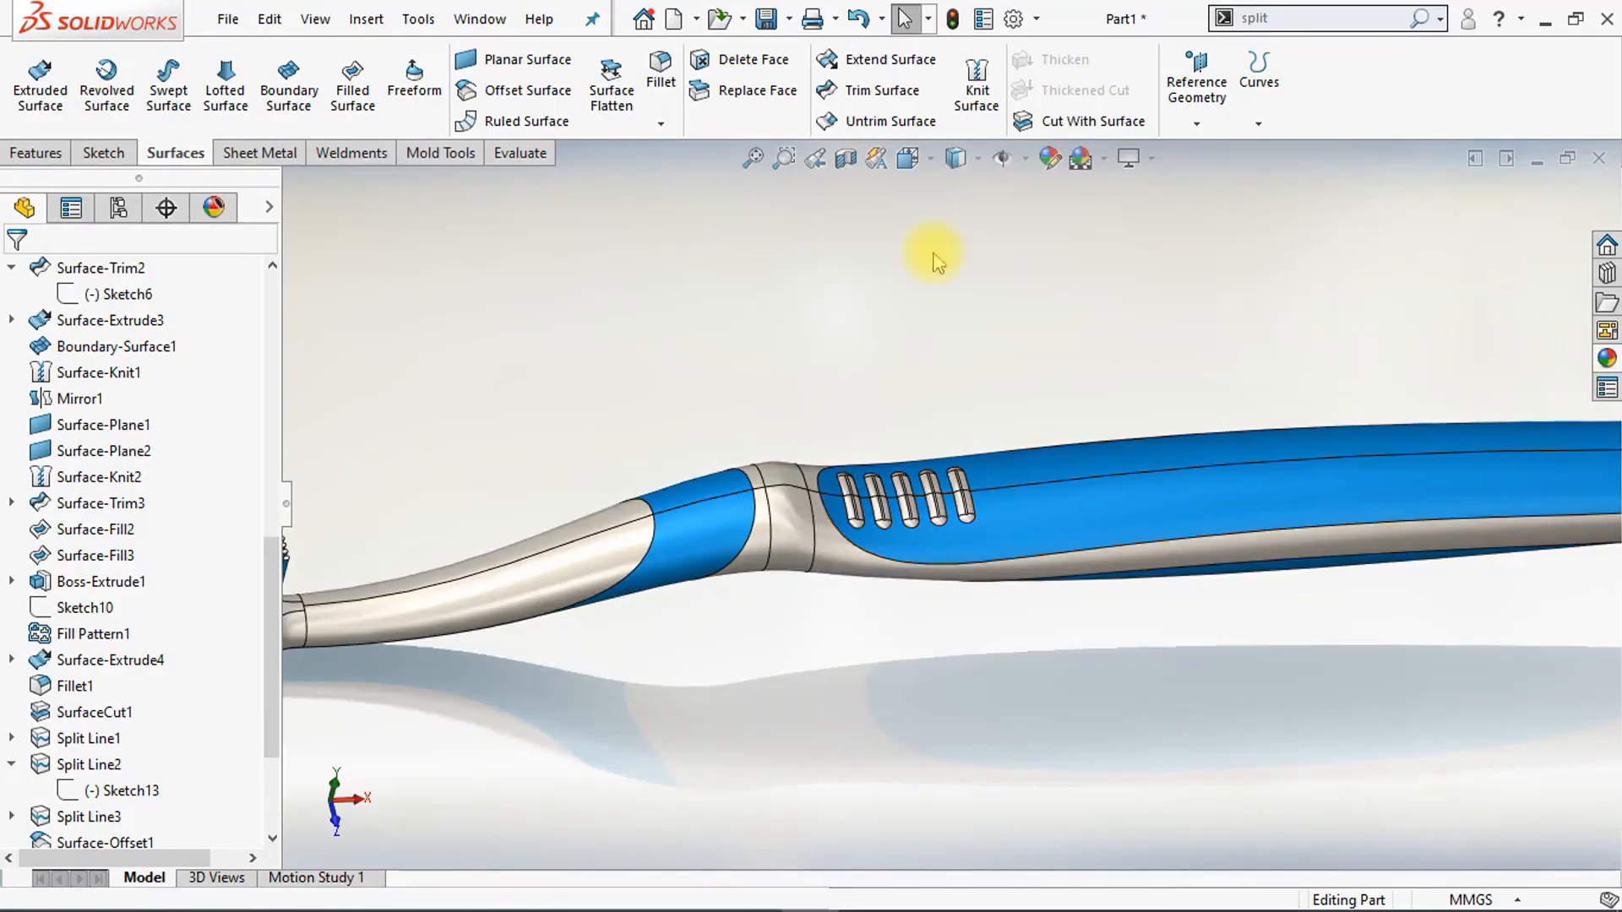
Step: Add the Render Tools command set to the CommandManager and bring it up
{"action": "right_click", "coordinate": [542, 157]}
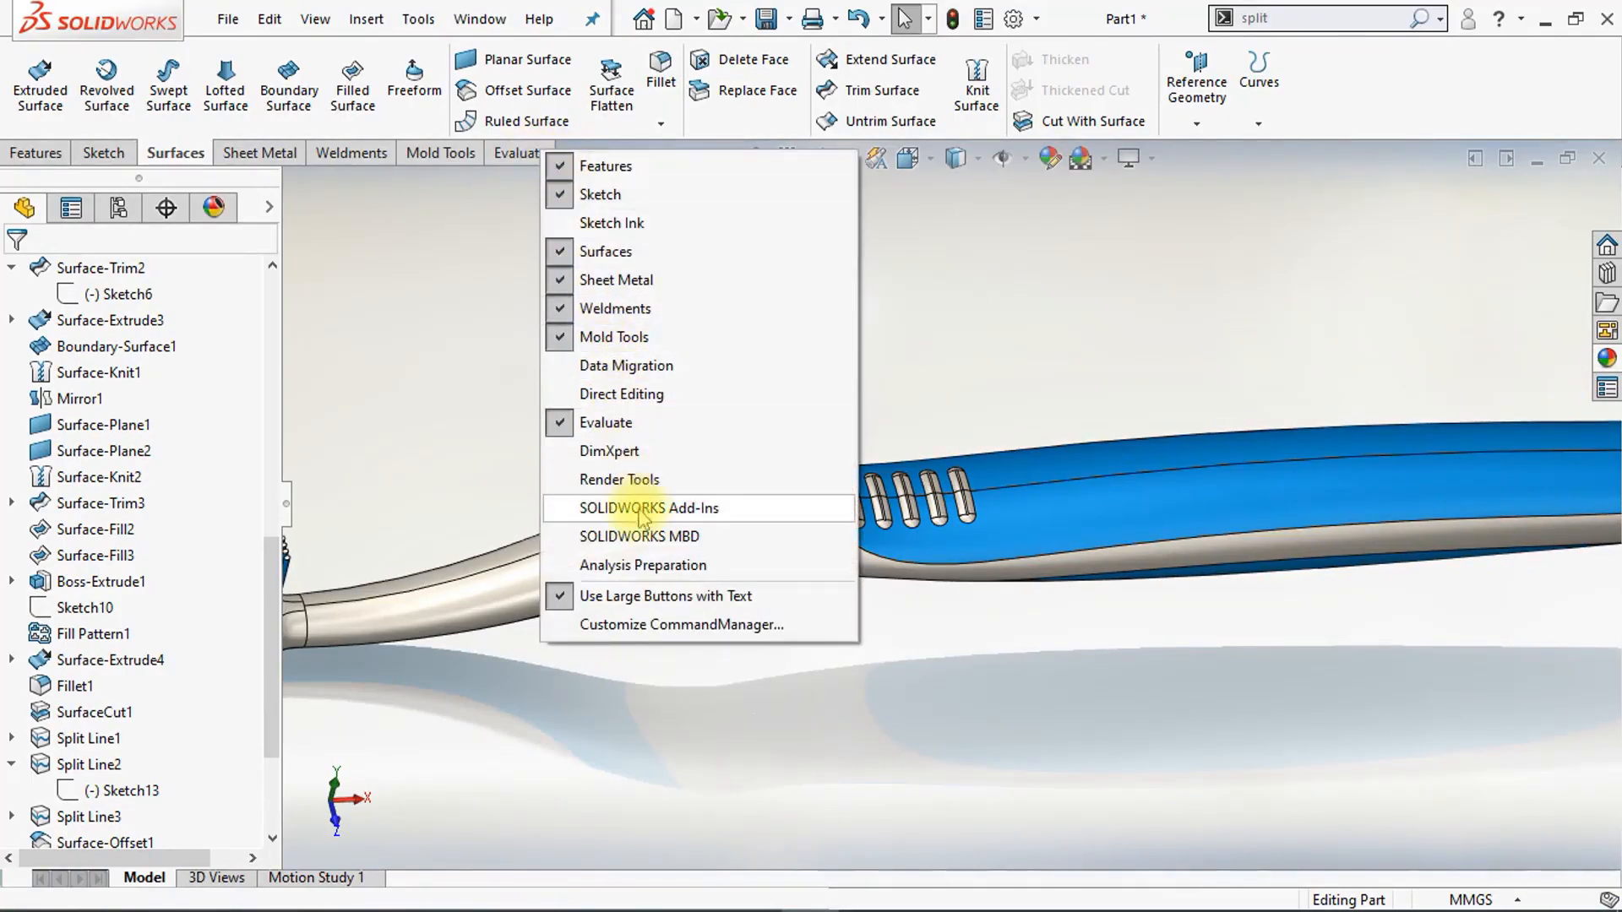
{"action": "left_click", "coordinate": [619, 479]}
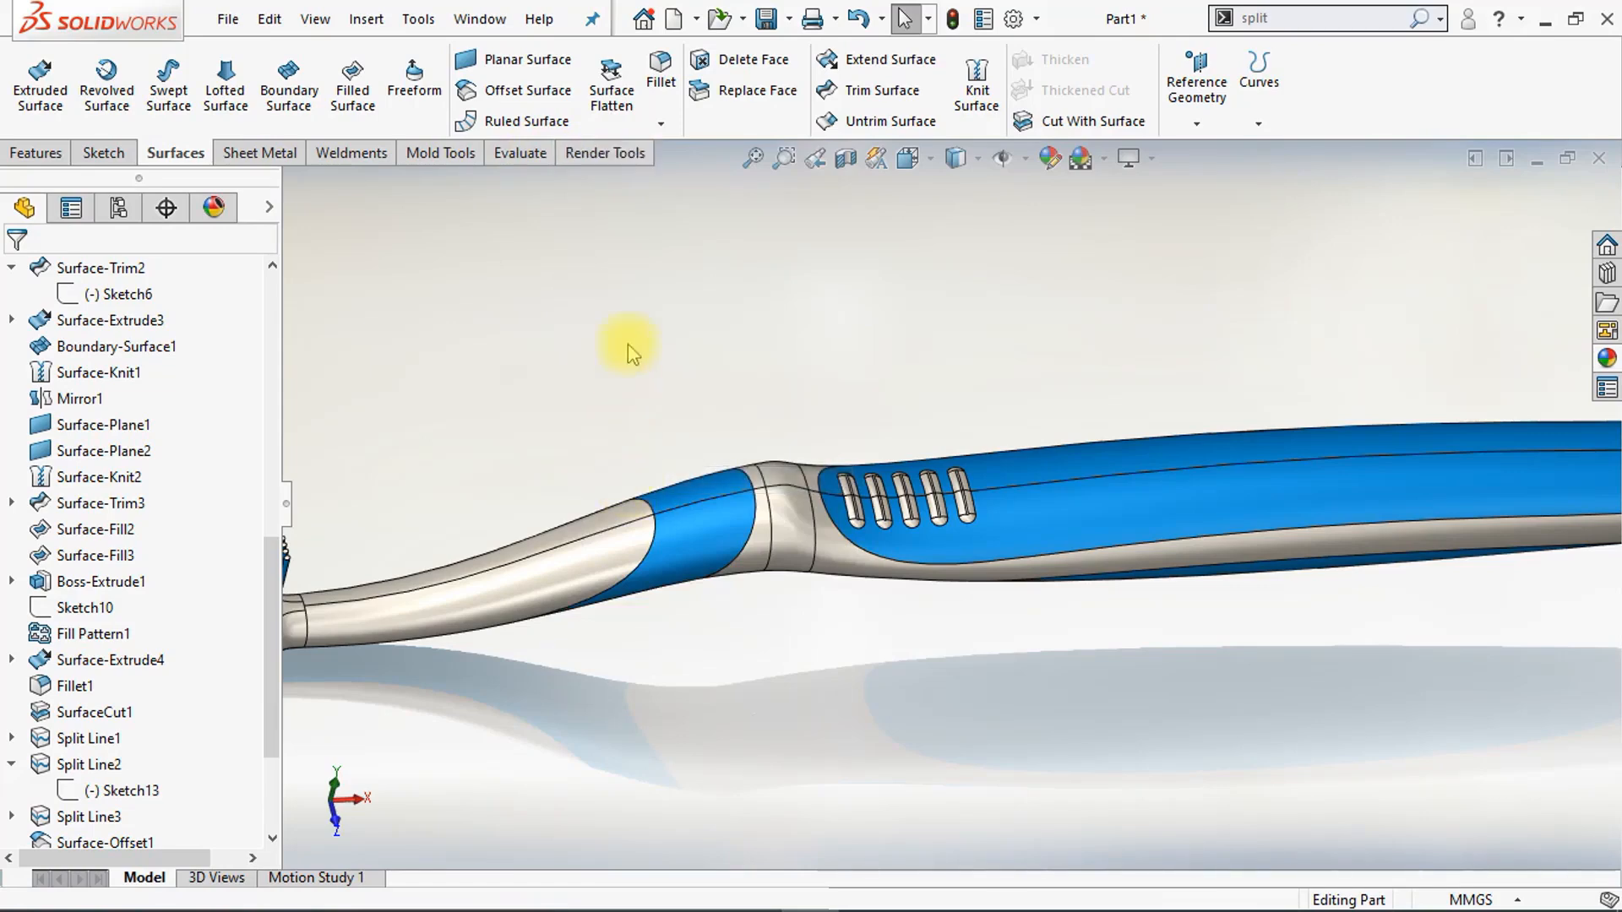
{"action": "left_click", "coordinate": [622, 159]}
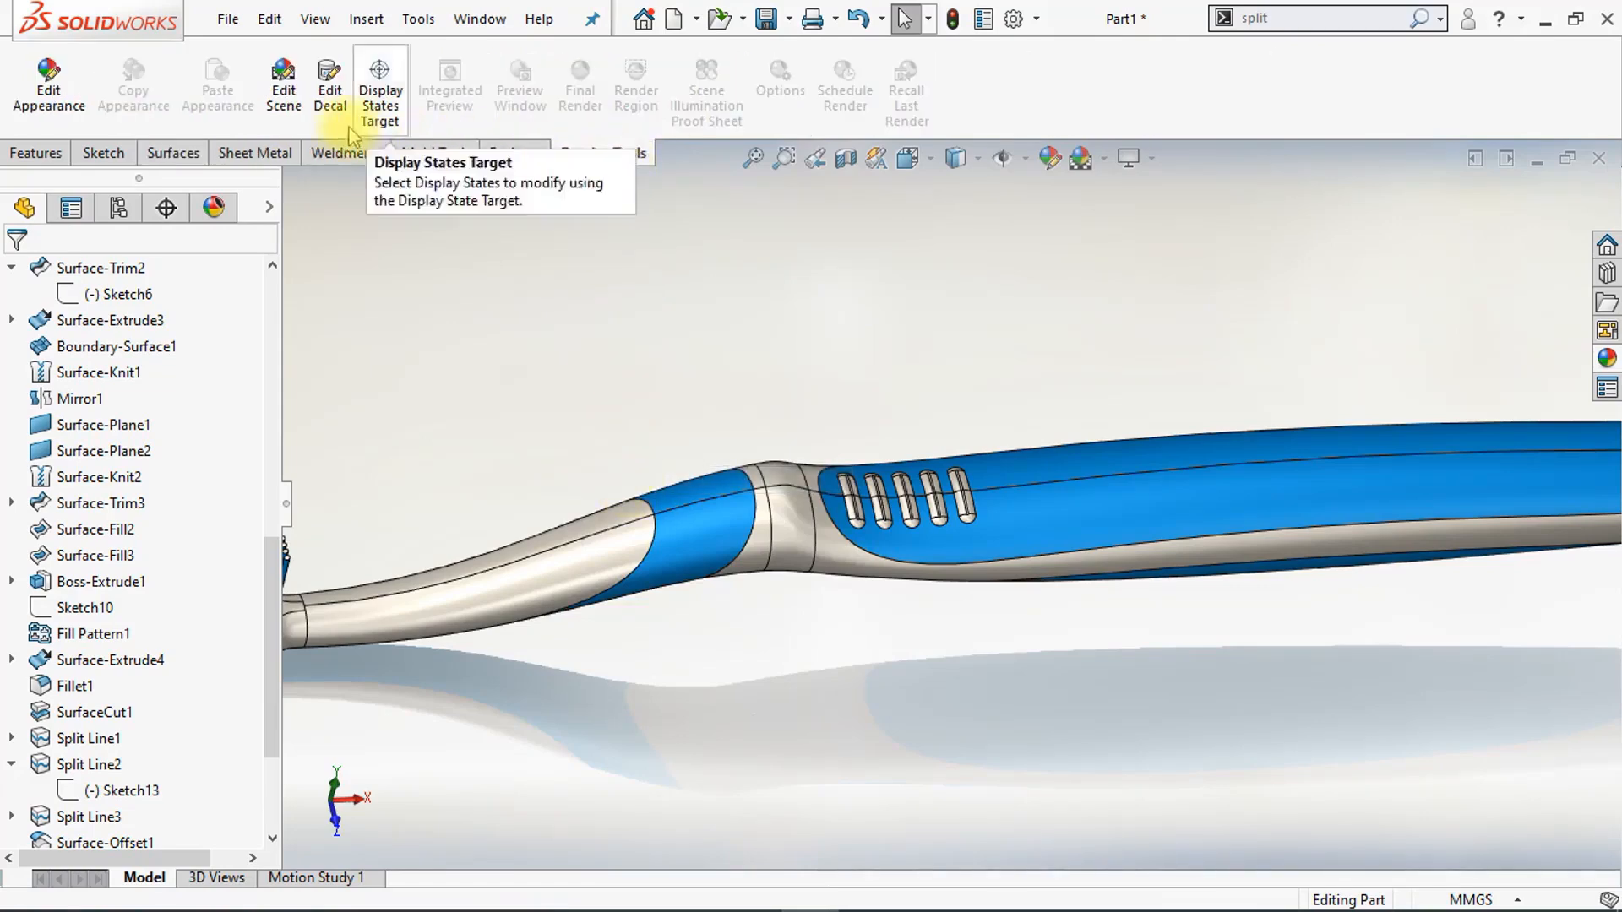
Step: Edit the scene so its background is a plain color instead of an image
{"action": "left_click", "coordinate": [291, 118]}
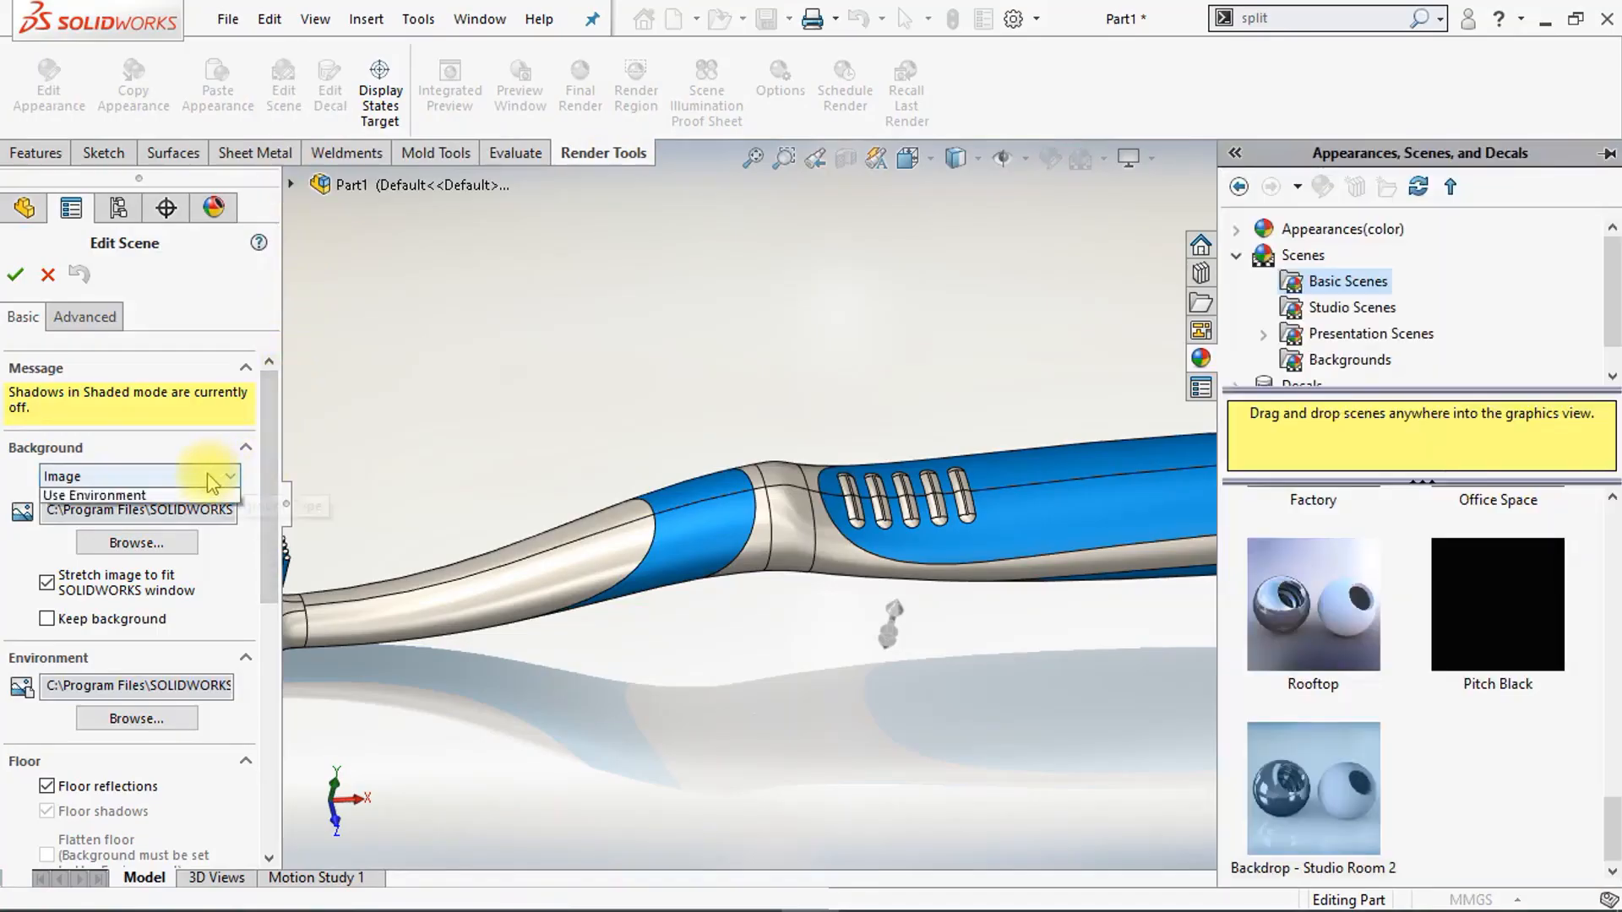
{"action": "left_click", "coordinate": [212, 482]}
{"action": "left_click", "coordinate": [169, 513]}
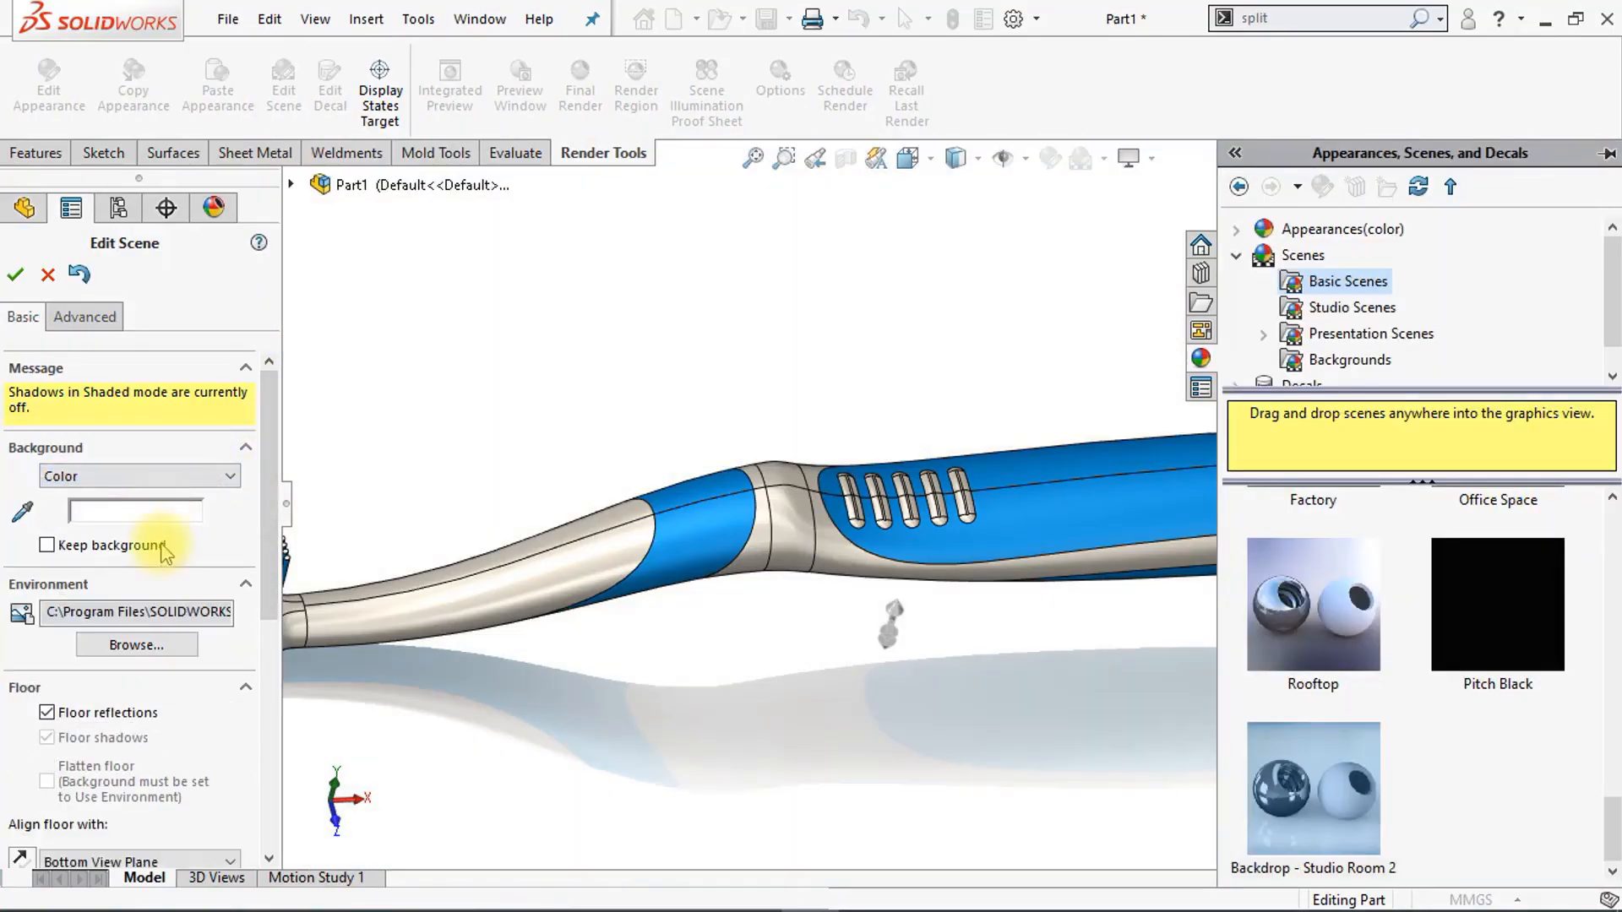
{"action": "left_click_drag", "start_coordinate": [267, 598], "coordinate": [263, 619]}
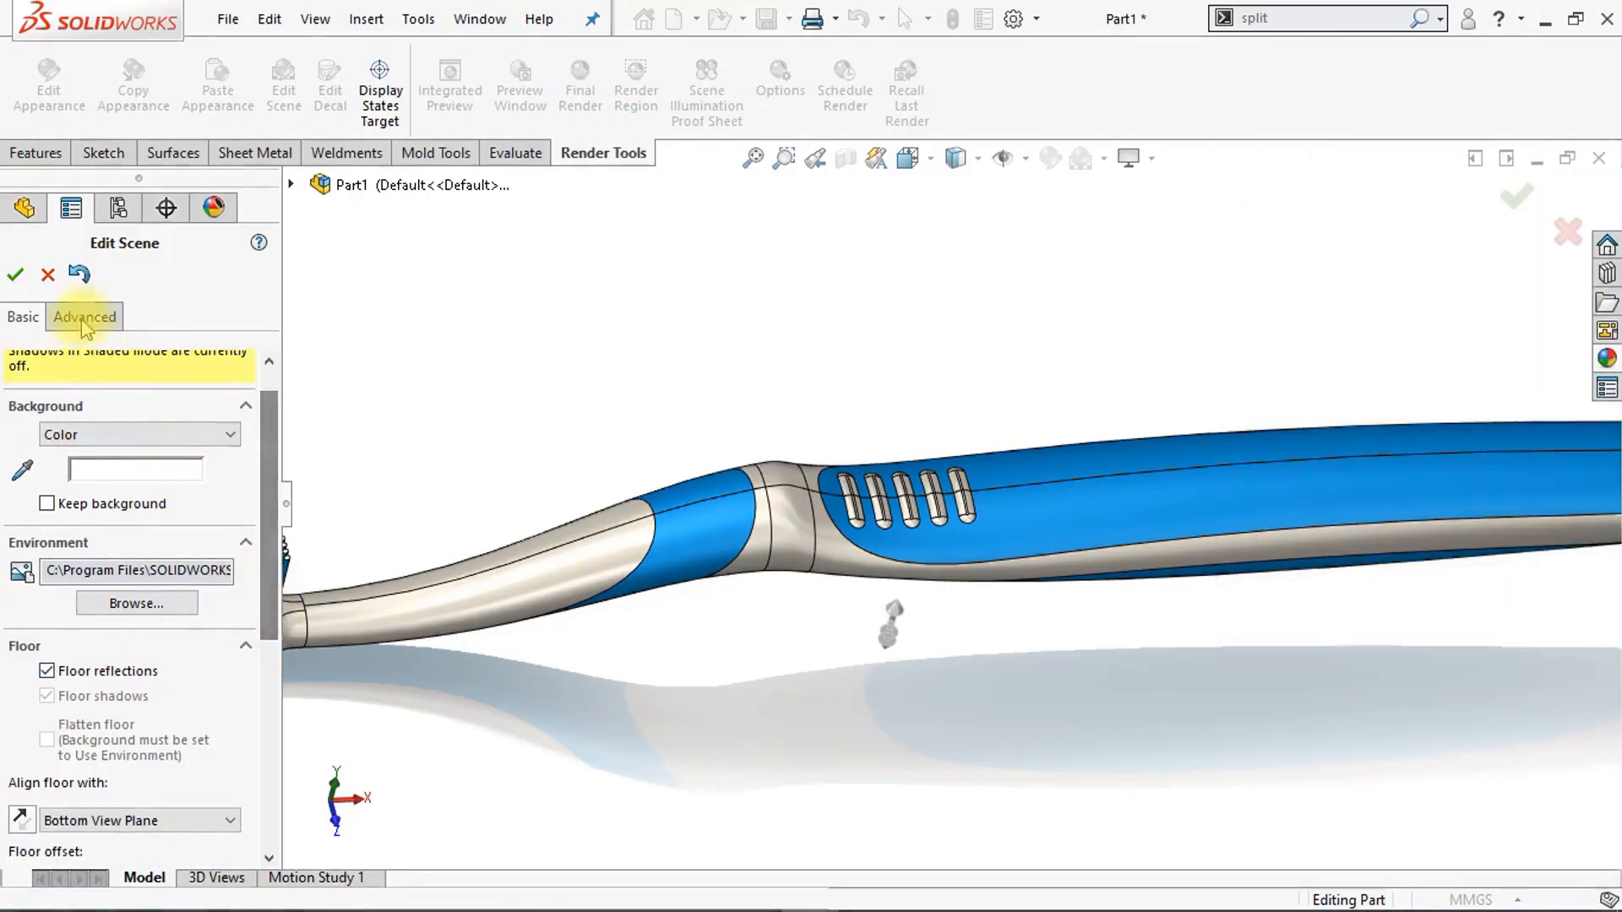
{"action": "left_click", "coordinate": [17, 277]}
Step: Rotate the toothbrush body about the Z axis by -4.3 degrees with Move/Copy Bodies
{"action": "key", "text": "ctrl+7"}
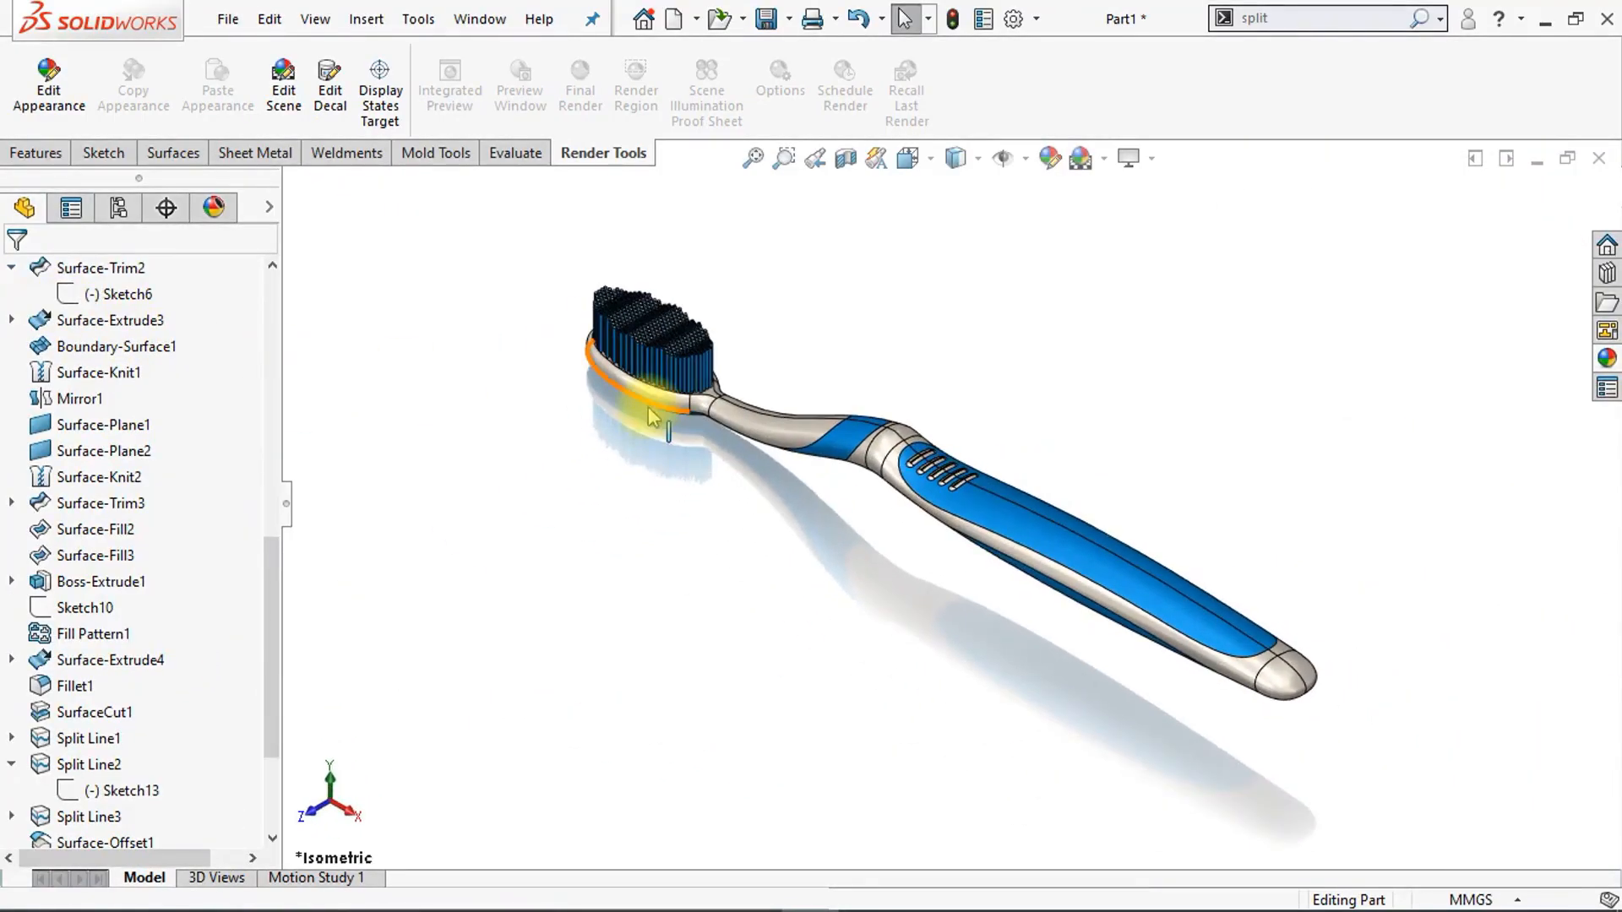
{"action": "left_click", "coordinate": [315, 808]}
{"action": "key", "text": "f"}
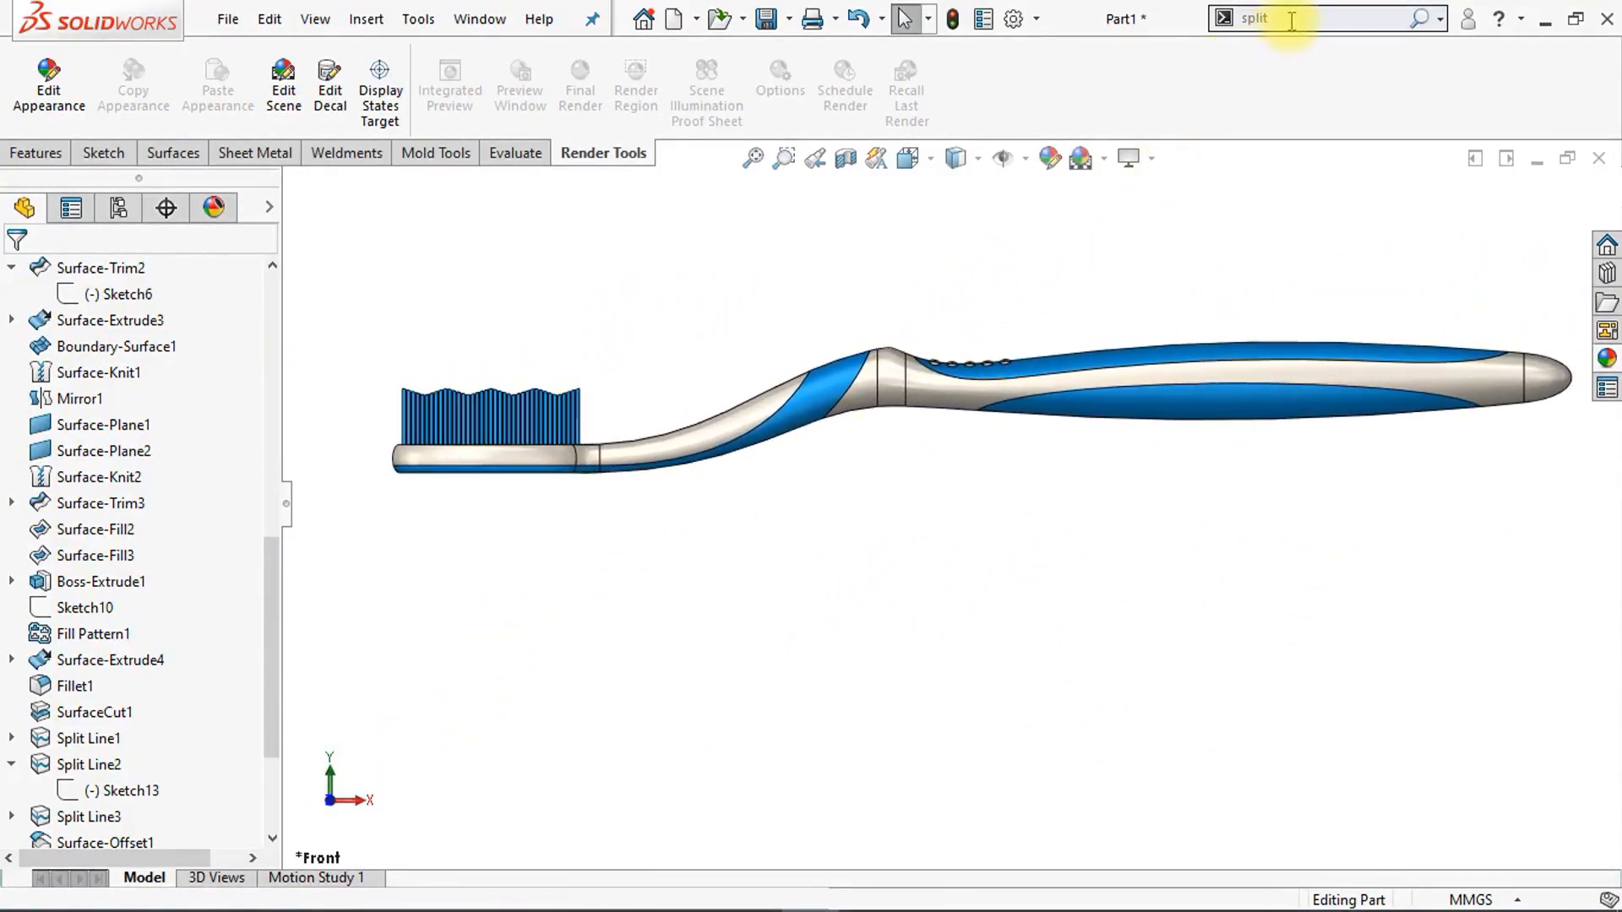
{"action": "type", "text": "move"}
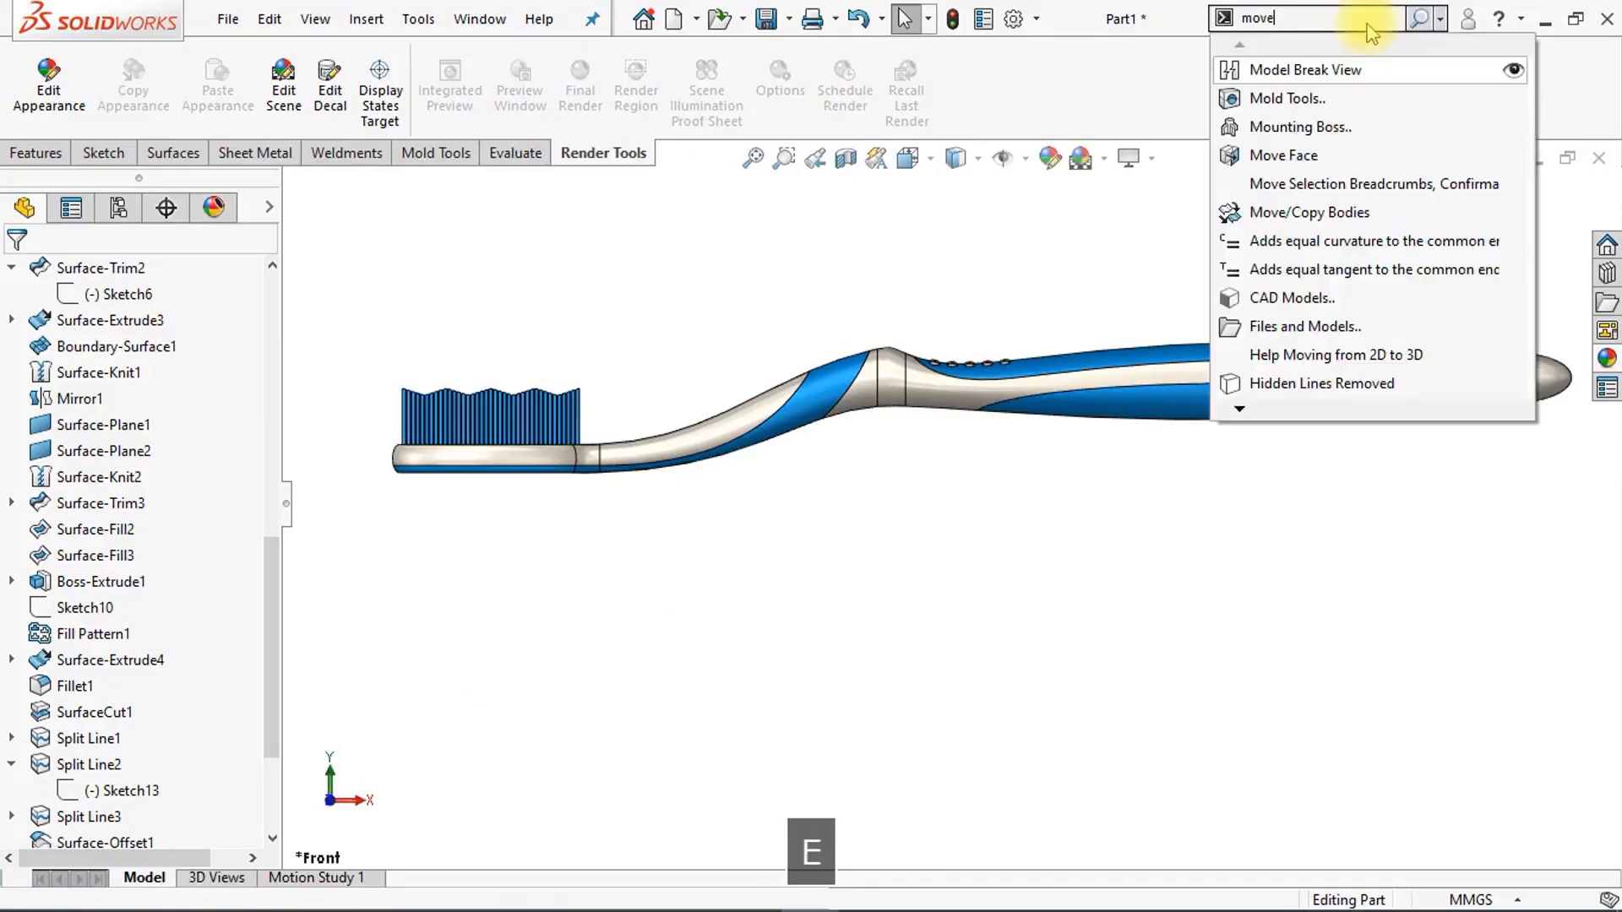
{"action": "left_click", "coordinate": [1327, 50]}
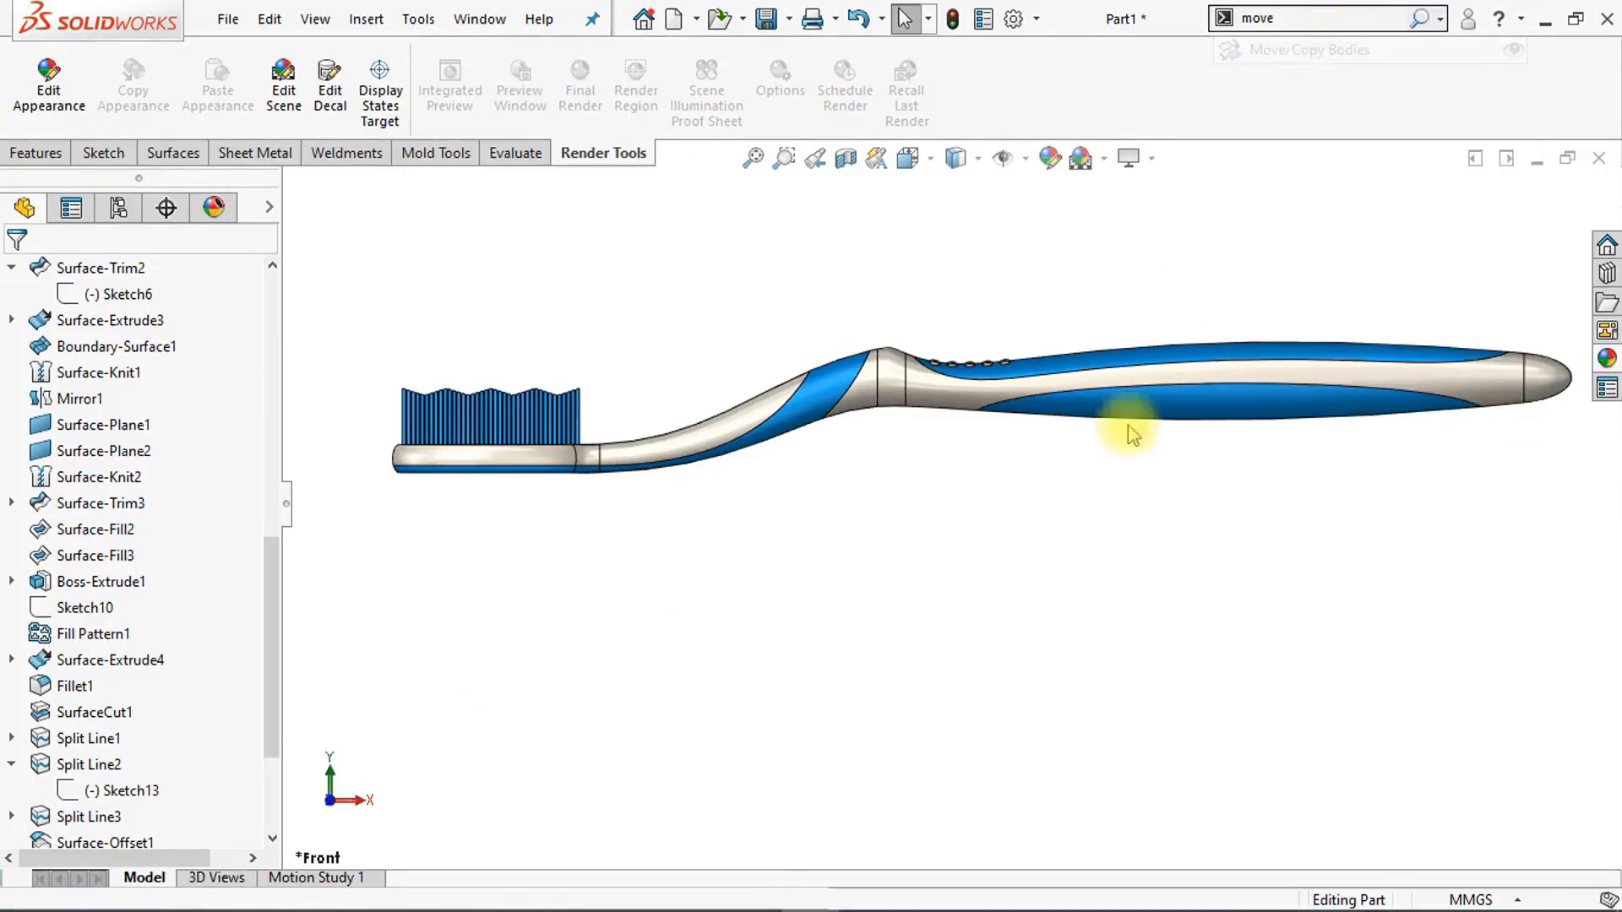
{"action": "left_click", "coordinate": [972, 389]}
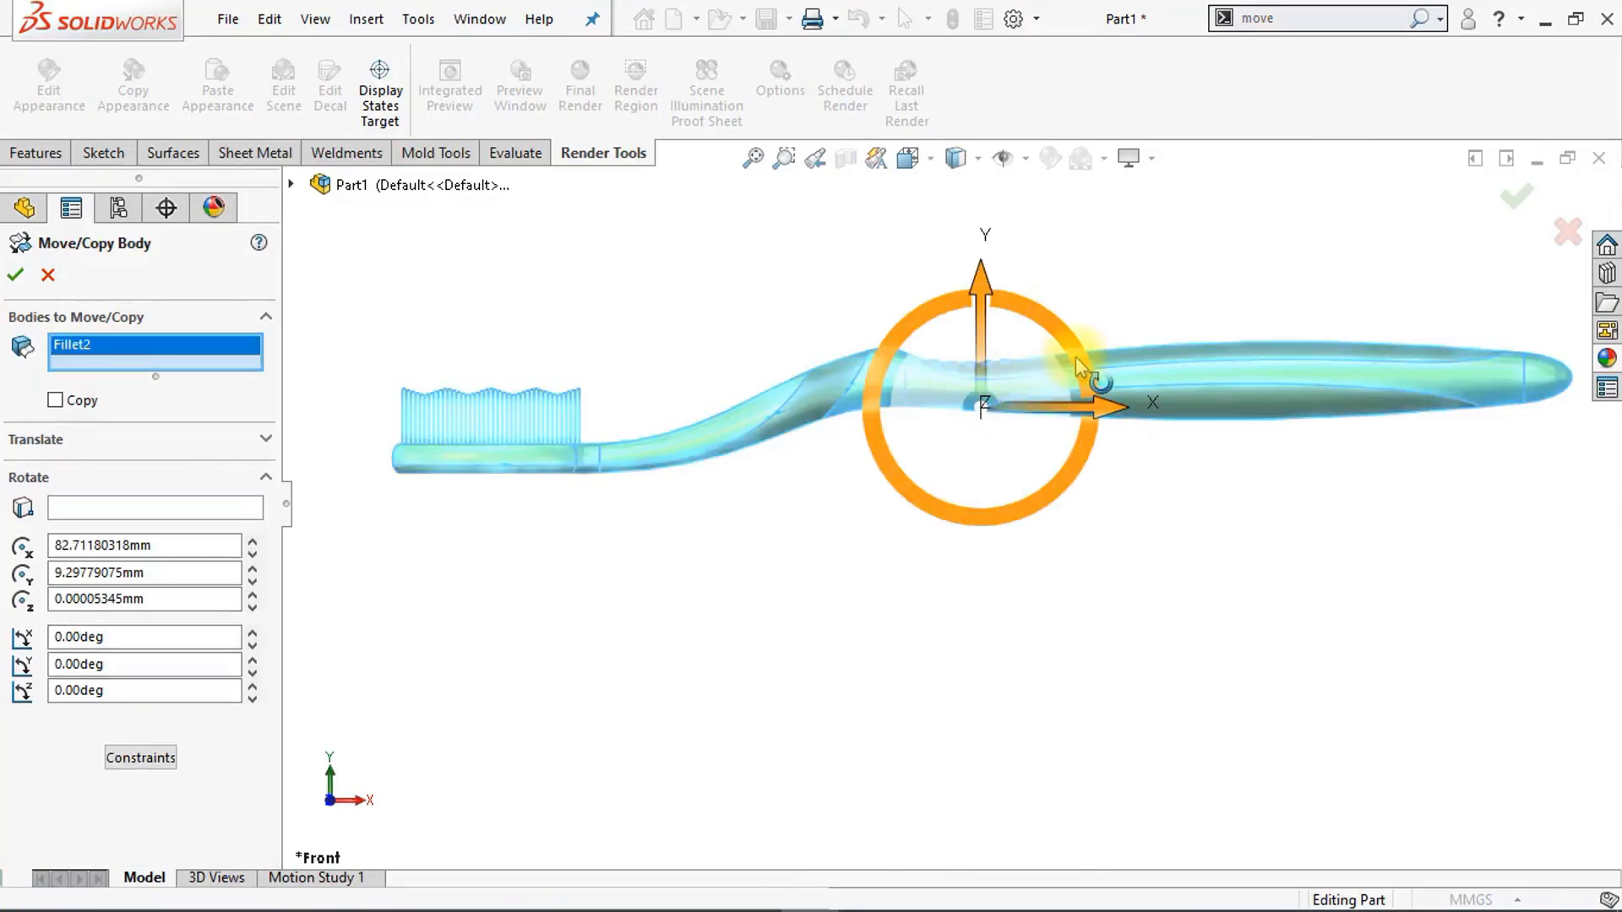
{"action": "left_click_drag", "start_coordinate": [1073, 353], "coordinate": [1043, 373]}
{"action": "left_click_drag", "start_coordinate": [198, 696], "coordinate": [5, 700]}
{"action": "right_click", "coordinate": [5, 700]}
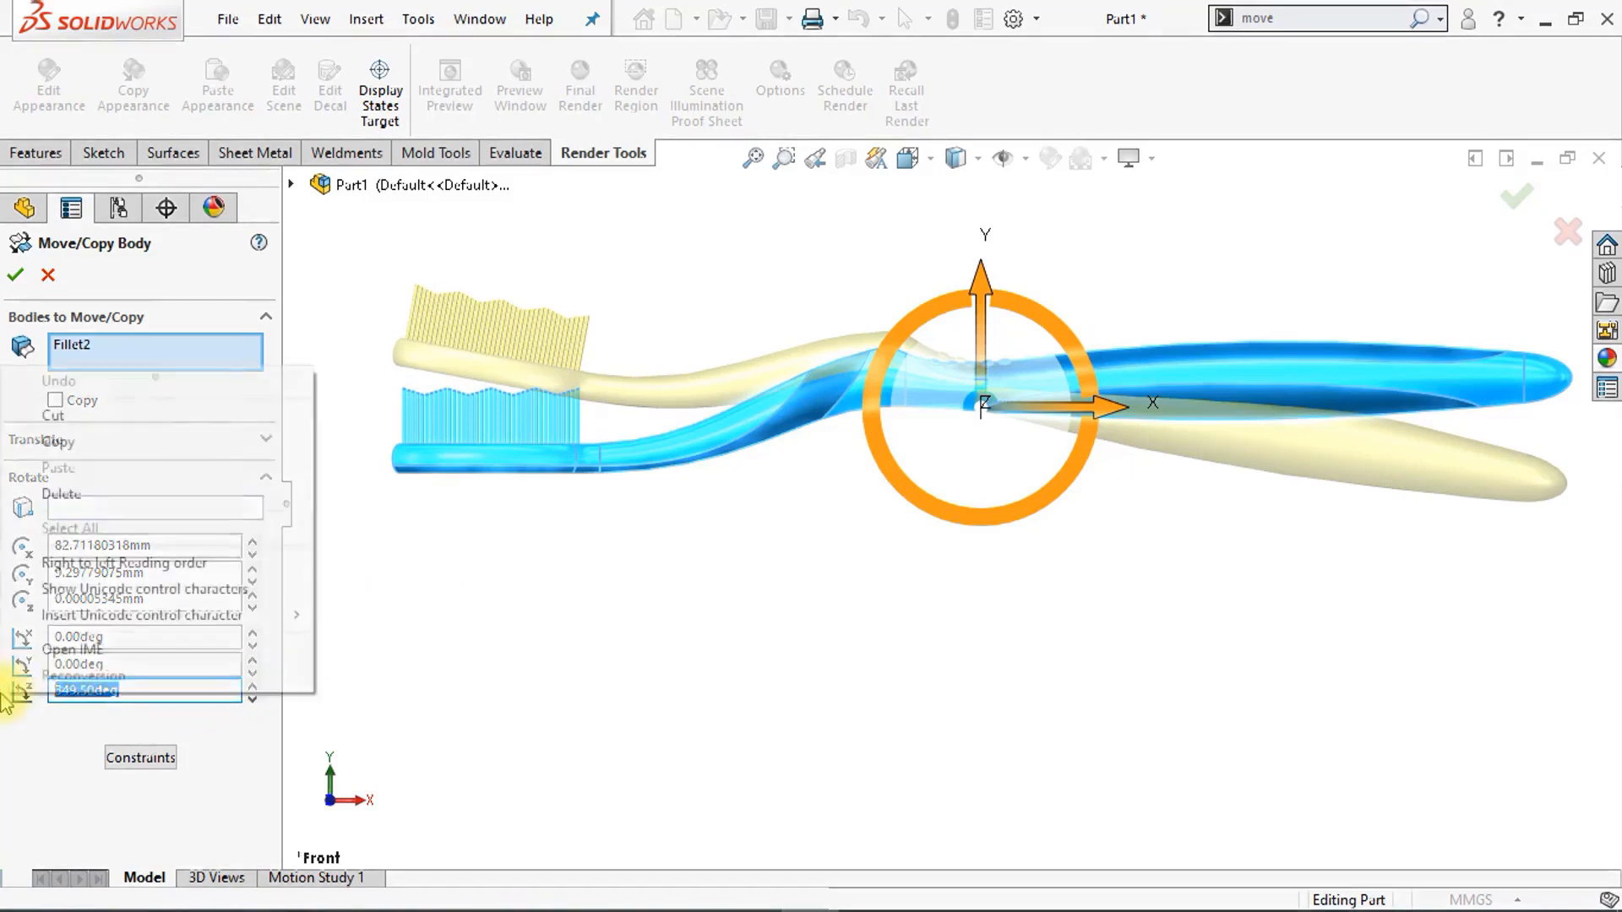
{"action": "left_click", "coordinate": [429, 696]}
{"action": "double_click", "coordinate": [148, 694]}
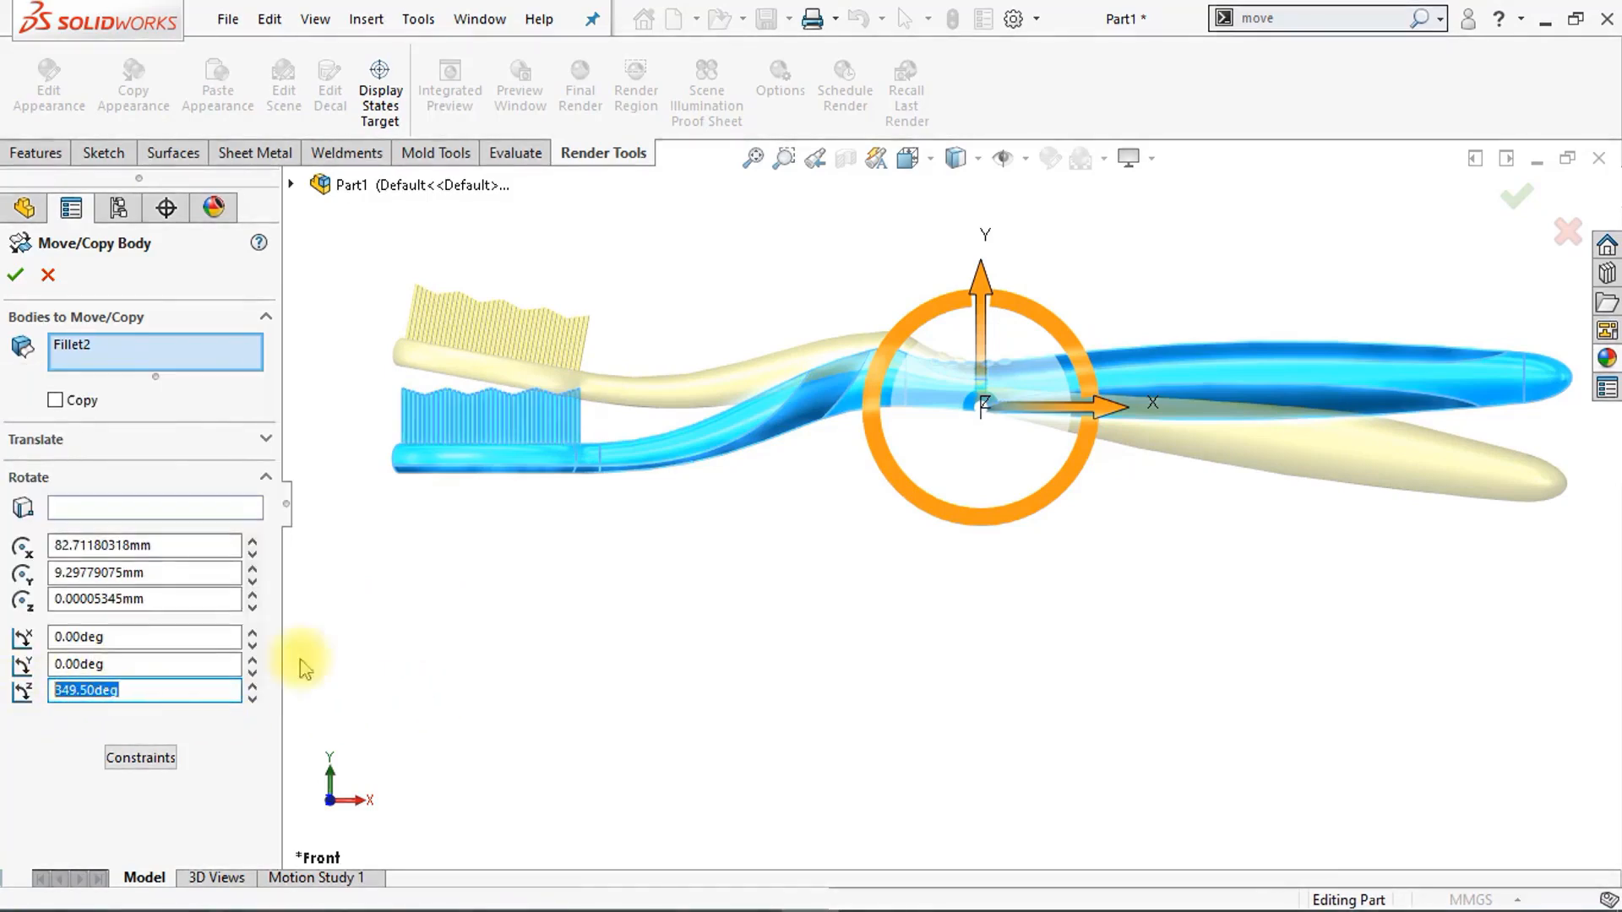
{"action": "type", "text": "-4."}
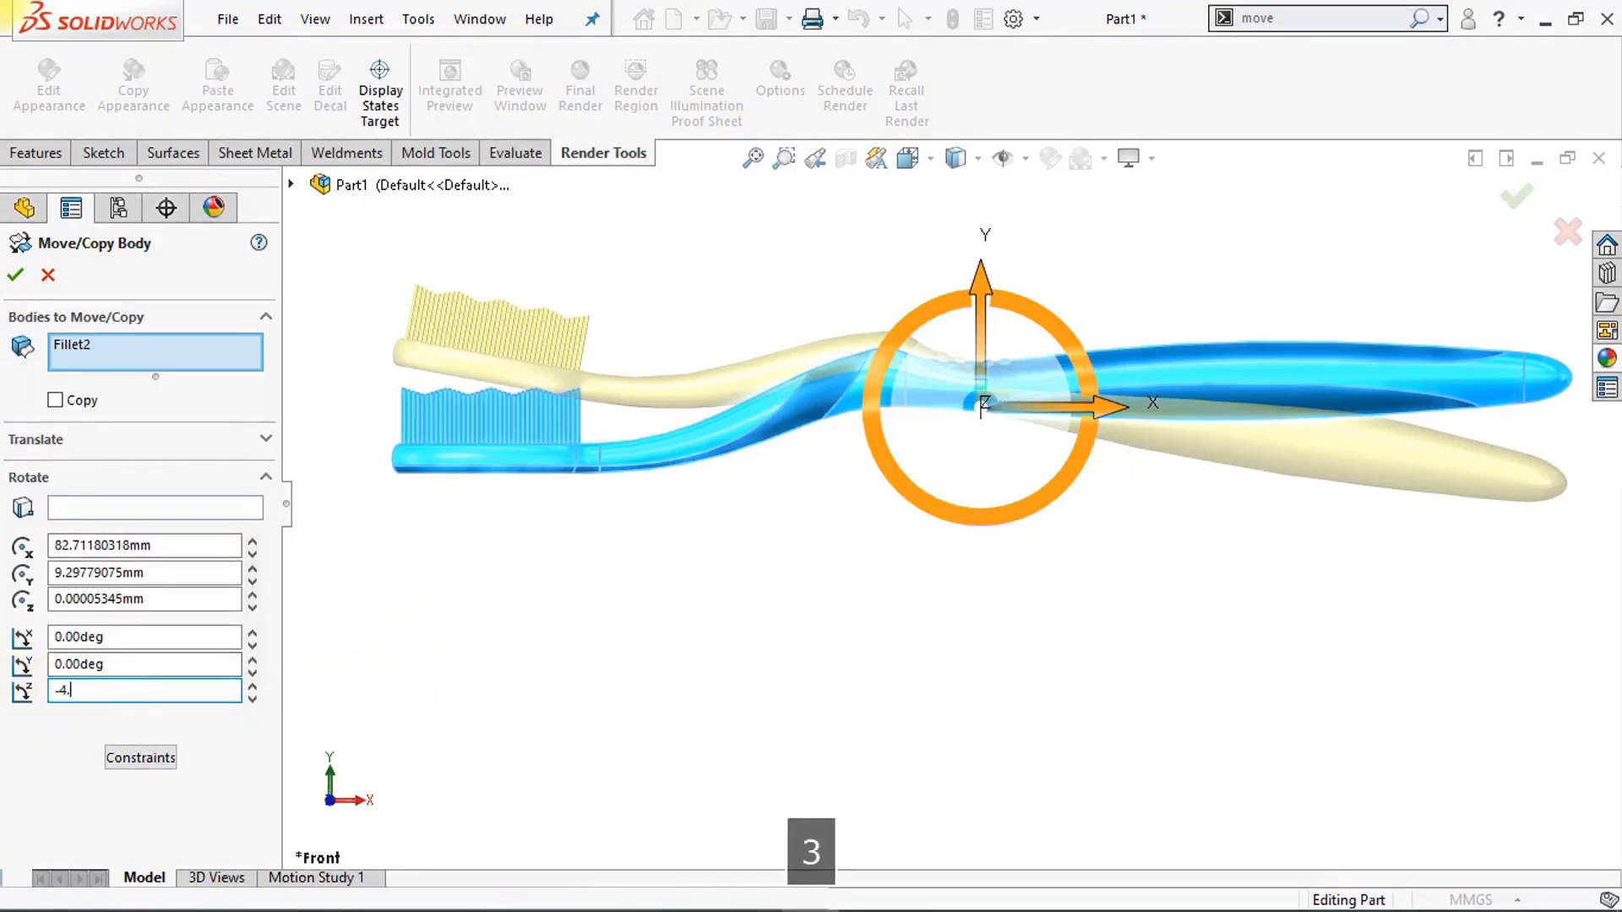
{"action": "type", "text": "3"}
{"action": "key", "text": "Return"}
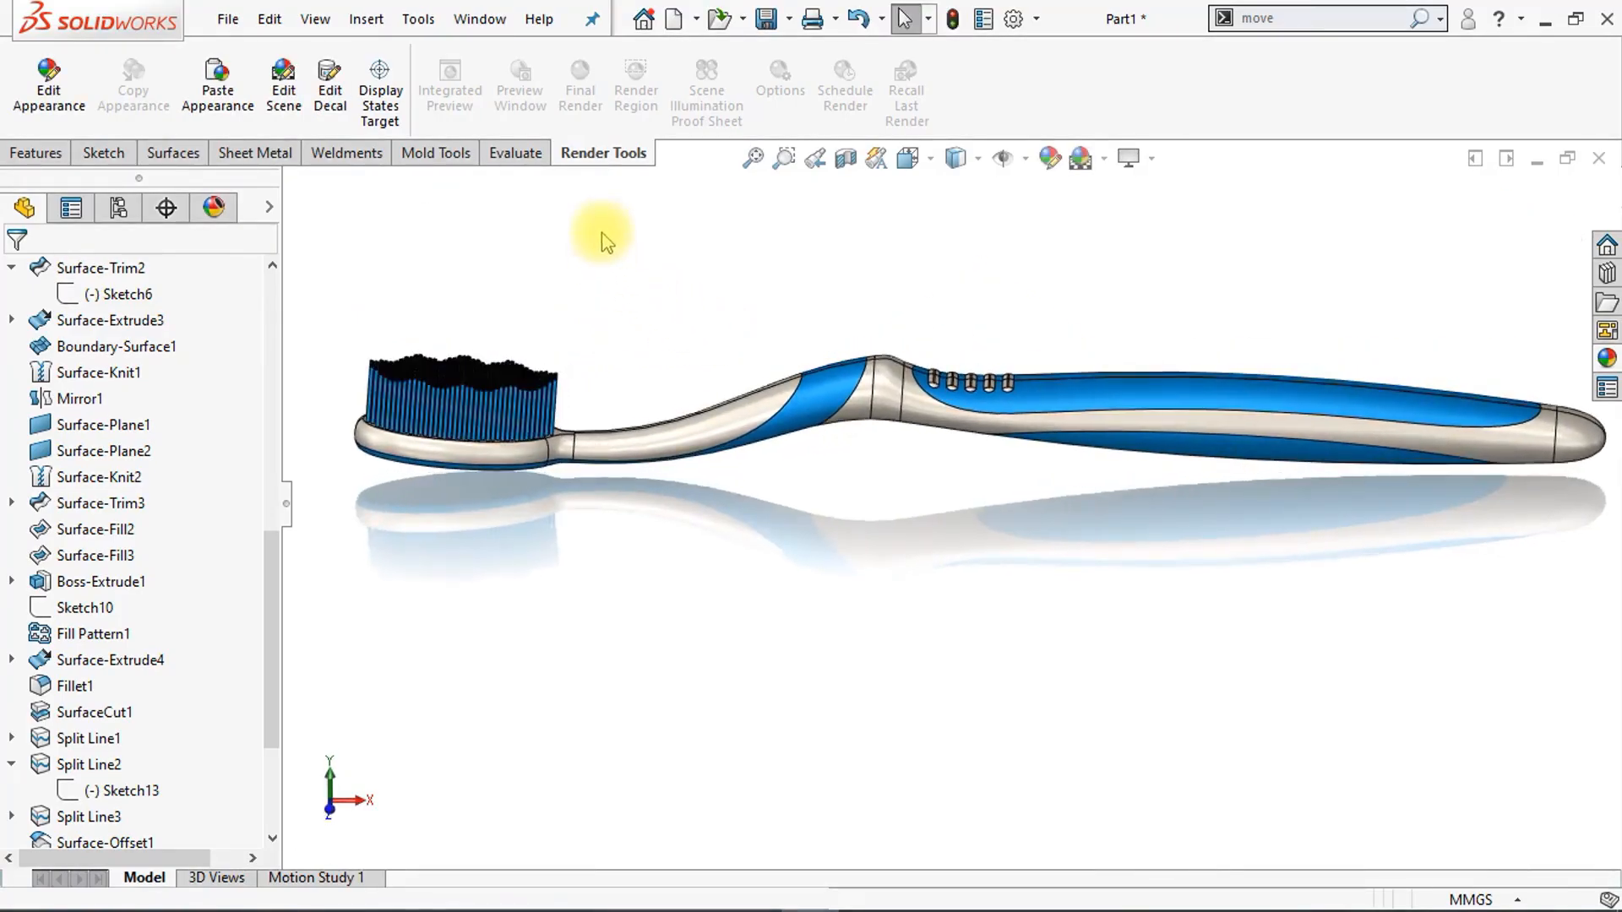
Step: Offset the scene floor to the geometry and display the toothbrush shaded without edges
{"action": "left_click", "coordinate": [295, 110]}
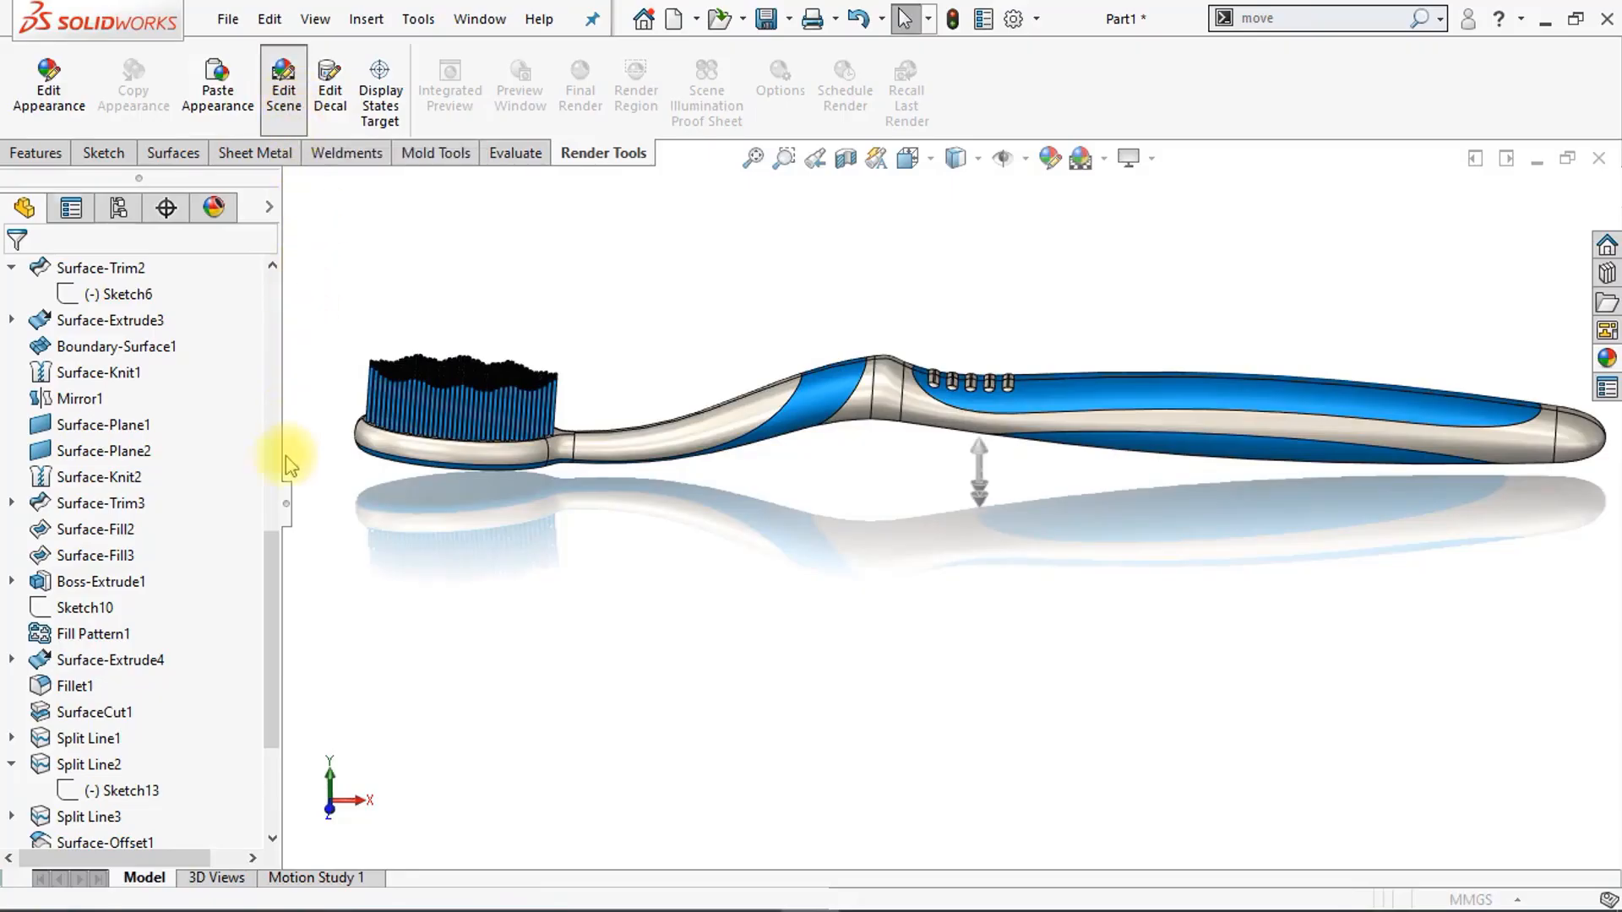
{"action": "left_click_drag", "start_coordinate": [277, 507], "coordinate": [250, 841]}
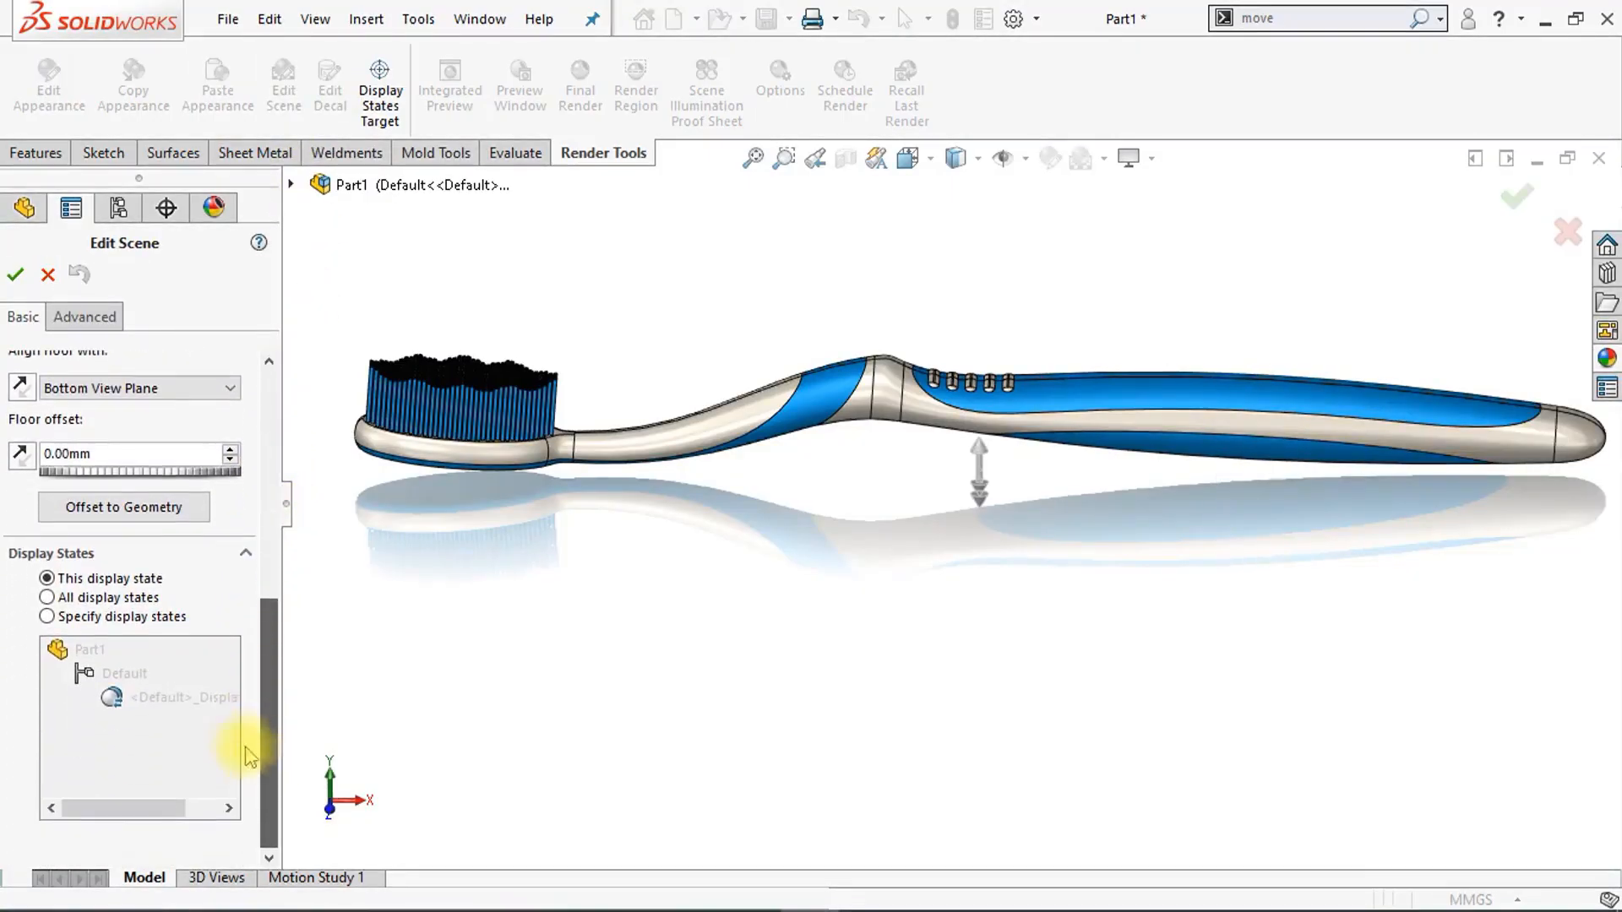
{"action": "left_click", "coordinate": [163, 512]}
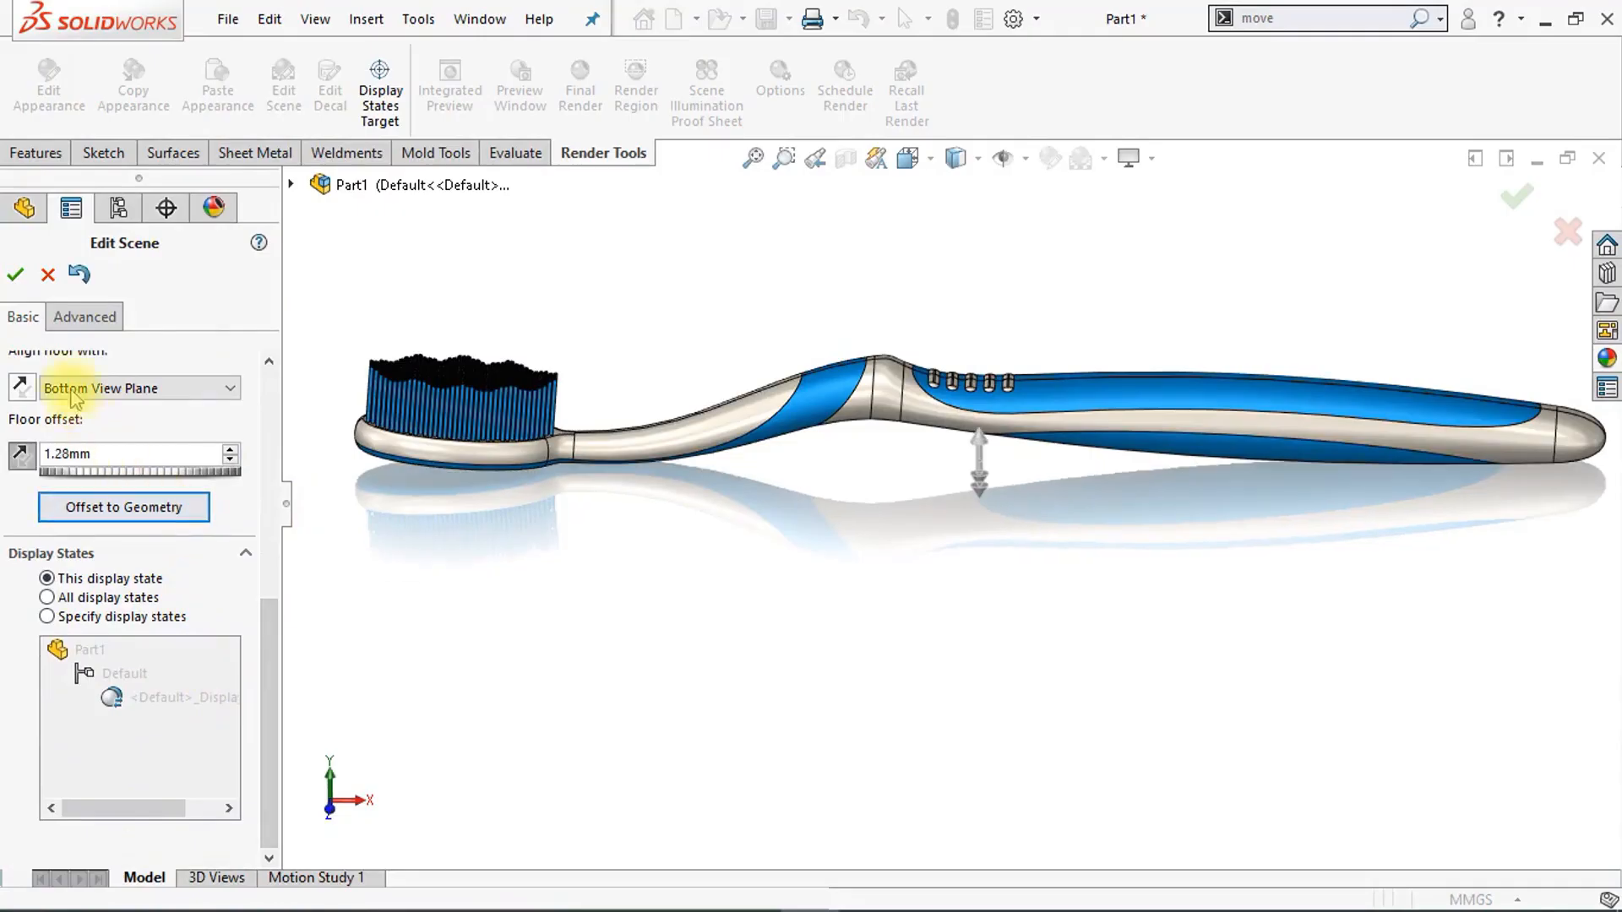
{"action": "left_click", "coordinate": [16, 274]}
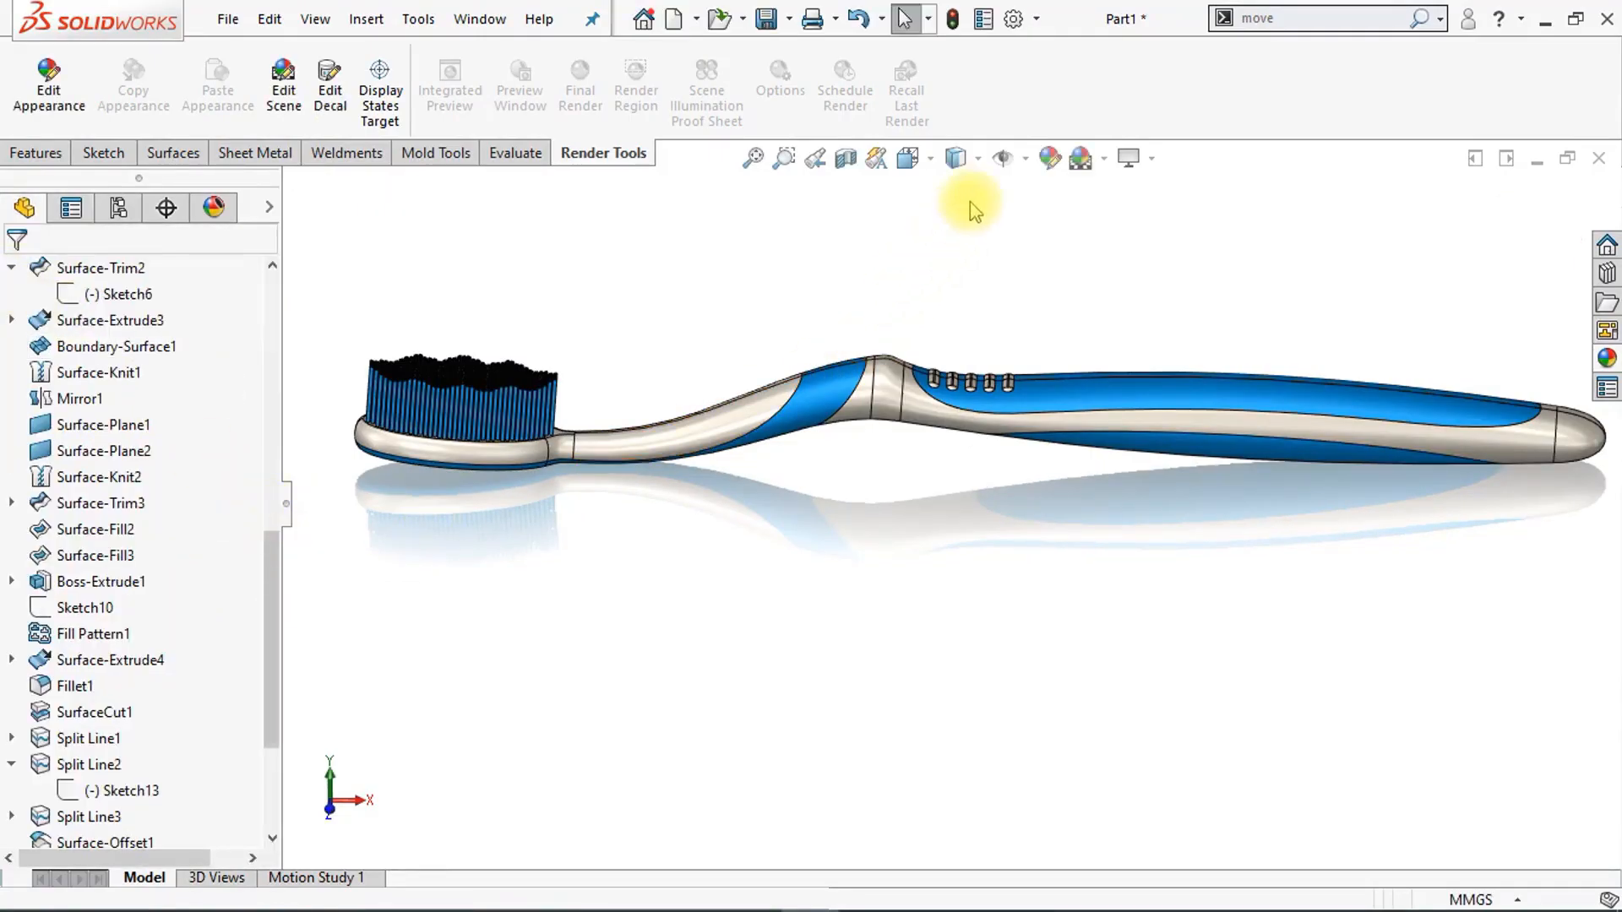
{"action": "left_click", "coordinate": [976, 164]}
{"action": "left_click", "coordinate": [963, 215]}
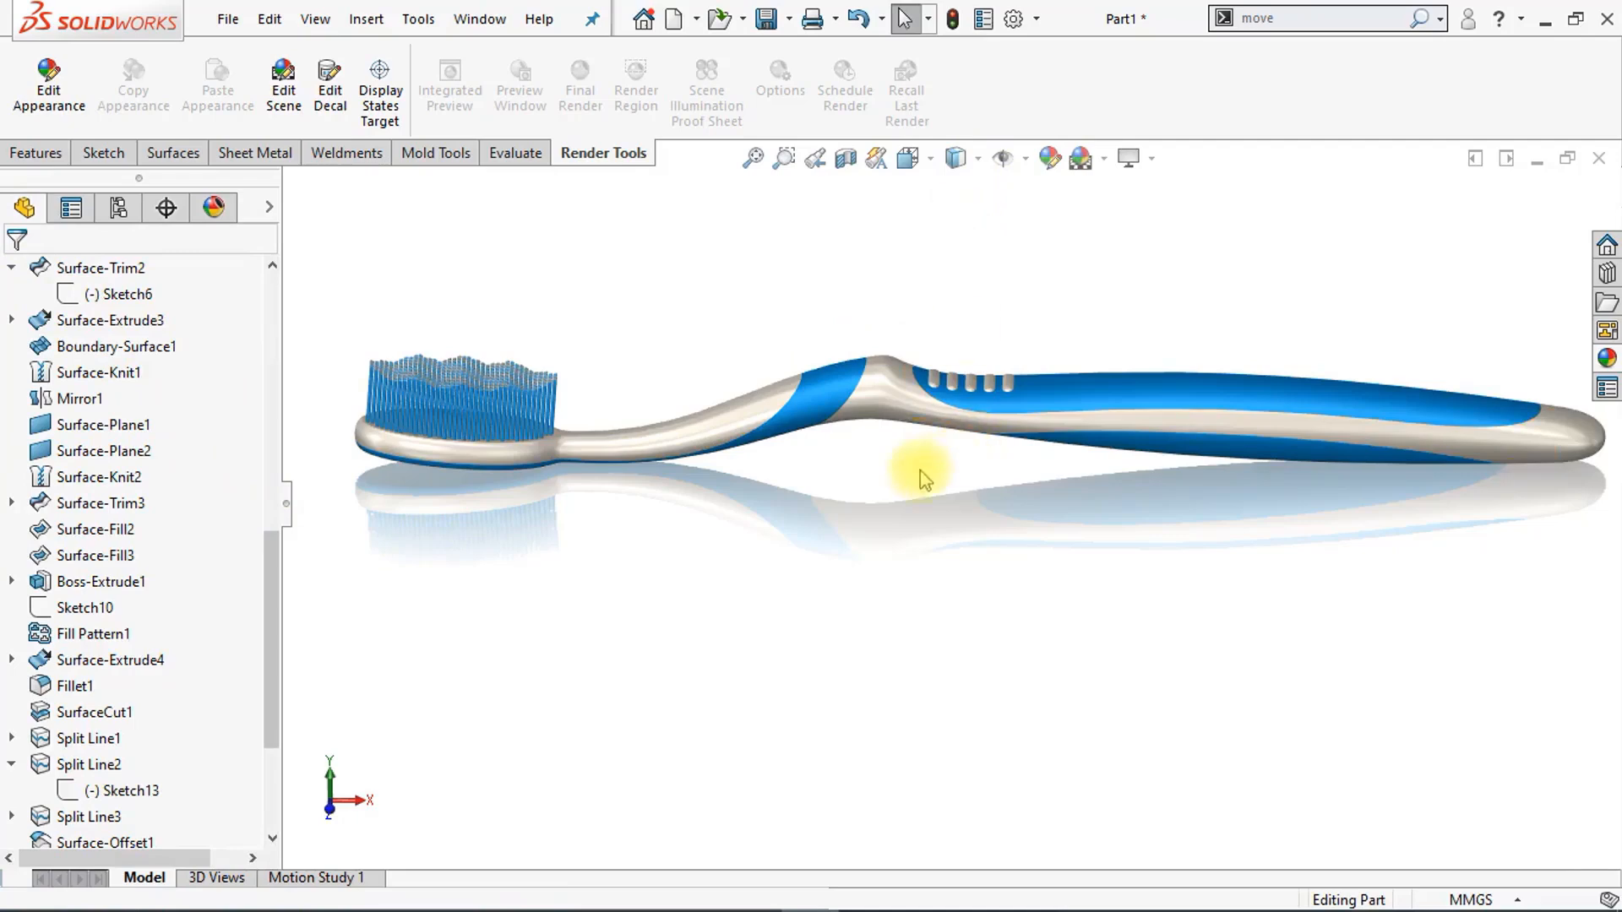
Step: Hide the FeatureManager tree area and turn on shadows in shaded mode for the toothbrush
{"action": "left_click", "coordinate": [288, 514]}
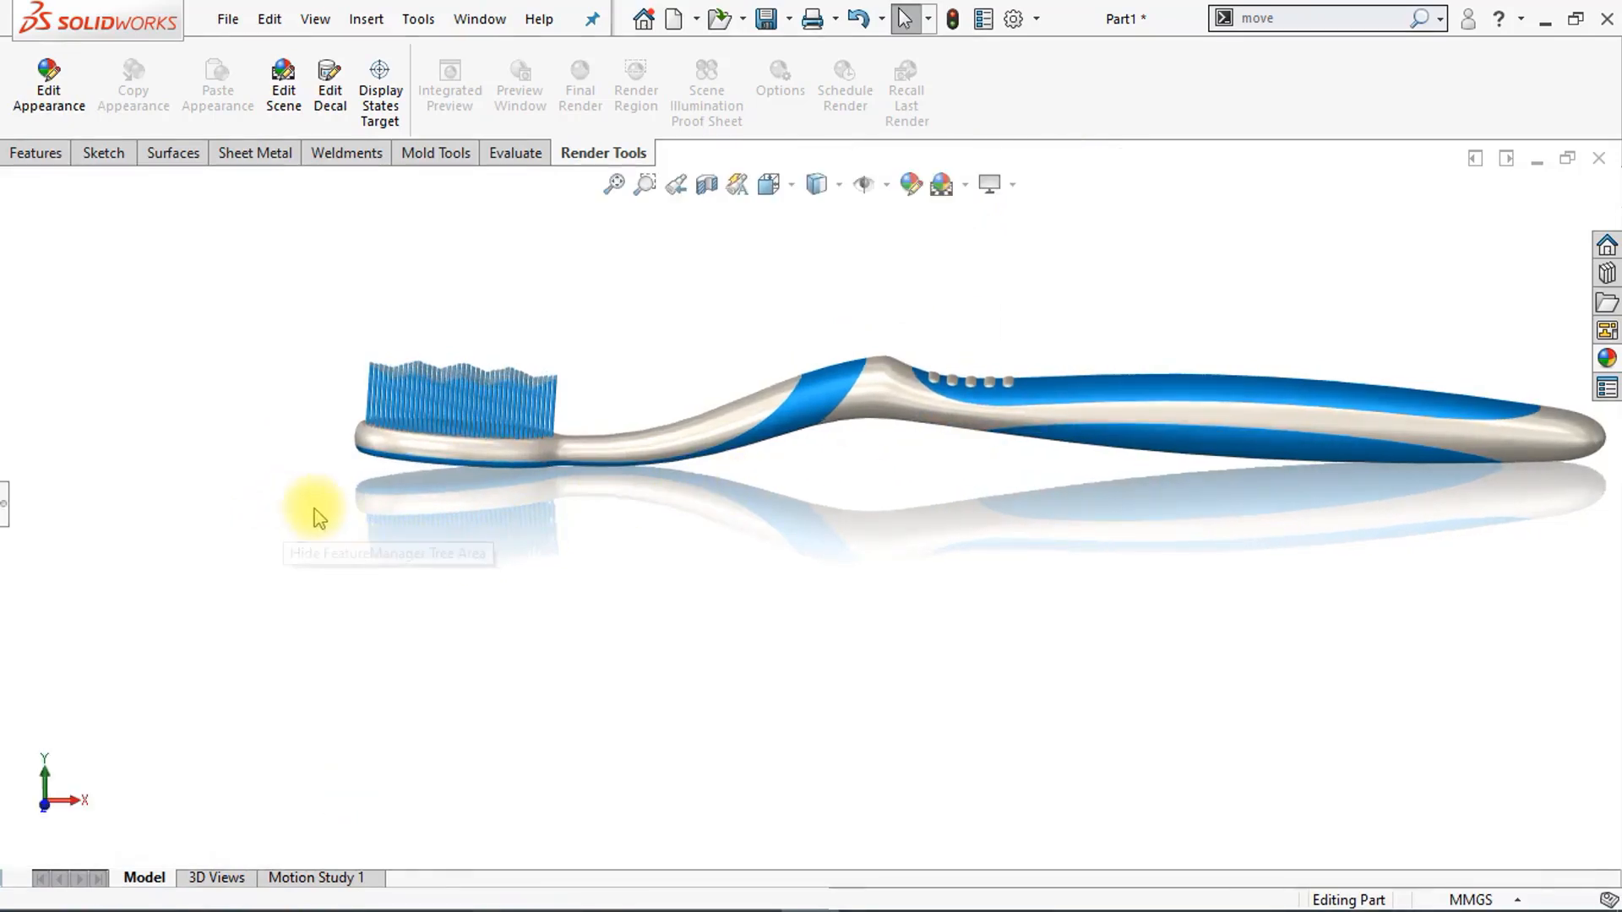
{"action": "left_click", "coordinate": [1011, 191]}
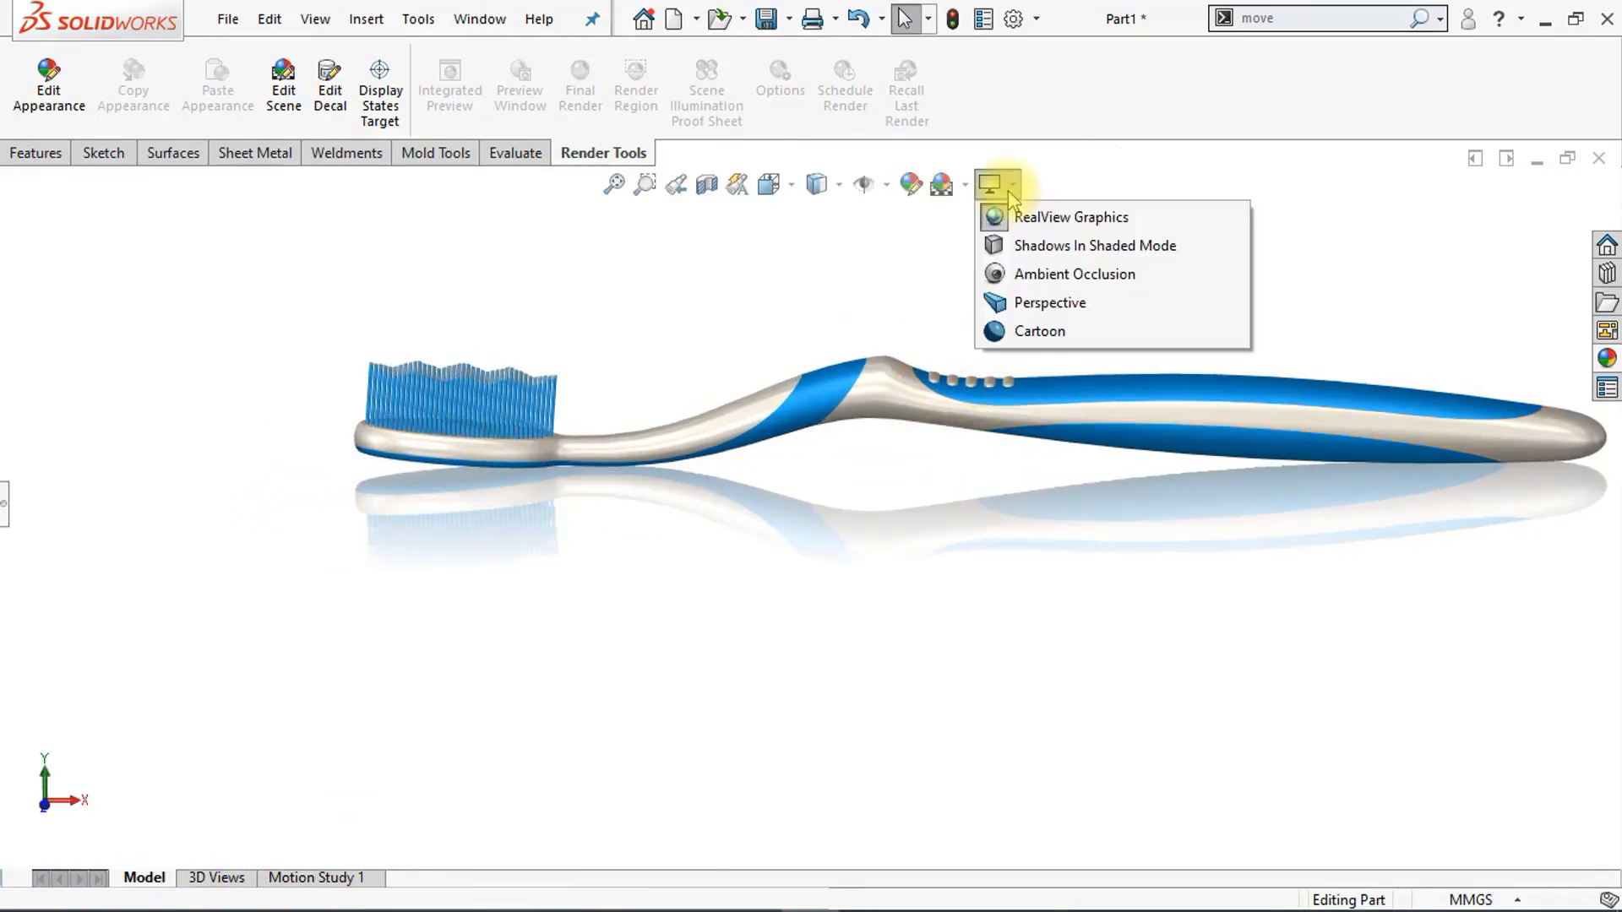
{"action": "left_click", "coordinate": [1038, 247]}
{"action": "mouse_move", "coordinate": [979, 490]}
{"action": "middle_mouse_down"}
{"action": "mouse_move", "coordinate": [953, 505]}
{"action": "mouse_move", "coordinate": [970, 464]}
{"action": "middle_mouse_up"}
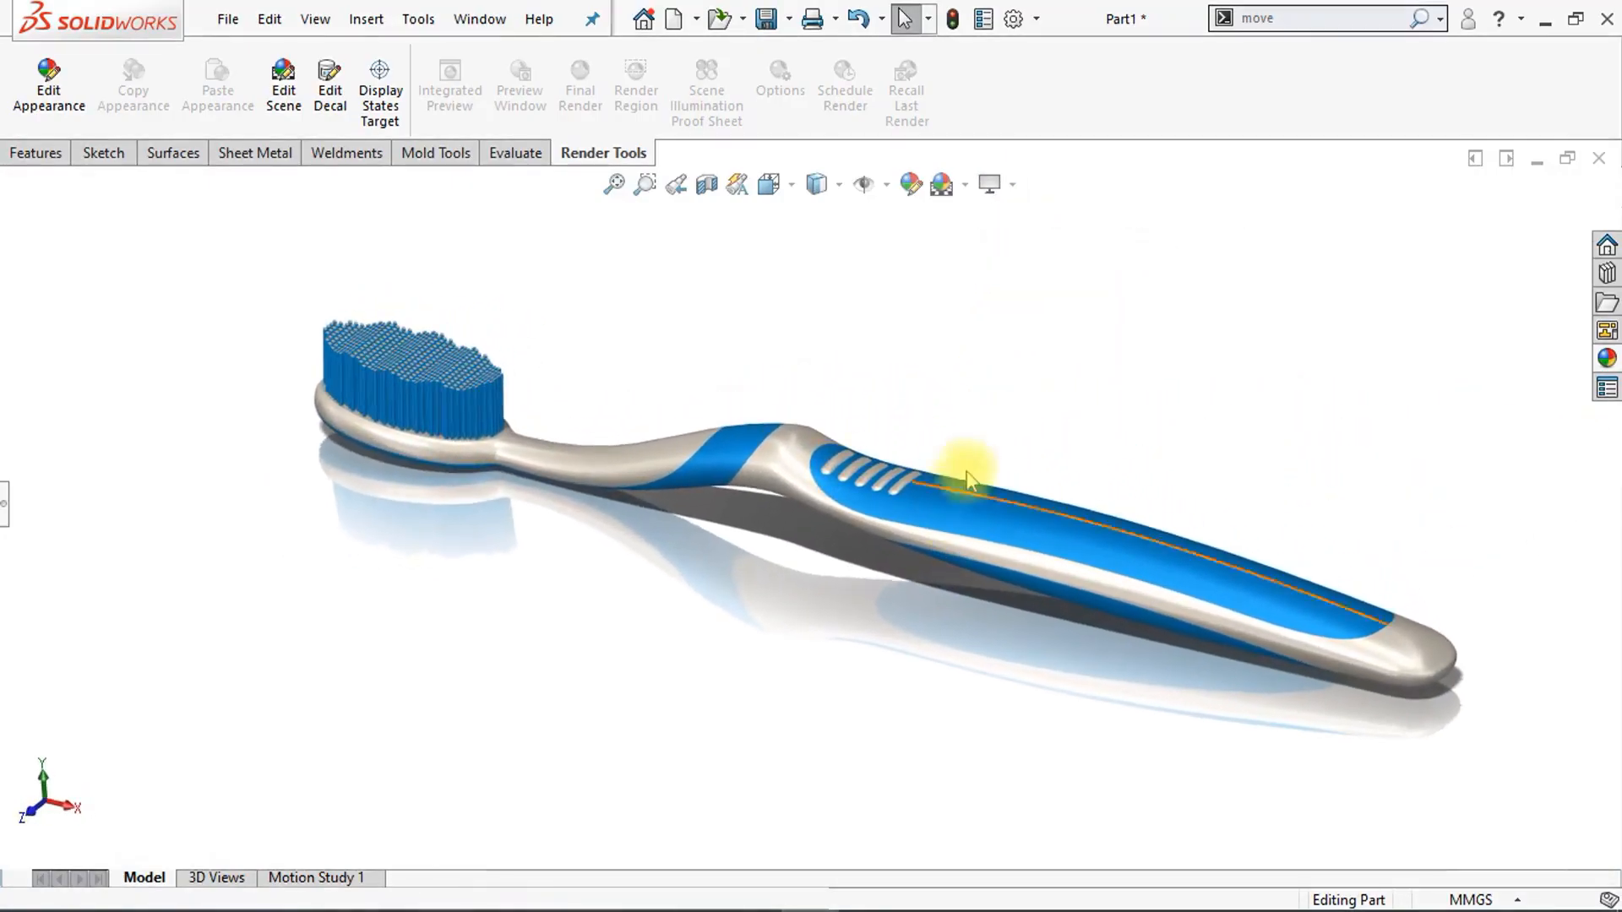
Step: Try ambient occlusion on the toothbrush, check it close up and from a distance, and switch it off again
{"action": "left_click", "coordinate": [1013, 189]}
{"action": "left_click", "coordinate": [1021, 270]}
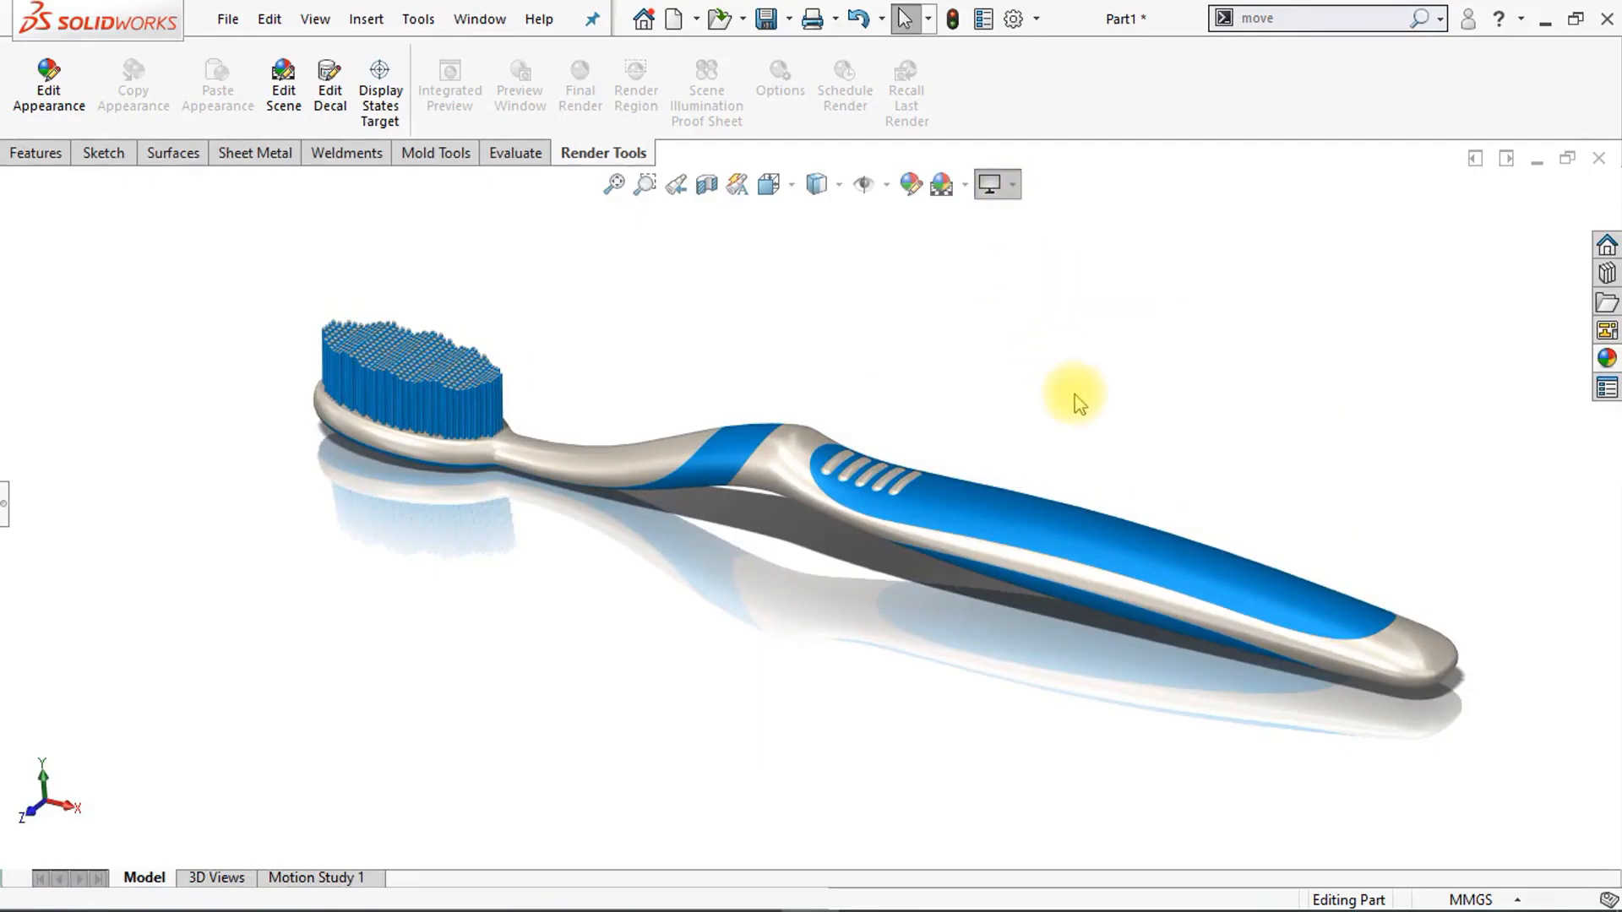
{"action": "middle_click_drag", "start_coordinate": [1109, 441], "coordinate": [1087, 432]}
{"action": "scroll", "coordinate": [1108, 438], "scroll_direction": "down", "scroll_amount": 5}
{"action": "scroll", "coordinate": [1108, 438], "scroll_direction": "down", "scroll_amount": 2}
{"action": "scroll", "coordinate": [1105, 438], "scroll_direction": "up", "scroll_amount": 4}
{"action": "scroll", "coordinate": [1098, 436], "scroll_direction": "up", "scroll_amount": 2}
{"action": "scroll", "coordinate": [1098, 436], "scroll_direction": "down", "scroll_amount": 2}
{"action": "scroll", "coordinate": [1087, 433], "scroll_direction": "up", "scroll_amount": 1}
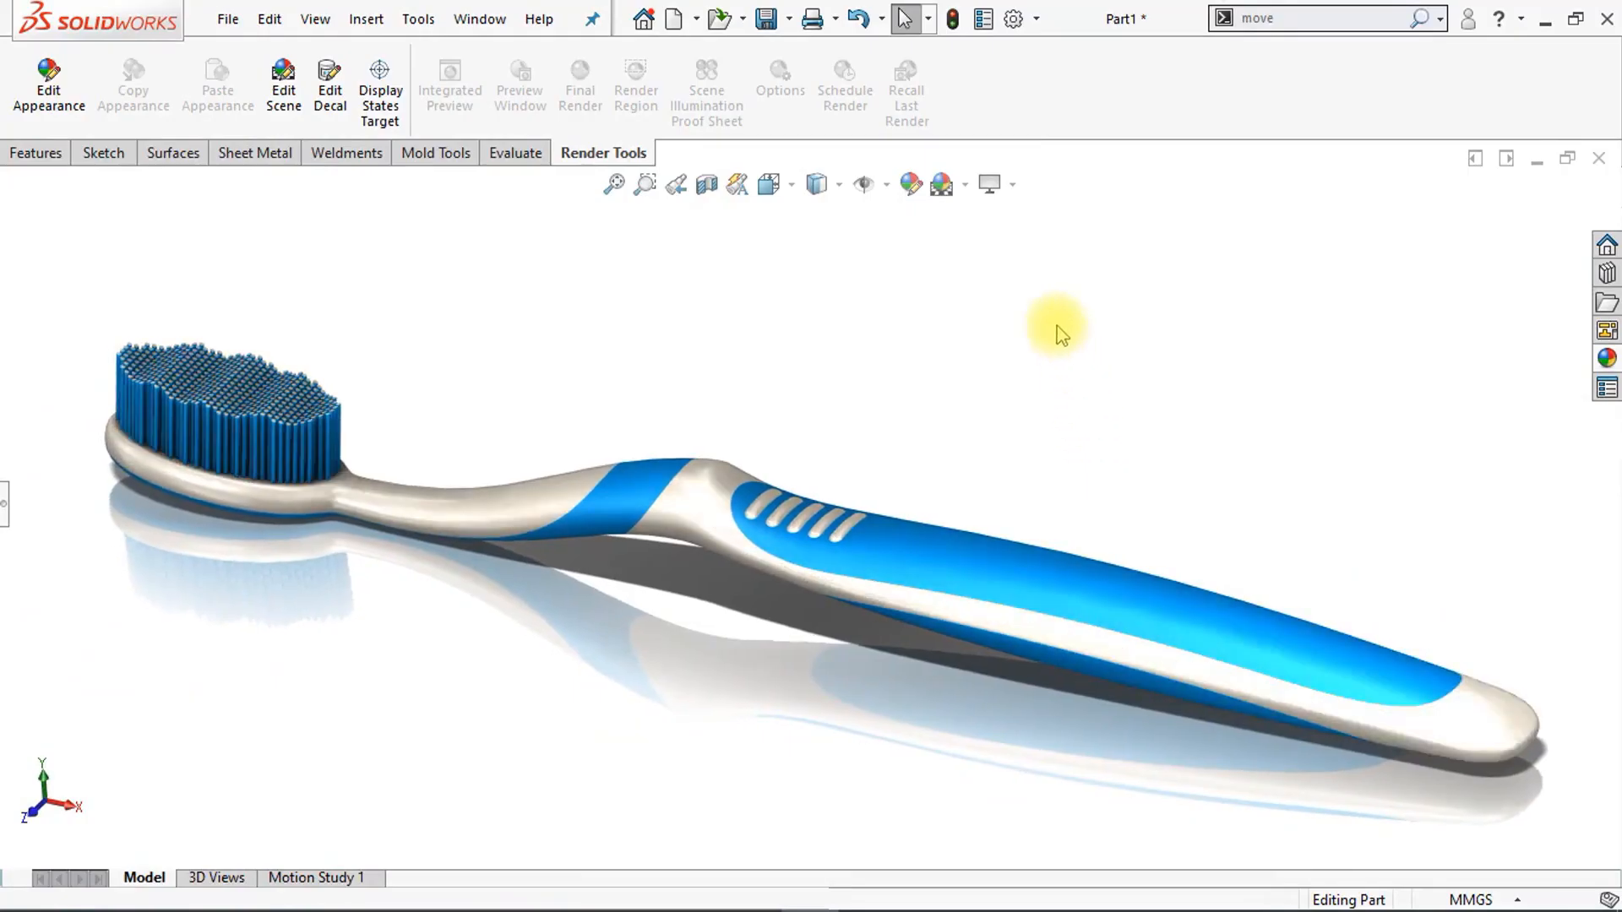
{"action": "left_click", "coordinate": [1010, 186]}
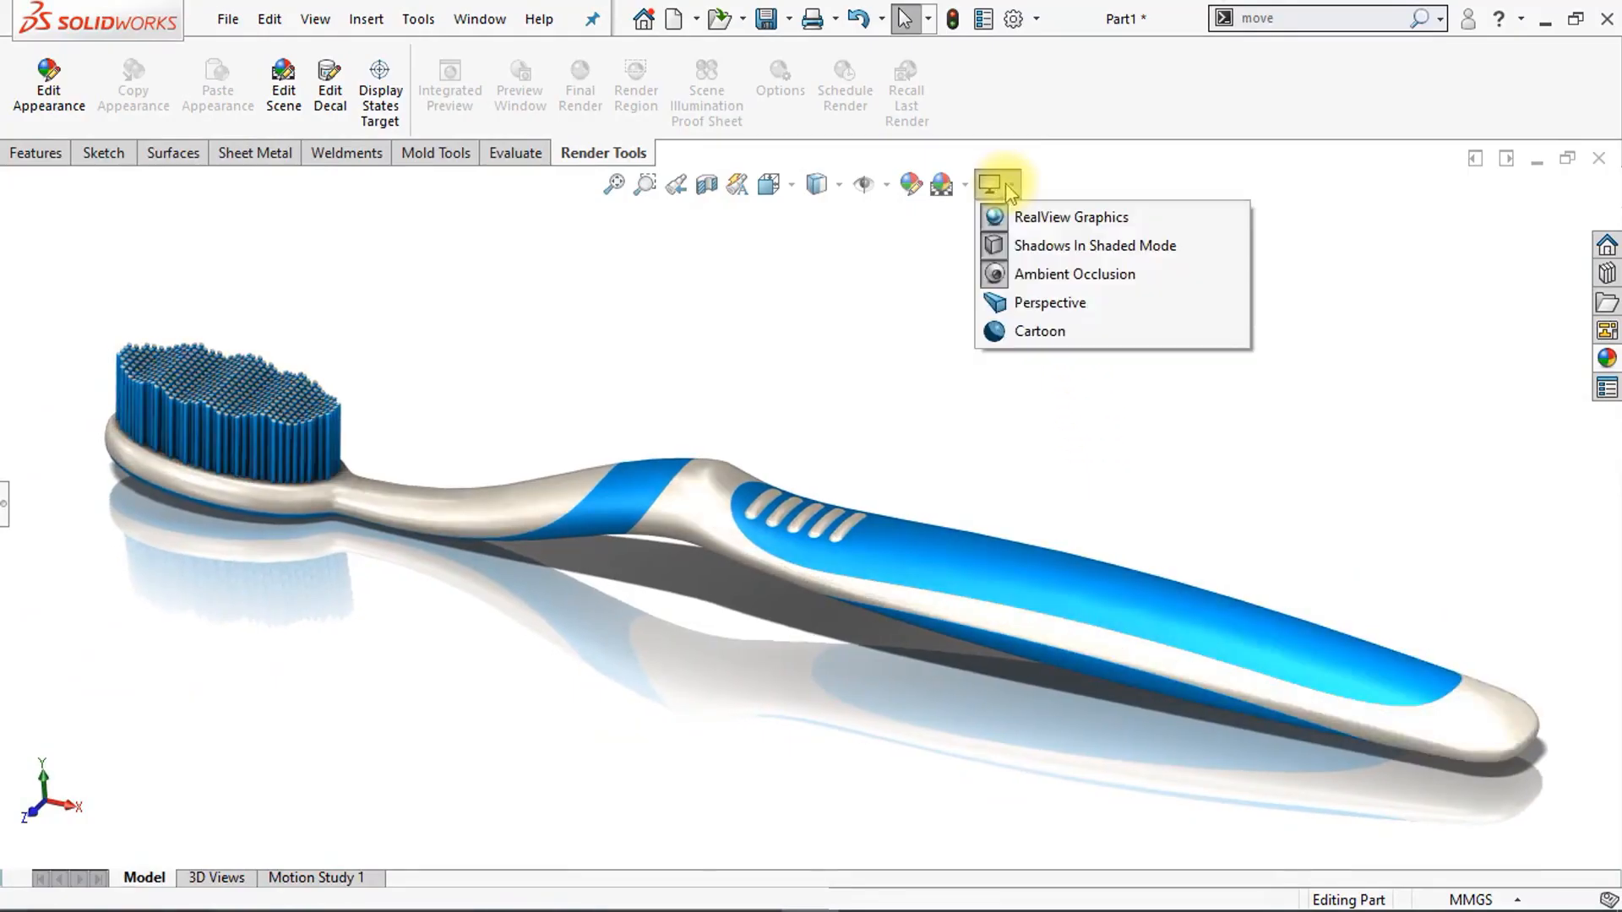
{"action": "left_click", "coordinate": [1017, 273]}
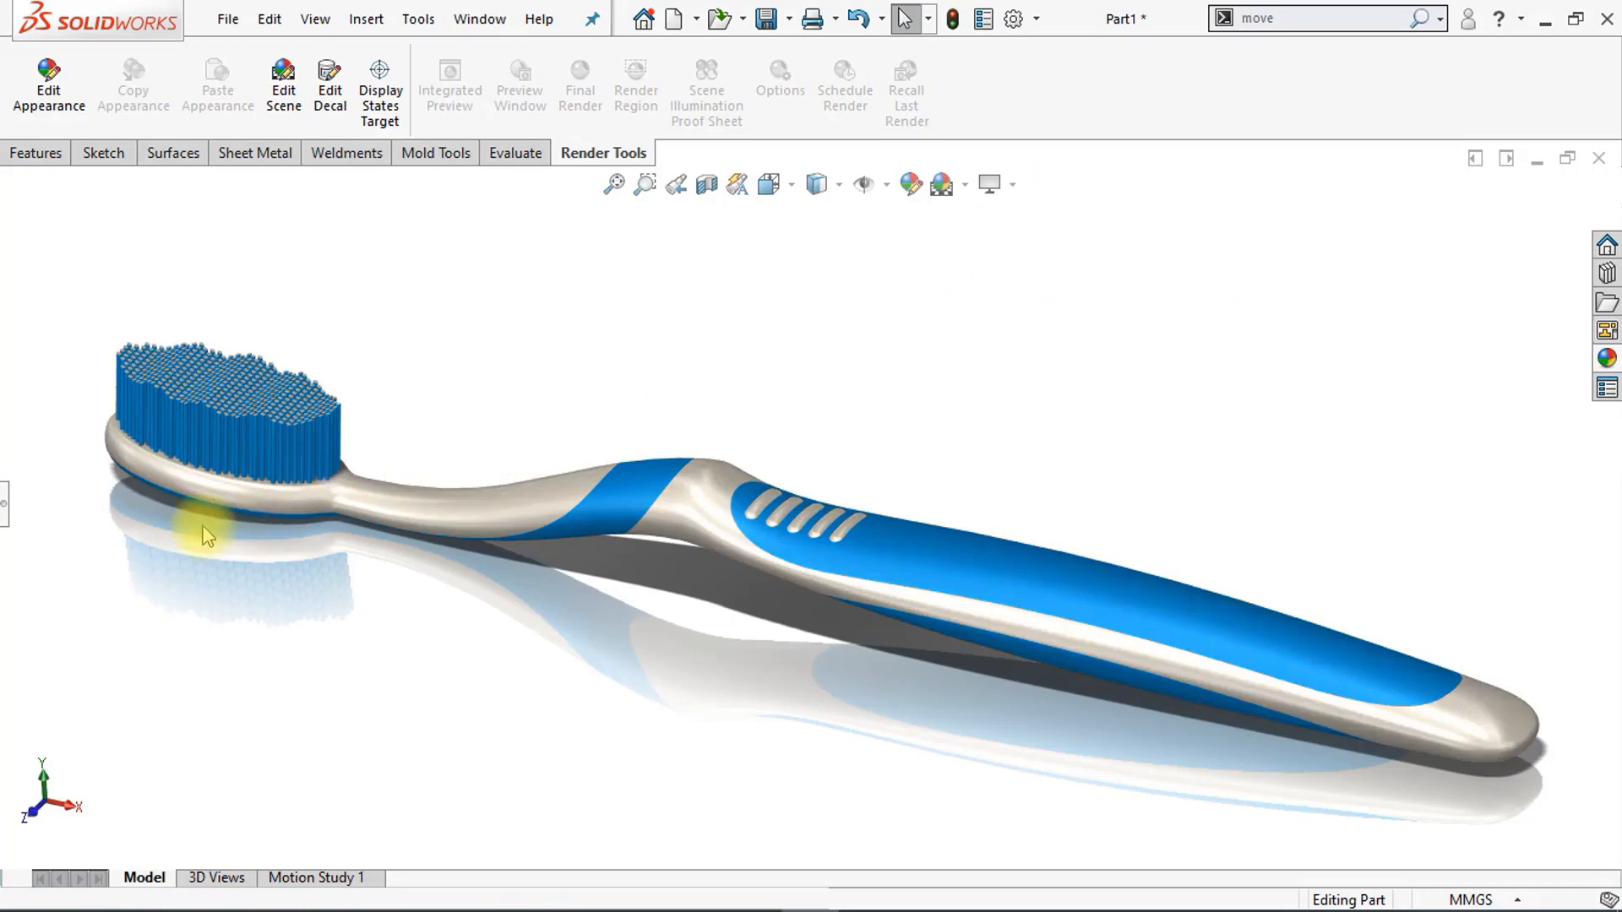
Step: Copy the blue appearance of the handle inlay onto the SurfaceCut1 feature at the bristle tips, and hide the feature tree again
{"action": "key", "text": "ctrl+Right"}
{"action": "key", "text": "ctrl+Right"}
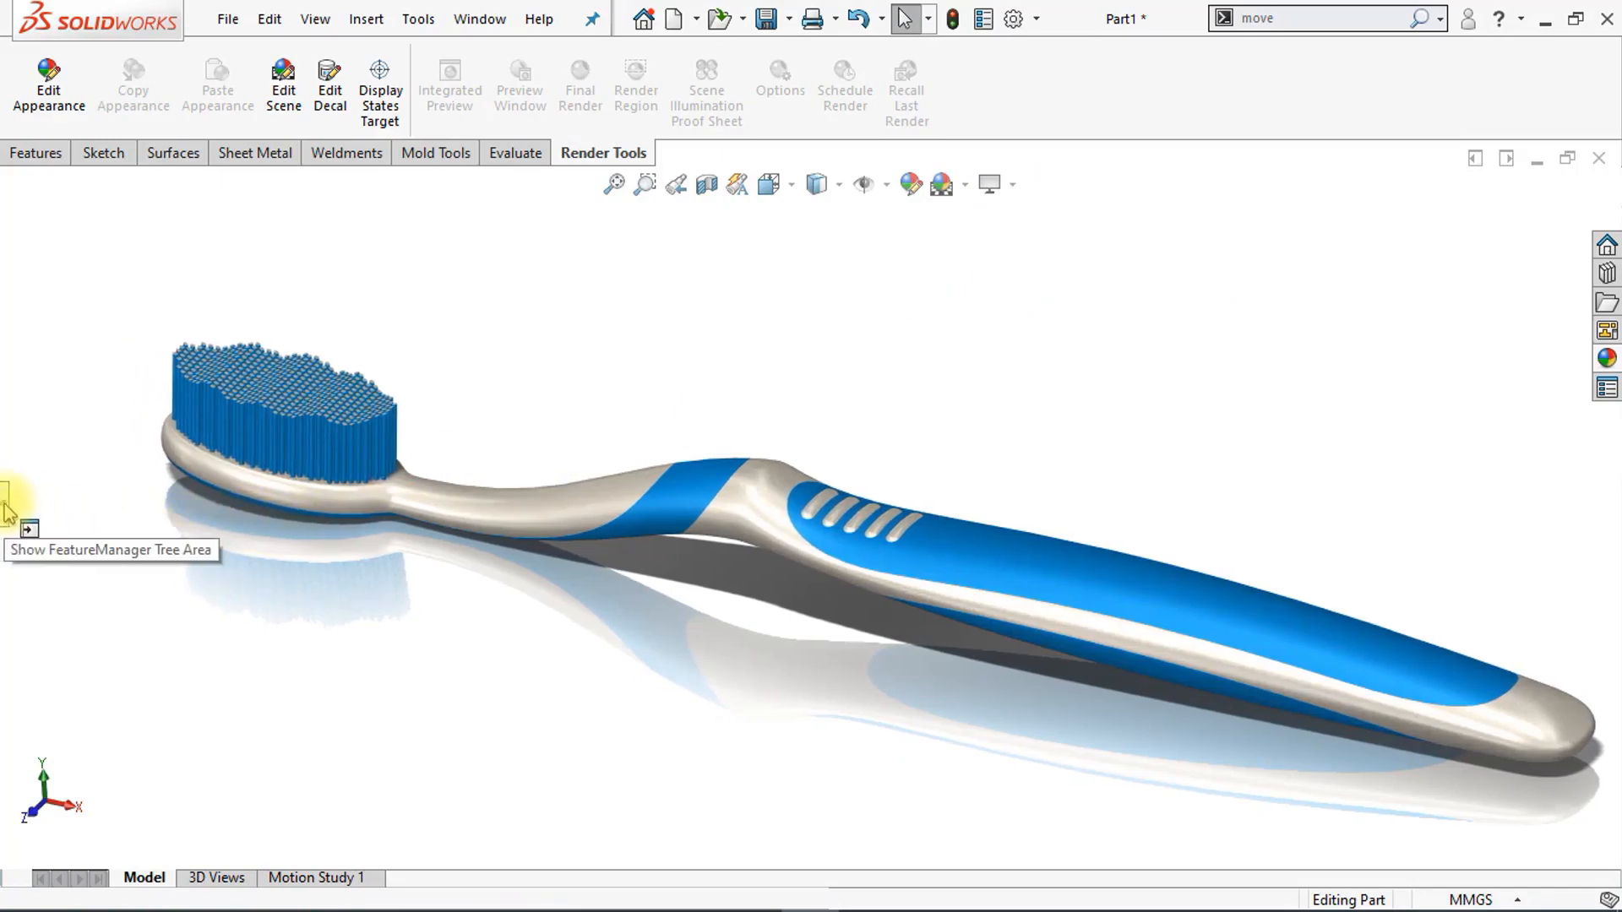
{"action": "left_click", "coordinate": [5, 504]}
{"action": "right_click", "coordinate": [970, 559]}
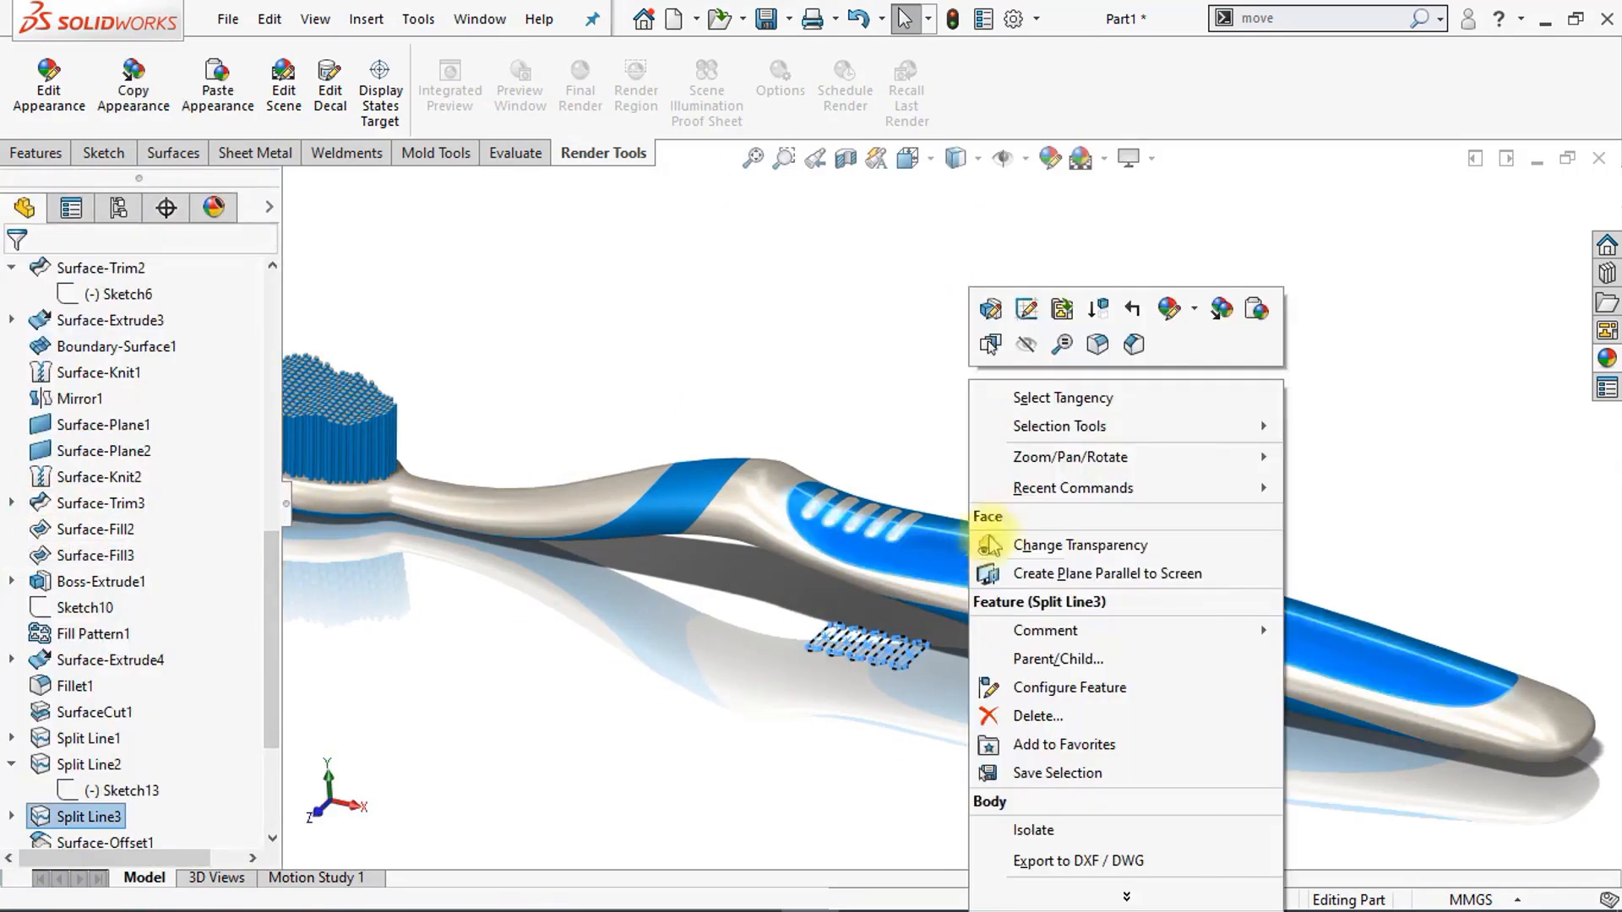
{"action": "left_click", "coordinate": [1237, 322]}
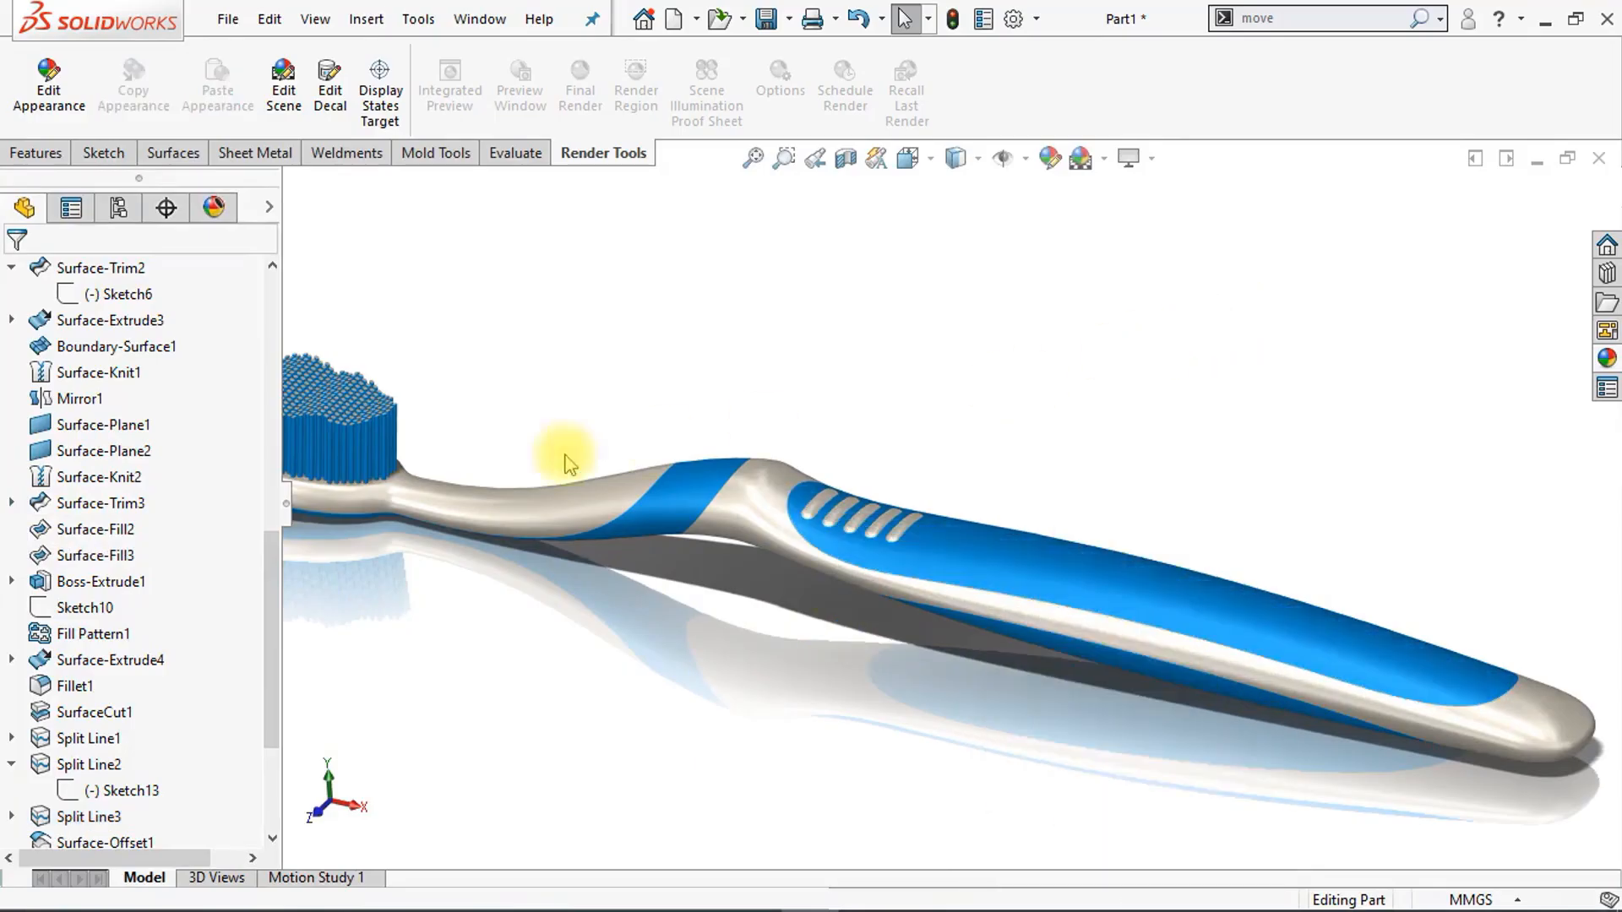
{"action": "left_click_drag", "start_coordinate": [264, 561], "coordinate": [274, 650]}
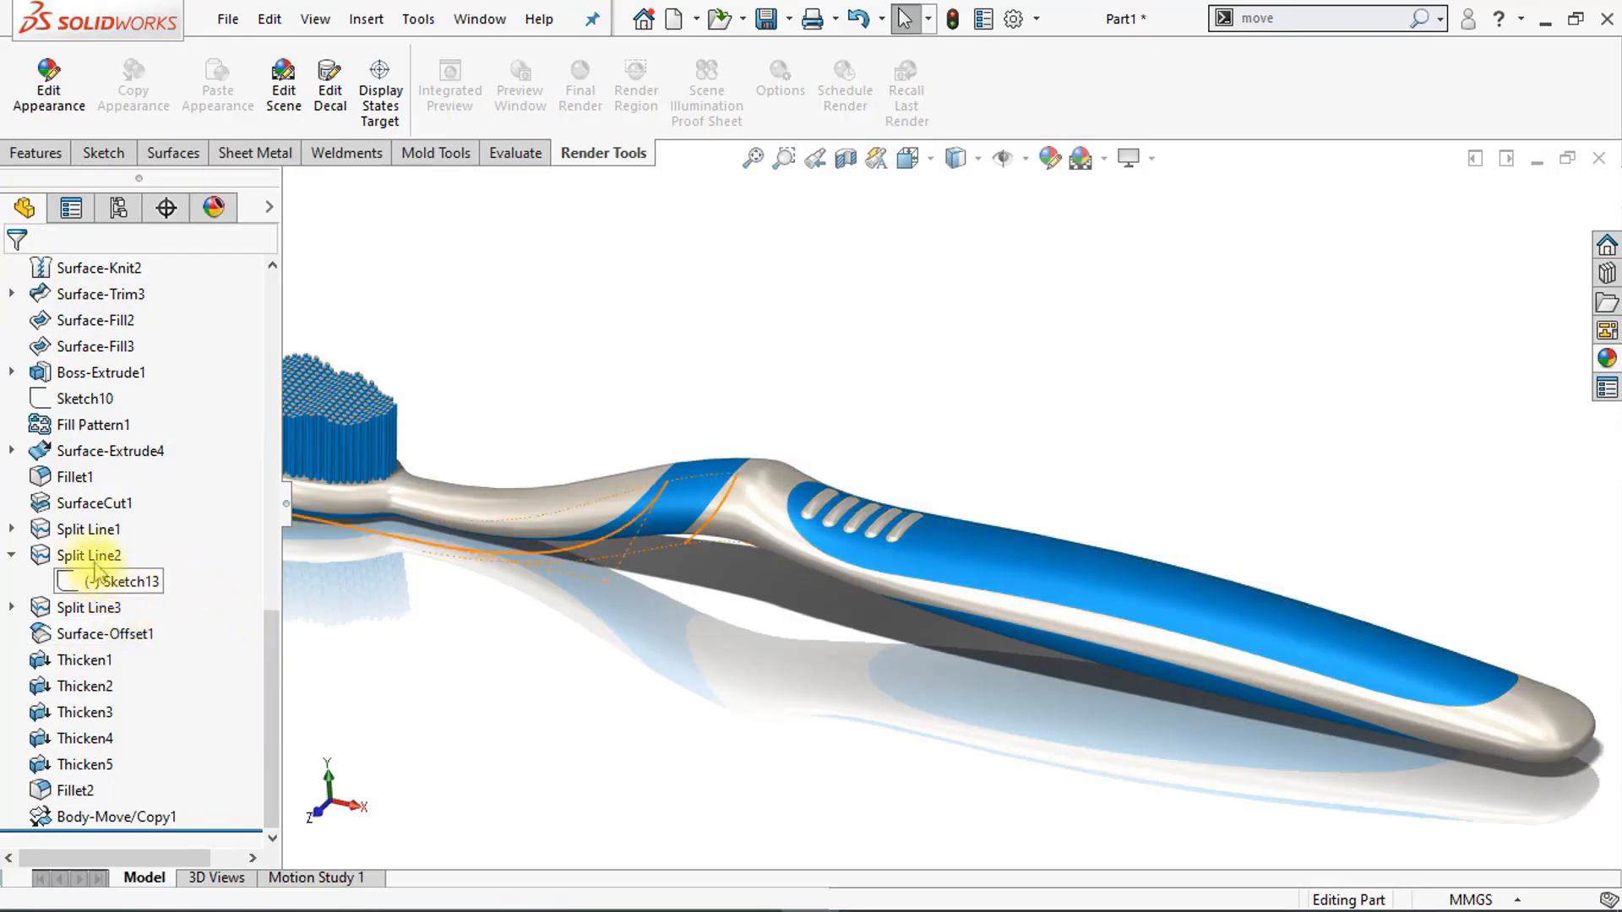
{"action": "right_click", "coordinate": [85, 502]}
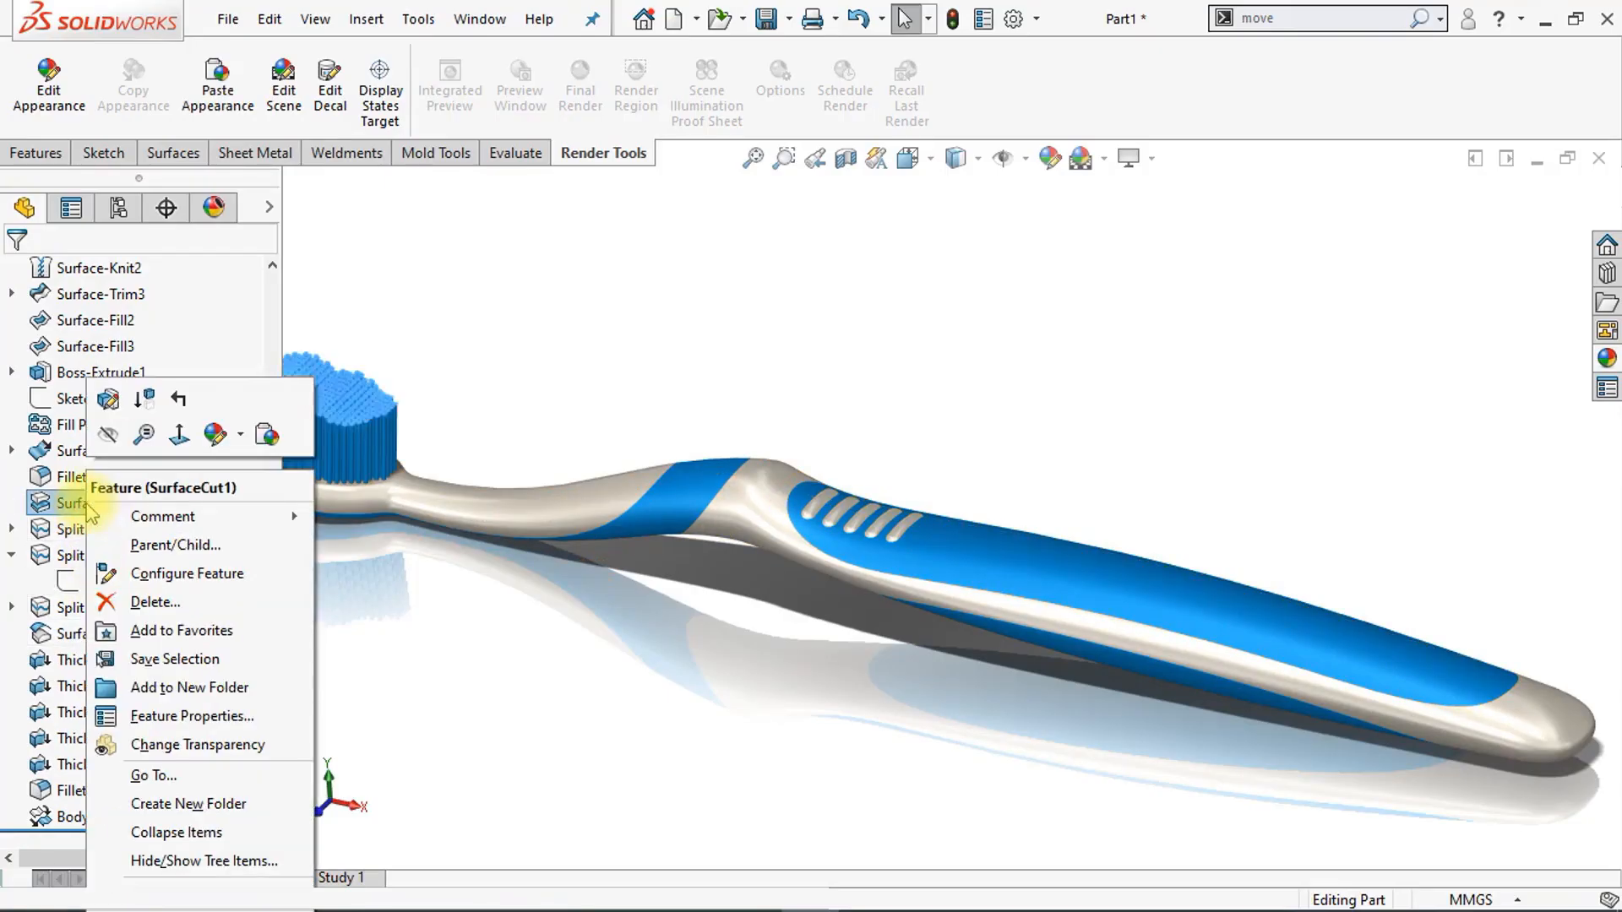
{"action": "left_click", "coordinate": [264, 444]}
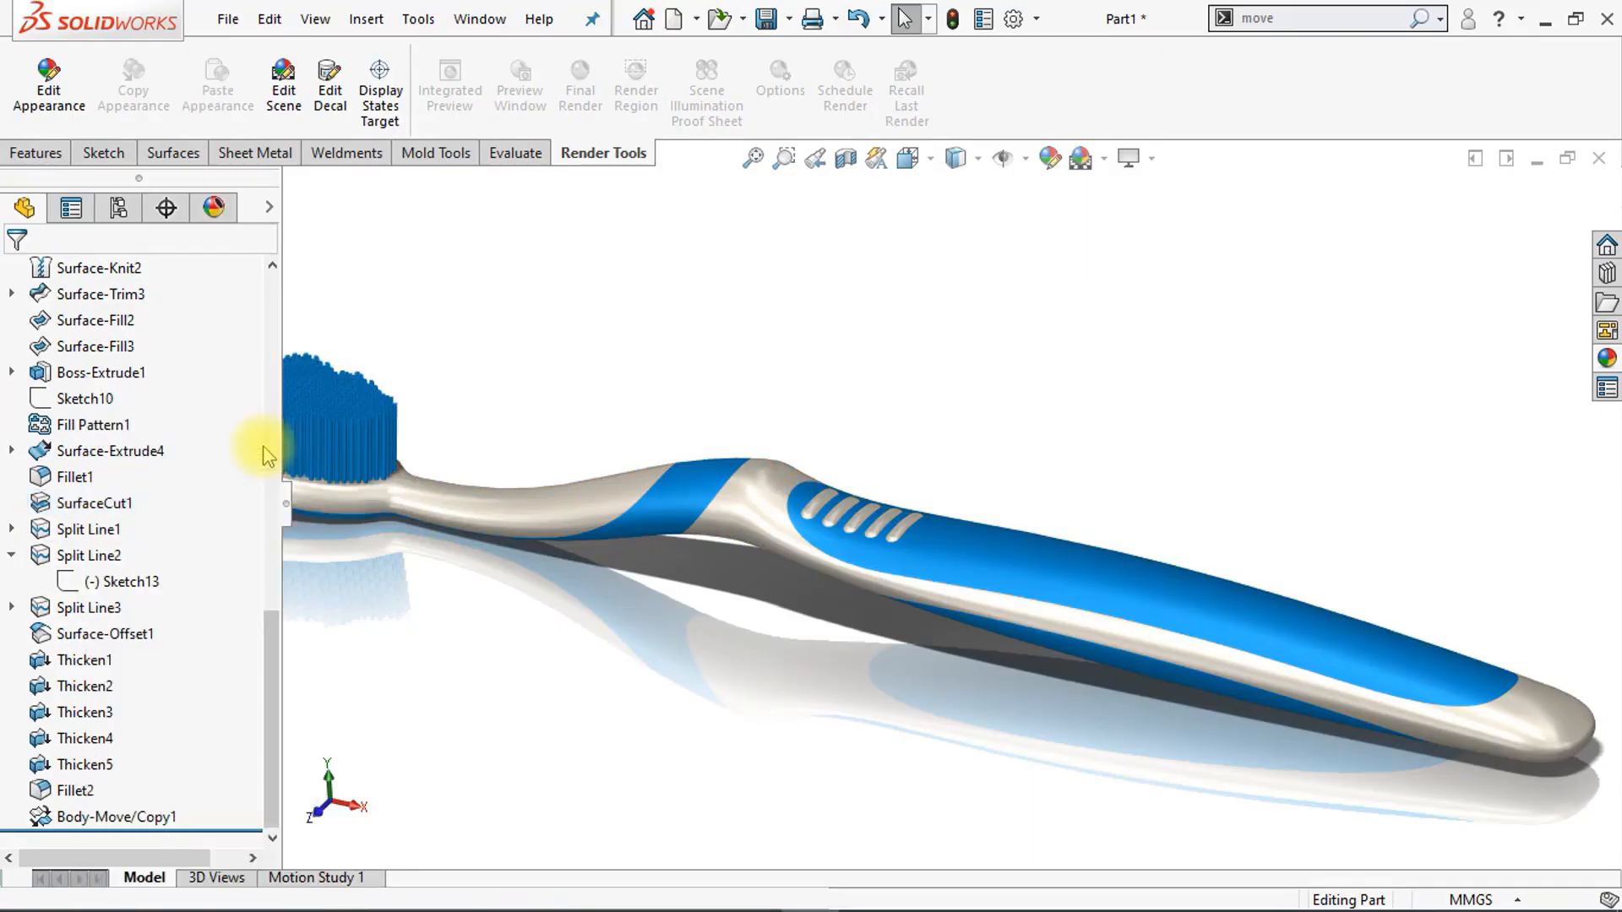
{"action": "left_click", "coordinate": [286, 505]}
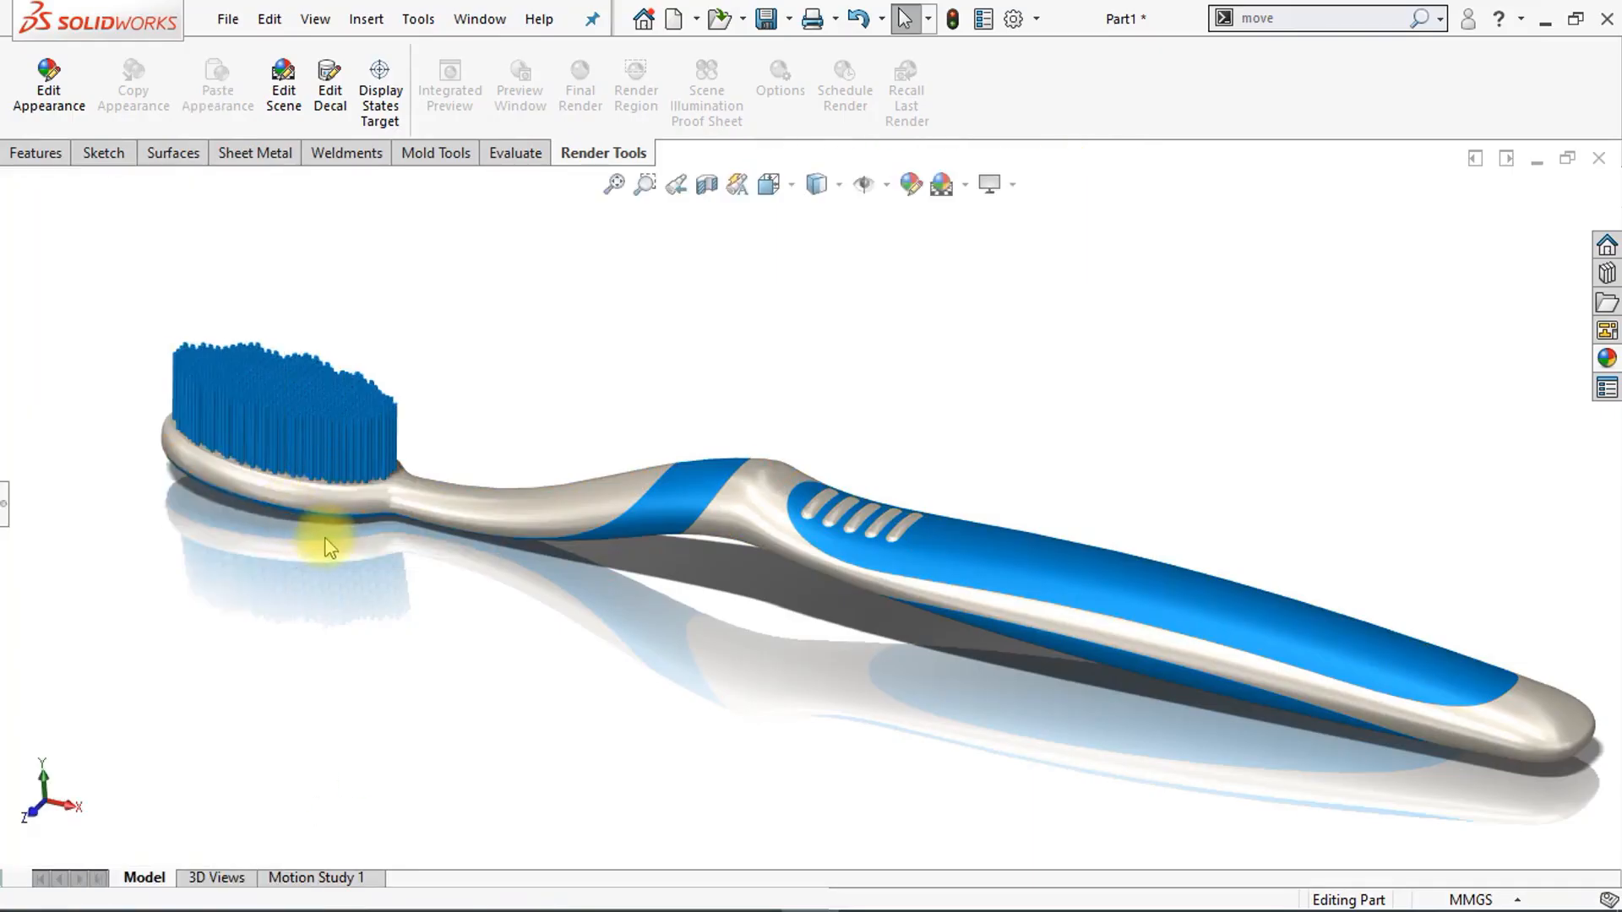
Step: Compare the bristles close up with ambient occlusion switched on and off
{"action": "scroll", "coordinate": [332, 545], "scroll_direction": "down", "scroll_amount": 3}
{"action": "scroll", "coordinate": [333, 542], "scroll_direction": "down", "scroll_amount": 5}
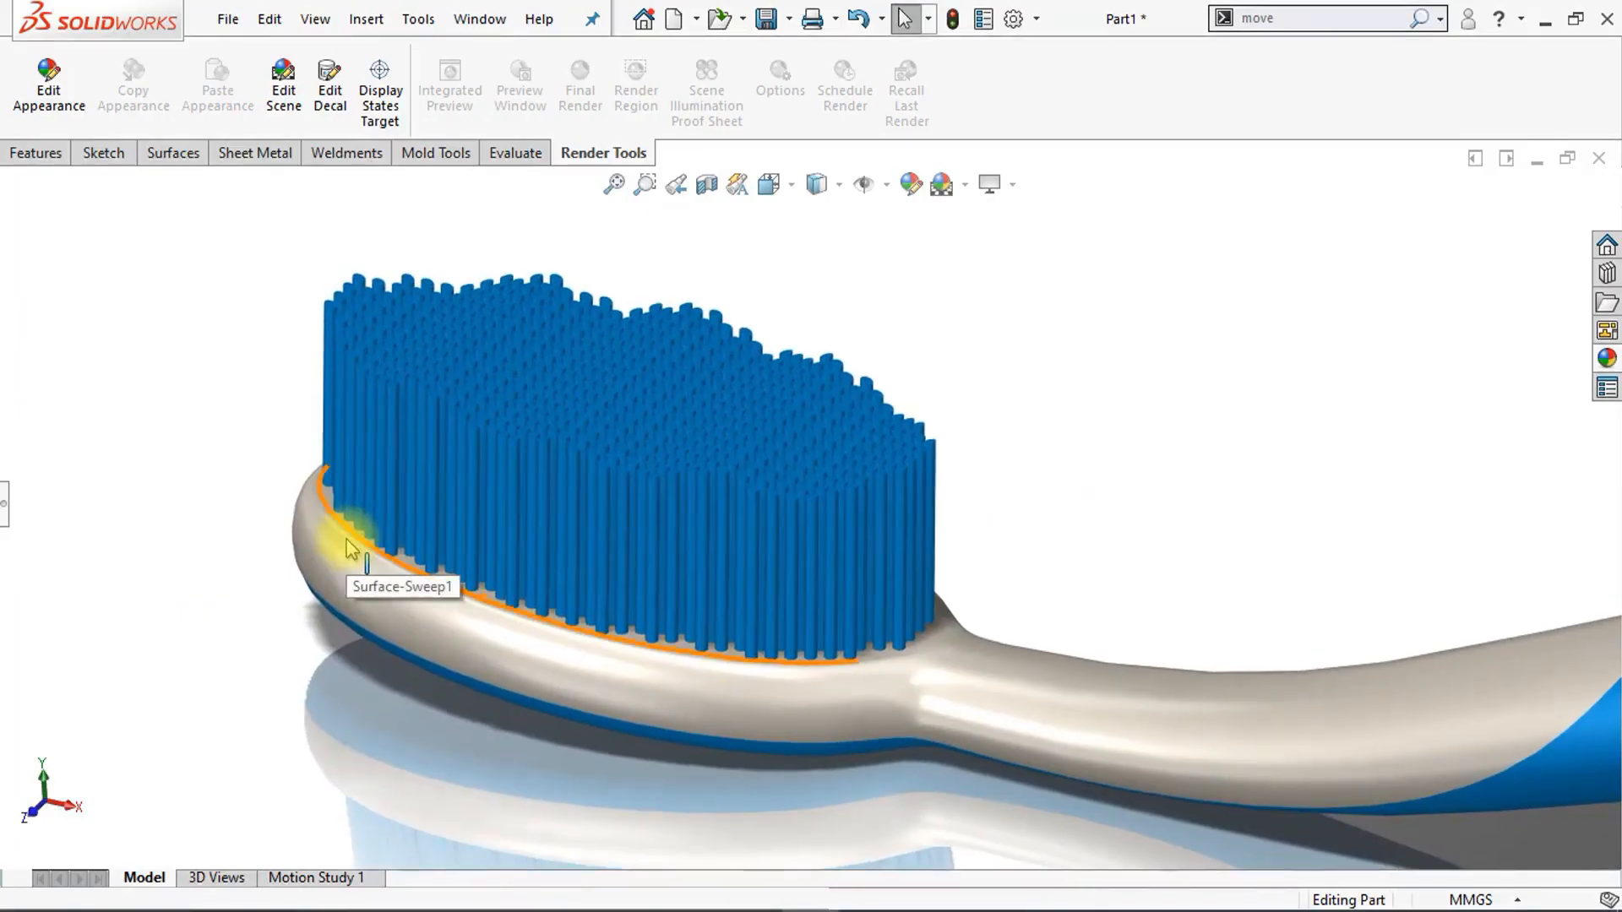
{"action": "left_click", "coordinate": [1012, 186]}
{"action": "left_click", "coordinate": [1017, 278]}
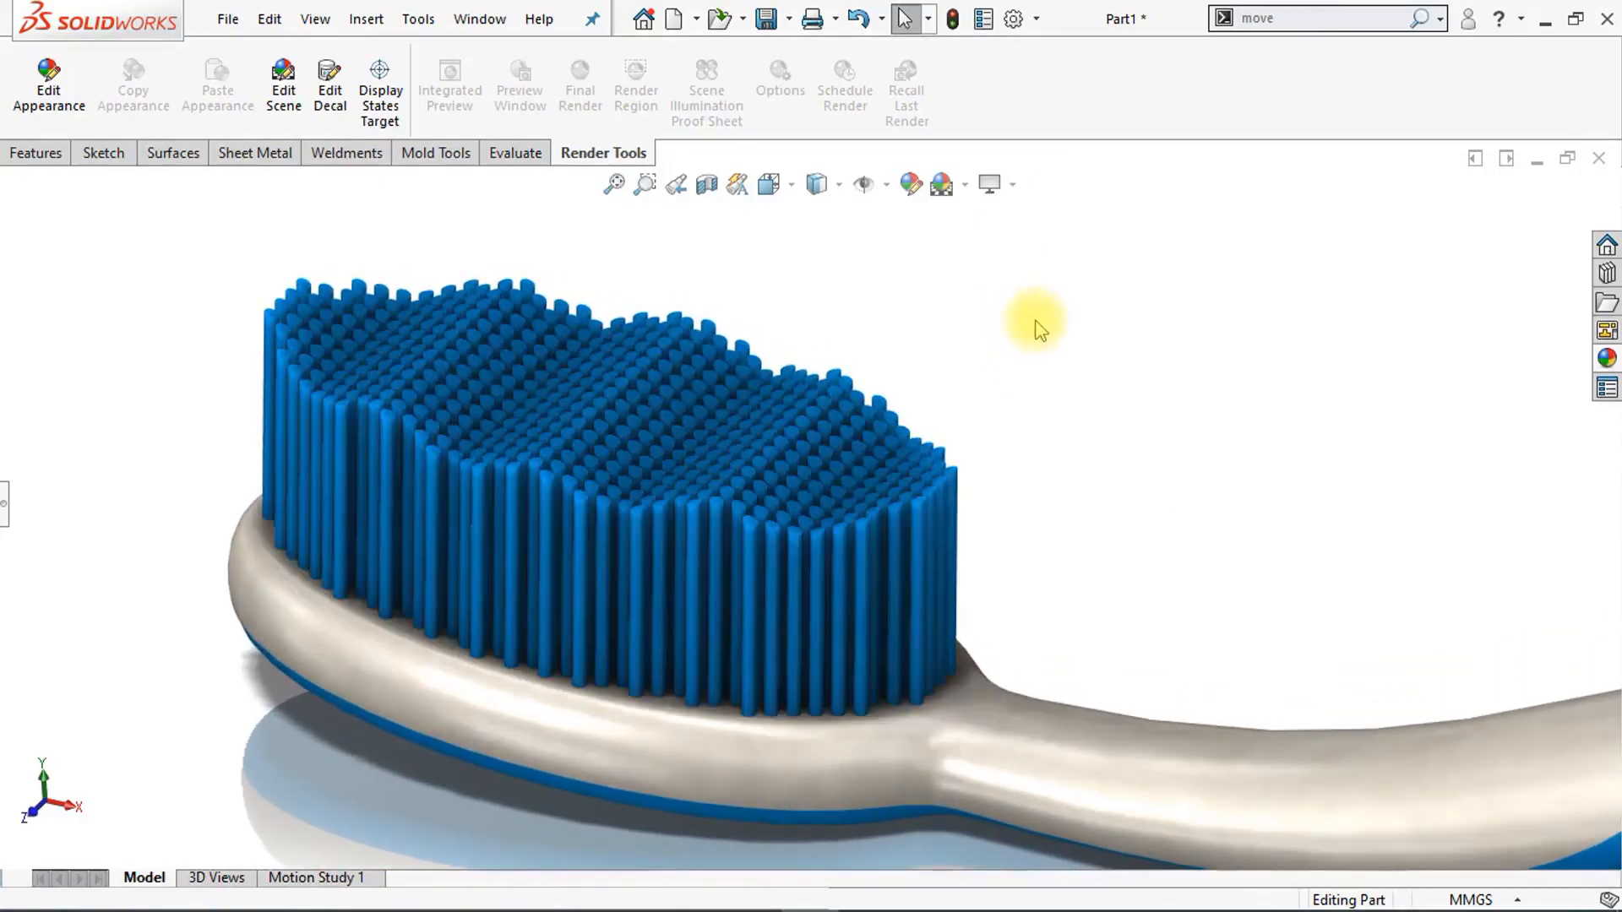
{"action": "left_click", "coordinate": [1018, 191]}
{"action": "left_click", "coordinate": [1025, 275]}
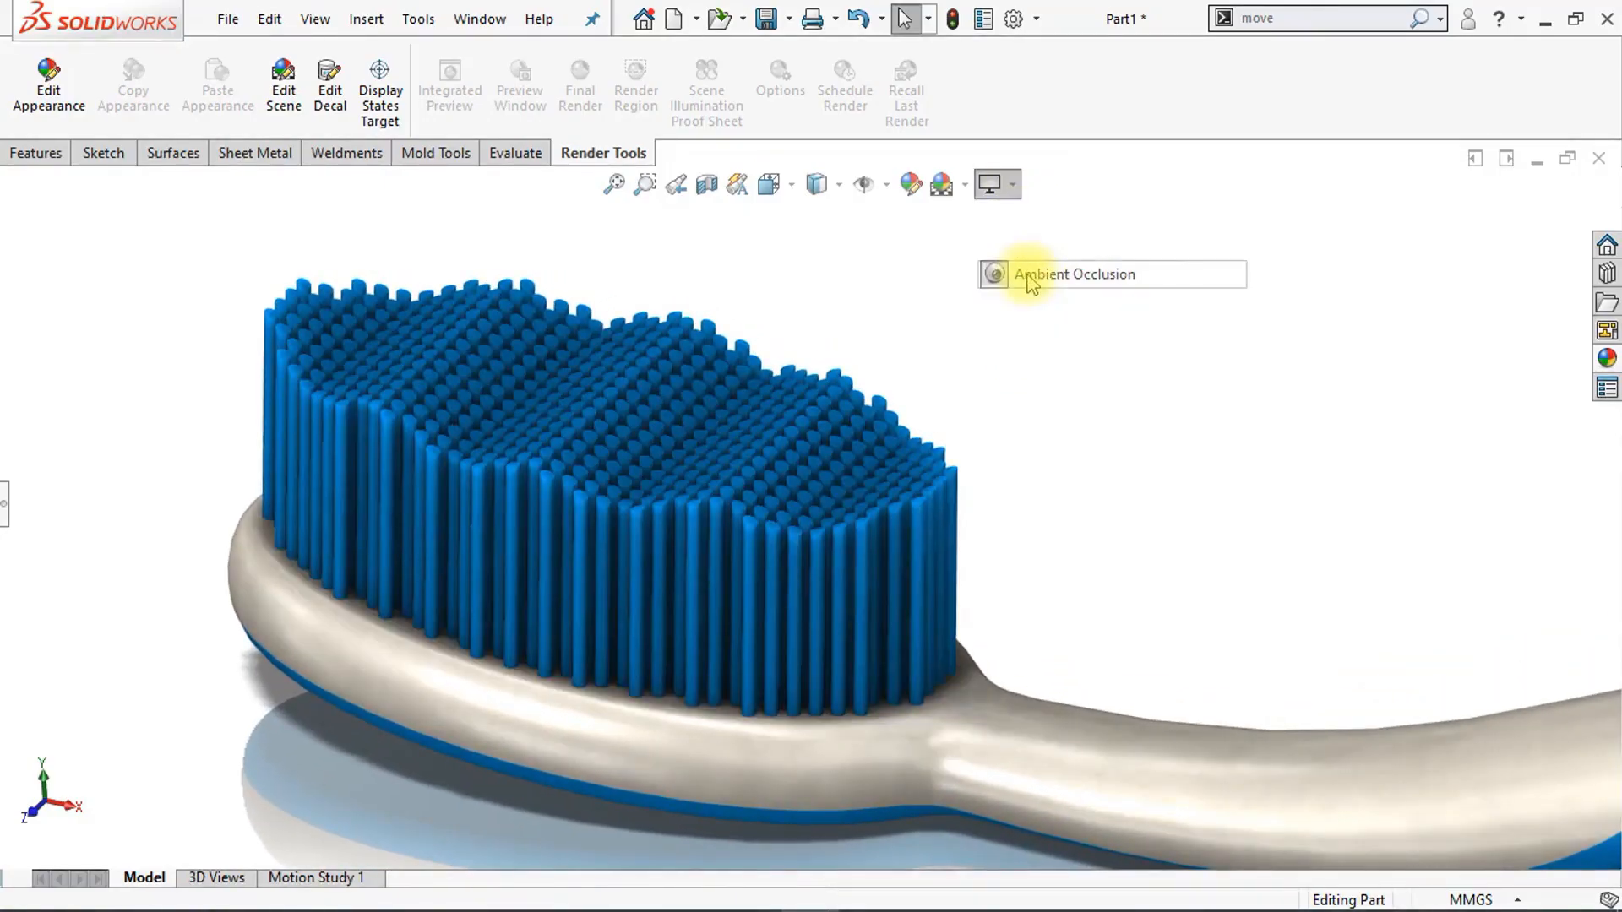
Step: Frame the whole toothbrush and turn ambient occlusion on for the final presentation
{"action": "key", "text": "f"}
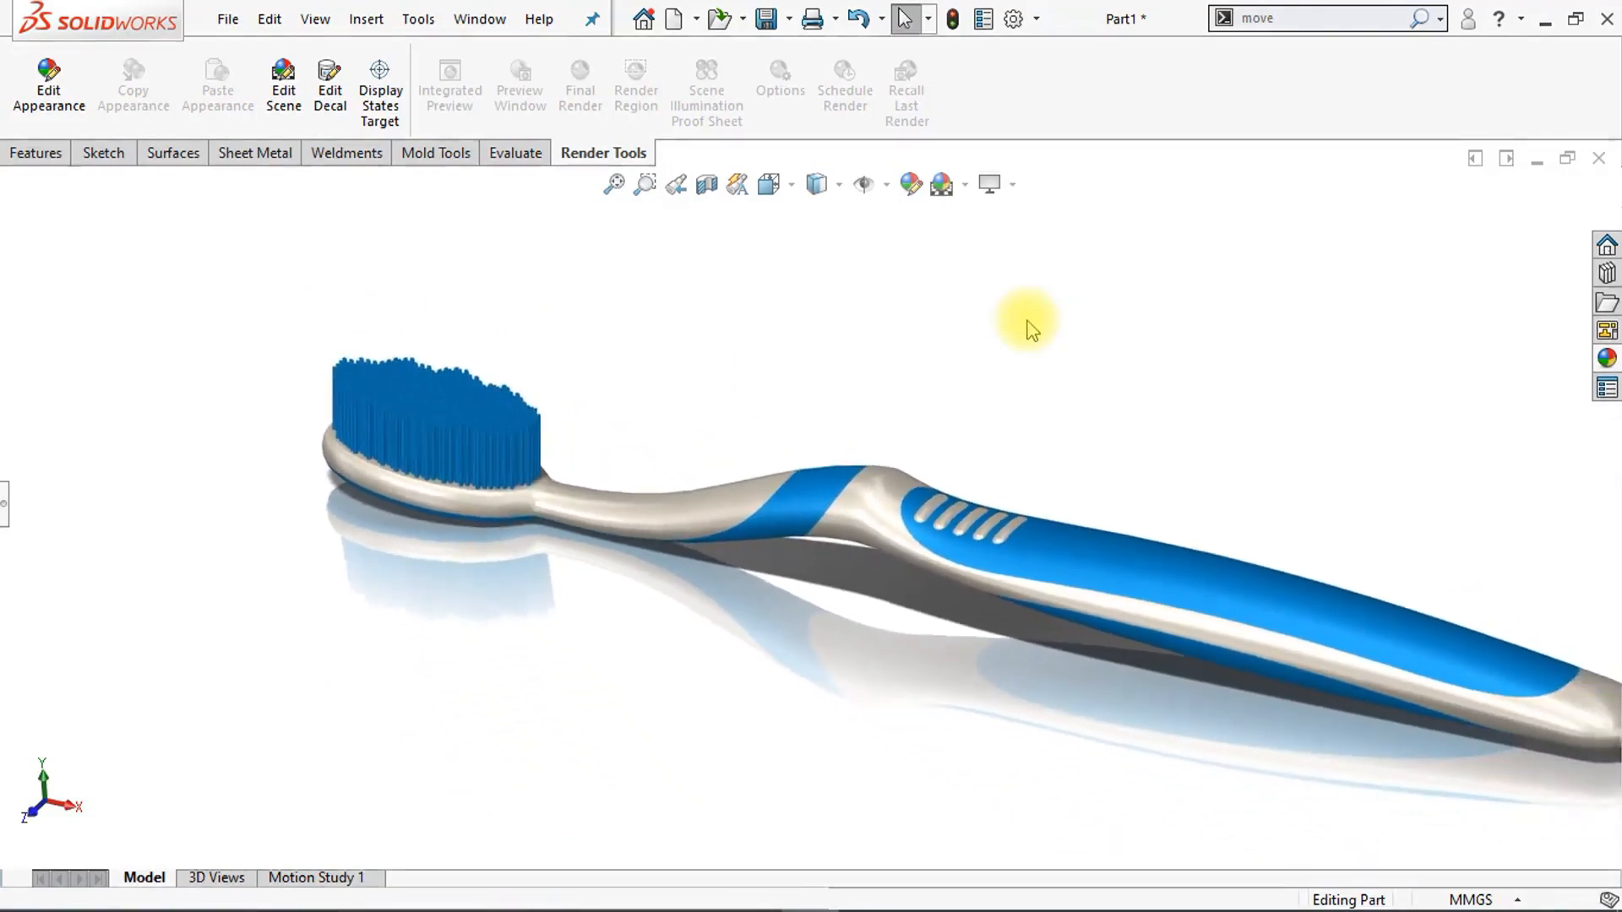
{"action": "scroll", "coordinate": [1026, 323], "scroll_direction": "down", "scroll_amount": 2}
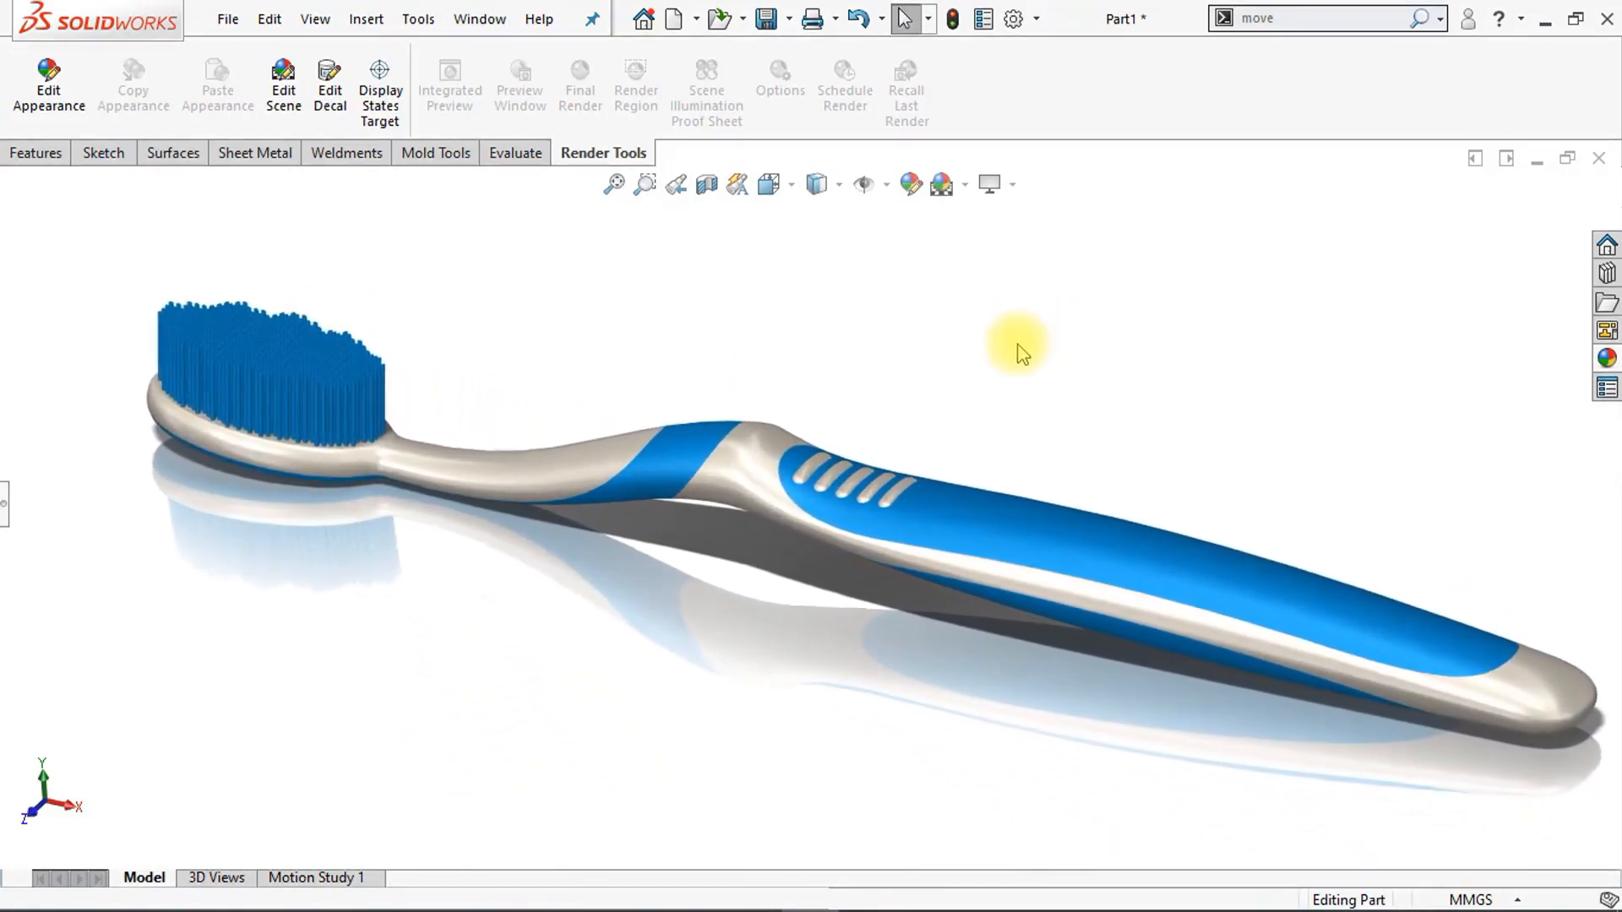
{"action": "key", "text": "m"}
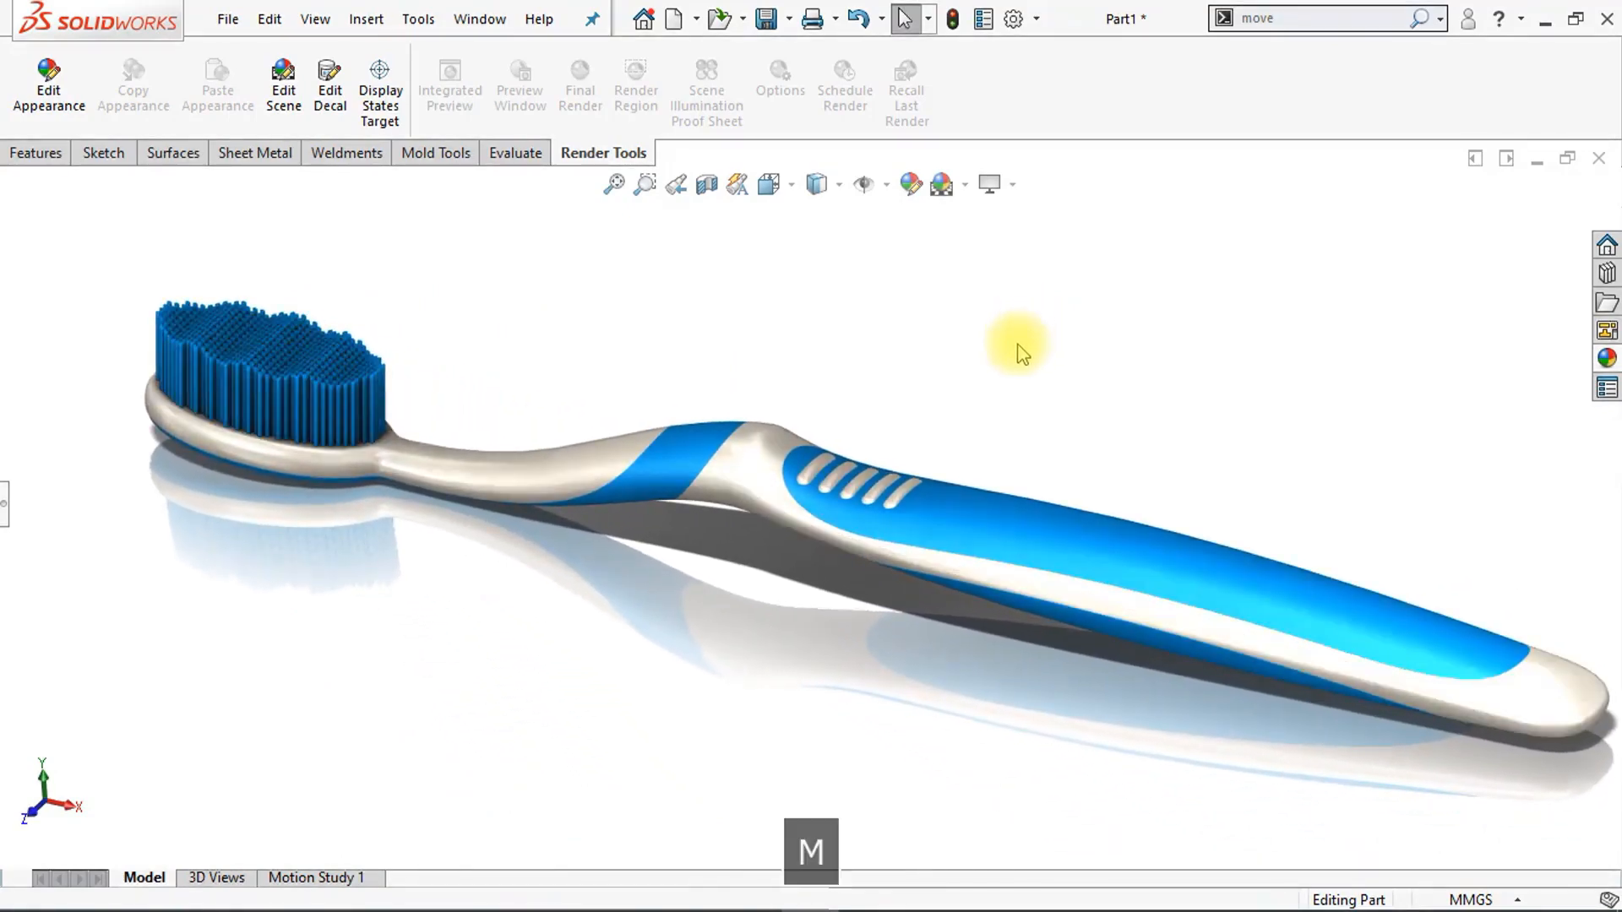